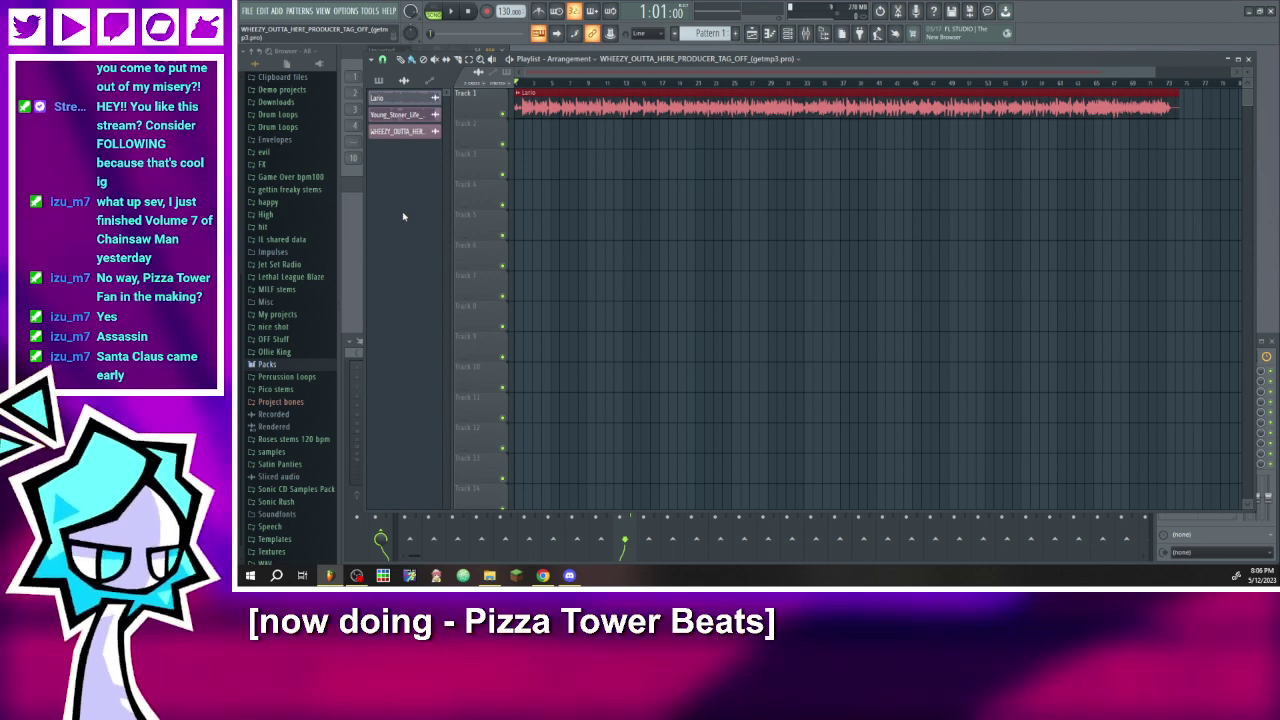
# - Play back the opening bars of the Lario audio clip in the playlist
pyautogui.moveTo(1150, 70); pyautogui.dragTo(1120, 73)
pyautogui.click(524, 84)
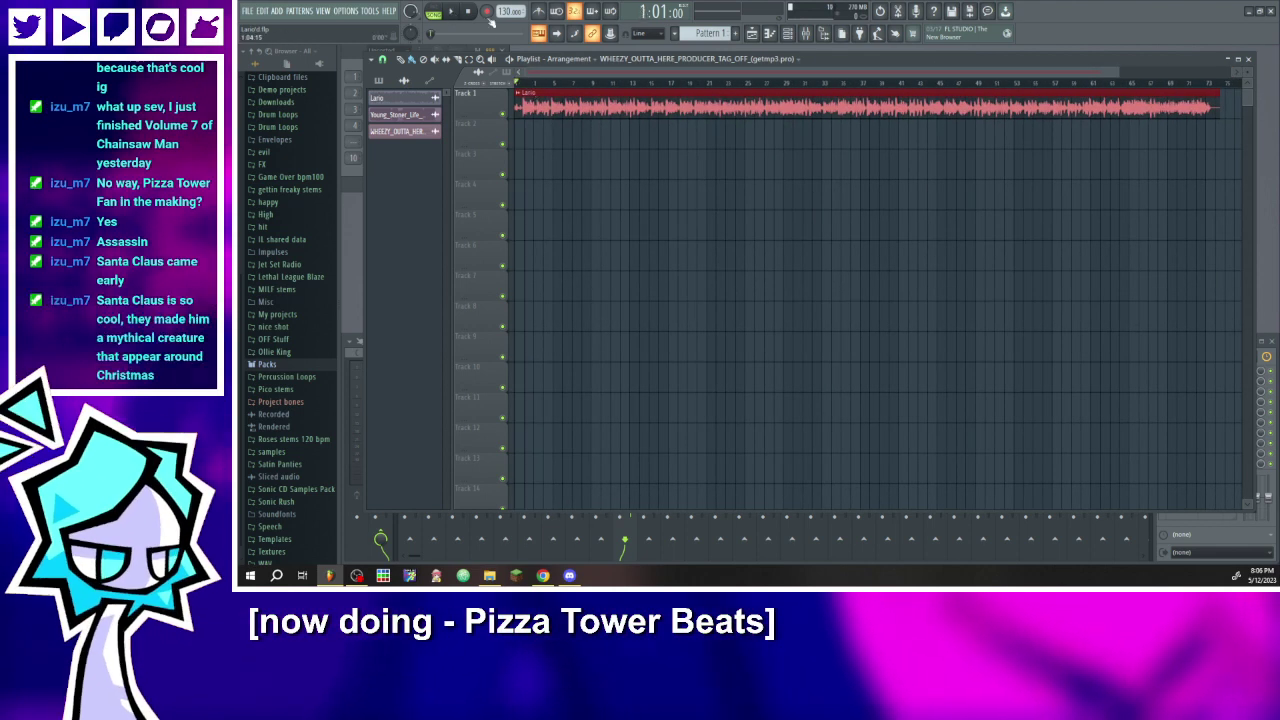
pyautogui.press('space')
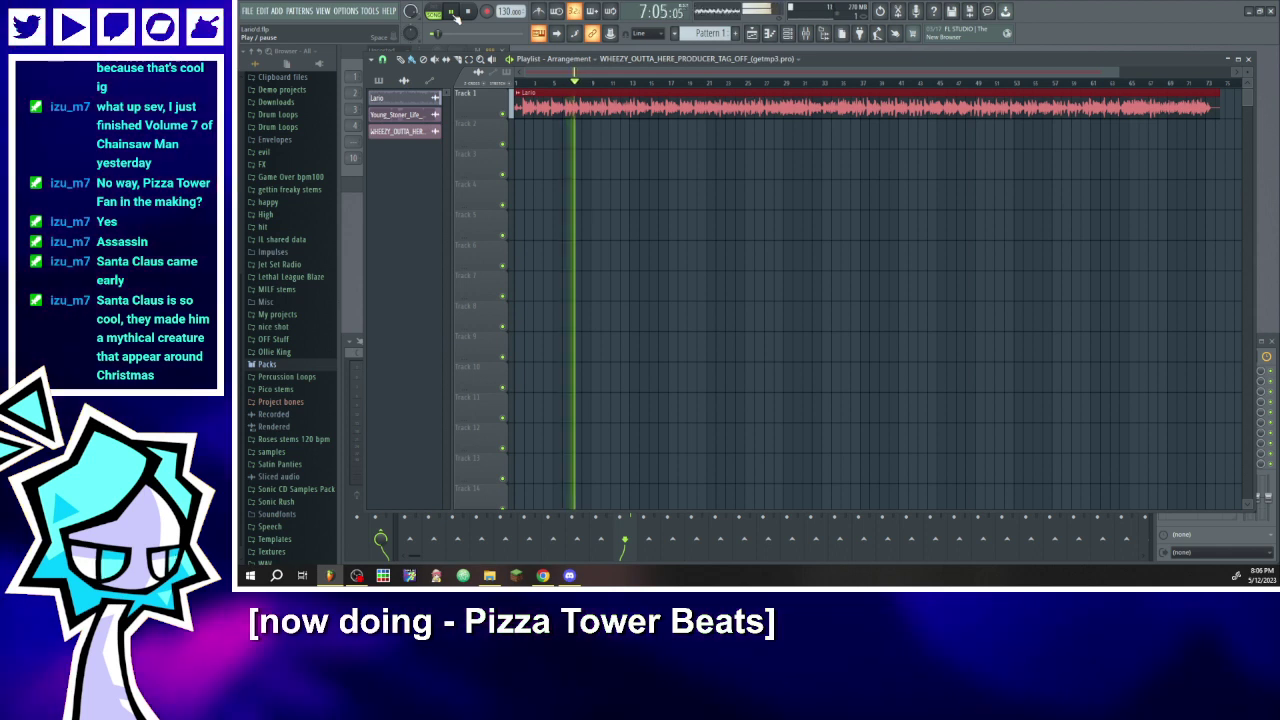
pyautogui.click(452, 12)
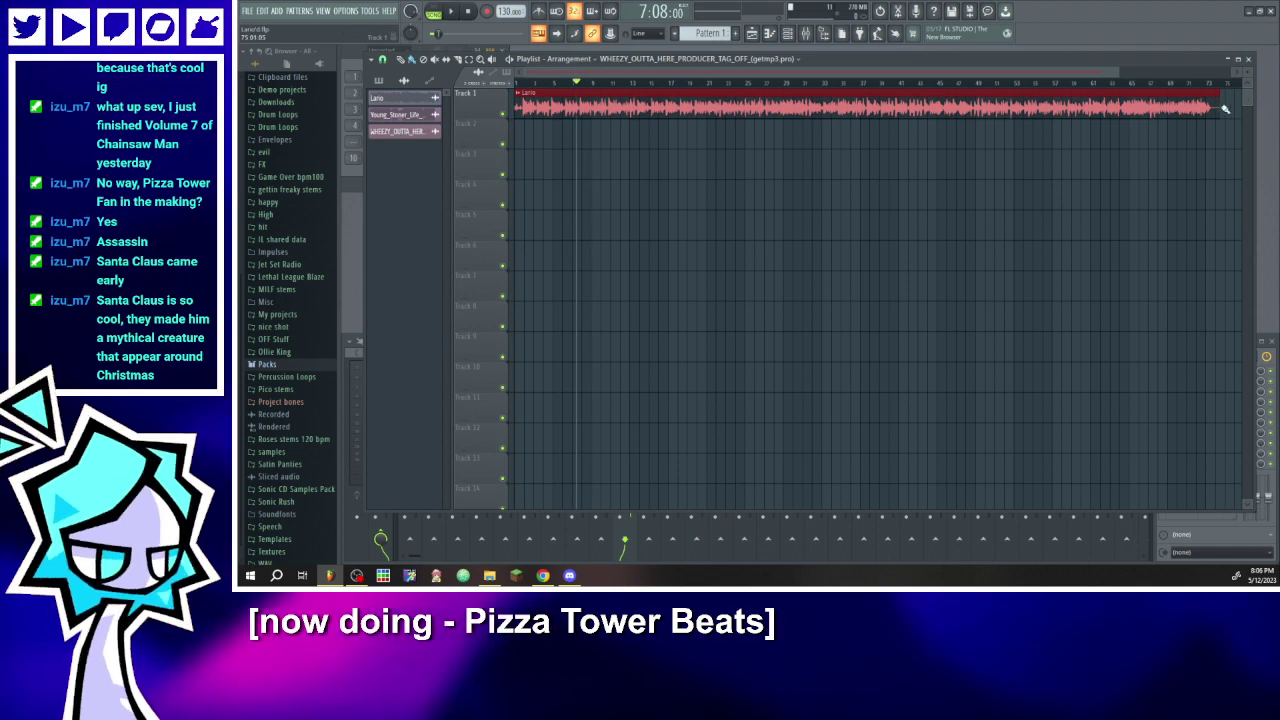
pyautogui.moveTo(1121, 77); pyautogui.dragTo(986, 67)
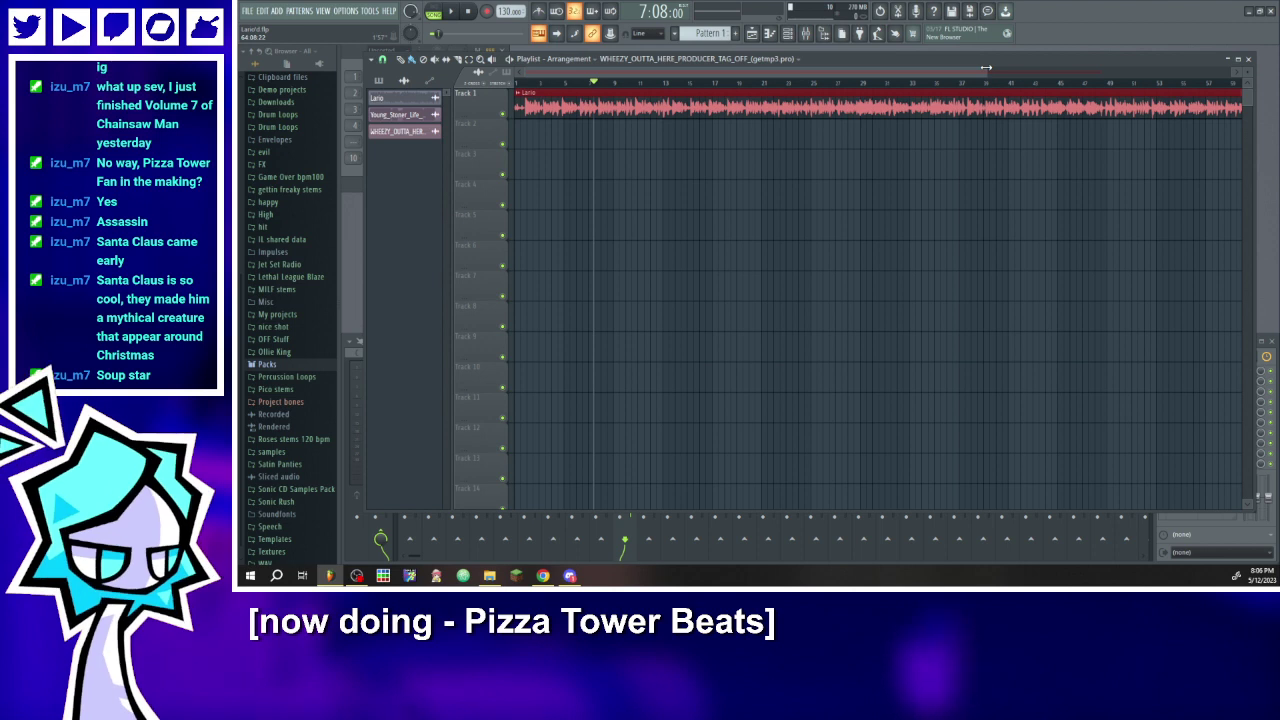
pyautogui.click(398, 114)
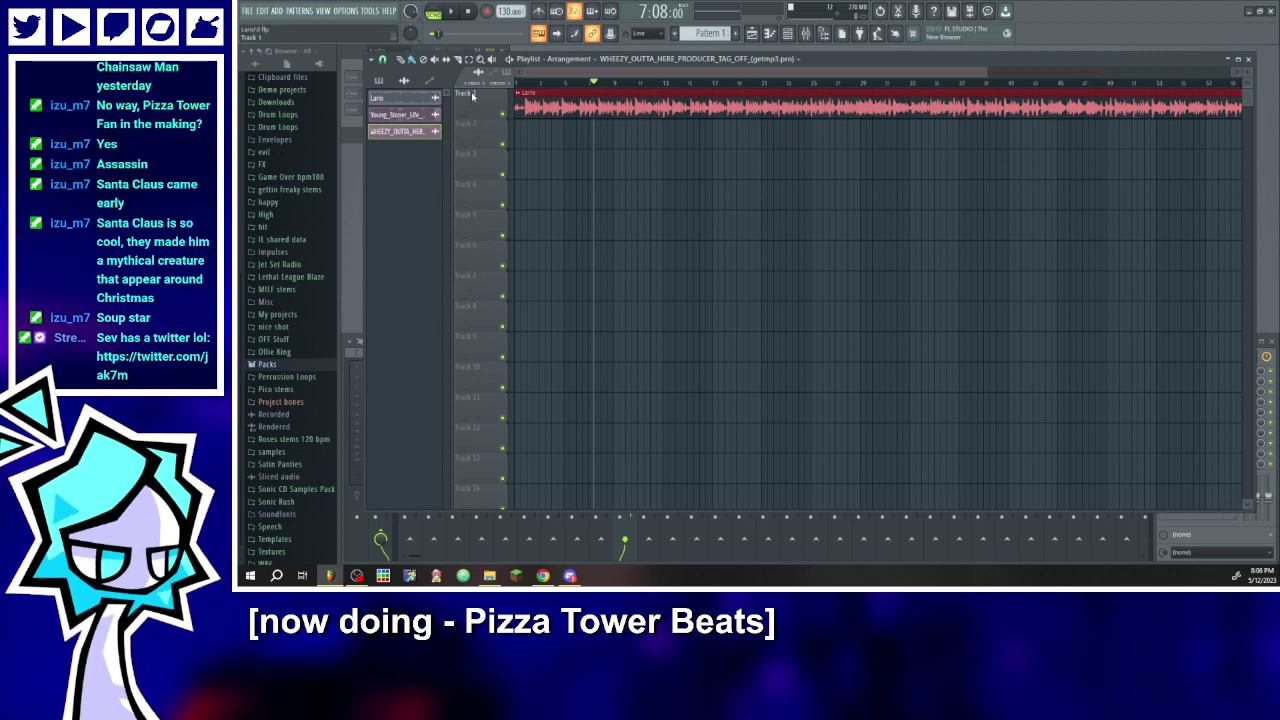
pyautogui.click(515, 83)
pyautogui.click(452, 11)
pyautogui.click(470, 12)
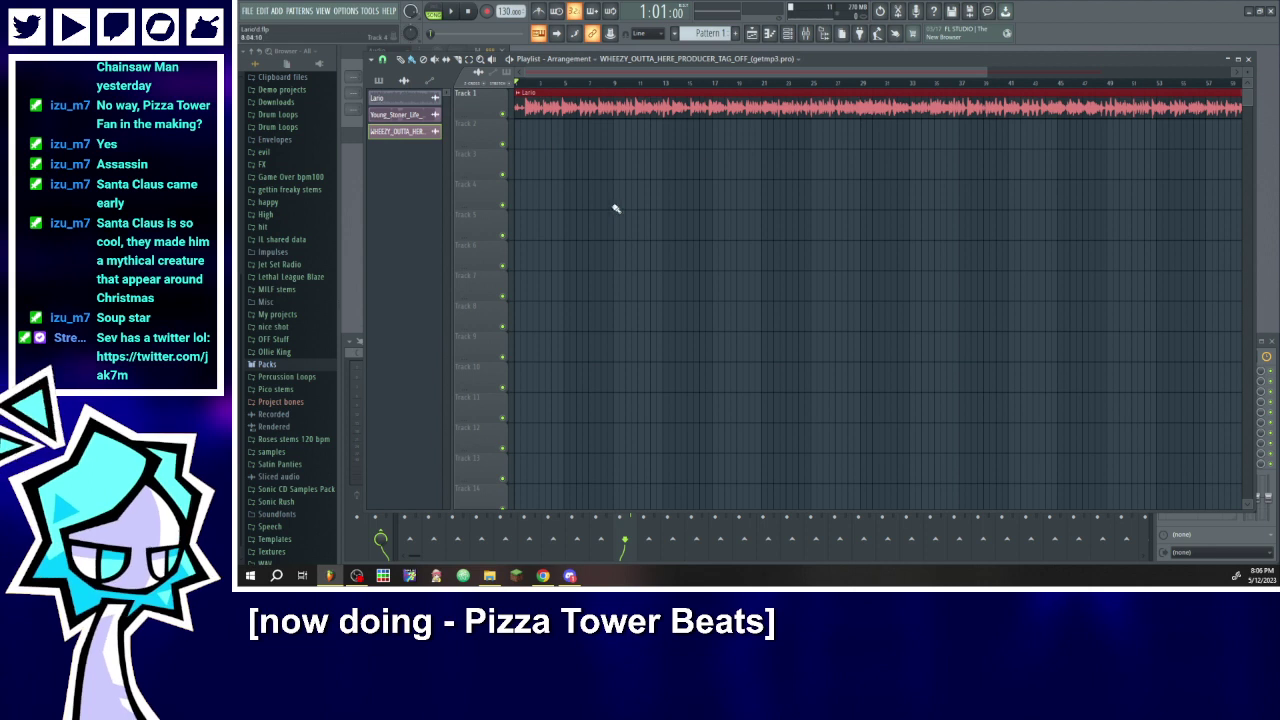
# - Try the Square Wave channel in the piano roll, then return to the playlist and play the song
pyautogui.click(769, 33)
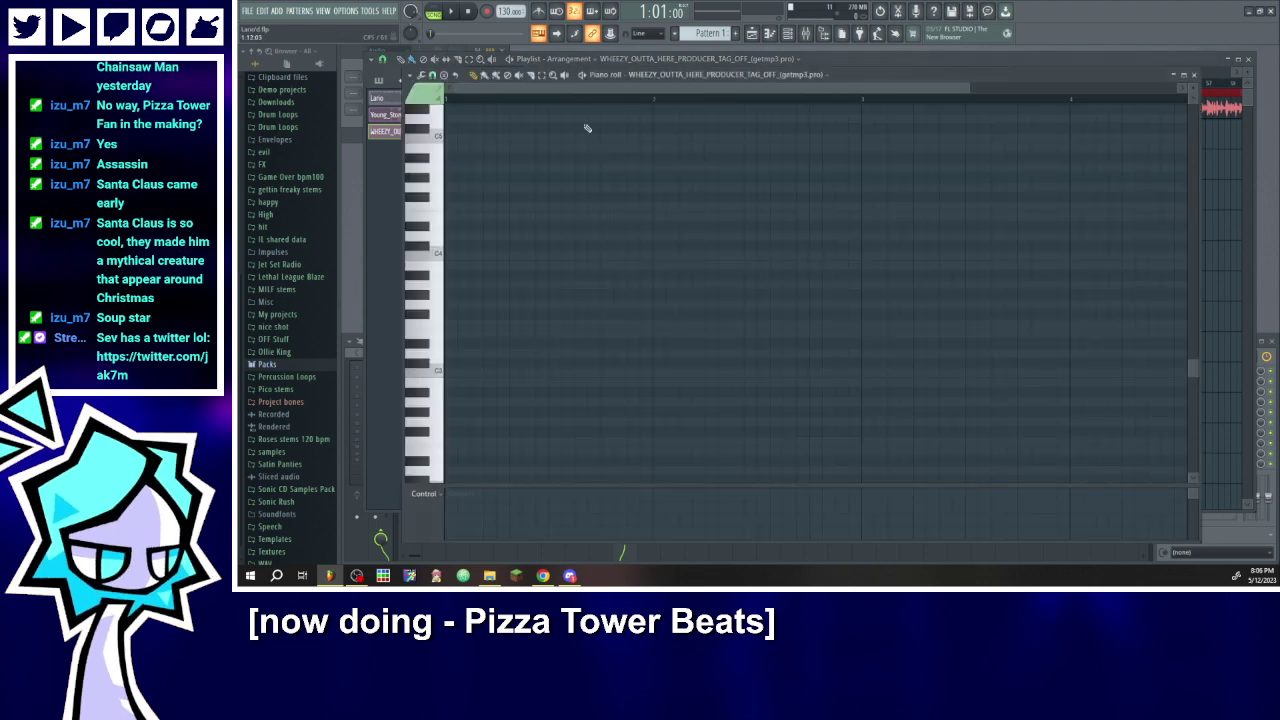
pyautogui.click(776, 77)
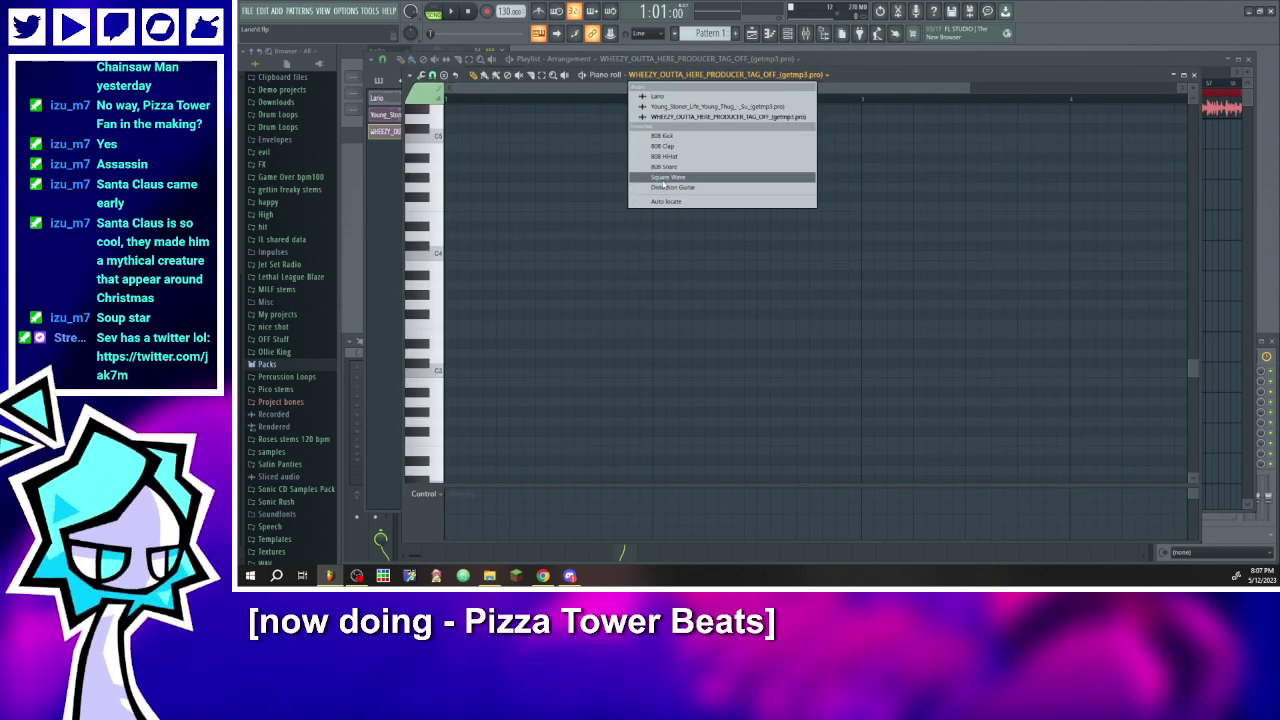
pyautogui.click(664, 179)
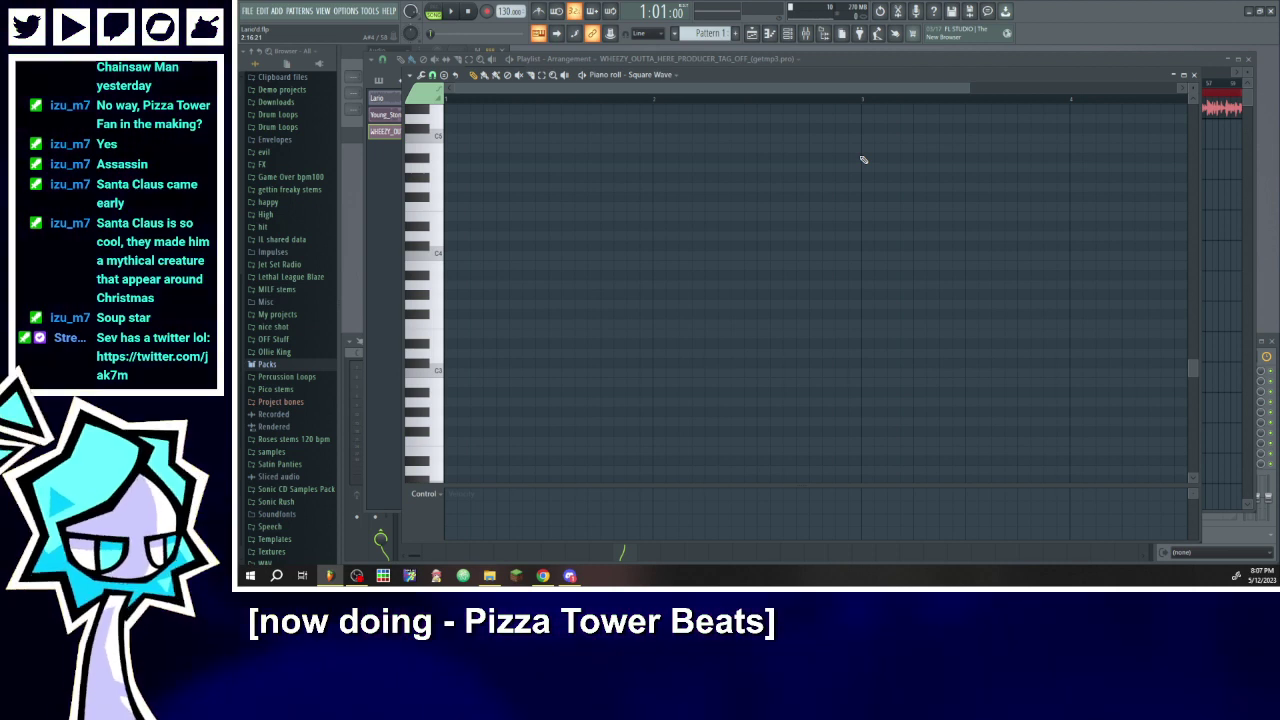
pyautogui.click(788, 33)
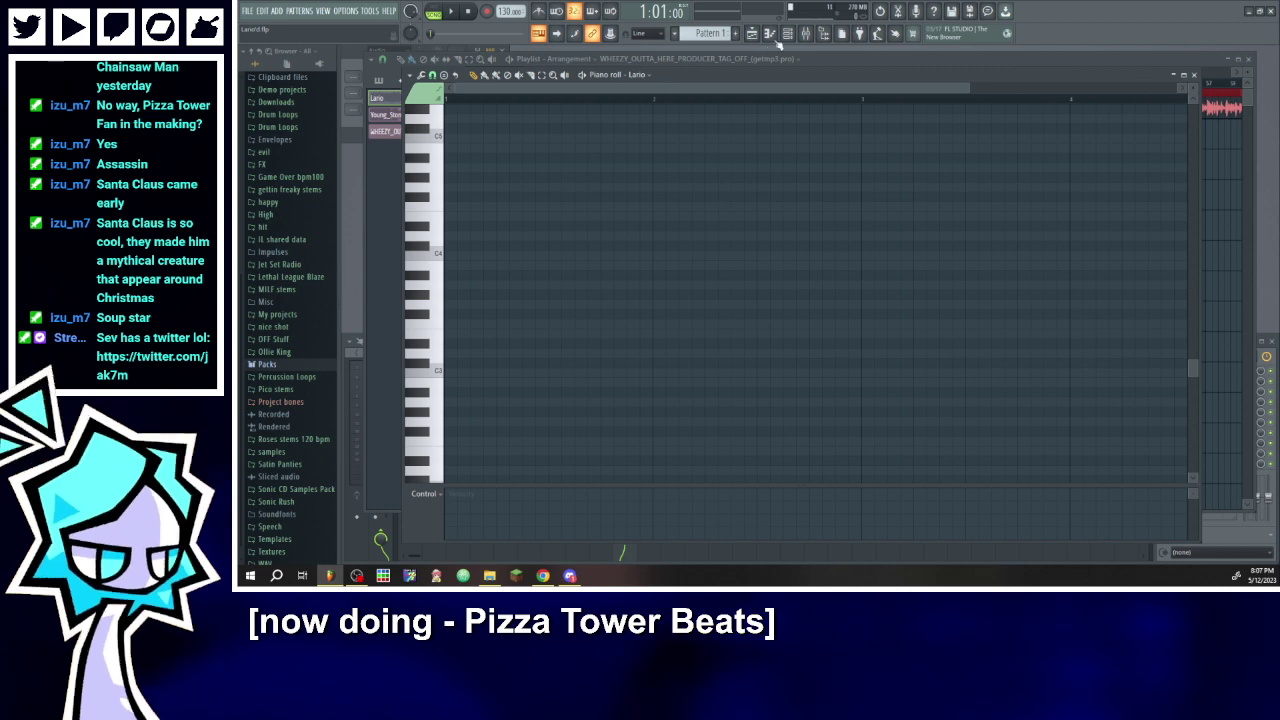
pyautogui.click(769, 33)
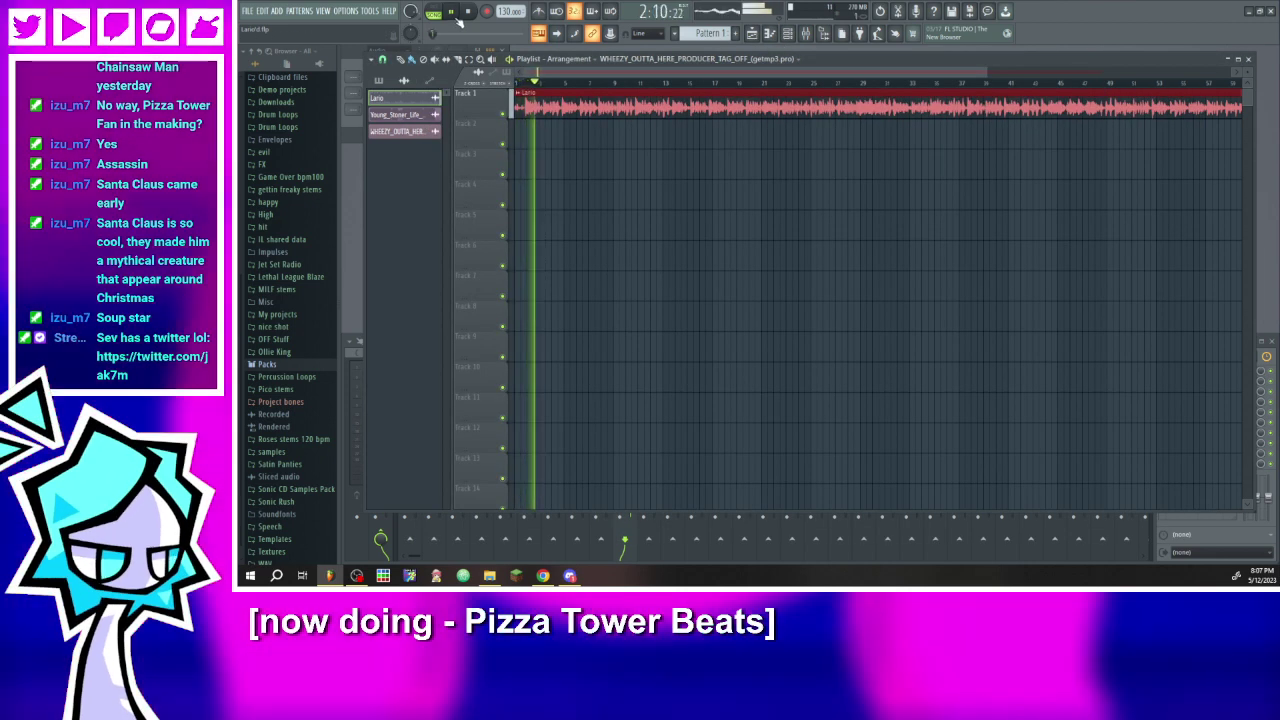
# - Reopen the piano roll and try the Distortion Guitar and Square Wave channels as its target
pyautogui.click(775, 34)
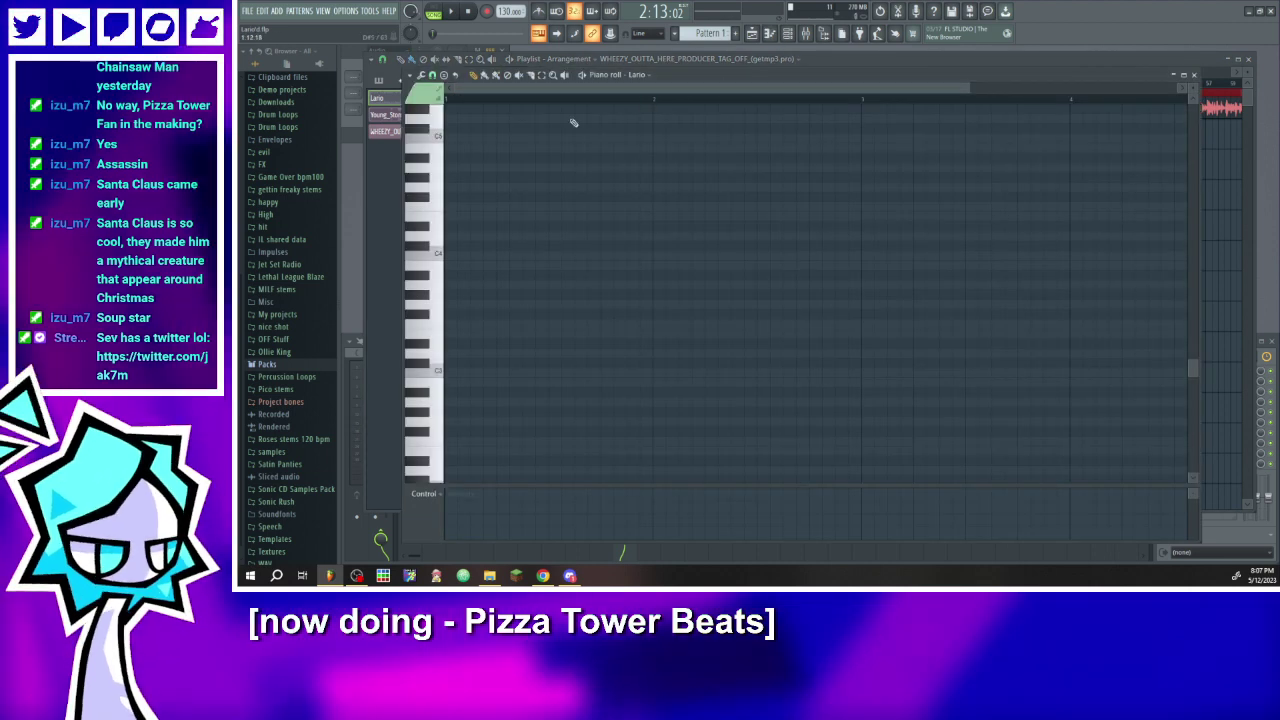
pyautogui.click(633, 76)
pyautogui.click(688, 189)
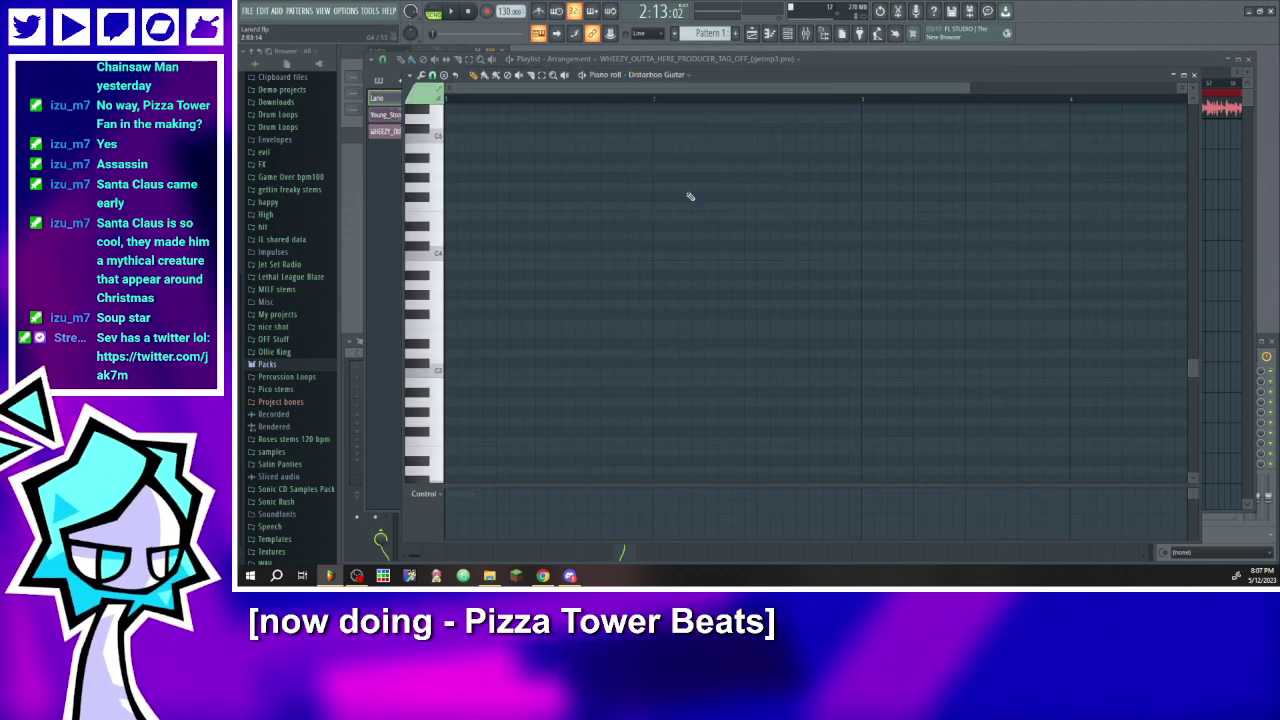
pyautogui.click(672, 77)
pyautogui.click(688, 177)
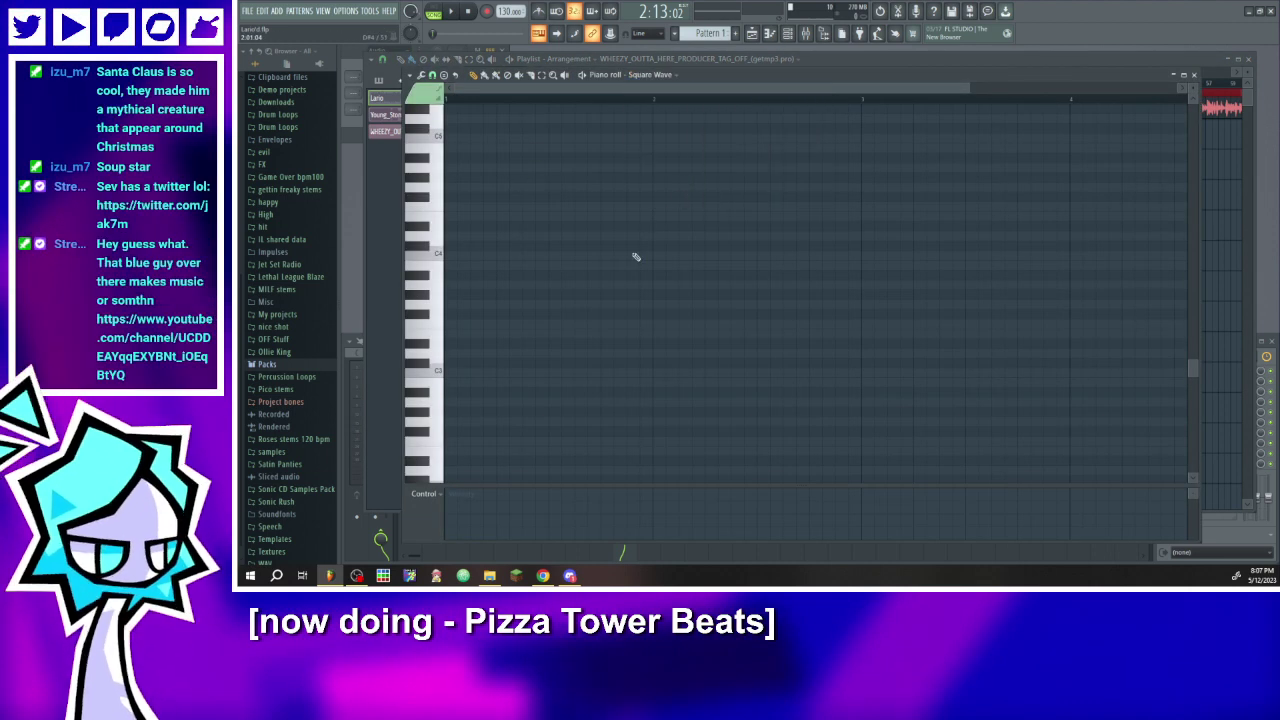
pyautogui.click(448, 374)
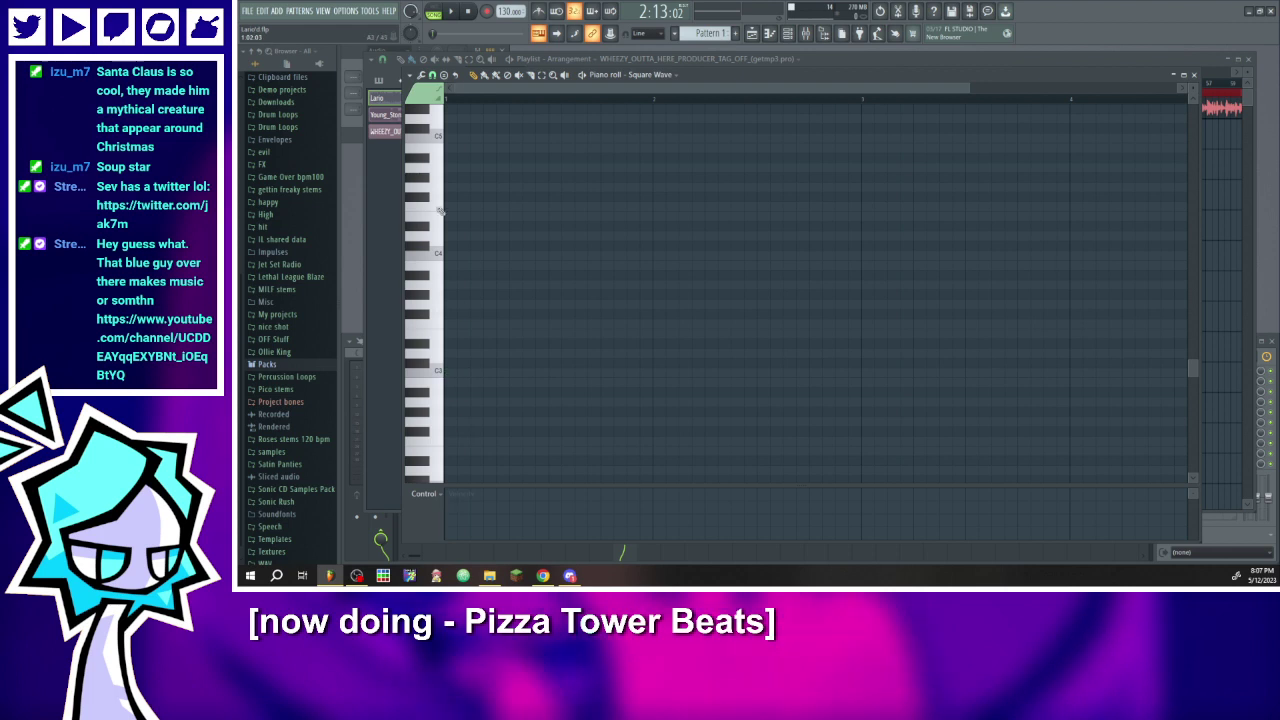
# - Add a 3x Osc instrument channel and make it the target of the piano roll
pyautogui.click(380, 137)
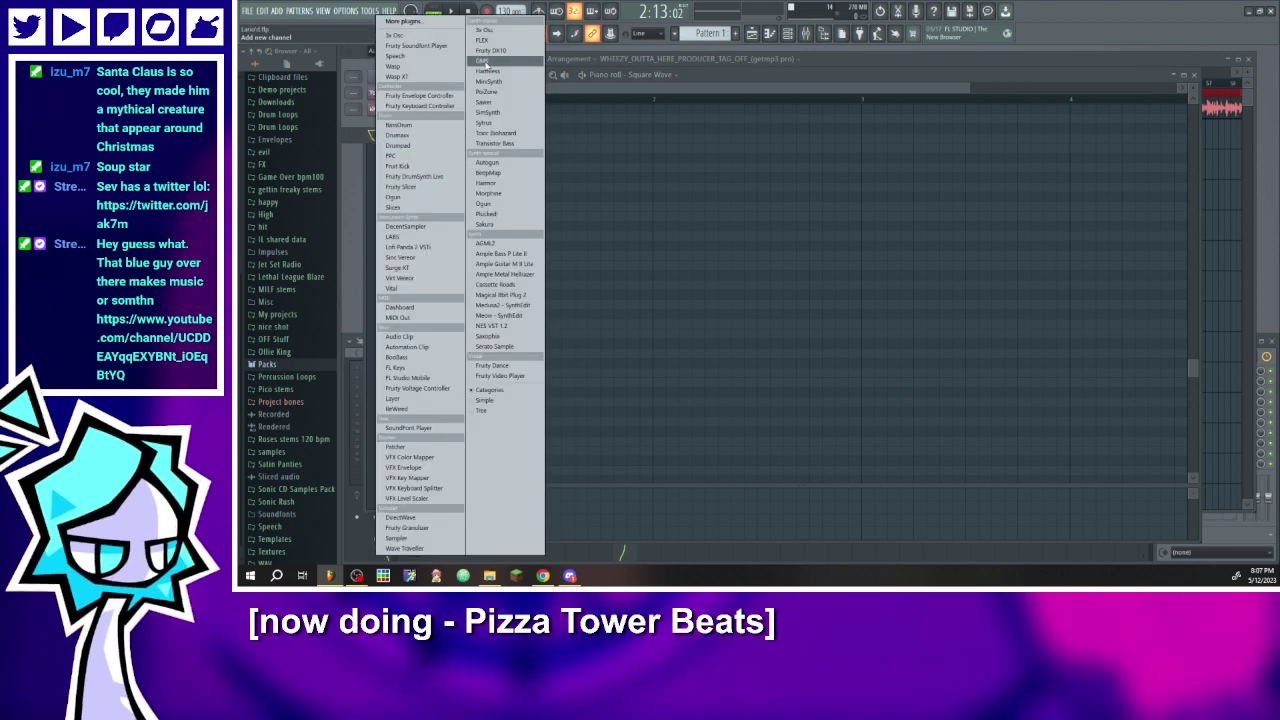
pyautogui.click(501, 35)
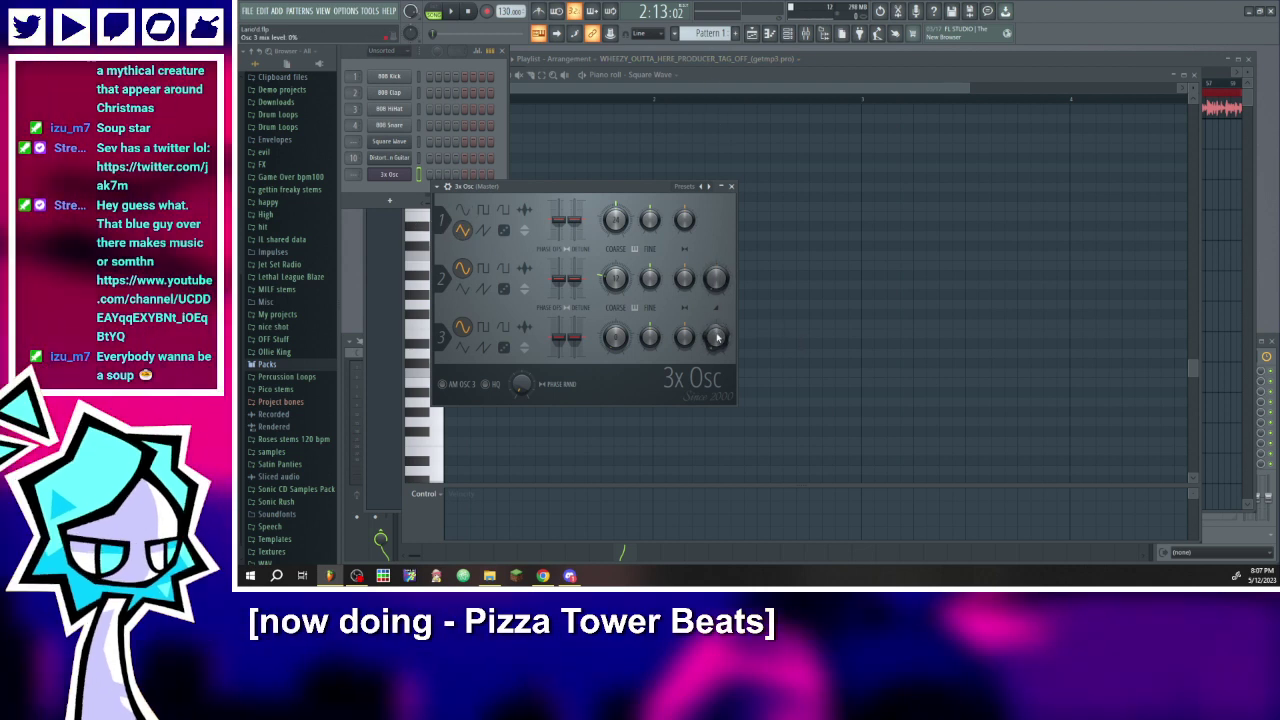
pyautogui.click(660, 75)
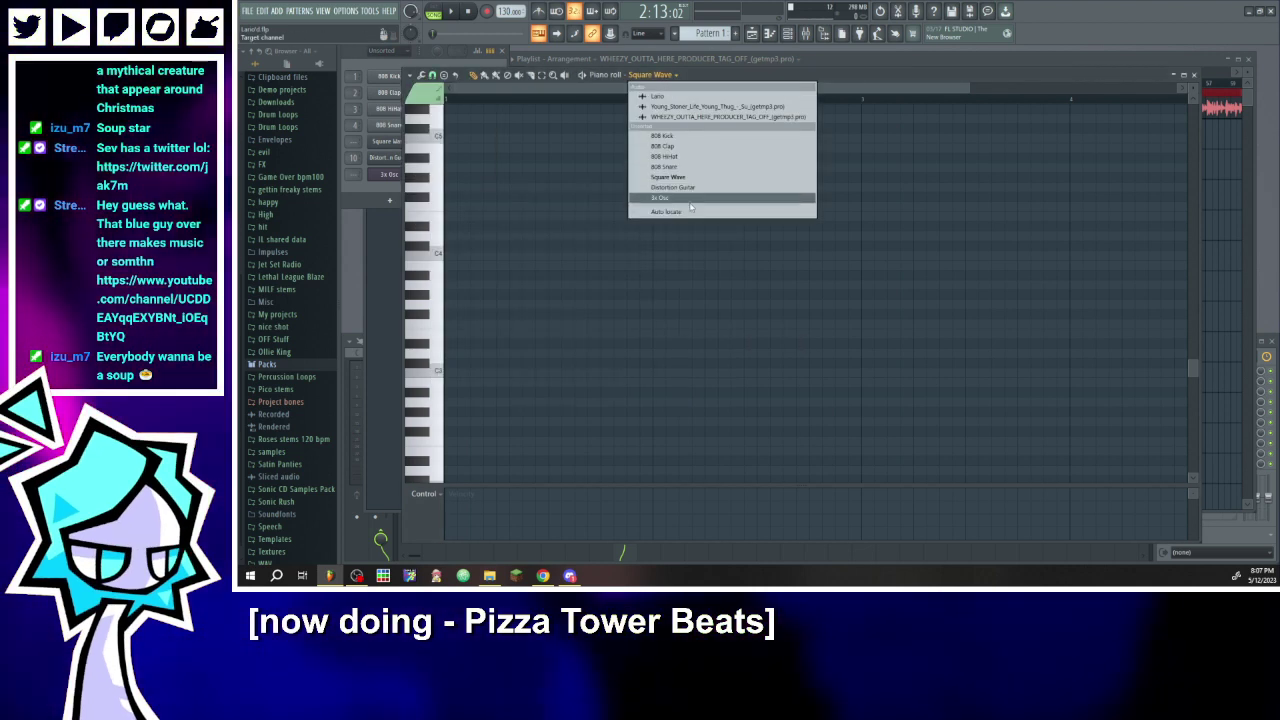
pyautogui.click(676, 200)
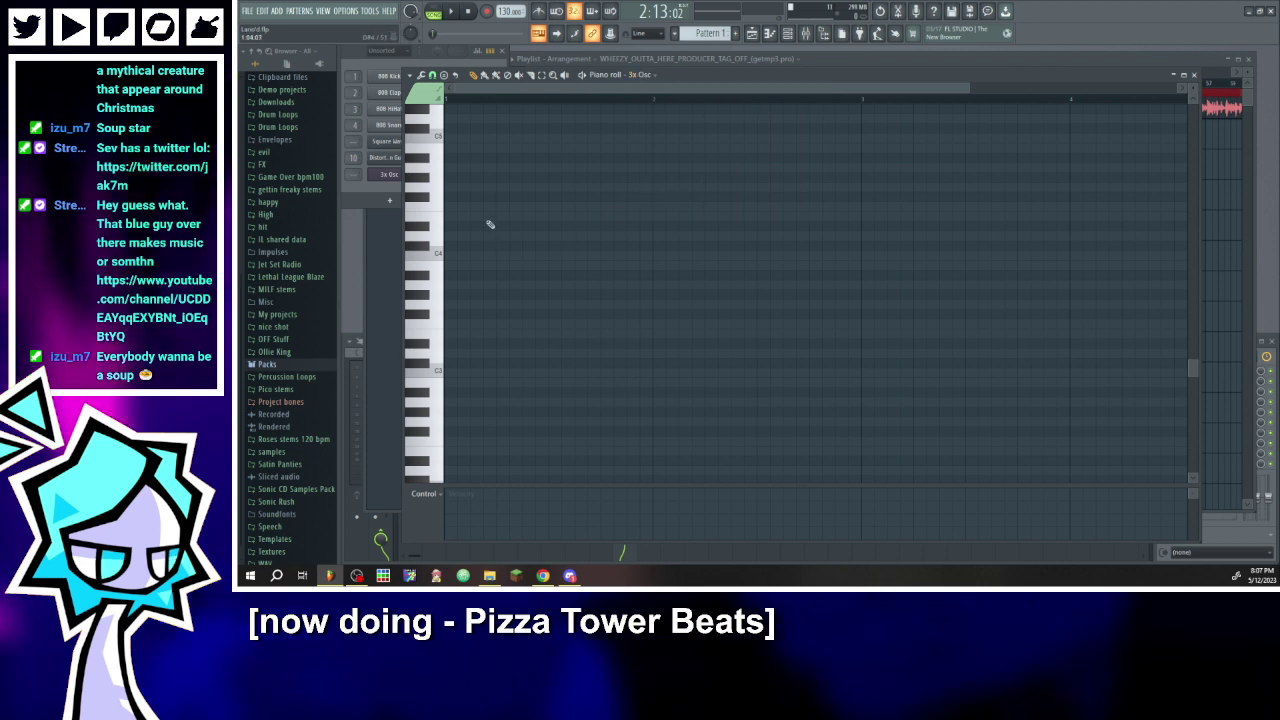
# - Enter the four-note phrase C#3, F4, E4, F4 at the start of the 3x Osc piano roll and play it back
pyautogui.click(472, 207)
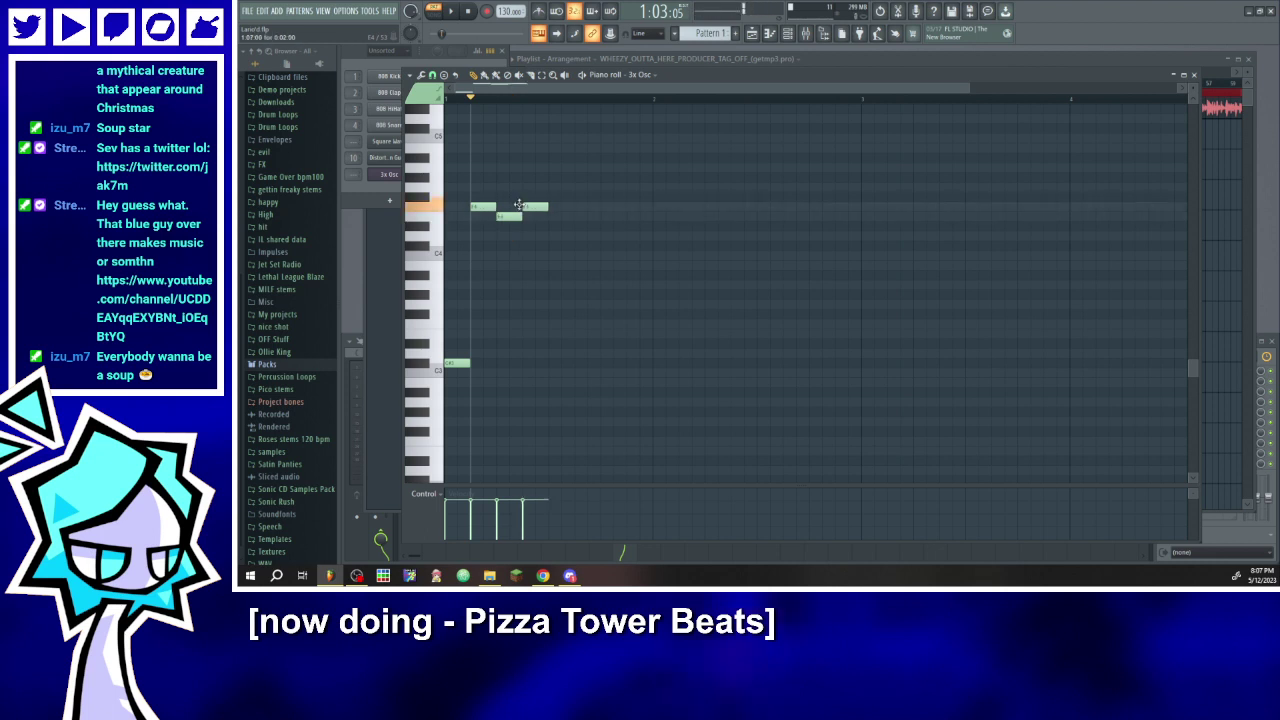
pyautogui.click(449, 15)
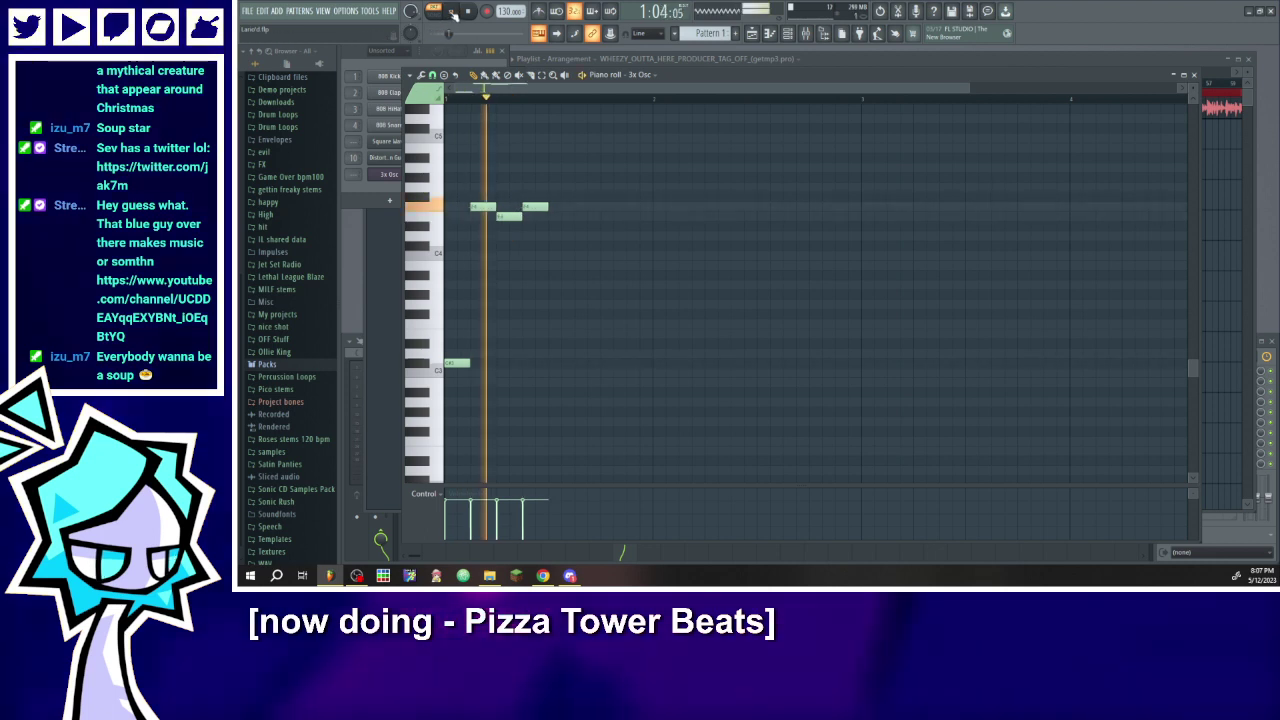
pyautogui.moveTo(971, 89); pyautogui.dragTo(791, 88)
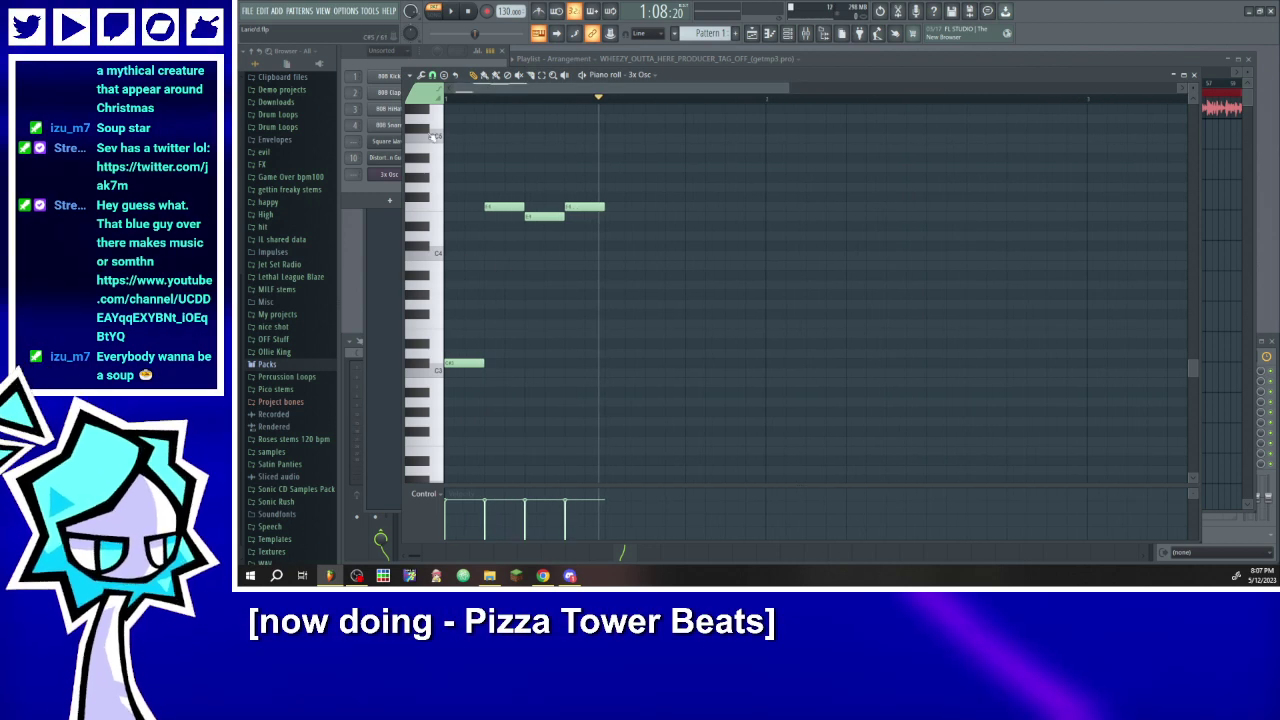
pyautogui.moveTo(462, 100); pyautogui.dragTo(385, 96)
pyautogui.click(453, 12)
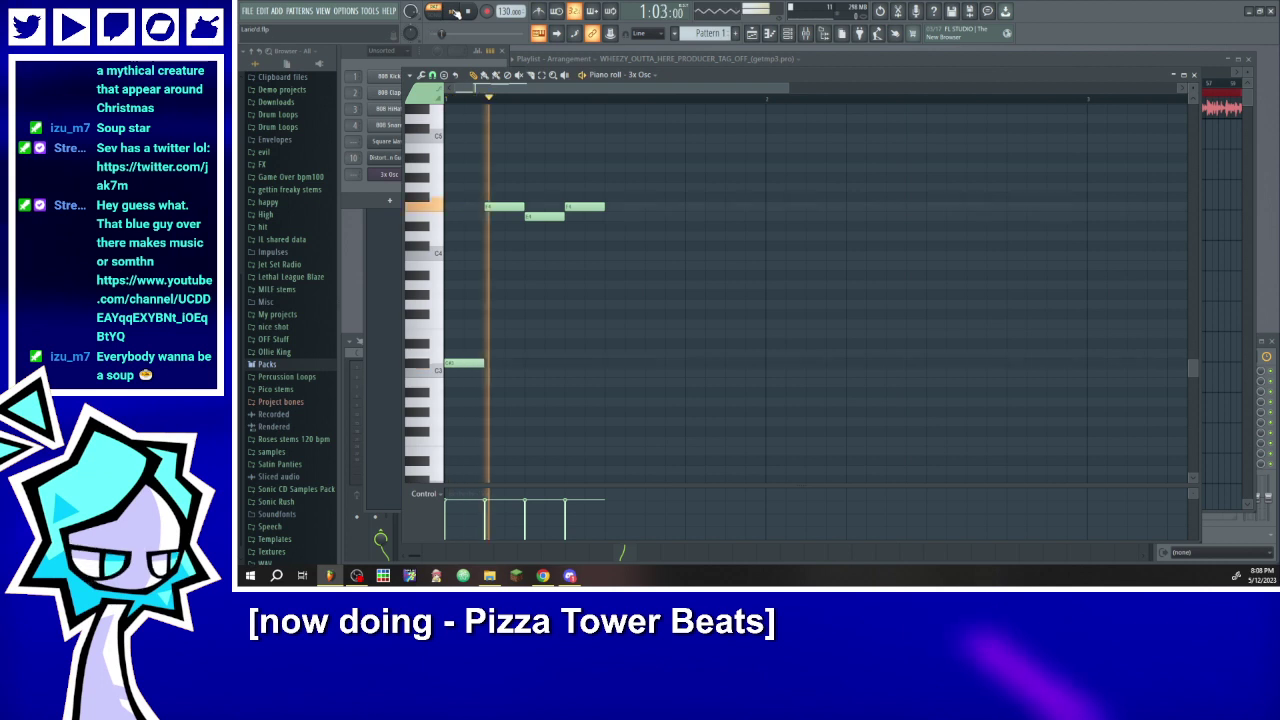
pyautogui.click(453, 12)
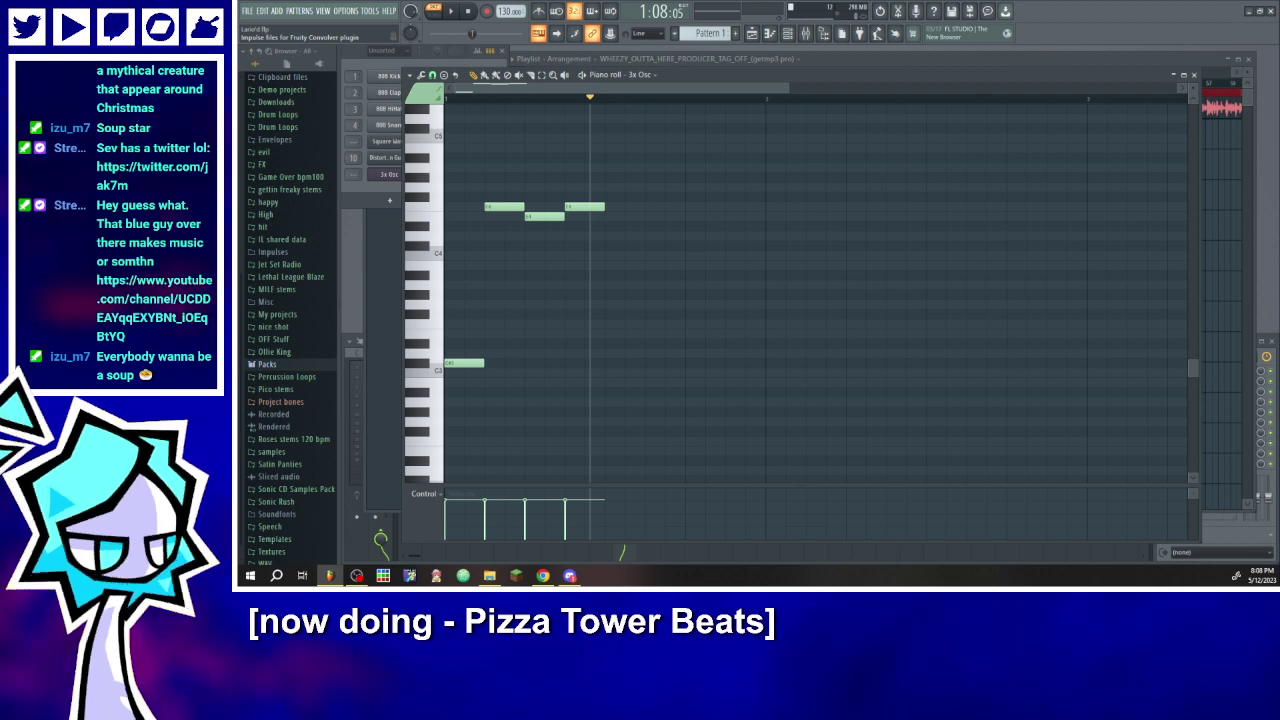
# - Switch to Chrome and look through the track list of the Pizza Tower Fan draft album on Bandcamp
pyautogui.hotkey('alt', 'Tab')
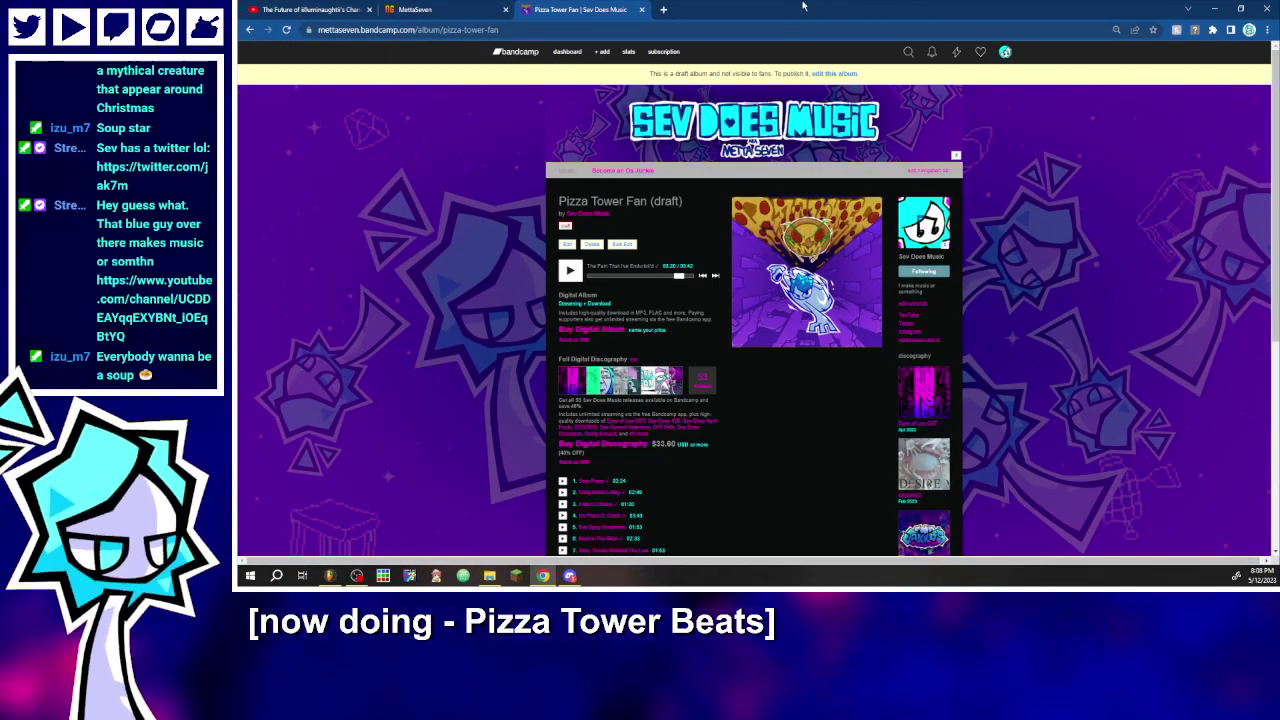
pyautogui.scroll(-3, 715, 400)
pyautogui.scroll(-2, 727, 399)
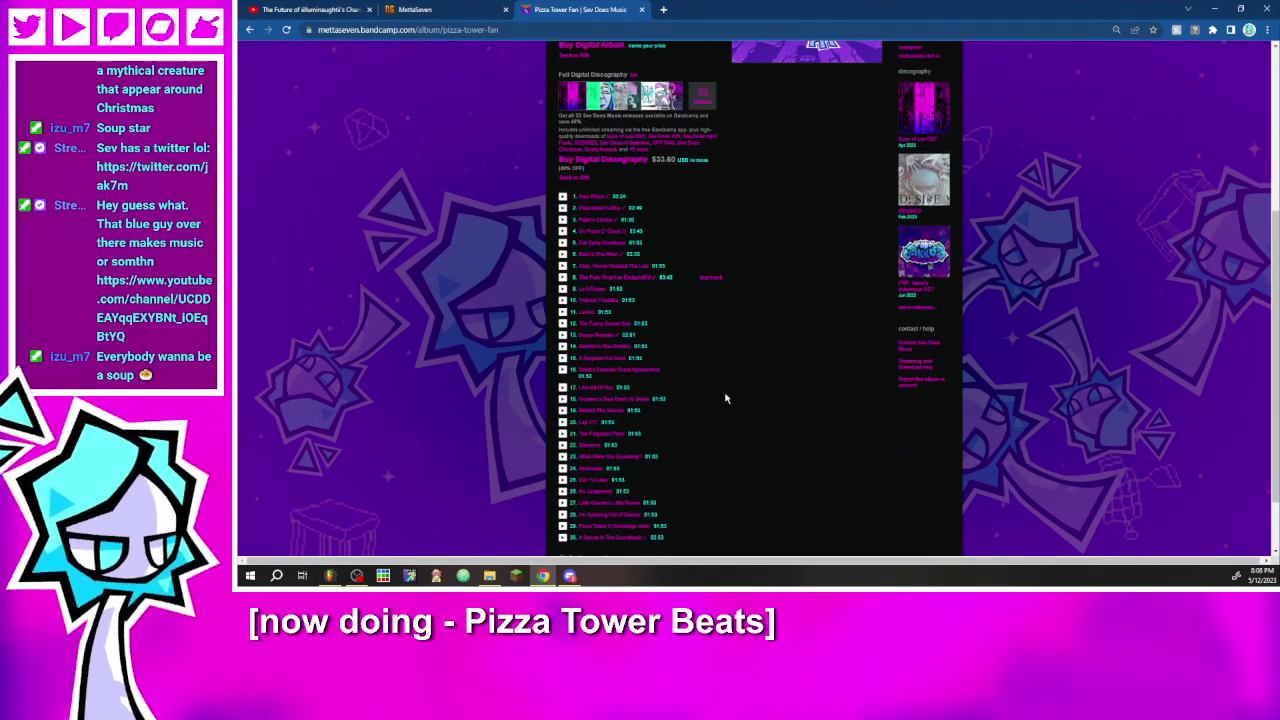
pyautogui.scroll(-1, 778, 391)
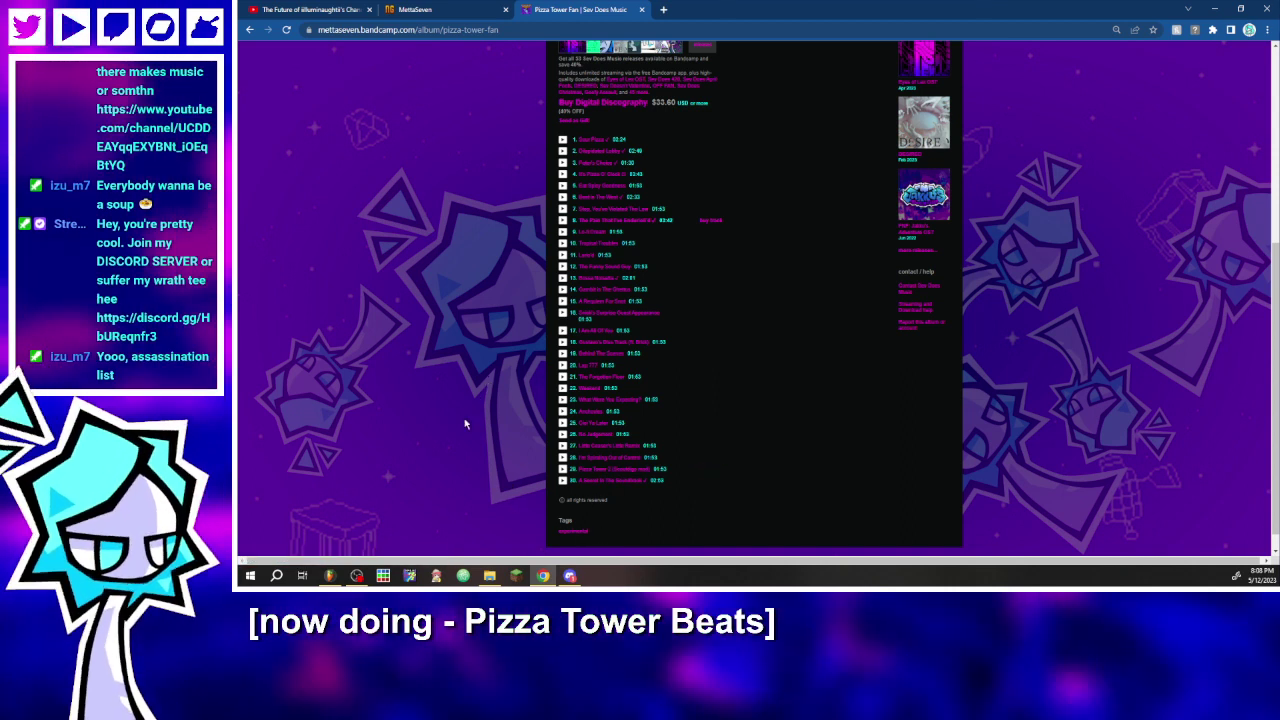
pyautogui.scroll(4, 491, 504)
pyautogui.scroll(-3, 797, 247)
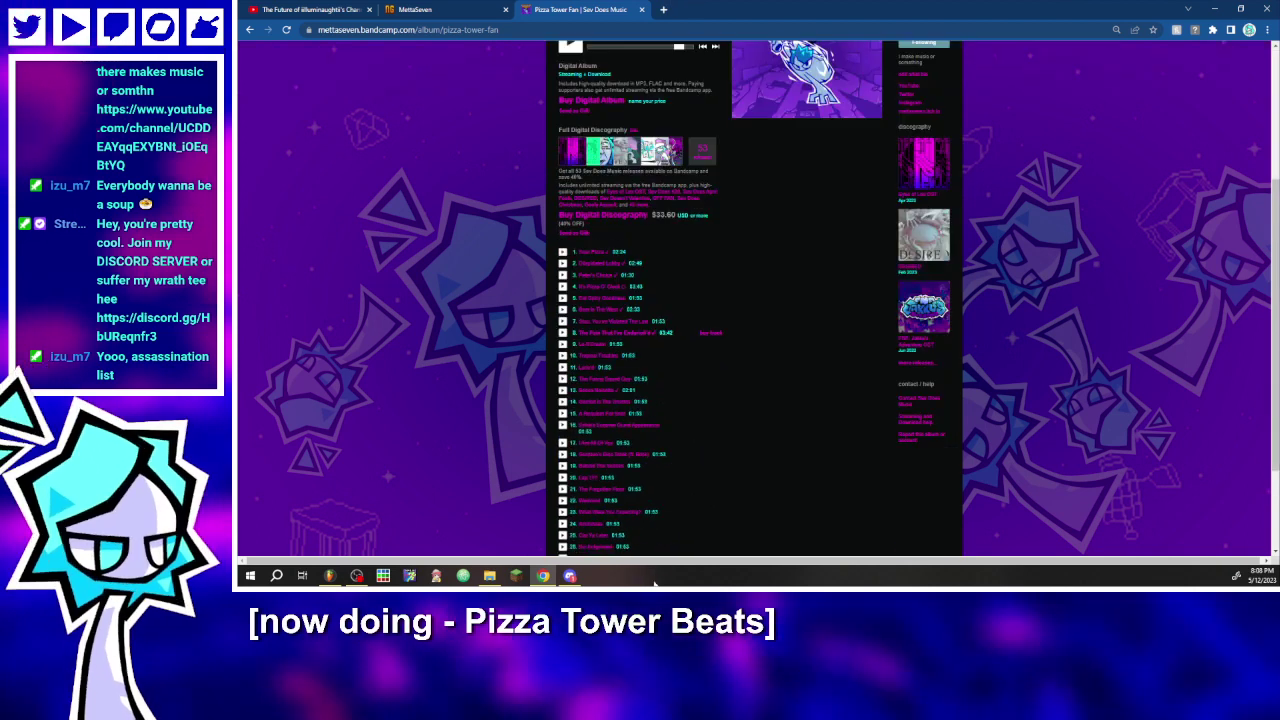
pyautogui.scroll(1, 681, 333)
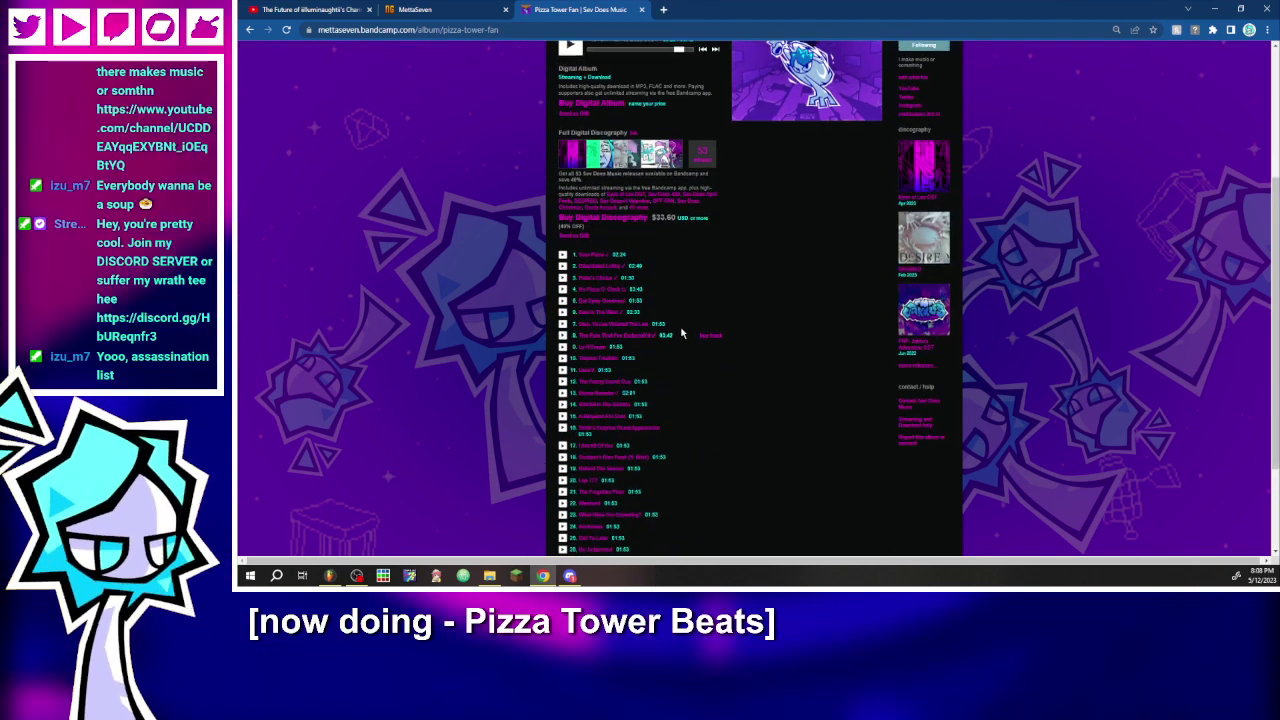
pyautogui.scroll(2, 681, 333)
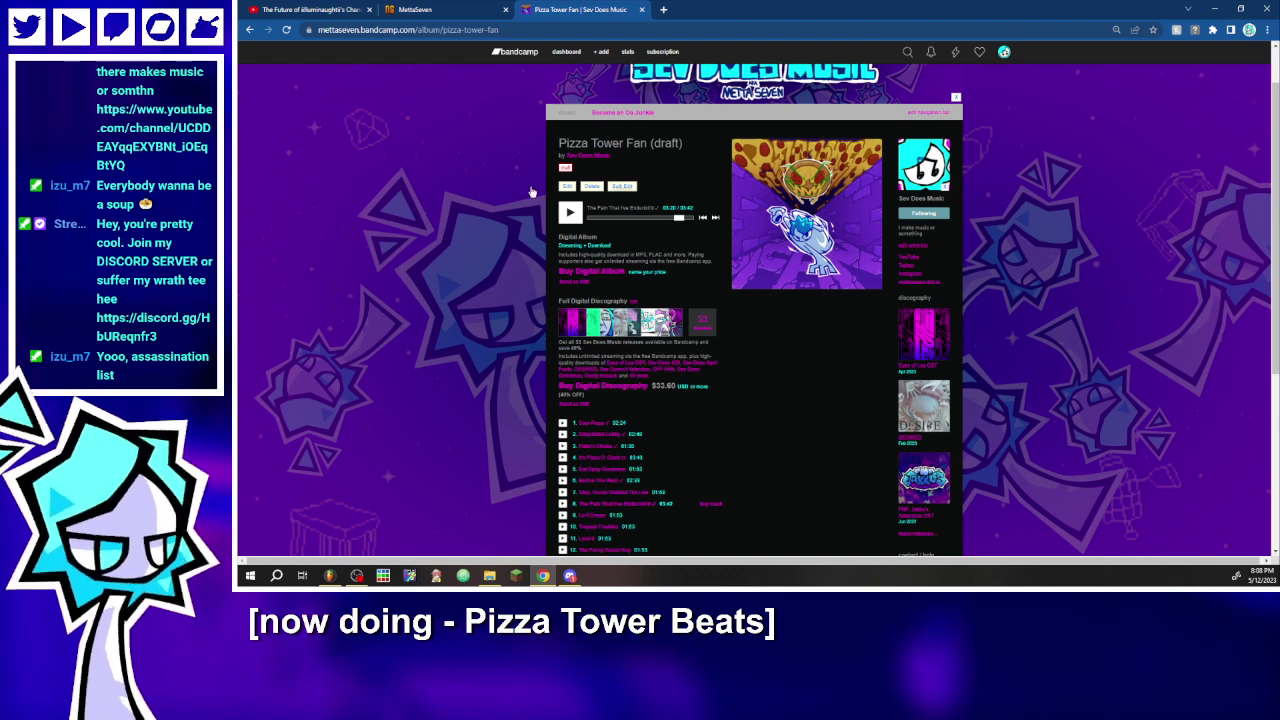
# - Search the web for "sneaky snitch midi", open the Online Sequencer result for Sneaky Snitch, and play the sequence
pyautogui.click(664, 10)
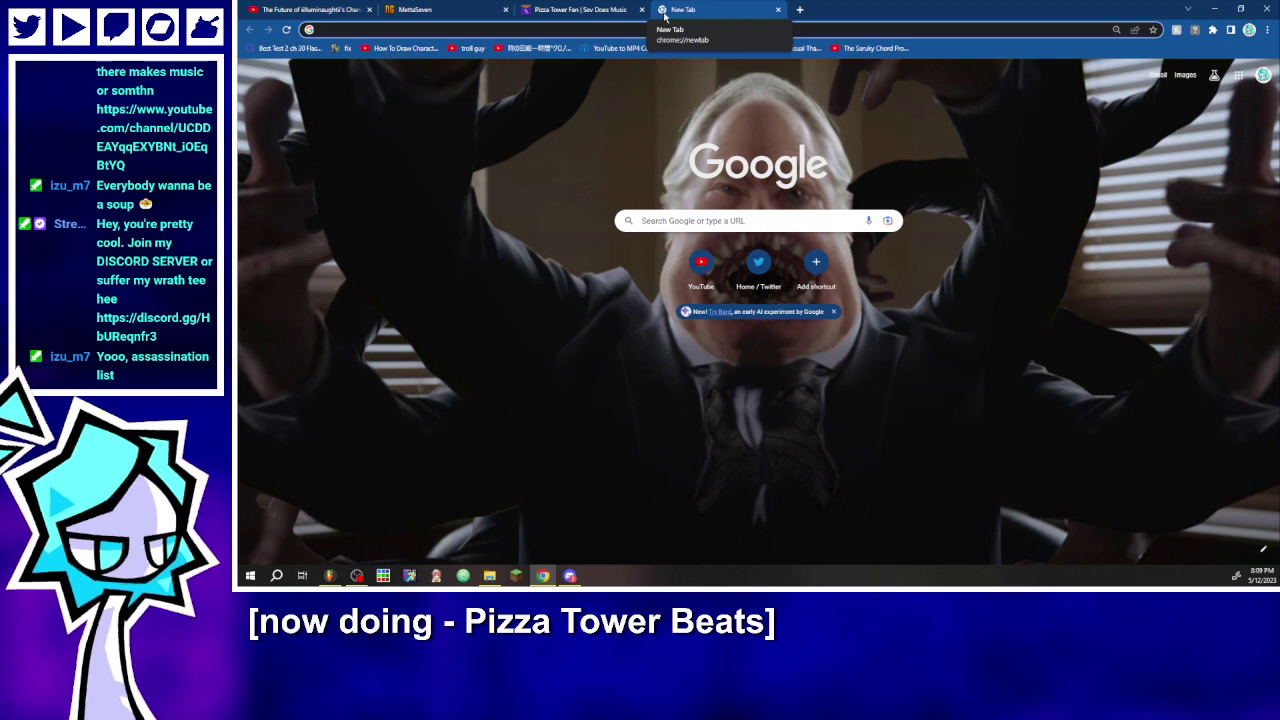
pyautogui.write('sneaky ')
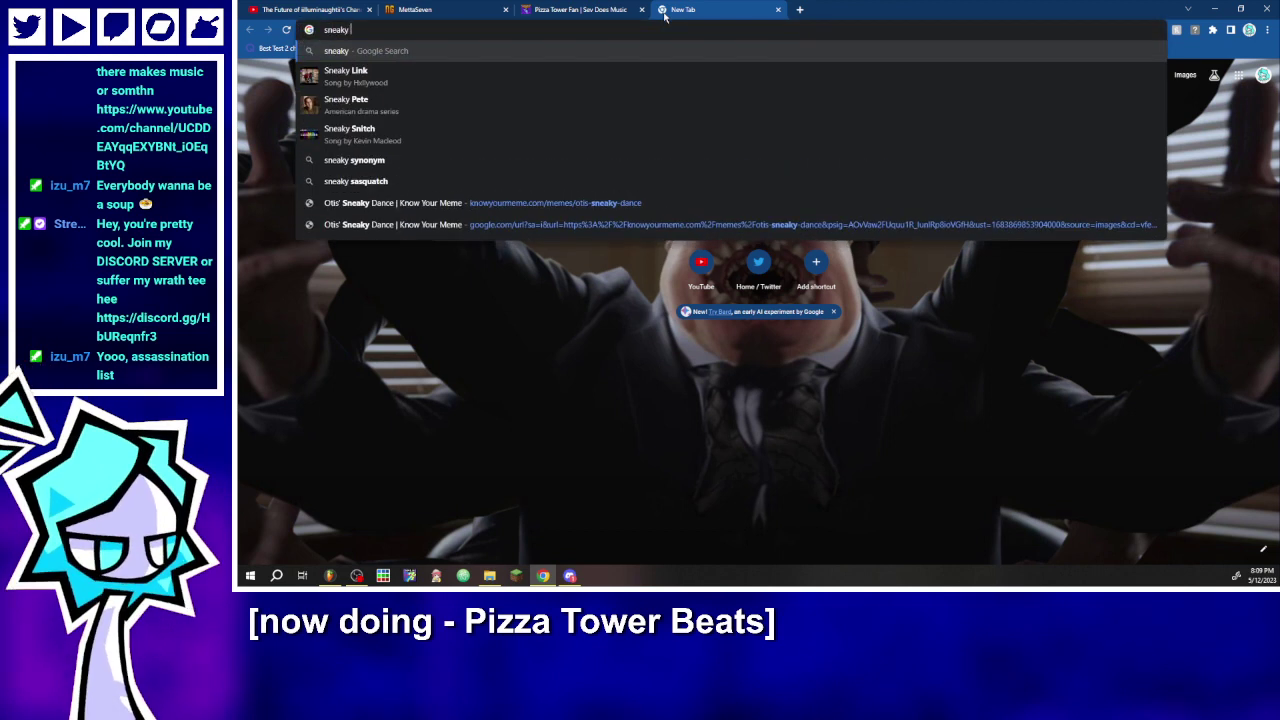
pyautogui.write('snitch midi')
pyautogui.press('Return')
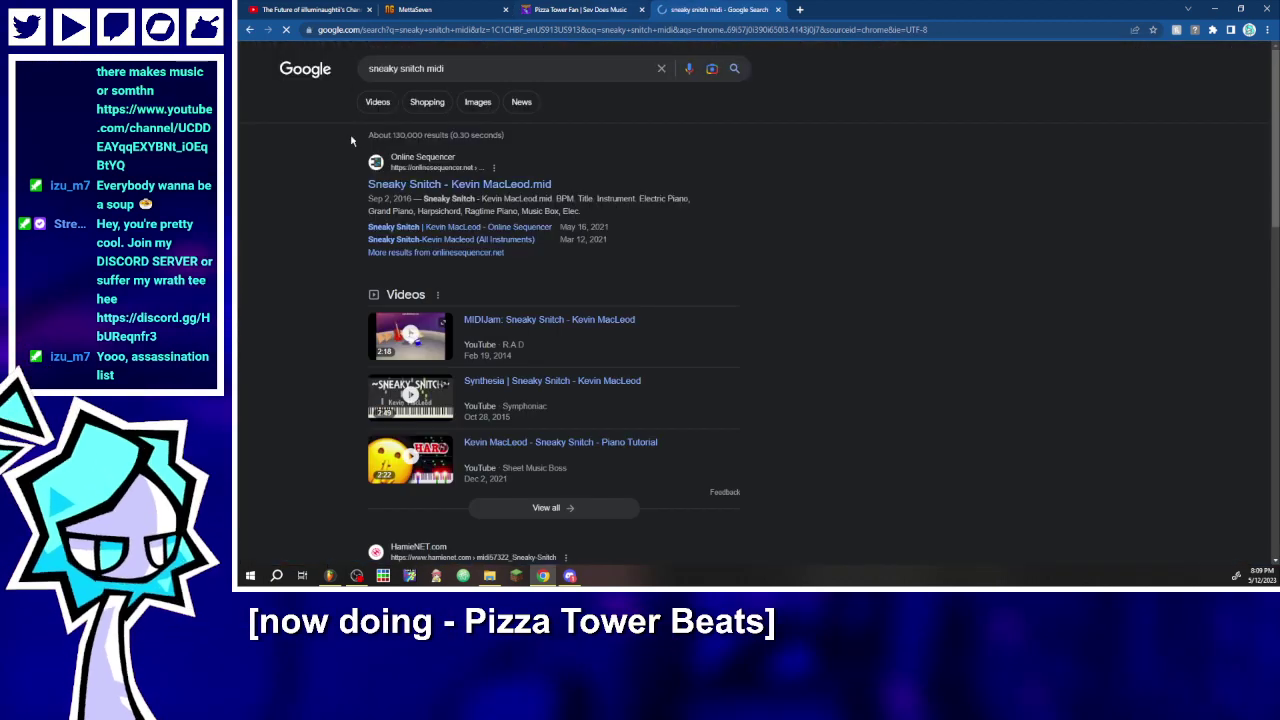
pyautogui.click(394, 187)
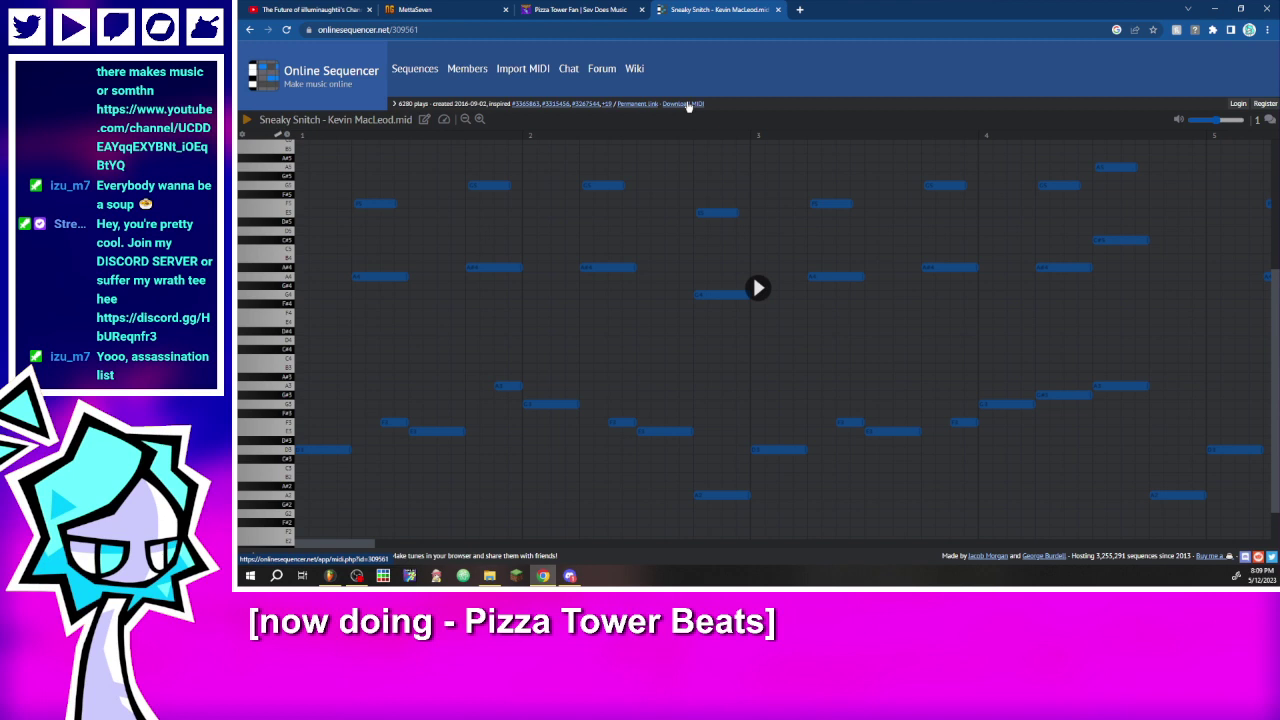
pyautogui.click(757, 288)
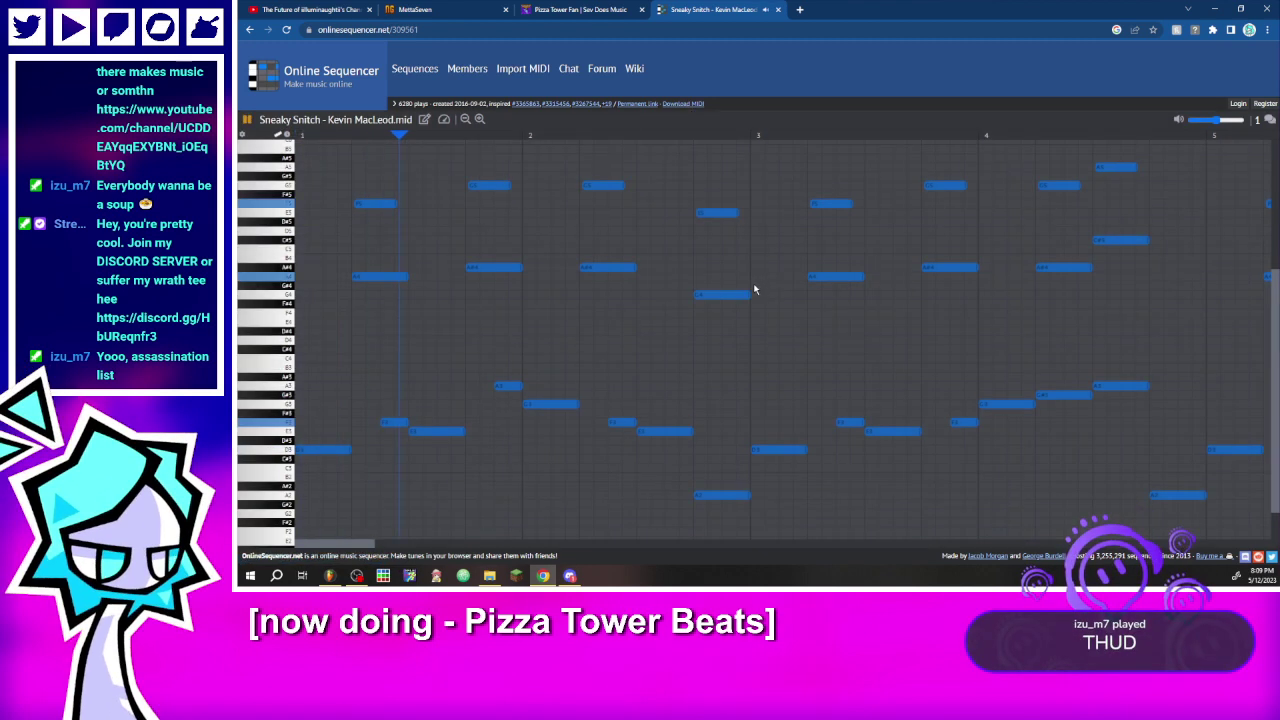
# - Stop the Sneaky Snitch sequence, download it as a MIDI file, and switch back to FL Studio
pyautogui.press('space')
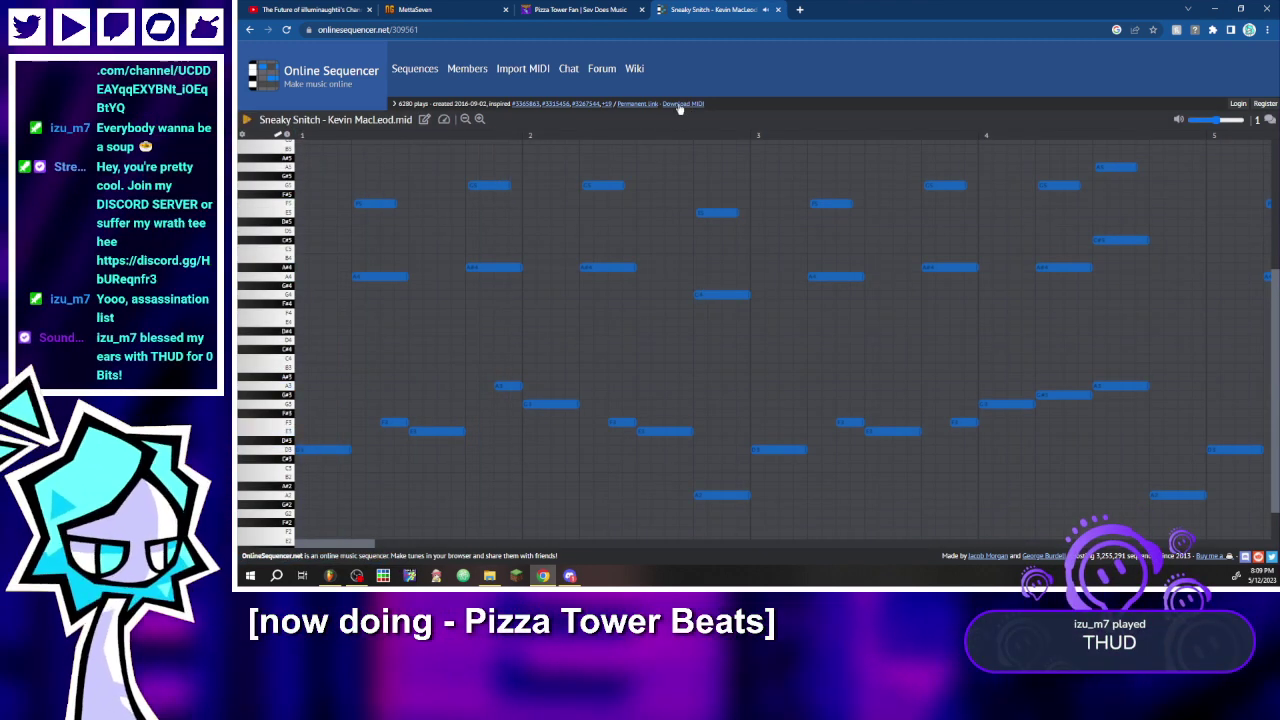
pyautogui.click(681, 104)
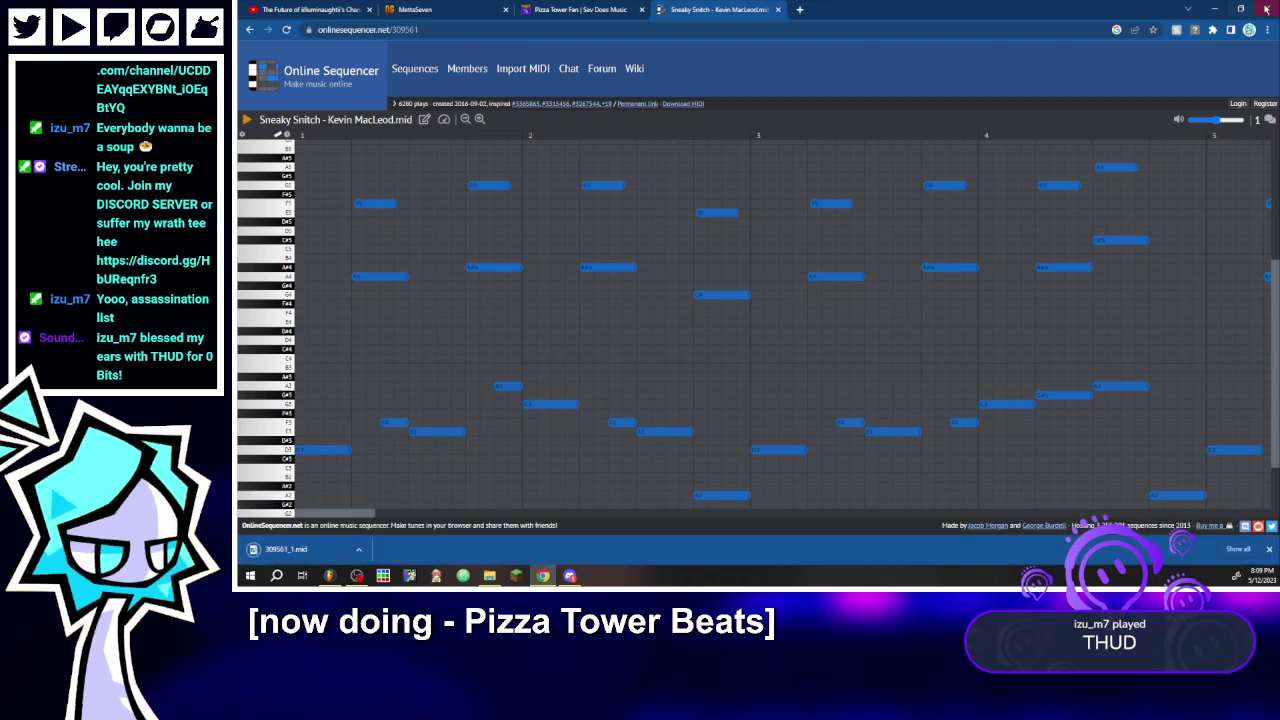
pyautogui.hotkey('alt', 'Tab')
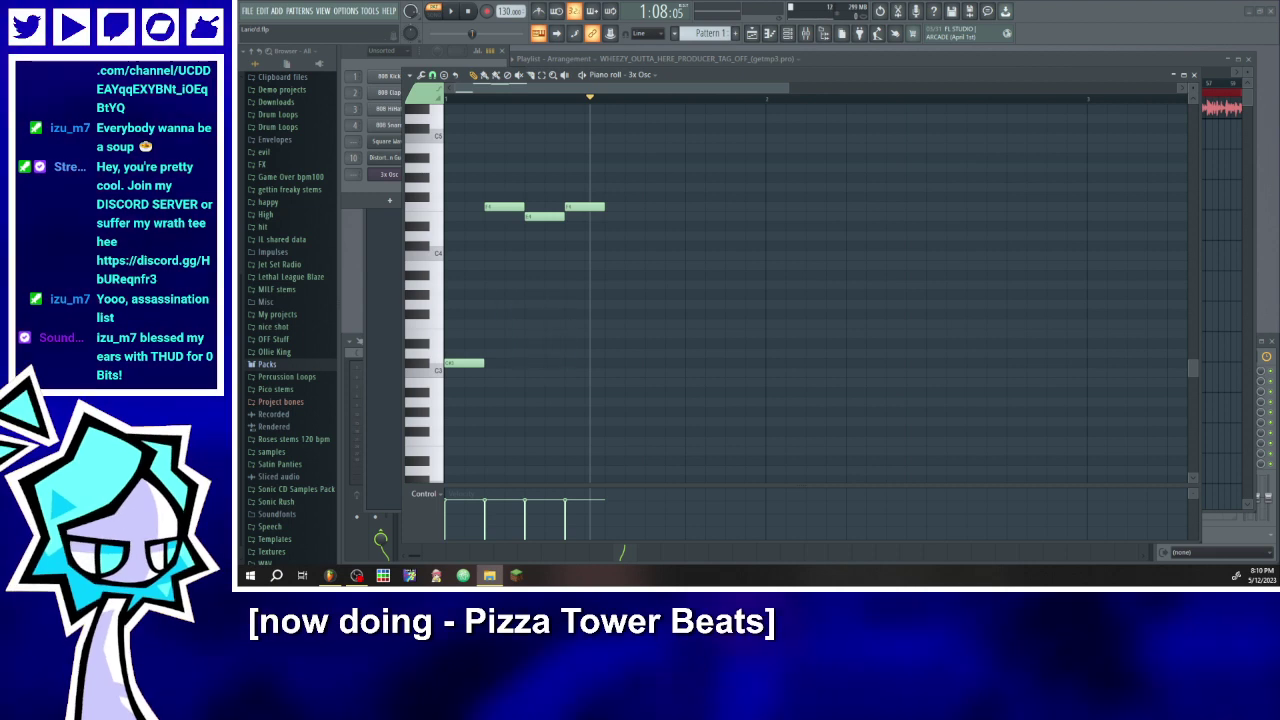
# - Replace the four-note phrase in the 3x Osc piano roll with the Sneaky Snitch notes from the clipboard
pyautogui.rightClick(470, 263)
pyautogui.rightClick(504, 206)
pyautogui.rightClick(544, 216)
pyautogui.rightClick(584, 206)
pyautogui.rightClick(466, 363)
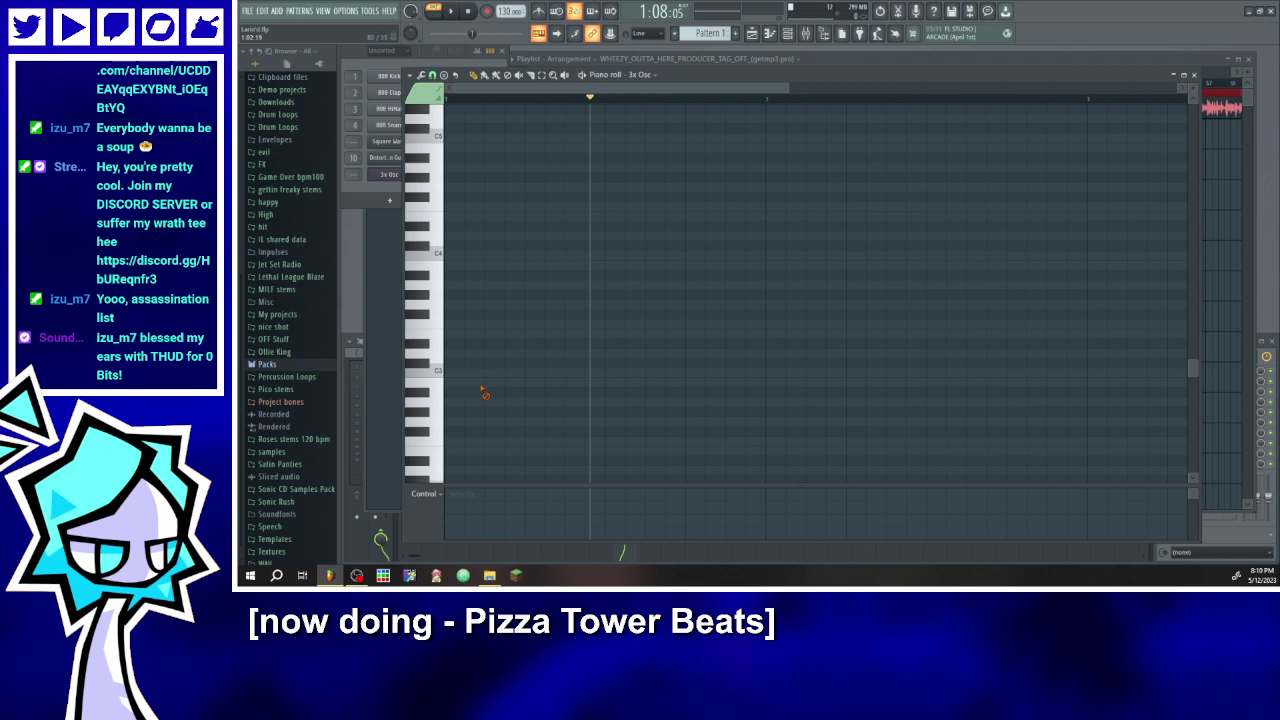
pyautogui.hotkey('ctrl', 'v')
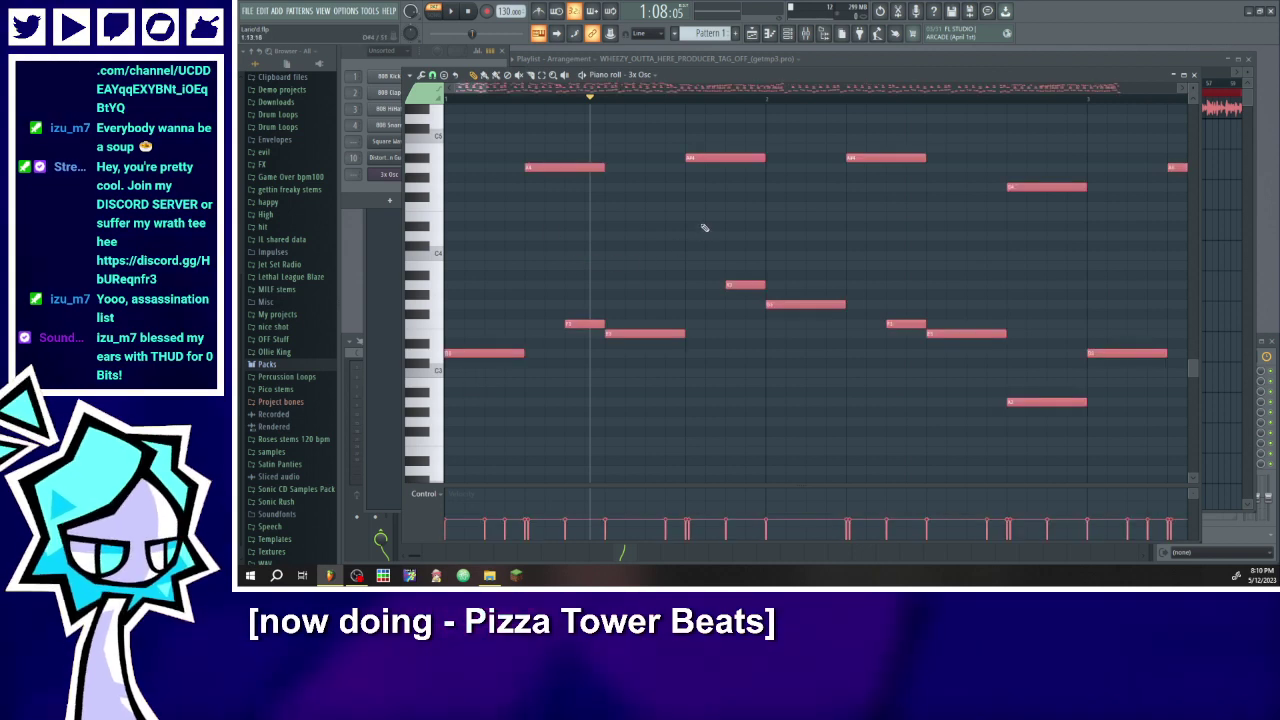
# - Play the pasted Sneaky Snitch notes and examine the high melody and lower parts across the sequence
pyautogui.press('space')
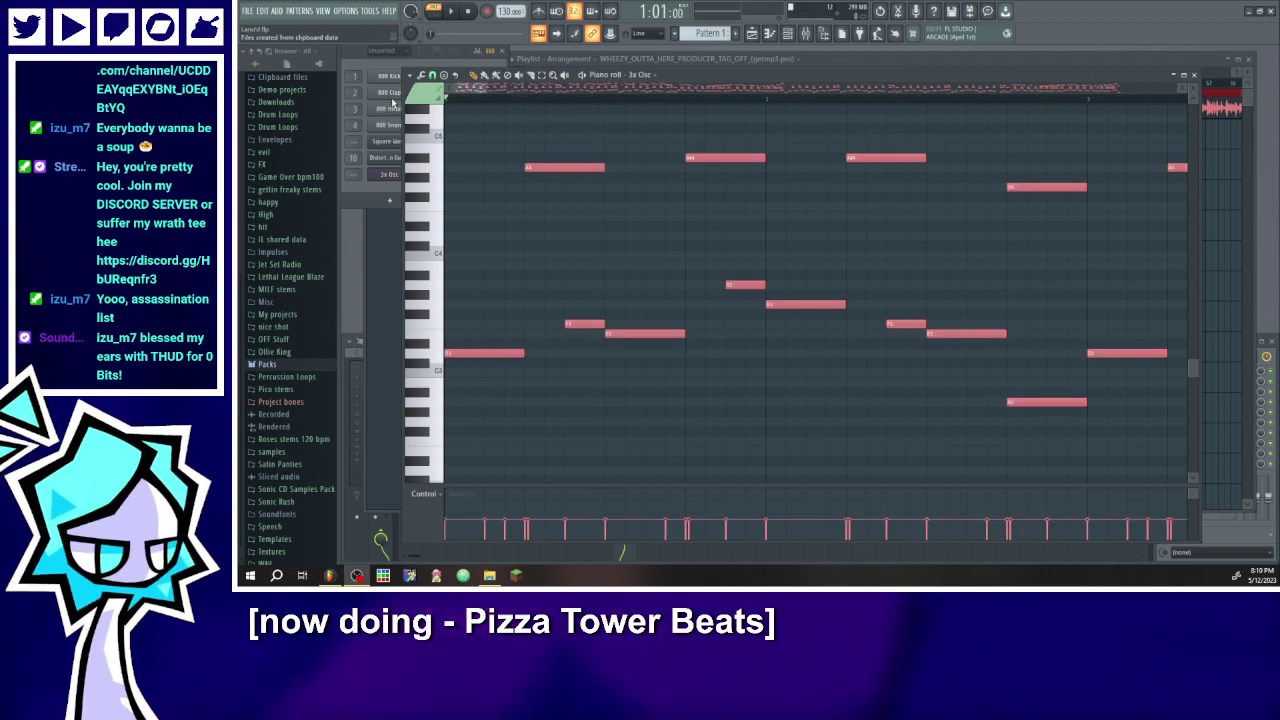
pyautogui.moveTo(486, 90); pyautogui.dragTo(604, 109)
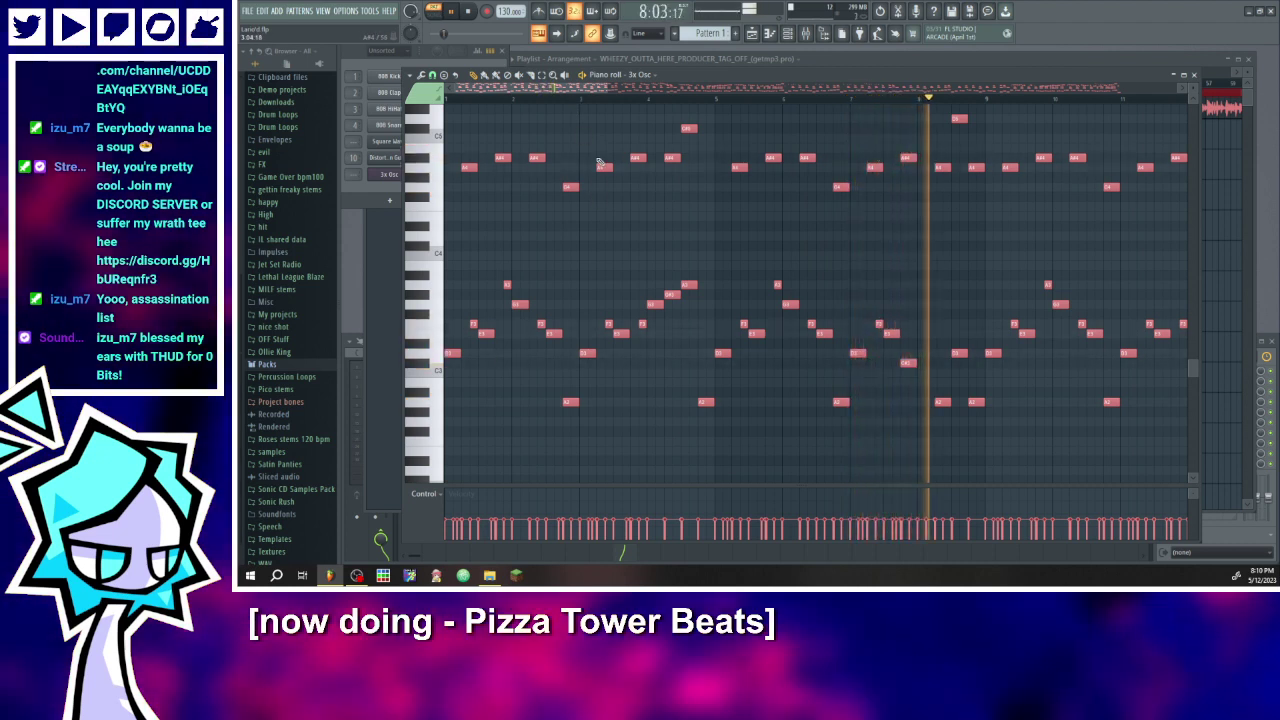
pyautogui.scroll(5, 735, 285)
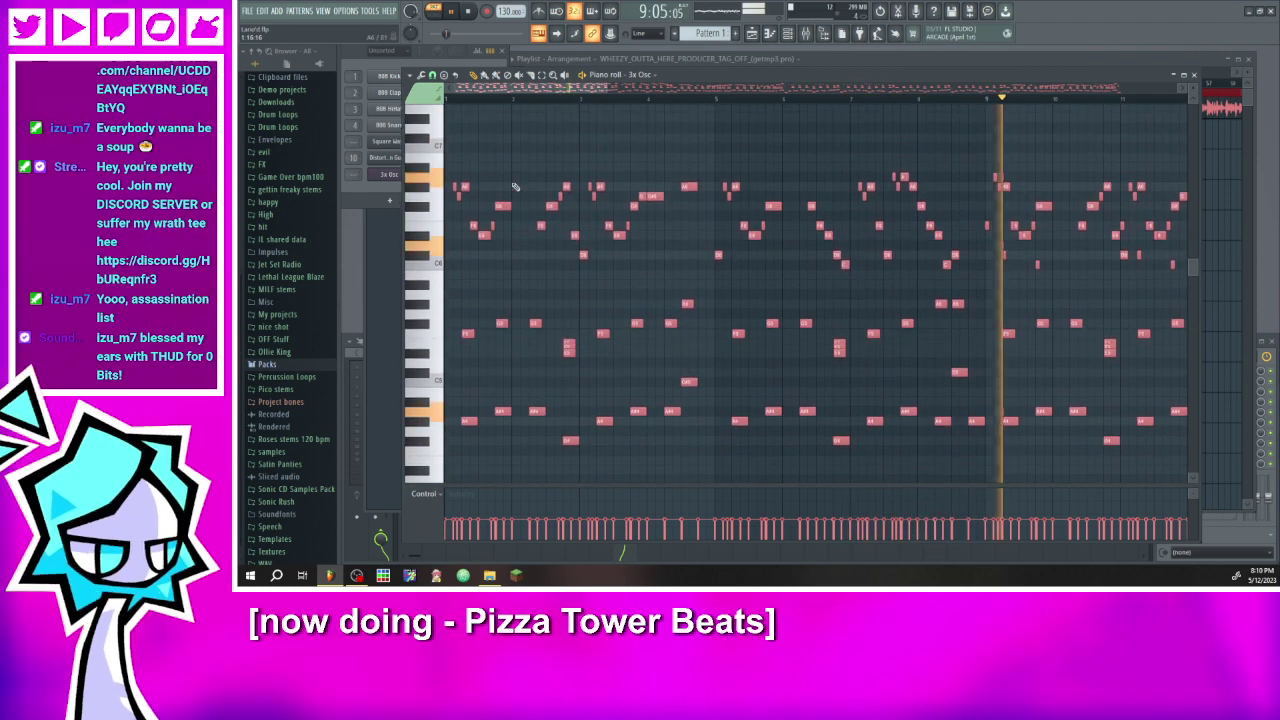
pyautogui.scroll(-4, 612, 88)
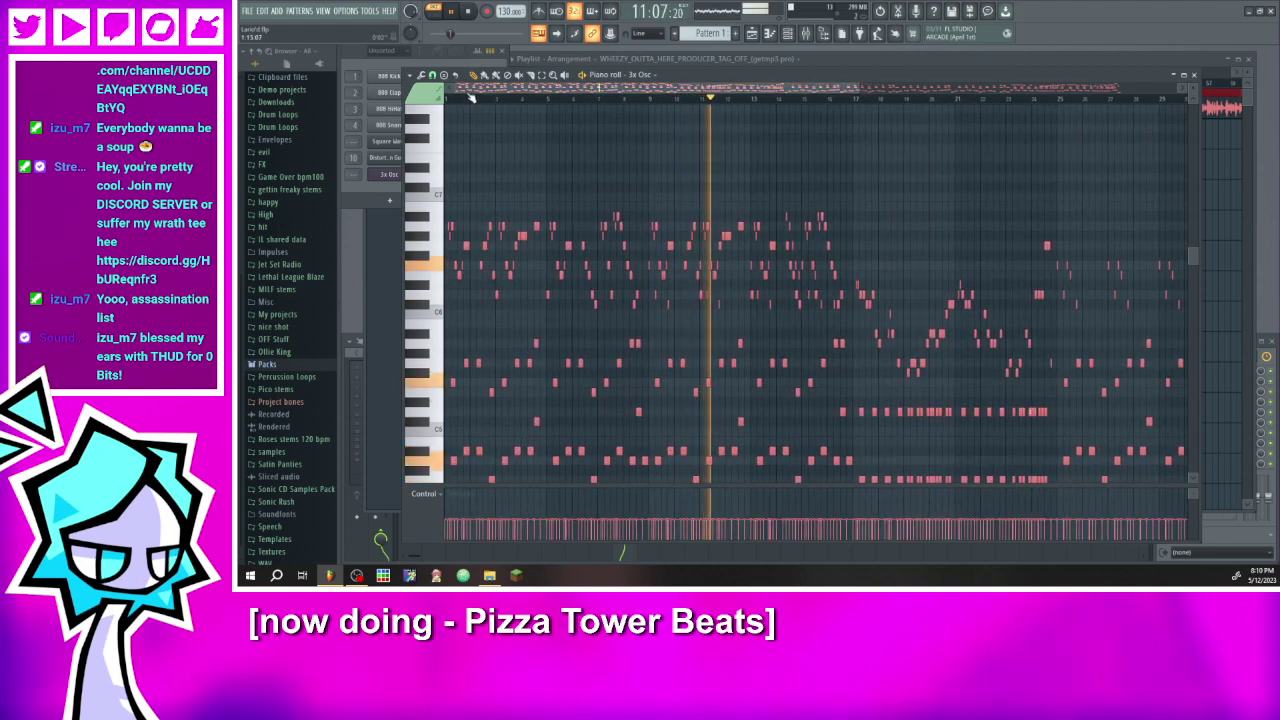
pyautogui.click(471, 13)
pyautogui.scroll(-4, 840, 170)
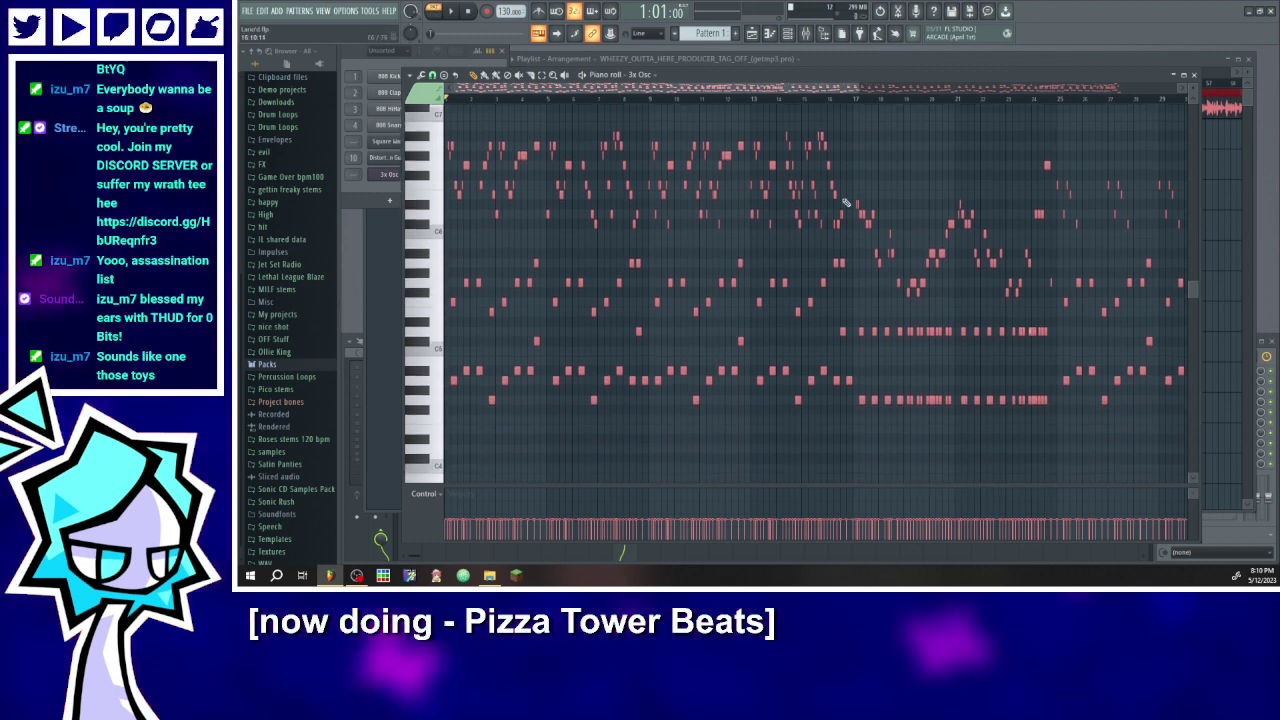
pyautogui.scroll(-4, 823, 225)
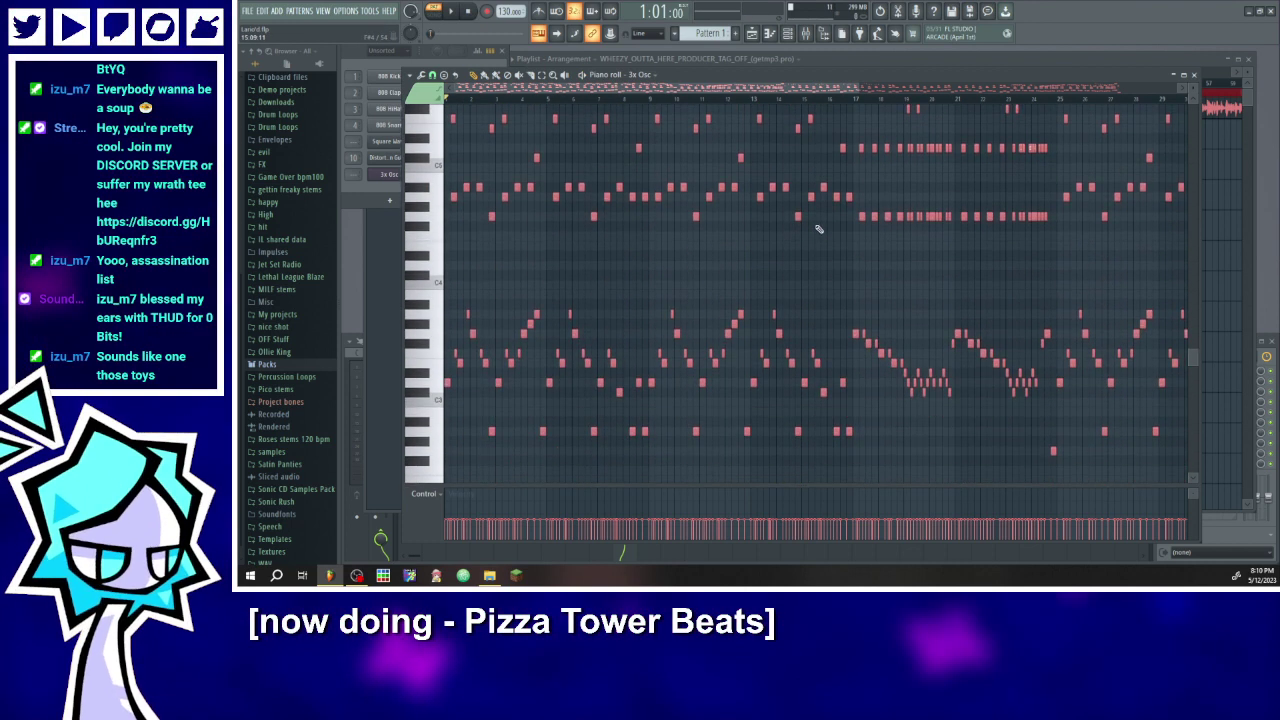
pyautogui.scroll(6, 620, 252)
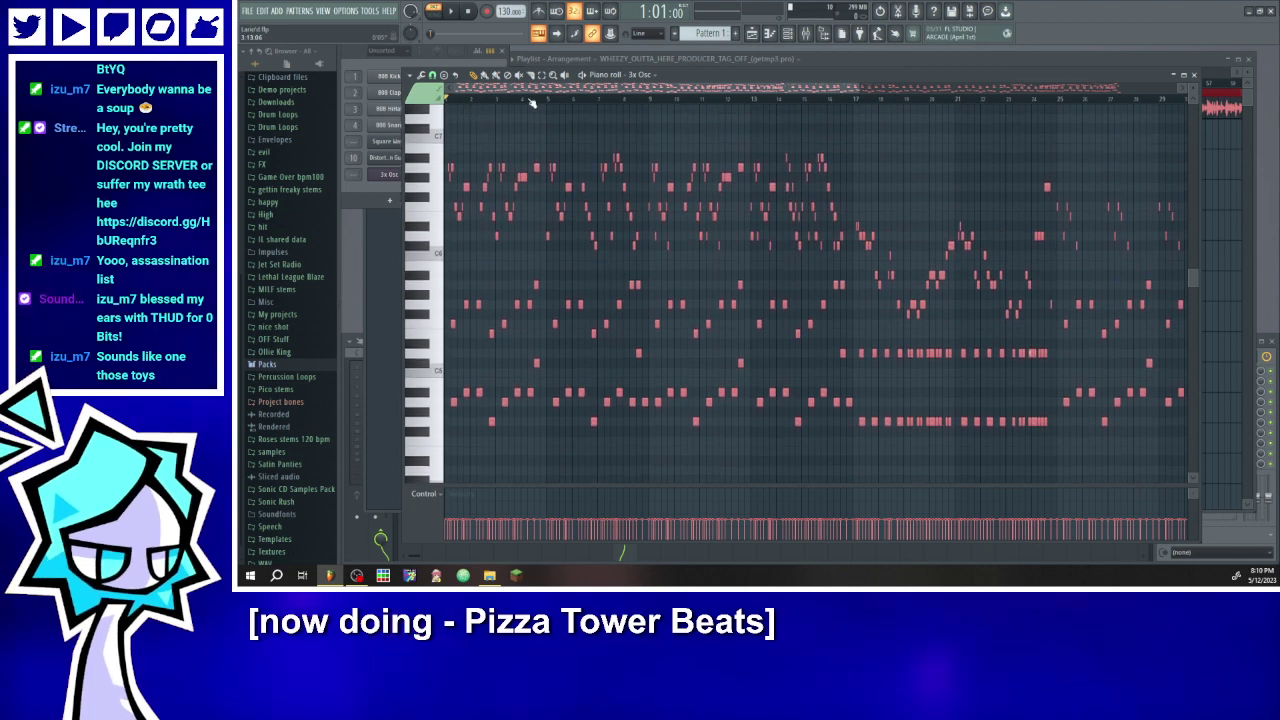
pyautogui.moveTo(860, 85); pyautogui.dragTo(696, 100)
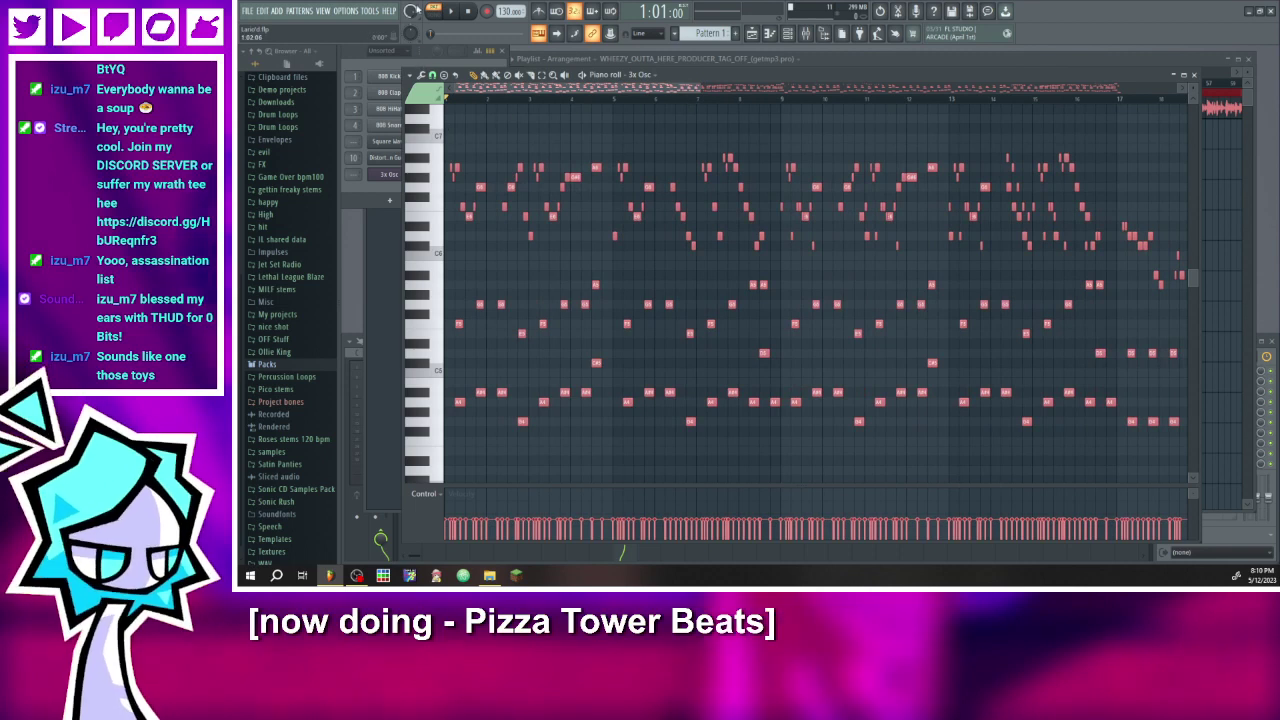
pyautogui.click(451, 12)
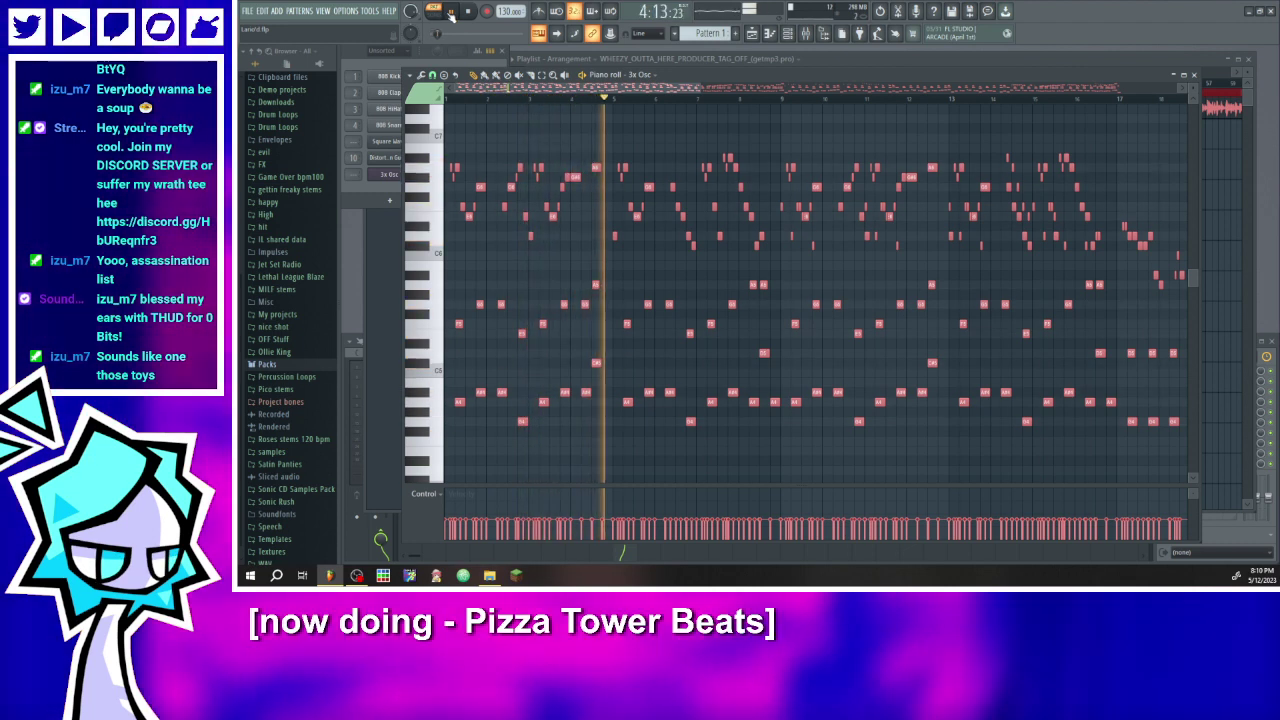
pyautogui.click(451, 12)
# - Copy only the upper melody notes of the first eight bars from Pattern 1 into a new Pattern 2
pyautogui.moveTo(767, 268); pyautogui.dragTo(448, 152)
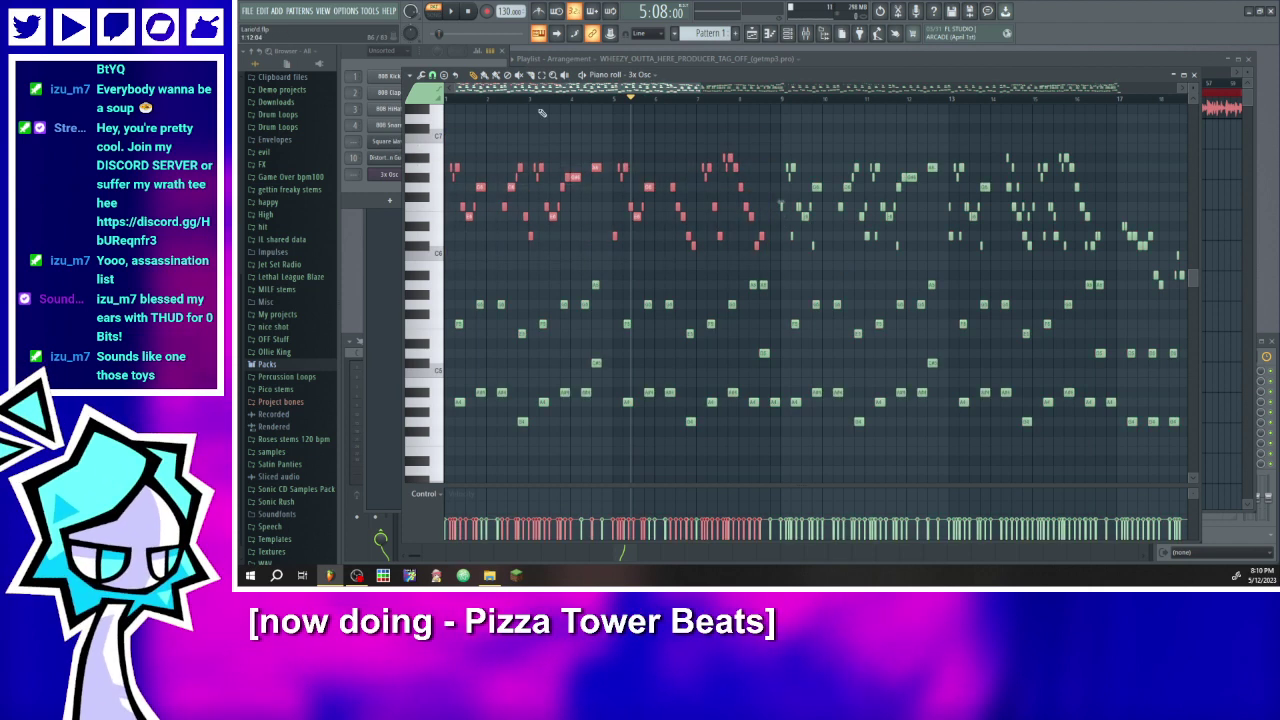
pyautogui.hotkey('ctrl', 'x')
pyautogui.hotkey('ctrl', 'z')
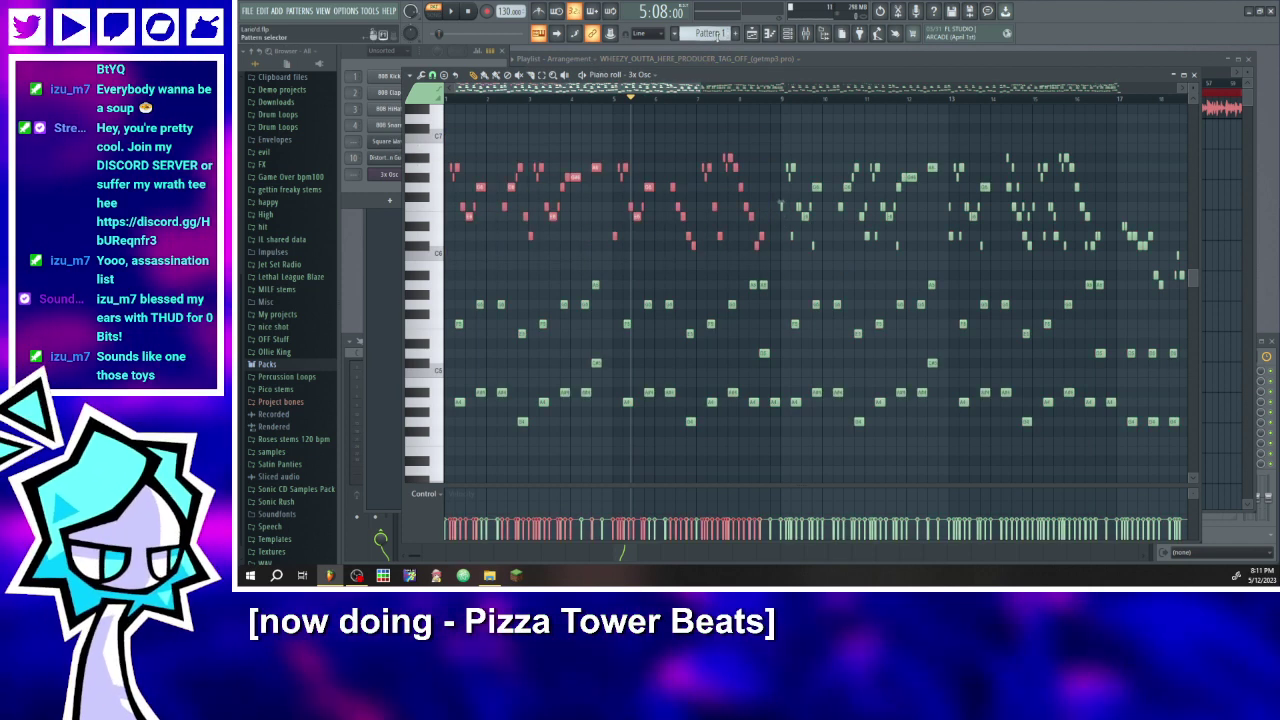
pyautogui.hotkey('ctrl', 'c')
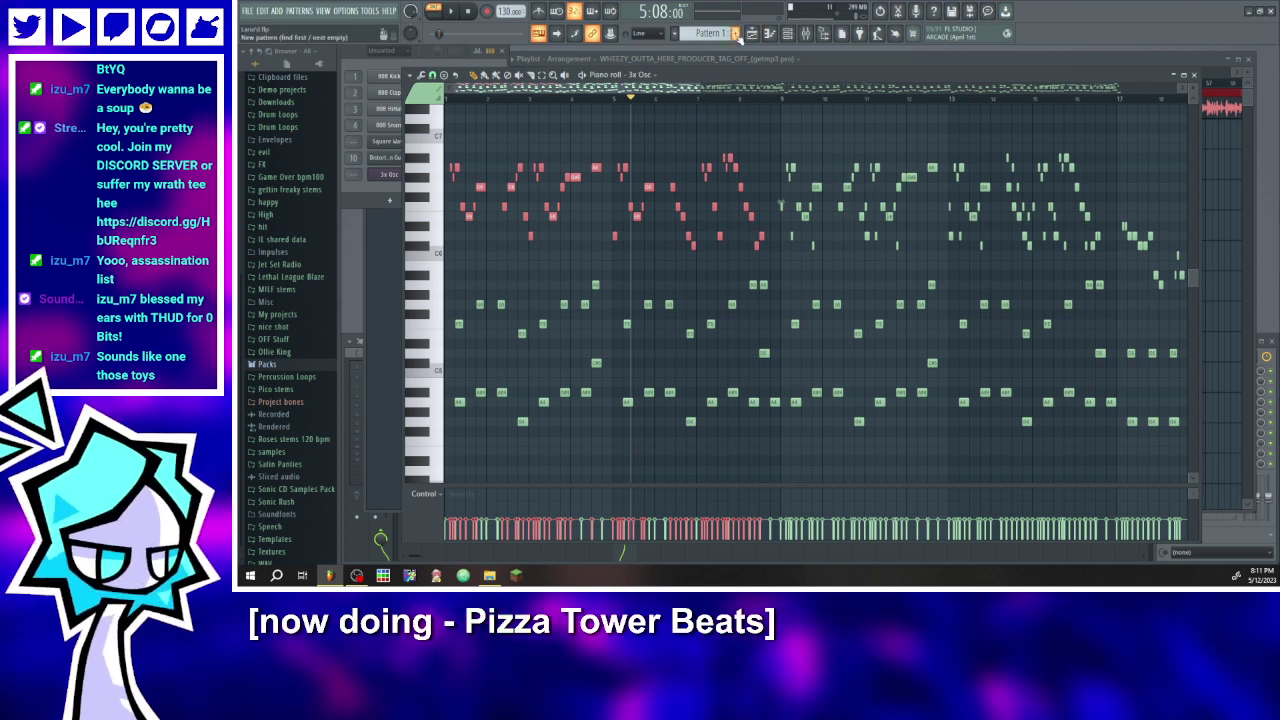
pyautogui.press('F4')
pyautogui.hotkey('ctrl', 'v')
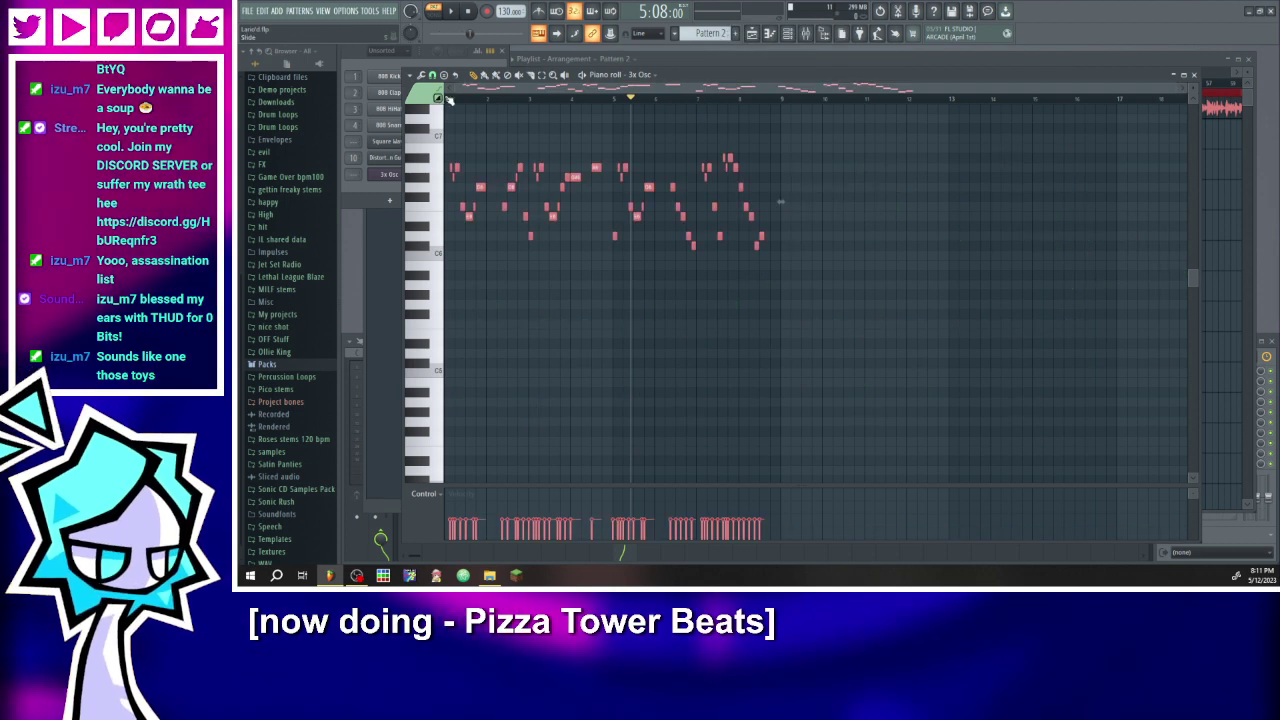
pyautogui.moveTo(454, 100); pyautogui.dragTo(445, 100)
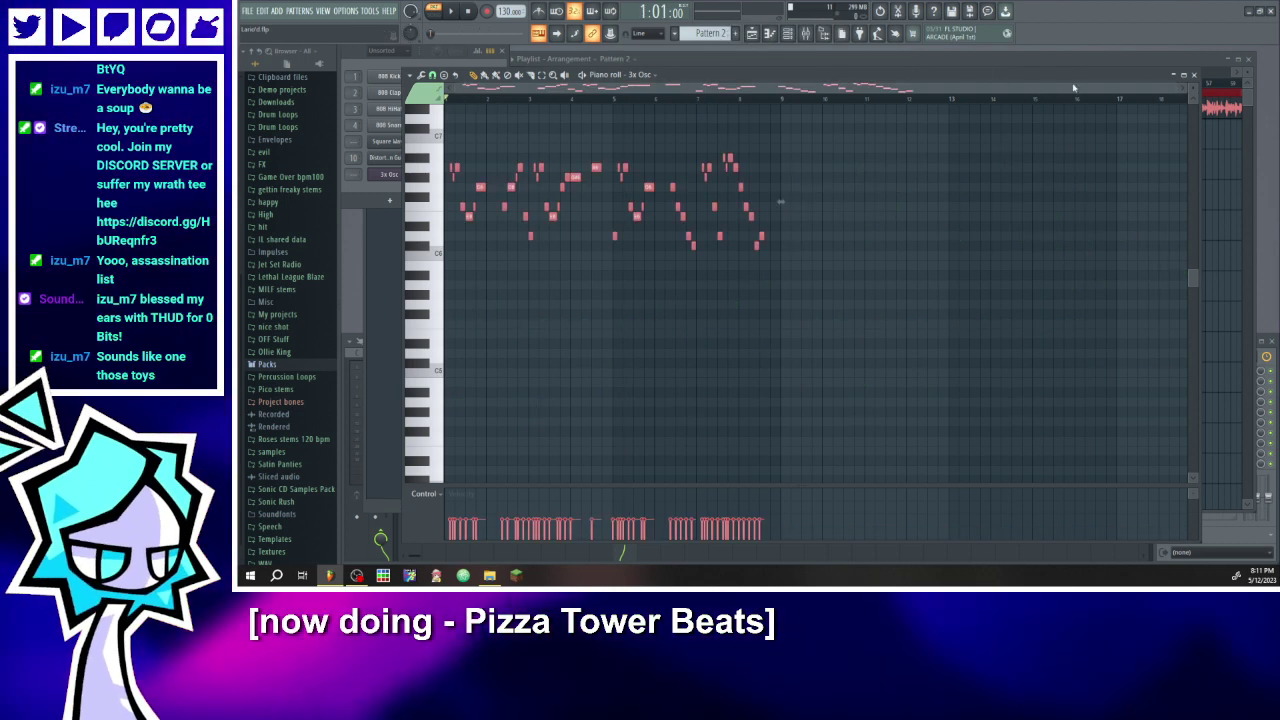
pyautogui.moveTo(1180, 88); pyautogui.dragTo(953, 88)
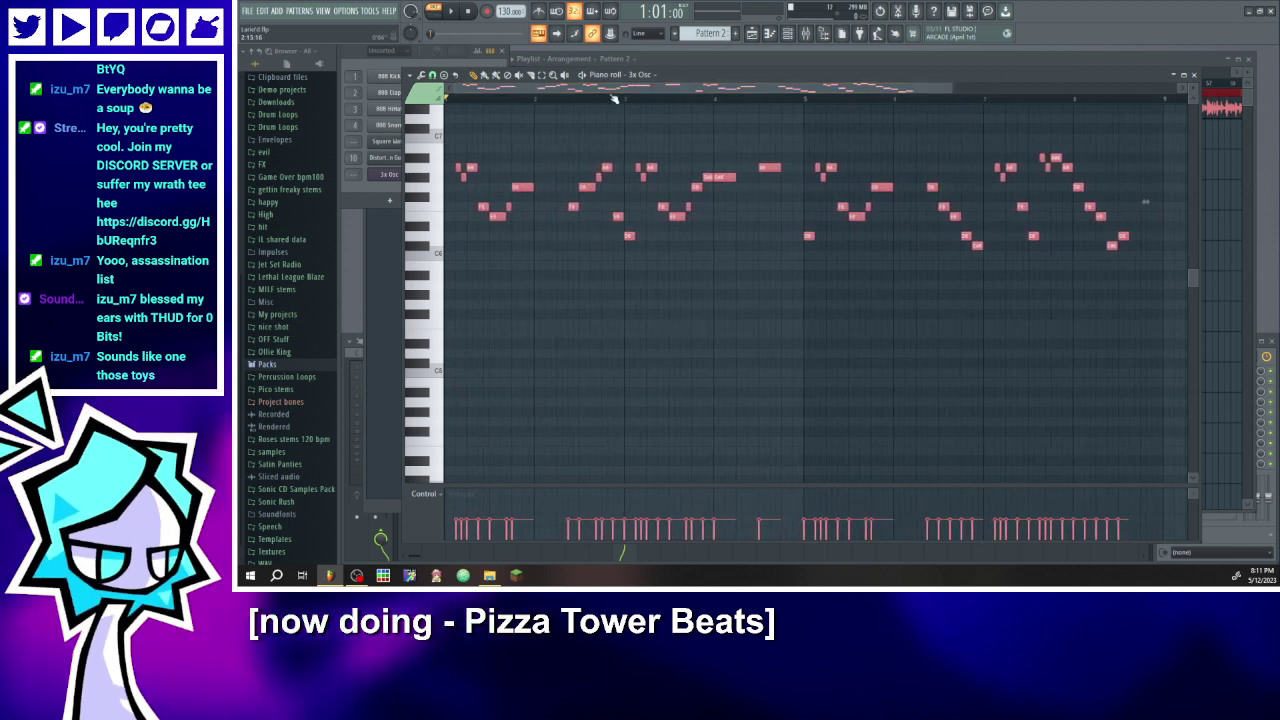
# - Place the Pattern 2 melody at the start of Track 1 in the playlist
pyautogui.click(769, 34)
pyautogui.click(559, 84)
pyautogui.rightClick(564, 113)
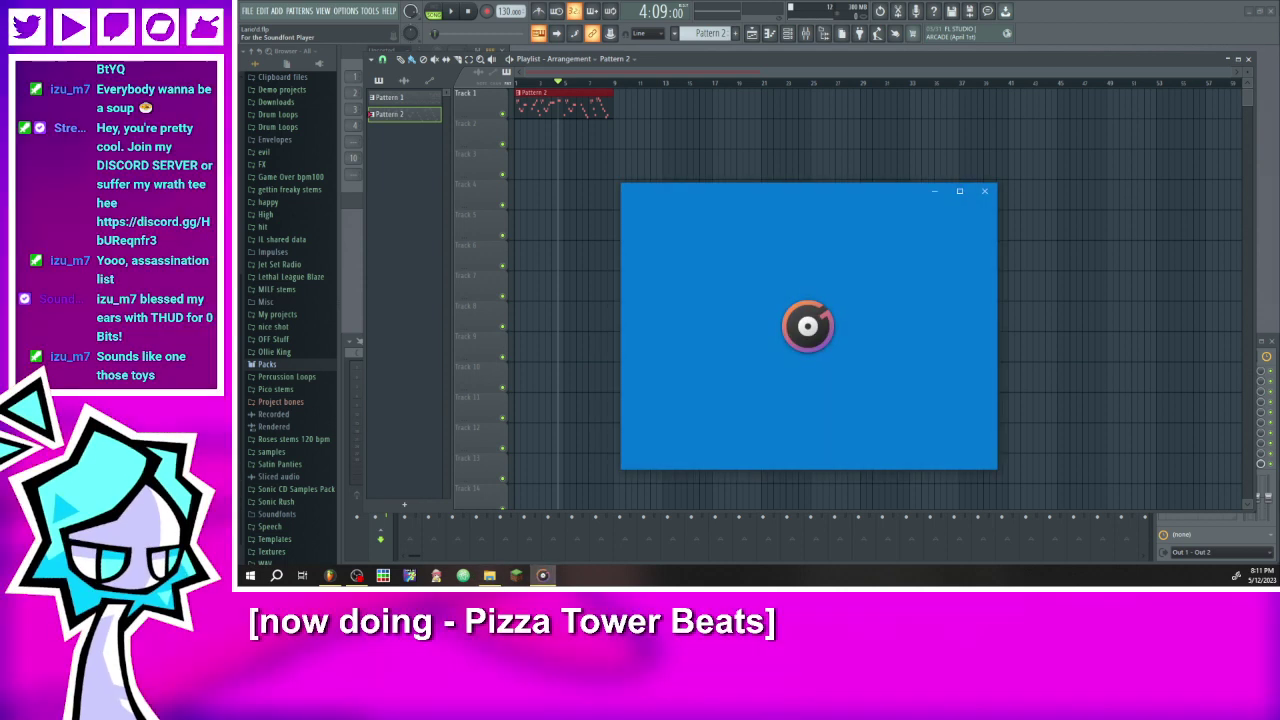
# - Move the media player window out of the way and bring the ZERO G - DISC 1 Drumloops folder into view
pyautogui.moveTo(694, 197); pyautogui.dragTo(238, 279)
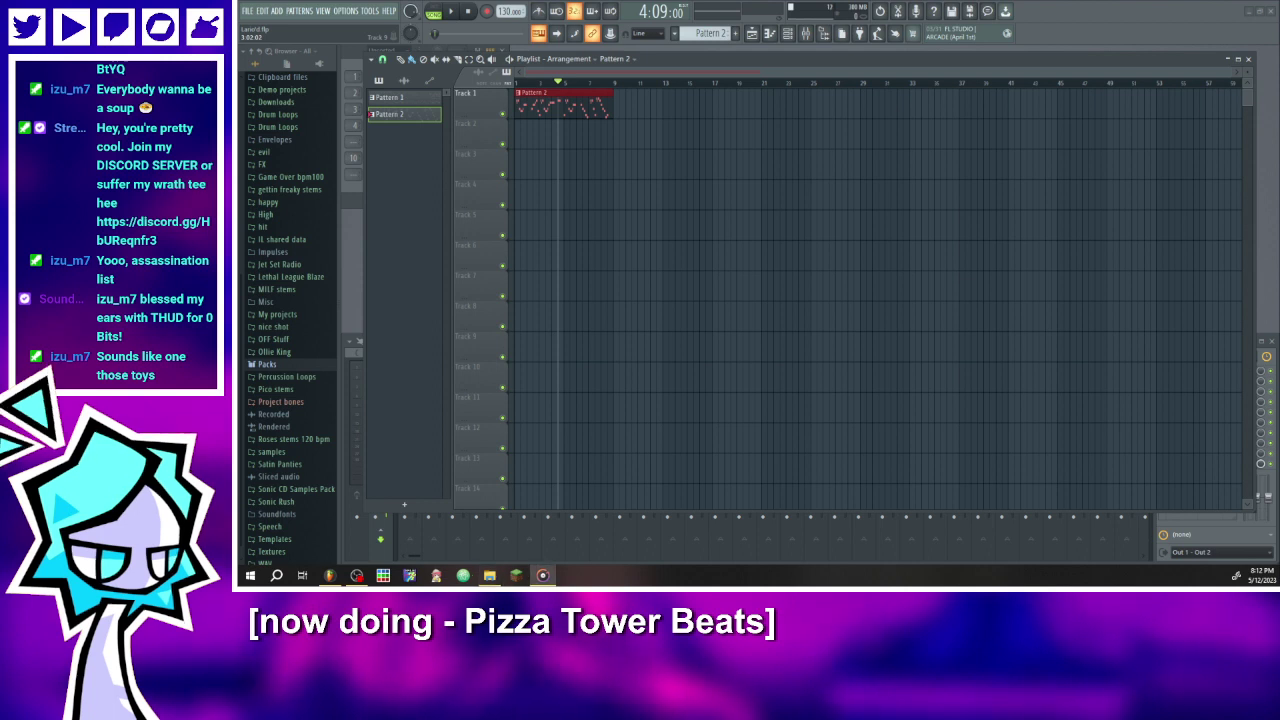
pyautogui.moveTo(238, 98); pyautogui.dragTo(556, 110)
pyautogui.scroll(-1, 523, 260)
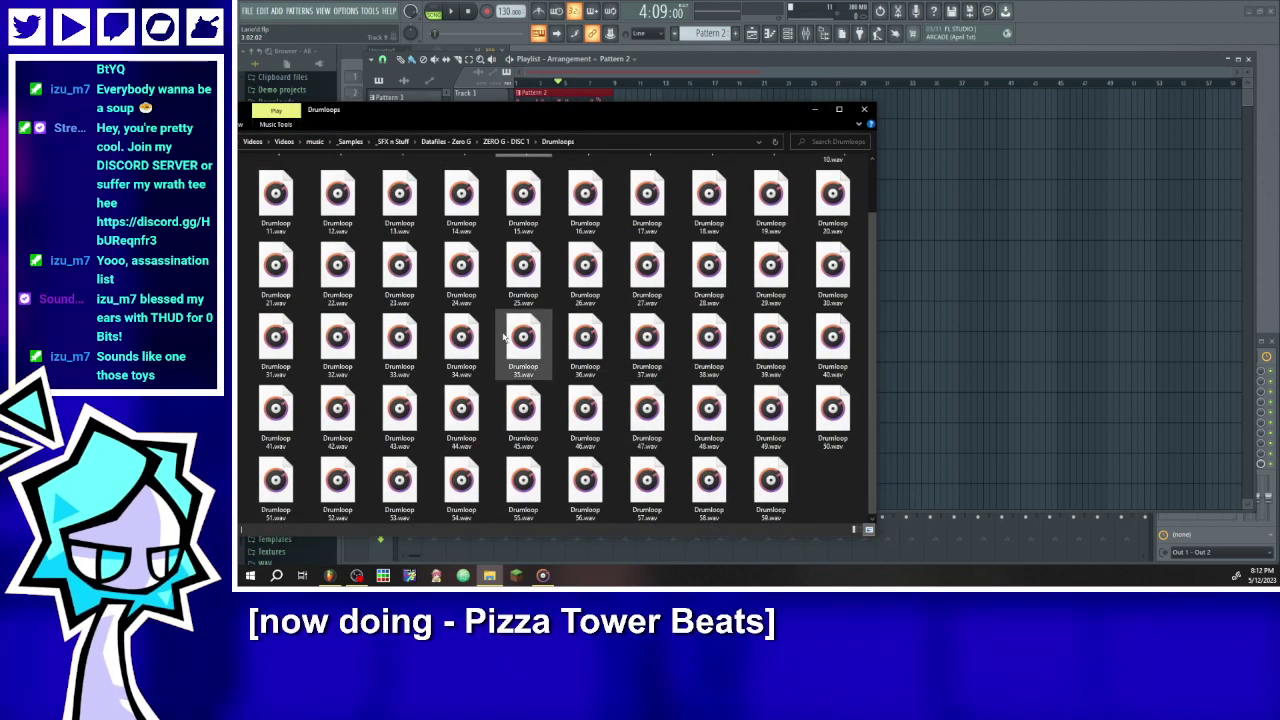
pyautogui.scroll(1, 505, 340)
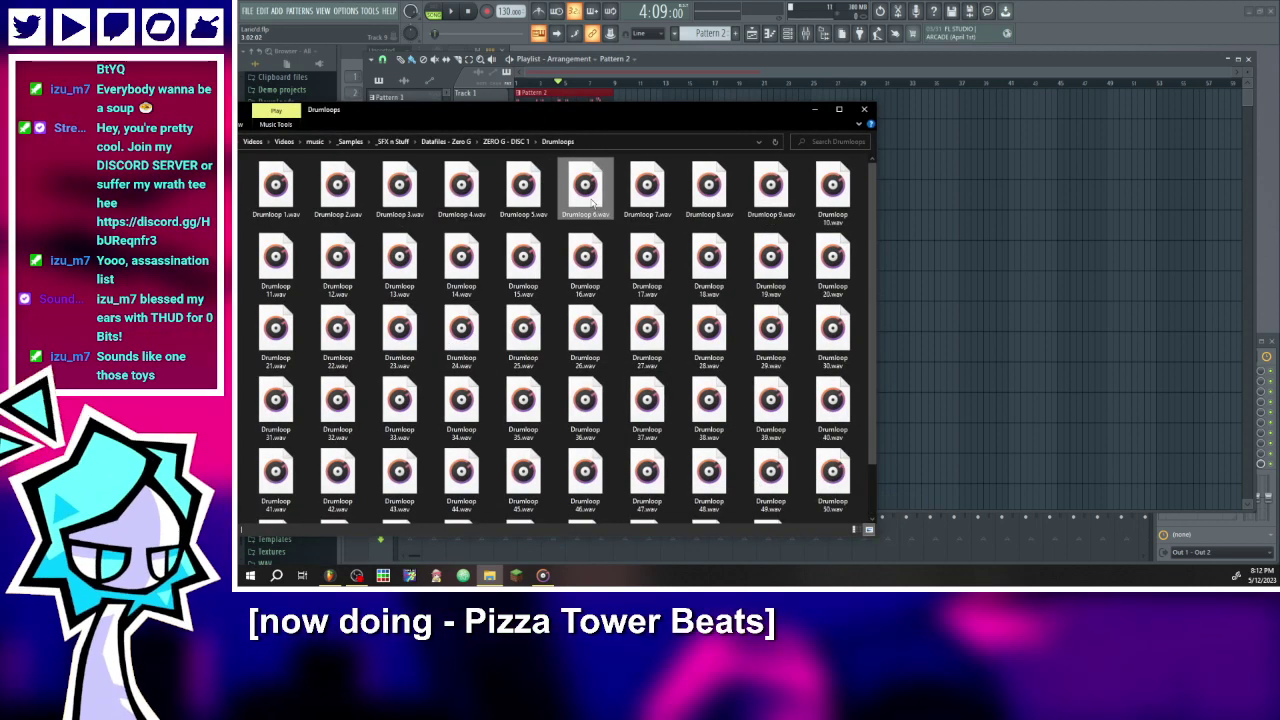
# - Audition the drum loops Drumloop 7.wav through Drumloop 20.wav one after another
pyautogui.click(647, 203)
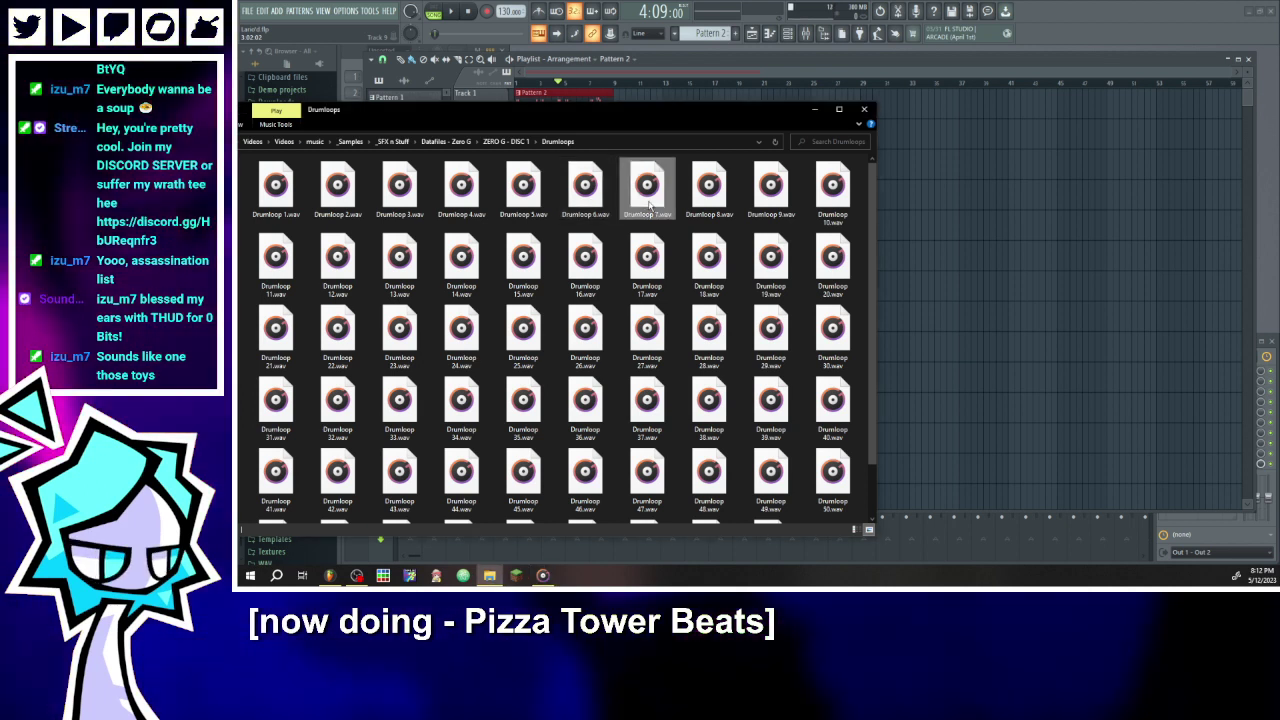
pyautogui.doubleClick(708, 205)
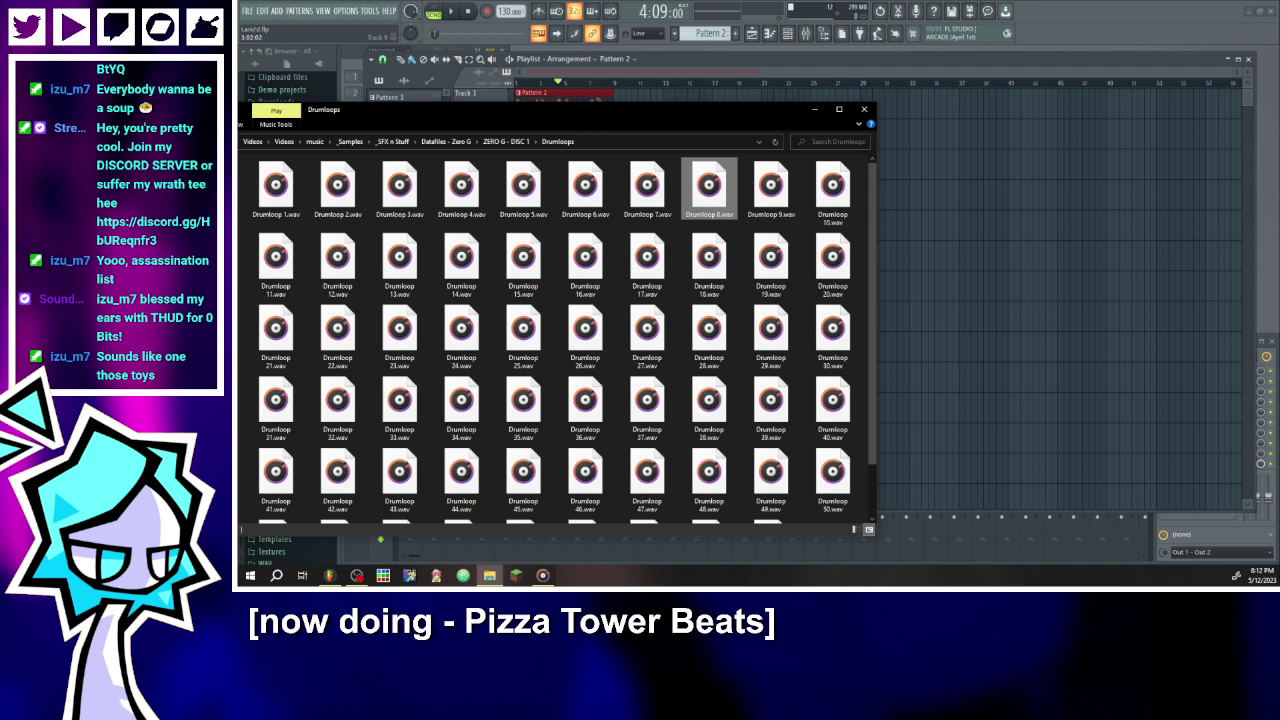
pyautogui.click(757, 205)
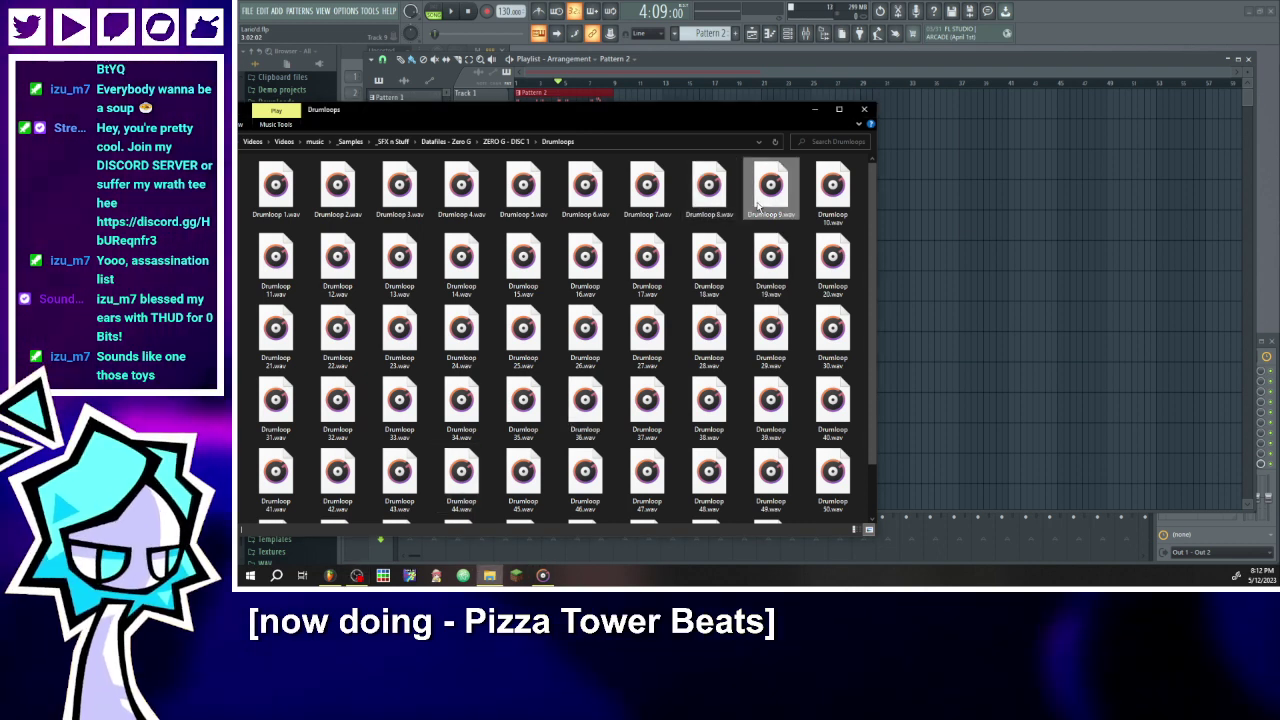
pyautogui.click(809, 201)
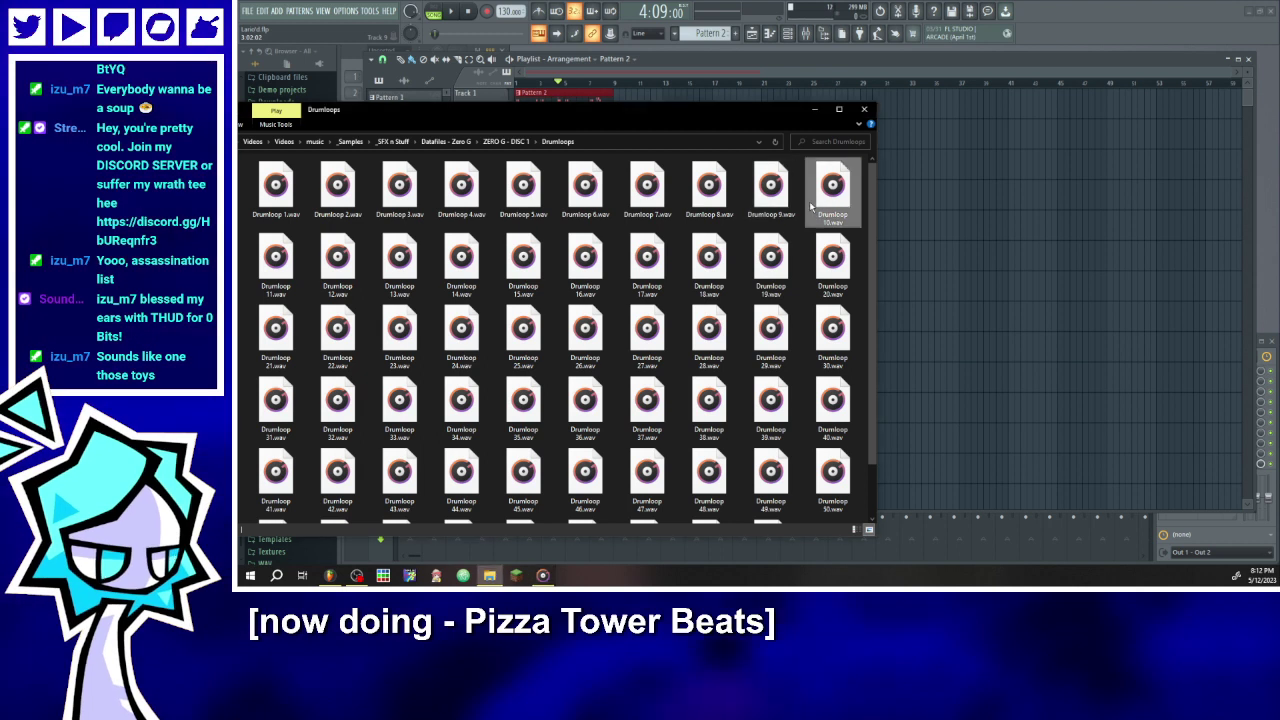
pyautogui.click(275, 267)
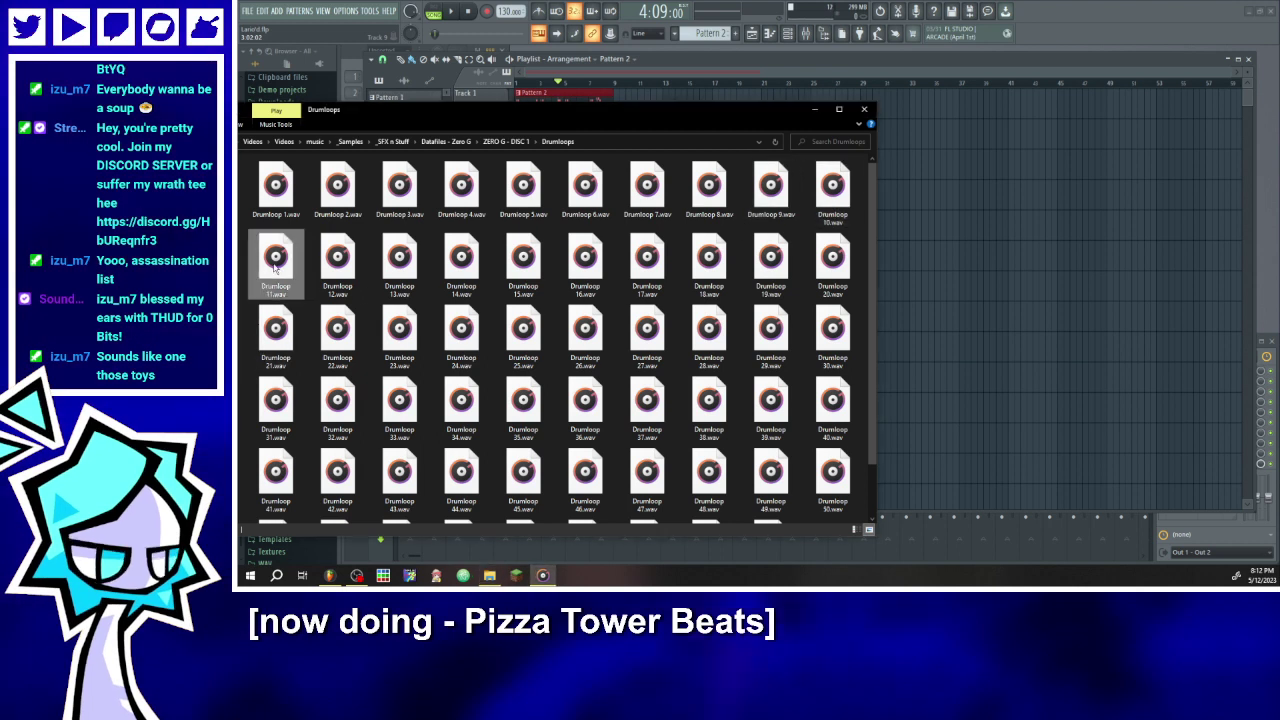
pyautogui.click(355, 289)
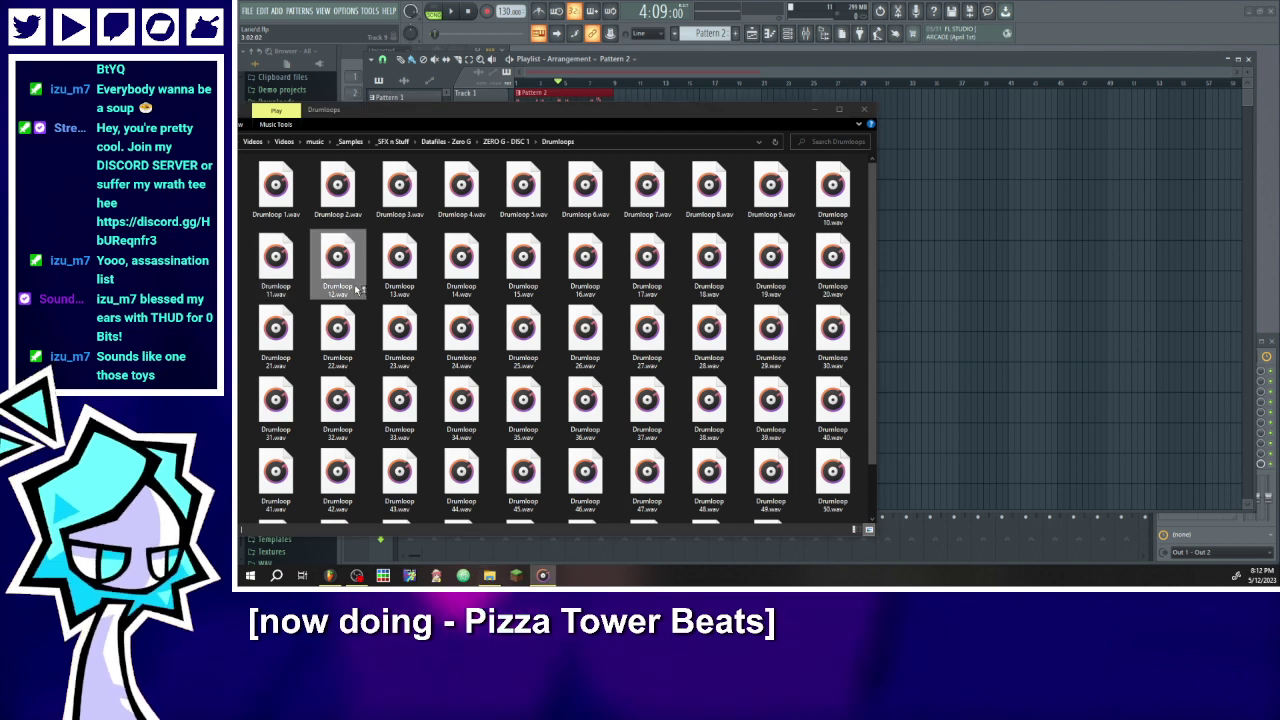
pyautogui.click(400, 283)
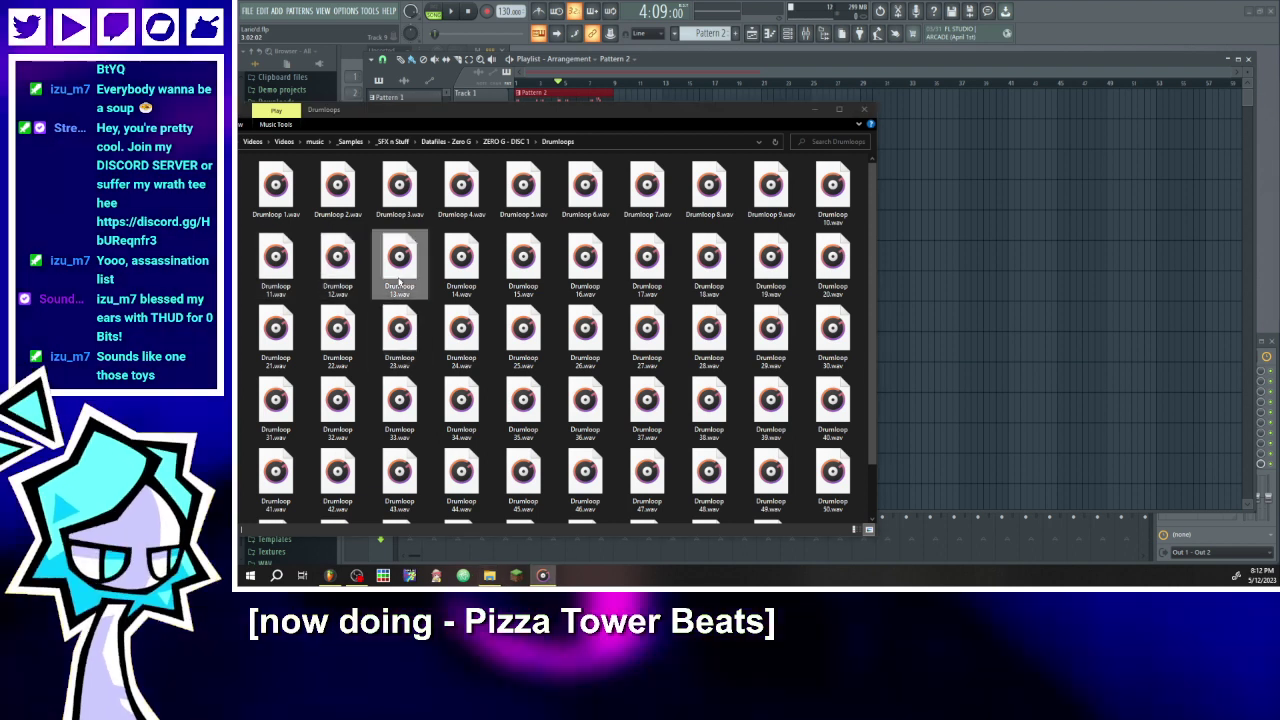
pyautogui.click(468, 284)
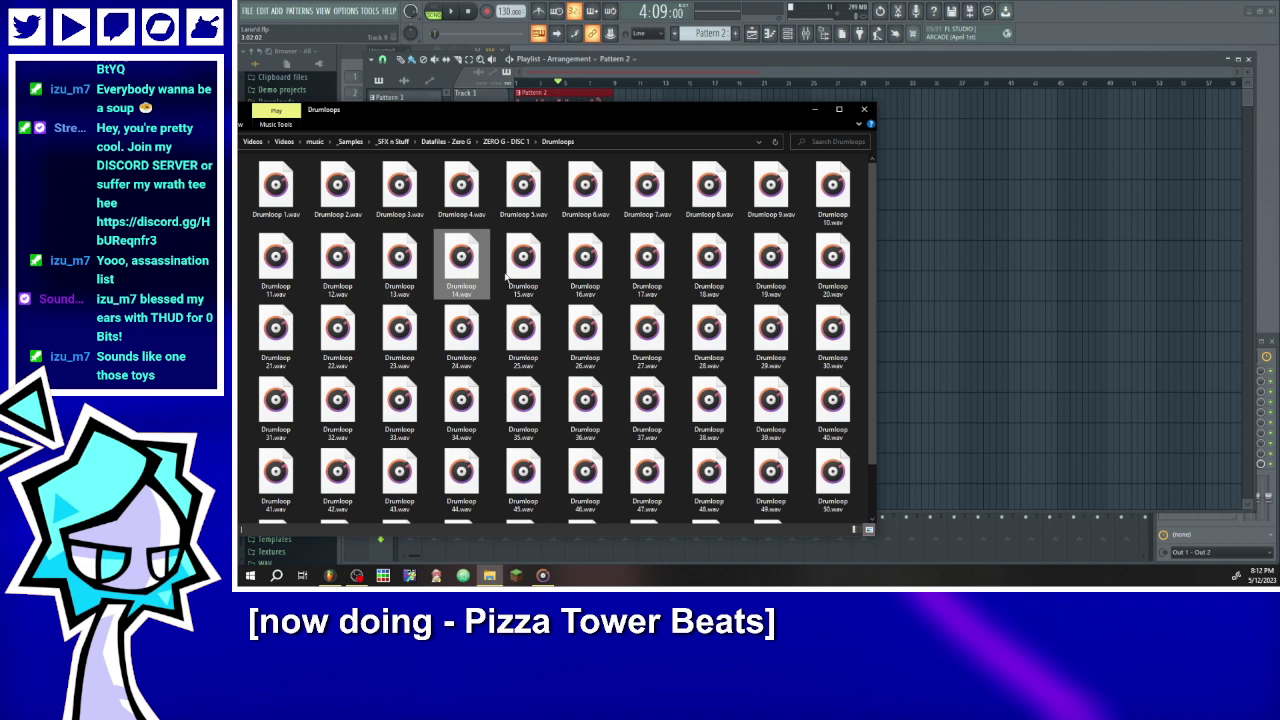
pyautogui.click(517, 280)
pyautogui.click(520, 282)
pyautogui.click(601, 281)
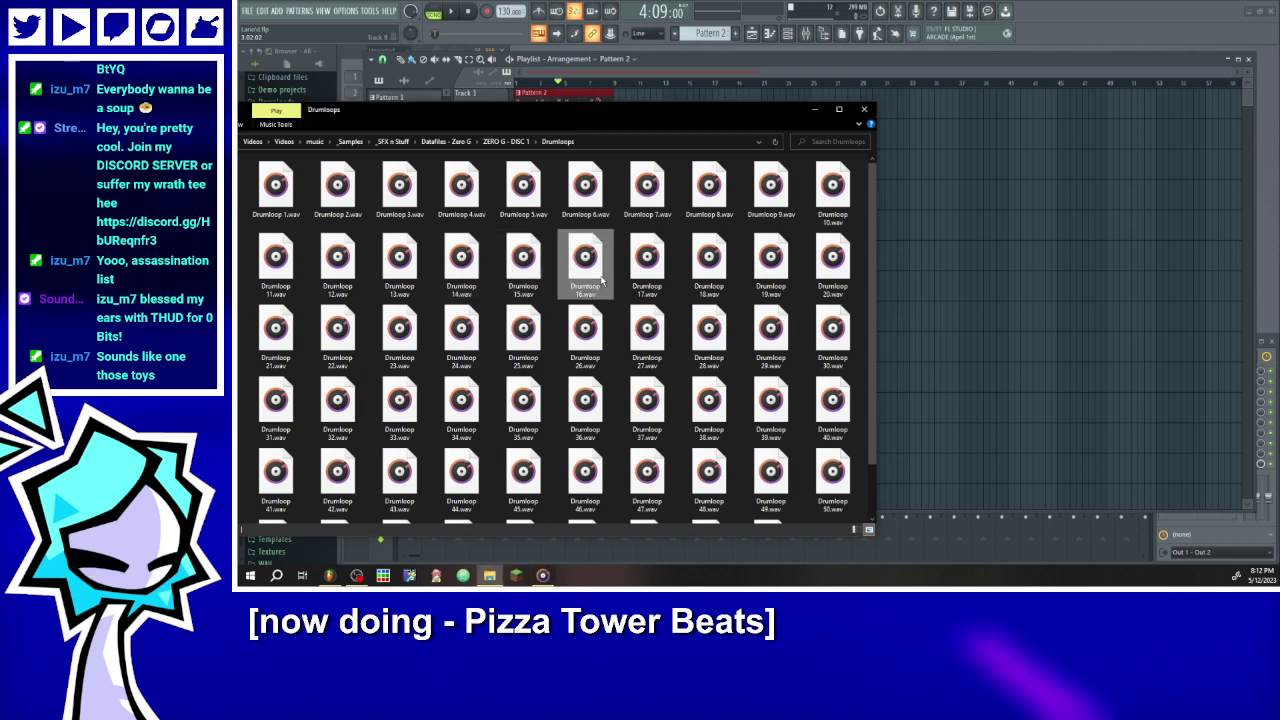
pyautogui.click(640, 272)
pyautogui.click(640, 272)
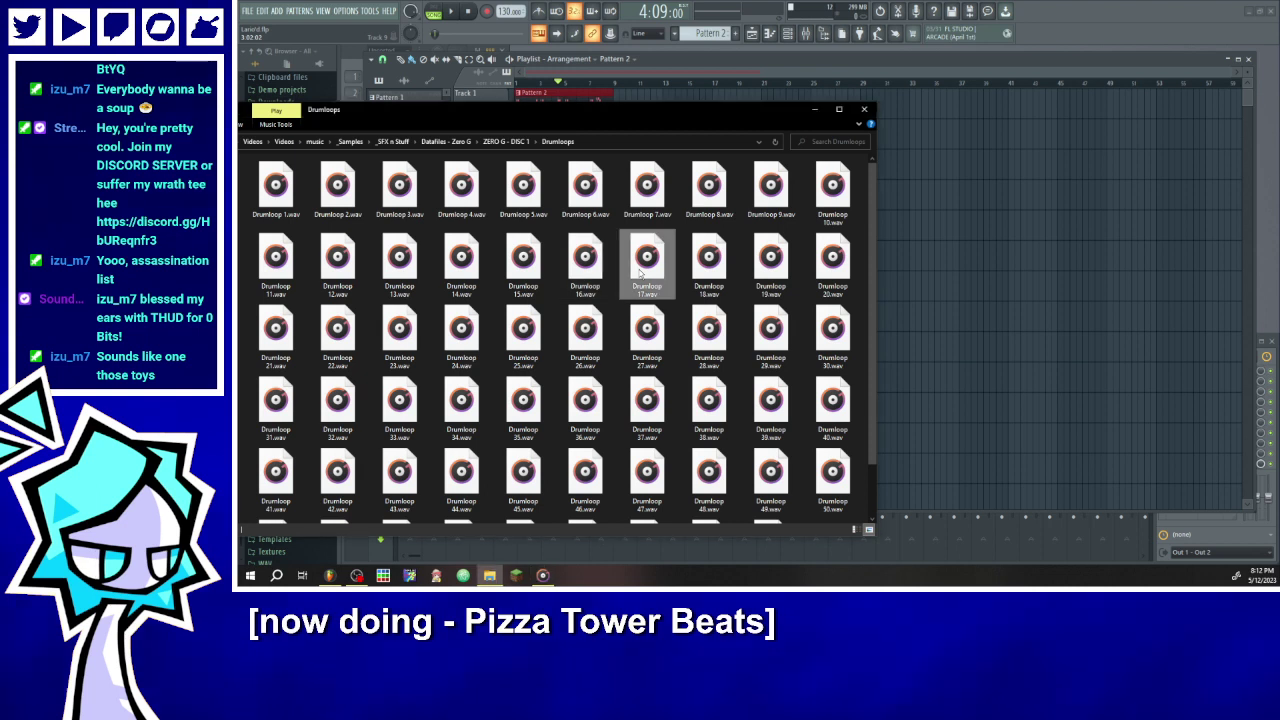
pyautogui.click(702, 270)
pyautogui.click(770, 266)
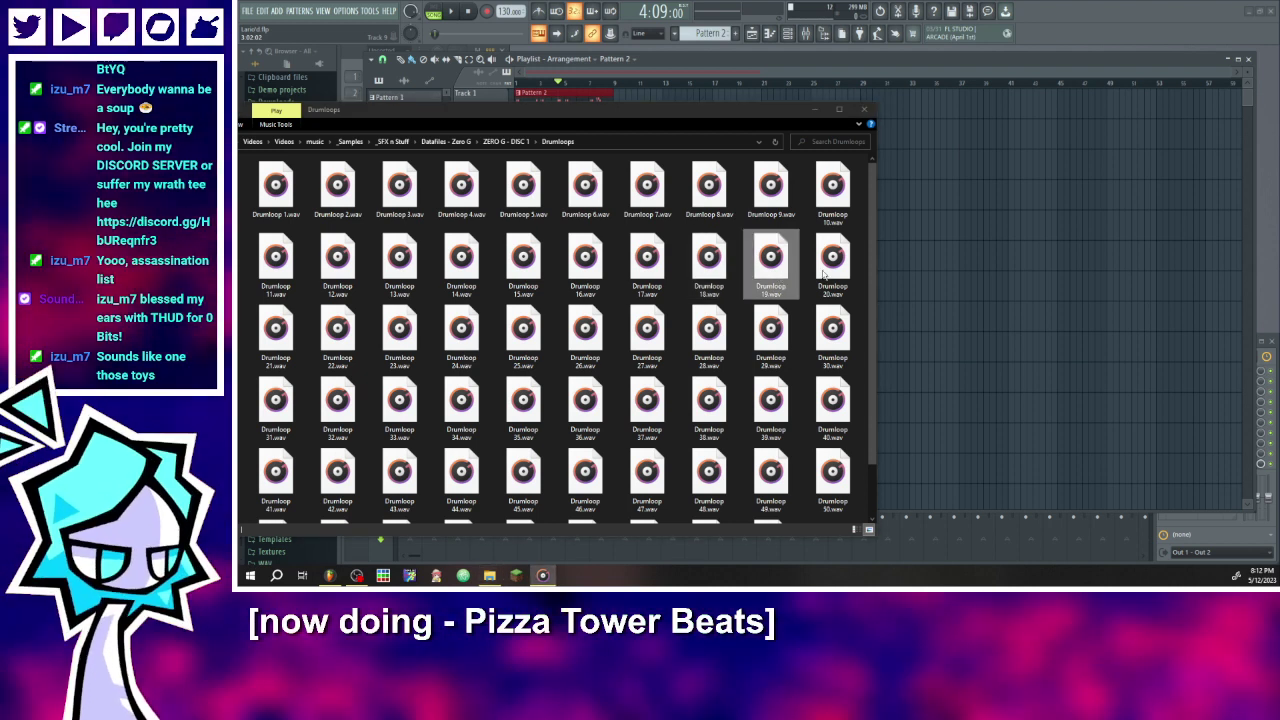
pyautogui.click(832, 264)
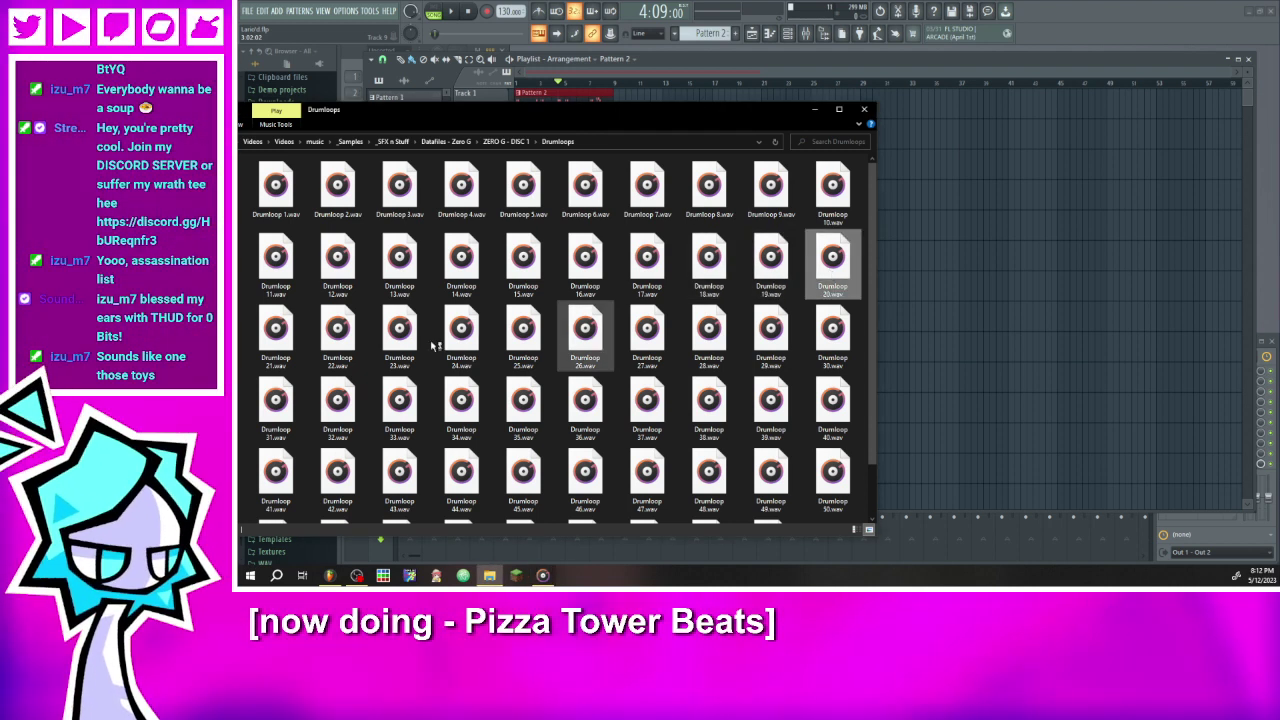
# - Audition the drum loops Drumloop 21.wav through Drumloop 32.wav one after another
pyautogui.click(277, 340)
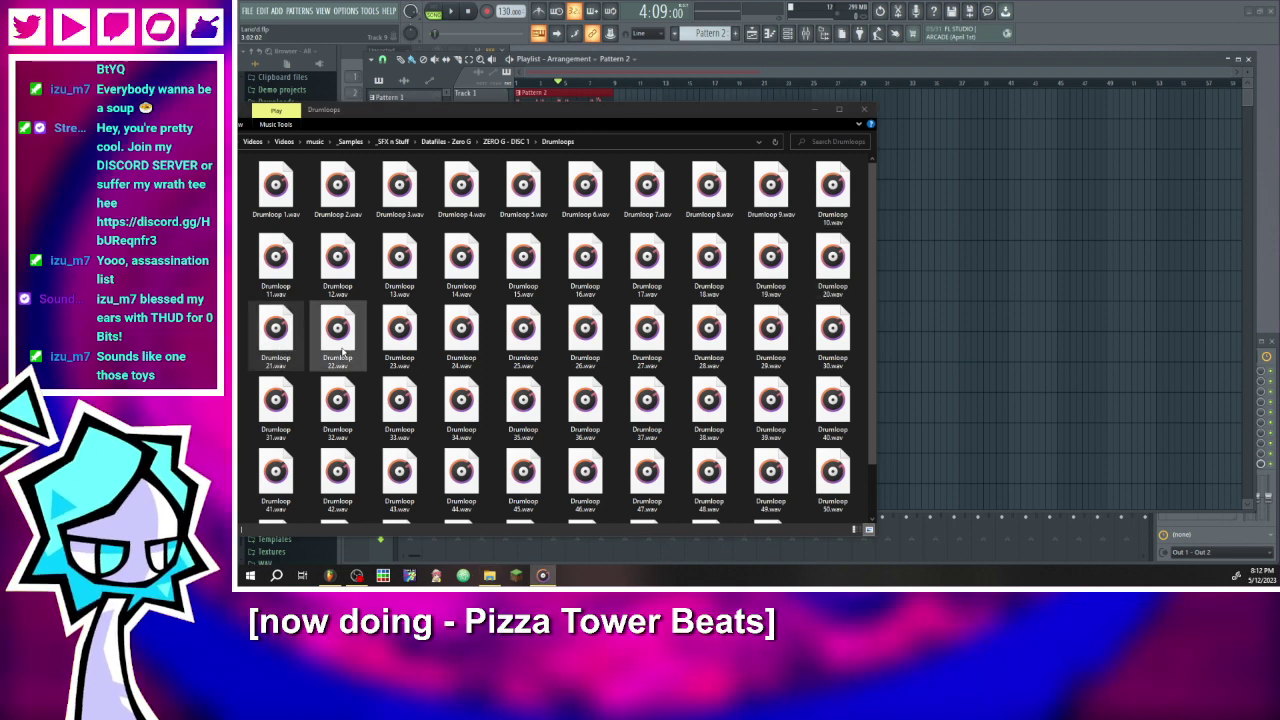
pyautogui.click(338, 338)
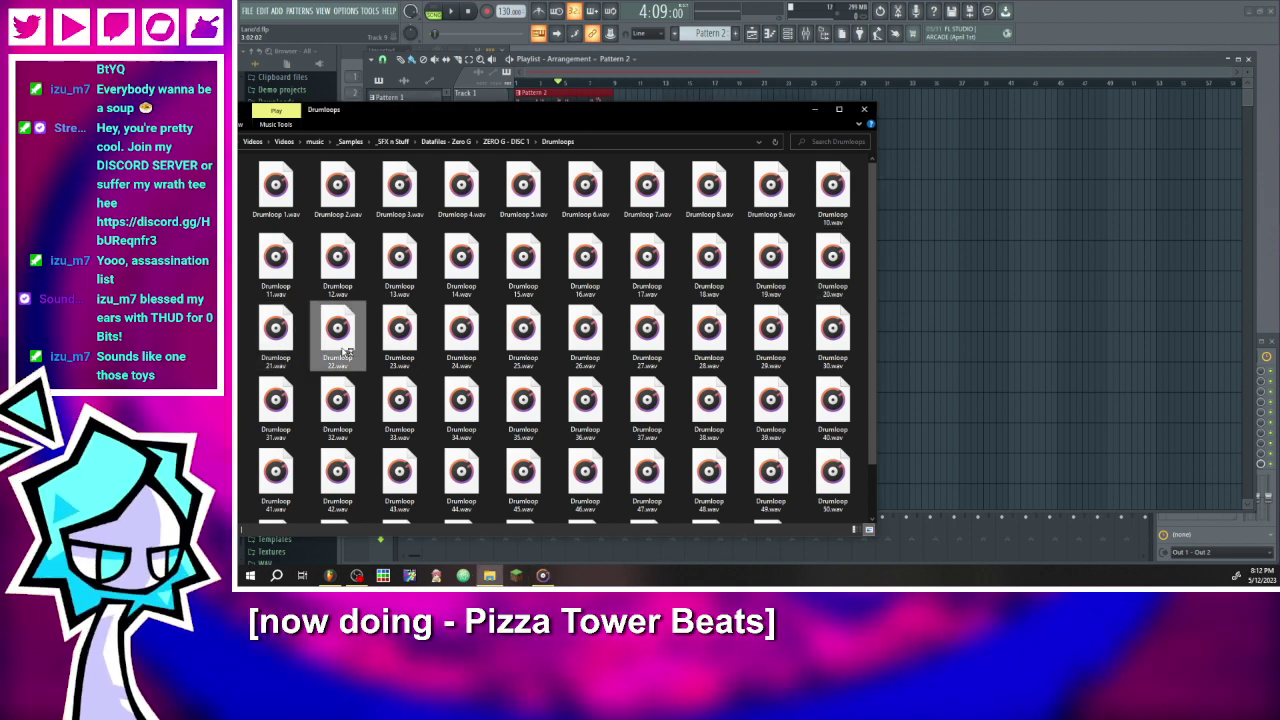
pyautogui.click(400, 340)
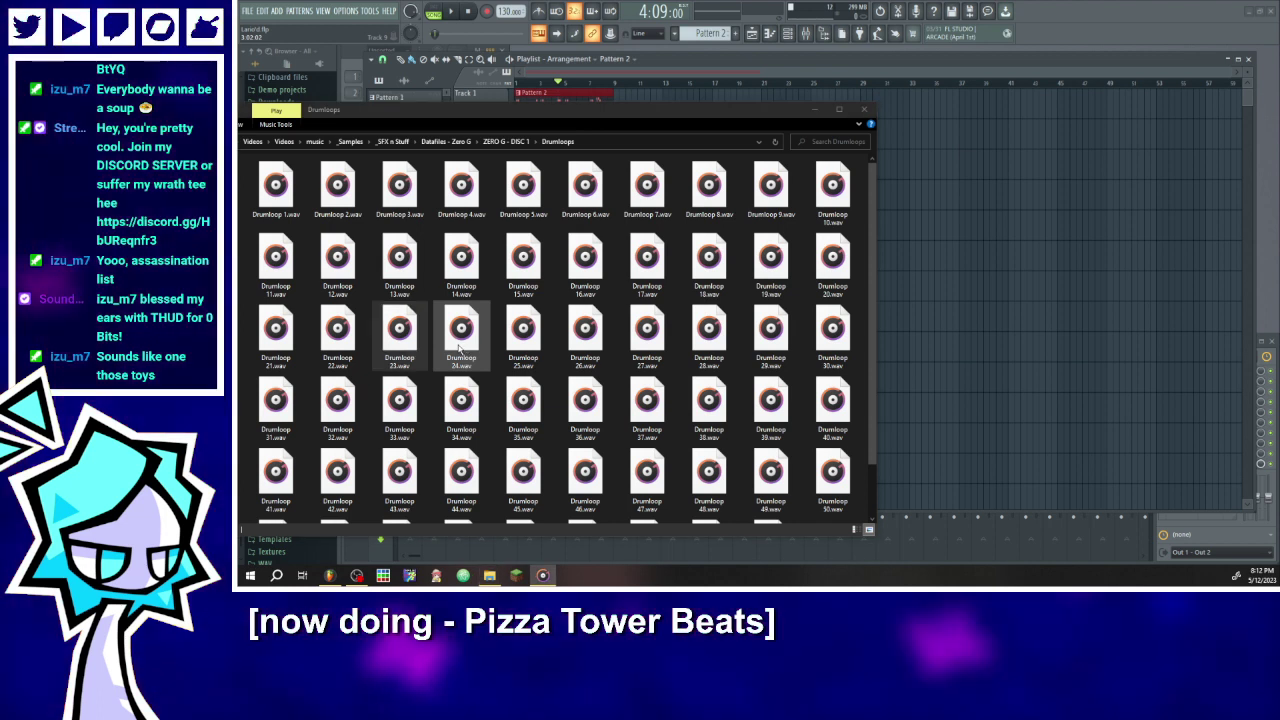
pyautogui.click(460, 340)
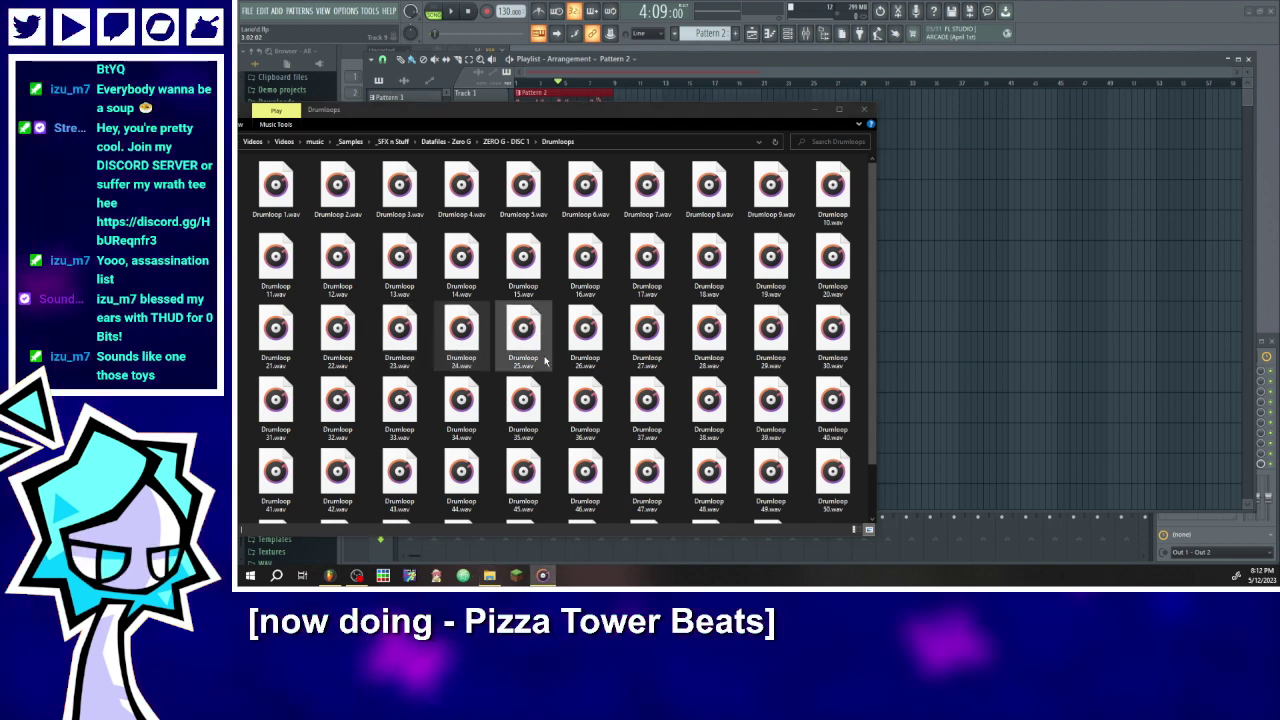
pyautogui.click(545, 362)
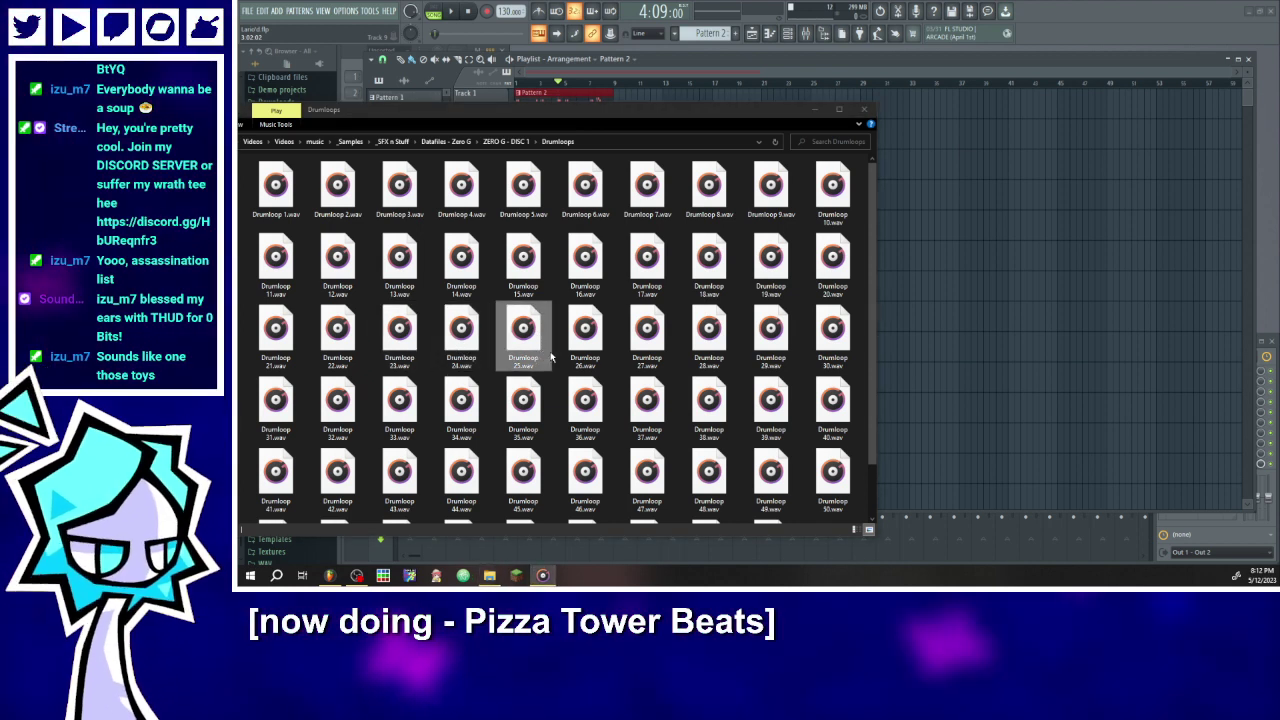
pyautogui.click(588, 345)
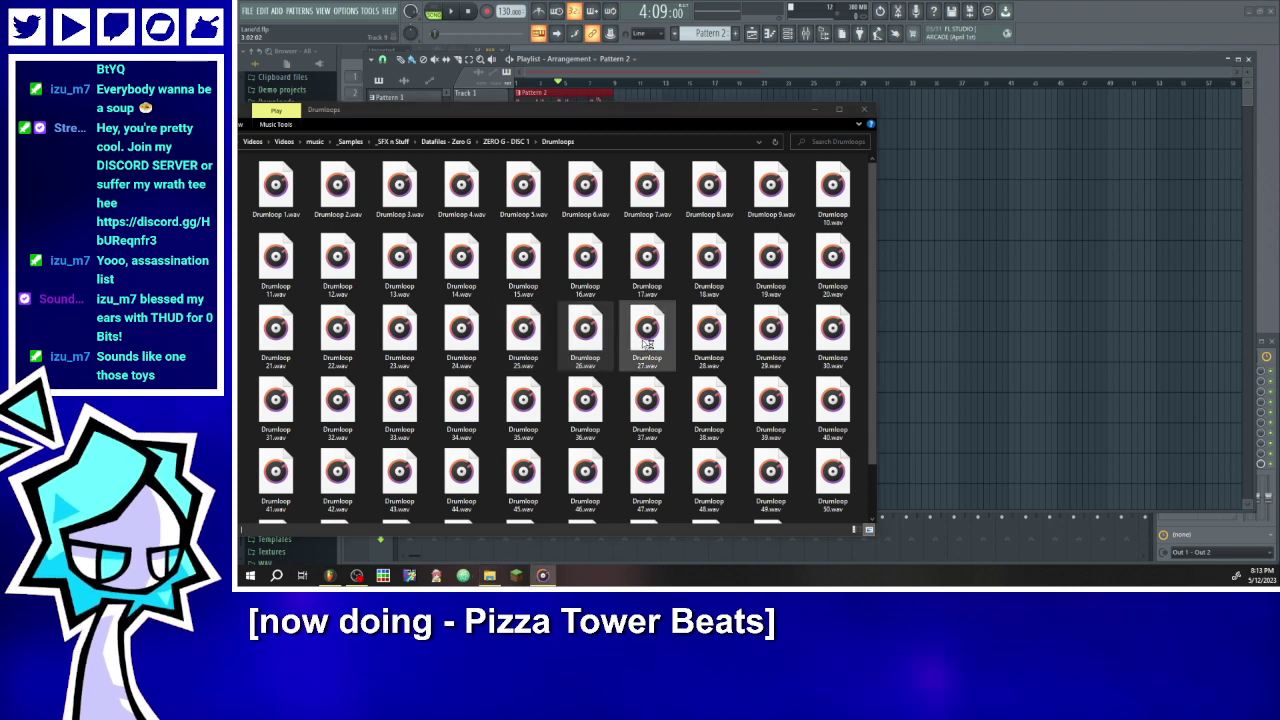
pyautogui.click(643, 343)
pyautogui.click(700, 337)
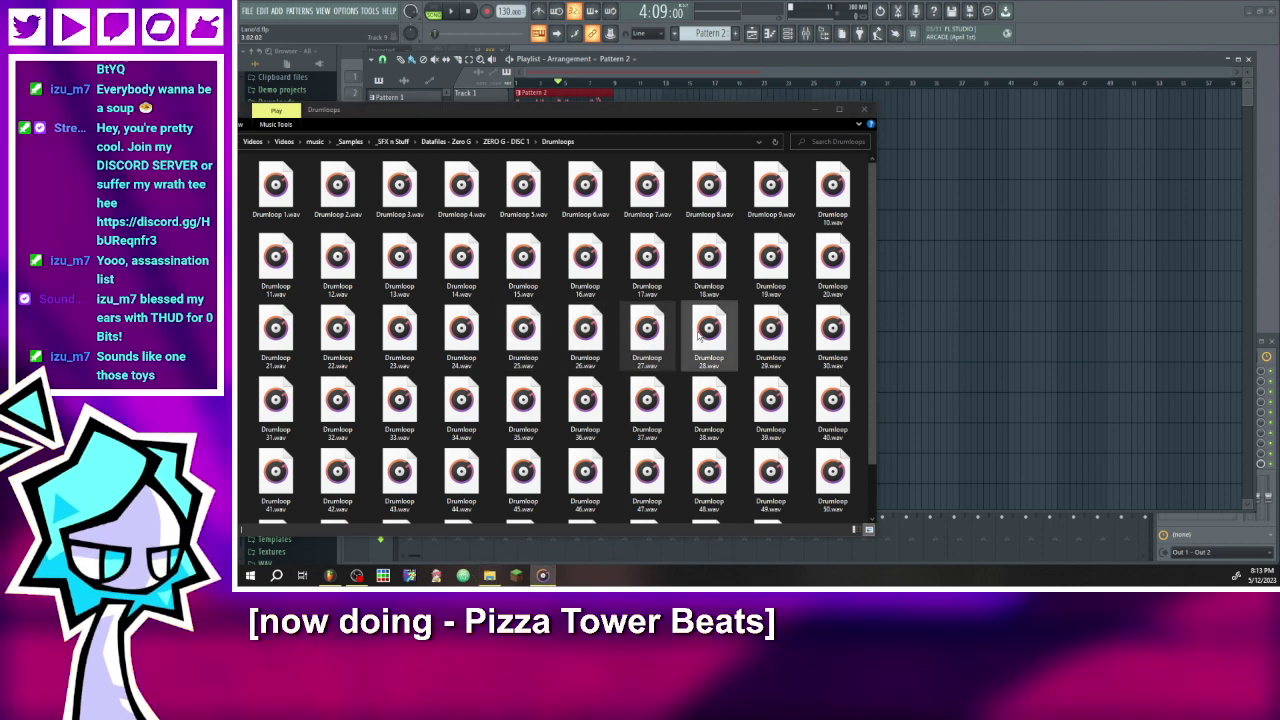
pyautogui.click(771, 341)
pyautogui.click(771, 341)
pyautogui.click(834, 340)
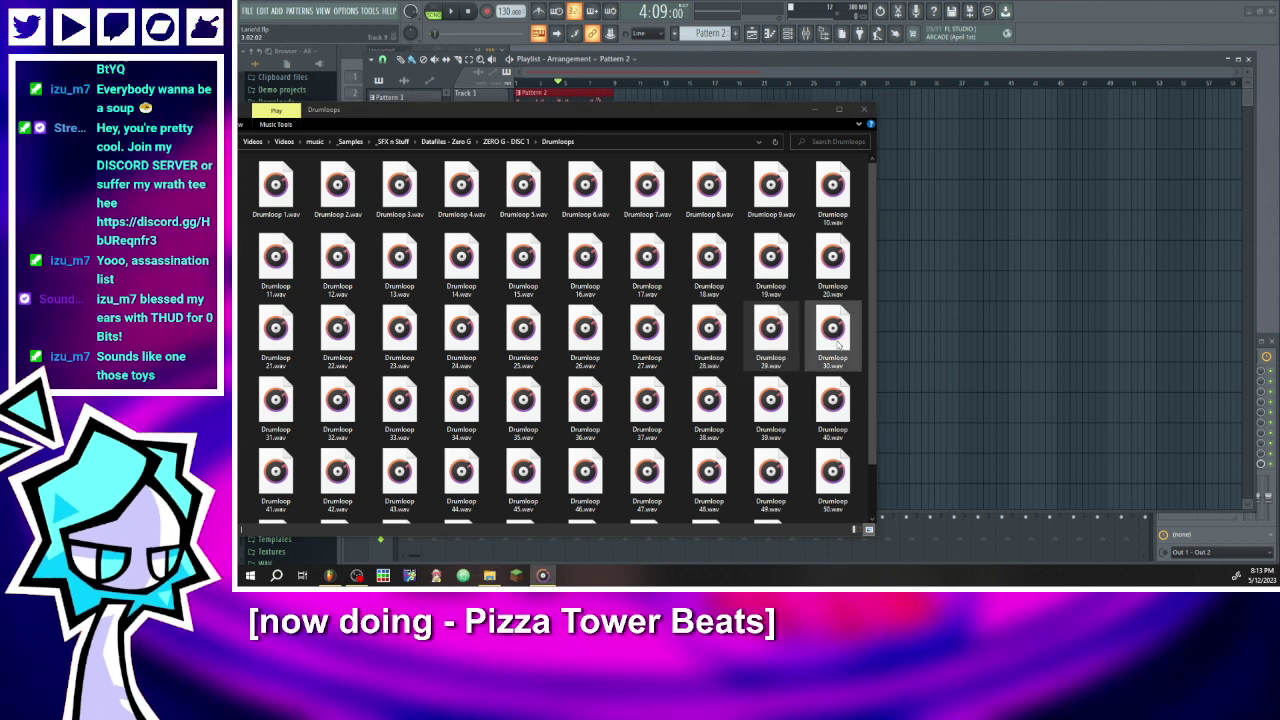
pyautogui.click(836, 342)
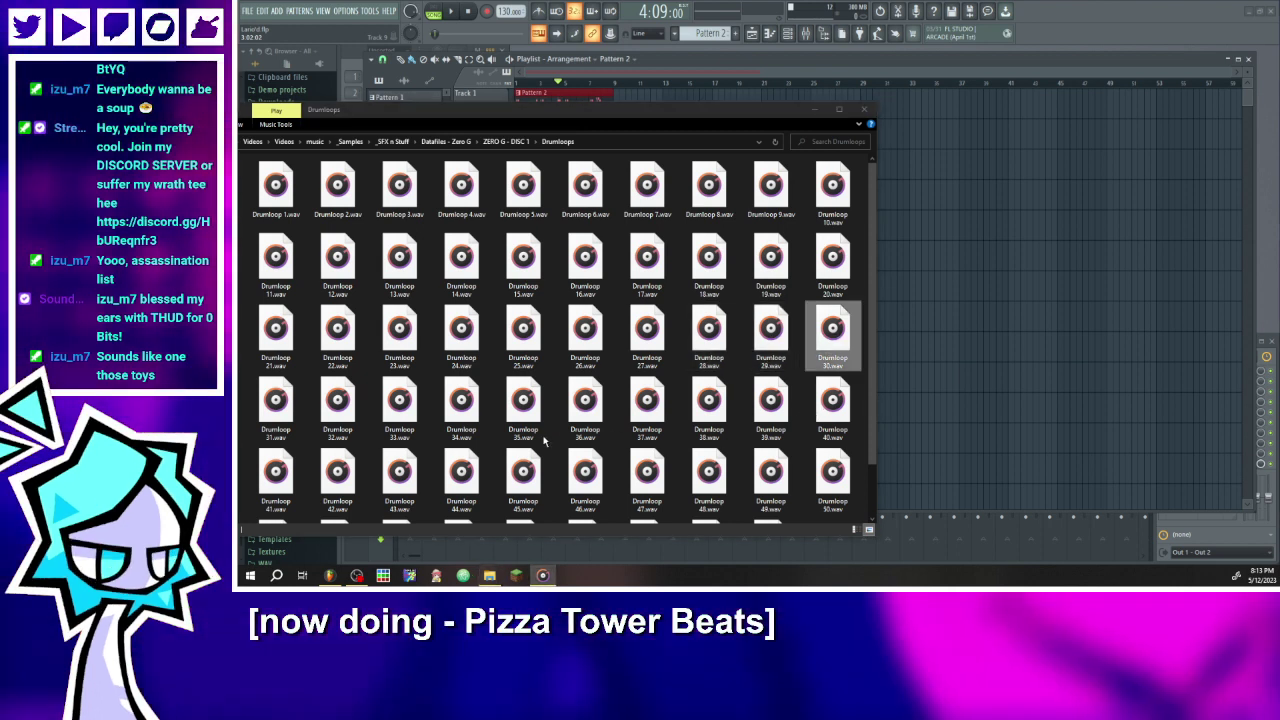
pyautogui.click(274, 418)
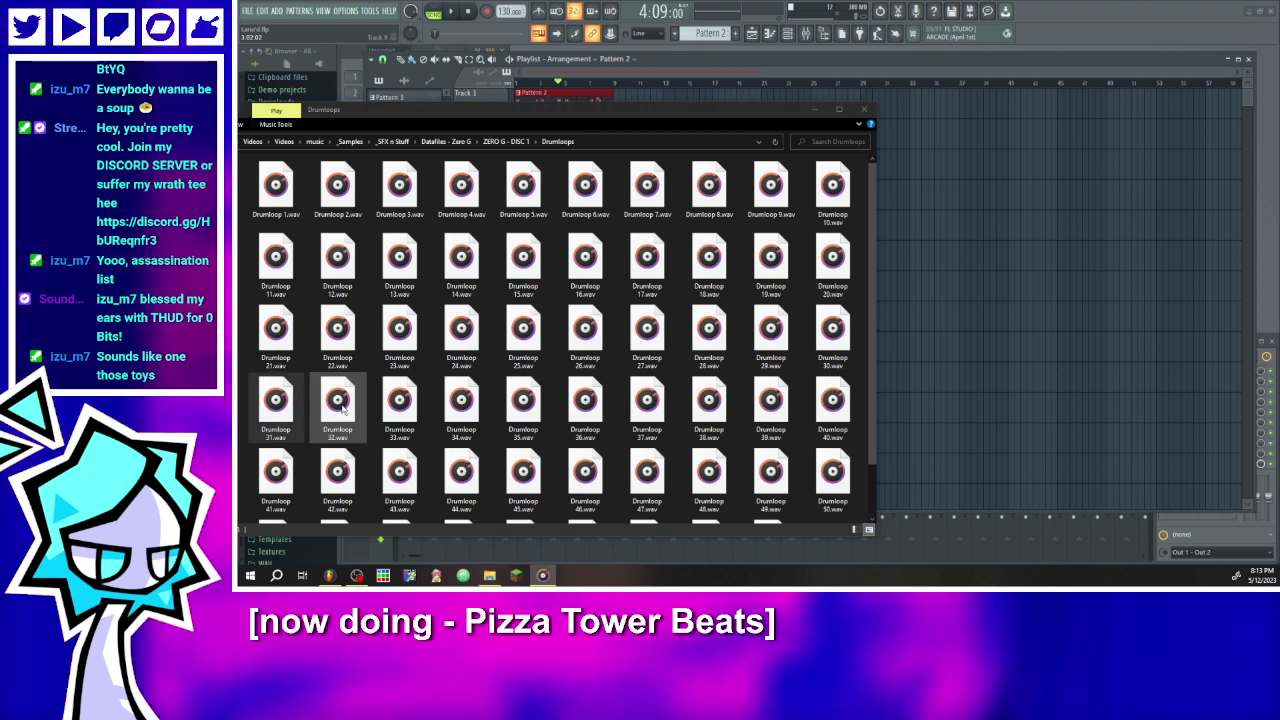
pyautogui.click(342, 406)
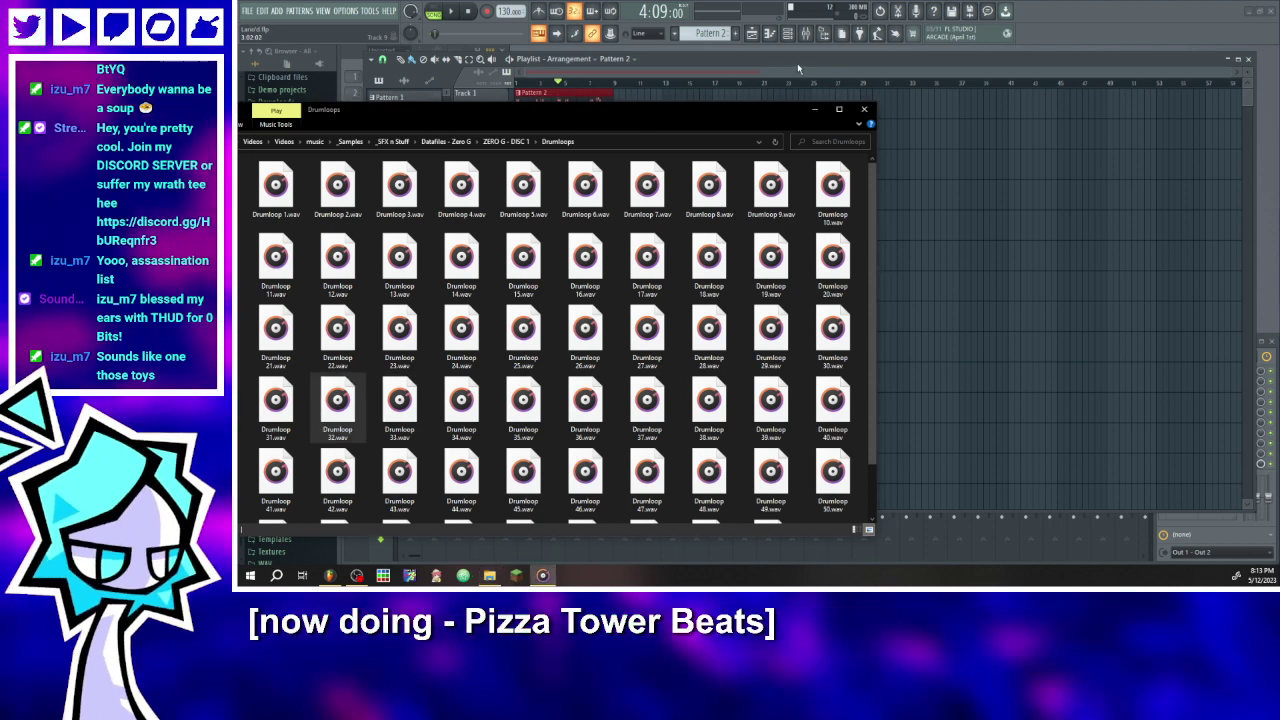
# - Place Drumloop 32.wav from the Drumloops folder into the FL Studio playlist and bring the folder back into view
pyautogui.moveTo(373, 111); pyautogui.dragTo(795, 65)
pyautogui.moveTo(756, 368); pyautogui.dragTo(398, 330)
pyautogui.click(489, 575)
pyautogui.moveTo(743, 70); pyautogui.dragTo(339, 95)
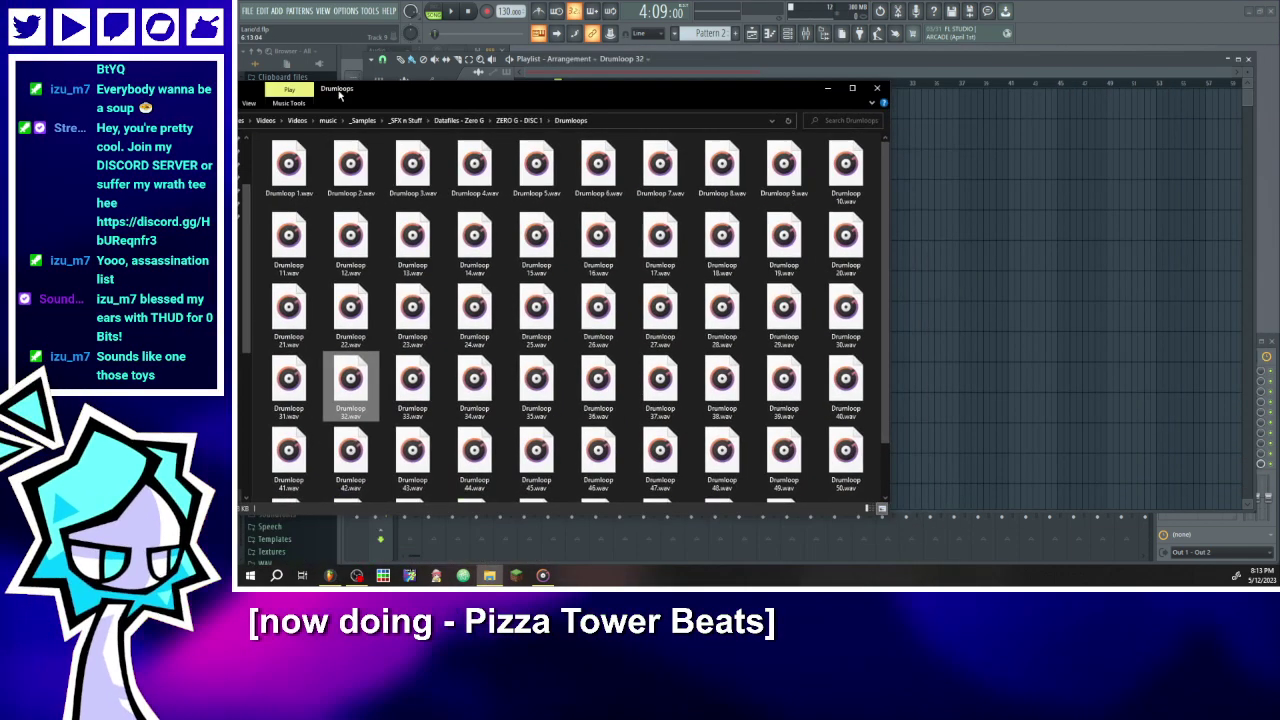
# - Audition the drum loops Drumloop 33.wav through Drumloop 42.wav one after another
pyautogui.click(432, 368)
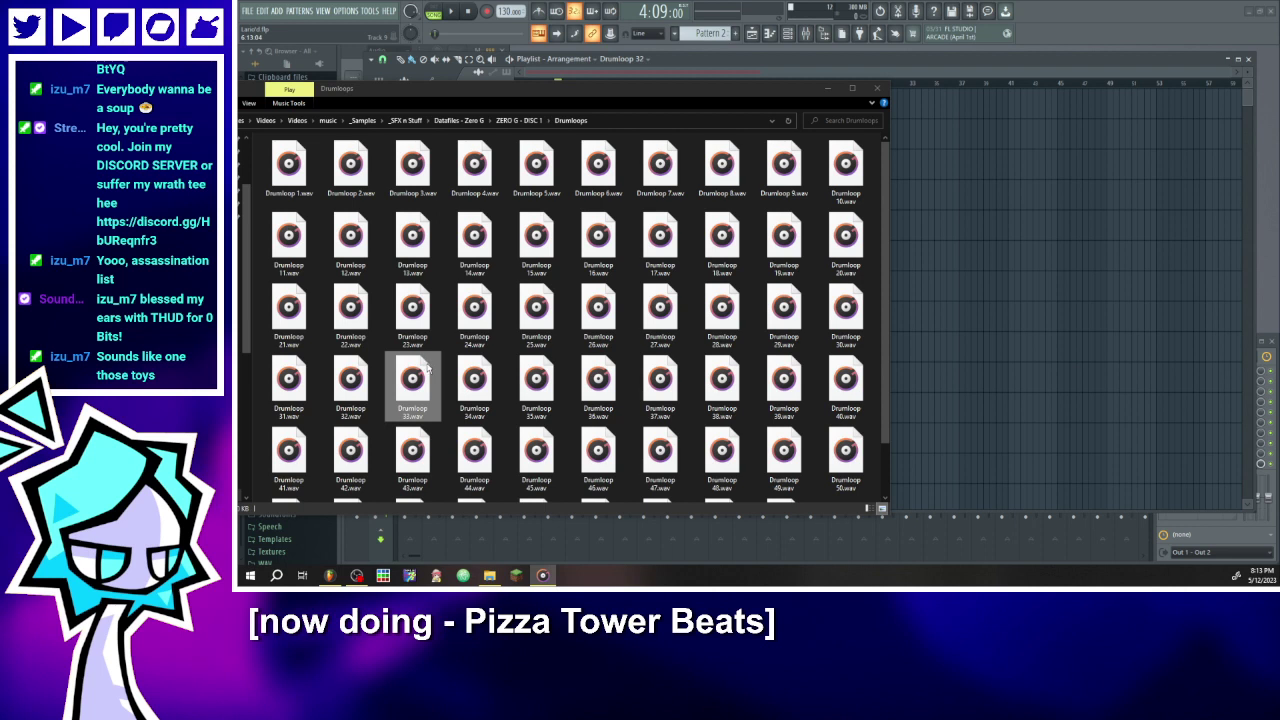
pyautogui.doubleClick(472, 388)
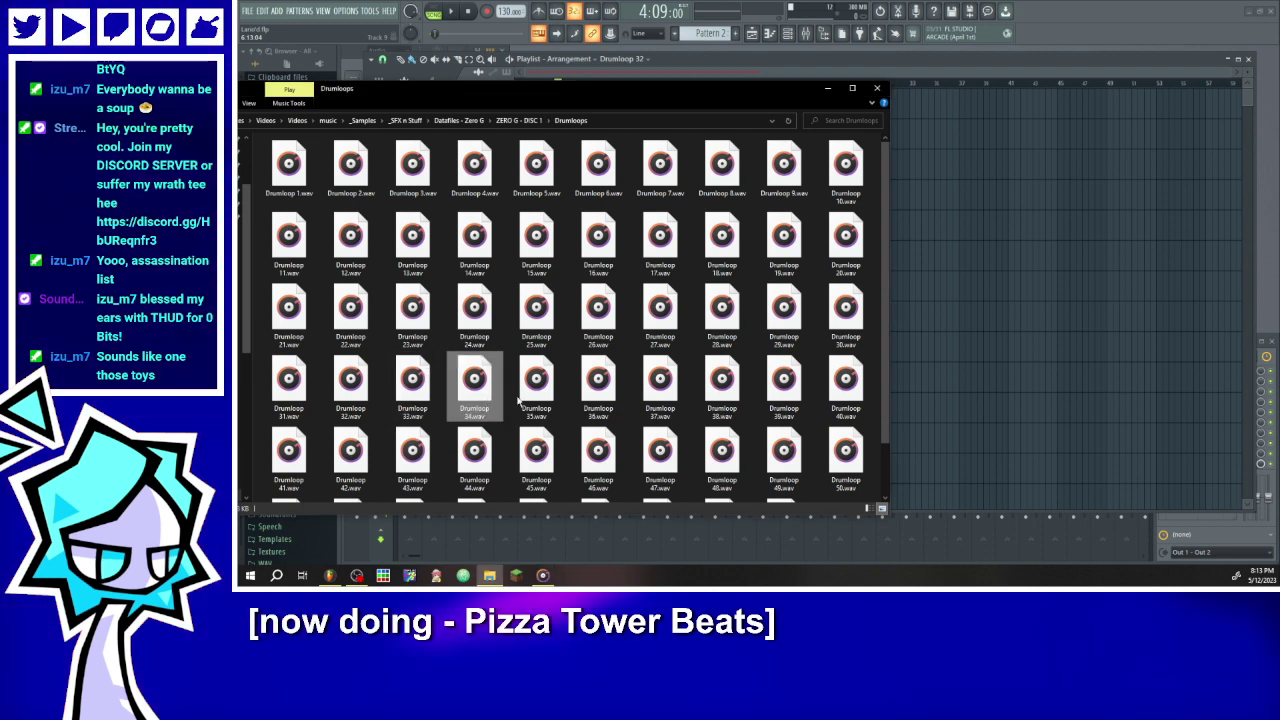
pyautogui.doubleClick(496, 392)
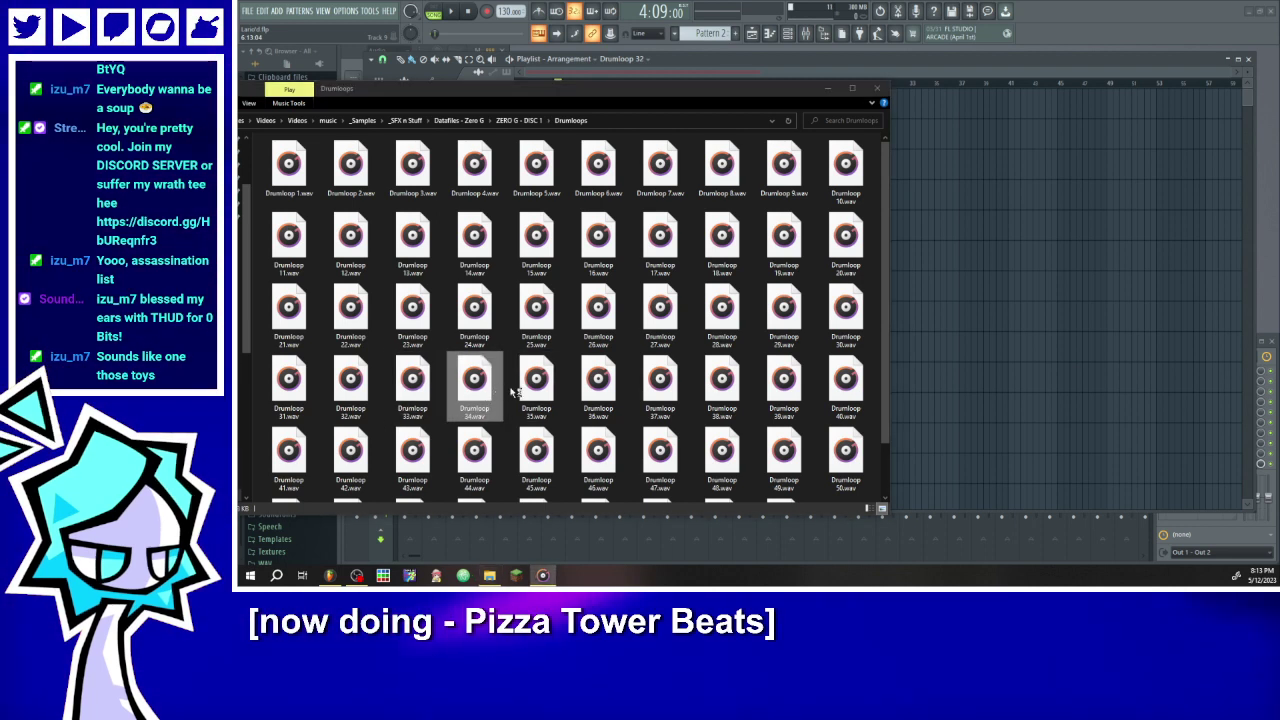
pyautogui.doubleClick(530, 393)
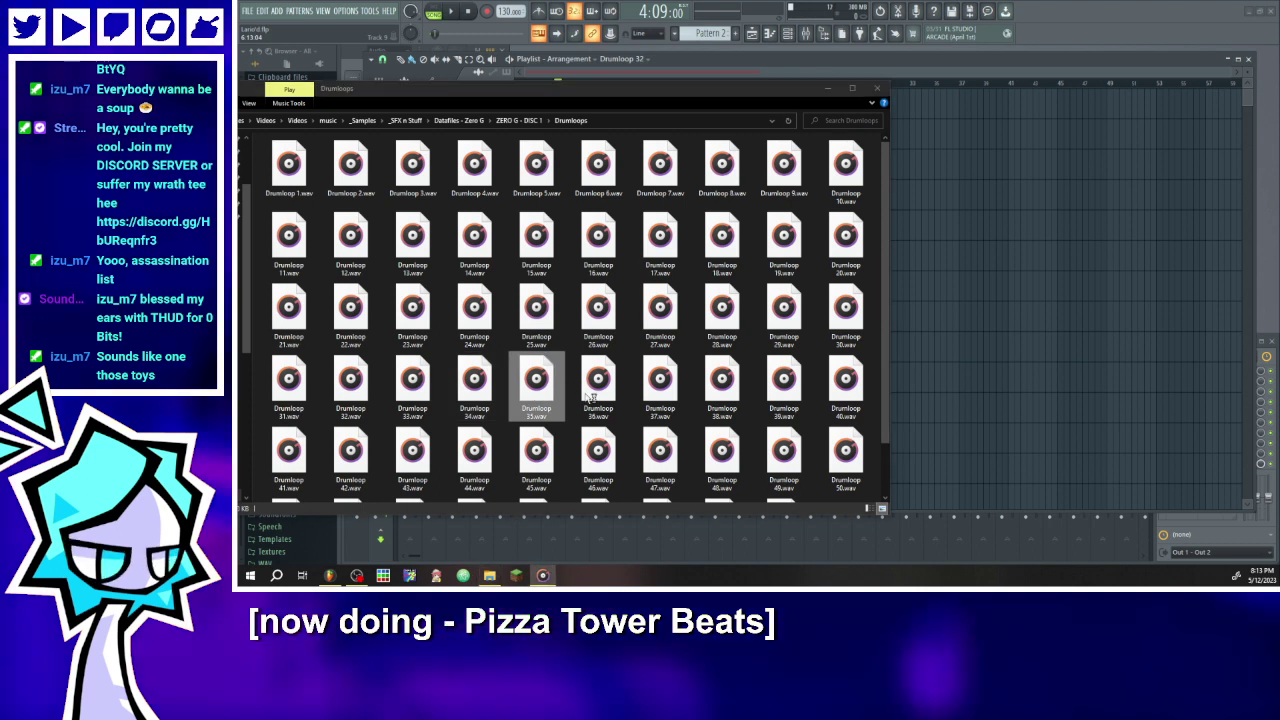
pyautogui.doubleClick(605, 390)
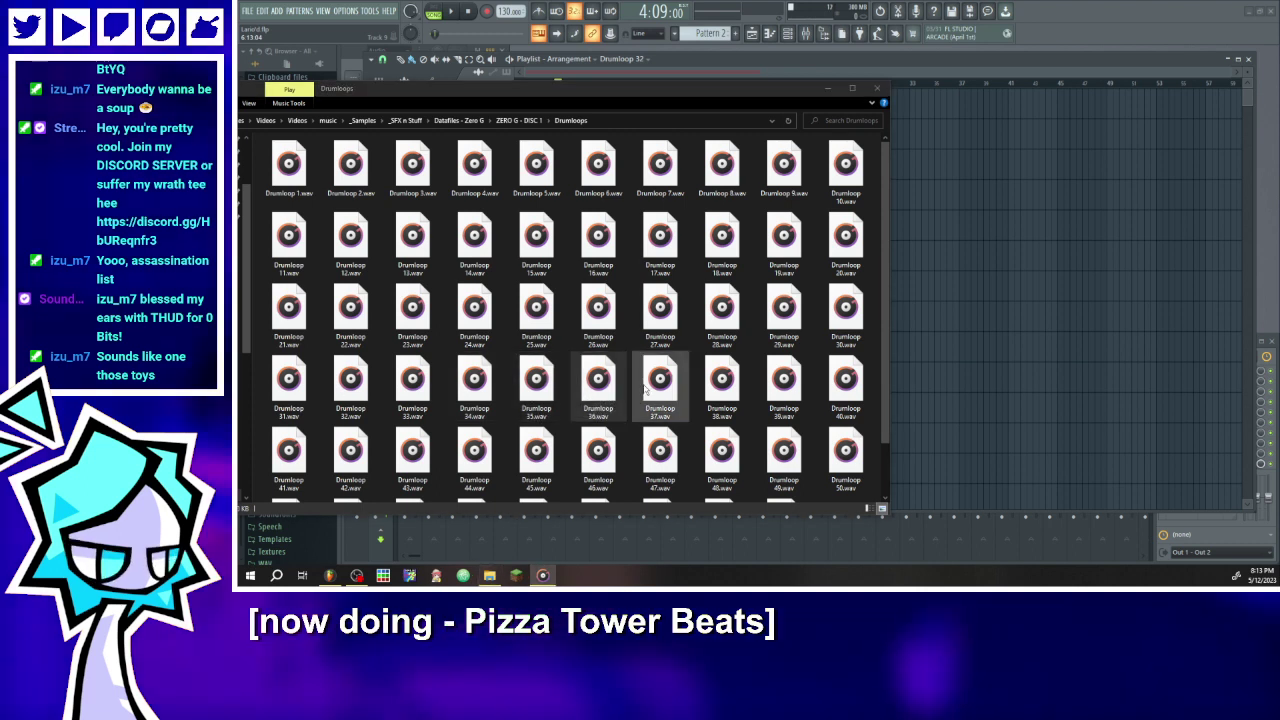
pyautogui.doubleClick(645, 390)
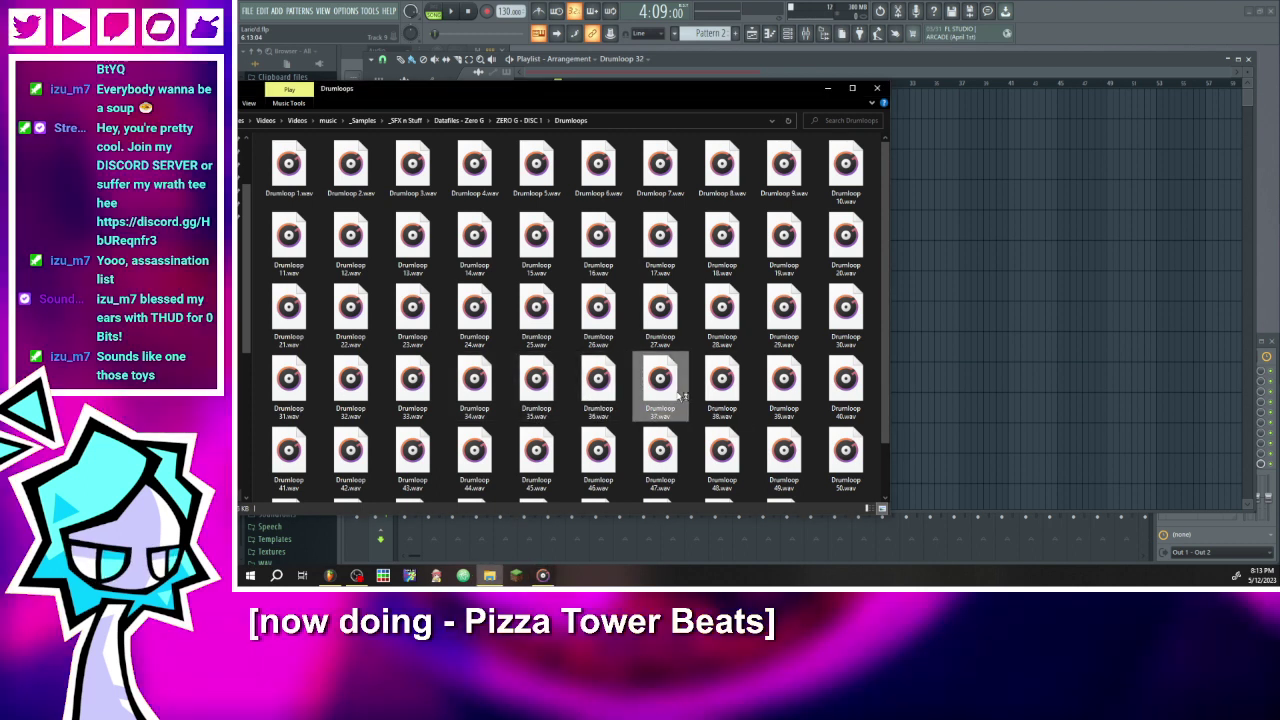
pyautogui.doubleClick(722, 392)
pyautogui.doubleClick(721, 395)
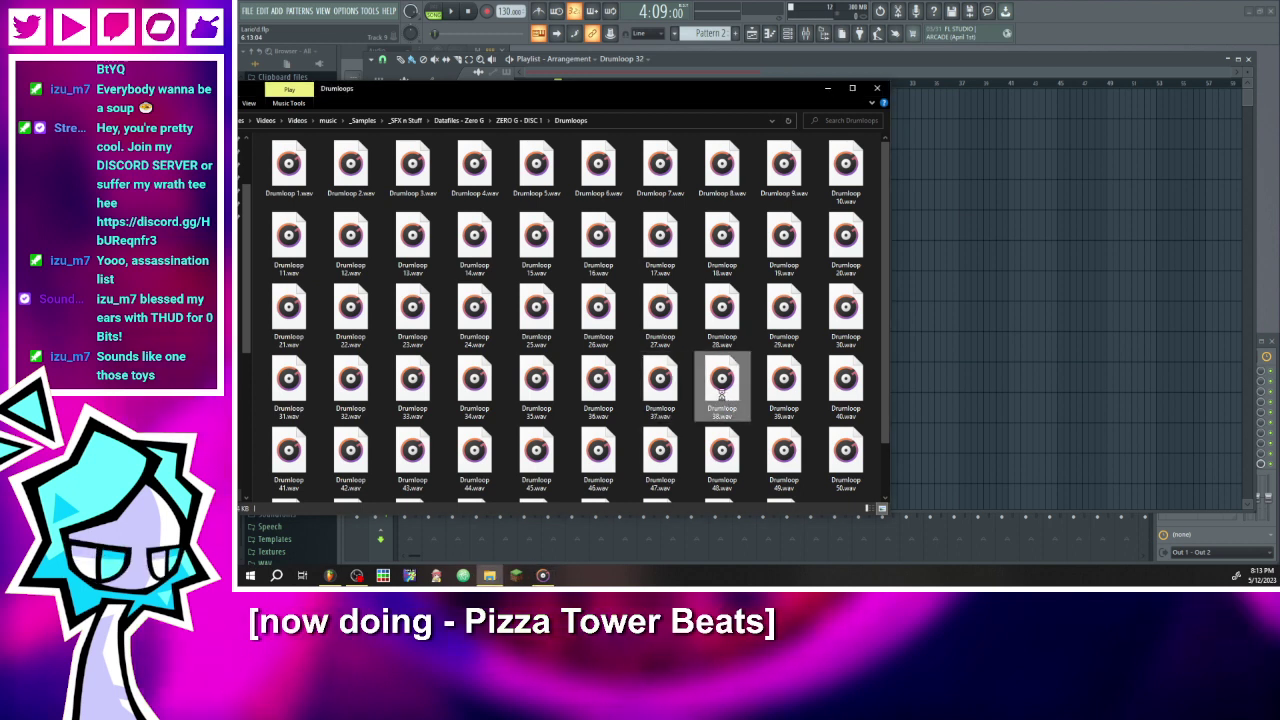
pyautogui.doubleClick(781, 390)
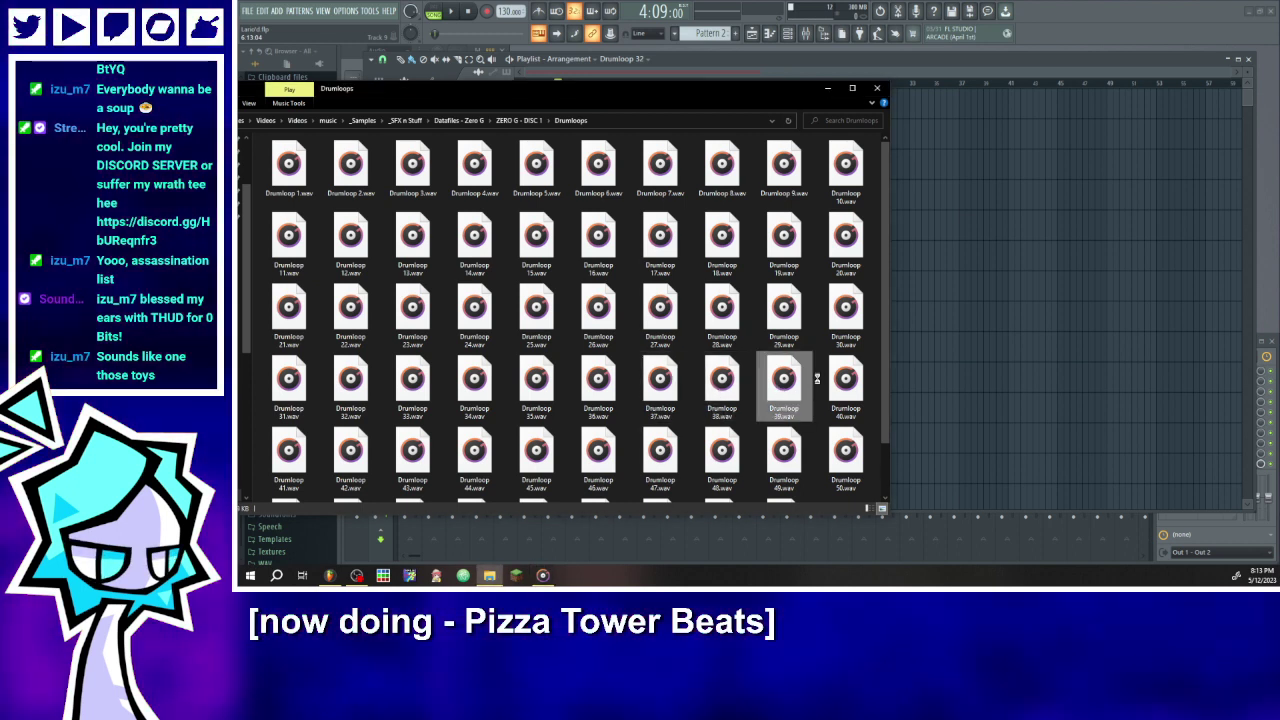
pyautogui.doubleClick(840, 390)
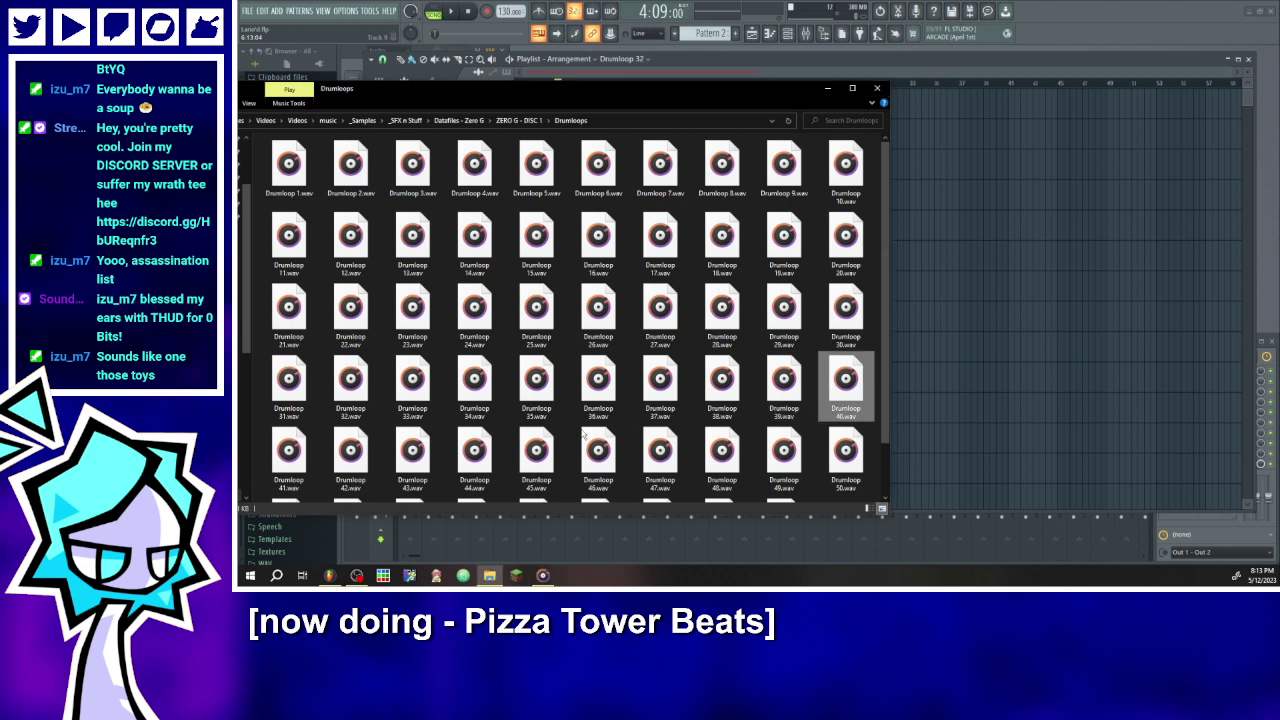
pyautogui.doubleClick(349, 447)
pyautogui.doubleClick(287, 470)
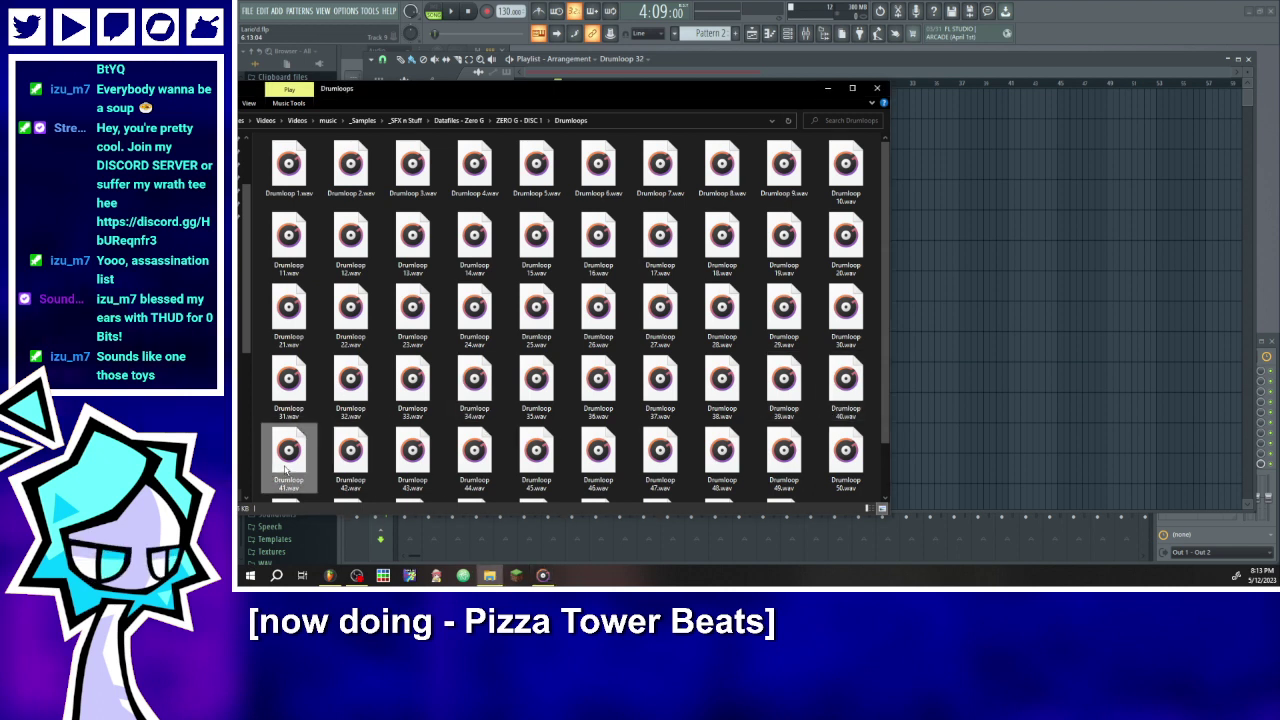
pyautogui.scroll(-1, 352, 397)
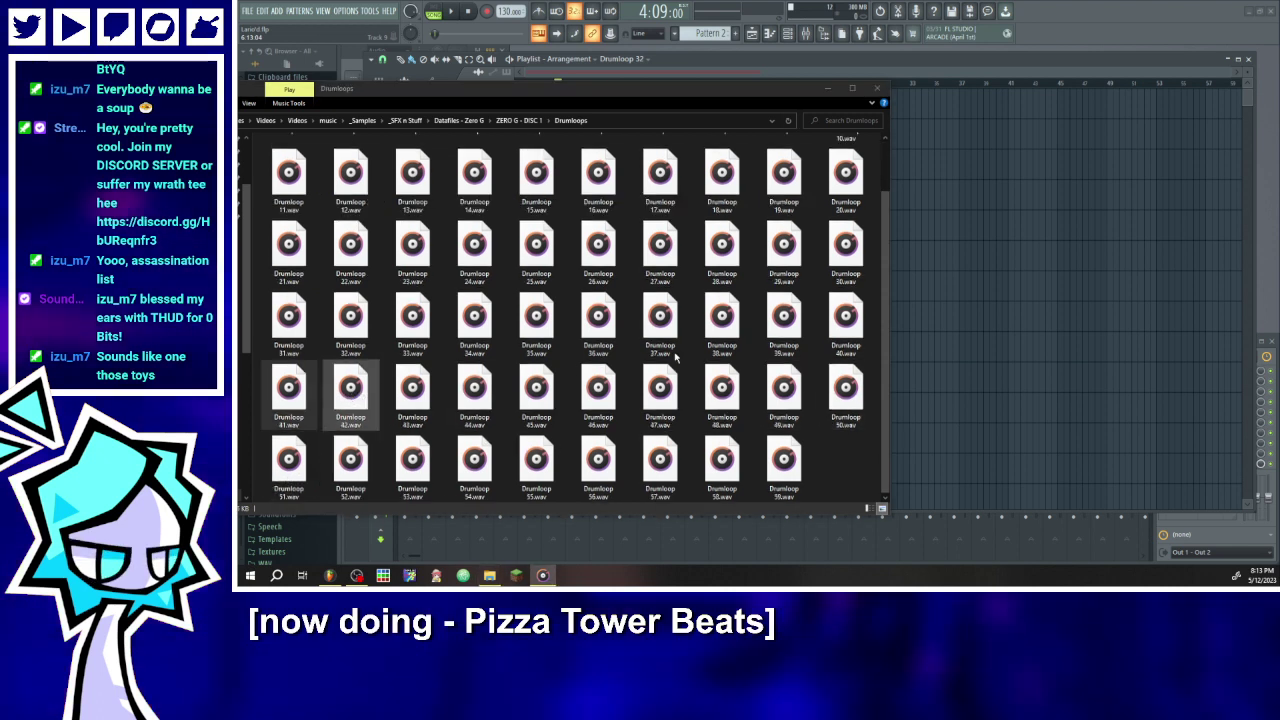
# - Replay Drumloop 40.wav and place it at the start of Track 2 in the FL Studio playlist
pyautogui.doubleClick(845, 318)
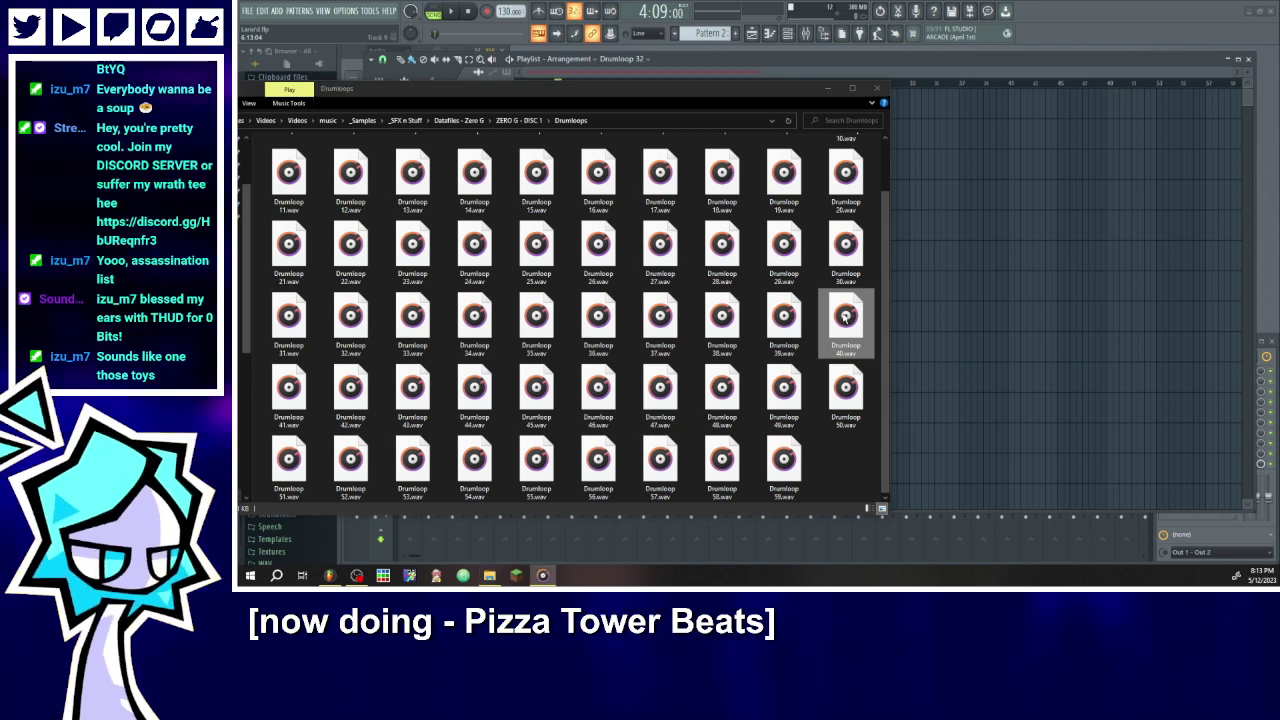
pyautogui.moveTo(845, 318); pyautogui.dragTo(914, 228)
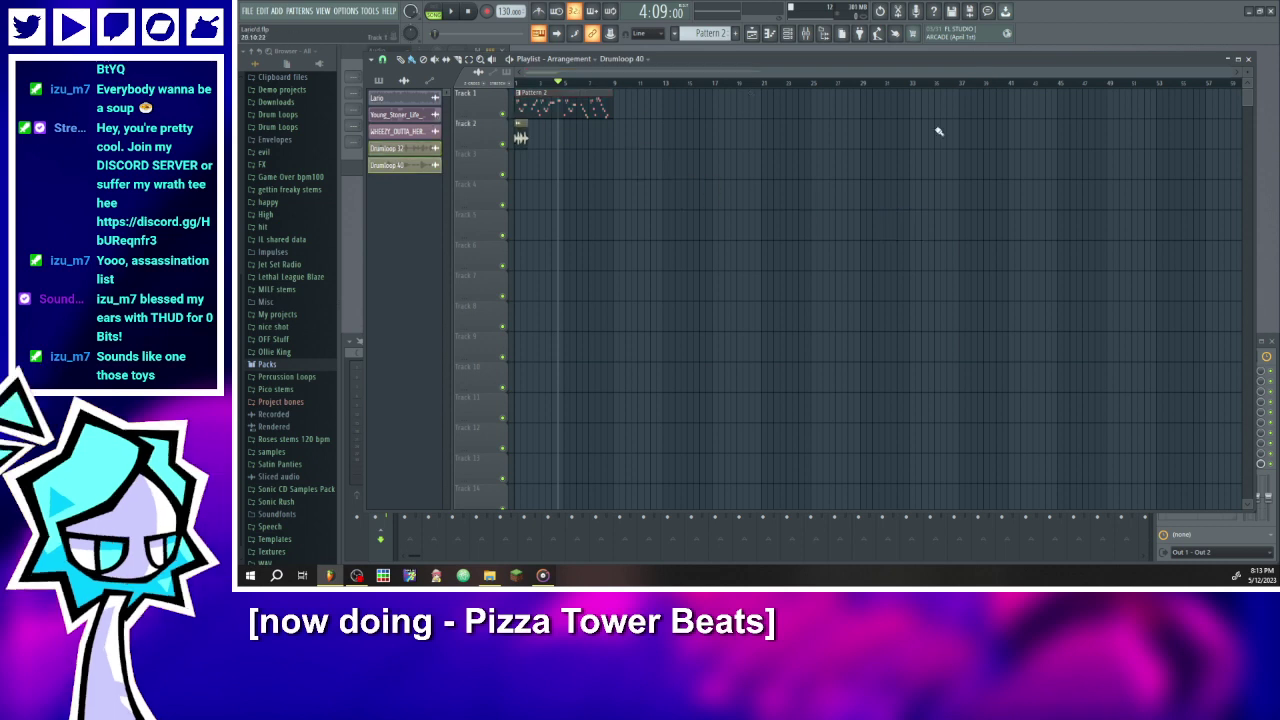
# - Trim the lead-in of the Drumloop 40 clip so its first hit falls on bar 1, and play the arrangement from the start
pyautogui.scroll(8, 760, 112)
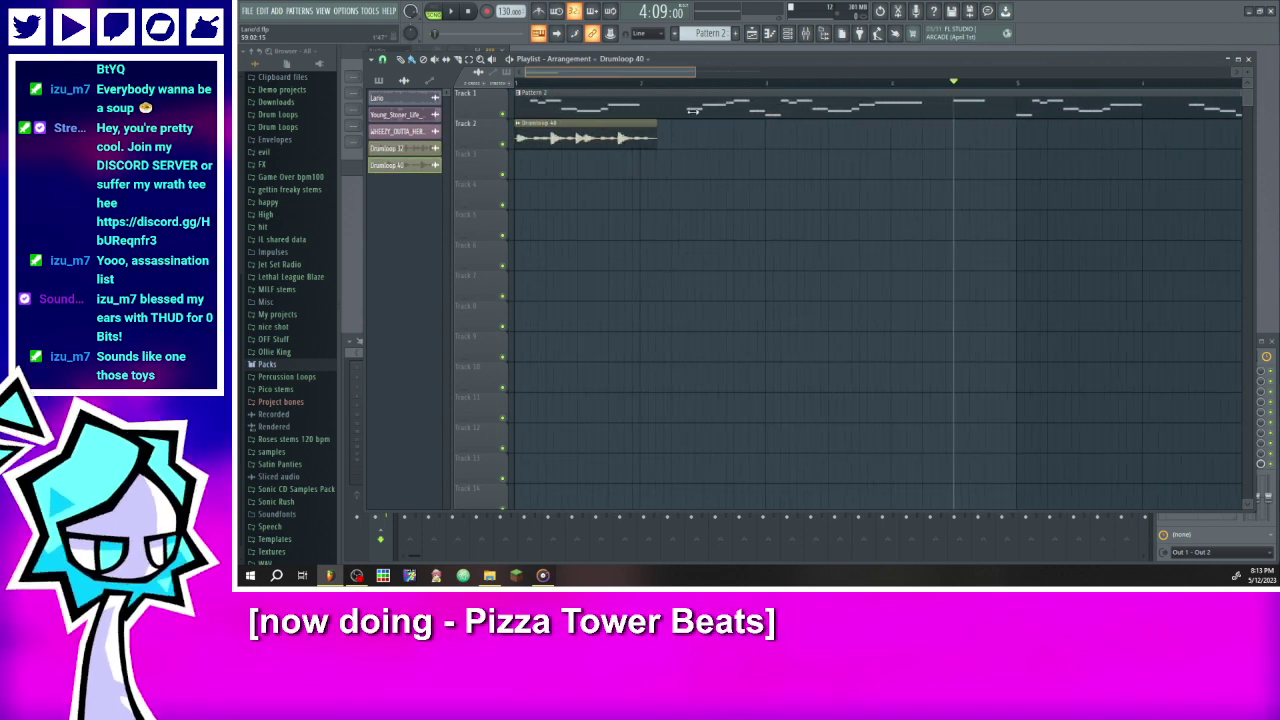
pyautogui.scroll(4, 692, 111)
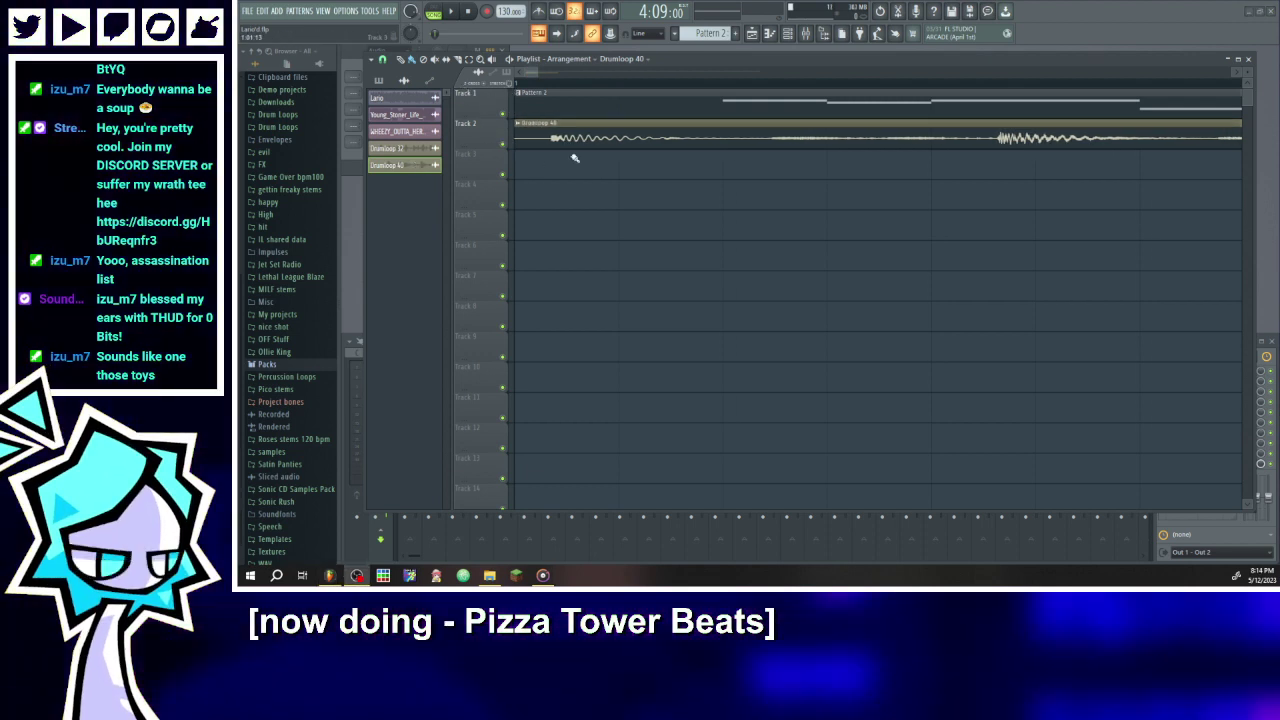
pyautogui.moveTo(516, 141); pyautogui.dragTo(464, 131)
pyautogui.click(532, 82)
pyautogui.moveTo(518, 140); pyautogui.dragTo(521, 150)
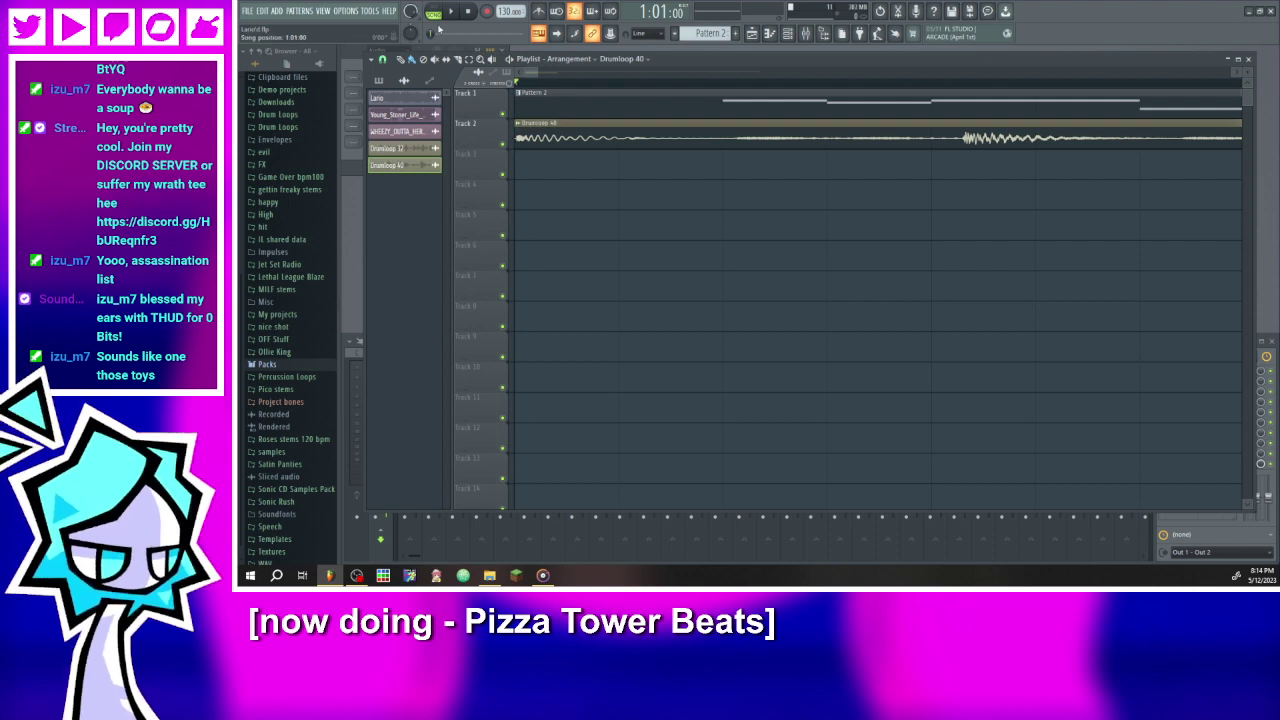
pyautogui.press('space')
# - Shorten the Drumloop 40 clip by time-stretching it during playback until its hits line up with the melody notes on the grid
pyautogui.scroll(3, 537, 73)
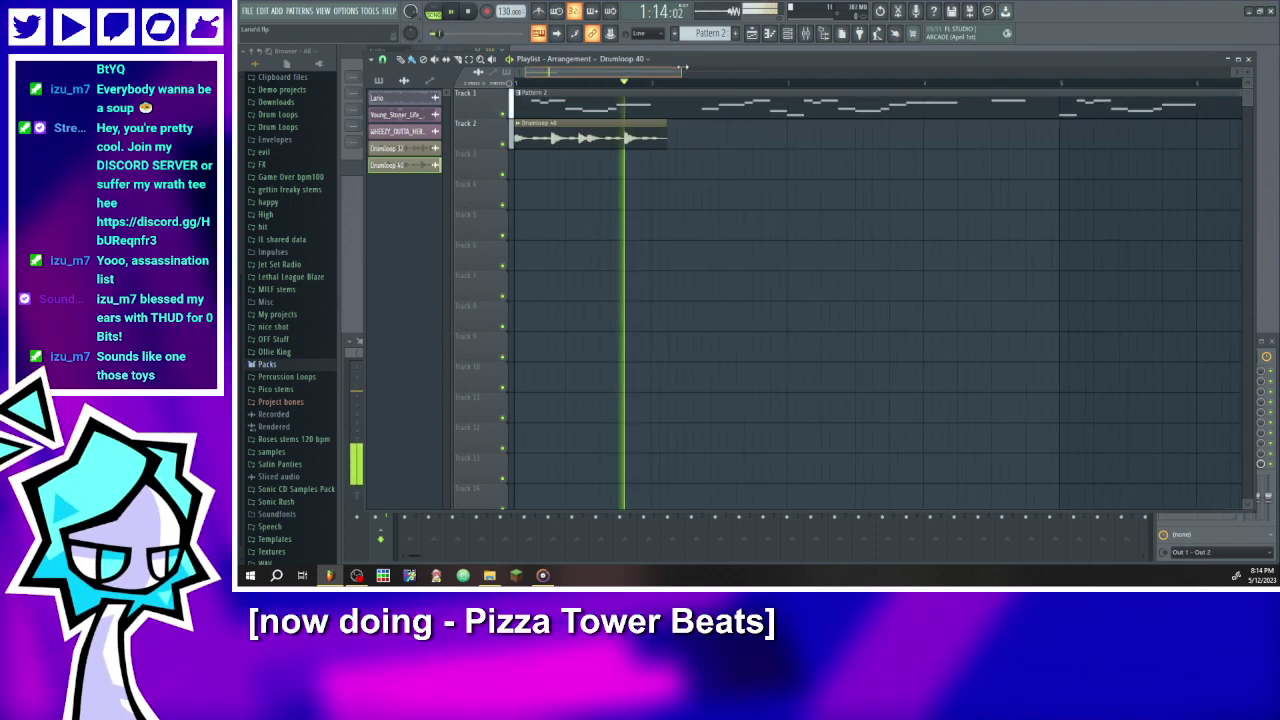
pyautogui.click(524, 84)
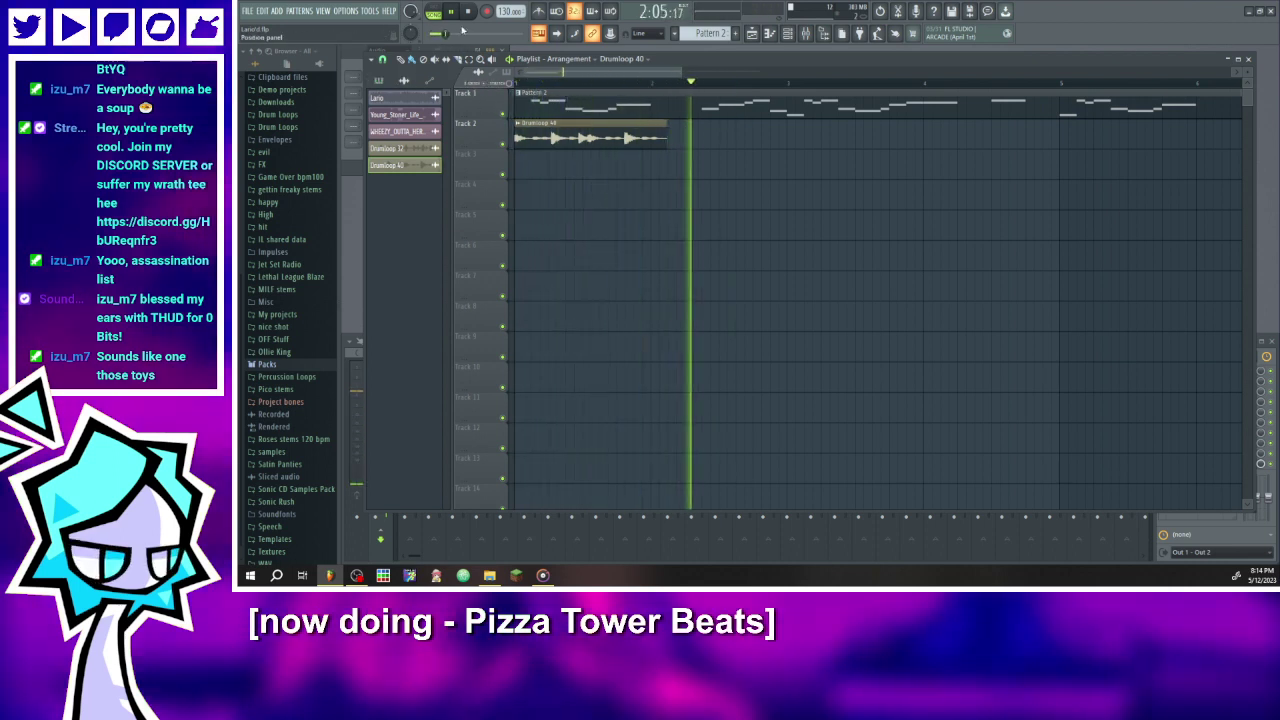
pyautogui.scroll(2, 677, 145)
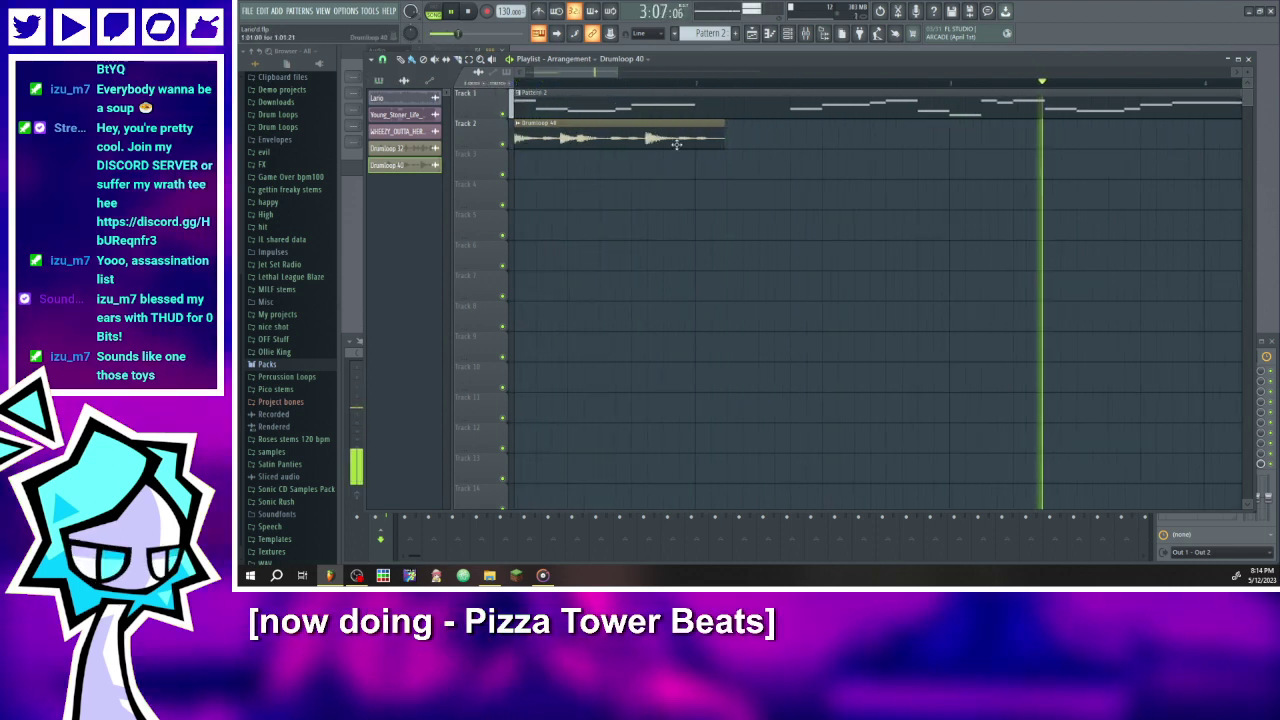
pyautogui.moveTo(722, 140); pyautogui.dragTo(706, 140)
pyautogui.scroll(3, 679, 126)
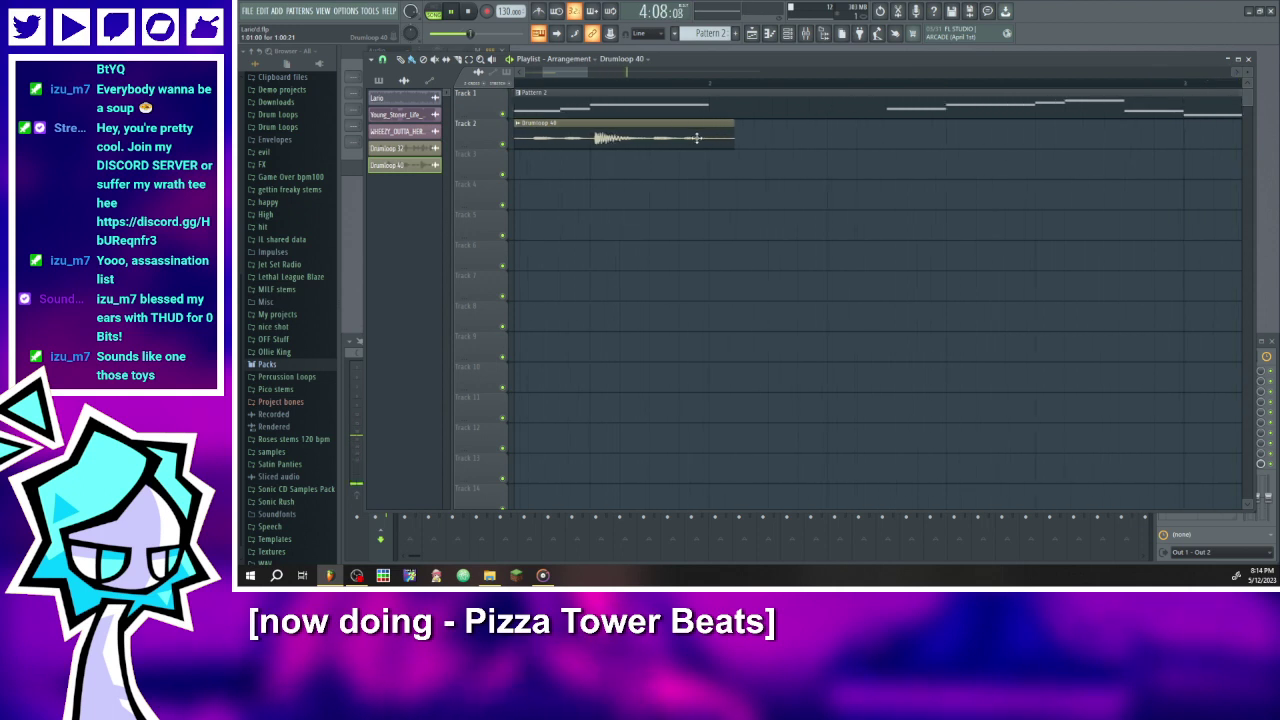
pyautogui.scroll(2, 711, 136)
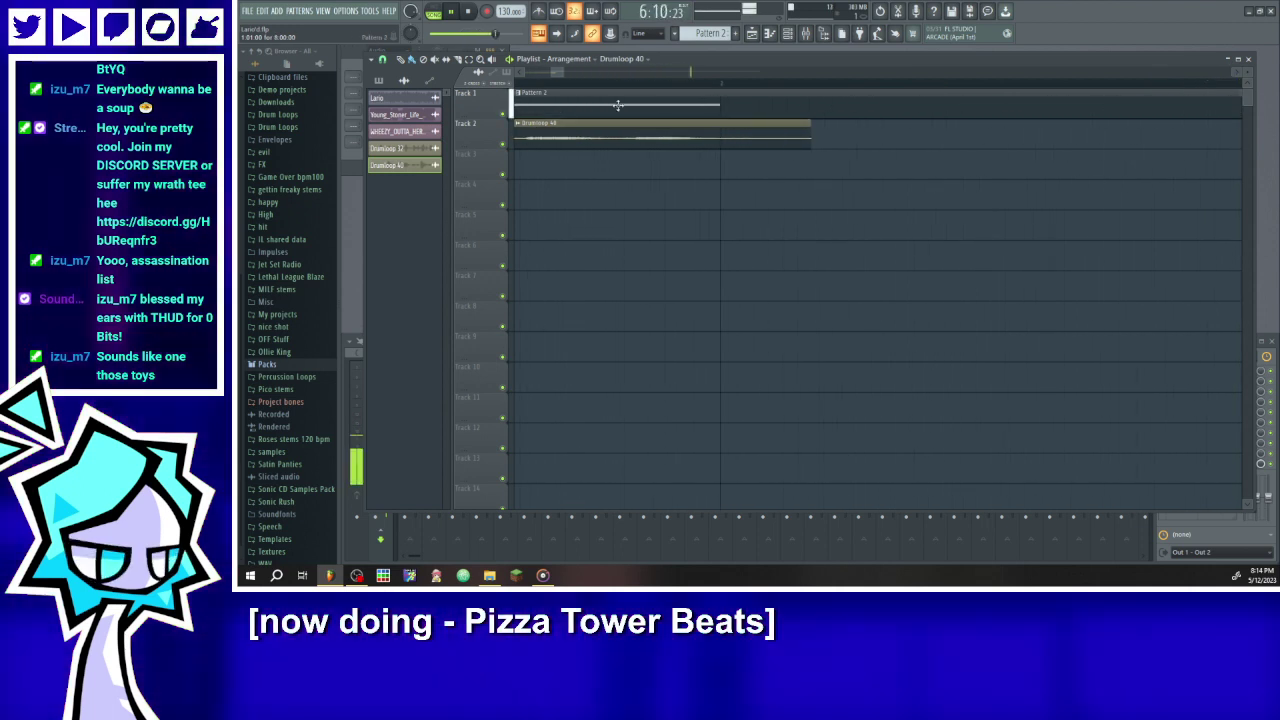
pyautogui.scroll(3, 560, 80)
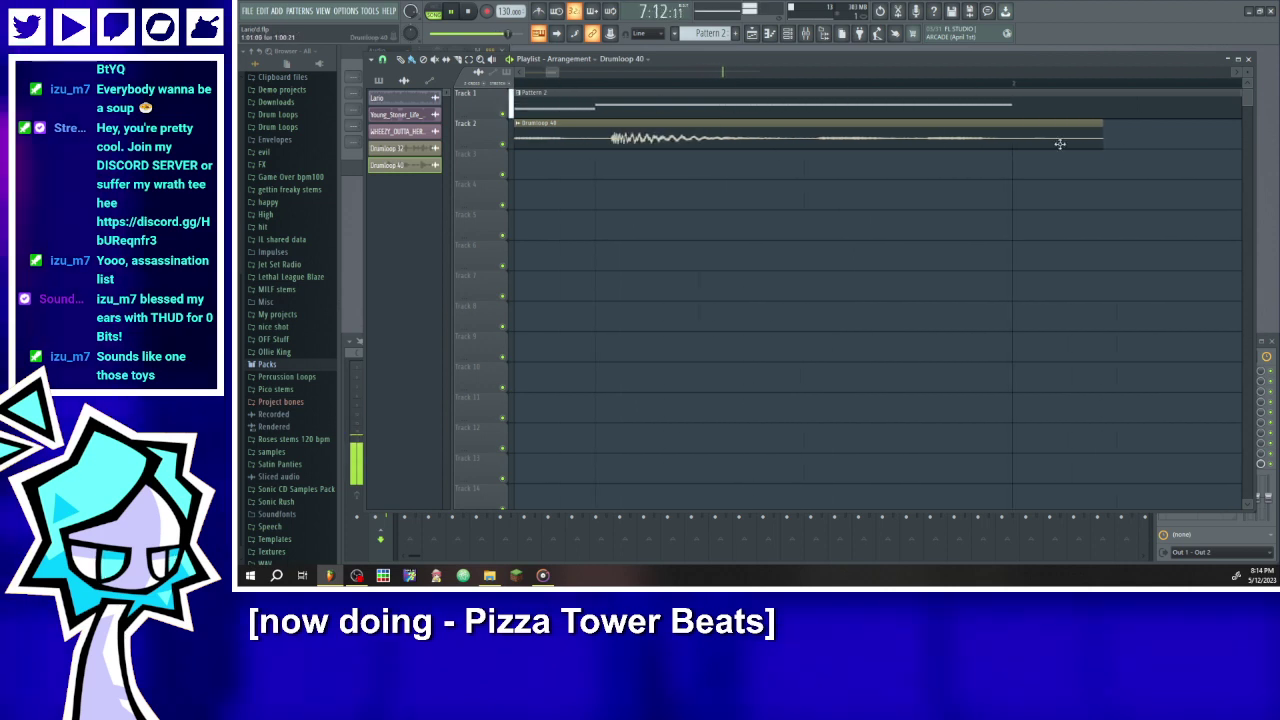
pyautogui.moveTo(1103, 143); pyautogui.dragTo(1081, 143)
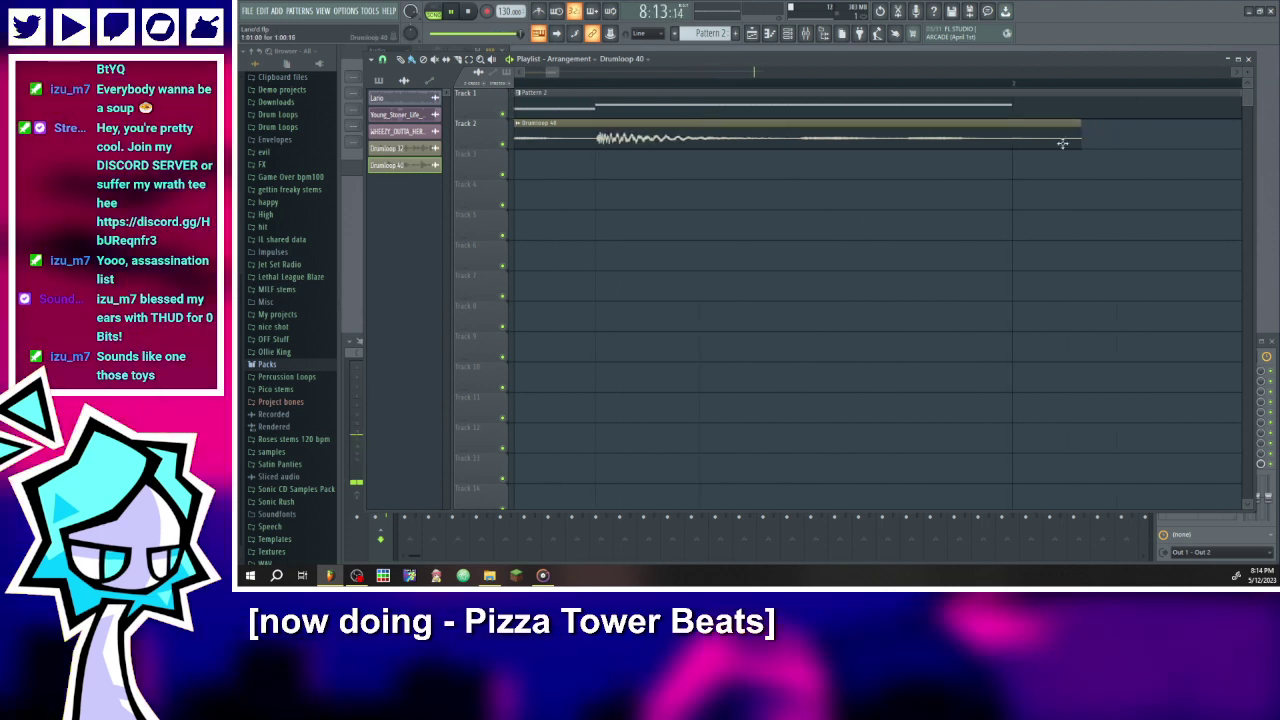
# - Slice the Drumloop 40 clip at bar 2 and delete the leftover piece, leaving a one-bar loop
pyautogui.click(459, 59)
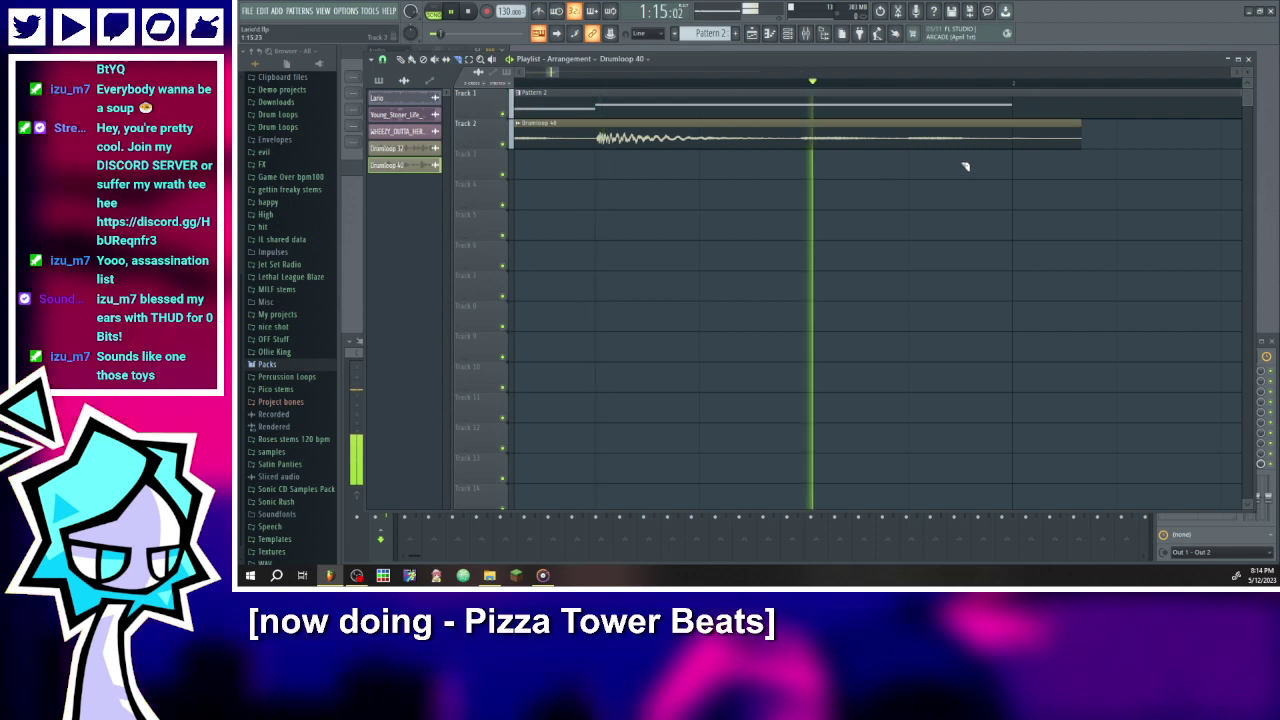
pyautogui.click(1014, 131)
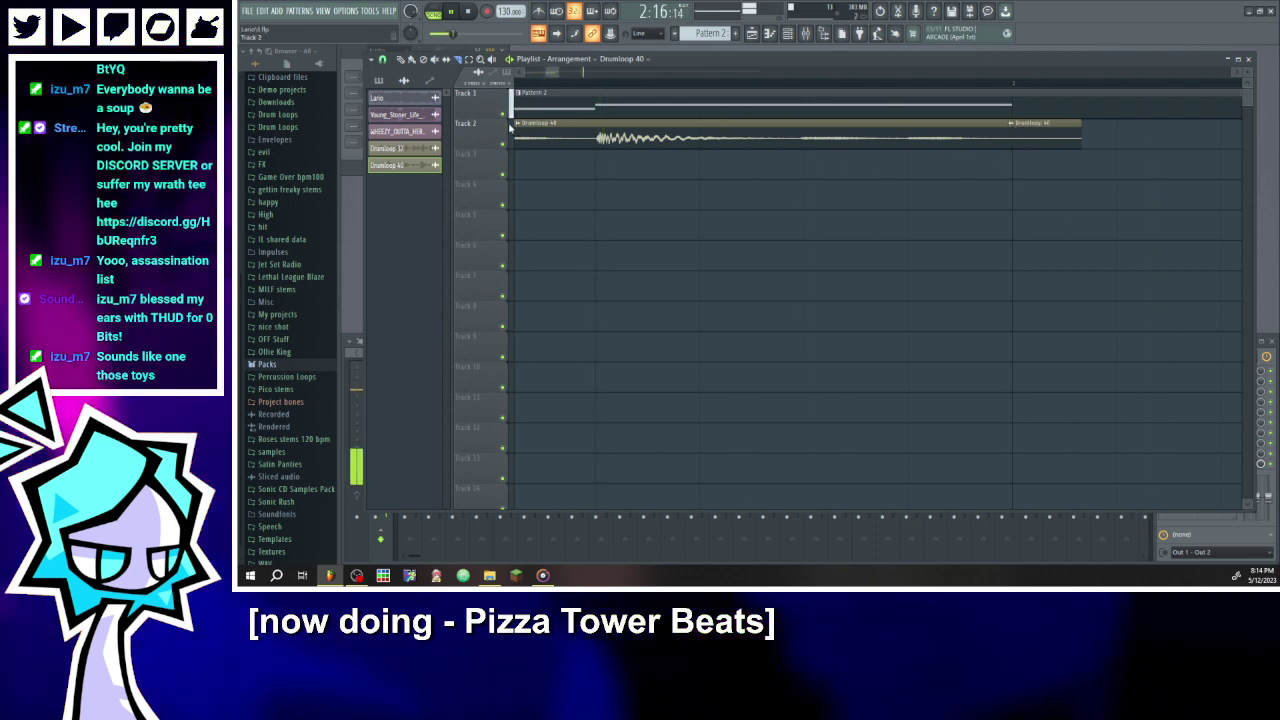
pyautogui.rightClick(1037, 140)
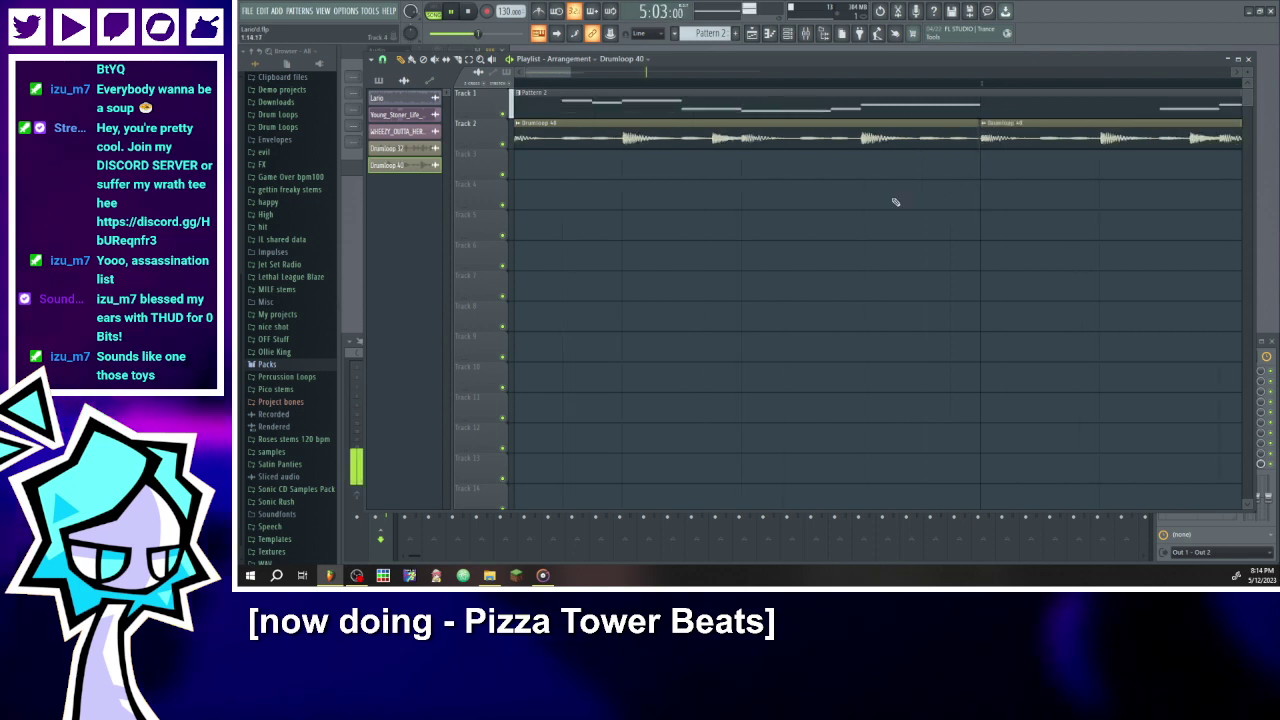
# - Repeat the one-bar Drumloop 40 clip along Track 2 up to the end of Pattern 2, and delete the last copy in bar 8
pyautogui.scroll(-3, 921, 200)
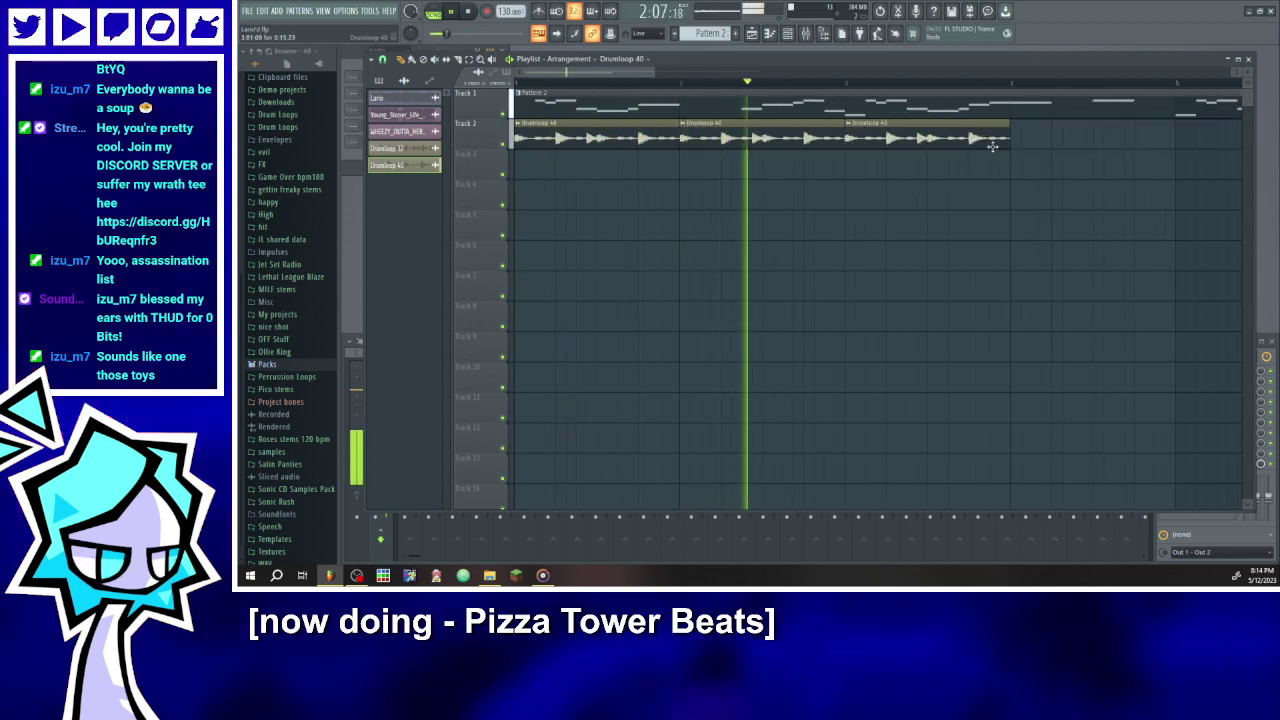
pyautogui.scroll(-2, 1010, 164)
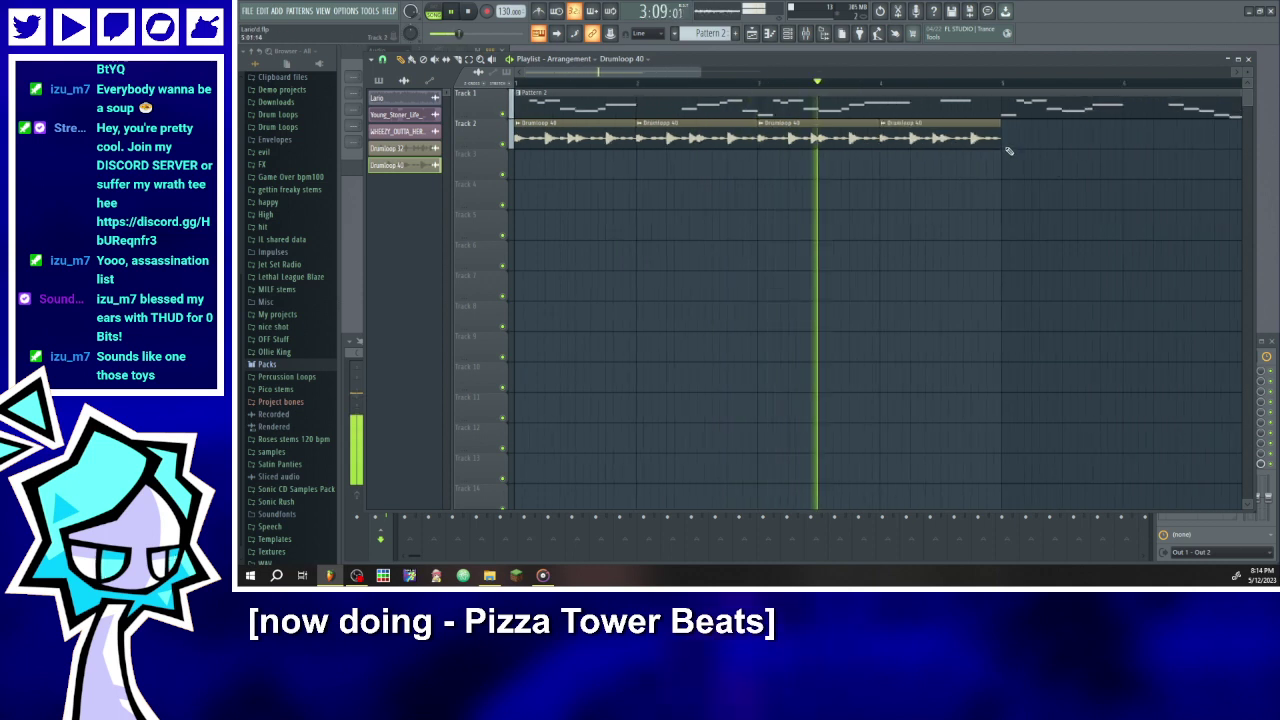
pyautogui.scroll(-2, 1004, 157)
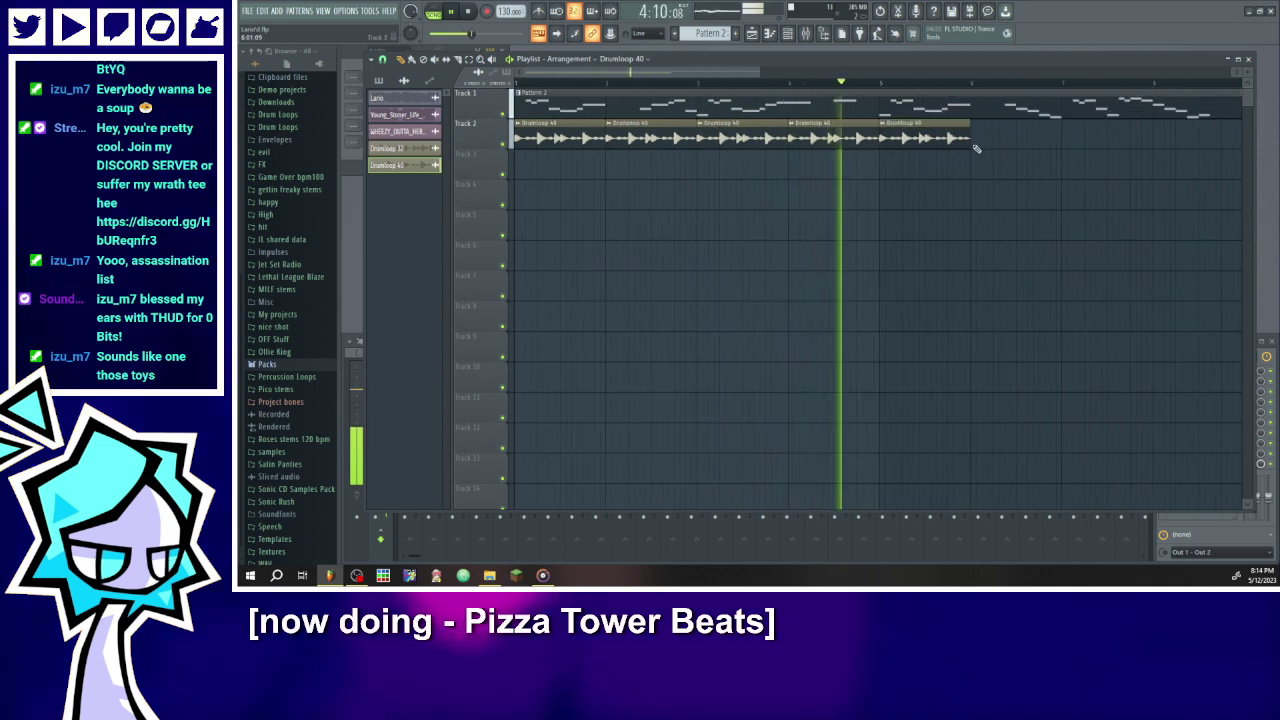
pyautogui.scroll(-2, 966, 150)
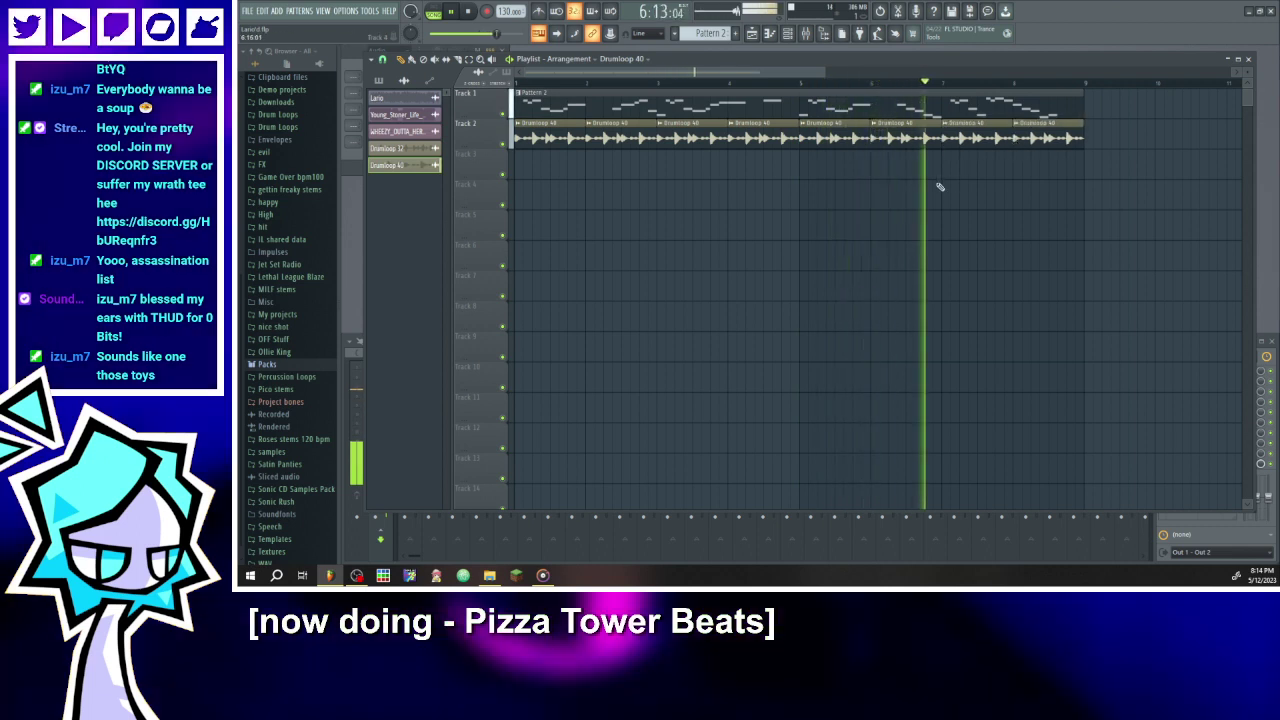
pyautogui.rightClick(1043, 138)
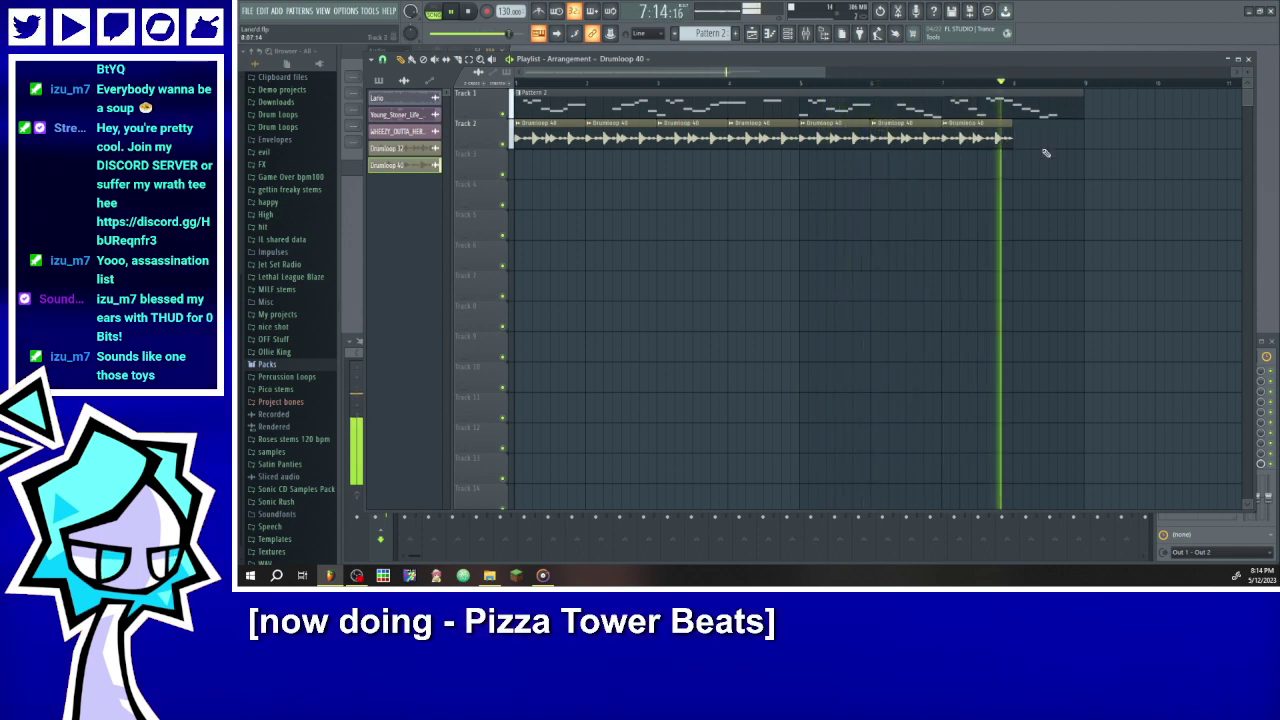
# - Stop playback, open Pattern 2's 3x Osc melody in the piano roll, preview it, and add a D6 note at the start of bar 1
pyautogui.press('space')
pyautogui.doubleClick(554, 110)
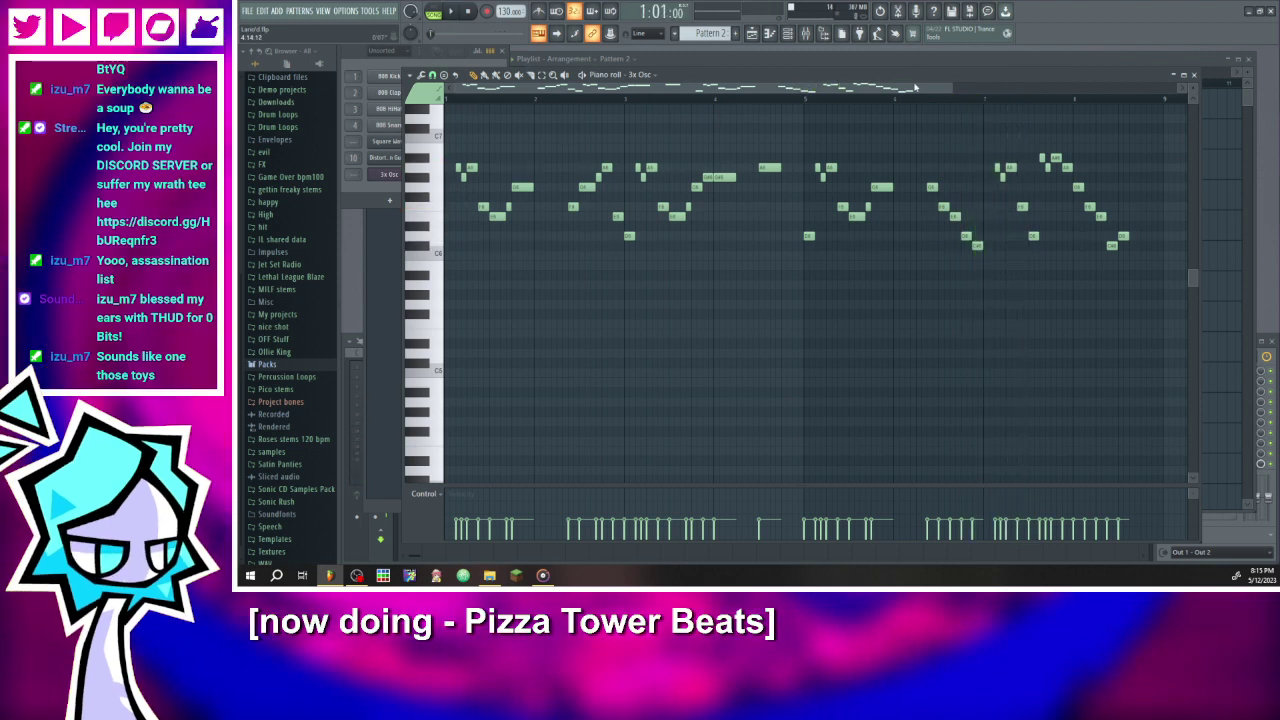
pyautogui.moveTo(950, 88); pyautogui.dragTo(671, 87)
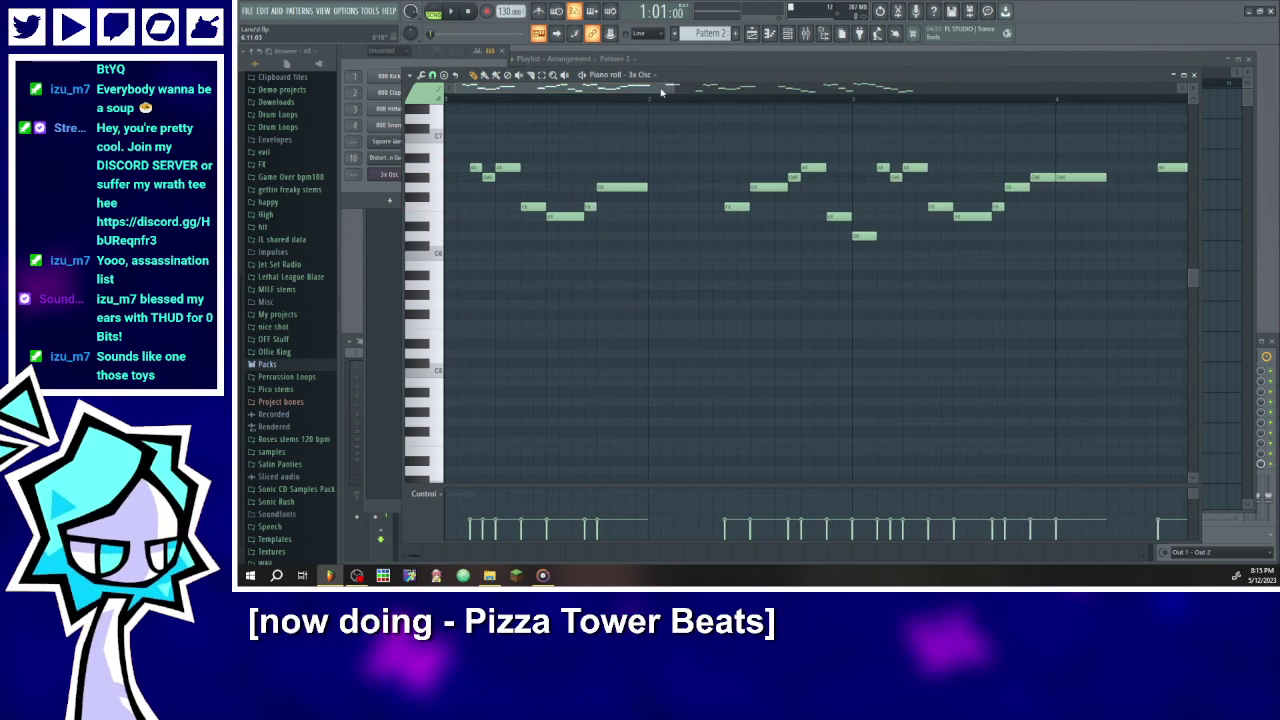
pyautogui.click(451, 12)
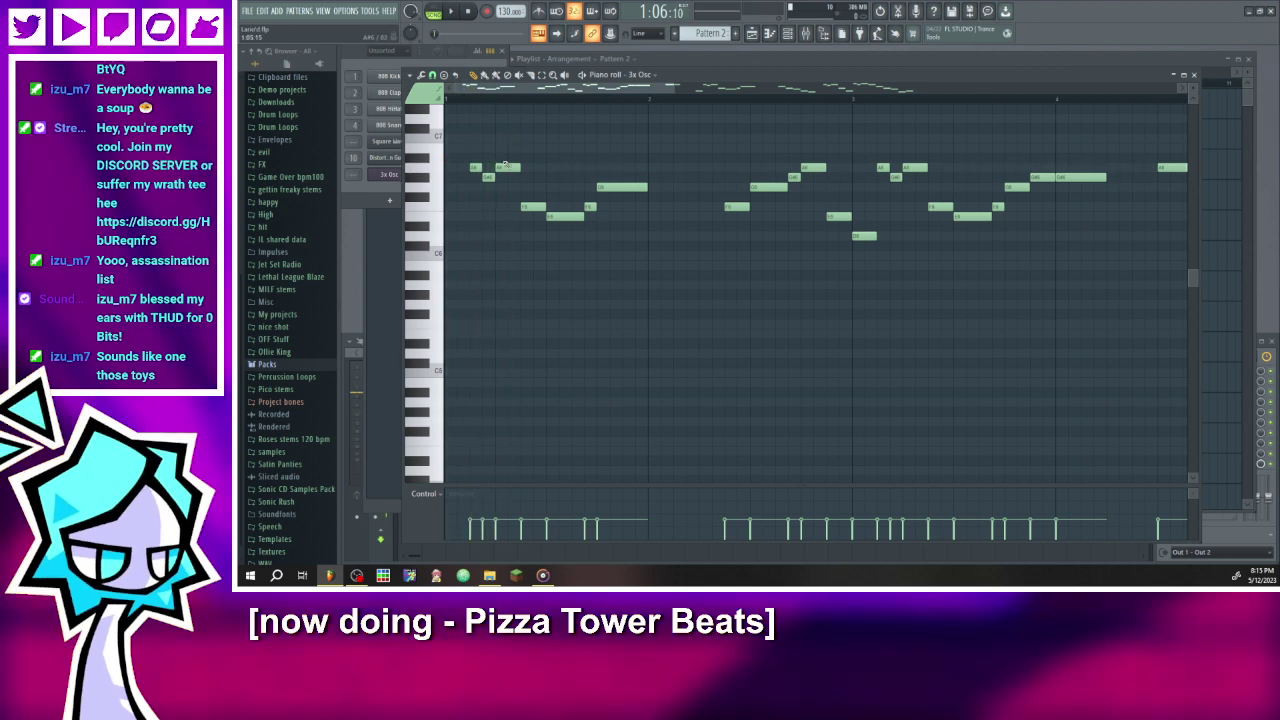
pyautogui.click(447, 287)
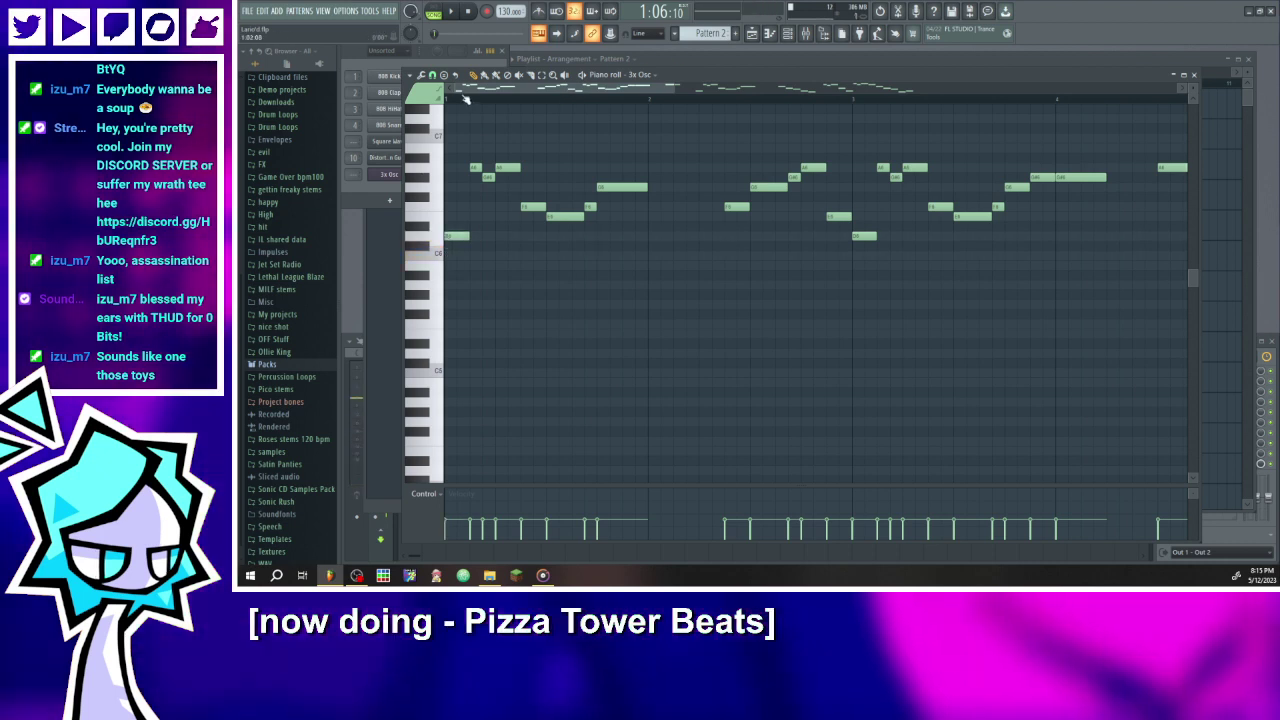
# - Shorten the last G6 note of bar 1 by half and play the bar back
pyautogui.click(451, 11)
pyautogui.click(466, 11)
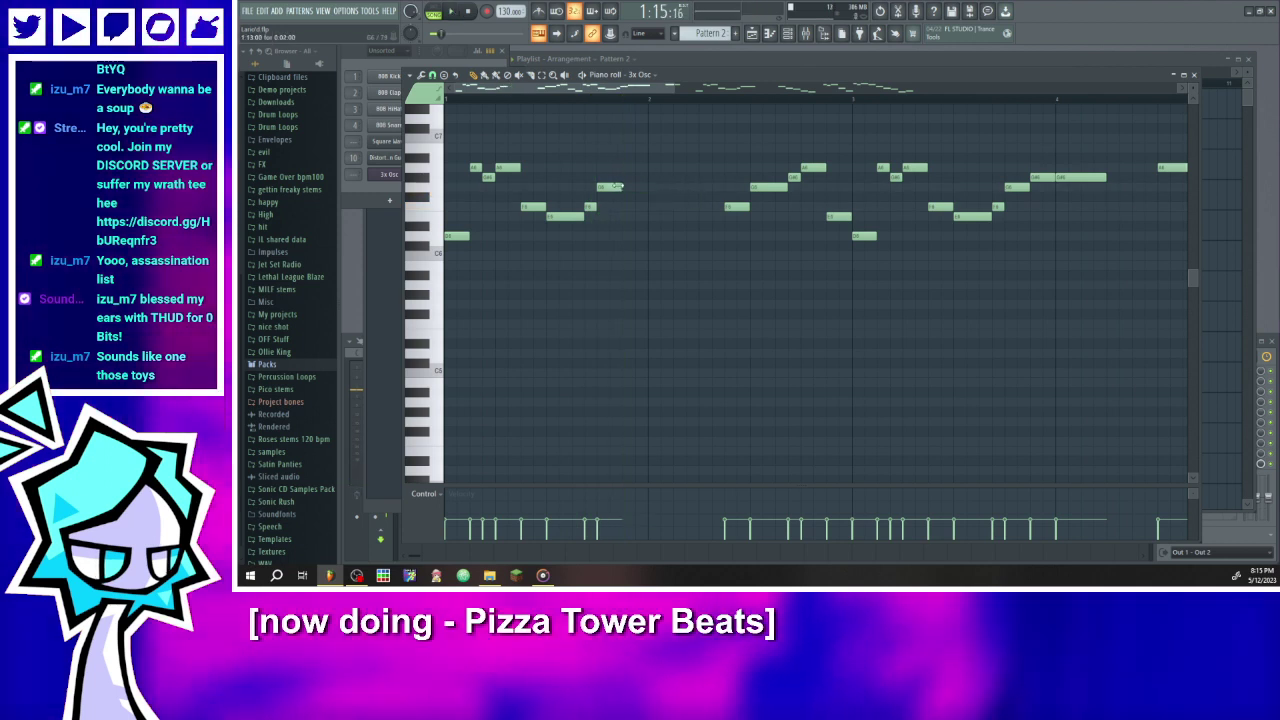
pyautogui.click(451, 12)
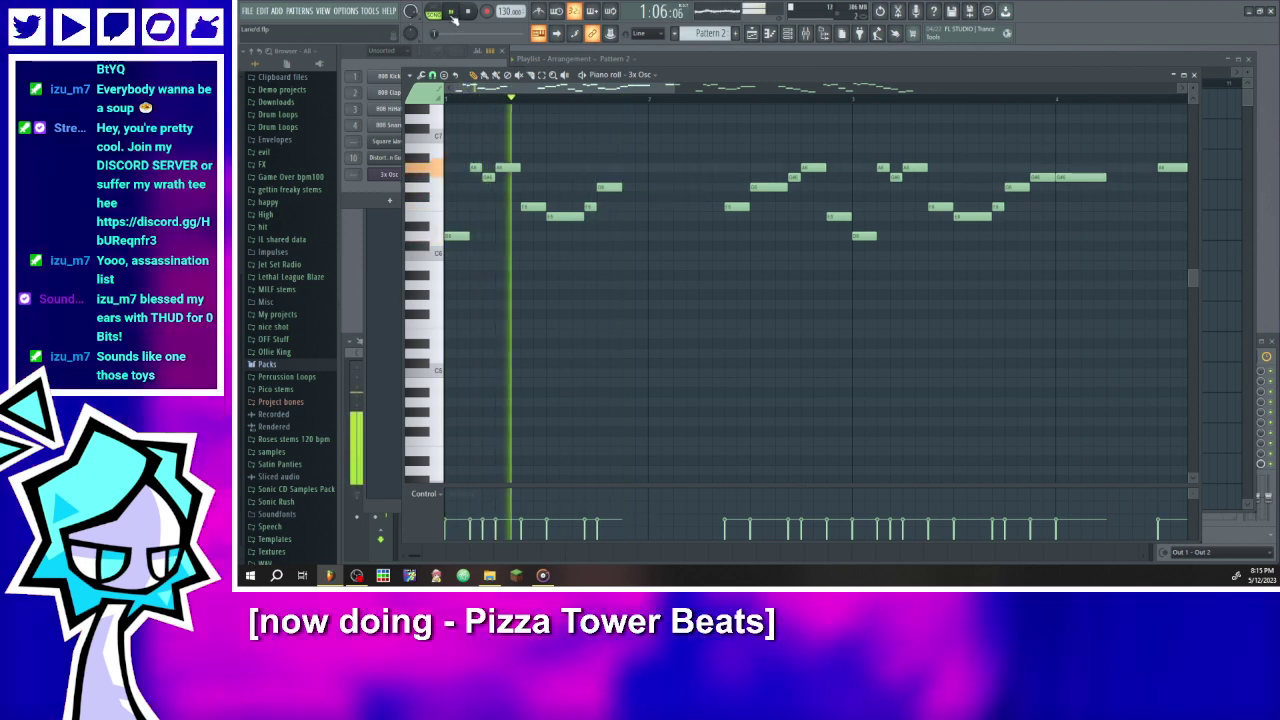
pyautogui.press('space')
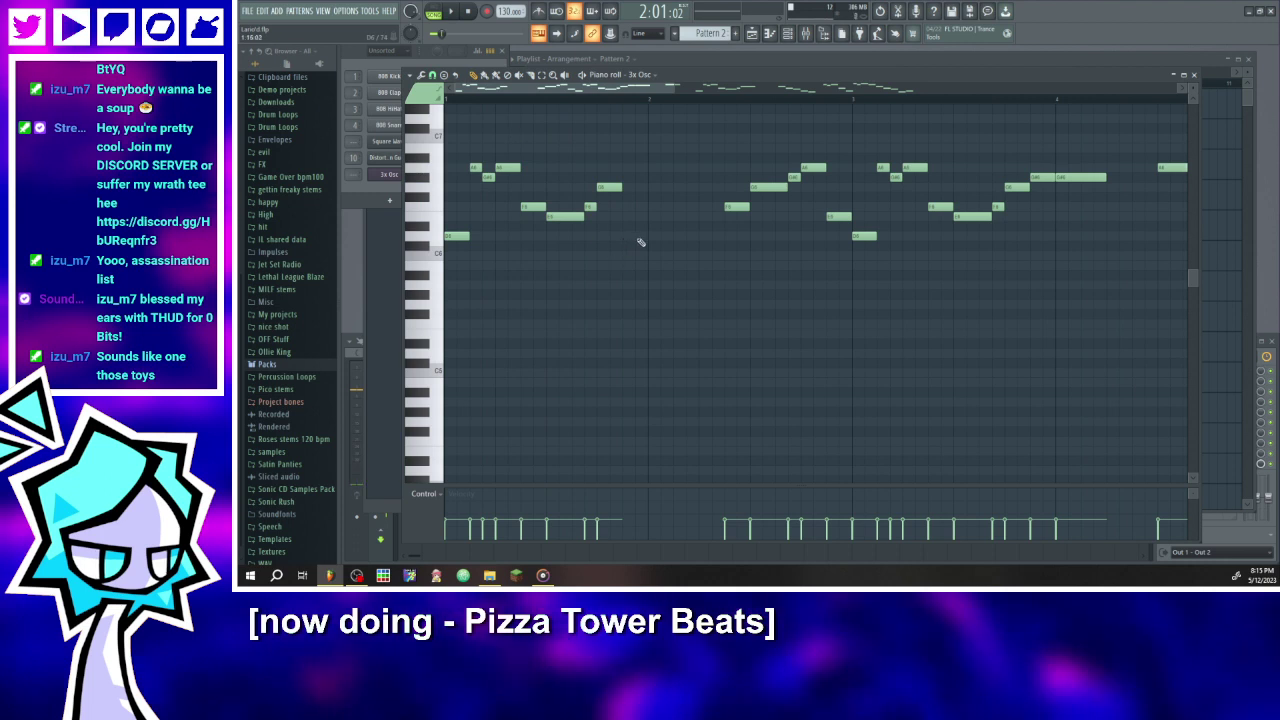
# - Add a D6 note at the start of bar 2 and a shorter F6 note on its second beat, and preview them
pyautogui.click(648, 236)
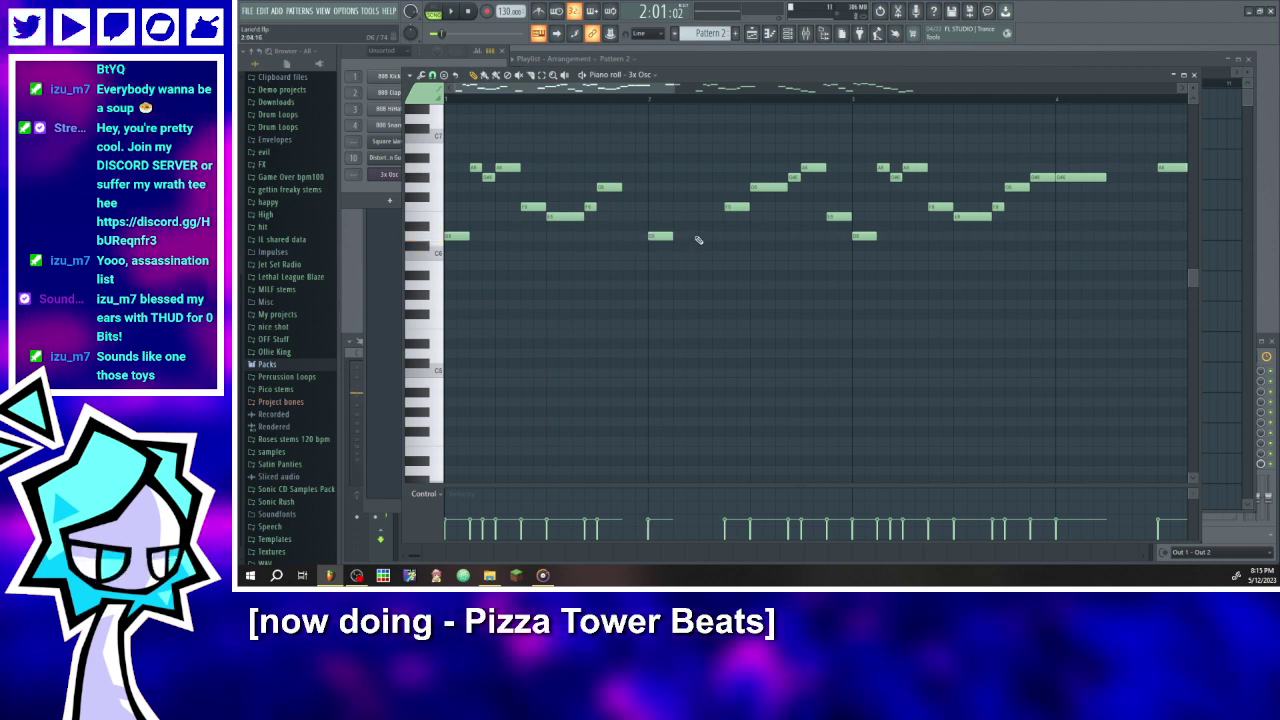
pyautogui.click(700, 206)
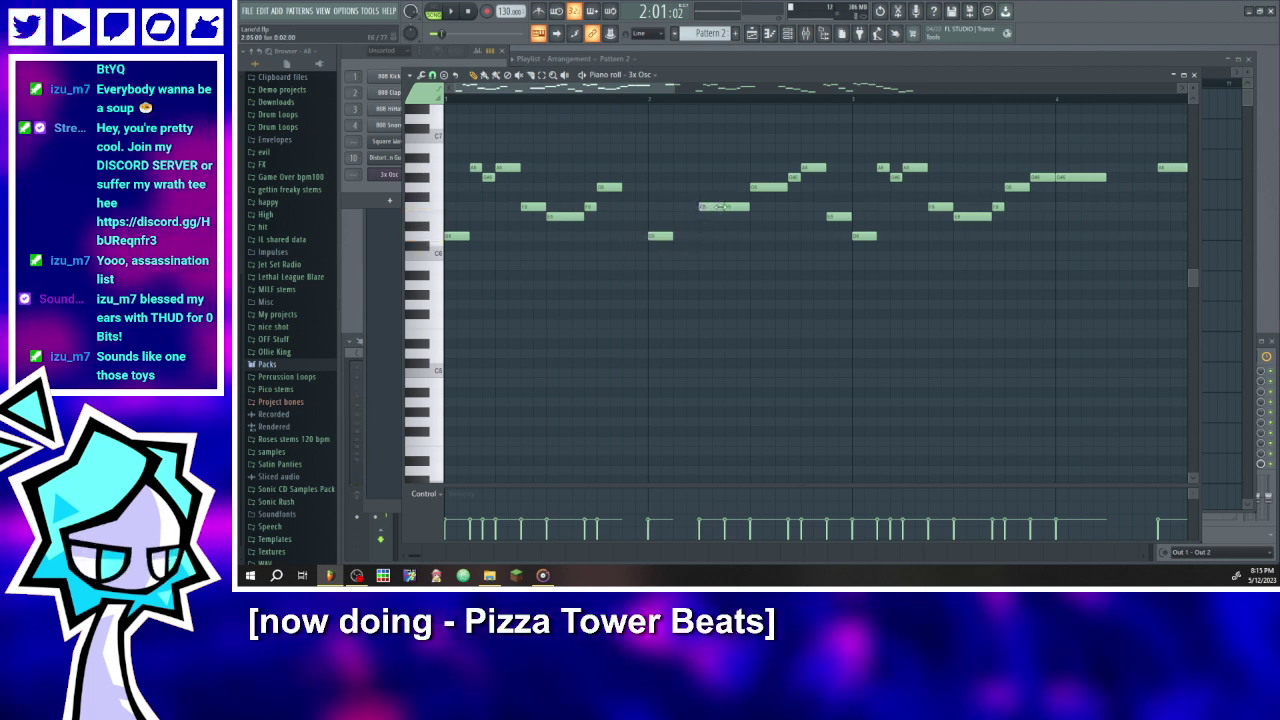
pyautogui.rightClick(705, 206)
pyautogui.press('space')
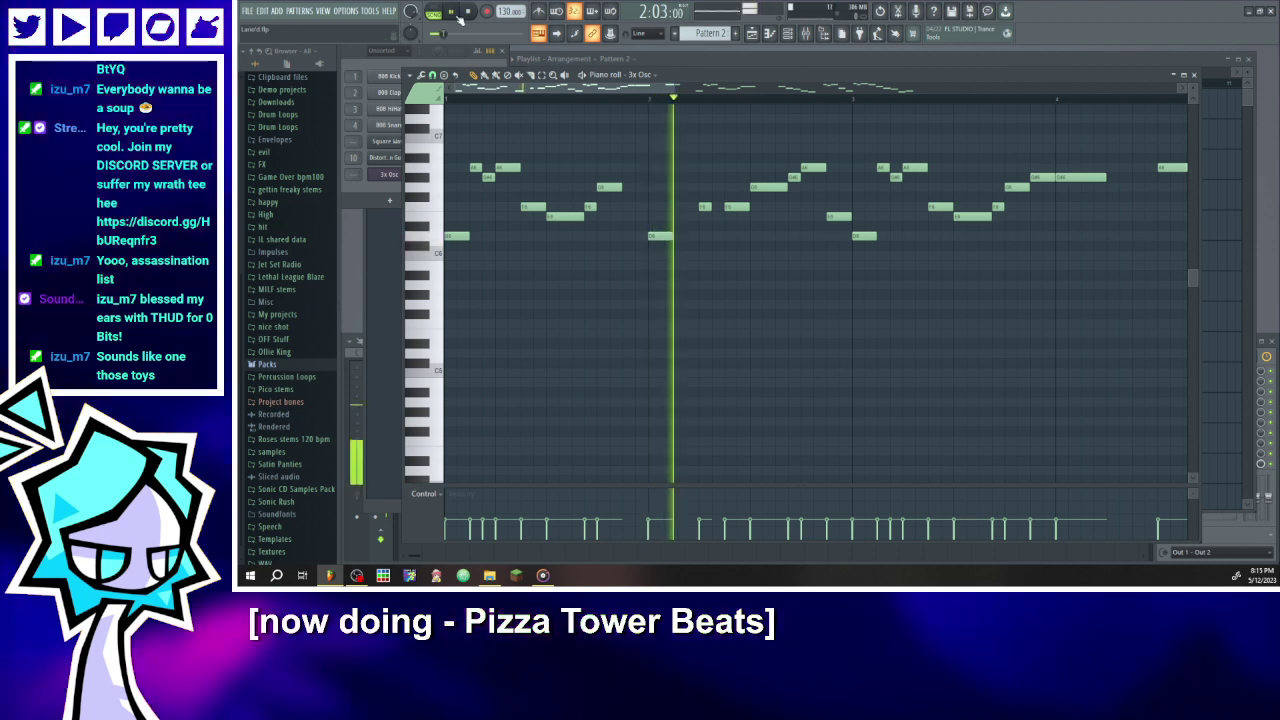
pyautogui.click(455, 99)
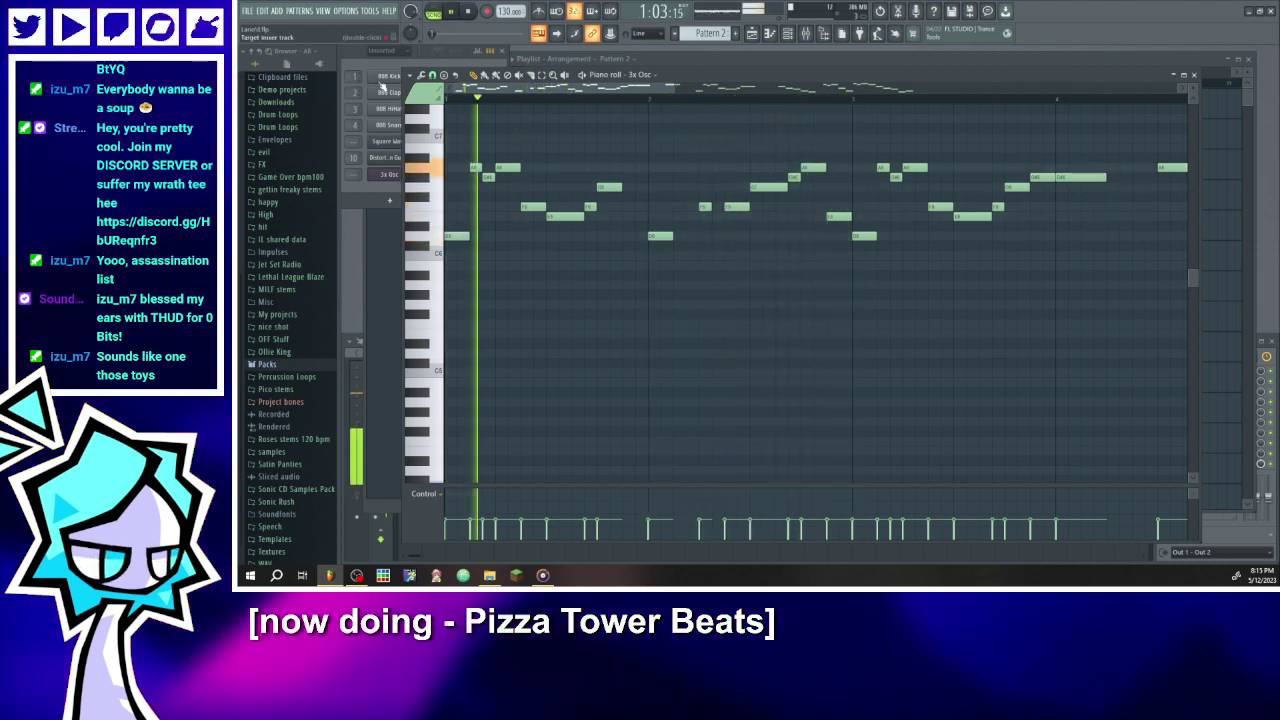
pyautogui.click(453, 13)
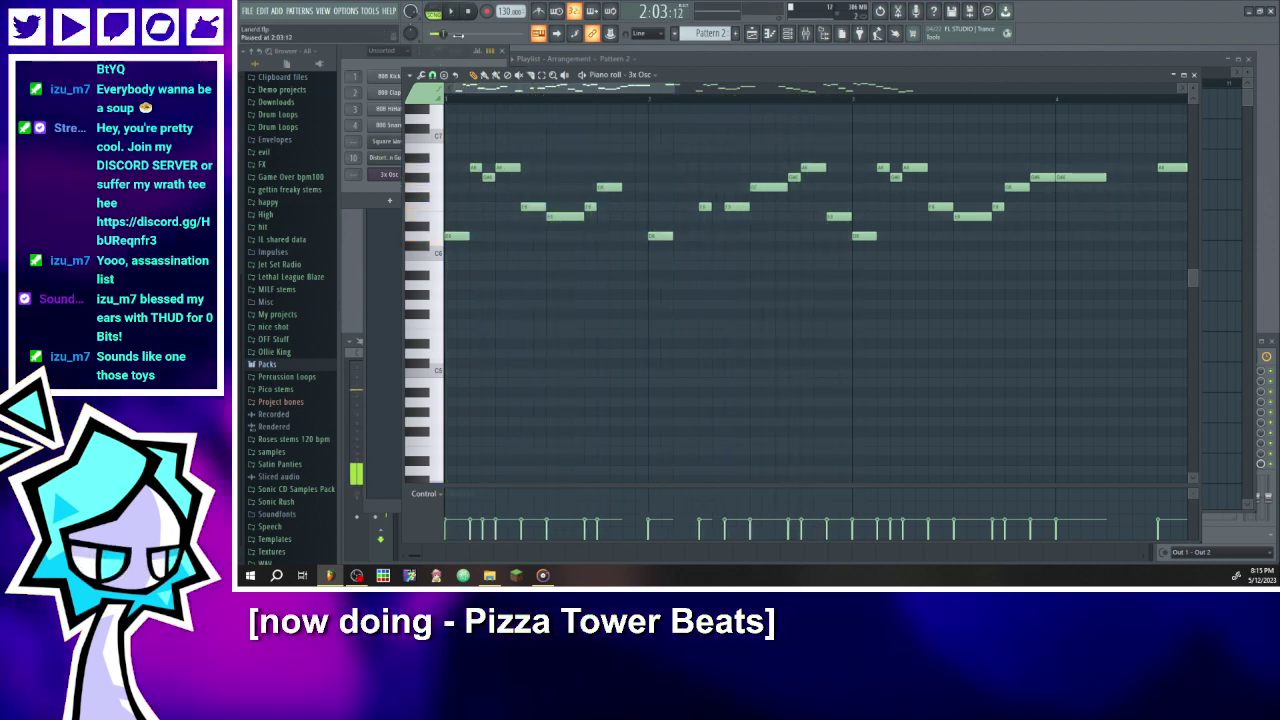
# - Raise the first note of bar 2 to E6 and play the melody back
pyautogui.moveTo(659, 236); pyautogui.dragTo(659, 205)
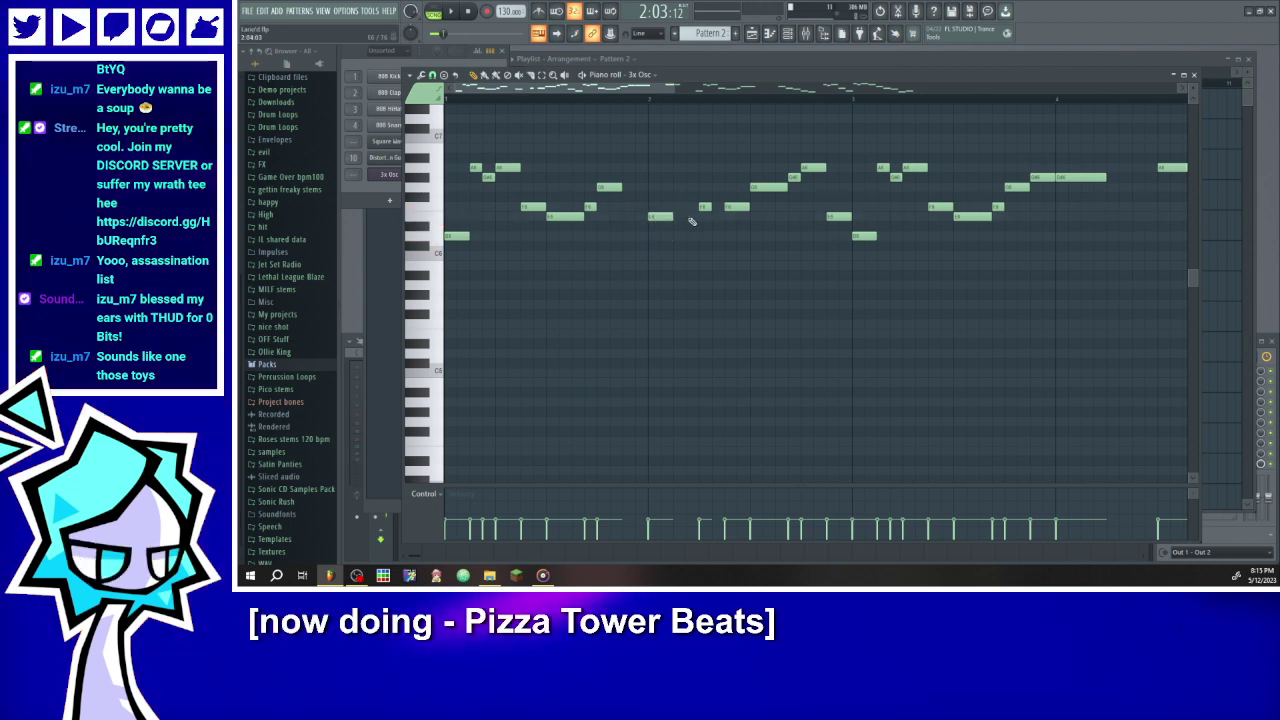
pyautogui.click(436, 20)
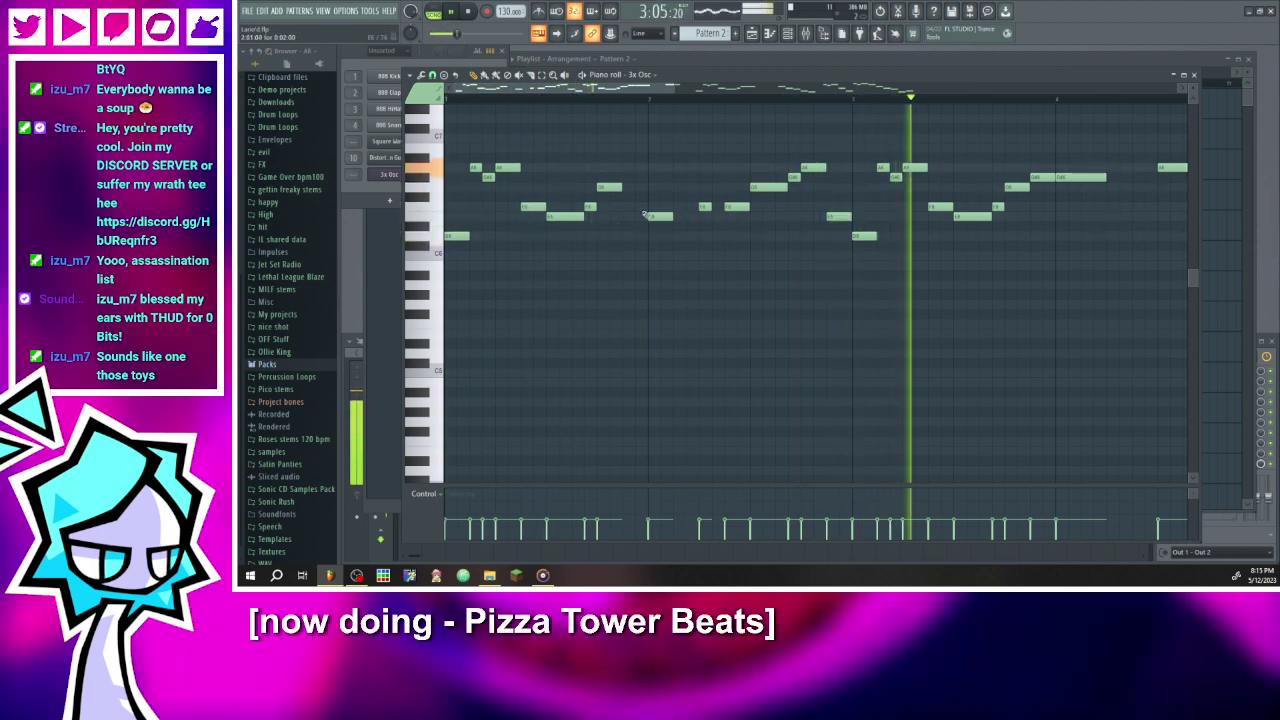
pyautogui.press('space')
pyautogui.press('space')
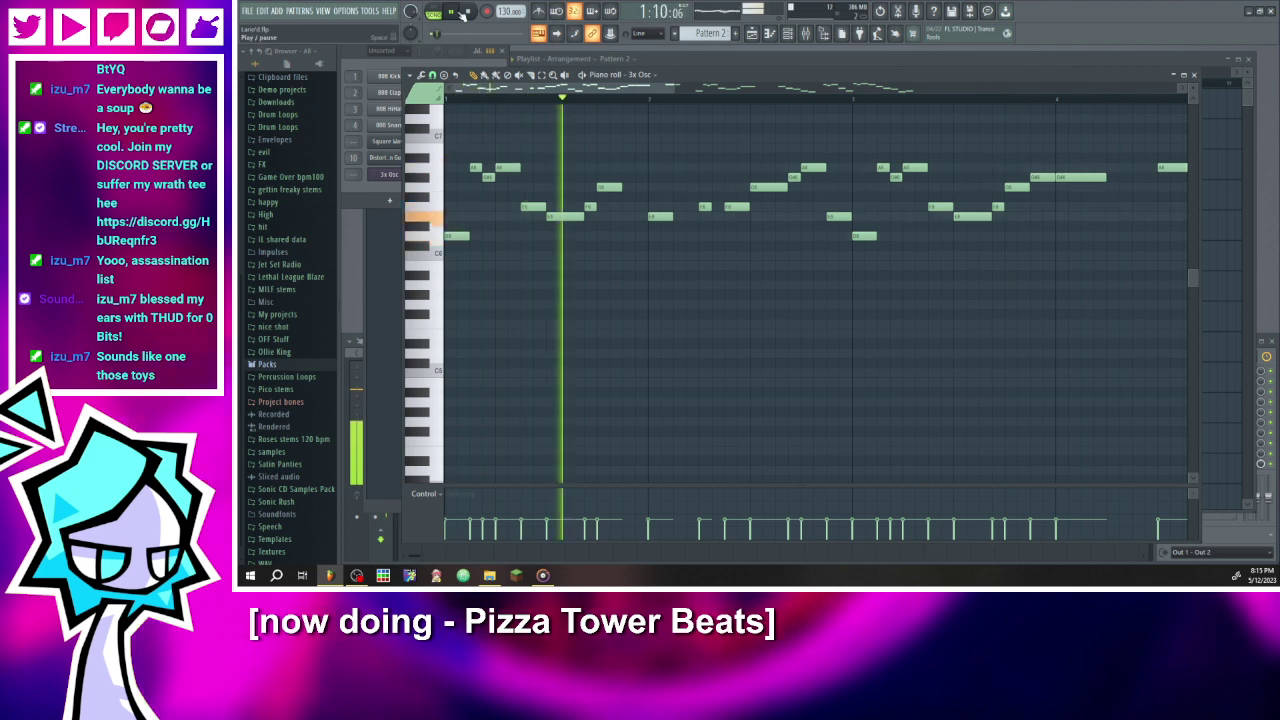
# - Add a one-step E6 note directly before the short F6 note in bar 2 and listen to it
pyautogui.scroll(3, 680, 210)
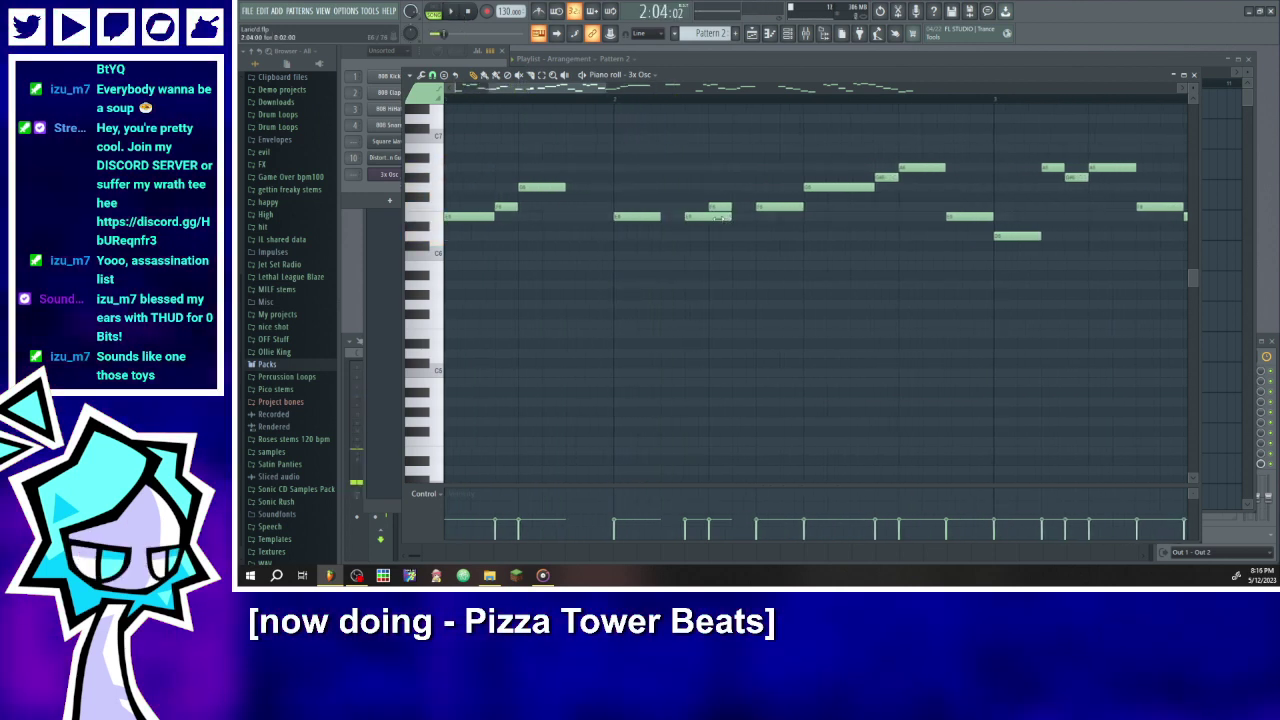
pyautogui.scroll(3, 714, 215)
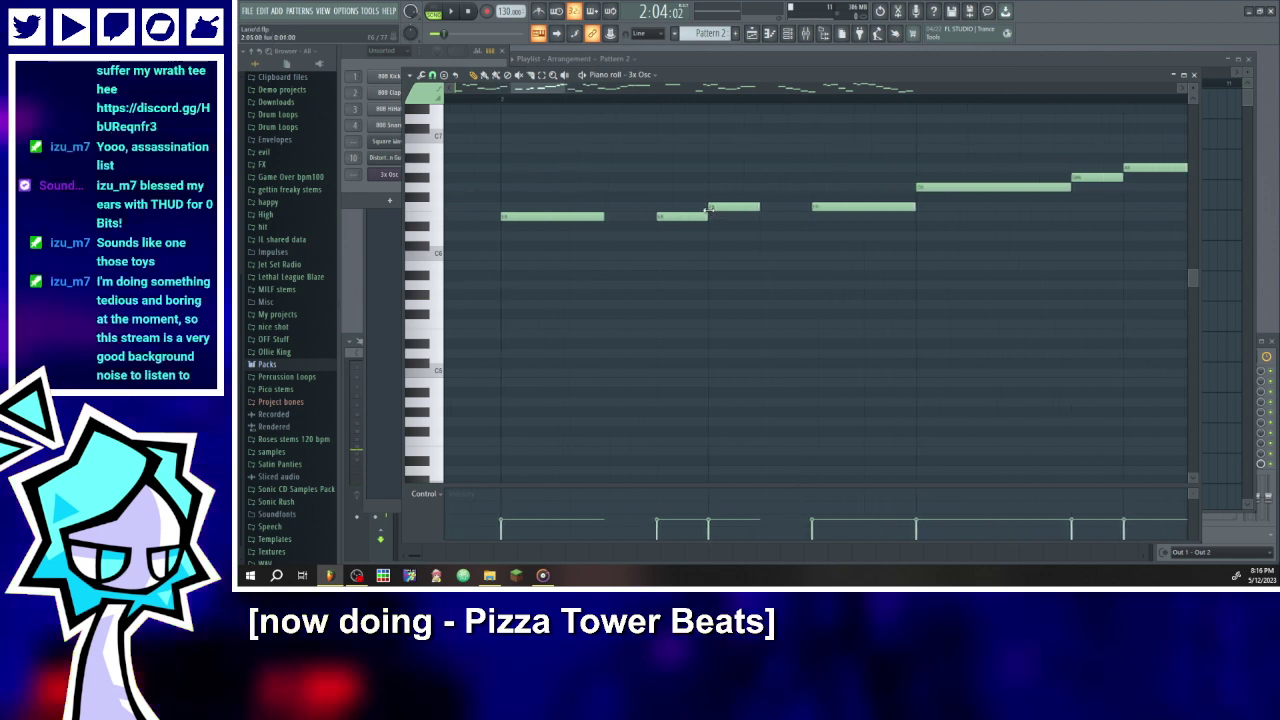
pyautogui.click(455, 12)
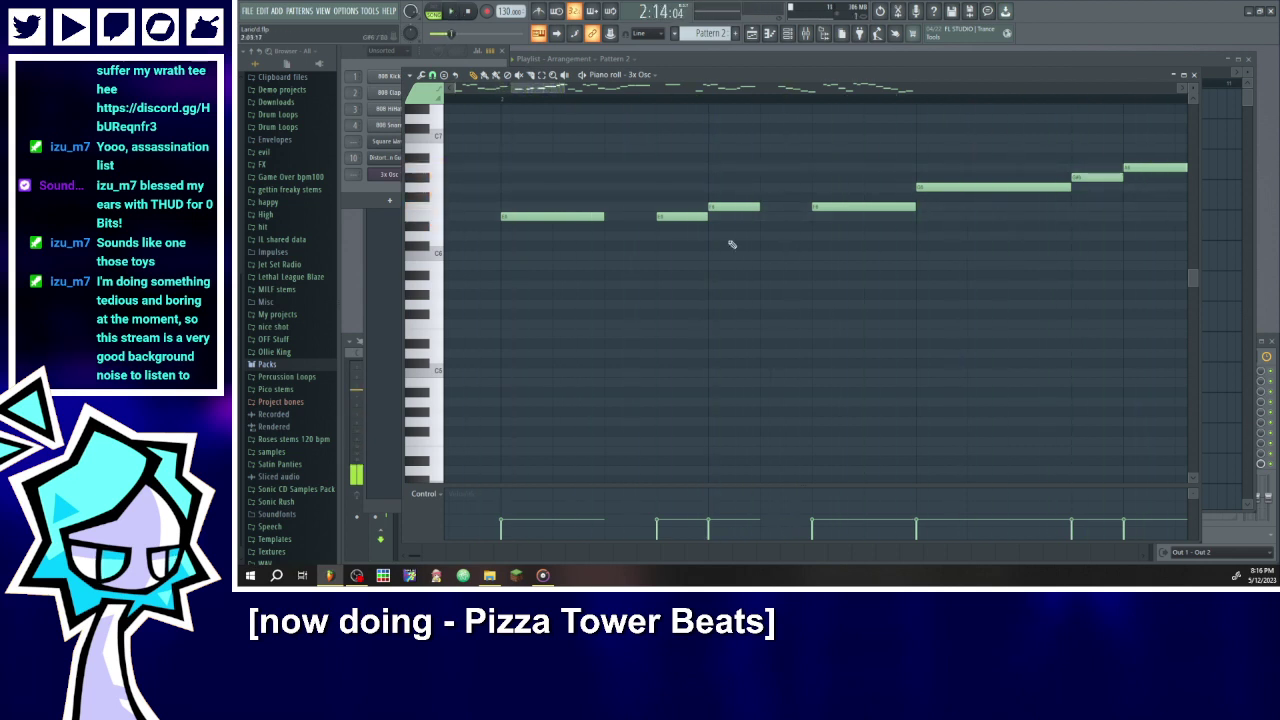
# - Shorten the G#6 note ending bar 3, lengthen bar 4's G#6 note to two beats, and extend its A6 note to the end of bar 4
pyautogui.scroll(-4, 891, 266)
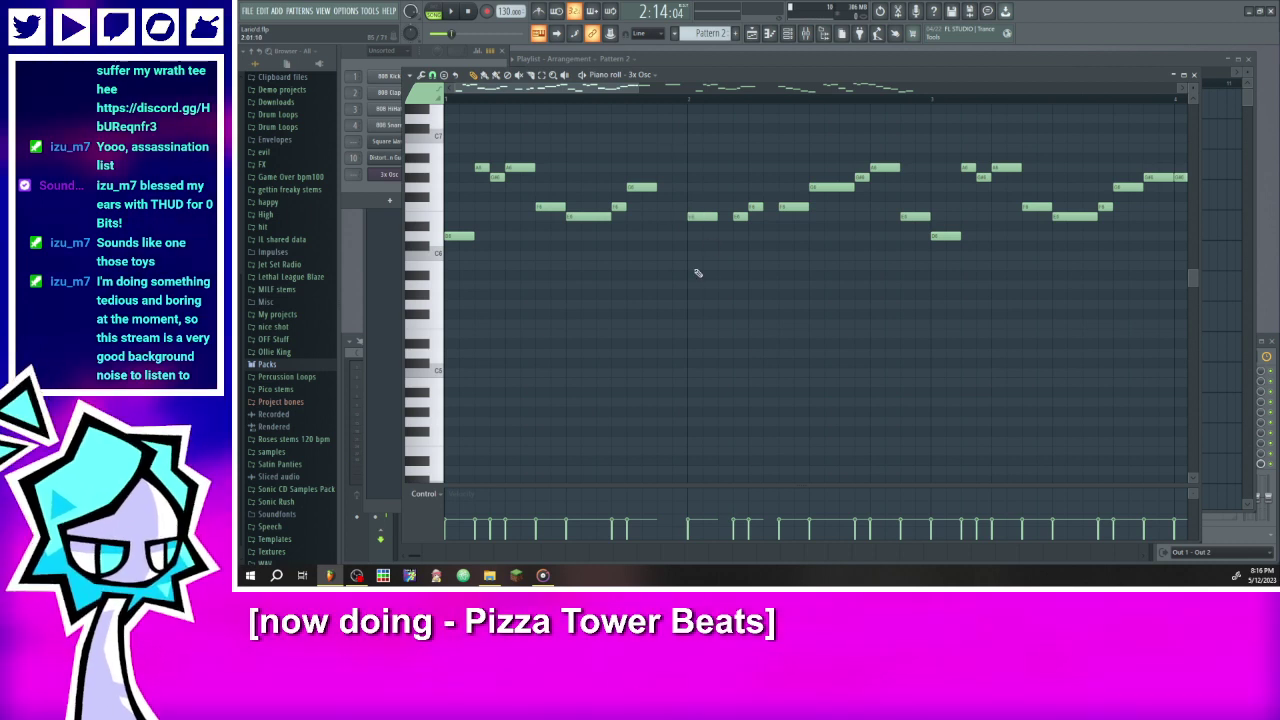
pyautogui.scroll(-5, 732, 223)
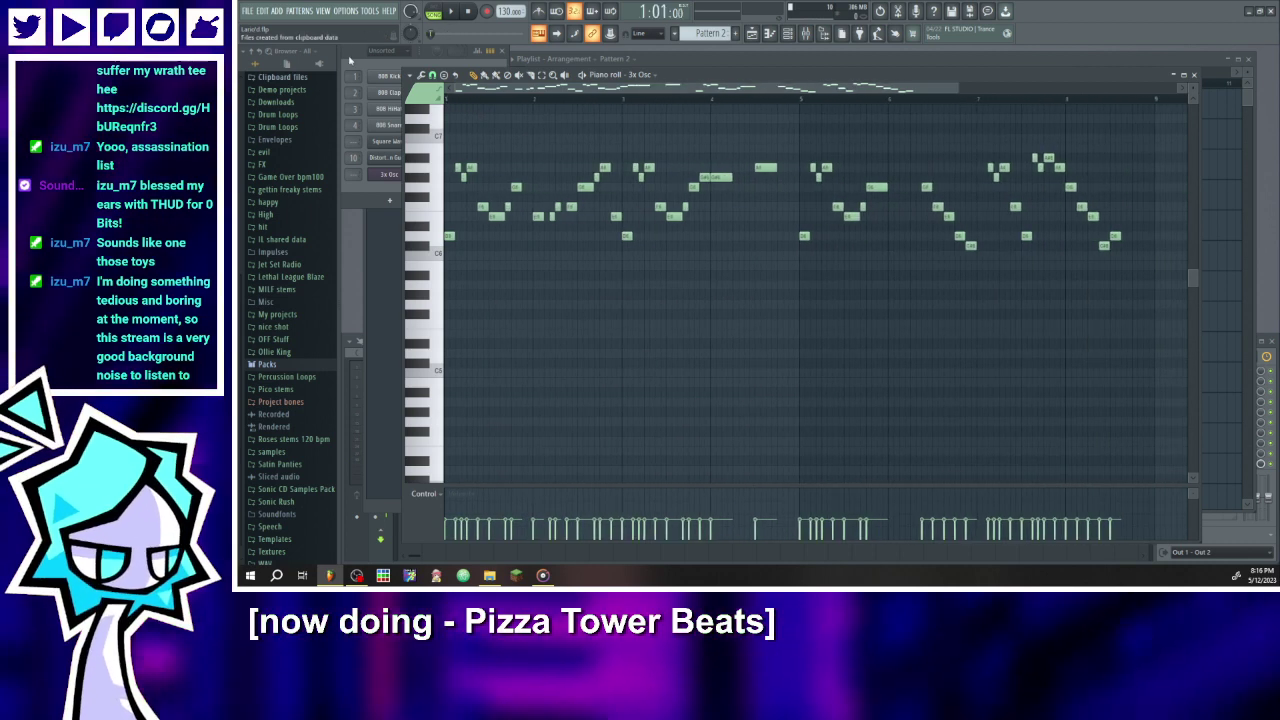
pyautogui.click(453, 12)
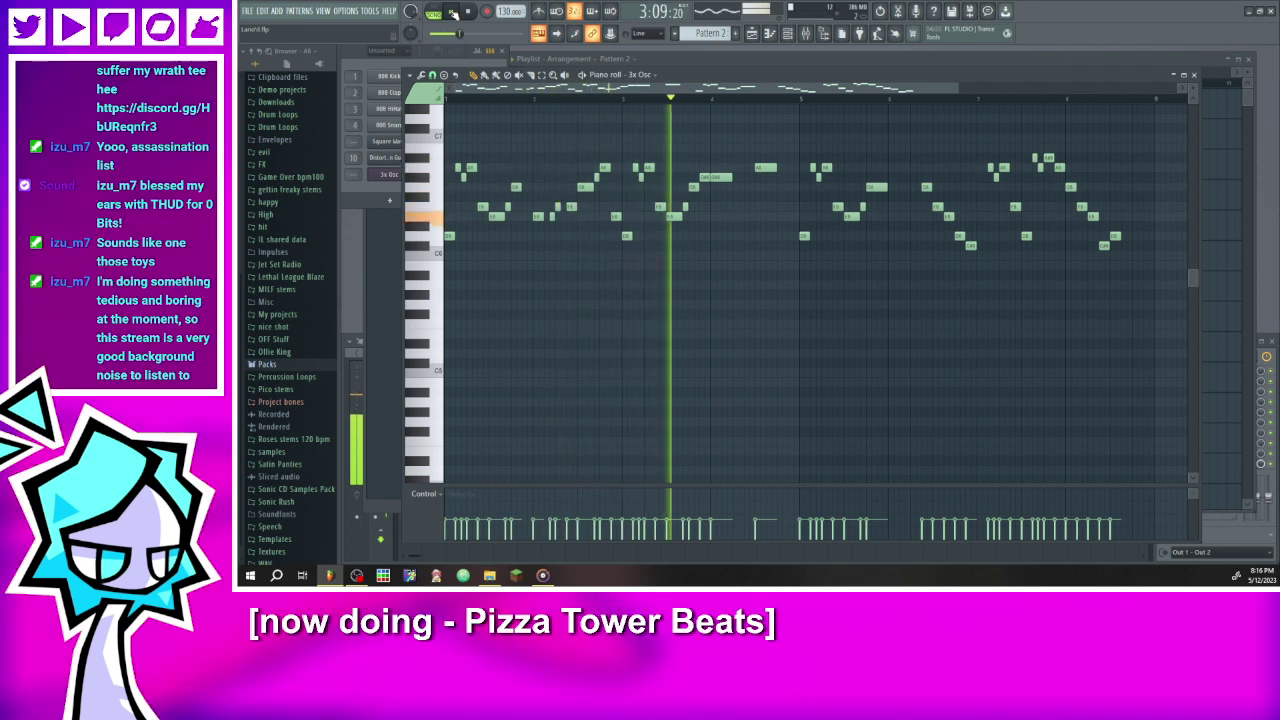
pyautogui.click(453, 12)
pyautogui.scroll(2, 708, 181)
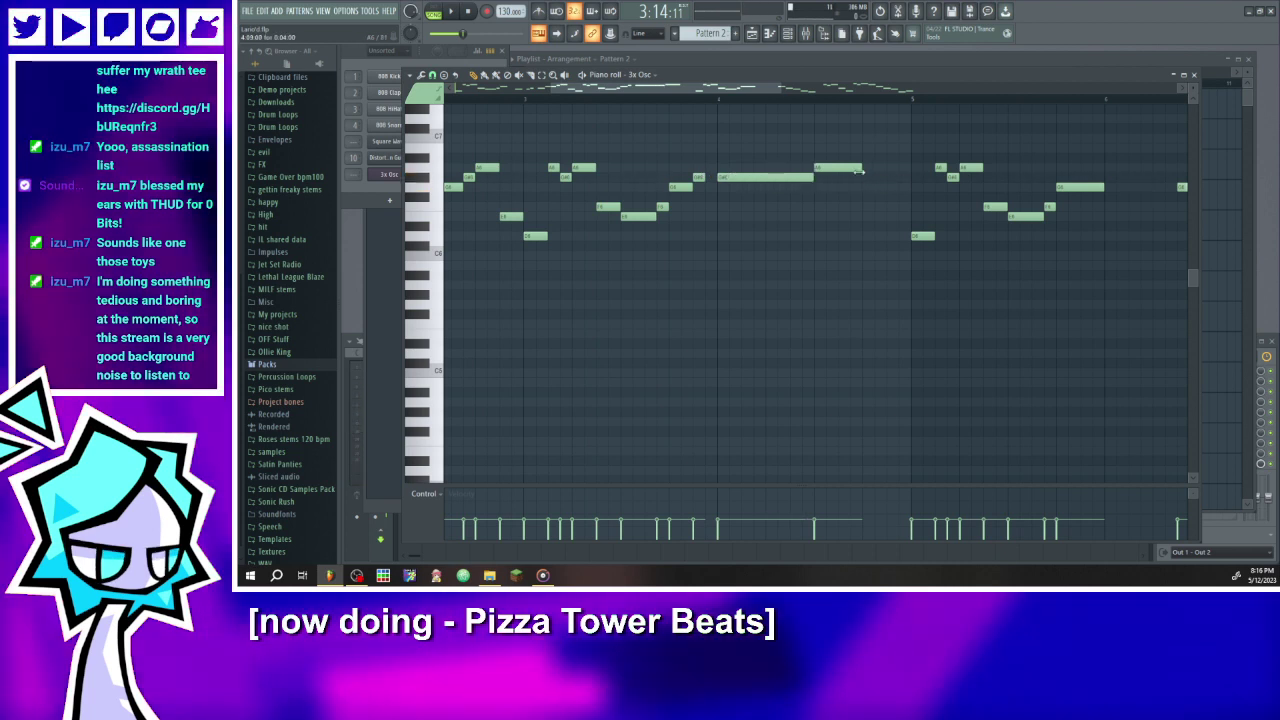
pyautogui.scroll(-3, 697, 200)
pyautogui.scroll(3, 1110, 200)
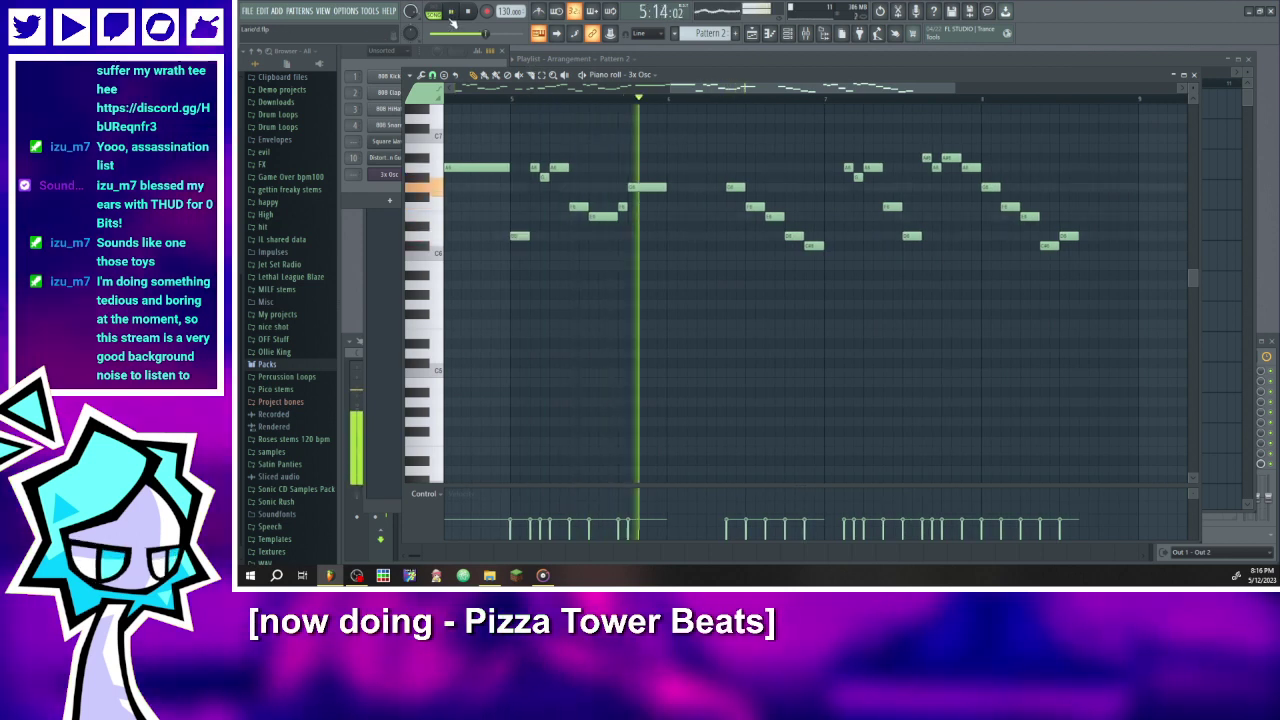
# - Shorten the last G6 note of bar 5, add four short G6 notes in the first half of bar 6, and play them back
pyautogui.moveTo(650, 186); pyautogui.dragTo(642, 186)
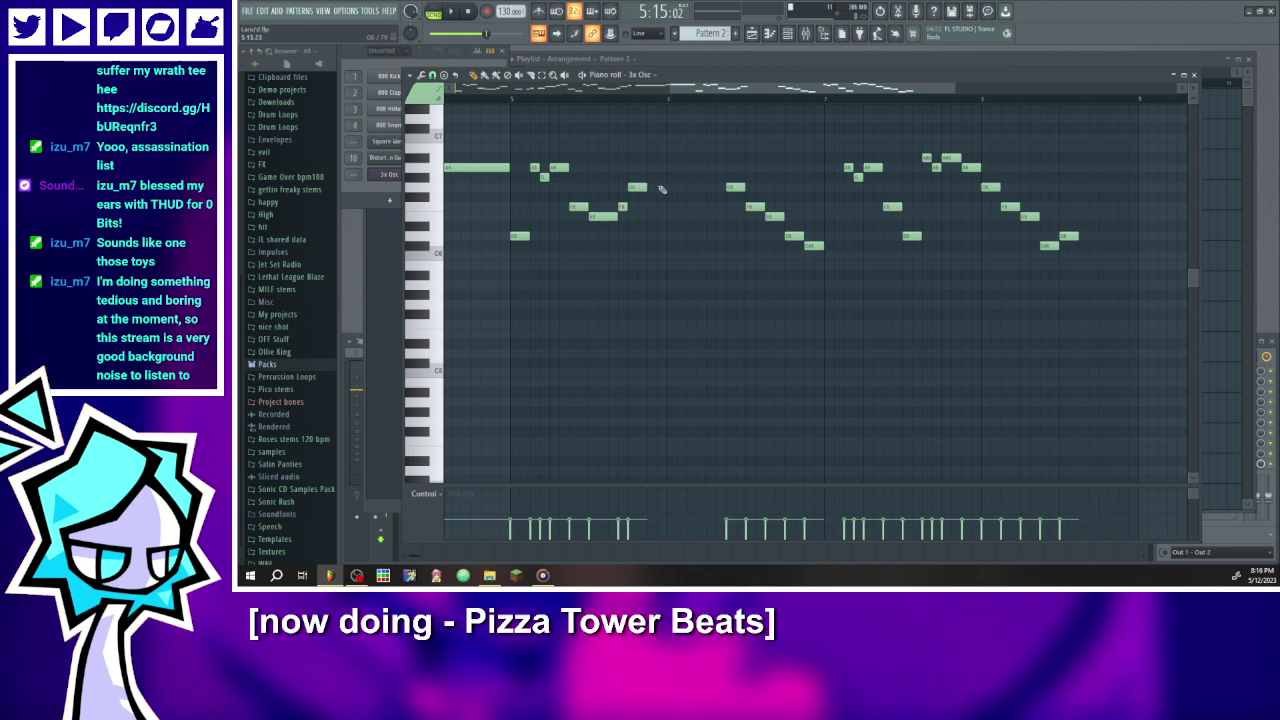
pyautogui.click(666, 186)
pyautogui.moveTo(685, 186); pyautogui.dragTo(676, 186)
pyautogui.scroll(1, 685, 187)
pyautogui.click(680, 216)
pyautogui.click(691, 216)
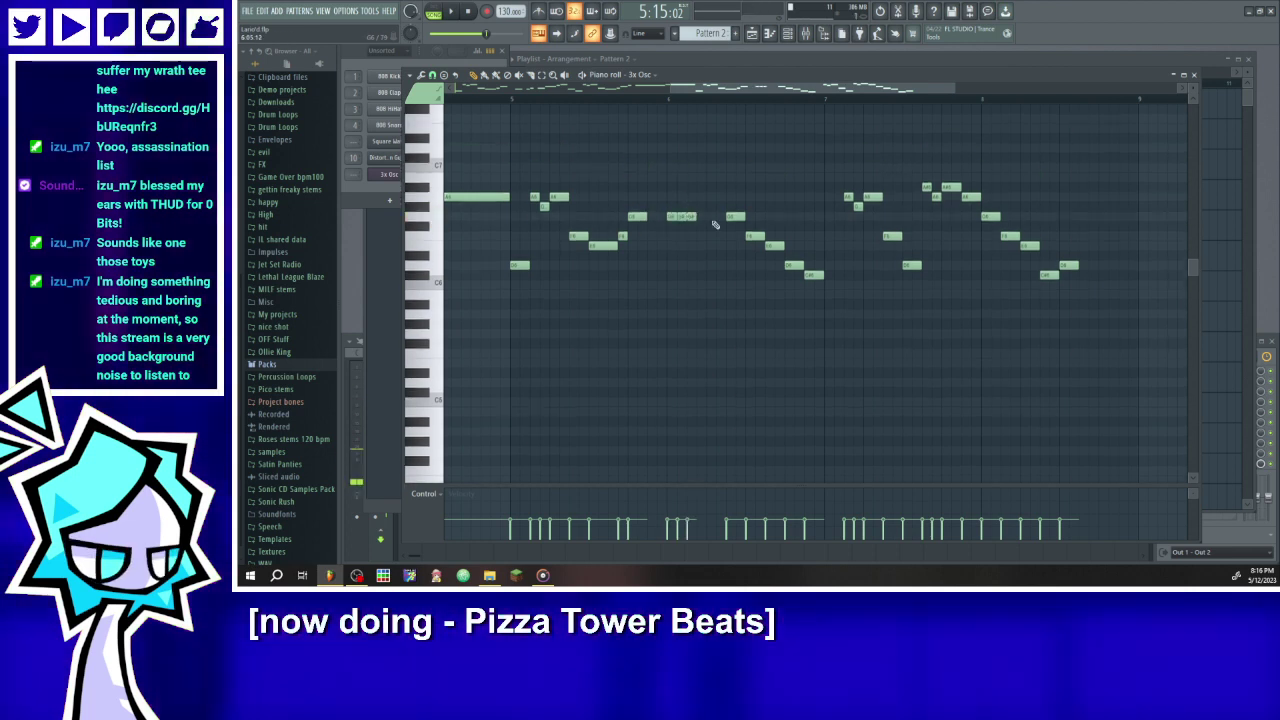
pyautogui.press('space')
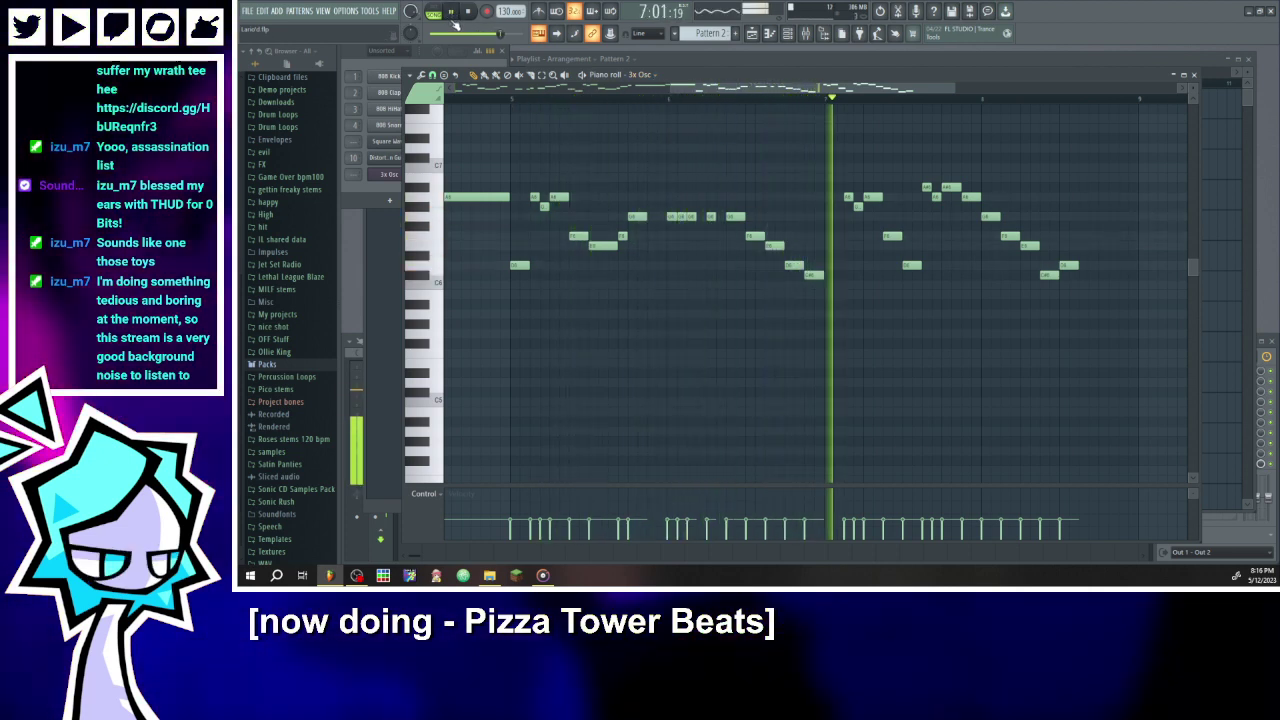
# - Add a D6 note at the start of bar 7, raise the note on that bar's third beat to E6, and preview the phrase
pyautogui.press('space')
pyautogui.click(823, 265)
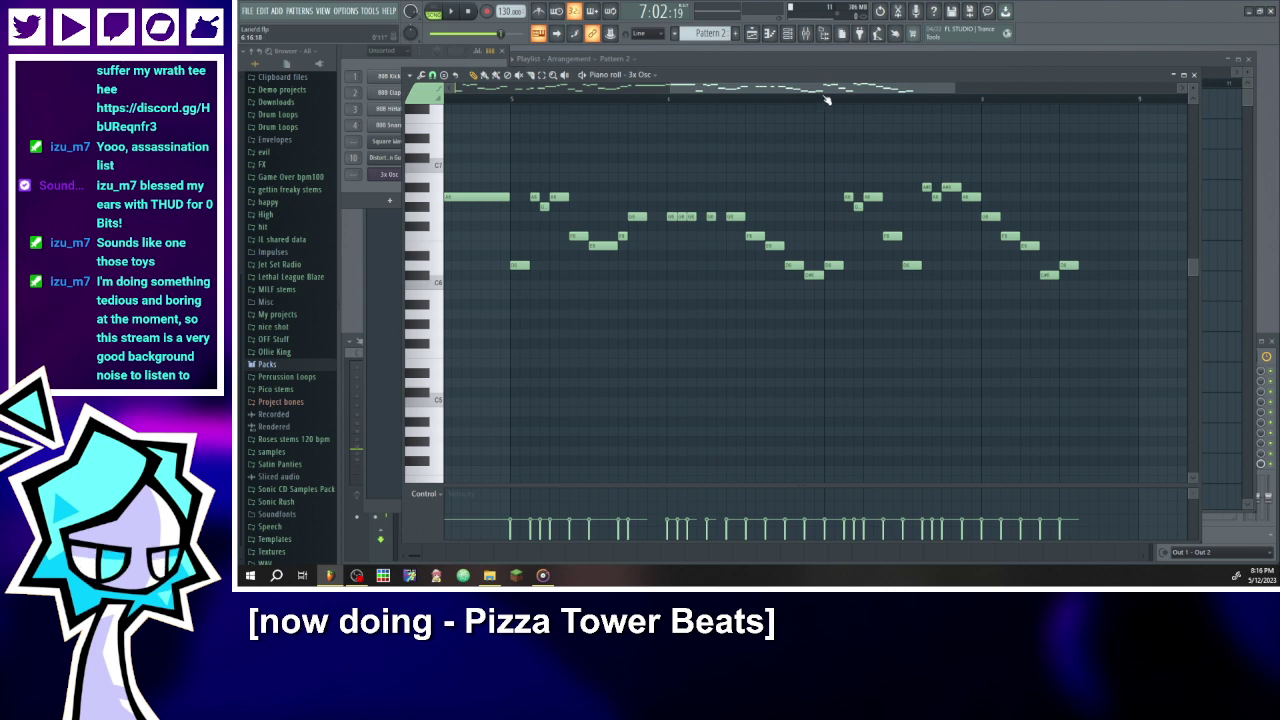
pyautogui.click(453, 12)
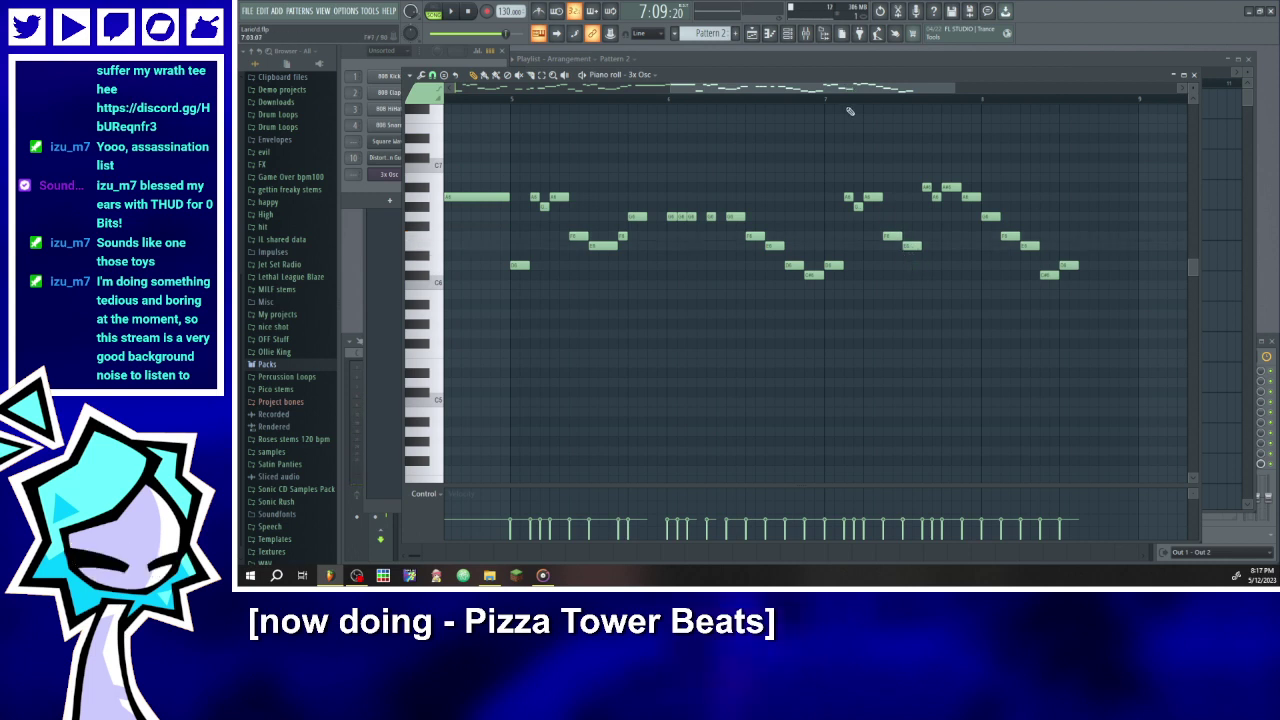
pyautogui.click(452, 12)
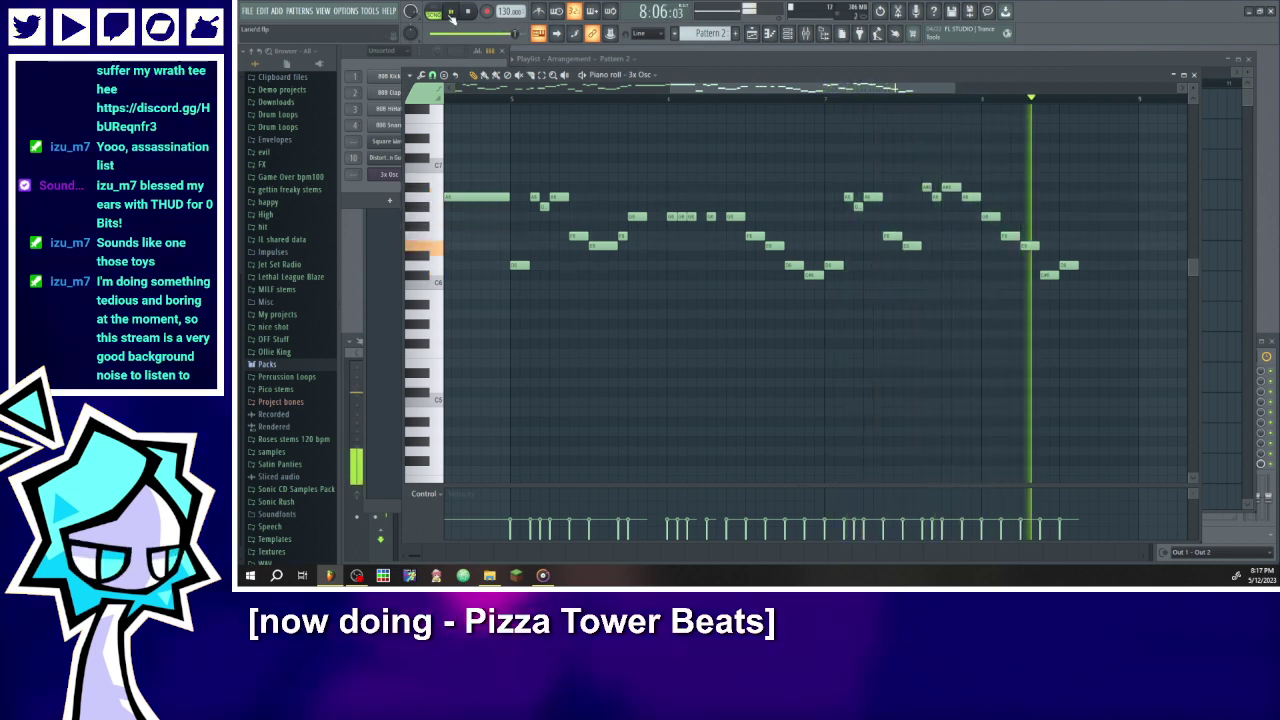
pyautogui.press('space')
# - Add a closing note on the fourth beat of bar 8, set its pitch to D5, and play bar 8 back
pyautogui.moveTo(1095, 293); pyautogui.dragTo(1092, 329)
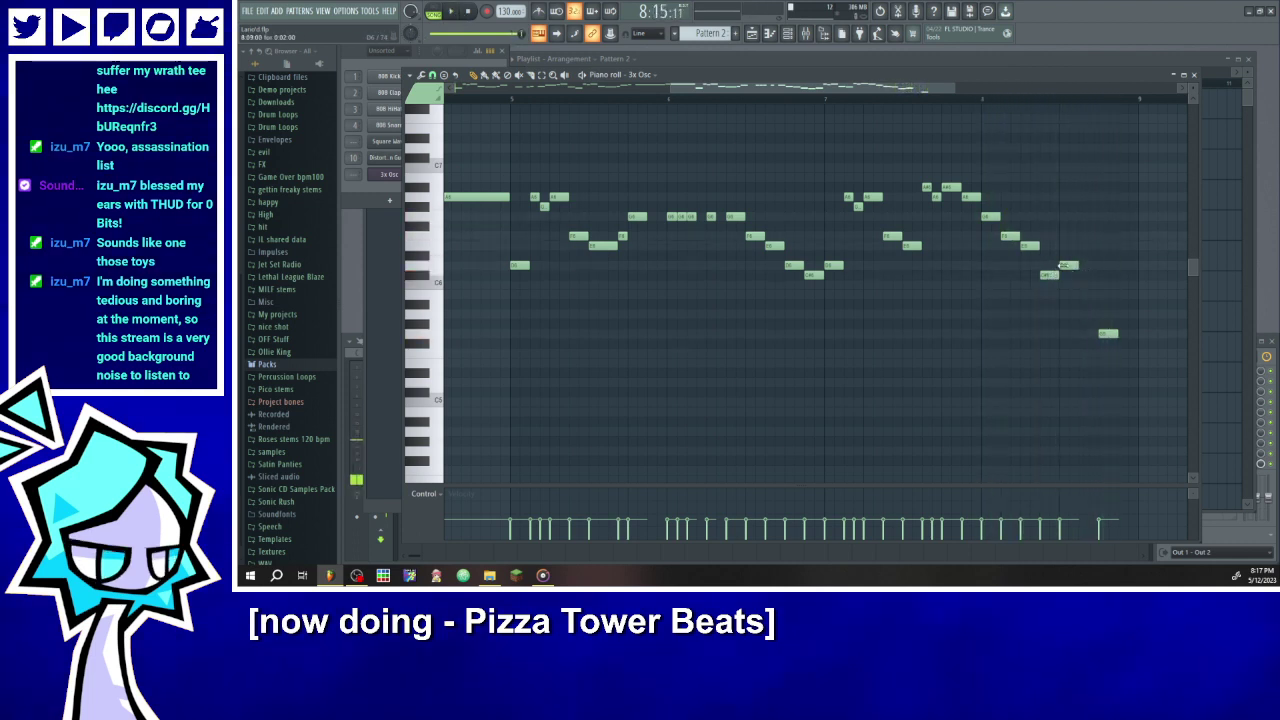
pyautogui.moveTo(1108, 275); pyautogui.dragTo(1105, 264)
pyautogui.click(982, 99)
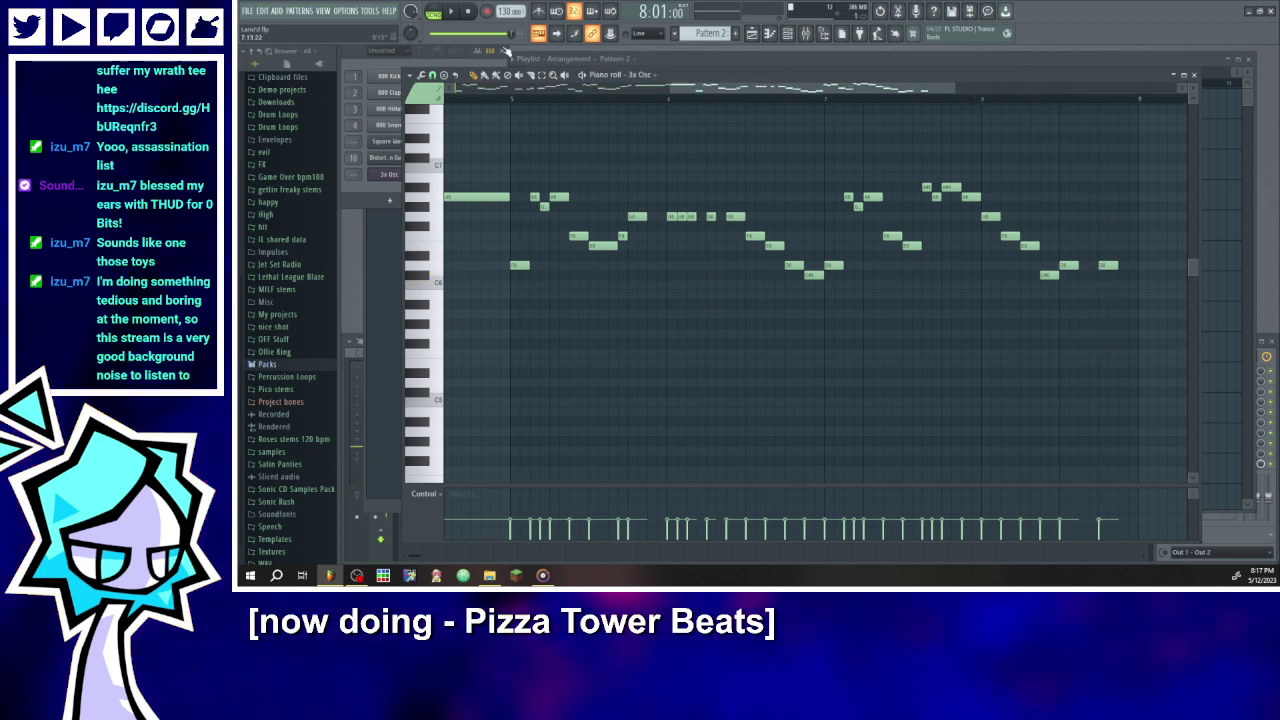
pyautogui.press('space')
pyautogui.press('space')
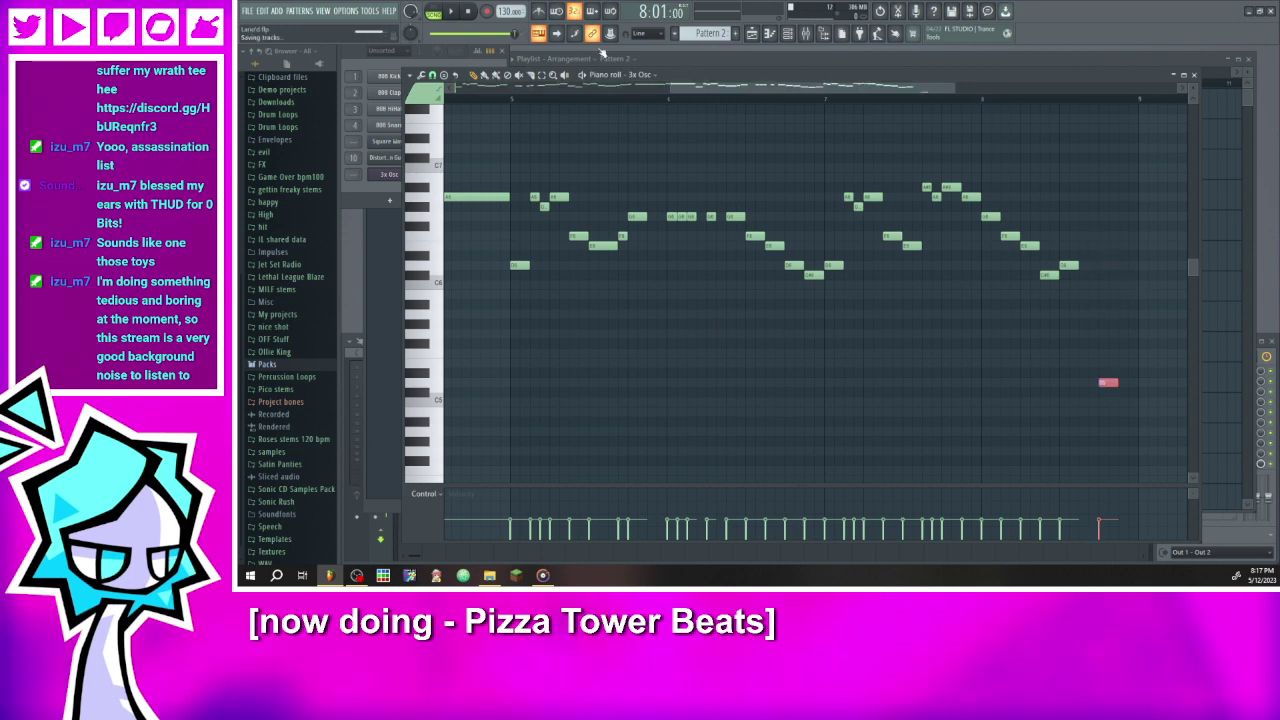
pyautogui.click(451, 10)
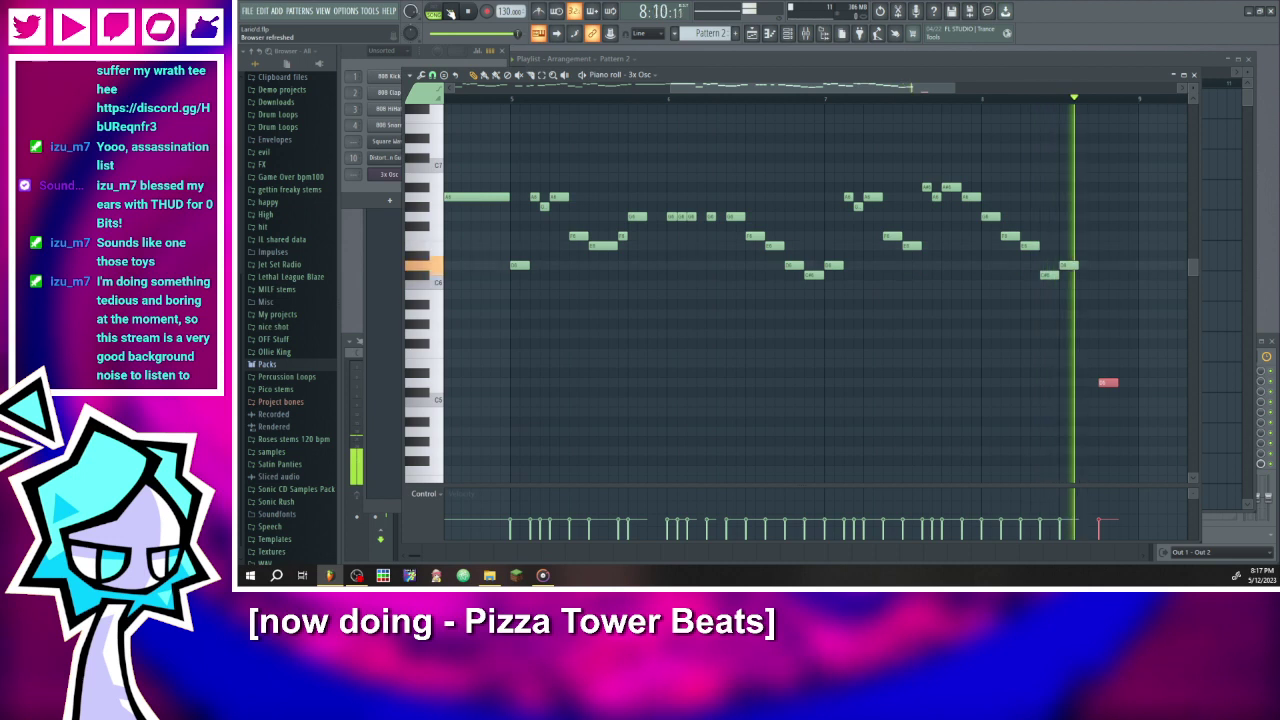
# - Return to the start of the melody, play it, and add a C#6 slide note in bar 1 under the long E6 note
pyautogui.moveTo(671, 87); pyautogui.dragTo(455, 88)
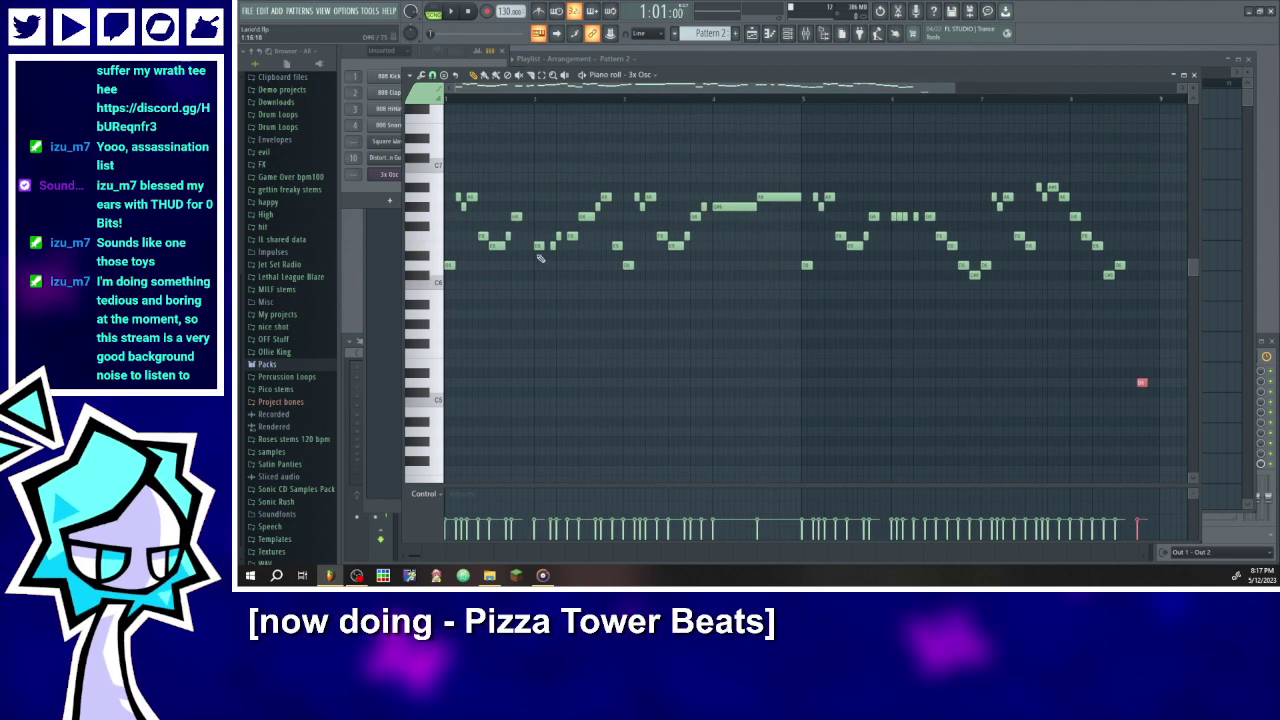
pyautogui.moveTo(950, 87); pyautogui.dragTo(470, 108)
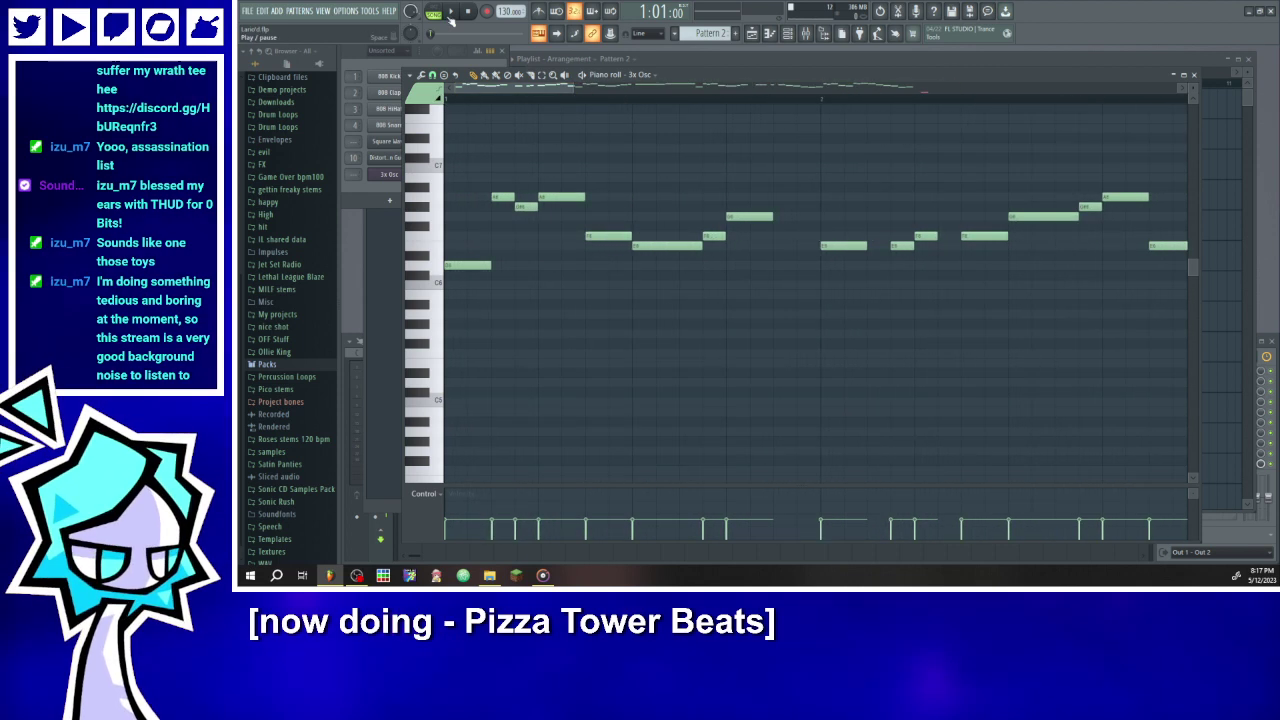
pyautogui.click(451, 11)
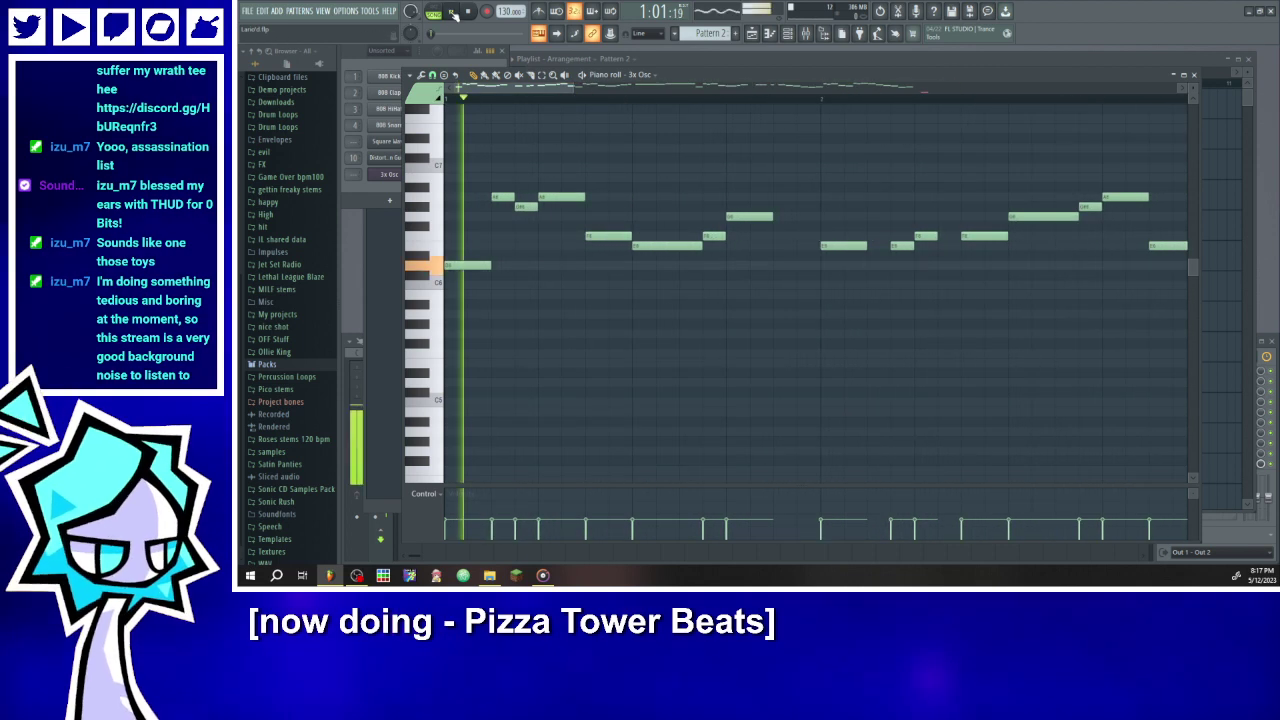
pyautogui.click(680, 277)
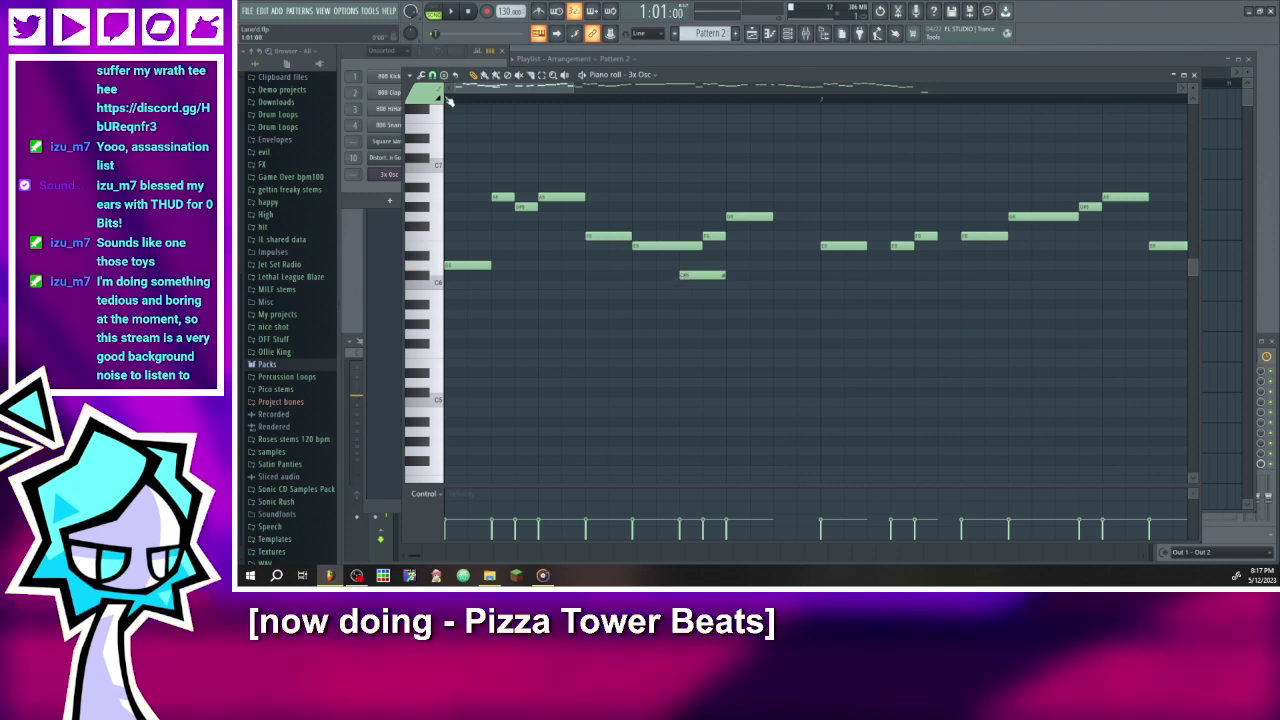
# - Play the first two bars back and add a G#6 note over the end of the long G6 note in bar 2
pyautogui.click(451, 11)
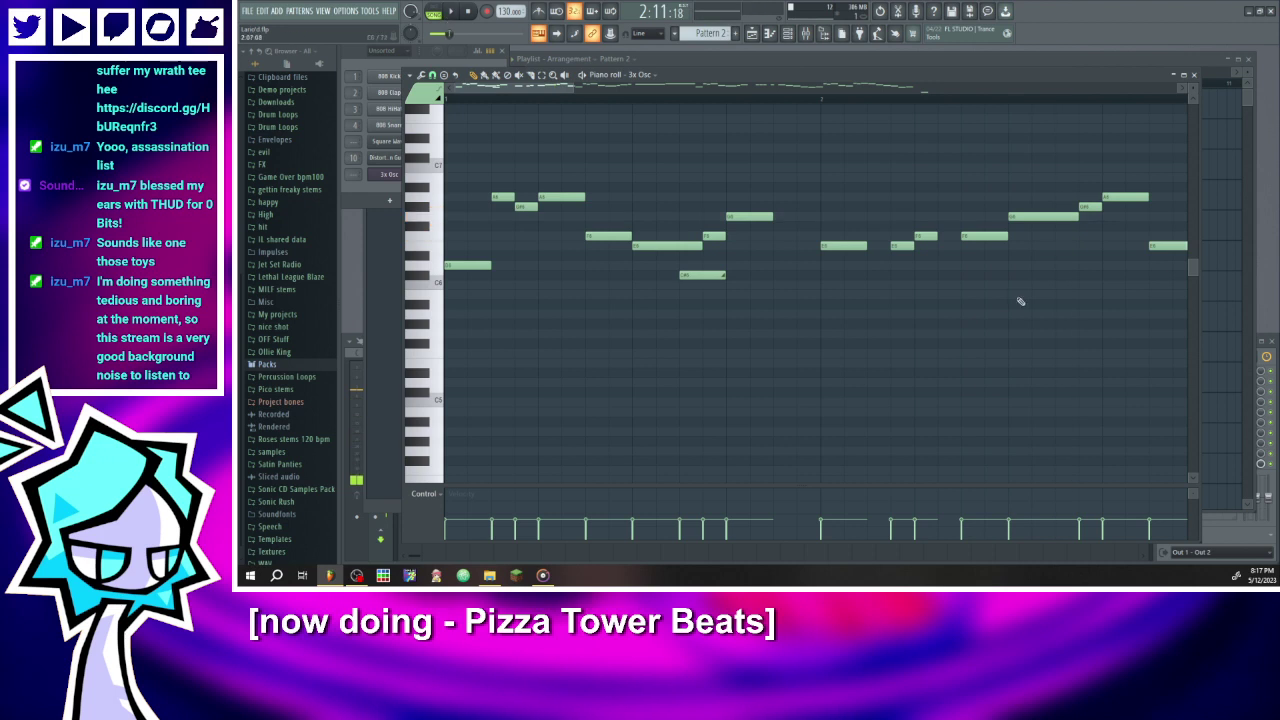
pyautogui.click(1058, 207)
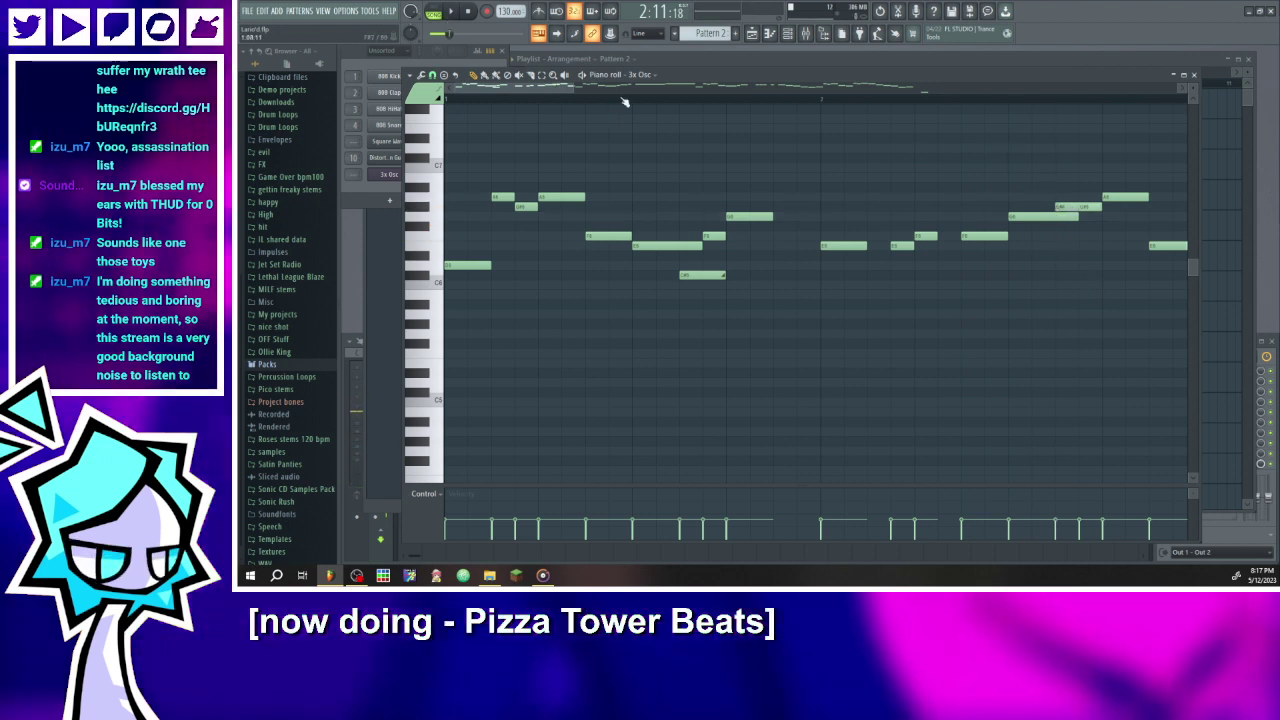
# - Transpose the entire Pattern 2 melody down one octave and play it from the start
pyautogui.moveTo(617, 92); pyautogui.dragTo(1157, 92)
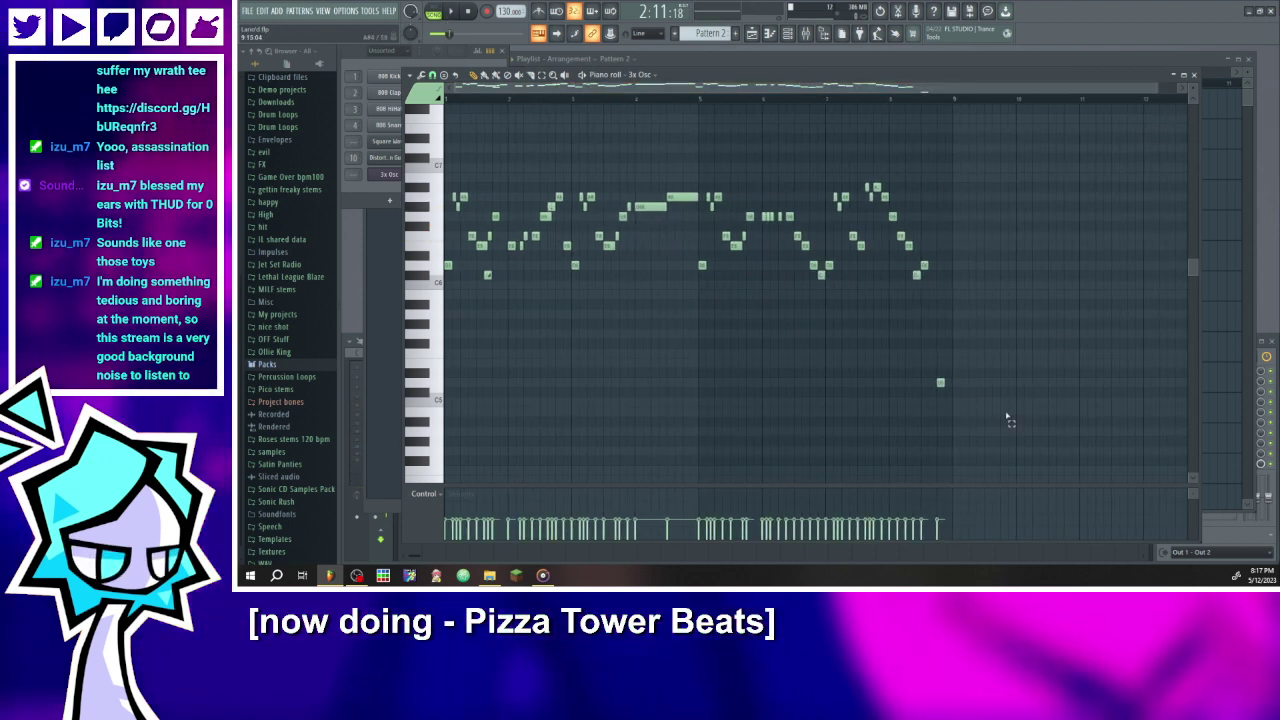
pyautogui.moveTo(1012, 424); pyautogui.dragTo(271, 108)
pyautogui.hotkey('ctrl', 'Down')
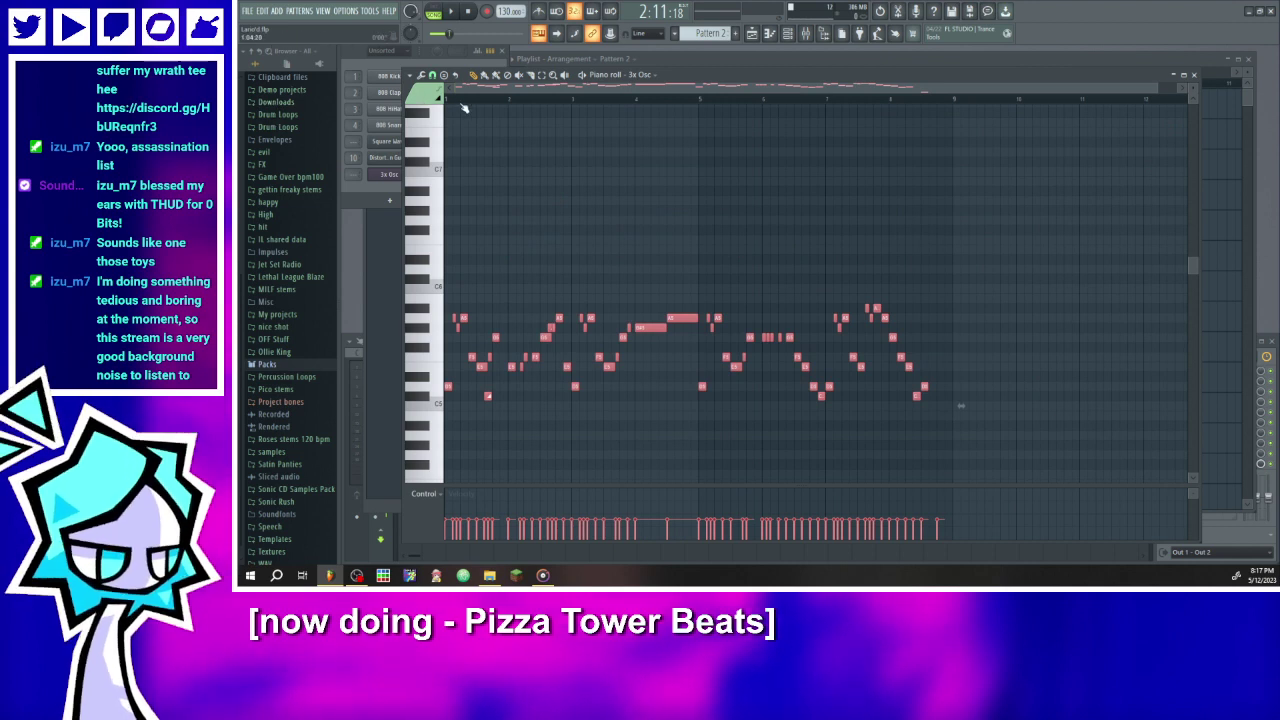
pyautogui.click(450, 16)
pyautogui.click(451, 14)
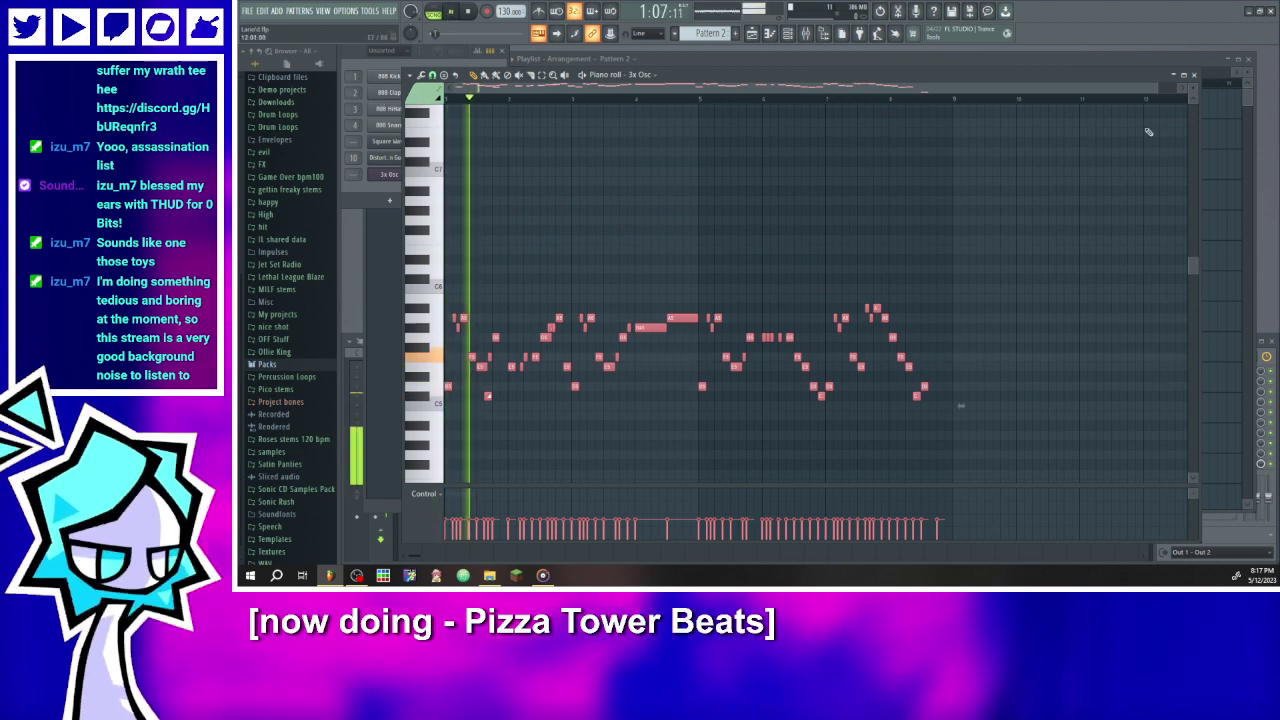
# - Add a C#5 slide note near the start of bar 2 and play the melody from the beginning
pyautogui.moveTo(1150, 92); pyautogui.dragTo(660, 128)
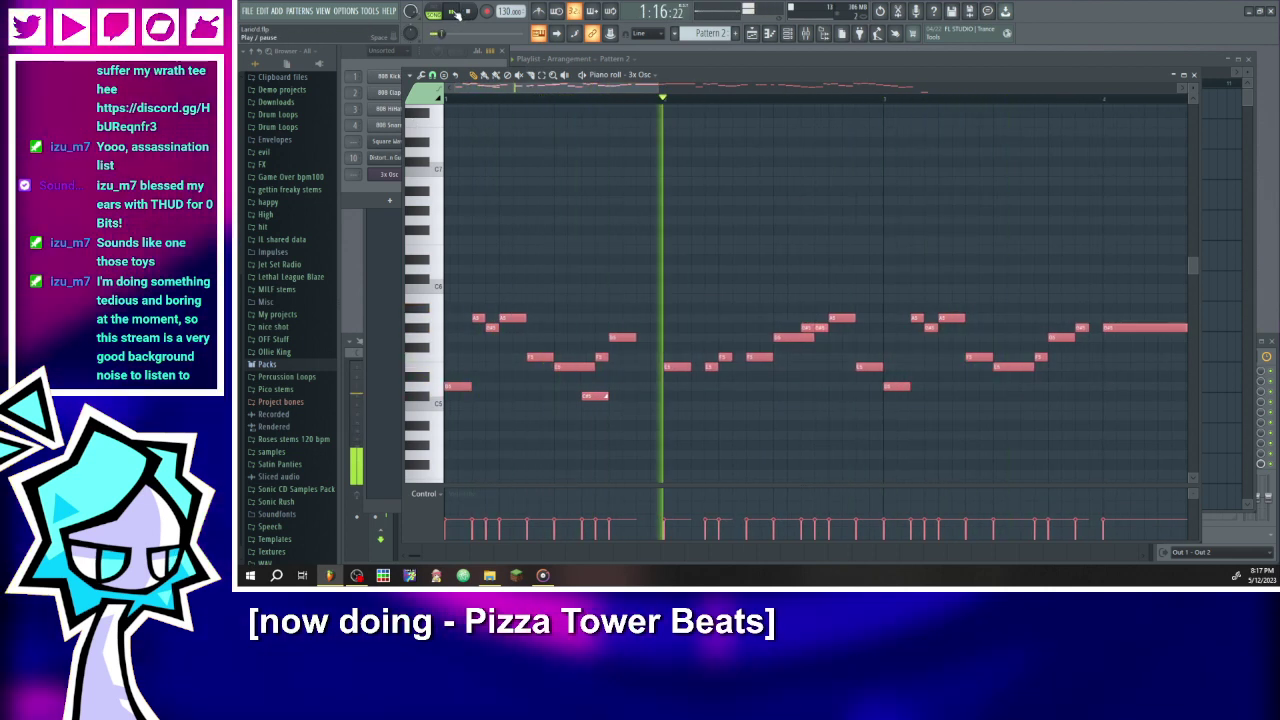
pyautogui.click(684, 404)
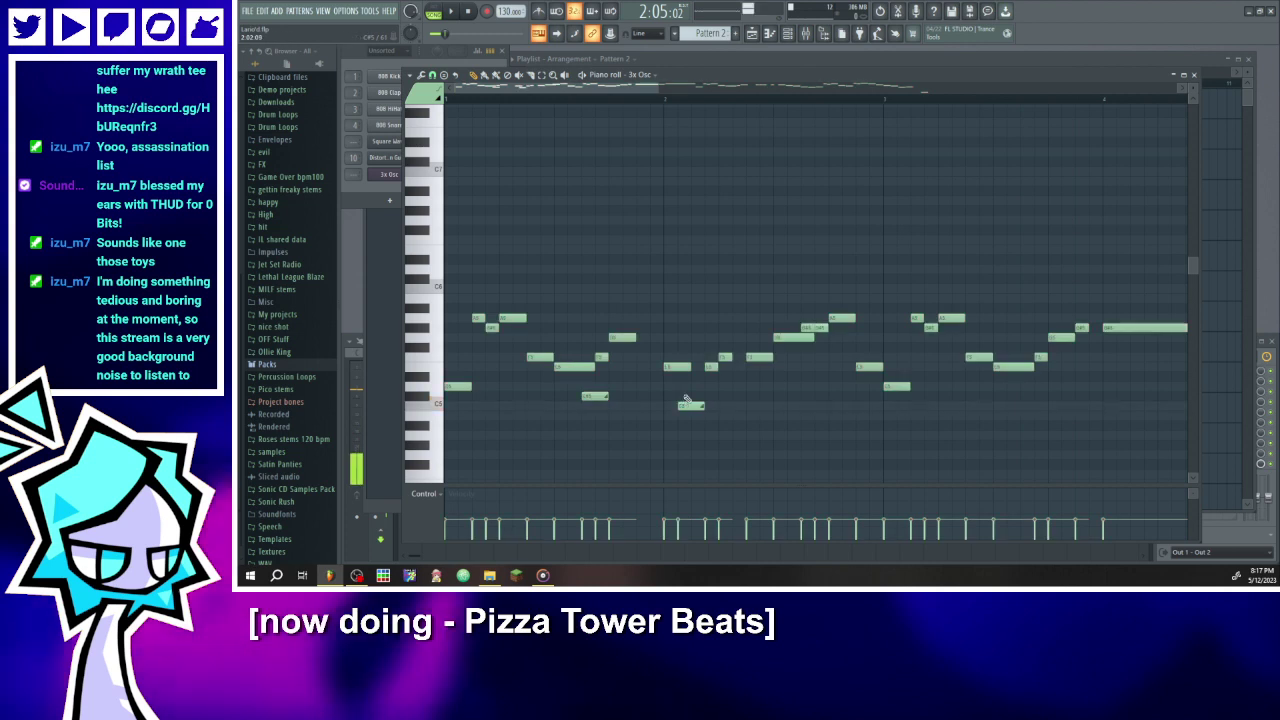
pyautogui.moveTo(696, 405); pyautogui.dragTo(698, 392)
pyautogui.click(447, 99)
pyautogui.click(451, 13)
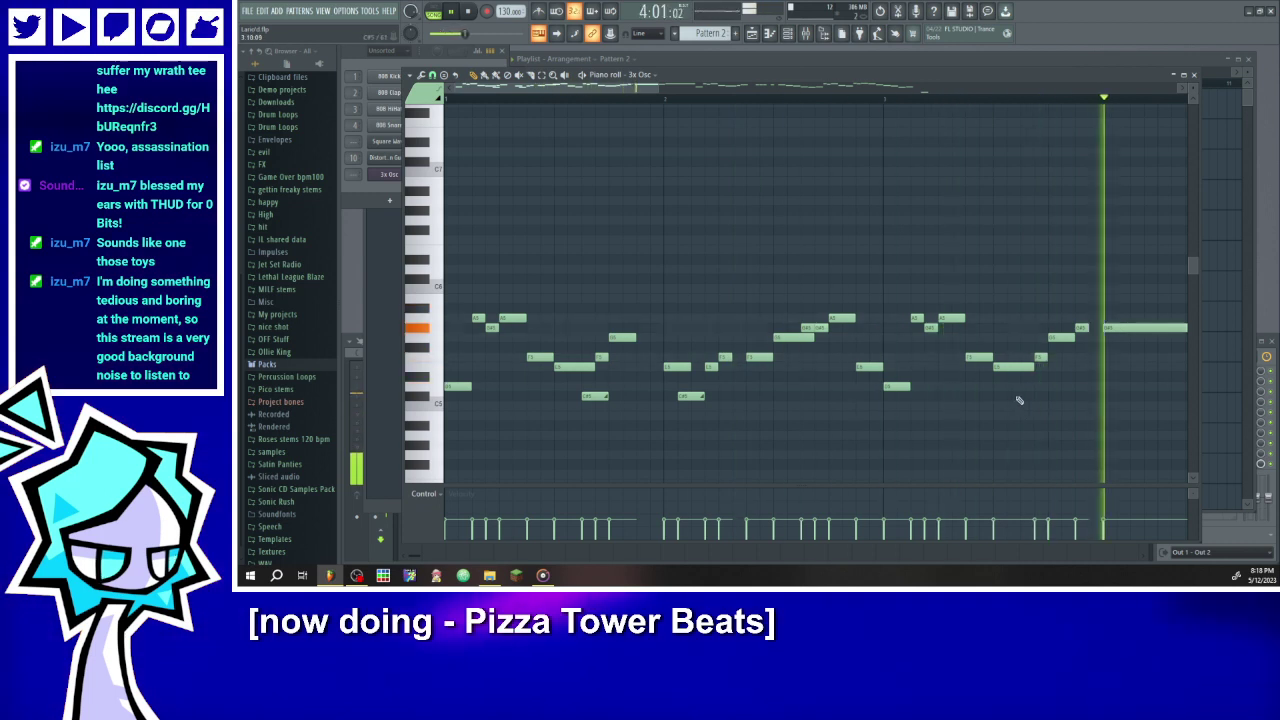
# - Add C5 and E5 slide notes in bar 3, and A5 and D5 slide notes in bar 4
pyautogui.click(1013, 406)
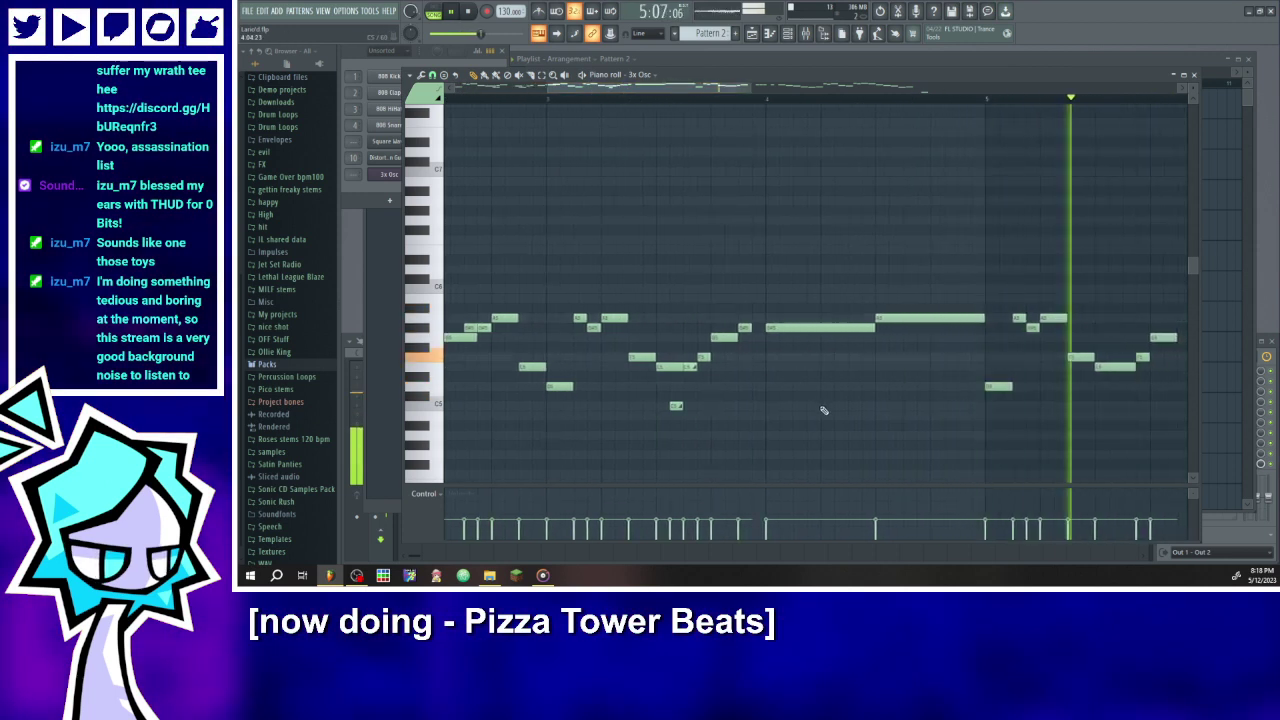
pyautogui.moveTo(856, 386); pyautogui.dragTo(870, 386)
pyautogui.click(767, 99)
pyautogui.click(936, 388)
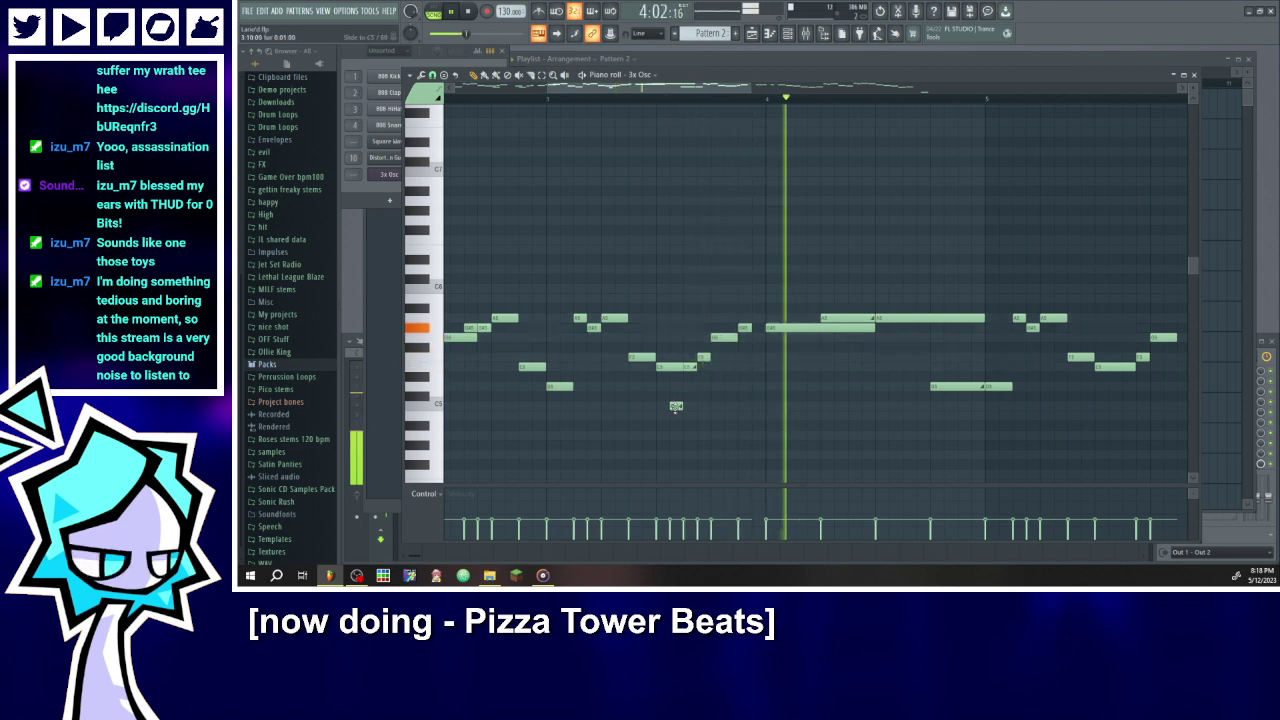
# - Add slide notes at D5 in bar 5, at F5, E5 and D5 in bar 6, and at E5 and G5 in bar 7
pyautogui.scroll(-4, 692, 421)
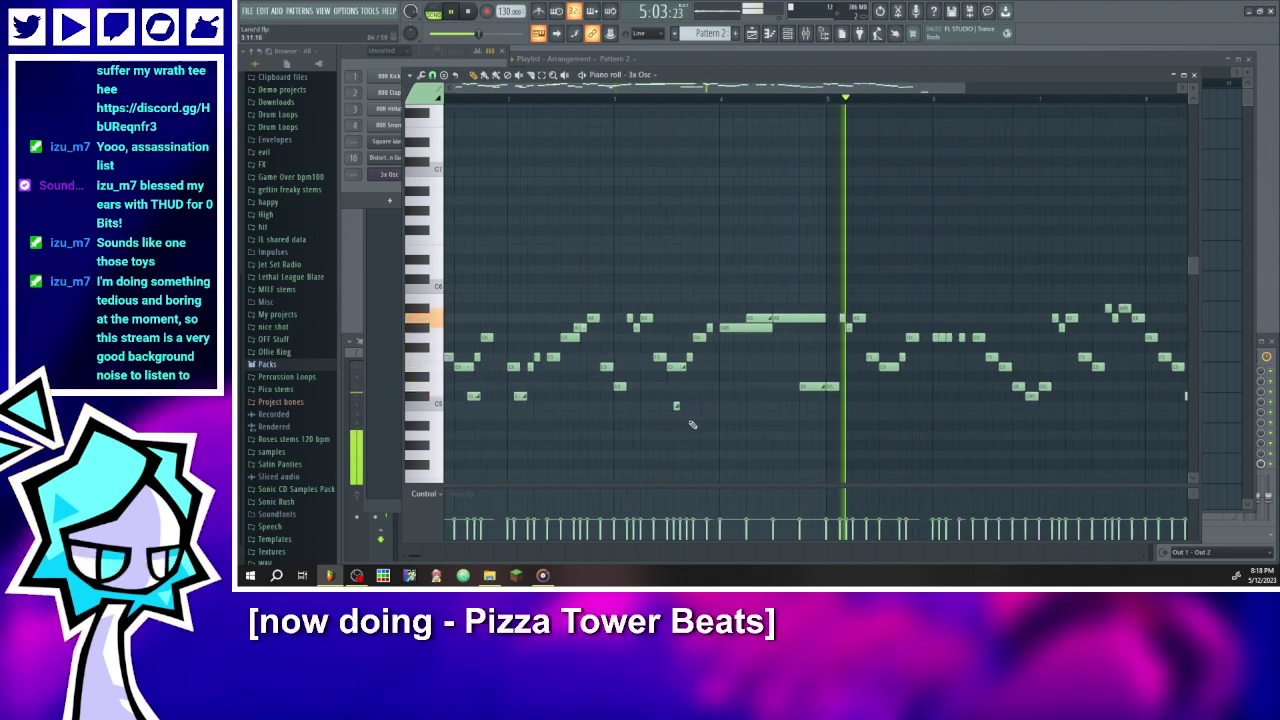
pyautogui.scroll(3, 882, 426)
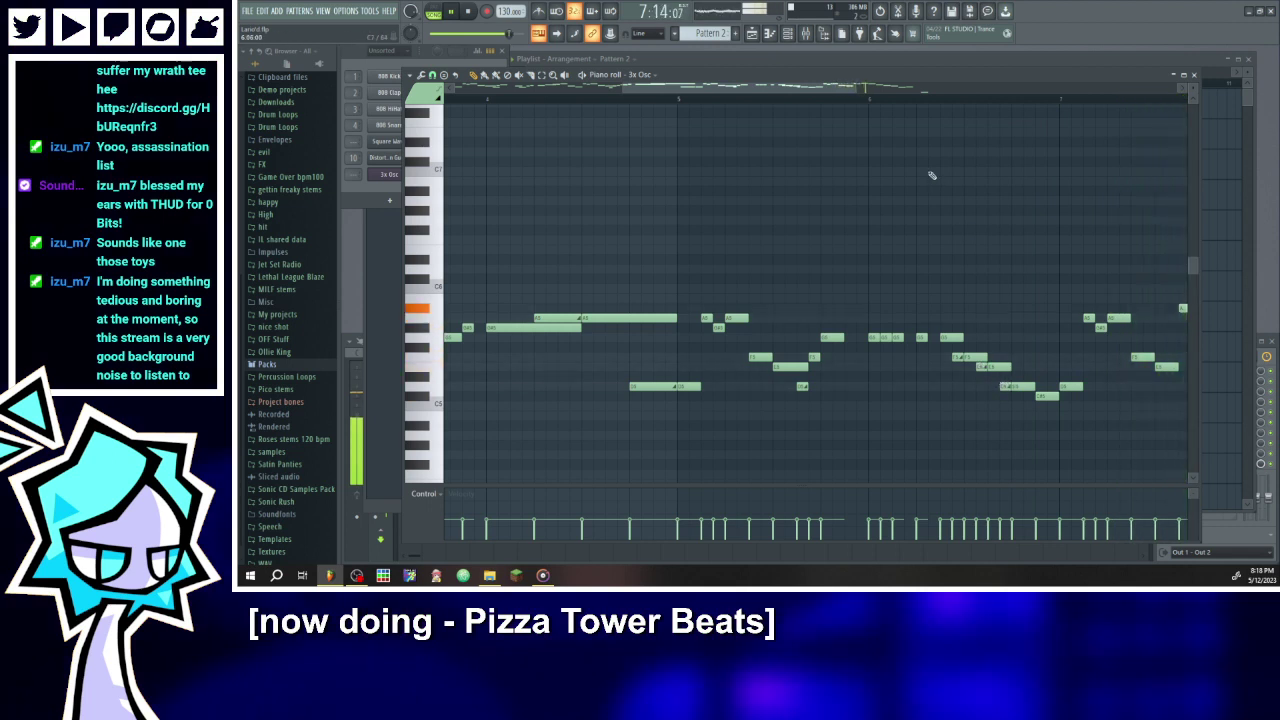
pyautogui.click(886, 95)
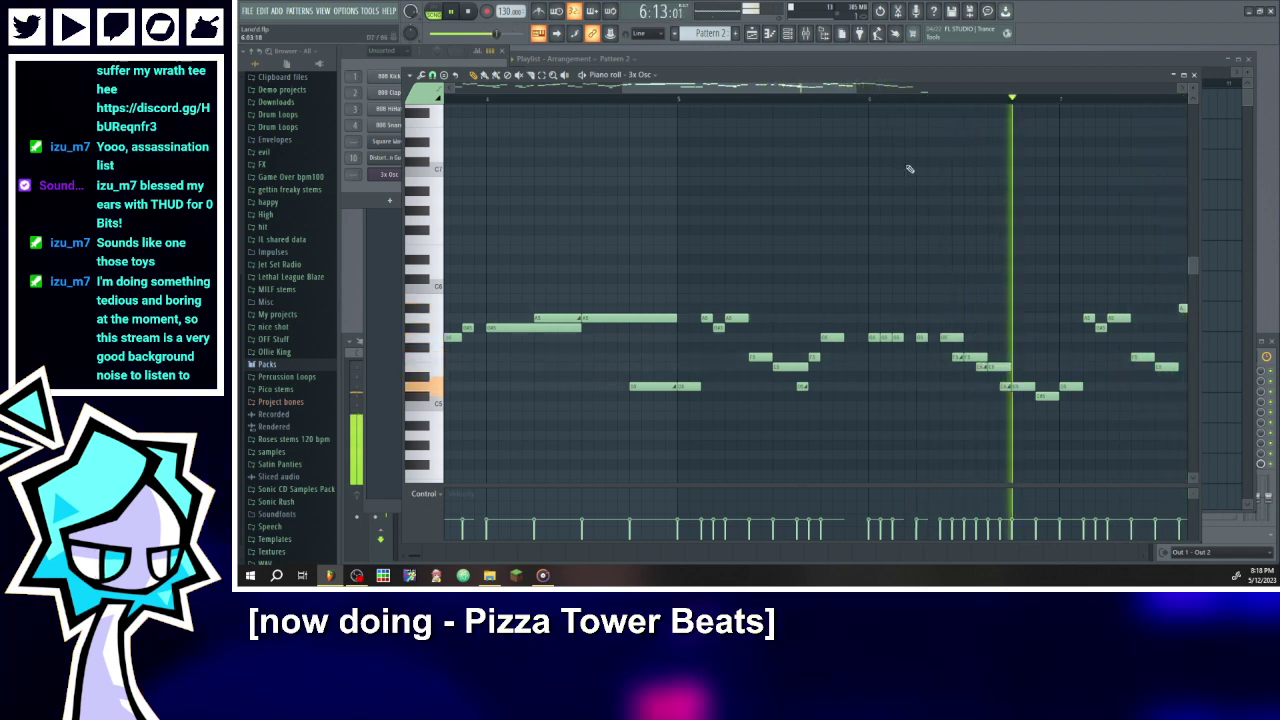
pyautogui.click(698, 95)
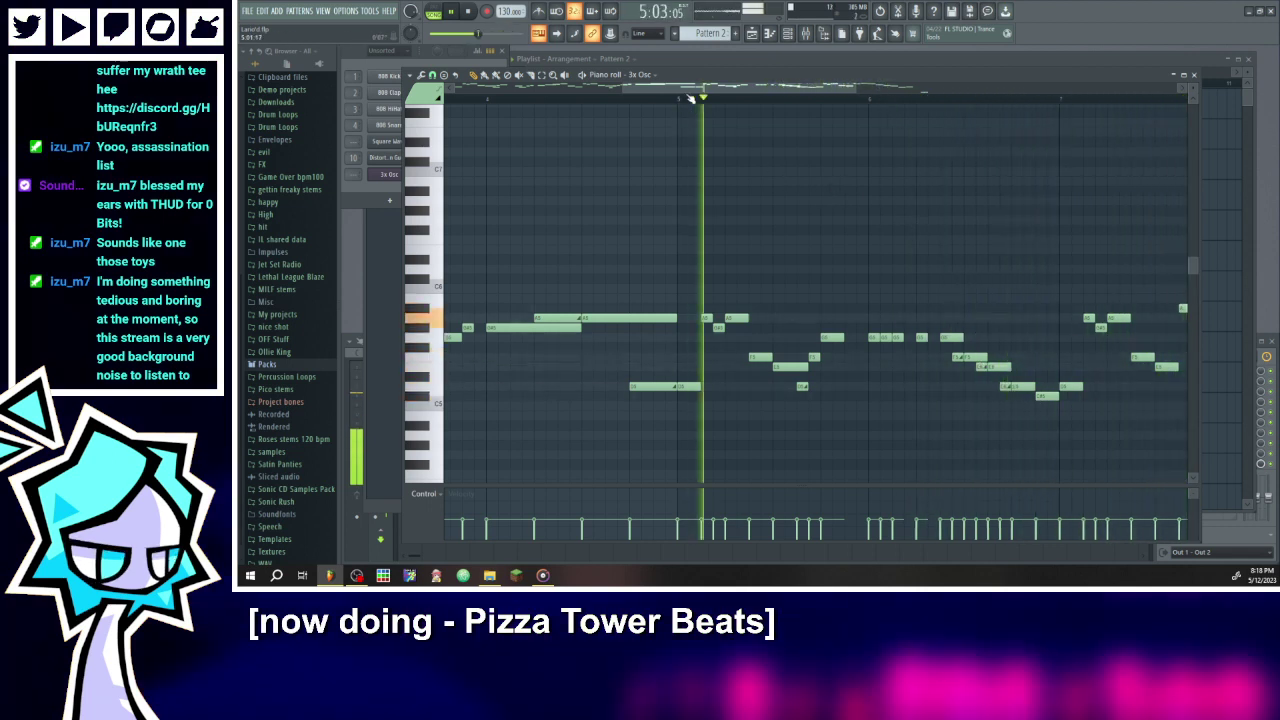
pyautogui.moveTo(717, 90); pyautogui.dragTo(751, 108)
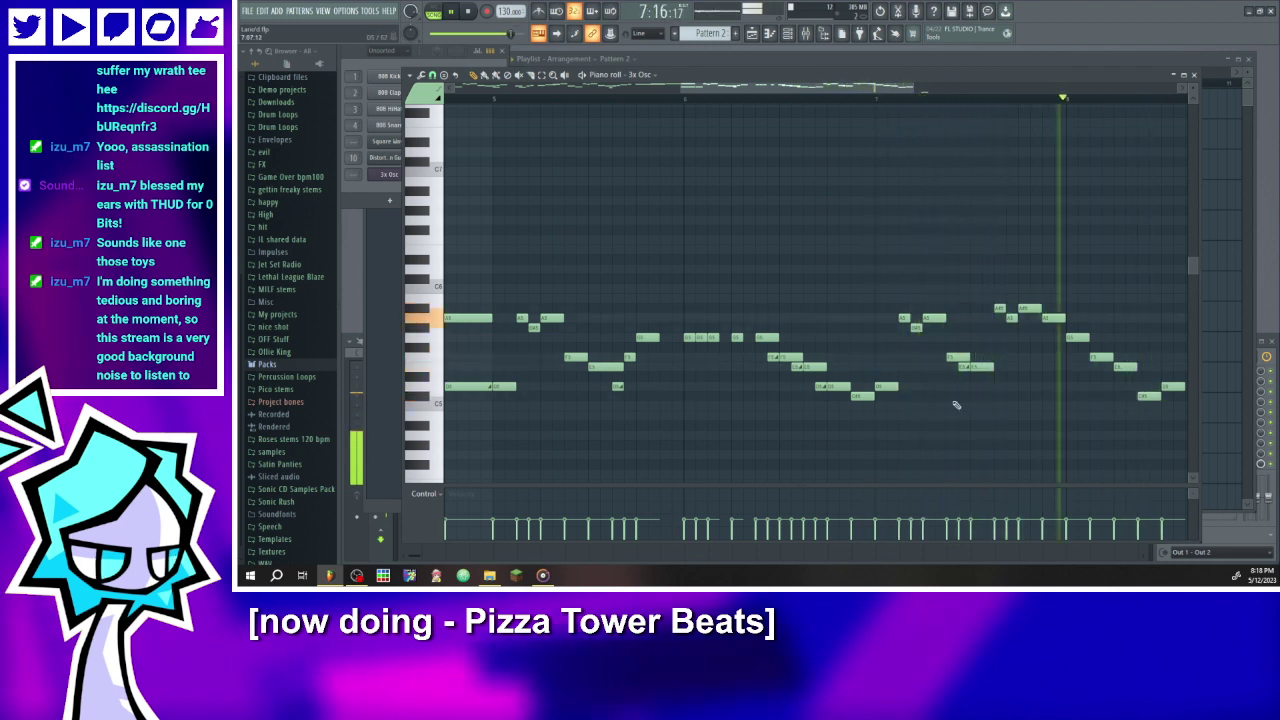
pyautogui.click(902, 100)
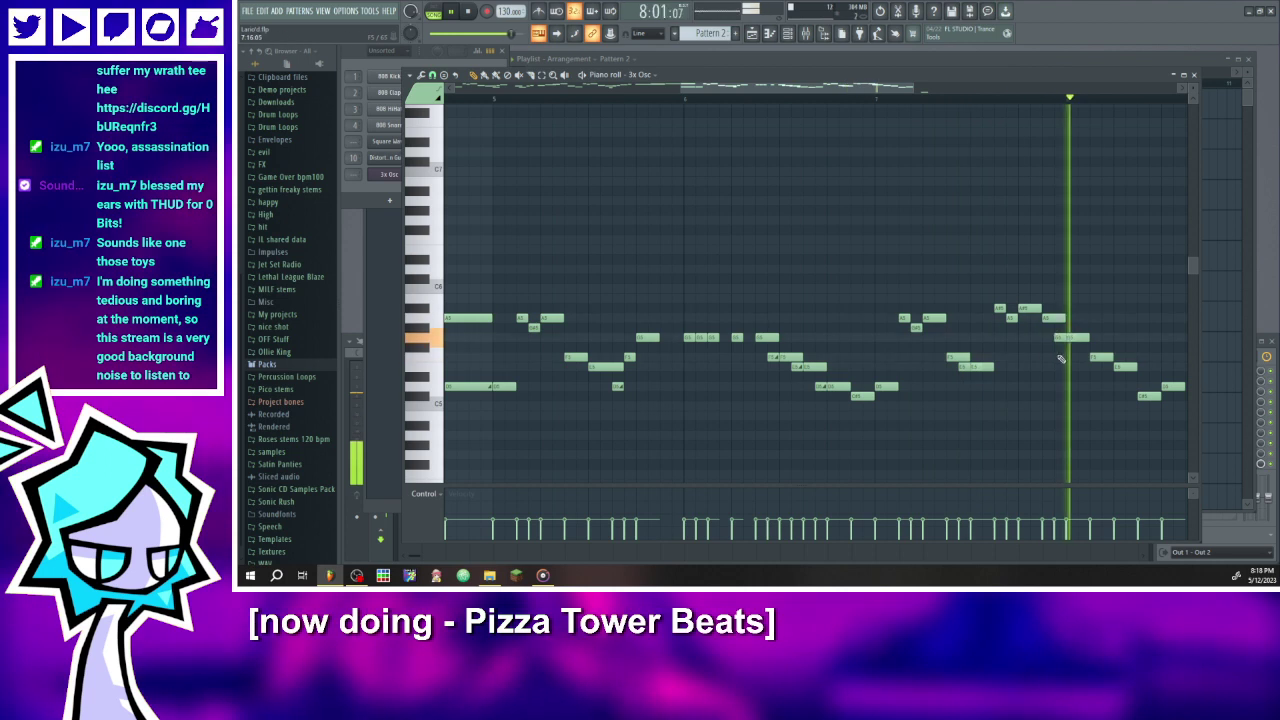
# - Add a slide note starting halfway through the closing note of bar 8 and set its pitch to D4
pyautogui.moveTo(839, 88); pyautogui.dragTo(929, 100)
pyautogui.scroll(-3, 880, 428)
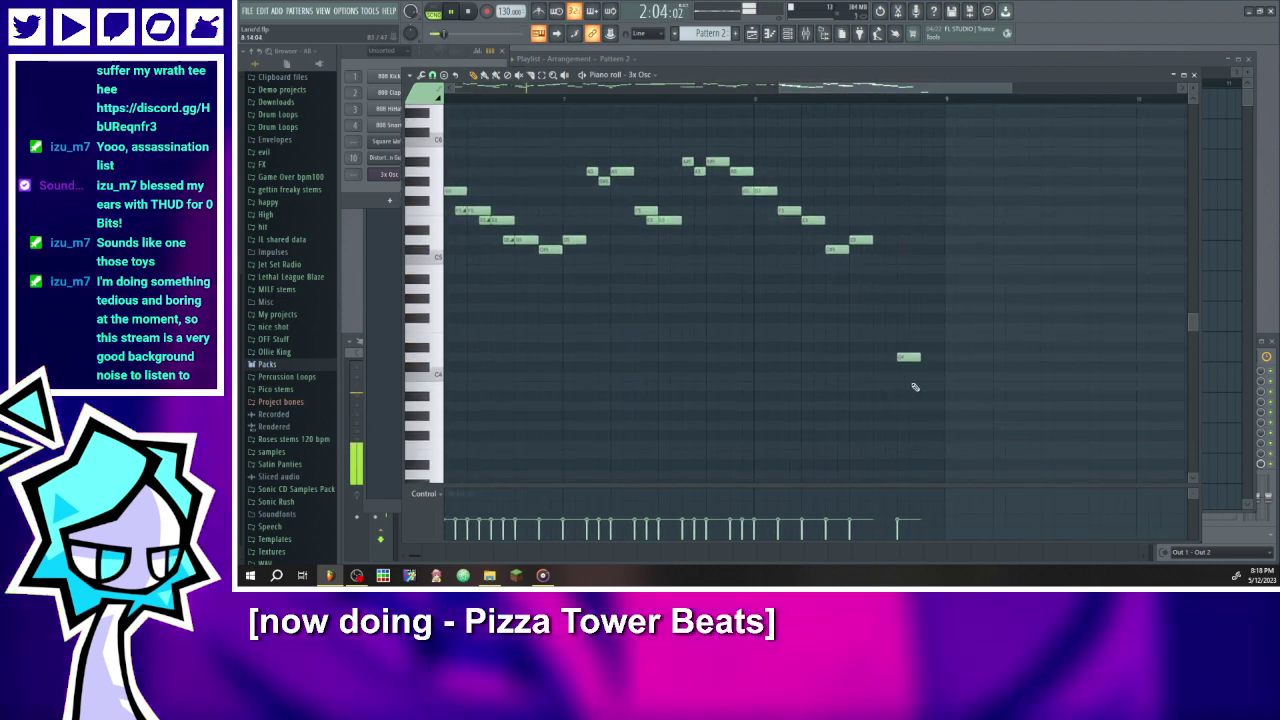
pyautogui.scroll(-3, 919, 437)
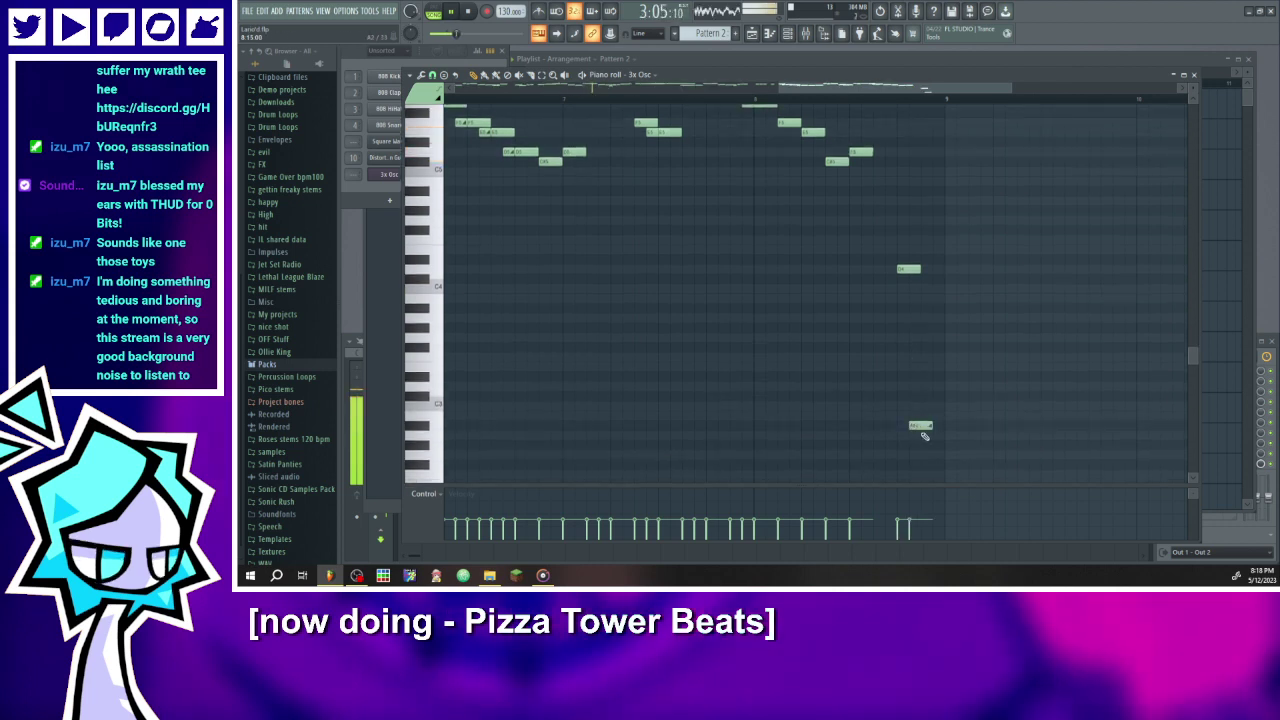
pyautogui.moveTo(920, 425); pyautogui.dragTo(913, 268)
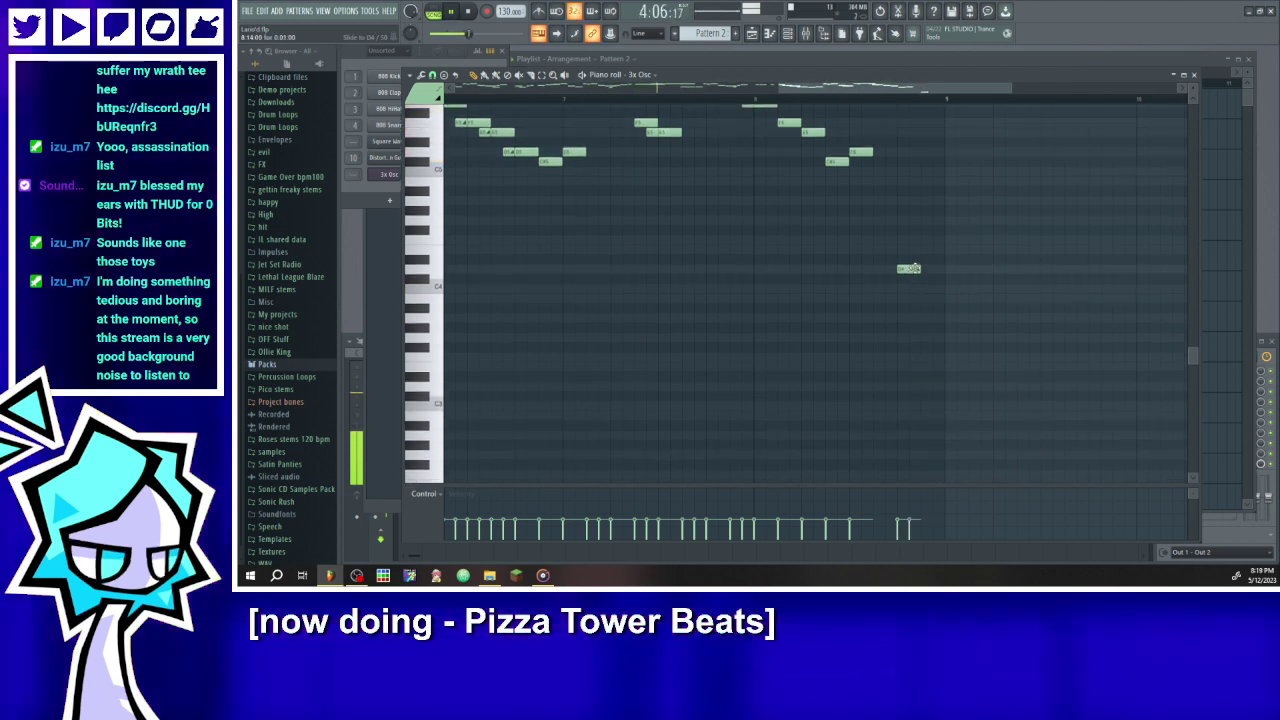
# - Lower the slide note at the end of bar 8 to D3, keep the closing note on D4, and play back the melody
pyautogui.moveTo(926, 280); pyautogui.dragTo(898, 250)
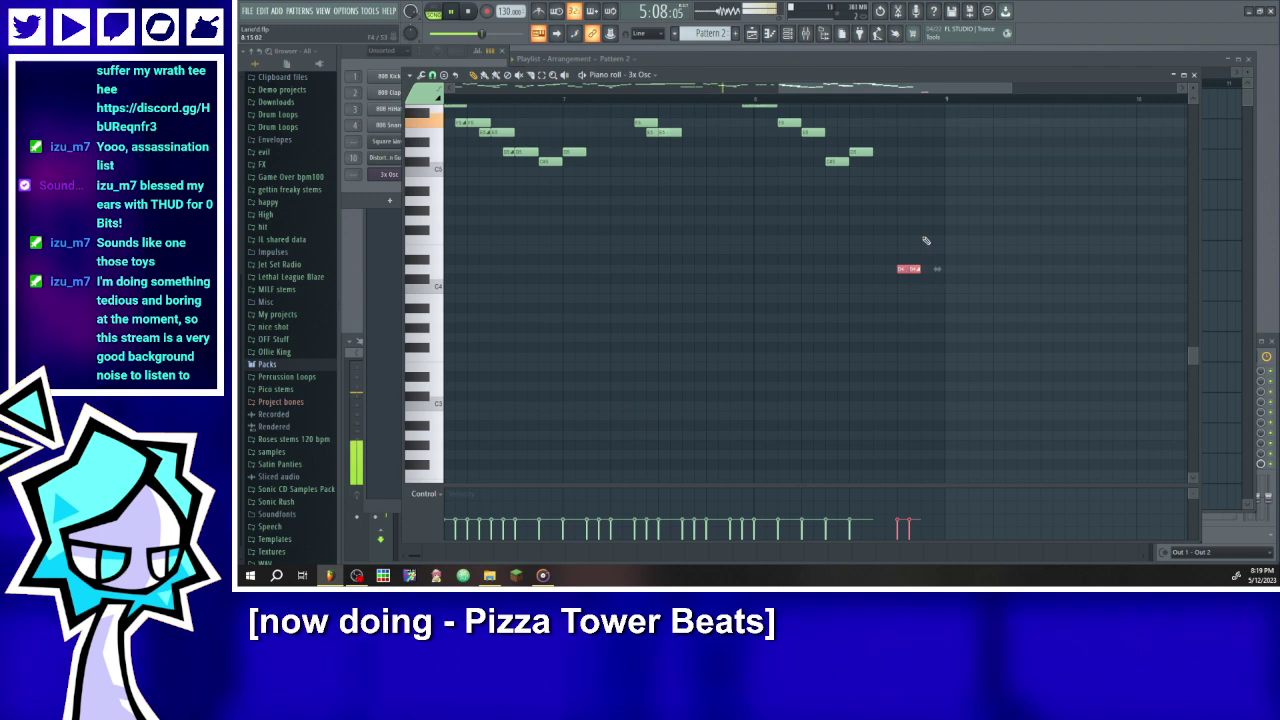
pyautogui.hotkey('ctrl', 'Down')
pyautogui.moveTo(854, 300); pyautogui.dragTo(912, 422)
pyautogui.hotkey('ctrl', 'Up')
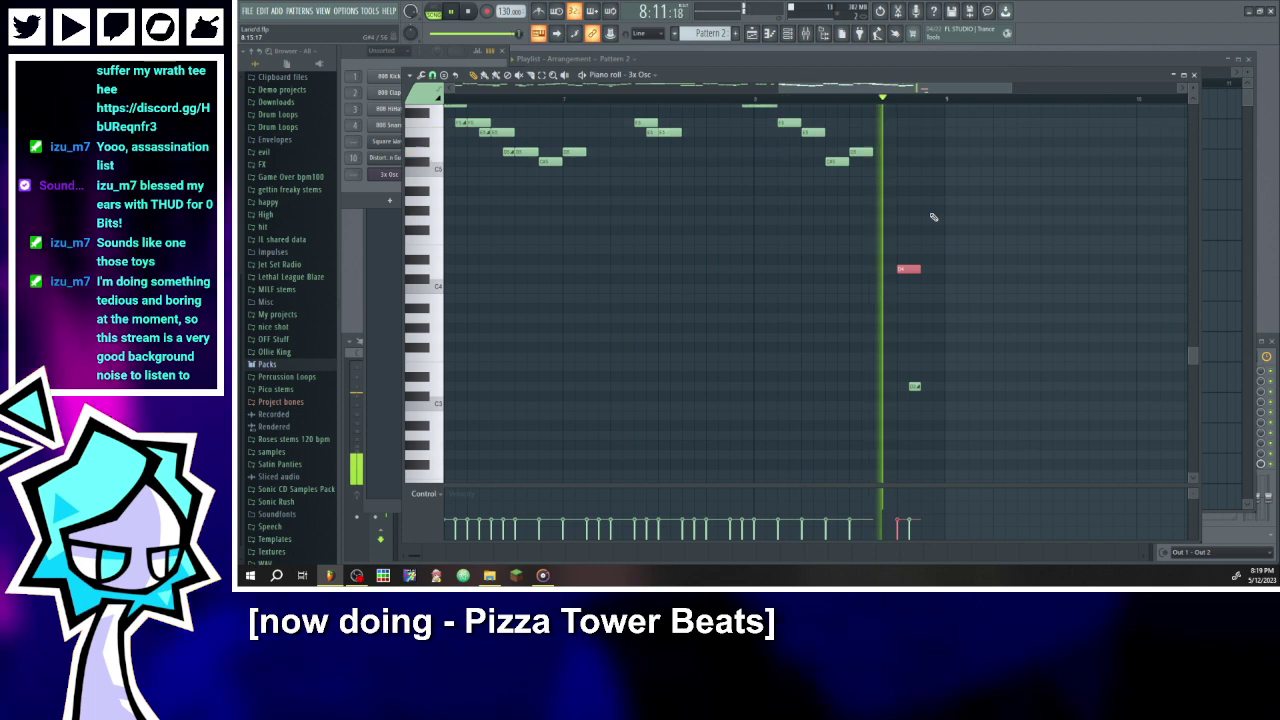
pyautogui.click(450, 11)
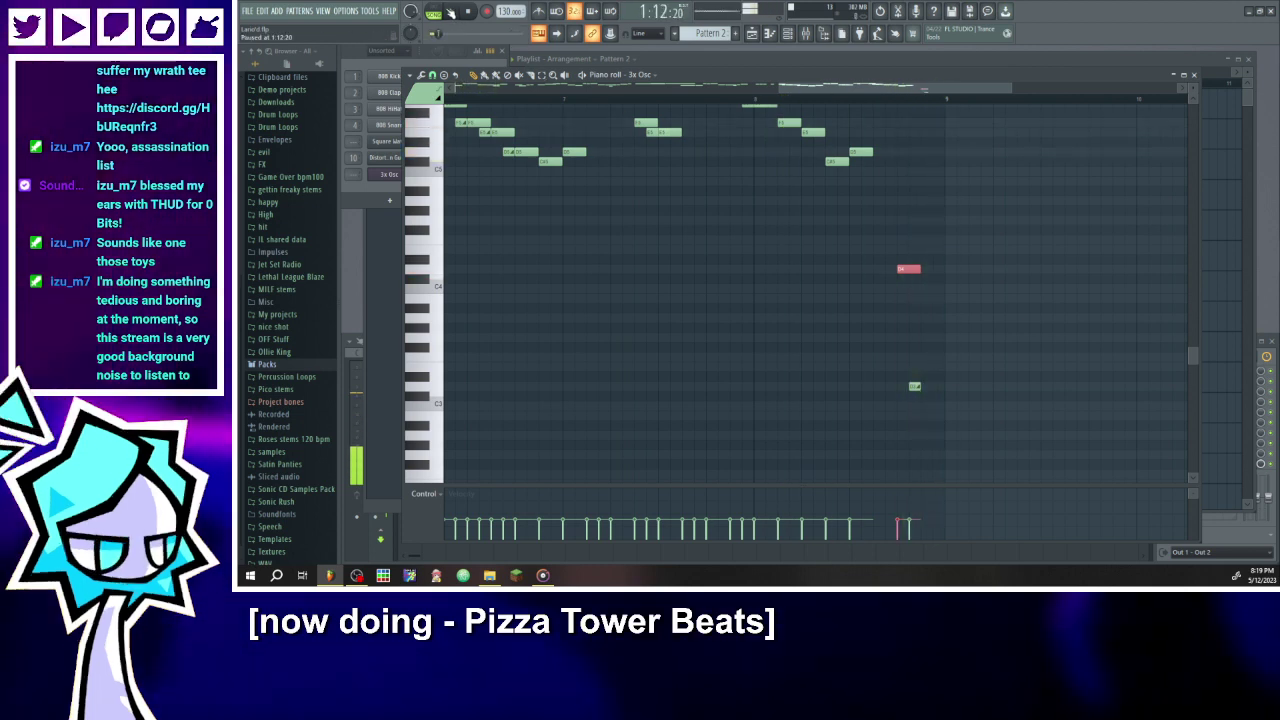
# - Switch to Pattern 1 and show the Distortion Guitar channel in the piano roll
pyautogui.scroll(-4, 566, 279)
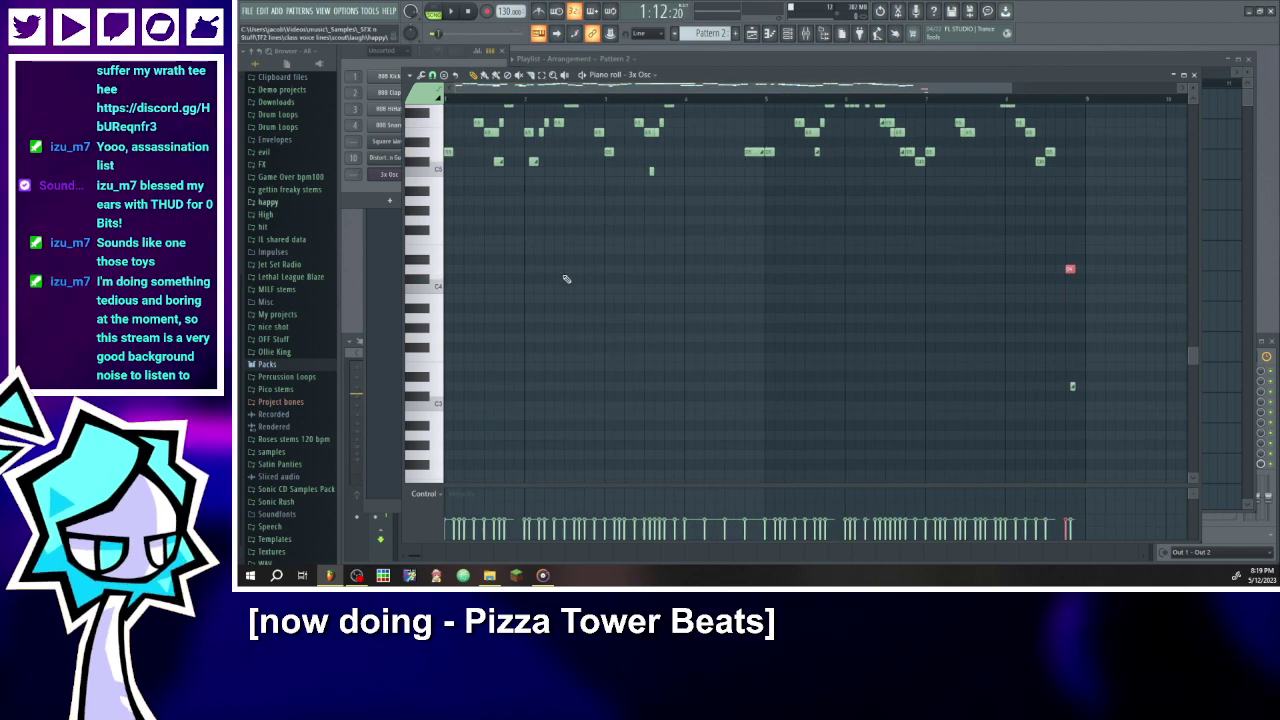
pyautogui.scroll(5, 566, 279)
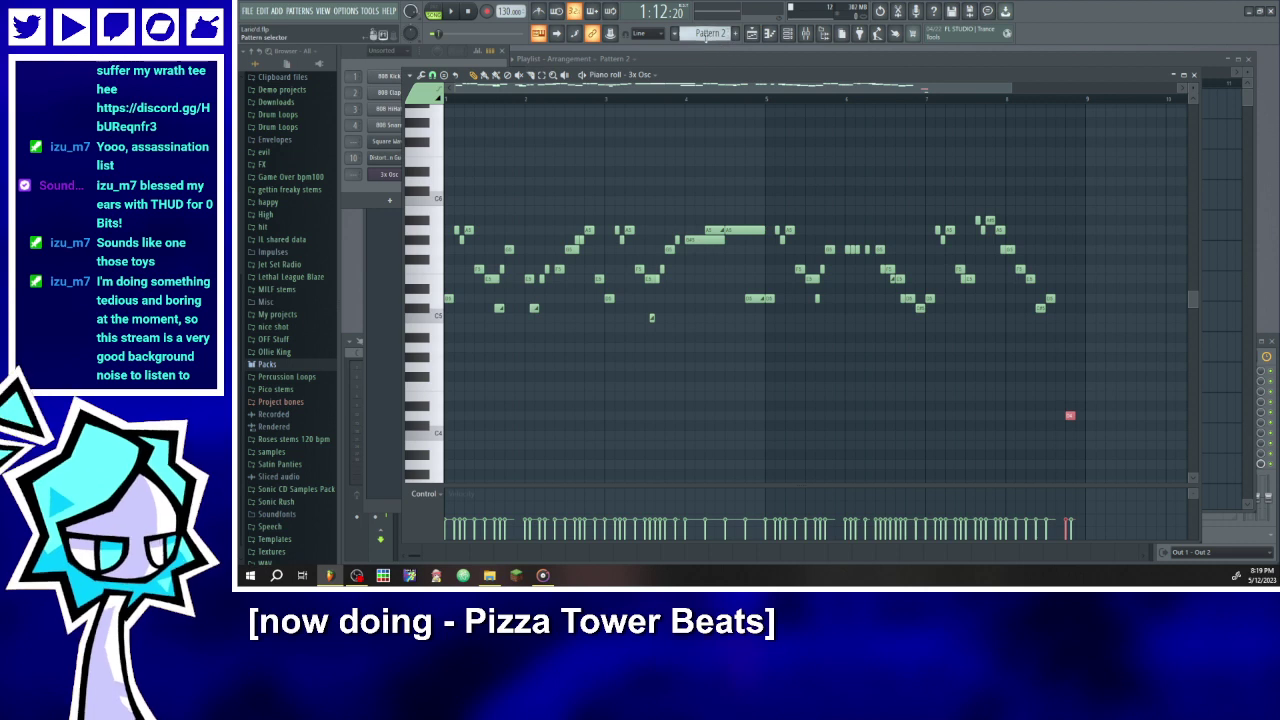
pyautogui.scroll(1, 712, 36)
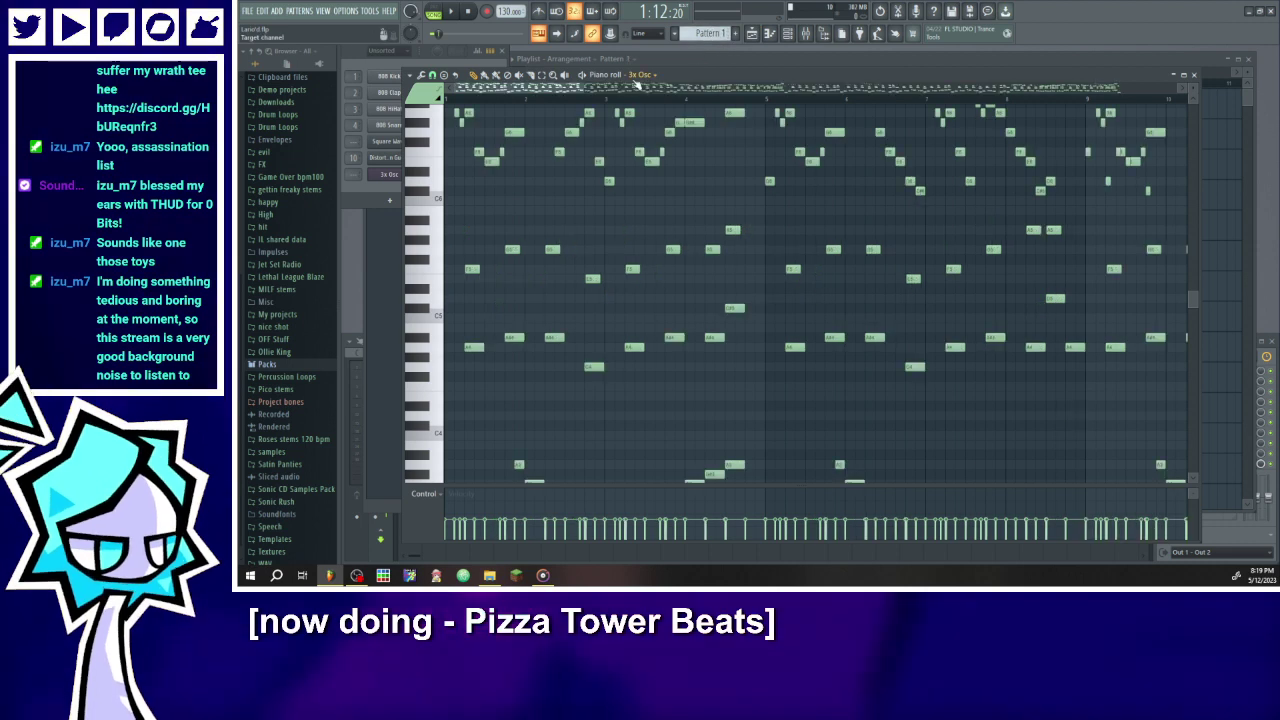
pyautogui.click(640, 75)
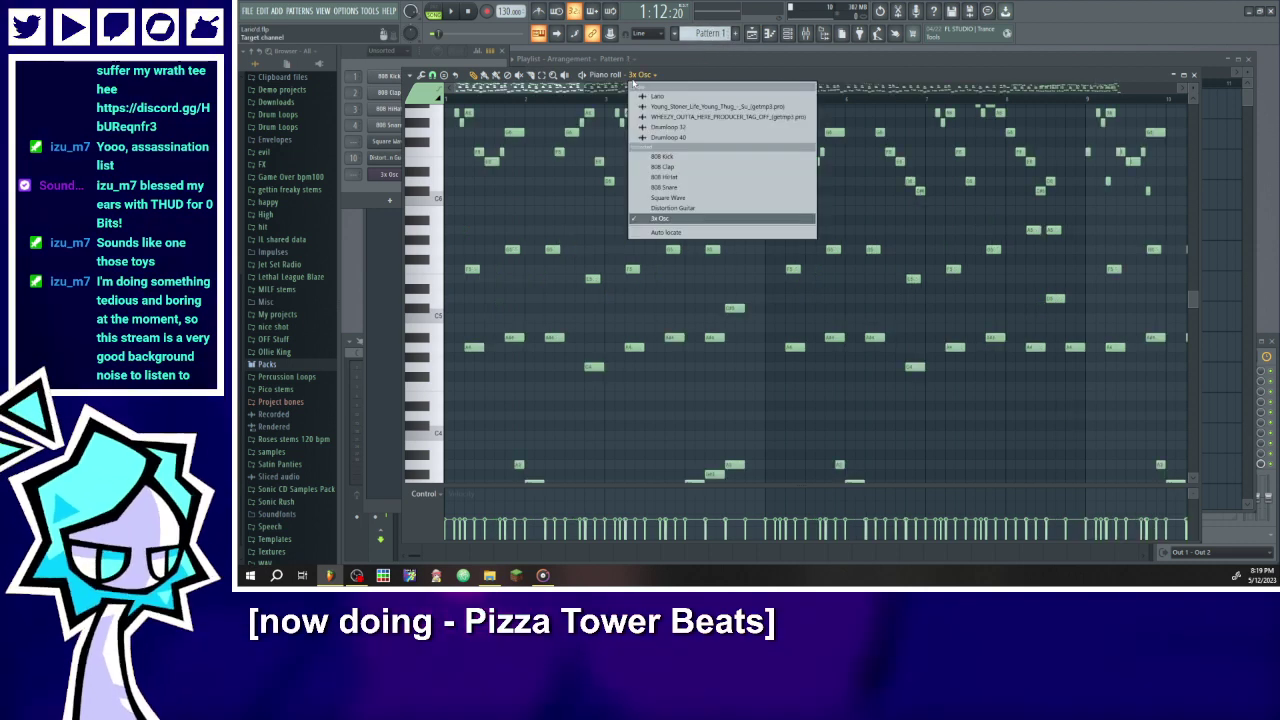
pyautogui.click(680, 209)
# - Play the opening of the arrangement in song mode and stop it
pyautogui.click(451, 12)
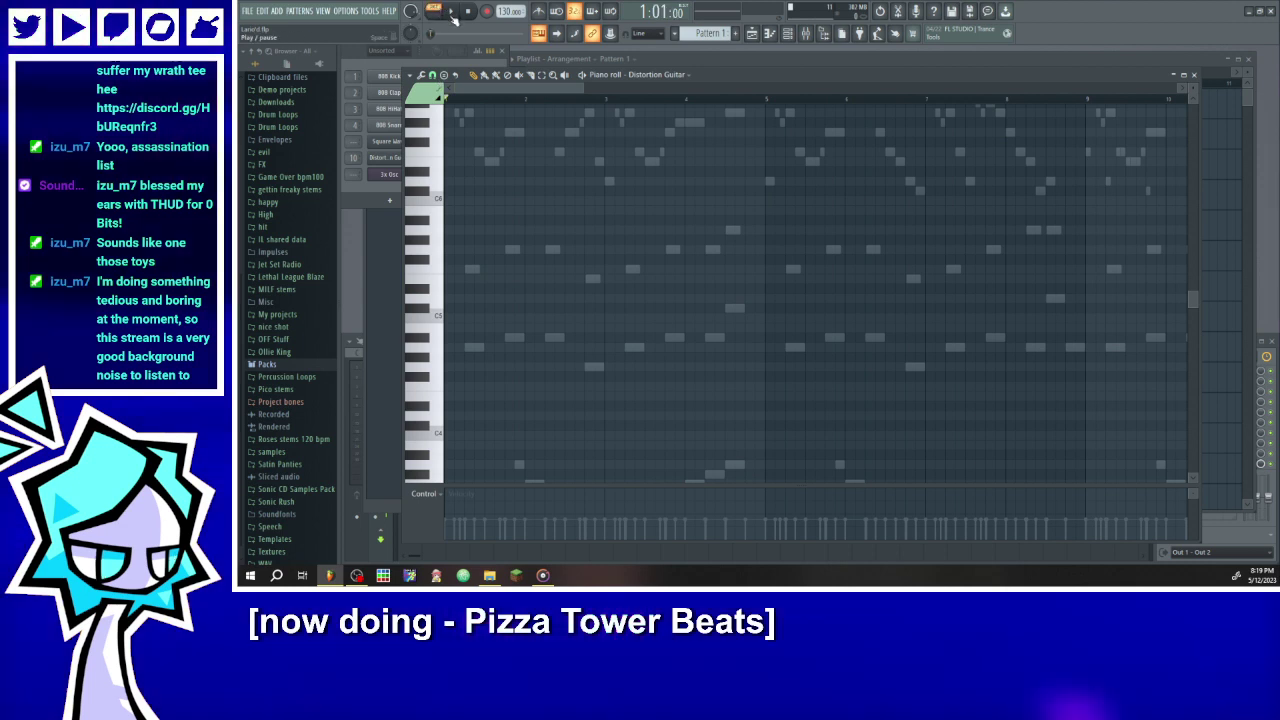
pyautogui.scroll(-3, 534, 265)
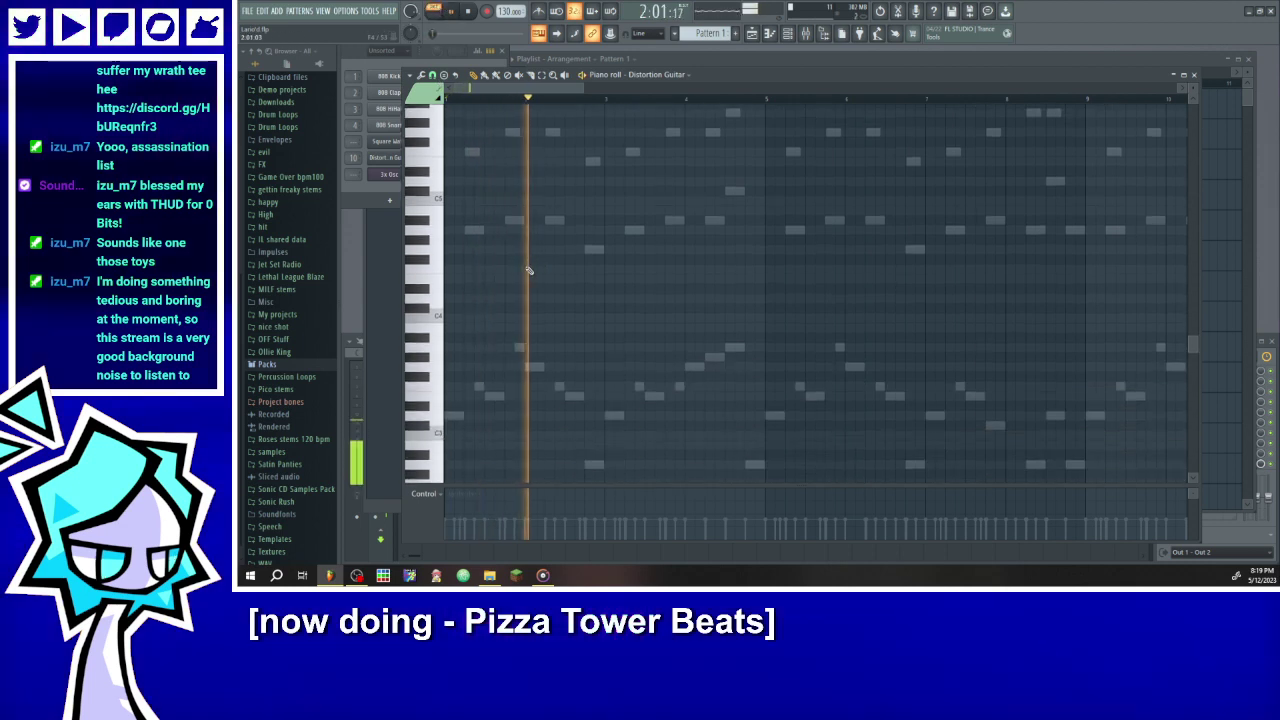
pyautogui.press('space')
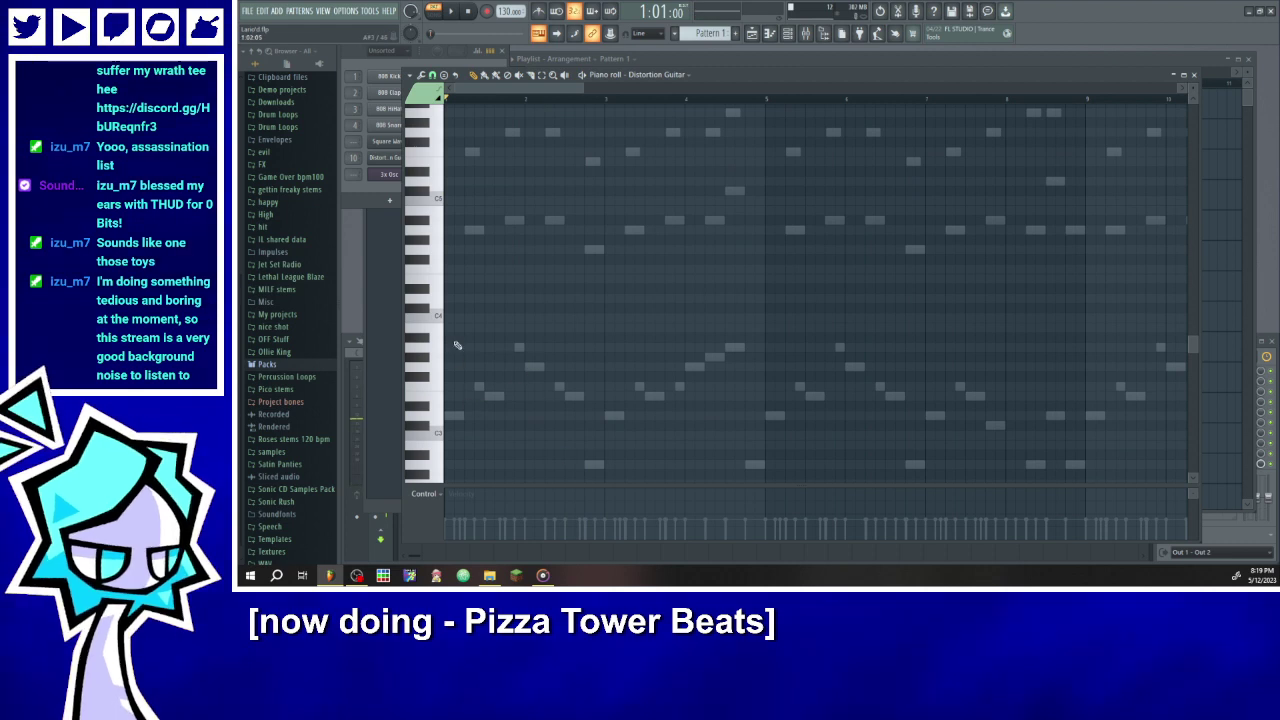
# - Add short A4 and F5 chords for the Distortion Guitar on the first and third steps of bar 1
pyautogui.scroll(3, 520, 425)
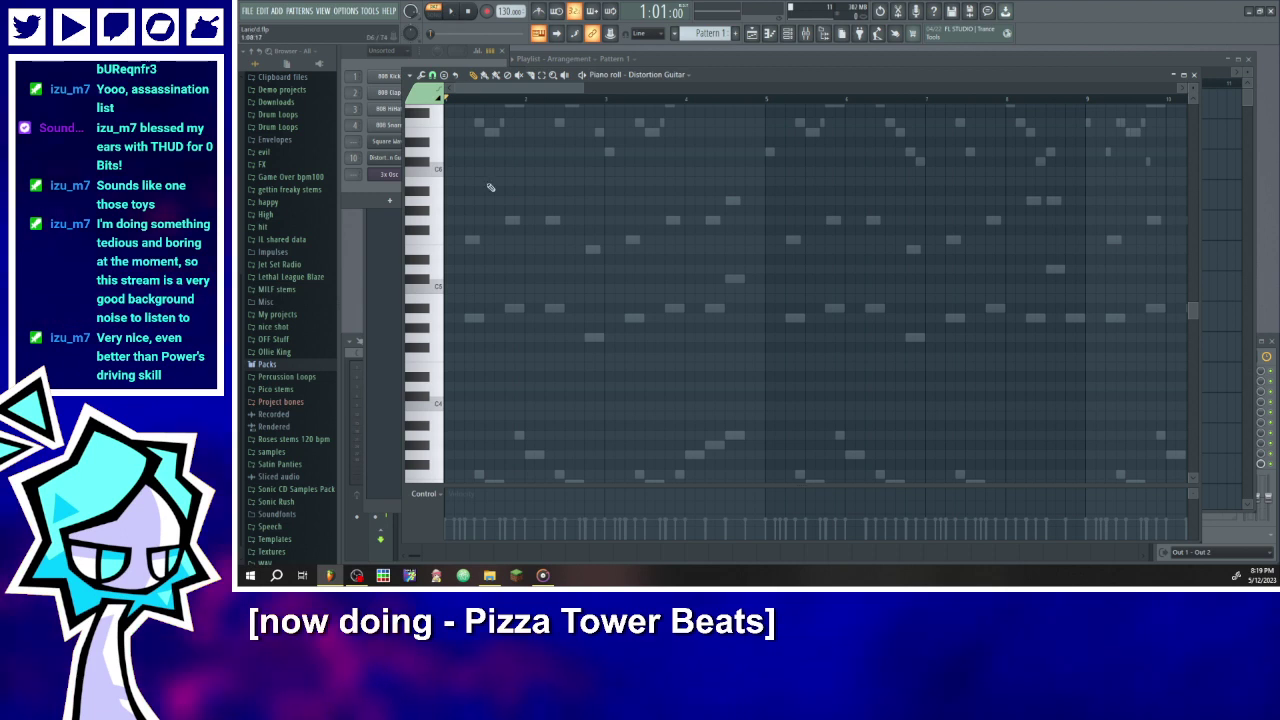
pyautogui.click(448, 319)
pyautogui.moveTo(583, 89); pyautogui.dragTo(443, 100)
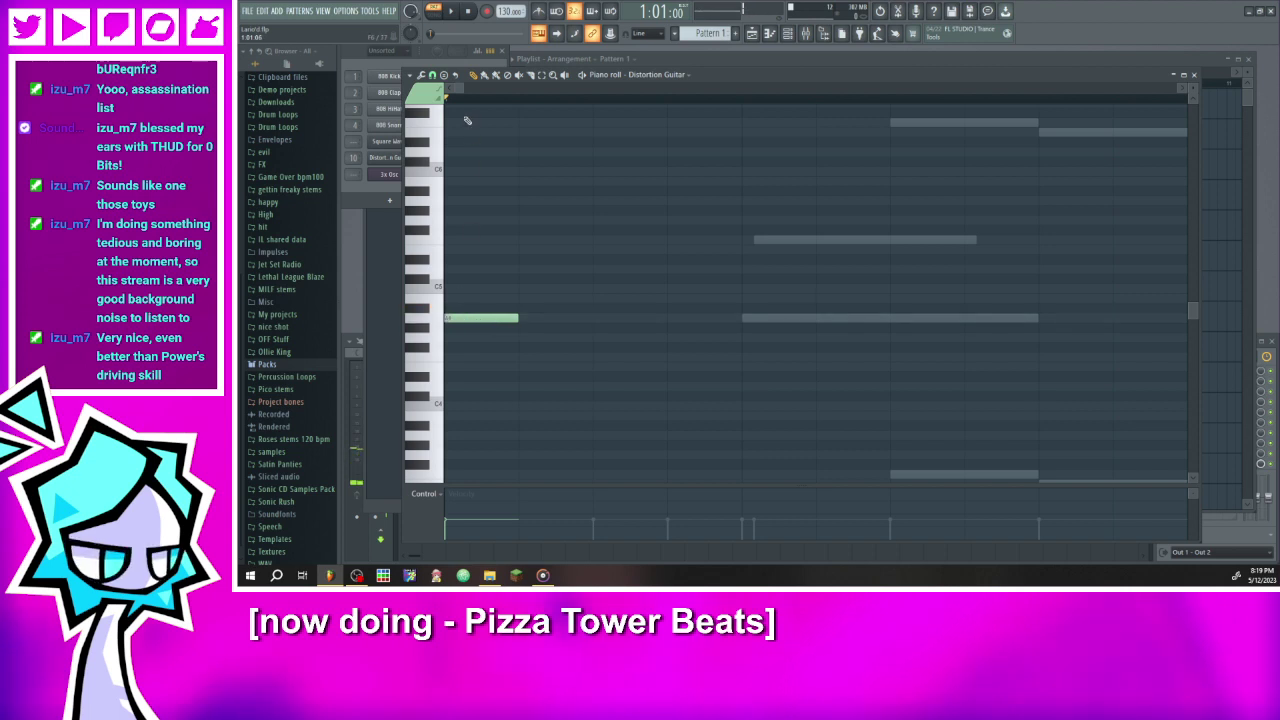
pyautogui.moveTo(450, 90); pyautogui.dragTo(480, 89)
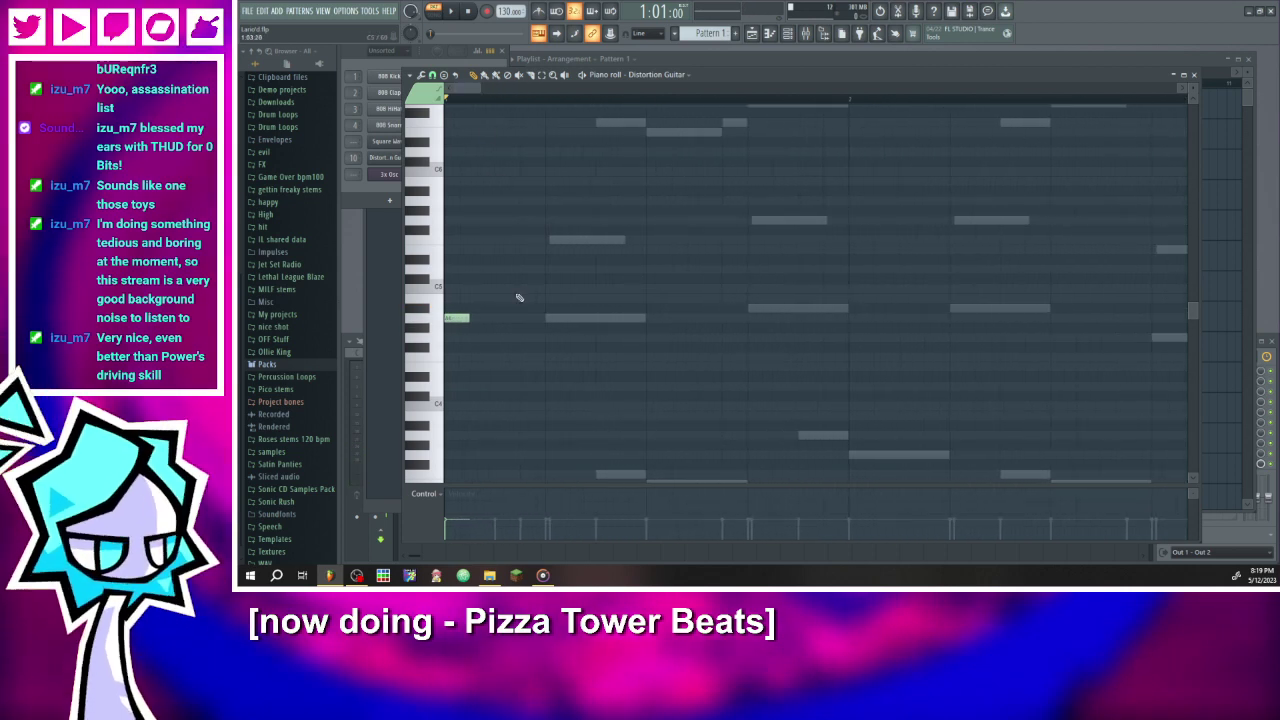
pyautogui.click(453, 241)
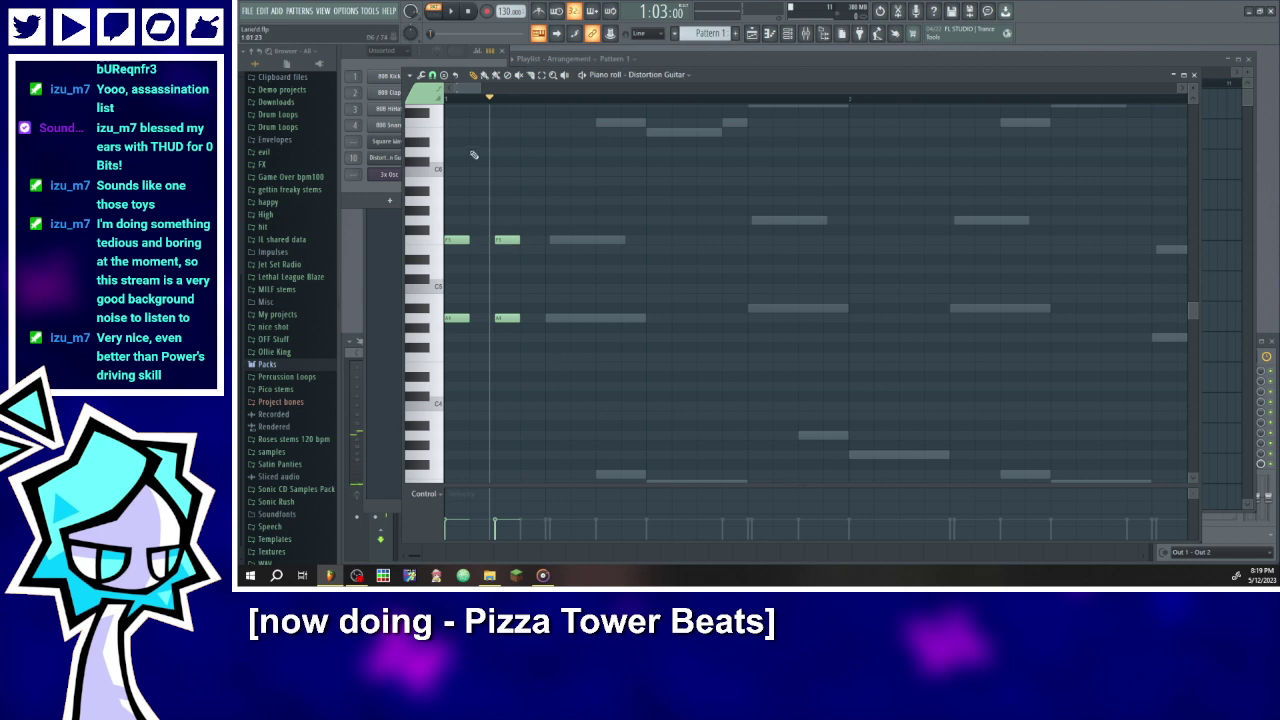
# - Add a two-step A4 and F5 chord on the seventh step of bar 1 and play Pattern 1 in pattern mode
pyautogui.moveTo(461, 101); pyautogui.dragTo(447, 99)
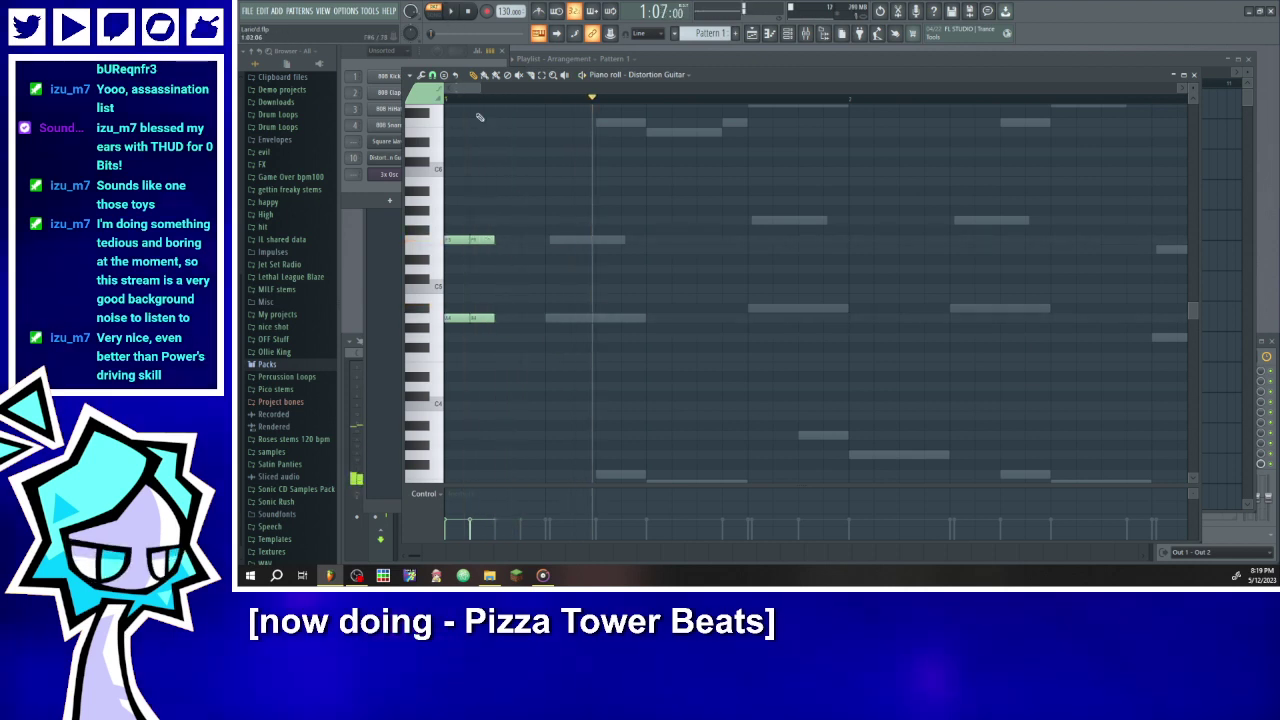
pyautogui.moveTo(478, 240); pyautogui.dragTo(505, 239)
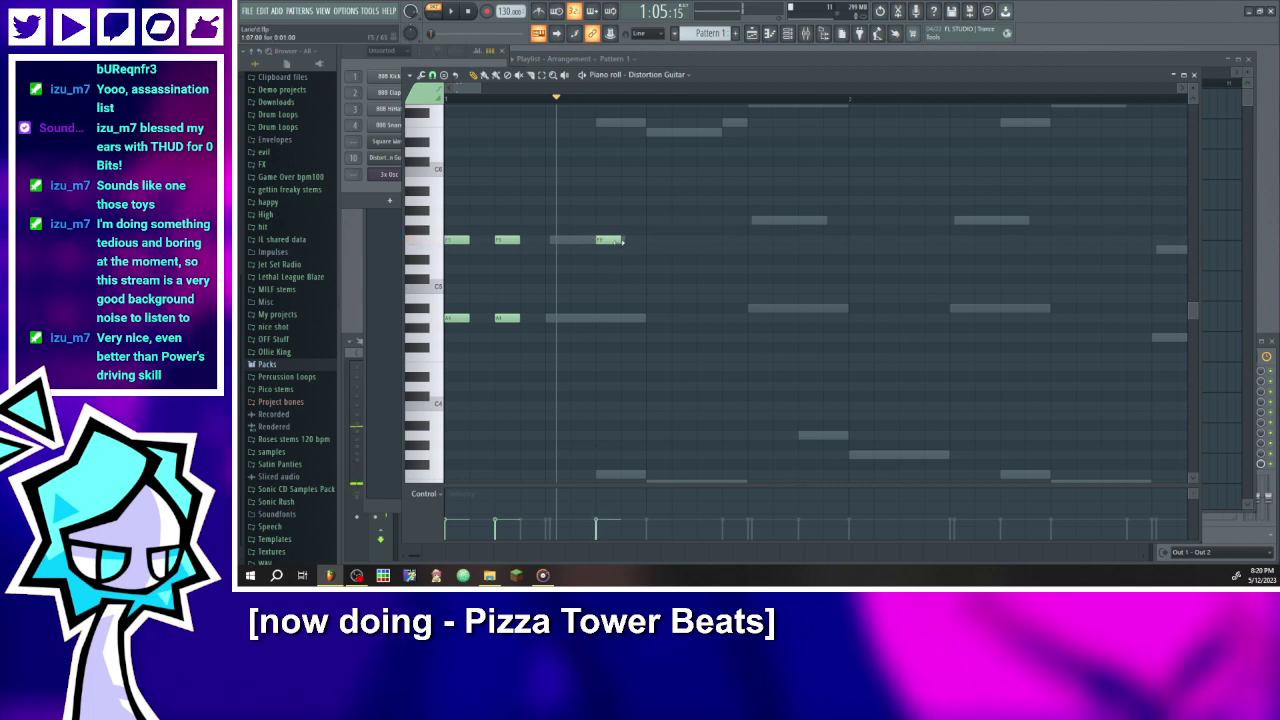
pyautogui.click(467, 11)
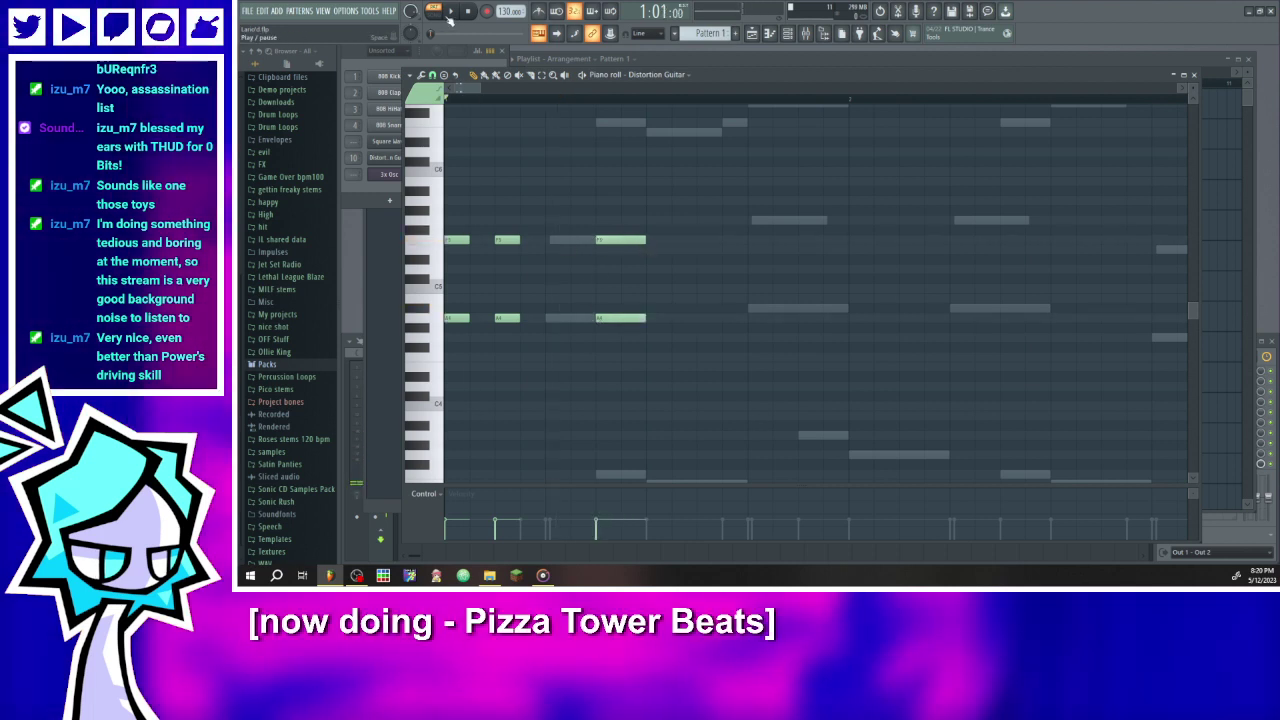
pyautogui.click(450, 11)
pyautogui.click(434, 14)
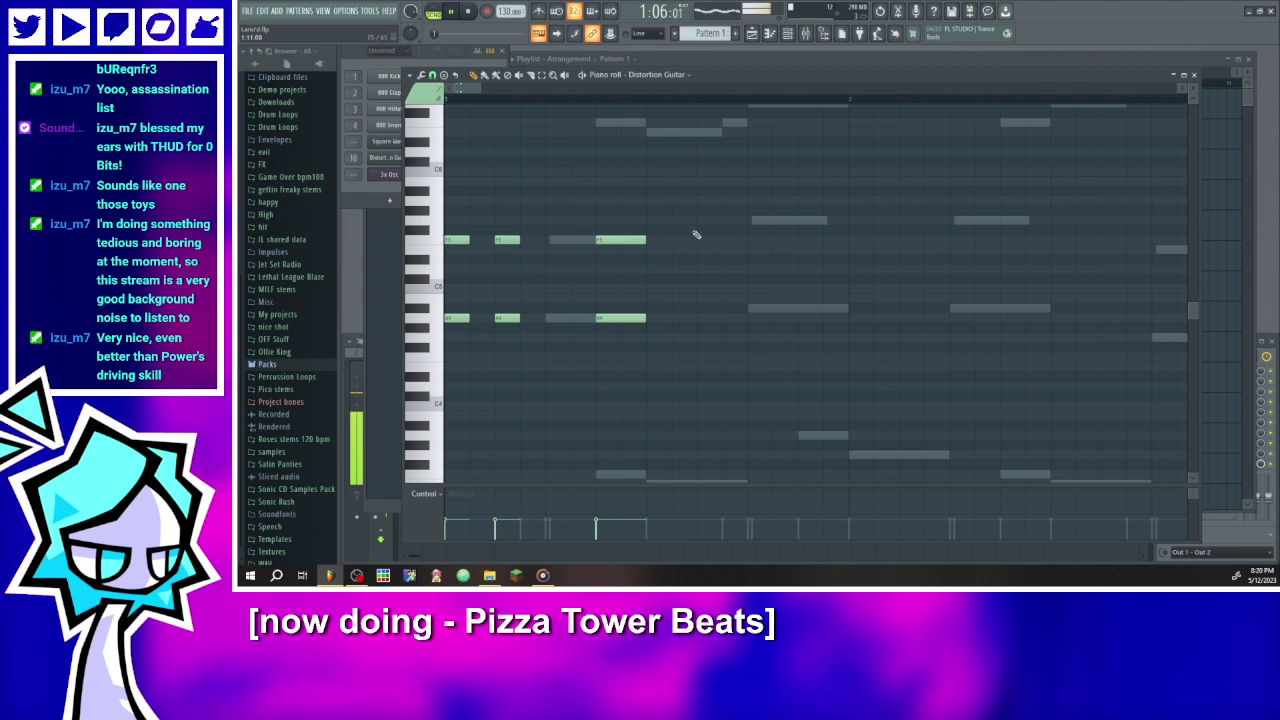
# - Pause playback and add a two-step A#4 and G5 chord on the thirteenth step of bar 1
pyautogui.click(451, 11)
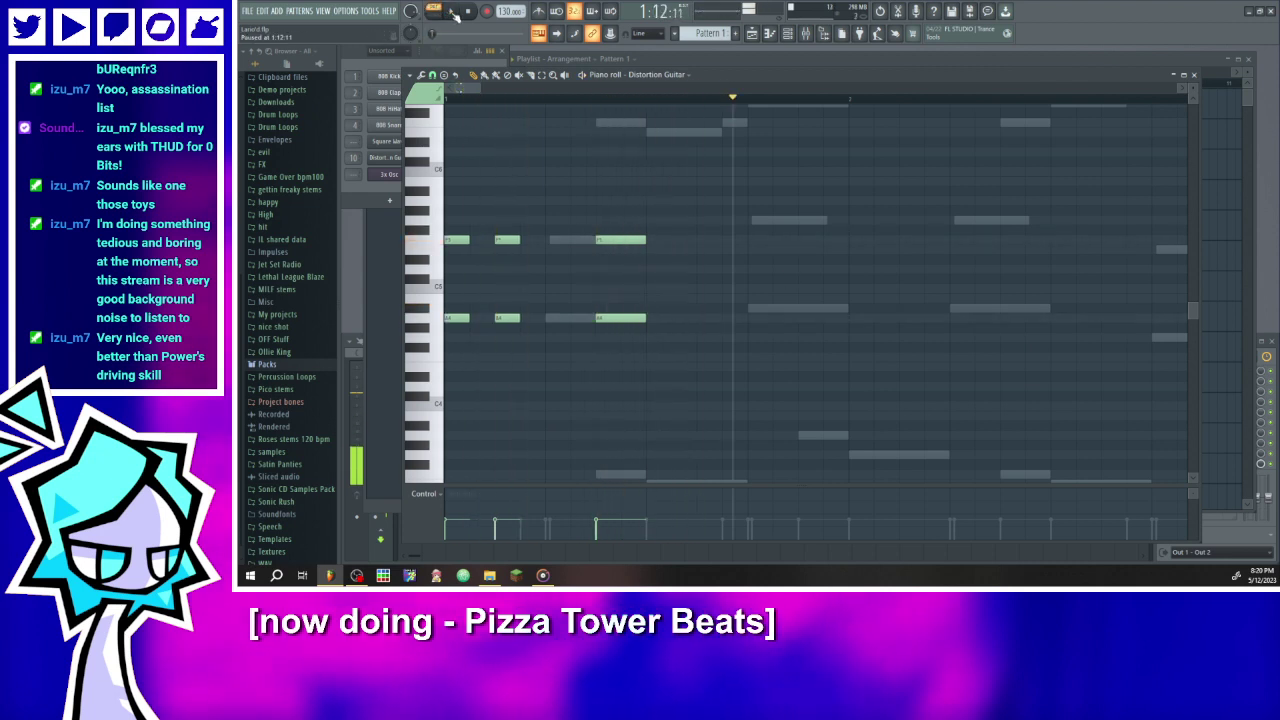
pyautogui.click(752, 221)
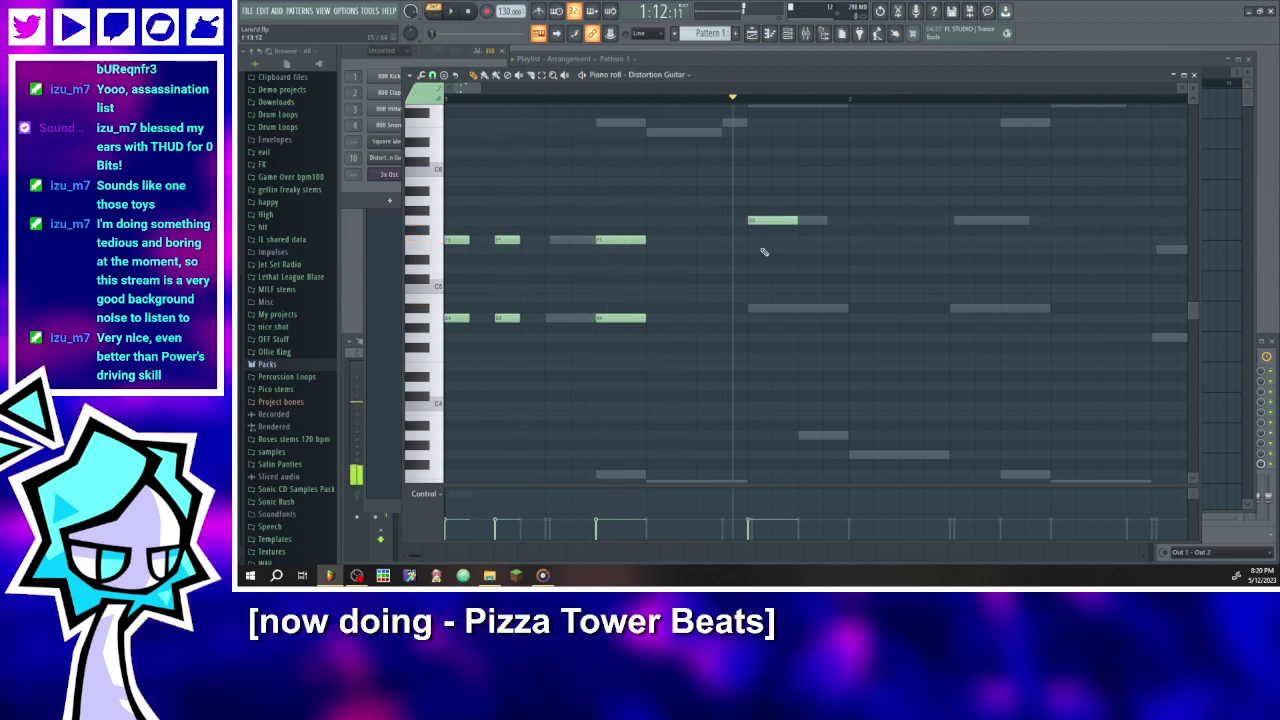
pyautogui.click(764, 310)
pyautogui.scroll(-2, 720, 320)
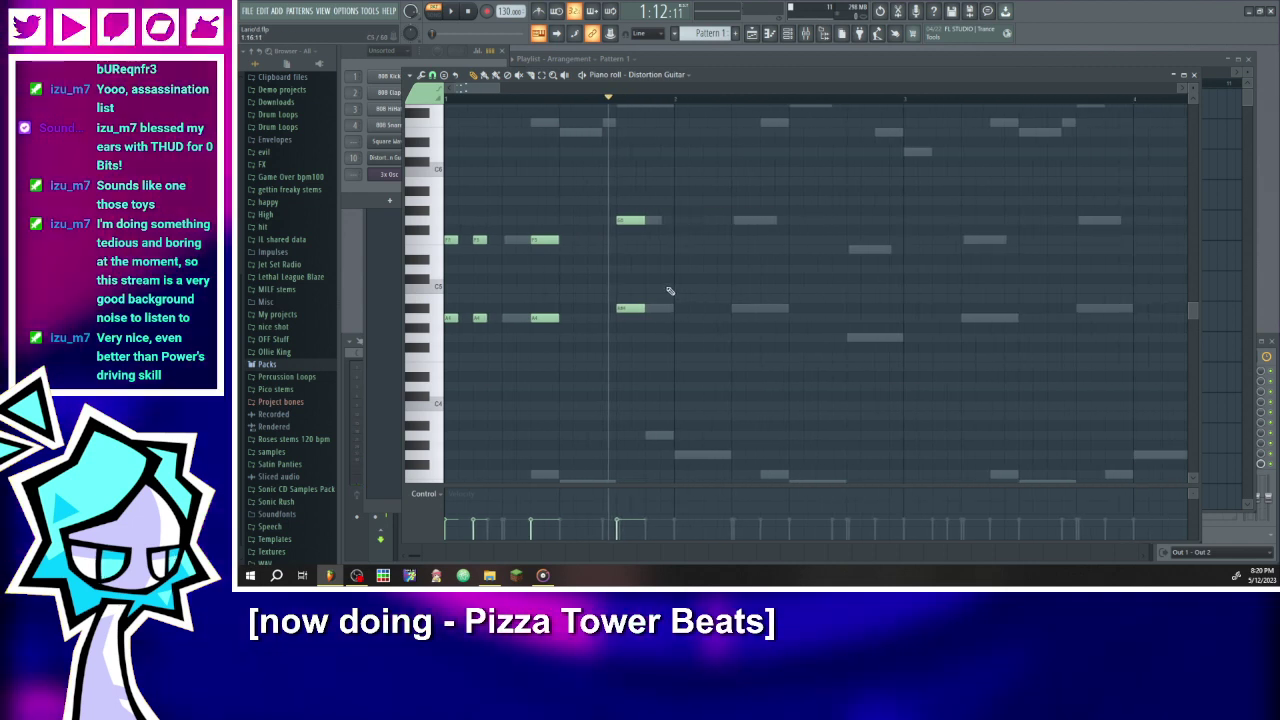
# - Set the tempo to 160 BPM, play Pattern 1 from the start and lower the last chord's G5 to F5
pyautogui.moveTo(507, 11); pyautogui.dragTo(510, 8)
pyautogui.click(446, 98)
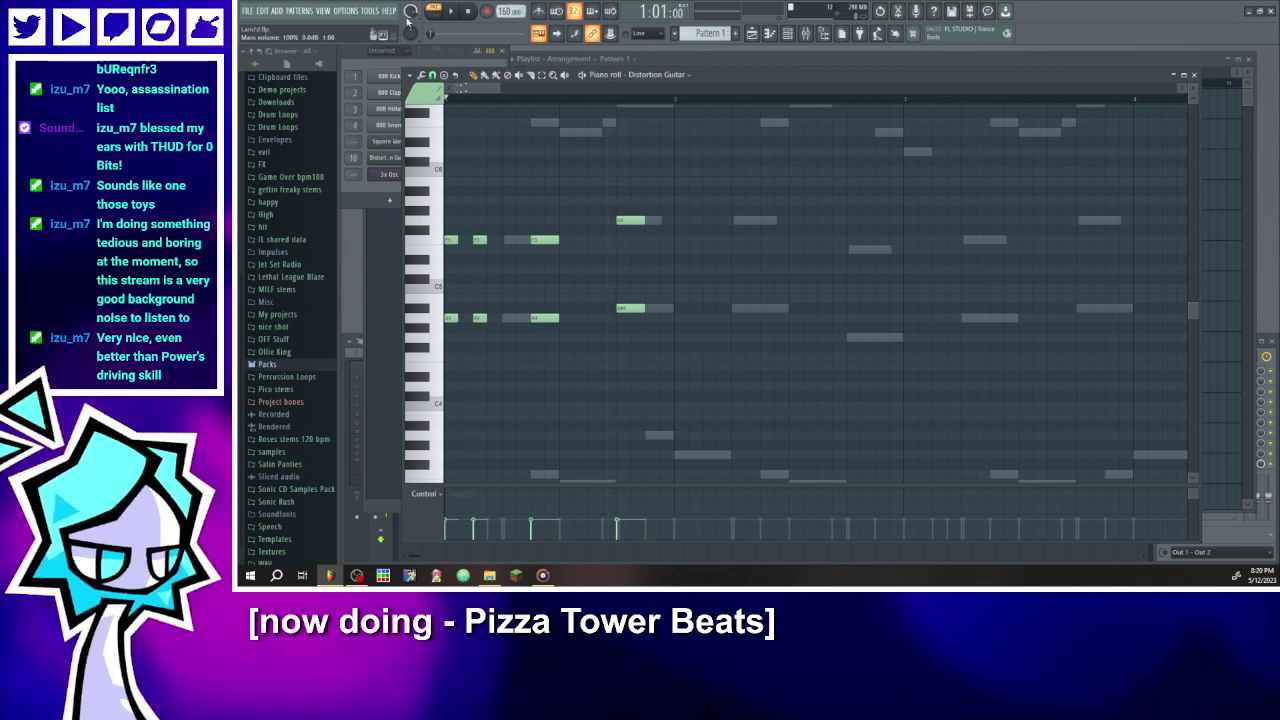
pyautogui.click(449, 12)
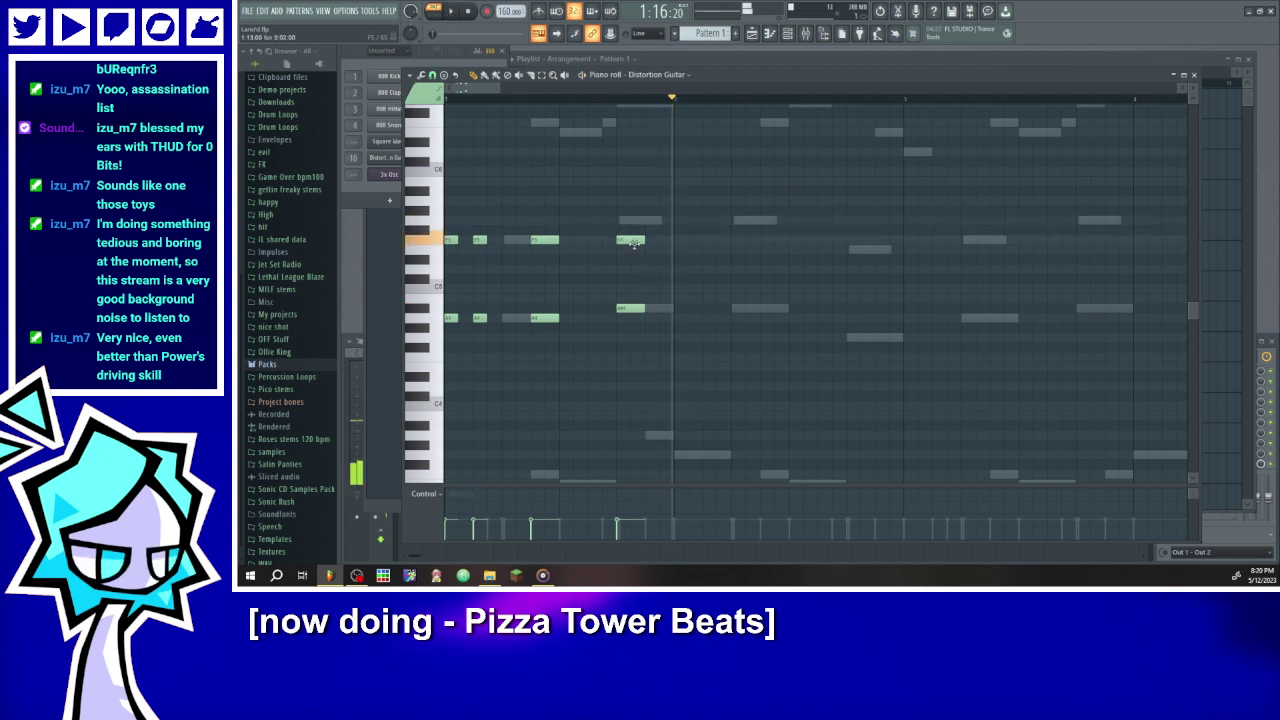
# - Put the guitar chords from bar 1 into a new Pattern 3, with the last chord as A4 and F5, and play it
pyautogui.moveTo(712, 382); pyautogui.dragTo(444, 176)
pyautogui.click(737, 34)
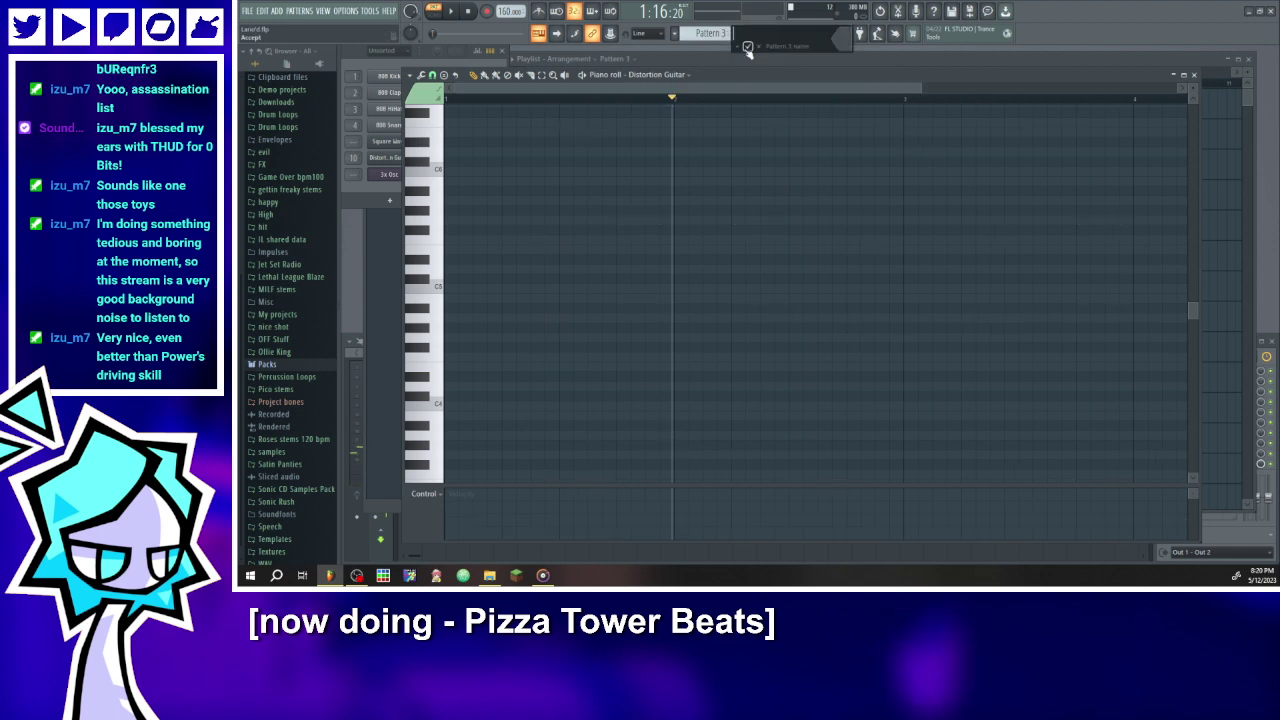
pyautogui.click(451, 11)
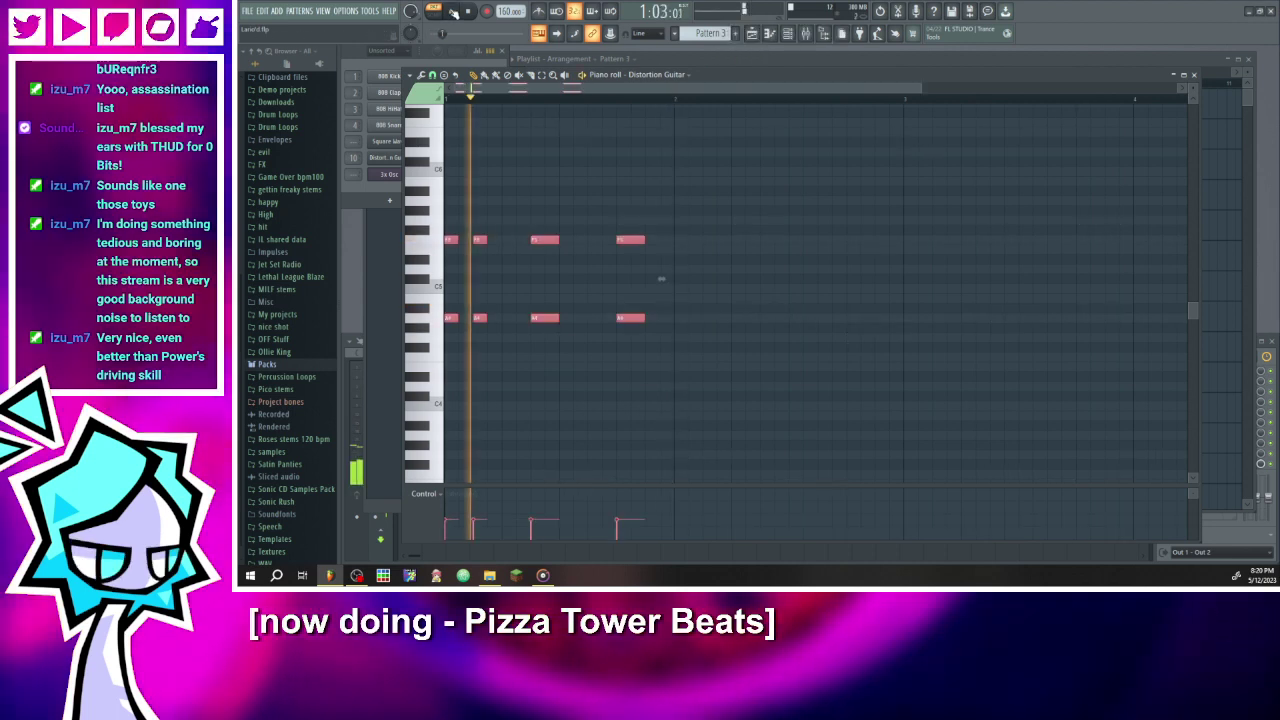
pyautogui.click(451, 11)
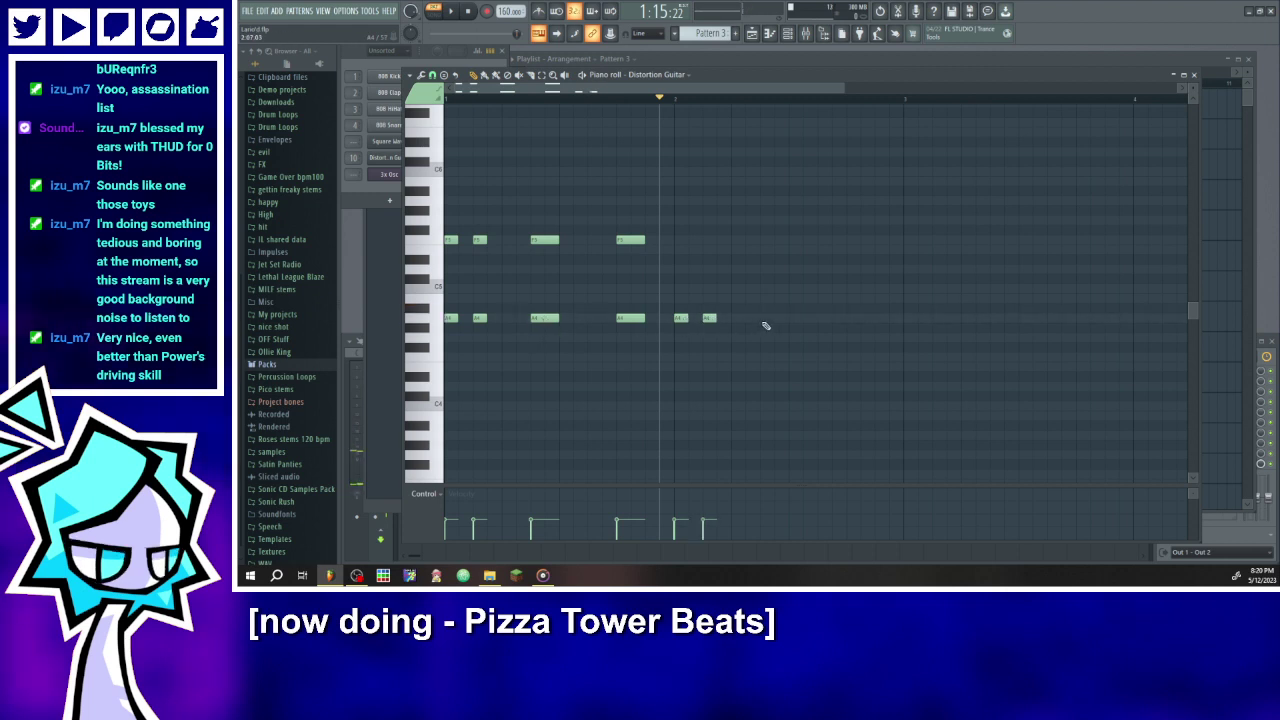
# - Repeat the A4 and F5 chord rhythm in bar 2, add an A#4 and F#5 chord on its fifteenth step, and play the pattern
pyautogui.click(847, 318)
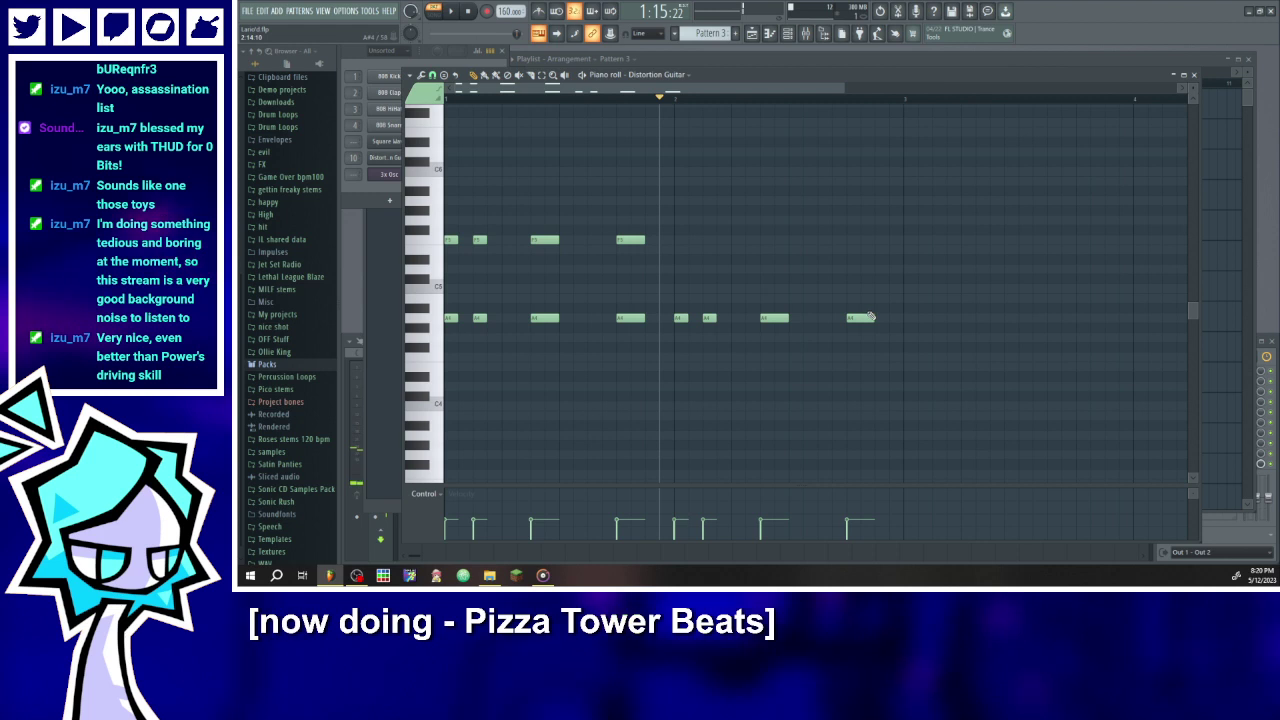
pyautogui.click(884, 308)
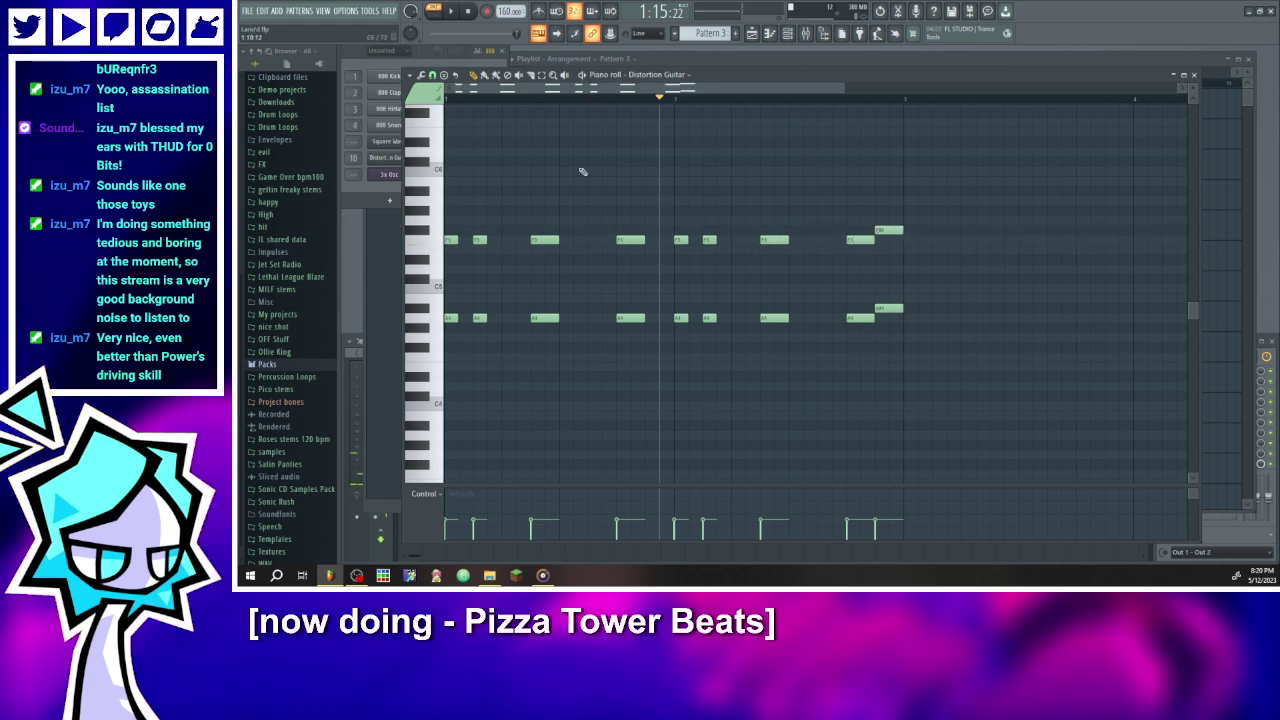
pyautogui.press('space')
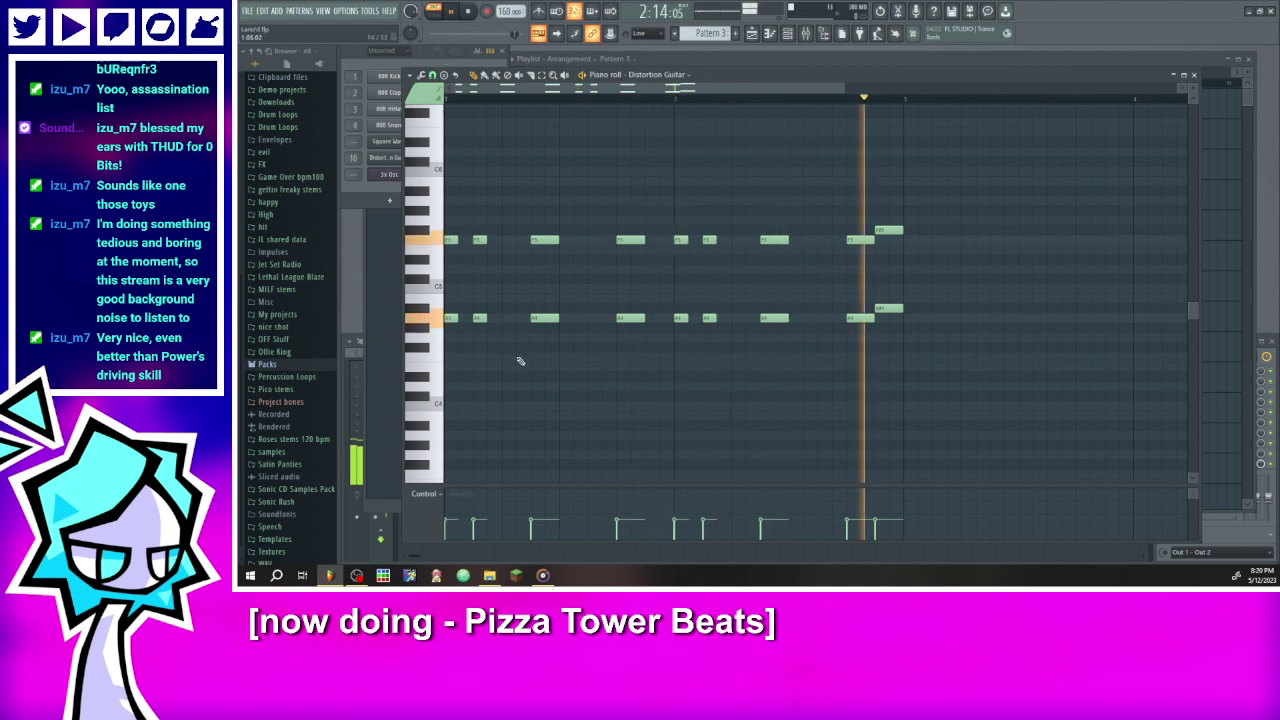
# - Duplicate the two-bar chord phrase until it fills eight bars of Pattern 3
pyautogui.moveTo(967, 410); pyautogui.dragTo(385, 178)
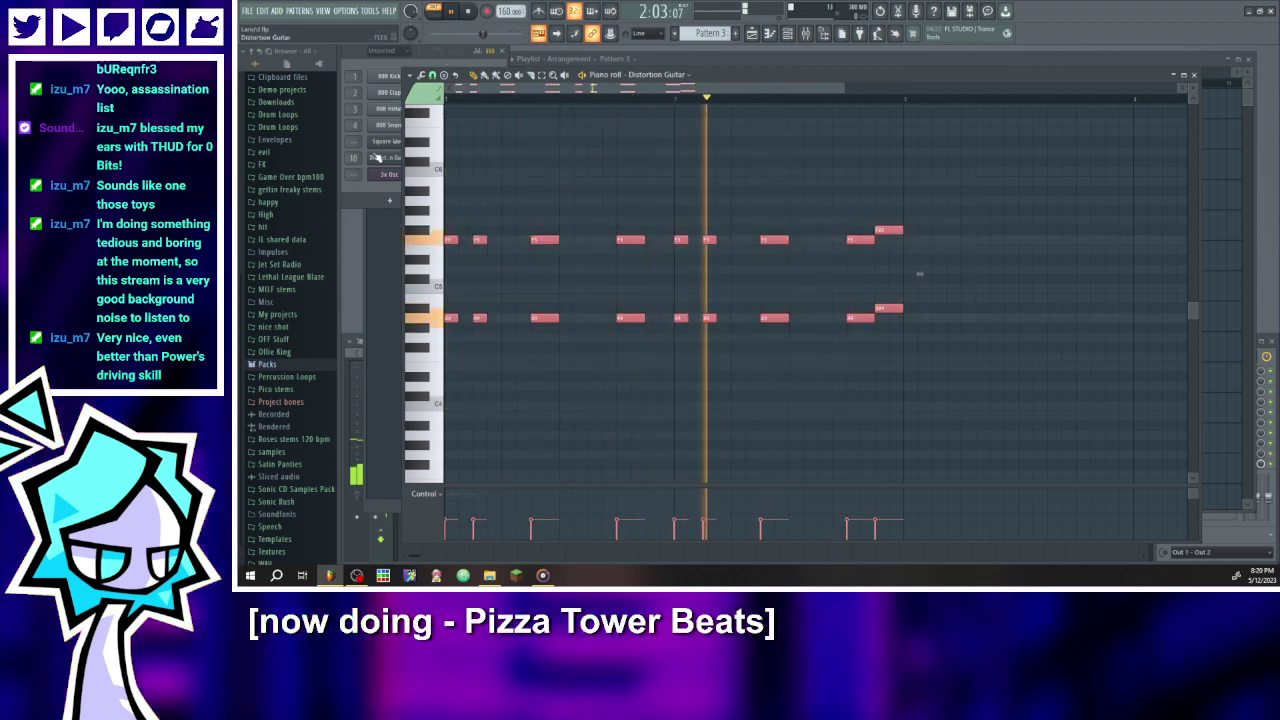
pyautogui.moveTo(477, 89); pyautogui.dragTo(277, 138)
pyautogui.scroll(-2, 651, 226)
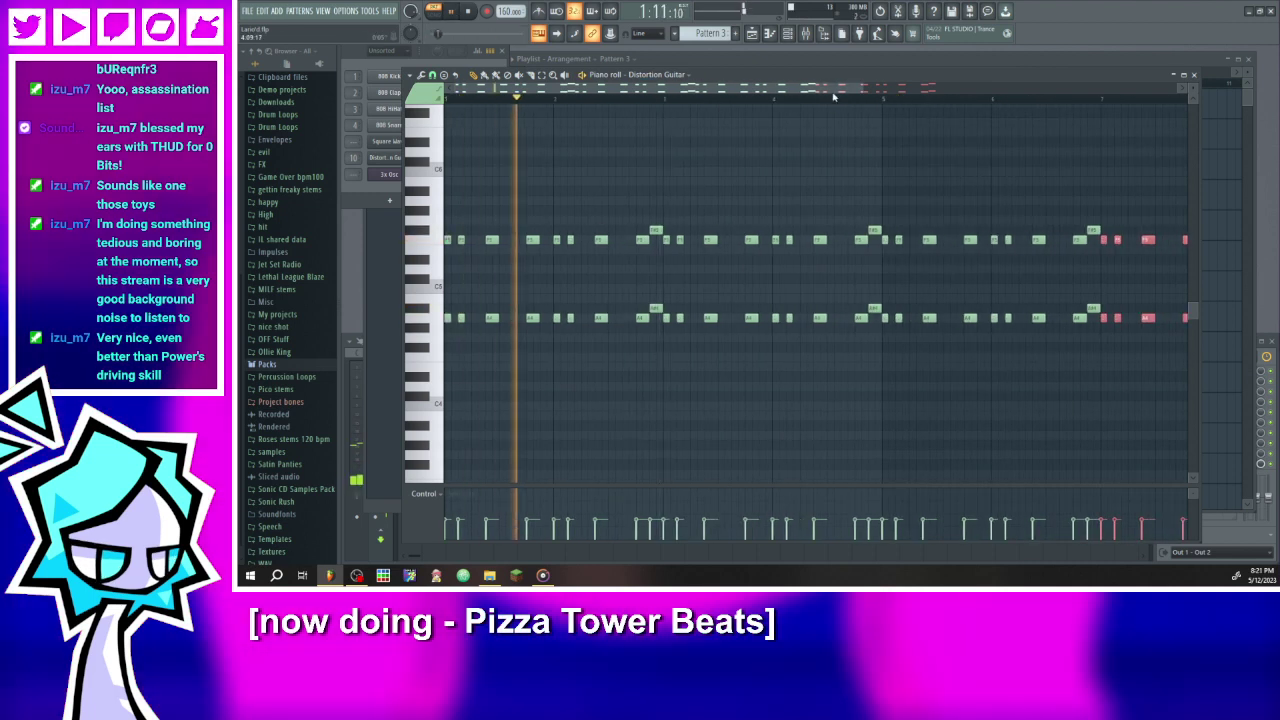
pyautogui.moveTo(865, 90); pyautogui.dragTo(1032, 91)
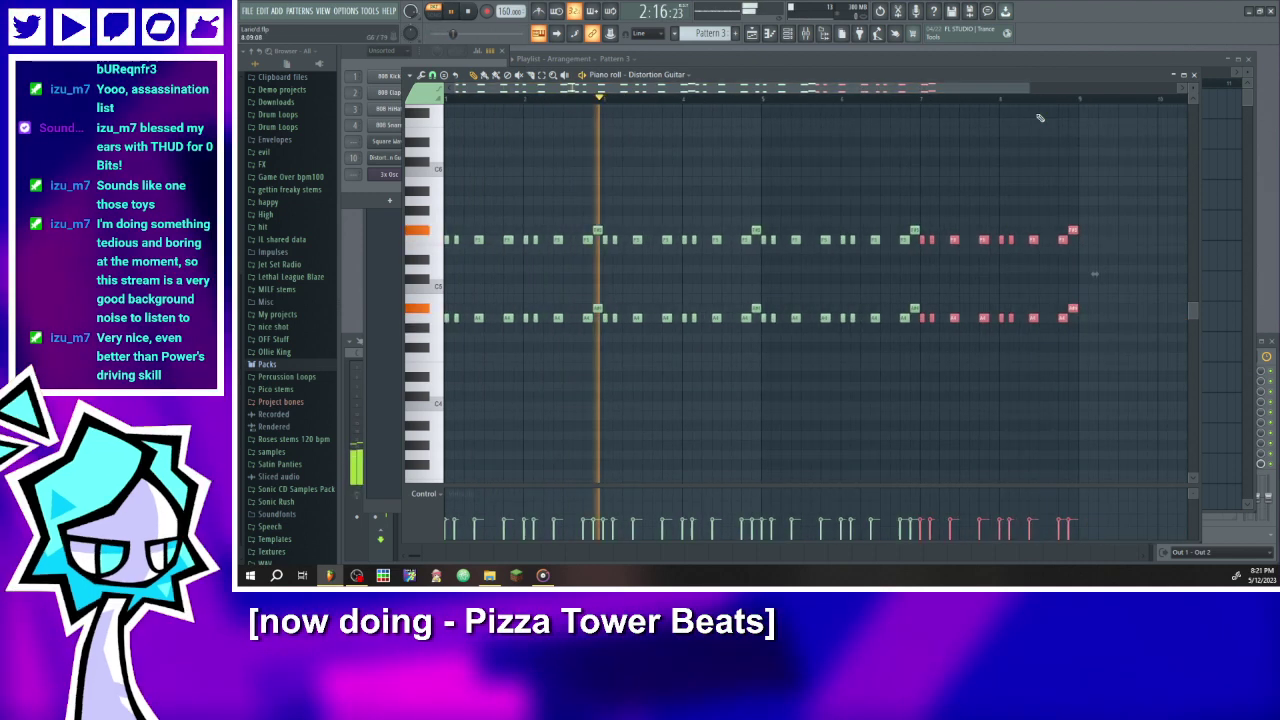
# - Try the upper row of chord notes one and three semitones lower during playback, return it to its original pitch and stop
pyautogui.moveTo(1093, 263); pyautogui.dragTo(450, 195)
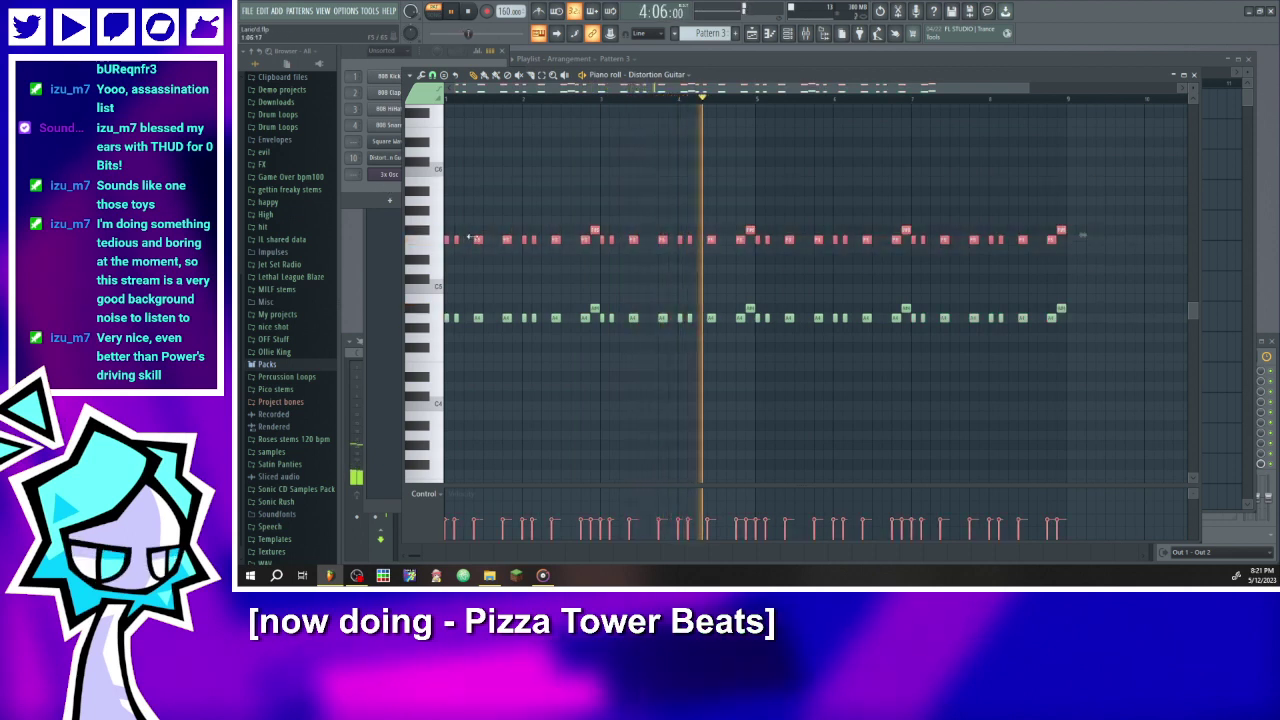
pyautogui.moveTo(474, 243)
pyautogui.mouseDown()
pyautogui.moveTo(472, 263)
pyautogui.moveTo(473, 248)
pyautogui.mouseUp()
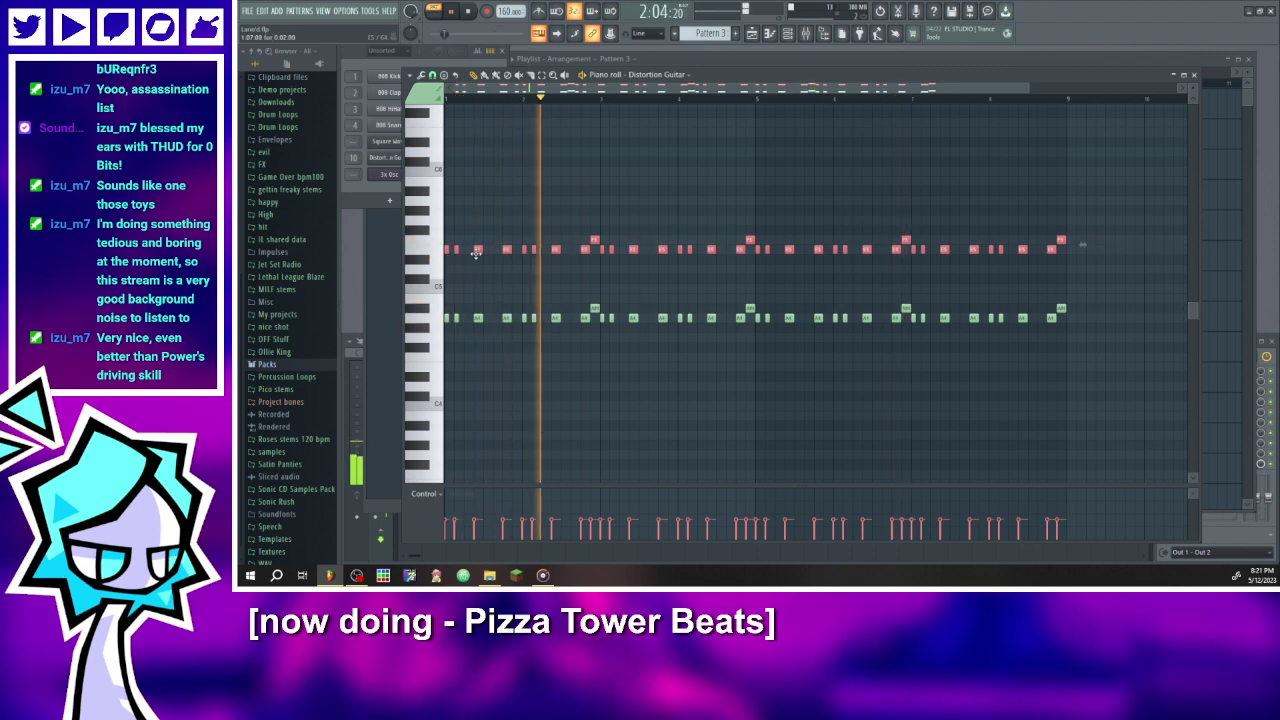
pyautogui.moveTo(476, 252); pyautogui.dragTo(478, 271)
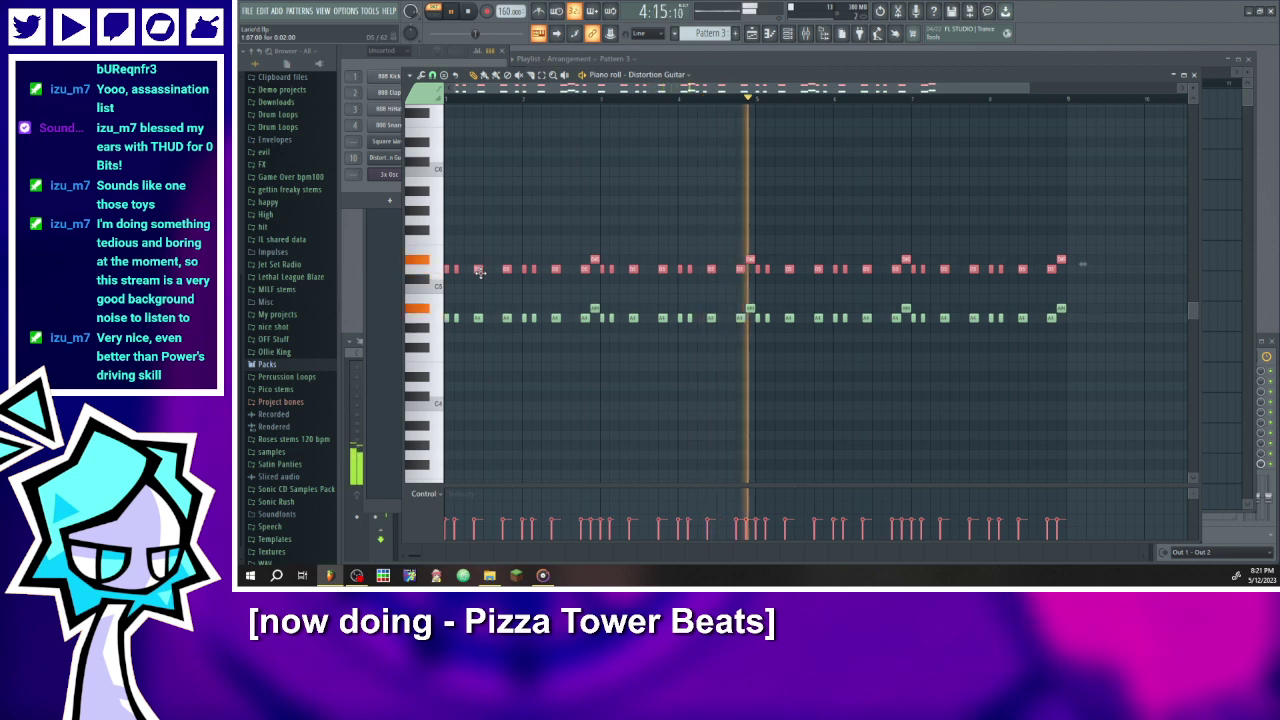
pyautogui.hotkey('shift', 'Up')
pyautogui.hotkey('shift', 'Up')
pyautogui.hotkey('shift', 'Up')
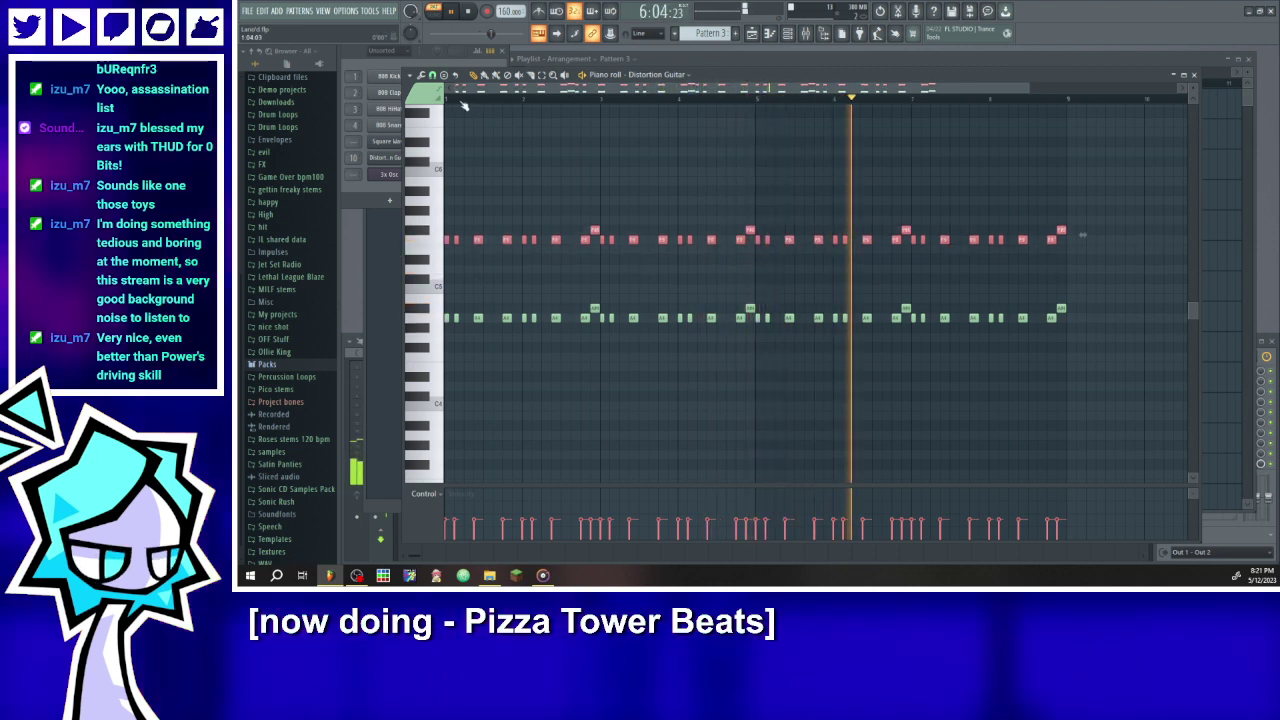
pyautogui.press('space')
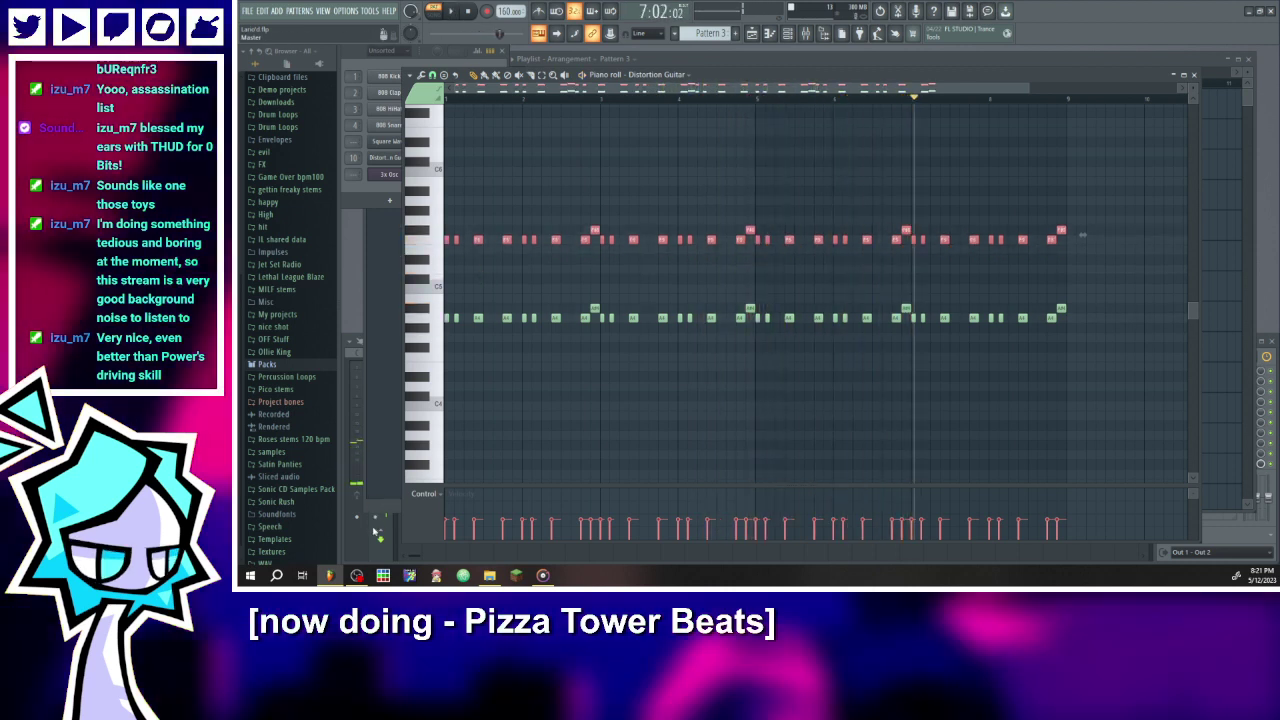
# - Add Fruity Fast Dist to the first effect slot of mixer track Insert 10
pyautogui.press('F9')
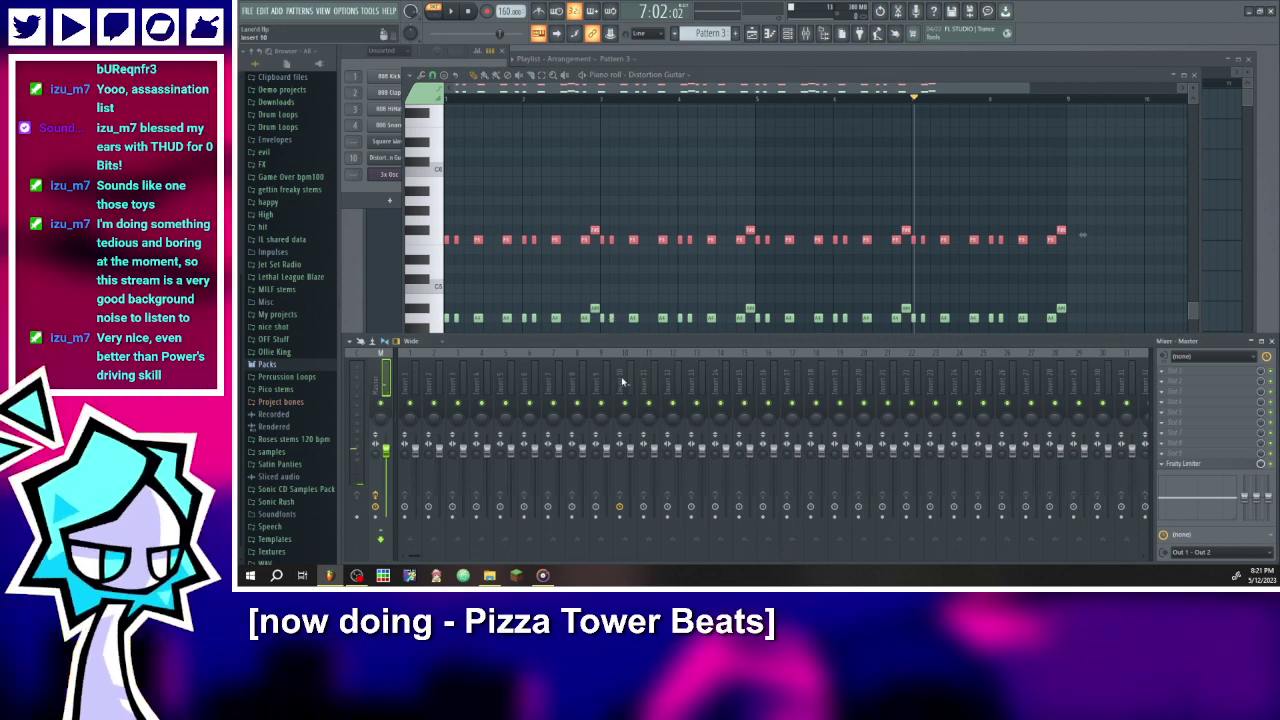
pyautogui.click(622, 382)
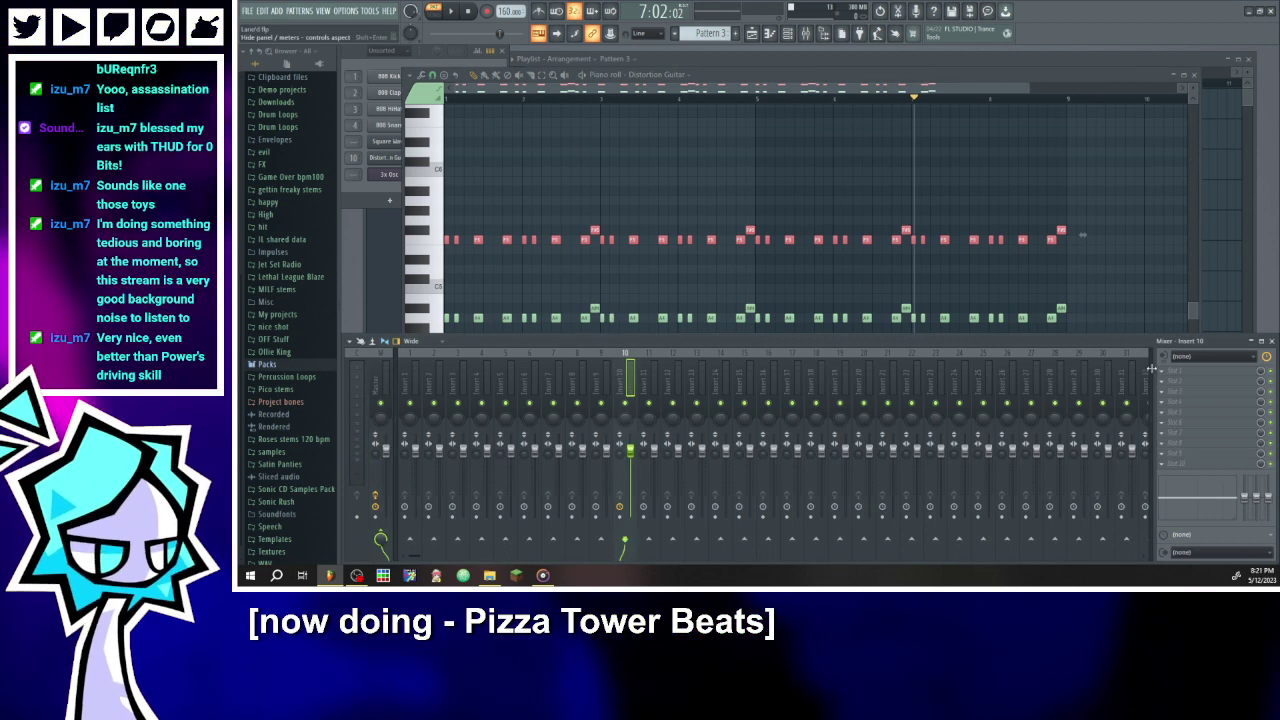
pyautogui.click(1175, 370)
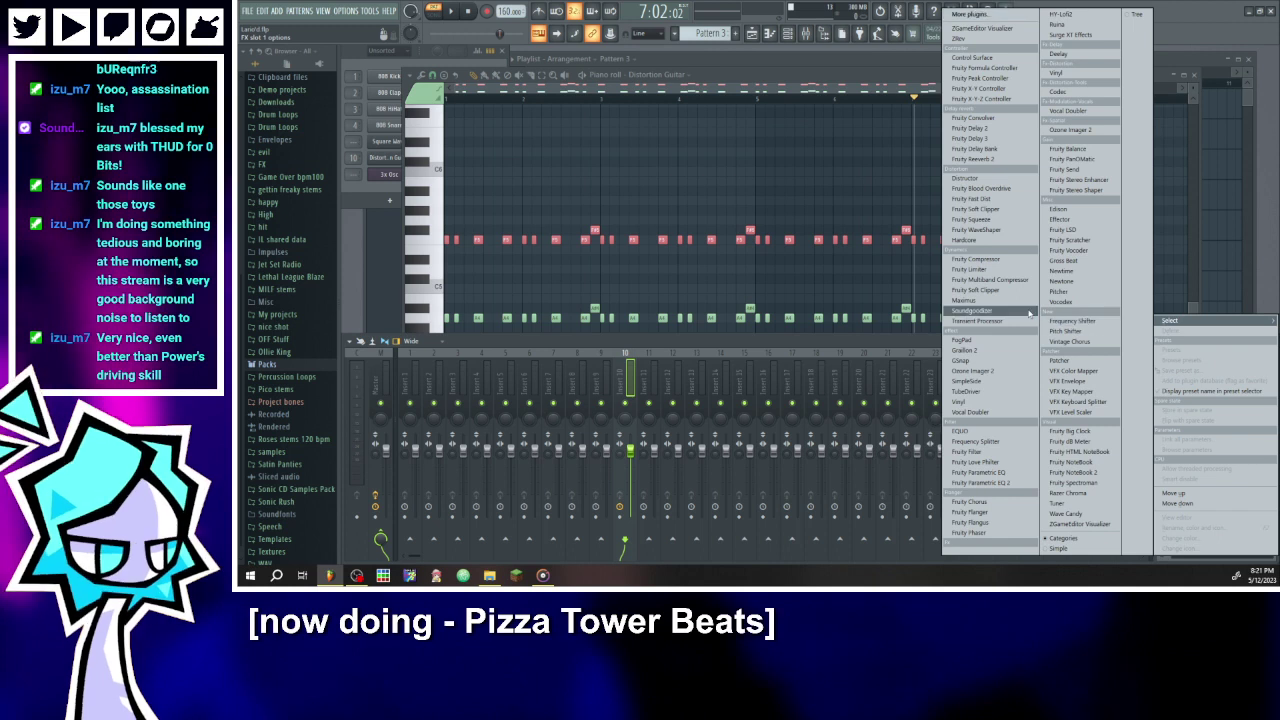
pyautogui.click(991, 209)
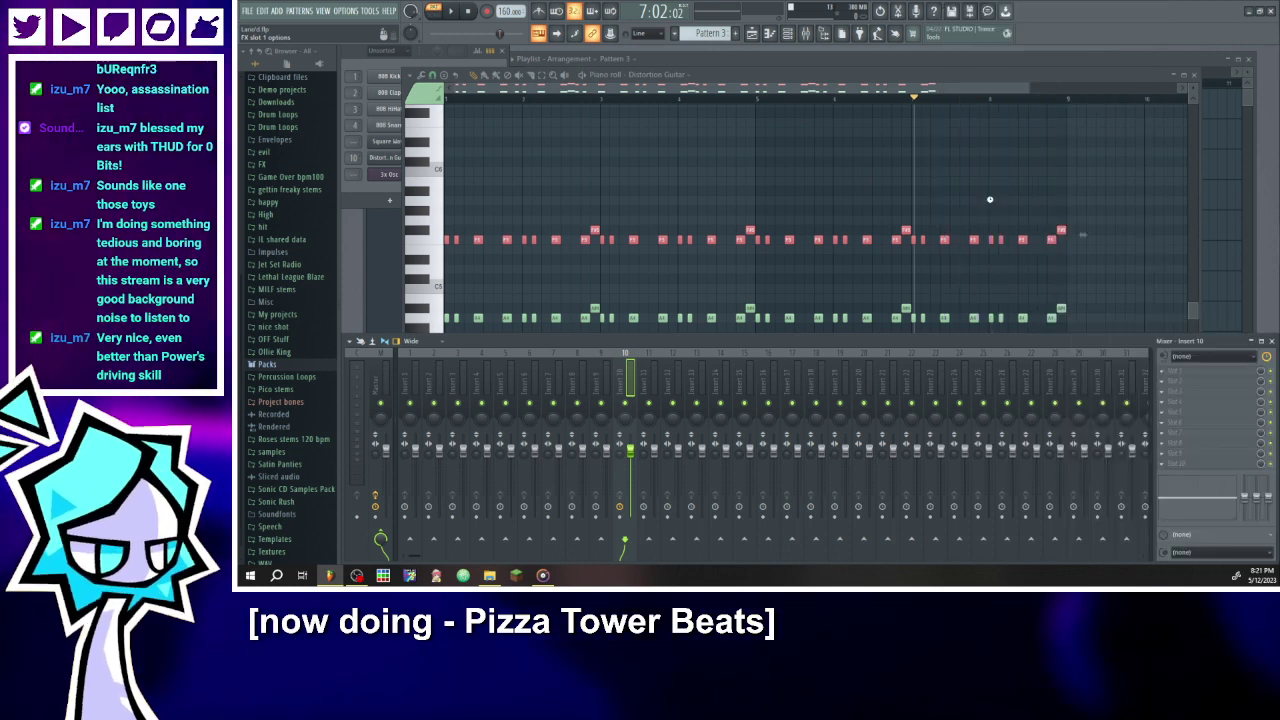
# - Play Pattern 3 from near its start and open the Fruity Fast Dist settings on Insert 10
pyautogui.click(449, 100)
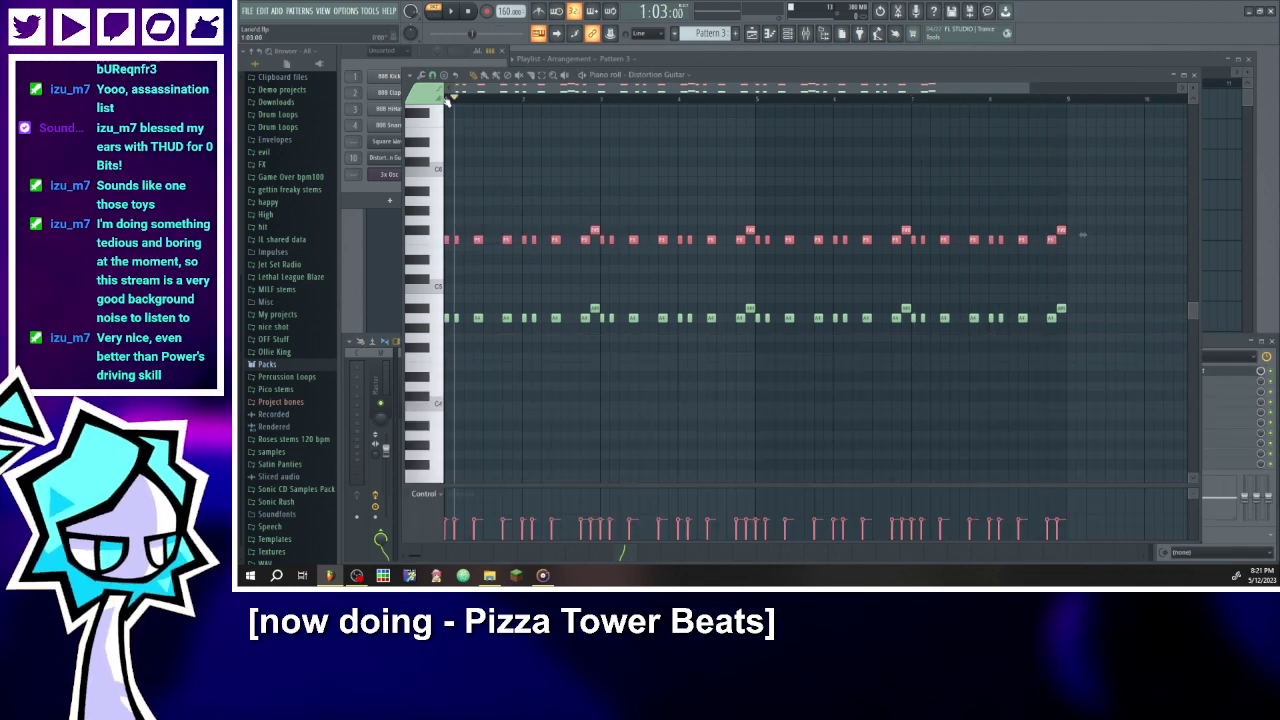
pyautogui.click(451, 11)
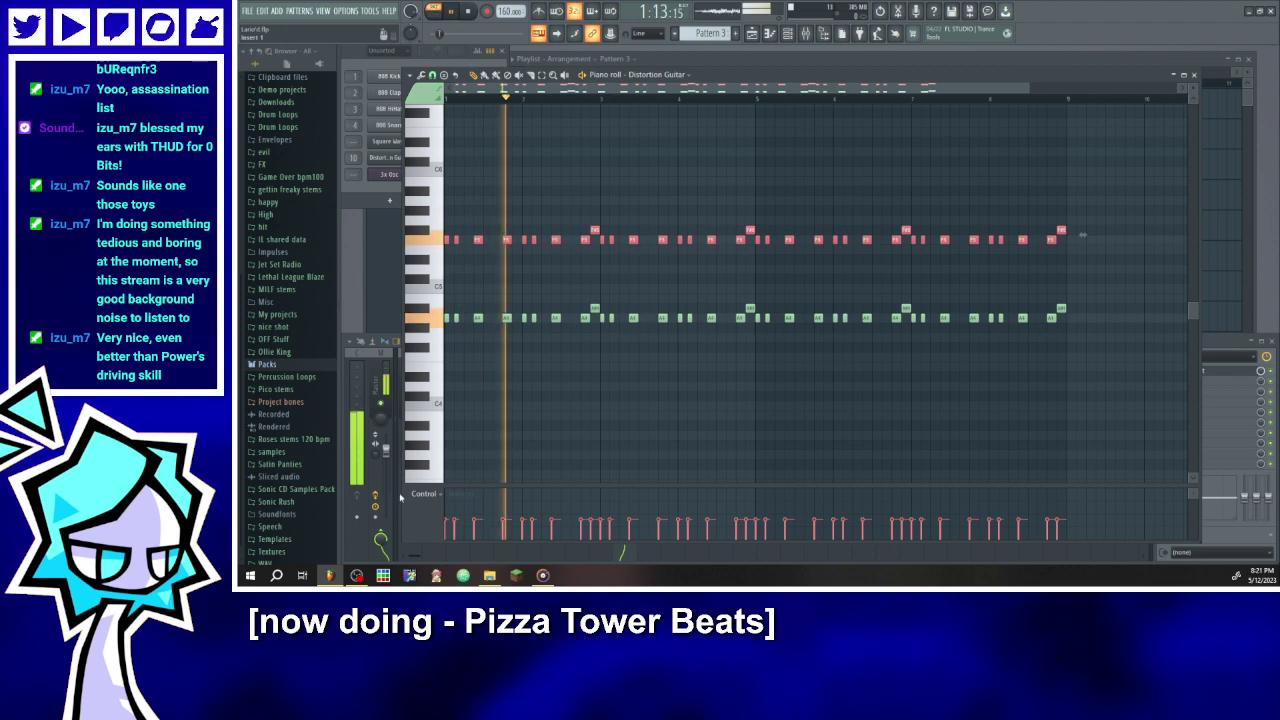
pyautogui.click(364, 543)
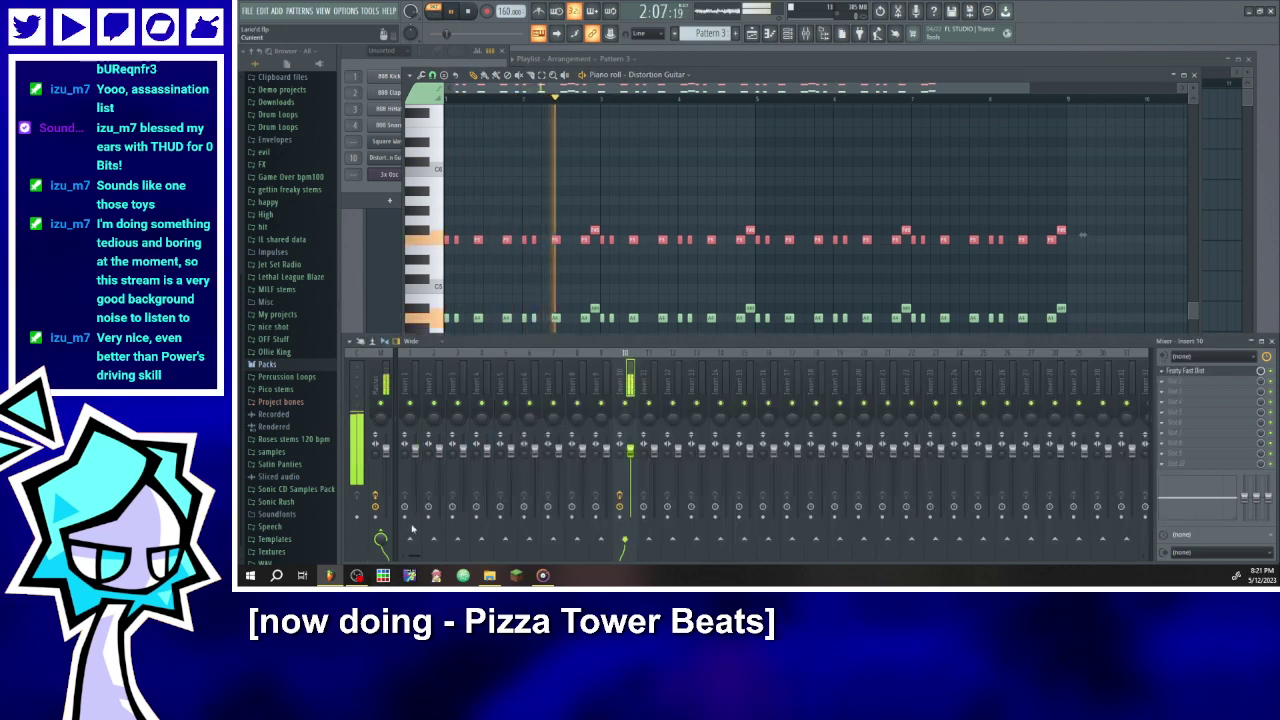
pyautogui.click(1186, 372)
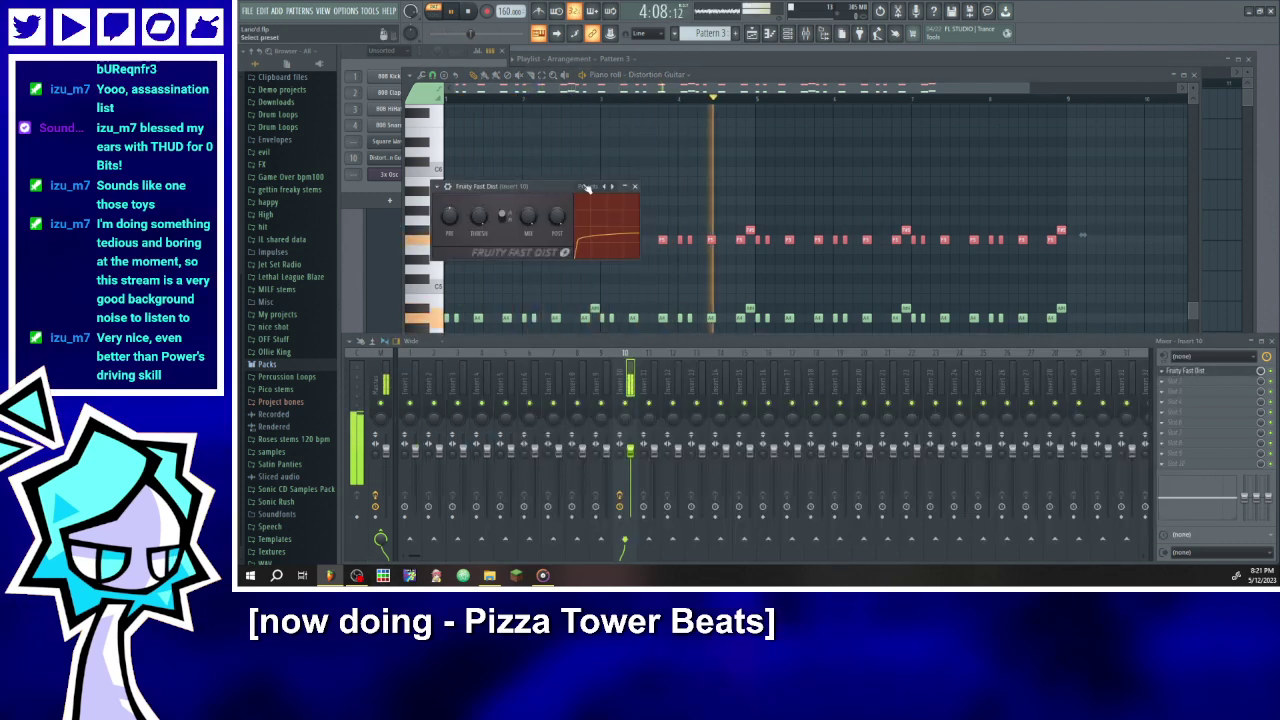
# - Audition Fruity Fast Dist presets, including overdrive, on the playing guitar chords and close the effect
pyautogui.click(585, 185)
pyautogui.click(589, 190)
pyautogui.click(588, 189)
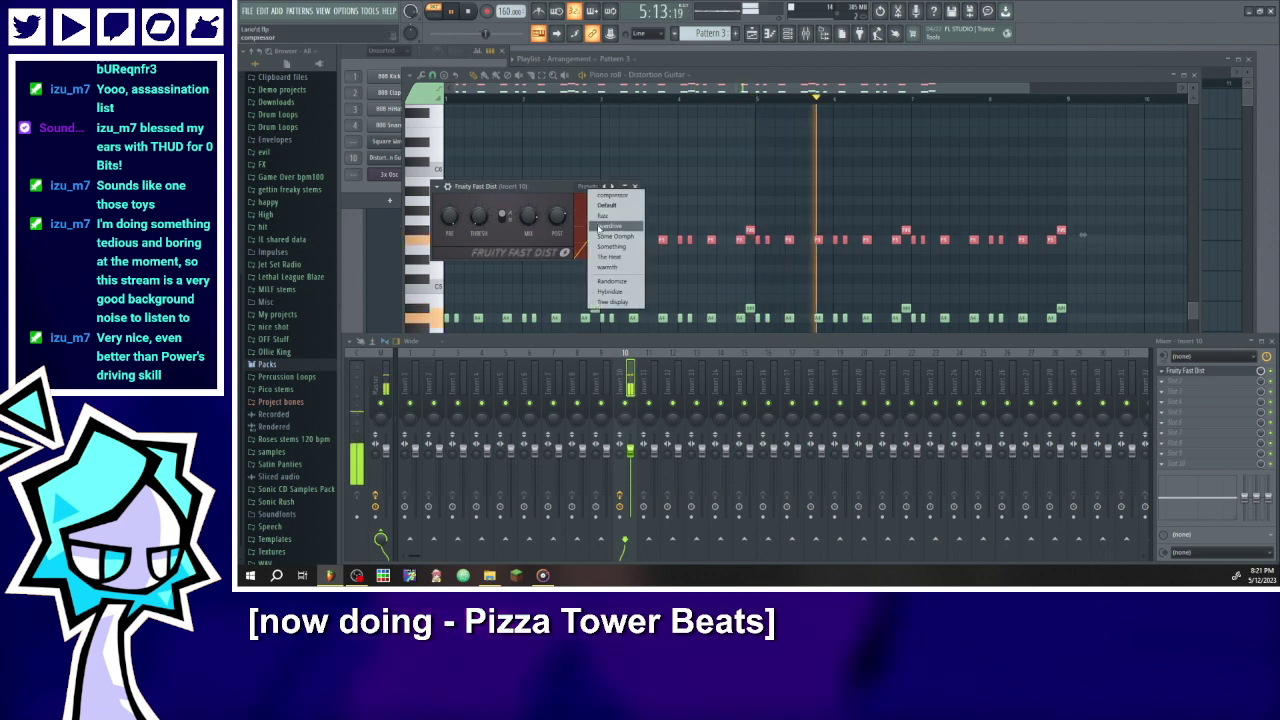
pyautogui.click(599, 227)
pyautogui.click(590, 190)
pyautogui.click(598, 241)
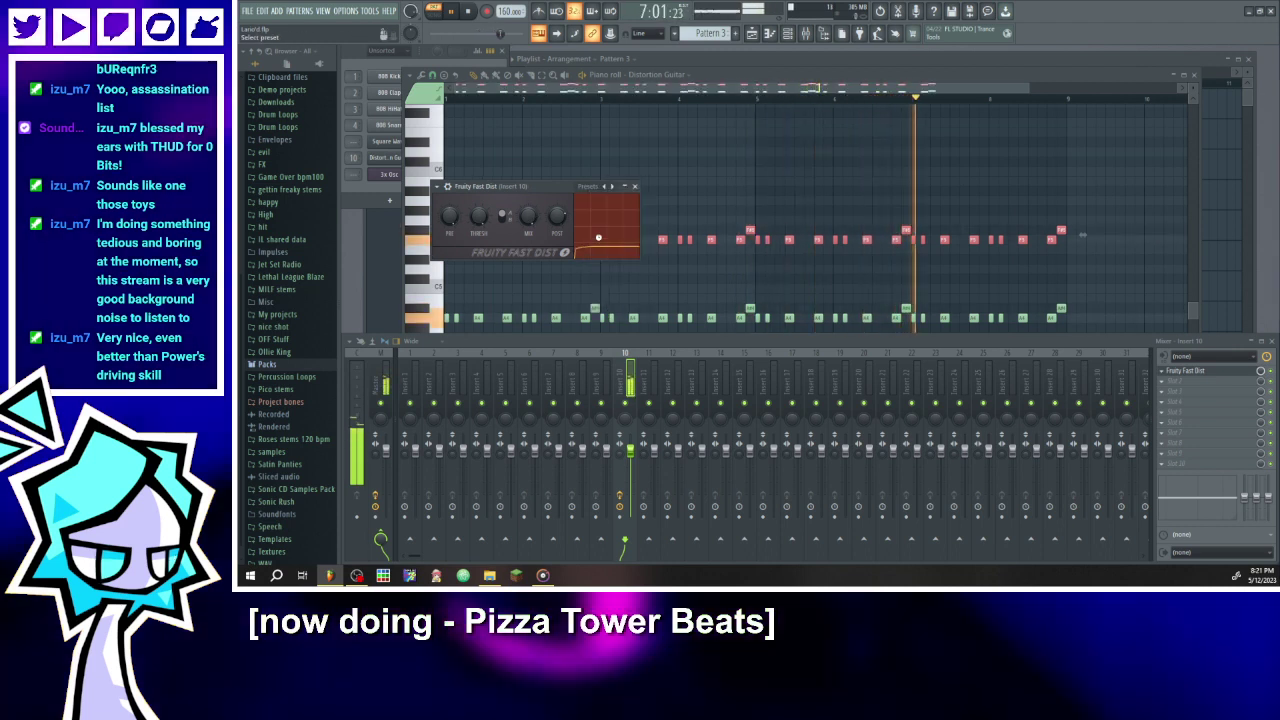
pyautogui.click(589, 190)
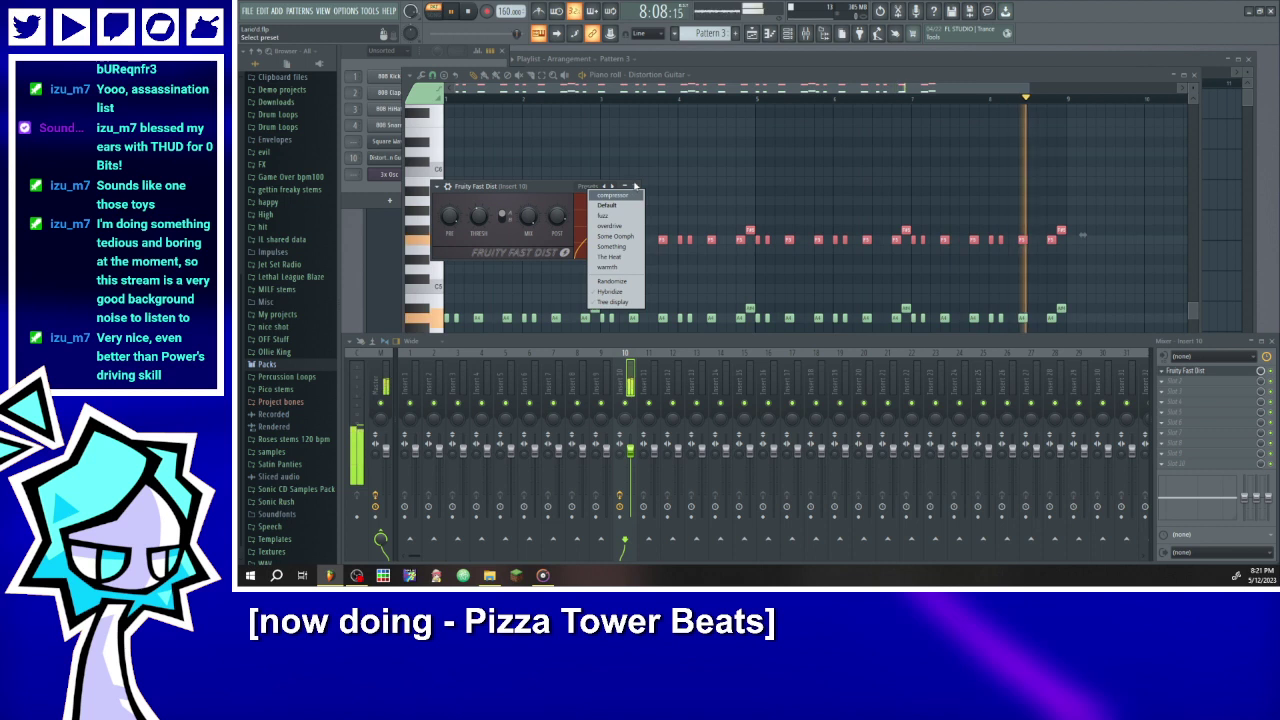
pyautogui.click(635, 186)
pyautogui.rightClick(640, 183)
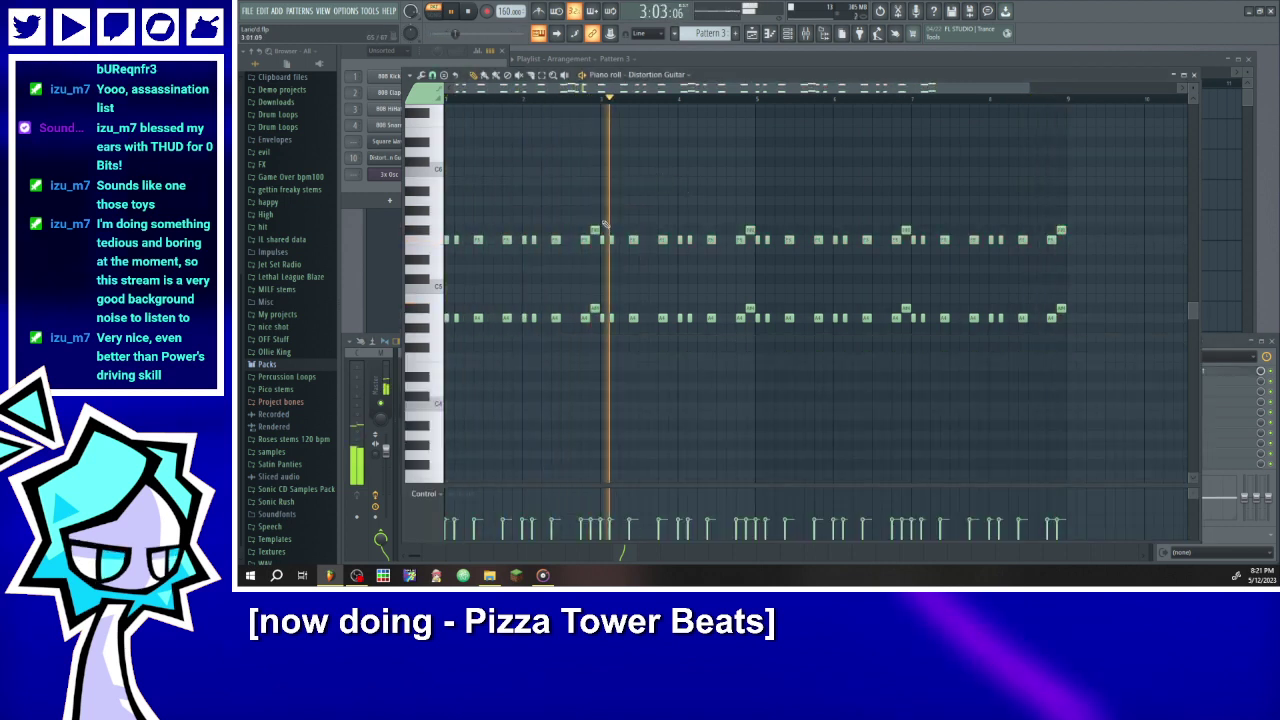
# - Turn off the Reverb in the Distortion Guitar's FLEX instrument and close its window
pyautogui.click(672, 77)
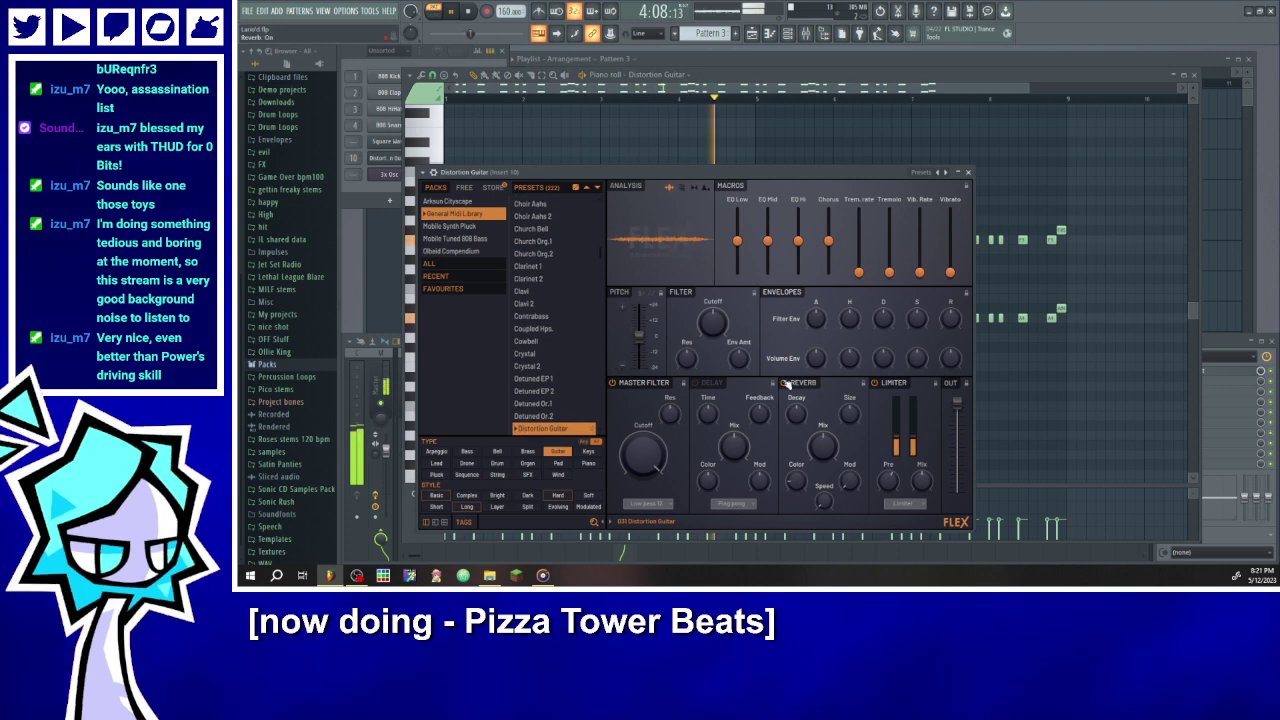
pyautogui.click(968, 172)
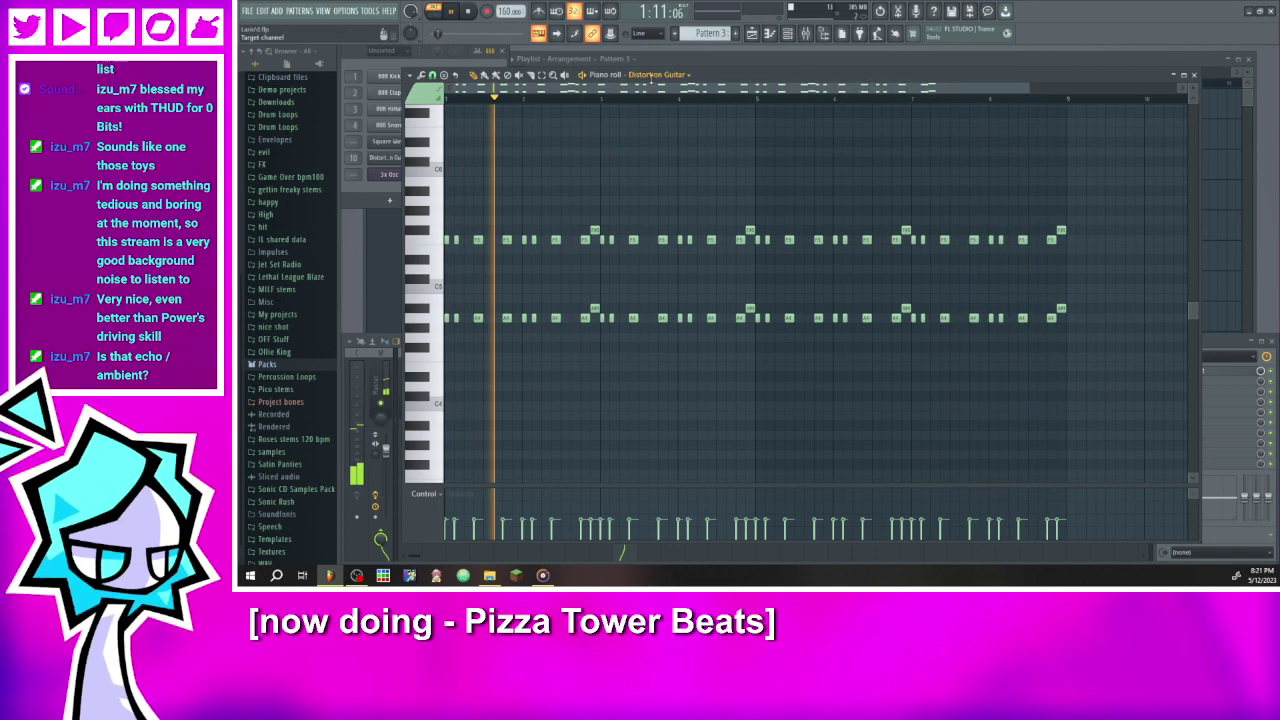
pyautogui.click(645, 75)
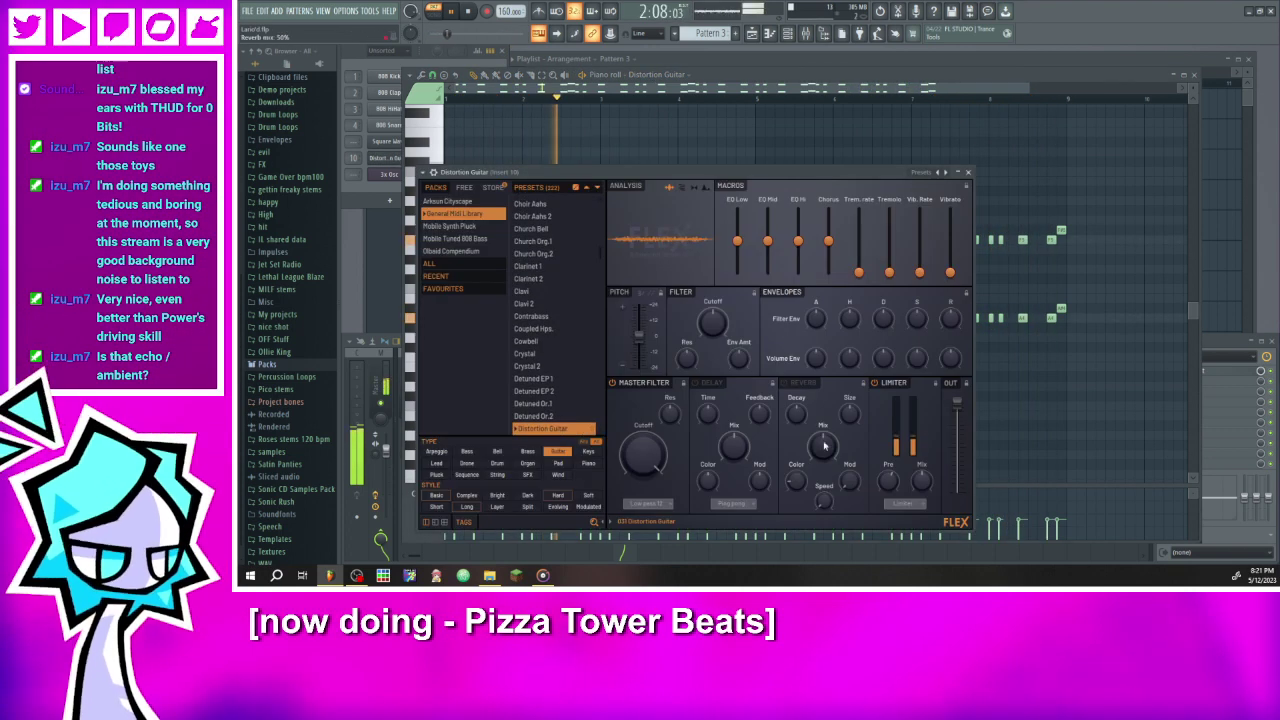
pyautogui.click(967, 172)
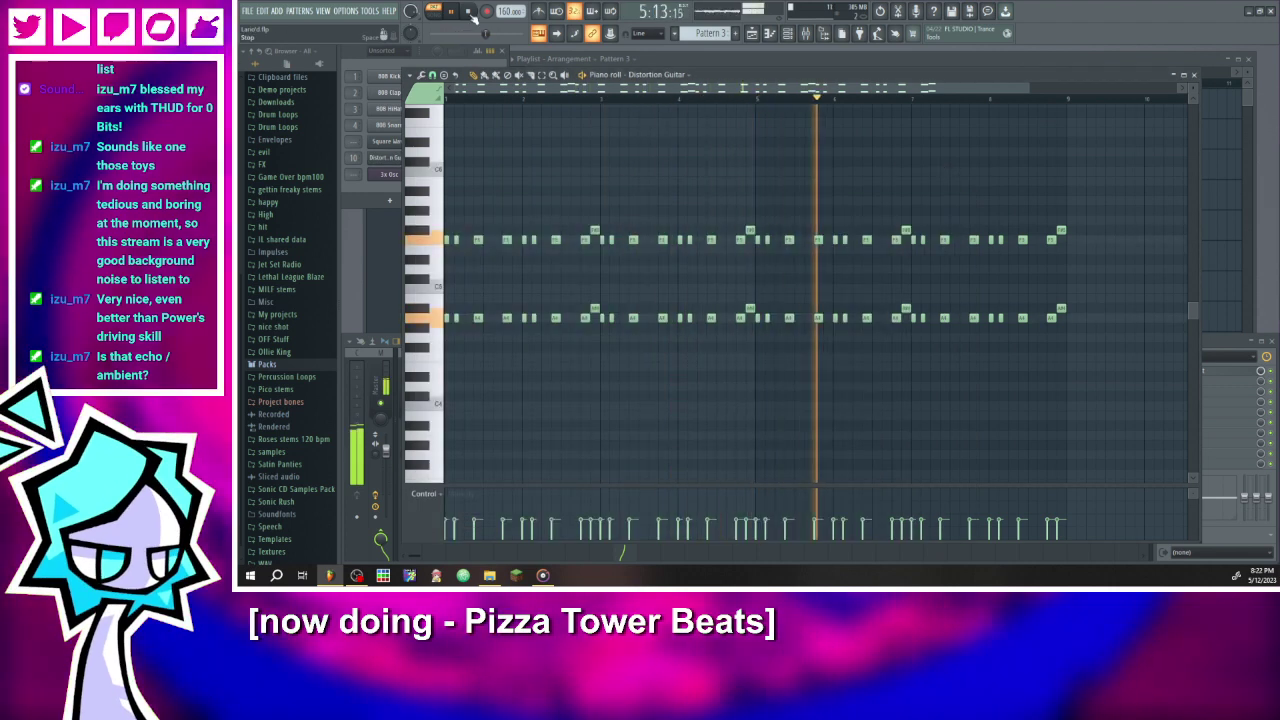
# - Place a Pattern 3 clip at the start of playlist Track 1 and shift the Pattern 2 and drum loop clips to bar 9
pyautogui.click(770, 35)
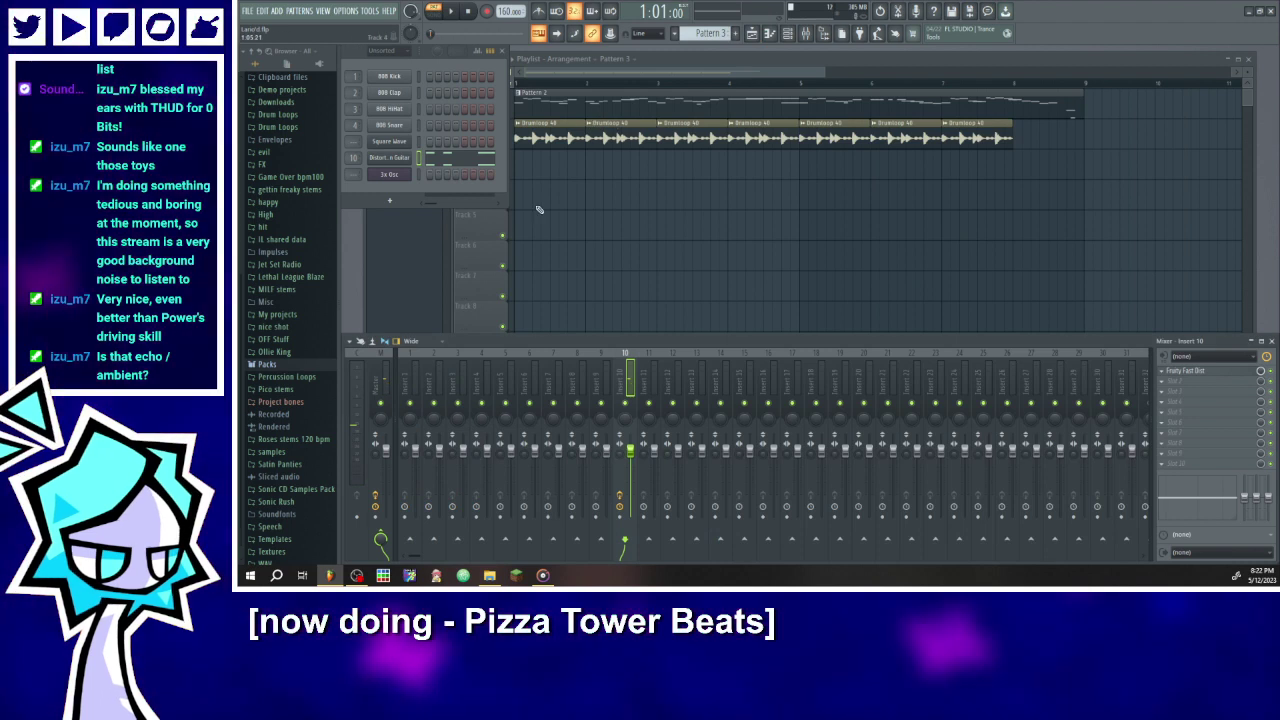
pyautogui.click(515, 172)
pyautogui.moveTo(1078, 145)
pyautogui.mouseDown()
pyautogui.moveTo(520, 100)
pyautogui.moveTo(940, 106)
pyautogui.moveTo(1096, 130)
pyautogui.mouseUp()
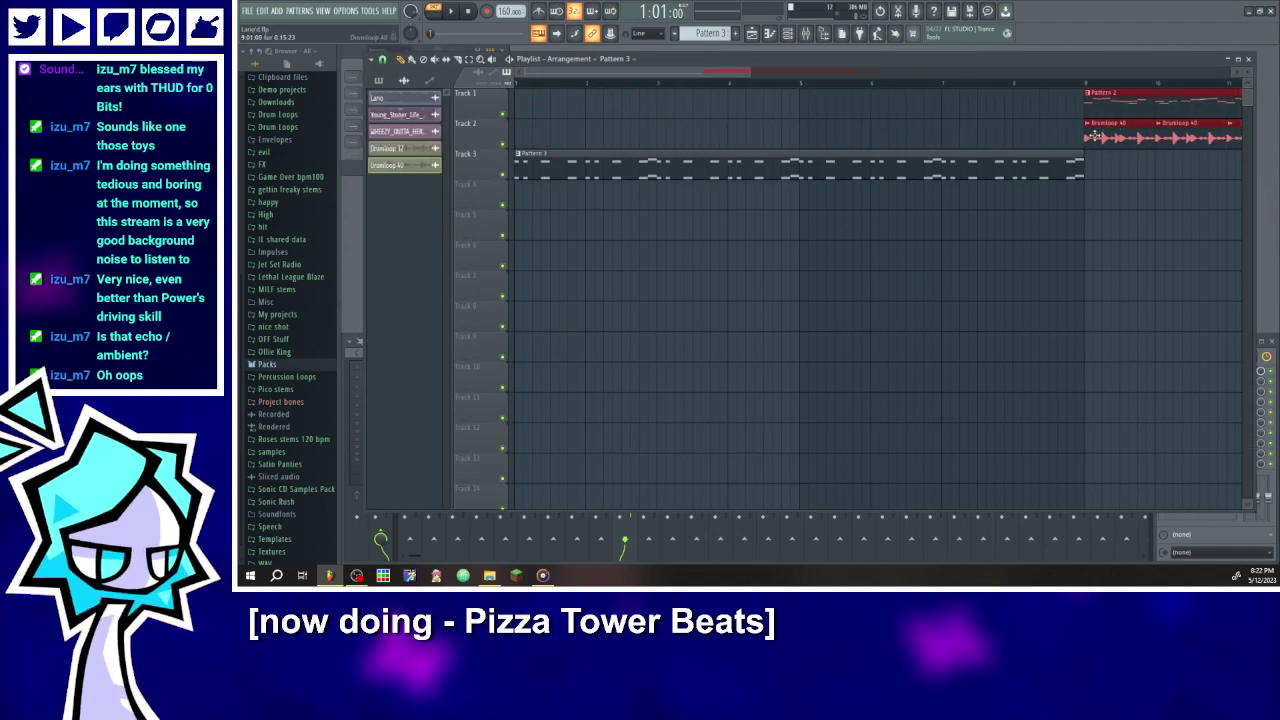
pyautogui.moveTo(757, 160); pyautogui.dragTo(733, 90)
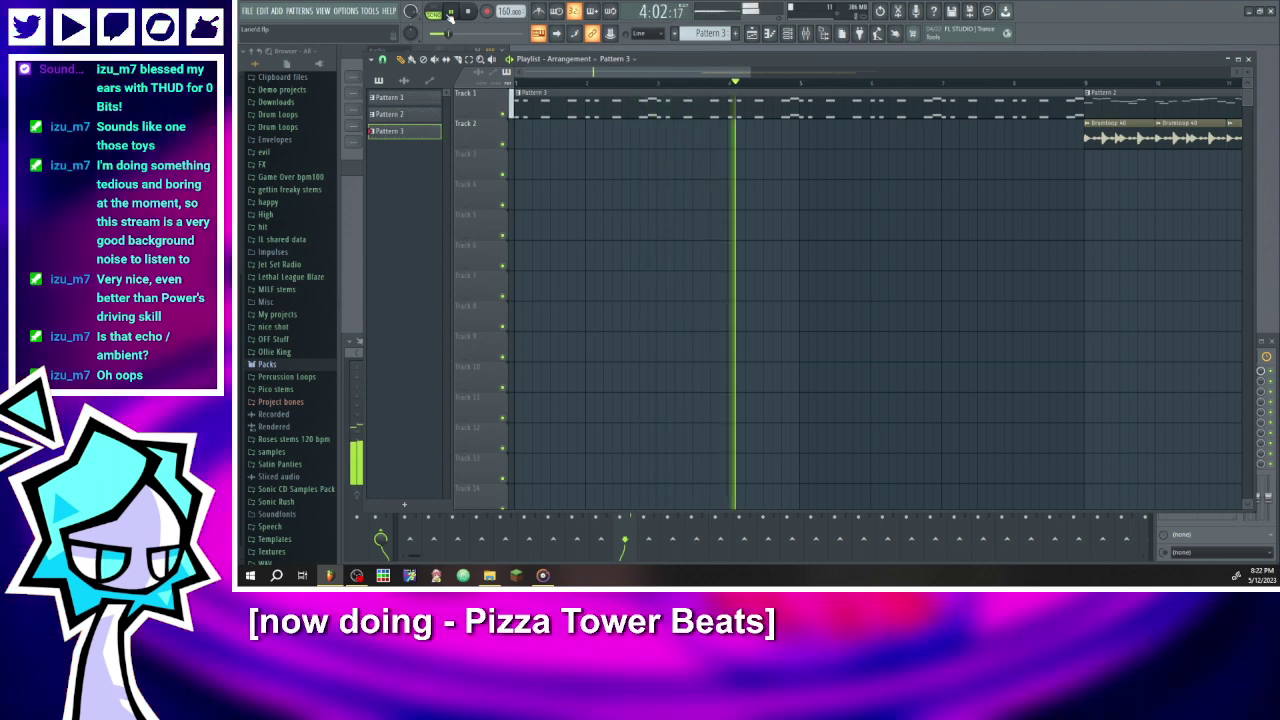
# - Open the Pattern 3 clip's Distortion Guitar notes and play the song from its opening bars
pyautogui.doubleClick(790, 112)
pyautogui.moveTo(686, 88); pyautogui.dragTo(490, 88)
pyautogui.click(573, 100)
pyautogui.click(452, 12)
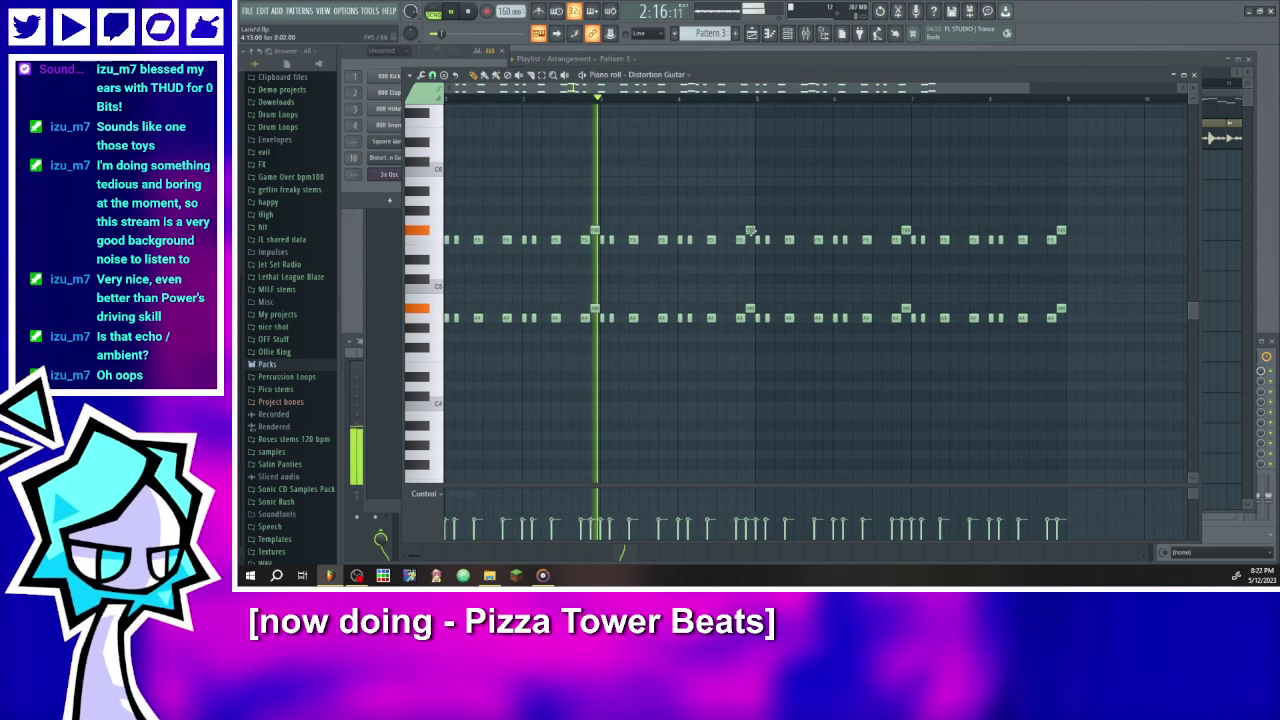
# - Lower the chord at the end of bar 4 to E5 and G#4 and play back from there
pyautogui.scroll(3, 752, 232)
pyautogui.moveTo(746, 230); pyautogui.dragTo(748, 262)
pyautogui.moveTo(748, 308)
pyautogui.mouseDown()
pyautogui.moveTo(750, 337)
pyautogui.moveTo(747, 327)
pyautogui.mouseUp()
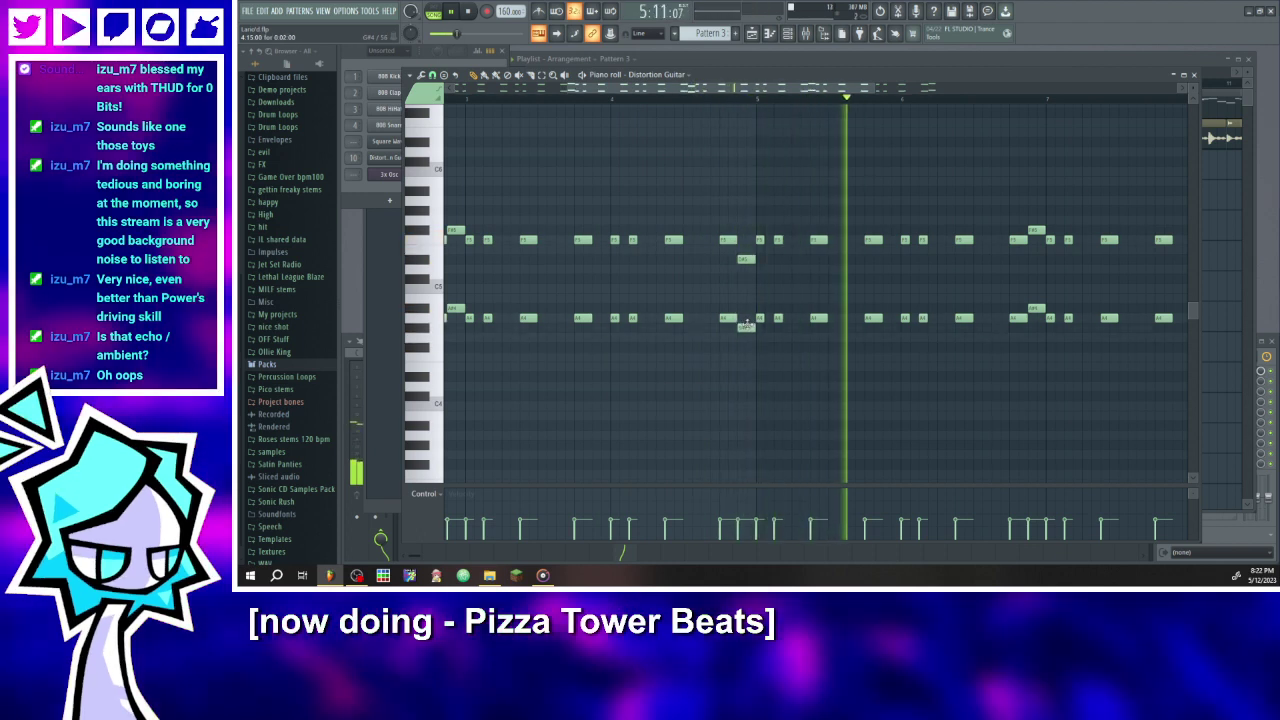
pyautogui.moveTo(746, 259); pyautogui.dragTo(746, 249)
pyautogui.click(707, 99)
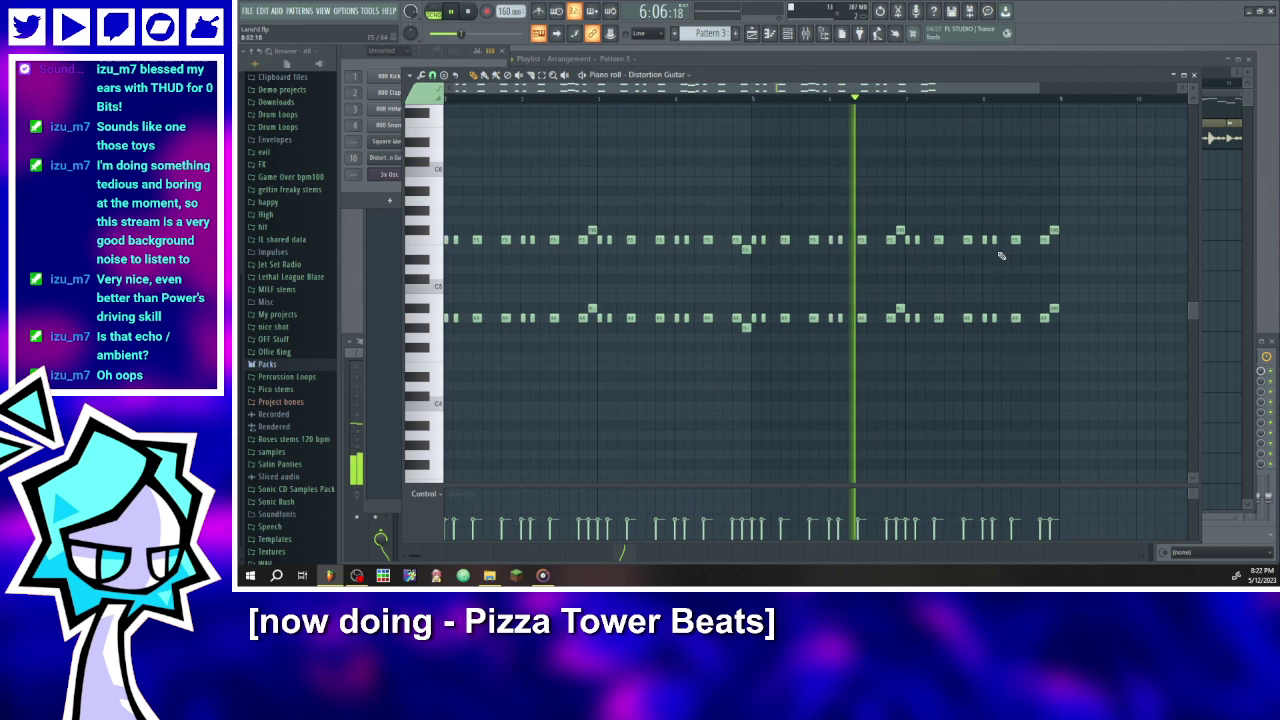
# - Replace the last two chords of bar 4 with two short F5/A4 chords and play back that bar
pyautogui.scroll(1, 750, 255)
pyautogui.scroll(1, 745, 258)
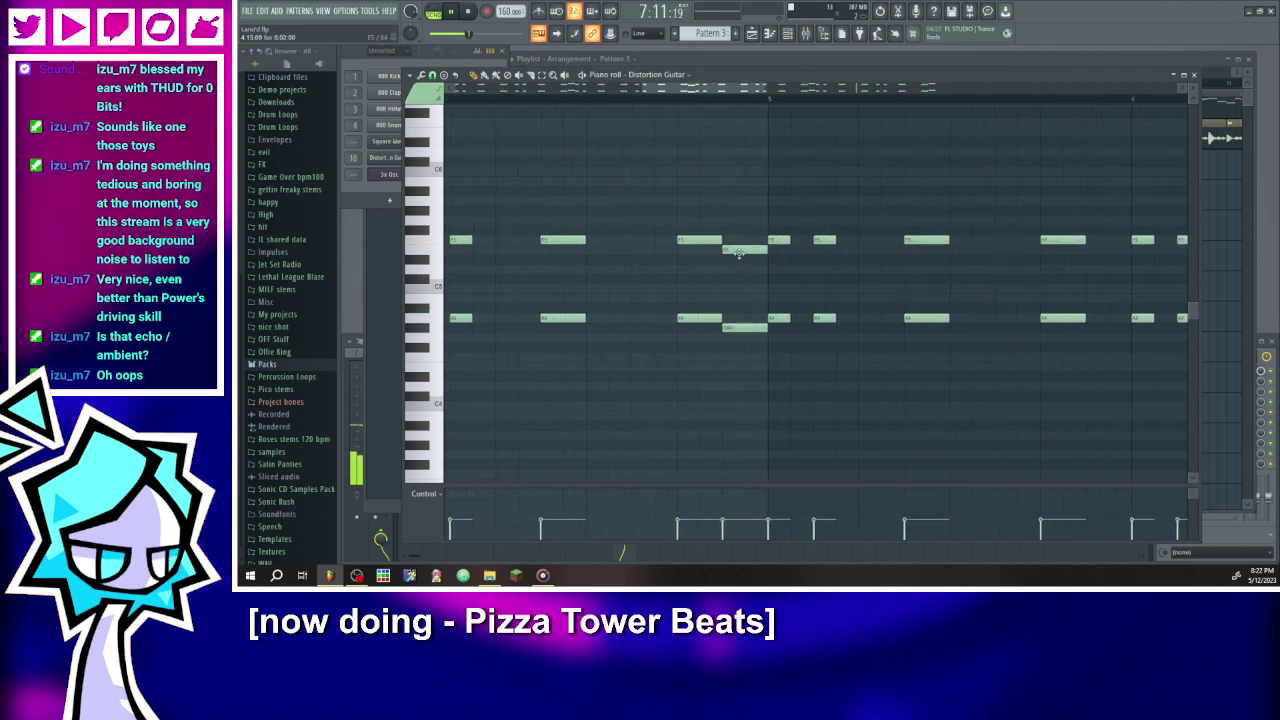
pyautogui.moveTo(703, 217); pyautogui.dragTo(740, 358)
pyautogui.moveTo(762, 243); pyautogui.dragTo(739, 243)
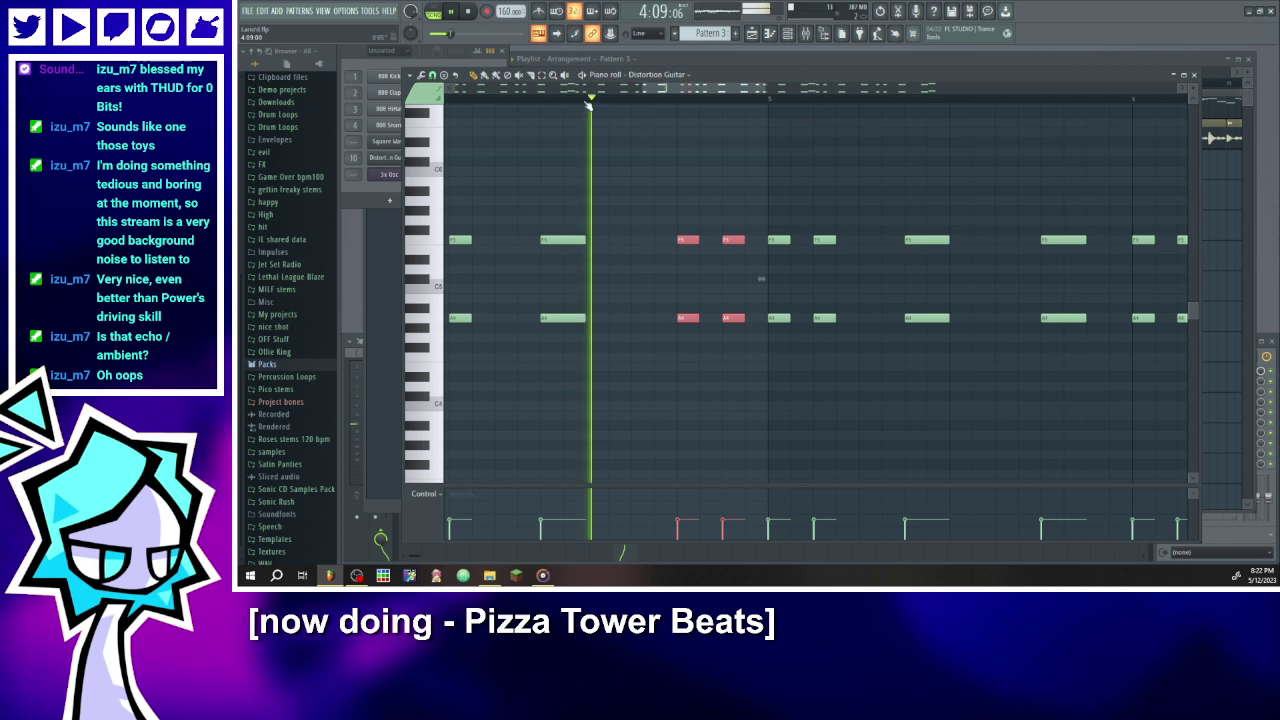
pyautogui.scroll(-2, 588, 182)
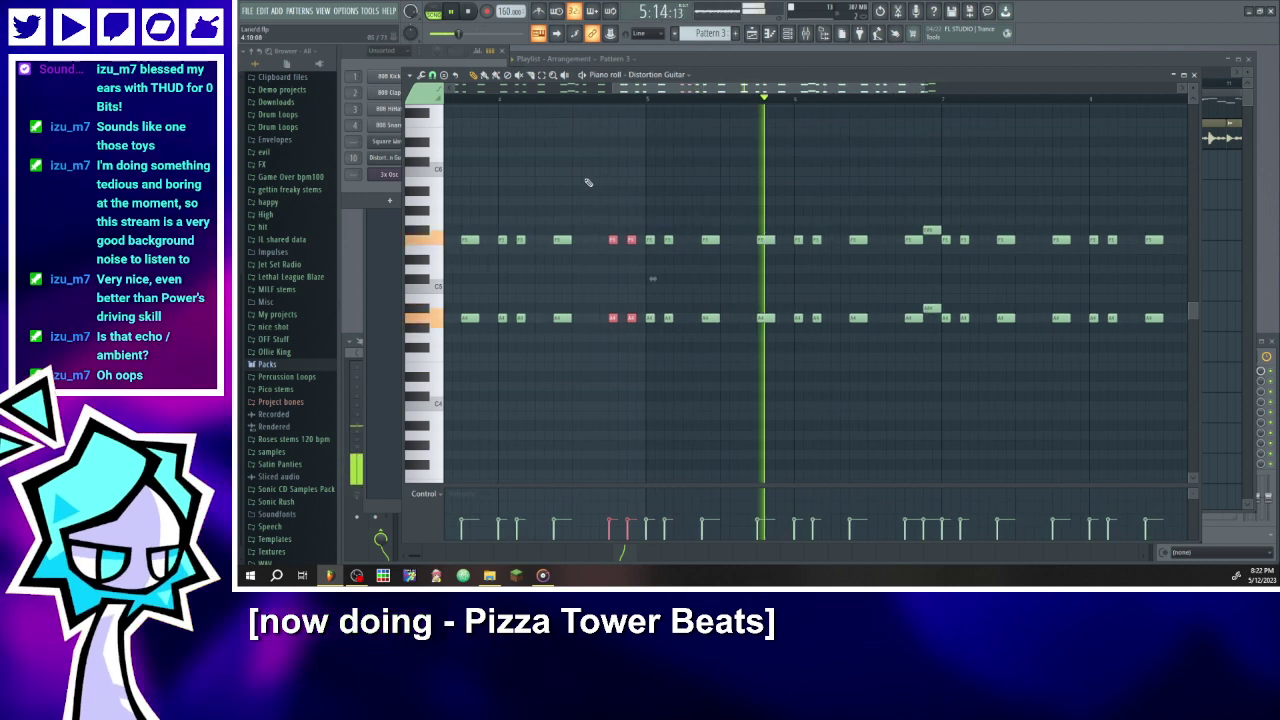
# - Clear the first chords of bar 8 in Pattern 3 and sketch a descending F5, D#5, C5 run in their place
pyautogui.scroll(-2, 588, 182)
pyautogui.scroll(2, 1050, 260)
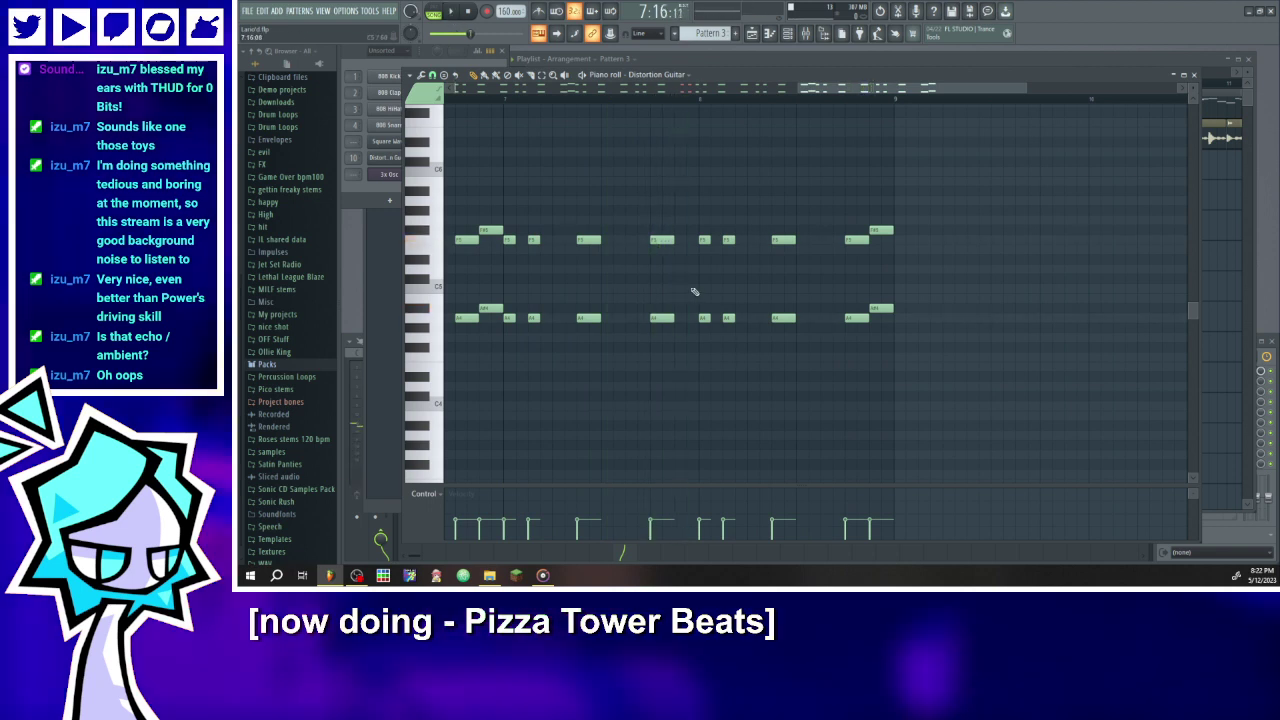
pyautogui.scroll(2, 820, 320)
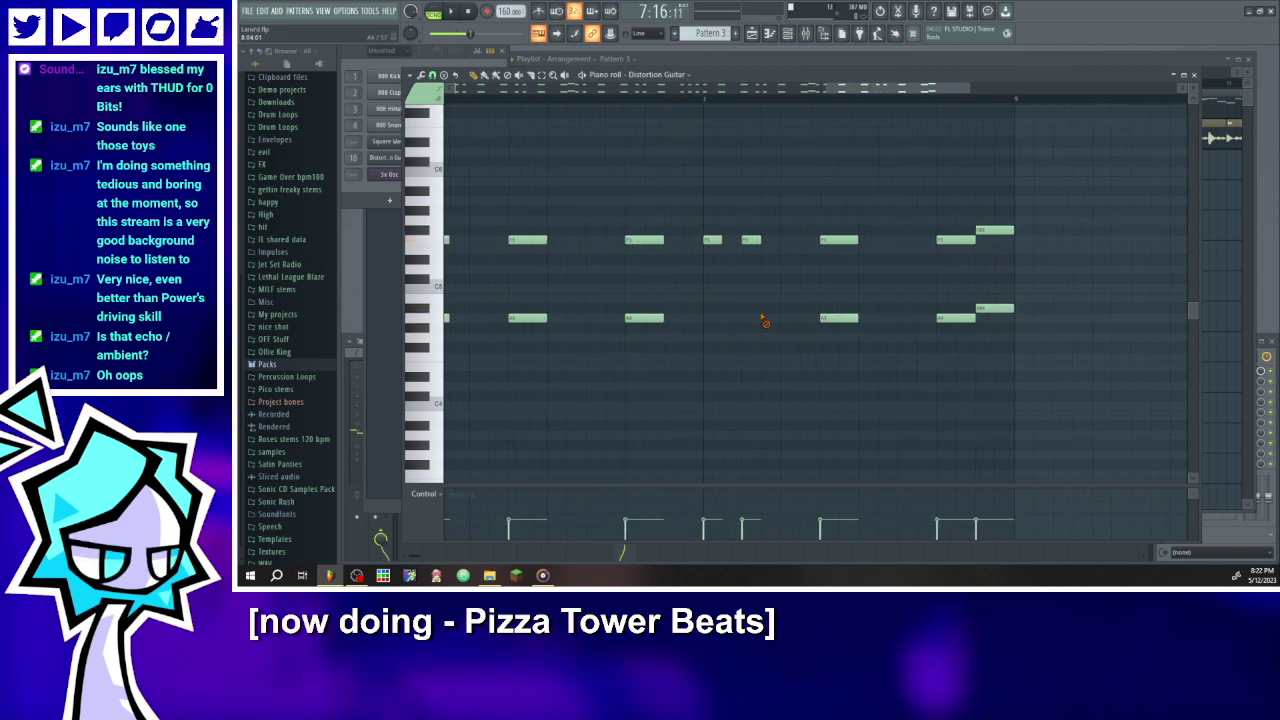
pyautogui.click(743, 266)
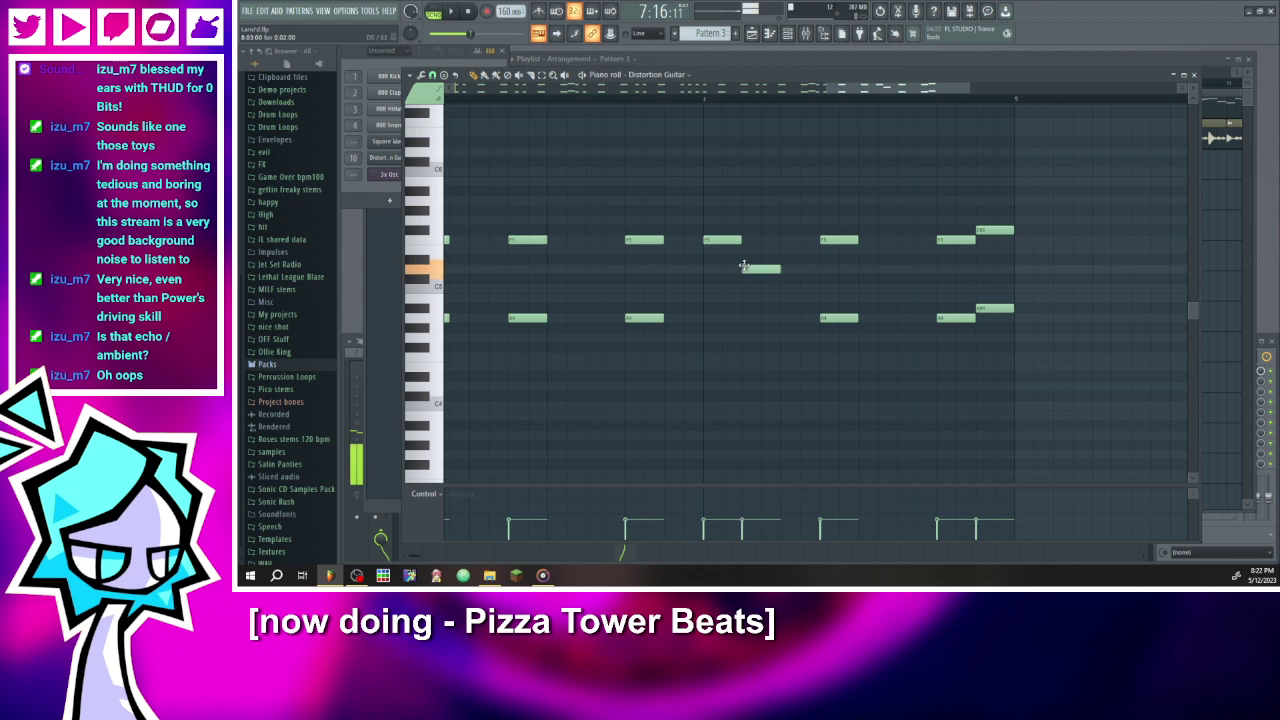
pyautogui.moveTo(744, 258); pyautogui.dragTo(745, 249)
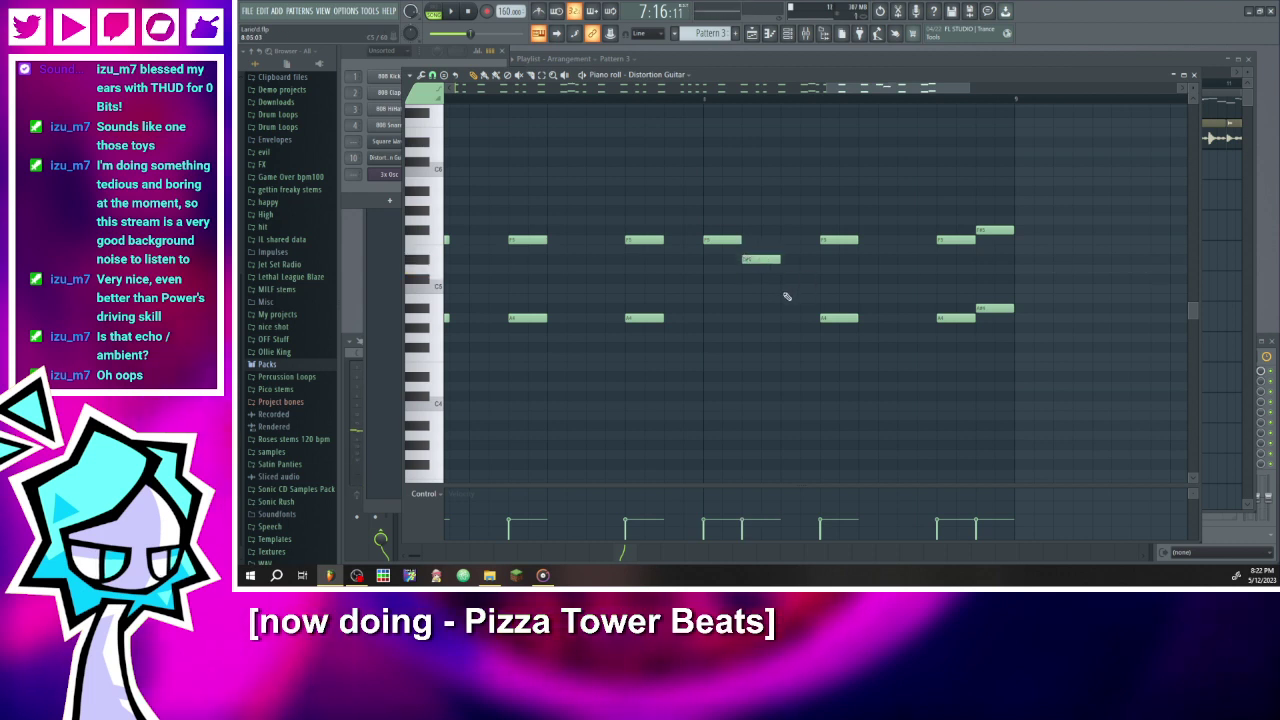
pyautogui.rightClick(838, 240)
pyautogui.rightClick(838, 318)
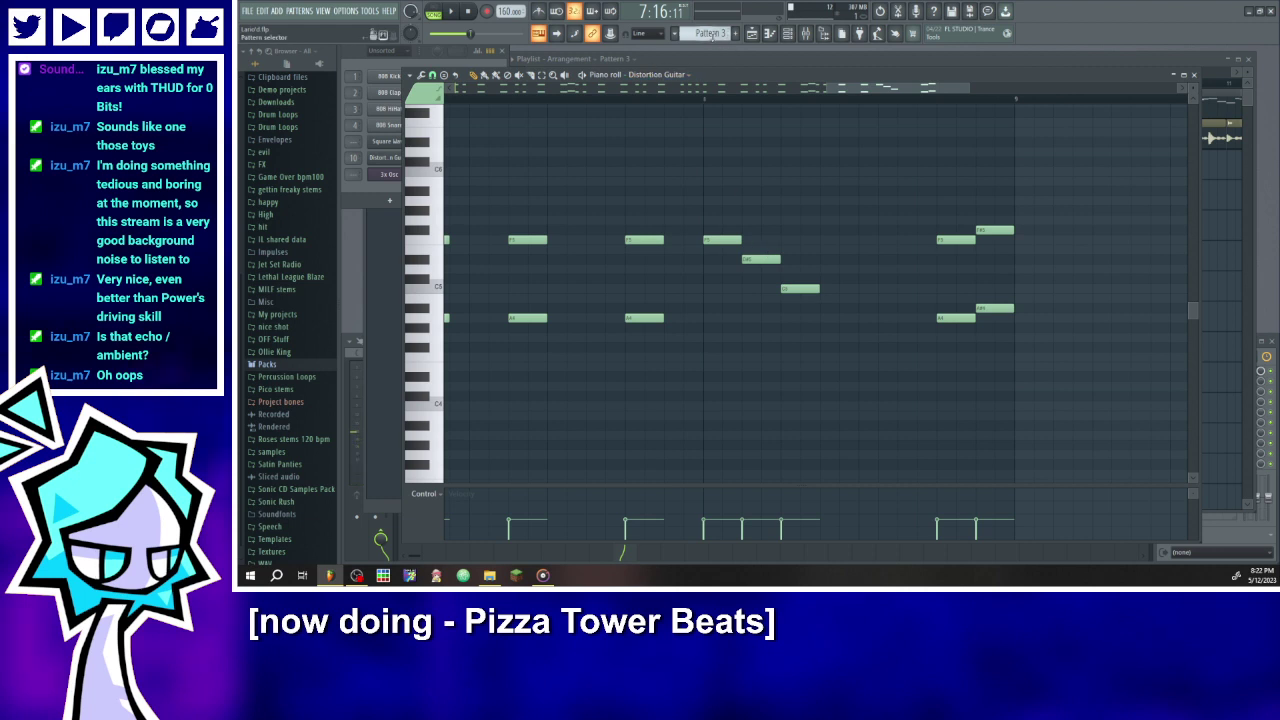
# - In Pattern 2, trace the closing melody on the Distortion Guitar with G5, F5, E5, C#5, D5 and D4, and cut those notes
pyautogui.scroll(1, 708, 33)
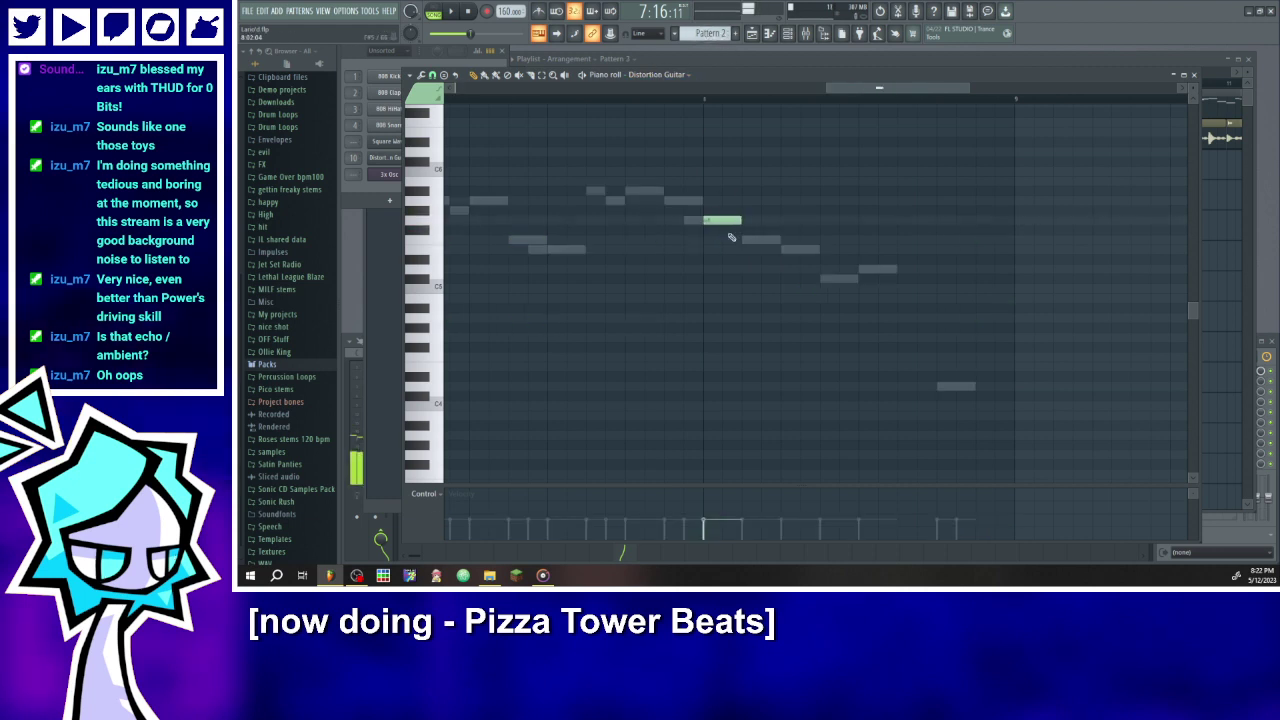
pyautogui.click(785, 249)
pyautogui.click(824, 278)
pyautogui.click(862, 269)
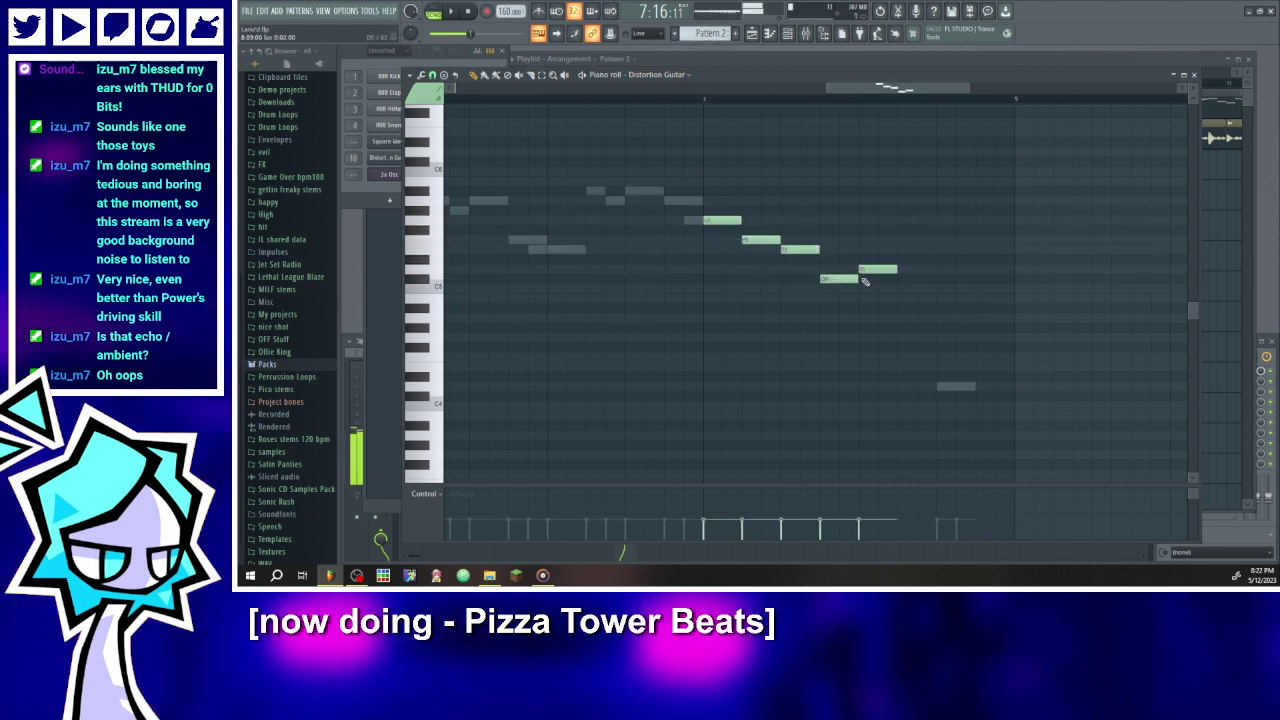
pyautogui.click(941, 393)
pyautogui.moveTo(984, 432); pyautogui.dragTo(603, 129)
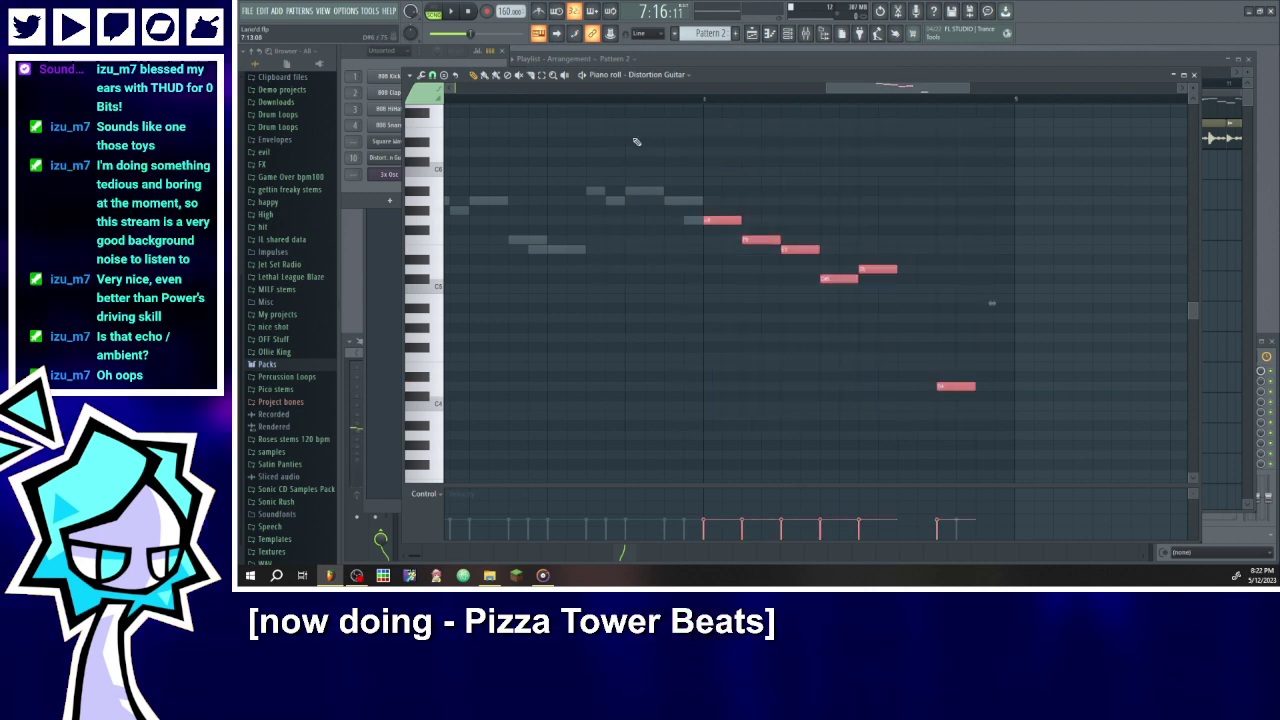
# - Delete the remaining bar 8 guitar notes in Pattern 3 and paste the cut six-note melody run there
pyautogui.scroll(1, 708, 33)
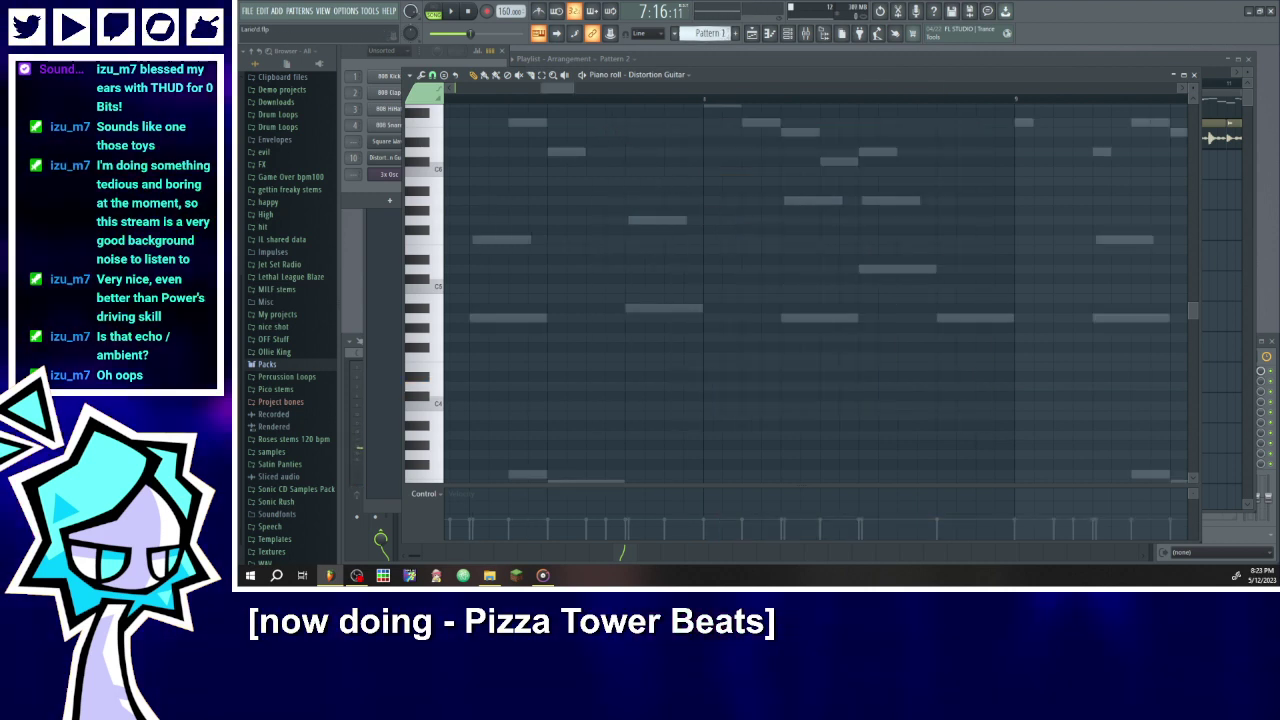
pyautogui.scroll(-2, 708, 33)
pyautogui.rightClick(730, 239)
pyautogui.rightClick(757, 259)
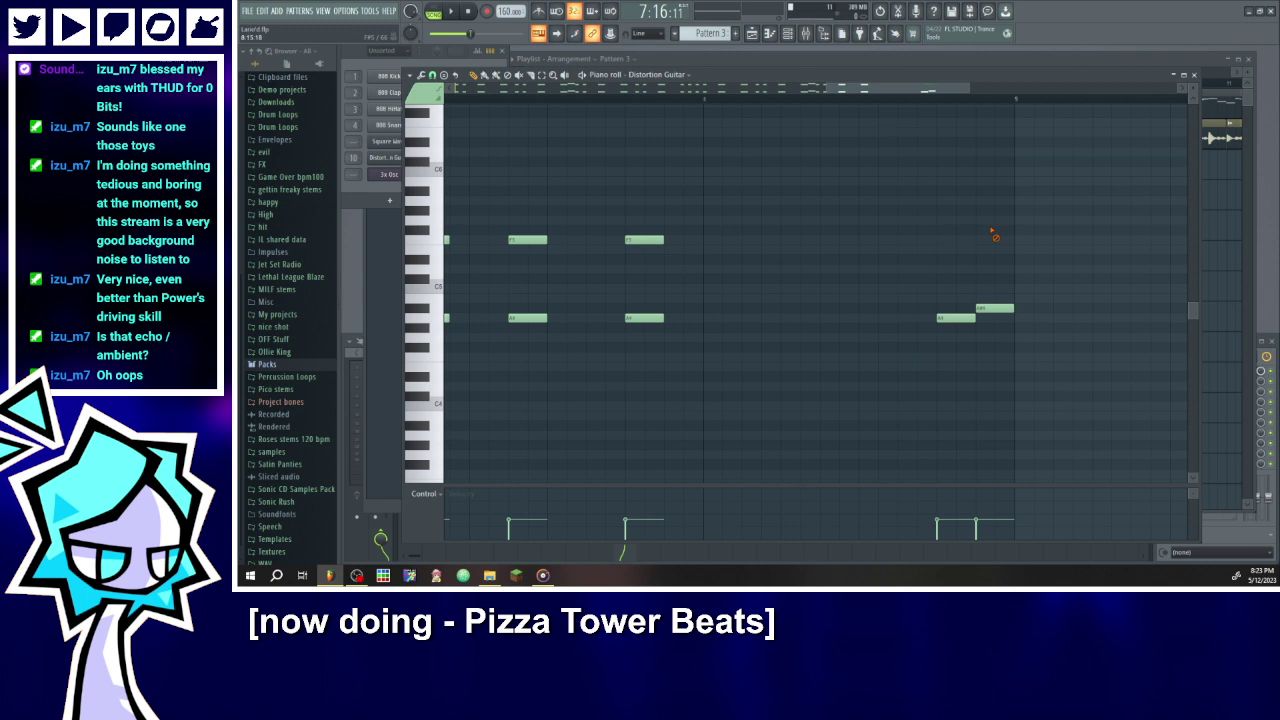
pyautogui.rightClick(985, 230)
pyautogui.rightClick(968, 240)
pyautogui.rightClick(970, 318)
# - Play the song from bar 7 to hear the guitar pattern's new ending
pyautogui.moveTo(921, 95); pyautogui.dragTo(780, 103)
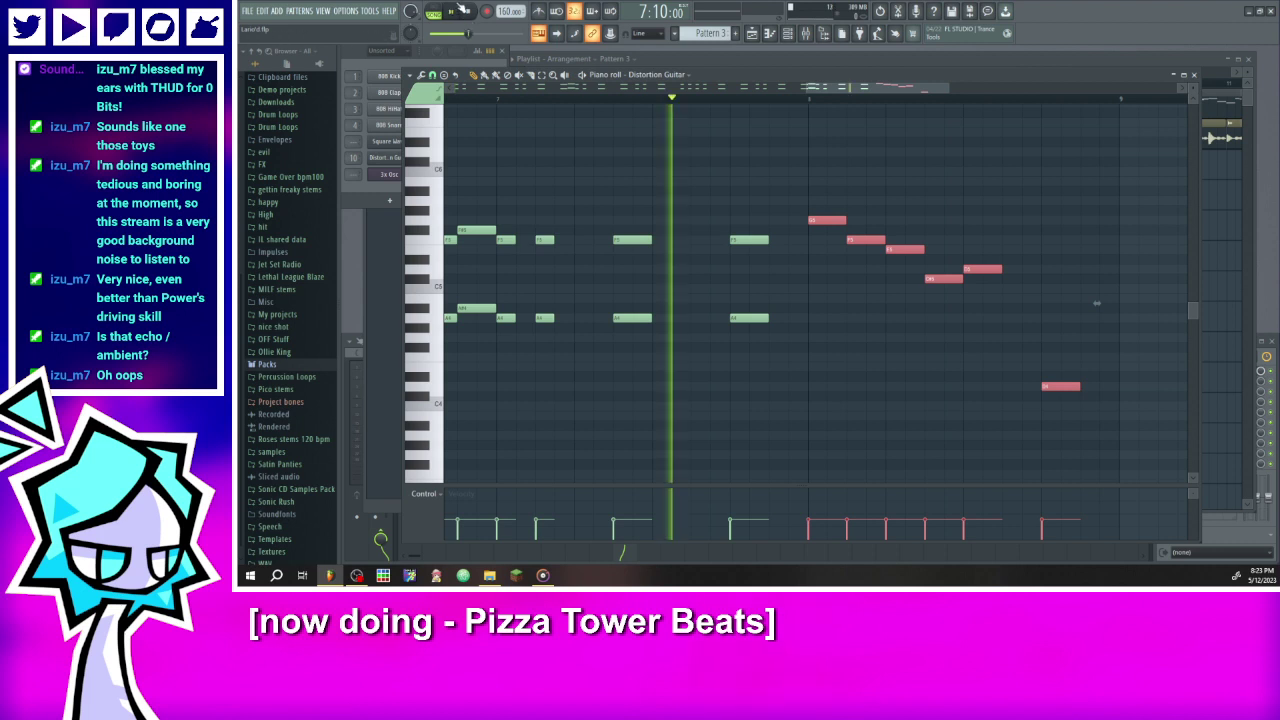
pyautogui.press('space')
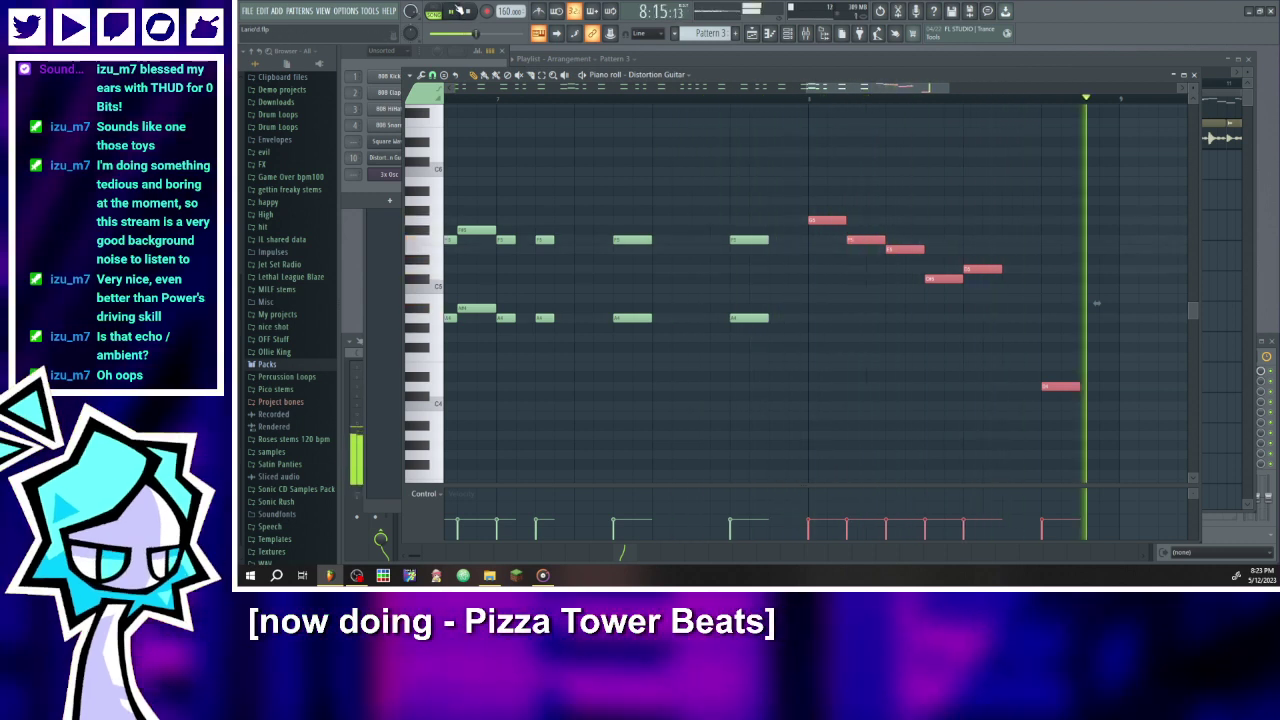
pyautogui.scroll(-3, 610, 285)
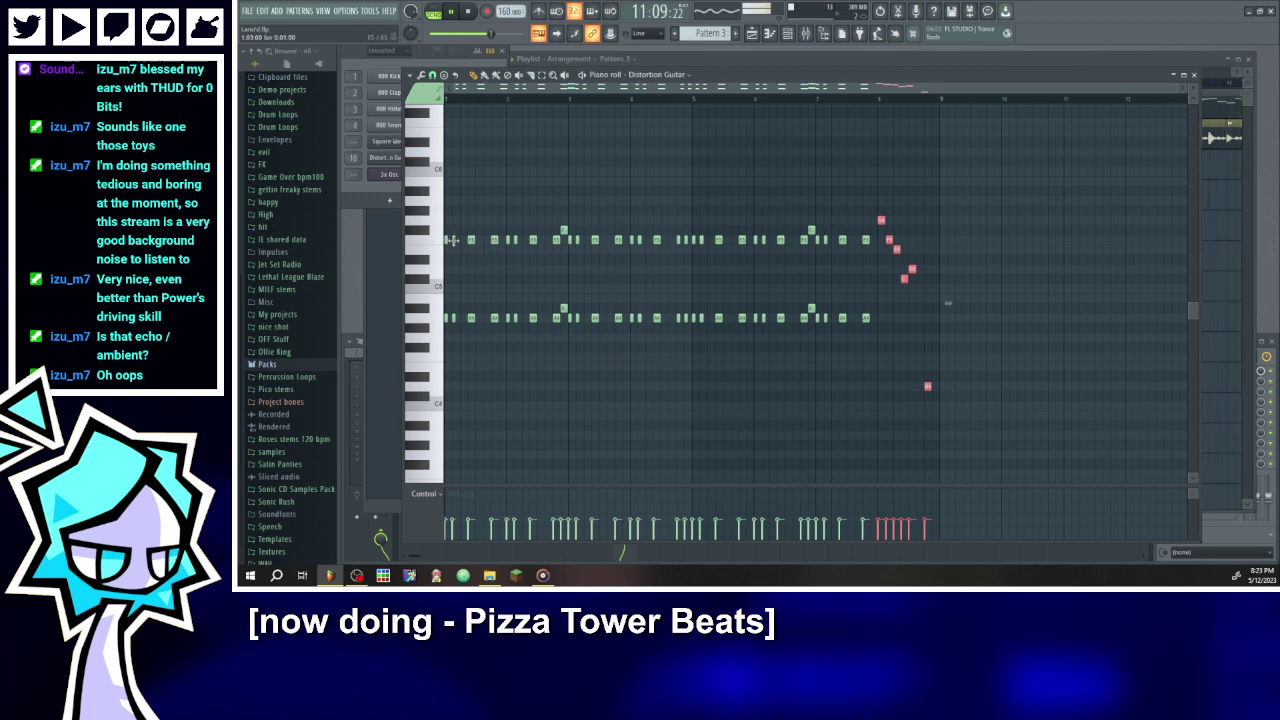
pyautogui.click(471, 242)
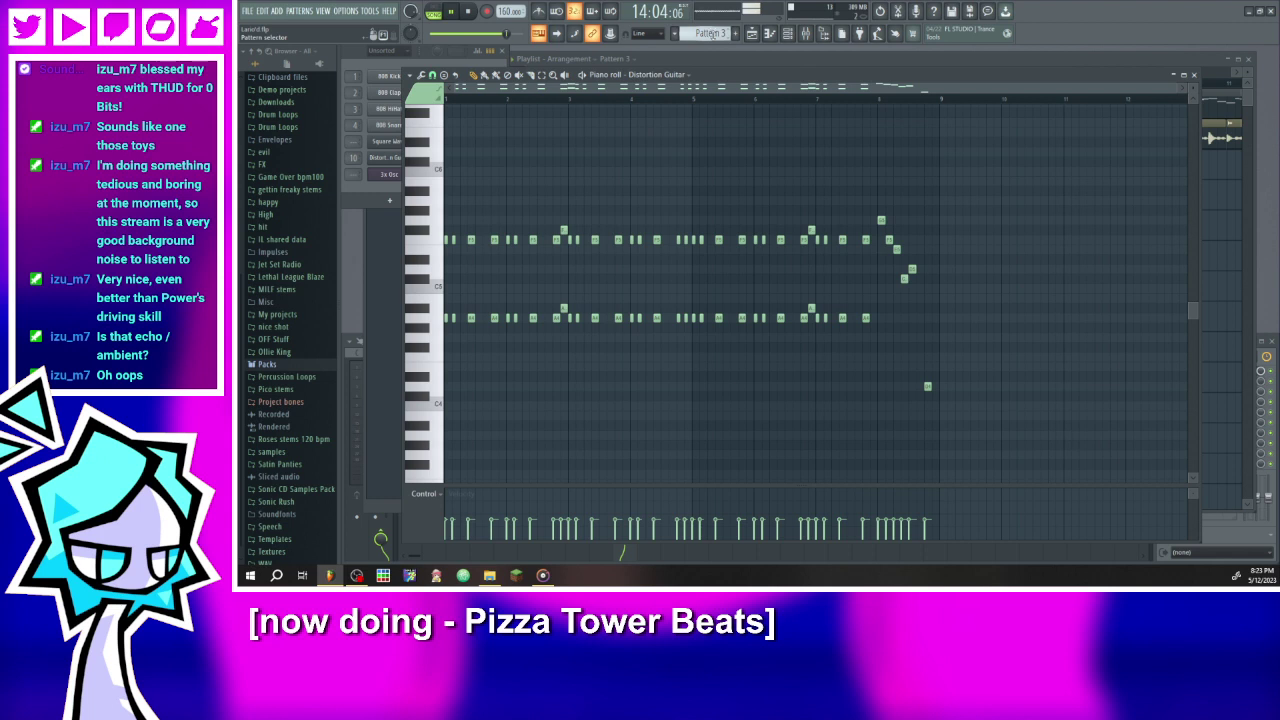
# - In Pattern 1, draw half-bar Distortion Guitar chords F5/A4, G5/A#4, G5/A#4 and E5/G4 across bars 1 and 2, and play them
pyautogui.scroll(2, 710, 33)
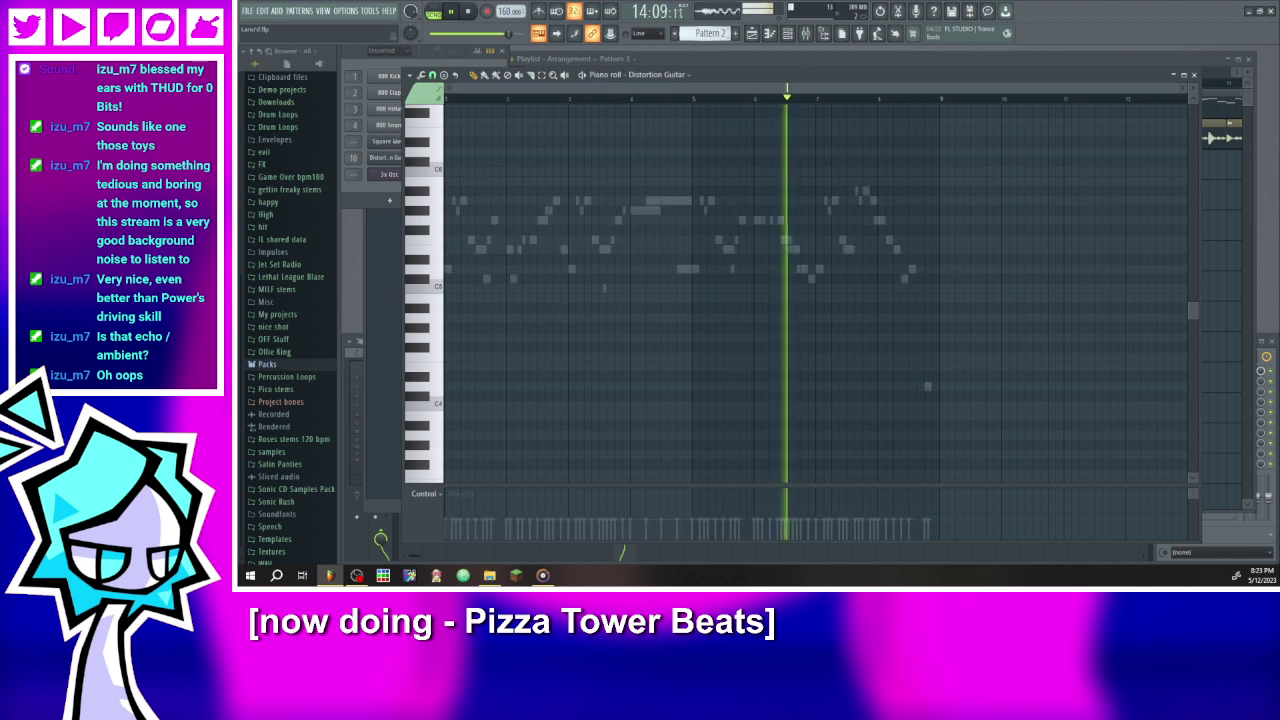
pyautogui.click(469, 12)
pyautogui.click(425, 314)
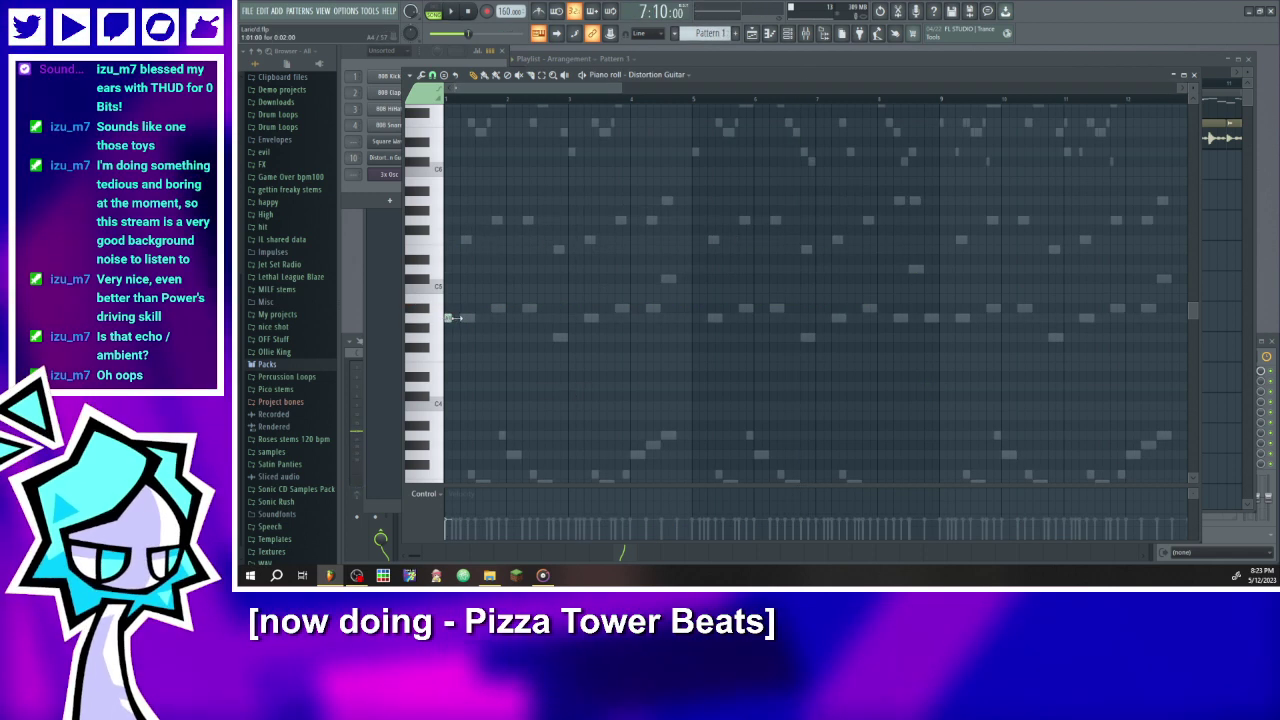
pyautogui.click(452, 318)
pyautogui.click(455, 240)
pyautogui.click(433, 238)
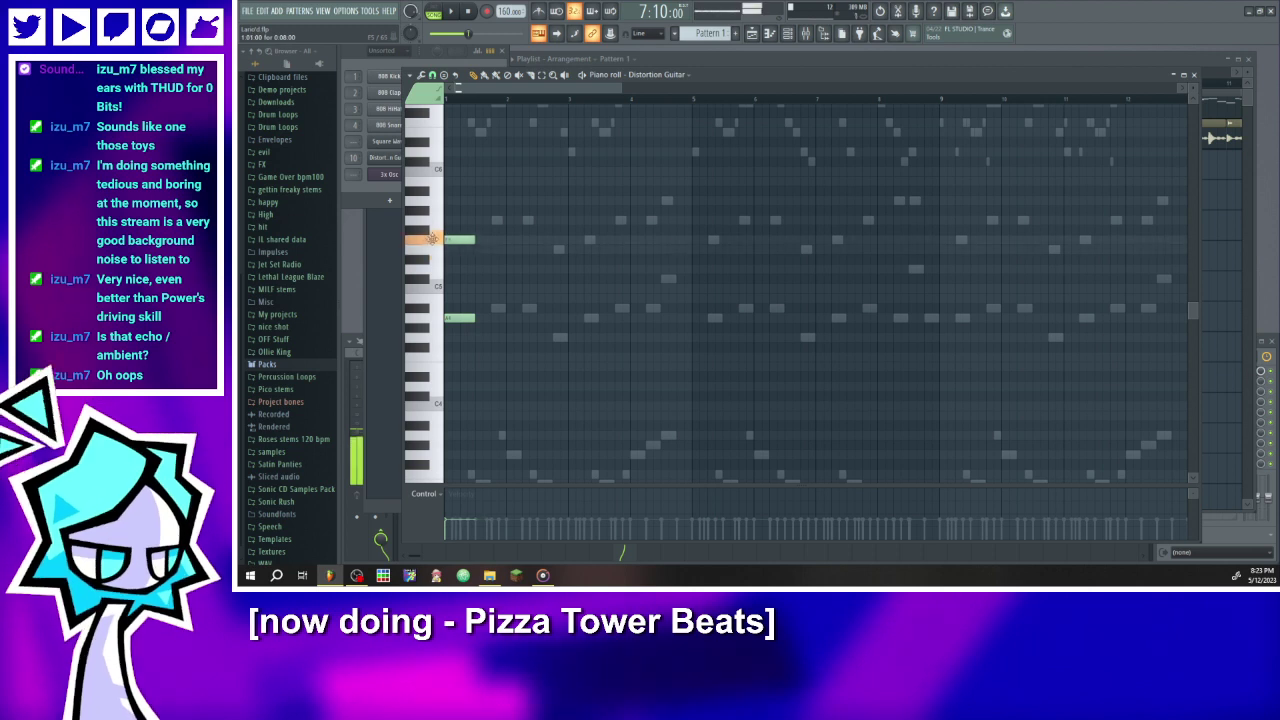
pyautogui.click(476, 308)
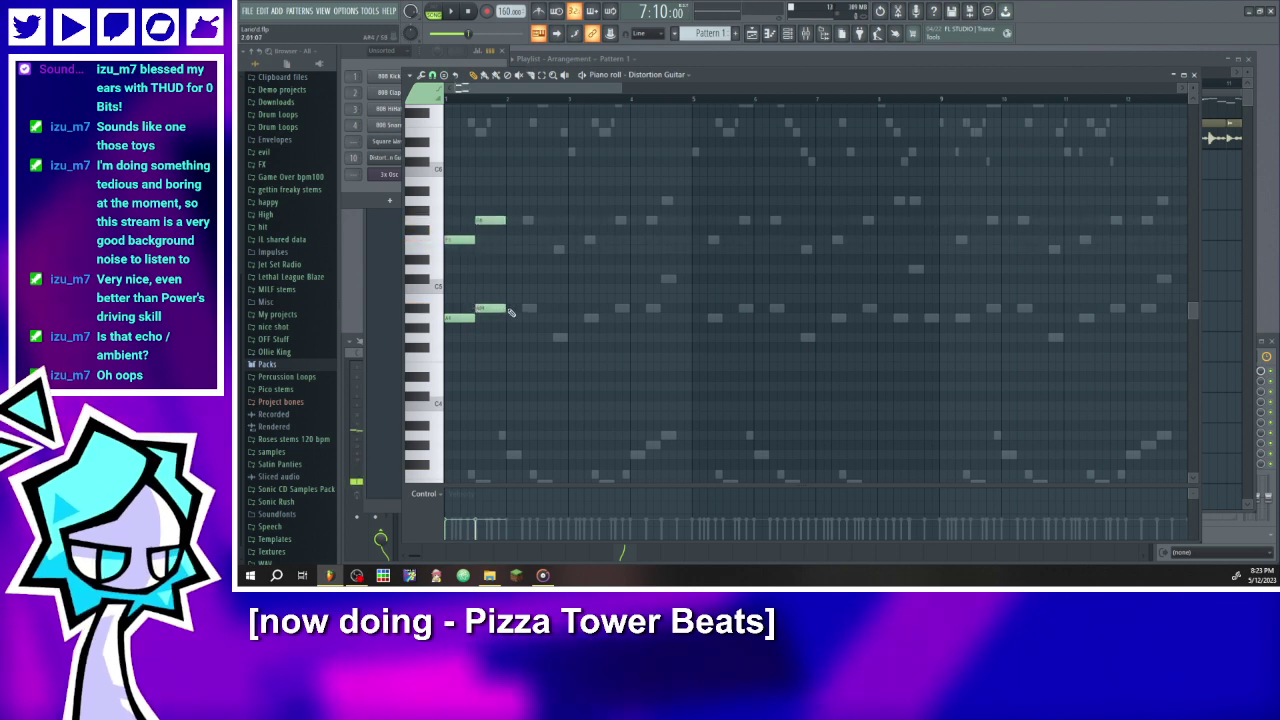
pyautogui.click(510, 309)
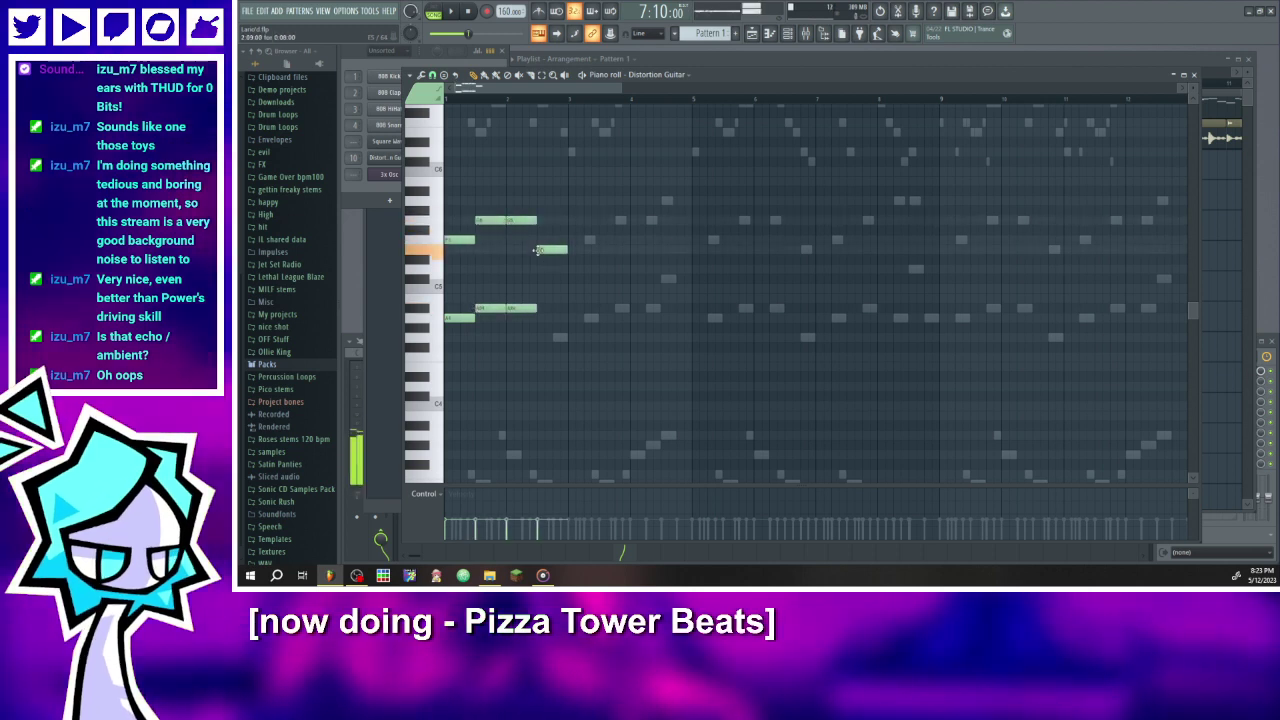
pyautogui.click(452, 12)
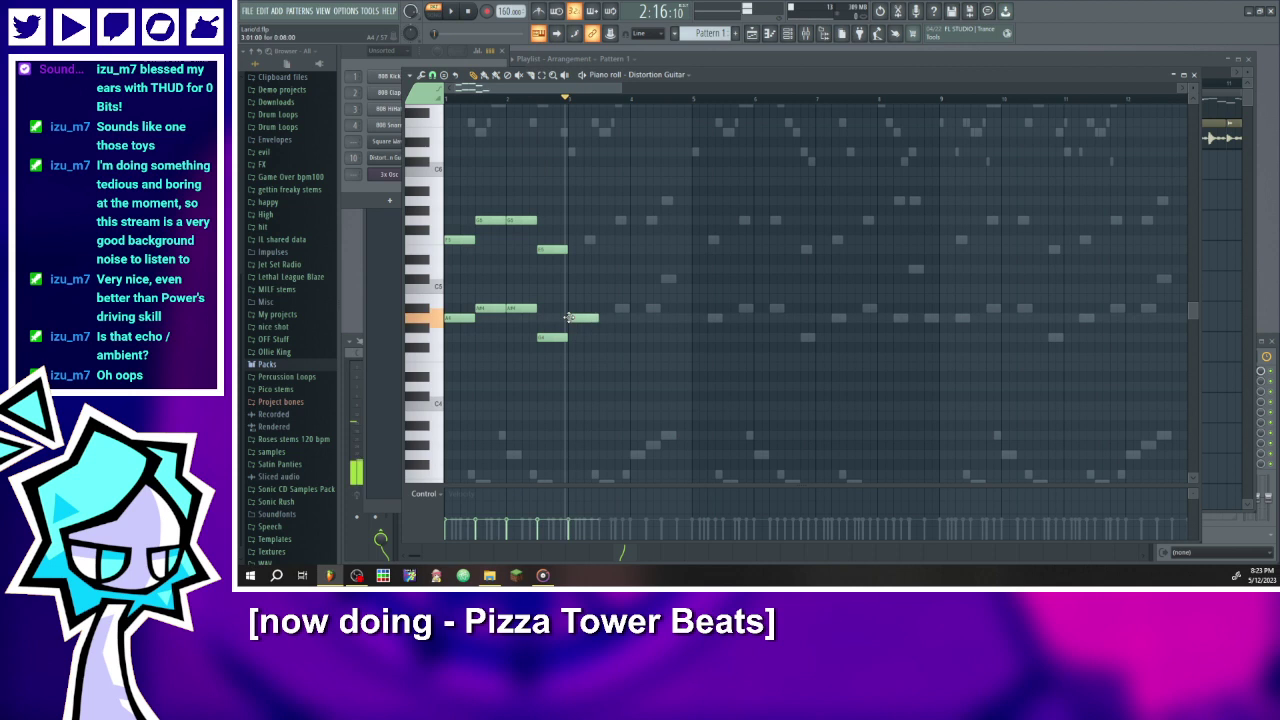
# - Draw half-bar guitar chords F5/A4 and G5/A#4 in bar 3 of Pattern 1
pyautogui.click(568, 317)
pyautogui.click(603, 220)
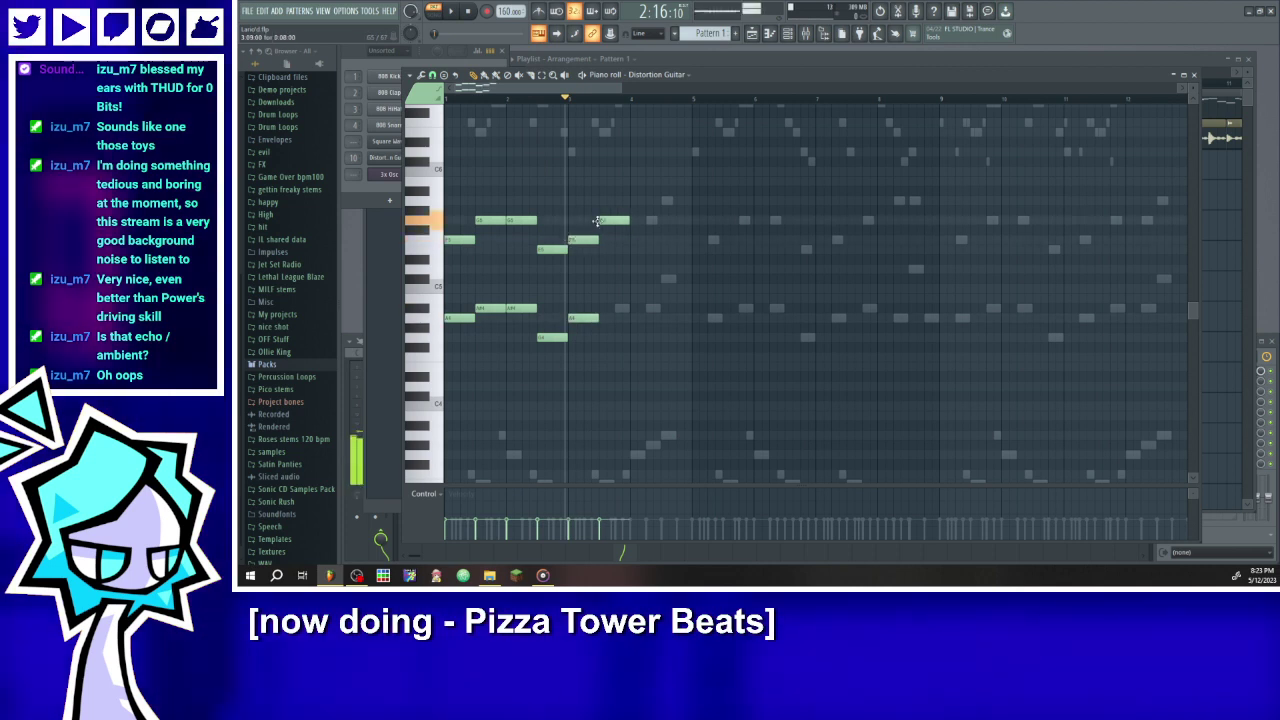
pyautogui.click(600, 308)
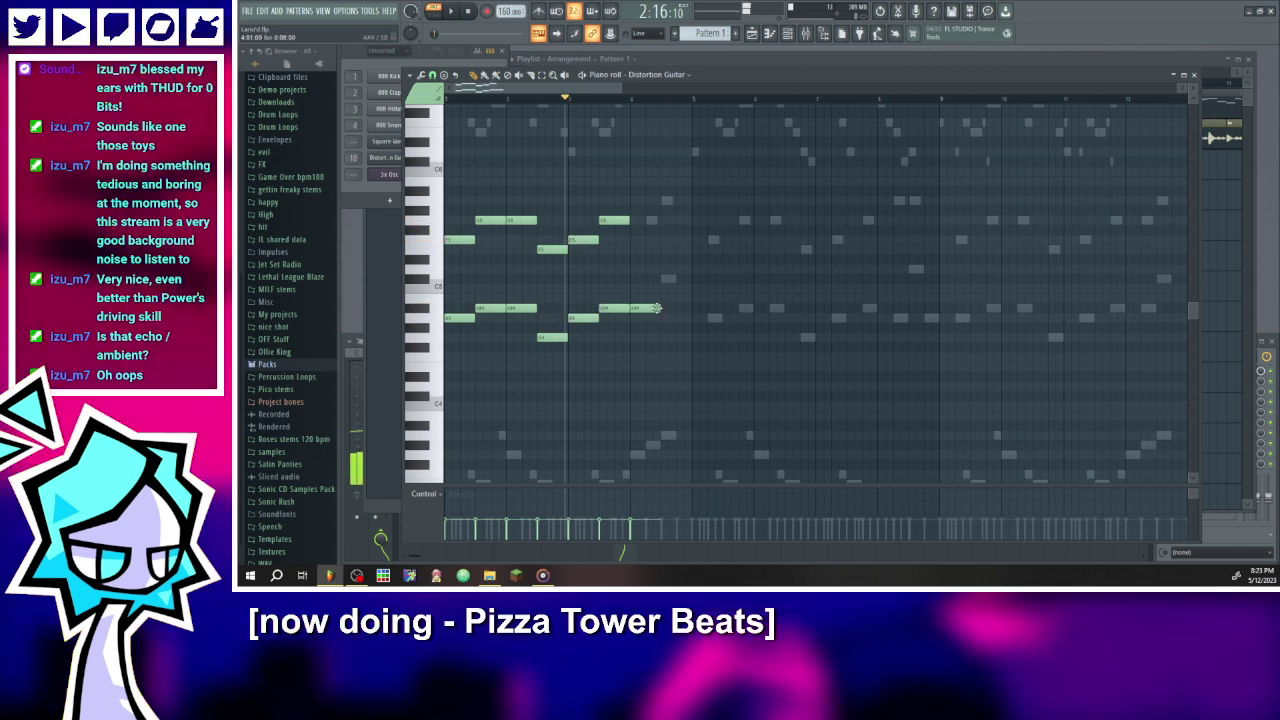
# - Fill bar 4 of Pattern 1 with two quarter-bar G5/A#4 chords and a half-bar A5/C#5 chord
pyautogui.click(632, 308)
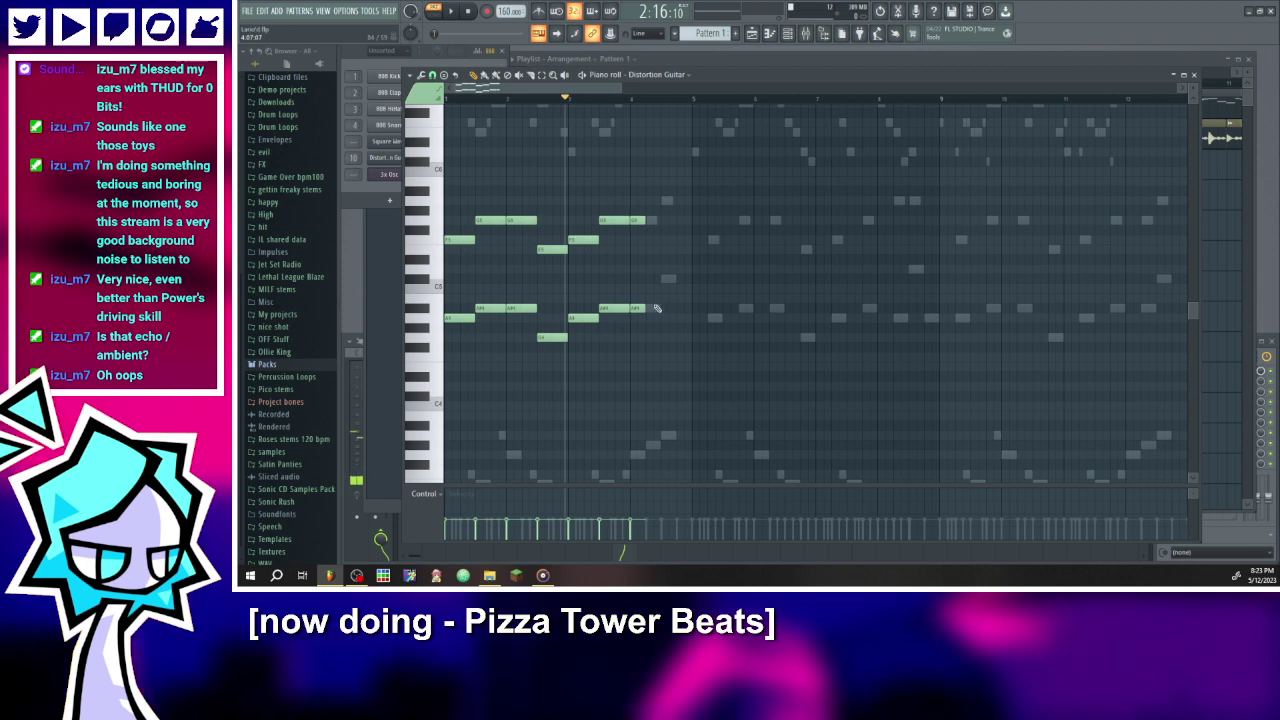
pyautogui.click(650, 308)
pyautogui.click(637, 220)
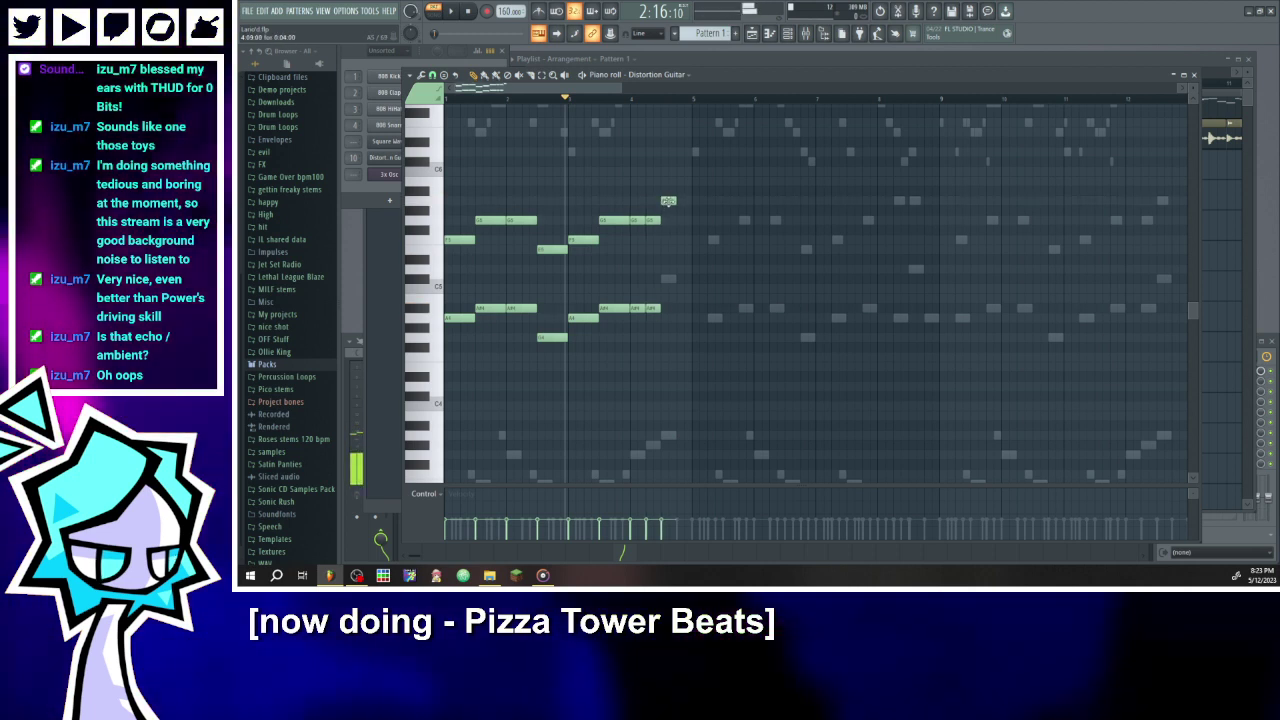
pyautogui.moveTo(677, 202); pyautogui.dragTo(691, 202)
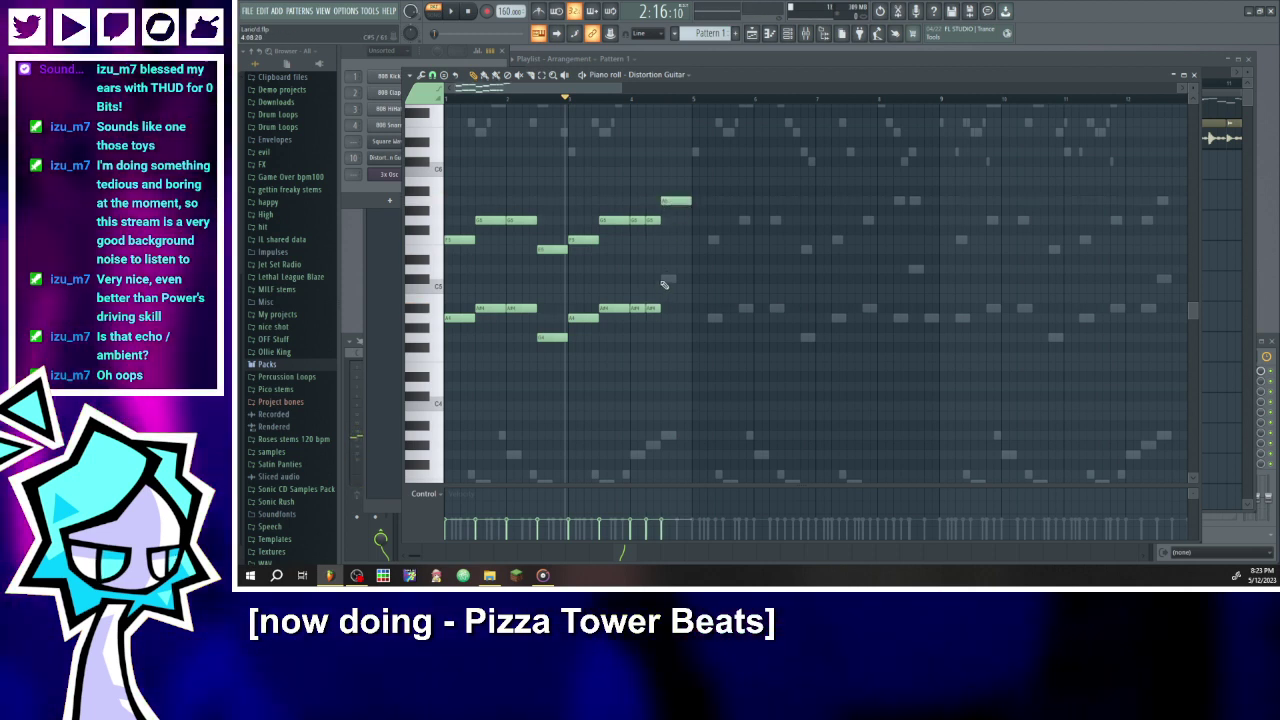
pyautogui.click(662, 278)
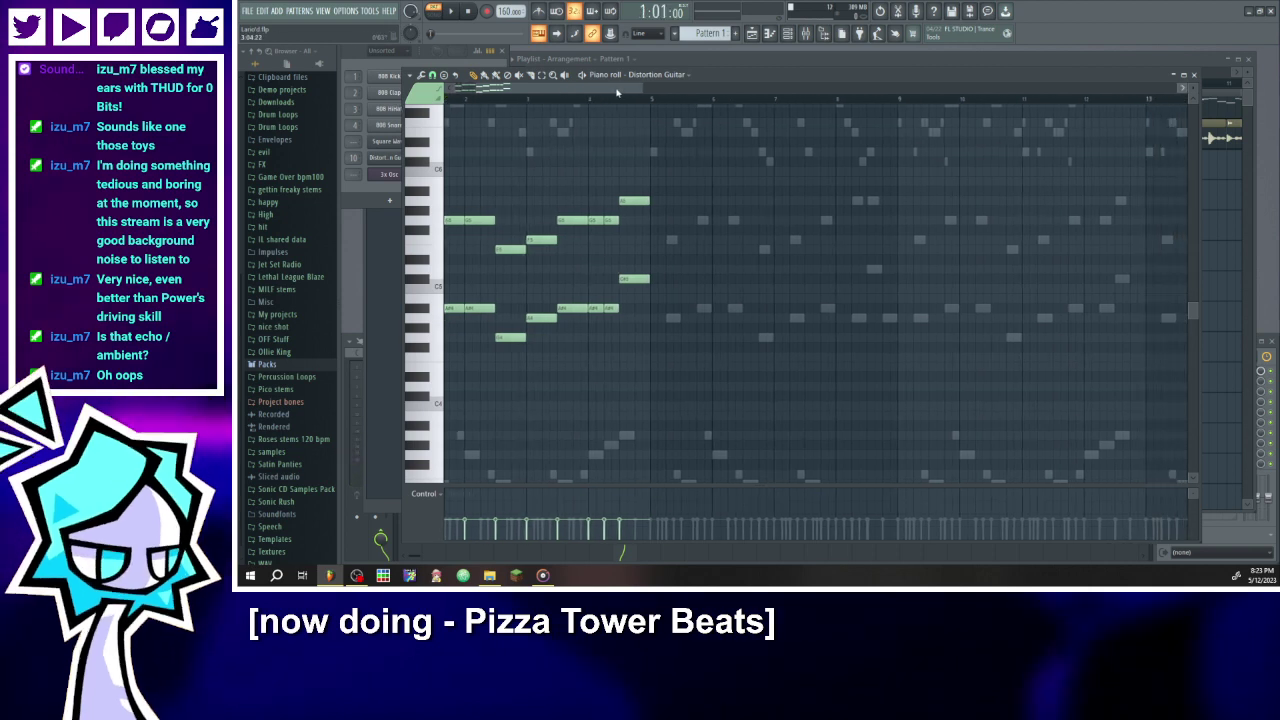
# - Shorten Pattern 1's opening F5/A4 chord to three eighths of a bar, start the following G5/A#4 chord right after it, and play the change
pyautogui.moveTo(621, 89); pyautogui.dragTo(557, 89)
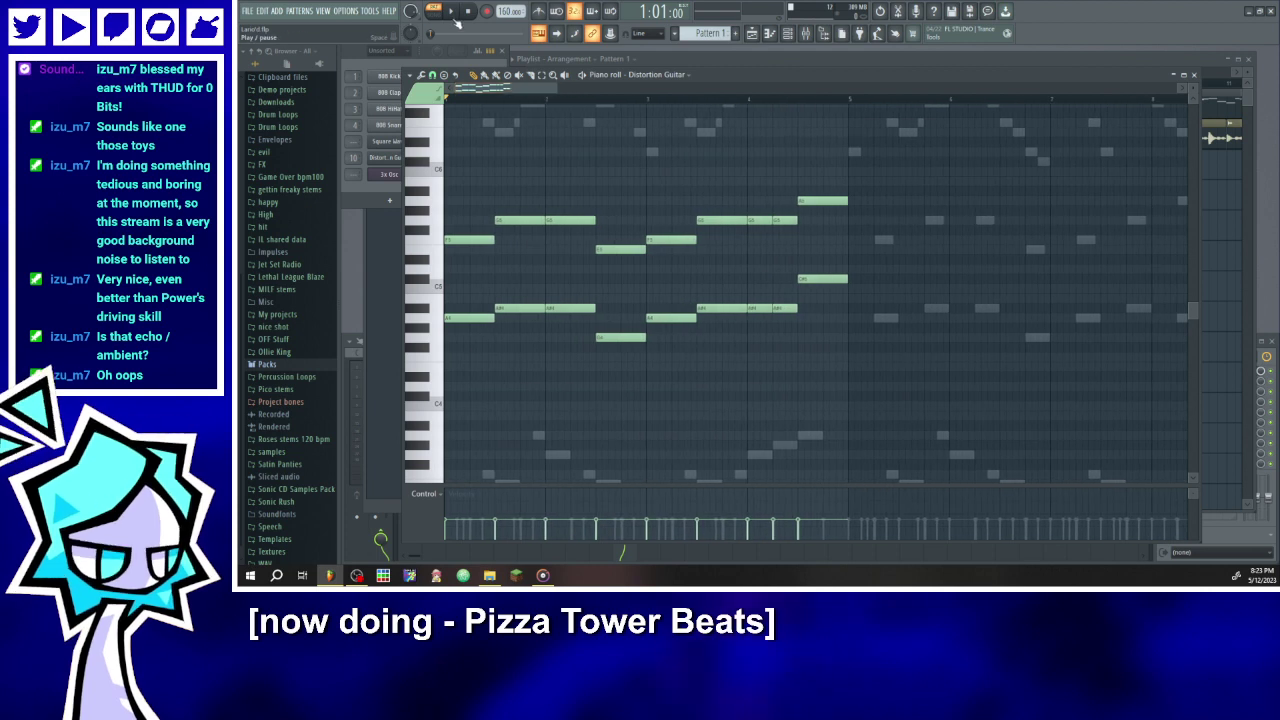
pyautogui.click(451, 12)
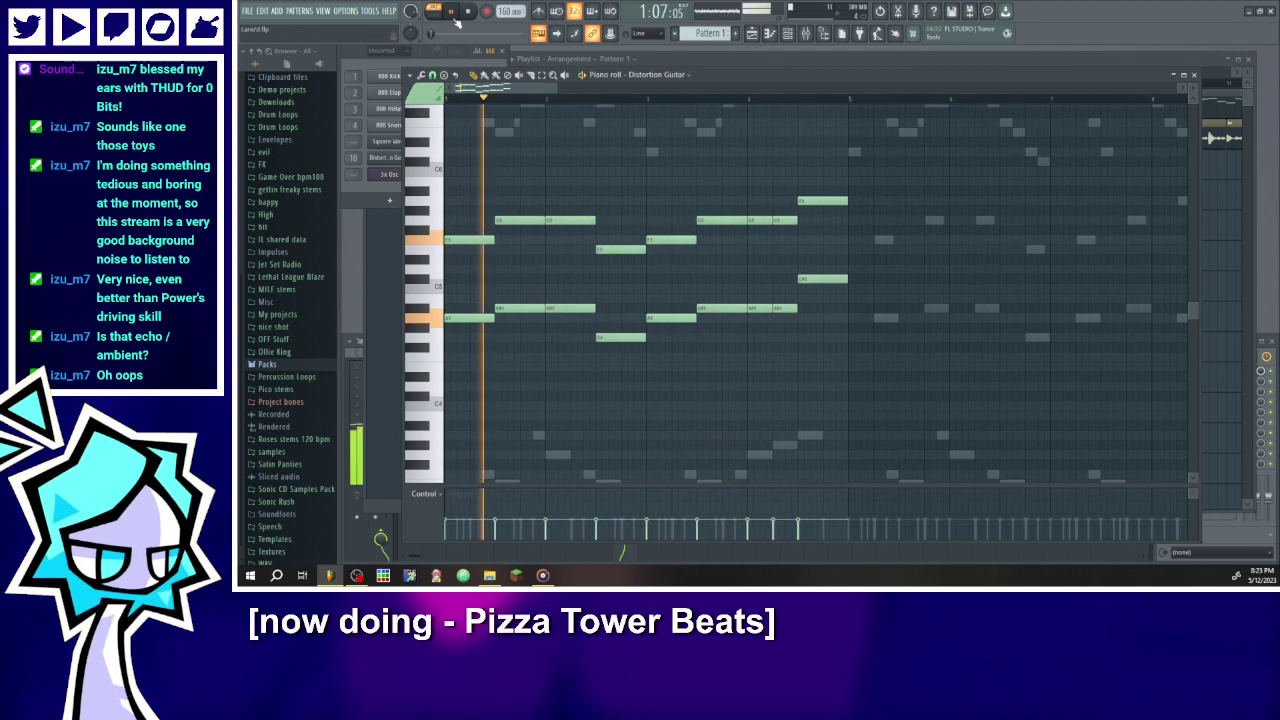
pyautogui.click(451, 12)
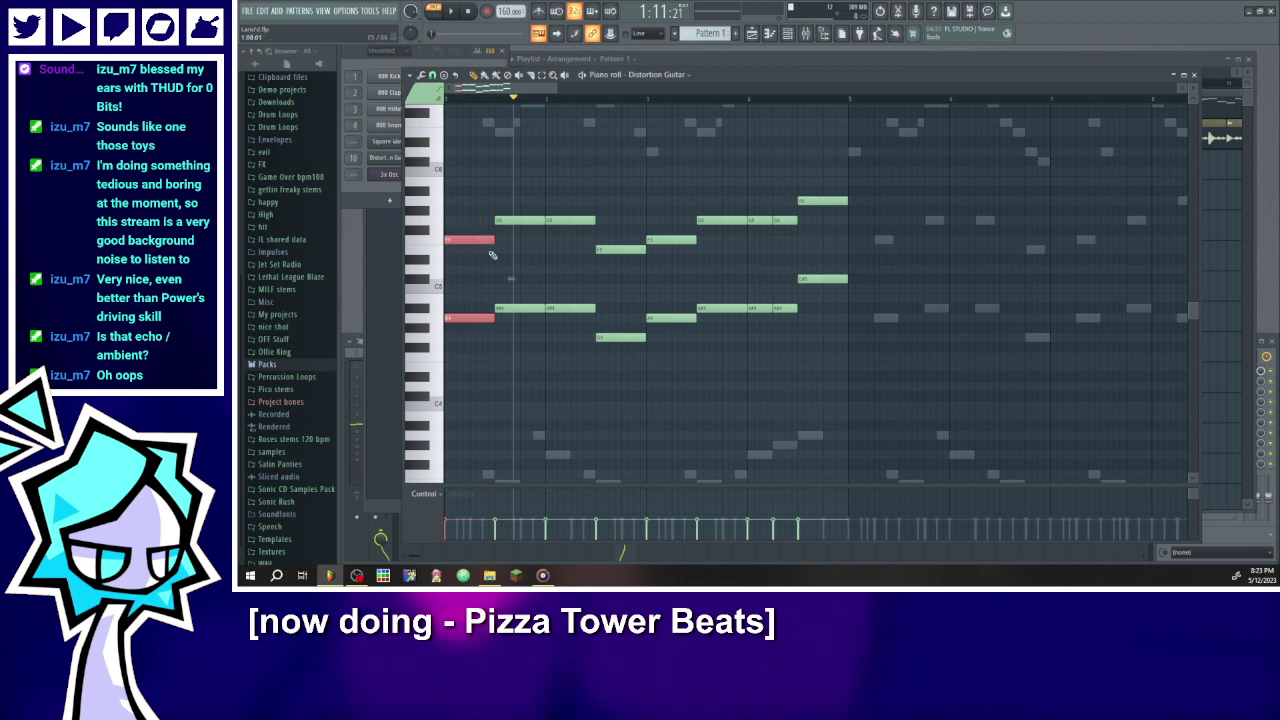
pyautogui.moveTo(493, 241); pyautogui.dragTo(518, 323)
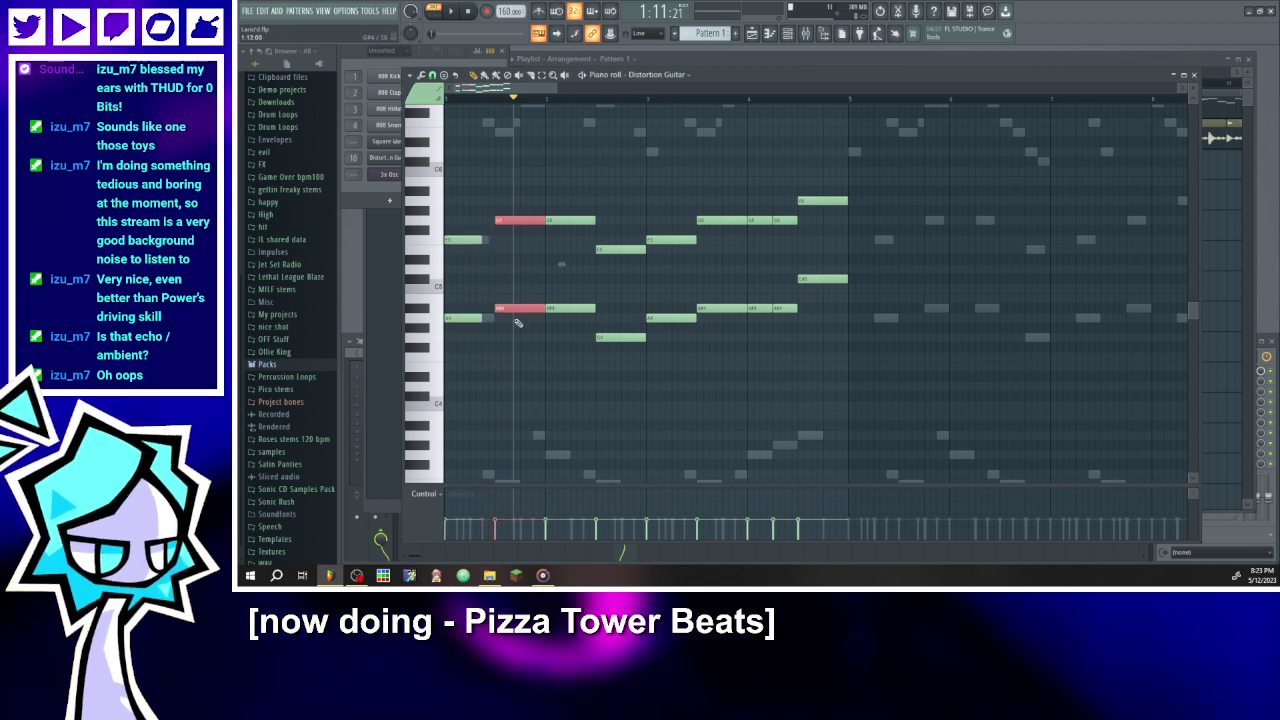
pyautogui.moveTo(495, 219); pyautogui.dragTo(483, 219)
pyautogui.click(467, 11)
pyautogui.click(451, 11)
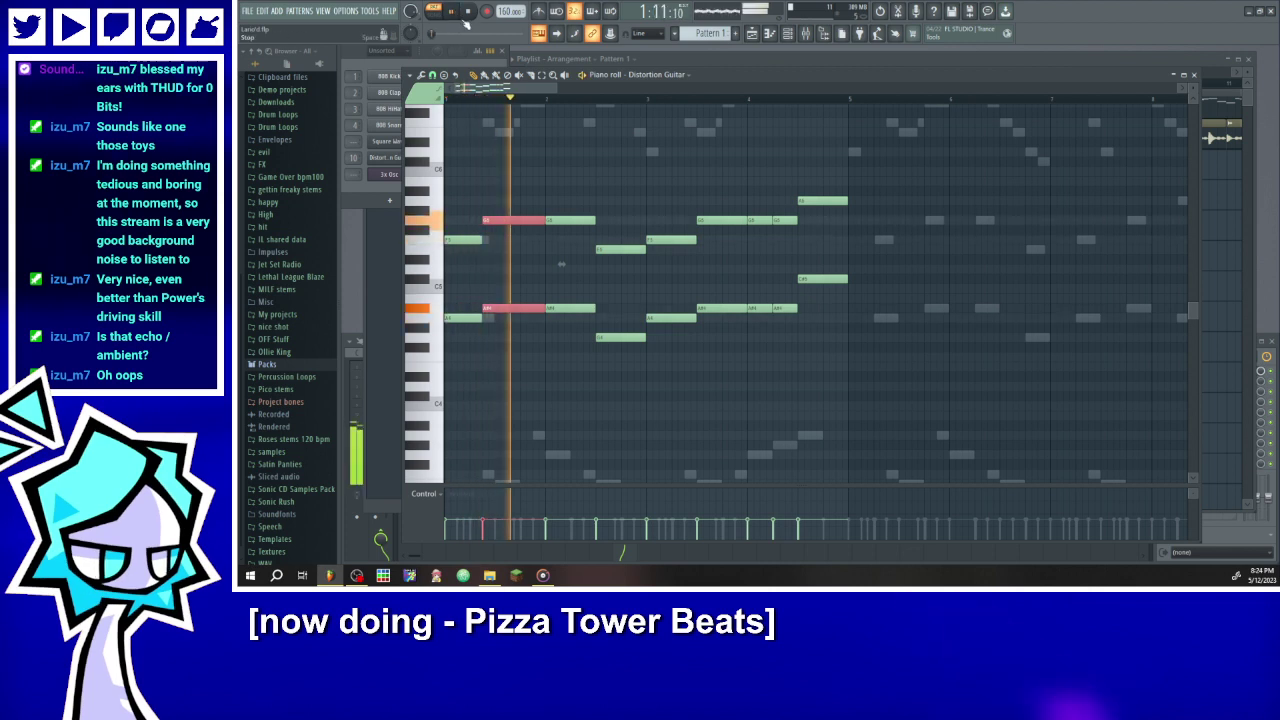
pyautogui.press('space')
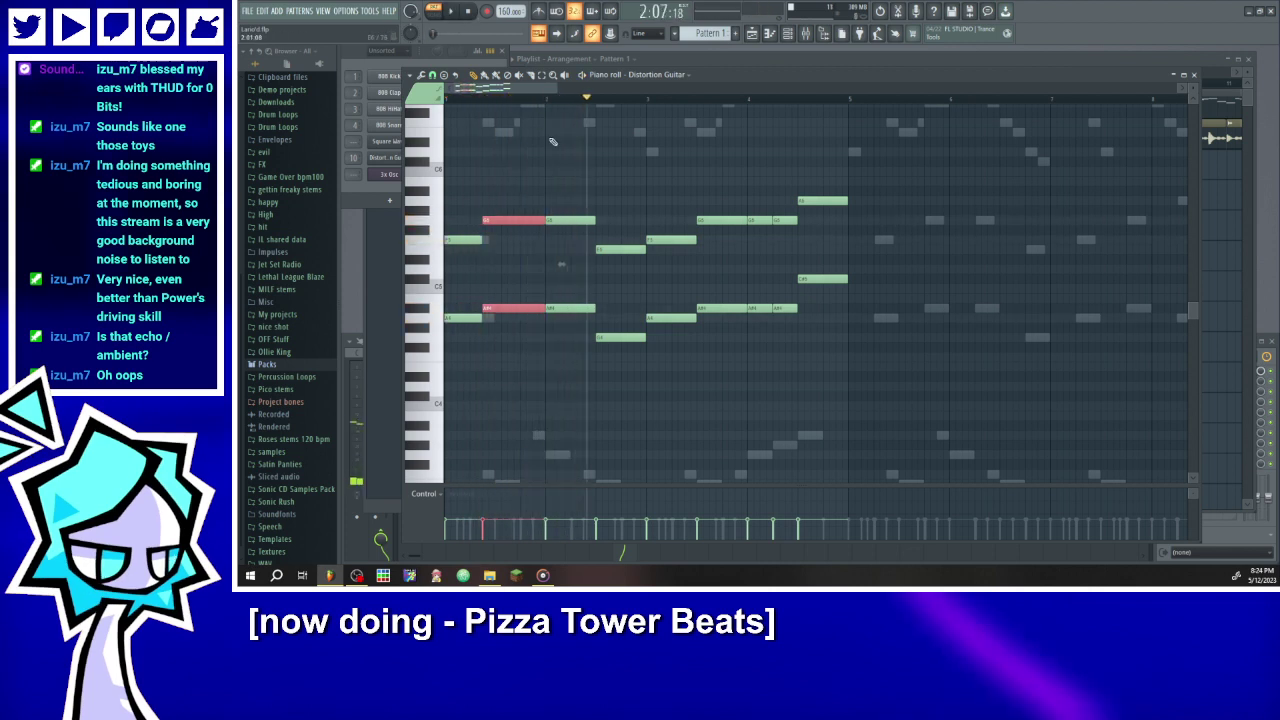
# - Split bar 2's E5/G4 chord into quarter-bar E5/G4 and D5/G4 chords, and shift bar 3's change from F5/A4 to G5/A#4 an eighth bar earlier
pyautogui.click(613, 250)
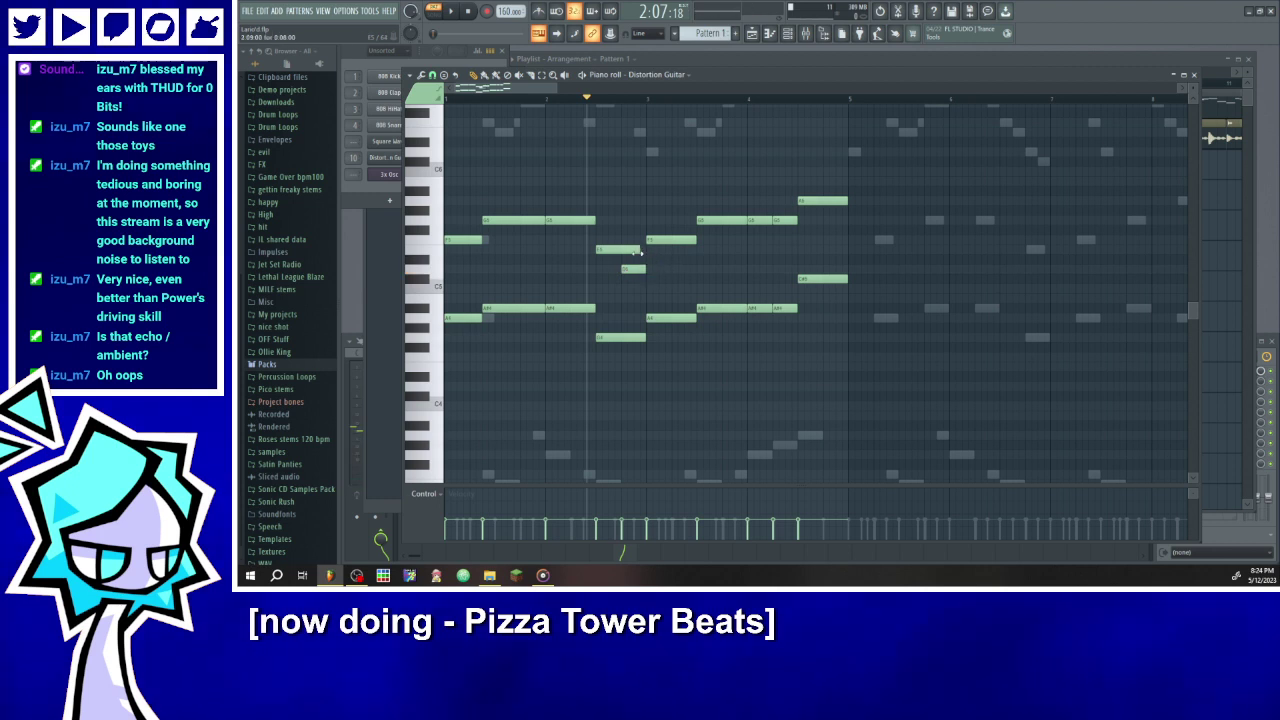
pyautogui.moveTo(643, 338); pyautogui.dragTo(621, 339)
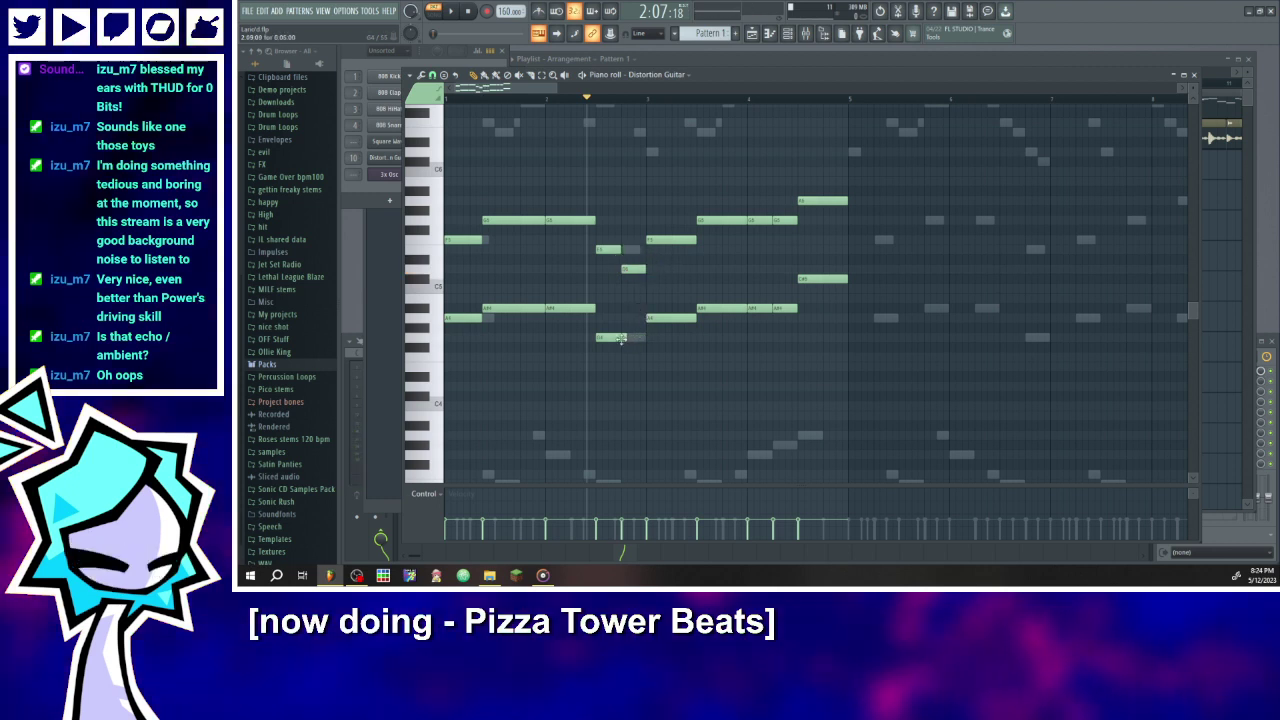
pyautogui.click(630, 338)
pyautogui.moveTo(671, 340); pyautogui.dragTo(690, 241)
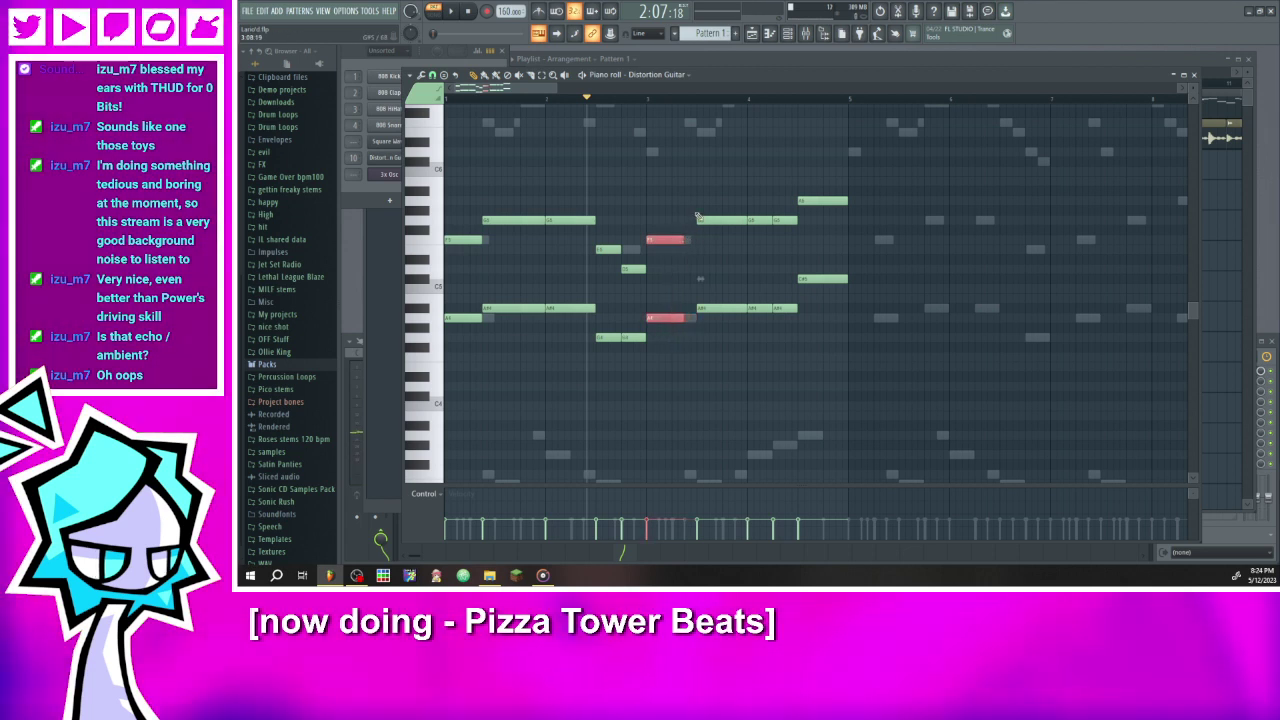
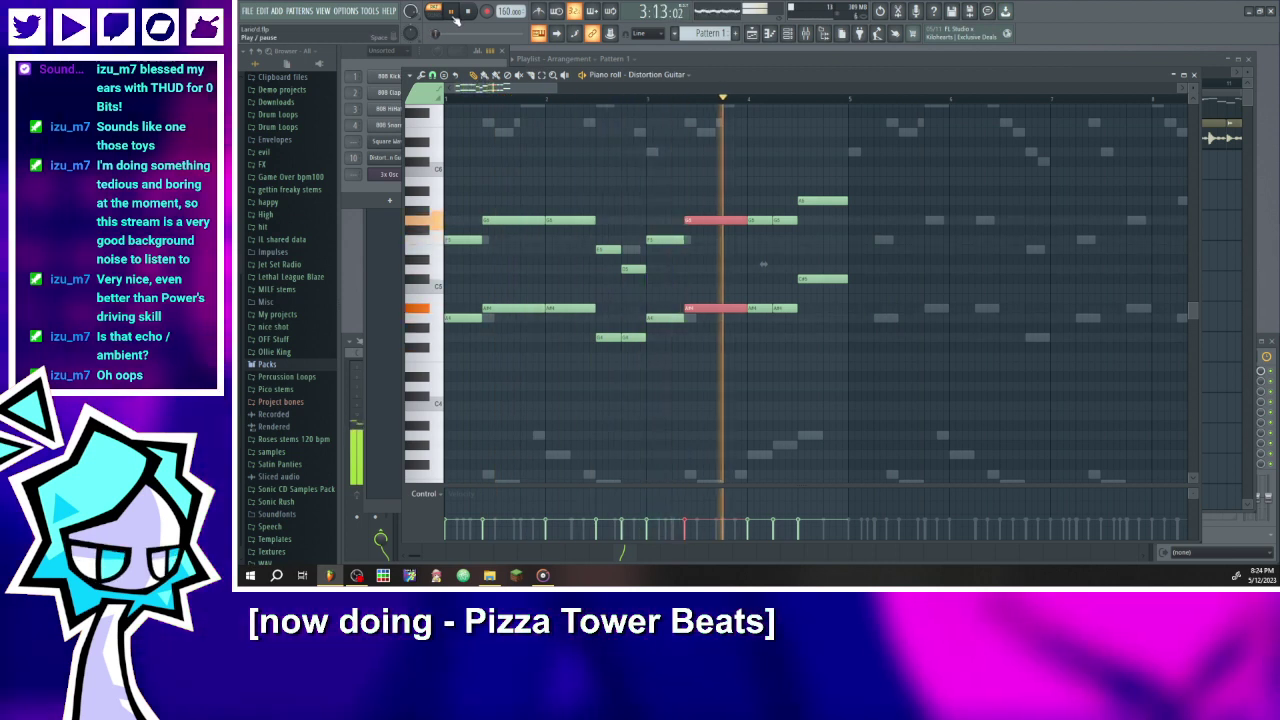
pyautogui.click(454, 14)
# - Shorten bar 3's G5/A#4 chord to three eighths of a bar, add two sixteenth-note G5/A#4 stabs after it, and play the result
pyautogui.scroll(3, 768, 240)
pyautogui.moveTo(690, 197); pyautogui.dragTo(695, 368)
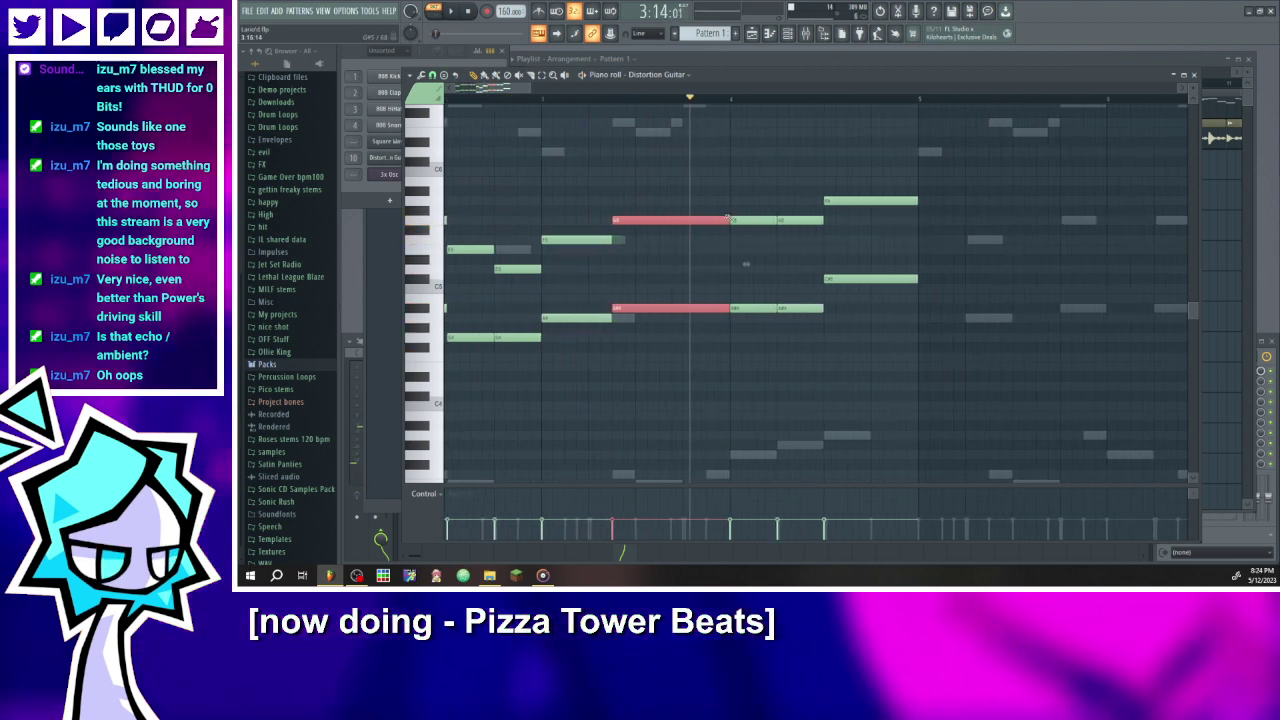
pyautogui.moveTo(698, 222)
pyautogui.mouseDown()
pyautogui.moveTo(686, 214)
pyautogui.moveTo(706, 209)
pyautogui.moveTo(688, 221)
pyautogui.mouseUp()
pyautogui.click(694, 210)
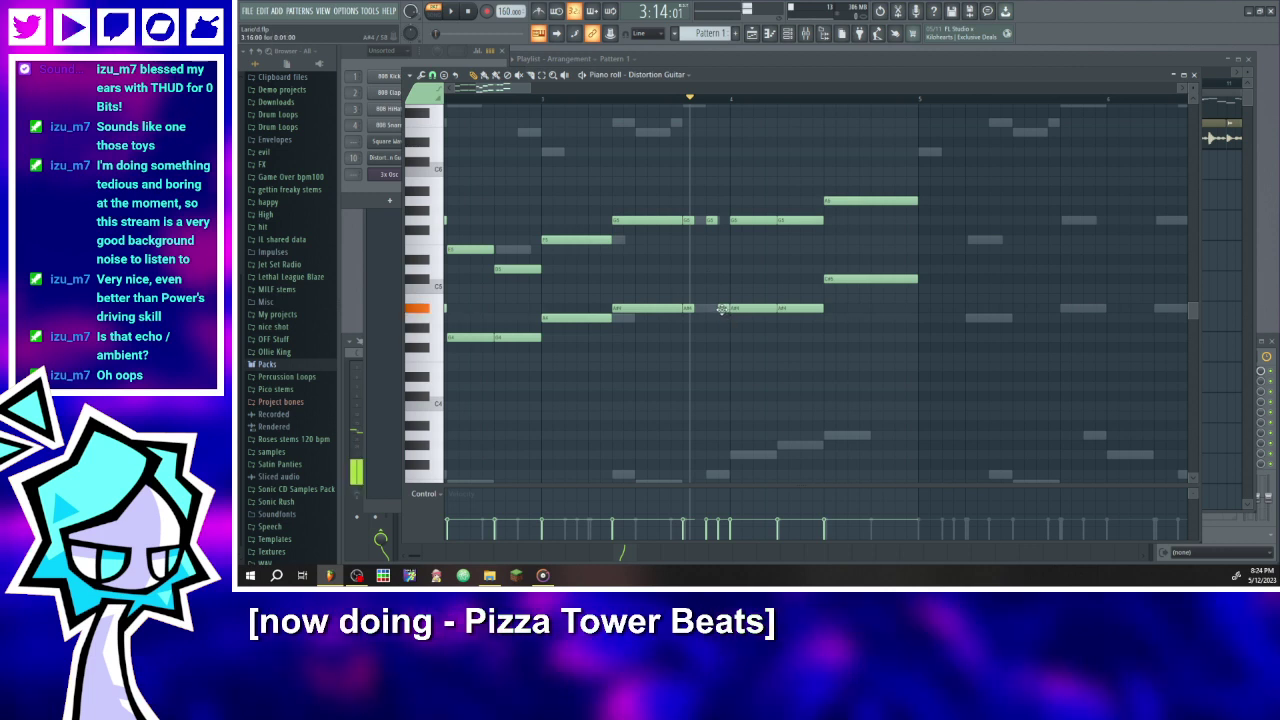
pyautogui.click(600, 100)
pyautogui.click(451, 11)
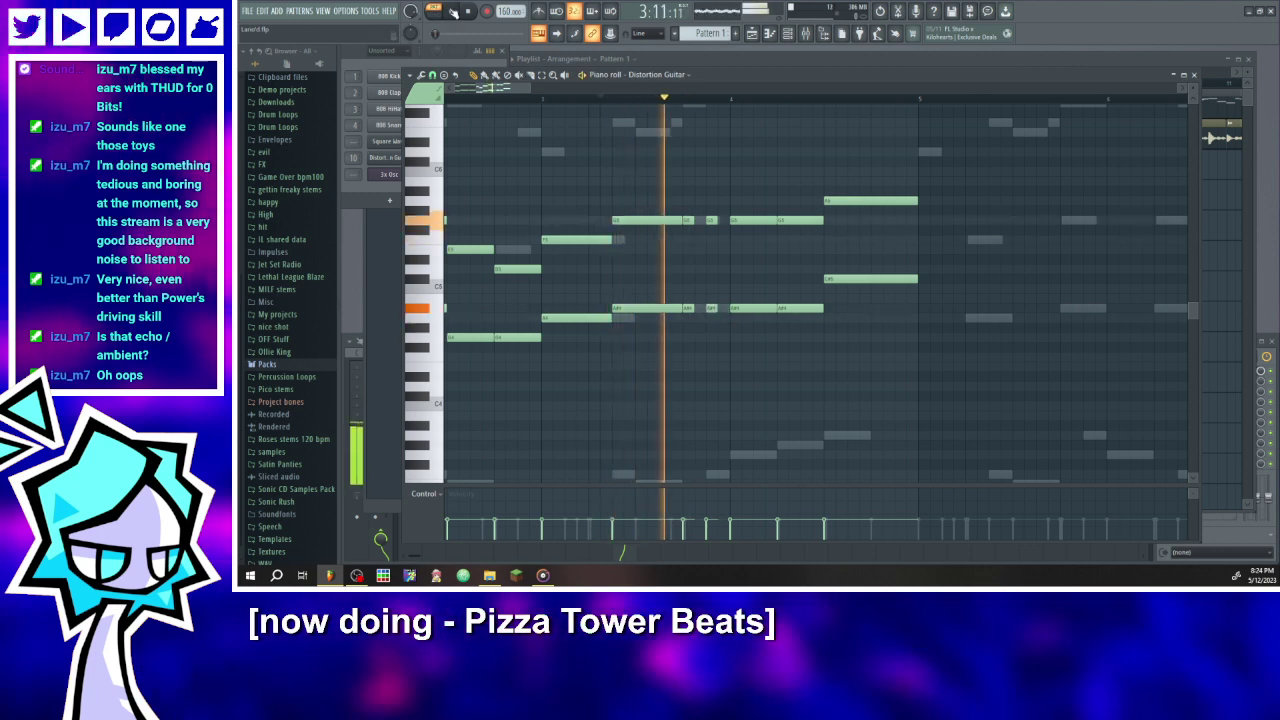
pyautogui.click(452, 11)
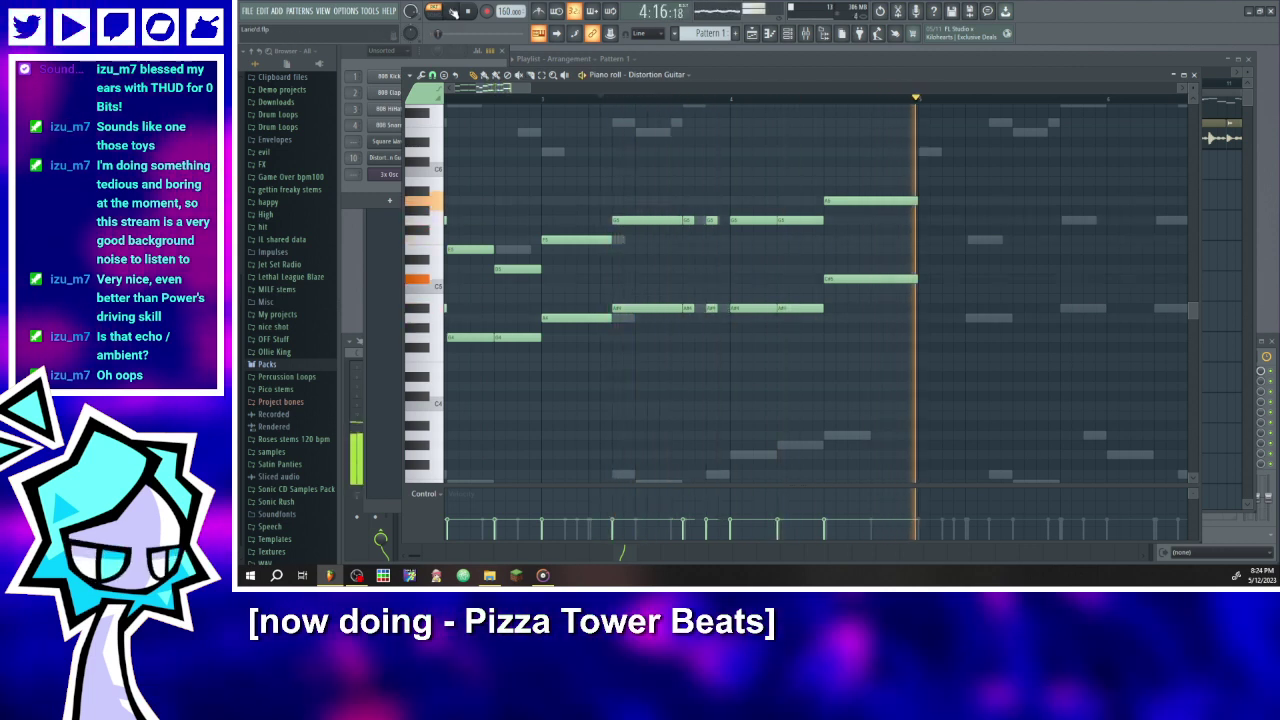
# - Shorten the A5/C#5 chord in bar 4 to a quarter bar and play it
pyautogui.moveTo(849, 168); pyautogui.dragTo(918, 372)
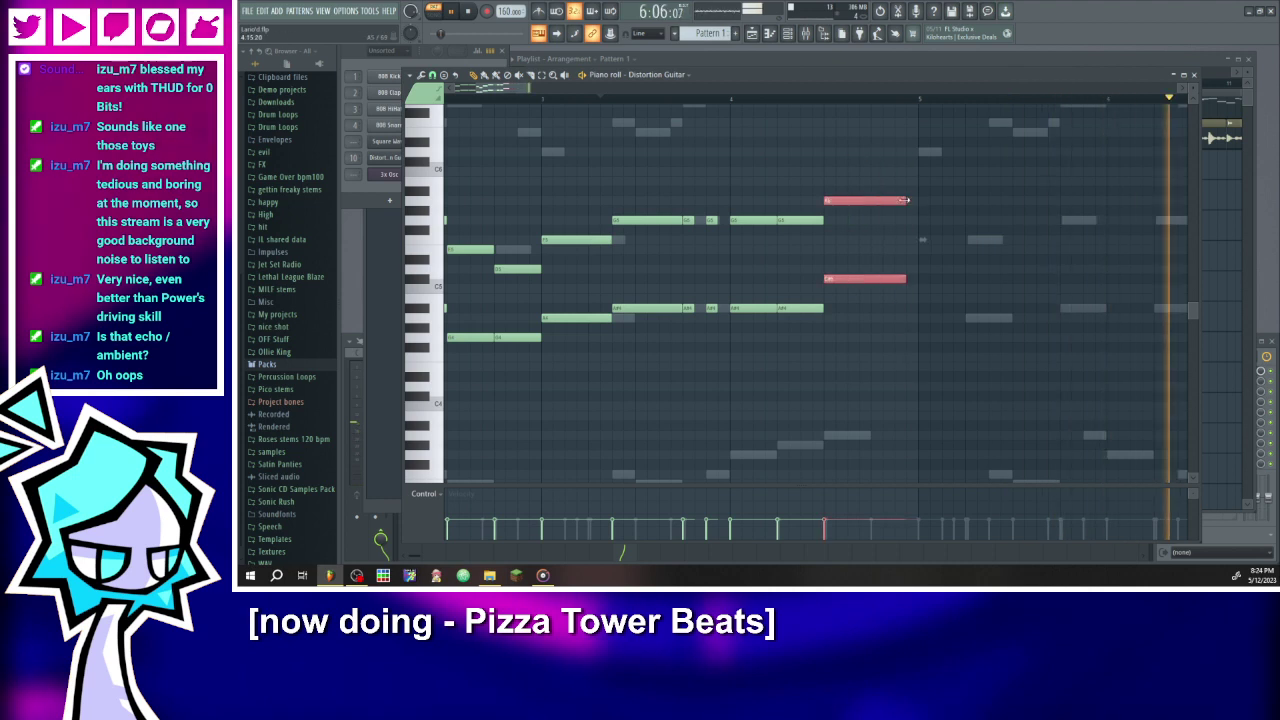
pyautogui.moveTo(905, 200); pyautogui.dragTo(870, 200)
pyautogui.click(452, 13)
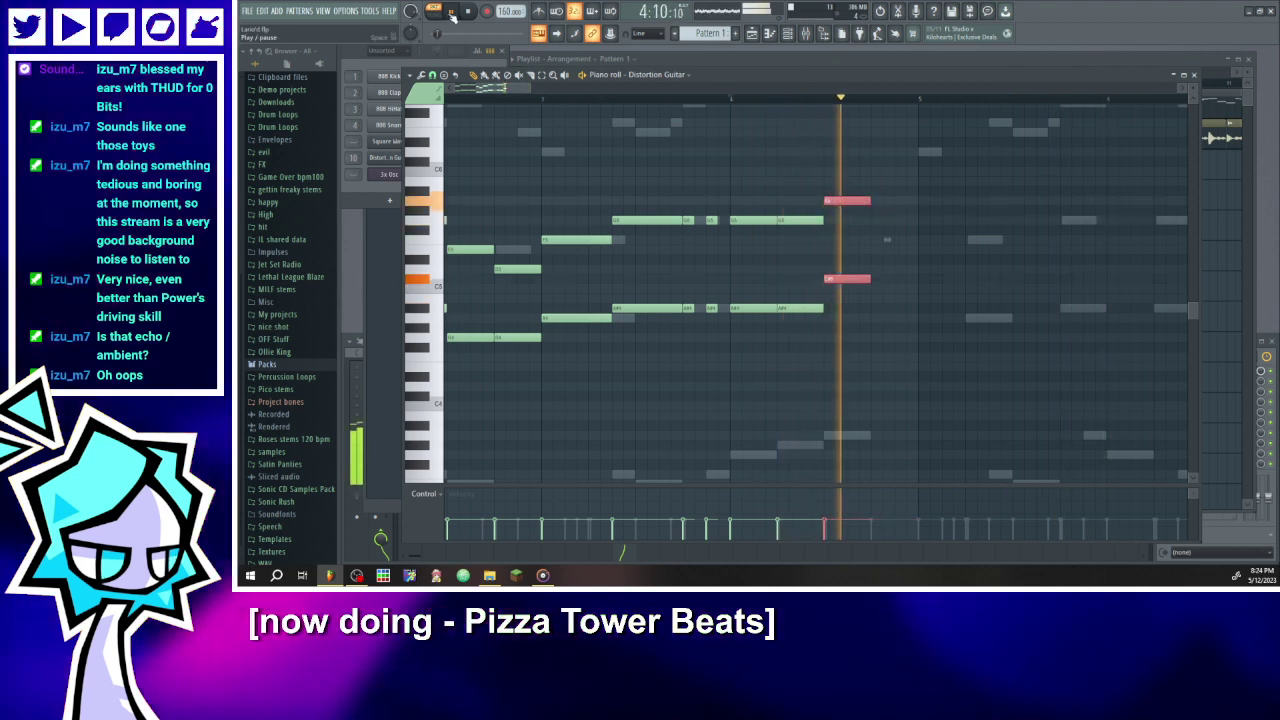
pyautogui.click(452, 14)
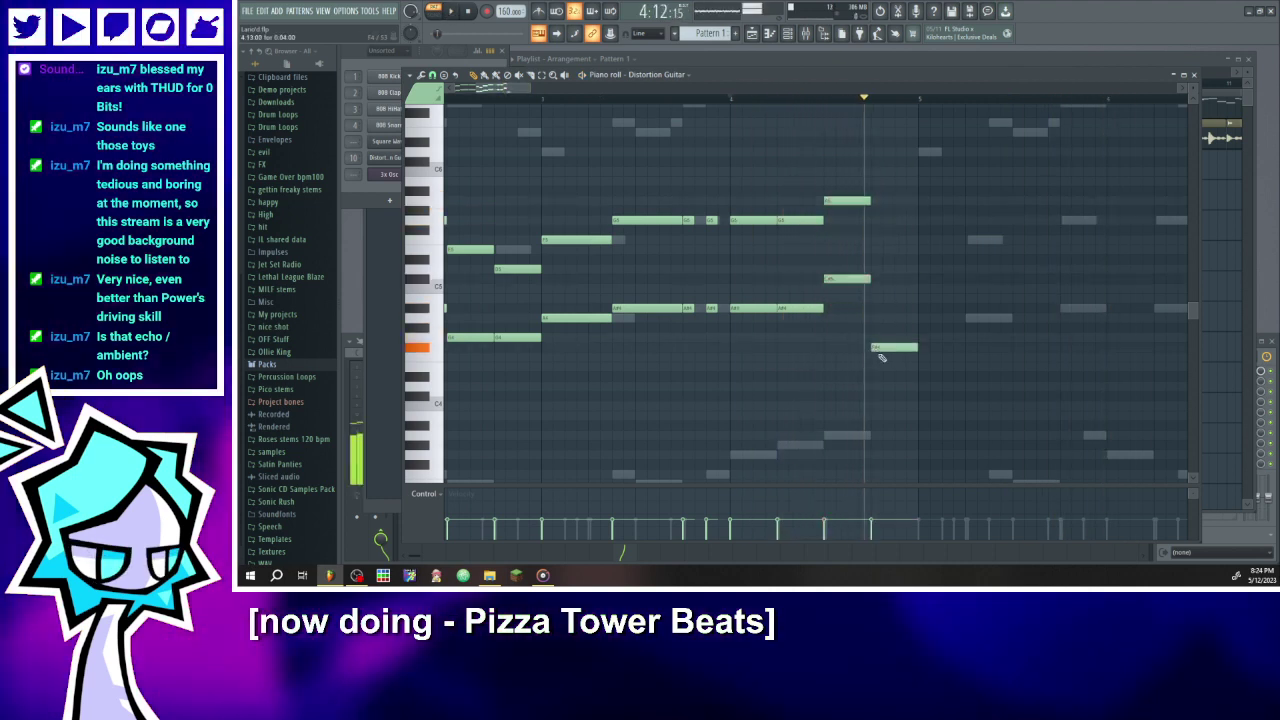
# - Copy bar 4's A5/C#5 chord to the bar's last quarter, lower the copy an octave to A4/C#4, and play it
pyautogui.rightClick(882, 349)
pyautogui.moveTo(891, 328); pyautogui.dragTo(842, 180)
pyautogui.hotkey('ctrl', 'c')
pyautogui.hotkey('ctrl', 'v')
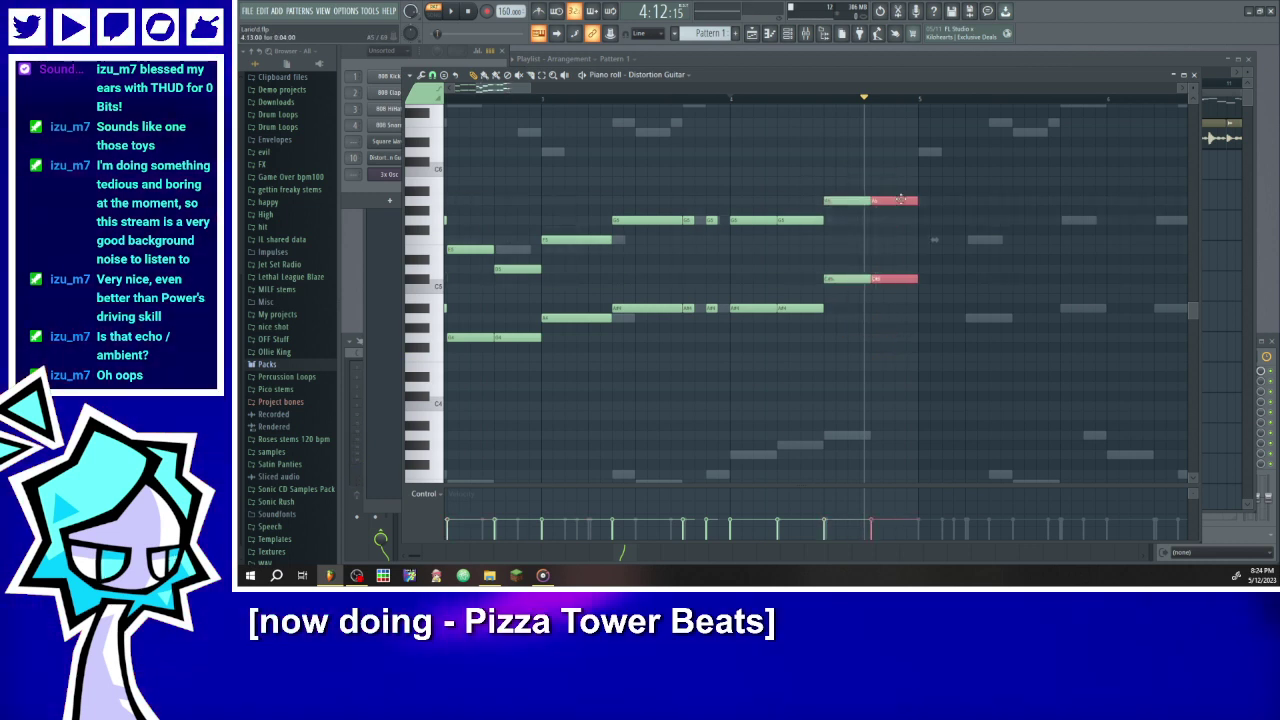
pyautogui.click(824, 100)
pyautogui.click(452, 13)
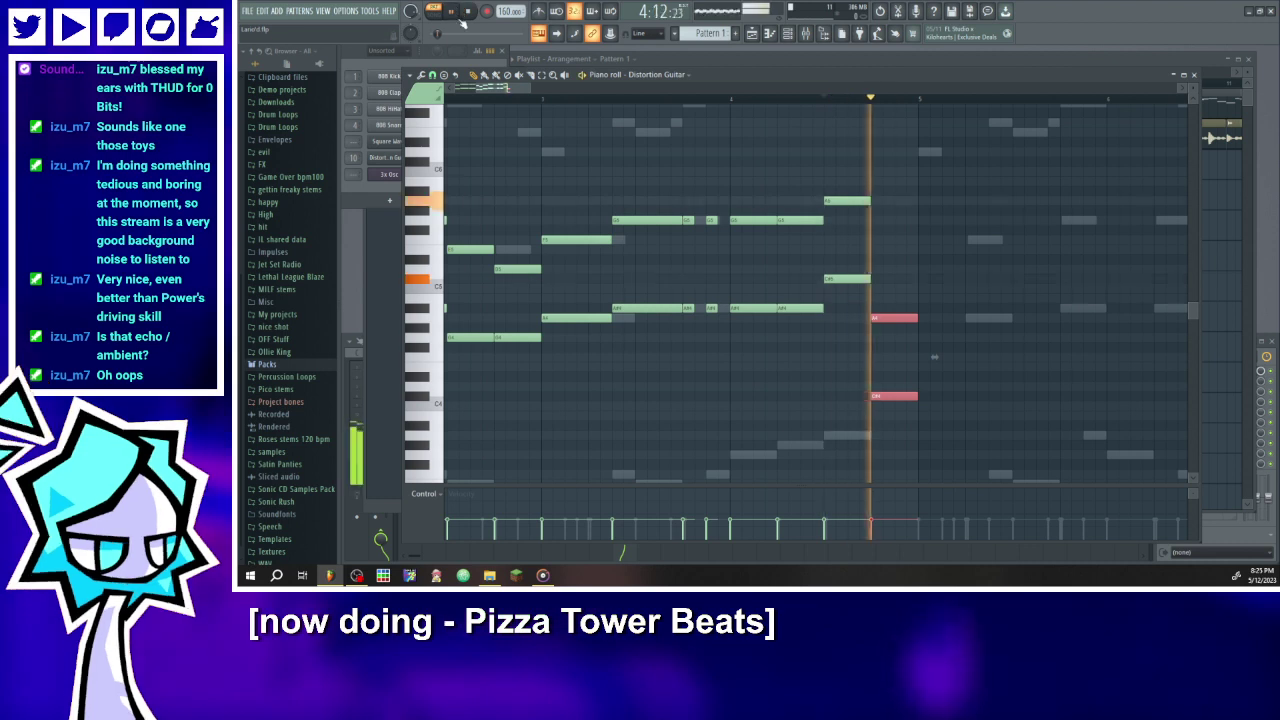
# - Duplicate the four-bar guitar chord phrase of Pattern 1 into bars 5 to 8
pyautogui.keyDown('ctrl'); pyautogui.scroll(-5, 596, 340); pyautogui.keyUp('ctrl')
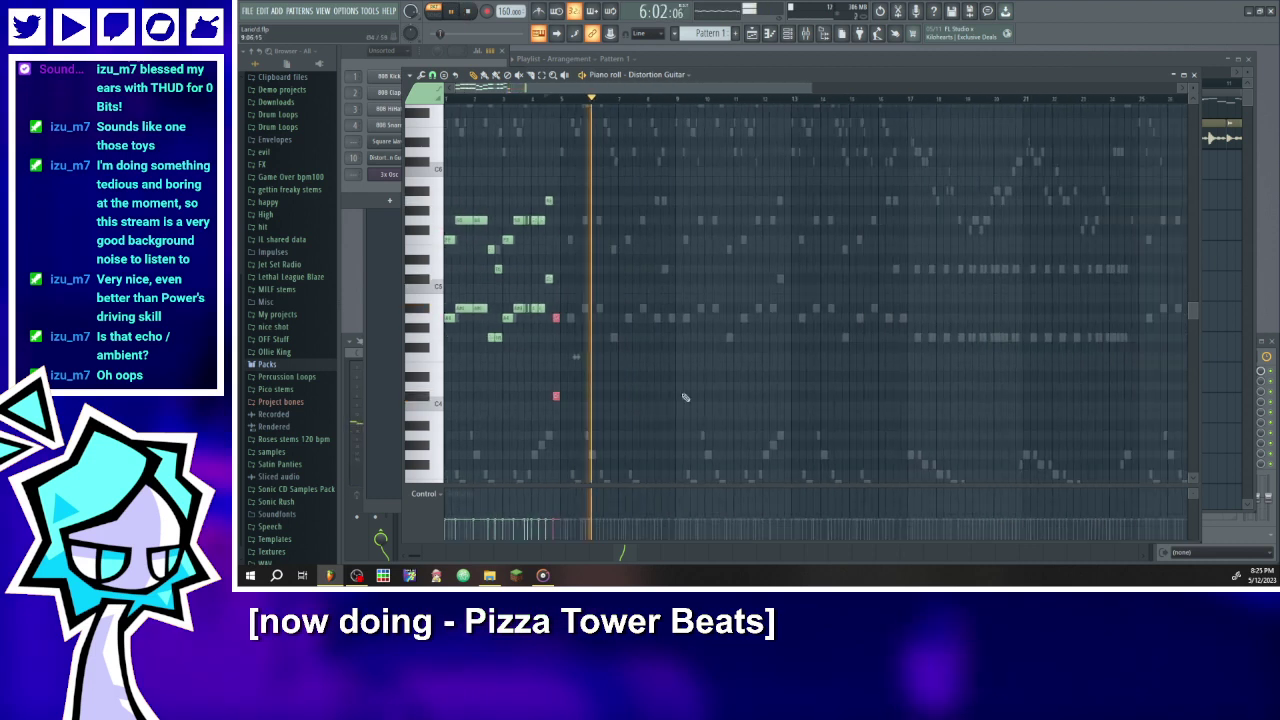
pyautogui.moveTo(527, 413); pyautogui.dragTo(449, 175)
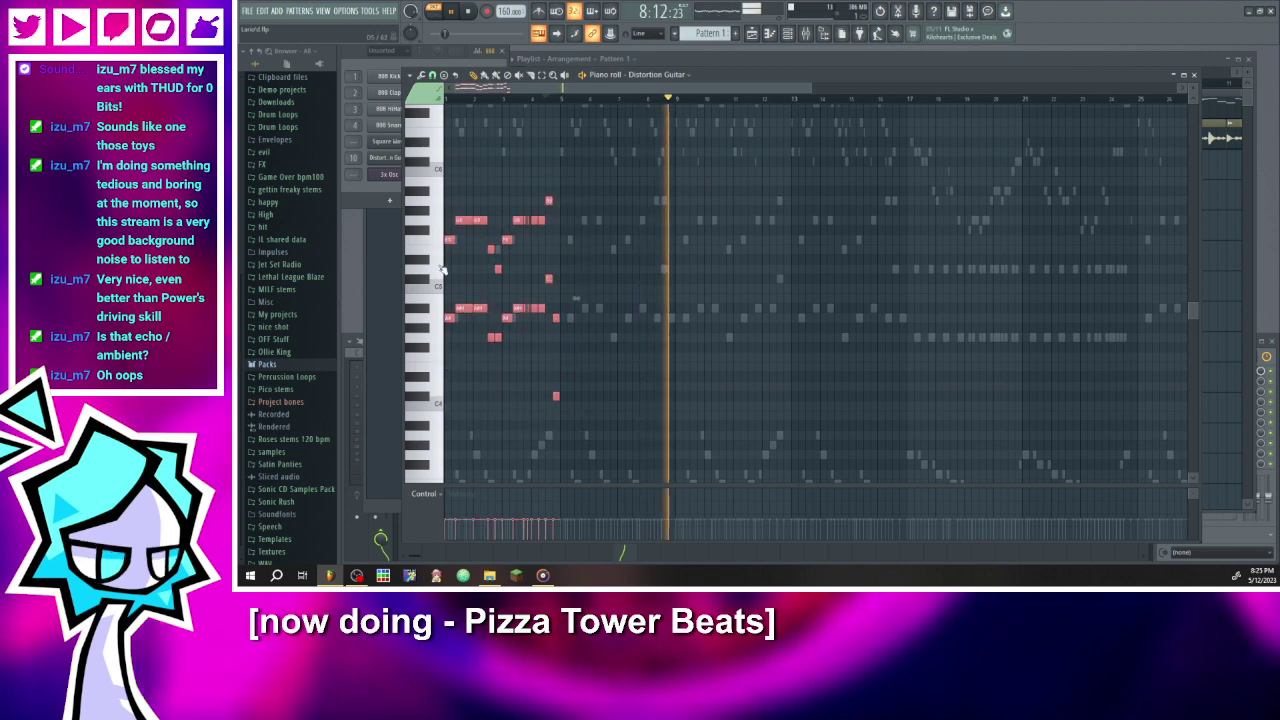
pyautogui.moveTo(489, 88); pyautogui.dragTo(420, 104)
pyautogui.hotkey('ctrl', 'b')
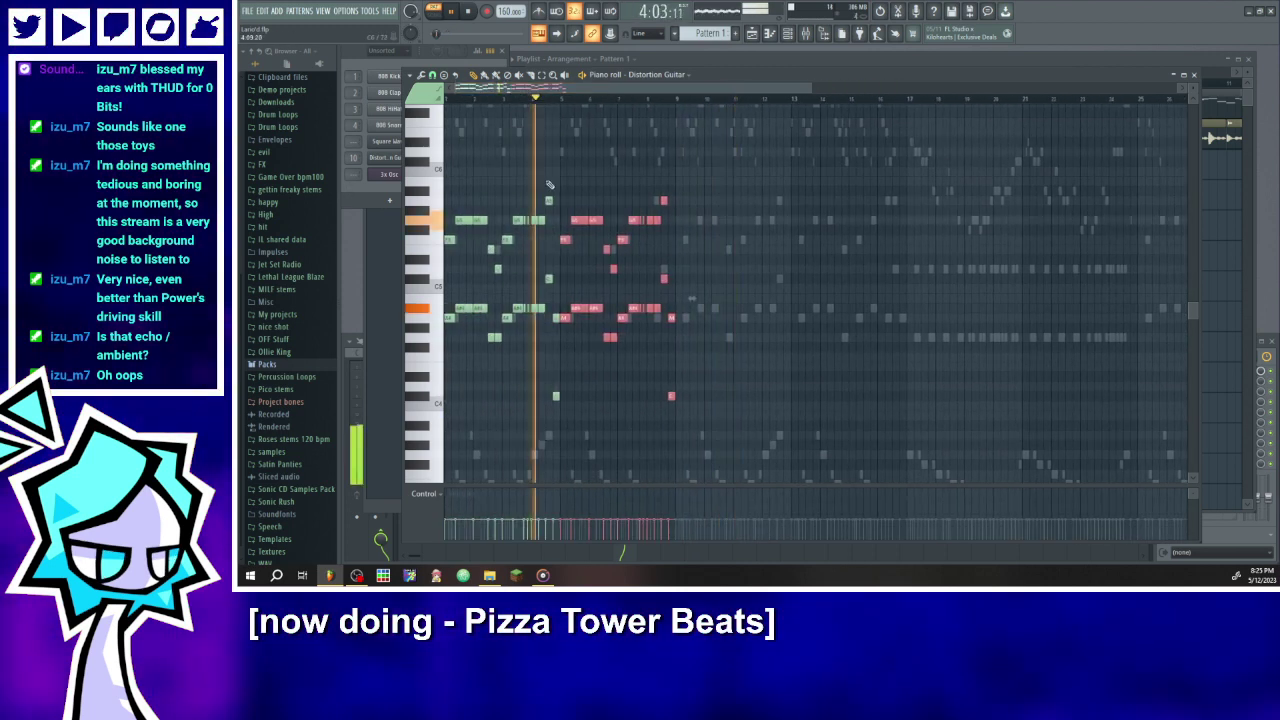
# - Rework the last three quarters of bar 8 to A5/A4, A5/D5 and A4, adding a low eighth-bar A2 at the bar's end
pyautogui.keyDown('ctrl'); pyautogui.scroll(3, 548, 140); pyautogui.keyUp('ctrl')
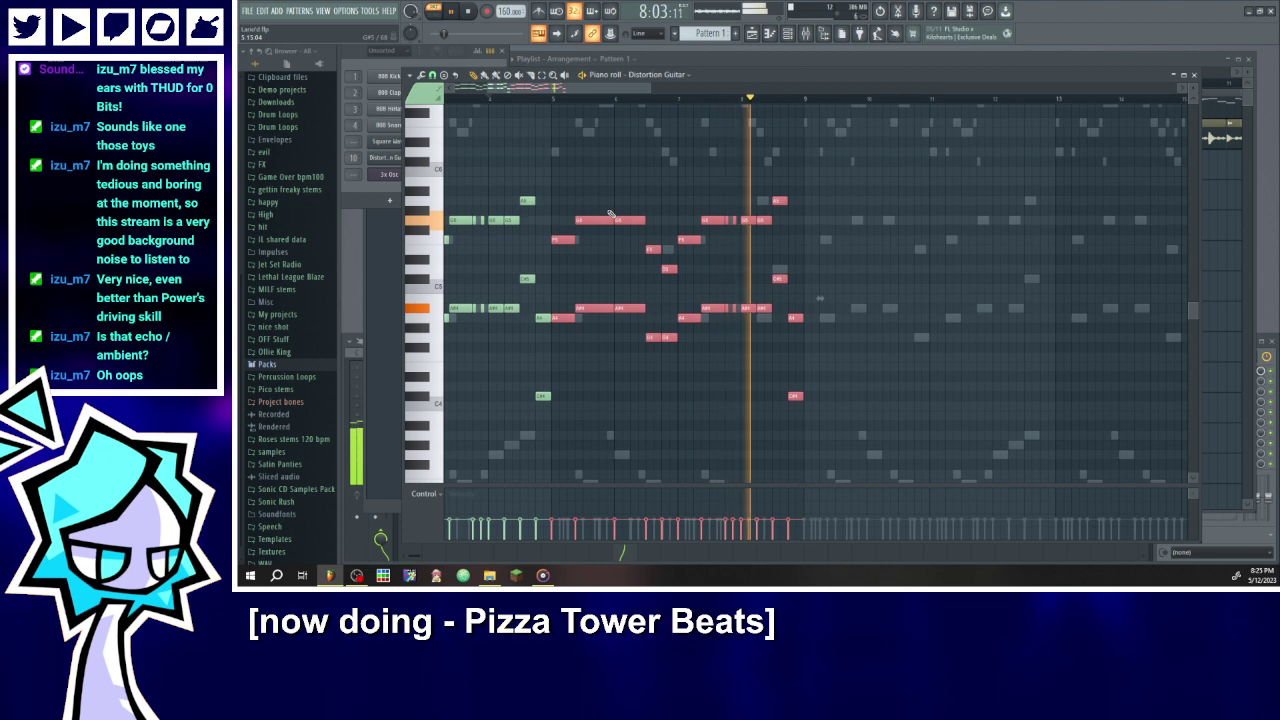
pyautogui.keyDown('ctrl'); pyautogui.scroll(3, 757, 243); pyautogui.keyUp('ctrl')
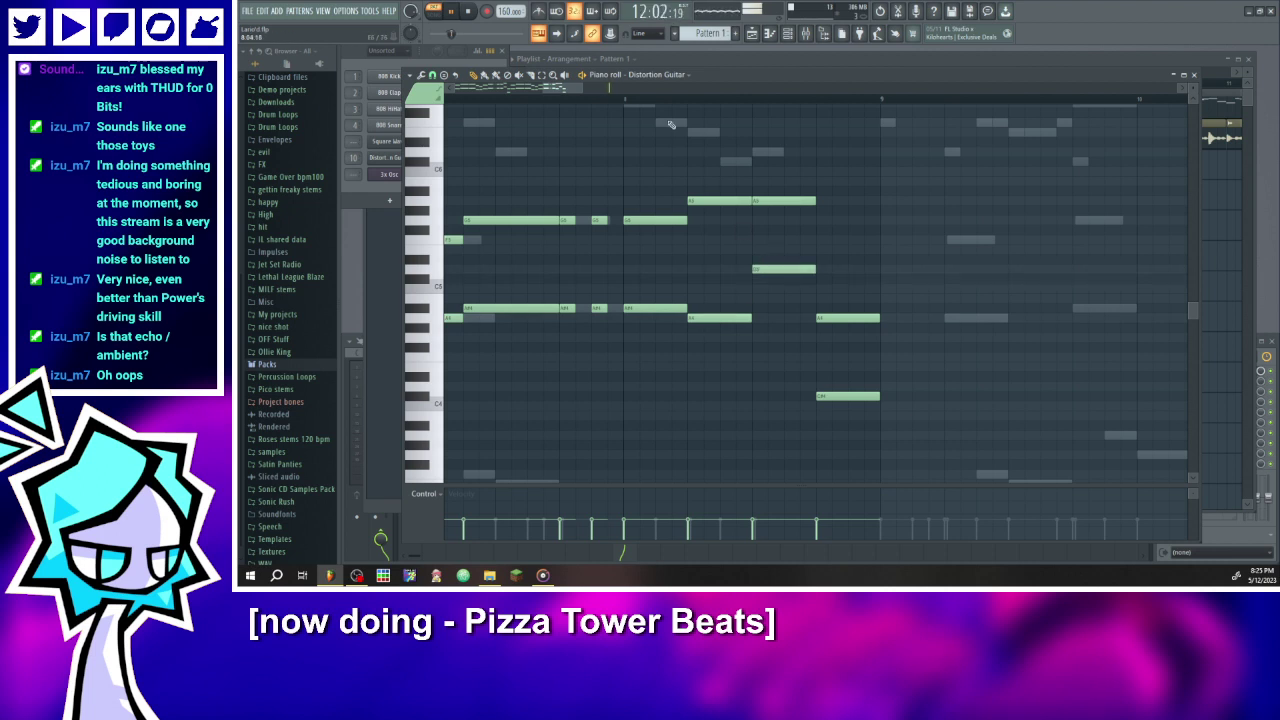
pyautogui.click(621, 100)
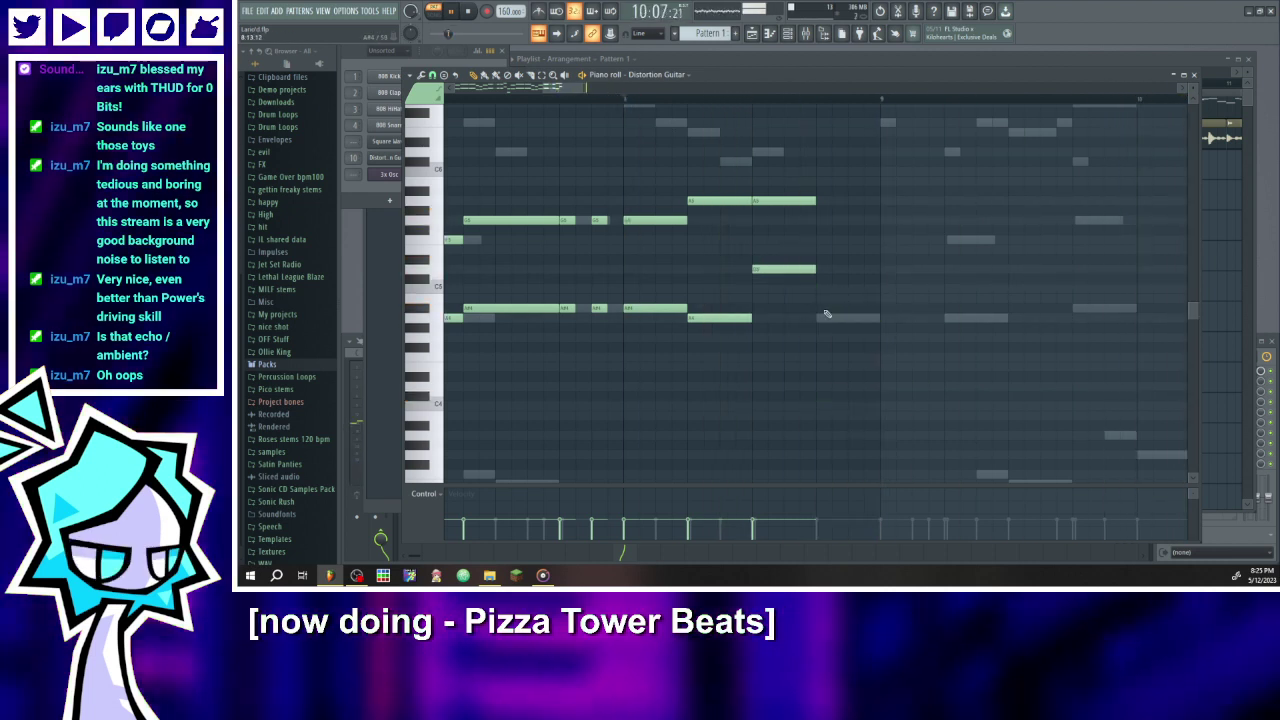
pyautogui.scroll(-3, 578, 214)
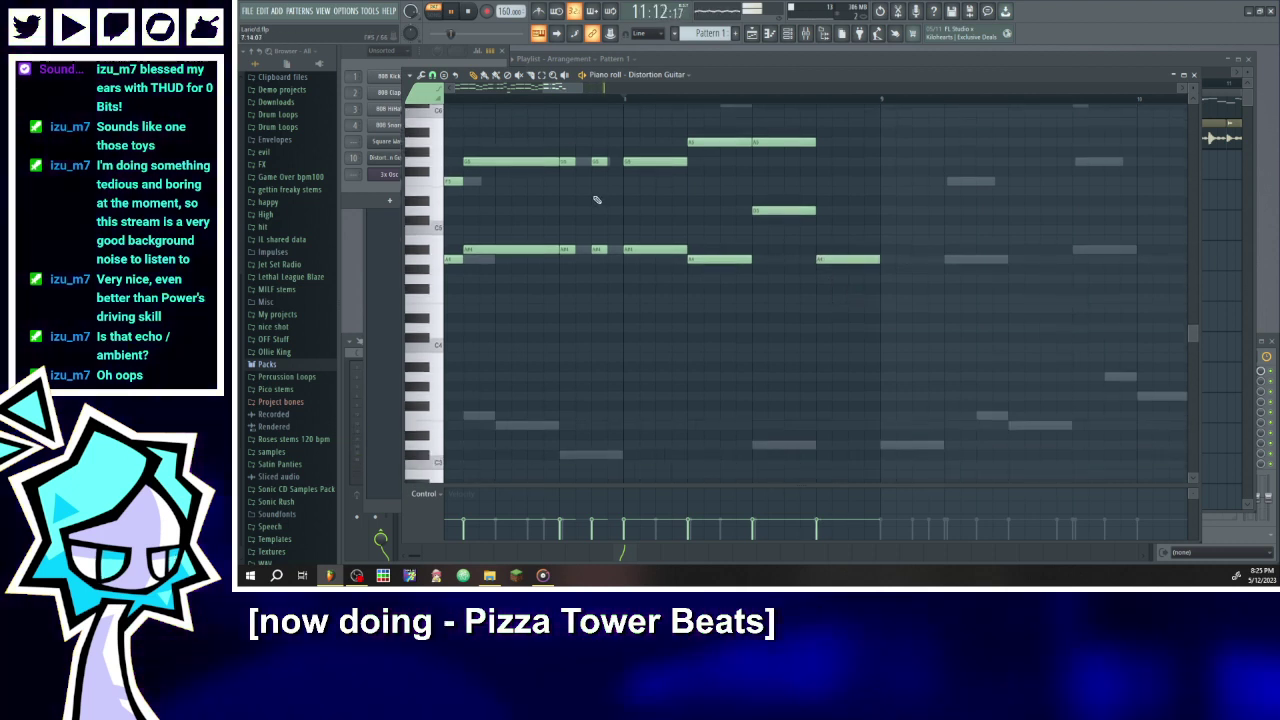
pyautogui.scroll(-3, 590, 200)
pyautogui.click(853, 437)
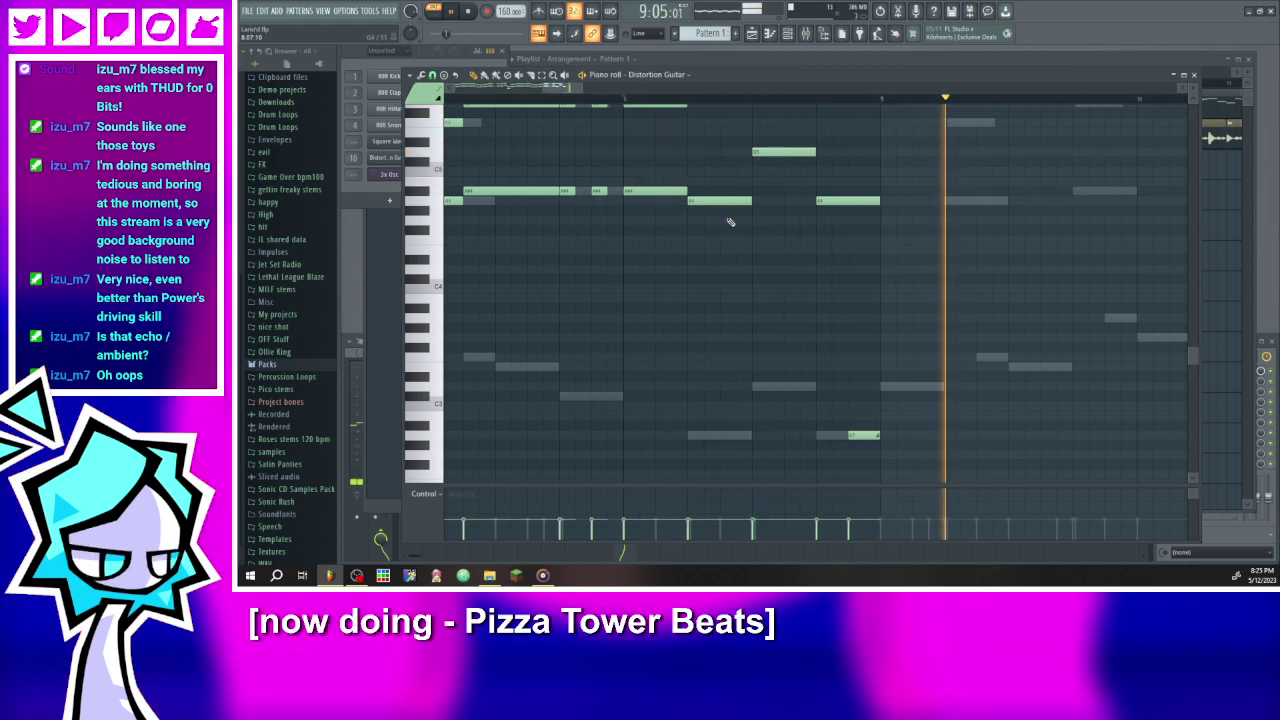
# - Move all Distortion Guitar chords from Pattern 1 into Pattern 3, starting at bar 9
pyautogui.scroll(-6, 751, 259)
pyautogui.moveTo(632, 468); pyautogui.dragTo(253, 103)
pyautogui.press('Delete')
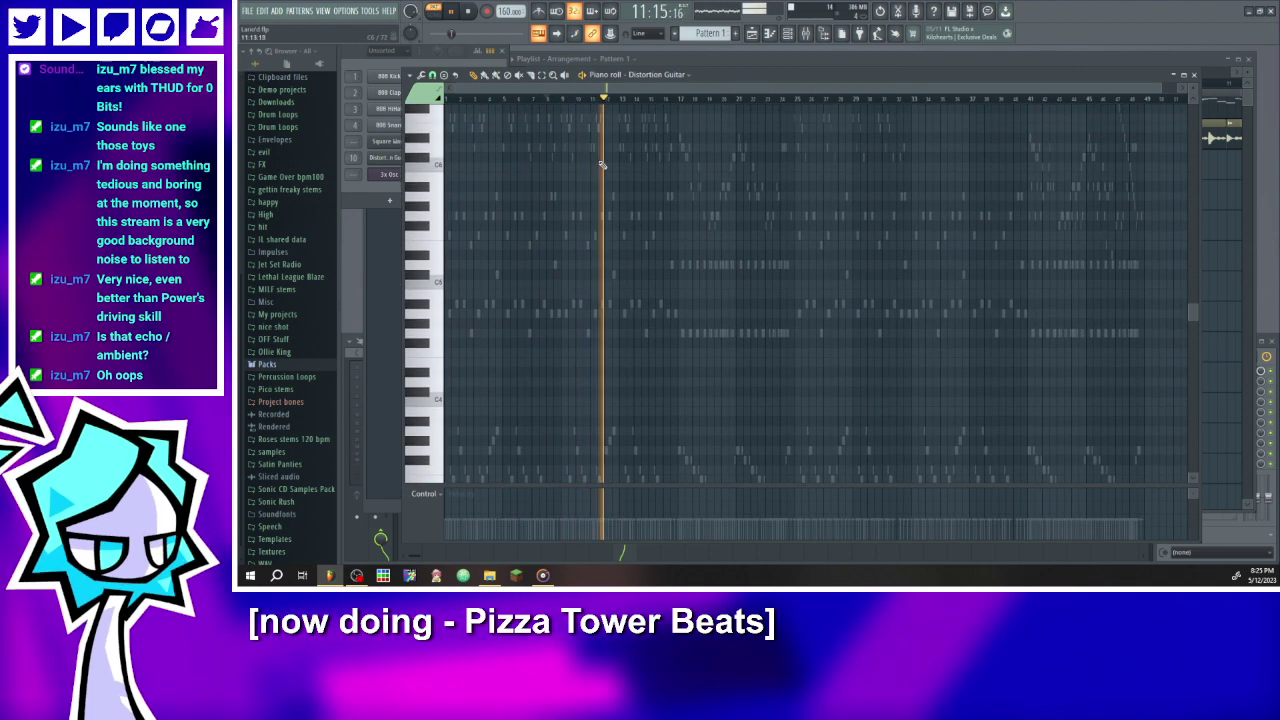
pyautogui.scroll(-1, 708, 33)
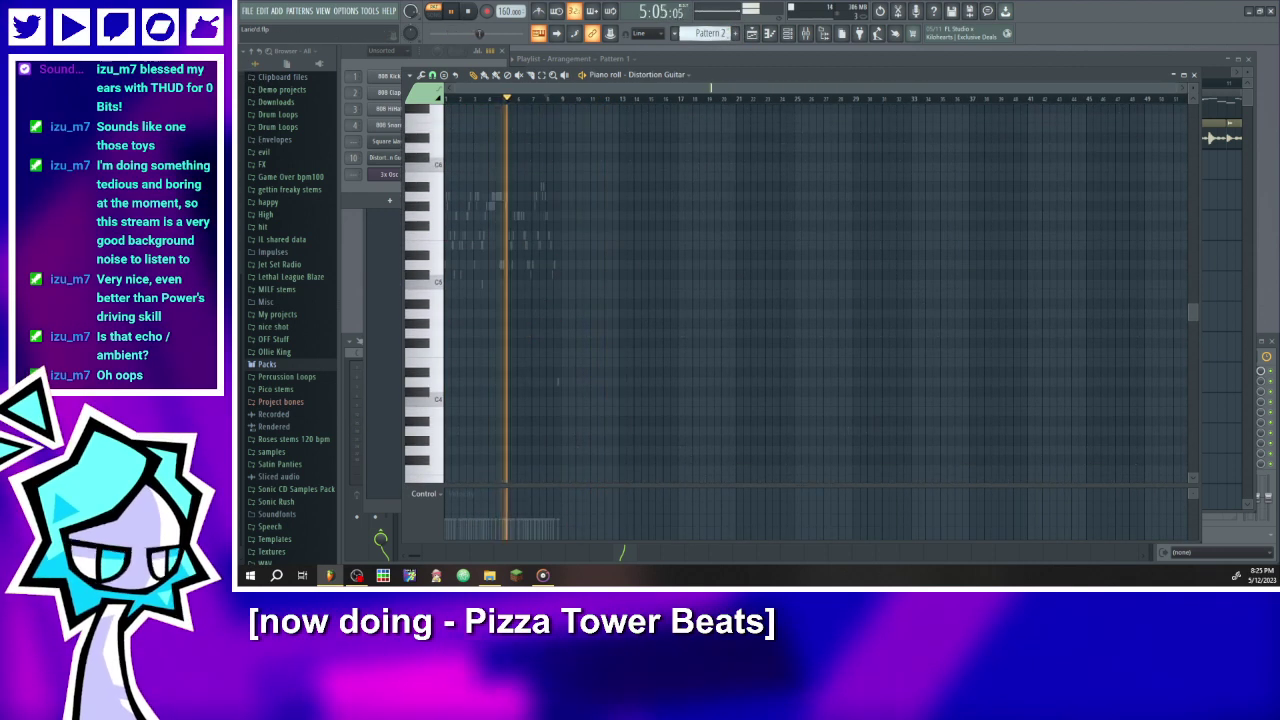
pyautogui.scroll(-1, 708, 33)
pyautogui.moveTo(526, 88); pyautogui.dragTo(503, 123)
pyautogui.hotkey('ctrl', 'v')
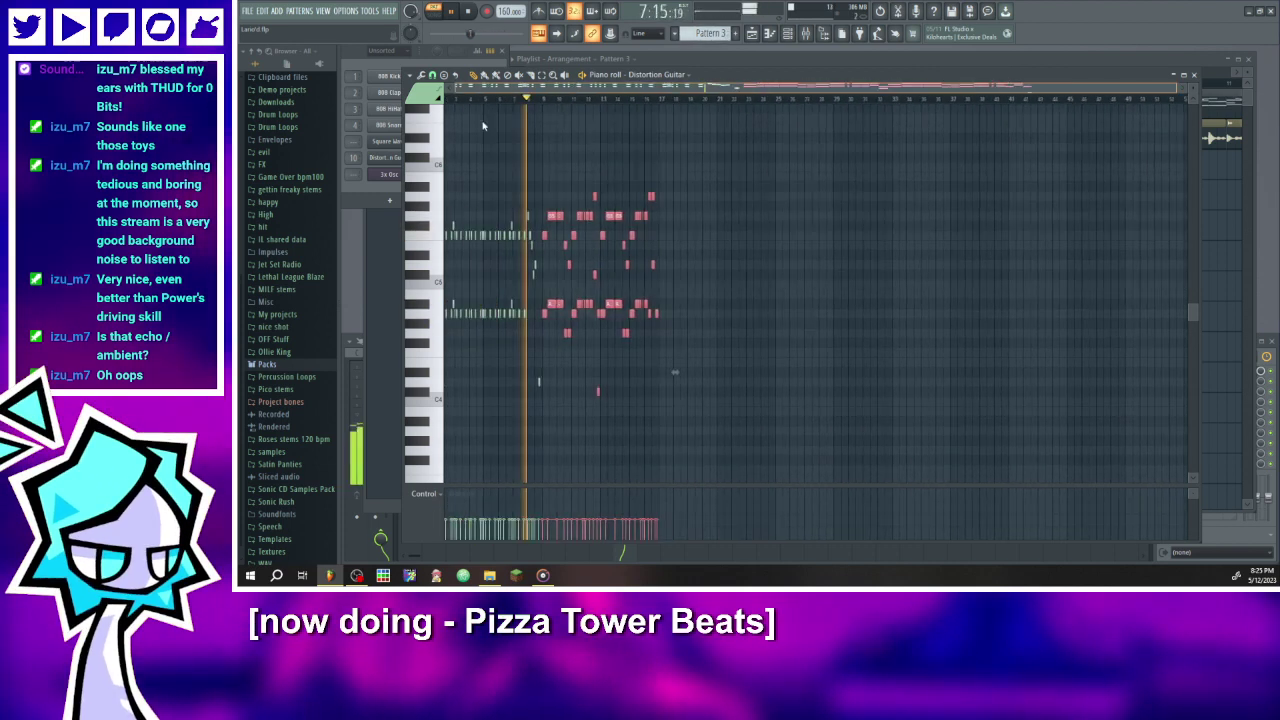
# - Duplicate the eight-bar chord section of Pattern 3 from bars 9 to 16 into bars 17 to 24
pyautogui.scroll(3, 600, 270)
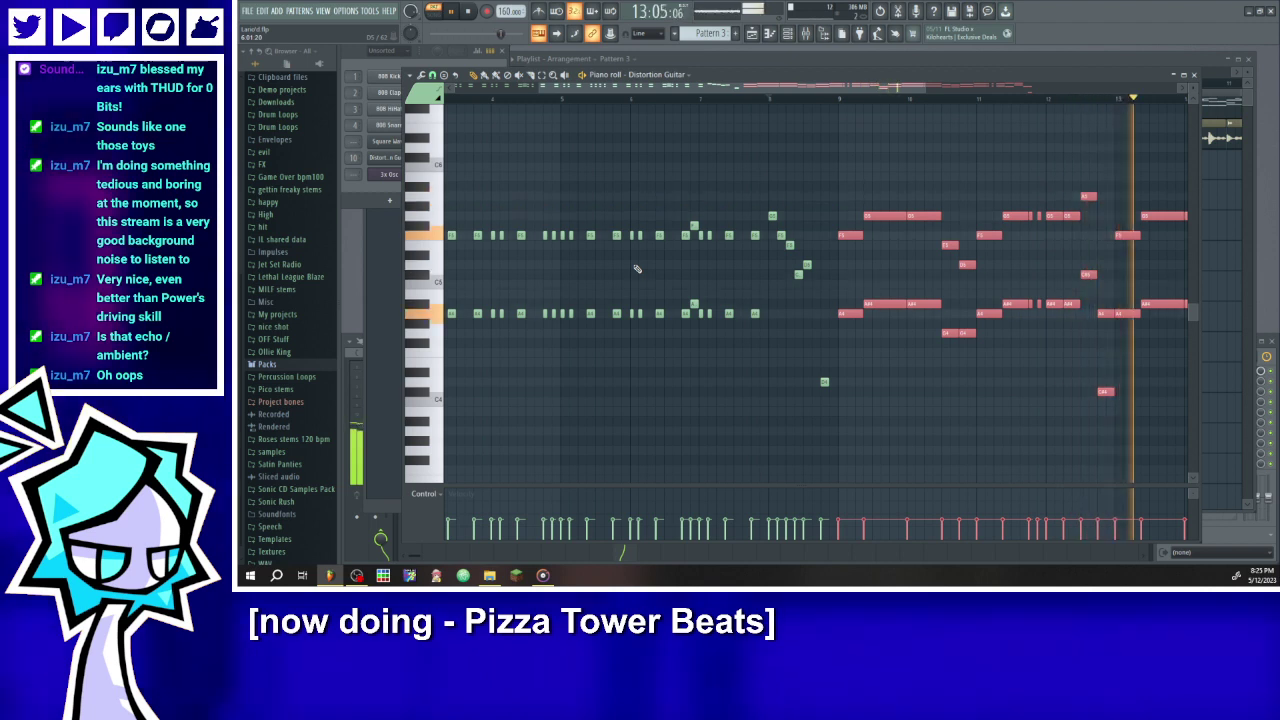
pyautogui.scroll(-3, 1032, 317)
pyautogui.scroll(3, 1035, 330)
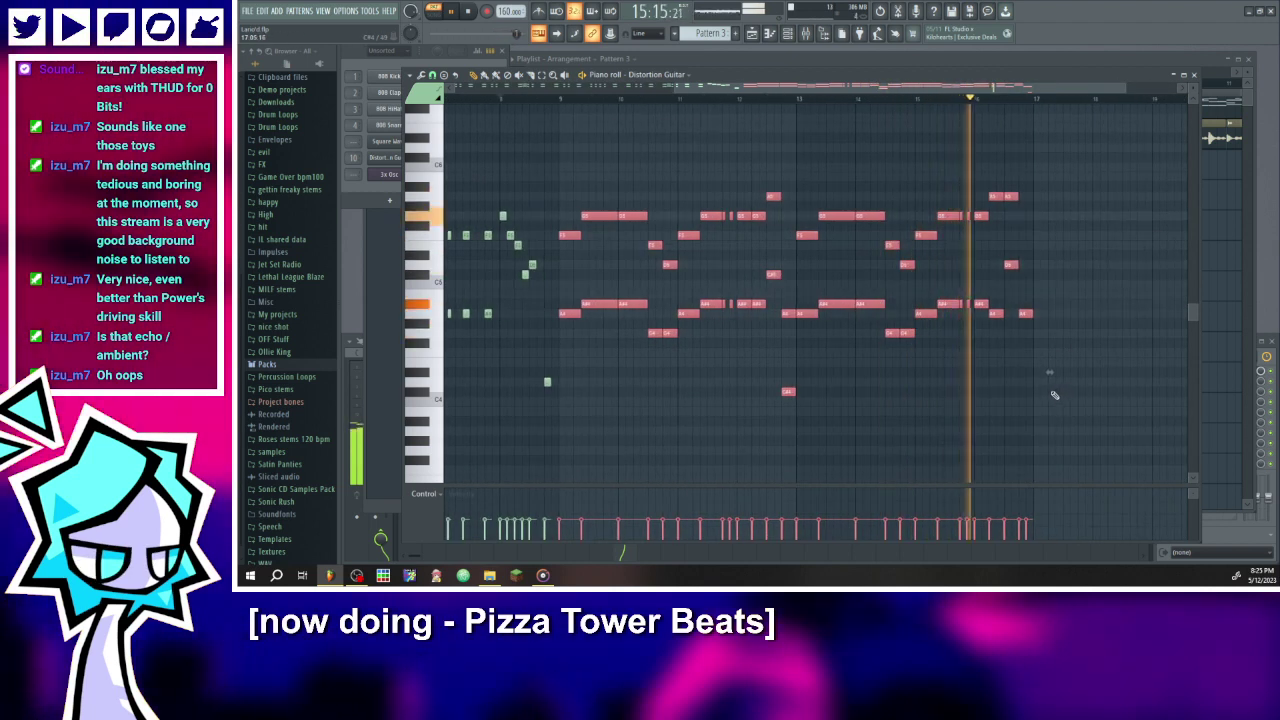
pyautogui.moveTo(714, 91); pyautogui.dragTo(1035, 86)
pyautogui.hotkey('ctrl', 'b')
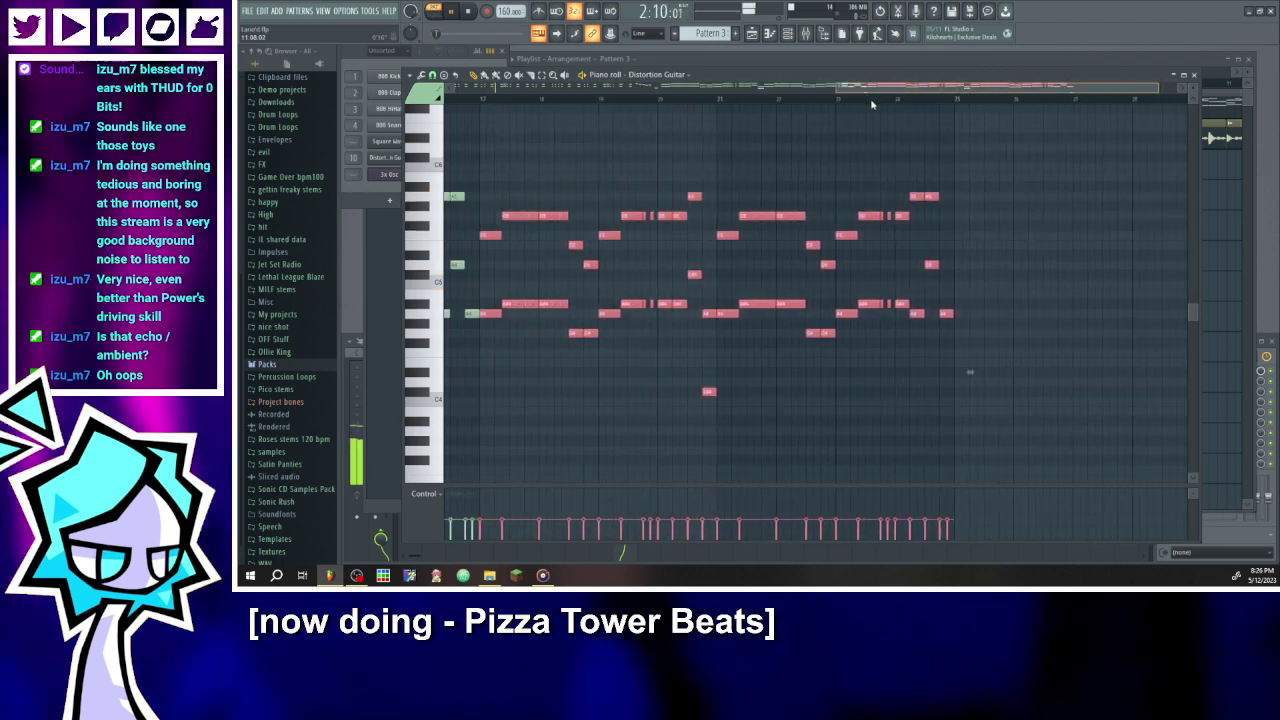
# - Raise the low A2 note at the end of bar 16 in Pattern 3 by two octaves to A4
pyautogui.scroll(-5, 529, 271)
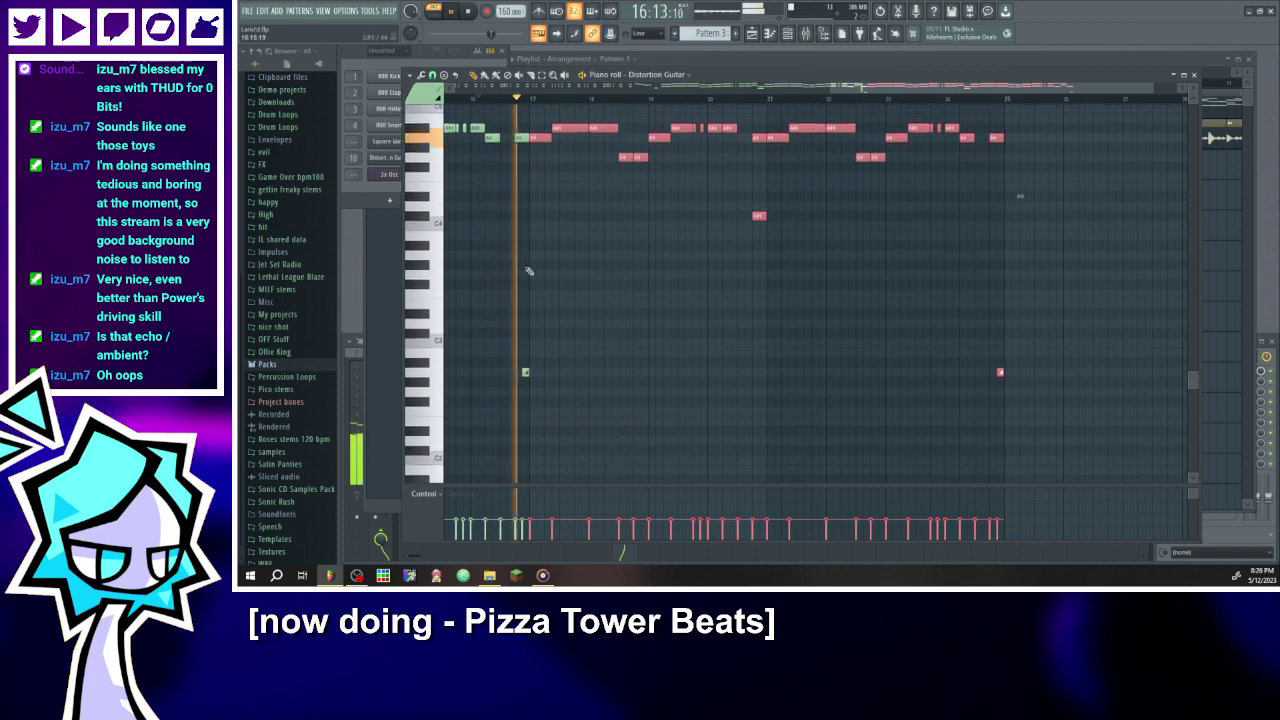
pyautogui.moveTo(542, 395); pyautogui.dragTo(509, 364)
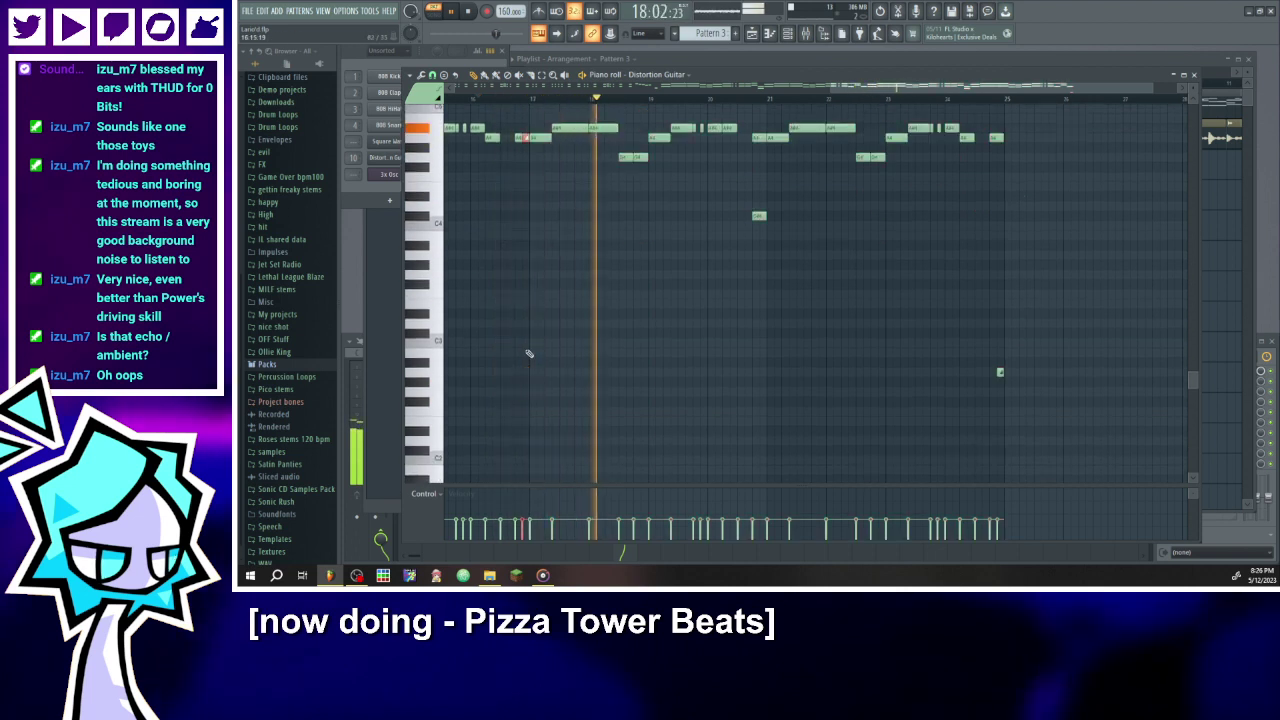
# - In the second half of bar 22 in Pattern 3, replace the sustained chords with short repeated E5/G4 stabs at eighth-note spacing
pyautogui.scroll(4, 529, 353)
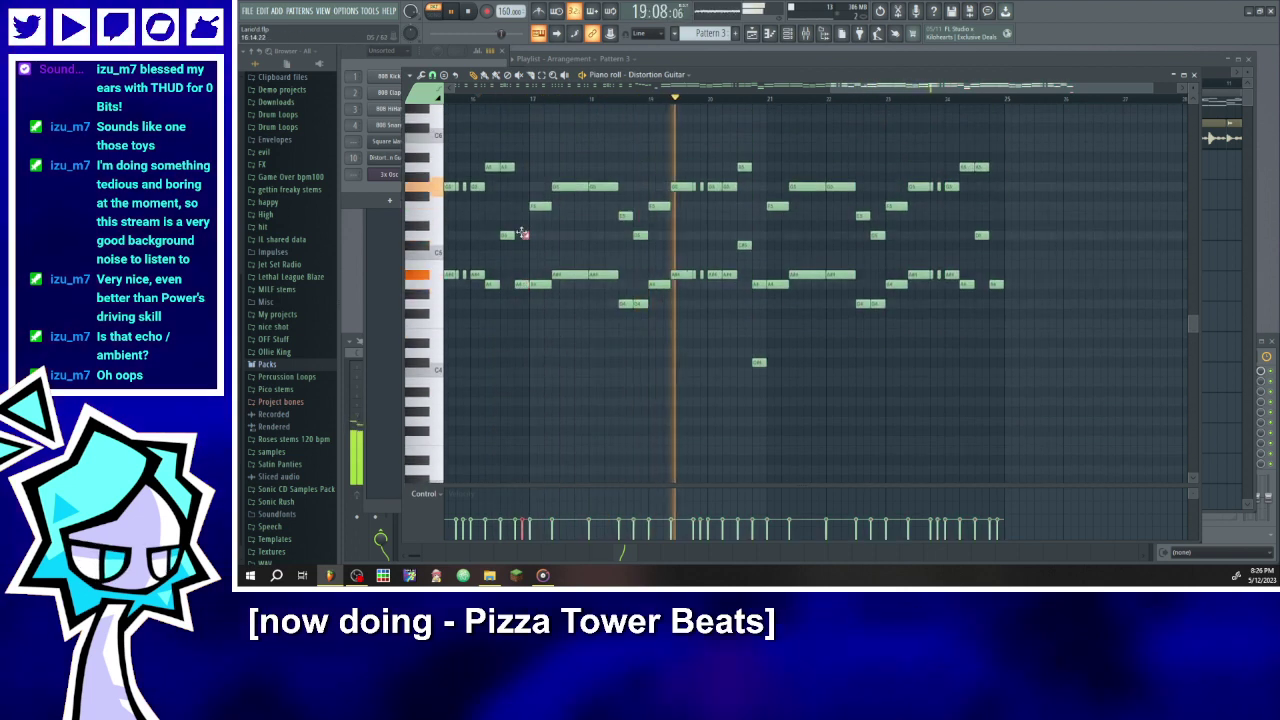
pyautogui.click(490, 97)
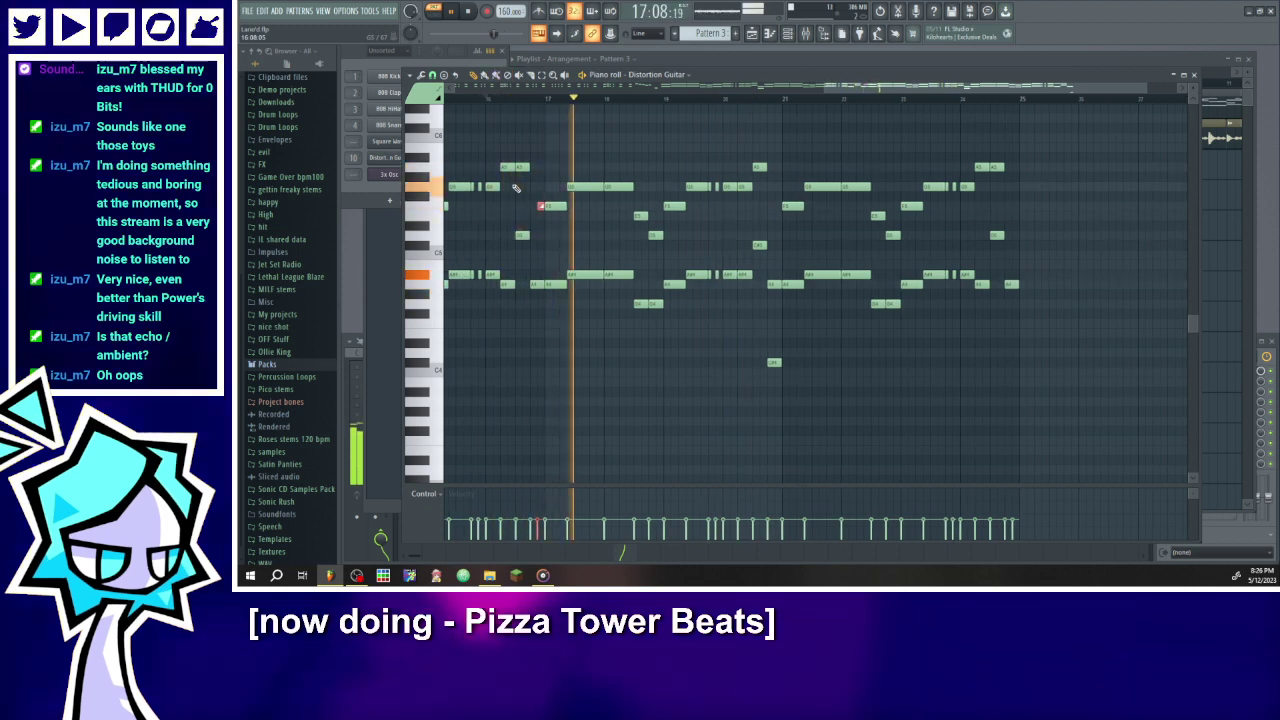
pyautogui.scroll(-4, 620, 265)
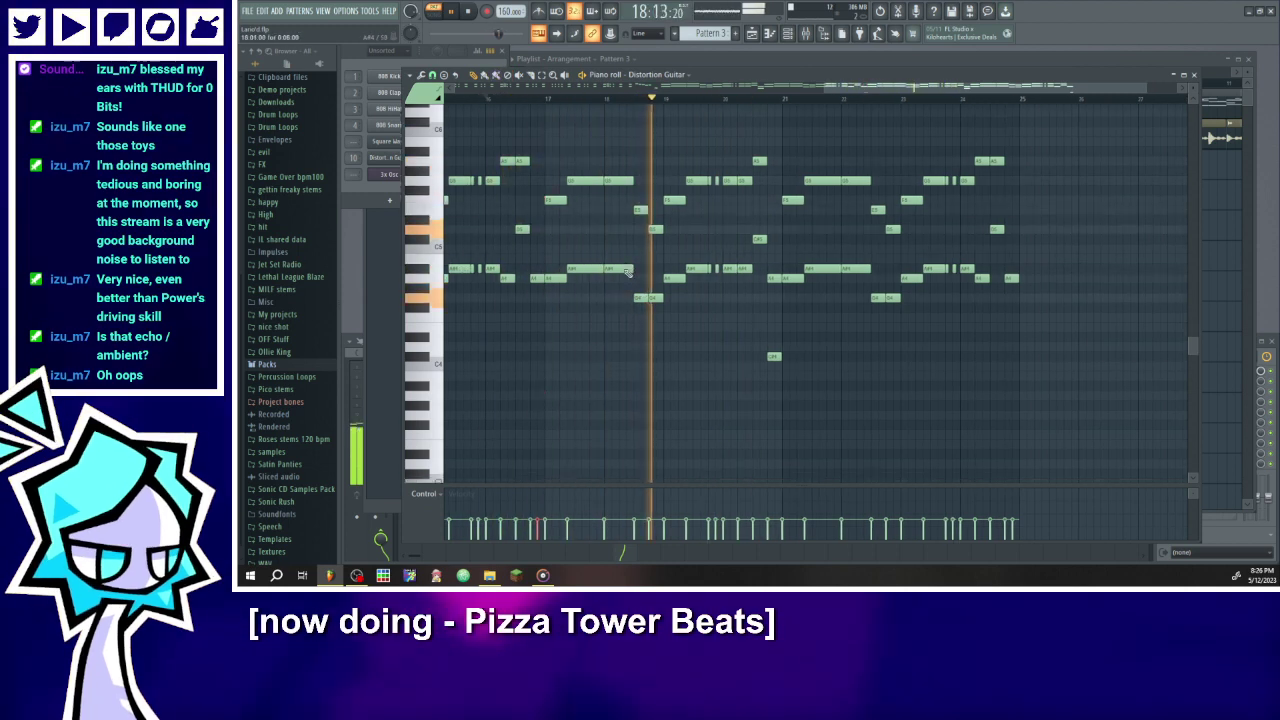
pyautogui.scroll(3, 630, 272)
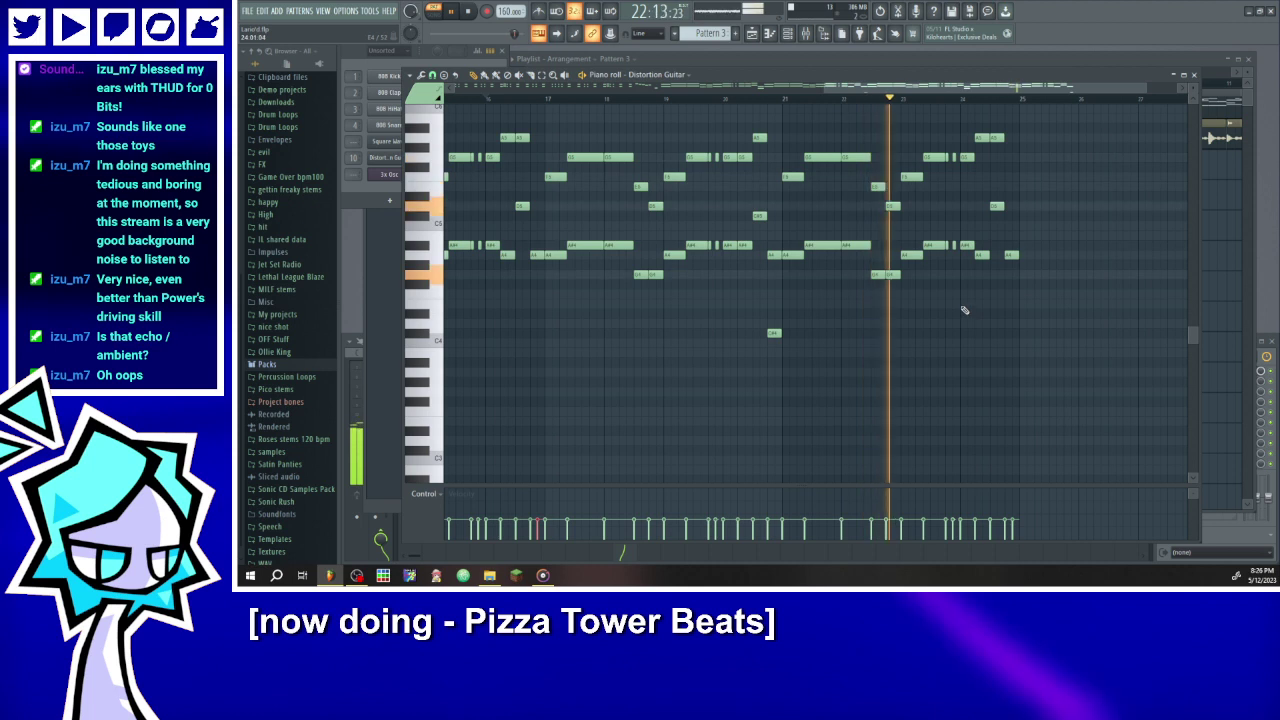
pyautogui.scroll(2, 886, 143)
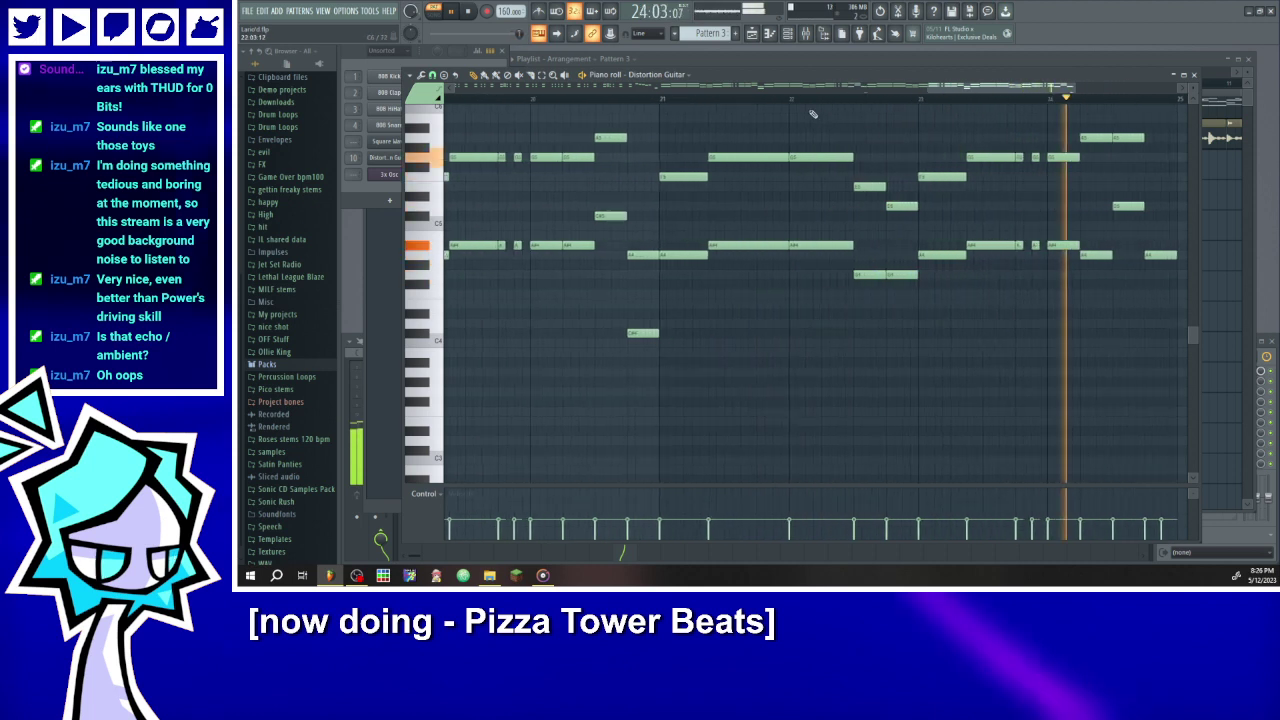
pyautogui.scroll(2, 929, 143)
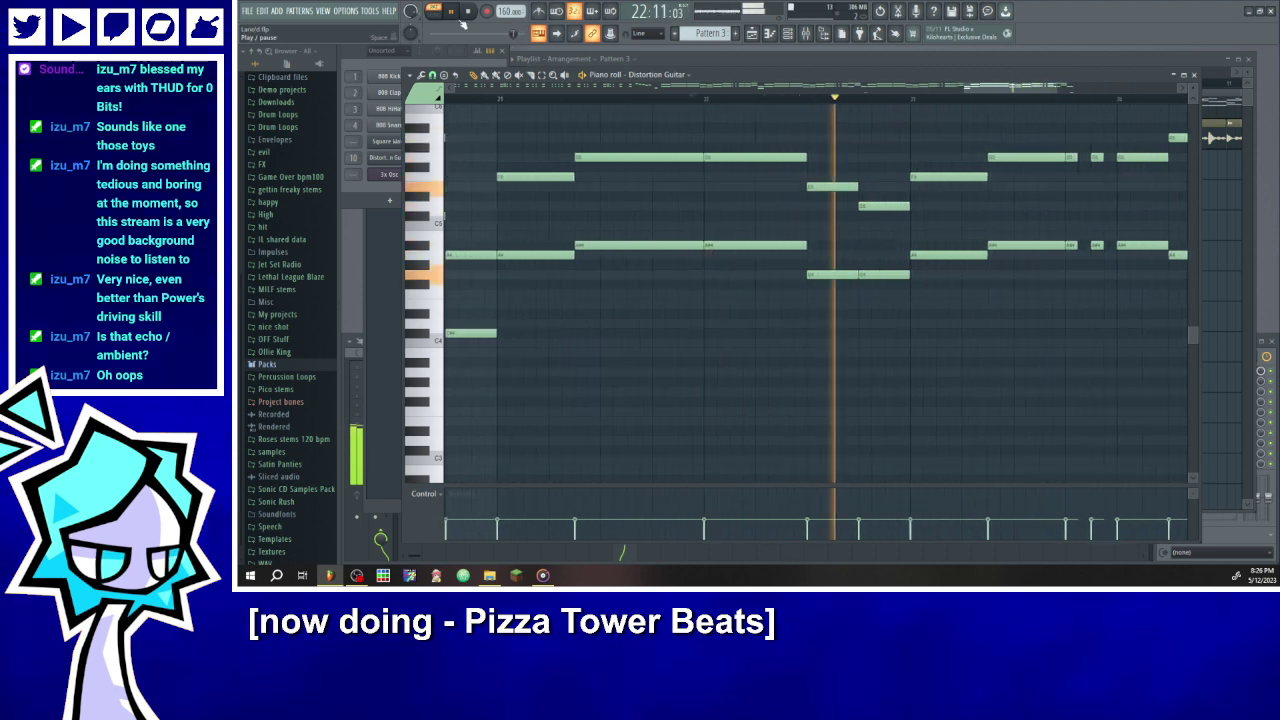
pyautogui.scroll(2, 845, 185)
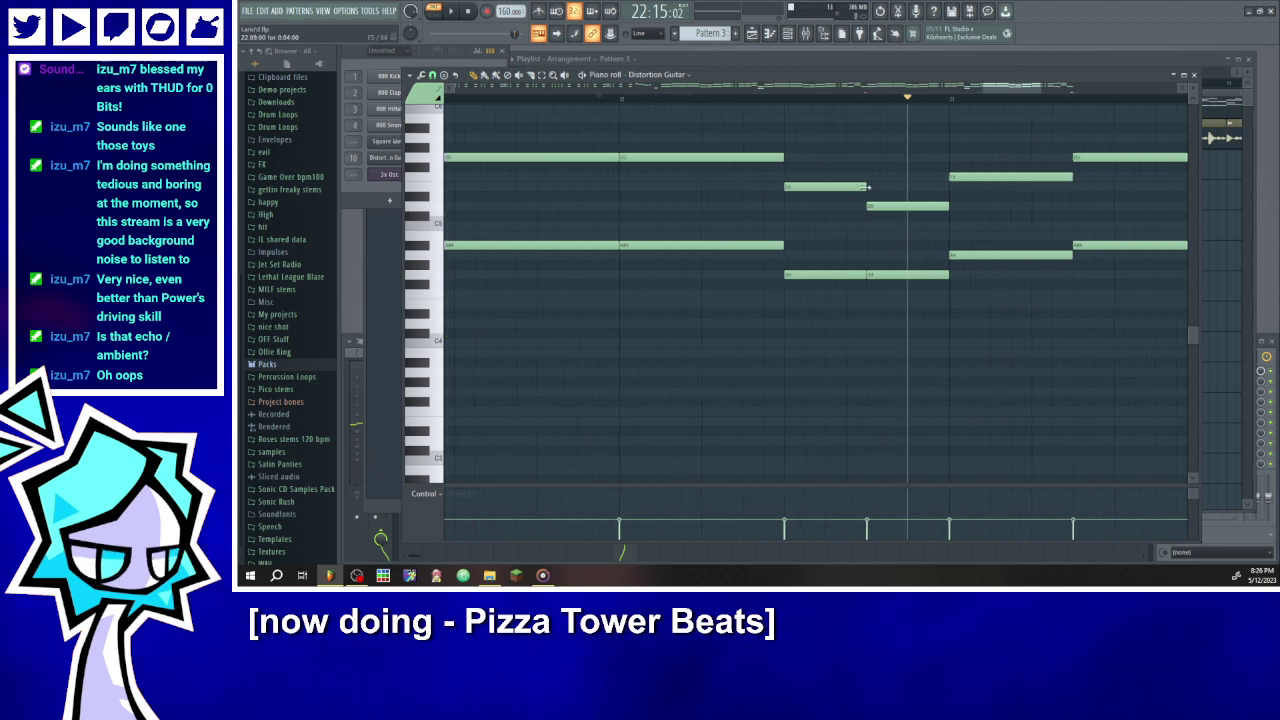
pyautogui.moveTo(875, 205); pyautogui.dragTo(872, 307)
pyautogui.moveTo(864, 186); pyautogui.dragTo(800, 188)
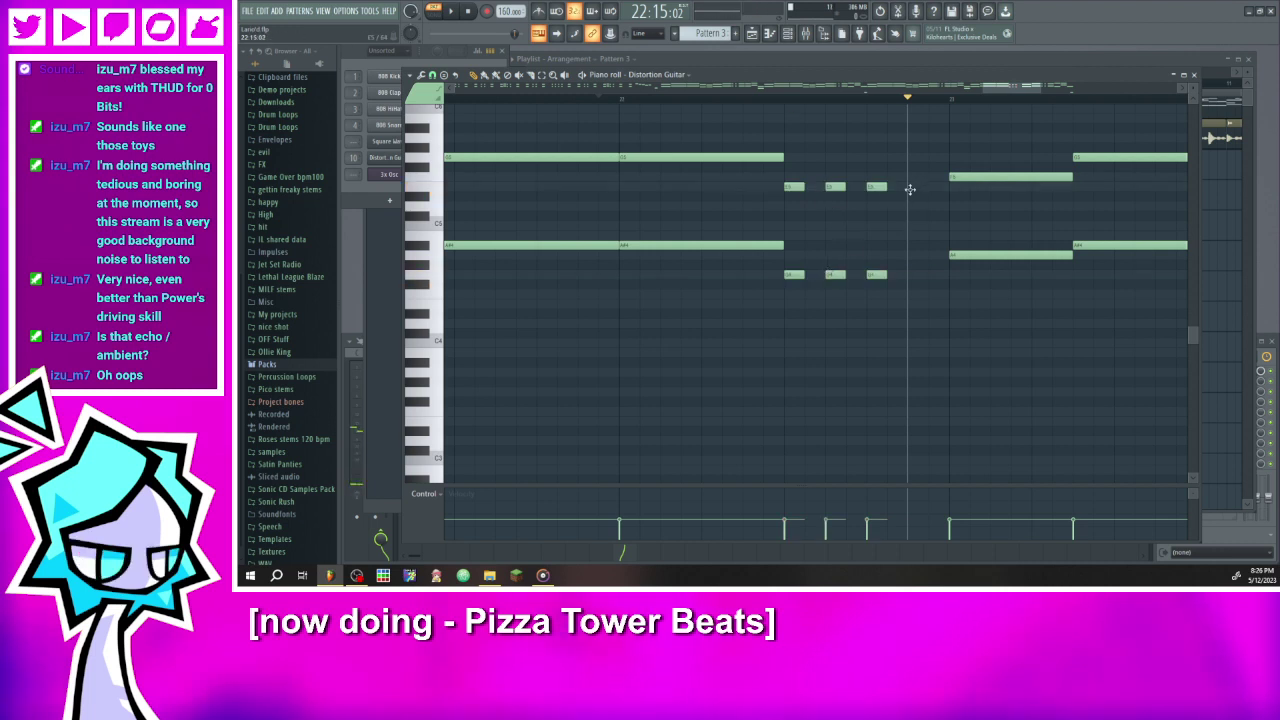
# - Shorten the E5/G4 stabs in bar 22 and duplicate them into the gaps, making eight stabs at sixteenth-note spacing
pyautogui.moveTo(932, 295); pyautogui.dragTo(794, 180)
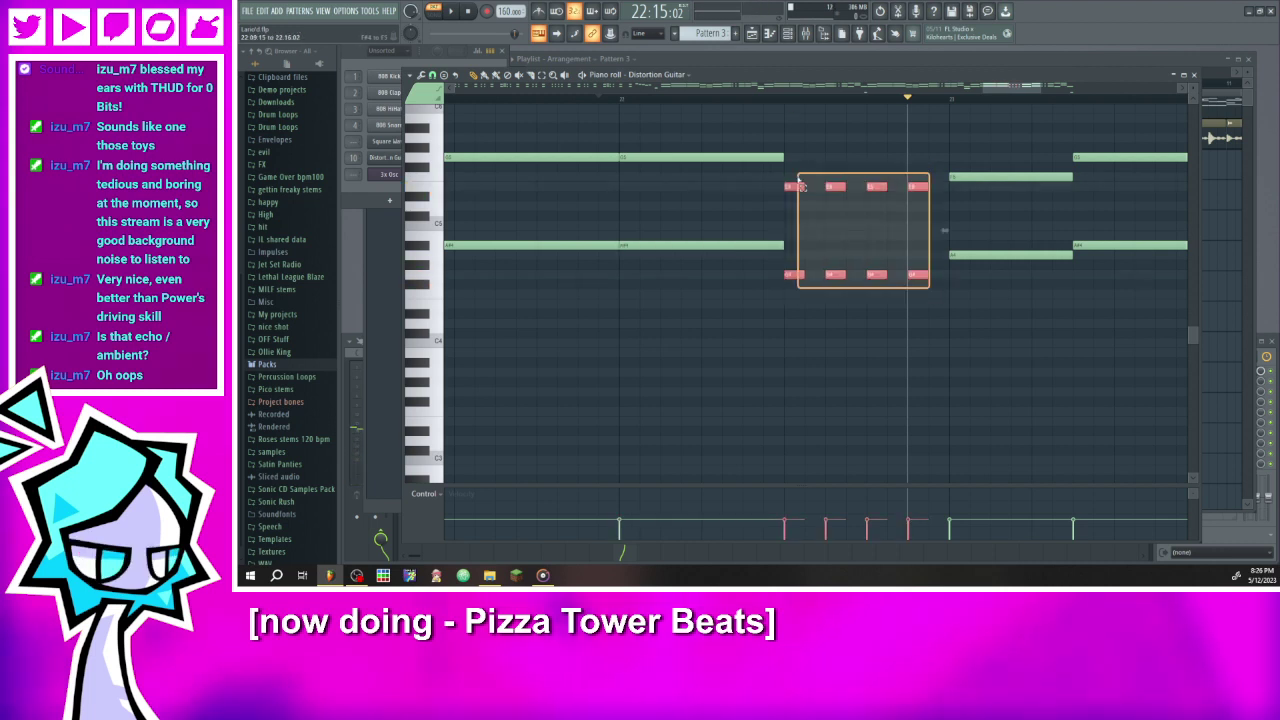
pyautogui.scroll(5, 815, 183)
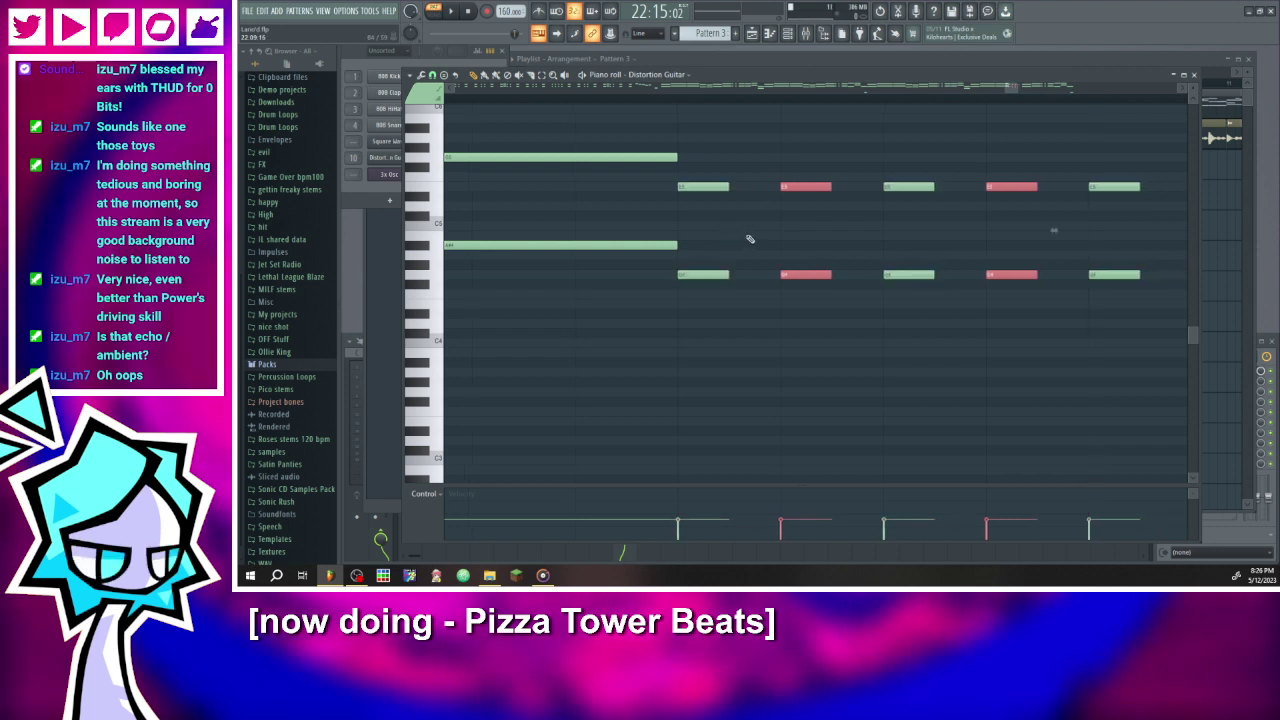
pyautogui.scroll(-2, 745, 239)
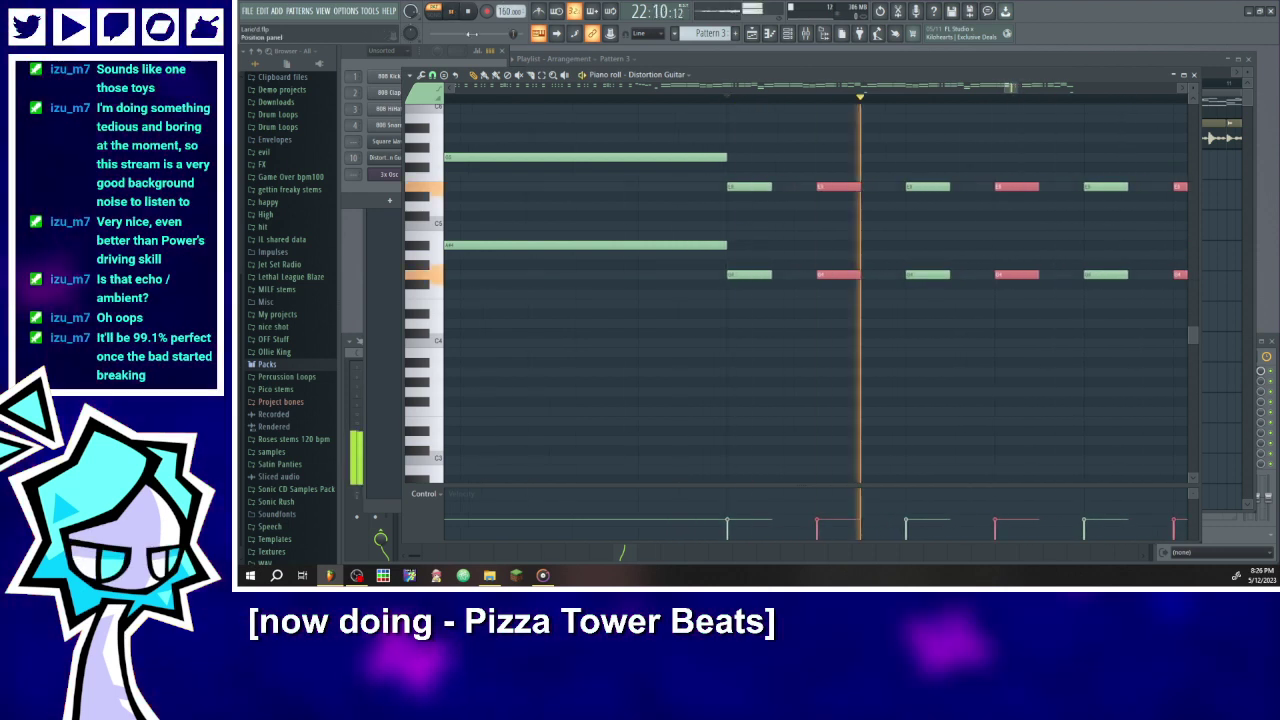
pyautogui.scroll(-6, 625, 220)
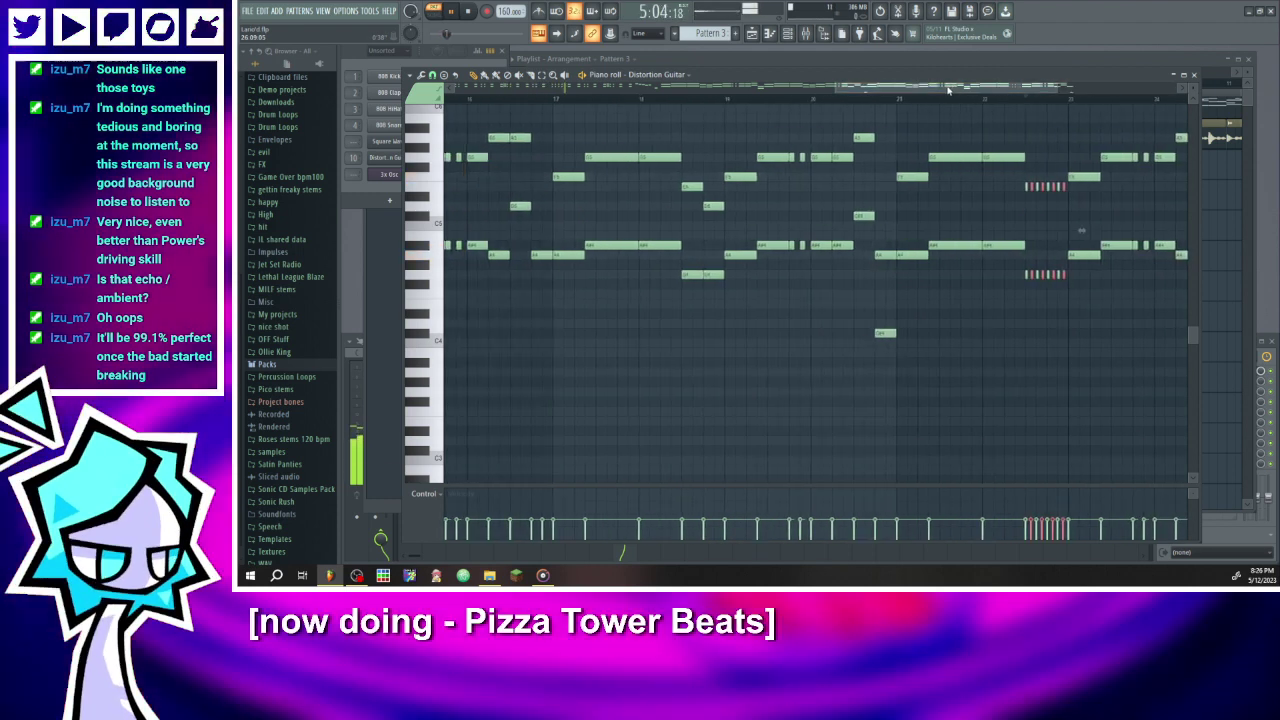
# - Split the F5/A4 chord on the last beat of bar 7 into two sixteenth-note stabs an eighth note apart
pyautogui.moveTo(676, 92); pyautogui.dragTo(889, 88)
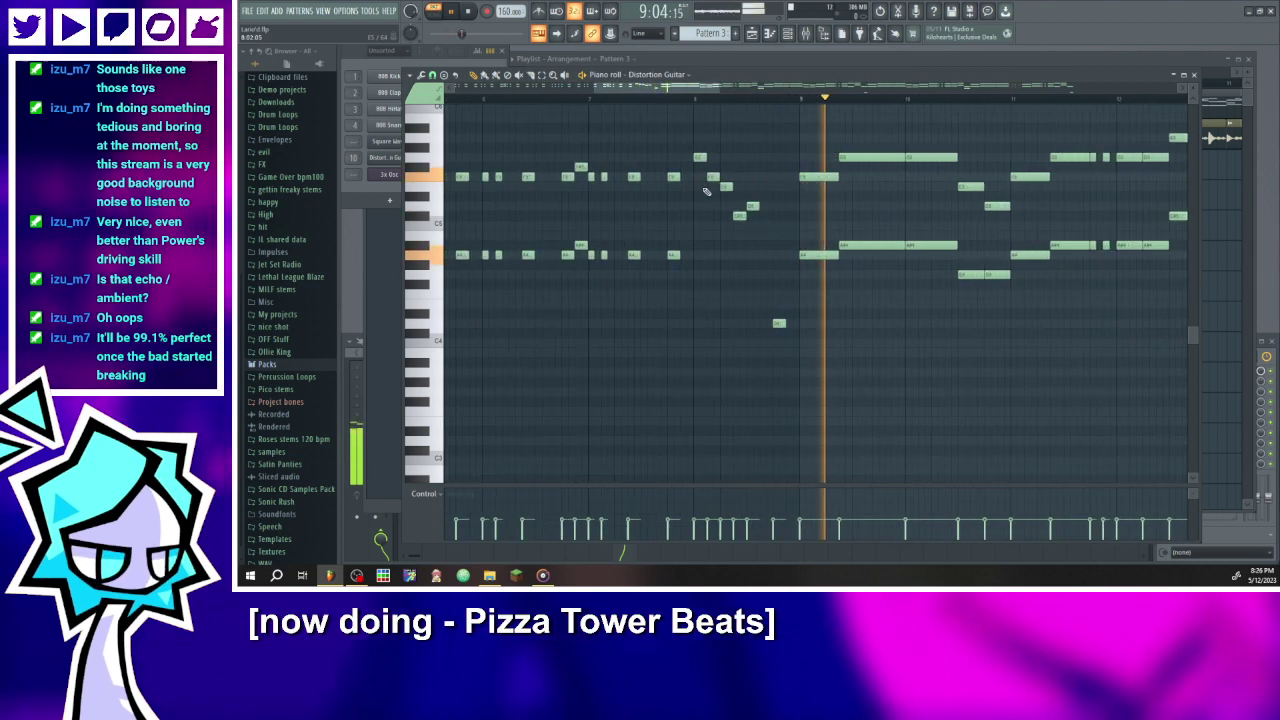
pyautogui.scroll(5, 660, 264)
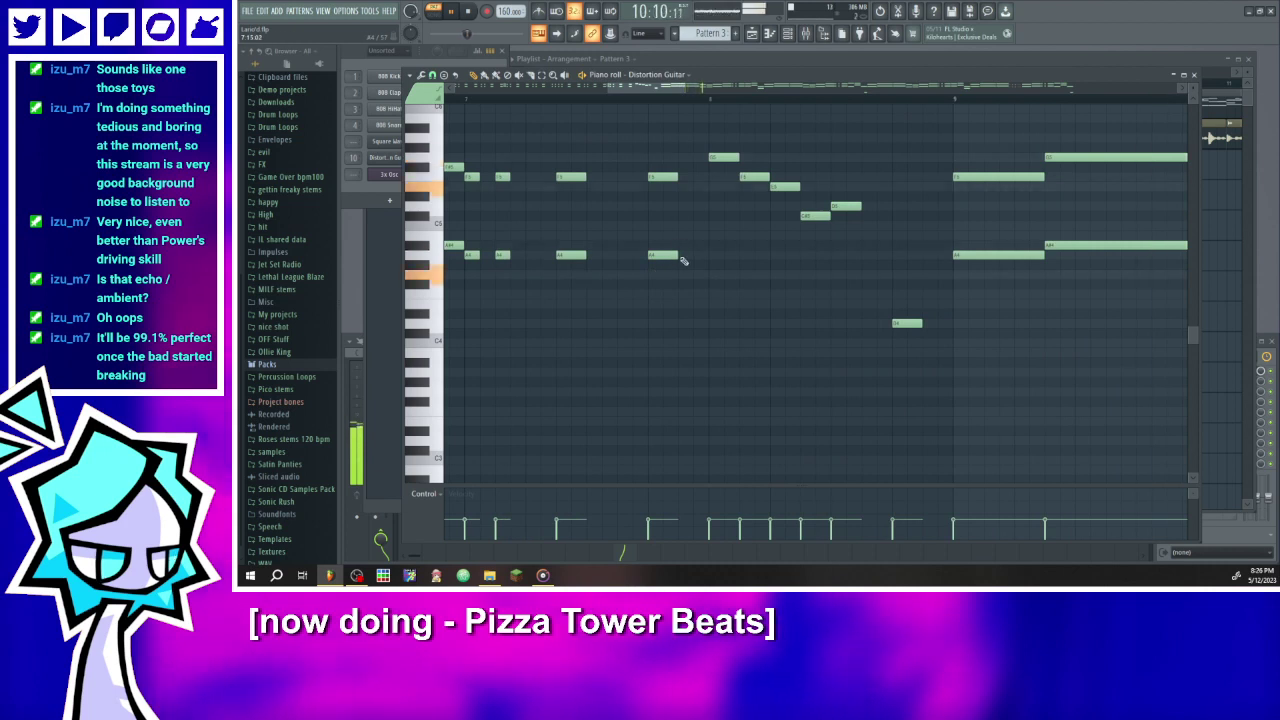
pyautogui.moveTo(663, 176); pyautogui.dragTo(694, 175)
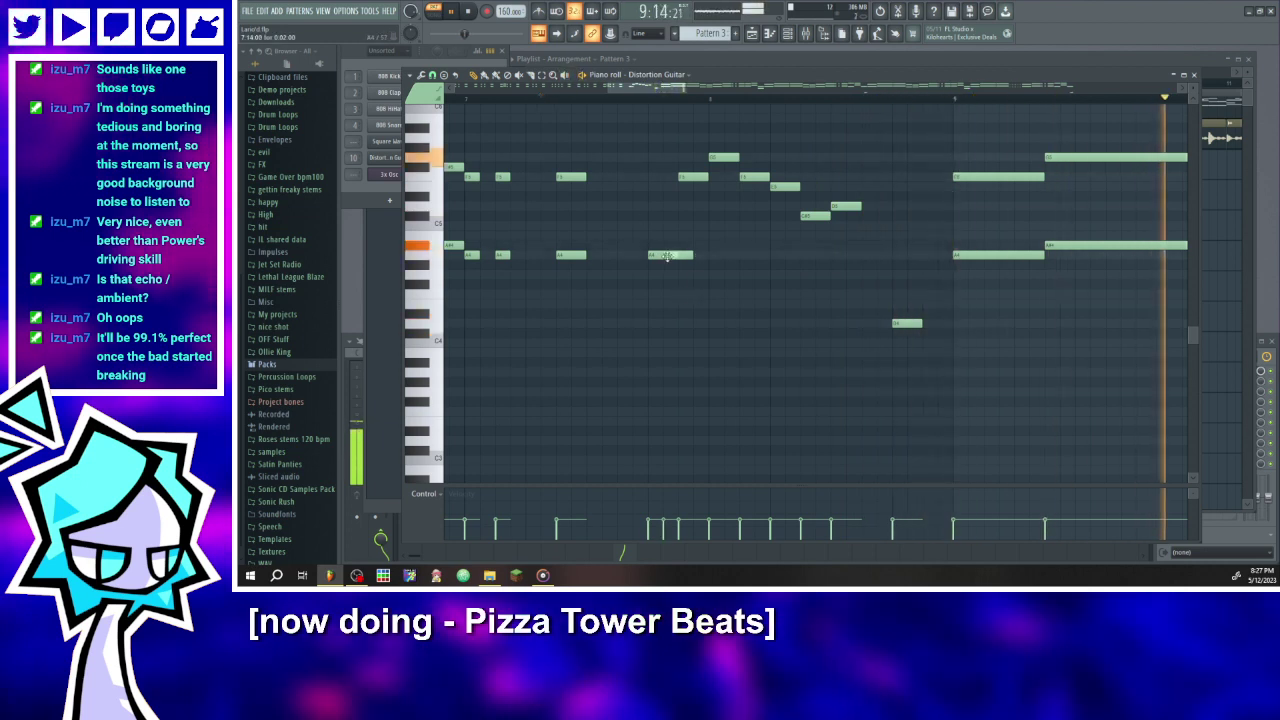
pyautogui.moveTo(678, 255); pyautogui.dragTo(662, 255)
pyautogui.click(652, 177)
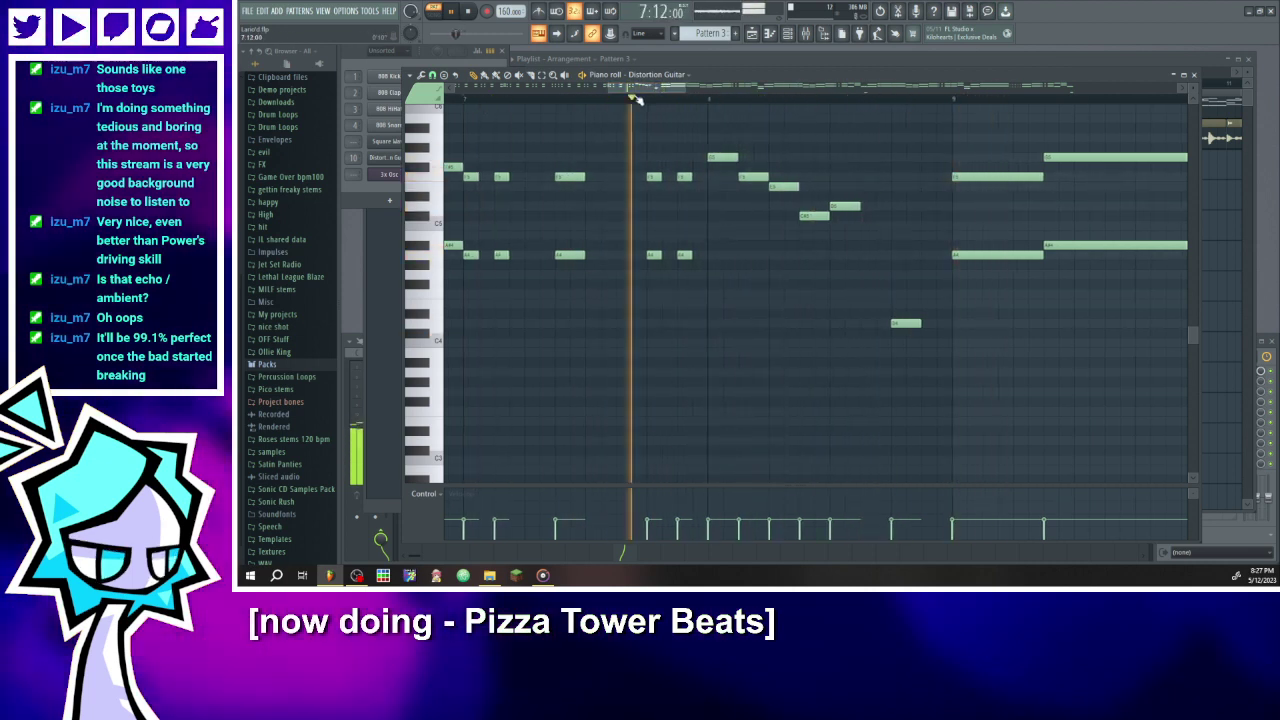
pyautogui.scroll(-6, 661, 217)
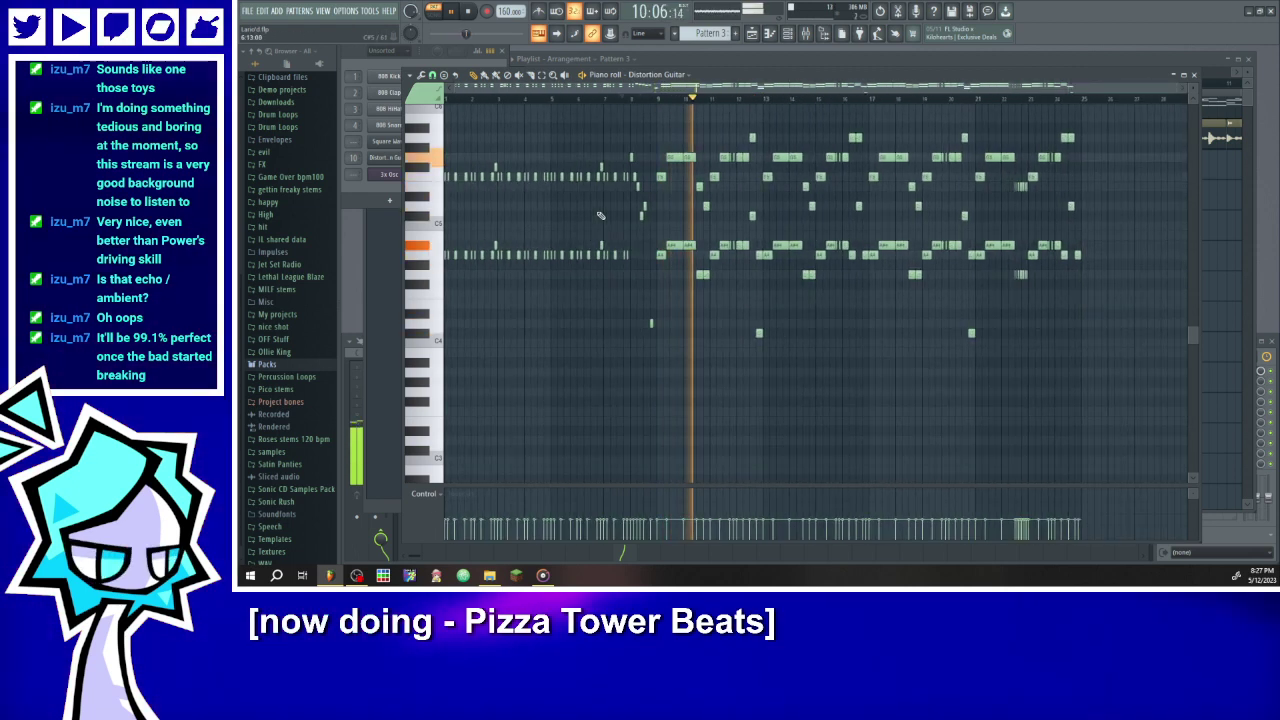
# - In the playlist, place Pattern 2 on track 2 at bars 9 and 17, and move the drum loop clips down to track 3
pyautogui.click(769, 34)
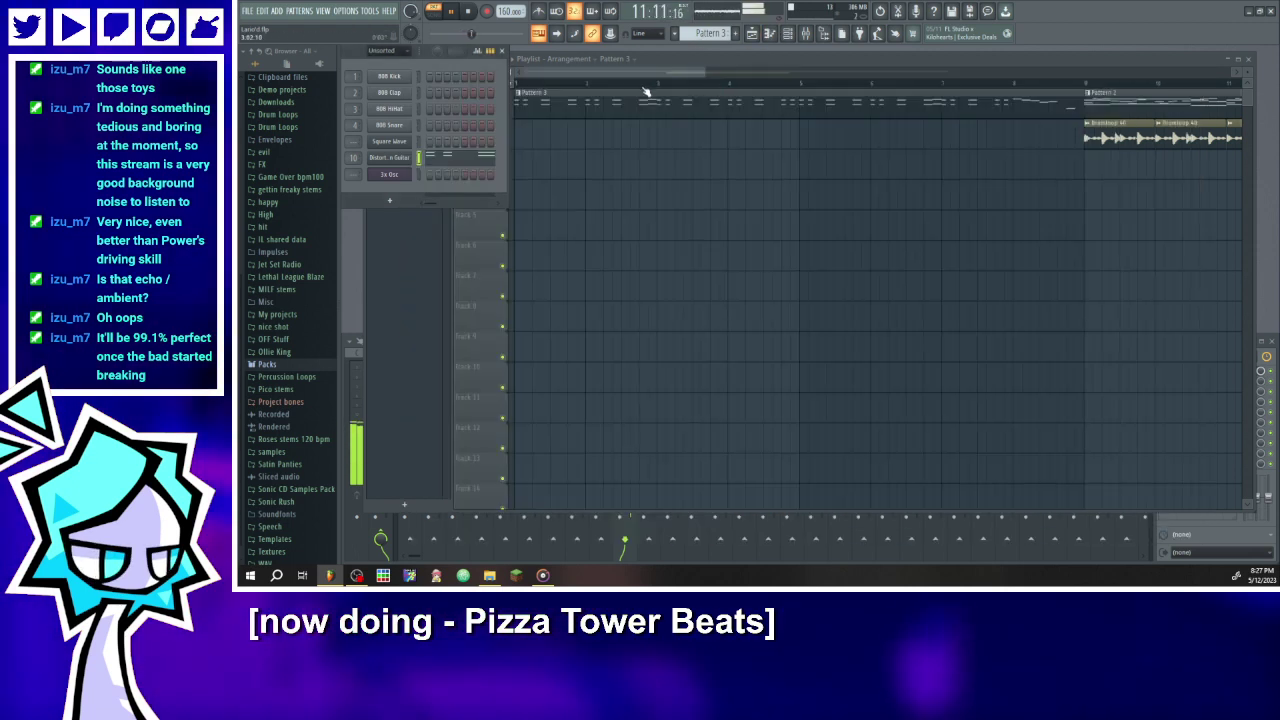
pyautogui.click(585, 83)
pyautogui.scroll(-3, 925, 178)
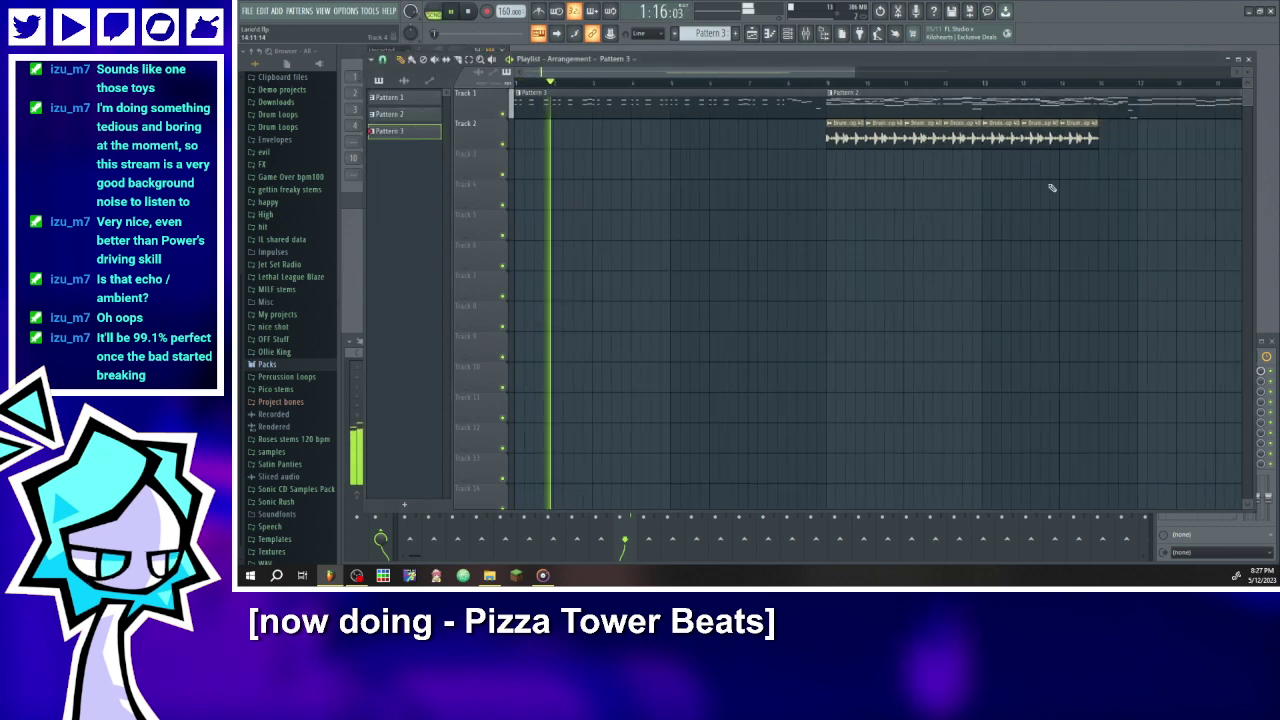
pyautogui.scroll(2, 1069, 183)
pyautogui.moveTo(1134, 172); pyautogui.dragTo(757, 174)
pyautogui.keyDown('ctrl'); pyautogui.click(757, 130); pyautogui.keyUp('ctrl')
pyautogui.moveTo(757, 110); pyautogui.dragTo(759, 142)
pyautogui.scroll(-3, 759, 142)
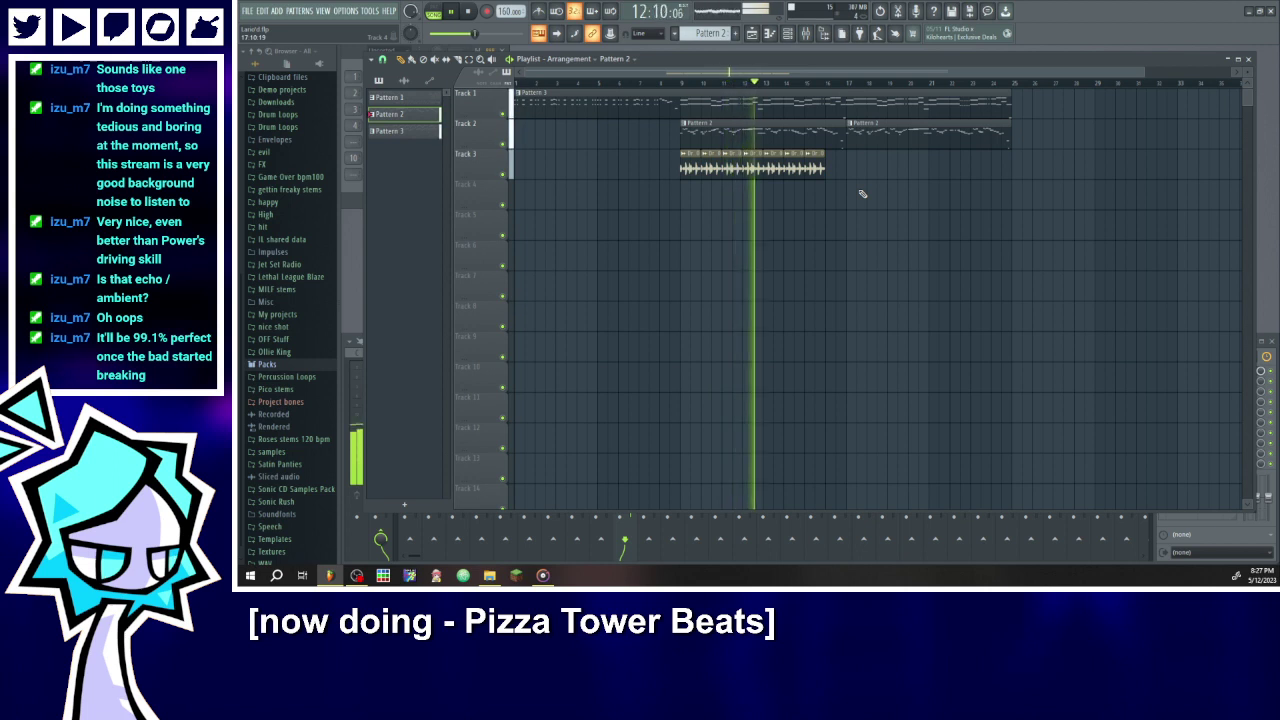
# - Move all of Pattern 2's notes from the 3x Osc channel to the Square Wave channel
pyautogui.doubleClick(786, 144)
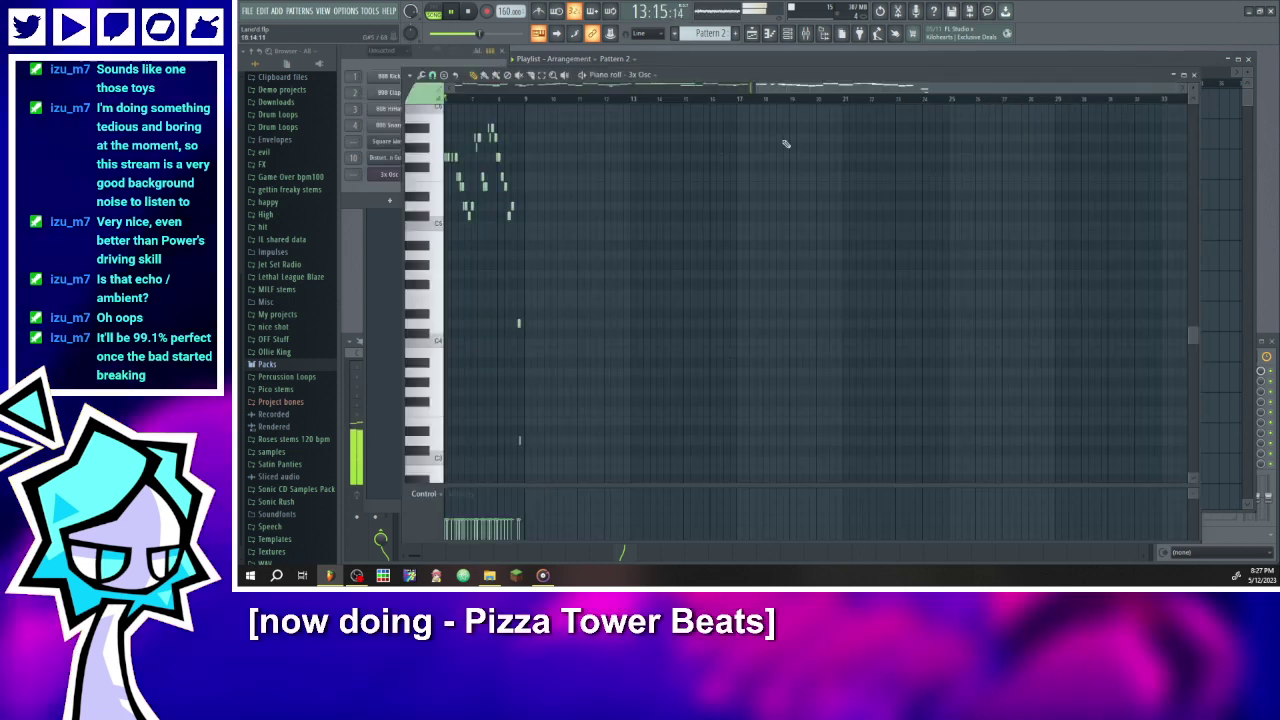
pyautogui.moveTo(774, 88); pyautogui.dragTo(480, 88)
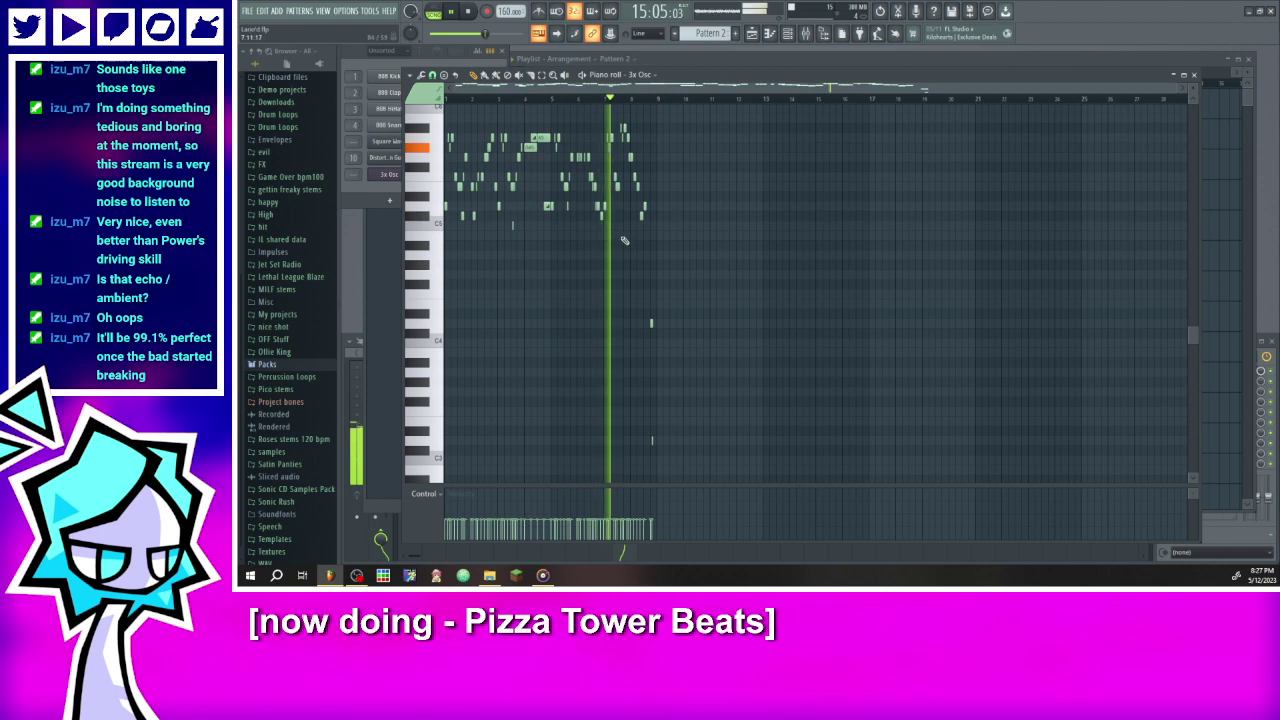
pyautogui.scroll(2, 703, 189)
pyautogui.keyDown('ctrl'); pyautogui.moveTo(700, 152); pyautogui.dragTo(430, 500); pyautogui.keyUp('ctrl')
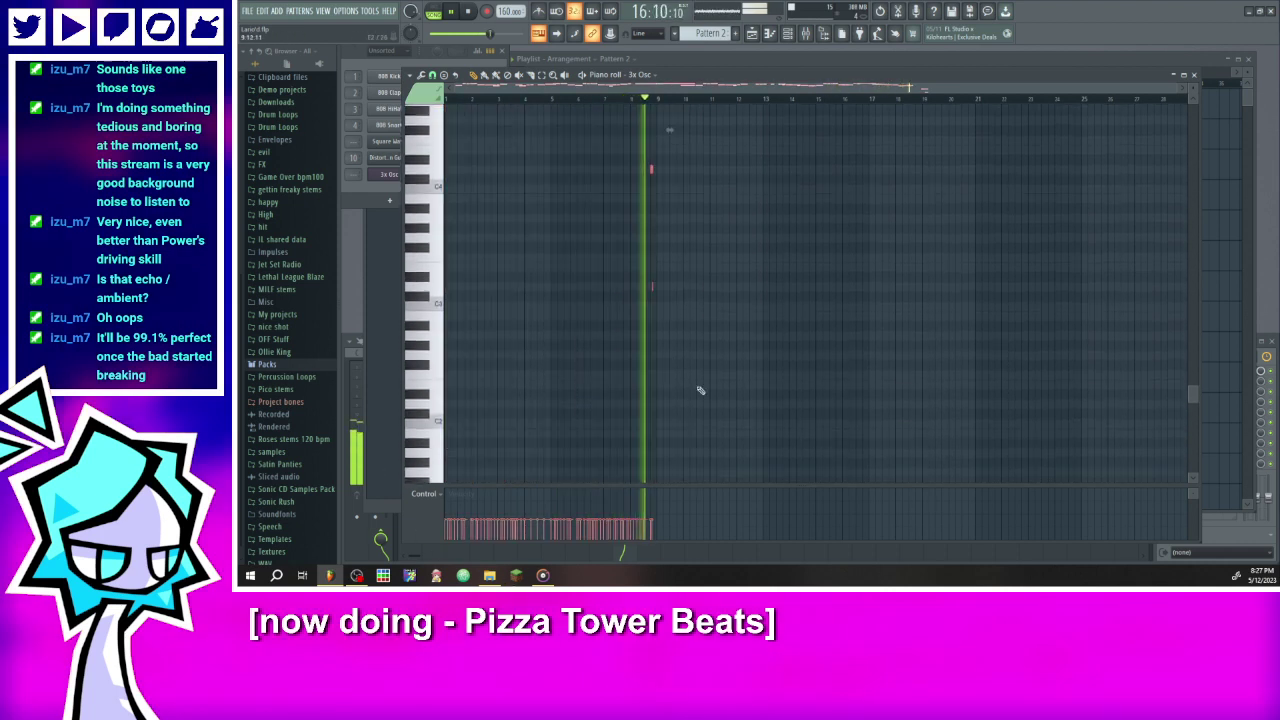
pyautogui.scroll(2, 773, 348)
pyautogui.scroll(3, 773, 348)
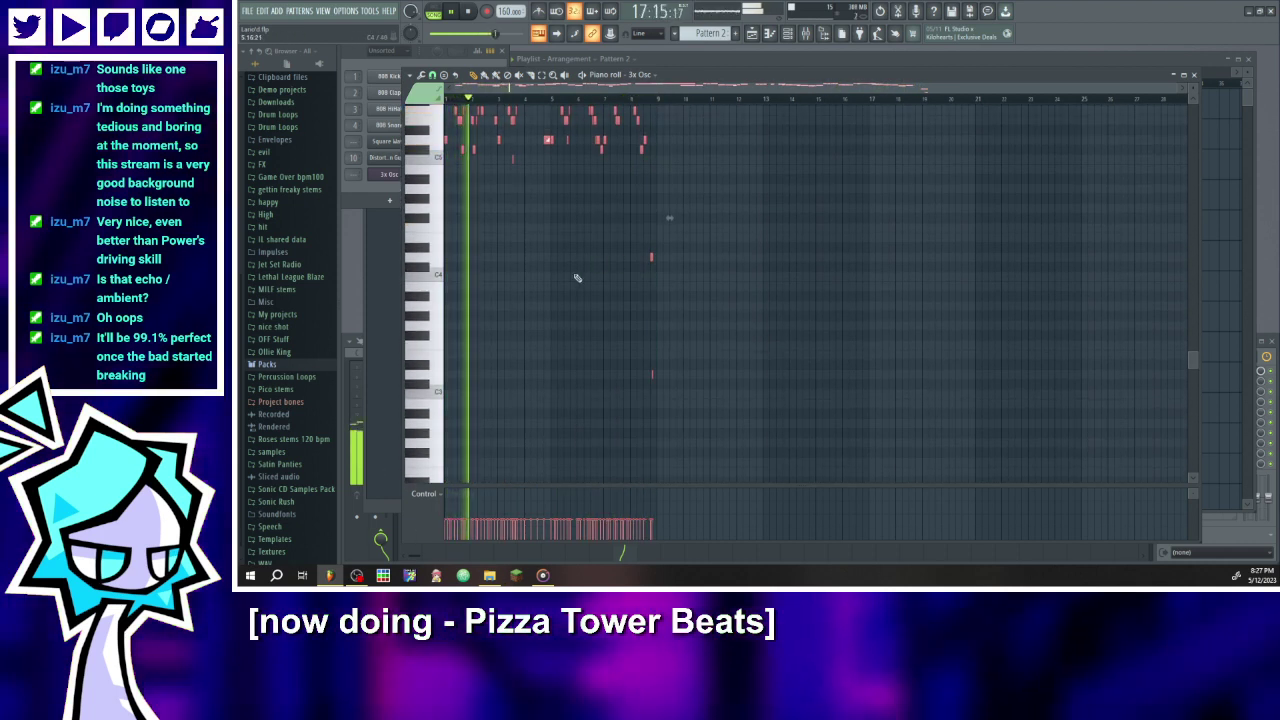
pyautogui.hotkey('ctrl', 'x')
pyautogui.click(648, 76)
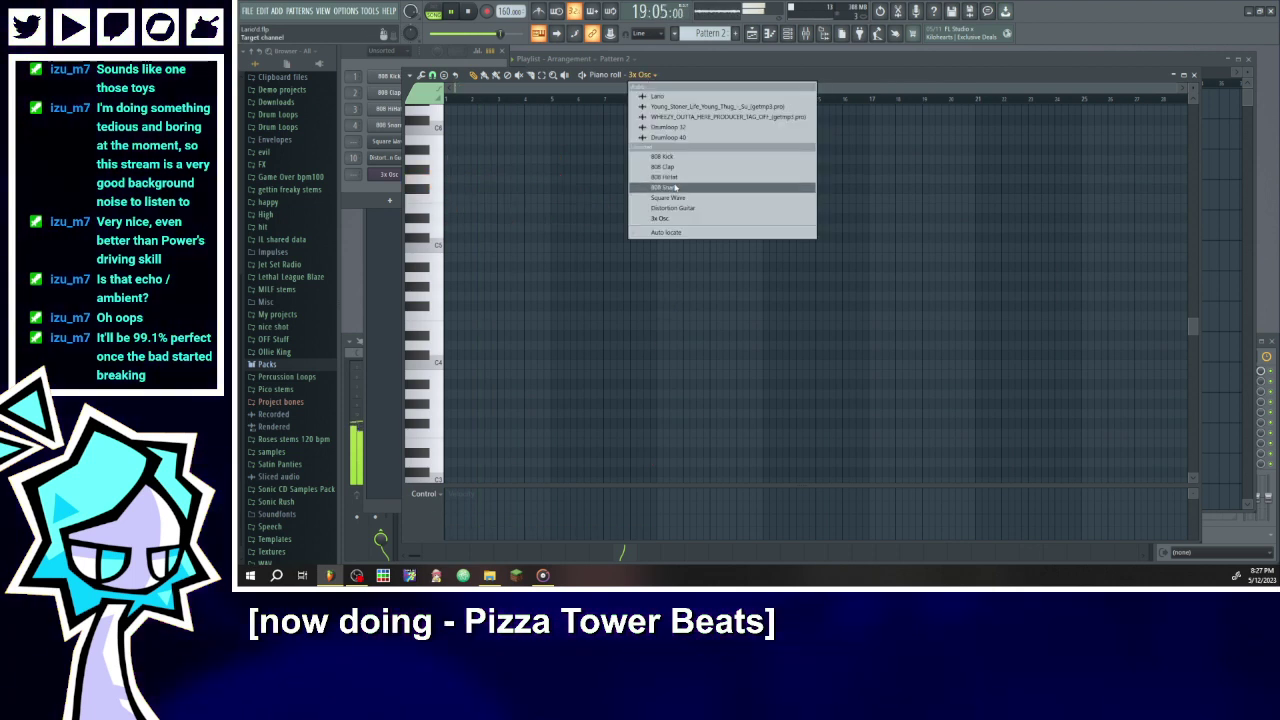
pyautogui.click(672, 208)
pyautogui.hotkey('ctrl', 'v')
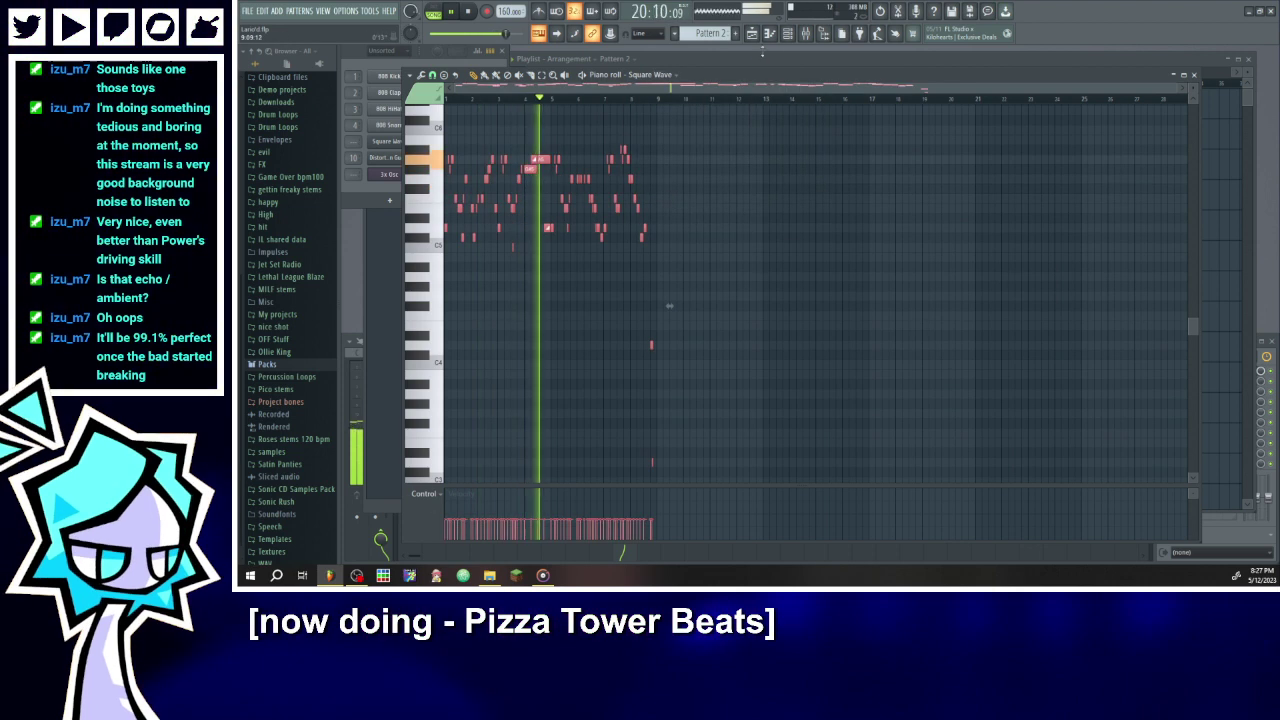
# - Duplicate the whole row of drum loop clips on playlist track 3 from bar 9 so the copy starts at bar 17
pyautogui.click(771, 36)
pyautogui.click(674, 84)
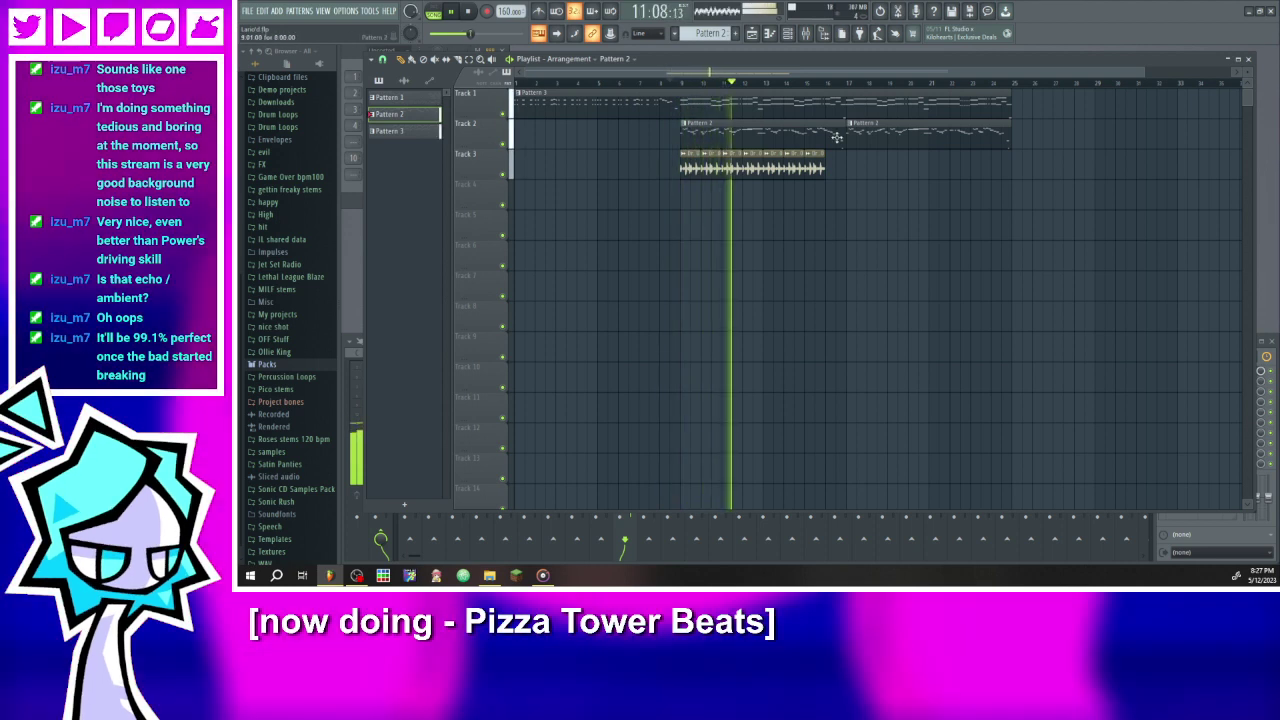
pyautogui.keyDown('ctrl'); pyautogui.scroll(2, 836, 137); pyautogui.keyUp('ctrl')
pyautogui.moveTo(840, 205); pyautogui.dragTo(560, 176)
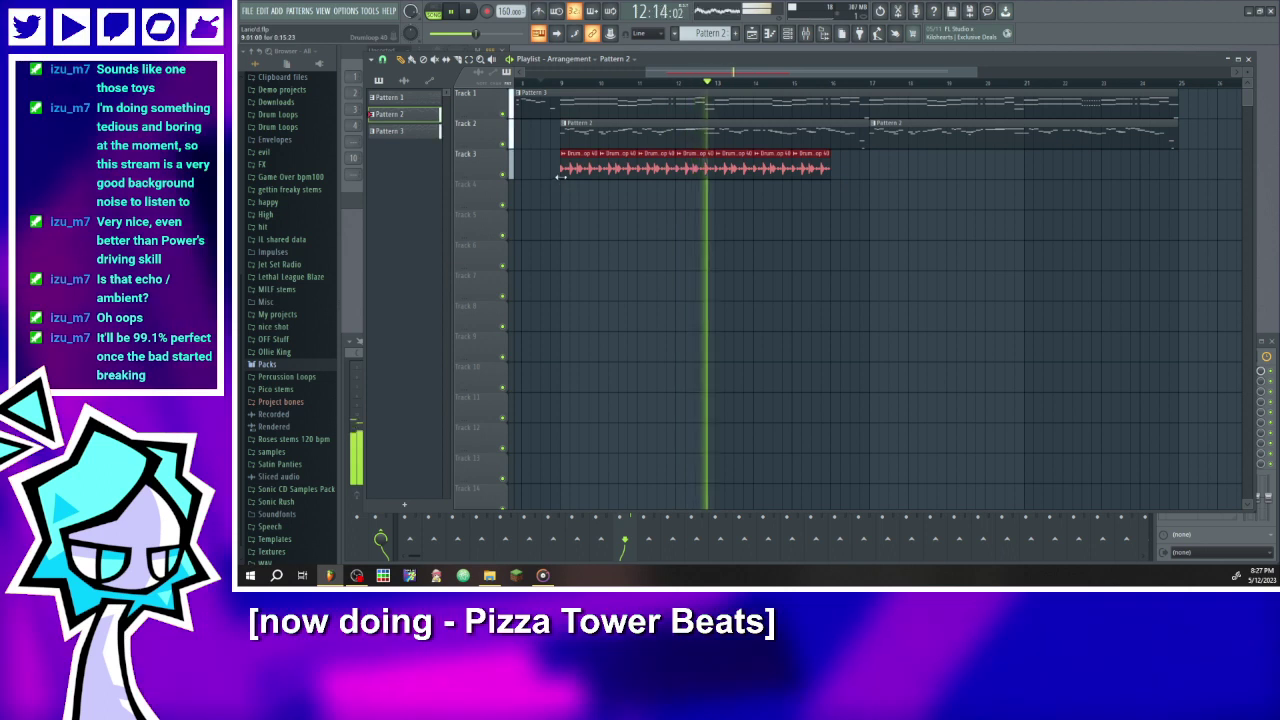
pyautogui.moveTo(662, 76); pyautogui.dragTo(716, 84)
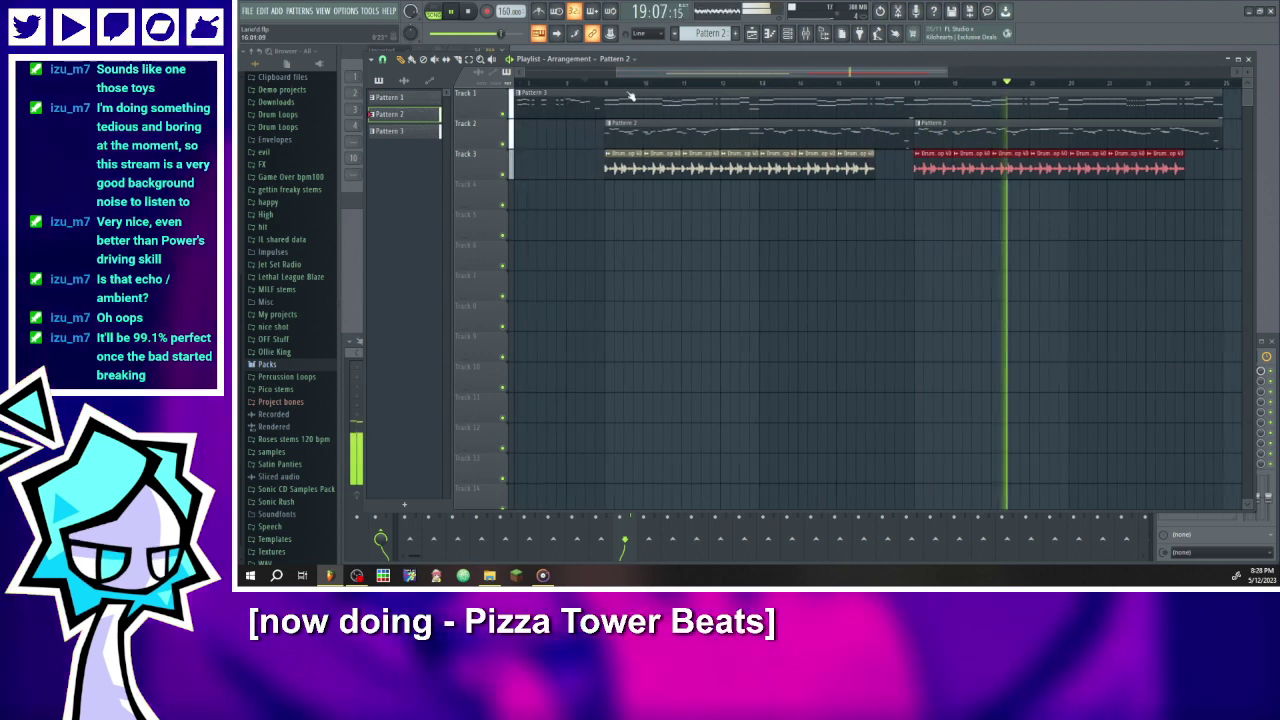
# - Raise the EQ Low macro of Pattern 3's Distortion Guitar in FLEX and lower its EQ Hi macro to the minimum
pyautogui.doubleClick(656, 106)
pyautogui.click(668, 76)
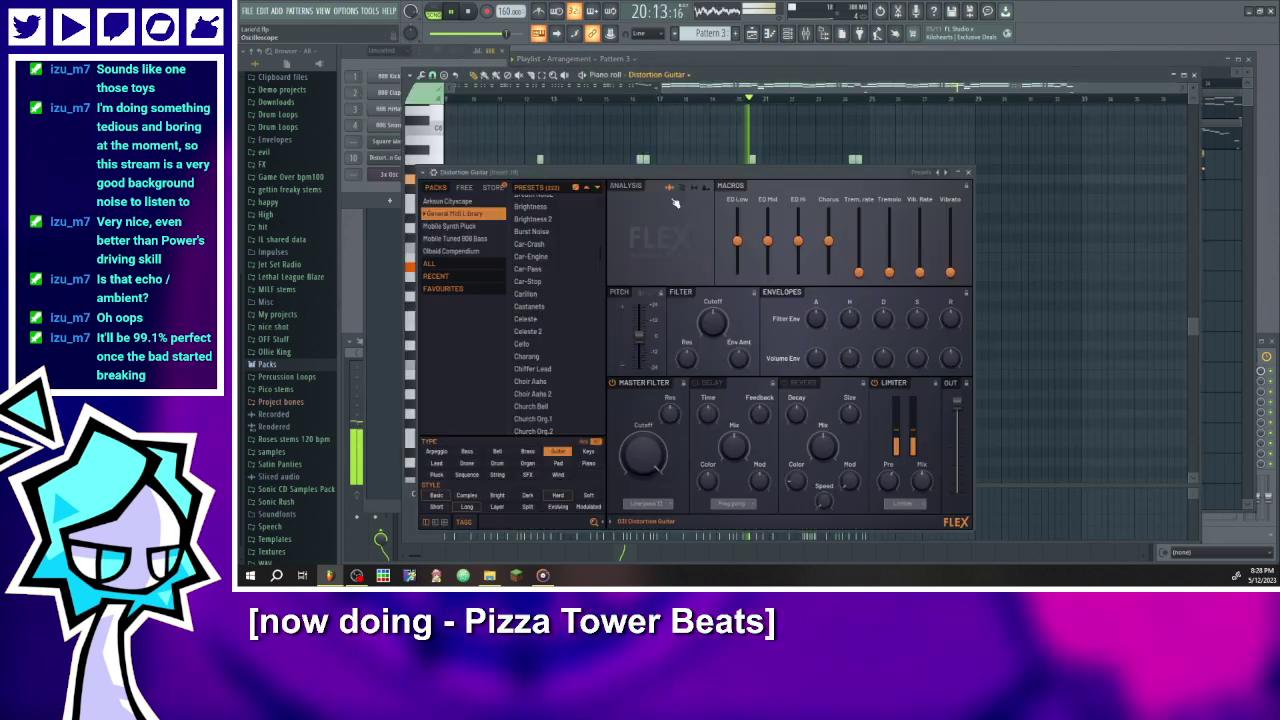
pyautogui.moveTo(737, 240); pyautogui.dragTo(768, 229)
pyautogui.moveTo(798, 269); pyautogui.dragTo(798, 272)
pyautogui.moveTo(768, 230); pyautogui.dragTo(768, 240)
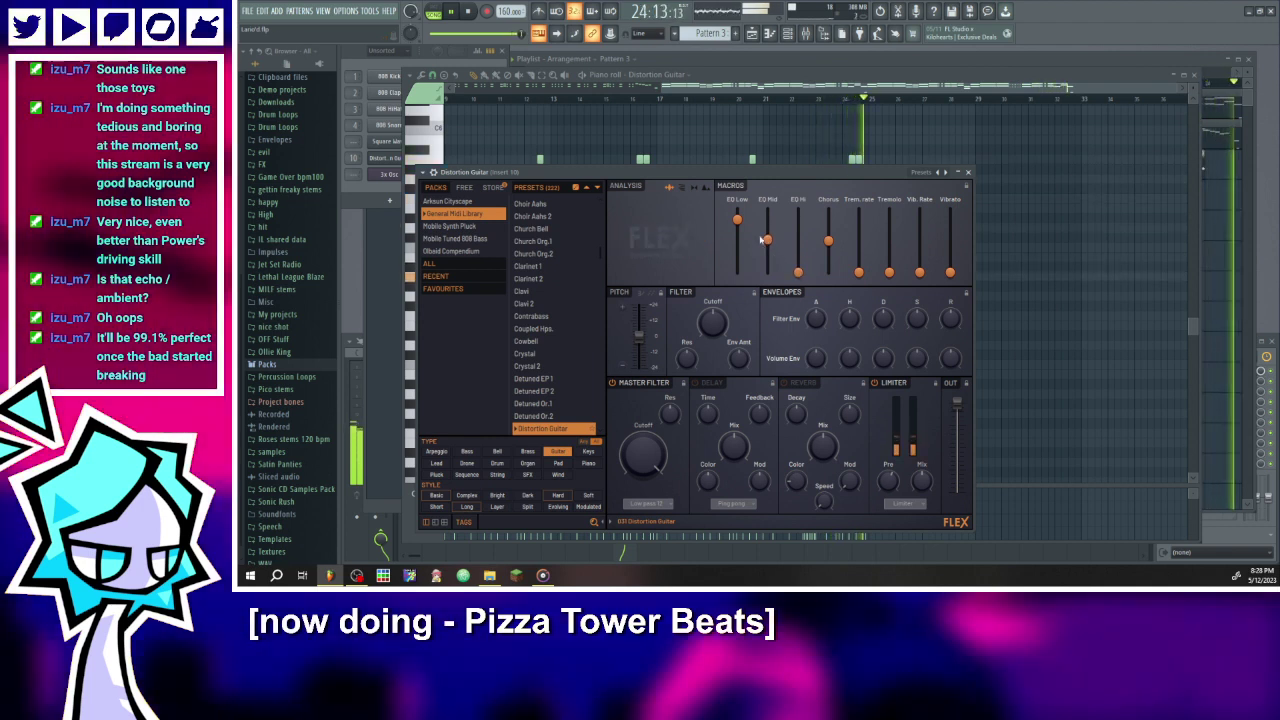
# - Add Fruity parametric EQ 2 below Fruity Fast Dist in the effect slots of the guitar's mixer insert 10
pyautogui.press('F9')
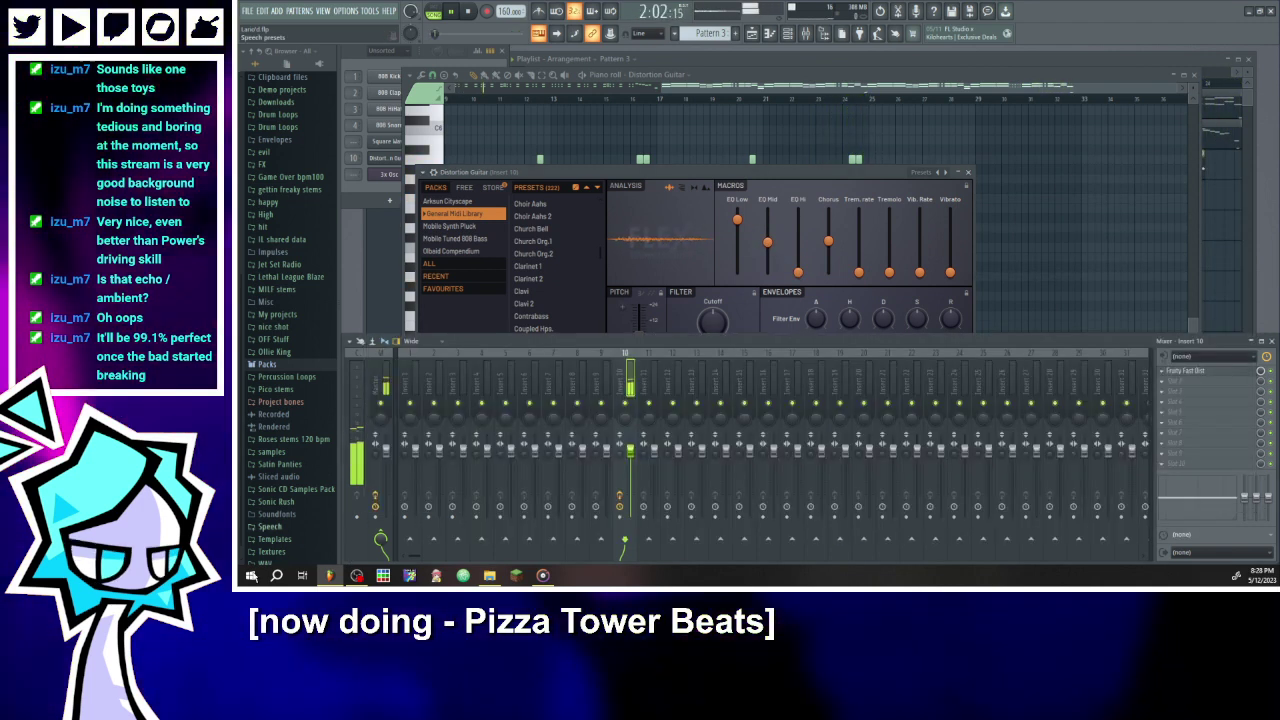
pyautogui.click(1178, 372)
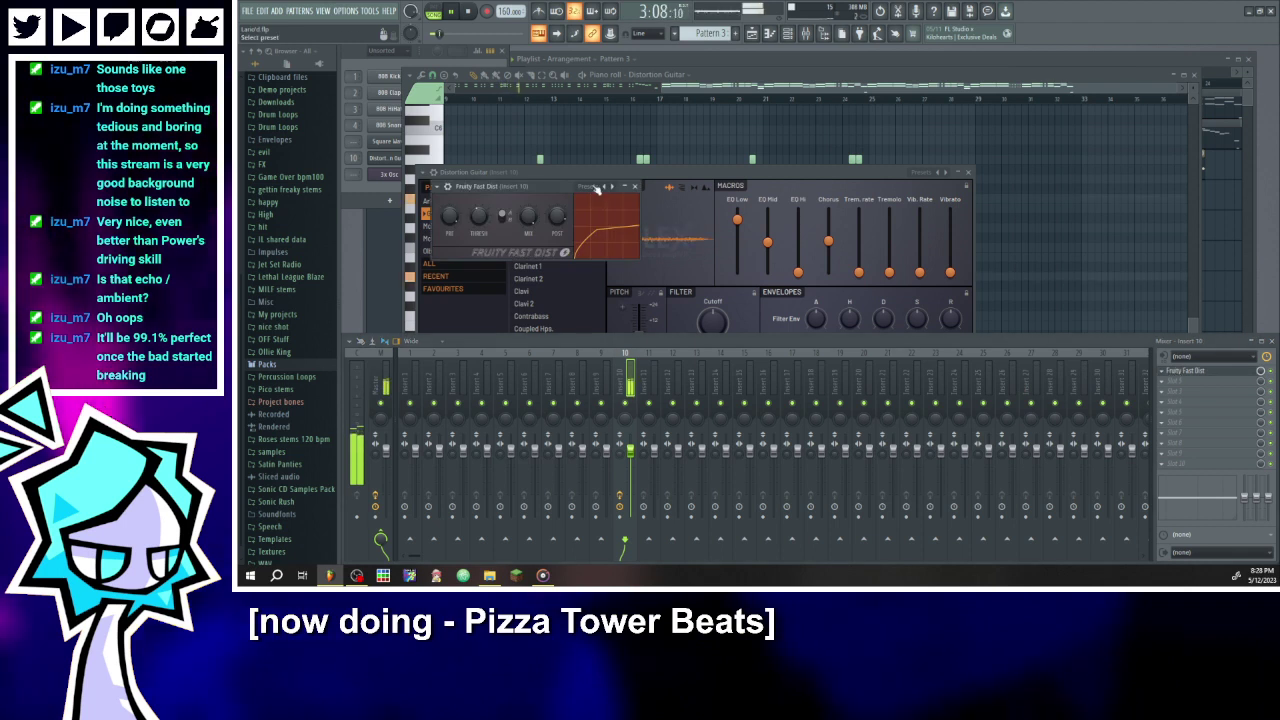
pyautogui.click(1180, 376)
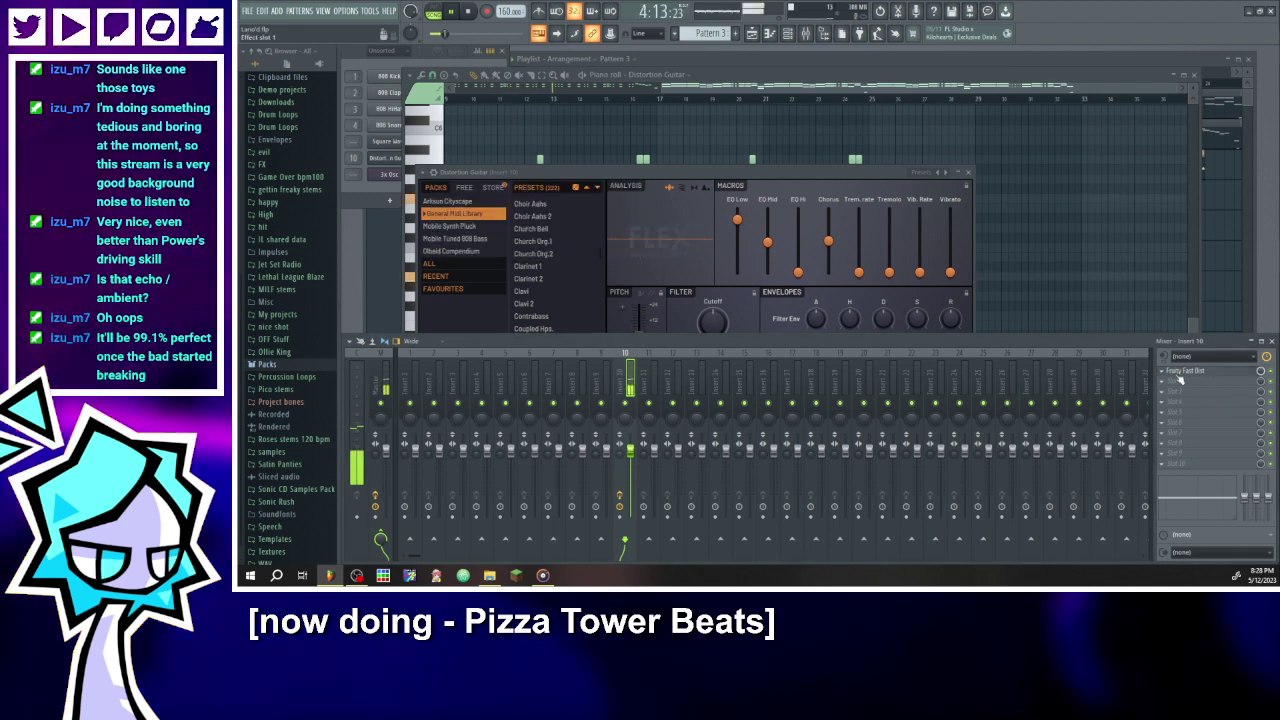
pyautogui.click(1180, 381)
pyautogui.moveTo(1170, 322)
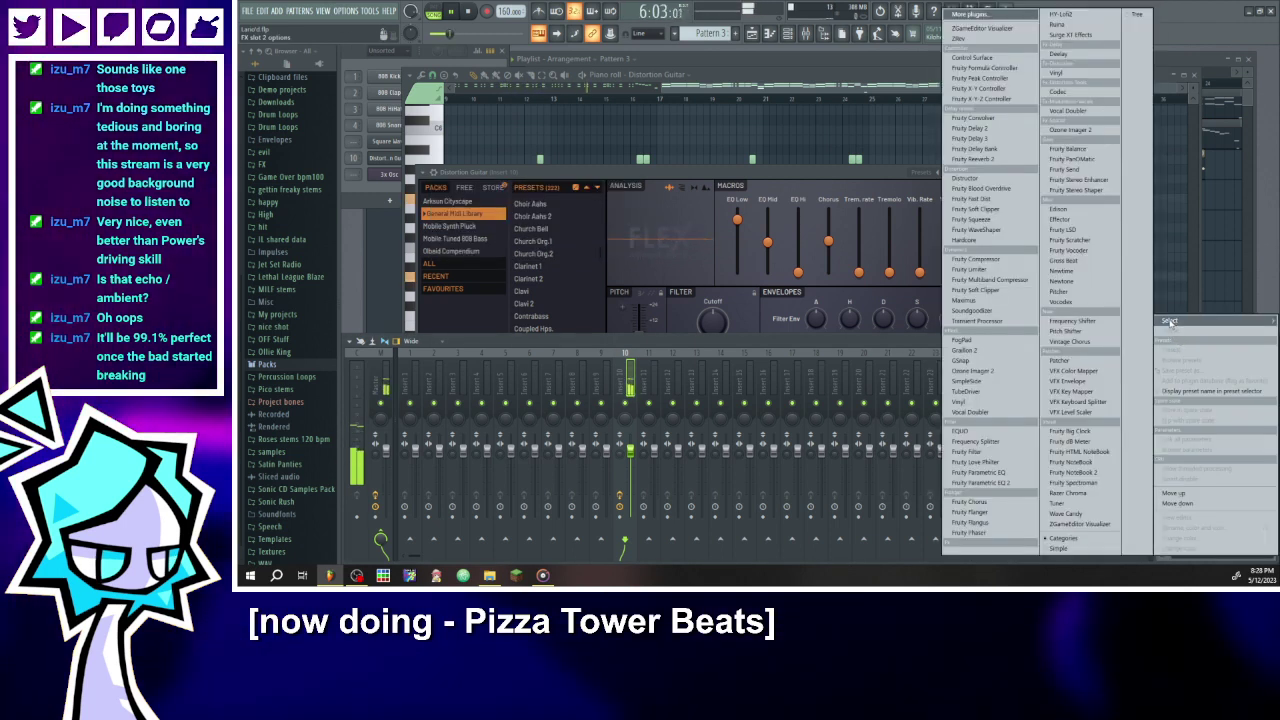
pyautogui.click(985, 483)
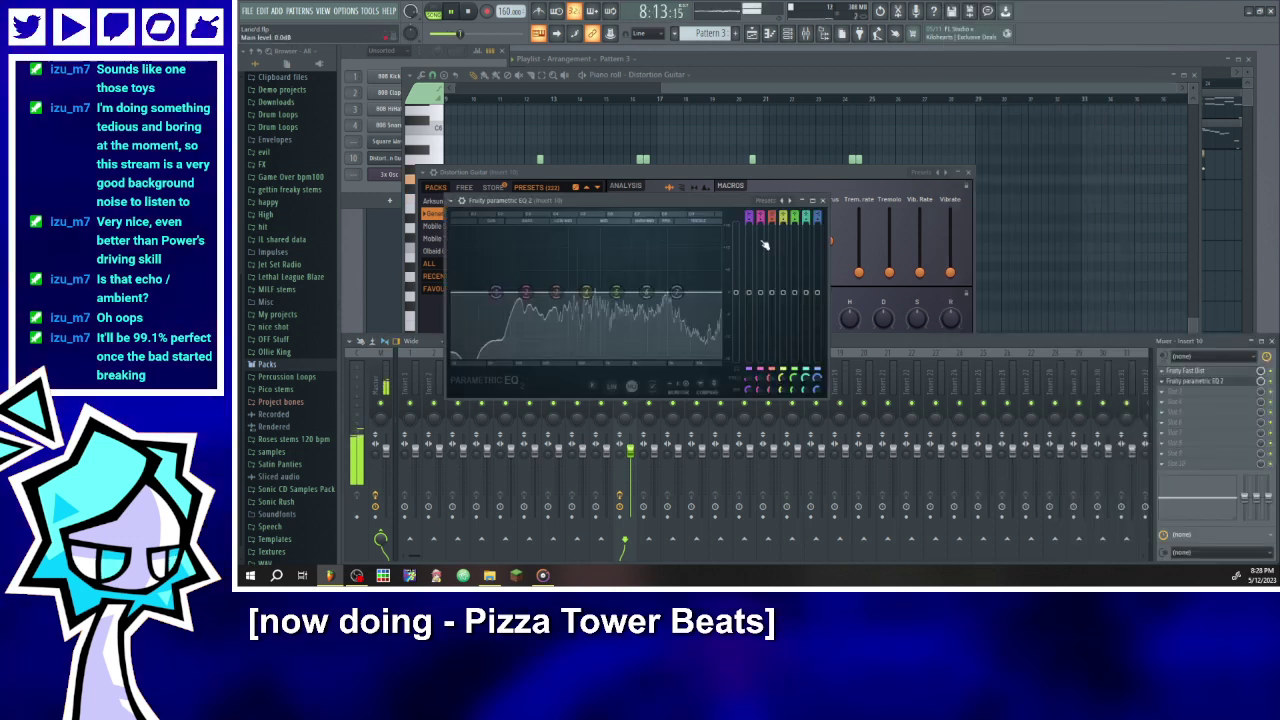
# - Set band 7 of the guitar's EQ to a low pass, lower its cutoff into the upper mids and steepen its slope
pyautogui.moveTo(817, 217); pyautogui.dragTo(817, 262)
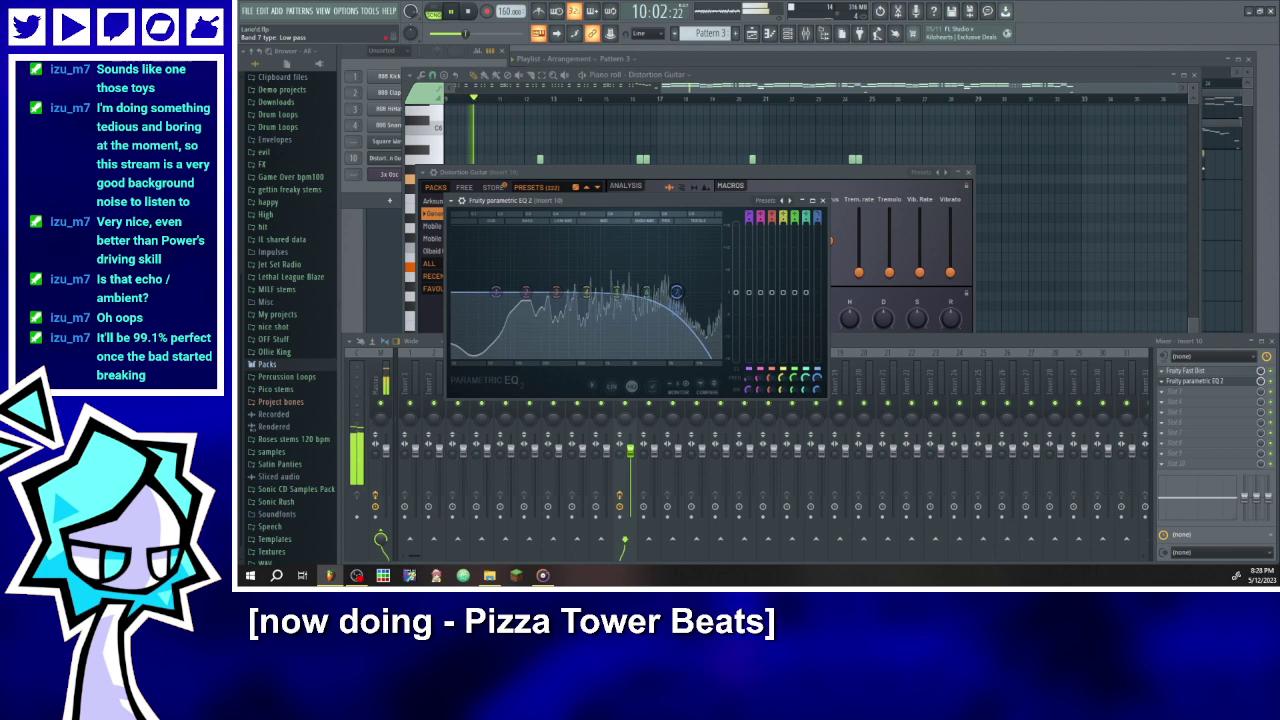
pyautogui.moveTo(677, 292); pyautogui.dragTo(629, 291)
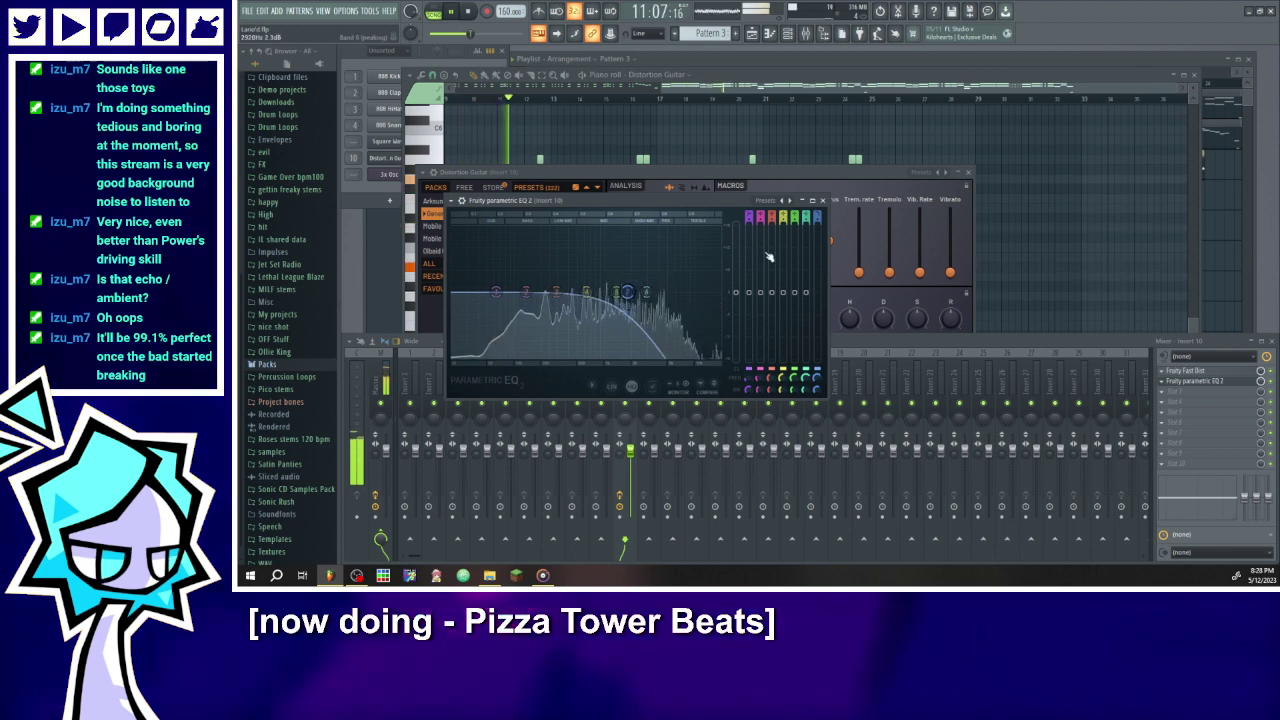
pyautogui.moveTo(819, 224); pyautogui.dragTo(819, 205)
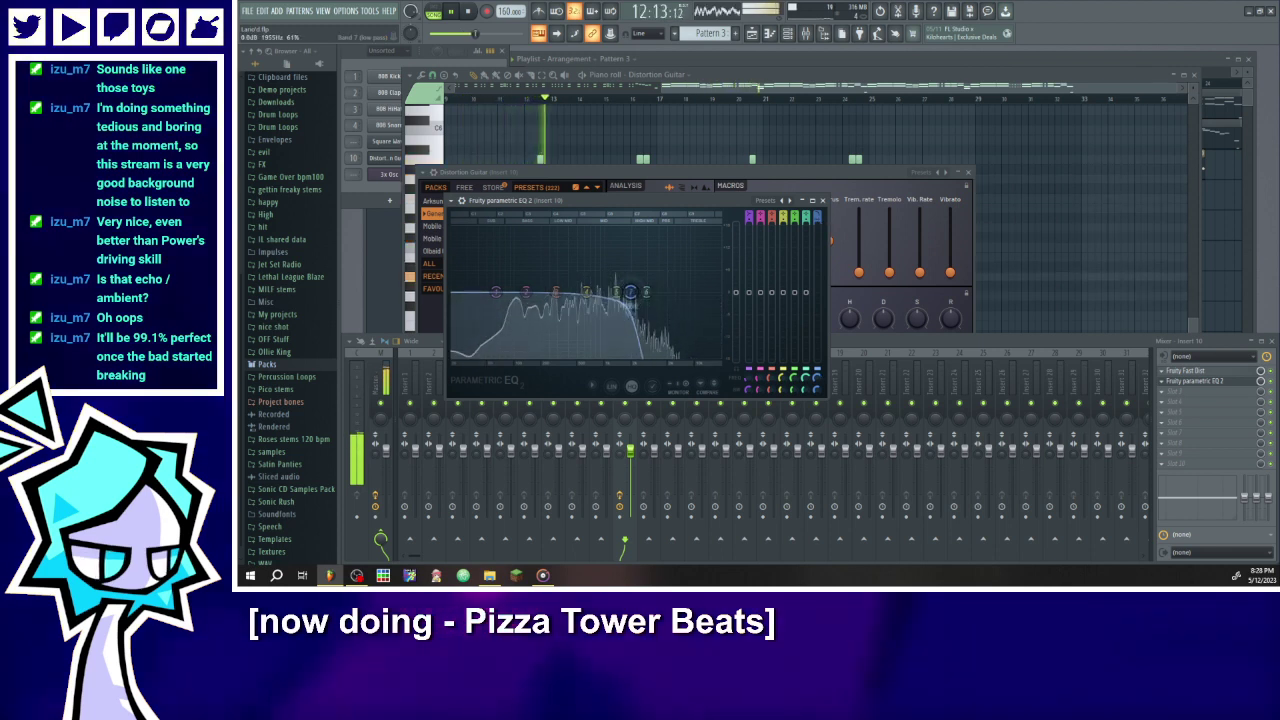
pyautogui.click(823, 201)
# - Transpose all of Pattern 3's Distortion Guitar notes down one octave and save the project
pyautogui.moveTo(869, 134); pyautogui.dragTo(1083, 134)
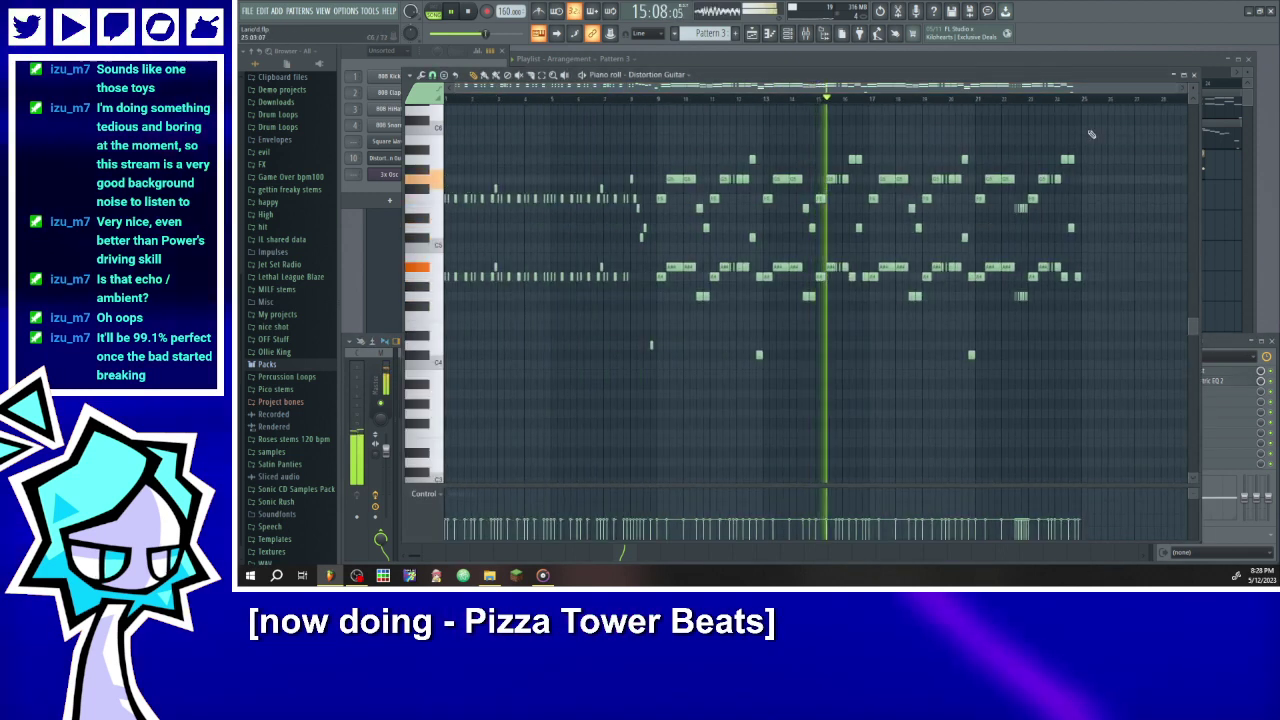
pyautogui.hotkey('ctrl', 'a')
pyautogui.hotkey('ctrl', 'Down')
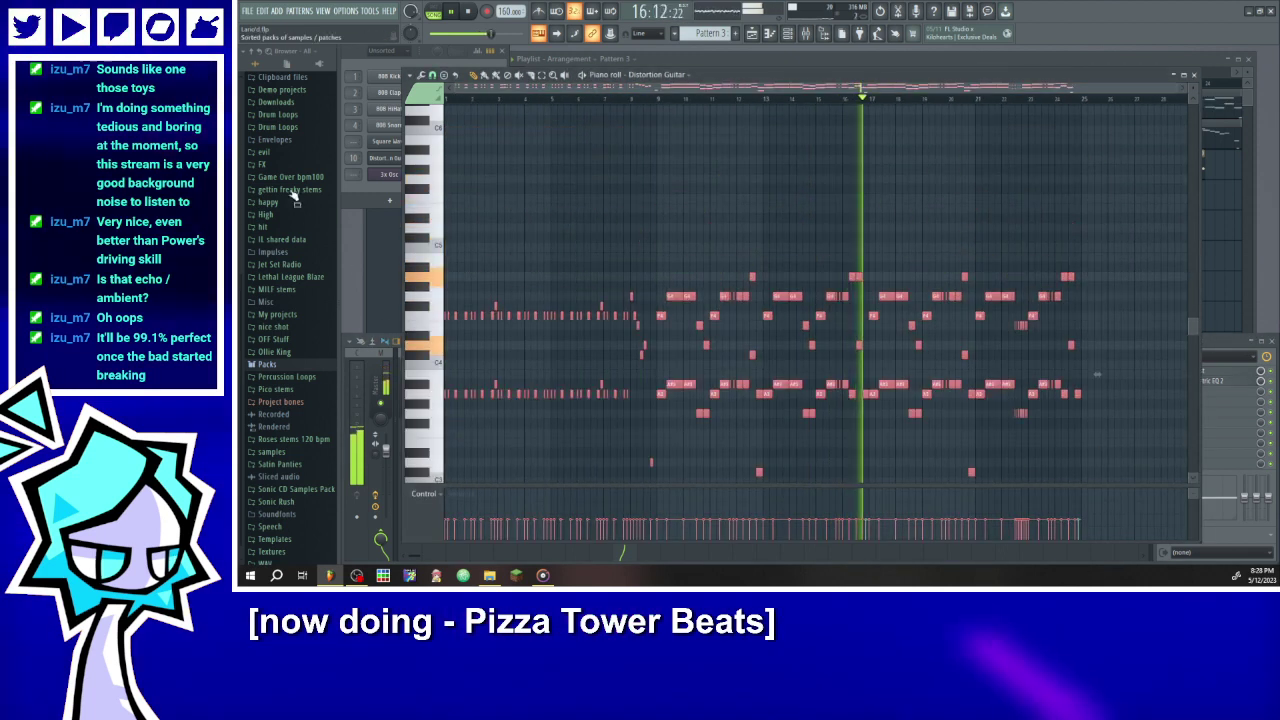
pyautogui.scroll(-5, 534, 217)
pyautogui.moveTo(784, 268); pyautogui.dragTo(1143, 244)
pyautogui.scroll(5, 1142, 242)
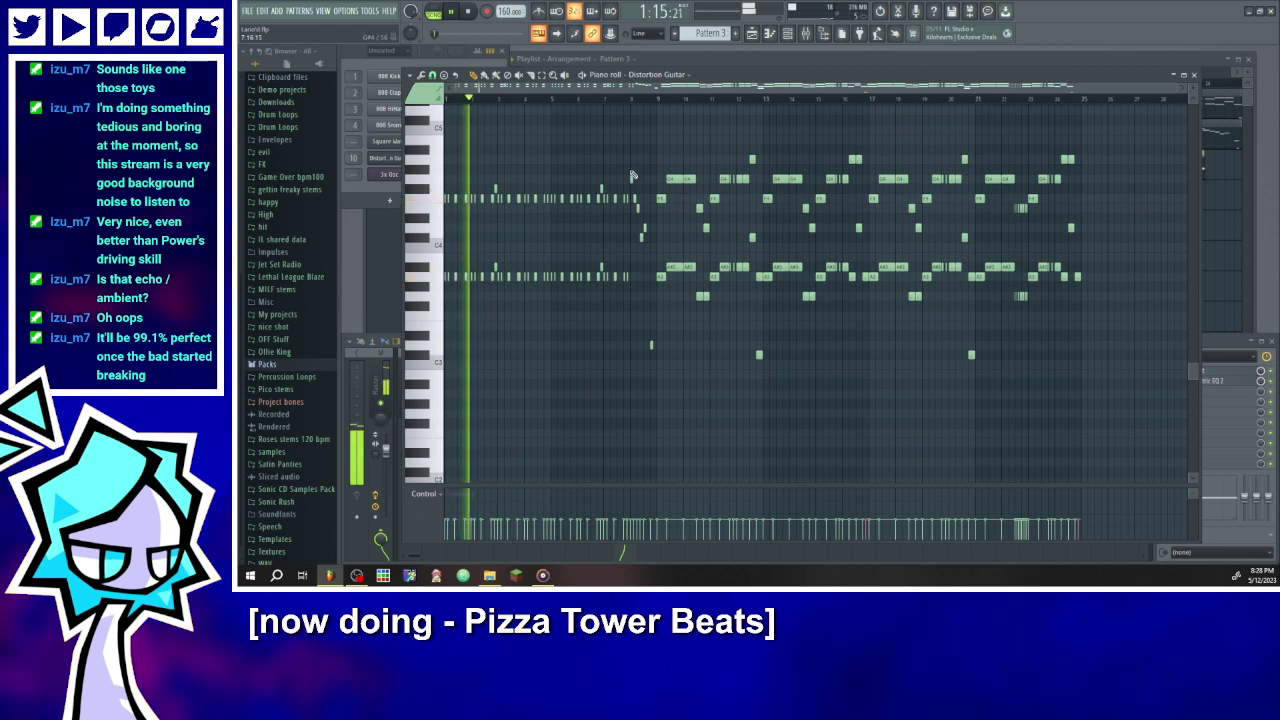
pyautogui.hotkey('ctrl', 's')
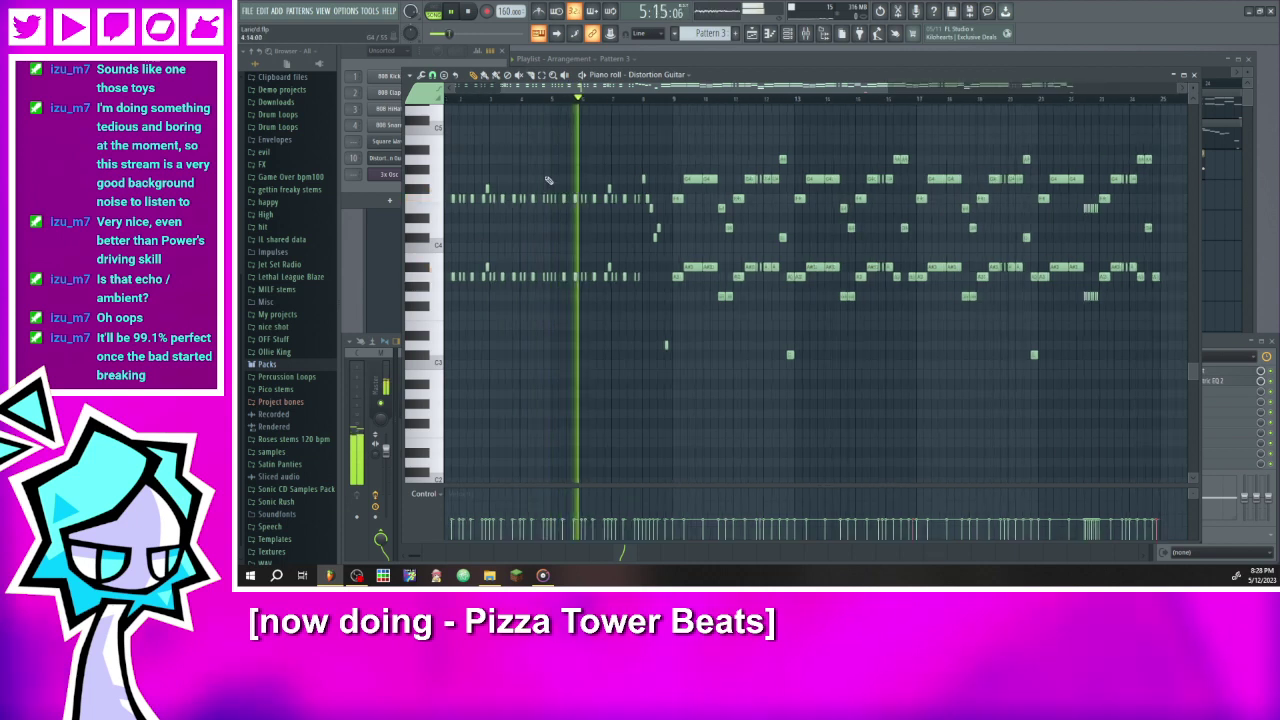
# - Shorten the last two pairs of Distortion Guitar notes before bar 5 to half a step each
pyautogui.scroll(5, 545, 200)
pyautogui.moveTo(529, 175); pyautogui.dragTo(580, 320)
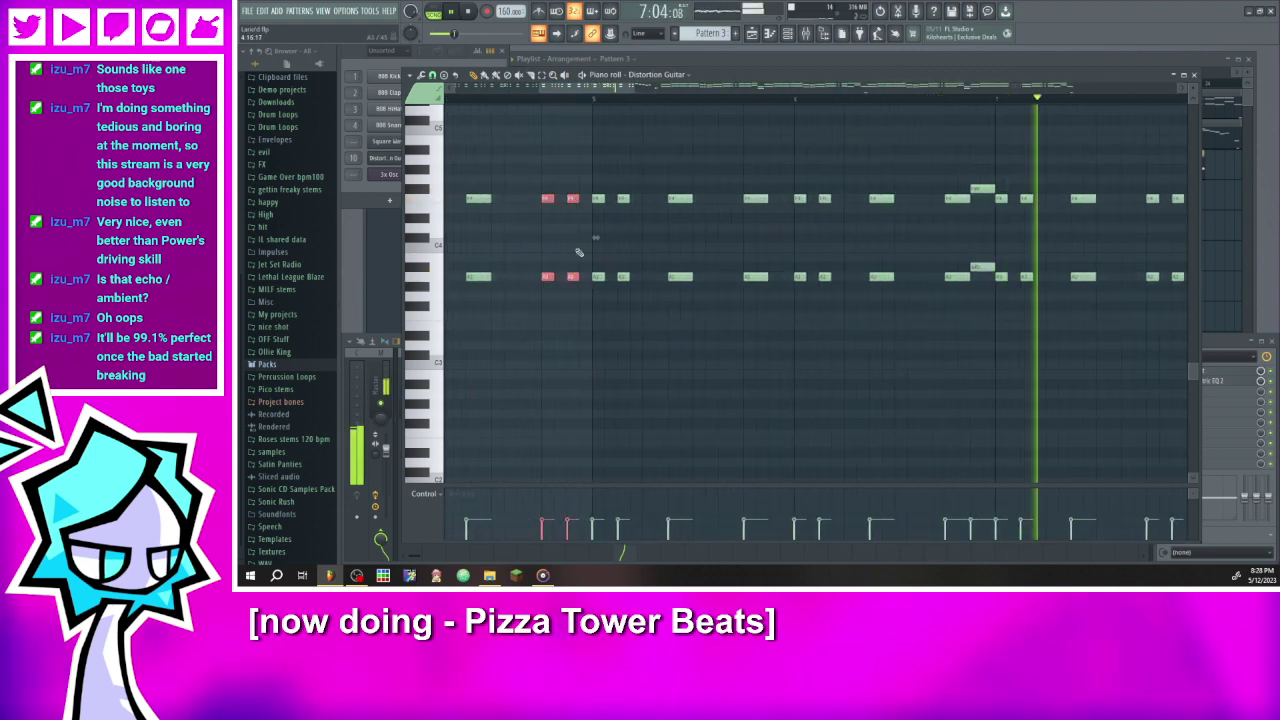
pyautogui.scroll(3, 566, 200)
pyautogui.scroll(5, 563, 198)
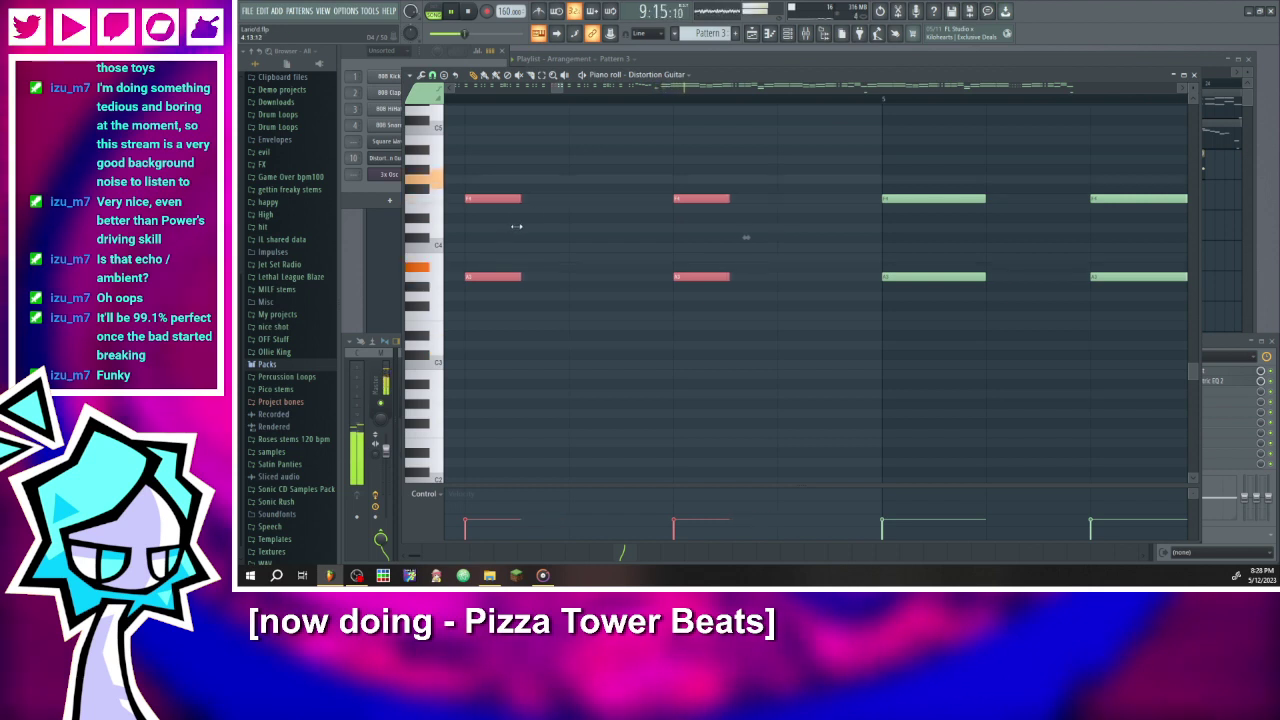
pyautogui.moveTo(516, 226); pyautogui.dragTo(515, 230)
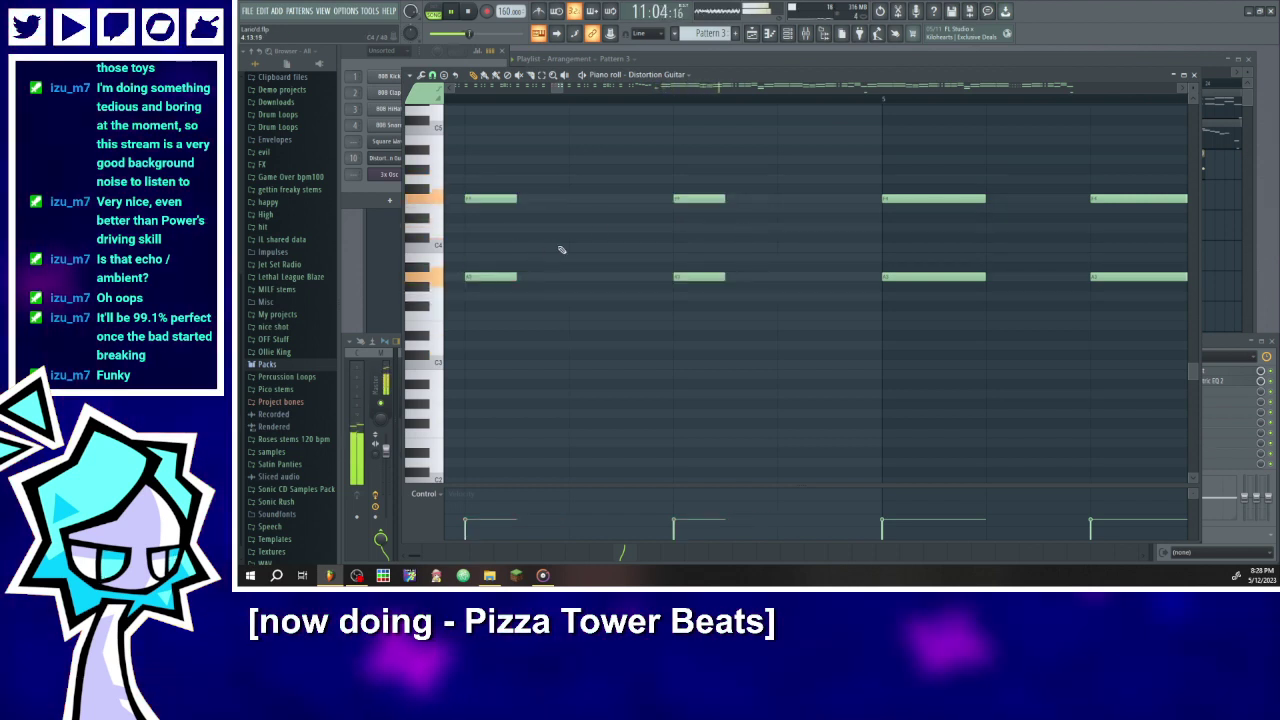
# - Copy the four shortened guitar notes into the gaps one step after the originals, making a rapid run into bar 5
pyautogui.scroll(-4, 604, 213)
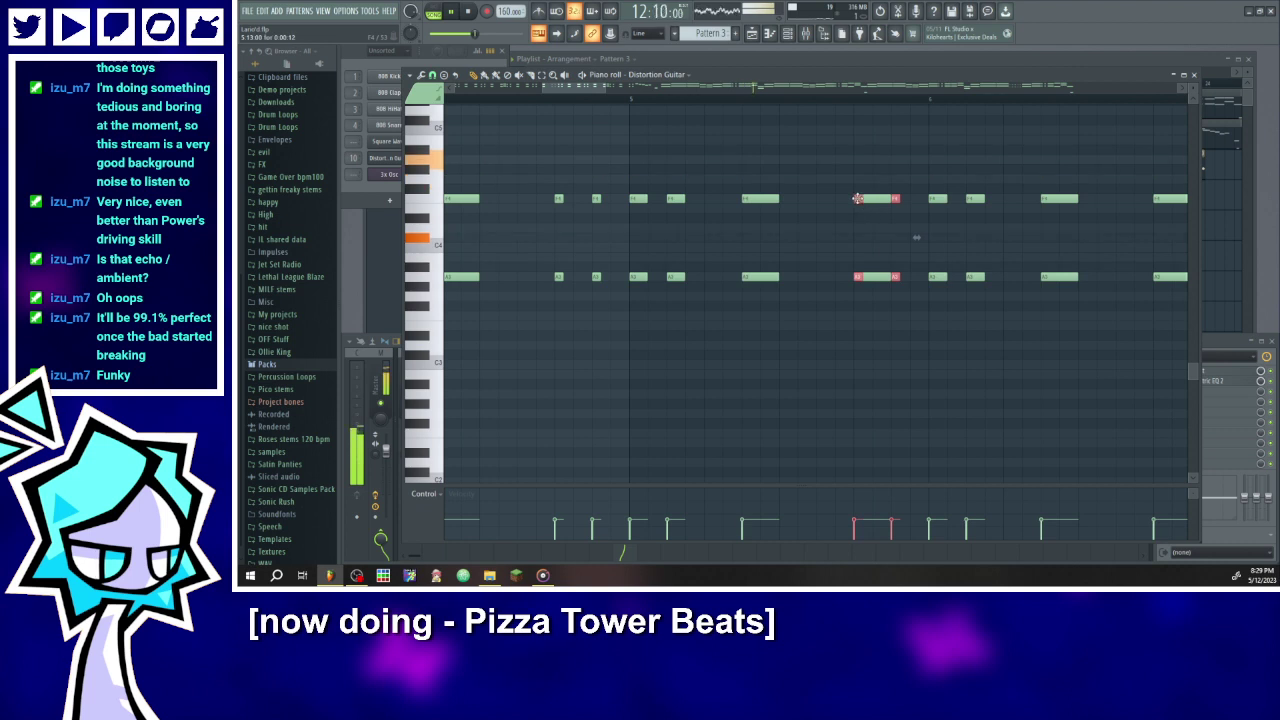
pyautogui.moveTo(610, 216); pyautogui.dragTo(577, 201)
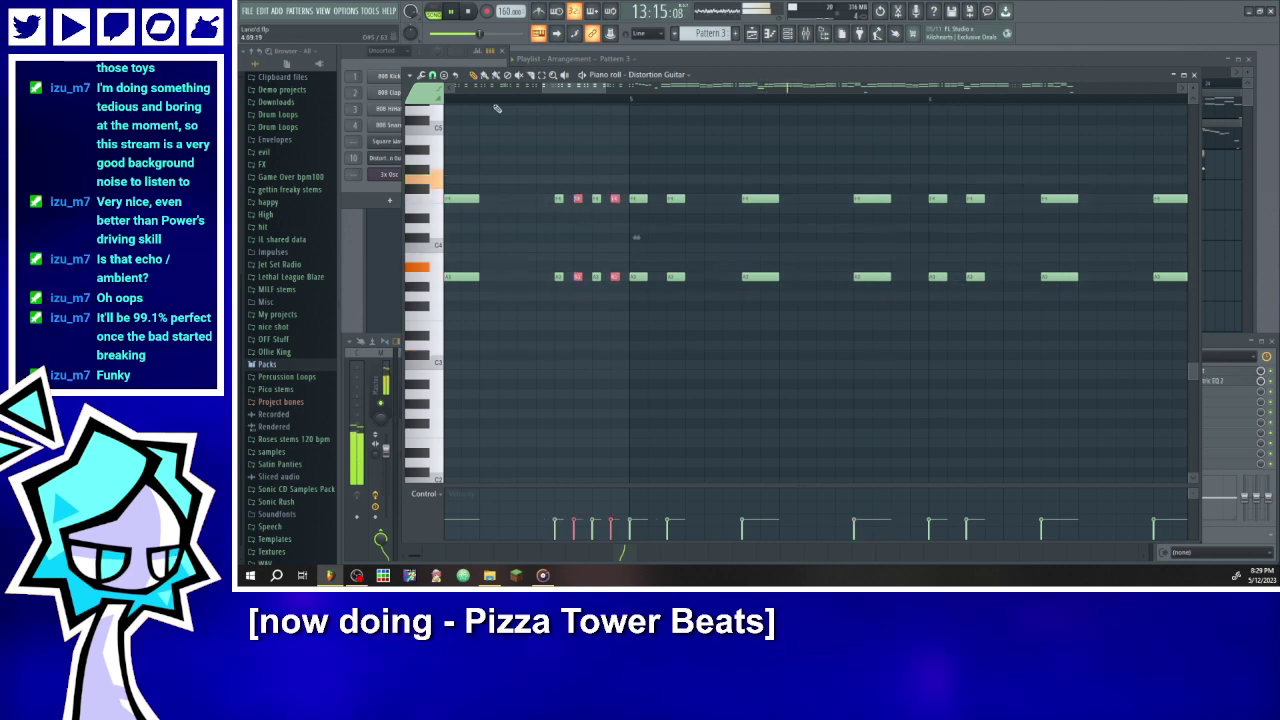
pyautogui.scroll(-4, 520, 206)
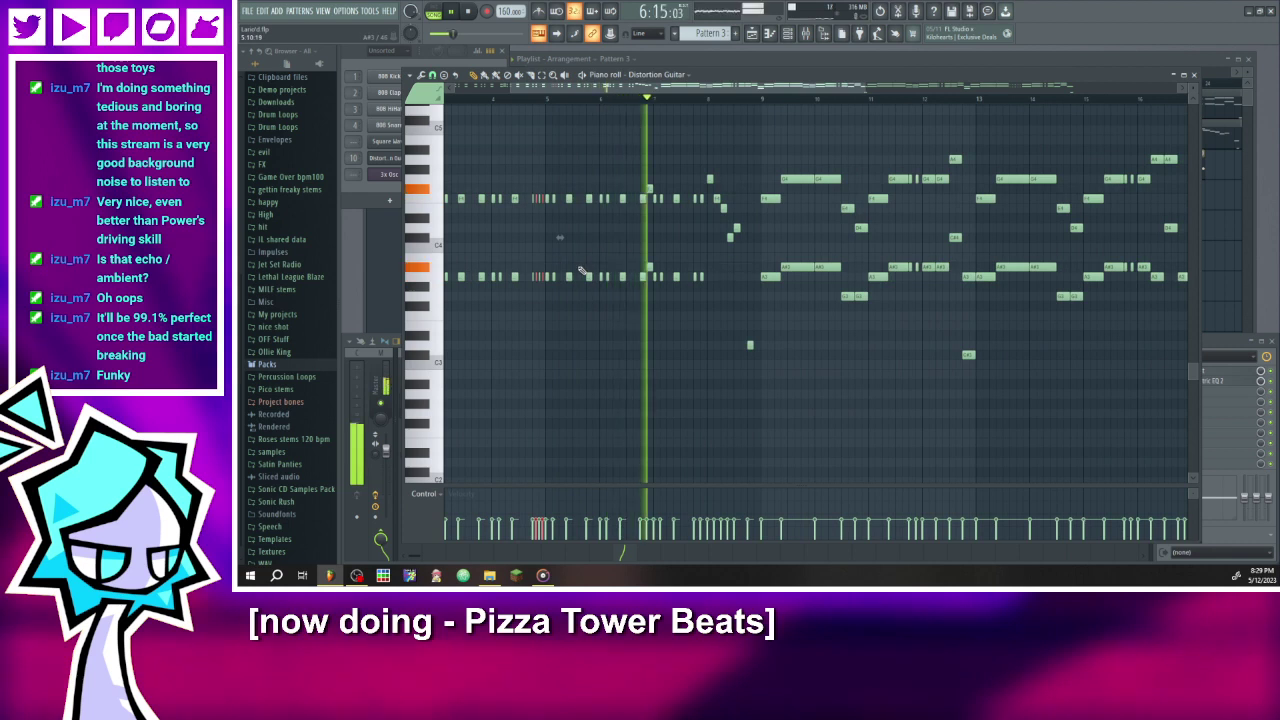
# - Try the upper and lower guitar notes just before bar 7 one semitone higher, and undo the change
pyautogui.scroll(3, 594, 272)
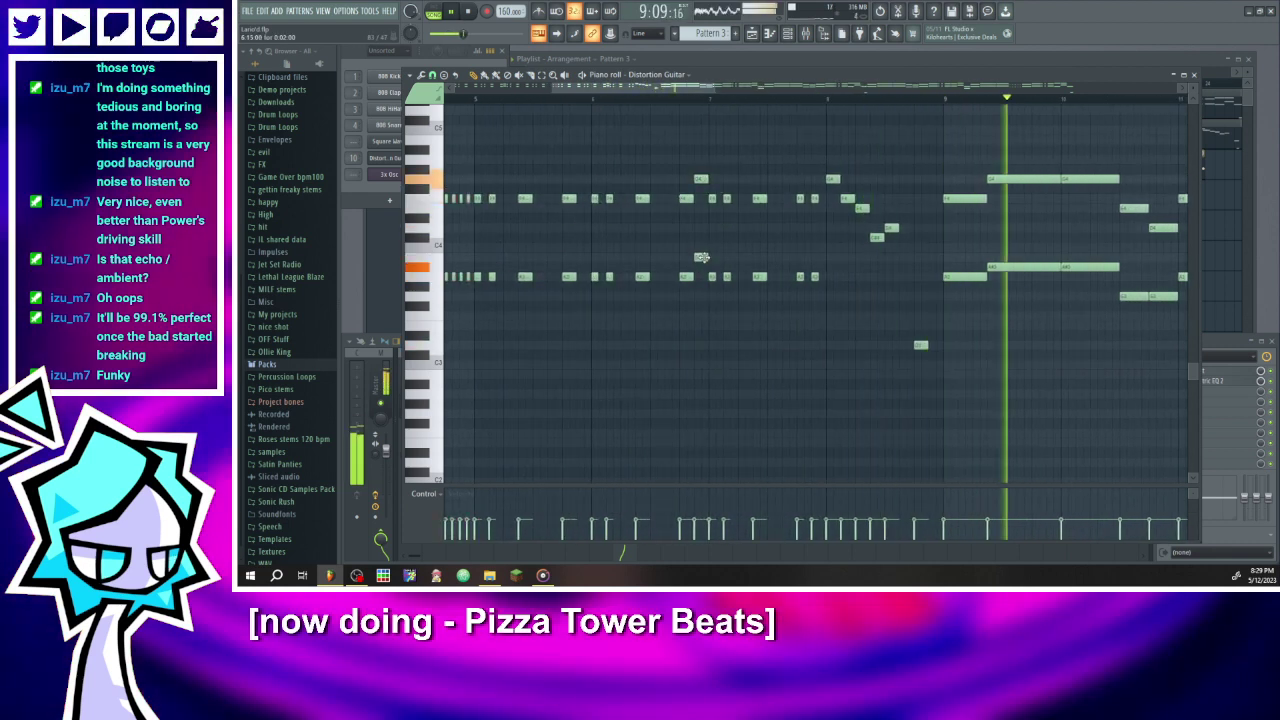
pyautogui.click(673, 100)
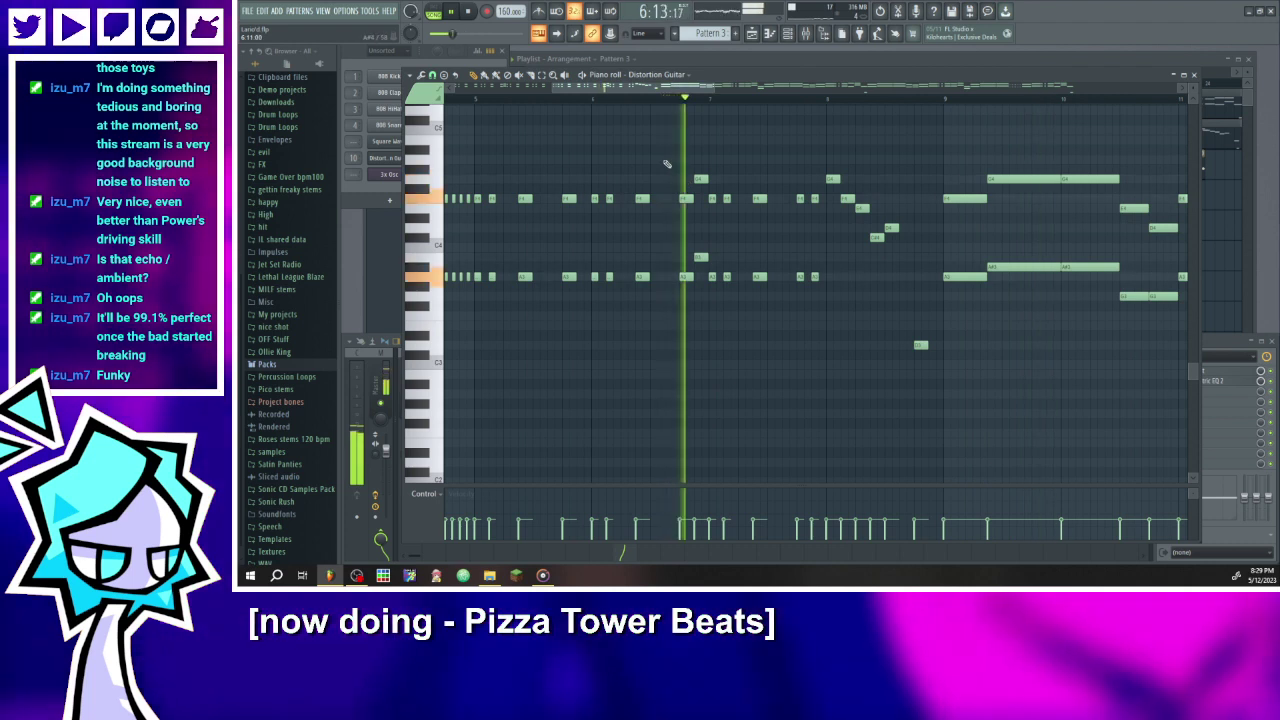
pyautogui.click(593, 98)
pyautogui.hotkey('ctrl', 'z')
pyautogui.hotkey('ctrl', 'z')
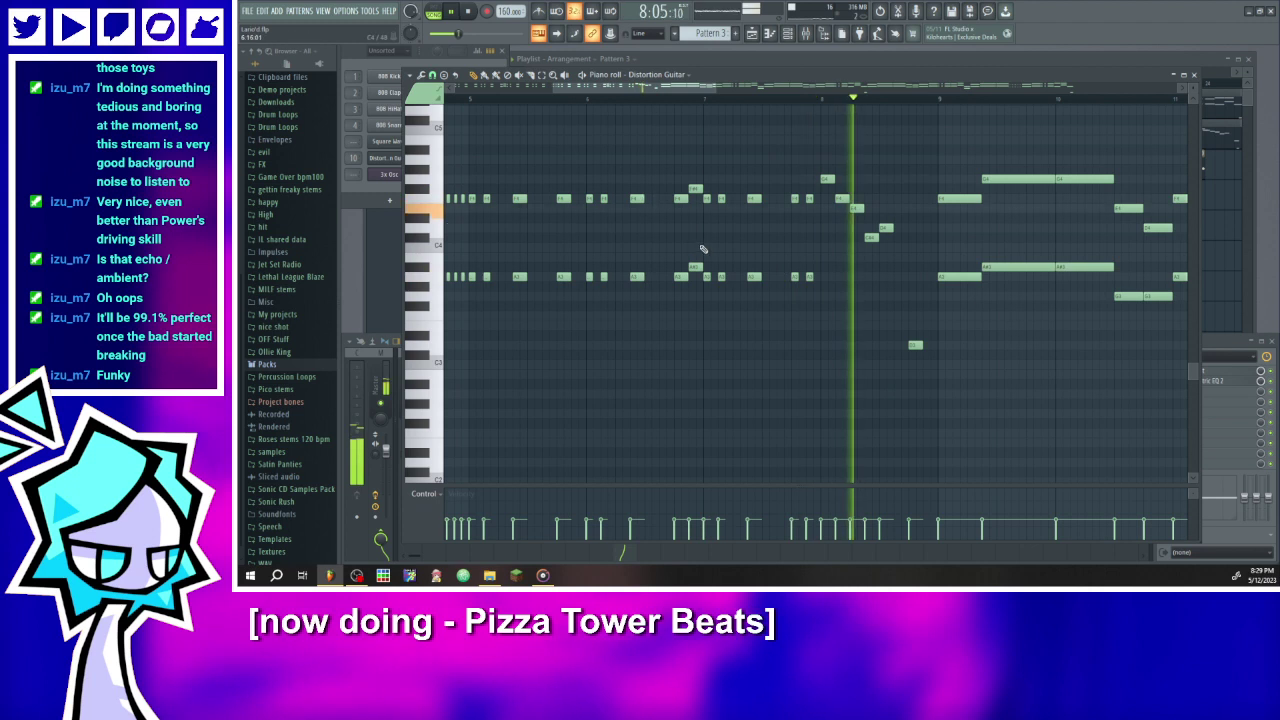
# - Transpose all of the Square Wave melody notes in Pattern 2 up one octave
pyautogui.scroll(-3, 700, 237)
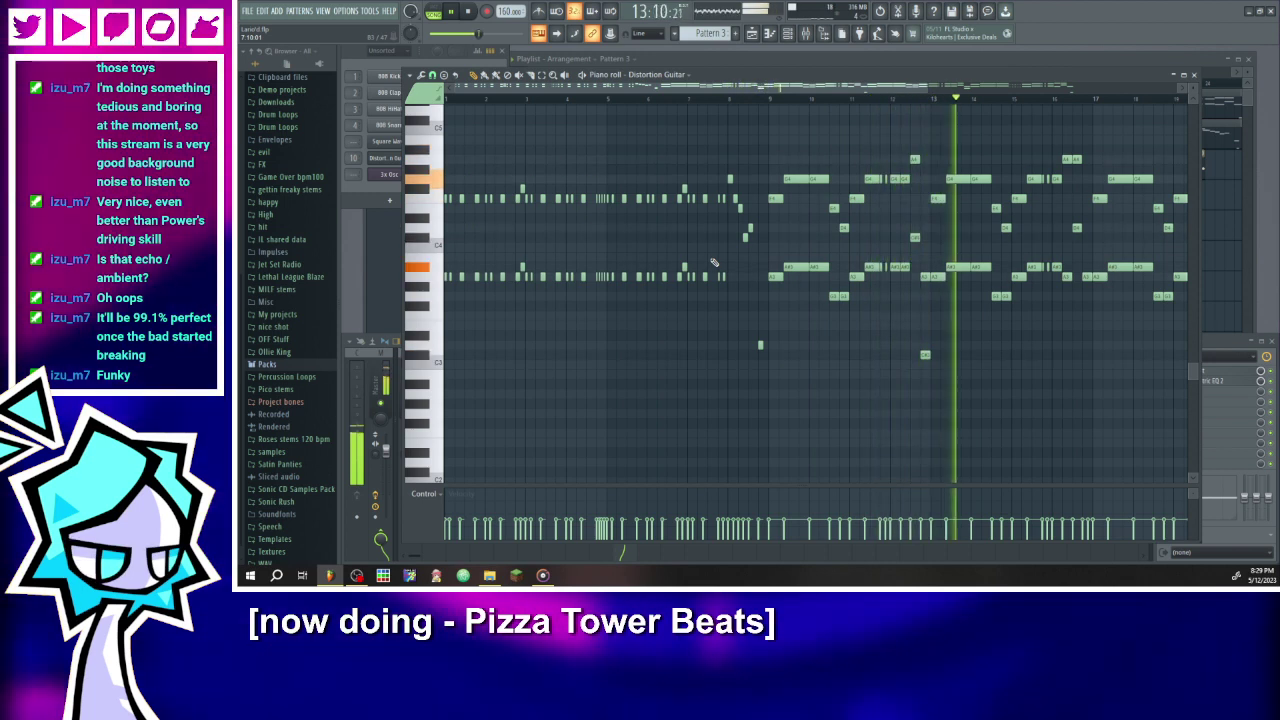
pyautogui.click(667, 76)
pyautogui.click(668, 197)
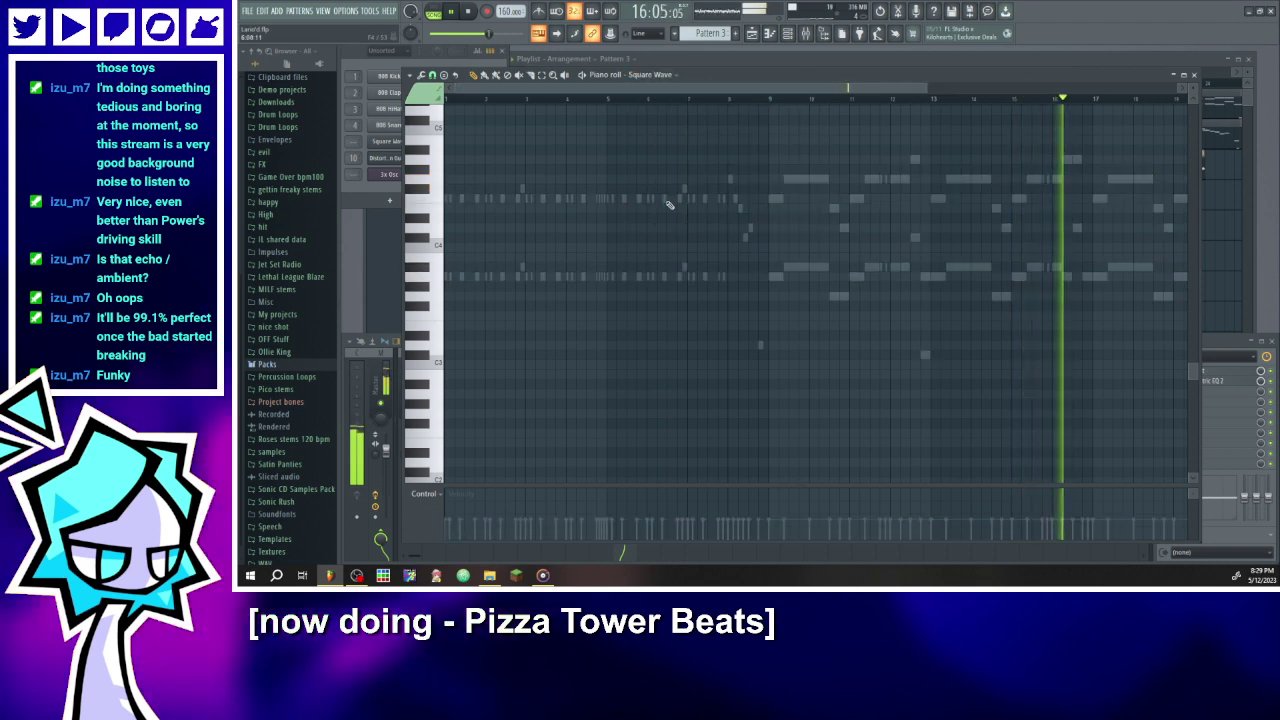
pyautogui.scroll(1, 706, 33)
pyautogui.scroll(1, 709, 357)
pyautogui.moveTo(822, 443); pyautogui.dragTo(275, 52)
pyautogui.hotkey('ctrl', 'Up')
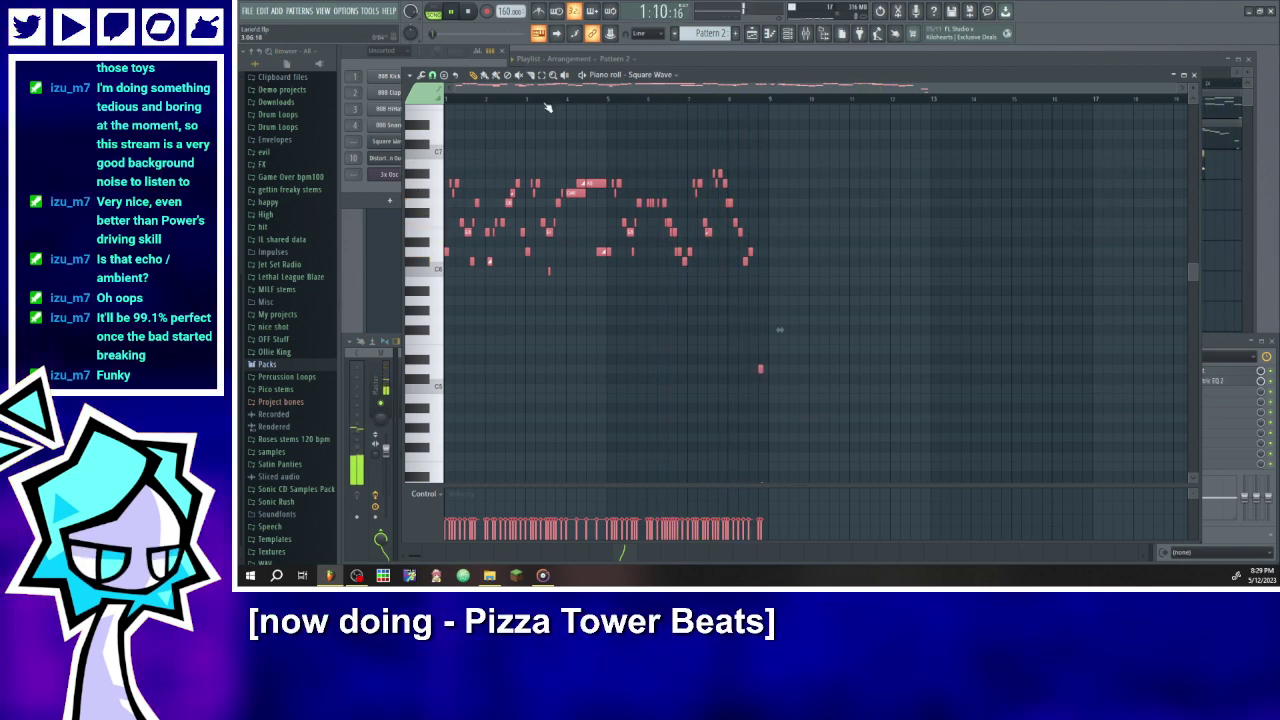
# - Stop playback and place a 3x Osc harmony note at the start of Pattern 2, below the melody's first note
pyautogui.click(656, 76)
pyautogui.click(640, 209)
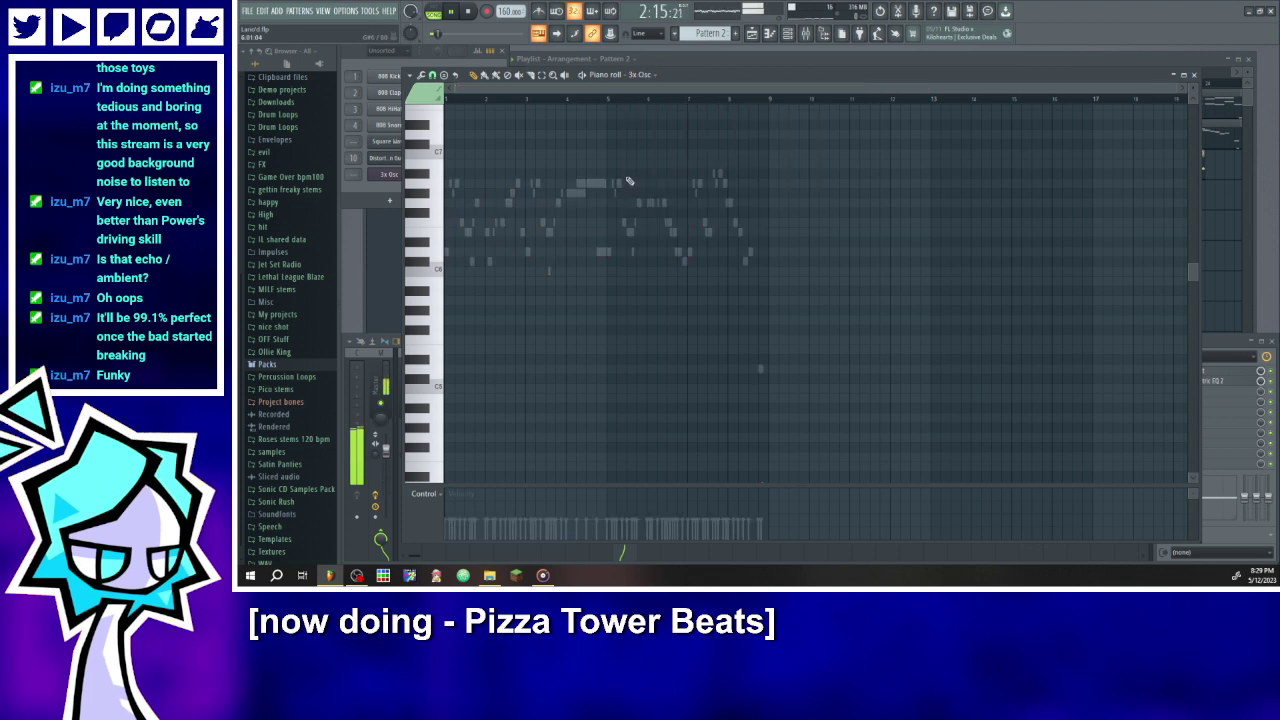
pyautogui.press('space')
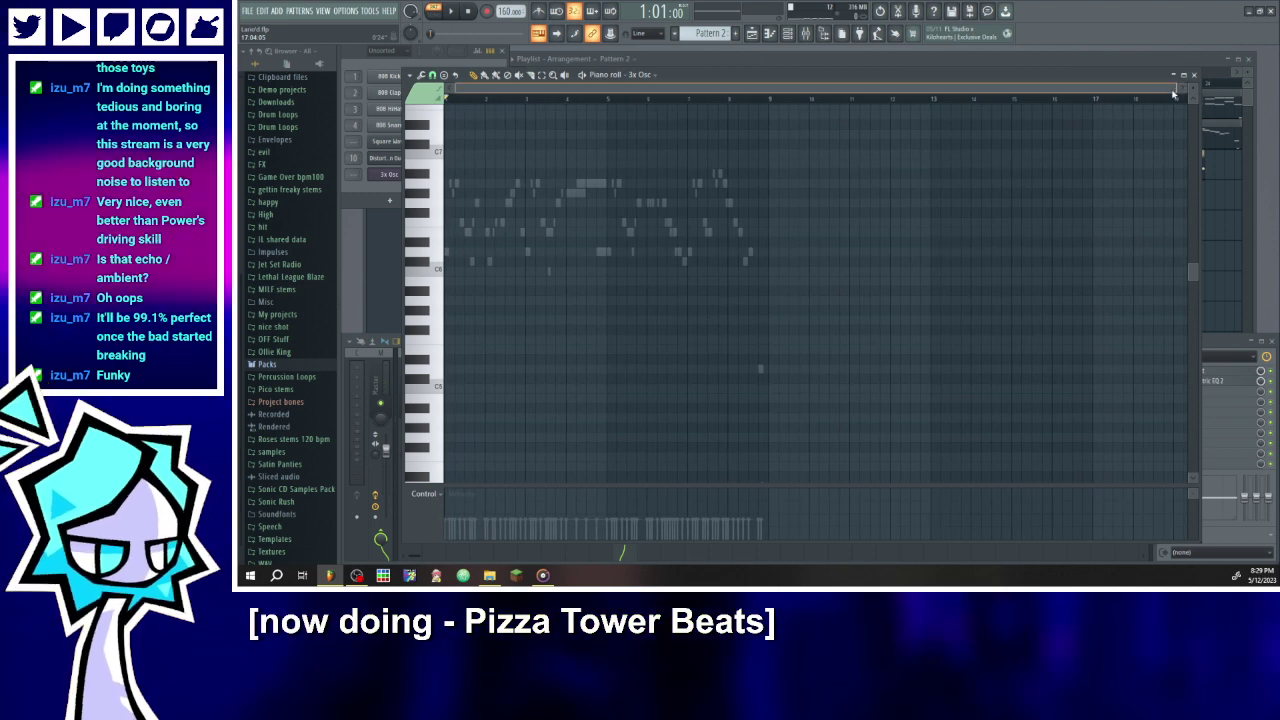
pyautogui.moveTo(1180, 89); pyautogui.dragTo(943, 91)
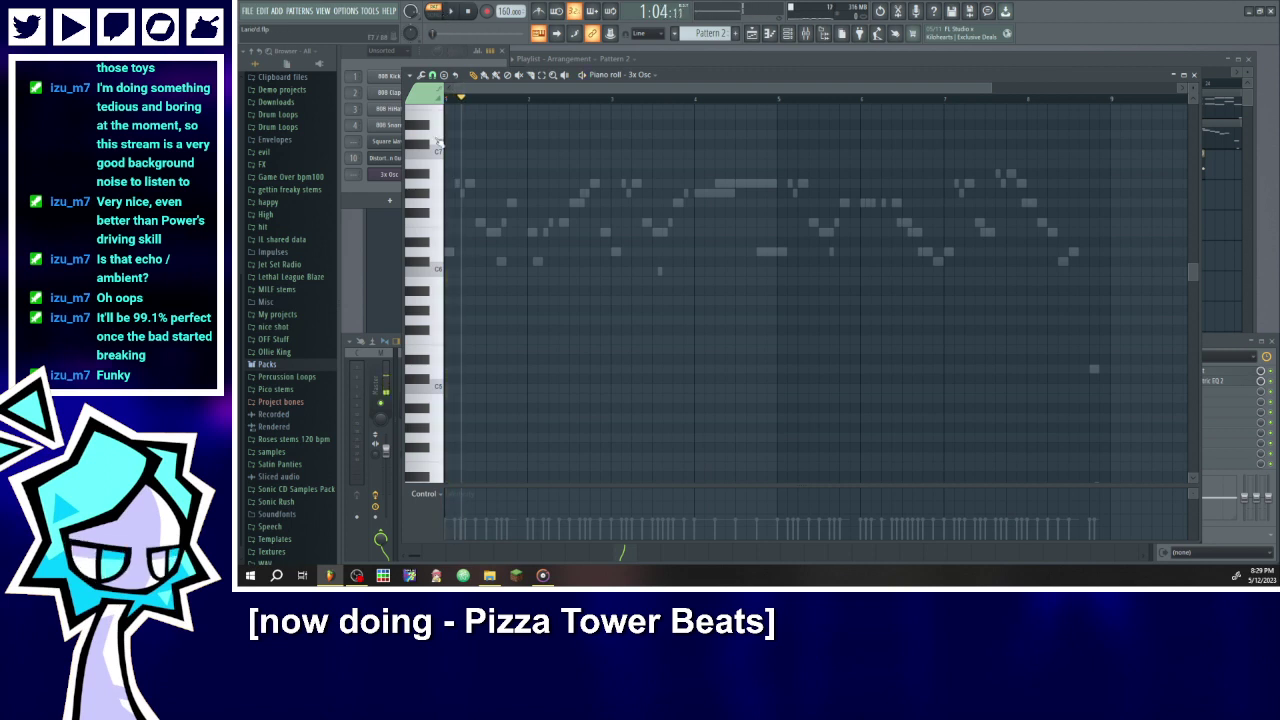
pyautogui.keyDown('ctrl'); pyautogui.scroll(3, 449, 256); pyautogui.keyUp('ctrl')
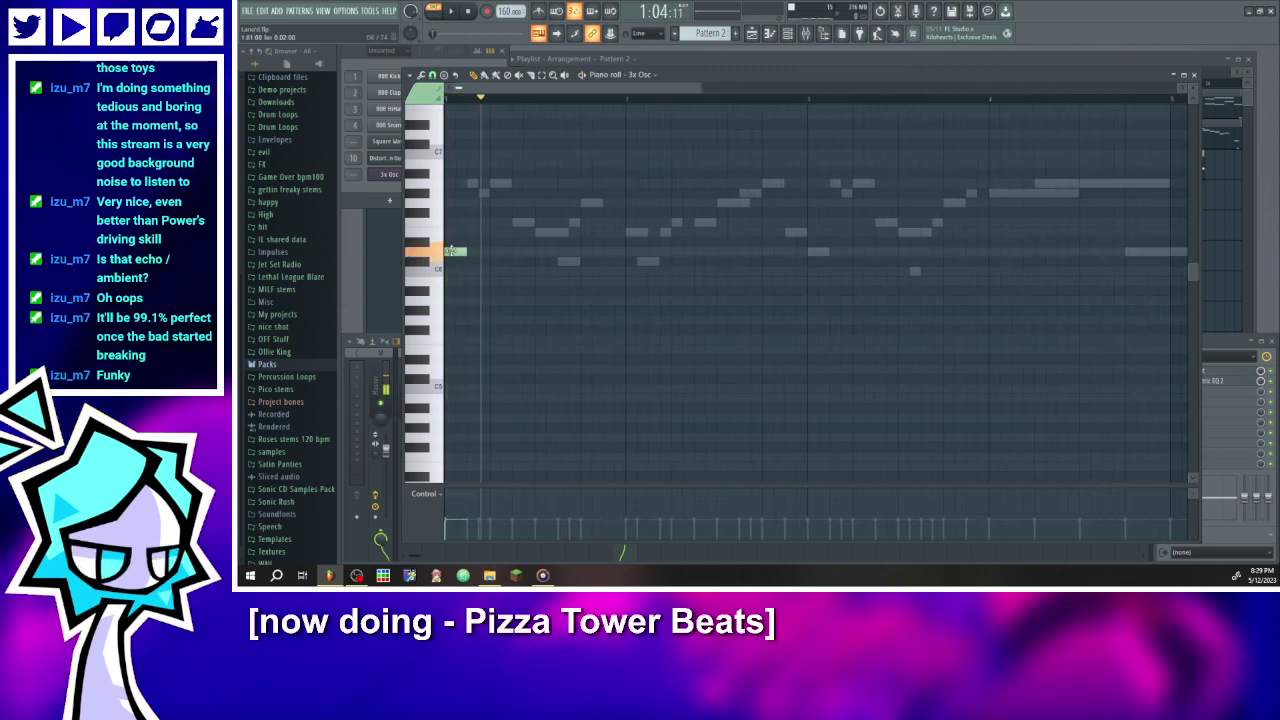
pyautogui.moveTo(447, 318); pyautogui.dragTo(448, 330)
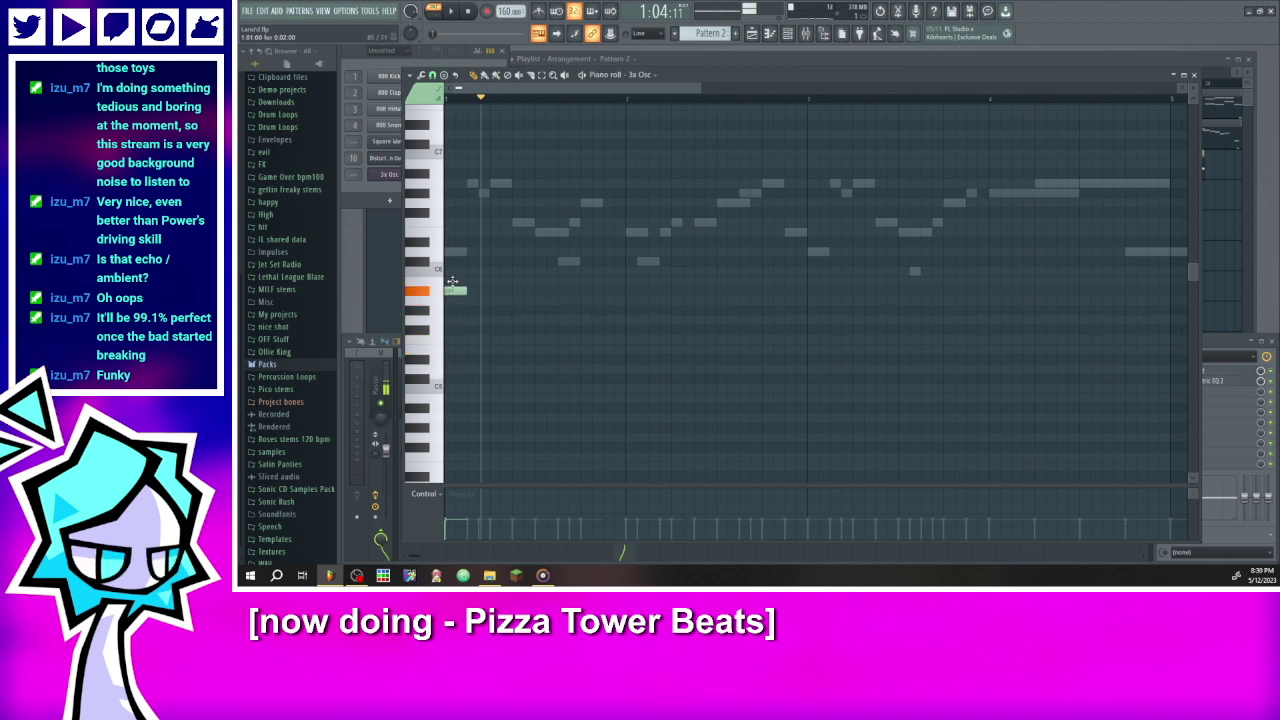
# - Try several pitches for a harmony note at the start of bar 1, below the ghost melody, and audition them
pyautogui.moveTo(455, 285); pyautogui.dragTo(455, 279)
pyautogui.click(450, 98)
pyautogui.click(452, 11)
pyautogui.click(452, 11)
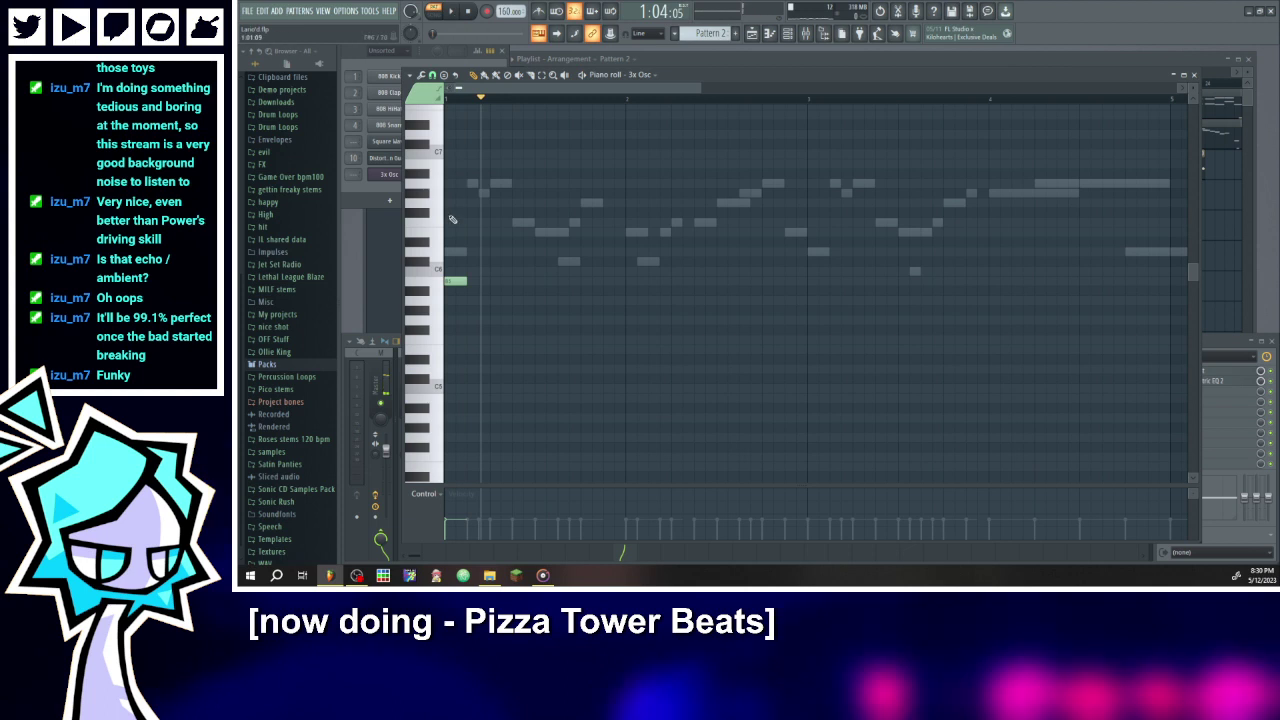
pyautogui.click(455, 300)
pyautogui.rightClick(455, 281)
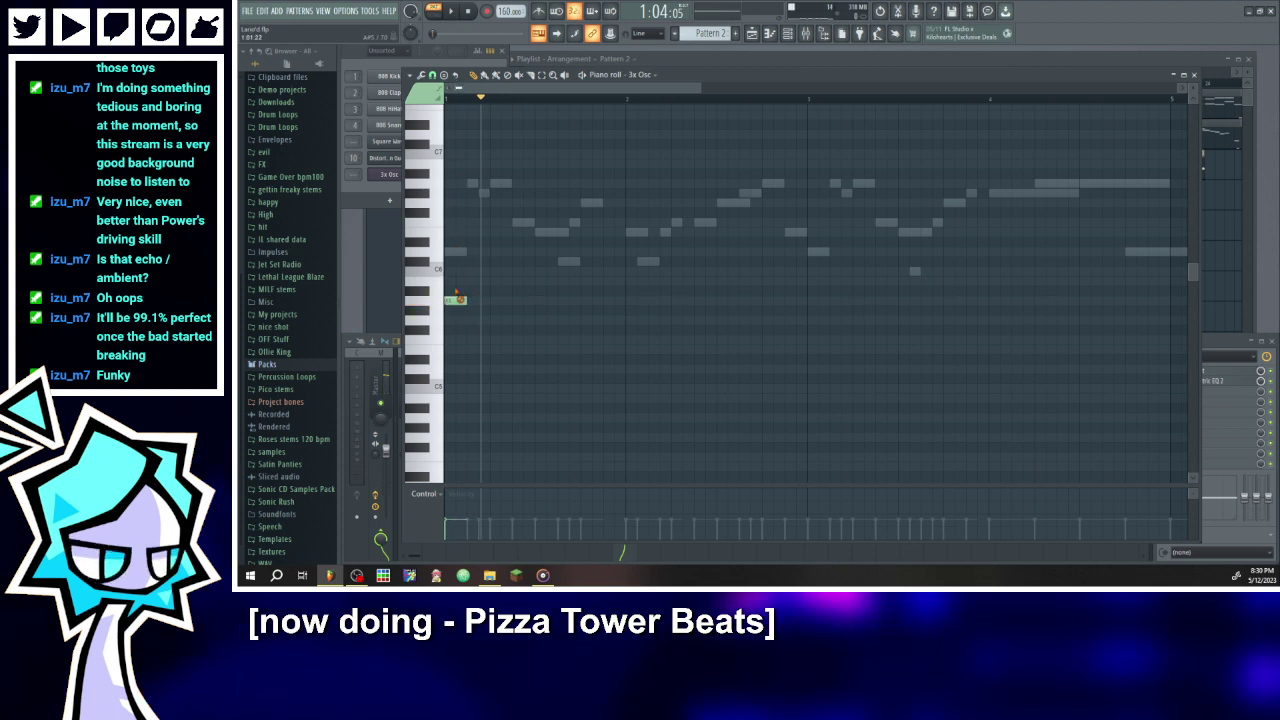
pyautogui.click(450, 98)
pyautogui.click(452, 11)
pyautogui.click(452, 11)
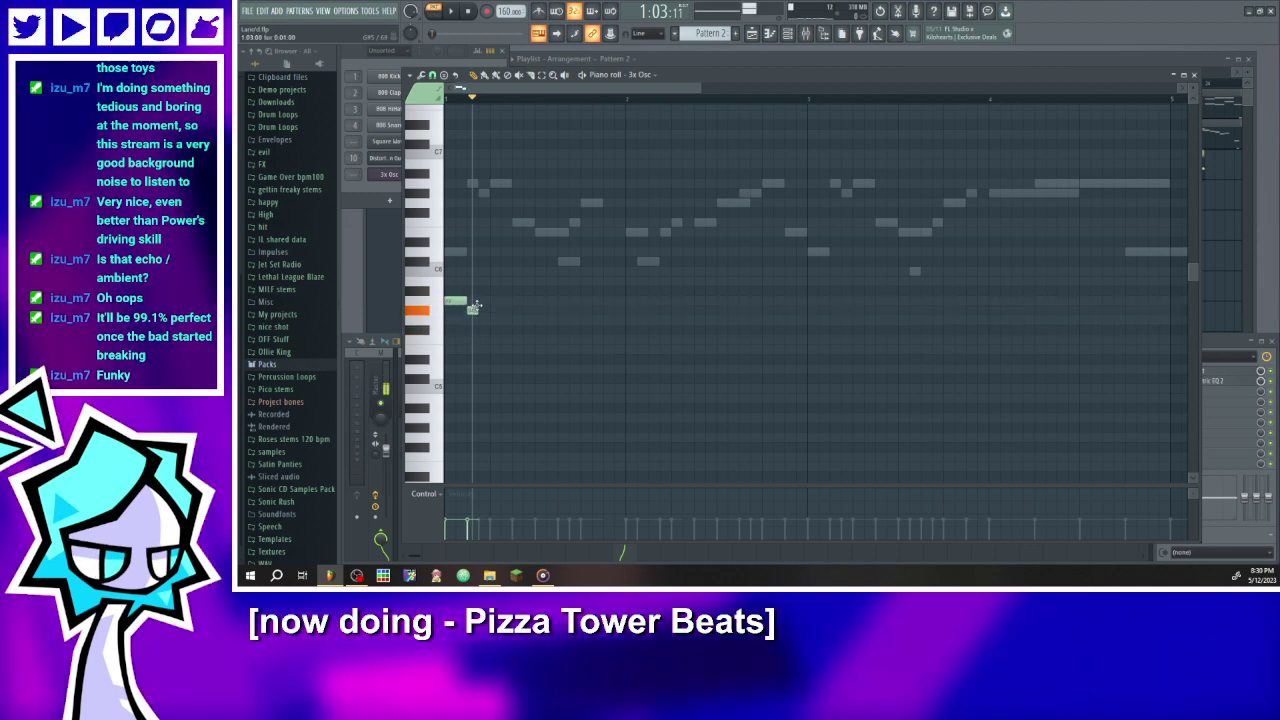
# - Sketch harmony notes across the first half of bar 1 below the melody, lengthening the lowest one
pyautogui.click(482, 319)
pyautogui.click(494, 301)
pyautogui.click(450, 12)
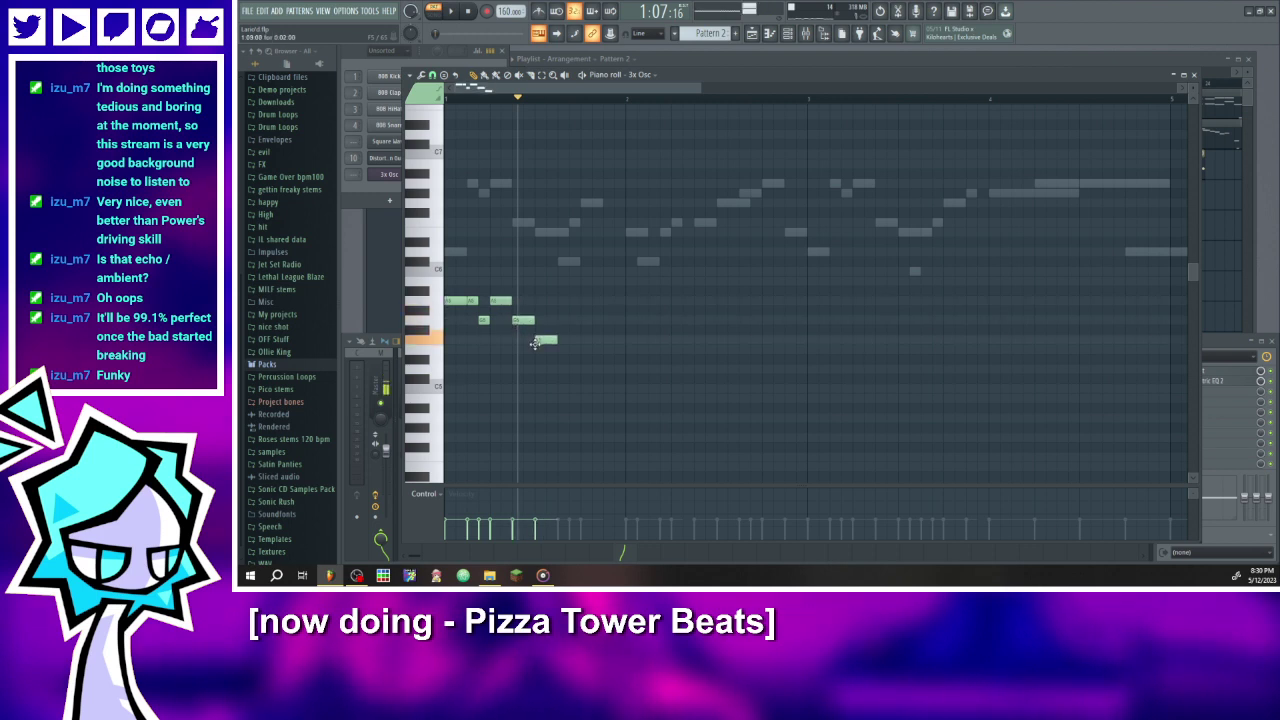
pyautogui.moveTo(560, 341); pyautogui.dragTo(568, 341)
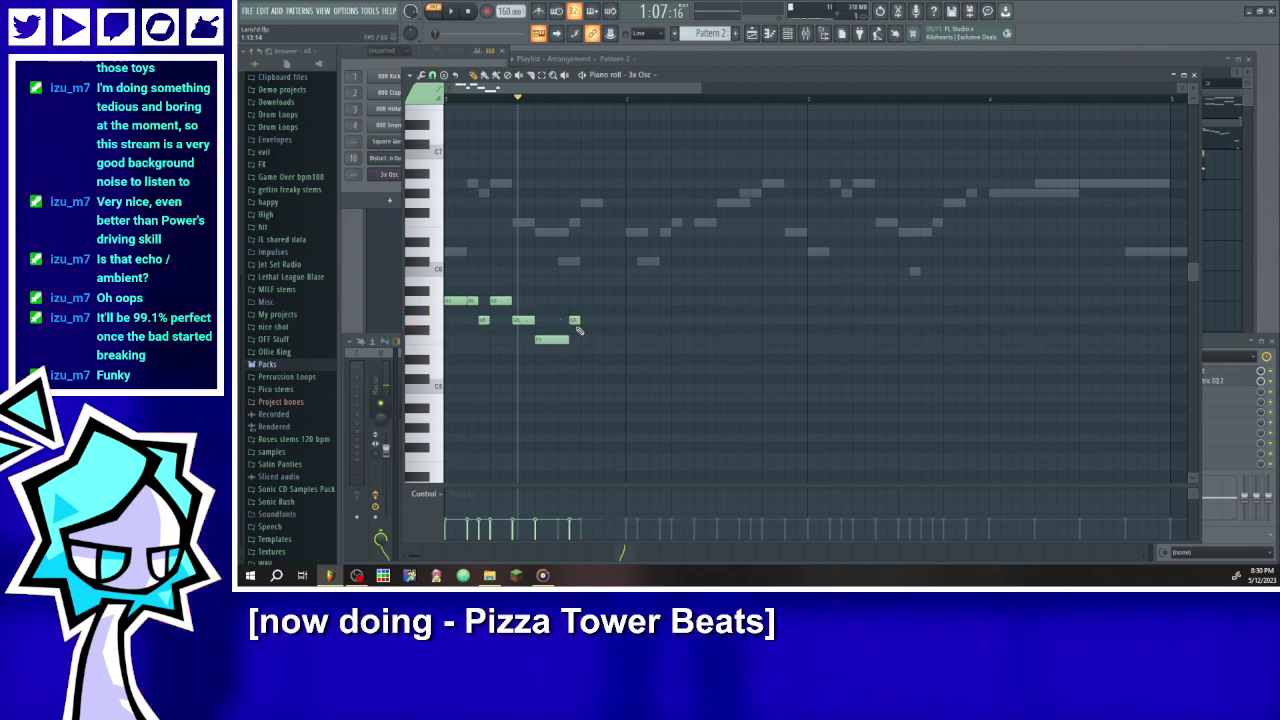
# - Continue the harmony line through the rest of bar 1 to the start of bar 2 and play it back
pyautogui.click(575, 319)
pyautogui.moveTo(573, 334); pyautogui.dragTo(573, 339)
pyautogui.click(526, 320)
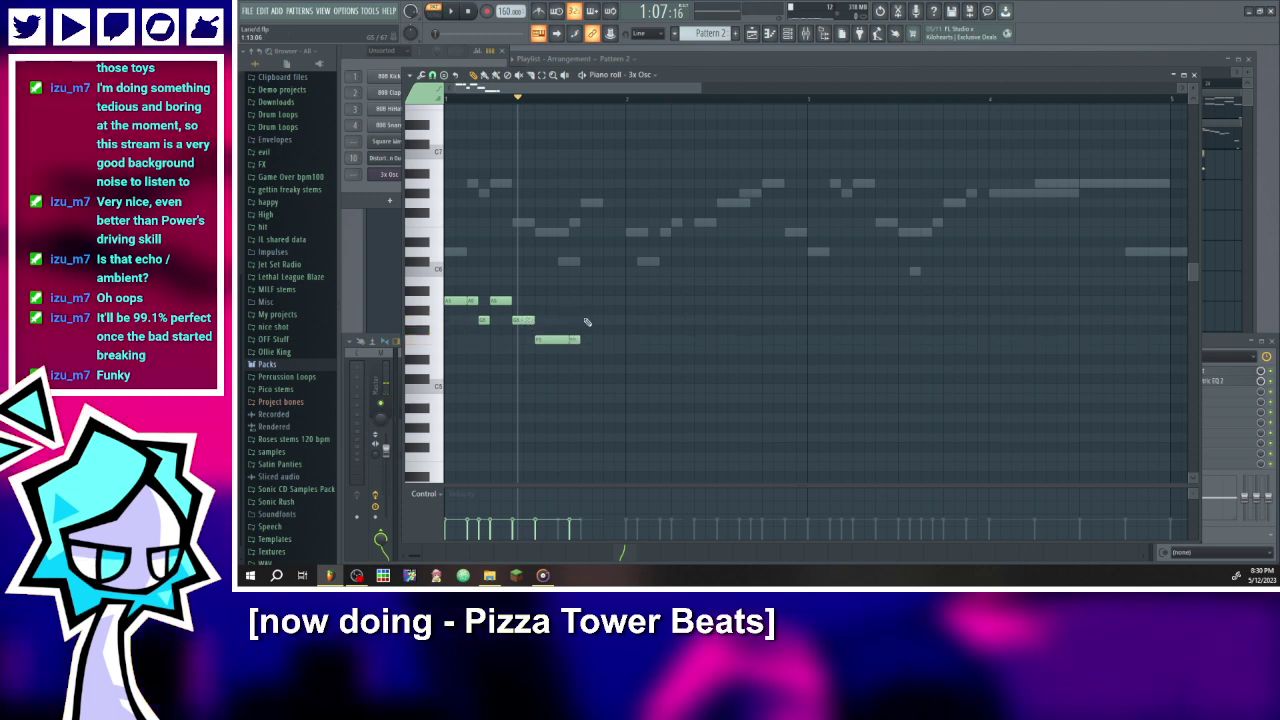
pyautogui.click(586, 320)
pyautogui.click(628, 320)
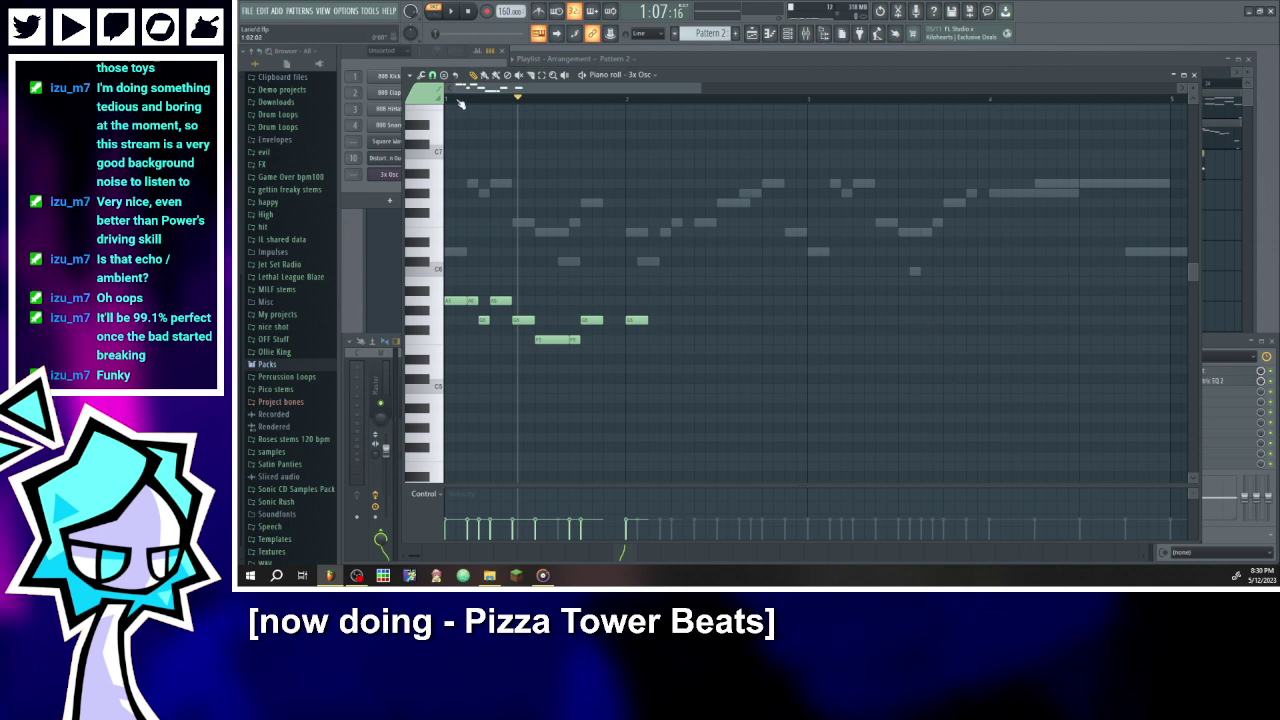
pyautogui.click(452, 12)
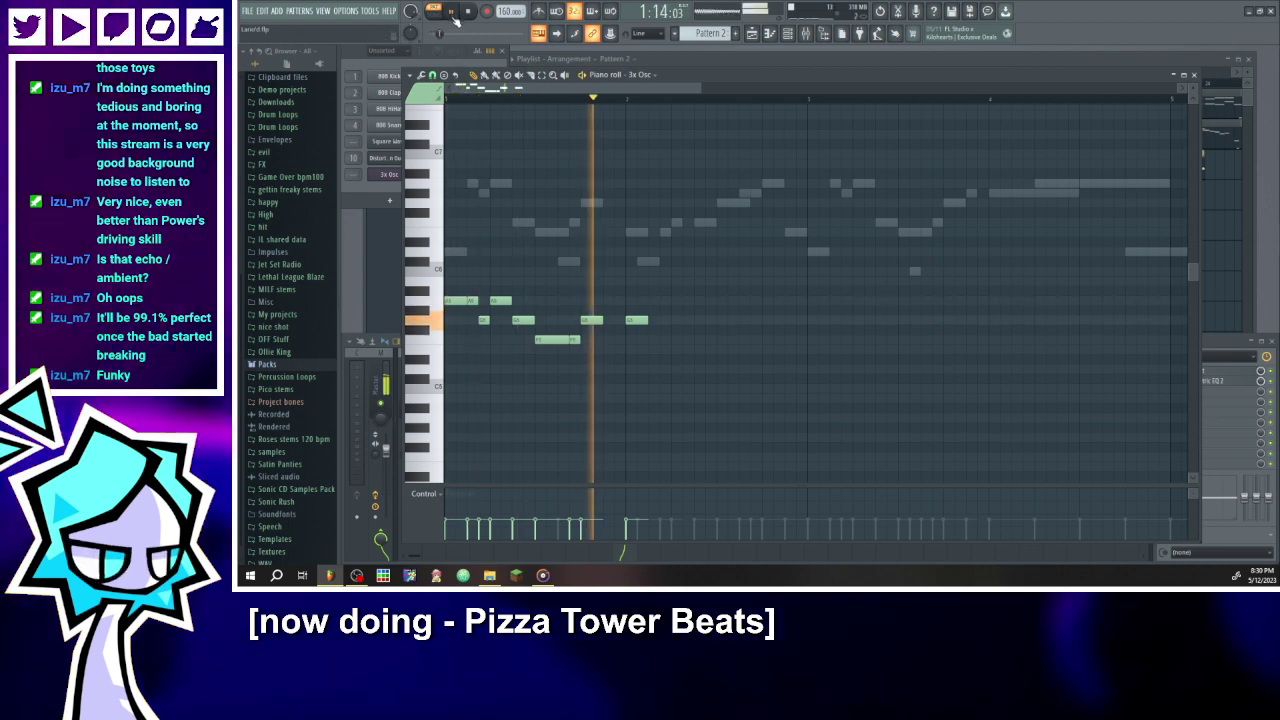
# - Delete all the 3x Osc harmony notes in Pattern 2 and stop playback
pyautogui.moveTo(695, 397); pyautogui.dragTo(444, 218)
pyautogui.press('Delete')
pyautogui.press('space')
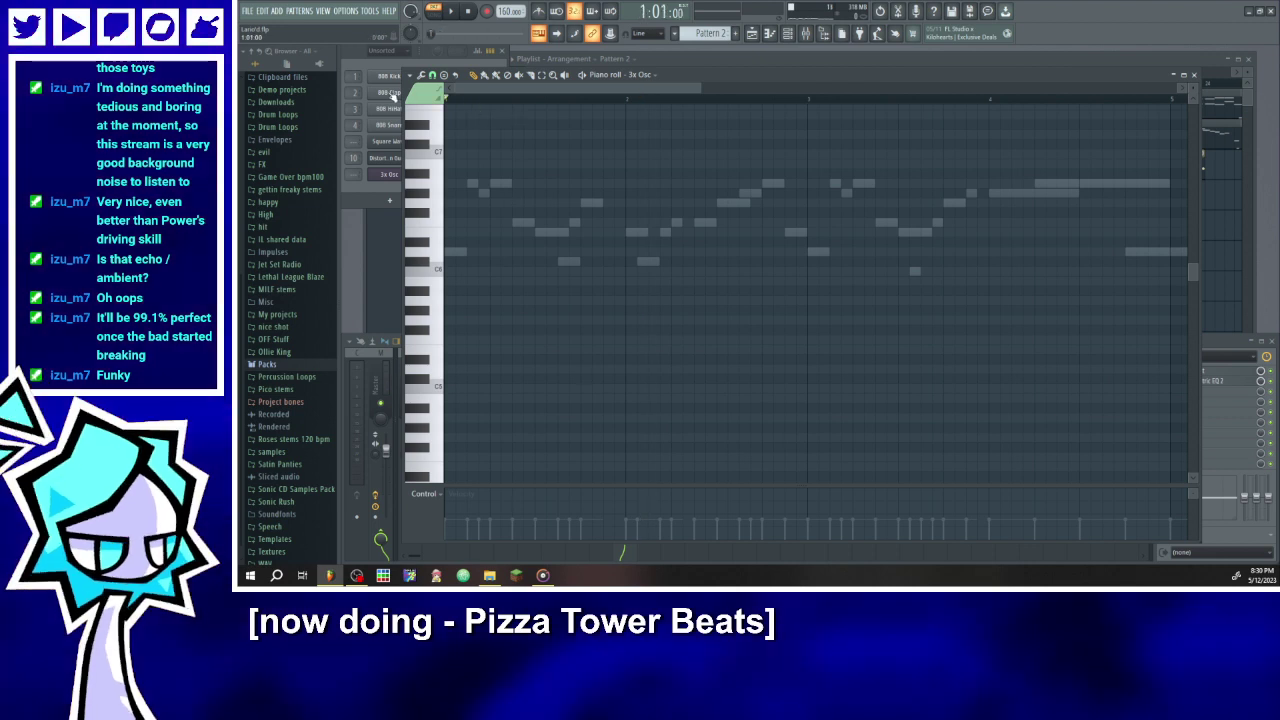
# - Play Pattern 2 across its full length and show the Square Wave channel's notes in the piano roll
pyautogui.moveTo(703, 88); pyautogui.dragTo(1052, 90)
pyautogui.scroll(3, 680, 330)
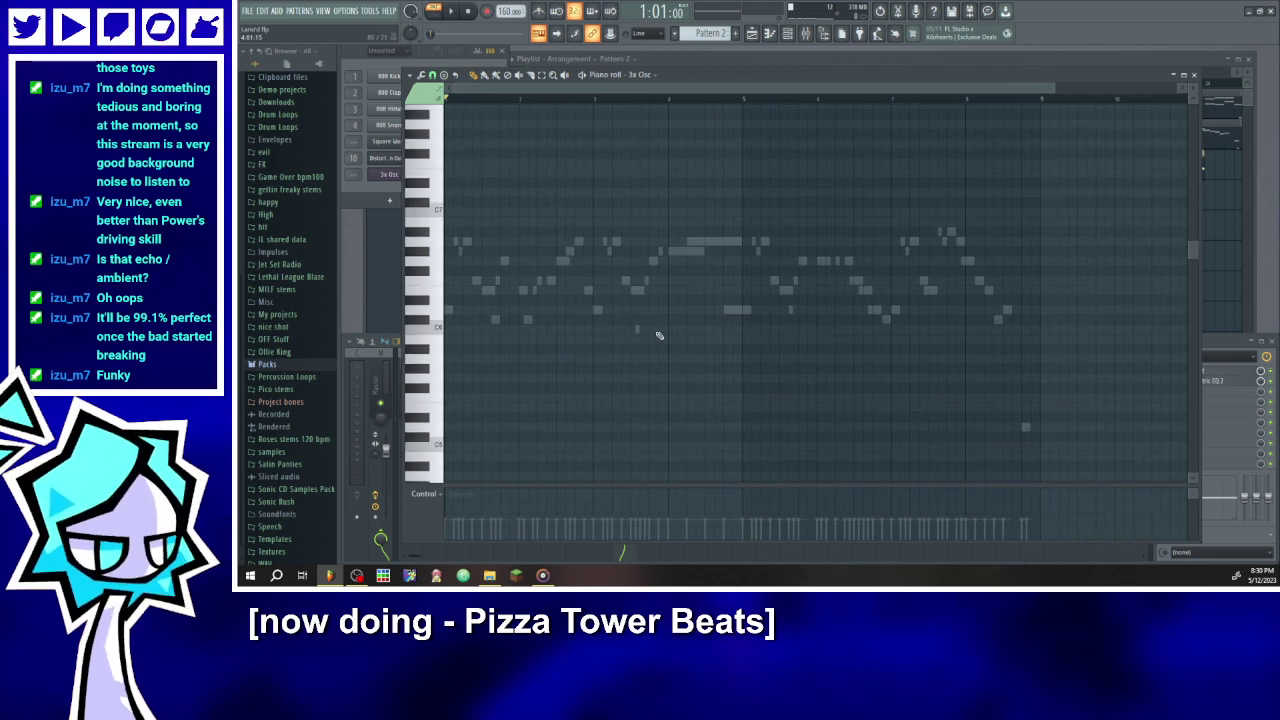
pyautogui.click(452, 12)
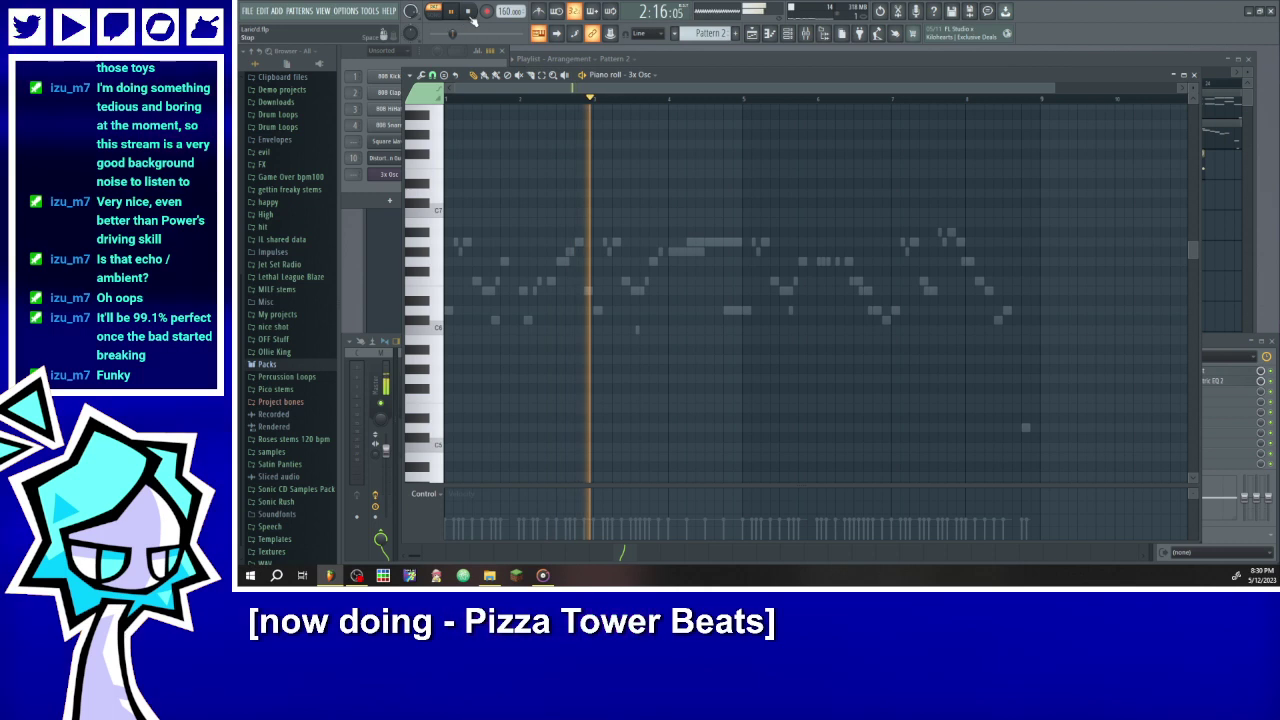
pyautogui.click(640, 75)
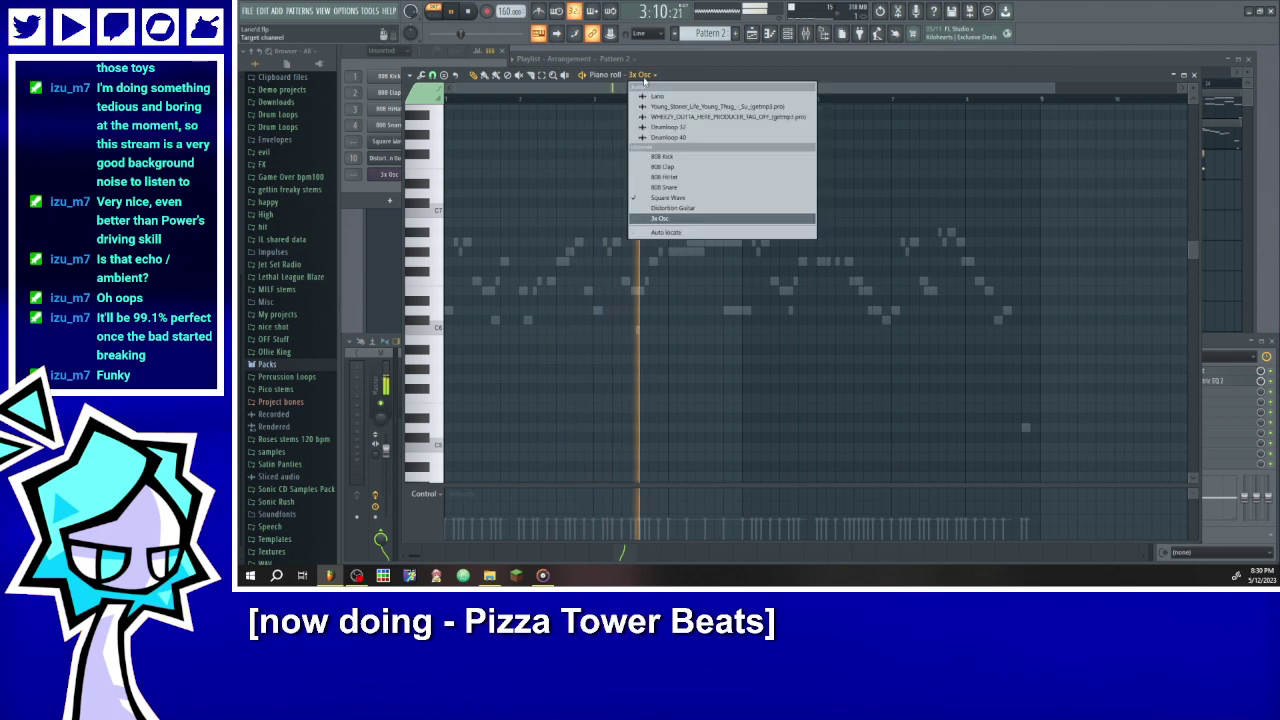
pyautogui.click(668, 197)
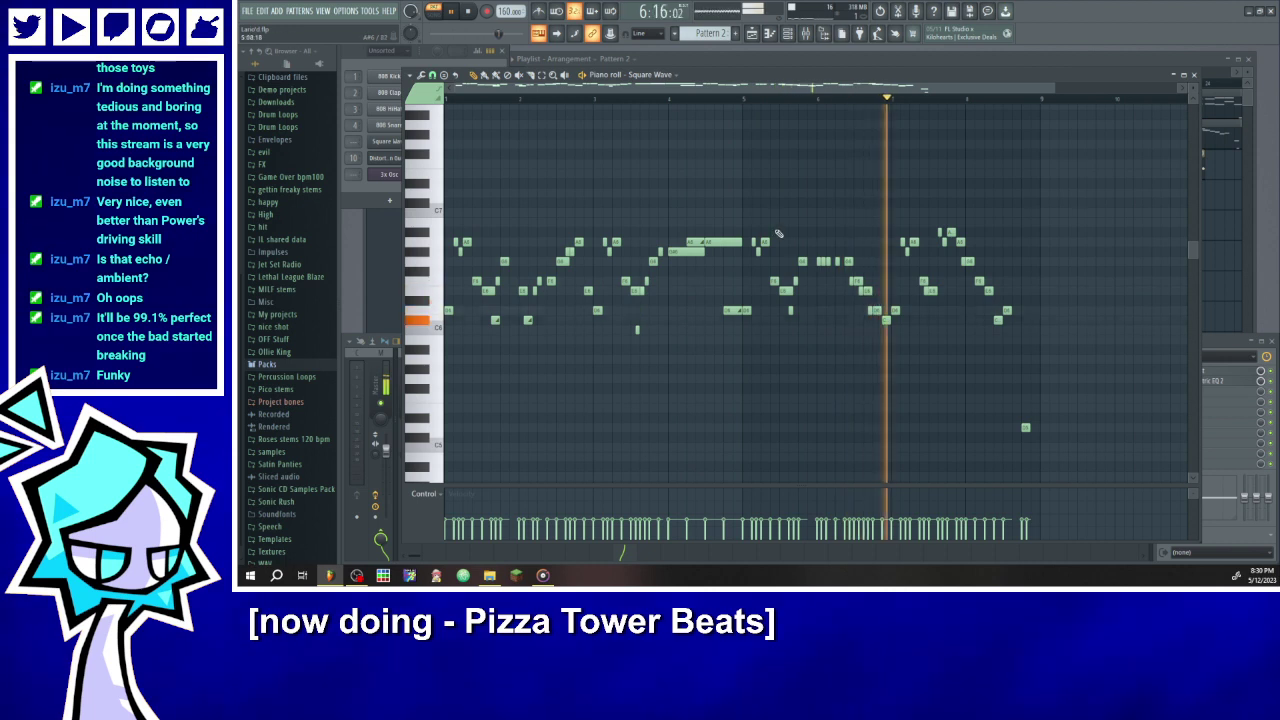
# - Close the piano roll and add a new FLEX instrument channel
pyautogui.click(351, 200)
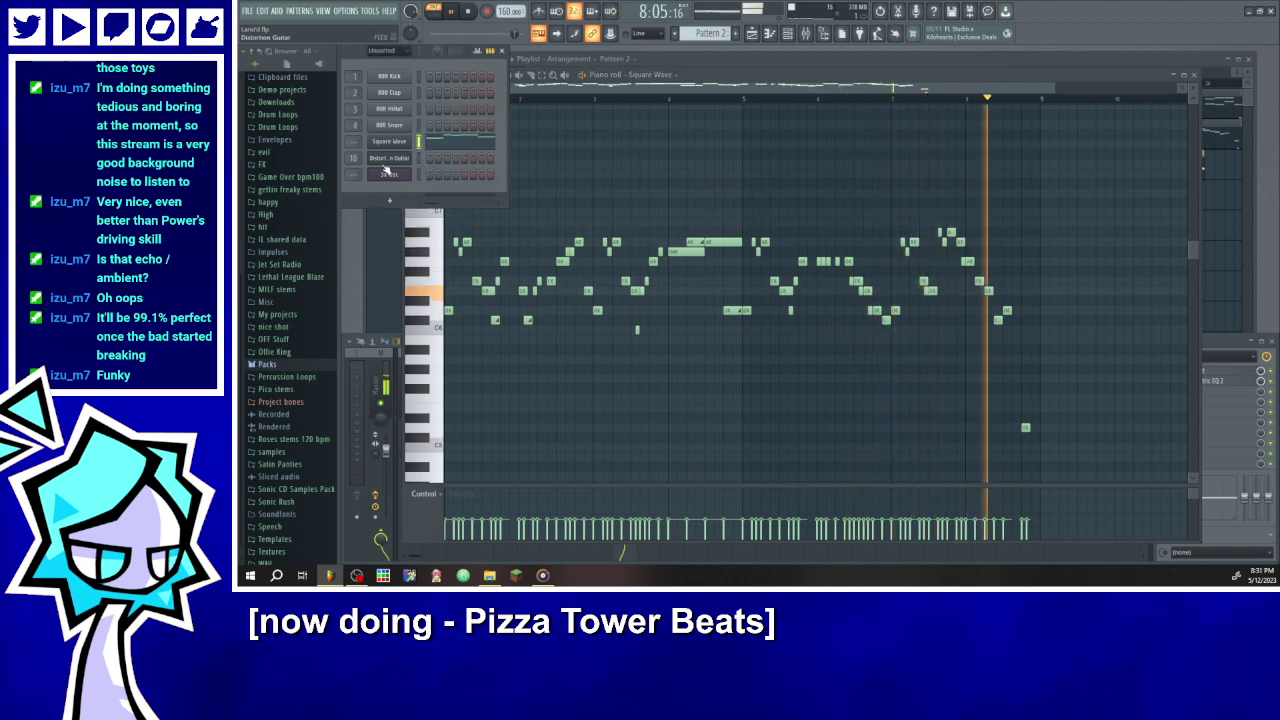
pyautogui.click(775, 32)
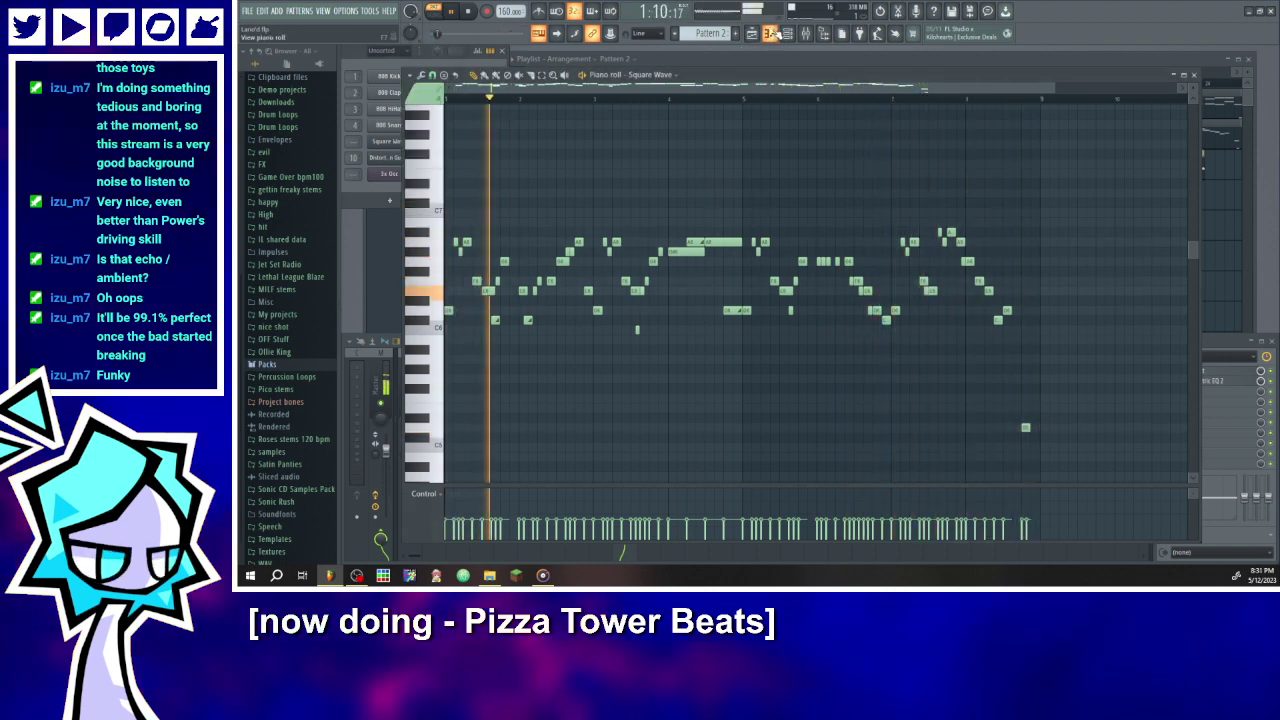
pyautogui.click(775, 32)
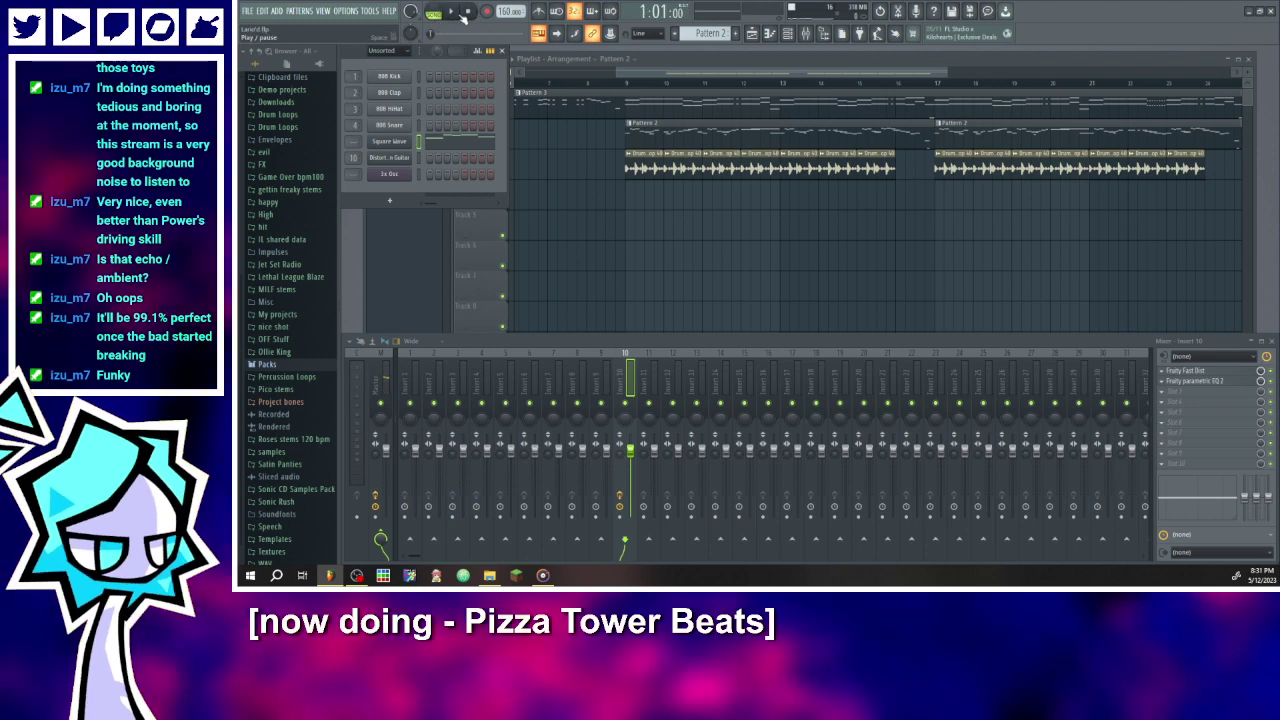
pyautogui.click(397, 206)
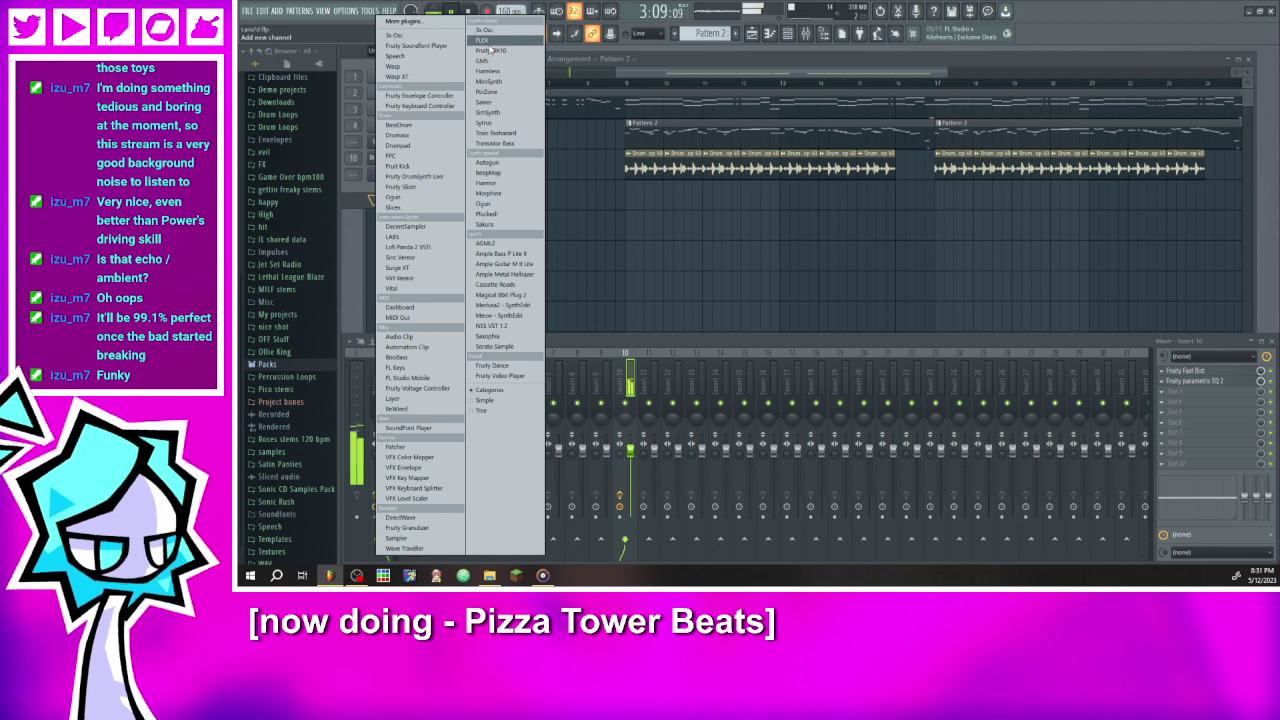
pyautogui.click(483, 40)
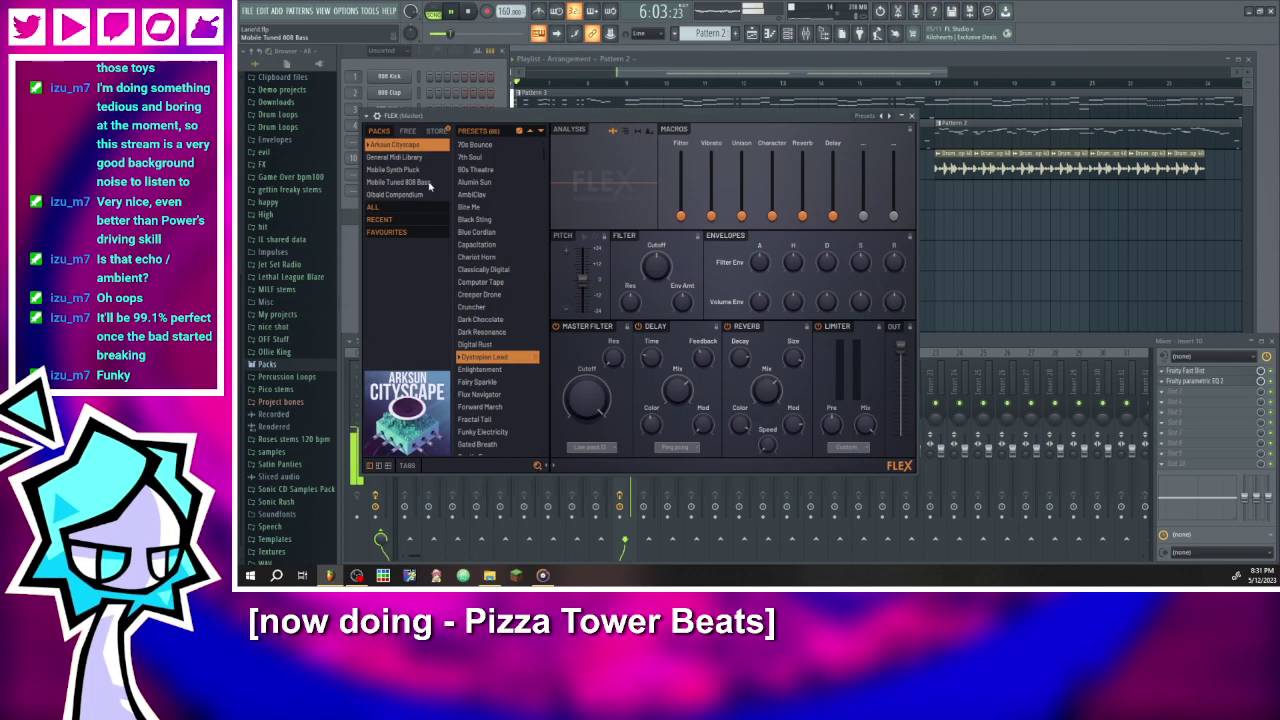
# - Filter the FLEX presets by the Bass type and load SynthBass 101 from the General Midi Library
pyautogui.click(423, 182)
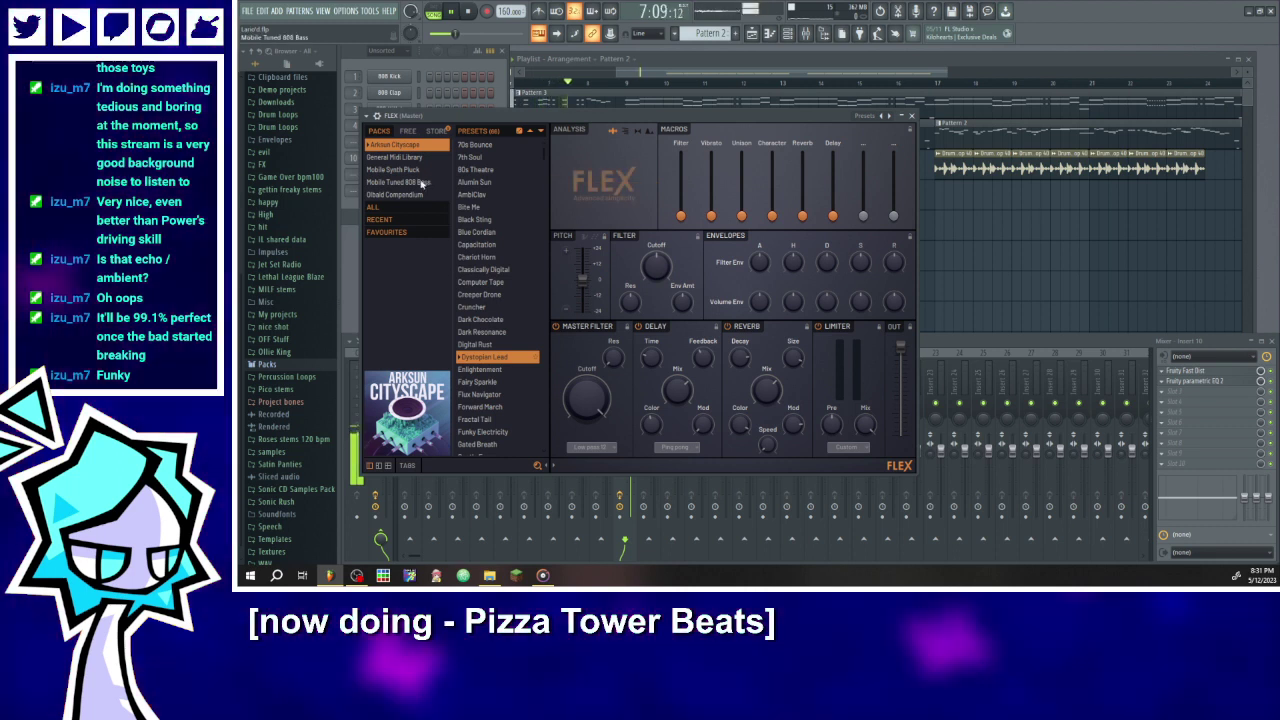
pyautogui.click(410, 195)
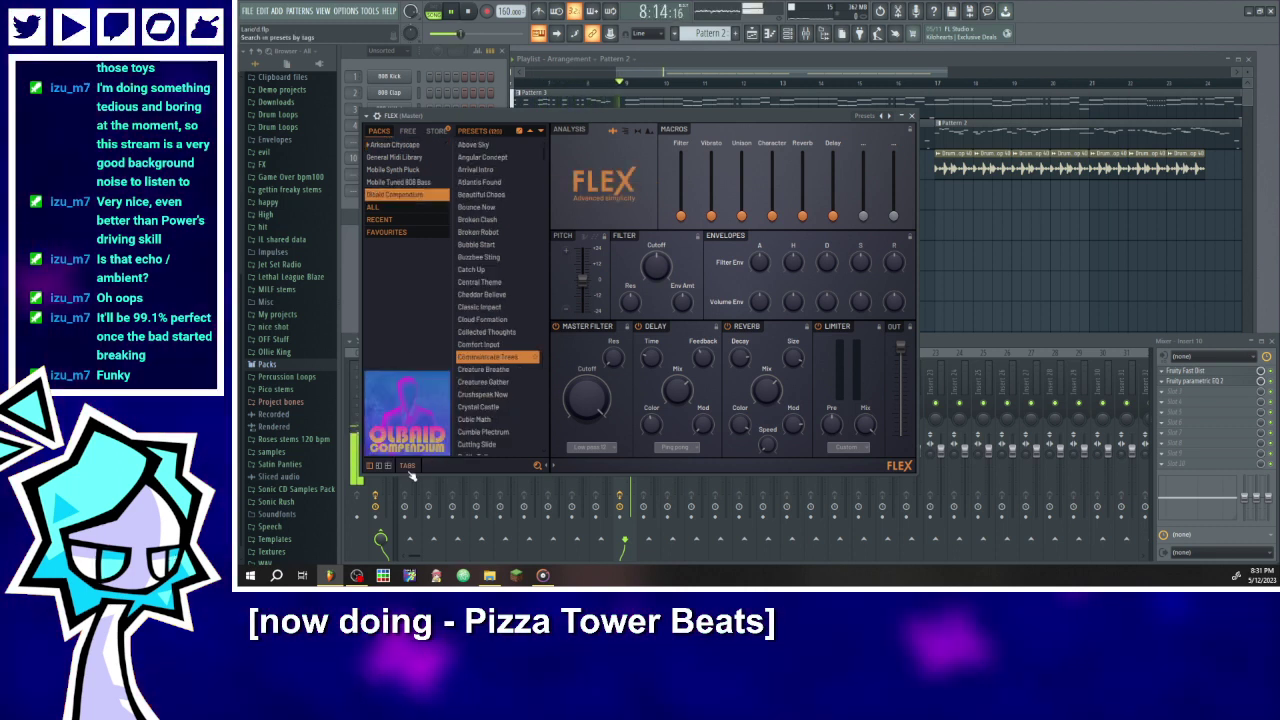
pyautogui.click(408, 468)
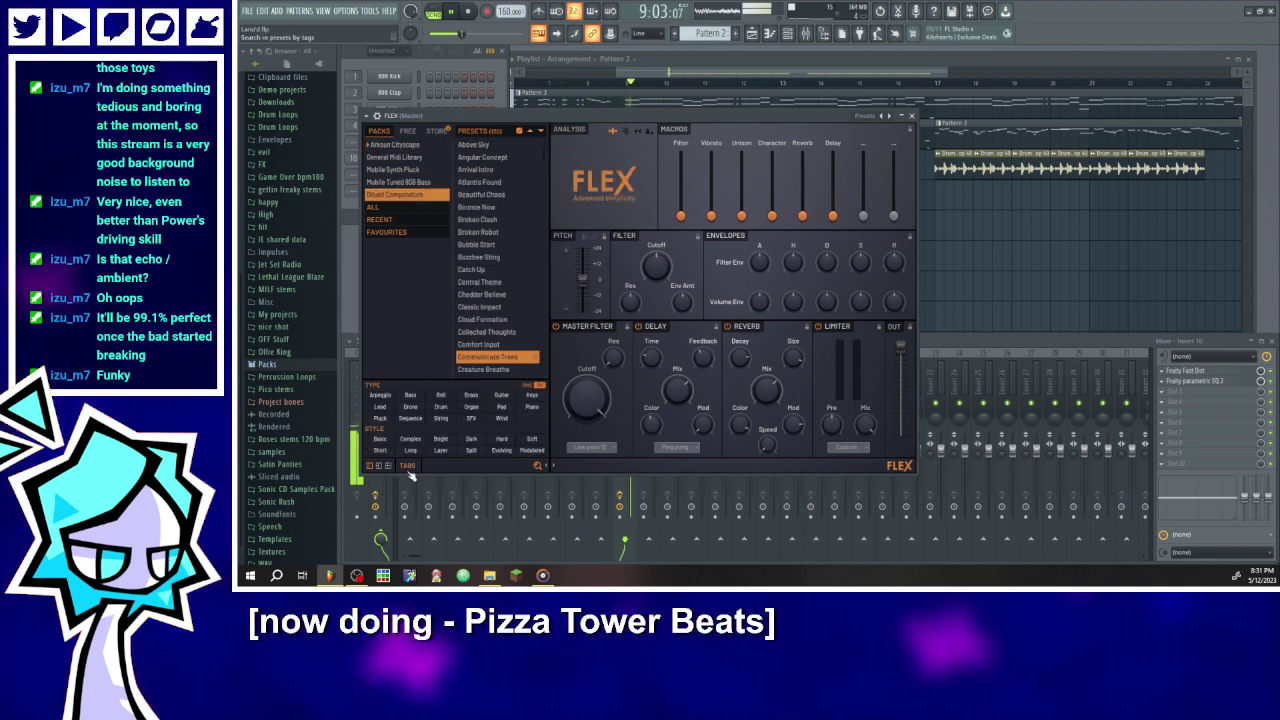
pyautogui.click(411, 396)
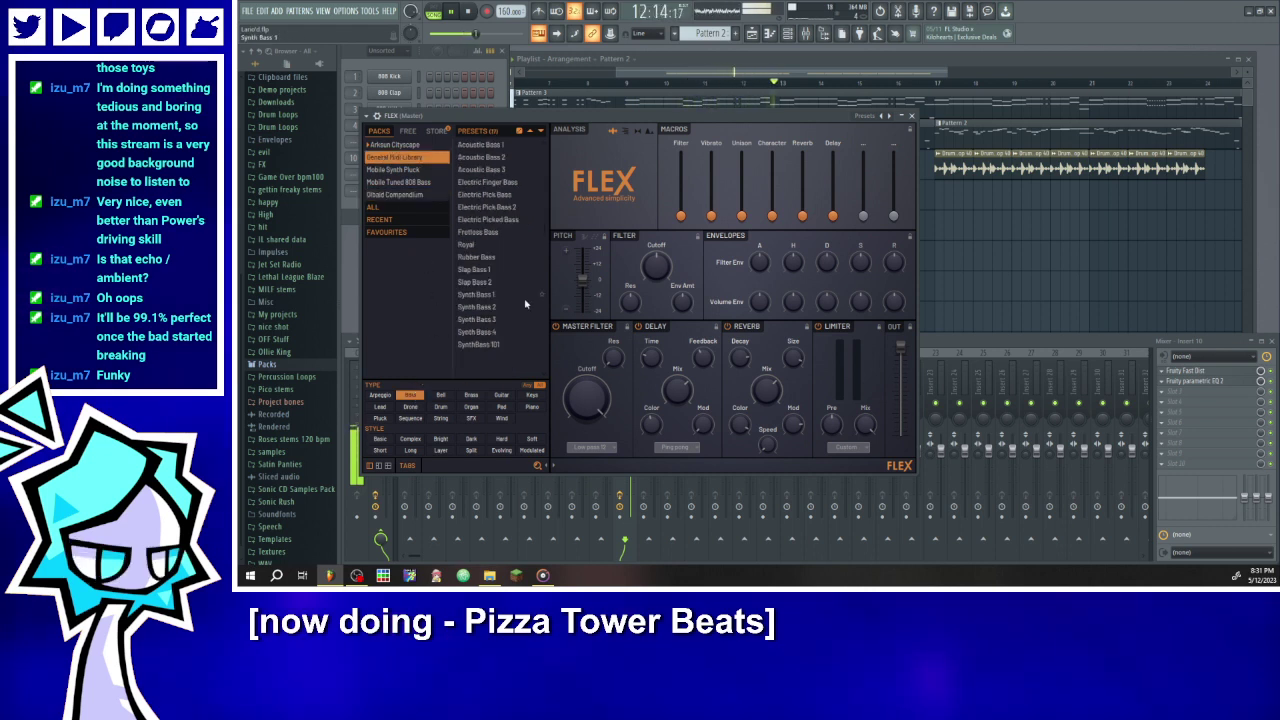
pyautogui.click(480, 344)
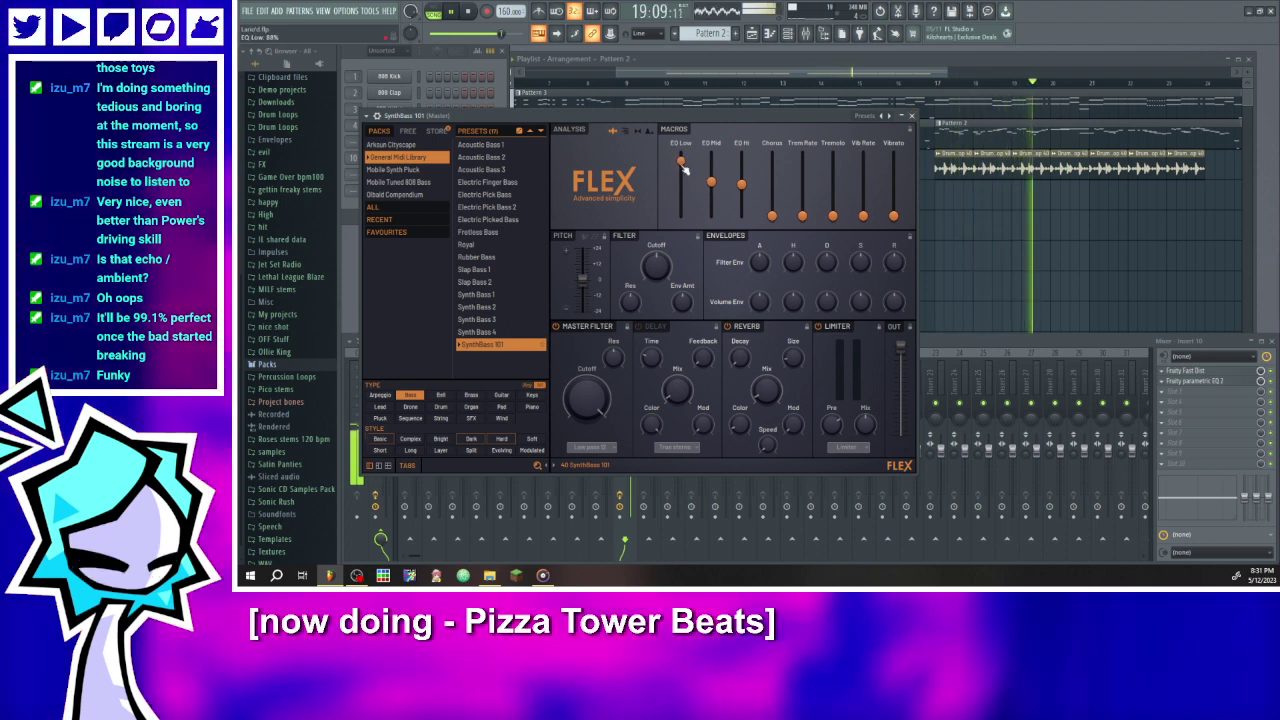
# - Lower EQ Hi and raise EQ Low on the SynthBass 101 preset, and close the FLEX window
pyautogui.moveTo(741, 184); pyautogui.dragTo(741, 207)
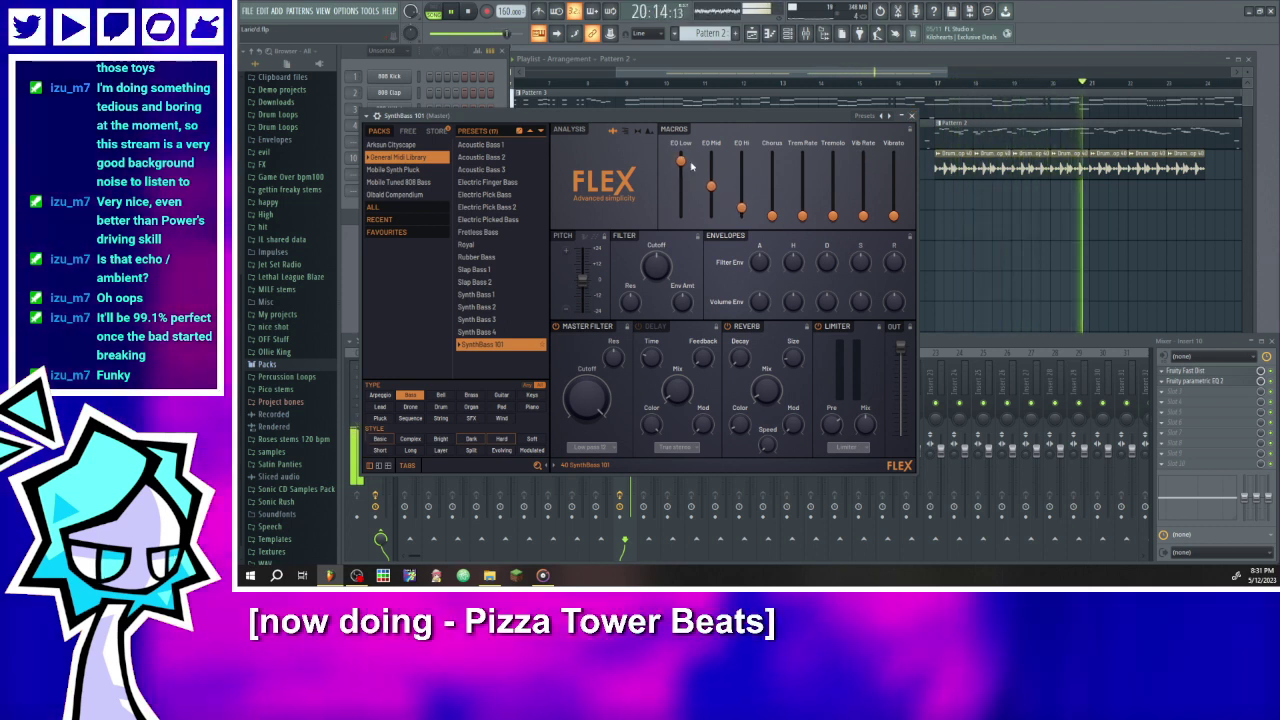
pyautogui.moveTo(690, 165); pyautogui.dragTo(690, 155)
pyautogui.click(911, 116)
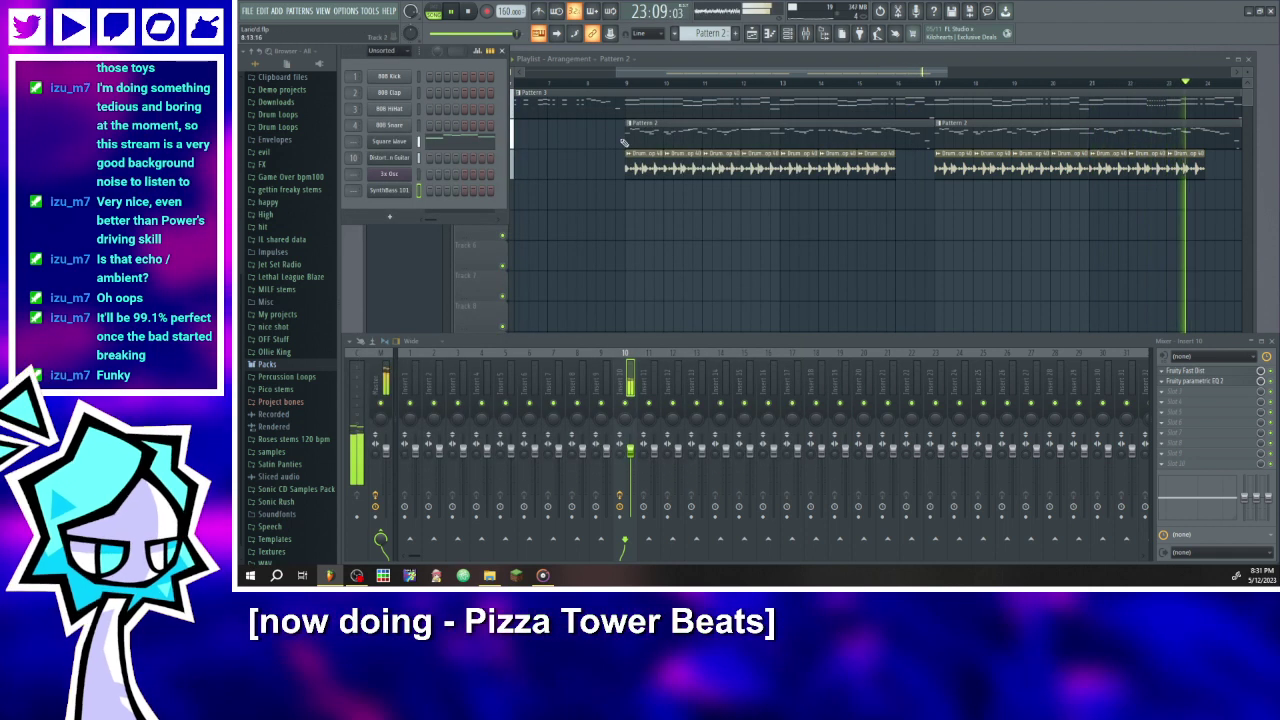
# - Switch to Pattern 1 and show its 3x Osc notes in the piano roll
pyautogui.moveTo(645, 75); pyautogui.dragTo(550, 75)
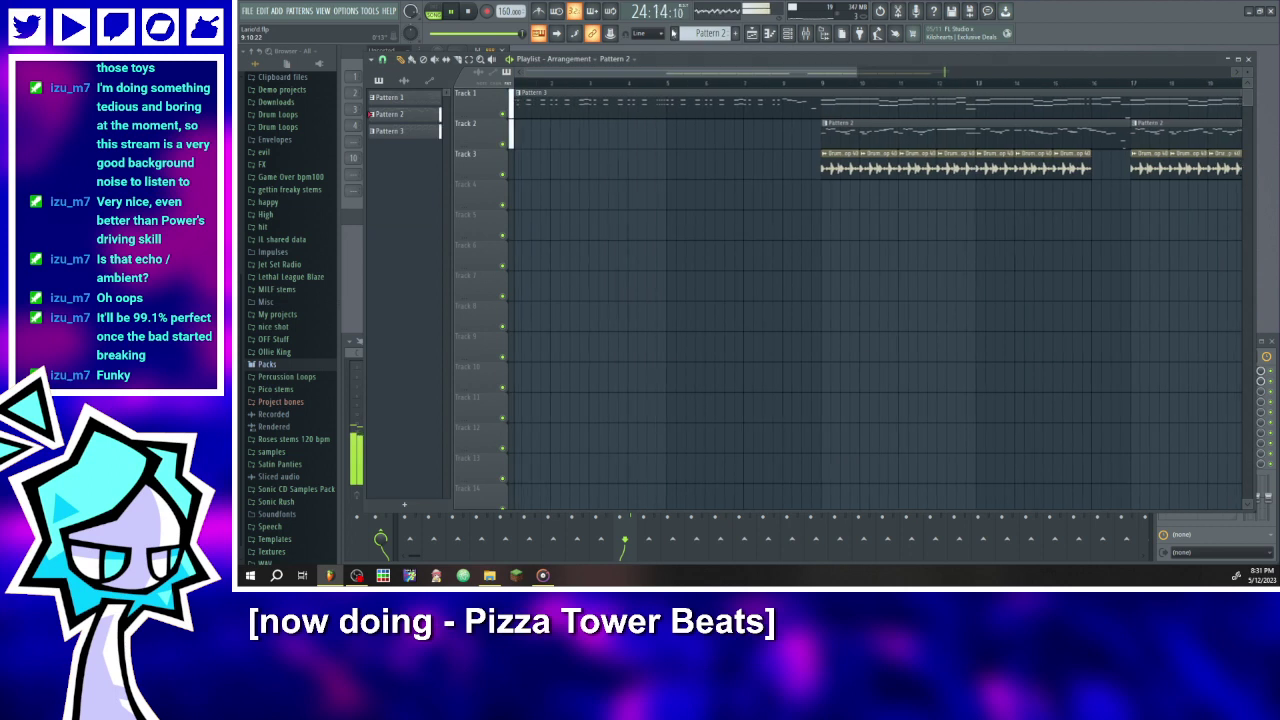
pyautogui.scroll(1, 709, 33)
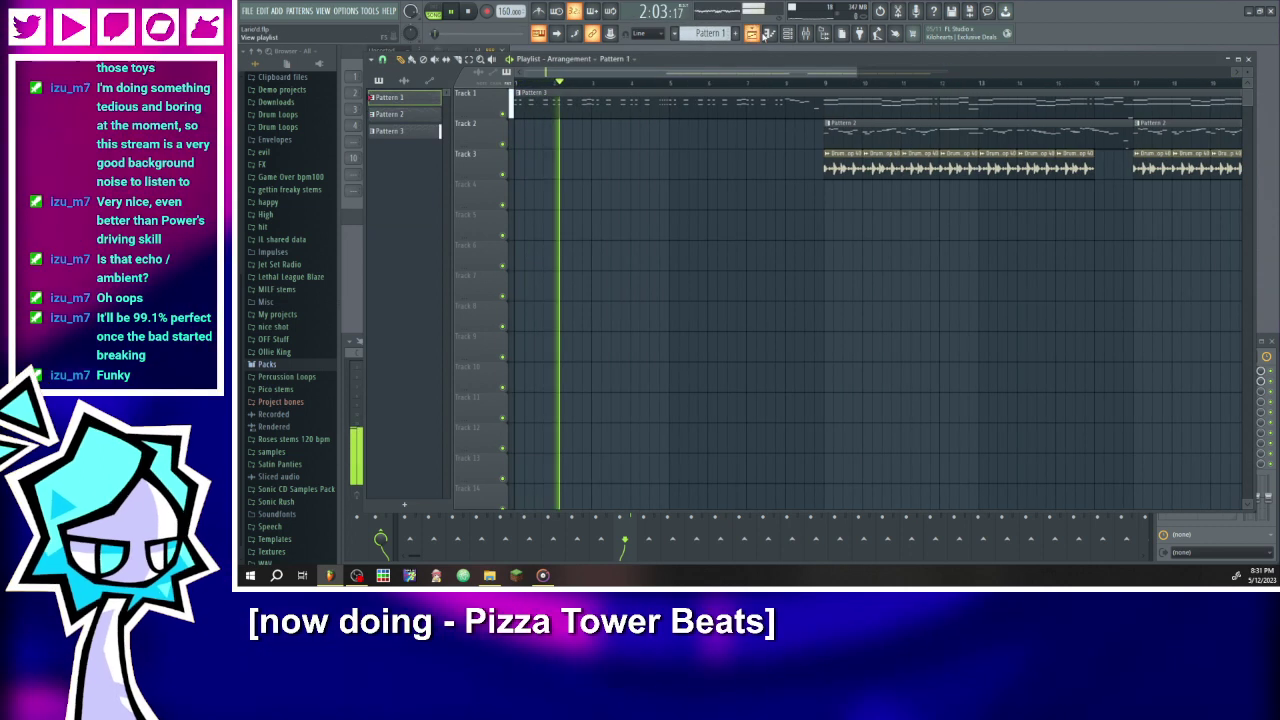
pyautogui.press('F7')
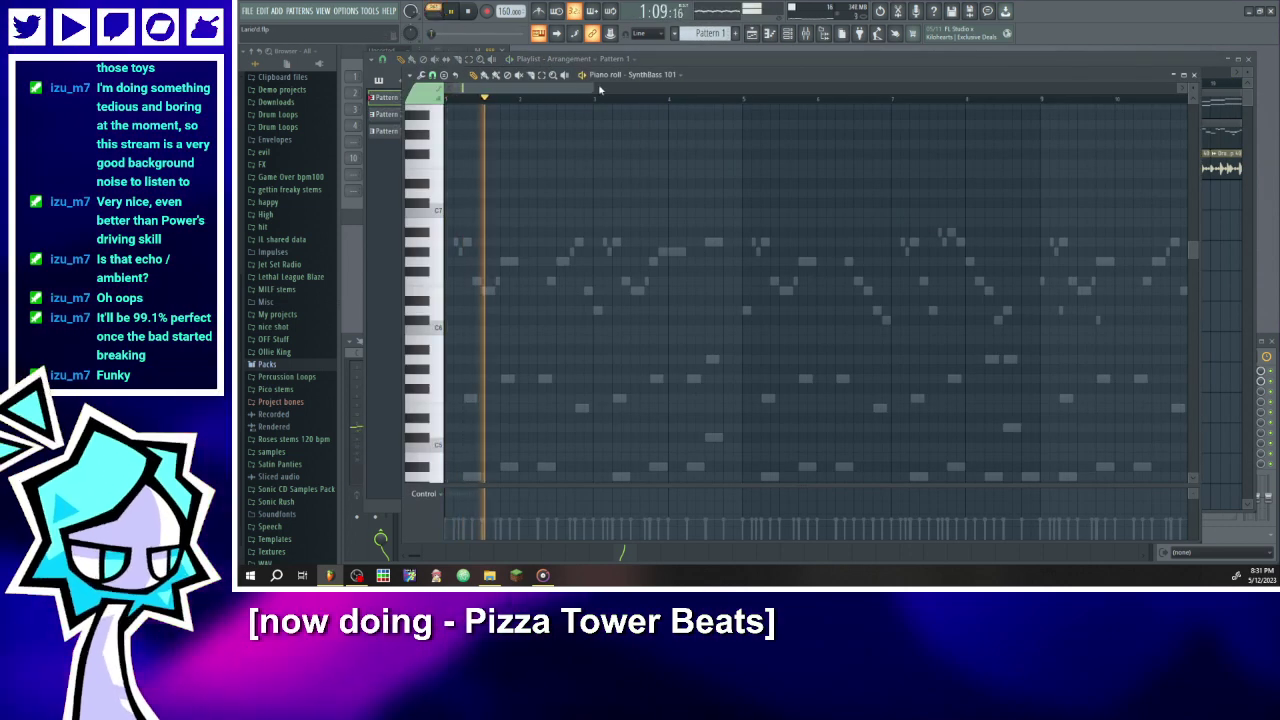
pyautogui.click(634, 76)
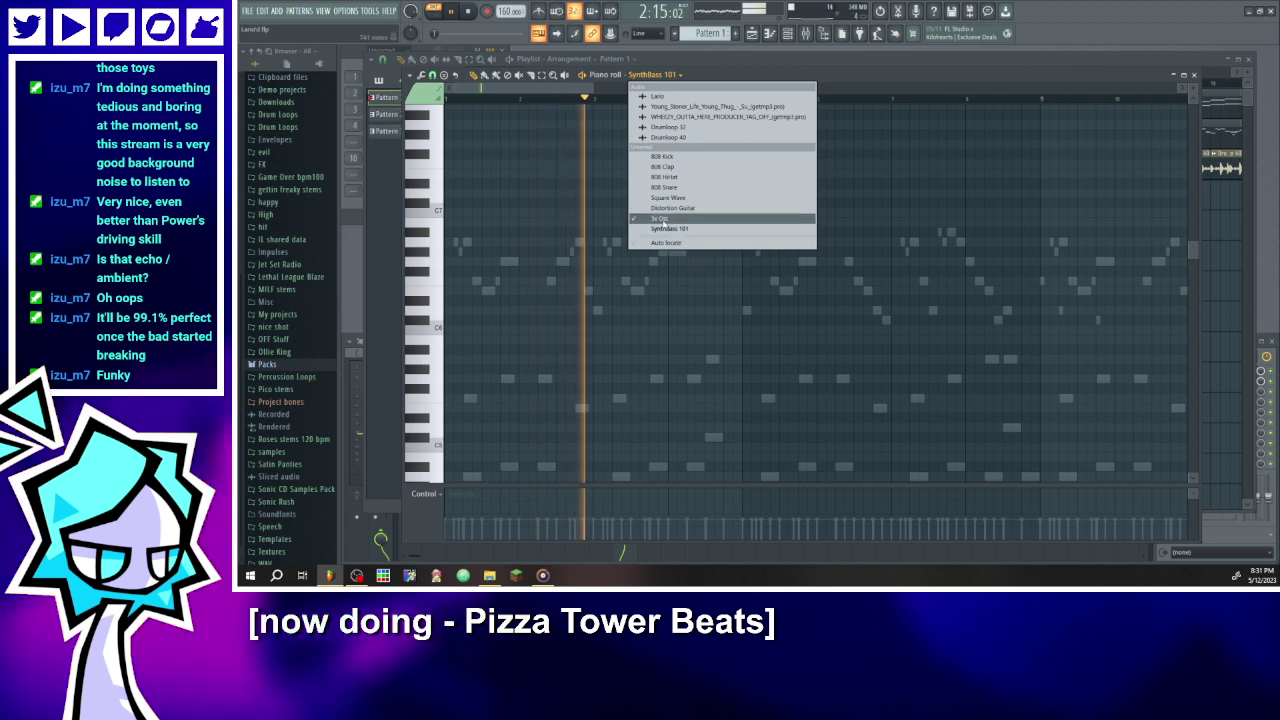
pyautogui.click(672, 220)
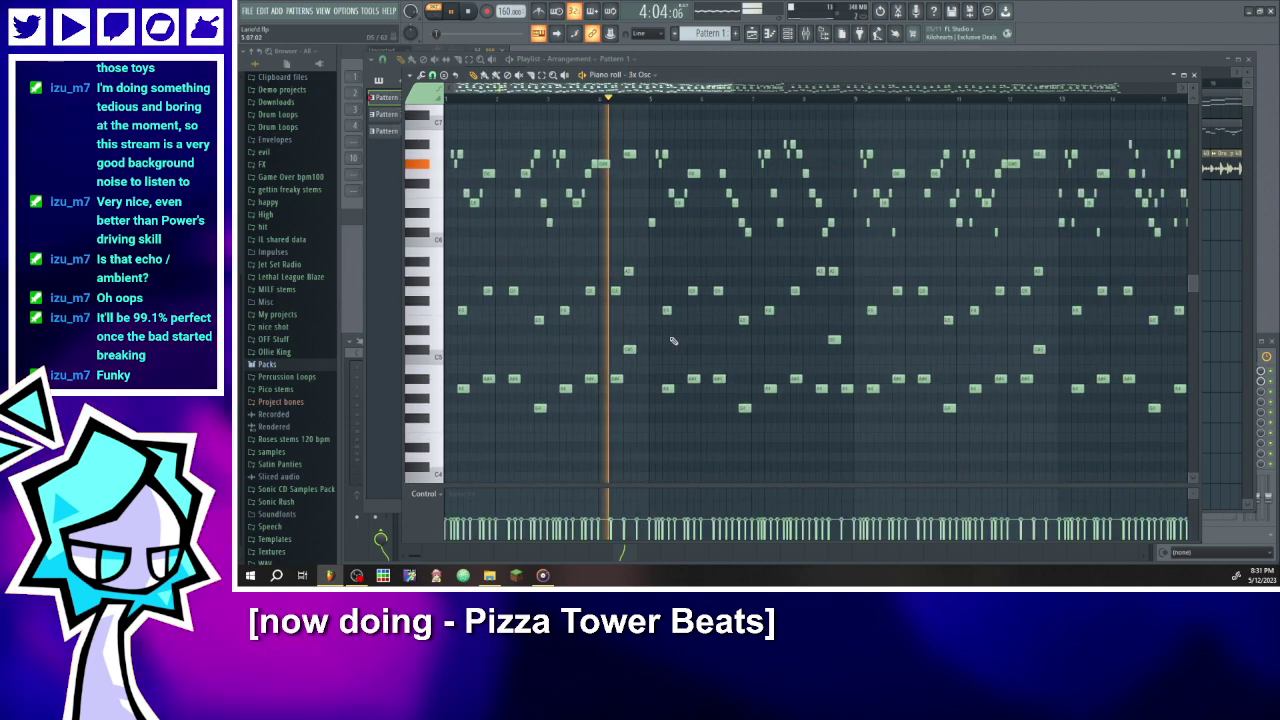
# - Copy the low bass notes below C4 across the first 16 bars of the 3x Osc part in Pattern 1
pyautogui.scroll(-8, 686, 356)
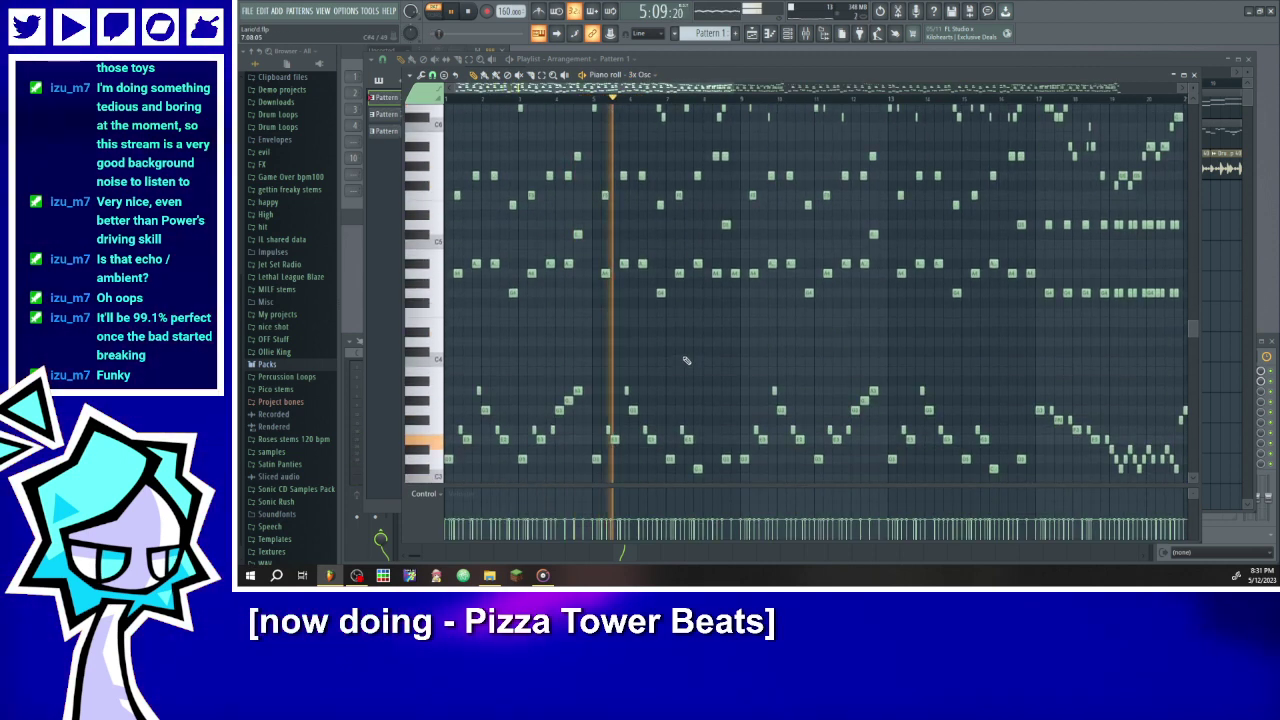
pyautogui.scroll(-1, 722, 359)
pyautogui.scroll(-3, 723, 359)
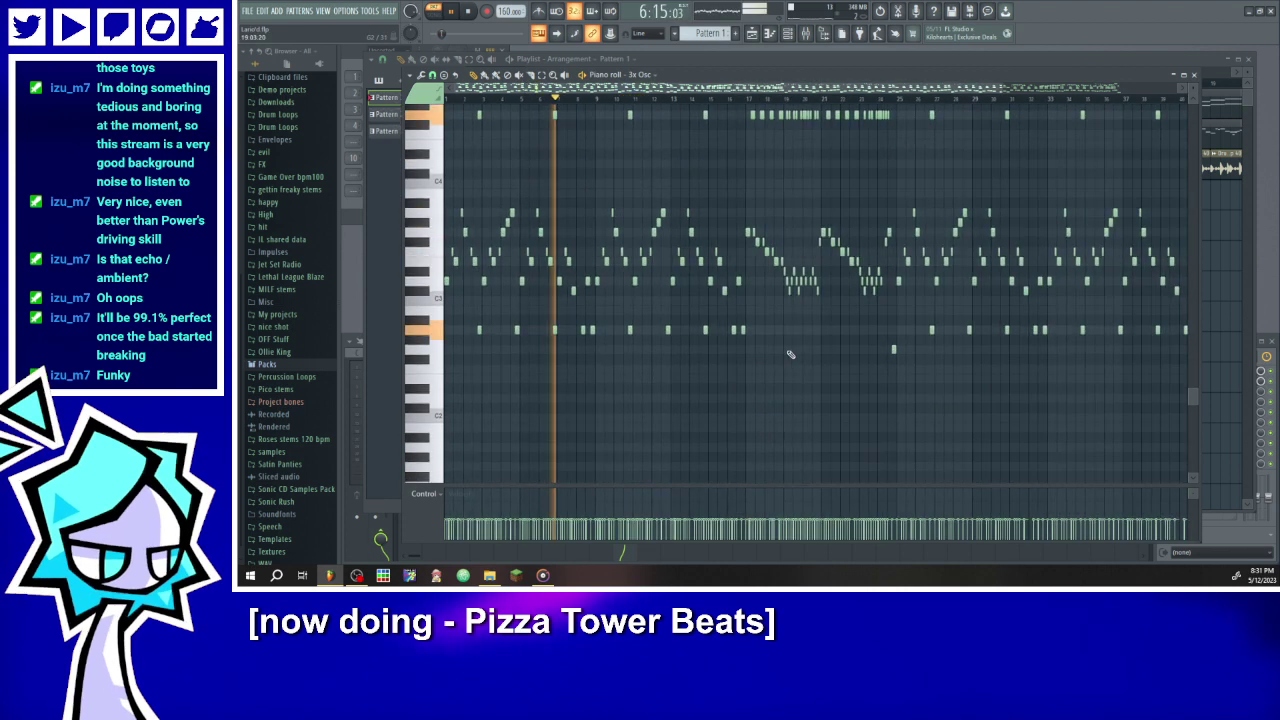
pyautogui.scroll(3, 731, 104)
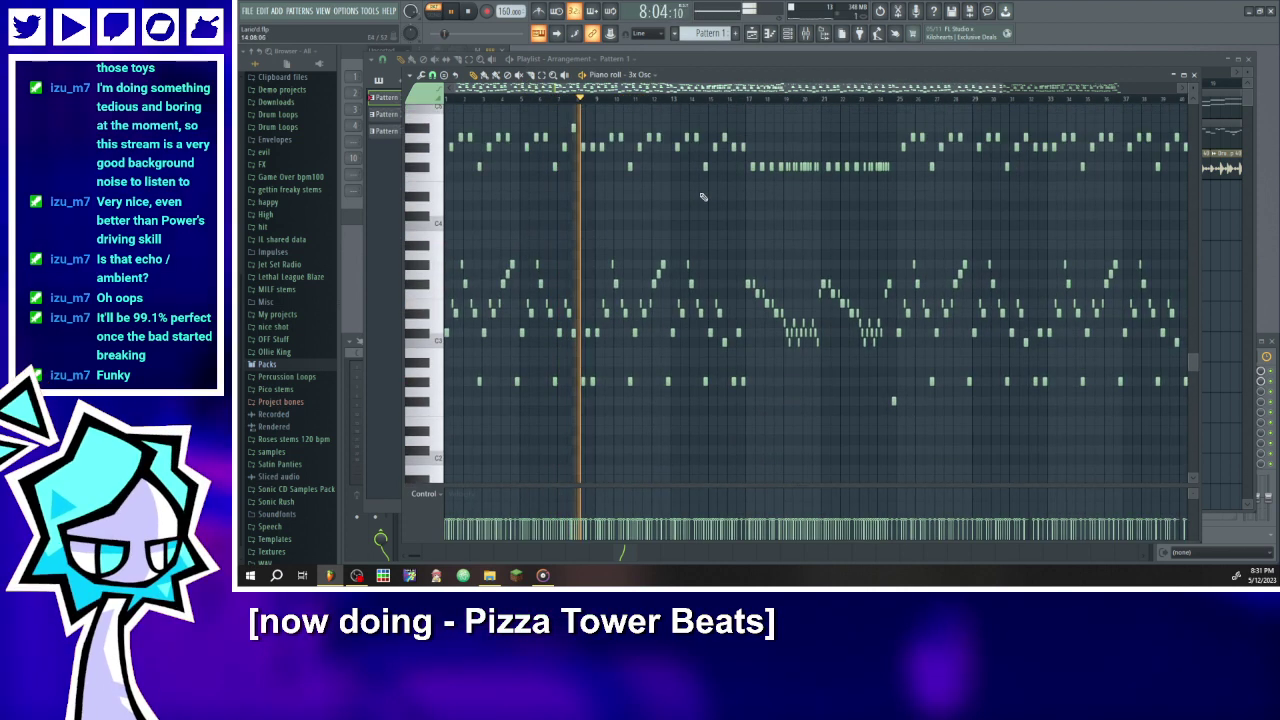
pyautogui.click(729, 103)
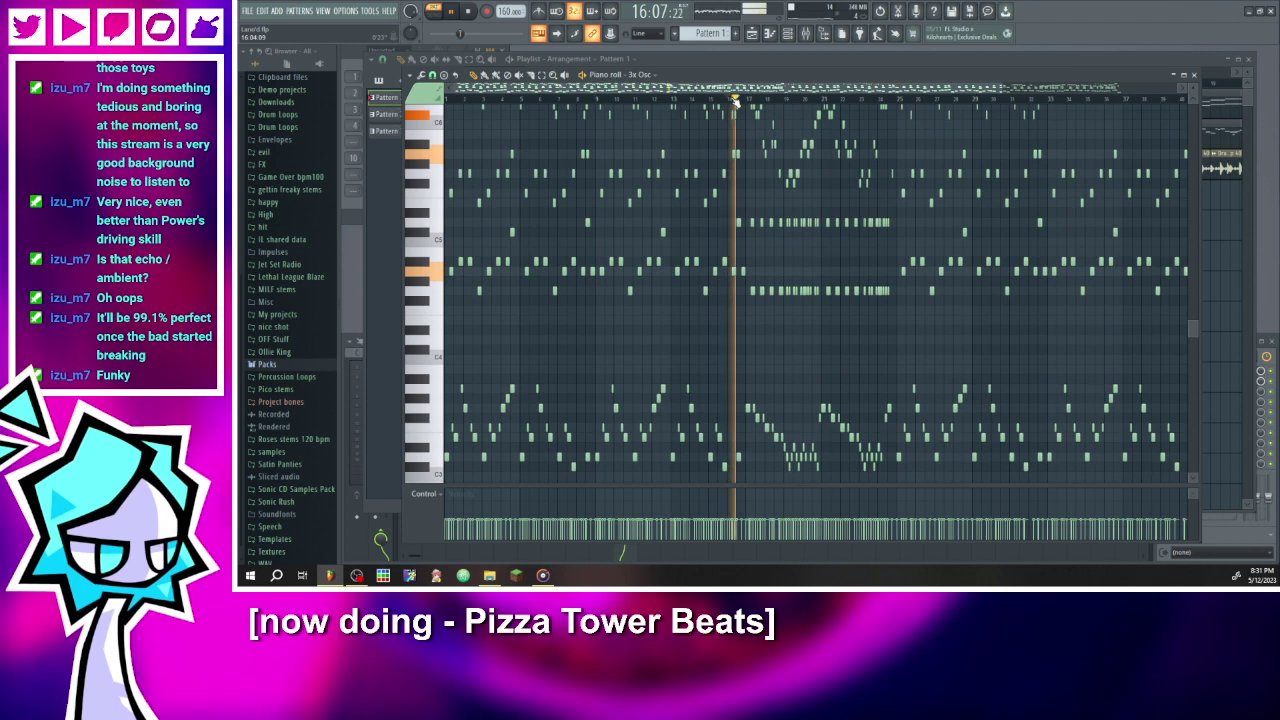
pyautogui.scroll(-6, 736, 323)
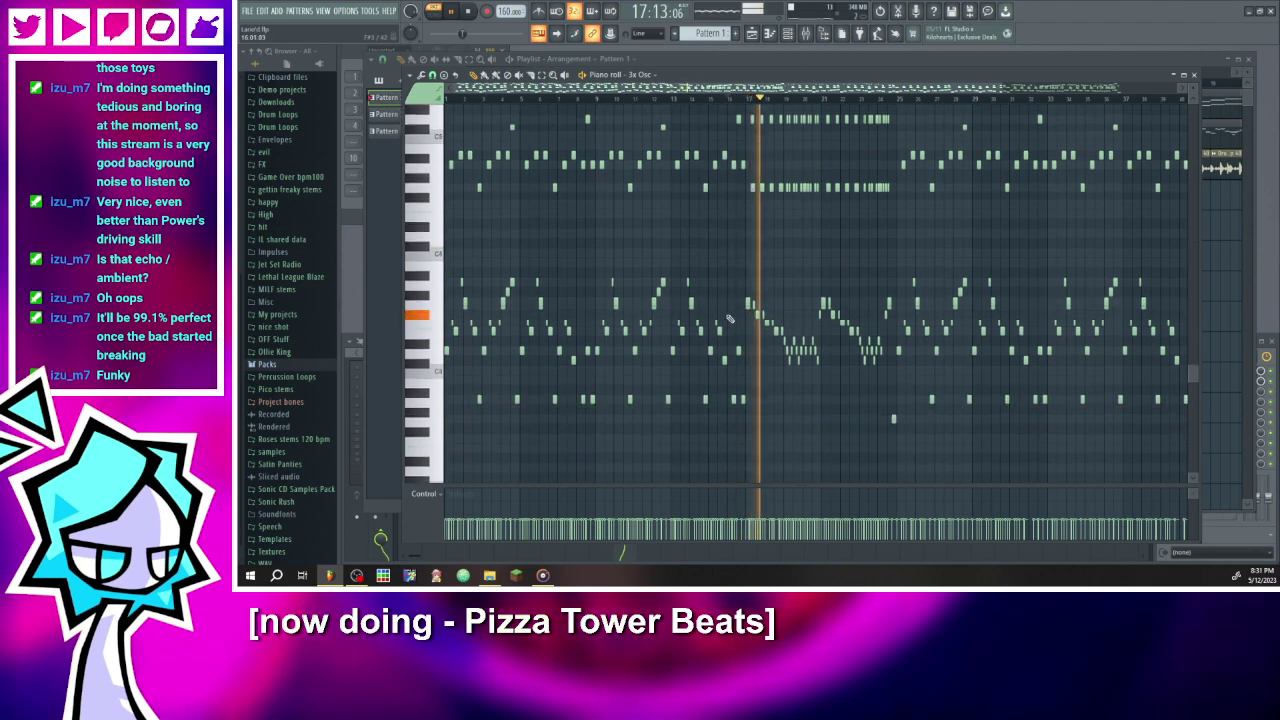
pyautogui.moveTo(600, 272); pyautogui.dragTo(443, 166)
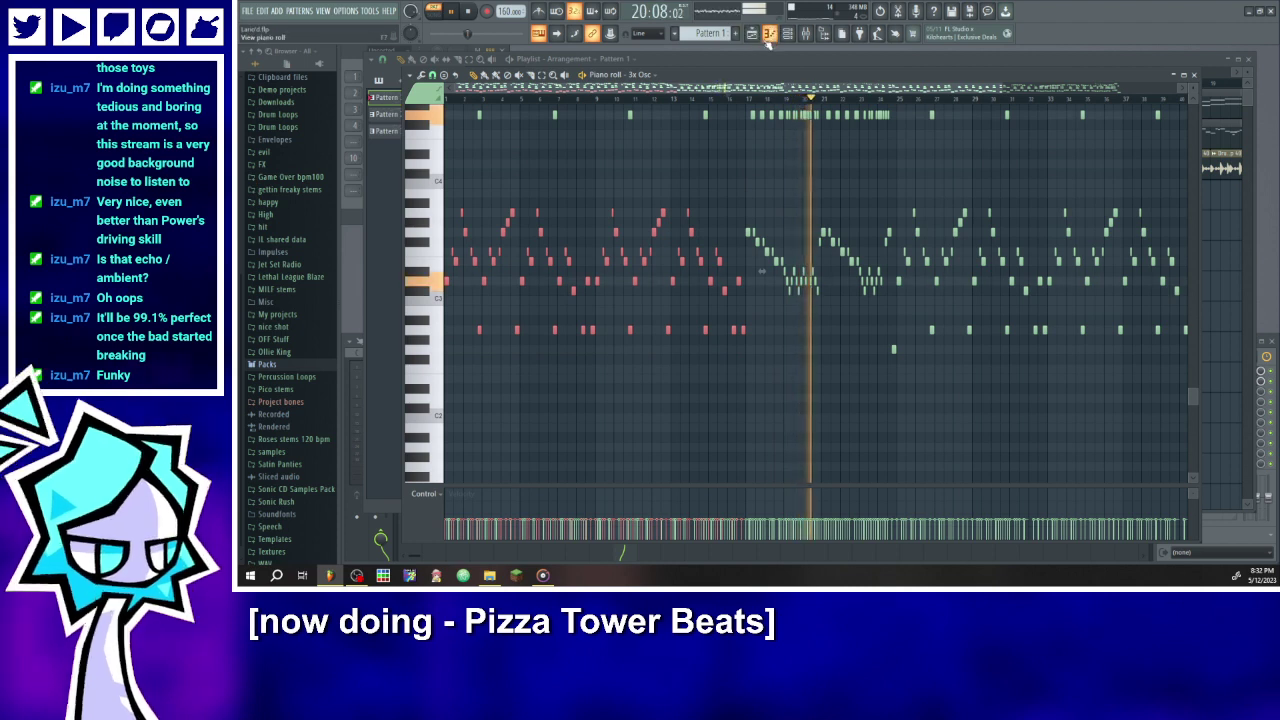
# - Create Pattern 4 and paste the copied bass notes into its SynthBass 101 channel
pyautogui.click(736, 33)
pyautogui.press('Return')
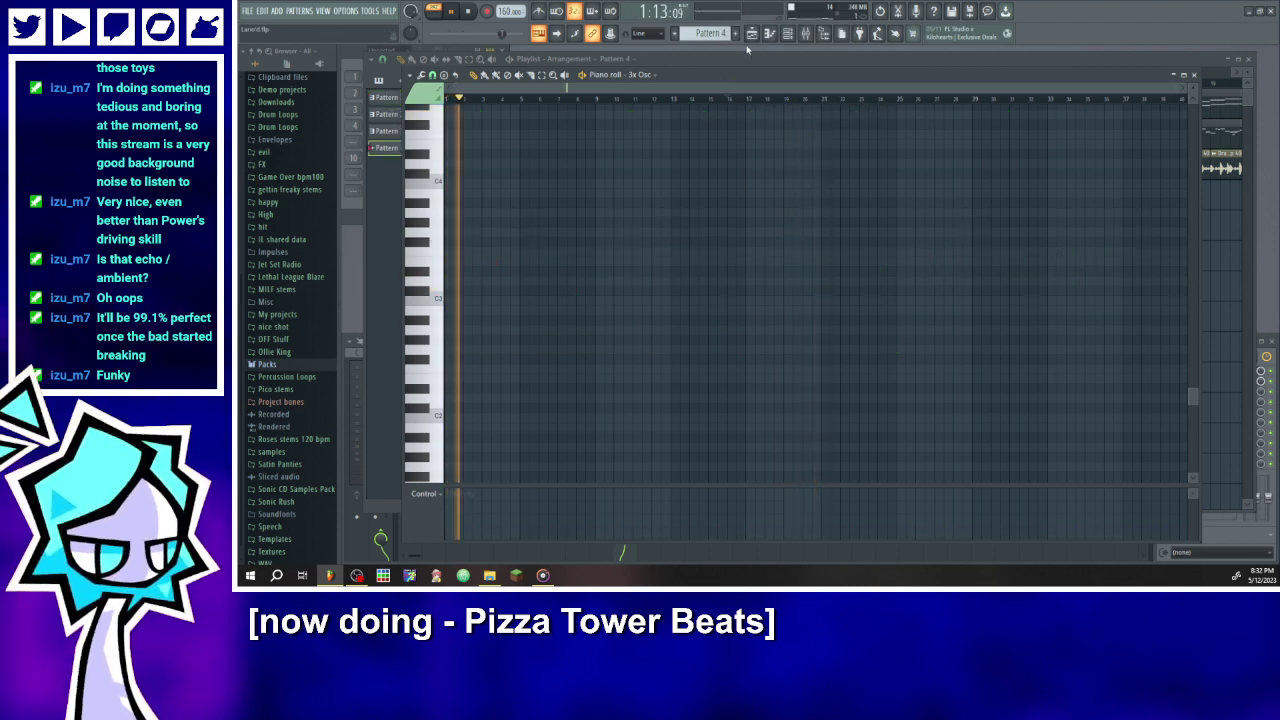
pyautogui.hotkey('ctrl', 'v')
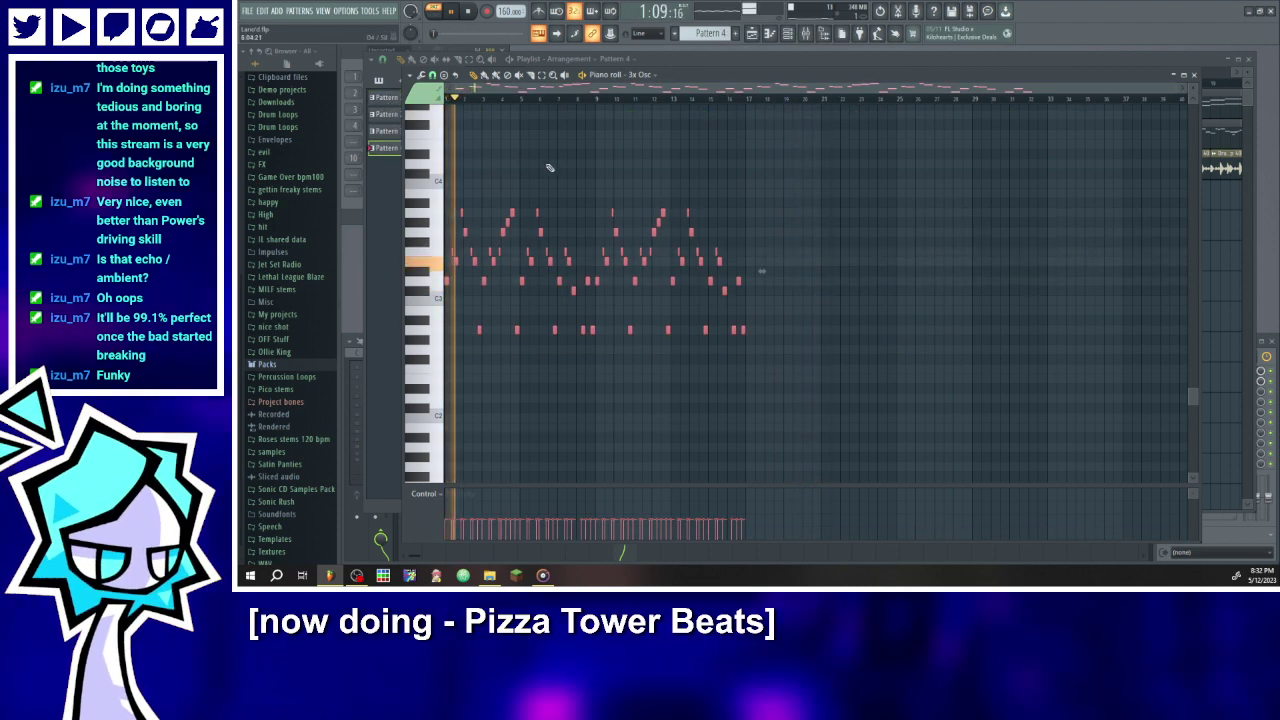
pyautogui.press('Delete')
pyautogui.click(641, 75)
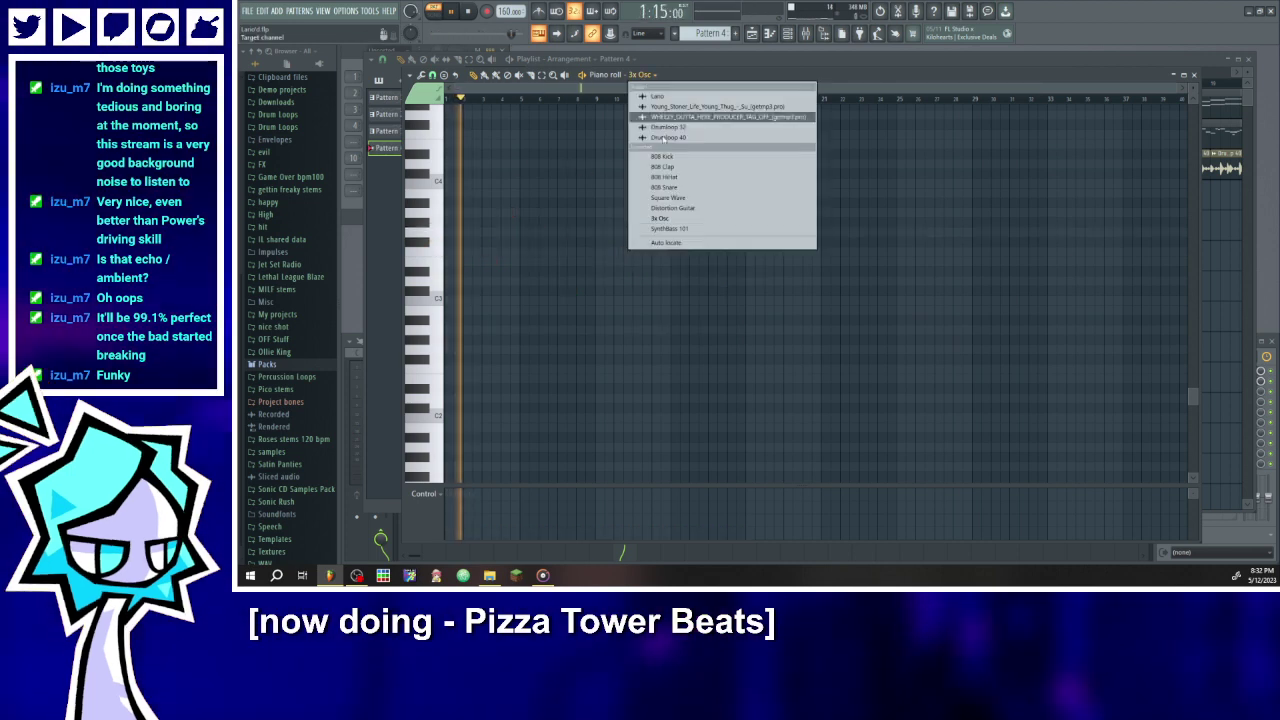
pyautogui.click(670, 228)
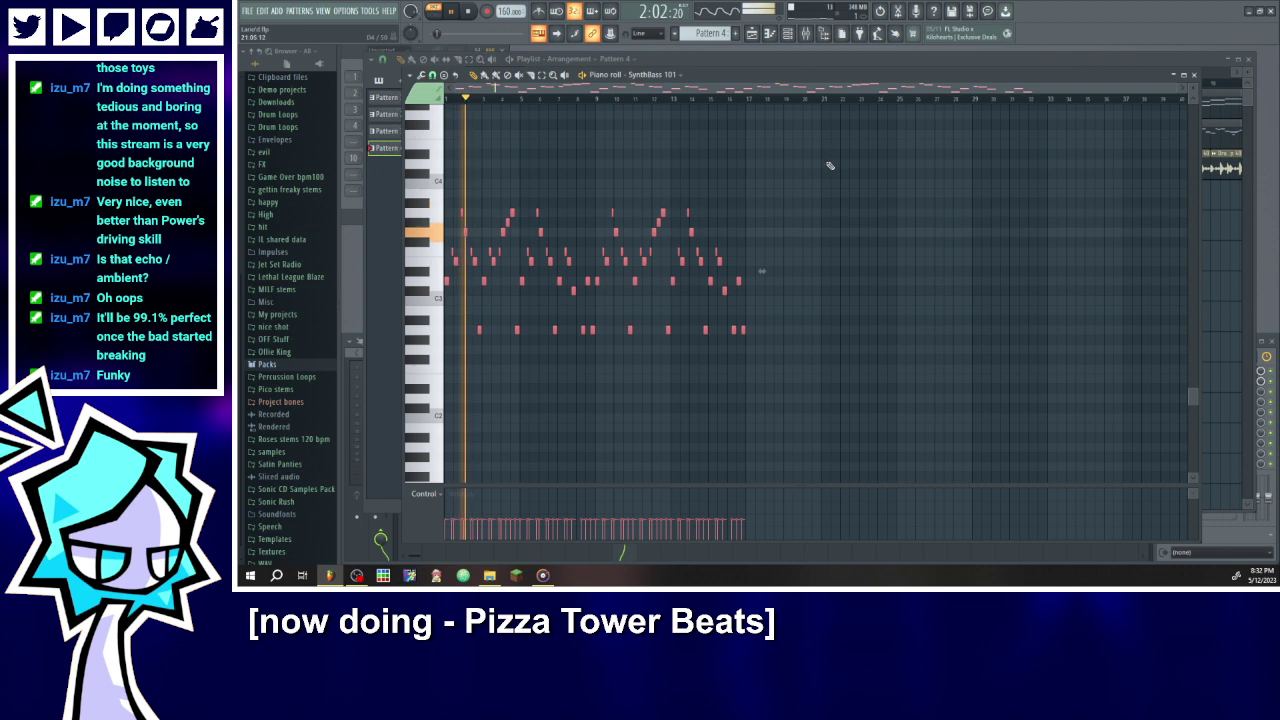
pyautogui.moveTo(1175, 87); pyautogui.dragTo(1058, 100)
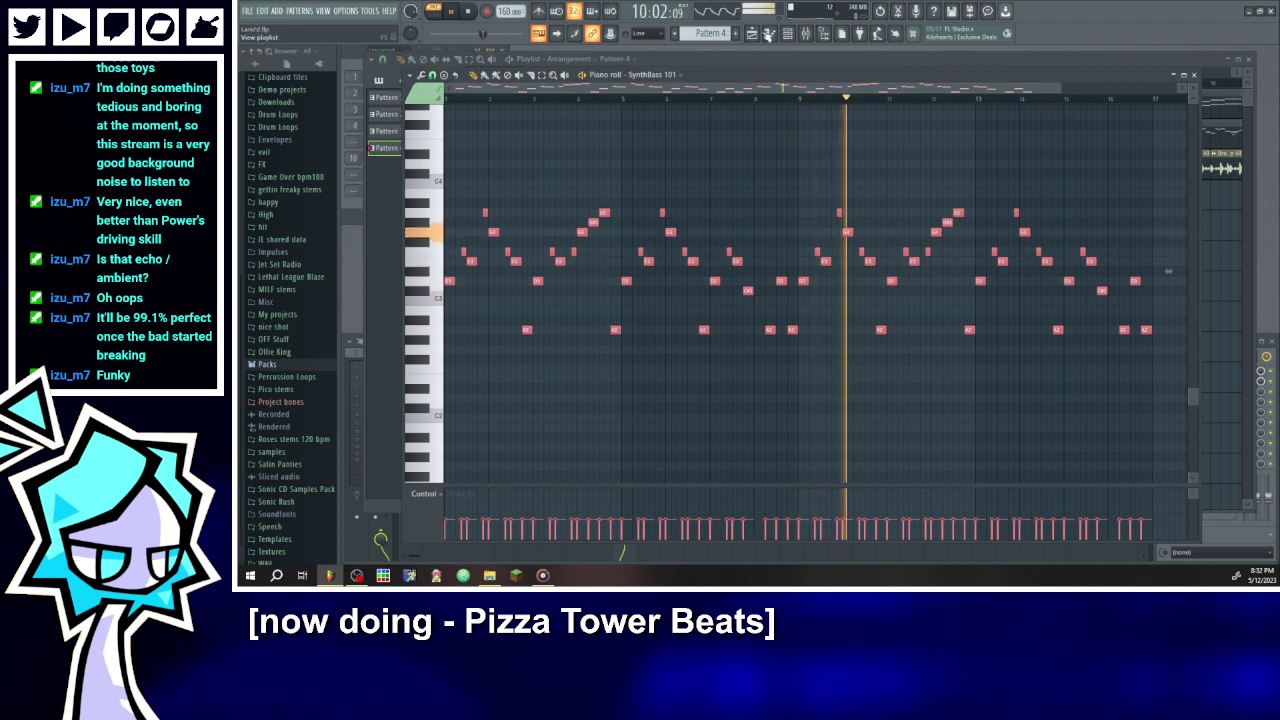
# - Place a Pattern 4 clip on Track 4 of the playlist, starting at bar 9
pyautogui.click(754, 34)
pyautogui.click(516, 84)
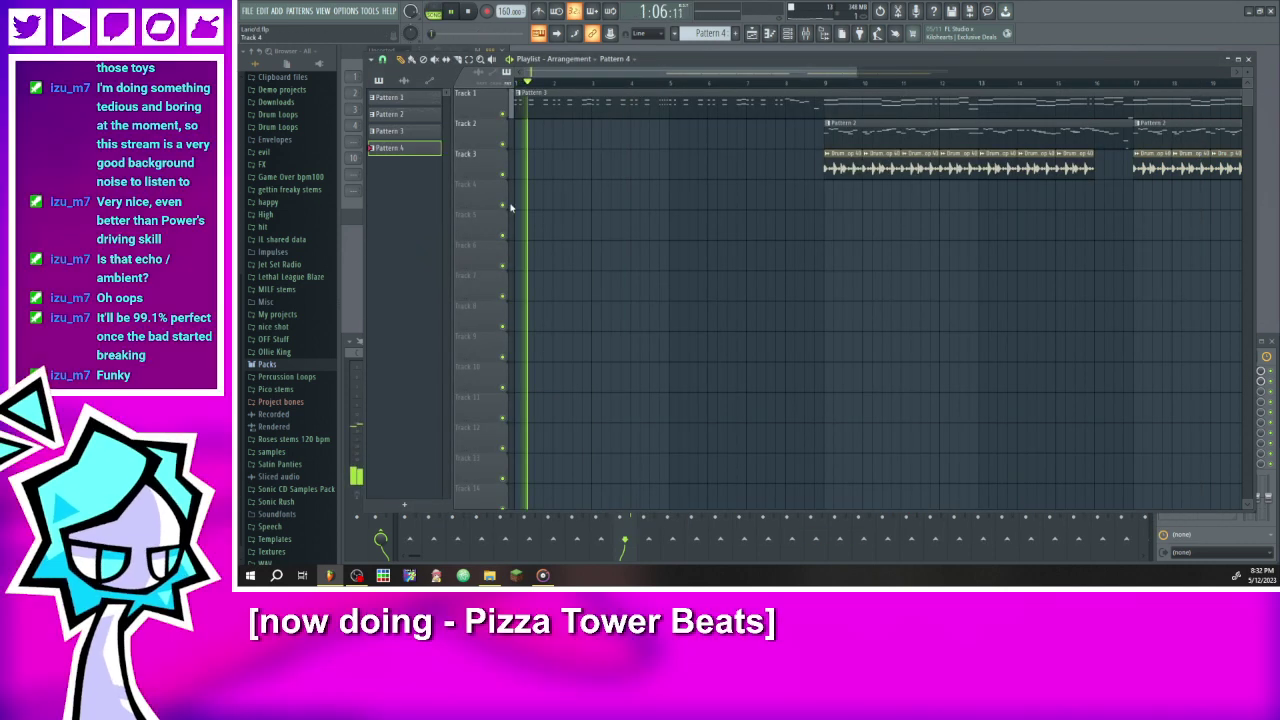
pyautogui.click(537, 200)
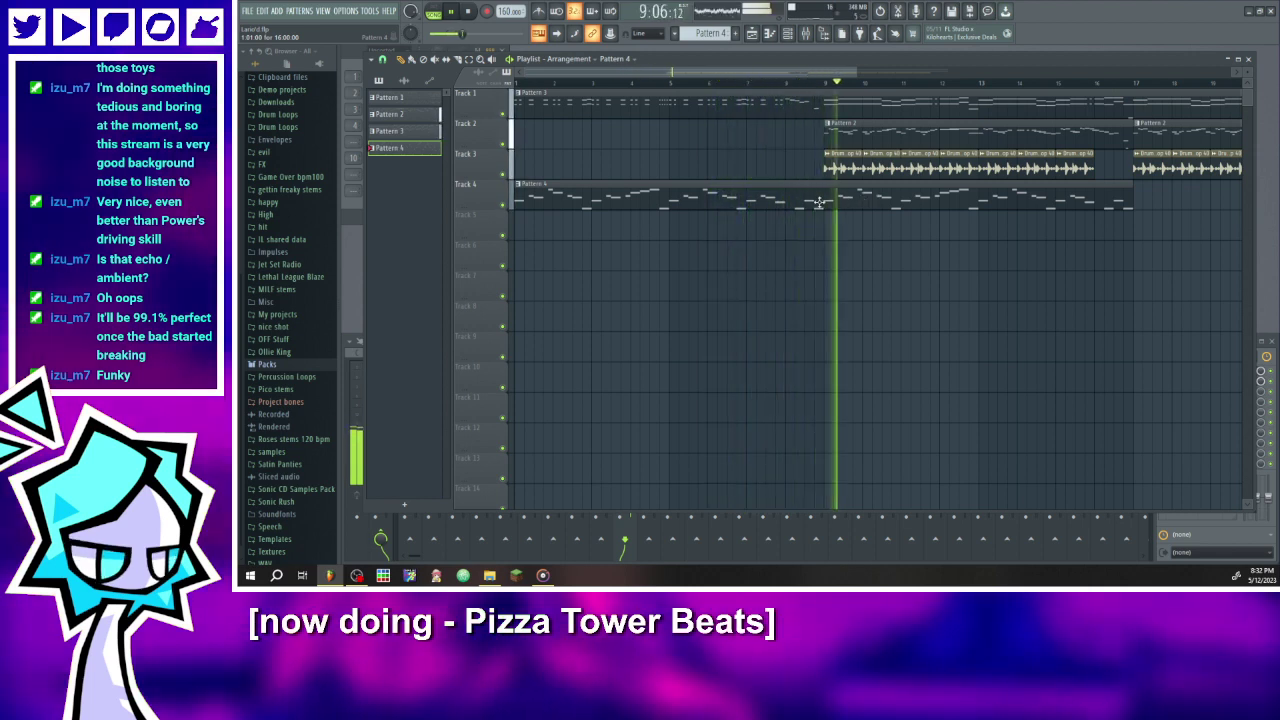
pyautogui.moveTo(822, 203); pyautogui.dragTo(1073, 202)
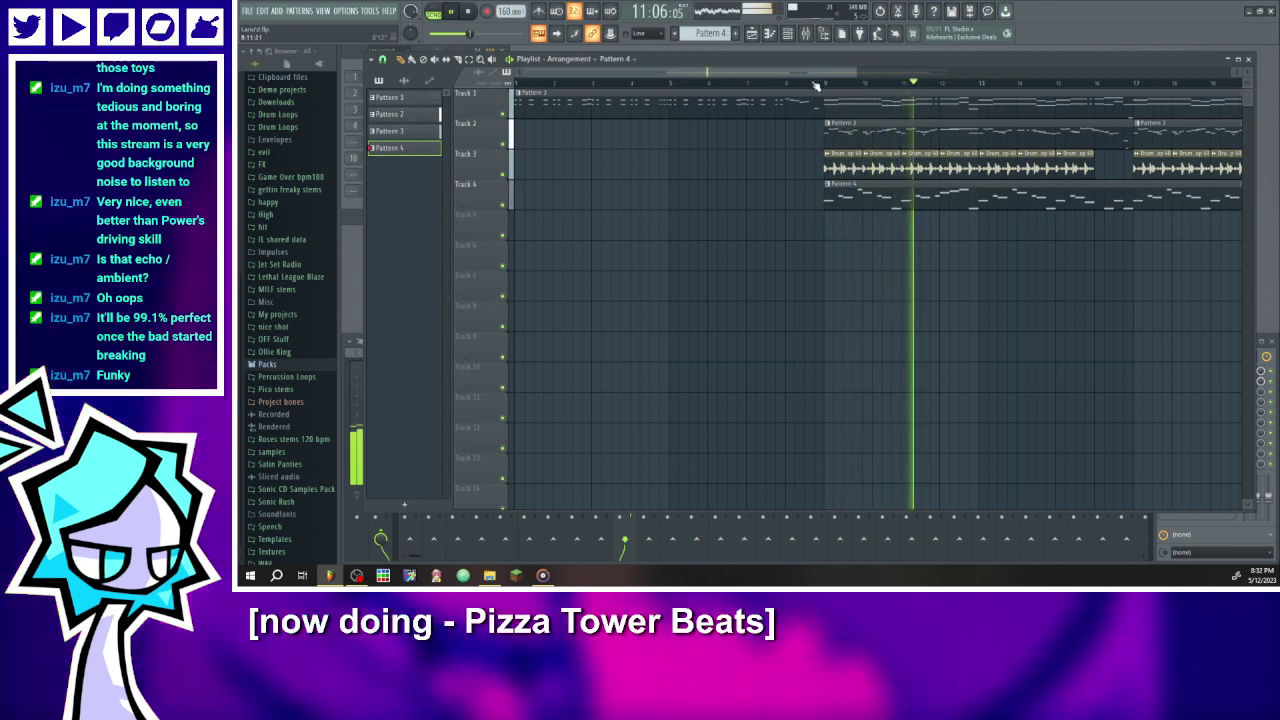
# - Add a second Pattern 4 clip on Track 4, starting at bar 1
pyautogui.moveTo(880, 82); pyautogui.dragTo(1087, 72)
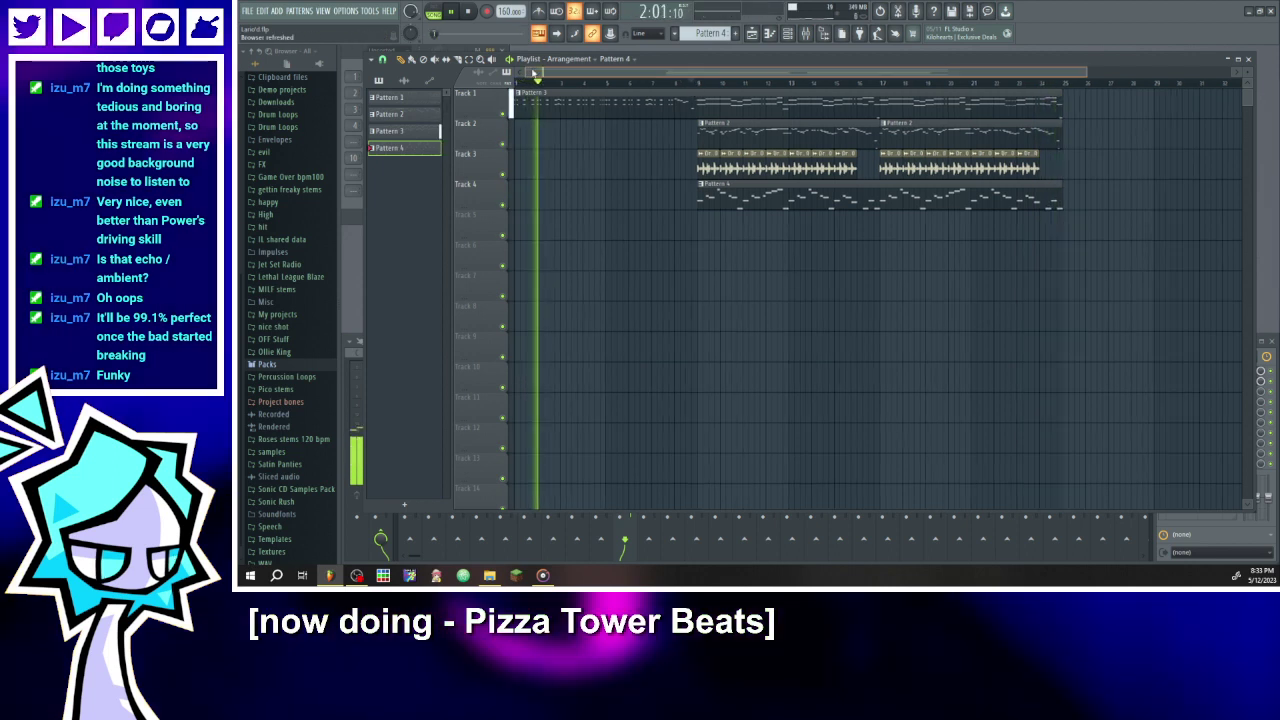
pyautogui.moveTo(546, 226); pyautogui.dragTo(514, 226)
pyautogui.moveTo(845, 232); pyautogui.dragTo(664, 179)
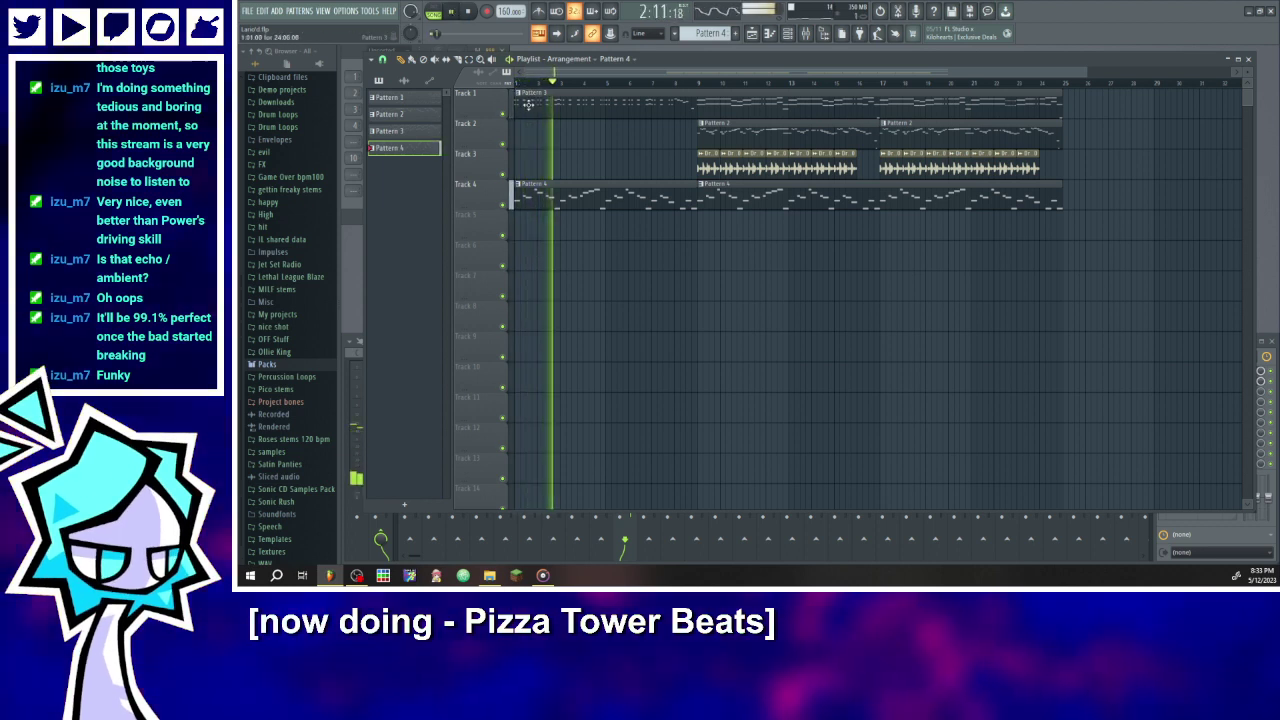
# - Trim the start of the Pattern 3 clip to bar 5 and shorten the first Pattern 4 clip to end at bar 8
pyautogui.moveTo(517, 107); pyautogui.dragTo(652, 108)
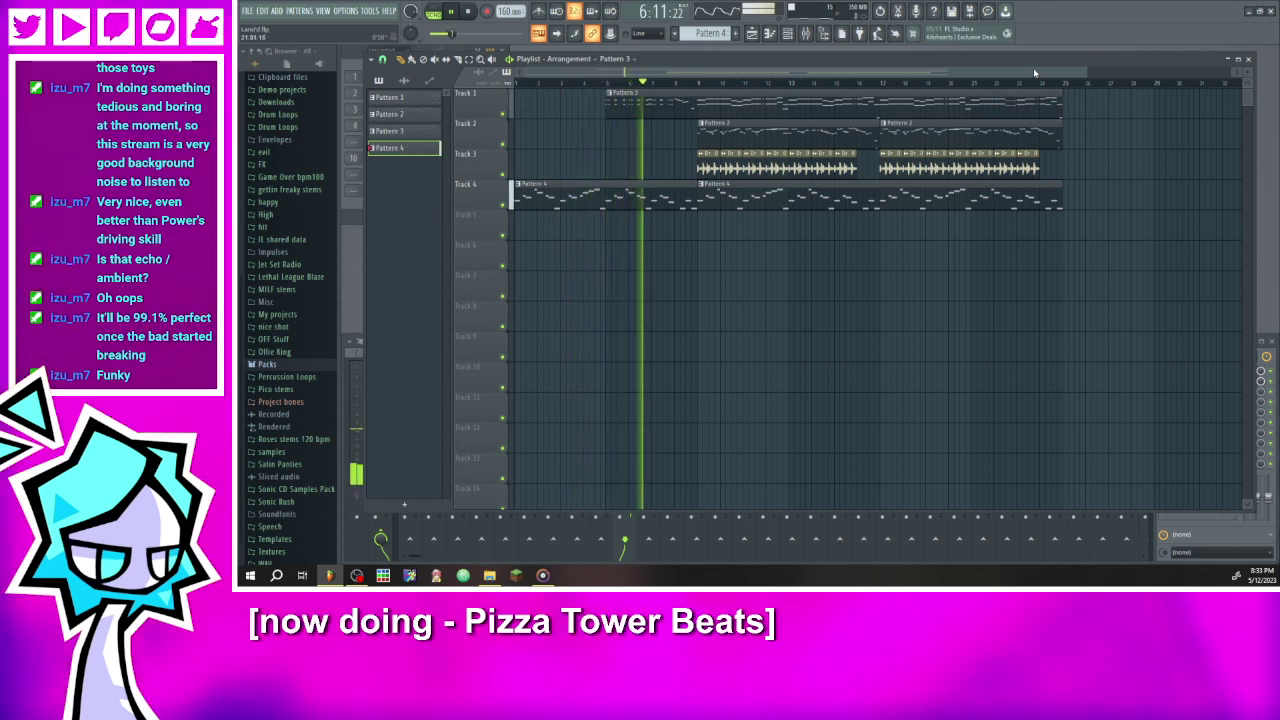
pyautogui.moveTo(1088, 71); pyautogui.dragTo(905, 71)
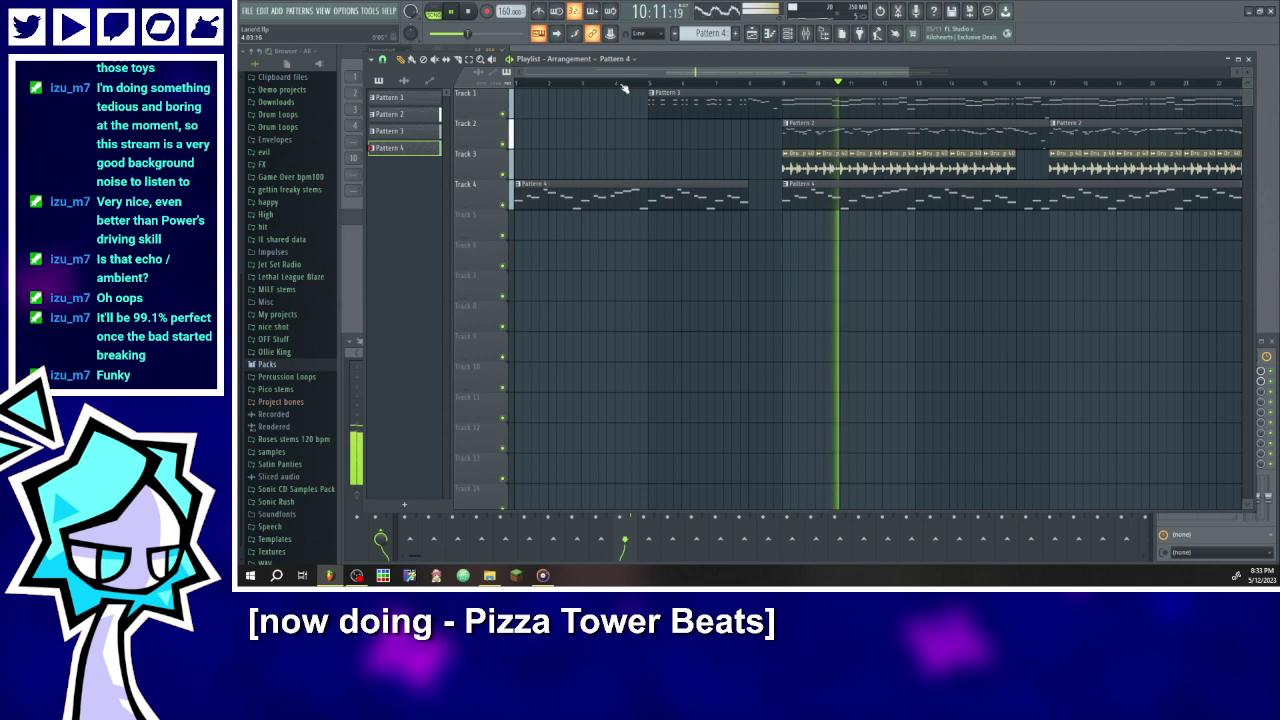
pyautogui.moveTo(910, 71); pyautogui.dragTo(833, 74)
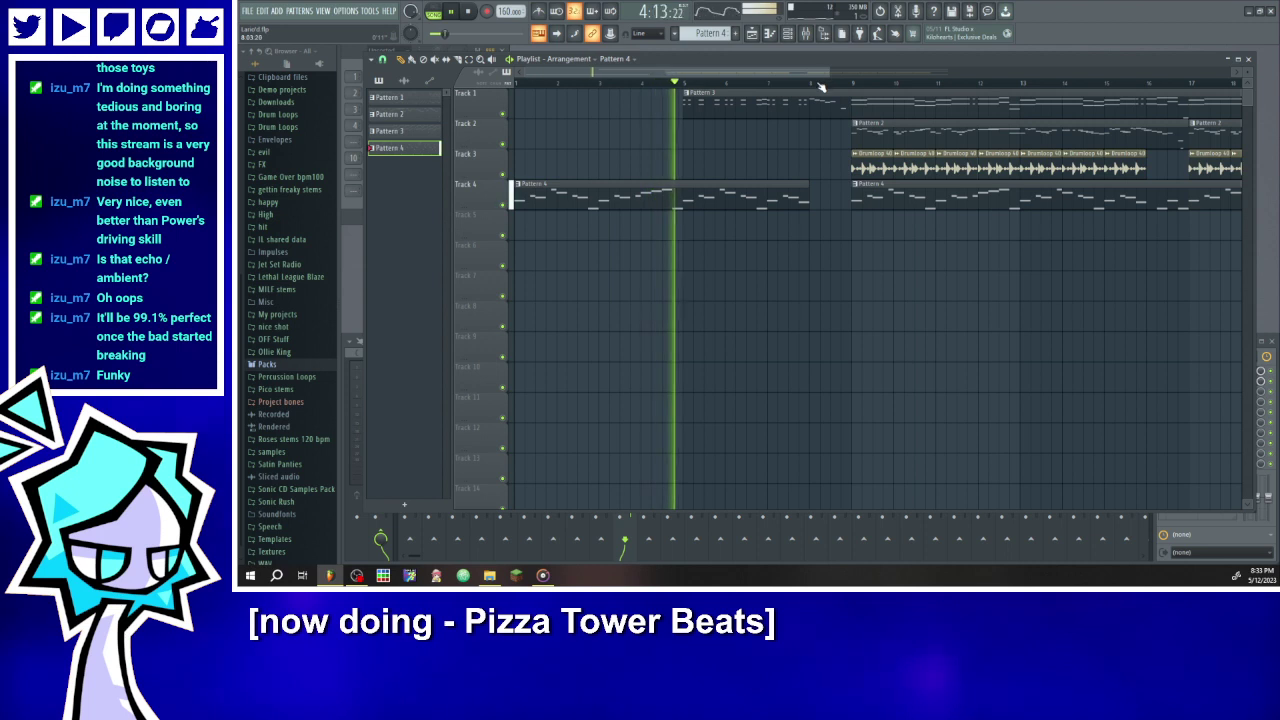
# - Cut the Distortion Guitar notes in bars 3 and 4 of Pattern 3 and delete those in bars 1 and 2
pyautogui.doubleClick(723, 105)
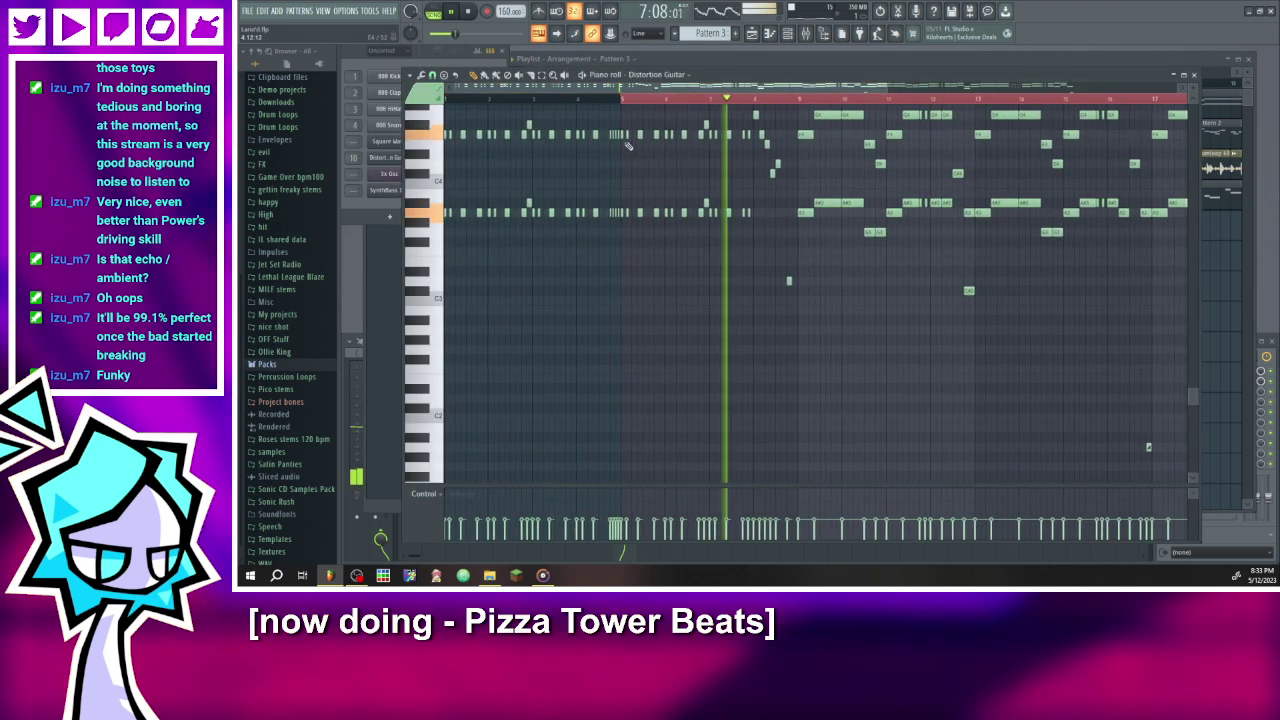
pyautogui.keyDown('ctrl'); pyautogui.scroll(3, 700, 136); pyautogui.keyUp('ctrl')
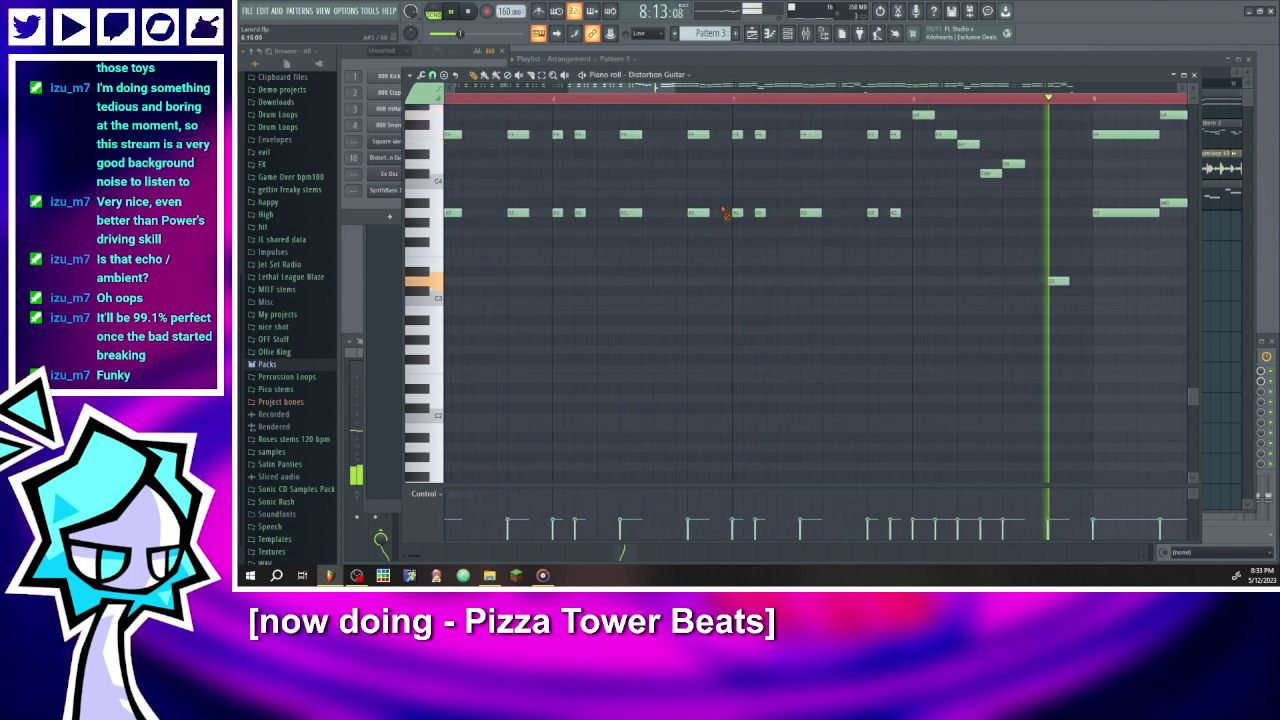
pyautogui.keyDown('ctrl'); pyautogui.scroll(-3, 727, 213); pyautogui.keyUp('ctrl')
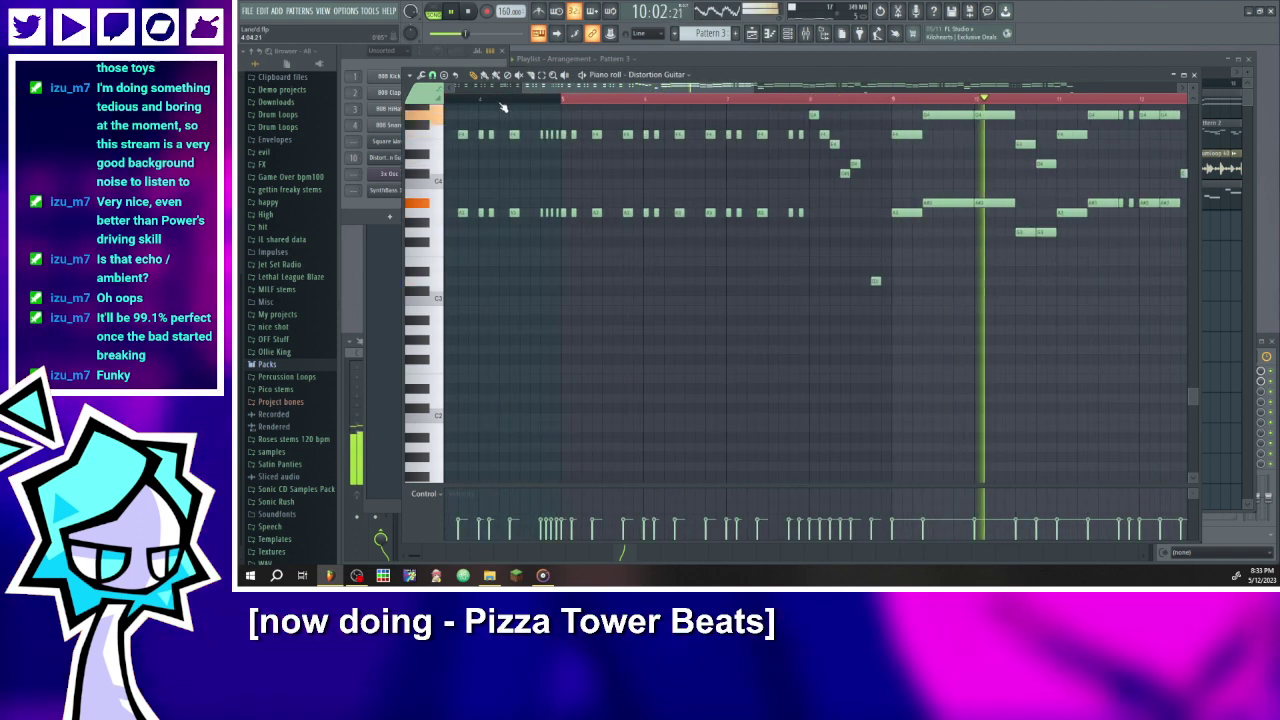
pyautogui.moveTo(559, 90); pyautogui.dragTo(488, 90)
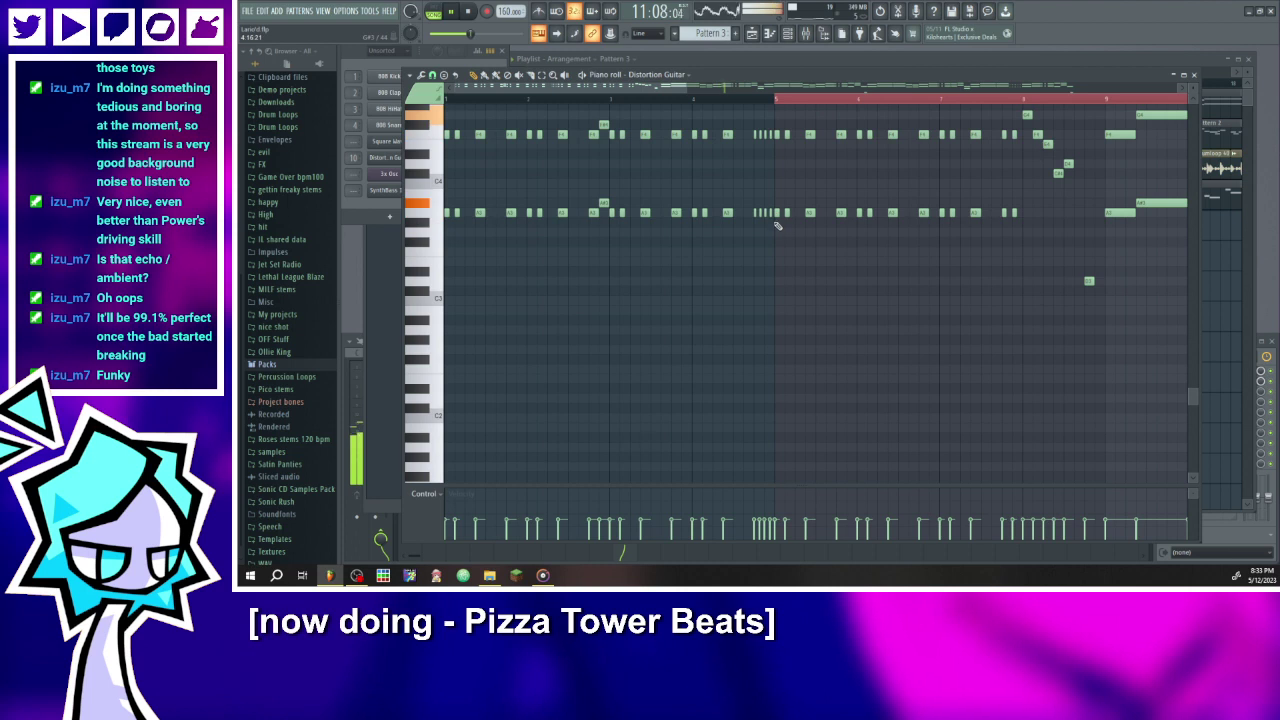
pyautogui.moveTo(720, 170); pyautogui.dragTo(612, 133)
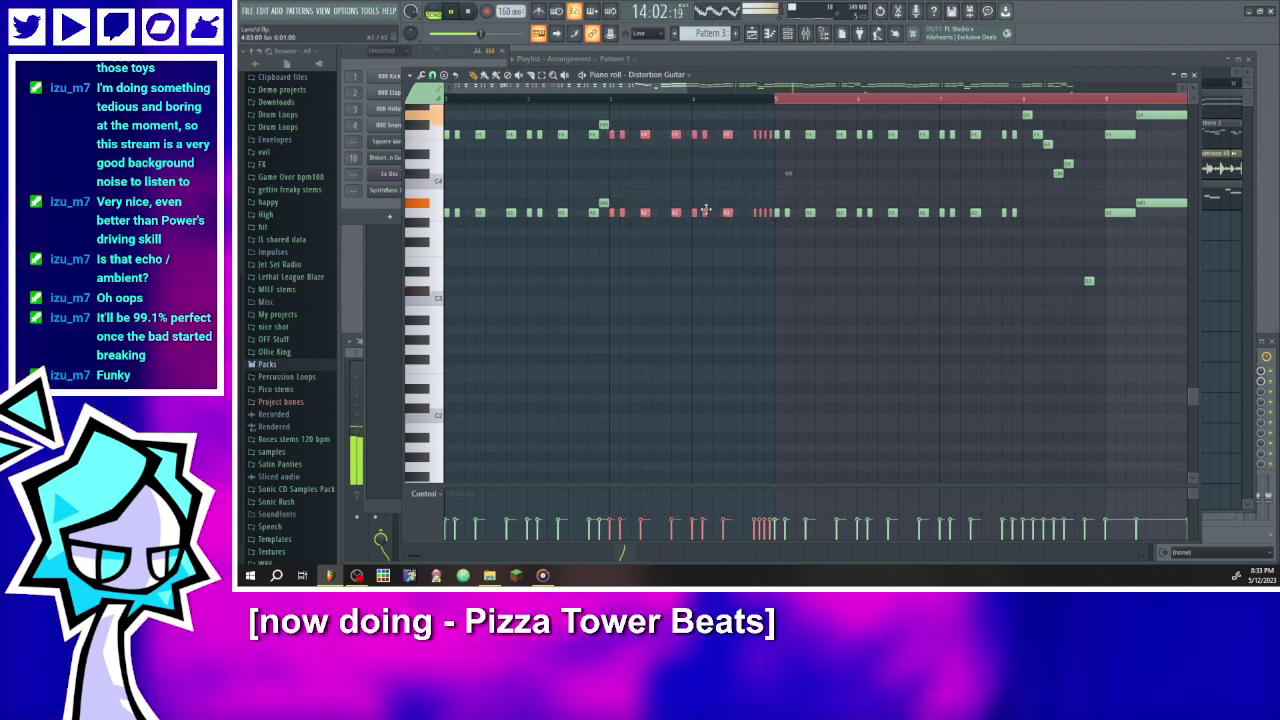
pyautogui.press('Delete')
pyautogui.moveTo(675, 236); pyautogui.dragTo(377, 121)
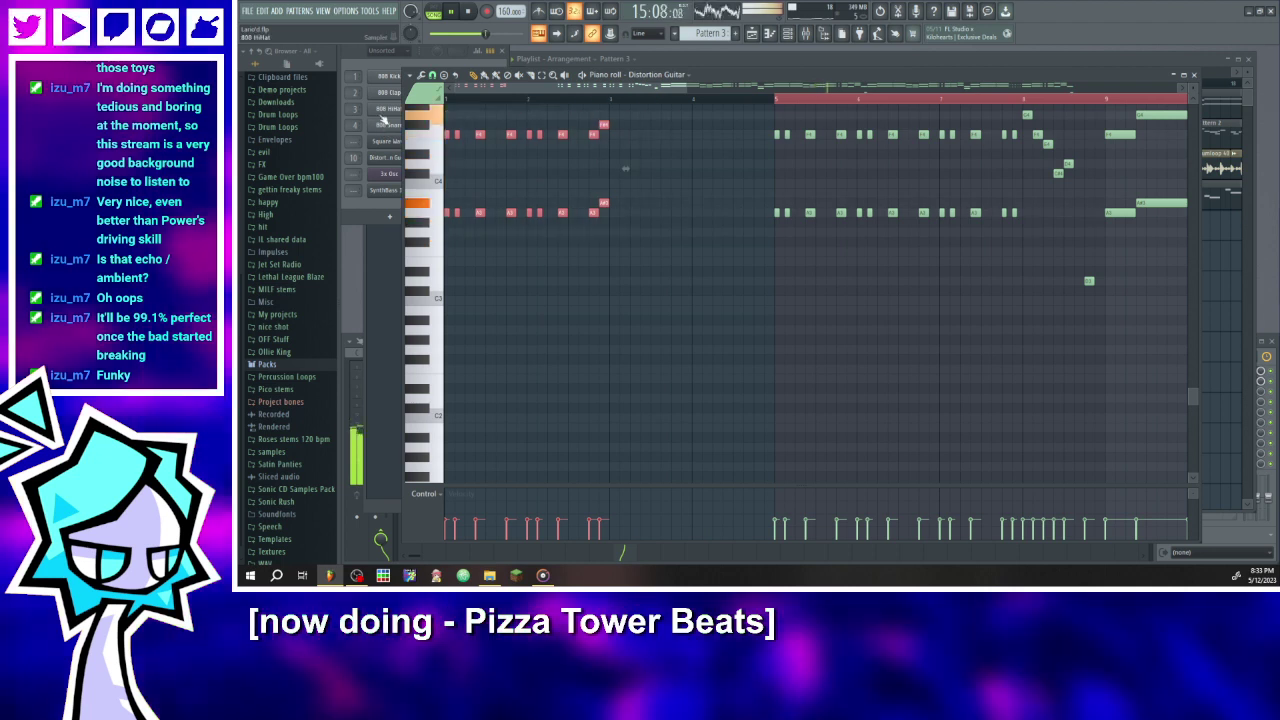
pyautogui.press('Delete')
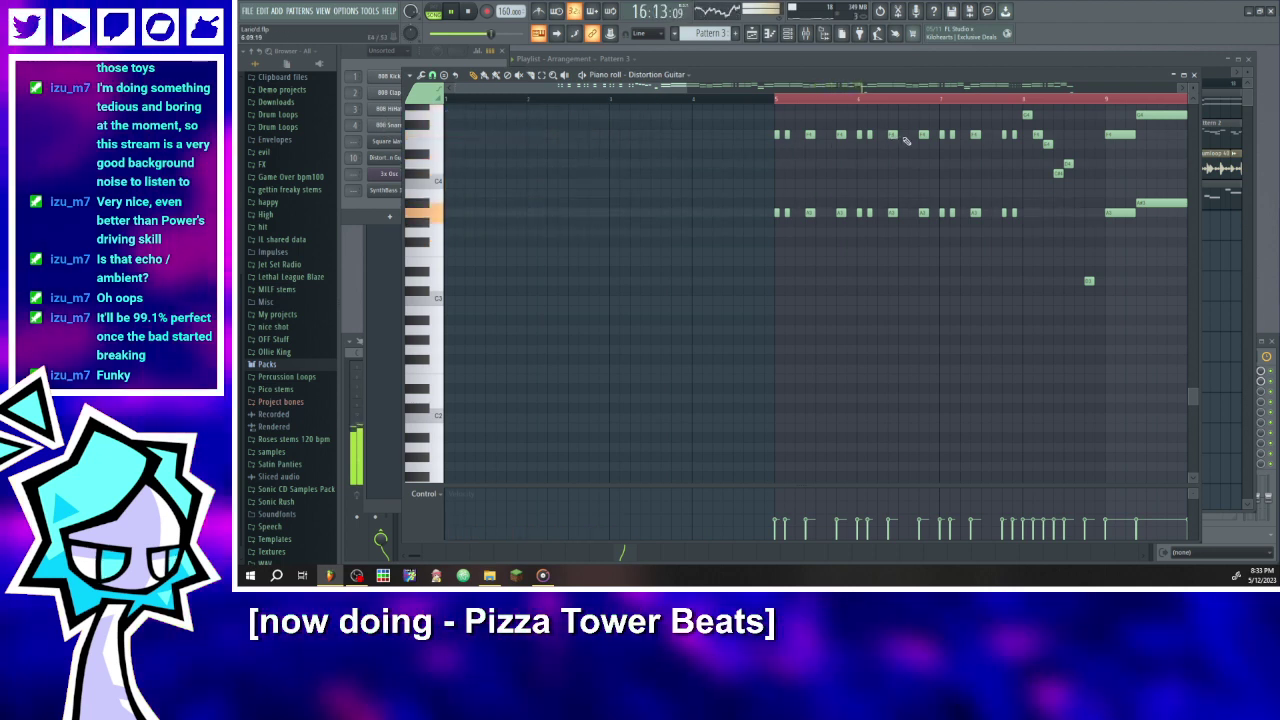
# - Erase the Distortion Guitar notes in bars 5 and 6 of Pattern 3 and paste the cut notes in their place
pyautogui.rightClick(777, 134)
pyautogui.rightClick(786, 213)
pyautogui.rightClick(777, 213)
pyautogui.rightClick(809, 213)
pyautogui.rightClick(840, 213)
pyautogui.rightClick(859, 213)
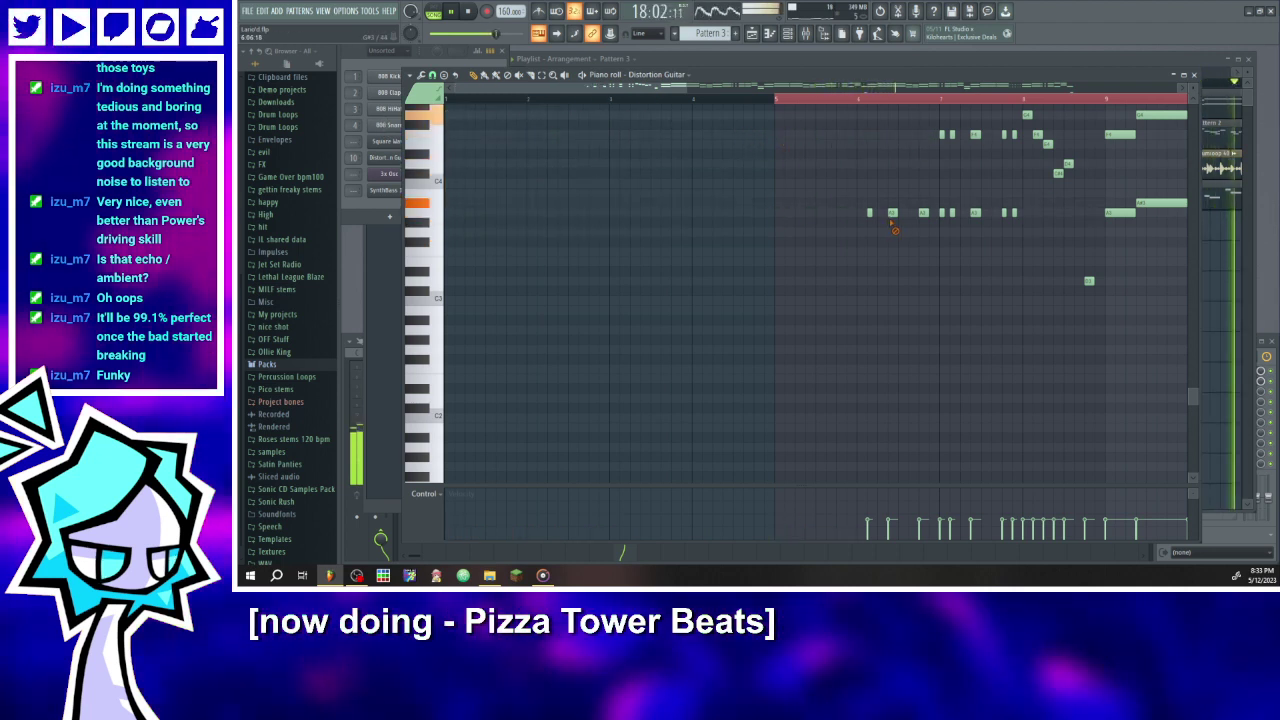
pyautogui.rightClick(922, 214)
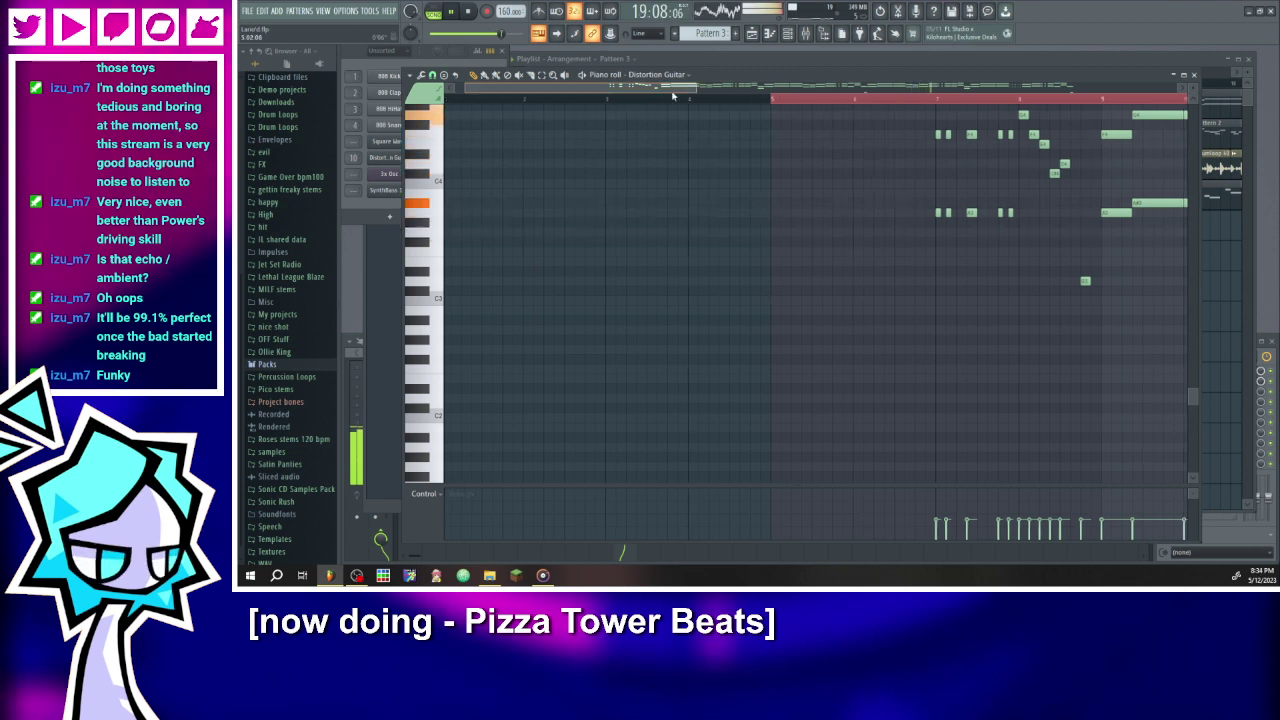
pyautogui.hotkey('ctrl', 'v')
pyautogui.hscroll(-1, 759, 110)
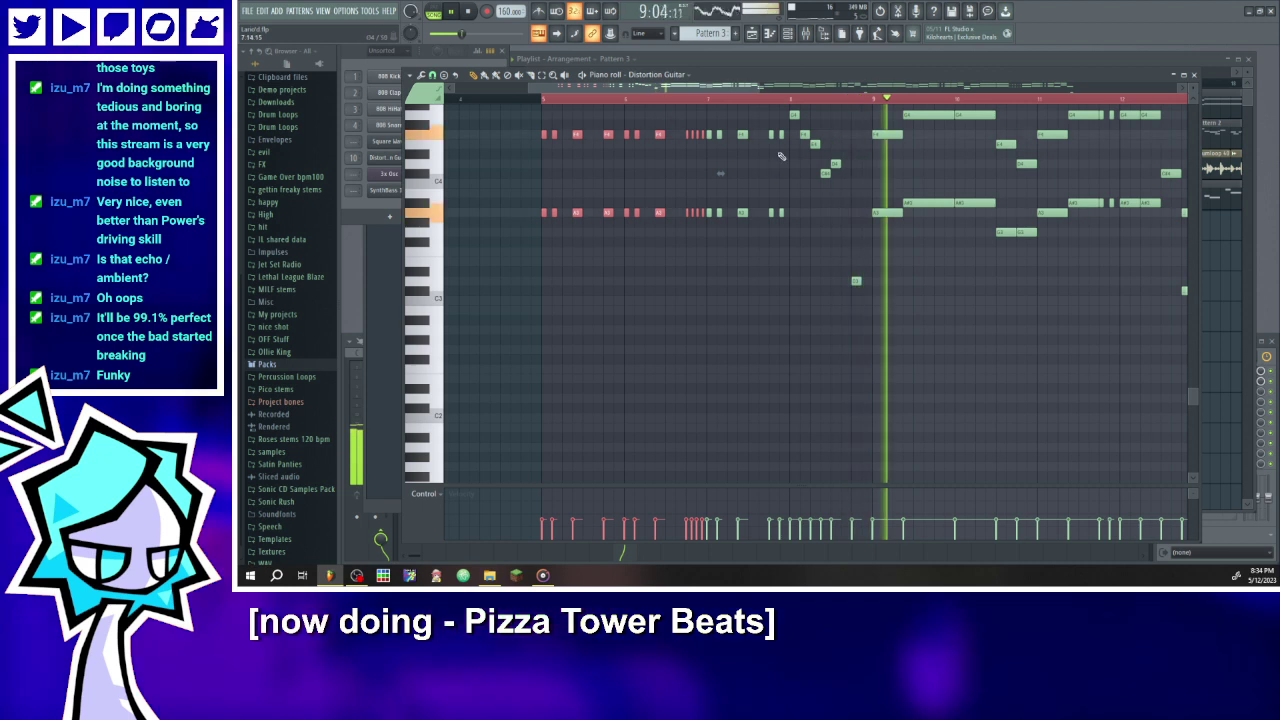
# - Replace the Distortion Guitar channel's FLEX preset with Overdriven Guitar, auditioning Steel Guitar and Jazz Guitar during playback
pyautogui.press('F9')
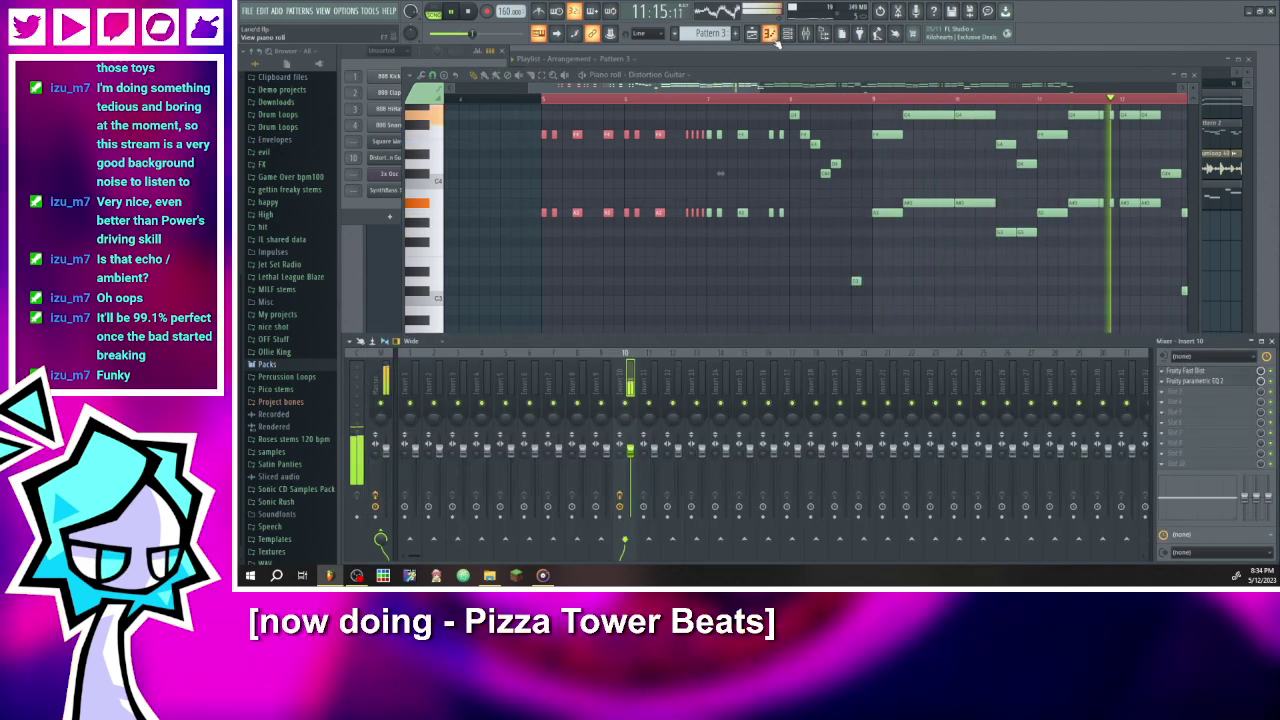
pyautogui.click(650, 76)
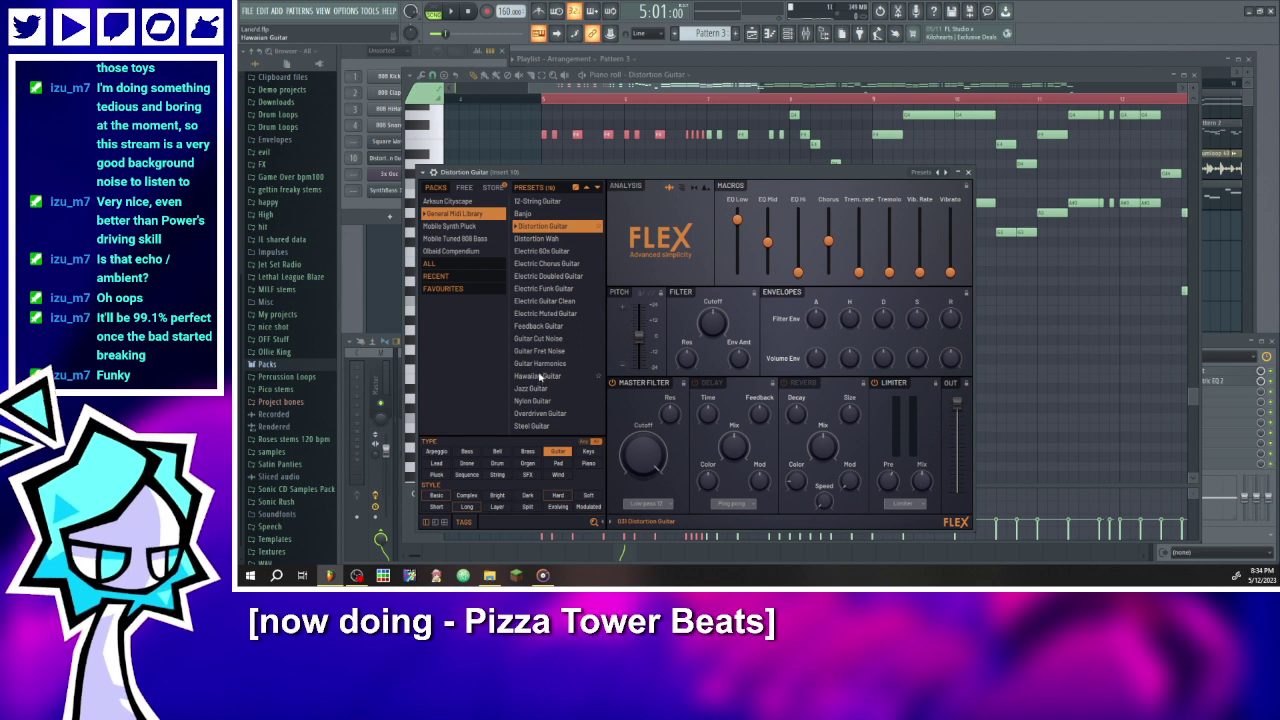
pyautogui.click(535, 425)
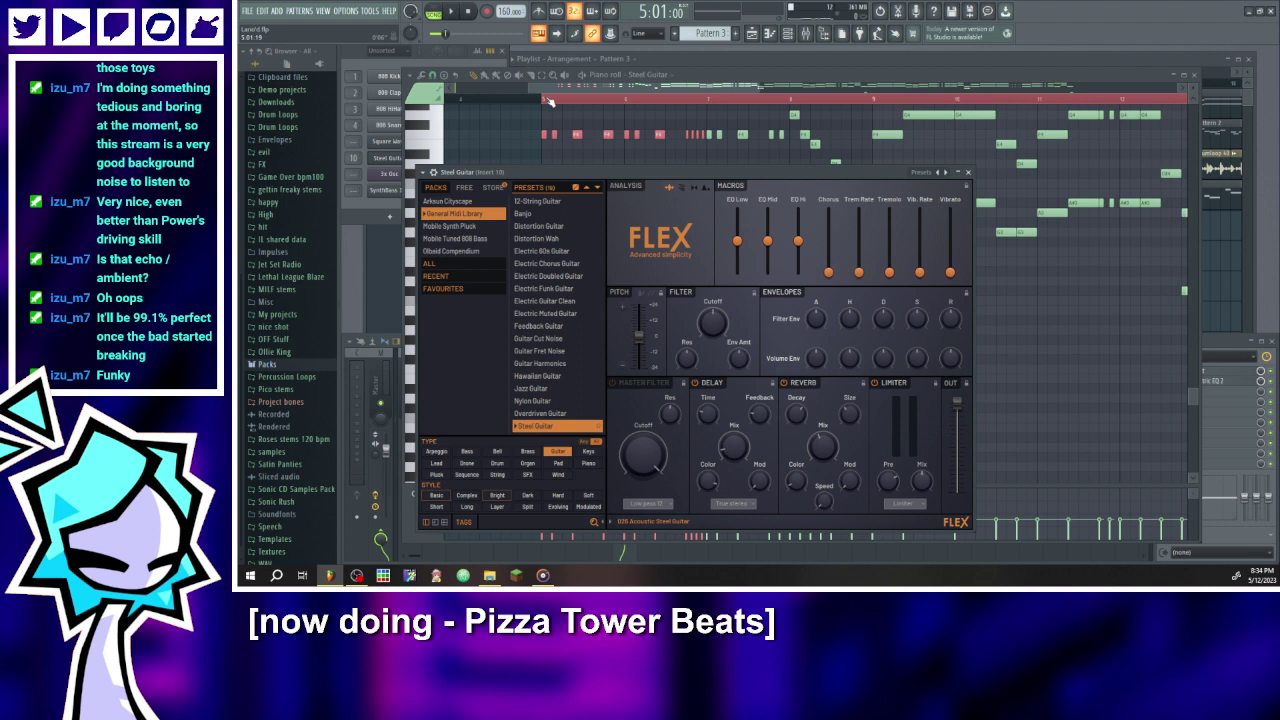
pyautogui.click(500, 93)
pyautogui.press('space')
pyautogui.click(649, 76)
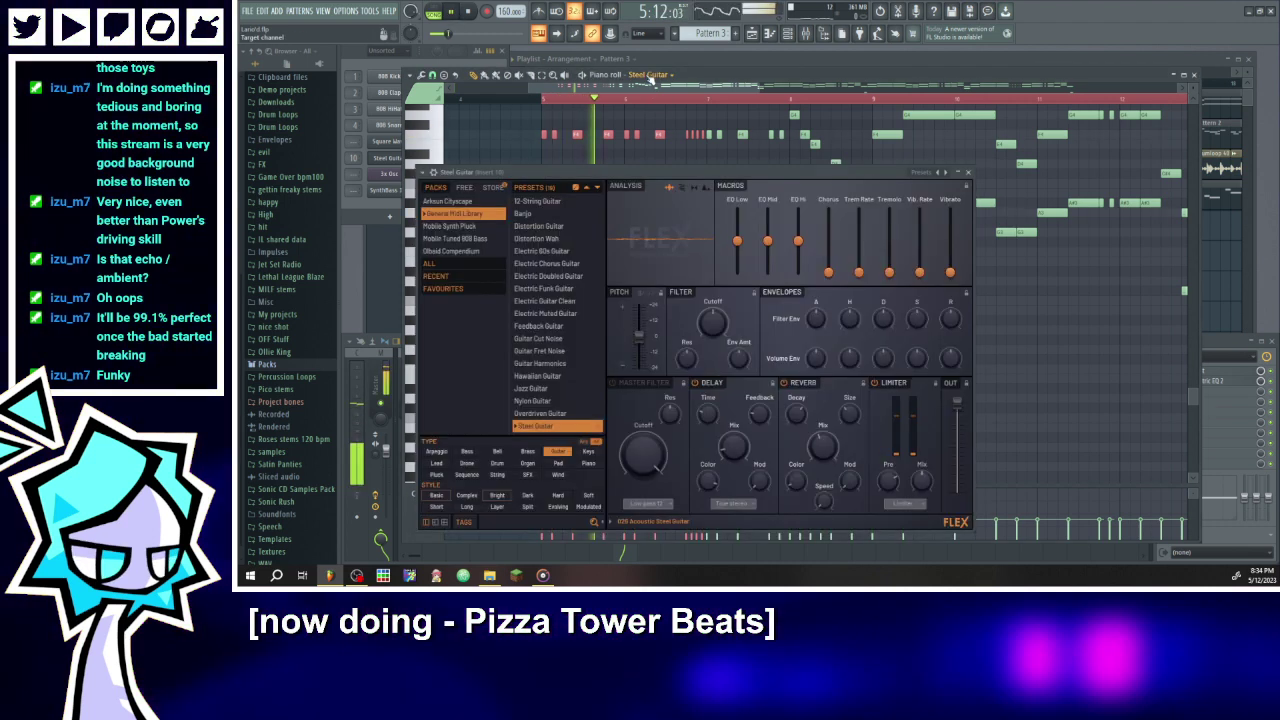
pyautogui.click(543, 414)
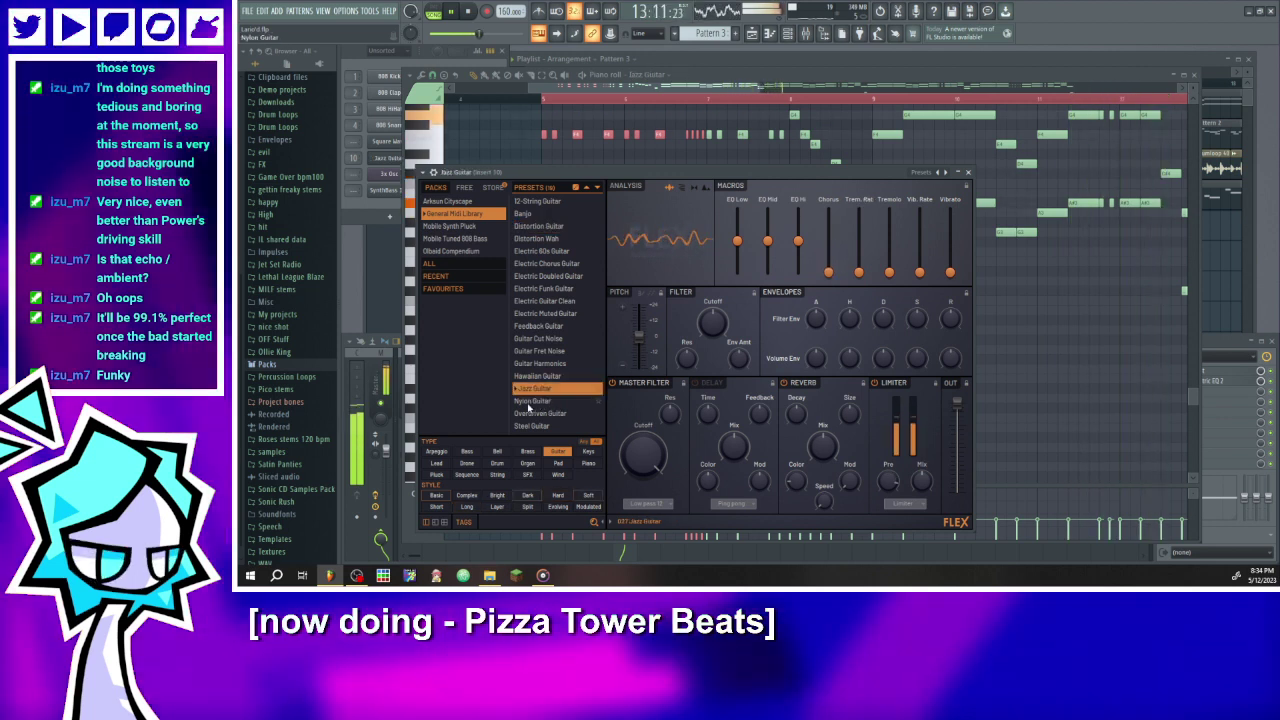
pyautogui.press('Down')
pyautogui.press('Down')
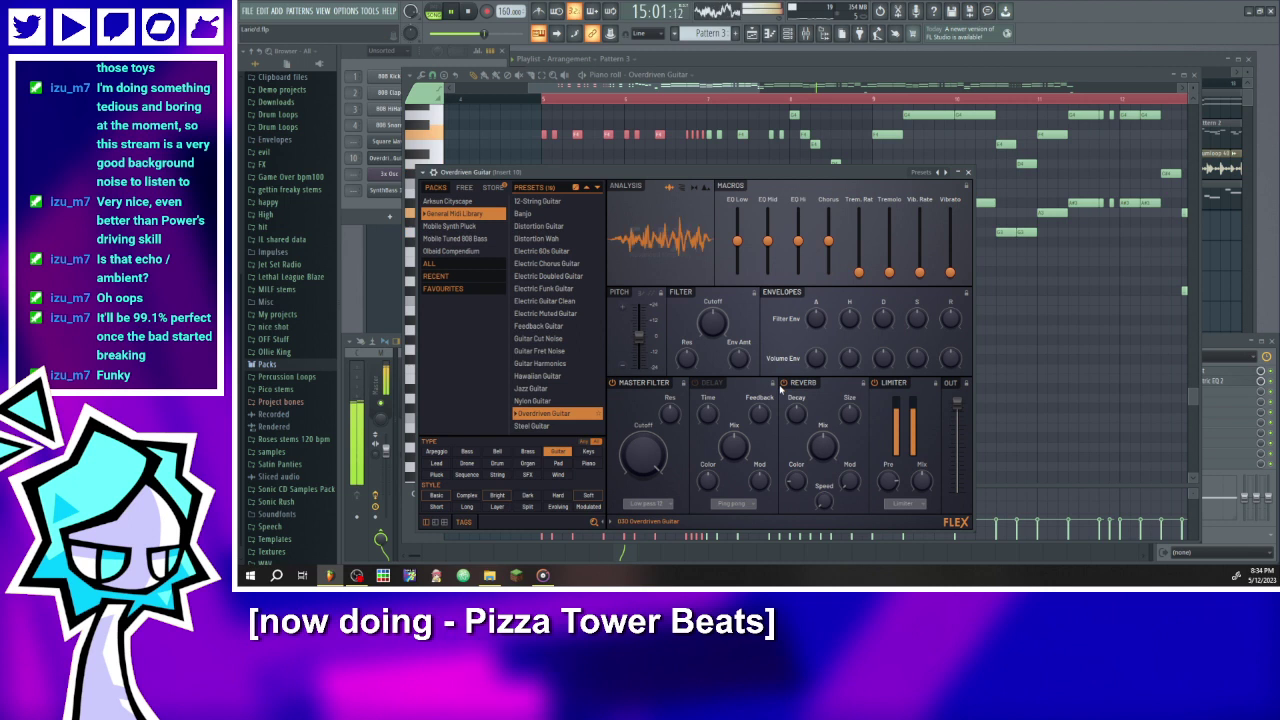
# - Reshape the guitar insert's Fruity Parametric EQ 2: raise the low-pass cutoff, add a high-pass and dip Band 3 around 250 Hz
pyautogui.click(968, 173)
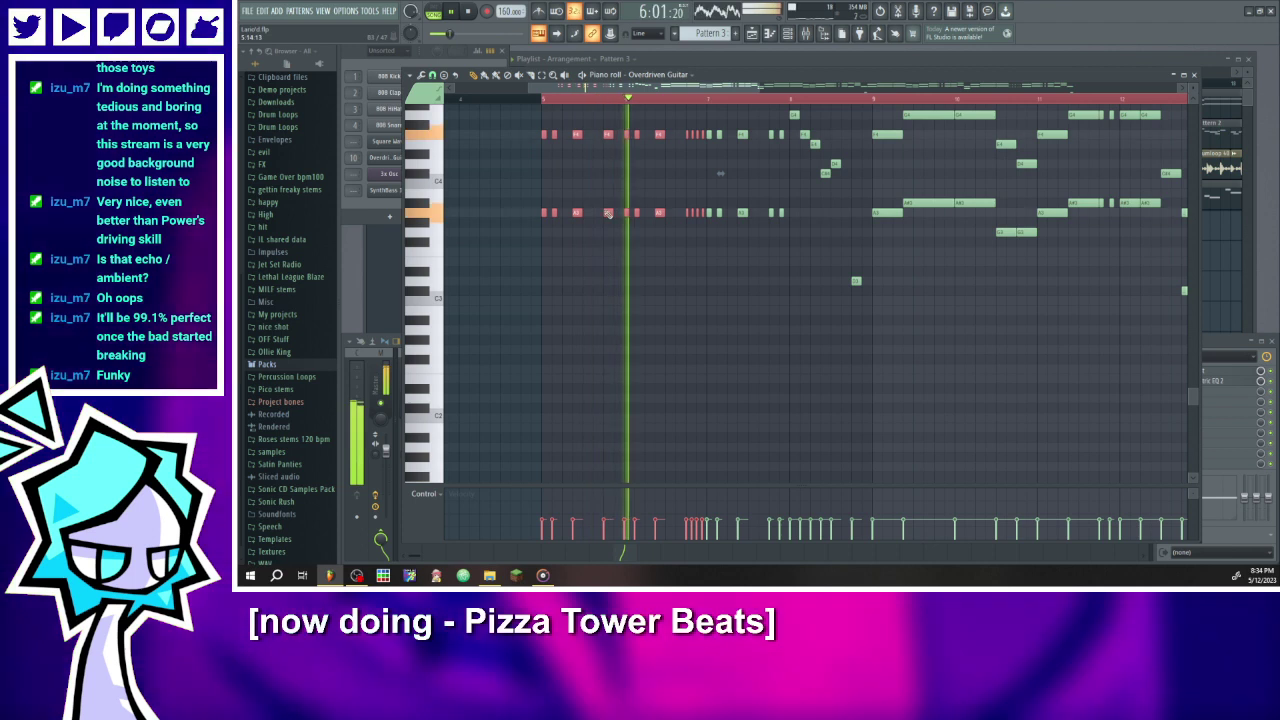
pyautogui.click(367, 530)
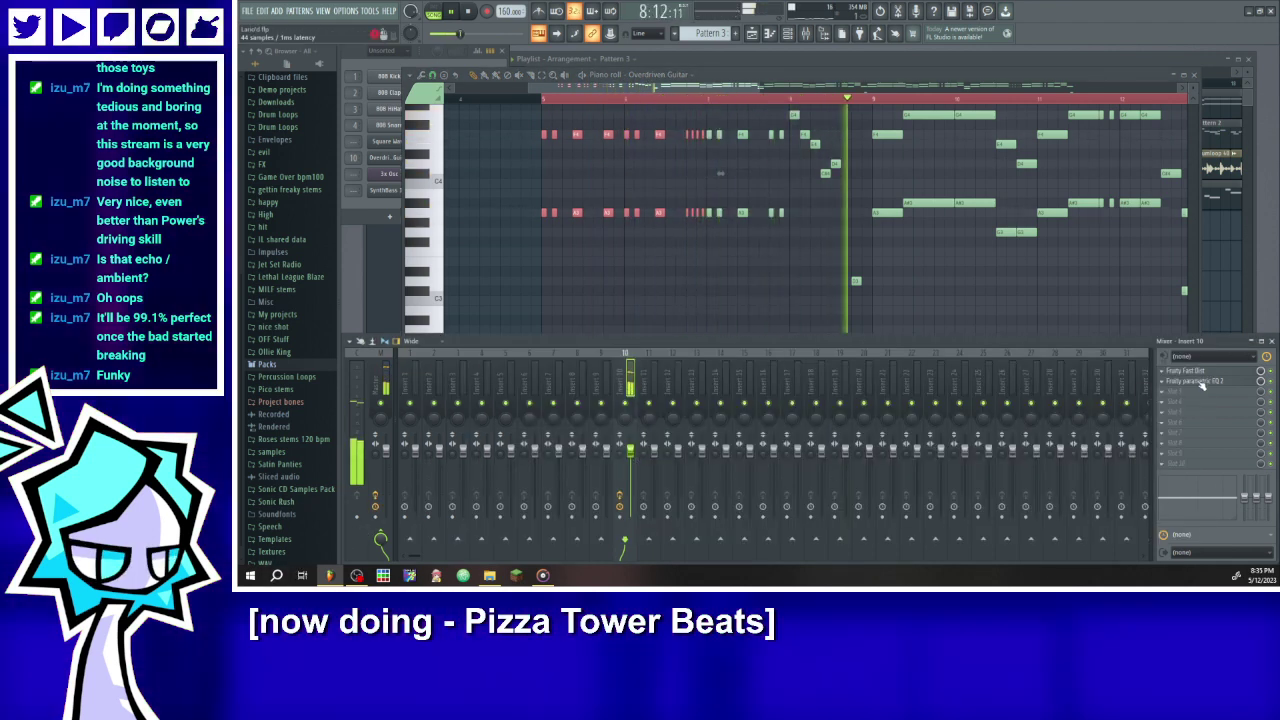
pyautogui.click(1200, 381)
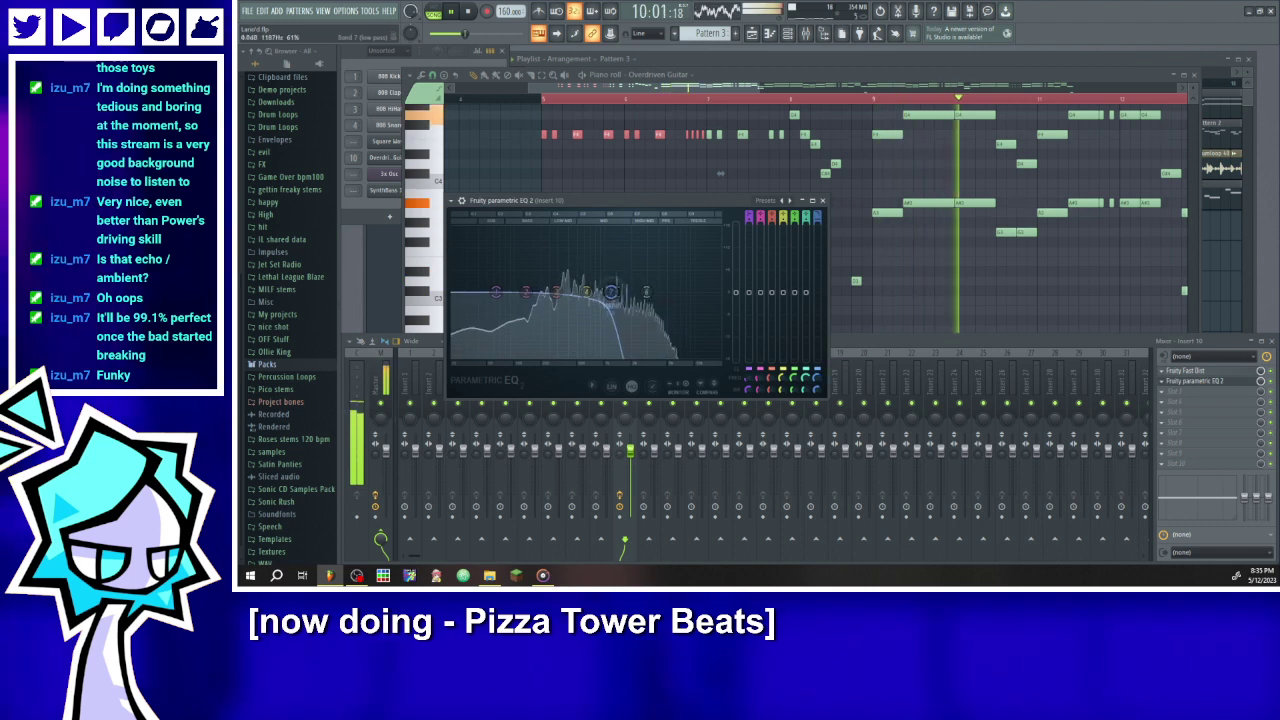
pyautogui.moveTo(657, 292)
pyautogui.mouseDown()
pyautogui.moveTo(698, 292)
pyautogui.moveTo(641, 292)
pyautogui.mouseUp()
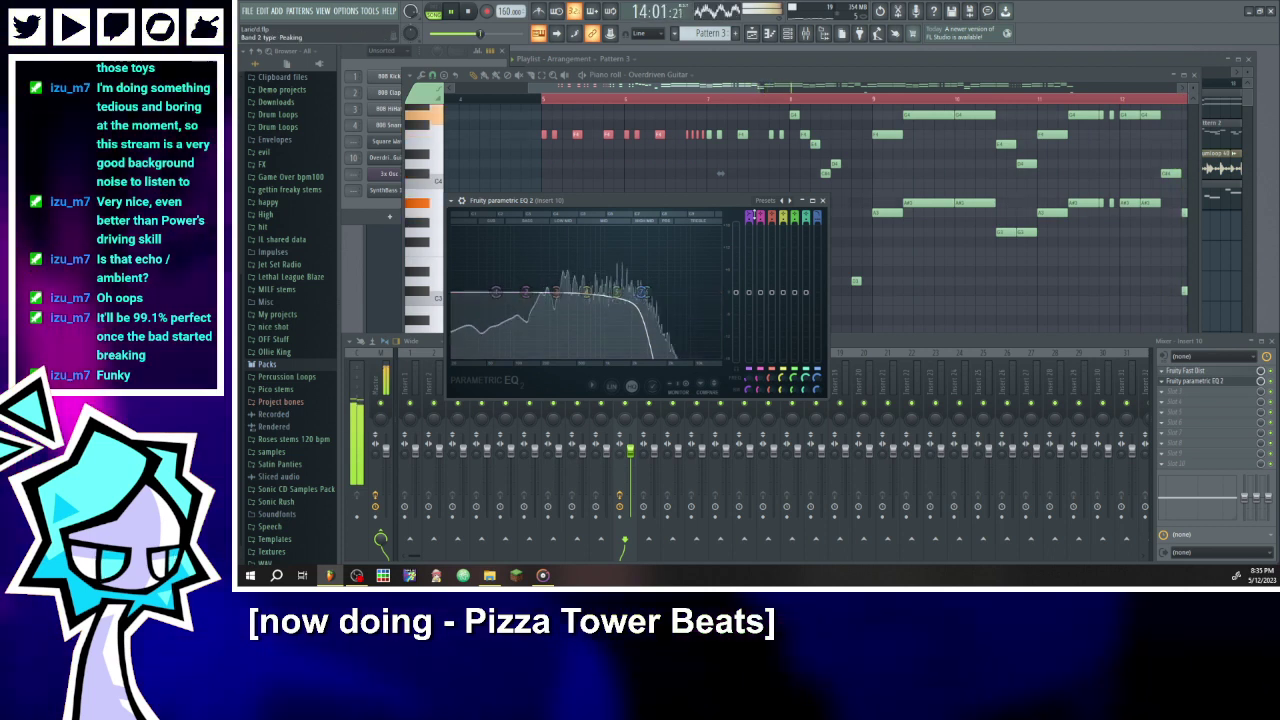
pyautogui.moveTo(749, 214); pyautogui.dragTo(749, 208)
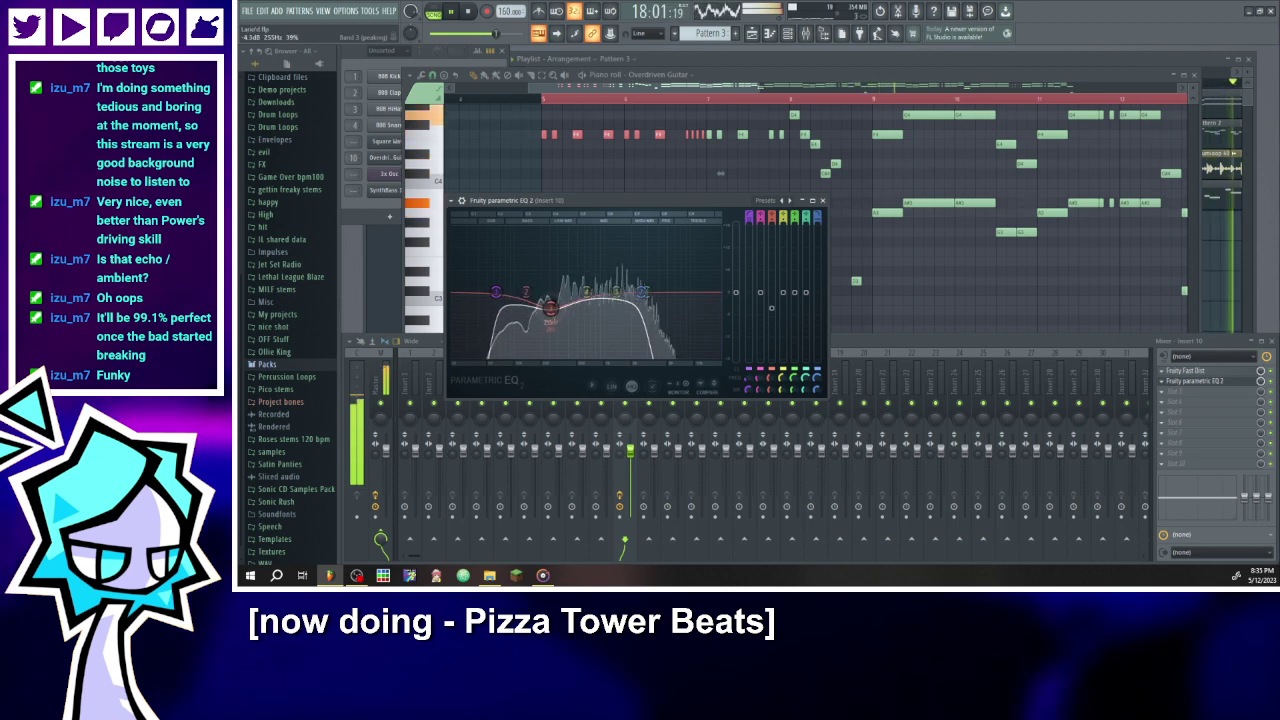
pyautogui.click(822, 201)
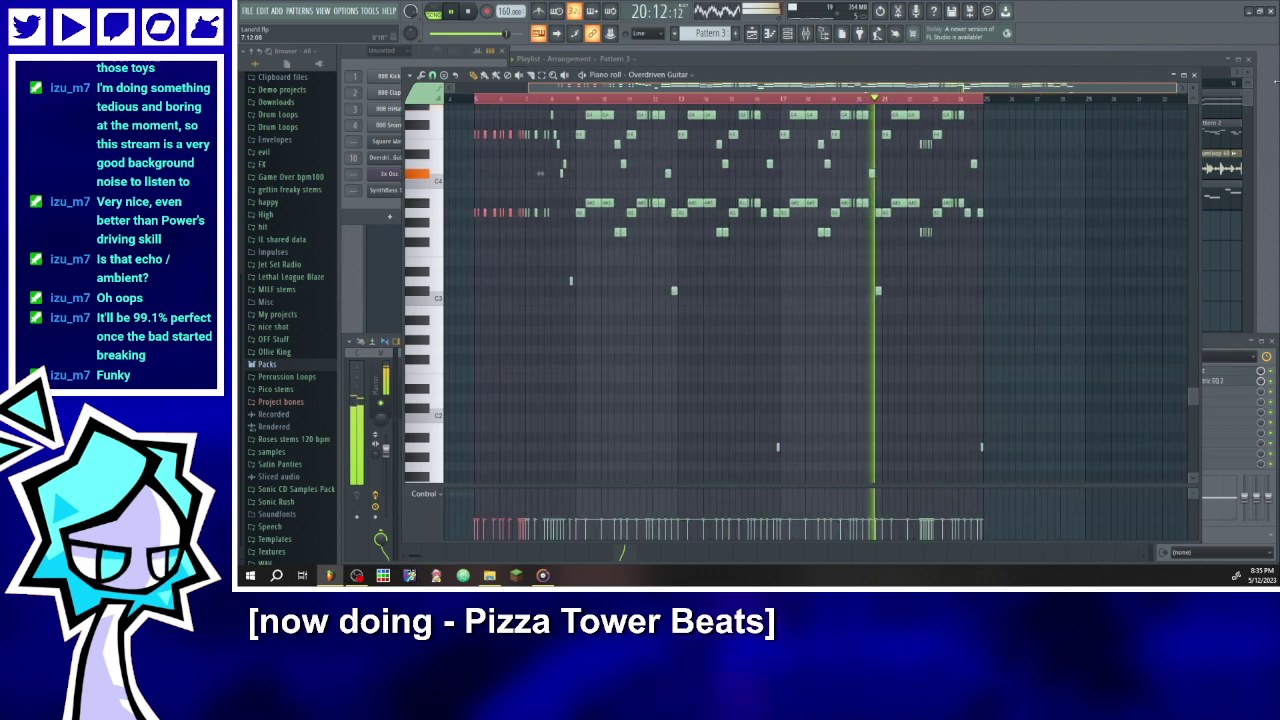
# - Return to the playlist and place another Pattern 4 clip on Track 4 starting at bar 25
pyautogui.scroll(3, 955, 244)
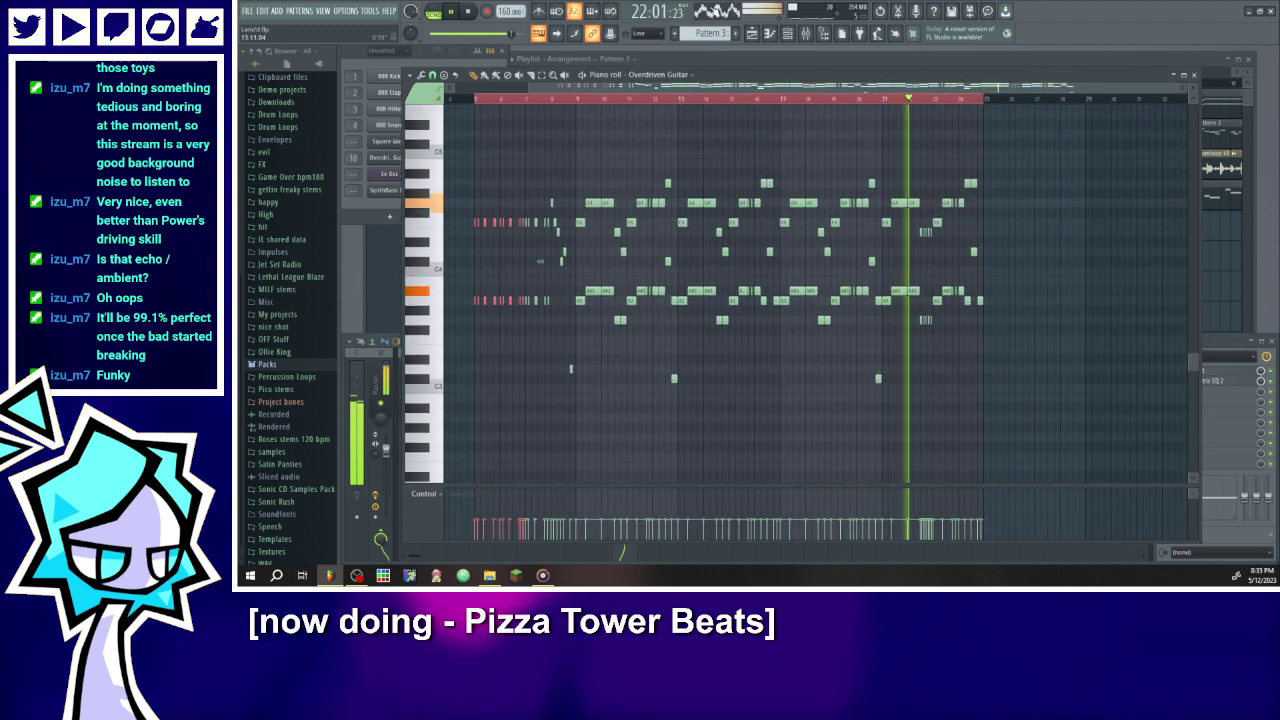
pyautogui.click(772, 36)
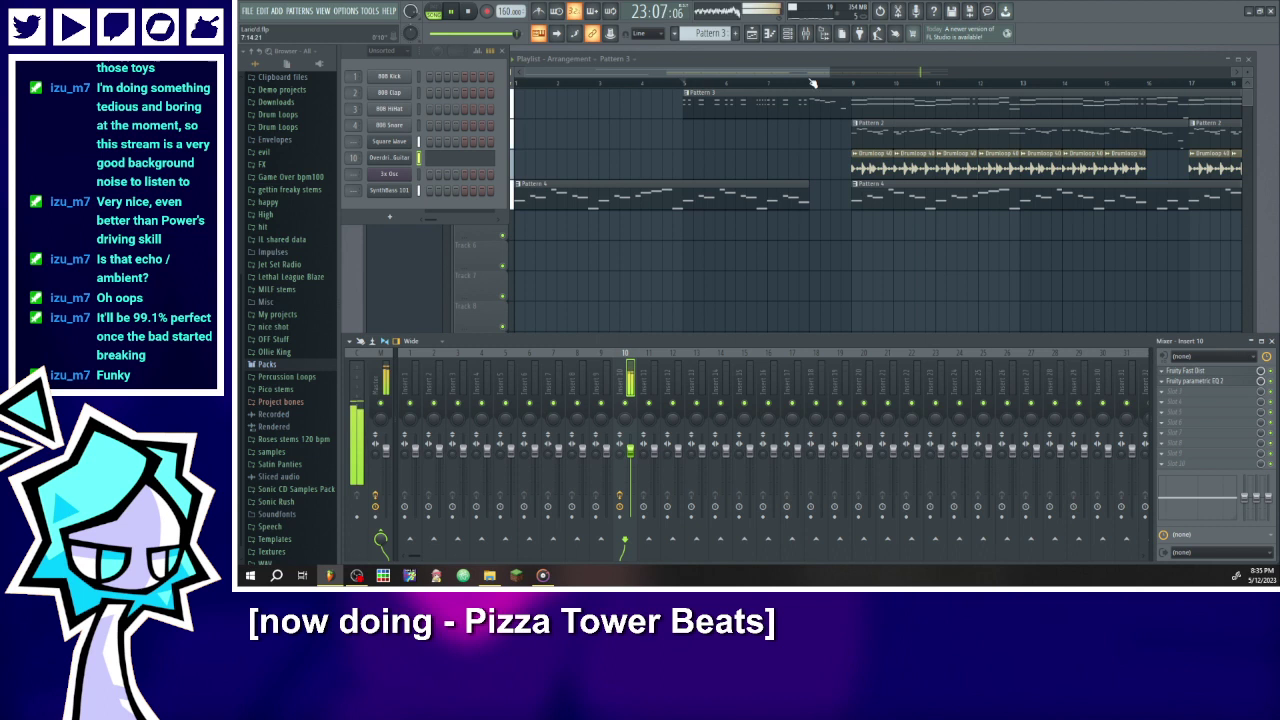
pyautogui.moveTo(828, 73); pyautogui.dragTo(1216, 102)
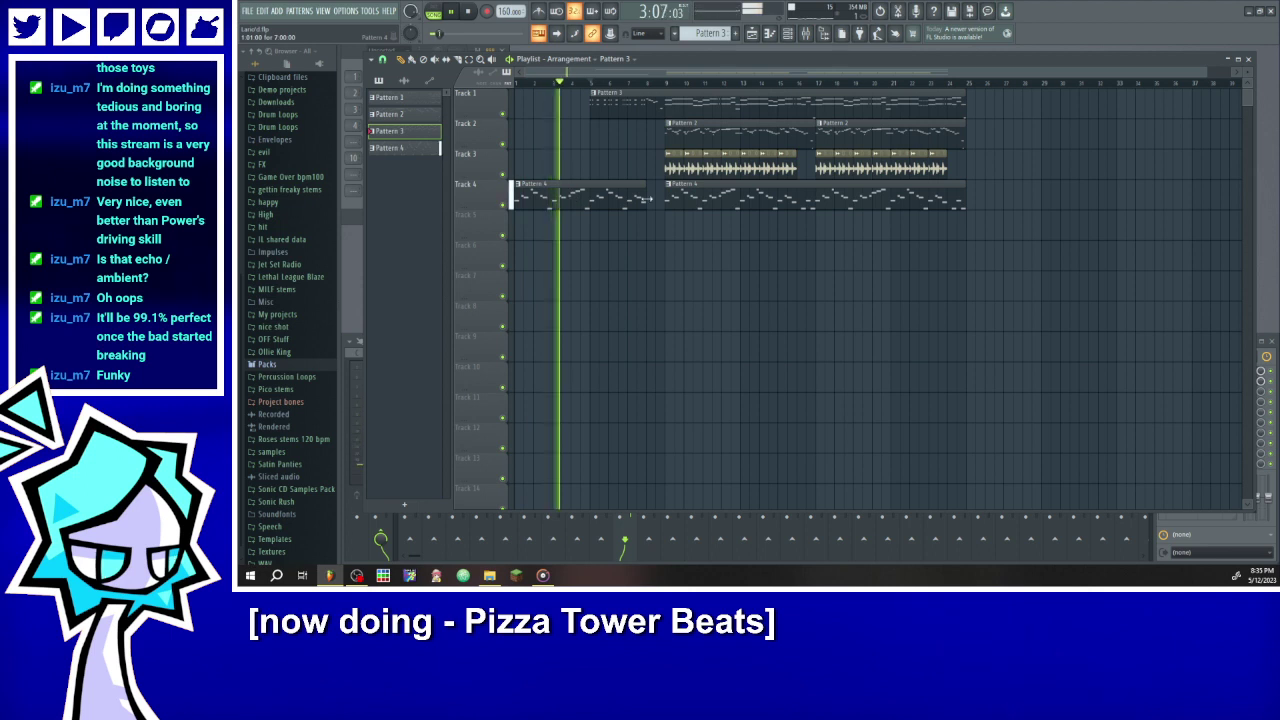
pyautogui.click(763, 190)
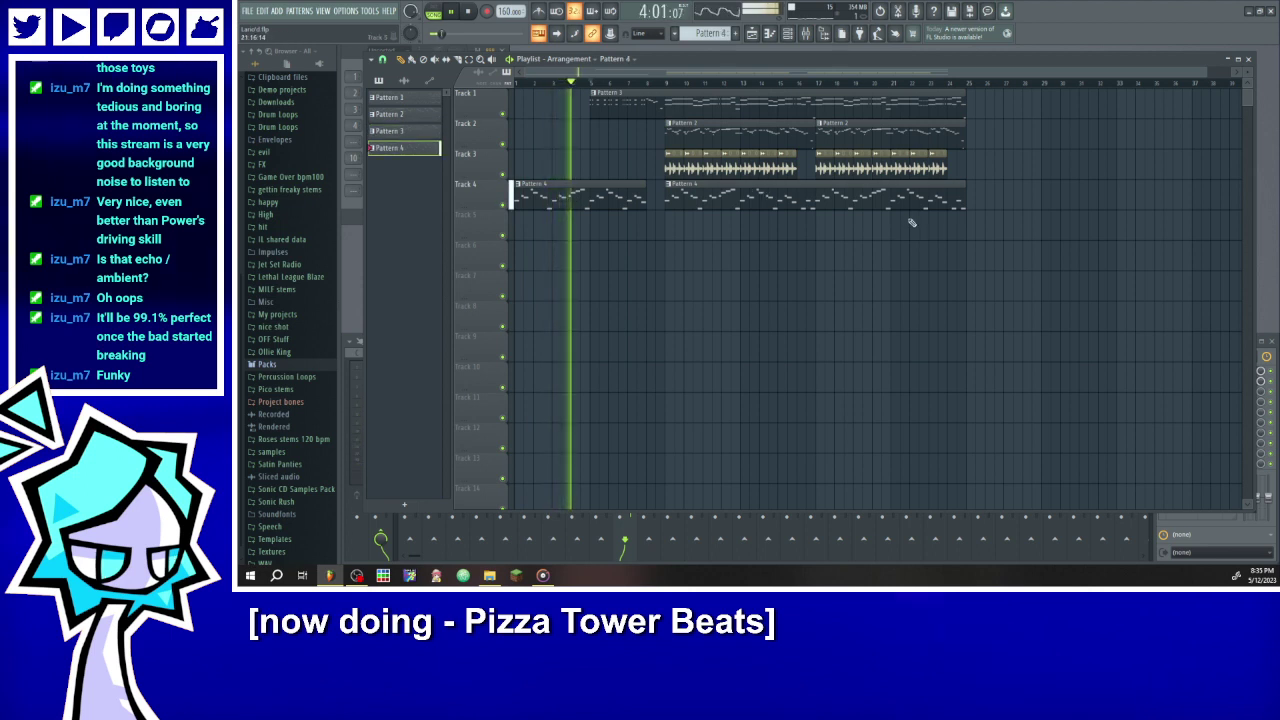
pyautogui.click(968, 200)
# - Place a row of Drumloop 40 clips on Track 3 from bar 25 up to bar 33
pyautogui.click(918, 172)
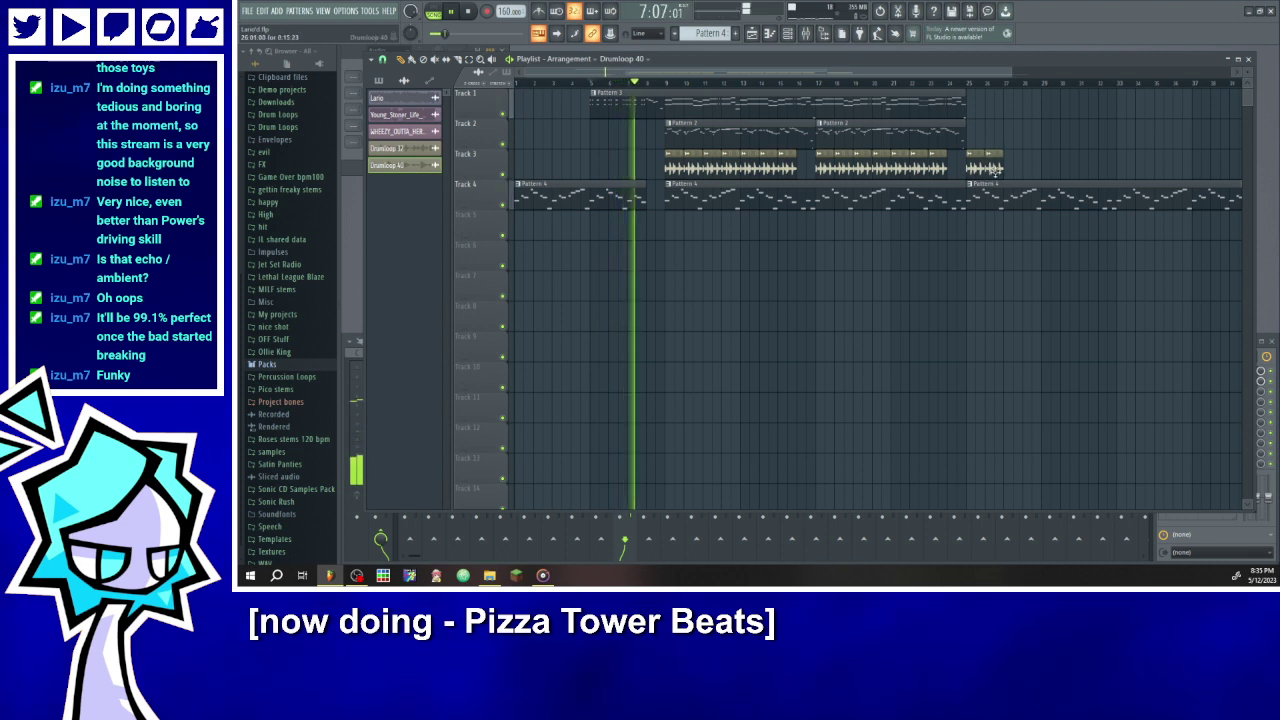
pyautogui.click(1010, 175)
pyautogui.click(1028, 174)
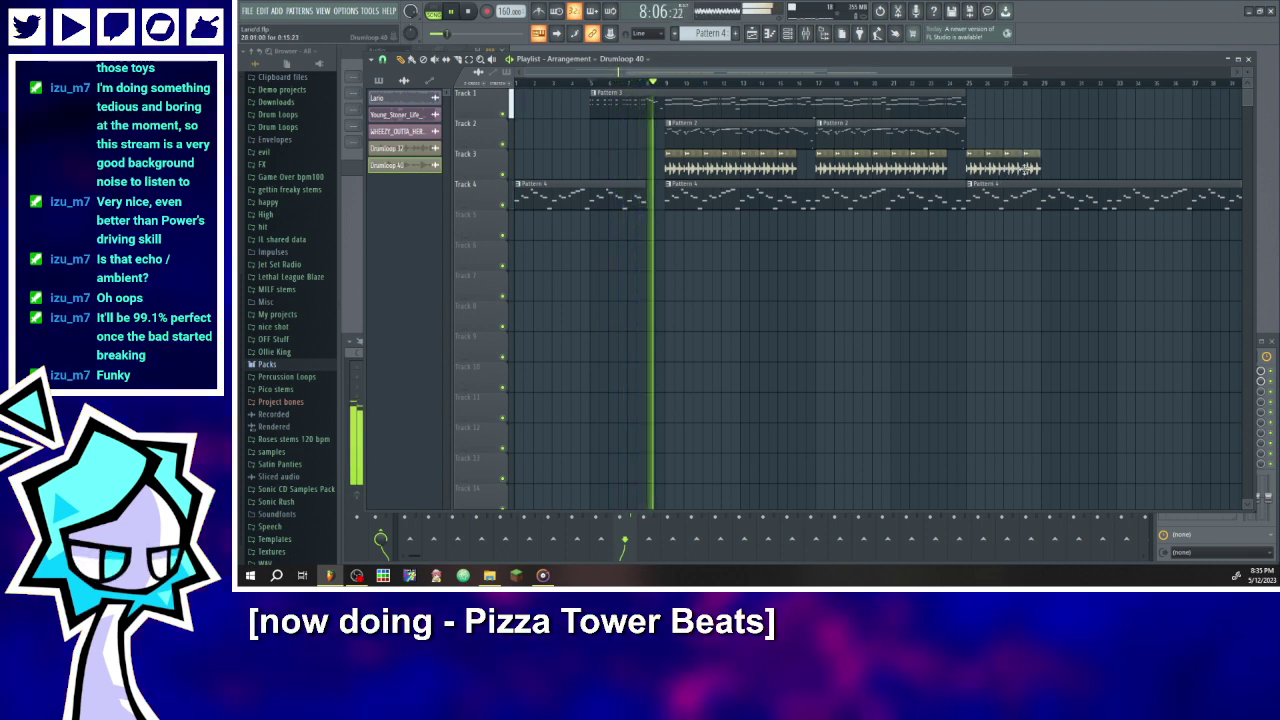
pyautogui.click(1044, 174)
pyautogui.moveTo(1043, 172); pyautogui.dragTo(1080, 172)
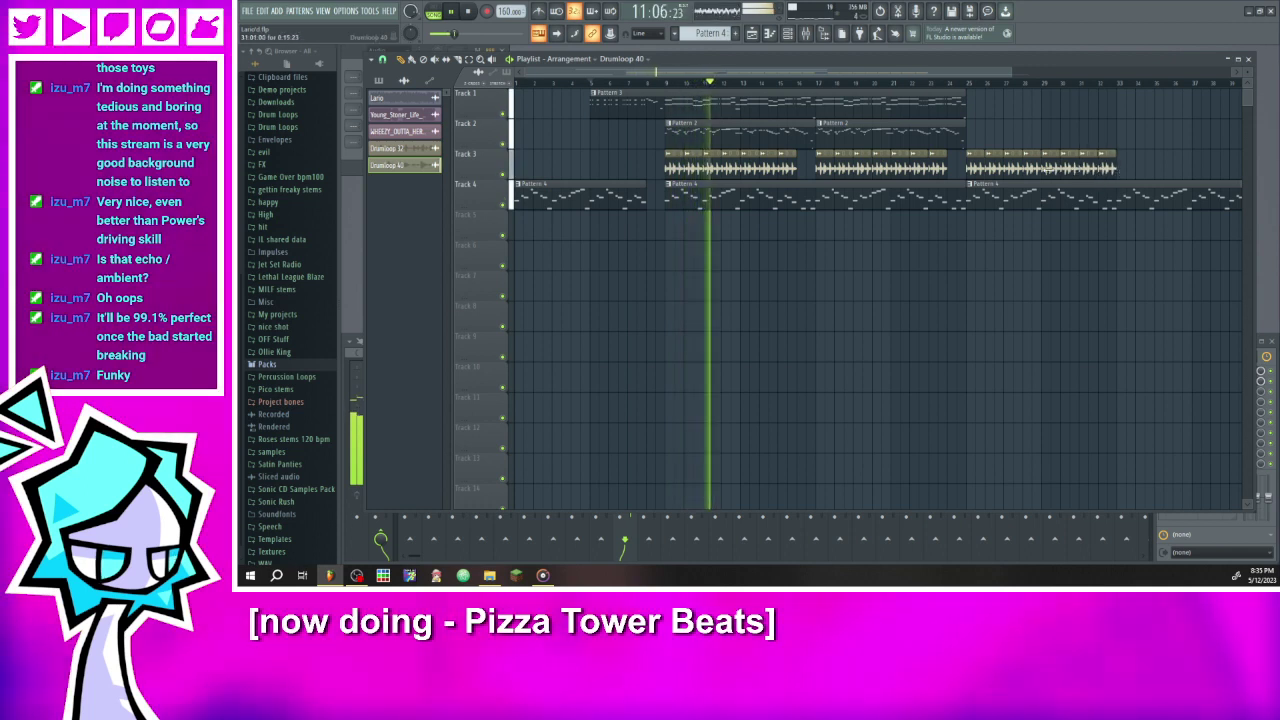
# - In Pattern 3's Overdriven Guitar part, extend the last note of bar 8 to bar 9 and add a low slide note under its end
pyautogui.doubleClick(603, 106)
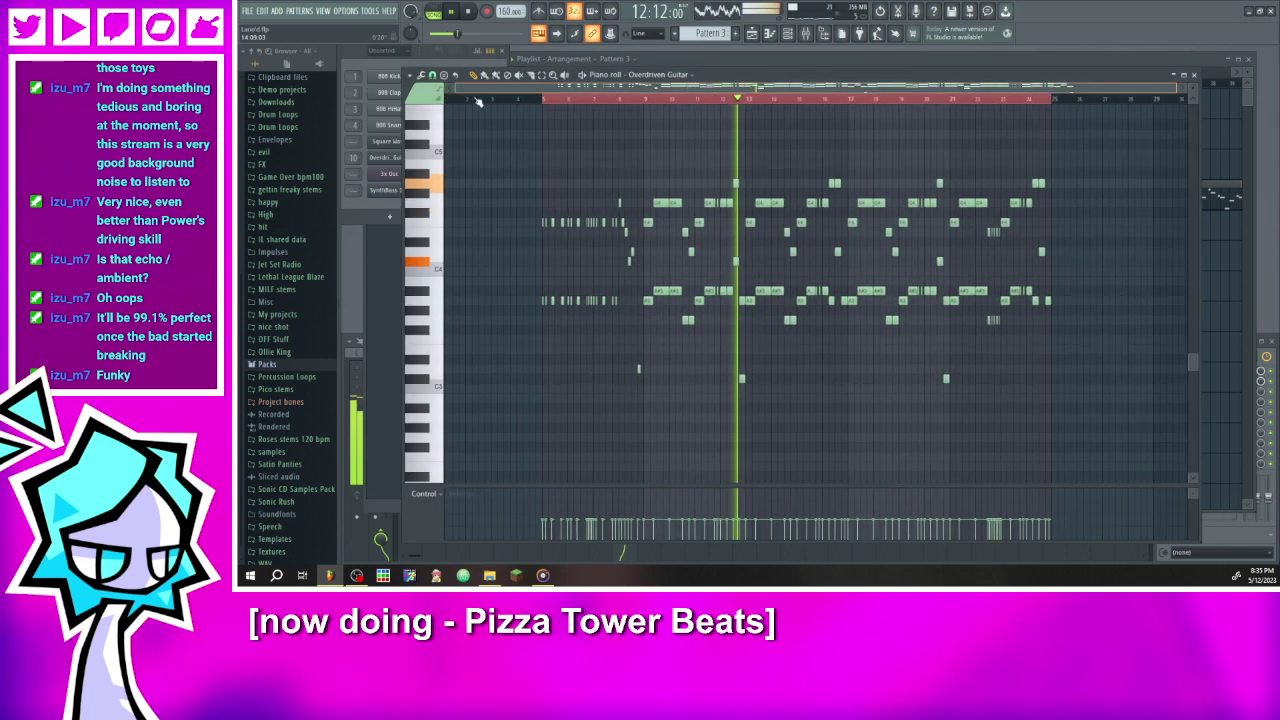
pyautogui.keyDown('ctrl'); pyautogui.scroll(2, 634, 298); pyautogui.keyUp('ctrl')
pyautogui.scroll(-5, 640, 303)
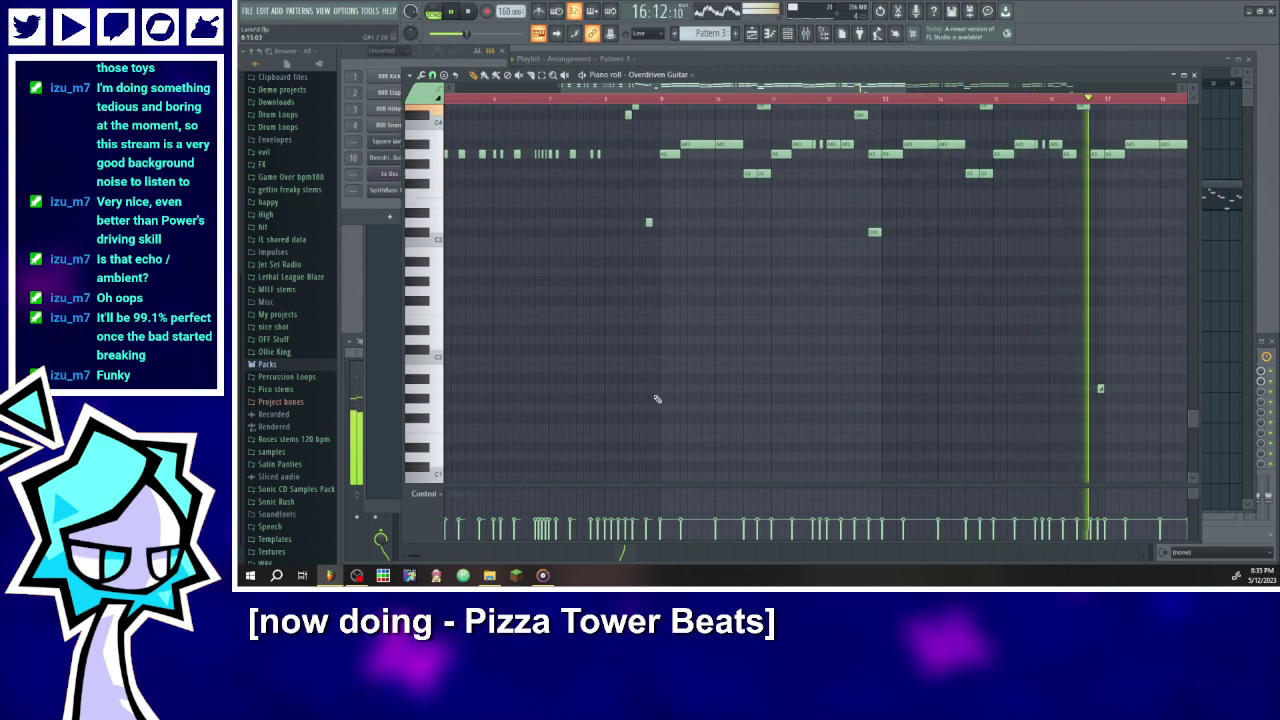
pyautogui.keyDown('ctrl'); pyautogui.scroll(3, 652, 389); pyautogui.keyUp('ctrl')
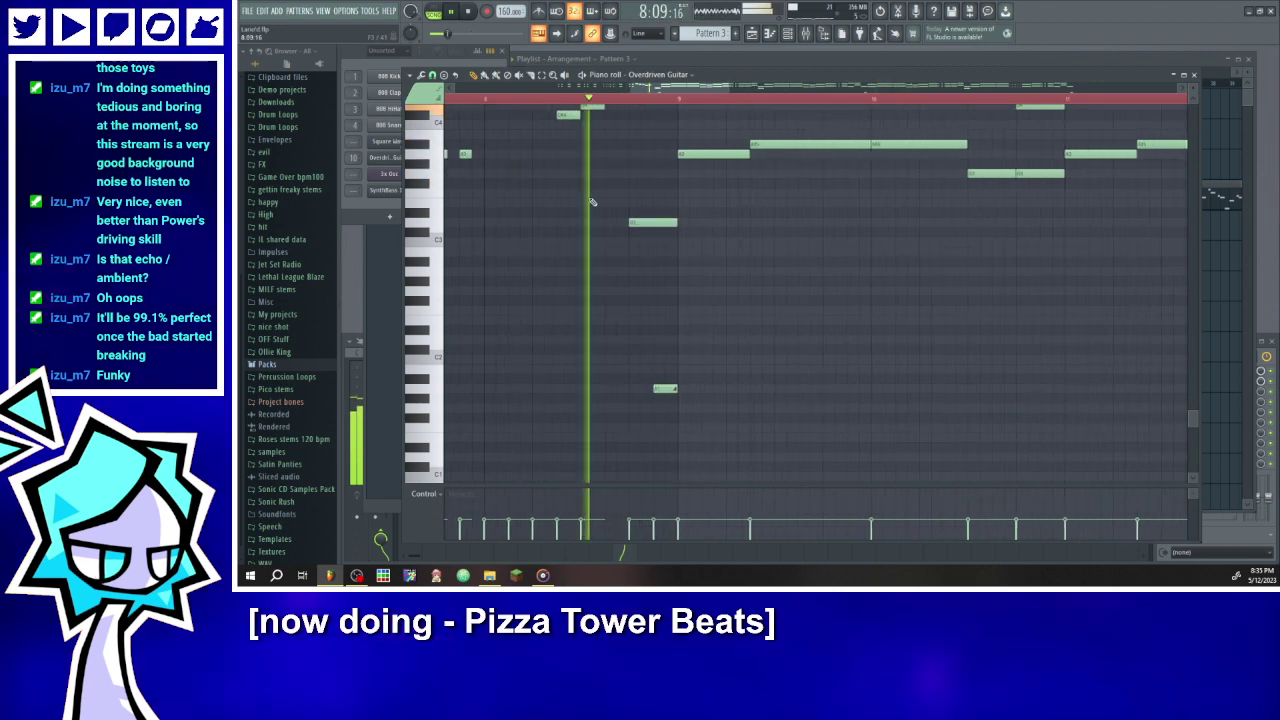
pyautogui.keyDown('ctrl'); pyautogui.scroll(-3, 692, 209); pyautogui.keyUp('ctrl')
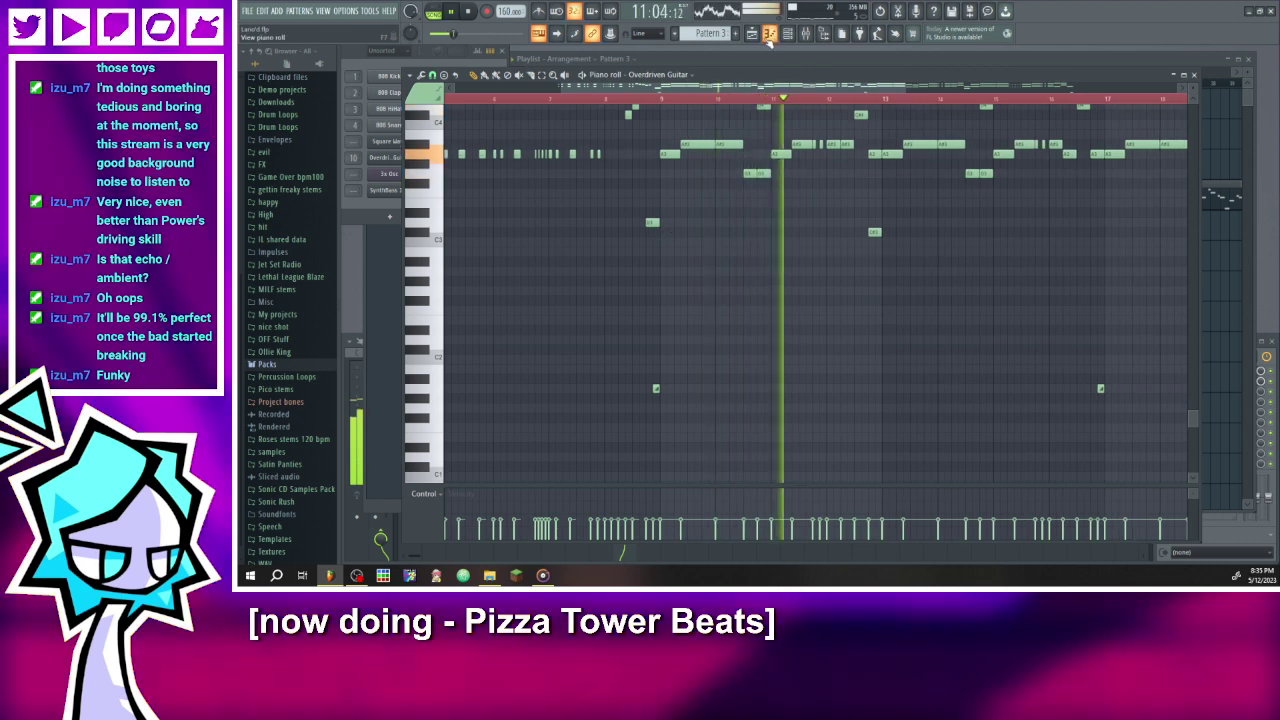
# - Shorten the two guitar notes at the start of bar 9 to four steps, add one-step repeats after them and play from bar 9
pyautogui.scroll(4, 686, 195)
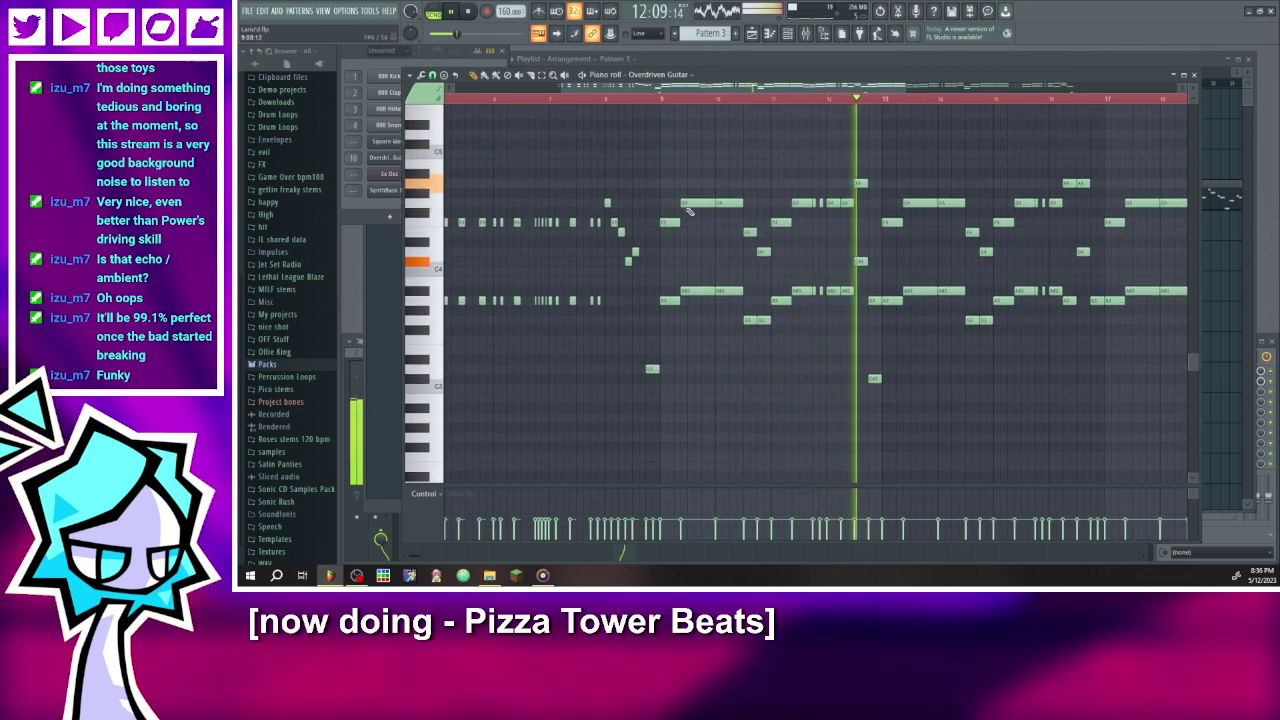
pyautogui.keyDown('ctrl'); pyautogui.scroll(3, 686, 195); pyautogui.keyUp('ctrl')
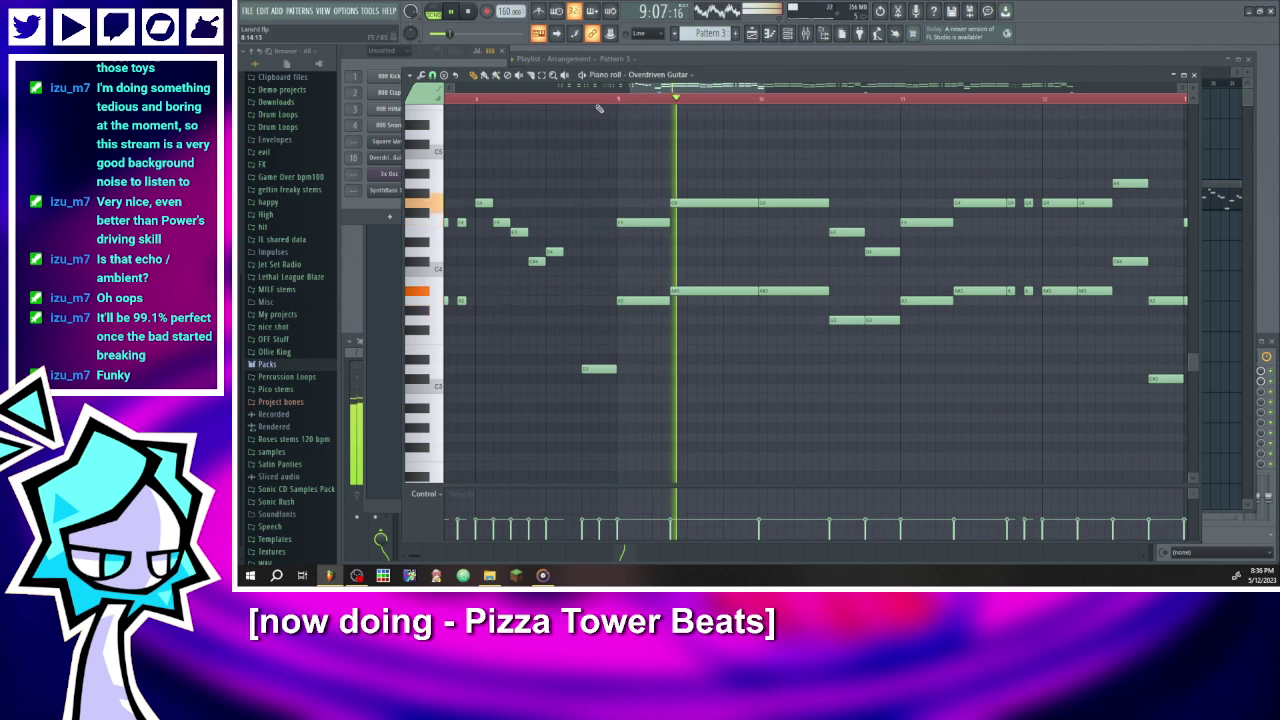
pyautogui.keyDown('ctrl'); pyautogui.scroll(2, 613, 206); pyautogui.keyUp('ctrl')
pyautogui.moveTo(652, 200); pyautogui.dragTo(705, 316)
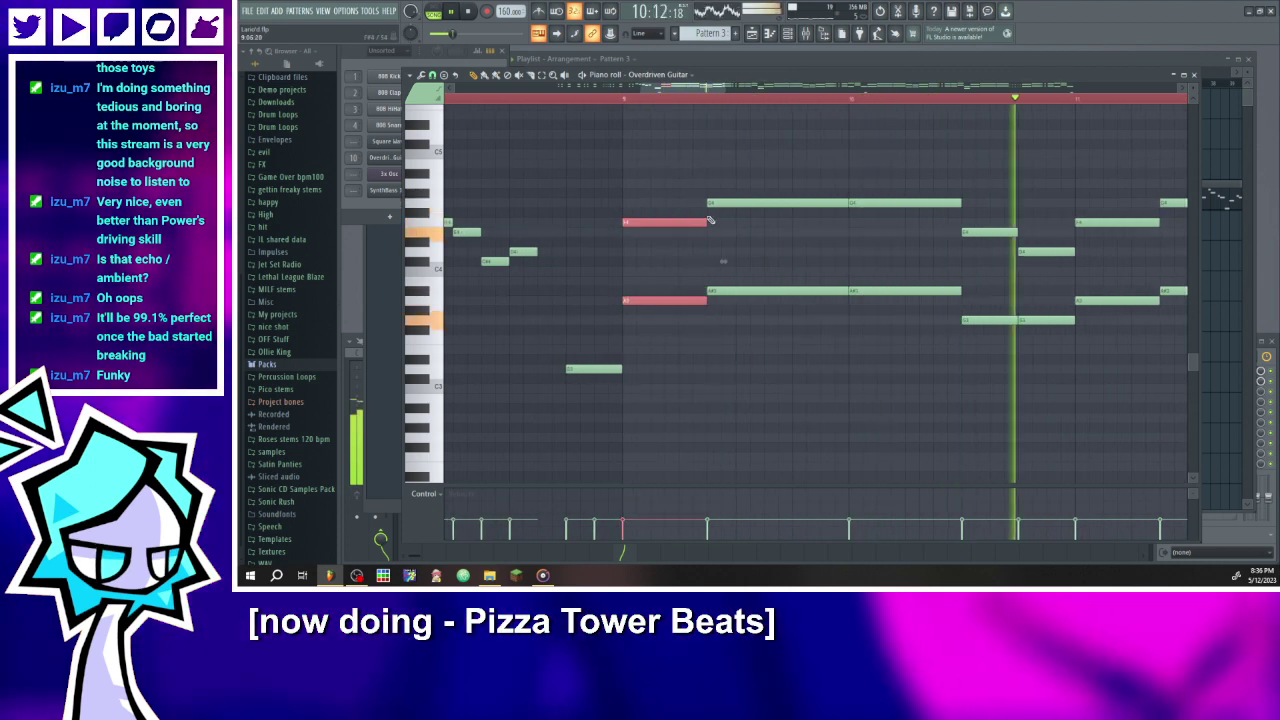
pyautogui.moveTo(707, 221)
pyautogui.mouseDown()
pyautogui.moveTo(680, 222)
pyautogui.moveTo(692, 223)
pyautogui.mouseUp()
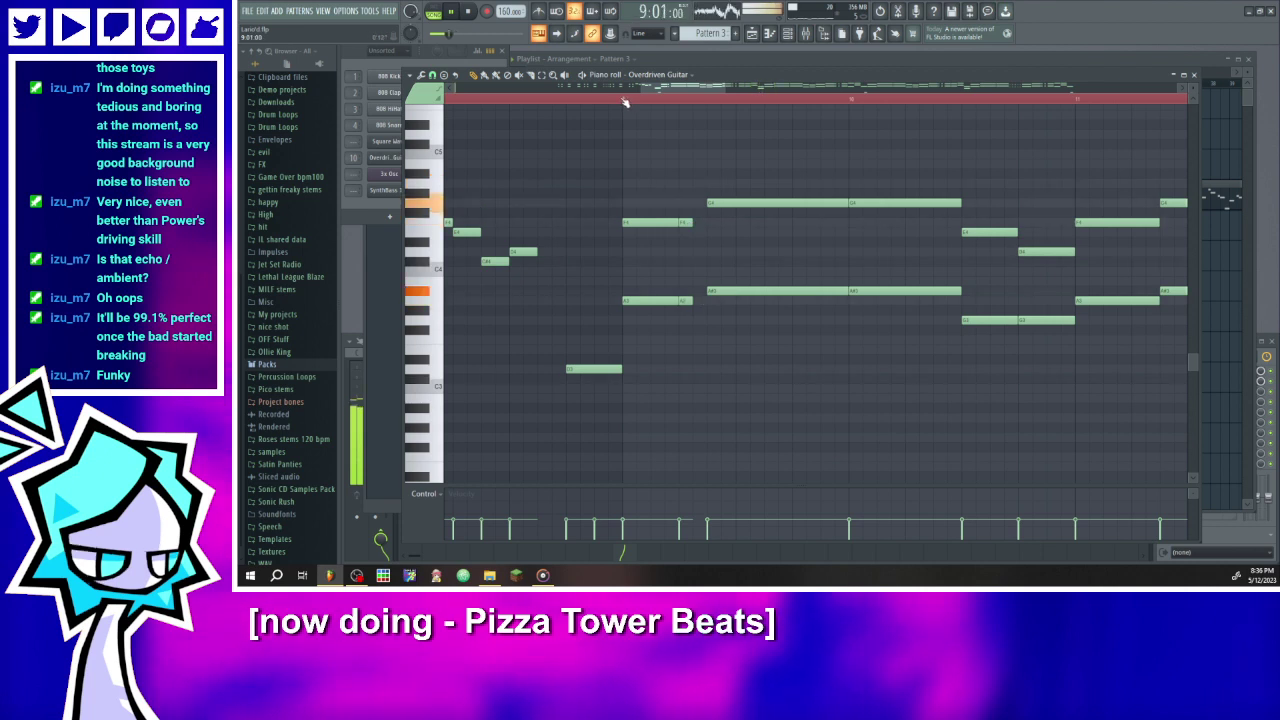
pyautogui.click(624, 99)
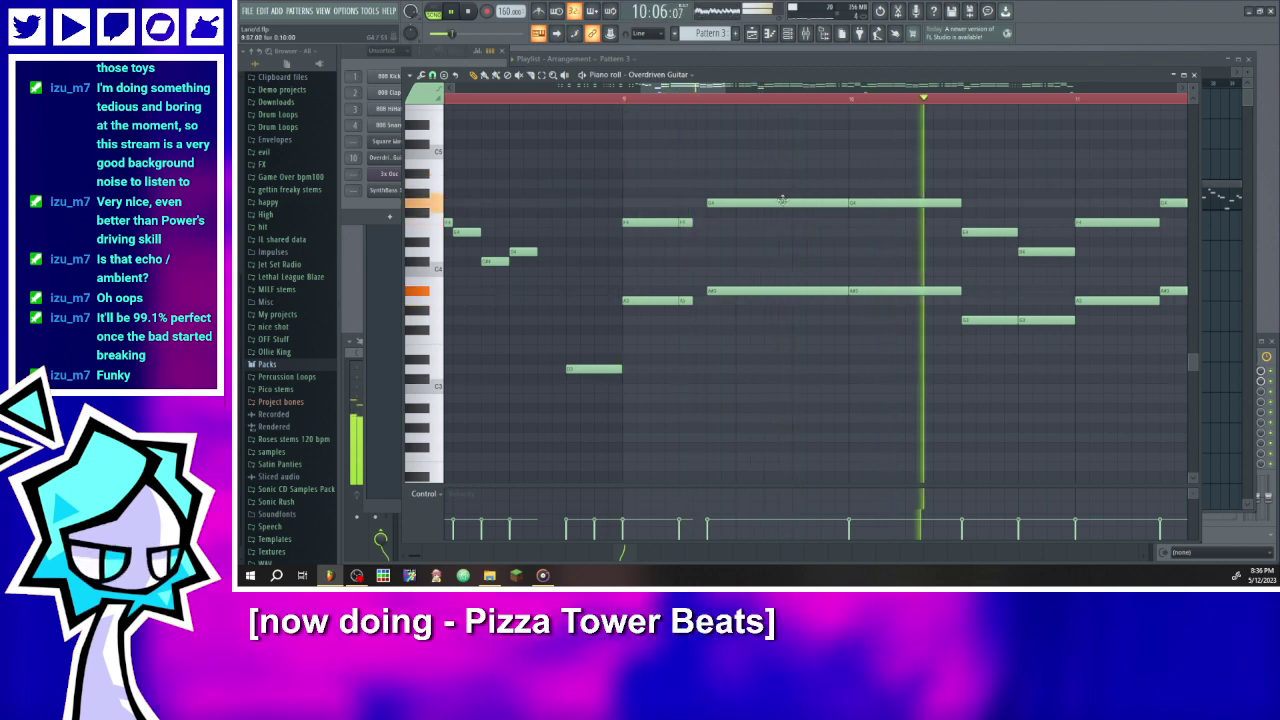
# - Shorten the two guitar notes at the start of bar 11 to four steps and add one-step repeats directly after them
pyautogui.scroll(1, 976, 229)
pyautogui.moveTo(870, 199); pyautogui.dragTo(912, 345)
pyautogui.moveTo(927, 222); pyautogui.dragTo(896, 222)
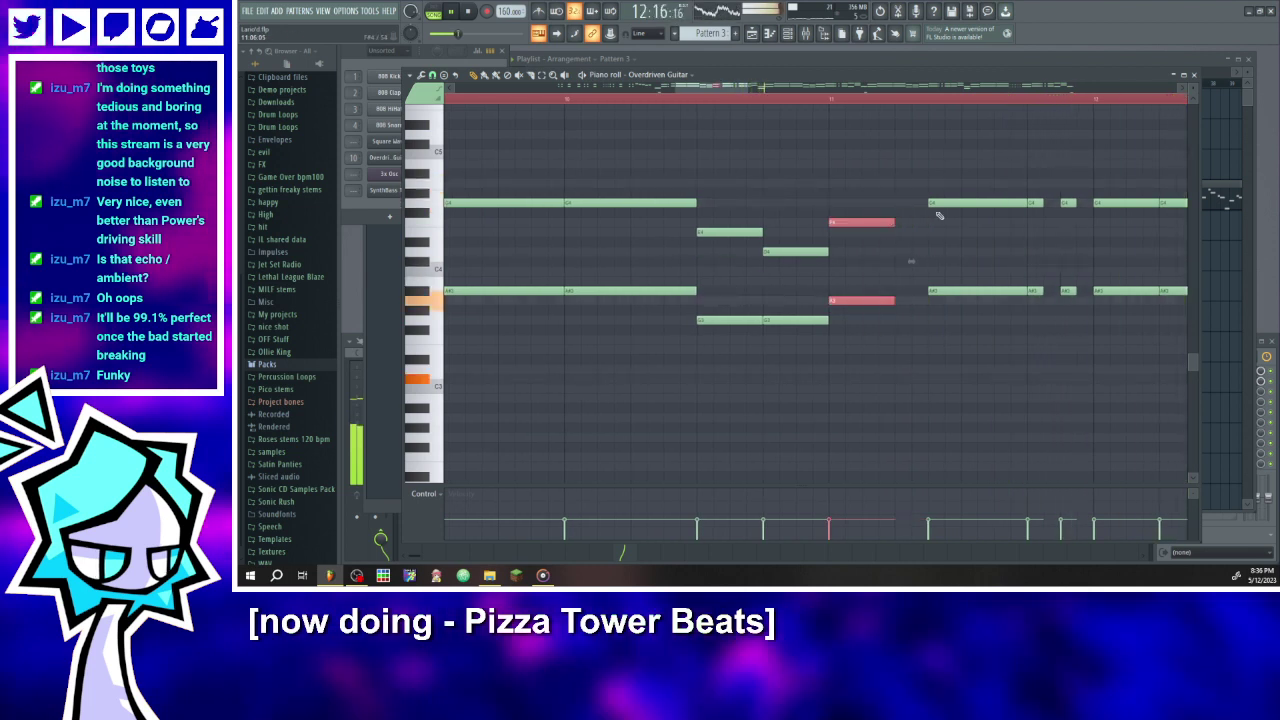
pyautogui.click(1067, 203)
pyautogui.click(898, 222)
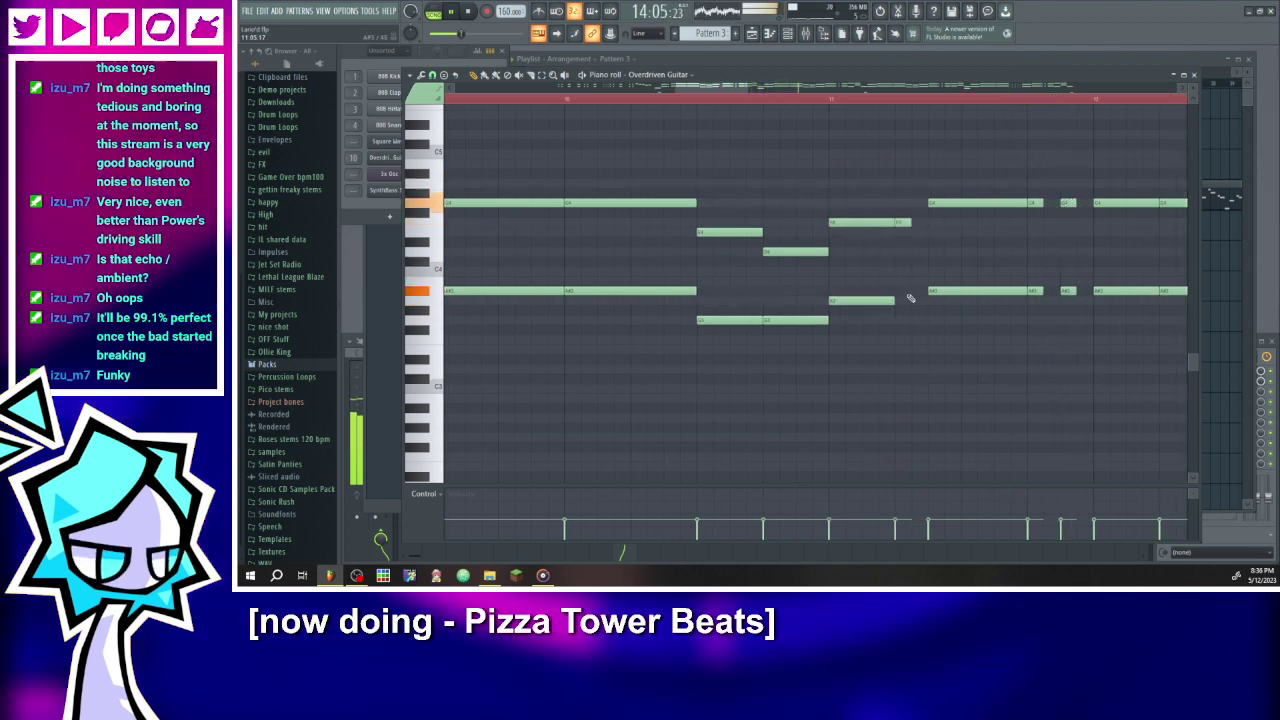
# - Trim the two guitar notes at the start of bar 9 to three steps and replay from bar 9
pyautogui.scroll(-3, 780, 170)
pyautogui.scroll(2, 626, 163)
pyautogui.moveTo(628, 214); pyautogui.dragTo(632, 323)
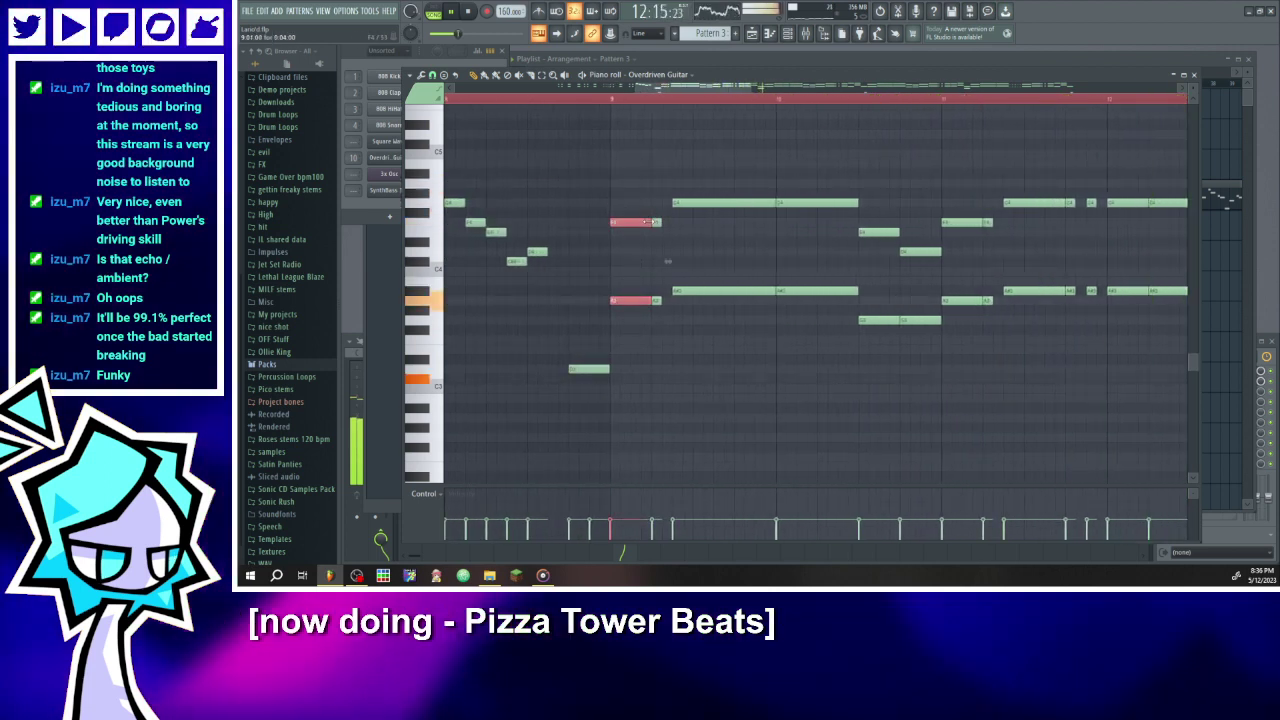
pyautogui.click(614, 100)
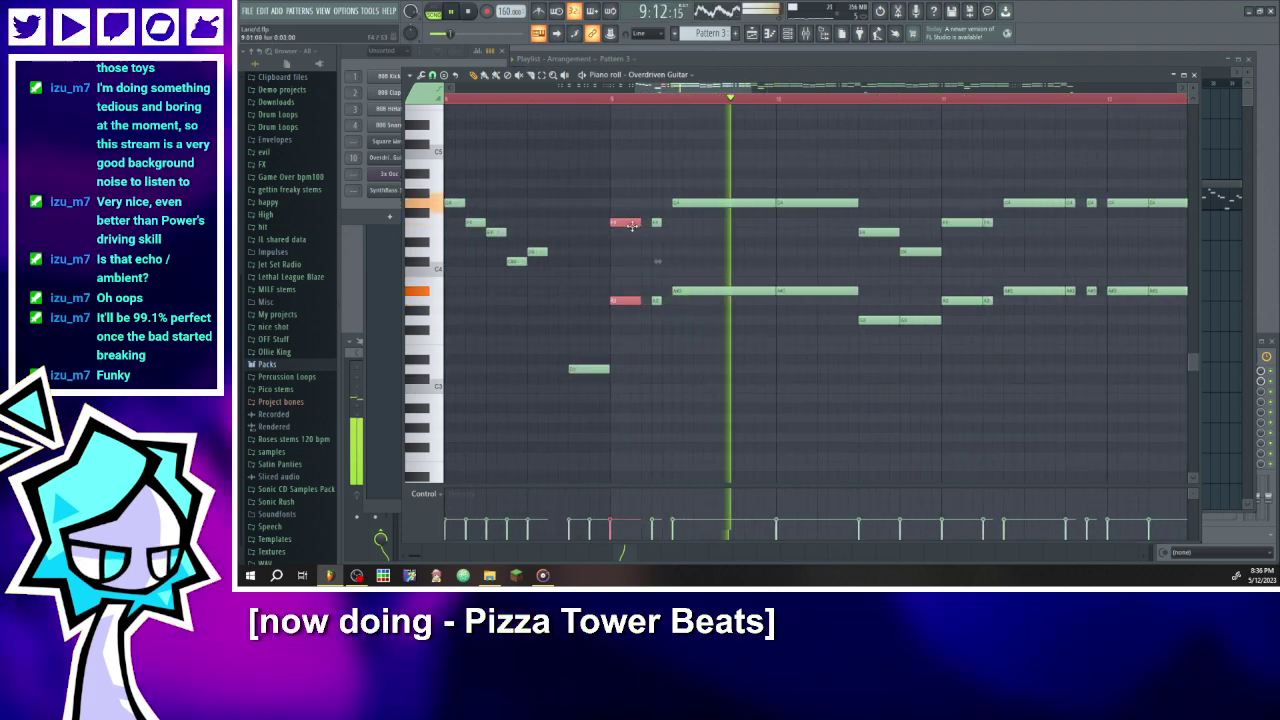
# - Shorten the paired guitar notes opening bars 13 and 15 to four steps and add one-step repeats at the same pitches after each
pyautogui.scroll(-3, 945, 221)
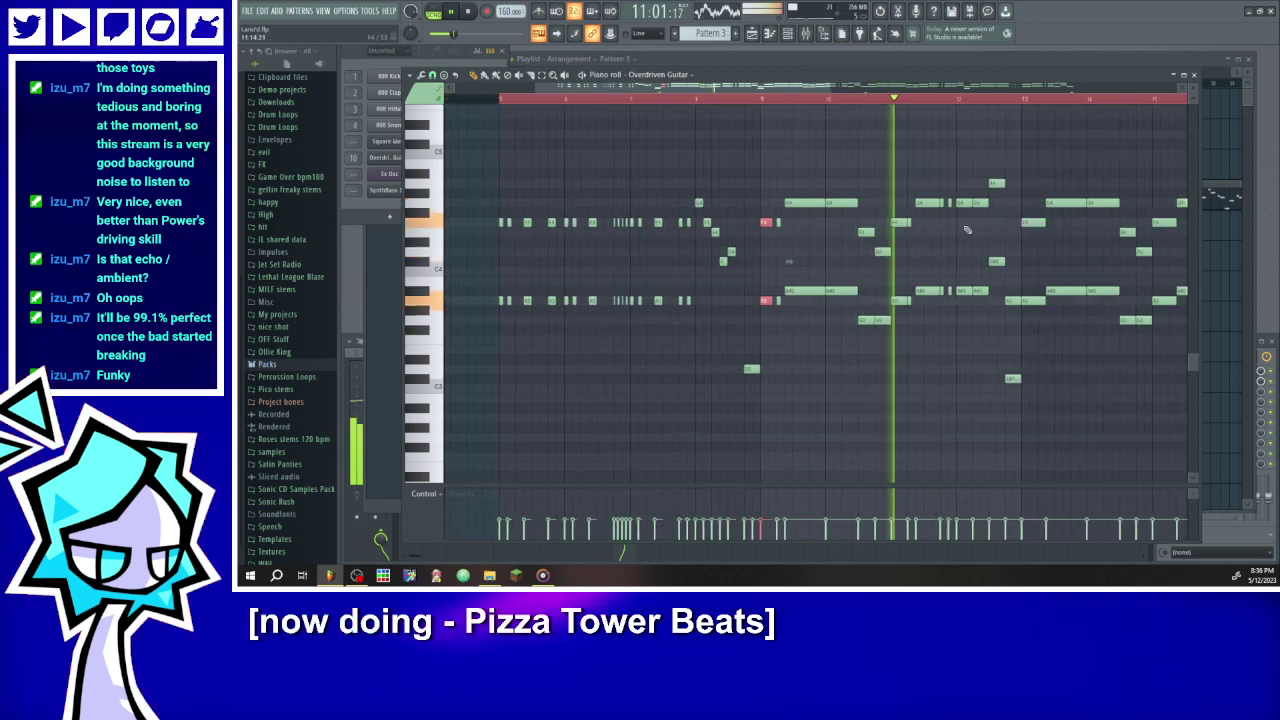
pyautogui.scroll(3, 1050, 234)
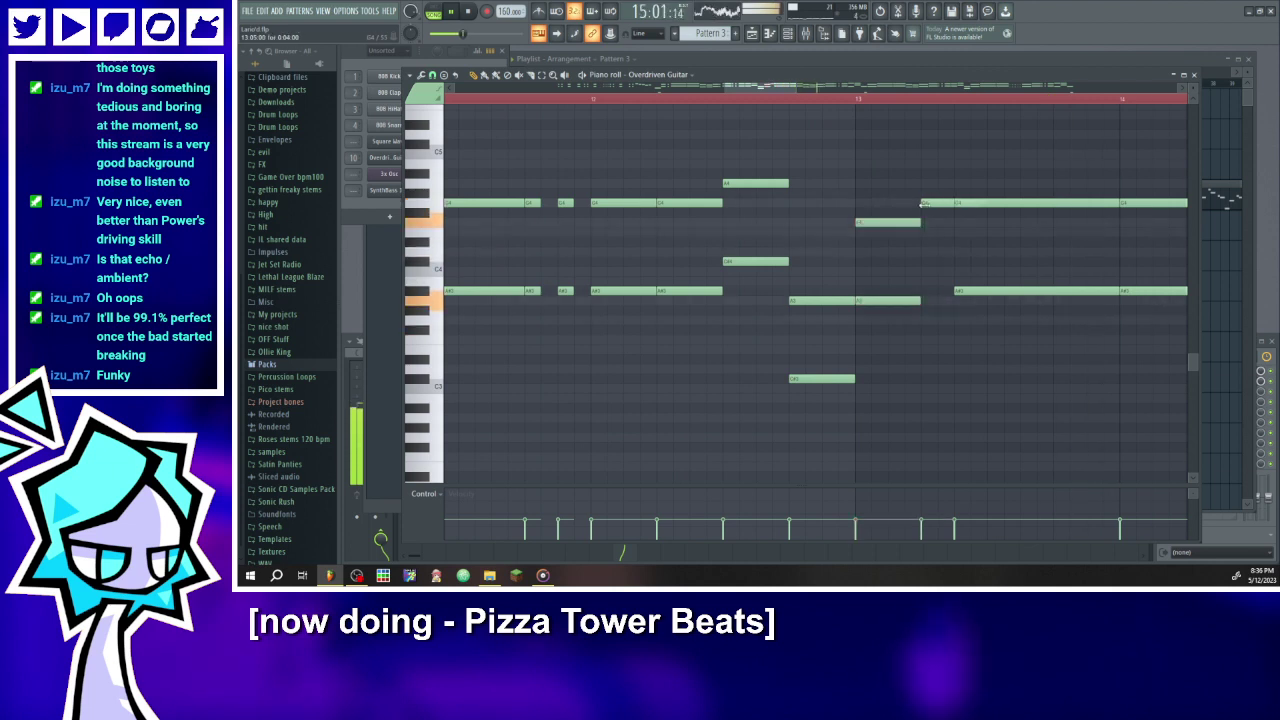
pyautogui.rightClick(952, 230)
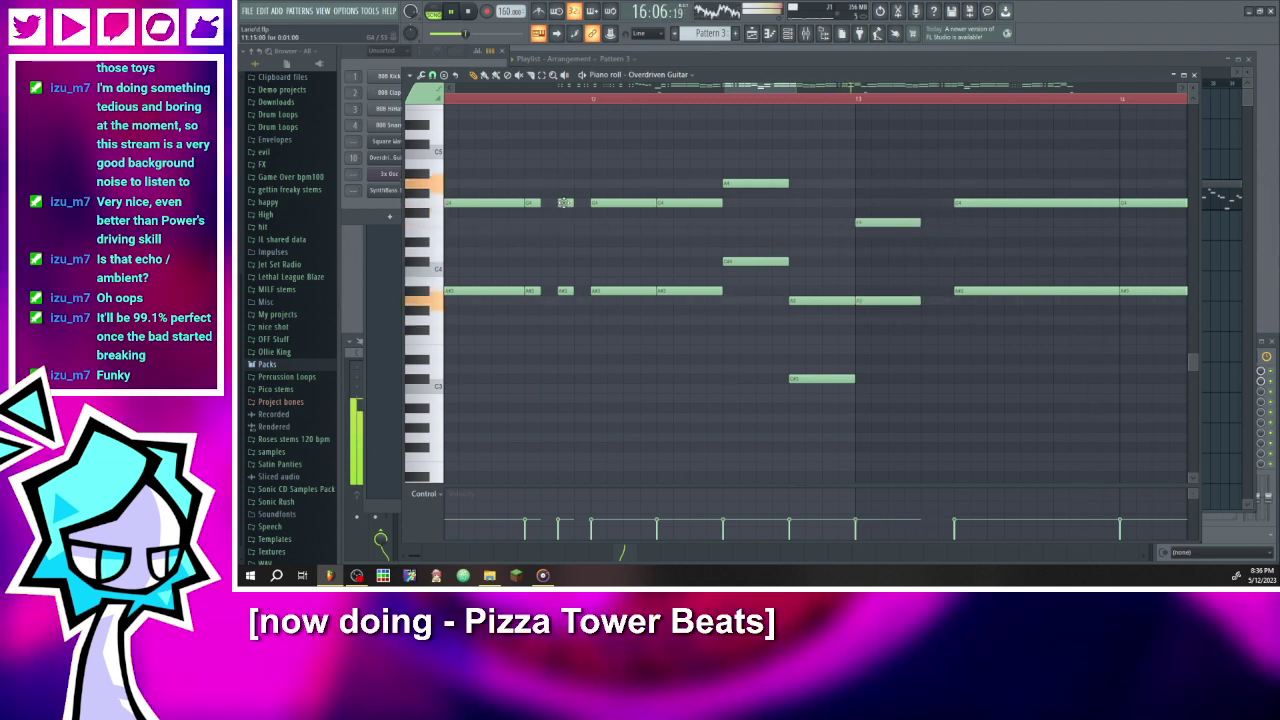
pyautogui.click(927, 203)
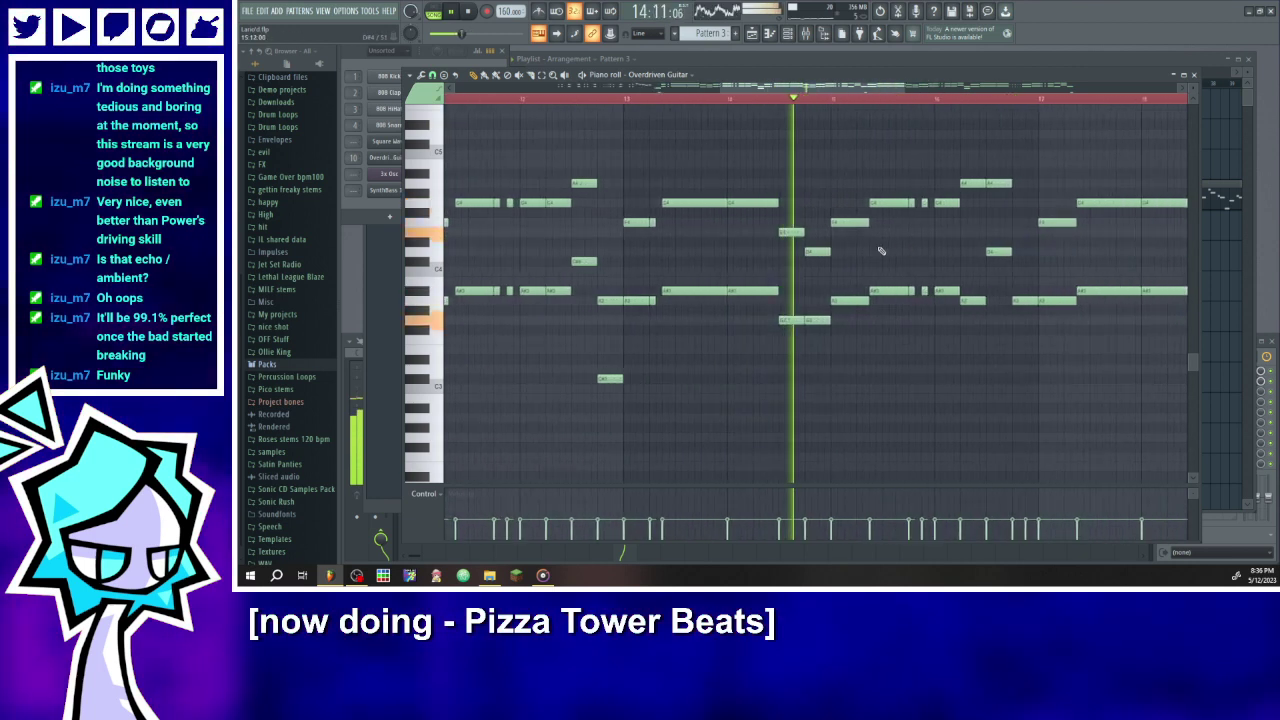
pyautogui.click(861, 310)
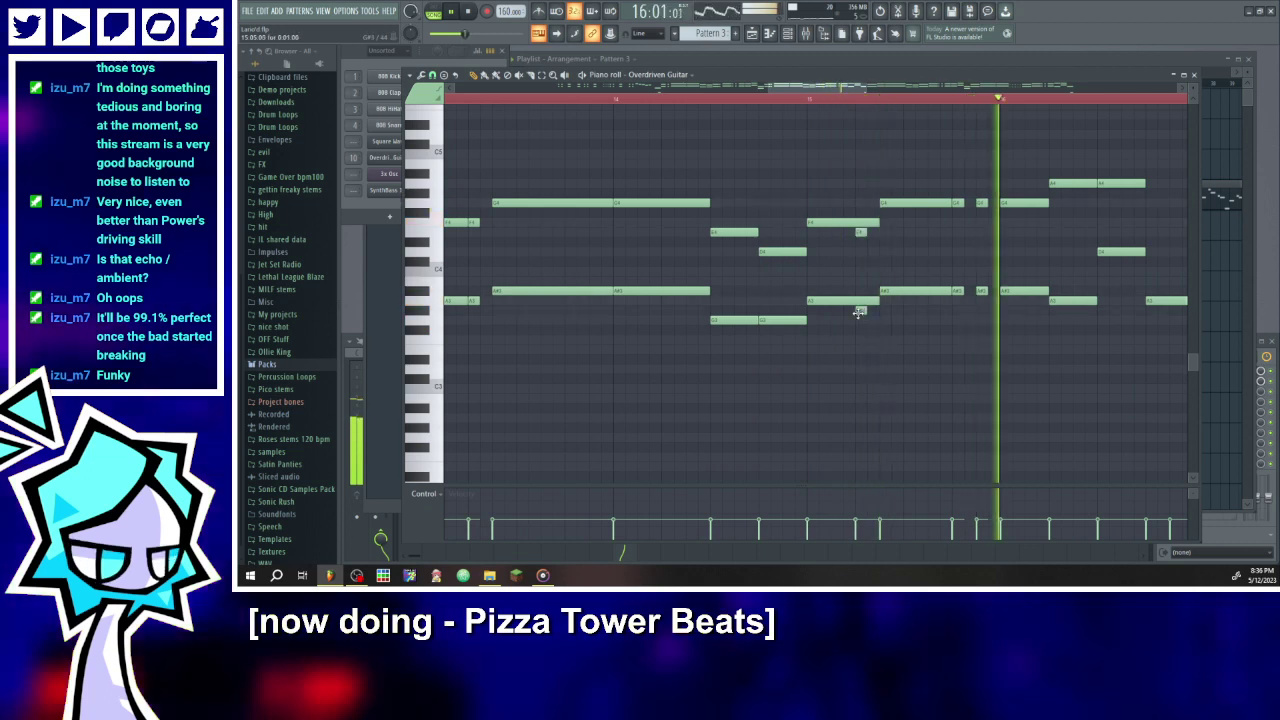
pyautogui.moveTo(850, 322); pyautogui.dragTo(860, 222)
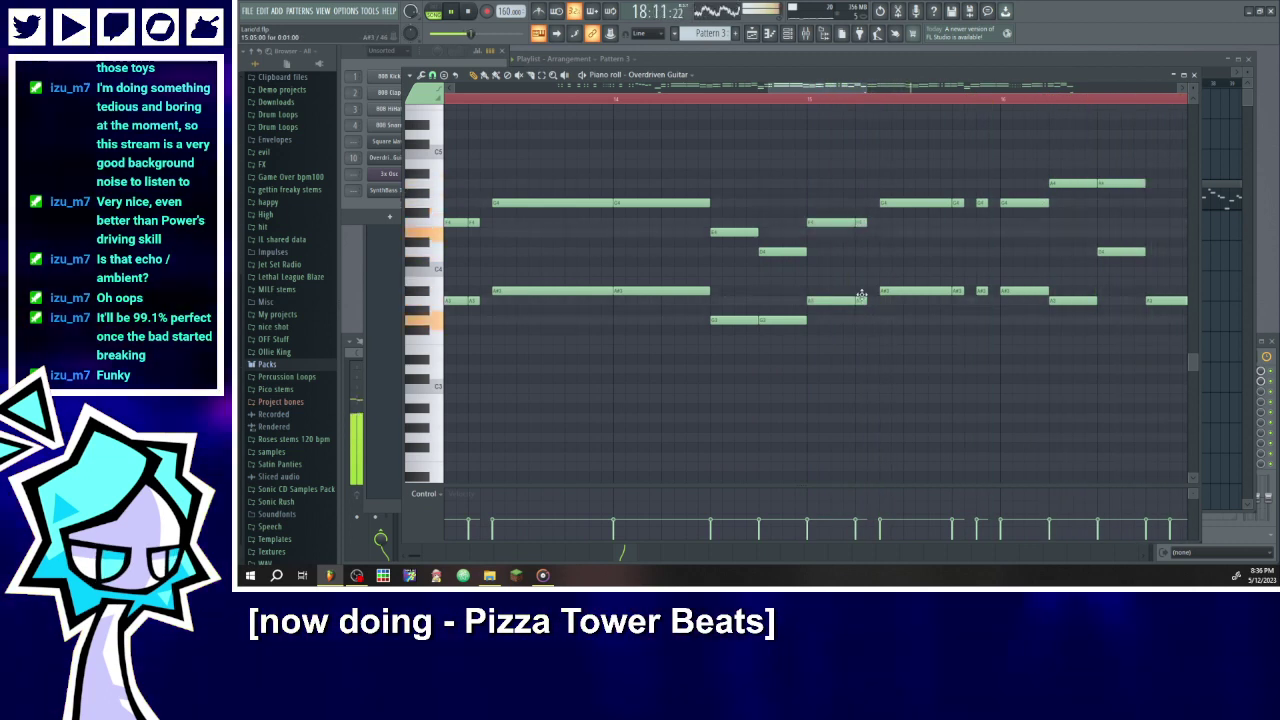
# - Rework guitar bar 16 into alternating two-step low and high notes, replace its A4/D4 pair with a single D5, and replay
pyautogui.keyDown('ctrl'); pyautogui.scroll(-3, 785, 180); pyautogui.keyUp('ctrl')
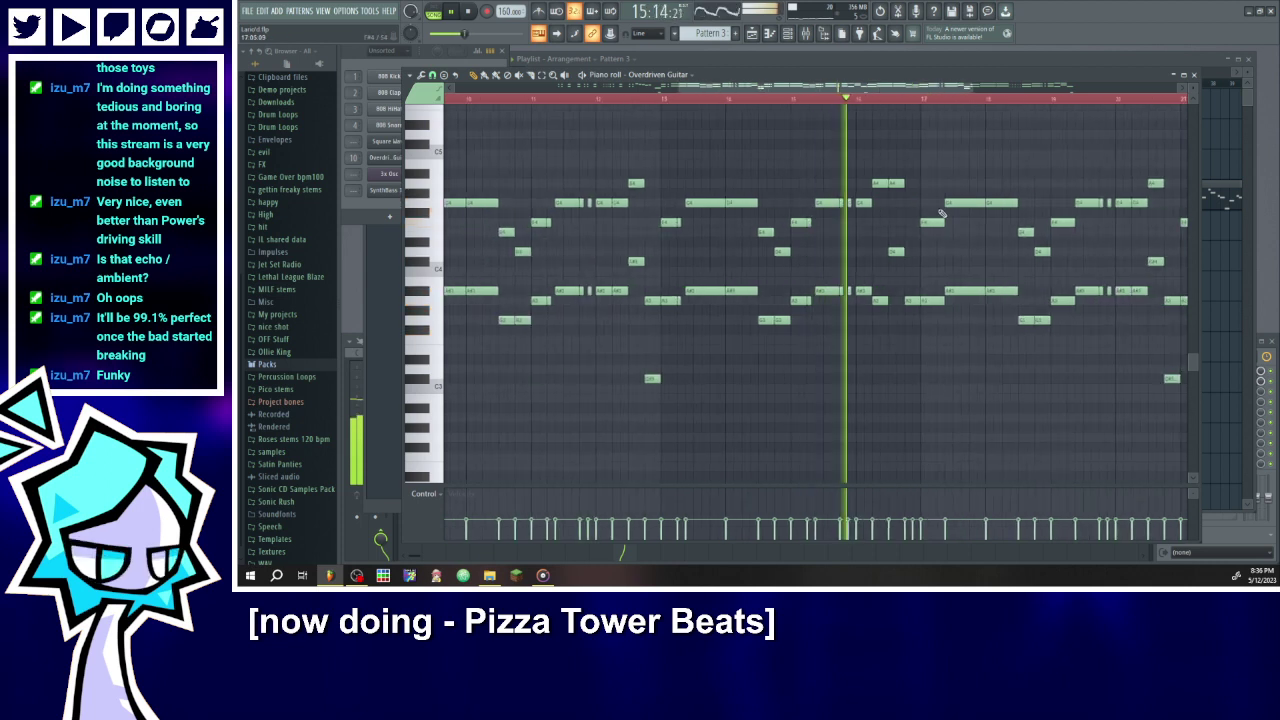
pyautogui.keyDown('ctrl'); pyautogui.scroll(3, 940, 217); pyautogui.keyUp('ctrl')
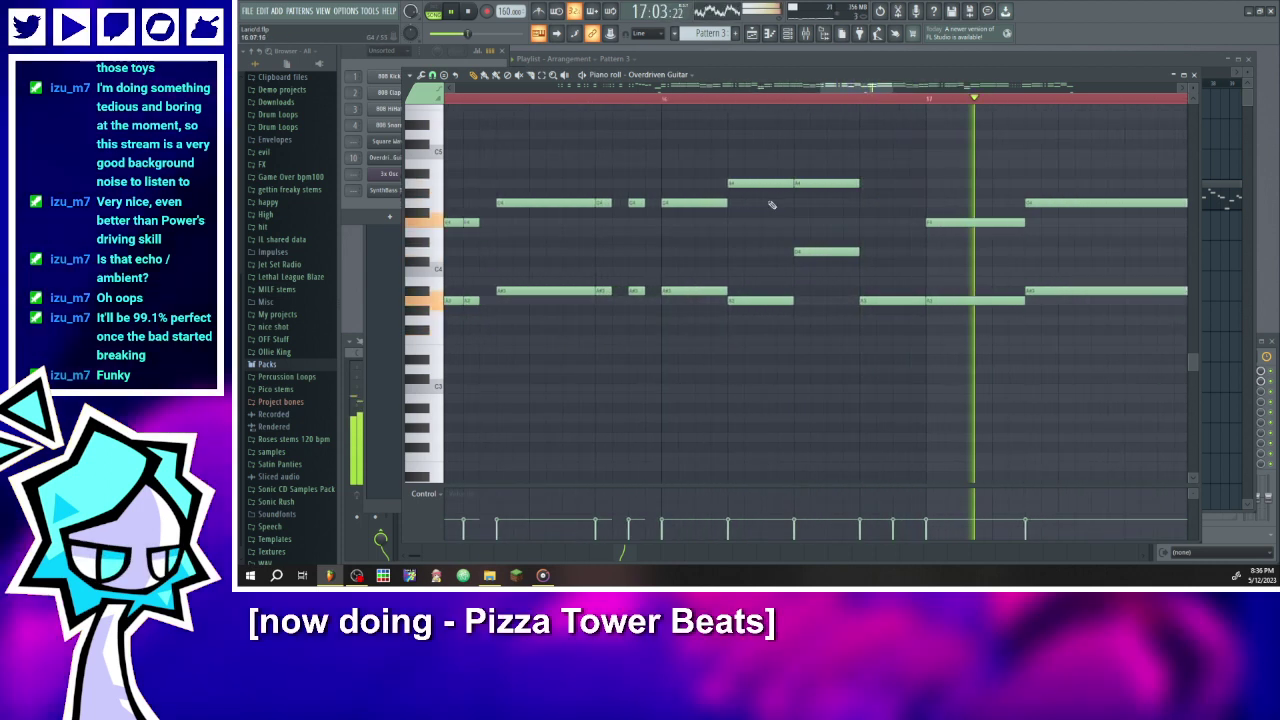
pyautogui.keyDown('ctrl'); pyautogui.scroll(1, 736, 300); pyautogui.keyUp('ctrl')
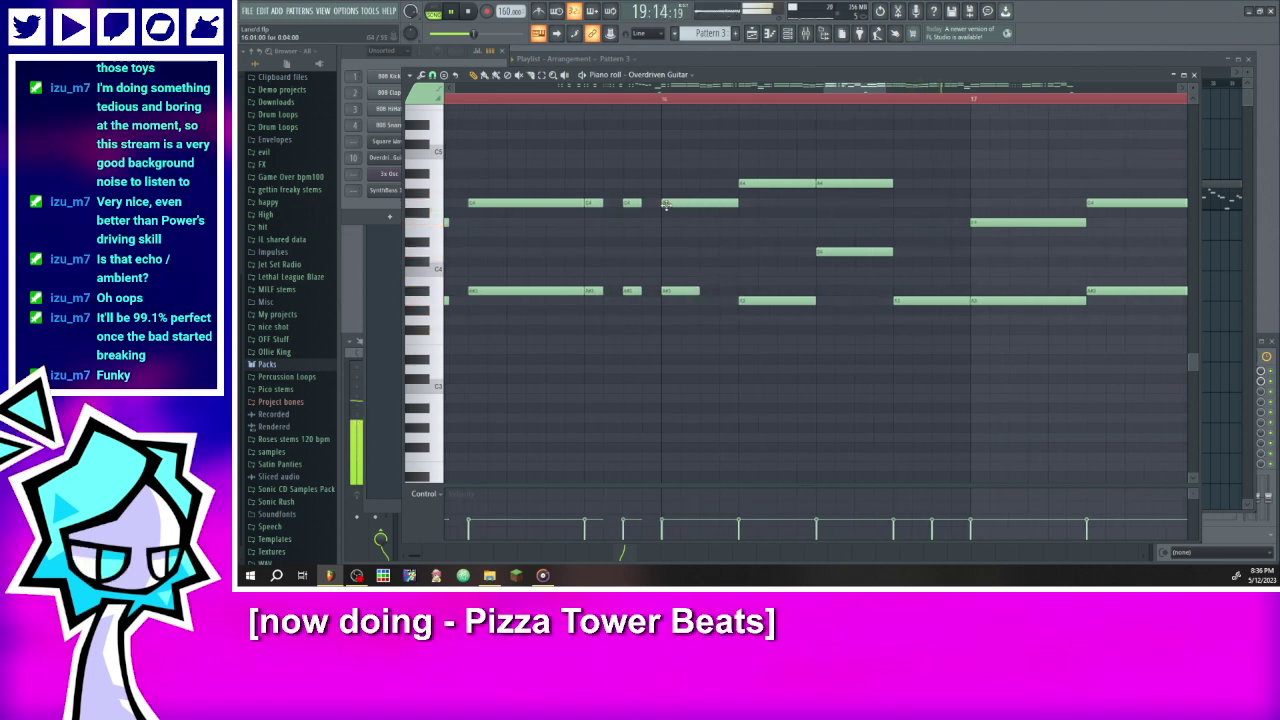
pyautogui.moveTo(812, 301); pyautogui.dragTo(777, 301)
pyautogui.moveTo(740, 183); pyautogui.dragTo(778, 183)
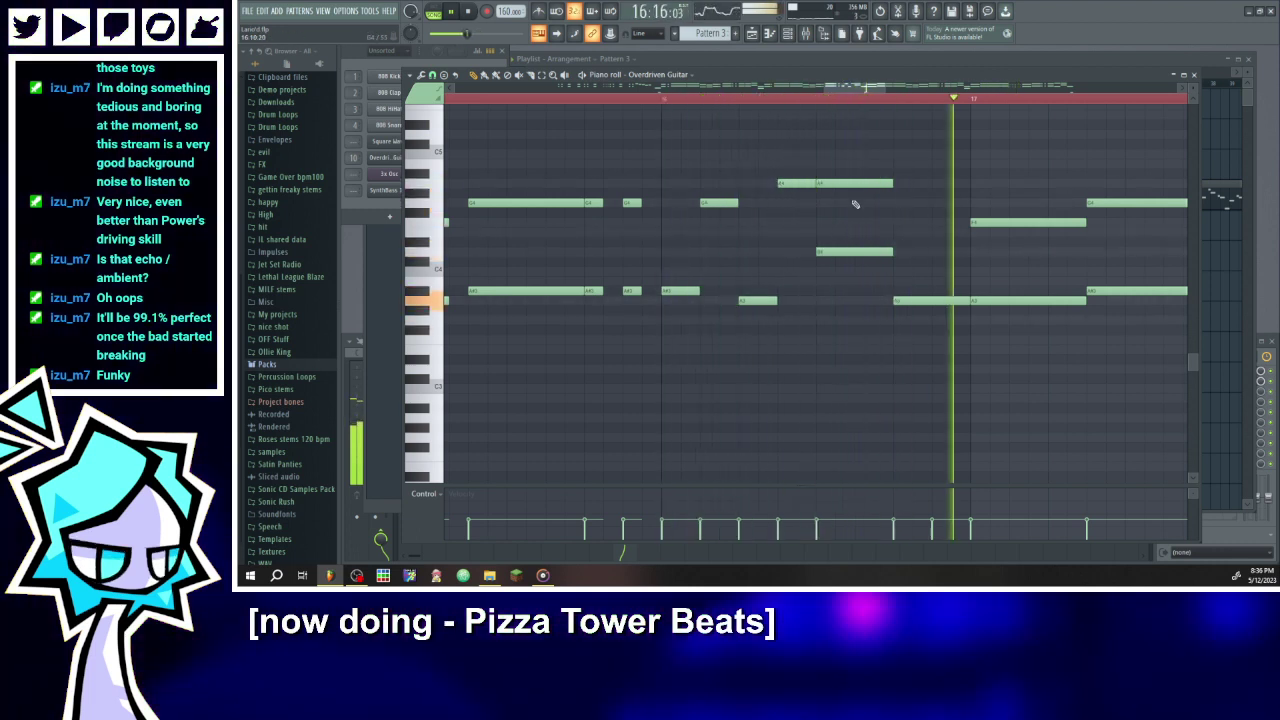
pyautogui.click(658, 98)
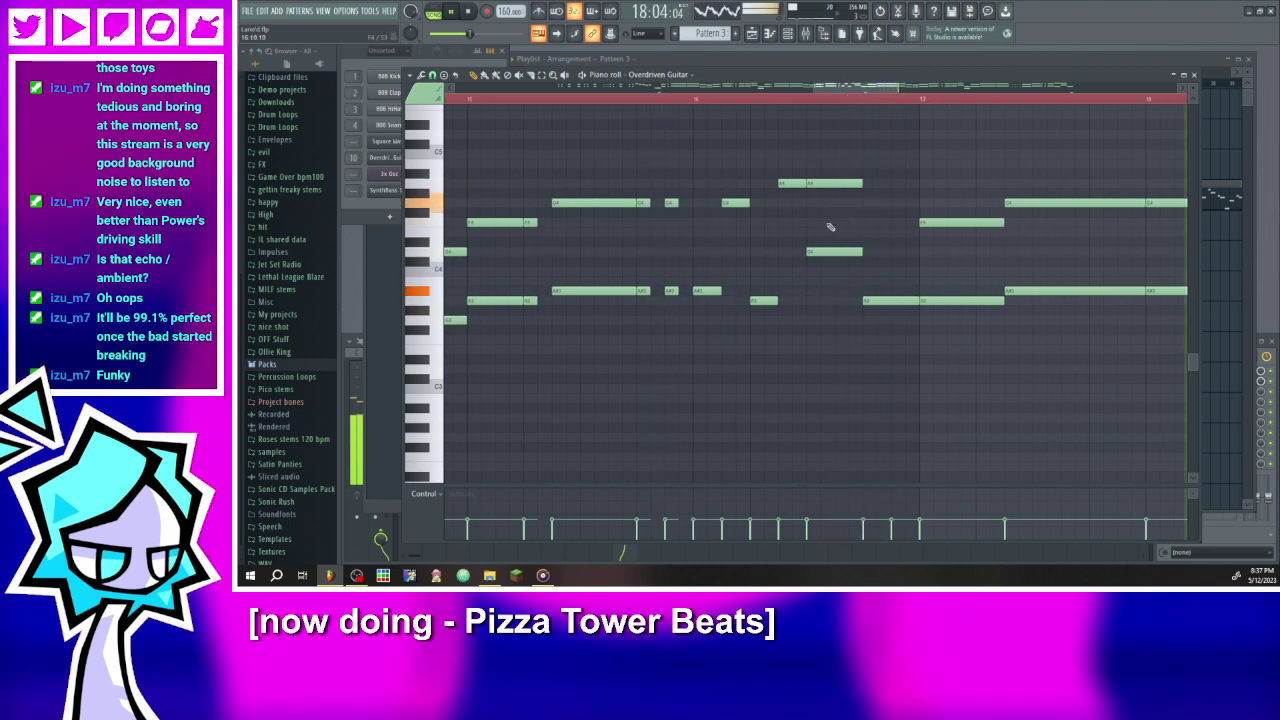
pyautogui.rightClick(850, 184)
pyautogui.click(700, 99)
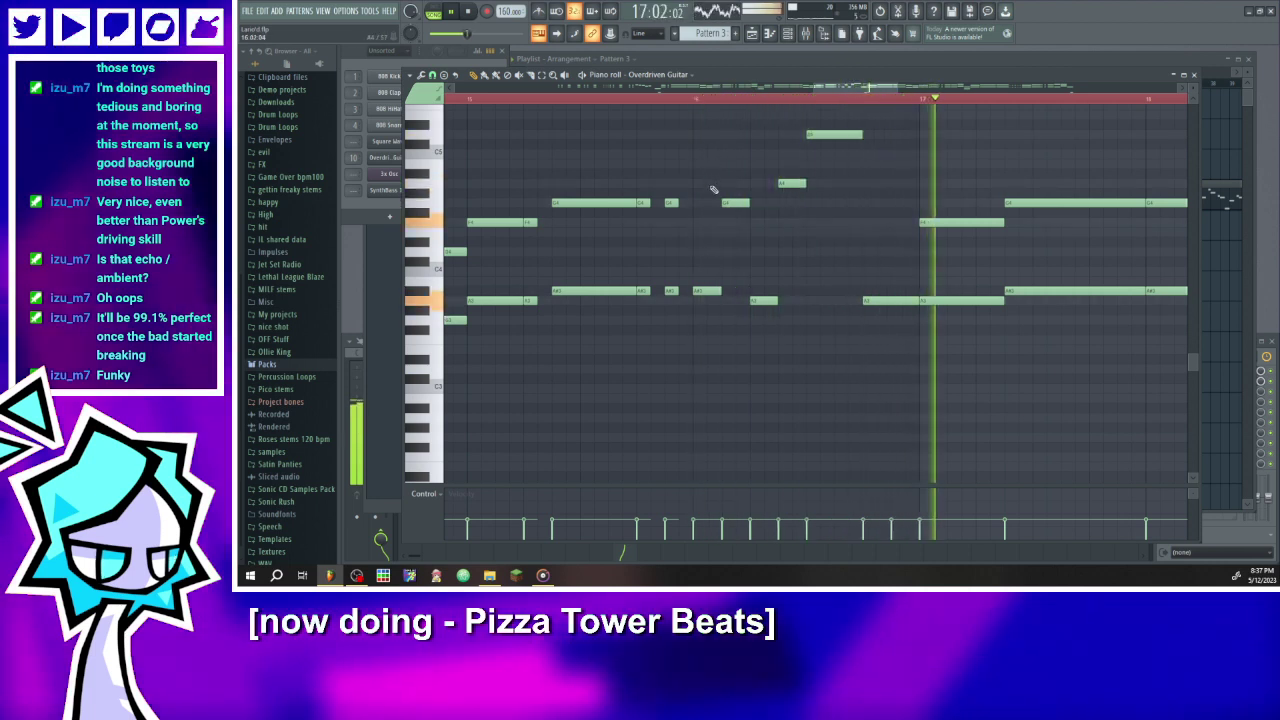
# - Try to replace the guitar notes from bar 17 onward with a copy of the phrase starting at bar 9
pyautogui.scroll(-4, 706, 200)
pyautogui.scroll(2, 700, 177)
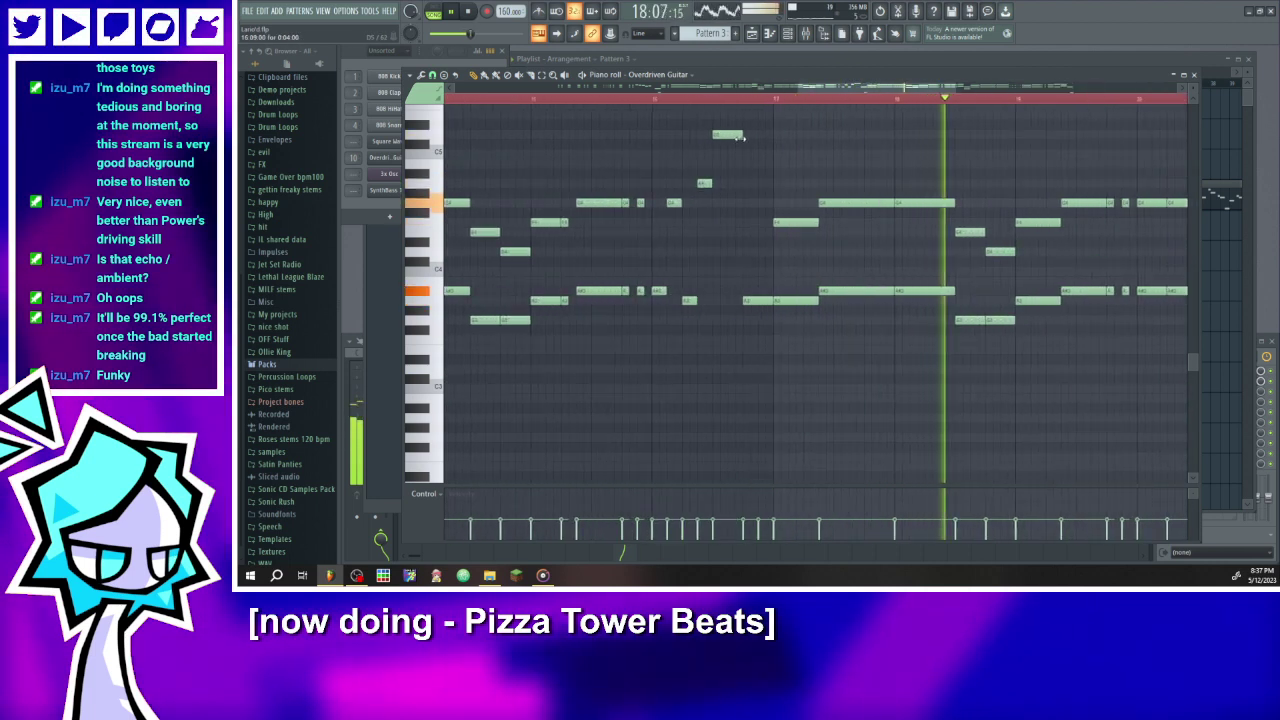
pyautogui.scroll(-3, 577, 220)
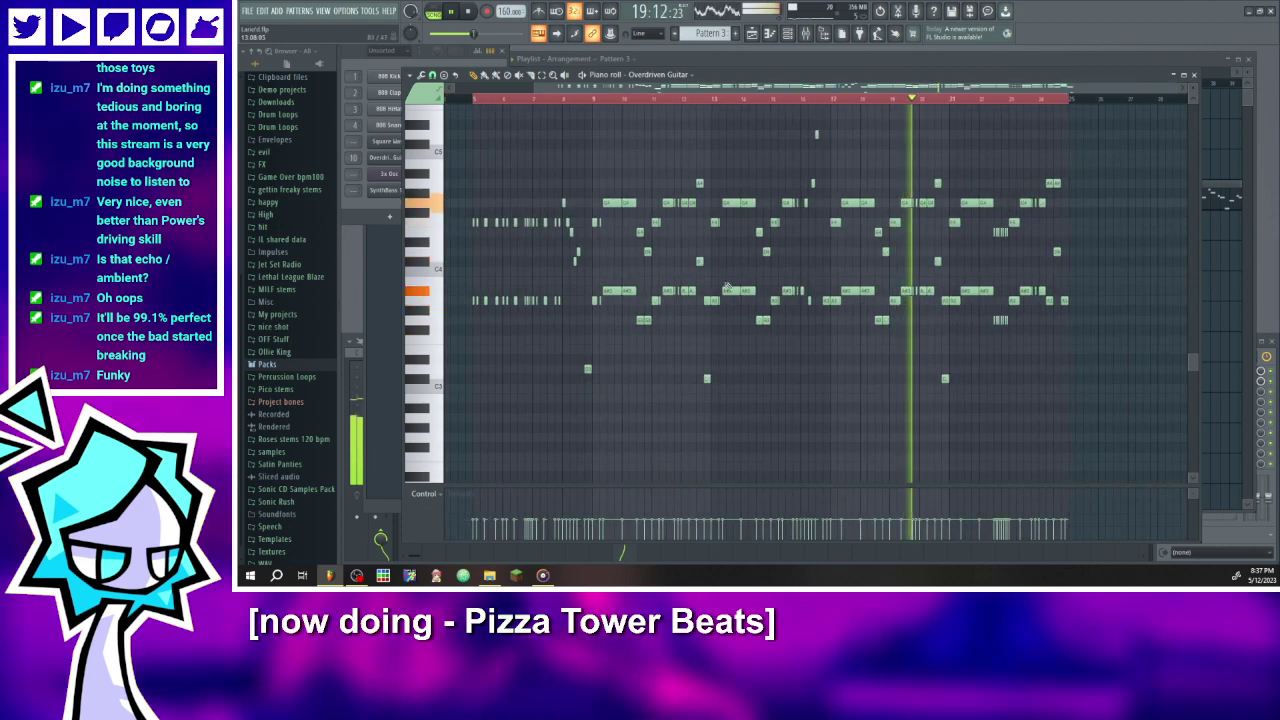
pyautogui.scroll(2, 700, 277)
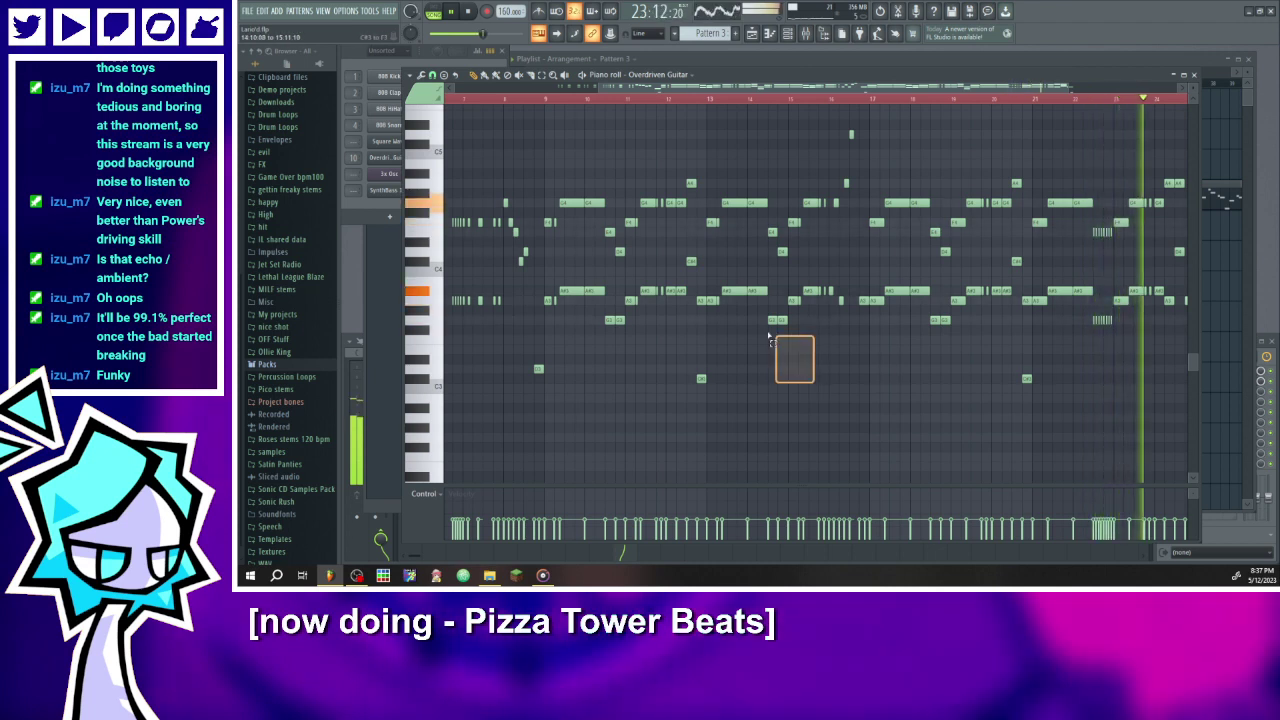
pyautogui.moveTo(812, 372); pyautogui.dragTo(550, 181)
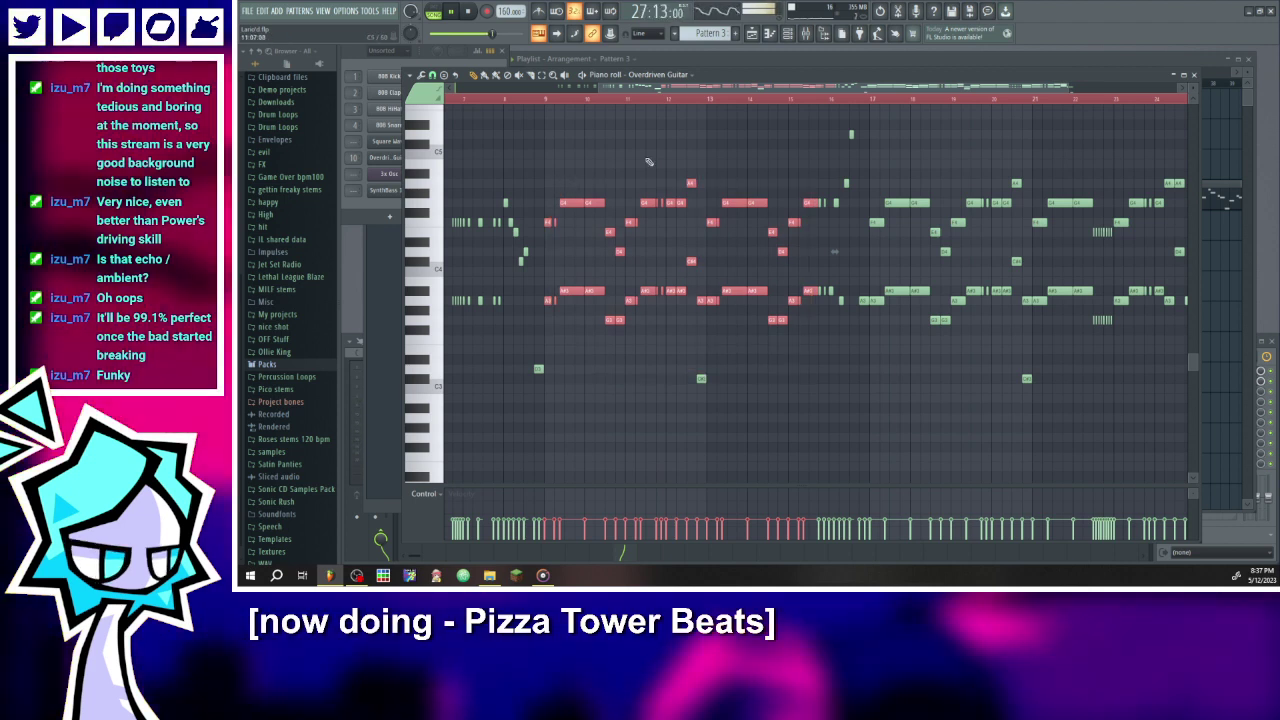
pyautogui.moveTo(672, 89); pyautogui.dragTo(932, 93)
pyautogui.moveTo(512, 328); pyautogui.dragTo(740, 178)
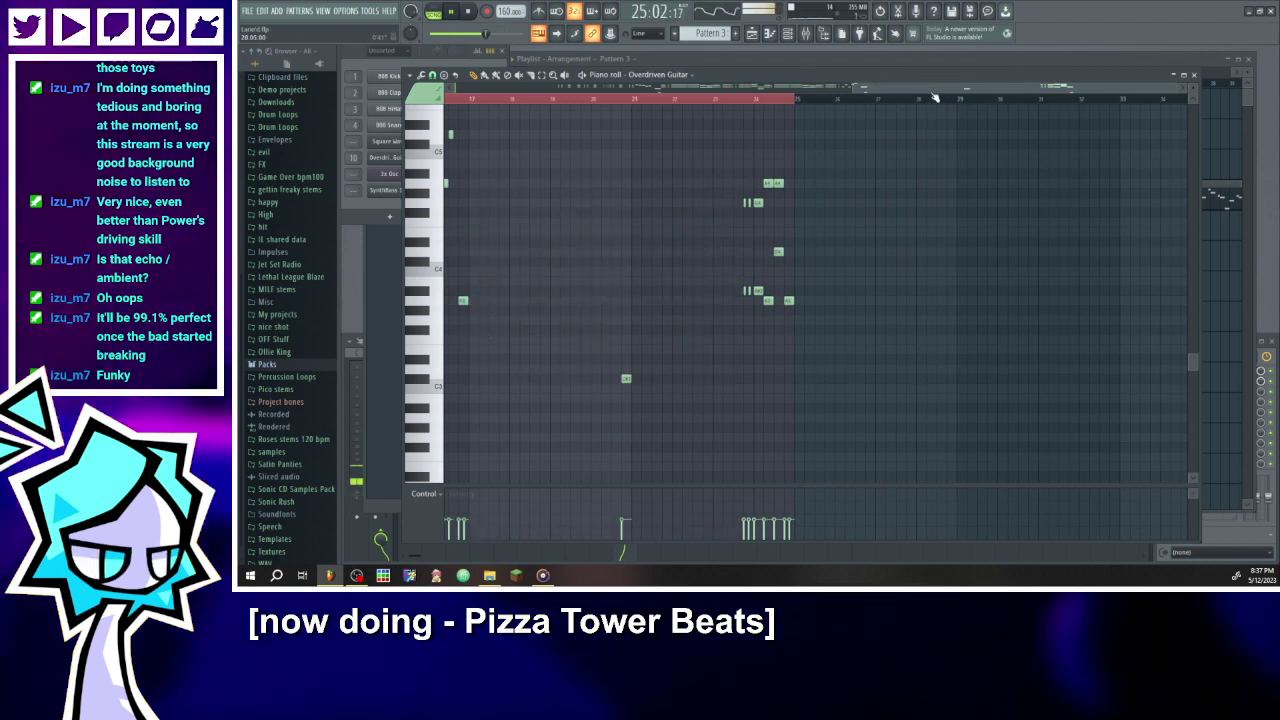
pyautogui.moveTo(925, 92); pyautogui.dragTo(859, 98)
pyautogui.hotkey('ctrl', 'v')
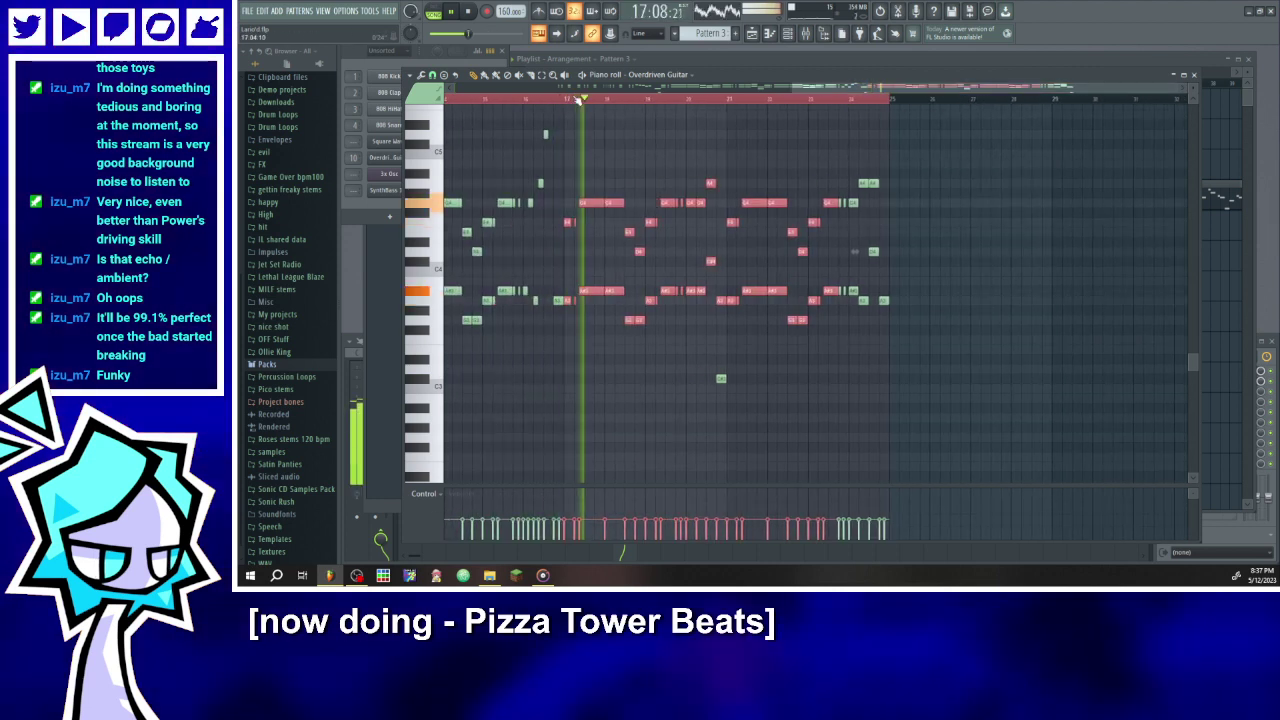
pyautogui.hotkey('ctrl', 'z')
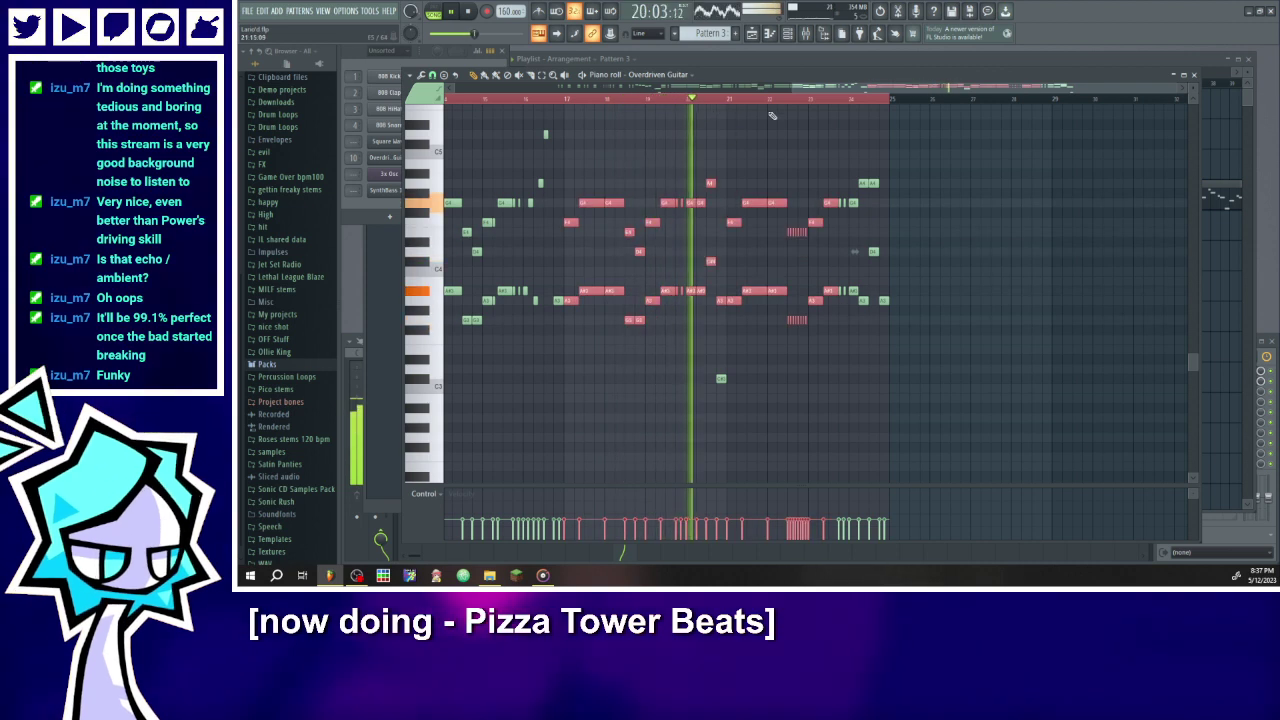
# - Replace the long guitar pairs opening bars 17, 19, 21 and 23 with copies of bar 9's three-step pair and its one-step repeats
pyautogui.moveTo(888, 85); pyautogui.dragTo(670, 112)
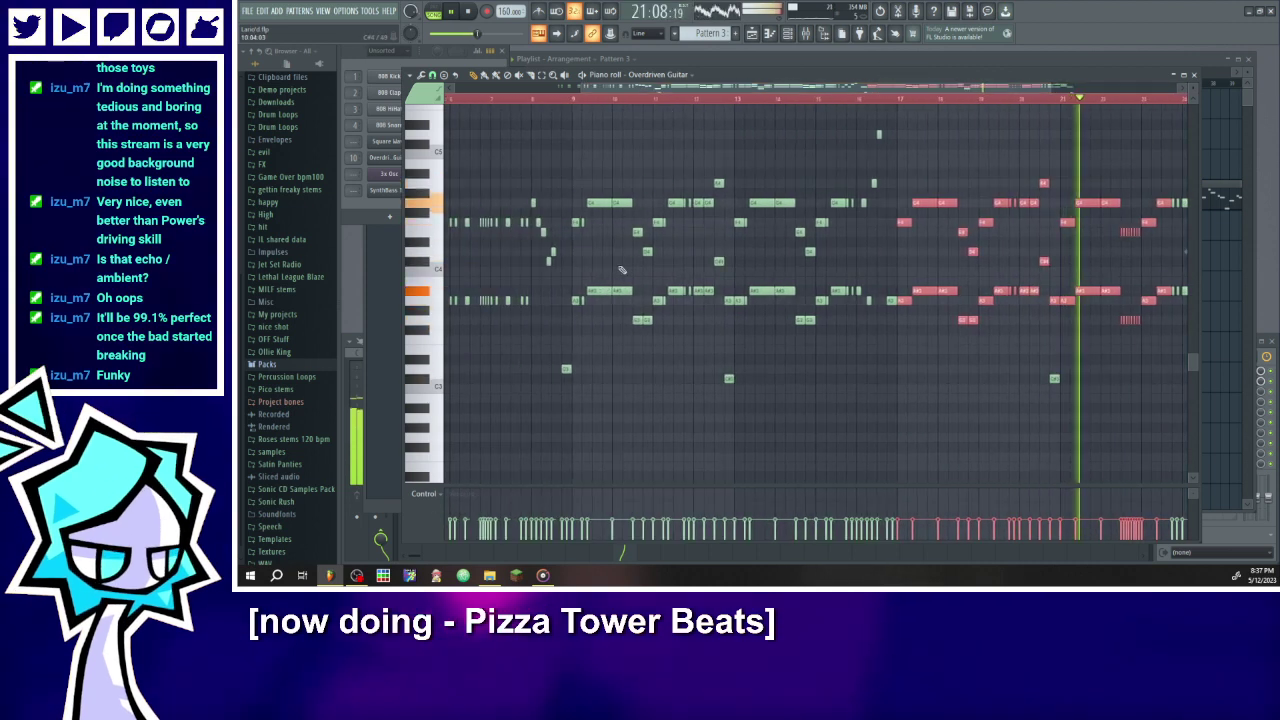
pyautogui.moveTo(581, 322); pyautogui.dragTo(584, 222)
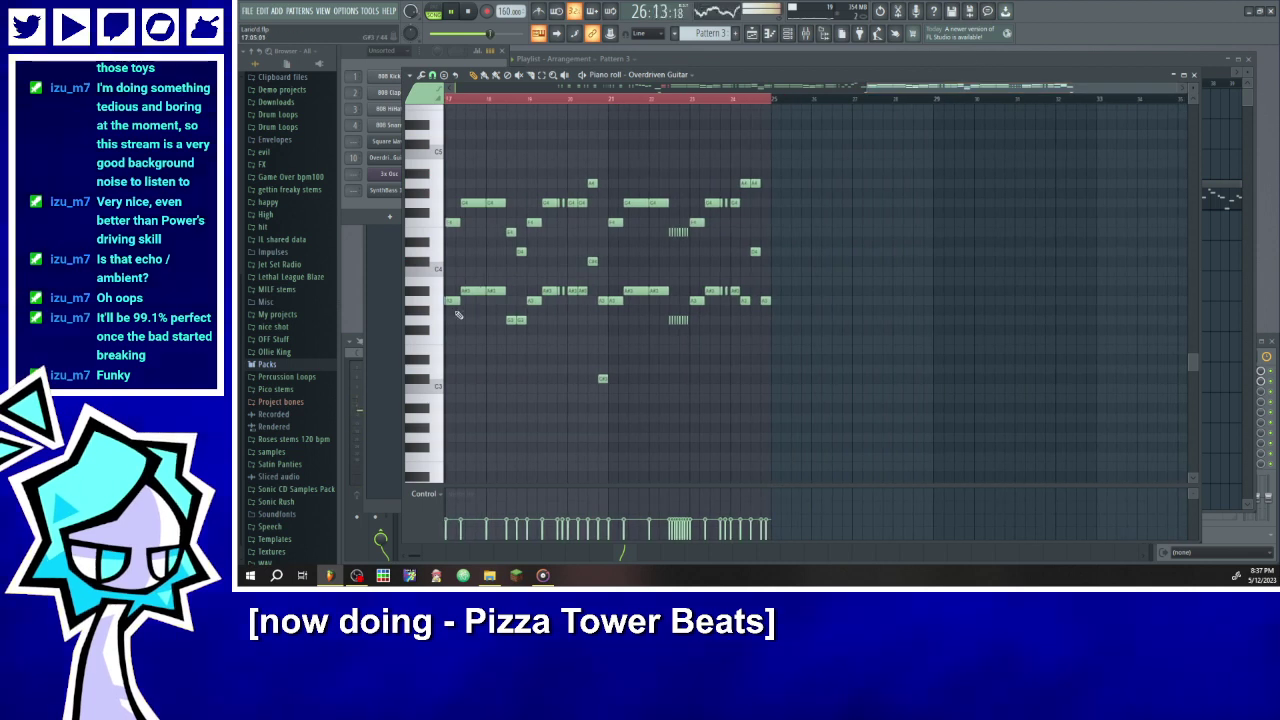
pyautogui.hotkey('ctrl', 'v')
pyautogui.rightClick(617, 222)
pyautogui.rightClick(618, 300)
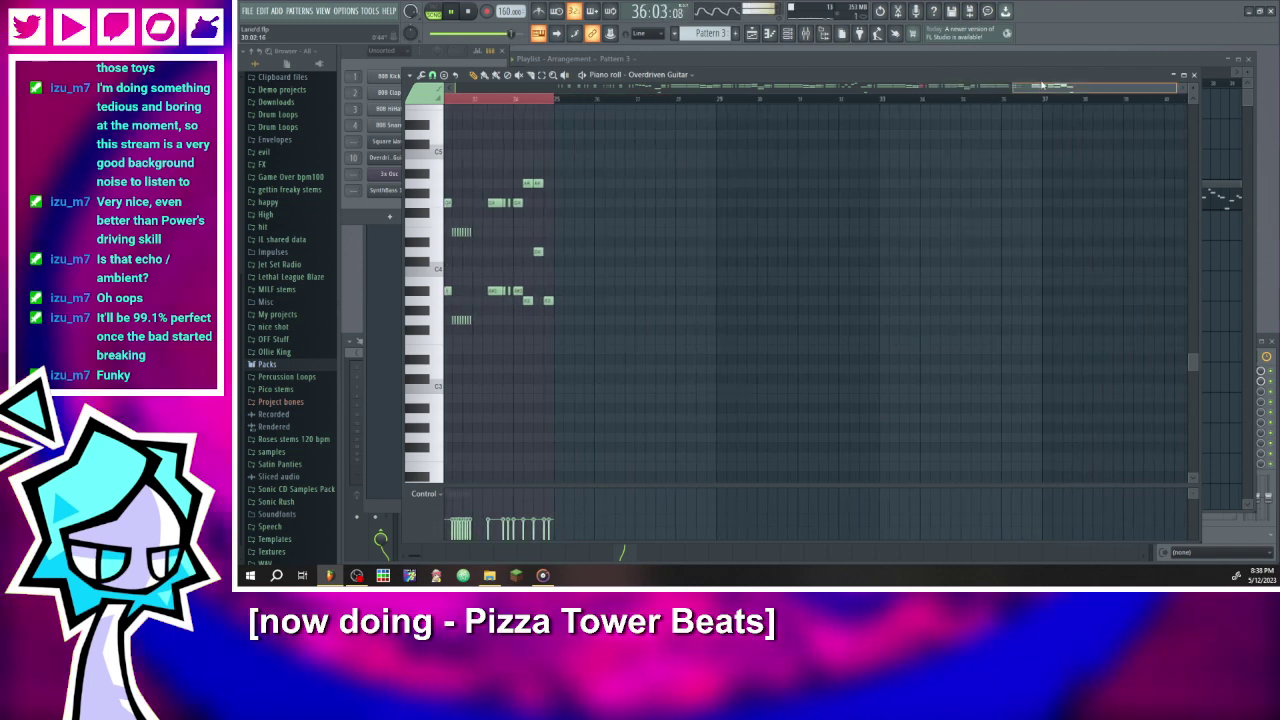
pyautogui.moveTo(1050, 84); pyautogui.dragTo(755, 90)
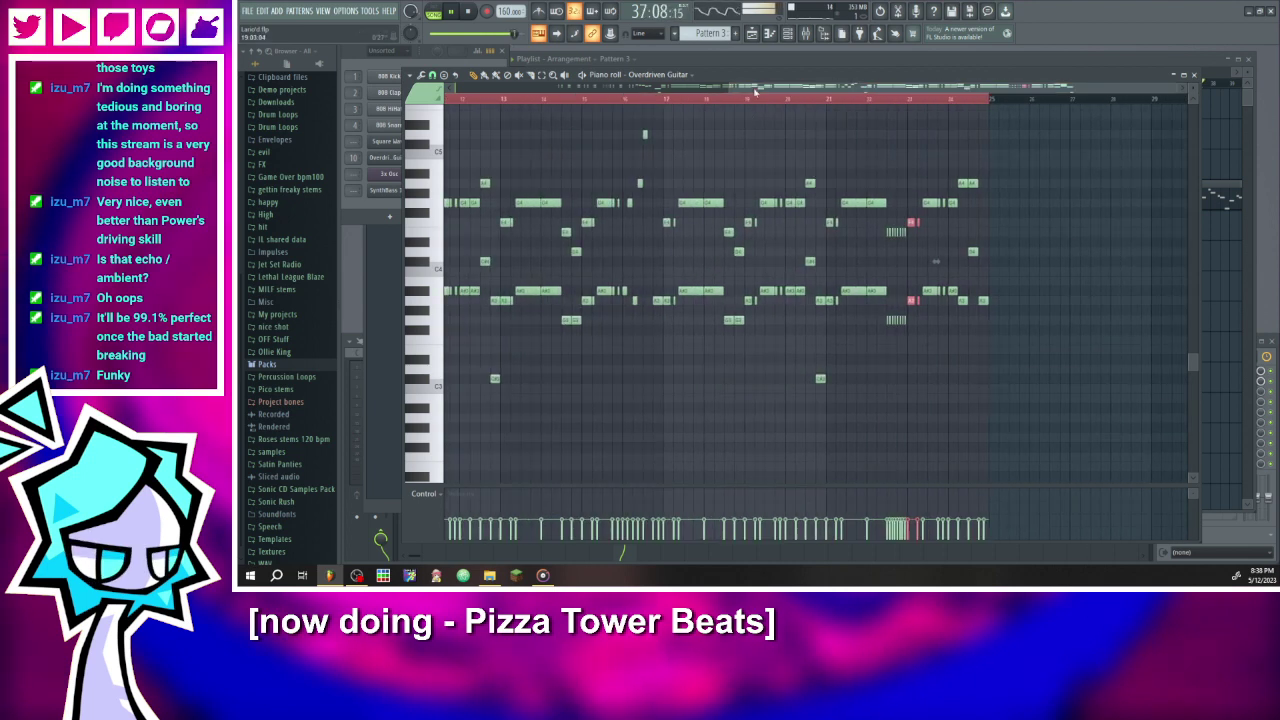
# - Return to the playlist, play from around bar 21 and open Pattern 4's SynthBass 101 notes at the first bars
pyautogui.click(776, 37)
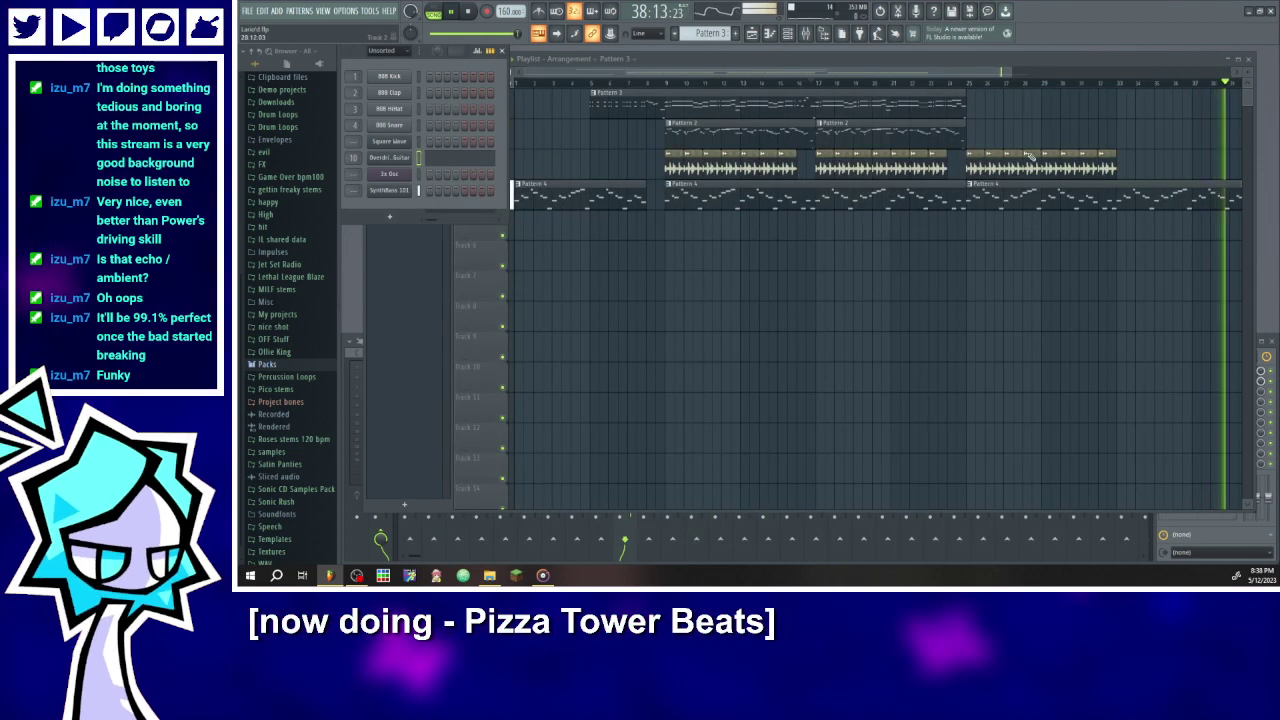
pyautogui.click(910, 84)
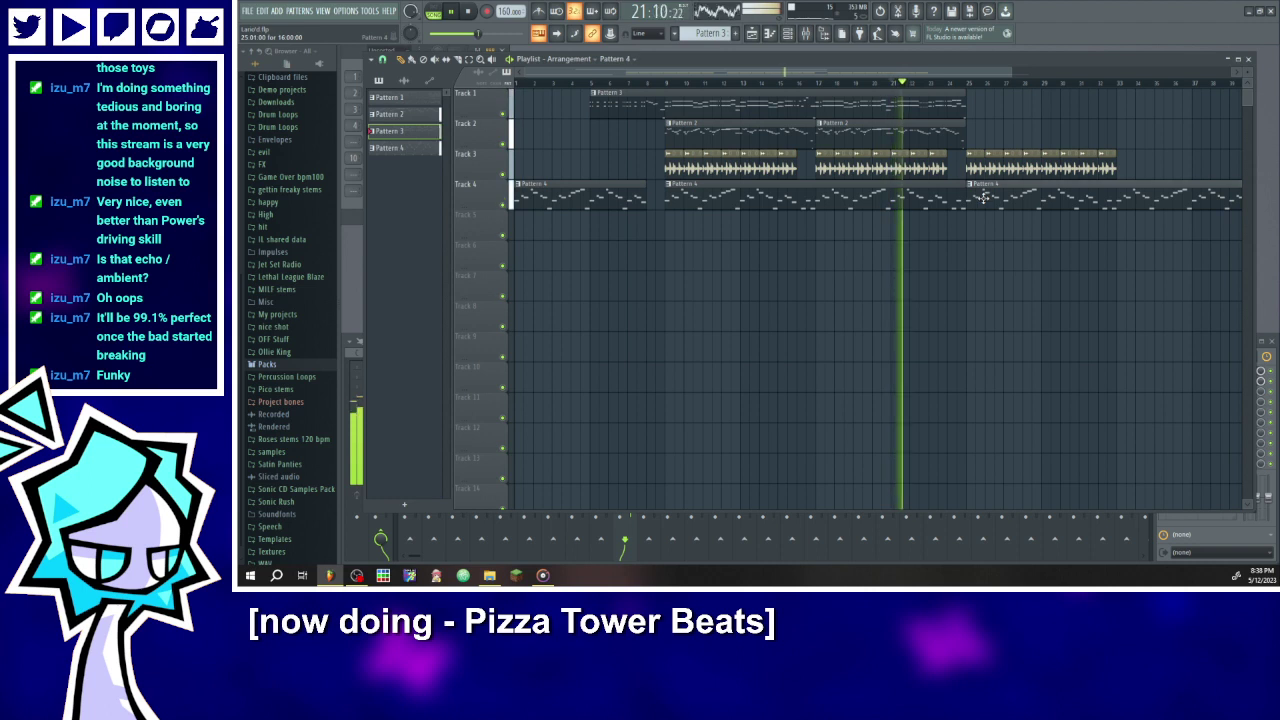
pyautogui.doubleClick(984, 197)
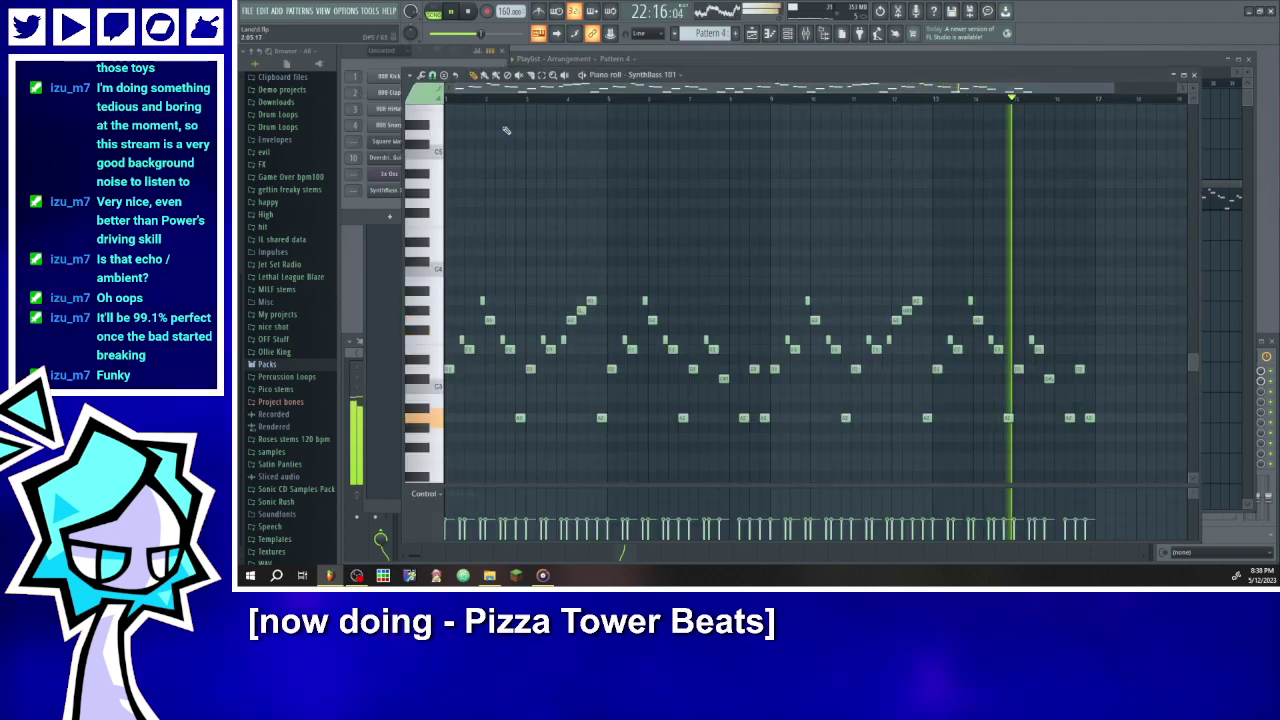
pyautogui.moveTo(1112, 87); pyautogui.dragTo(619, 87)
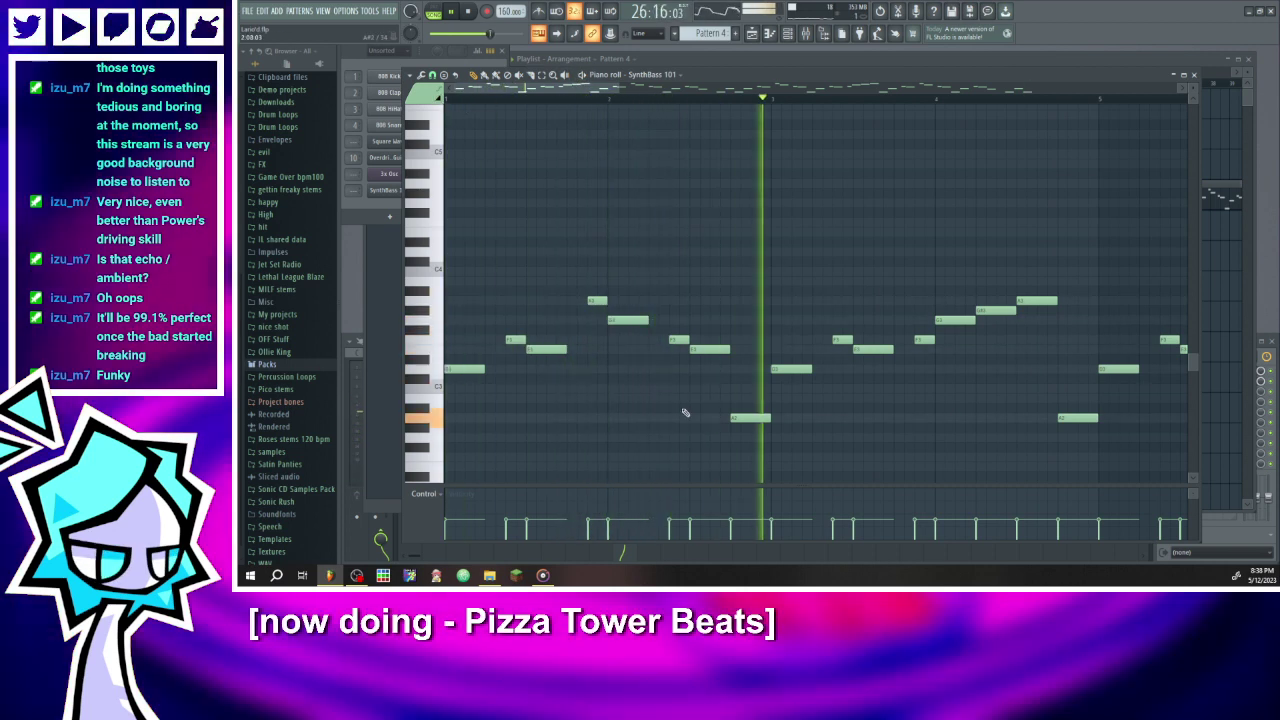
# - Add two-step slide notes directly before the A2 bass notes ending bars 2 and 4, removing the trial slides in bars 1 and 2
pyautogui.click(552, 369)
pyautogui.click(626, 340)
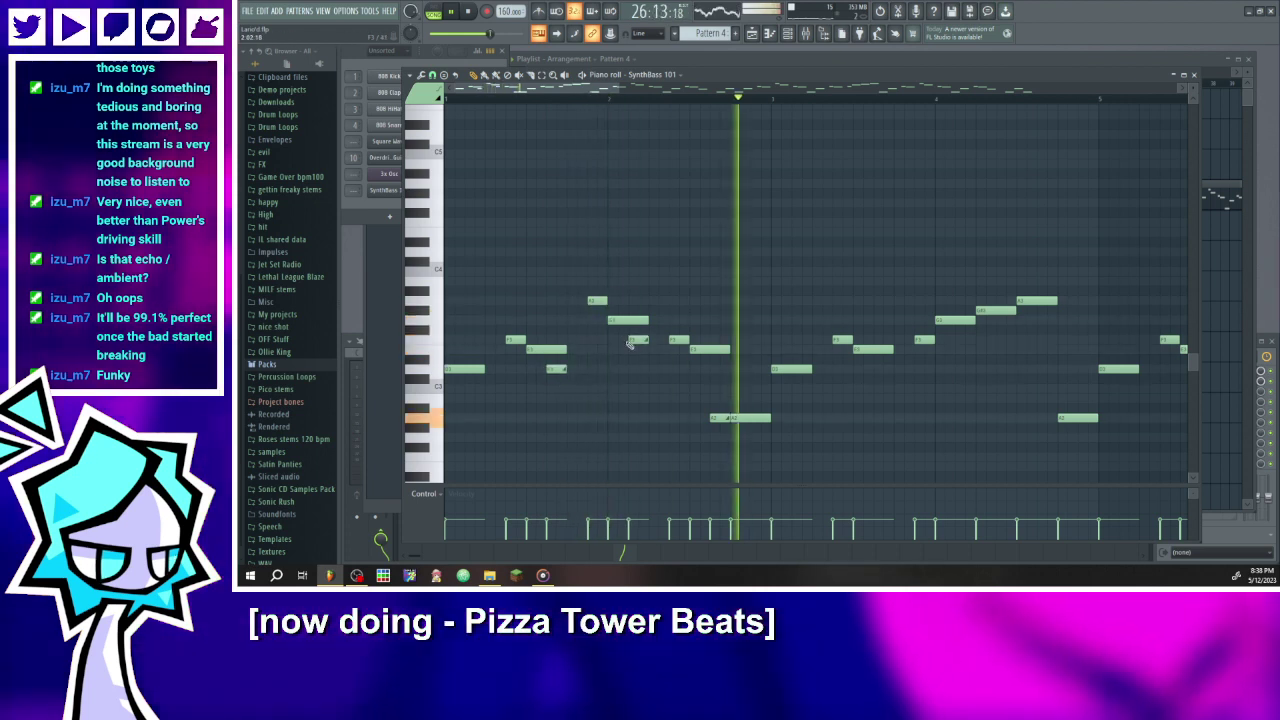
pyautogui.rightClick(557, 369)
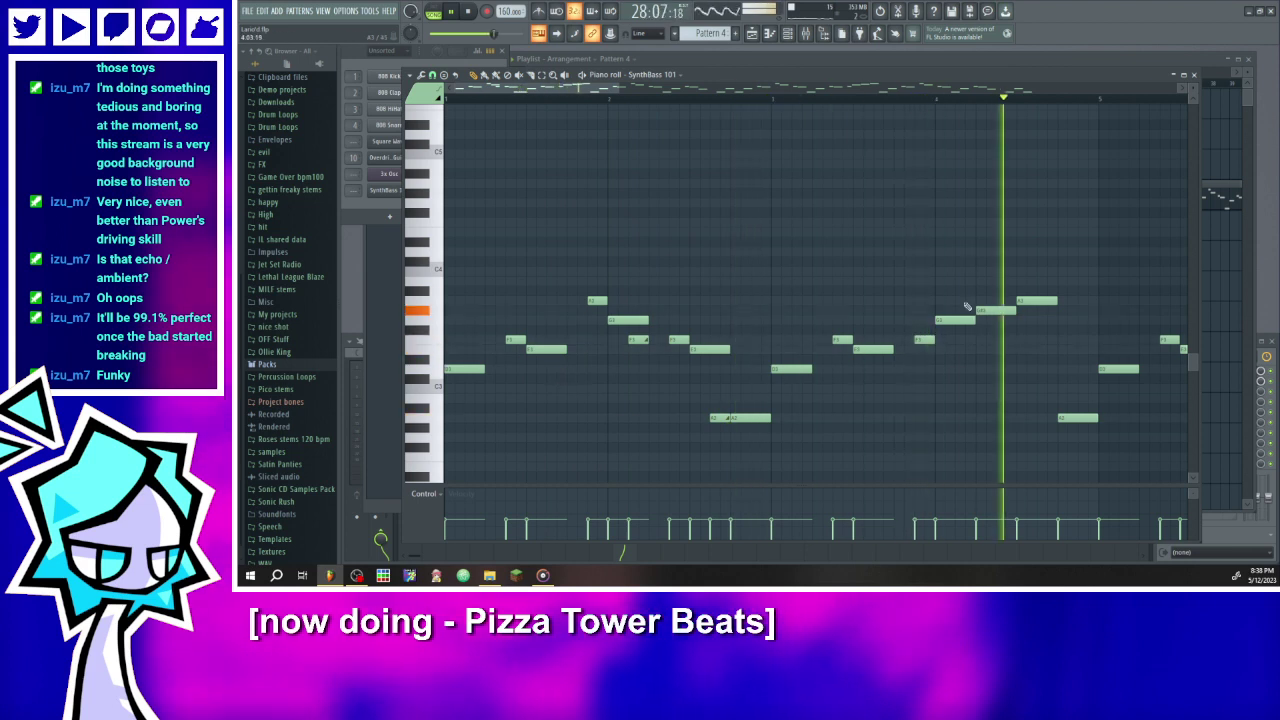
pyautogui.click(1045, 417)
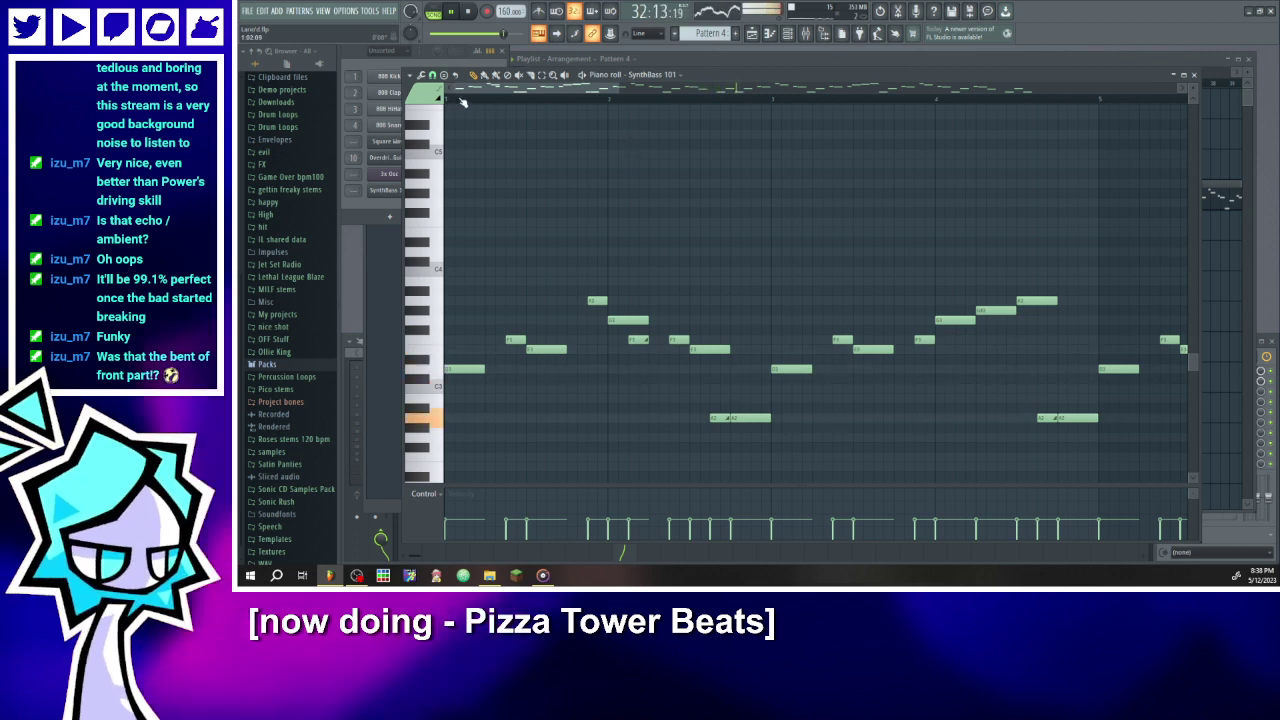
pyautogui.rightClick(633, 342)
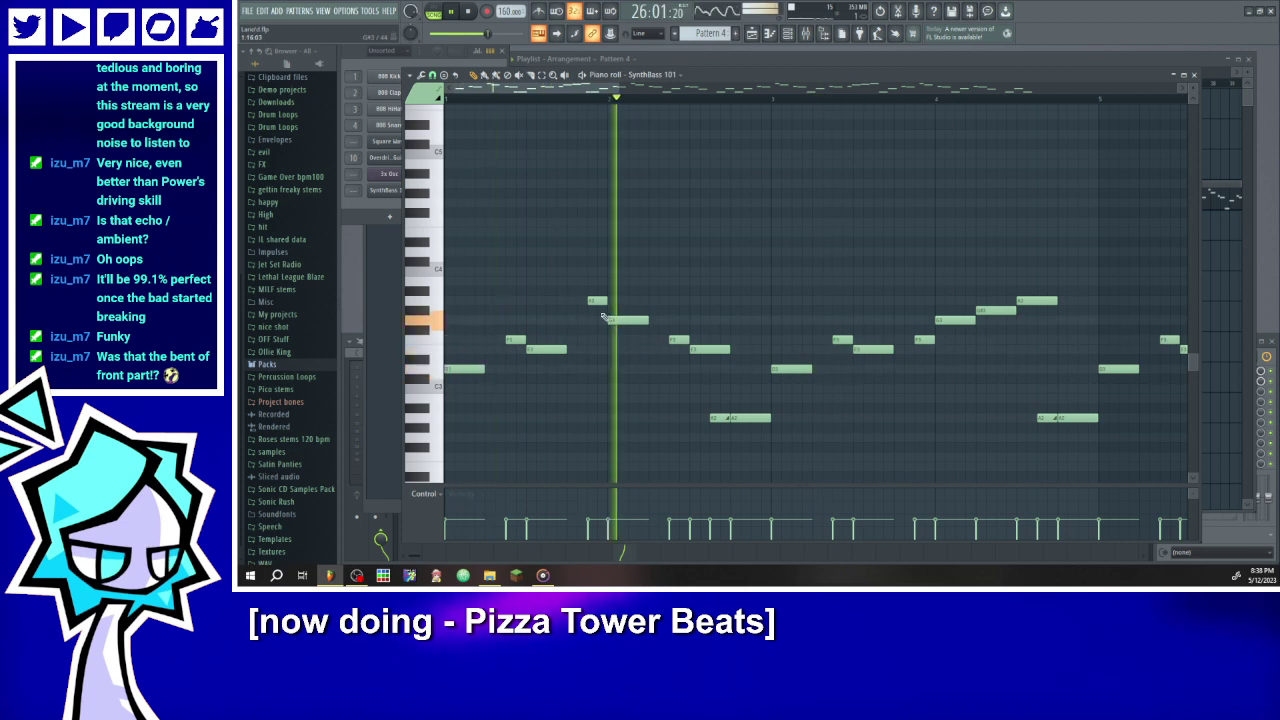
# - Shorten the G3 bass note opening bar 6 to two steps and follow it with two-step F3, E3 and D3 notes
pyautogui.keyDown('ctrl'); pyautogui.scroll(-3, 688, 344); pyautogui.keyUp('ctrl')
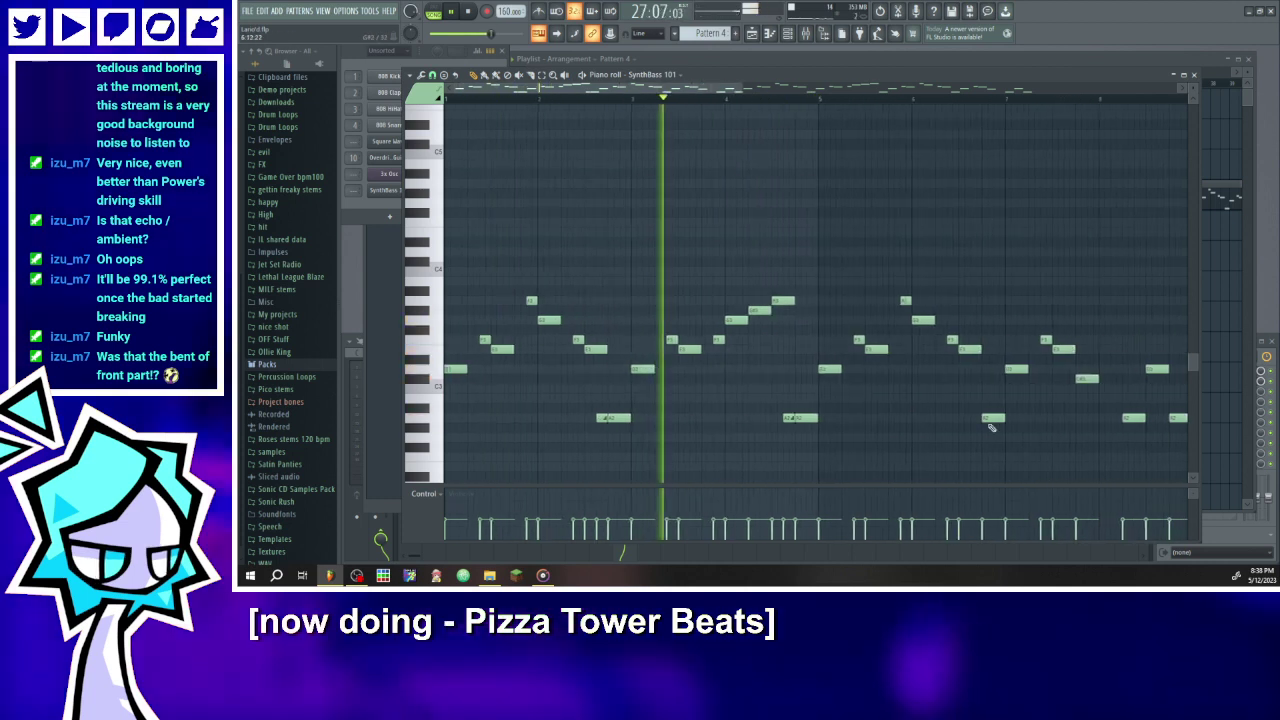
pyautogui.keyDown('ctrl'); pyautogui.scroll(1, 988, 428); pyautogui.keyUp('ctrl')
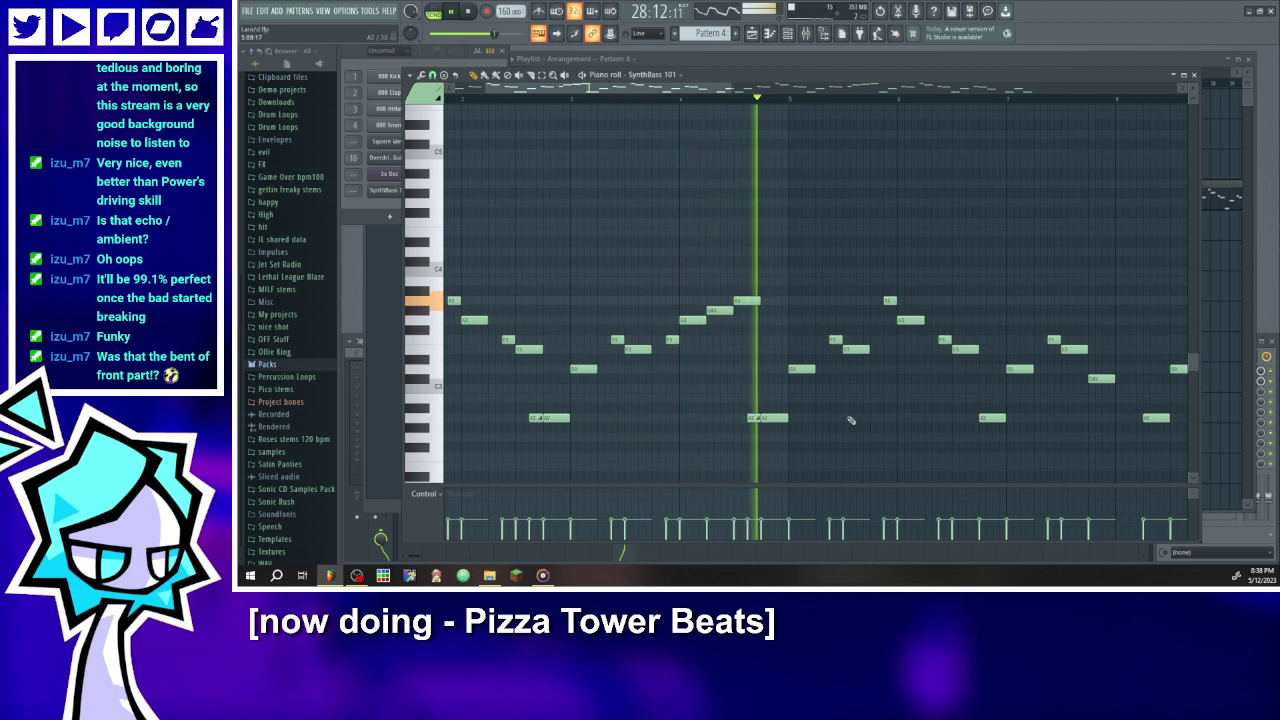
pyautogui.keyDown('ctrl'); pyautogui.scroll(2, 920, 370); pyautogui.keyUp('ctrl')
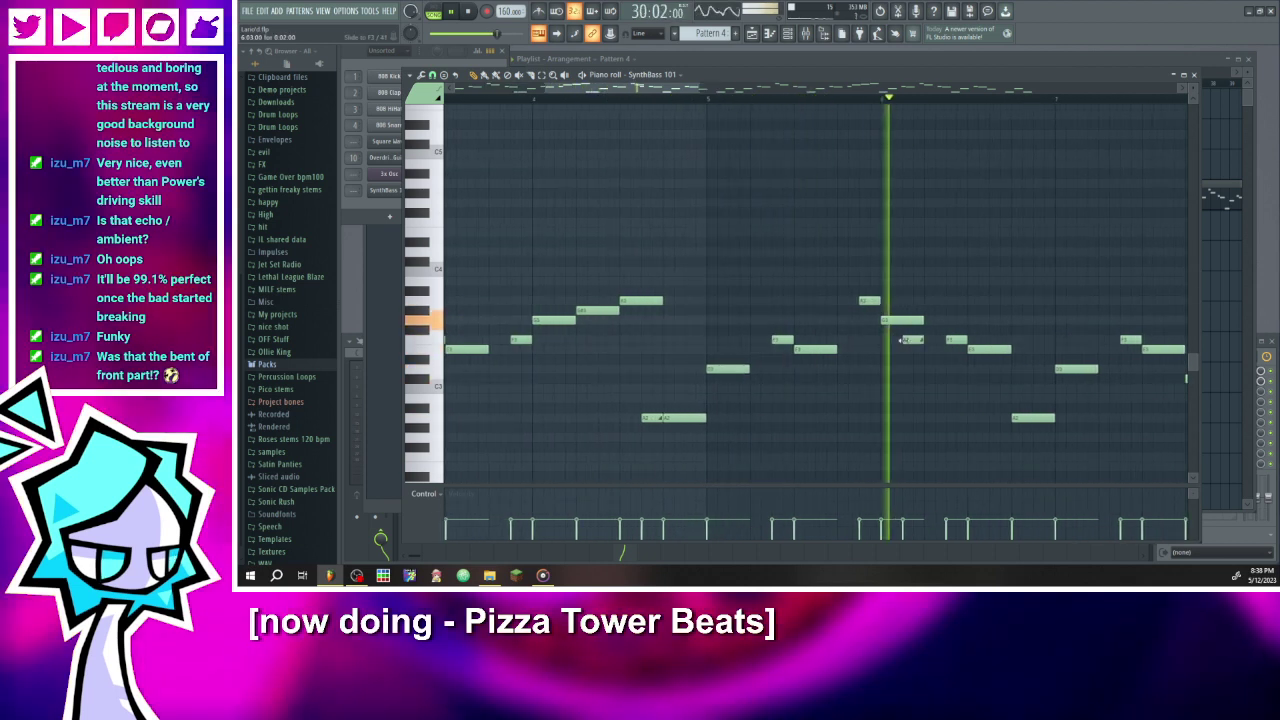
pyautogui.click(648, 100)
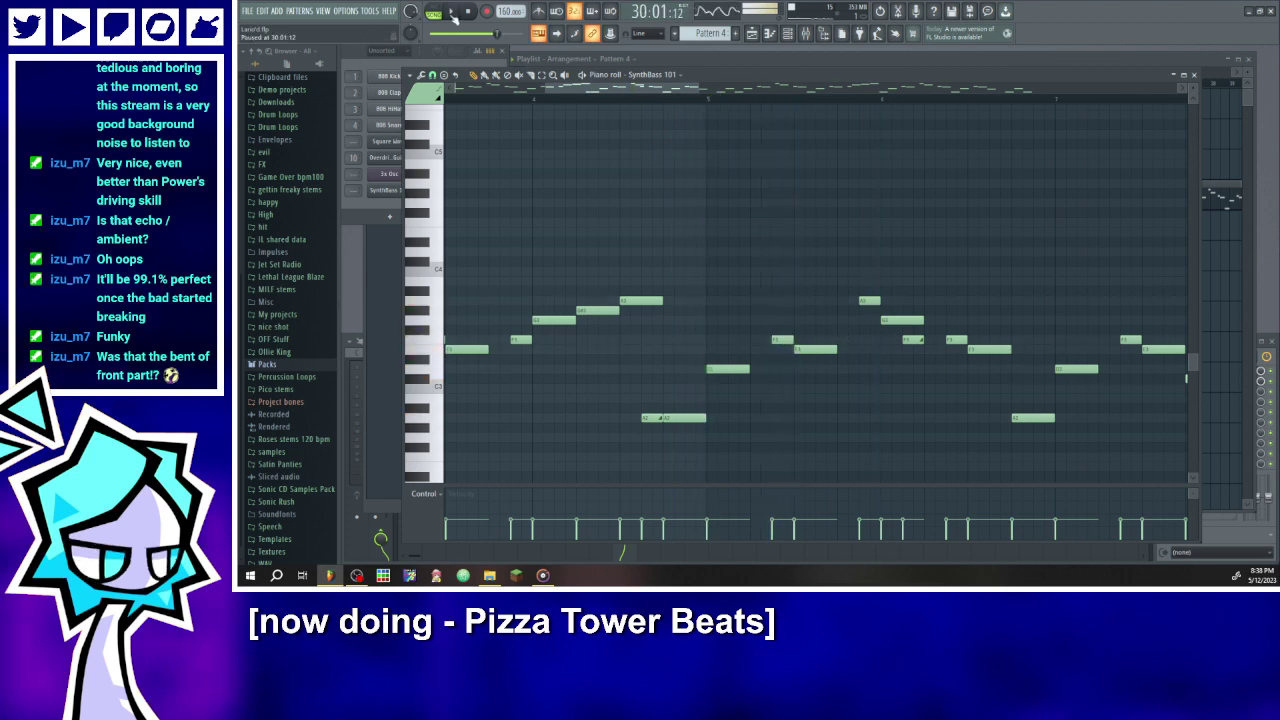
pyautogui.keyDown('ctrl'); pyautogui.scroll(3, 929, 337); pyautogui.keyUp('ctrl')
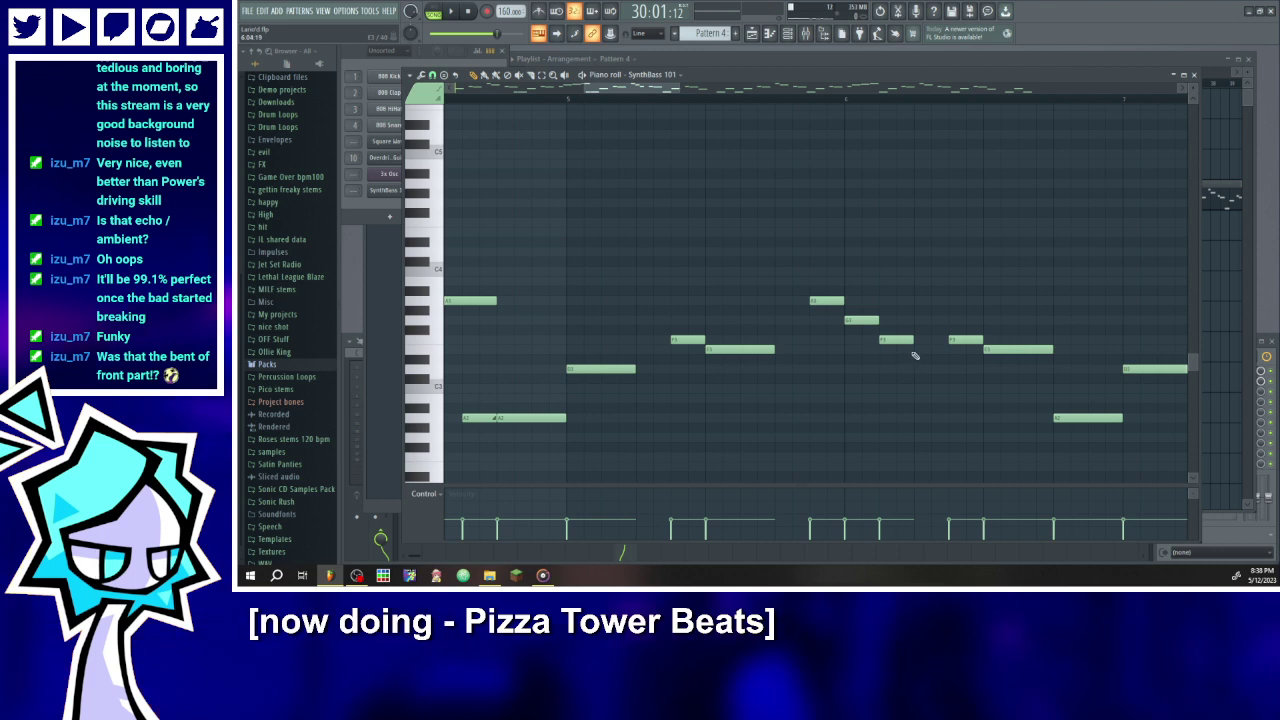
pyautogui.click(950, 369)
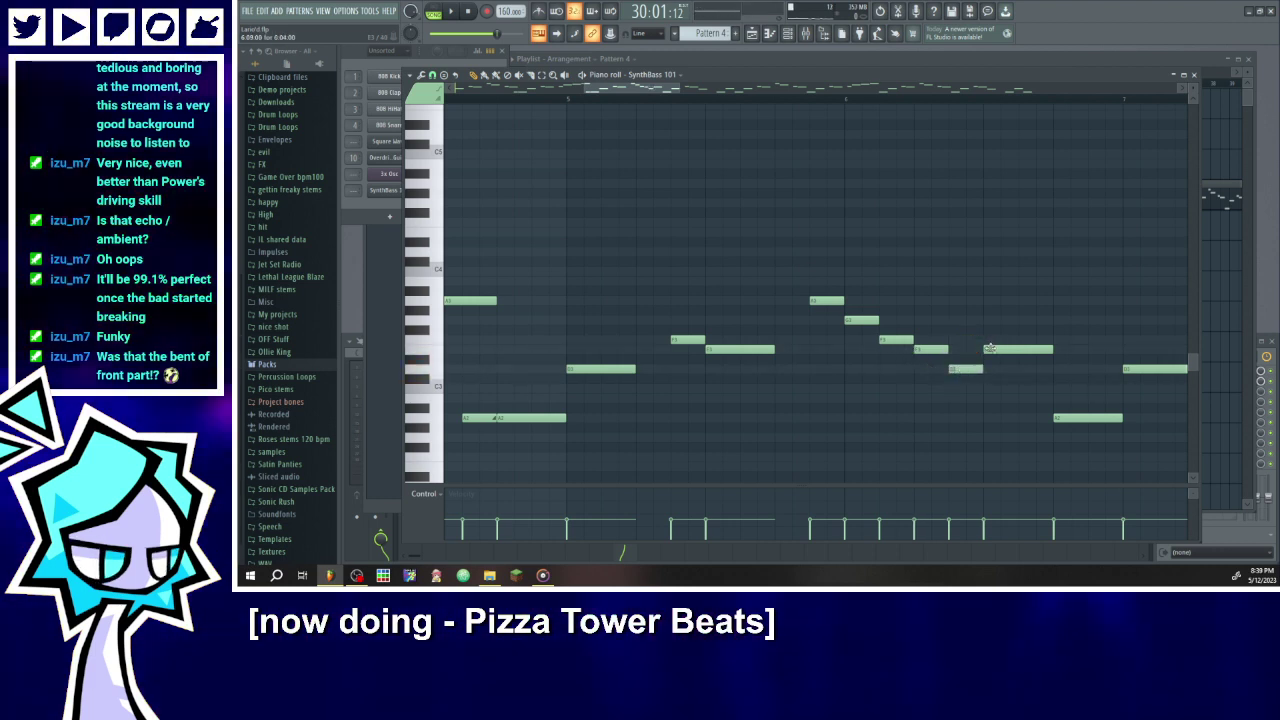
# - Lower the four-step bass note after the descending run in bar 6 to C#3 and replay from bar 6
pyautogui.scroll(-3, 622, 358)
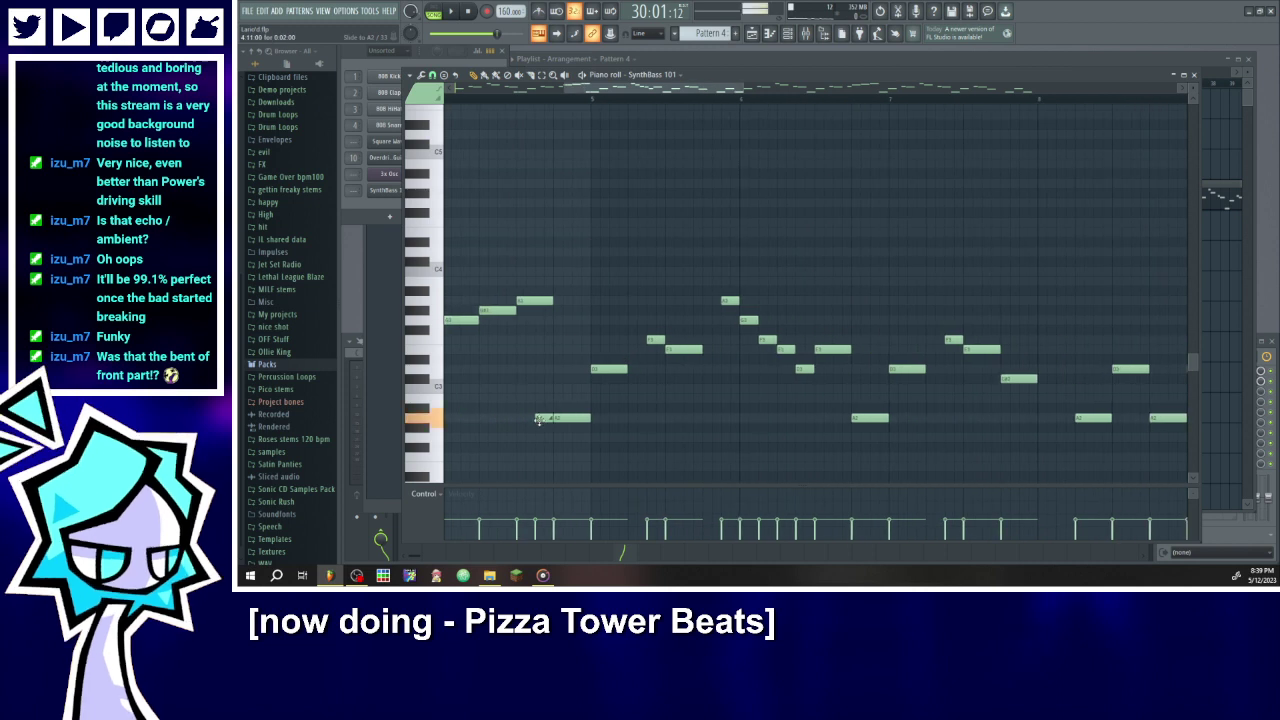
pyautogui.click(451, 13)
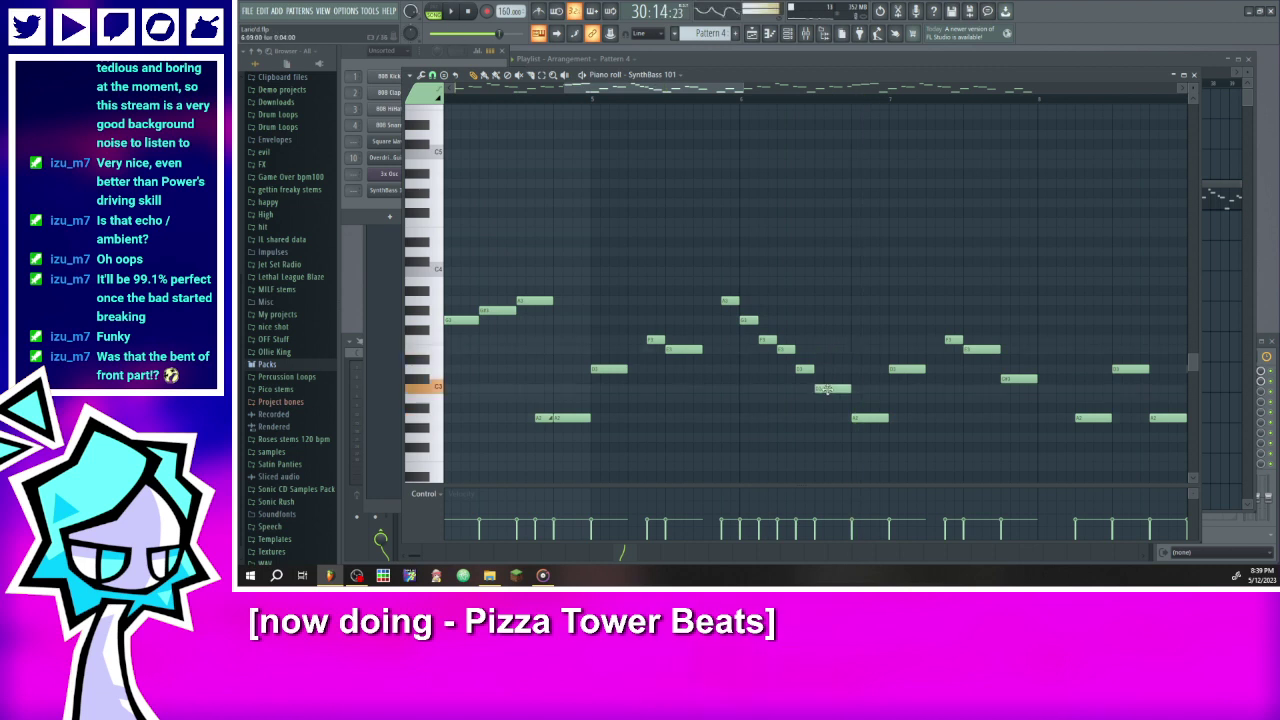
pyautogui.moveTo(827, 388); pyautogui.dragTo(828, 378)
pyautogui.click(736, 99)
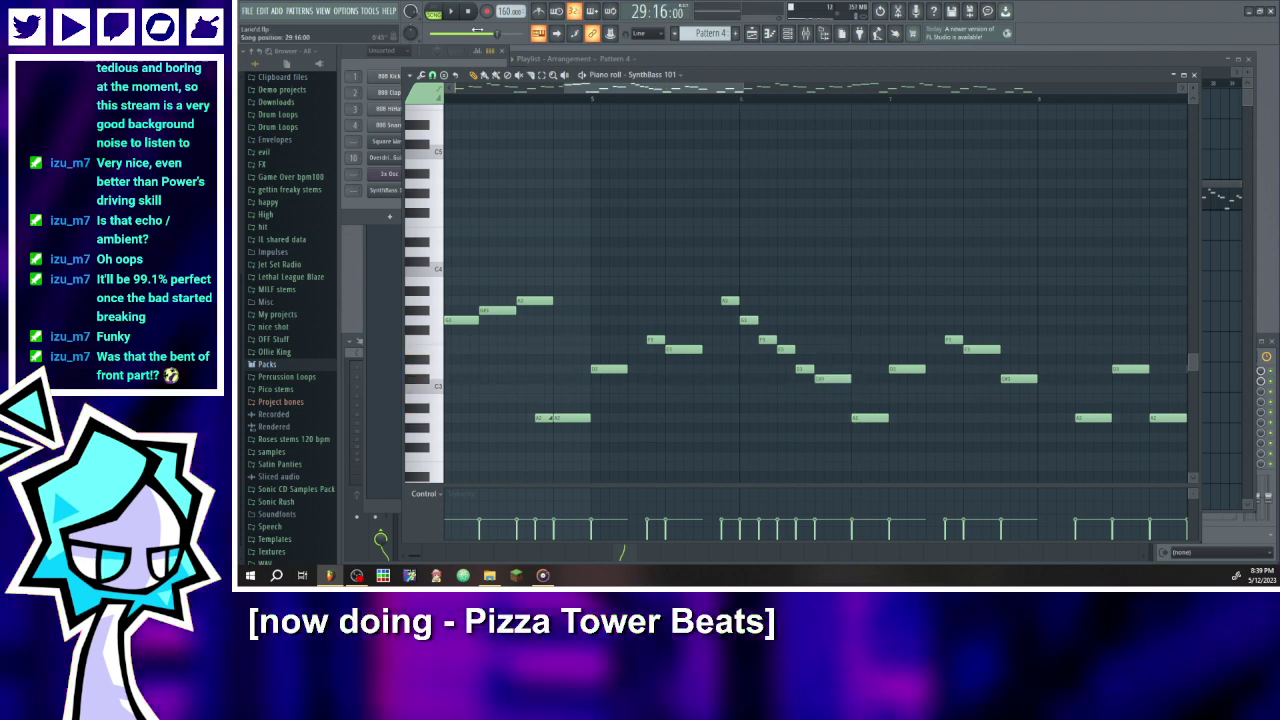
pyautogui.click(453, 13)
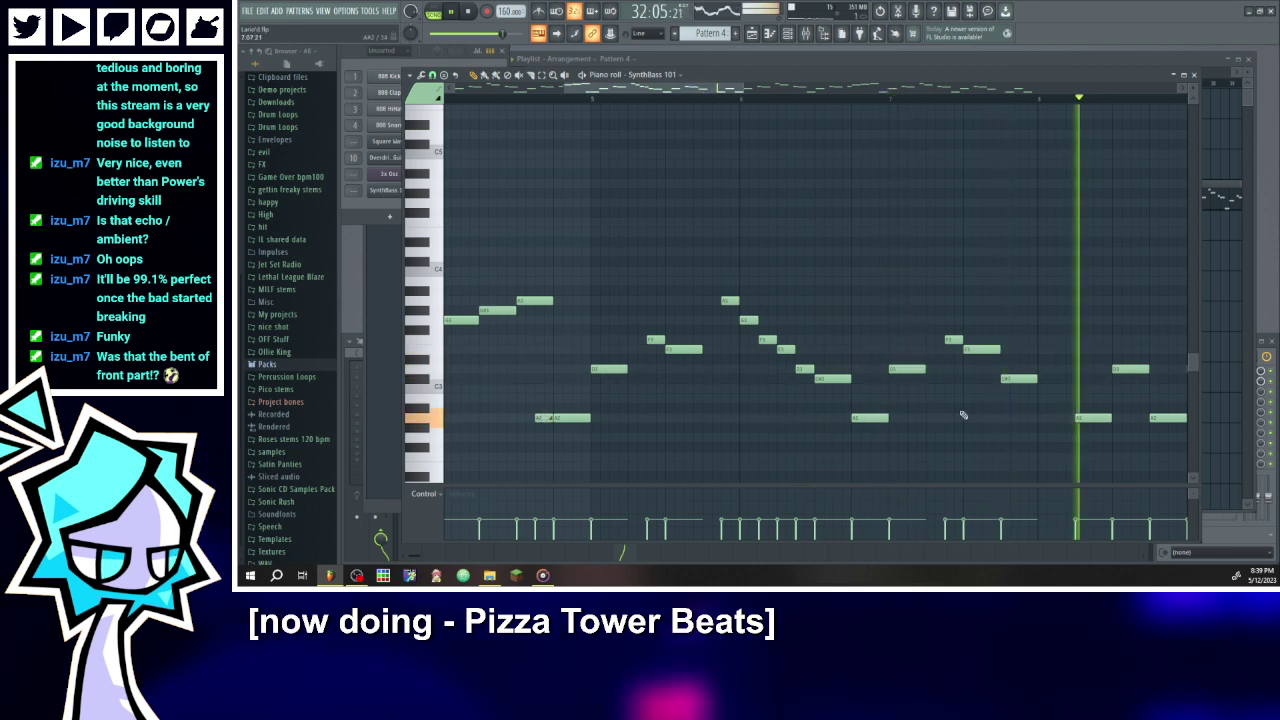
# - Add a two-step A2 slide note directly before the A2 ending bar 6, try another ending bar 7, and replay the passage
pyautogui.click(1023, 418)
pyautogui.click(836, 418)
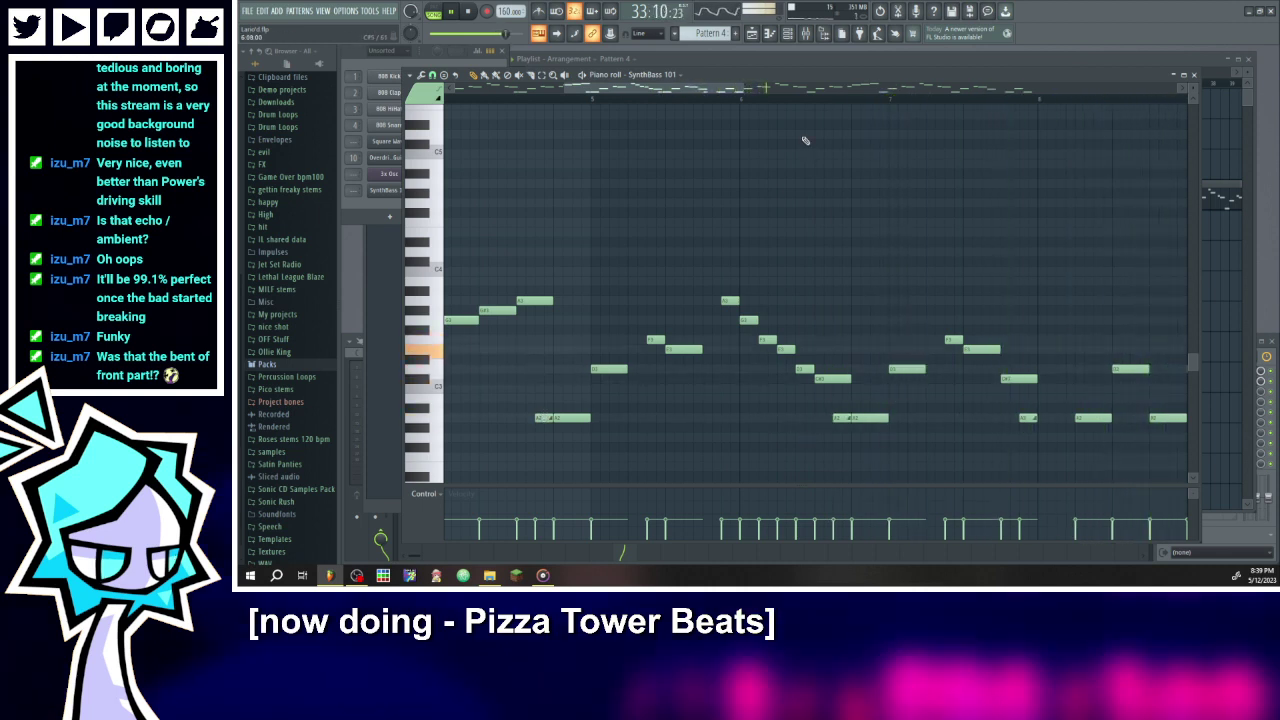
pyautogui.click(798, 98)
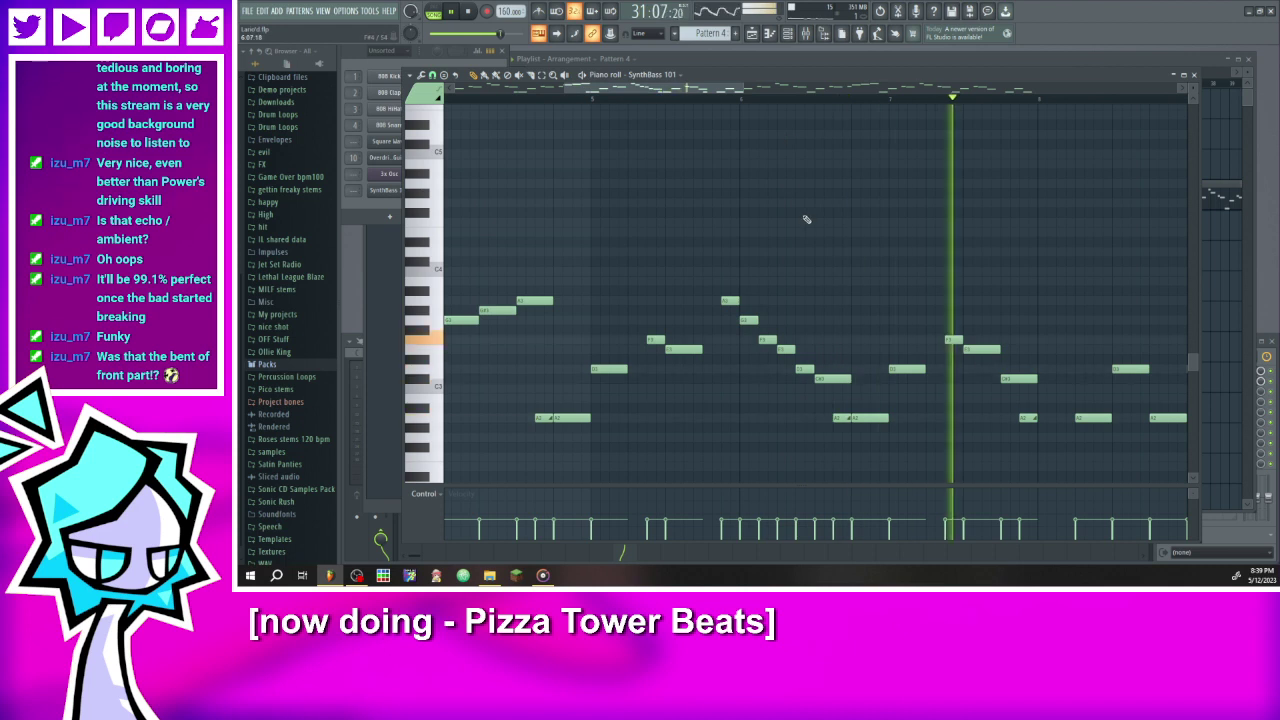
# - Remove the trial slide ending bar 7 and shorten the A2 and D3 notes on beats 2 and 3 of bar 8 to two steps
pyautogui.scroll(-4, 988, 432)
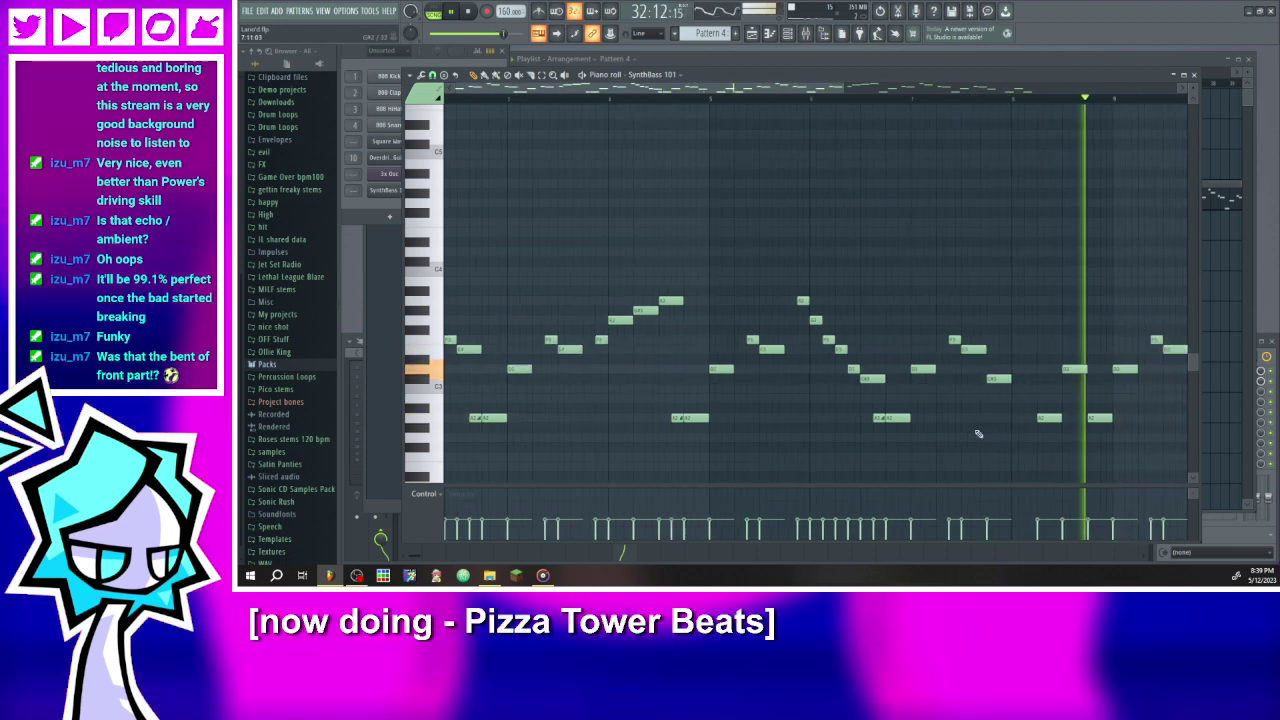
pyautogui.scroll(5, 1040, 440)
pyautogui.moveTo(827, 419); pyautogui.dragTo(807, 421)
pyautogui.moveTo(868, 368); pyautogui.dragTo(857, 369)
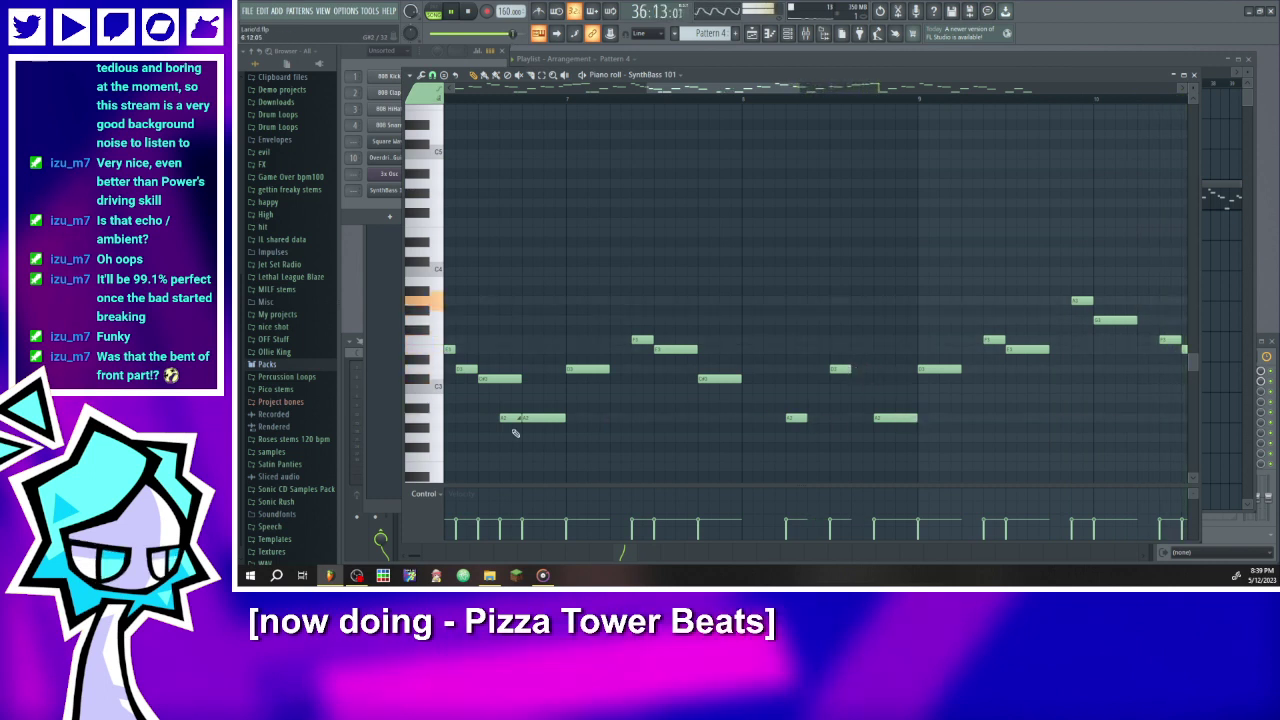
# - Add a two-step A1 slide note under the second half of bar 8's last A2 note and replay from bar 8
pyautogui.scroll(-4, 503, 420)
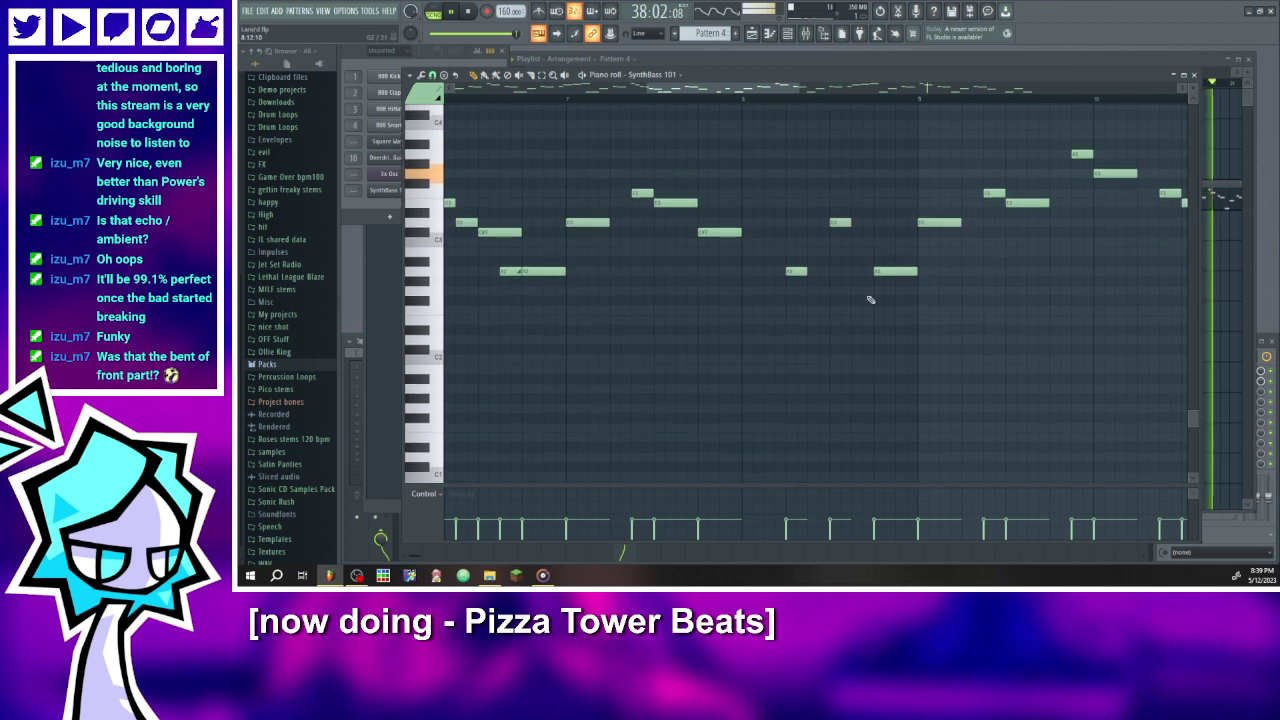
pyautogui.hotkey('ctrl', 'Down')
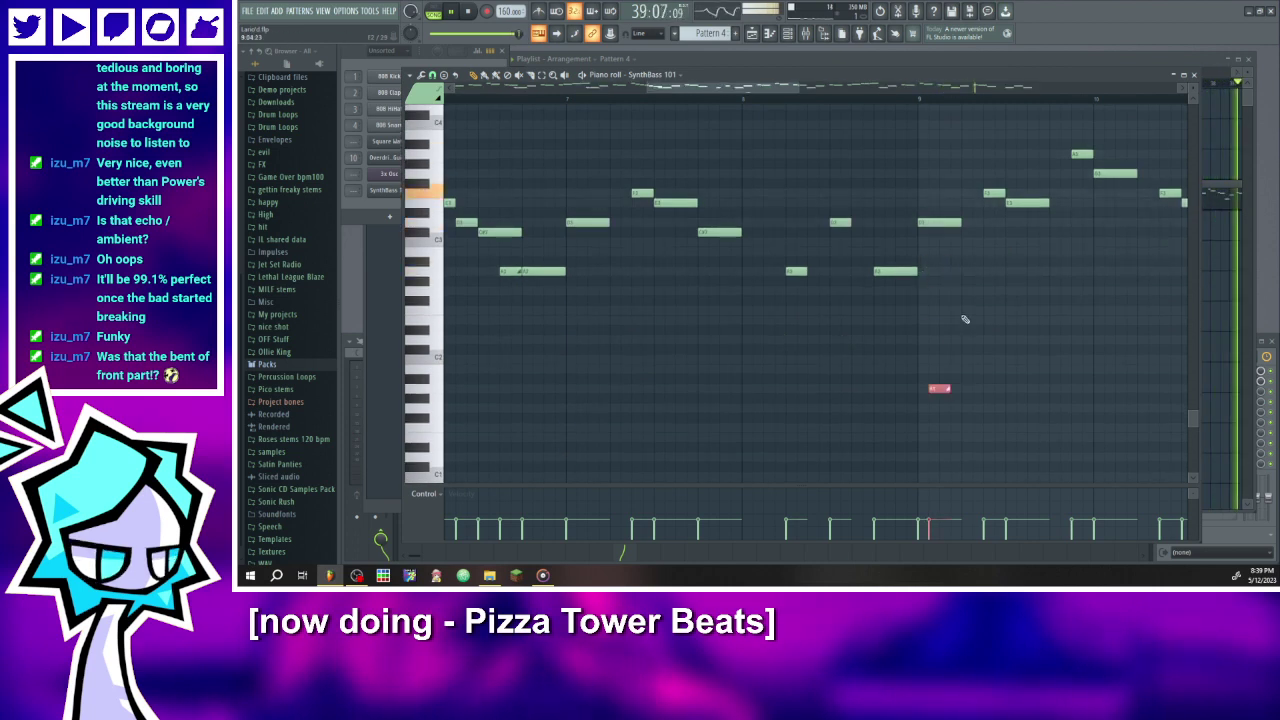
pyautogui.moveTo(937, 390); pyautogui.dragTo(906, 390)
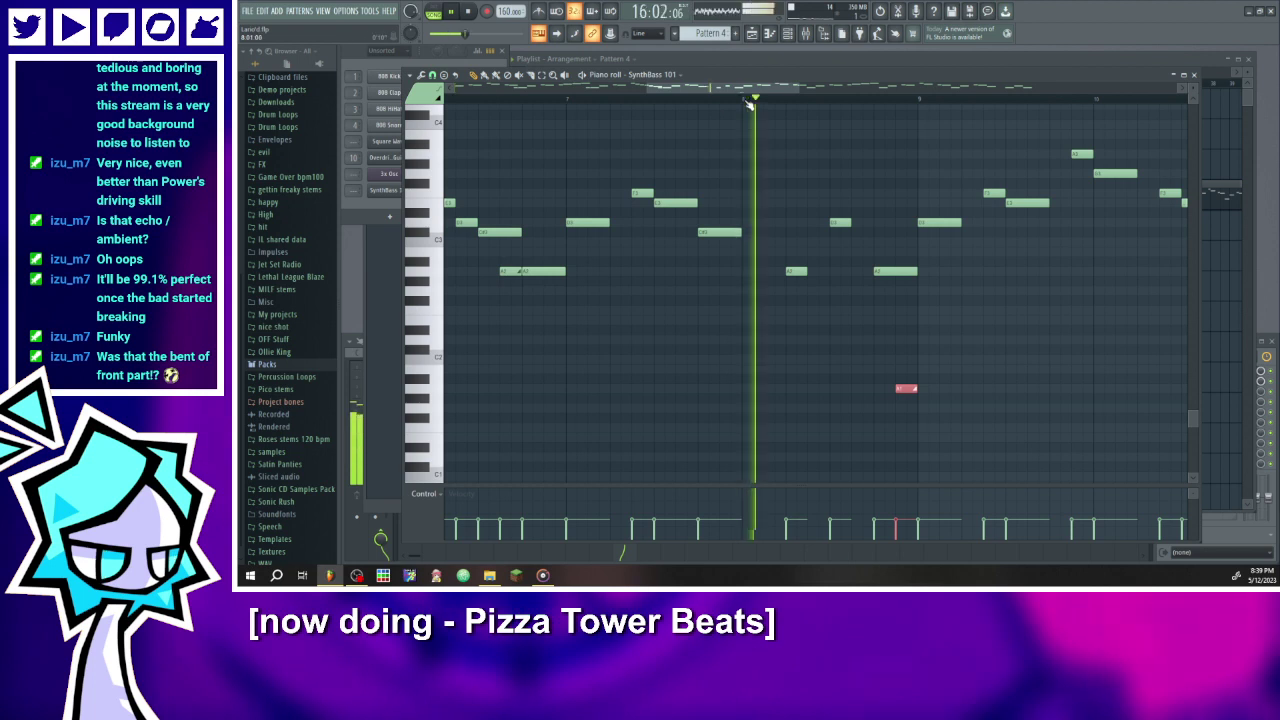
# - Add two-step A2 slide notes directly before the A2 bass notes ending bars 10, 12 and 14, and save the project
pyautogui.scroll(-3, 748, 237)
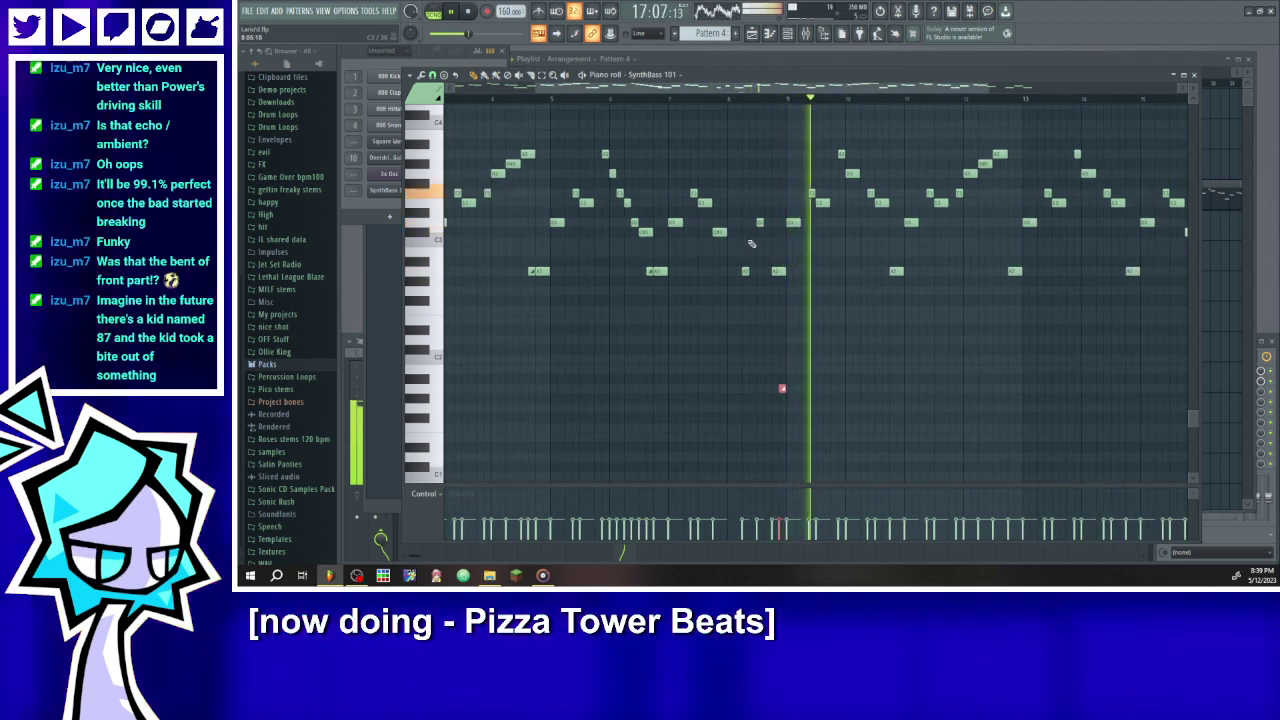
pyautogui.scroll(1, 889, 279)
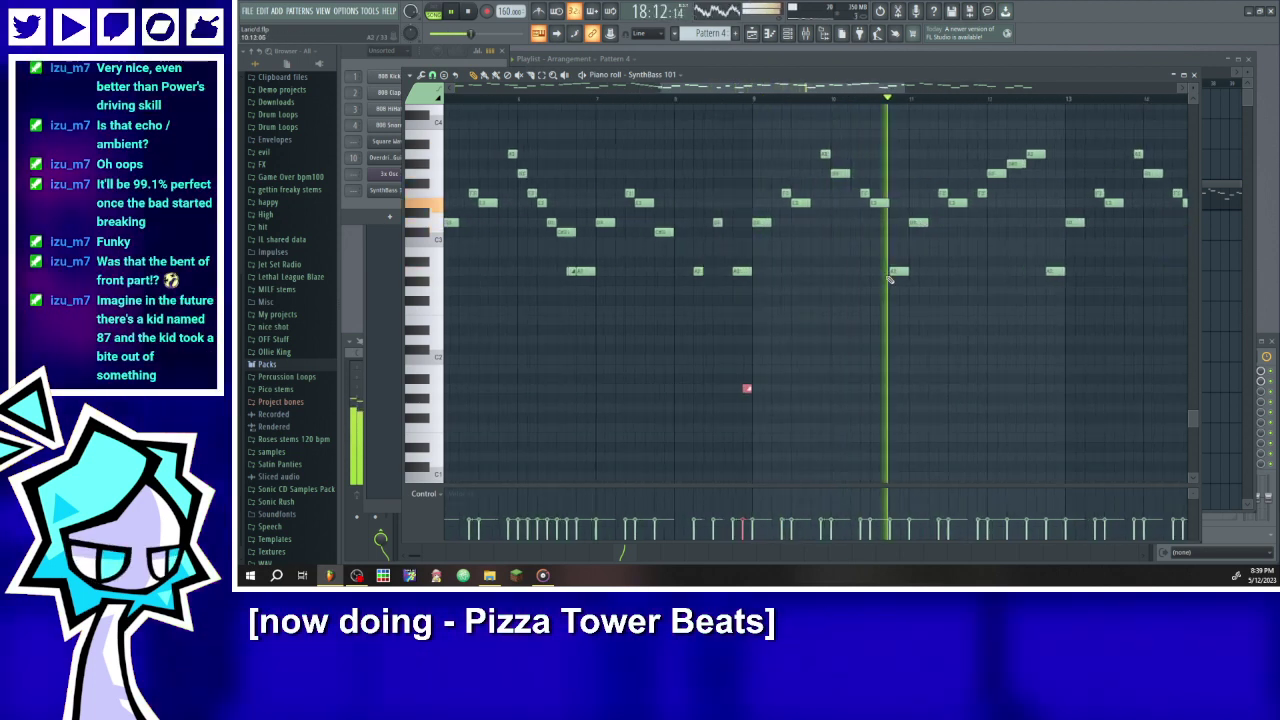
pyautogui.scroll(3, 955, 207)
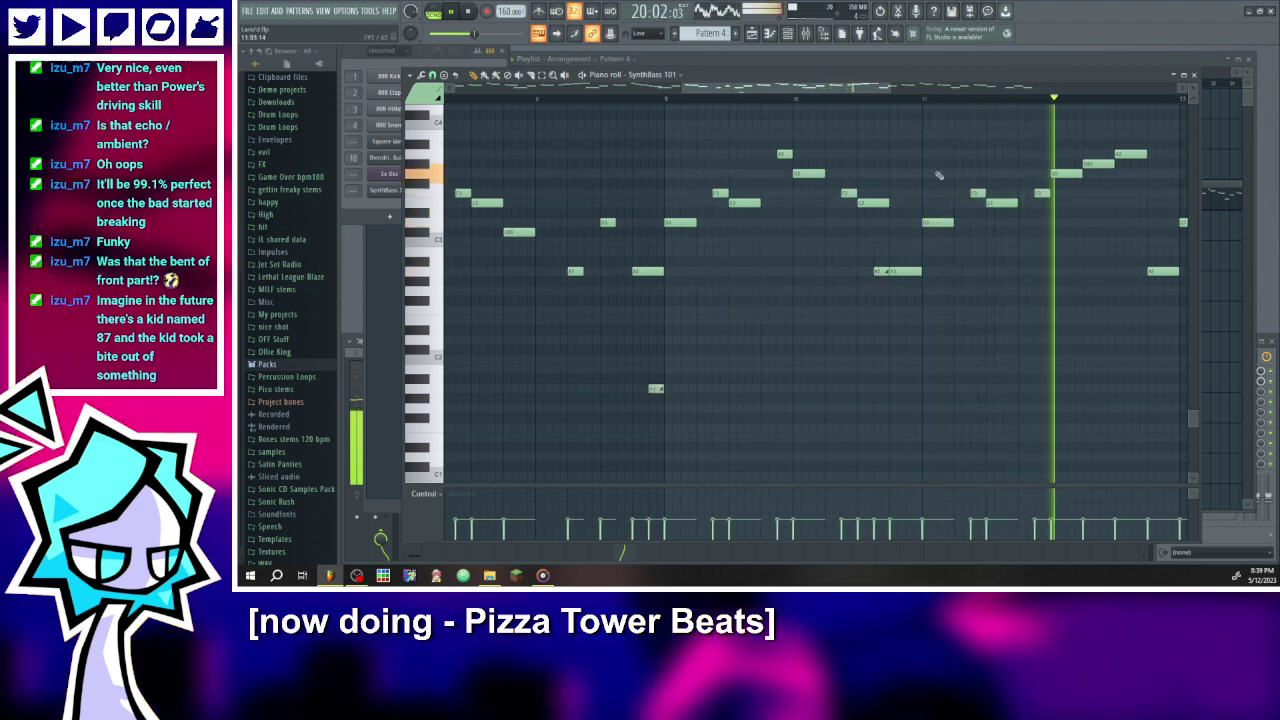
pyautogui.click(884, 97)
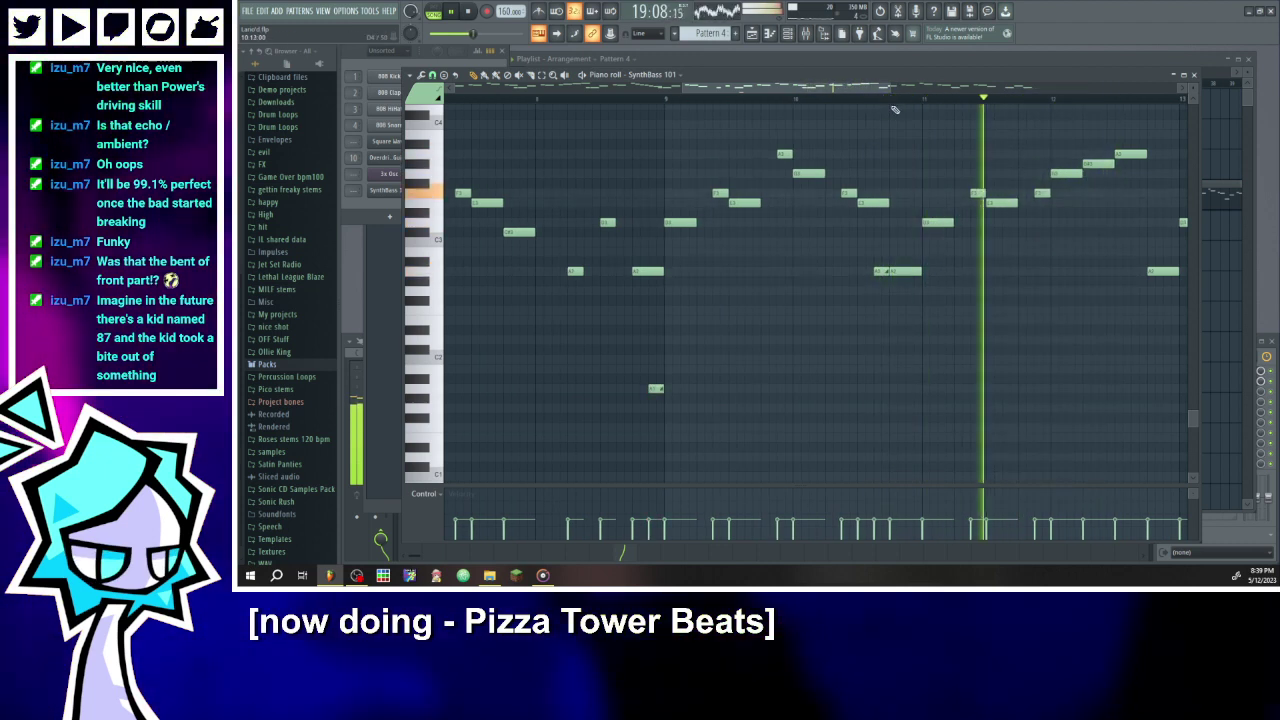
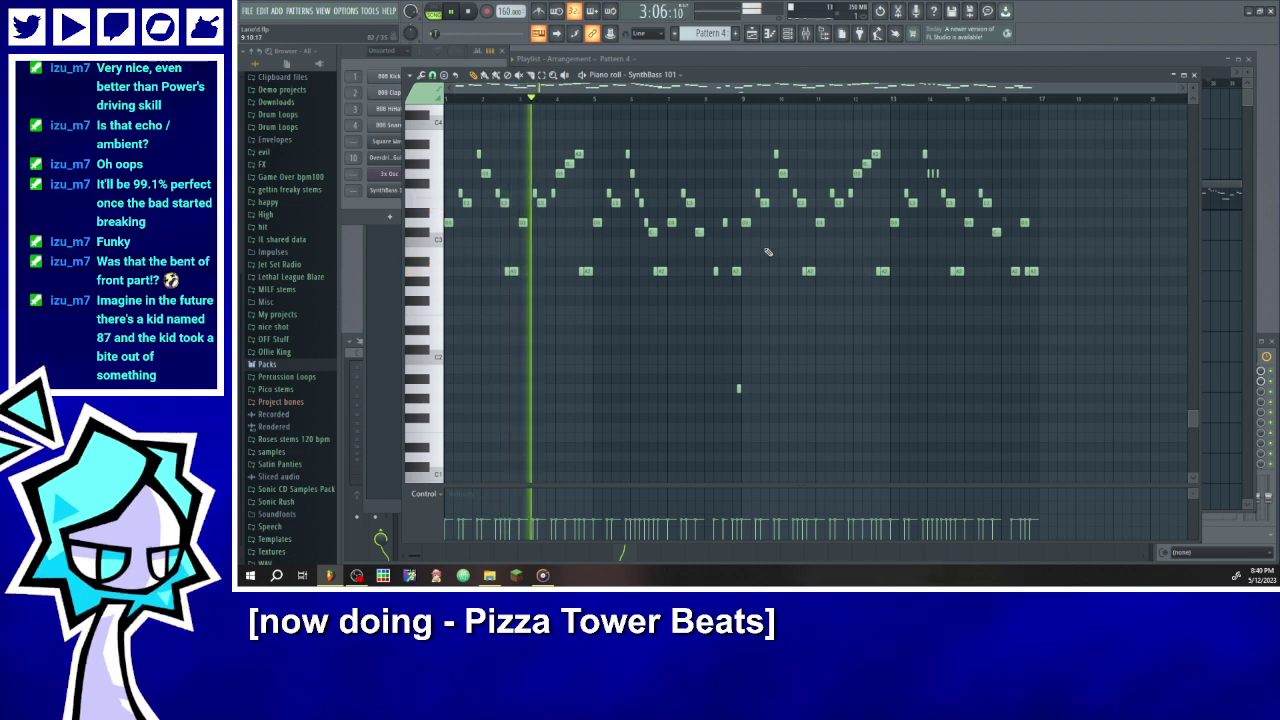
pyautogui.hotkey('ctrl', 's')
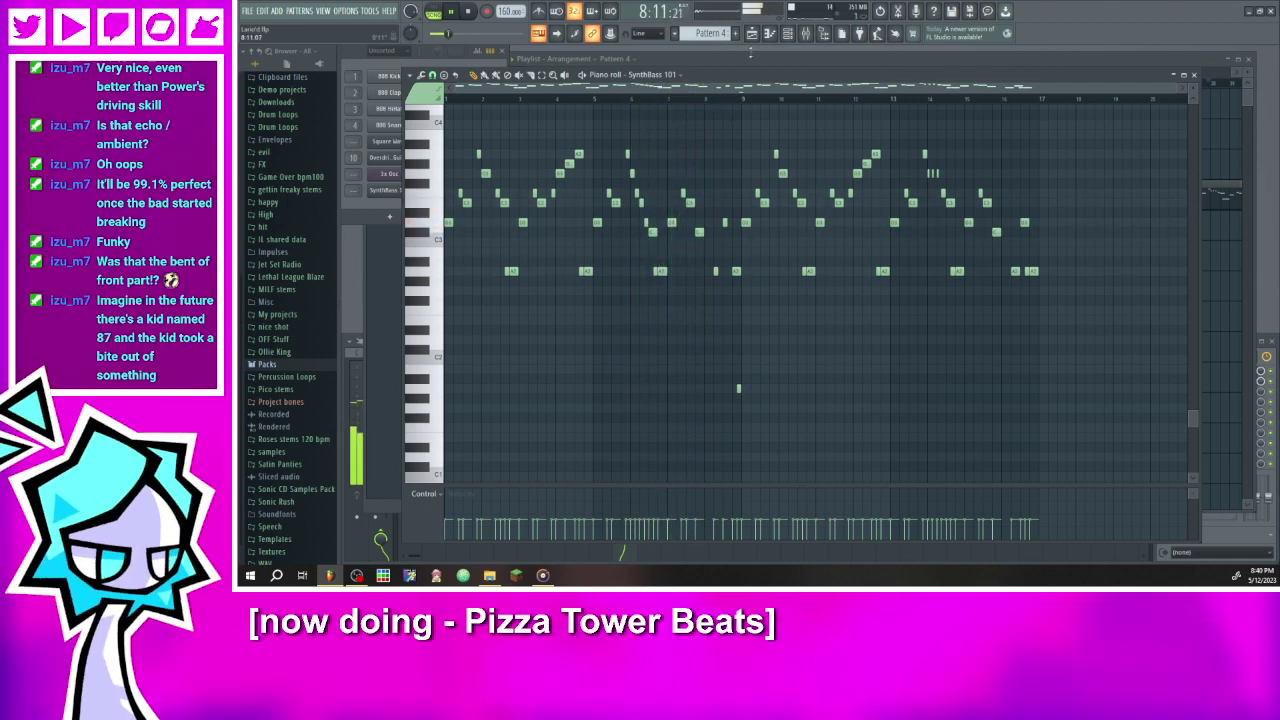
# - Return to the playlist and duplicate Track 3's drum loop clips from bars 25 to 32 into bars 33 to 40
pyautogui.click(770, 37)
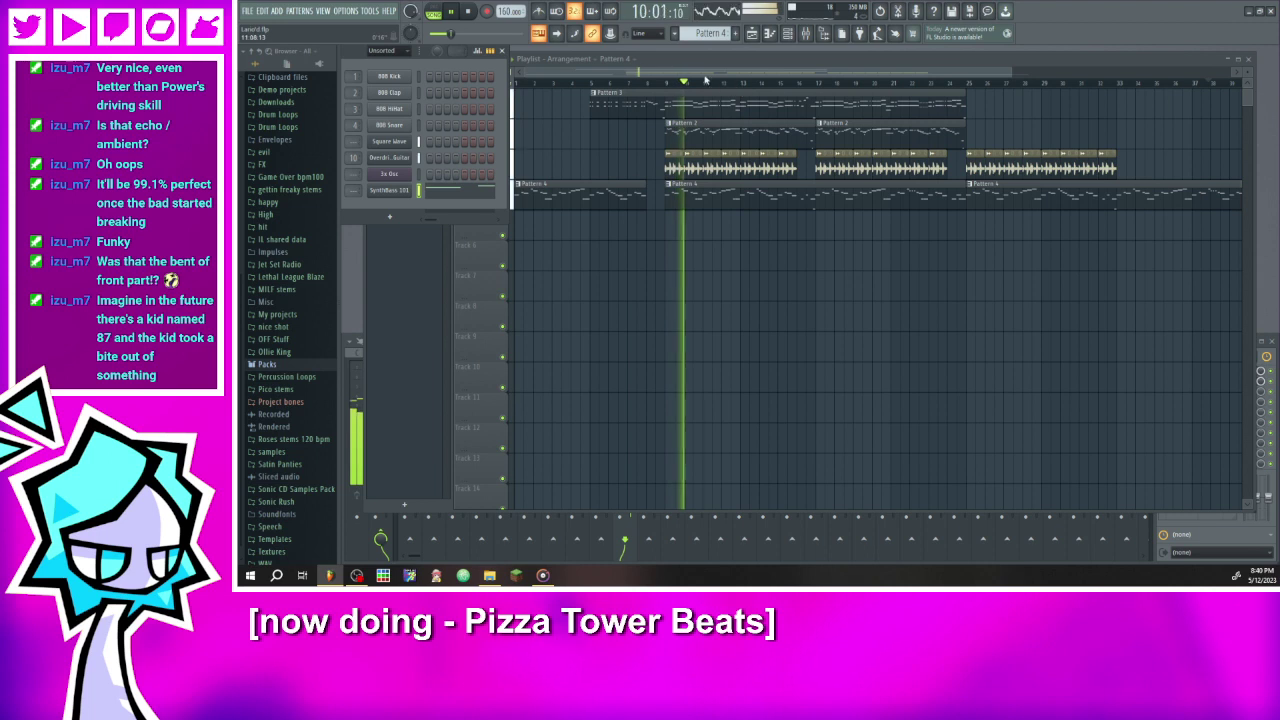
pyautogui.moveTo(1128, 156); pyautogui.dragTo(980, 166)
pyautogui.moveTo(620, 75); pyautogui.dragTo(519, 111)
pyautogui.hotkey('ctrl', 'b')
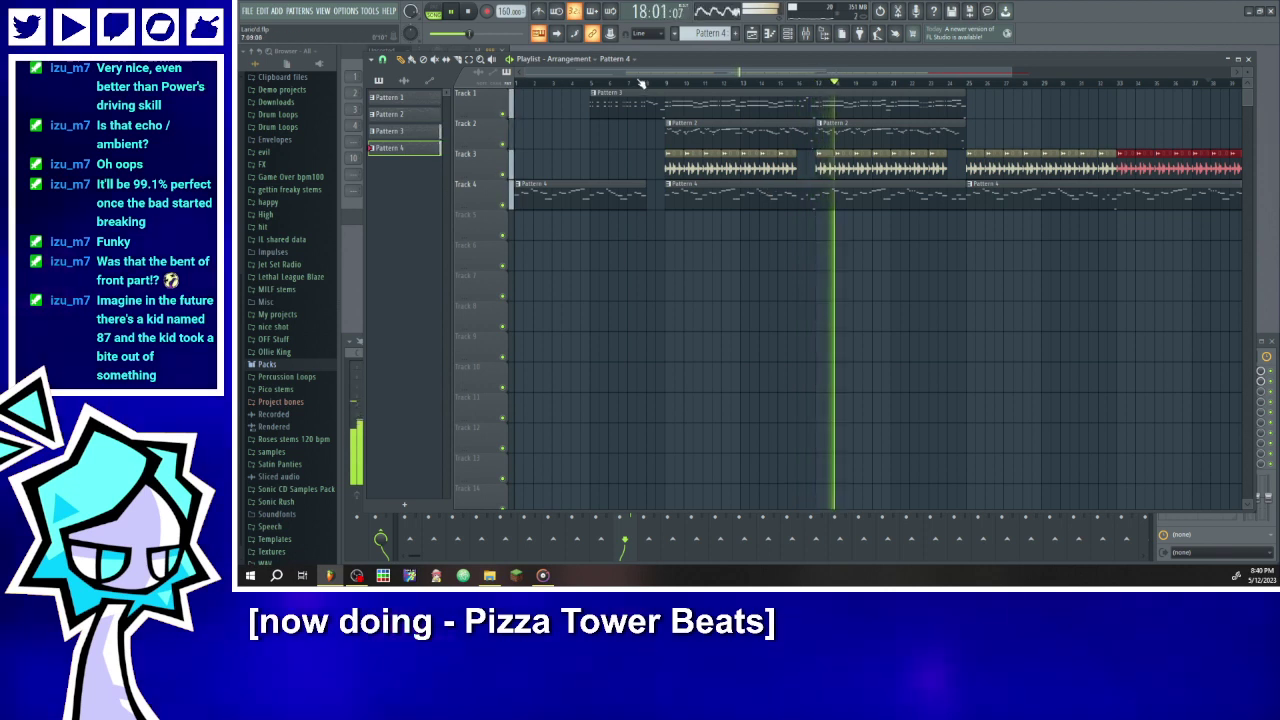
# - Play the arrangement from late in bar 23 and open Pattern 3's Overdriven Guitar notes at bar 24
pyautogui.moveTo(643, 72); pyautogui.dragTo(836, 80)
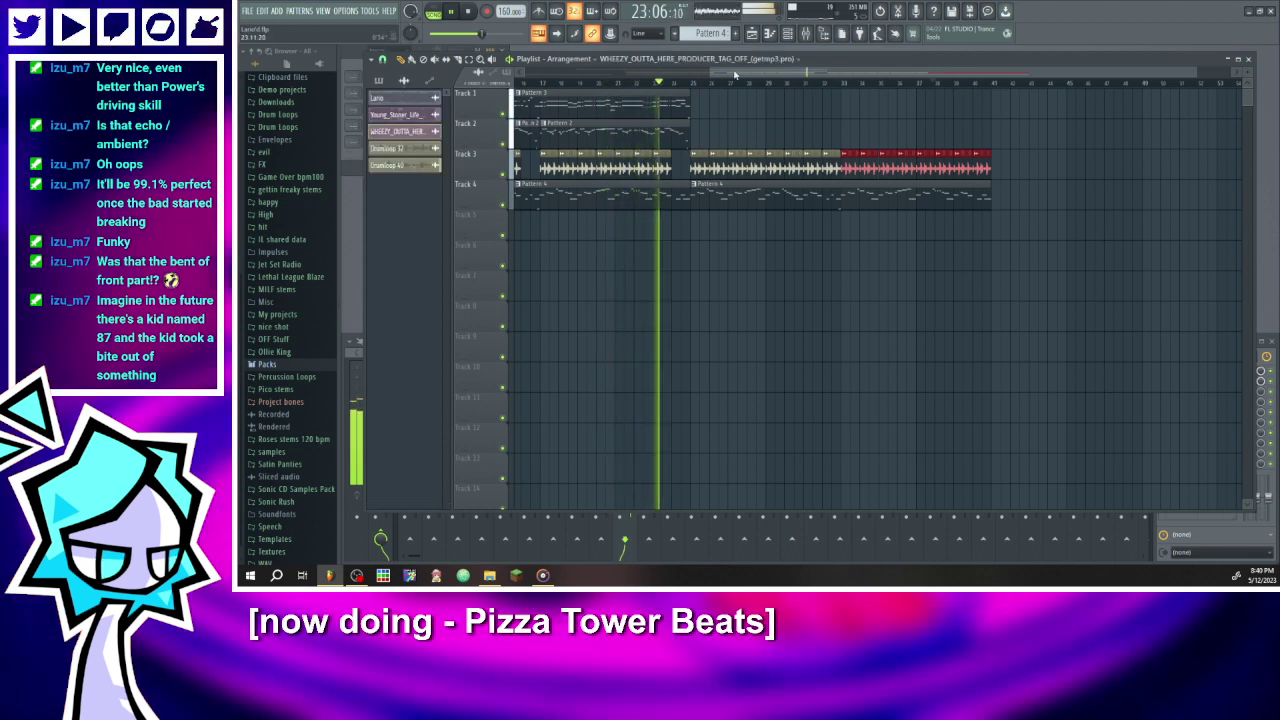
pyautogui.moveTo(798, 73); pyautogui.dragTo(691, 87)
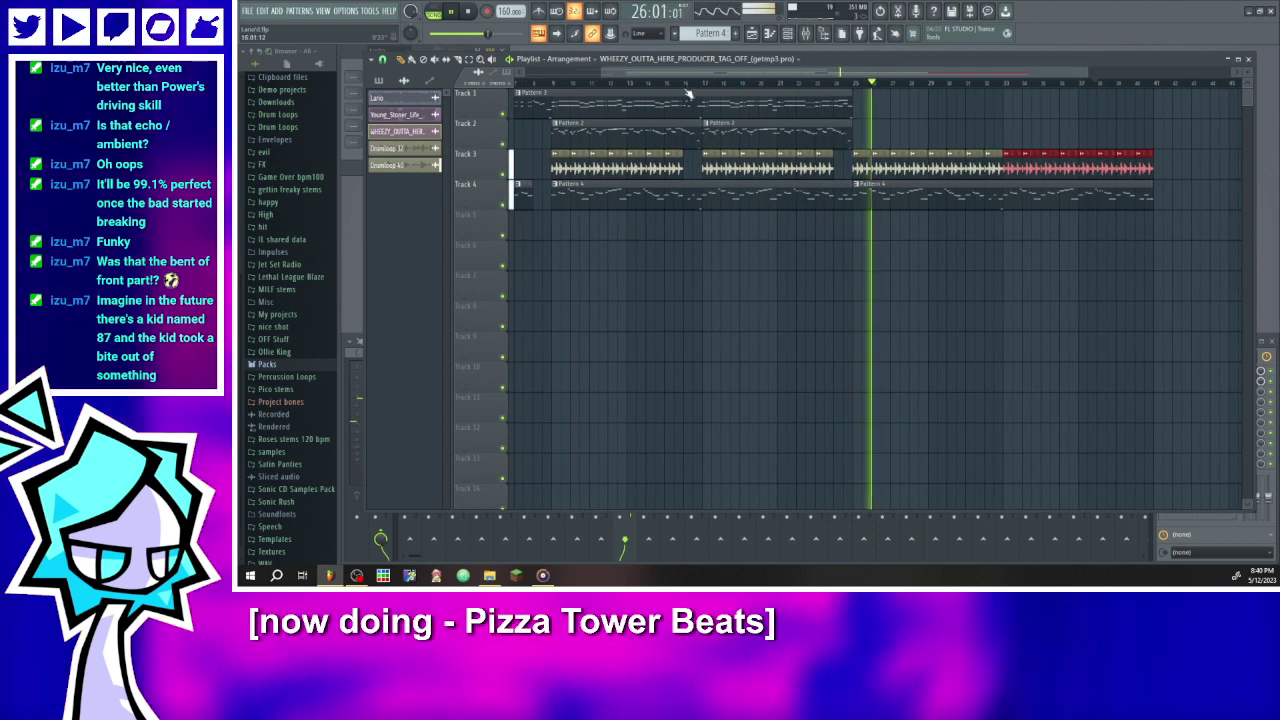
pyautogui.scroll(1, 845, 99)
pyautogui.scroll(3, 848, 99)
pyautogui.click(773, 83)
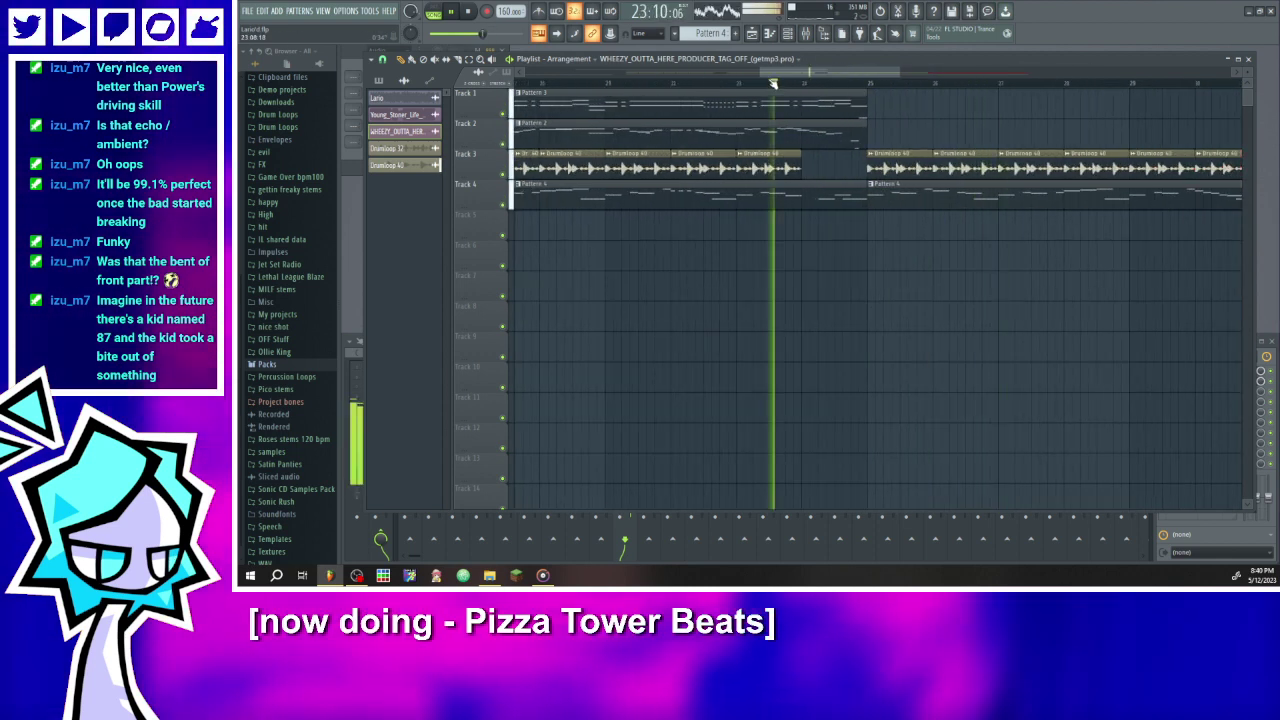
pyautogui.doubleClick(822, 102)
pyautogui.moveTo(1057, 88); pyautogui.dragTo(891, 108)
pyautogui.scroll(2, 752, 216)
pyautogui.moveTo(752, 216); pyautogui.dragTo(1103, 304)
pyautogui.scroll(3, 1103, 304)
pyautogui.moveTo(995, 88); pyautogui.dragTo(1143, 95)
pyautogui.scroll(3, 766, 294)
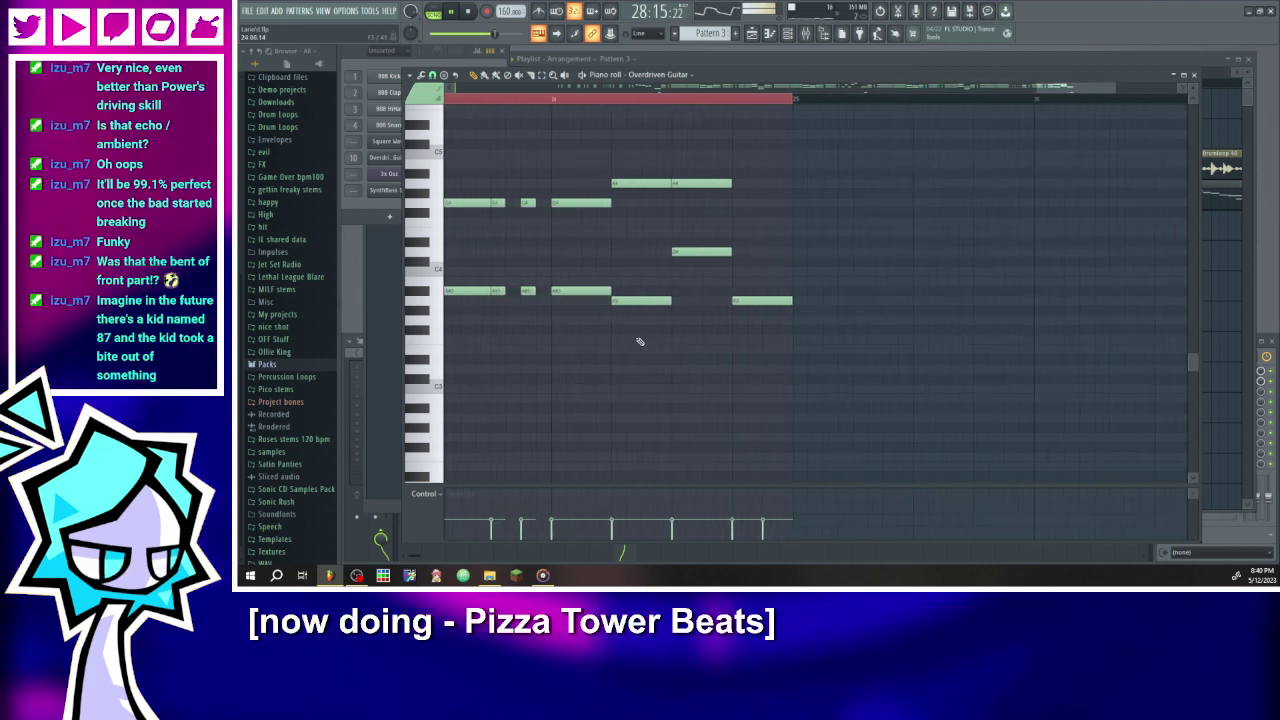
# - Split the chords on bar 24's first two beats into one-step stabs and shorten the A4 and D4 chord on beat 3 to two steps
pyautogui.moveTo(641, 300); pyautogui.dragTo(565, 205)
pyautogui.click(584, 204)
pyautogui.click(584, 290)
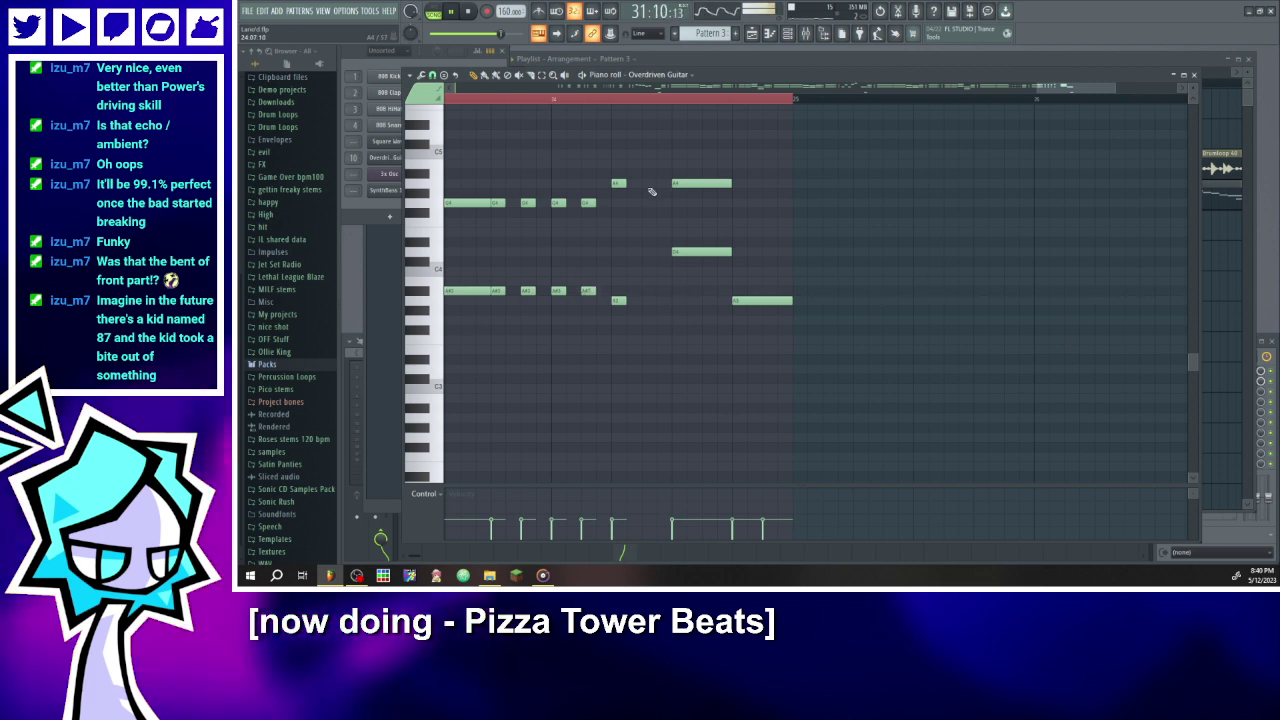
pyautogui.click(652, 300)
pyautogui.press('space')
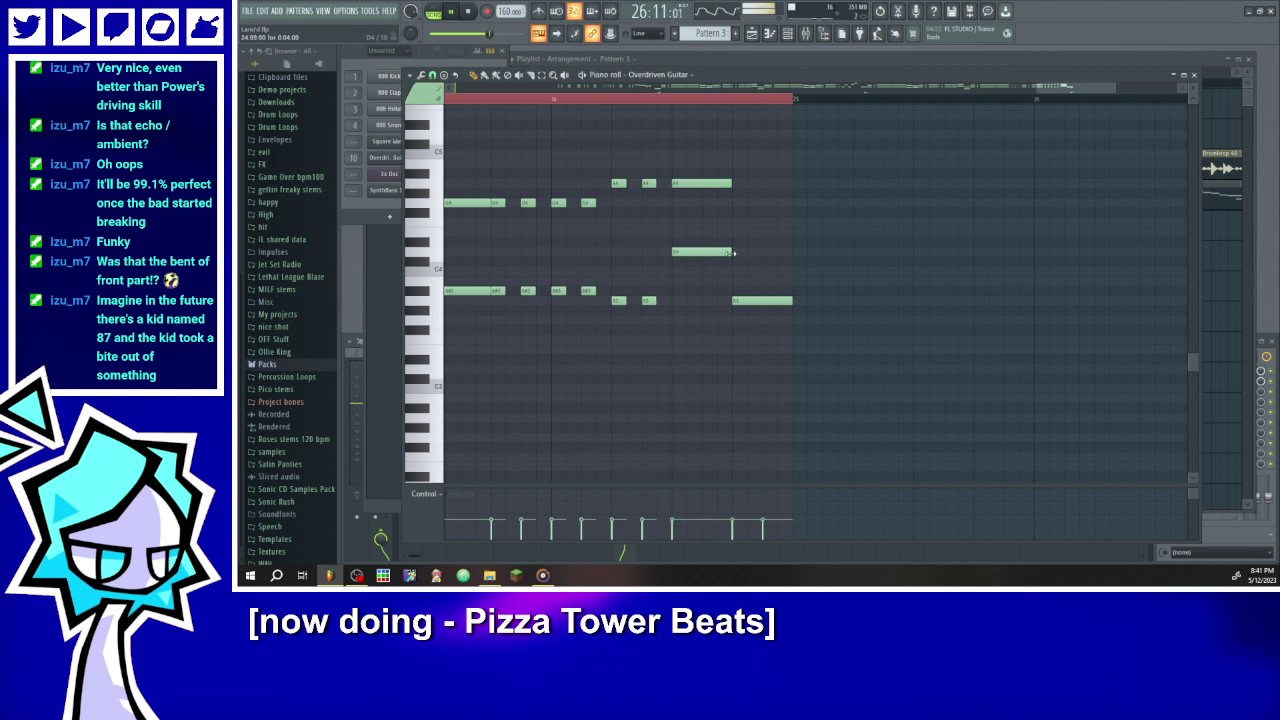
pyautogui.moveTo(735, 253); pyautogui.dragTo(706, 254)
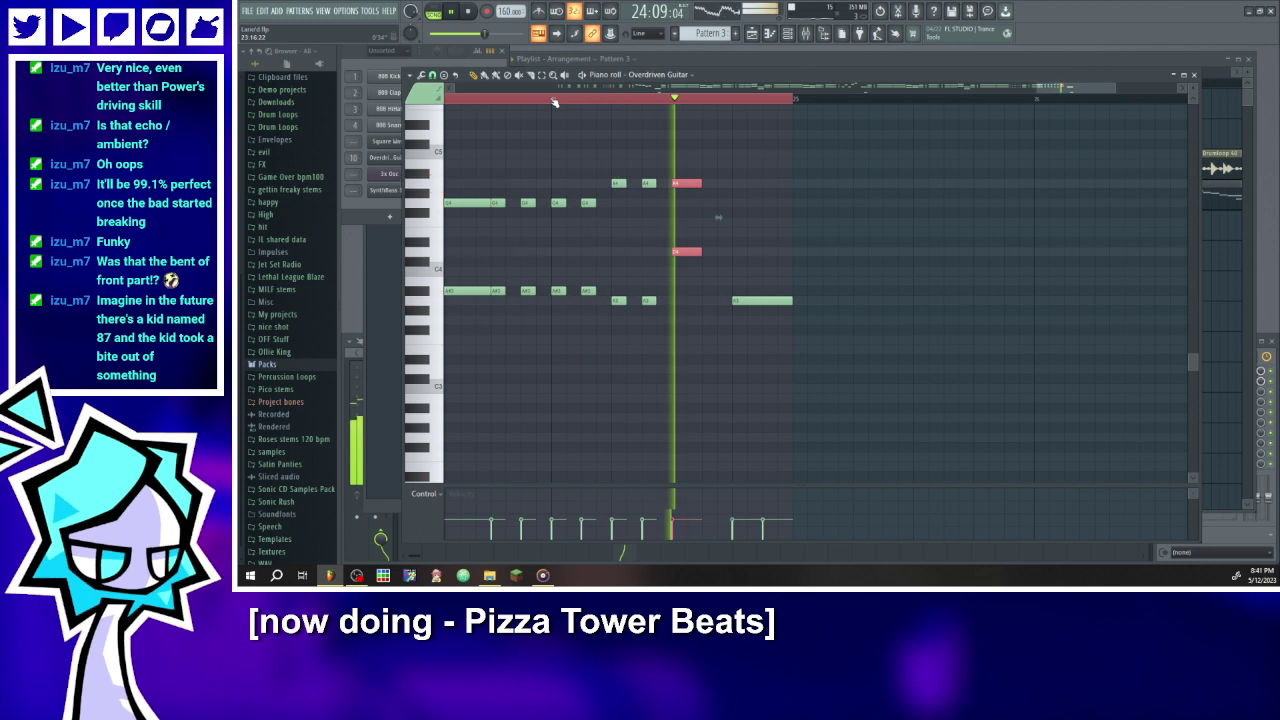
pyautogui.press('space')
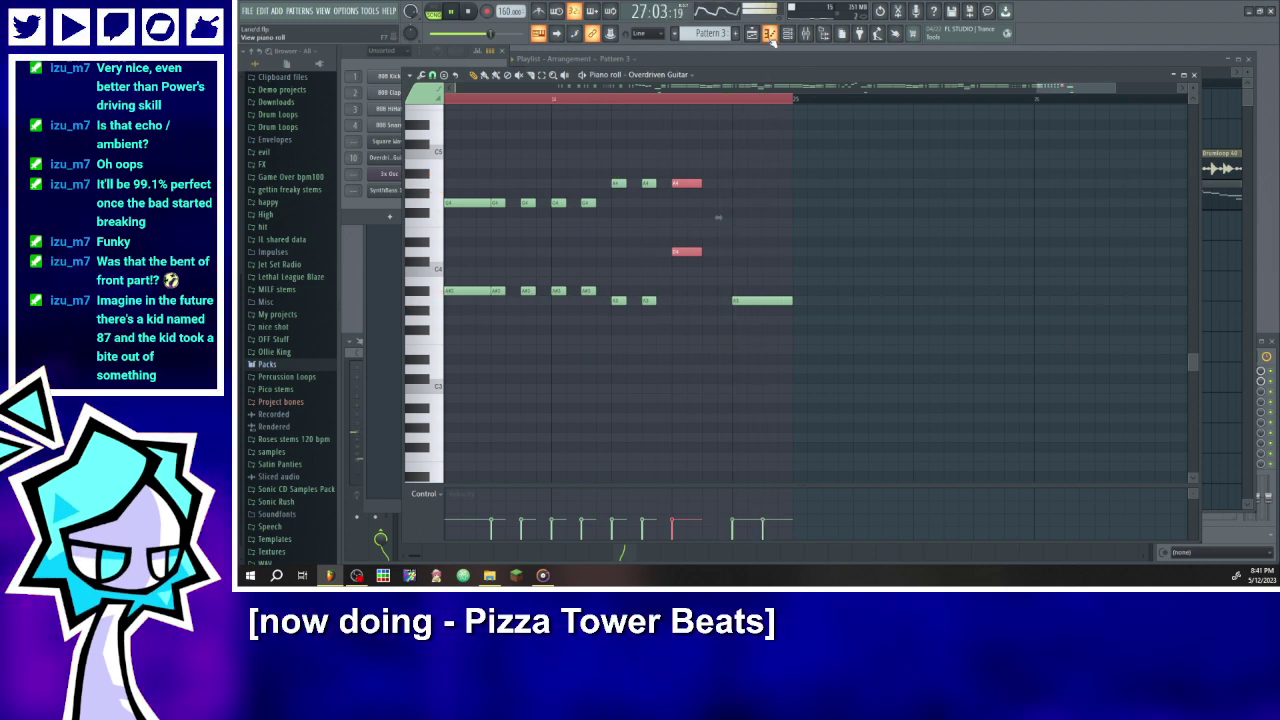
# - Place the WHEEZY_OUTTA_HERE producer tag on playlist Track 5 at bar 16, trim it to one bar and play up to it
pyautogui.click(770, 38)
pyautogui.click(768, 72)
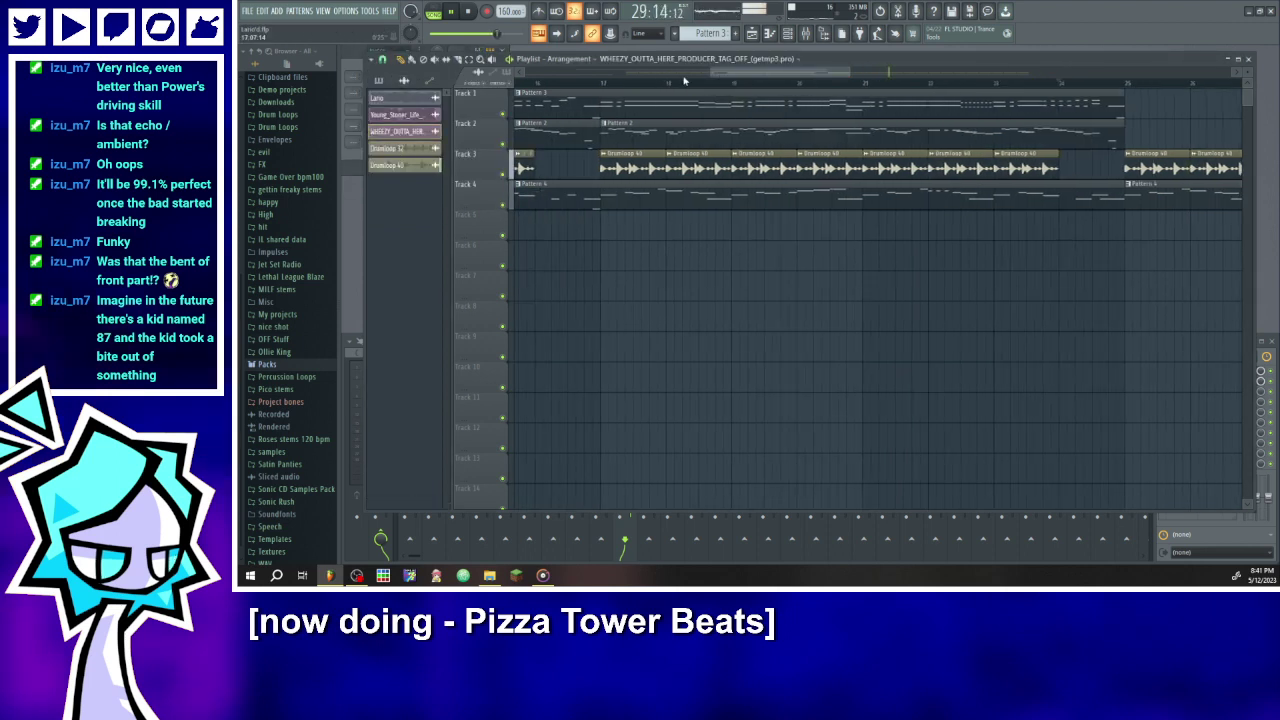
pyautogui.click(830, 222)
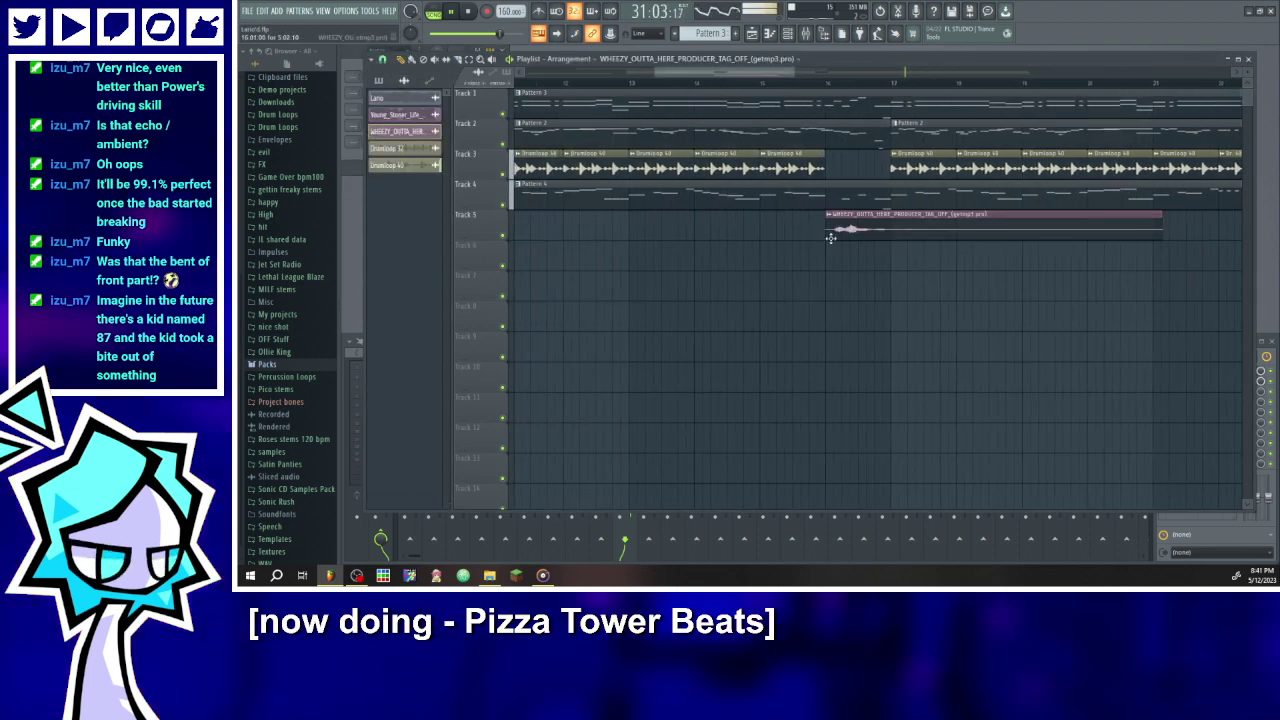
pyautogui.moveTo(1157, 228); pyautogui.dragTo(1192, 230)
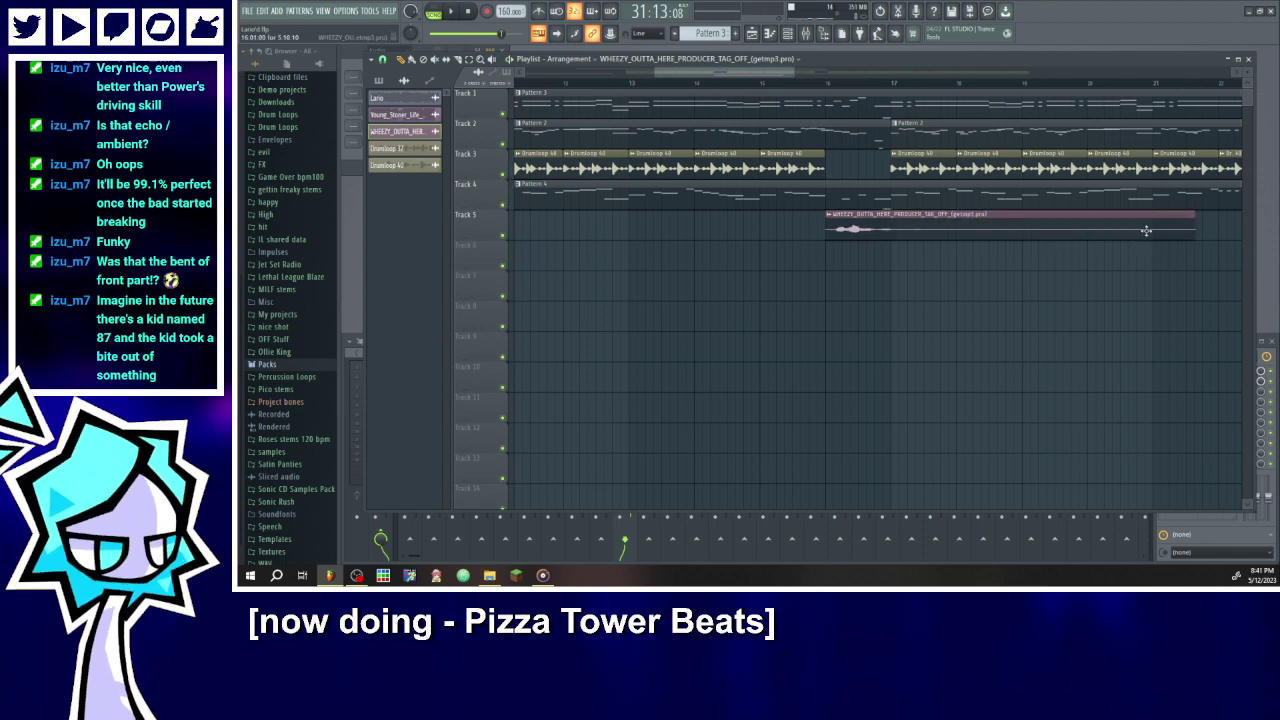
pyautogui.hotkey('ctrl', 'z')
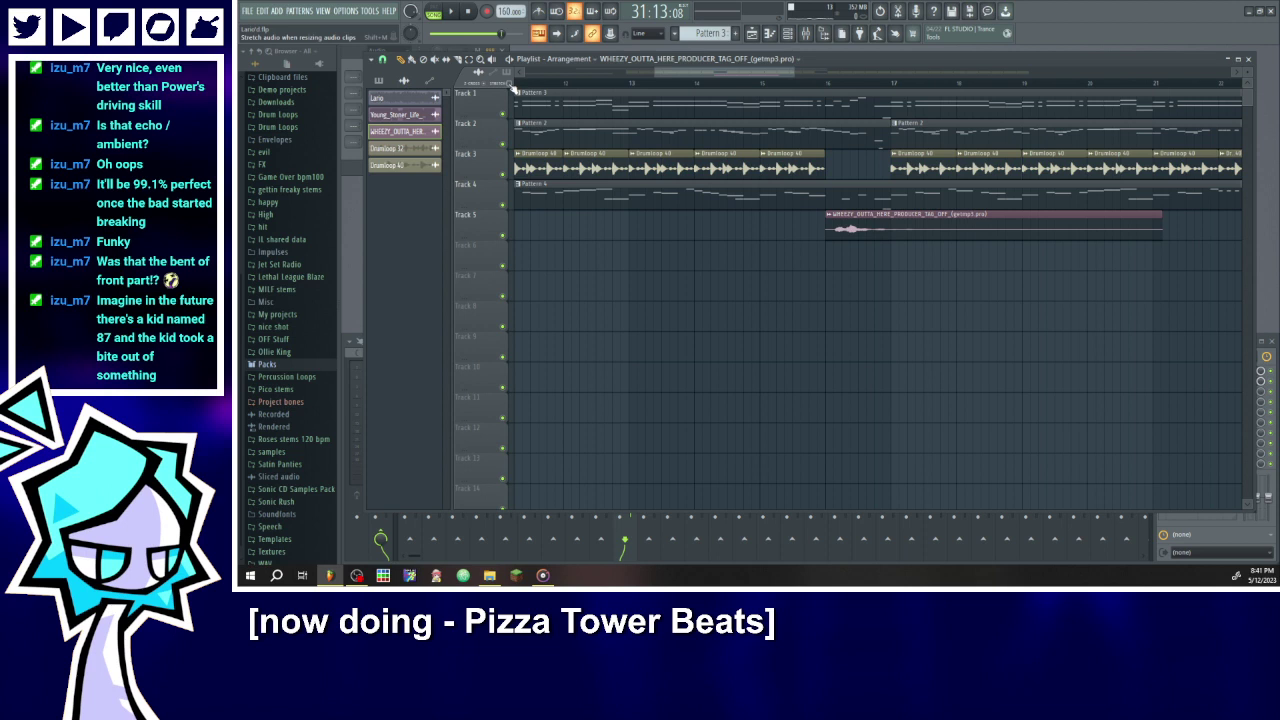
pyautogui.moveTo(1160, 229); pyautogui.dragTo(947, 238)
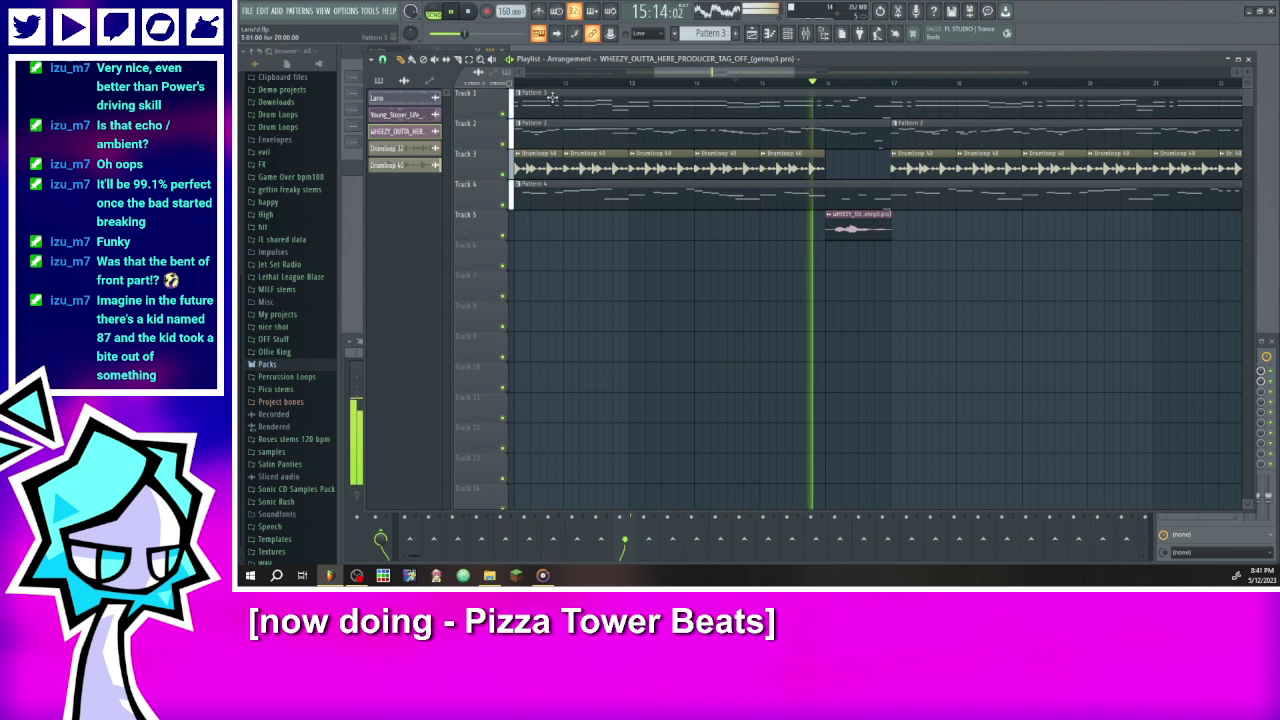
pyautogui.press('space')
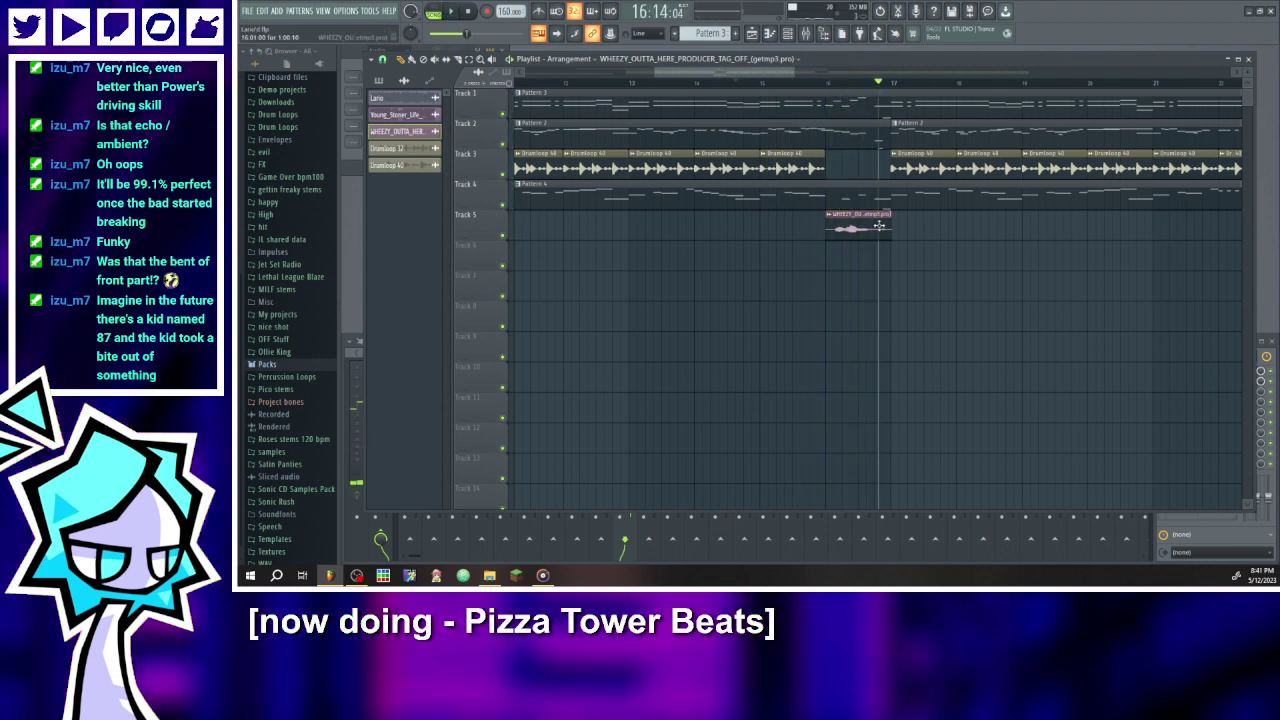
# - Move the producer tag clip to step 9 of bar 16, audition it and trim its end to about half a bar in length
pyautogui.scroll(4, 862, 229)
pyautogui.moveTo(743, 232); pyautogui.dragTo(890, 236)
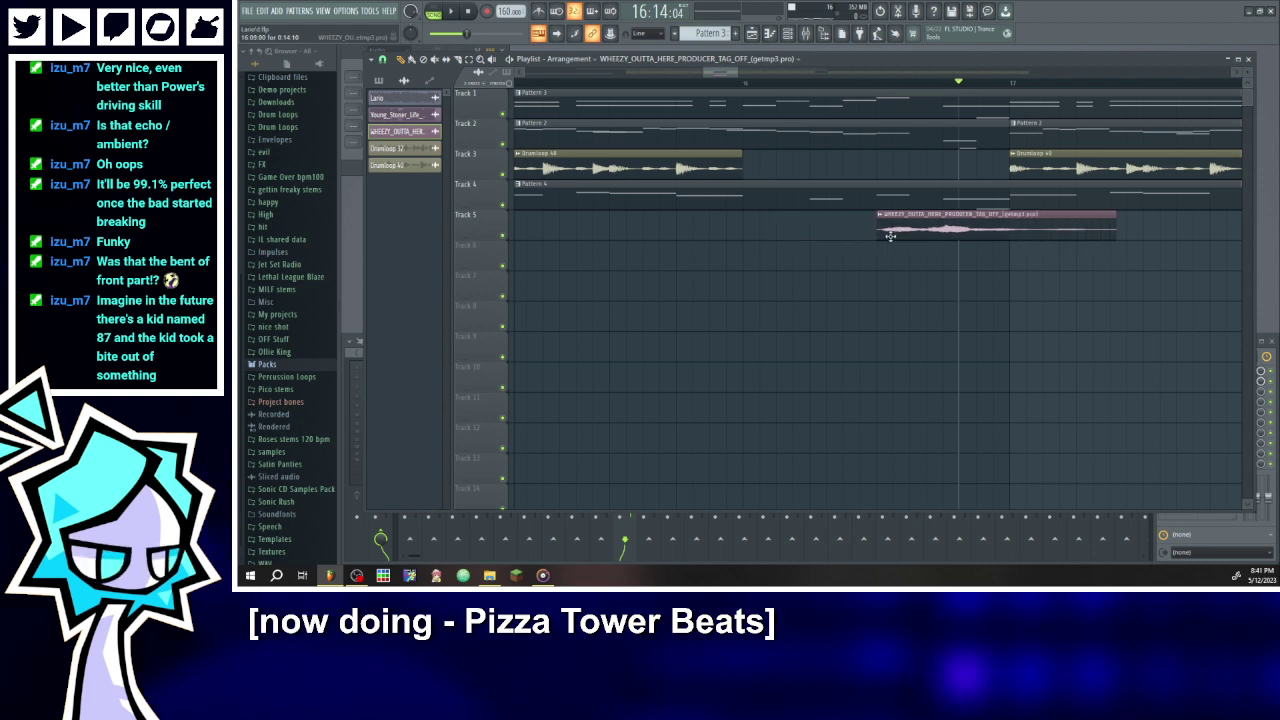
pyautogui.click(451, 12)
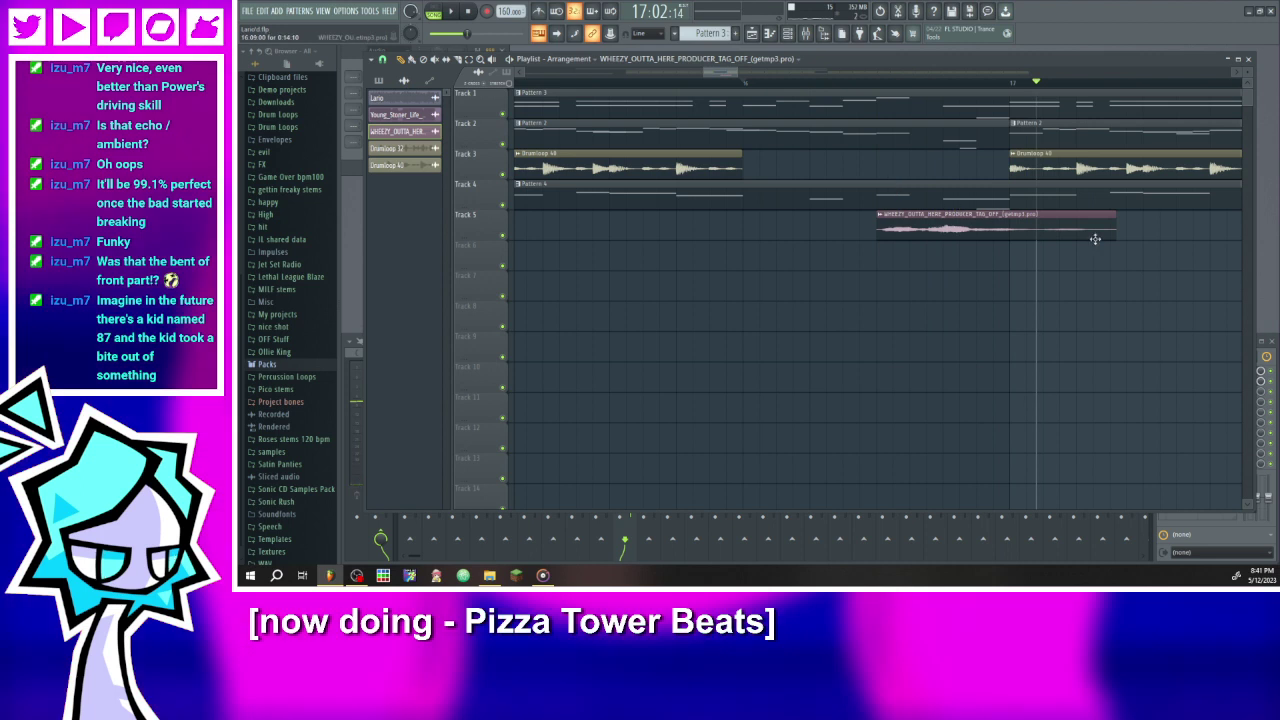
pyautogui.moveTo(1042, 232); pyautogui.dragTo(1015, 240)
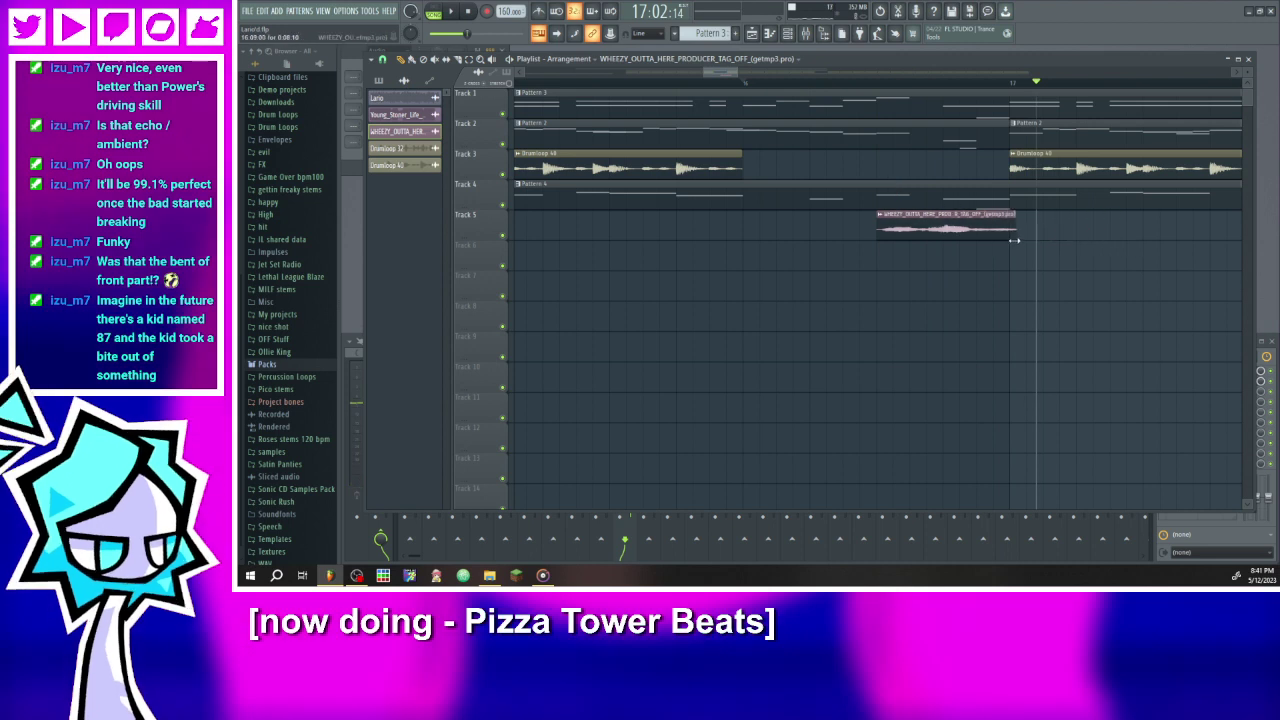
# - Trim a sliver off the producer tag clip's start, realign it to step 9 of bar 16 and open its clip settings
pyautogui.scroll(2, 1010, 236)
pyautogui.scroll(2, 983, 236)
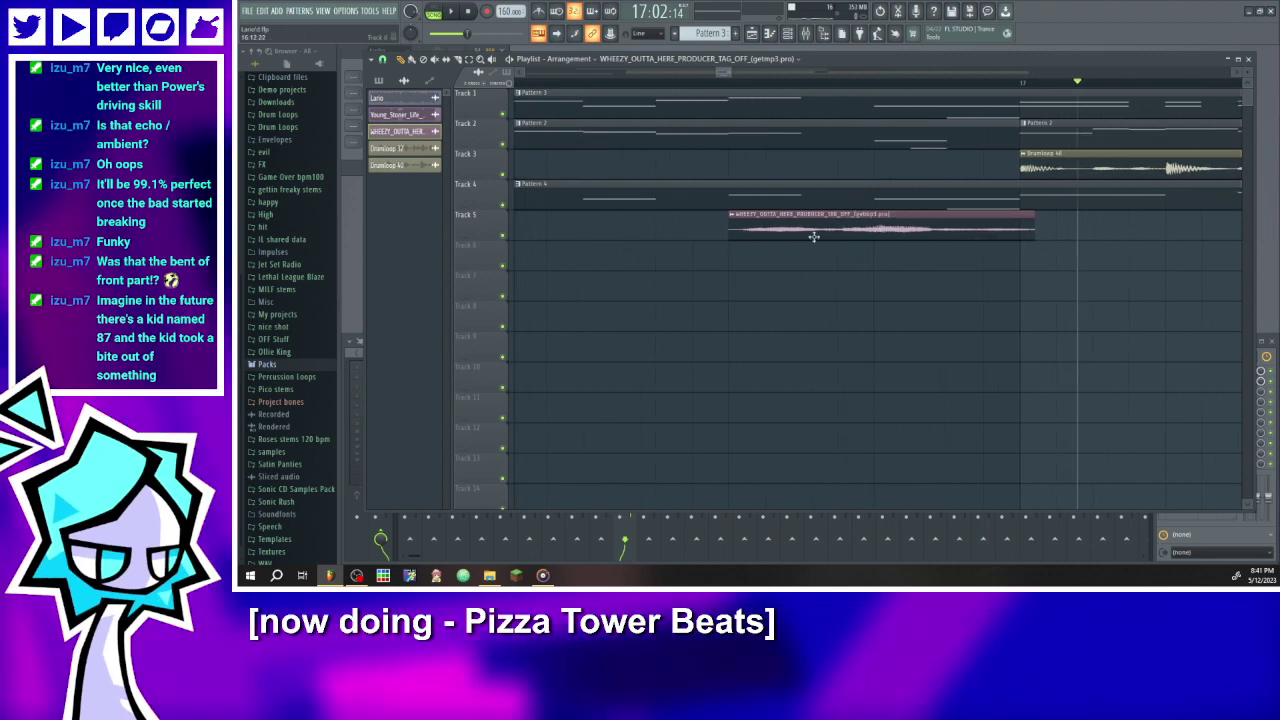
pyautogui.scroll(2, 694, 231)
pyautogui.moveTo(775, 231)
pyautogui.mouseDown()
pyautogui.moveTo(818, 238)
pyautogui.moveTo(775, 238)
pyautogui.mouseUp()
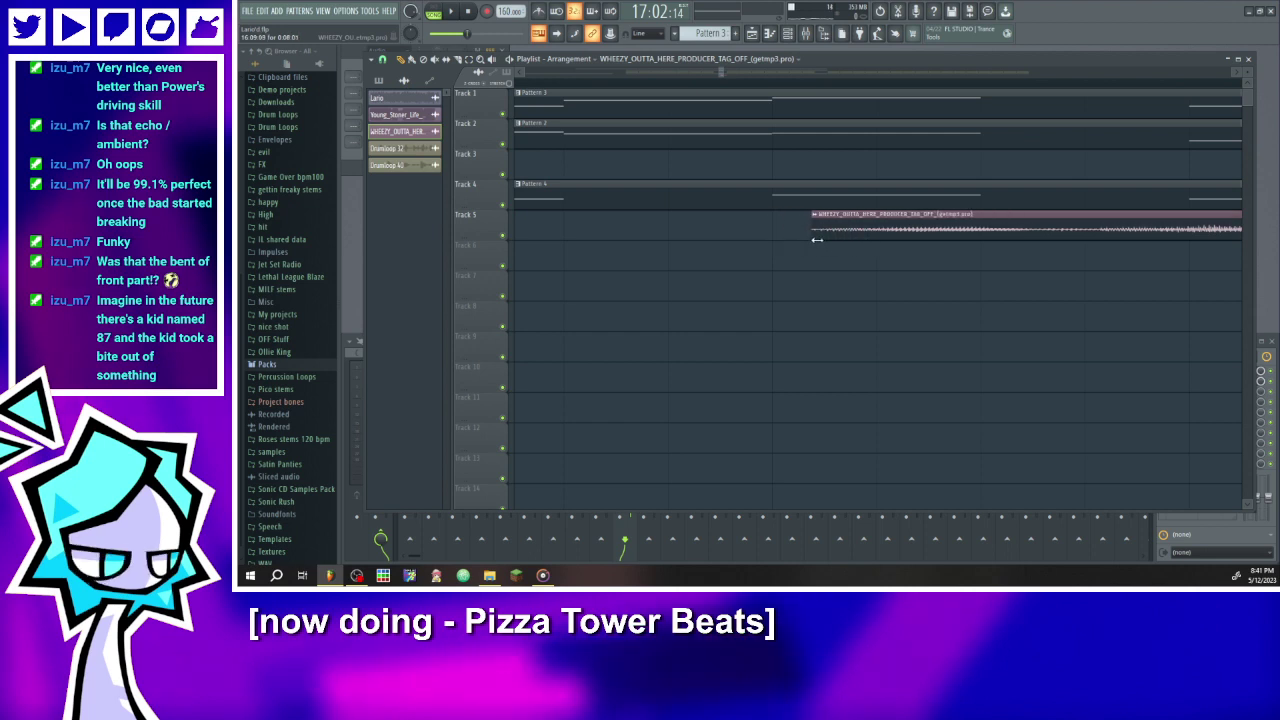
pyautogui.doubleClick(776, 230)
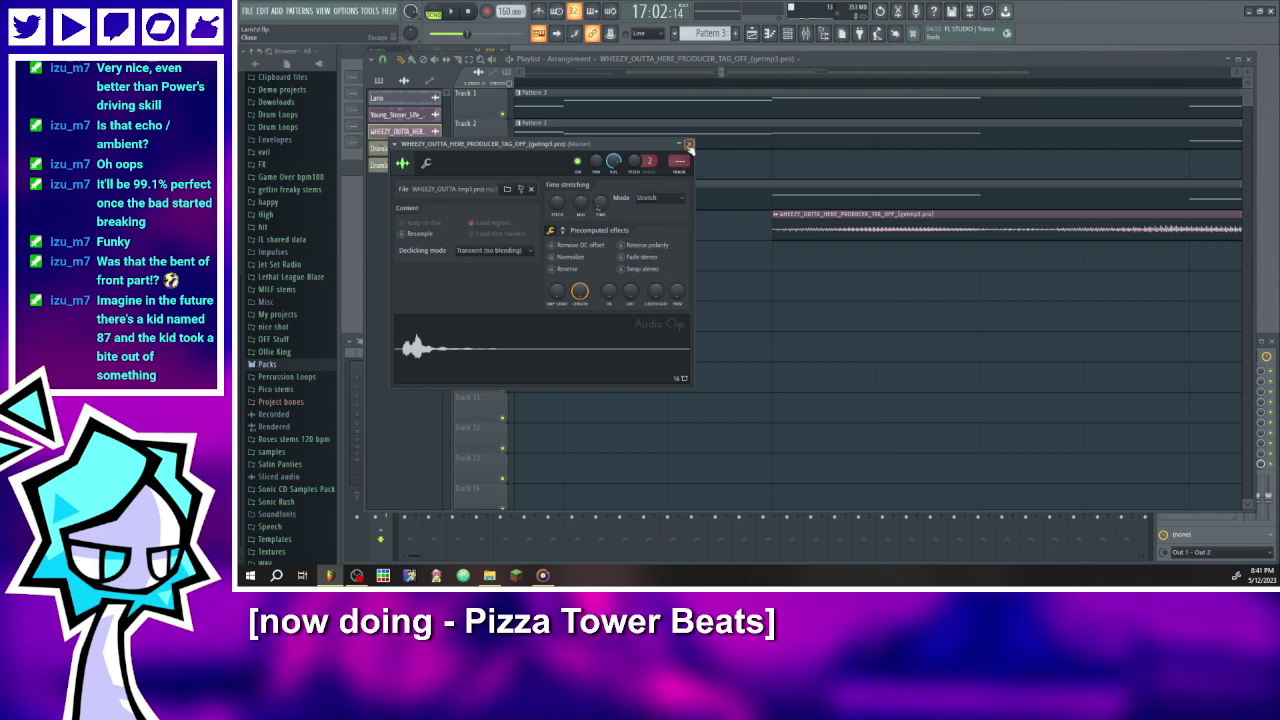
# - Close the clip settings and play the producer tag section from bar 16, then from step 9 of that bar
pyautogui.click(688, 146)
pyautogui.scroll(-3, 720, 245)
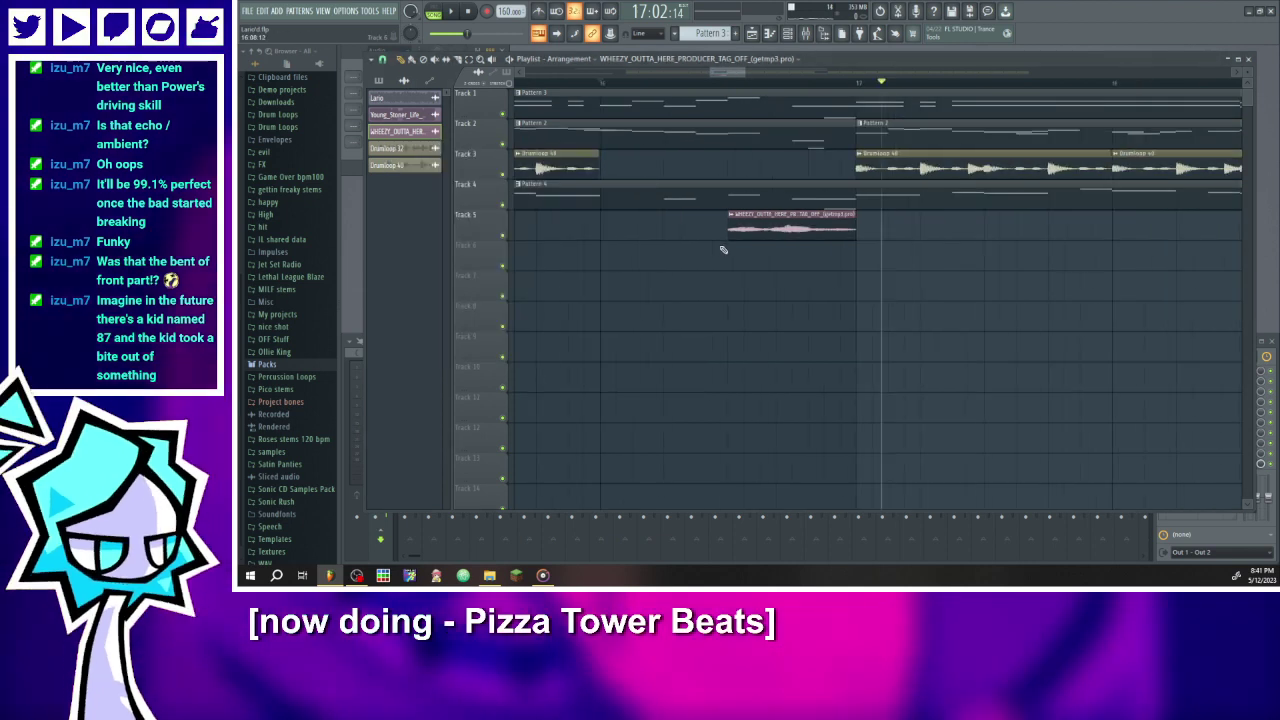
pyautogui.click(603, 91)
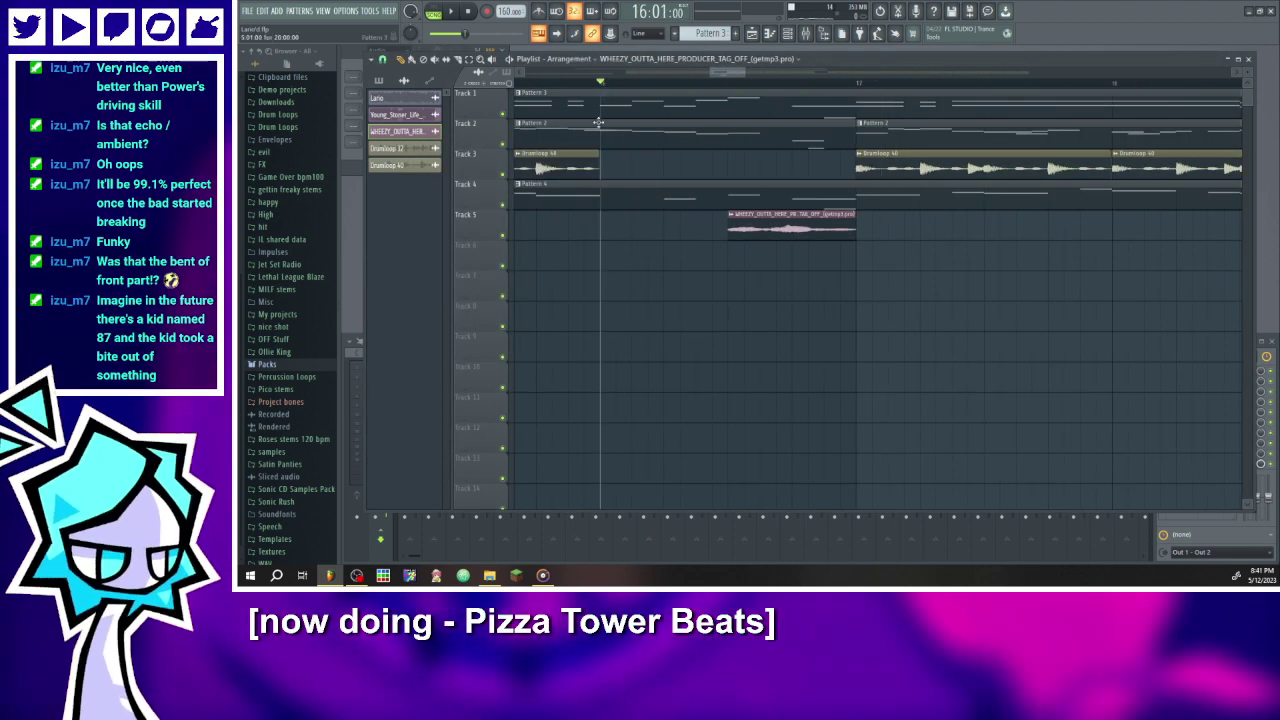
pyautogui.click(451, 12)
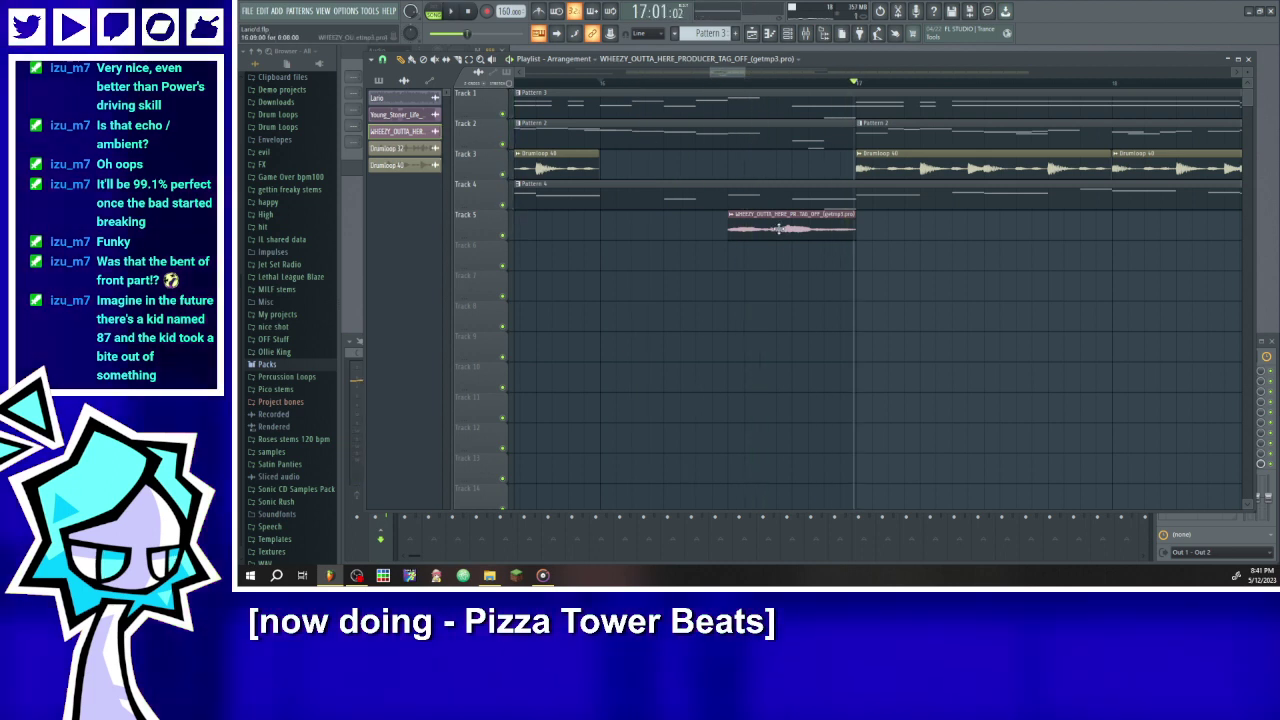
pyautogui.click(727, 84)
pyautogui.click(452, 12)
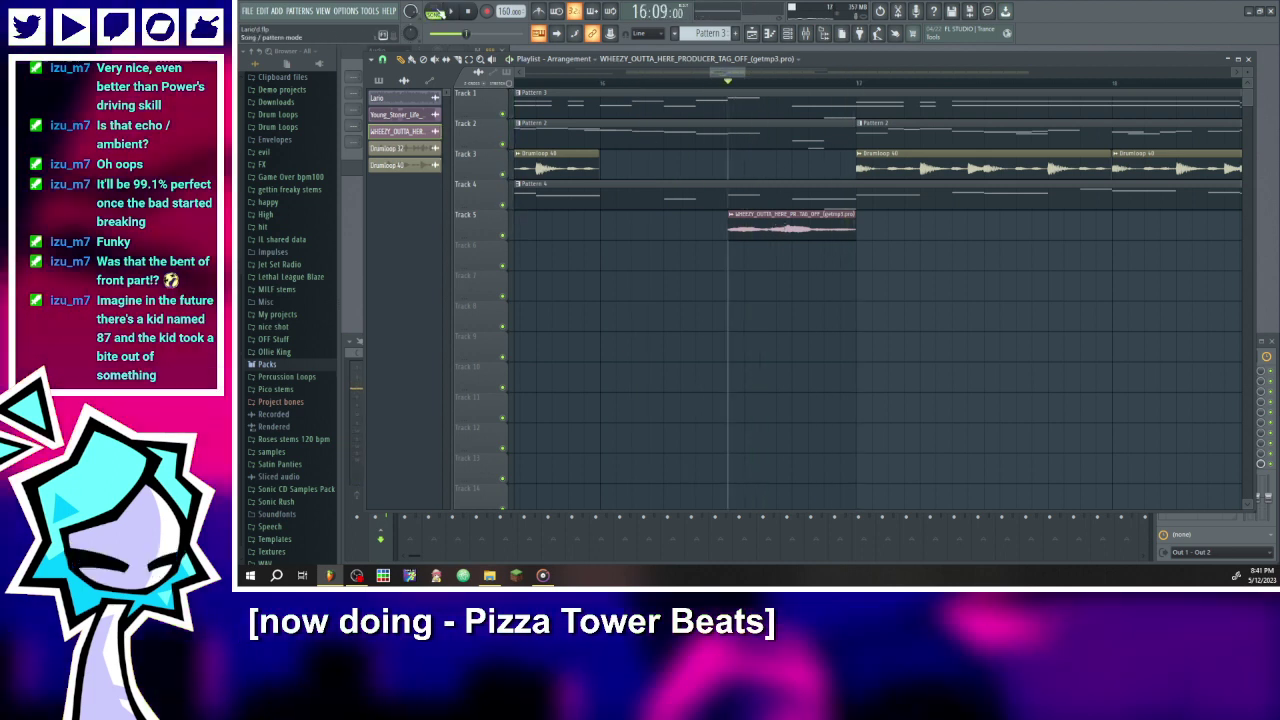
pyautogui.click(451, 12)
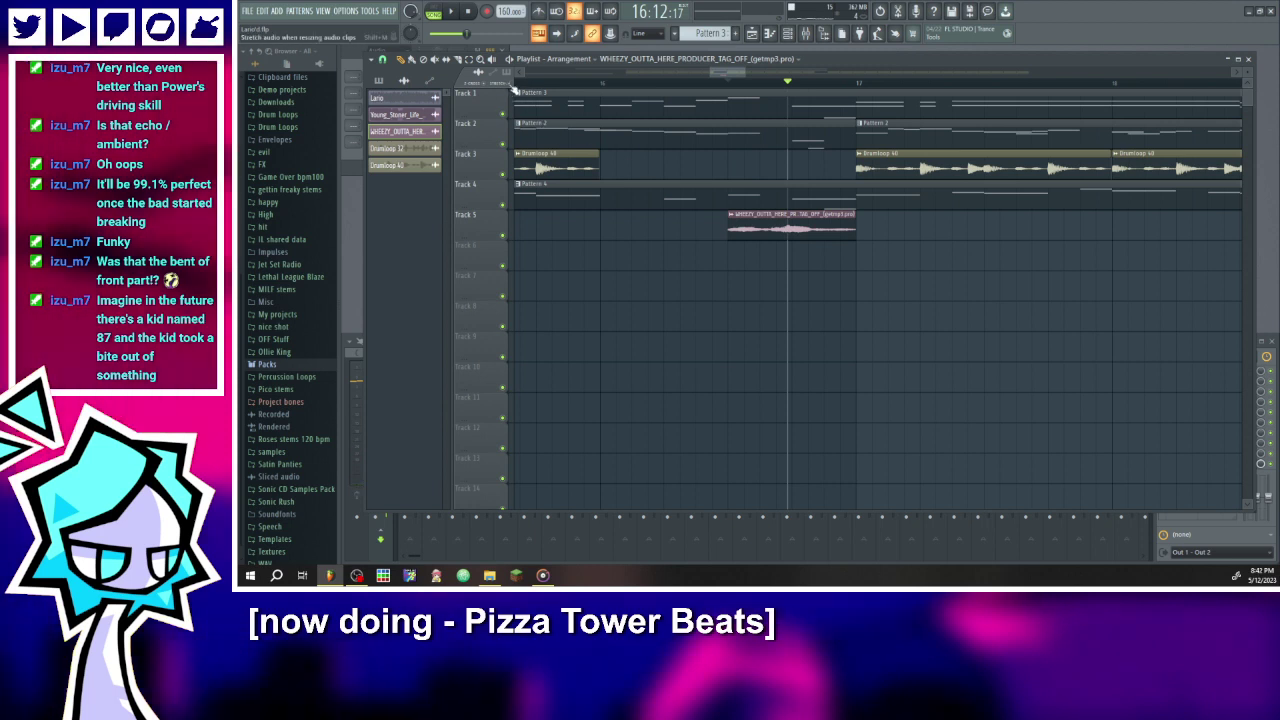
# - Extend the producer tag clip one step past bar 17, cut it back to six steps and audition both lengths
pyautogui.moveTo(863, 237); pyautogui.dragTo(879, 237)
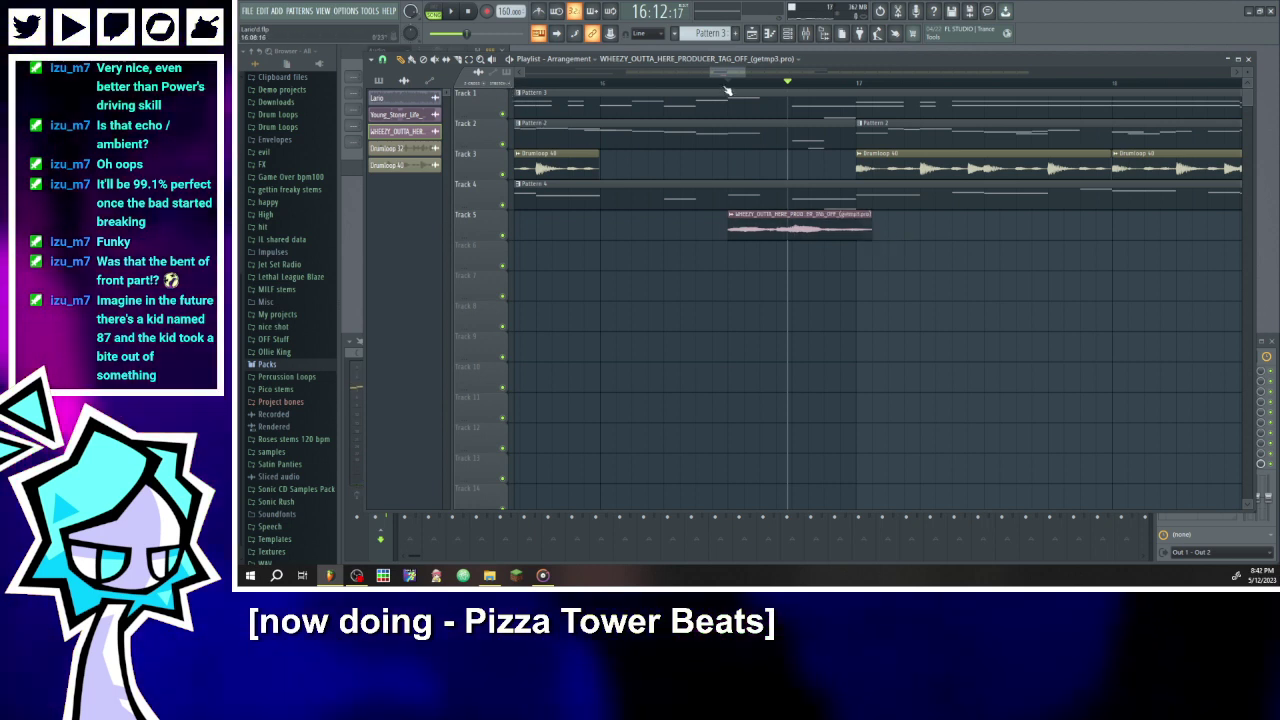
pyautogui.click(727, 88)
pyautogui.click(451, 12)
pyautogui.click(452, 13)
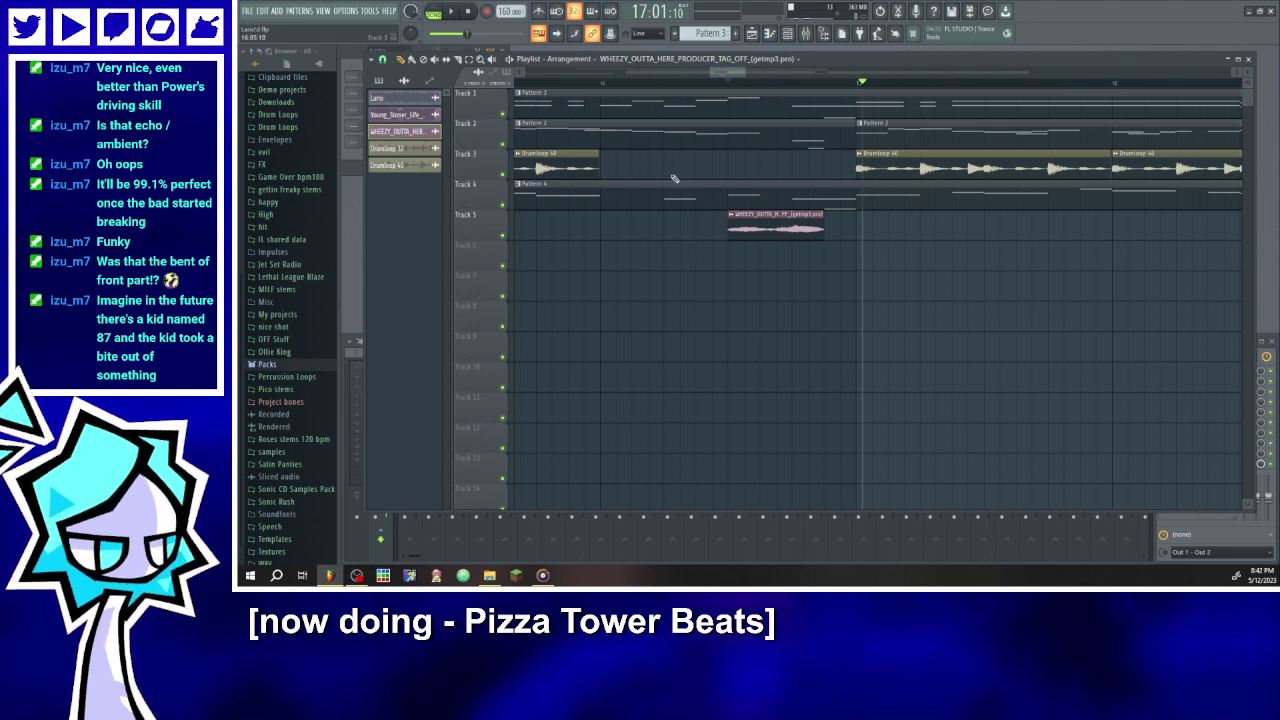
pyautogui.click(730, 82)
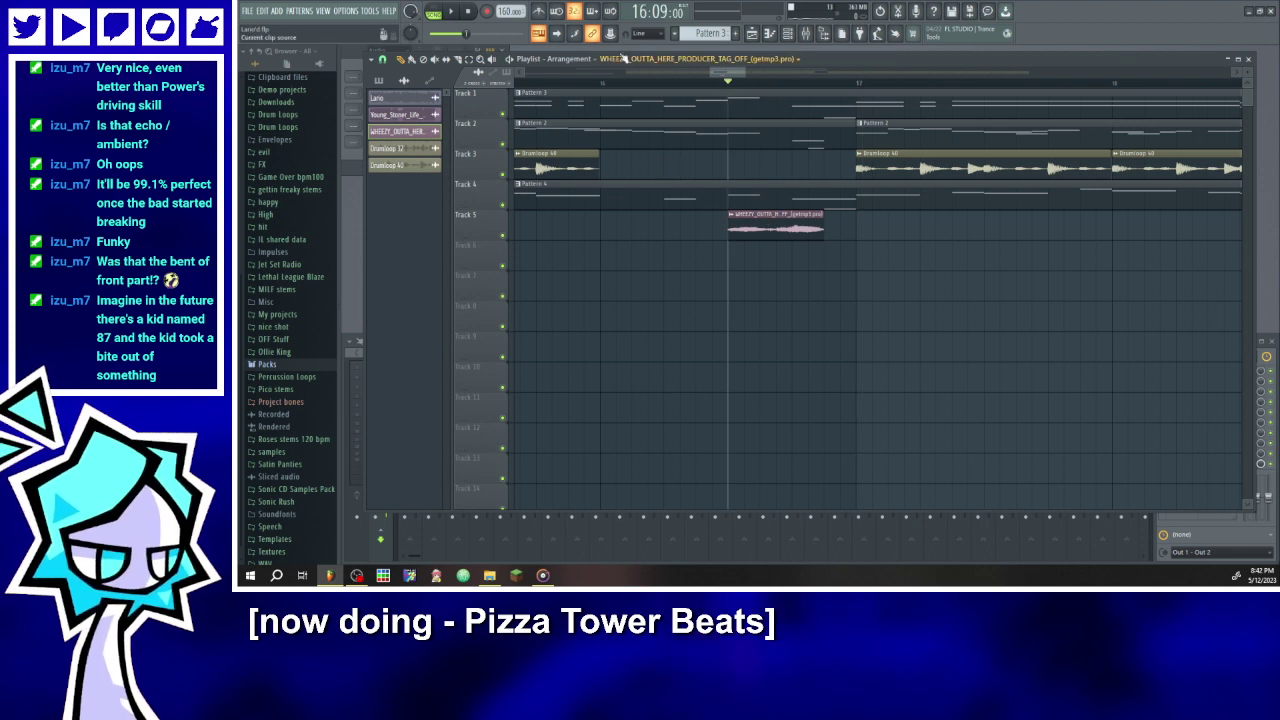
pyautogui.click(451, 12)
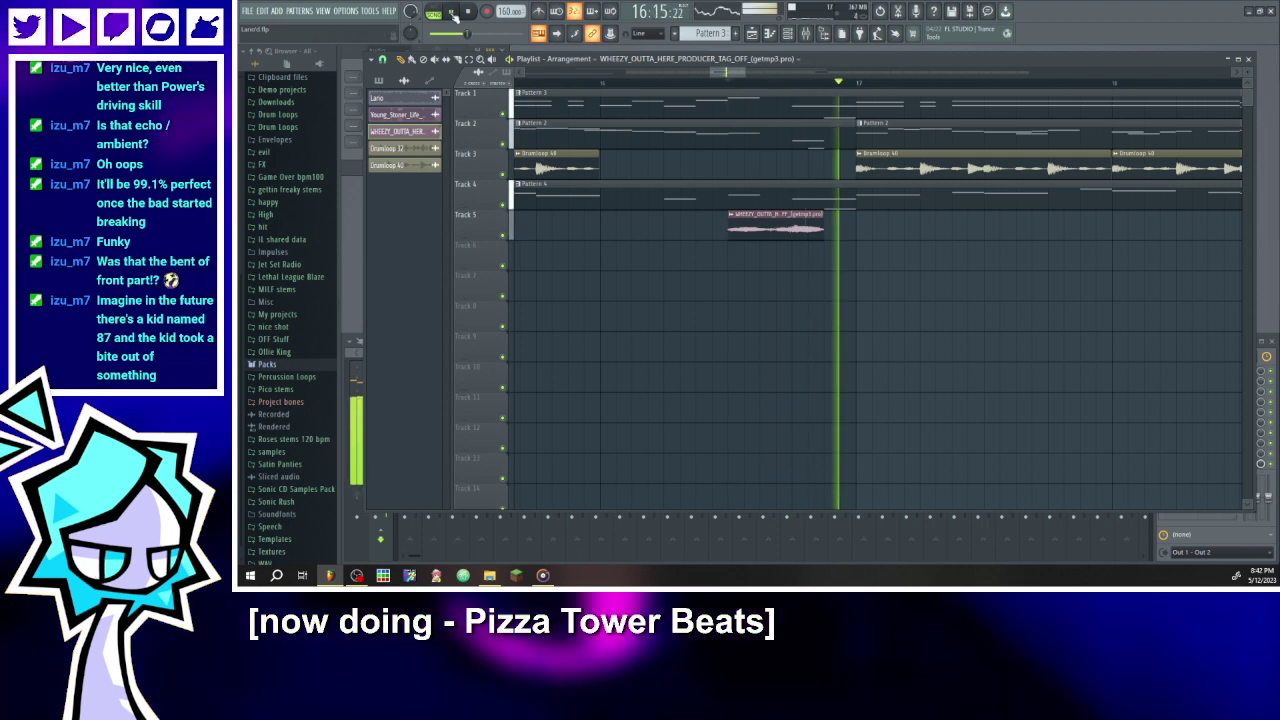
pyautogui.press('space')
pyautogui.click(568, 81)
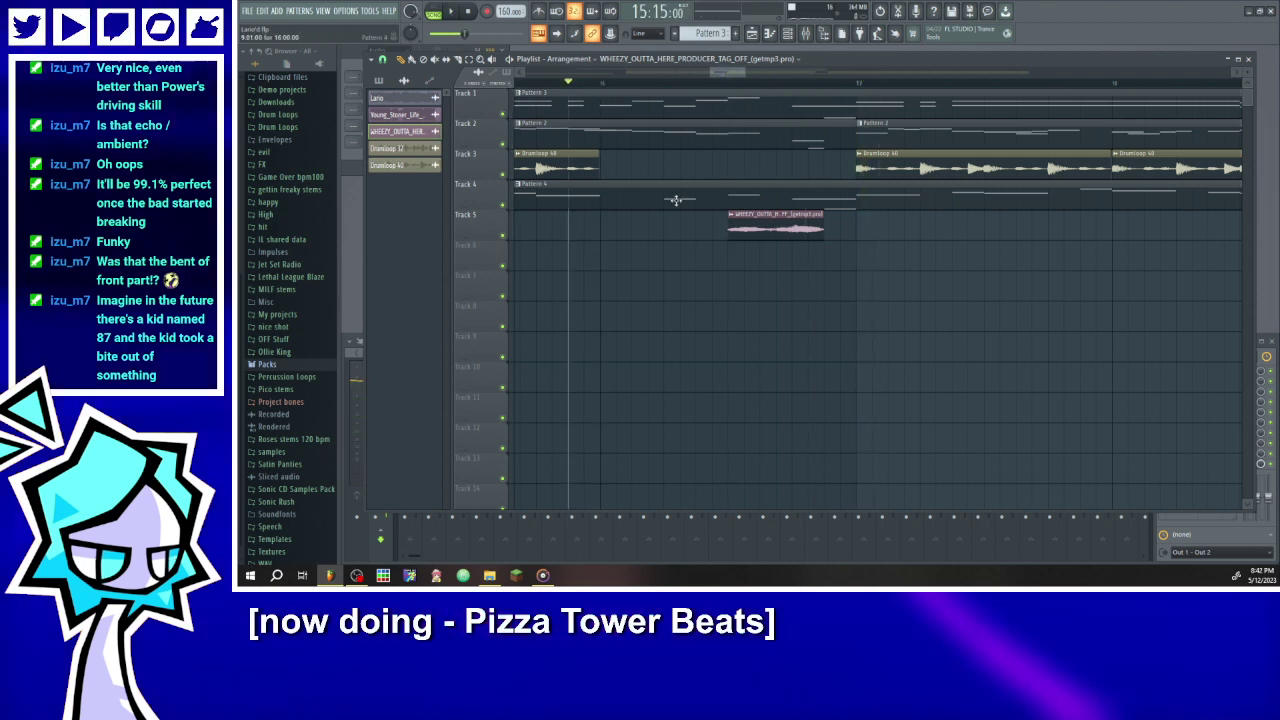
# - Lengthen the producer tag clip to seven steps and play the song from step 15 of bar 15
pyautogui.moveTo(840, 226)
pyautogui.mouseDown()
pyautogui.moveTo(816, 229)
pyautogui.moveTo(838, 235)
pyautogui.mouseUp()
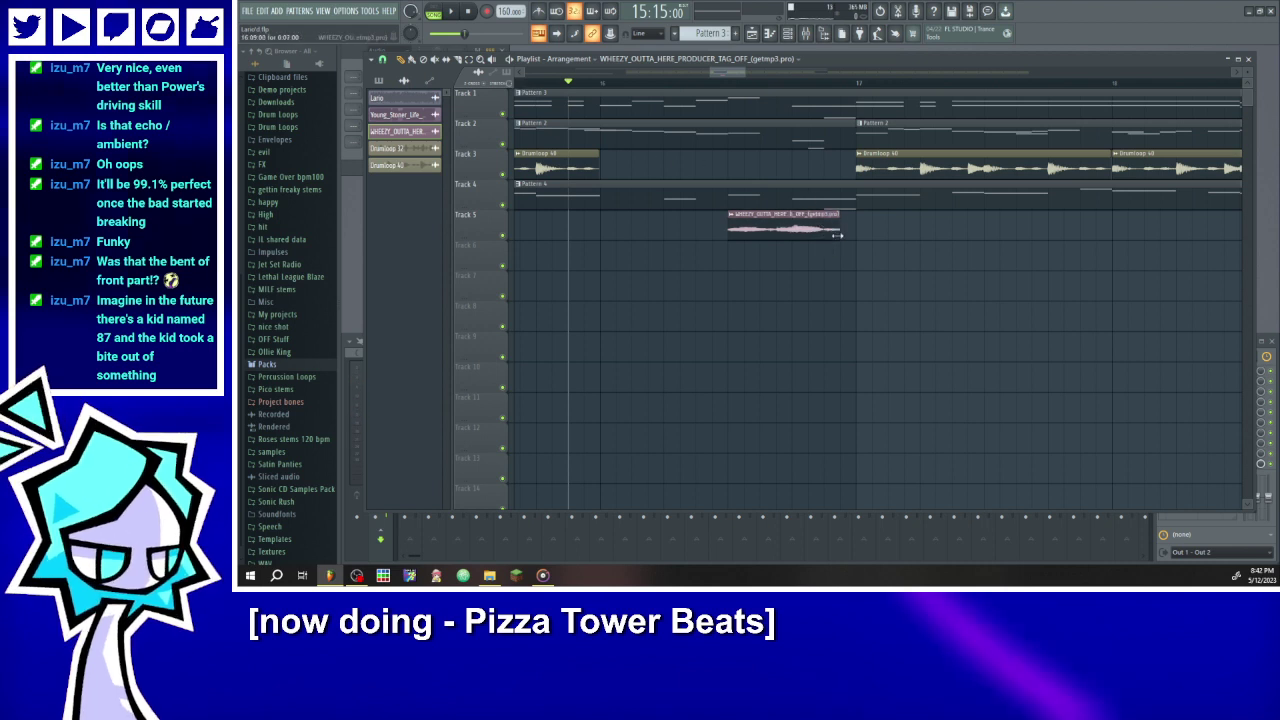
pyautogui.click(783, 93)
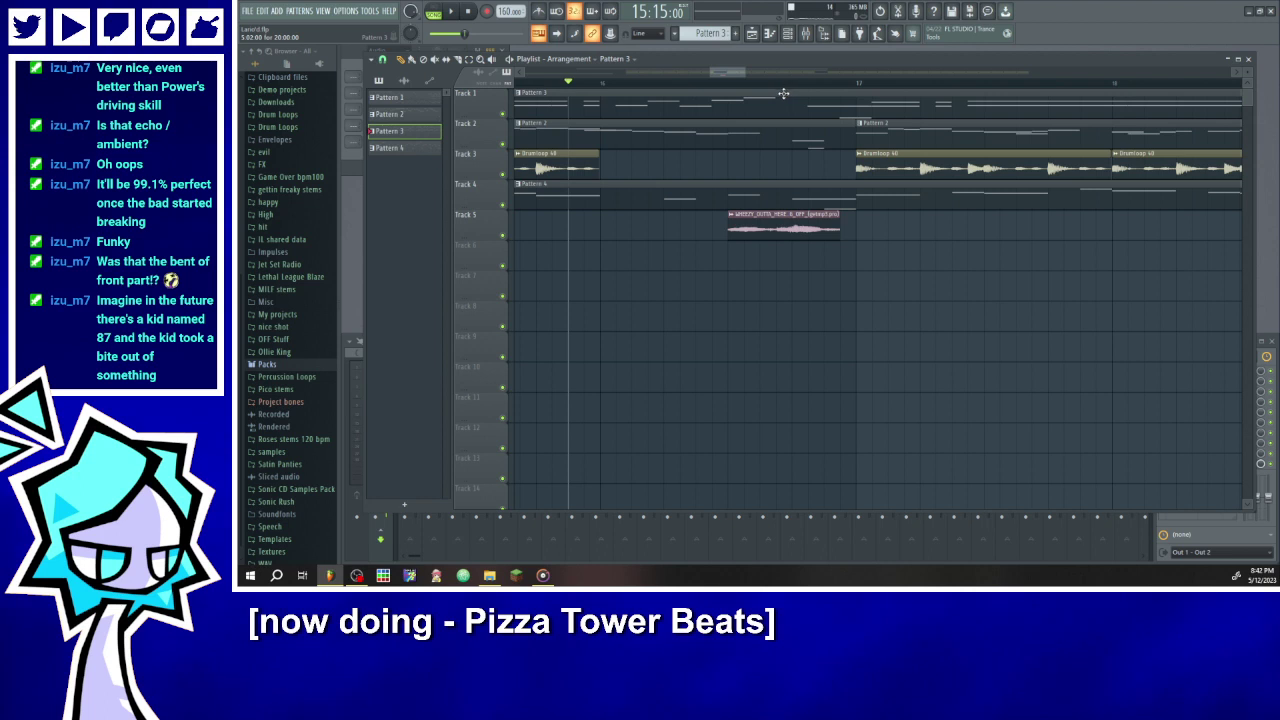
pyautogui.click(455, 12)
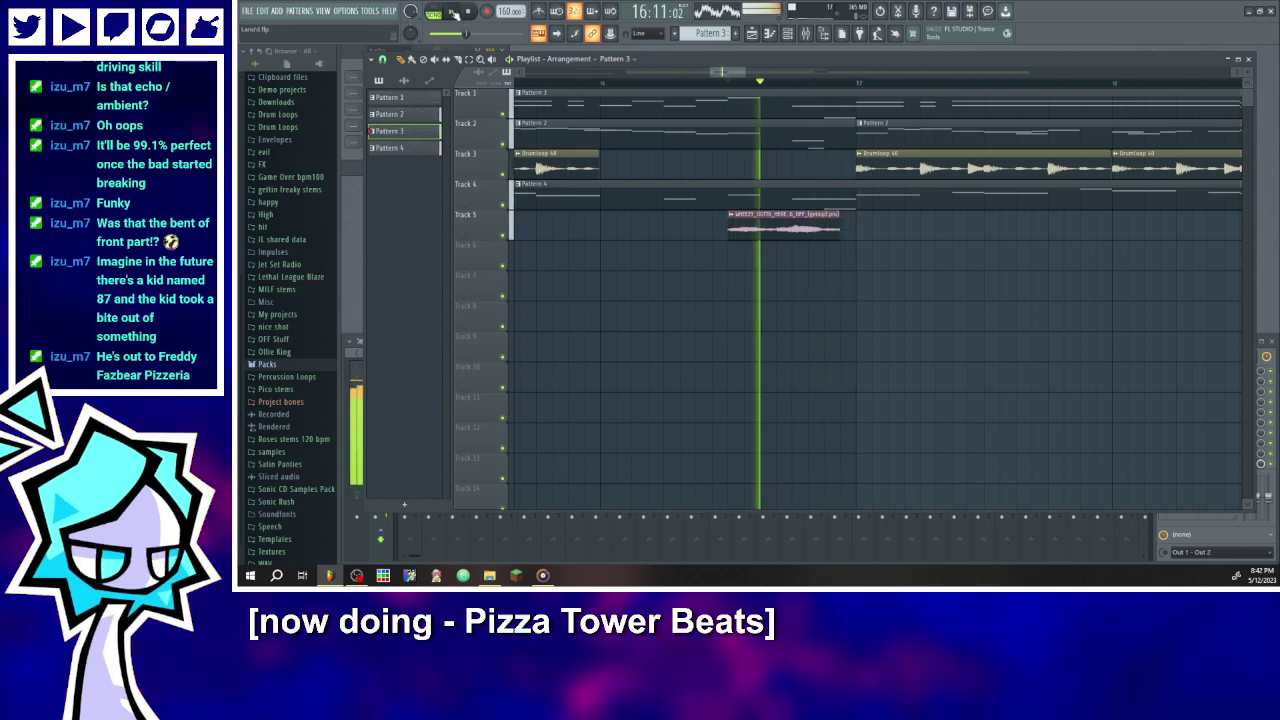
pyautogui.press('space')
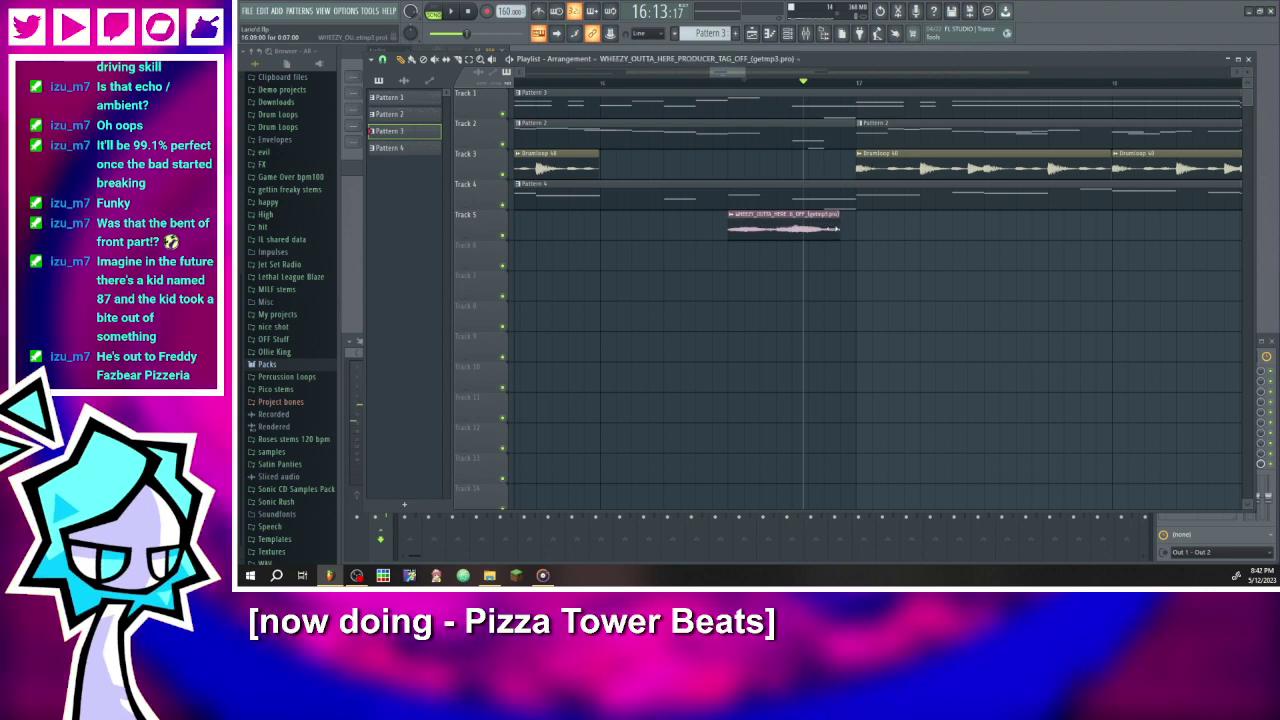
# - Start the producer tag clip at step 8 of bar 16 and set its length to seven steps during playback
pyautogui.moveTo(804, 229); pyautogui.dragTo(790, 229)
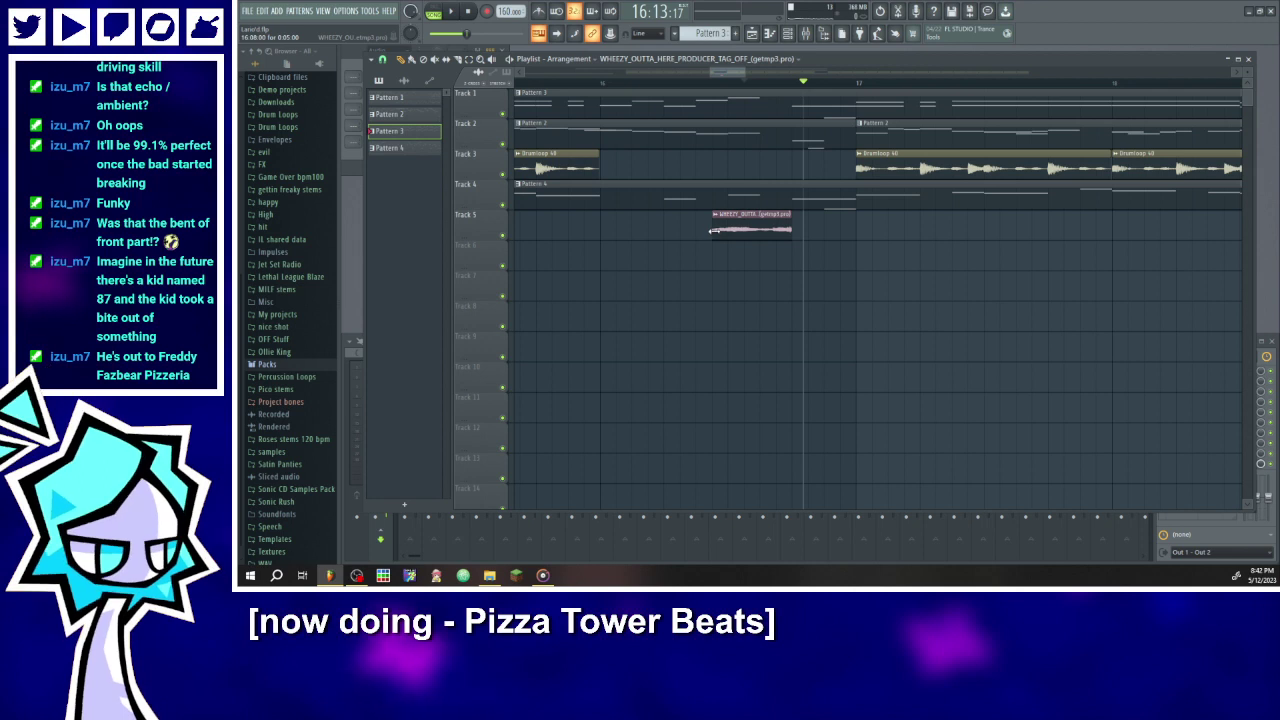
pyautogui.moveTo(791, 231); pyautogui.dragTo(832, 233)
pyautogui.press('space')
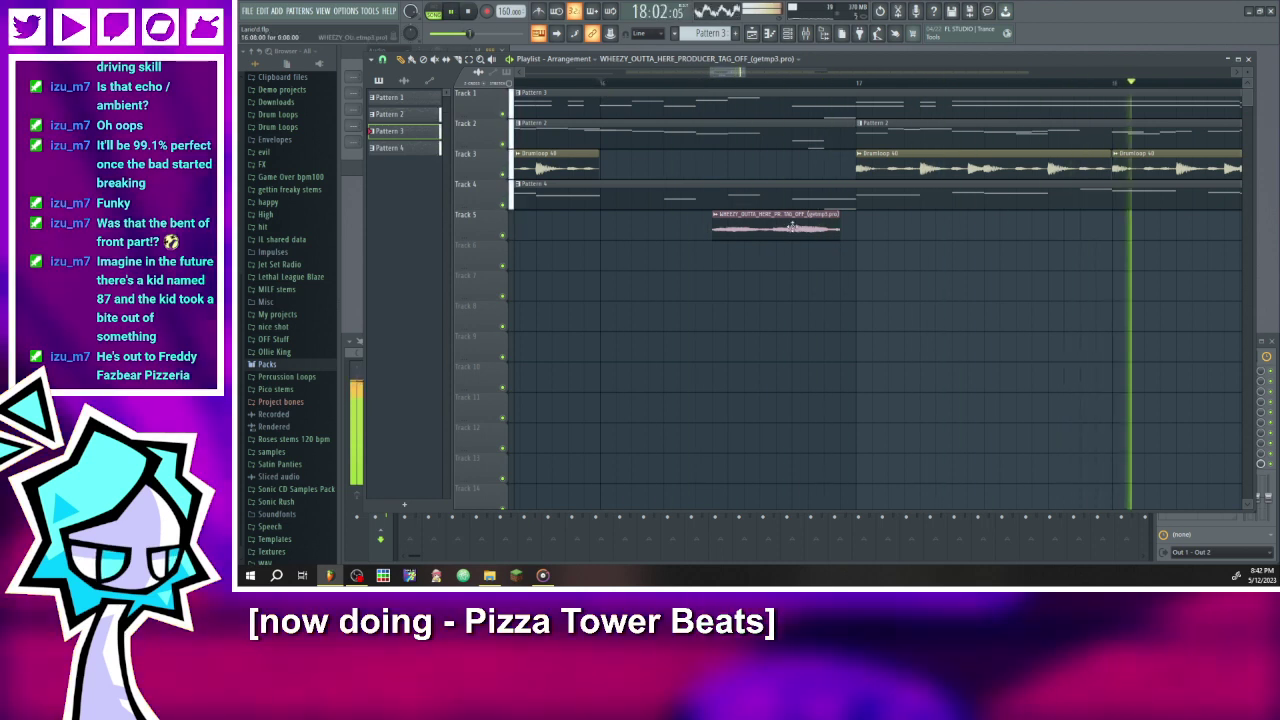
pyautogui.scroll(3, 833, 231)
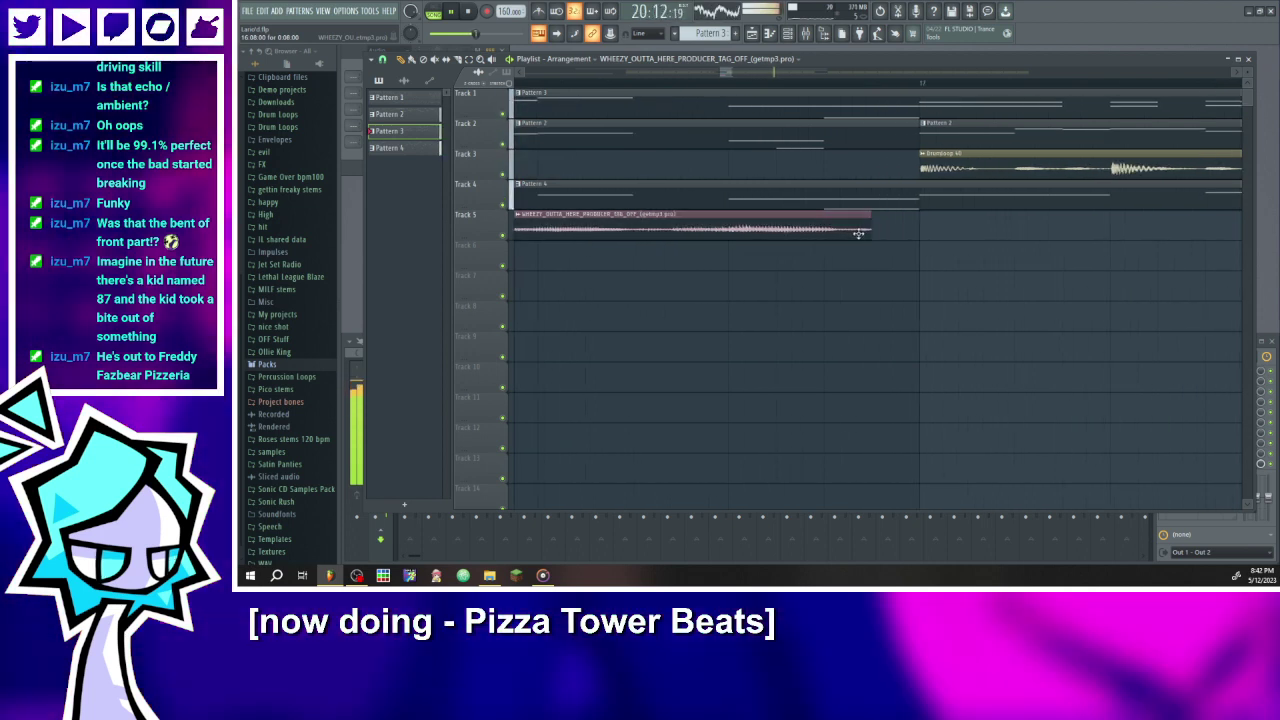
pyautogui.scroll(-2, 700, 235)
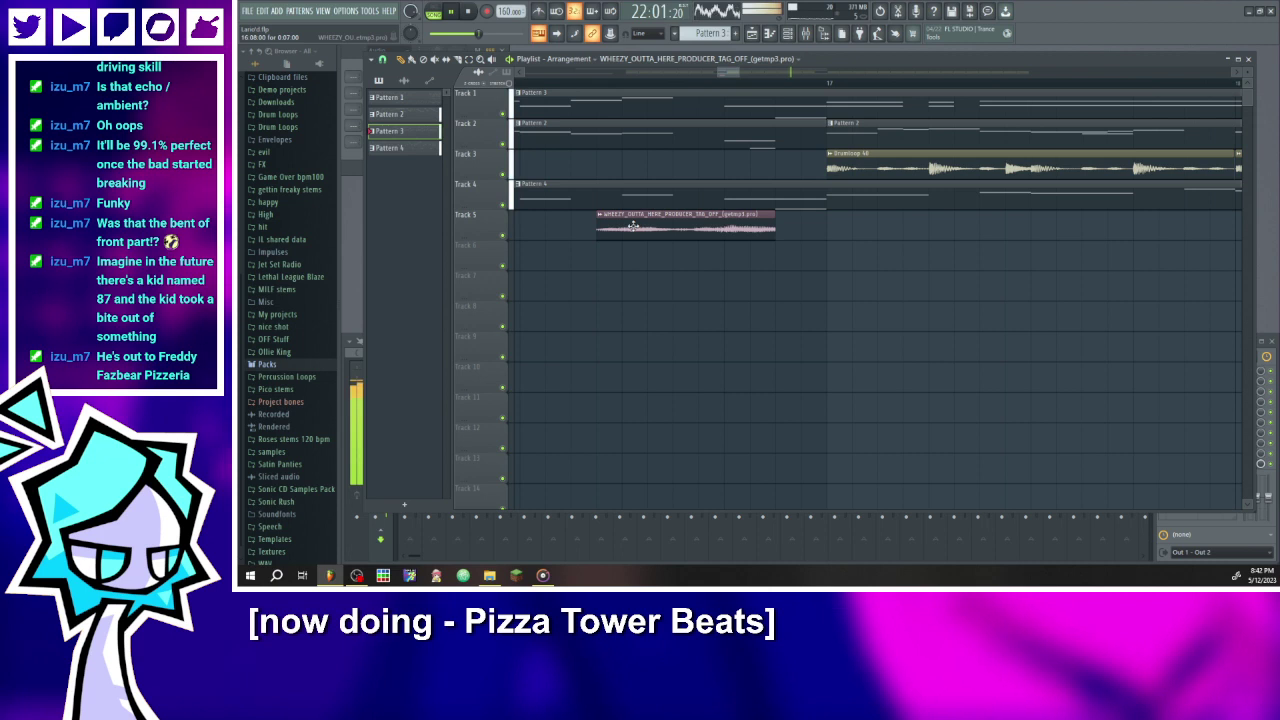
pyautogui.scroll(1, 621, 210)
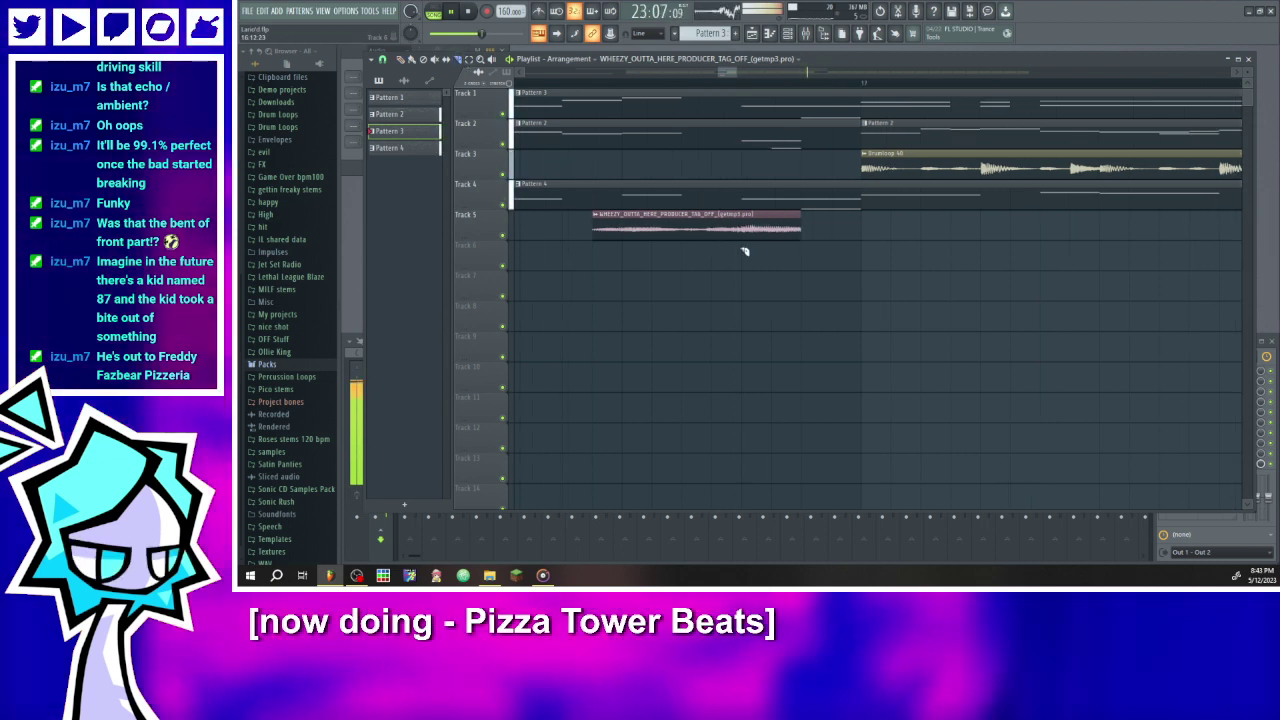
# - Slice the producer tag clip at step 13 of bar 16 and make the first piece four steps long, starting at step 9
pyautogui.click(741, 225)
pyautogui.click(400, 59)
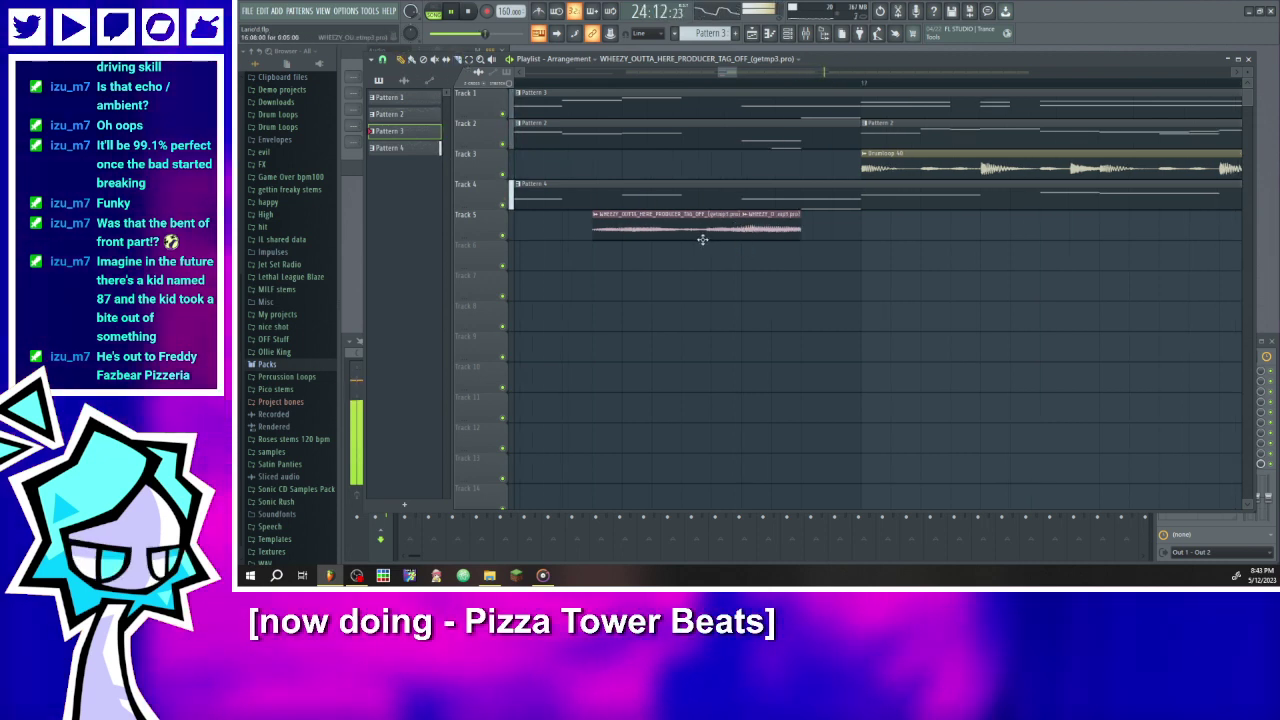
pyautogui.moveTo(733, 236); pyautogui.dragTo(720, 236)
pyautogui.moveTo(594, 230); pyautogui.dragTo(622, 230)
# - Extend the second piece of the producer tag to the start of bar 17 and listen to the surrounding section
pyautogui.scroll(-3, 624, 225)
pyautogui.click(546, 89)
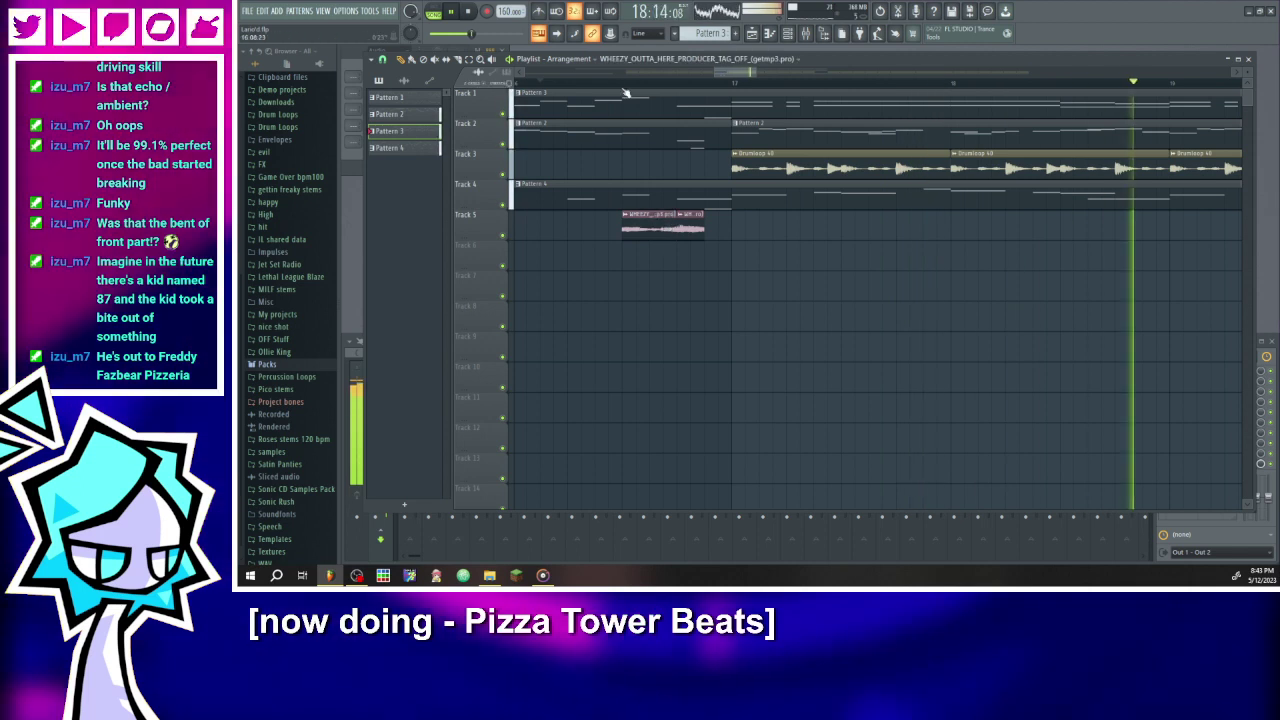
pyautogui.scroll(-1, 668, 210)
pyautogui.scroll(1, 682, 222)
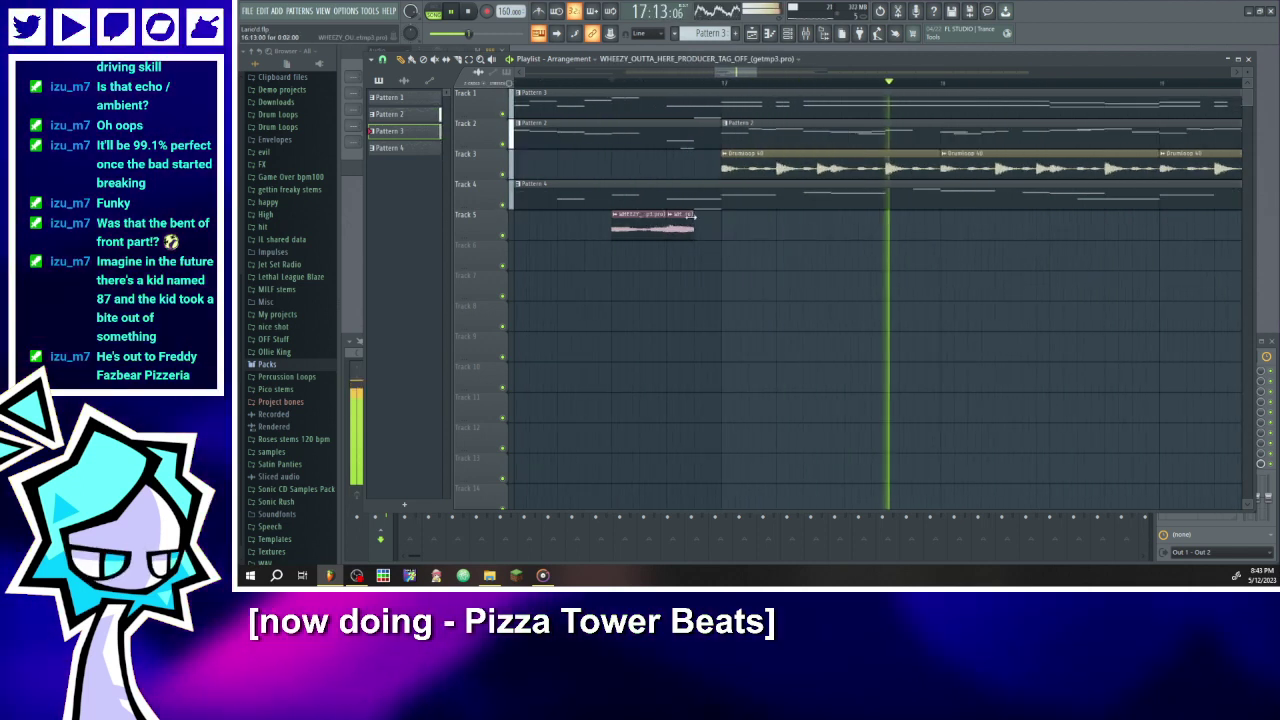
pyautogui.moveTo(693, 220); pyautogui.dragTo(720, 220)
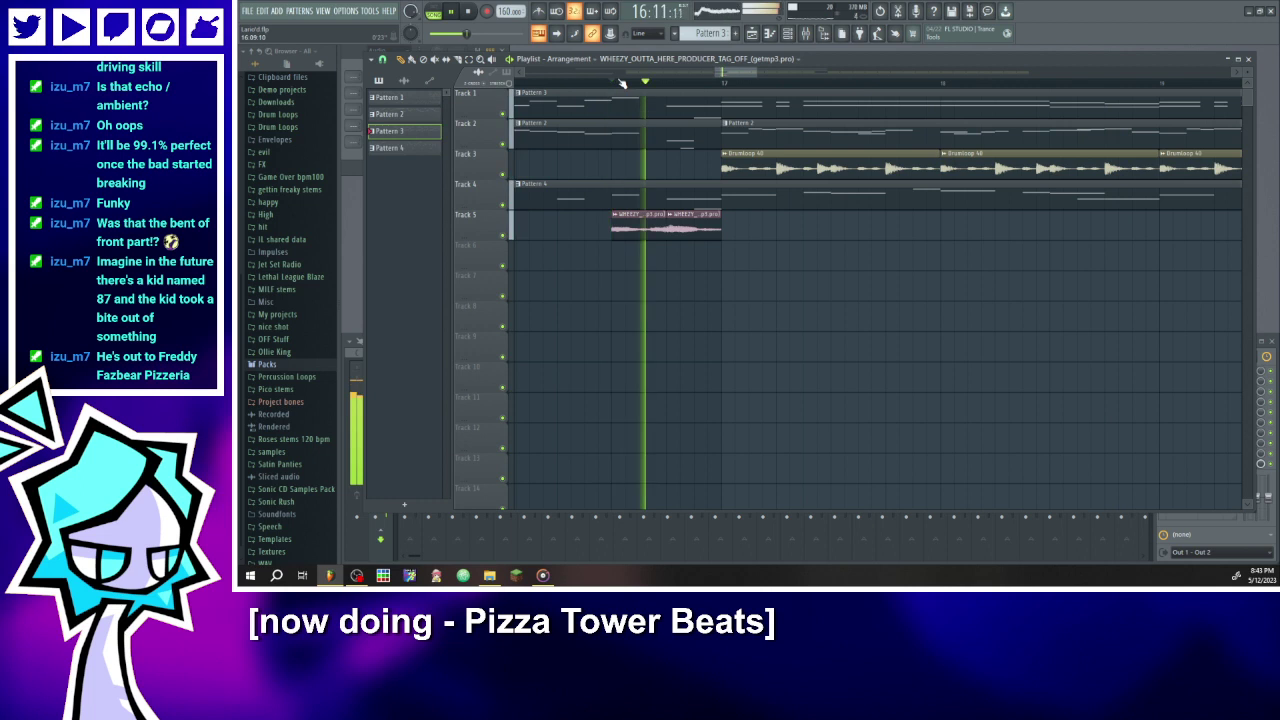
pyautogui.scroll(-5, 655, 230)
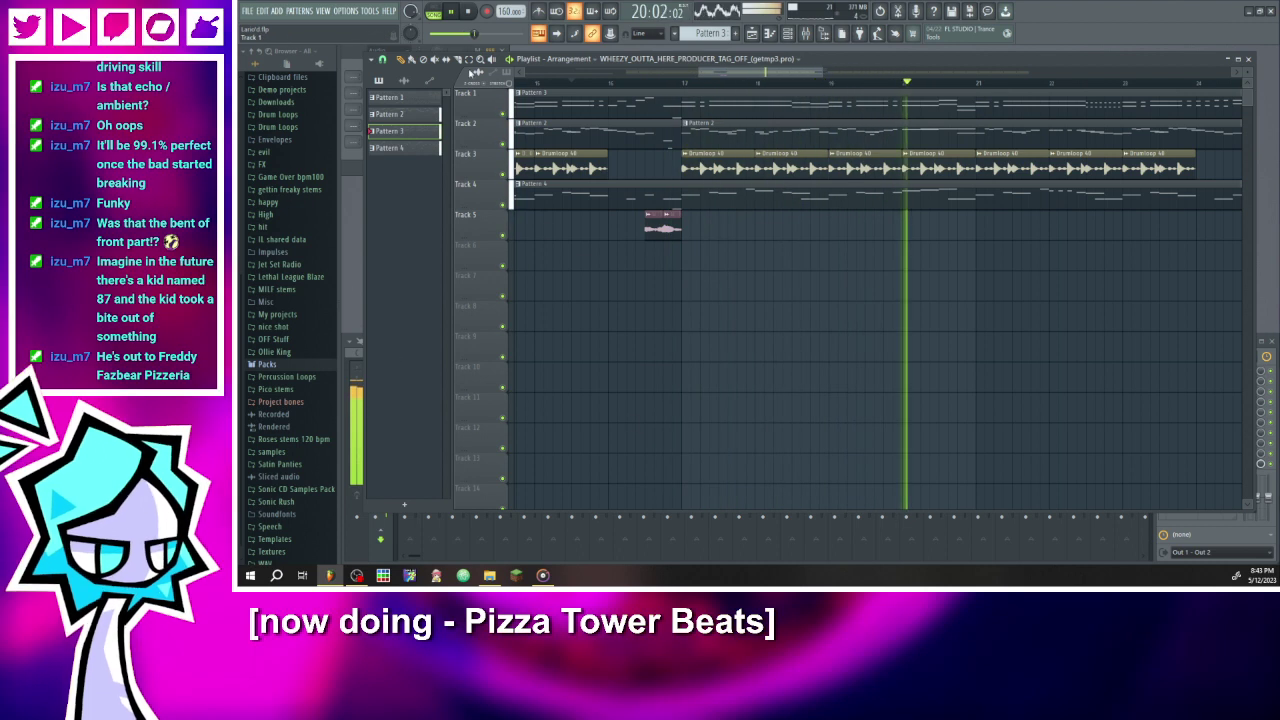
pyautogui.moveTo(698, 72); pyautogui.dragTo(652, 72)
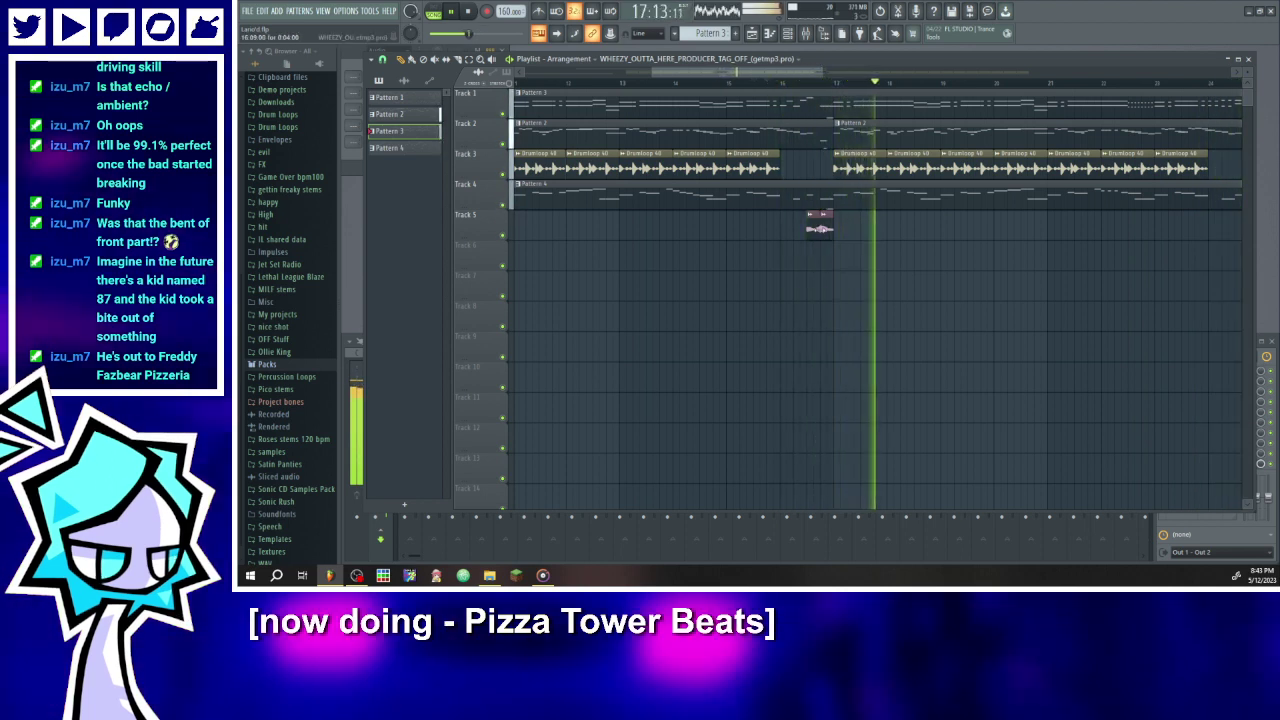
# - Normalize the producer tag's audio clip and route it to mixer track 8
pyautogui.doubleClick(819, 228)
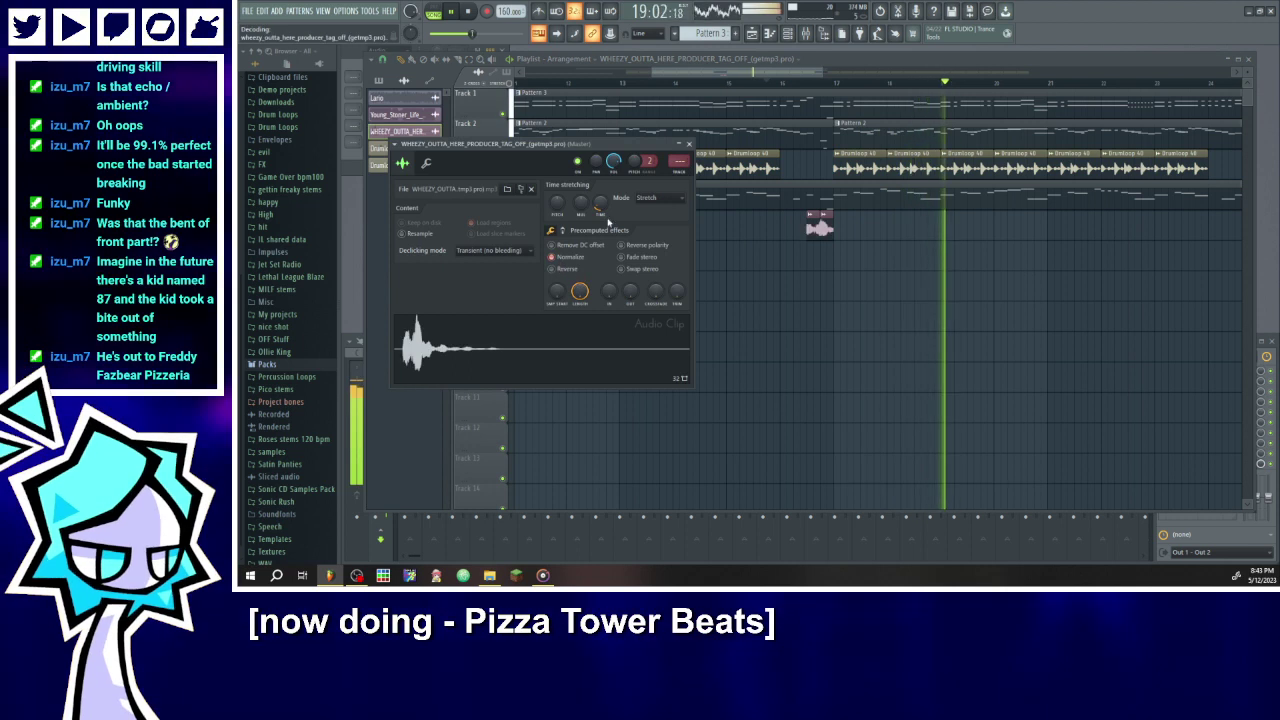
pyautogui.doubleClick(678, 161)
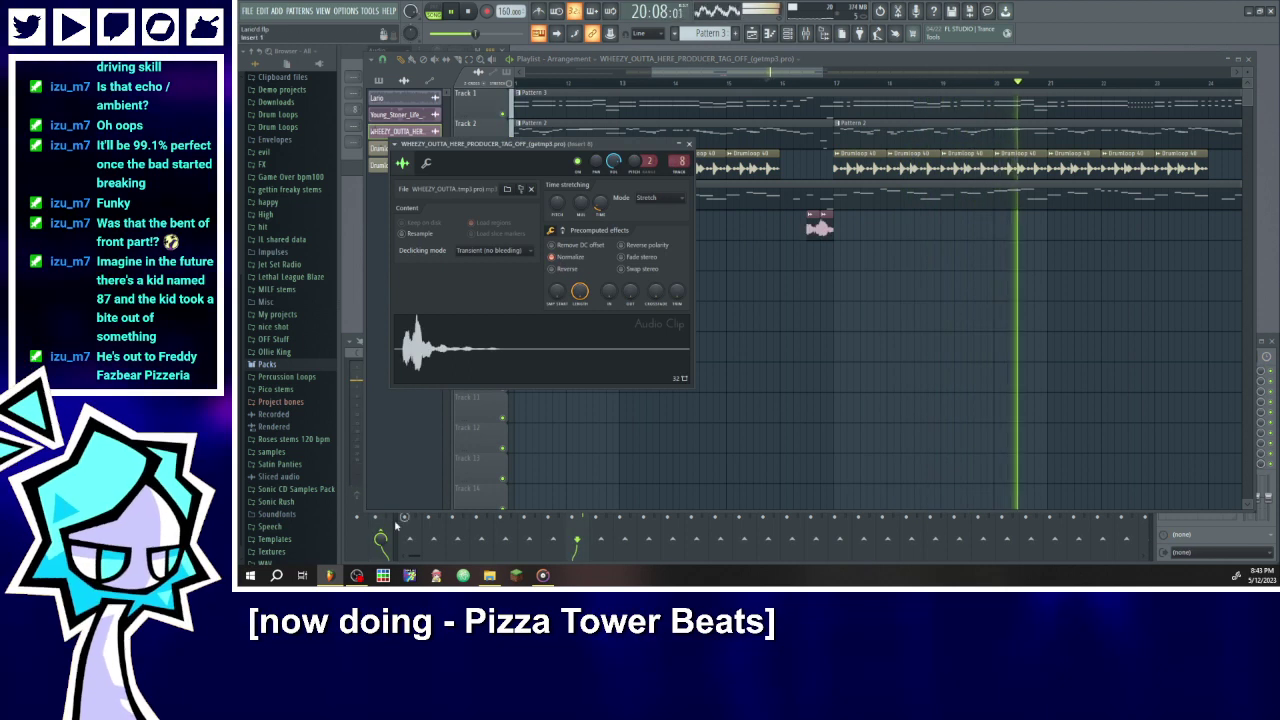
# - Load the Codec effect in the first slot of mixer insert 8 and play the producer tag section
pyautogui.press('F9')
pyautogui.click(1166, 374)
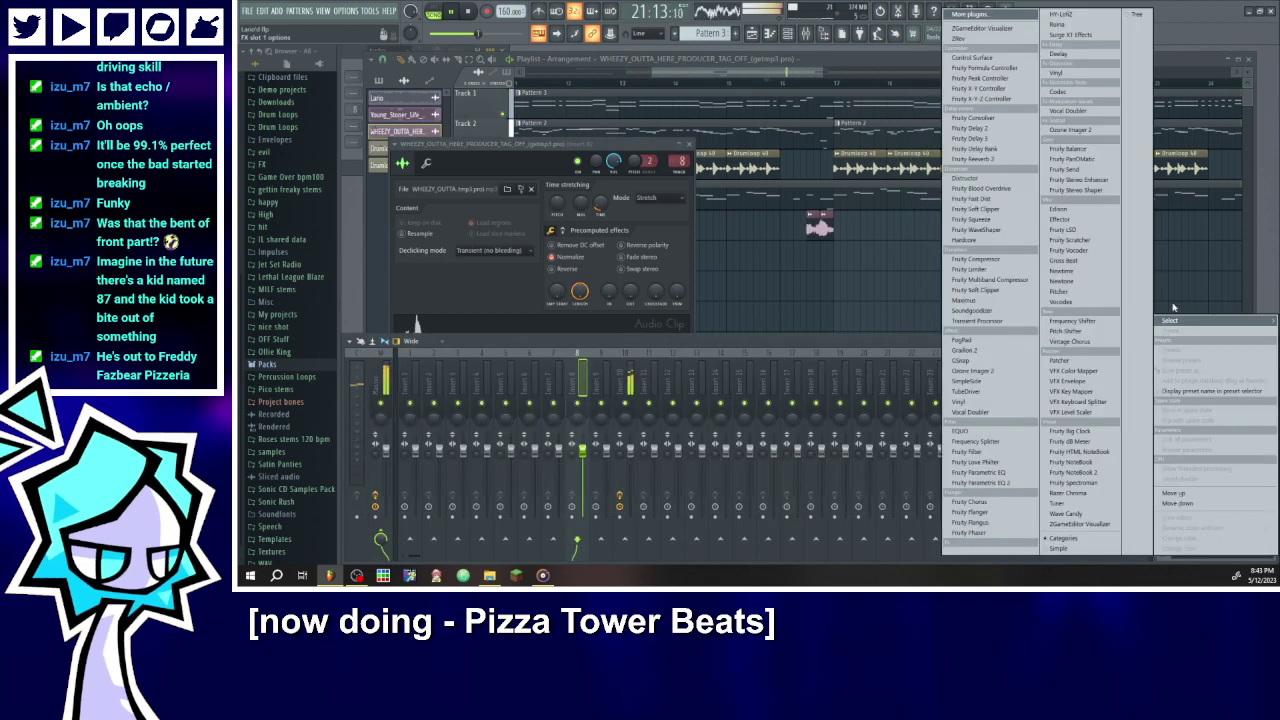
pyautogui.click(1060, 92)
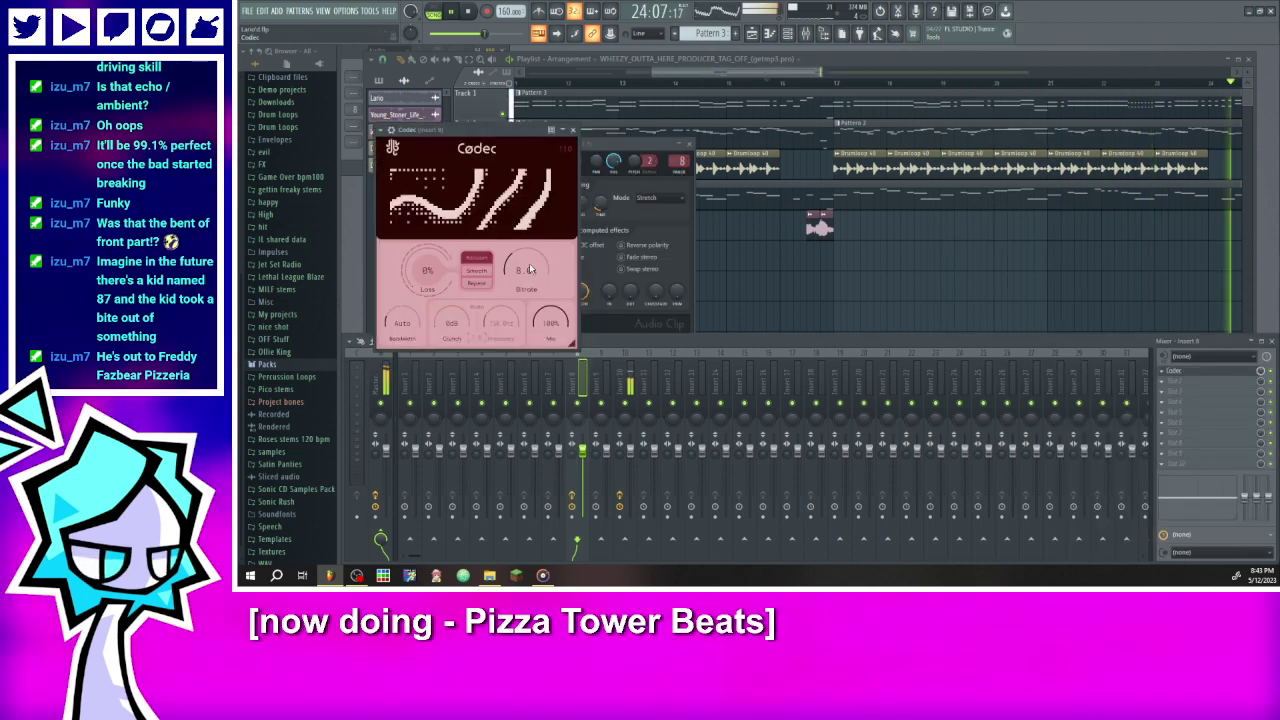
pyautogui.click(779, 86)
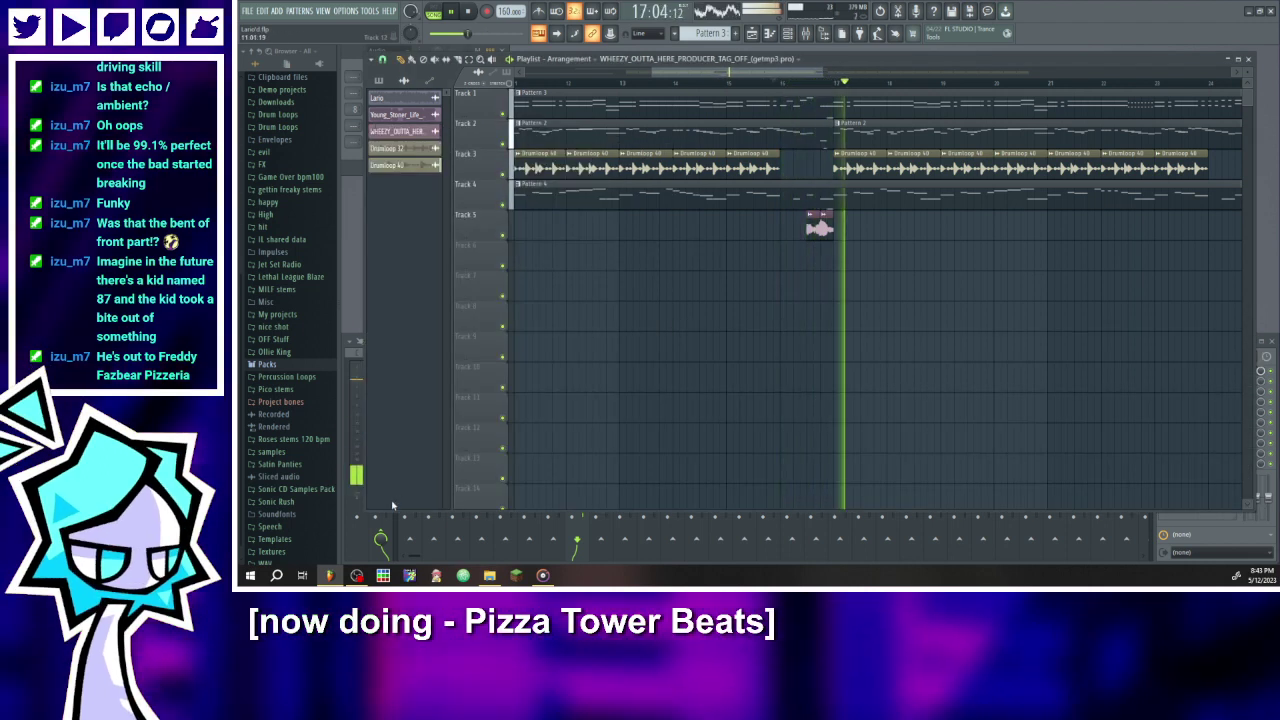
# - Set the bitrate of the Codec effect on insert 8 to 23k and audition the producer tag from bar 16
pyautogui.press('F9')
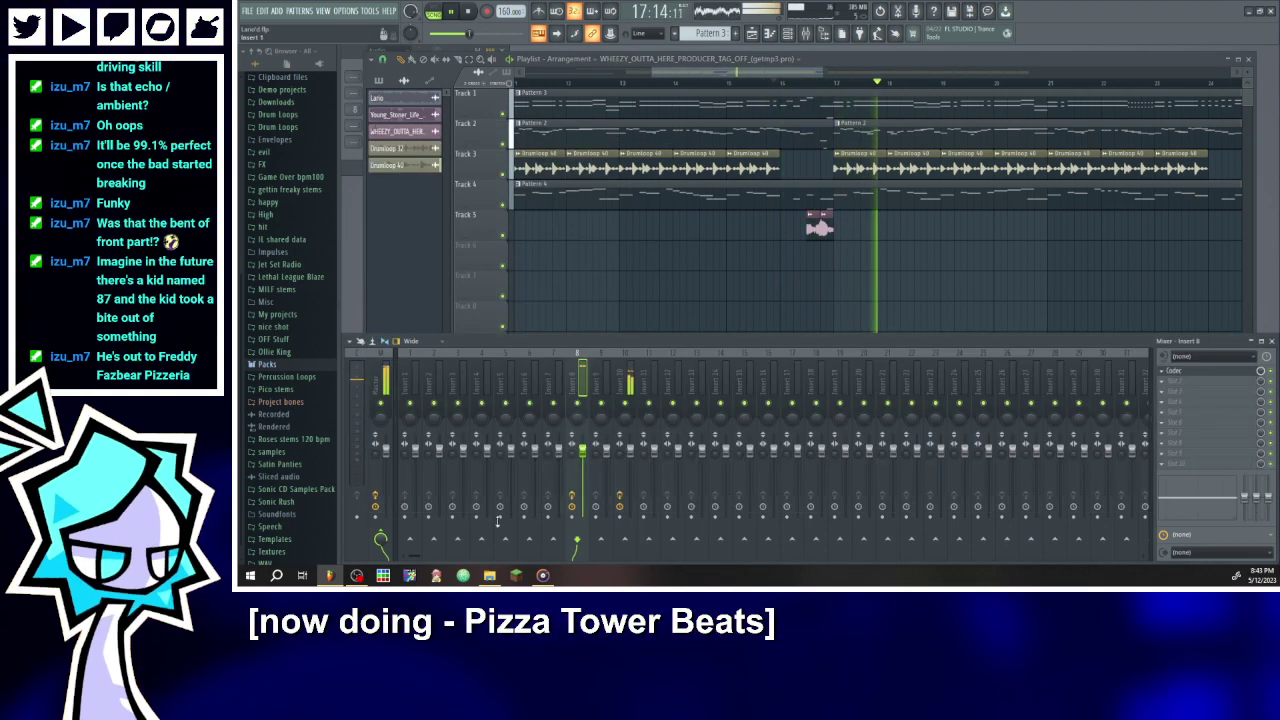
pyautogui.click(1200, 372)
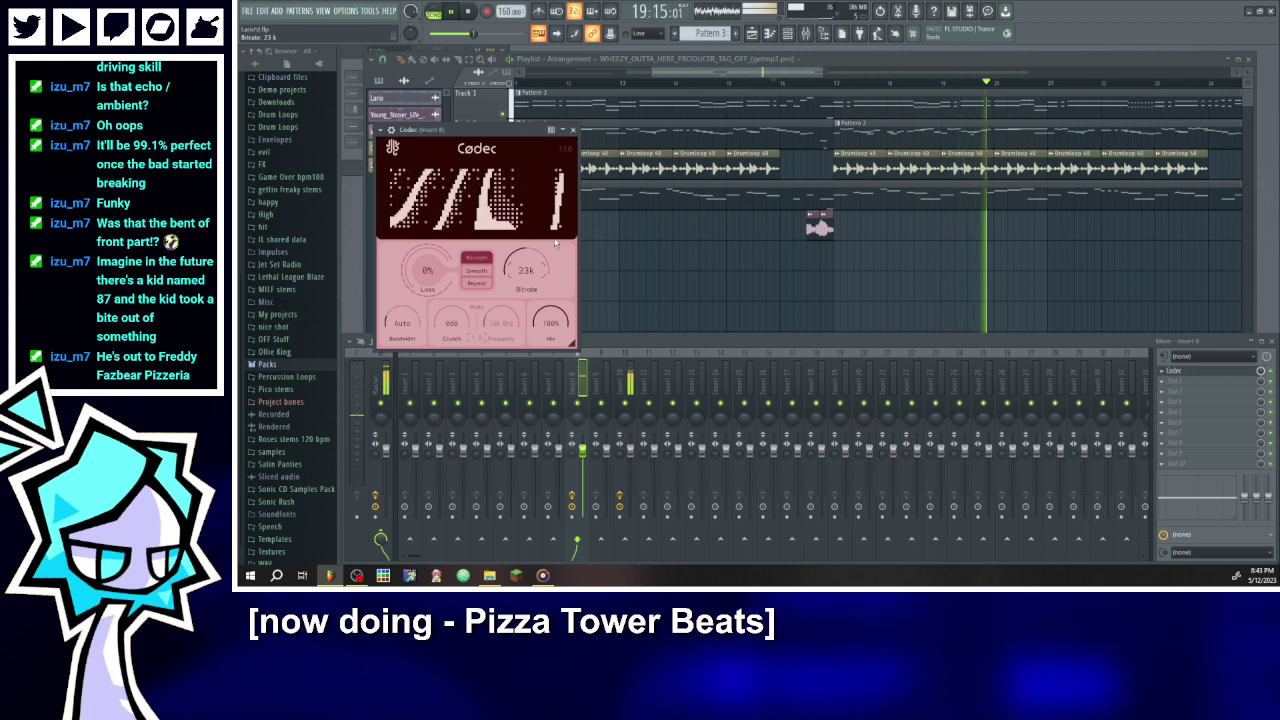
pyautogui.click(785, 86)
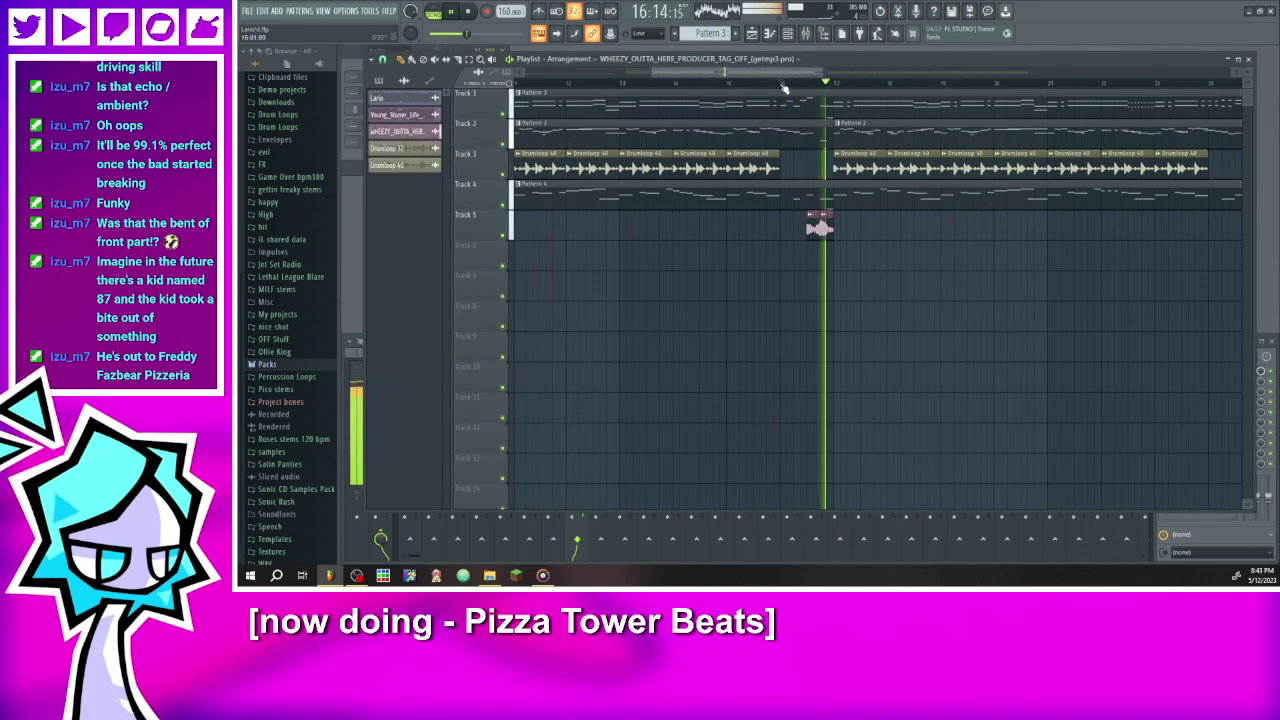
# - Make a playlist time selection around bar 16 and stretch its start back to bar 13 for looped playback
pyautogui.moveTo(778, 88); pyautogui.dragTo(836, 88)
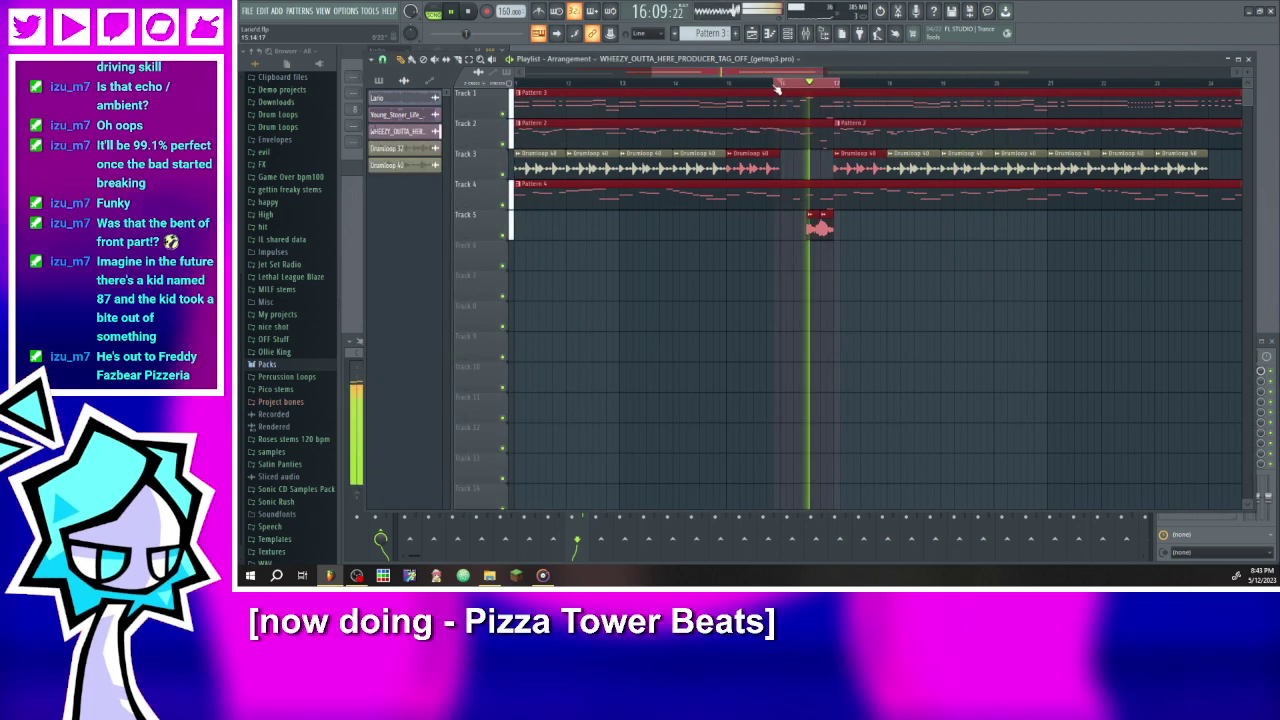
pyautogui.moveTo(735, 92); pyautogui.dragTo(630, 95)
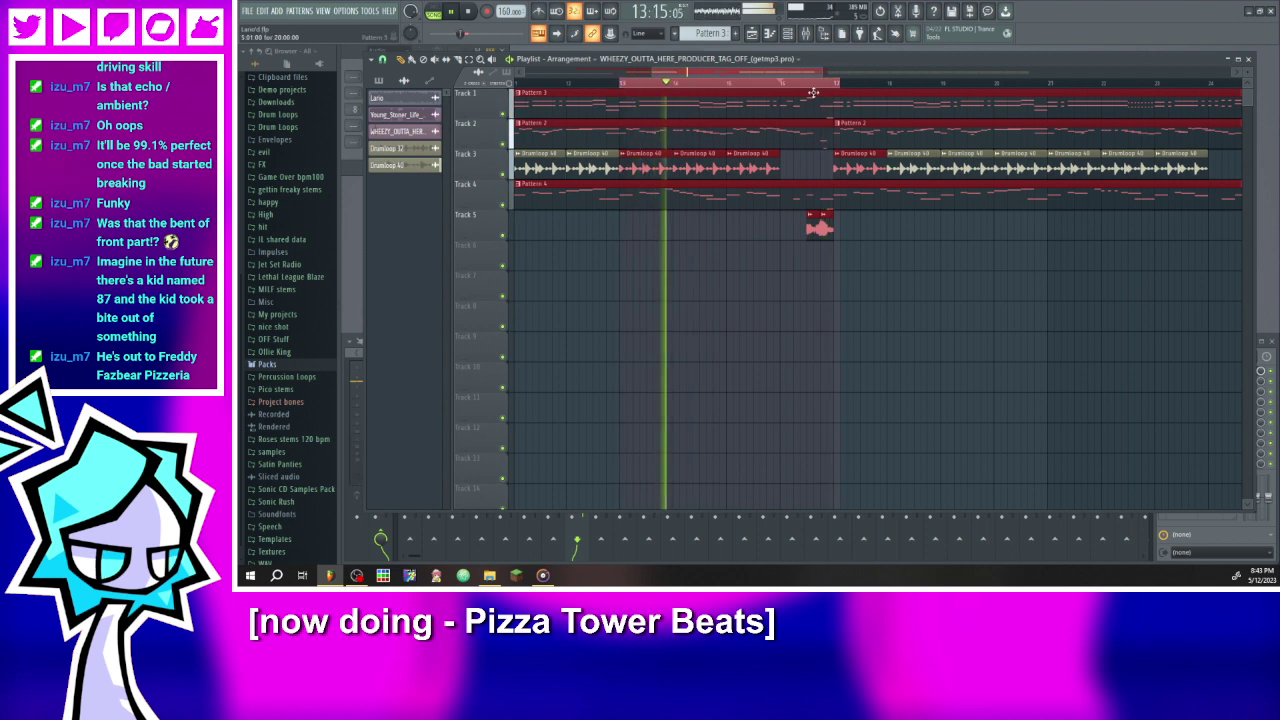
# - Load the Vinyl effect in the second slot of mixer insert 8
pyautogui.press('F9')
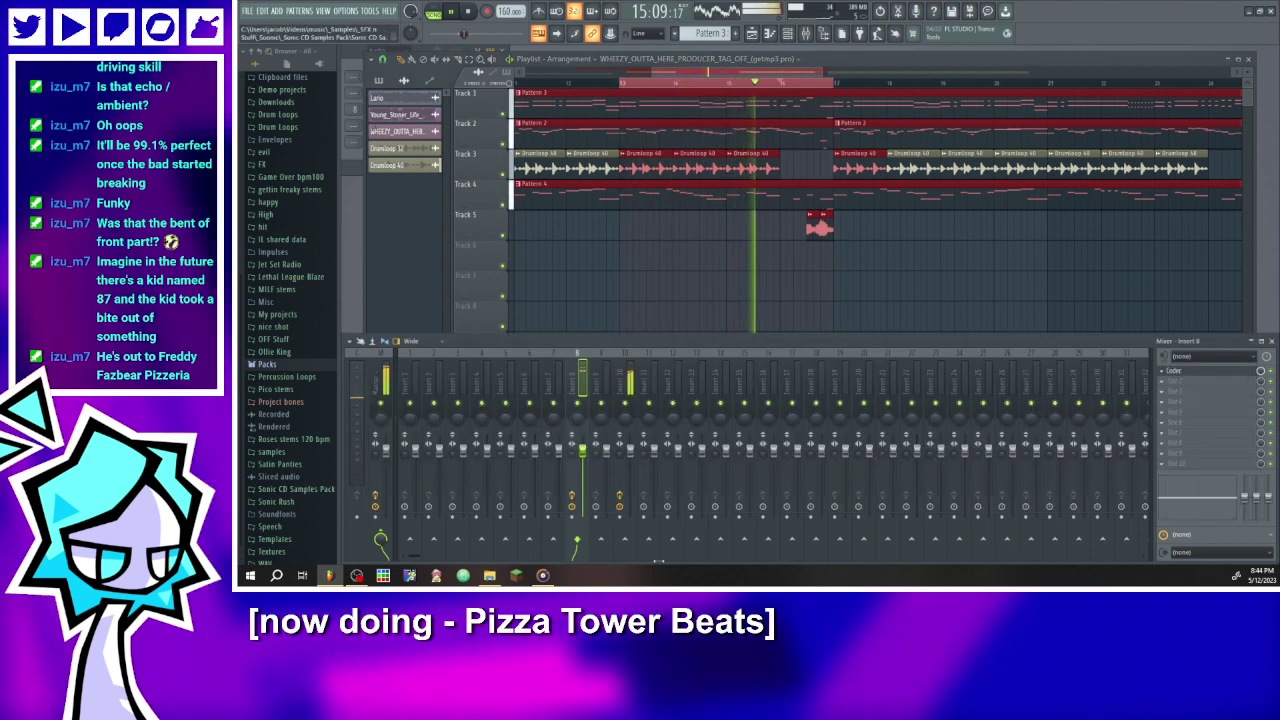
pyautogui.click(1163, 384)
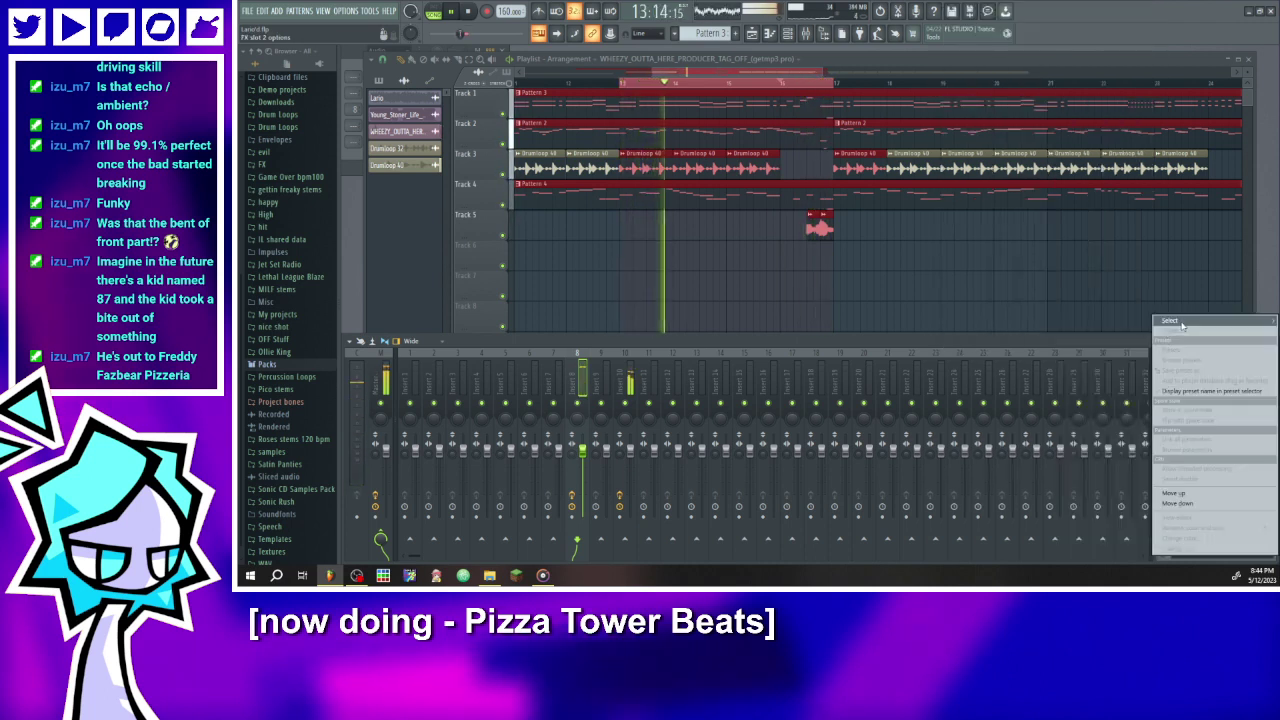
pyautogui.moveTo(1175, 321)
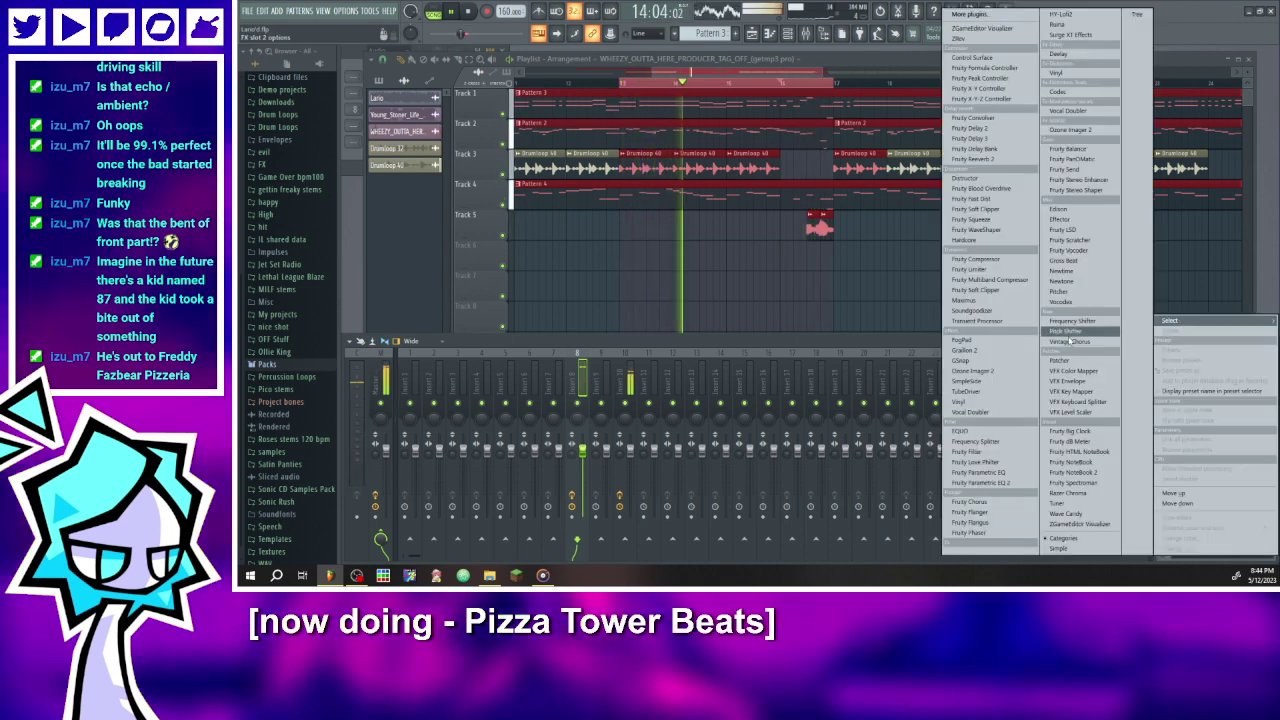
pyautogui.click(1058, 91)
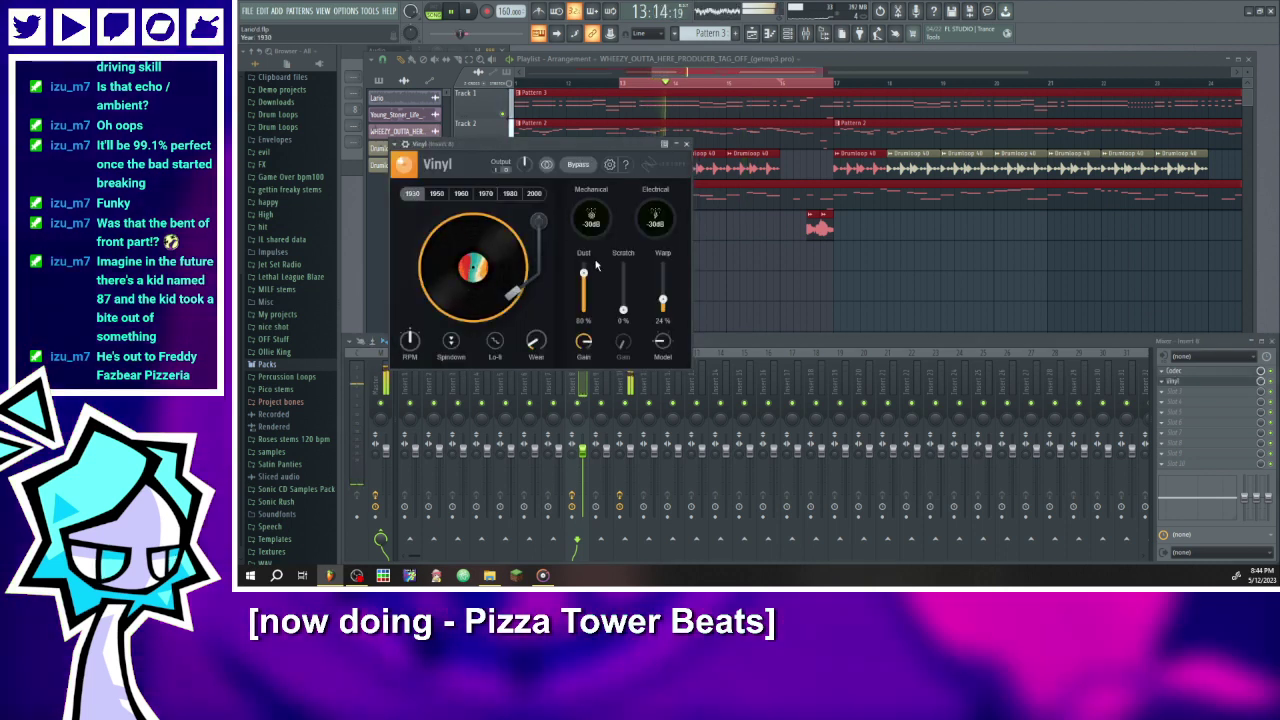
# - Set Vinyl's dust and warp to 0%, turn its wear down, and move it above Codec on insert 8
pyautogui.moveTo(584, 272); pyautogui.dragTo(555, 408)
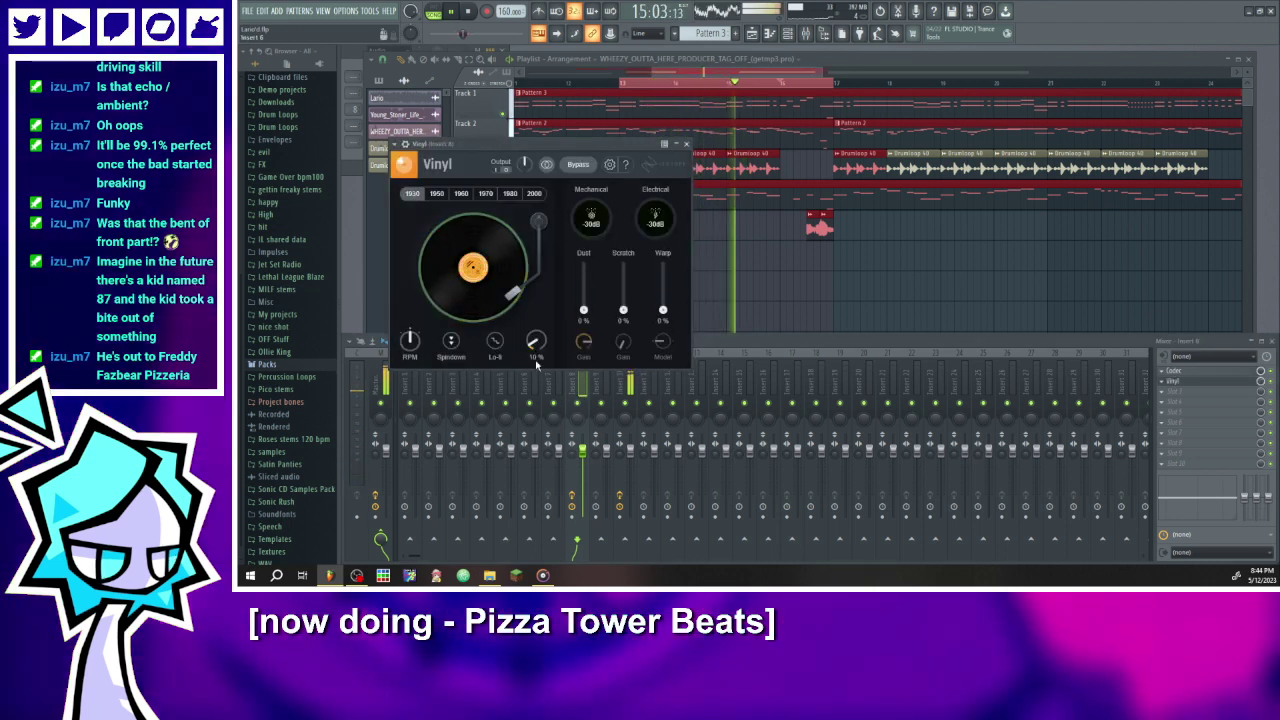
pyautogui.moveTo(536, 365); pyautogui.dragTo(540, 395)
pyautogui.scroll(1, 1190, 380)
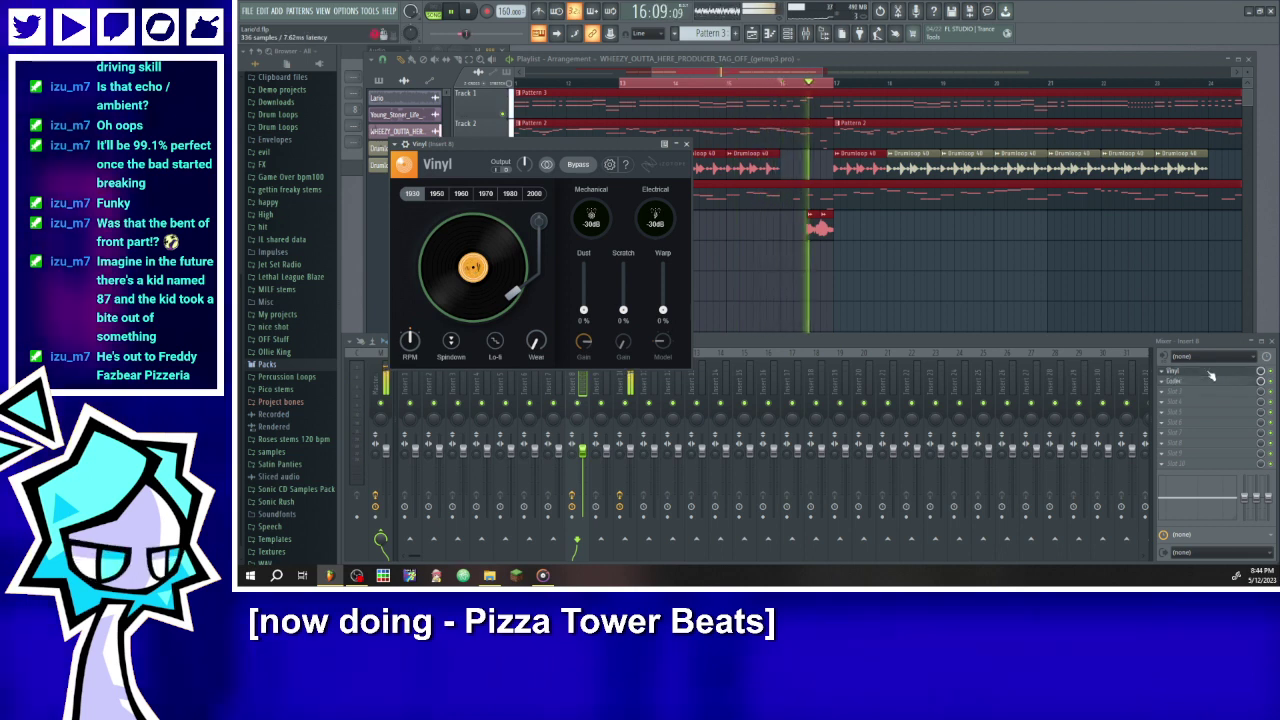
pyautogui.click(1208, 372)
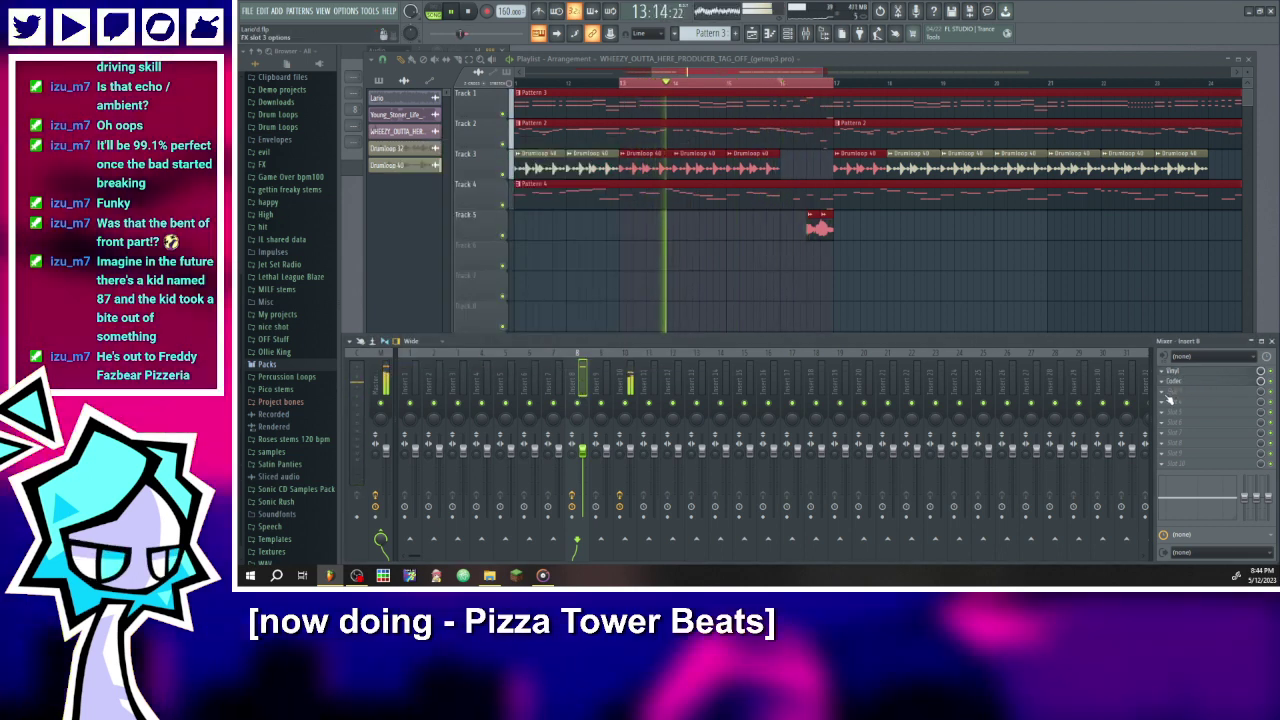
pyautogui.click(1168, 400)
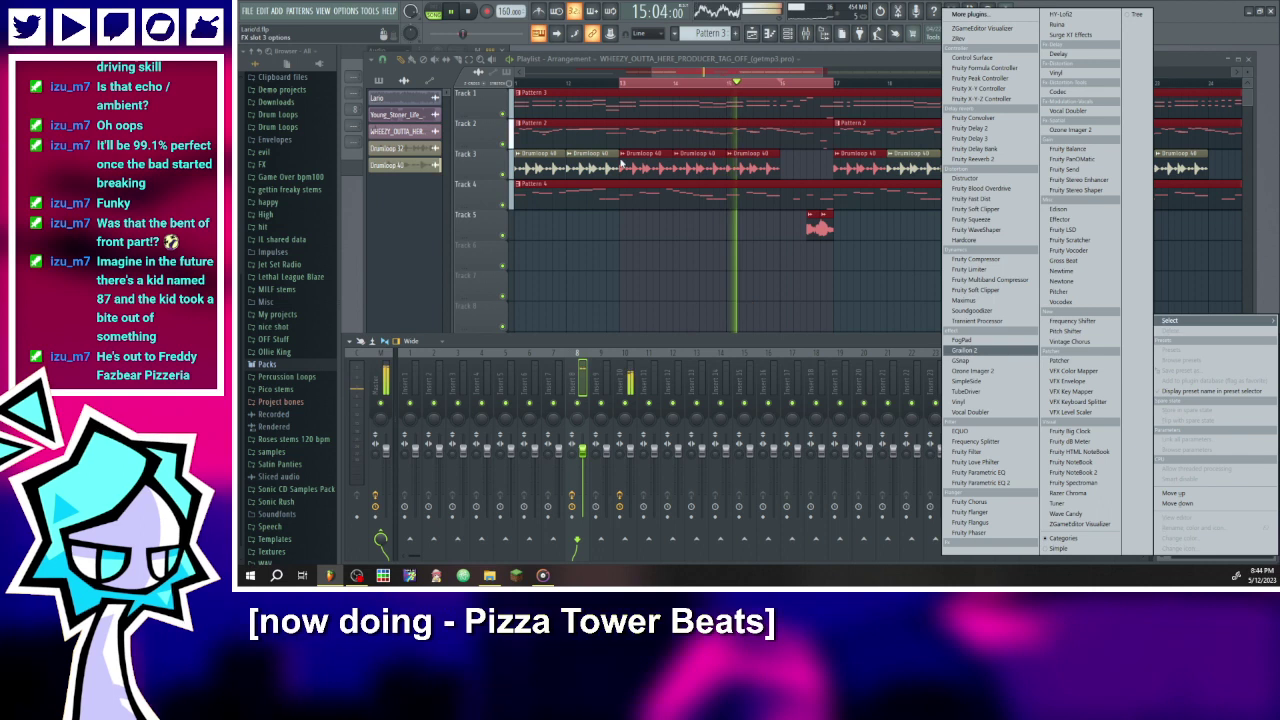
pyautogui.click(834, 89)
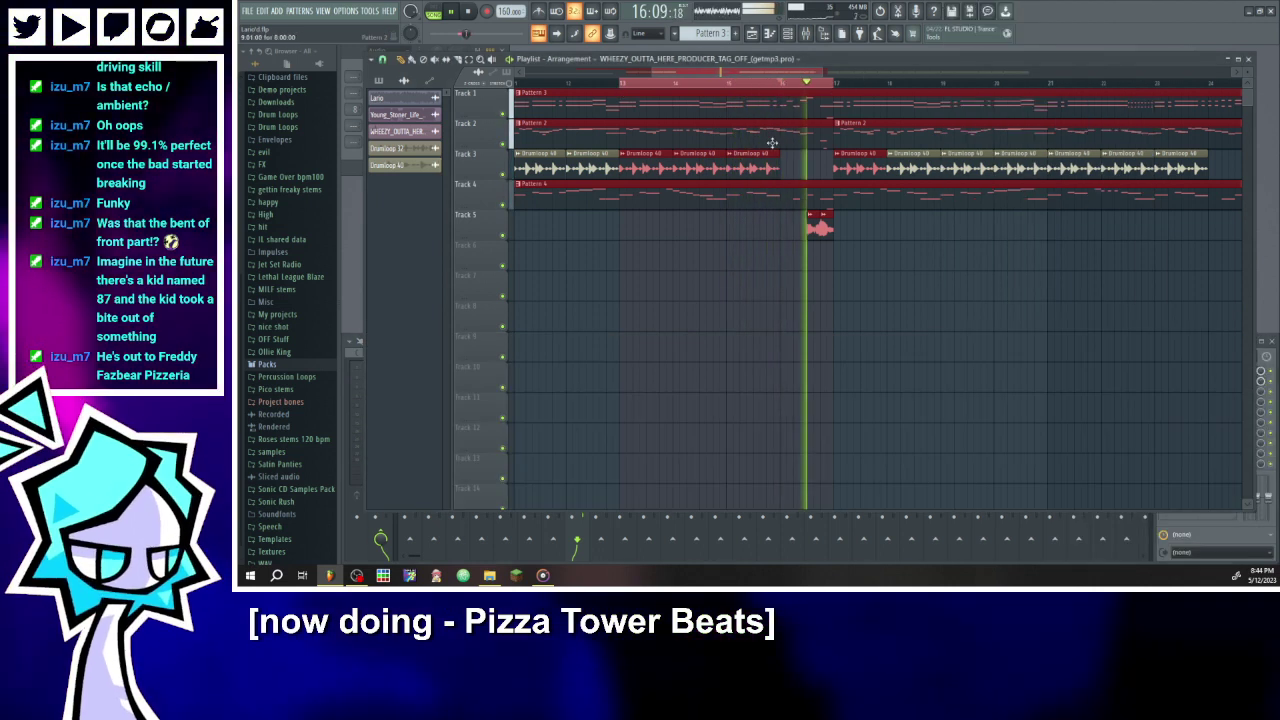
# - Create a channel panning automation clip for the producer tag, fit it to the tag in bar 16 and shape it as a low-to-high step
pyautogui.doubleClick(818, 226)
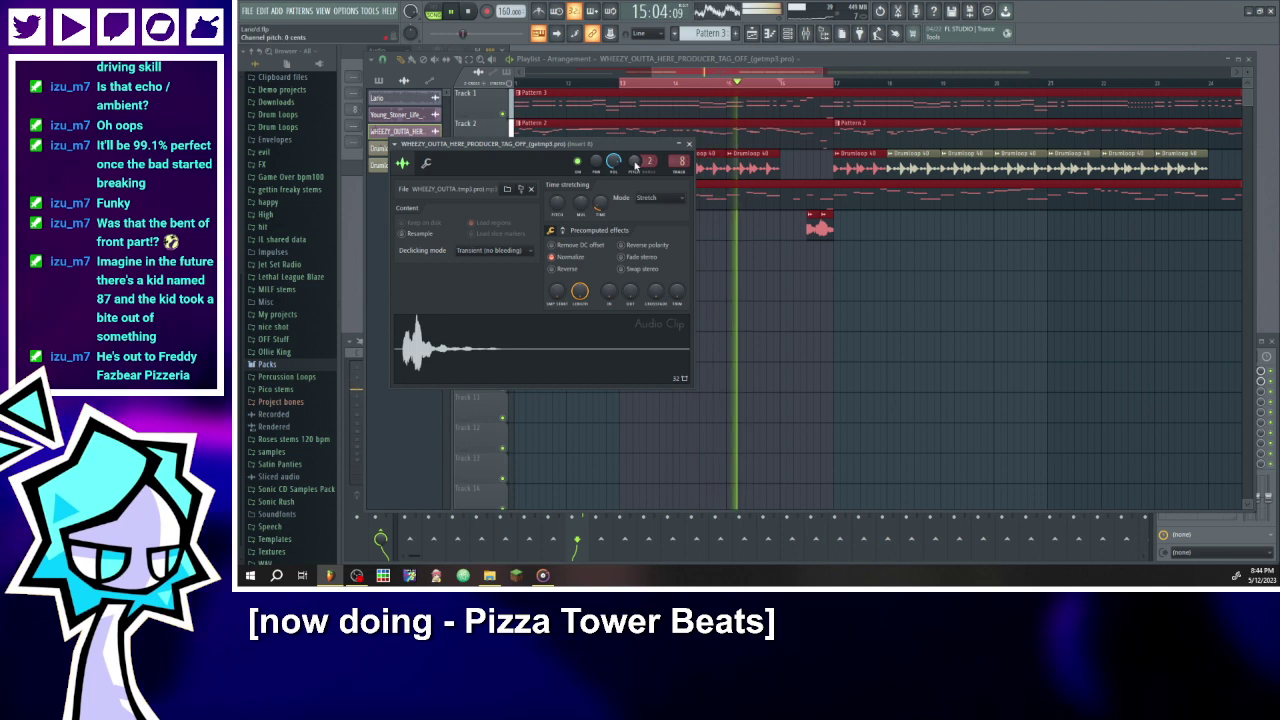
pyautogui.rightClick(596, 166)
pyautogui.click(637, 244)
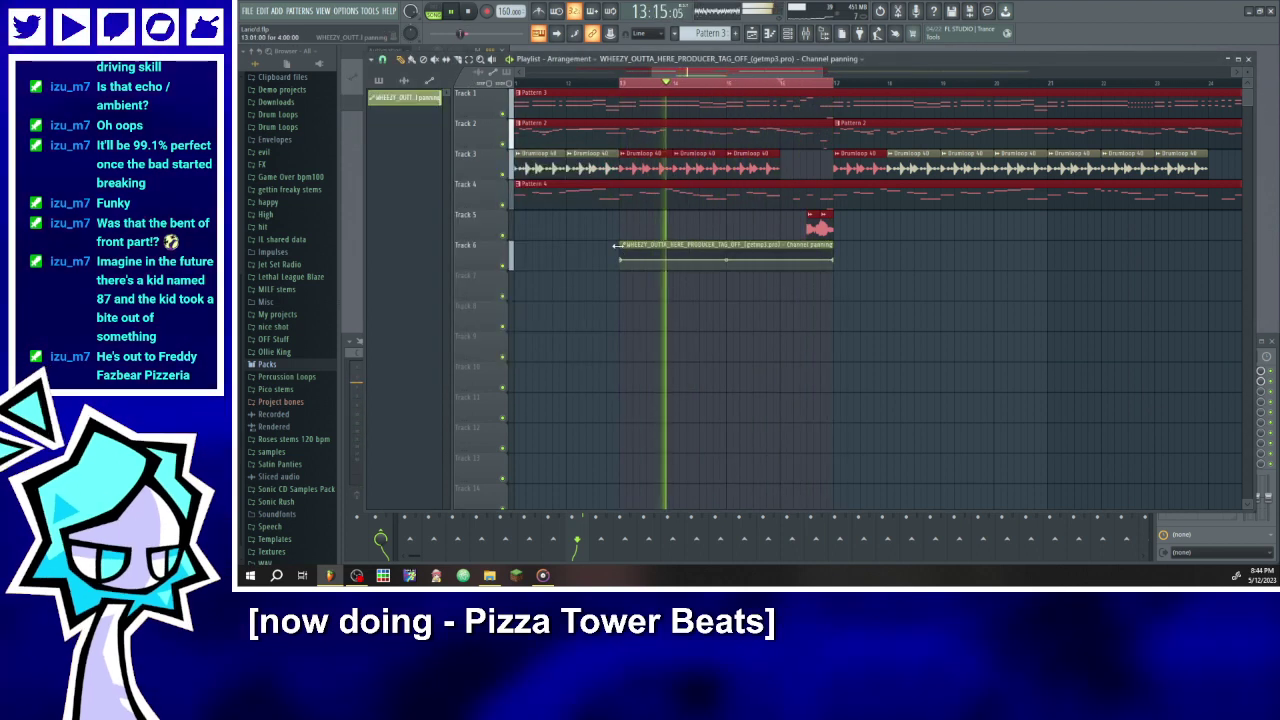
pyautogui.moveTo(622, 257); pyautogui.dragTo(781, 246)
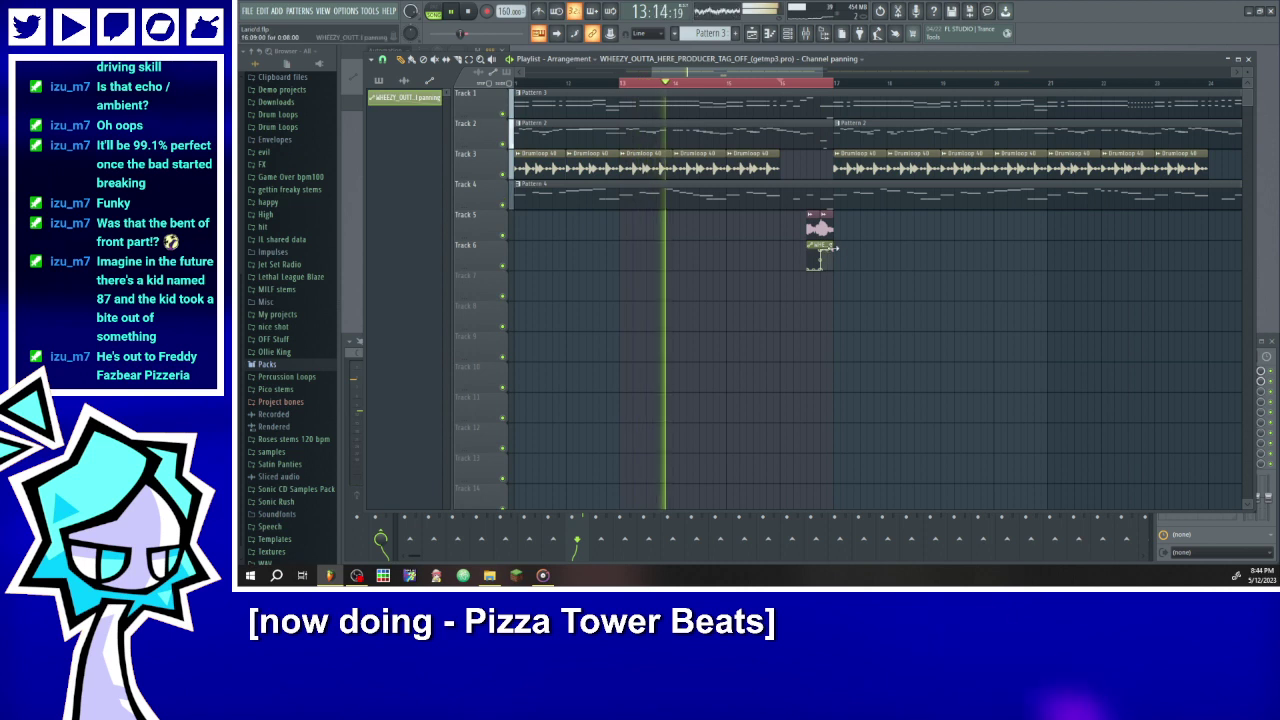
# - Set the first two points of the producer tag's panning automation to a value of 20
pyautogui.scroll(3, 827, 253)
pyautogui.scroll(3, 803, 262)
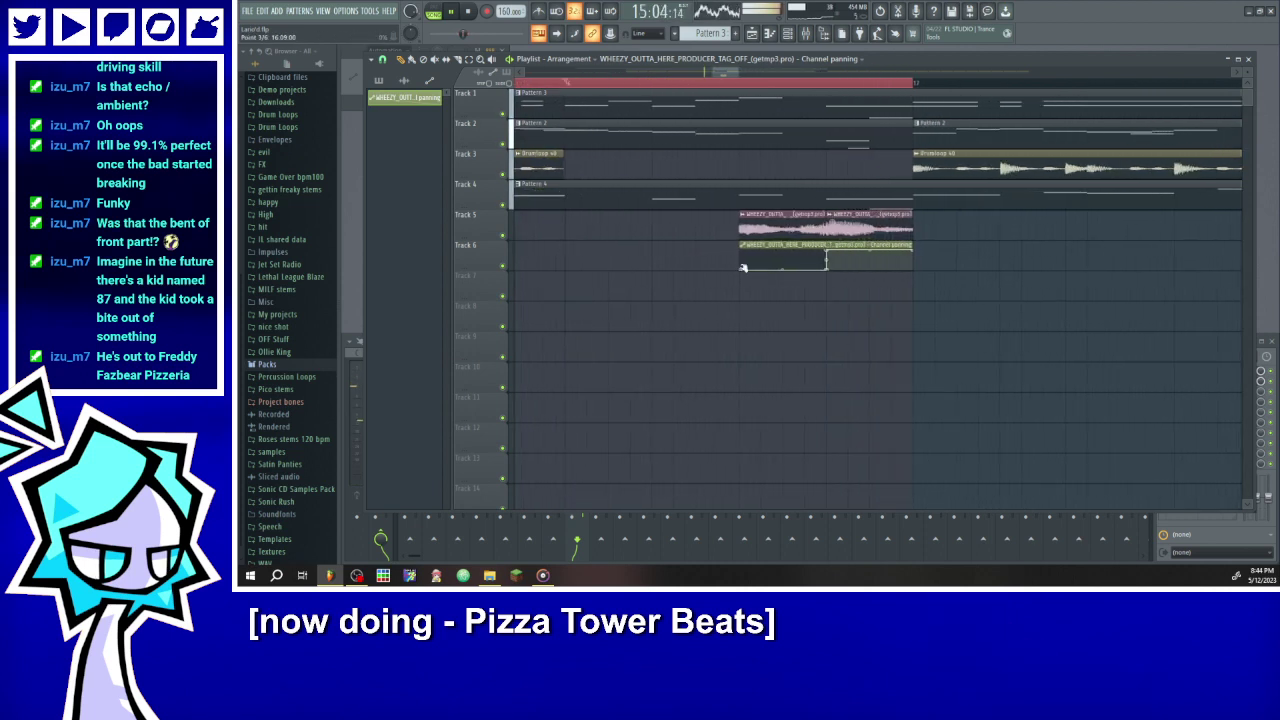
pyautogui.rightClick(742, 267)
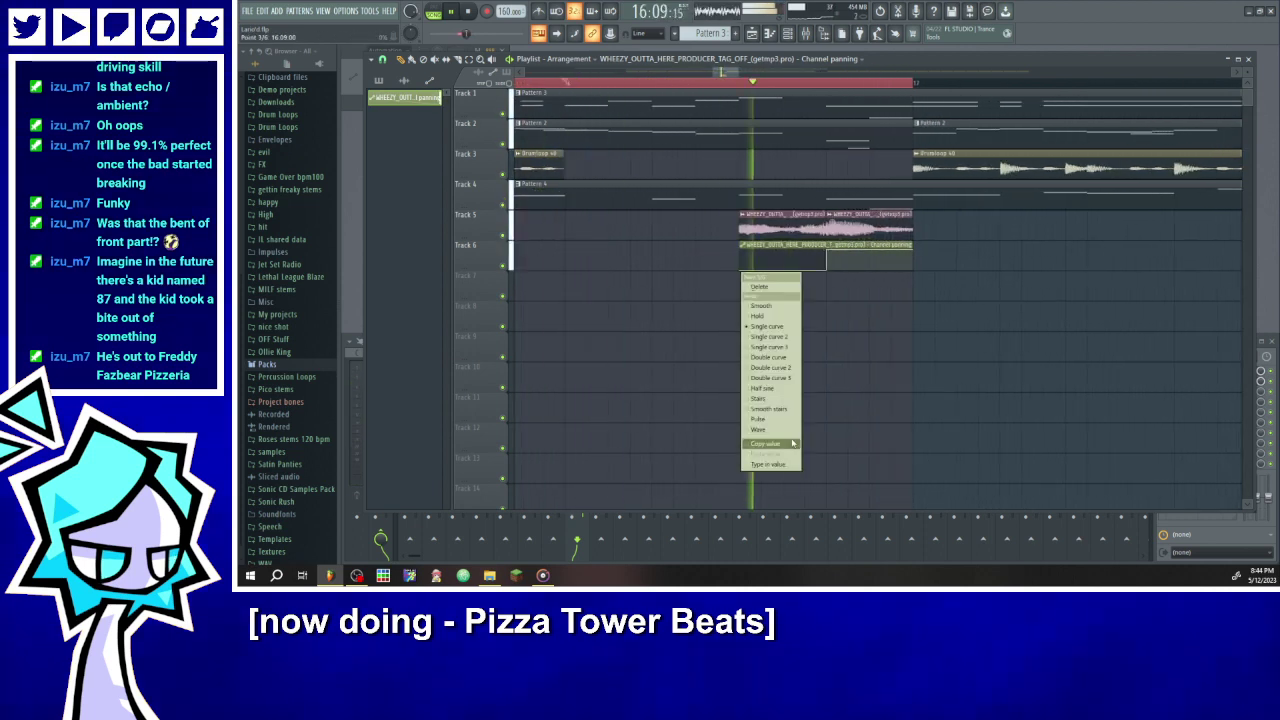
pyautogui.click(771, 466)
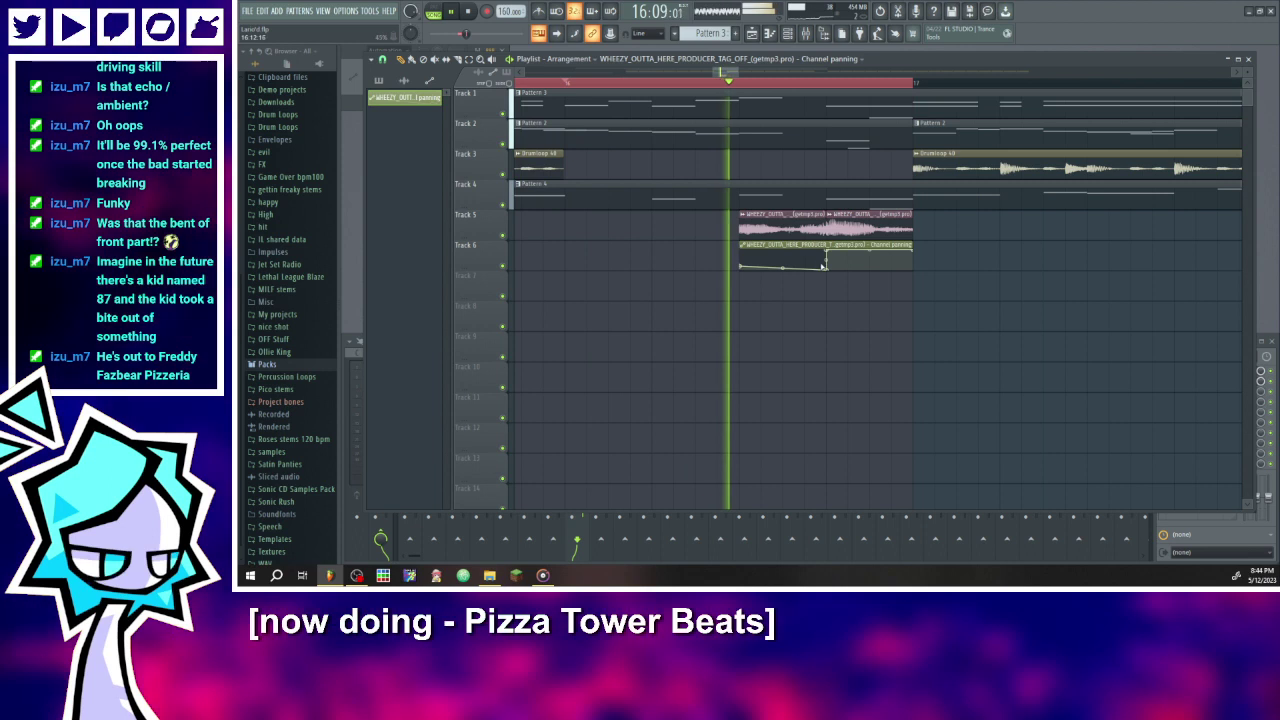
pyautogui.rightClick(828, 268)
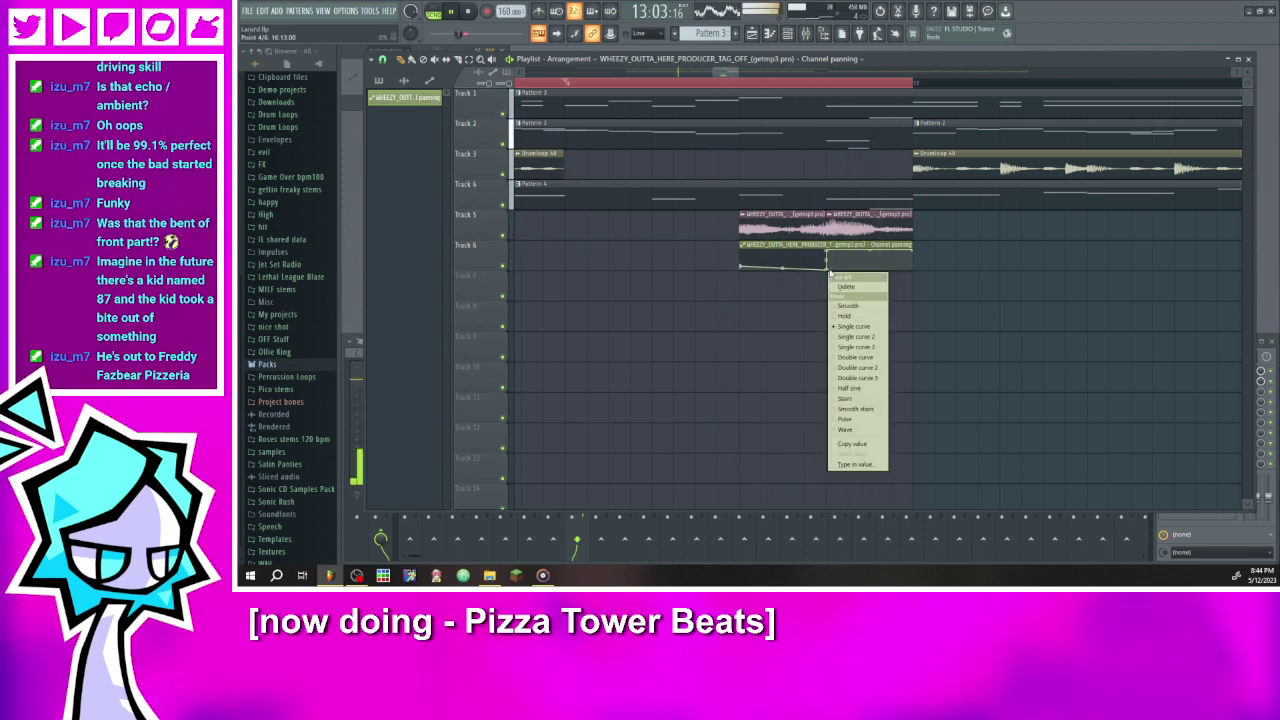
pyautogui.click(840, 466)
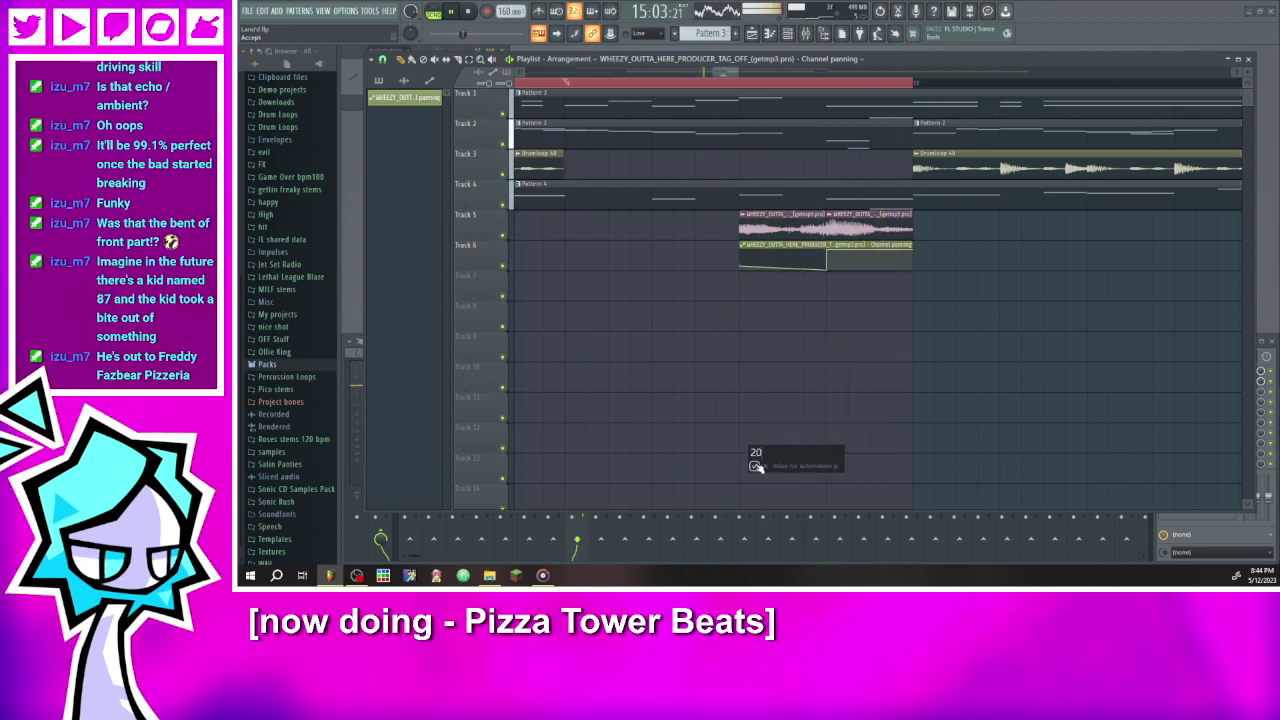
# - Set the last two points of the producer tag's panning automation to a value of 80
pyautogui.rightClick(828, 255)
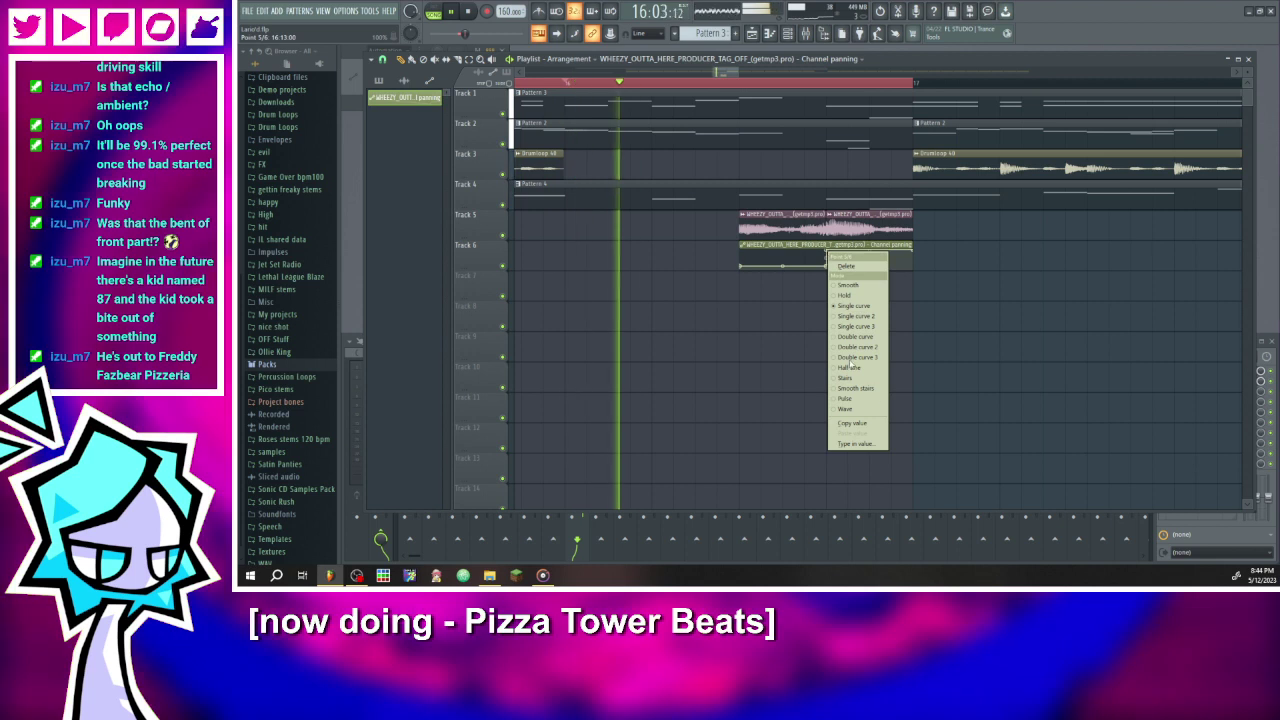
pyautogui.click(873, 446)
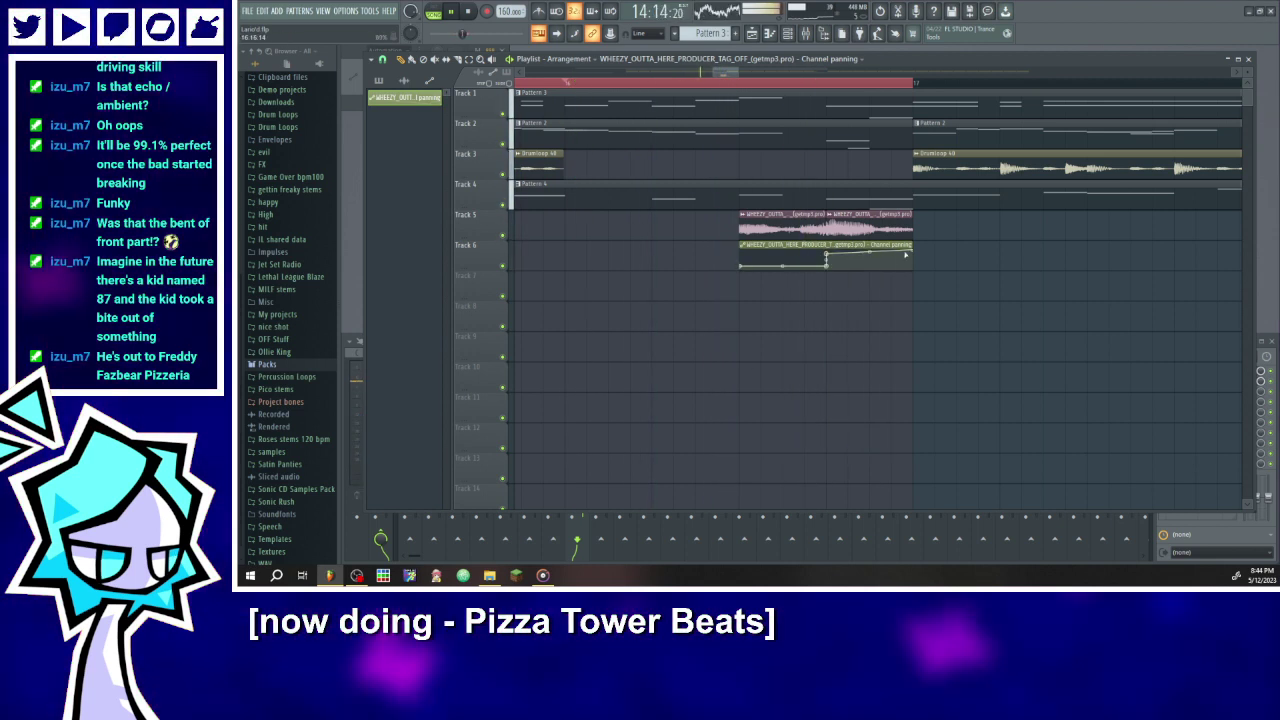
pyautogui.rightClick(912, 256)
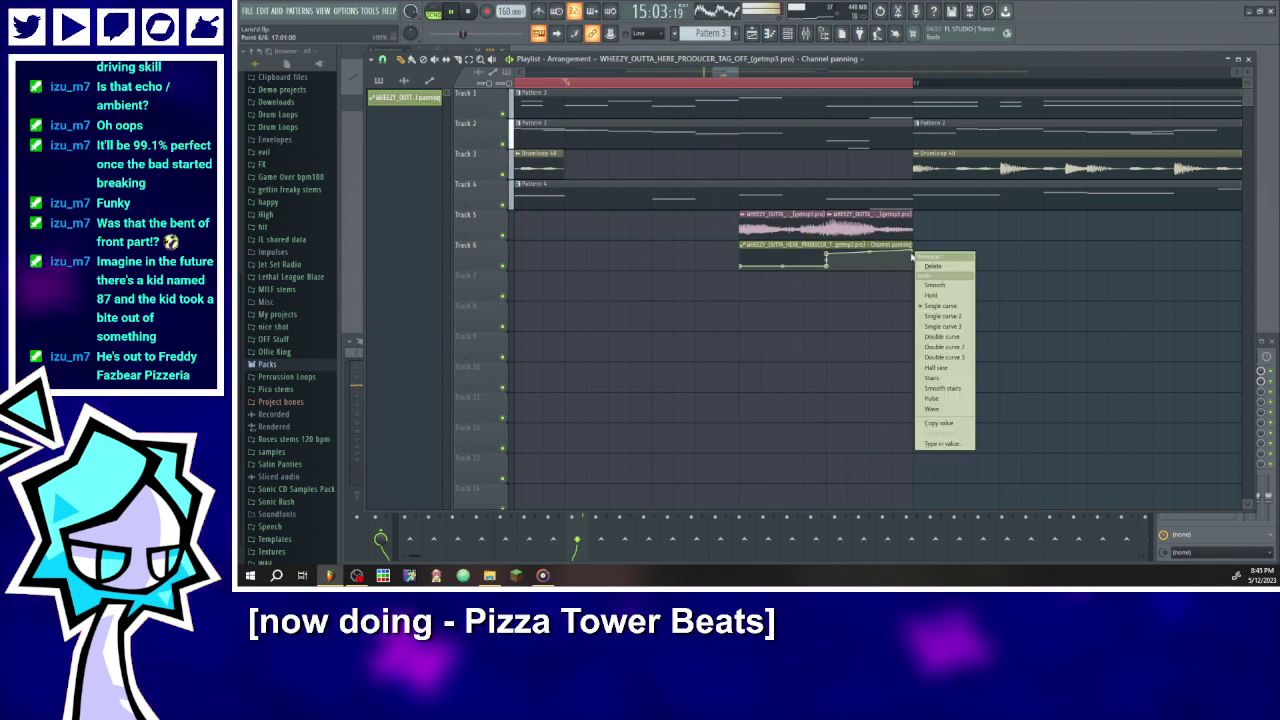
pyautogui.click(944, 446)
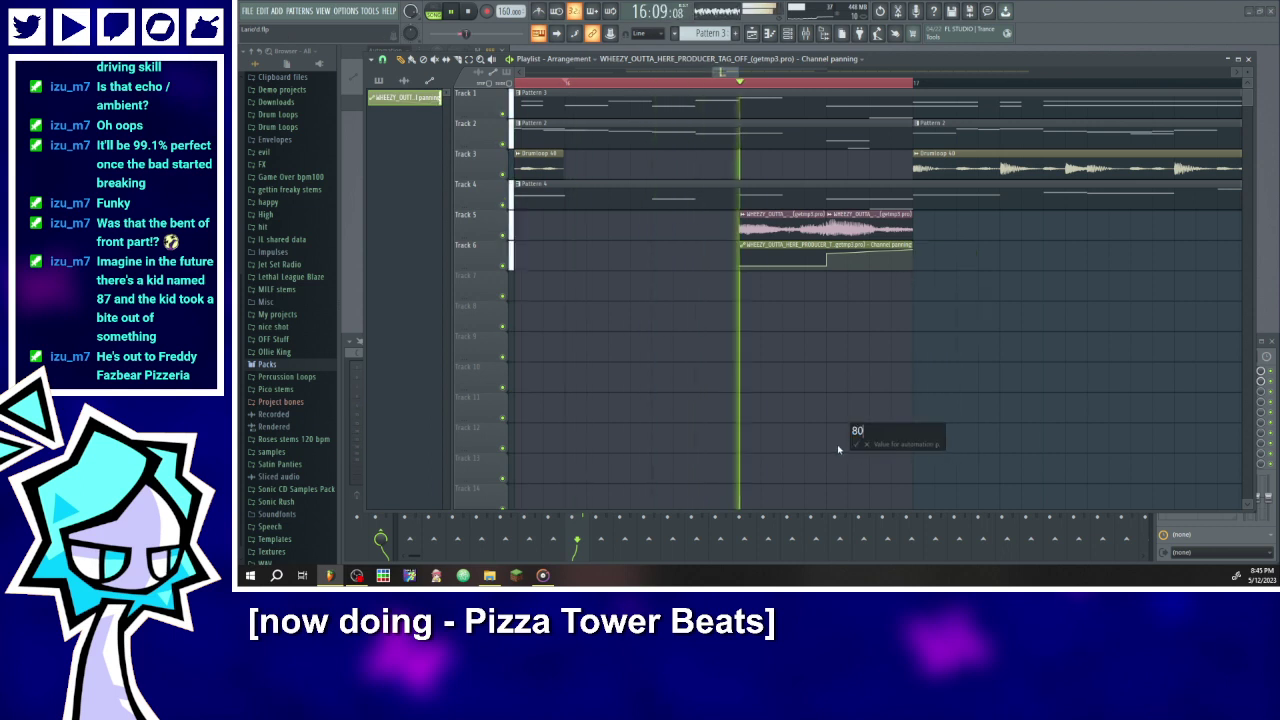
# - Audition the panned producer tag from bar 16 and clear the loop selection so playback continues past bar 17
pyautogui.click(693, 82)
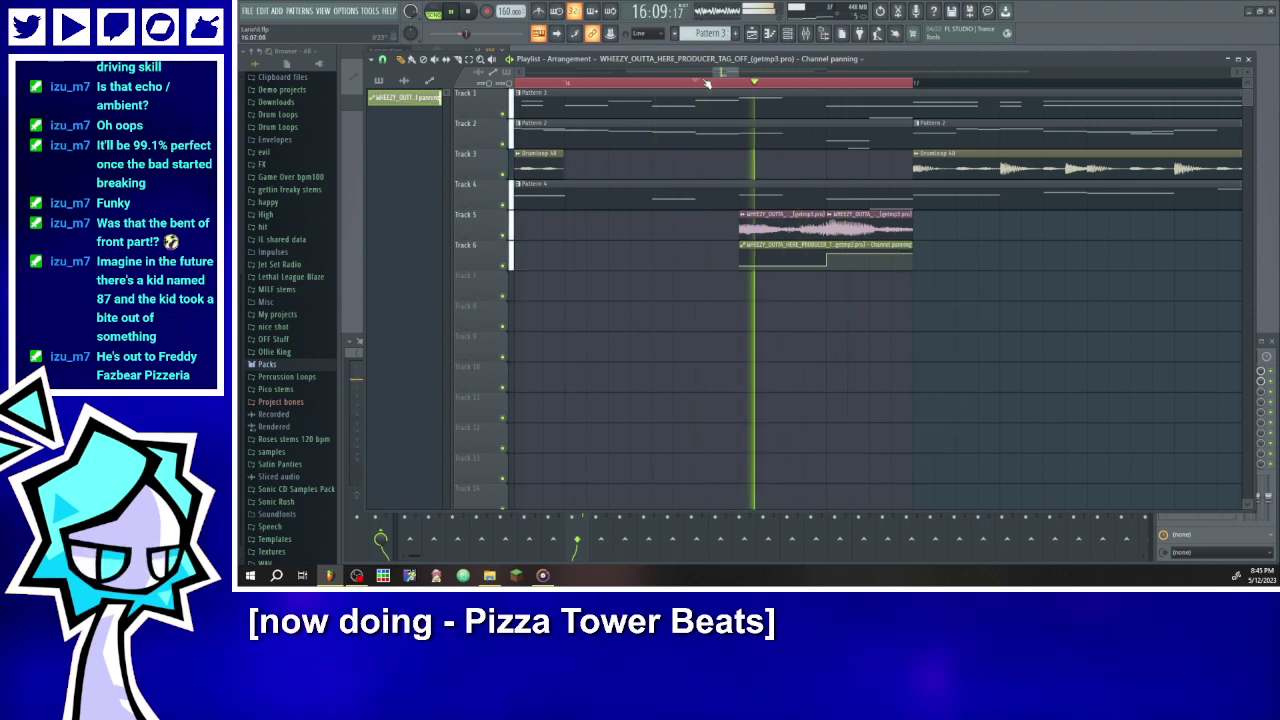
pyautogui.keyDown('ctrl'); pyautogui.scroll(-5, 741, 188); pyautogui.keyUp('ctrl')
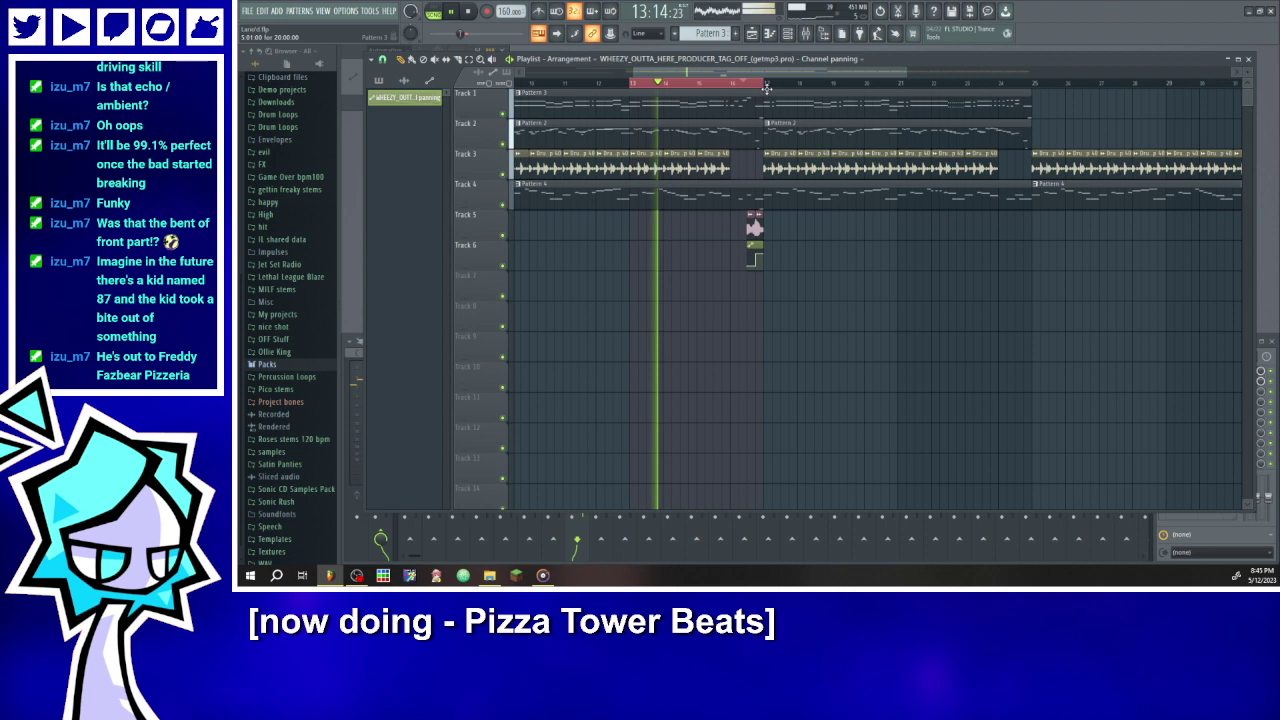
pyautogui.moveTo(767, 89); pyautogui.dragTo(629, 87)
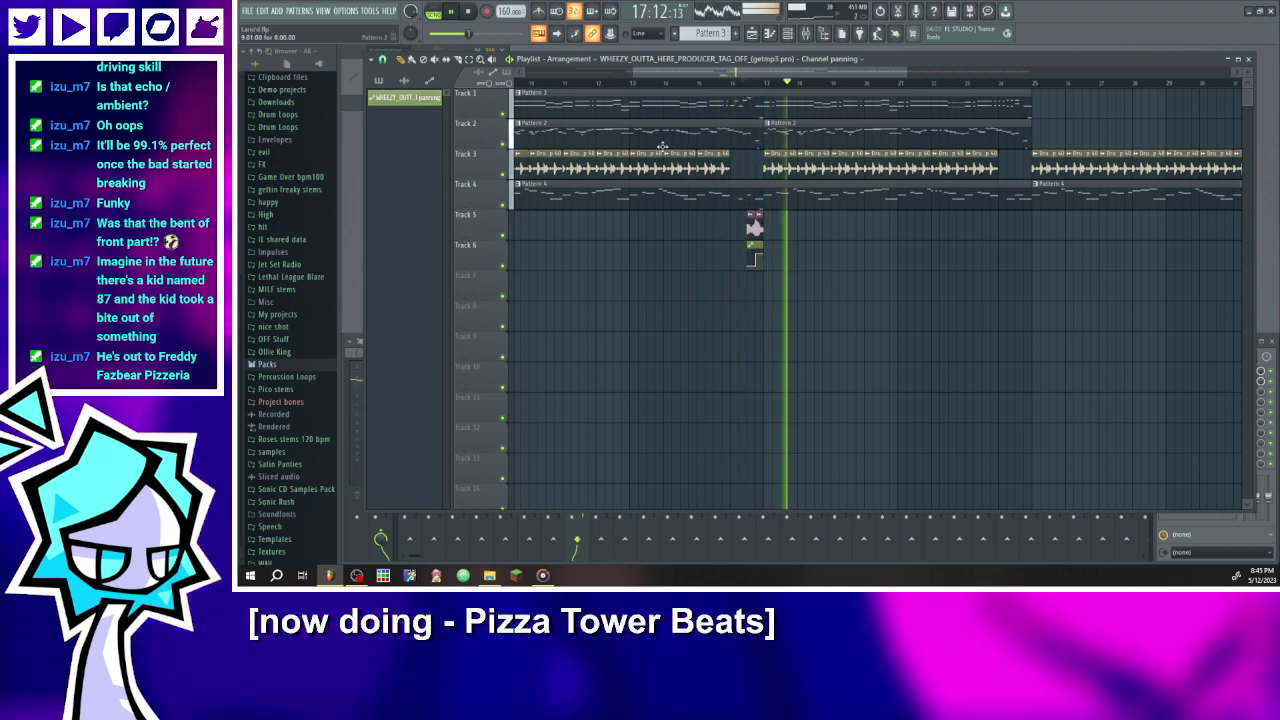
# - Slice the last Pattern 4 clip on track 4 at bar 33, leave bar 32 empty, and replay from just before bar 31
pyautogui.scroll(-5, 733, 128)
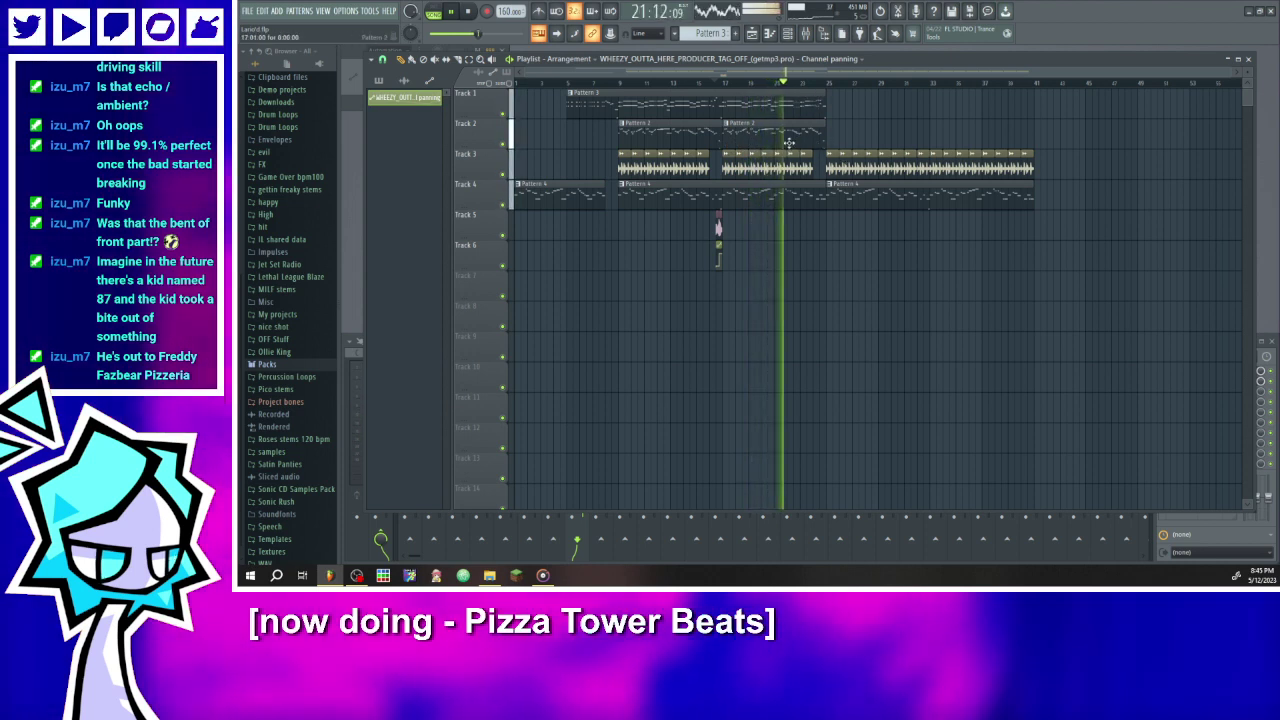
pyautogui.scroll(3, 848, 266)
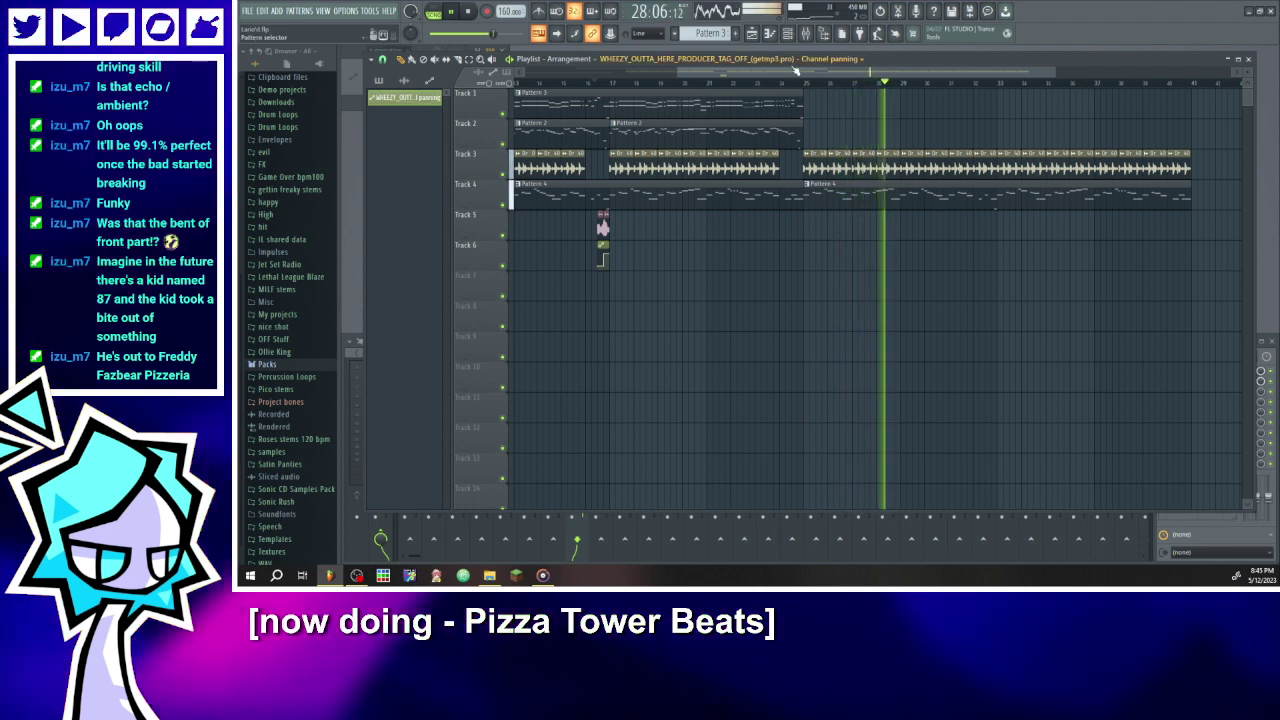
pyautogui.scroll(-2, 983, 174)
pyautogui.scroll(2, 1087, 134)
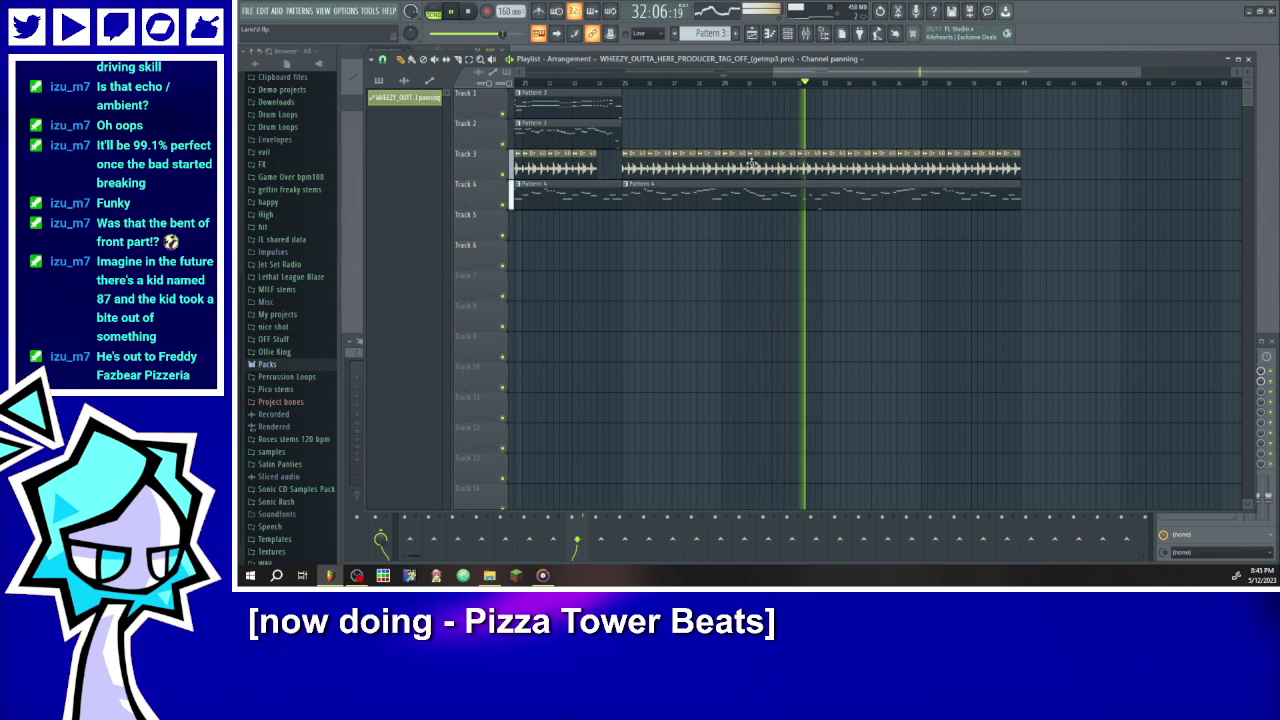
pyautogui.scroll(2, 812, 183)
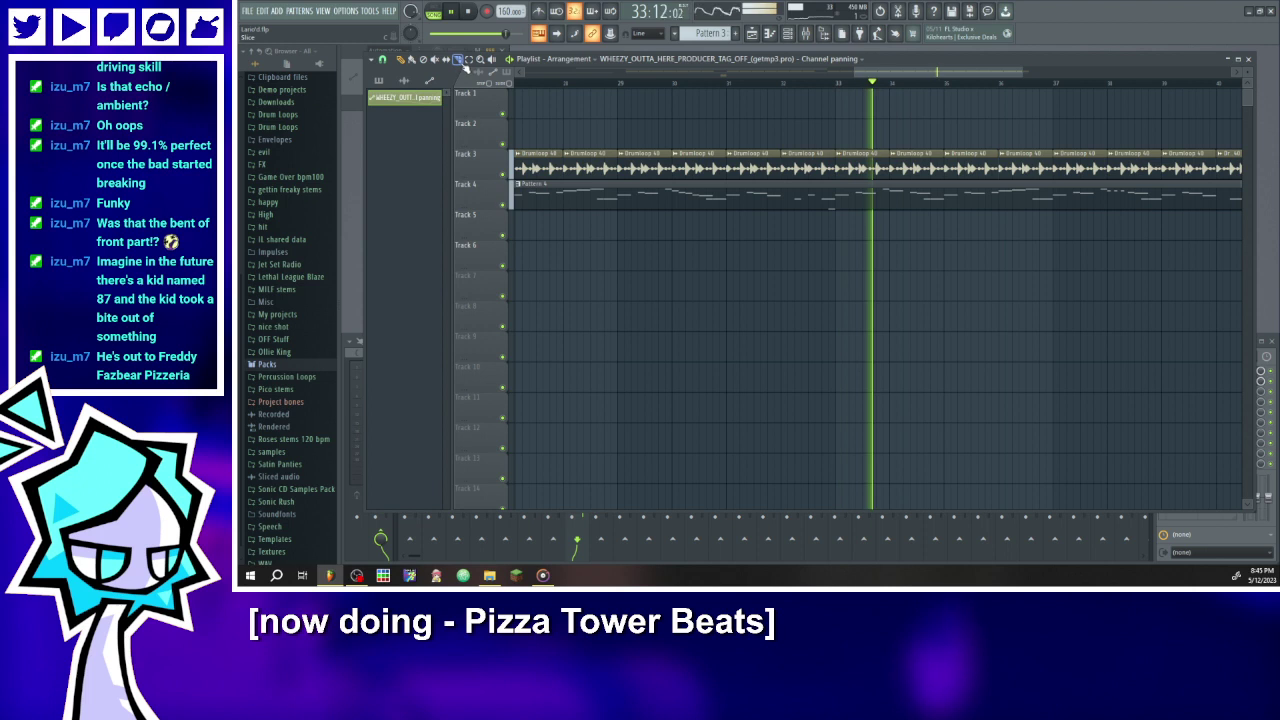
pyautogui.moveTo(839, 223)
pyautogui.mouseDown()
pyautogui.moveTo(839, 183)
pyautogui.moveTo(778, 197)
pyautogui.mouseUp()
pyautogui.click(401, 59)
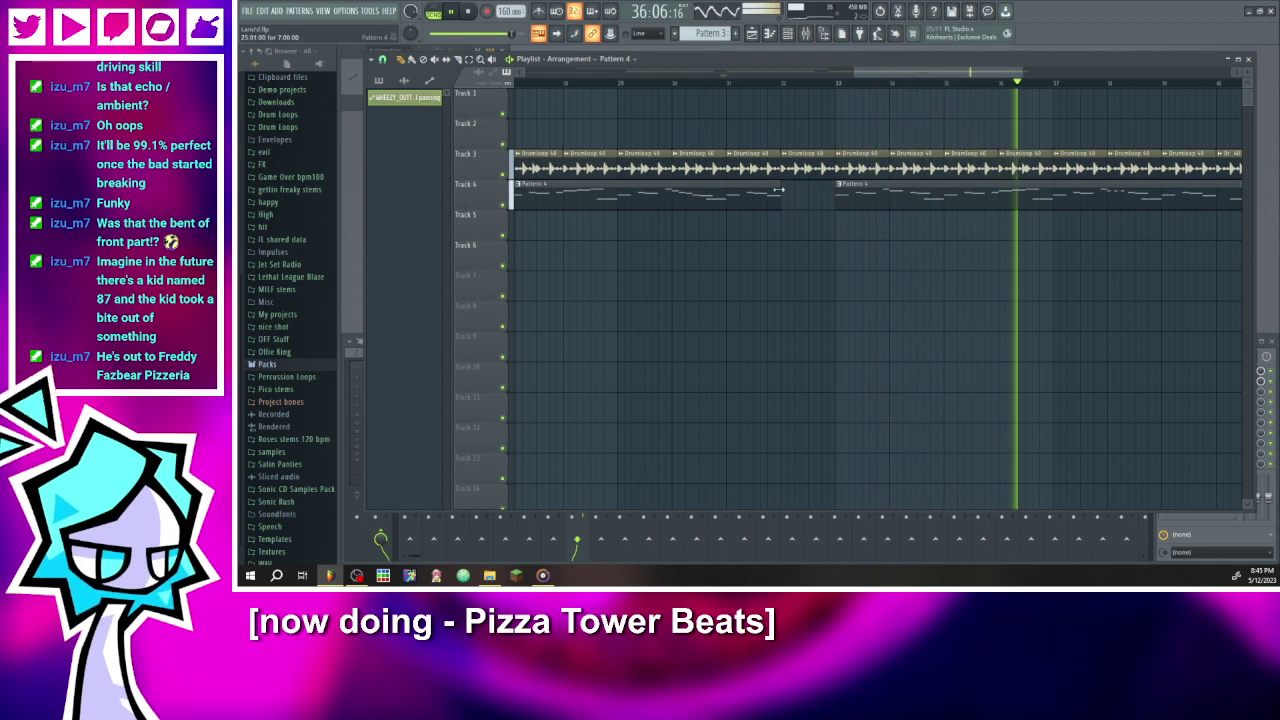
pyautogui.click(726, 83)
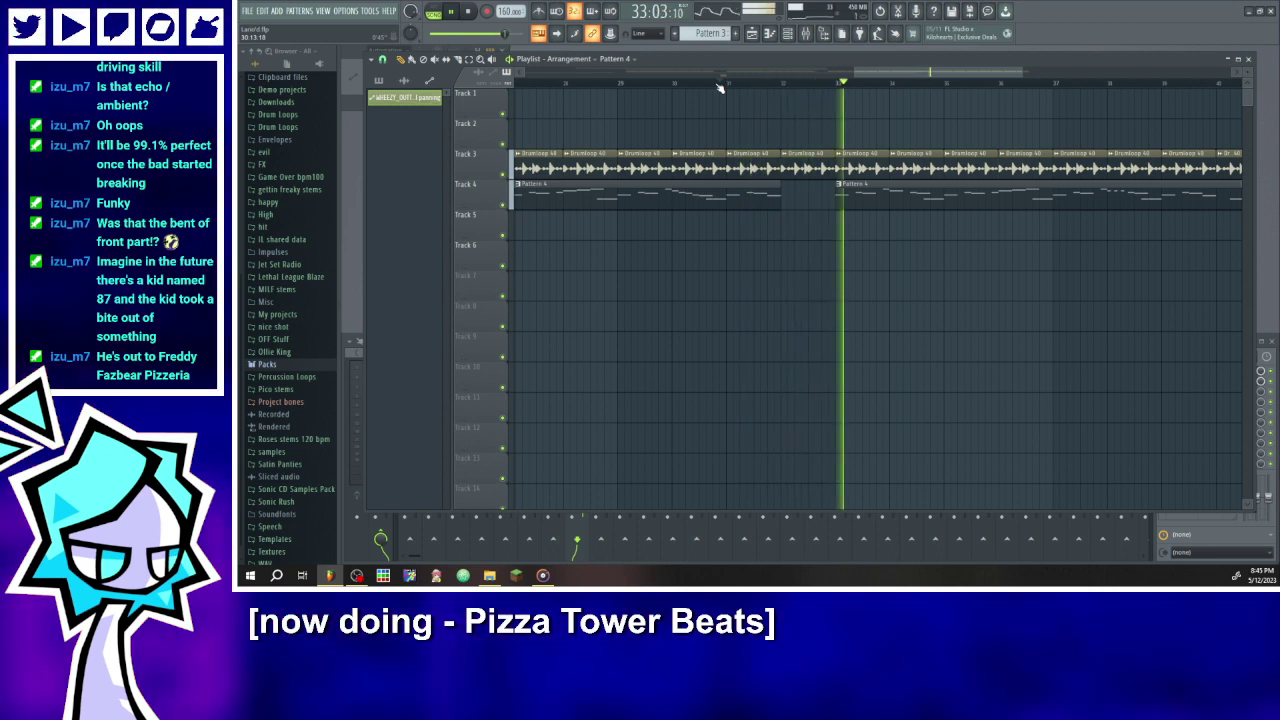
# - Play through the rest of the arrangement, stop playback and save the project
pyautogui.moveTo(868, 75); pyautogui.dragTo(884, 75)
pyautogui.scroll(-3, 857, 165)
pyautogui.scroll(2, 936, 129)
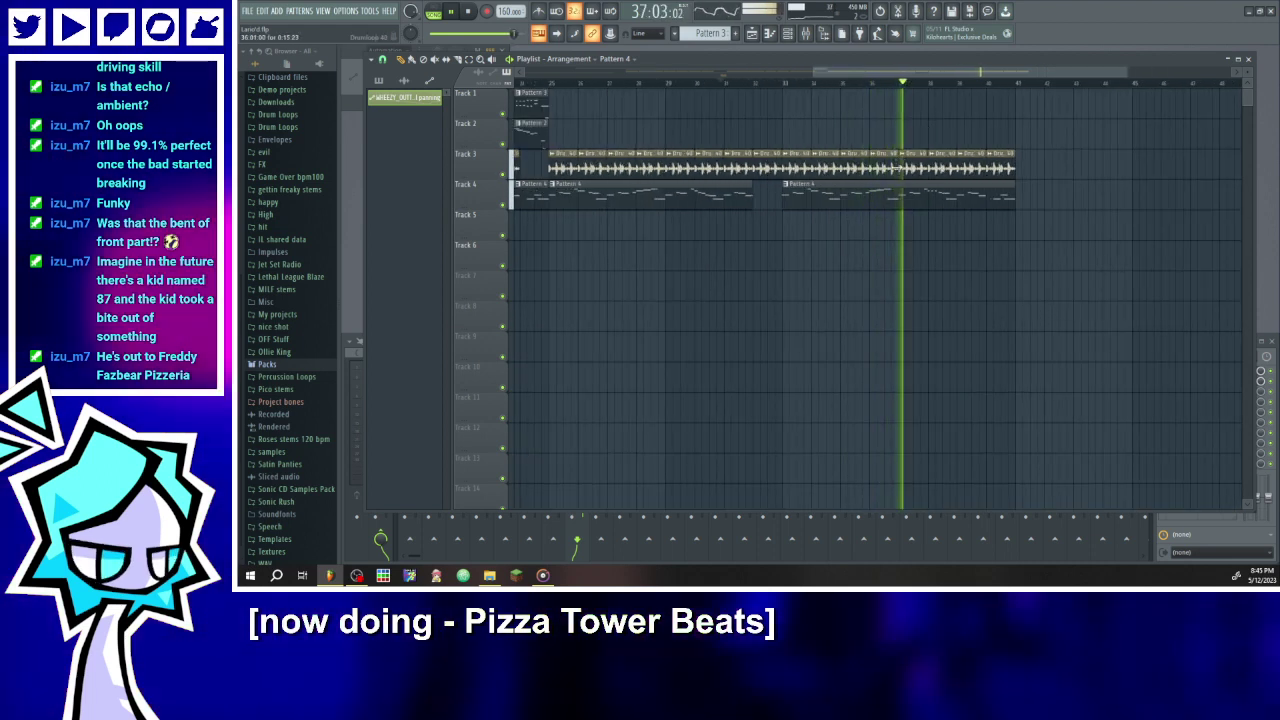
pyautogui.moveTo(815, 74); pyautogui.dragTo(709, 90)
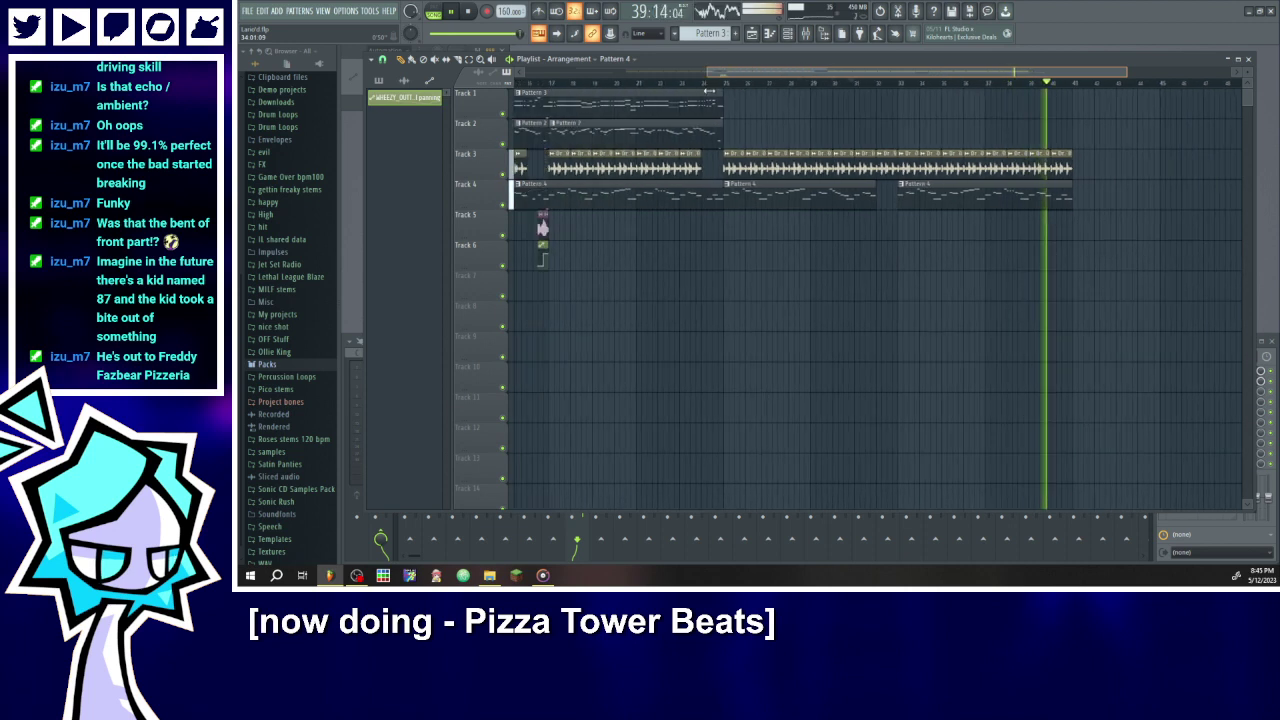
pyautogui.moveTo(709, 91); pyautogui.dragTo(533, 99)
pyautogui.hotkey('ctrl', 's')
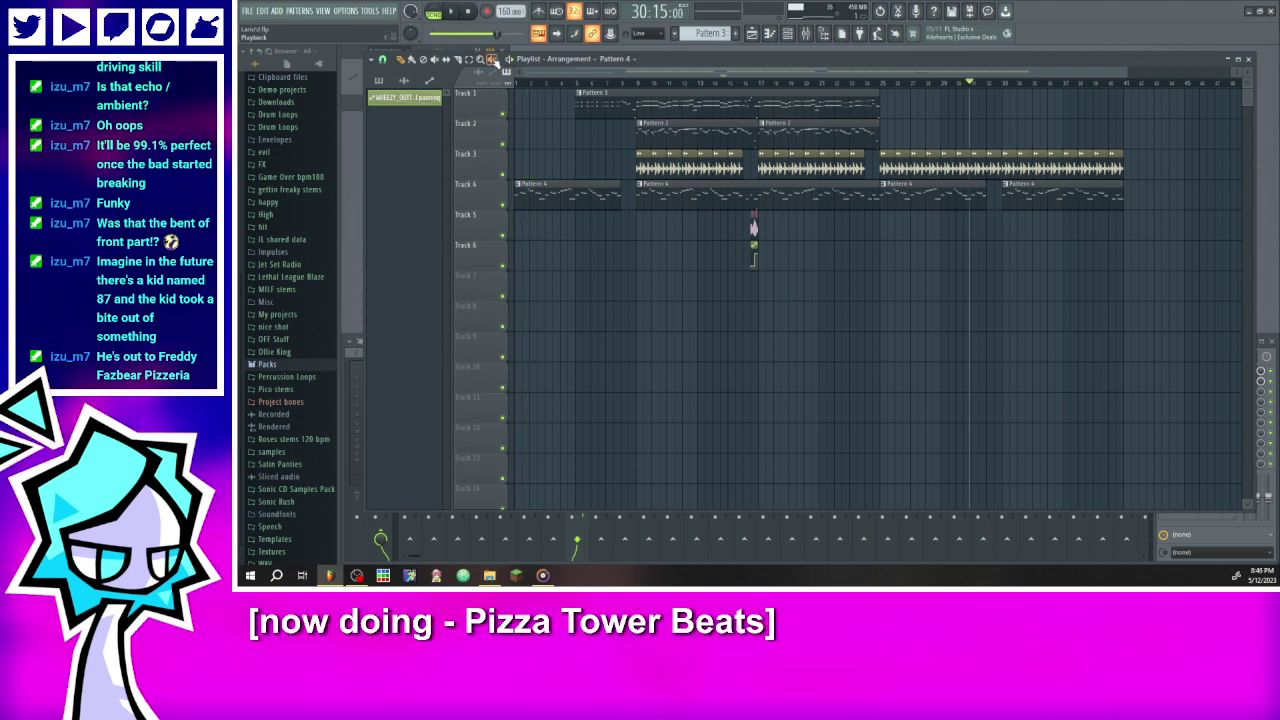
# - Place the Young_Stoner_Life audio sample on track 2 at bar 45, past the end of the arrangement
pyautogui.click(404, 81)
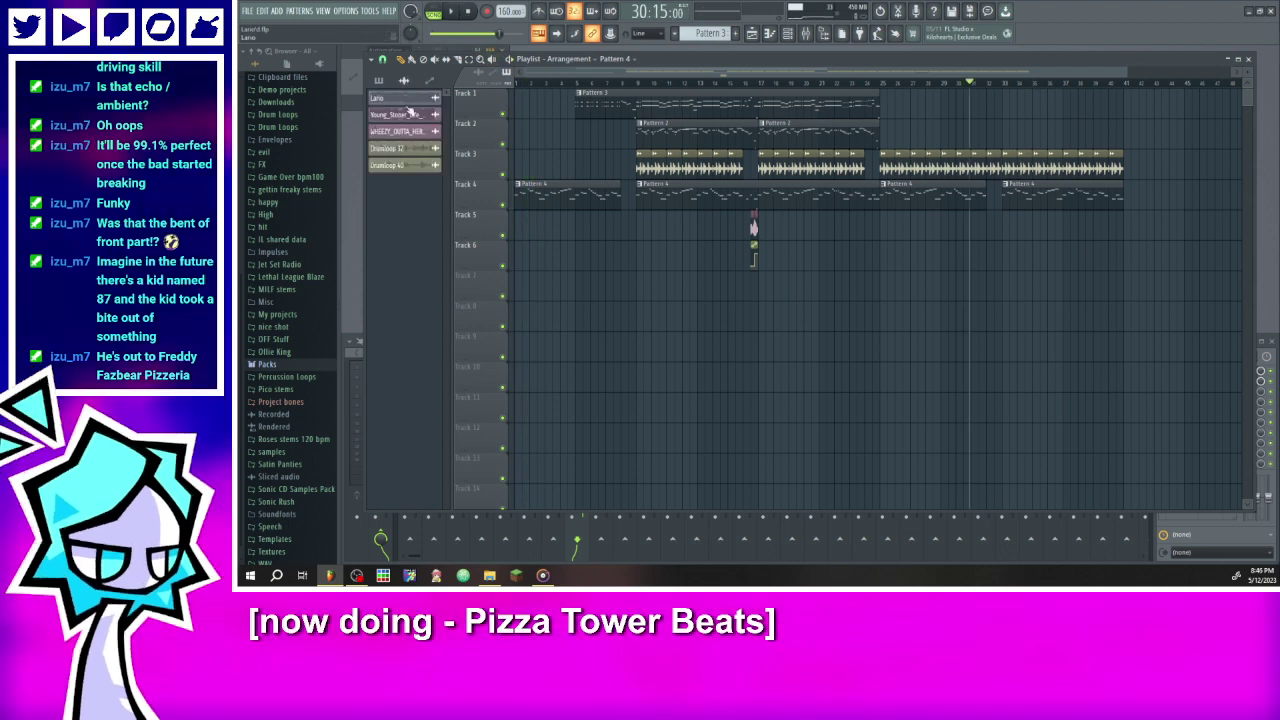
pyautogui.click(404, 115)
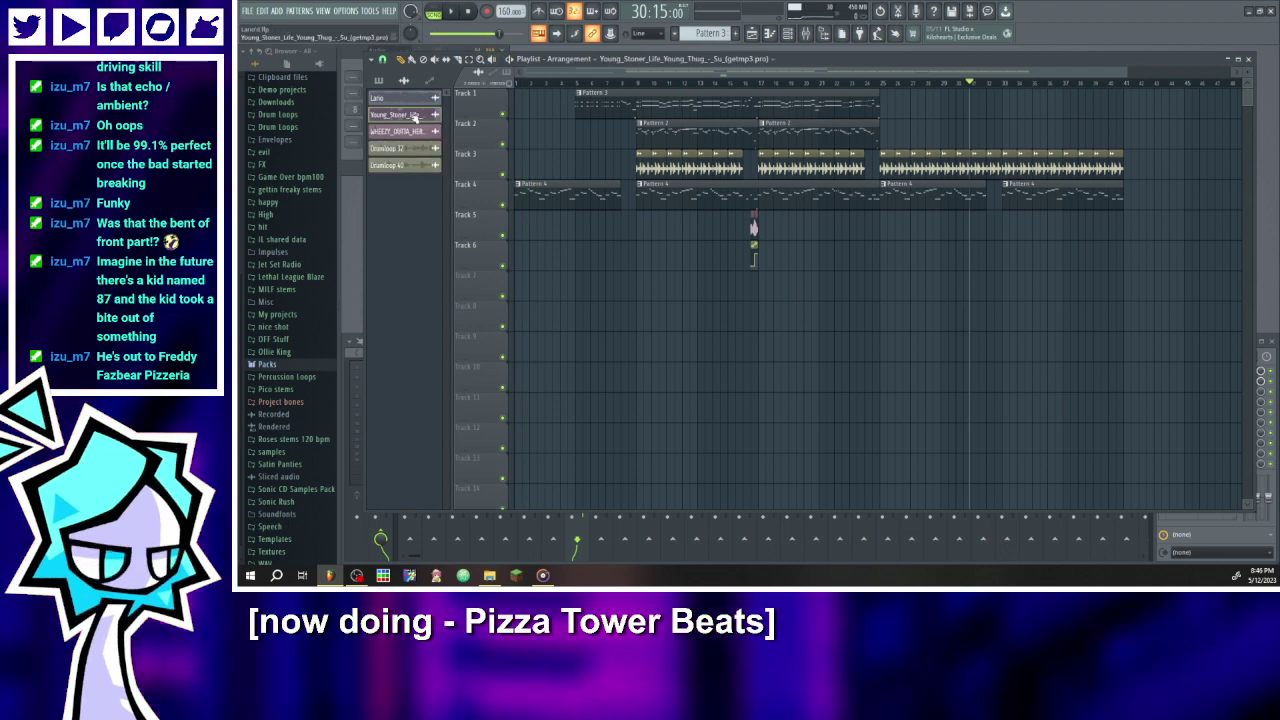
pyautogui.moveTo(1183, 140); pyautogui.dragTo(1183, 138)
pyautogui.moveTo(600, 73); pyautogui.dragTo(757, 78)
# - Audition the Young_Stoner_Life sample from bar 45, skip ahead to about bar 47 and stop playback
pyautogui.click(649, 83)
pyautogui.moveTo(499, 33); pyautogui.dragTo(458, 33)
pyautogui.click(451, 12)
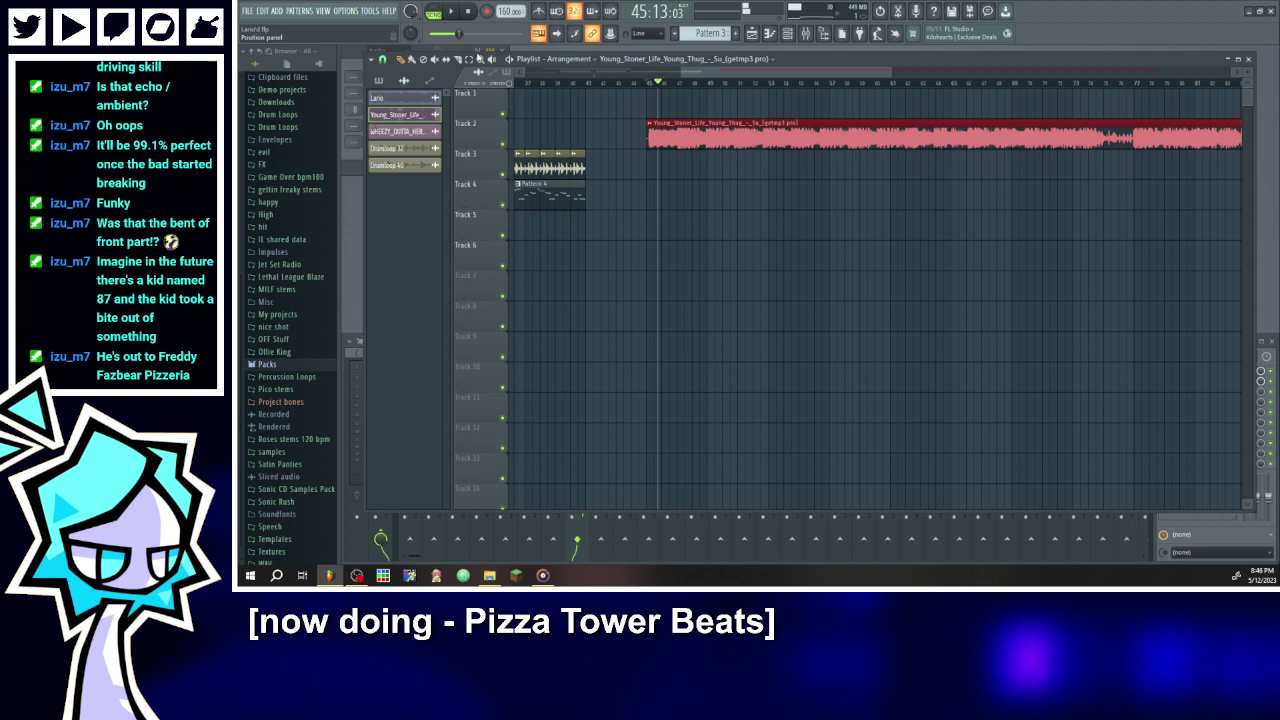
pyautogui.click(679, 83)
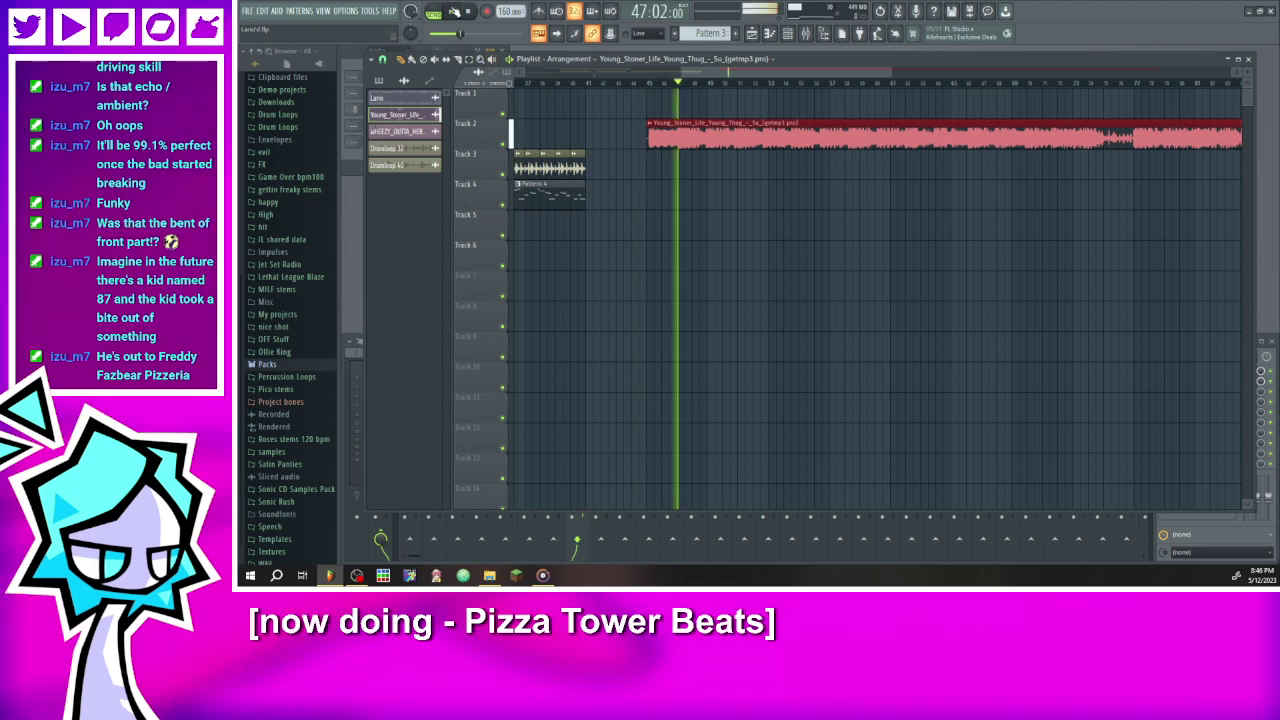
pyautogui.click(454, 11)
pyautogui.scroll(3, 760, 163)
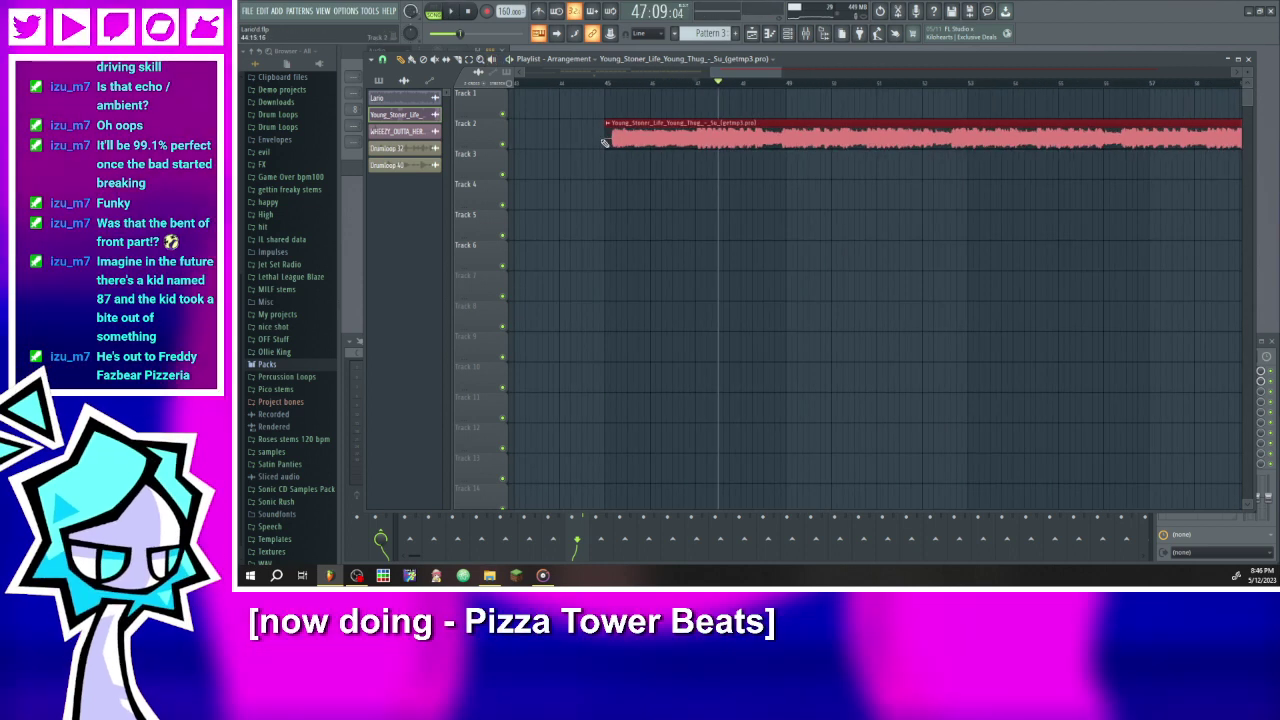
# - Trim the quiet lead-in off the Young_Stoner_Life clip and align its start exactly with bar 45
pyautogui.moveTo(698, 145); pyautogui.dragTo(607, 143)
pyautogui.scroll(3, 612, 141)
pyautogui.scroll(3, 591, 141)
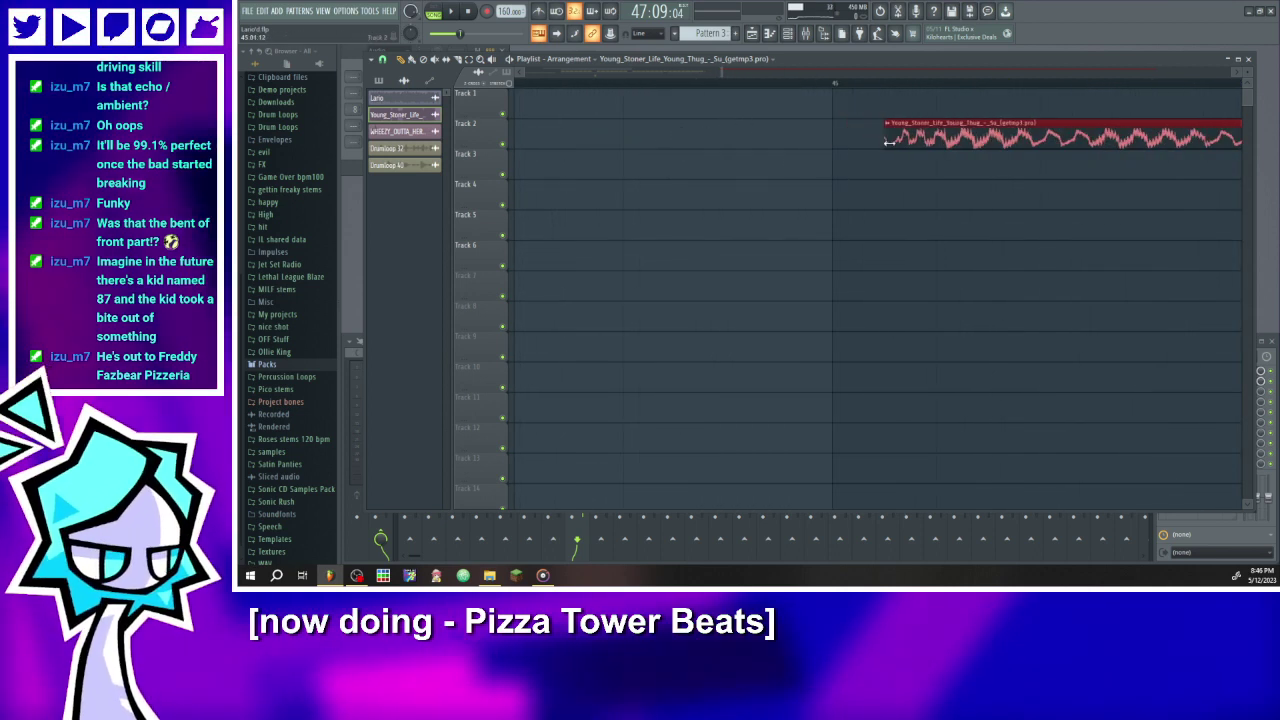
pyautogui.scroll(-2, 903, 144)
pyautogui.moveTo(975, 137); pyautogui.dragTo(926, 136)
pyautogui.scroll(2, 926, 136)
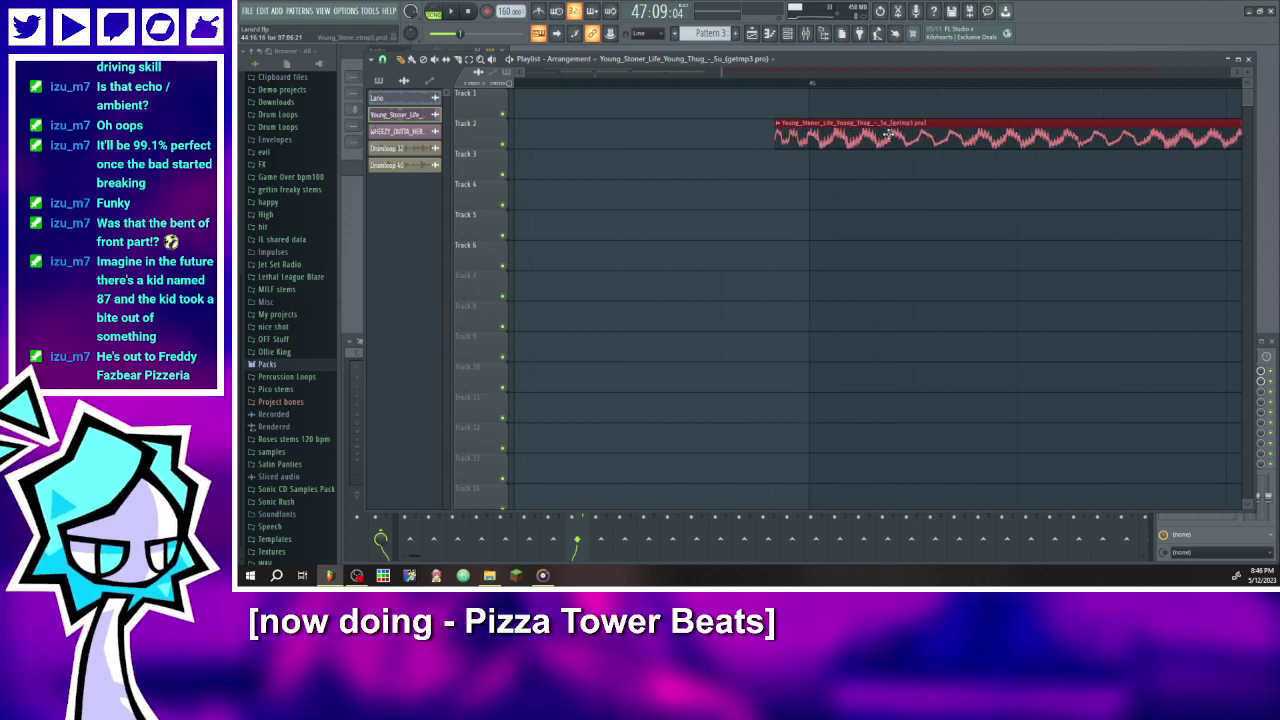
pyautogui.moveTo(822, 141); pyautogui.dragTo(857, 141)
pyautogui.scroll(-5, 864, 174)
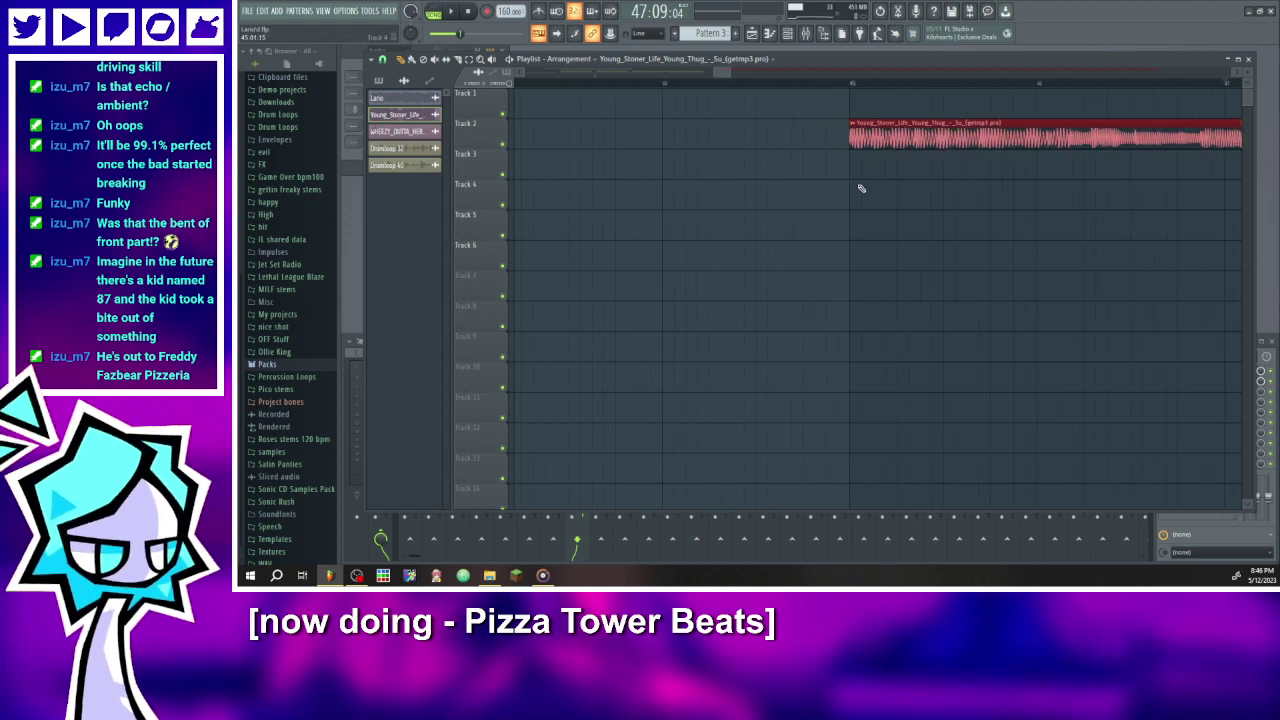
pyautogui.scroll(-3, 900, 185)
pyautogui.scroll(3, 1002, 120)
pyautogui.scroll(1, 805, 117)
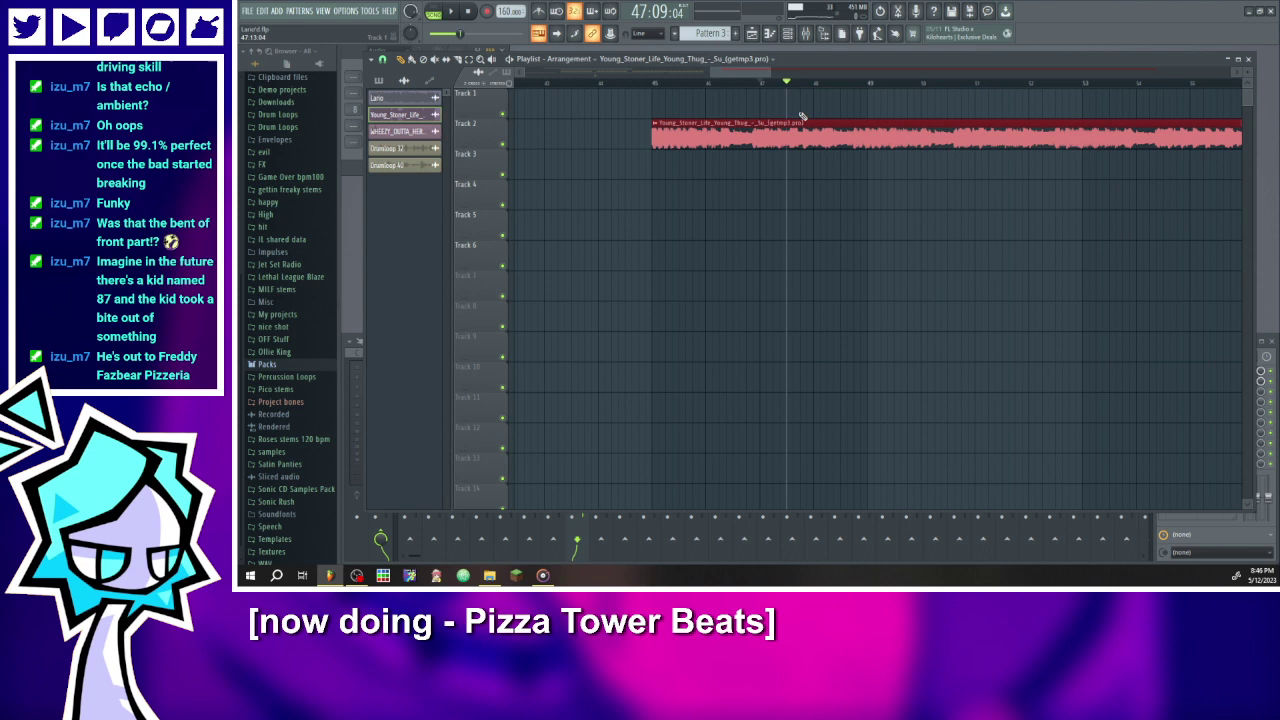
# - Audition the trimmed clip from bar 45 to locate the end of its opening phrase before bar 47
pyautogui.click(655, 86)
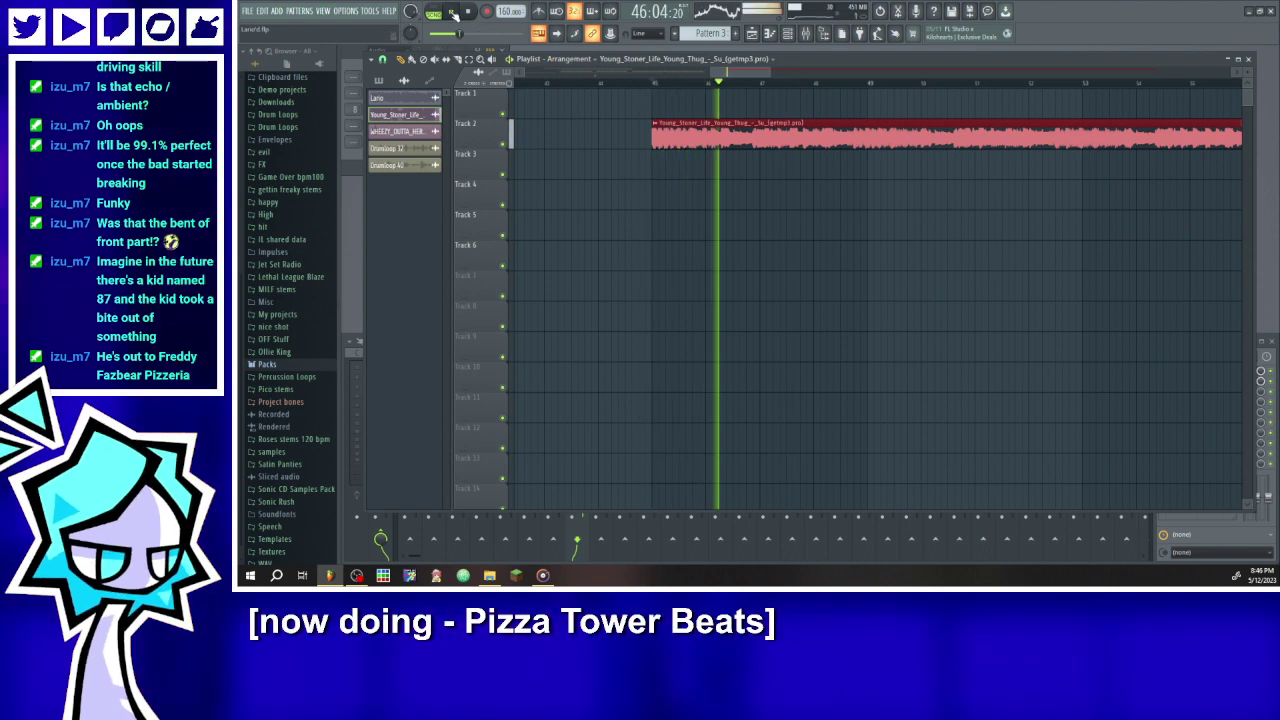
pyautogui.click(451, 11)
pyautogui.scroll(-2, 613, 90)
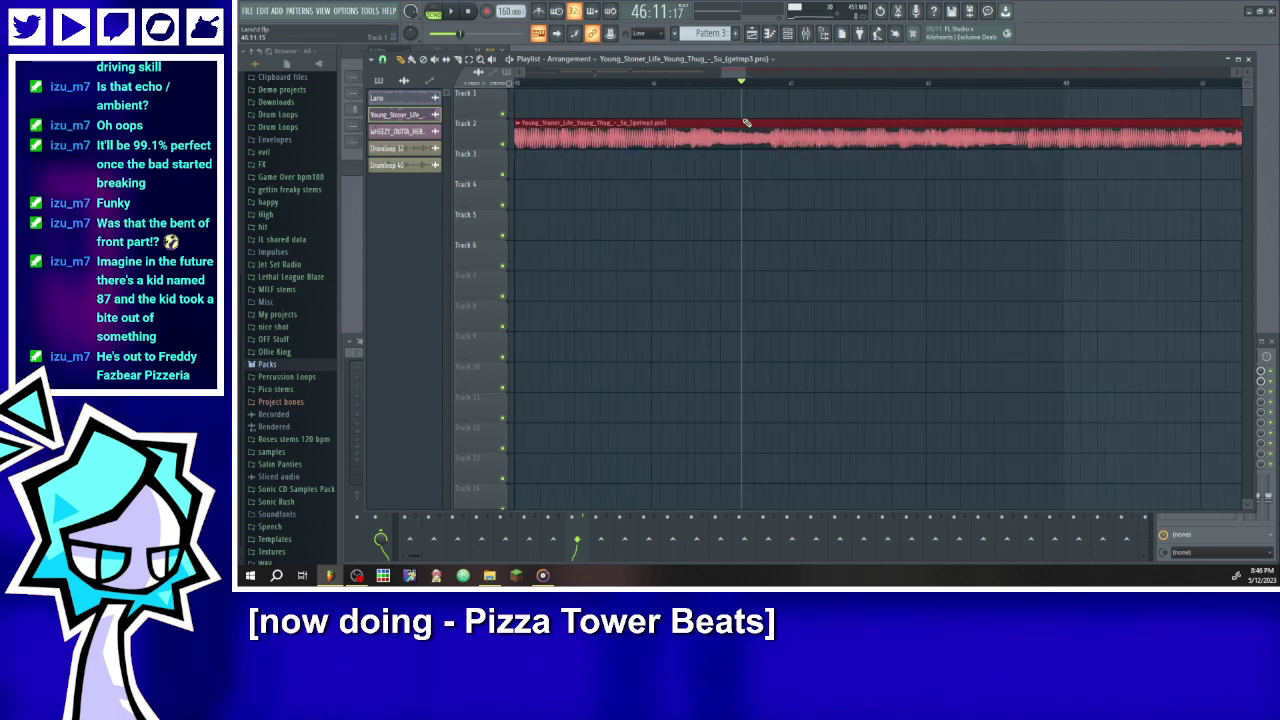
pyautogui.click(451, 11)
pyautogui.click(451, 11)
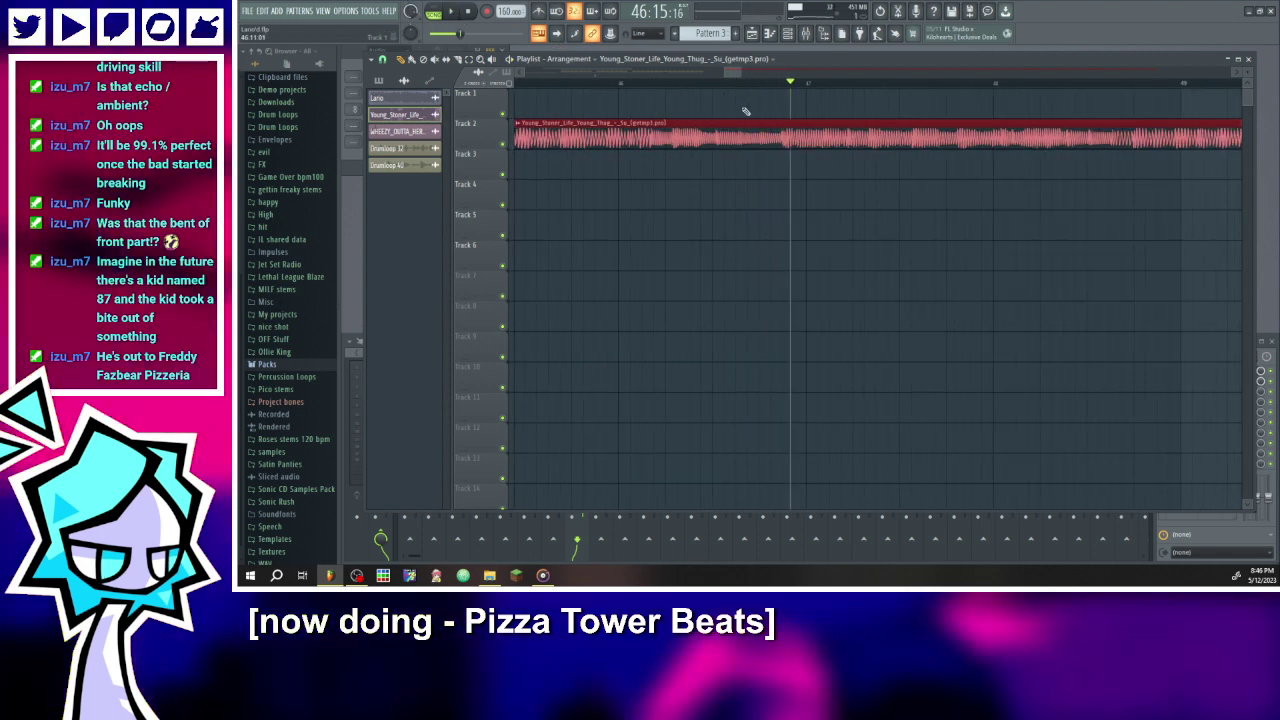
pyautogui.scroll(3, 800, 95)
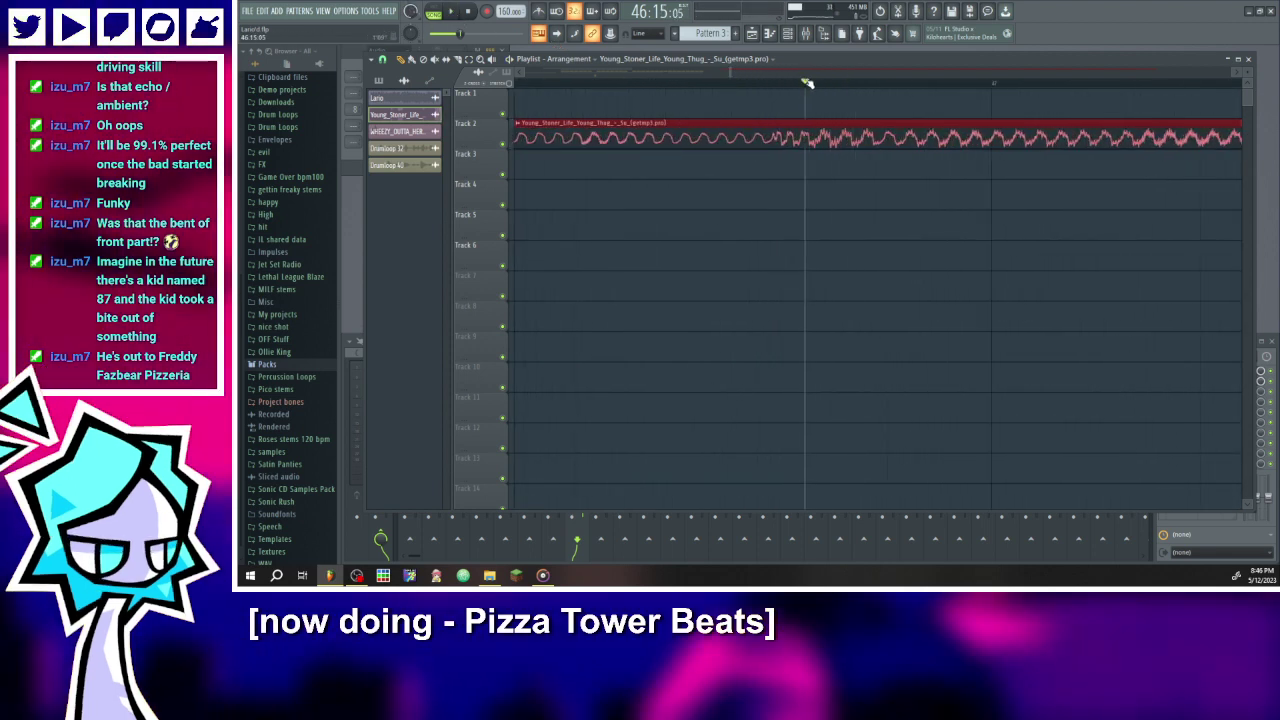
# - Slice the clip at 46:14:22, delete the remainder and stretch the kept part to end at bar 47
pyautogui.click(809, 82)
pyautogui.click(446, 59)
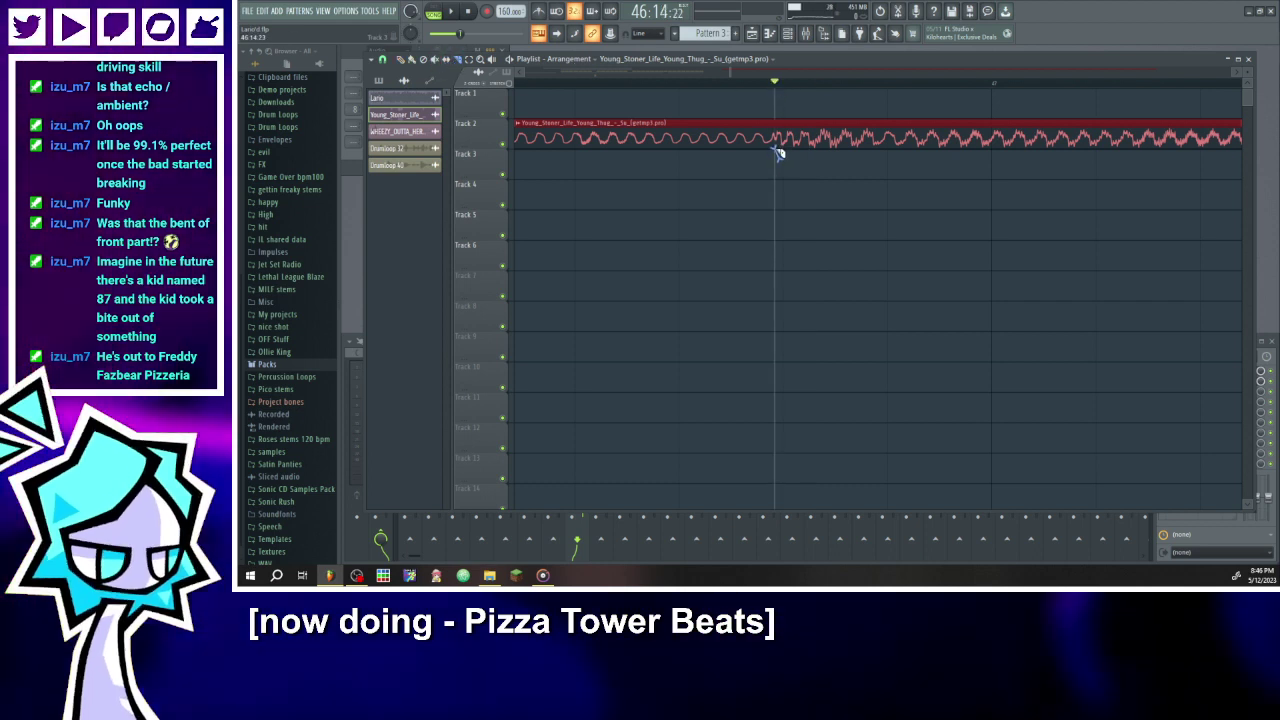
pyautogui.moveTo(775, 118); pyautogui.dragTo(775, 116)
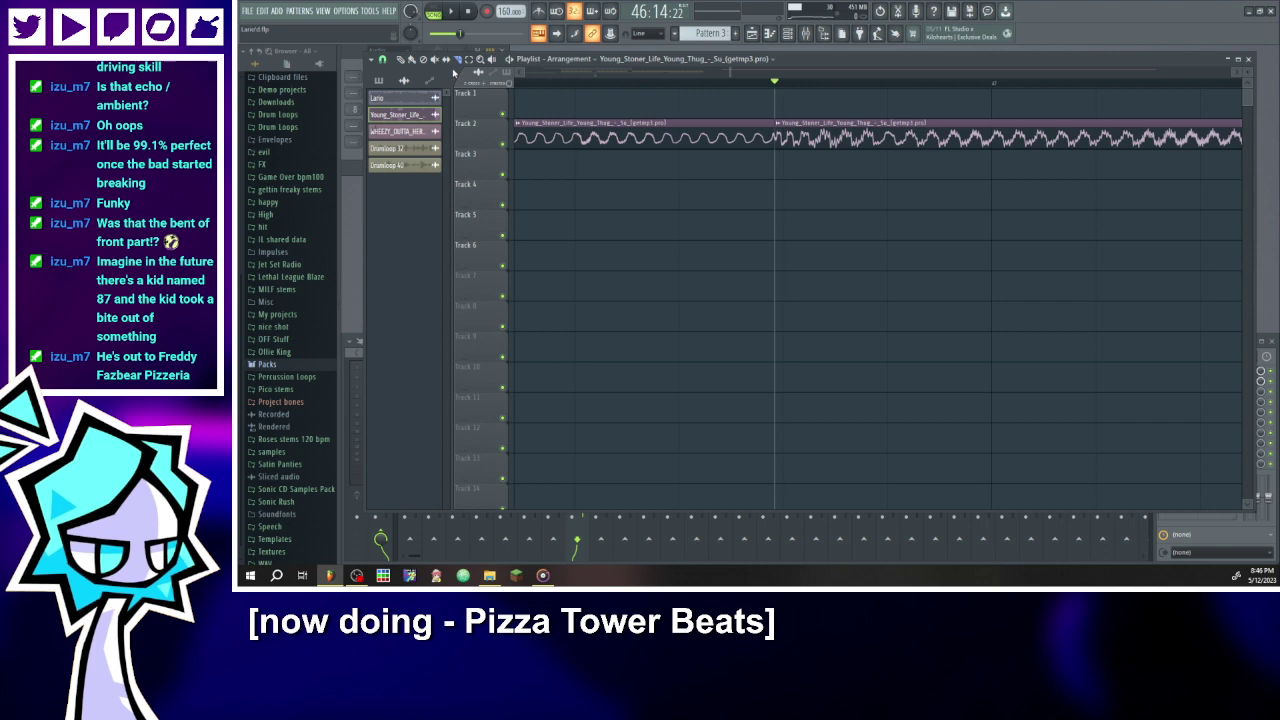
pyautogui.click(400, 59)
pyautogui.rightClick(797, 147)
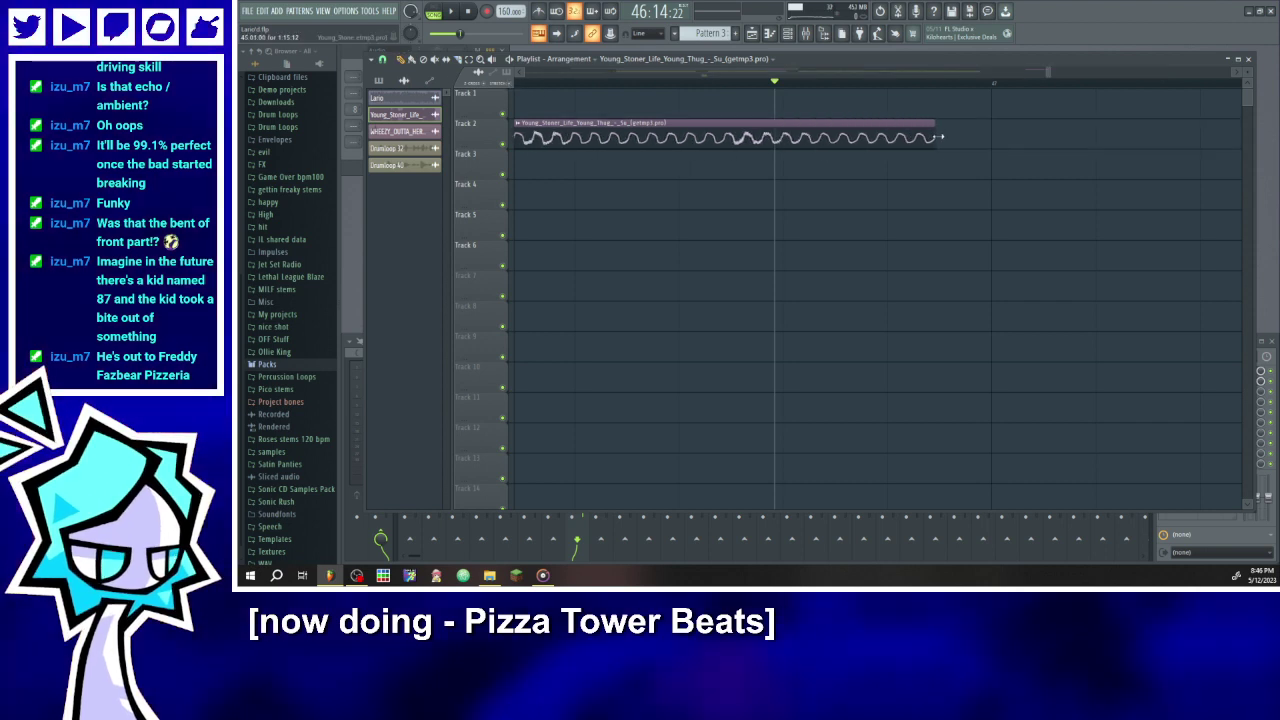
pyautogui.scroll(-2, 857, 164)
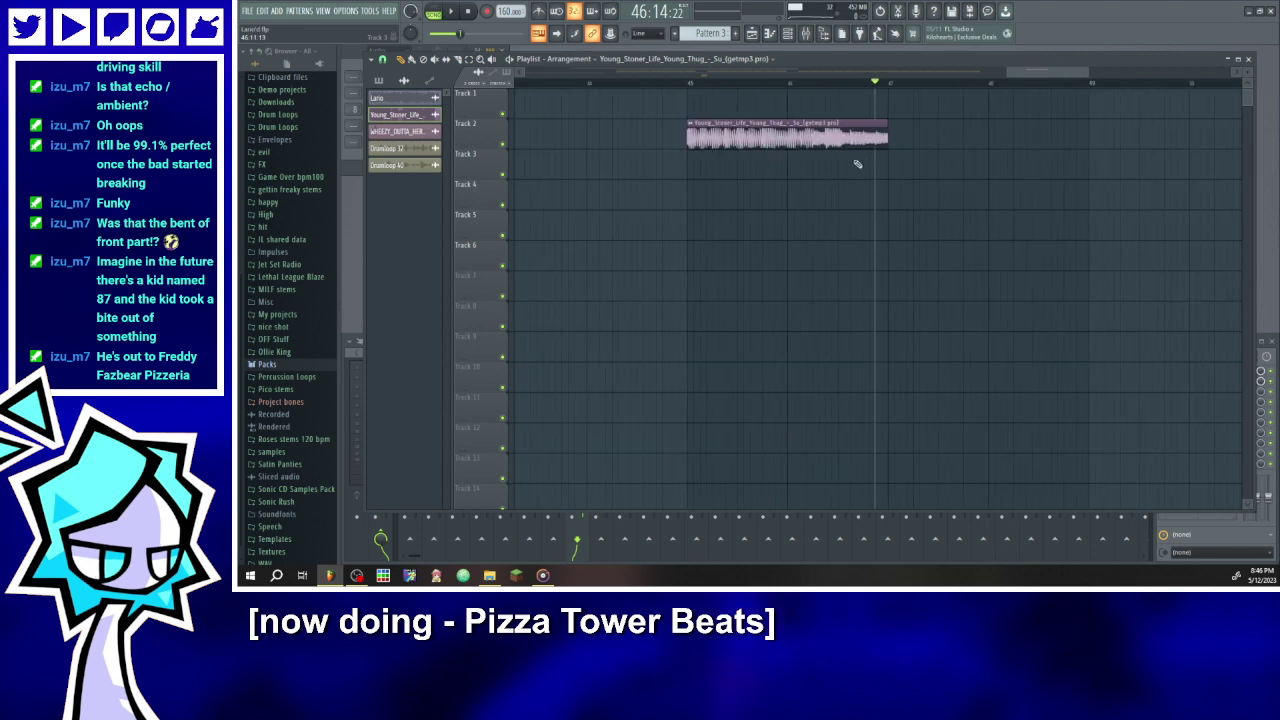
# - Set the sample's time-stretching mode to Stretch and audition the clip from bar 45
pyautogui.click(652, 84)
pyautogui.doubleClick(660, 124)
pyautogui.click(645, 185)
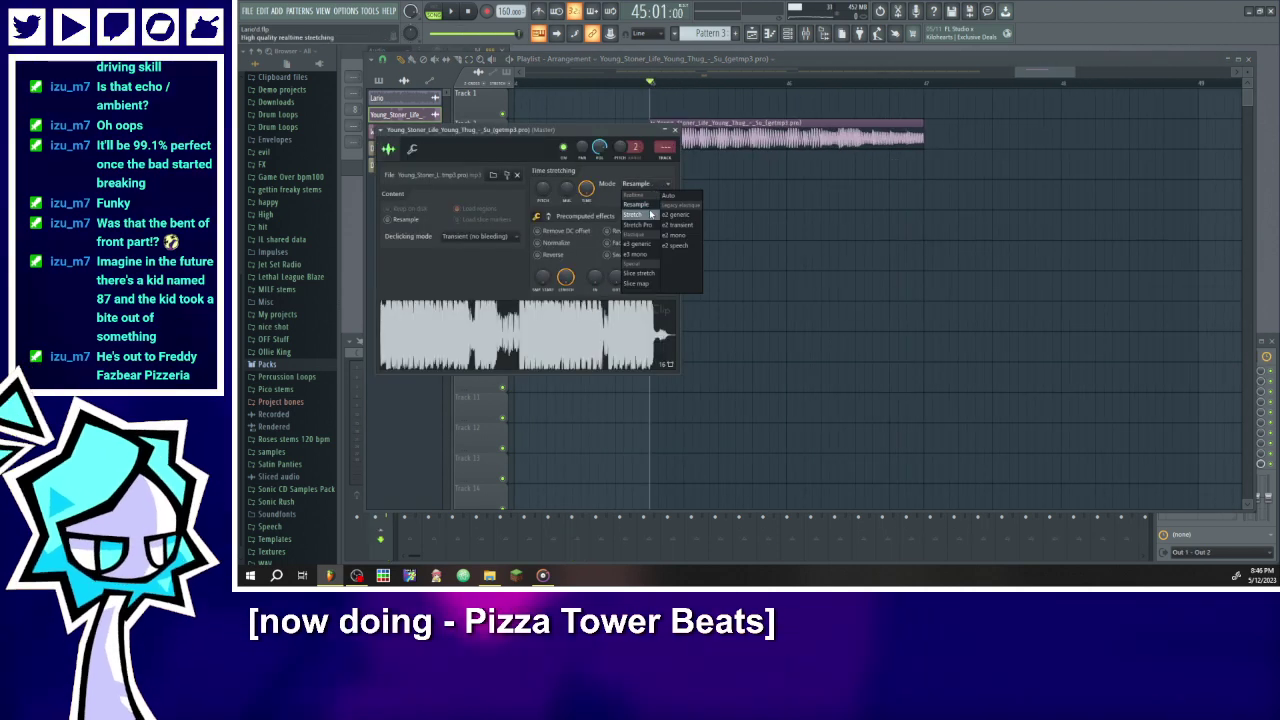
pyautogui.click(646, 211)
pyautogui.click(675, 130)
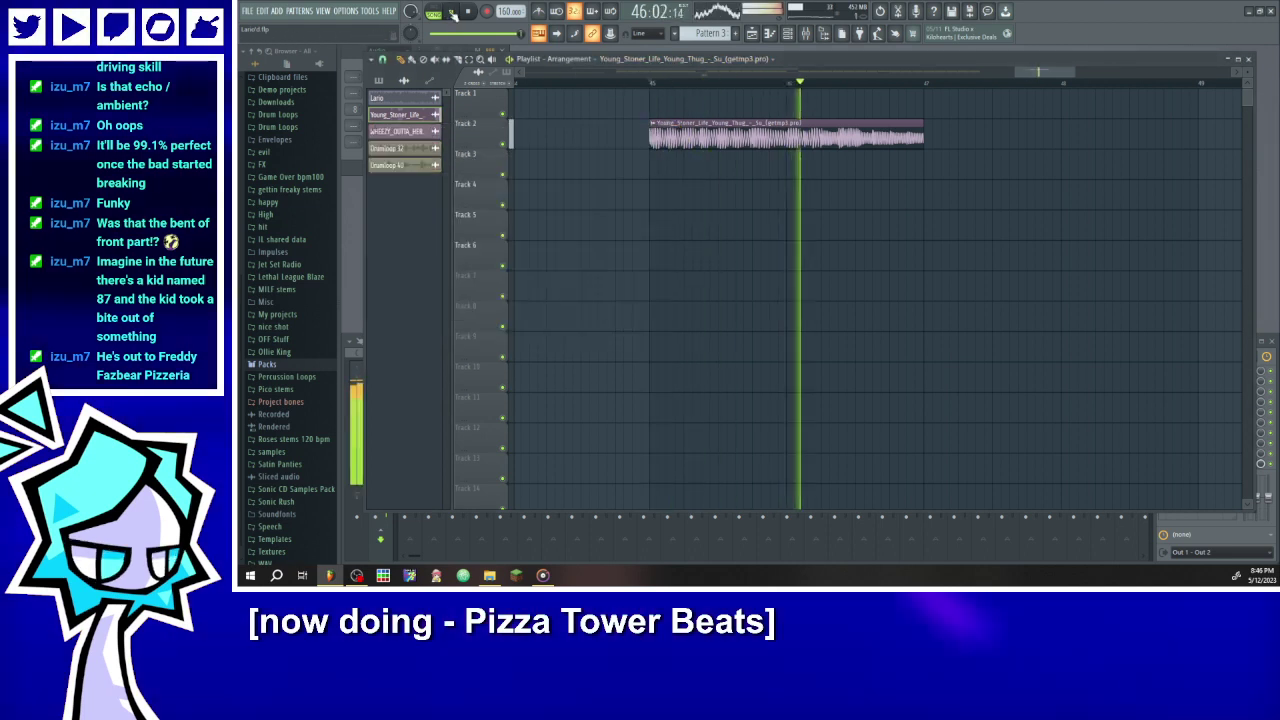
pyautogui.click(453, 14)
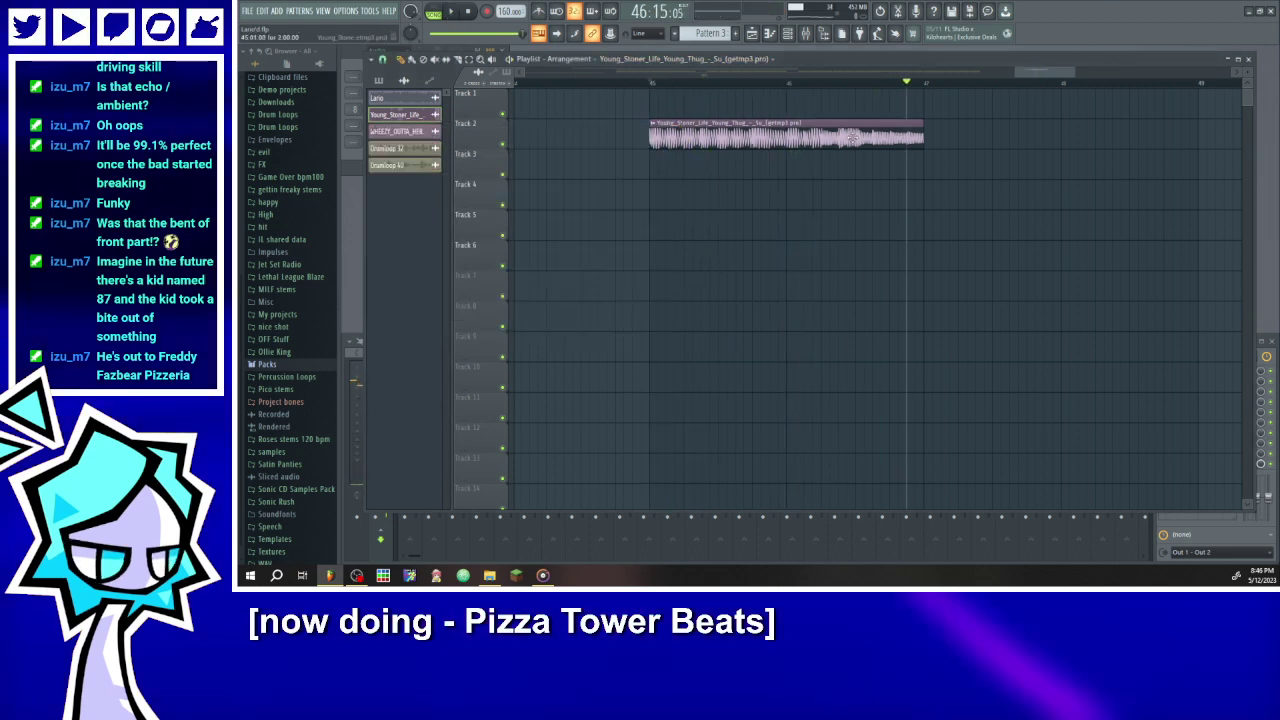
# - Route the sample to mixer insert 7 and load Fruity Parametric EQ 2 in its first effect slot
pyautogui.doubleClick(795, 145)
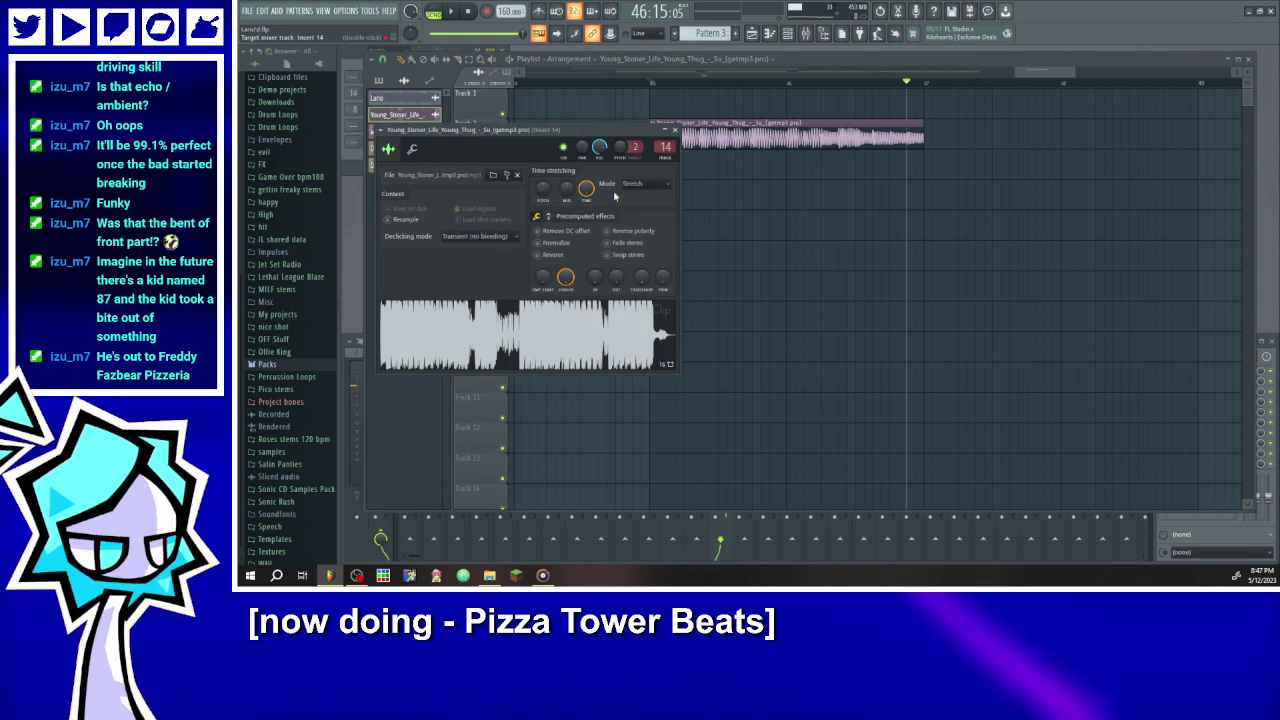
pyautogui.press('F9')
pyautogui.moveTo(665, 150); pyautogui.dragTo(665, 158)
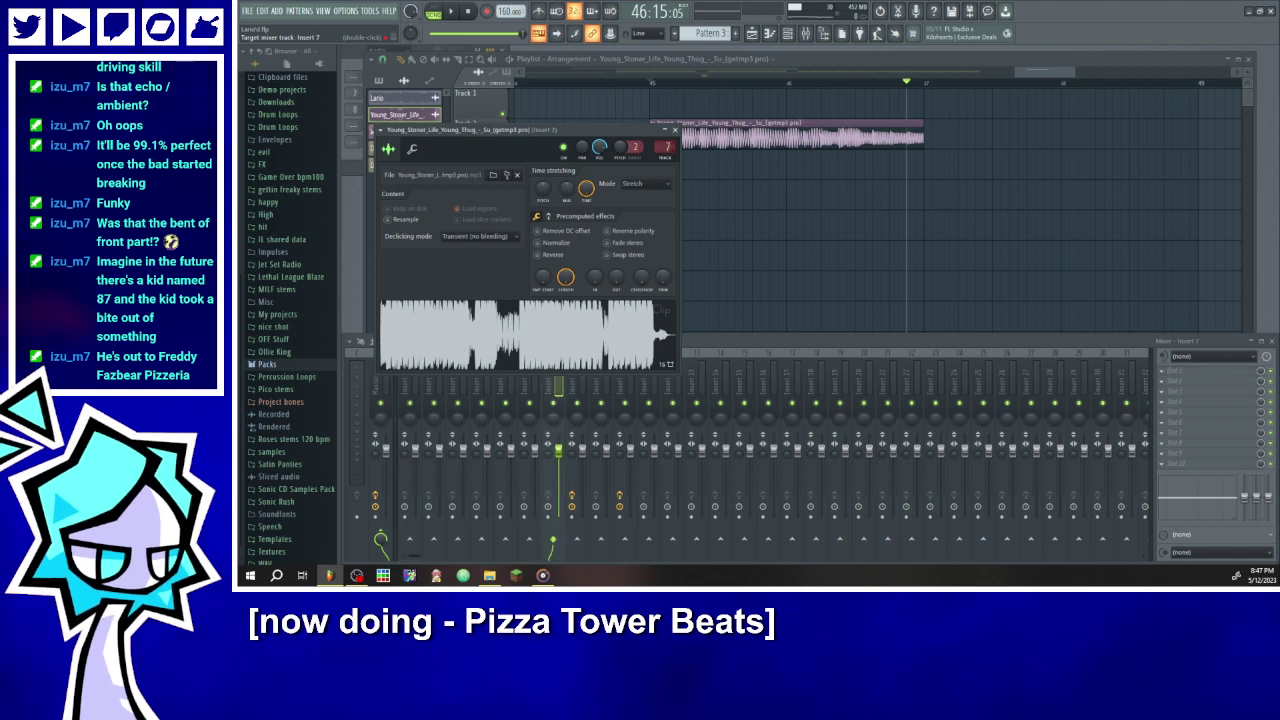
pyautogui.click(1162, 357)
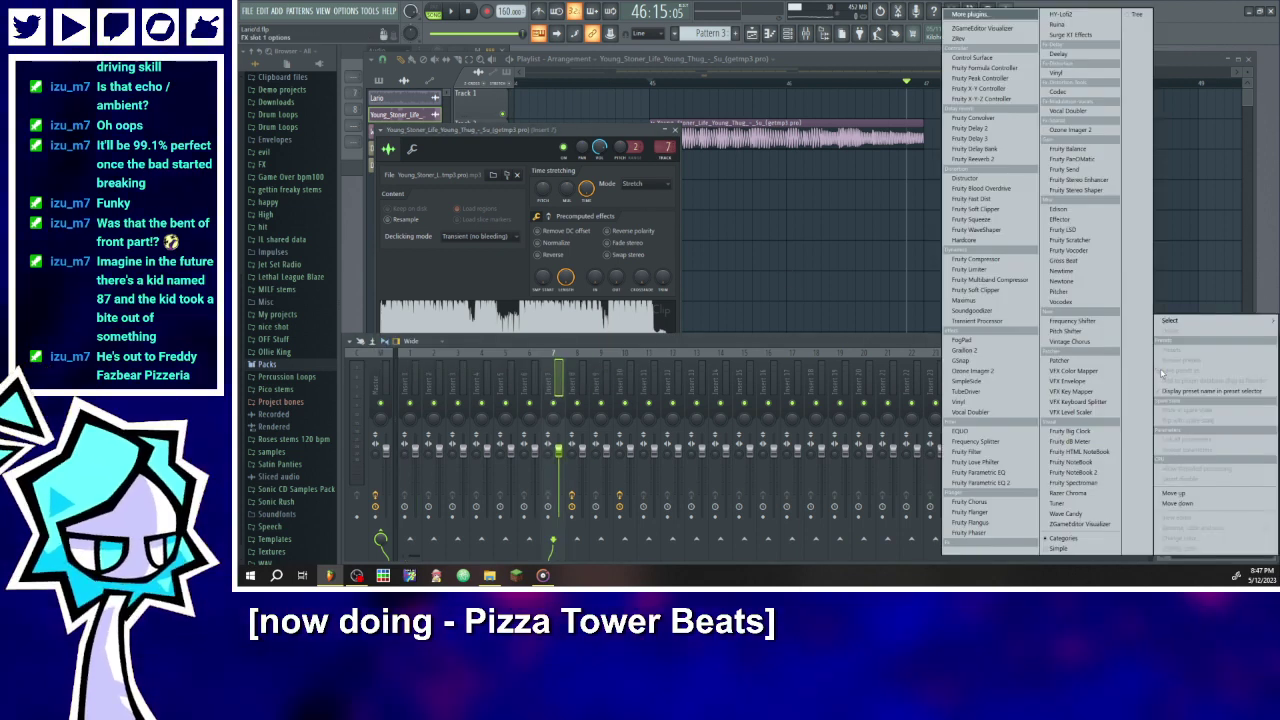
pyautogui.moveTo(1165, 322)
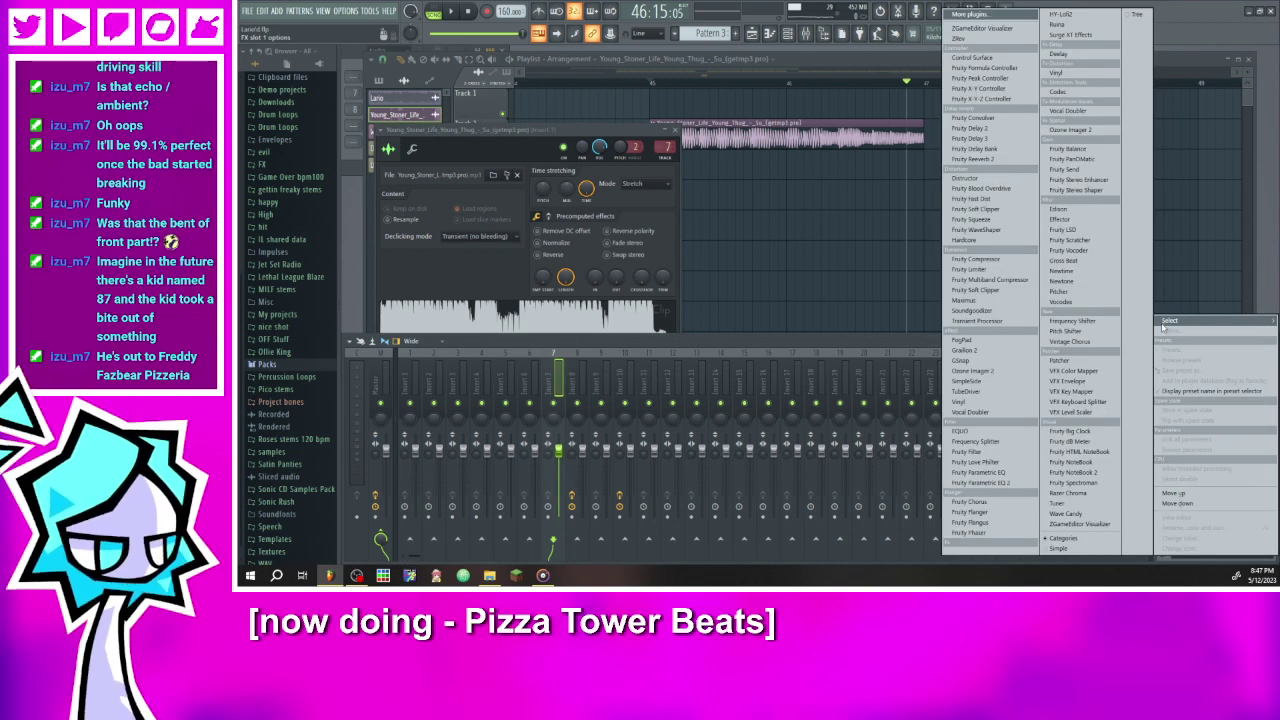
pyautogui.click(1017, 482)
# - Loop bars 45 to 47 and cut the sample's lows and highs with steep filters on EQ bands 1 and 7
pyautogui.moveTo(657, 90); pyautogui.dragTo(818, 96)
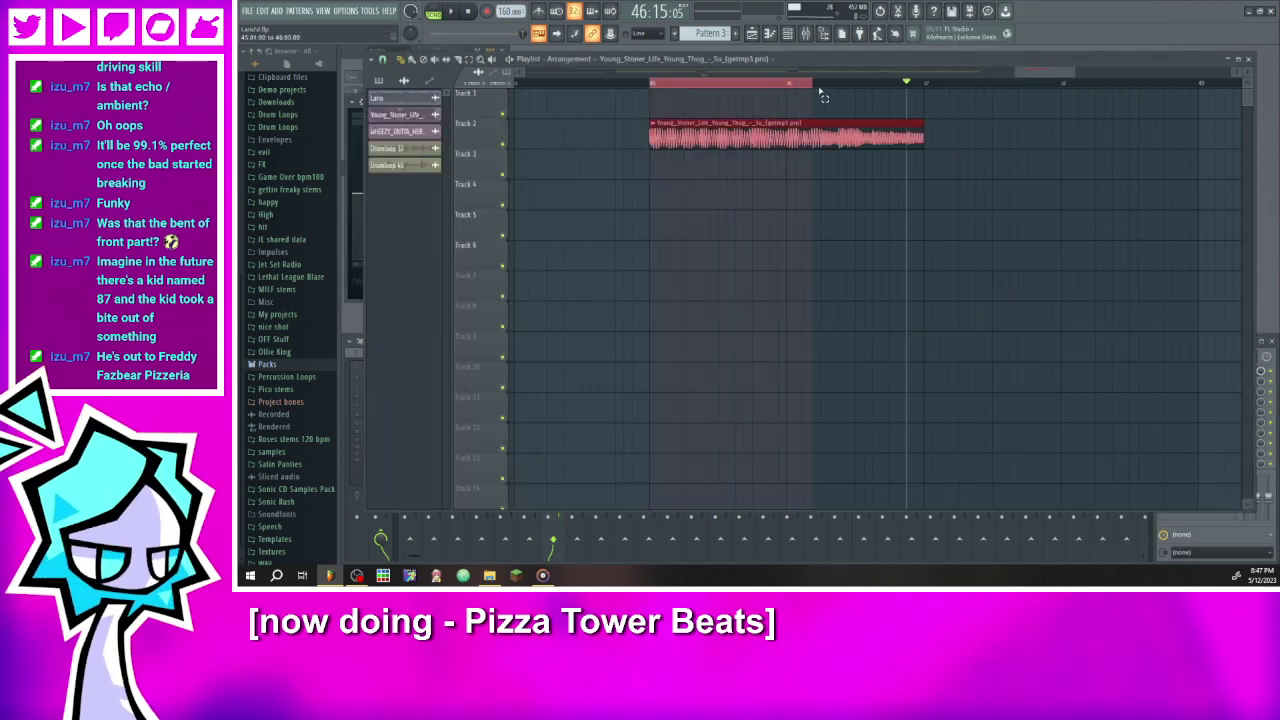
pyautogui.moveTo(910, 96); pyautogui.dragTo(923, 98)
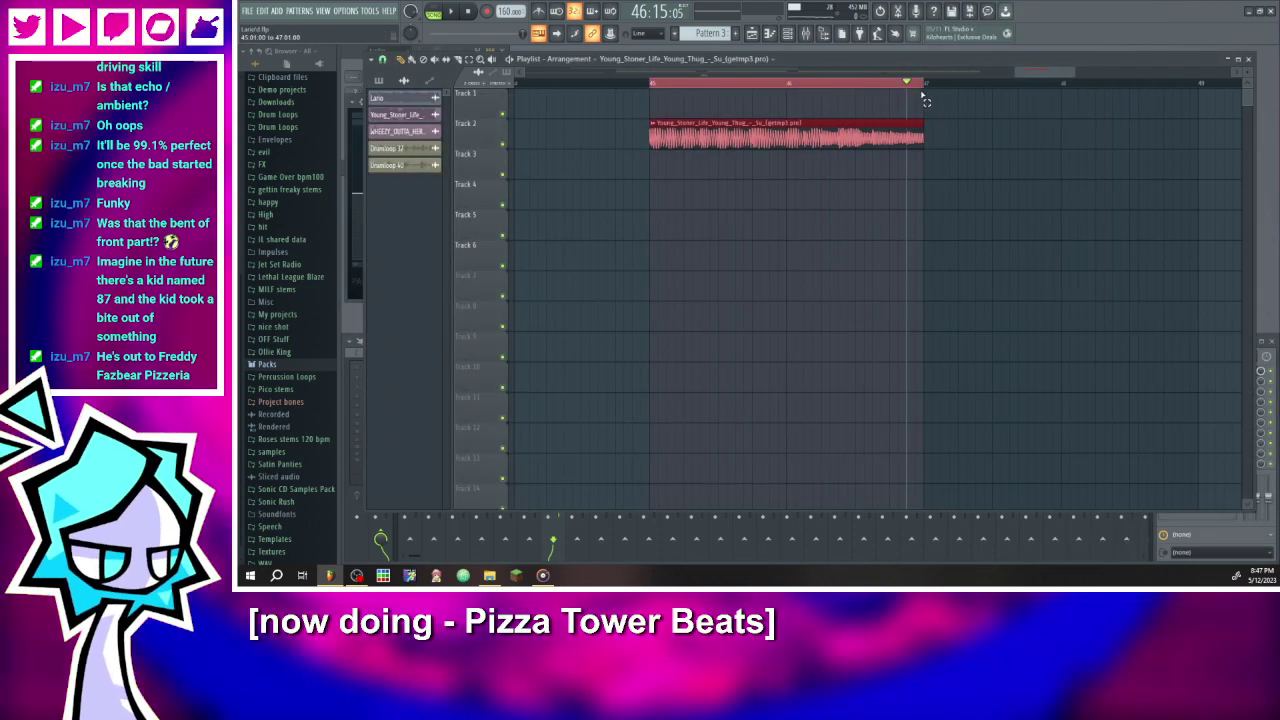
pyautogui.click(354, 293)
pyautogui.moveTo(650, 118); pyautogui.dragTo(718, 100)
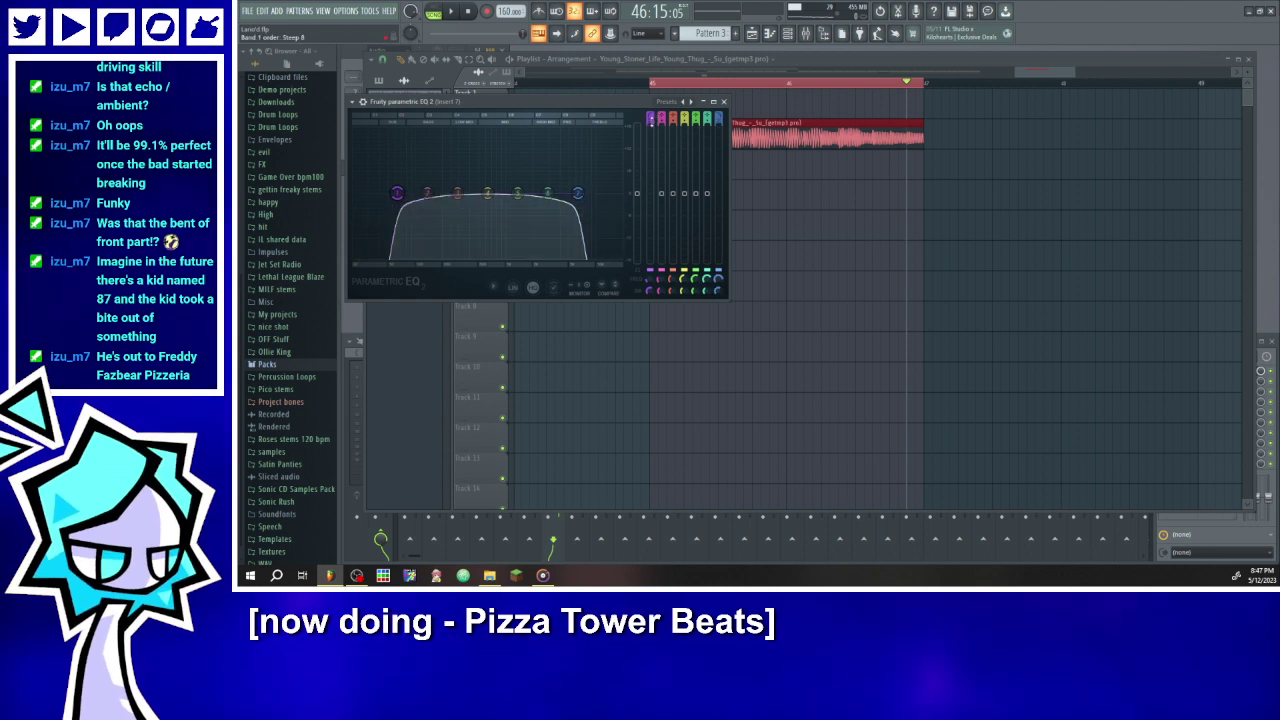
pyautogui.moveTo(397, 193); pyautogui.dragTo(487, 194)
pyautogui.click(459, 16)
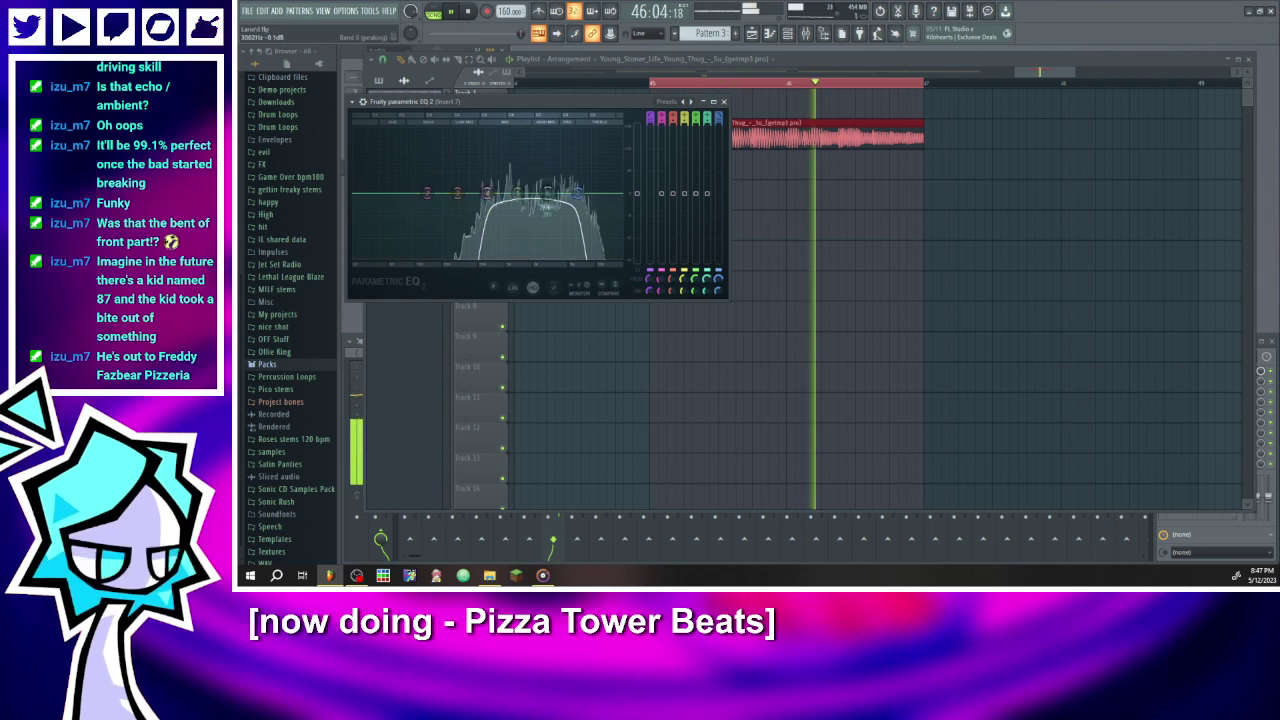
# - Reshape the sample's EQ: open band 7 to 20000 Hz, dip band 6 near 3 kHz, and slightly lower band 1's frequency and band 5's level
pyautogui.moveTo(543, 133); pyautogui.dragTo(527, 193)
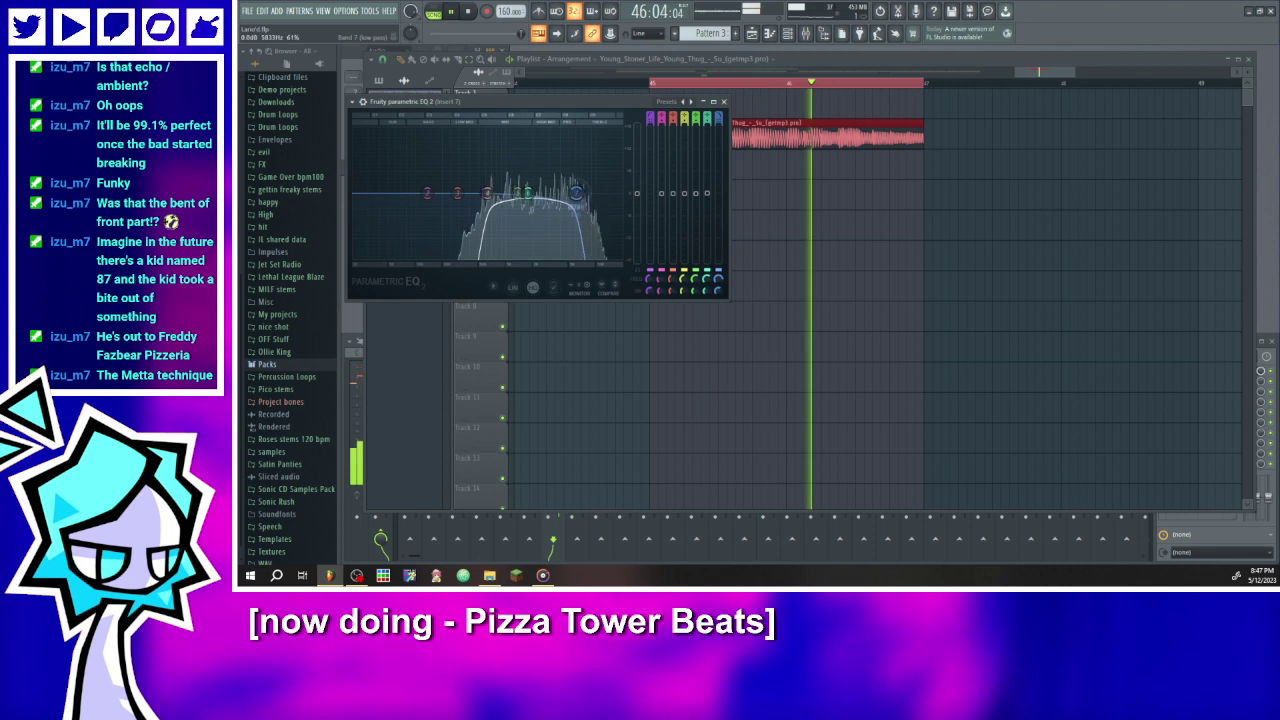
pyautogui.moveTo(527, 193); pyautogui.dragTo(620, 193)
pyautogui.moveTo(517, 193); pyautogui.dragTo(549, 229)
pyautogui.moveTo(707, 290); pyautogui.dragTo(707, 315)
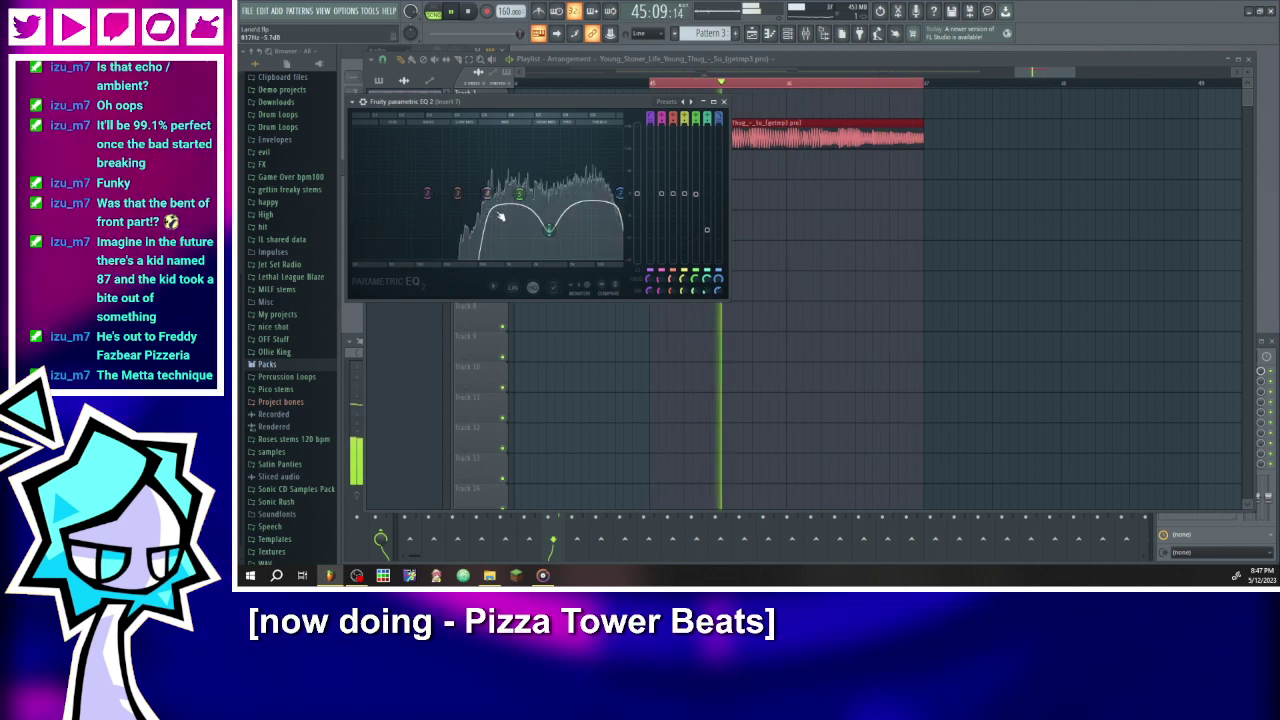
pyautogui.moveTo(487, 193)
pyautogui.mouseDown()
pyautogui.moveTo(420, 193)
pyautogui.moveTo(522, 194)
pyautogui.moveTo(479, 193)
pyautogui.mouseUp()
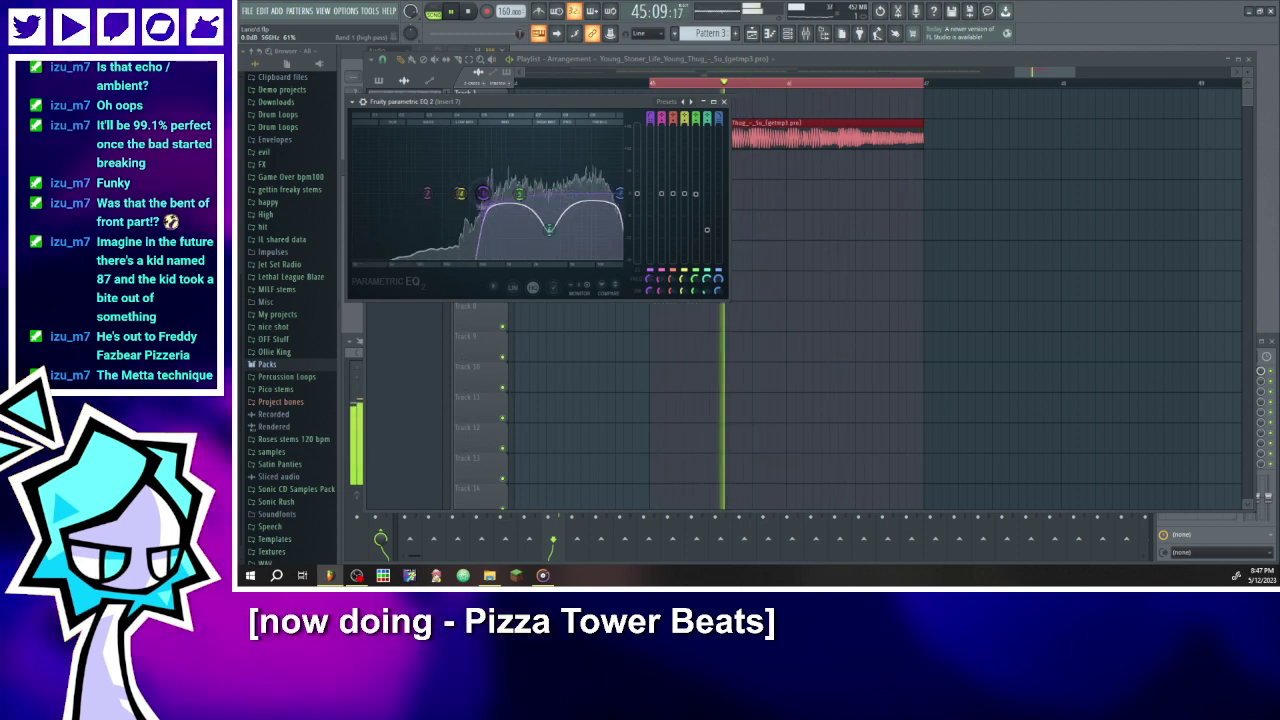
pyautogui.moveTo(519, 194); pyautogui.dragTo(520, 201)
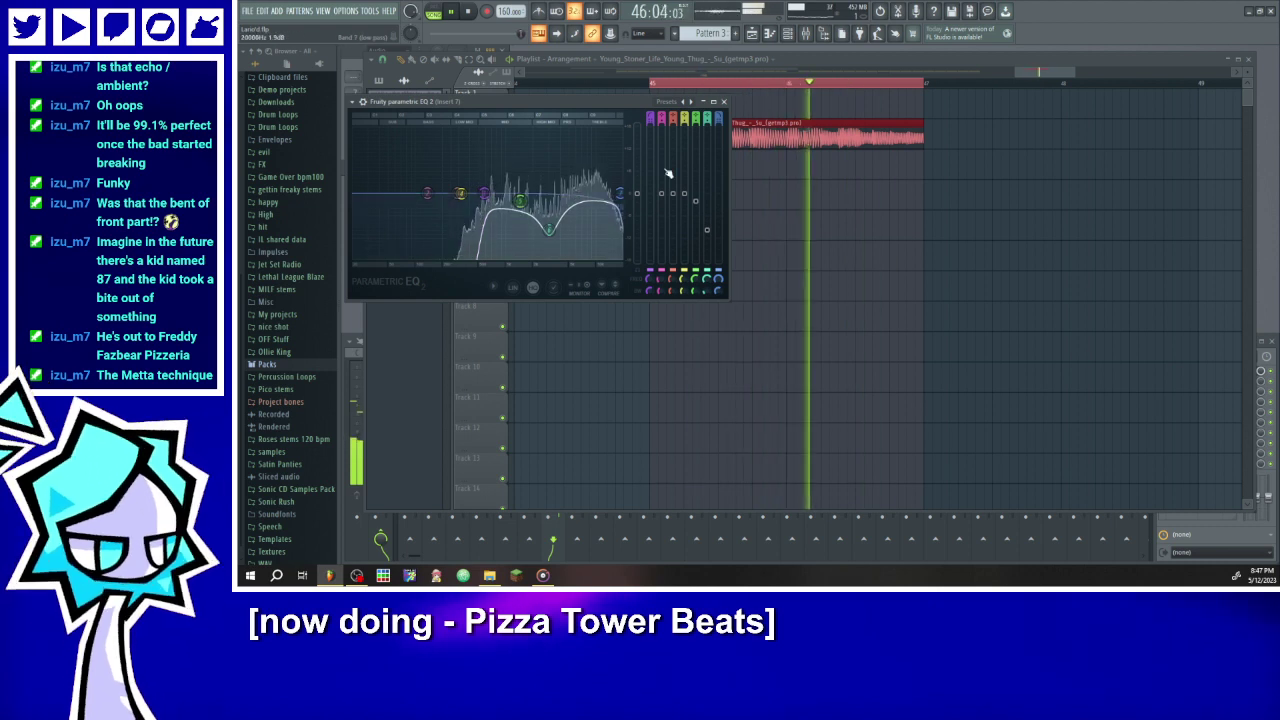
# - Clear the loop selection, move the processed sample from bar 45 to bar 33 on track 2, and play it with the beat
pyautogui.click(724, 102)
pyautogui.keyDown('ctrl'); pyautogui.click(651, 83); pyautogui.keyUp('ctrl')
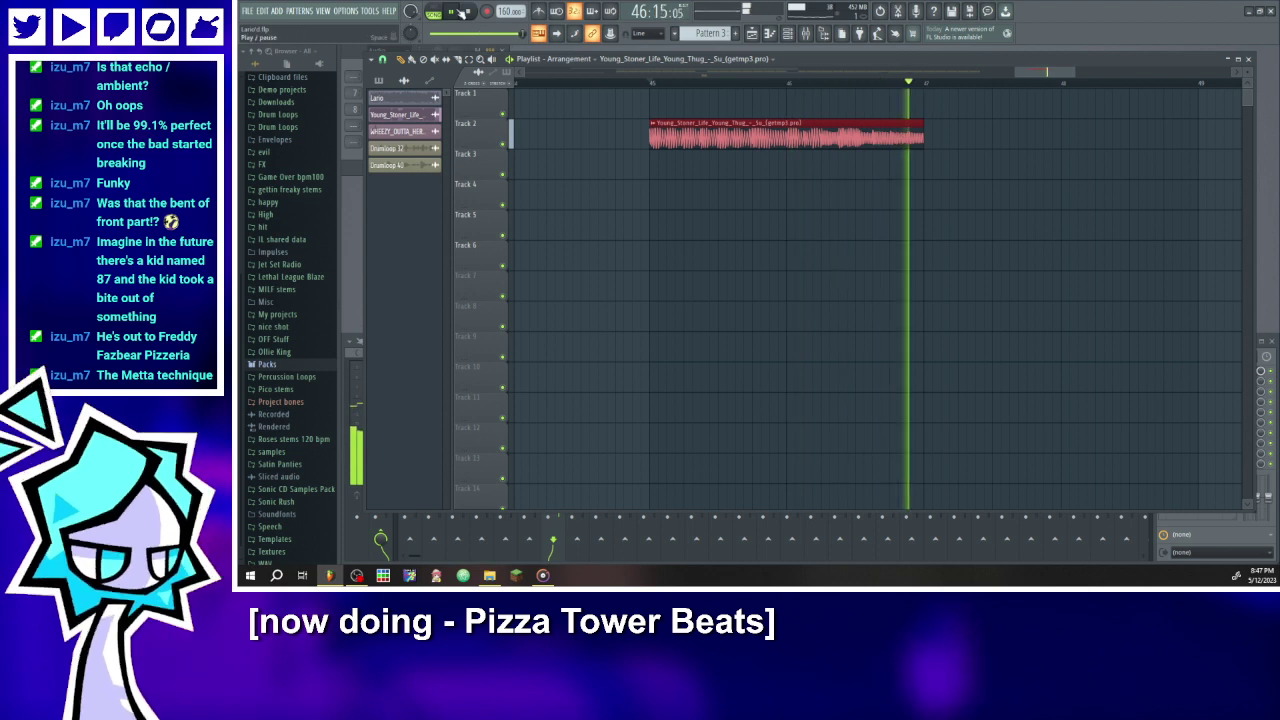
pyautogui.rightClick(678, 143)
pyautogui.scroll(-8, 672, 151)
pyautogui.scroll(2, 911, 131)
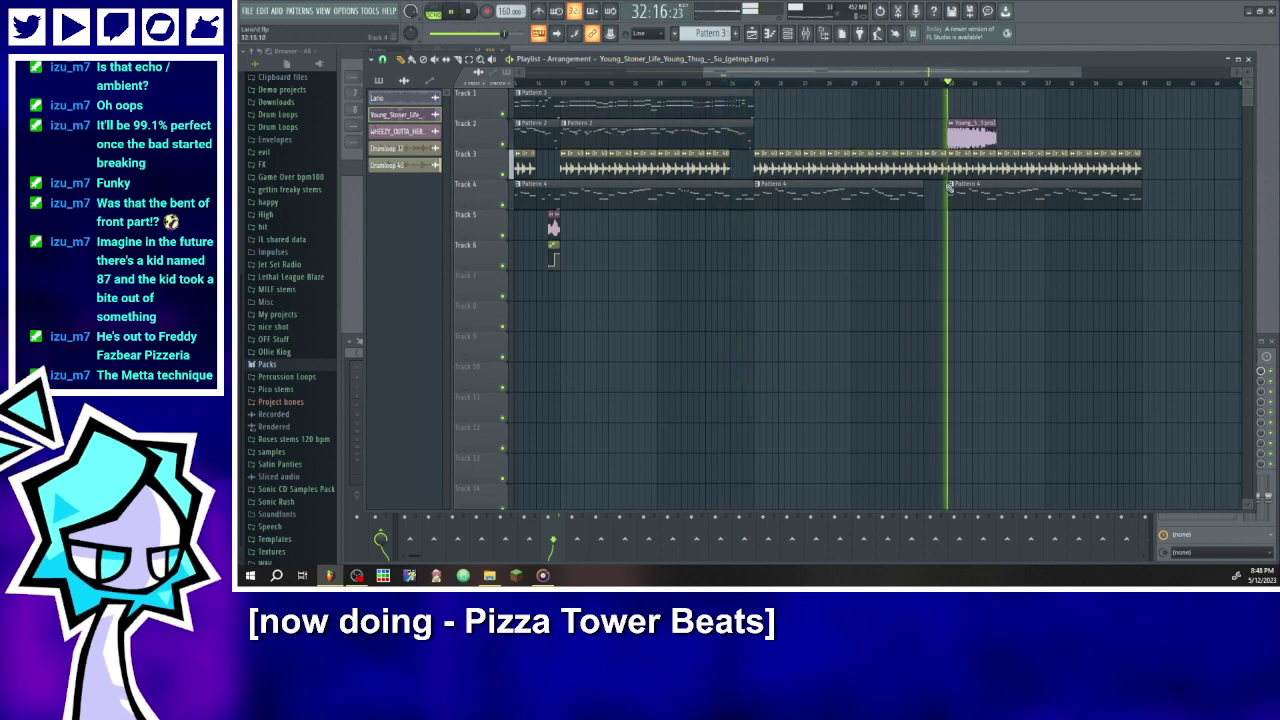
pyautogui.scroll(3, 1070, 110)
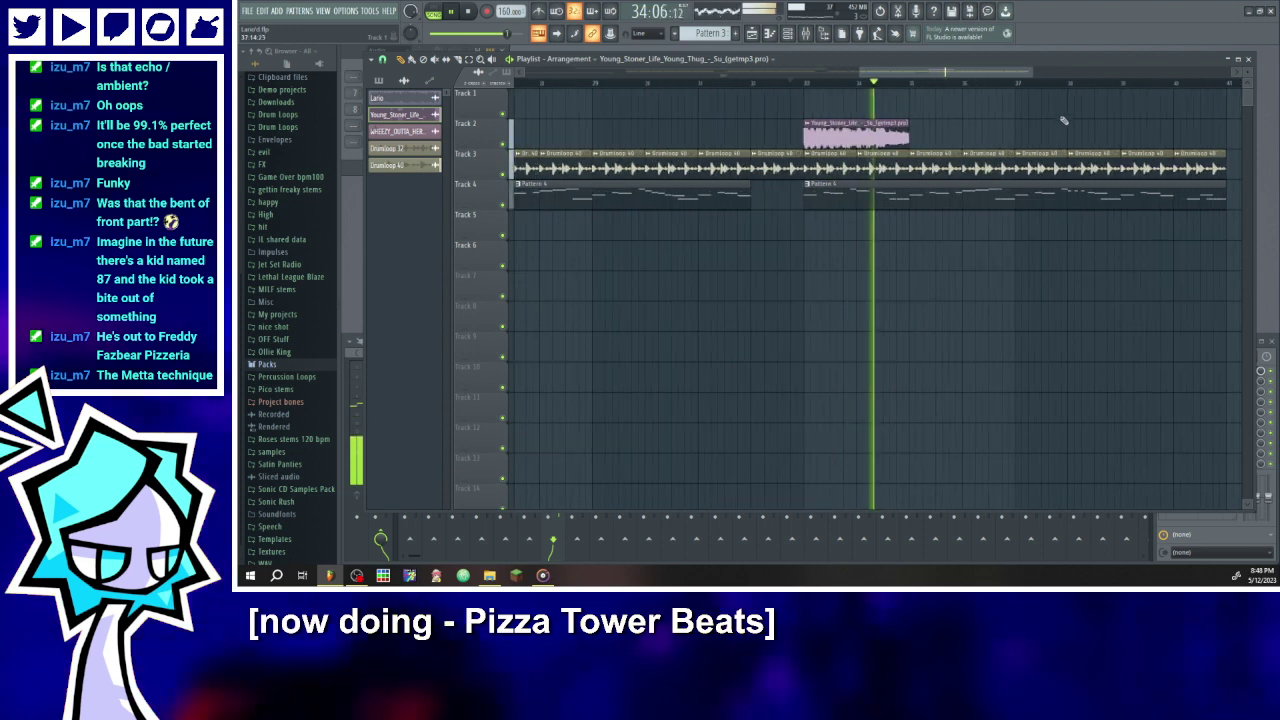
# - Repeat the vocal sample on track 2 at bars 35, 37 and 39 and play it with the beat from bar 33
pyautogui.click(866, 144)
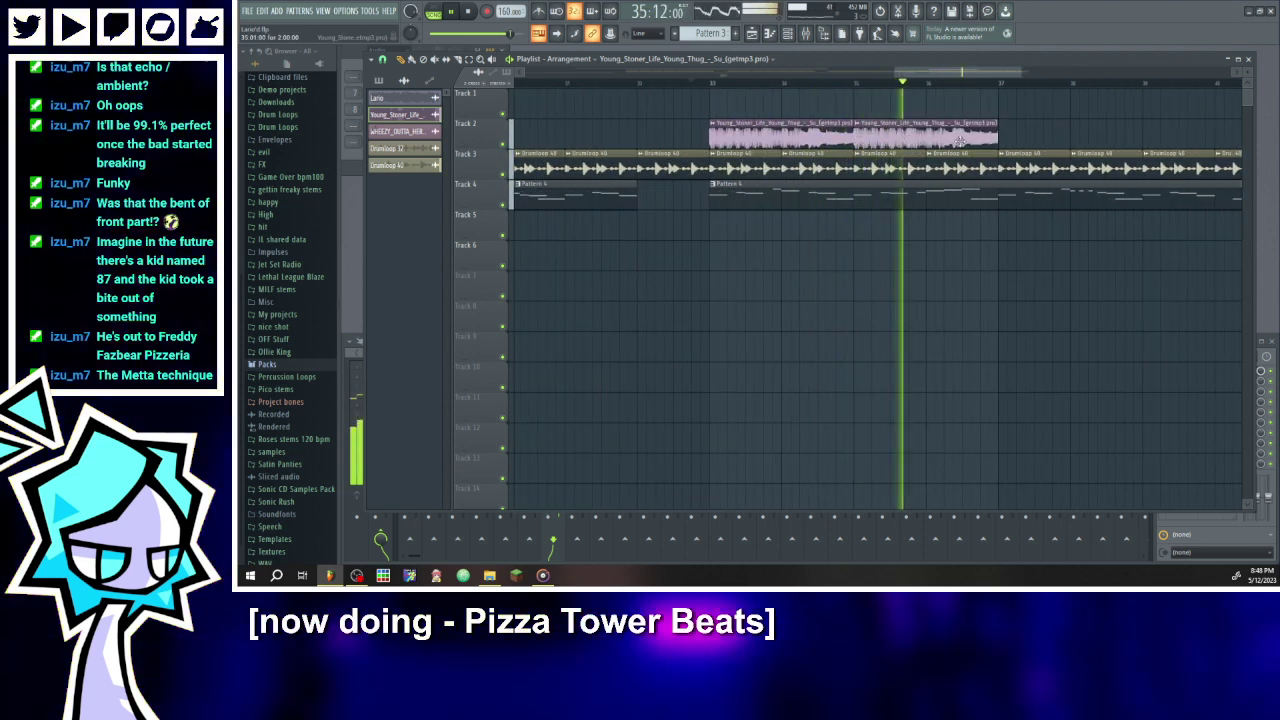
pyautogui.click(1036, 140)
pyautogui.moveTo(1036, 142); pyautogui.dragTo(1027, 142)
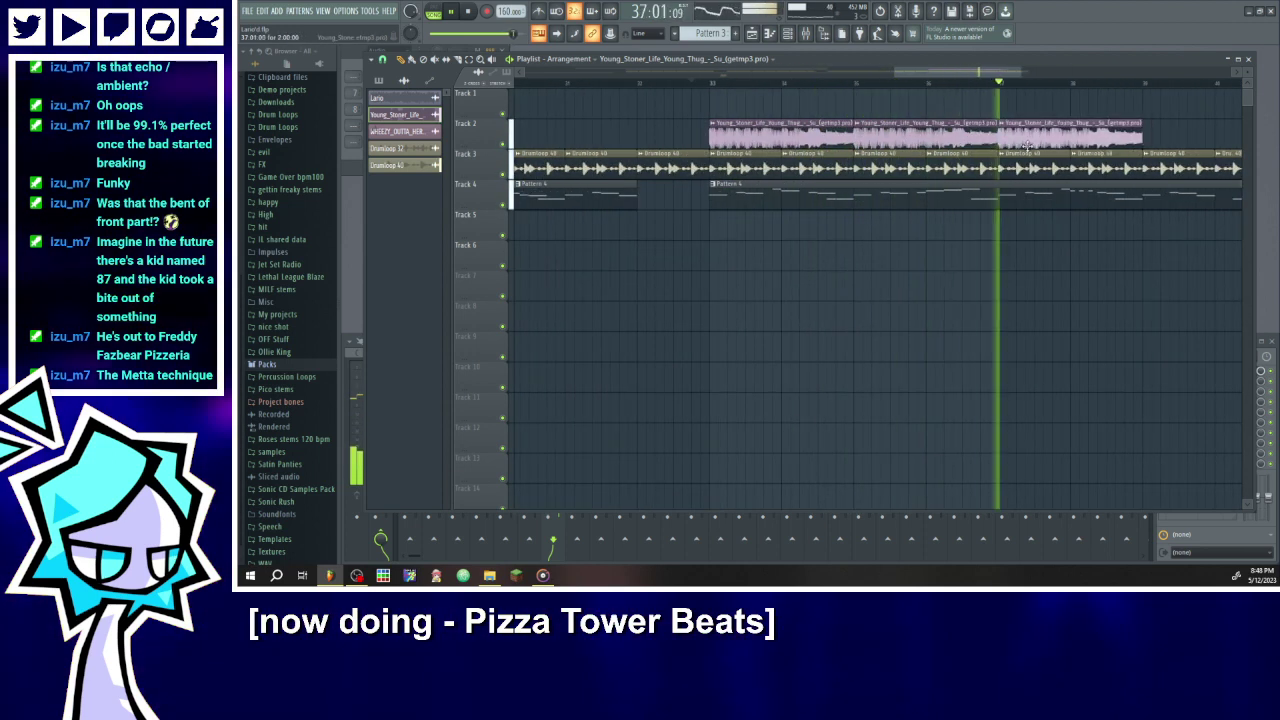
pyautogui.click(1154, 146)
pyautogui.click(714, 86)
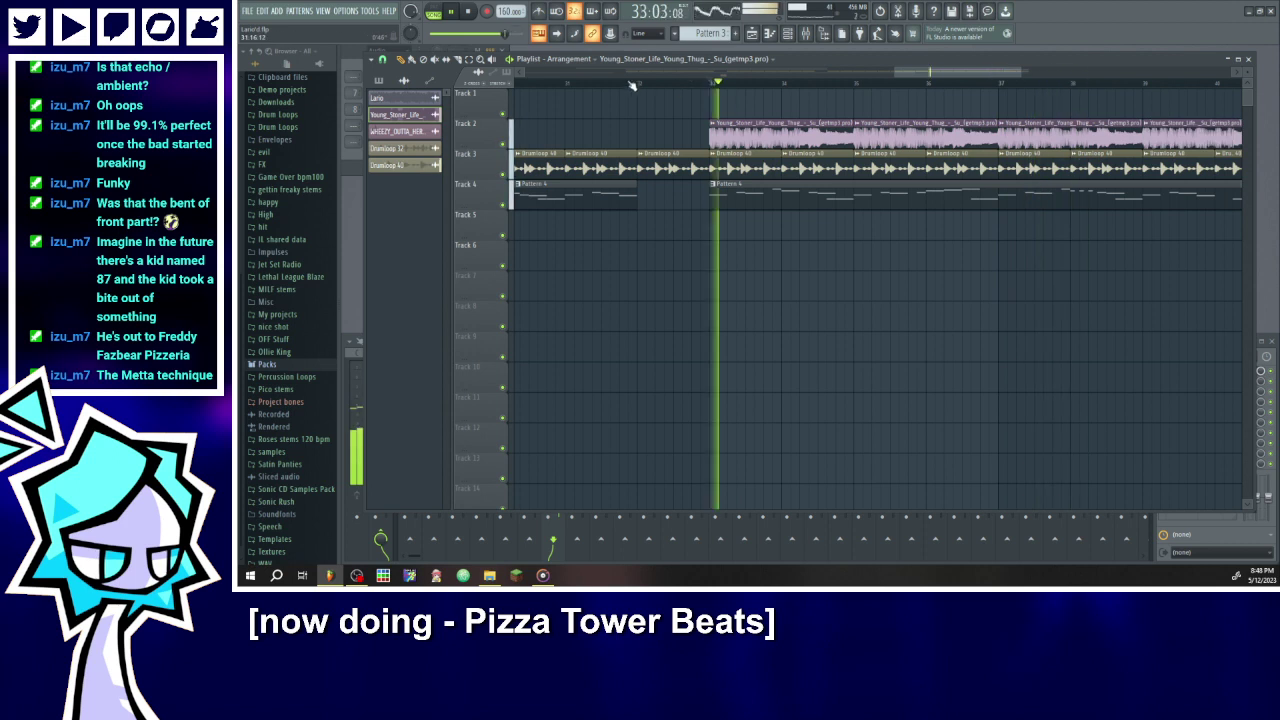
pyautogui.scroll(3, 913, 125)
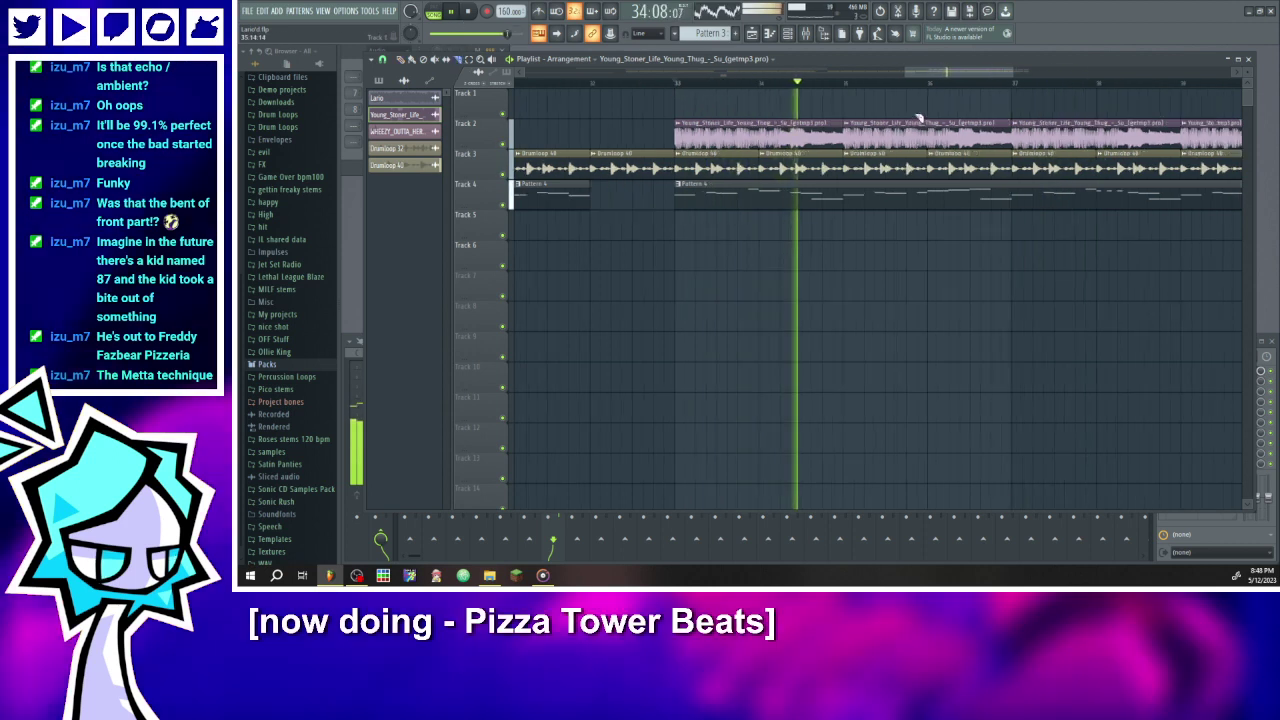
pyautogui.click(451, 12)
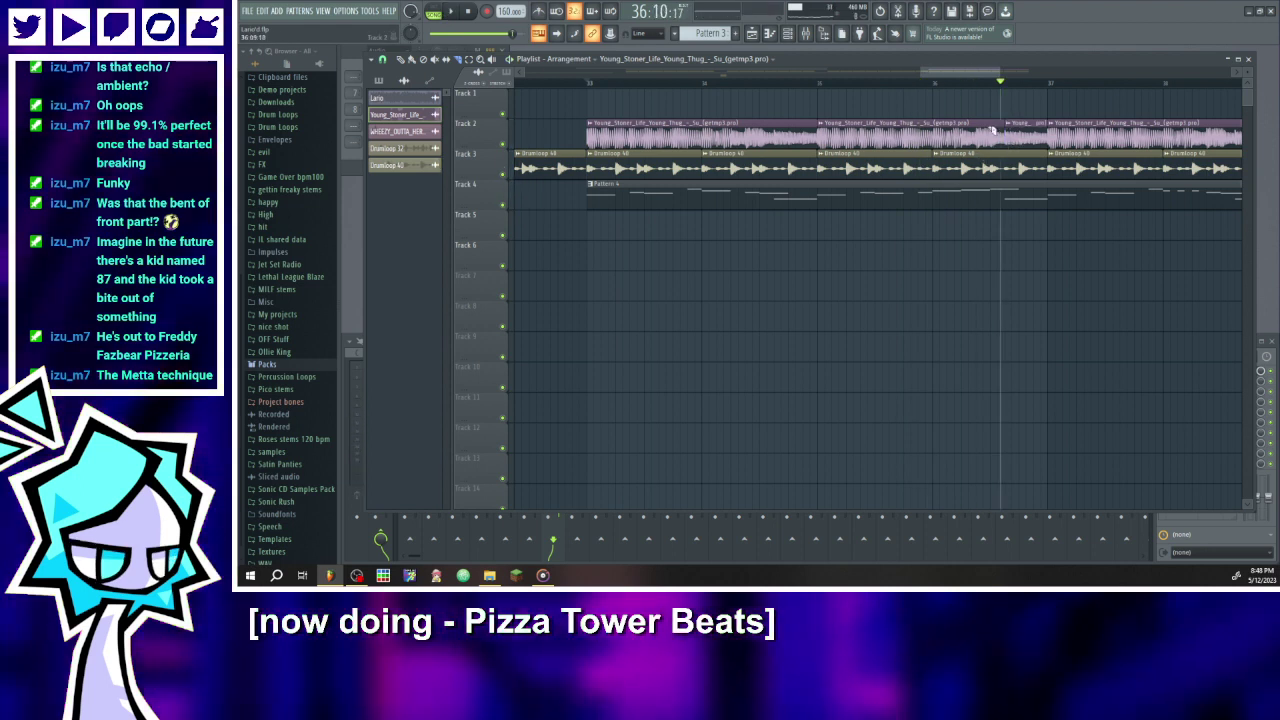
# - Slice the sample at 33:09 and 33:13, remove the part up to bar 34, and fill the gap with a copy of the four-step piece
pyautogui.click(588, 83)
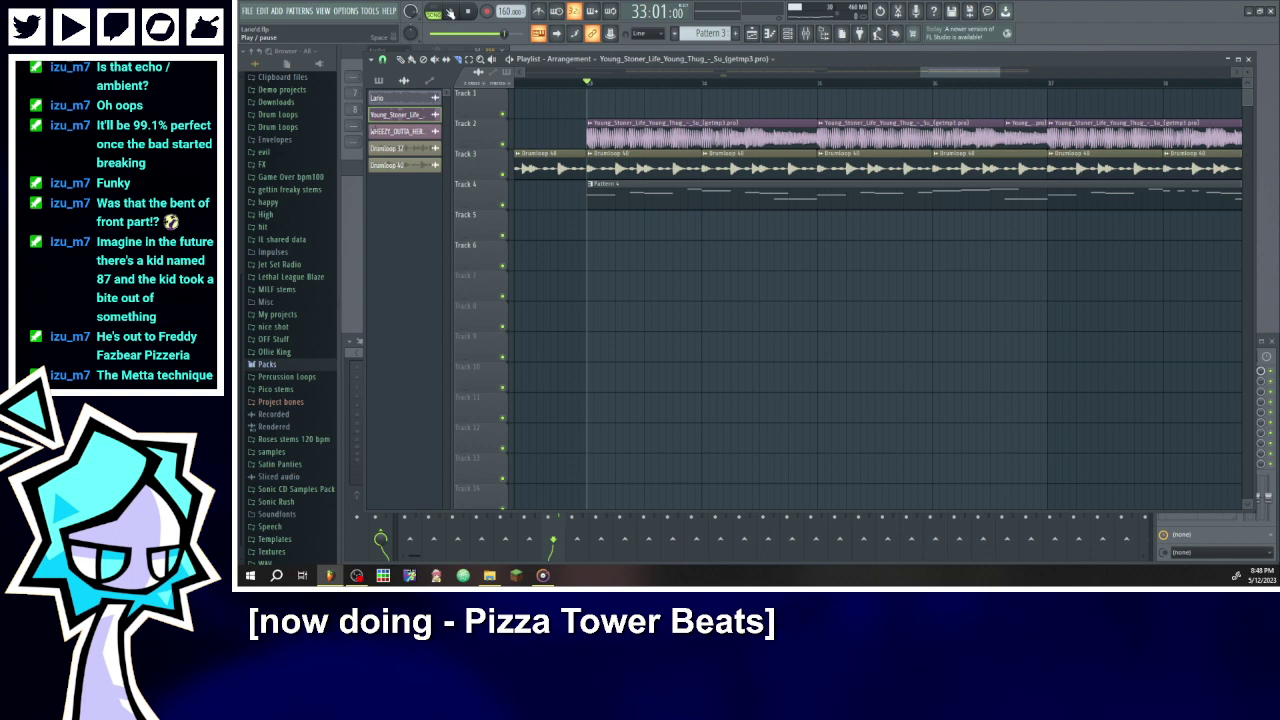
pyautogui.click(451, 12)
pyautogui.click(451, 12)
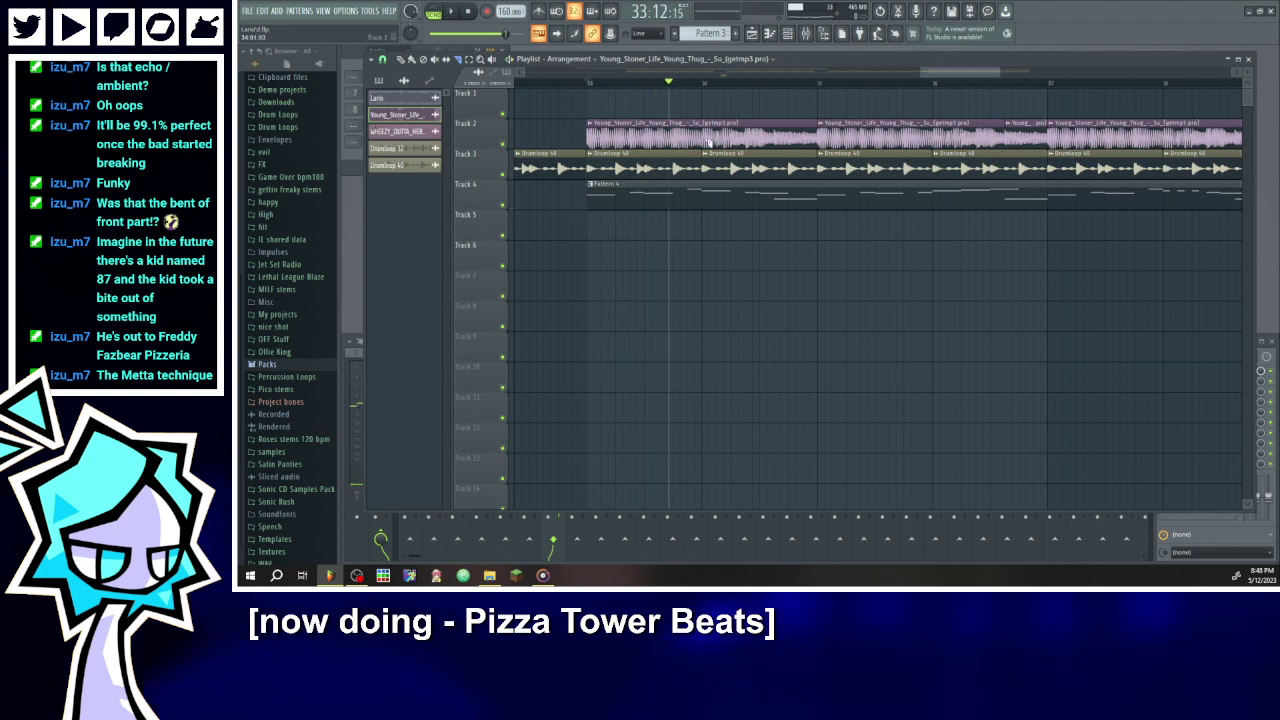
pyautogui.moveTo(673, 144)
pyautogui.mouseDown()
pyautogui.moveTo(673, 115)
pyautogui.moveTo(645, 117)
pyautogui.mouseUp()
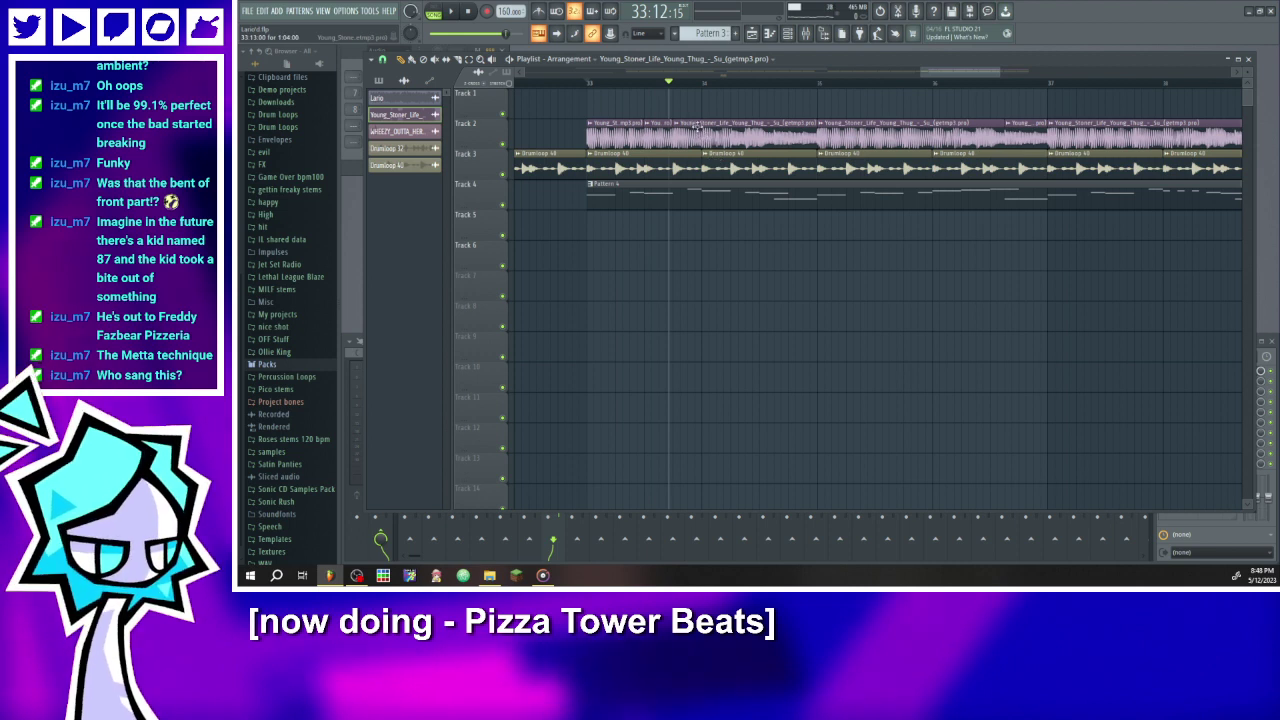
pyautogui.rightClick(693, 133)
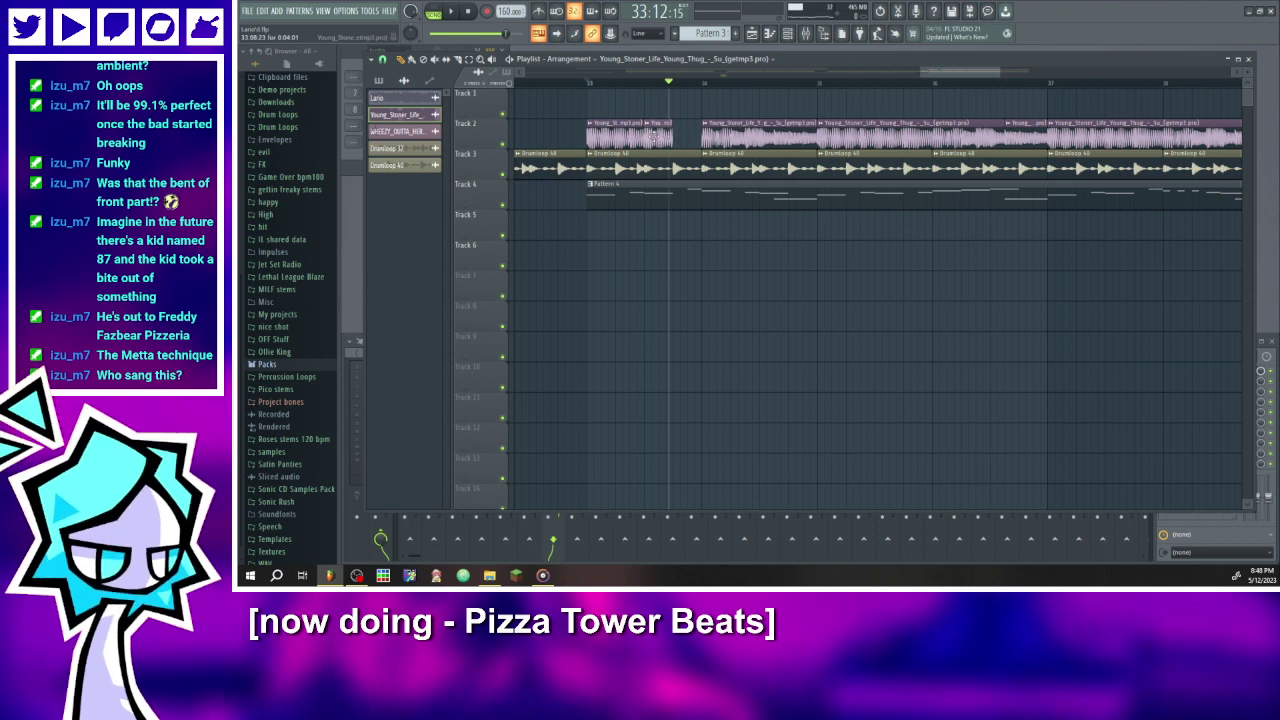
pyautogui.rightClick(686, 104)
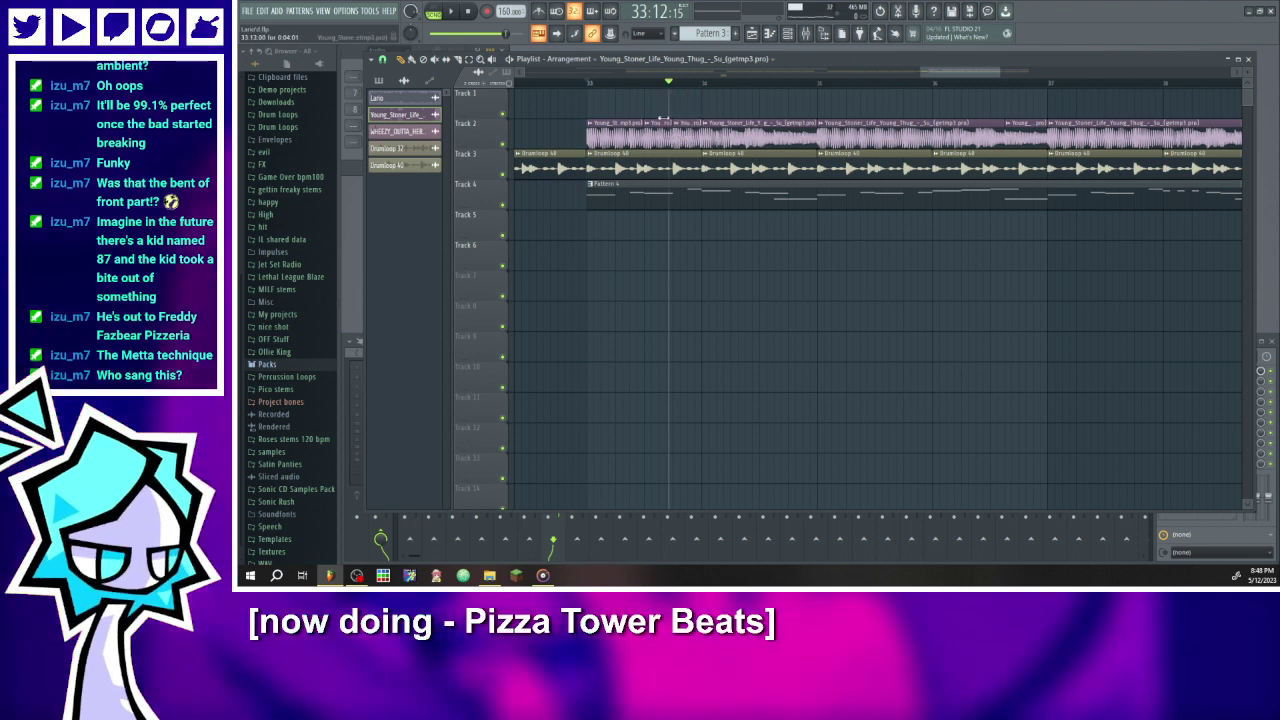
# - Slice the sample at 34:09 and fill the second half of bar 34 on track 2 with repeated two-step chops
pyautogui.click(467, 12)
pyautogui.click(451, 12)
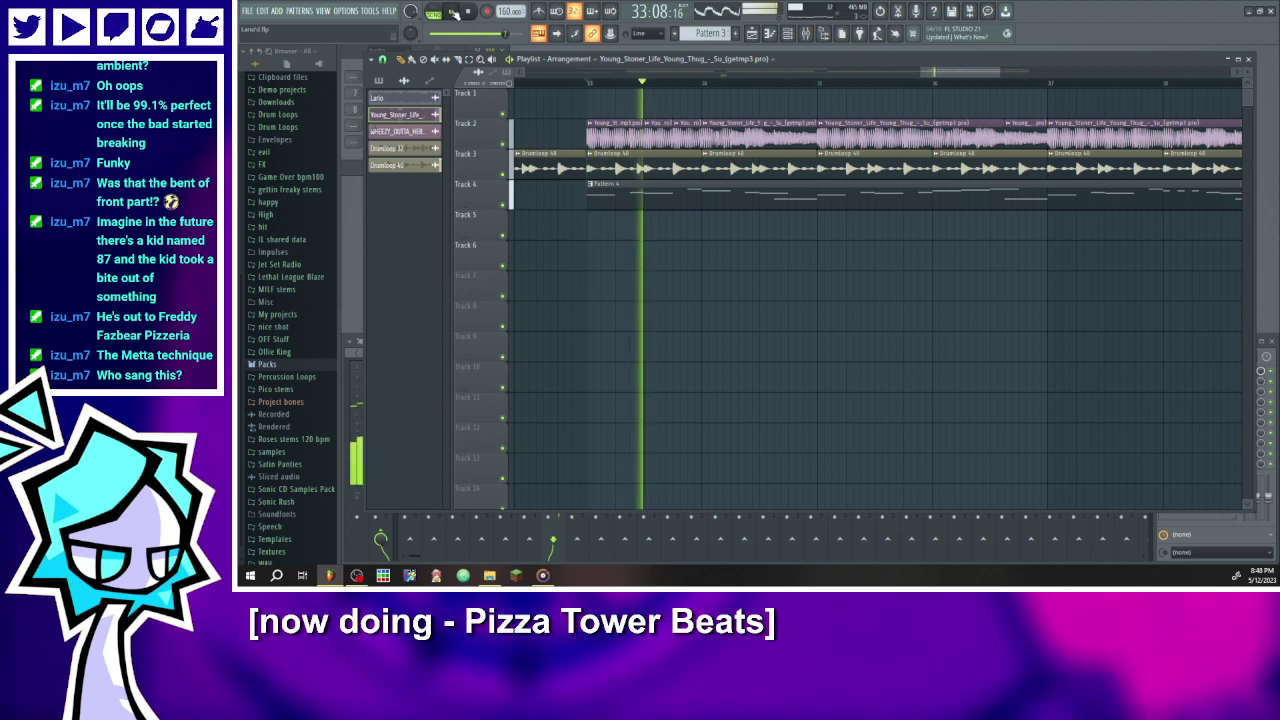
pyautogui.press('space')
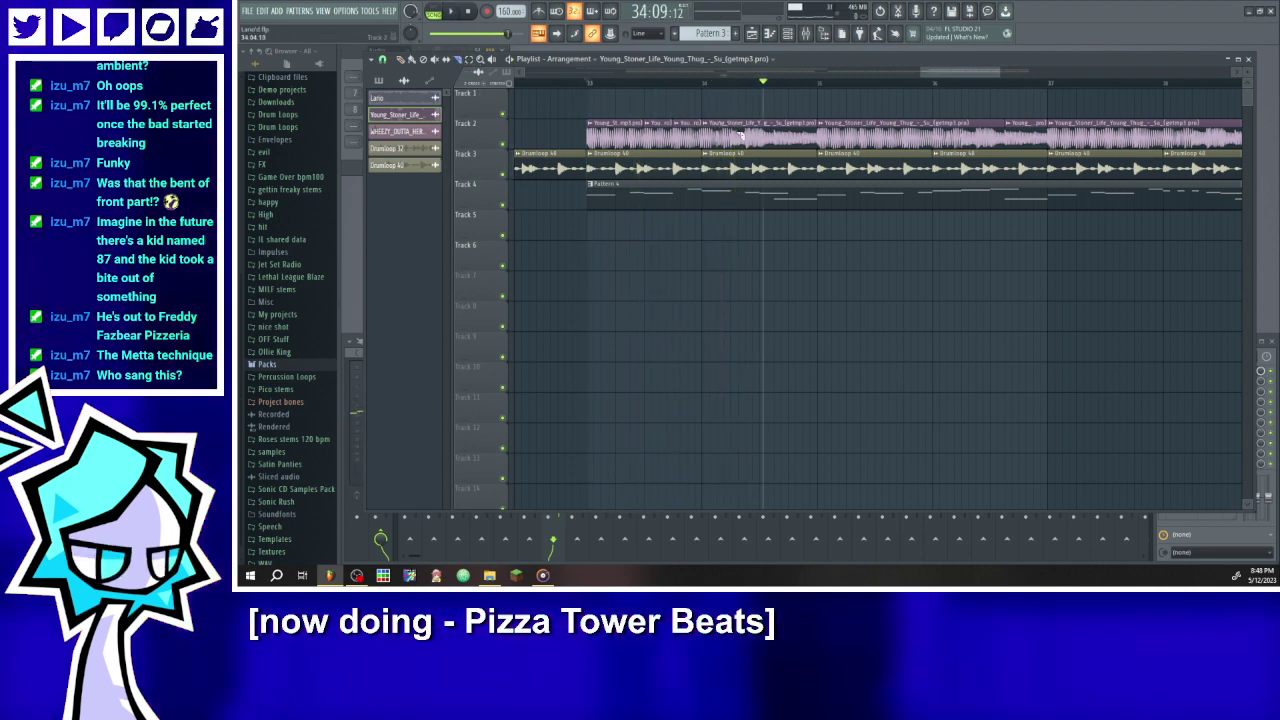
pyautogui.click(401, 59)
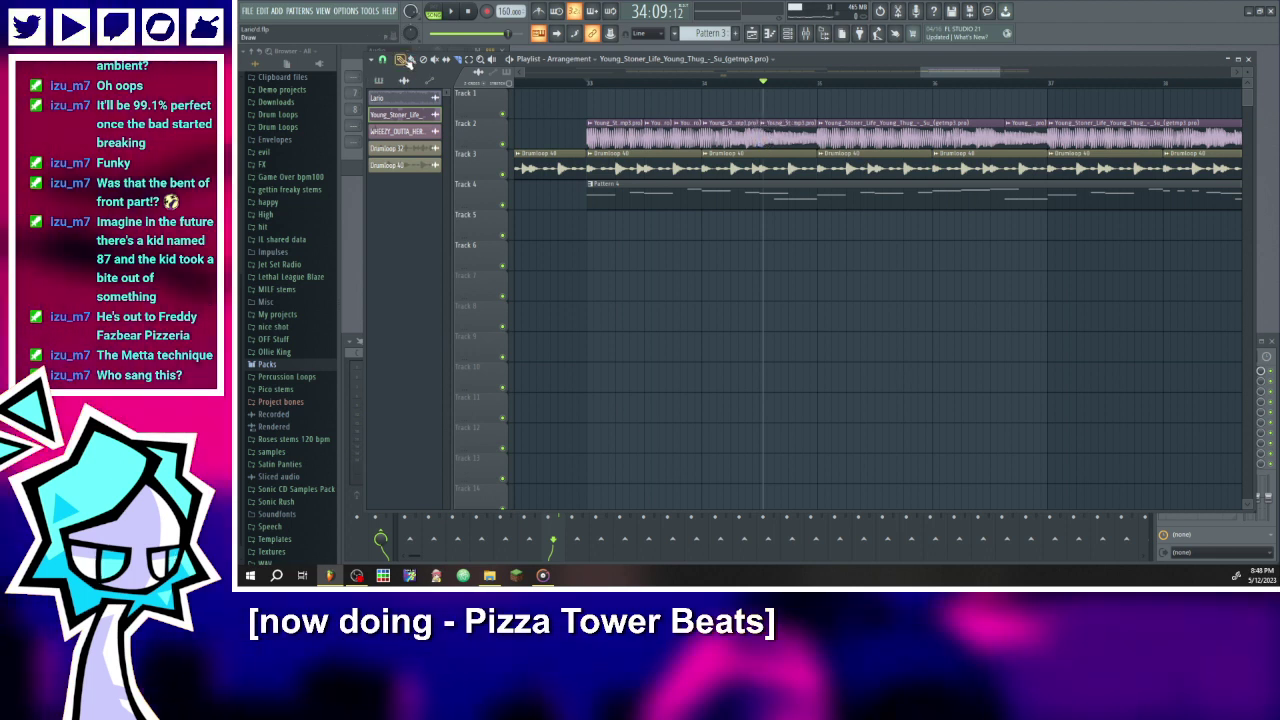
pyautogui.rightClick(785, 133)
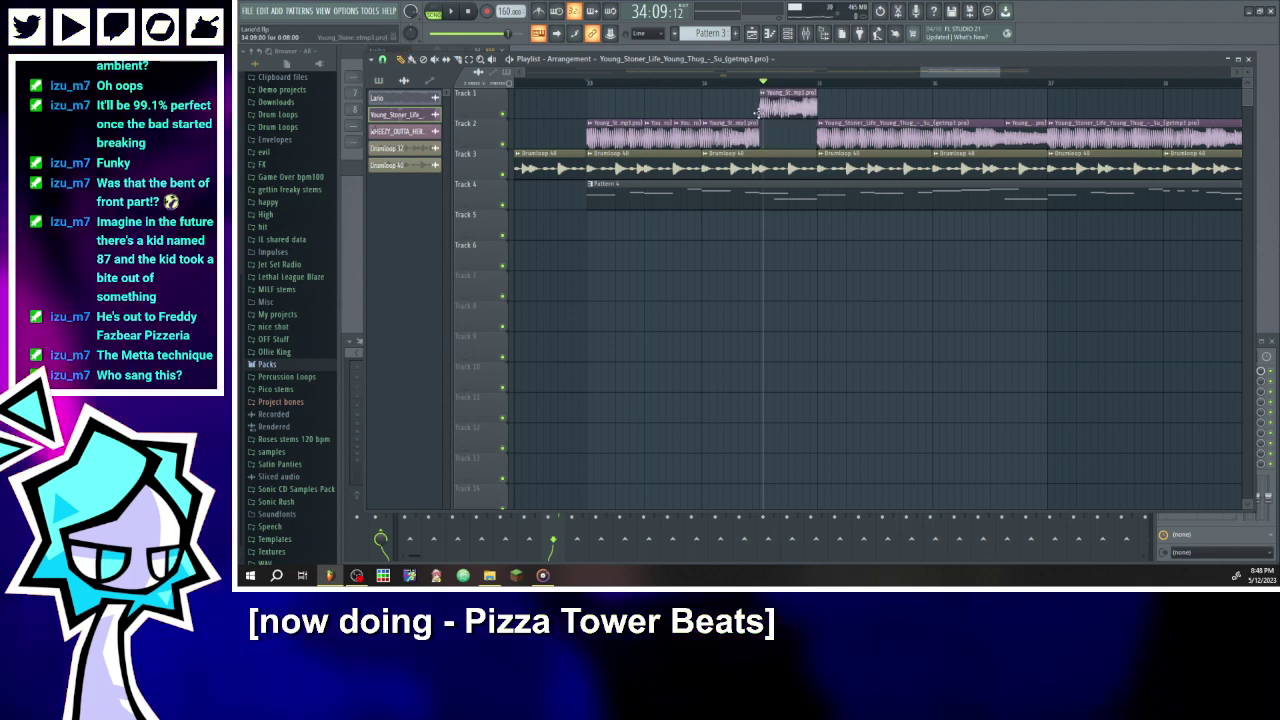
pyautogui.moveTo(818, 104); pyautogui.dragTo(779, 136)
pyautogui.click(779, 107)
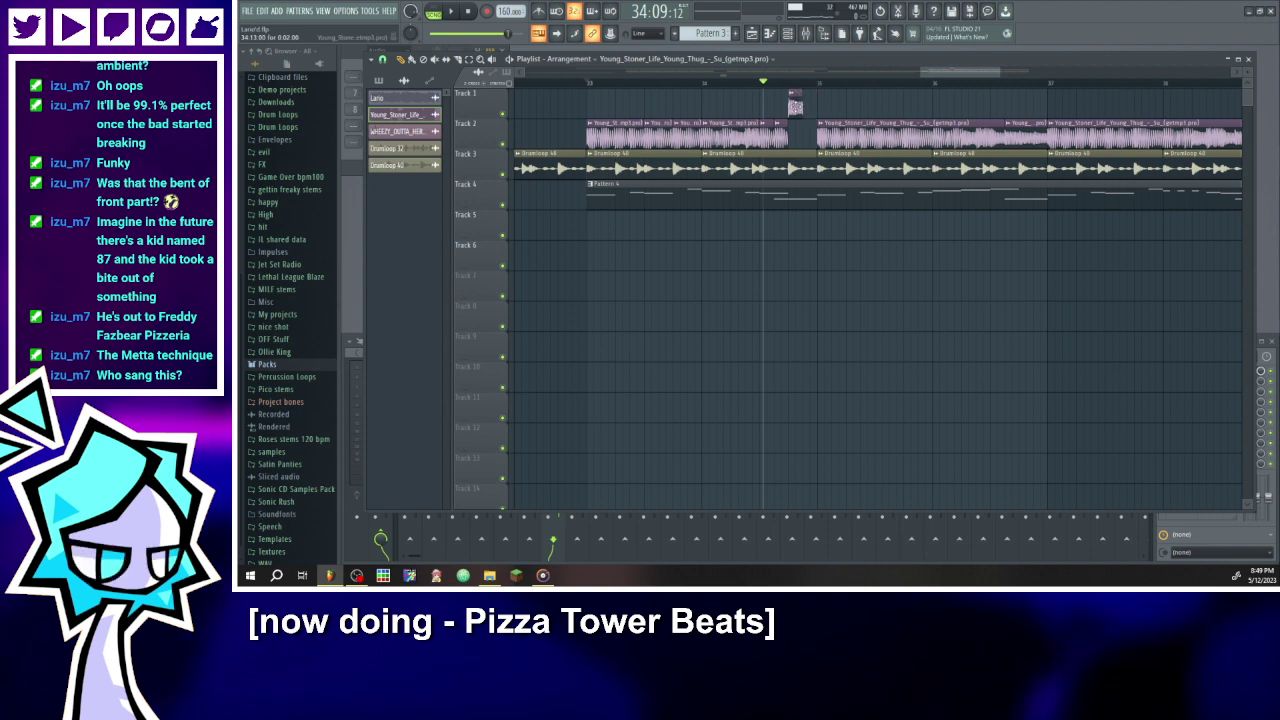
pyautogui.moveTo(795, 104); pyautogui.dragTo(793, 136)
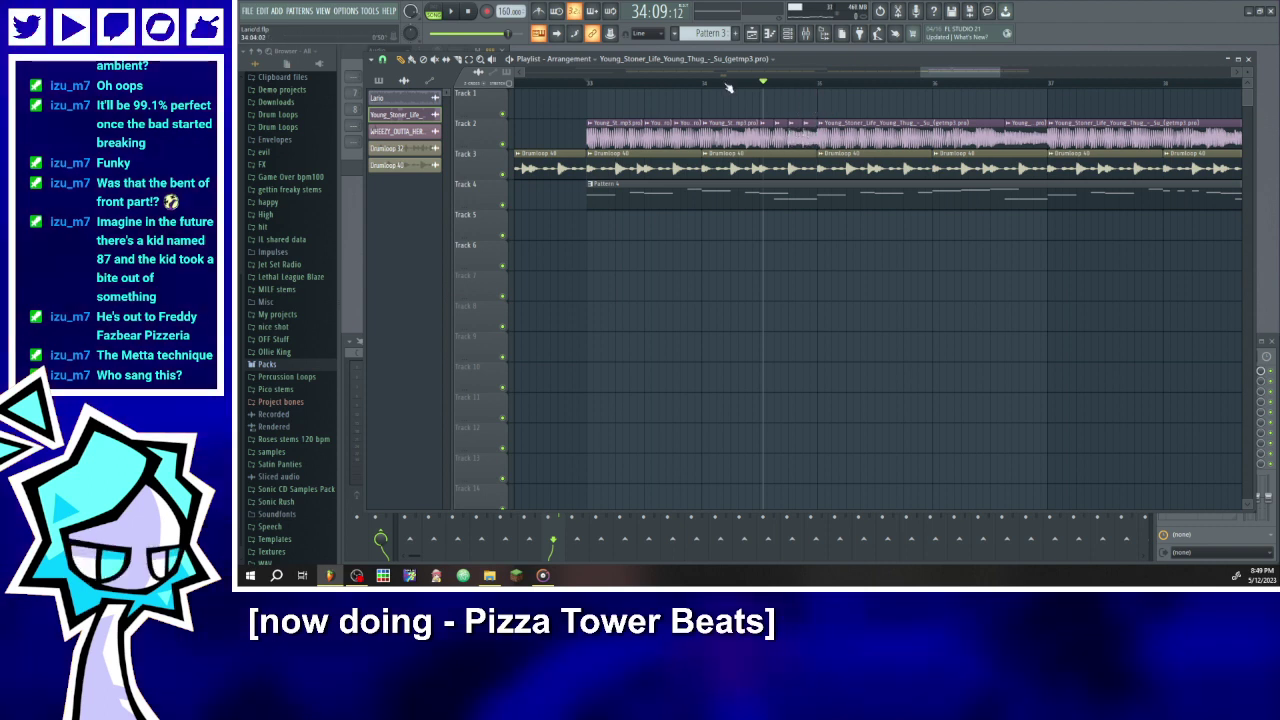
pyautogui.click(455, 14)
pyautogui.click(455, 14)
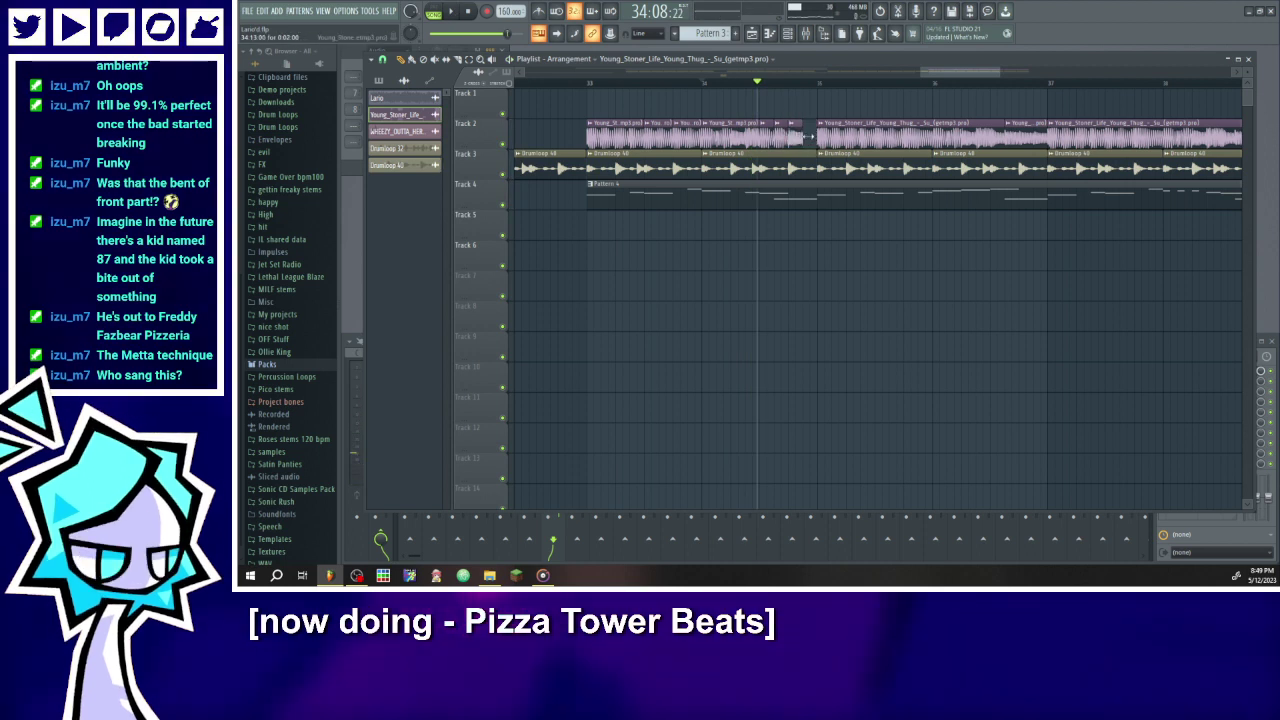
pyautogui.moveTo(789, 134)
pyautogui.mouseDown()
pyautogui.moveTo(803, 134)
pyautogui.moveTo(795, 110)
pyautogui.moveTo(795, 140)
pyautogui.mouseUp()
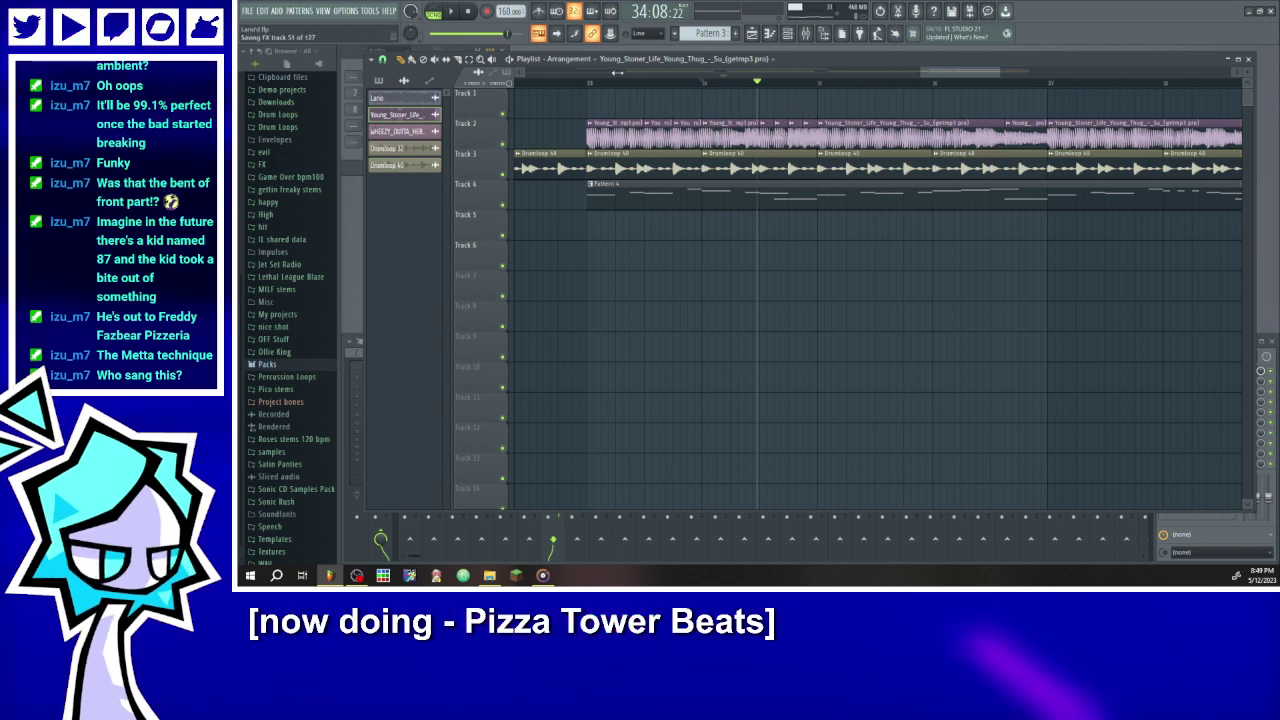
# - Replay the chopped sample from bars 33 and 35, and replace the second half of bar 35 with four spaced one-step chops
pyautogui.click(589, 84)
pyautogui.press('space')
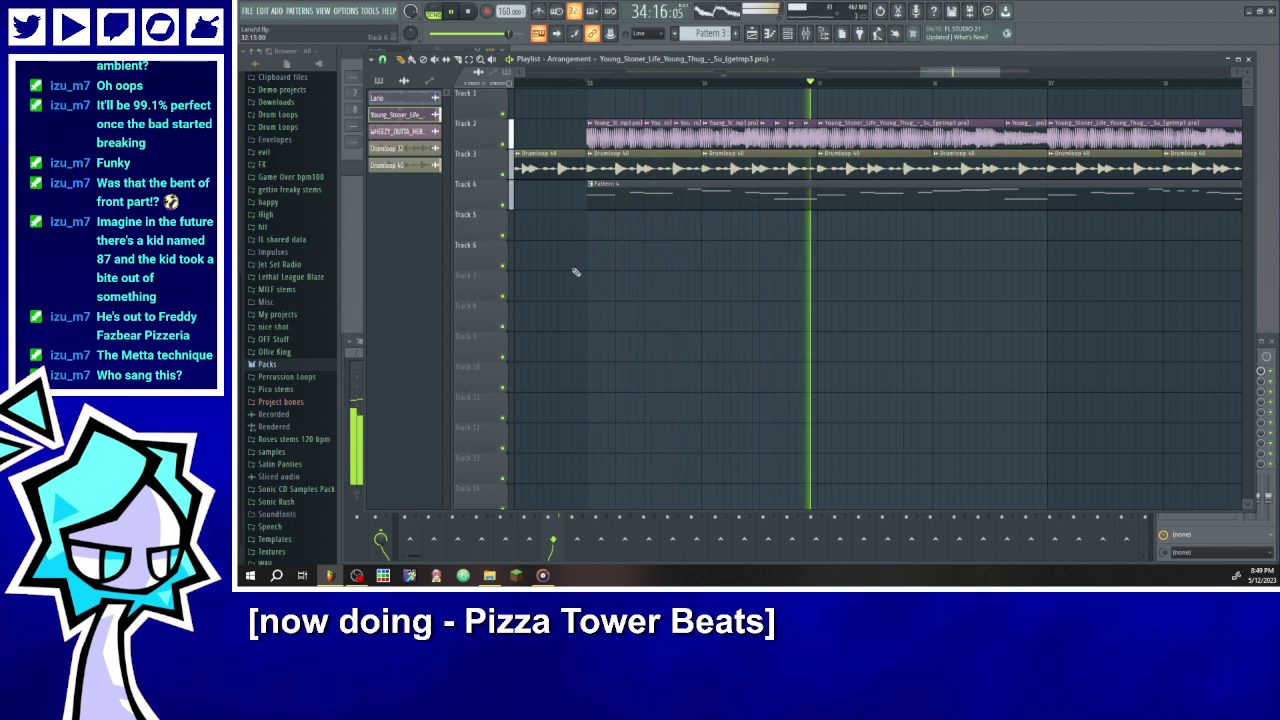
pyautogui.press('space')
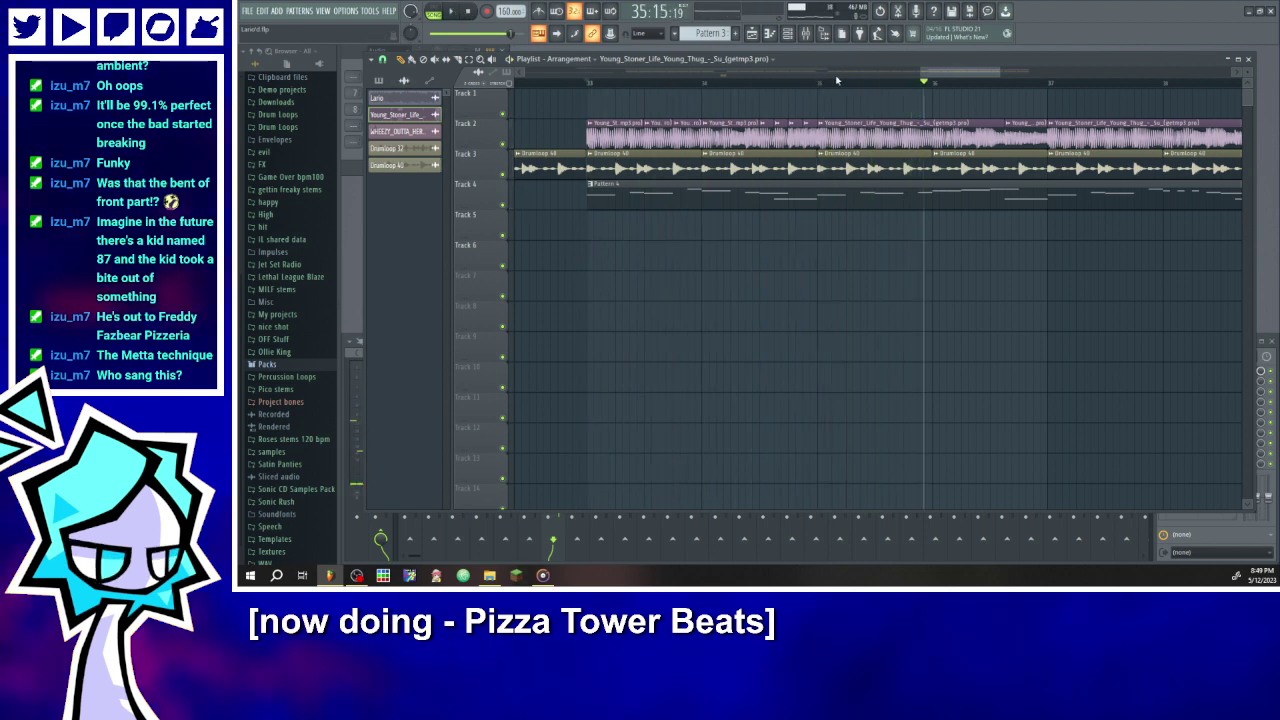
pyautogui.click(823, 84)
pyautogui.press('space')
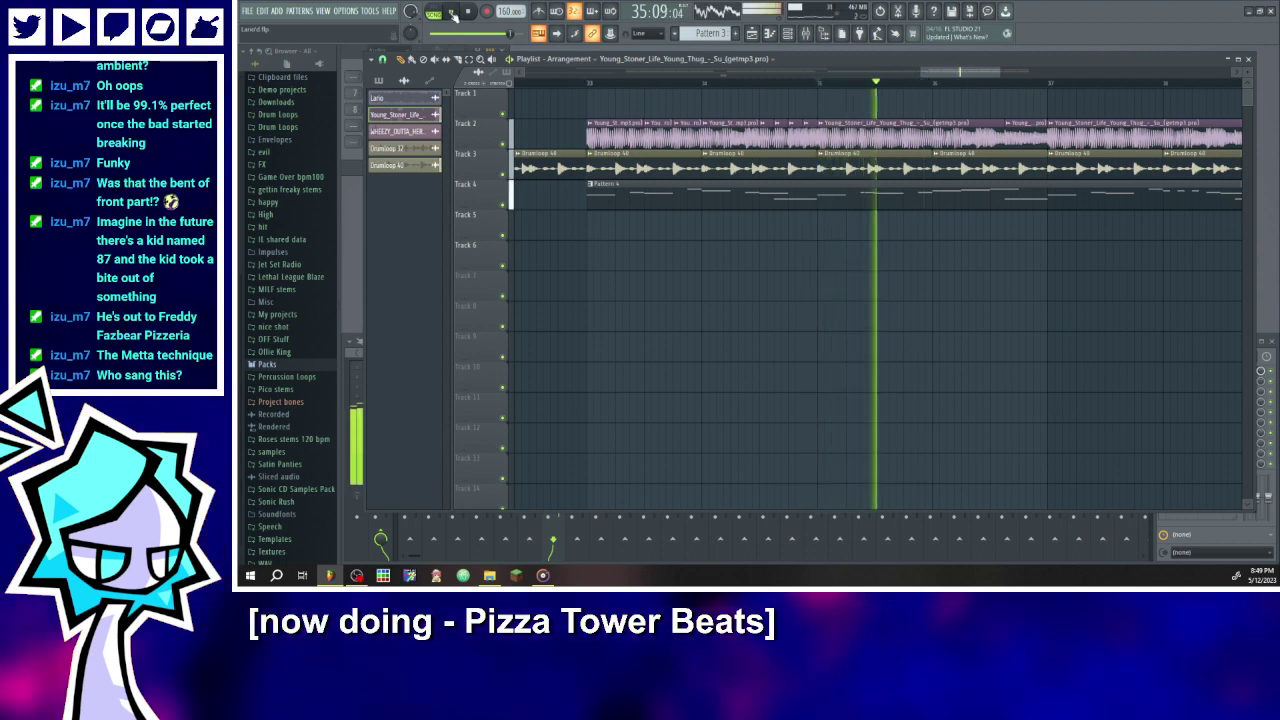
pyautogui.press('space')
pyautogui.click(886, 106)
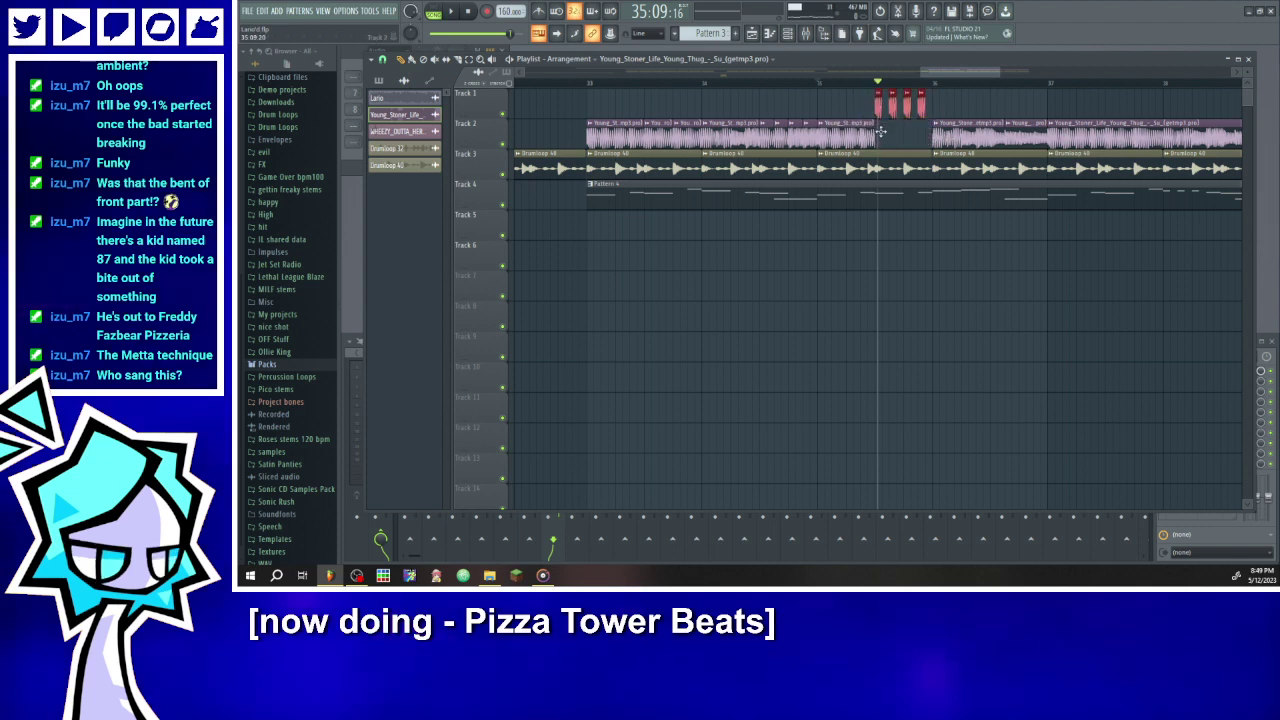
# - Clear the leftover sample in bar 36, place two-step chops every four steps there, and play the result from bar 33
pyautogui.rightClick(1012, 133)
pyautogui.rightClick(990, 136)
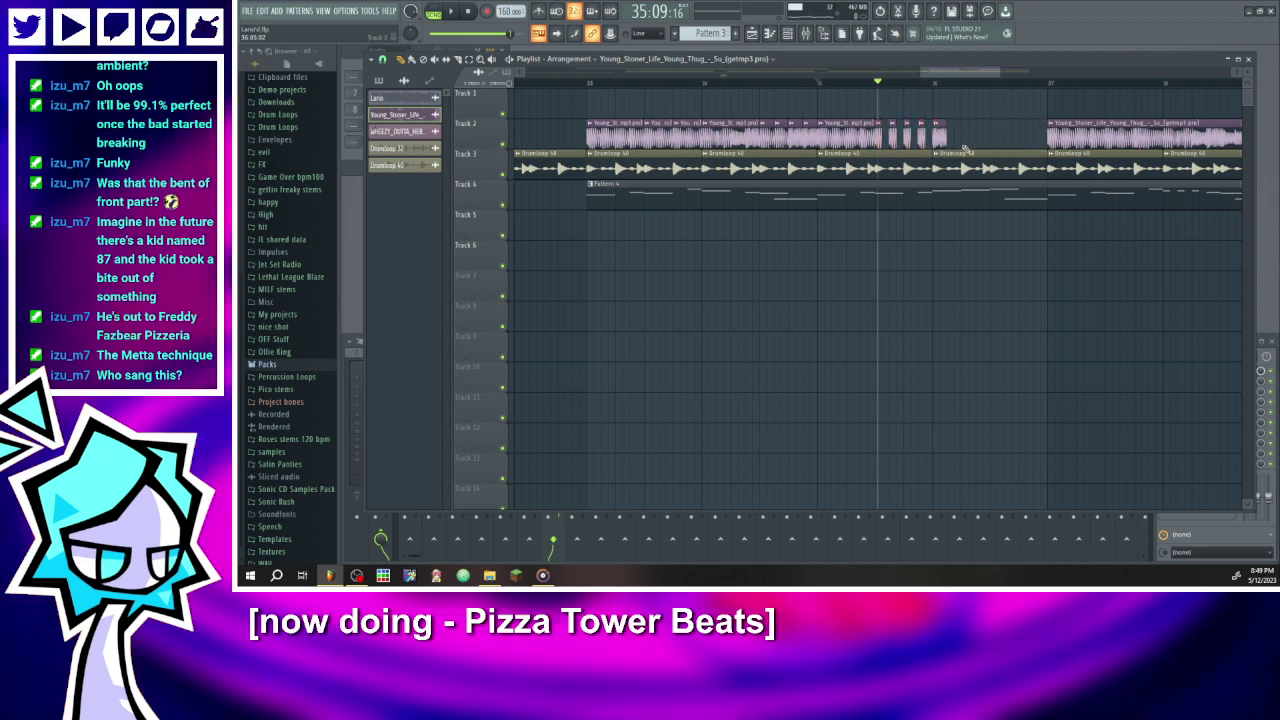
pyautogui.click(991, 142)
pyautogui.click(1022, 138)
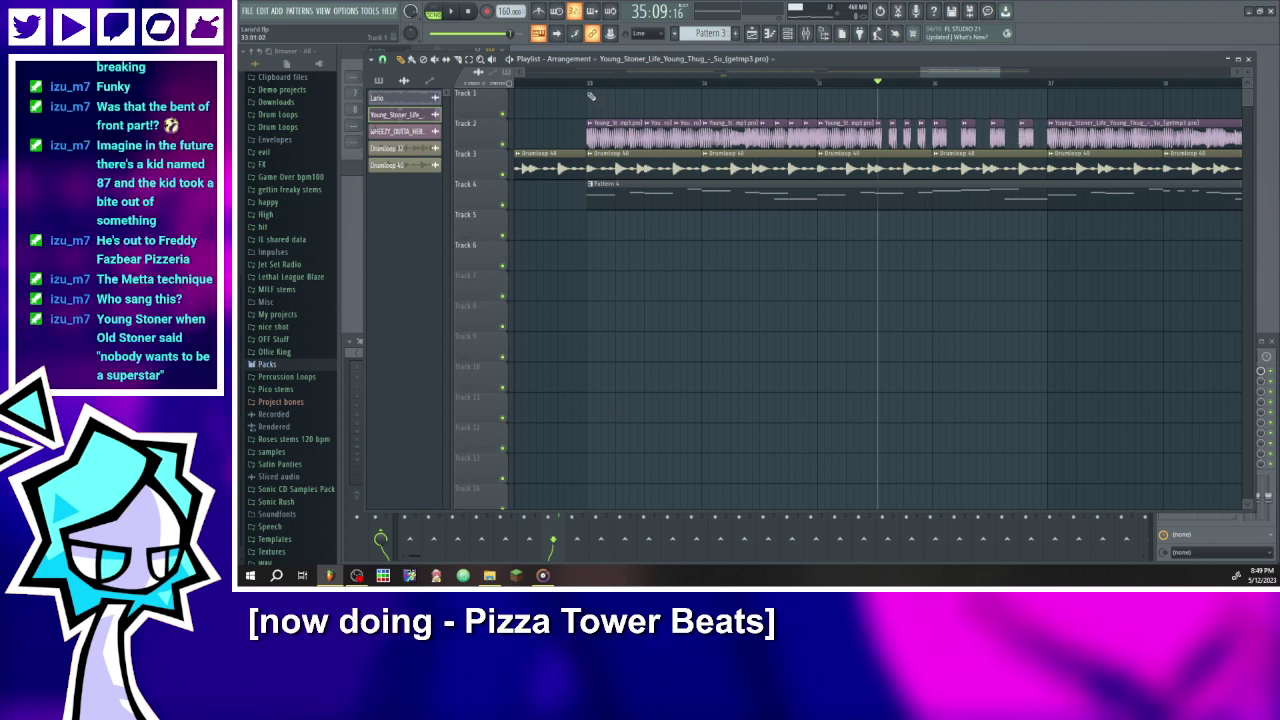
pyautogui.hscroll(-1, 595, 84)
pyautogui.click(595, 84)
pyautogui.press('space')
pyautogui.scroll(-3, 679, 176)
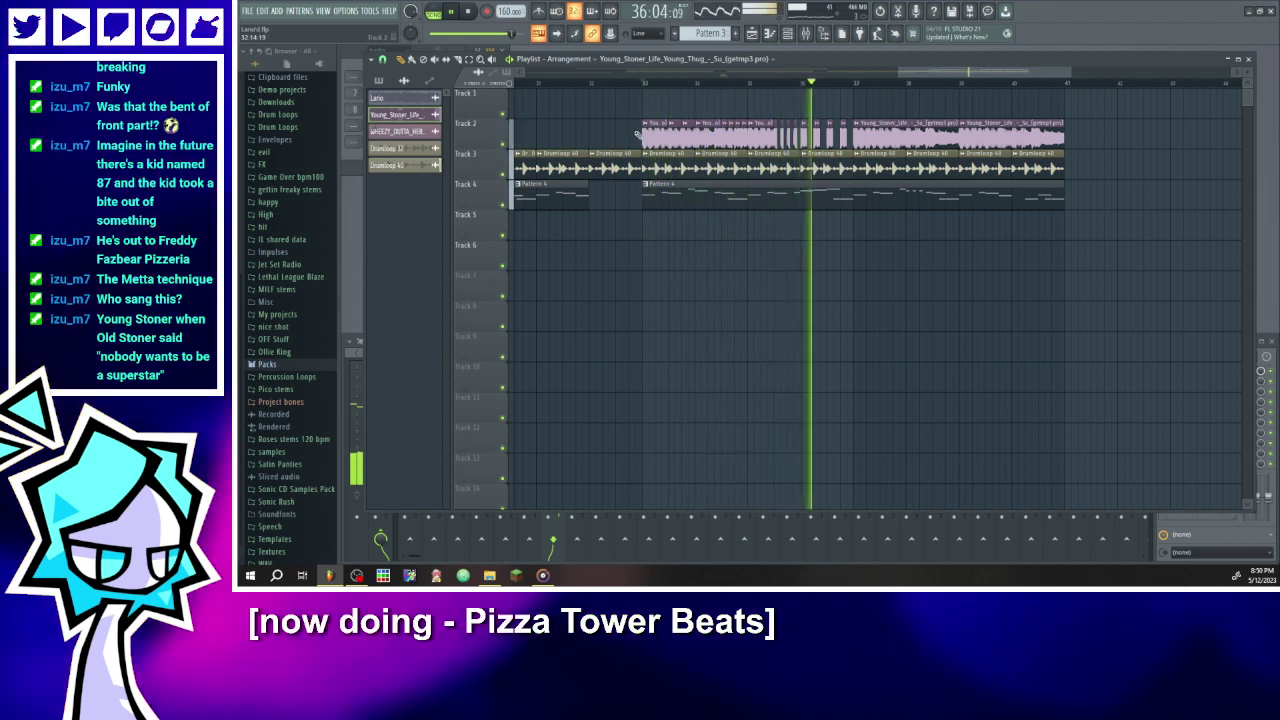
# - Fill the second half of bar 38 with repeated two-step chops of the sample, adding the last one at 38:15
pyautogui.scroll(2, 922, 131)
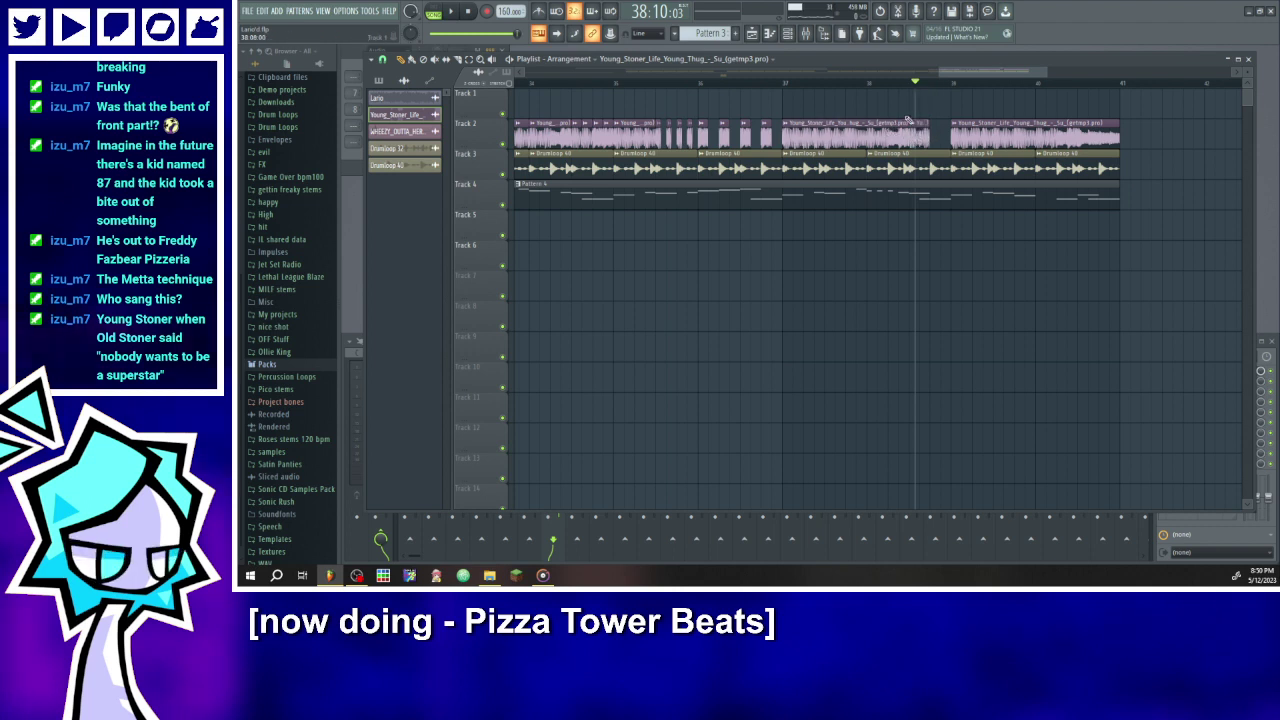
pyautogui.moveTo(866, 105); pyautogui.dragTo(932, 134)
pyautogui.click(867, 83)
pyautogui.click(451, 11)
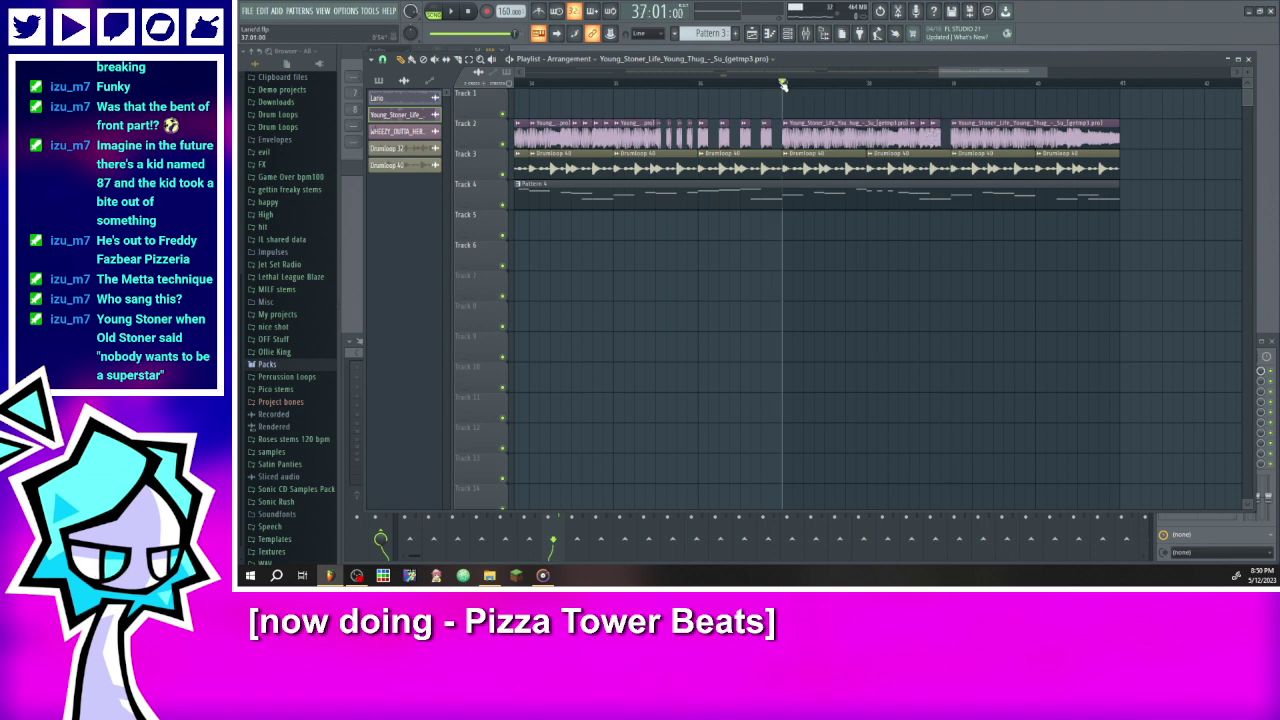
pyautogui.click(451, 11)
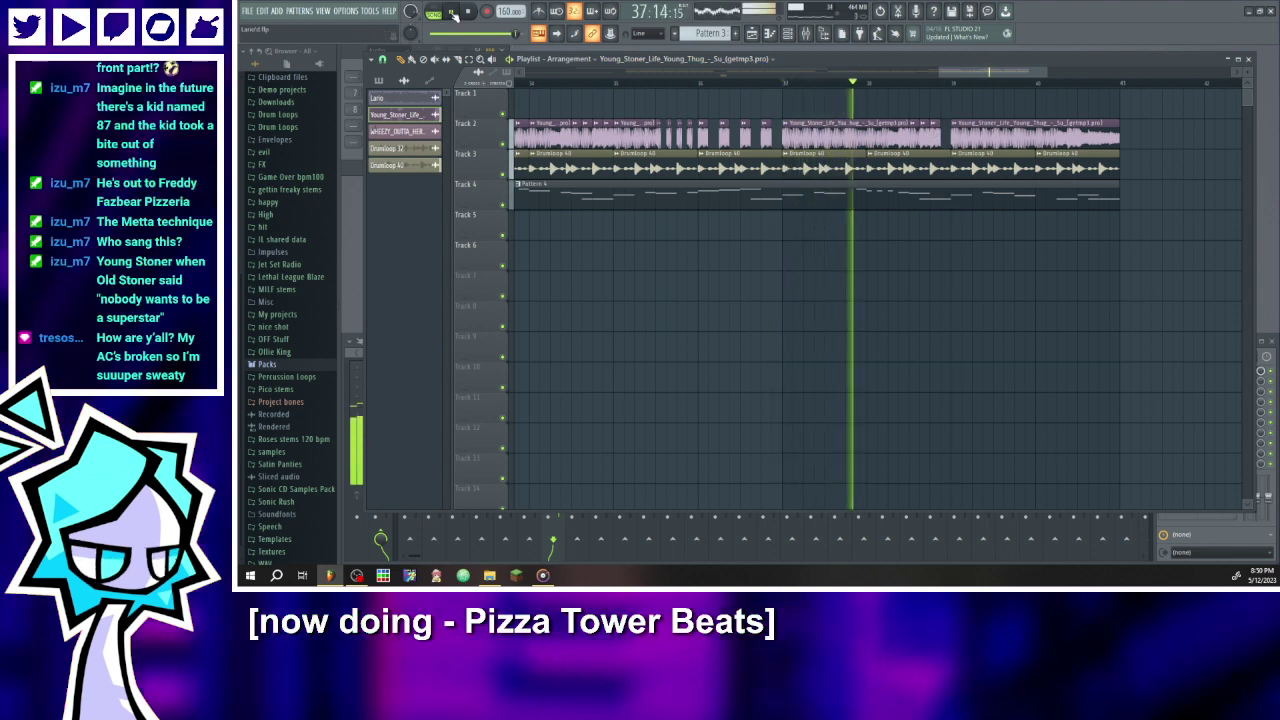
pyautogui.click(453, 12)
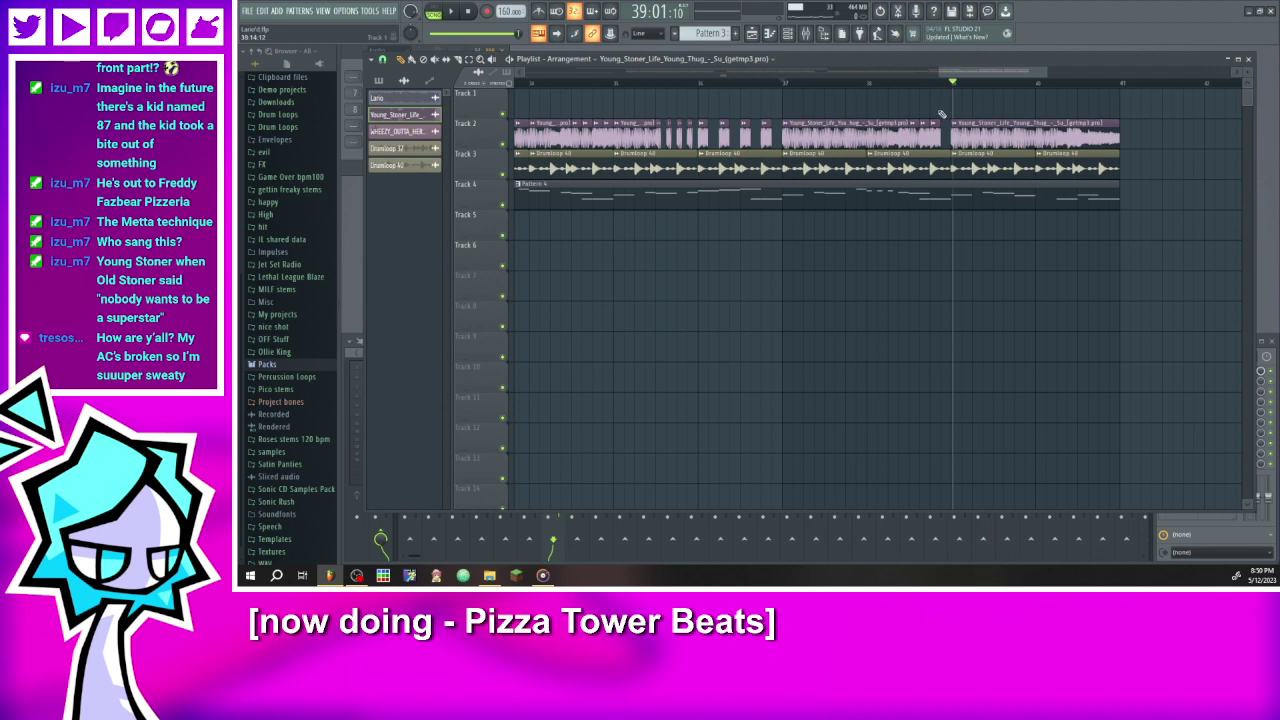
pyautogui.click(941, 113)
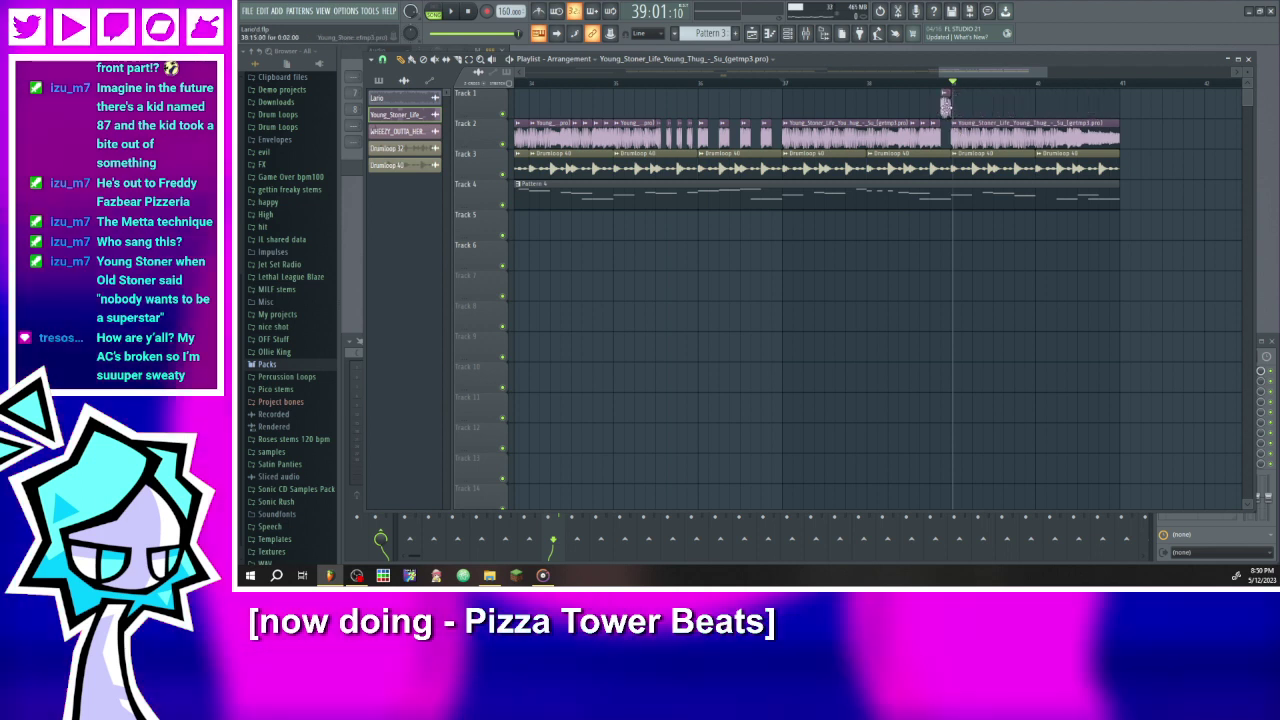
# - Trim the last sample clip at bar 40, place three spaced two-step chops across that bar, and replay the arrangement
pyautogui.click(450, 11)
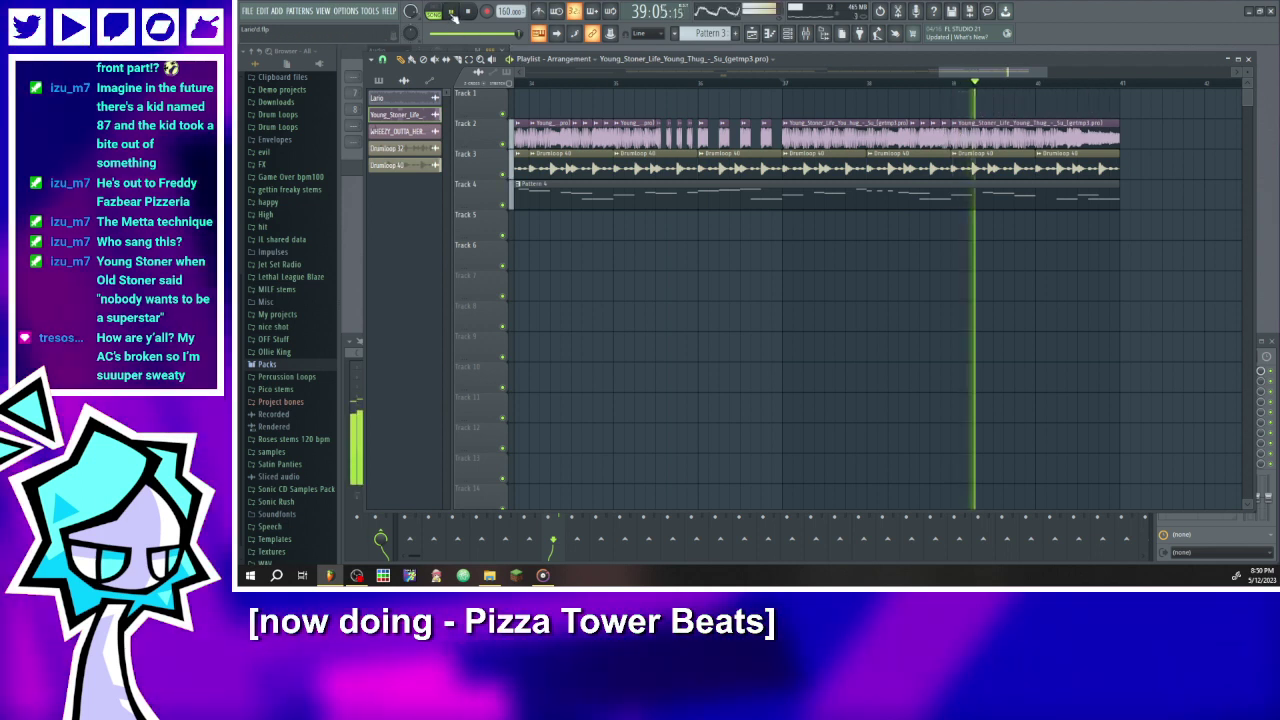
pyautogui.click(451, 12)
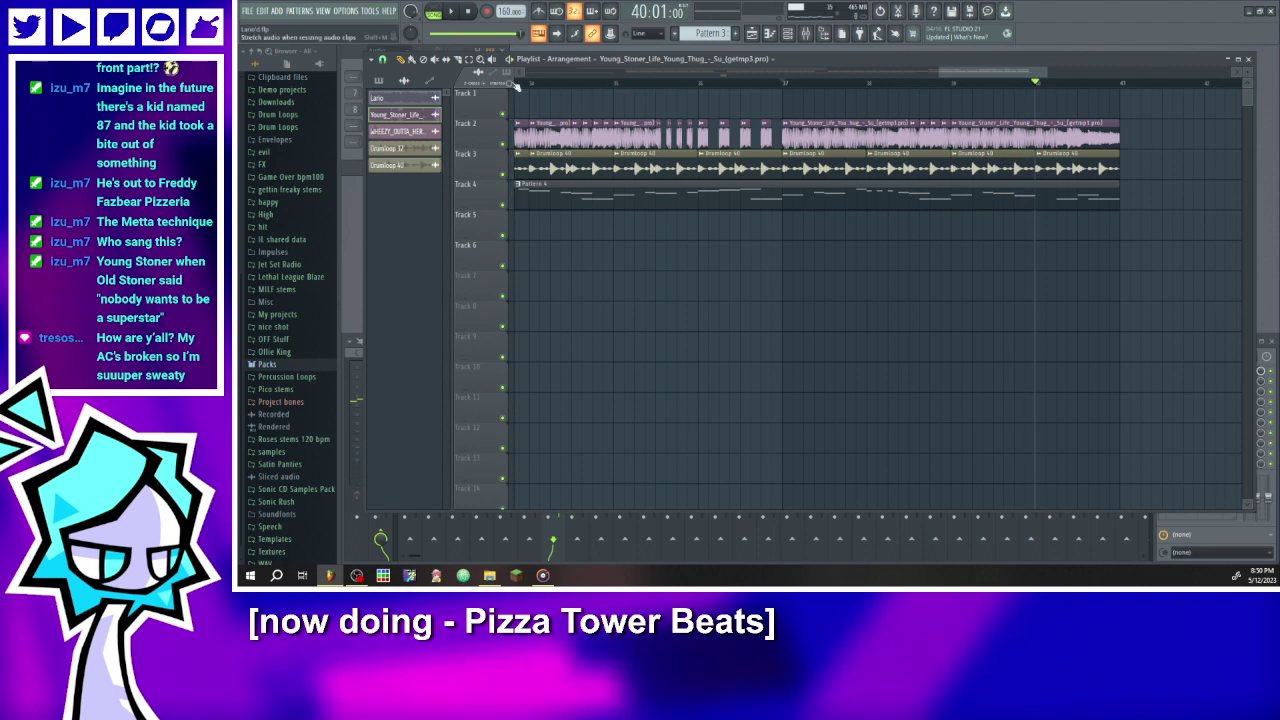
pyautogui.moveTo(1121, 136); pyautogui.dragTo(1035, 136)
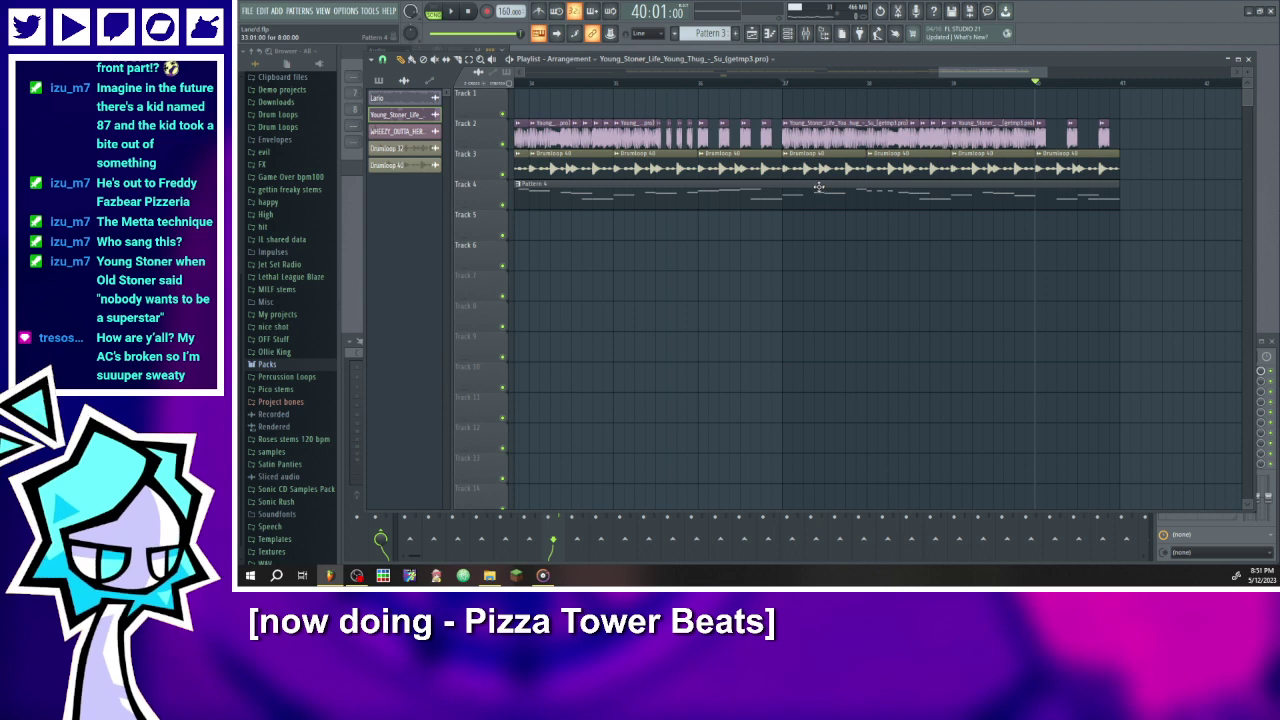
pyautogui.scroll(-5, 817, 185)
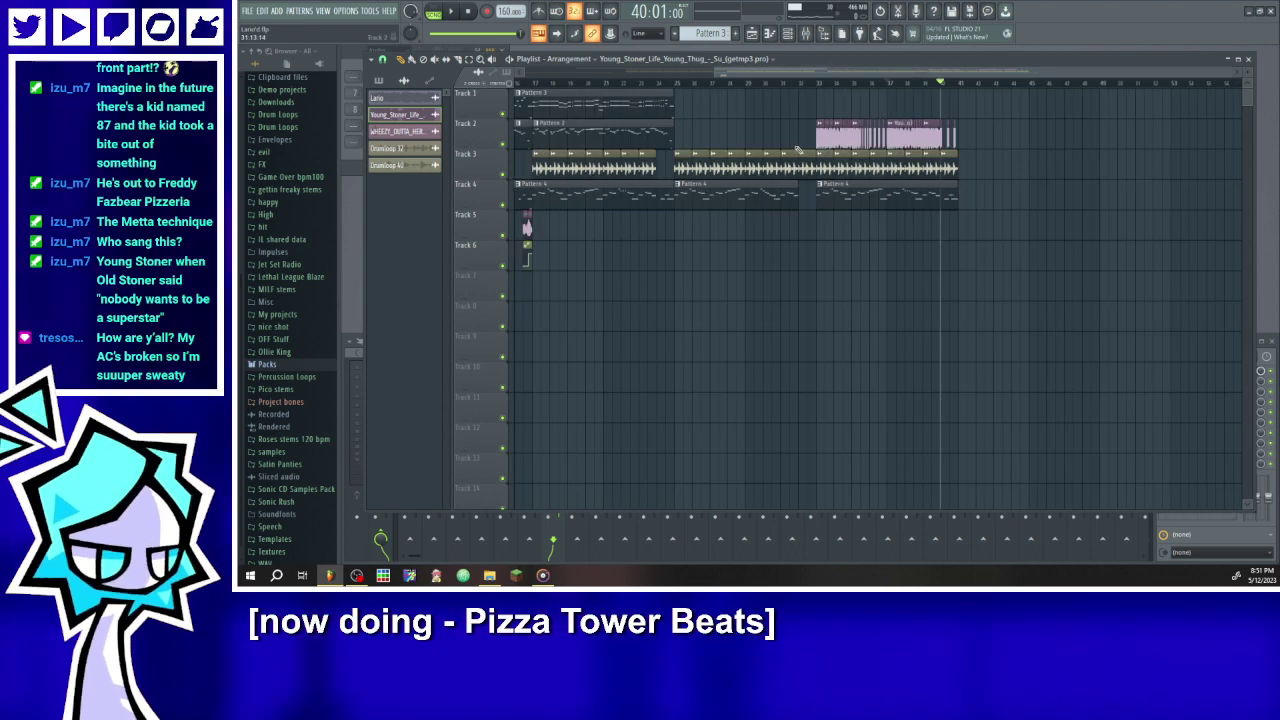
pyautogui.scroll(3, 820, 120)
pyautogui.click(823, 84)
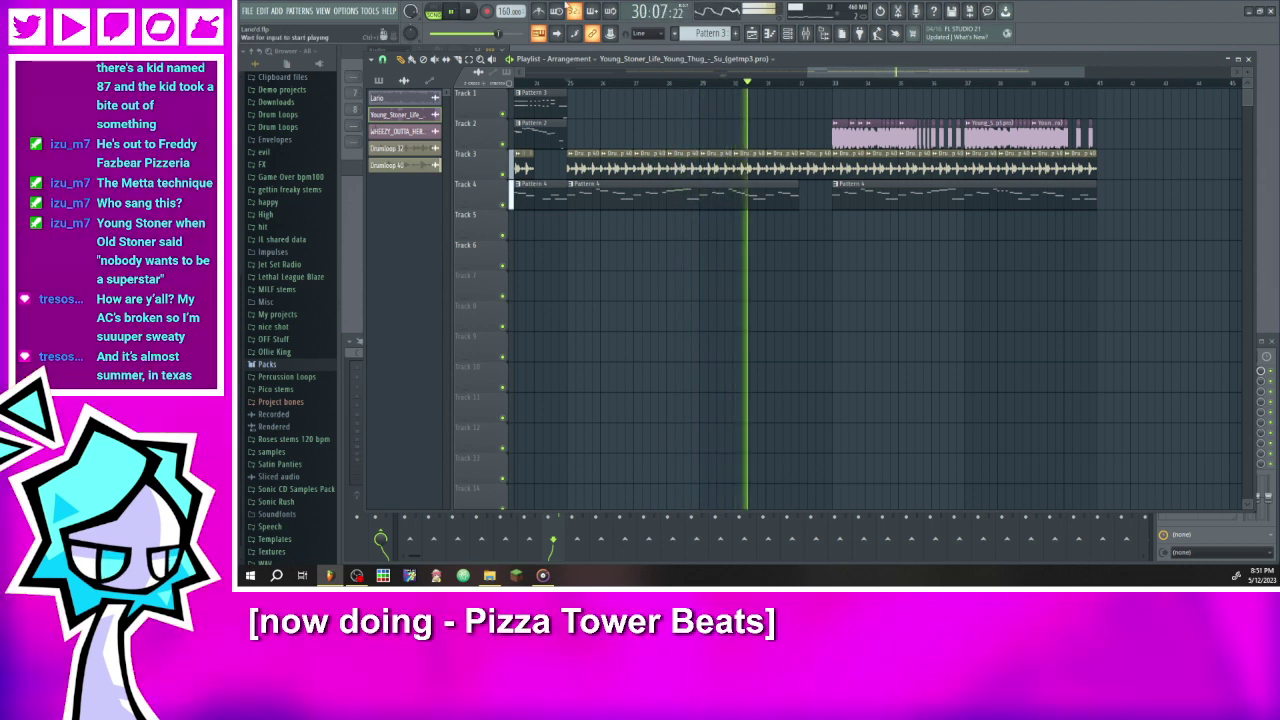
# - Load Vinyl into the second effect slot of the vocal sample's mixer insert 7 and play from bar 33
pyautogui.doubleClick(843, 137)
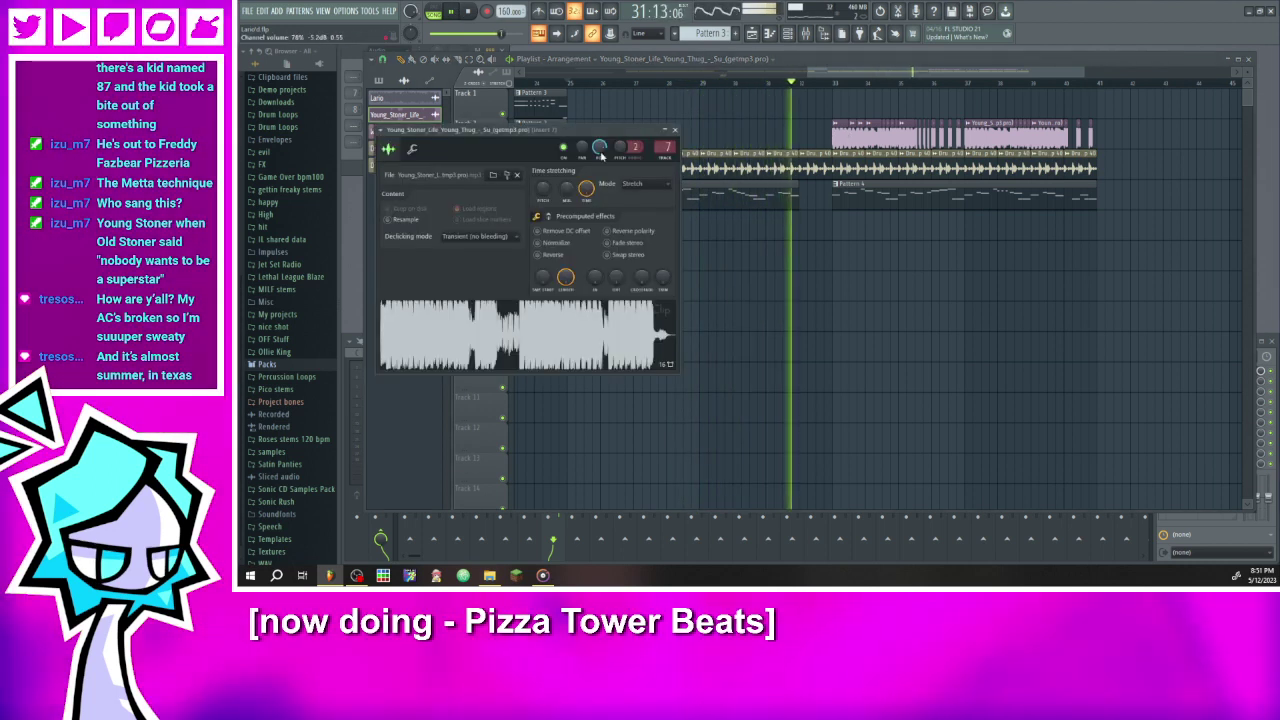
pyautogui.click(676, 130)
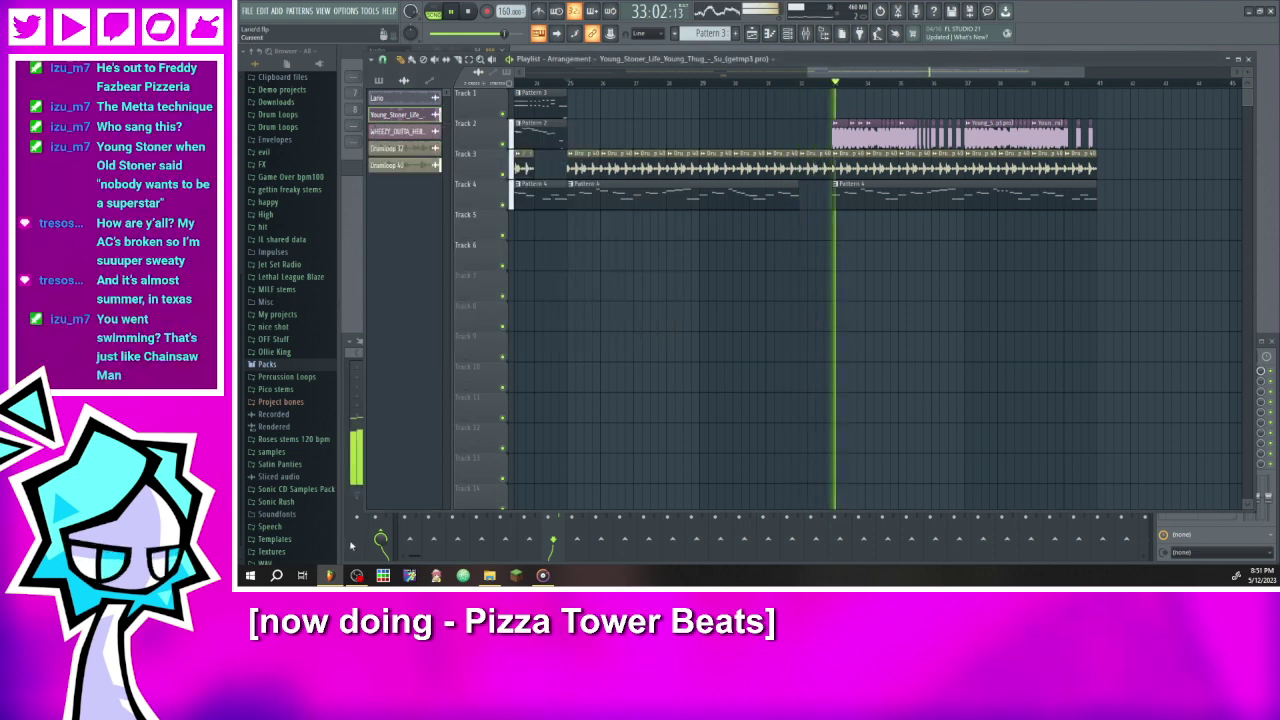
pyautogui.click(355, 530)
pyautogui.click(1160, 381)
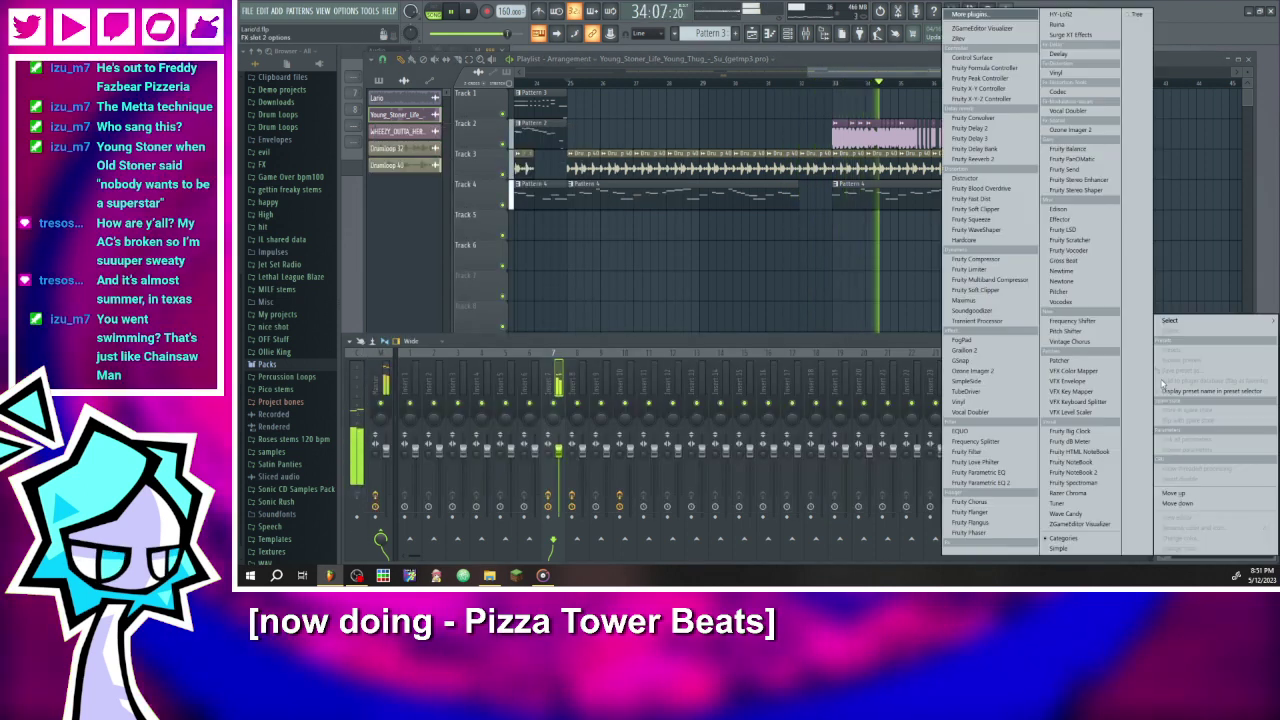
pyautogui.moveTo(1168, 322)
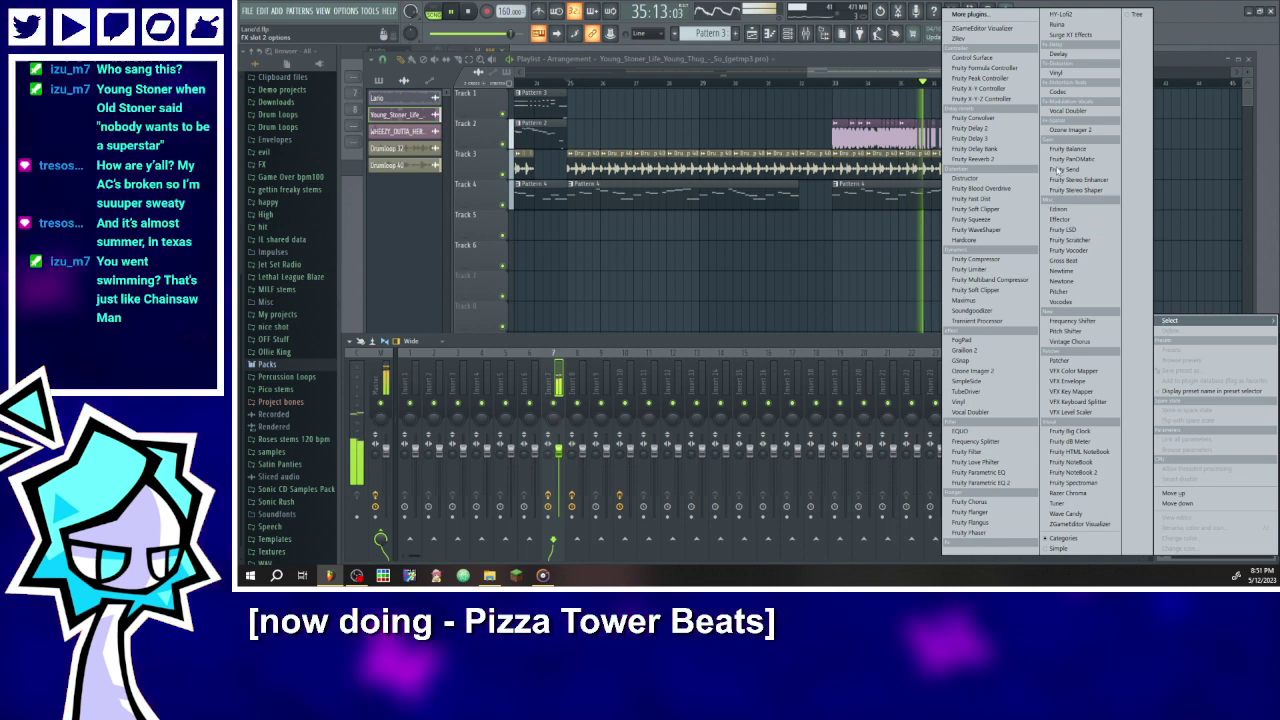
pyautogui.click(1060, 73)
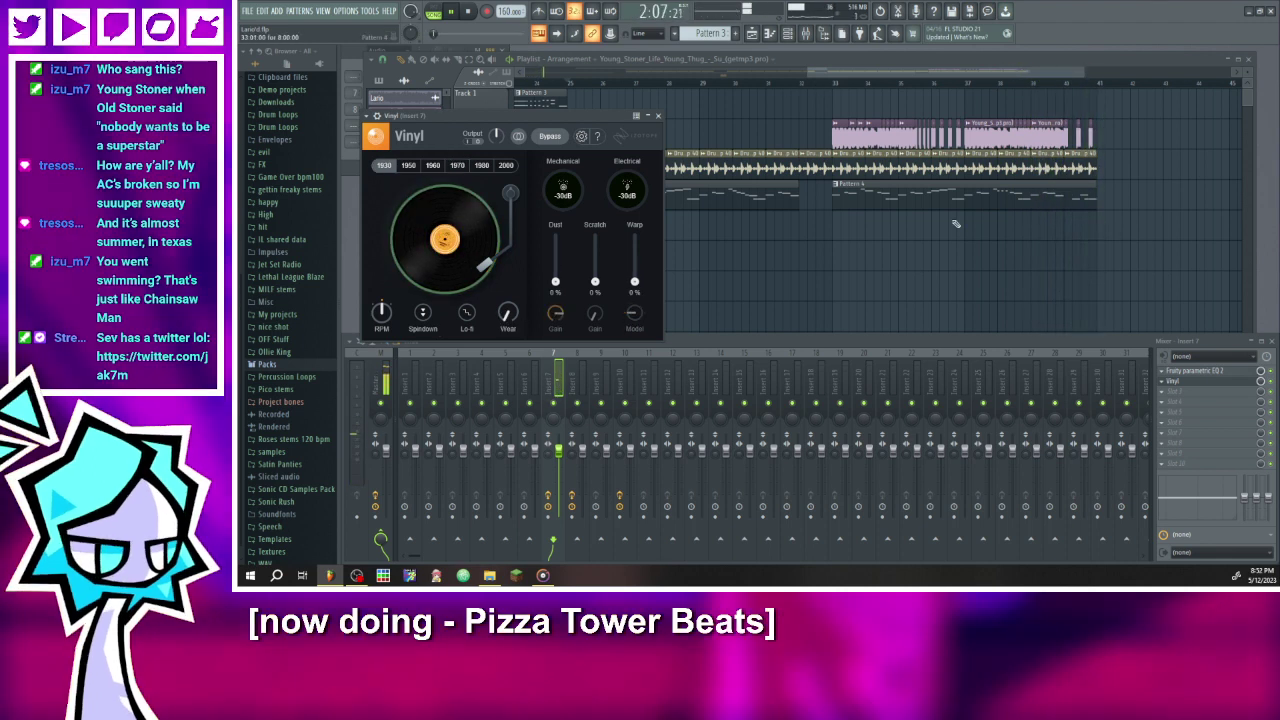
pyautogui.click(1177, 382)
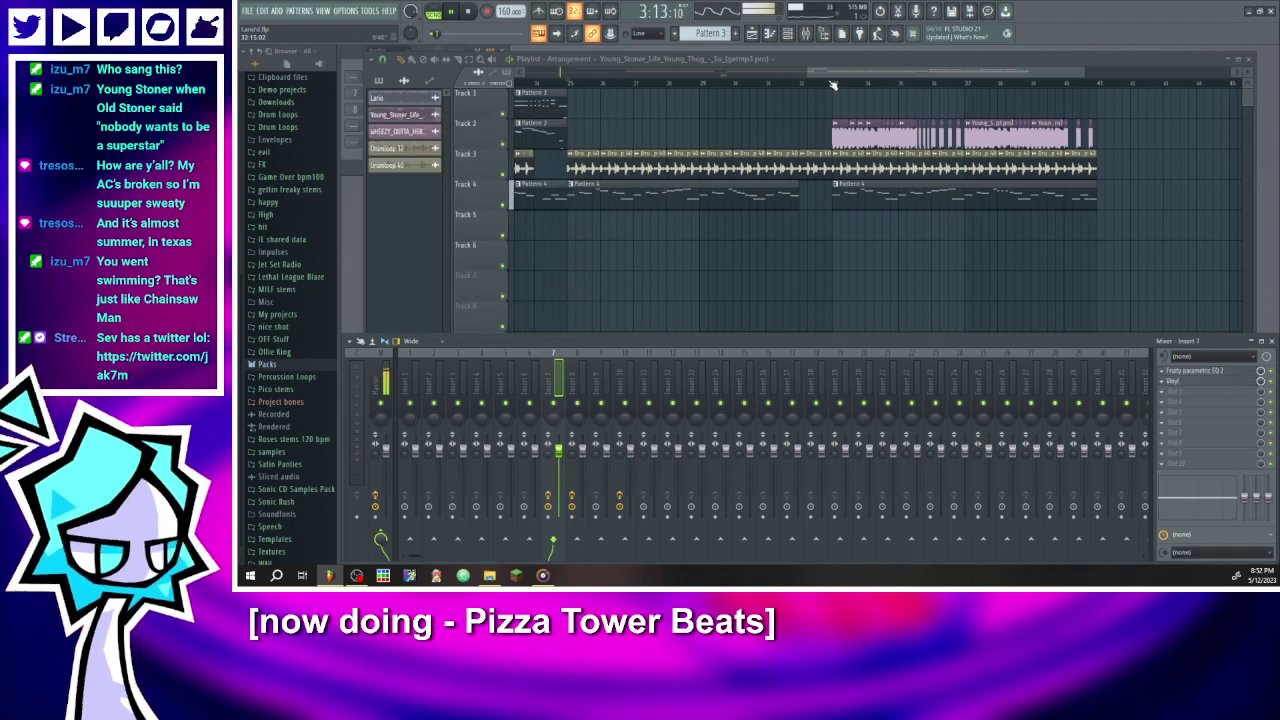
pyautogui.click(833, 85)
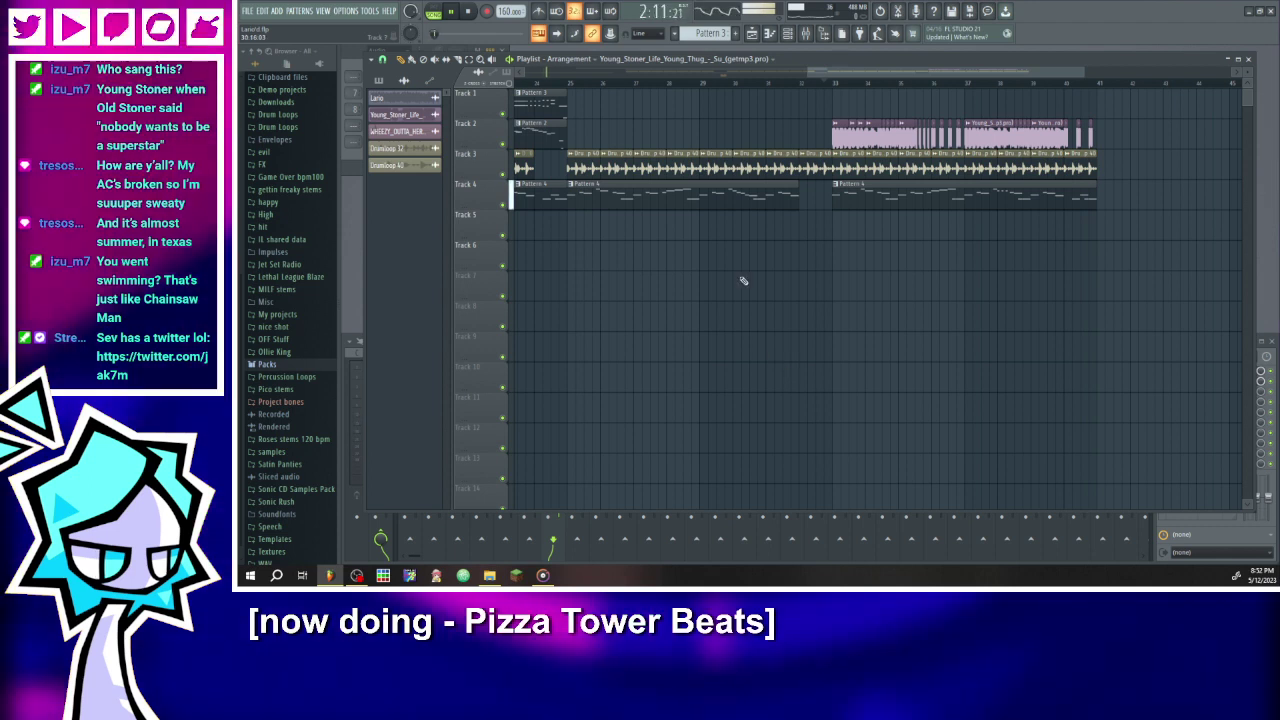
# - Save the project and play the whole arrangement from bar 1
pyautogui.click(467, 11)
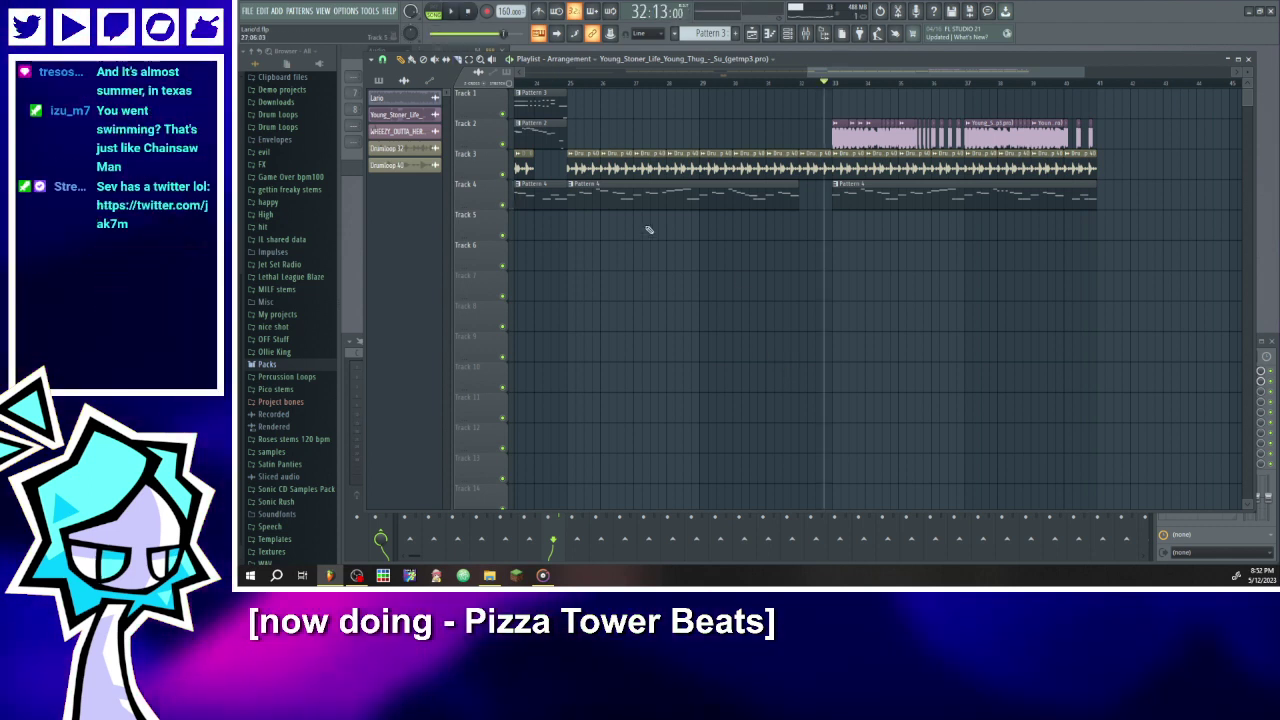
pyautogui.hotkey('ctrl', 's')
pyautogui.scroll(-3, 772, 228)
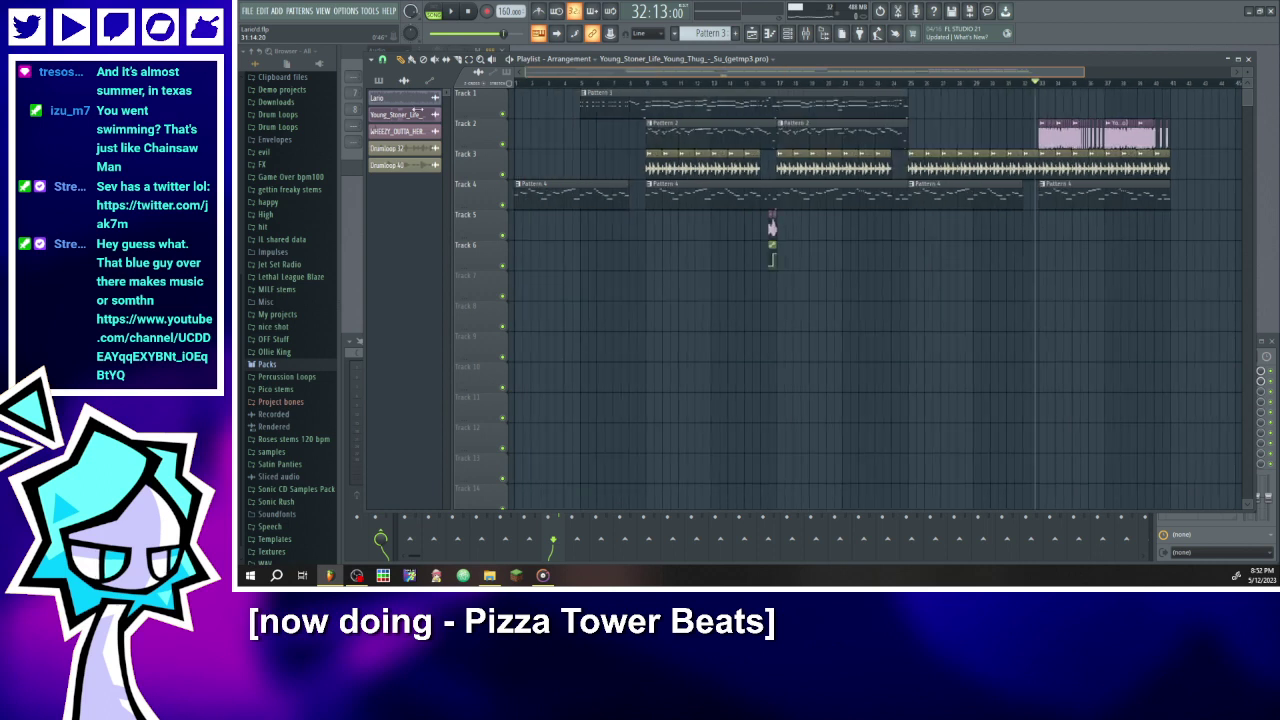
pyautogui.click(515, 83)
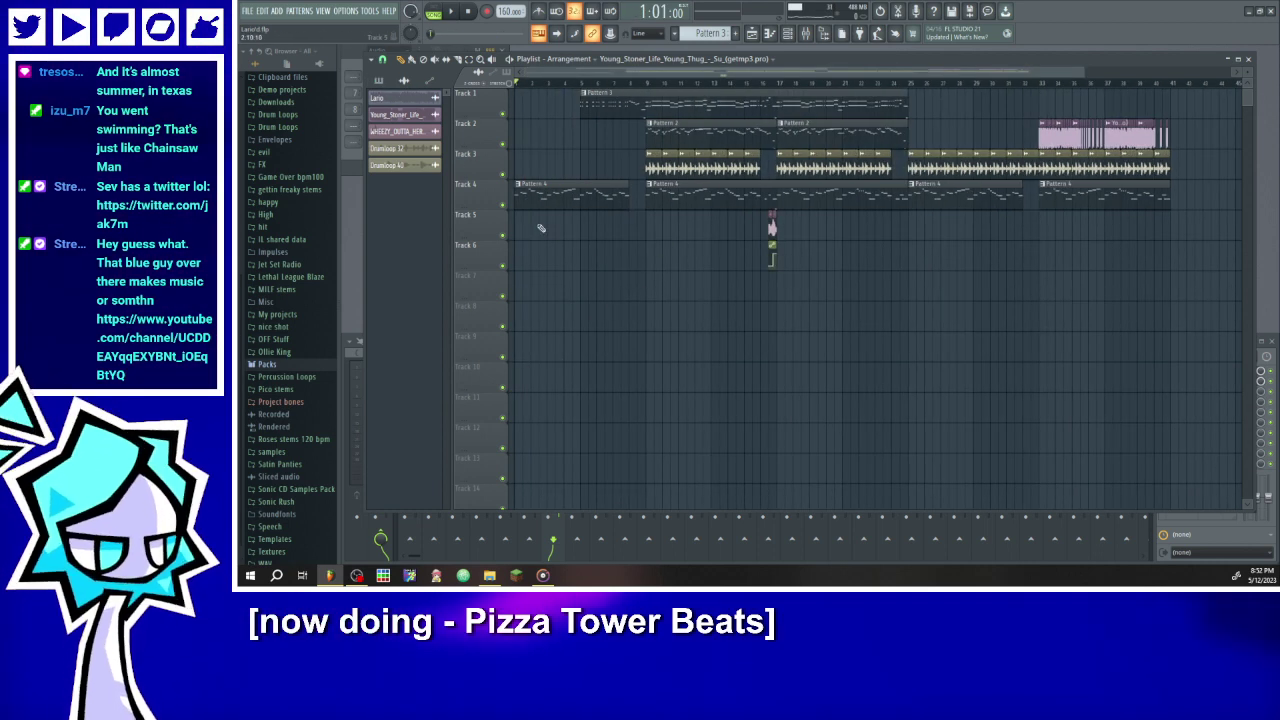
pyautogui.click(455, 12)
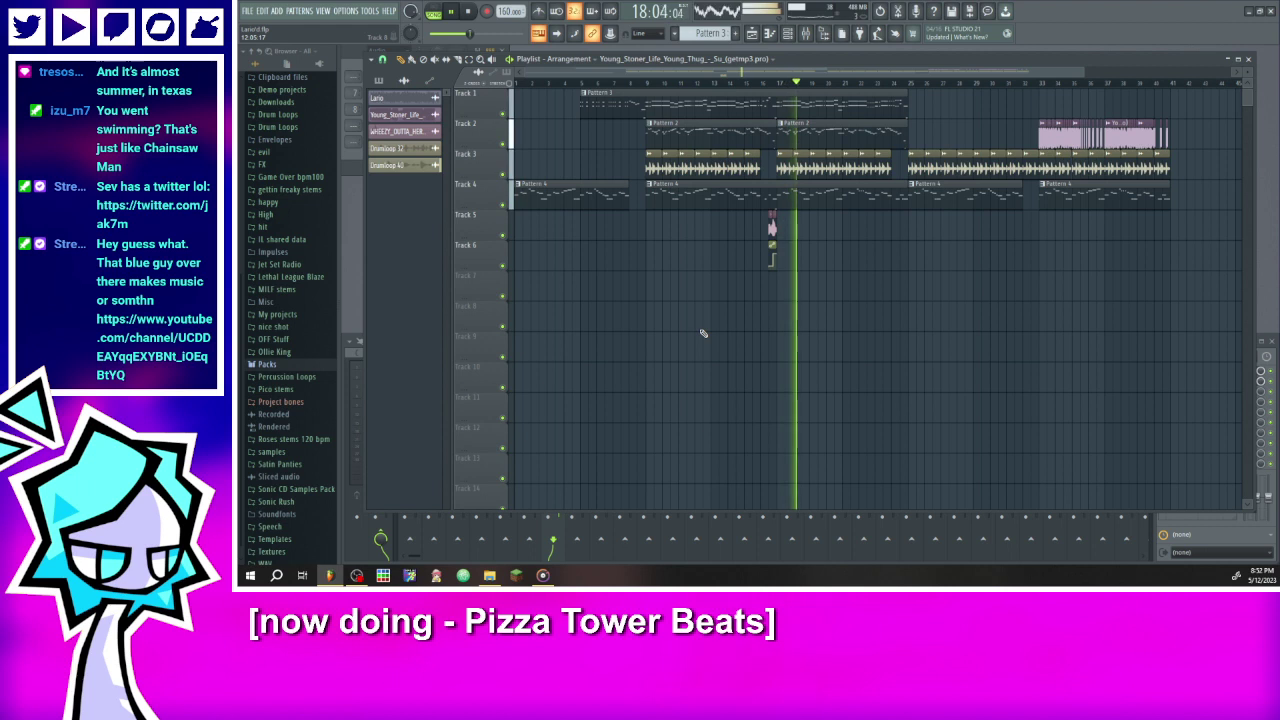
# - Place four spaced two-step chops of the vocal sample across bar 17 on Track 5, one every four steps
pyautogui.scroll(2, 940, 200)
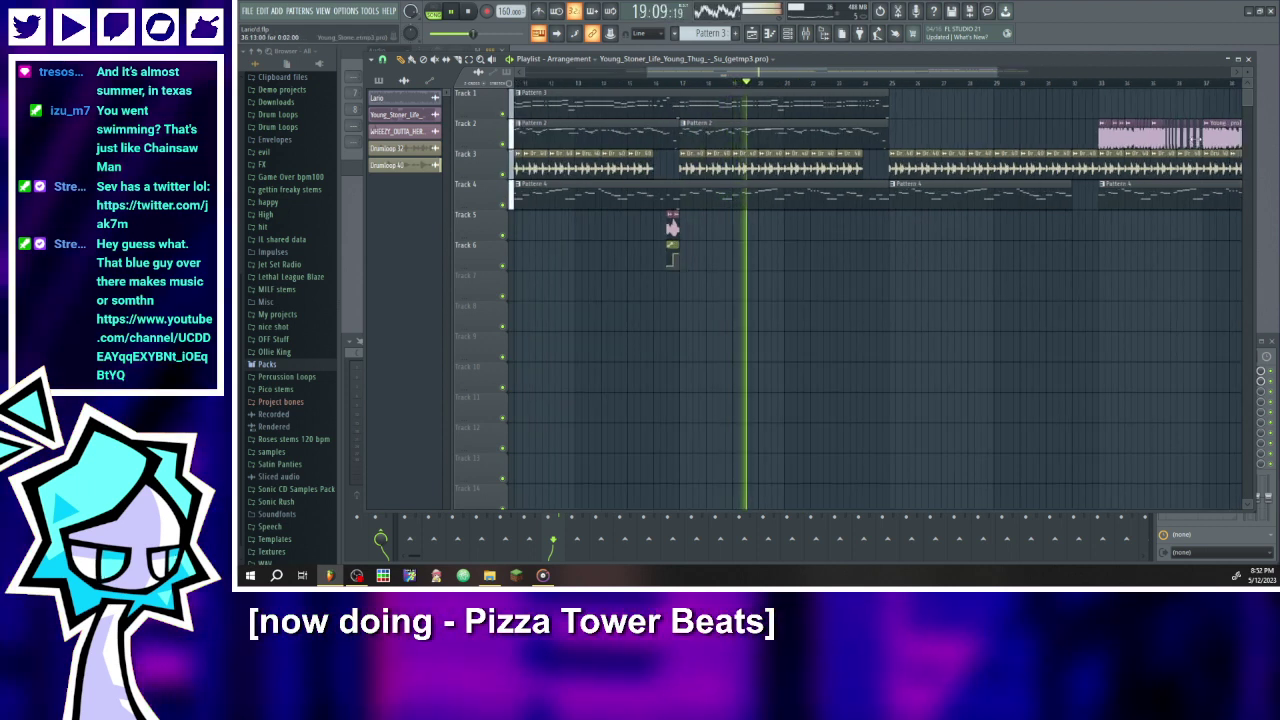
pyautogui.scroll(2, 740, 185)
pyautogui.scroll(1, 740, 184)
pyautogui.click(529, 83)
pyautogui.click(456, 14)
pyautogui.click(571, 229)
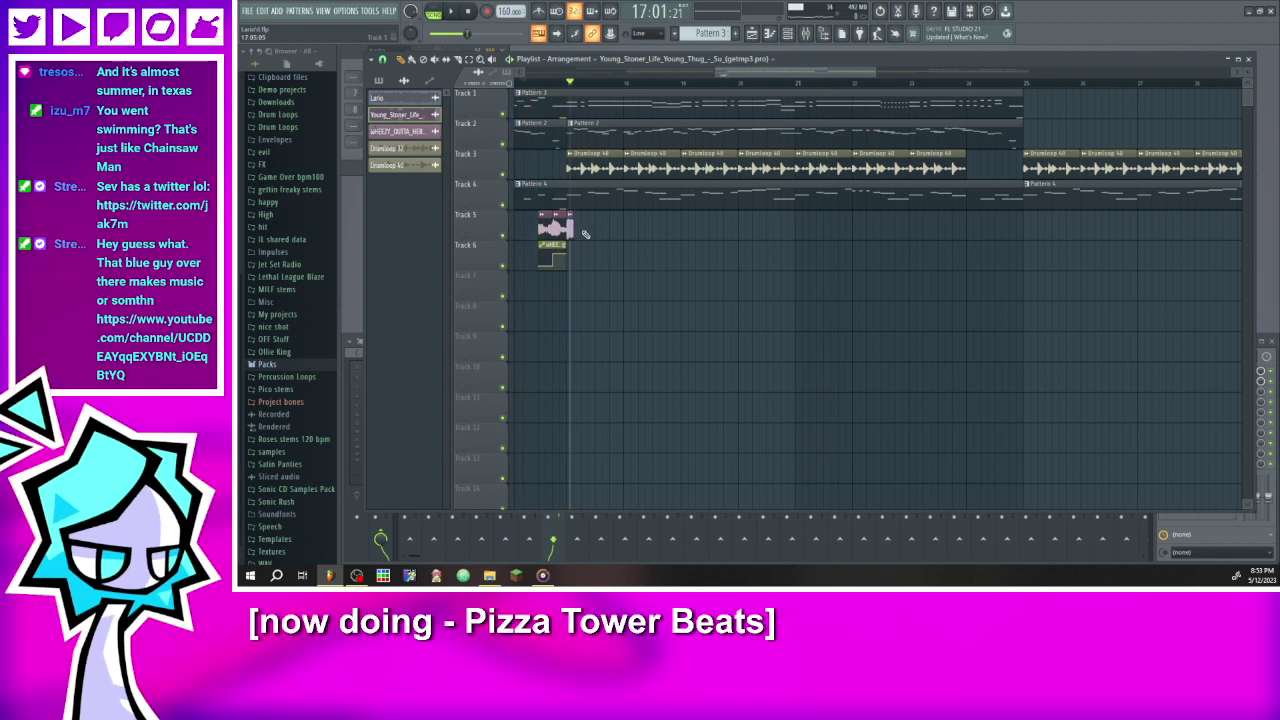
pyautogui.scroll(-2, 631, 234)
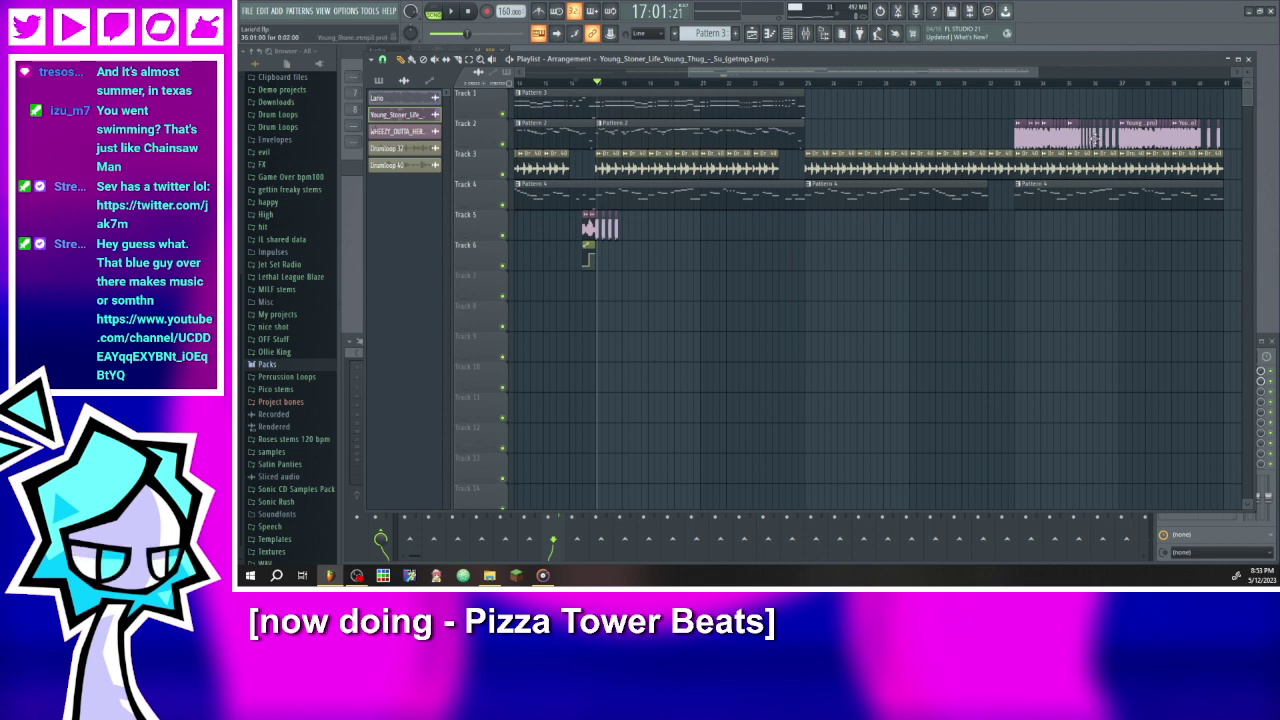
pyautogui.scroll(2, 680, 237)
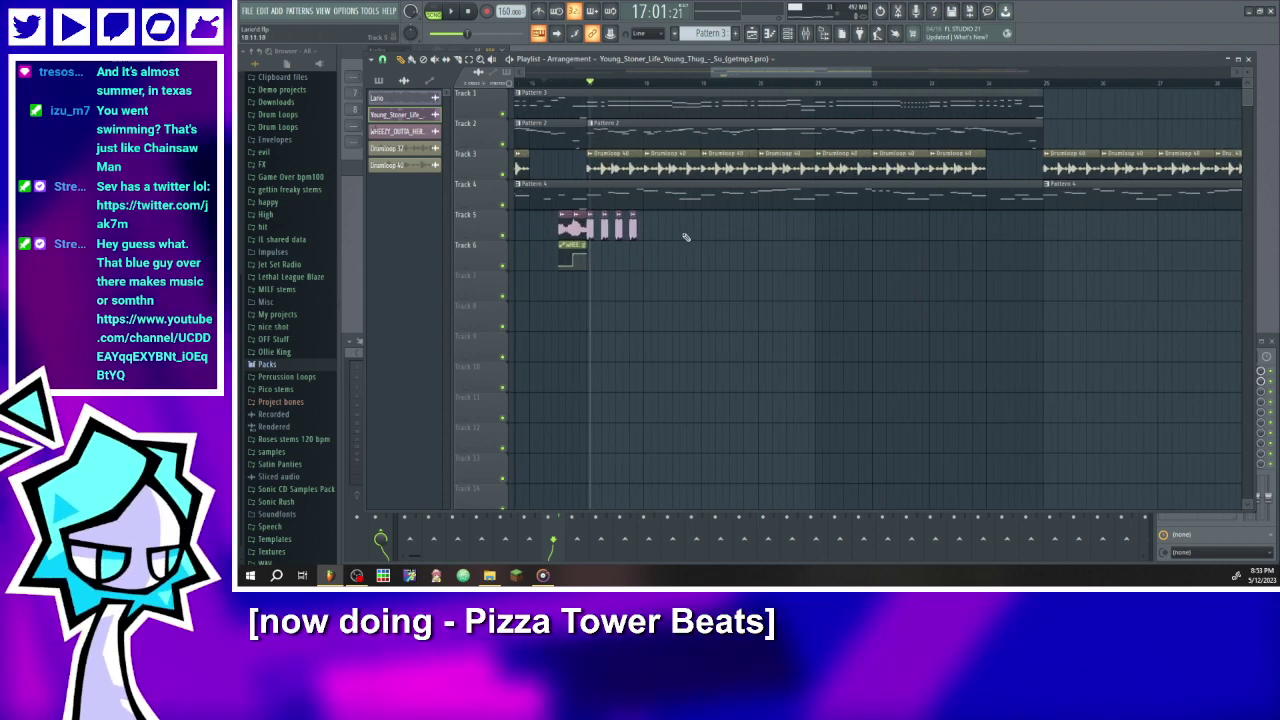
# - Fill bar 18 on Track 5 with four back-to-back four-step chops of the vocal sample and replay from bar 17
pyautogui.click(666, 230)
pyautogui.moveTo(649, 234); pyautogui.dragTo(642, 234)
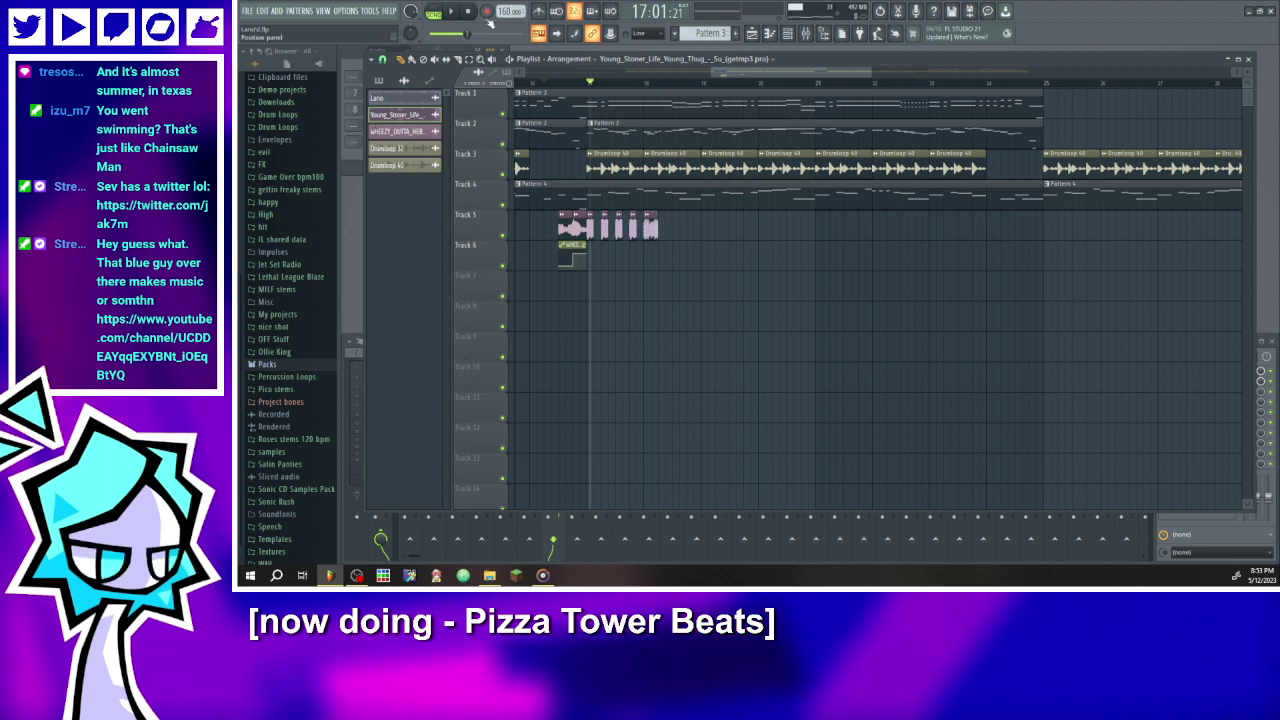
pyautogui.click(451, 12)
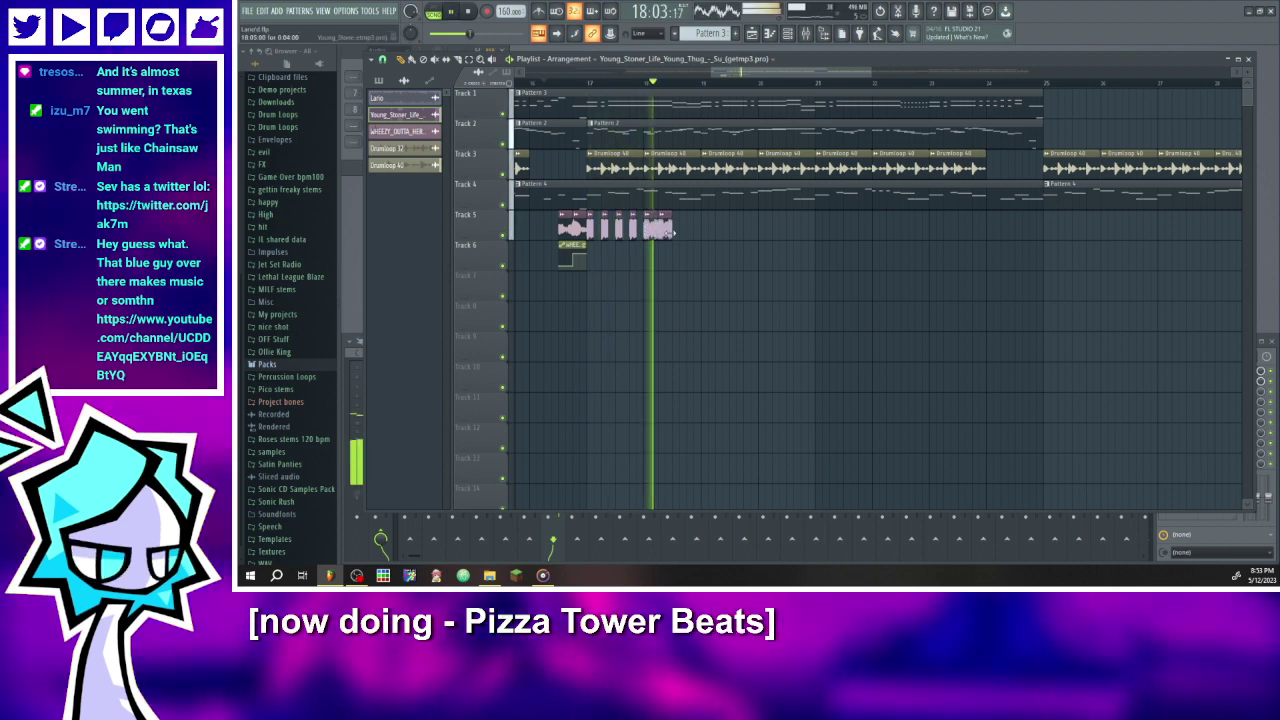
pyautogui.scroll(2, 624, 219)
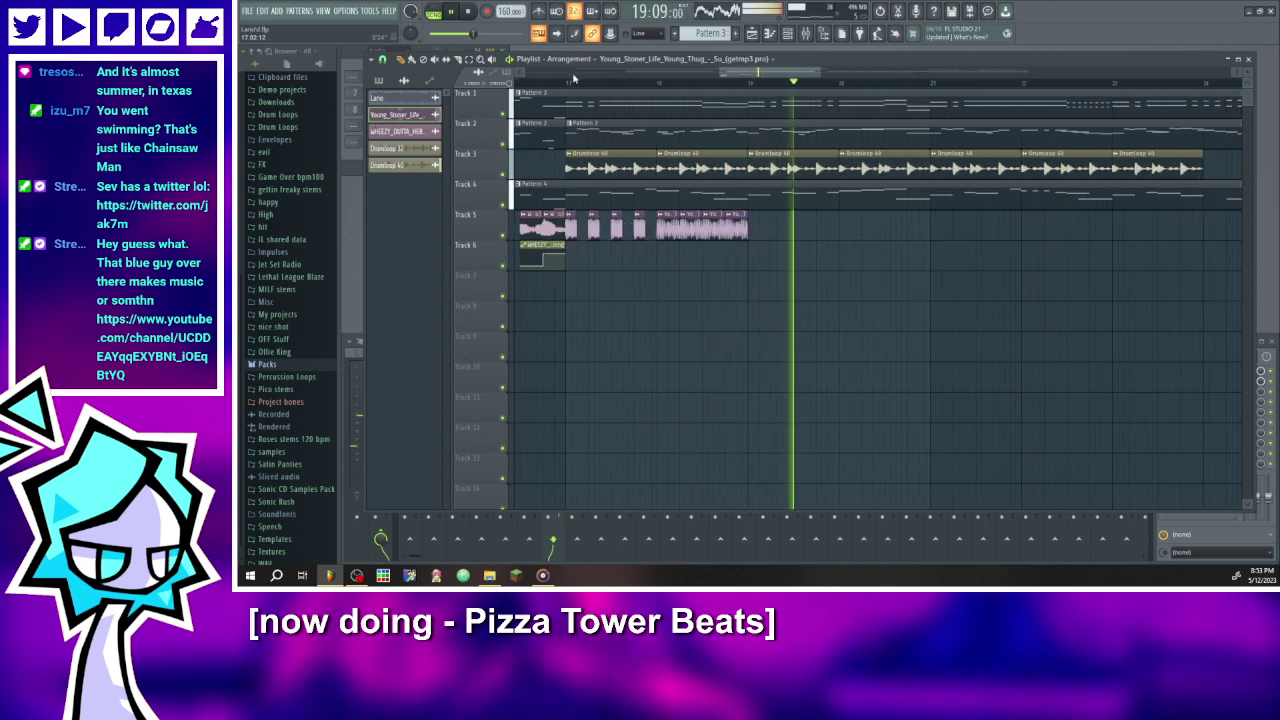
pyautogui.click(569, 83)
pyautogui.scroll(2, 639, 153)
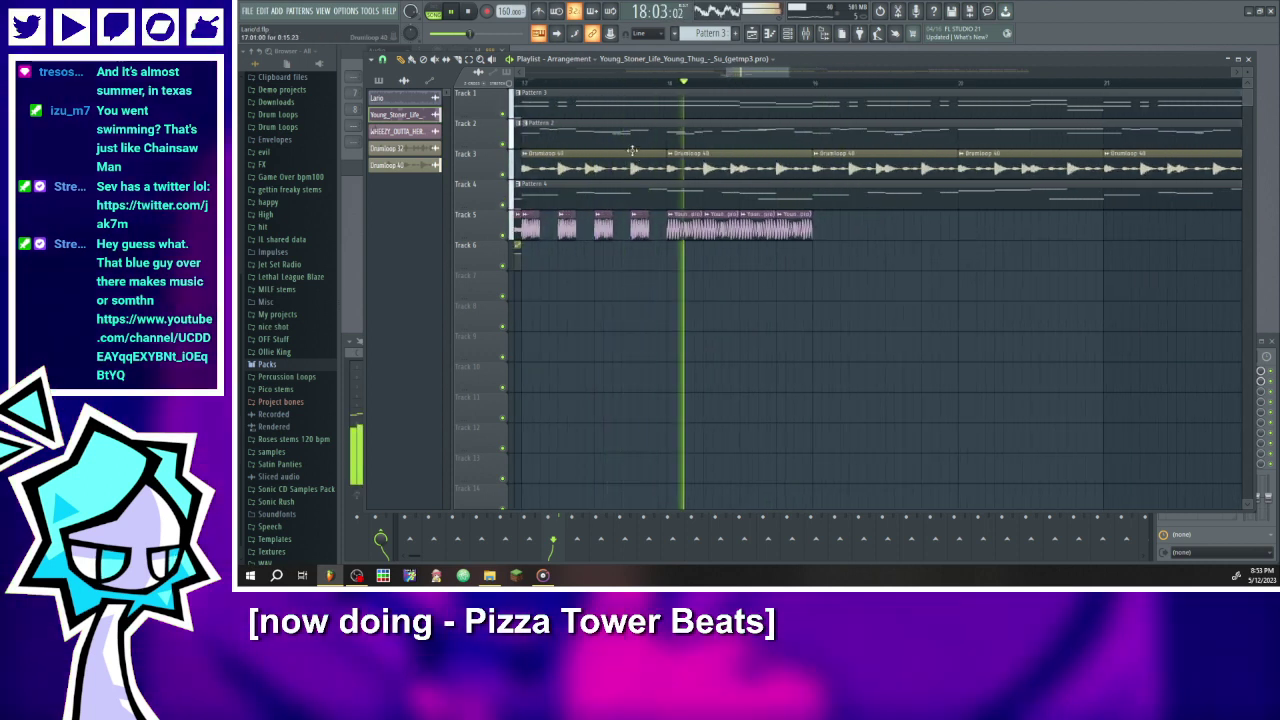
# - Place four two-step chops of the vocal sample every four steps across bar 19 on Track 5
pyautogui.click(818, 234)
pyautogui.click(853, 234)
pyautogui.click(887, 230)
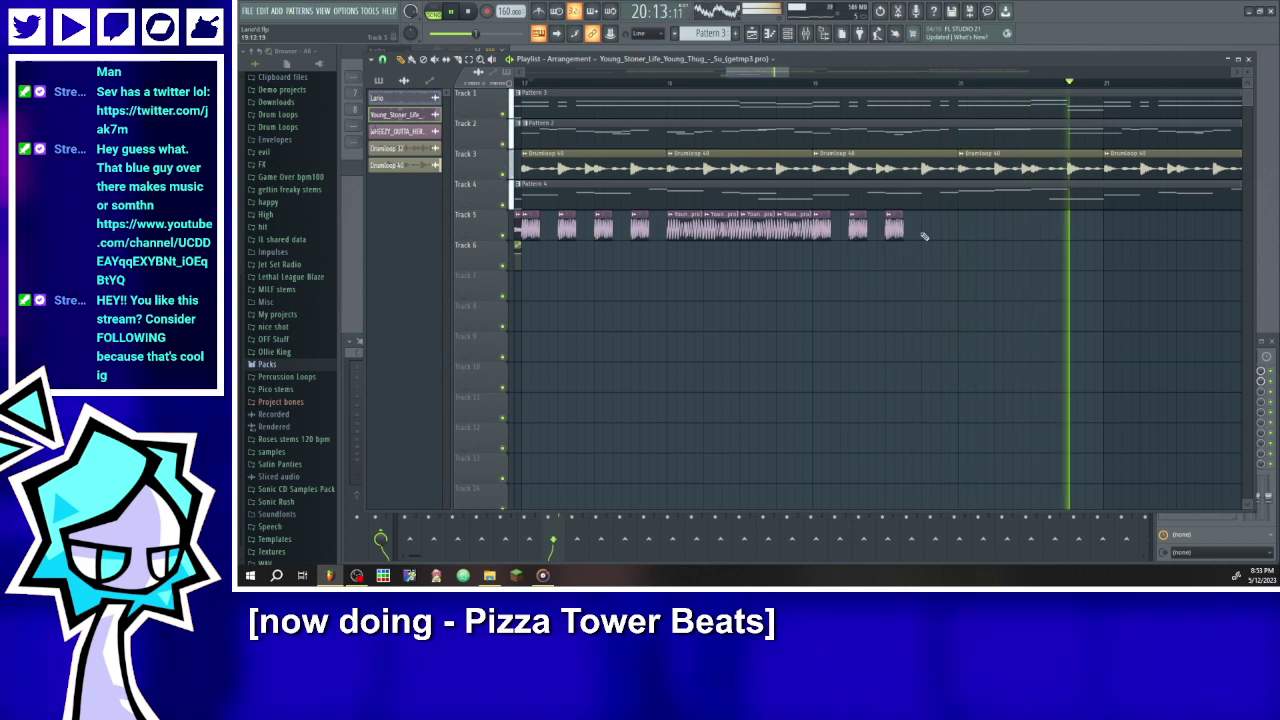
pyautogui.click(923, 230)
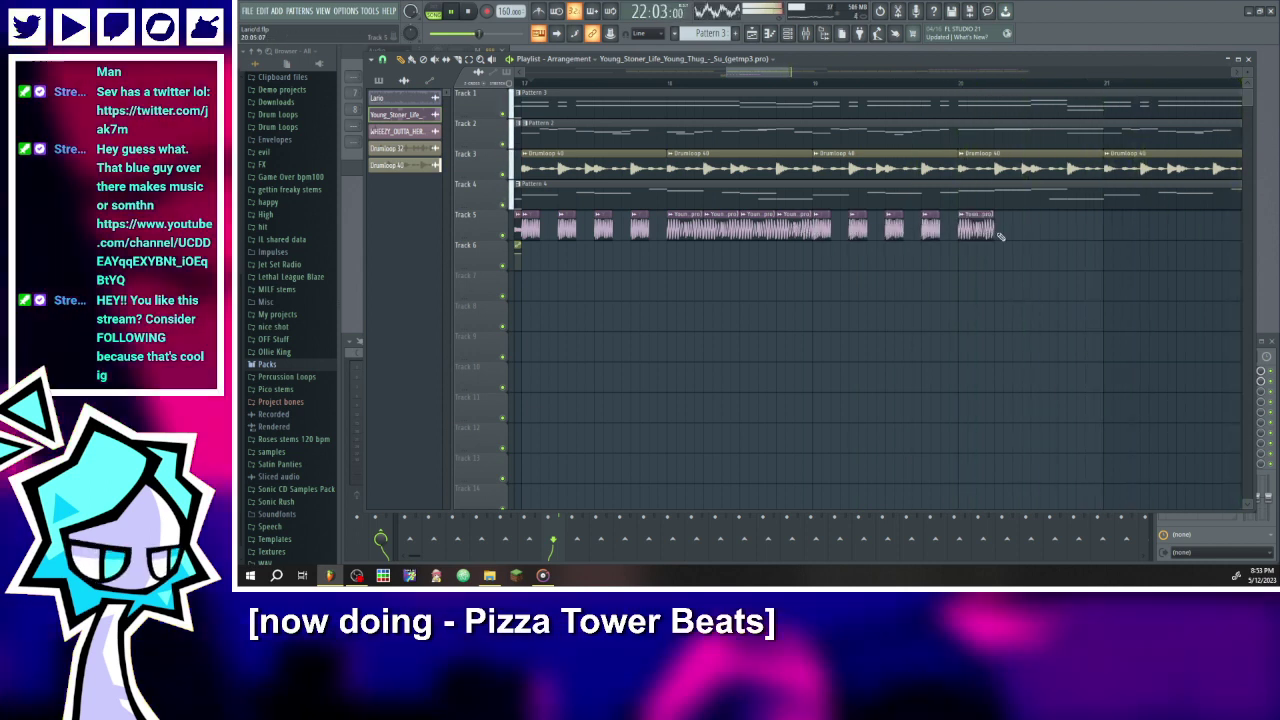
# - Fill the first half of bar 20 with four-step vocal chops and add two-step chops on its last two beats
pyautogui.click(1000, 234)
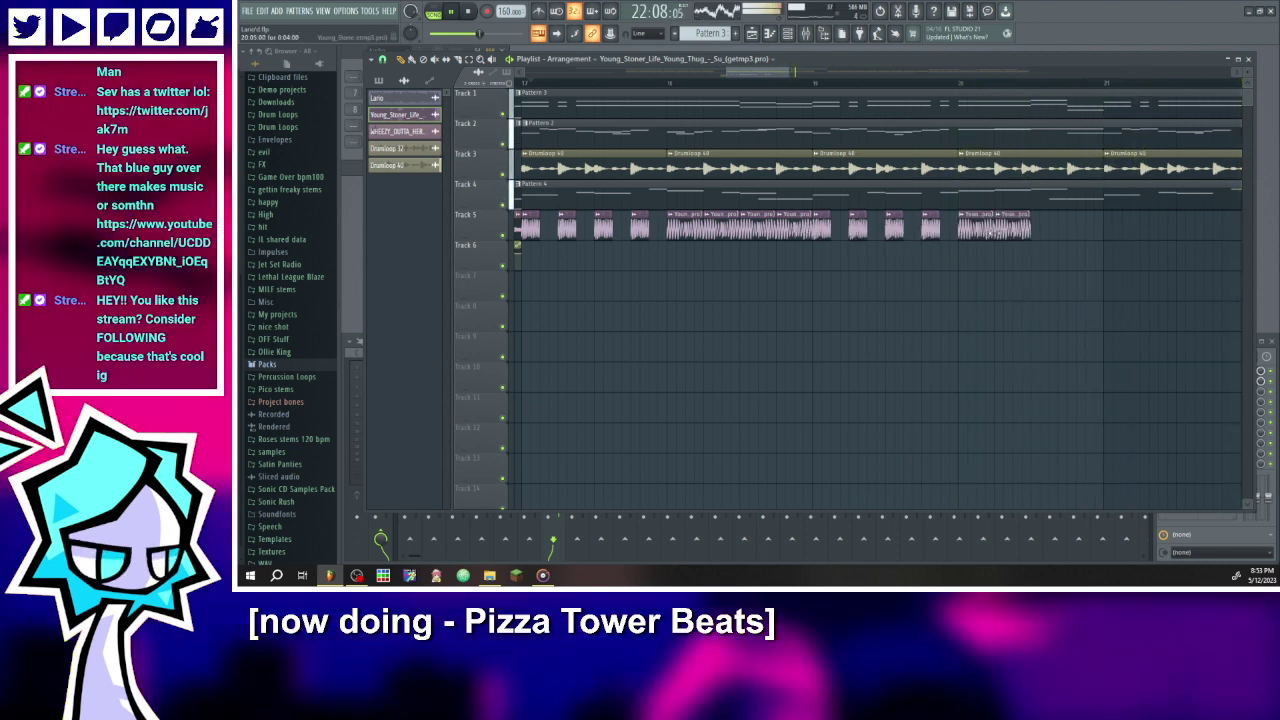
pyautogui.click(1039, 236)
pyautogui.click(1075, 234)
pyautogui.scroll(-3, 951, 200)
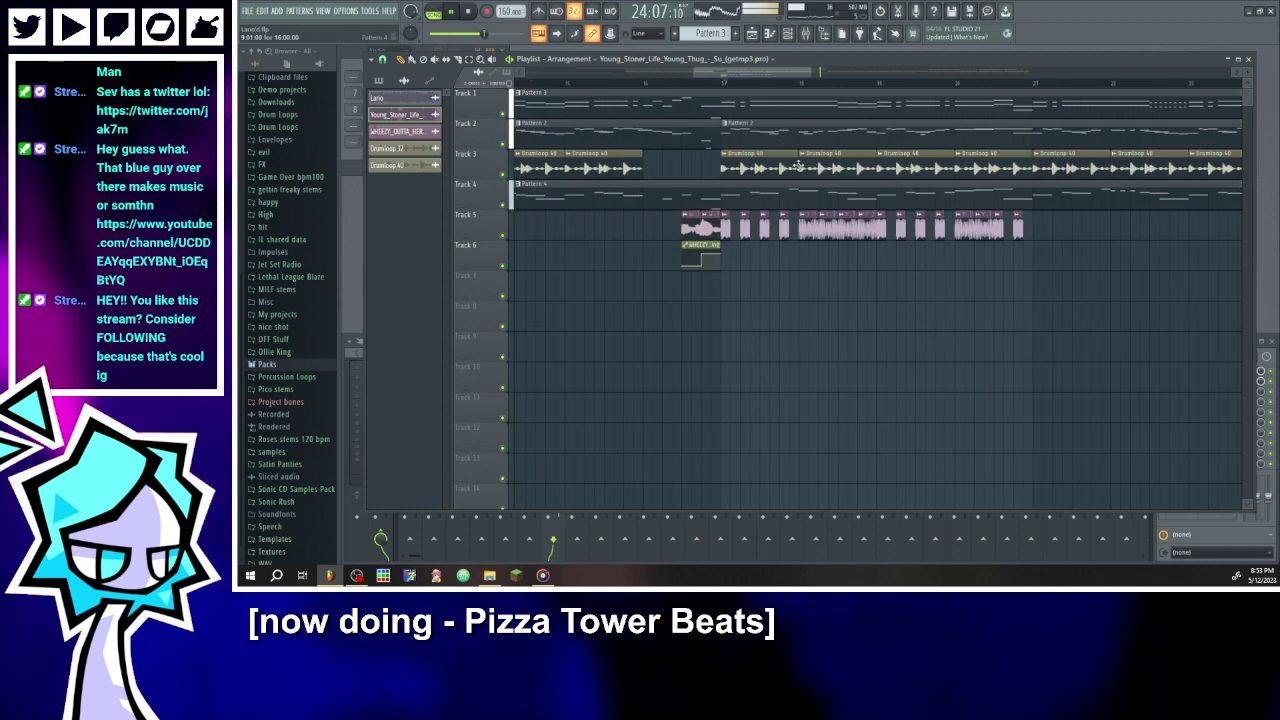
# - Play from bar 17, duplicate the bars 17 to 20 vocal chops from bar 21 onward, and clear the copies in bar 24
pyautogui.click(729, 83)
pyautogui.moveTo(1100, 298); pyautogui.dragTo(738, 230)
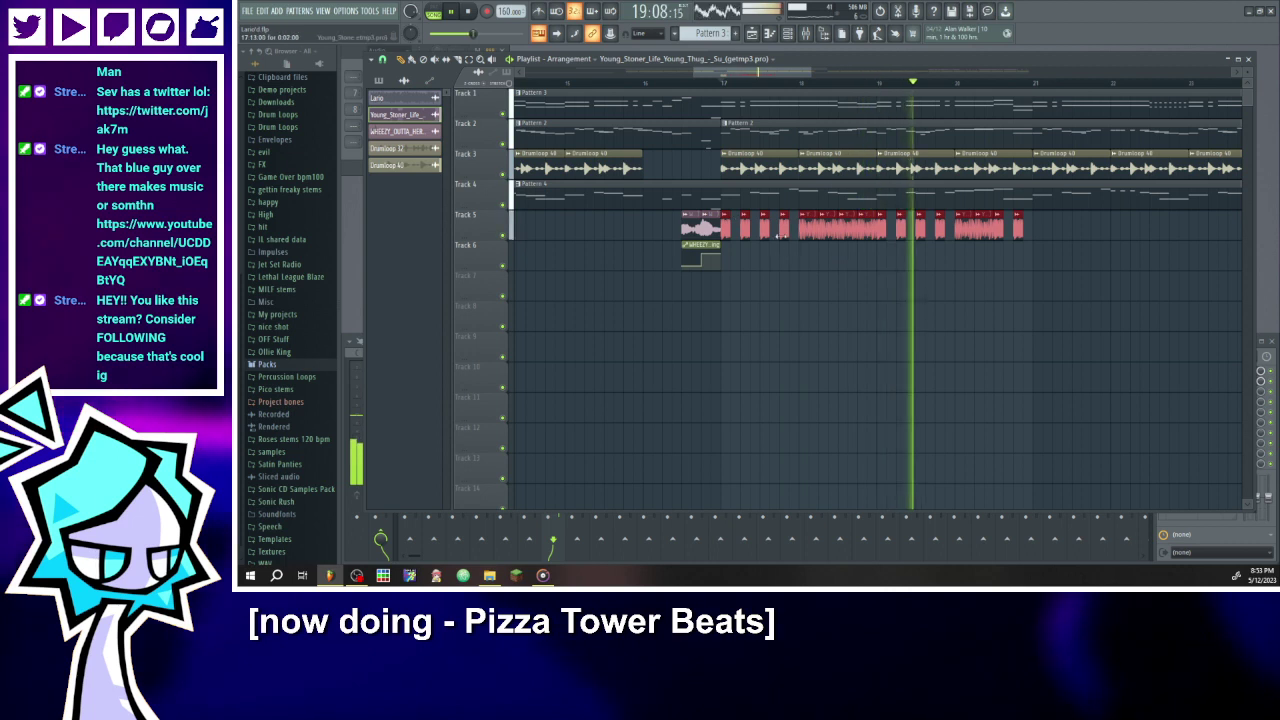
pyautogui.moveTo(741, 77); pyautogui.dragTo(809, 84)
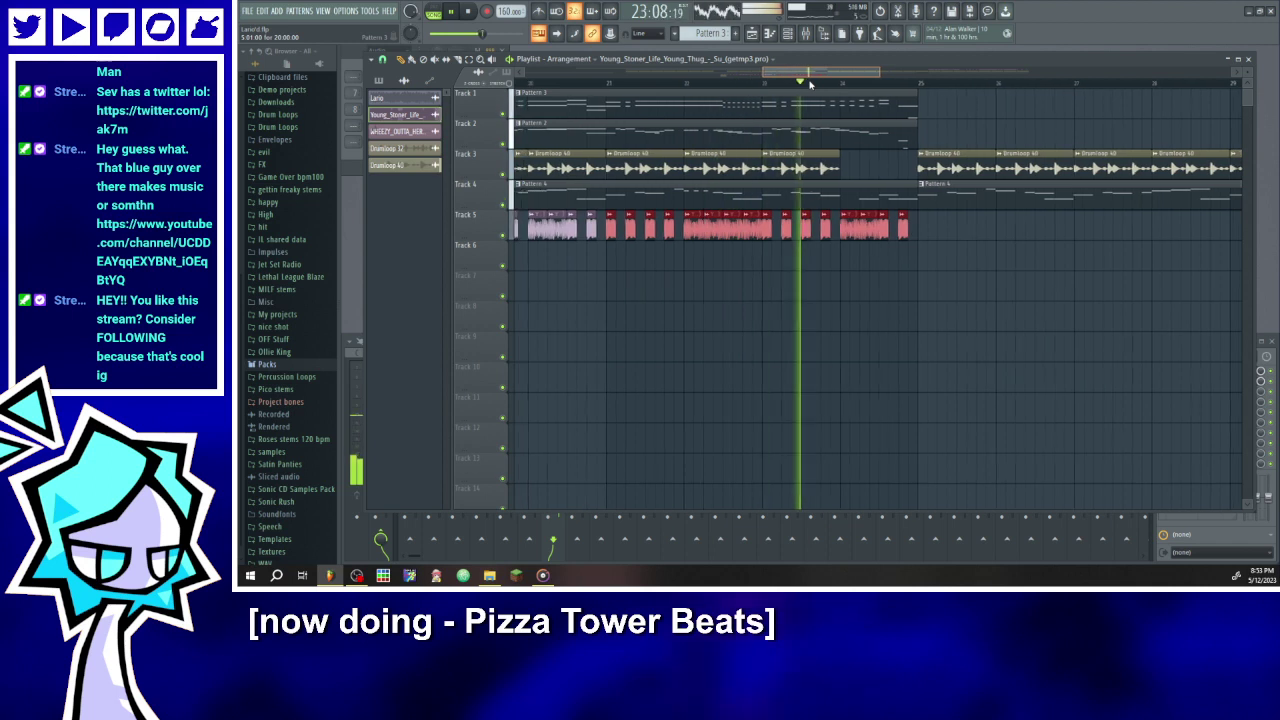
pyautogui.scroll(-3, 928, 237)
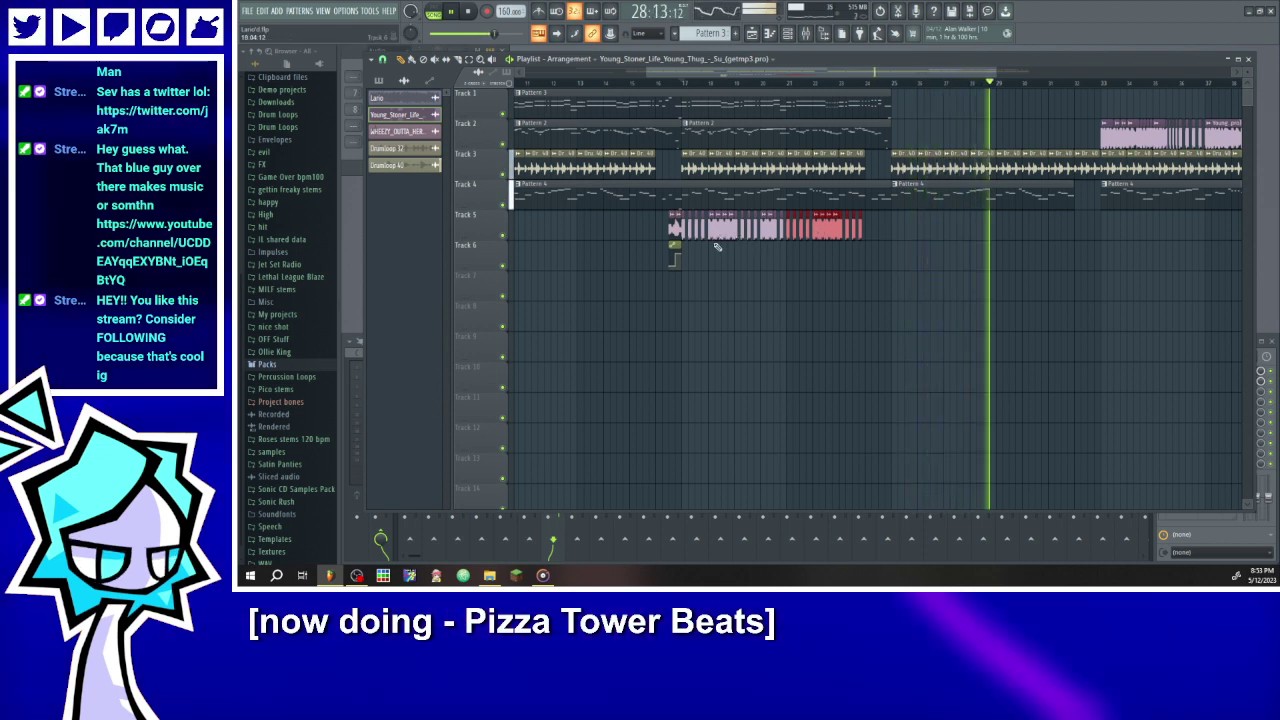
# - Shorten the long vocal chops in bars 18, 20 and 22 to two steps each, playing the section from bar 17
pyautogui.click(724, 230)
pyautogui.scroll(3, 724, 230)
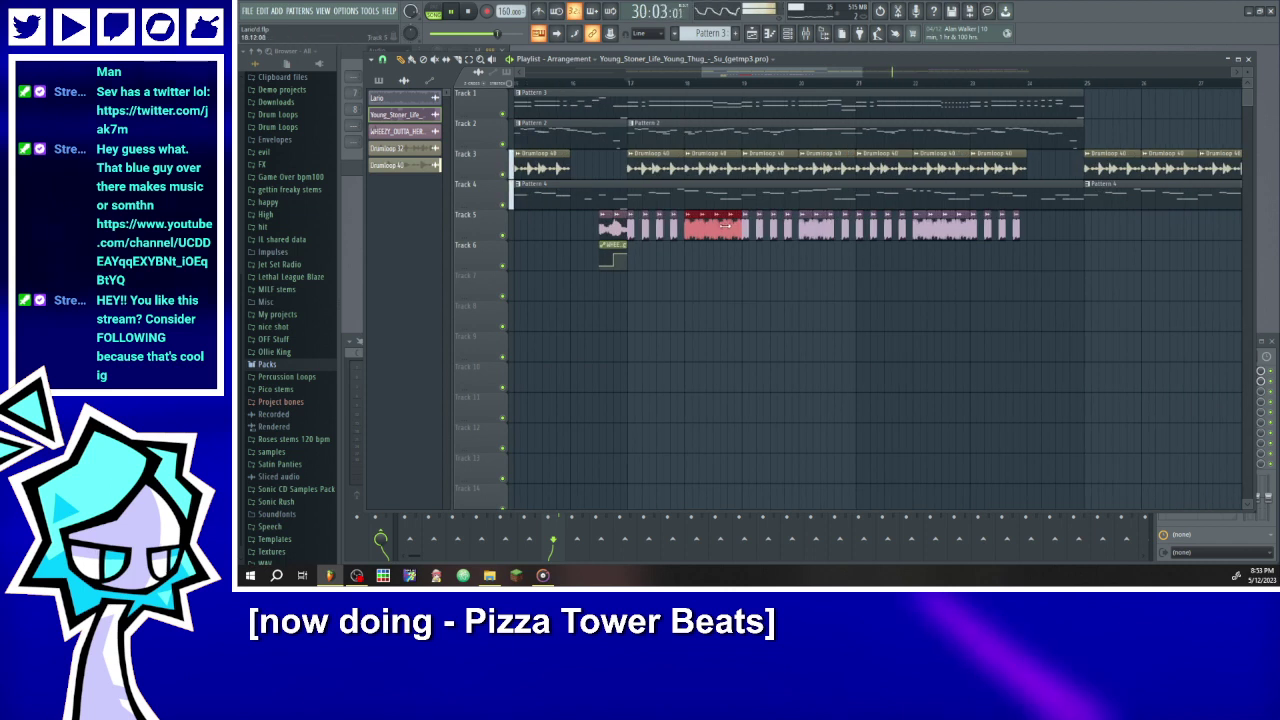
pyautogui.click(628, 84)
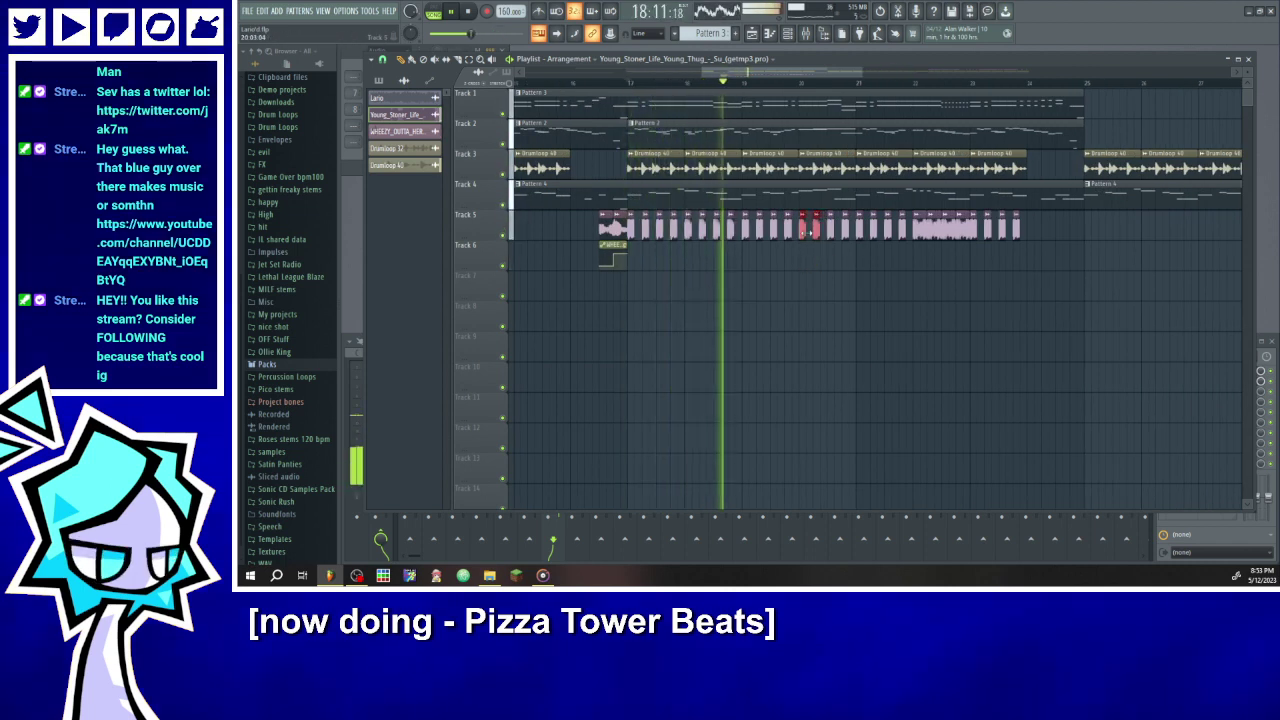
pyautogui.moveTo(918, 245); pyautogui.dragTo(965, 241)
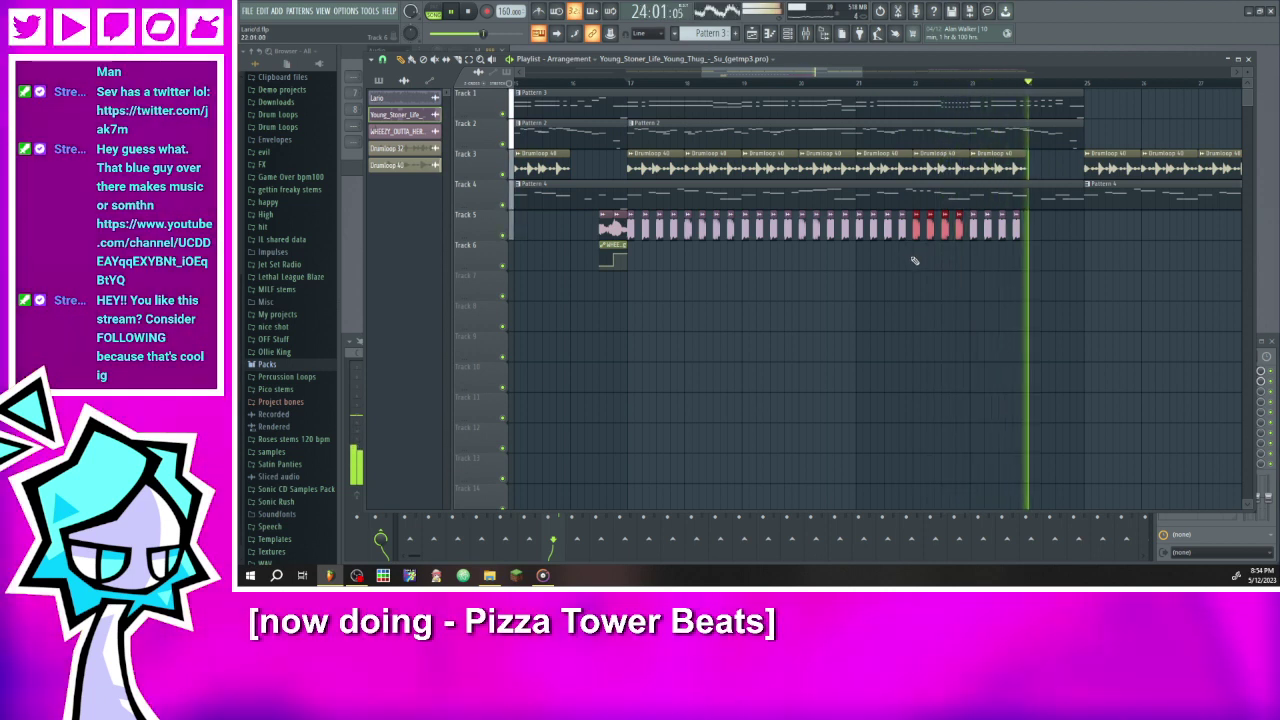
pyautogui.rightClick(909, 261)
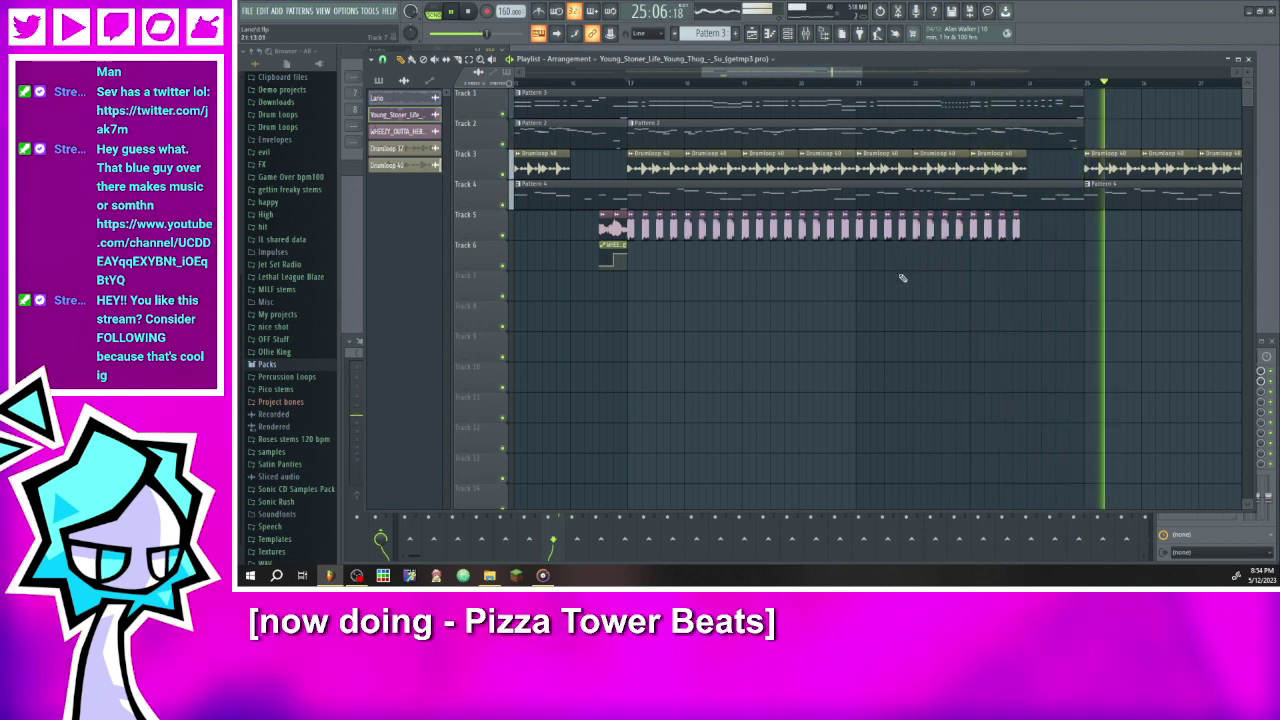
# - Stop playback, switch to File Explorer and audition Drumloop 41 through Drumloop 44 in the ZERO G - DISC 1 Drumloops folder
pyautogui.scroll(-3, 902, 278)
pyautogui.scroll(3, 902, 175)
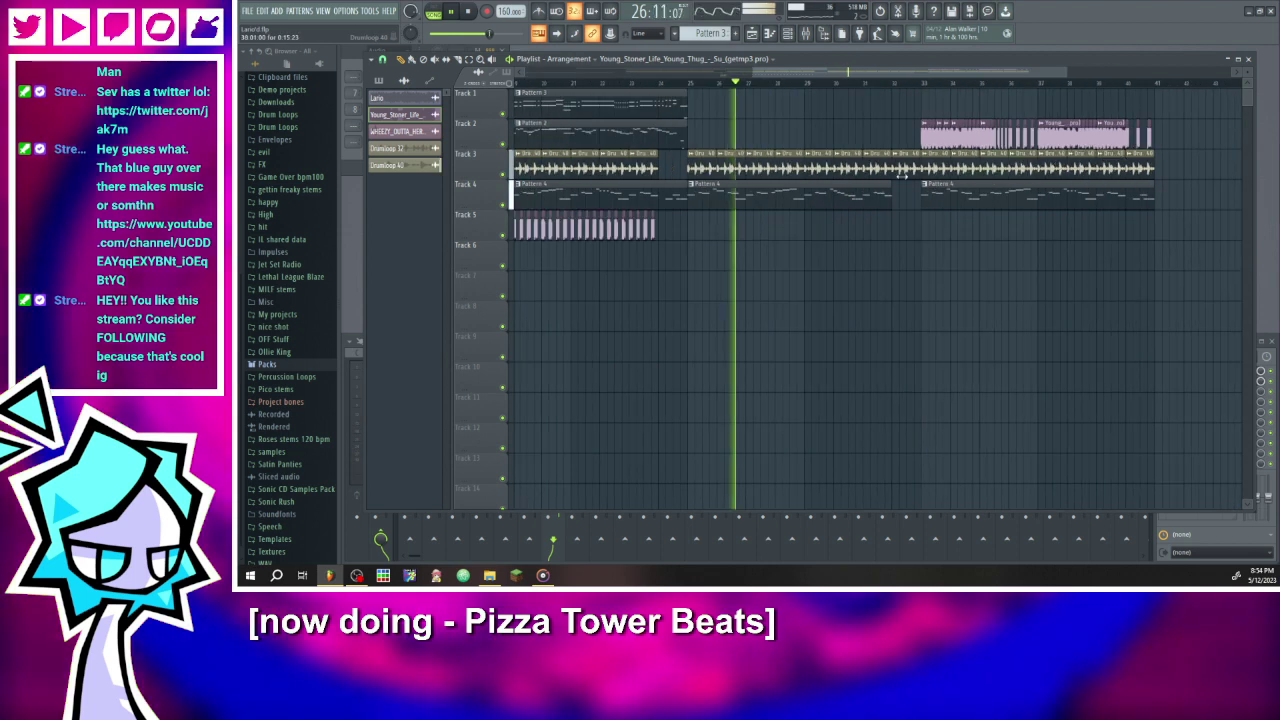
pyautogui.click(910, 170)
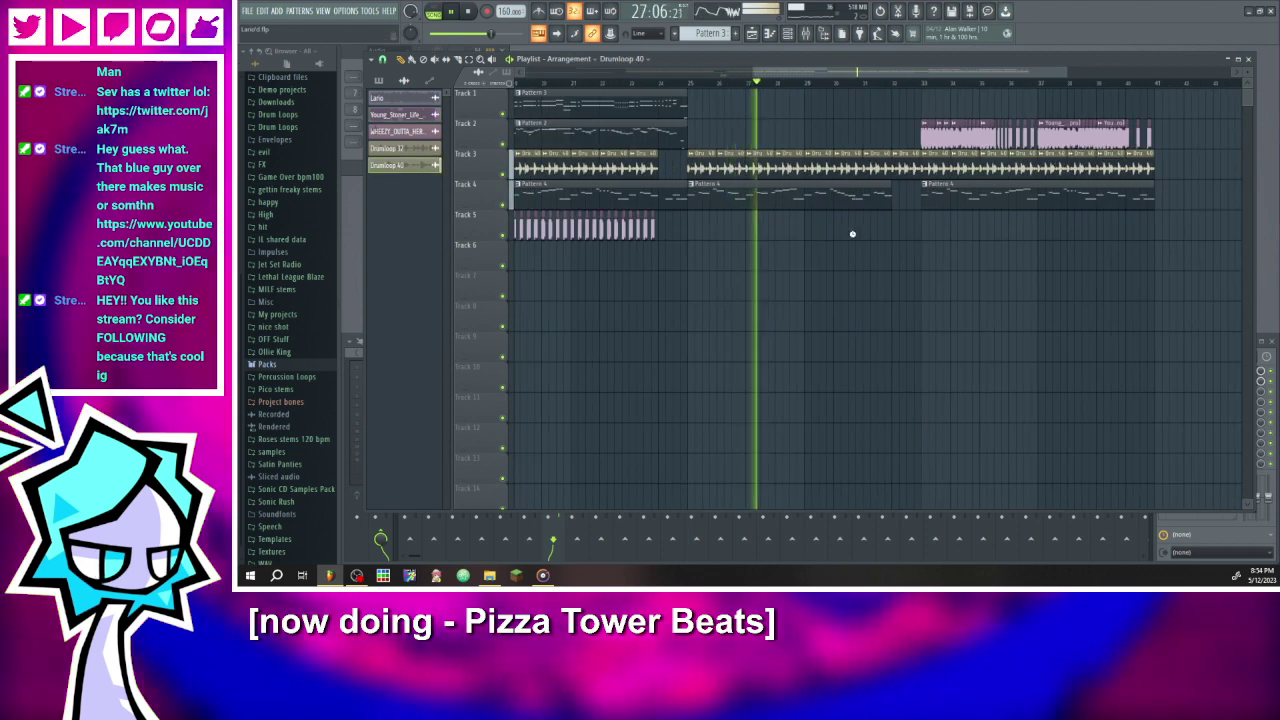
pyautogui.click(489, 576)
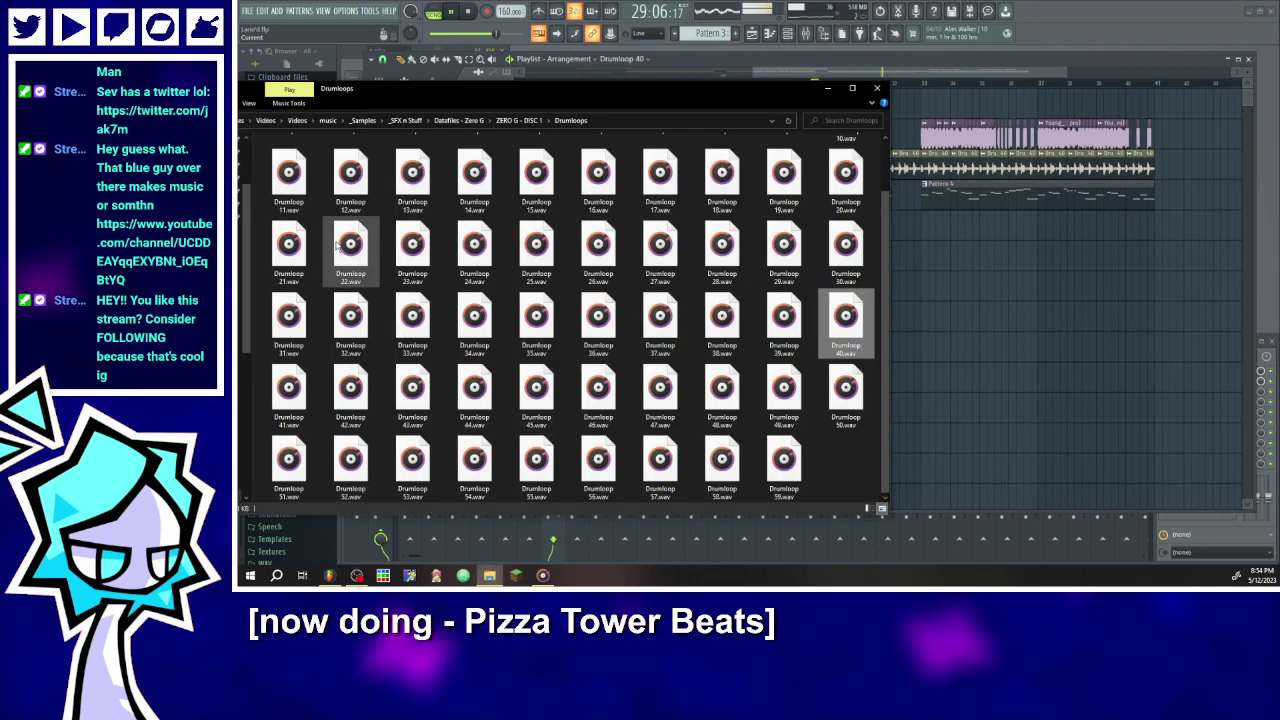
pyautogui.click(467, 12)
pyautogui.click(489, 576)
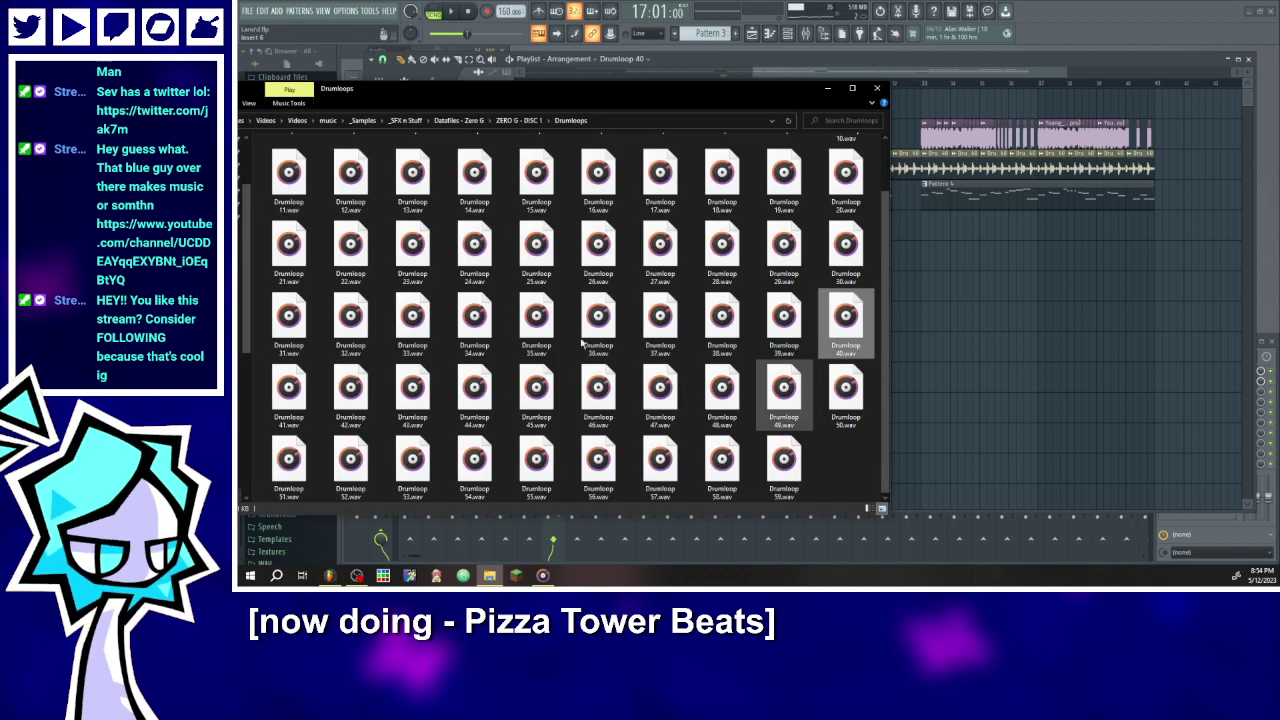
pyautogui.click(288, 388)
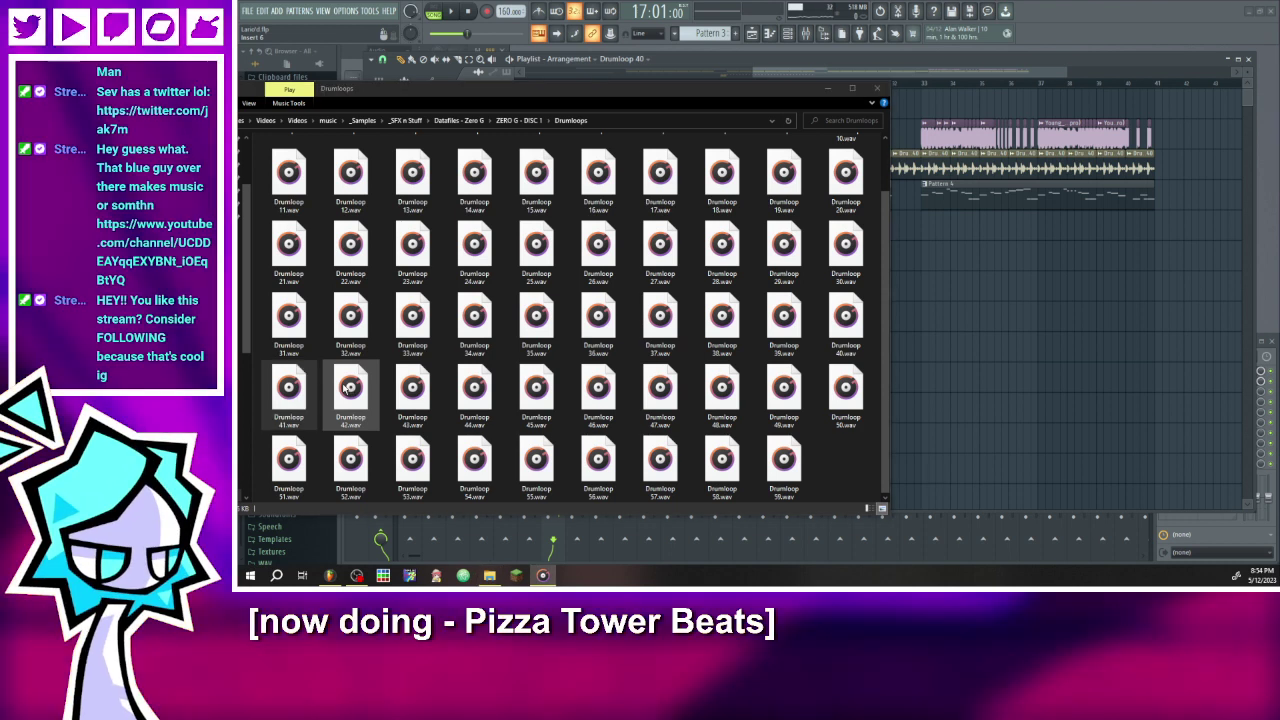
pyautogui.click(345, 389)
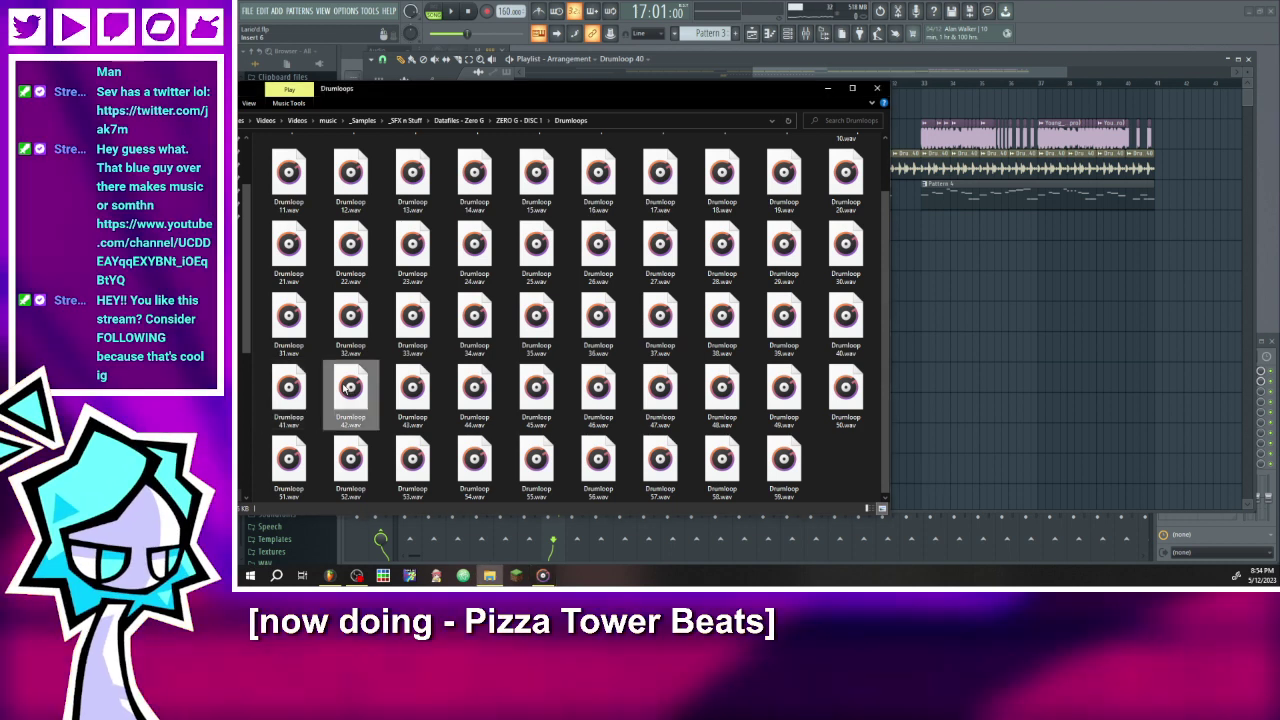
pyautogui.click(413, 392)
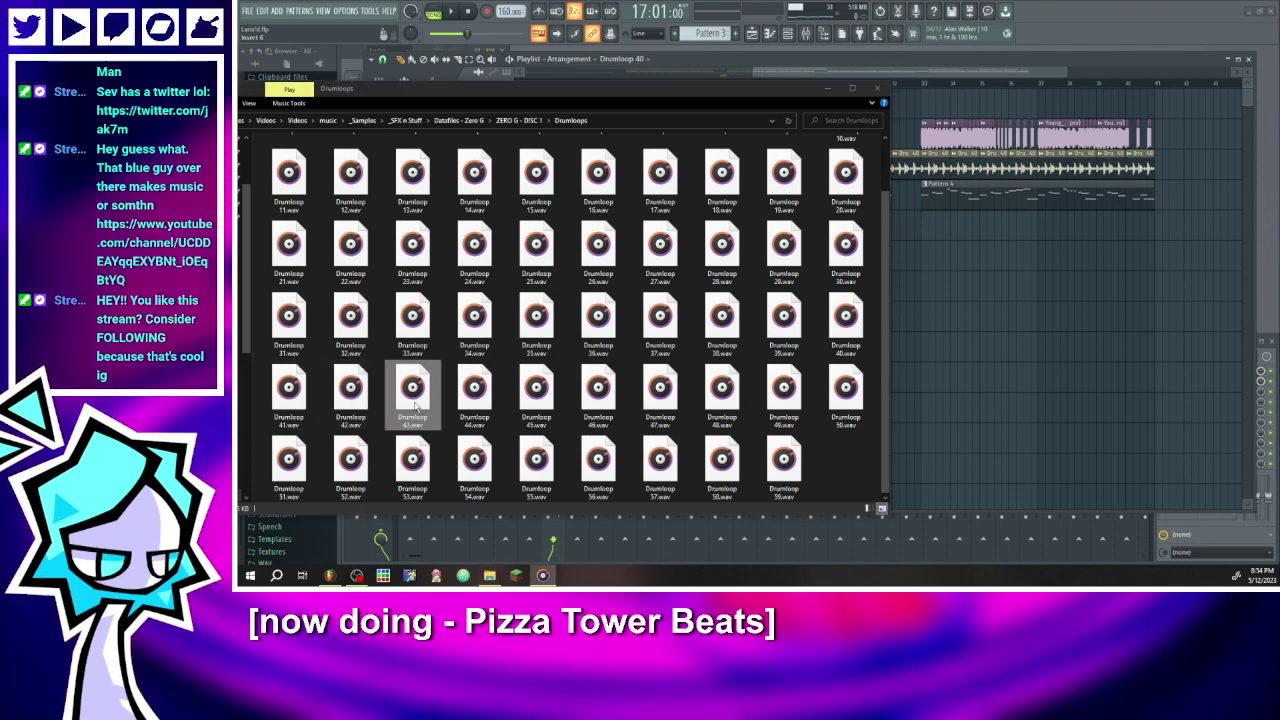
pyautogui.click(467, 399)
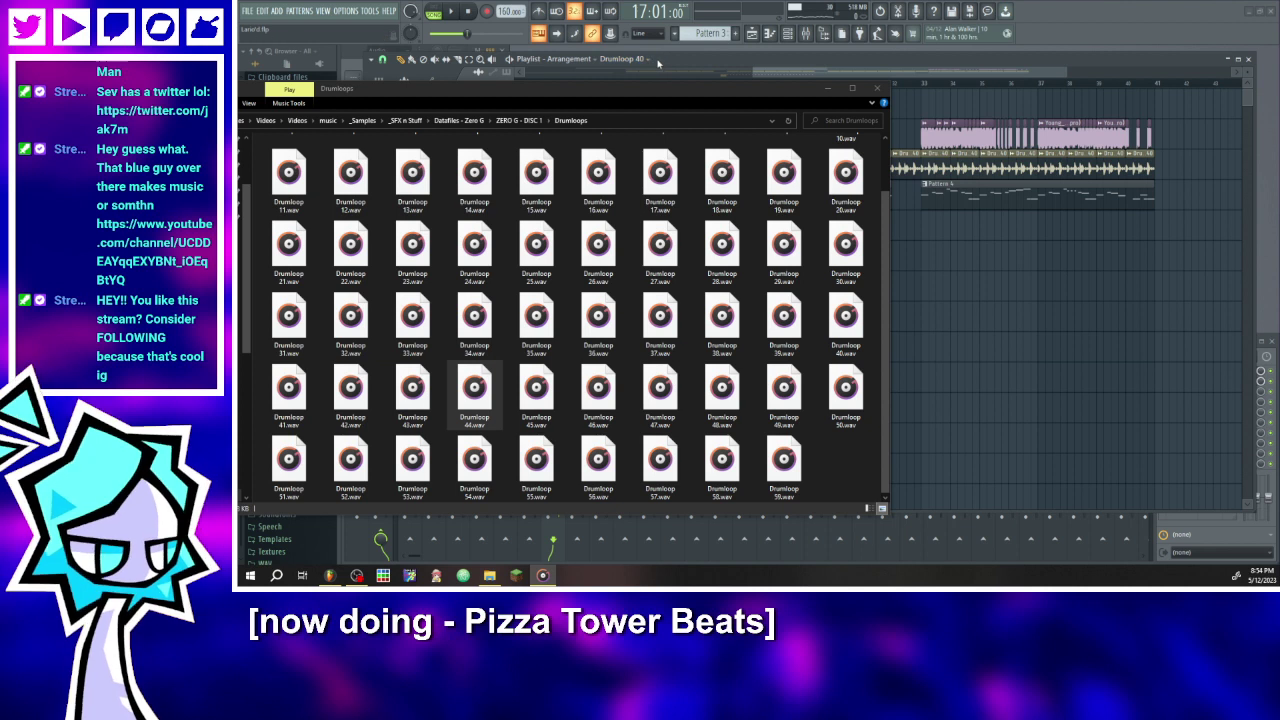
# - Switch back to FL Studio and audition the Drumloop 32 audio clip in its channel settings
pyautogui.click(657, 62)
pyautogui.click(401, 150)
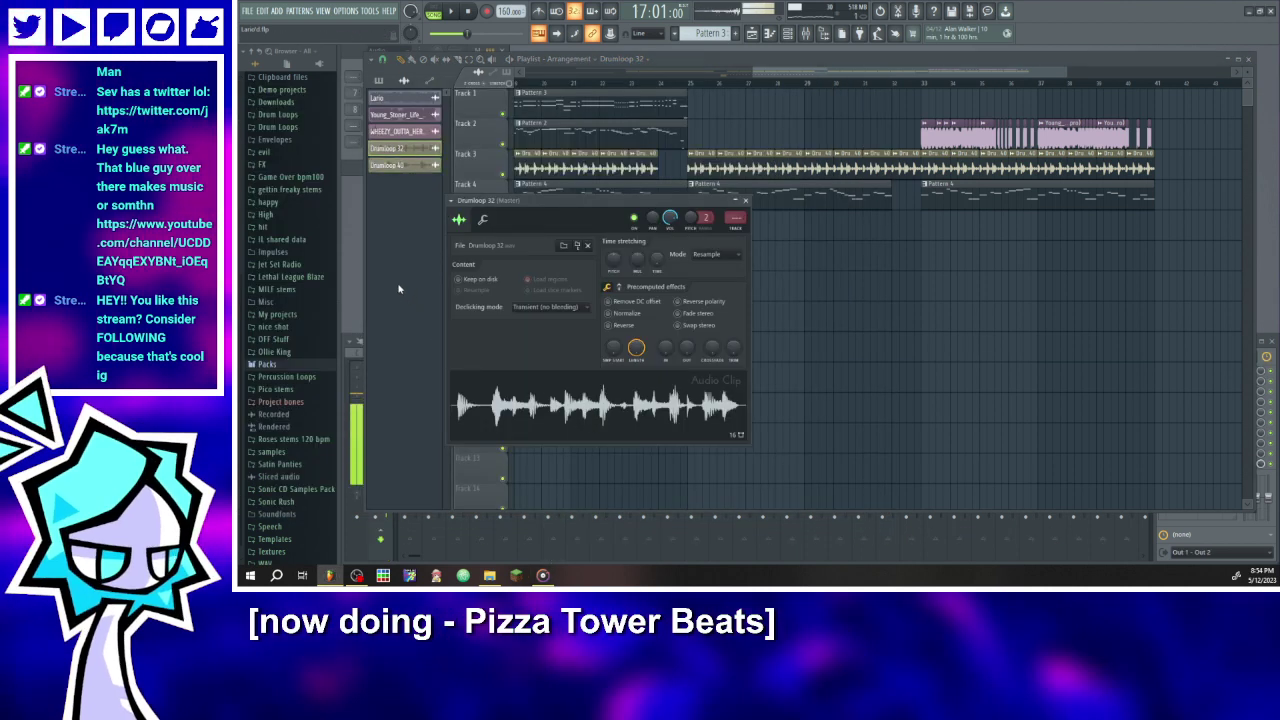
pyautogui.press('Escape')
# - Play the arrangement from bar 8 through the vocal chop section and stop playback
pyautogui.moveTo(755, 71); pyautogui.dragTo(587, 94)
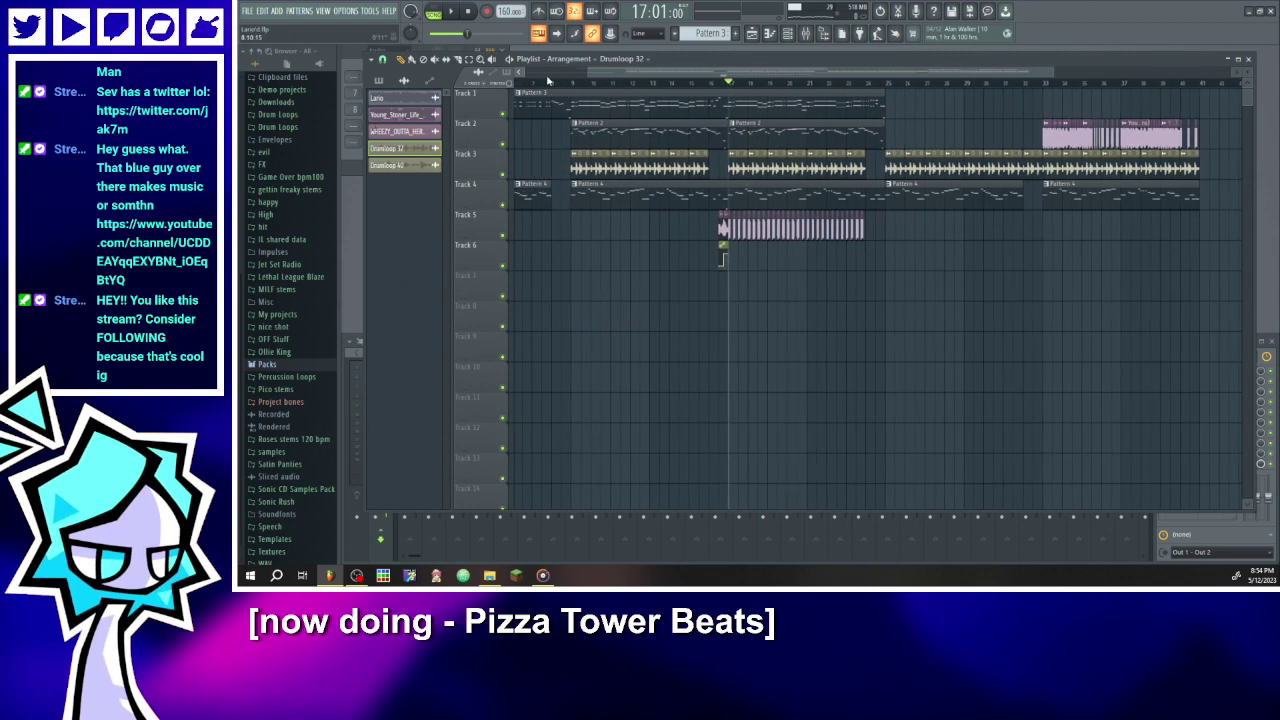
pyautogui.click(554, 82)
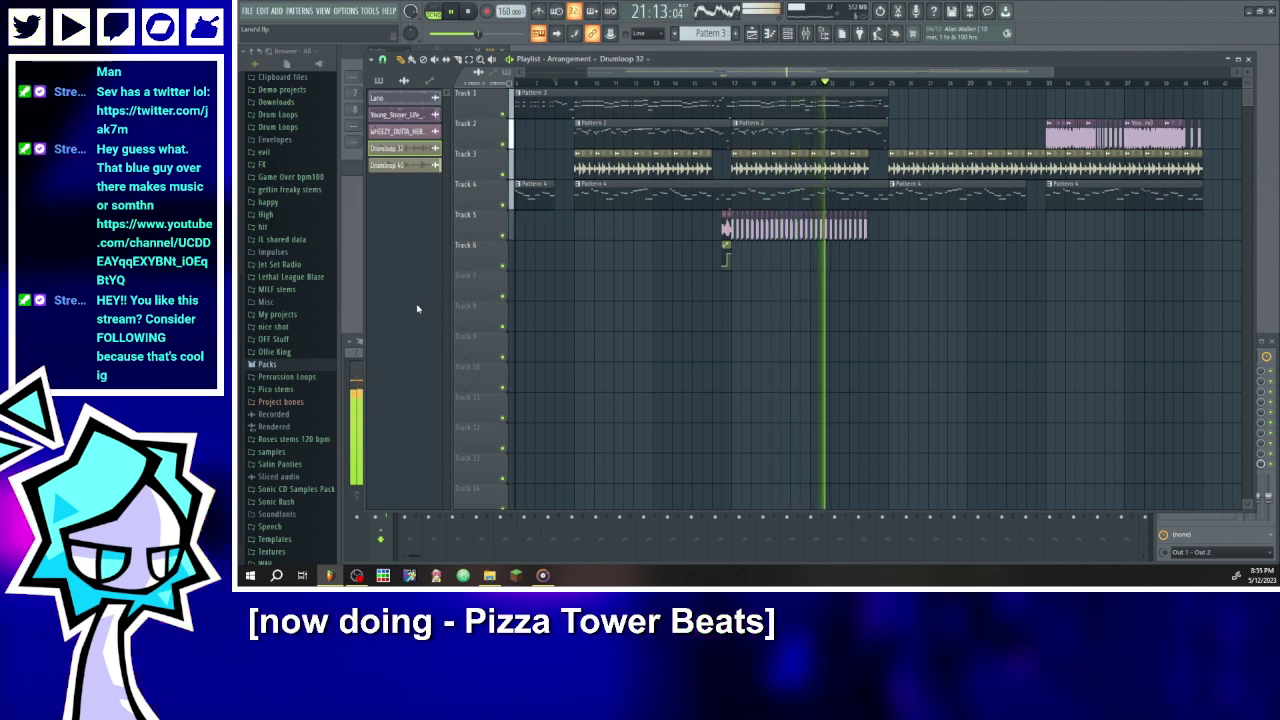
pyautogui.press('space')
# - Switch to File Explorer and browse the Synth and Vocals folders of ZERO G - DISC 1 for a sample to use
pyautogui.hotkey('alt', 'Tab')
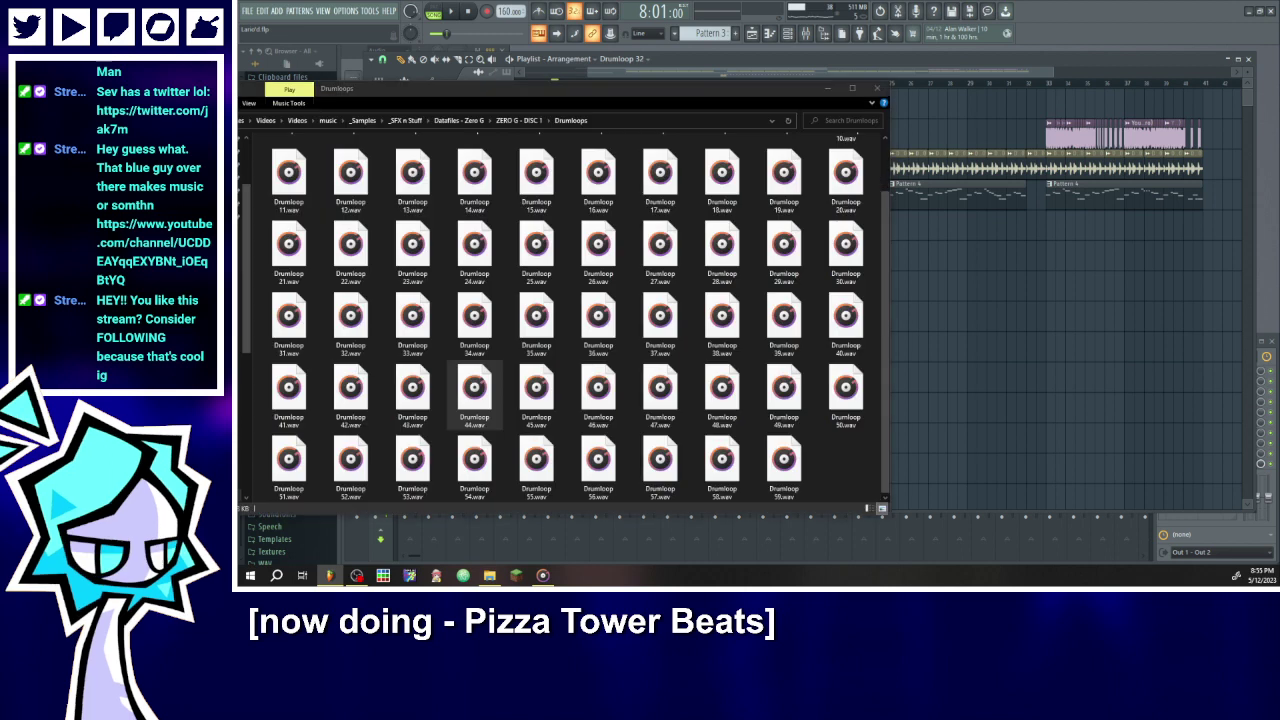
pyautogui.click(515, 120)
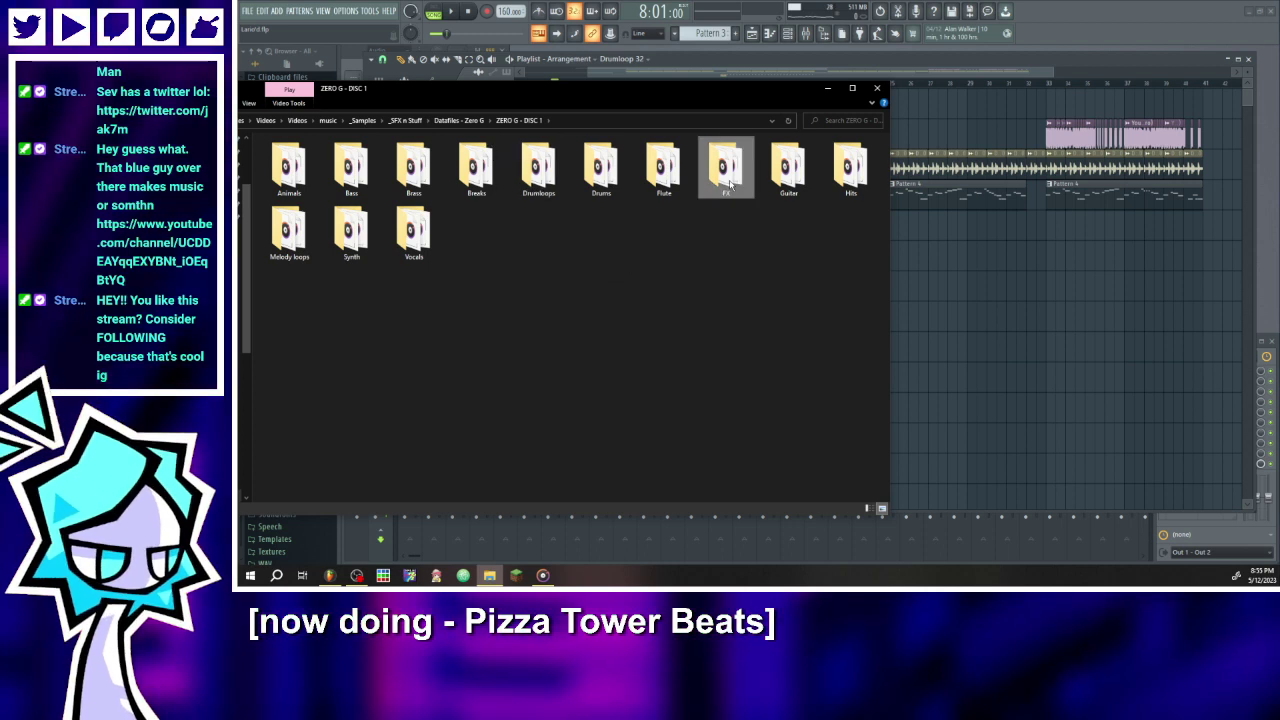
pyautogui.doubleClick(420, 245)
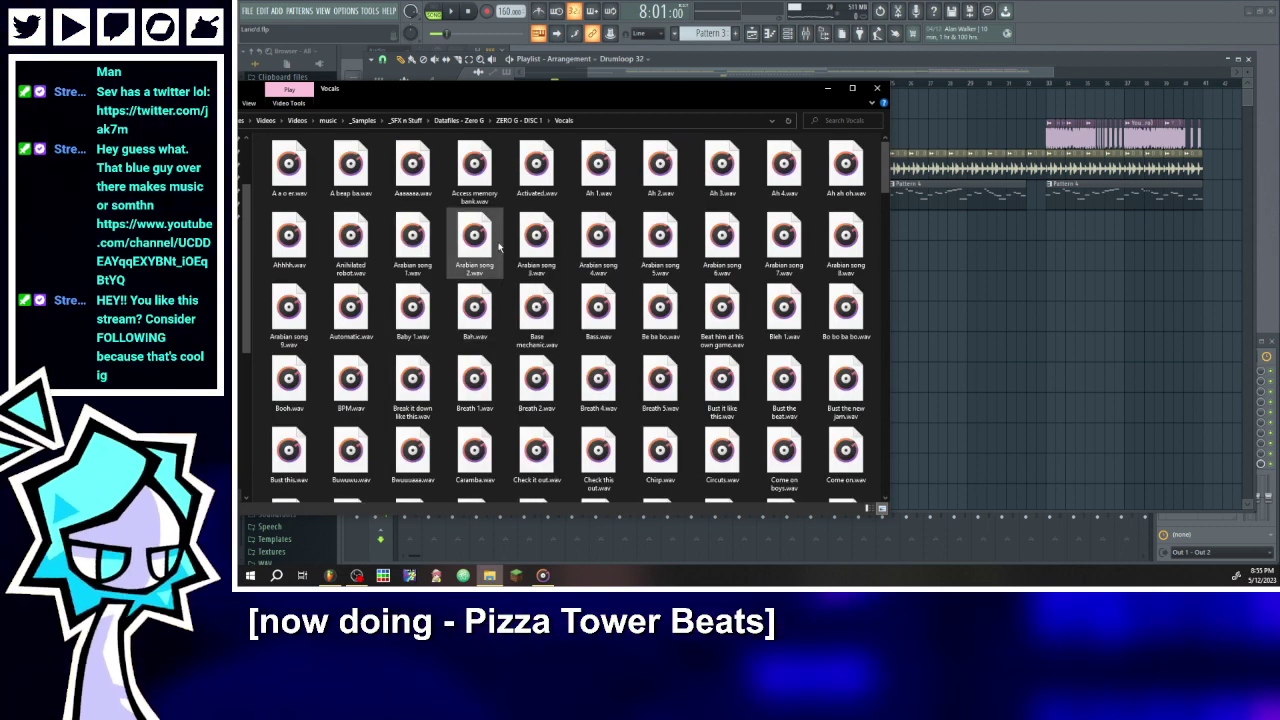
pyautogui.click(516, 120)
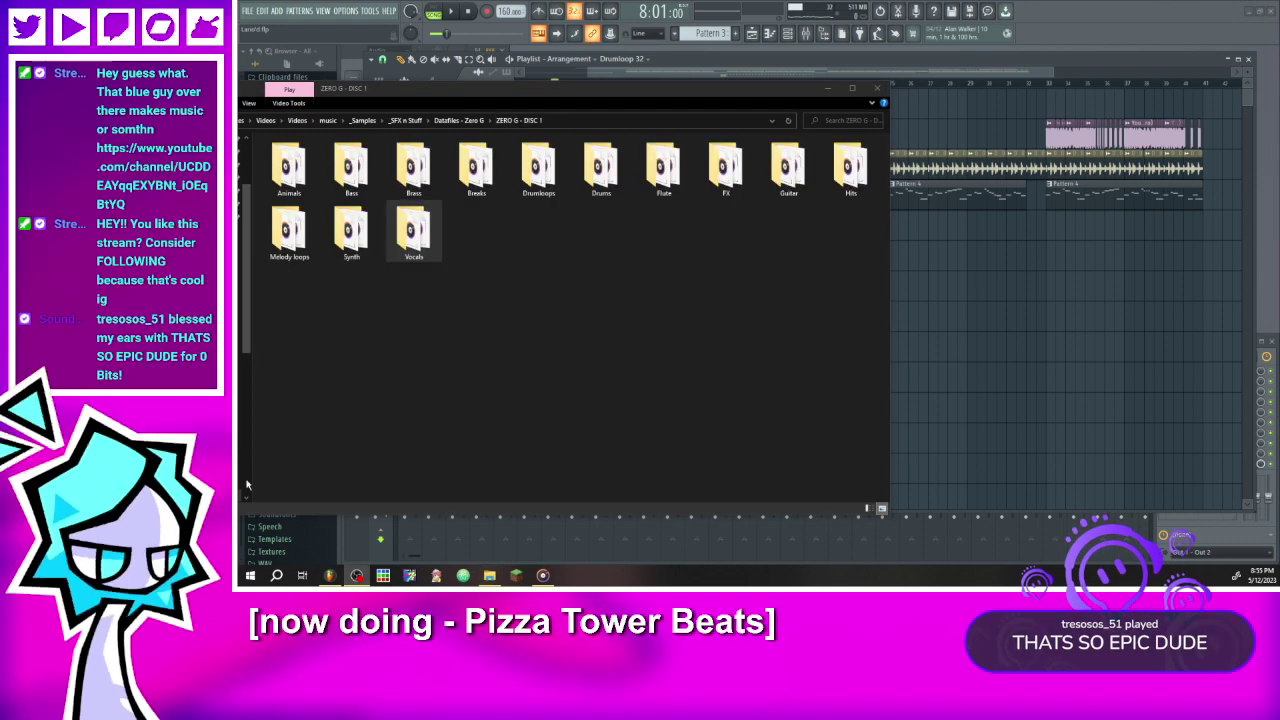
pyautogui.doubleClick(350, 250)
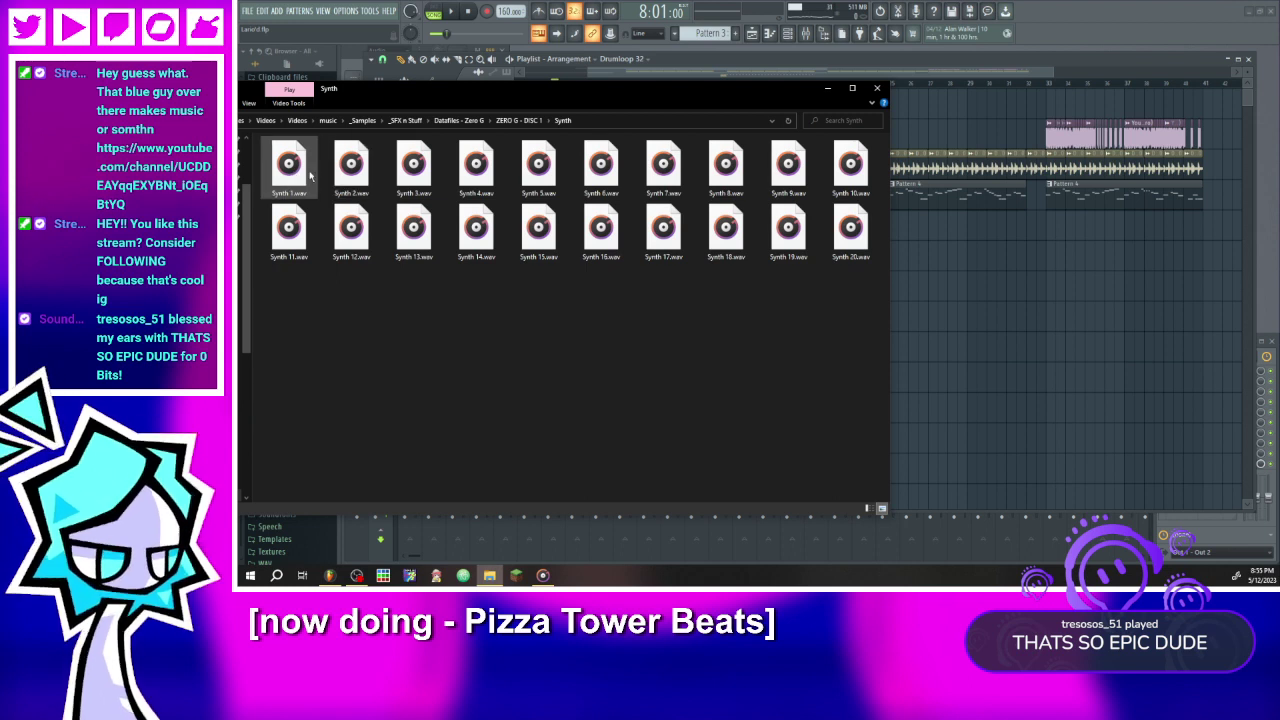
pyautogui.click(510, 121)
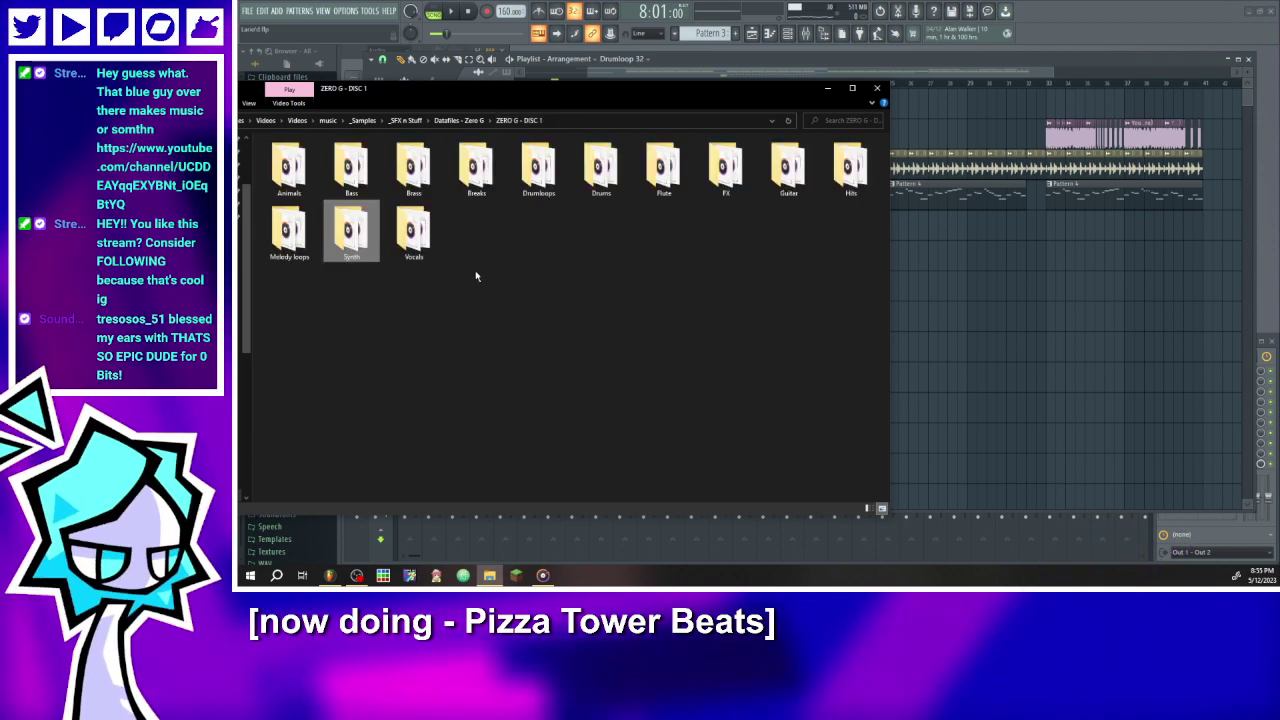
pyautogui.doubleClick(413, 228)
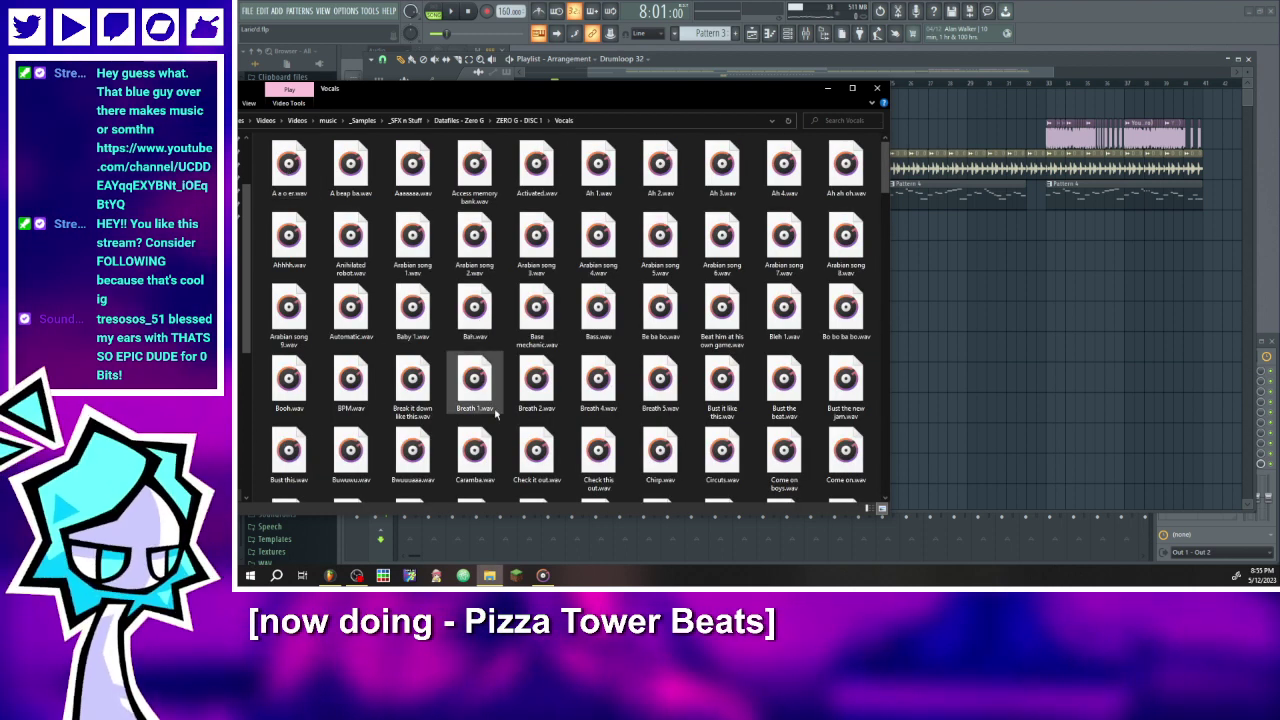
pyautogui.scroll(-8, 500, 330)
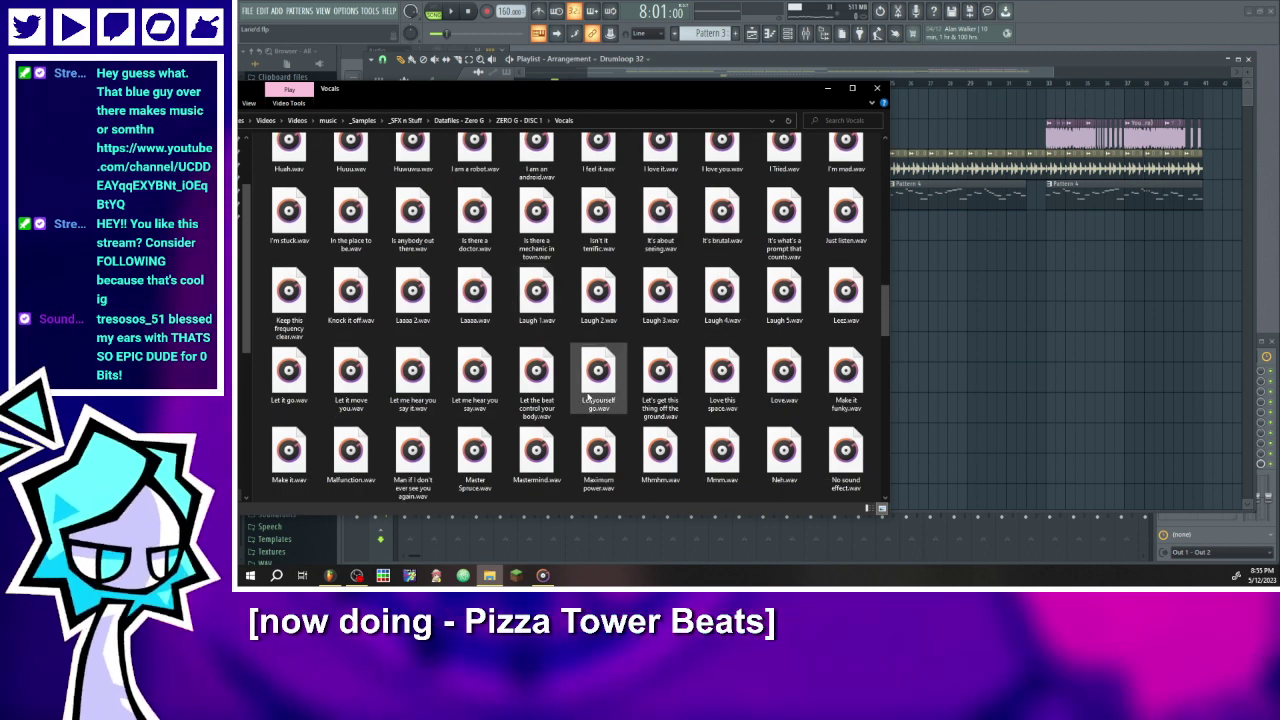
# - Leave the Vocals sample folder and open "Best Service - Voice Spectral Vol. 1" inside _SFX n Stuff
pyautogui.scroll(-10, 592, 400)
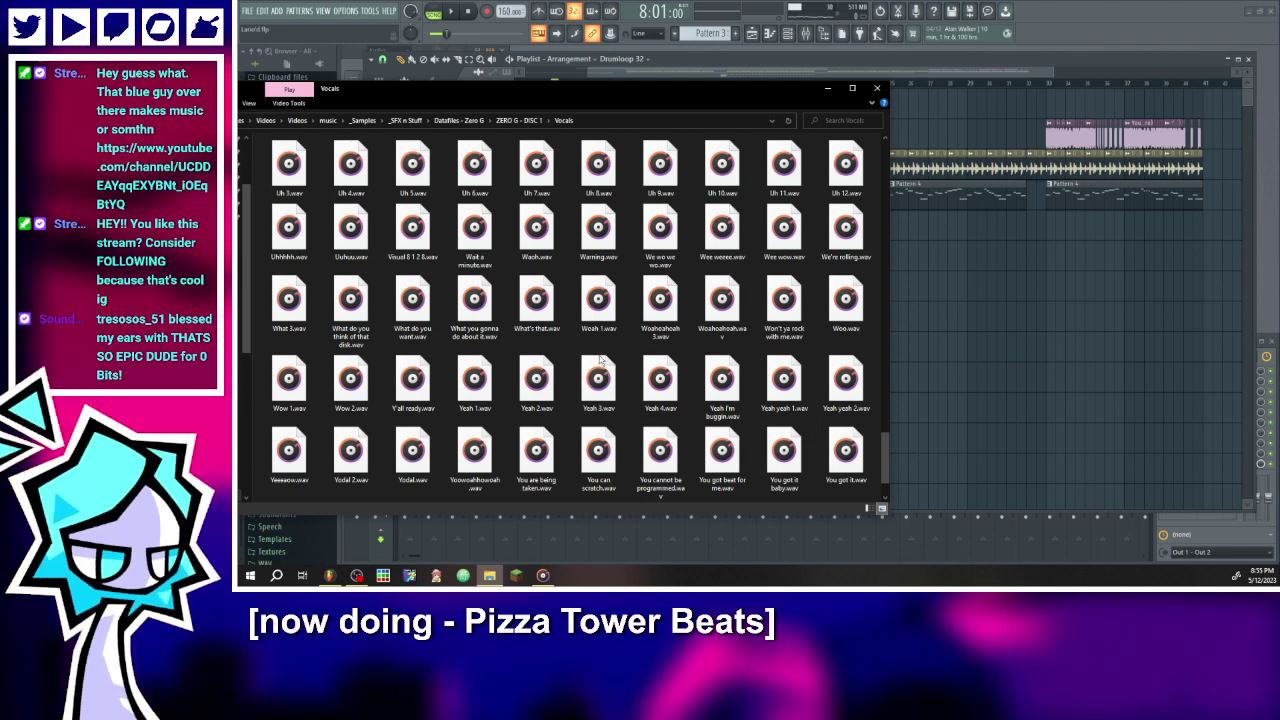
pyautogui.scroll(-1, 600, 356)
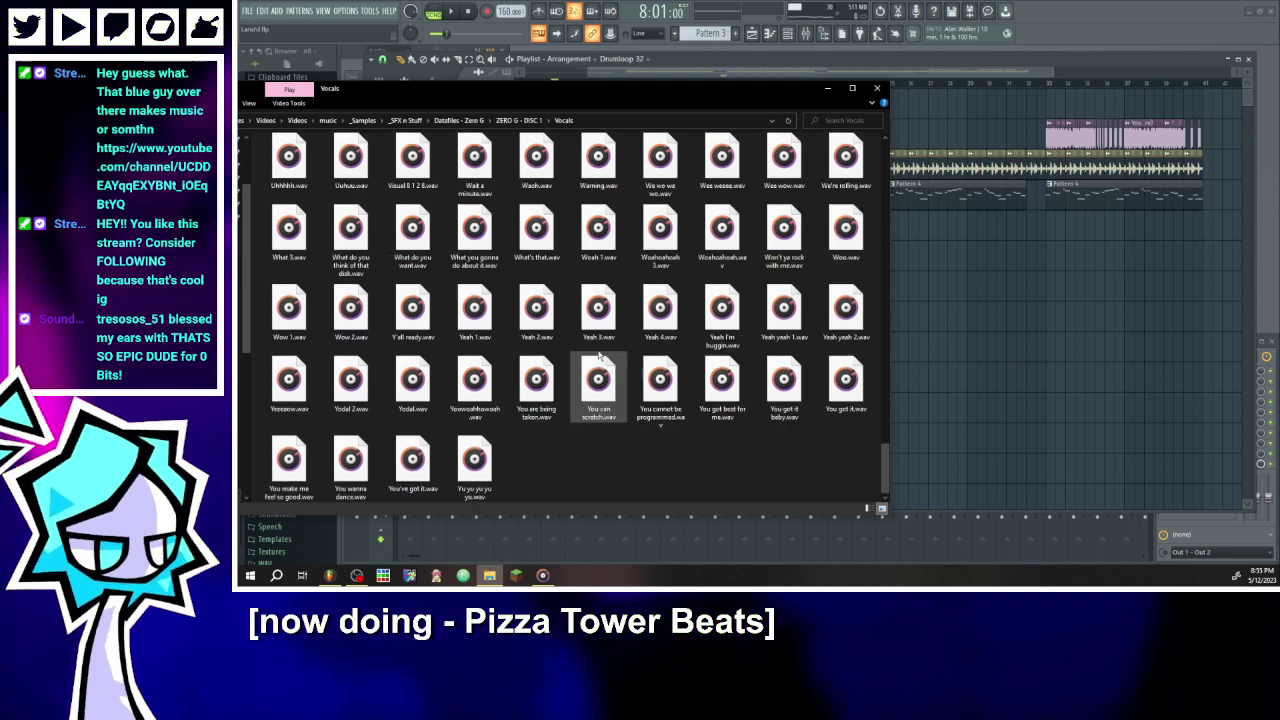
pyautogui.click(406, 121)
pyautogui.click(406, 121)
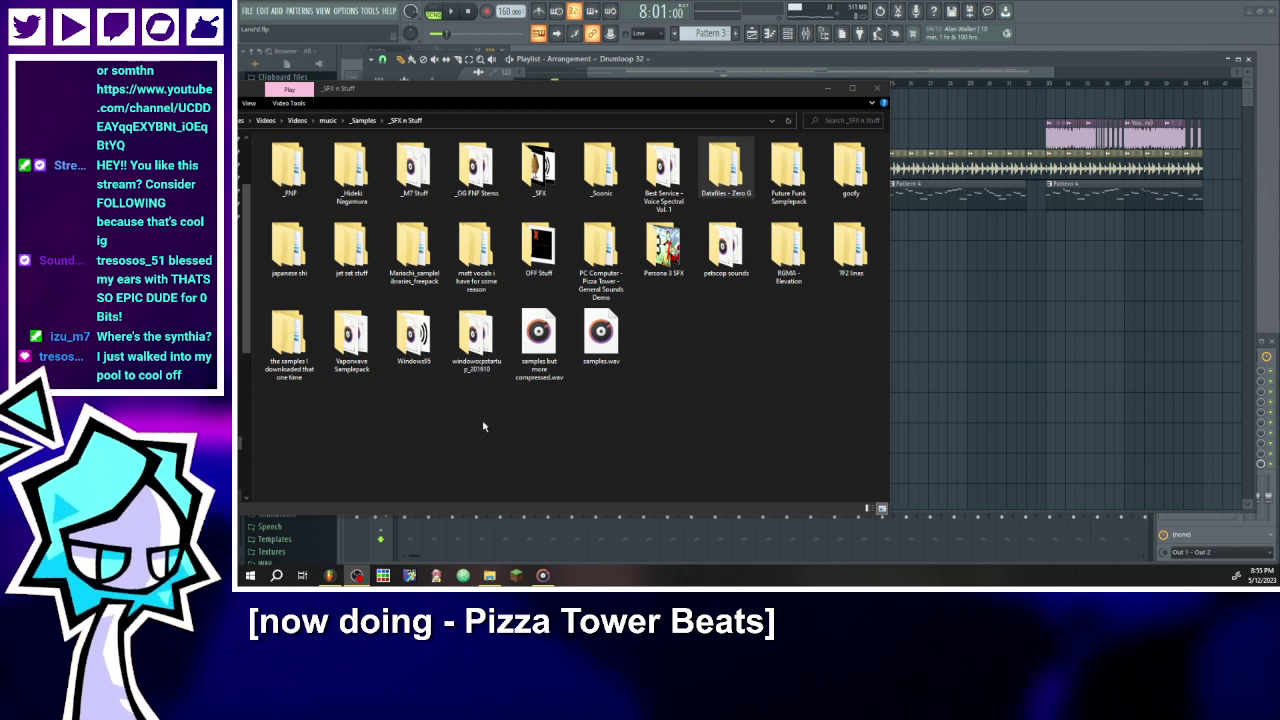
pyautogui.doubleClick(672, 188)
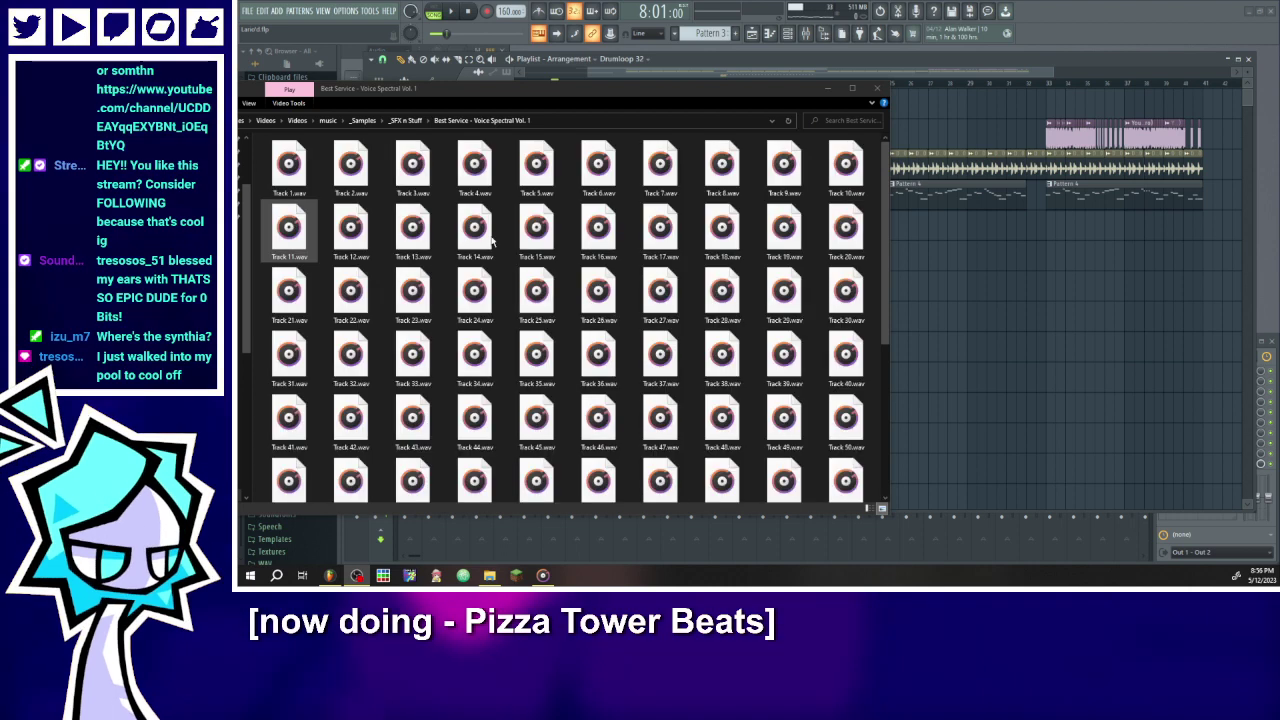
# - Add Track 14.wav from the sample folder to playlist Track 5 at bar 41, after the existing clips
pyautogui.click(506, 185)
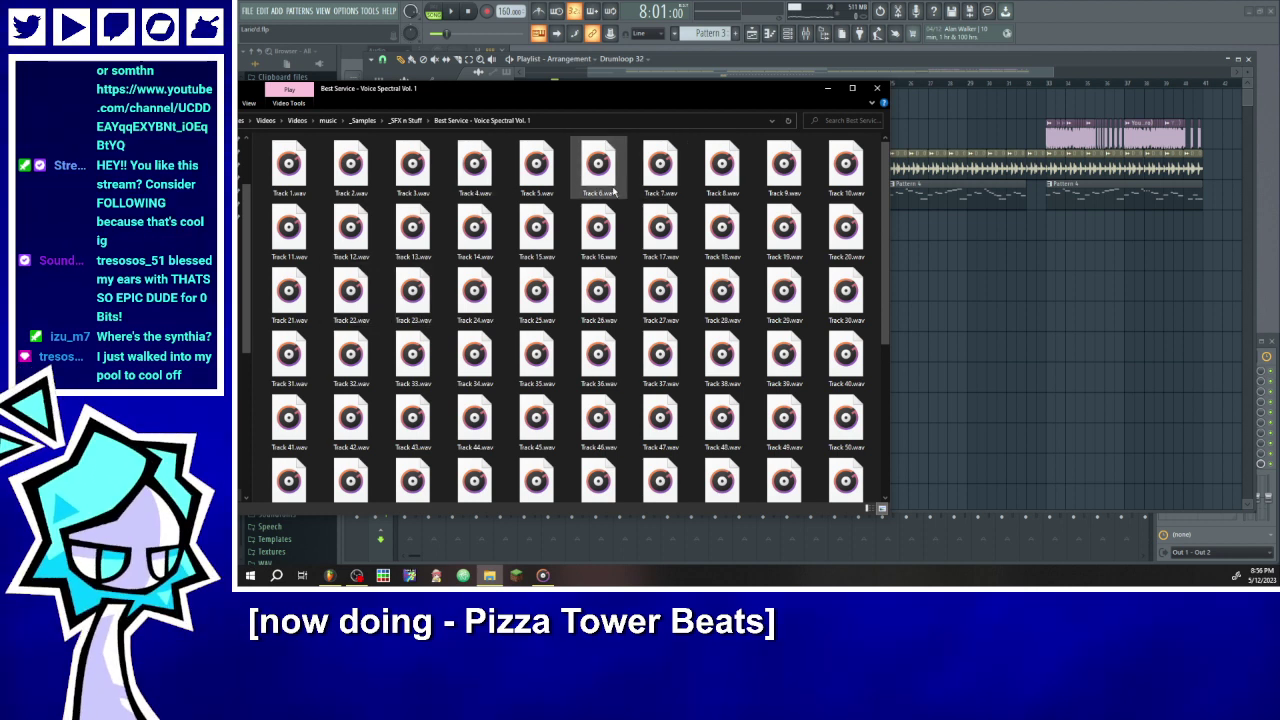
pyautogui.doubleClick(468, 248)
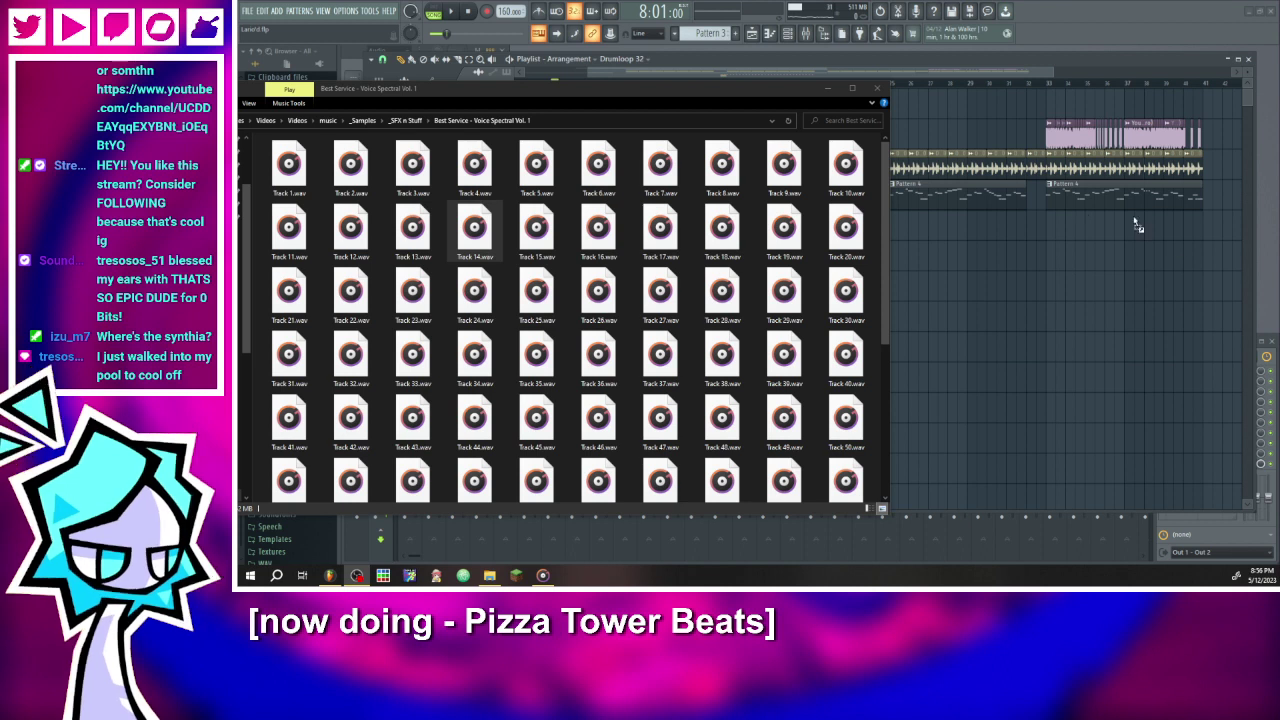
pyautogui.moveTo(1204, 238); pyautogui.dragTo(1204, 238)
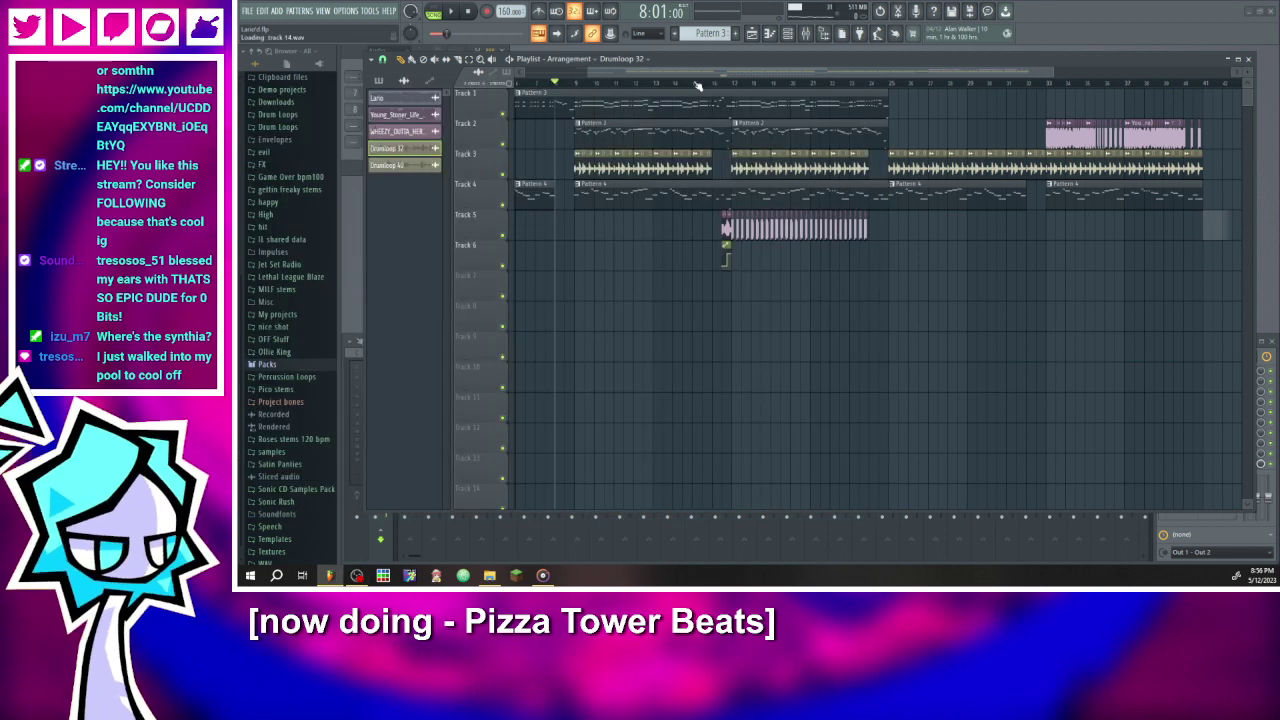
pyautogui.moveTo(656, 73); pyautogui.dragTo(903, 80)
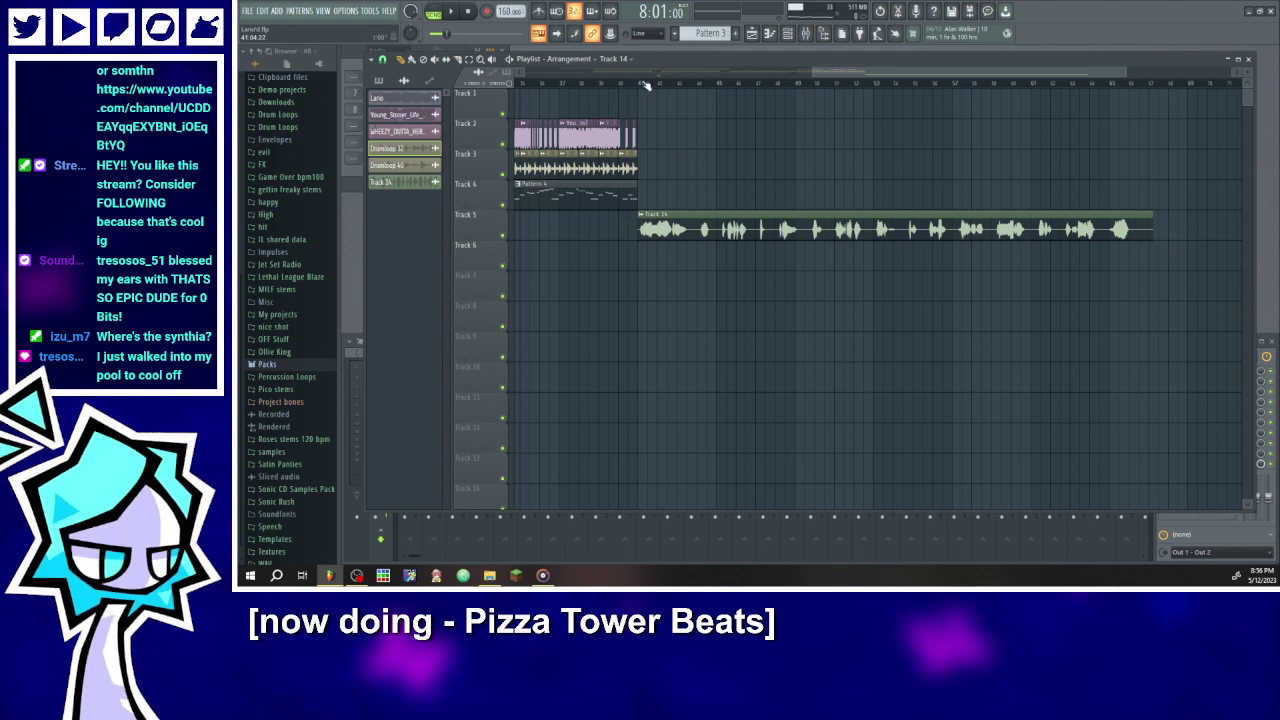
# - Play back sections of the Track 14 vocal clip to find usable phrases
pyautogui.click(451, 11)
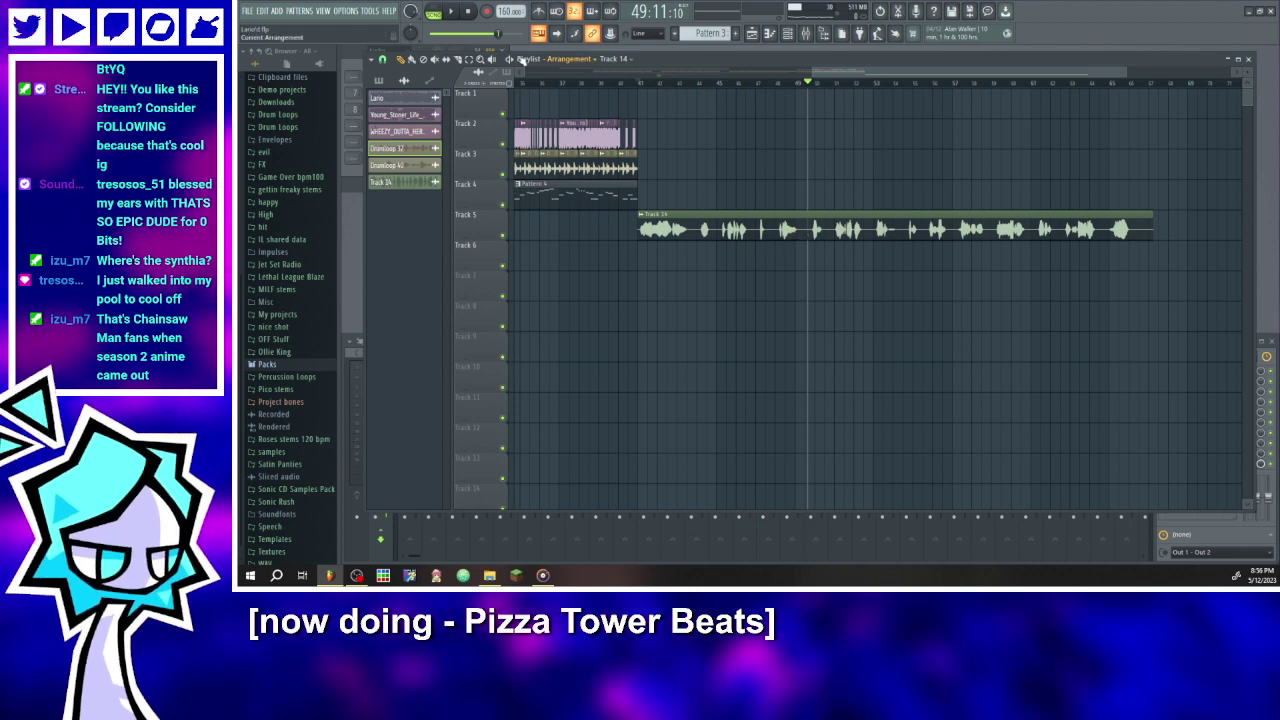
pyautogui.press('space')
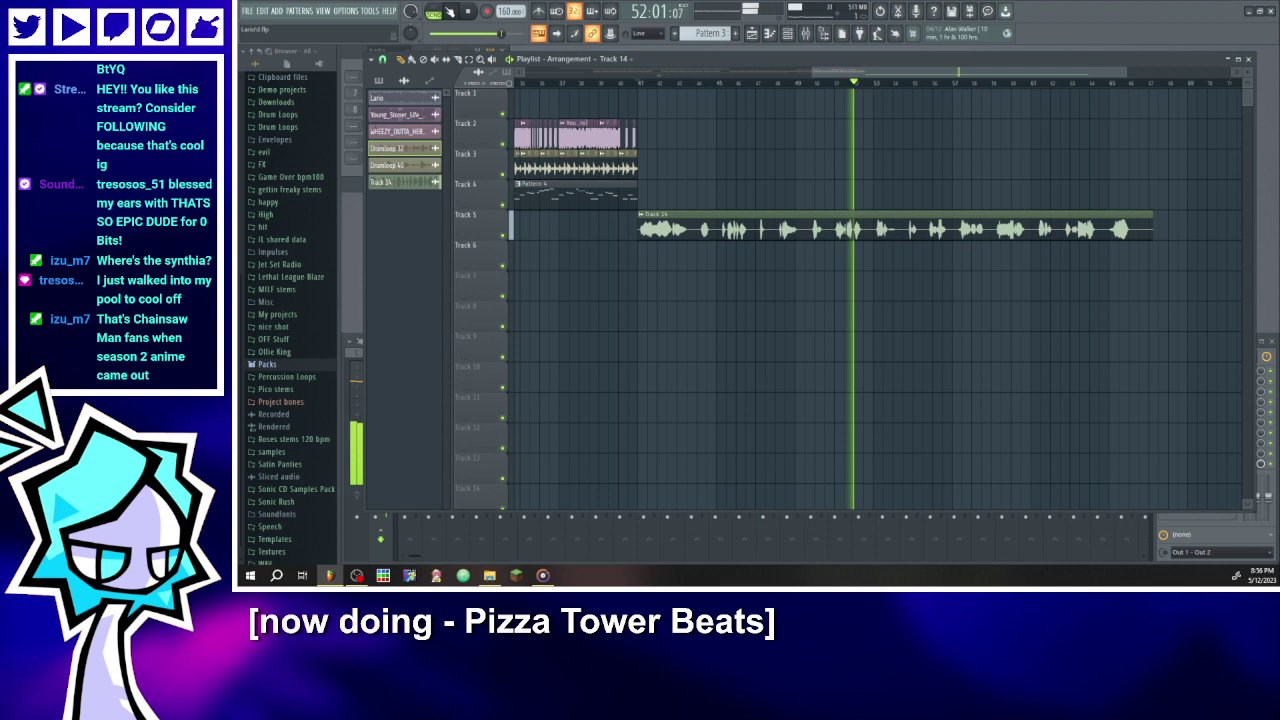
pyautogui.press('space')
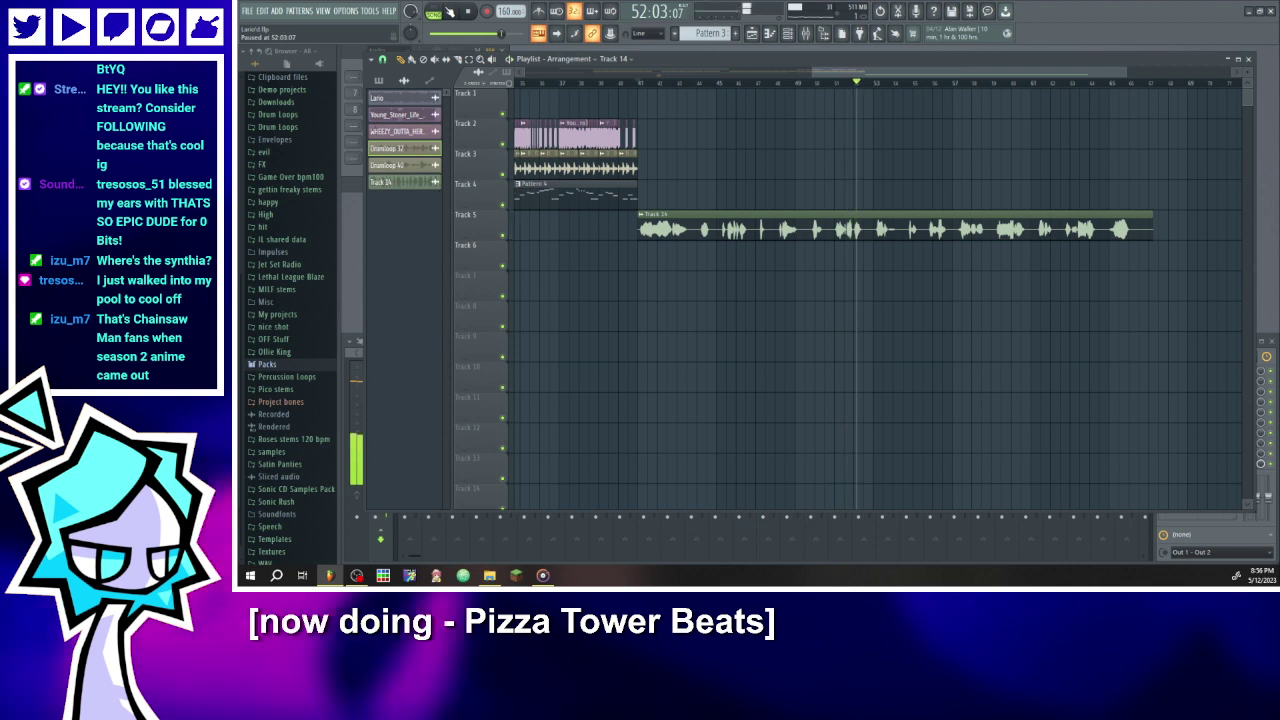
pyautogui.click(826, 82)
pyautogui.click(452, 12)
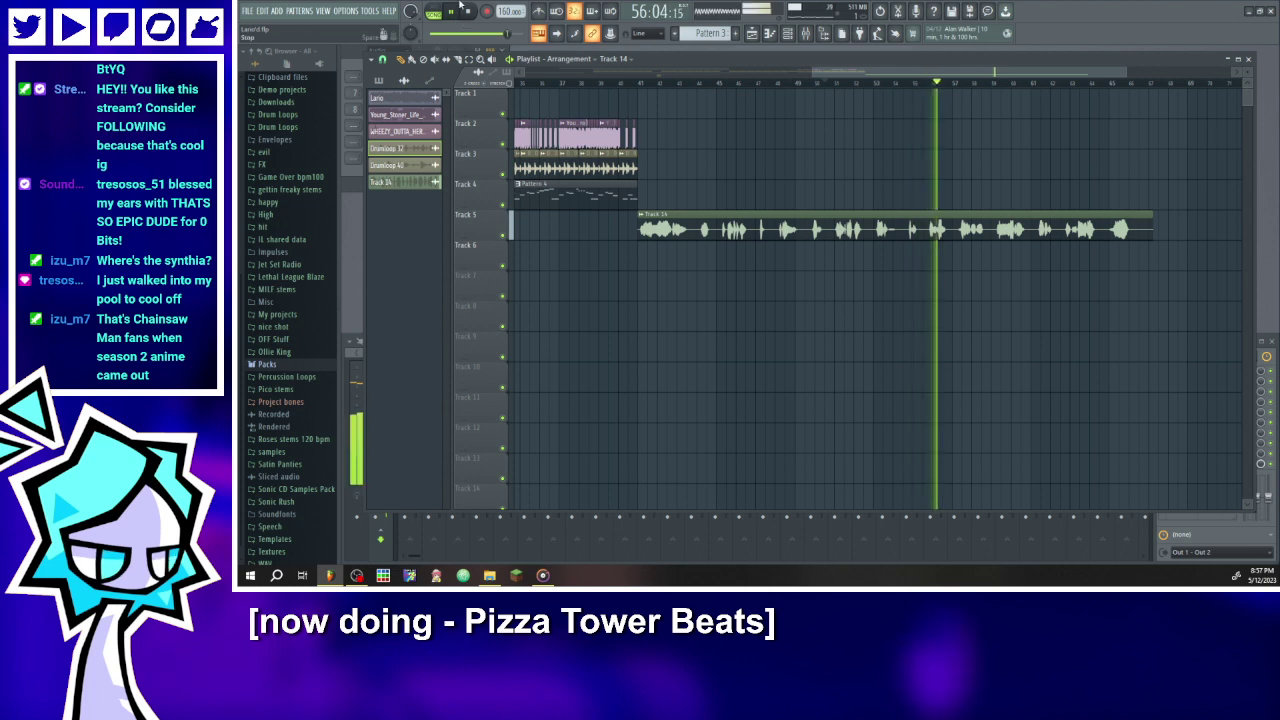
# - Cut the Track 14 clip down to two short vocal phrases, around bars 55 and 61, checking the ending by playback
pyautogui.moveTo(638, 229); pyautogui.dragTo(922, 229)
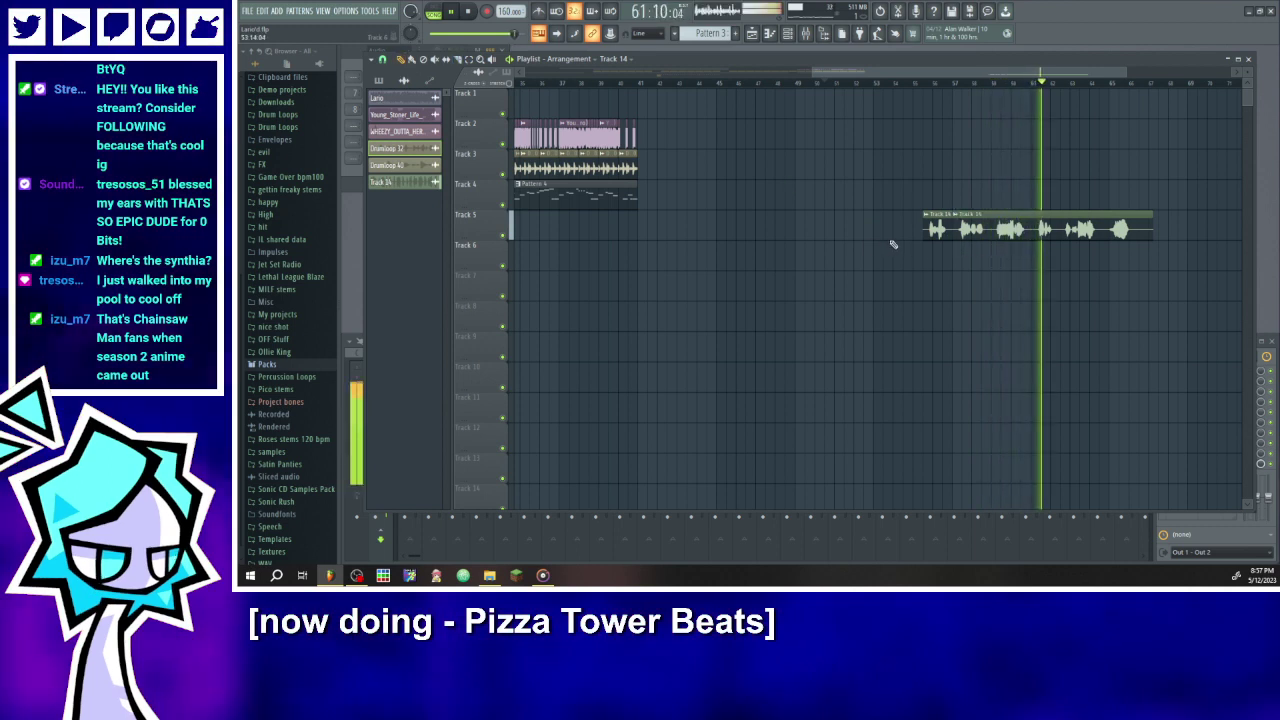
pyautogui.moveTo(952, 230); pyautogui.dragTo(1032, 230)
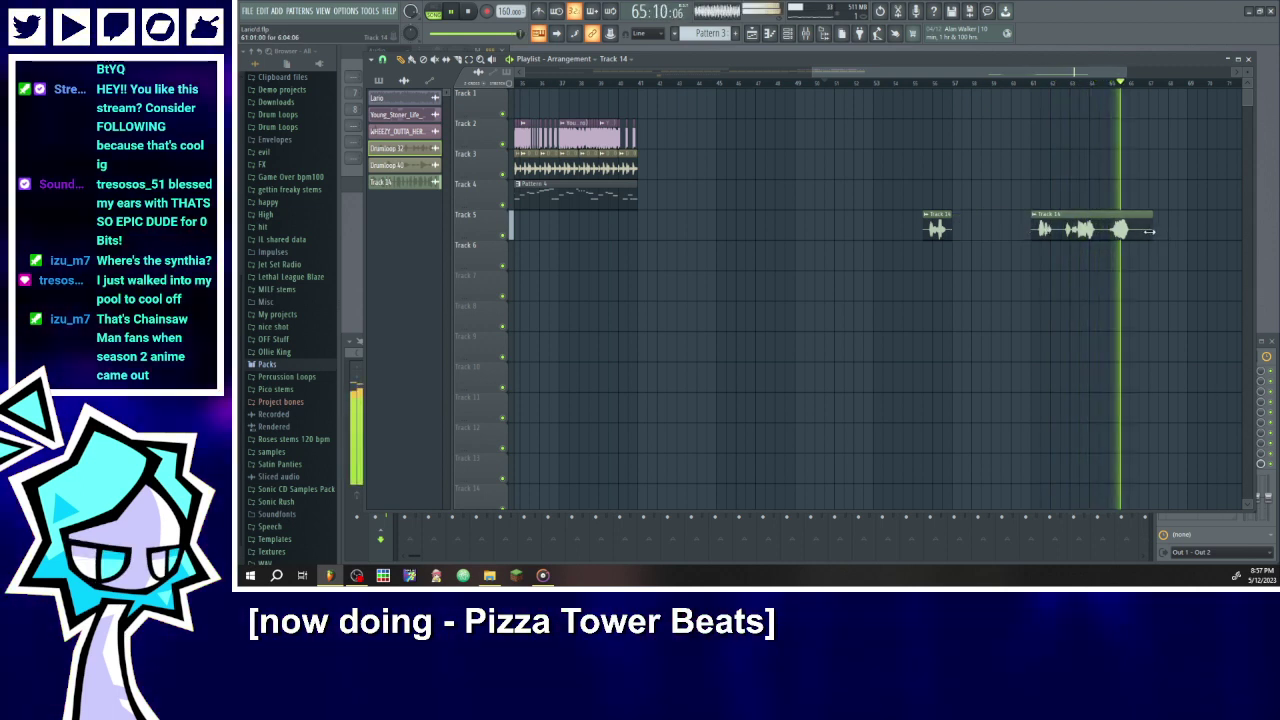
pyautogui.moveTo(1149, 231); pyautogui.dragTo(1119, 210)
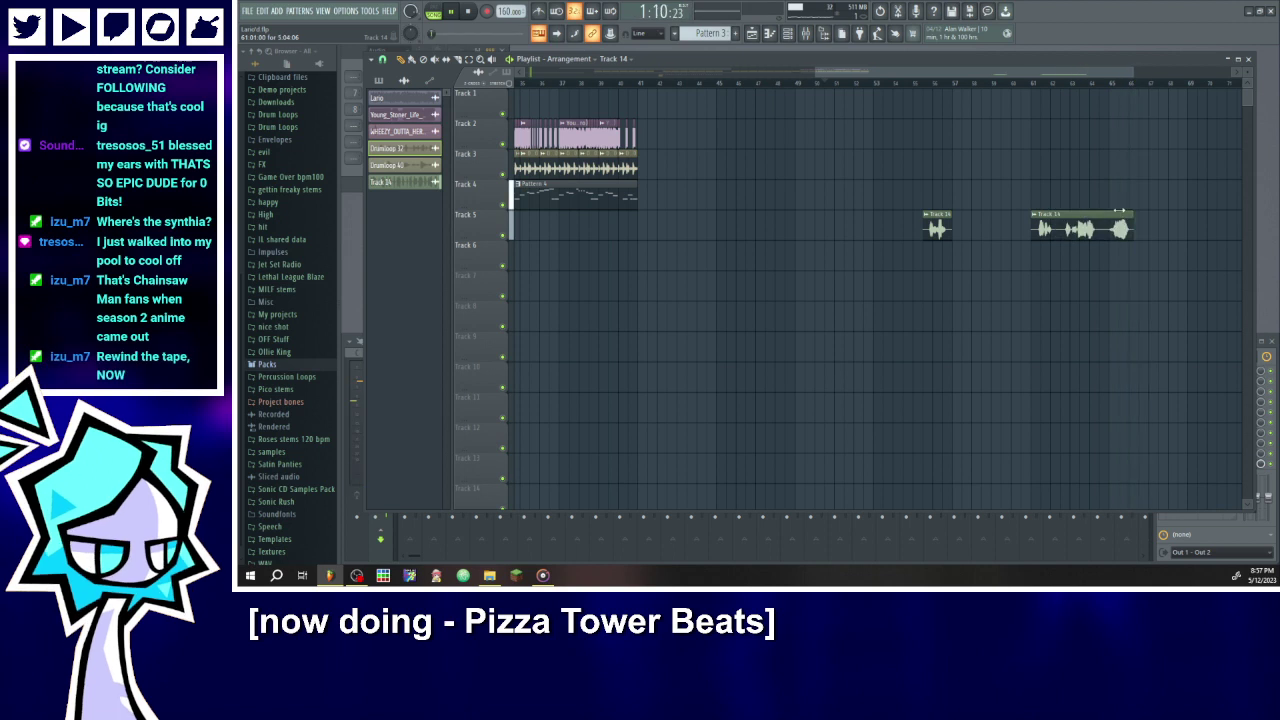
pyautogui.click(1094, 86)
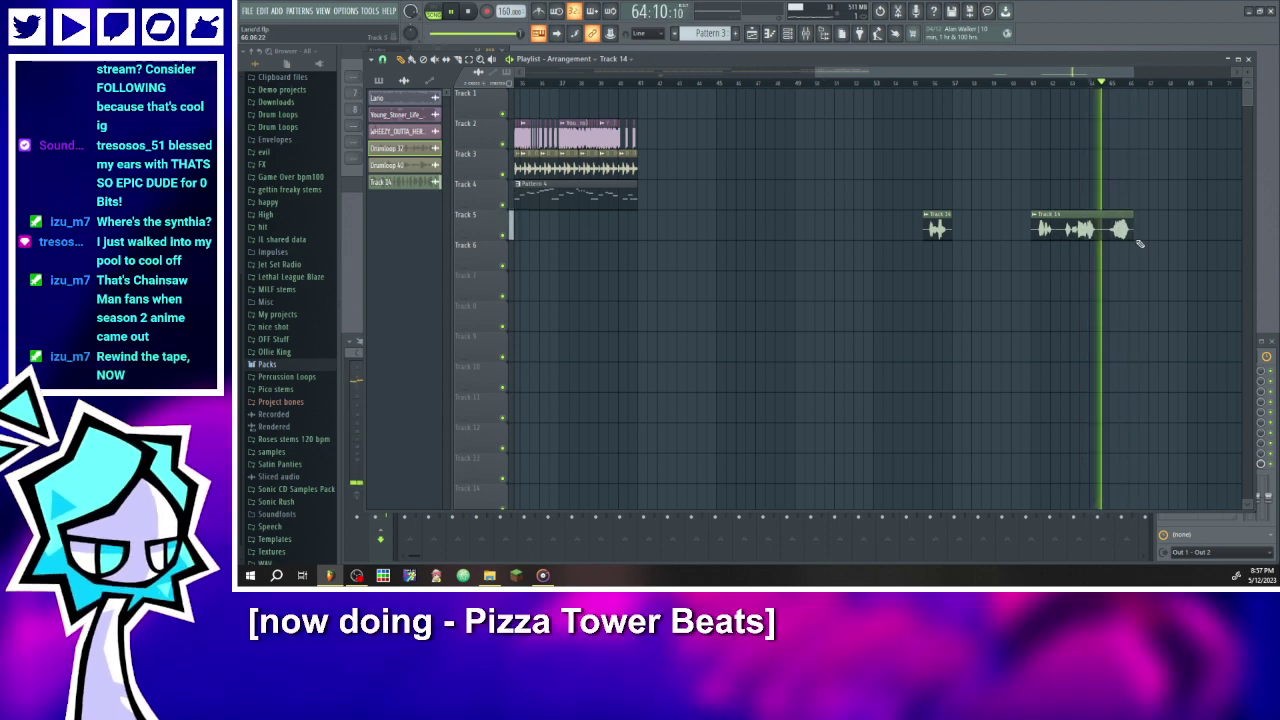
pyautogui.click(468, 13)
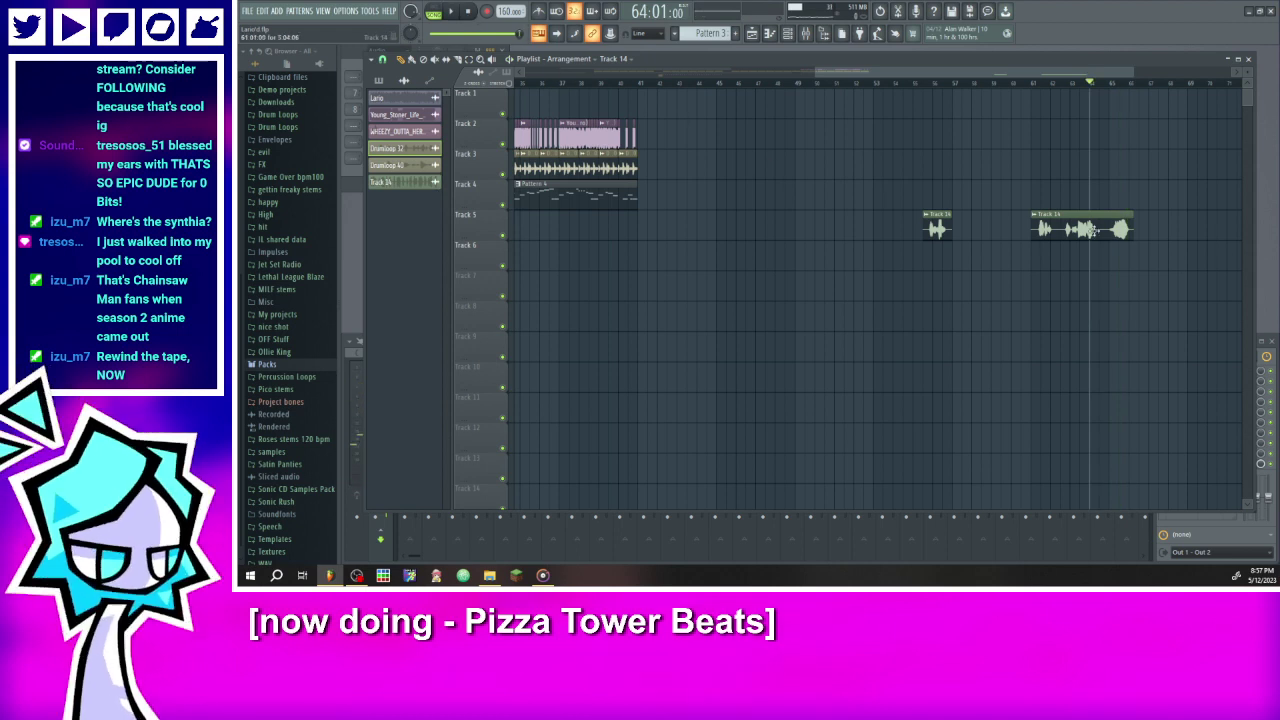
pyautogui.moveTo(1117, 229); pyautogui.dragTo(1045, 229)
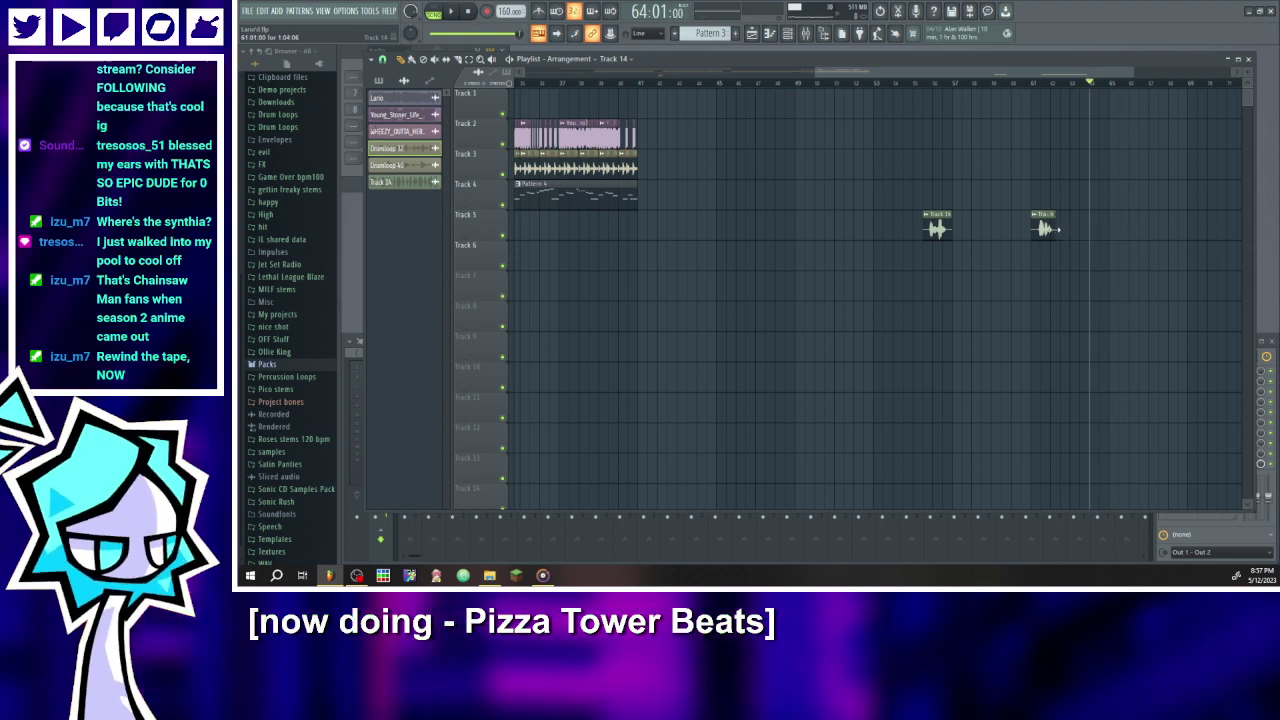
# - Move the two vocal phrases back along Track 5, the first to bar 41 and the second to about bar 45
pyautogui.moveTo(840, 73)
pyautogui.mouseDown()
pyautogui.moveTo(774, 78)
pyautogui.moveTo(825, 83)
pyautogui.mouseUp()
pyautogui.moveTo(1024, 228); pyautogui.dragTo(740, 228)
pyautogui.moveTo(1130, 229); pyautogui.dragTo(818, 229)
pyautogui.scroll(3, 757, 195)
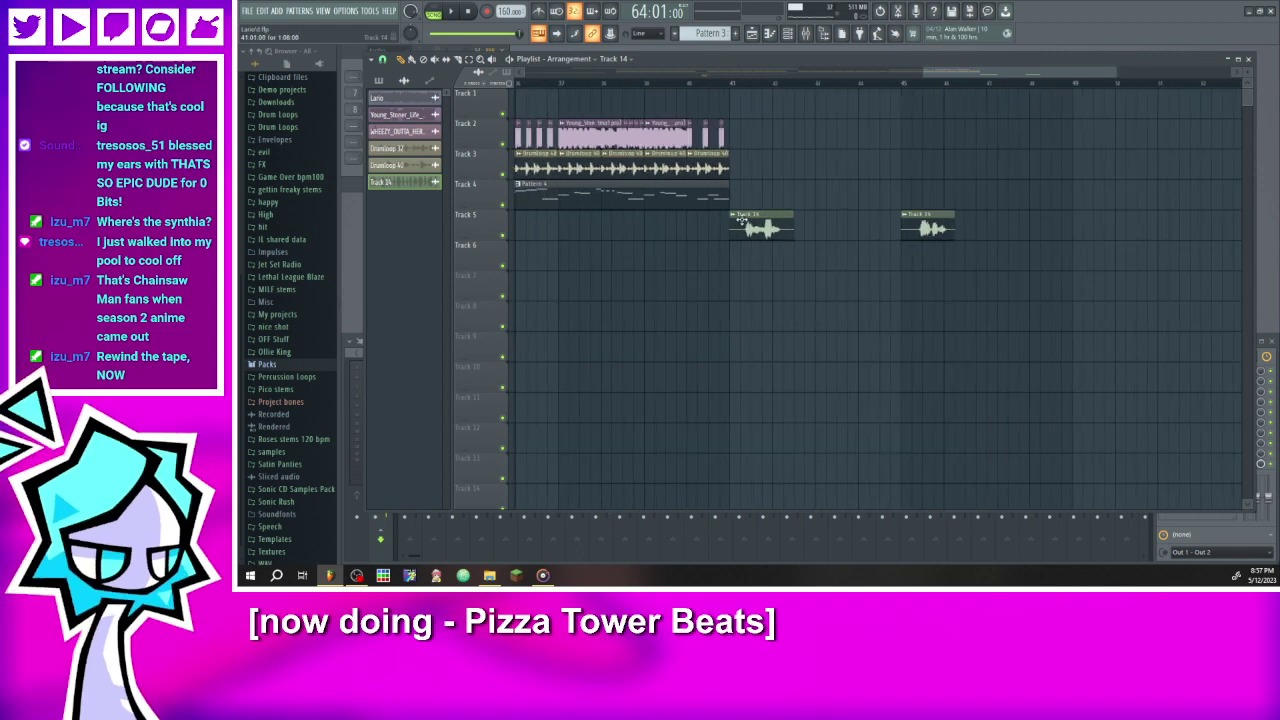
# - Trim the silence from the start and end of the vocal phrase at bar 41, keeping its start on the bar and checking by playback
pyautogui.click(729, 85)
pyautogui.scroll(3, 740, 137)
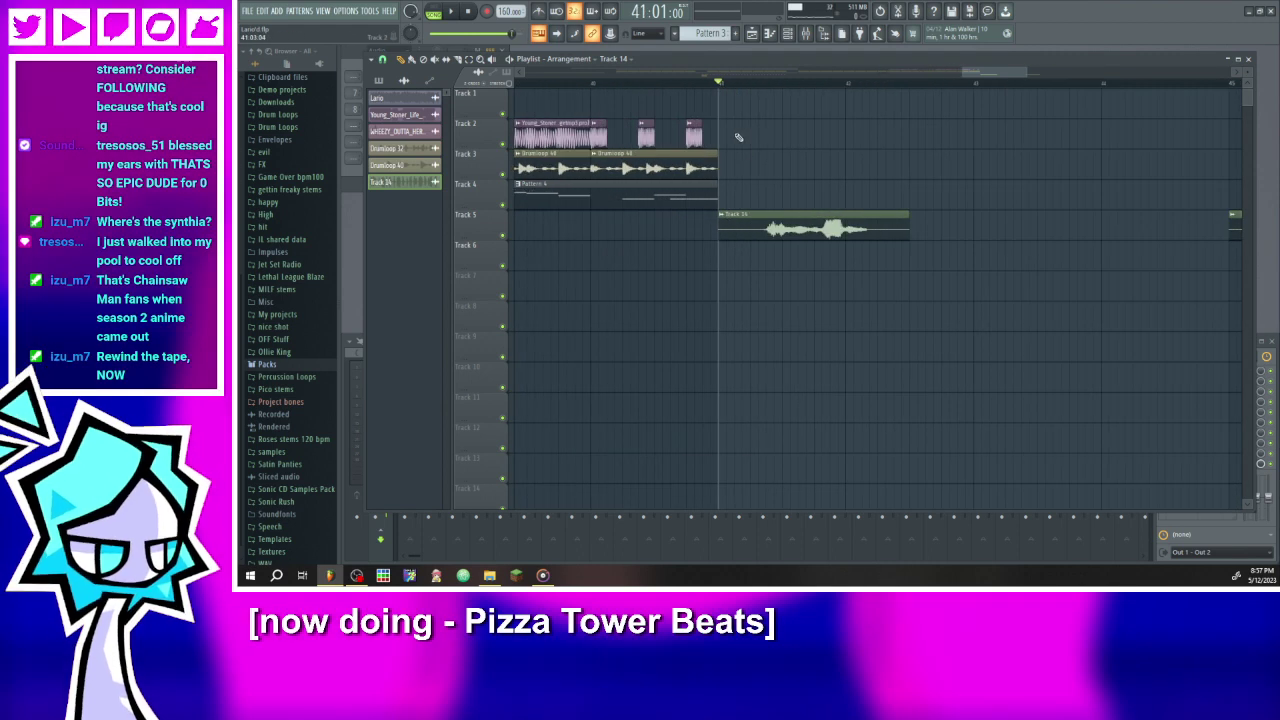
pyautogui.click(452, 13)
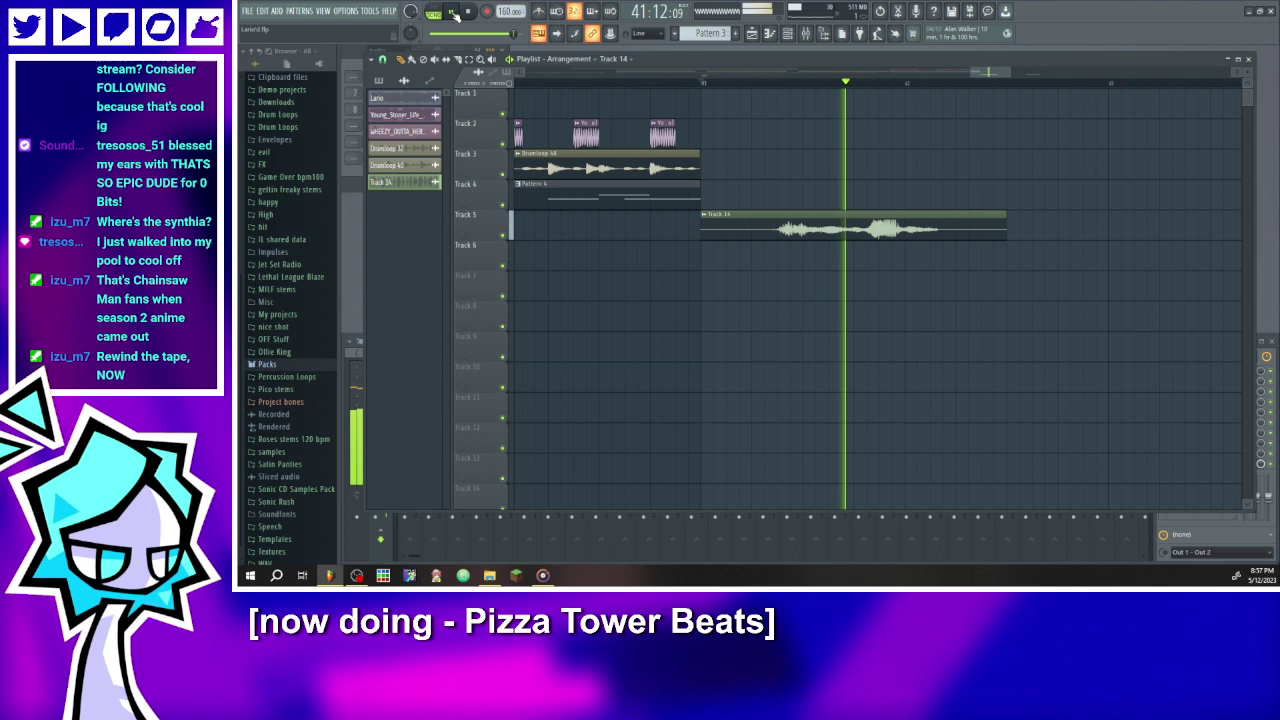
pyautogui.moveTo(703, 230)
pyautogui.mouseDown()
pyautogui.moveTo(772, 232)
pyautogui.moveTo(718, 230)
pyautogui.mouseUp()
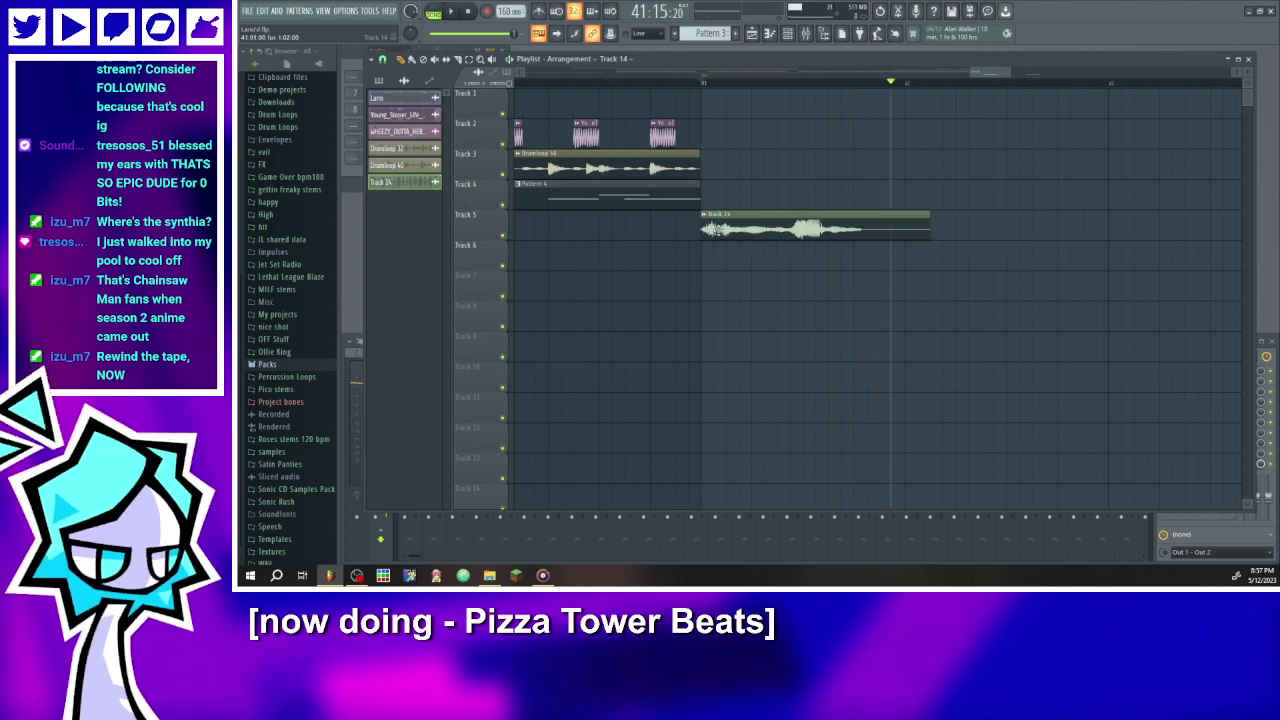
pyautogui.click(703, 80)
pyautogui.click(452, 13)
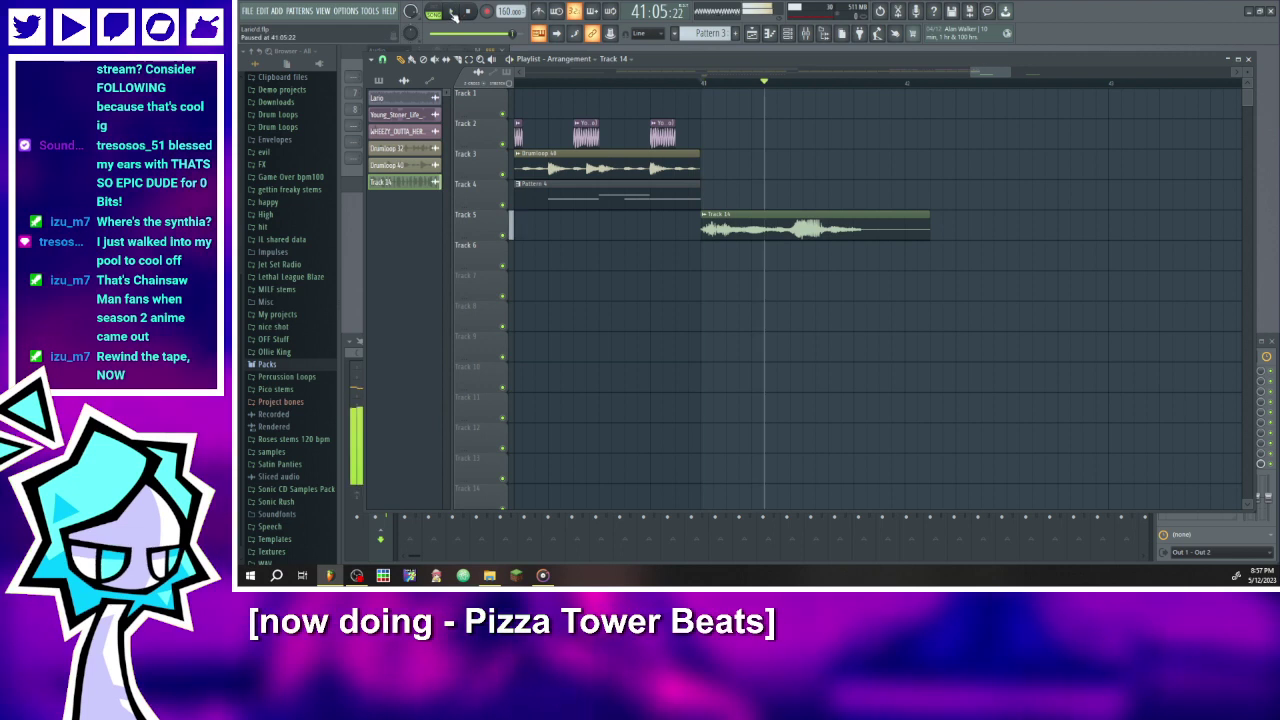
pyautogui.click(453, 14)
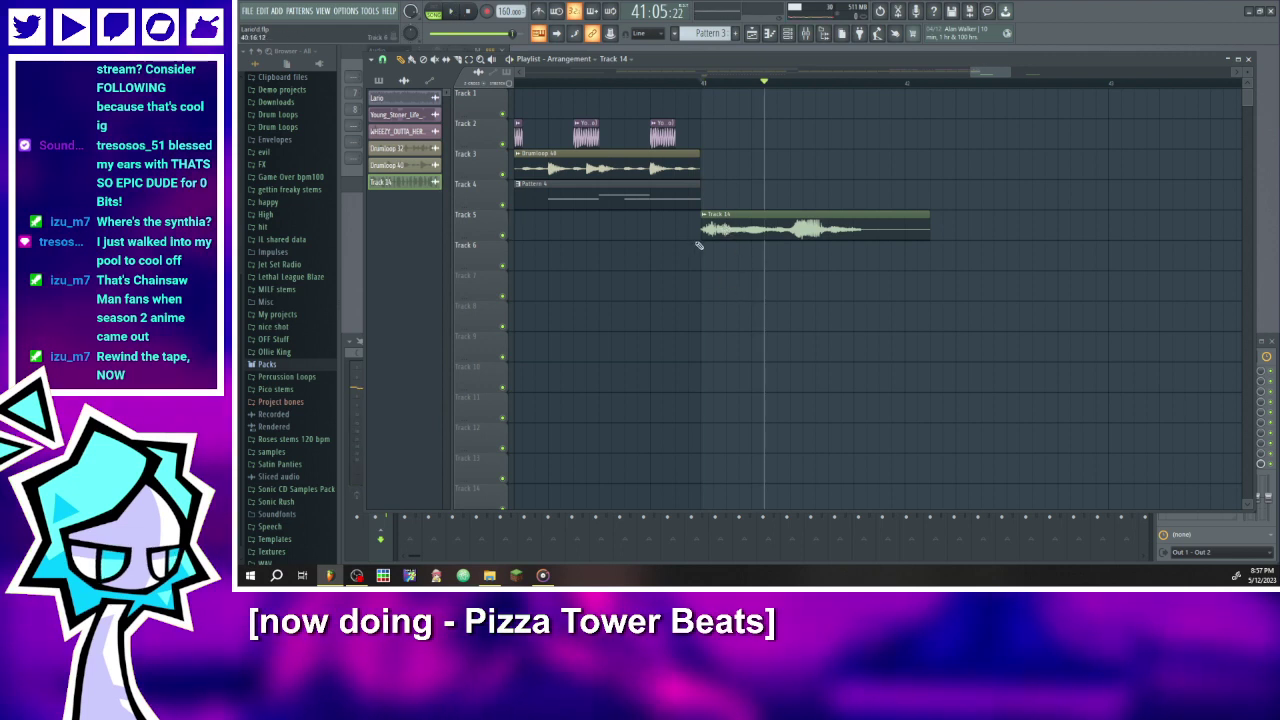
pyautogui.moveTo(700, 236); pyautogui.dragTo(716, 236)
pyautogui.click(452, 13)
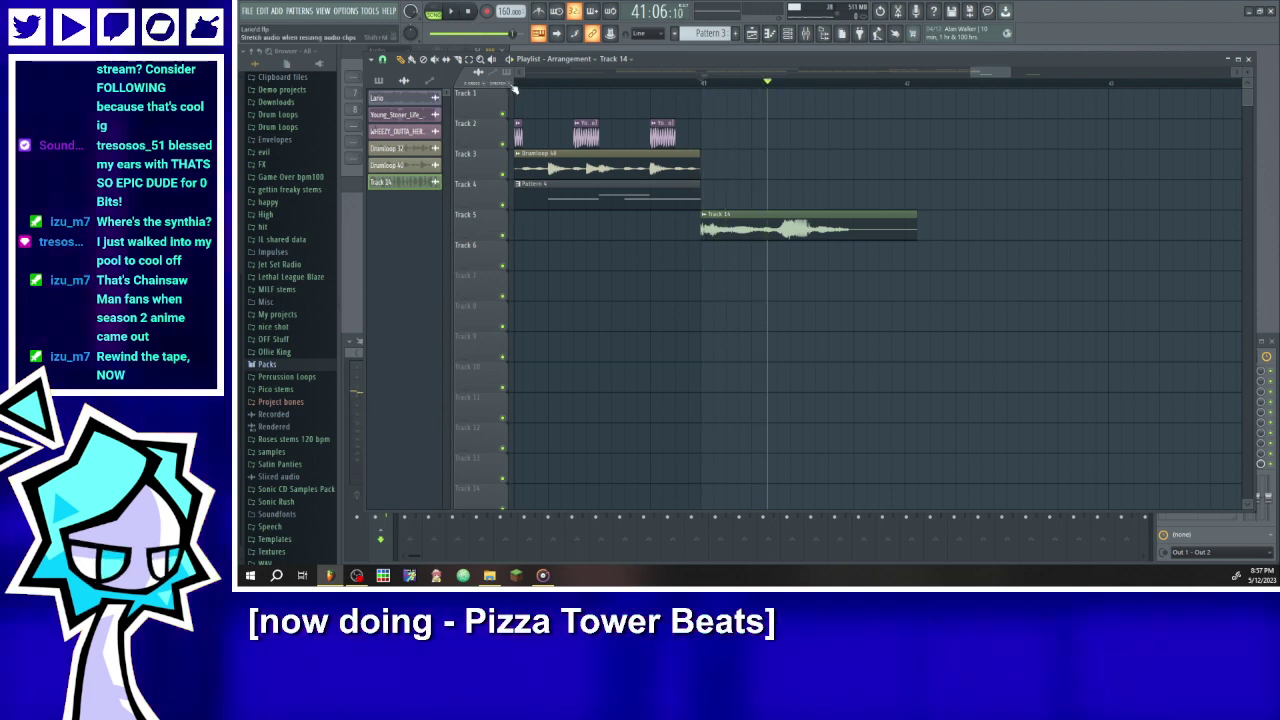
pyautogui.moveTo(910, 230); pyautogui.dragTo(840, 230)
# - Set the Track 14 sample's time stretching mode to Stretch and play the phrase from bar 41
pyautogui.doubleClick(790, 228)
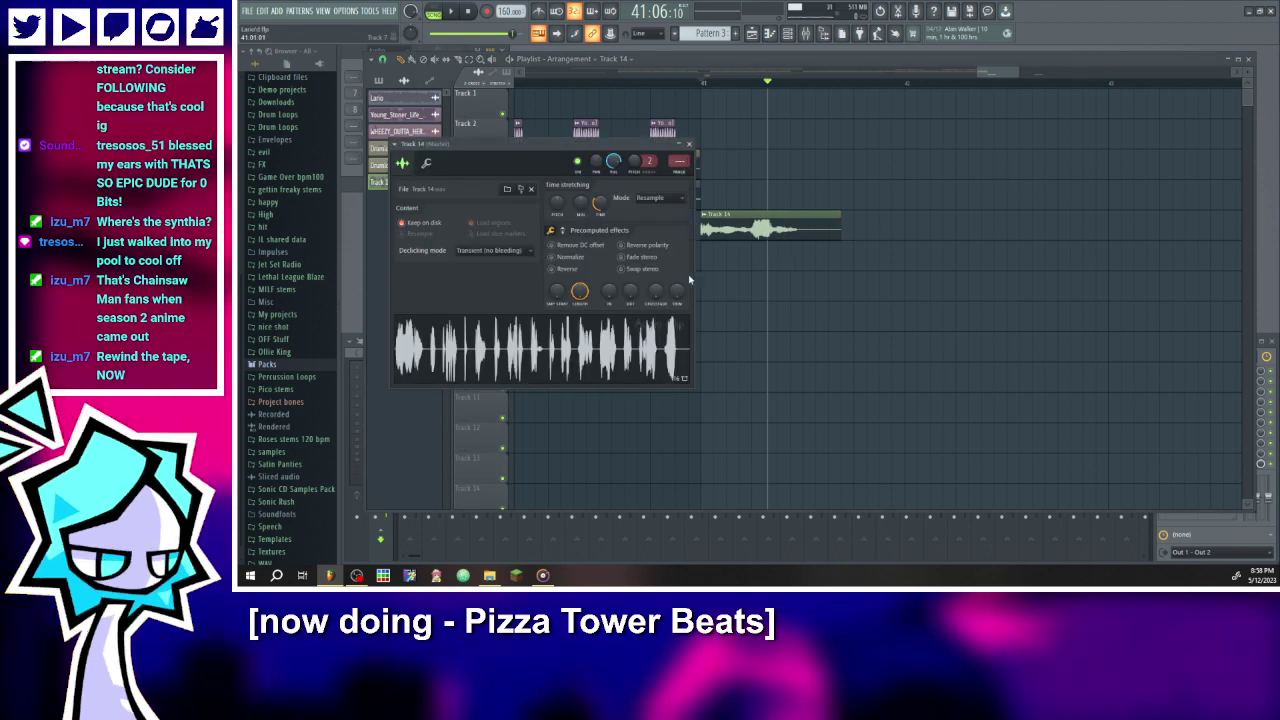
pyautogui.click(652, 197)
pyautogui.click(651, 218)
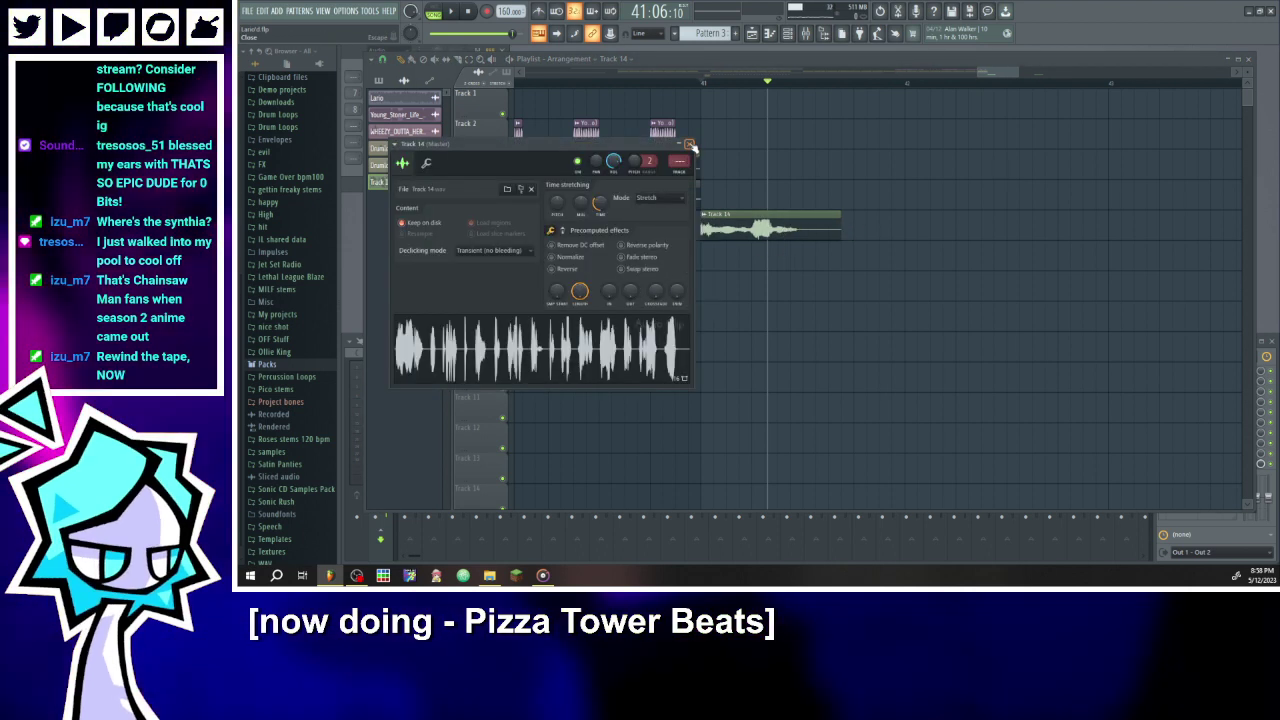
pyautogui.click(702, 83)
pyautogui.click(451, 11)
pyautogui.click(451, 11)
# - Place the second vocal phrase close behind the first, trimmed at the front to start at bar 42, and play both phrases
pyautogui.hscroll(-1, 712, 248)
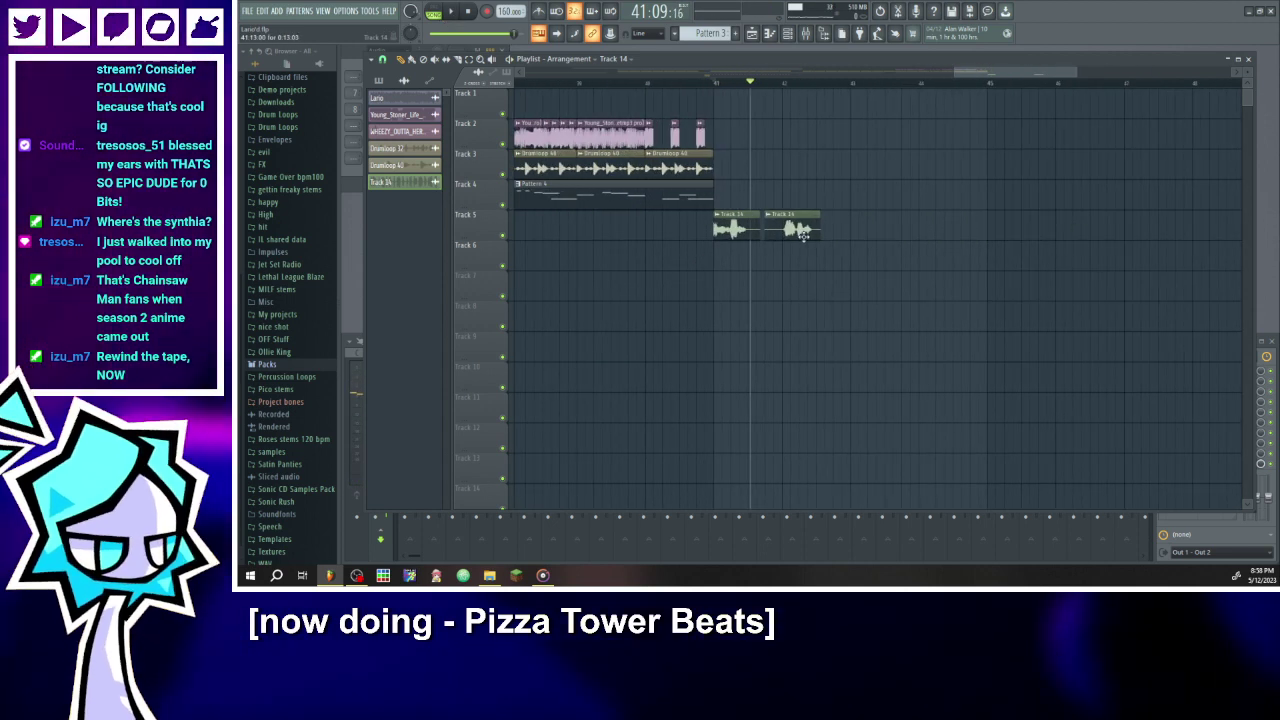
pyautogui.moveTo(782, 229); pyautogui.dragTo(764, 229)
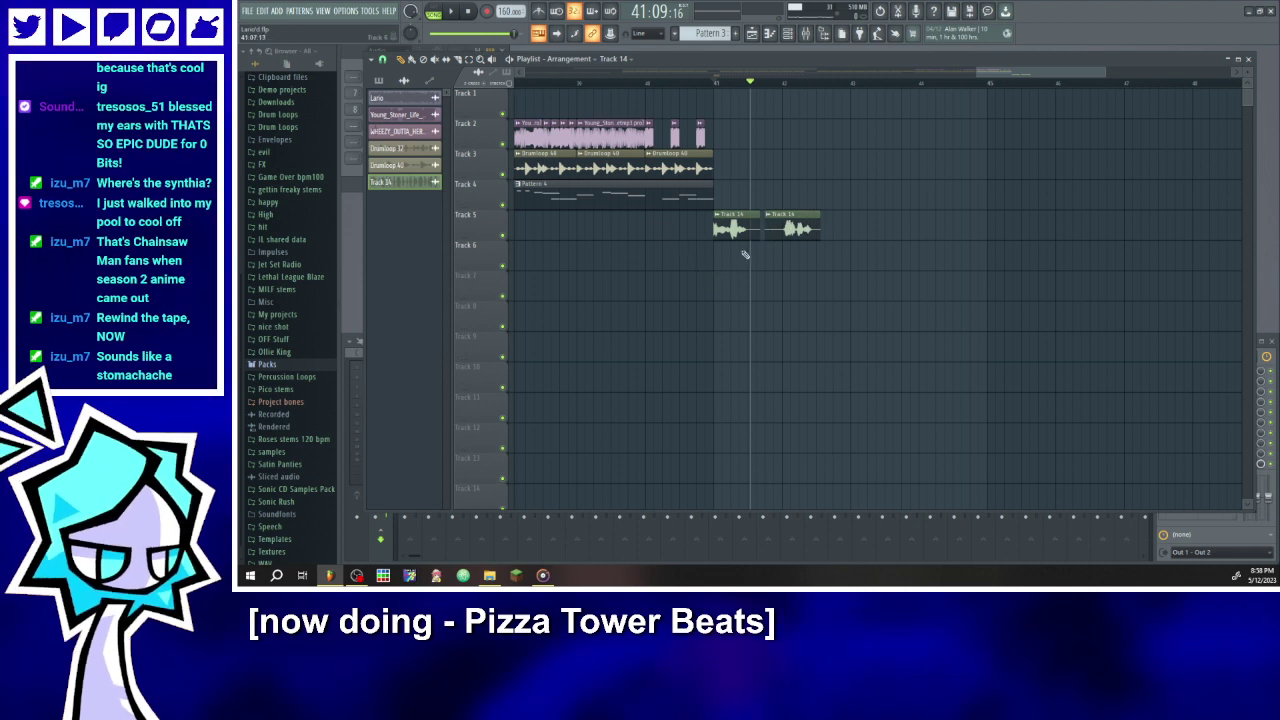
pyautogui.hotkey('ctrl', 'z')
pyautogui.click(713, 84)
pyautogui.click(451, 12)
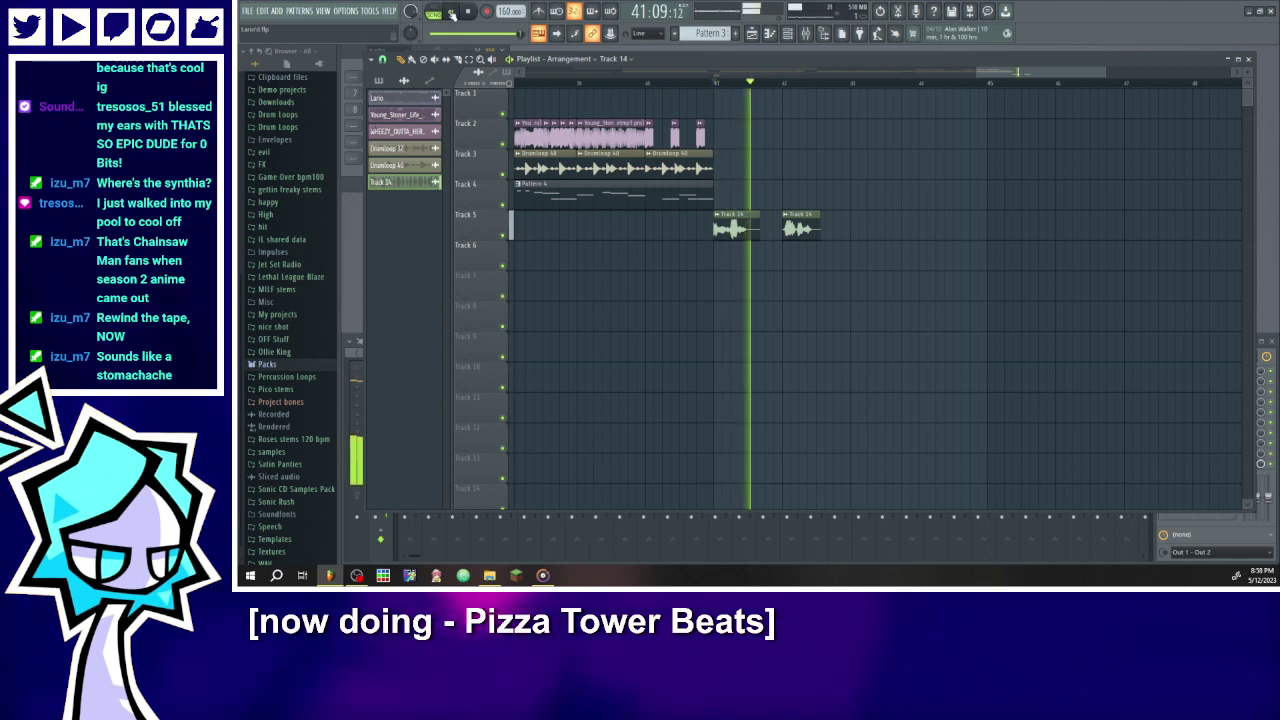
pyautogui.click(451, 13)
pyautogui.click(452, 12)
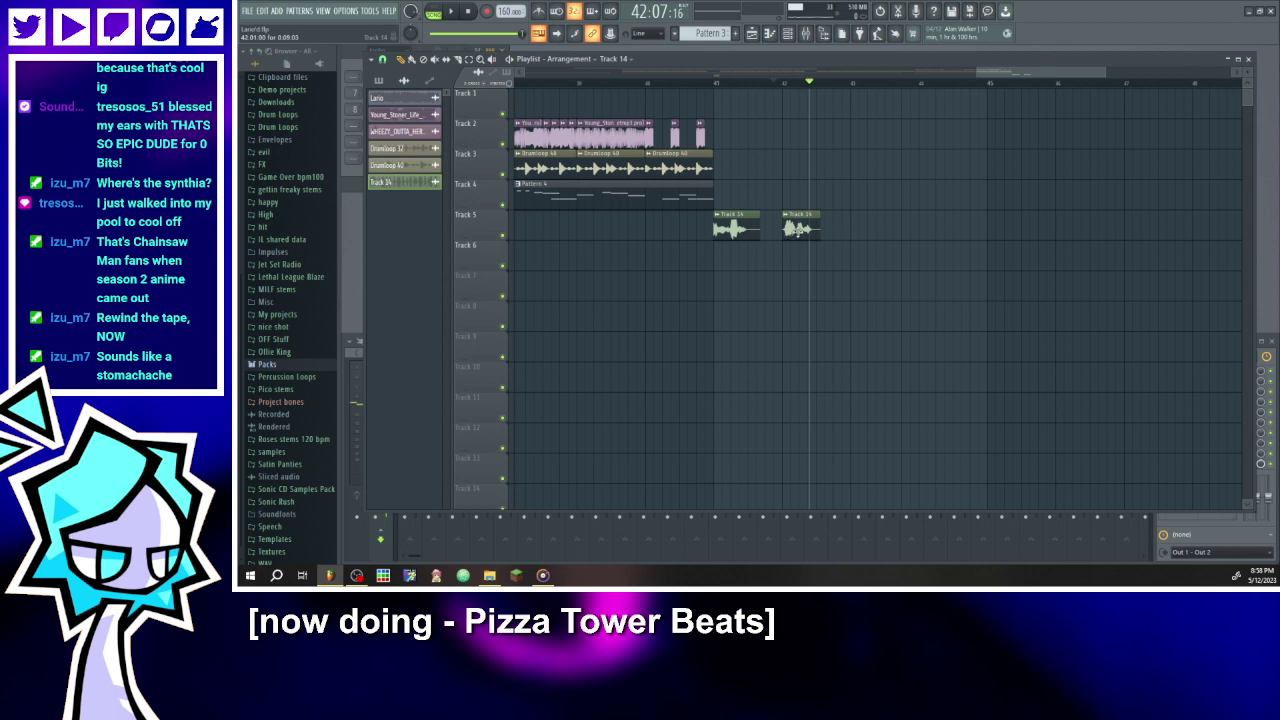
# - Play the arrangement from about bar 15 and move the first vocal phrase from bar 41 to Track 6 at about bar 20
pyautogui.scroll(-5, 722, 230)
pyautogui.scroll(1, 722, 204)
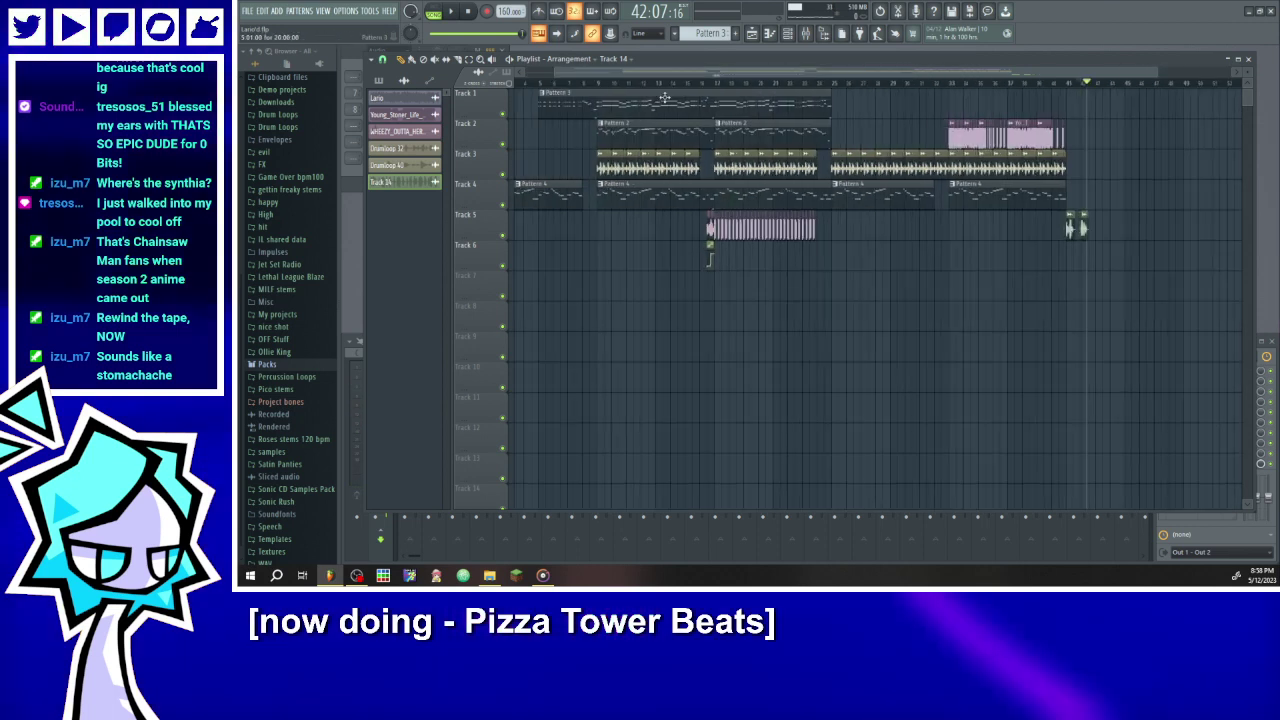
pyautogui.click(684, 81)
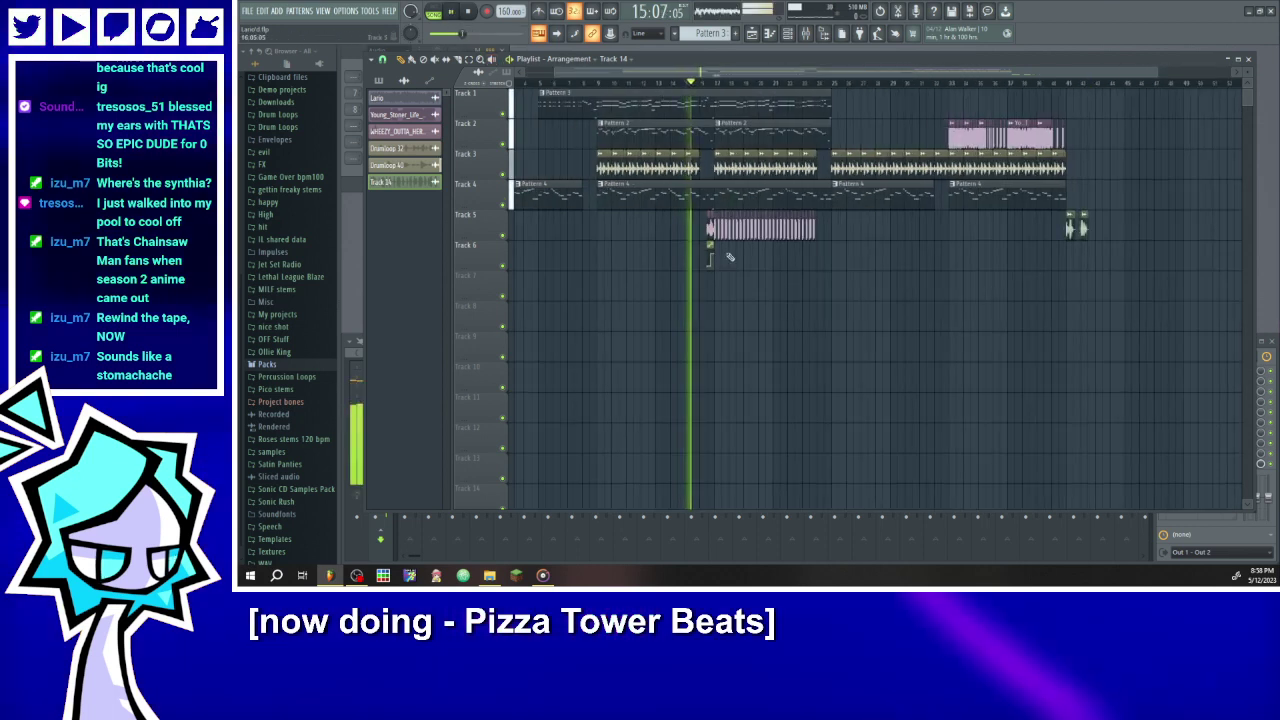
pyautogui.scroll(3, 730, 240)
pyautogui.scroll(-4, 837, 251)
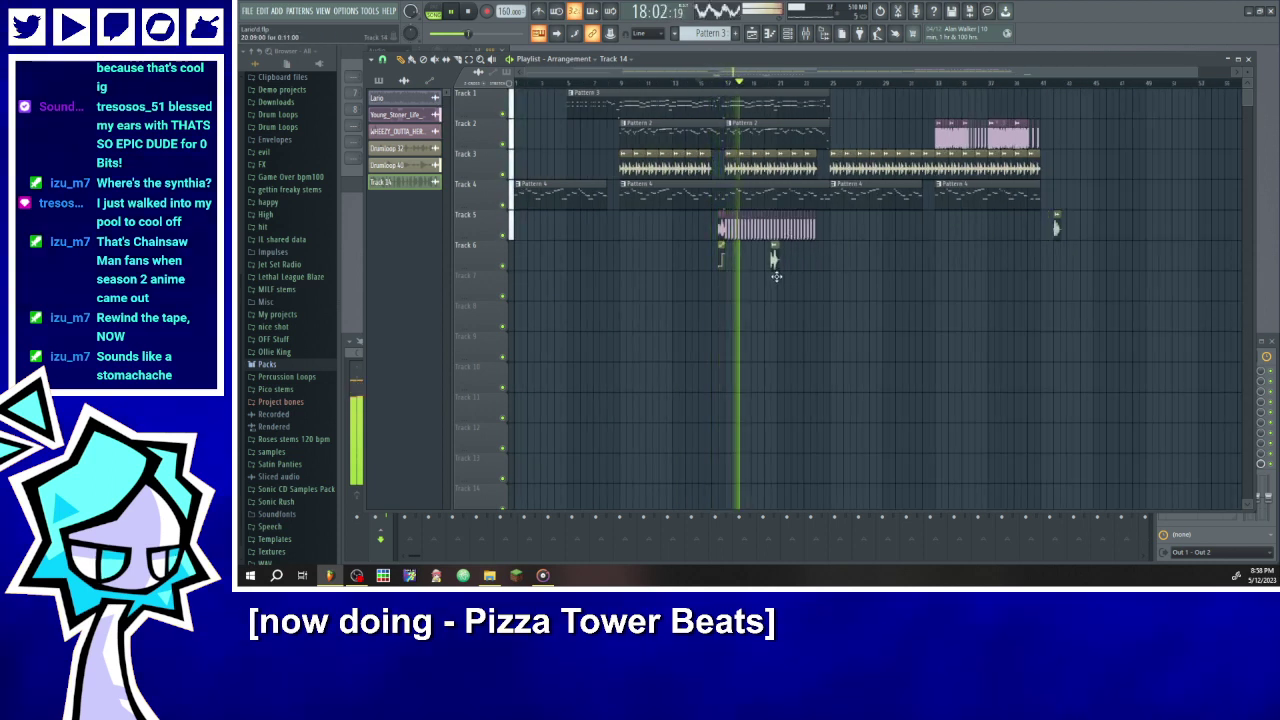
pyautogui.scroll(2, 775, 270)
pyautogui.scroll(-2, 786, 259)
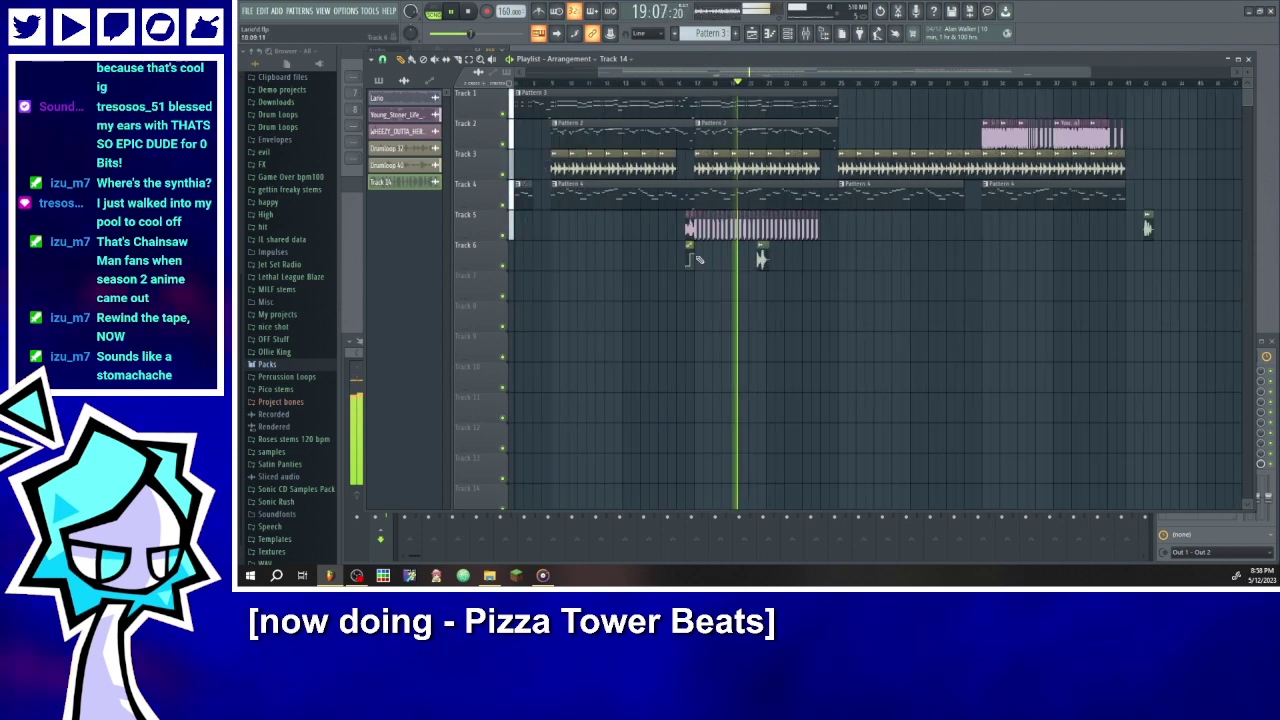
# - Copy the first vocal phrase to Track 6 in the middle of bar 12 and delete the second phrase after trying it in bar 24
pyautogui.click(612, 260)
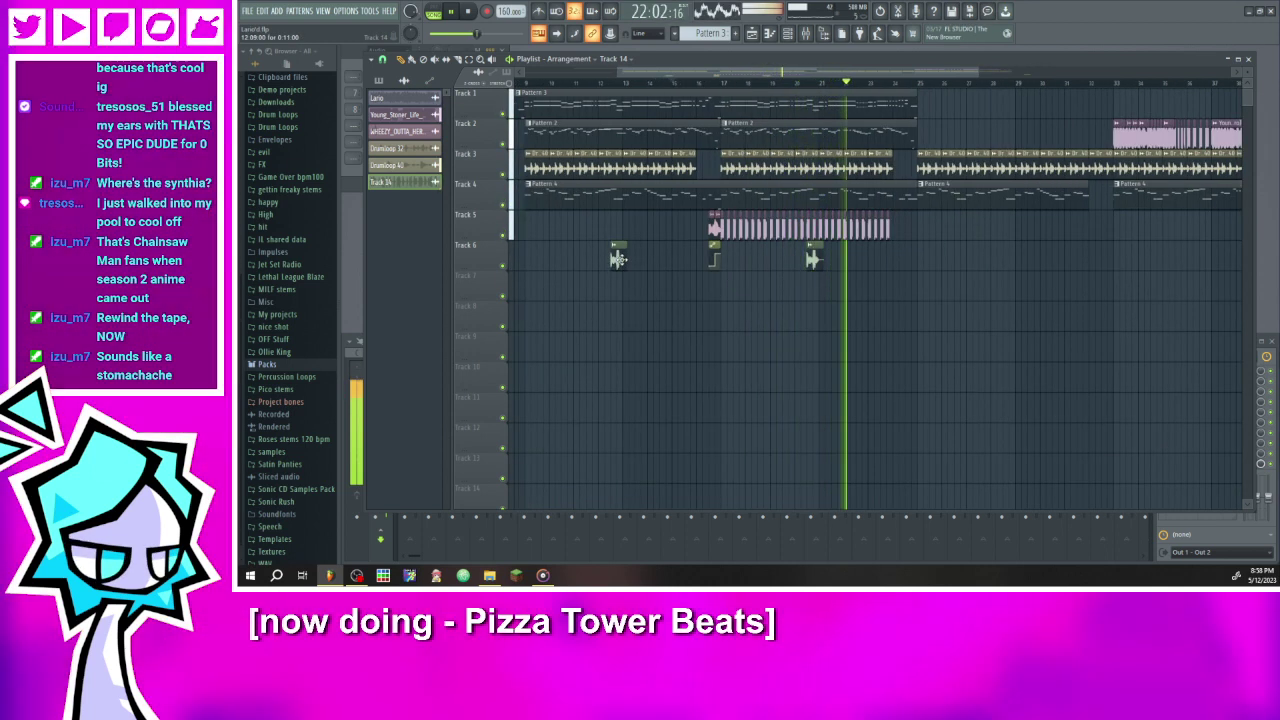
pyautogui.scroll(-3, 946, 262)
pyautogui.scroll(1, 946, 262)
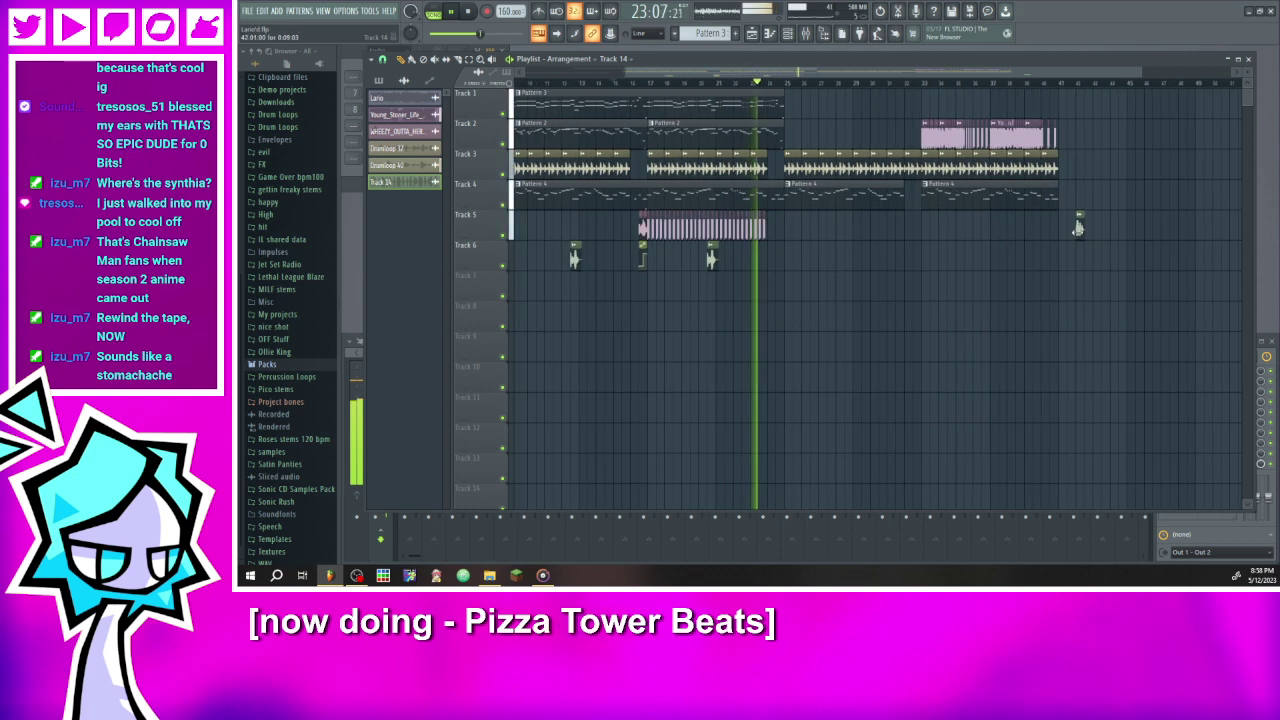
pyautogui.click(771, 260)
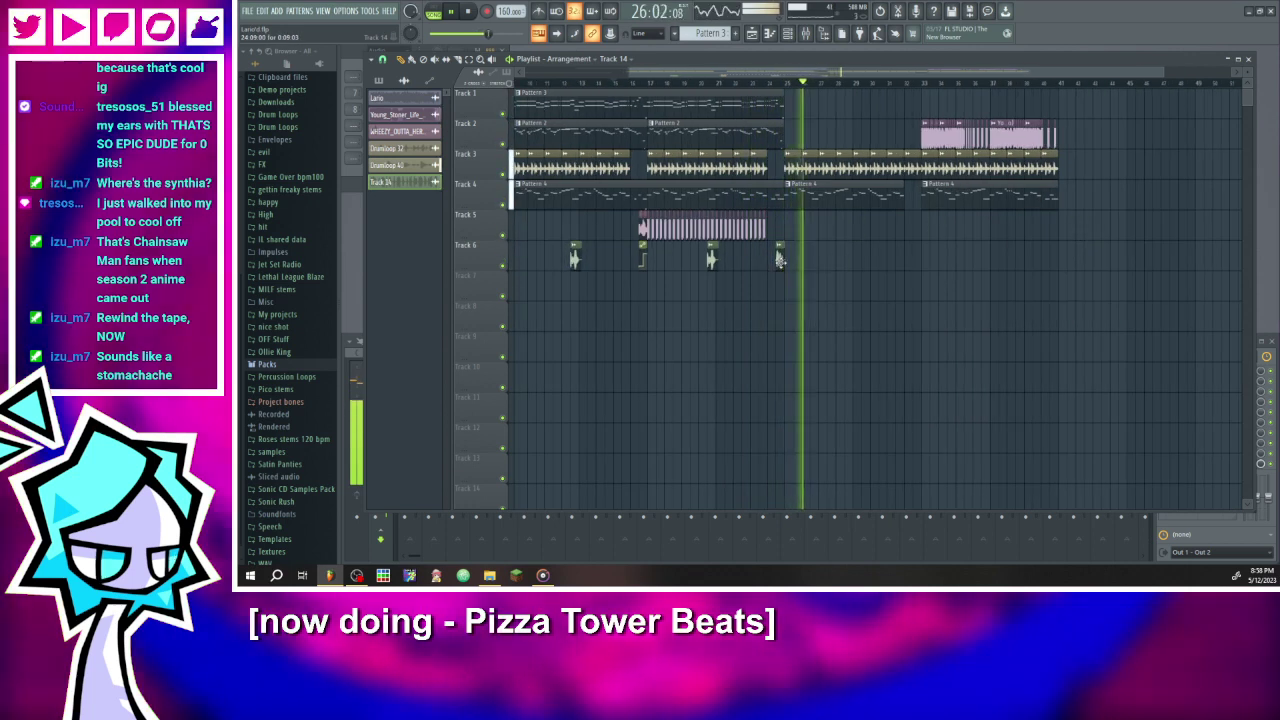
pyautogui.rightClick(780, 260)
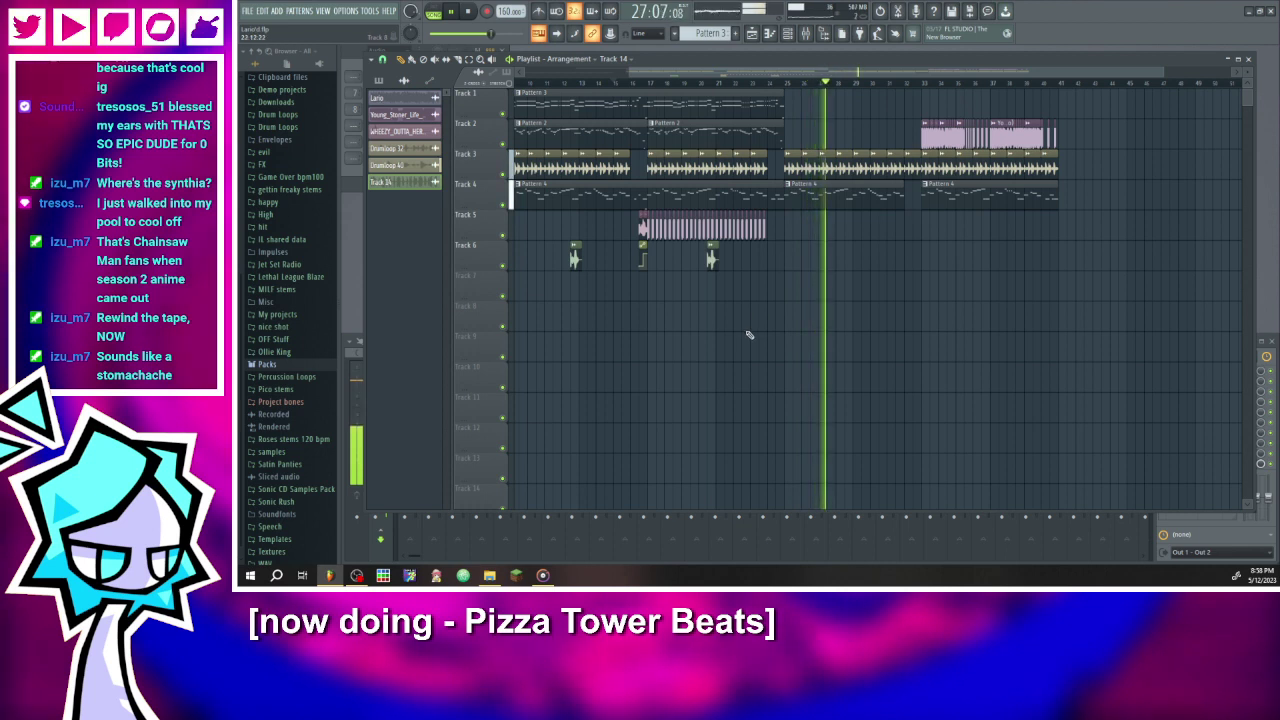
pyautogui.click(779, 259)
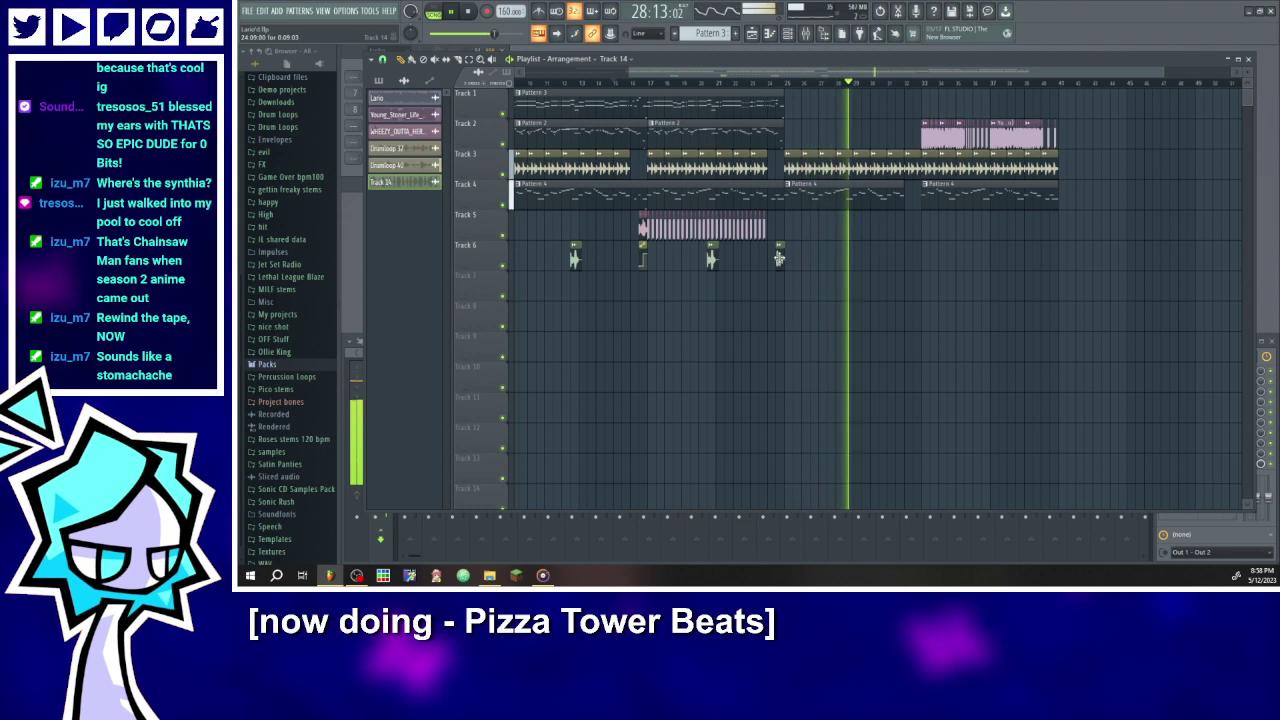
pyautogui.rightClick(779, 259)
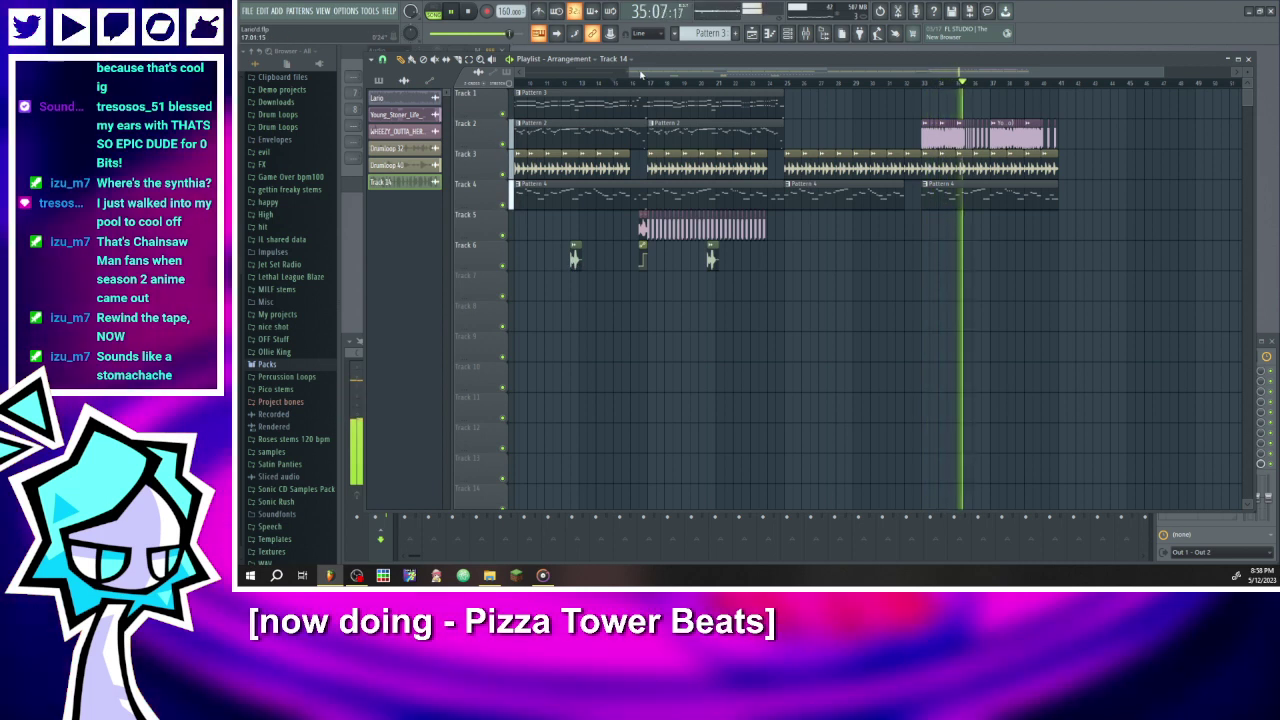
# - Play from about bar 17 and create an automation clip for the channel pitch of the Young_Stoner_Life sample used on Track 5
pyautogui.scroll(-2, 641, 75)
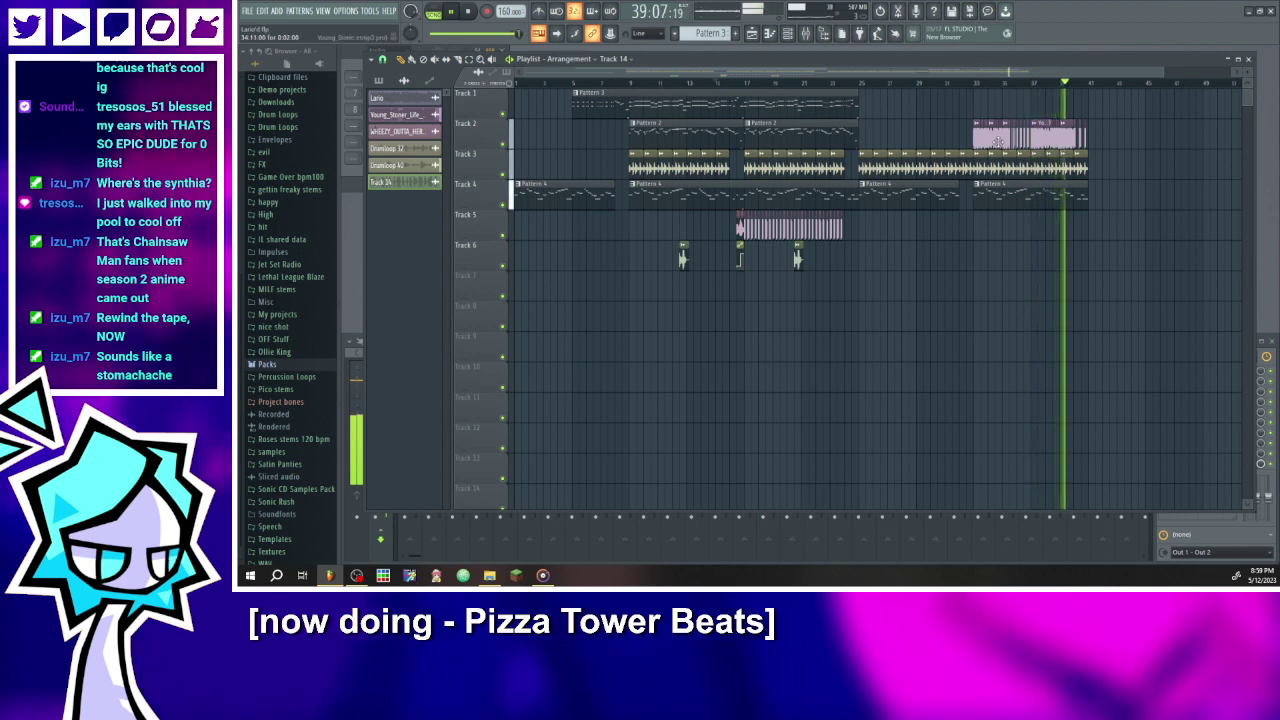
pyautogui.doubleClick(1037, 162)
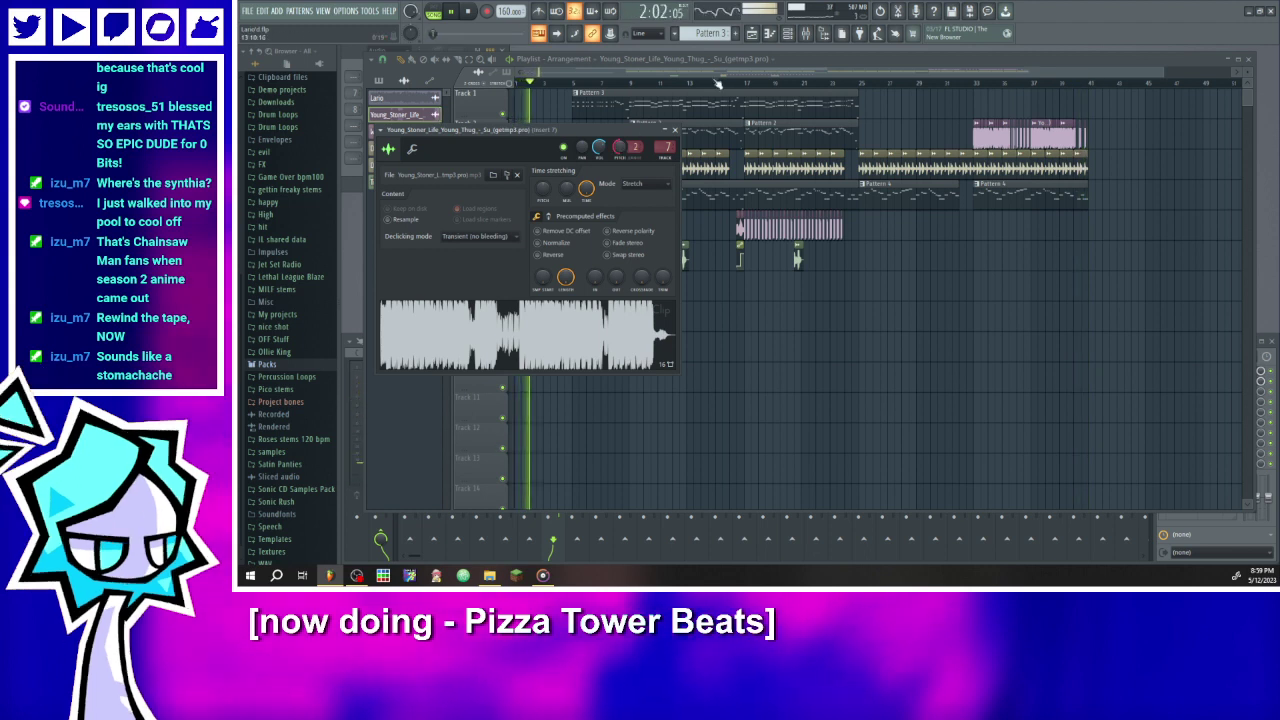
pyautogui.click(737, 85)
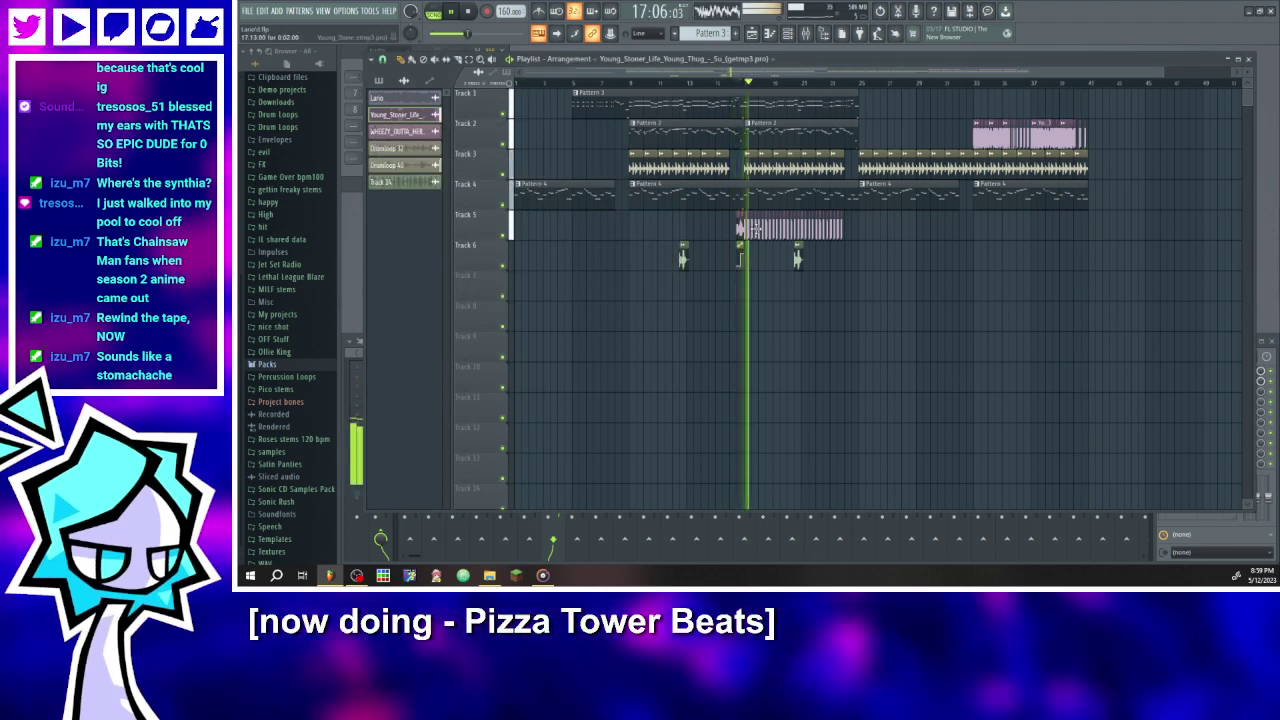
pyautogui.doubleClick(740, 226)
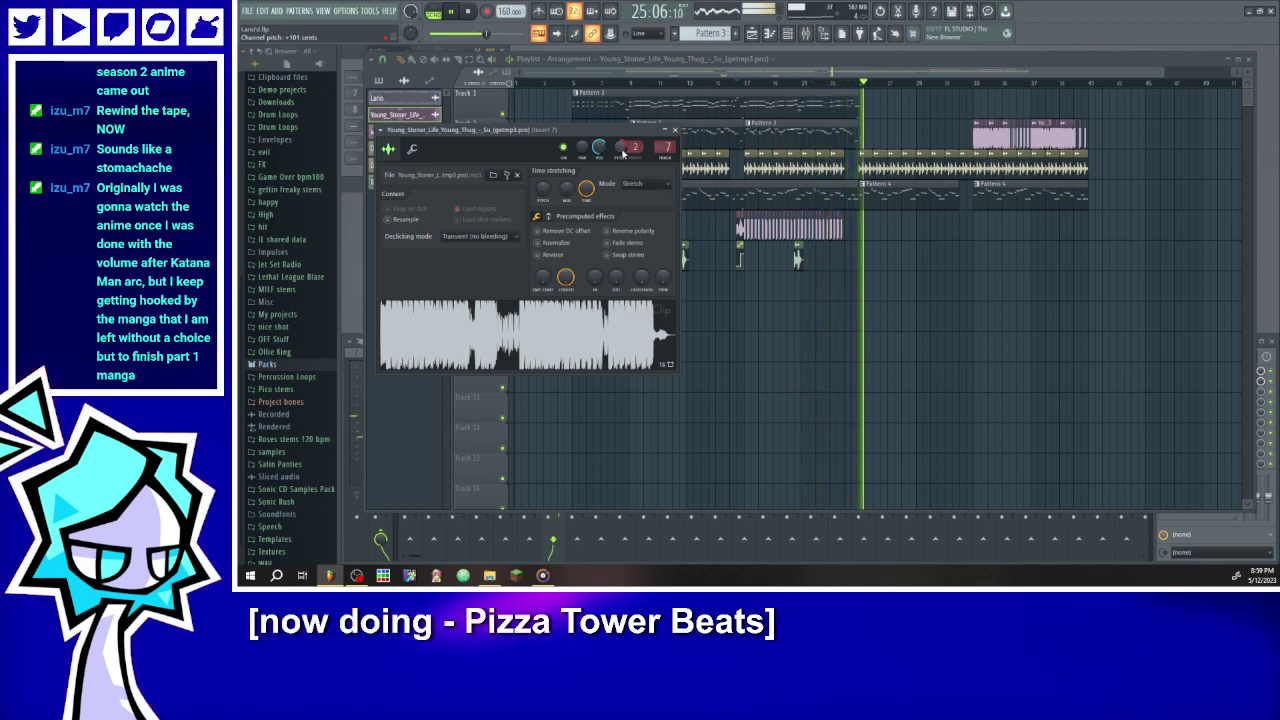
pyautogui.rightClick(620, 150)
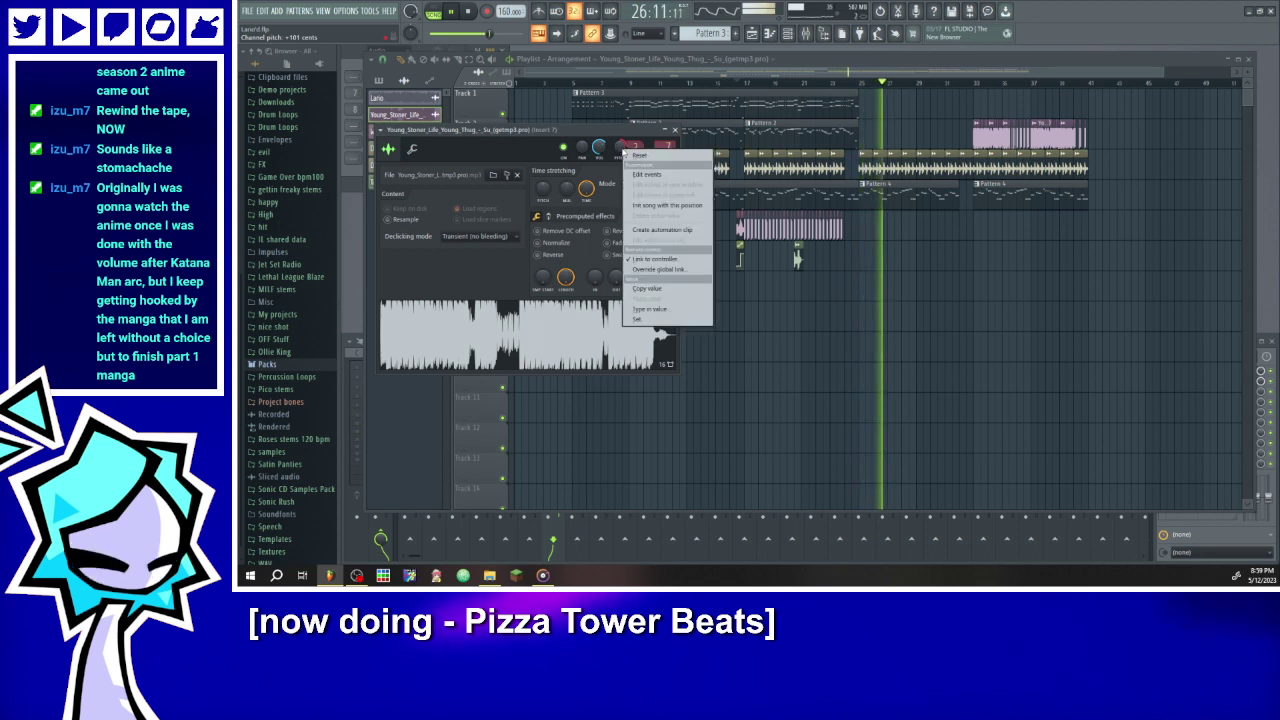
pyautogui.click(658, 228)
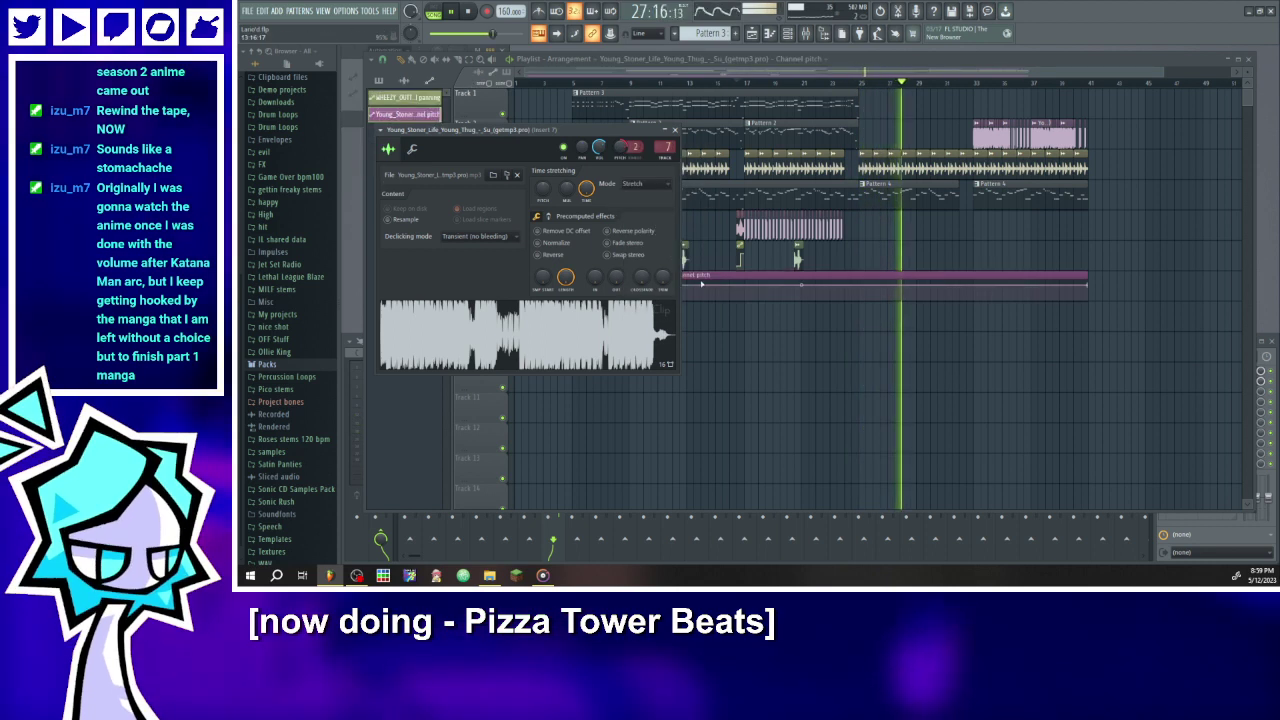
# - Trim the channel pitch automation clip on Track 7 so it starts at bar 17 and lasts seven bars
pyautogui.click(701, 284)
pyautogui.click(517, 278)
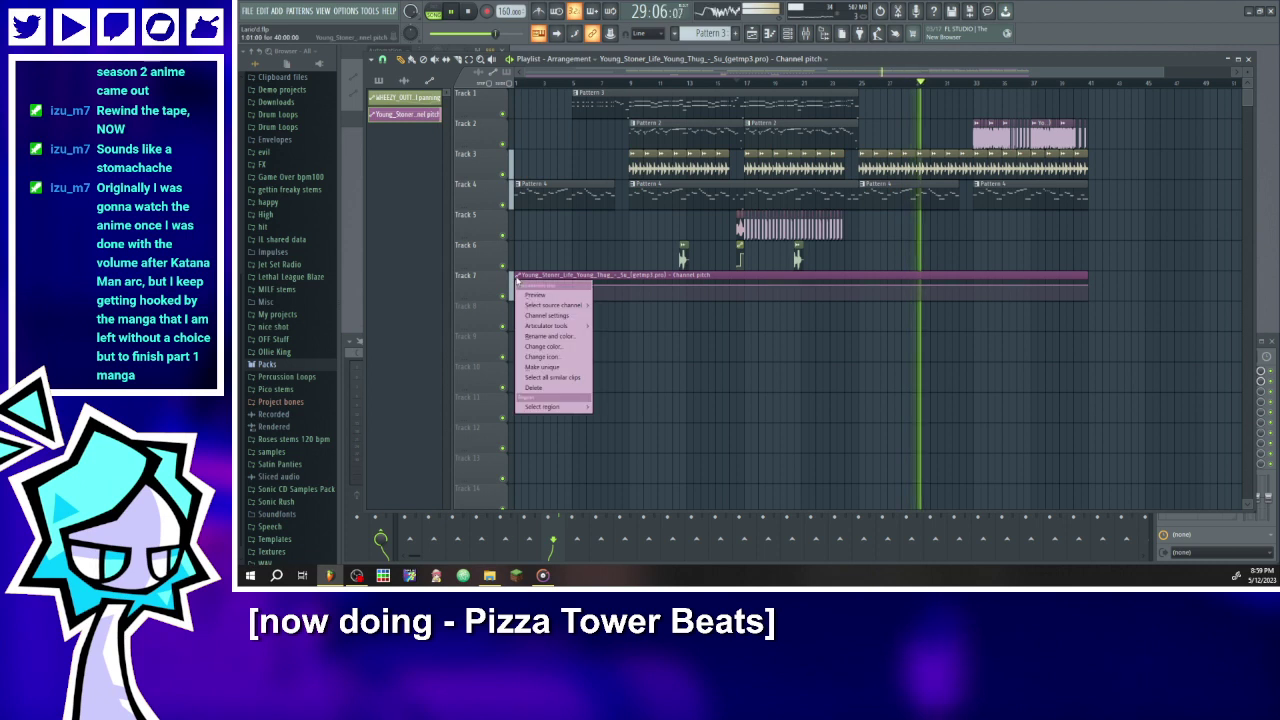
pyautogui.click(519, 277)
pyautogui.click(518, 276)
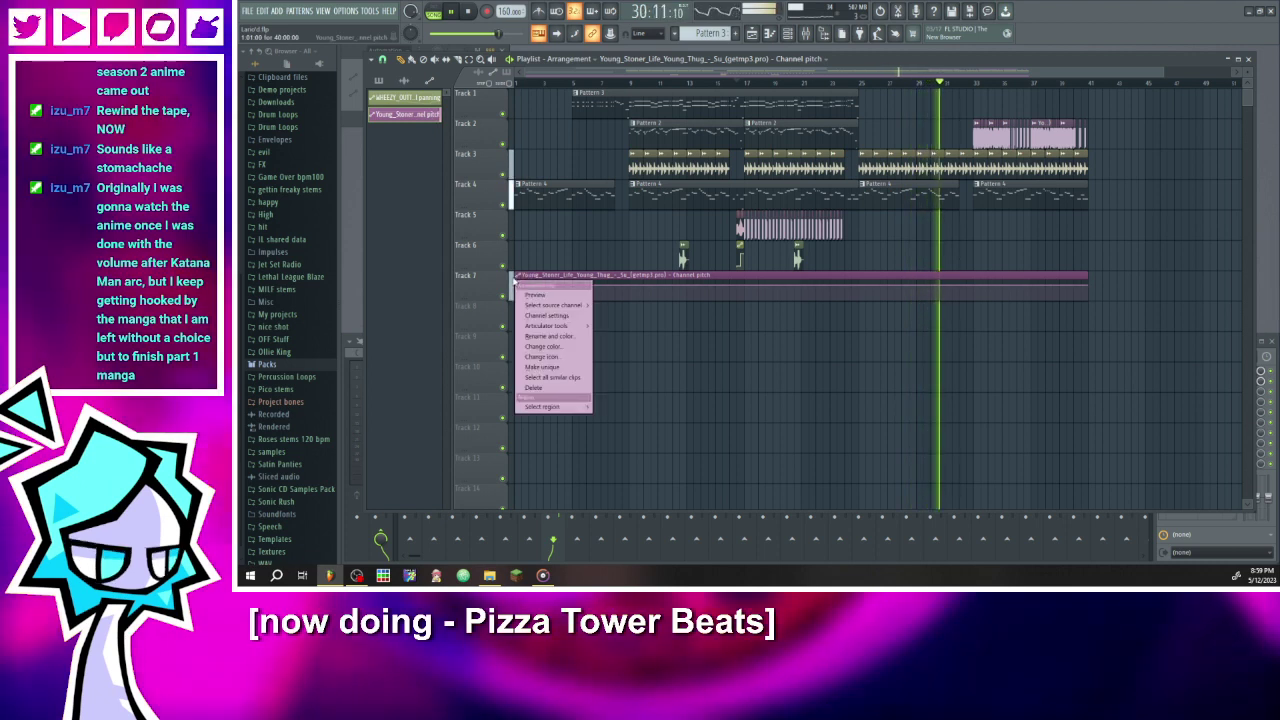
pyautogui.click(527, 279)
pyautogui.moveTo(515, 282); pyautogui.dragTo(743, 284)
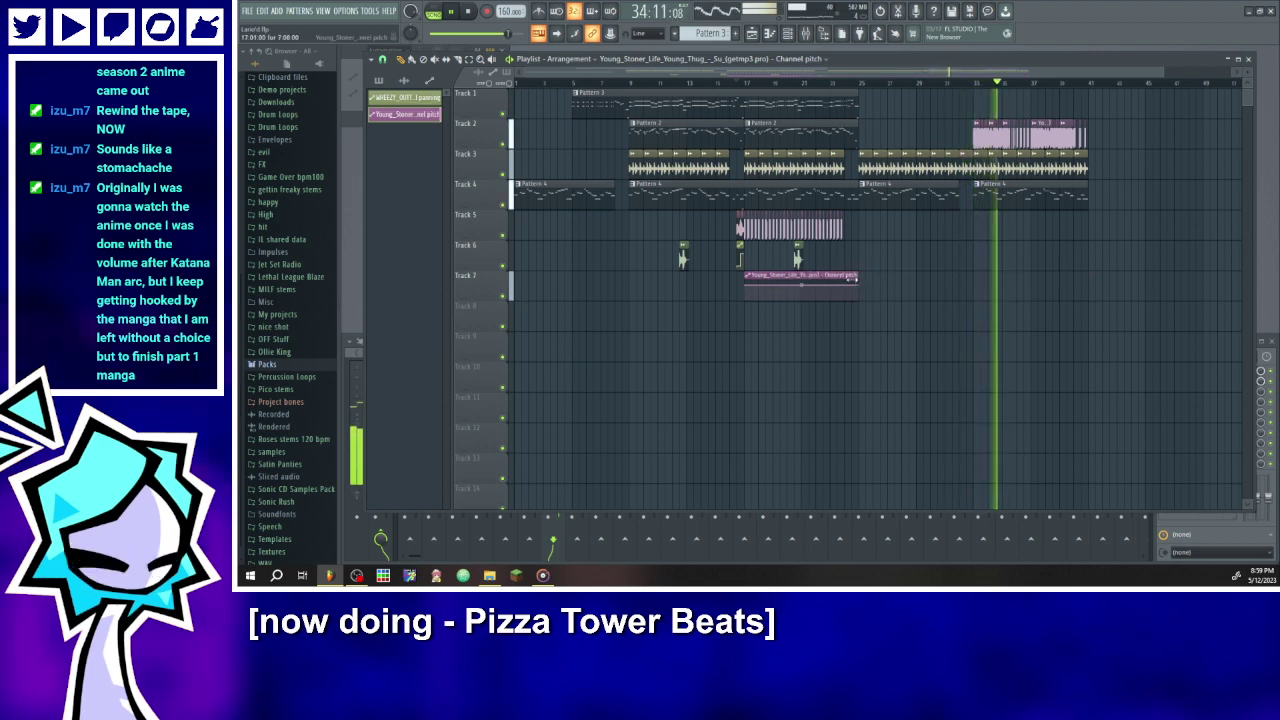
# - Play from about bar 16, copy the pitch value of the point at bar 17, and paste it into a new point at bar 18
pyautogui.scroll(4, 749, 285)
pyautogui.click(657, 83)
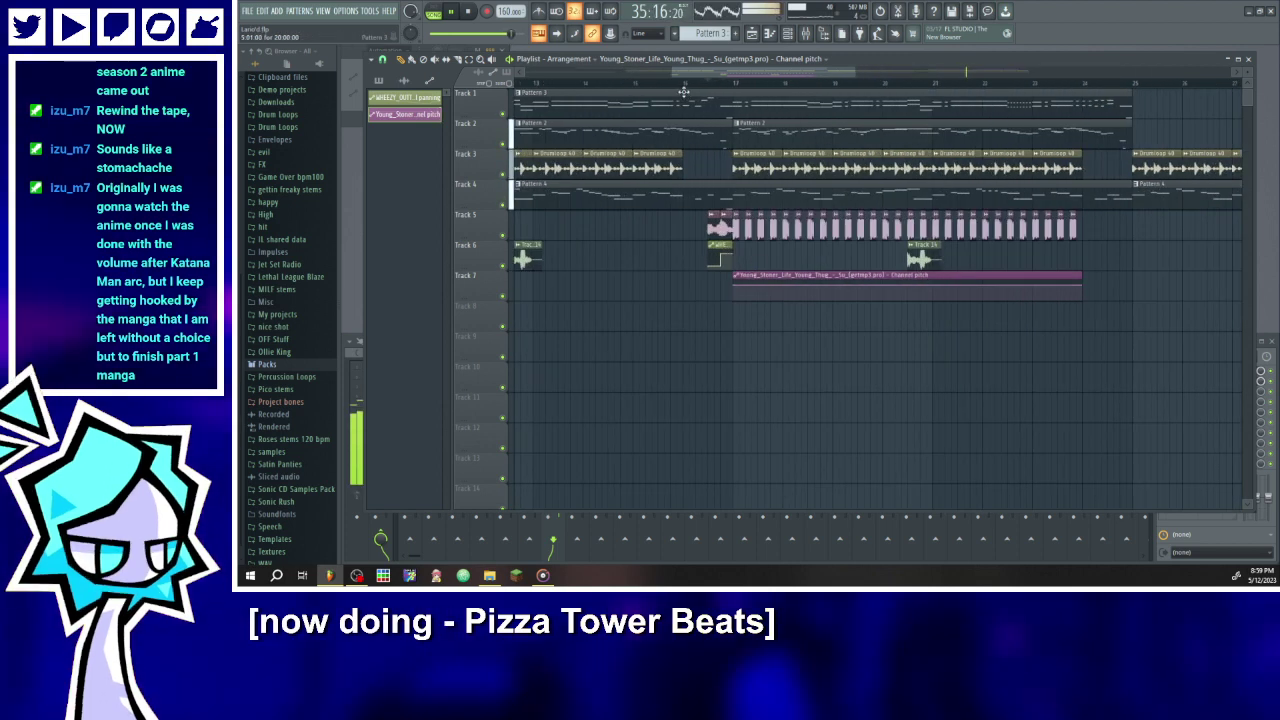
pyautogui.scroll(2, 702, 204)
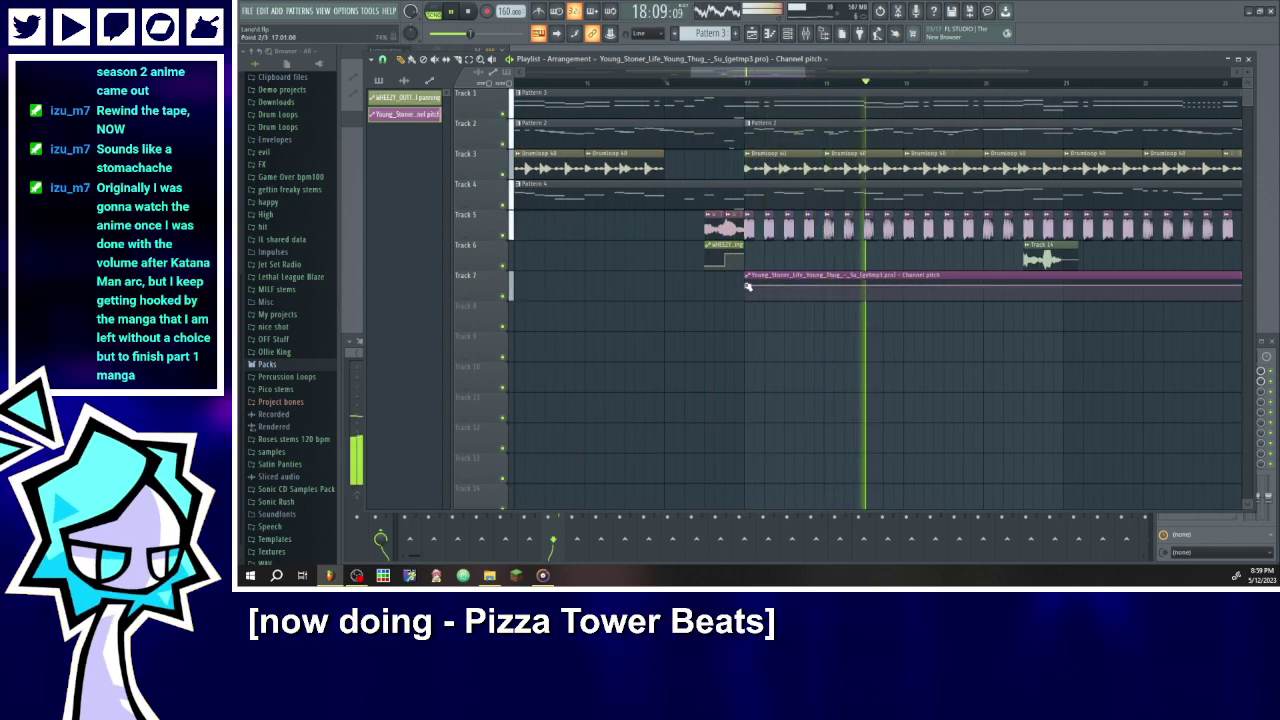
pyautogui.rightClick(748, 286)
pyautogui.click(776, 457)
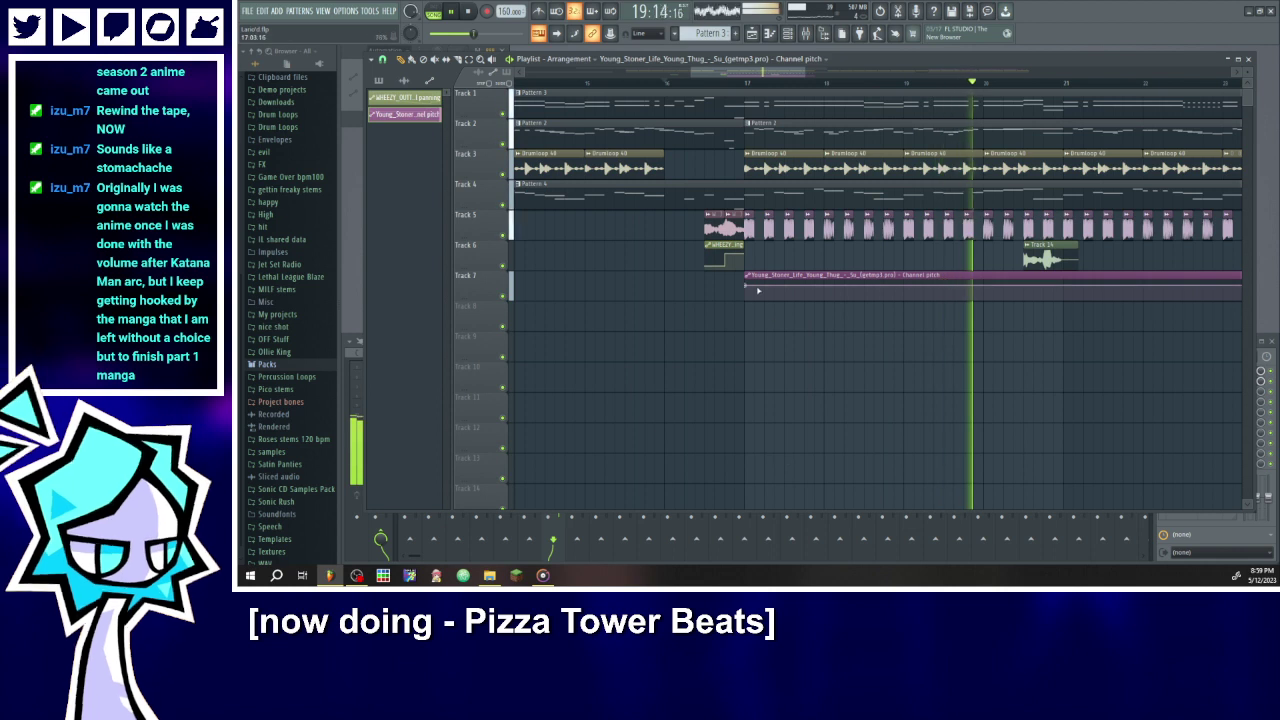
pyautogui.rightClick(824, 290)
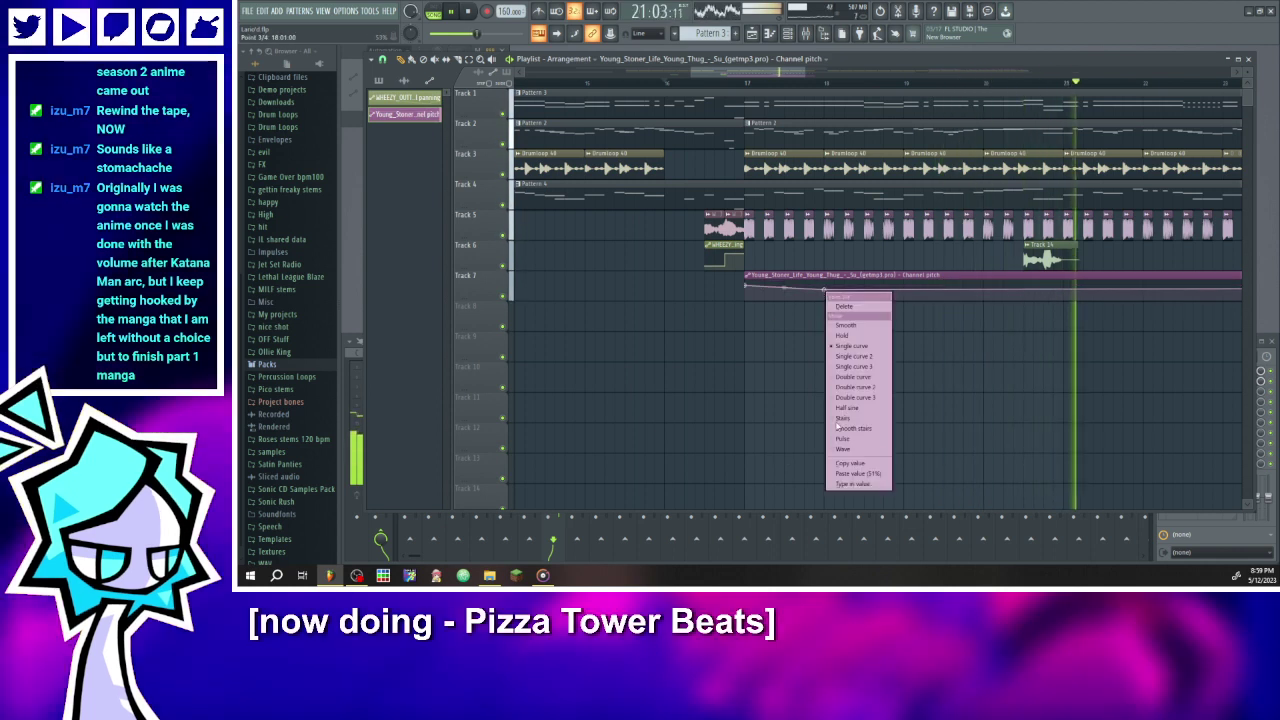
pyautogui.click(860, 475)
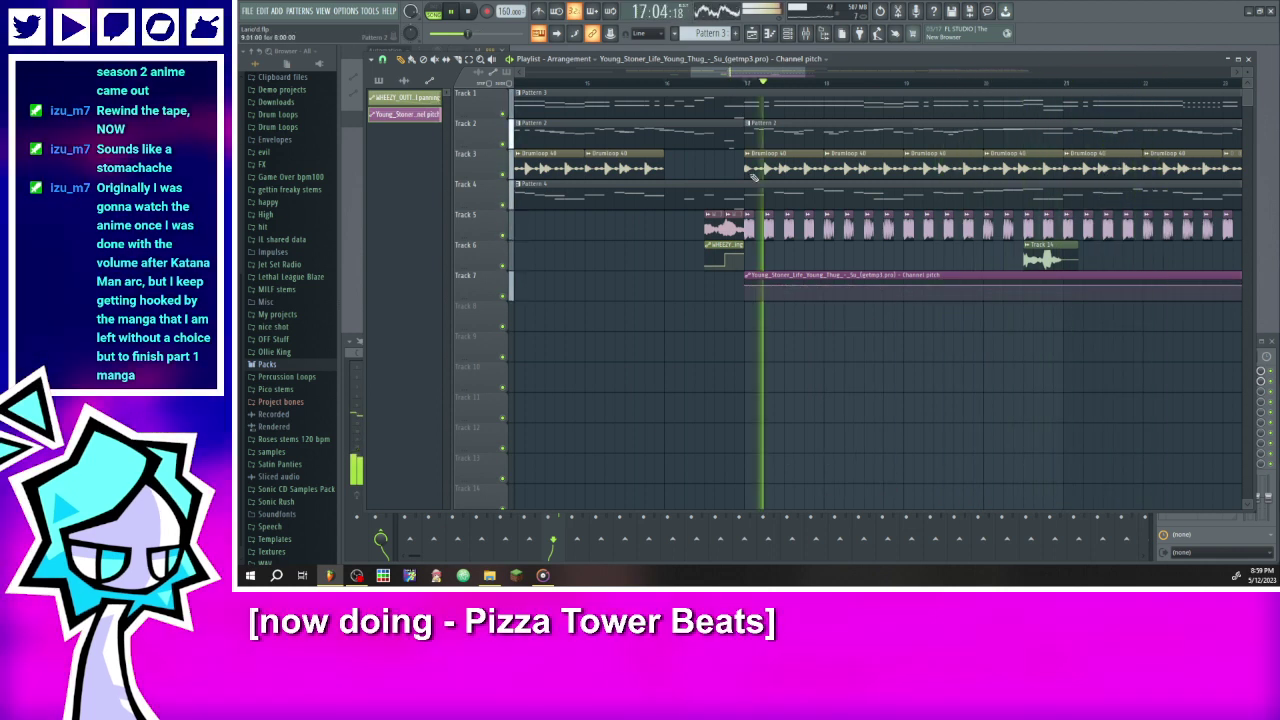
# - Drop the pitch curve at bar 18 with a second point, set and copy its value of 0.5, and play from bar 17
pyautogui.moveTo(825, 285); pyautogui.dragTo(826, 318)
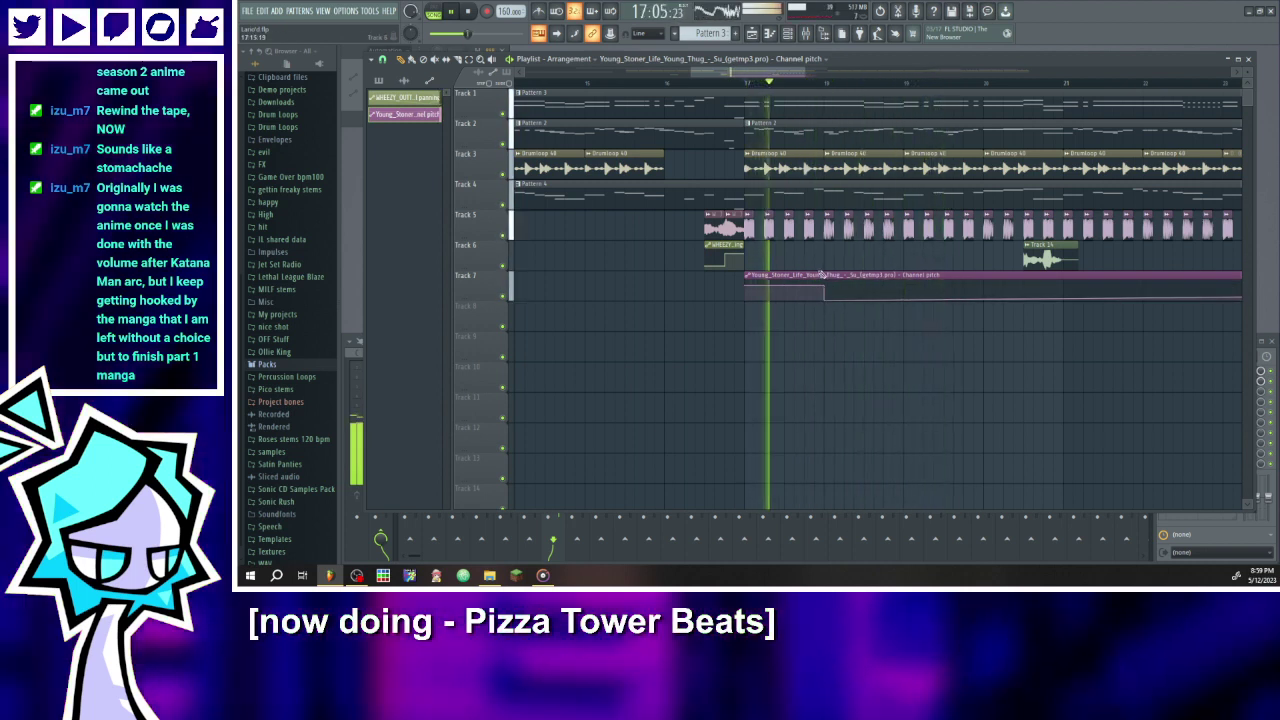
pyautogui.moveTo(824, 297); pyautogui.dragTo(826, 290)
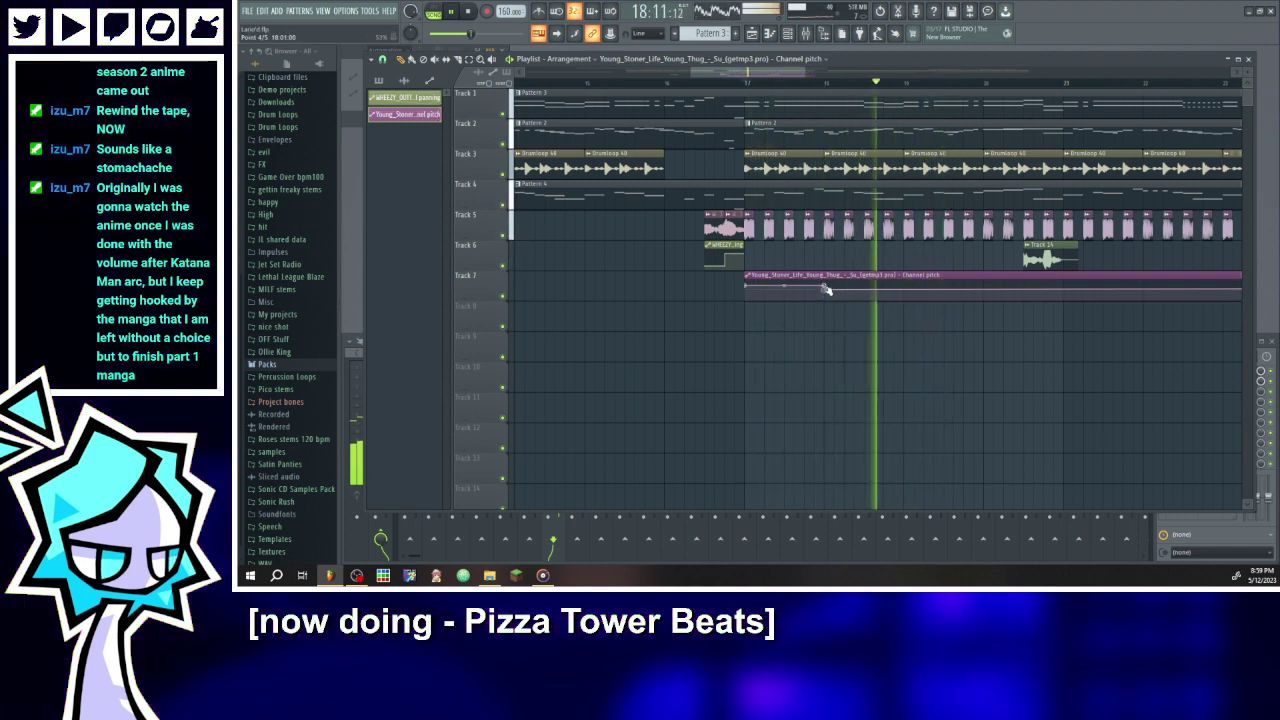
pyautogui.rightClick(826, 290)
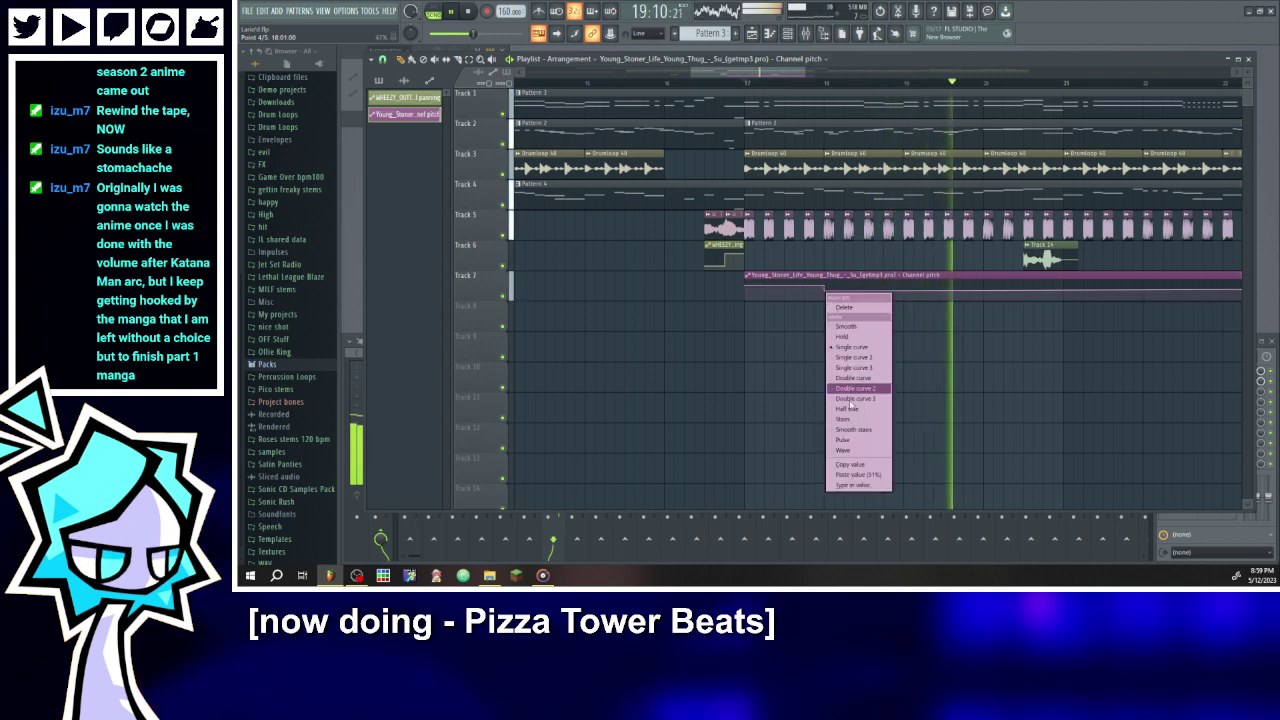
pyautogui.click(862, 486)
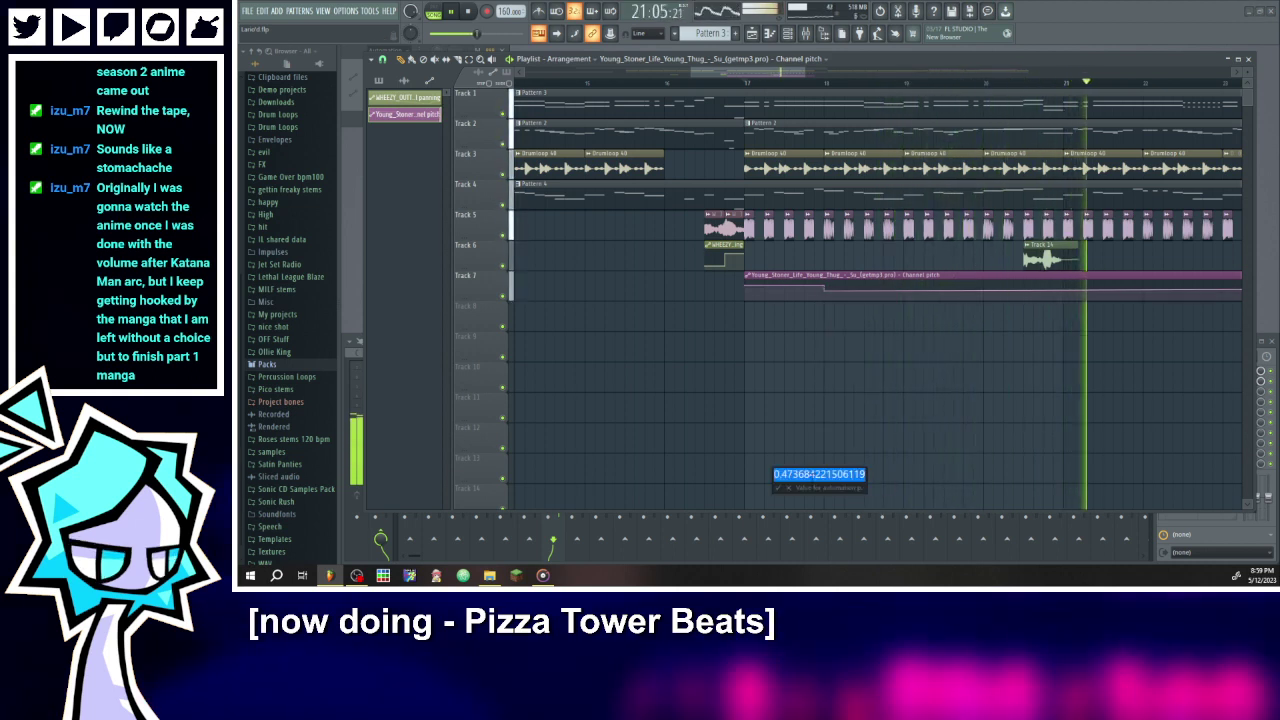
pyautogui.write('0')
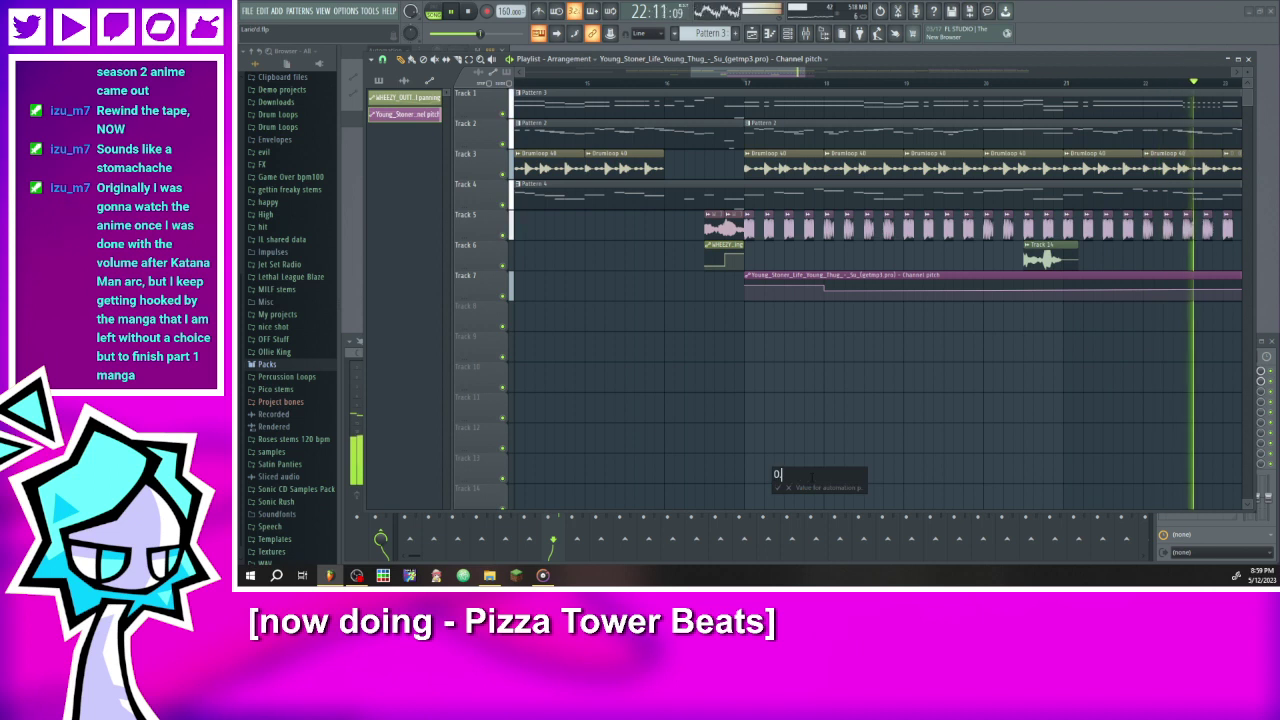
pyautogui.write('.5')
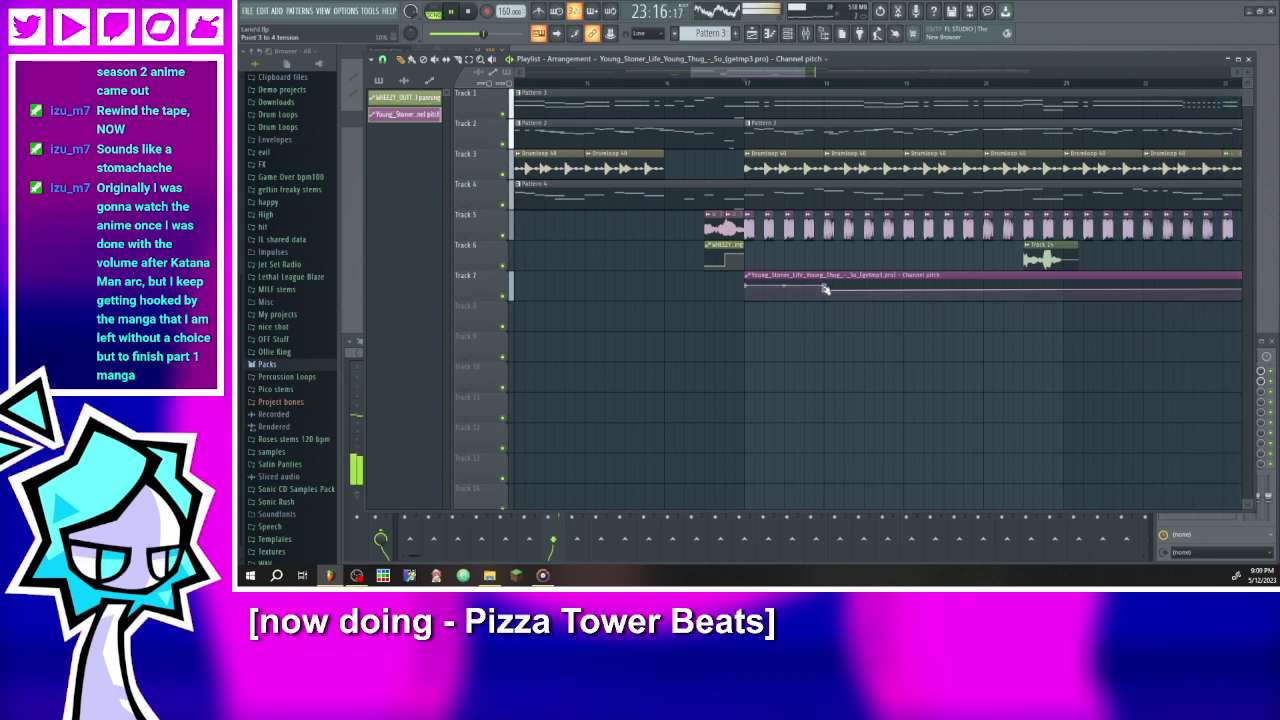
pyautogui.rightClick(823, 288)
pyautogui.click(842, 465)
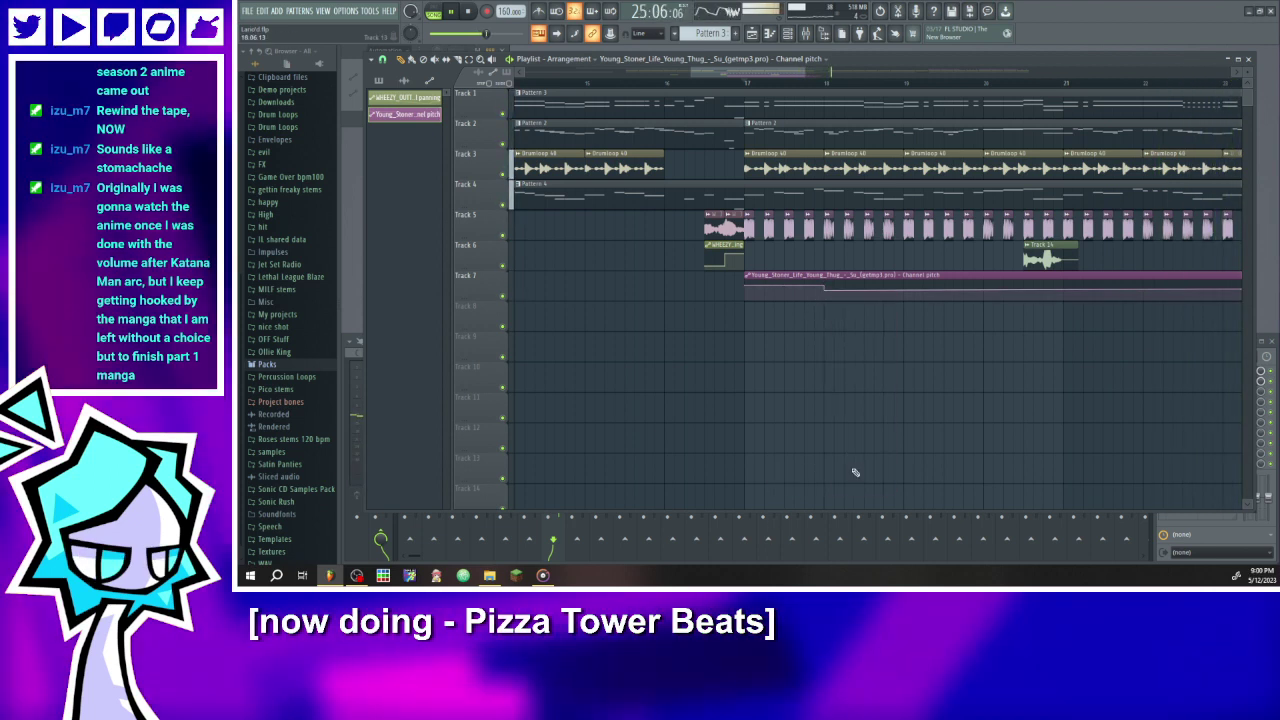
pyautogui.click(748, 86)
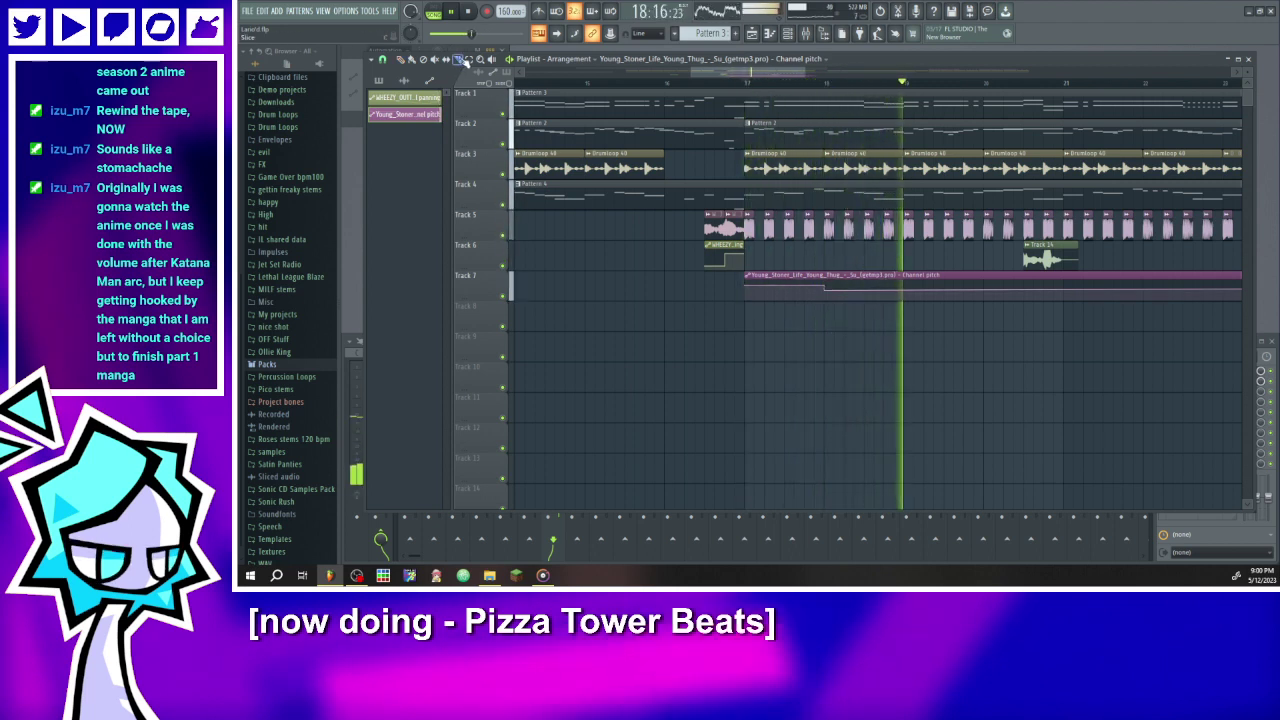
# - Slice the pitch automation clip at bar 19 and delete the part behind the cut, leaving a two-bar clip
pyautogui.moveTo(907, 274); pyautogui.dragTo(906, 329)
pyautogui.click(401, 59)
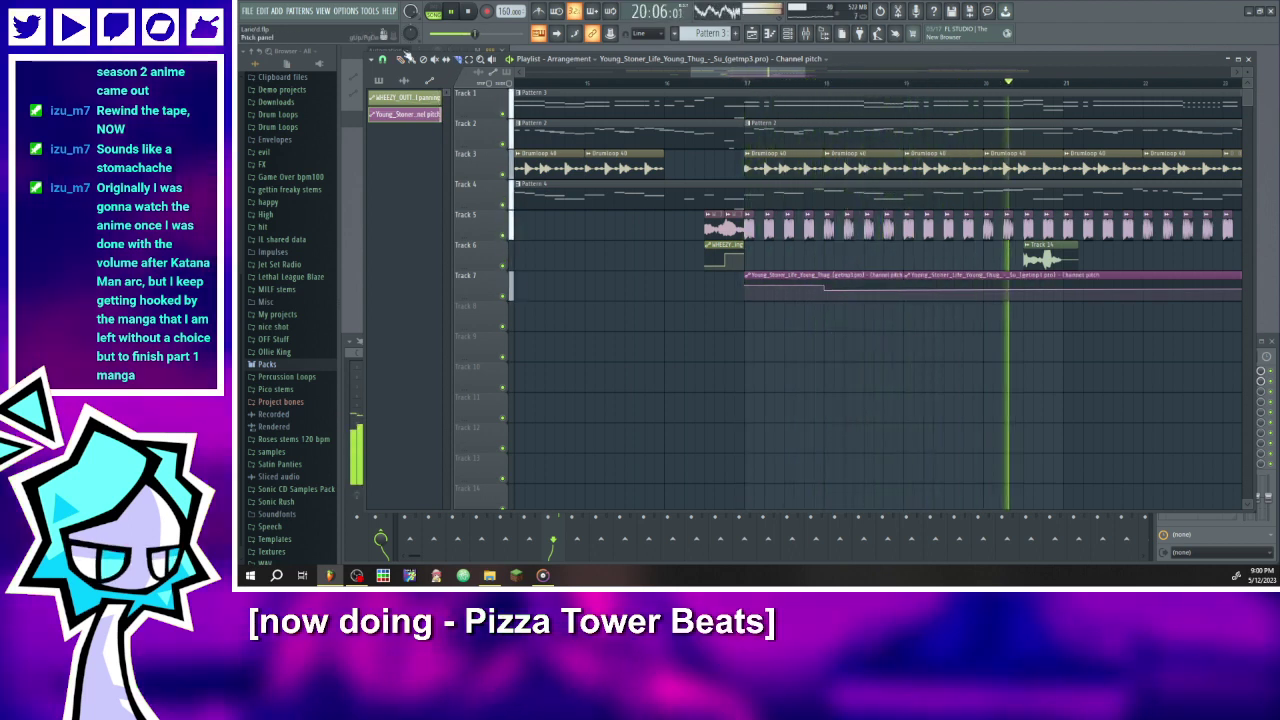
pyautogui.rightClick(942, 274)
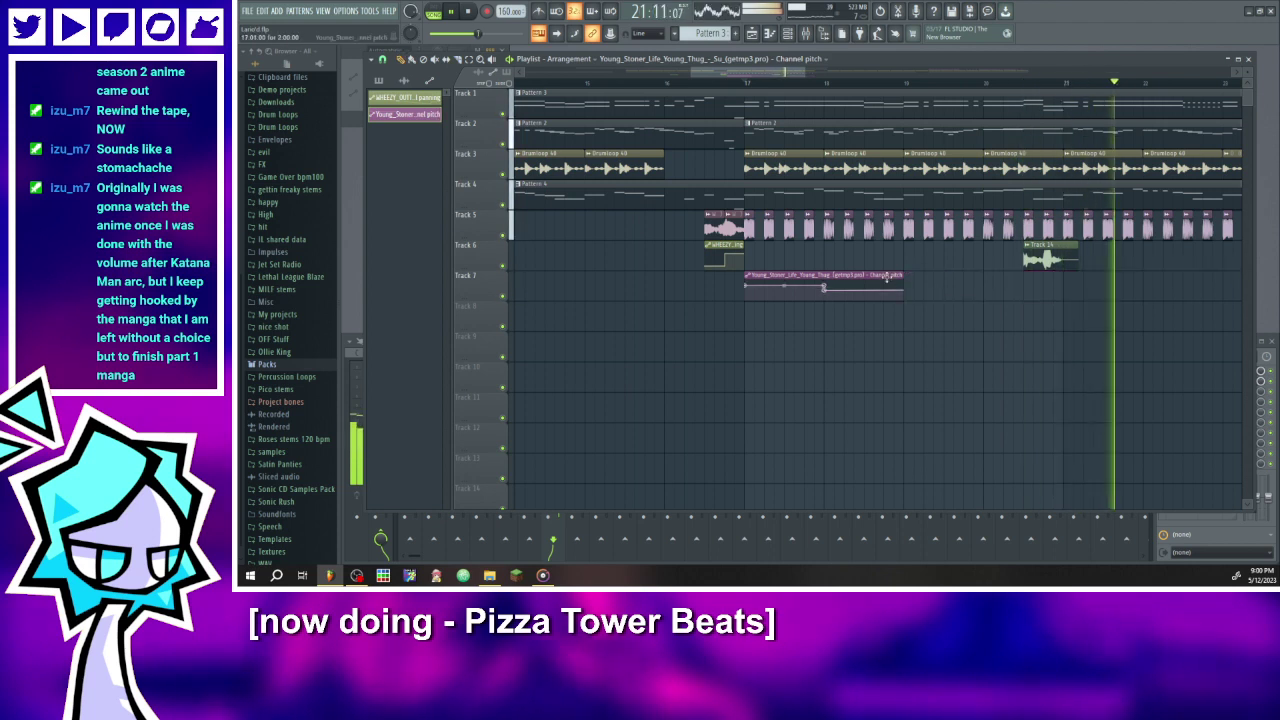
# - Repeat the two-bar pitch clip on Track 7 at bars 19 and 21, with a shortened copy from mid-bar 20 to bar 21 between them
pyautogui.click(911, 283)
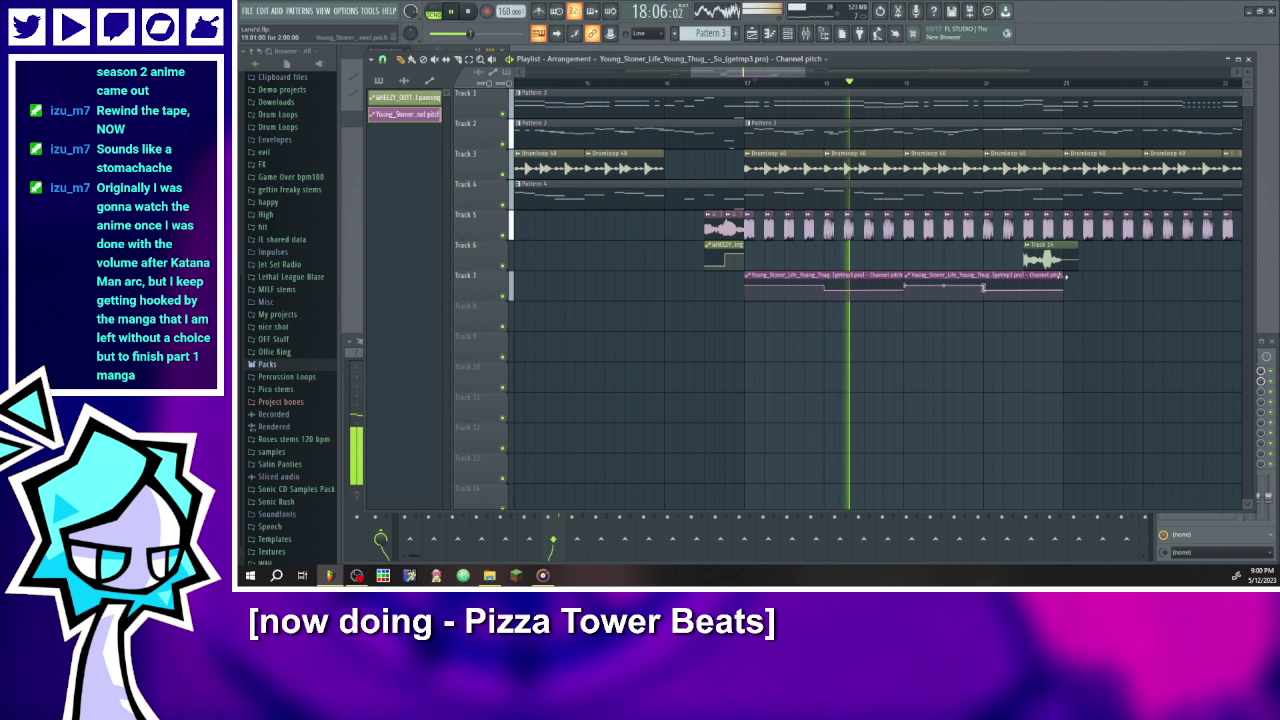
pyautogui.click(1030, 280)
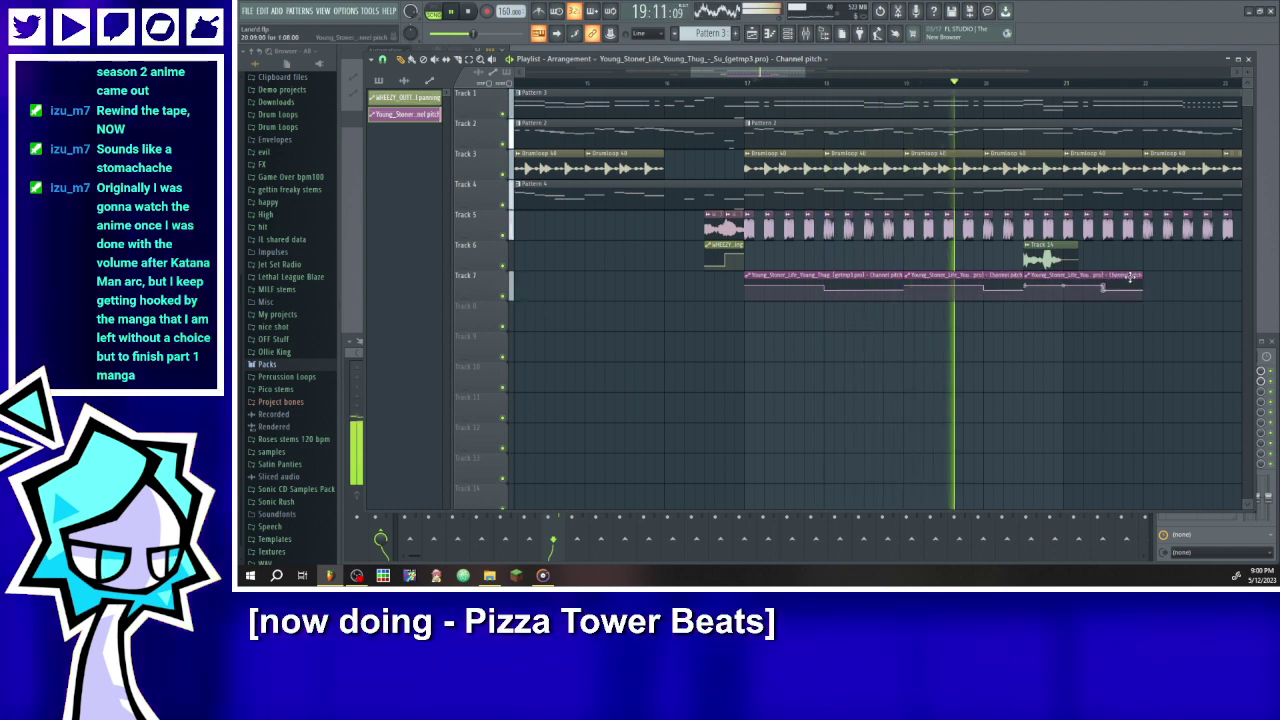
pyautogui.moveTo(1138, 277); pyautogui.dragTo(1062, 277)
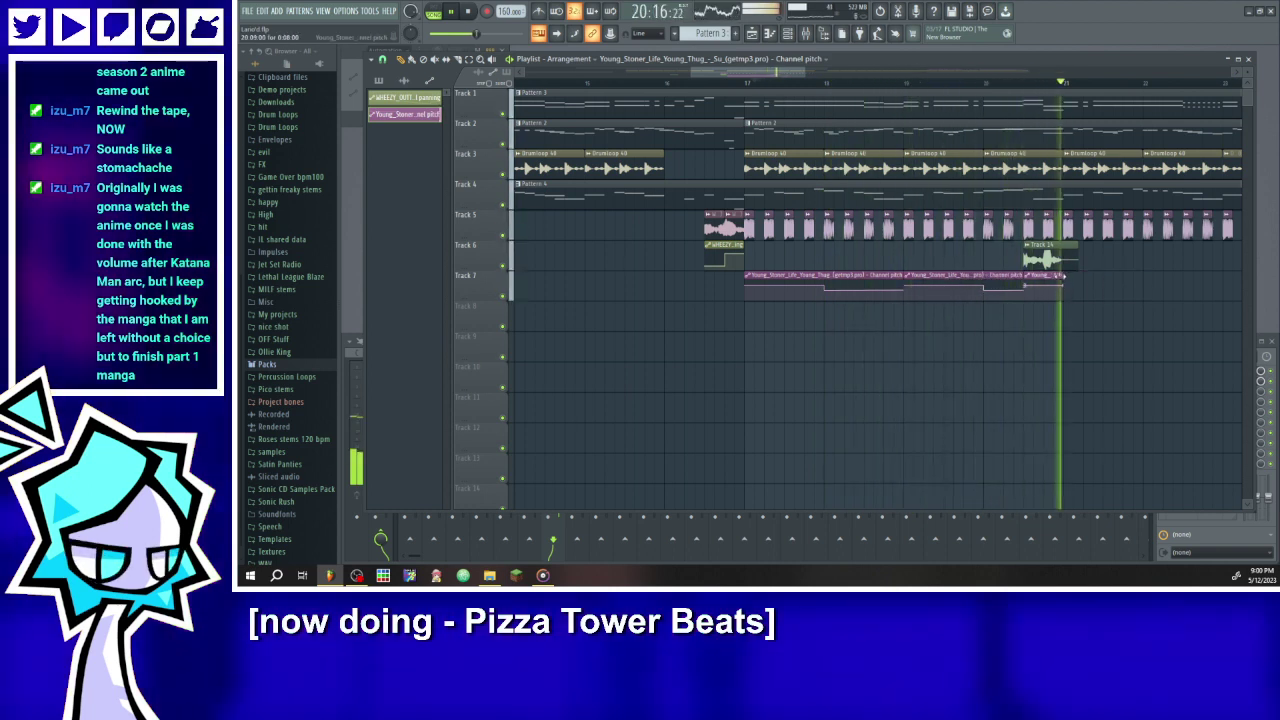
pyautogui.click(849, 277)
pyautogui.click(1078, 290)
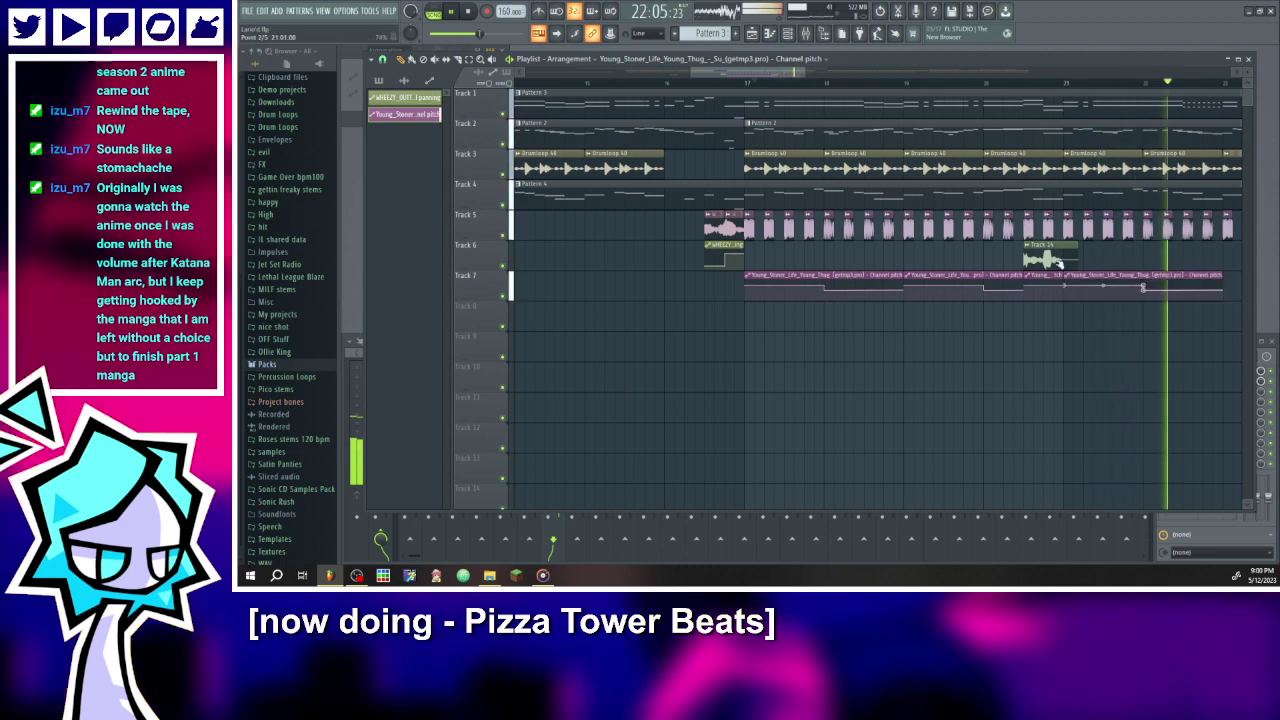
pyautogui.moveTo(799, 74); pyautogui.dragTo(824, 74)
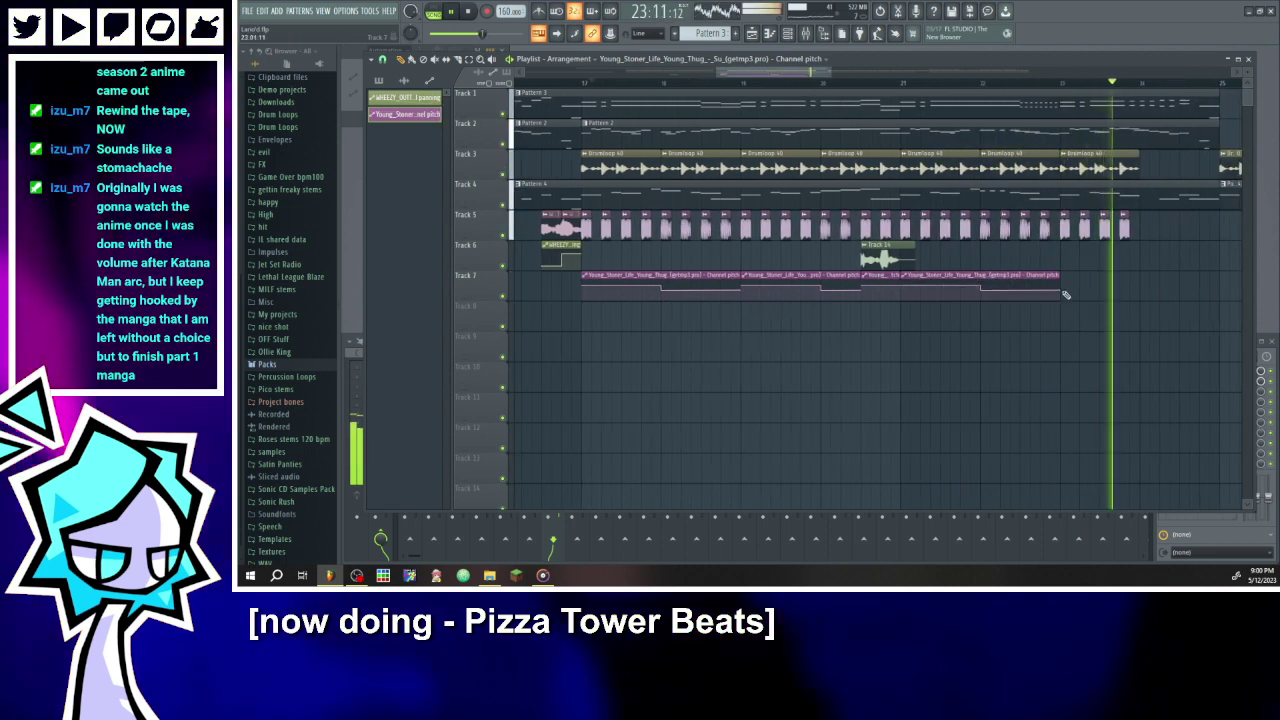
# - Add another two-bar copy of the pitch clip on Track 7 at bar 23 and play the arrangement from bars 17 and 20
pyautogui.click(1068, 291)
pyautogui.scroll(-4, 1098, 291)
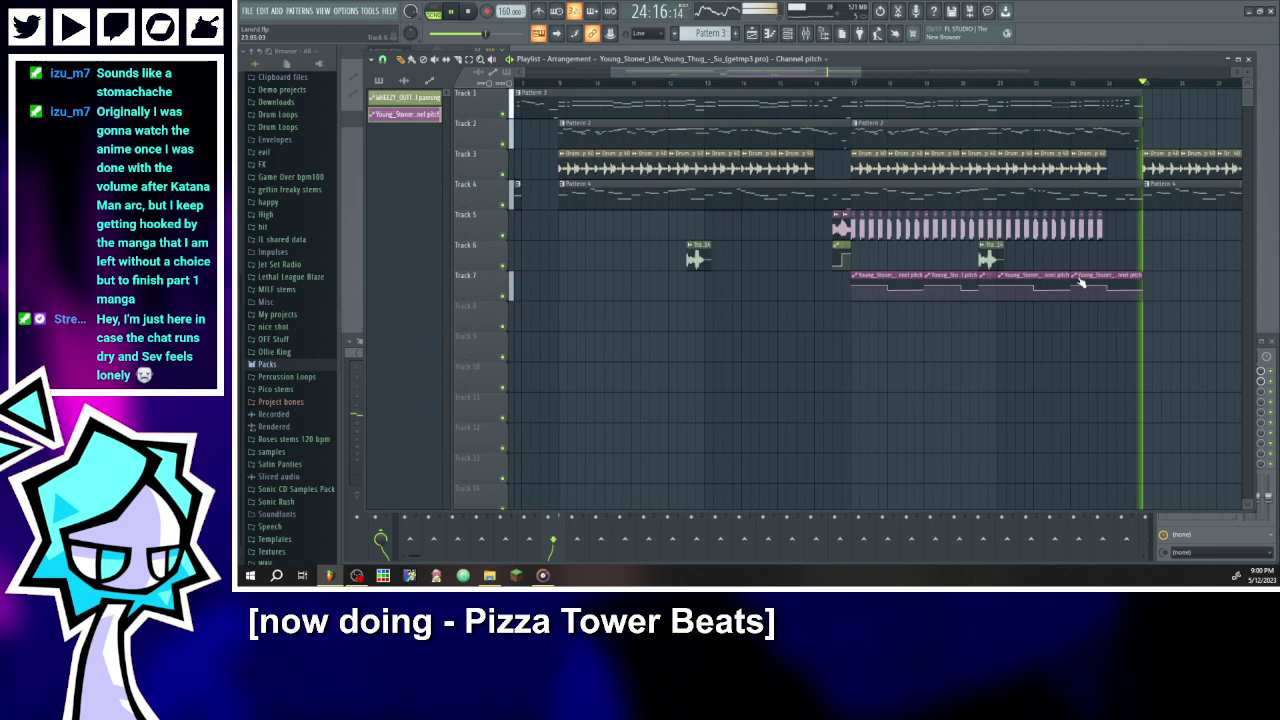
pyautogui.click(846, 84)
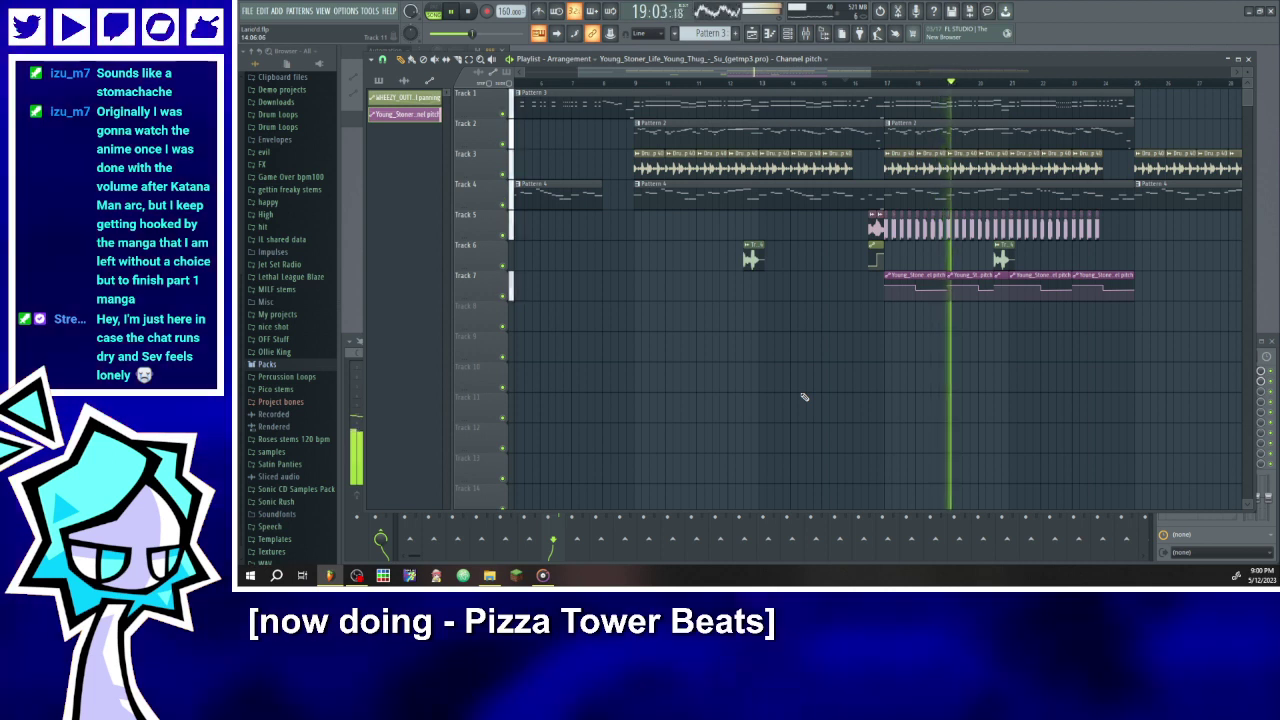
pyautogui.scroll(4, 984, 248)
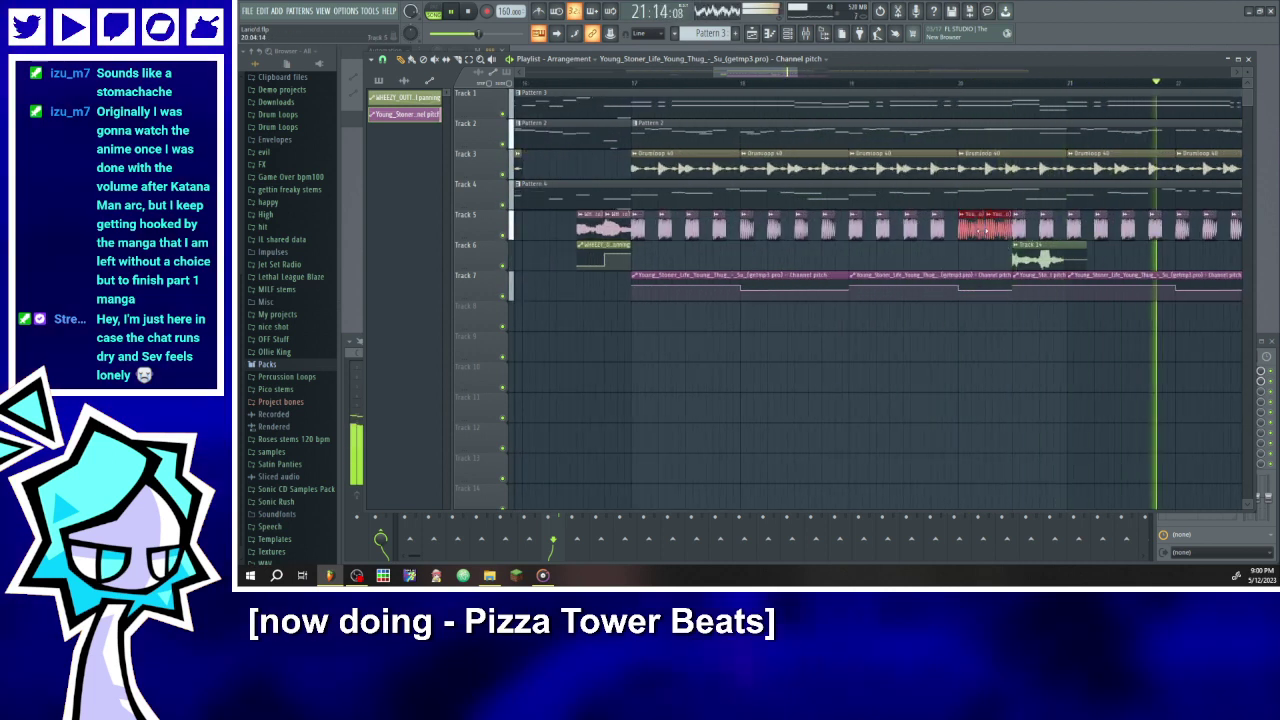
pyautogui.click(956, 84)
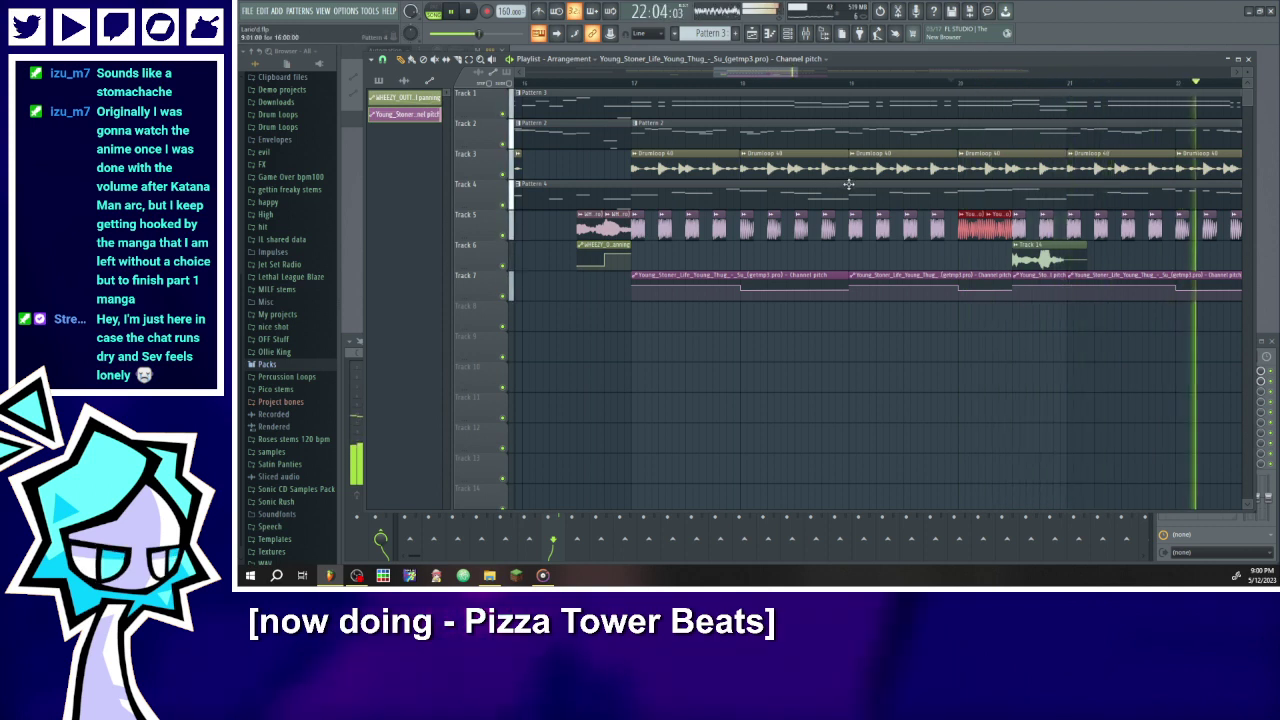
pyautogui.moveTo(799, 72); pyautogui.dragTo(935, 80)
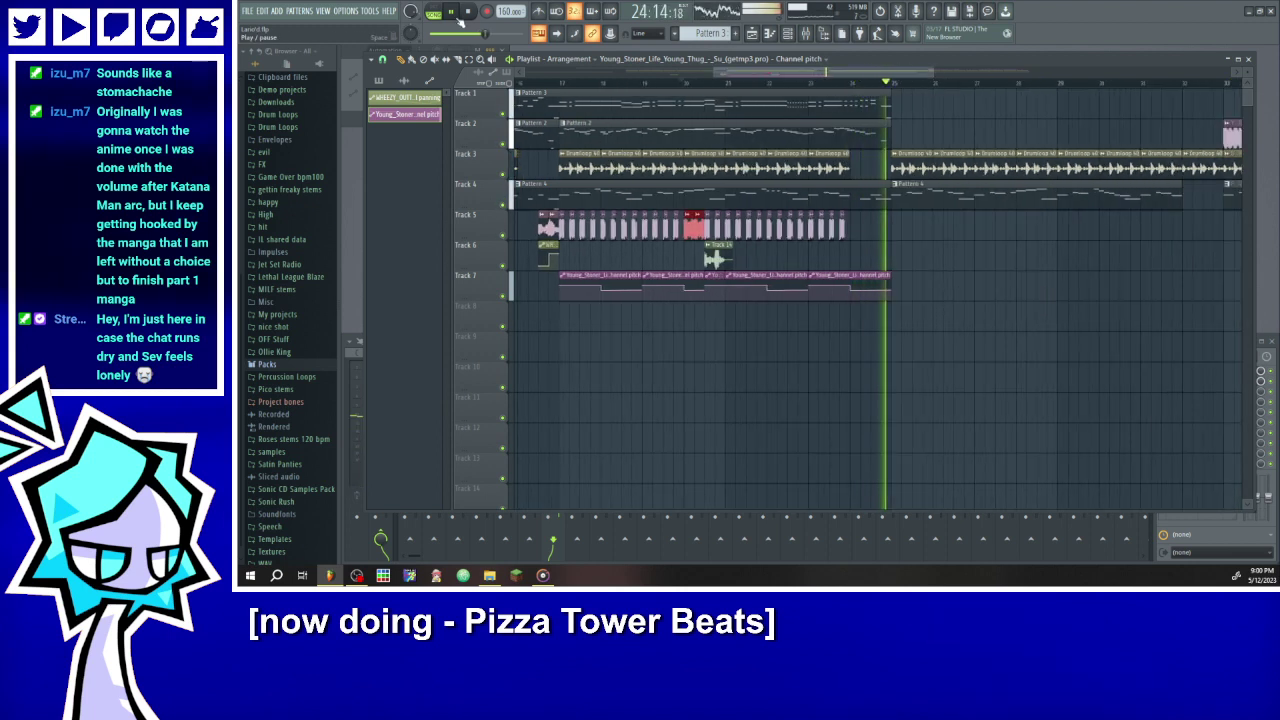
pyautogui.press('space')
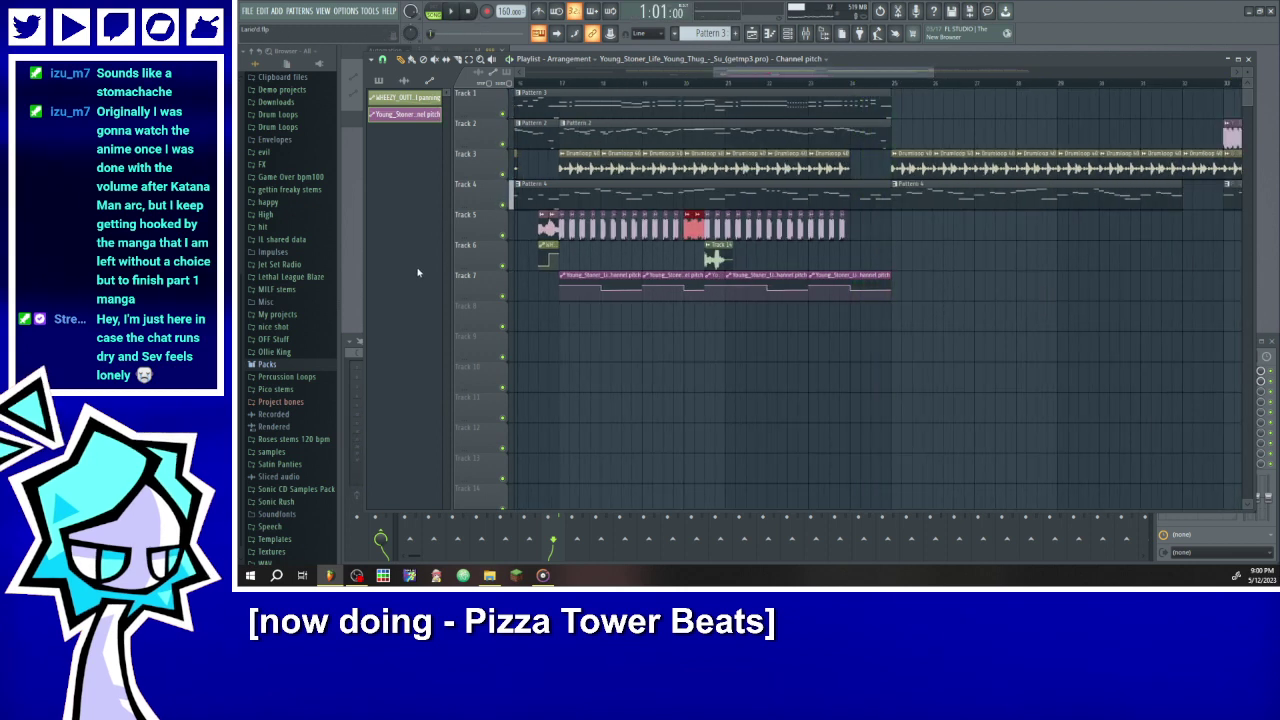
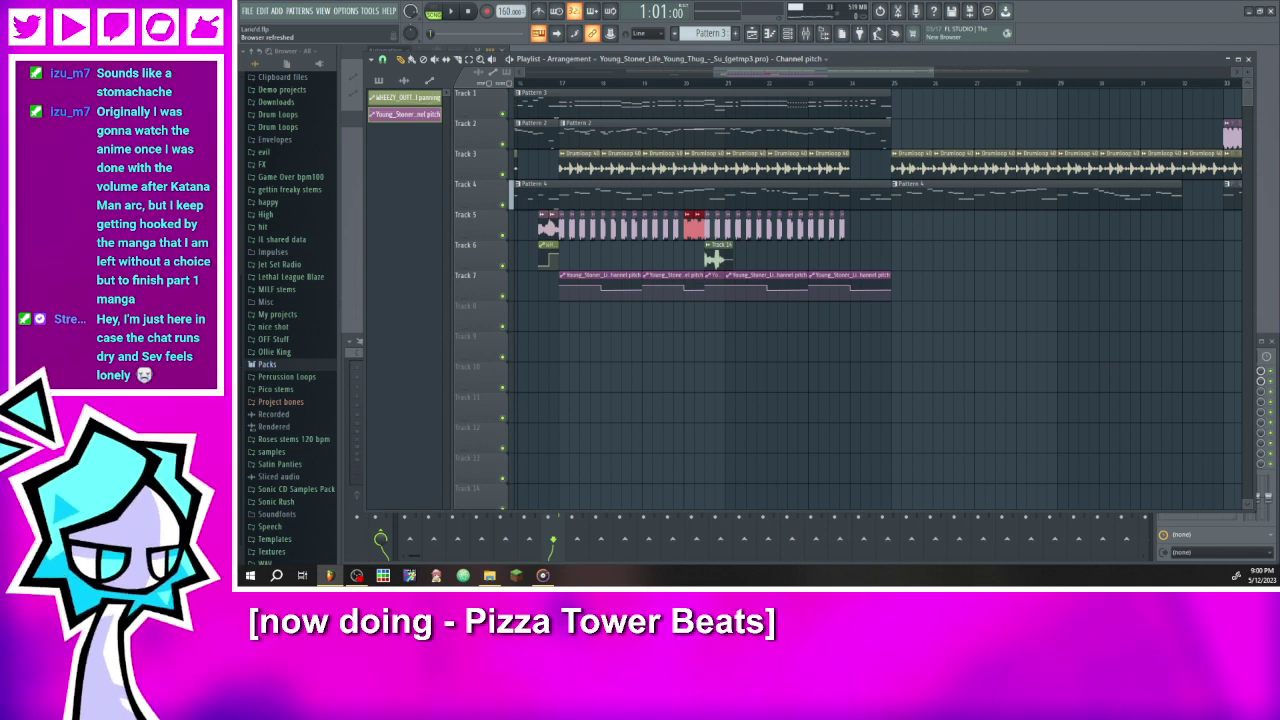
# - Switch to File Explorer and import Track 77.wav from the Best Service - Voice Spectral Vol. 1 folder onto playlist Track 5 at bar 45
pyautogui.moveTo(710, 76); pyautogui.dragTo(1057, 72)
pyautogui.moveTo(943, 88); pyautogui.dragTo(1050, 80)
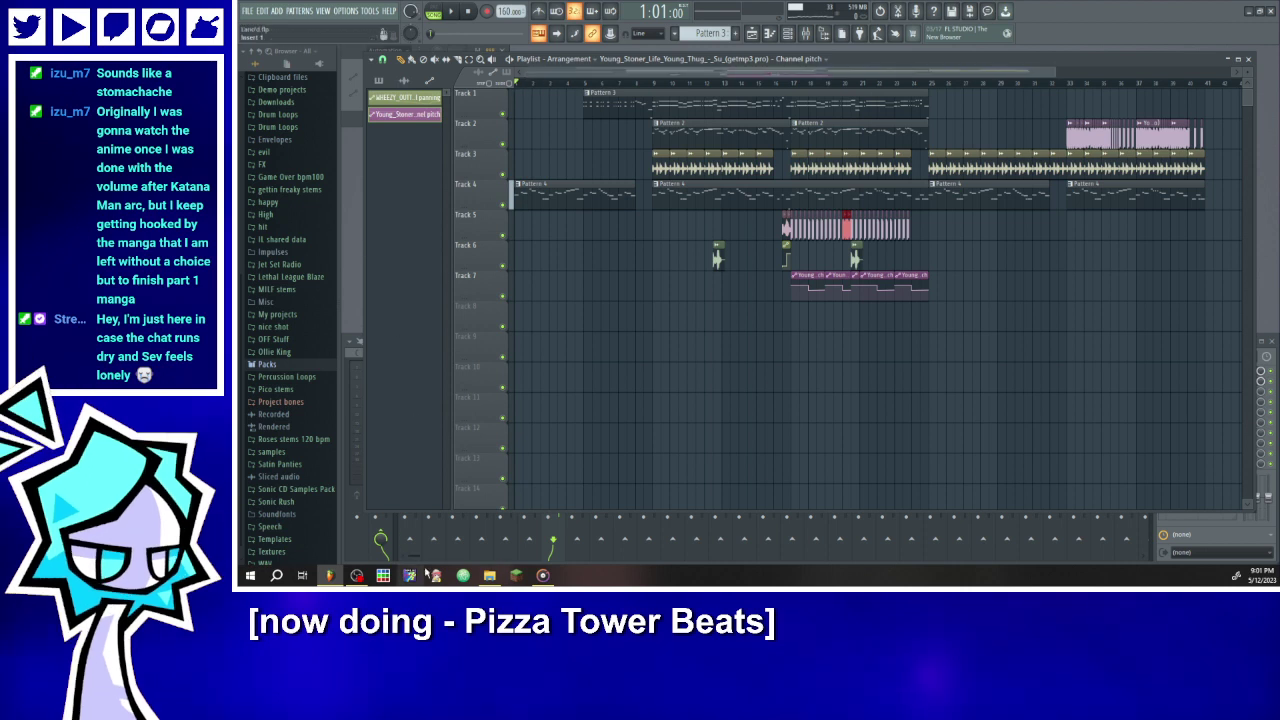
pyautogui.click(489, 575)
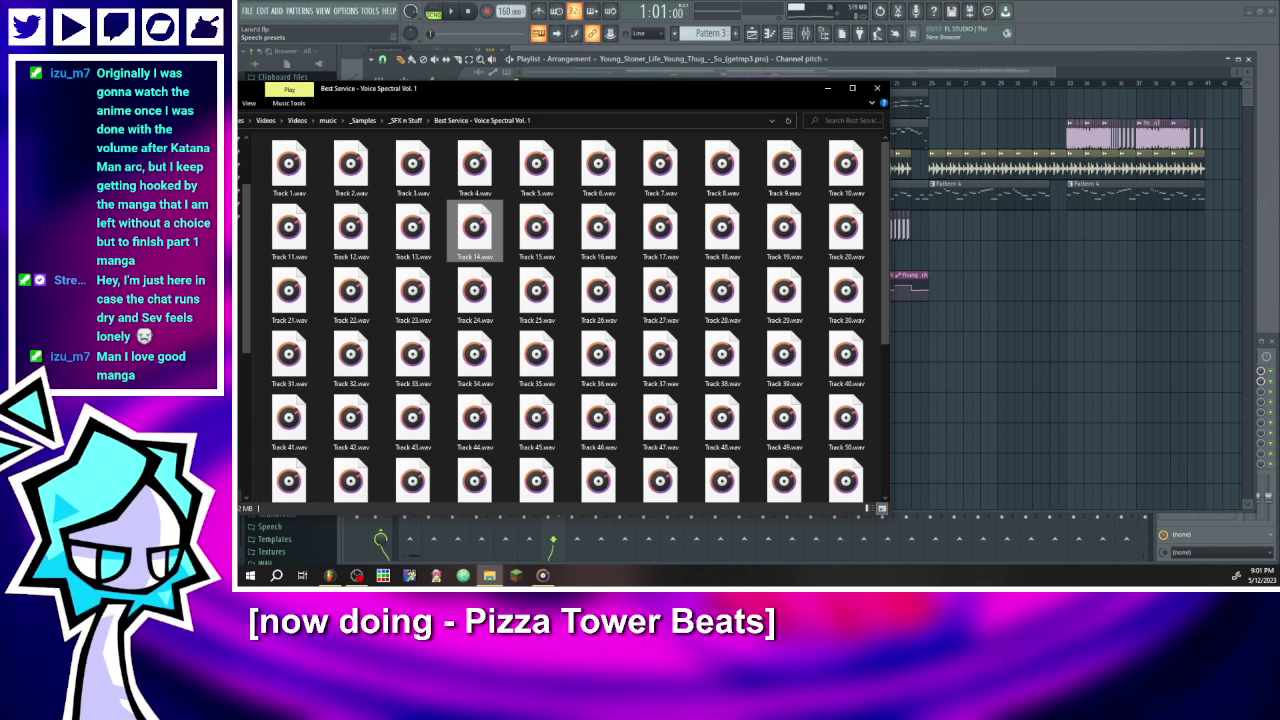
pyautogui.hotkey('alt', 'Tab')
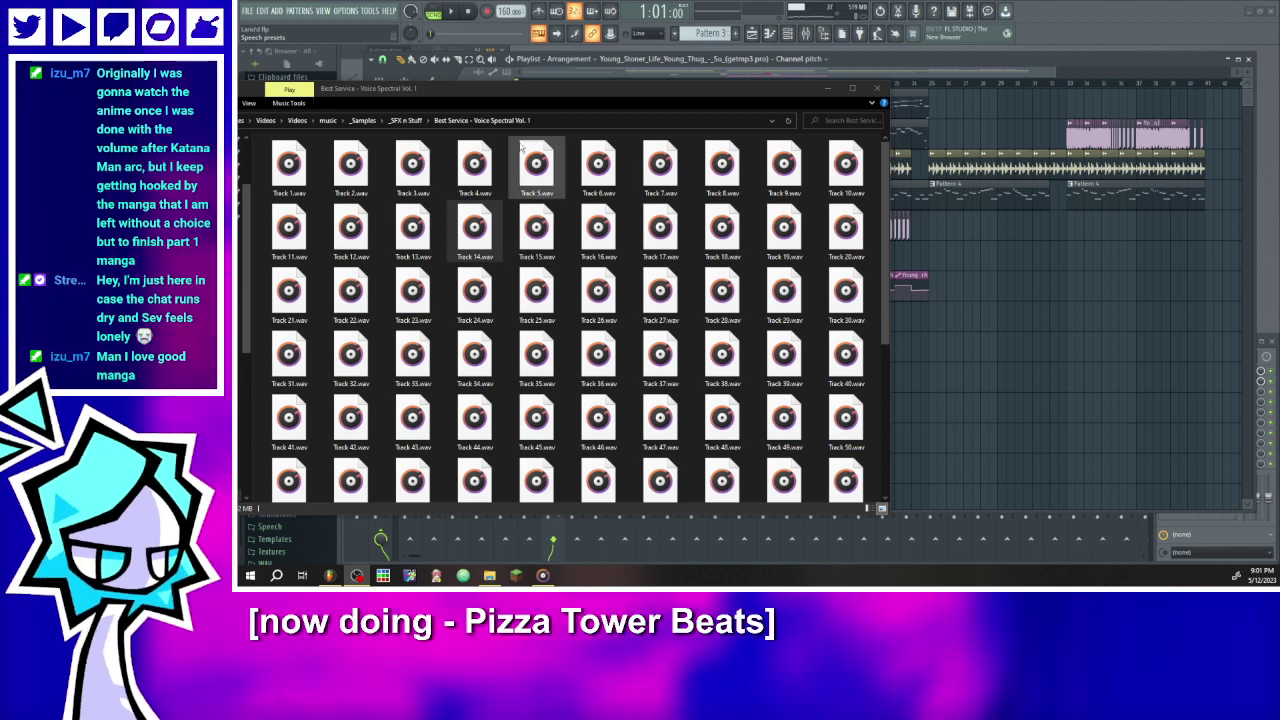
pyautogui.click(414, 89)
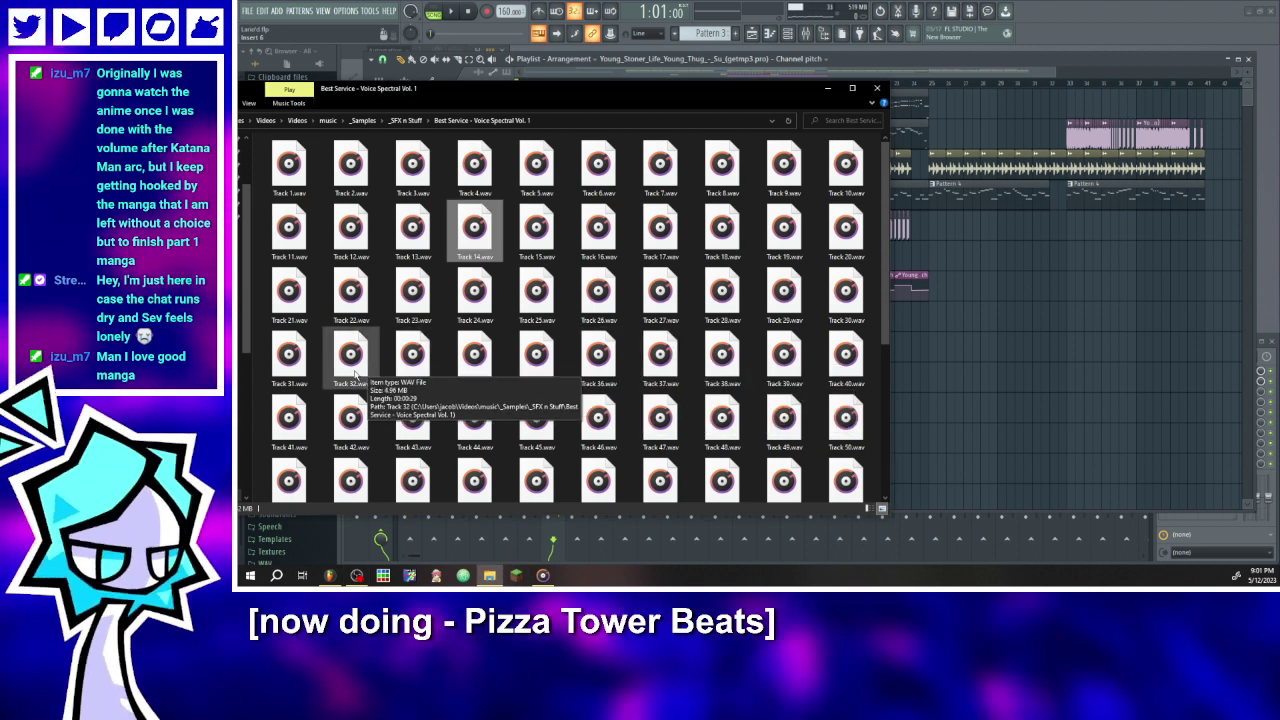
pyautogui.scroll(-3, 598, 403)
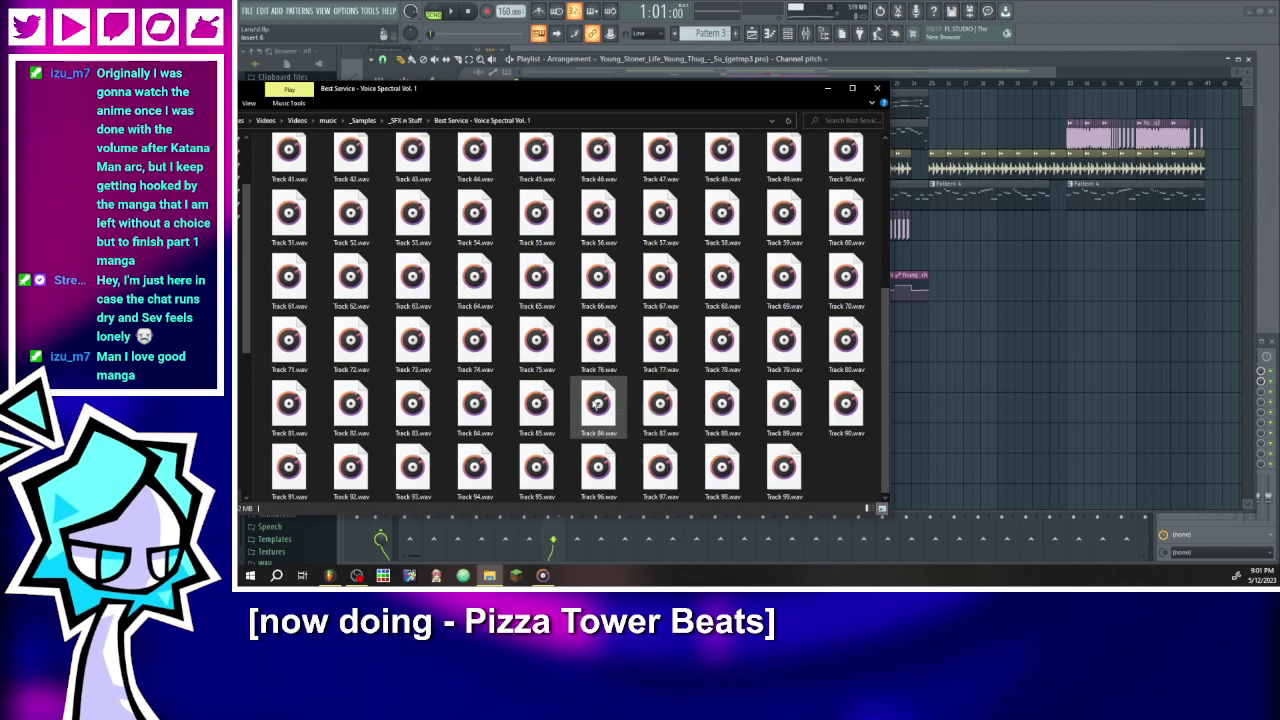
pyautogui.click(660, 343)
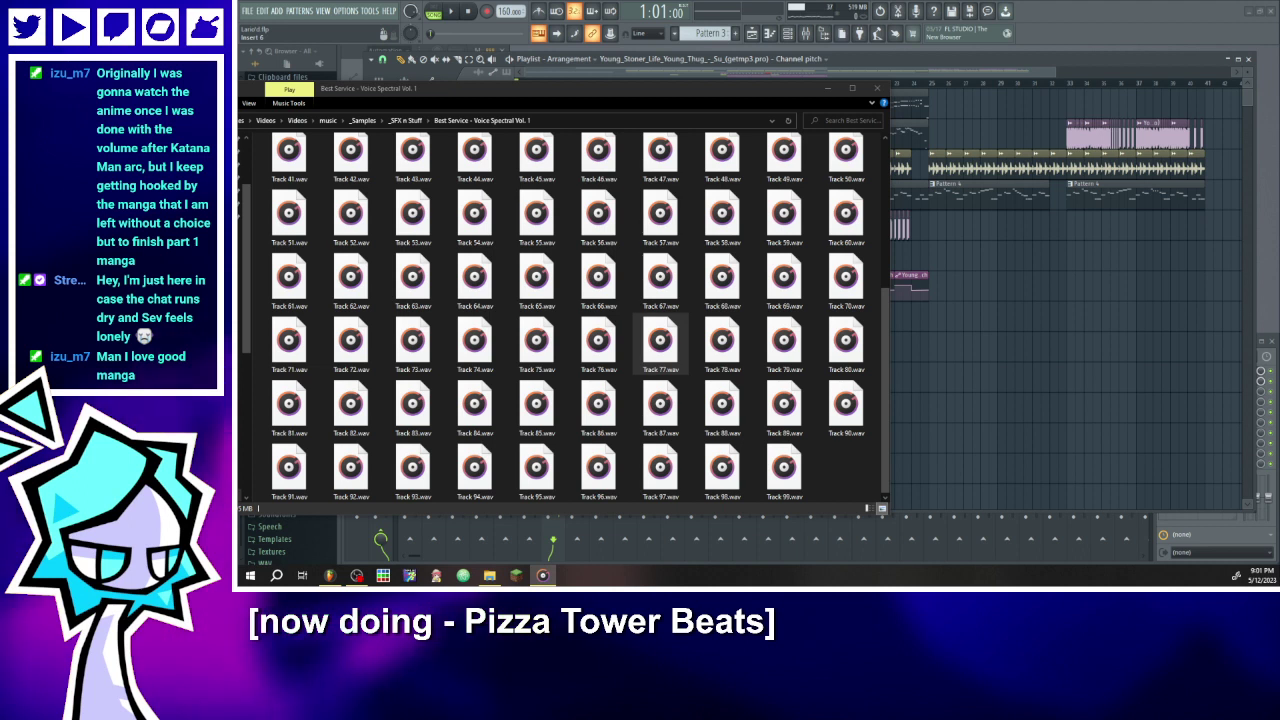
pyautogui.moveTo(660, 343); pyautogui.dragTo(1175, 226)
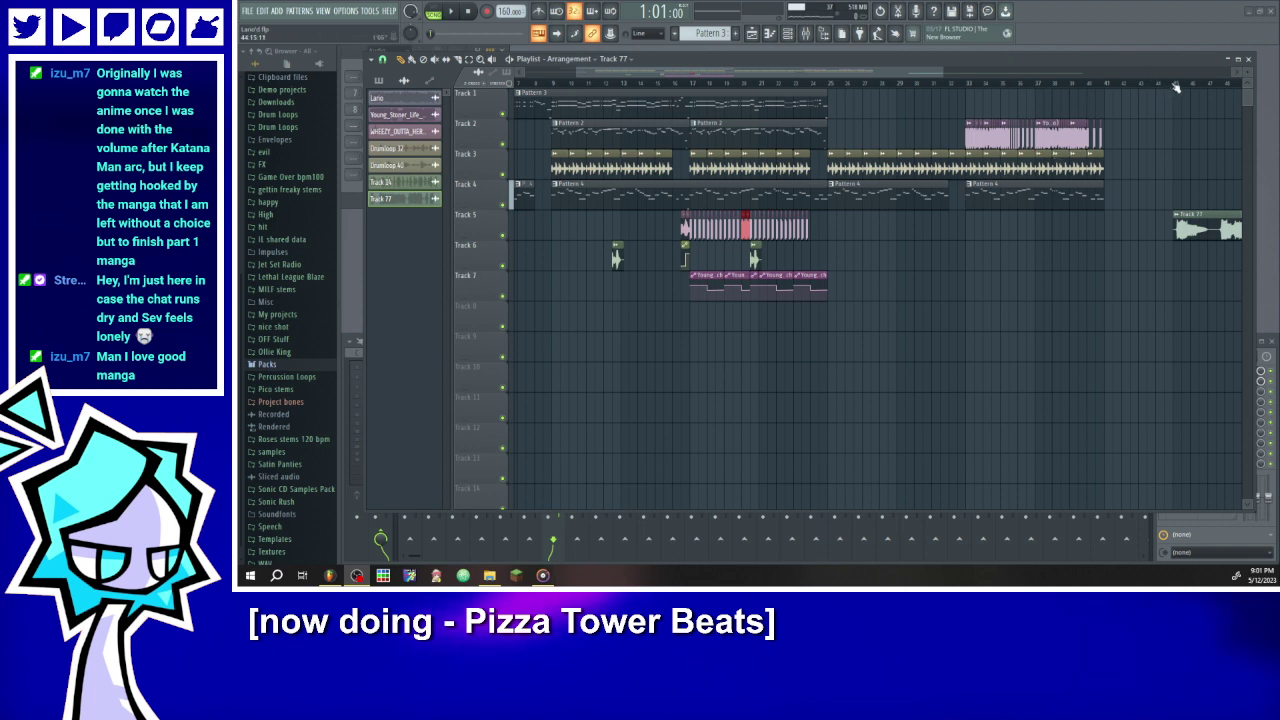
# - Audition the imported Track 77 clip and cut it down to the section from bar 56 to bar 60, deleting the audio before and after
pyautogui.click(1174, 84)
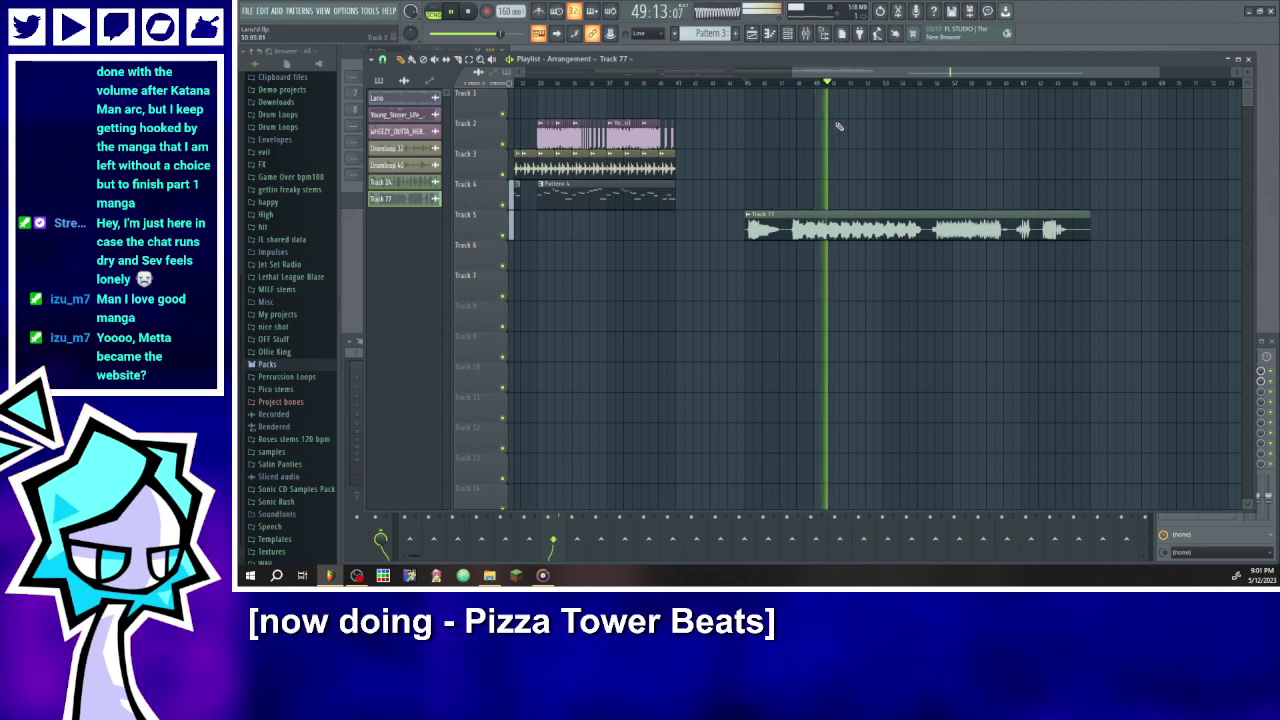
pyautogui.click(928, 84)
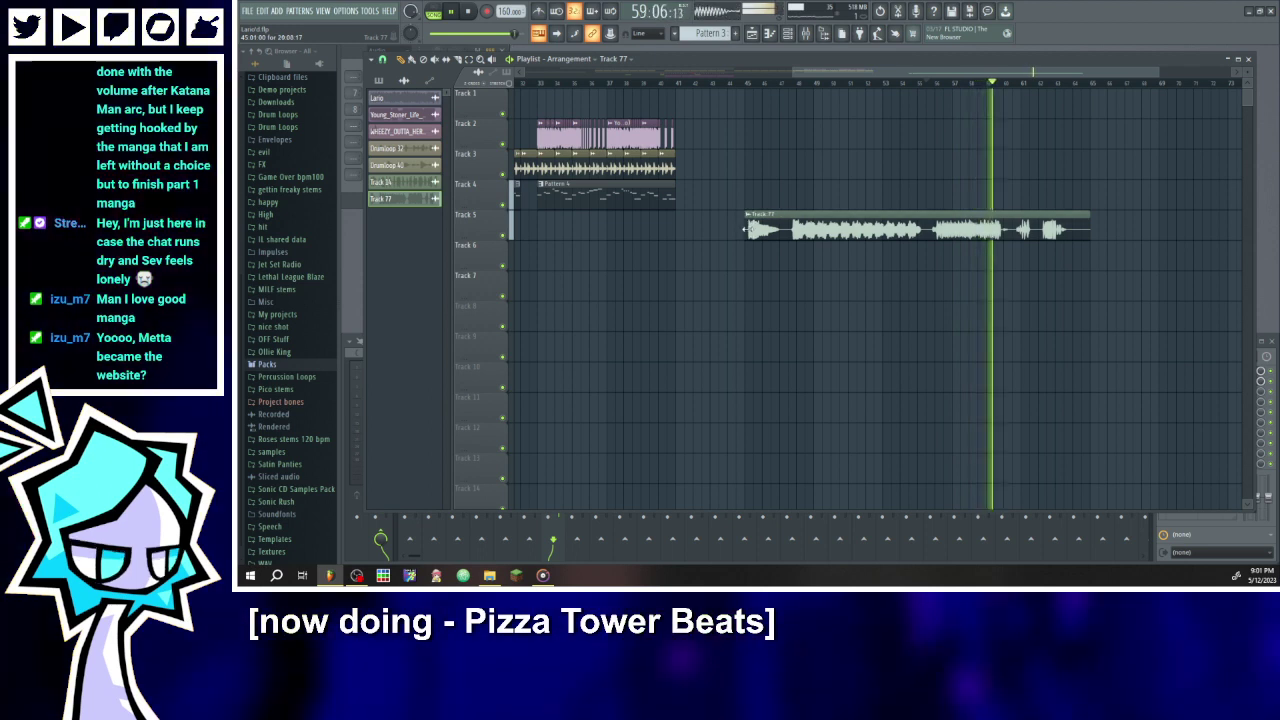
pyautogui.moveTo(745, 230); pyautogui.dragTo(797, 230)
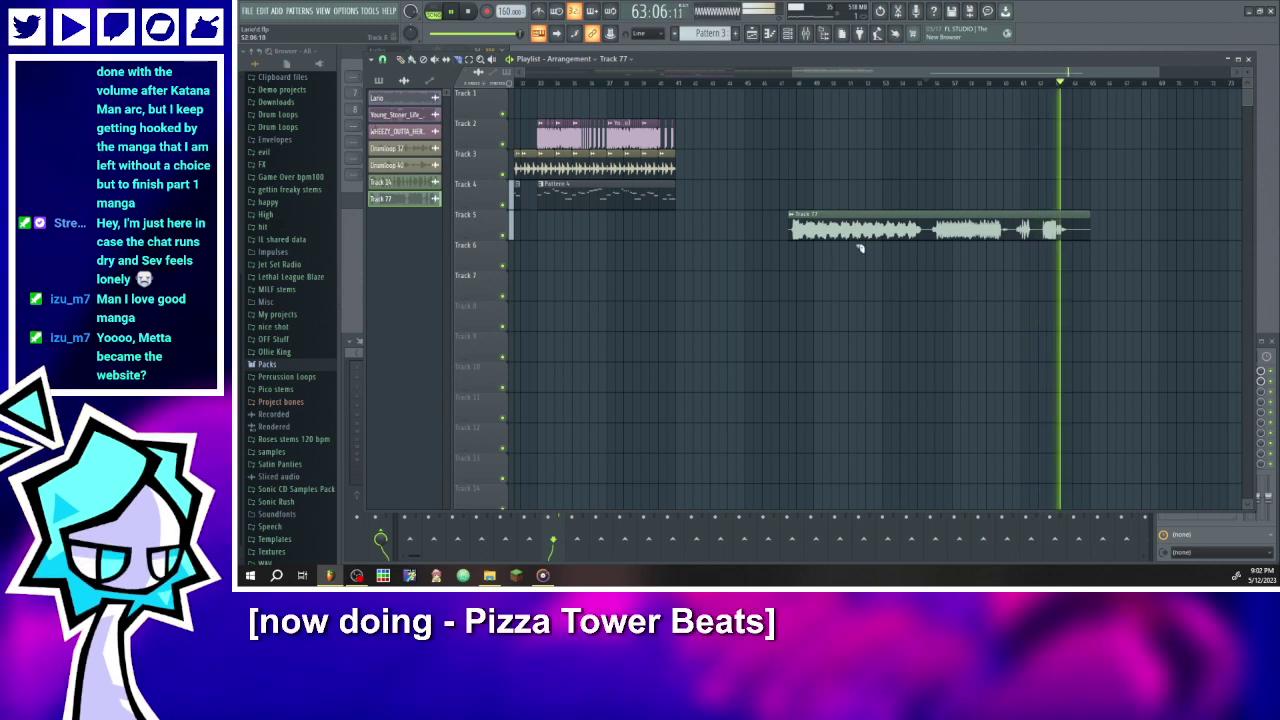
pyautogui.click(937, 230)
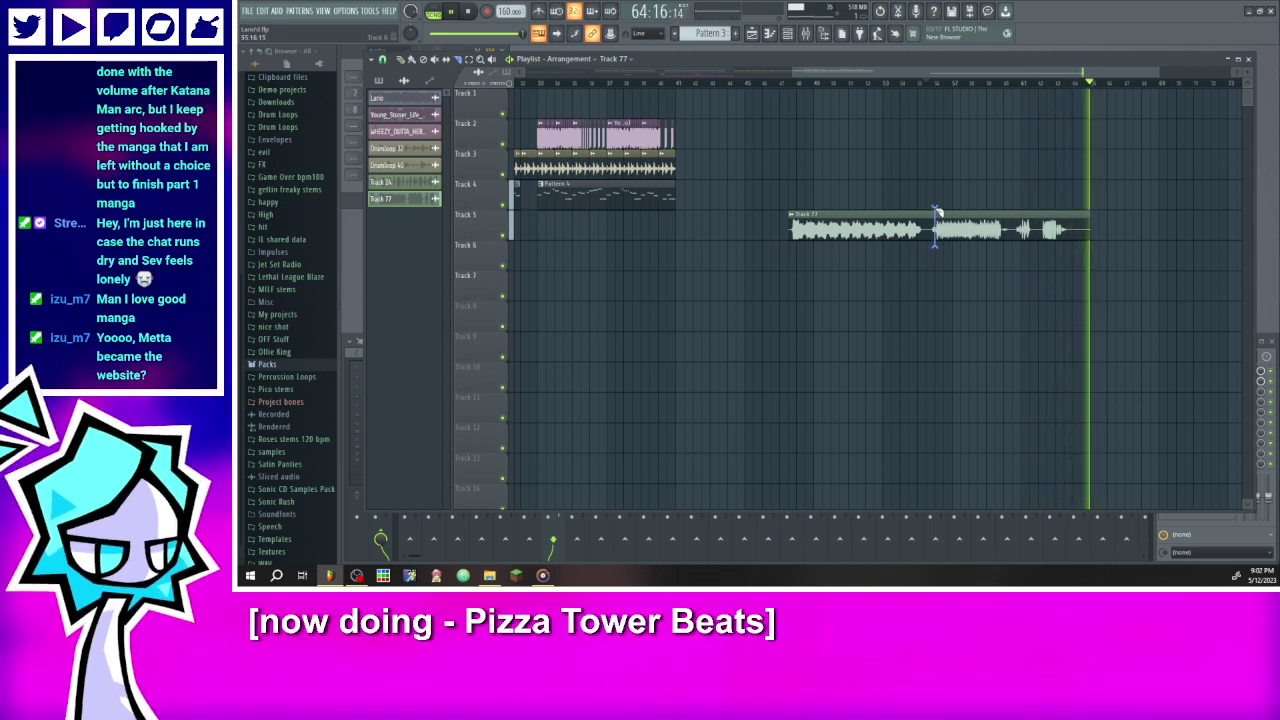
pyautogui.click(1005, 210)
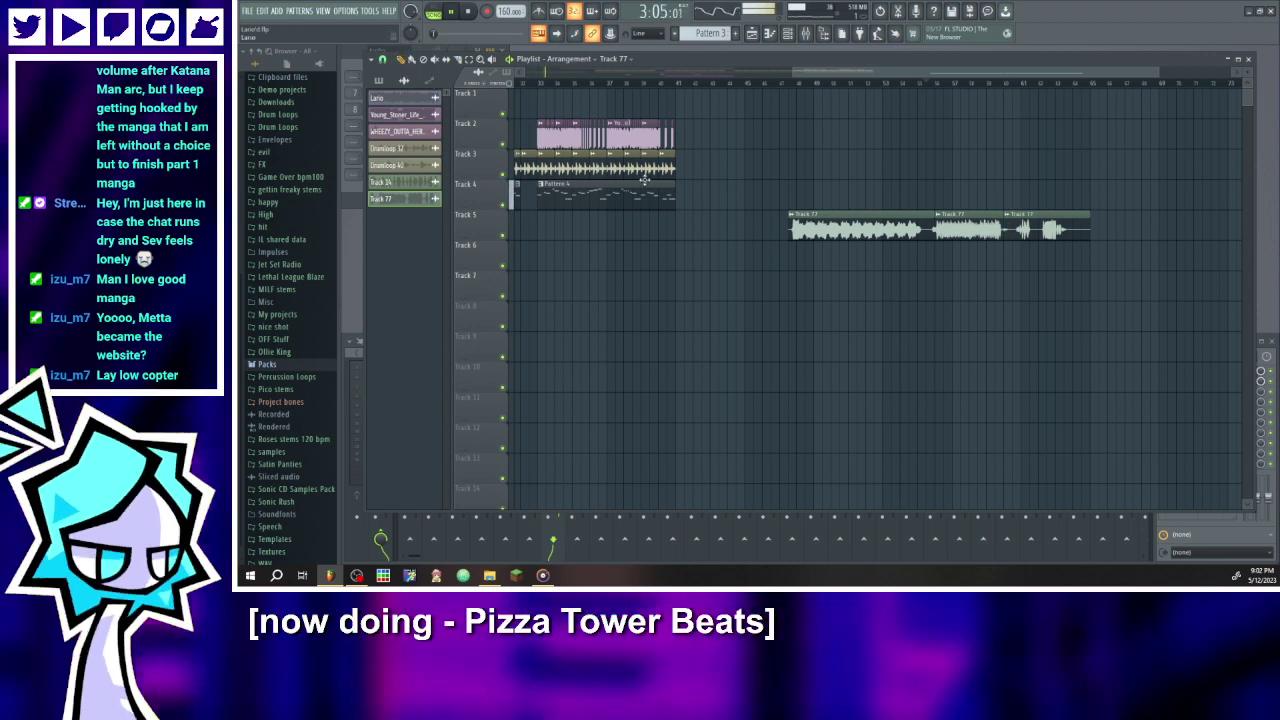
pyautogui.rightClick(886, 230)
pyautogui.rightClick(1015, 228)
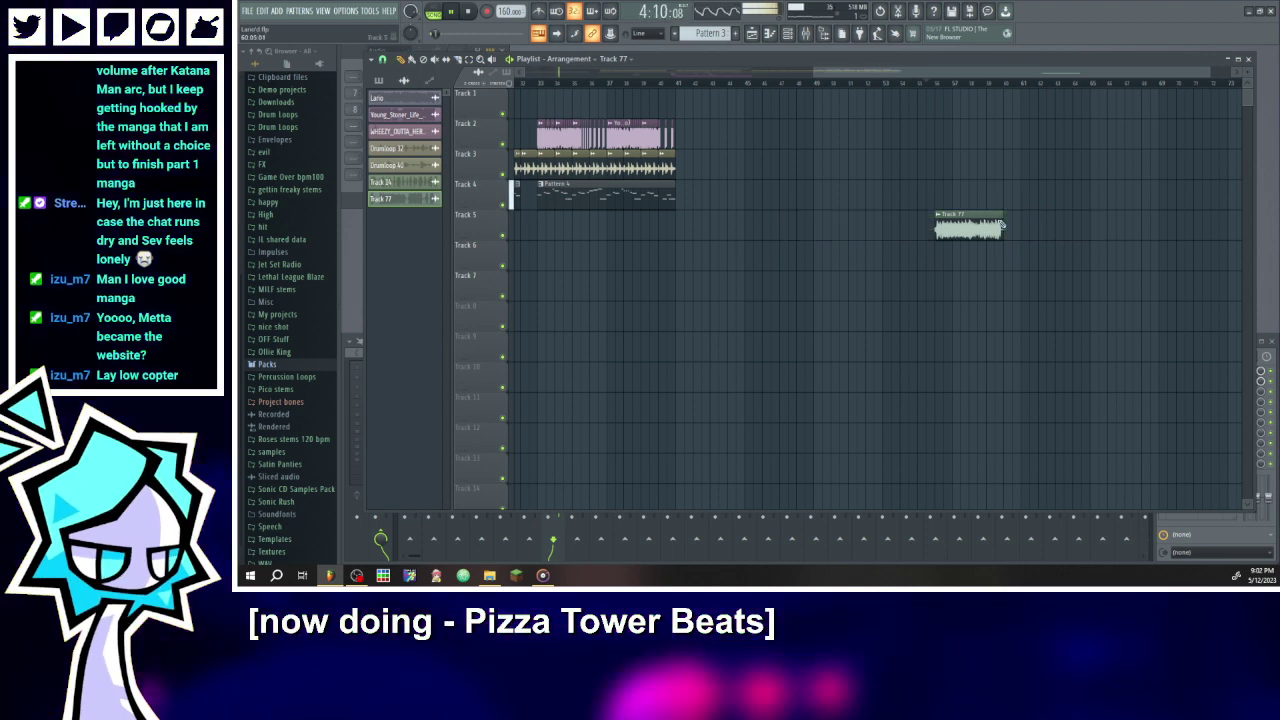
# - Play the remaining Track 77 section from just before its beginning and extend its start slightly ahead of bar 56
pyautogui.scroll(5, 946, 180)
pyautogui.click(900, 84)
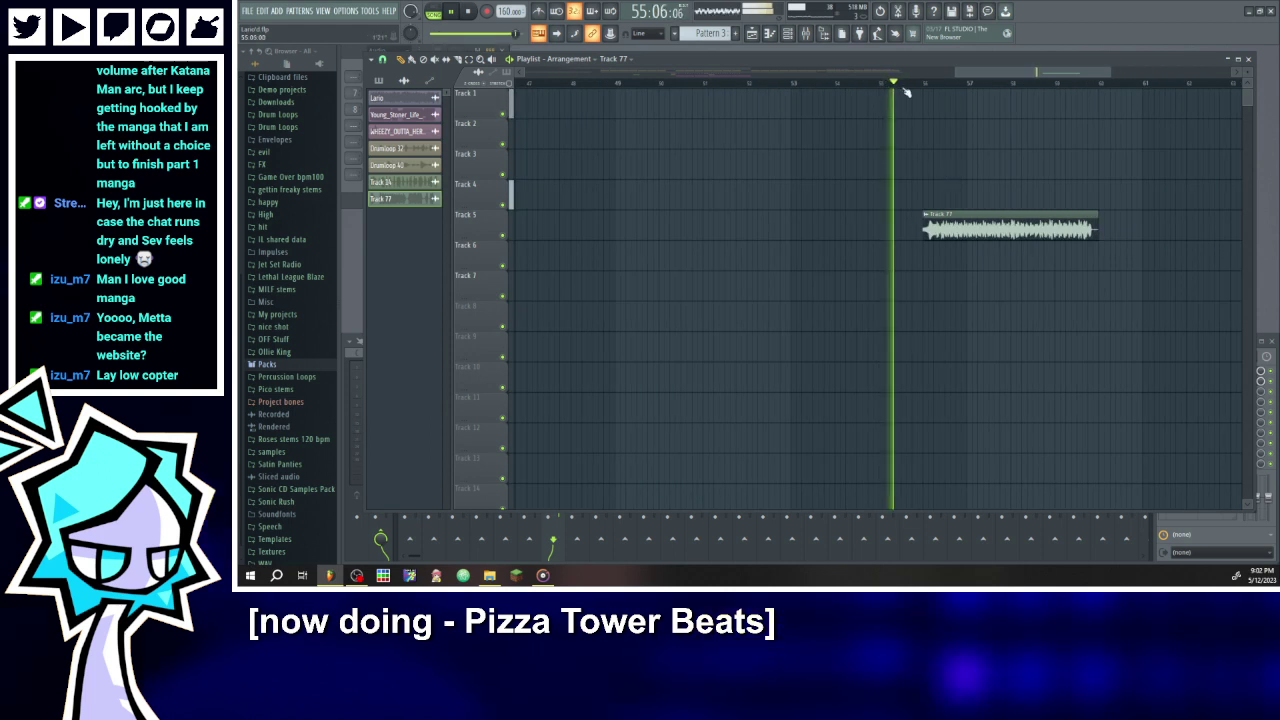
pyautogui.scroll(4, 994, 189)
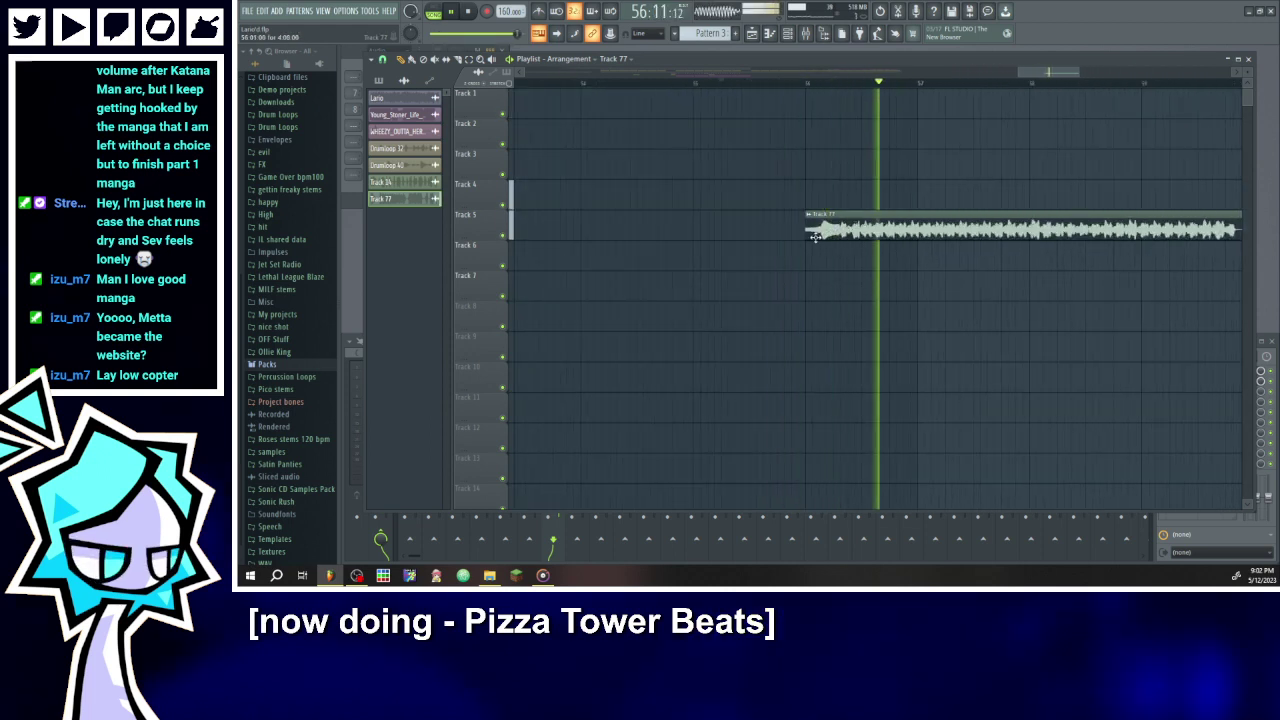
pyautogui.moveTo(806, 238); pyautogui.dragTo(773, 238)
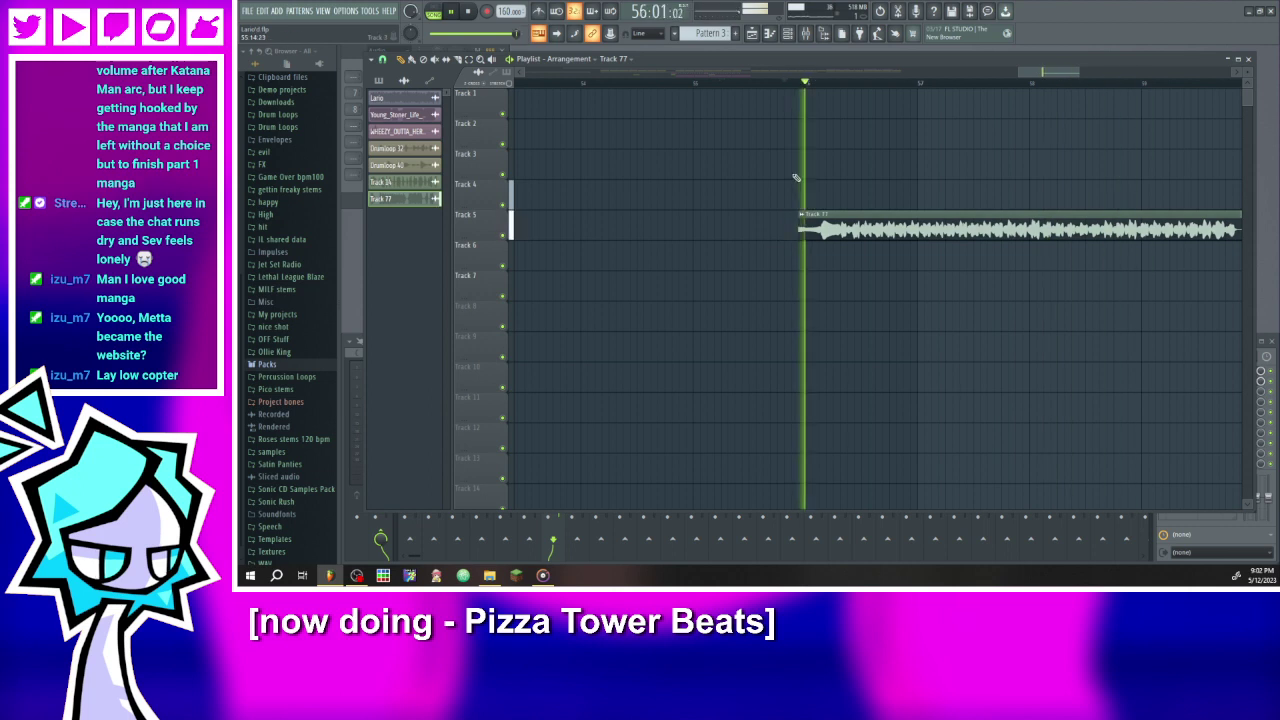
pyautogui.moveTo(798, 229); pyautogui.dragTo(793, 229)
# - Trim the Track 77 clip's start to the middle of bar 56, move the clip to begin at bar 56, and play it
pyautogui.click(828, 87)
pyautogui.scroll(1, 840, 88)
pyautogui.click(846, 88)
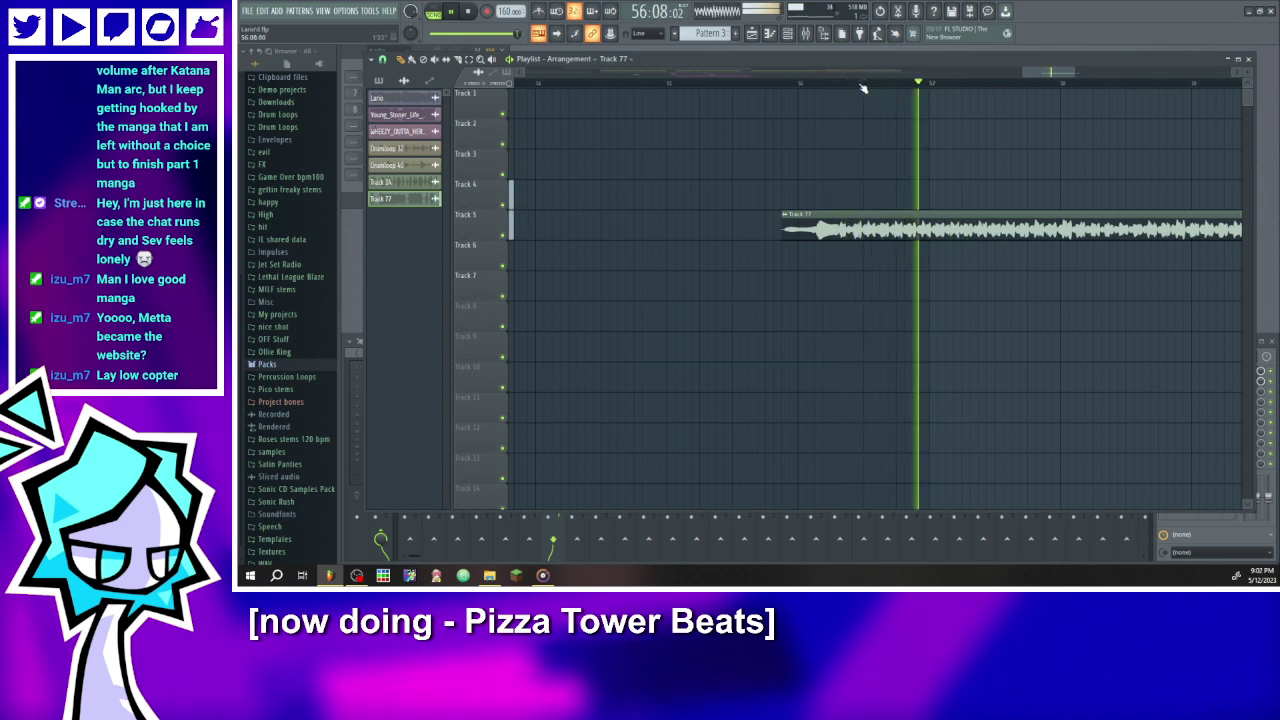
pyautogui.scroll(1, 858, 104)
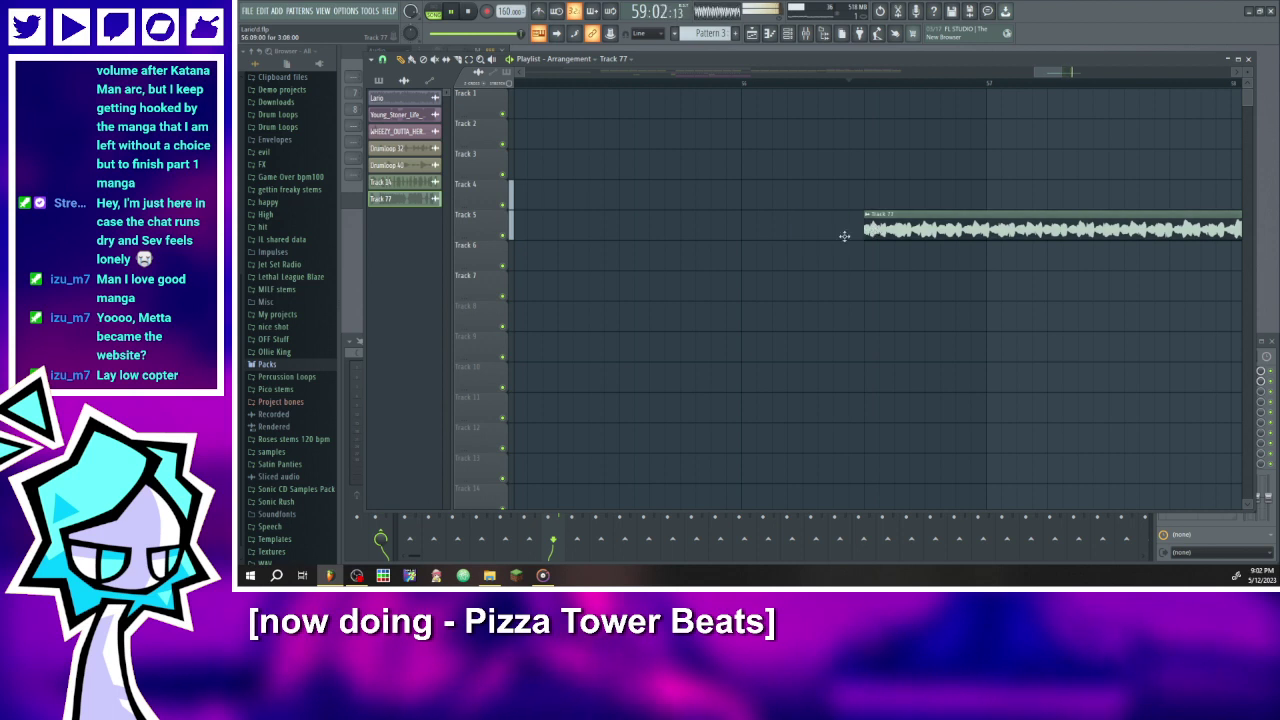
pyautogui.click(741, 84)
pyautogui.scroll(-2, 714, 160)
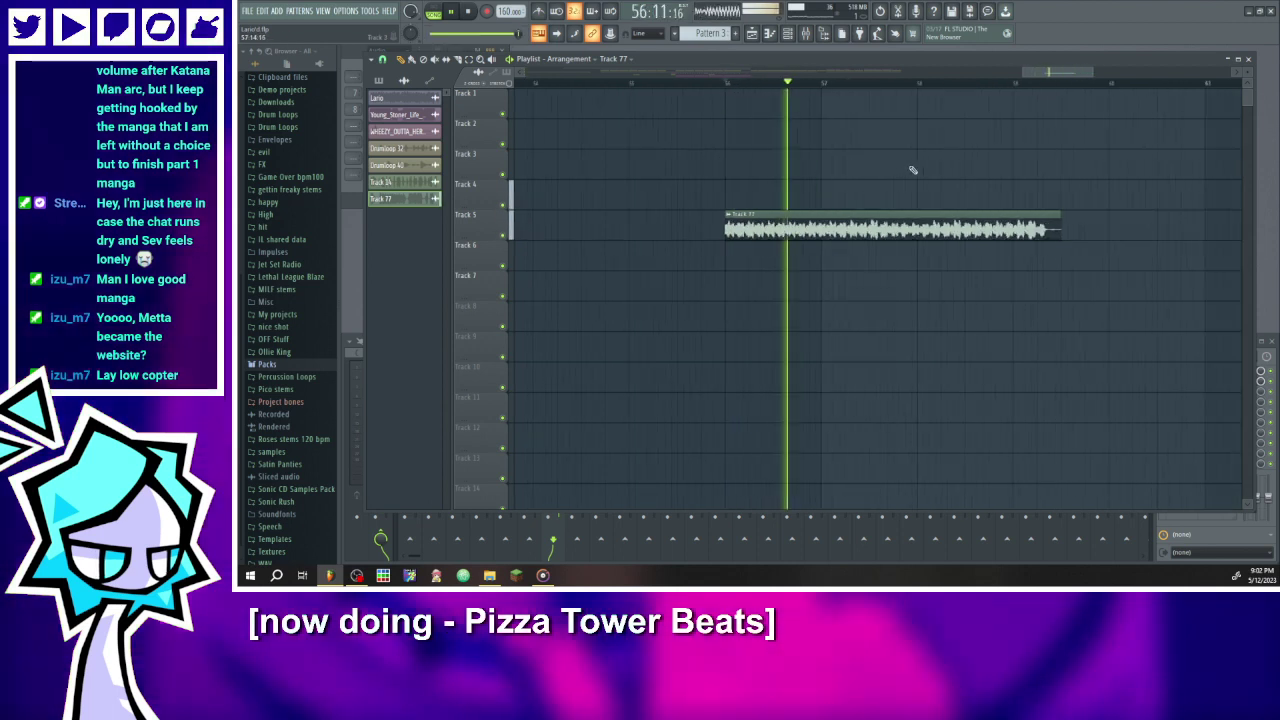
# - Play the clip from bar 56, pause at about 57:14, slice it there and delete the part behind the cut
pyautogui.scroll(1, 898, 170)
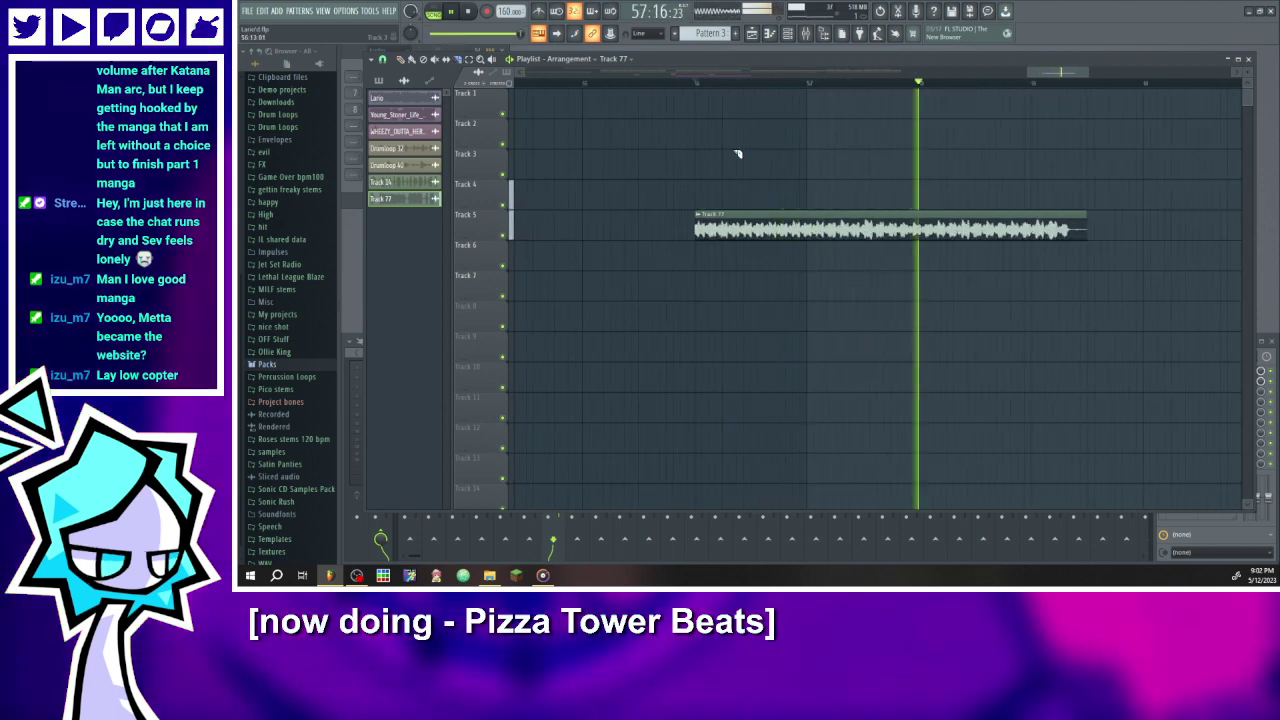
pyautogui.click(693, 88)
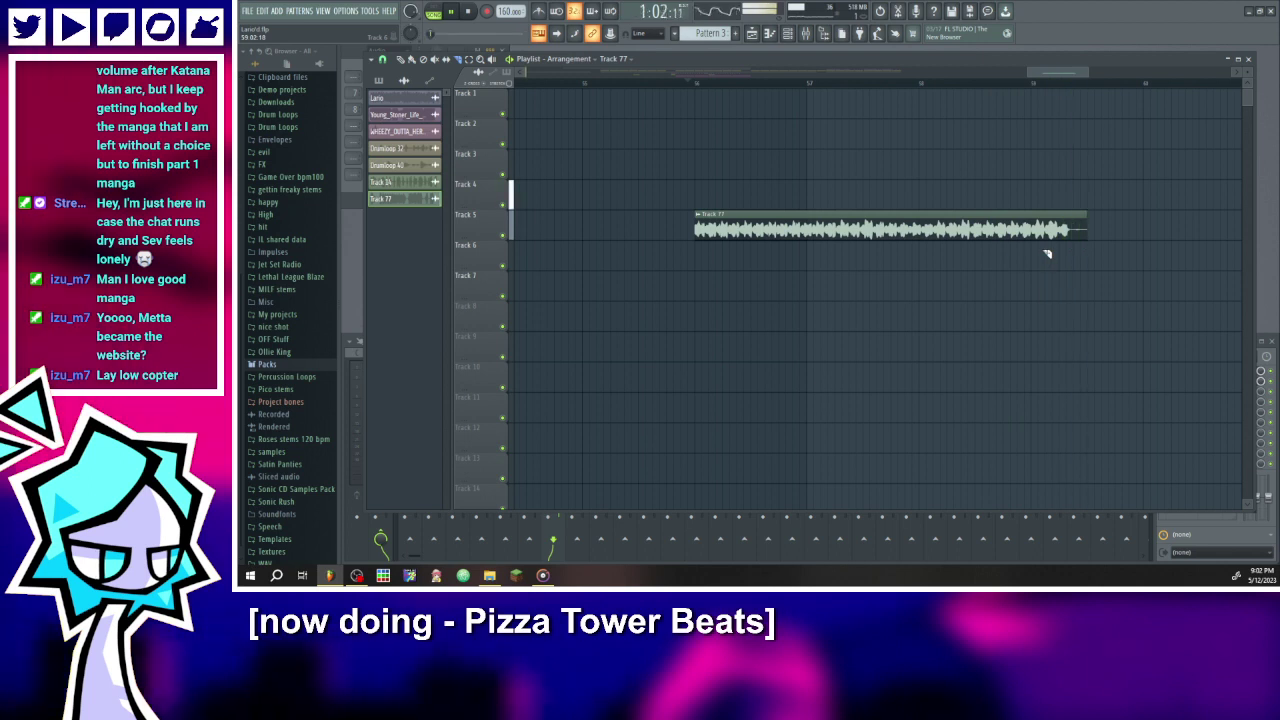
pyautogui.click(692, 86)
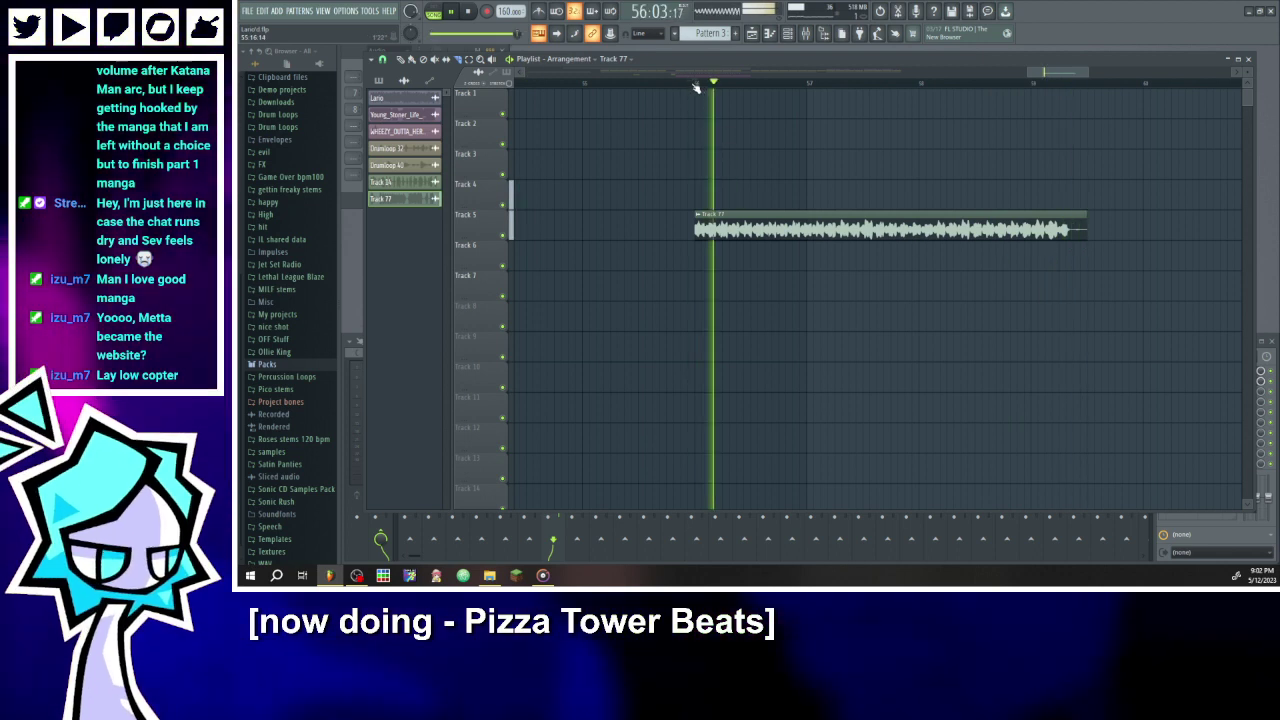
pyautogui.click(452, 12)
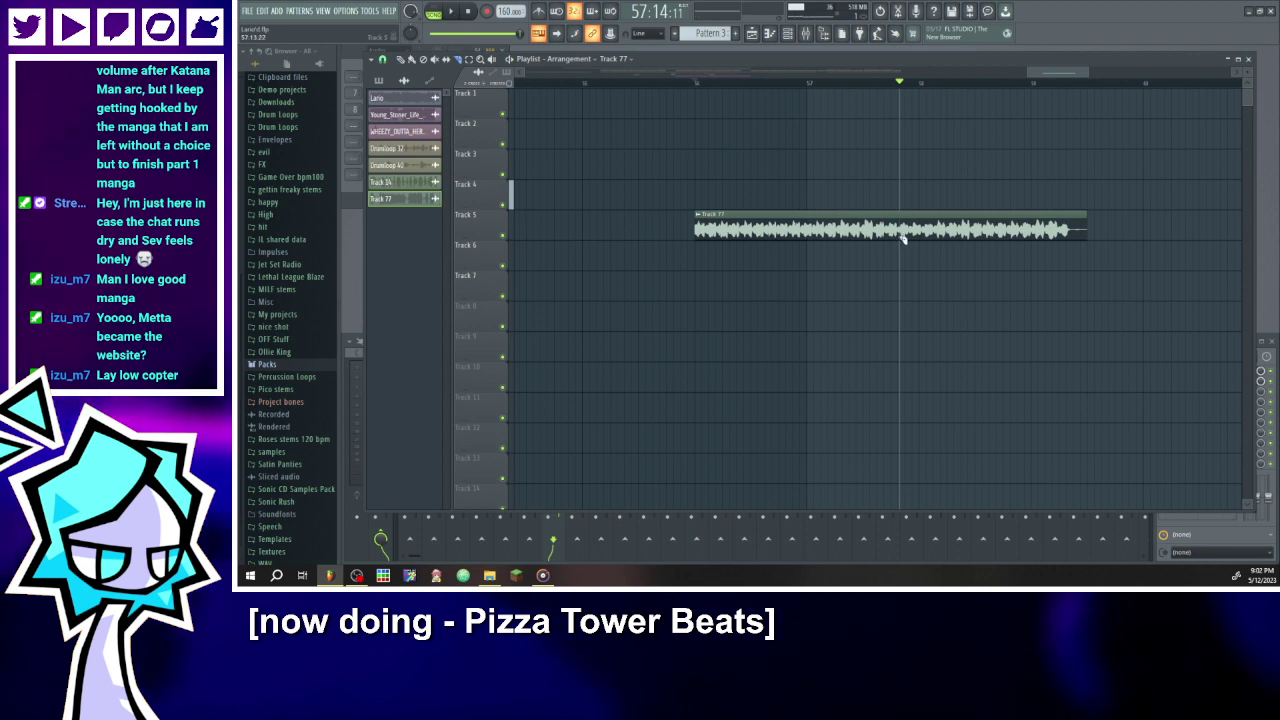
pyautogui.scroll(5, 902, 240)
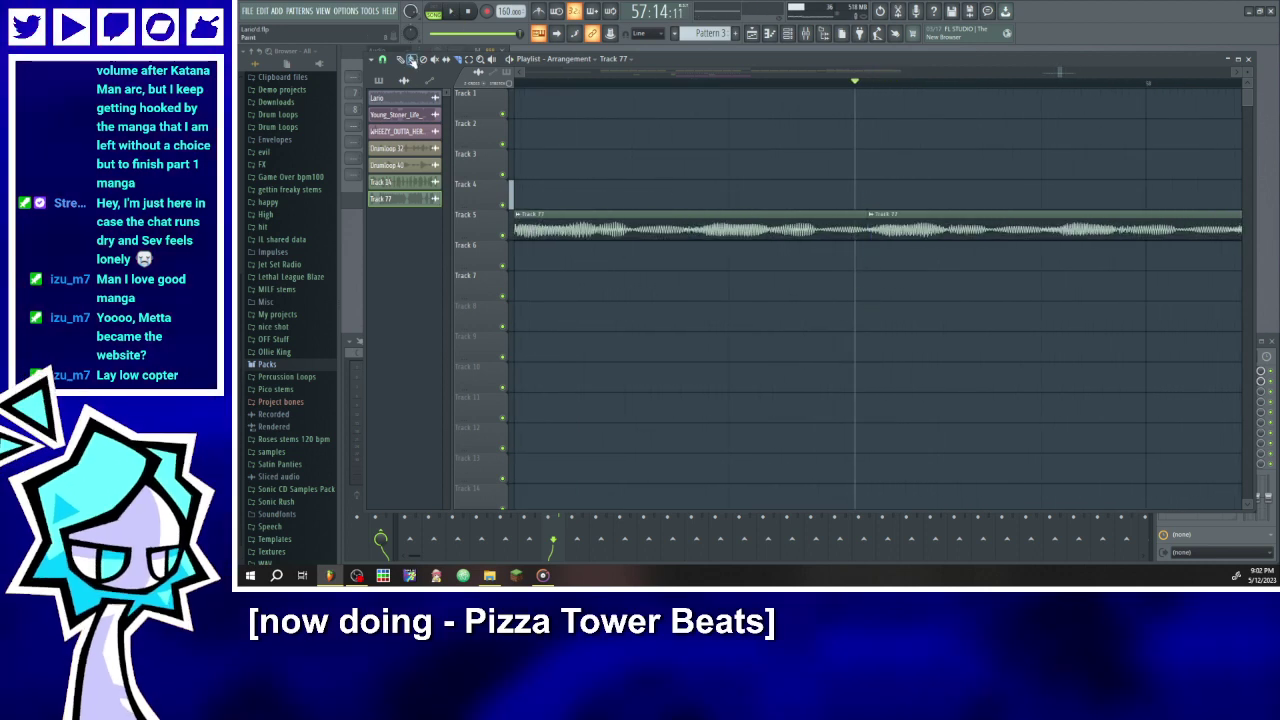
pyautogui.rightClick(903, 224)
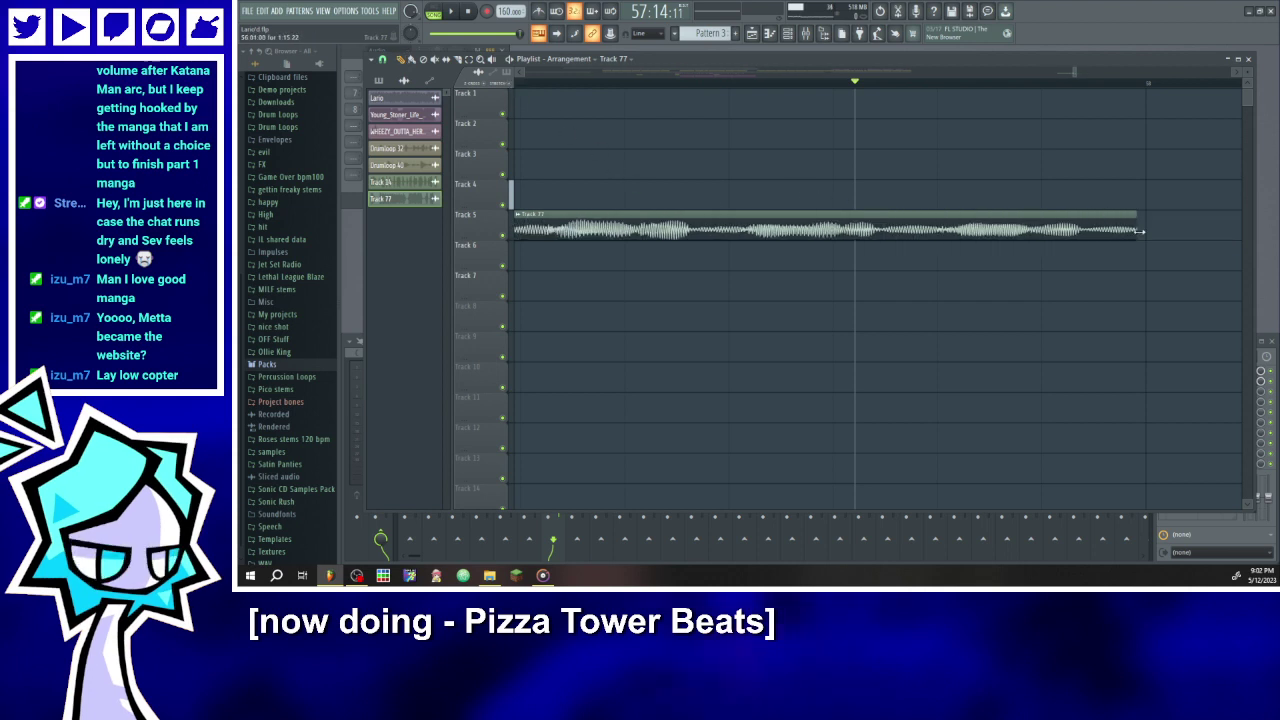
# - Stretch the Track 77 clip to end at bar 58, check its sample settings, and play the two-bar clip
pyautogui.moveTo(1140, 232); pyautogui.dragTo(1147, 230)
pyautogui.scroll(-3, 1060, 277)
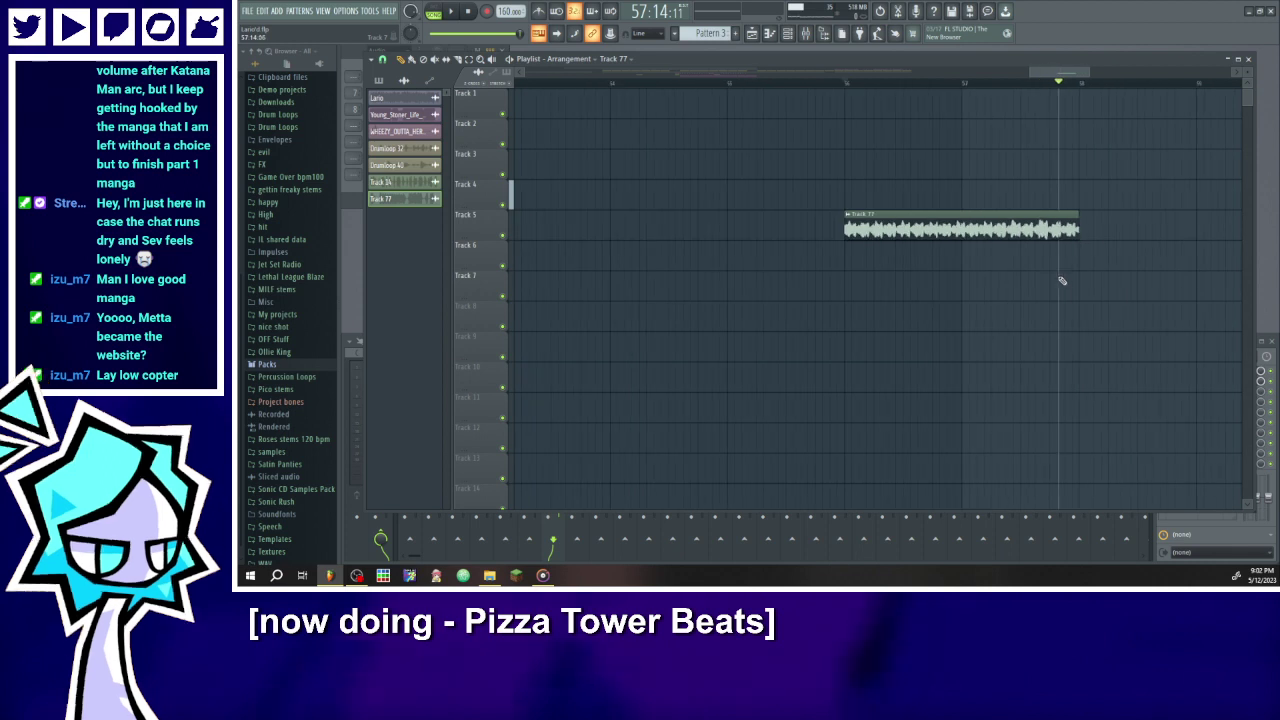
pyautogui.doubleClick(905, 228)
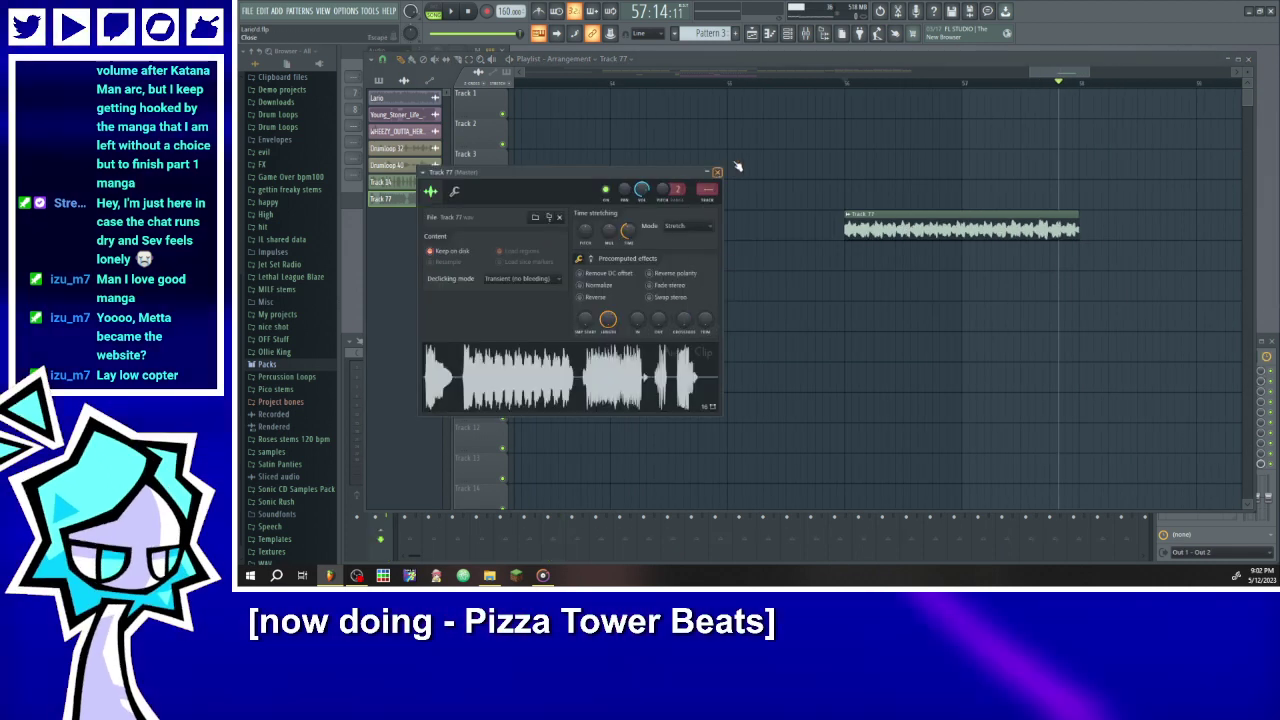
pyautogui.press('Escape')
pyautogui.click(449, 12)
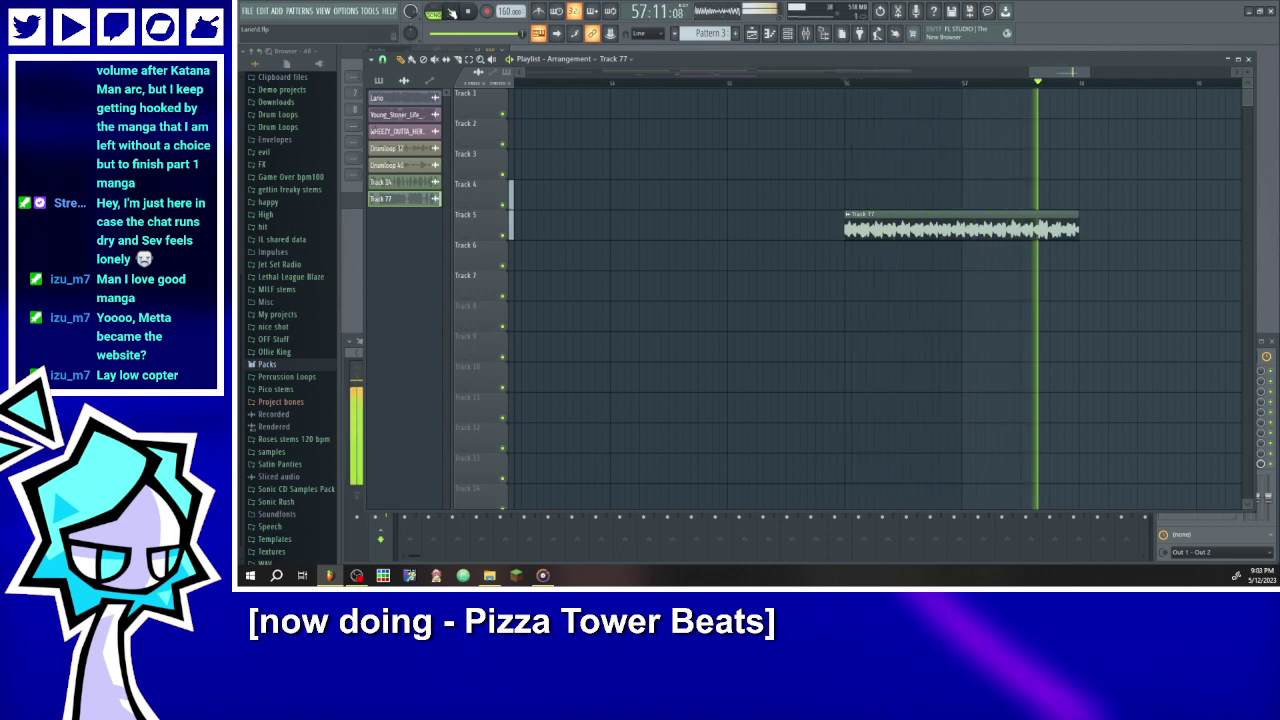
# - Extend the Track 77 clip's start back to 55:05 and play the clip from its beginning
pyautogui.press('space')
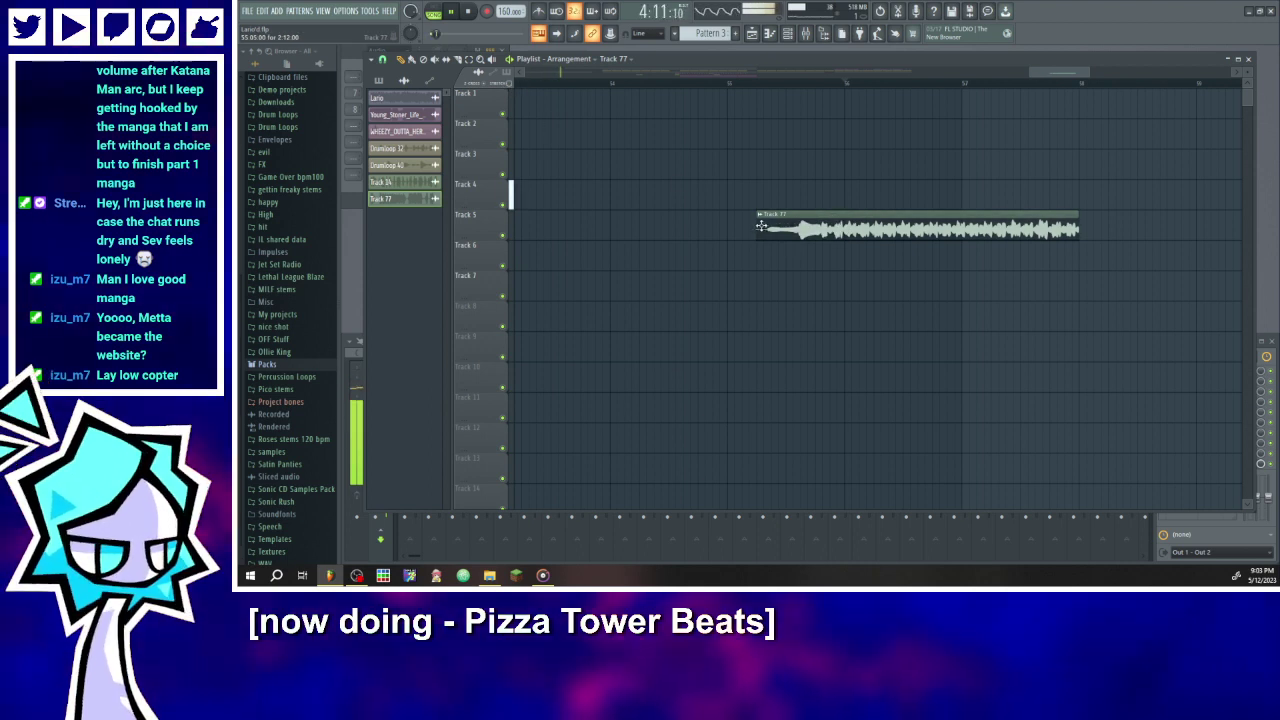
pyautogui.click(758, 86)
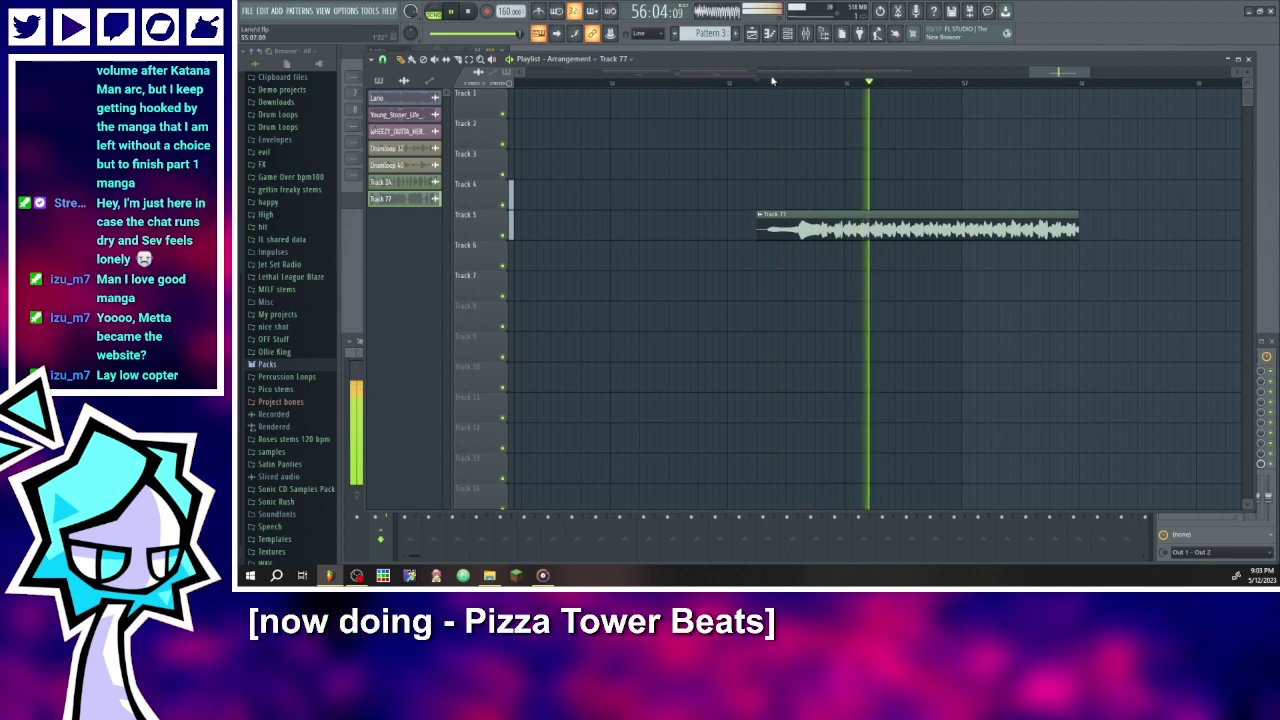
pyautogui.click(789, 86)
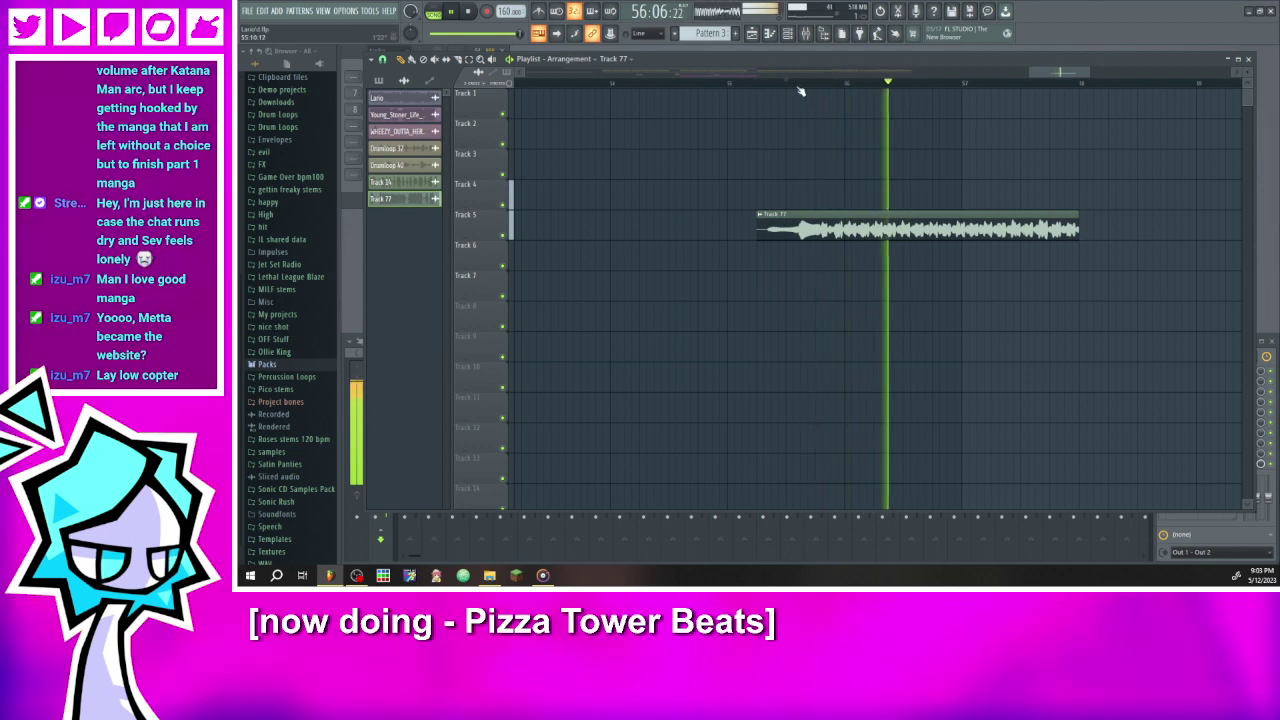
# - Trim the Track 77 clip's quiet lead-in so the vocal begins at 55:13, and play it from there
pyautogui.scroll(3, 762, 220)
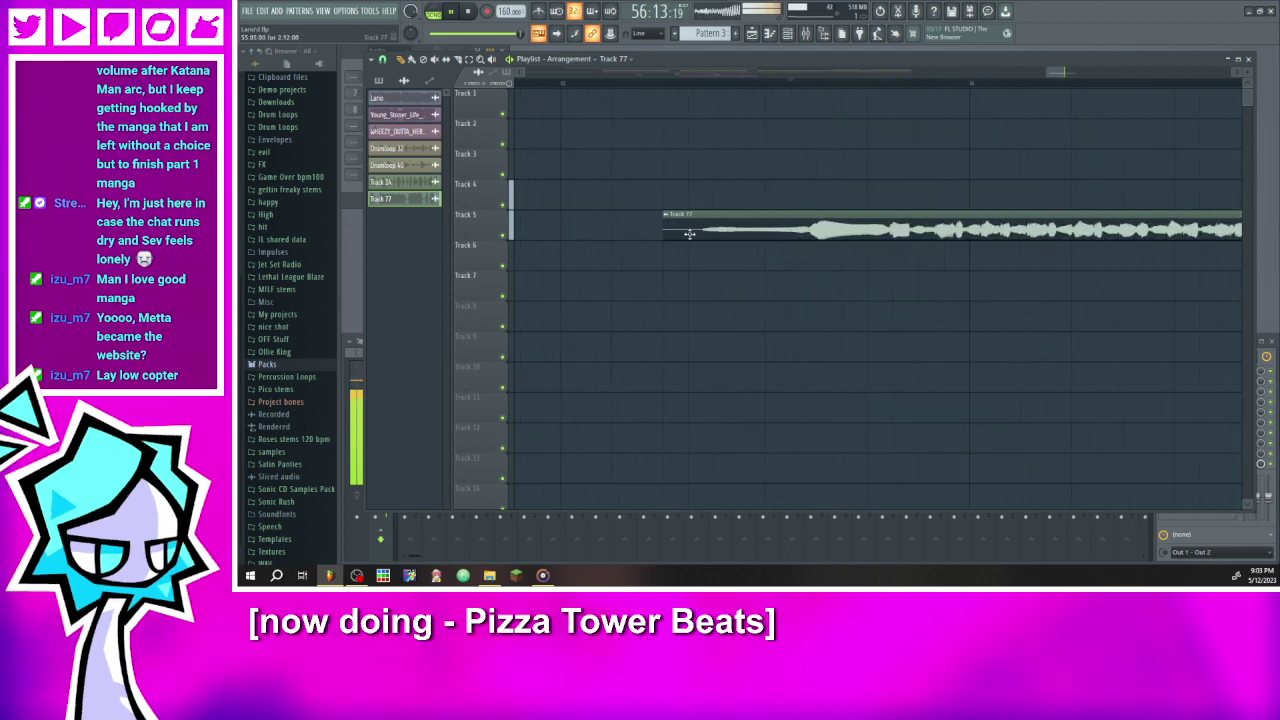
pyautogui.moveTo(690, 229); pyautogui.dragTo(794, 230)
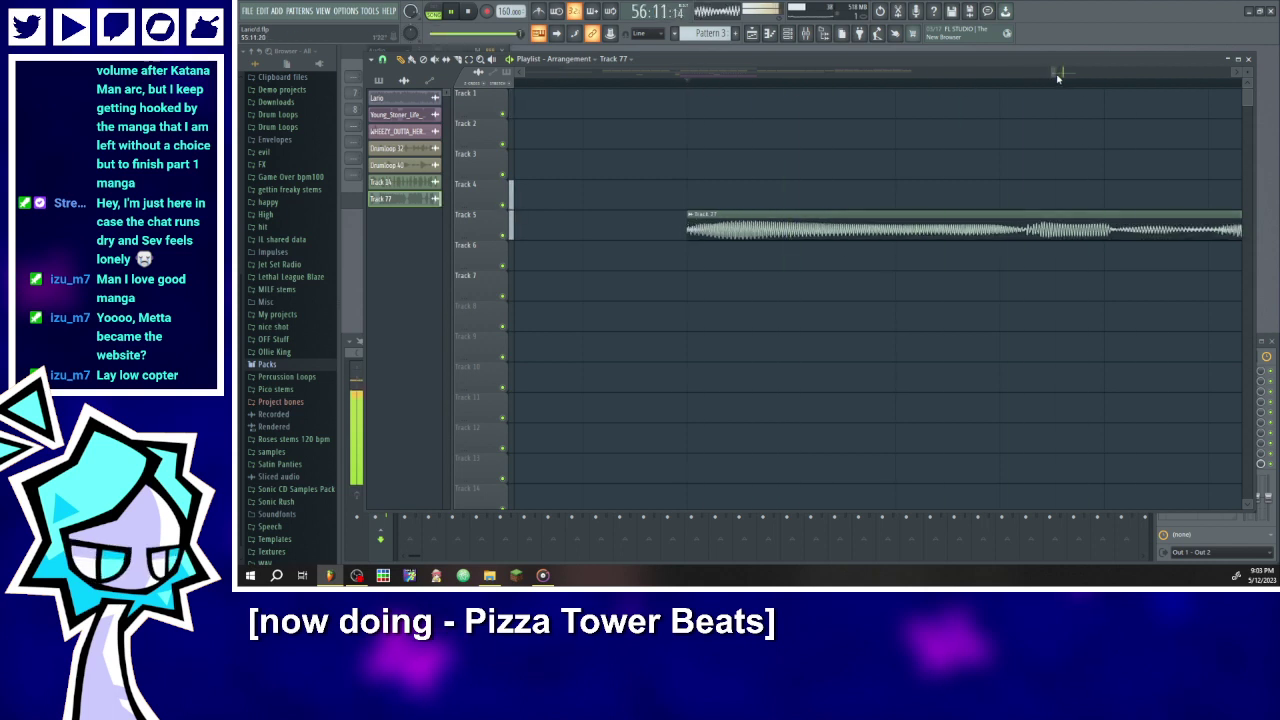
pyautogui.moveTo(1058, 78)
pyautogui.mouseDown()
pyautogui.moveTo(1157, 78)
pyautogui.moveTo(1051, 78)
pyautogui.moveTo(1080, 72)
pyautogui.mouseUp()
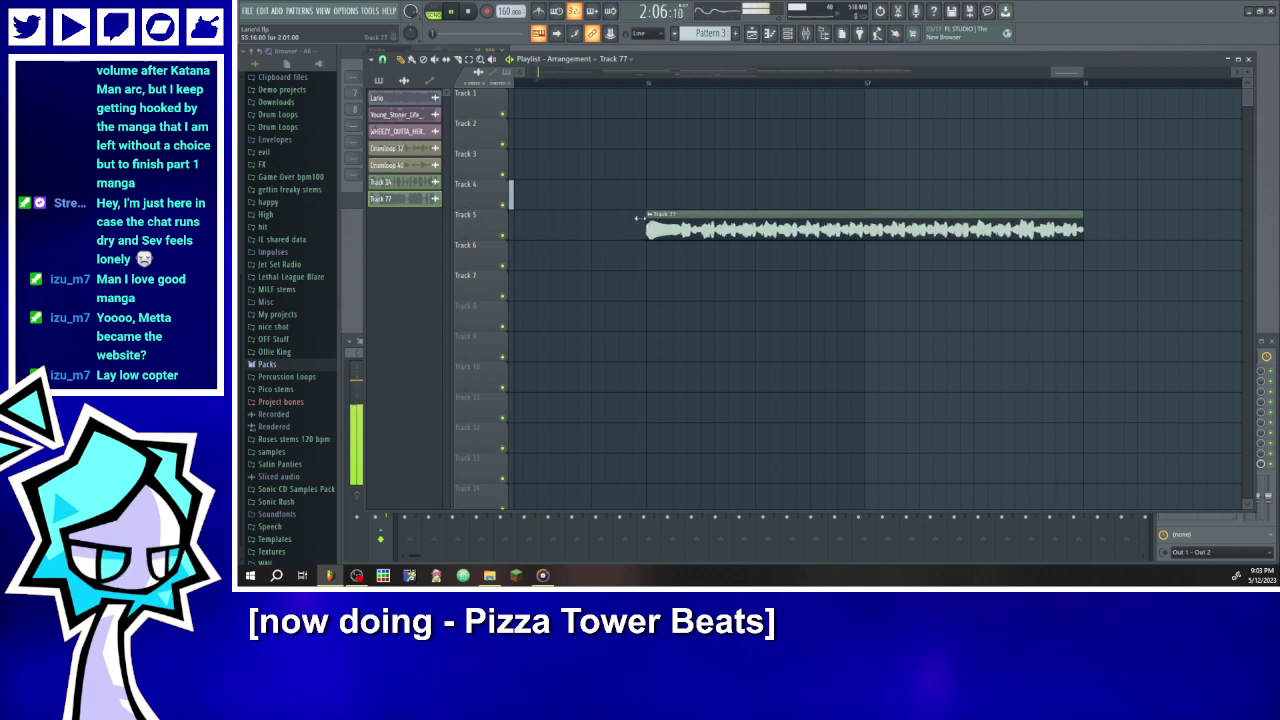
pyautogui.moveTo(634, 216); pyautogui.dragTo(647, 216)
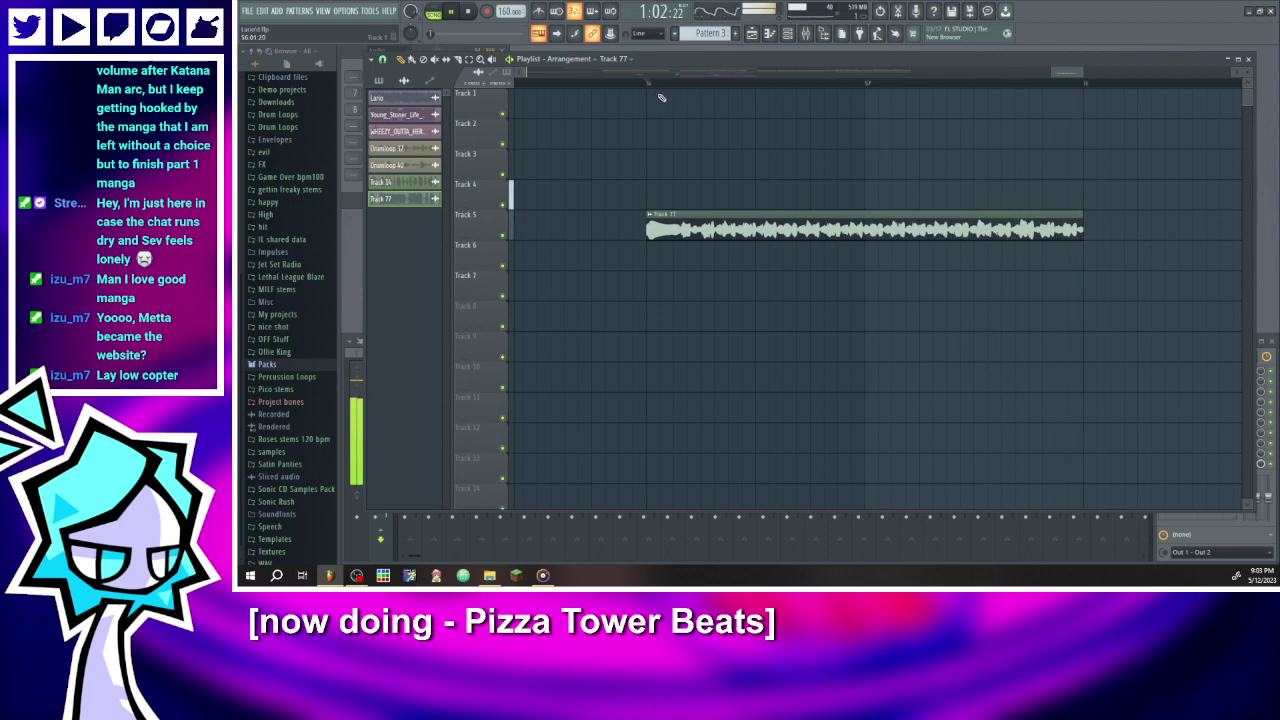
pyautogui.moveTo(641, 229); pyautogui.dragTo(591, 237)
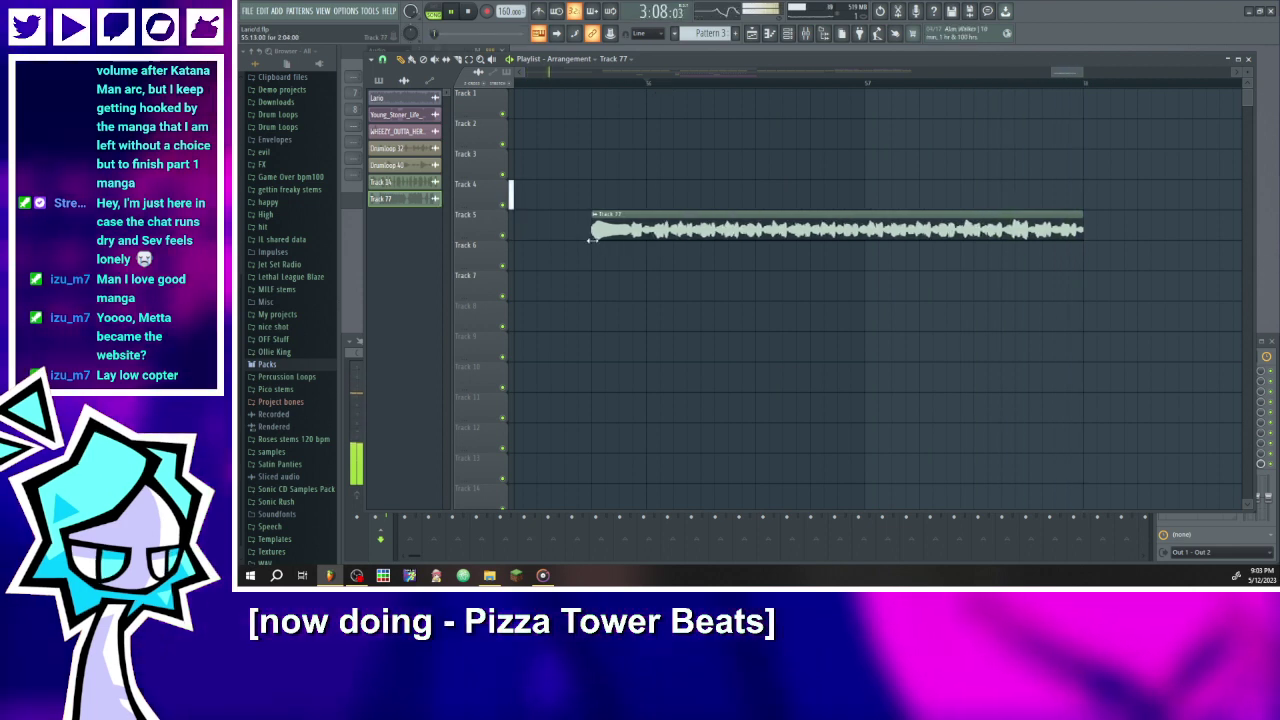
pyautogui.click(595, 91)
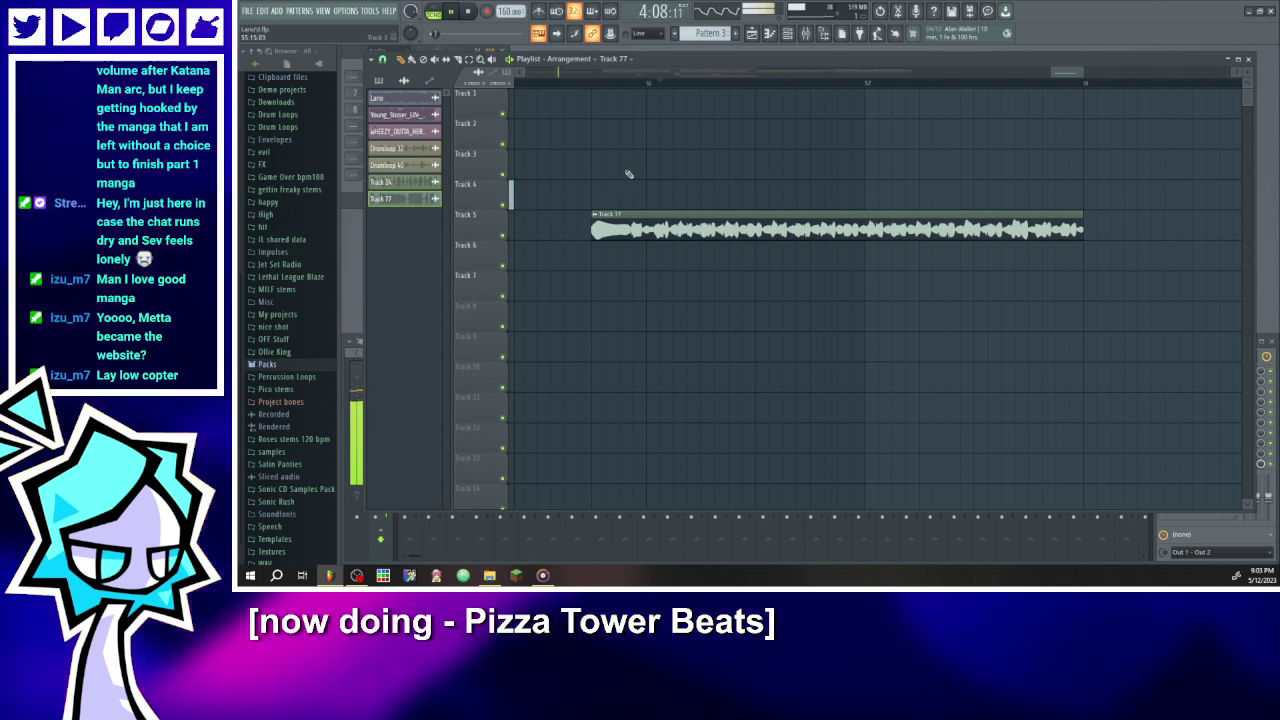
# - Move the Track 77 clip into the main arrangement on Track 9, starting at bar 13, and play it with the beat
pyautogui.moveTo(1051, 72); pyautogui.dragTo(955, 74)
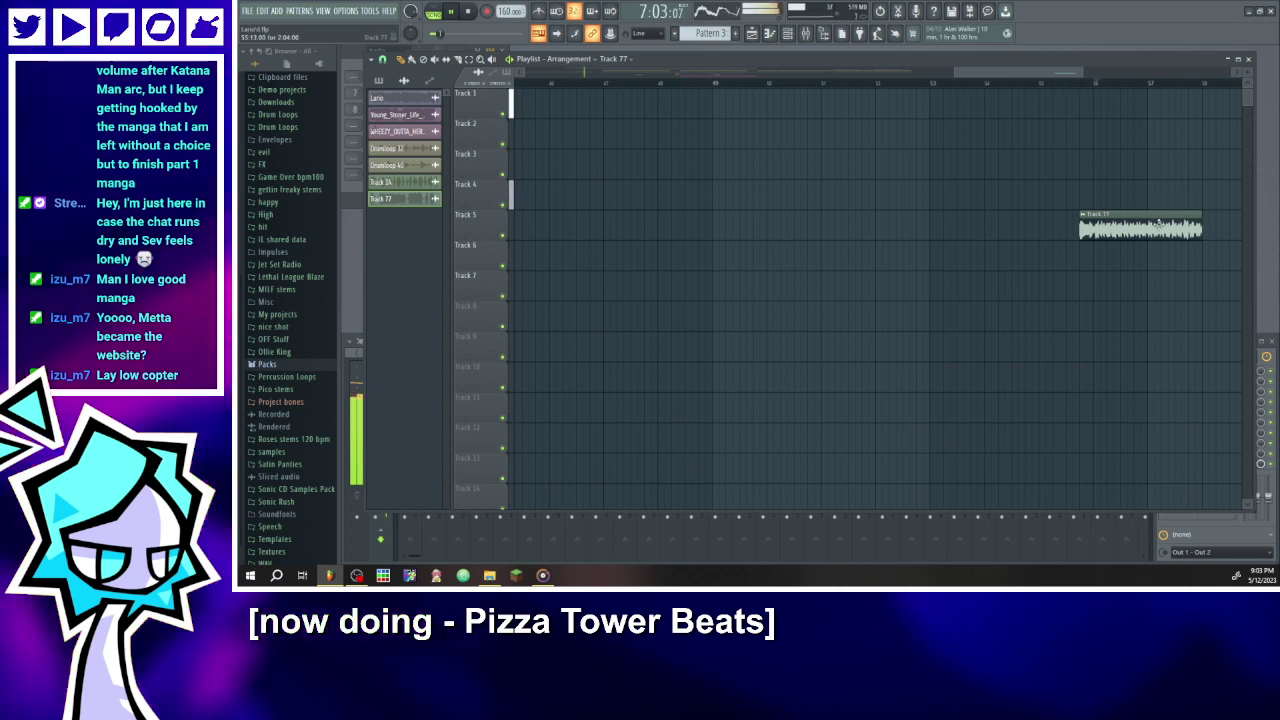
pyautogui.moveTo(663, 245); pyautogui.dragTo(240, 245)
pyautogui.hscroll(-10, 663, 245)
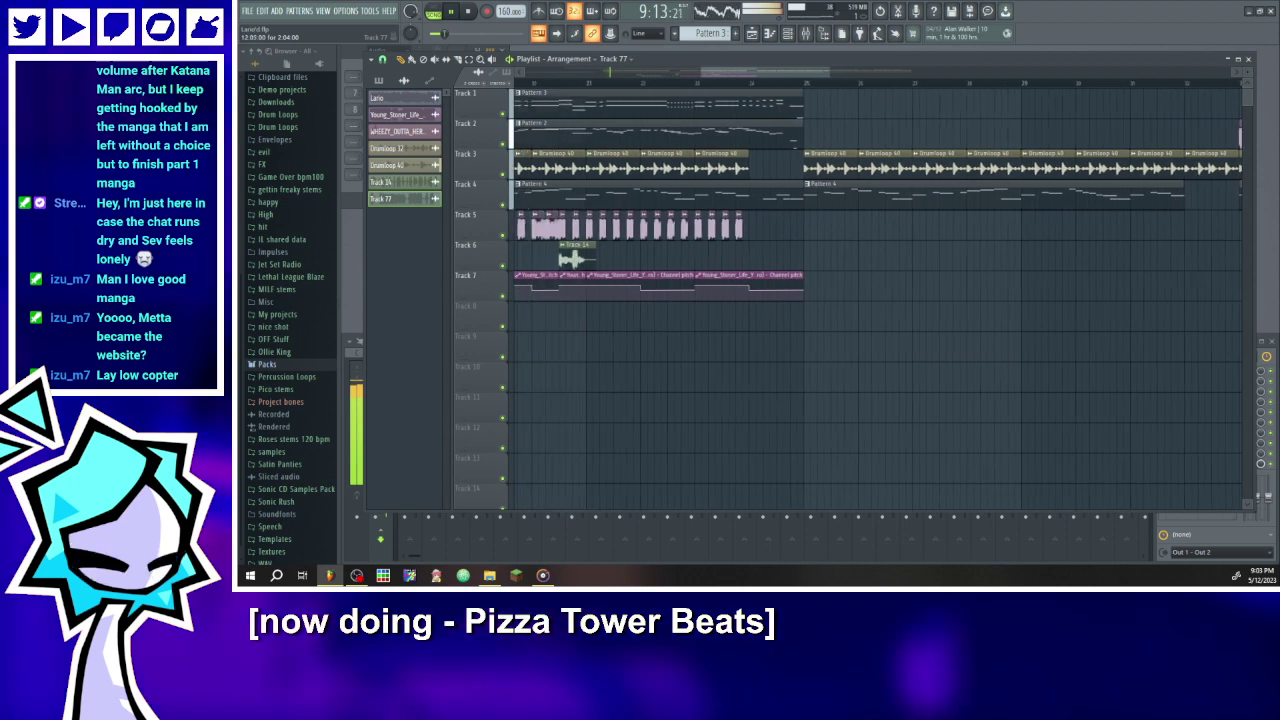
pyautogui.moveTo(240, 350); pyautogui.dragTo(916, 351)
pyautogui.moveTo(997, 343); pyautogui.dragTo(1092, 378)
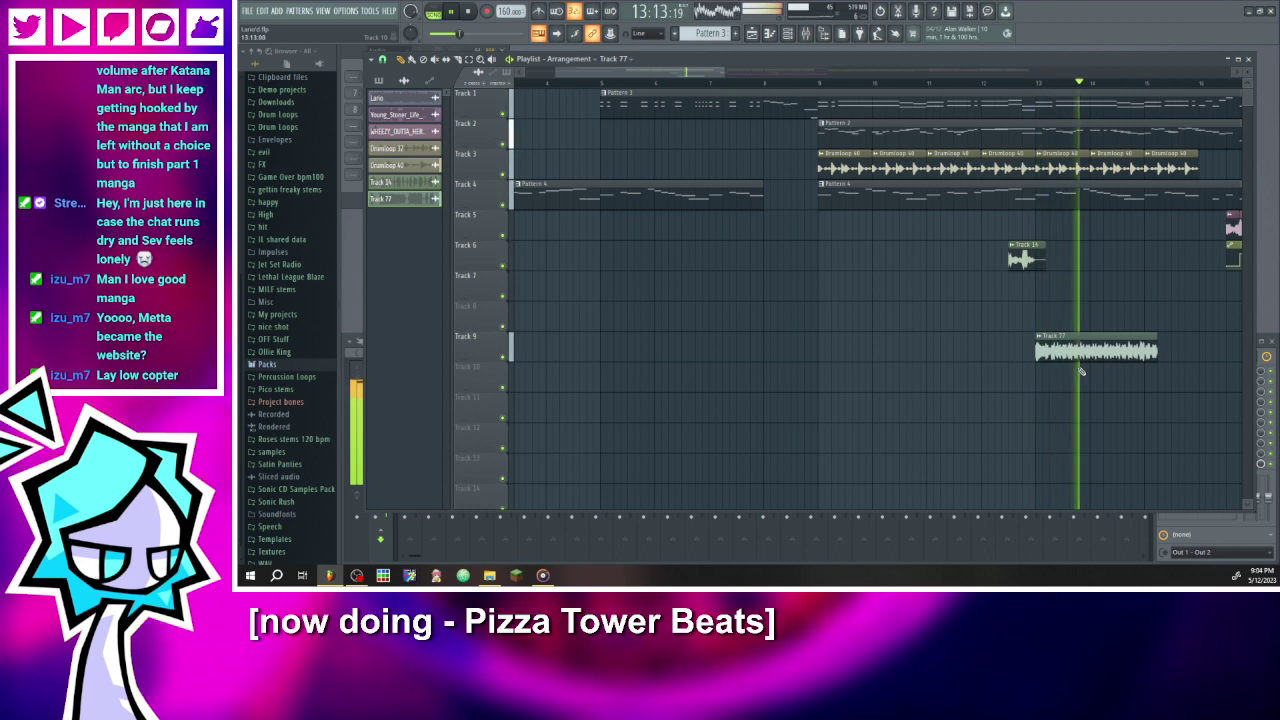
pyautogui.scroll(2, 1183, 369)
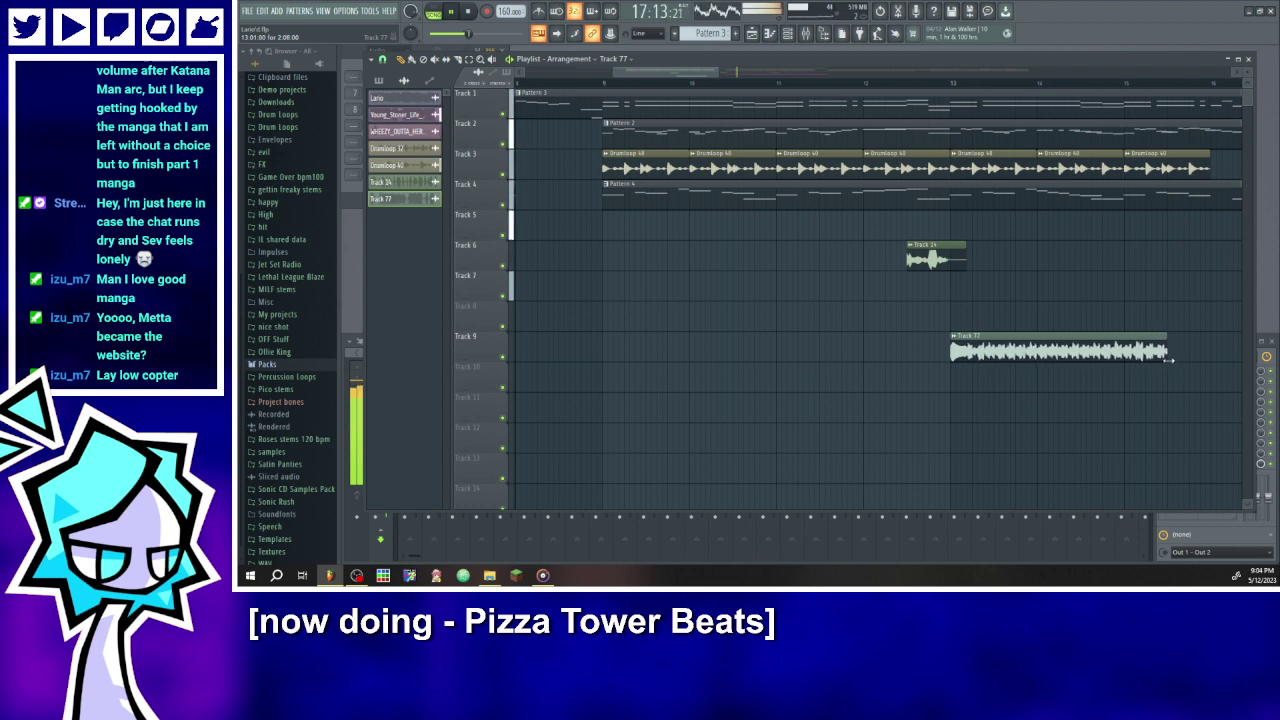
pyautogui.click(954, 83)
# - Stretch the Track 77 clip to end at about 15:07 and slice it at 13:05
pyautogui.scroll(-1, 929, 319)
pyautogui.scroll(3, 1161, 338)
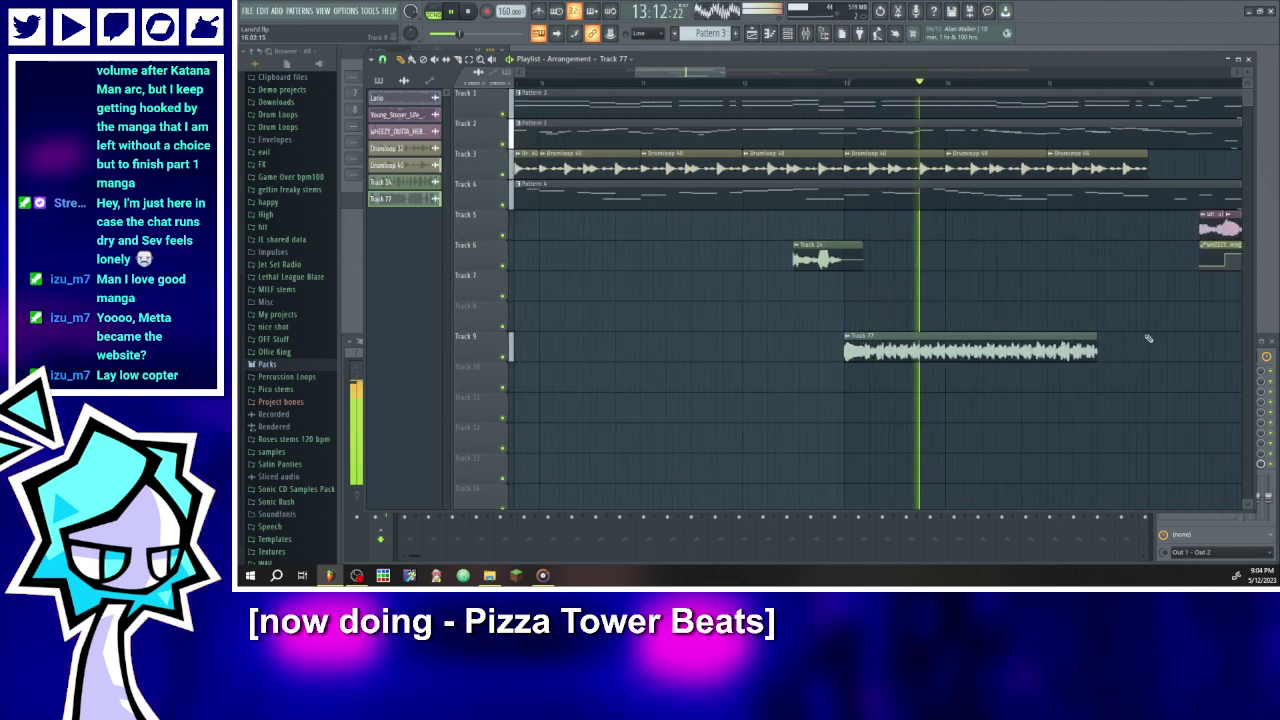
pyautogui.moveTo(1075, 353); pyautogui.dragTo(1061, 353)
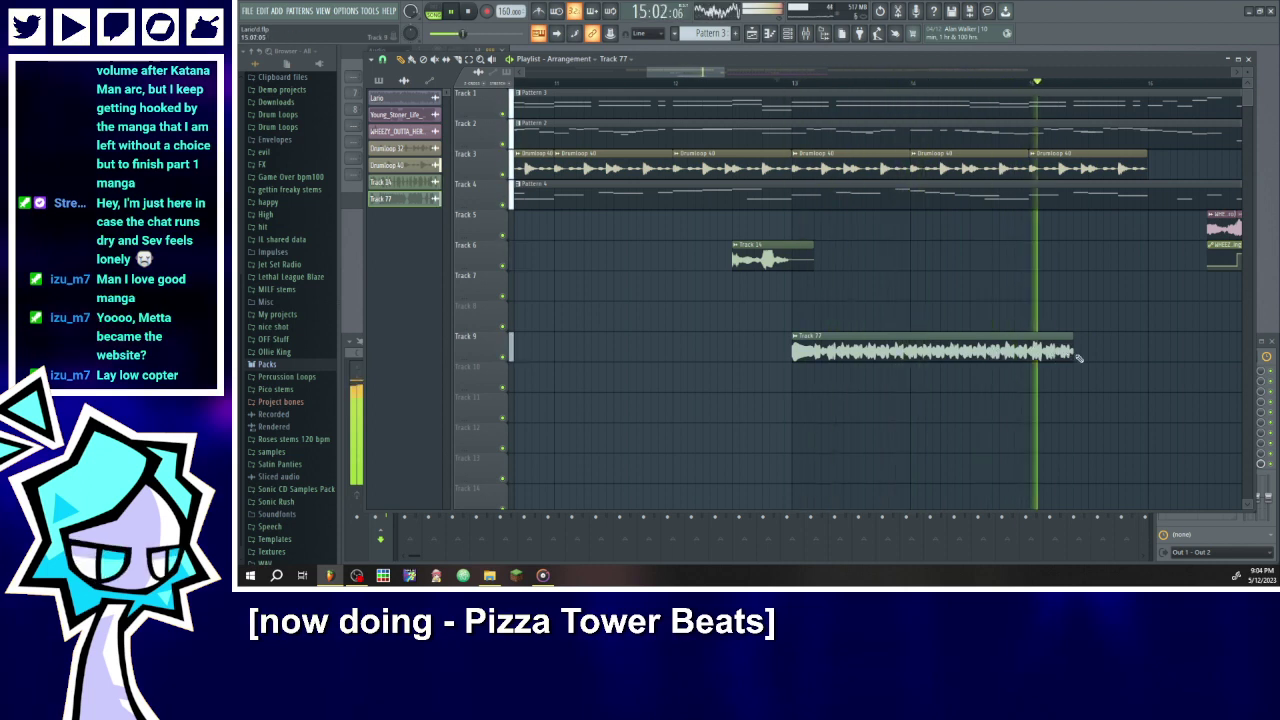
pyautogui.scroll(2, 836, 350)
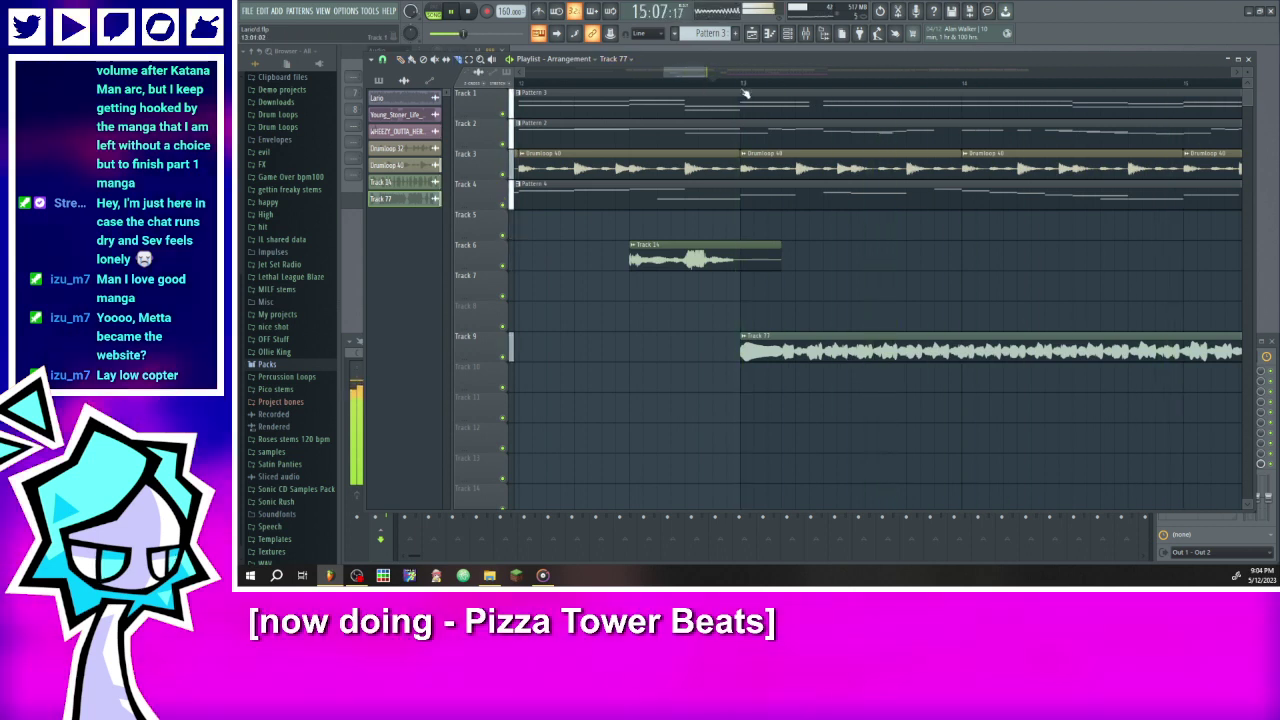
pyautogui.click(797, 350)
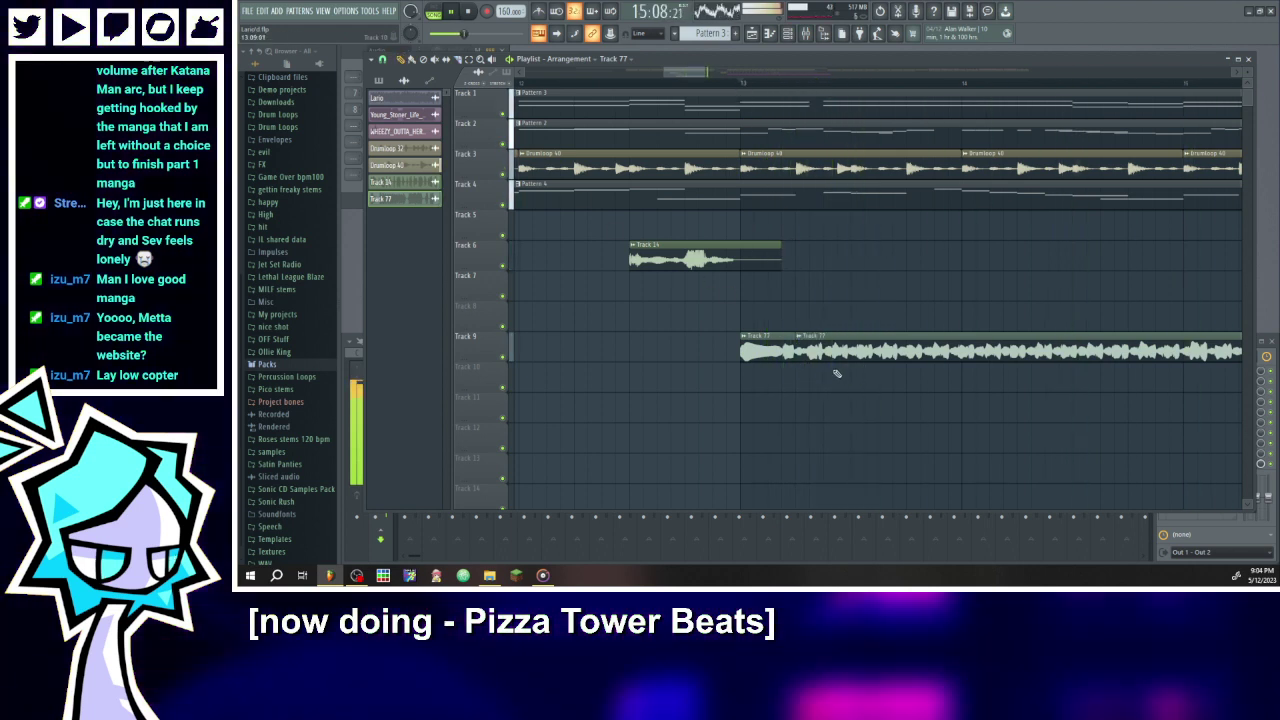
pyautogui.scroll(2, 808, 356)
pyautogui.moveTo(791, 350)
pyautogui.mouseDown()
pyautogui.moveTo(806, 350)
pyautogui.moveTo(791, 350)
pyautogui.mouseUp()
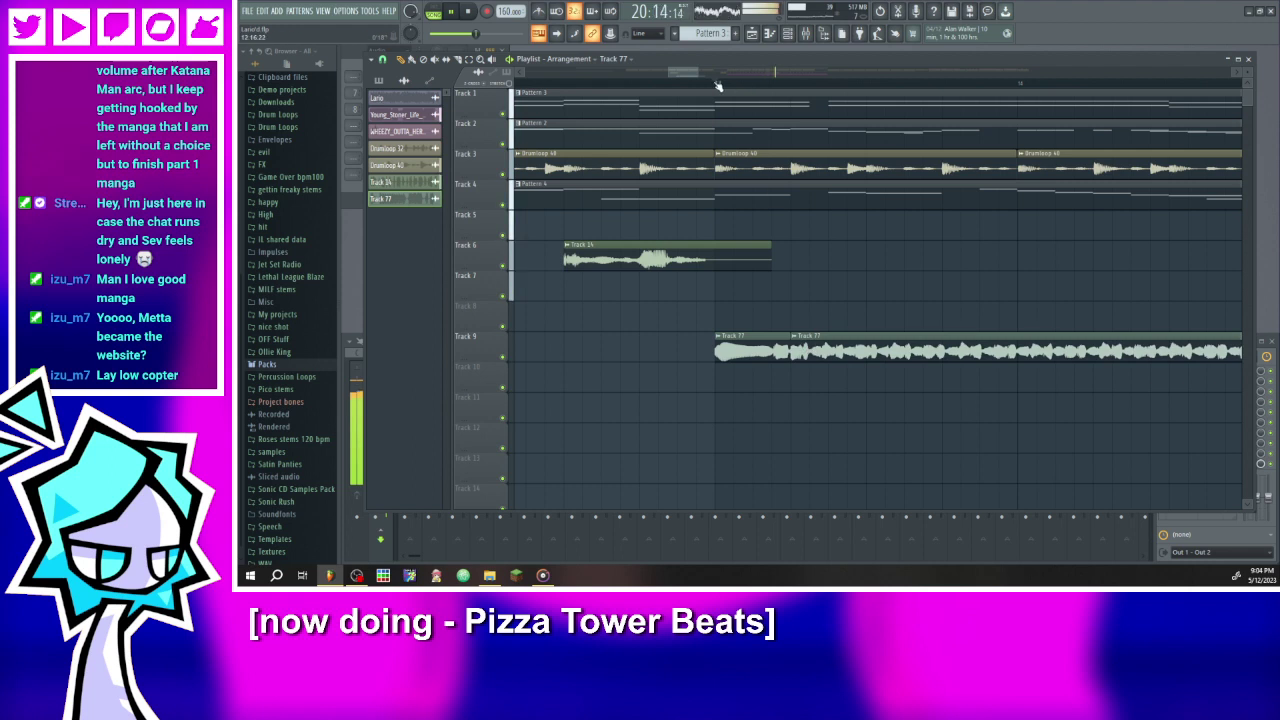
# - Stretch the second Track 77 piece to end at about 15:08, playing it from bar 13
pyautogui.scroll(-3, 992, 377)
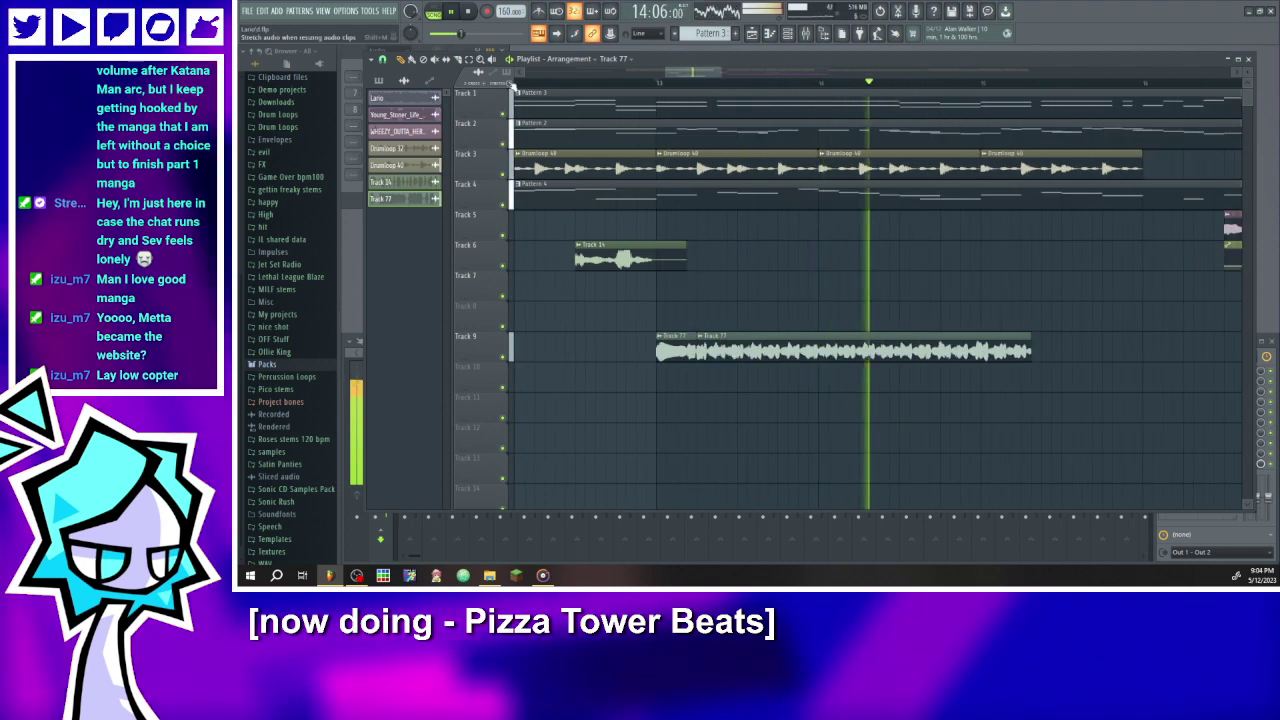
pyautogui.scroll(1, 1043, 357)
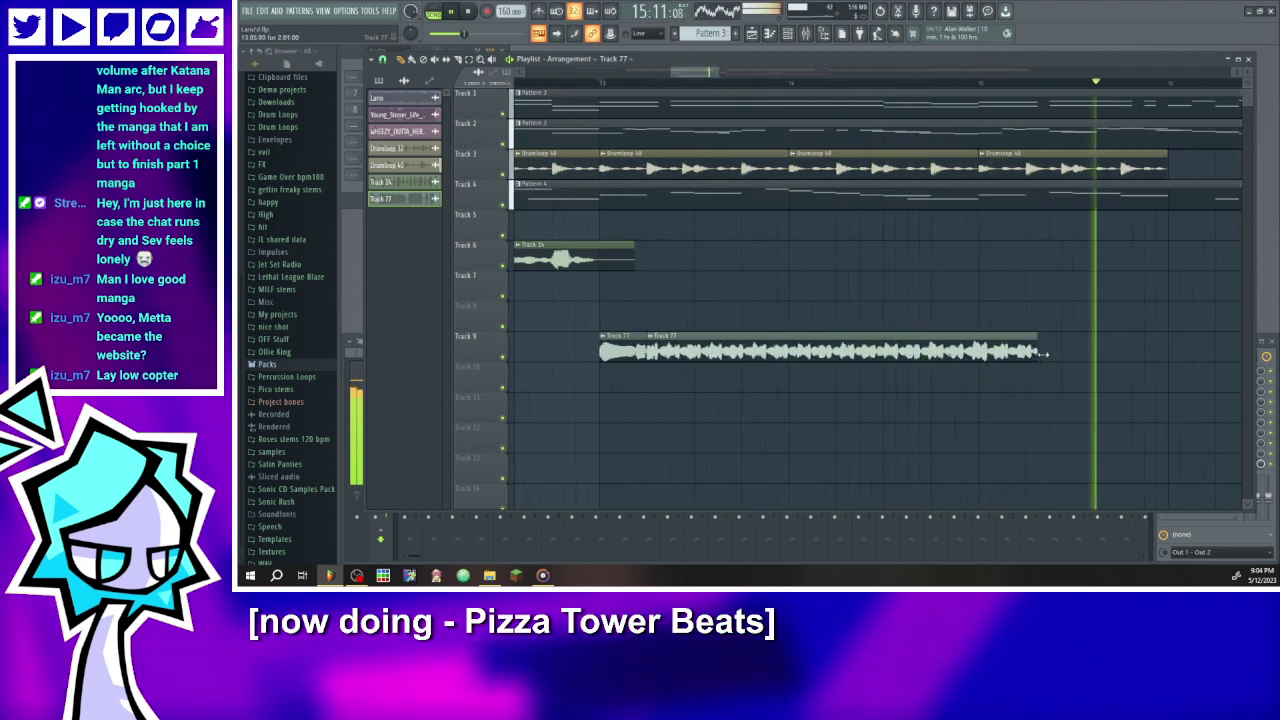
pyautogui.click(600, 84)
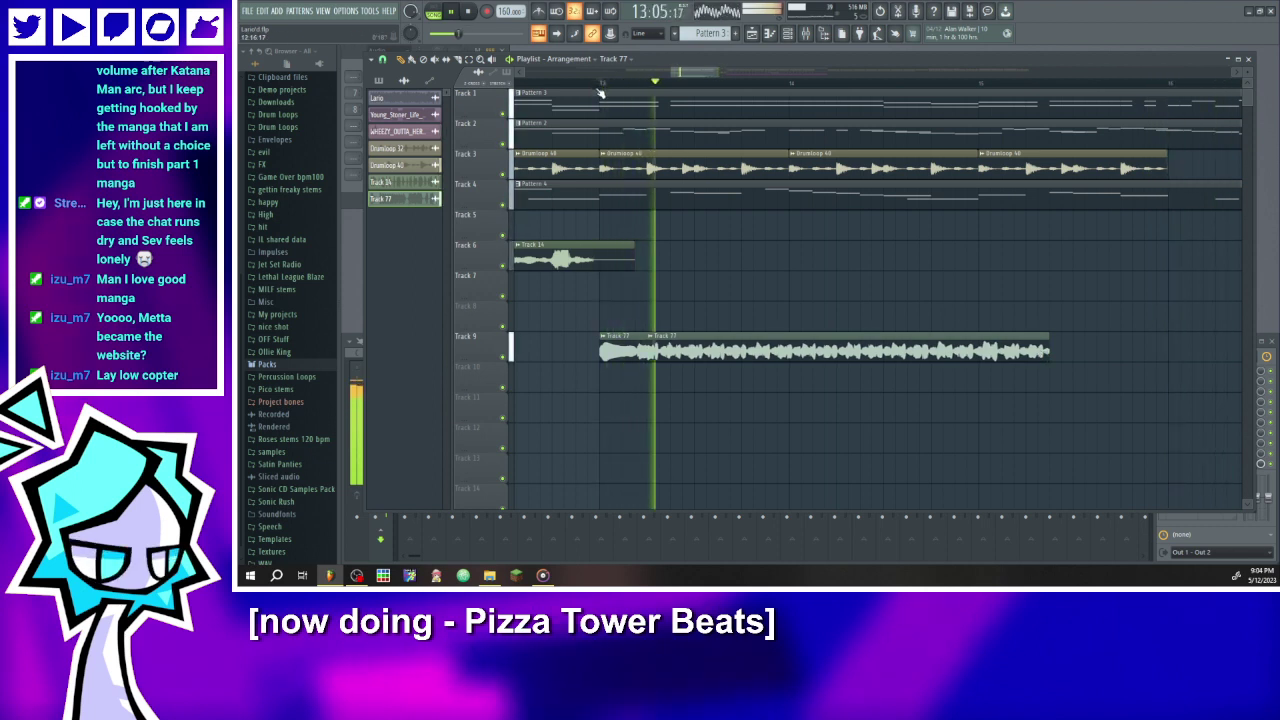
pyautogui.moveTo(1058, 354); pyautogui.dragTo(1064, 352)
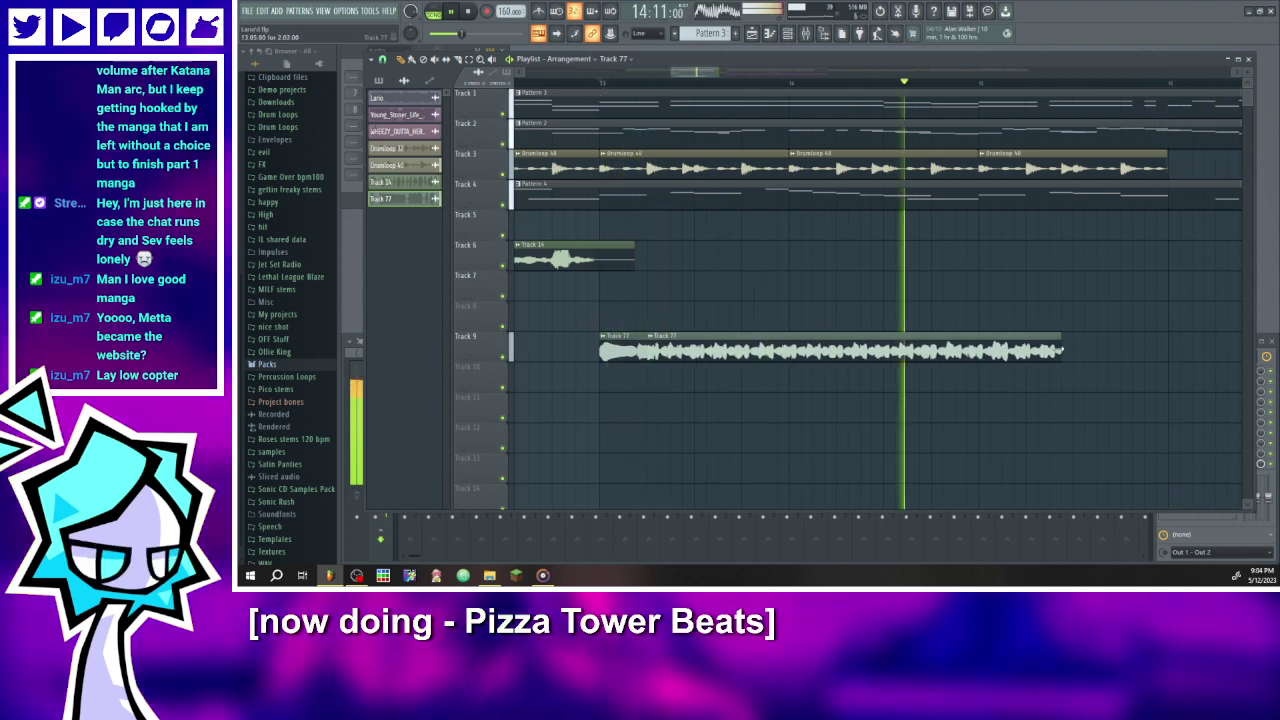
pyautogui.click(612, 84)
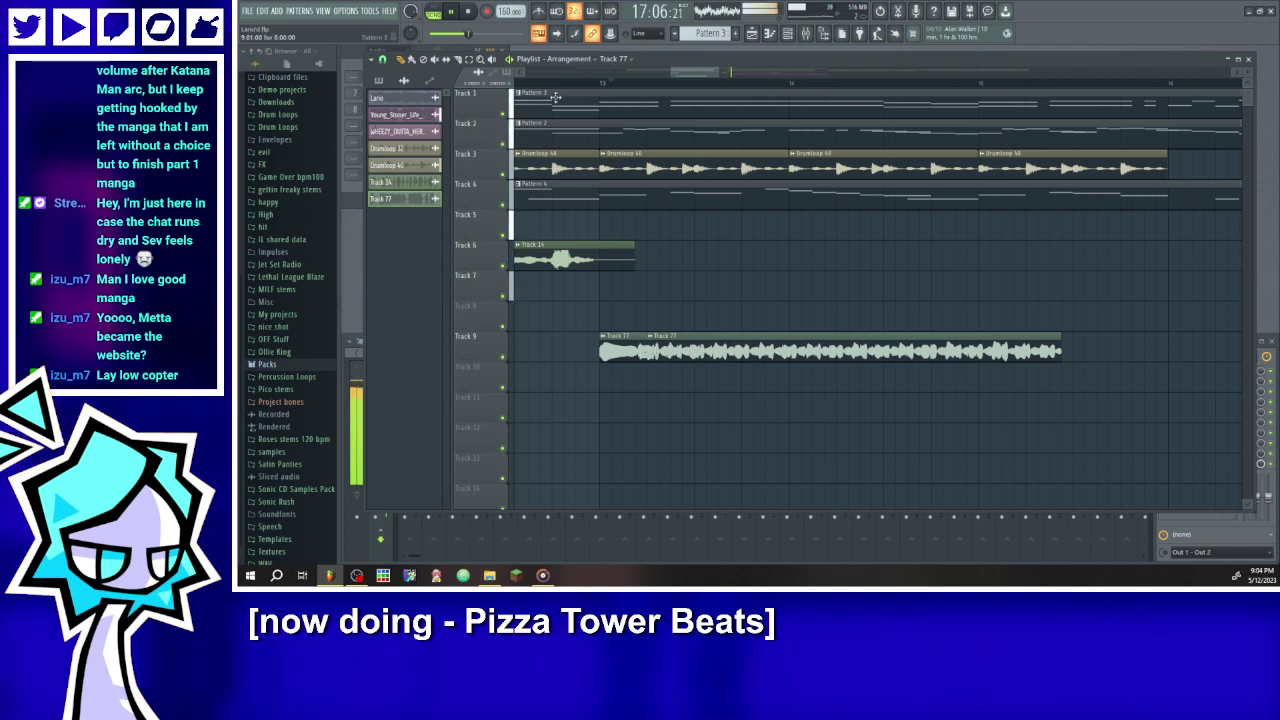
# - Extend the second Track 77 piece's end to bar 16 on Track 10, and return it to Track 9 behind the first piece
pyautogui.moveTo(648, 350)
pyautogui.mouseDown()
pyautogui.moveTo(660, 351)
pyautogui.moveTo(650, 372)
pyautogui.moveTo(665, 367)
pyautogui.mouseUp()
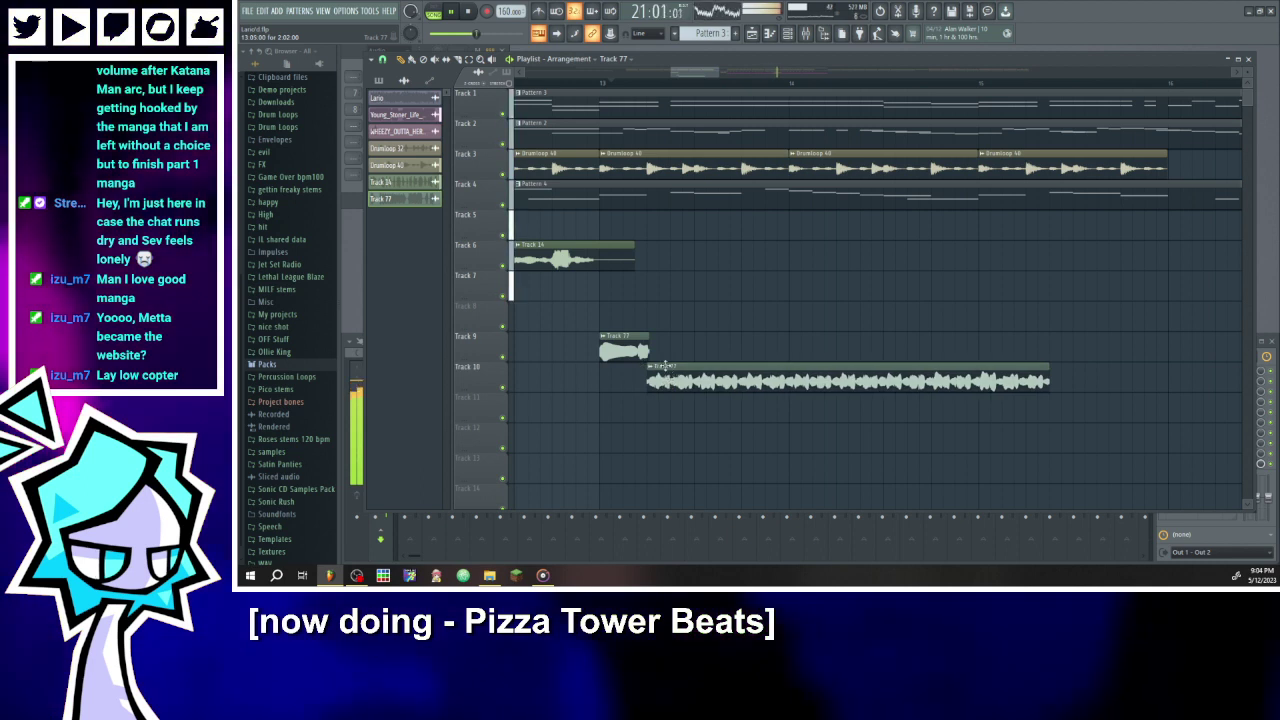
pyautogui.click(610, 83)
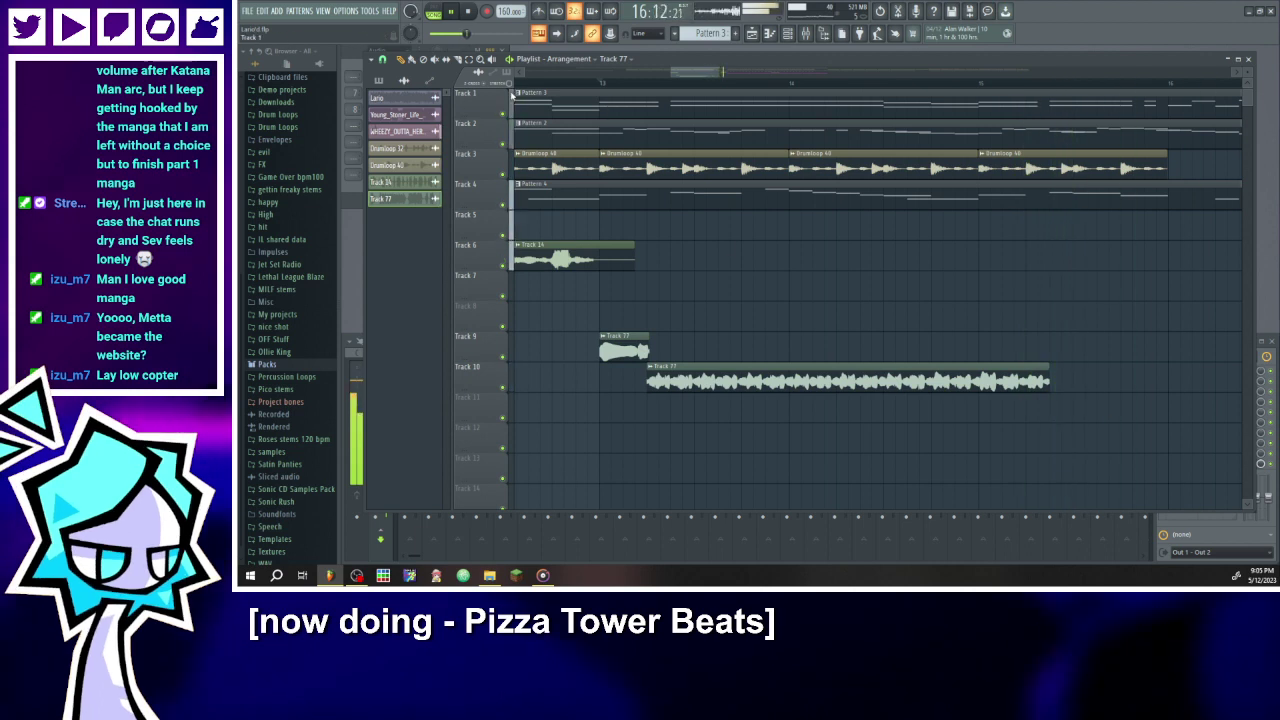
pyautogui.moveTo(1050, 384); pyautogui.dragTo(1136, 380)
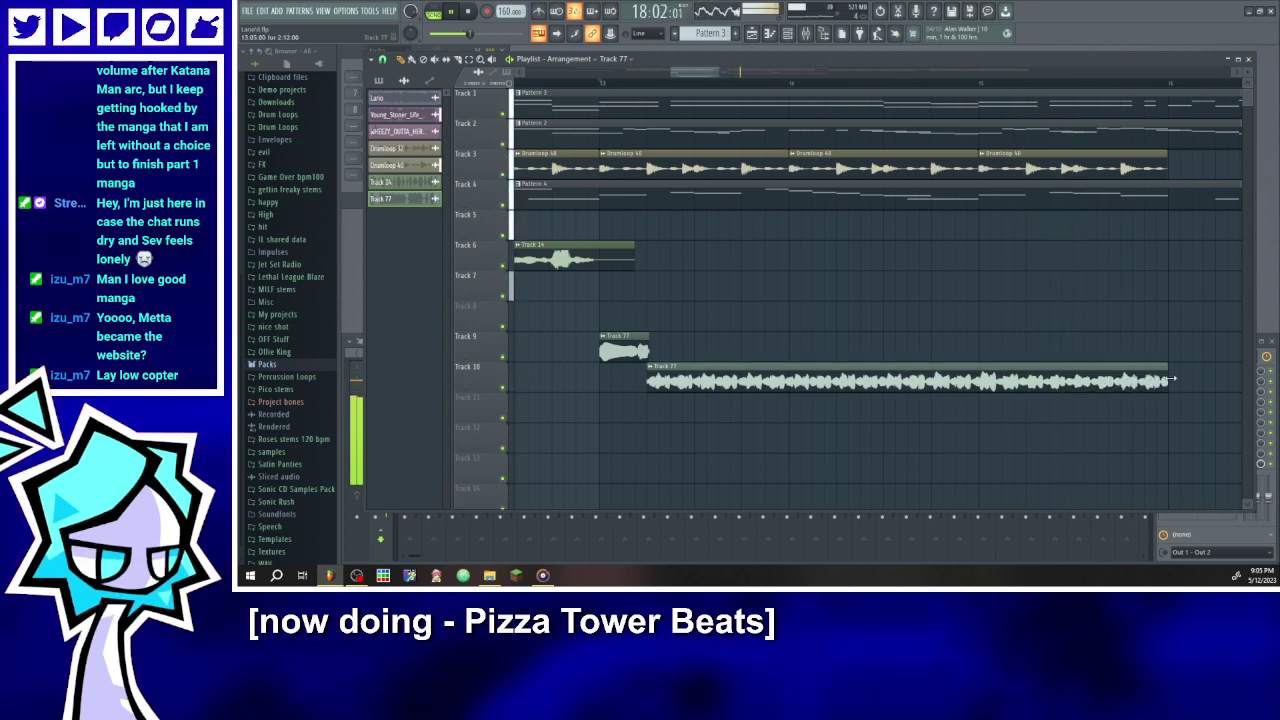
pyautogui.scroll(-2, 793, 246)
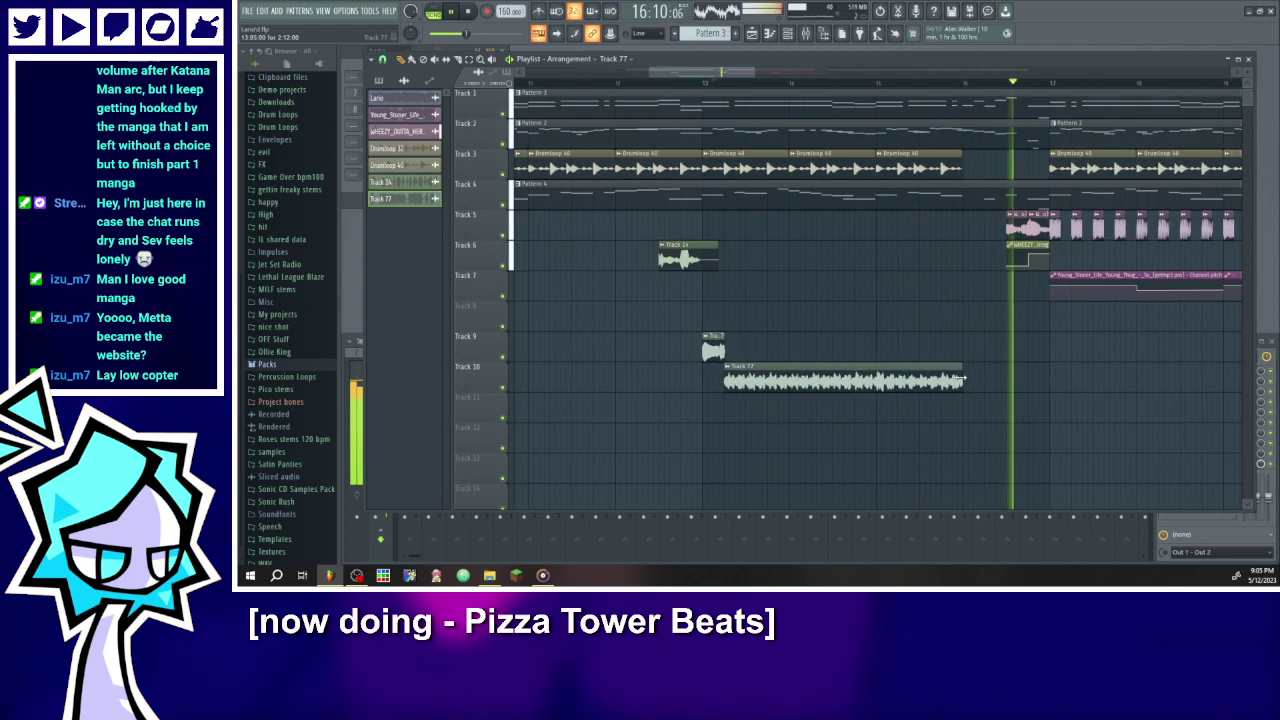
pyautogui.moveTo(793, 378); pyautogui.dragTo(654, 330)
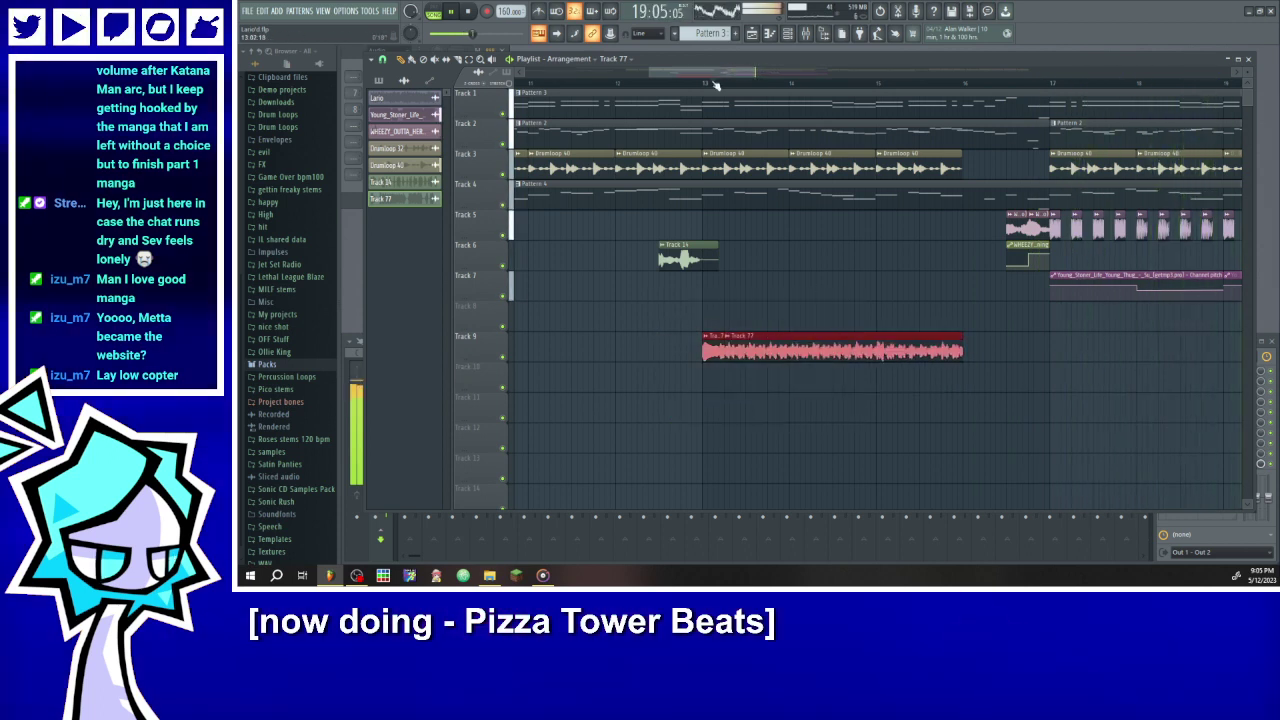
pyautogui.moveTo(689, 75); pyautogui.dragTo(662, 94)
pyautogui.hotkey('ctrl', 'v')
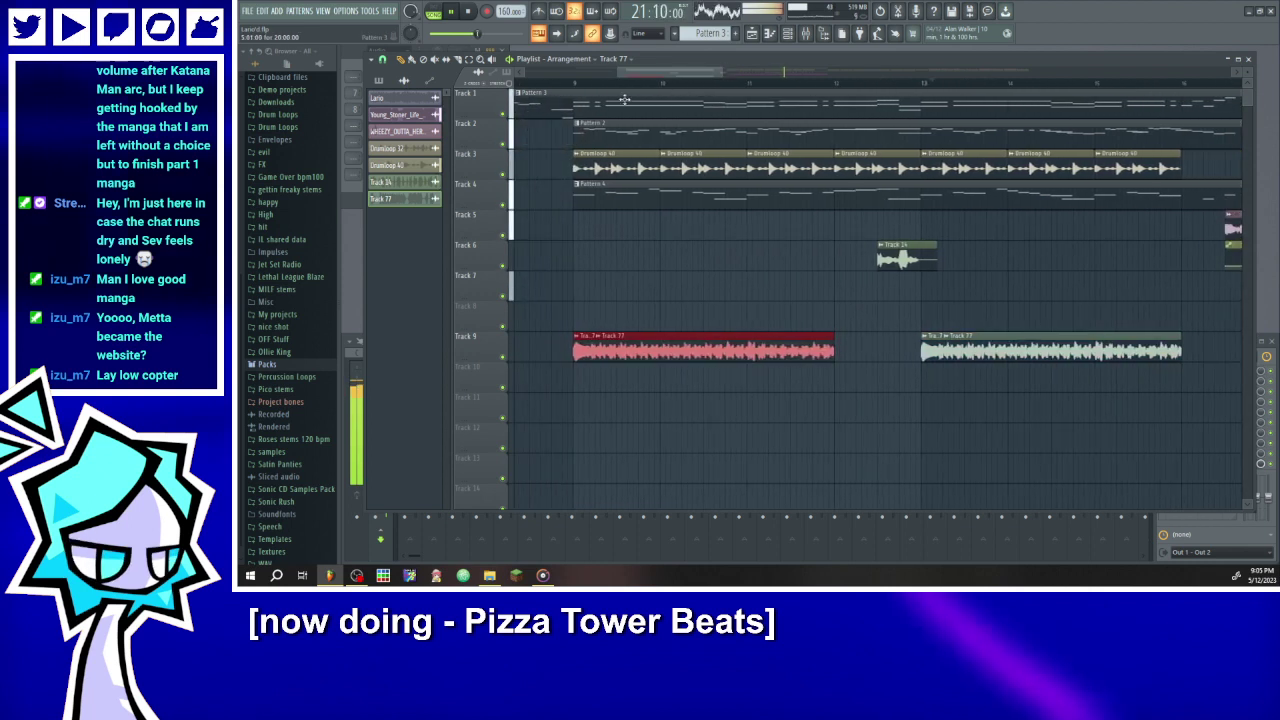
pyautogui.rightClick(585, 338)
# - Lower the Track 77 channel volume to 34% while the arrangement plays, and replay the vocal from bar 13
pyautogui.click(543, 83)
pyautogui.scroll(-3, 730, 286)
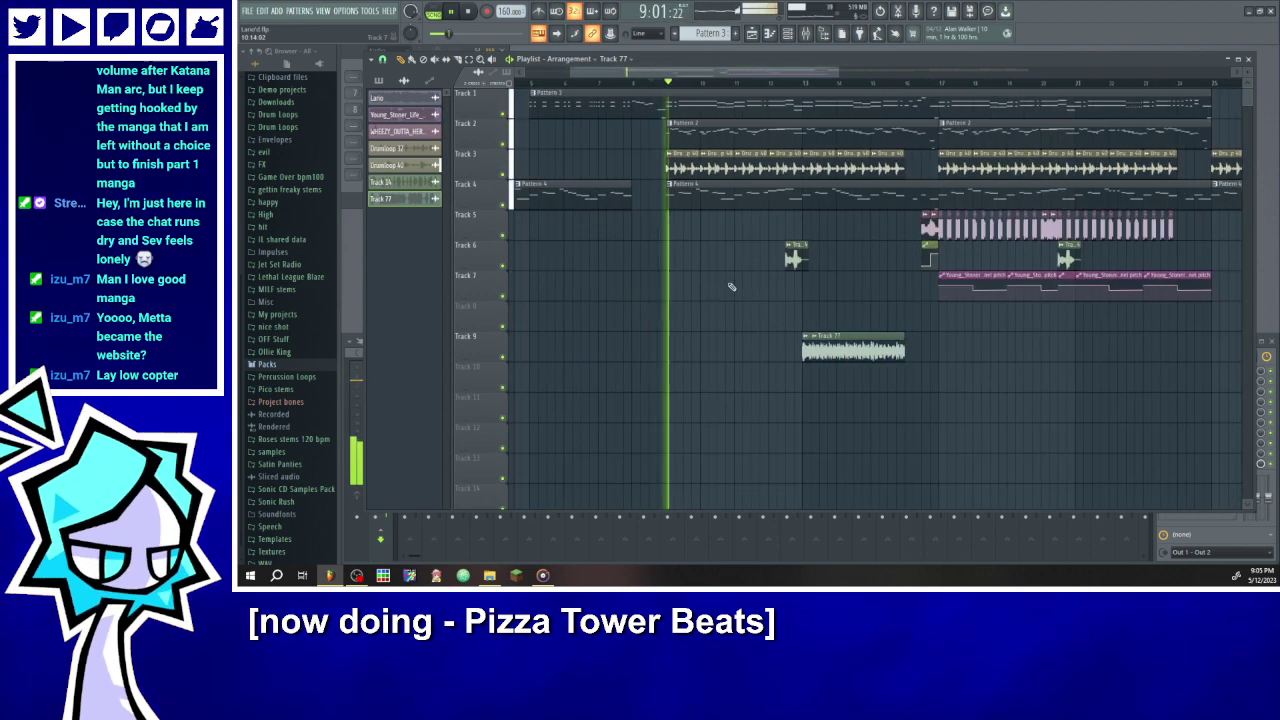
pyautogui.doubleClick(836, 343)
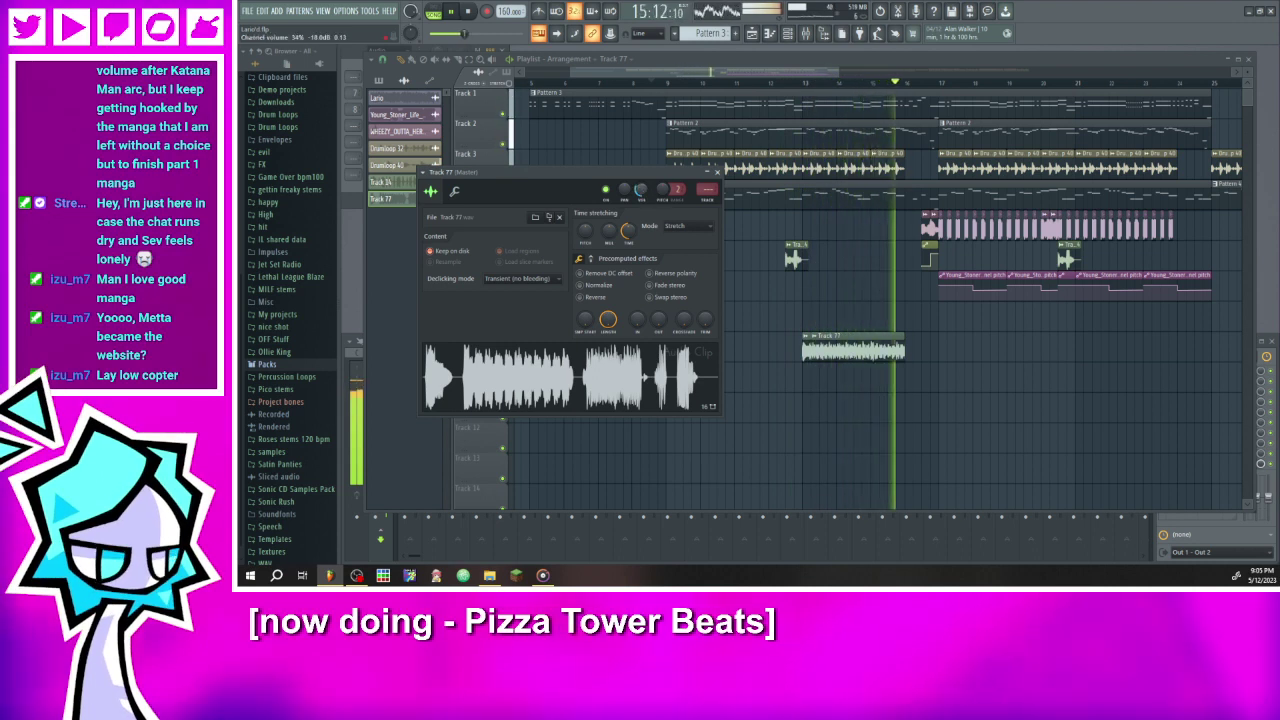
pyautogui.click(717, 171)
pyautogui.click(797, 82)
# - Copy both Track 77 pieces to bar 21 on Track 9, play that section, and save the project
pyautogui.moveTo(960, 418); pyautogui.dragTo(712, 333)
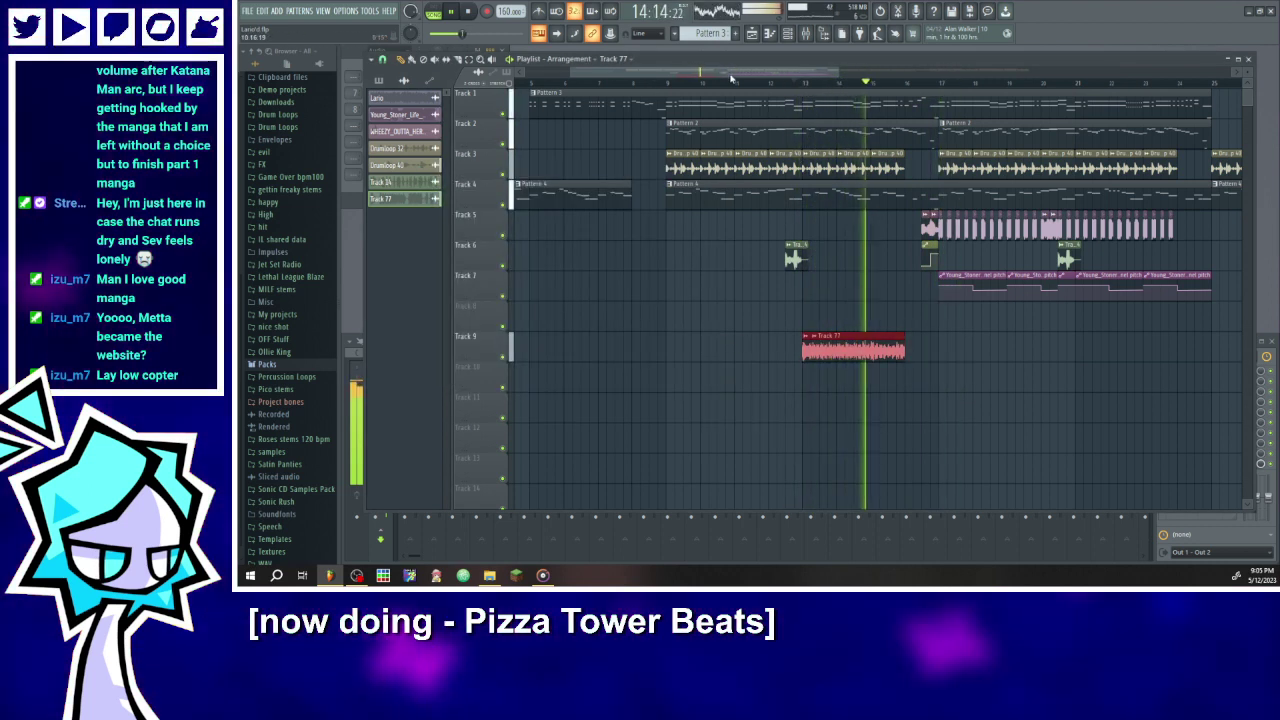
pyautogui.moveTo(730, 78); pyautogui.dragTo(859, 104)
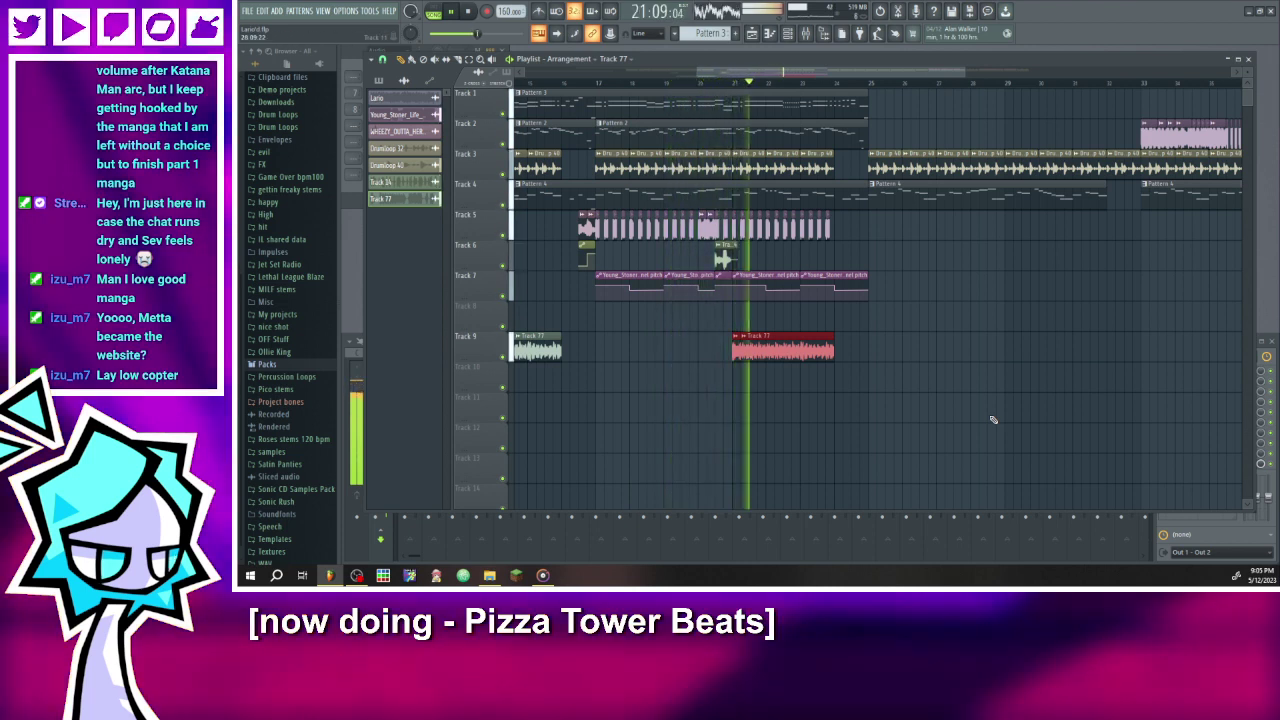
pyautogui.click(725, 84)
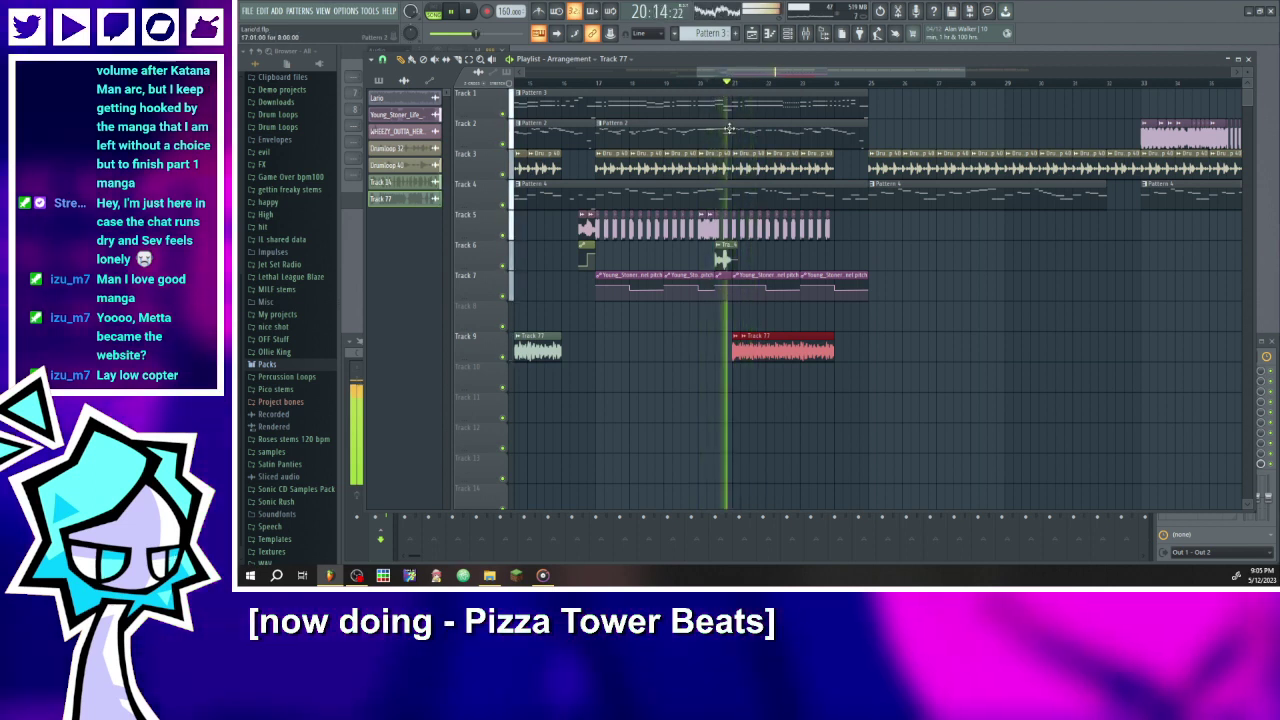
pyautogui.hotkey('ctrl', 's')
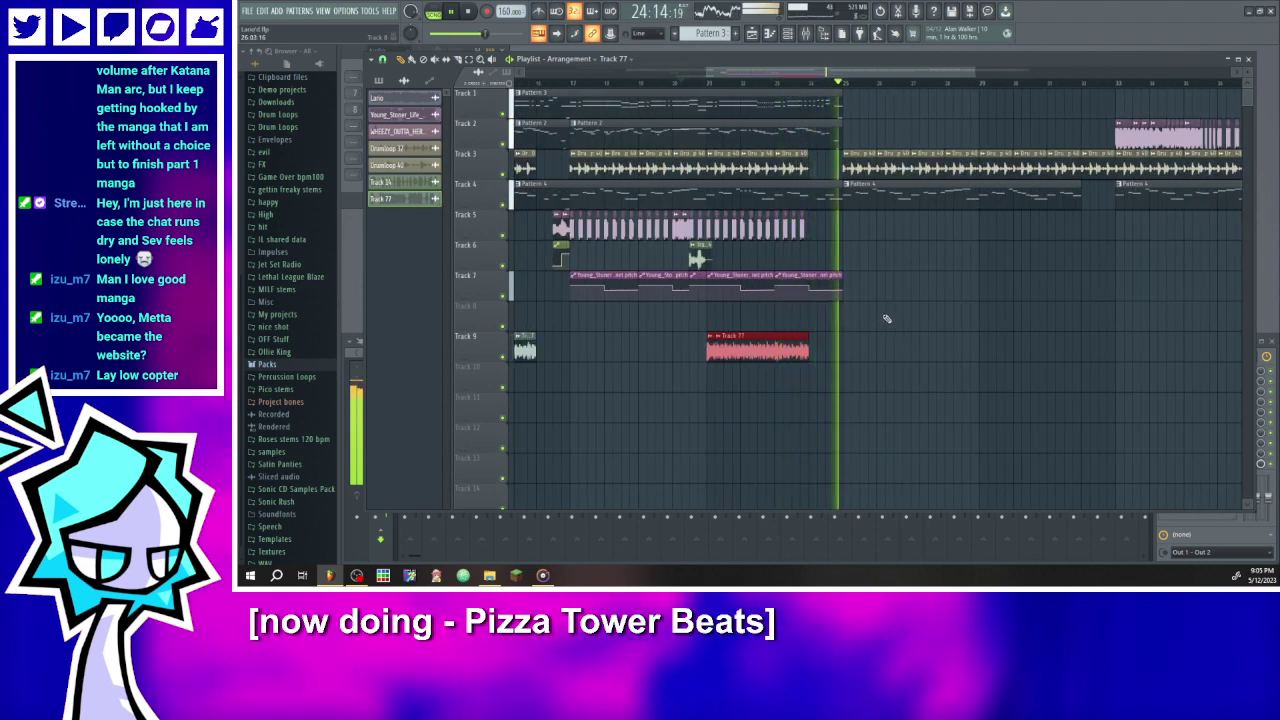
# - Listen to the arrangement past bar 24 with all placed clips in view, and pause playback at bar 29
pyautogui.scroll(-3, 888, 319)
pyautogui.scroll(3, 920, 345)
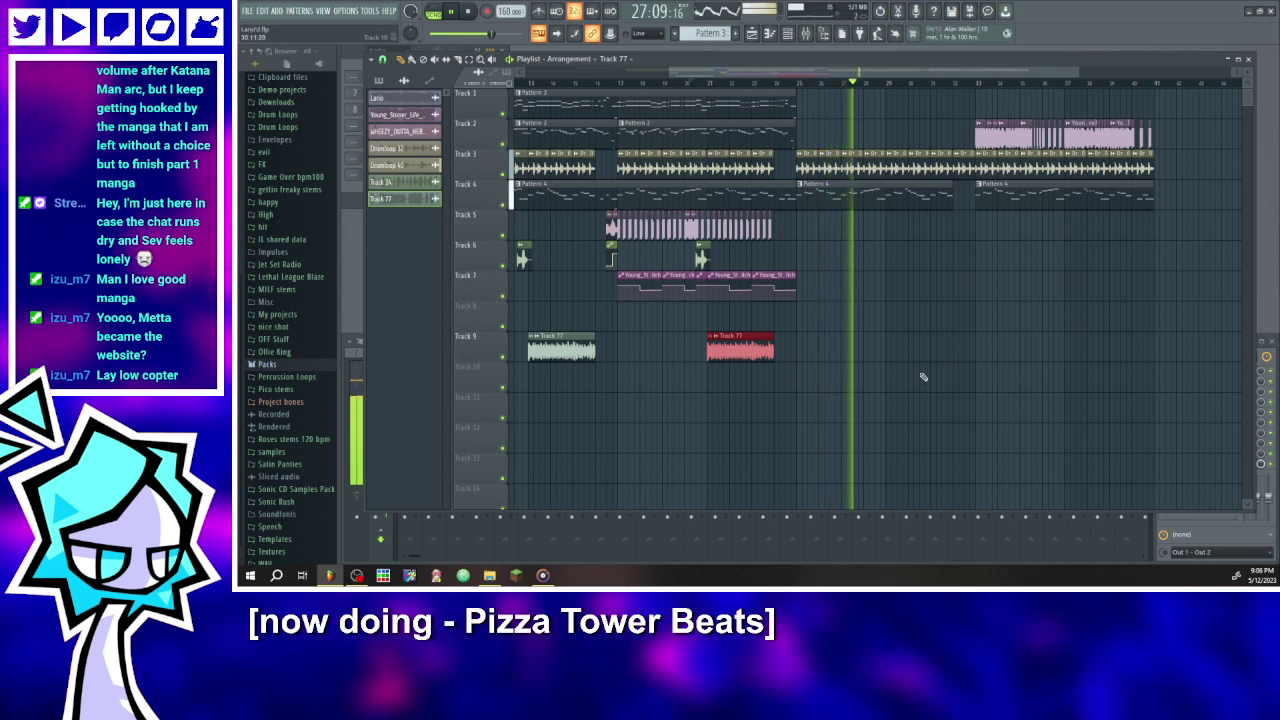
pyautogui.scroll(-3, 885, 392)
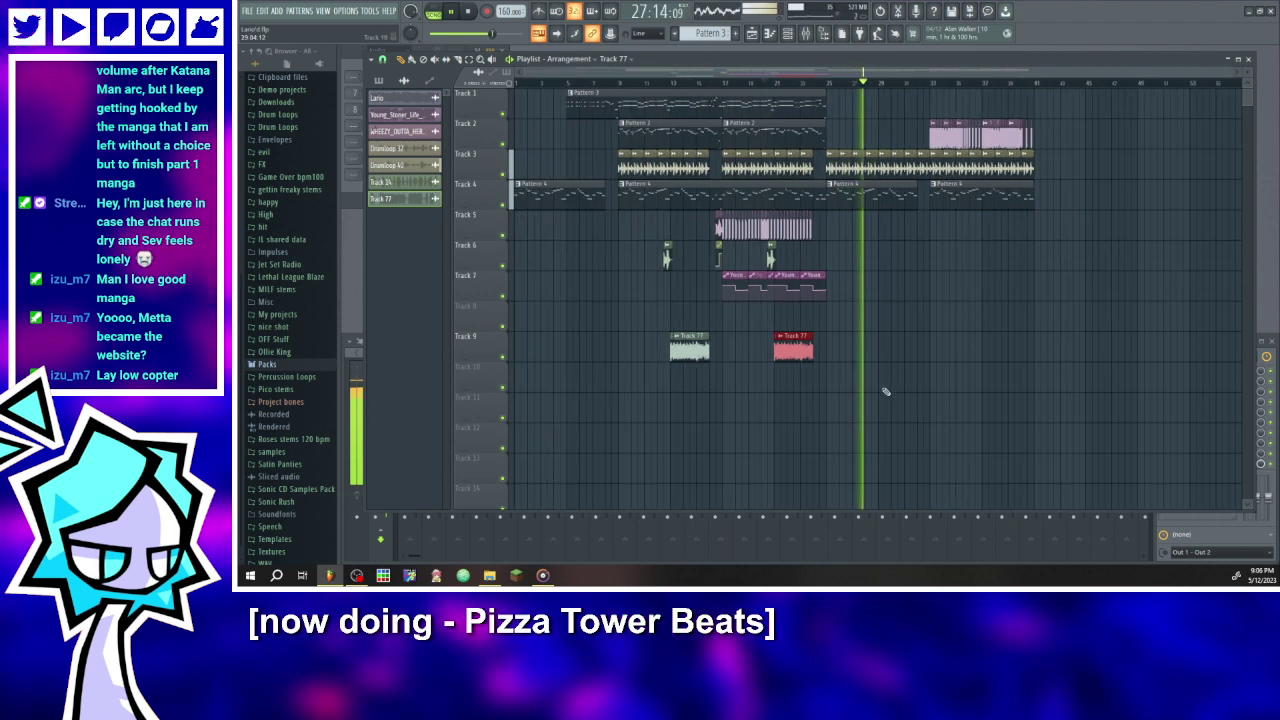
pyautogui.click(455, 11)
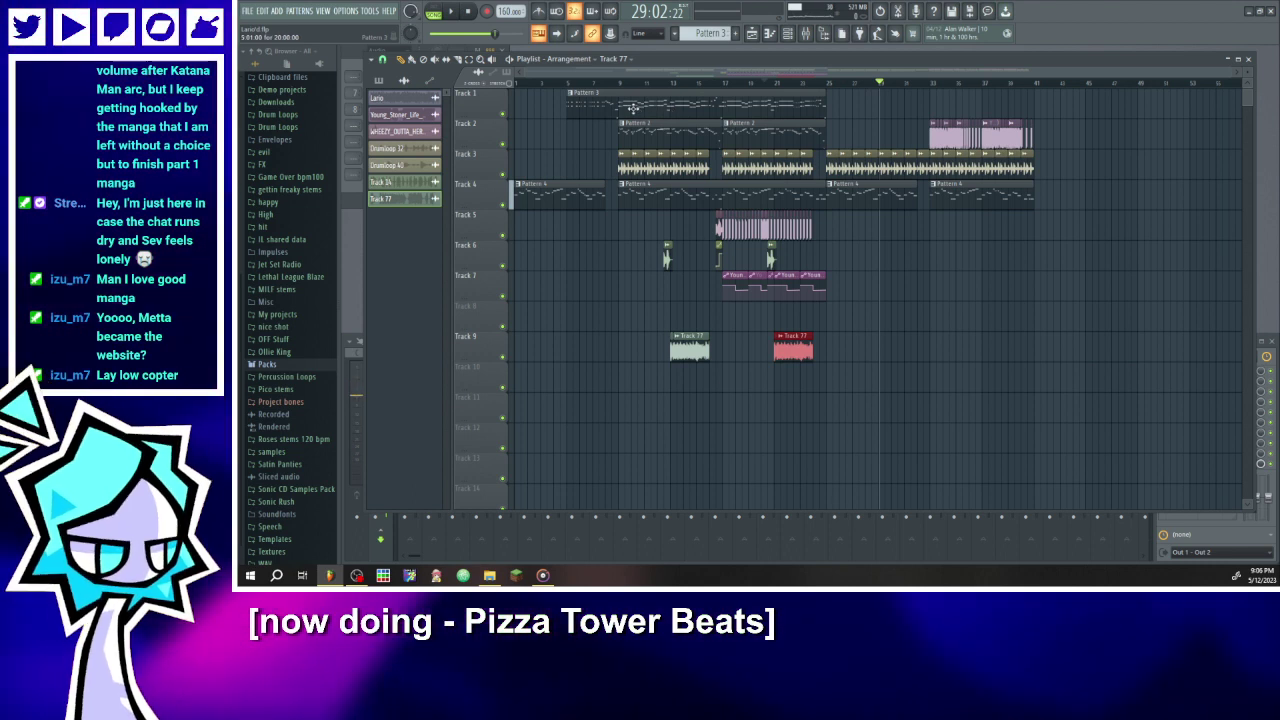
# - Examine Pattern 3's Overdriven Guitar notes and its Square Wave part in the piano roll, and return to the playlist
pyautogui.doubleClick(633, 107)
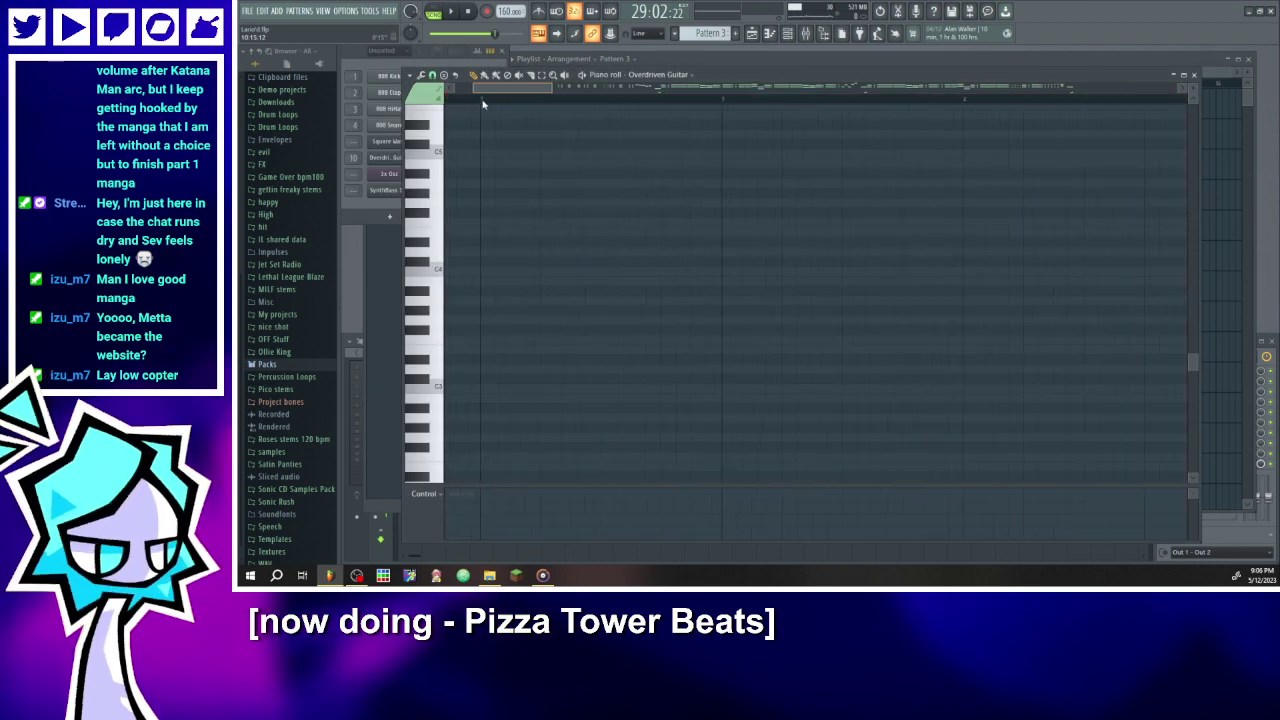
pyautogui.click(640, 76)
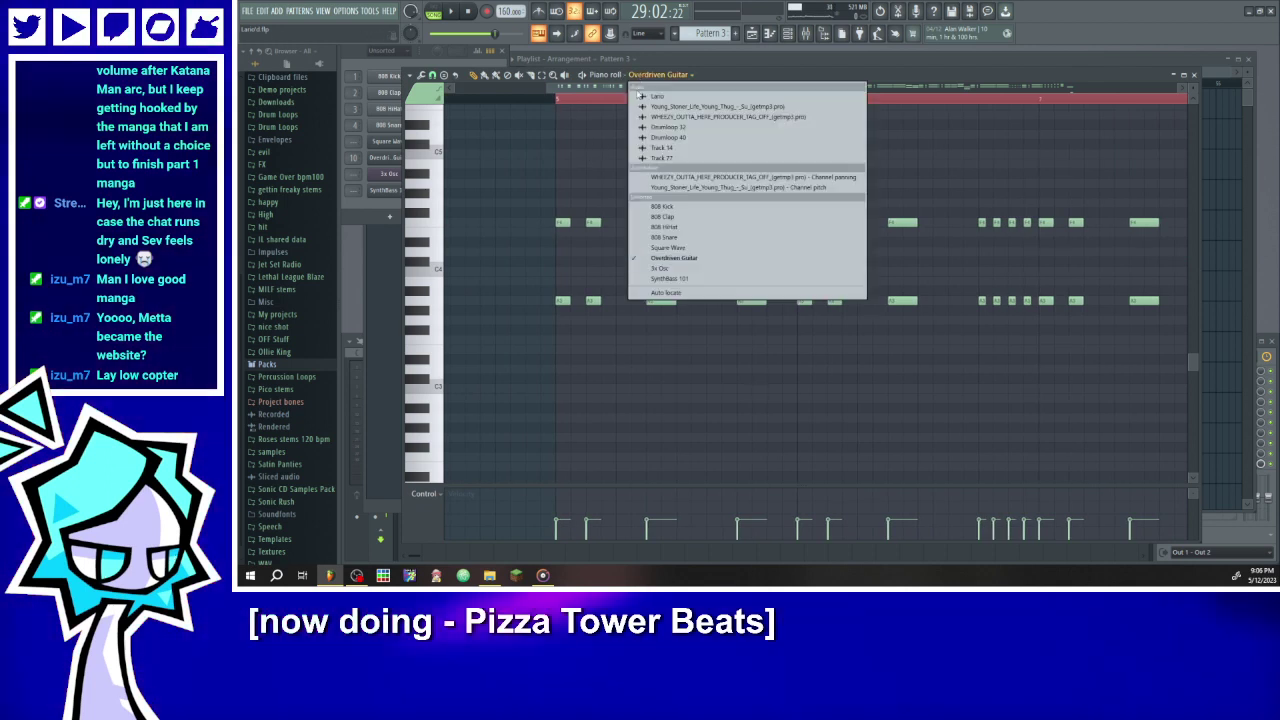
pyautogui.click(684, 247)
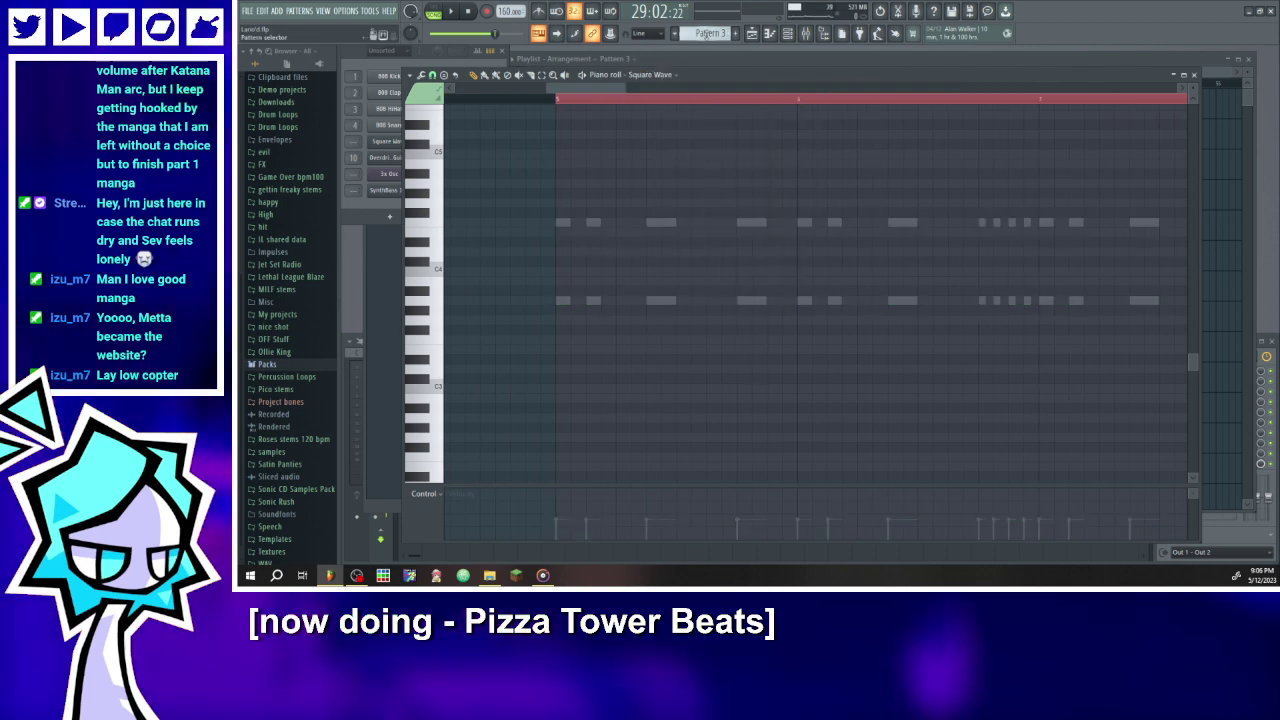
pyautogui.click(741, 68)
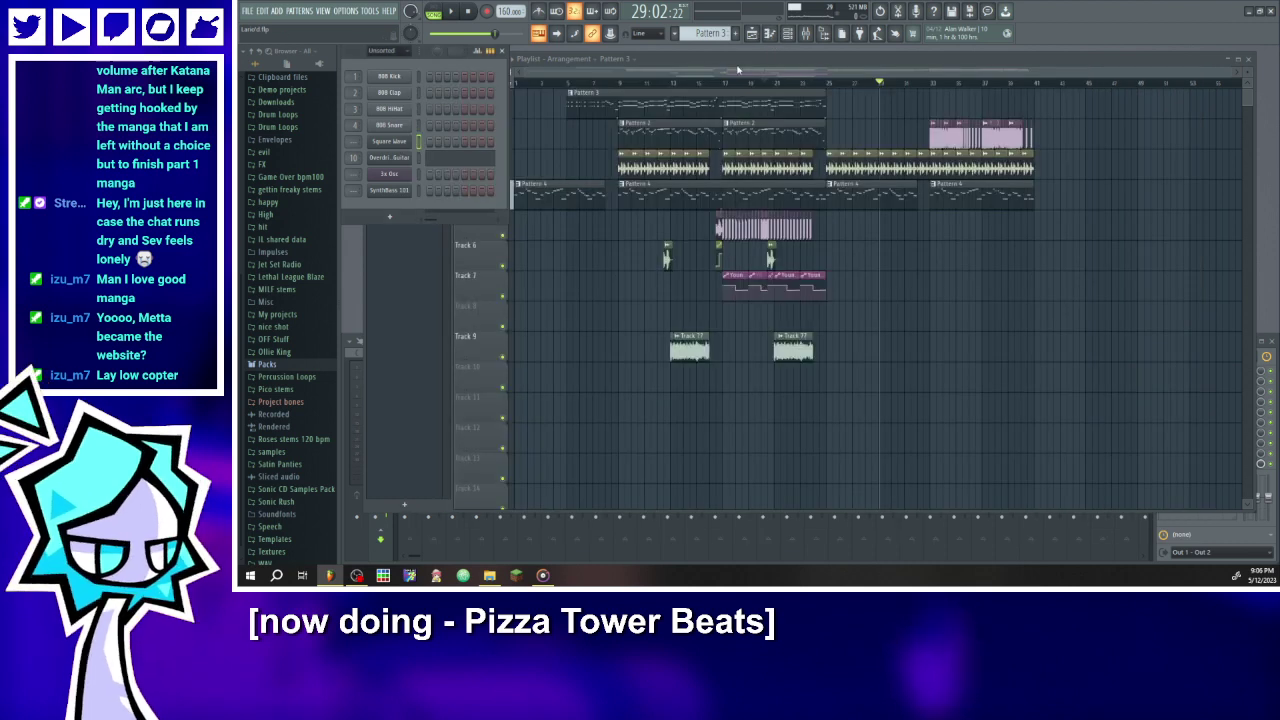
# - Play Pattern 4's SynthBass 101 line on its own and check the pattern's Square Wave part in the piano roll
pyautogui.doubleClick(832, 194)
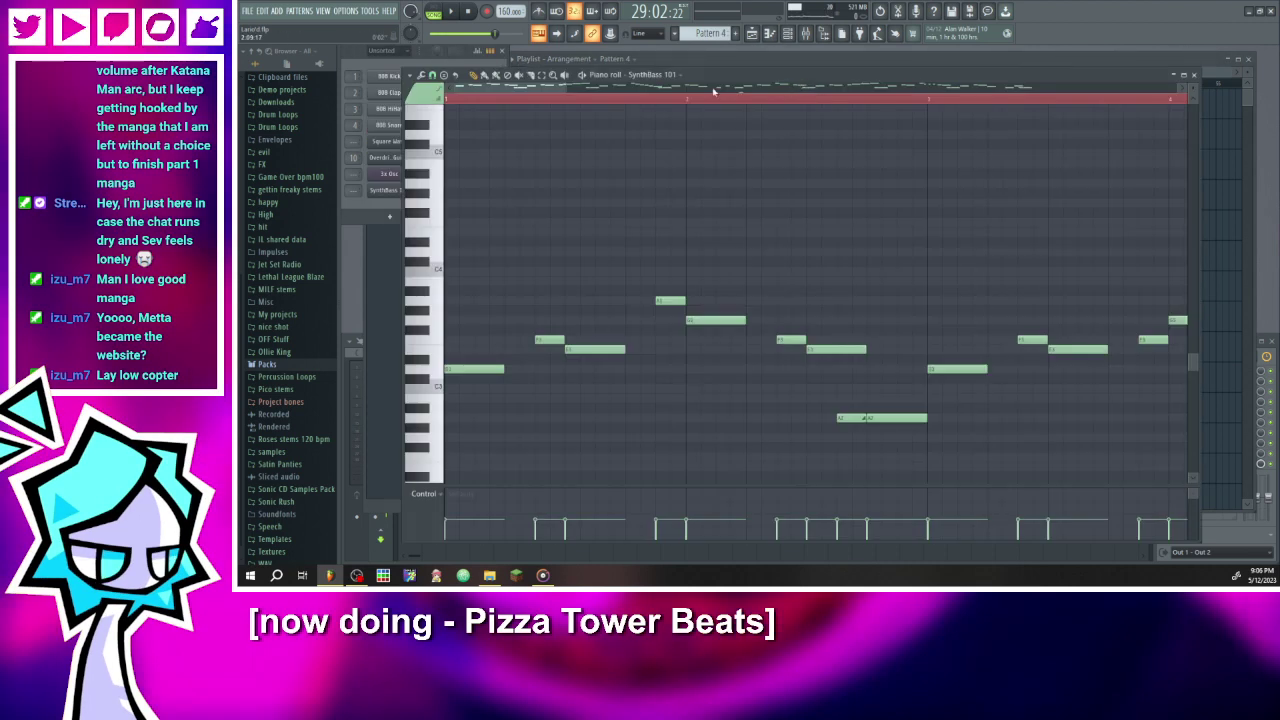
pyautogui.click(433, 12)
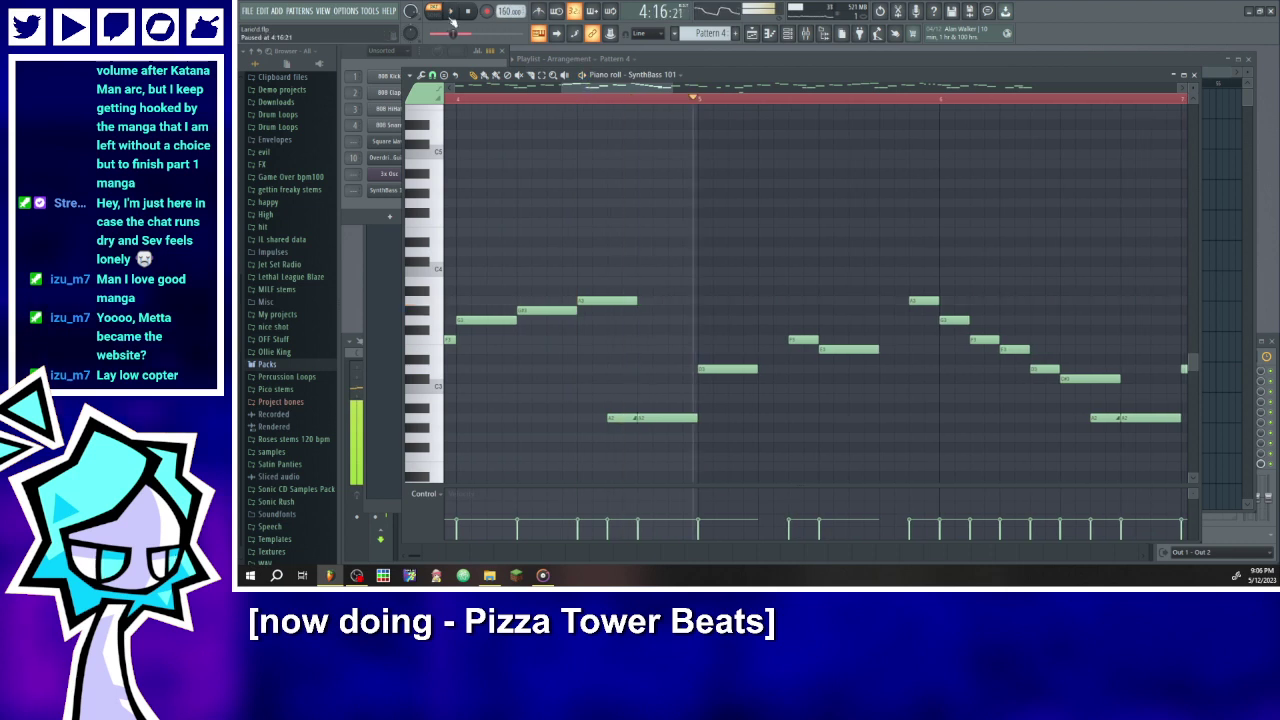
pyautogui.click(658, 75)
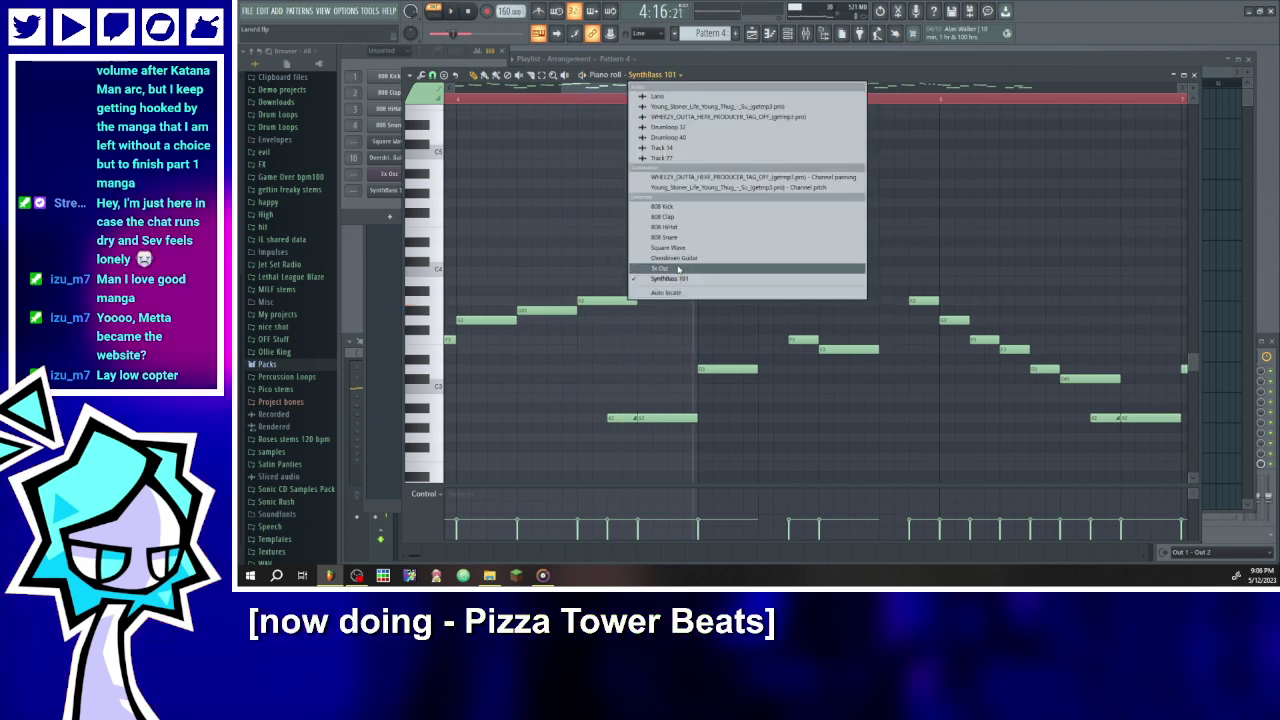
pyautogui.click(668, 247)
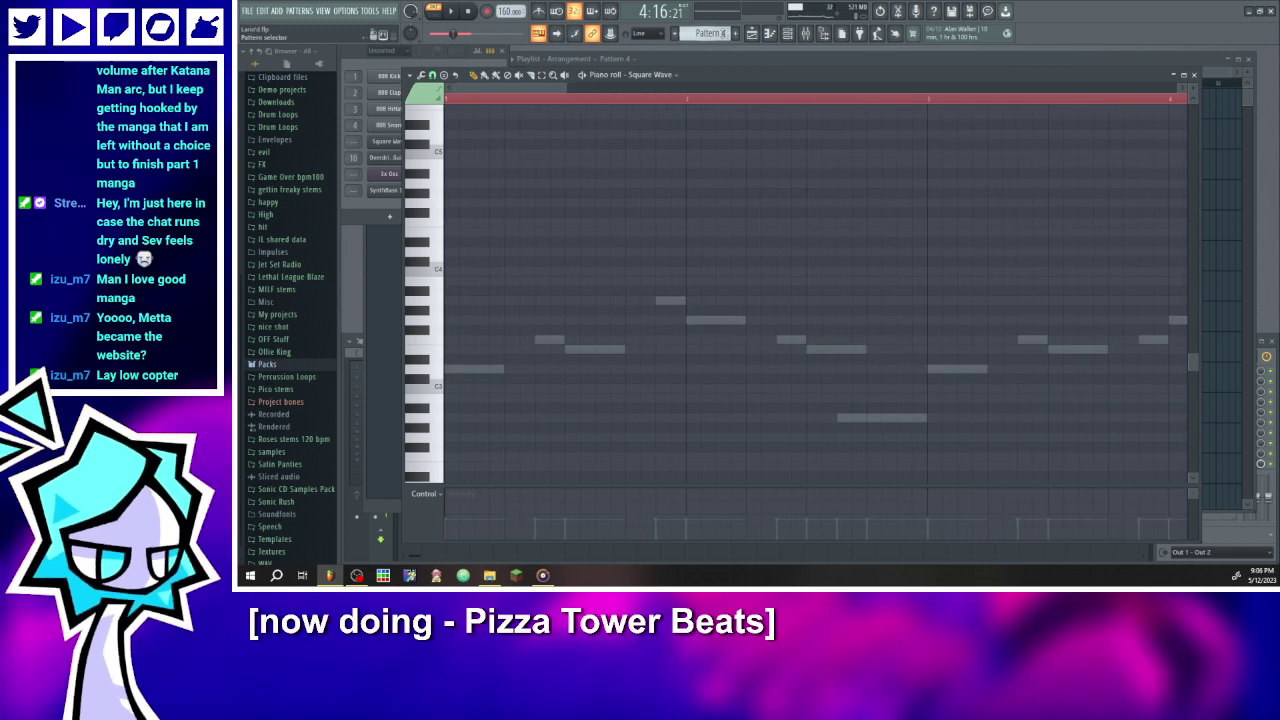
# - Revisit Pattern 3, and bring Pattern 2's Square Wave melody into view in the piano roll
pyautogui.click(770, 34)
pyautogui.doubleClick(618, 100)
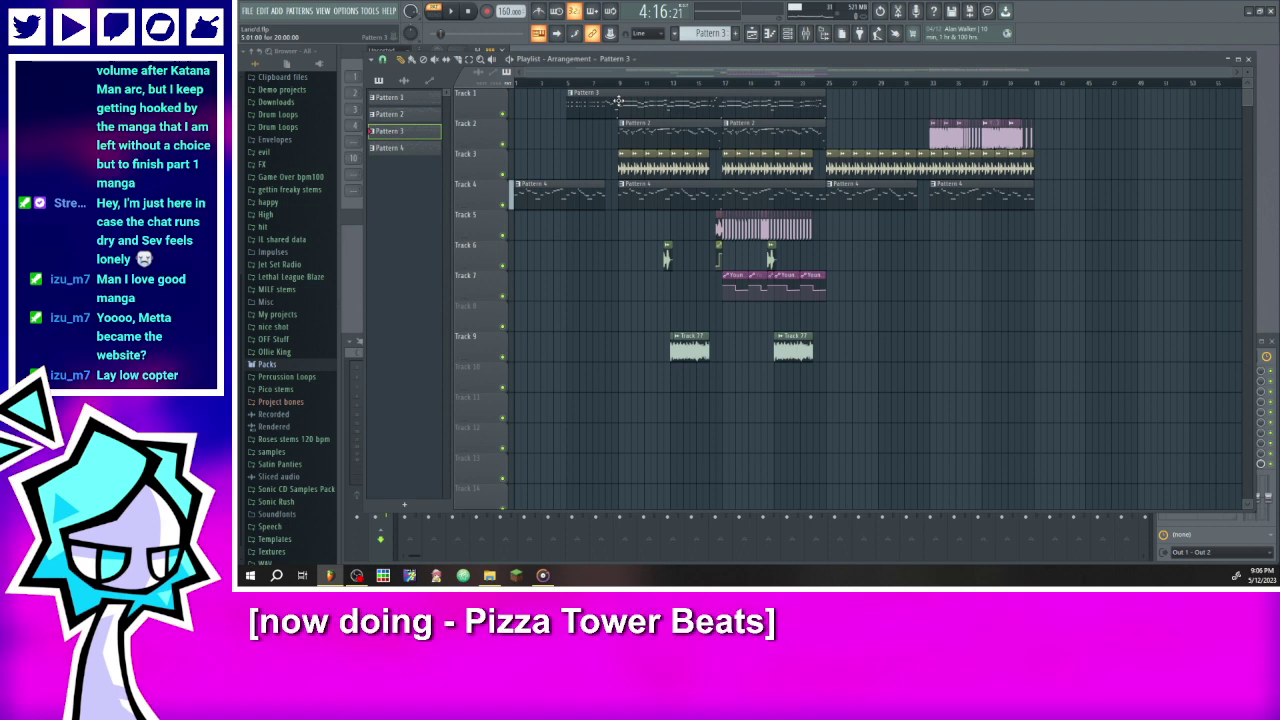
pyautogui.click(769, 34)
pyautogui.doubleClick(668, 134)
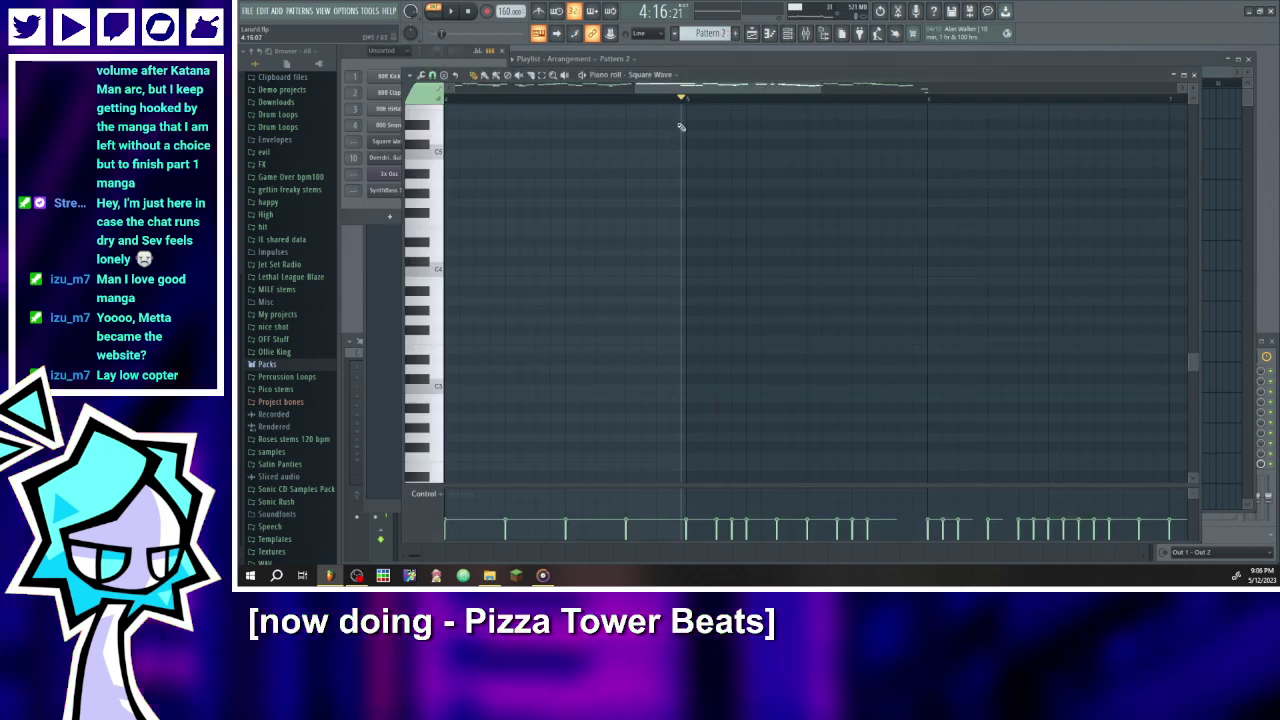
pyautogui.scroll(-7, 537, 163)
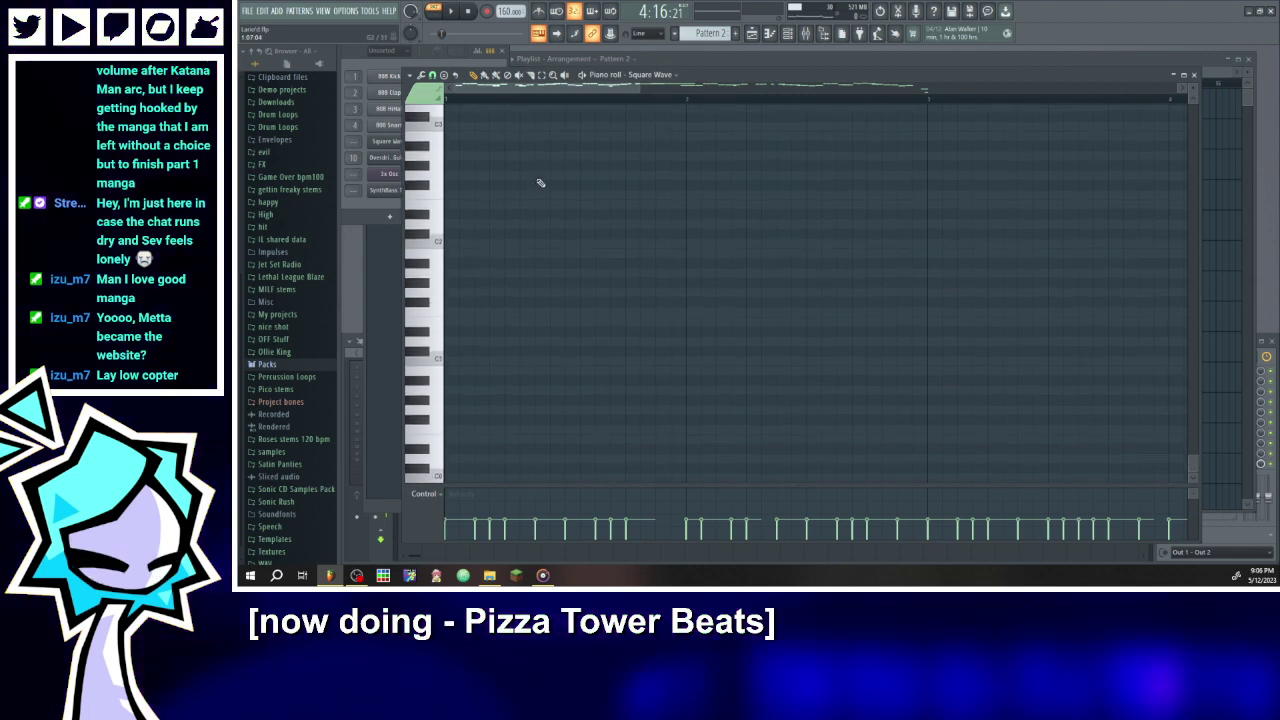
pyautogui.scroll(-3, 756, 318)
pyautogui.scroll(10, 700, 330)
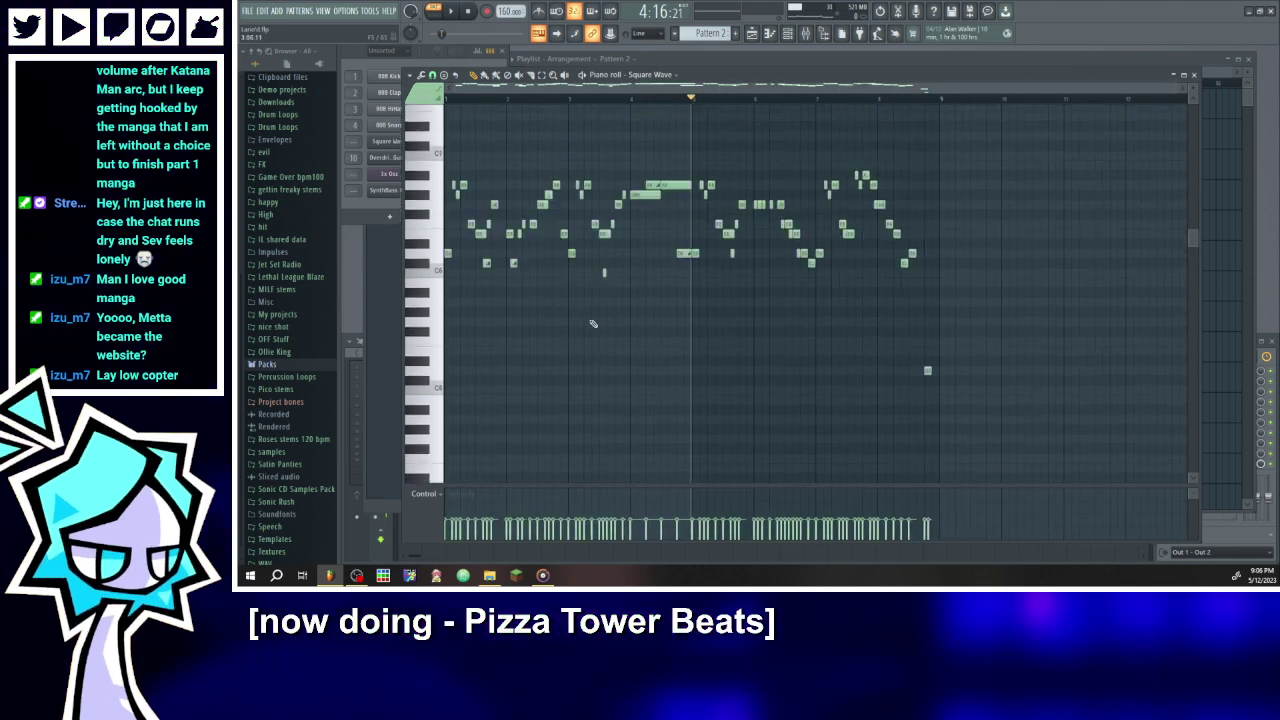
pyautogui.scroll(3, 470, 330)
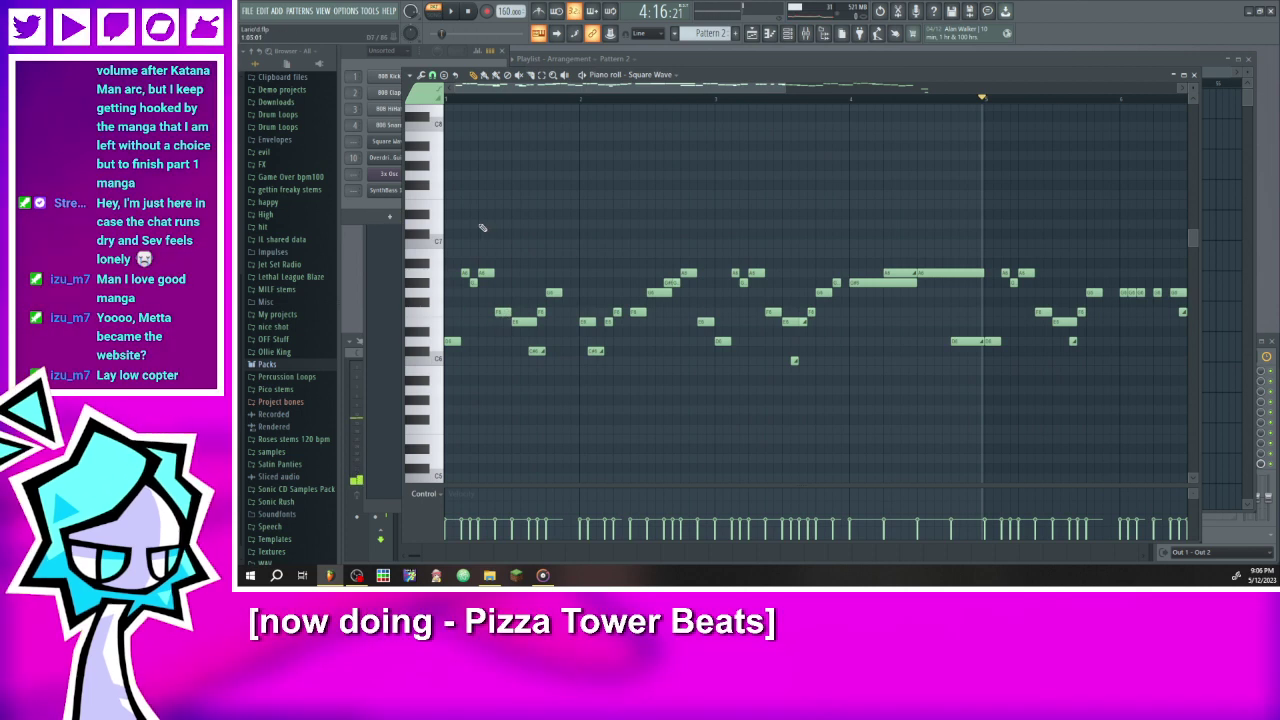
# - Try D7 and C7 notes above Pattern 2's Square Wave melody in bar 1, play them, and delete them
pyautogui.click(450, 195)
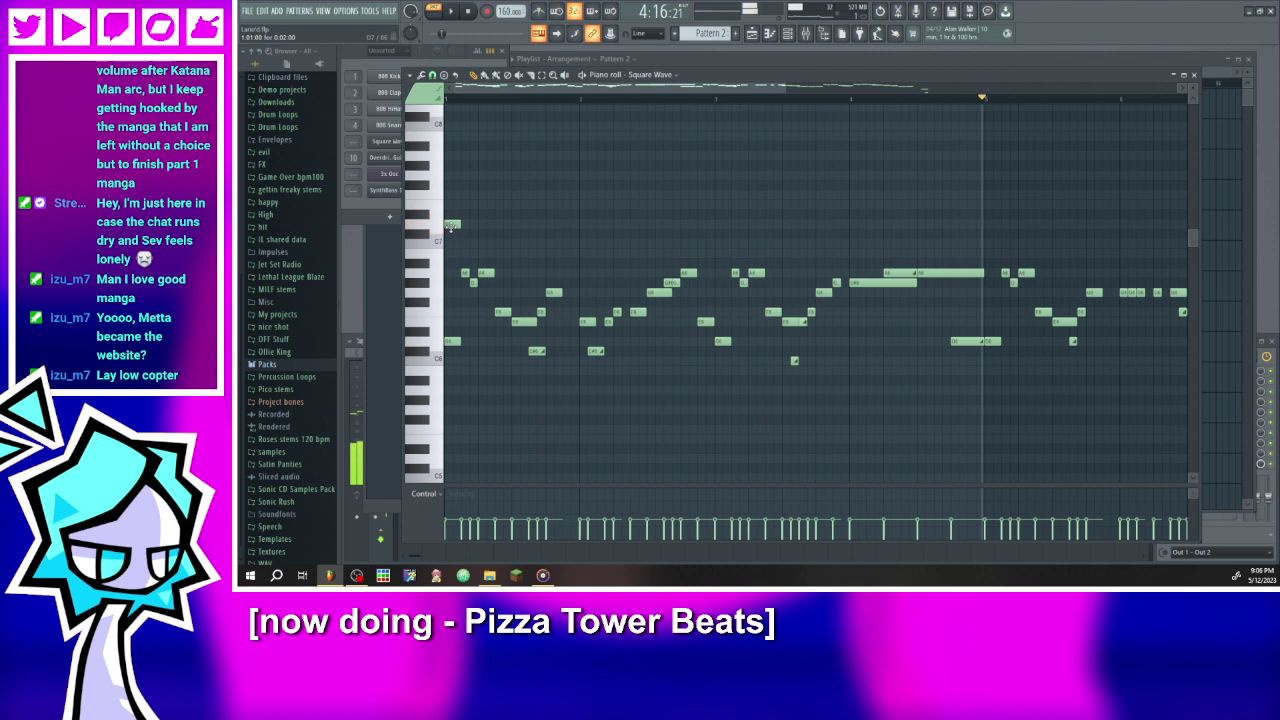
pyautogui.click(450, 226)
pyautogui.press('space')
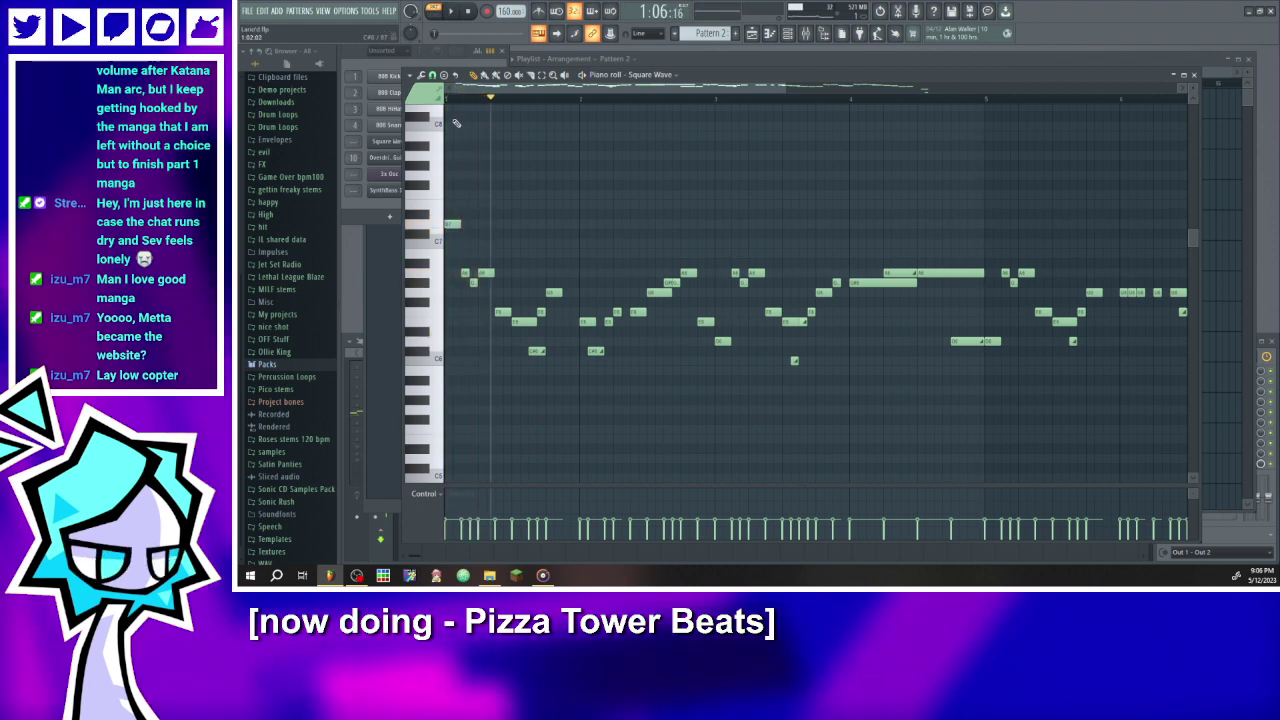
pyautogui.click(451, 11)
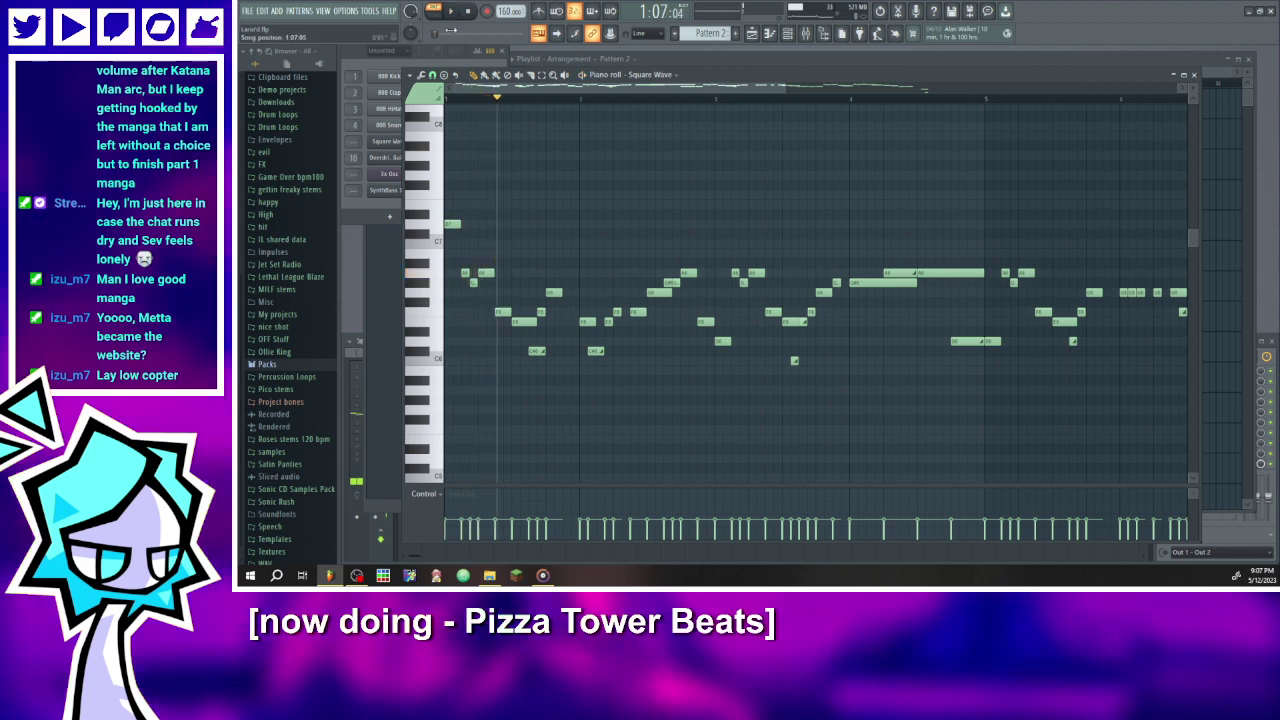
pyautogui.moveTo(452, 194); pyautogui.dragTo(459, 233)
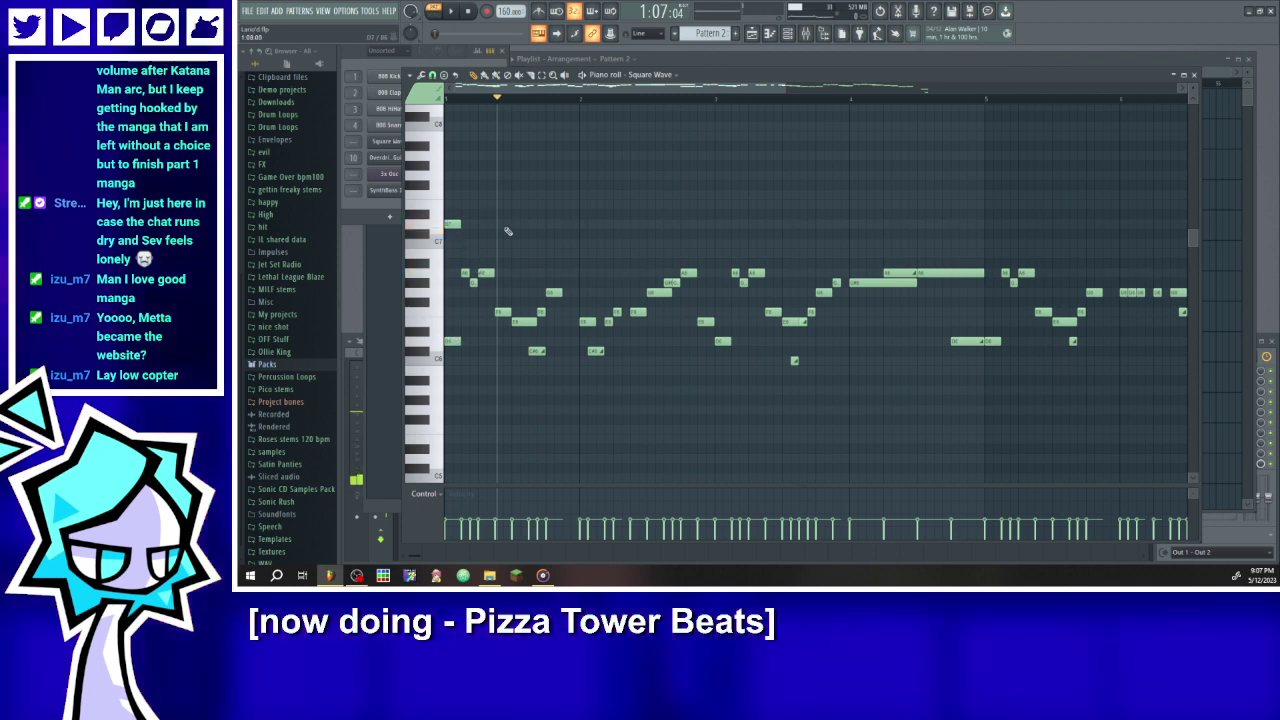
pyautogui.click(519, 244)
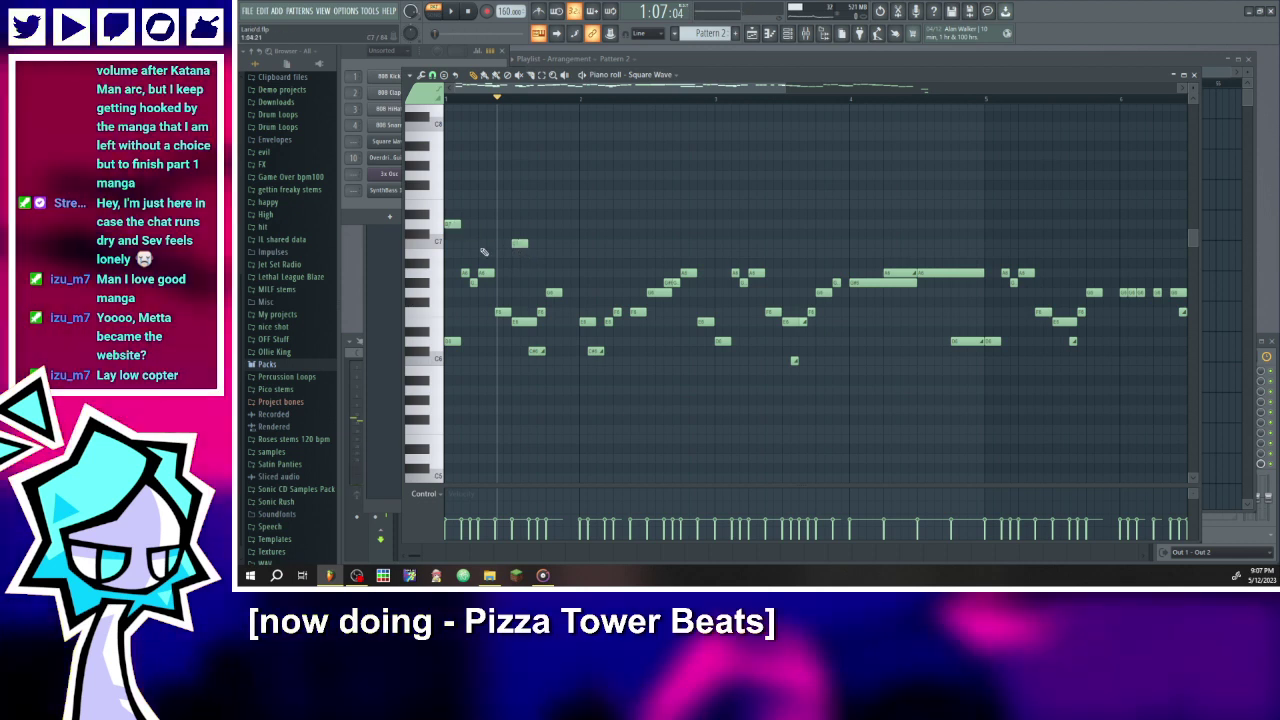
pyautogui.rightClick(519, 244)
pyautogui.rightClick(453, 224)
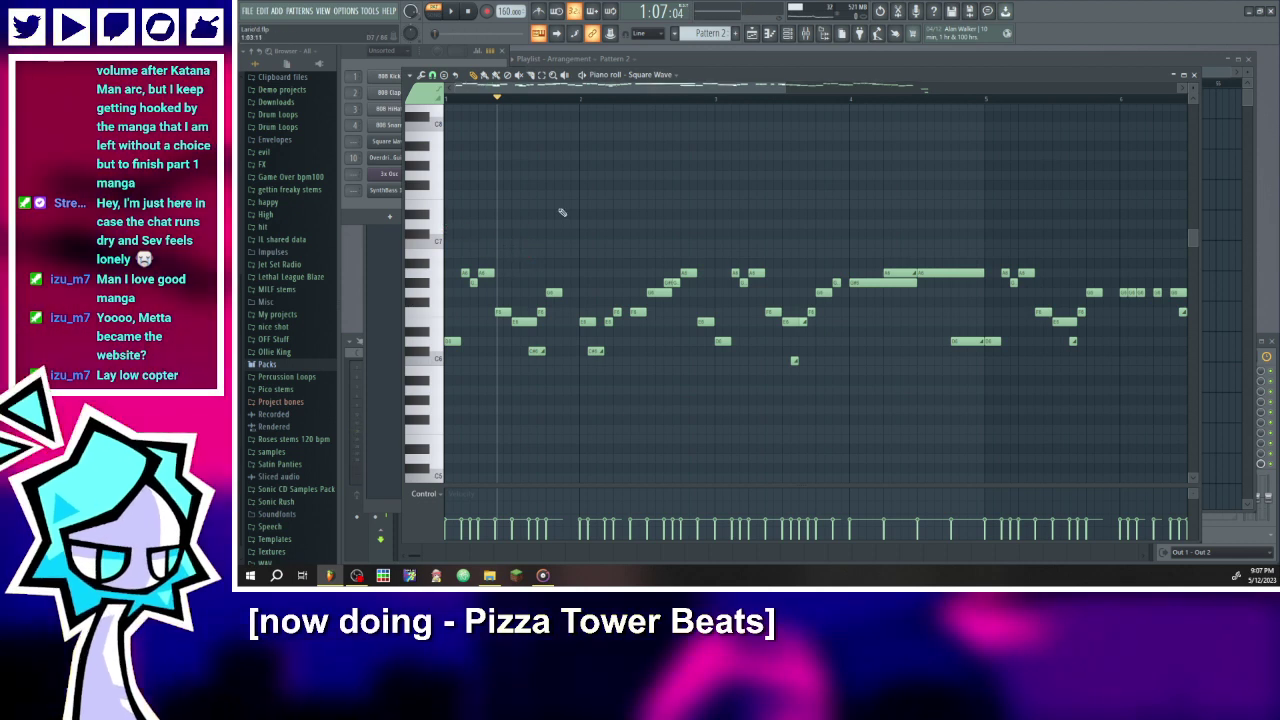
# - Create a new pattern and place Square Wave notes D7, A6 and C7 two steps long in bar 1
pyautogui.click(736, 33)
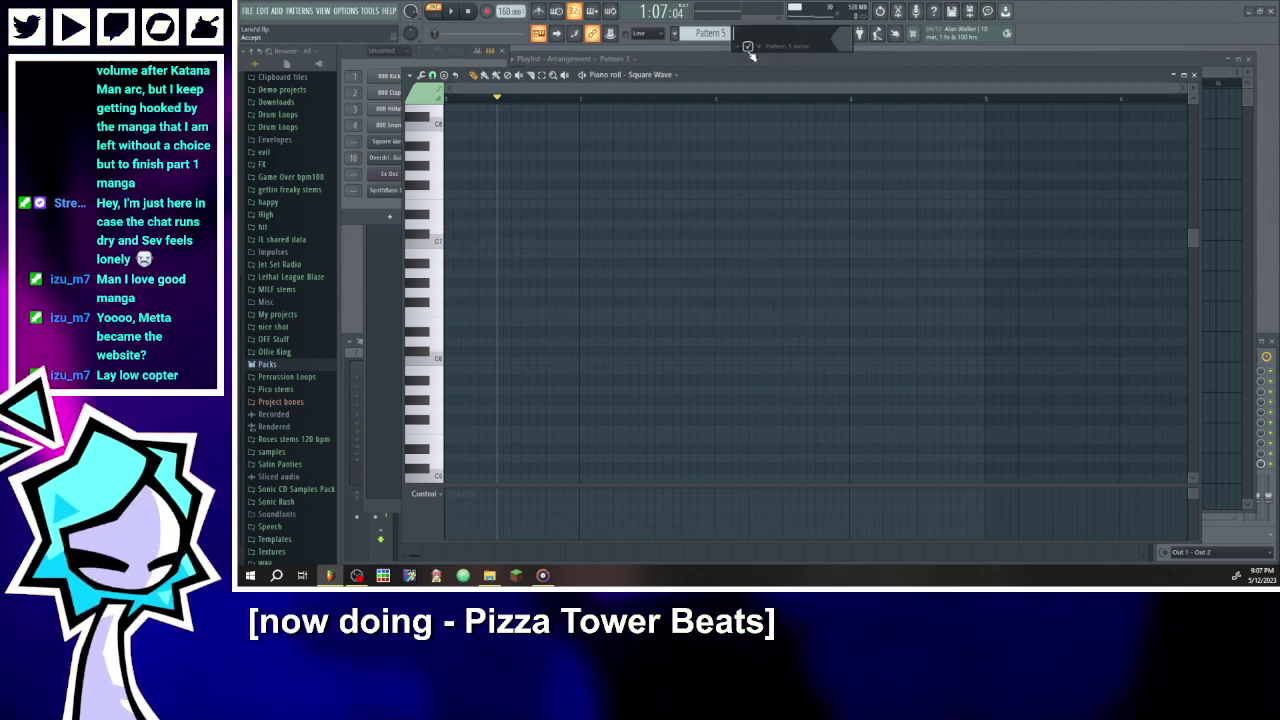
pyautogui.click(450, 224)
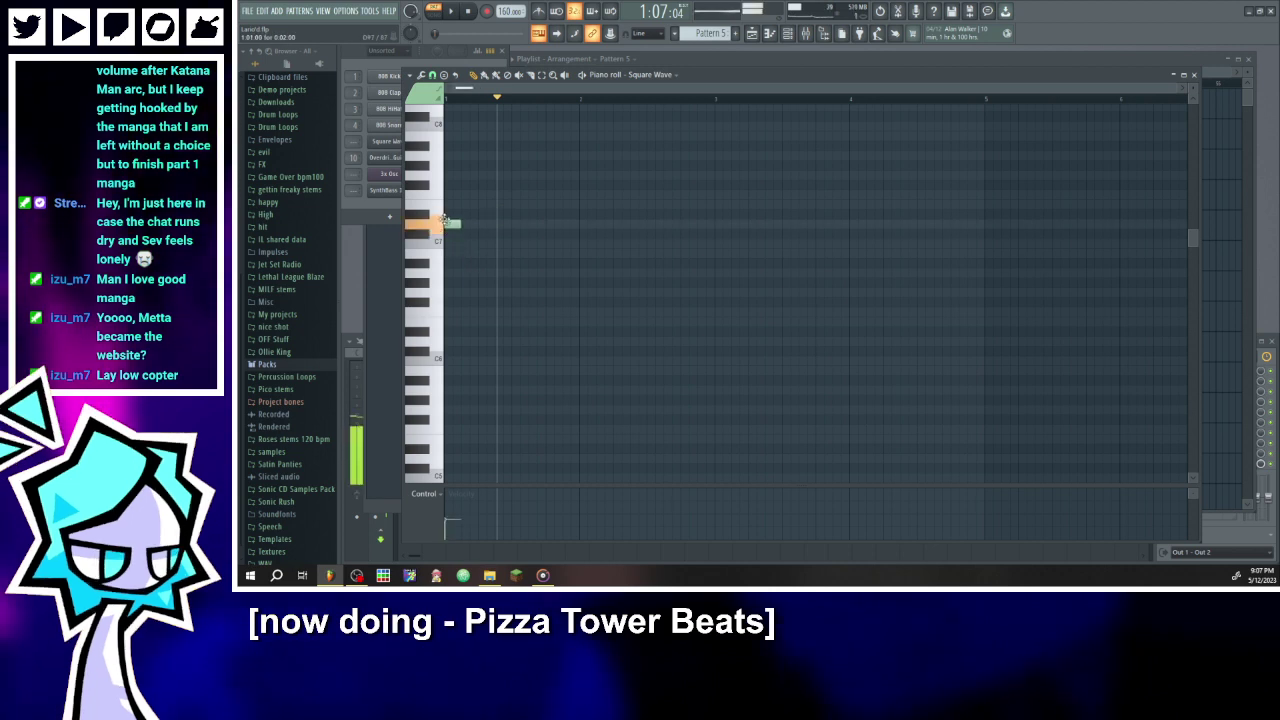
pyautogui.click(483, 272)
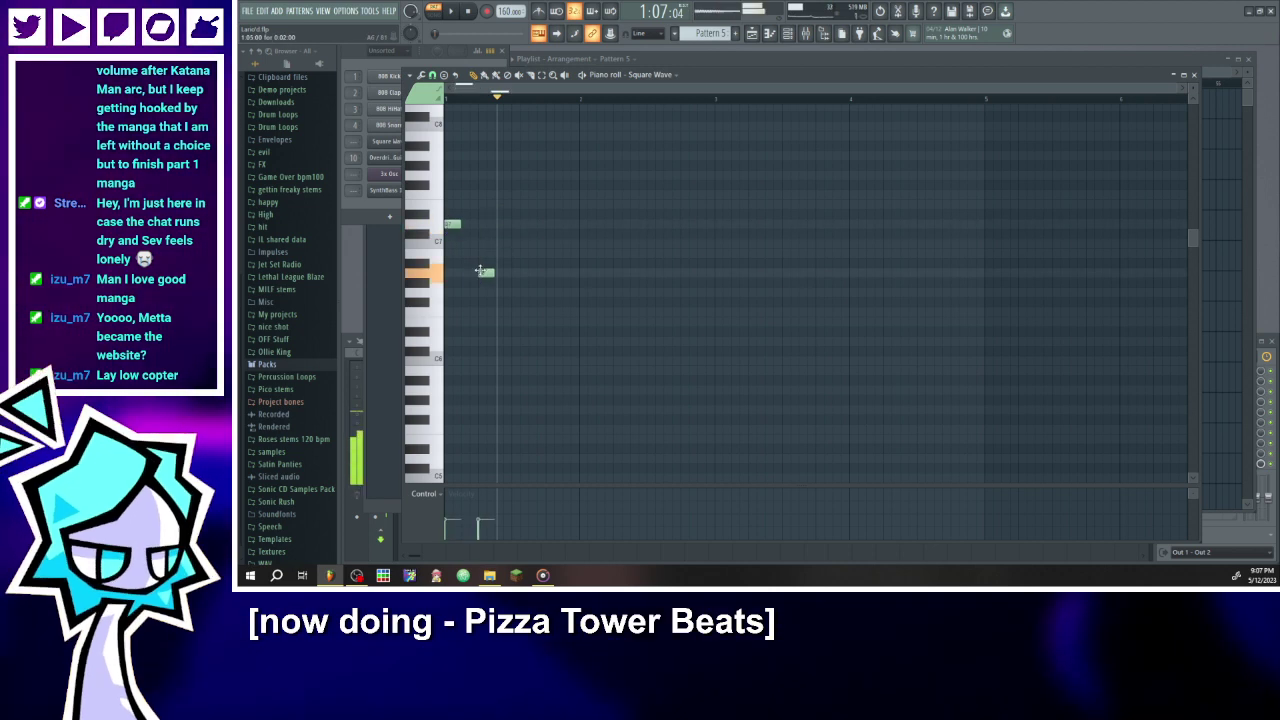
pyautogui.click(513, 244)
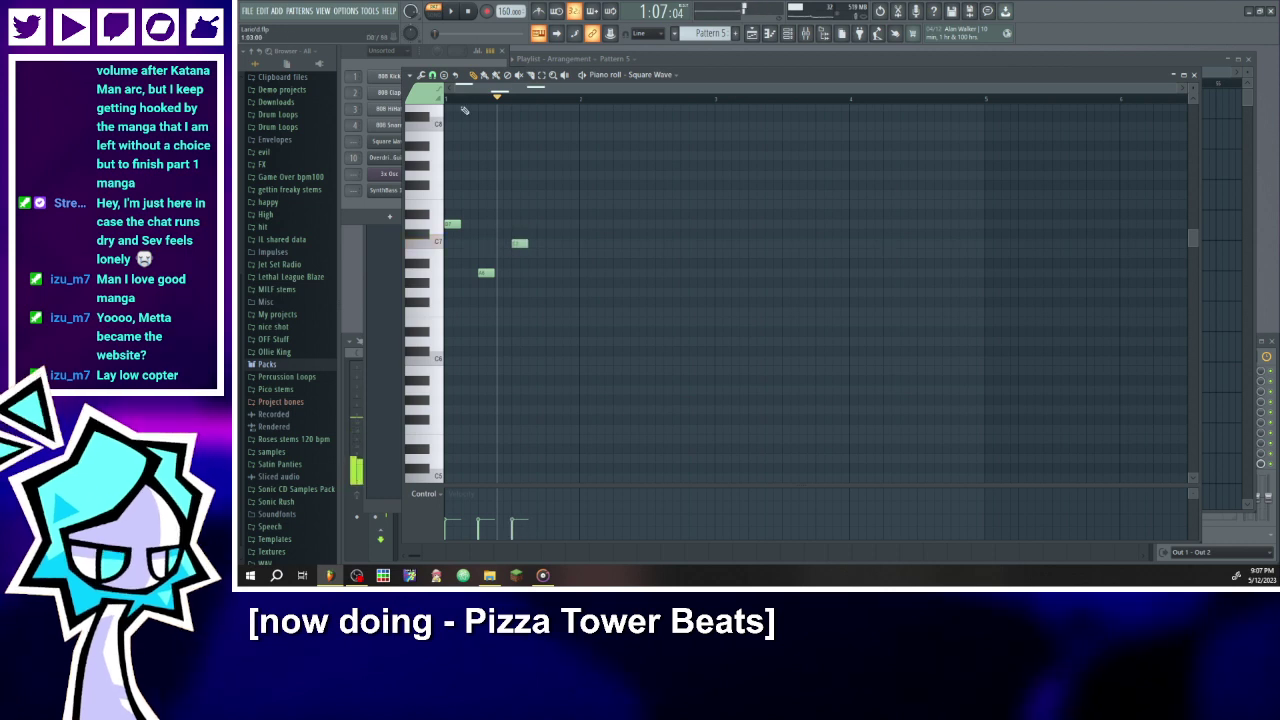
# - Repeat the D7, A6, C7 phrase in bar 2, and add a D7–E7 alternating run descending through C7 and A6 to G6 across bars 3–4
pyautogui.click(451, 12)
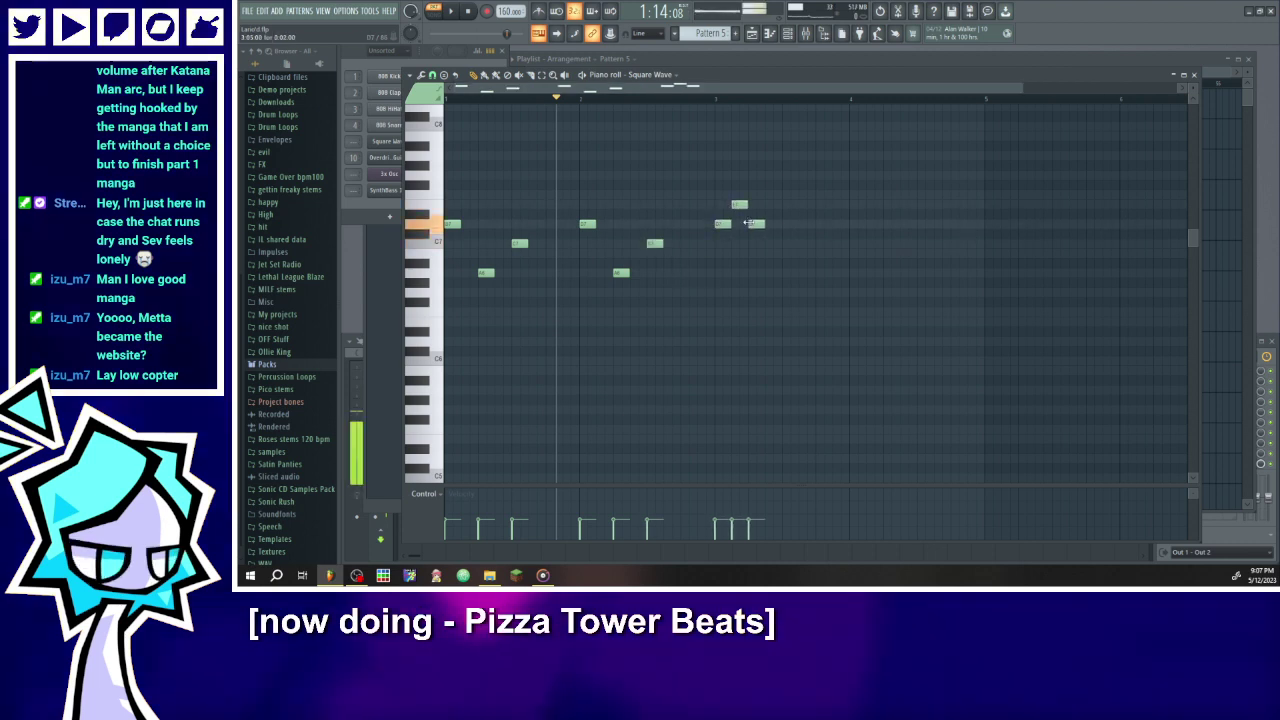
pyautogui.click(789, 224)
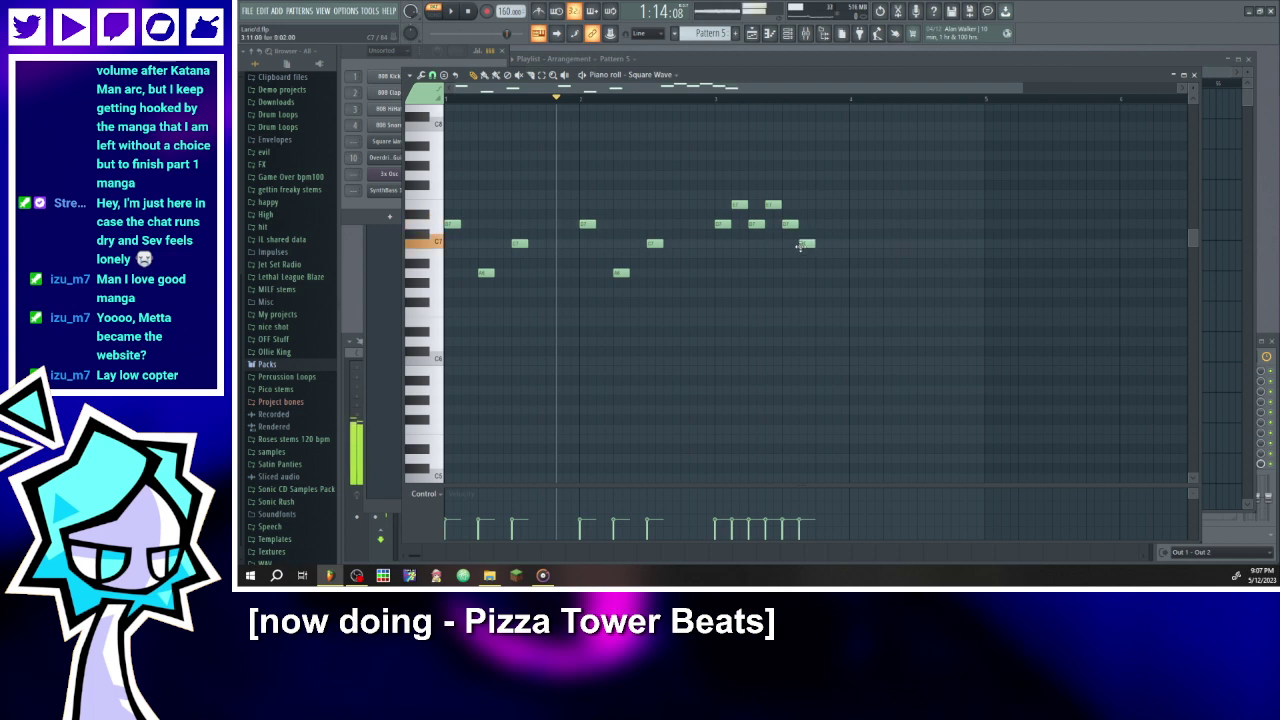
pyautogui.click(824, 274)
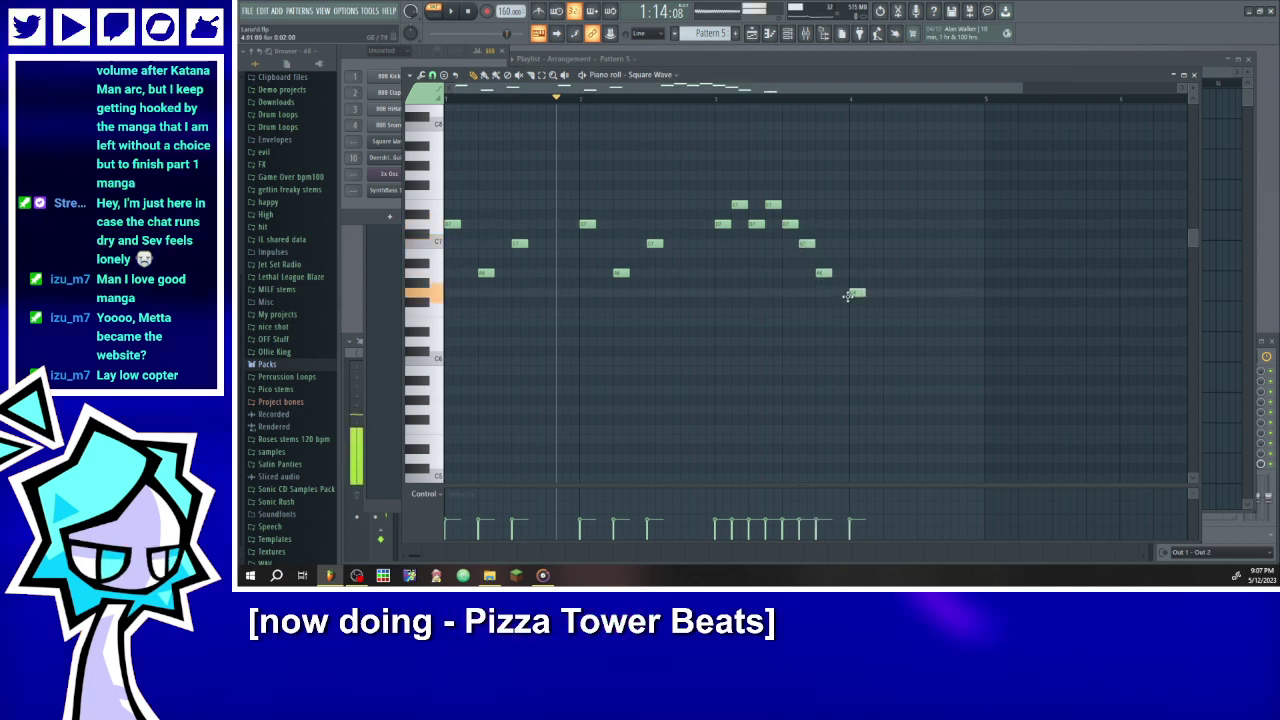
# - Play Pattern 5 from its start and rework the ending to G6 at the end of bar 3 and A6 at bar 4
pyautogui.moveTo(490, 99); pyautogui.dragTo(445, 98)
pyautogui.click(463, 12)
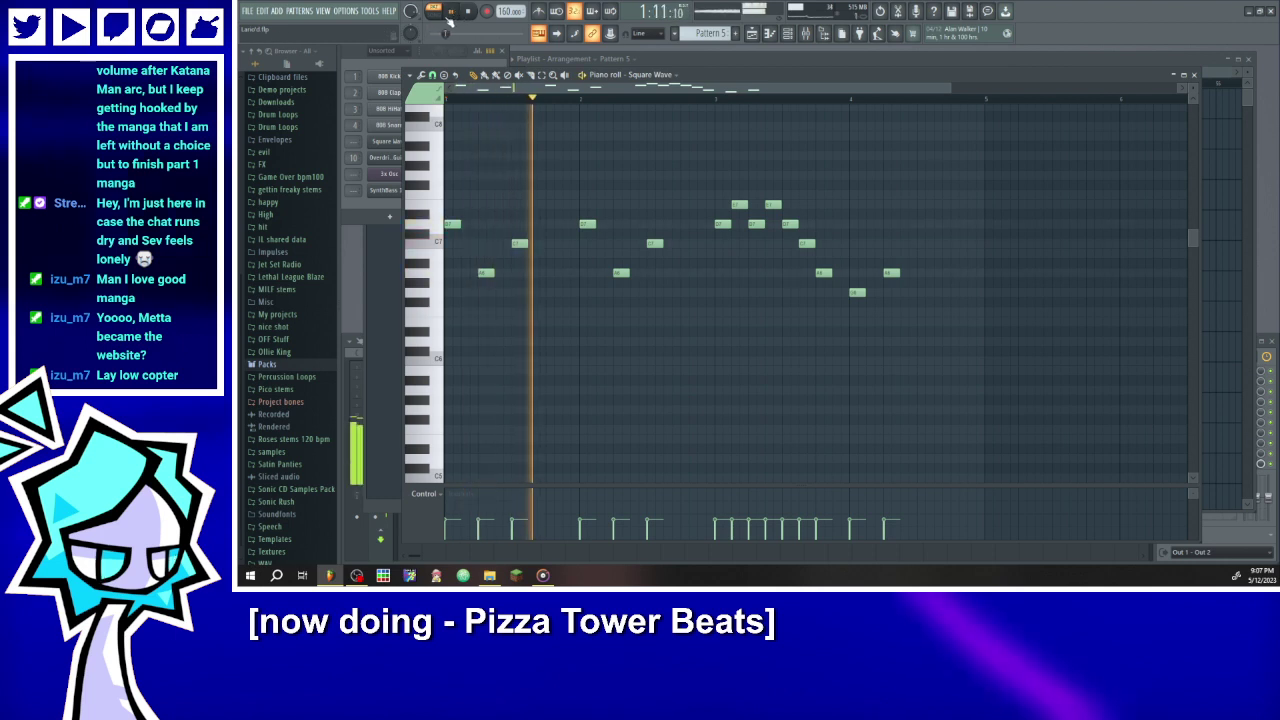
pyautogui.click(451, 13)
pyautogui.moveTo(857, 292)
pyautogui.mouseDown()
pyautogui.moveTo(840, 292)
pyautogui.moveTo(858, 276)
pyautogui.mouseUp()
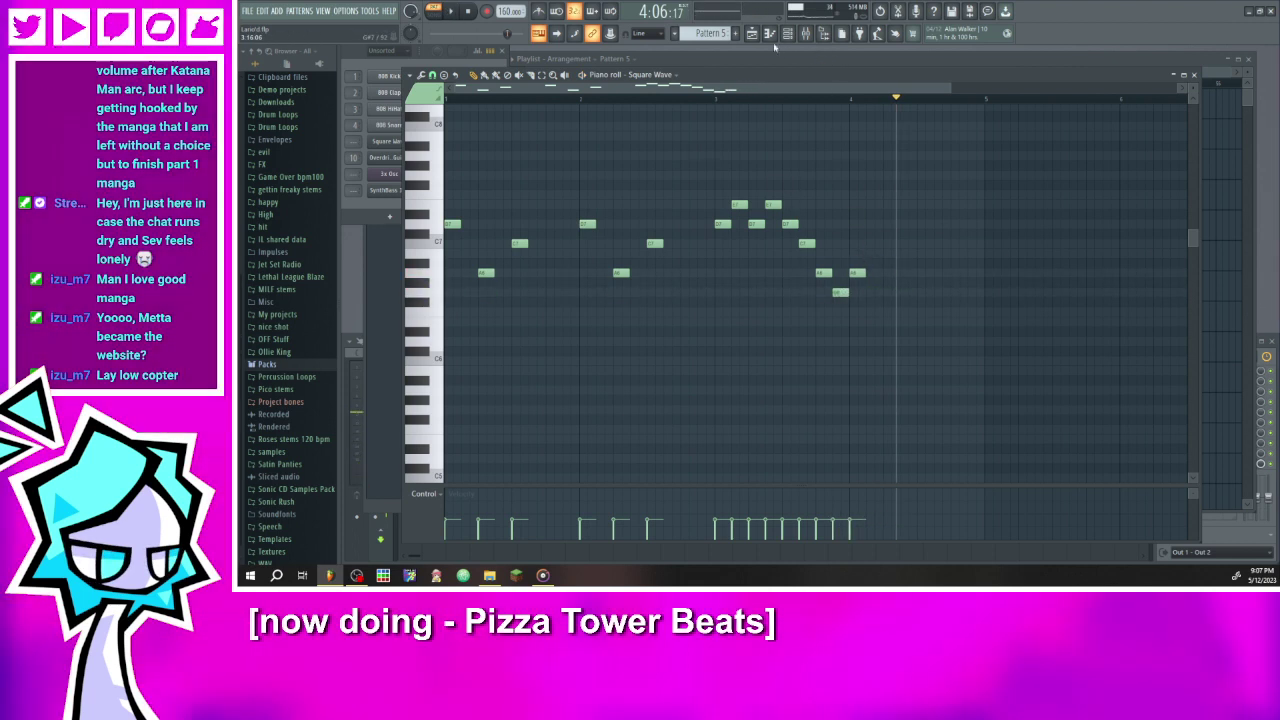
# - Try Pattern 5 at bar 29 on Track 1 while playing the arrangement from bar 22, delete the clip and stop playback
pyautogui.click(769, 33)
pyautogui.click(800, 85)
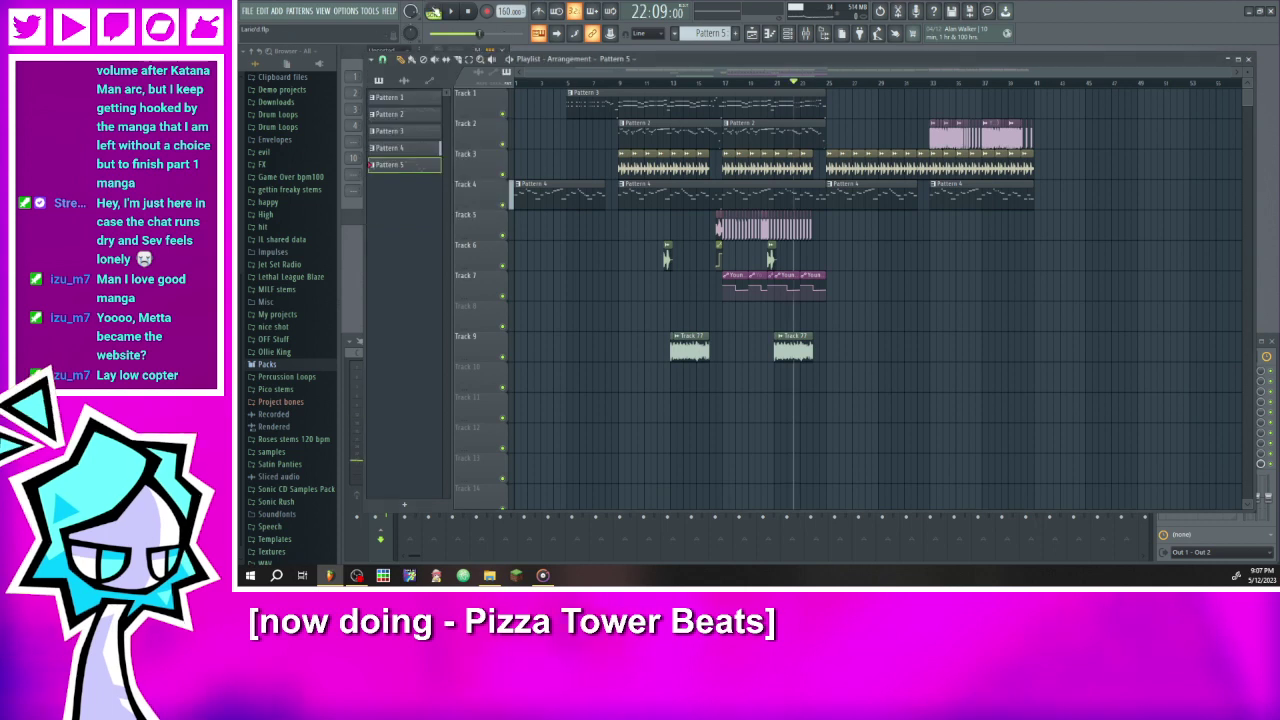
pyautogui.press('space')
pyautogui.scroll(2, 872, 113)
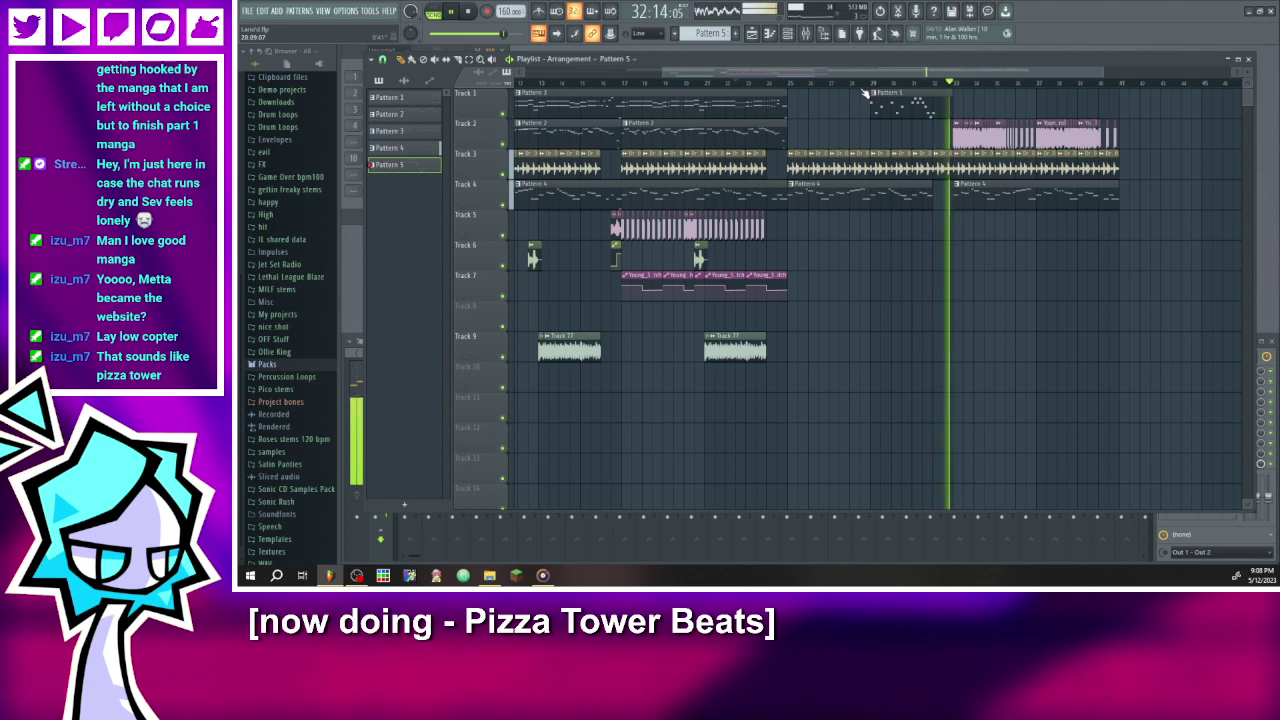
pyautogui.rightClick(873, 96)
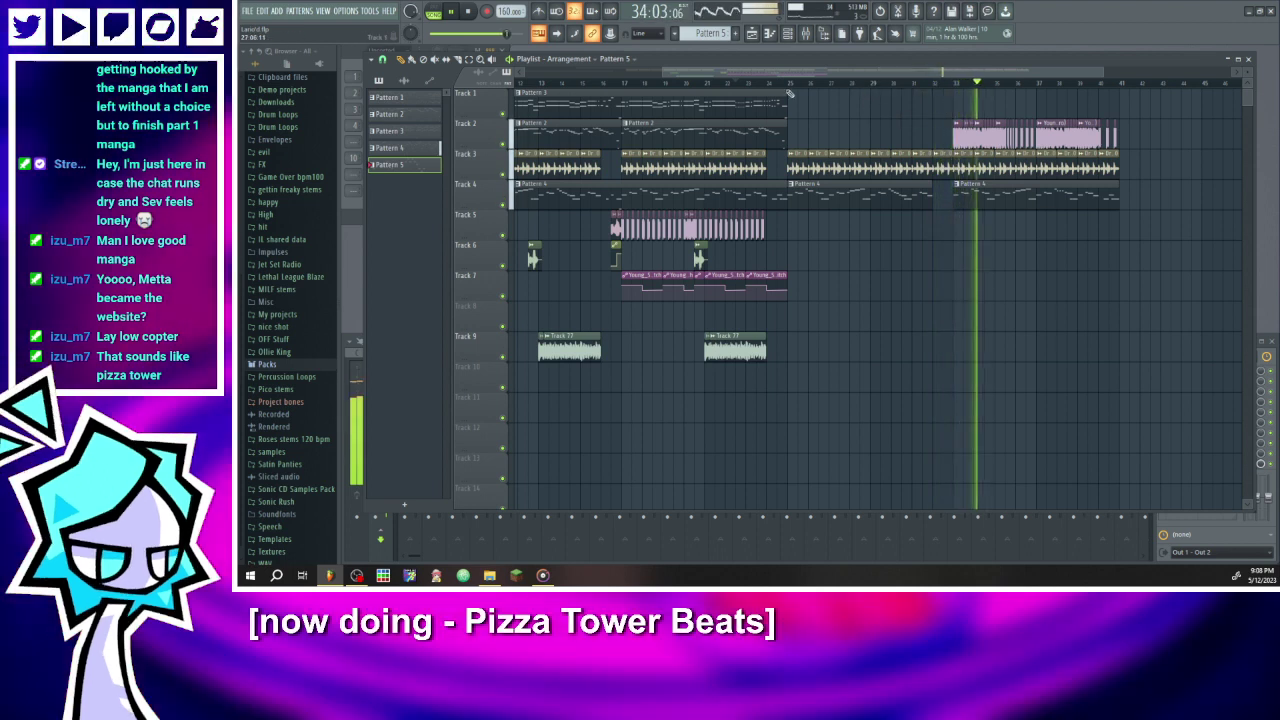
pyautogui.click(468, 12)
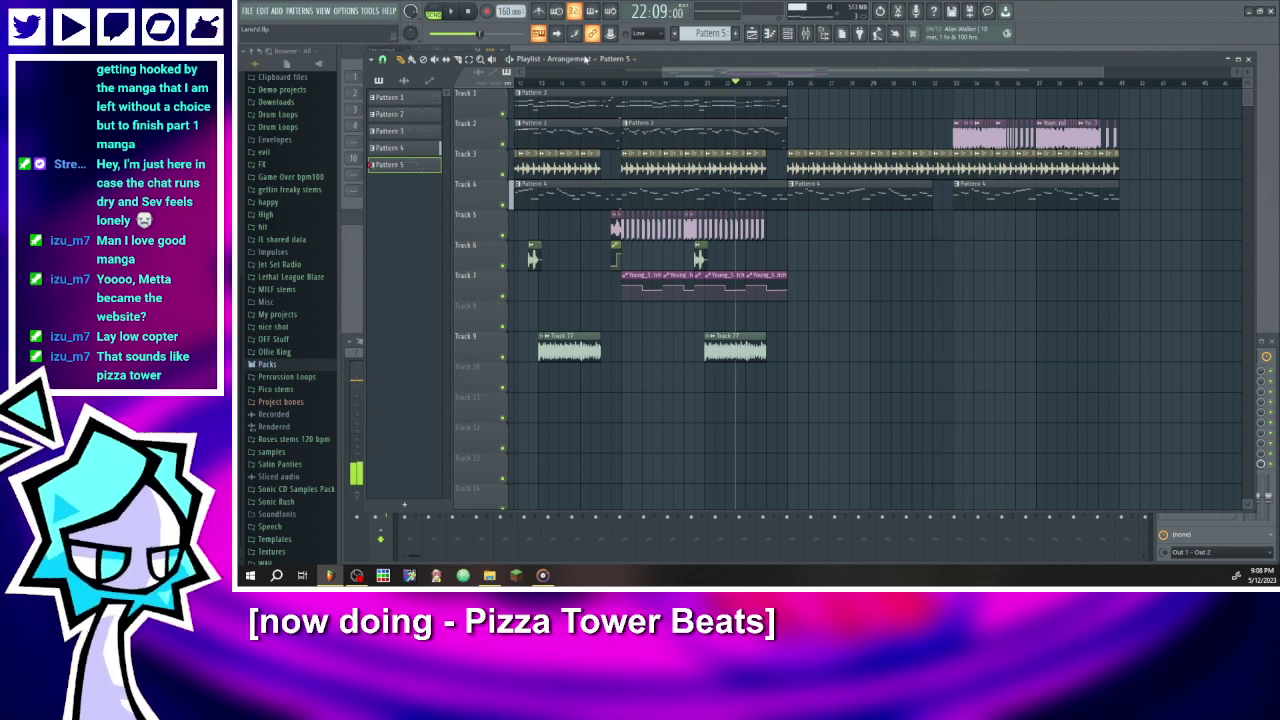
# - Switch to File Explorer and browse the _SFX folder in _SFX n Stuff for a sample to use
pyautogui.moveTo(660, 84); pyautogui.dragTo(449, 96)
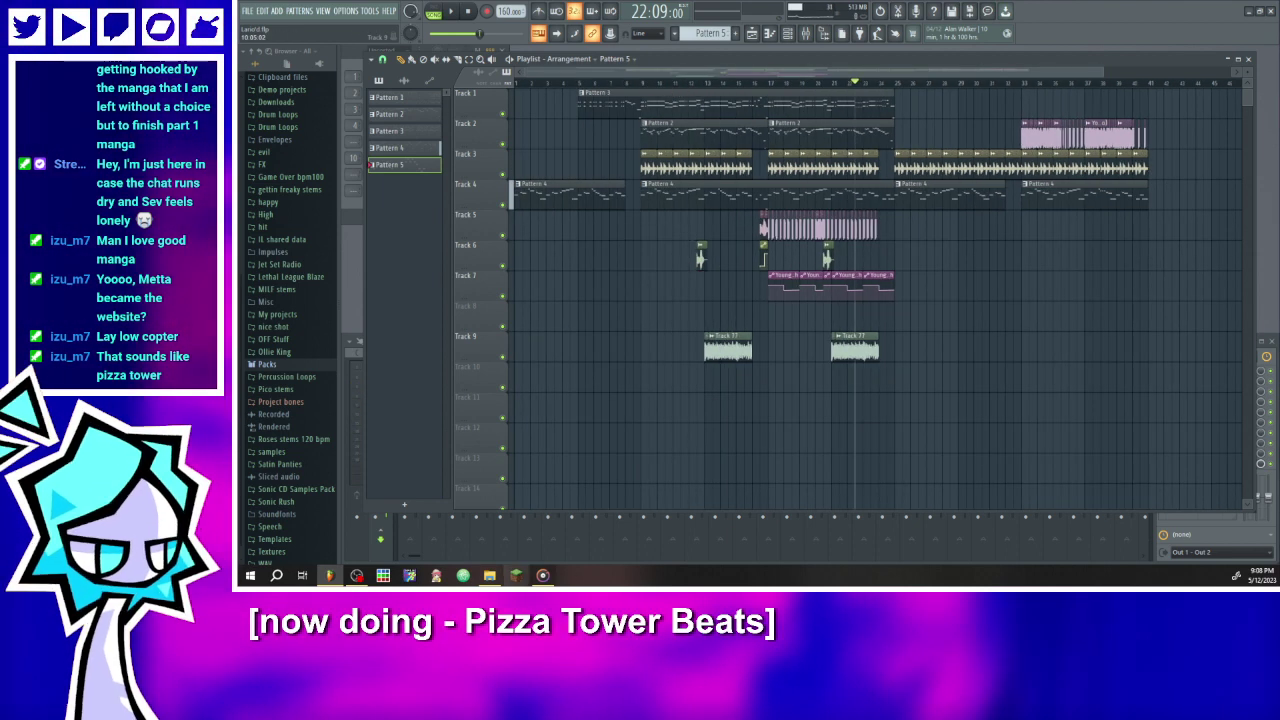
pyautogui.click(489, 575)
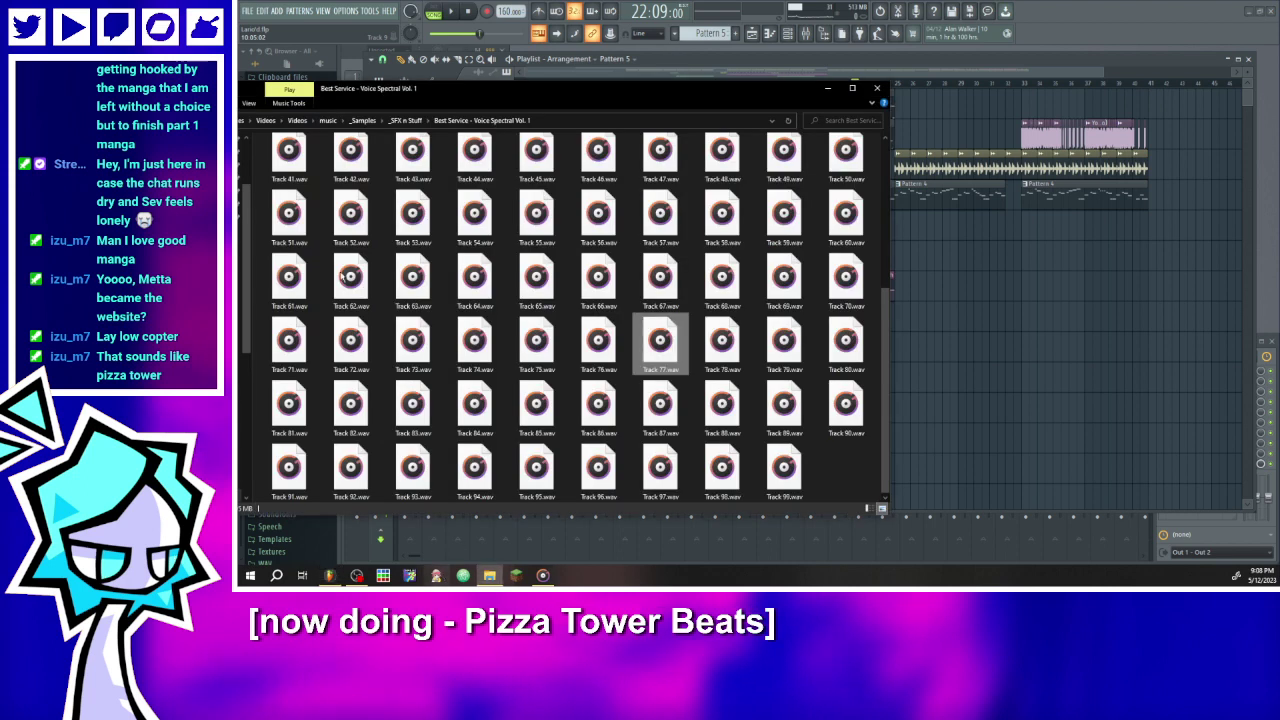
pyautogui.click(408, 120)
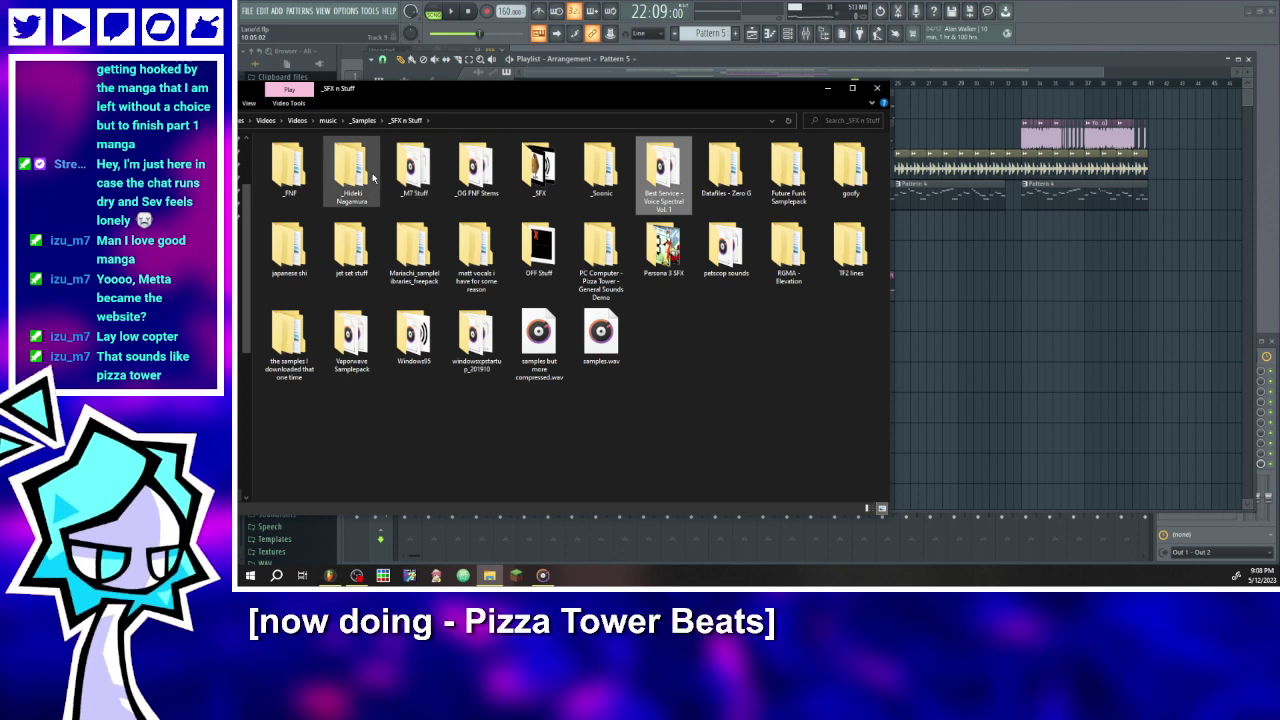
pyautogui.doubleClick(540, 168)
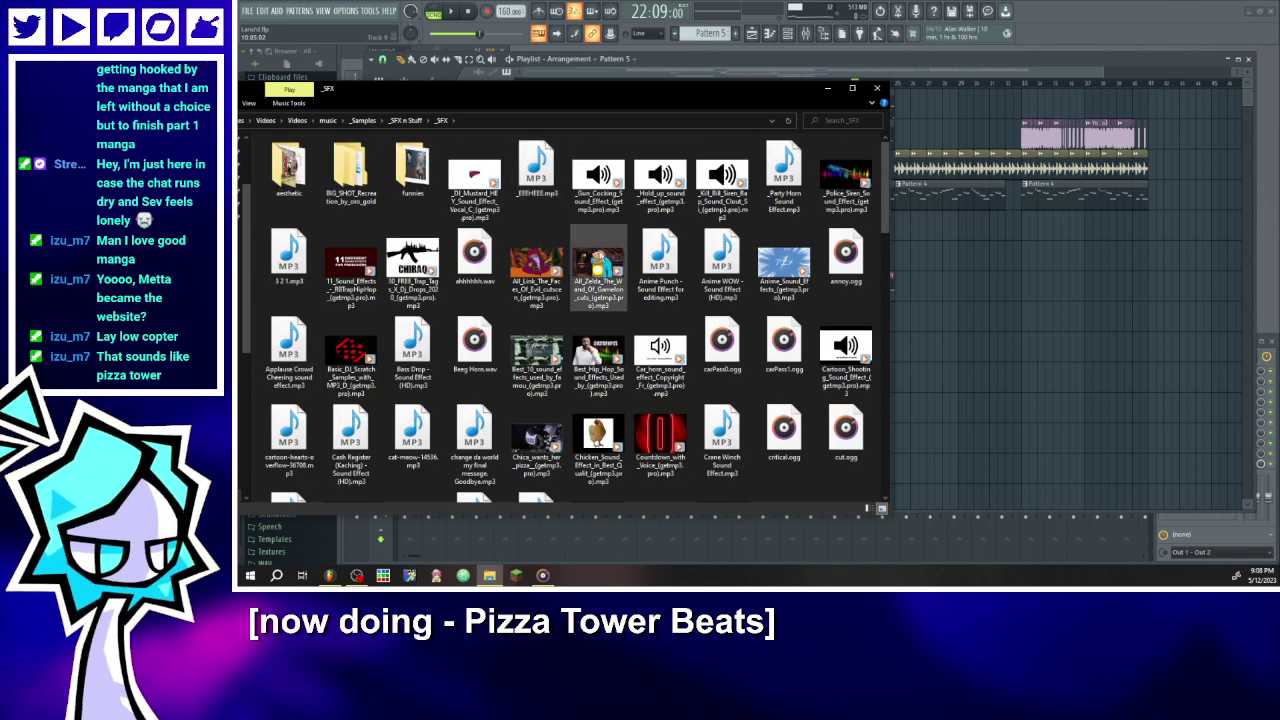
pyautogui.scroll(-3, 600, 270)
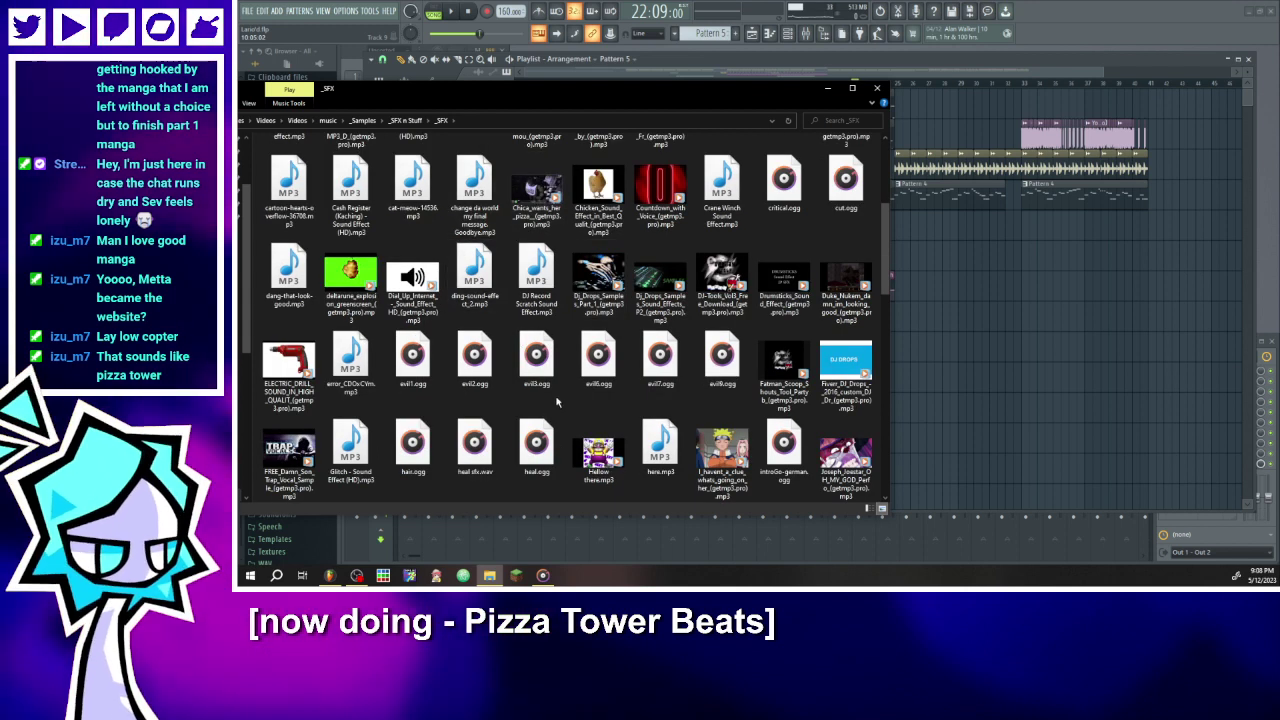
pyautogui.scroll(3, 540, 400)
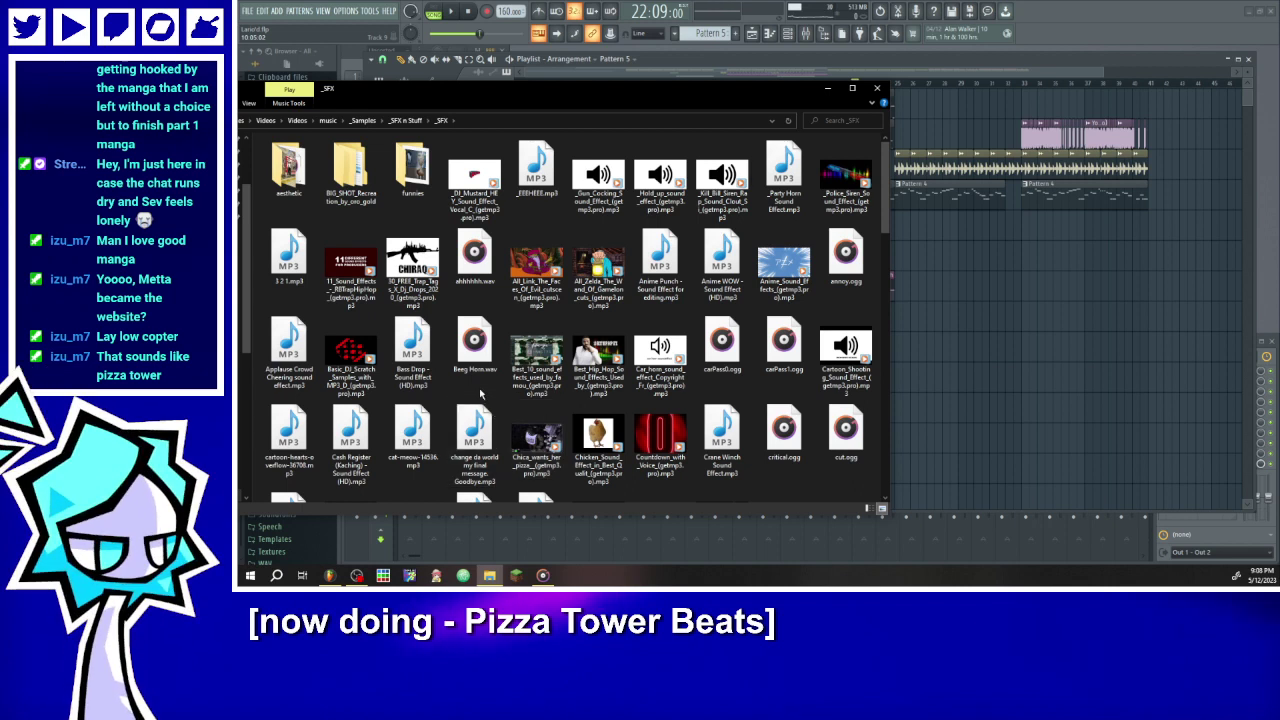
pyautogui.scroll(-5, 480, 393)
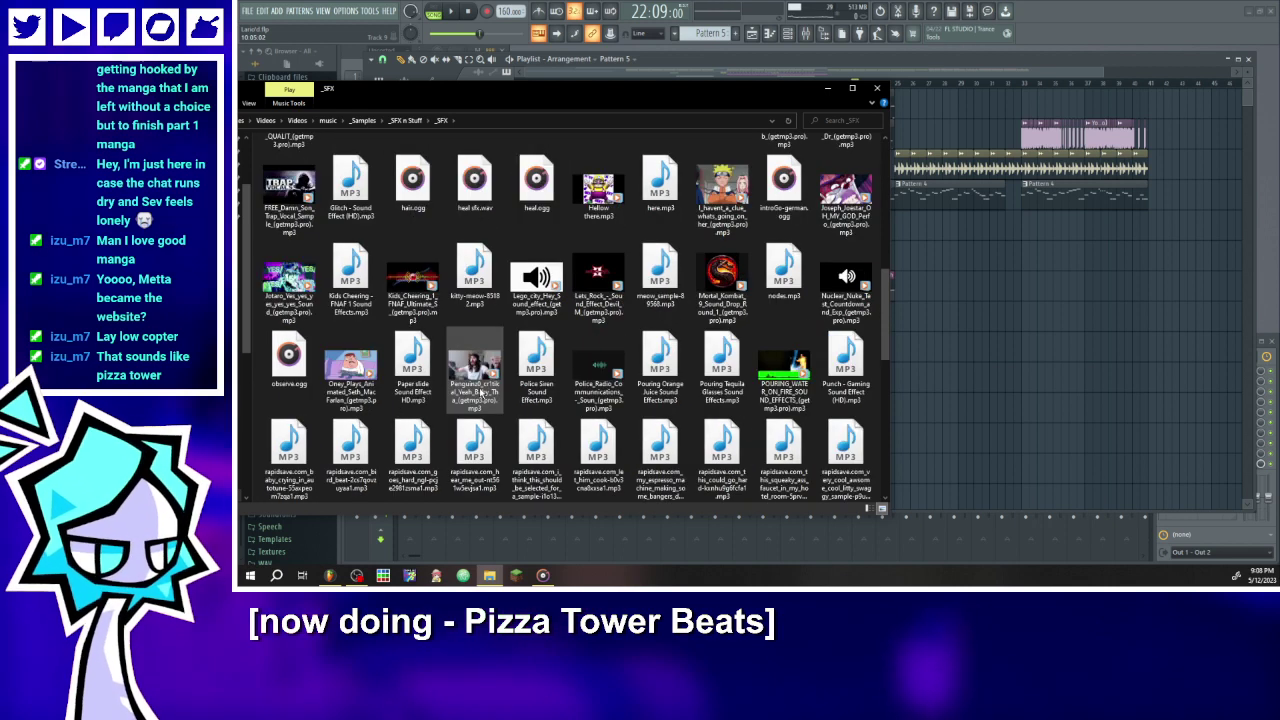
pyautogui.scroll(-10, 480, 393)
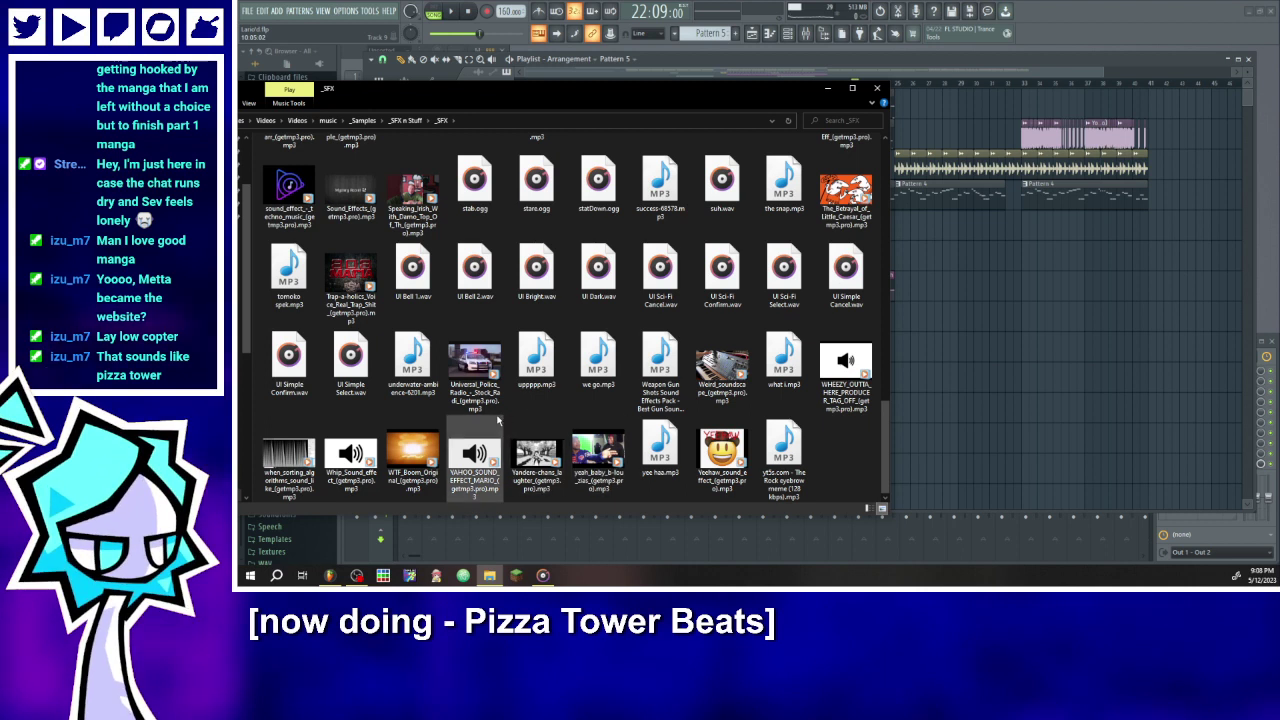
pyautogui.scroll(3, 499, 420)
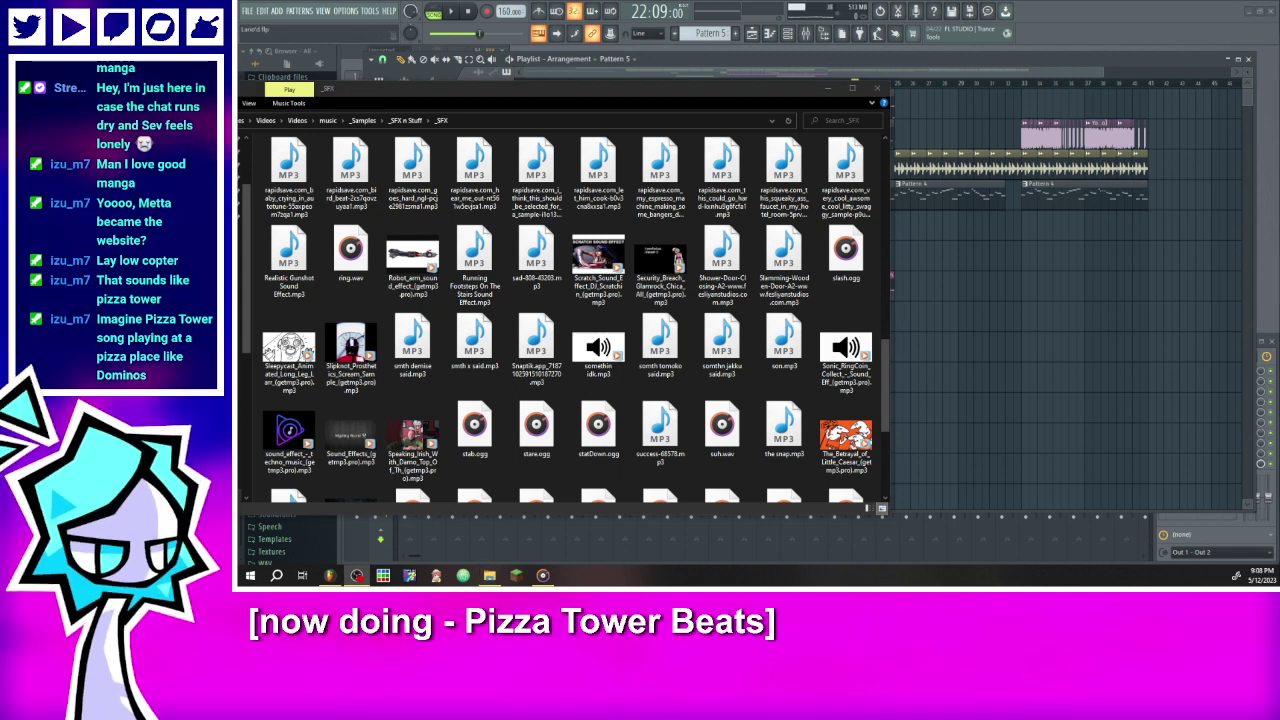
# - Switch to the web browser, view the Sneaky Snitch sequence on Online Sequencer, and return to the FL Studio arrangement
pyautogui.moveTo(377, 94); pyautogui.dragTo(238, 94)
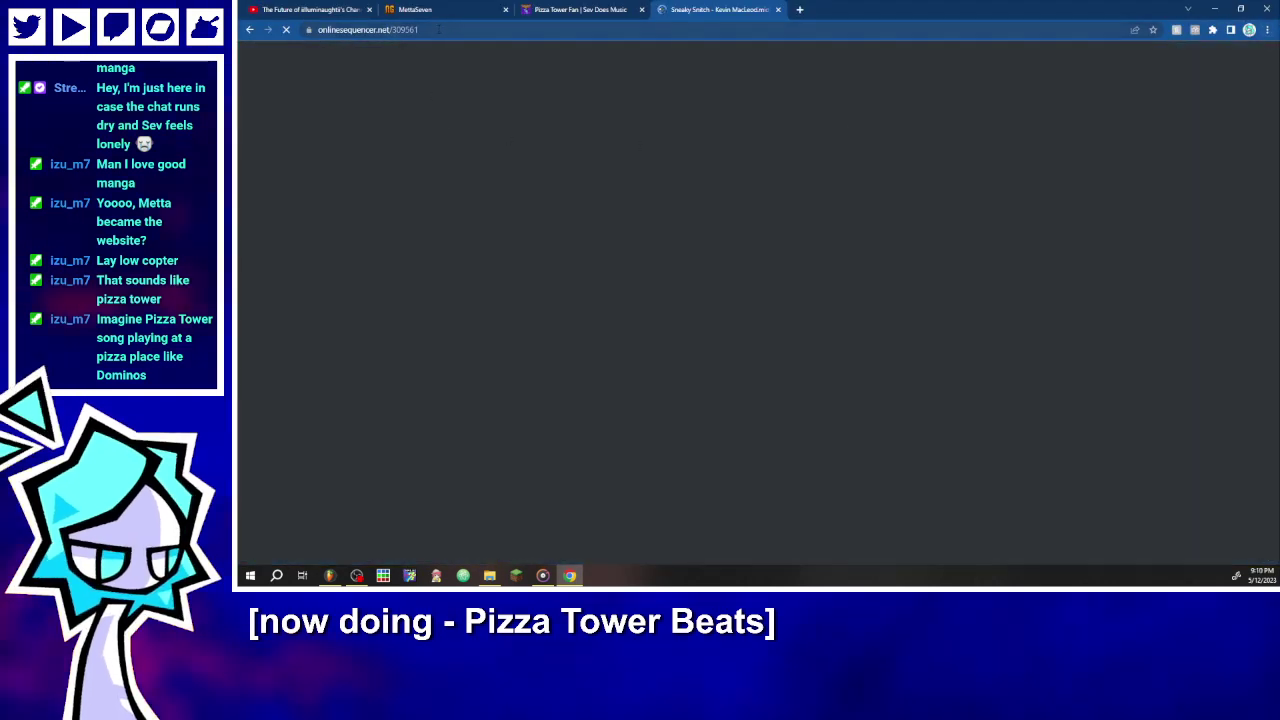
pyautogui.click(447, 27)
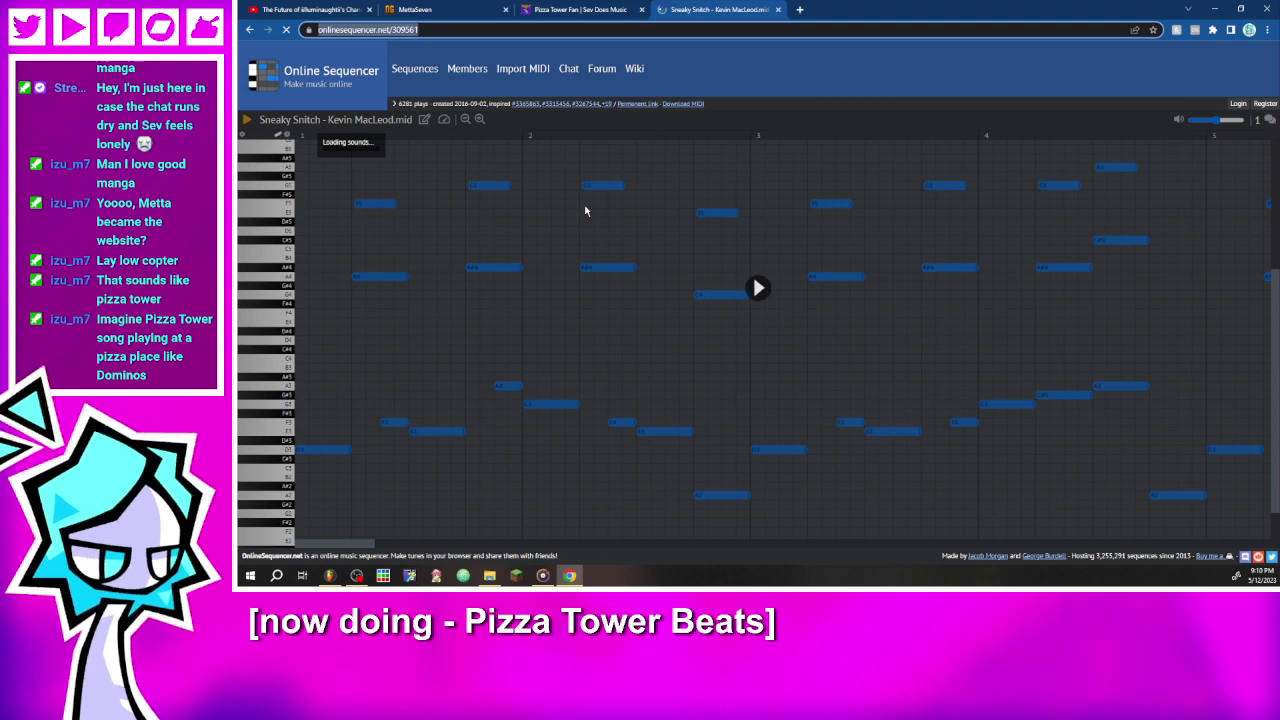
pyautogui.moveTo(1062, 12); pyautogui.dragTo(240, 72)
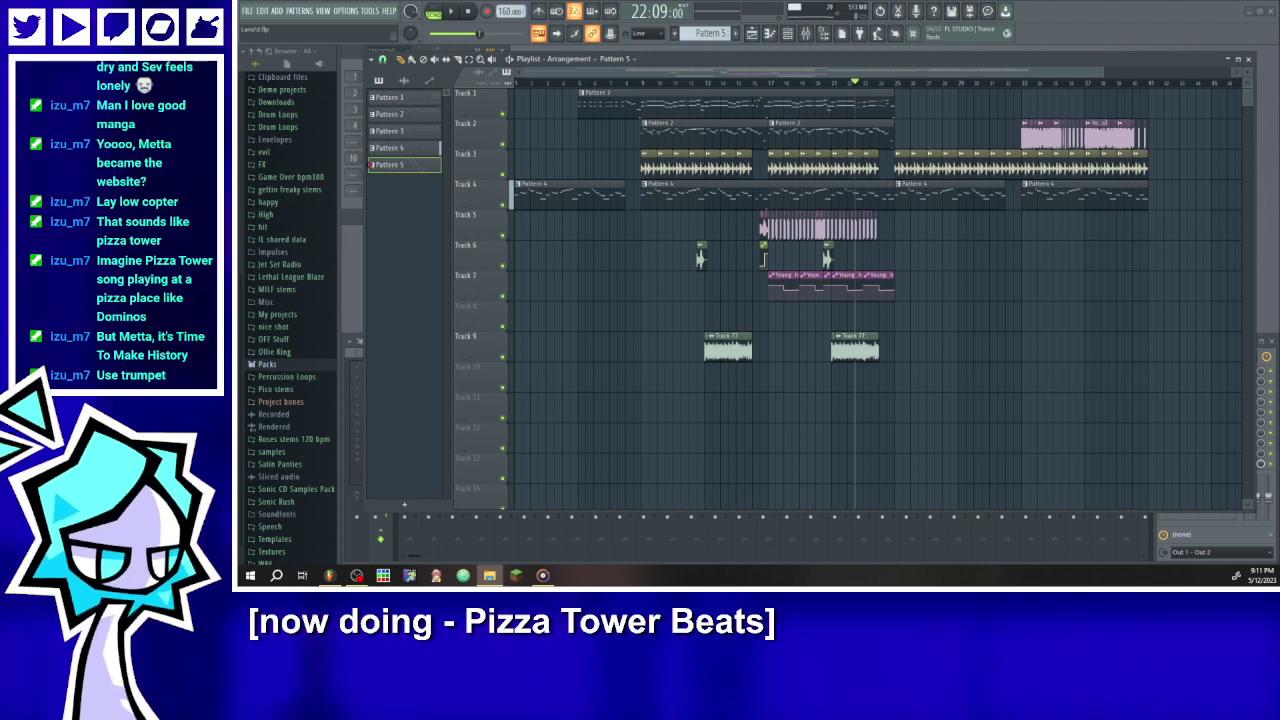
# - Place the Gnome audio sample on Track 3 at bar 45, past the end of the arrangement
pyautogui.moveTo(840, 249); pyautogui.dragTo(238, 195)
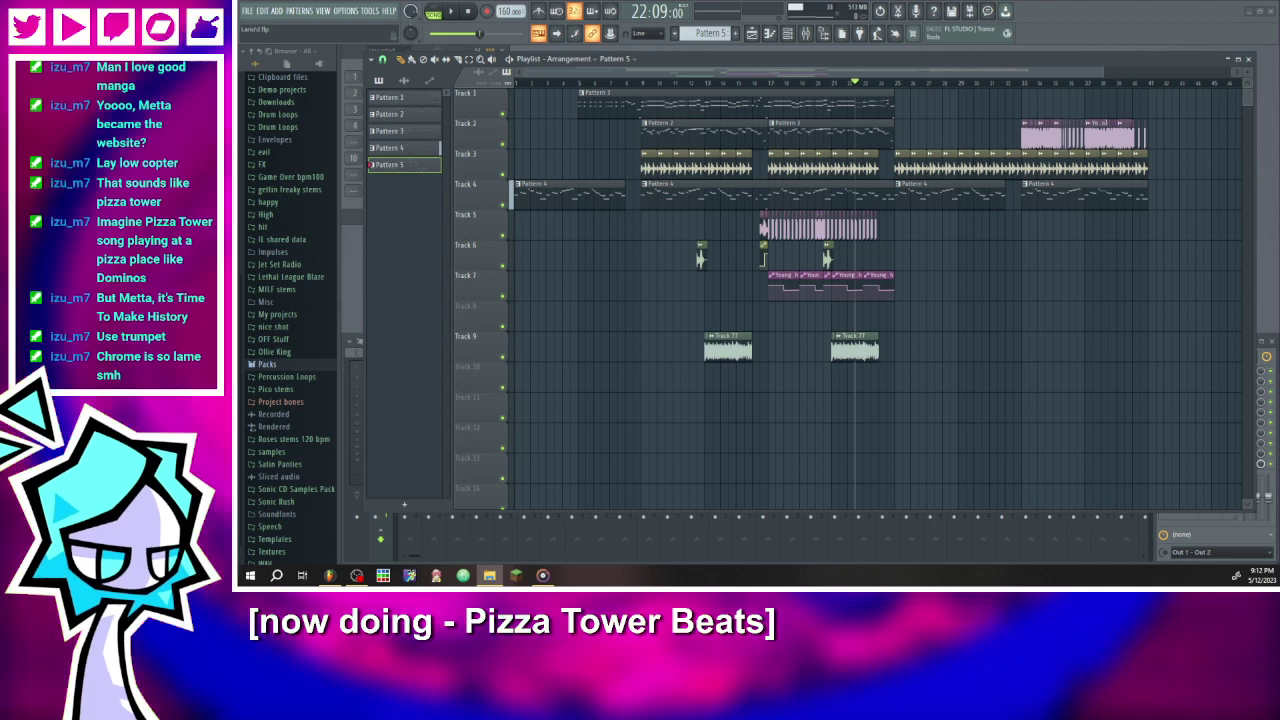
pyautogui.moveTo(624, 223); pyautogui.dragTo(1178, 168)
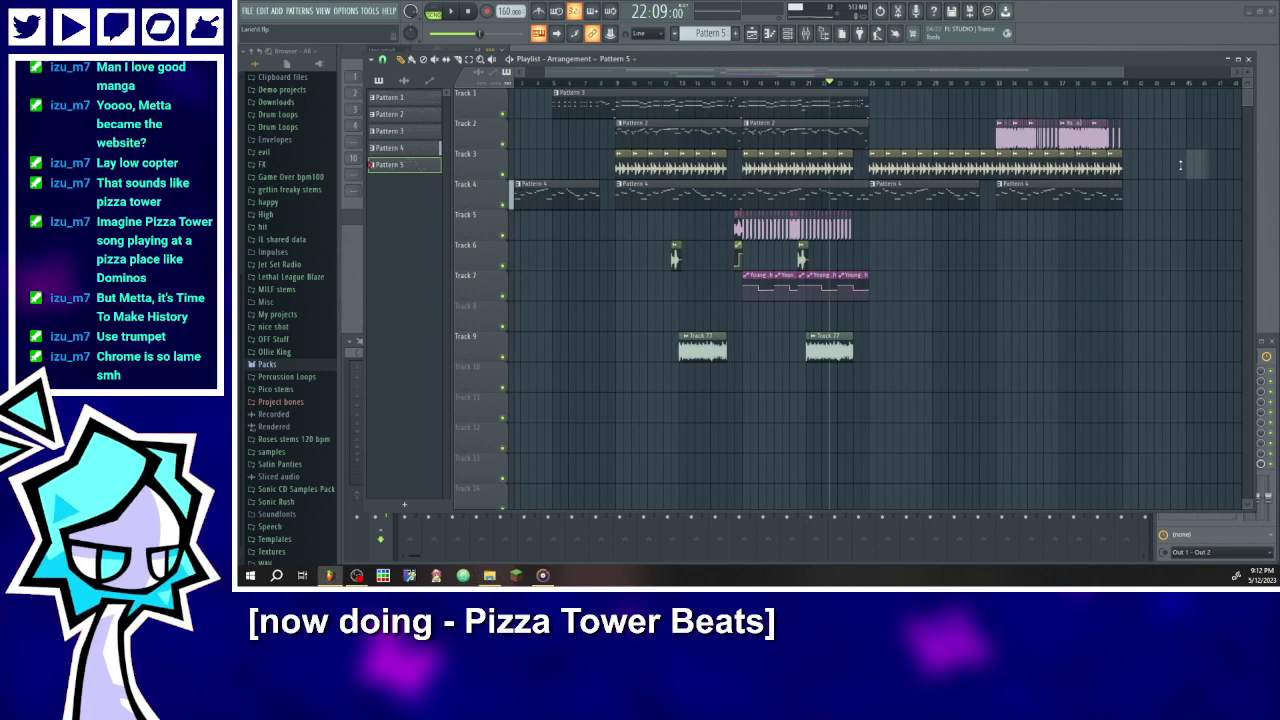
pyautogui.moveTo(1180, 165); pyautogui.dragTo(1186, 166)
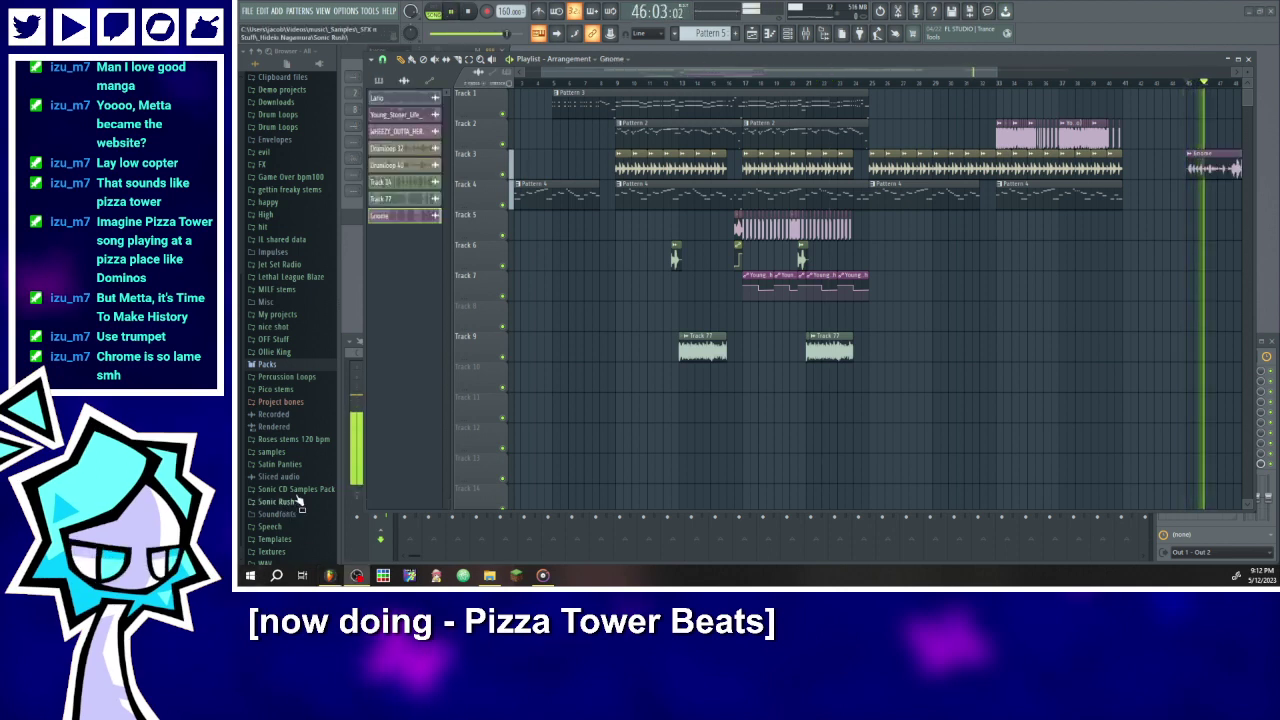
# - Play the Gnome clip from bar 45 to locate its first vocal sound
pyautogui.moveTo(615, 73); pyautogui.dragTo(858, 118)
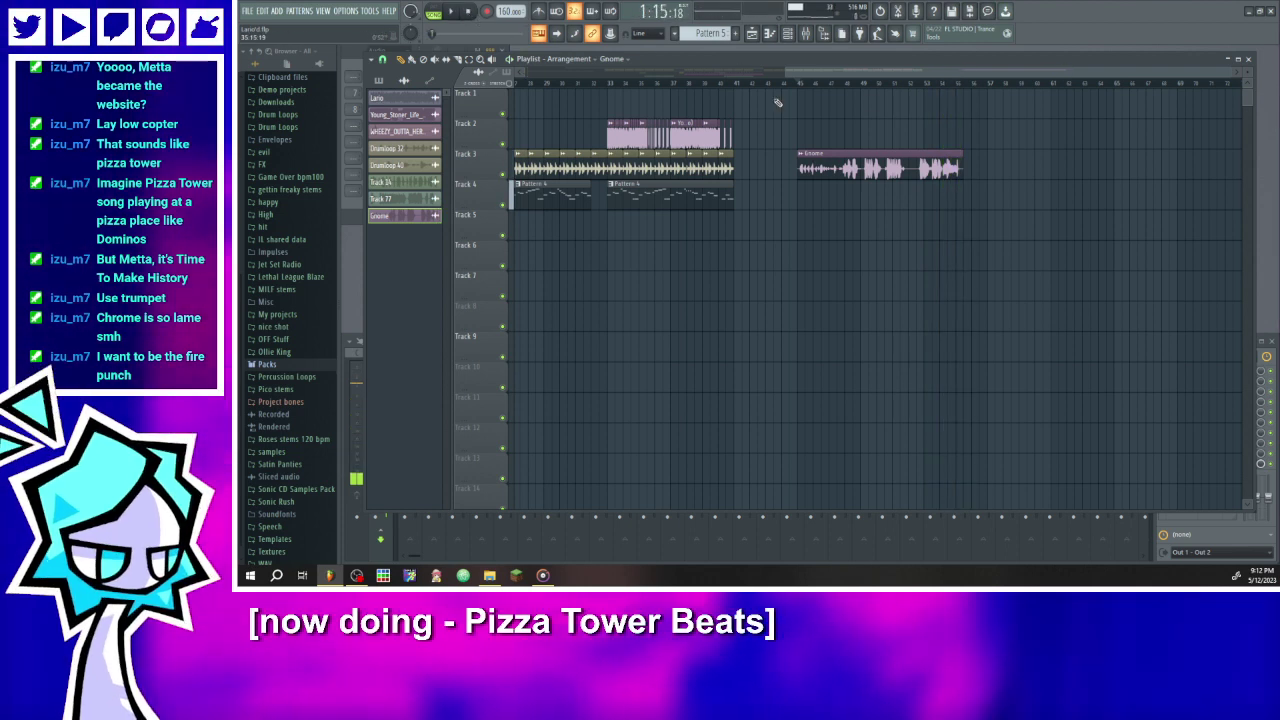
pyautogui.scroll(3, 846, 120)
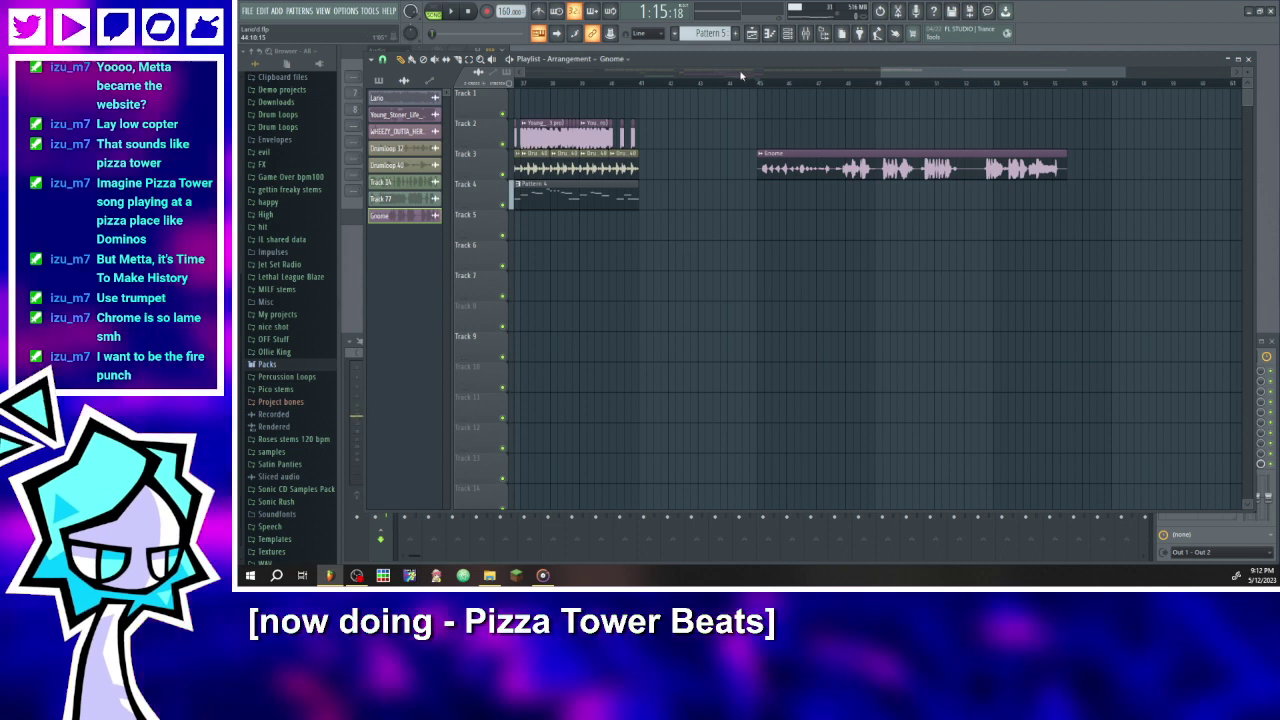
pyautogui.click(757, 80)
pyautogui.click(451, 11)
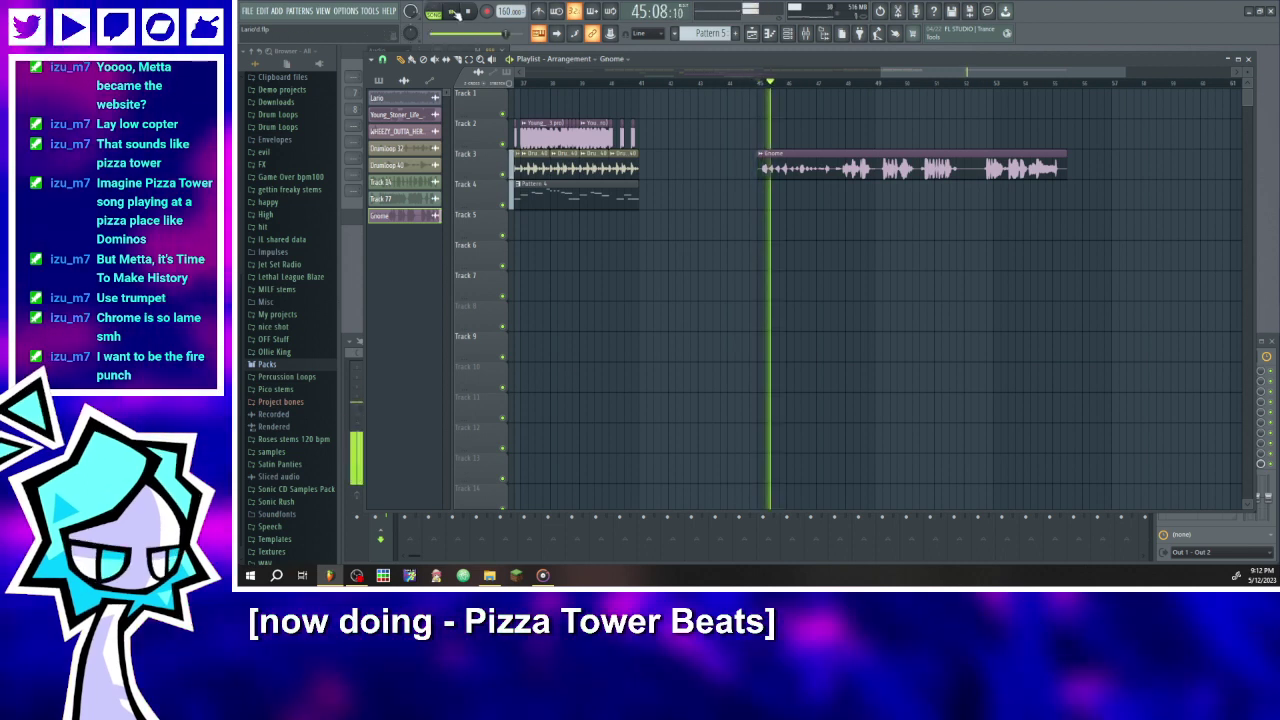
pyautogui.scroll(3, 780, 153)
pyautogui.scroll(3, 780, 153)
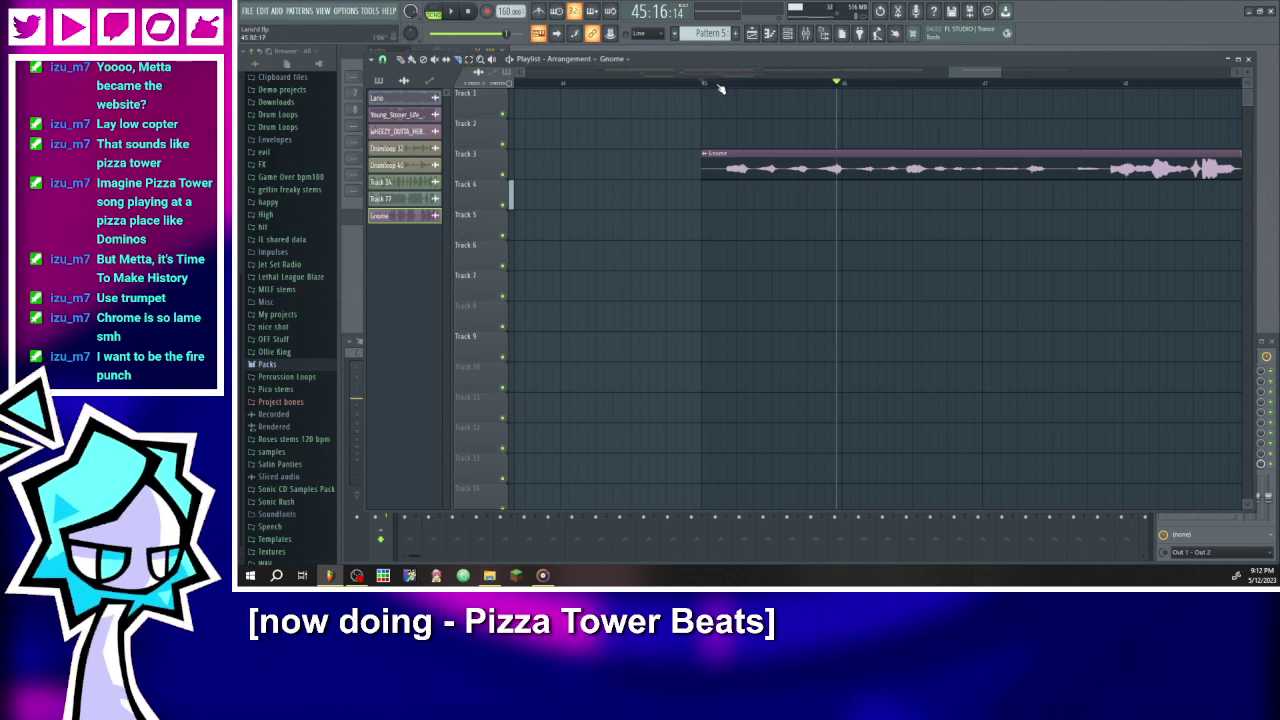
pyautogui.click(719, 86)
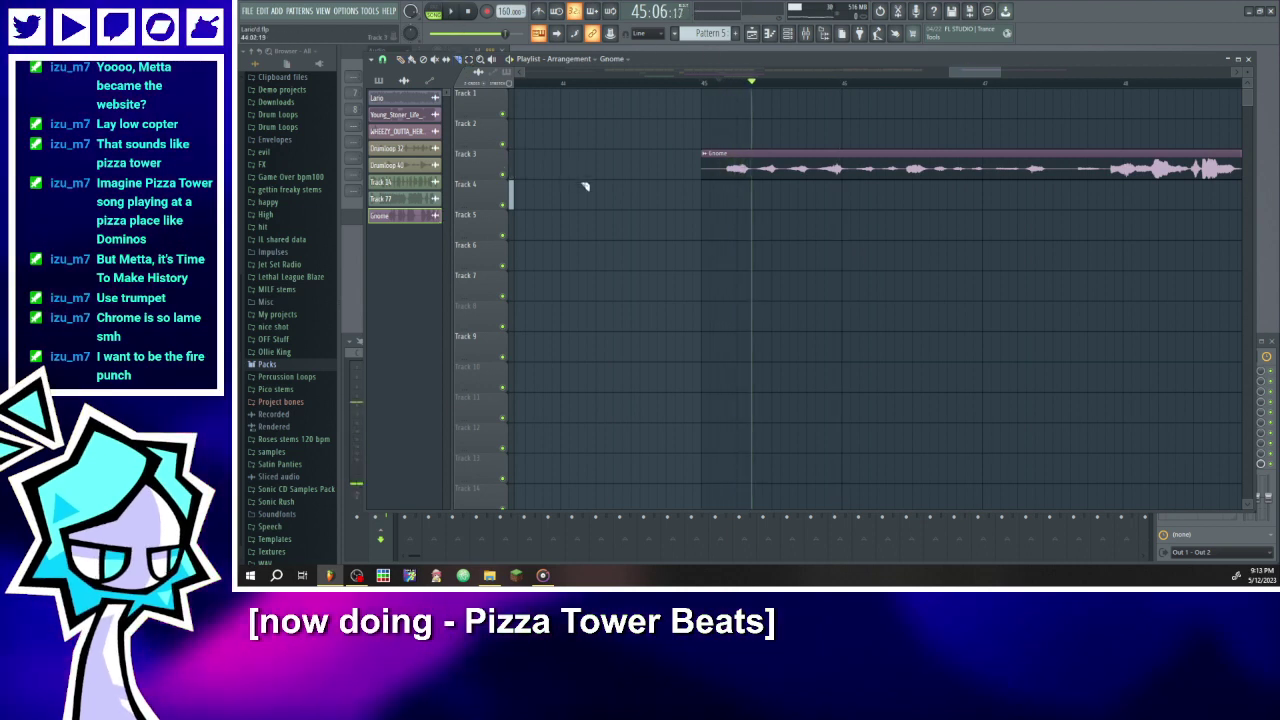
# - Slice the Gnome clip on Track 3 where the first vocal sound begins, at about step 4 of bar 45
pyautogui.scroll(3, 730, 155)
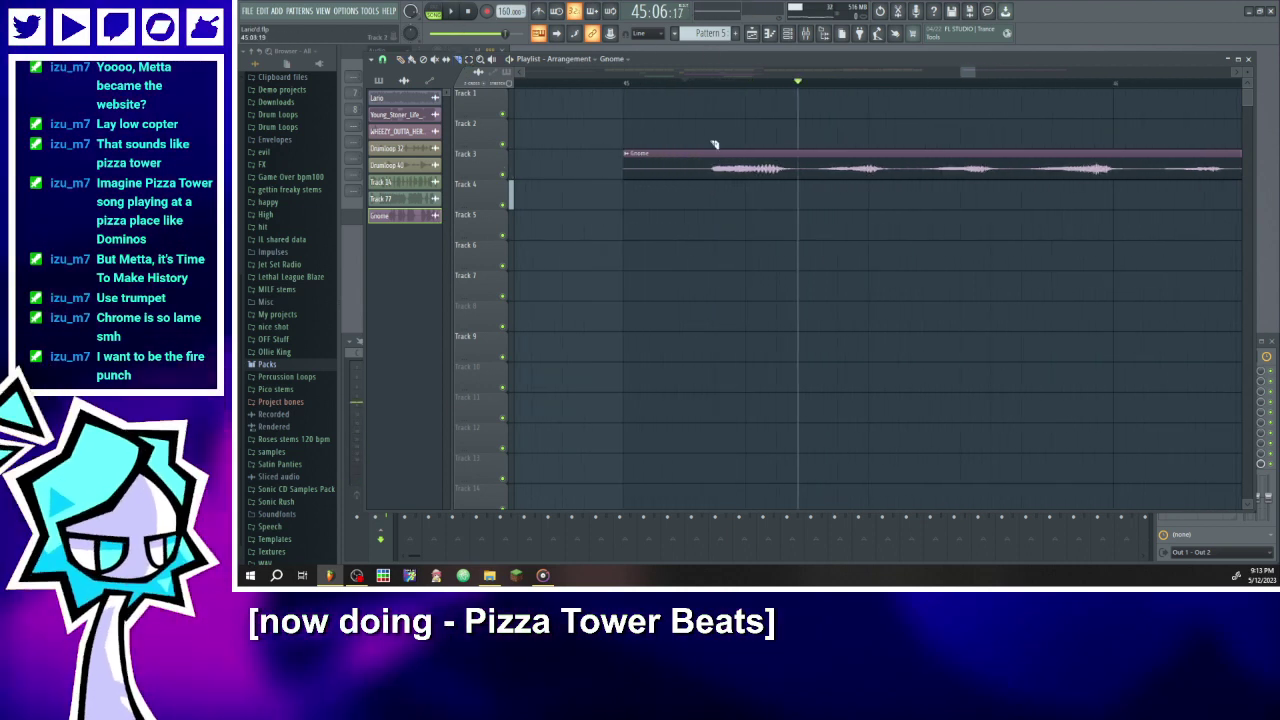
pyautogui.moveTo(714, 140)
pyautogui.mouseDown()
pyautogui.moveTo(714, 190)
pyautogui.moveTo(686, 214)
pyautogui.moveTo(686, 238)
pyautogui.moveTo(714, 177)
pyautogui.mouseUp()
pyautogui.scroll(3, 718, 145)
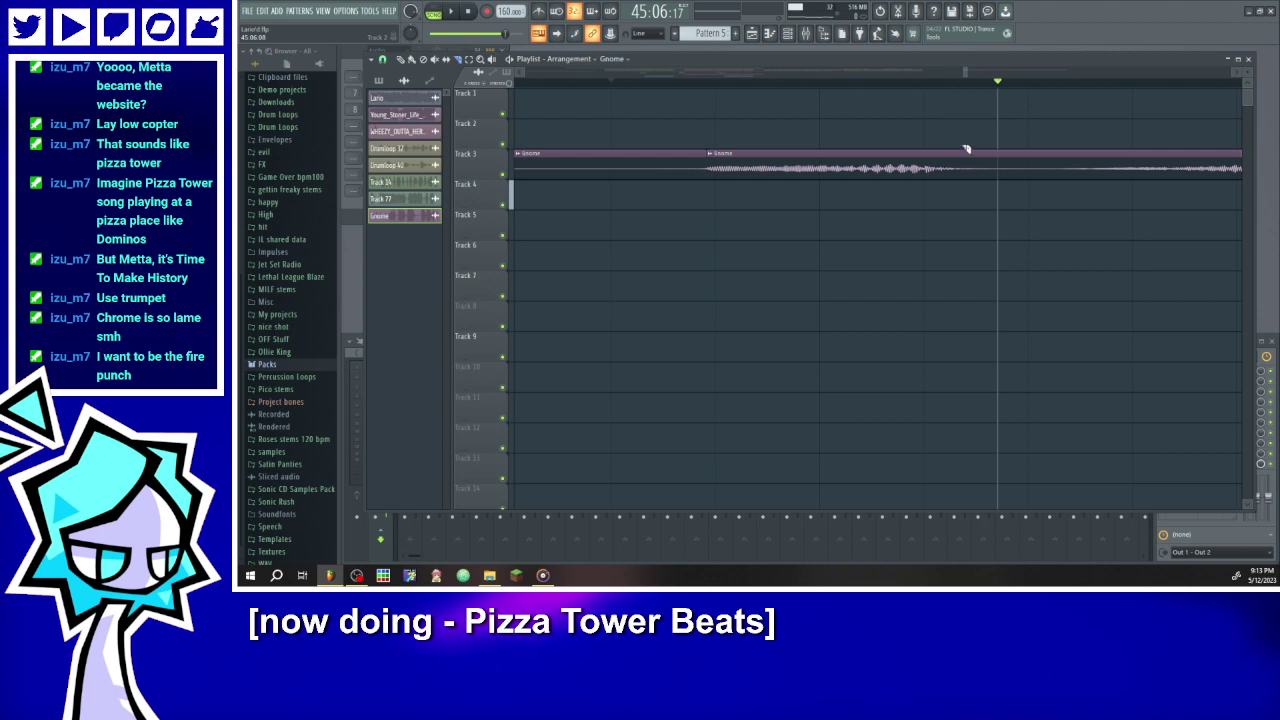
pyautogui.scroll(-3, 960, 160)
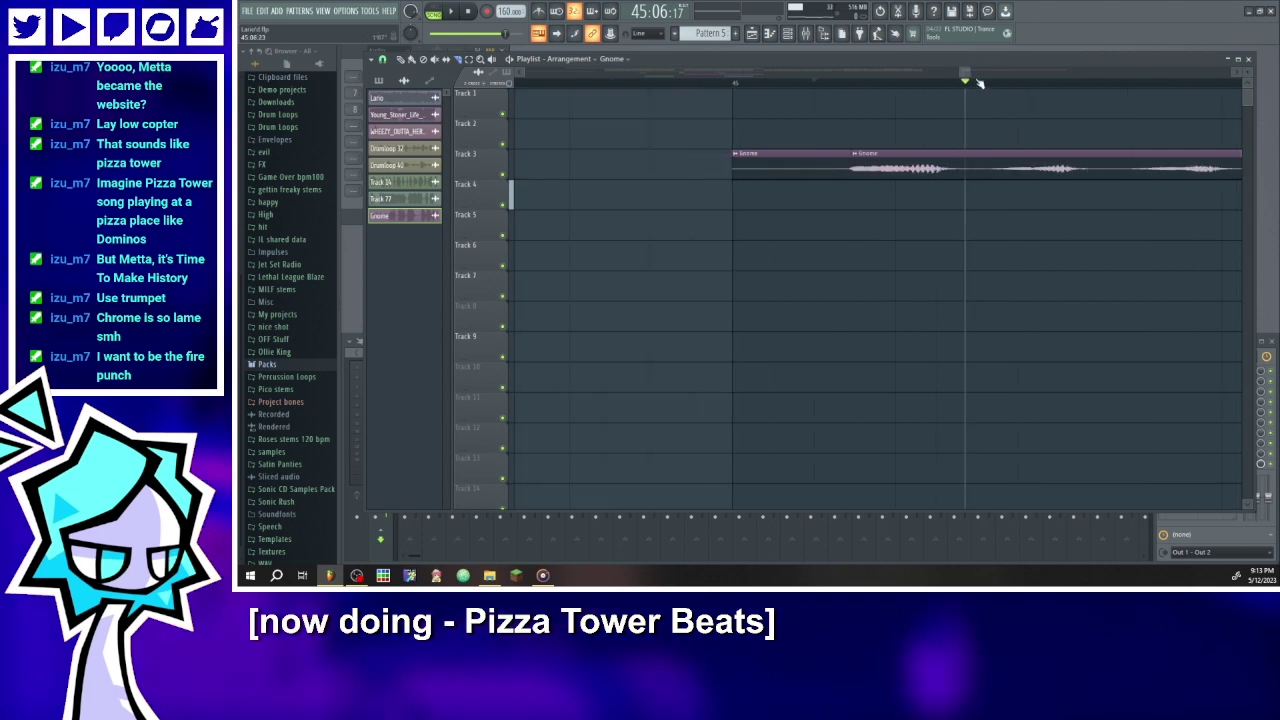
# - Audition the Gnome clip from the first cut and slice it at about steps 7, 8 and 10 of bar 45
pyautogui.click(453, 13)
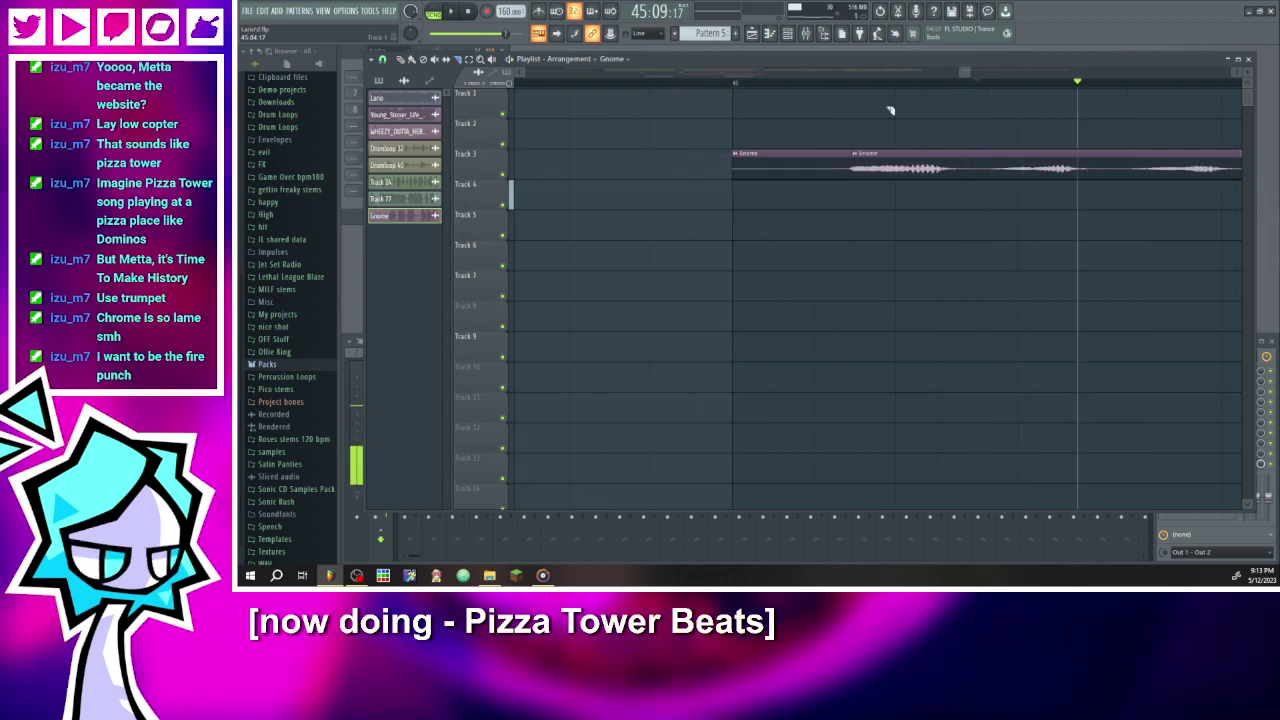
pyautogui.press('space')
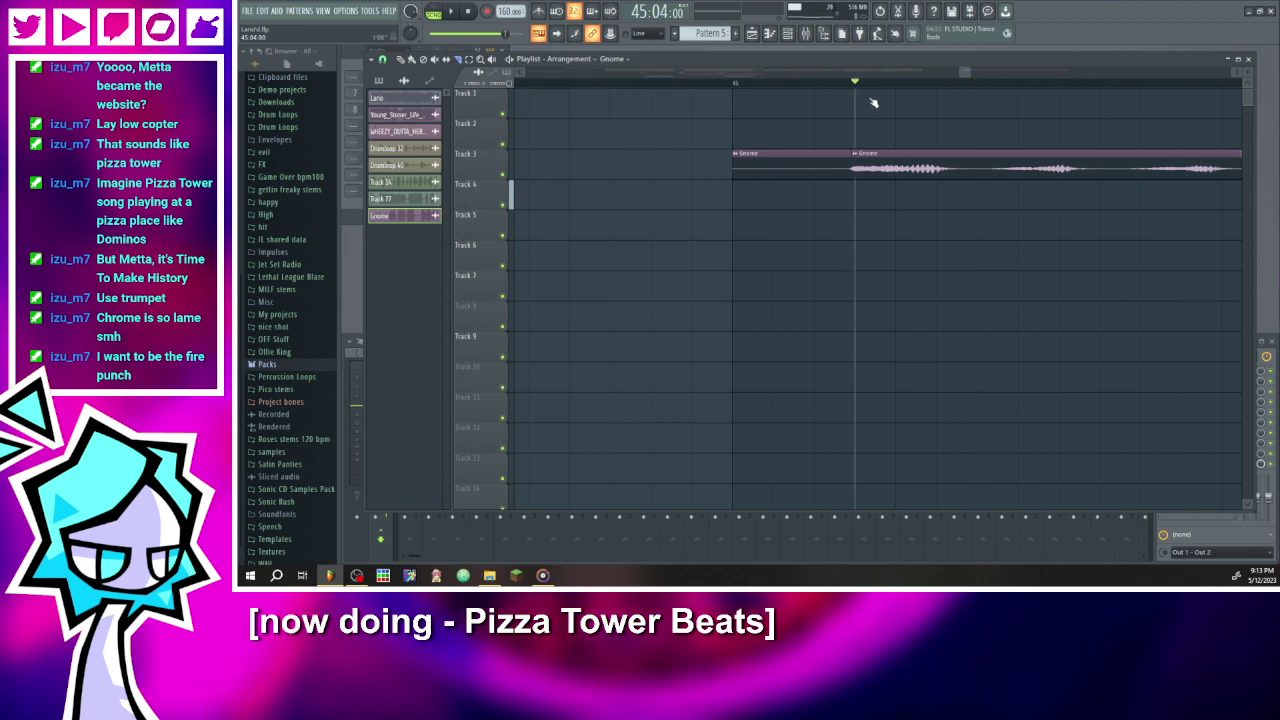
pyautogui.click(455, 12)
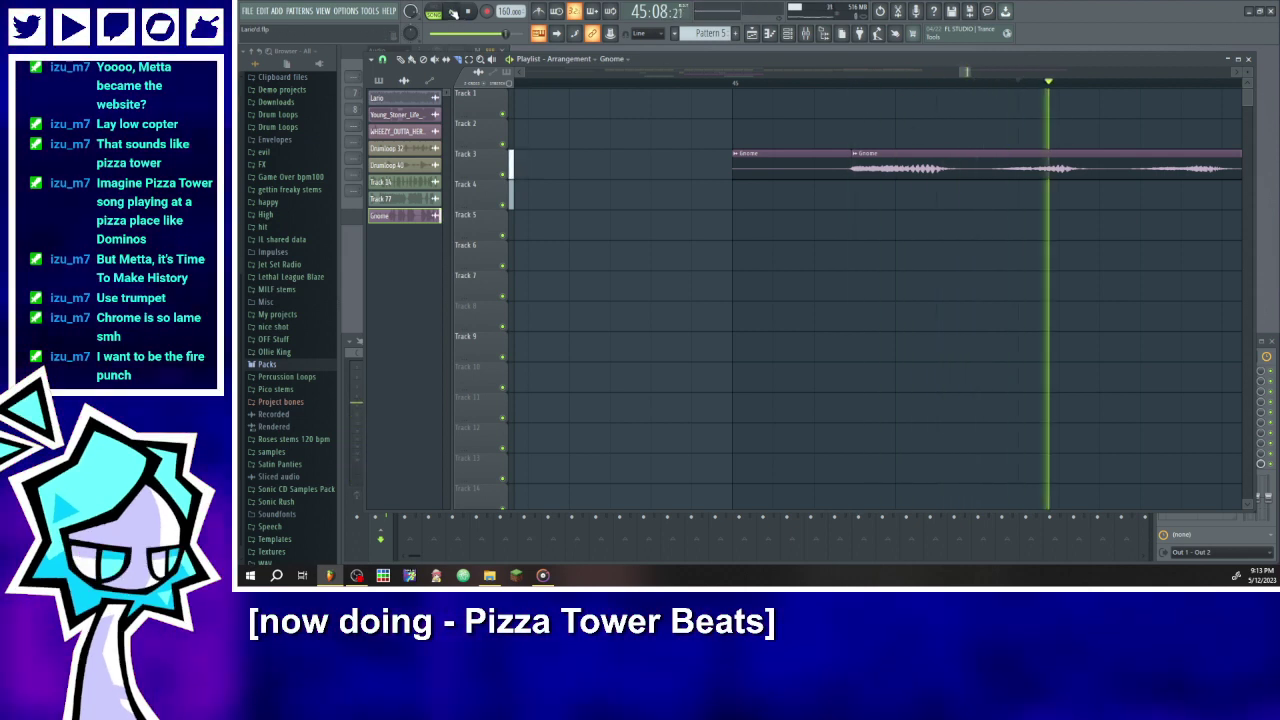
pyautogui.scroll(2, 1025, 145)
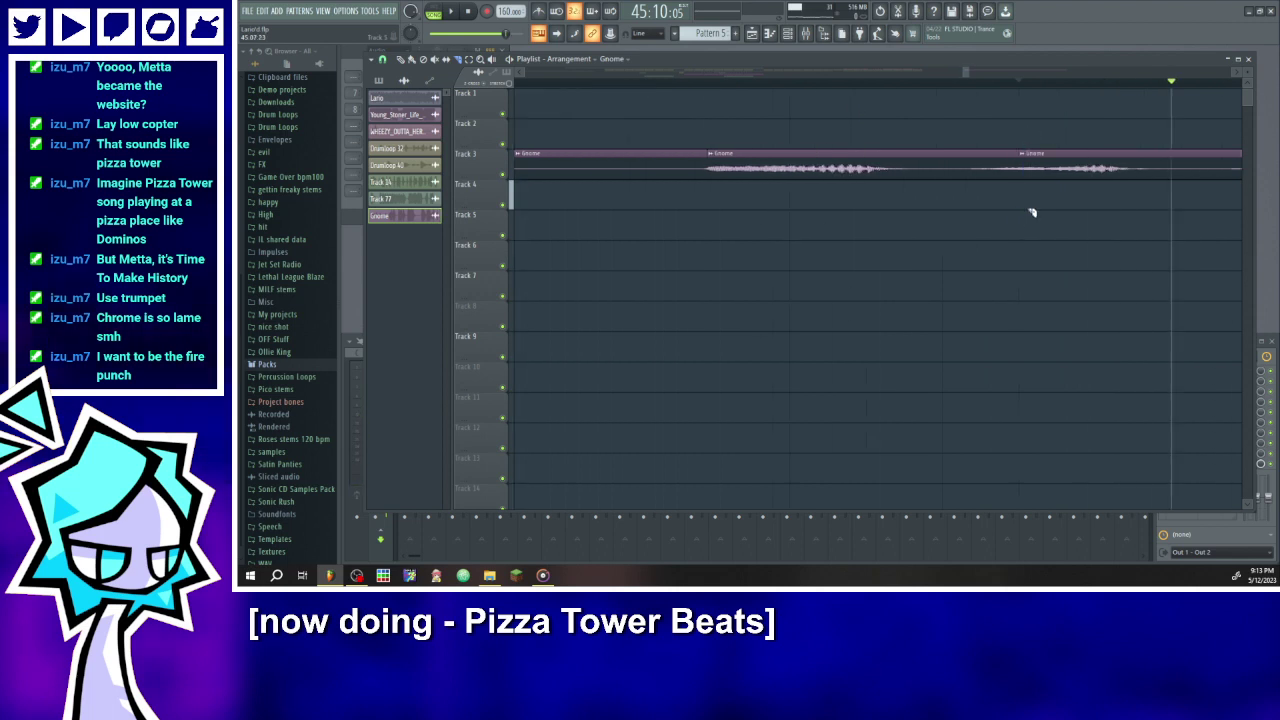
pyautogui.click(1174, 158)
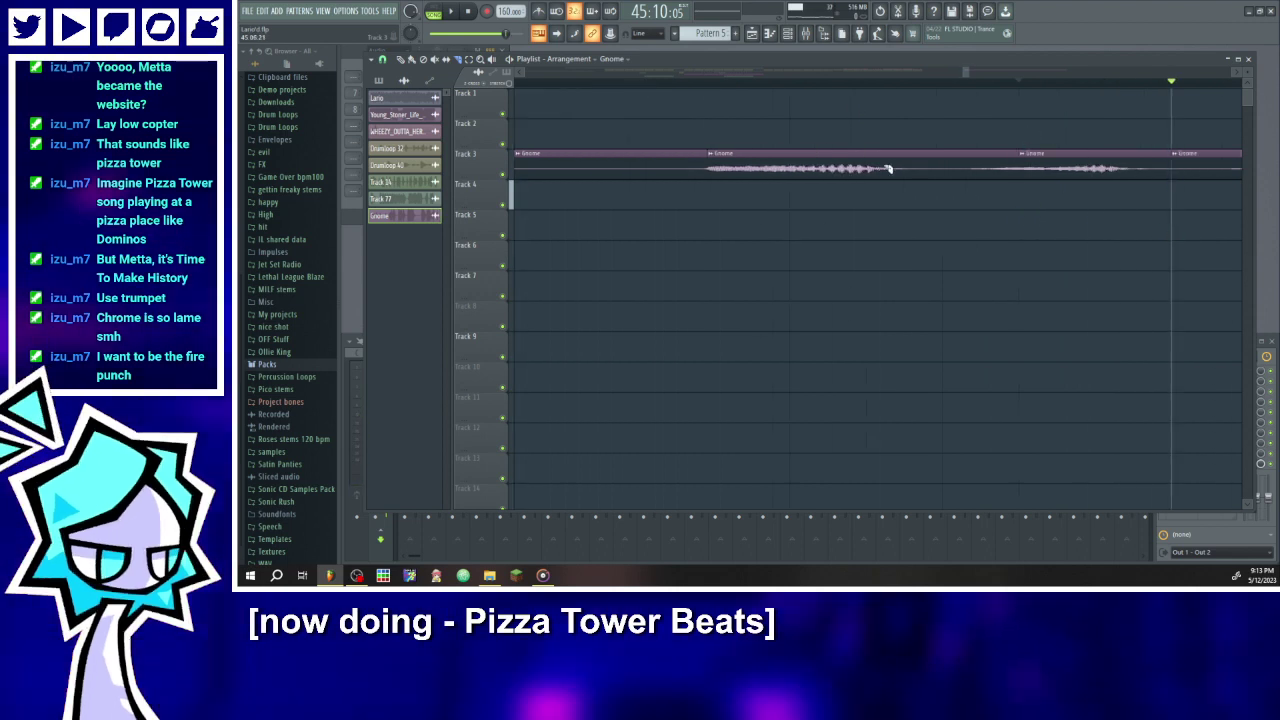
pyautogui.scroll(-3, 817, 206)
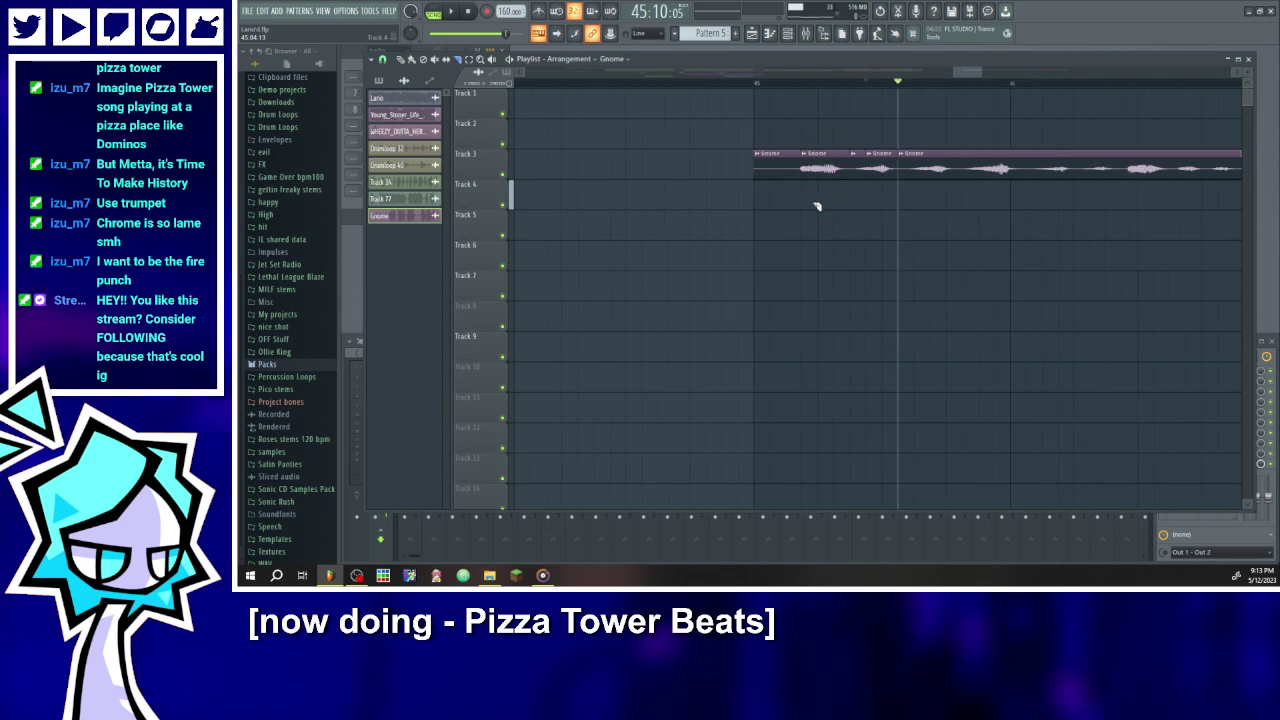
# - Play on through the Gnome clip and slice it at about step 11 of bar 45
pyautogui.scroll(1, 1090, 182)
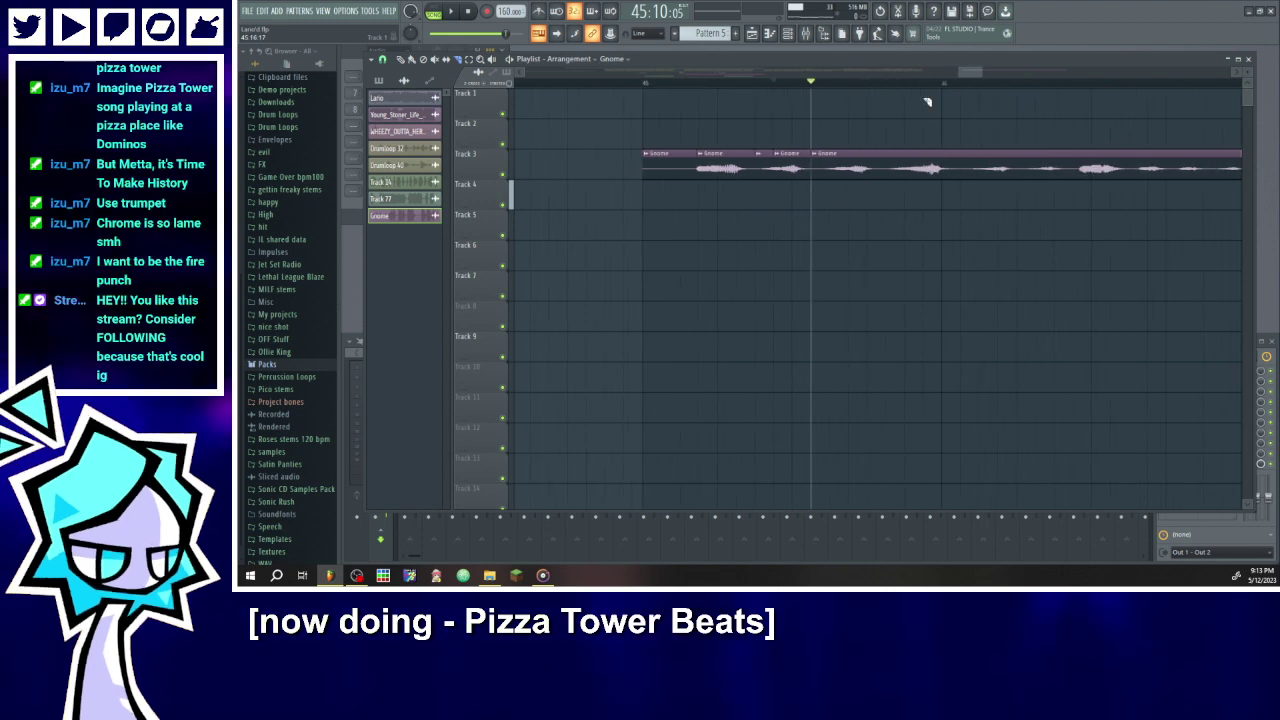
pyautogui.scroll(1, 877, 140)
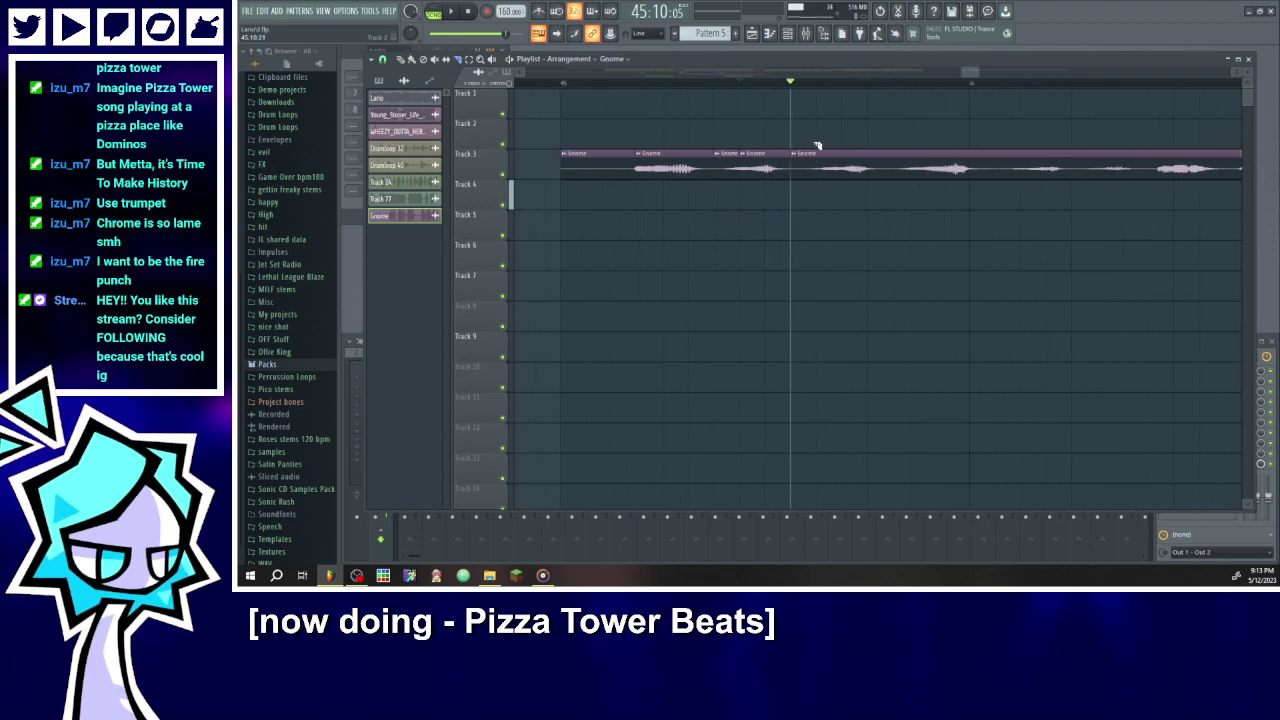
pyautogui.scroll(1, 817, 91)
pyautogui.click(462, 11)
pyautogui.click(463, 16)
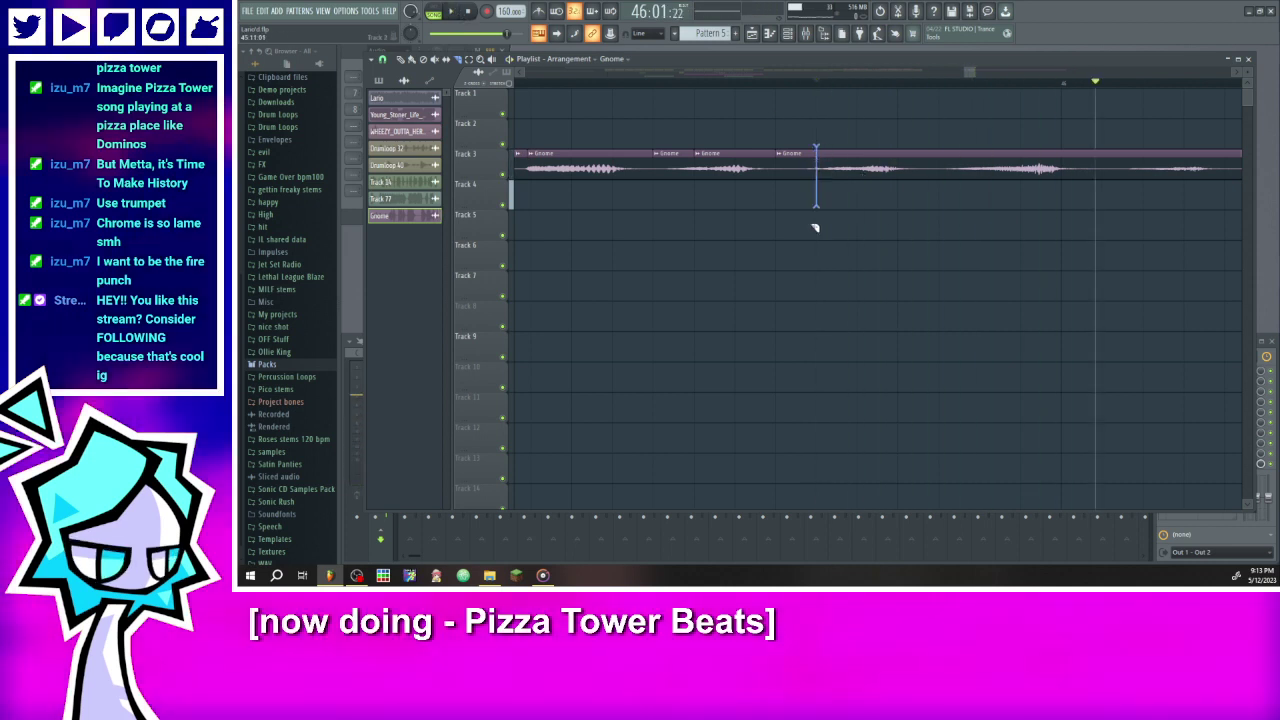
# - Audition the rest of the phrase and slice the Gnome clip at about step 15 of bar 45 and step 2 of bar 46
pyautogui.click(970, 90)
pyautogui.press('space')
pyautogui.press('space')
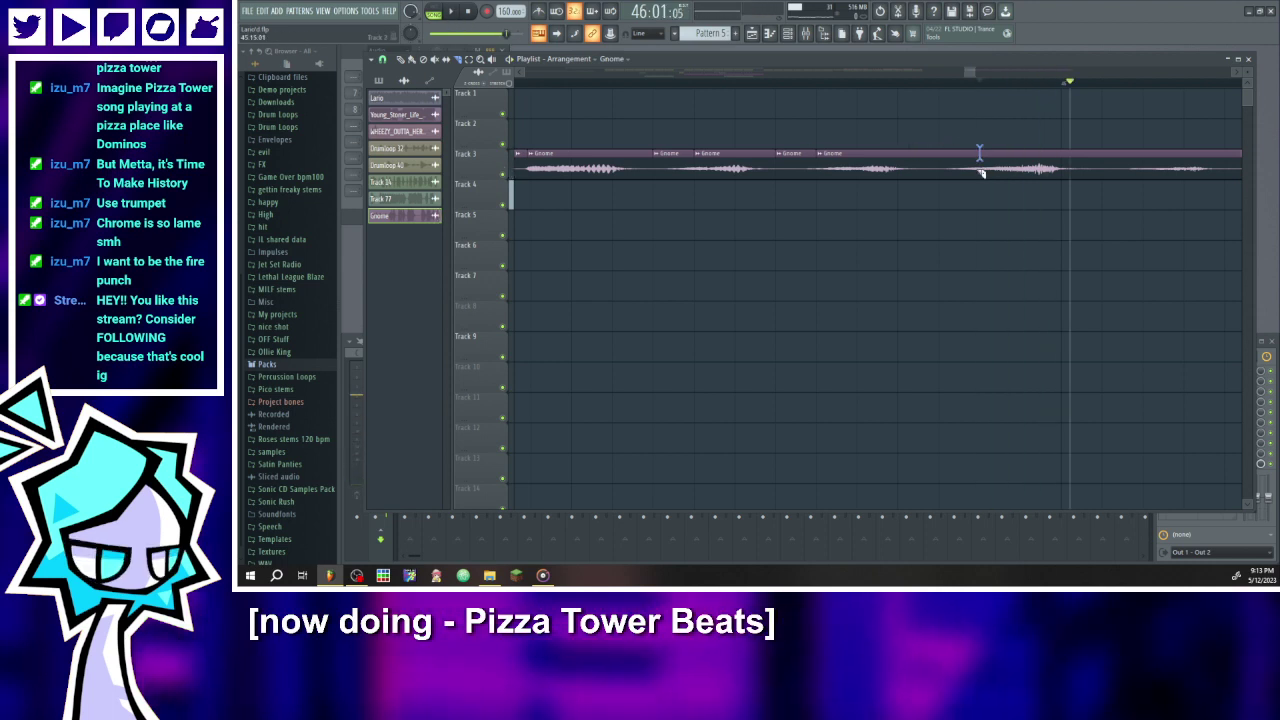
pyautogui.moveTo(982, 172); pyautogui.dragTo(984, 186)
pyautogui.moveTo(1106, 149); pyautogui.dragTo(1110, 170)
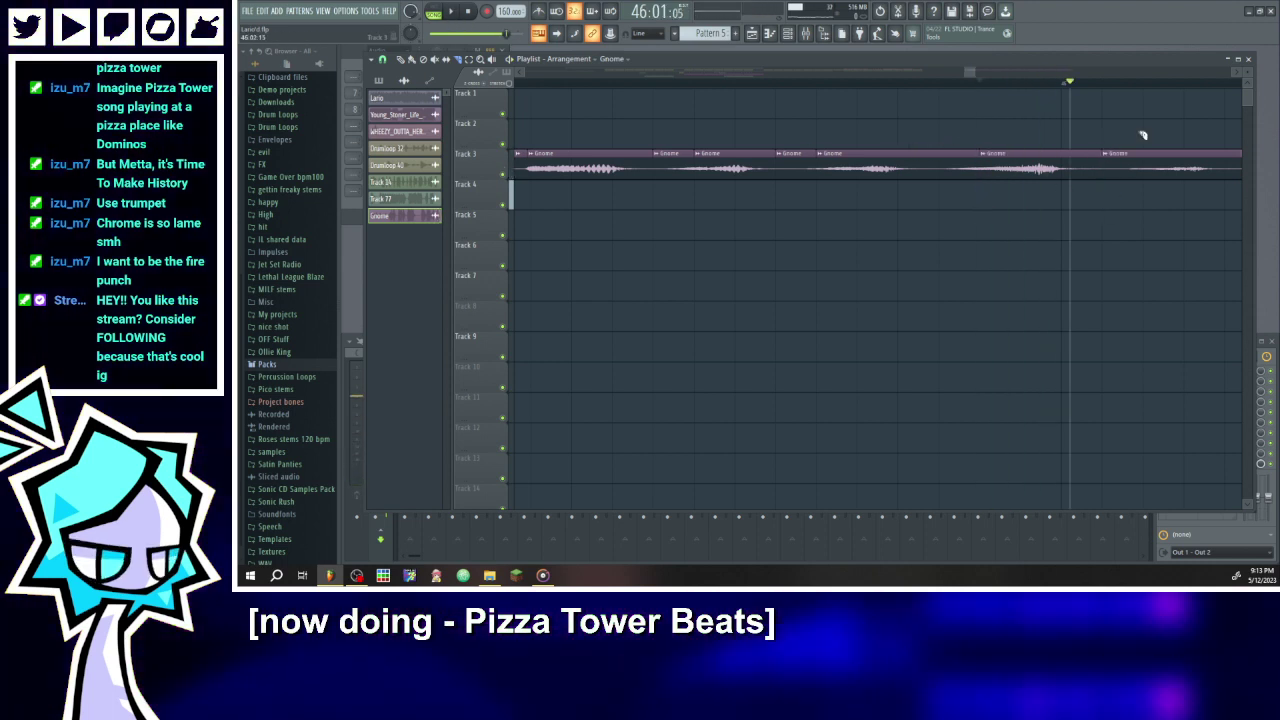
pyautogui.press('space')
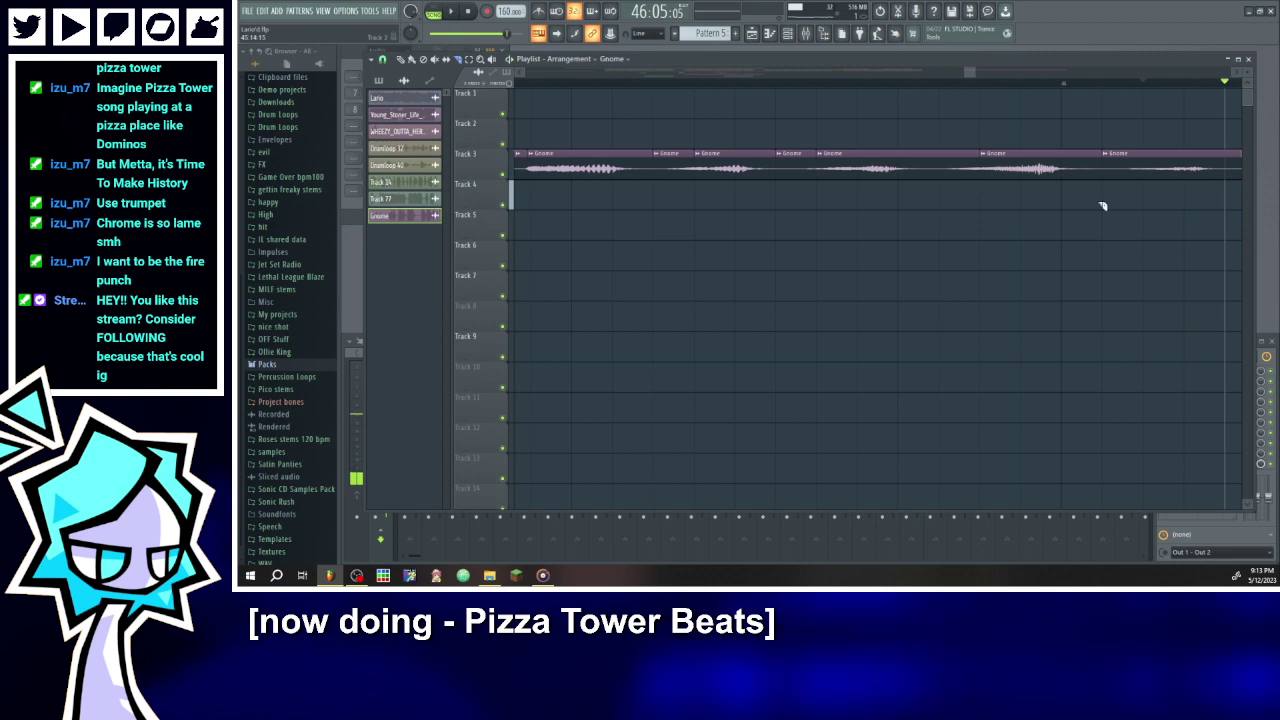
# - Slice the Gnome clip on Track 3 at steps 5 and 3 of bar 46
pyautogui.moveTo(1225, 144); pyautogui.dragTo(1231, 205)
pyautogui.moveTo(1143, 143); pyautogui.dragTo(1145, 147)
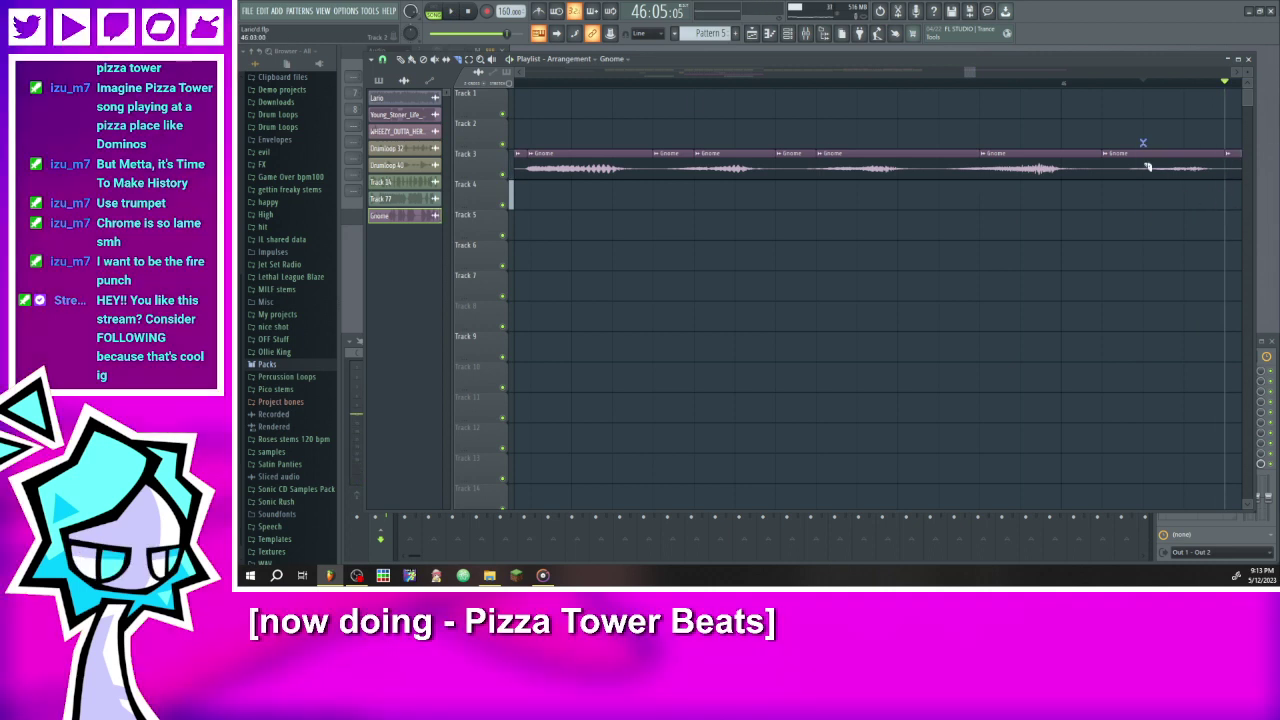
# - Delete the silent pieces and place the four Gnome vocal slices at steps 1, 5, 9 and 13 of bar 45
pyautogui.scroll(-3, 1129, 212)
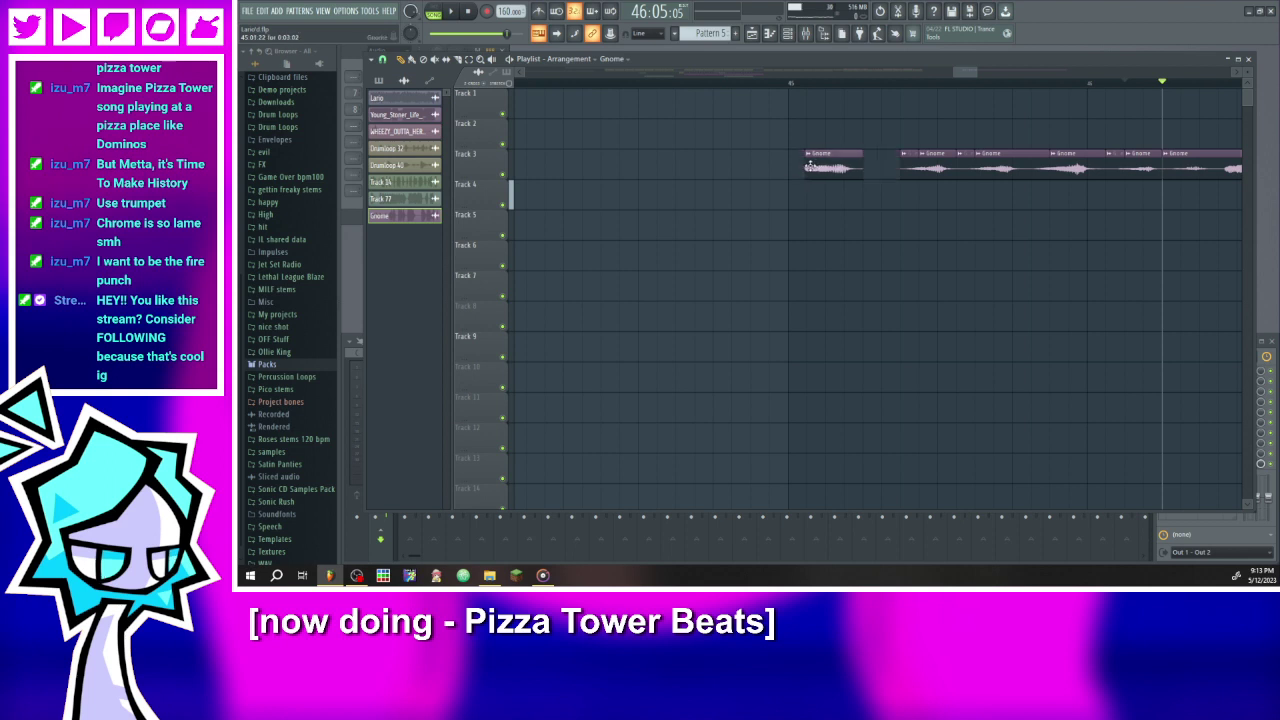
pyautogui.rightClick(913, 166)
pyautogui.moveTo(932, 166); pyautogui.dragTo(873, 167)
pyautogui.moveTo(988, 168); pyautogui.dragTo(962, 167)
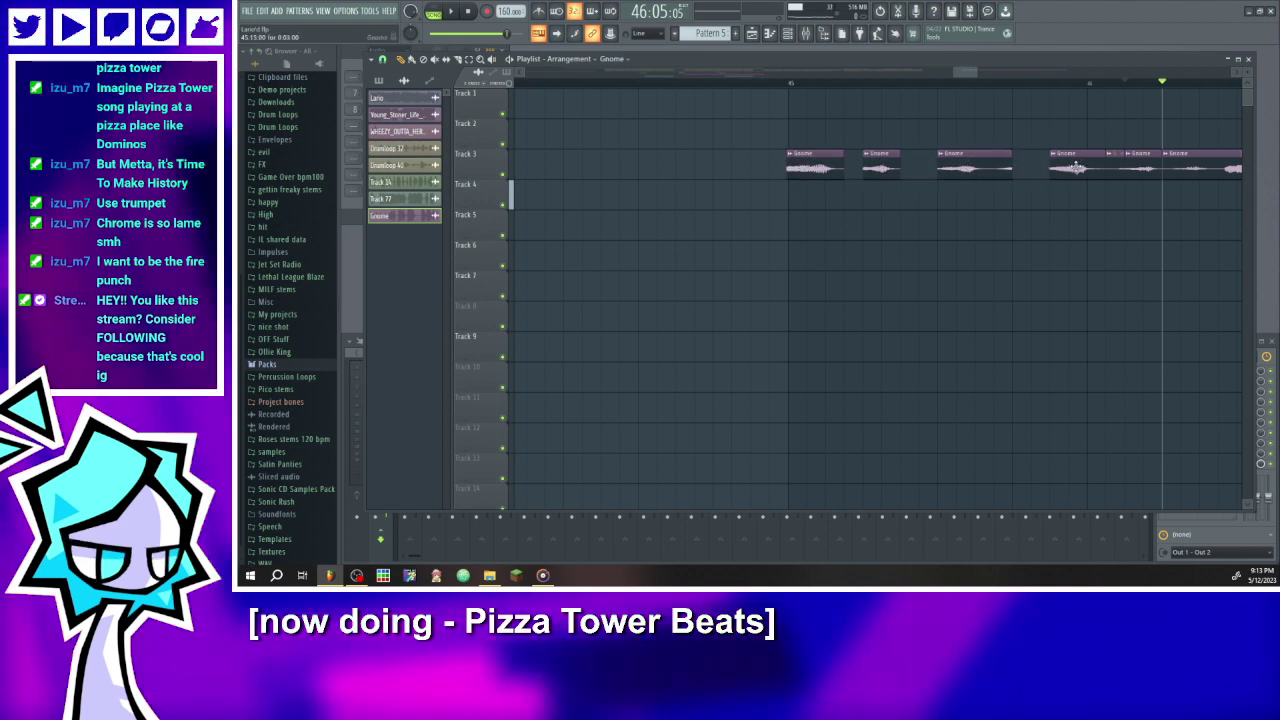
pyautogui.rightClick(989, 174)
pyautogui.moveTo(1071, 170); pyautogui.dragTo(958, 171)
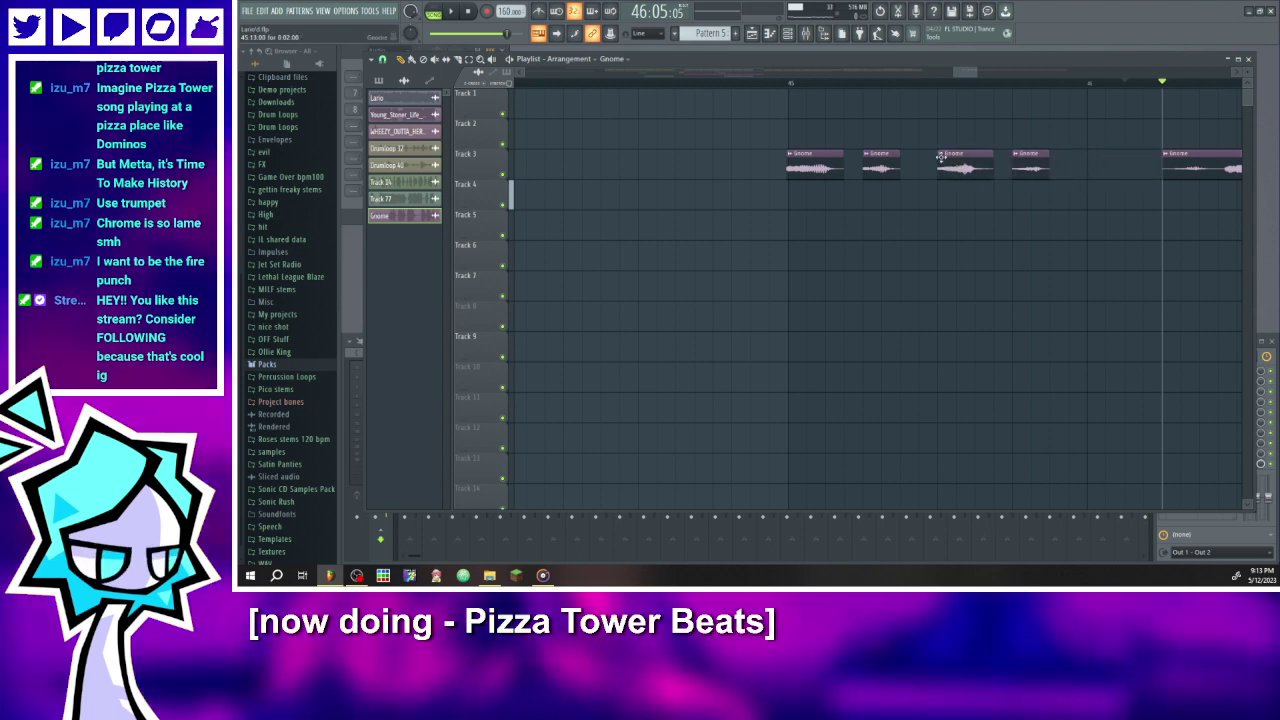
# - Play back the spaced Gnome slices from bar 45 and continue through the remaining part of the clip
pyautogui.click(795, 84)
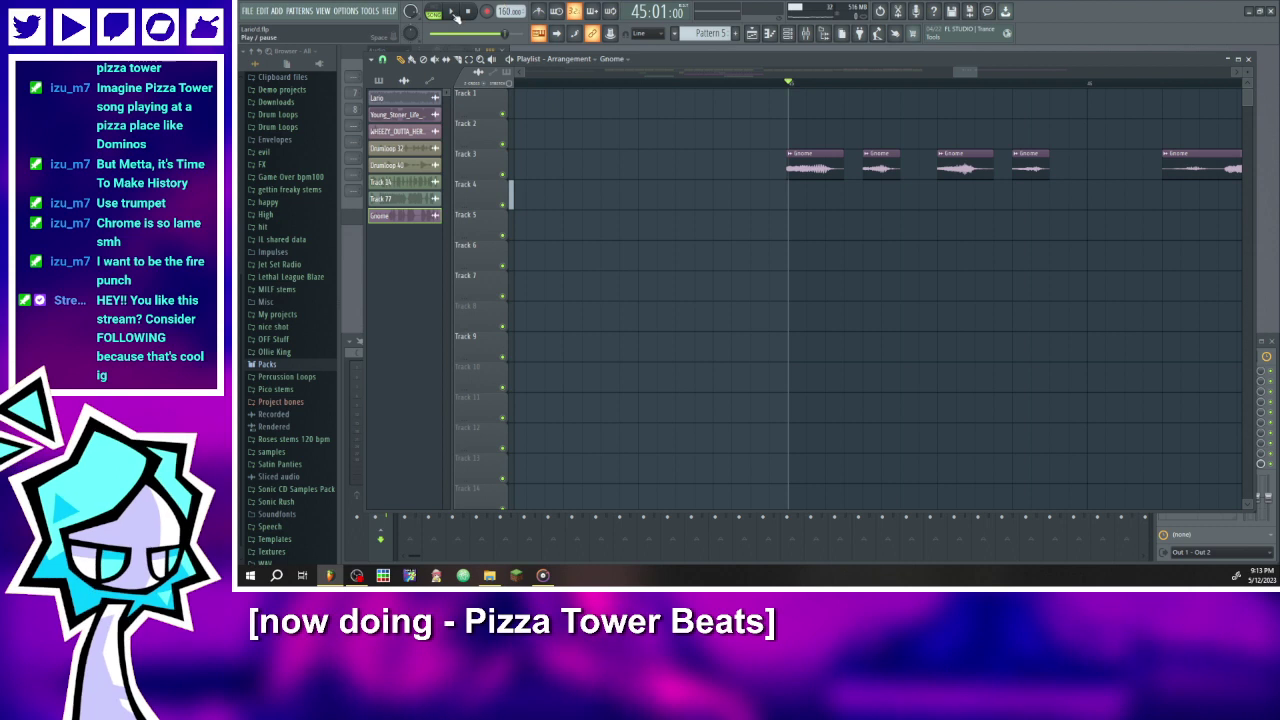
pyautogui.click(451, 11)
pyautogui.click(453, 12)
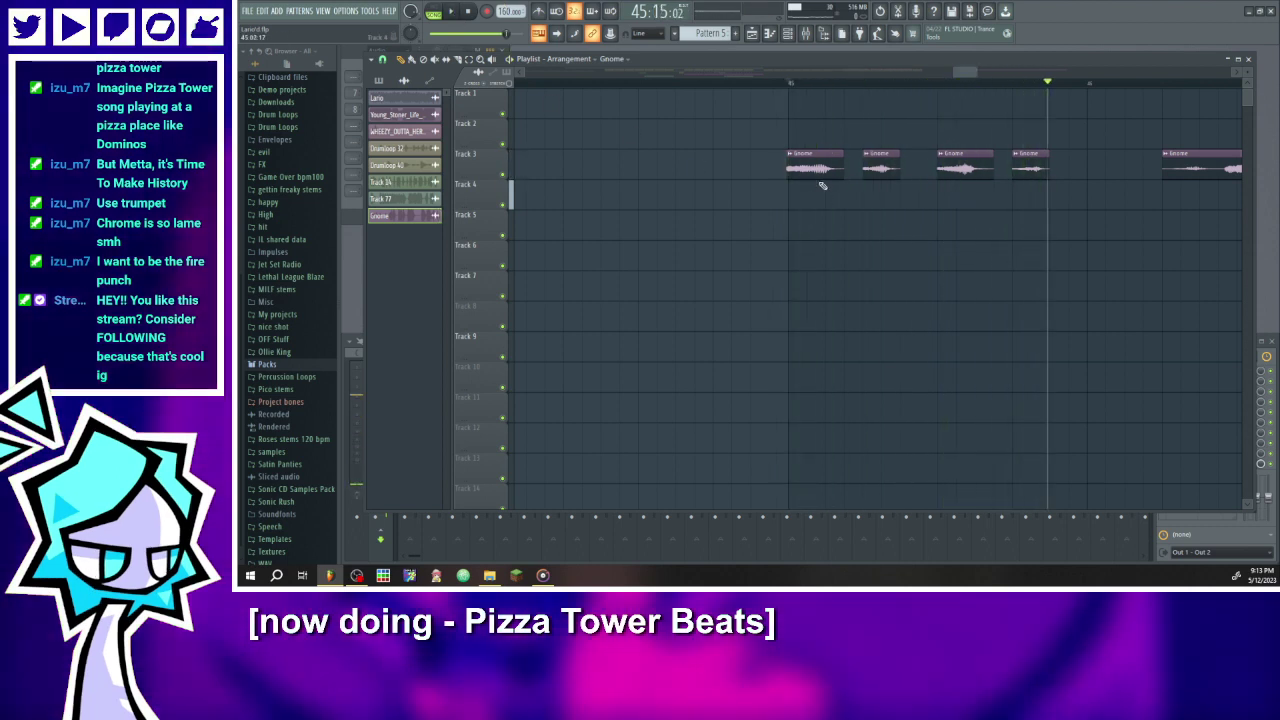
pyautogui.scroll(-2, 824, 185)
pyautogui.scroll(2, 1016, 170)
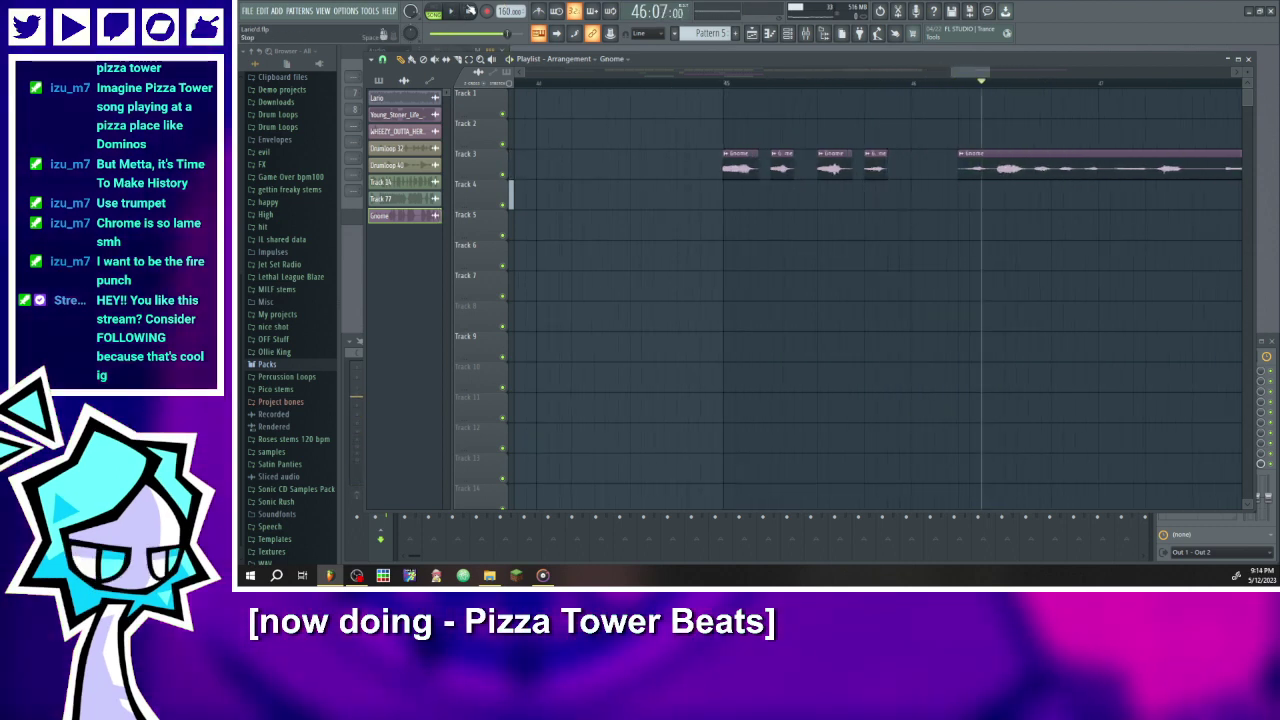
pyautogui.press('space')
pyautogui.scroll(-3, 839, 175)
pyautogui.scroll(3, 1006, 187)
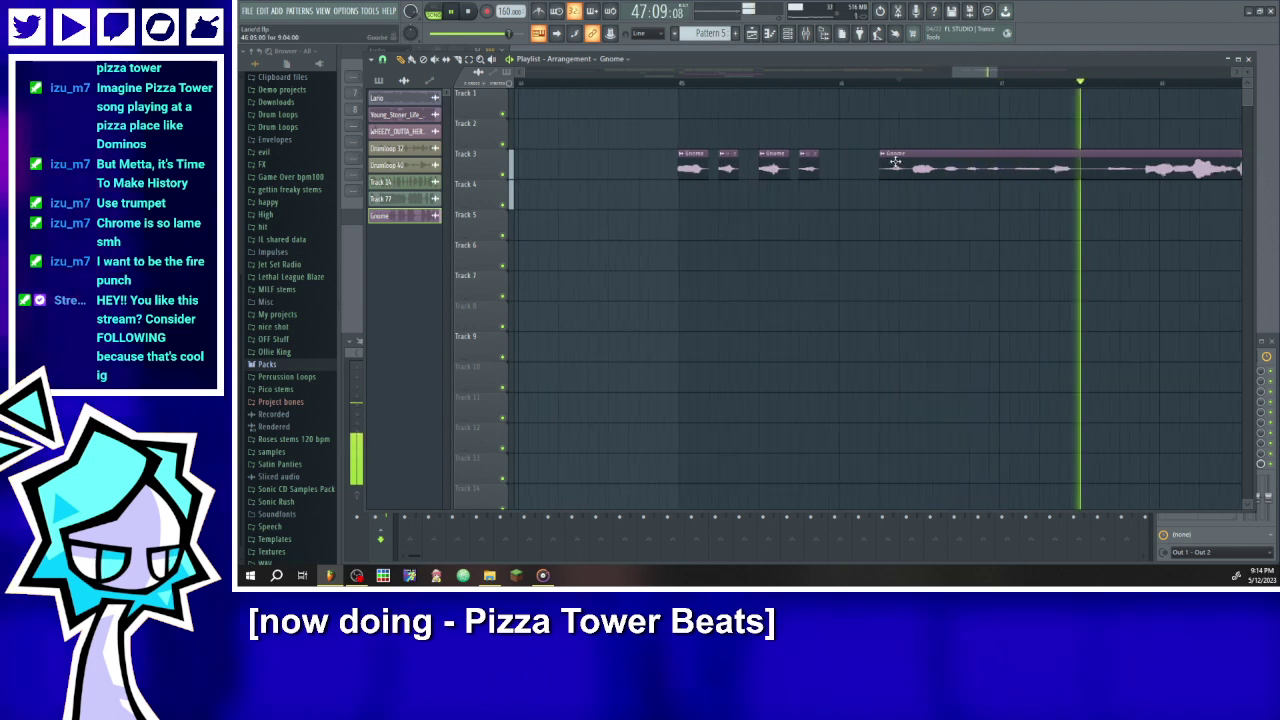
# - Trim the remaining Gnome clip so its vocal onset starts exactly at bar 46, and slice it at bar 47
pyautogui.moveTo(895, 162); pyautogui.dragTo(873, 170)
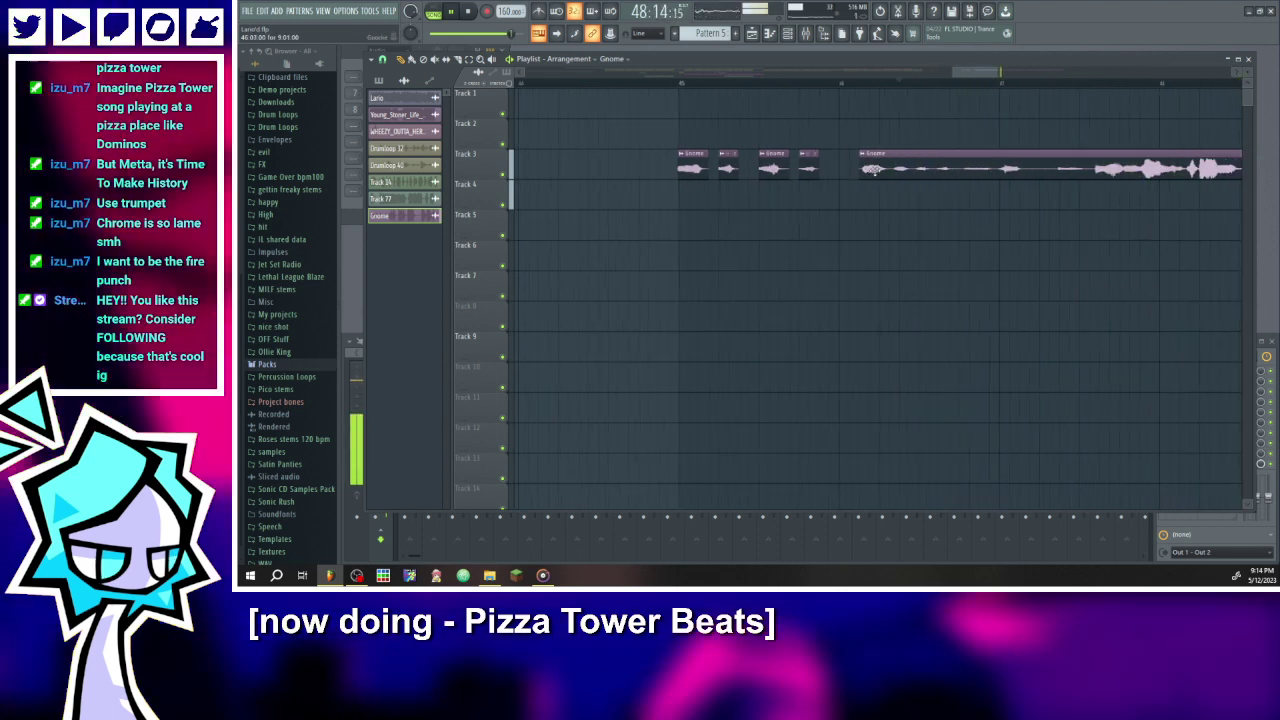
pyautogui.scroll(2, 800, 169)
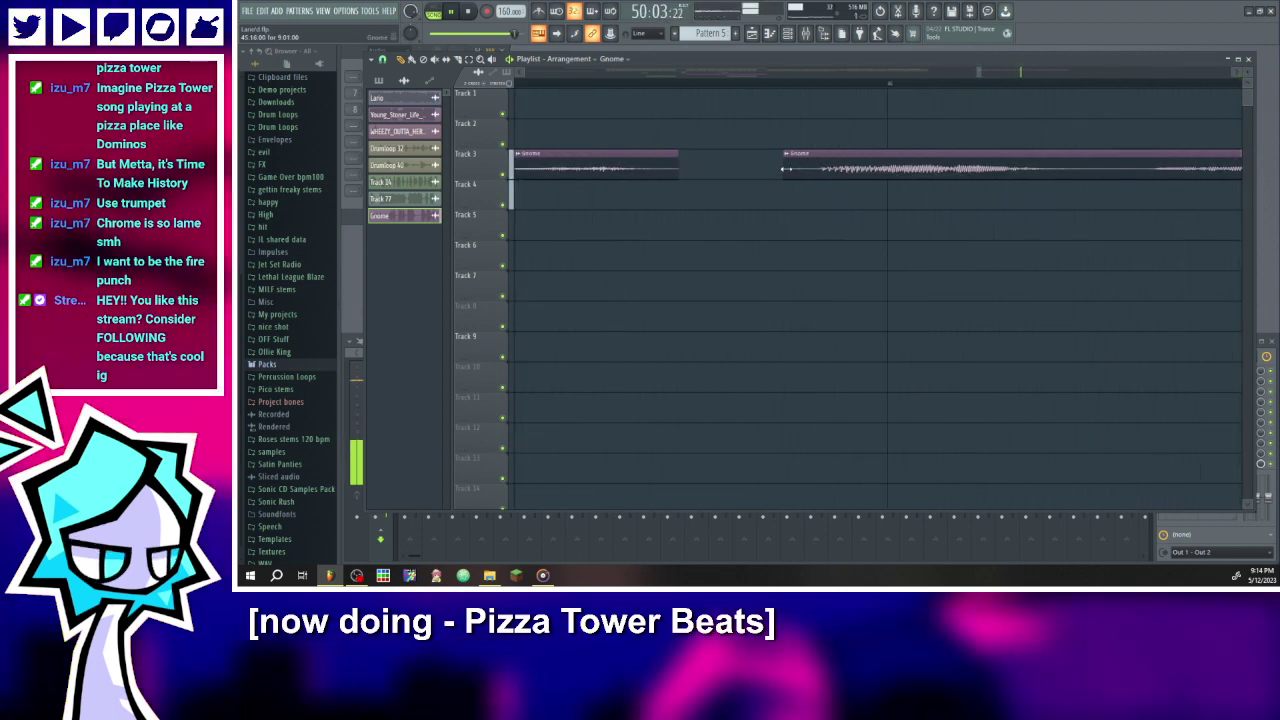
pyautogui.moveTo(785, 168); pyautogui.dragTo(898, 179)
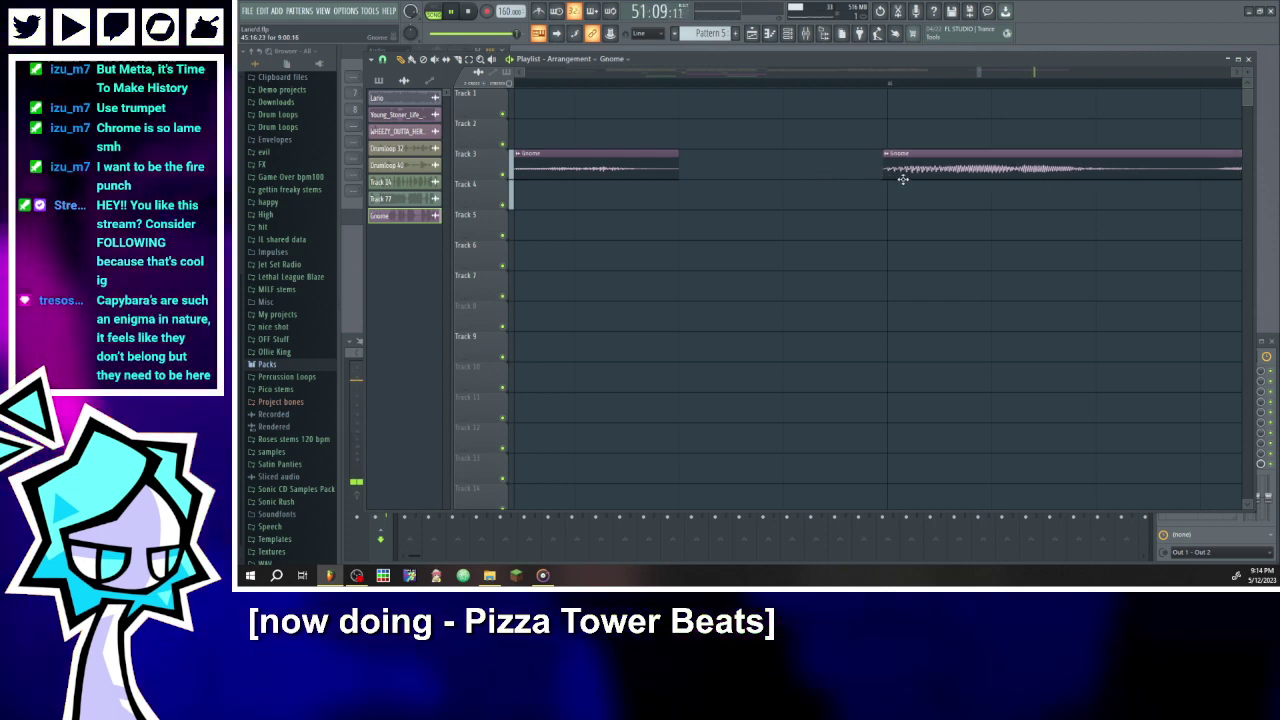
pyautogui.moveTo(881, 175); pyautogui.dragTo(889, 176)
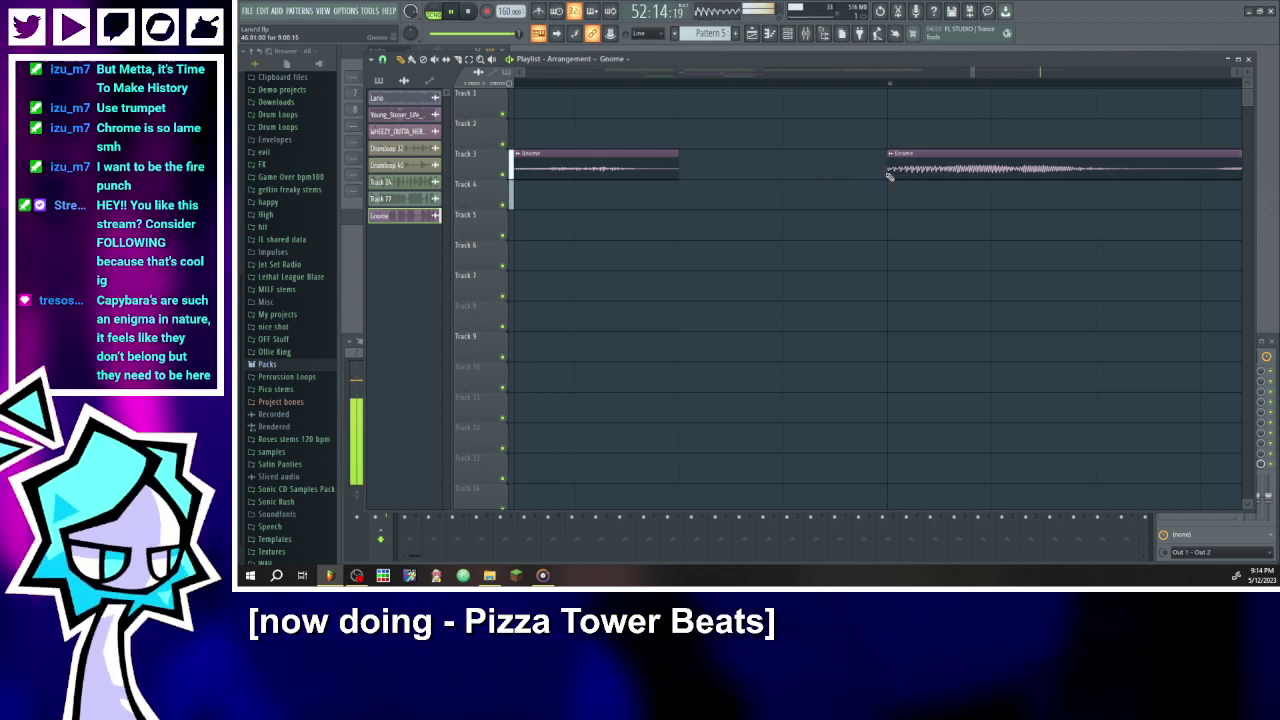
pyautogui.scroll(-4, 868, 188)
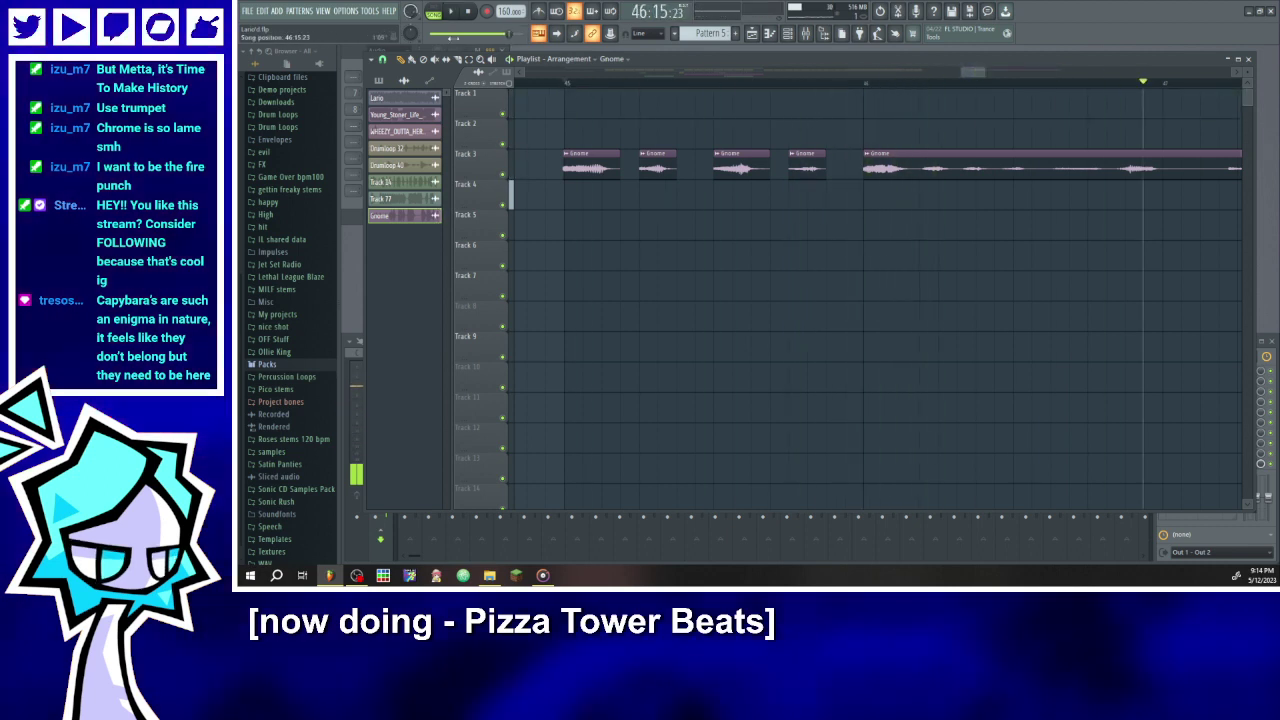
pyautogui.click(1163, 160)
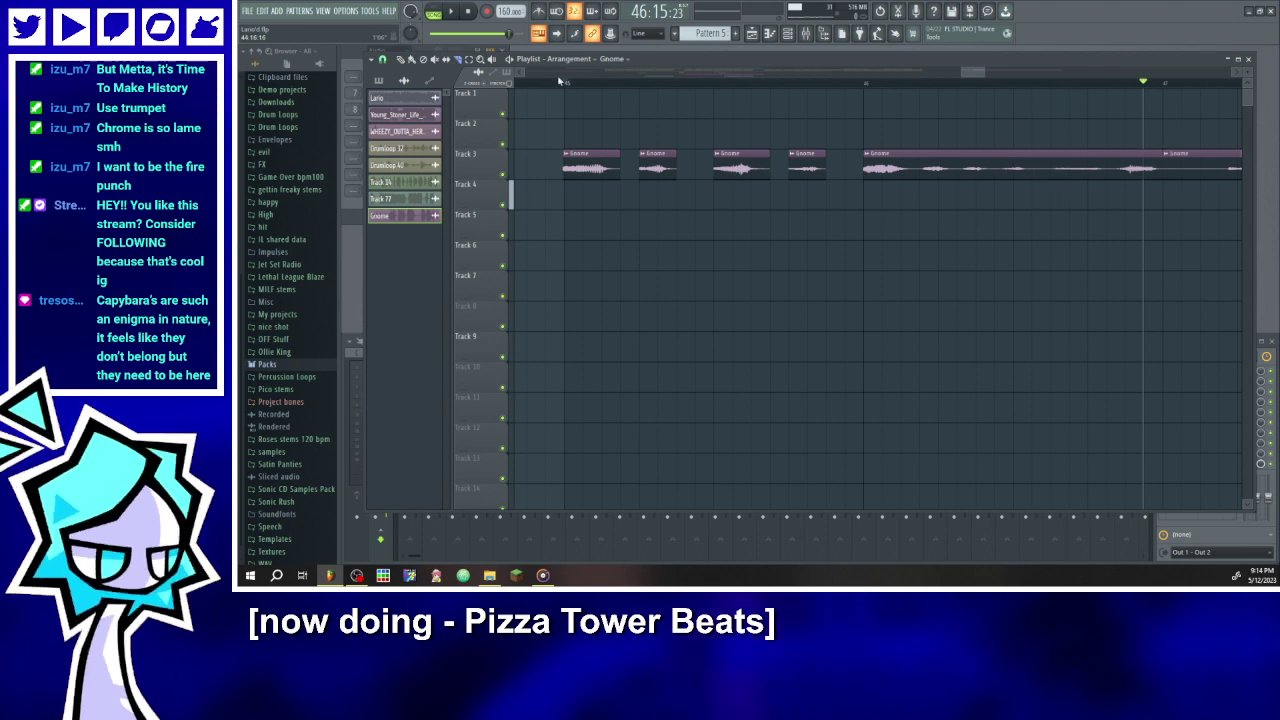
# - Set the Gnome sample's time stretching mode to Stretch
pyautogui.doubleClick(578, 172)
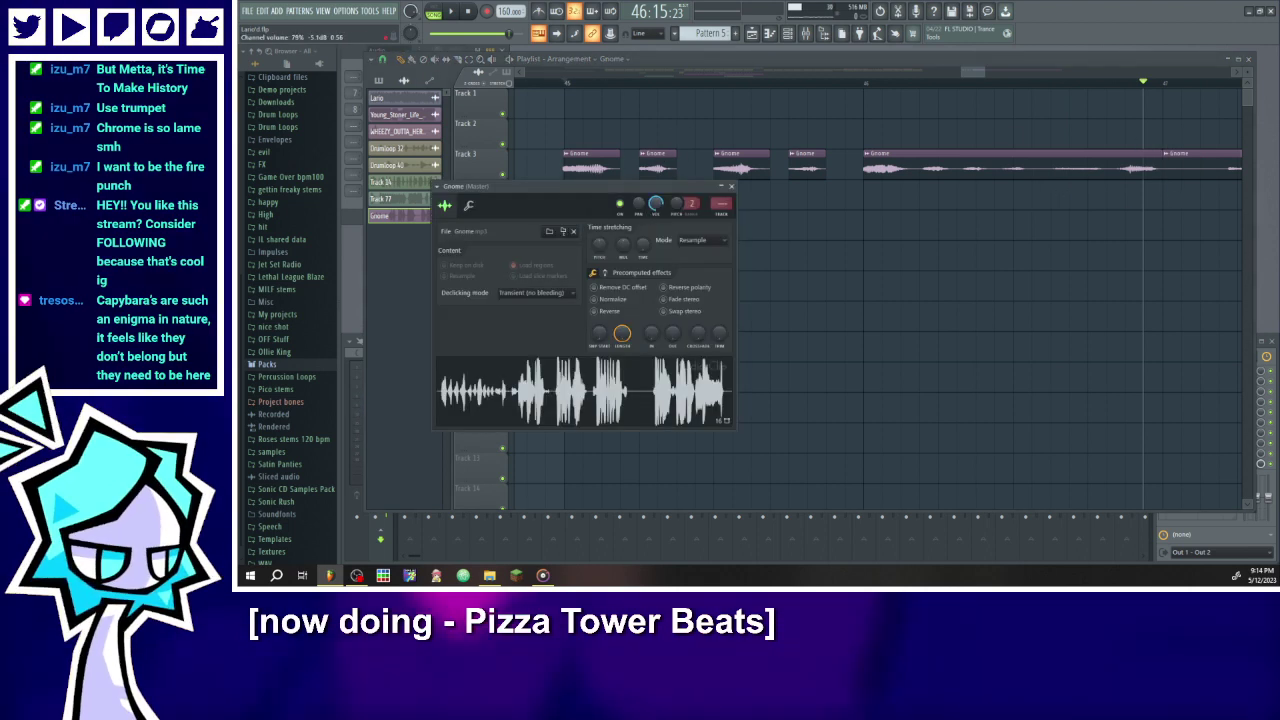
pyautogui.click(695, 240)
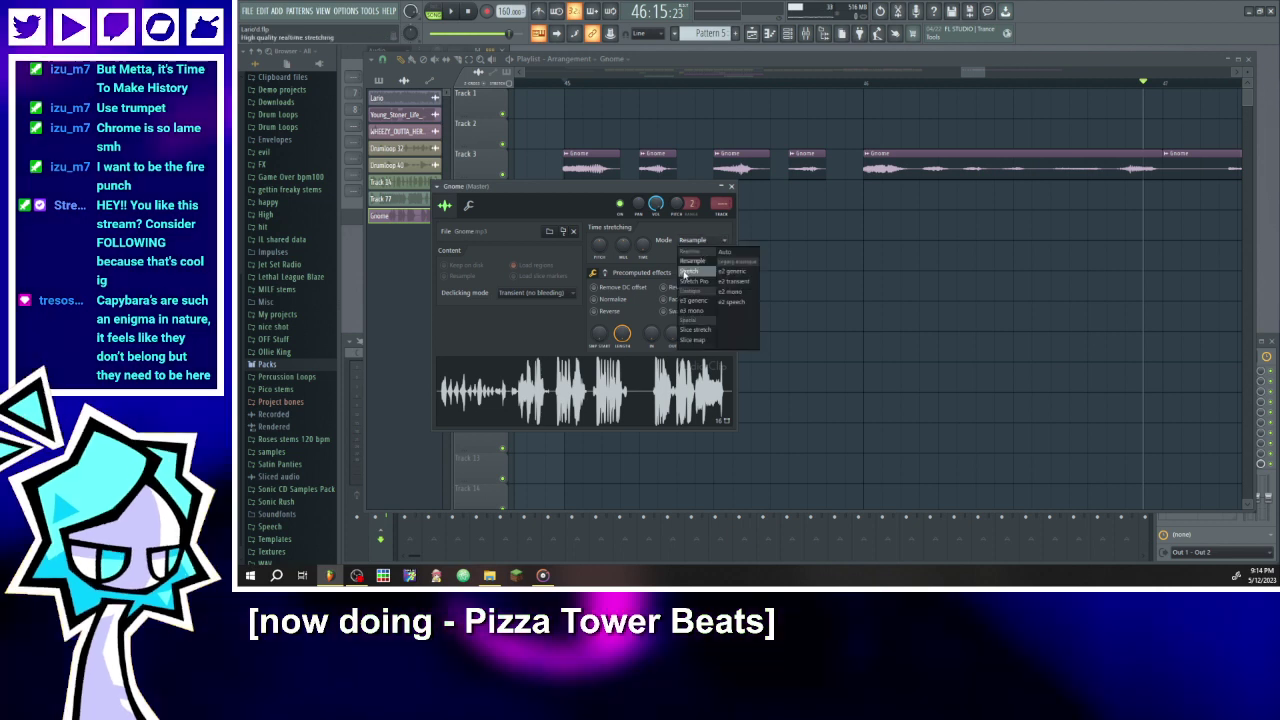
pyautogui.click(688, 271)
pyautogui.click(731, 187)
# - Play from bar 45 and trim the start of the remaining Gnome clip to about step 11 of bar 48
pyautogui.click(564, 82)
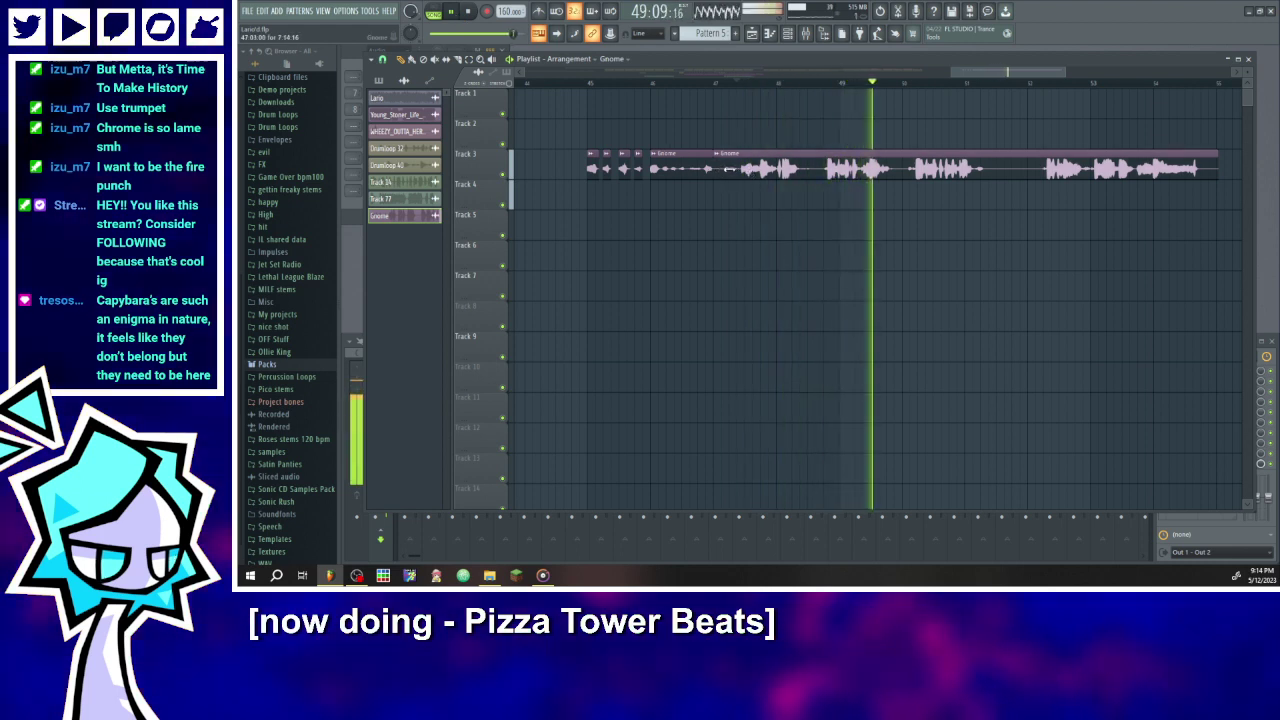
pyautogui.moveTo(716, 170); pyautogui.dragTo(816, 170)
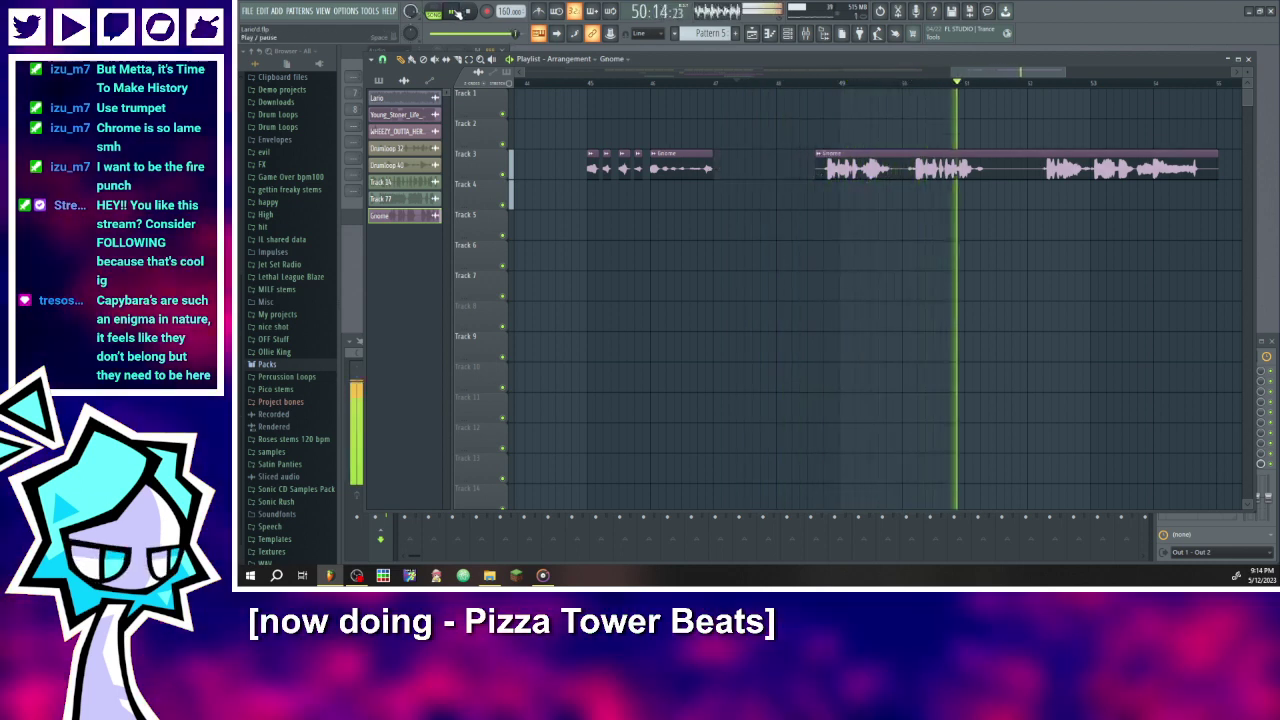
pyautogui.click(455, 12)
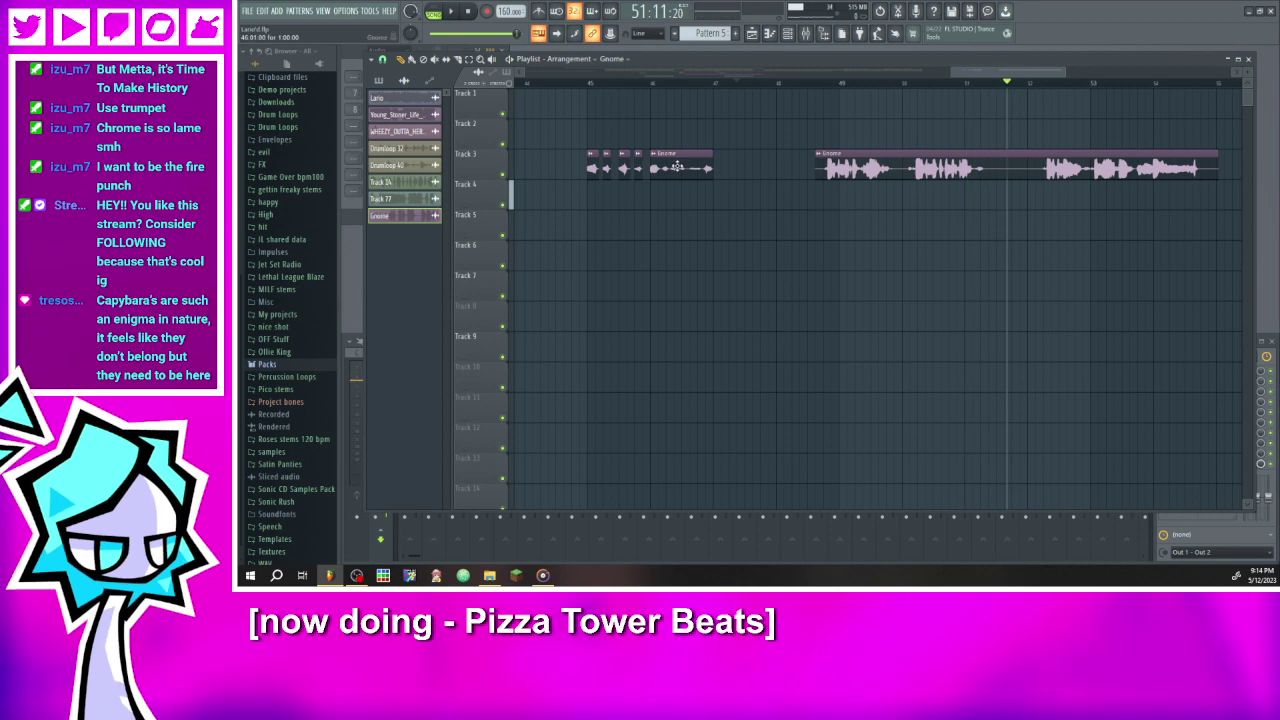
# - Select the arranged Gnome slices in bars 45 and 46 and move them to Track 5, starting at bar 29
pyautogui.moveTo(740, 238); pyautogui.dragTo(571, 155)
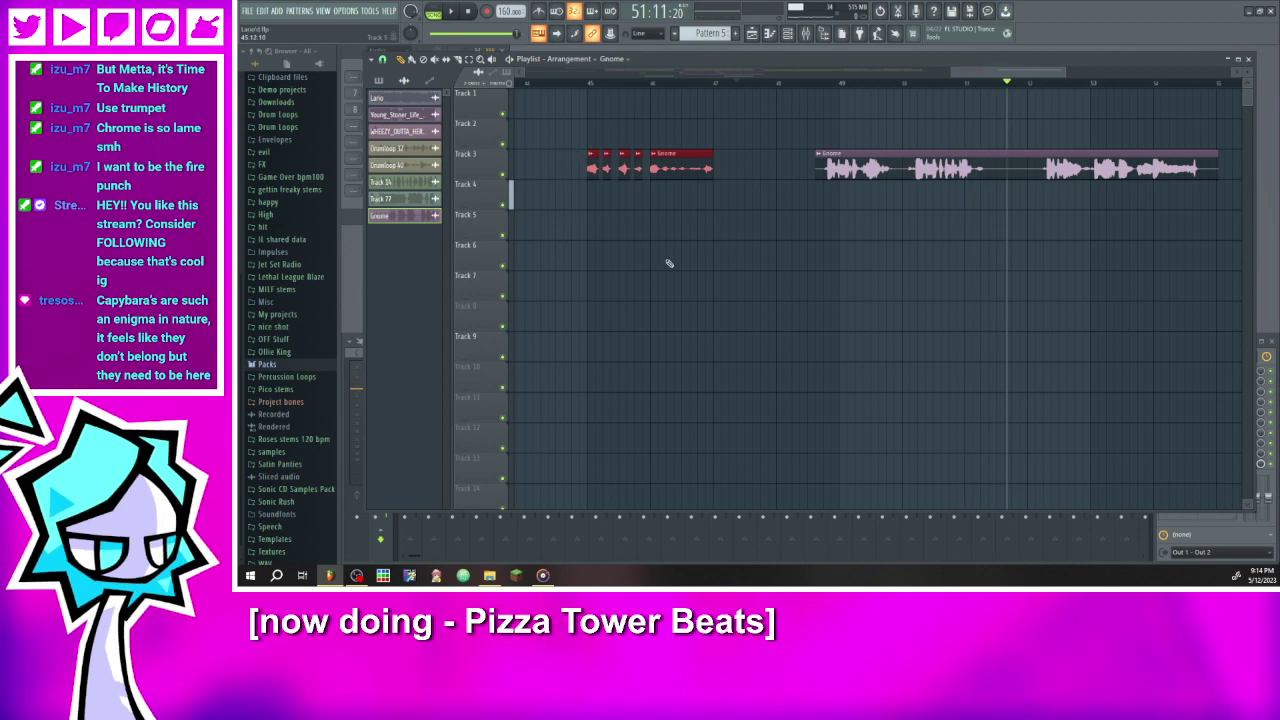
pyautogui.scroll(-5, 683, 266)
pyautogui.click(453, 13)
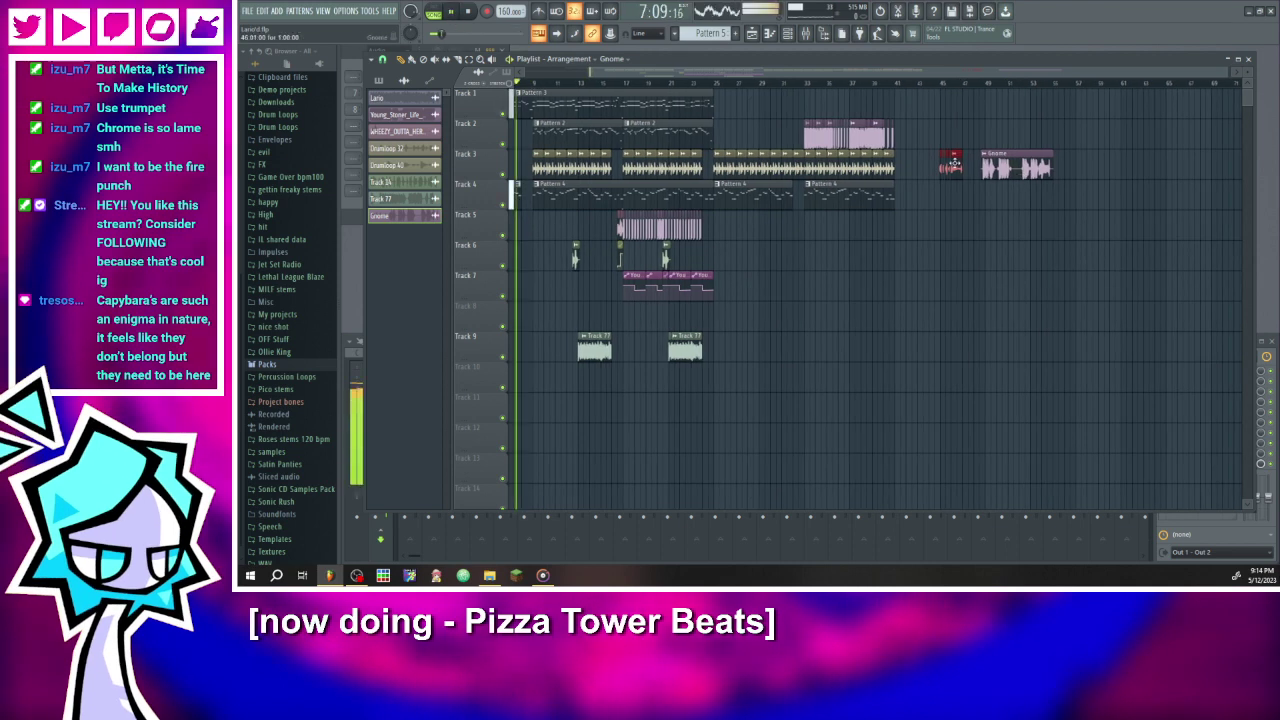
pyautogui.moveTo(734, 244); pyautogui.dragTo(776, 227)
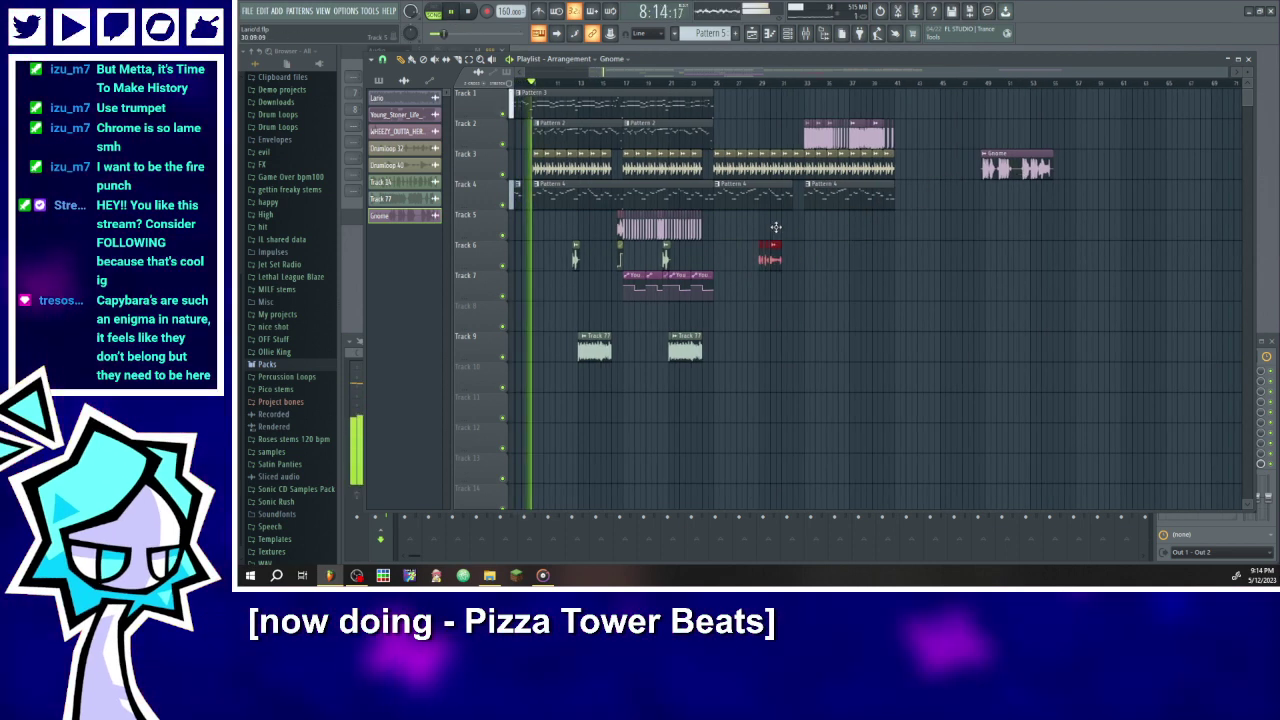
pyautogui.click(692, 85)
pyautogui.scroll(3, 762, 222)
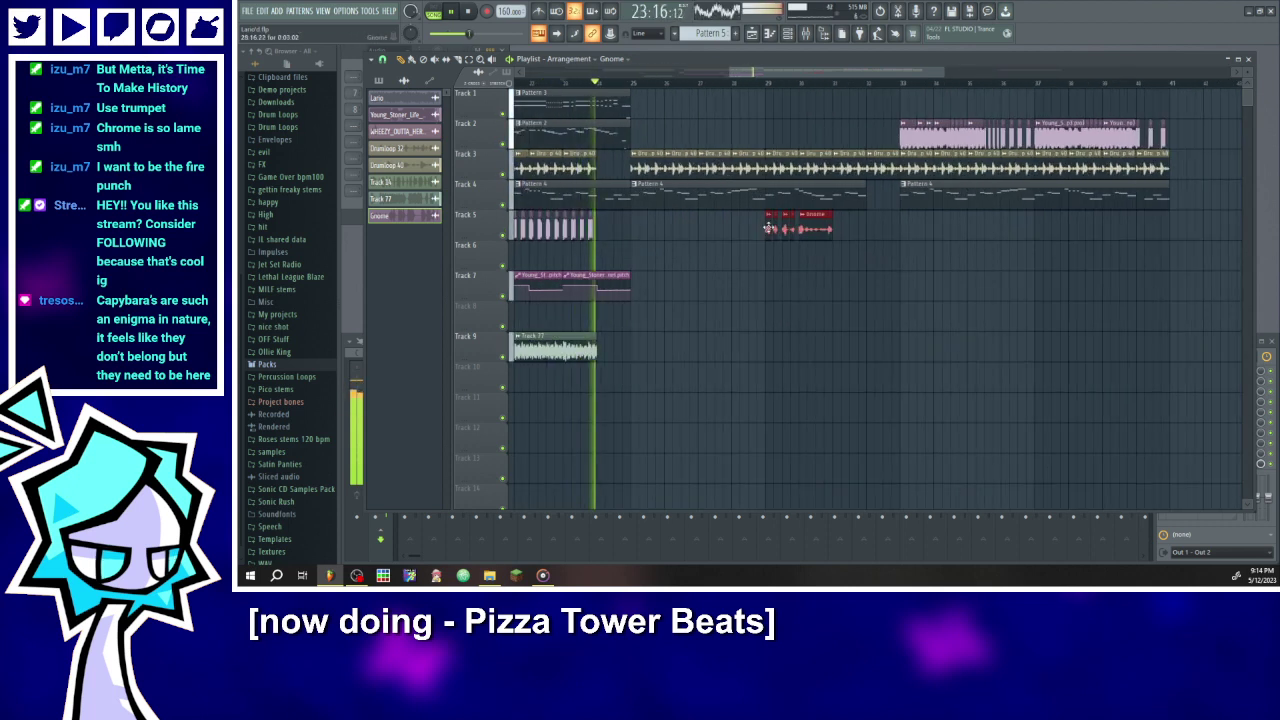
pyautogui.moveTo(768, 229); pyautogui.dragTo(631, 234)
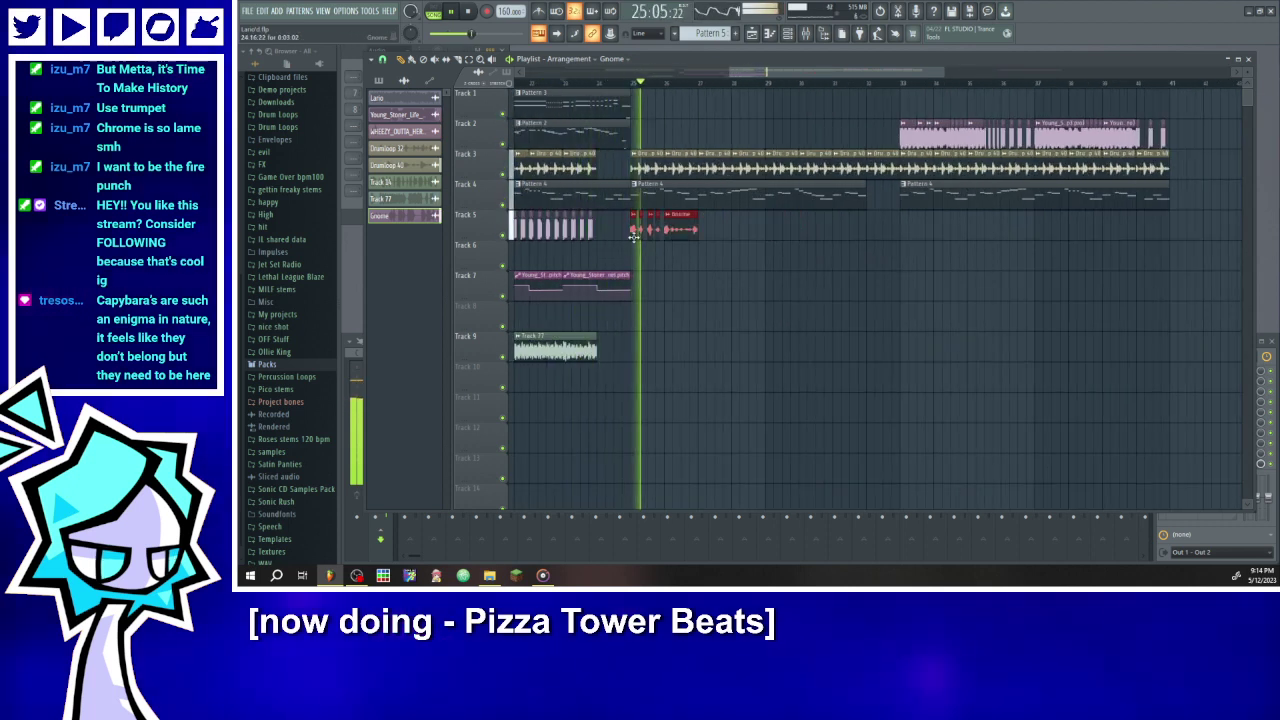
pyautogui.moveTo(634, 236); pyautogui.dragTo(770, 240)
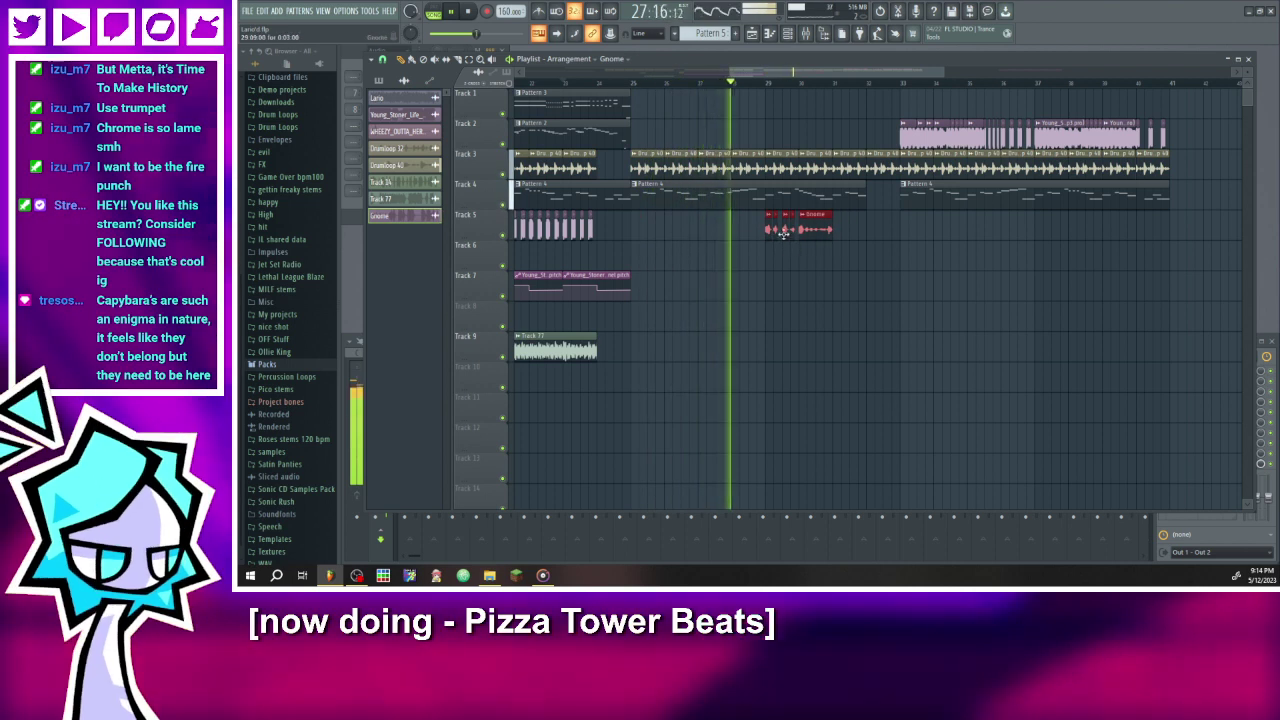
# - Duplicate the Gnome slices to bar 31 on Track 5 without the long last piece, and play back from bar 29
pyautogui.moveTo(772, 79); pyautogui.dragTo(829, 90)
pyautogui.hotkey('ctrl', 'b')
pyautogui.moveTo(675, 230); pyautogui.dragTo(667, 232)
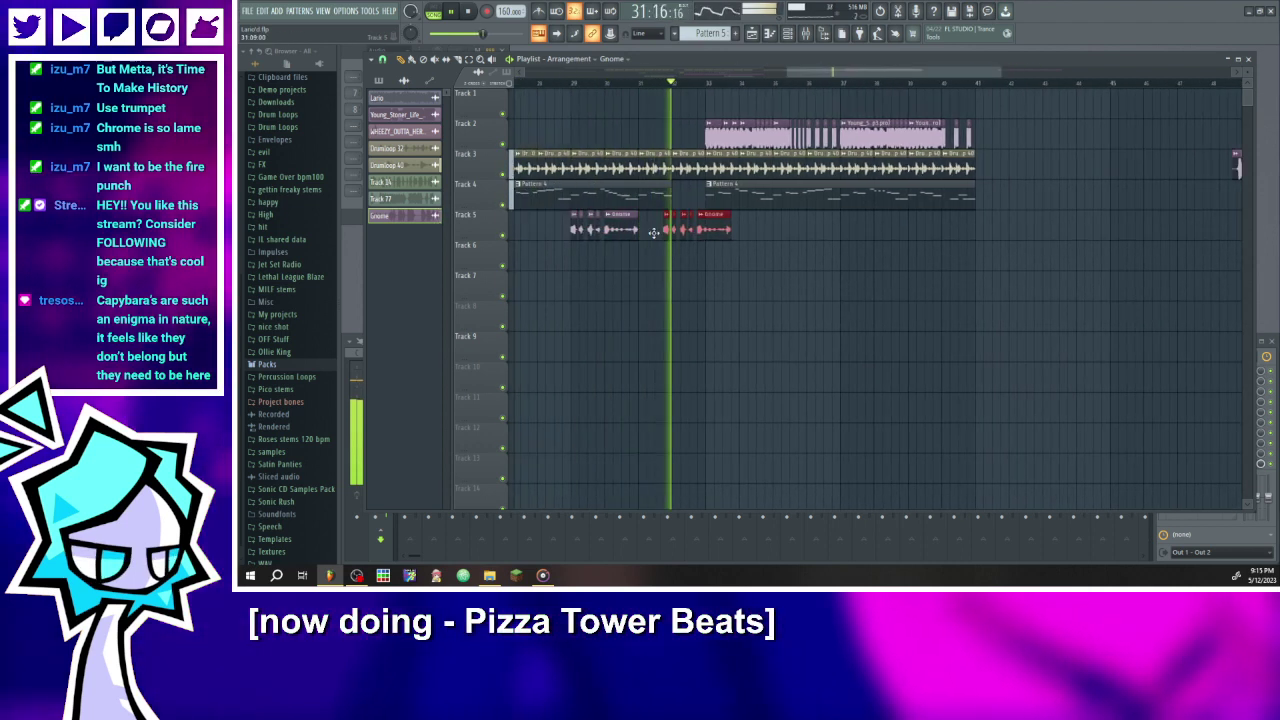
pyautogui.rightClick(686, 228)
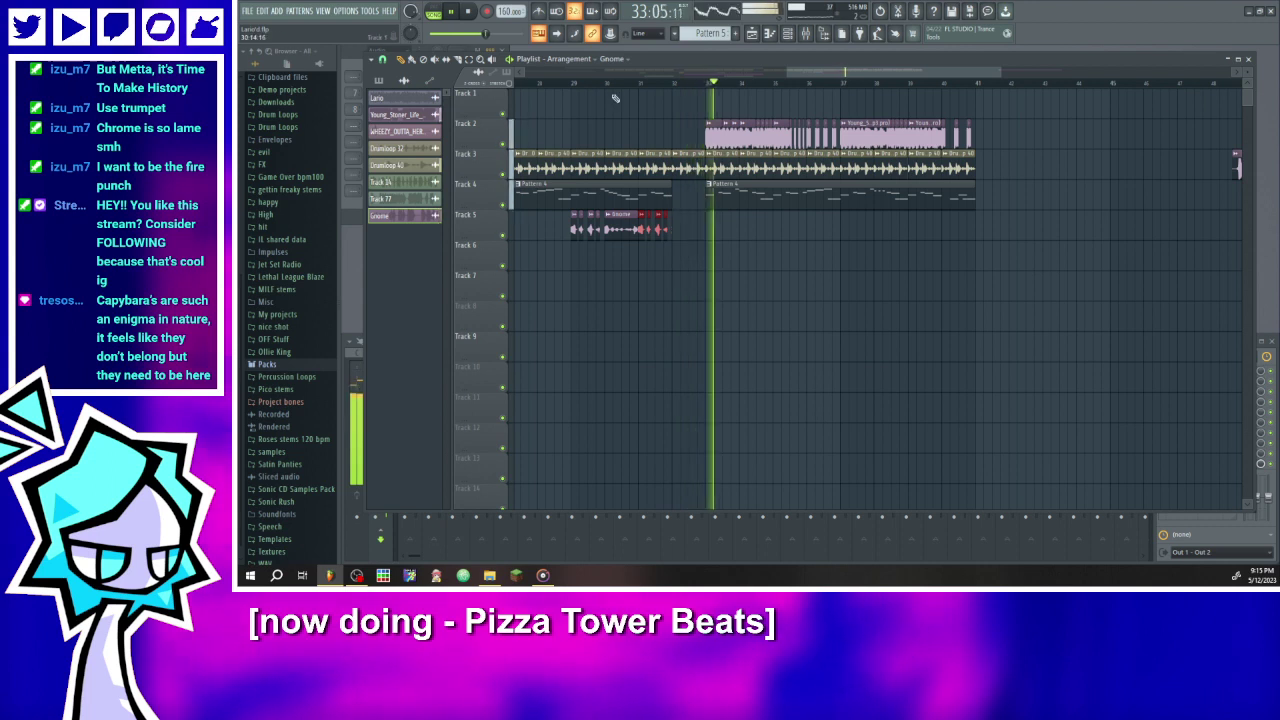
pyautogui.click(574, 84)
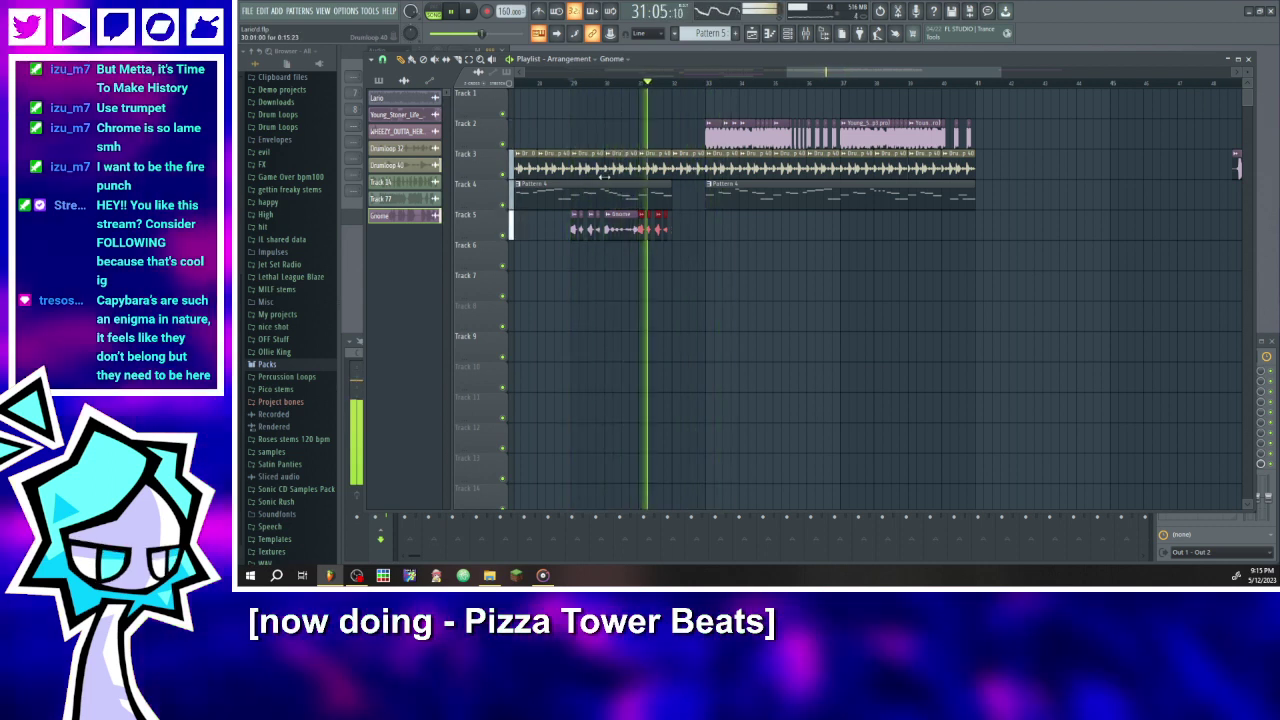
pyautogui.scroll(2, 628, 197)
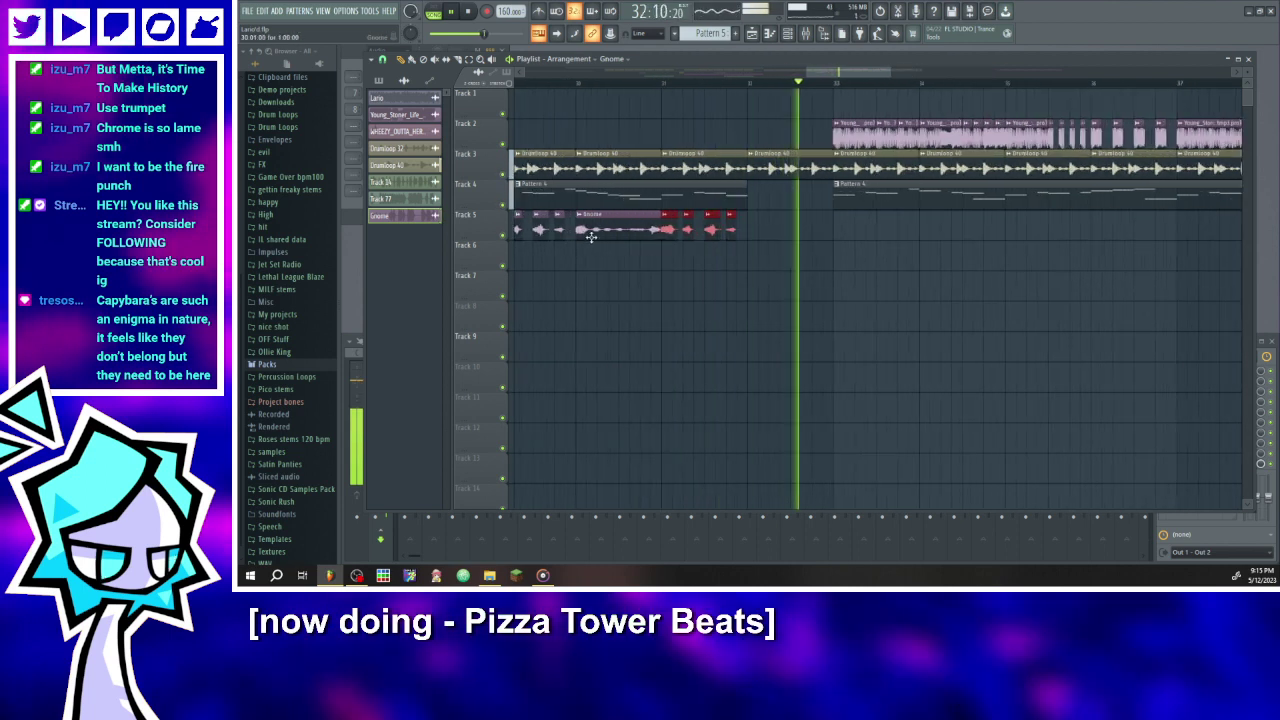
pyautogui.scroll(-2, 593, 232)
# - Duplicate the whole row of Gnome slices on Track 5 and place the copy at bar 37
pyautogui.moveTo(680, 271); pyautogui.dragTo(519, 202)
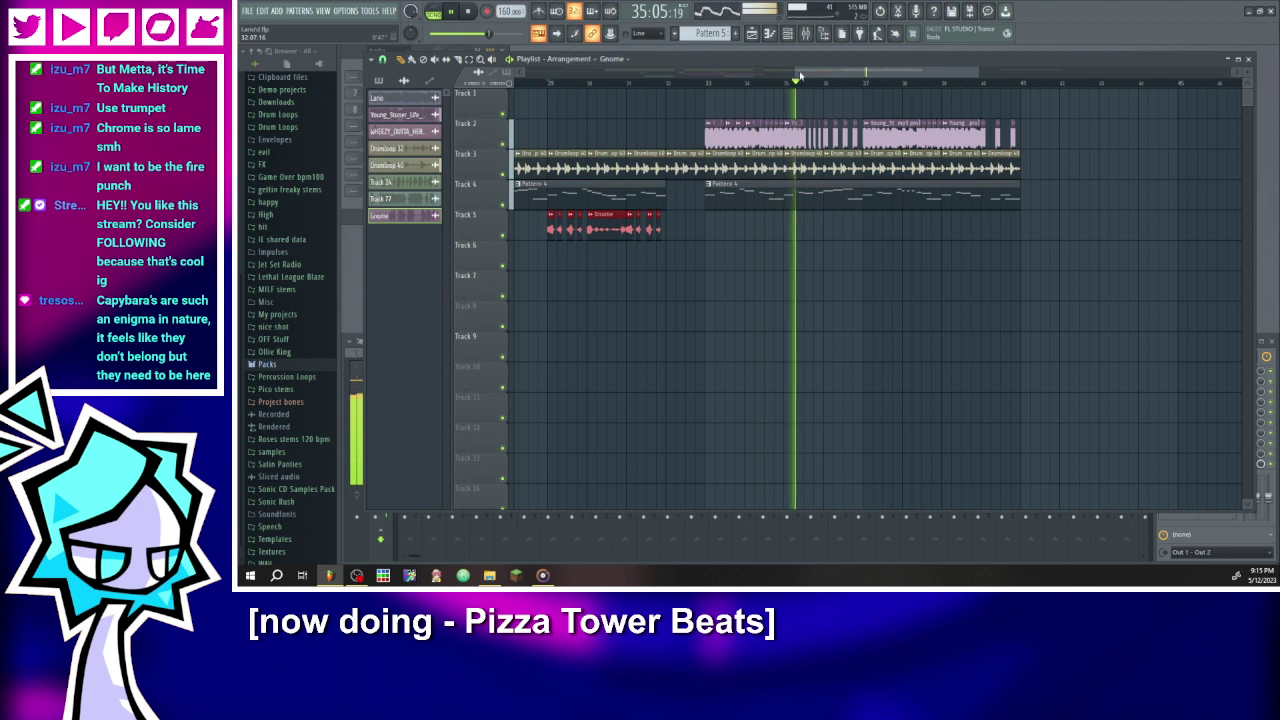
pyautogui.moveTo(809, 77); pyautogui.dragTo(888, 65)
pyautogui.hotkey('ctrl', 'b')
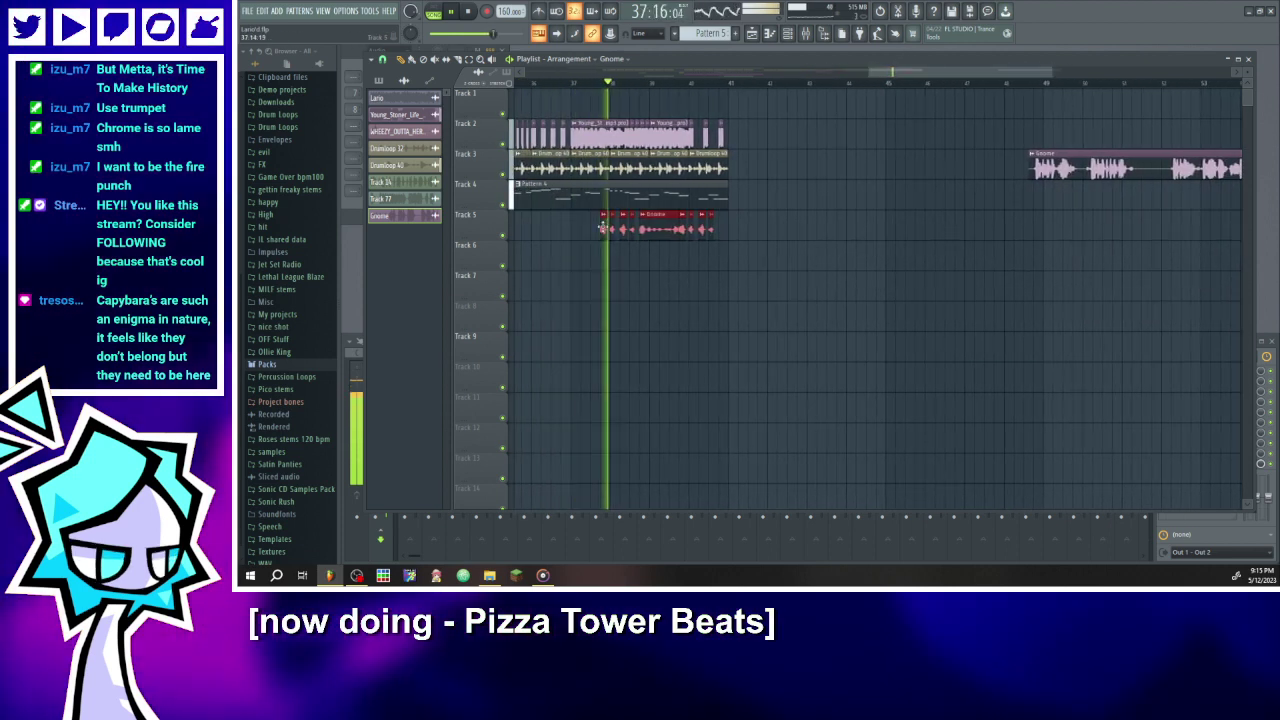
pyautogui.moveTo(604, 229); pyautogui.dragTo(567, 229)
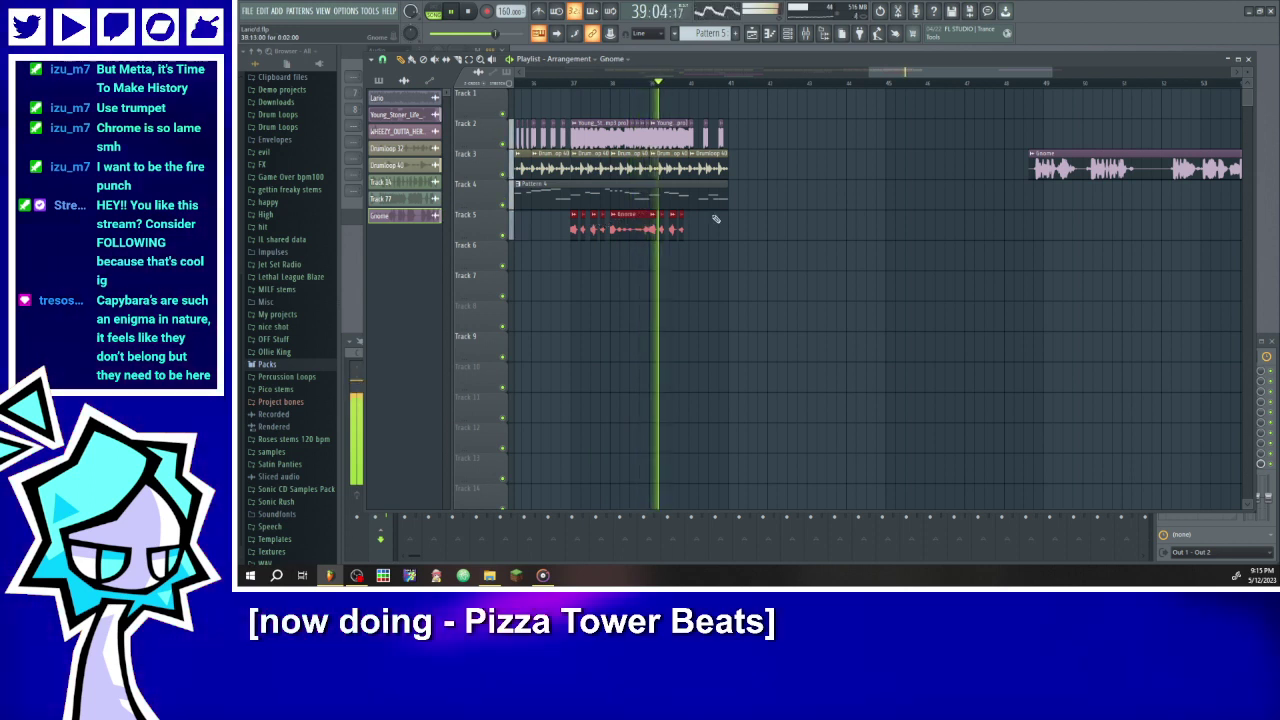
# - Audition the leftover Gnome clip from bars 49 and 52, and trim it to its final phrase placed after the last Track 5 slices
pyautogui.scroll(-2, 728, 215)
pyautogui.scroll(2, 932, 160)
pyautogui.click(918, 84)
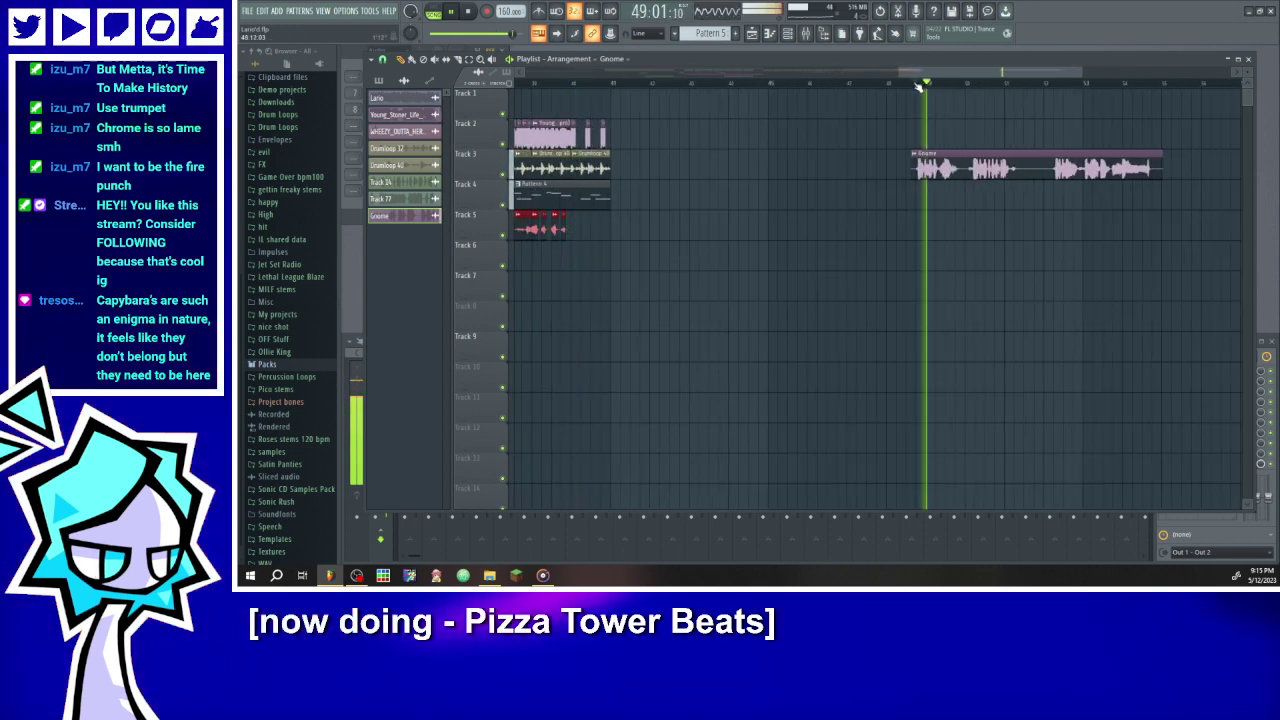
pyautogui.click(1050, 84)
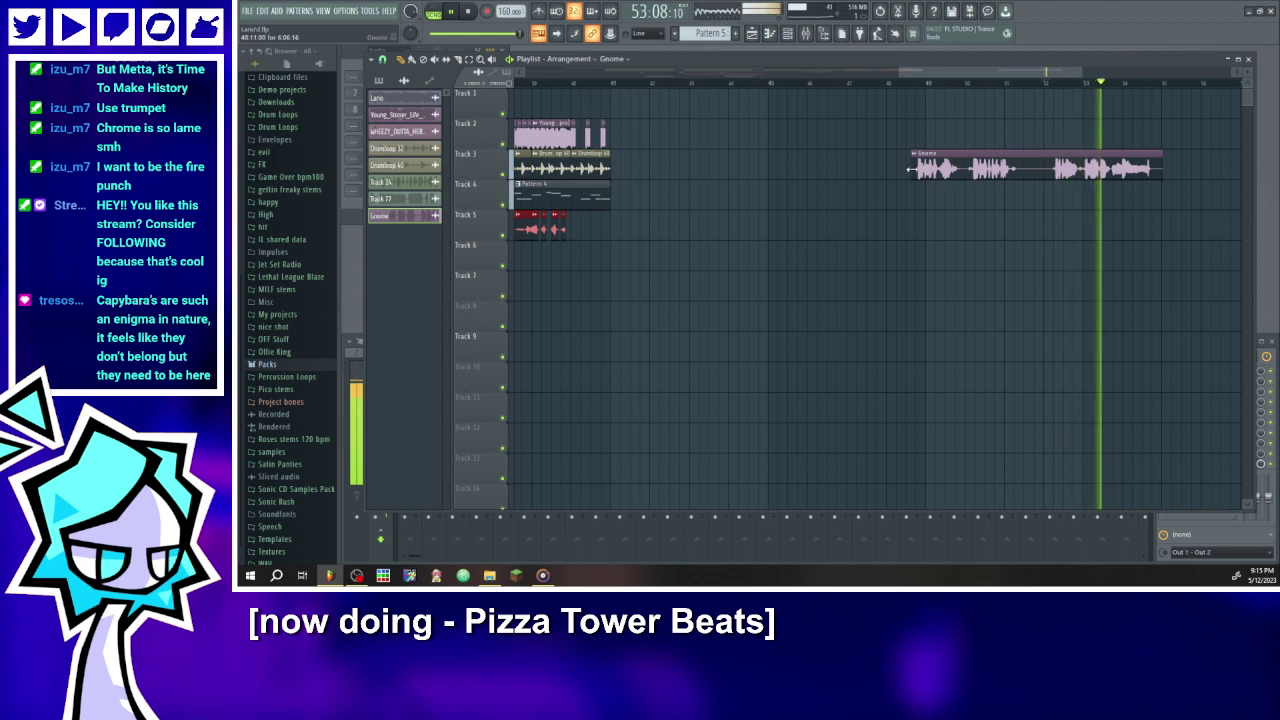
pyautogui.moveTo(1013, 169); pyautogui.dragTo(1120, 168)
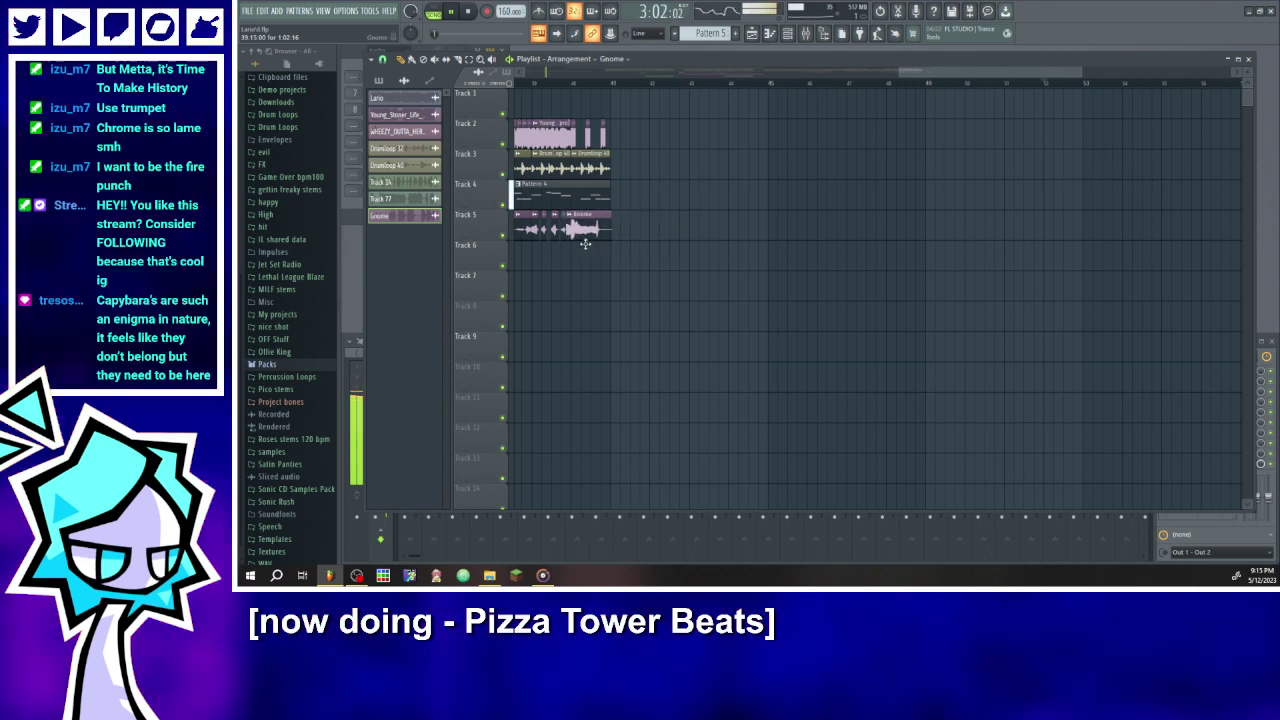
# - Slice the last Gnome clip on Track 5 at bar 40 into four short pieces, discard the remainder and space the pieces evenly
pyautogui.scroll(5, 585, 243)
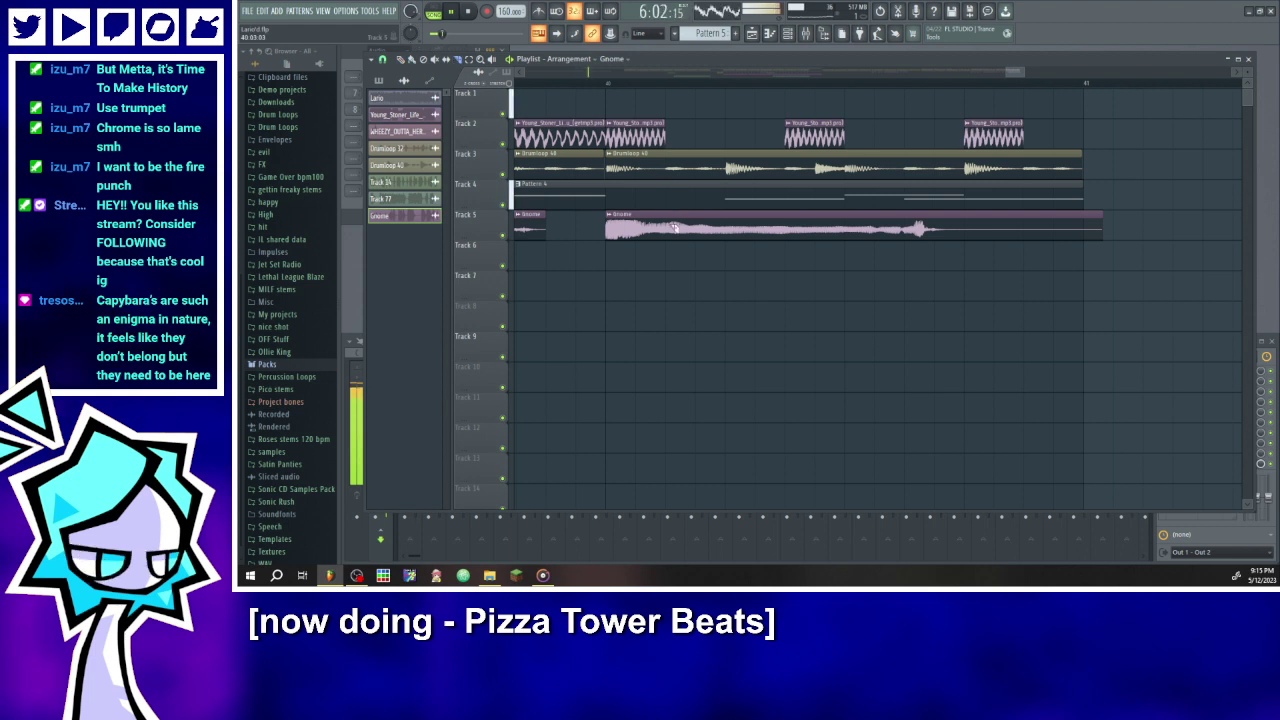
pyautogui.click(527, 77)
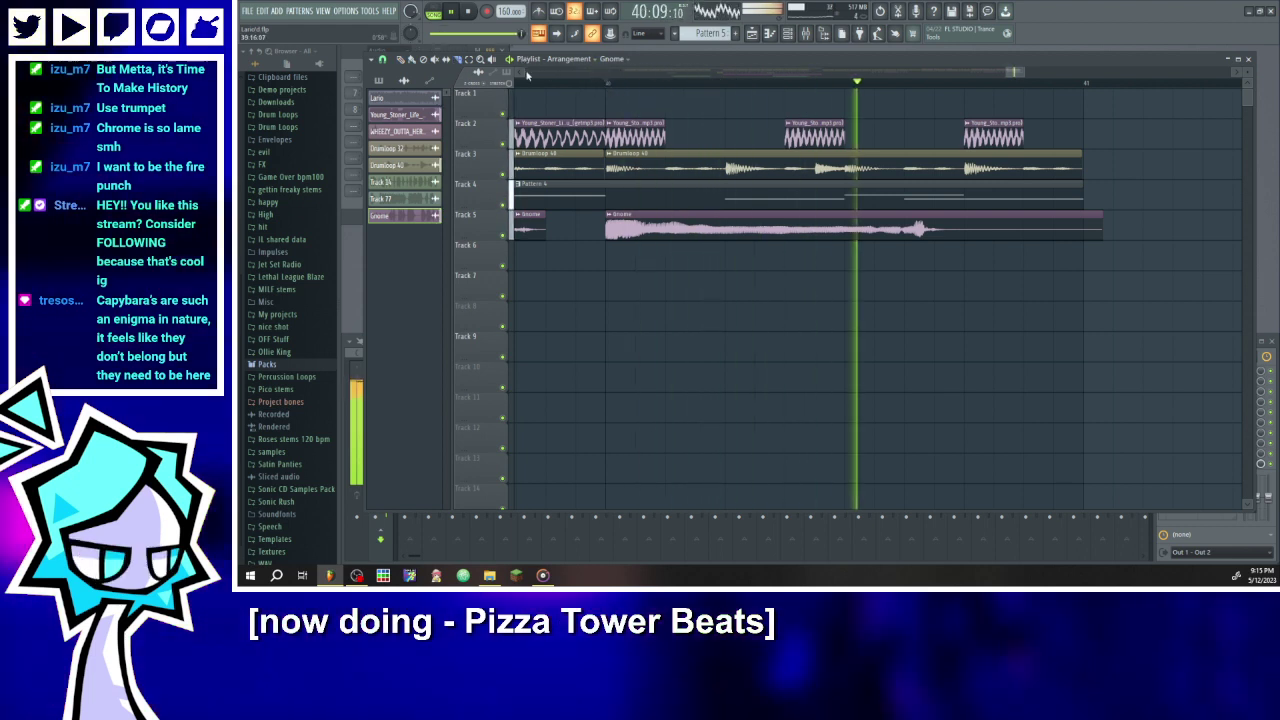
pyautogui.press('space')
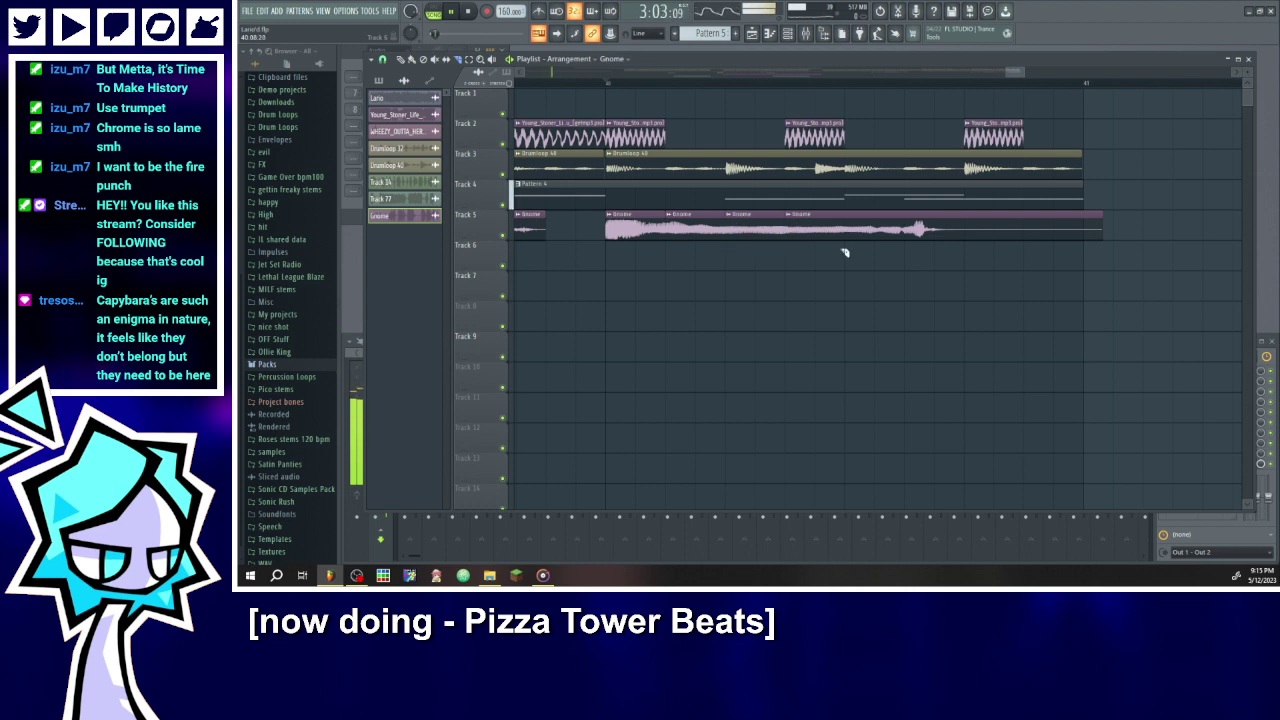
pyautogui.rightClick(880, 237)
pyautogui.moveTo(839, 232); pyautogui.dragTo(869, 232)
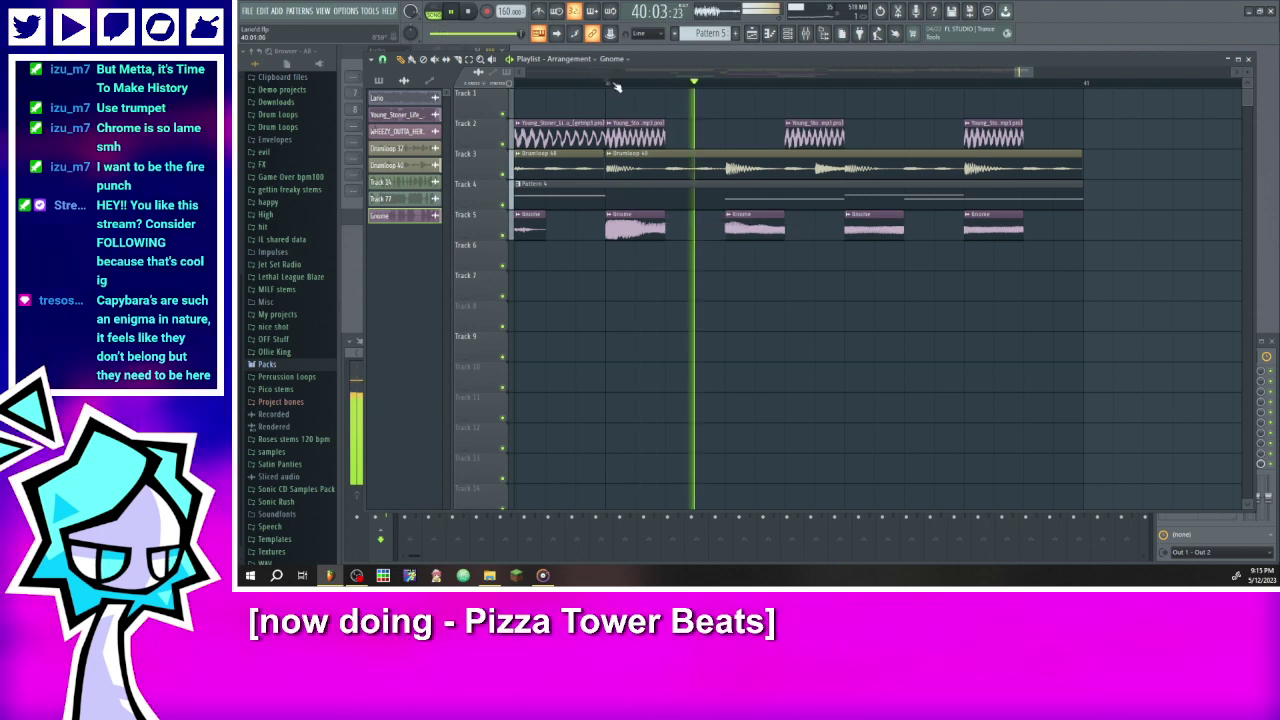
# - Cut each of the four Gnome pieces at bar 40 in half, spread the eight slices evenly, and play them back
pyautogui.scroll(-3, 733, 186)
pyautogui.scroll(2, 733, 186)
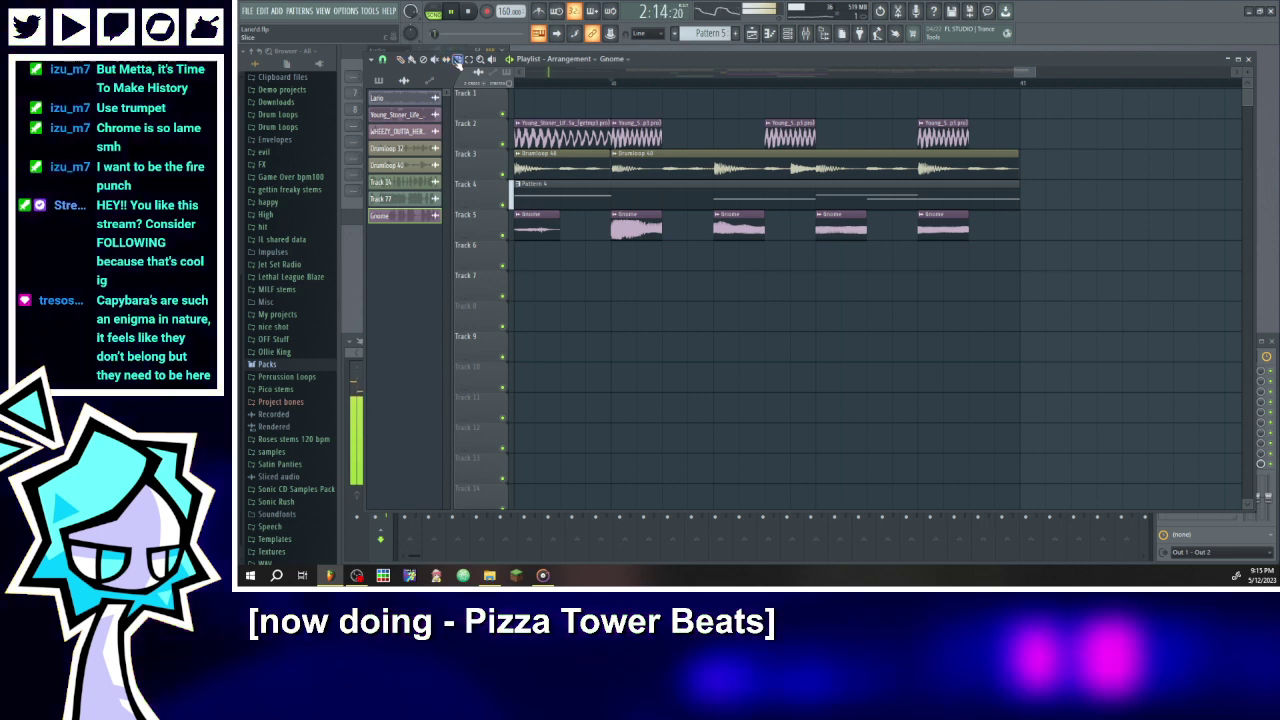
pyautogui.click(636, 230)
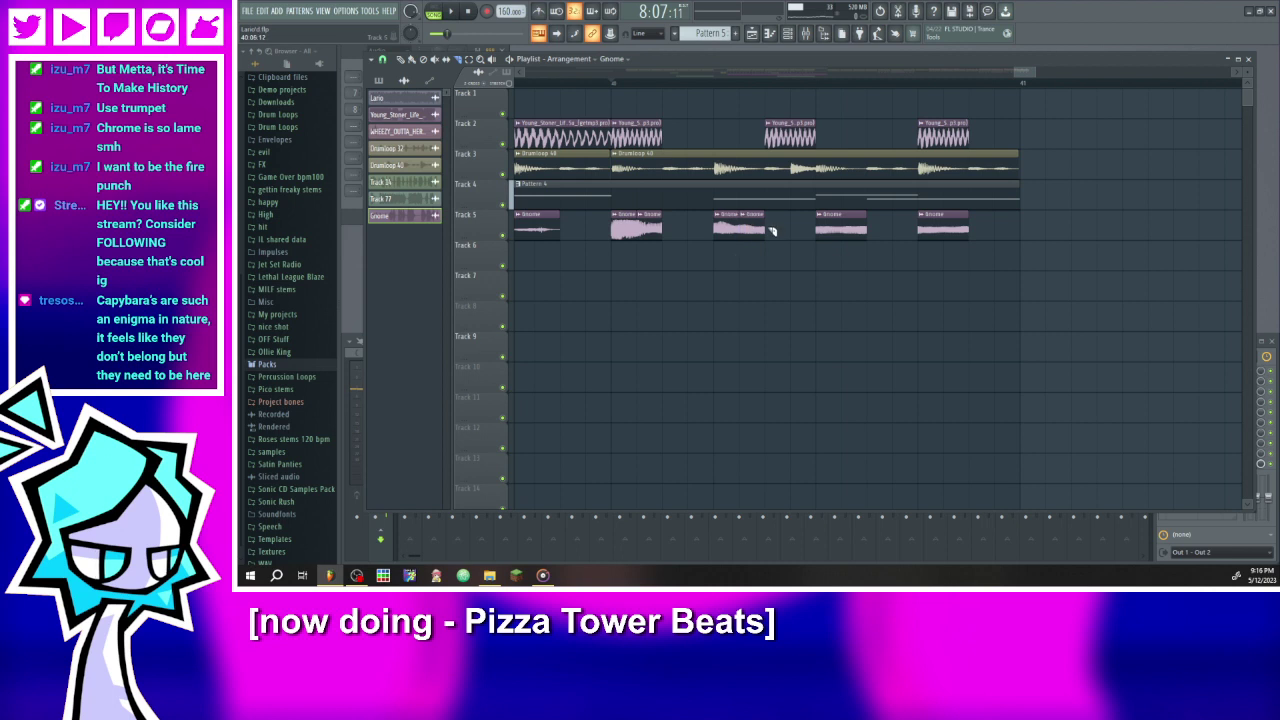
pyautogui.click(844, 229)
pyautogui.click(944, 229)
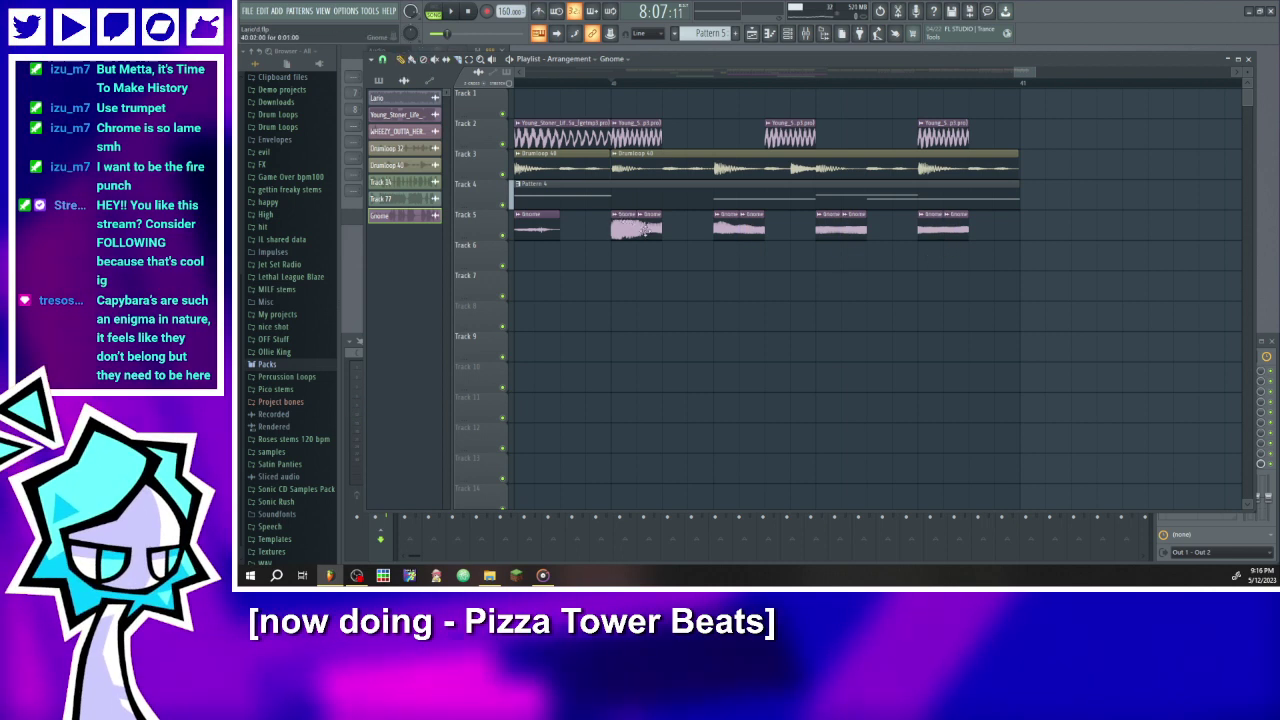
pyautogui.moveTo(751, 229); pyautogui.dragTo(777, 229)
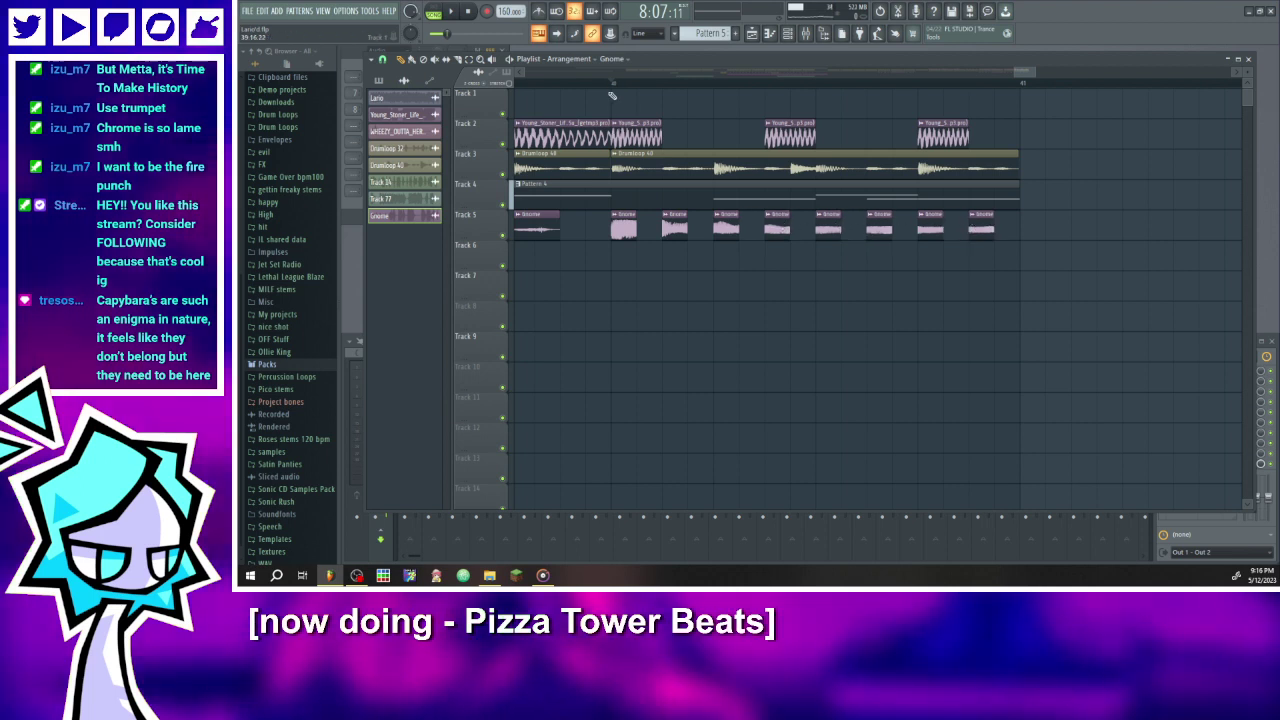
pyautogui.press('space')
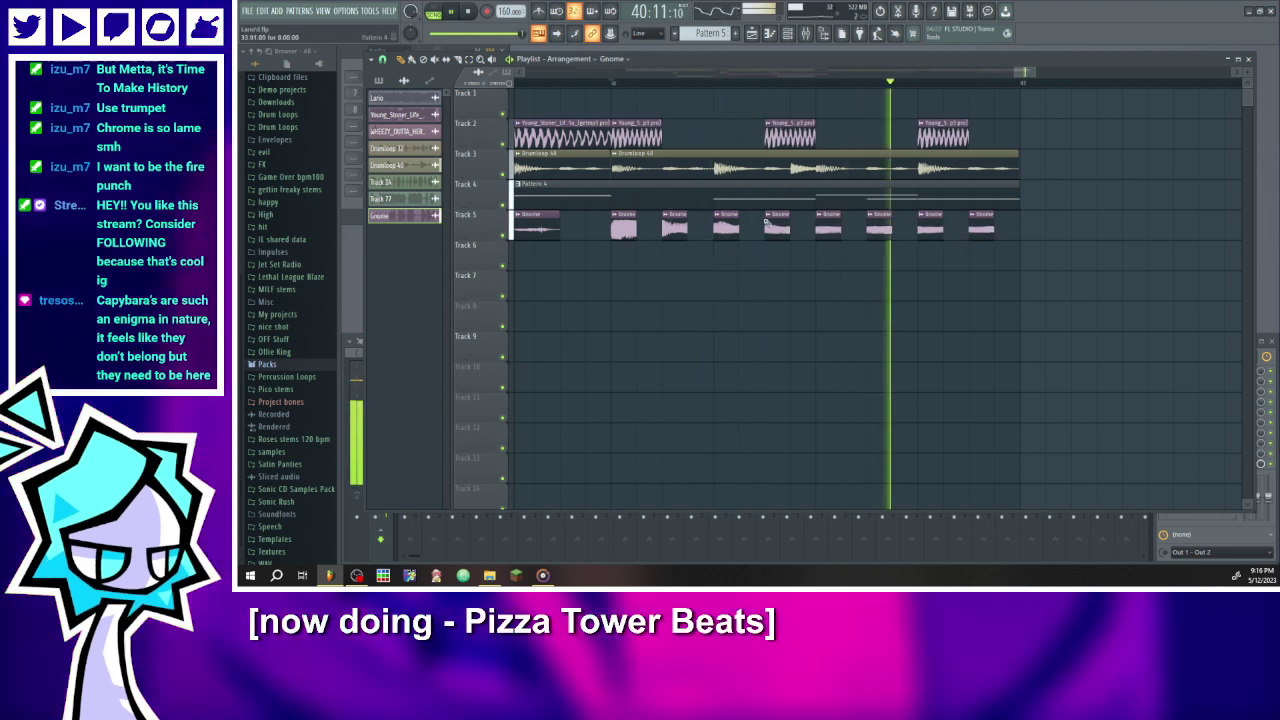
# - Review the whole arrangement by ear, check the Track 14 clip's sampler settings, and replay from just before bar 17
pyautogui.scroll(-1, 783, 222)
pyautogui.scroll(-5, 783, 222)
pyautogui.scroll(-3, 668, 215)
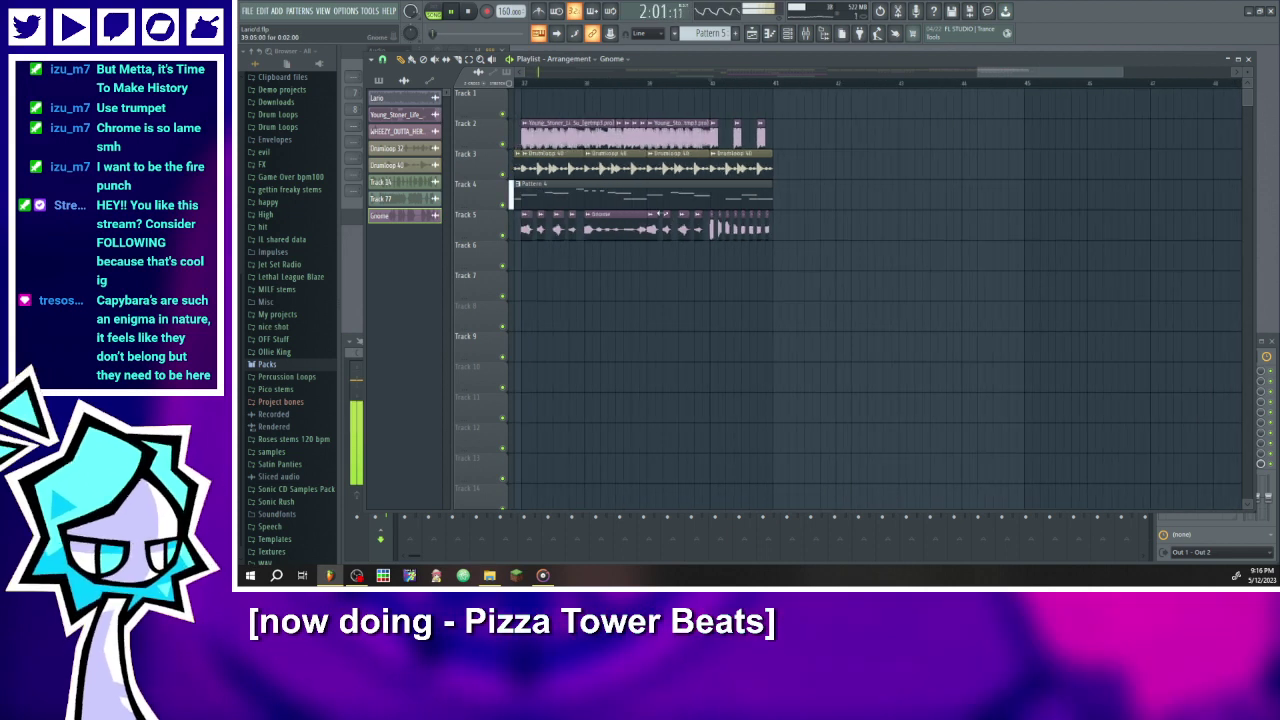
pyautogui.scroll(2, 587, 258)
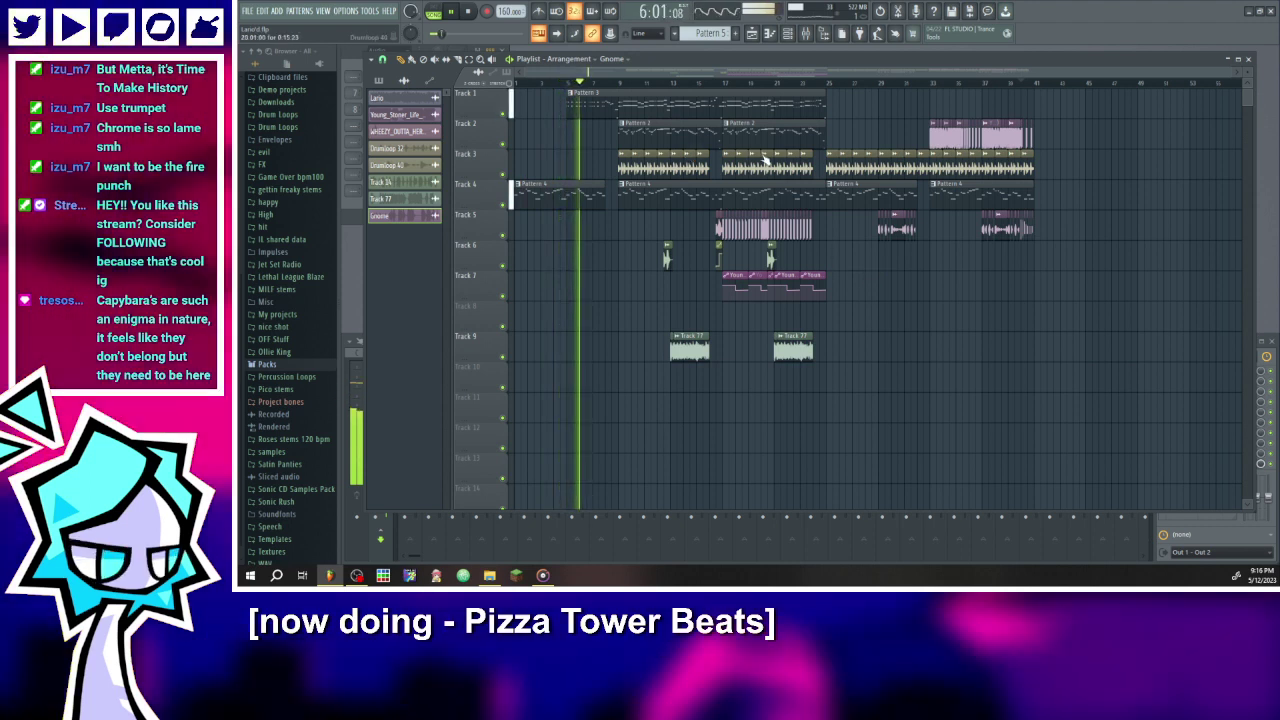
pyautogui.scroll(1, 765, 160)
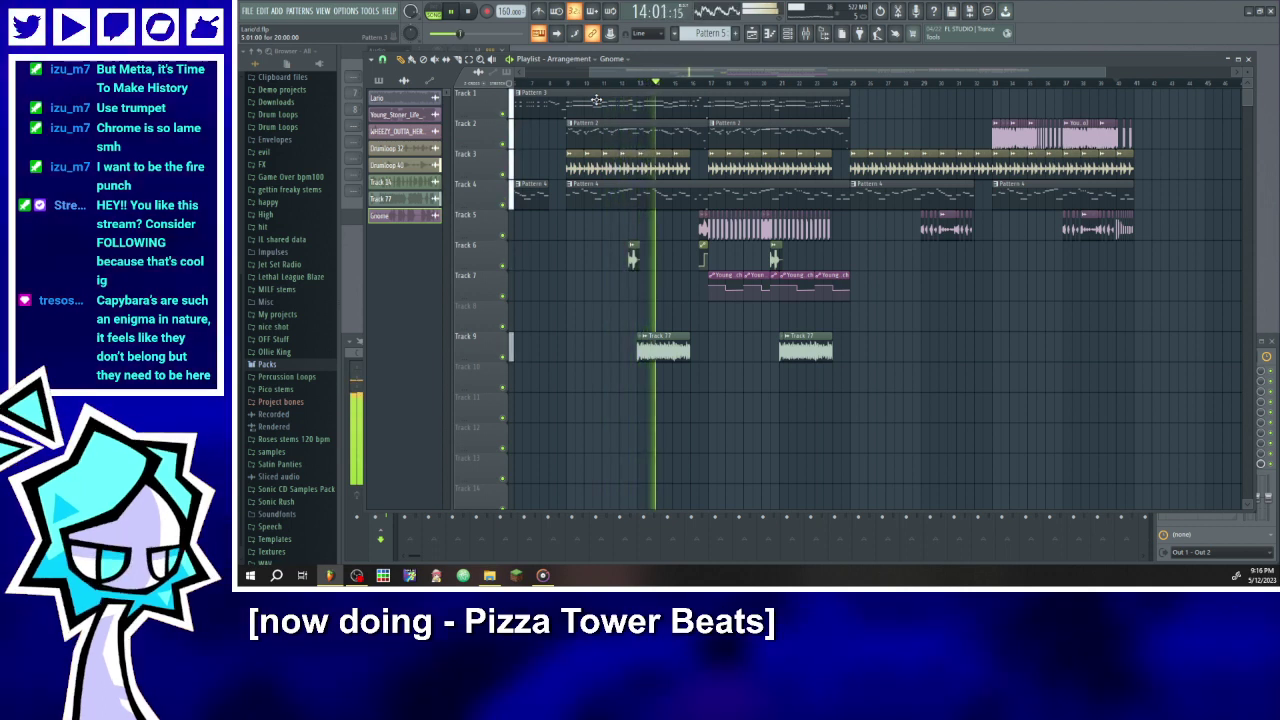
pyautogui.doubleClick(634, 258)
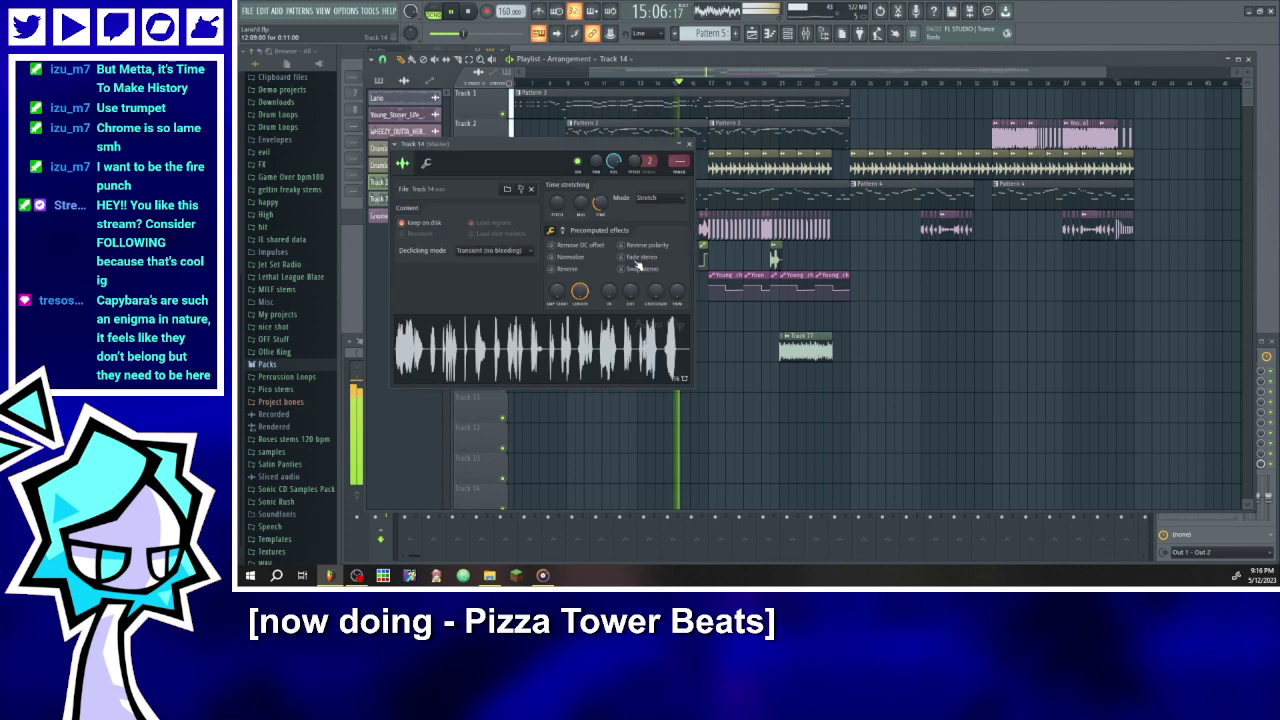
pyautogui.click(688, 144)
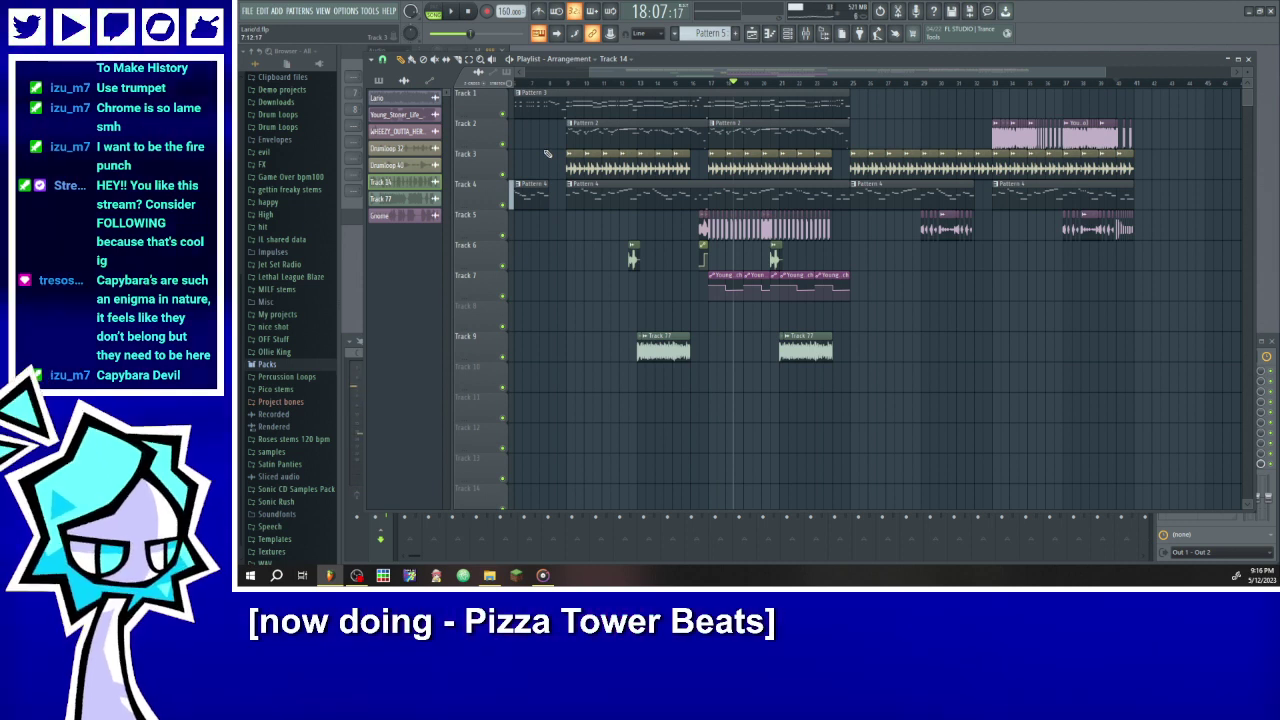
pyautogui.click(698, 82)
pyautogui.click(452, 12)
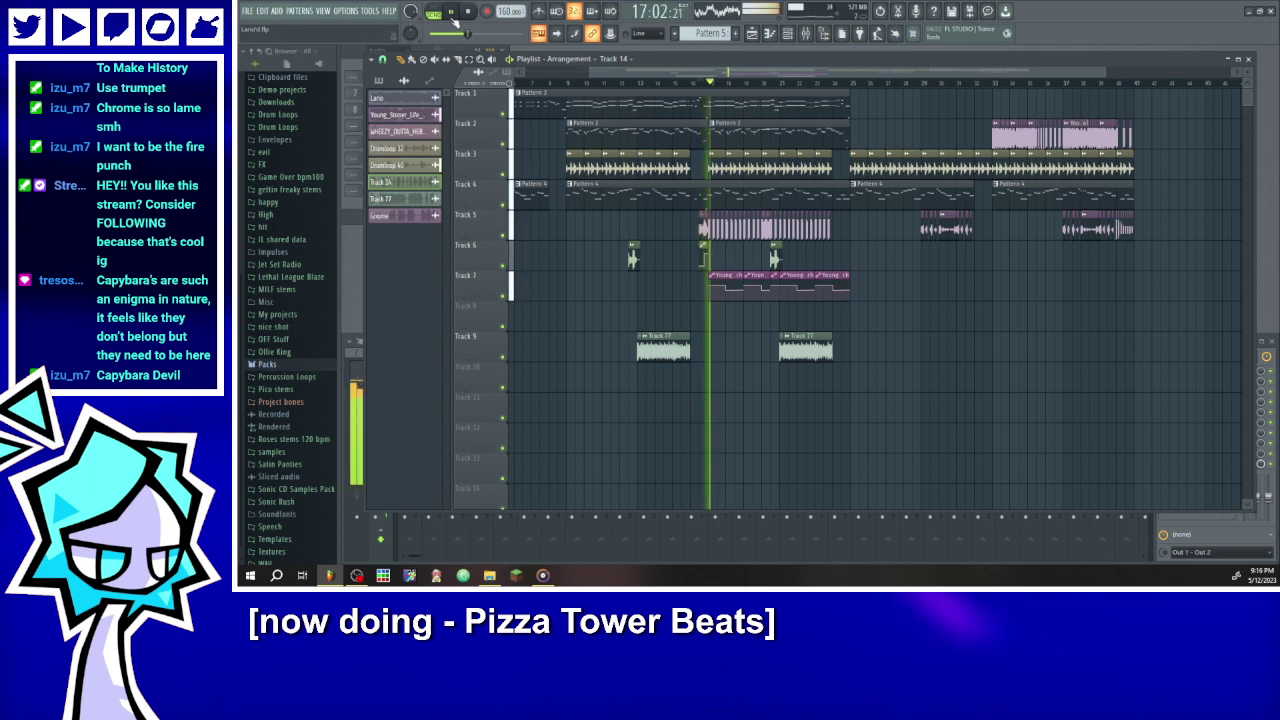
pyautogui.keyDown('ctrl'); pyautogui.scroll(4, 743, 104); pyautogui.keyUp('ctrl')
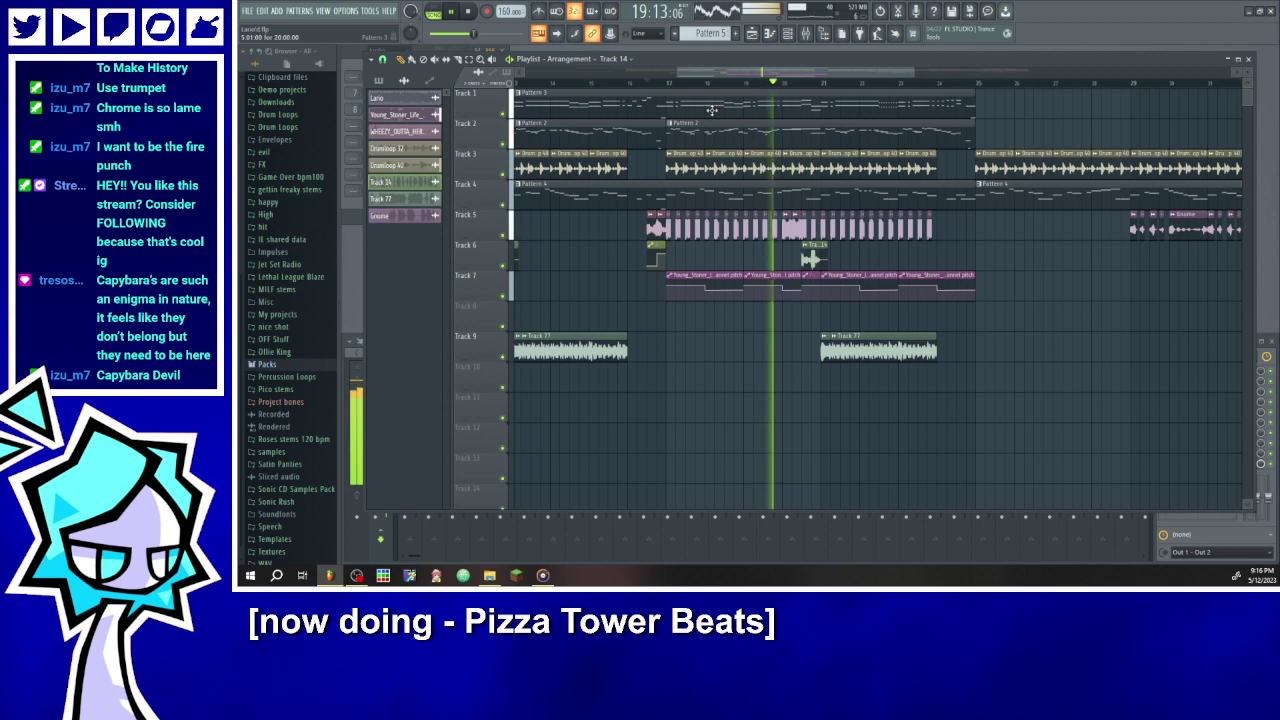
pyautogui.click(451, 14)
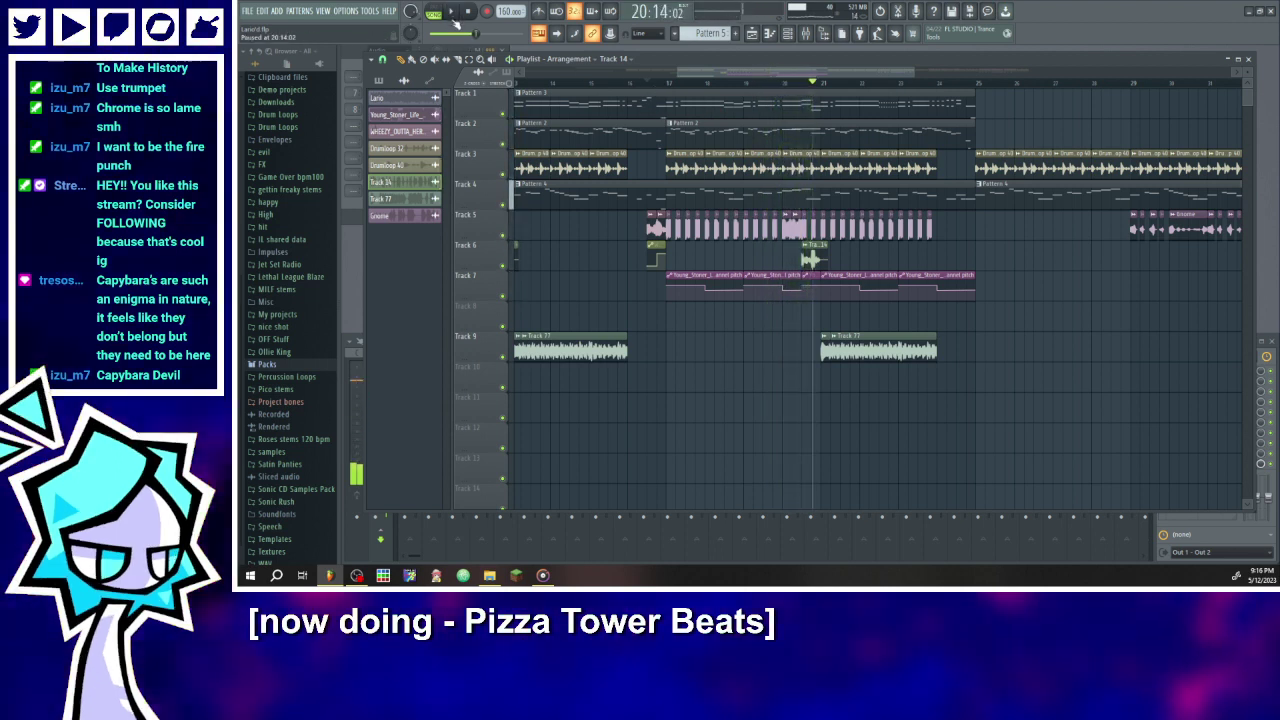
# - Add a FLEX channel and load the Whistle preset from the General Midi Library, filtered by the Wind type
pyautogui.click(372, 218)
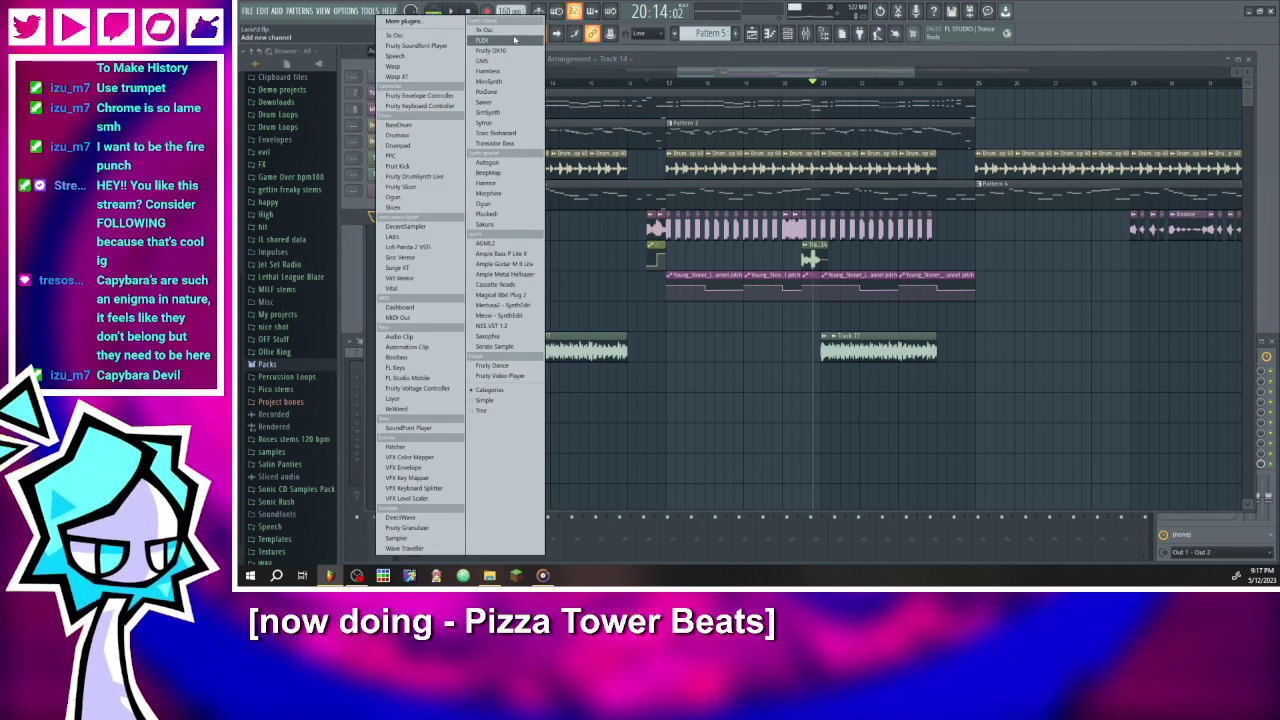
pyautogui.click(514, 39)
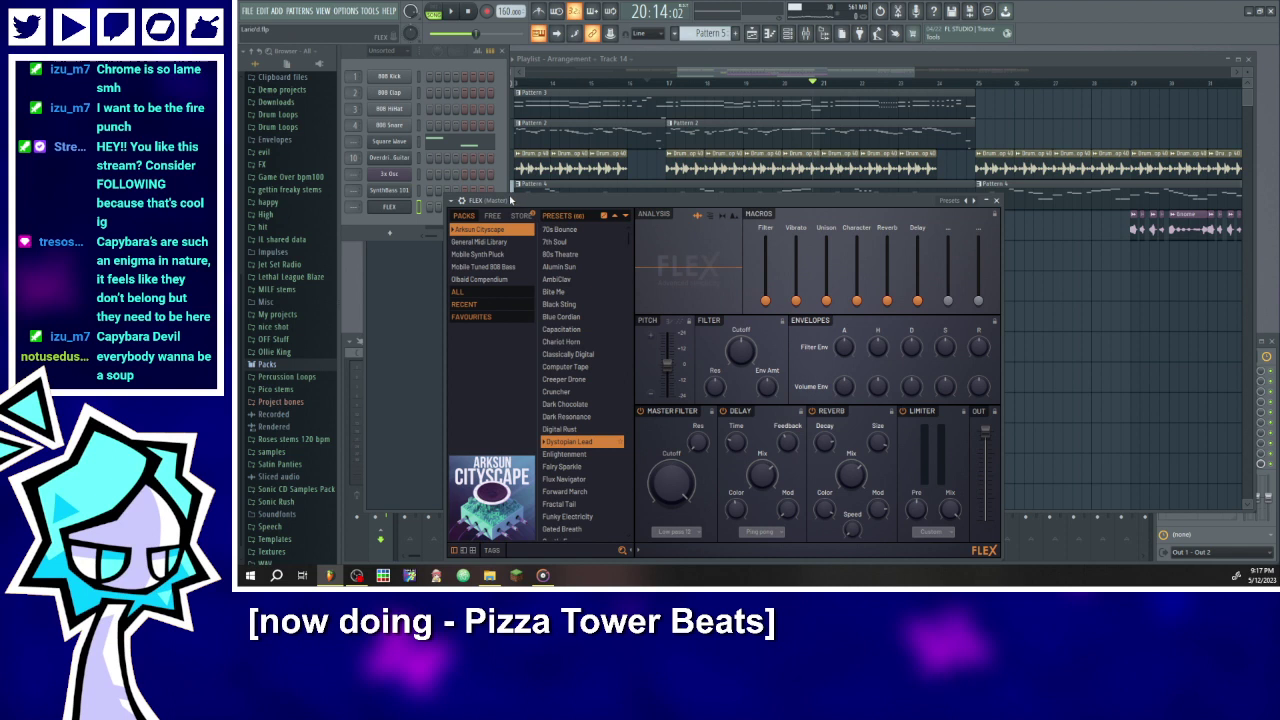
pyautogui.moveTo(511, 200); pyautogui.dragTo(475, 167)
pyautogui.click(460, 209)
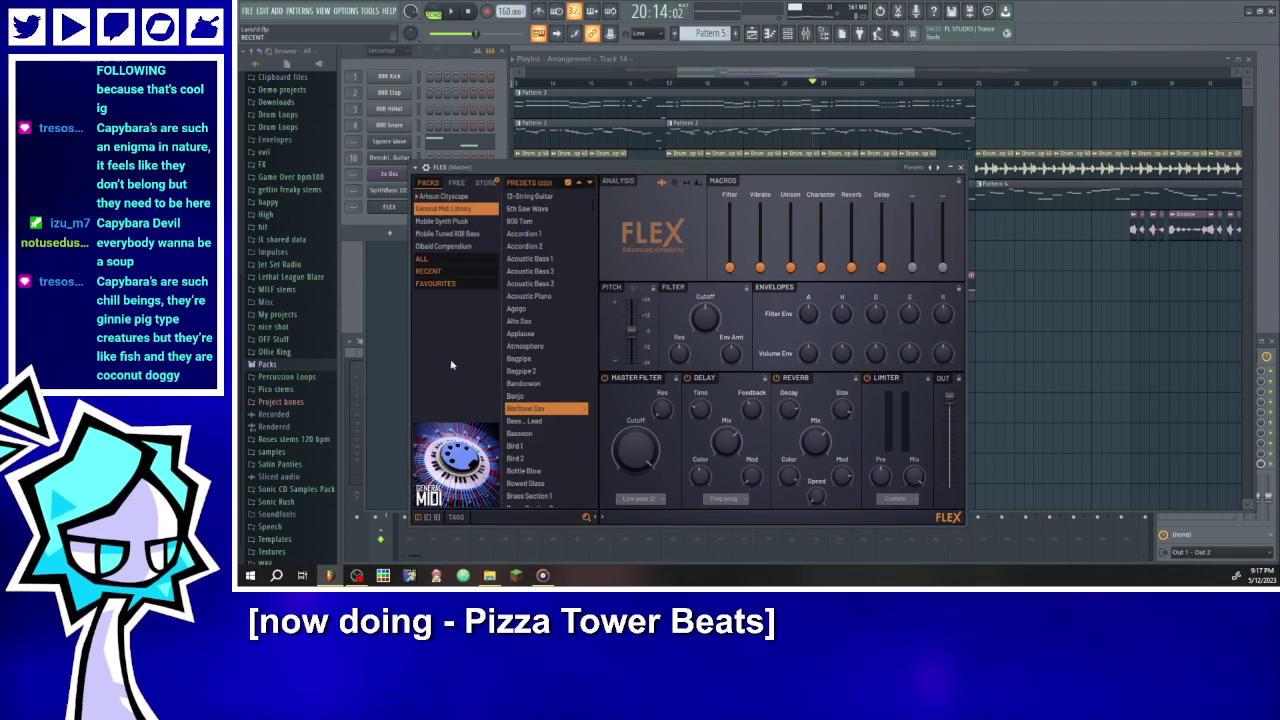
pyautogui.click(456, 518)
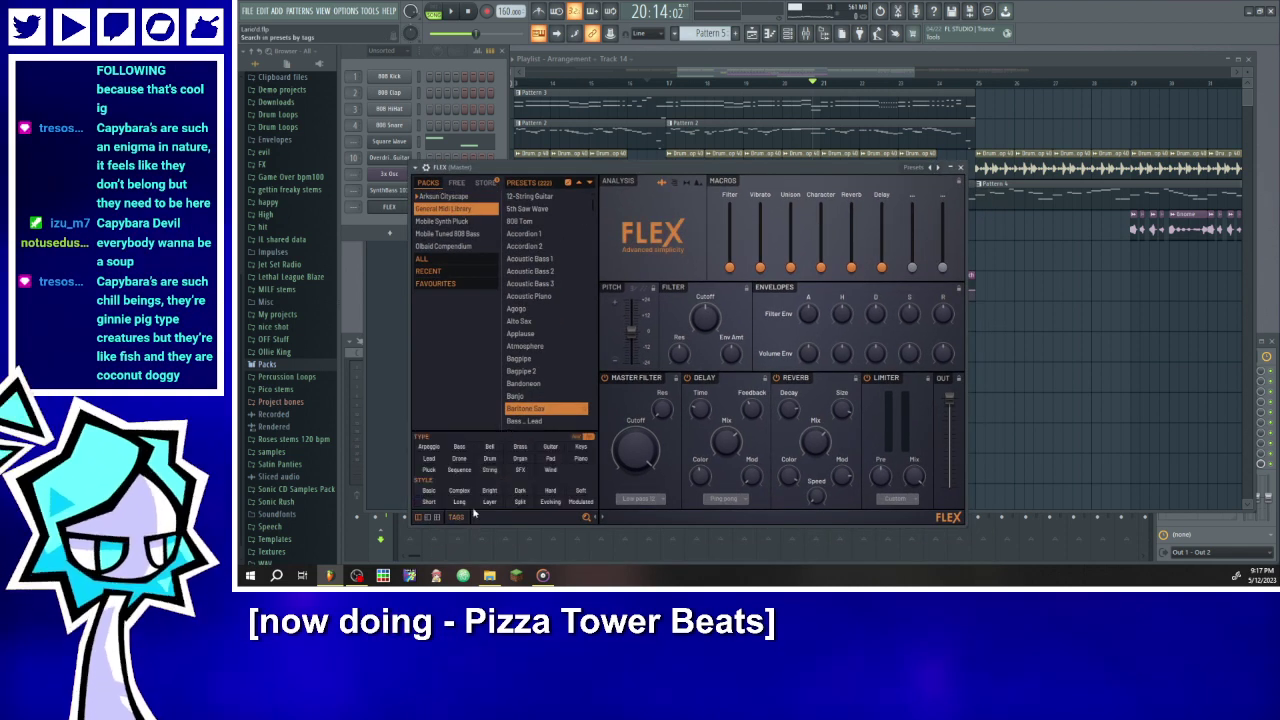
pyautogui.click(553, 471)
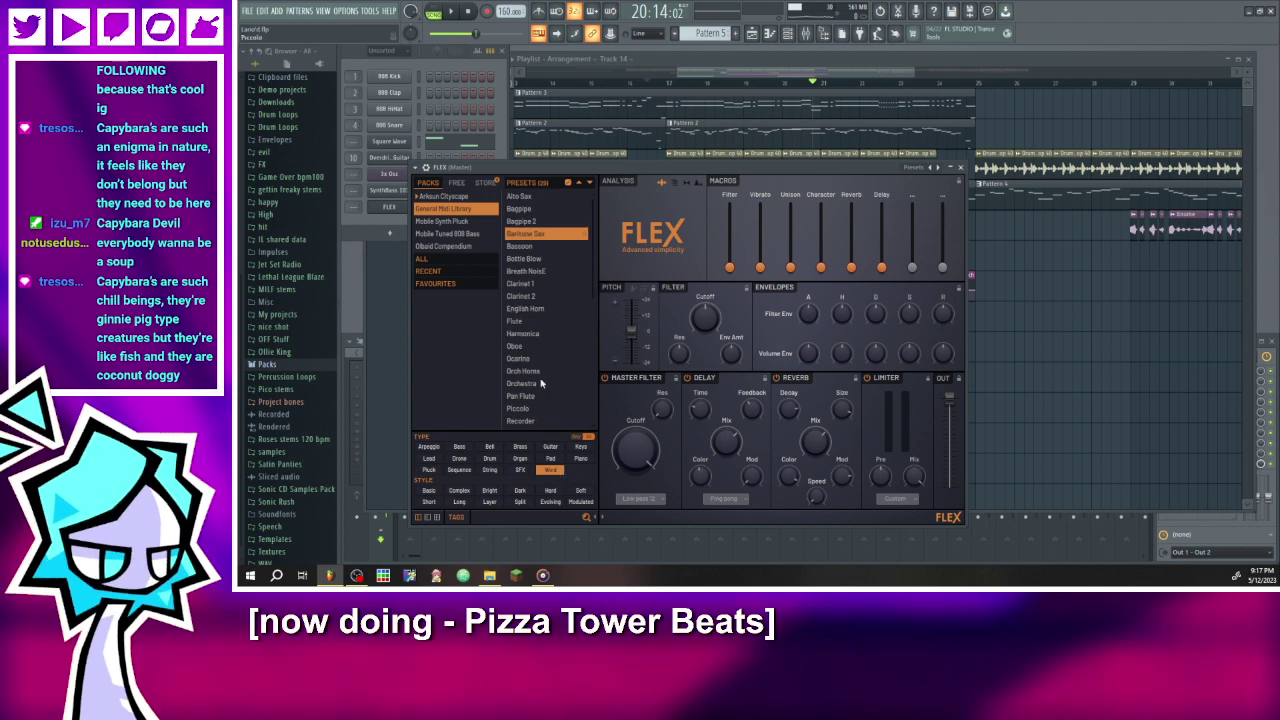
pyautogui.scroll(-3, 544, 343)
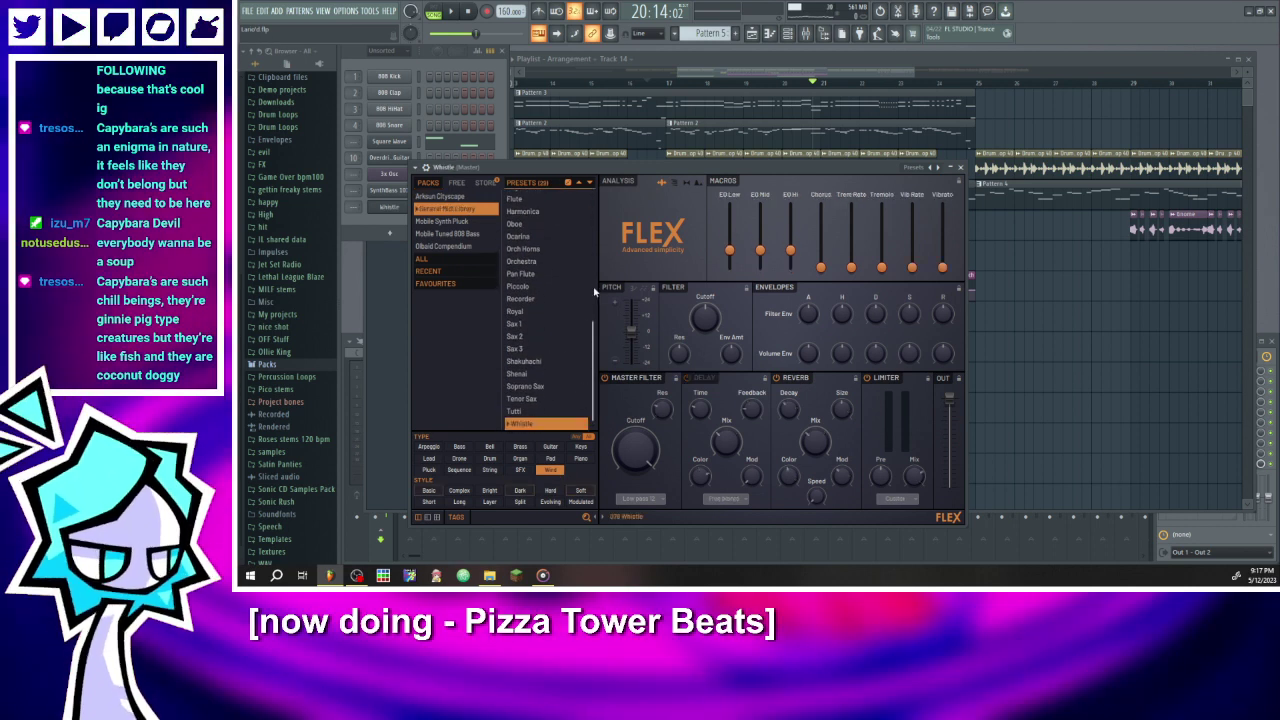
pyautogui.doubleClick(714, 106)
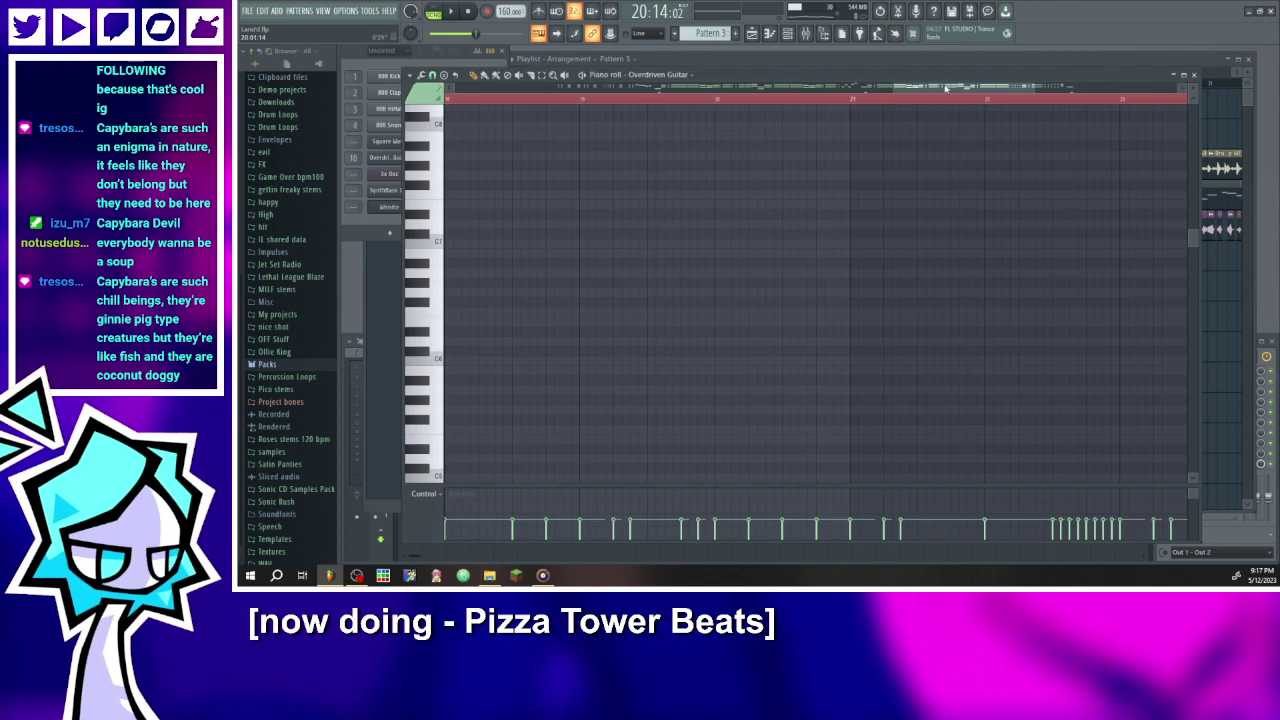
pyautogui.moveTo(894, 88); pyautogui.dragTo(622, 88)
pyautogui.moveTo(700, 88); pyautogui.dragTo(859, 92)
pyautogui.scroll(-3, 781, 150)
pyautogui.click(769, 35)
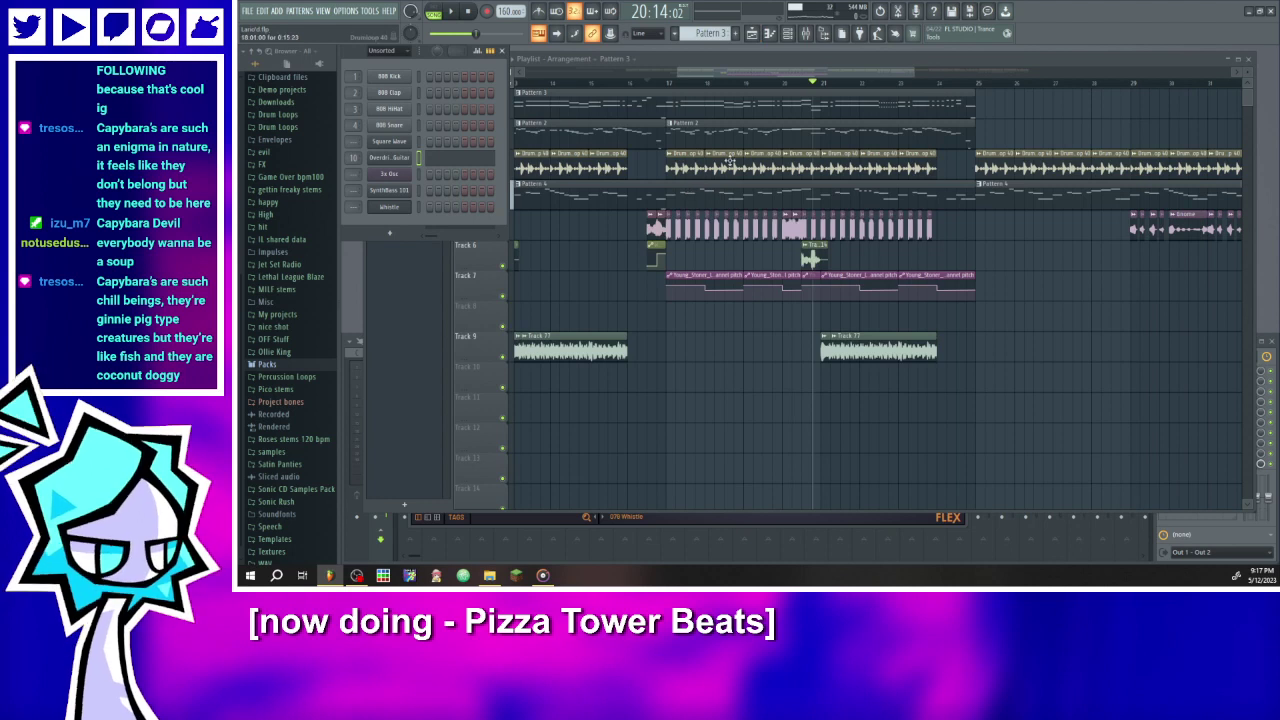
# - Open the Whistle channel of Pattern 2 in the piano roll and play back from the pattern's bar 5
pyautogui.doubleClick(714, 186)
pyautogui.moveTo(614, 90); pyautogui.dragTo(456, 110)
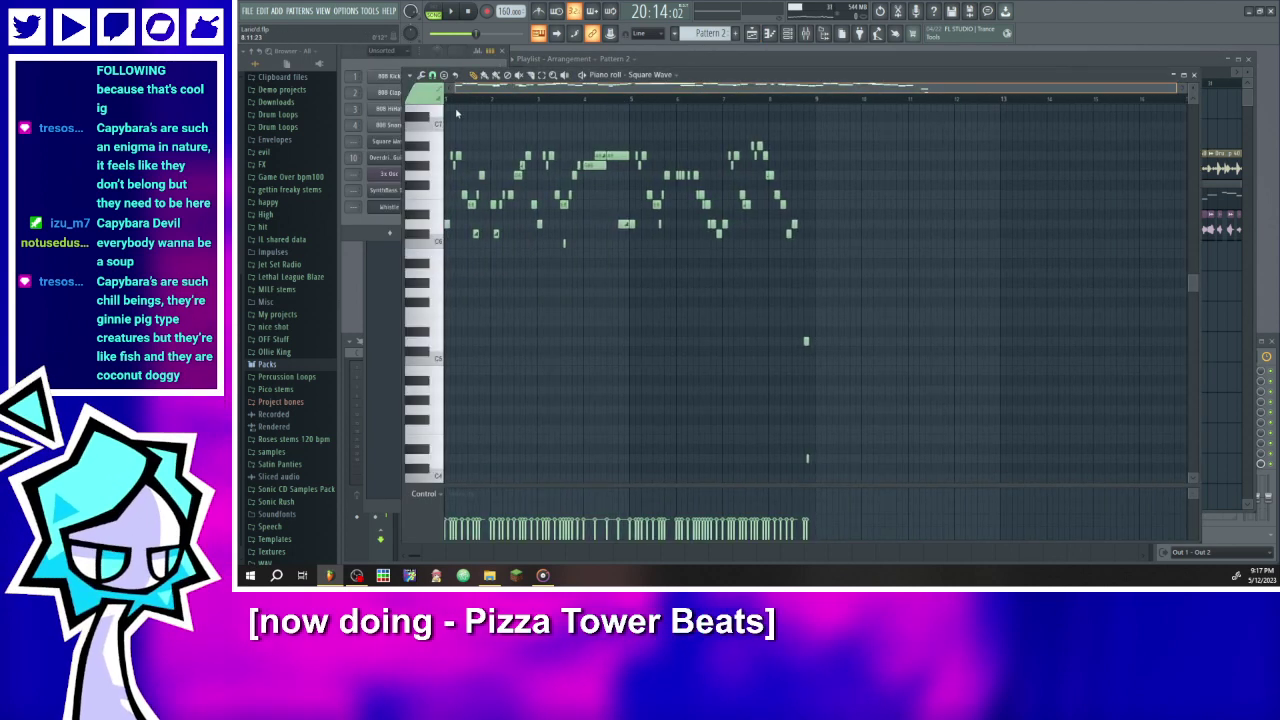
pyautogui.click(617, 75)
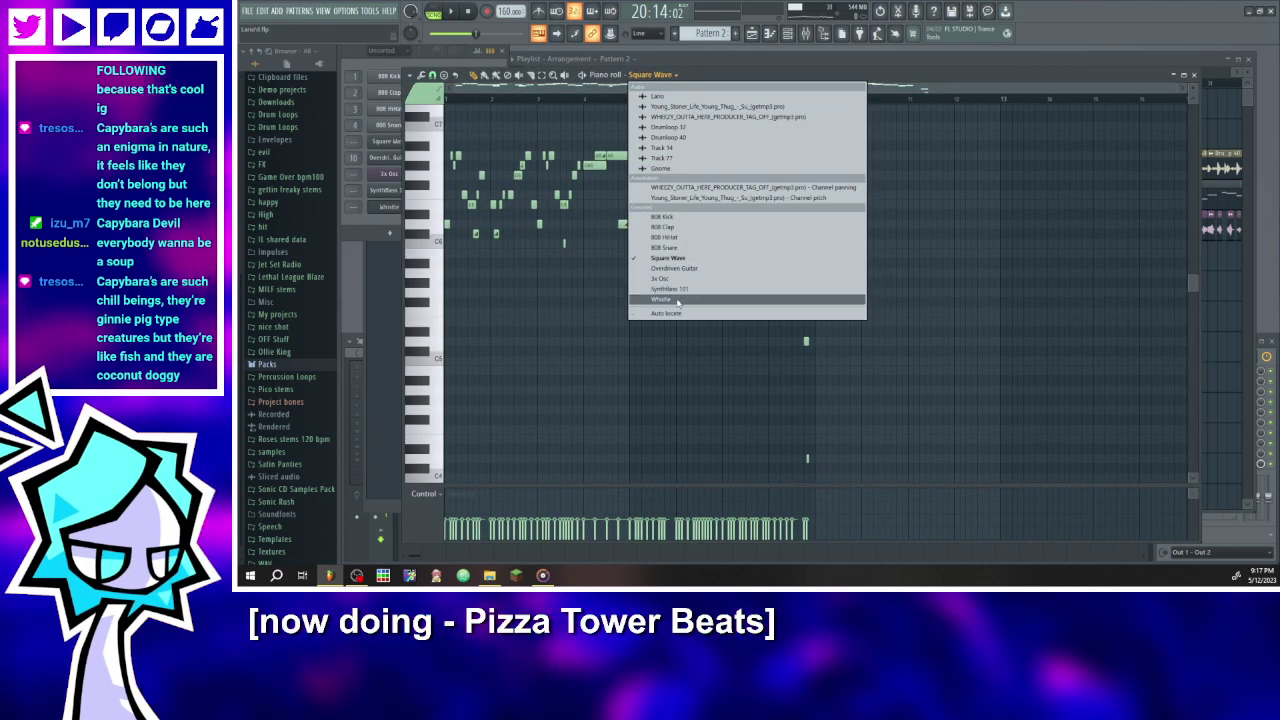
pyautogui.click(678, 298)
pyautogui.scroll(3, 654, 265)
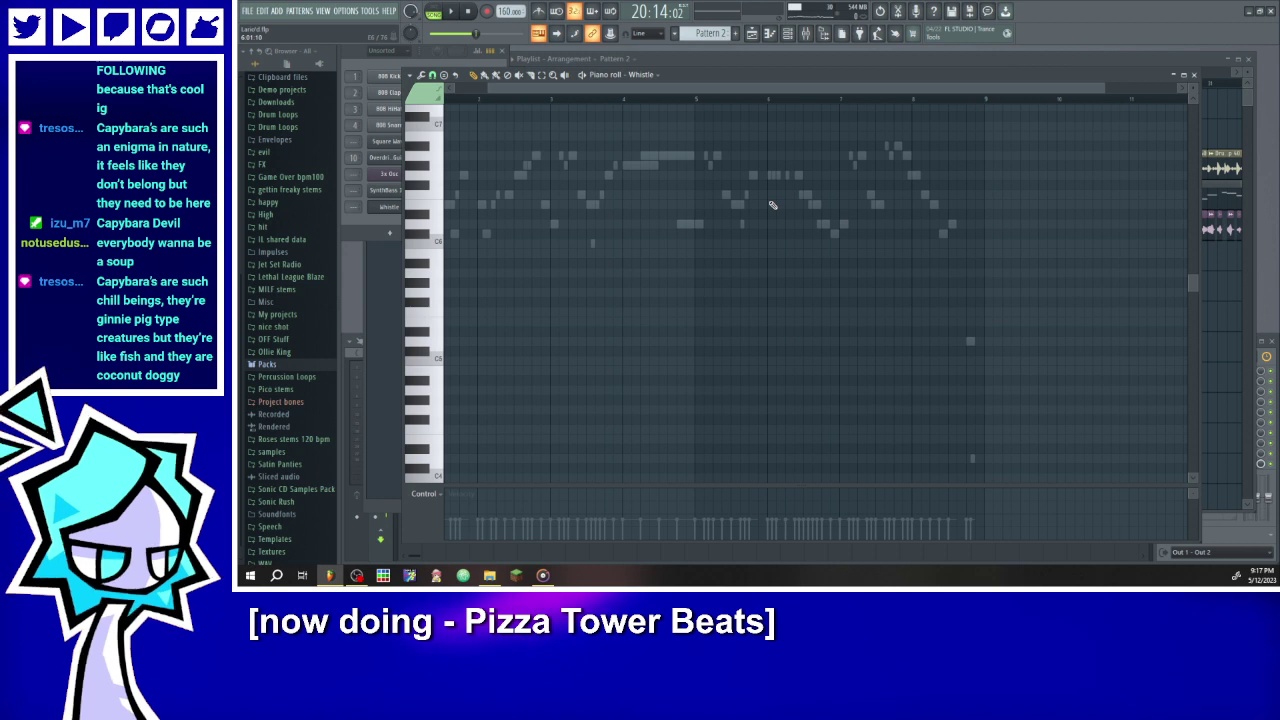
pyautogui.scroll(2, 772, 205)
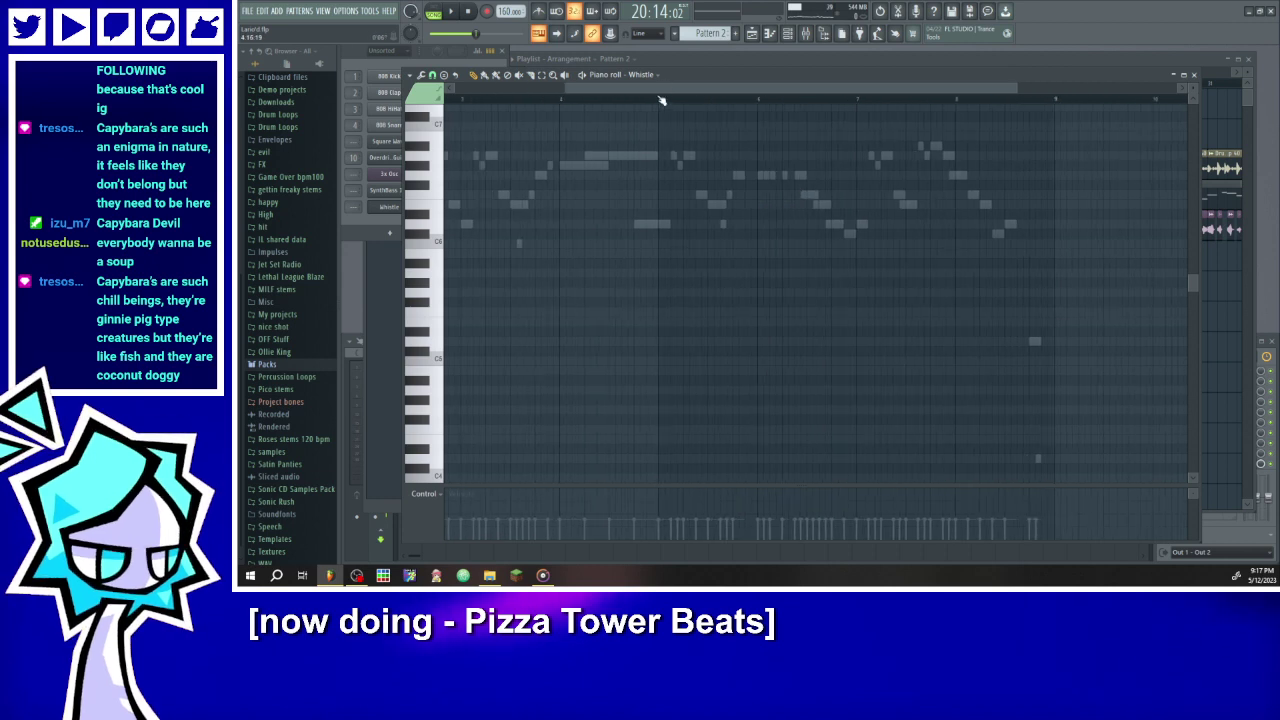
pyautogui.scroll(2, 658, 99)
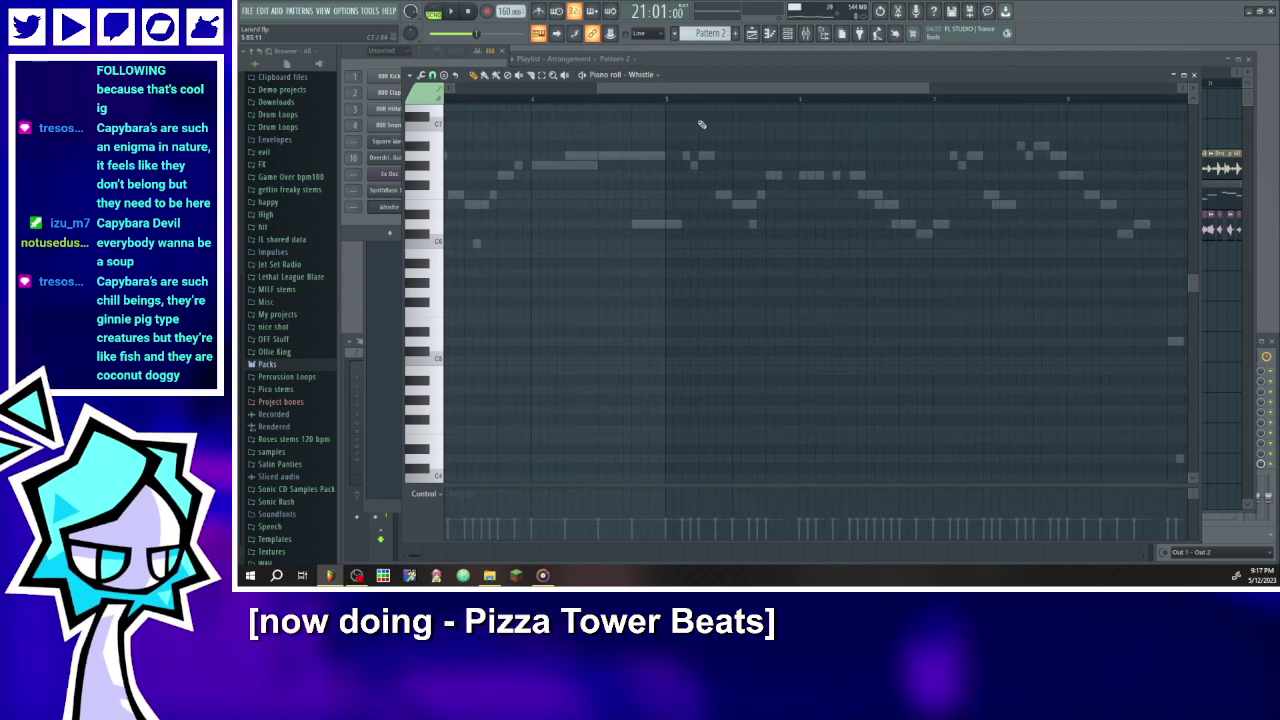
pyautogui.moveTo(676, 94); pyautogui.dragTo(723, 94)
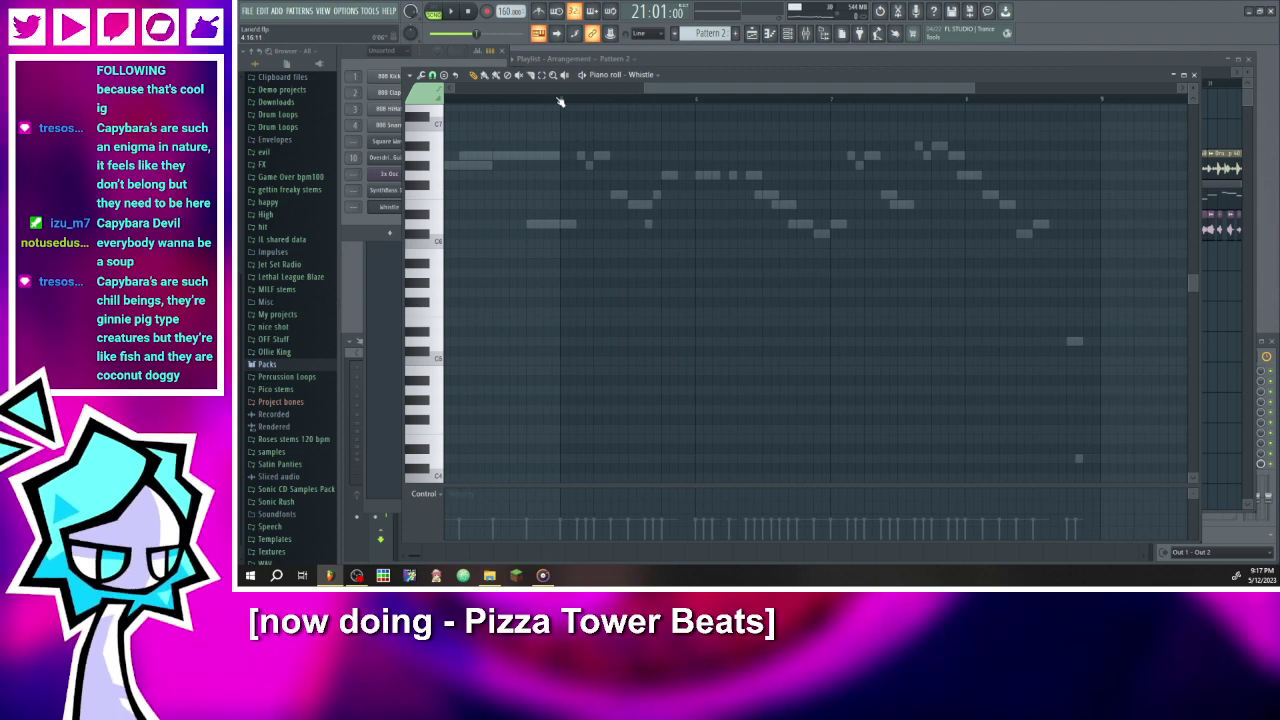
pyautogui.click(452, 12)
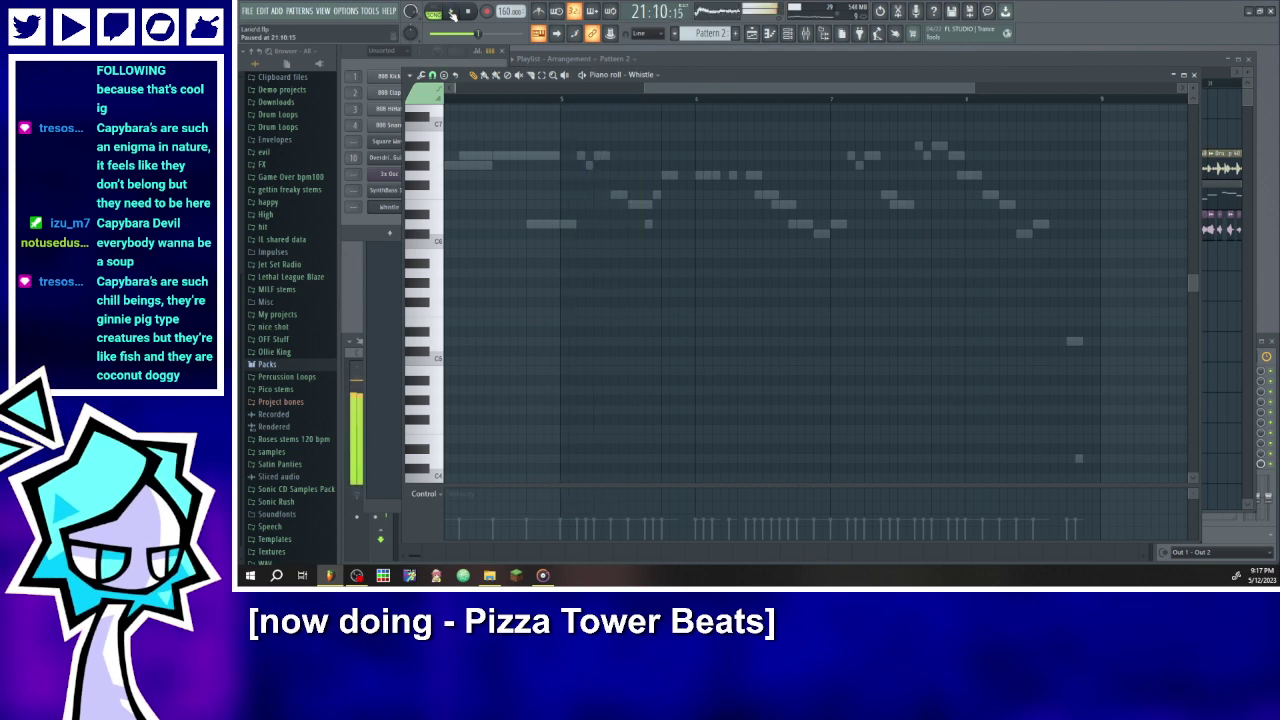
pyautogui.scroll(5, 540, 209)
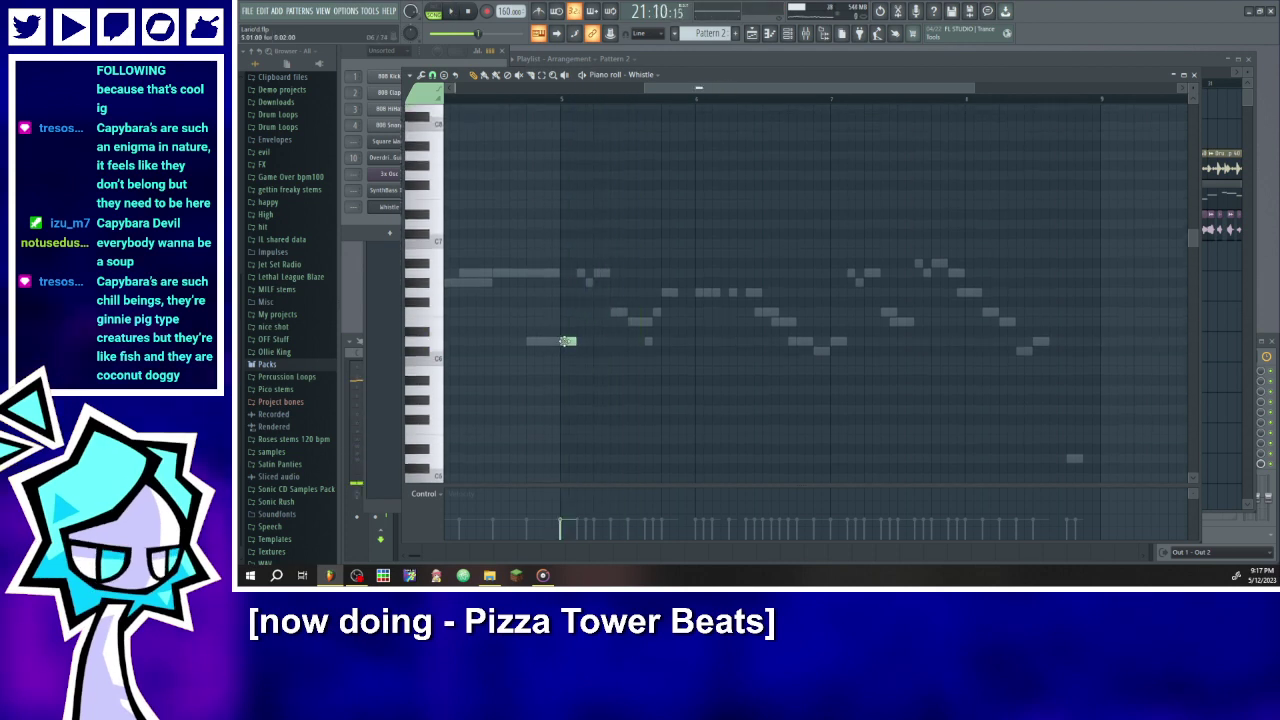
pyautogui.keyDown('ctrl'); pyautogui.scroll(2, 582, 275); pyautogui.keyUp('ctrl')
pyautogui.moveTo(595, 272)
pyautogui.mouseDown()
pyautogui.moveTo(582, 272)
pyautogui.moveTo(596, 282)
pyautogui.mouseUp()
pyautogui.click(605, 273)
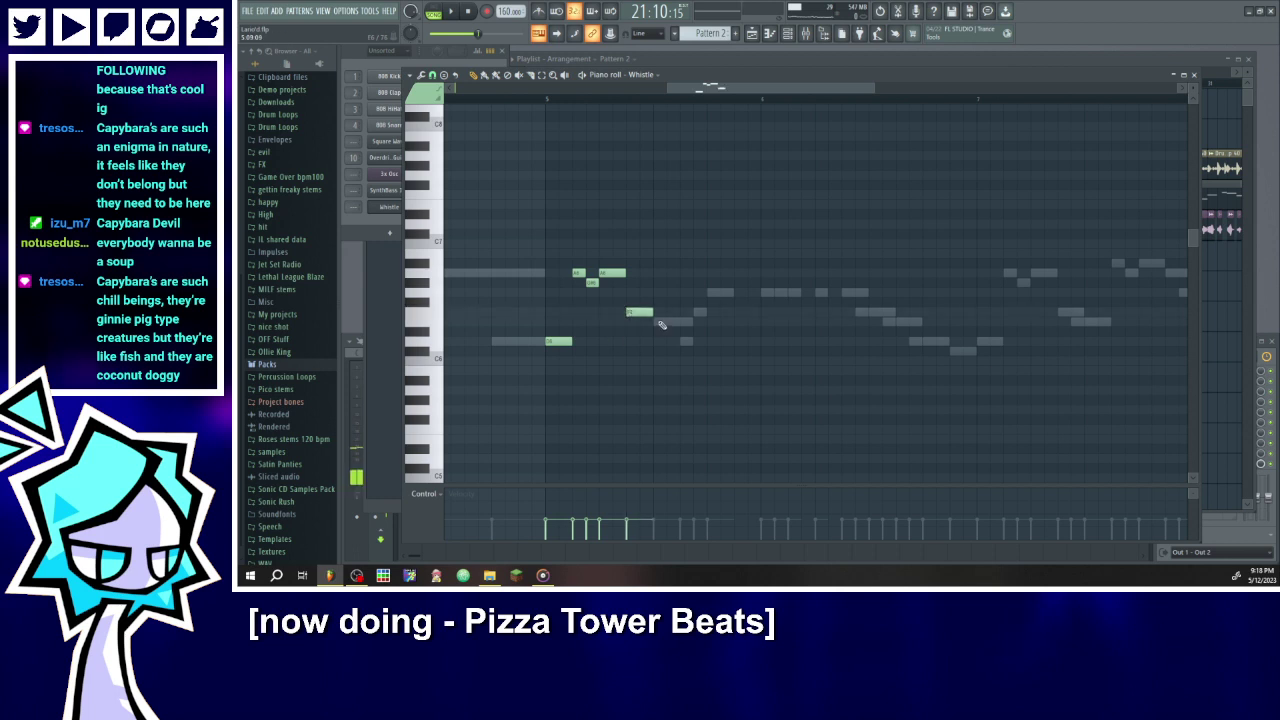
pyautogui.click(661, 322)
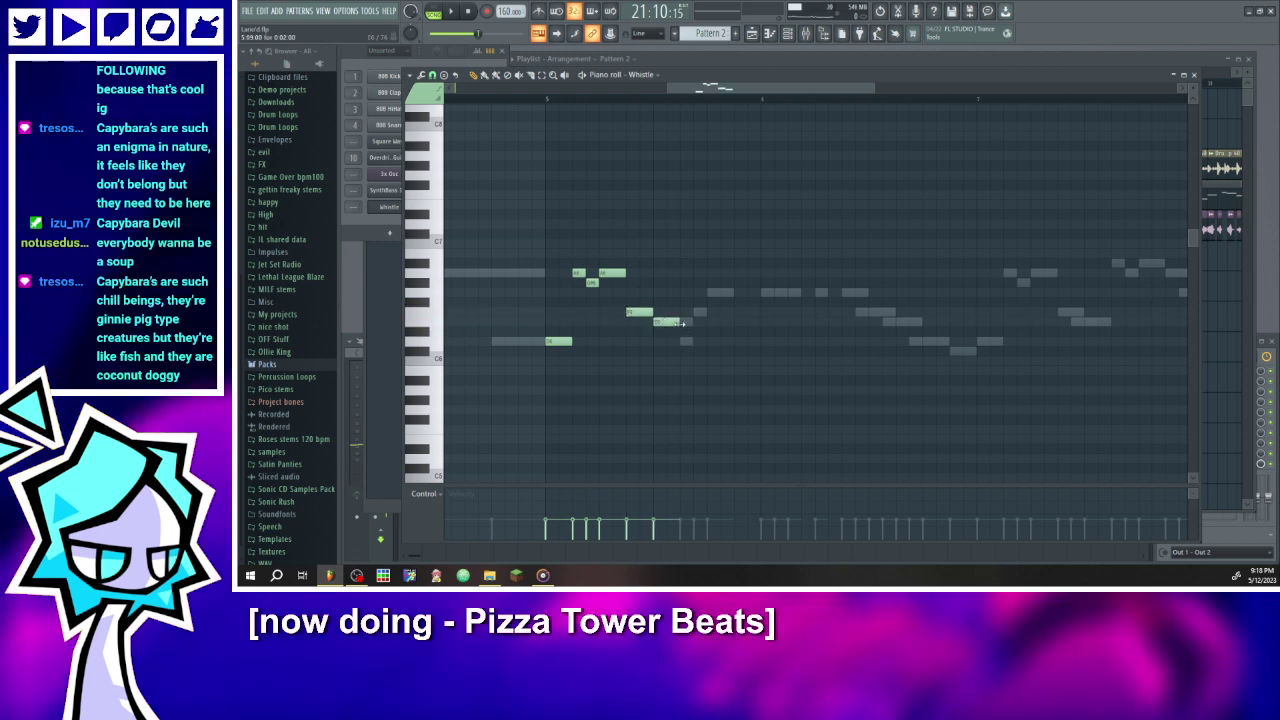
pyautogui.moveTo(729, 312); pyautogui.dragTo(708, 313)
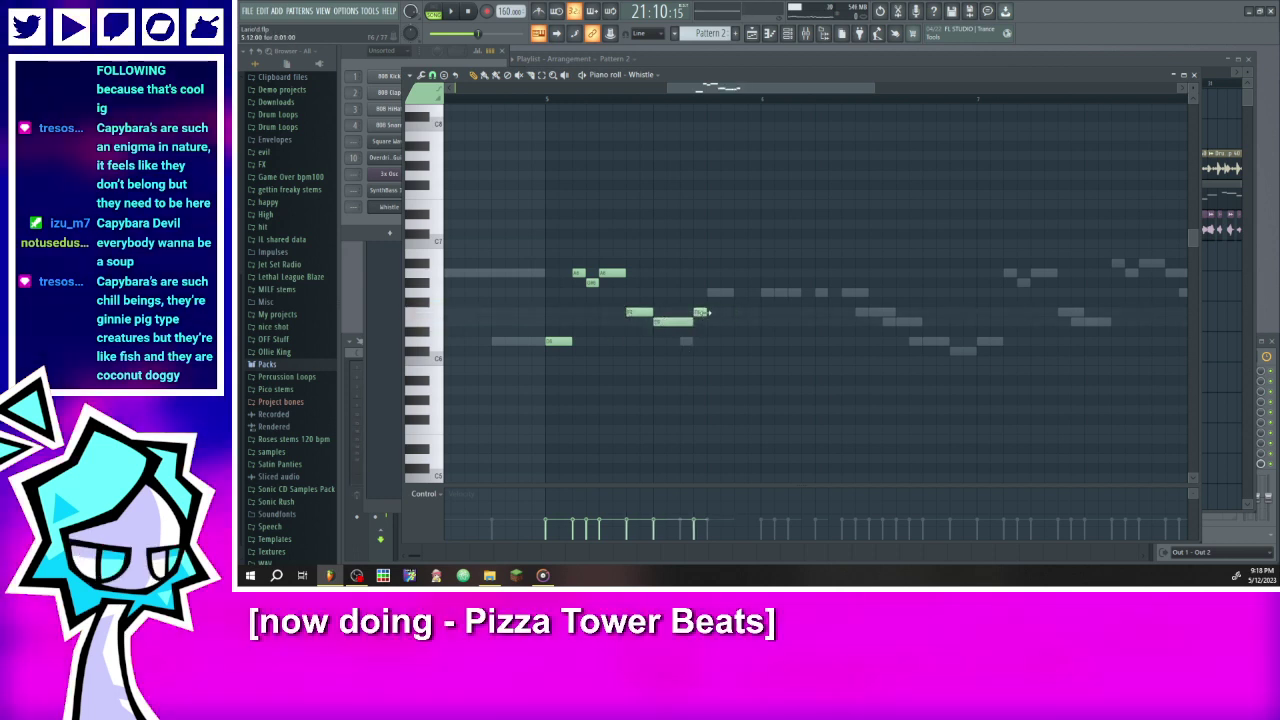
pyautogui.rightClick(602, 273)
pyautogui.rightClick(579, 273)
pyautogui.rightClick(592, 283)
pyautogui.rightClick(565, 342)
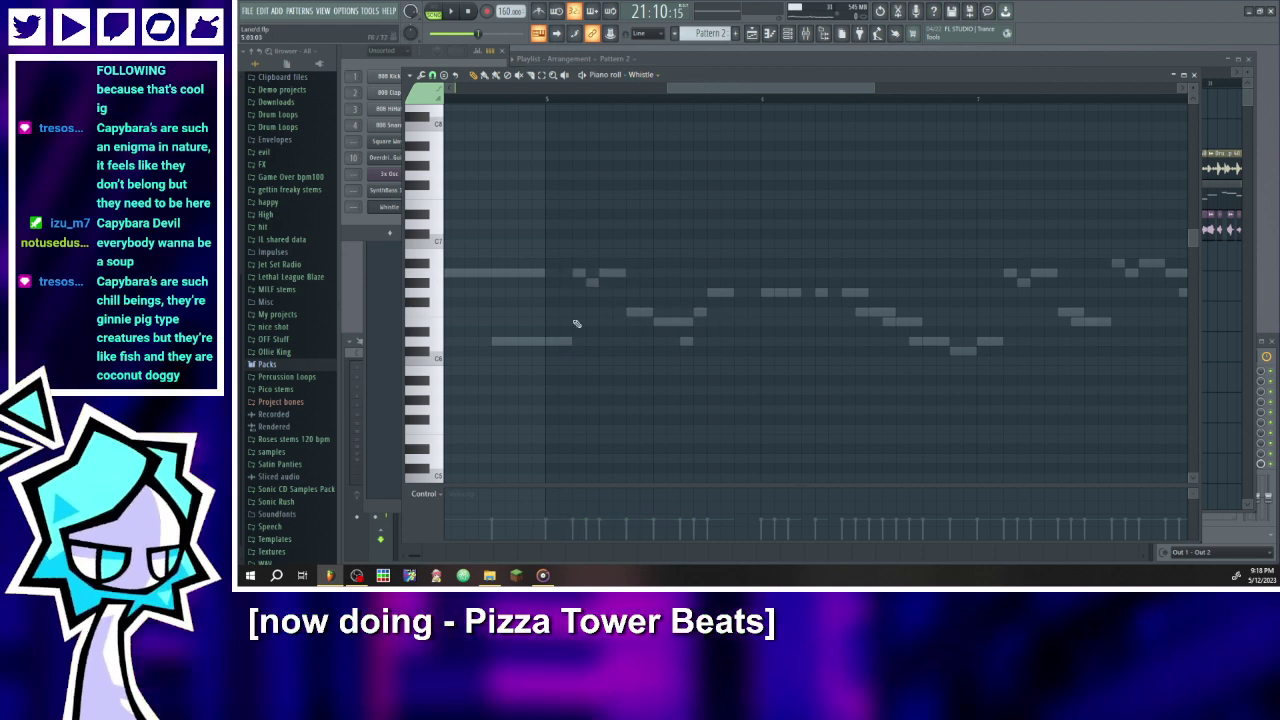
# - Draw the opening Whistle phrase from bar 5 over the ghost notes, D6, A6, G#6, A6, F6, E6, F6, G6, and play it back
pyautogui.click(552, 341)
pyautogui.moveTo(557, 341); pyautogui.dragTo(575, 341)
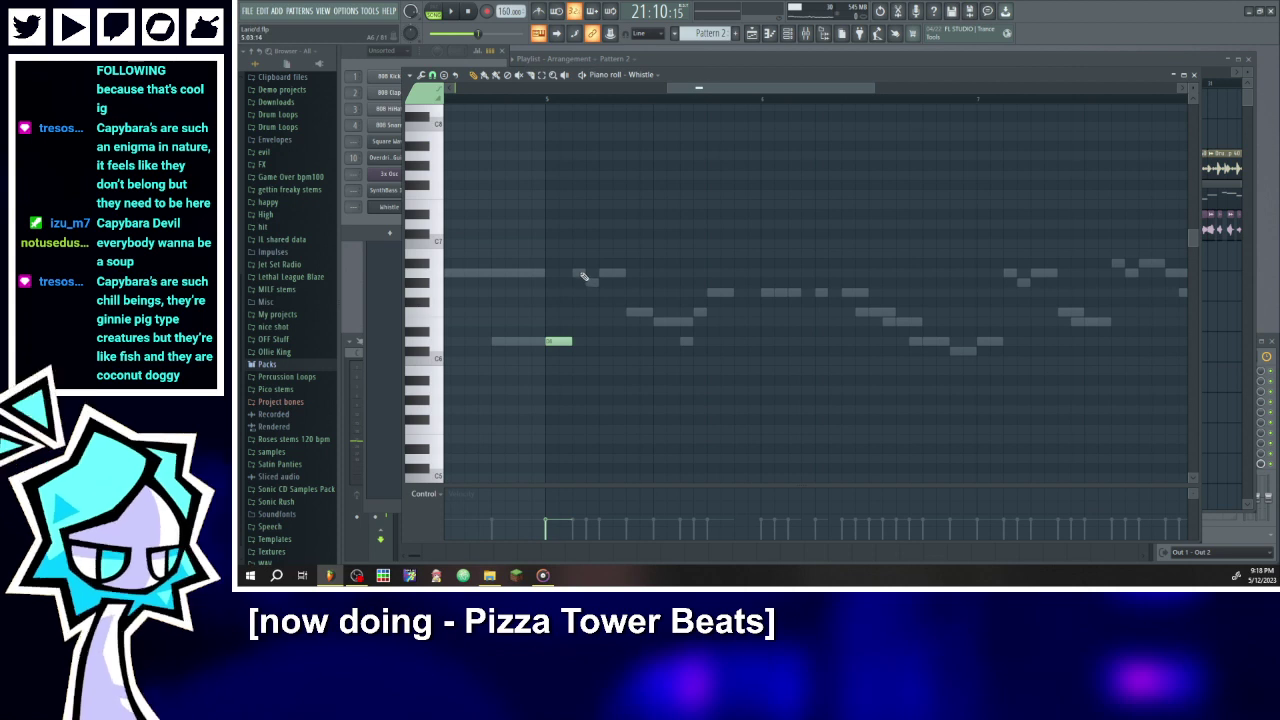
pyautogui.click(578, 273)
pyautogui.moveTo(597, 273)
pyautogui.mouseDown()
pyautogui.moveTo(586, 273)
pyautogui.moveTo(623, 273)
pyautogui.mouseUp()
pyautogui.click(591, 282)
pyautogui.click(601, 273)
pyautogui.click(632, 312)
pyautogui.click(657, 321)
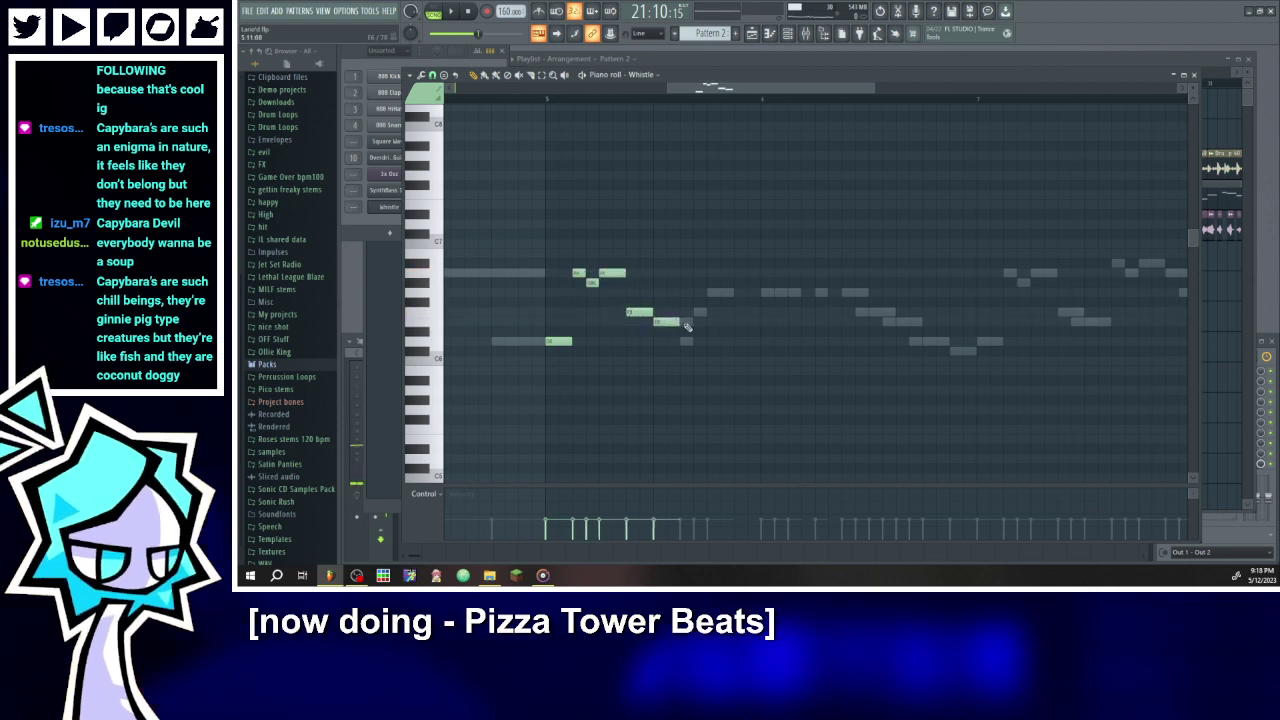
pyautogui.moveTo(679, 321); pyautogui.dragTo(692, 321)
pyautogui.click(697, 313)
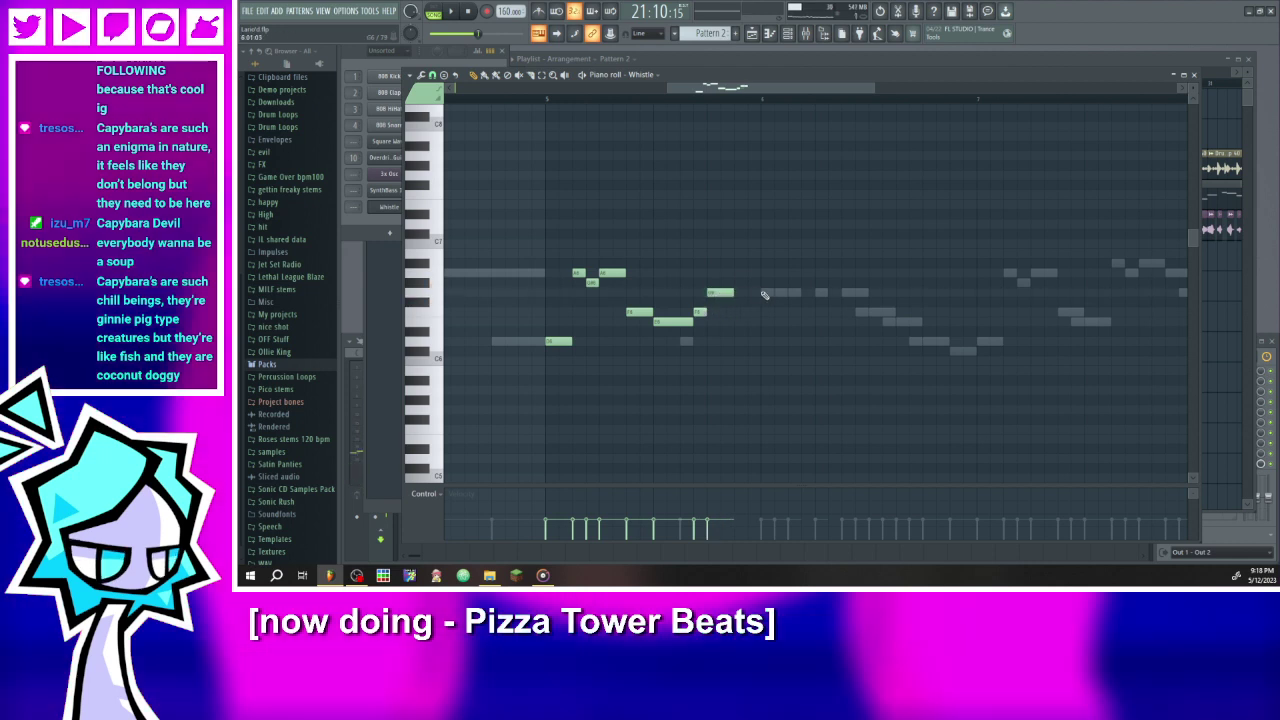
pyautogui.click(451, 11)
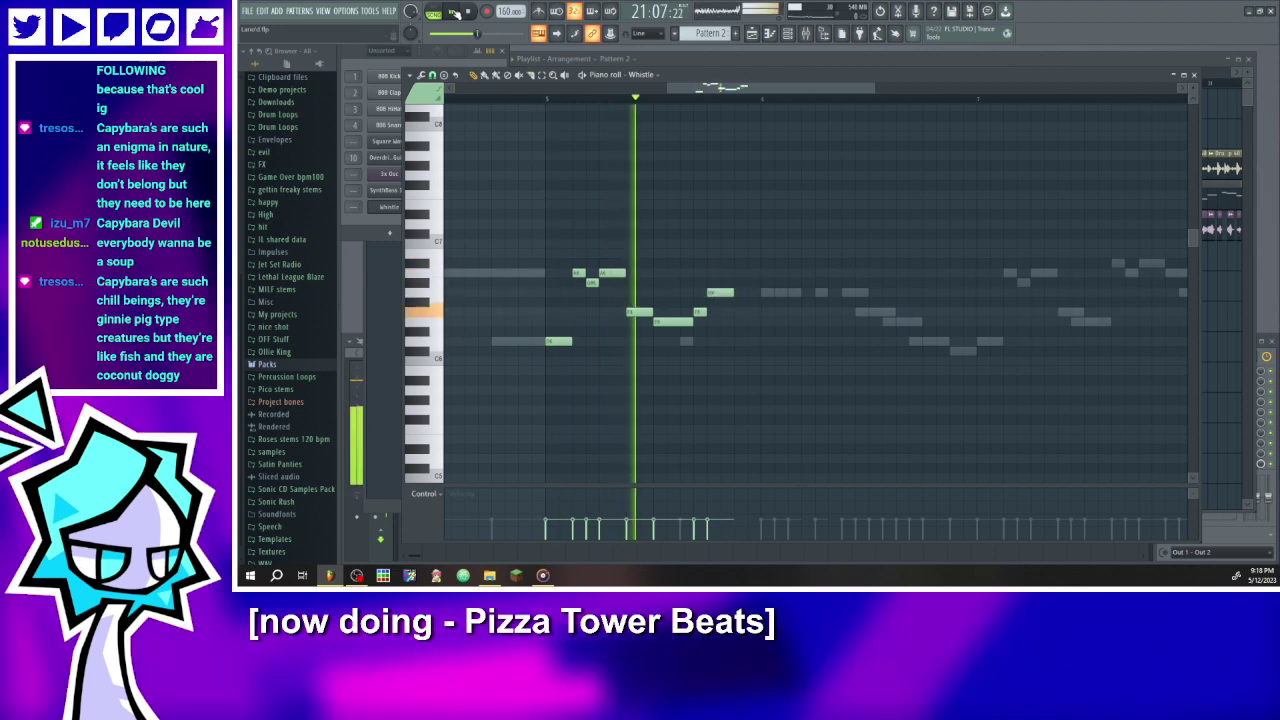
pyautogui.press('space')
# - Continue the Whistle melody over the ghost notes from the descending run in bar 6 into bar 7
pyautogui.click(850, 292)
pyautogui.click(870, 311)
pyautogui.click(924, 341)
pyautogui.click(954, 350)
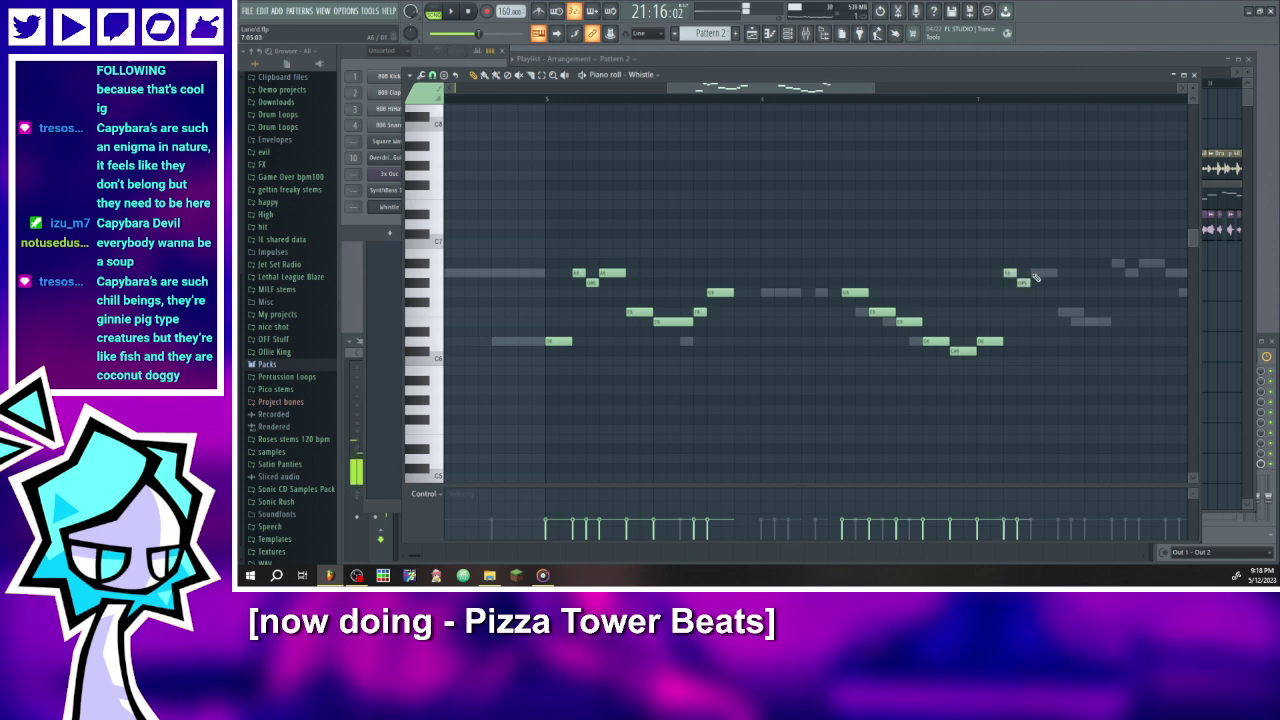
pyautogui.click(1062, 311)
pyautogui.click(1087, 321)
pyautogui.click(1116, 263)
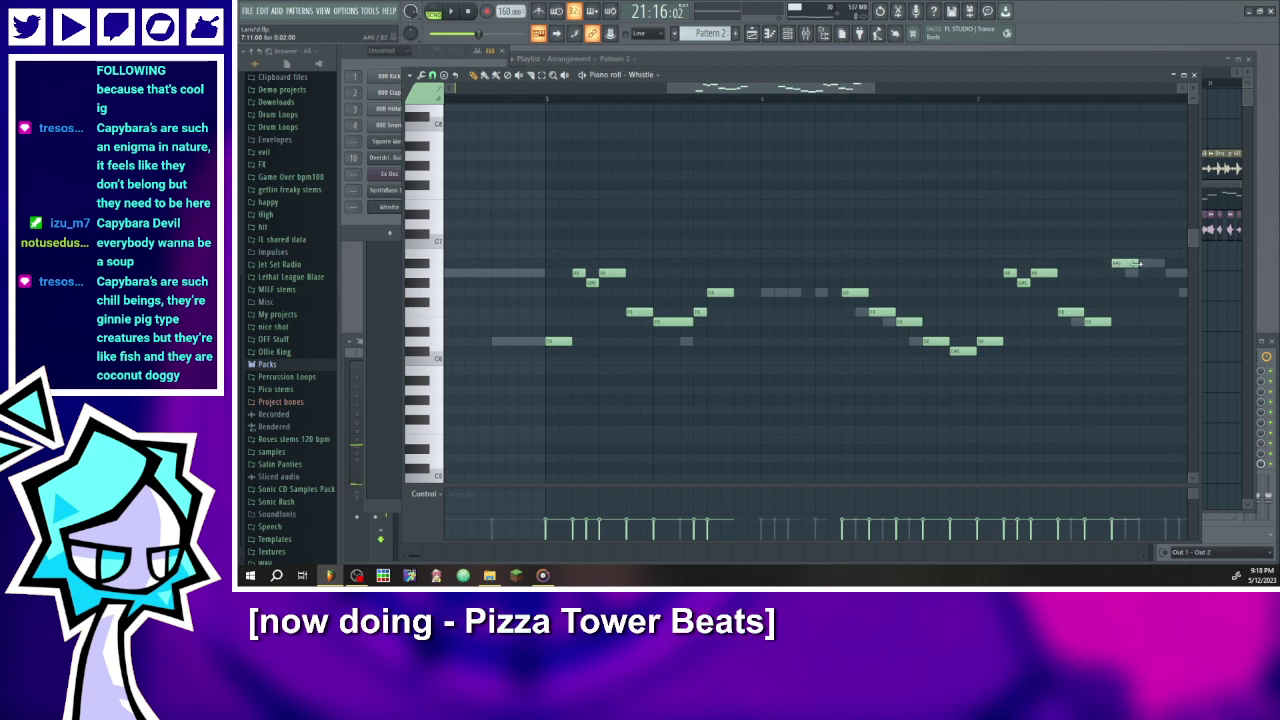
# - Complete the Whistle melody through the descending run into bar 8, ending on C#6 and D6, matching the ghost notes
pyautogui.moveTo(814, 100); pyautogui.dragTo(852, 94)
pyautogui.click(1009, 263)
pyautogui.click(1033, 272)
pyautogui.click(1060, 292)
pyautogui.click(1088, 311)
pyautogui.click(1114, 321)
pyautogui.scroll(-2, 1008, 306)
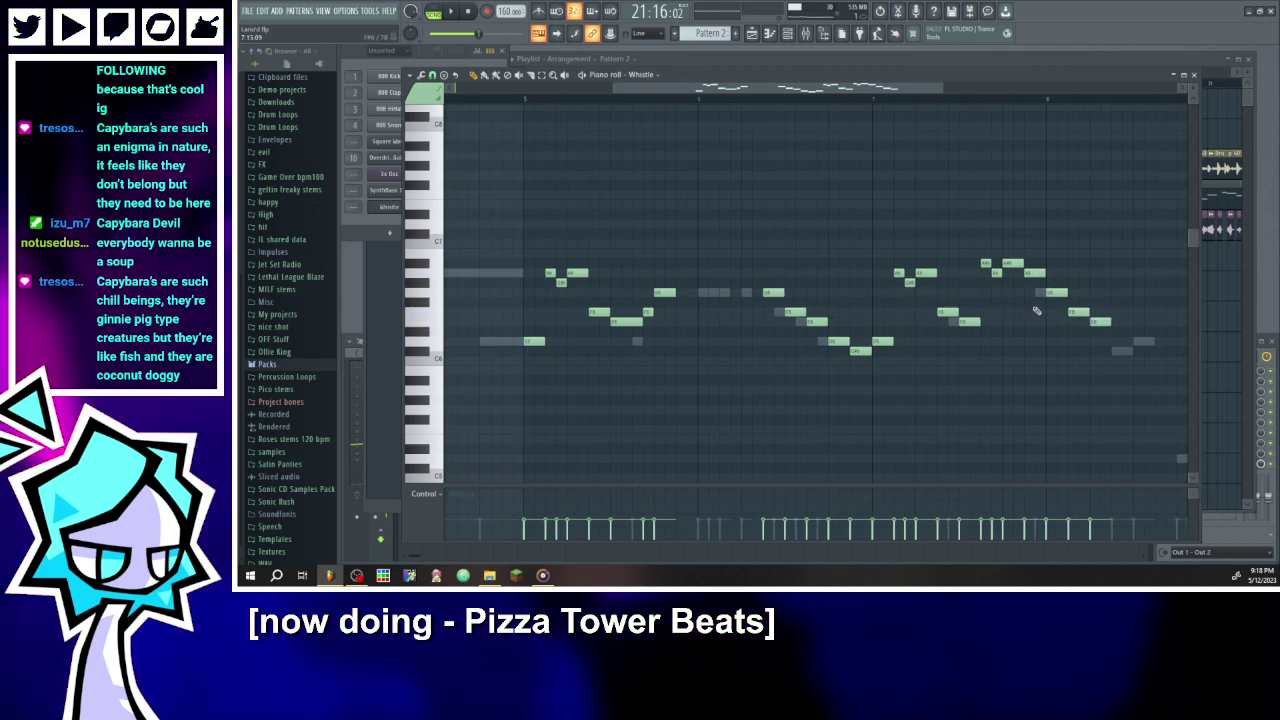
pyautogui.click(1111, 341)
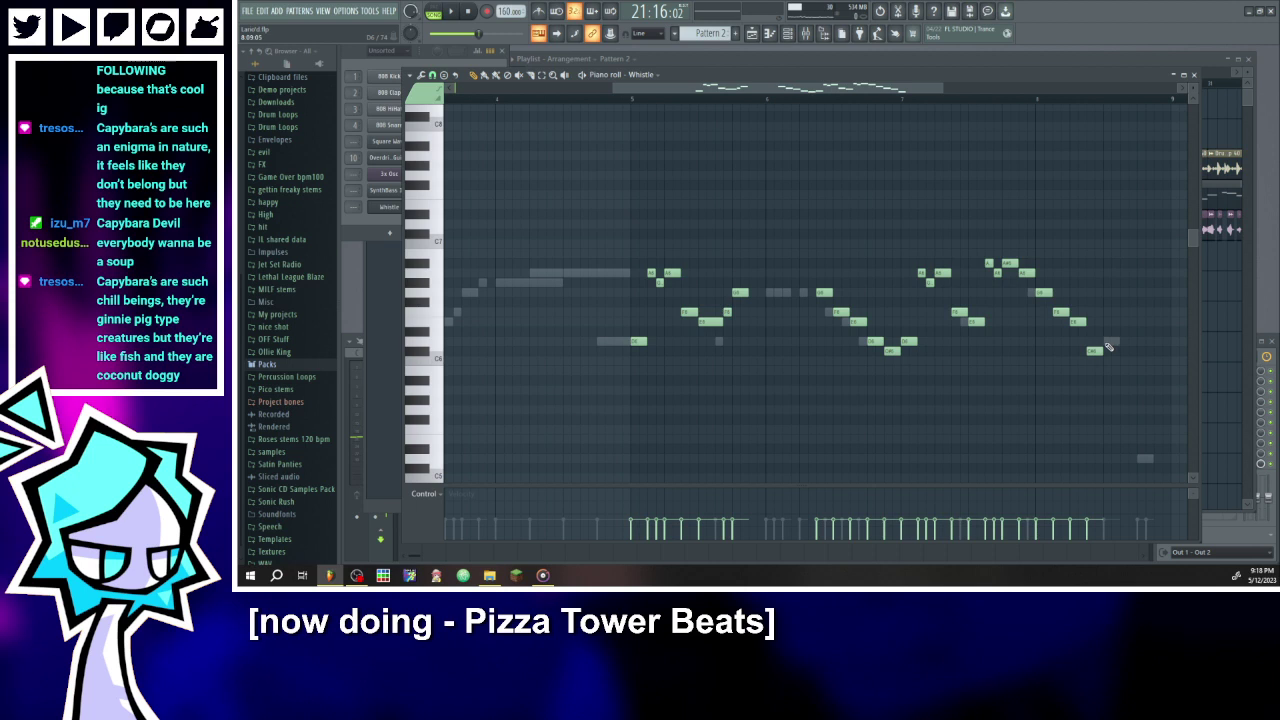
pyautogui.scroll(-2, 618, 143)
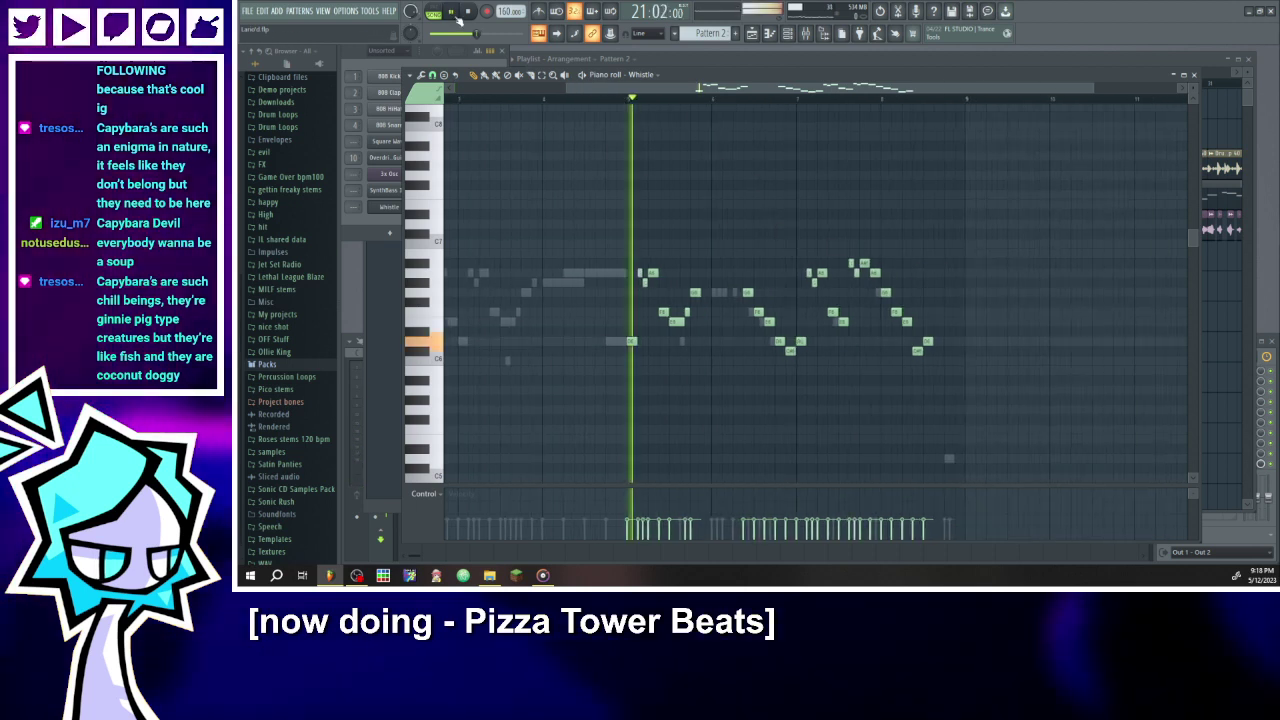
# - Transpose all the Whistle notes up one octave and listen to them from bar 5
pyautogui.moveTo(606, 211); pyautogui.dragTo(993, 401)
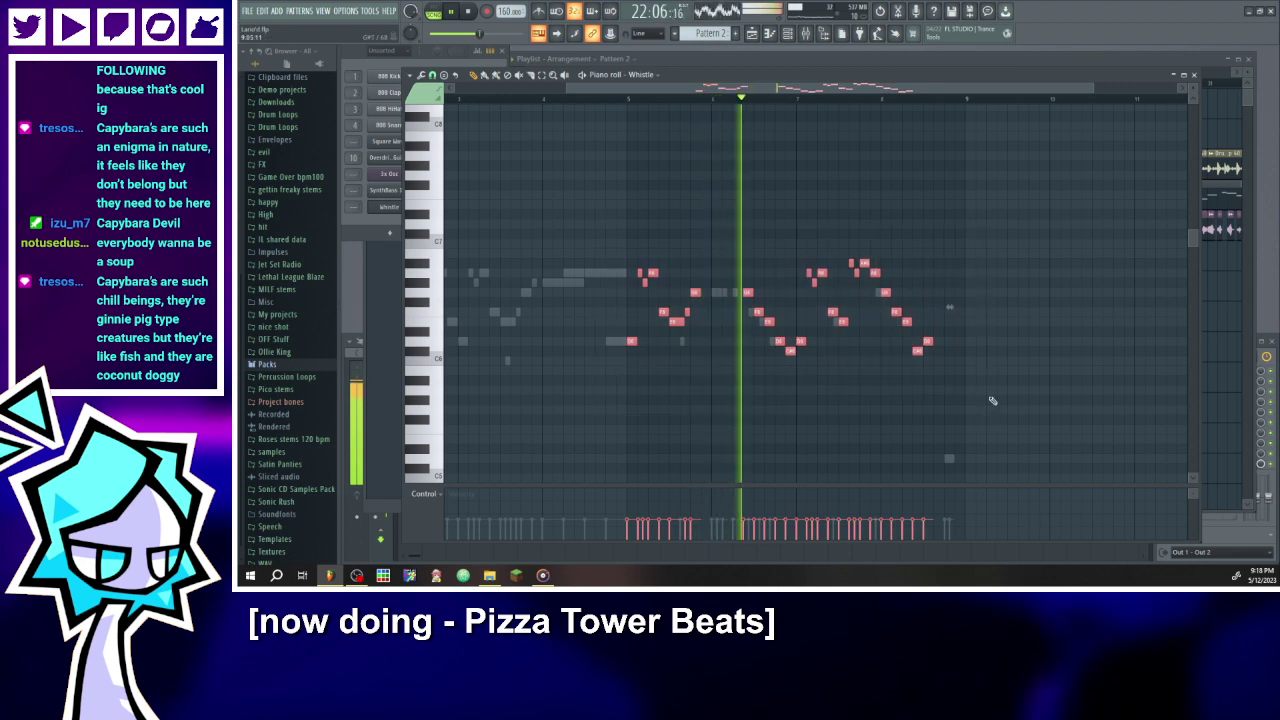
pyautogui.hotkey('ctrl', 'Up')
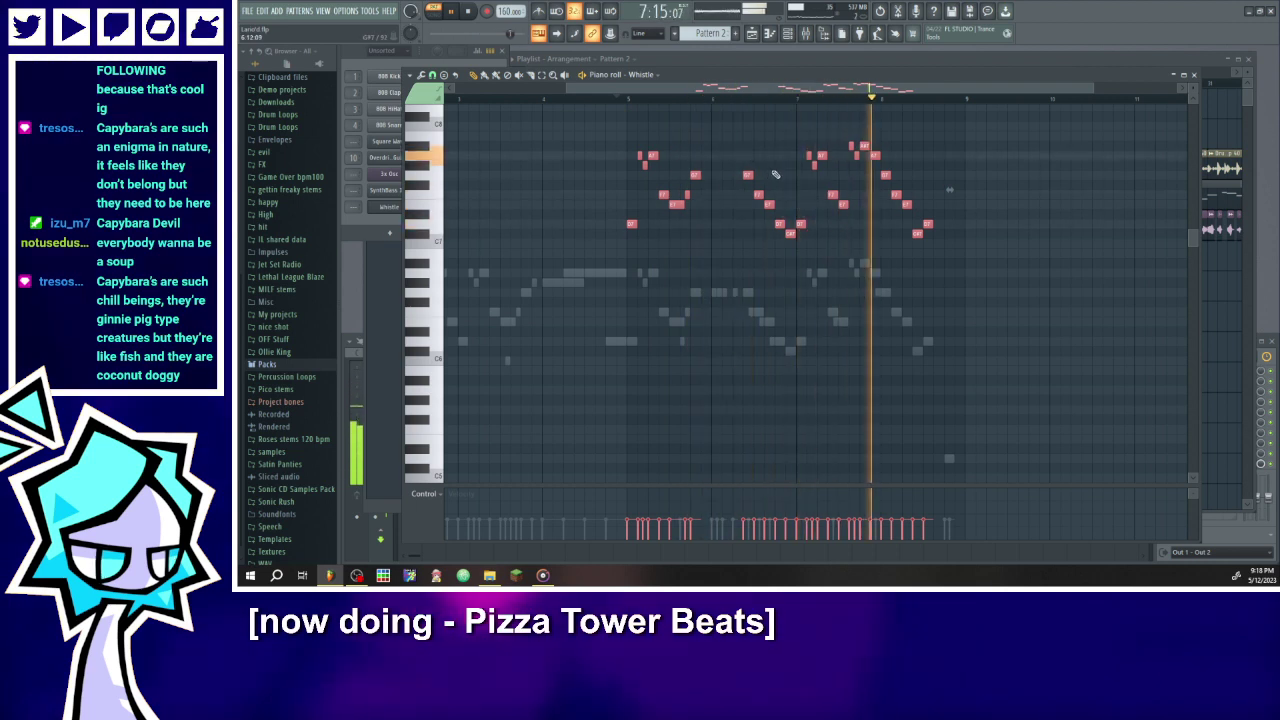
pyautogui.click(613, 99)
pyautogui.scroll(3, 672, 123)
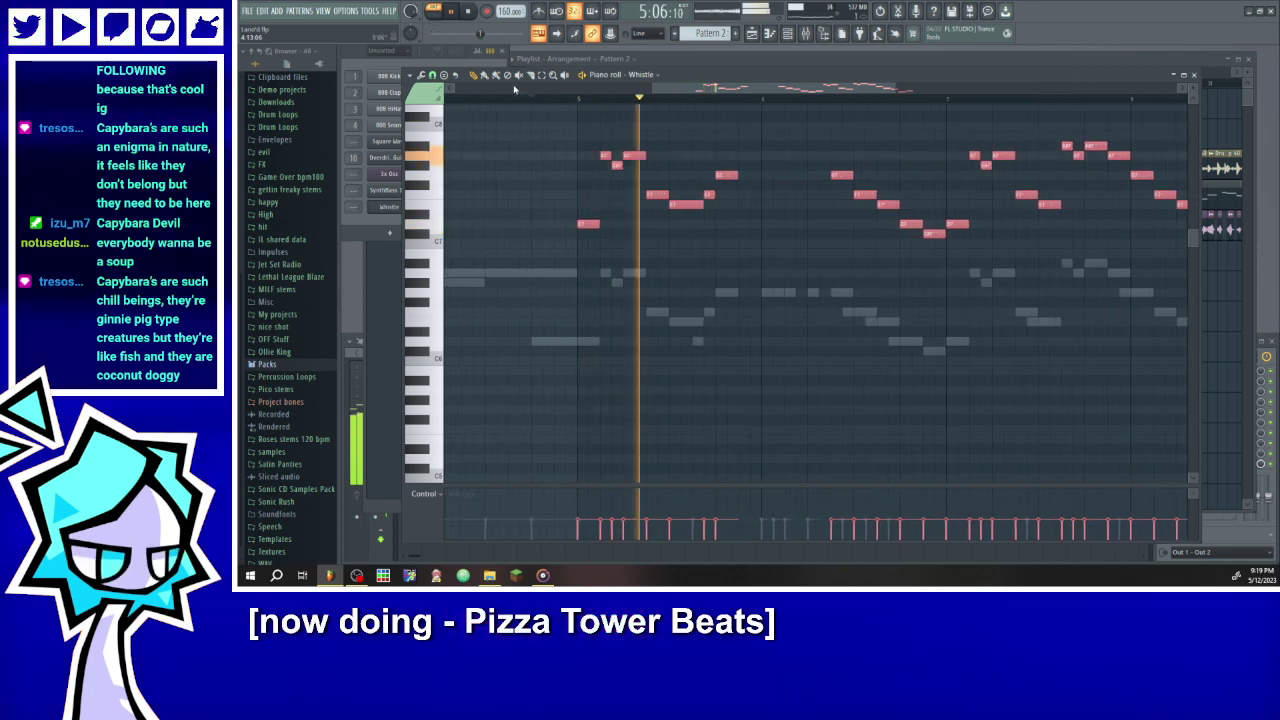
pyautogui.click(452, 12)
# - Replace the opening D7 at bar 5 with a D6 note, add a slide note up to A7 halfway through it, and play back
pyautogui.scroll(4, 586, 200)
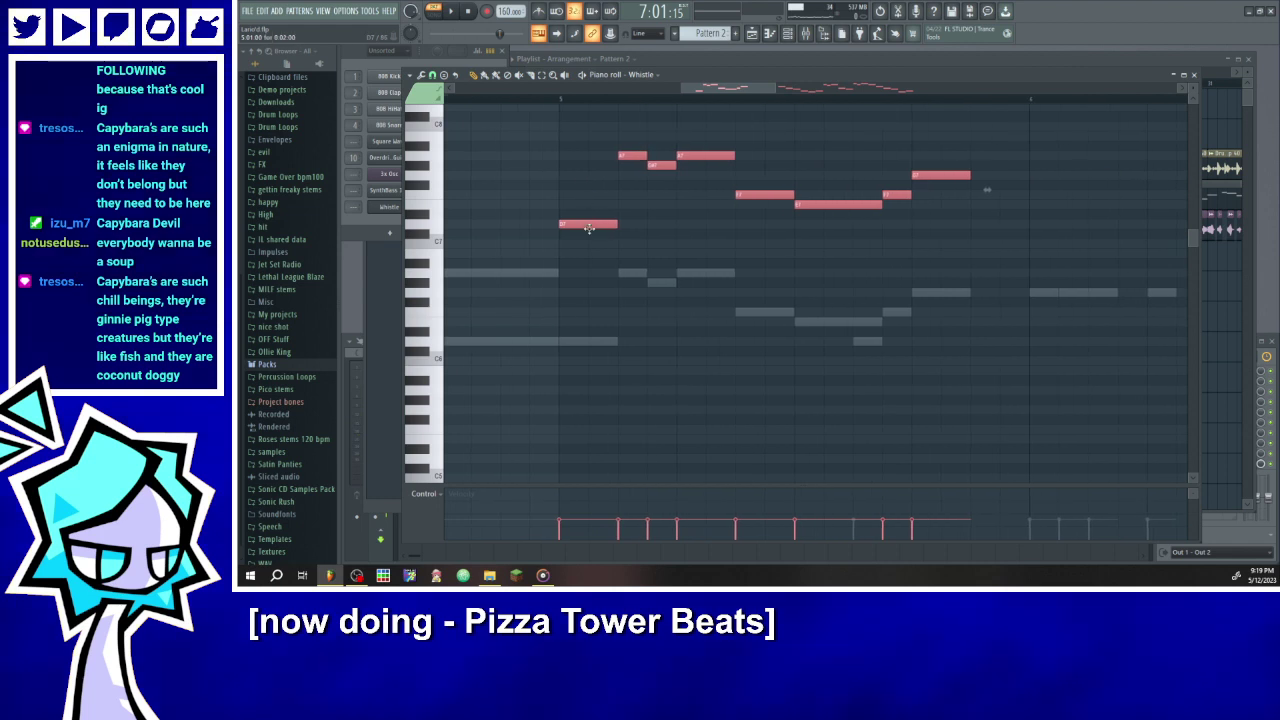
pyautogui.click(561, 341)
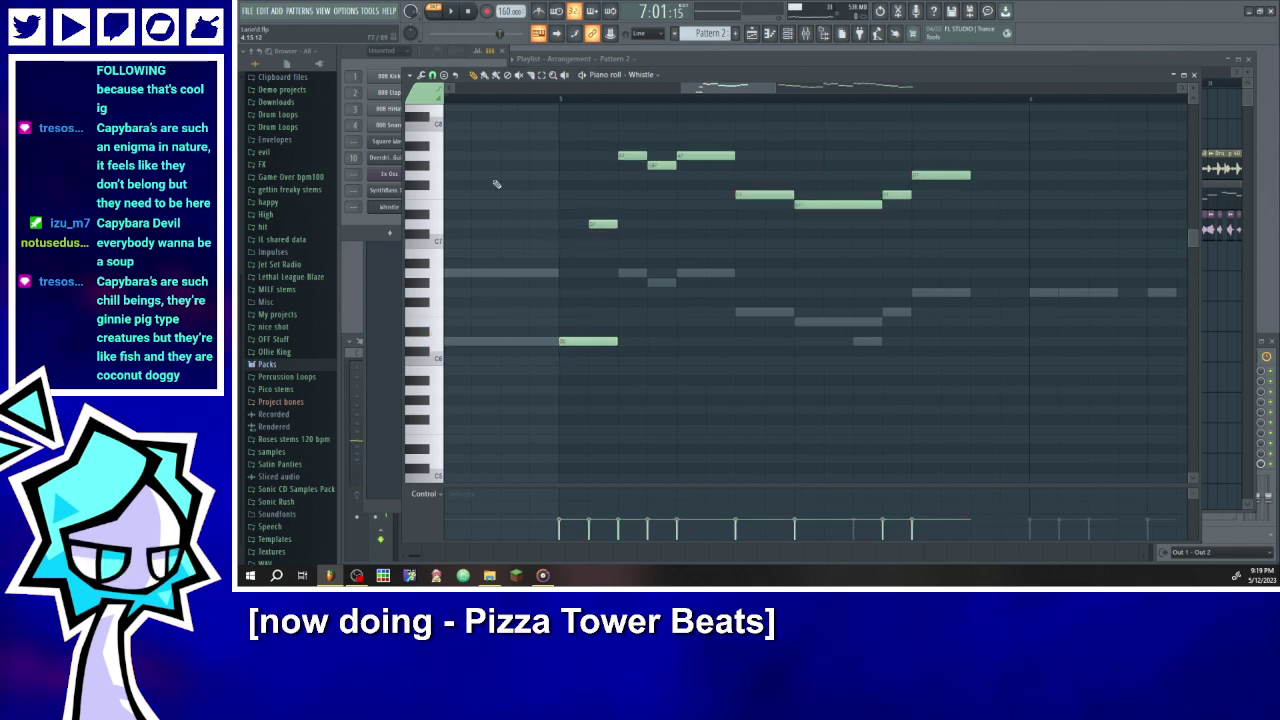
pyautogui.moveTo(591, 223); pyautogui.dragTo(591, 154)
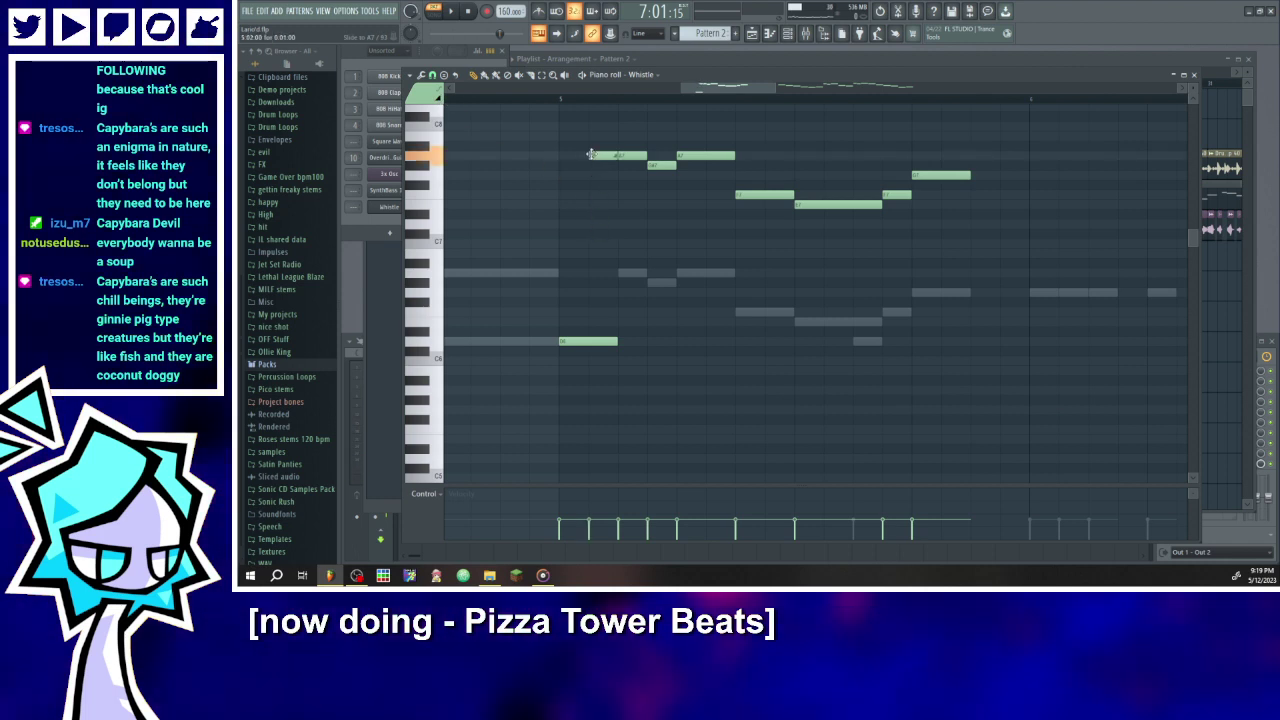
pyautogui.click(450, 12)
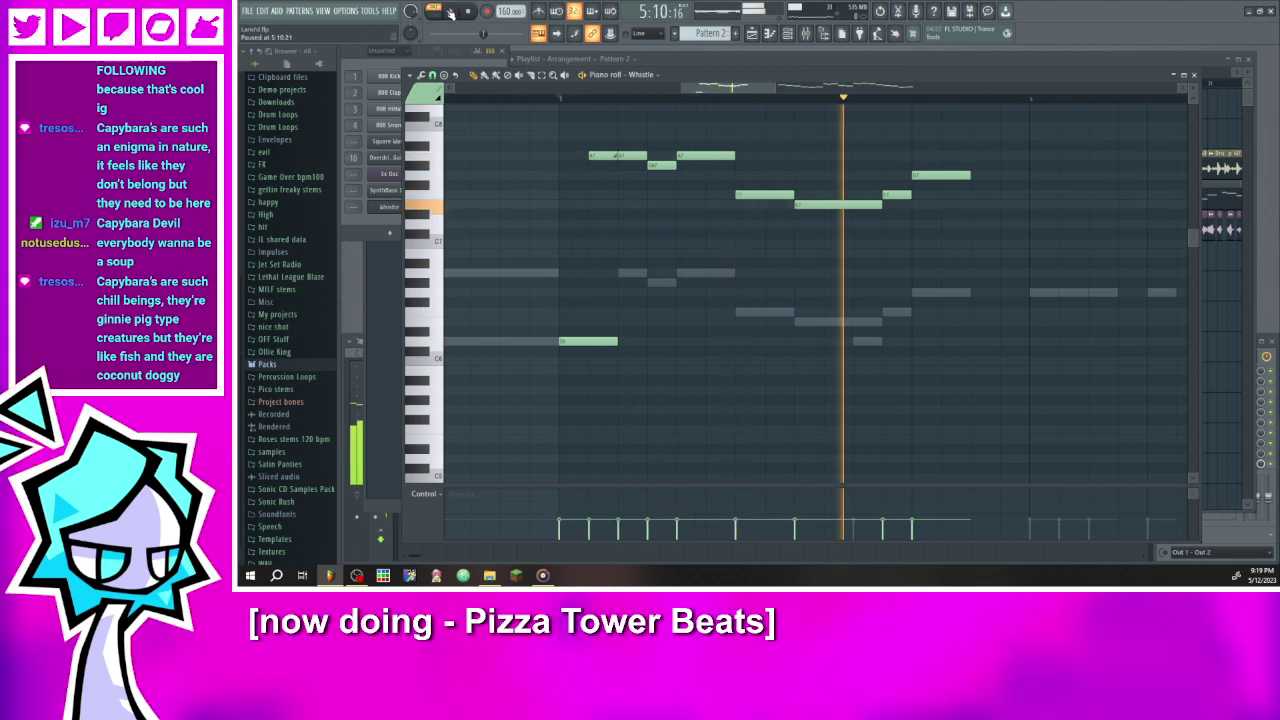
# - Add slide notes leading into the F7, E7 and G7 notes of bar 5 and play the phrase
pyautogui.click(450, 12)
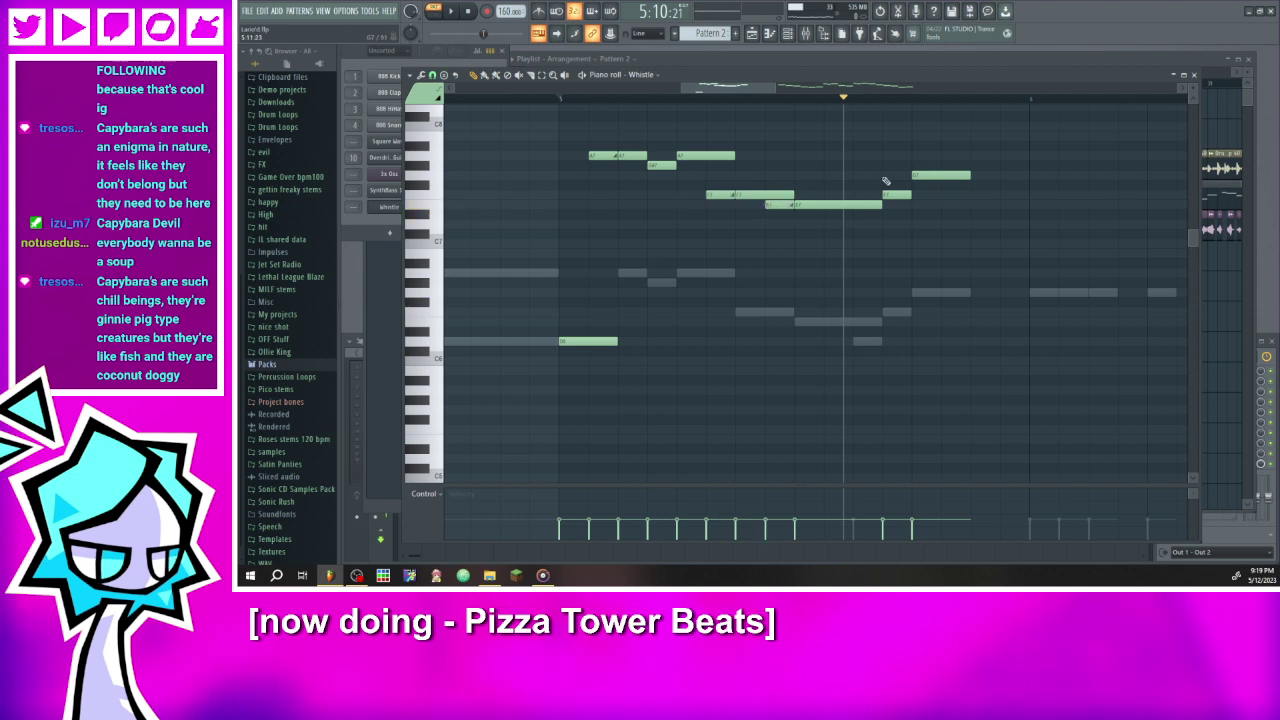
pyautogui.moveTo(886, 180); pyautogui.dragTo(870, 178)
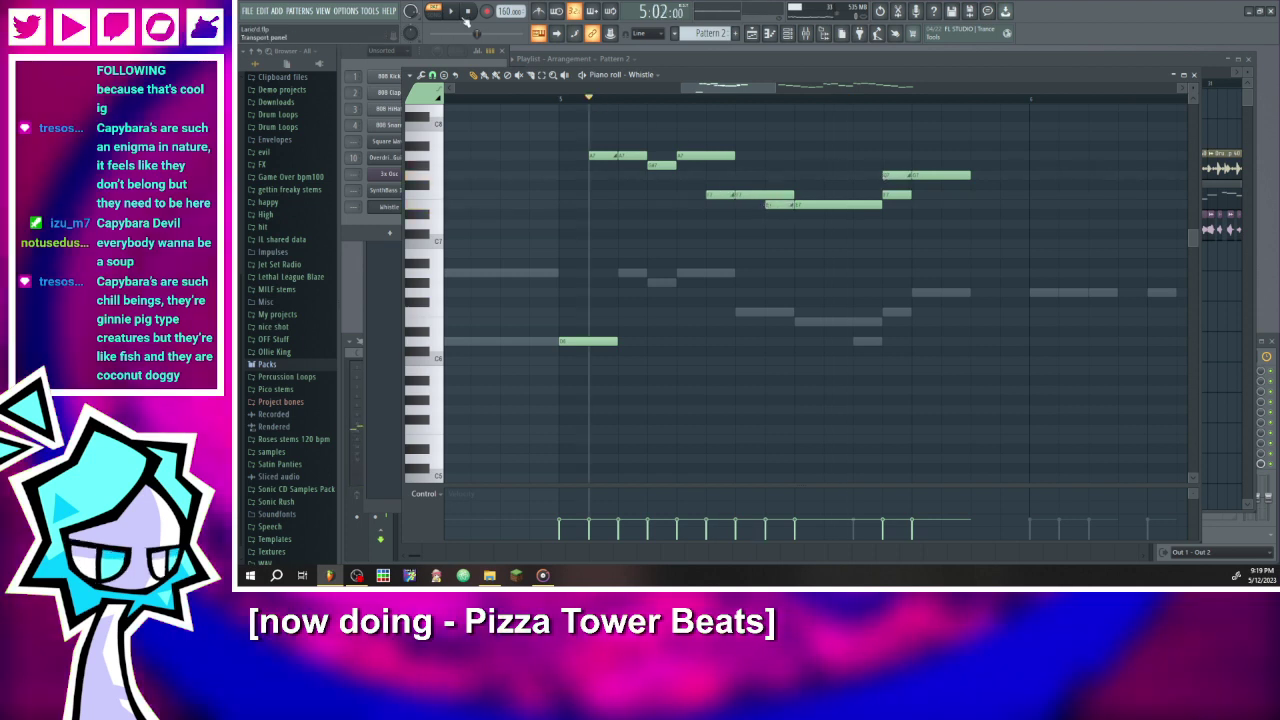
pyautogui.click(452, 12)
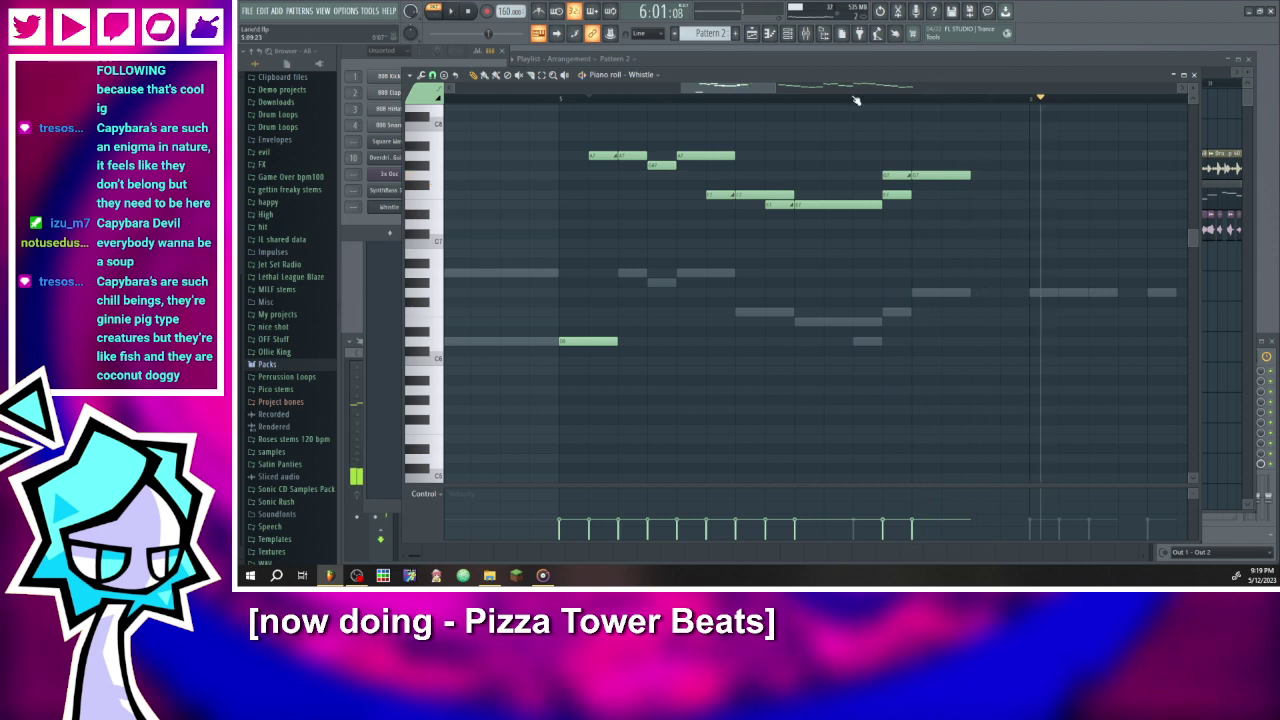
# - Add an F7 slide at the end of bar 5's phrase and slide notes into each note of bar 6's descending run
pyautogui.moveTo(776, 90); pyautogui.dragTo(802, 90)
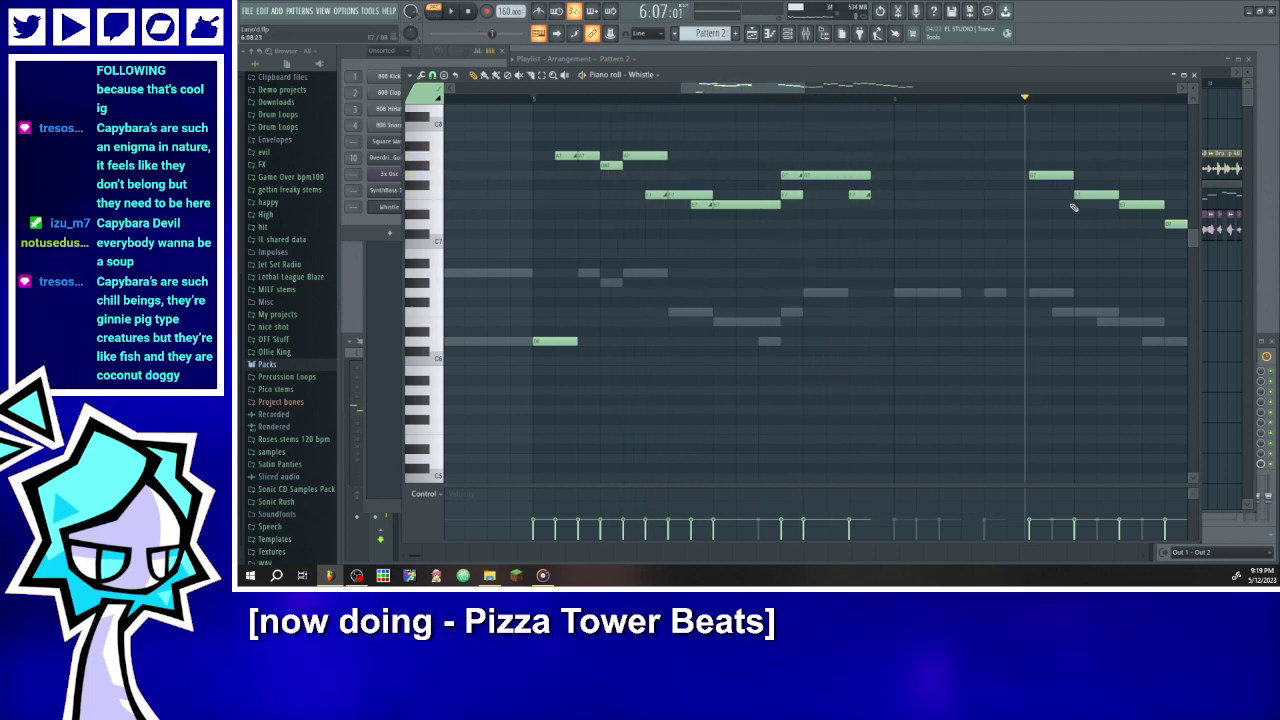
pyautogui.moveTo(787, 93); pyautogui.dragTo(842, 93)
pyautogui.click(868, 233)
pyautogui.click(912, 223)
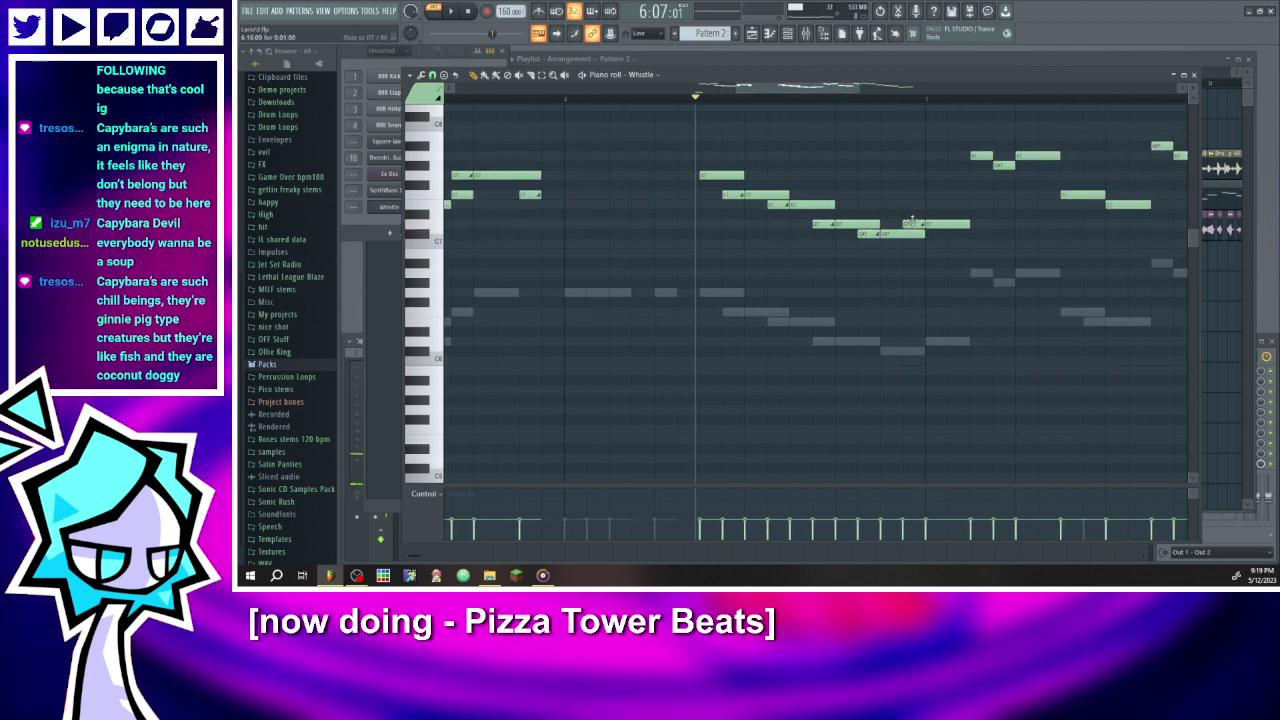
pyautogui.click(452, 14)
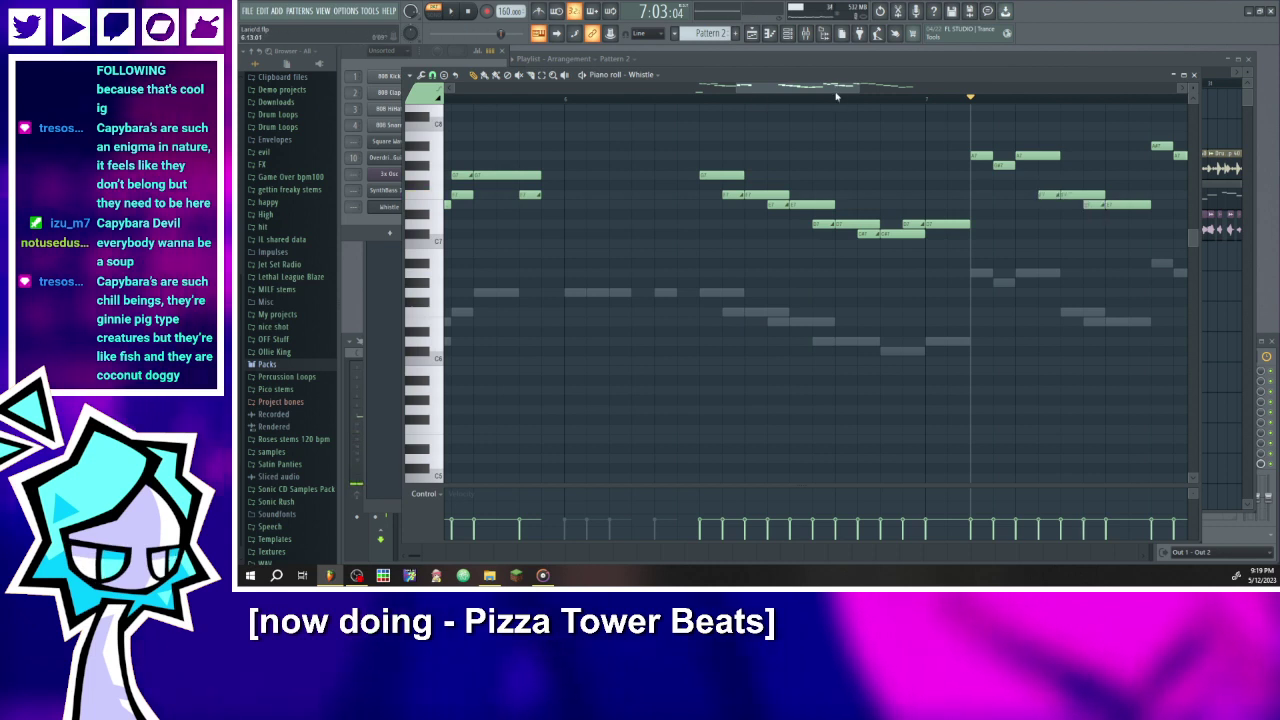
# - Play back from bar 7 and add slide notes into the F7, E7, C#7 and D7 notes of bar 8
pyautogui.hscroll(2, 836, 96)
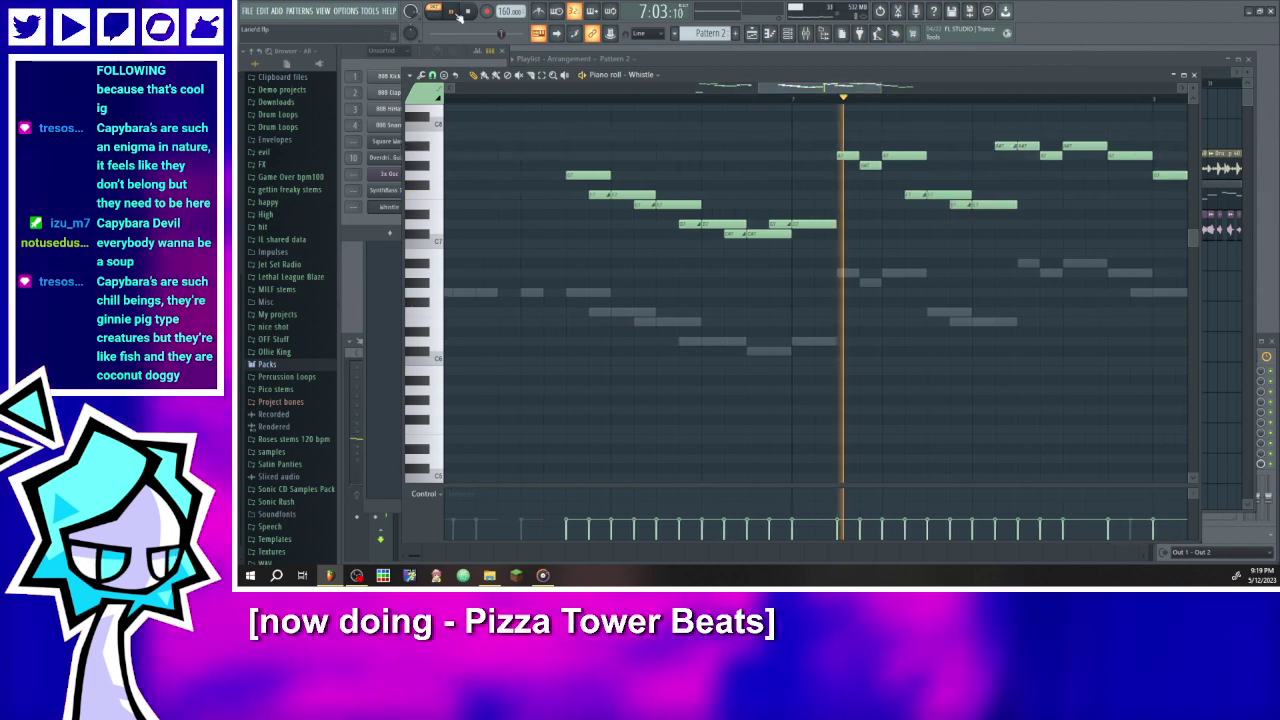
pyautogui.click(452, 13)
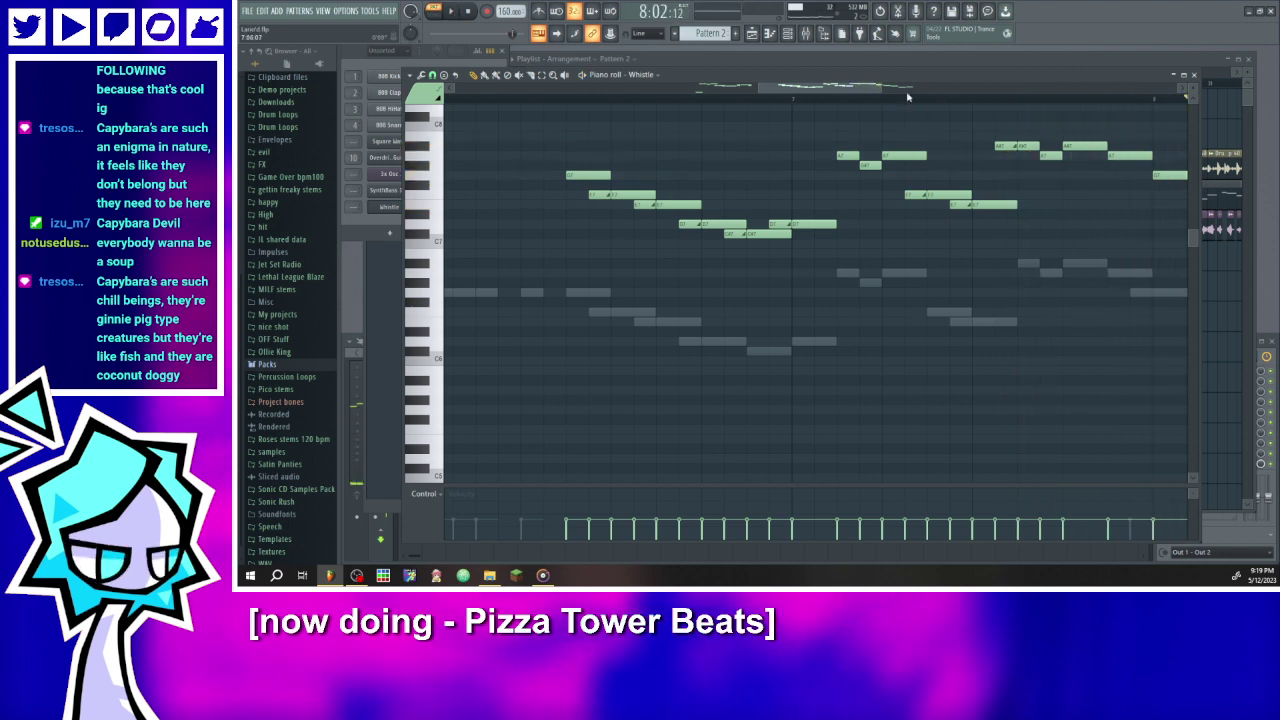
pyautogui.hscroll(4, 960, 190)
pyautogui.click(949, 195)
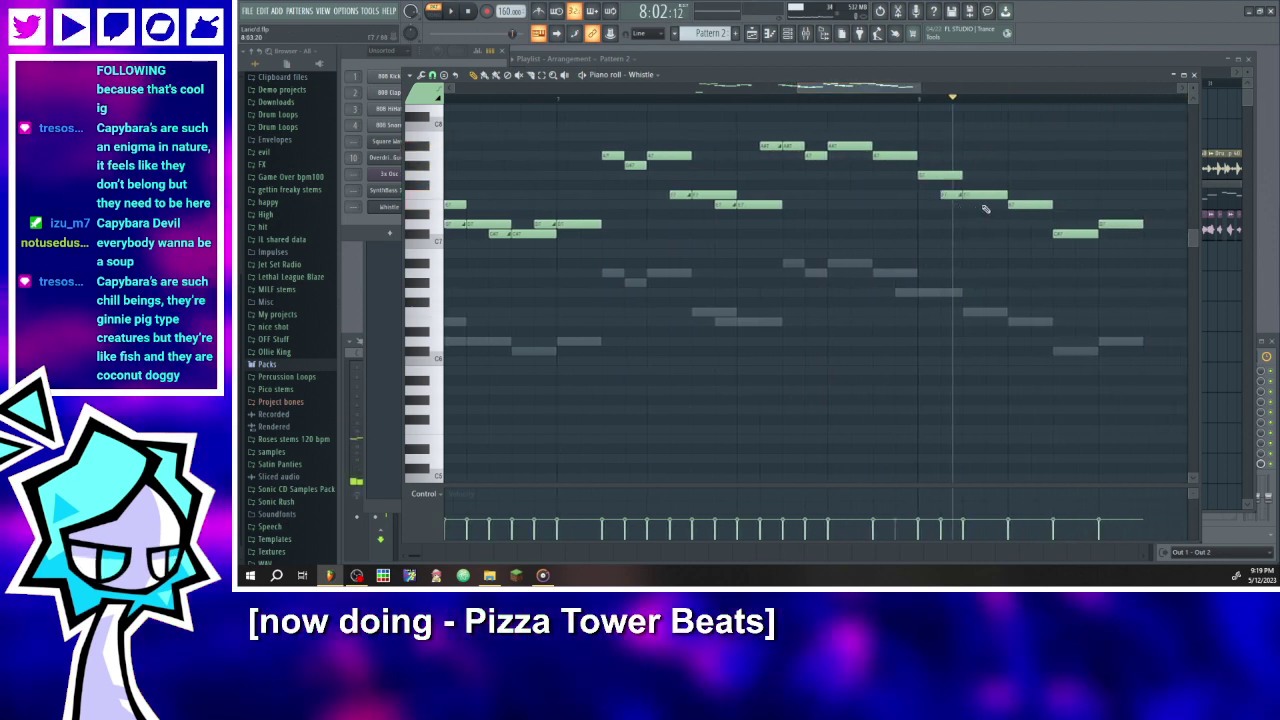
pyautogui.click(990, 205)
pyautogui.click(1036, 233)
pyautogui.click(1082, 225)
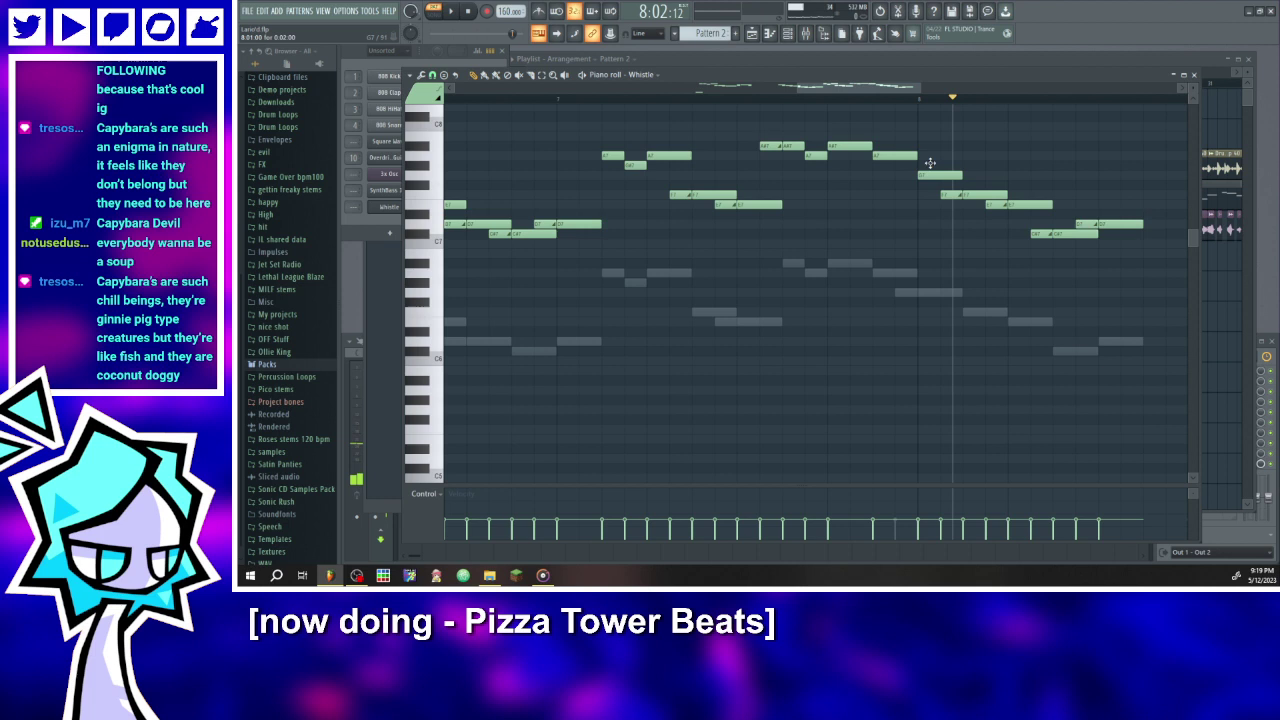
# - Finish the bar 8 phrase with a C#7 slide note under the lengthened final D7 and play back Pattern 2
pyautogui.hscroll(4, 935, 350)
pyautogui.click(934, 343)
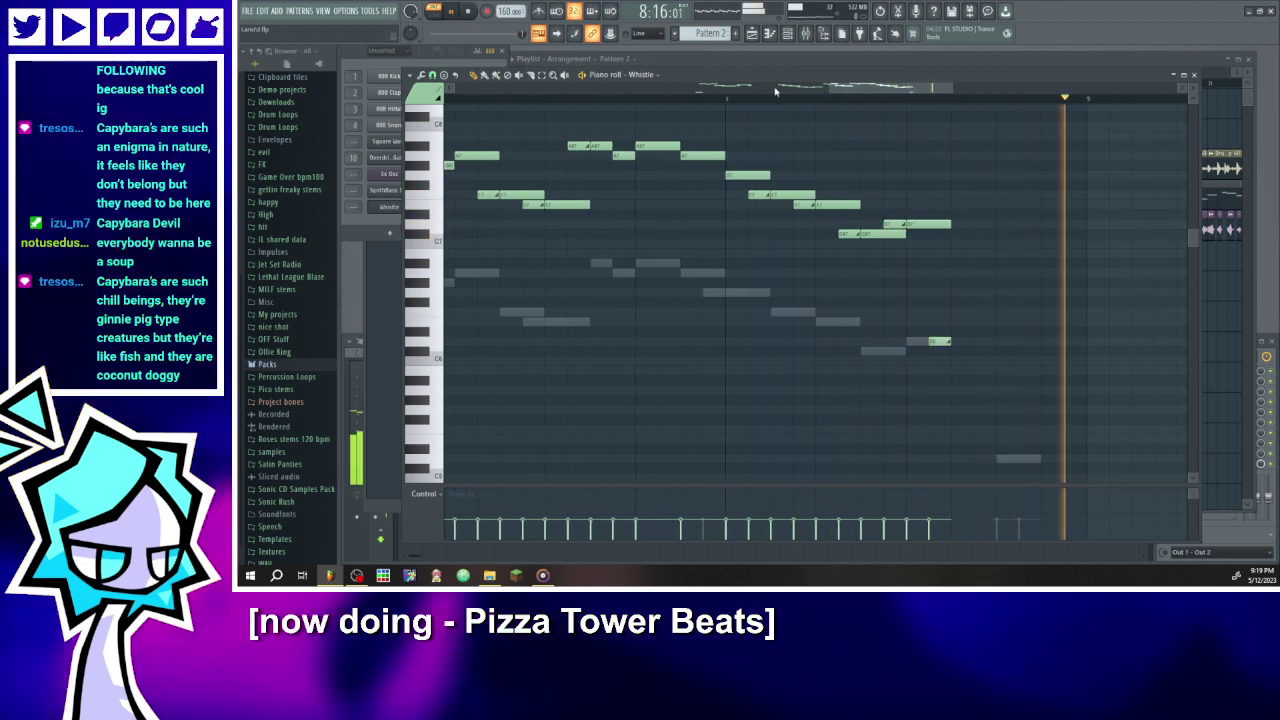
pyautogui.rightClick(940, 341)
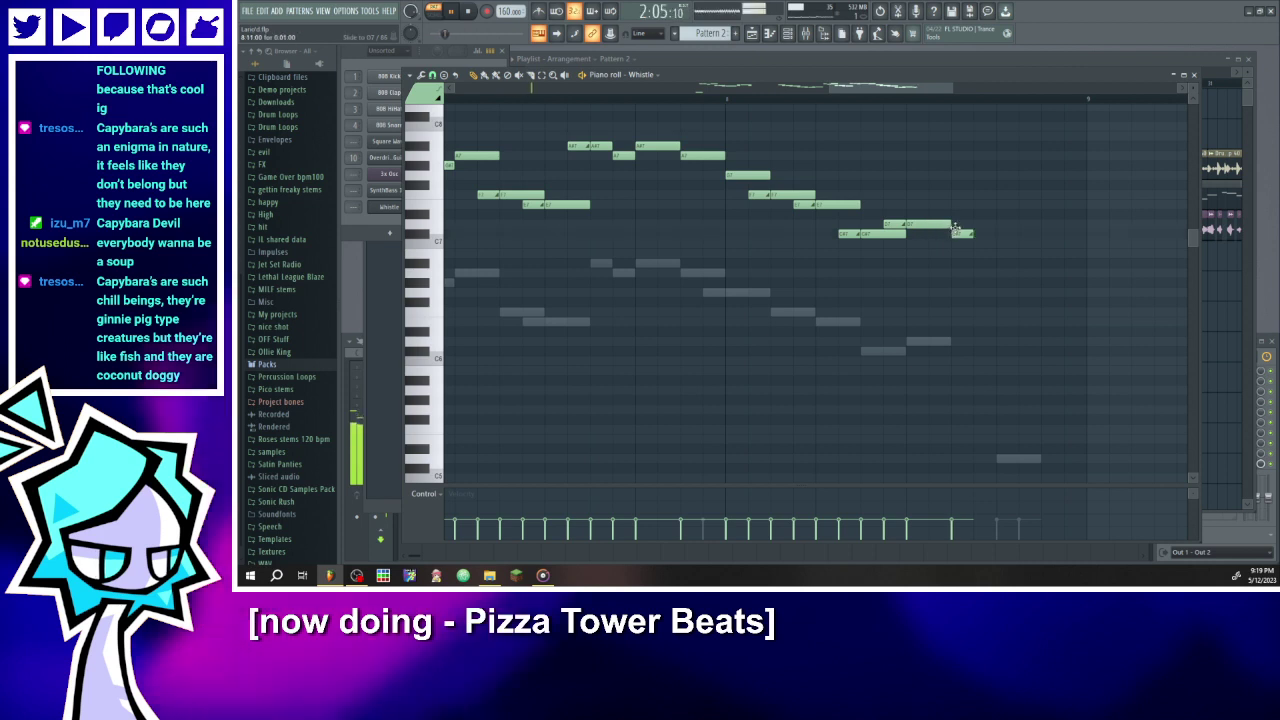
pyautogui.click(955, 233)
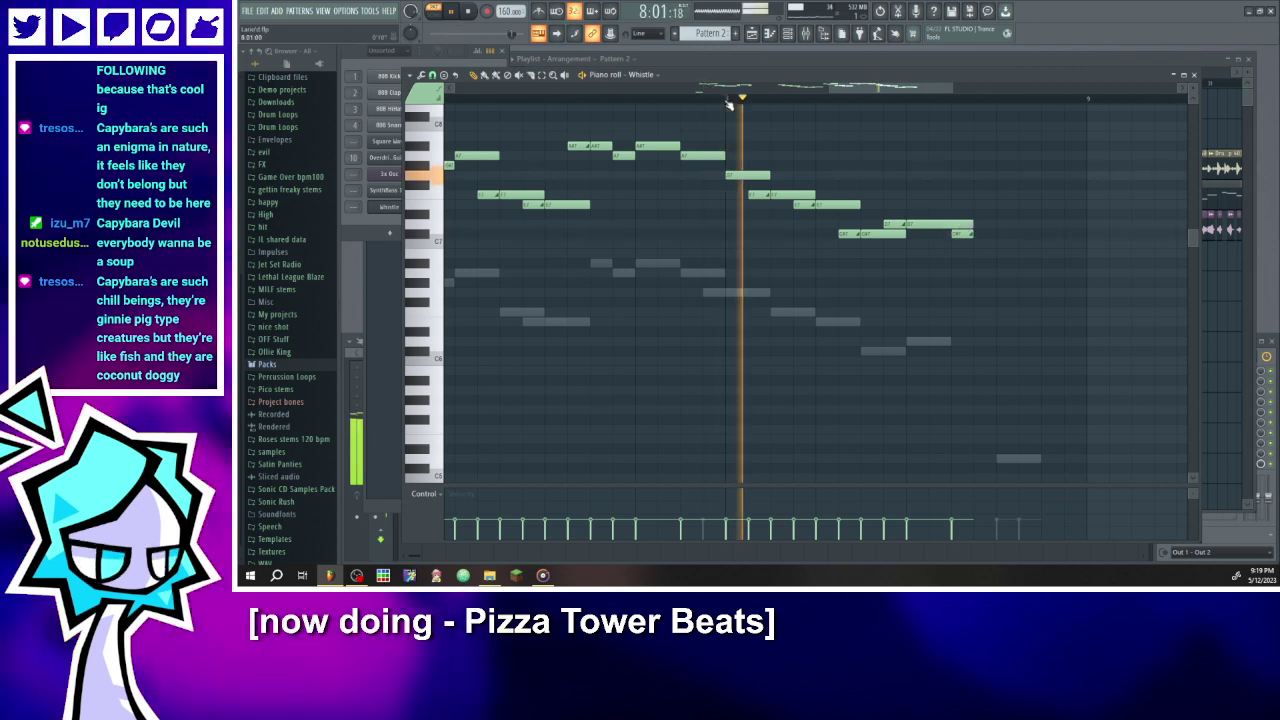
pyautogui.moveTo(832, 90); pyautogui.dragTo(446, 101)
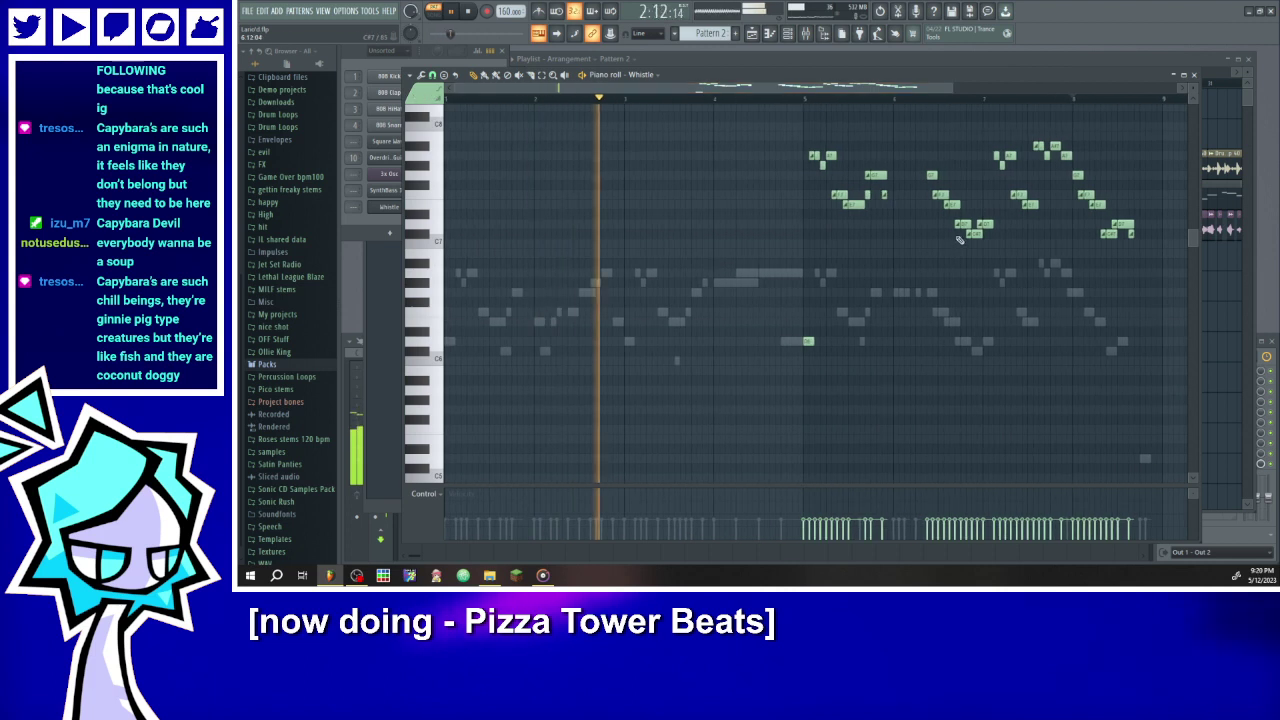
# - Select the Whistle melody in bars 5 to 8 and try it one octave higher
pyautogui.scroll(-2, 969, 323)
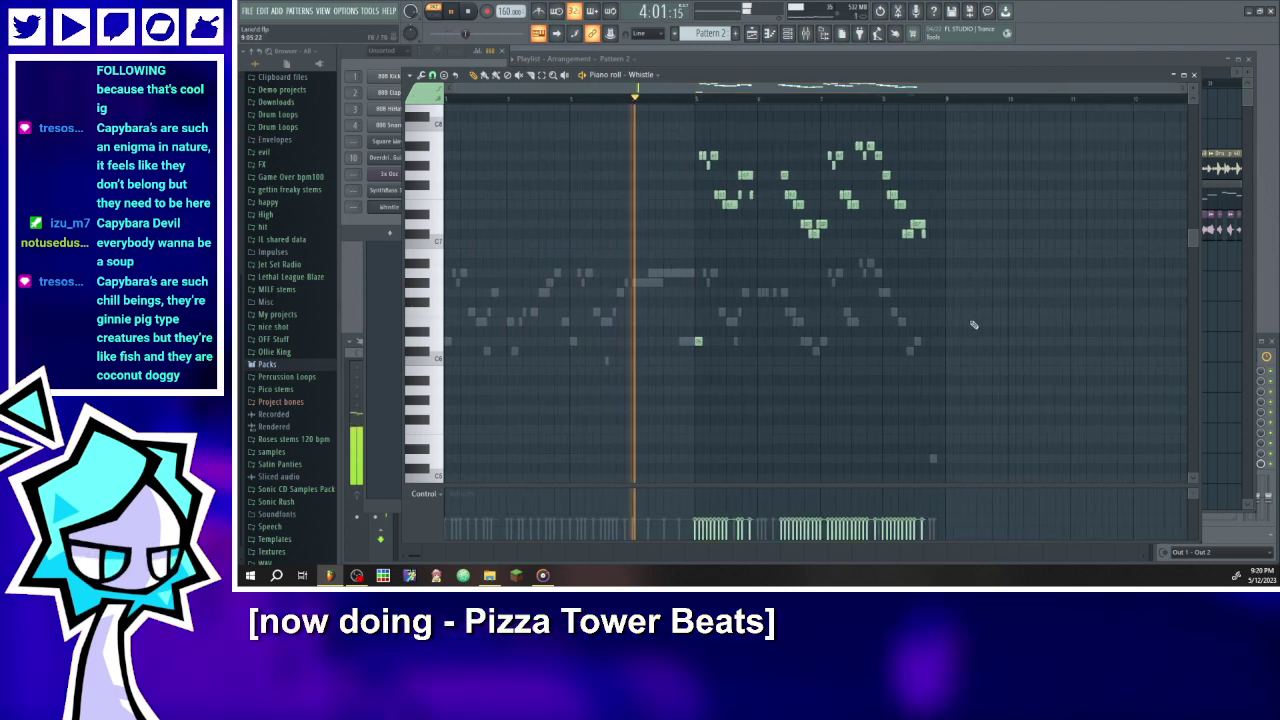
pyautogui.scroll(3, 820, 225)
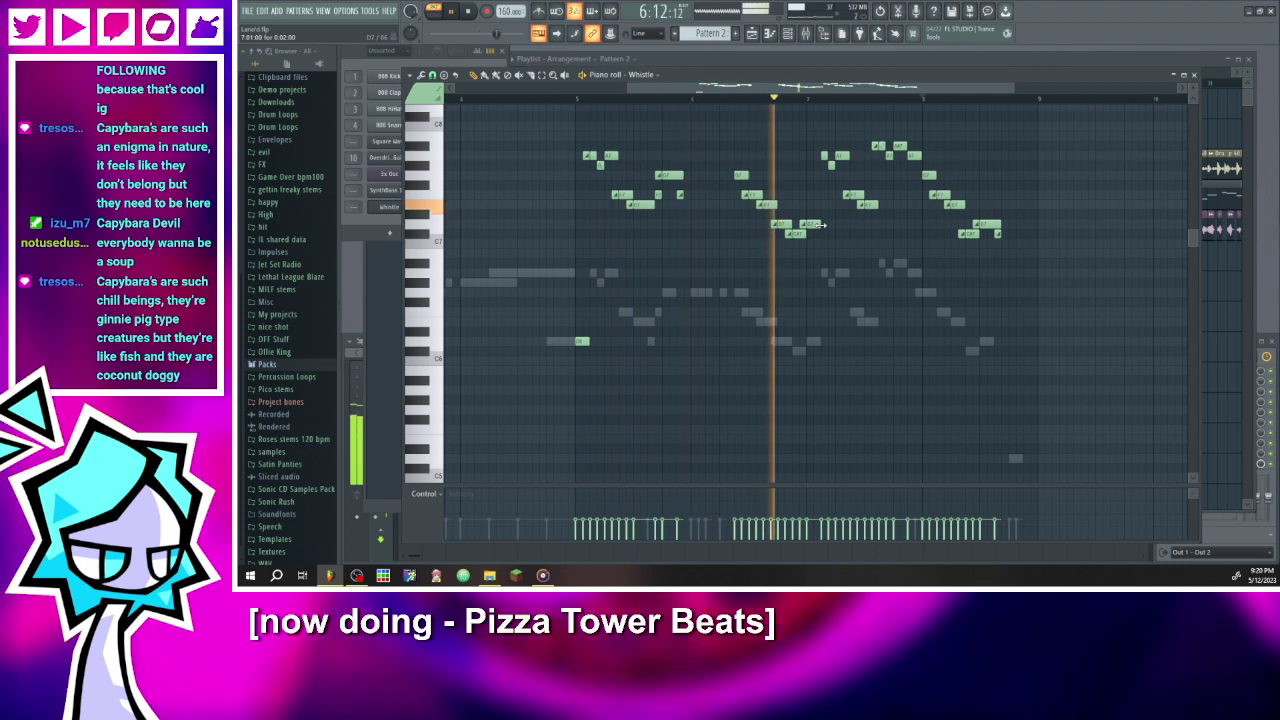
pyautogui.moveTo(1042, 404); pyautogui.dragTo(515, 131)
pyautogui.hotkey('ctrl', 'Up')
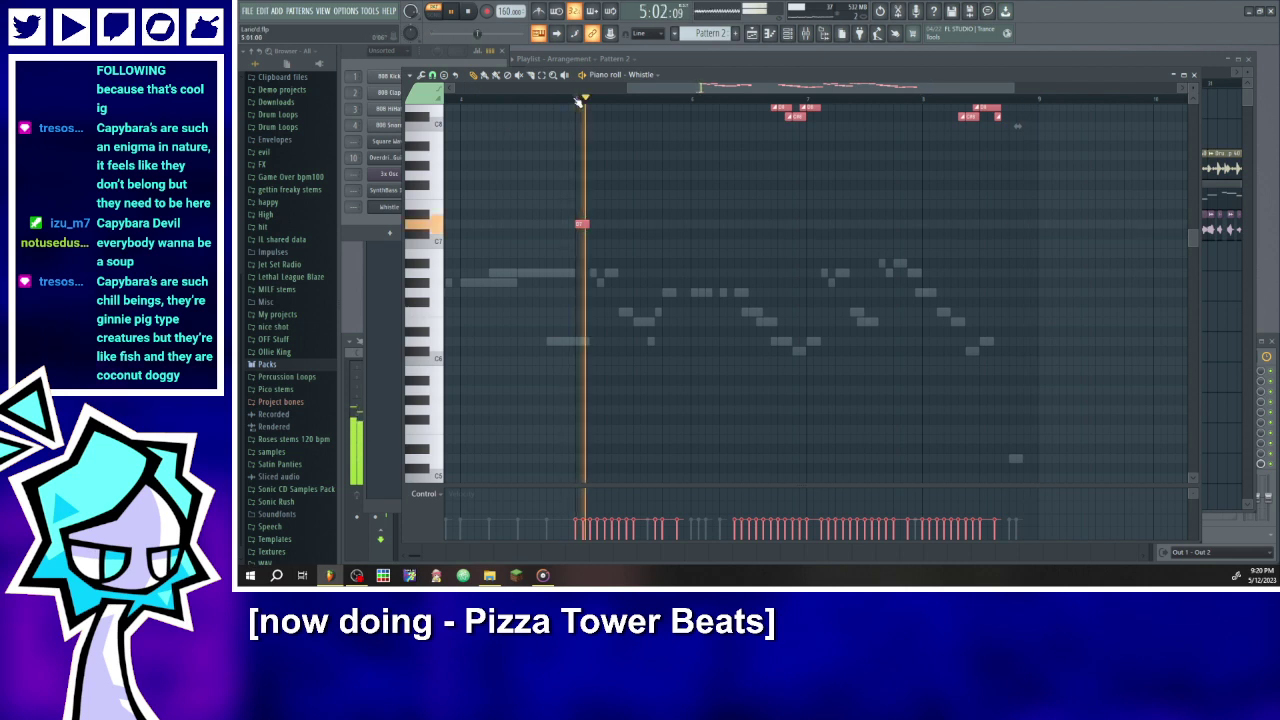
pyautogui.scroll(2, 660, 290)
pyautogui.hotkey('ctrl', 'Down')
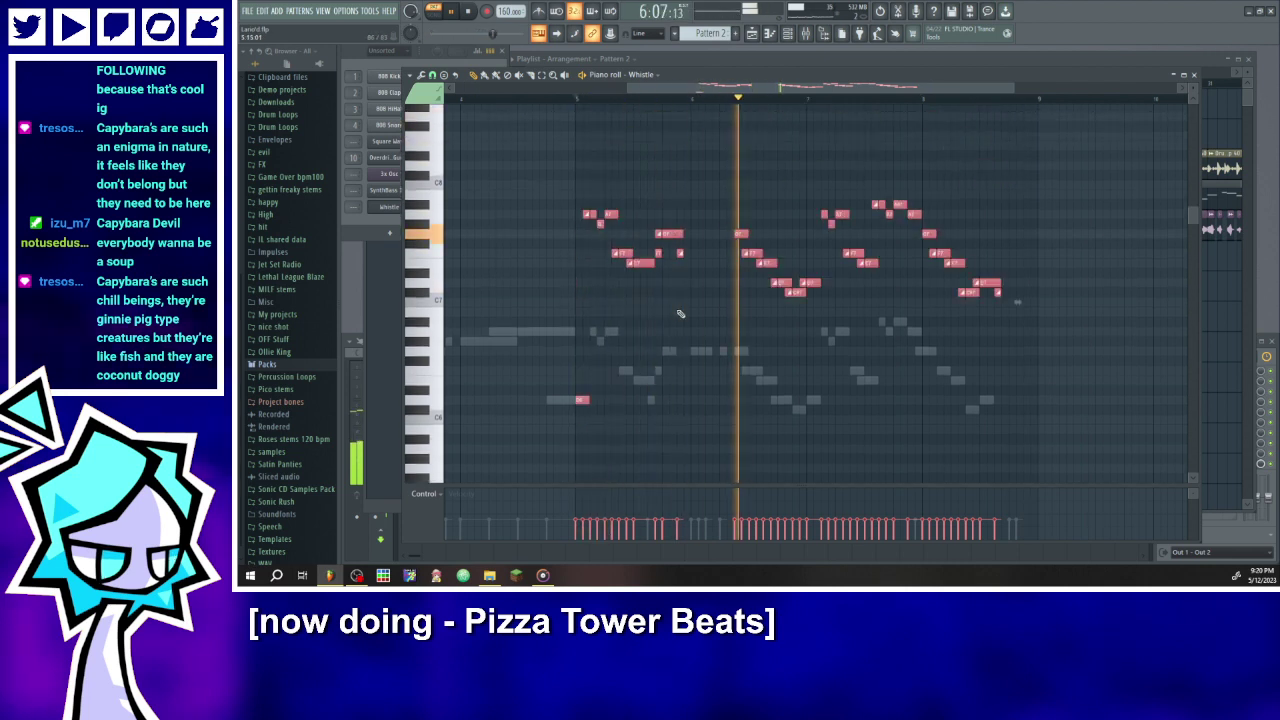
# - Cut the Whistle preset's EQ Low and EQ Mid, raise its EQ Hi, and play from bar 5
pyautogui.click(643, 77)
pyautogui.moveTo(790, 237); pyautogui.dragTo(768, 272)
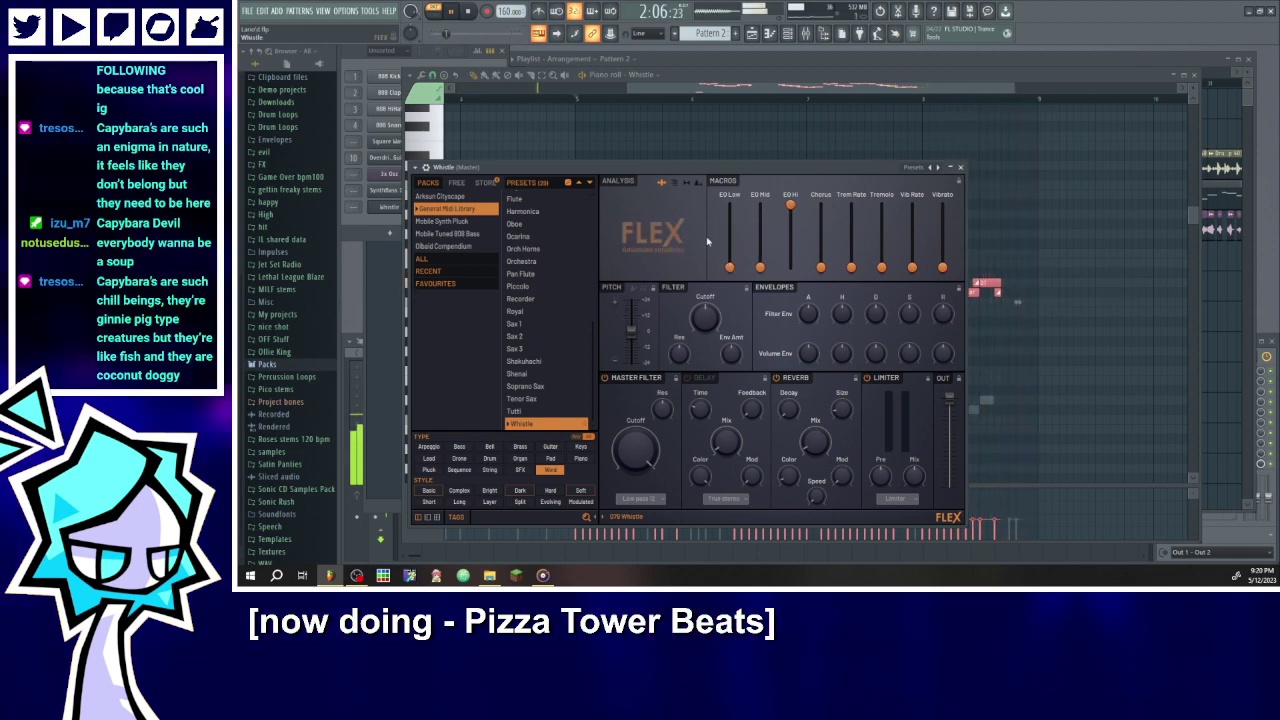
pyautogui.click(581, 99)
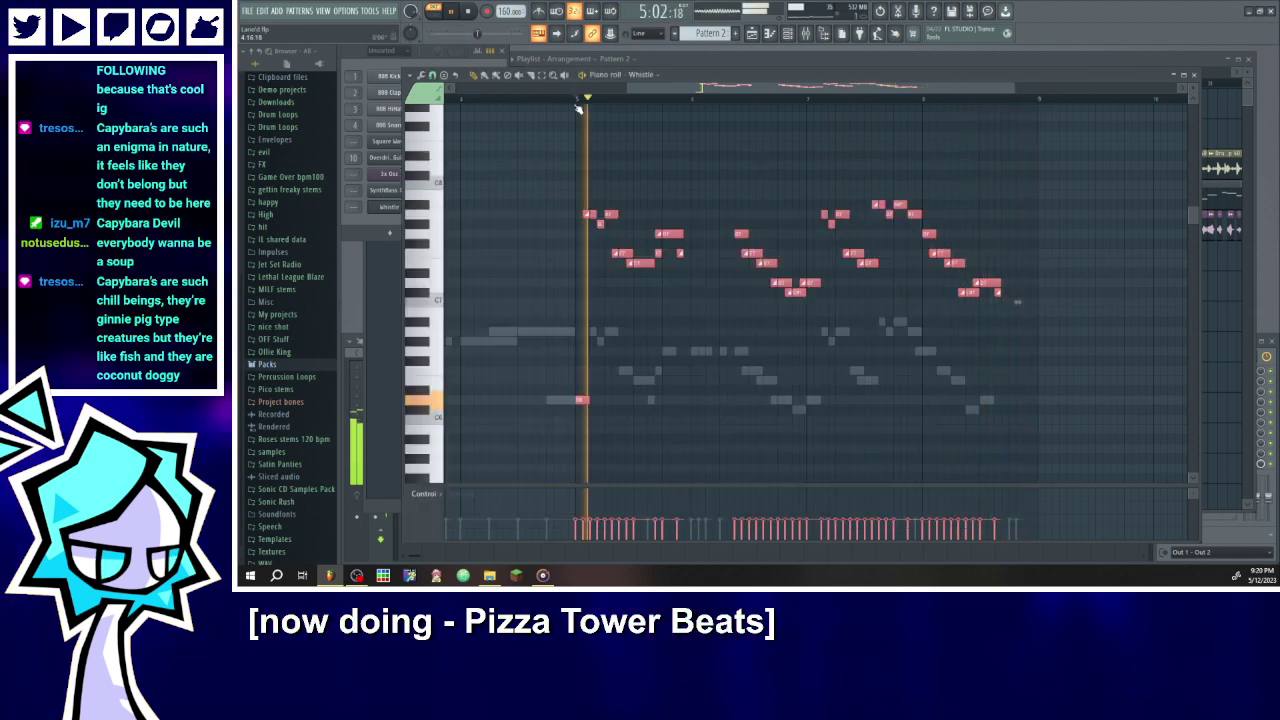
pyautogui.click(640, 76)
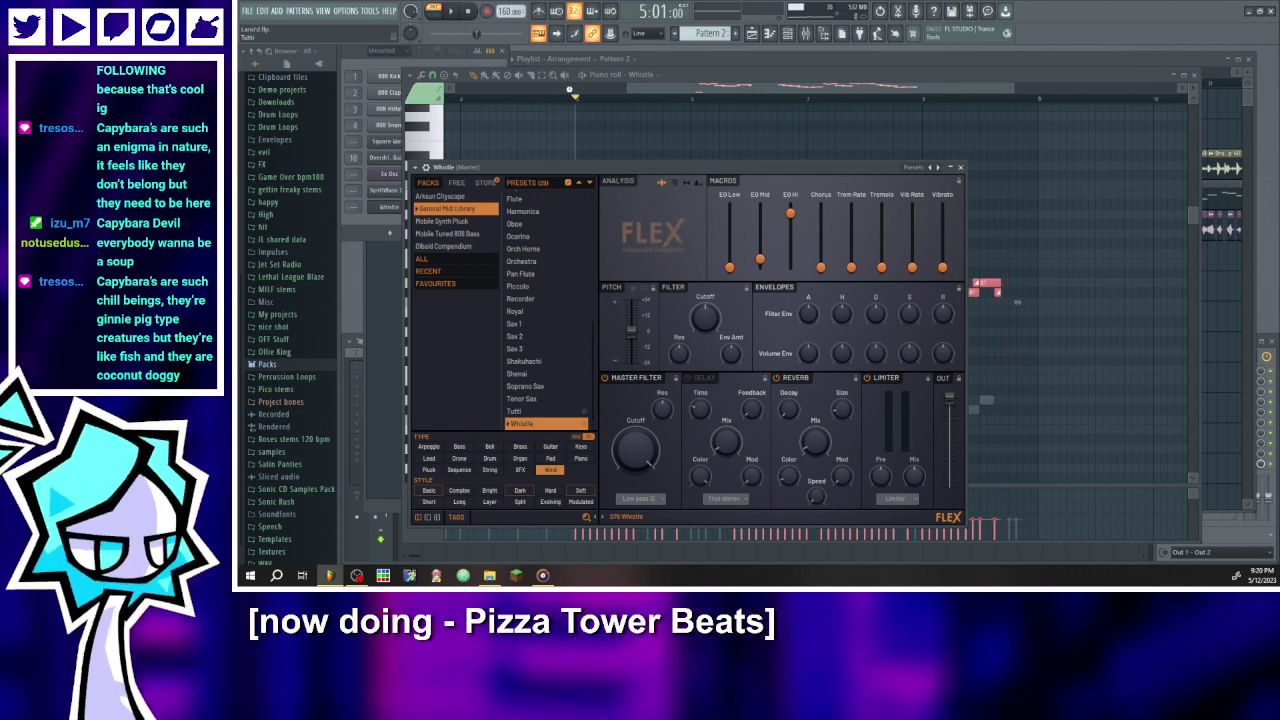
# - Switch the FLEX channel to the Tutti preset and loop playback over bars 5 to 8
pyautogui.click(637, 102)
pyautogui.moveTo(560, 100); pyautogui.dragTo(1034, 120)
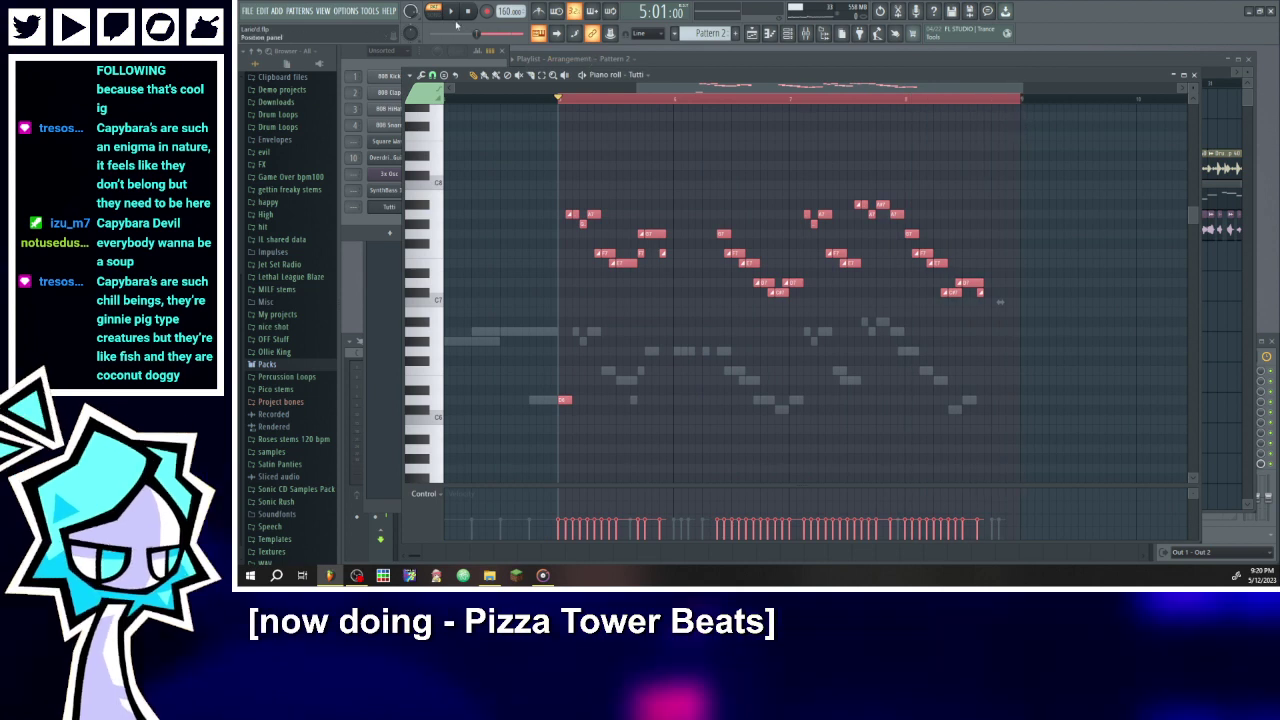
pyautogui.press('space')
pyautogui.press('Tab')
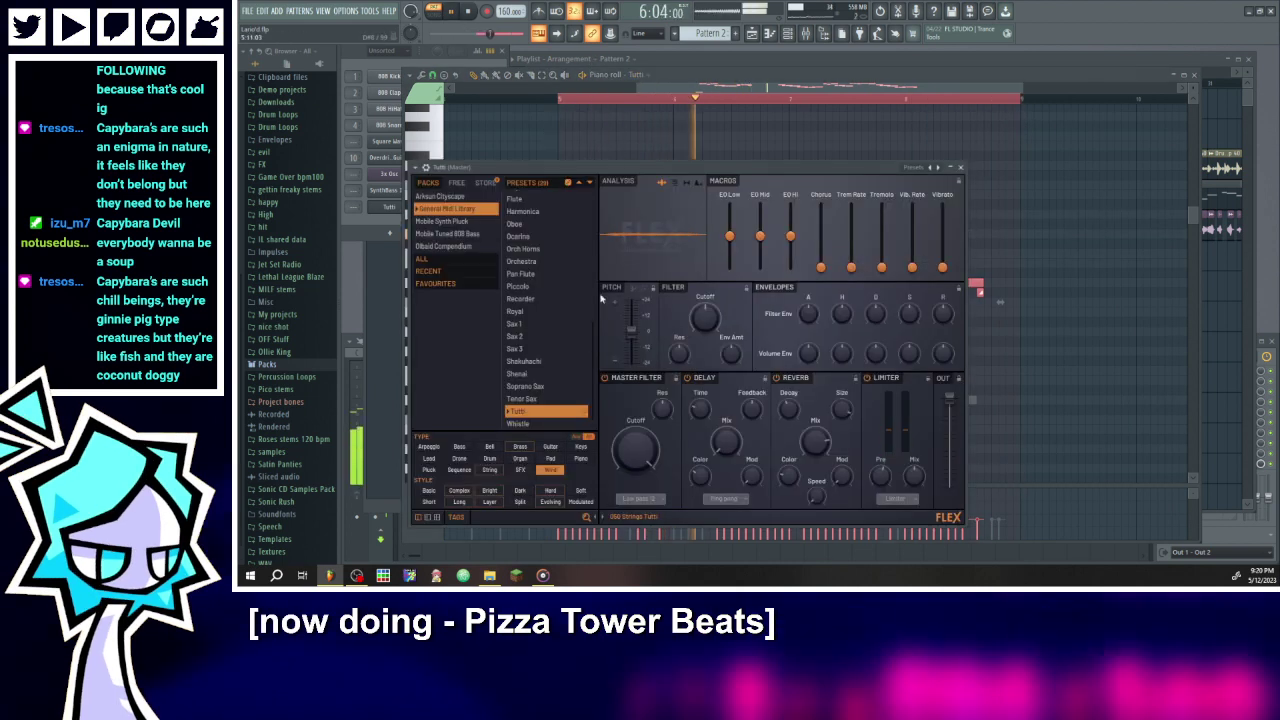
# - Audition the Organ 1, 2 and 3 presets, load Organ 4, and cut its EQ Low and EQ Mid with EQ Hi around 42%
pyautogui.click(550, 470)
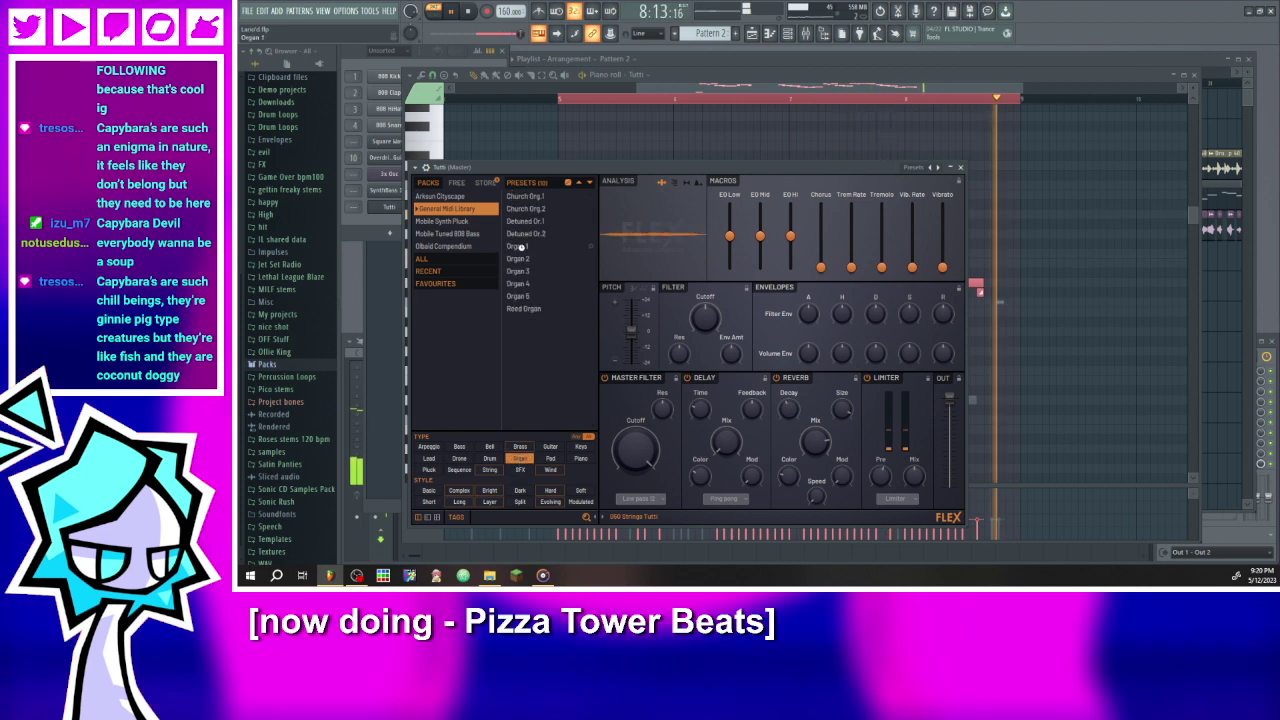
pyautogui.click(520, 246)
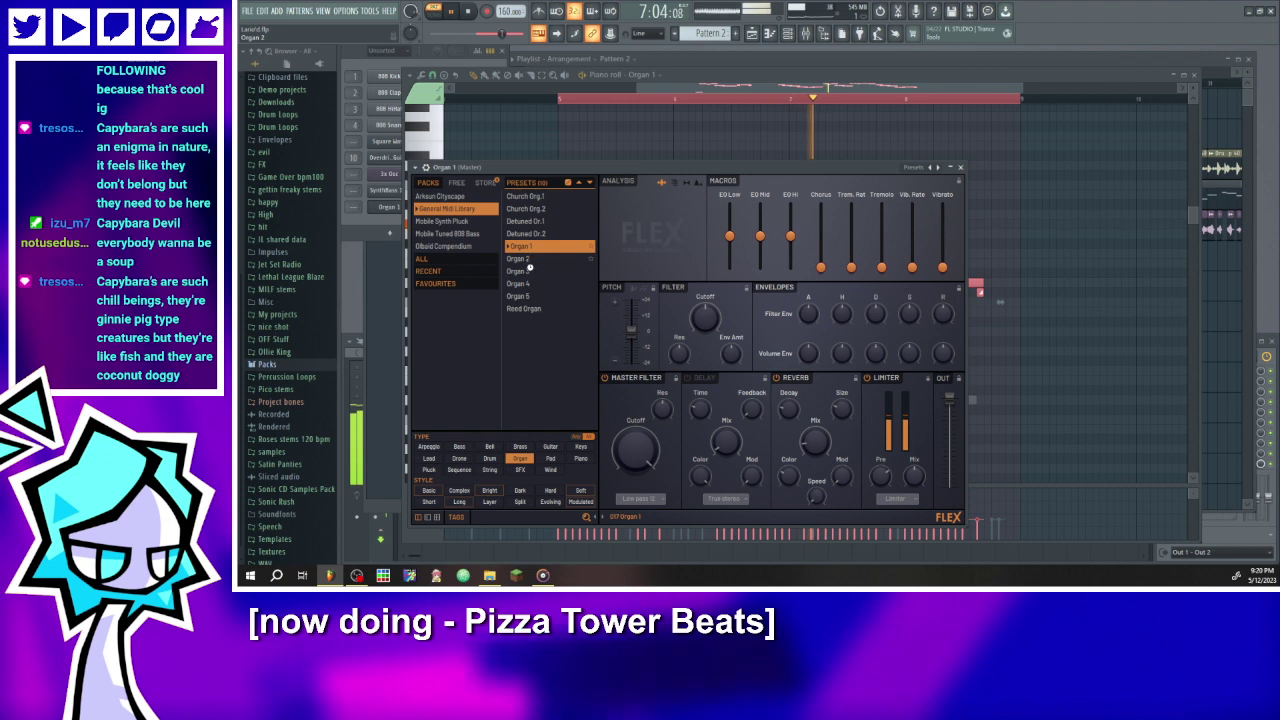
pyautogui.click(526, 261)
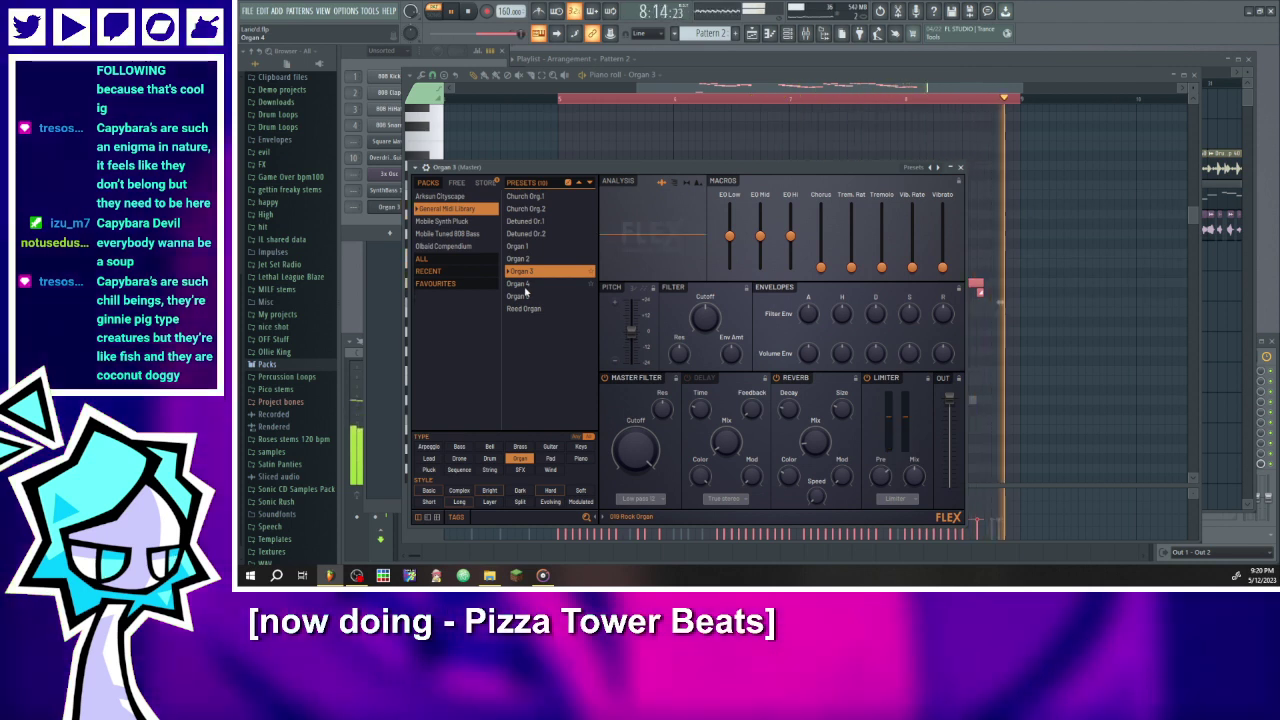
pyautogui.click(525, 285)
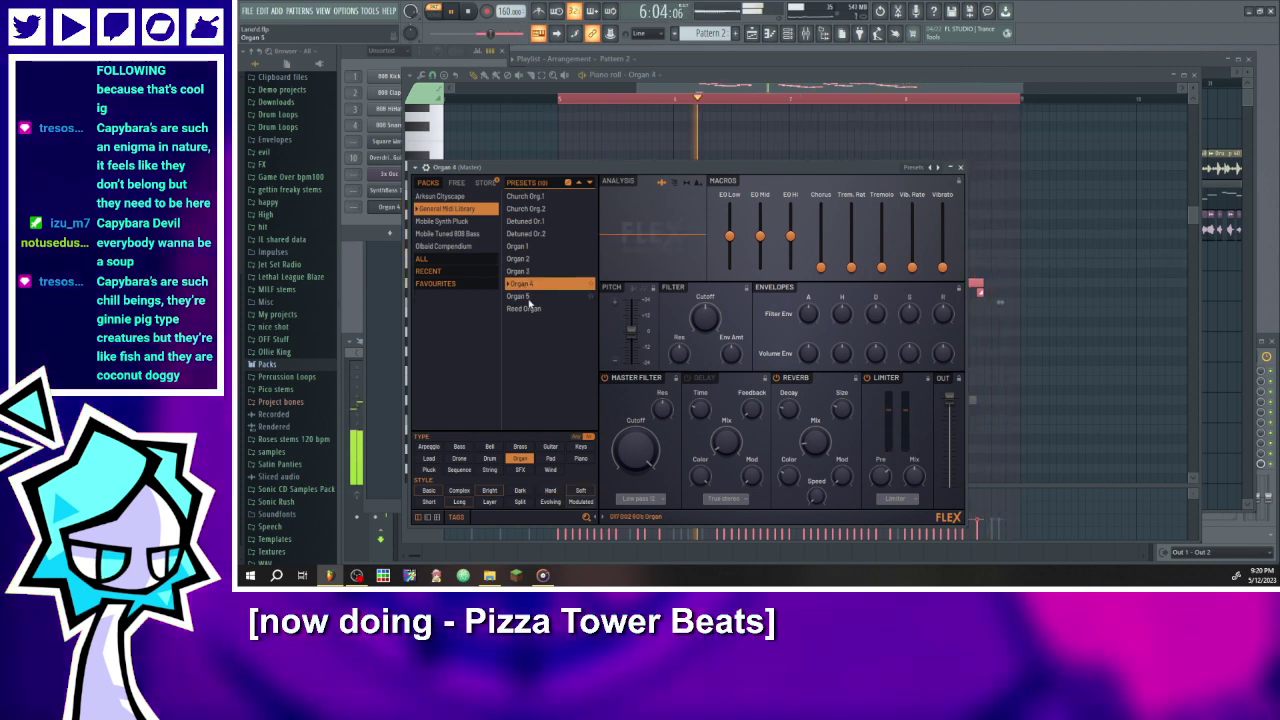
pyautogui.moveTo(730, 236); pyautogui.dragTo(791, 230)
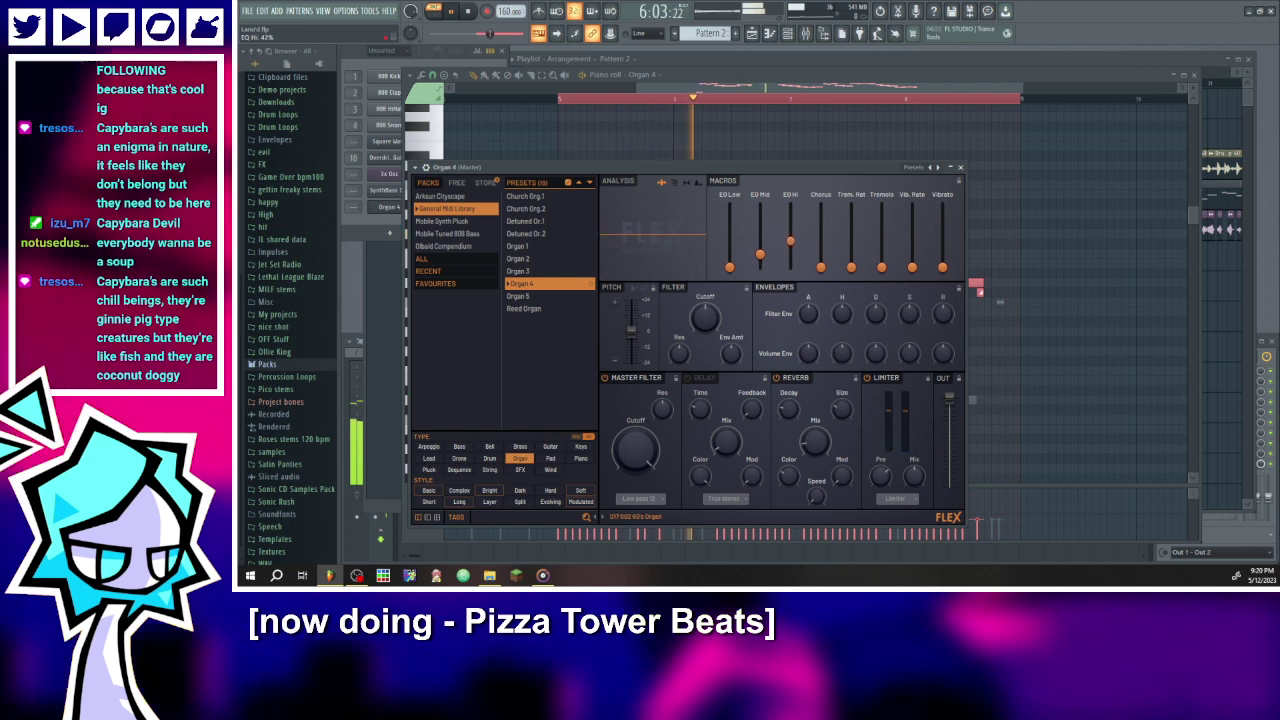
# - Try the Organ 4 melody one octave lower
pyautogui.click(681, 90)
pyautogui.hotkey('ctrl', 'Down')
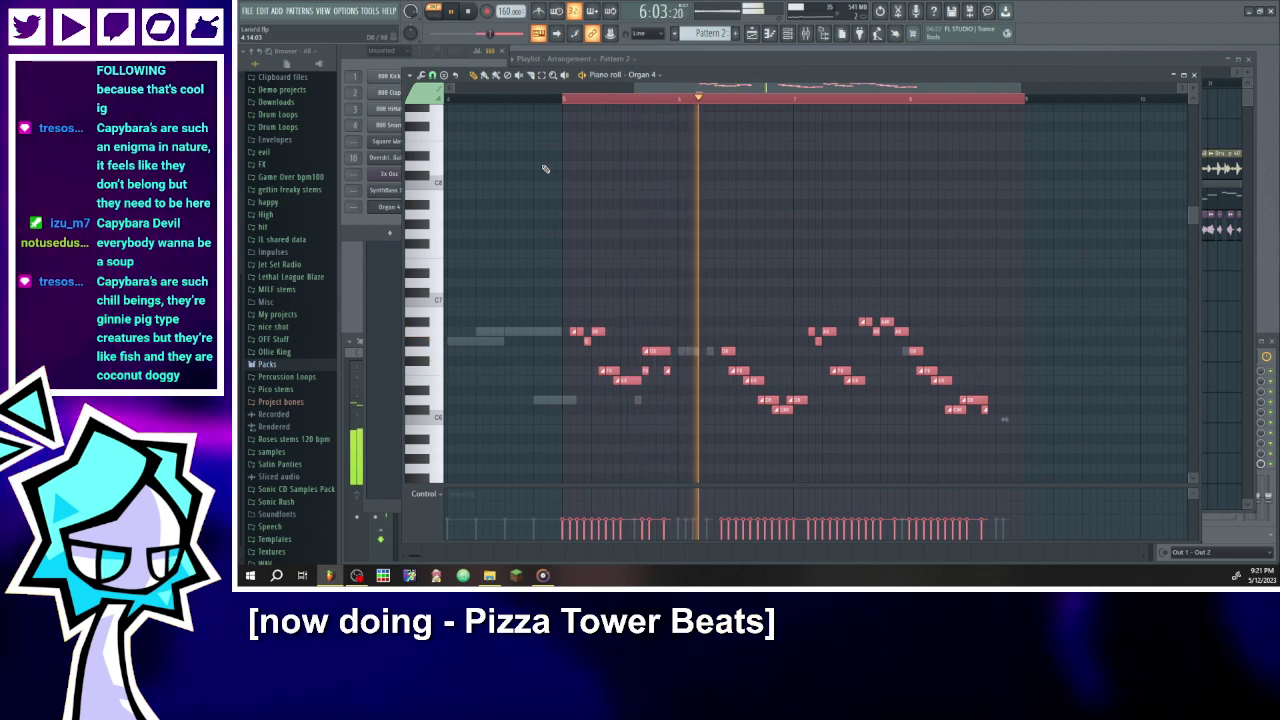
pyautogui.hotkey('ctrl', 'Up')
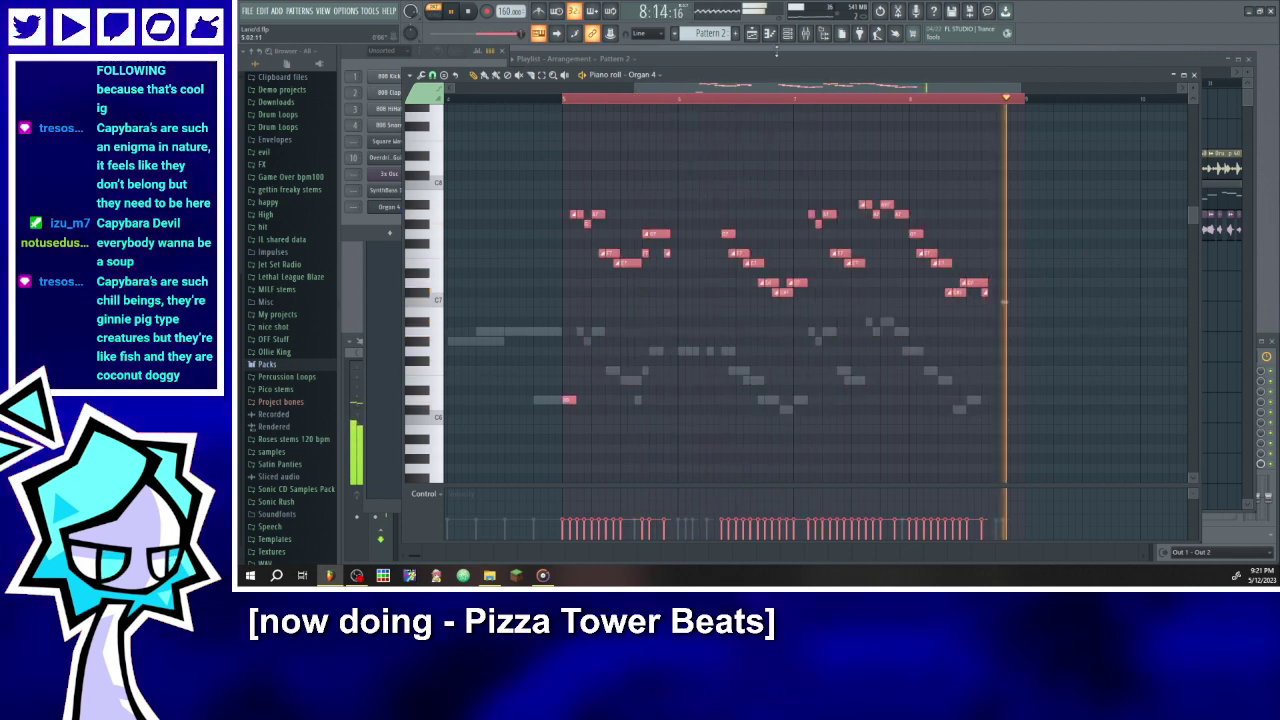
# - Adjust Organ 4's channel volume, raise its Vib Rate to 75%, and give it a moderate Vibrato amount
pyautogui.click(645, 75)
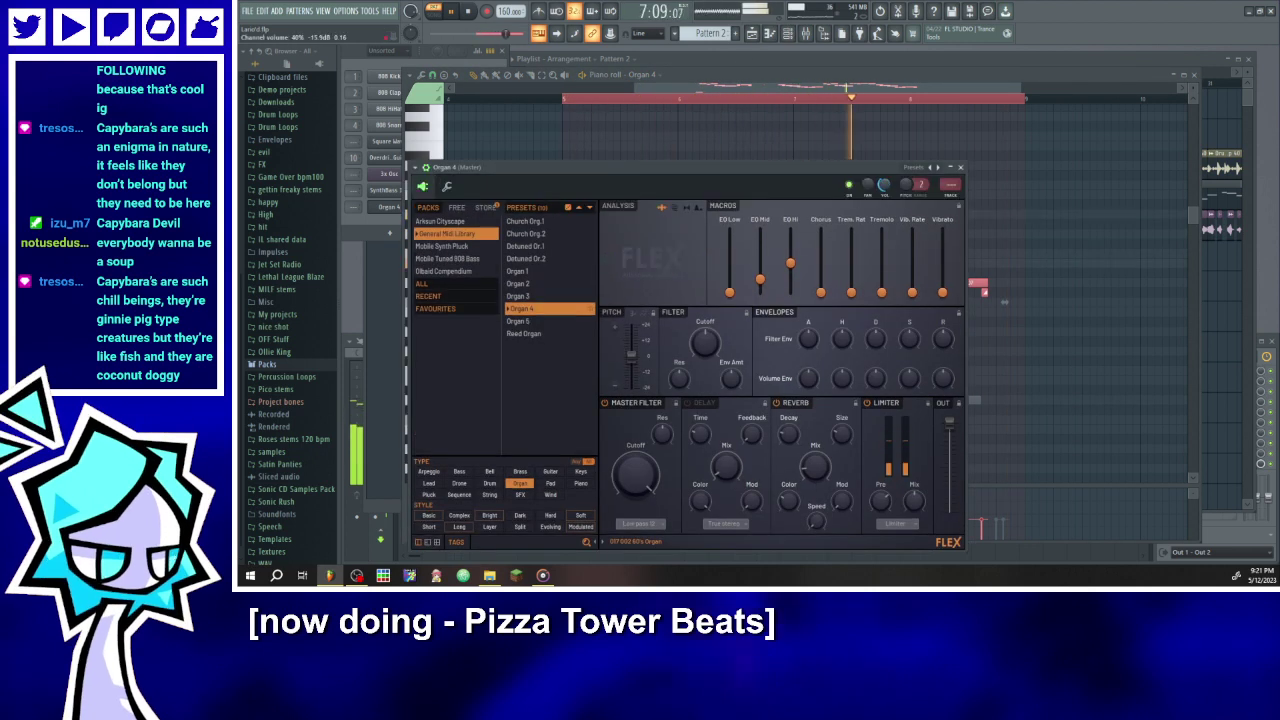
pyautogui.moveTo(884, 186); pyautogui.dragTo(884, 182)
pyautogui.moveTo(942, 292); pyautogui.dragTo(942, 248)
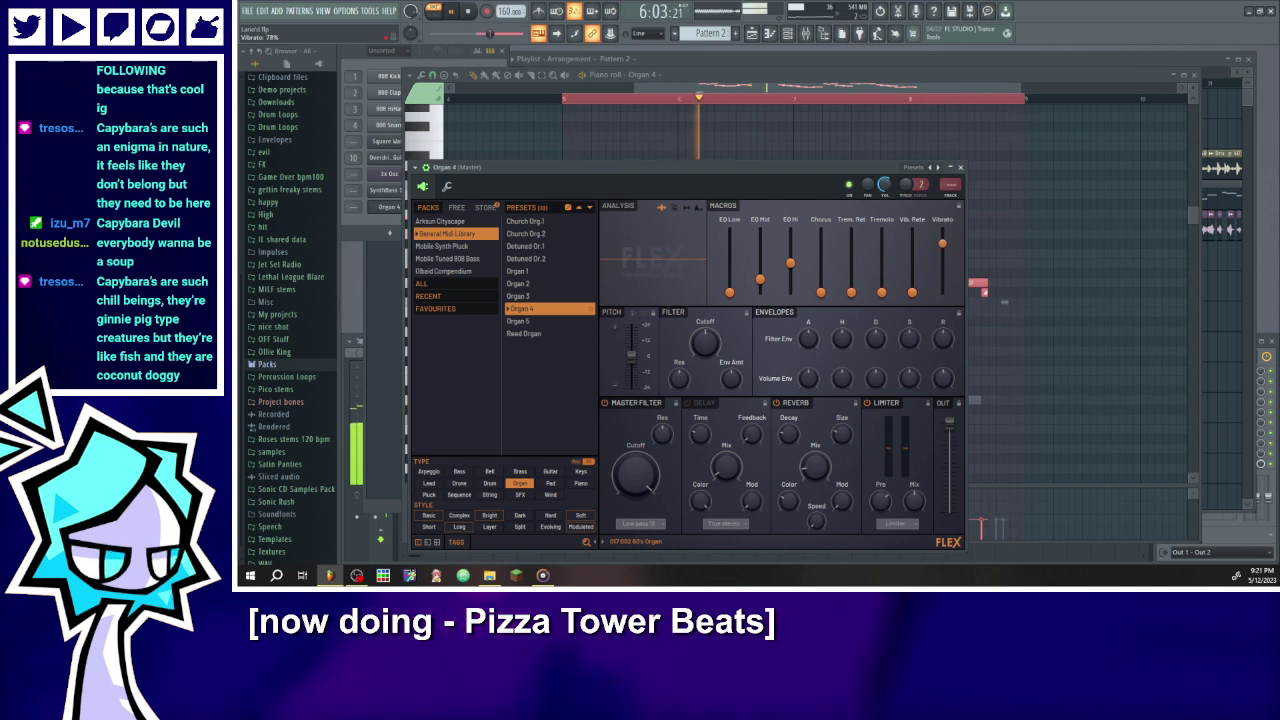
pyautogui.moveTo(911, 292); pyautogui.dragTo(911, 245)
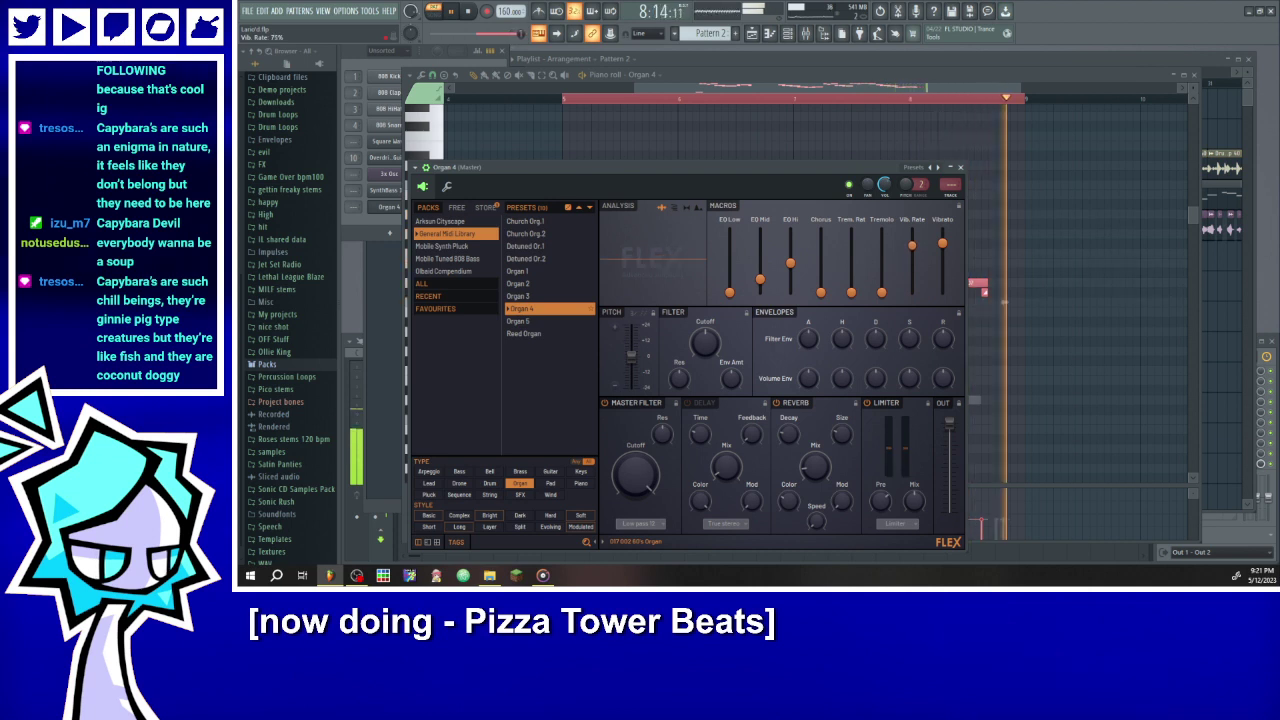
pyautogui.moveTo(943, 244); pyautogui.dragTo(943, 259)
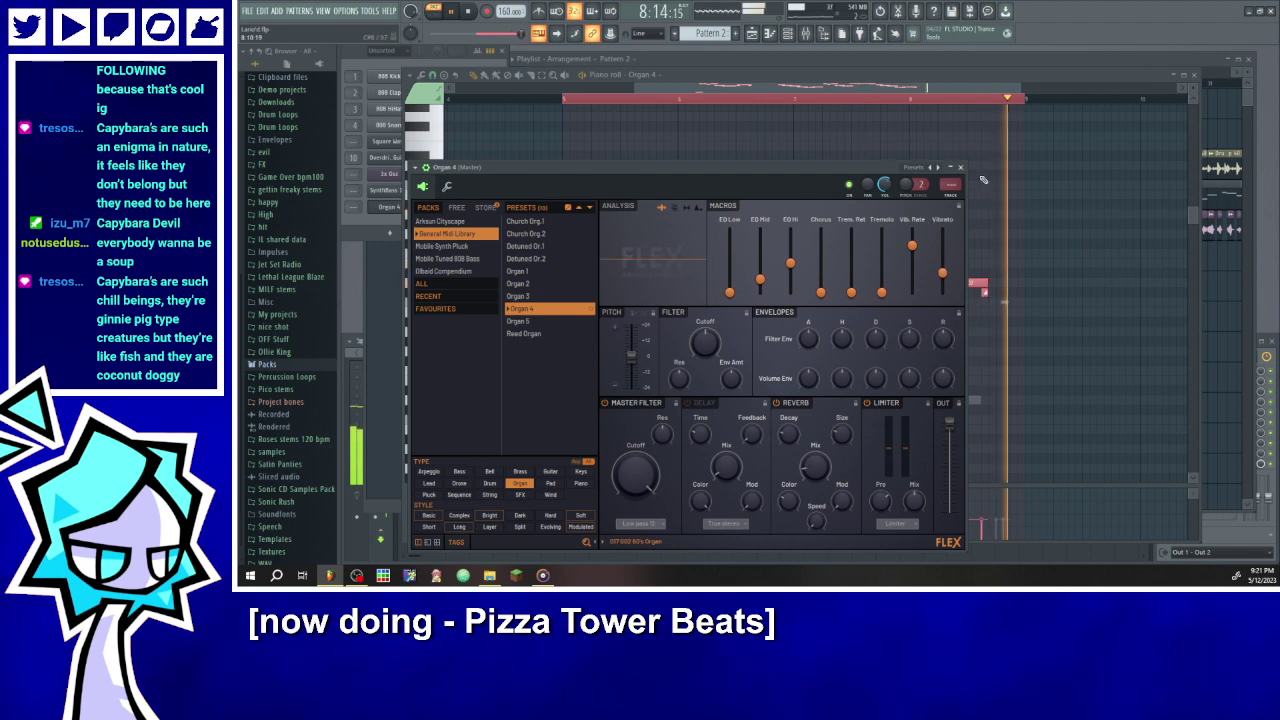
pyautogui.click(960, 168)
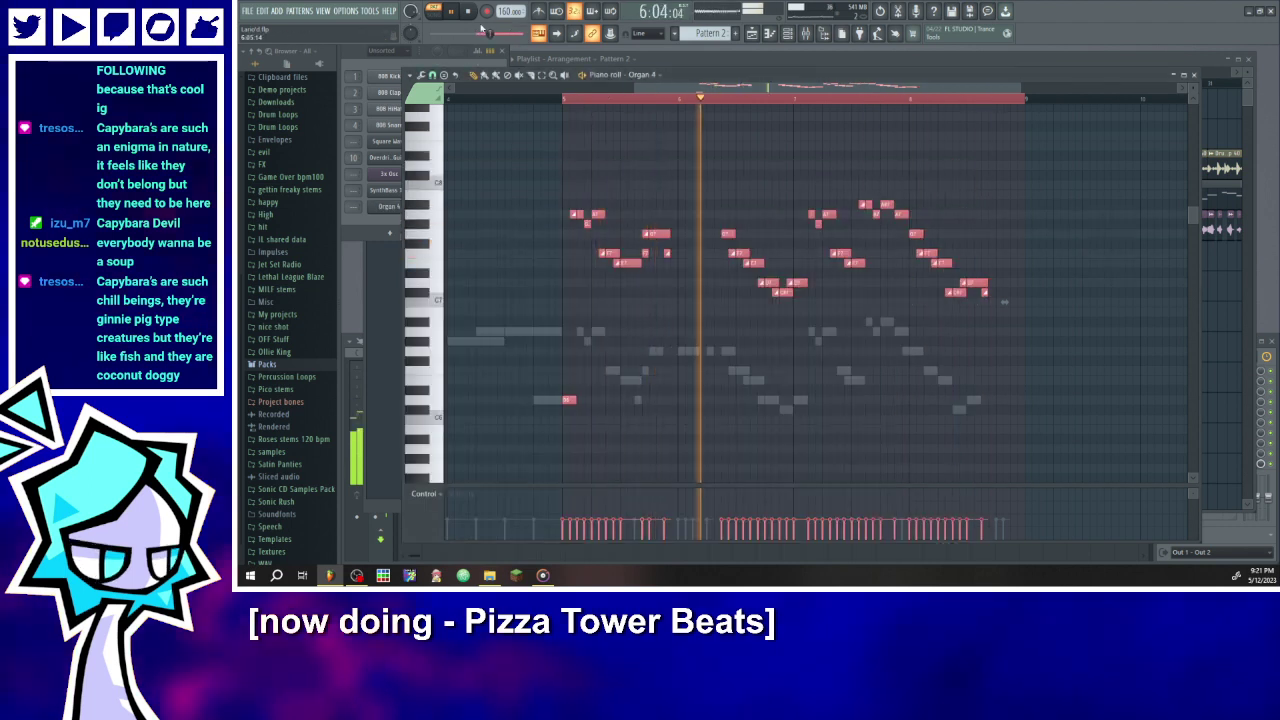
# - Play the arrangement in Song mode to hear the organ melody in the playlist
pyautogui.click(769, 33)
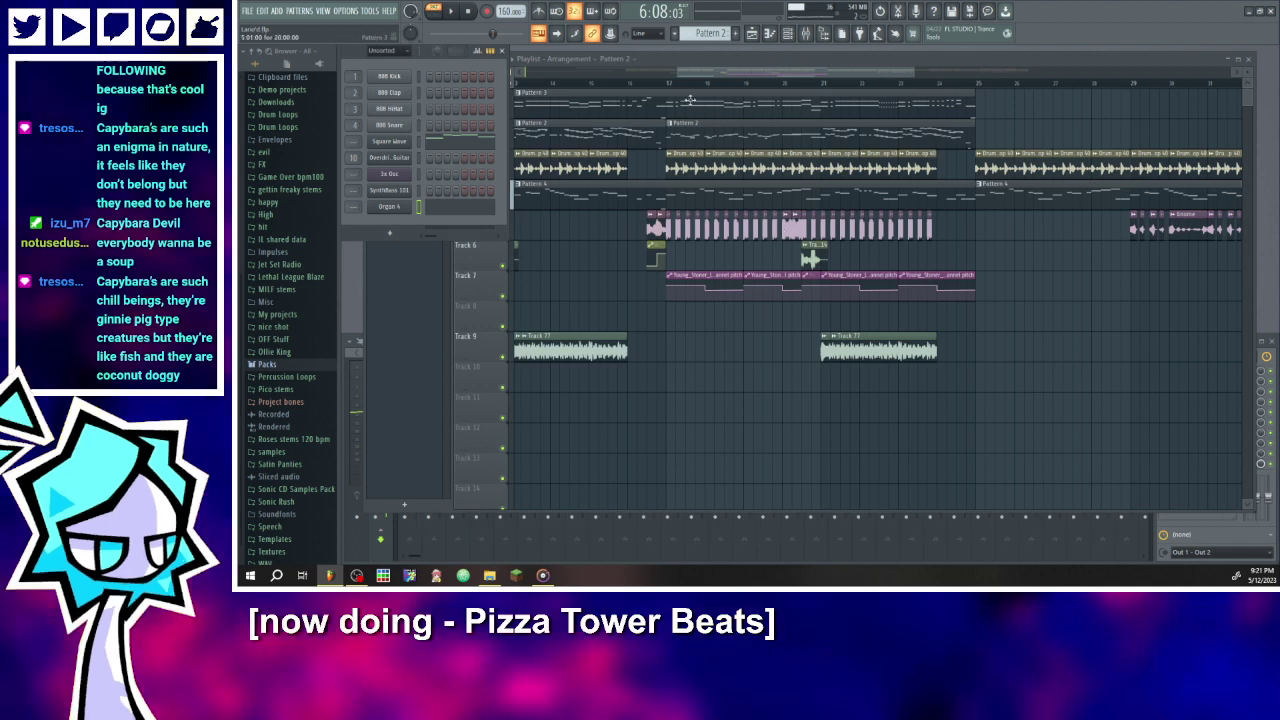
pyautogui.moveTo(637, 85); pyautogui.dragTo(440, 23)
pyautogui.click(450, 11)
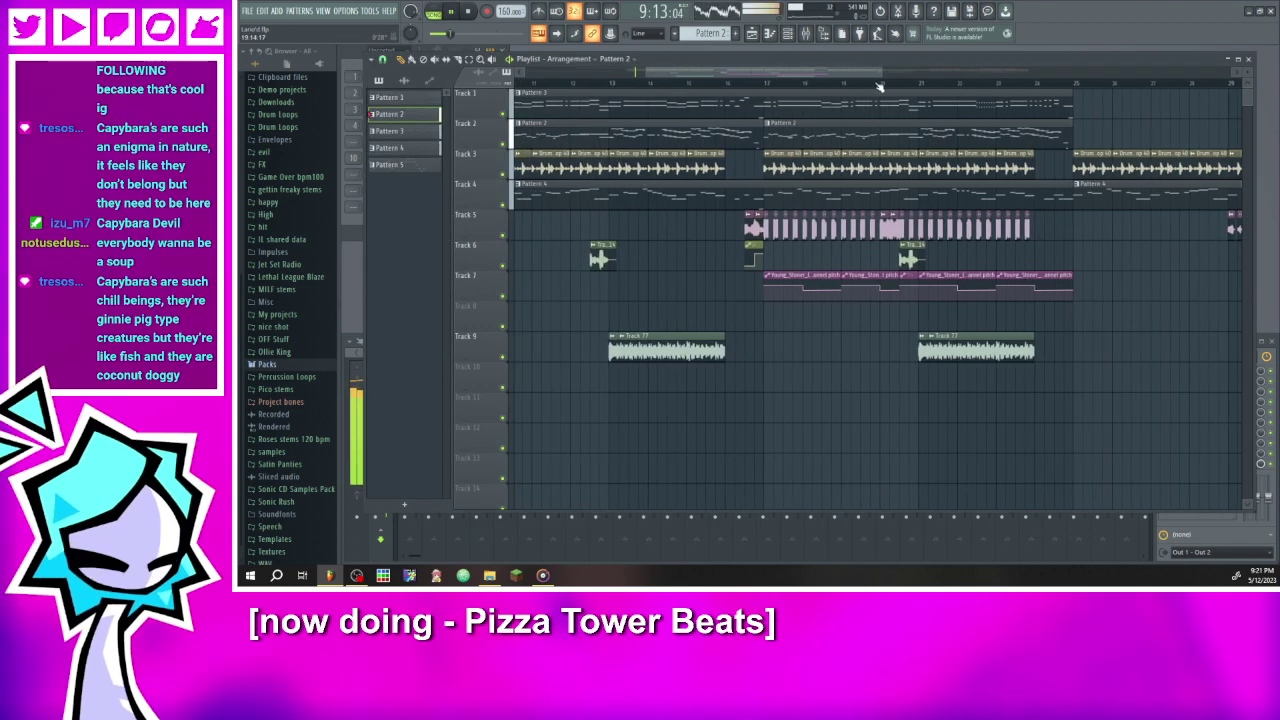
pyautogui.moveTo(880, 72)
pyautogui.mouseDown()
pyautogui.moveTo(963, 74)
pyautogui.moveTo(893, 84)
pyautogui.mouseUp()
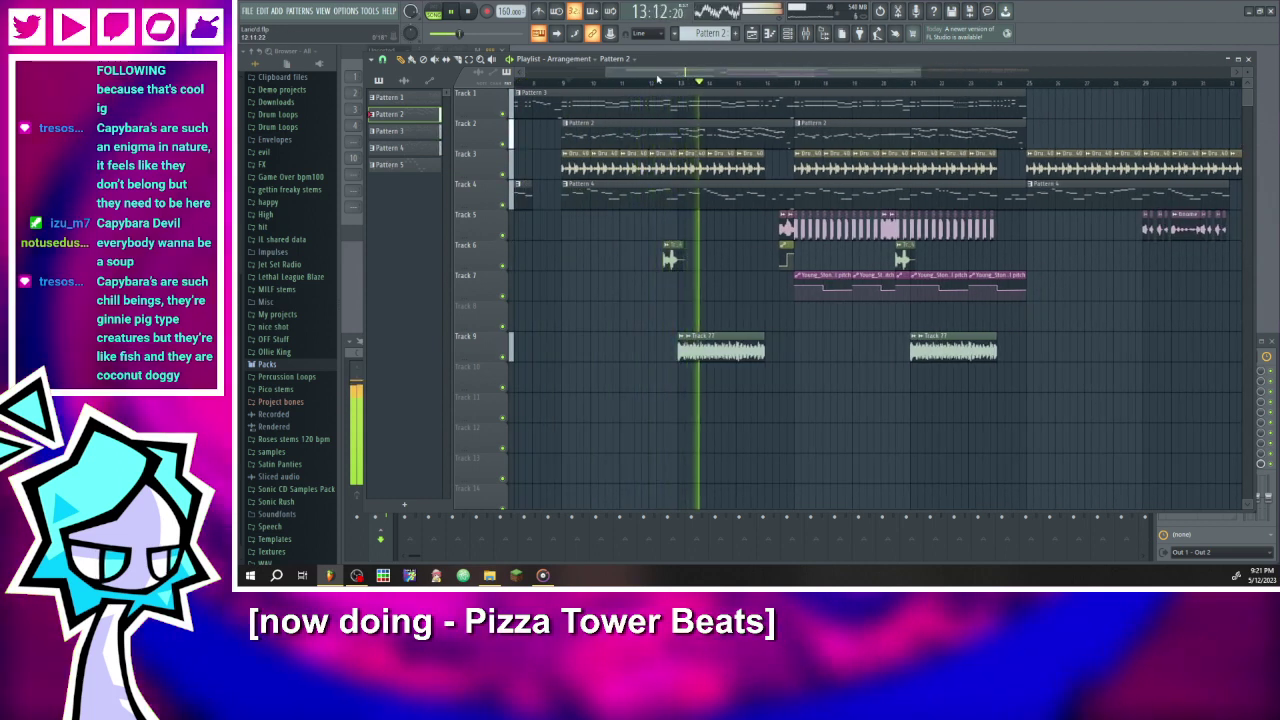
# - Duplicate Organ 4's bar 5 to 8 melody into bars 1 to 4 of Pattern 2 and play it back
pyautogui.doubleClick(688, 143)
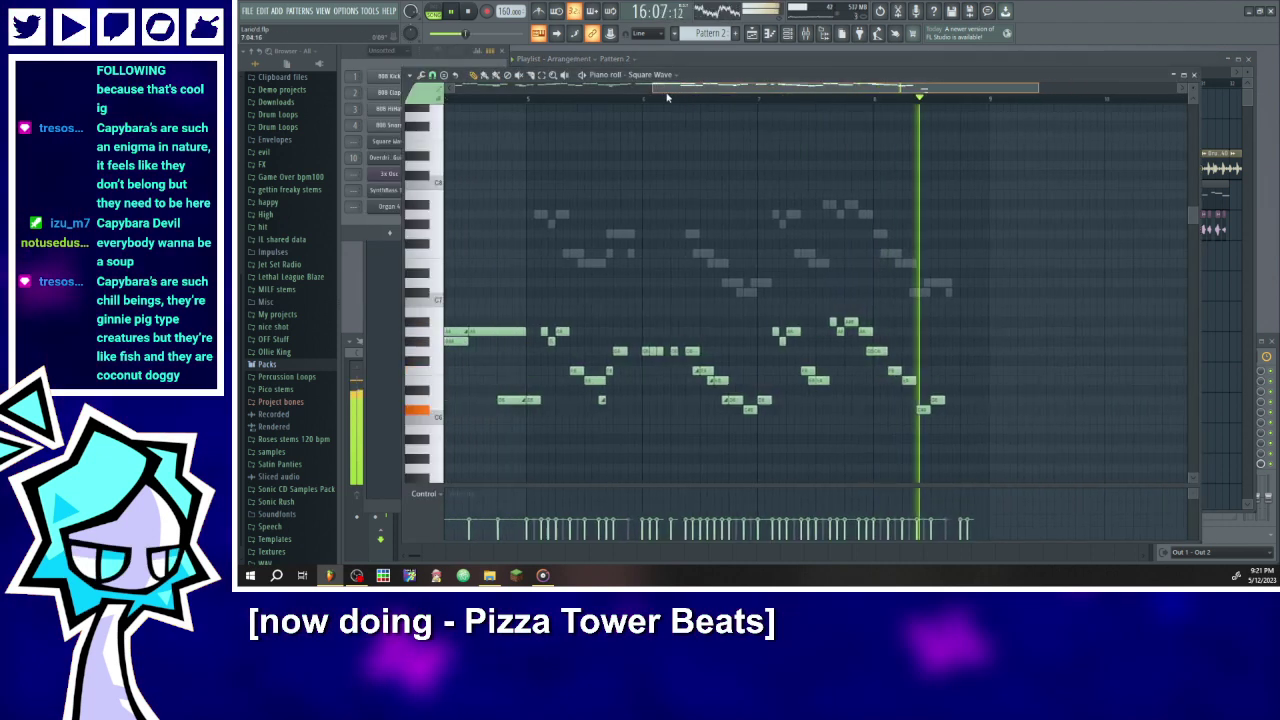
pyautogui.click(650, 75)
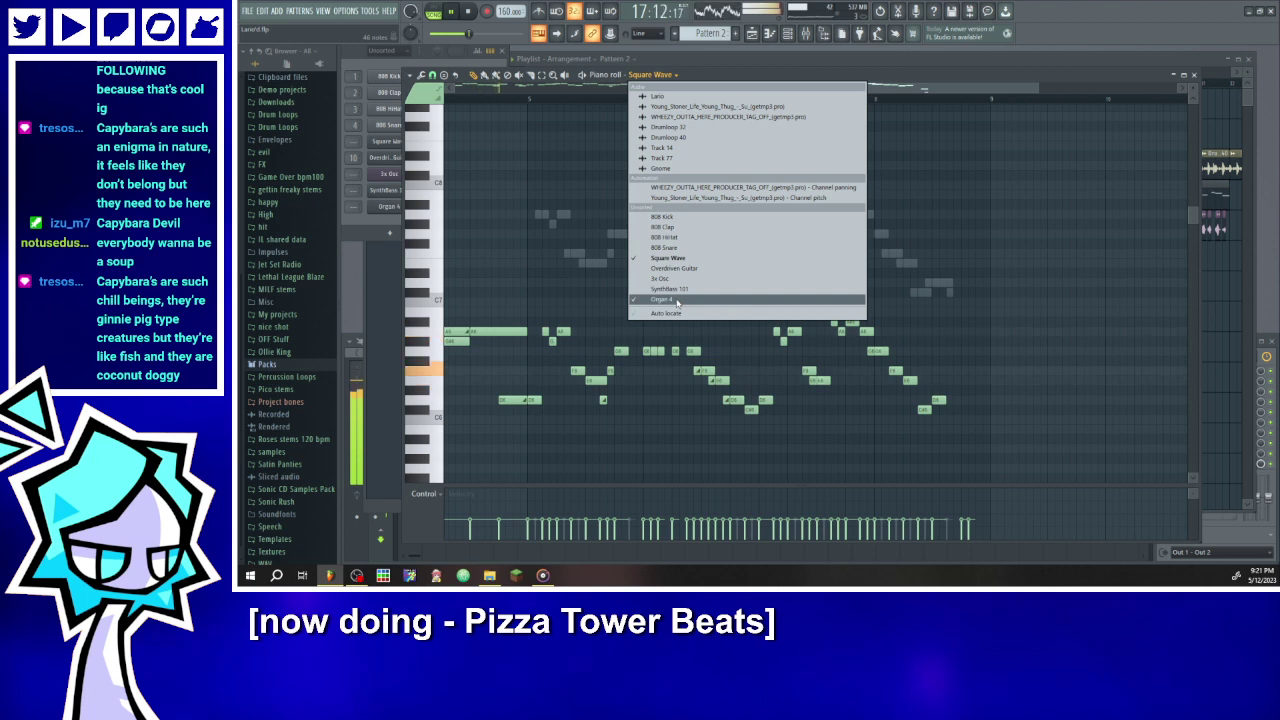
pyautogui.click(677, 300)
pyautogui.moveTo(569, 348); pyautogui.dragTo(1009, 406)
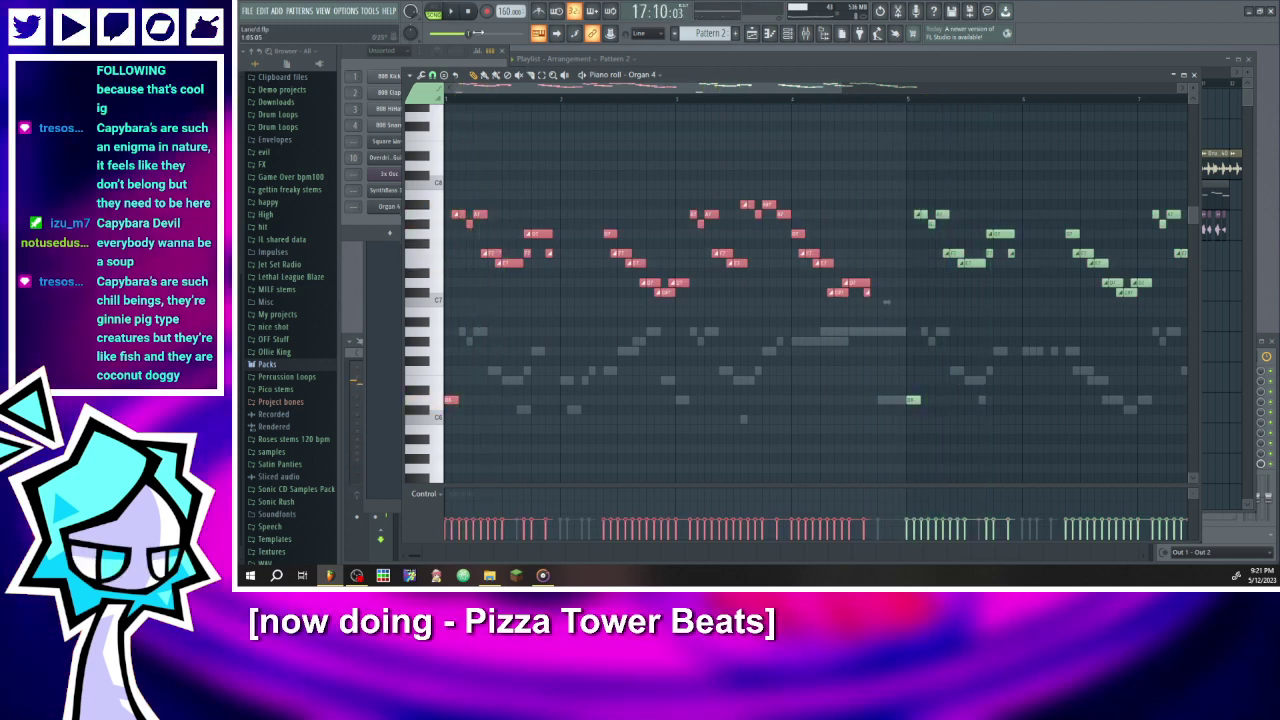
pyautogui.click(451, 12)
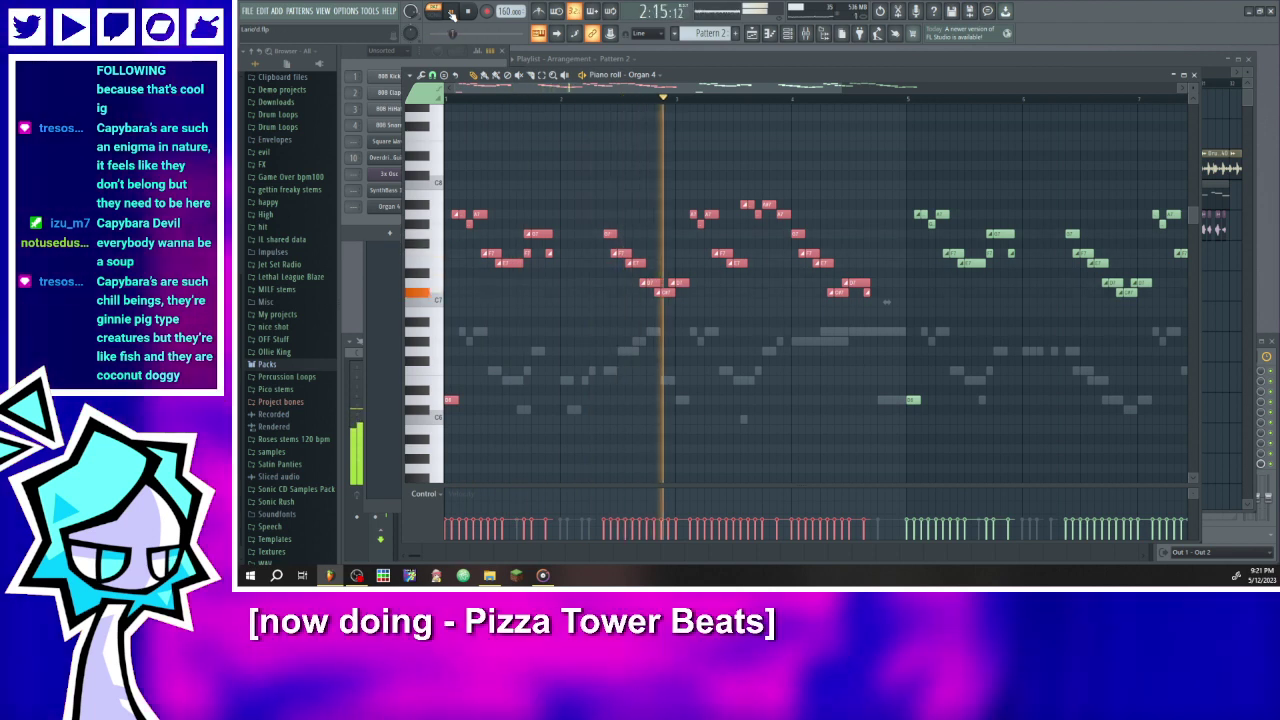
pyautogui.click(452, 14)
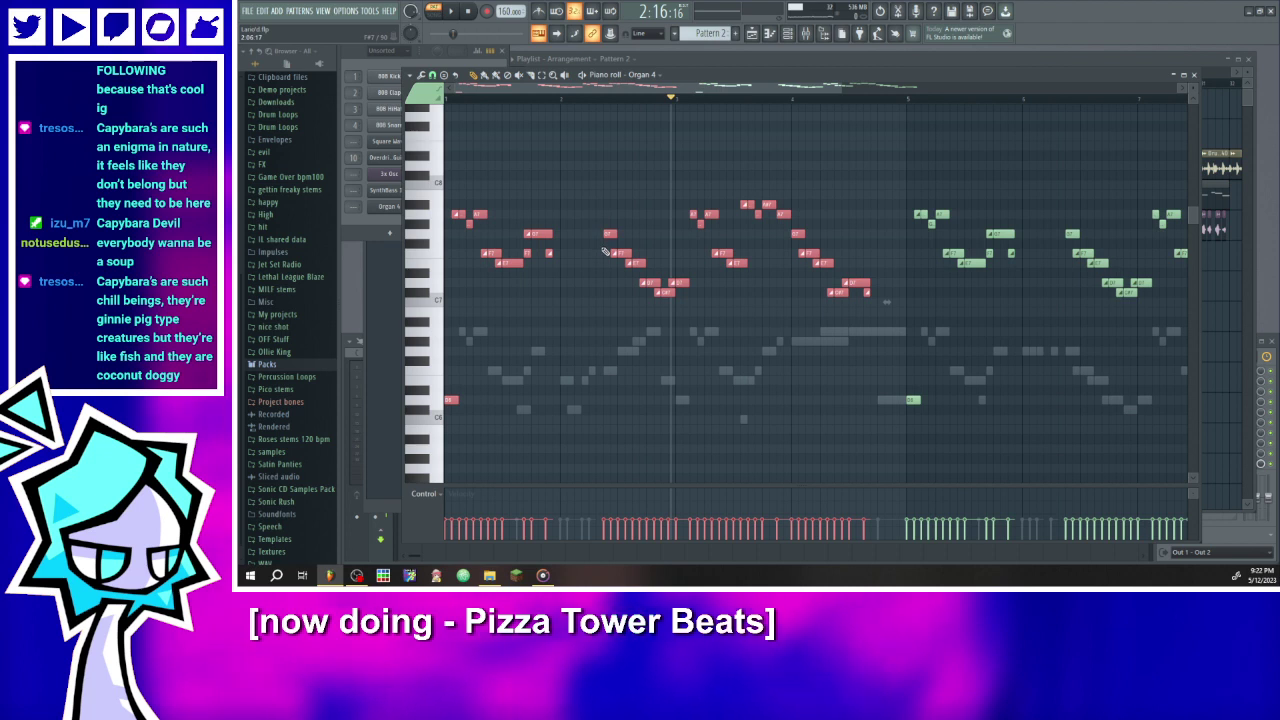
# - Move all of Organ 4's notes out of Pattern 2 into a new Pattern 6
pyautogui.scroll(-2, 927, 352)
pyautogui.keyDown('ctrl'); pyautogui.moveTo(1038, 443); pyautogui.dragTo(306, 157); pyautogui.keyUp('ctrl')
pyautogui.hotkey('ctrl', 'x')
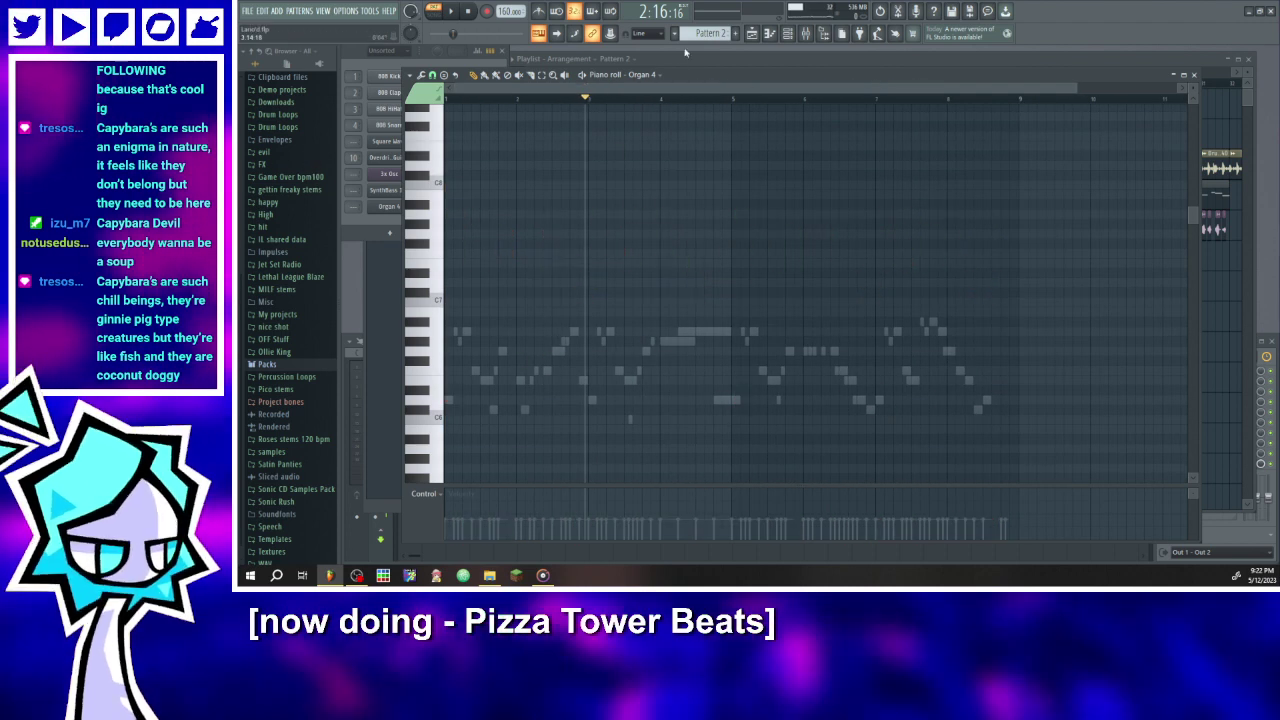
pyautogui.click(737, 35)
pyautogui.click(748, 46)
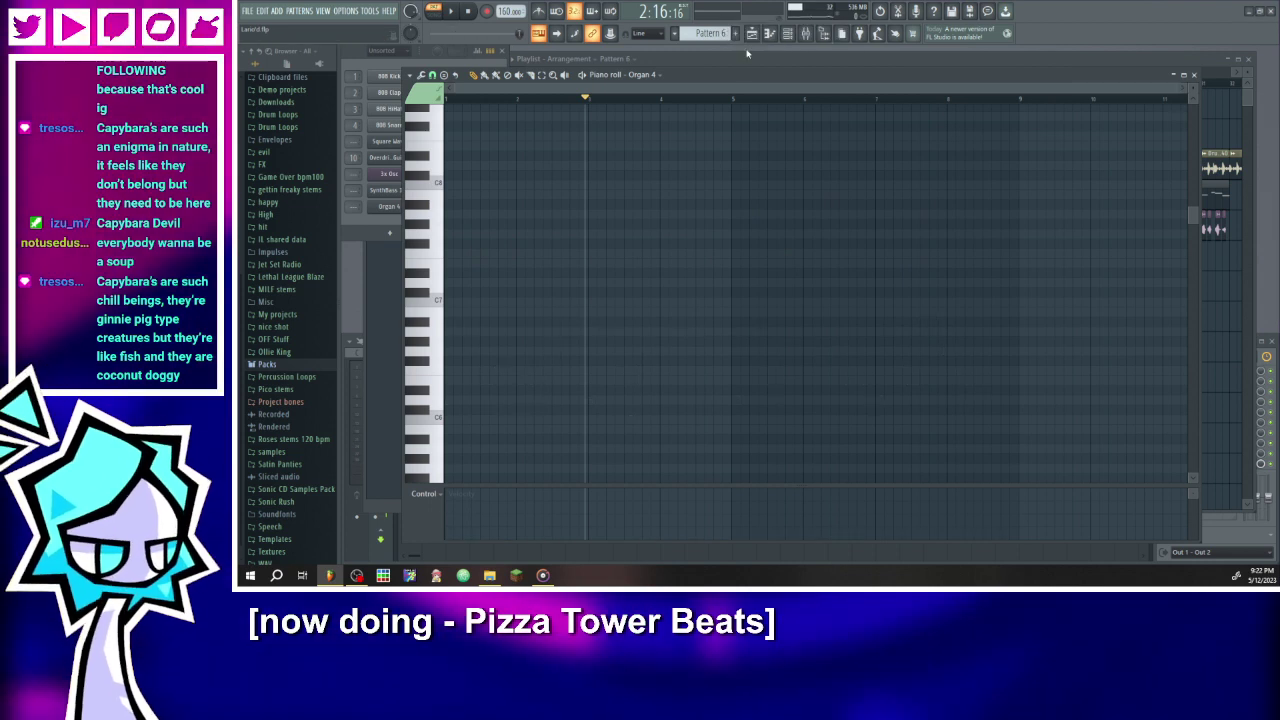
pyautogui.hotkey('ctrl', 'v')
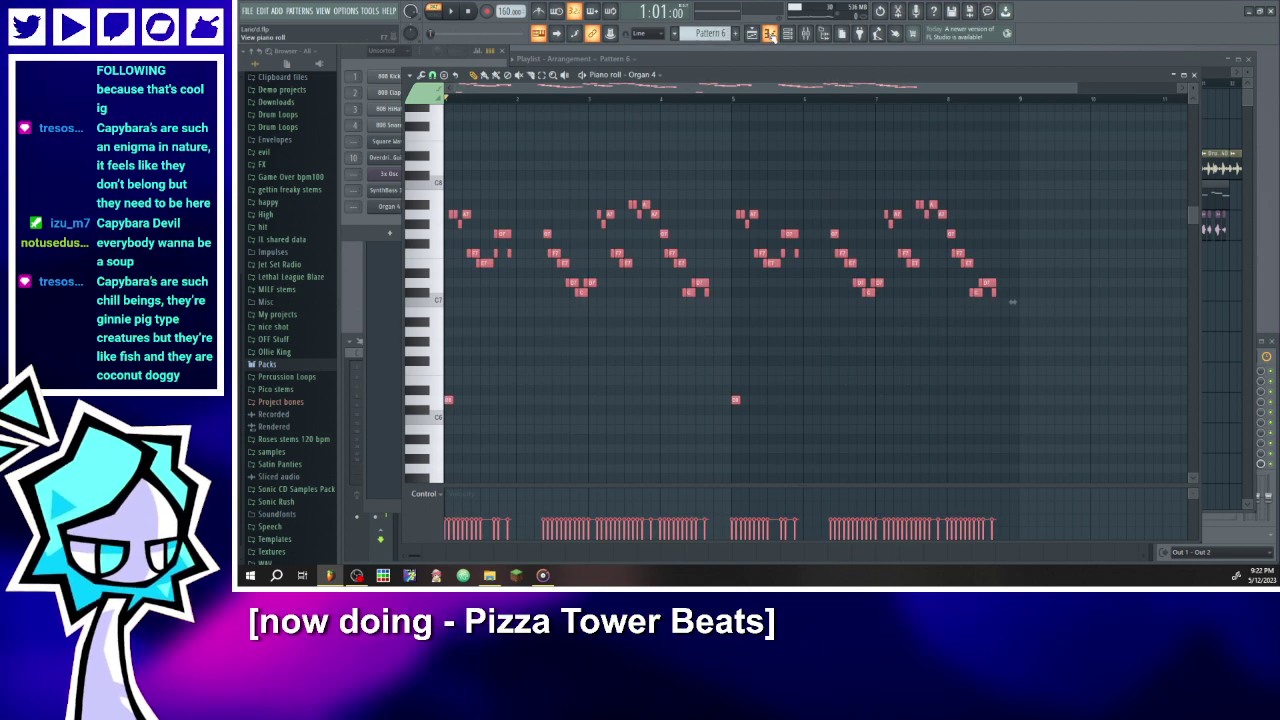
# - Place Pattern 6 on Track 10 at bar 17 and play the song from there
pyautogui.press('Escape')
pyautogui.click(791, 384)
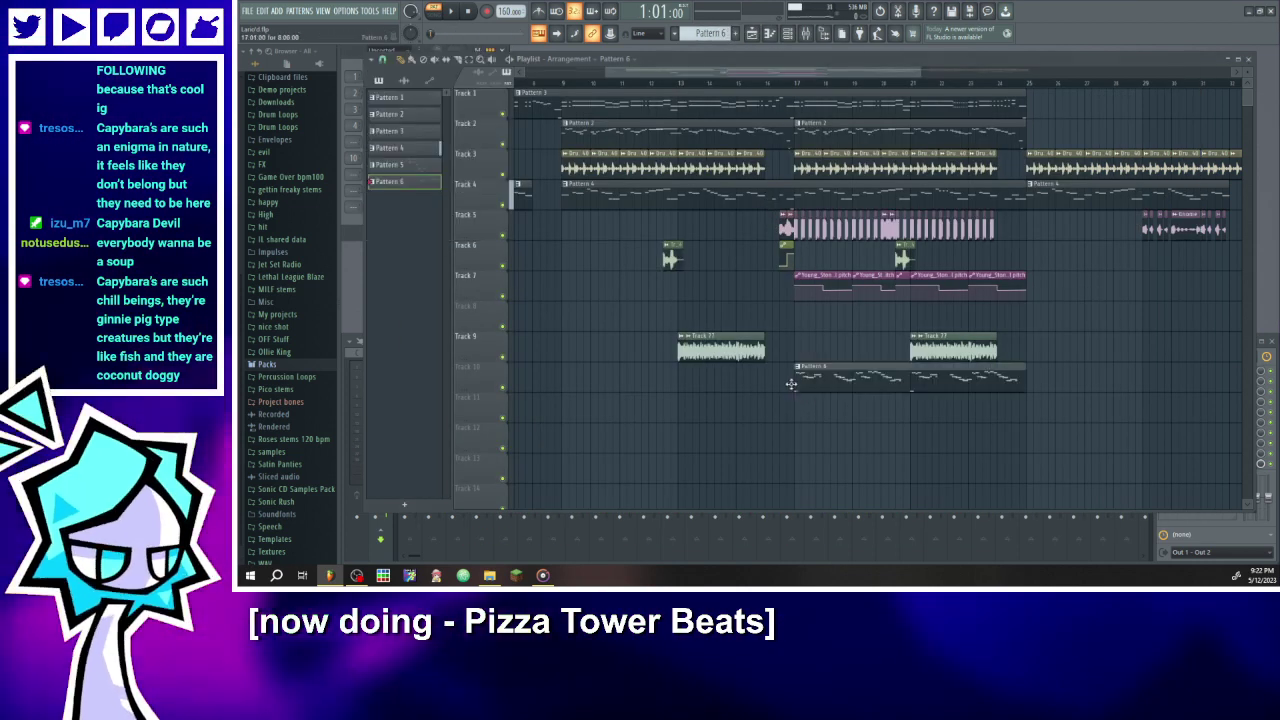
pyautogui.click(790, 84)
pyautogui.press('space')
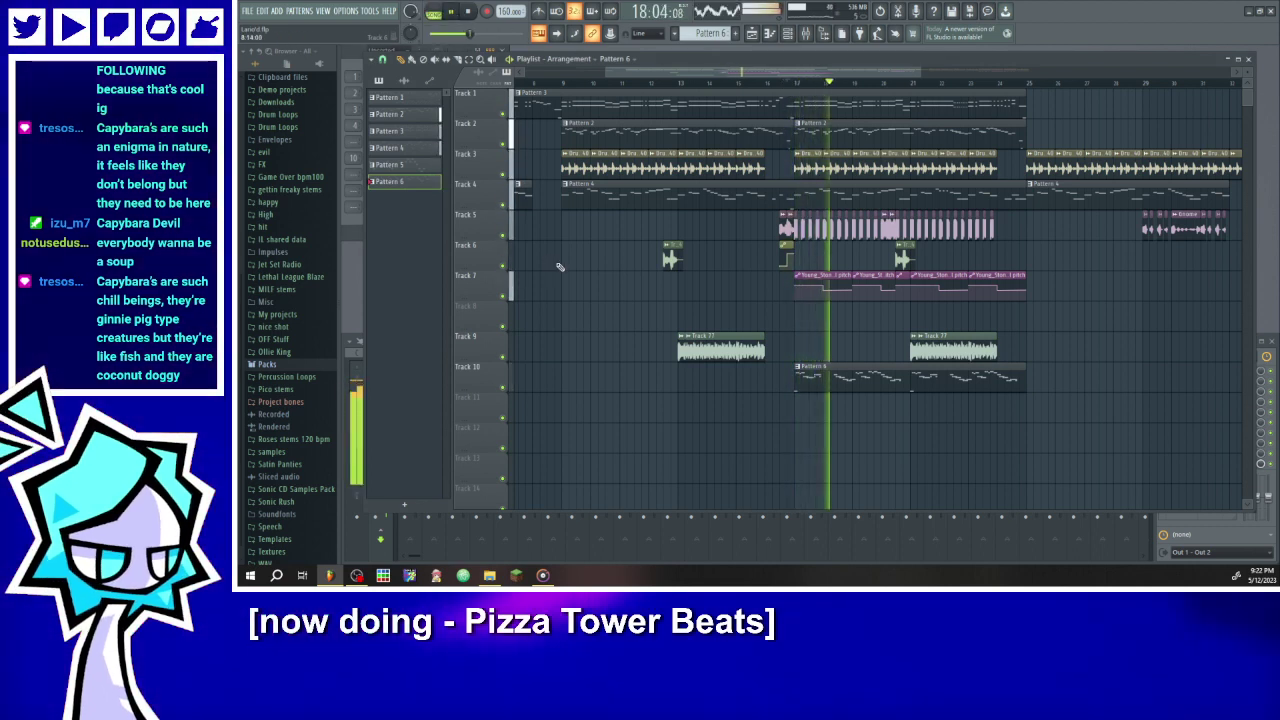
# - Pan the Square Wave lead channel used in Pattern 2 to the right in its FLEX settings
pyautogui.doubleClick(905, 122)
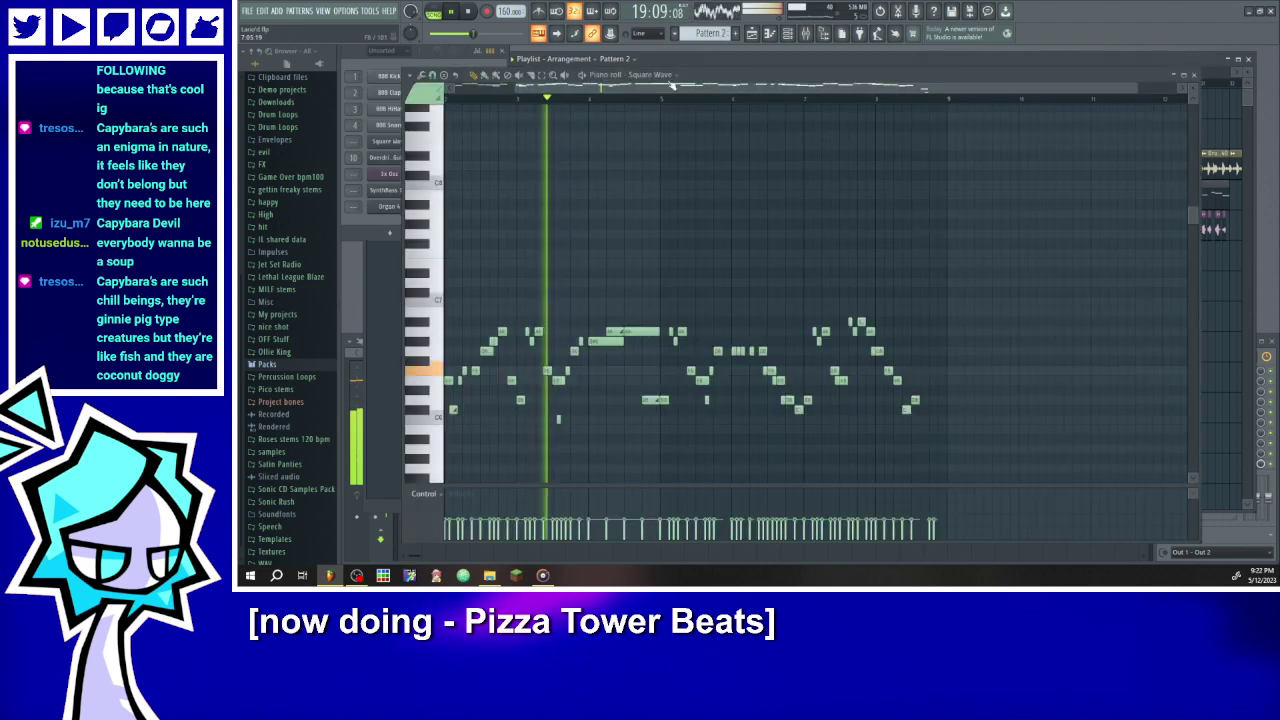
pyautogui.click(647, 76)
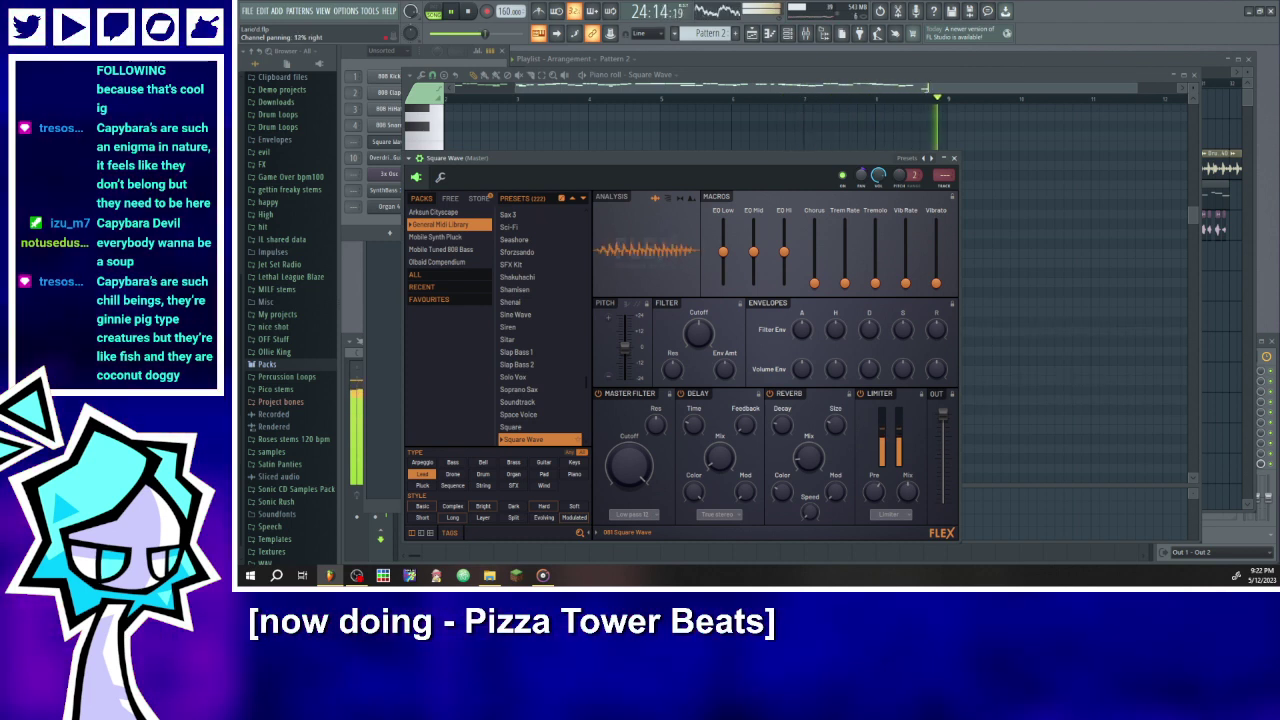
pyautogui.click(953, 160)
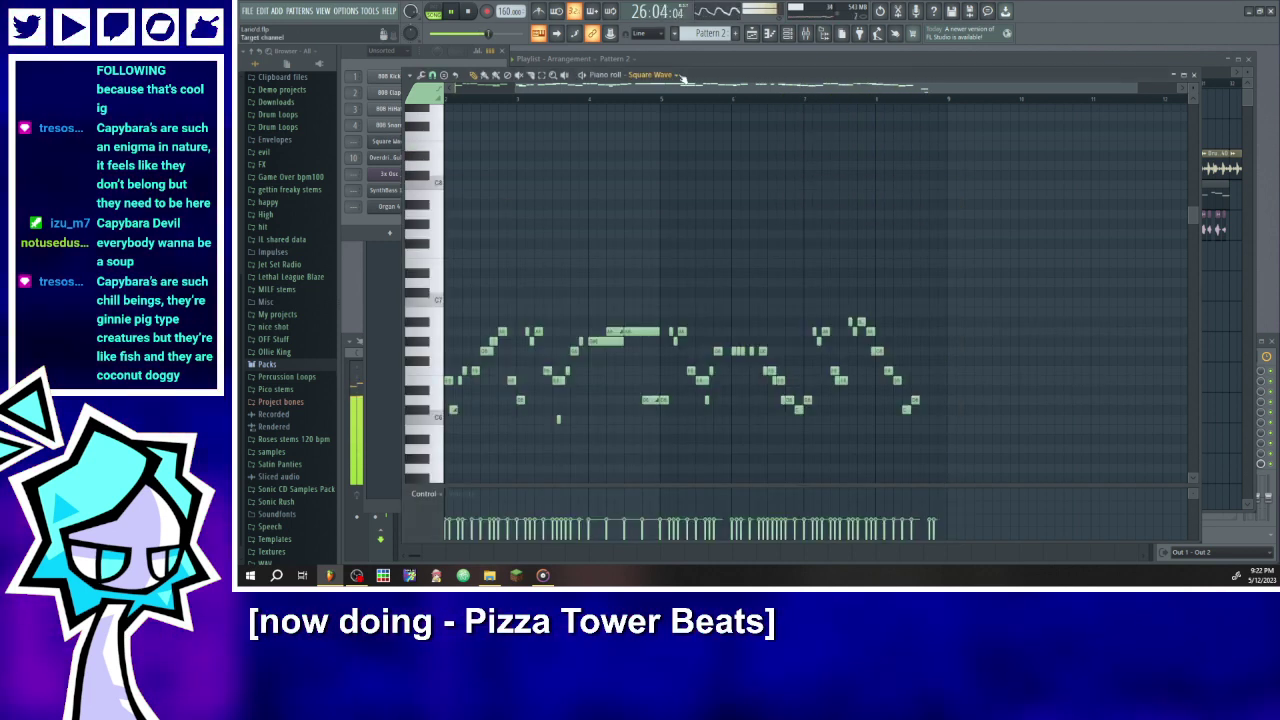
# - Pan the Organ 4 channel to the left in its FLEX settings and return to the playlist
pyautogui.click(655, 74)
pyautogui.click(685, 300)
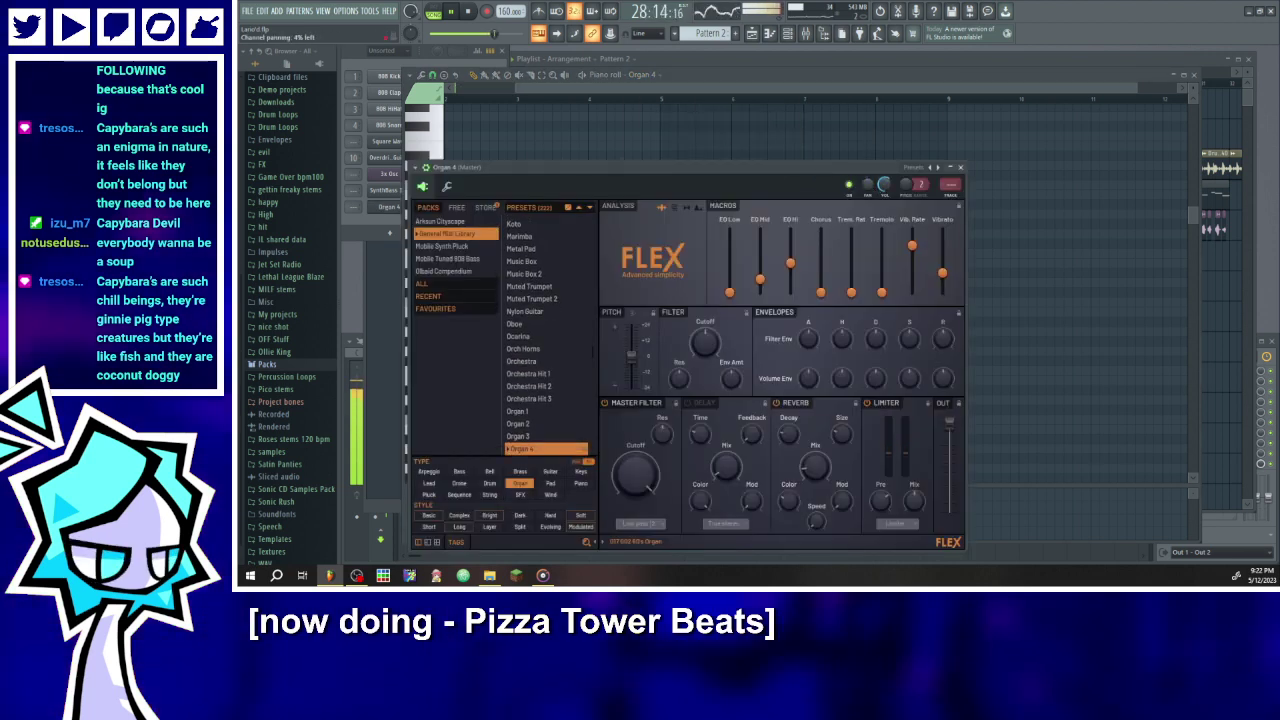
pyautogui.click(770, 33)
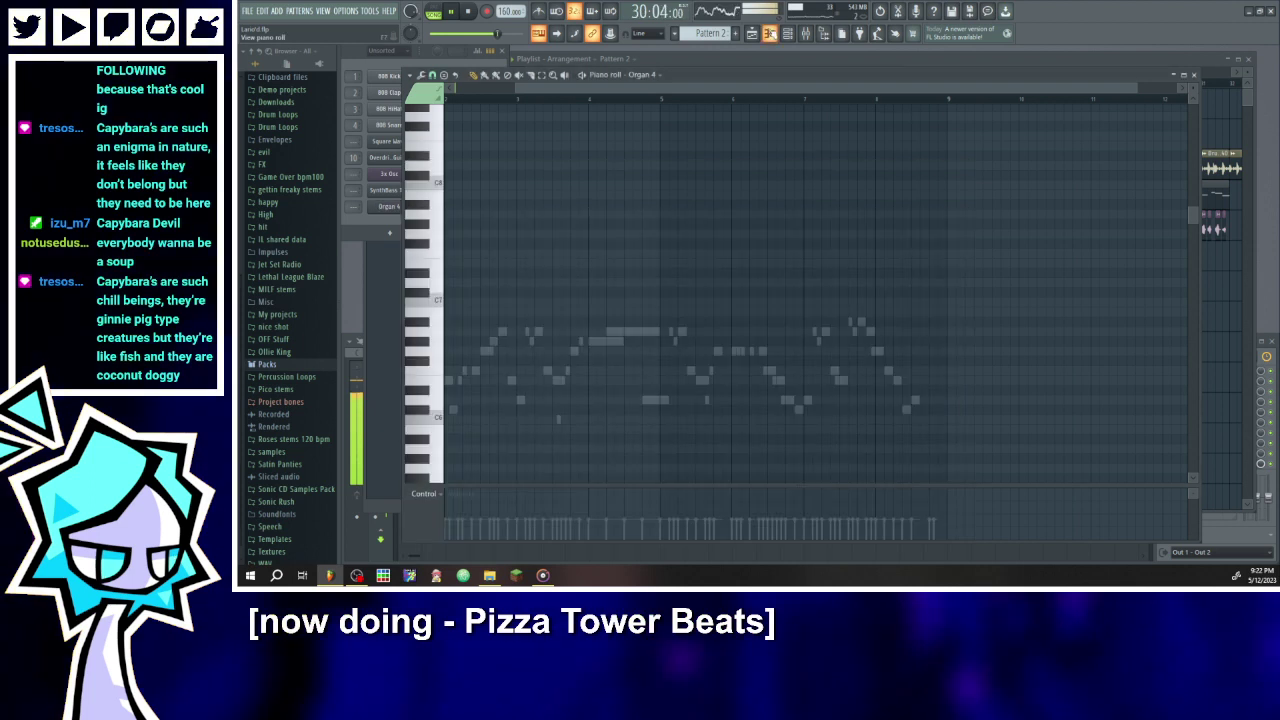
pyautogui.click(771, 34)
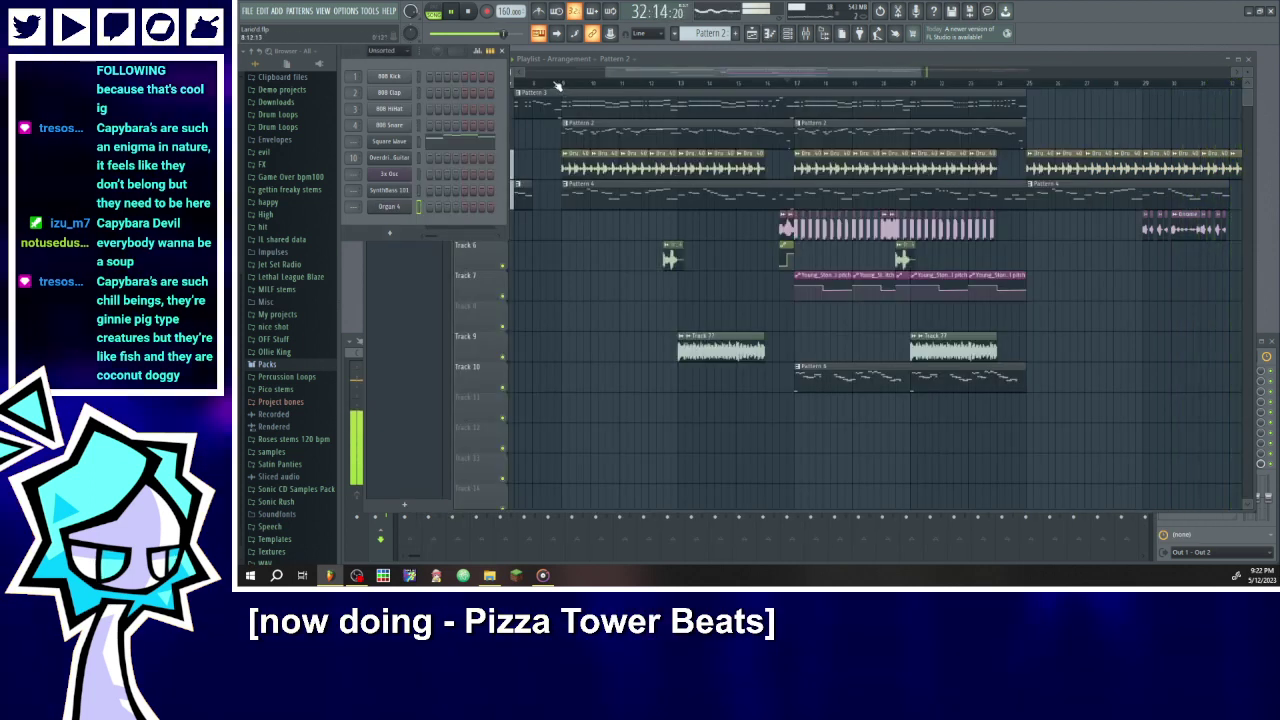
# - Play the song from bar 25 and view the drum loop and vocal section following Pattern 6
pyautogui.click(1026, 83)
pyautogui.moveTo(860, 72); pyautogui.dragTo(940, 85)
pyautogui.scroll(3, 915, 127)
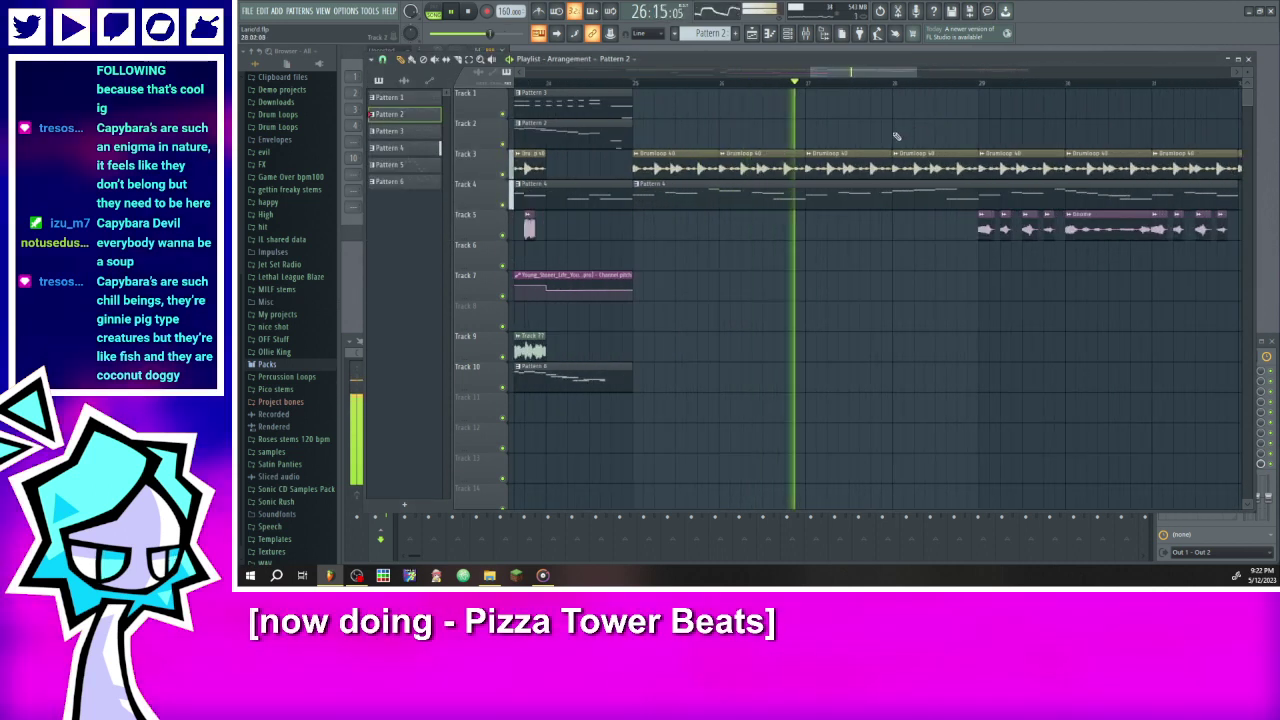
# - Replace the end of the Drumloop 40 clip just before bar 27 on Track 3 with a short Drumloop 40 slice
pyautogui.scroll(2, 762, 168)
pyautogui.click(727, 153)
pyautogui.click(714, 134)
pyautogui.moveTo(714, 136); pyautogui.dragTo(810, 155)
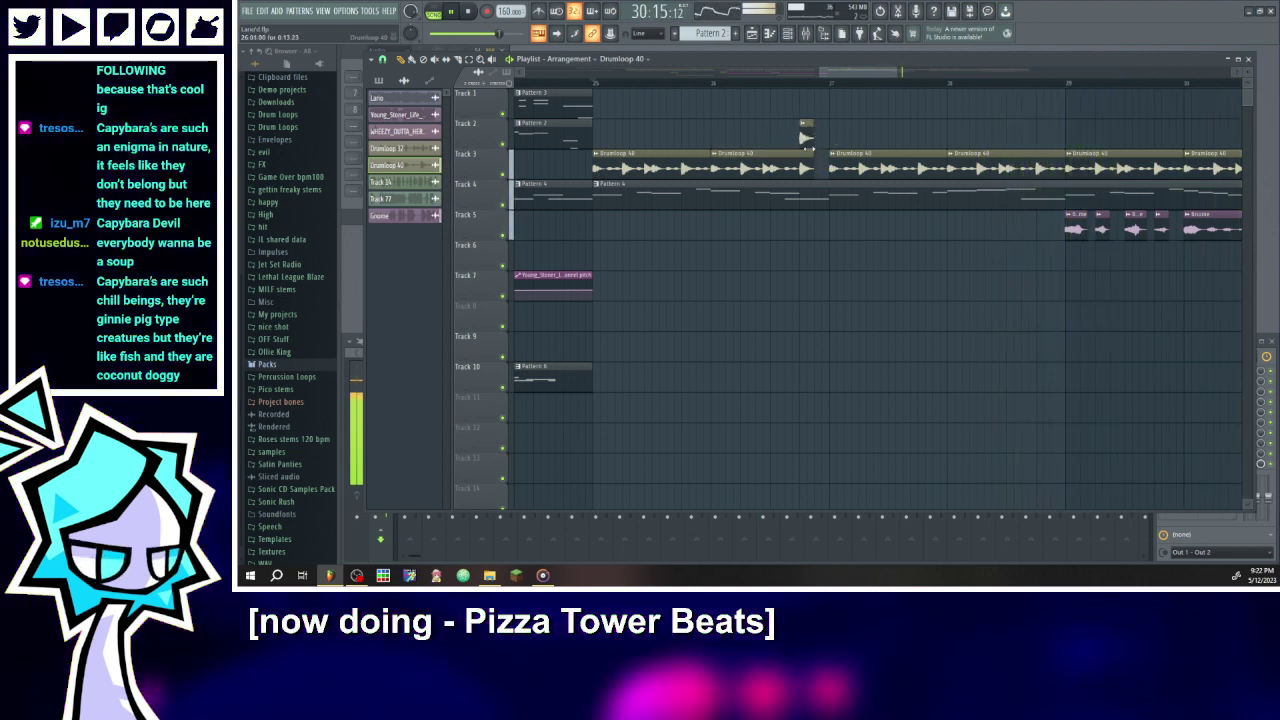
pyautogui.rightClick(808, 133)
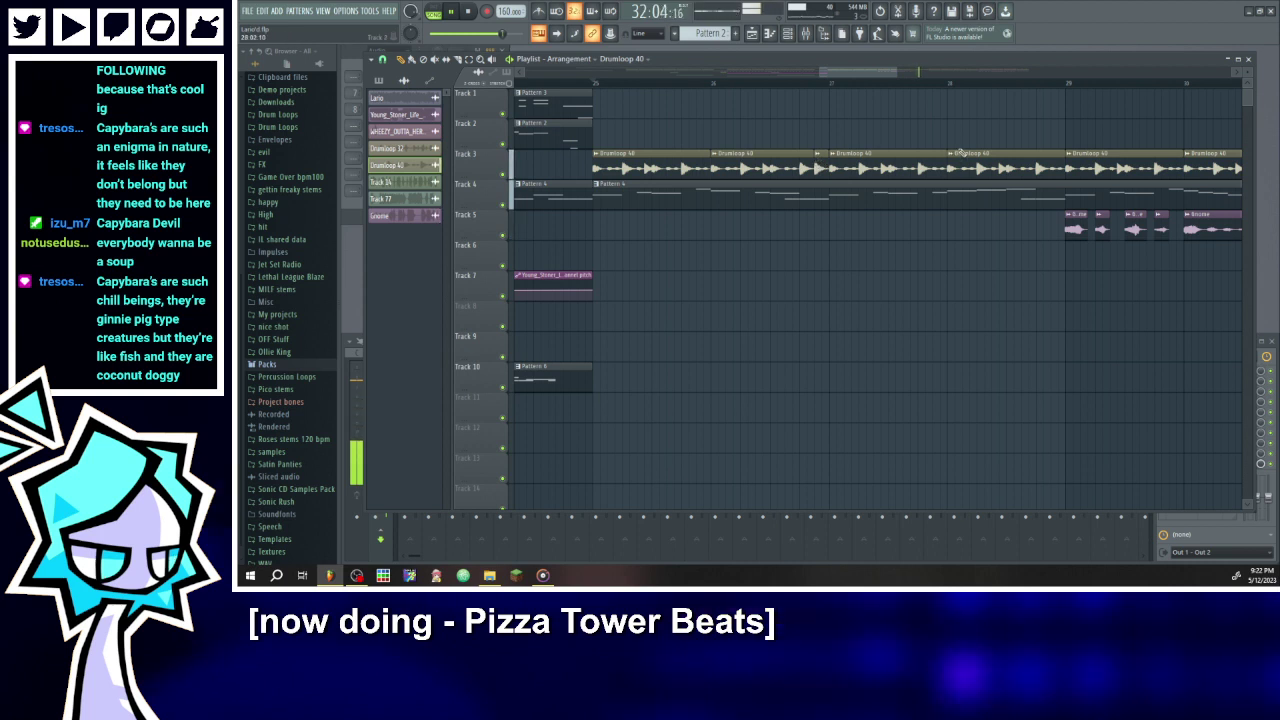
# - Trim the end of the Drumloop 40 clip just before bar 29 on Track 3 to leave a short gap, and play the section
pyautogui.click(955, 135)
pyautogui.moveTo(1066, 137); pyautogui.dragTo(1003, 137)
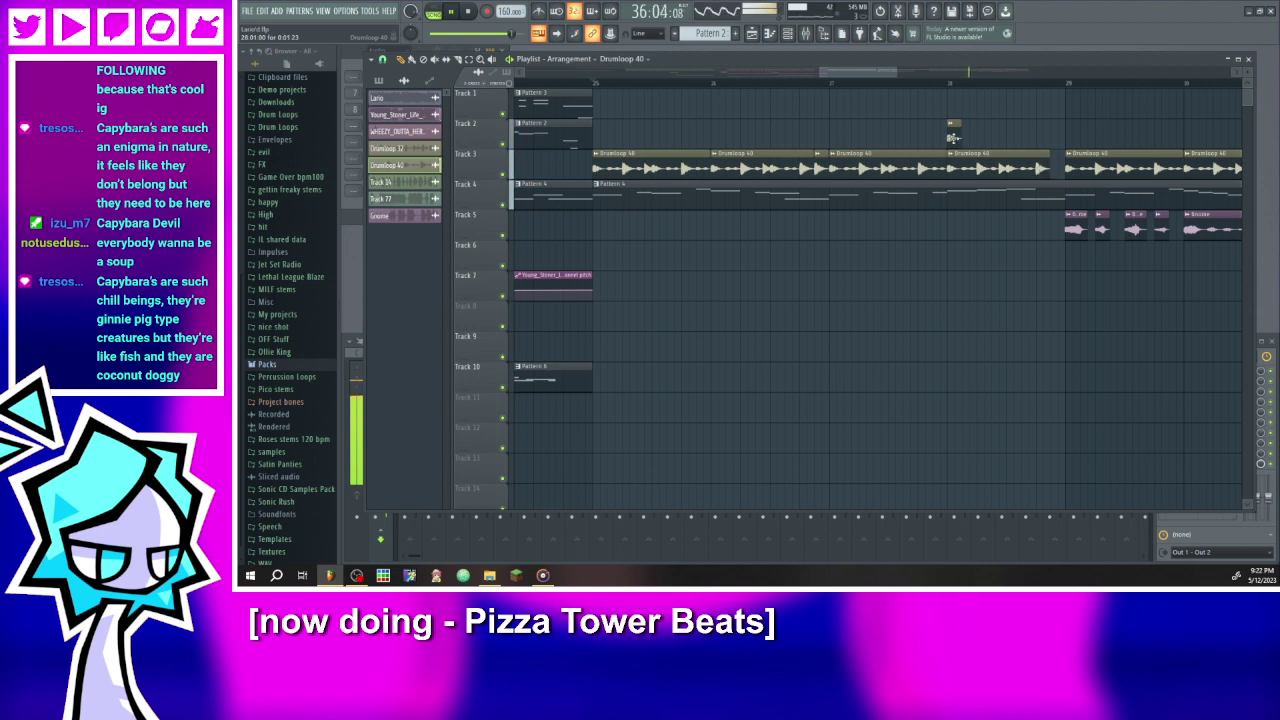
pyautogui.moveTo(1041, 136); pyautogui.dragTo(1054, 137)
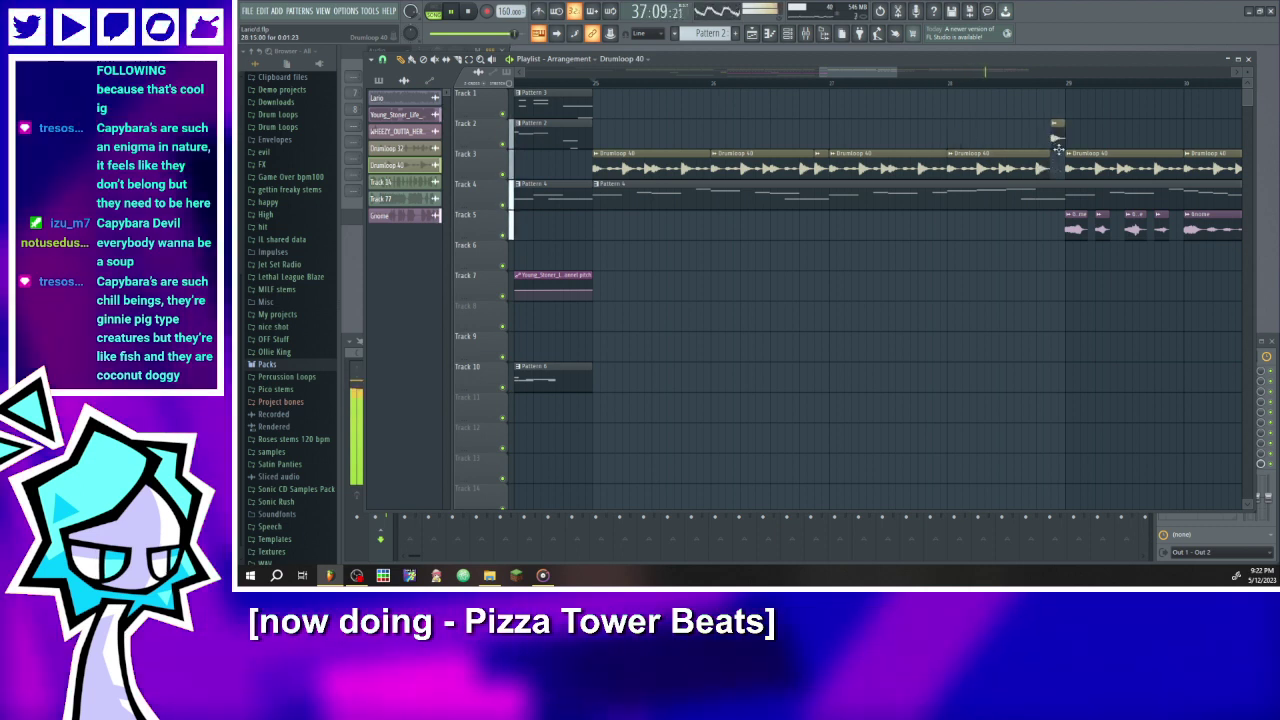
pyautogui.click(593, 84)
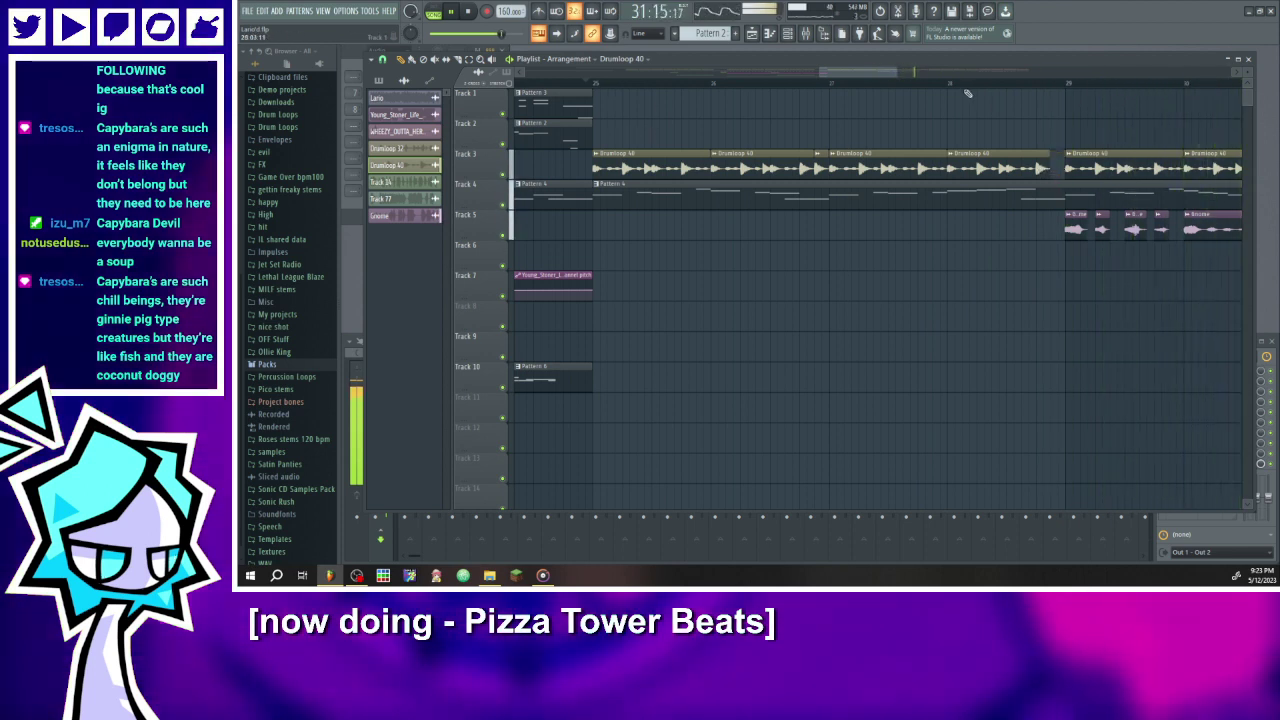
pyautogui.click(964, 84)
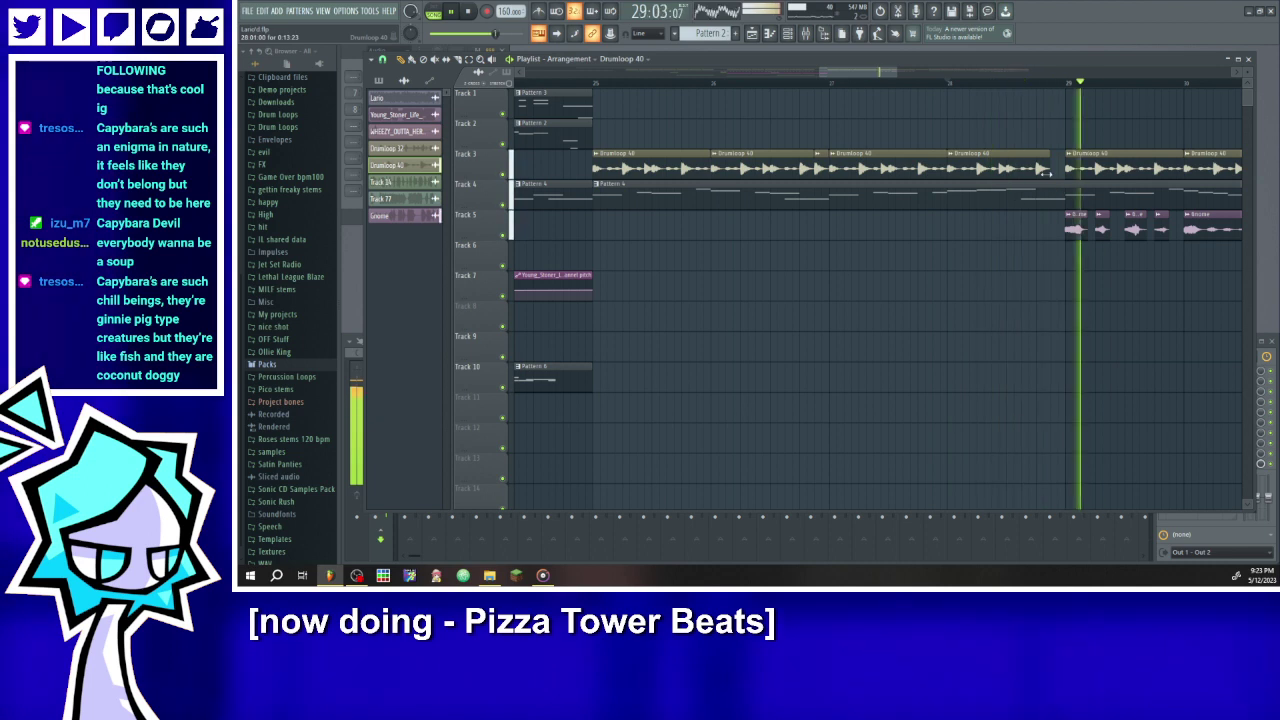
# - Select the edited Drumloop 40 clips in bars 25 to 28 and delete the old drum clips in bars 29 to 32 on Track 3
pyautogui.scroll(-3, 981, 140)
pyautogui.moveTo(991, 133); pyautogui.dragTo(855, 172)
pyautogui.moveTo(886, 73); pyautogui.dragTo(993, 75)
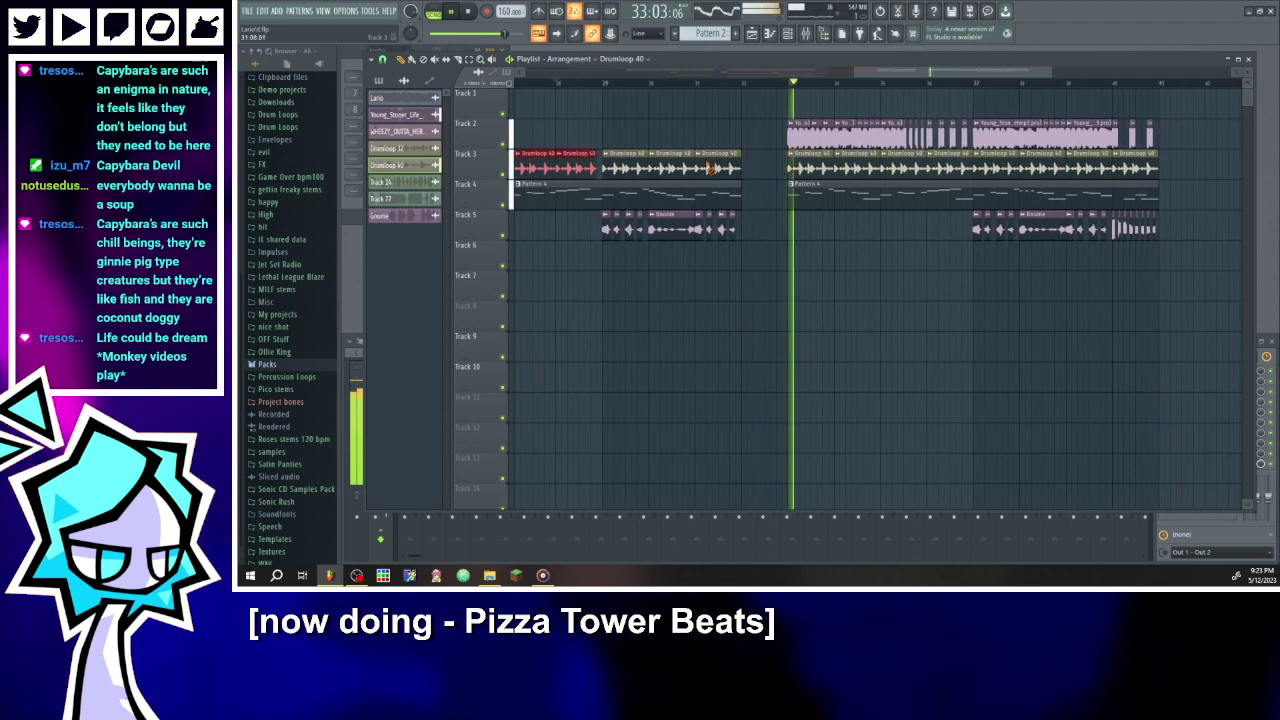
pyautogui.rightClick(710, 167)
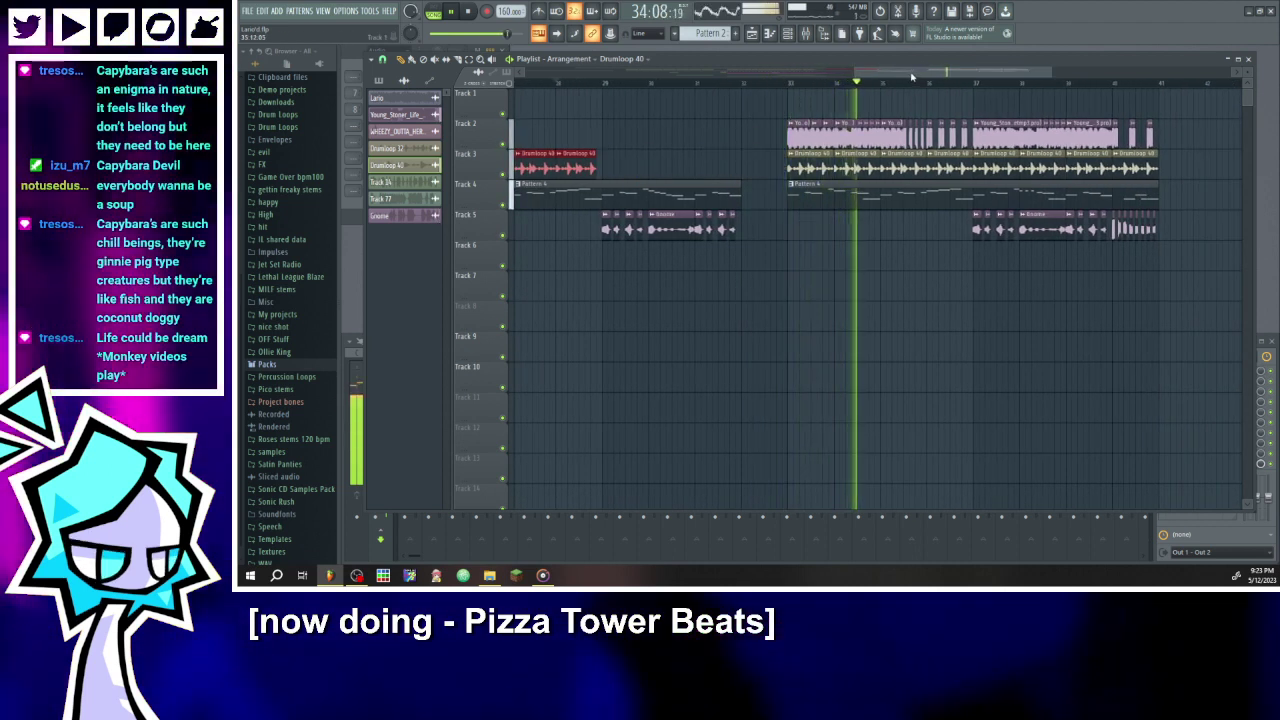
pyautogui.moveTo(900, 71); pyautogui.dragTo(961, 75)
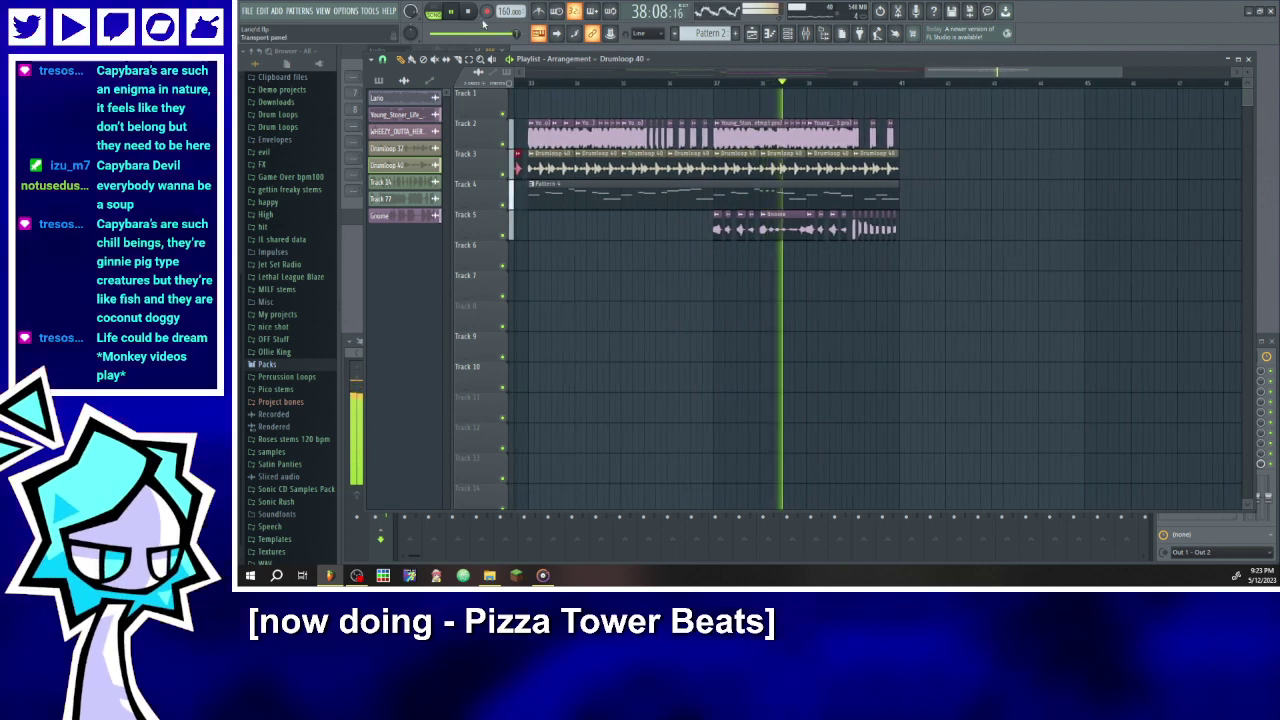
# - Replace the Track 3 drums from bar 29 through bar 40 with repeated copies of the edited four-bar Drumloop 40 phrase
pyautogui.moveTo(571, 171); pyautogui.dragTo(870, 172)
pyautogui.moveTo(940, 77); pyautogui.dragTo(866, 110)
pyautogui.click(621, 83)
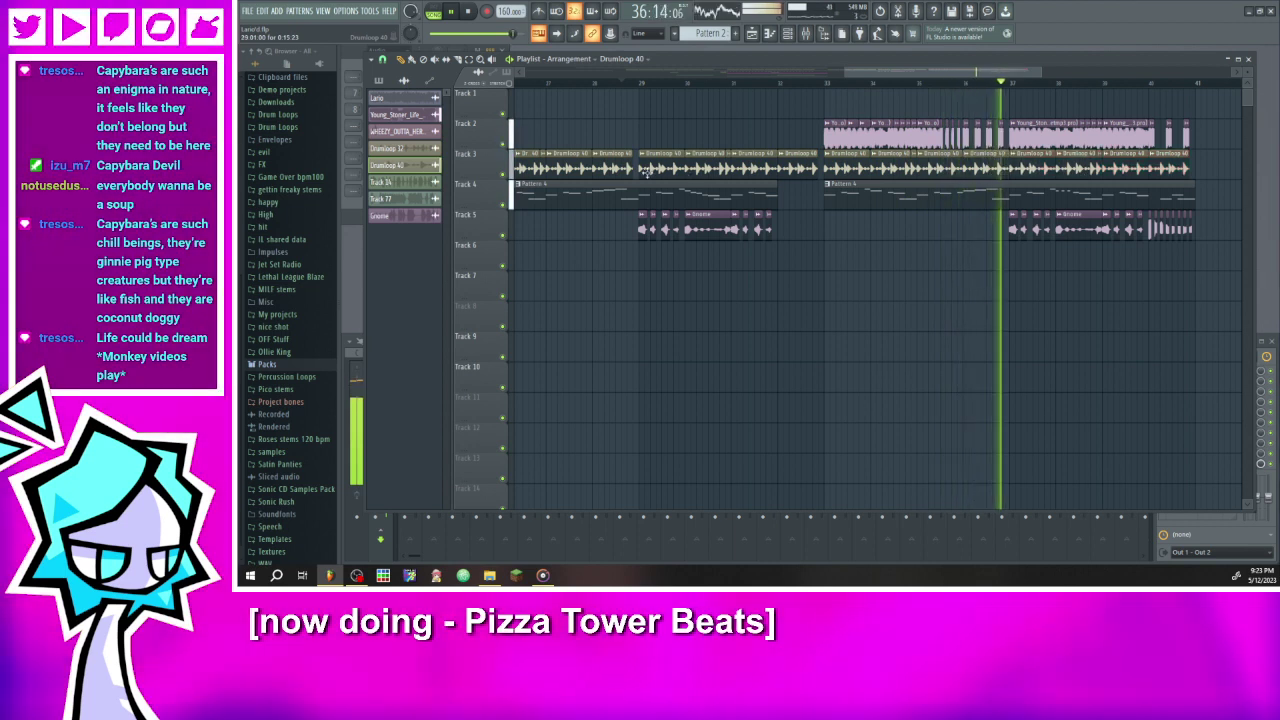
# - Copy the edited Drumloop 40 clips from bar 25 onward over the old Track 3 drum clips in bars 9 to 24
pyautogui.moveTo(1221, 169); pyautogui.dragTo(544, 158)
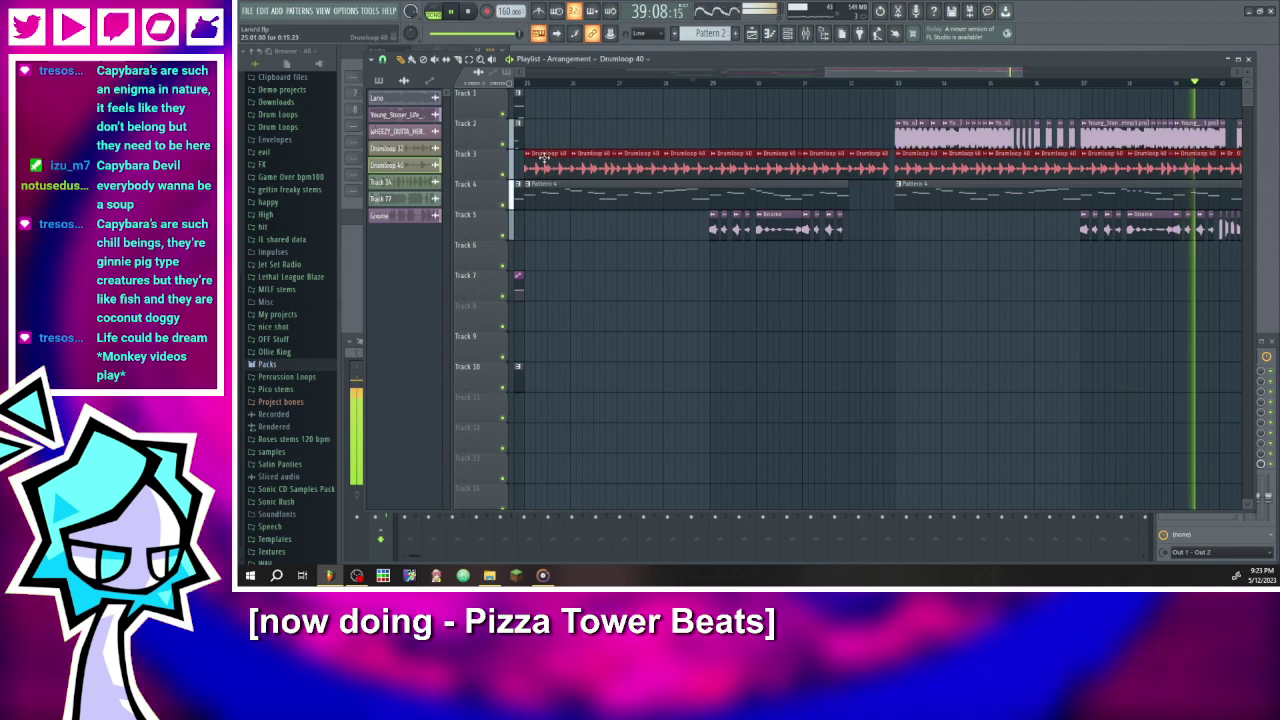
pyautogui.scroll(-4, 697, 184)
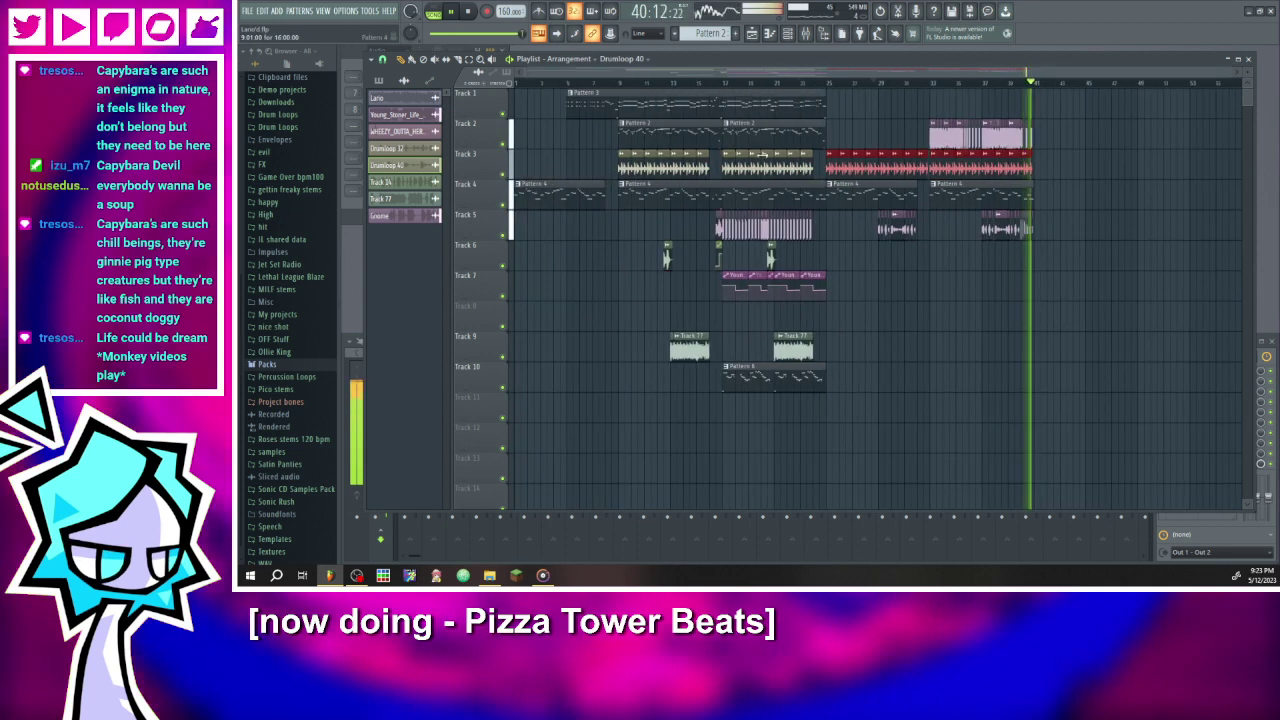
pyautogui.scroll(3, 766, 156)
pyautogui.scroll(-2, 766, 157)
pyautogui.scroll(2, 766, 157)
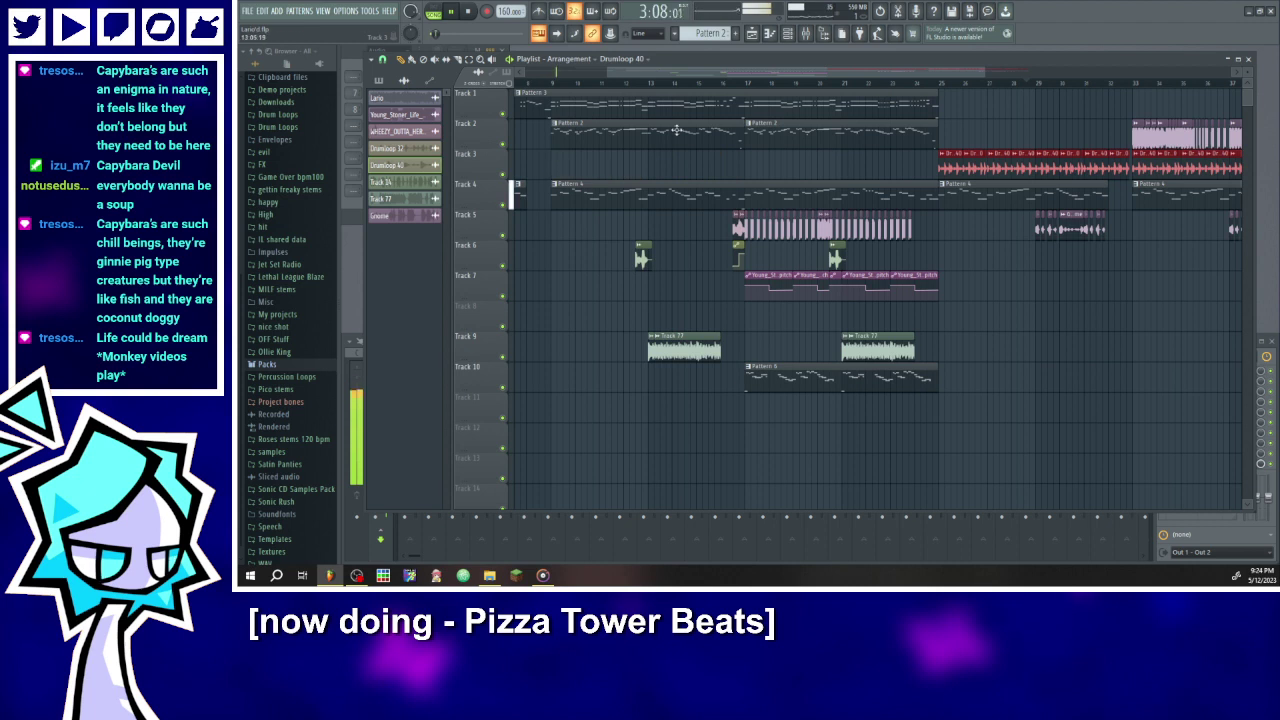
pyautogui.moveTo(658, 73)
pyautogui.mouseDown()
pyautogui.moveTo(673, 73)
pyautogui.moveTo(657, 74)
pyautogui.mouseUp()
pyautogui.hotkey('ctrl', 'v')
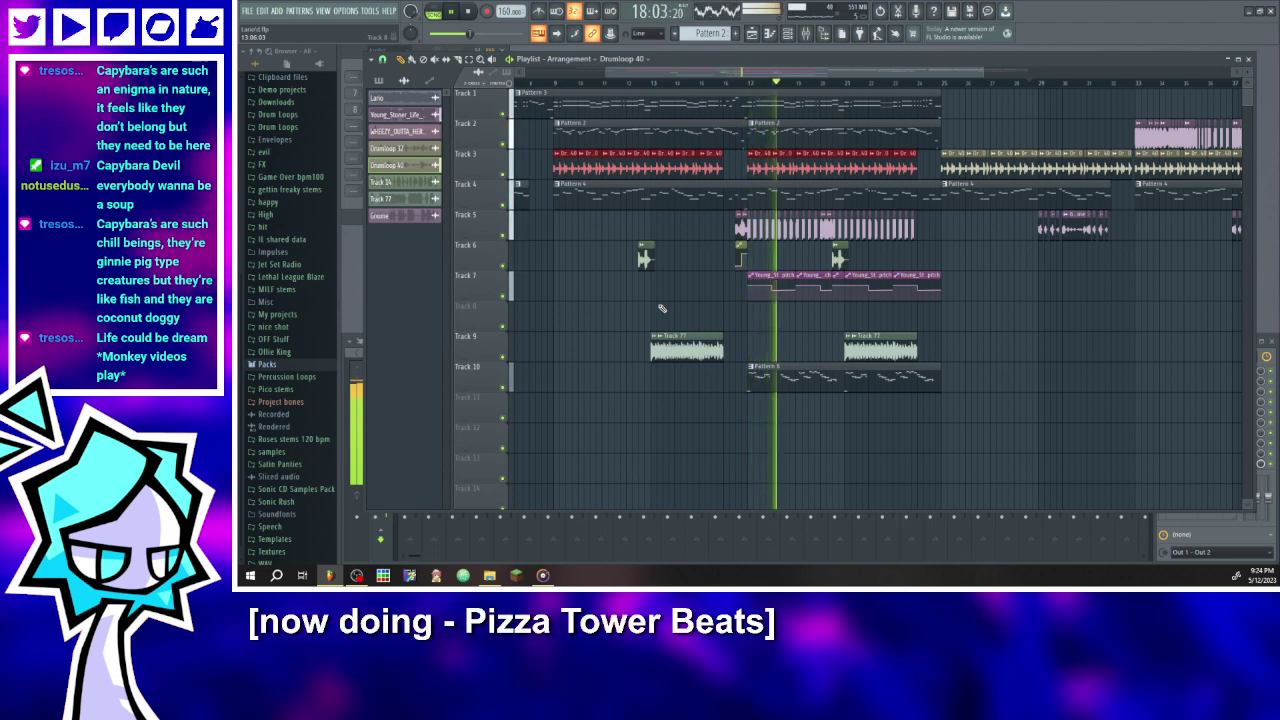
# - Look over Pattern 6's Organ 4 notes in the piano roll, return to the playlist and save the project
pyautogui.doubleClick(810, 380)
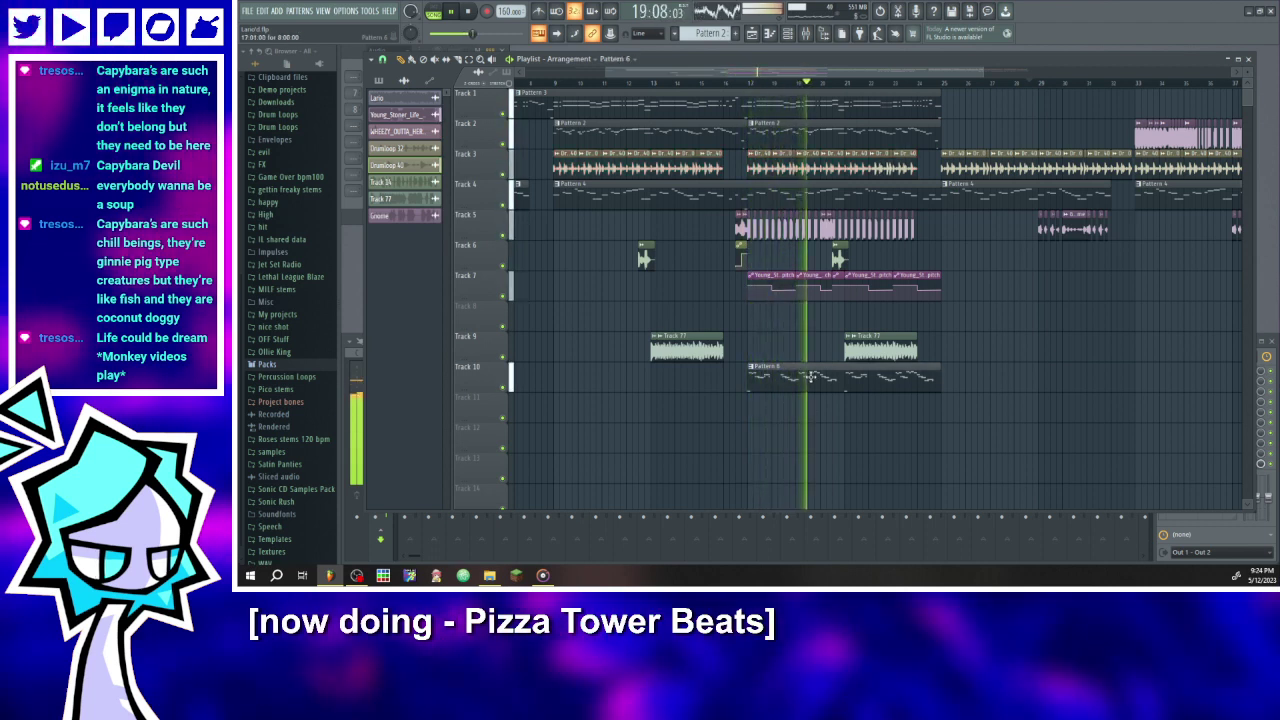
pyautogui.moveTo(627, 90); pyautogui.dragTo(481, 85)
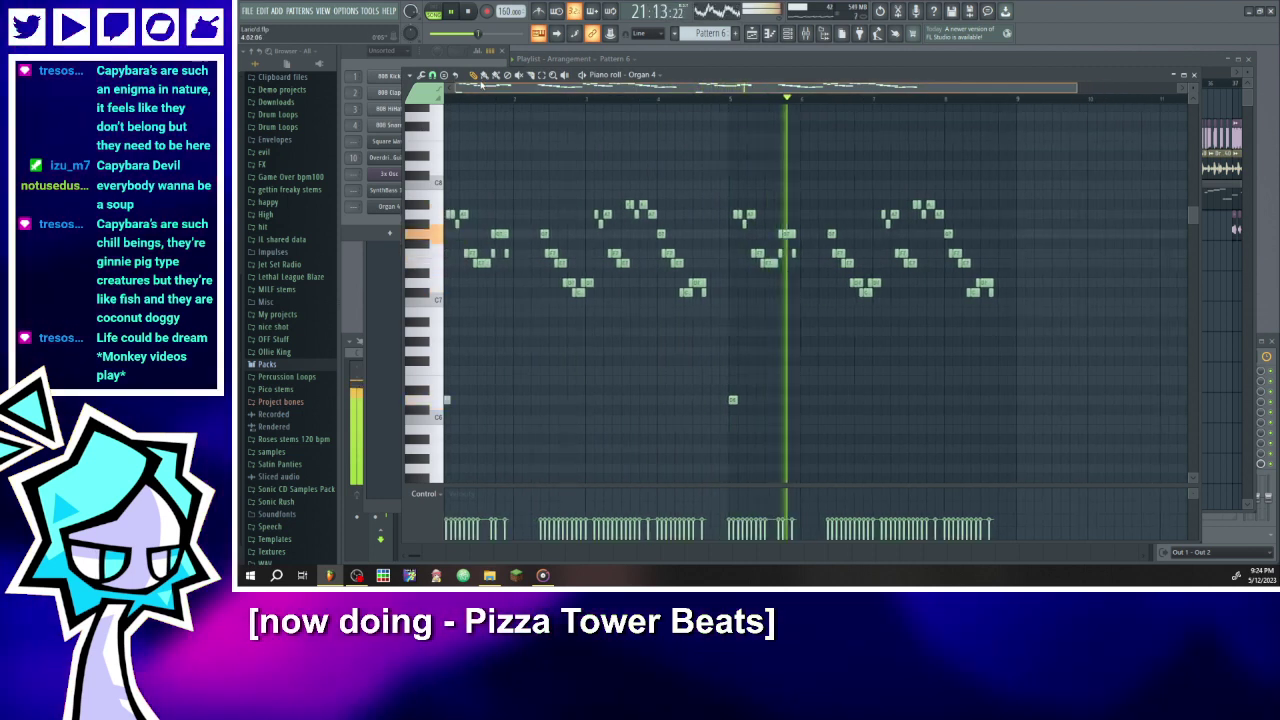
pyautogui.click(770, 33)
pyautogui.click(752, 33)
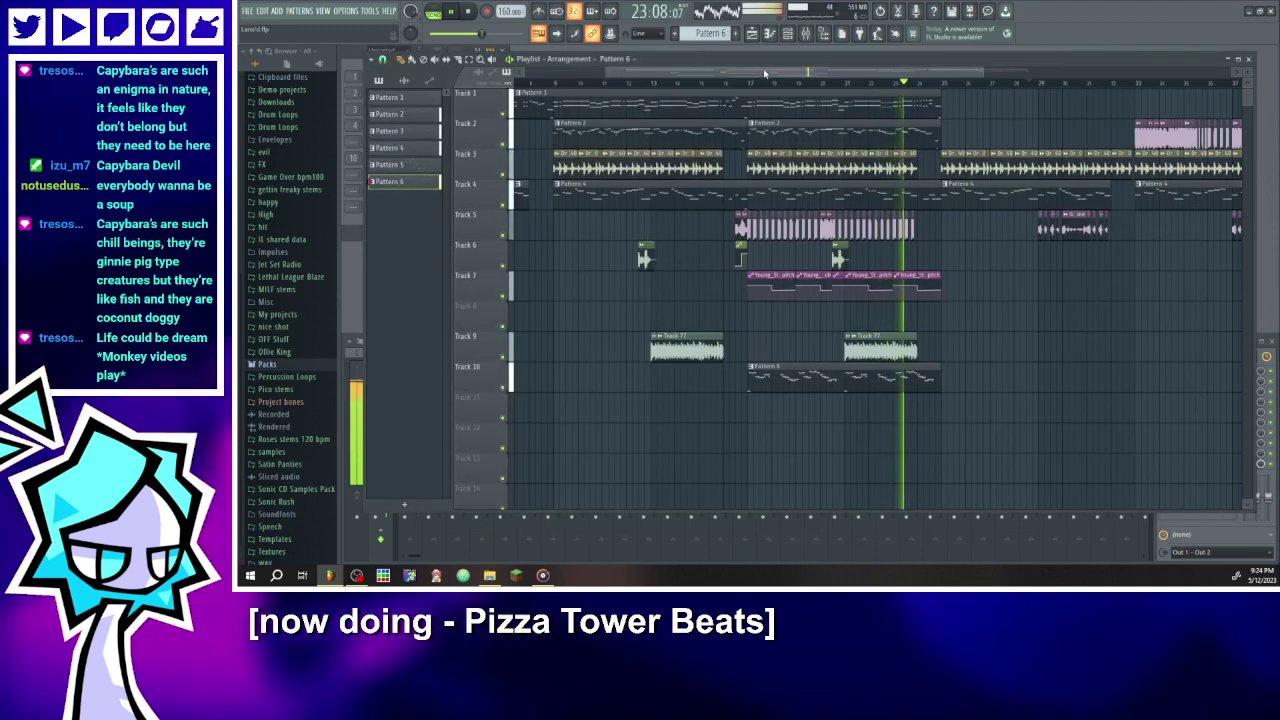
pyautogui.hotkey('ctrl', 's')
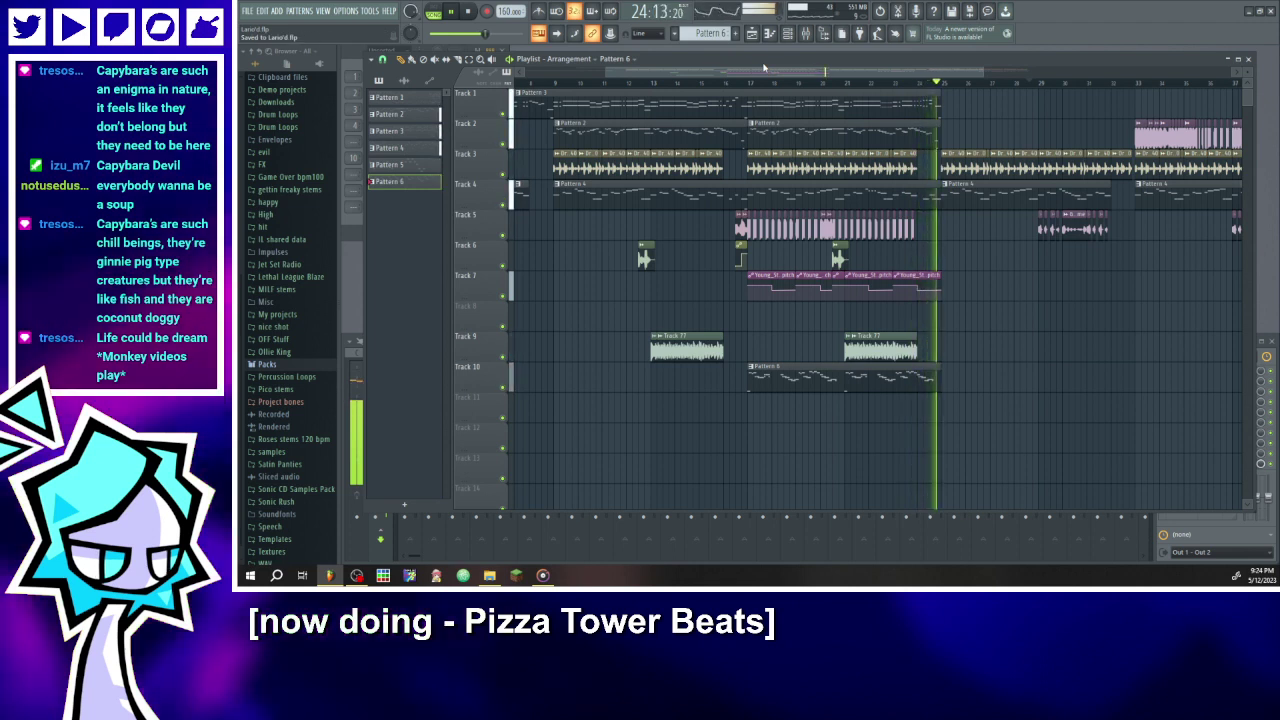
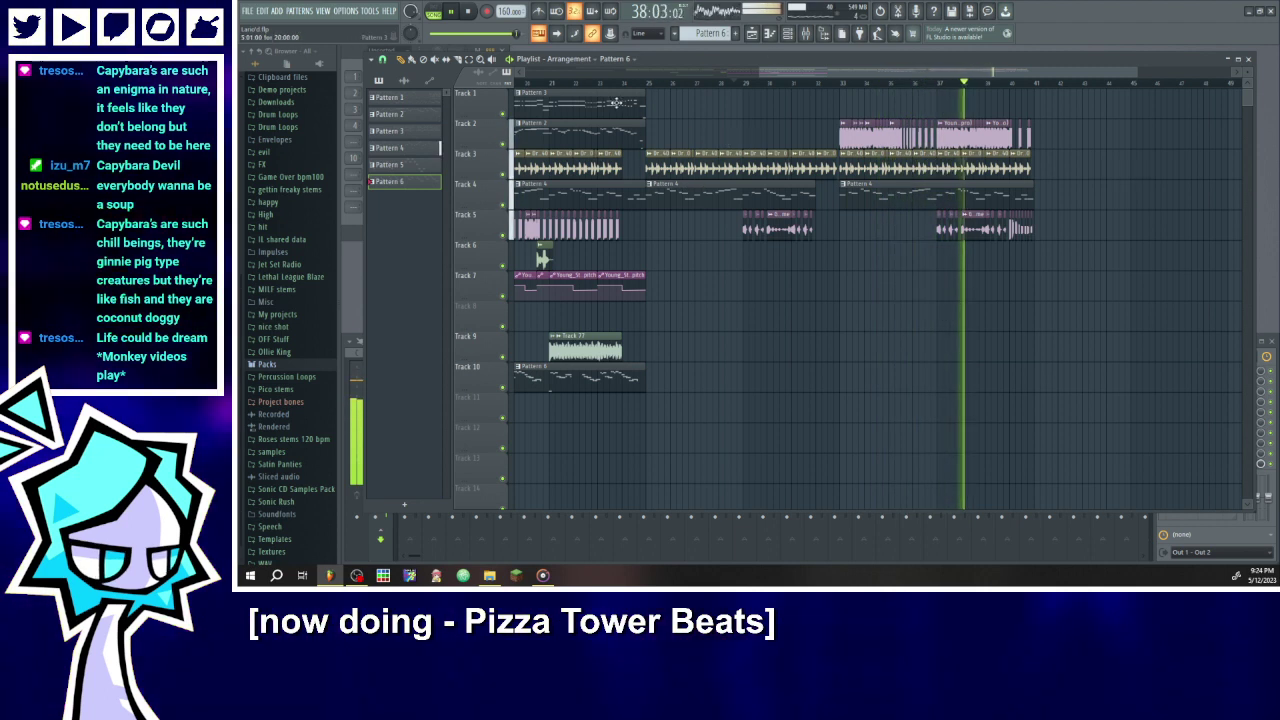
# - Try a Pattern 3 clip on Track 1 at bar 33, above the vocal section
pyautogui.click(840, 113)
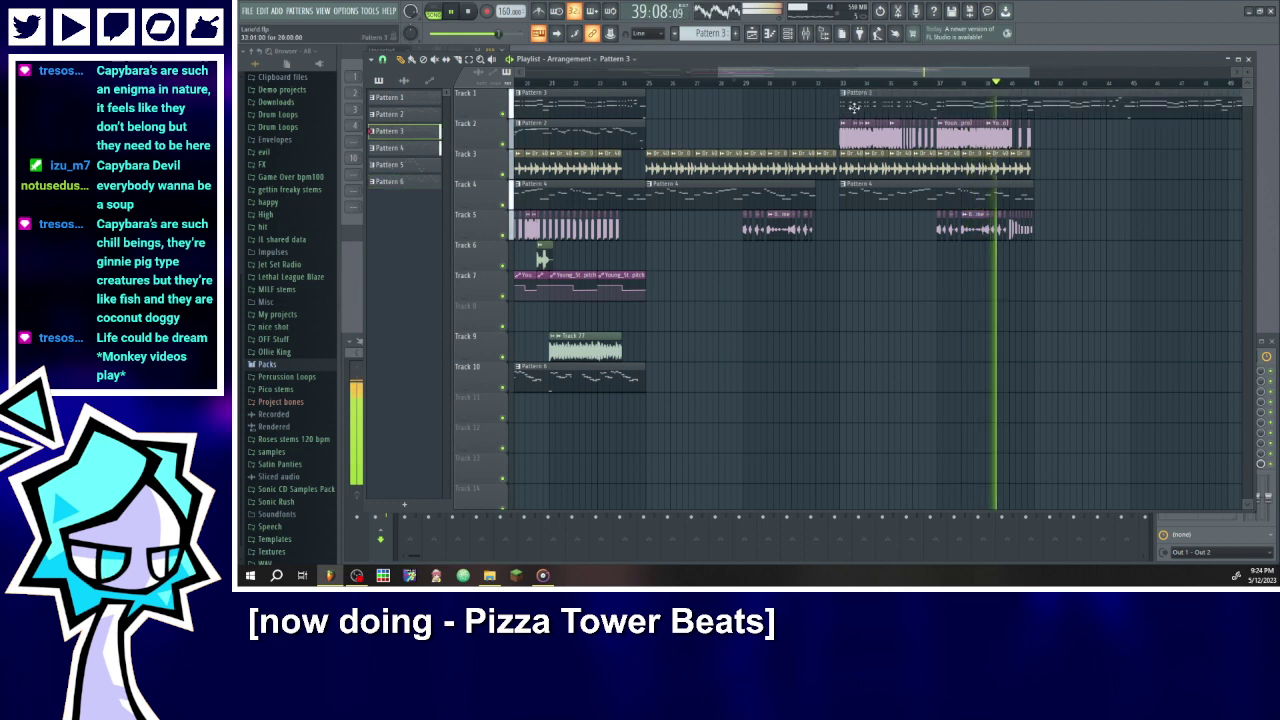
pyautogui.scroll(-2, 858, 106)
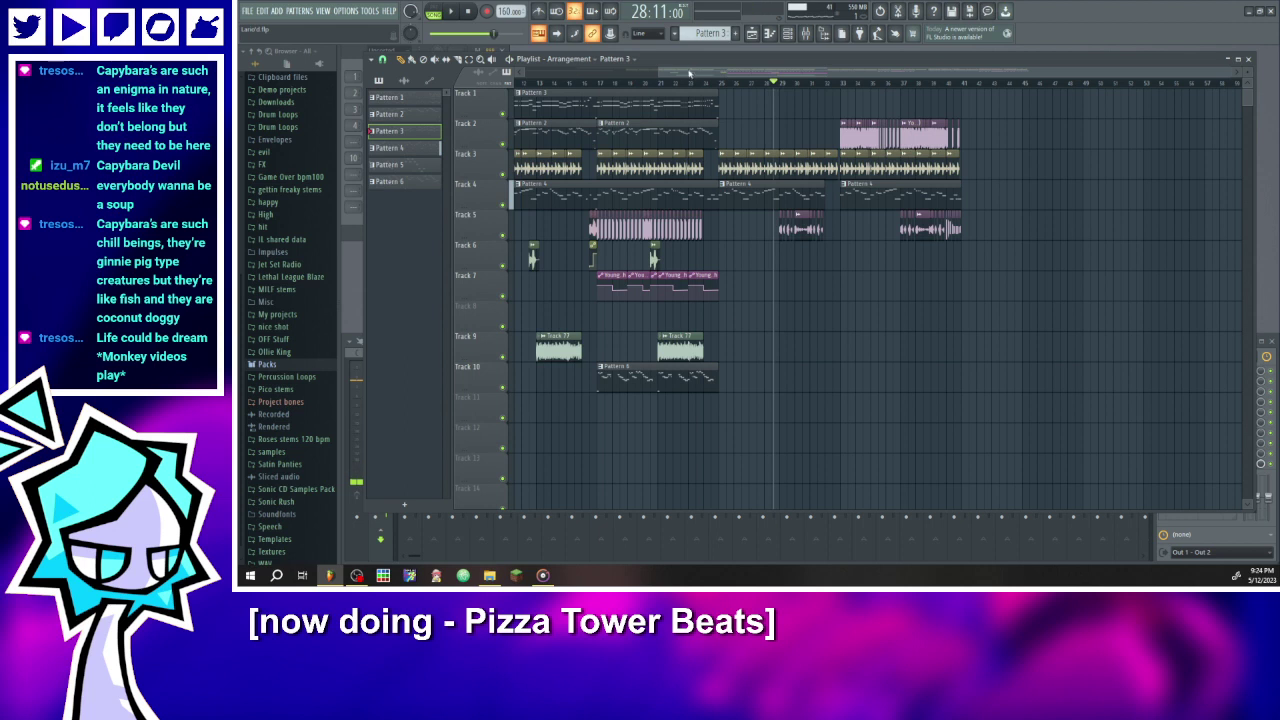
pyautogui.hscroll(-2, 690, 68)
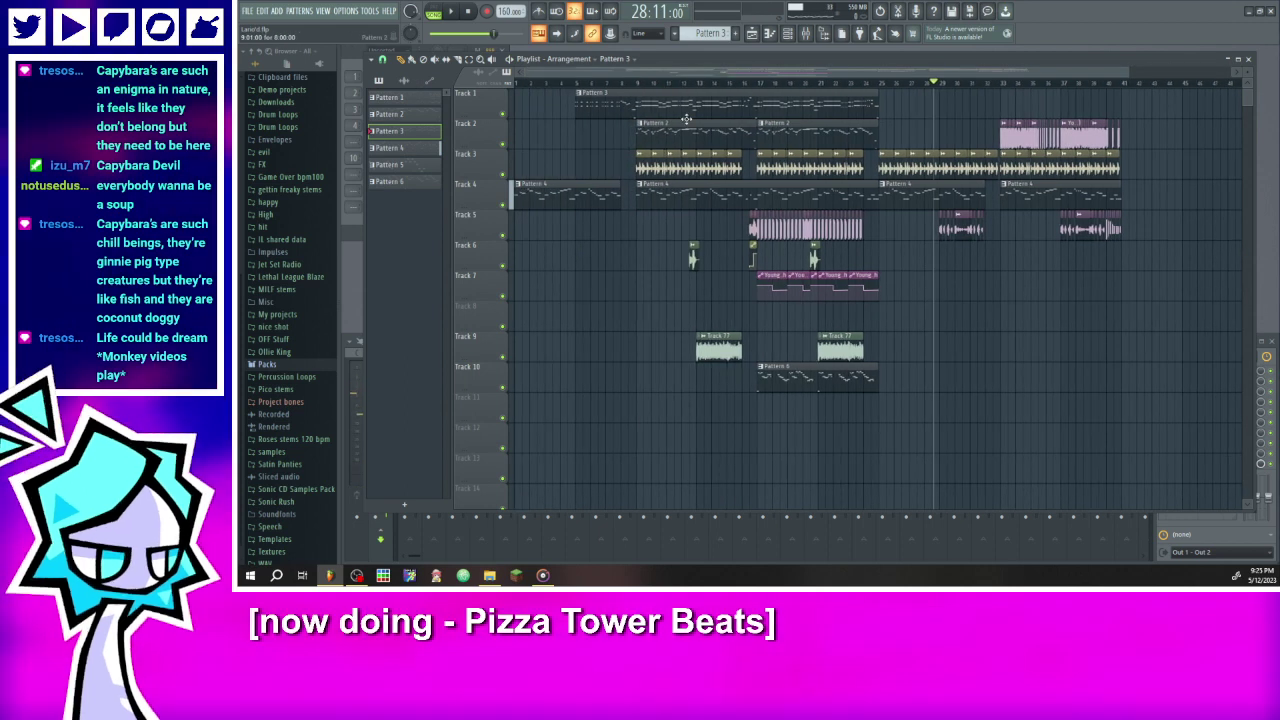
pyautogui.scroll(-1, 686, 119)
pyautogui.scroll(1, 686, 119)
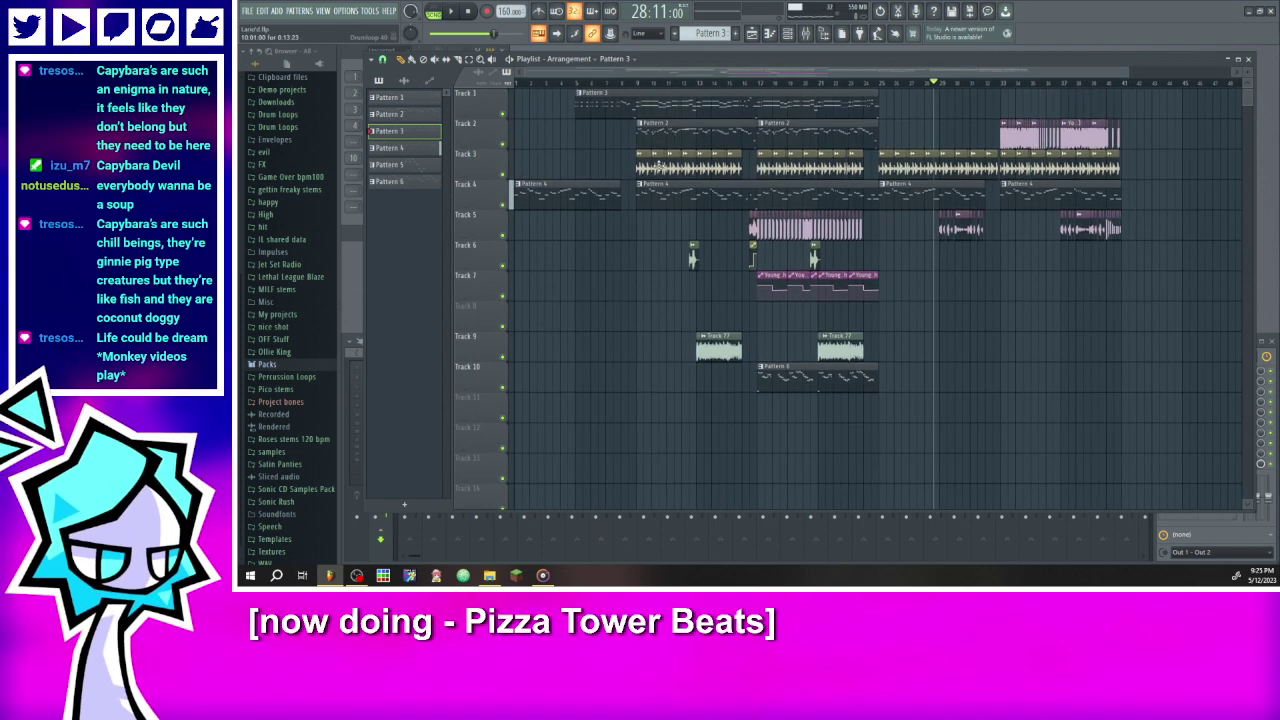
# - Open Pattern 1's 3x Osc notes in the piano roll and play them from about bar 16
pyautogui.doubleClick(663, 137)
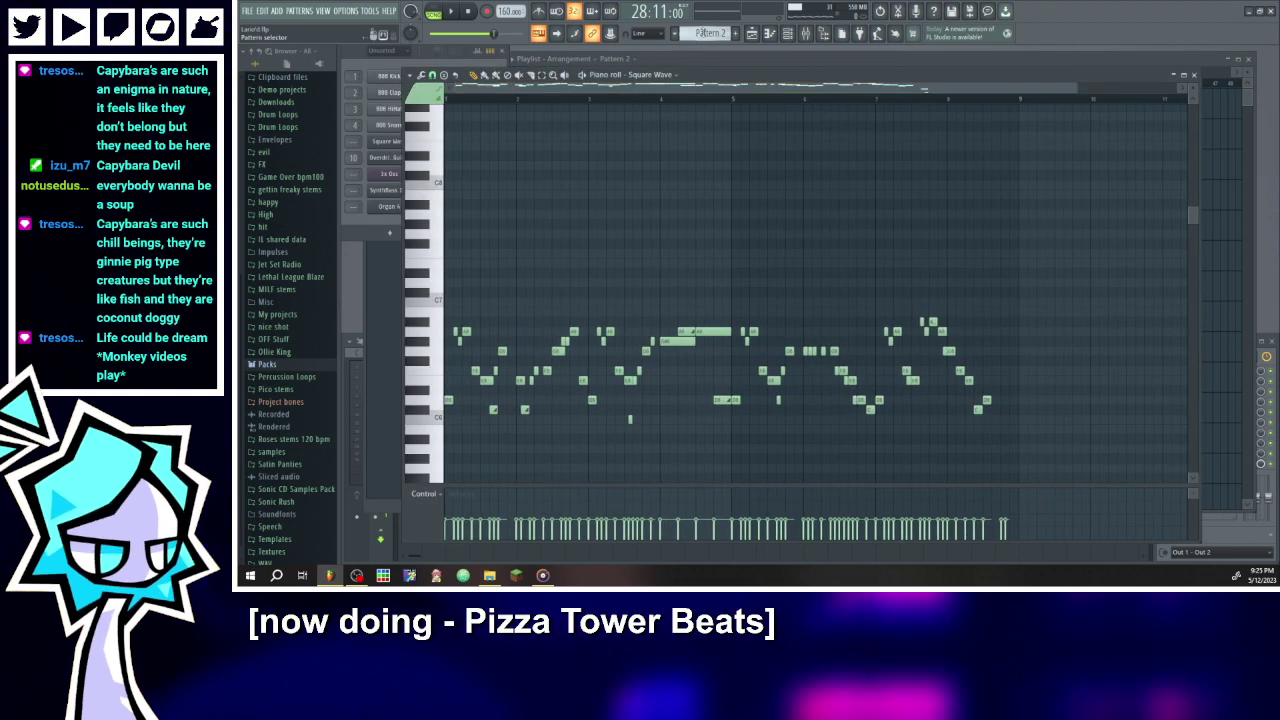
pyautogui.scroll(1, 704, 32)
pyautogui.moveTo(582, 88); pyautogui.dragTo(681, 97)
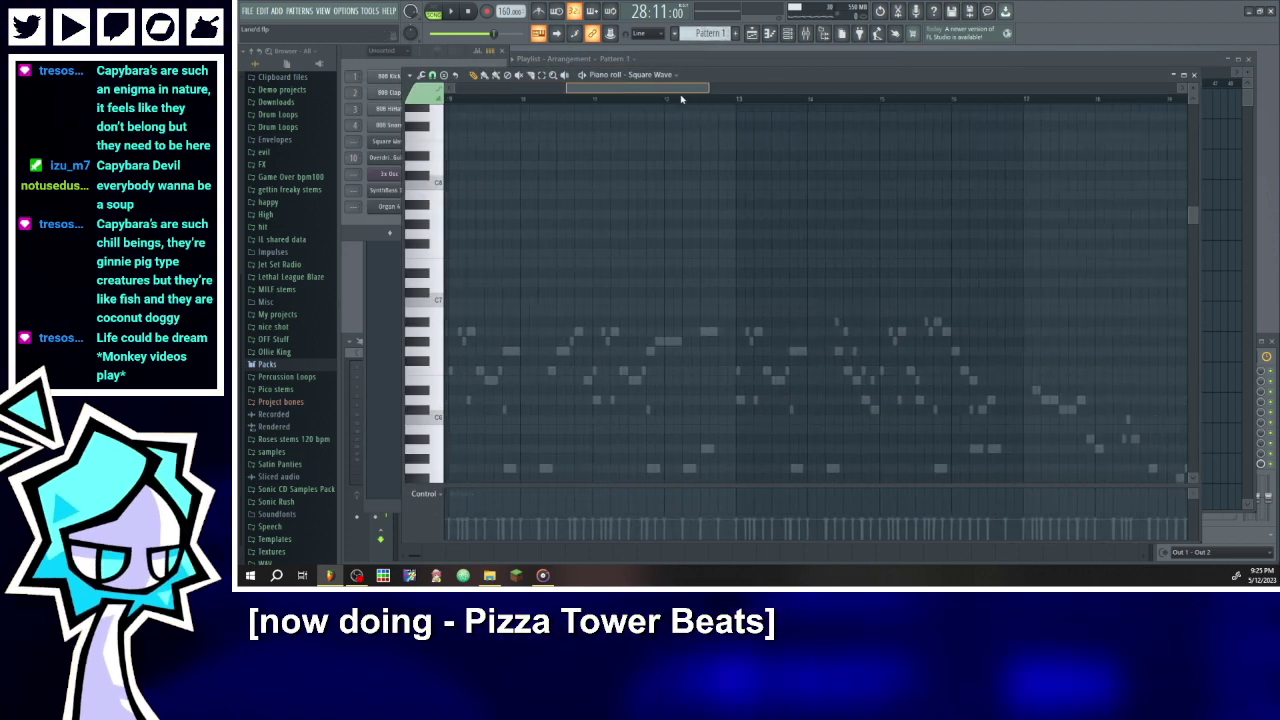
pyautogui.click(650, 74)
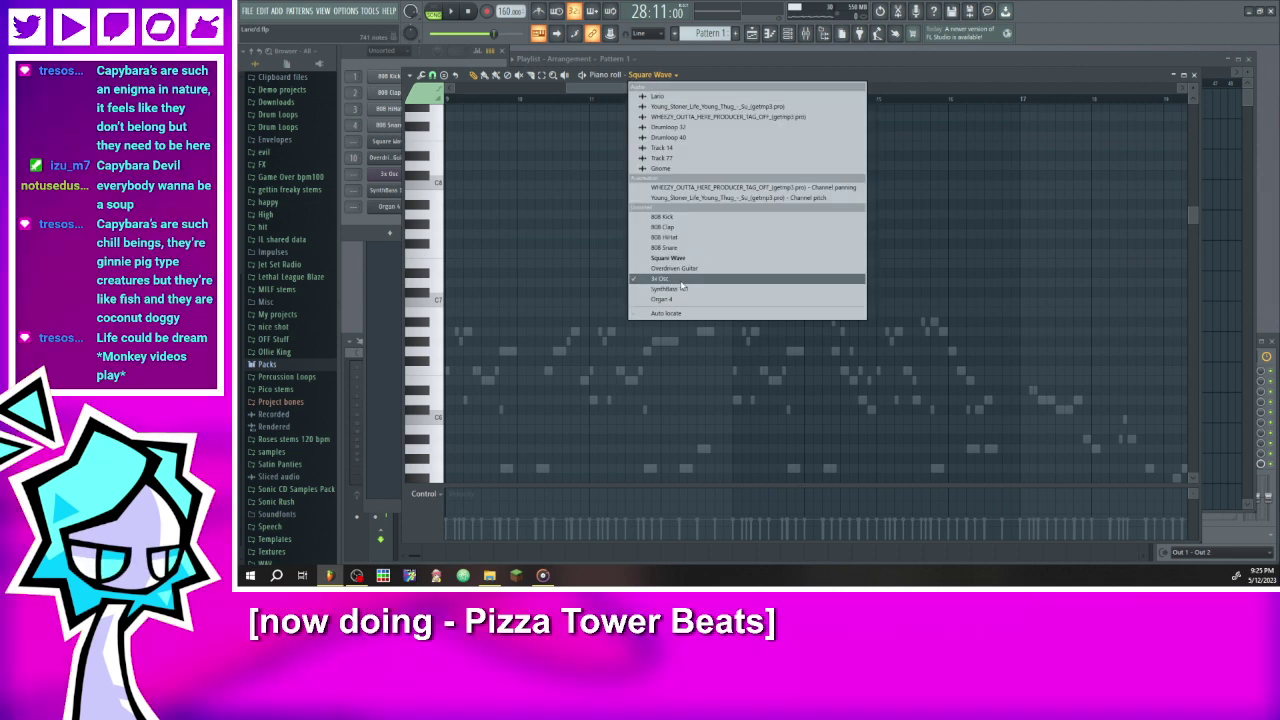
pyautogui.click(662, 279)
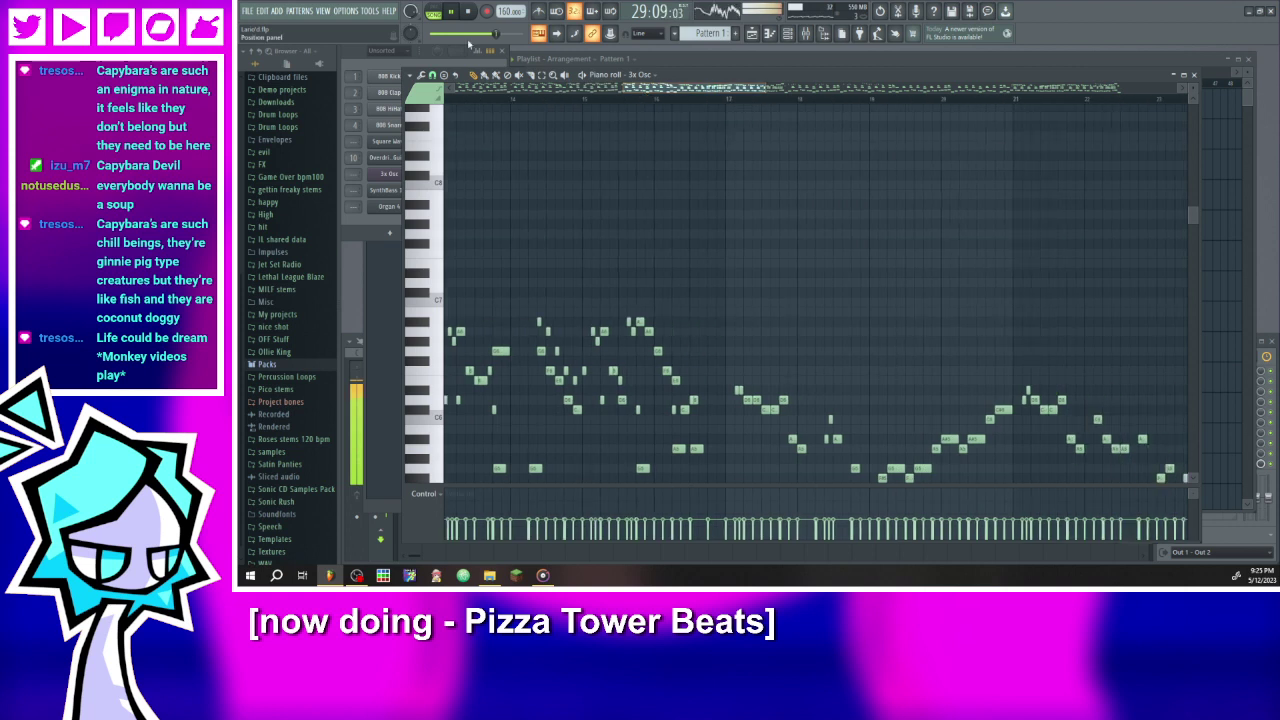
pyautogui.click(674, 99)
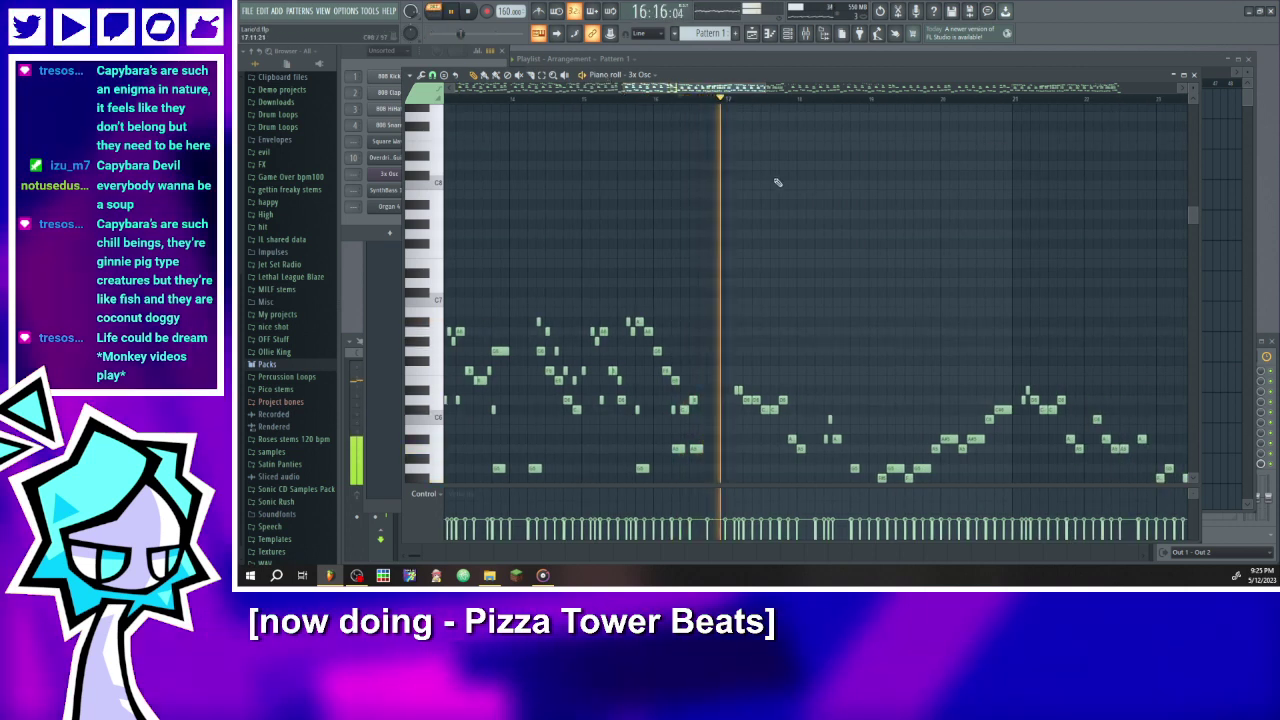
pyautogui.scroll(-5, 803, 193)
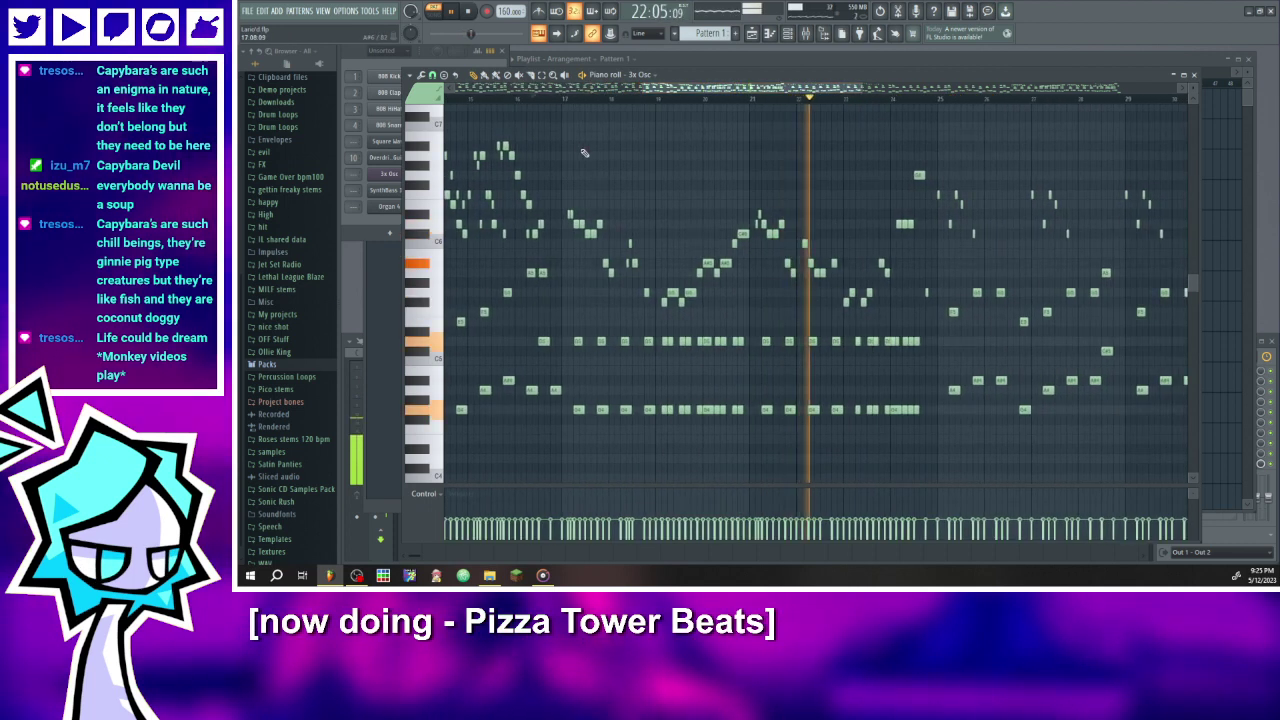
# - Cut the upper 3x Osc melody notes in bars 25 to 32 of Pattern 1, and undo the cut
pyautogui.moveTo(565, 123); pyautogui.dragTo(931, 318)
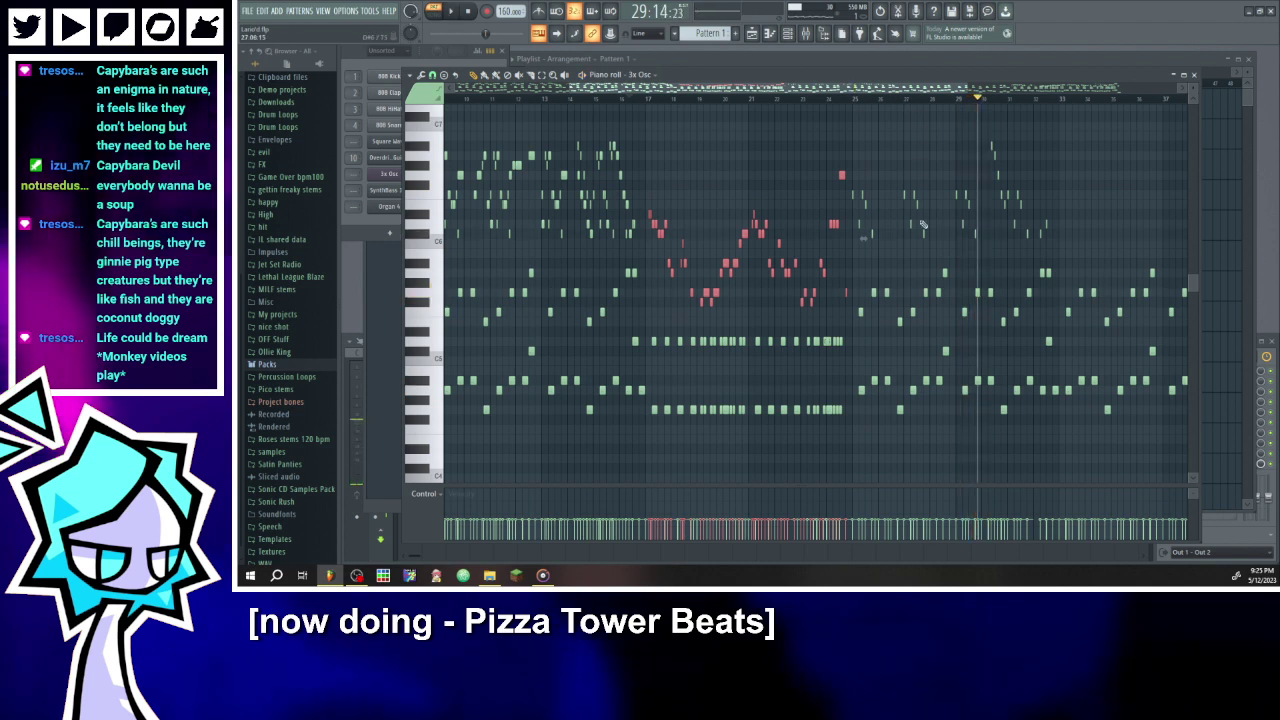
pyautogui.moveTo(1057, 247); pyautogui.dragTo(857, 126)
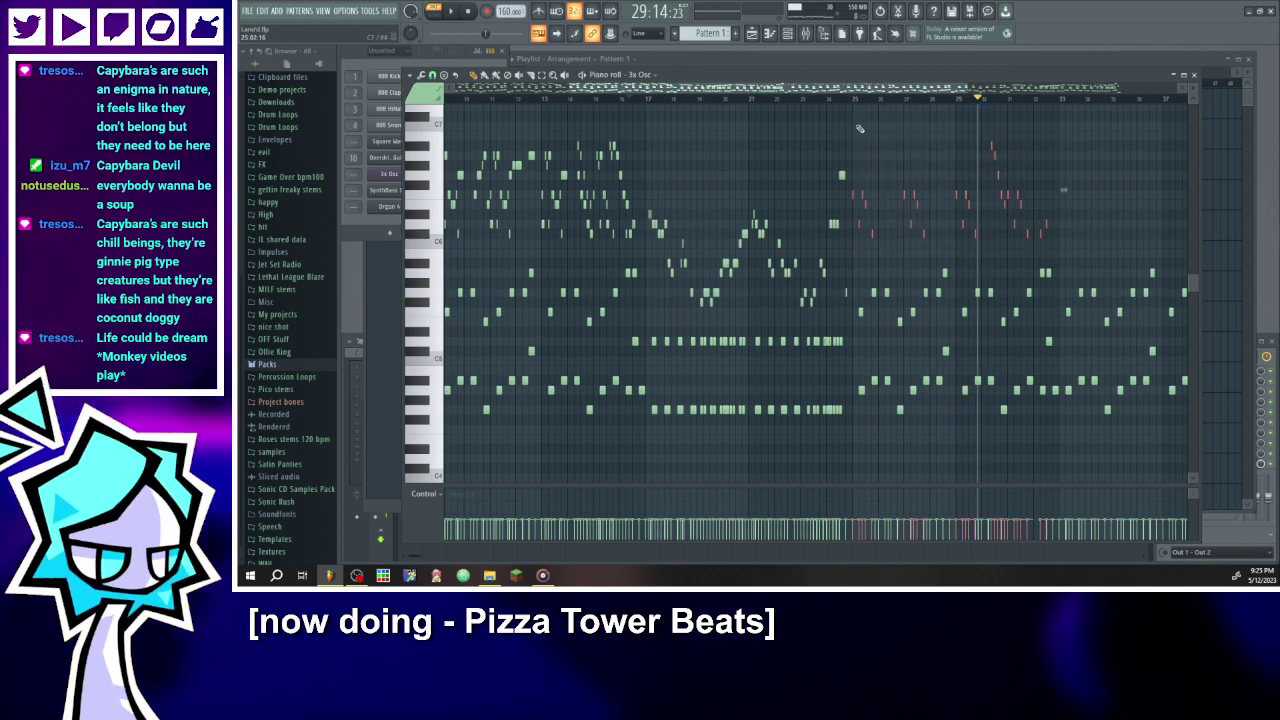
pyautogui.press('Delete')
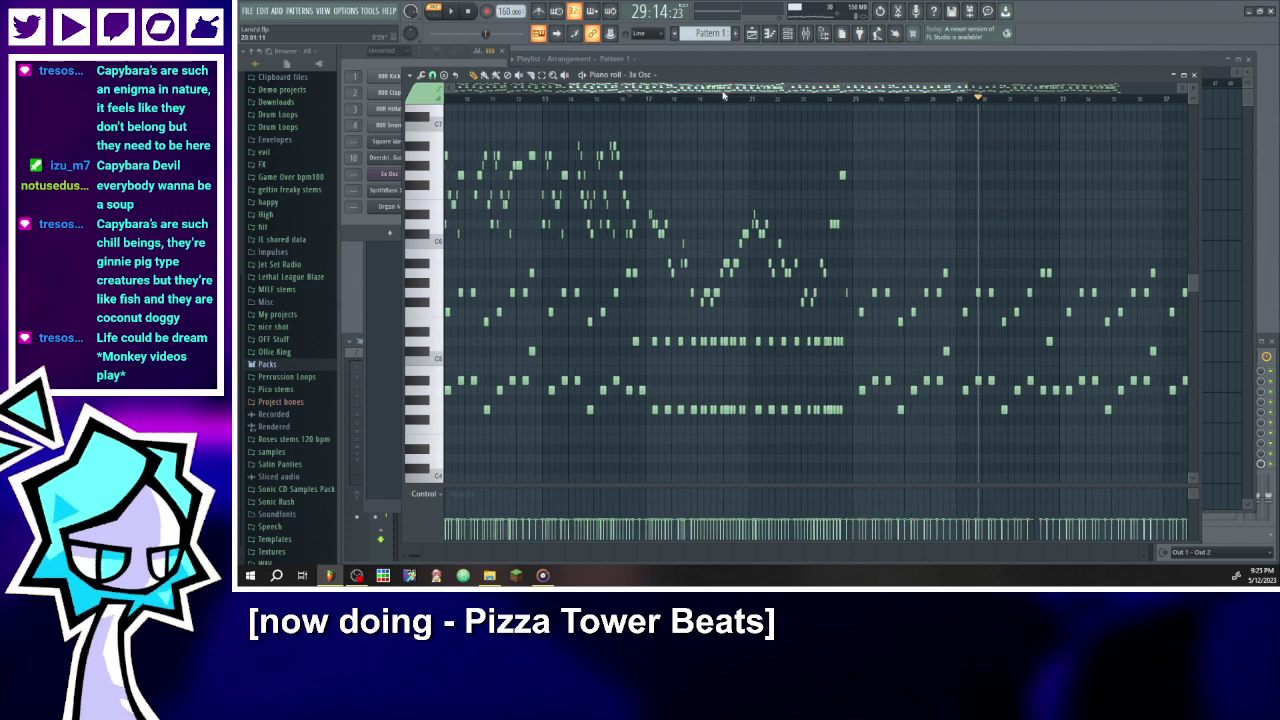
pyautogui.hotkey('ctrl', 'z')
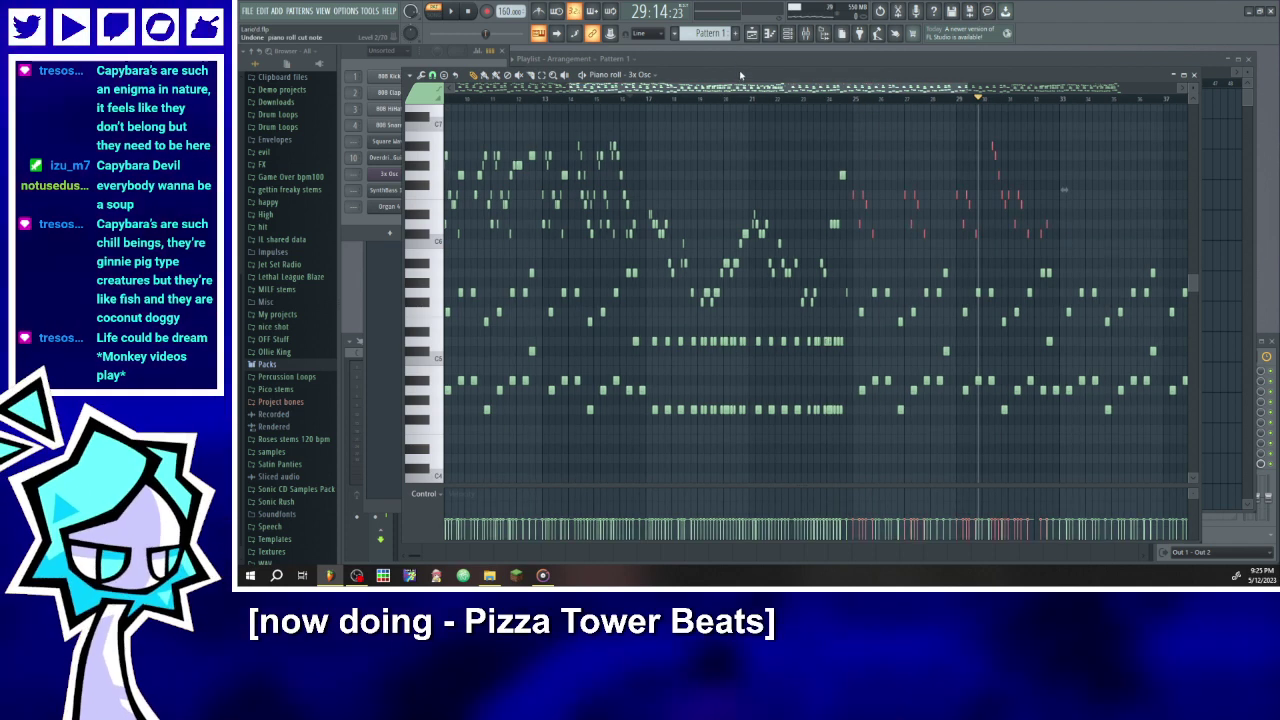
# - Create a new empty pattern with its default name, keeping the 3x Osc piano roll open
pyautogui.press('F4')
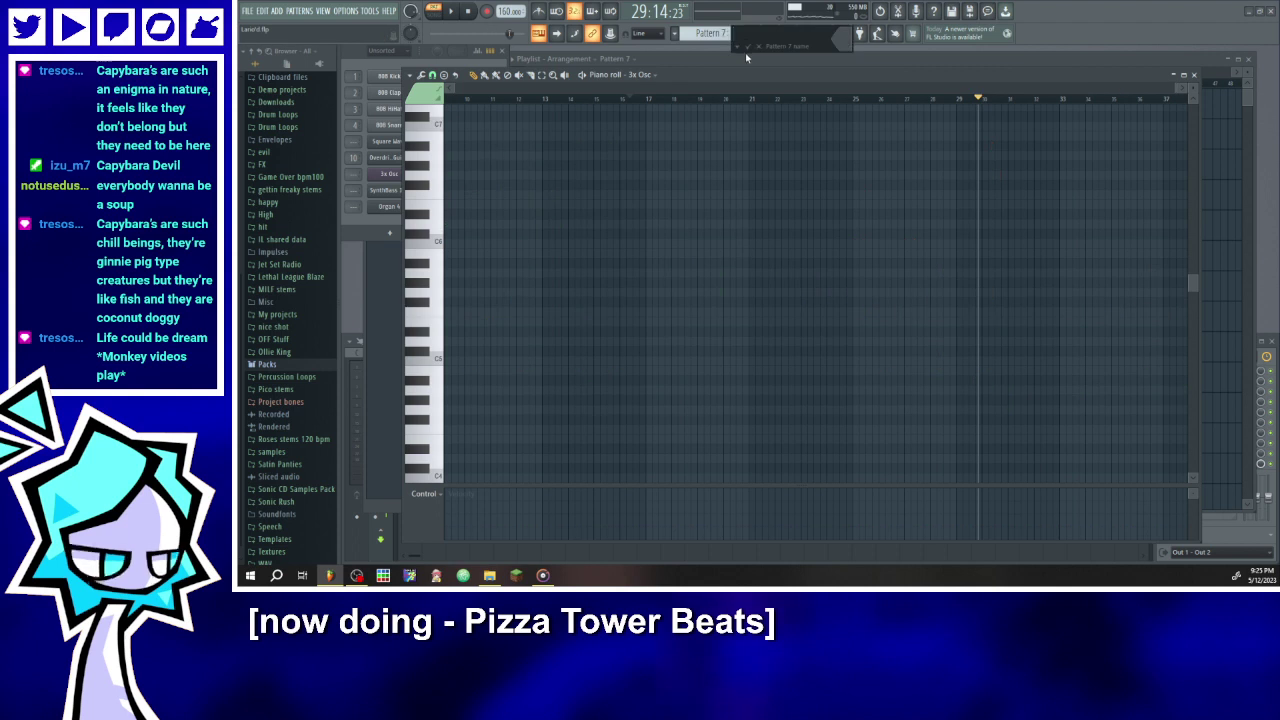
pyautogui.moveTo(1177, 87); pyautogui.dragTo(1178, 88)
pyautogui.moveTo(1083, 89); pyautogui.dragTo(940, 88)
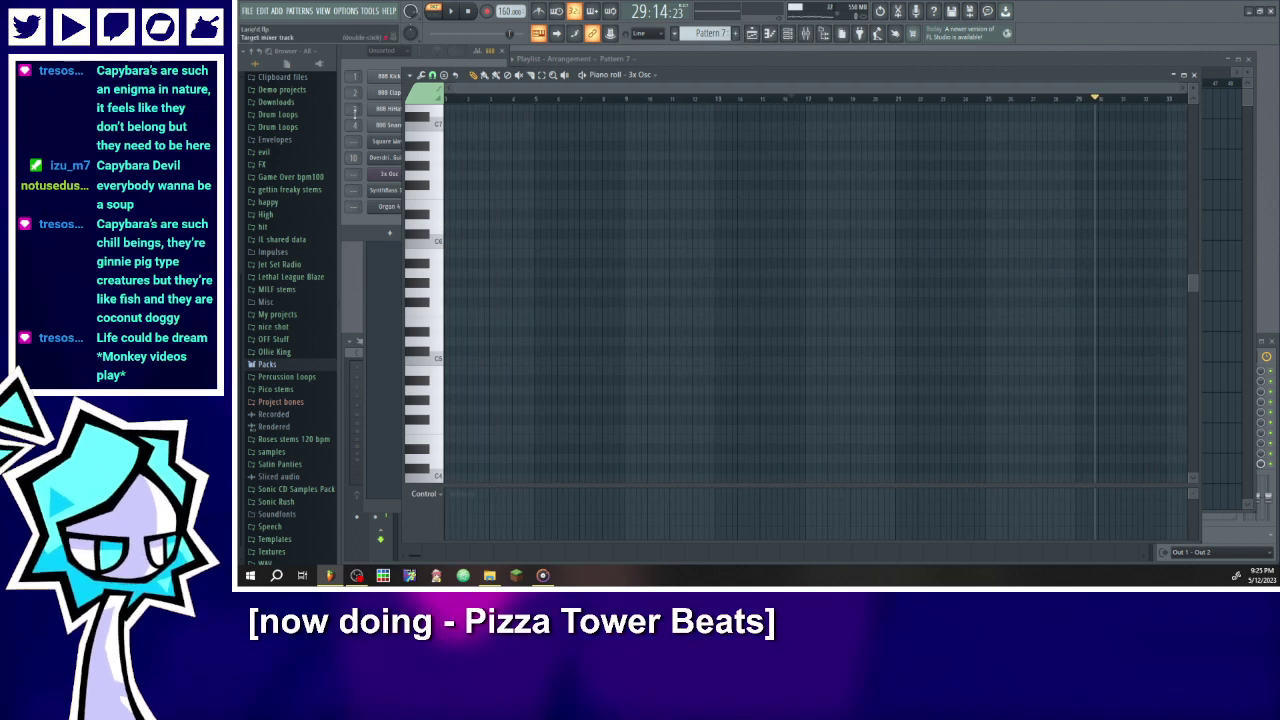
# - Put the copied melody in Pattern 7 and place a clip of it on Track 1 at bar 33 of the playlist
pyautogui.click(743, 57)
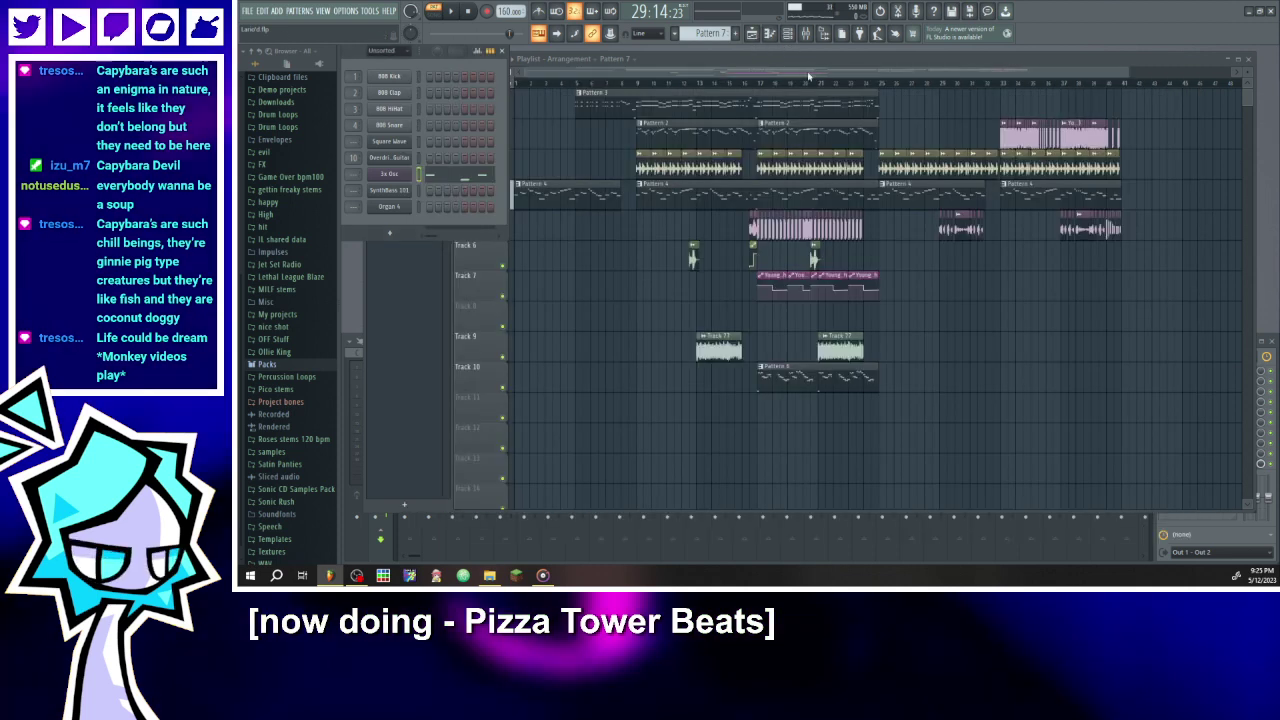
pyautogui.press('space')
pyautogui.scroll(2, 1047, 110)
pyautogui.click(1086, 108)
pyautogui.moveTo(1084, 92); pyautogui.dragTo(916, 119)
pyautogui.hscroll(1, 848, 77)
# - Try the Pattern 7 clip at bar 25 on Track 1 and play from about bar 24
pyautogui.click(836, 83)
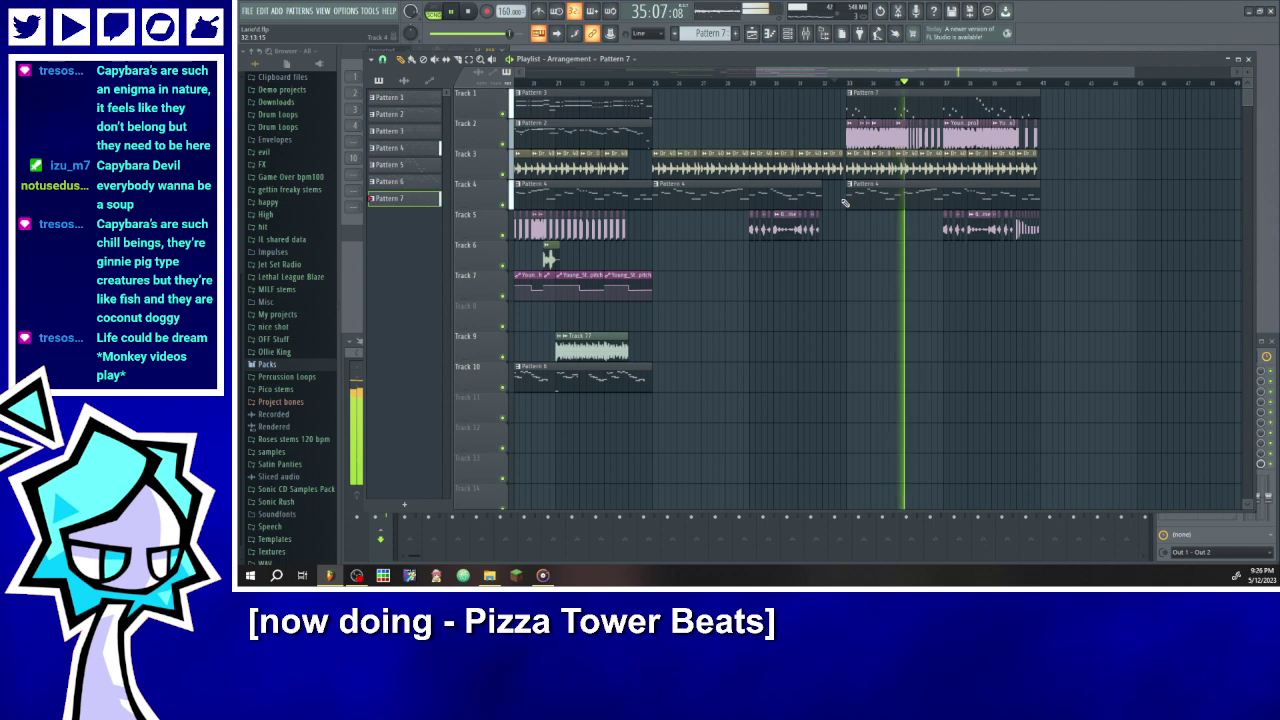
pyautogui.moveTo(888, 103); pyautogui.dragTo(686, 108)
pyautogui.click(650, 84)
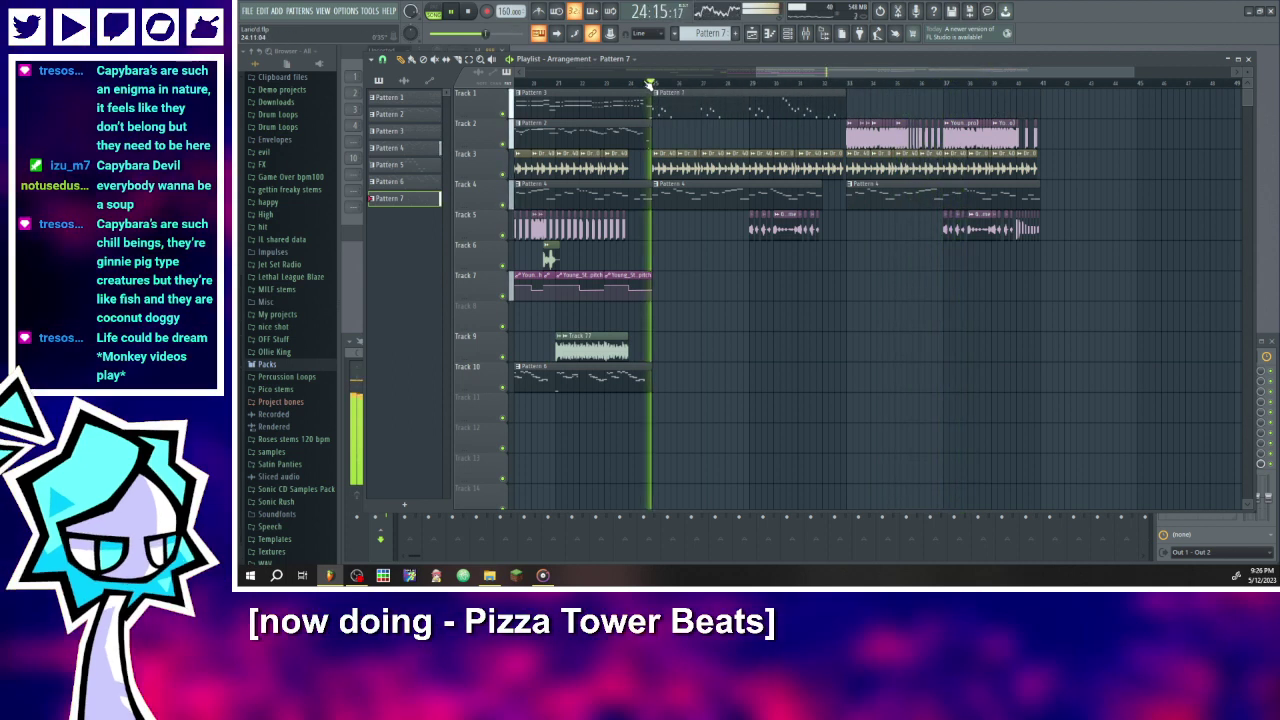
# - Move all of Pattern 7's melody notes from the 3x Osc channel to the Organ 4 channel
pyautogui.doubleClick(701, 115)
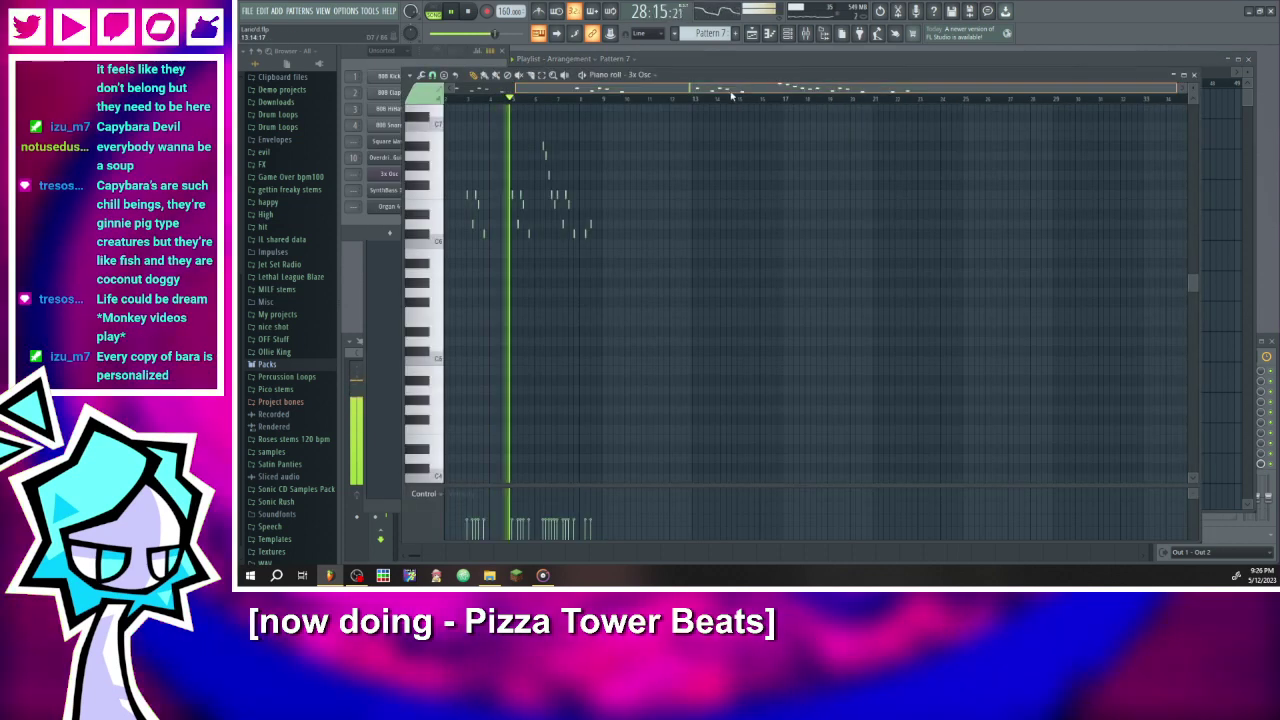
pyautogui.moveTo(758, 92); pyautogui.dragTo(432, 108)
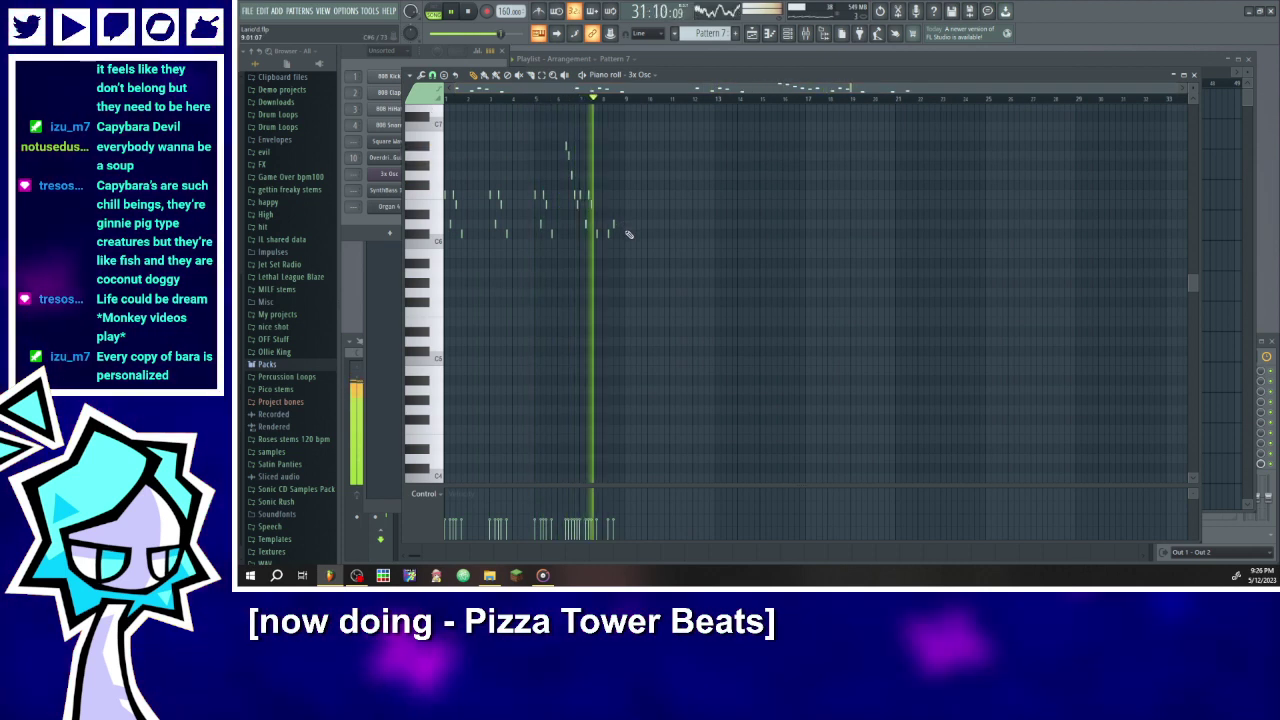
pyautogui.hotkey('ctrl', 'a')
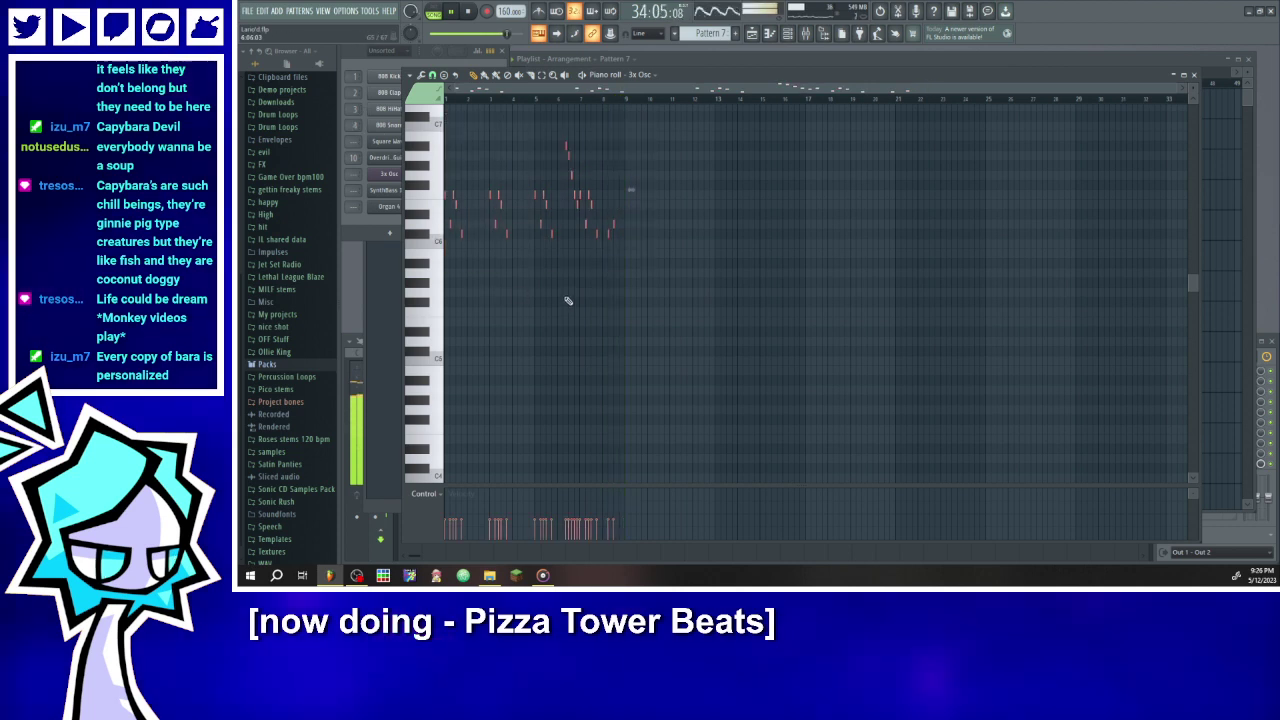
pyautogui.click(634, 76)
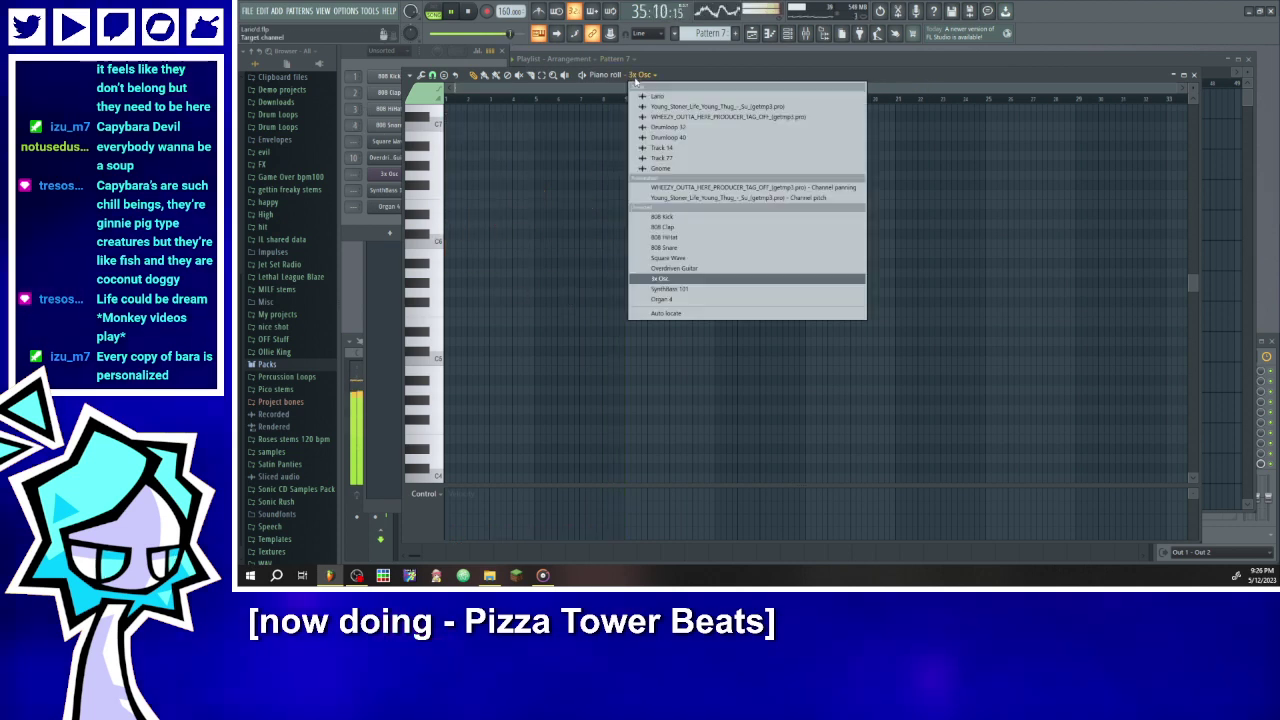
pyautogui.click(682, 300)
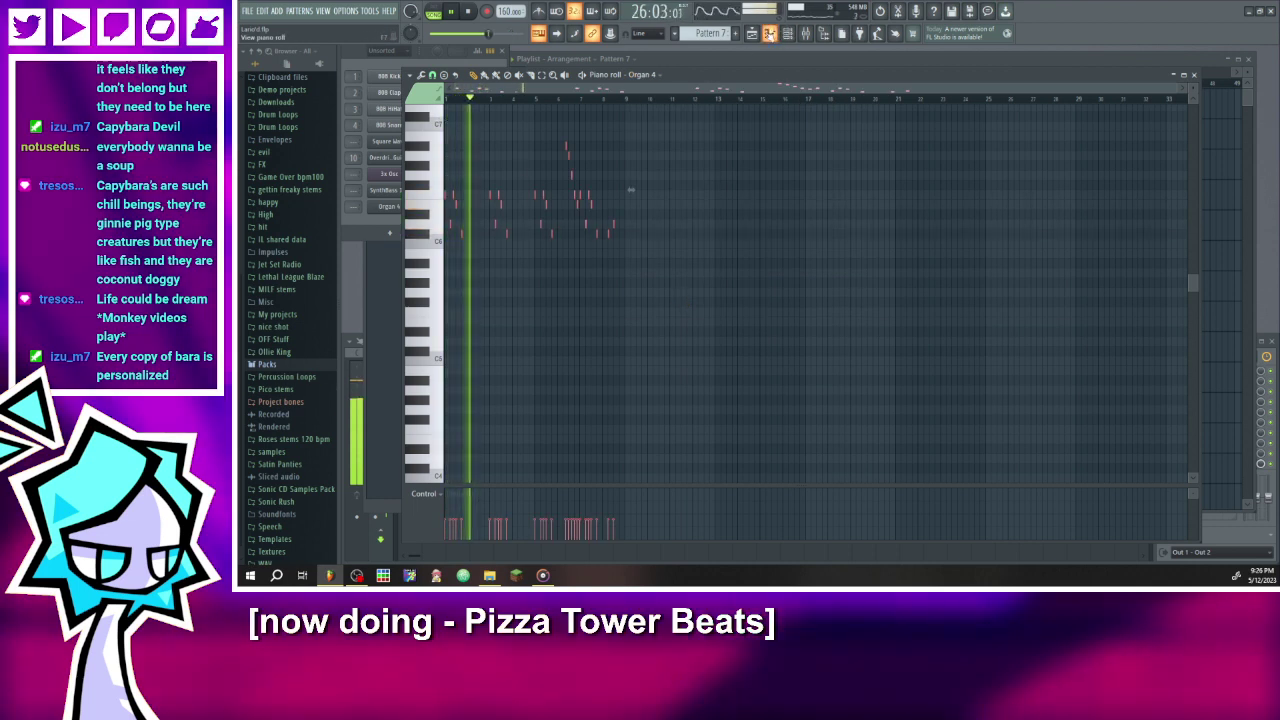
# - Move the Pattern 7 clip to Track 10 at bar 33 and play from just before it
pyautogui.press('F7')
pyautogui.press('F6')
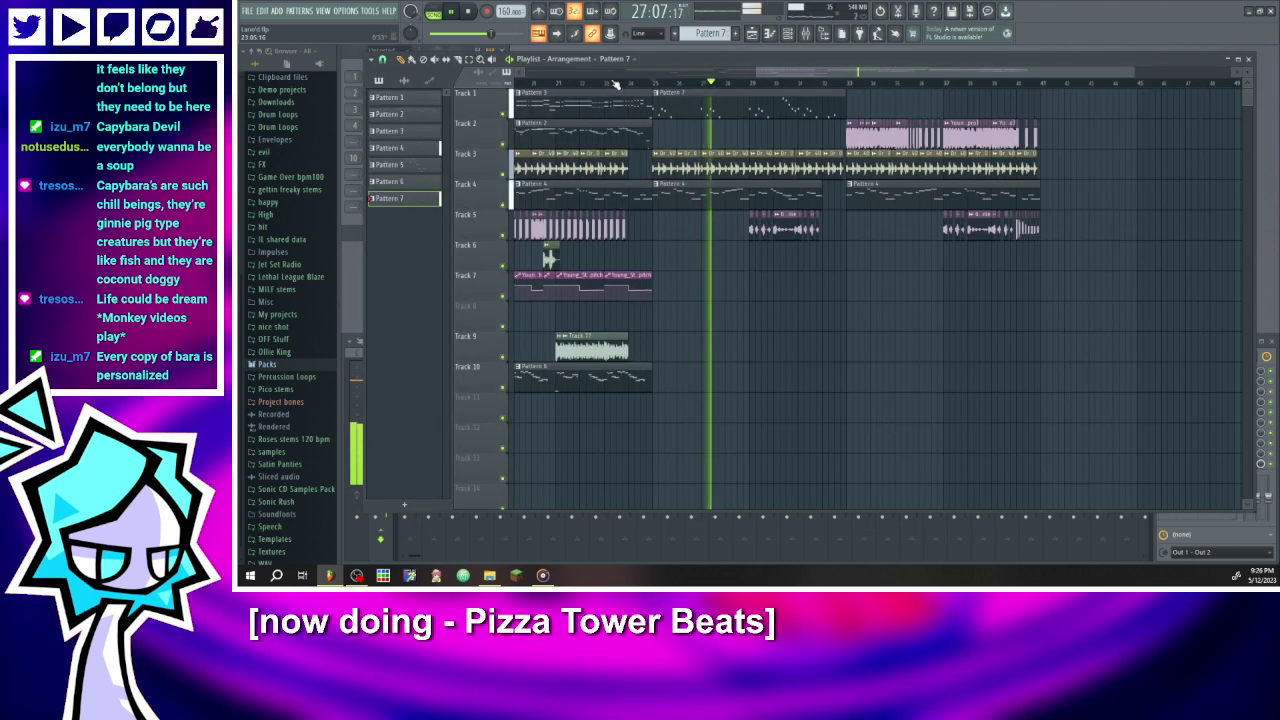
pyautogui.moveTo(642, 104); pyautogui.dragTo(662, 386)
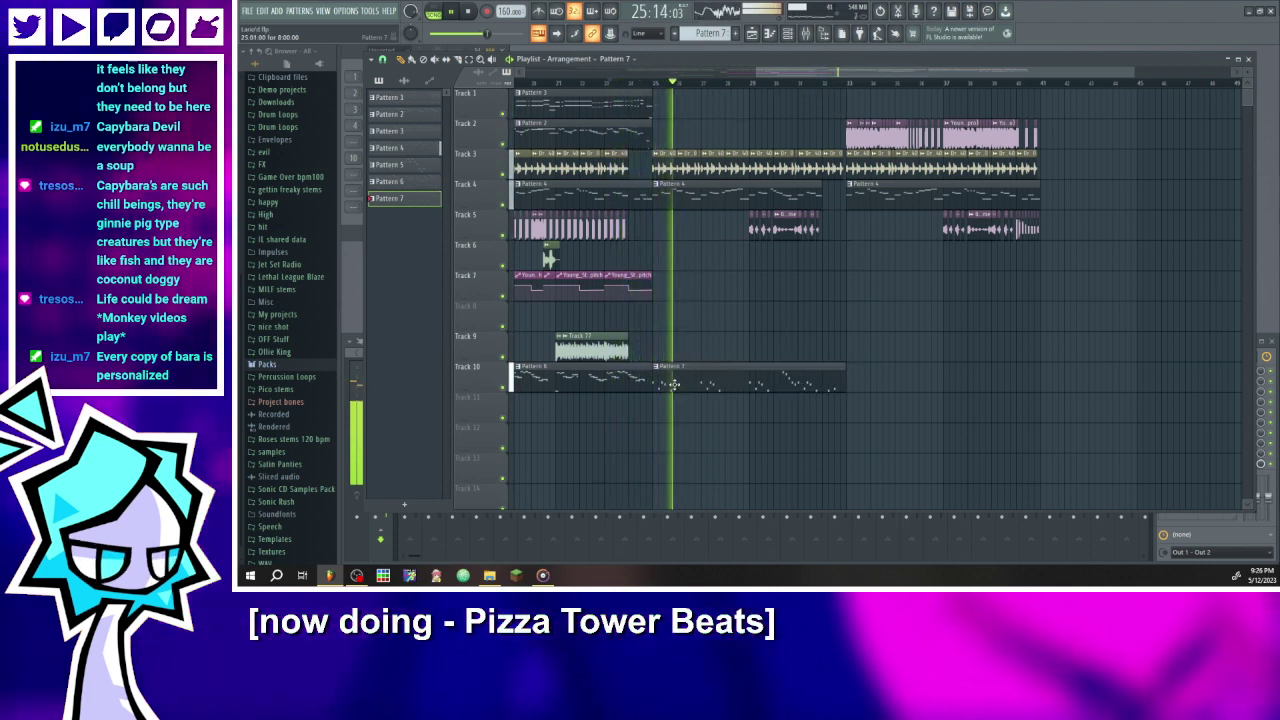
pyautogui.moveTo(803, 383); pyautogui.dragTo(971, 383)
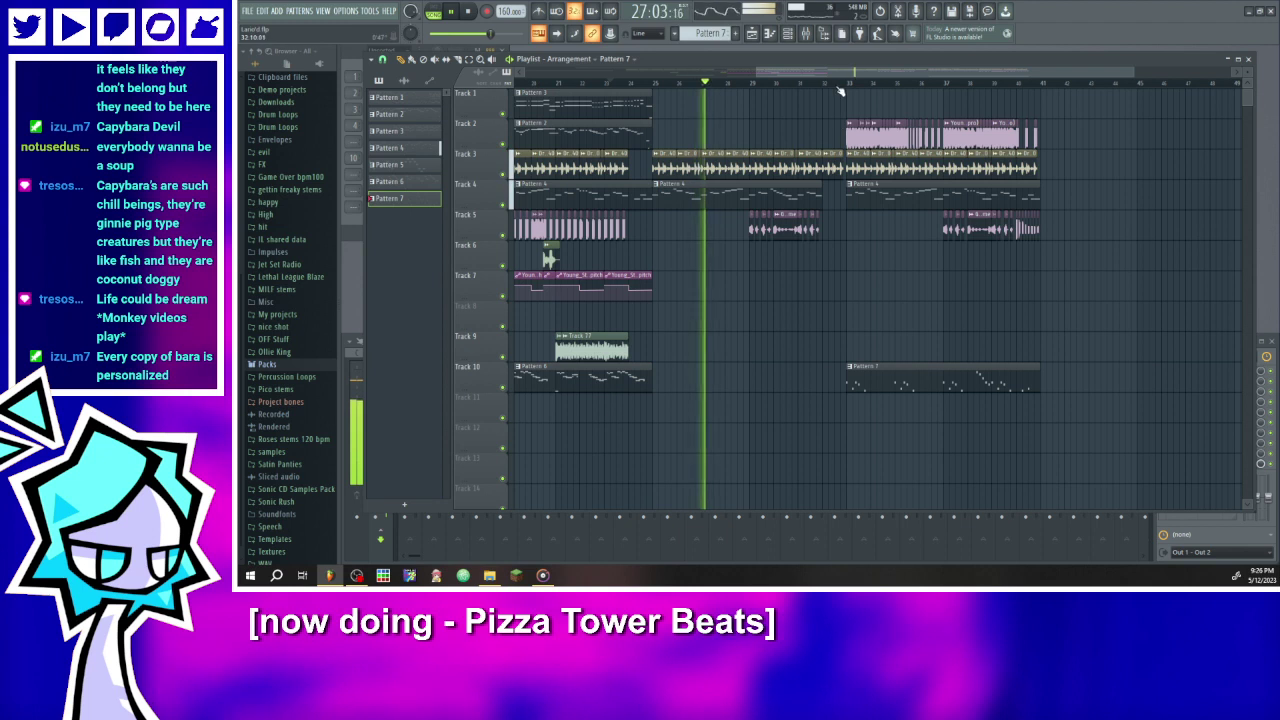
pyautogui.click(831, 84)
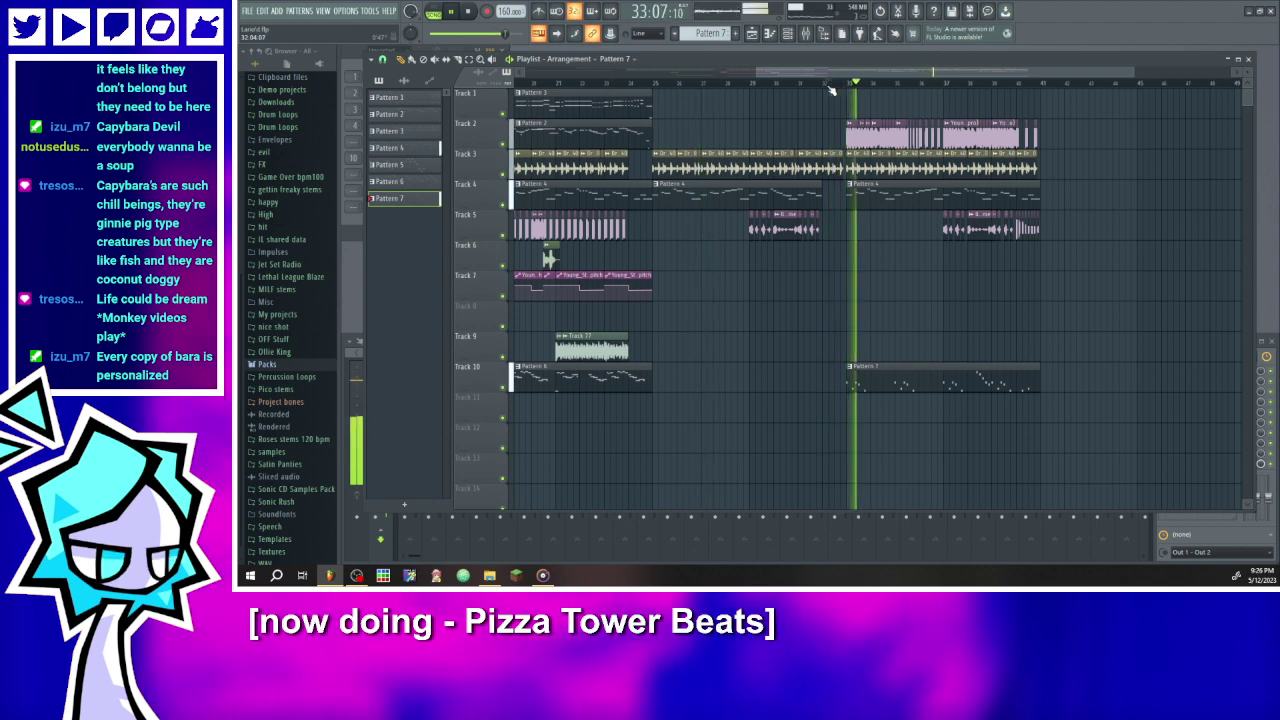
# - Raise the velocity of all Organ 4 notes in Pattern 7 slightly
pyautogui.doubleClick(890, 389)
pyautogui.moveTo(666, 305); pyautogui.dragTo(445, 131)
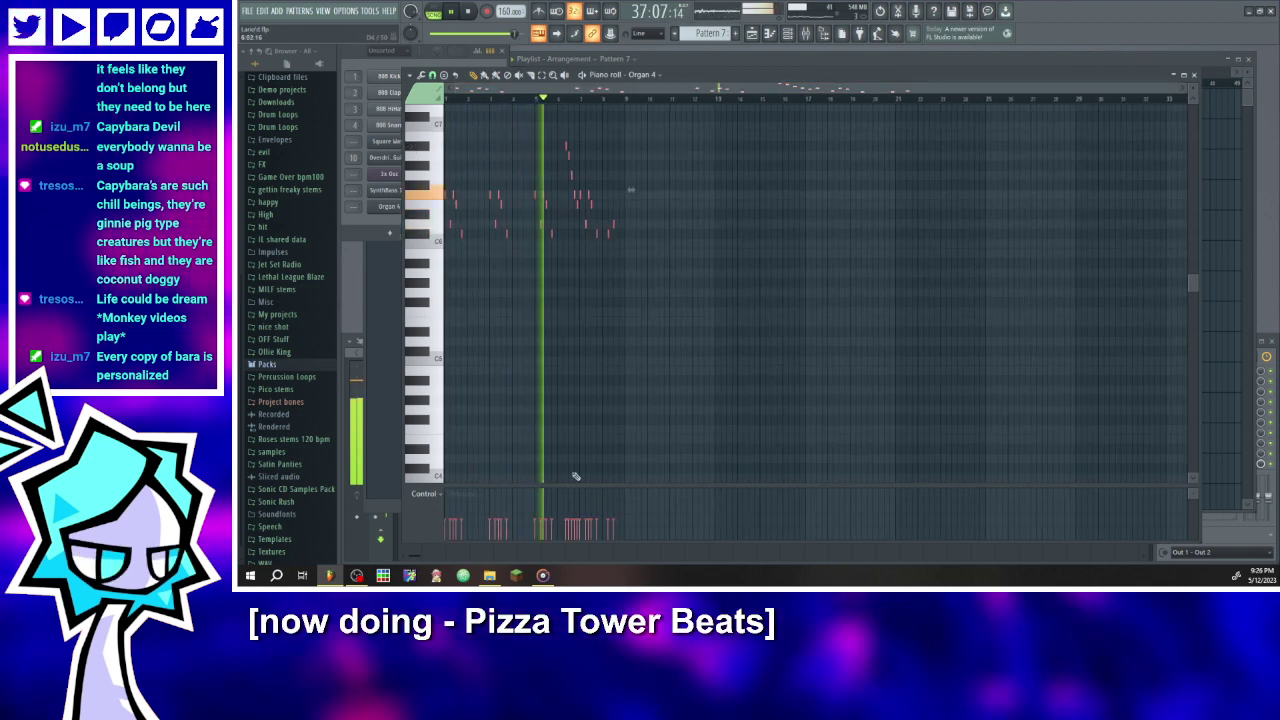
pyautogui.moveTo(373, 509)
pyautogui.mouseDown()
pyautogui.moveTo(663, 523)
pyautogui.moveTo(421, 516)
pyautogui.mouseUp()
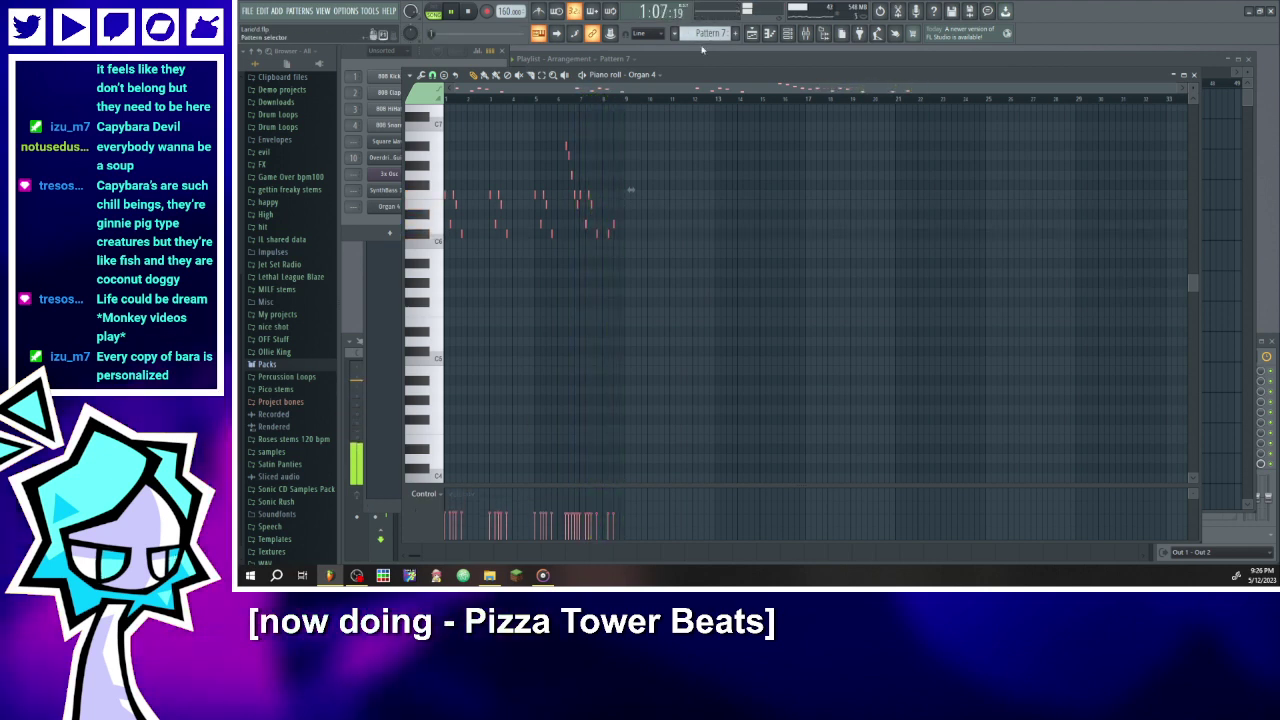
# - Copy the upper 3x Osc melody notes in bars 17 to 24 of Pattern 1
pyautogui.click(769, 34)
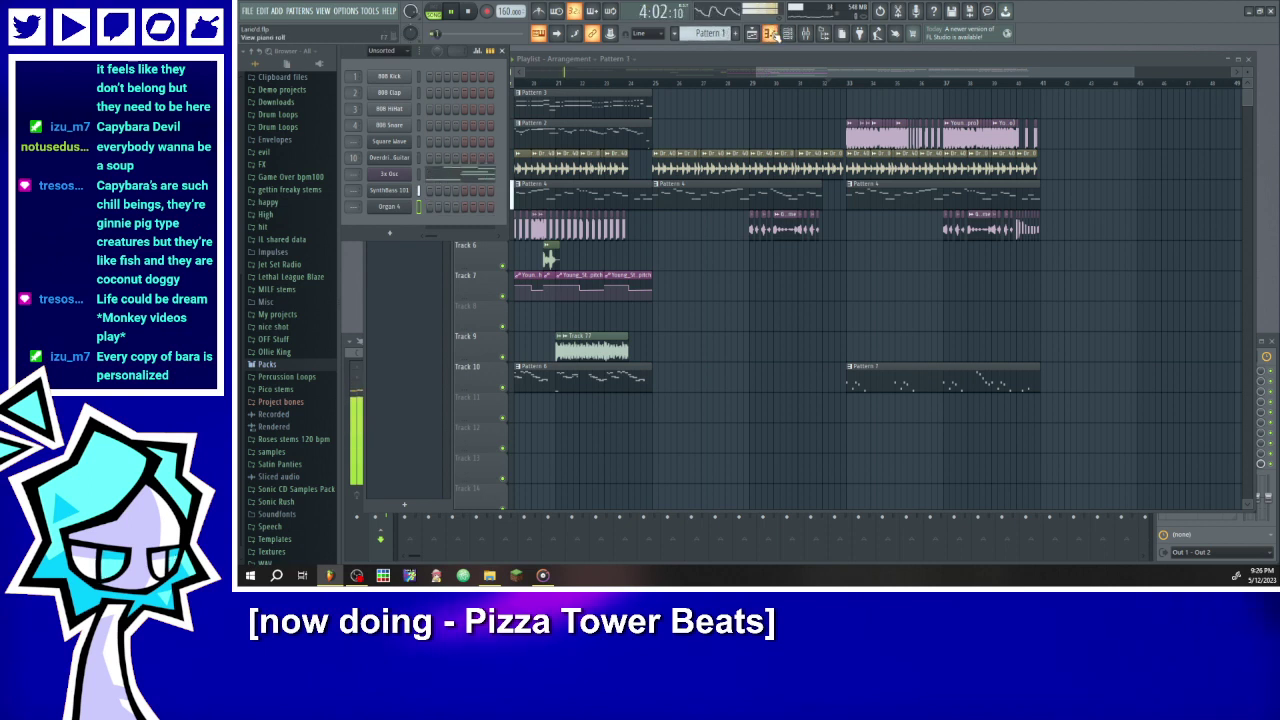
pyautogui.click(772, 34)
pyautogui.click(645, 75)
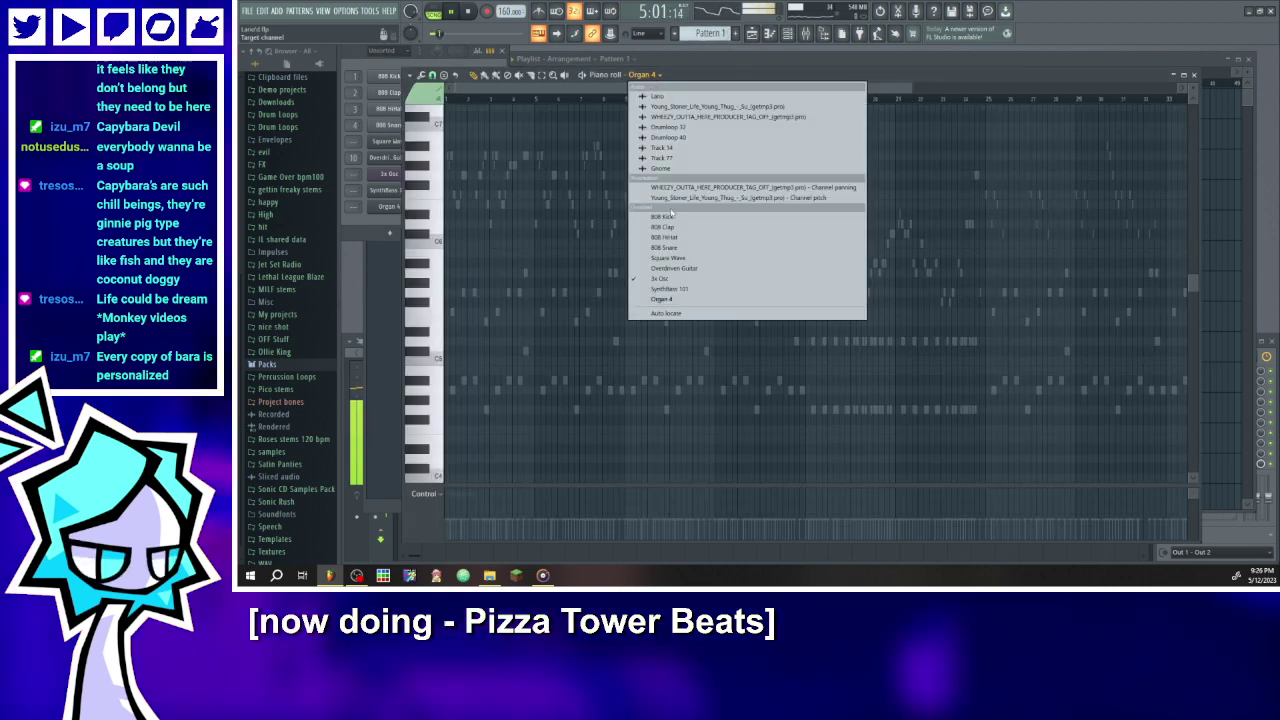
pyautogui.click(662, 278)
pyautogui.hscroll(10, 622, 90)
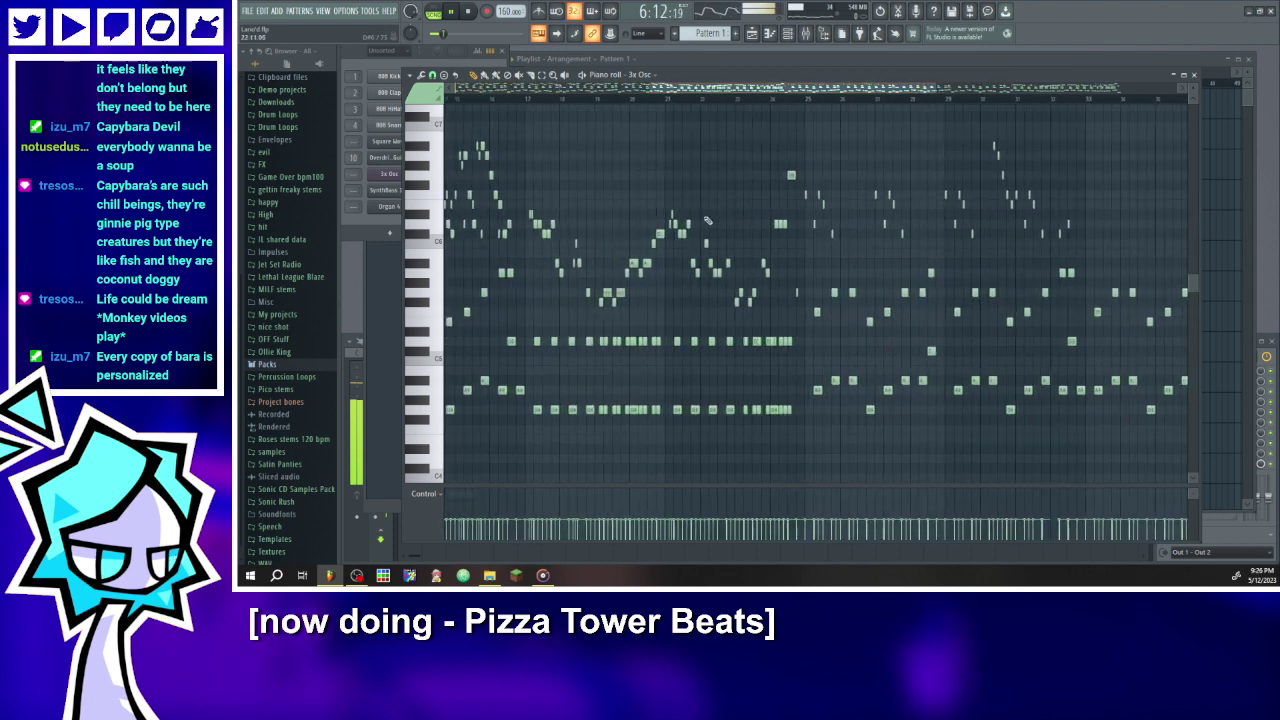
pyautogui.moveTo(520, 145); pyautogui.dragTo(800, 315)
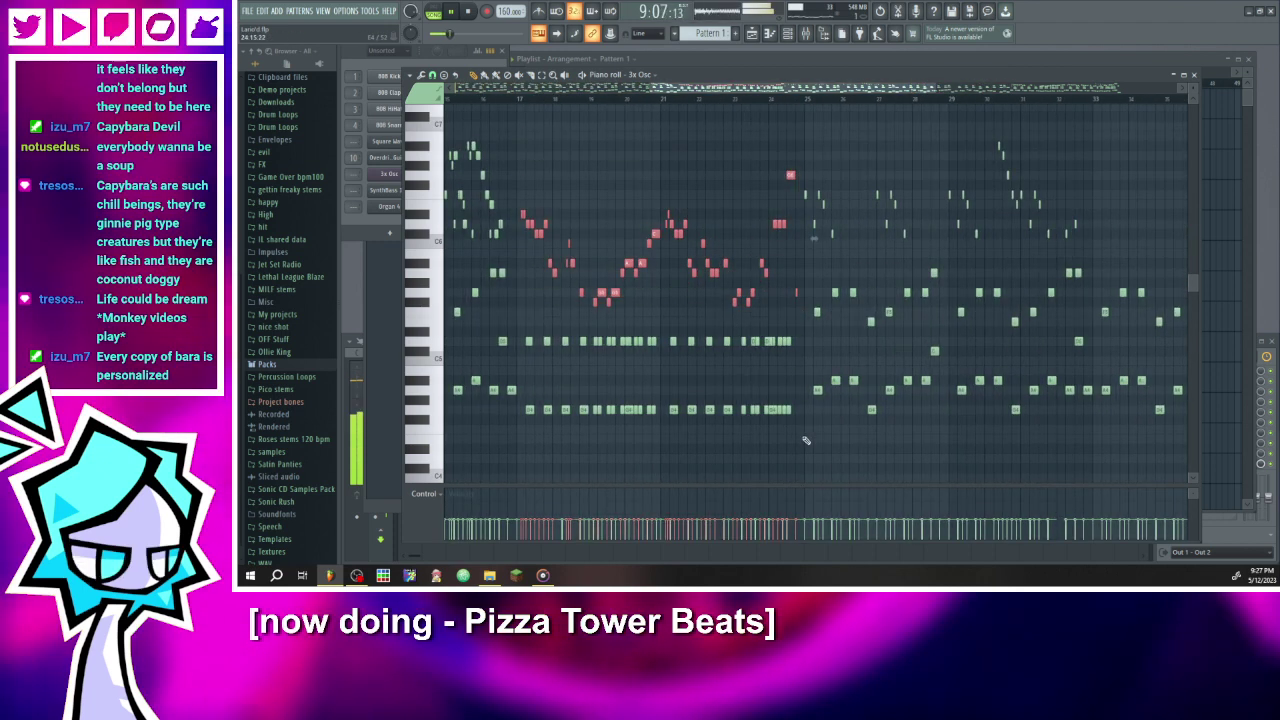
pyautogui.hotkey('ctrl', 'Down')
pyautogui.hotkey('ctrl', 'Down')
pyautogui.scroll(-4, 803, 442)
pyautogui.hotkey('ctrl', 'd')
pyautogui.scroll(6, 801, 444)
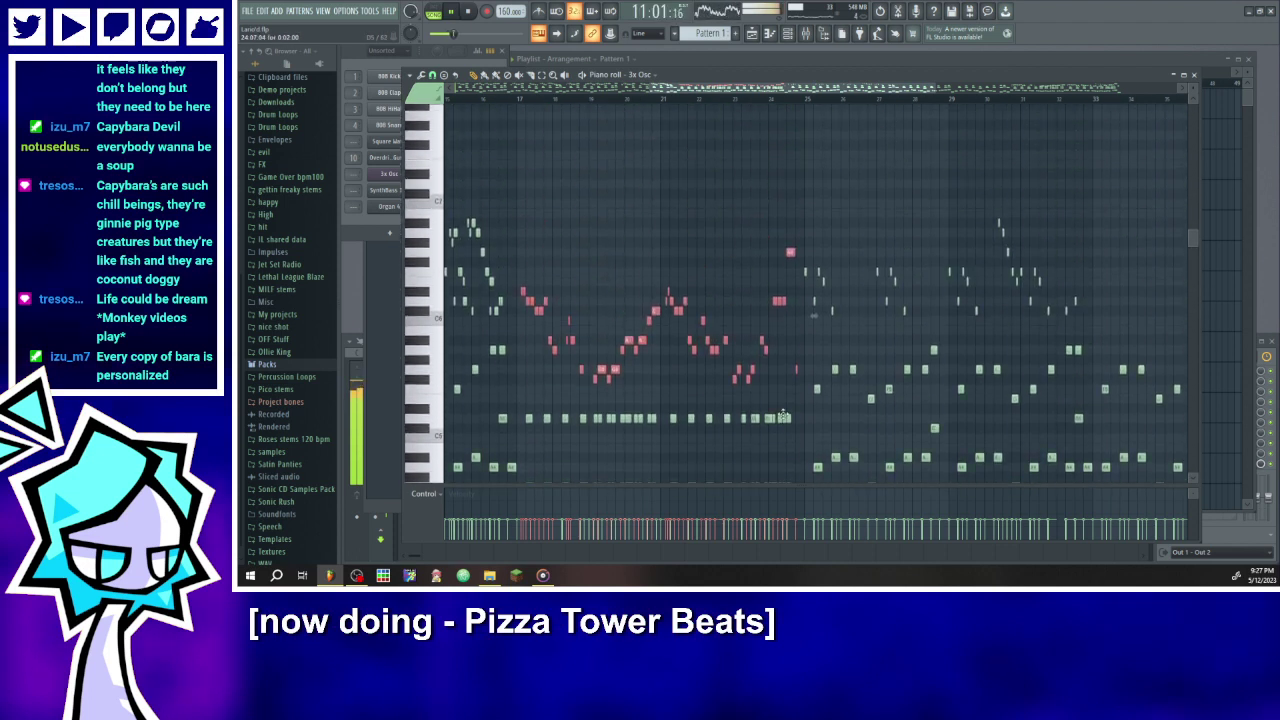
# - Paste the copied melody at the start of a new pattern in the Square Wave channel, one octave higher
pyautogui.click(743, 42)
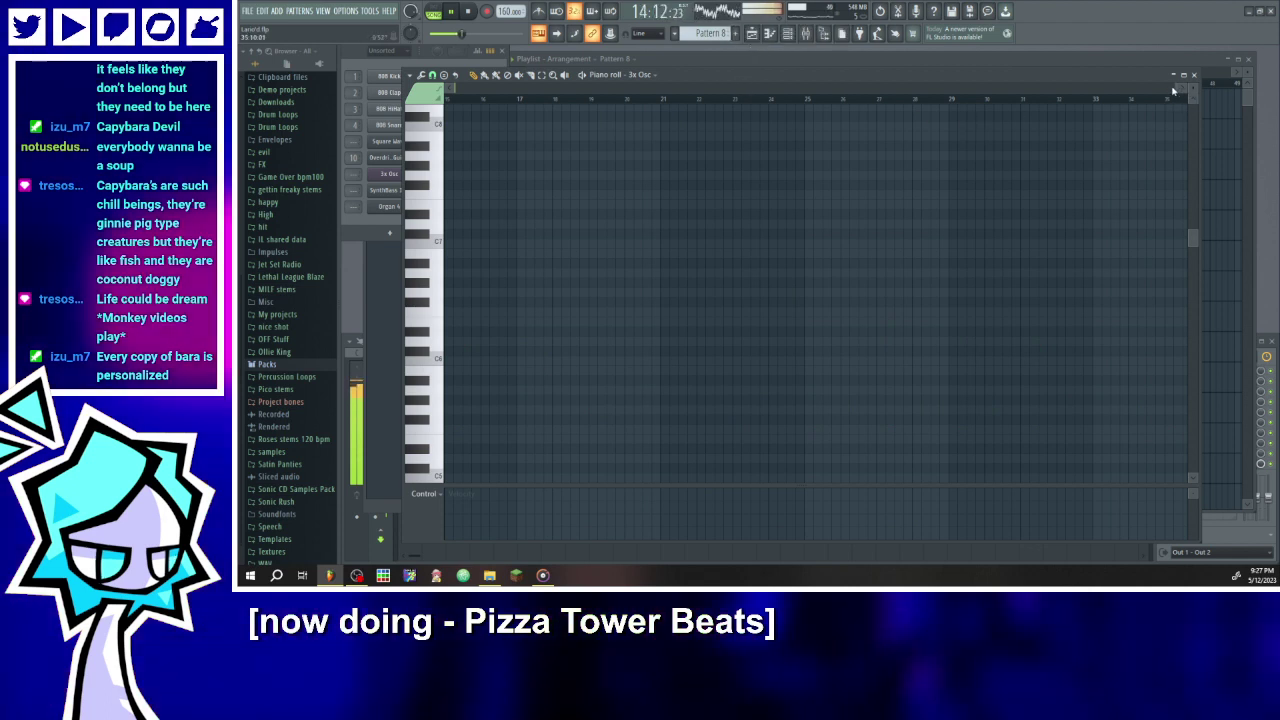
pyautogui.moveTo(1075, 89); pyautogui.dragTo(456, 90)
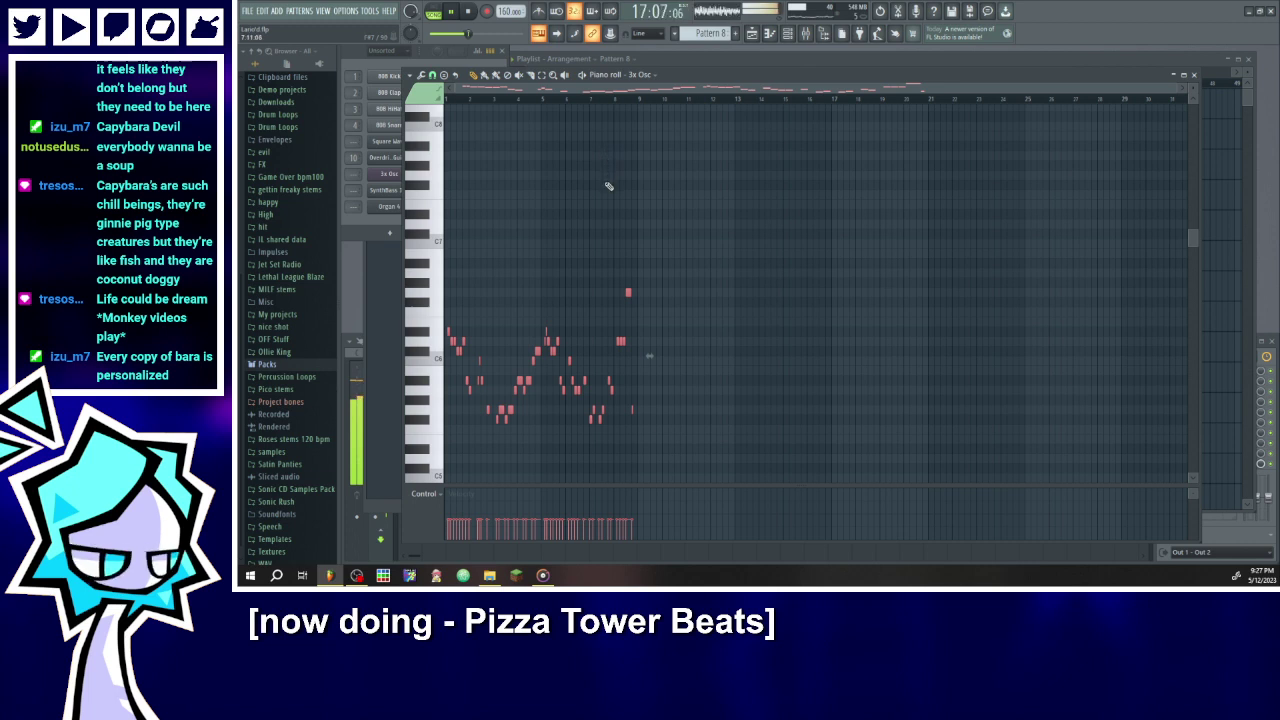
pyautogui.click(640, 75)
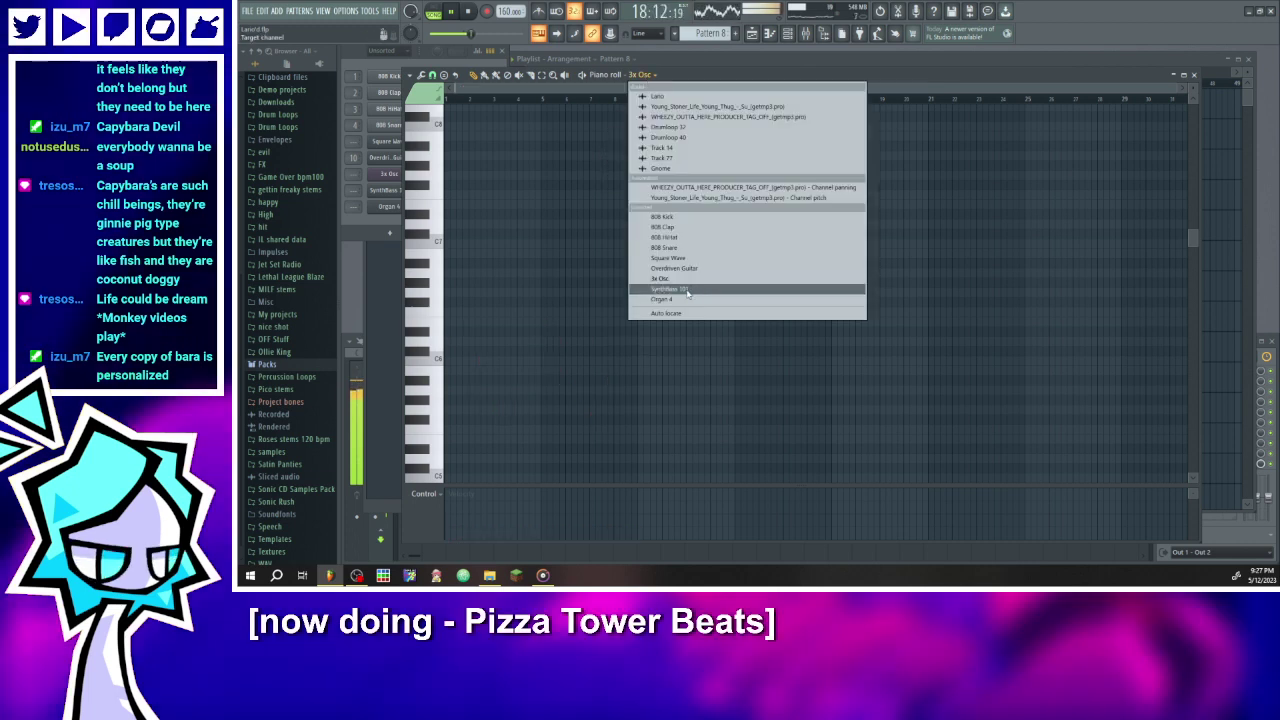
pyautogui.click(678, 260)
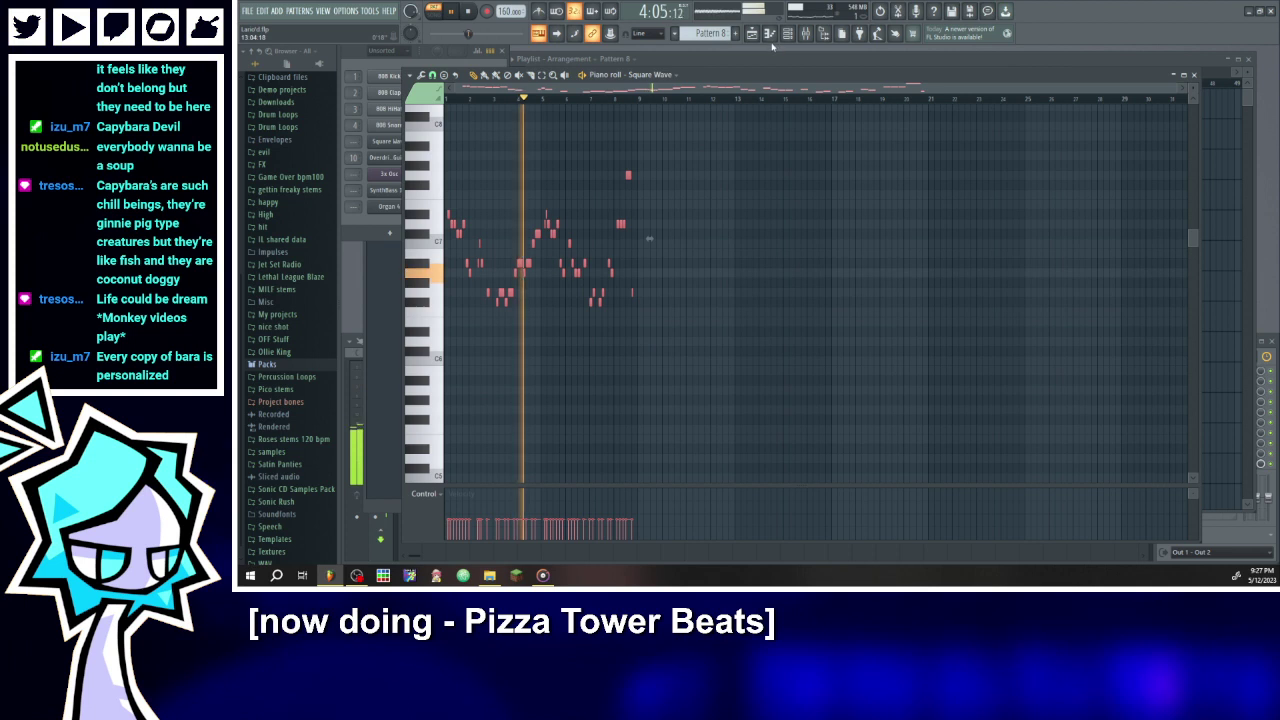
# - Place a Pattern 8 clip on Track 2 at bar 41 and play the song from there
pyautogui.press('F5')
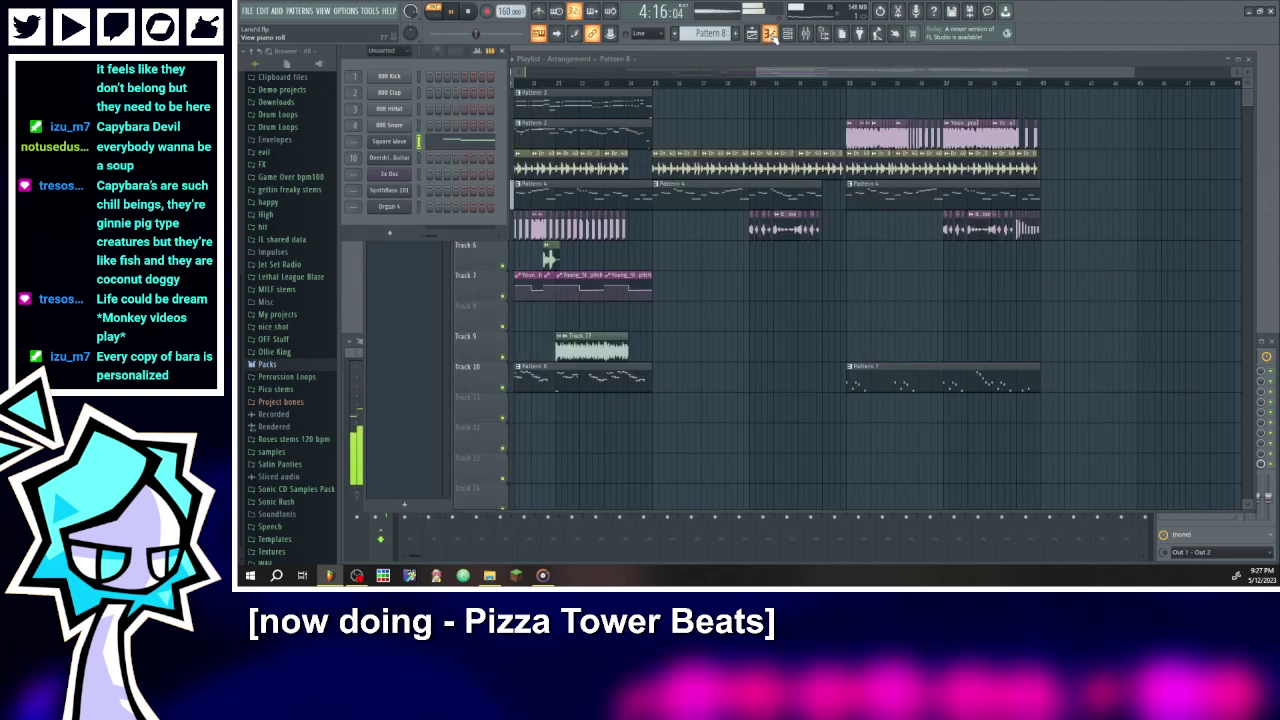
pyautogui.click(1047, 134)
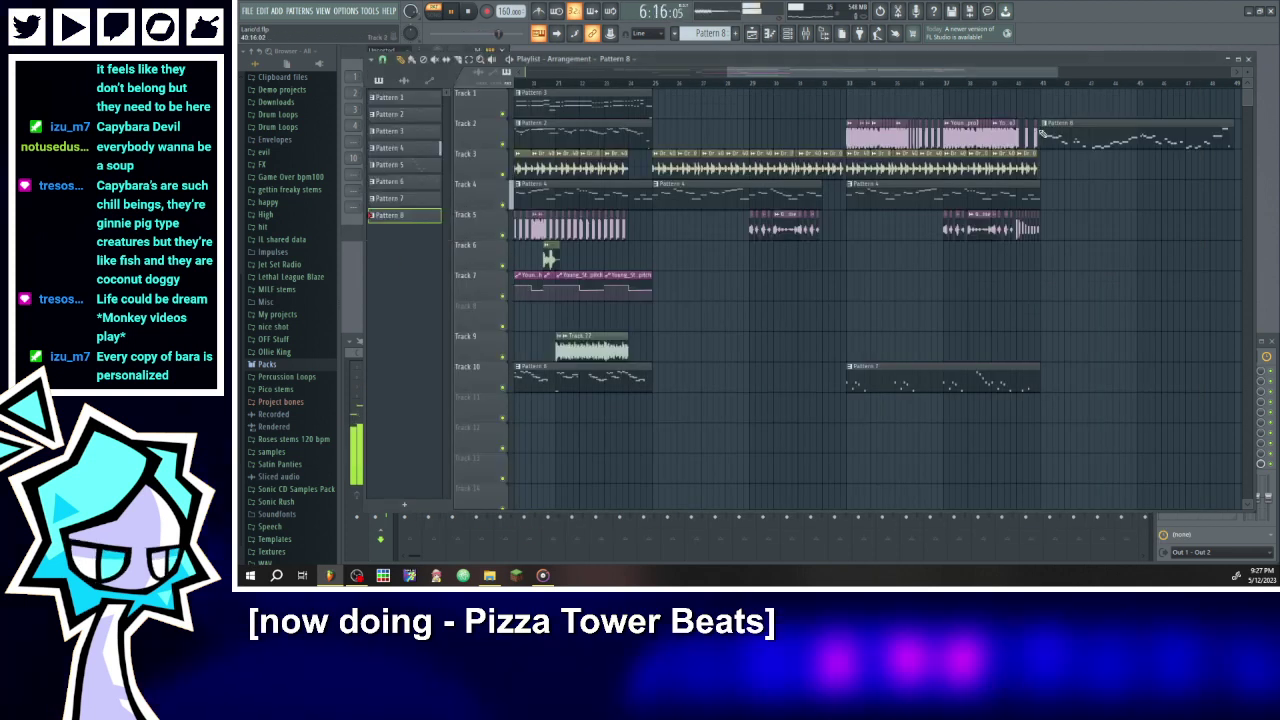
pyautogui.scroll(-3, 1054, 142)
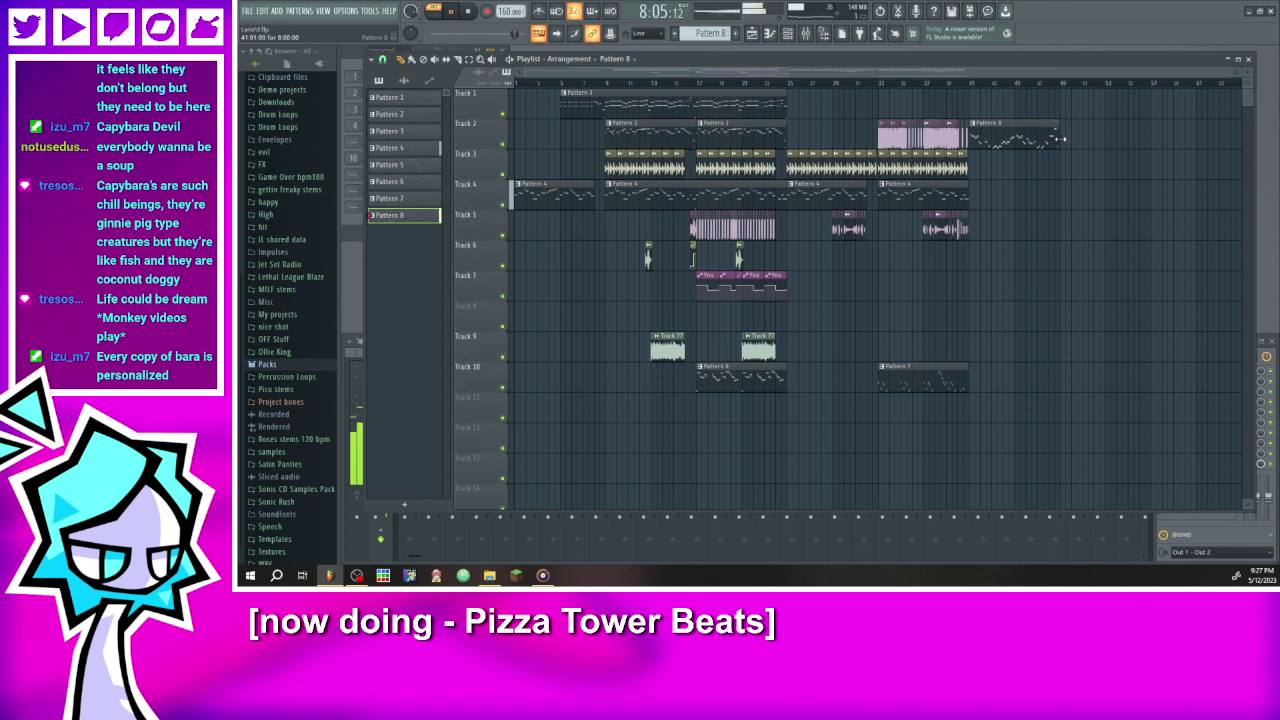
pyautogui.scroll(3, 1070, 140)
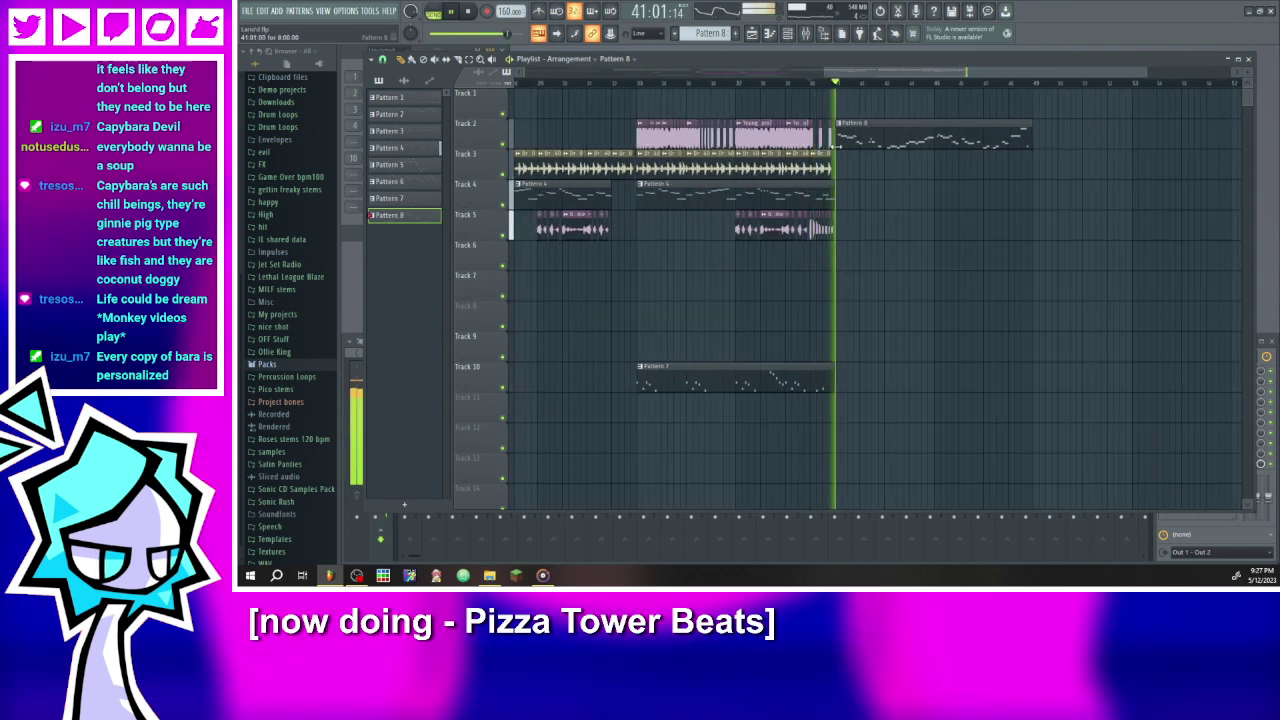
# - Try a second Pattern 8 clip on Track 2 at bar 49, and delete it
pyautogui.scroll(-2, 843, 145)
pyautogui.click(1010, 150)
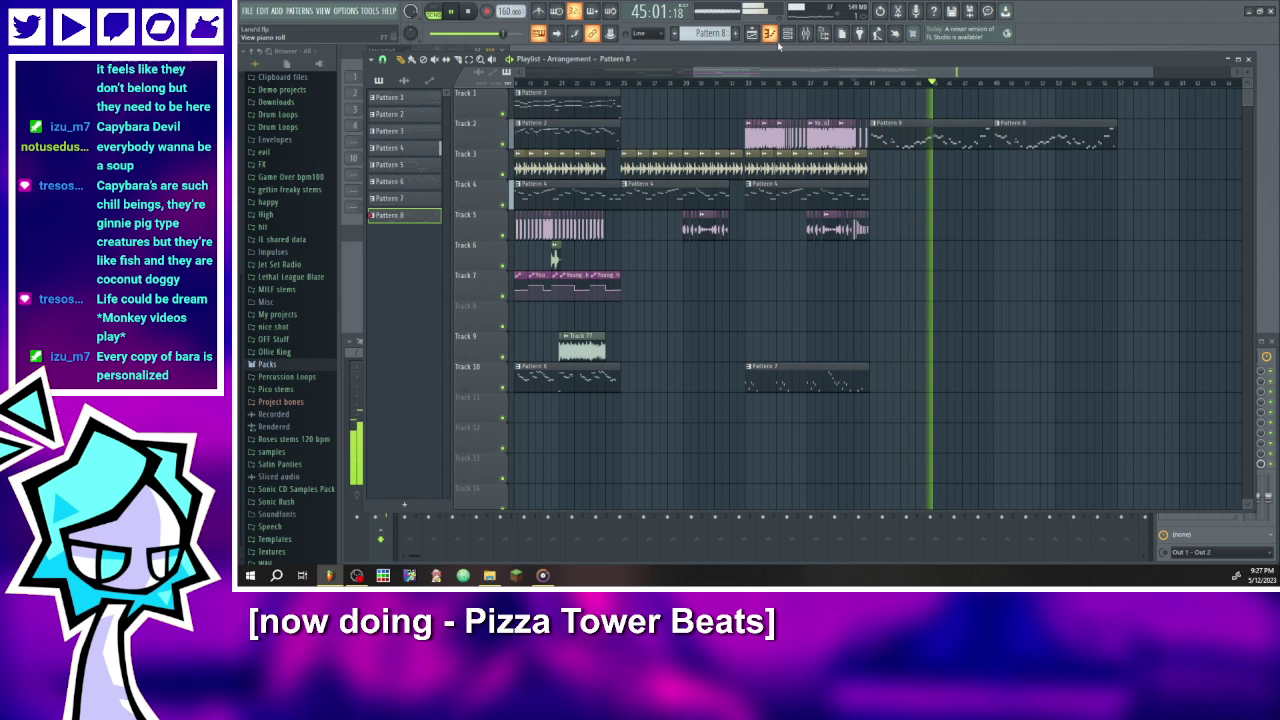
pyautogui.scroll(2, 953, 158)
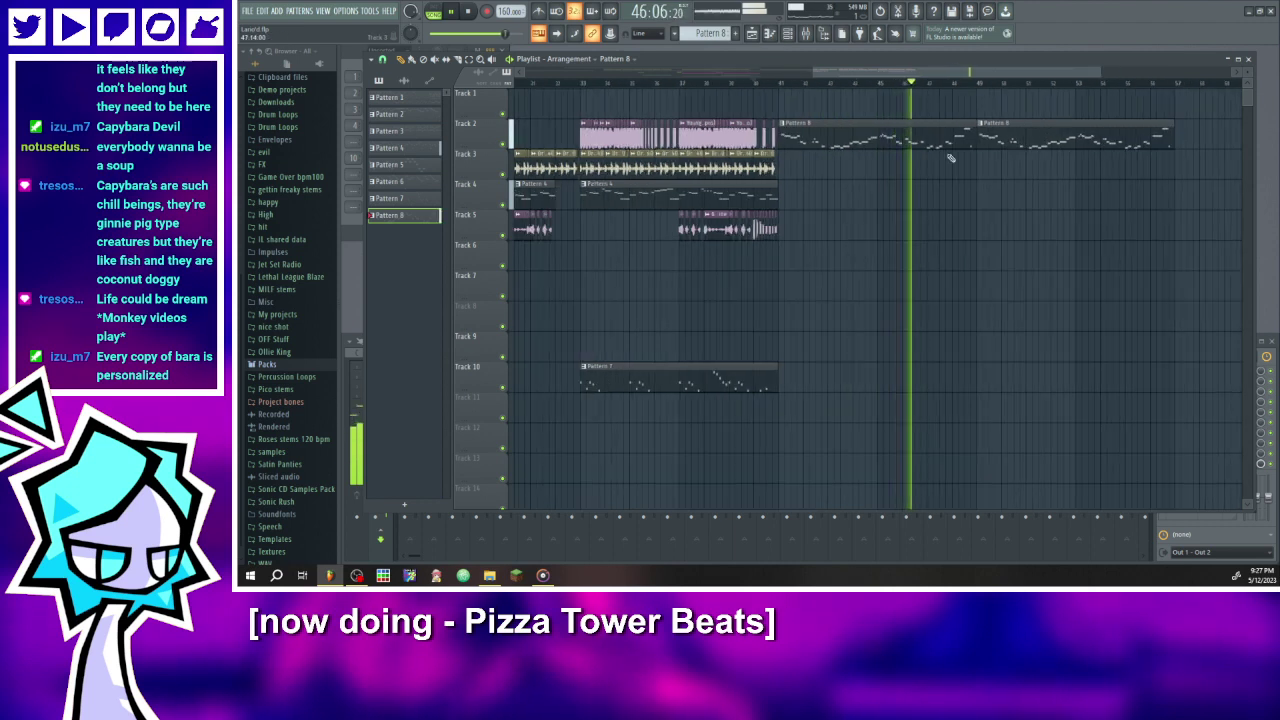
pyautogui.rightClick(999, 136)
# - Duplicate all Square Wave notes of Pattern 8 into bars 9 to 16
pyautogui.doubleClick(923, 131)
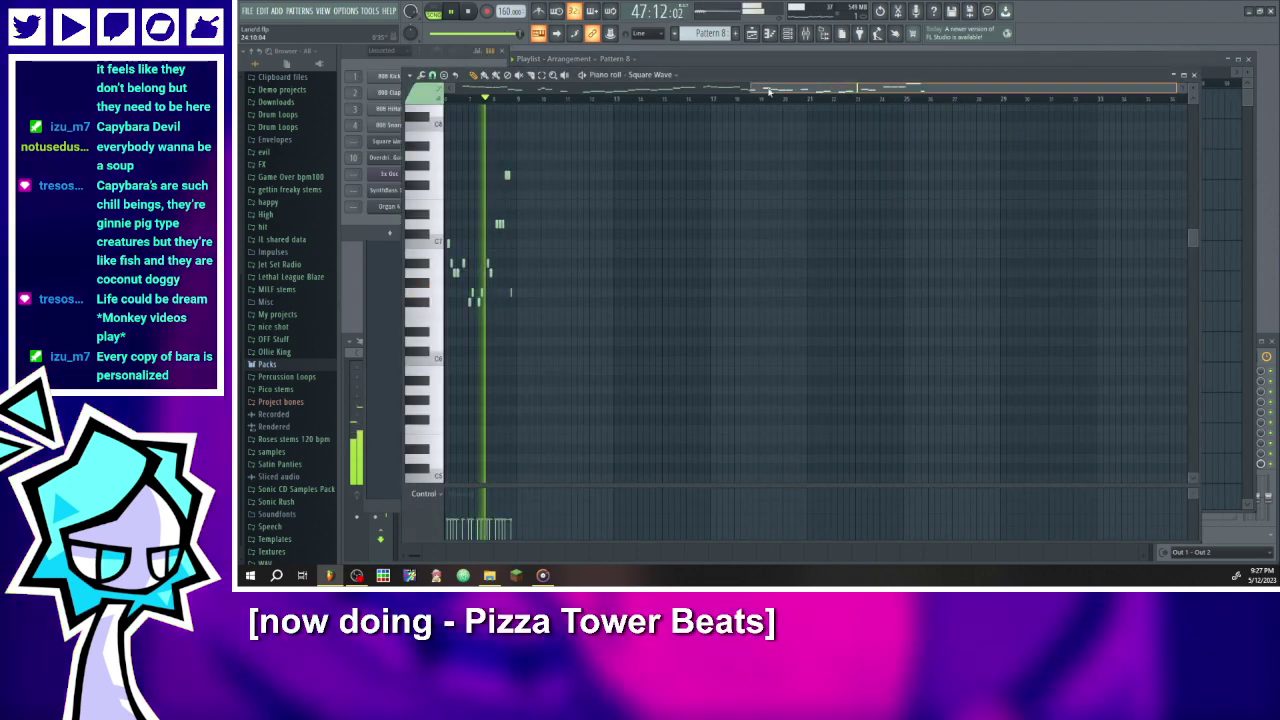
pyautogui.moveTo(852, 92); pyautogui.dragTo(550, 92)
pyautogui.moveTo(720, 354); pyautogui.dragTo(323, 151)
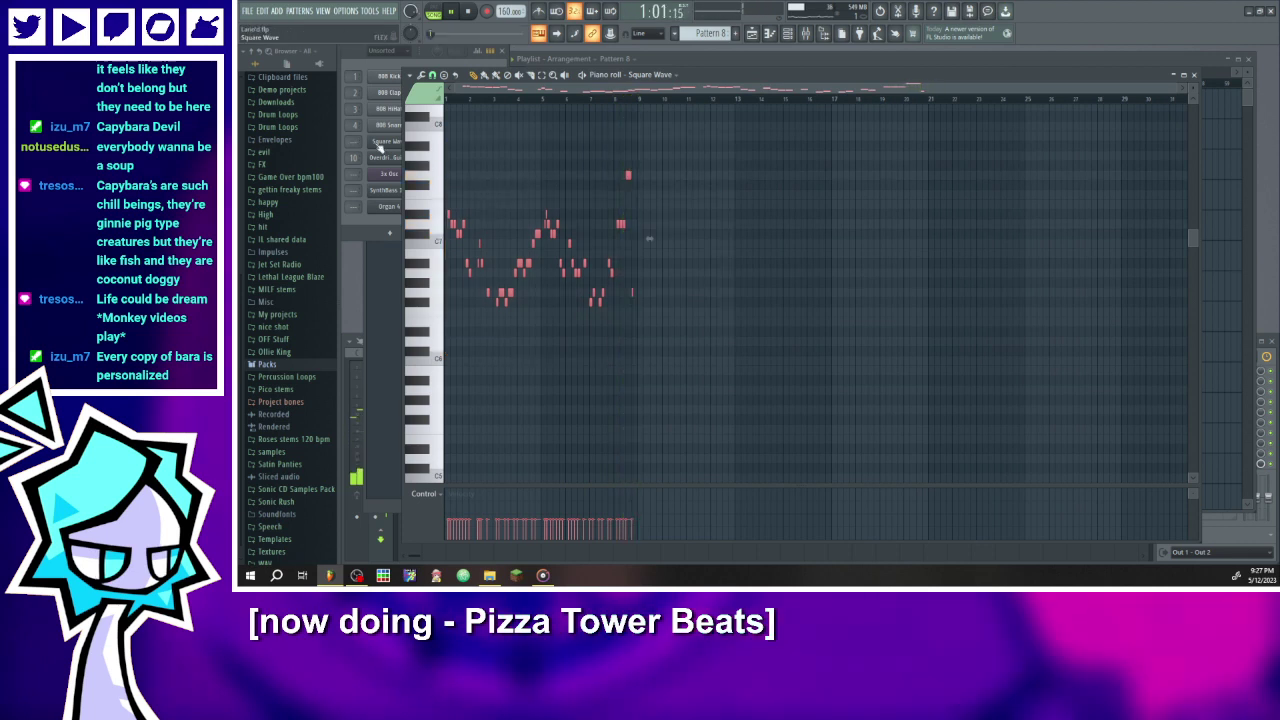
pyautogui.moveTo(570, 101); pyautogui.dragTo(690, 82)
pyautogui.hotkey('ctrl', 'b')
pyautogui.scroll(3, 691, 95)
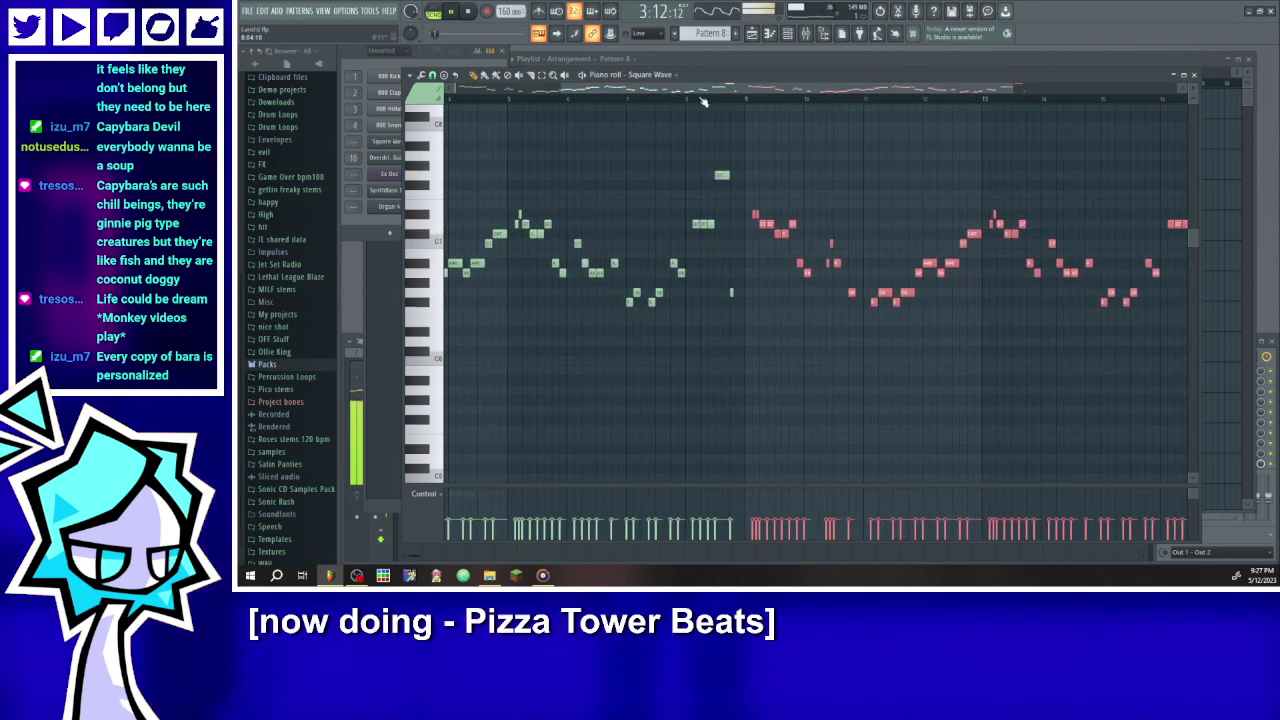
# - Play the second half of the Square Wave melody and add short G6 and G5 fill notes in bar 10
pyautogui.click(729, 97)
pyautogui.hscroll(2, 826, 106)
pyautogui.scroll(3, 657, 180)
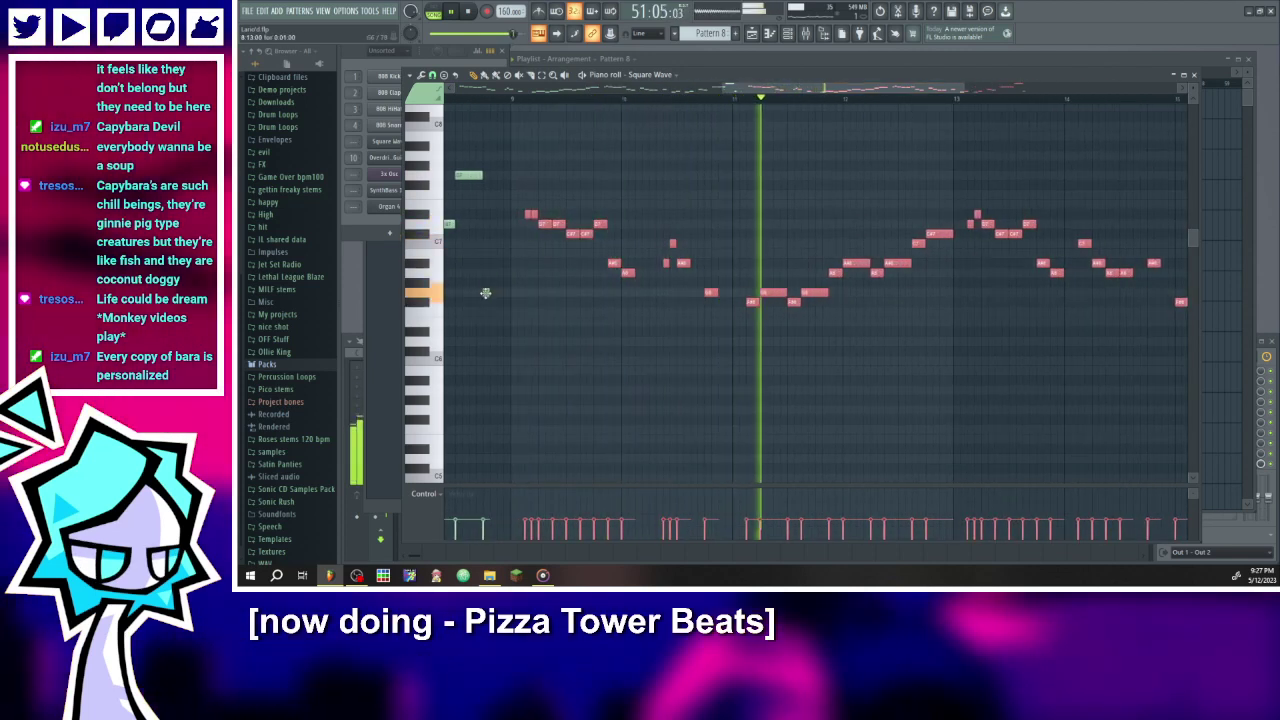
pyautogui.hotkey('ctrl', 'd')
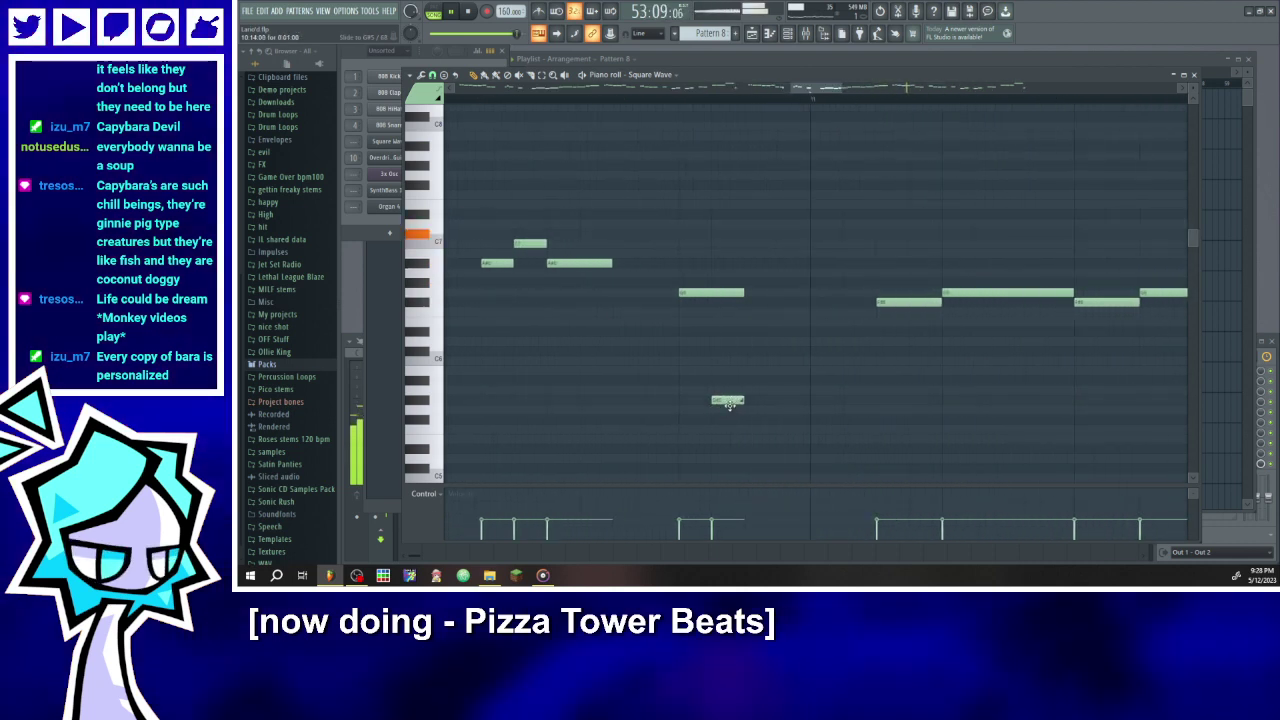
pyautogui.scroll(-5, 622, 216)
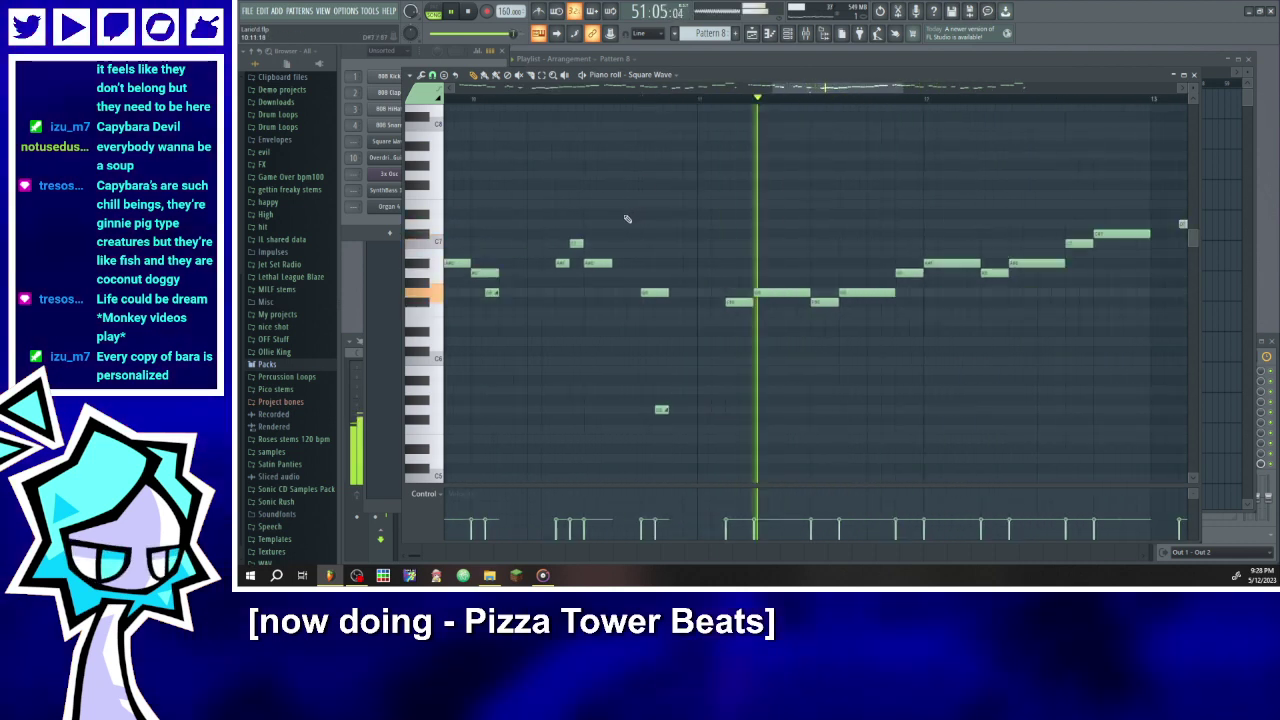
# - Fill the end of bar 16 with repeated G6 notes and a short closing G5 note, and play that part
pyautogui.keyDown('ctrl'); pyautogui.scroll(3, 853, 314); pyautogui.keyUp('ctrl')
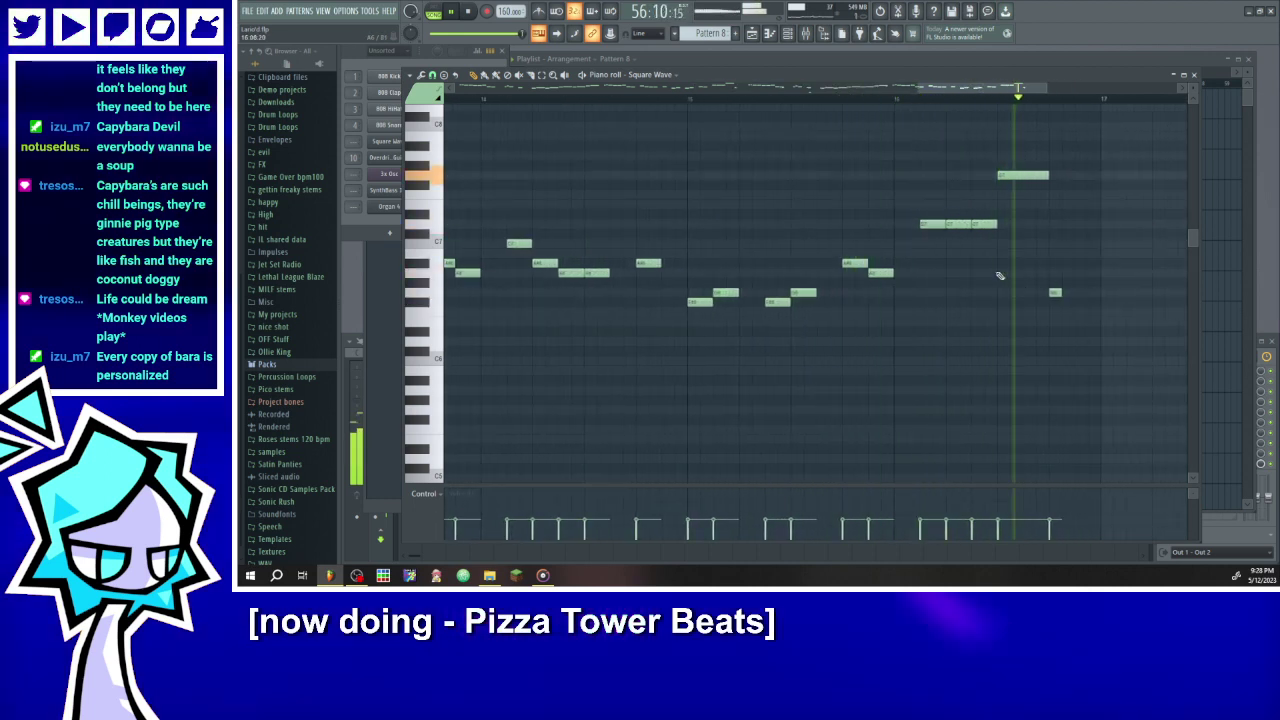
pyautogui.click(1031, 292)
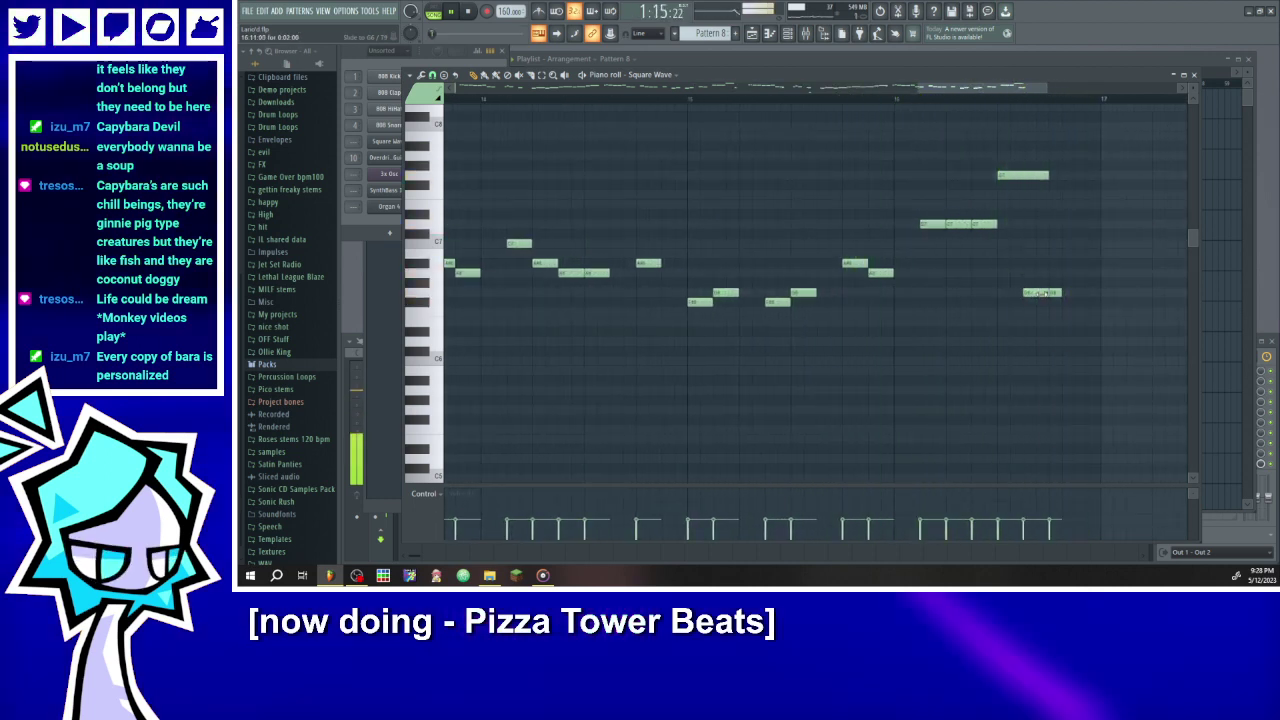
pyautogui.scroll(-3, 1034, 305)
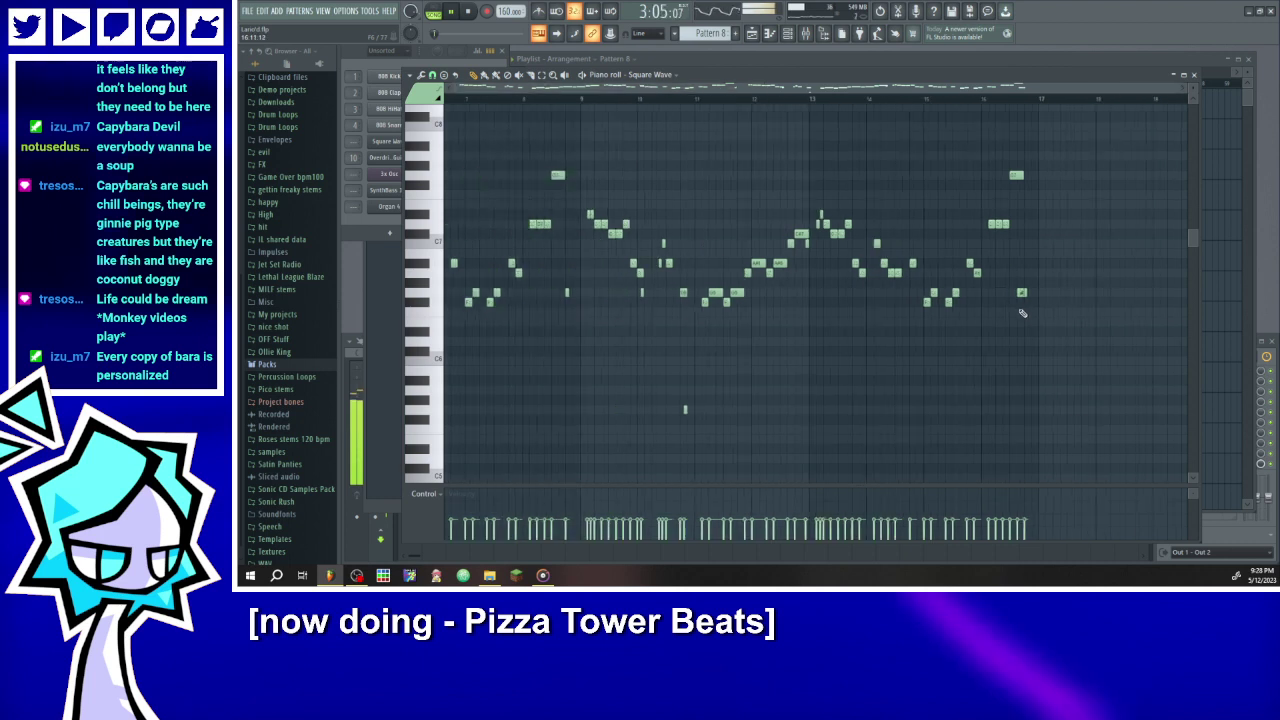
pyautogui.scroll(3, 1024, 300)
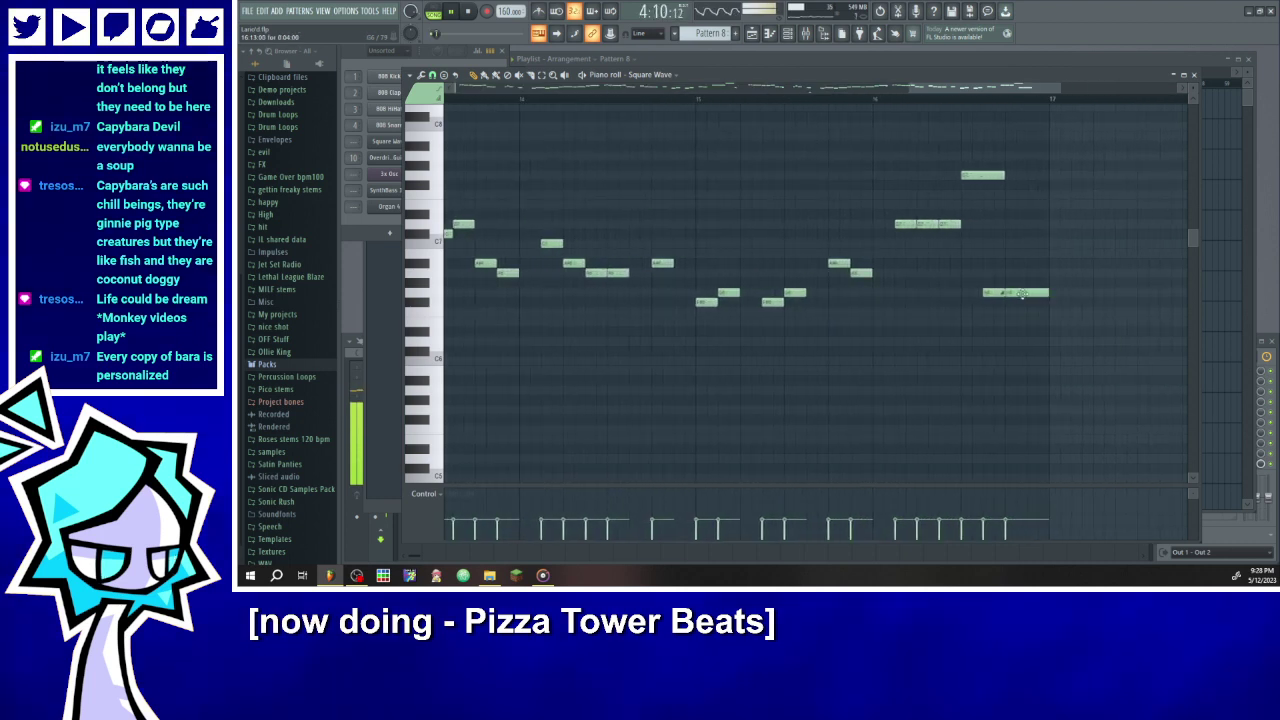
pyautogui.scroll(-3, 1036, 420)
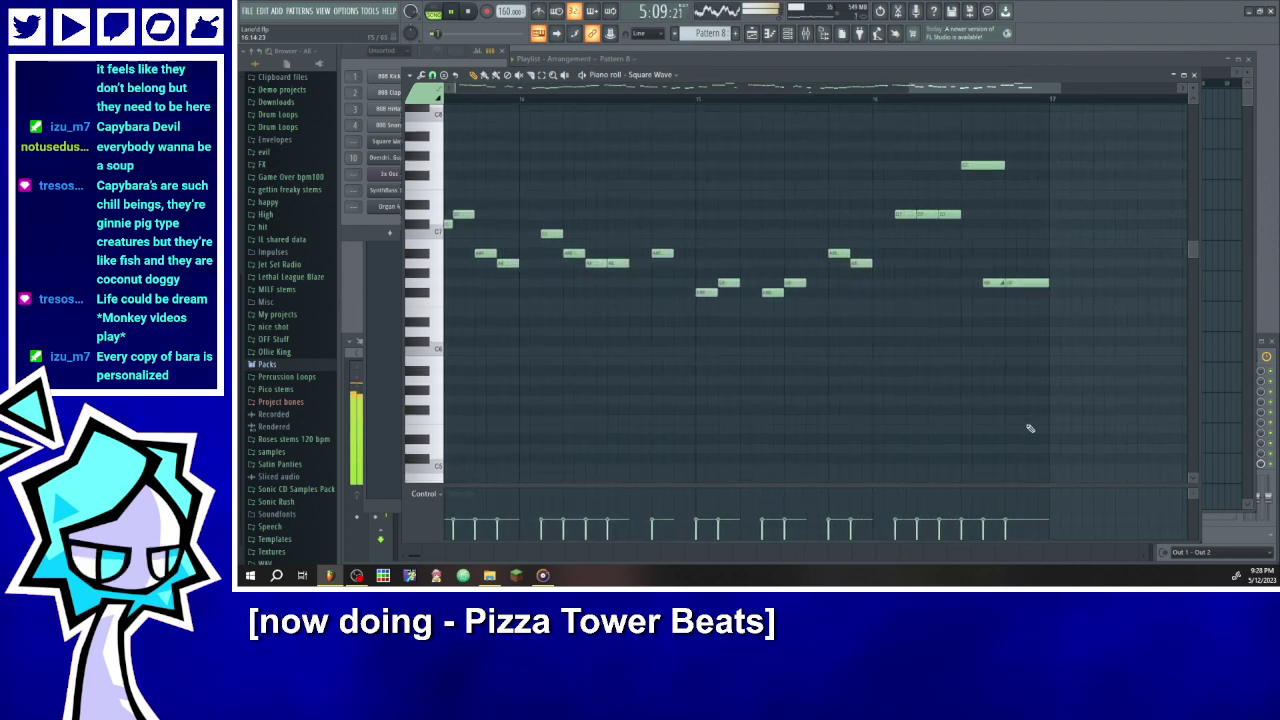
pyautogui.click(1034, 350)
pyautogui.click(958, 96)
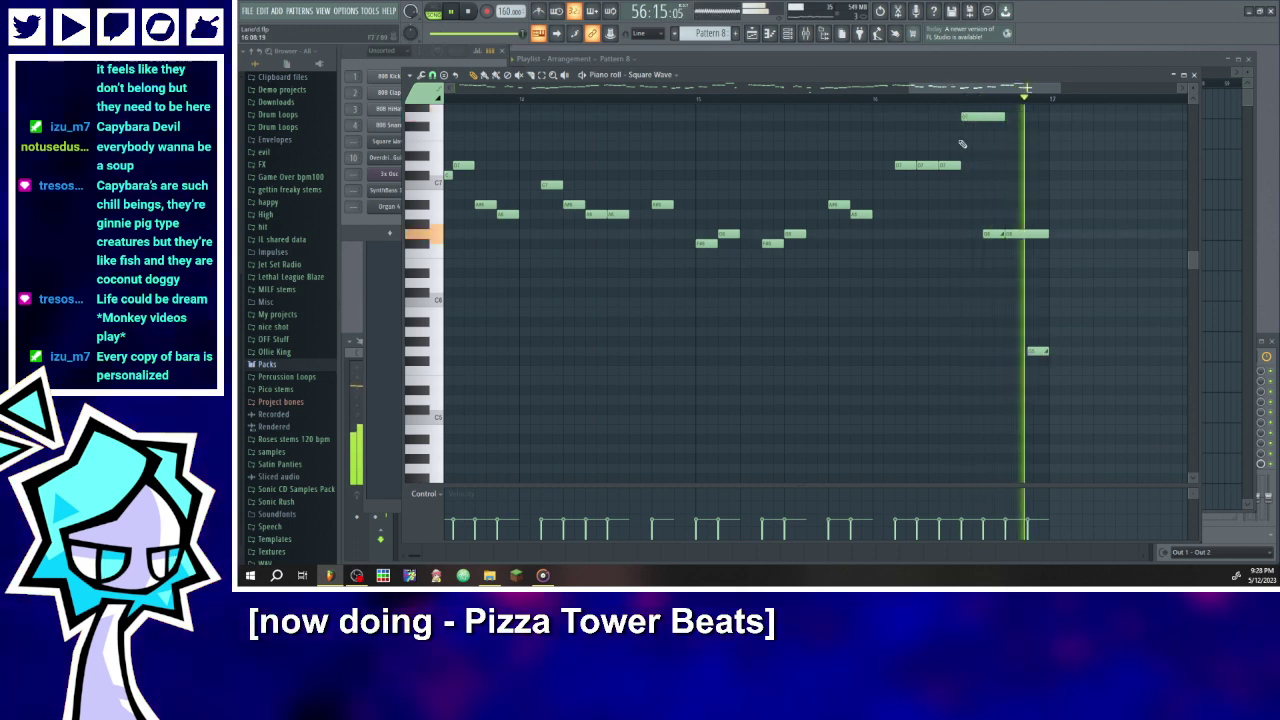
# - Return to the playlist, switch to Pattern 1 and open it in the piano roll
pyautogui.scroll(-3, 866, 288)
pyautogui.scroll(-3, 855, 293)
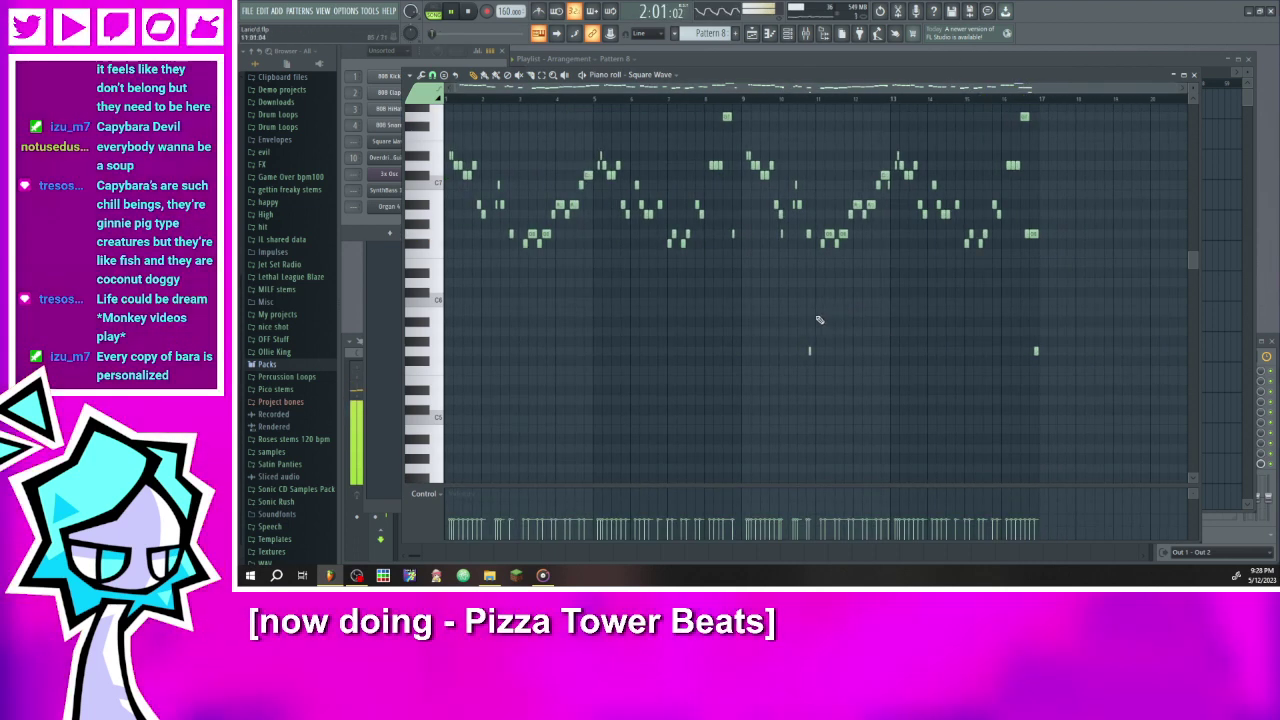
pyautogui.click(771, 34)
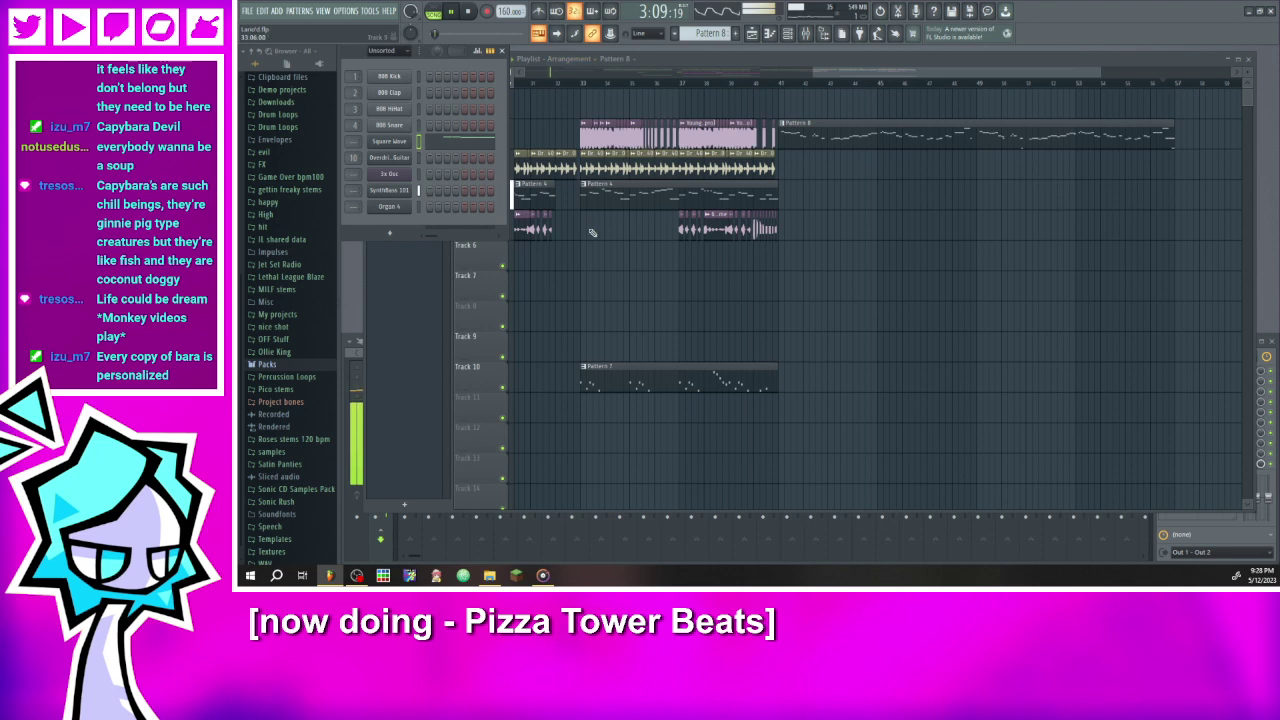
pyautogui.moveTo(816, 72); pyautogui.dragTo(517, 72)
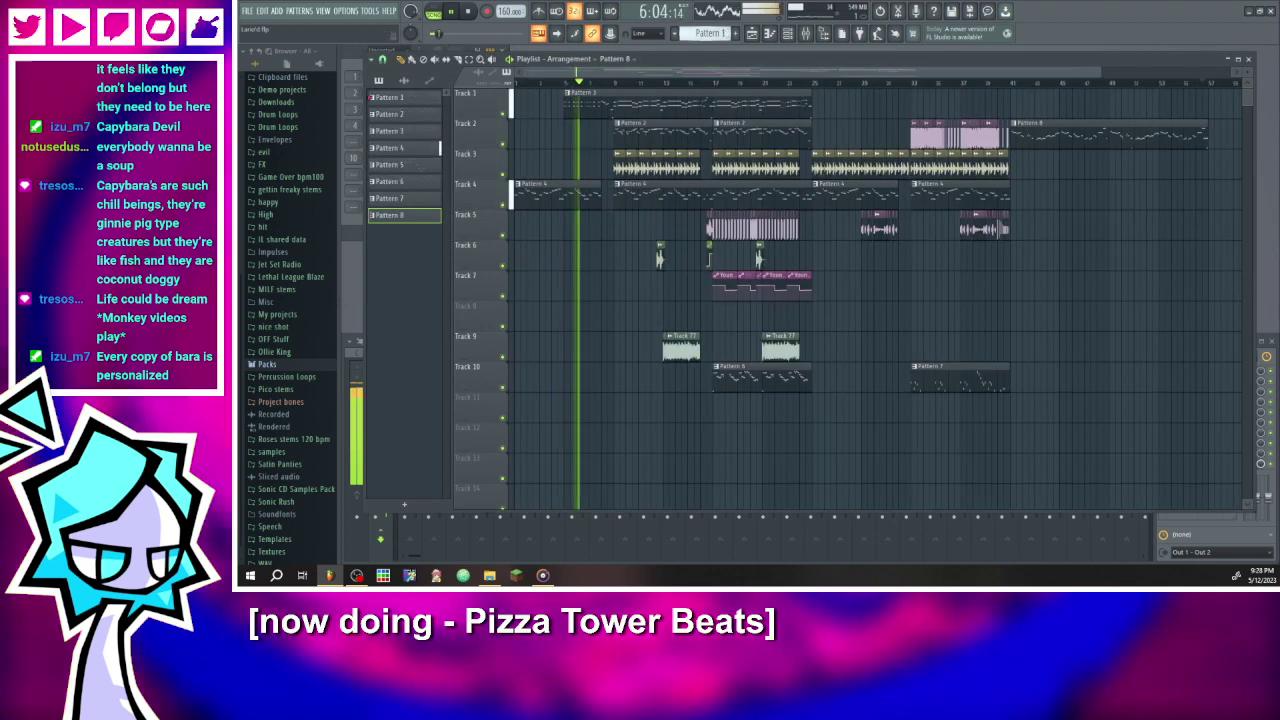
pyautogui.scroll(7, 708, 36)
pyautogui.click(771, 34)
pyautogui.click(665, 75)
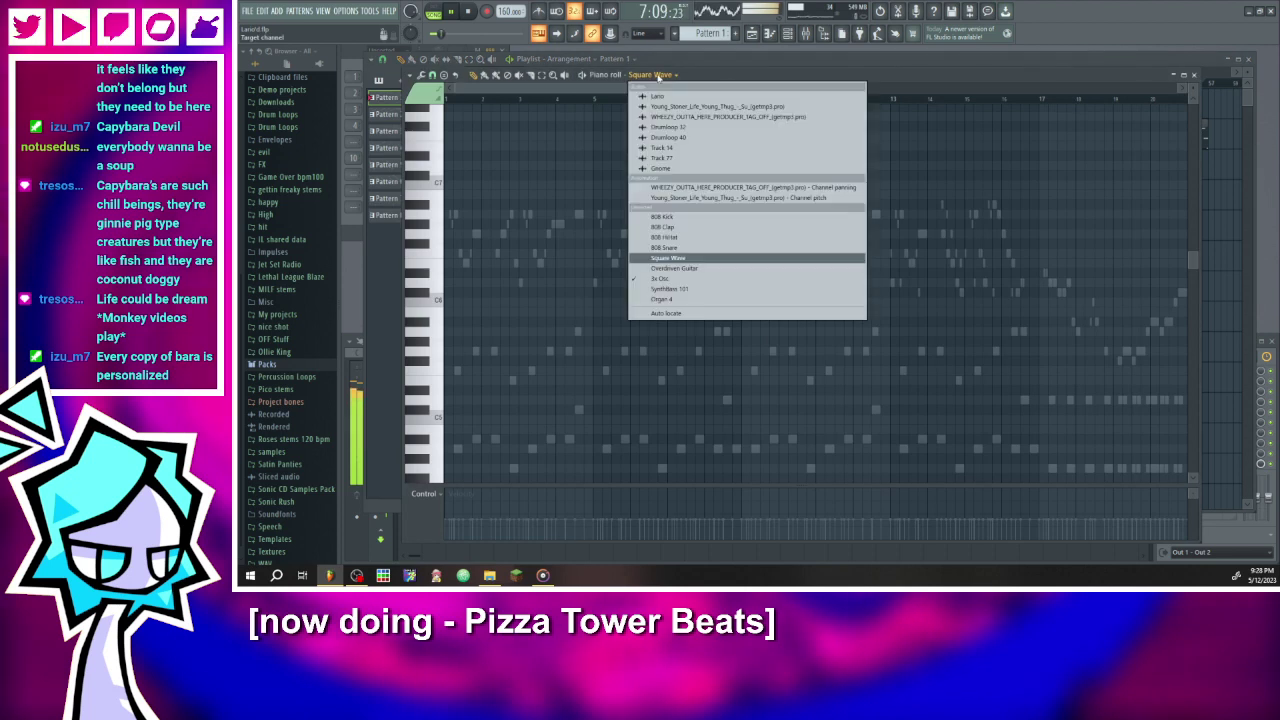
pyautogui.click(670, 289)
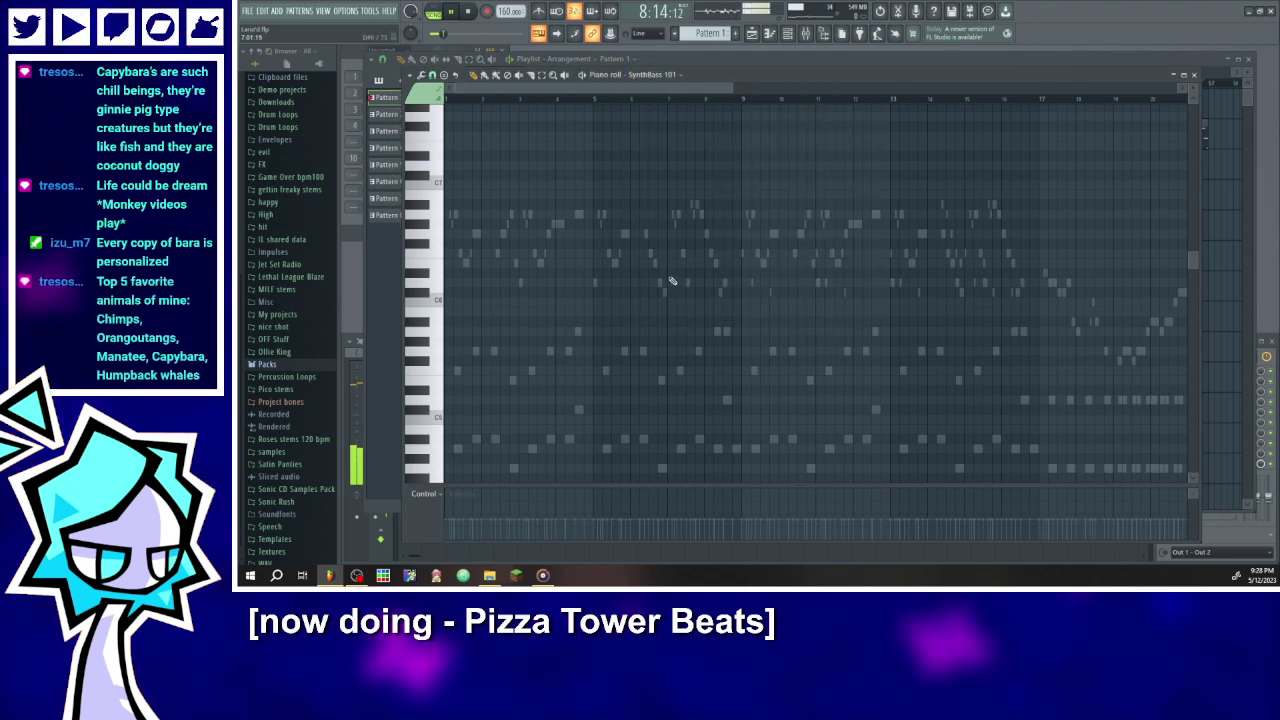
pyautogui.scroll(-4, 673, 275)
pyautogui.scroll(-3, 673, 272)
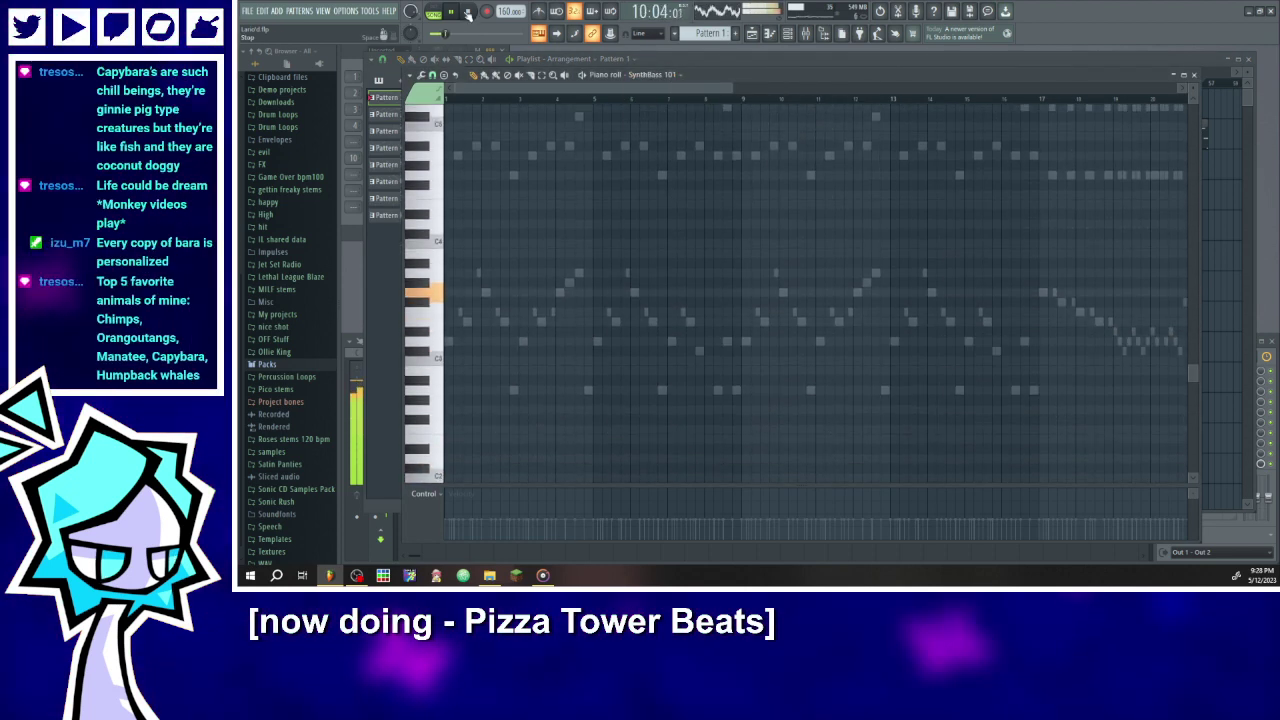
pyautogui.click(664, 390)
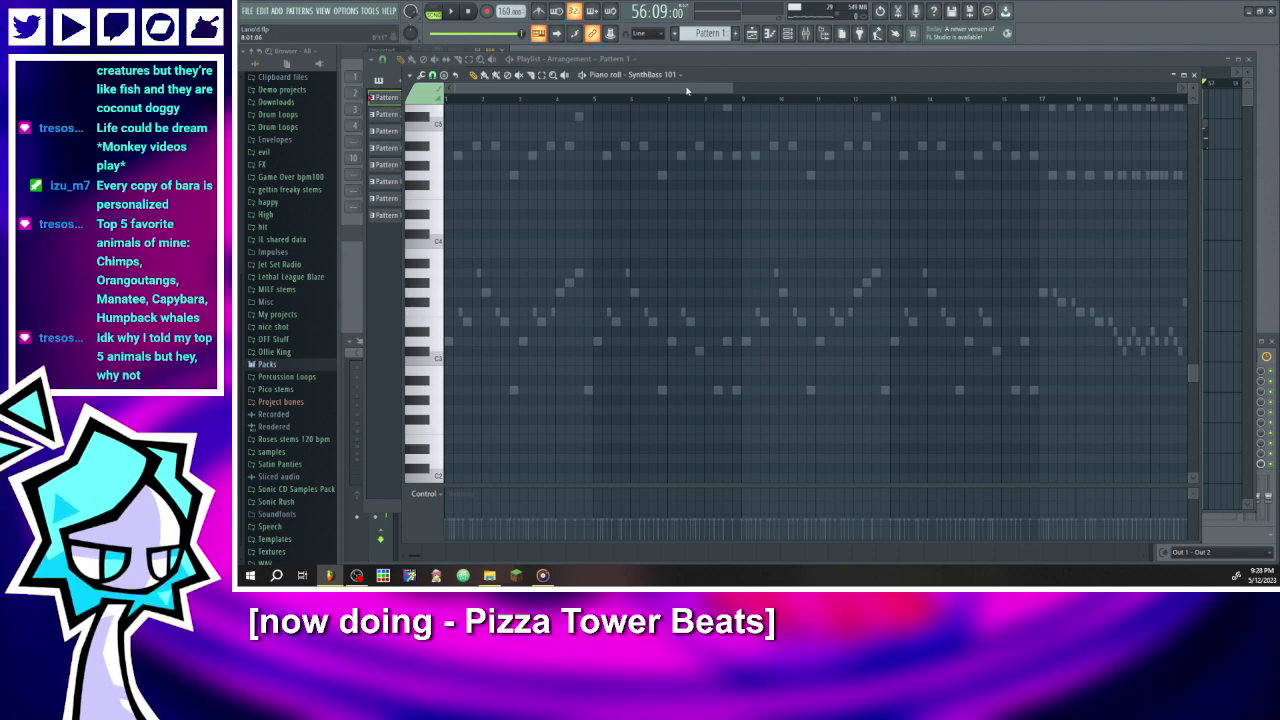
pyautogui.hscroll(5, 734, 91)
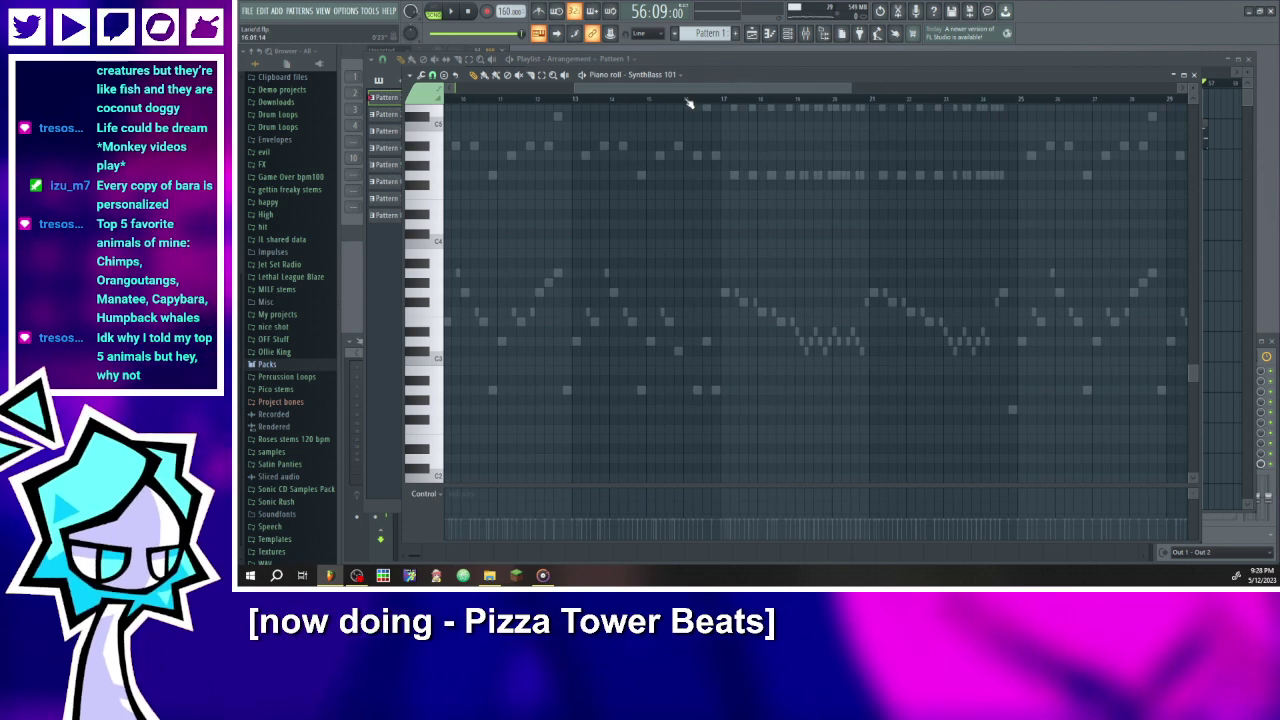
# - Show Pattern 1's 3x Osc notes, and select and copy the low bass line in bars 17 to 24
pyautogui.click(648, 74)
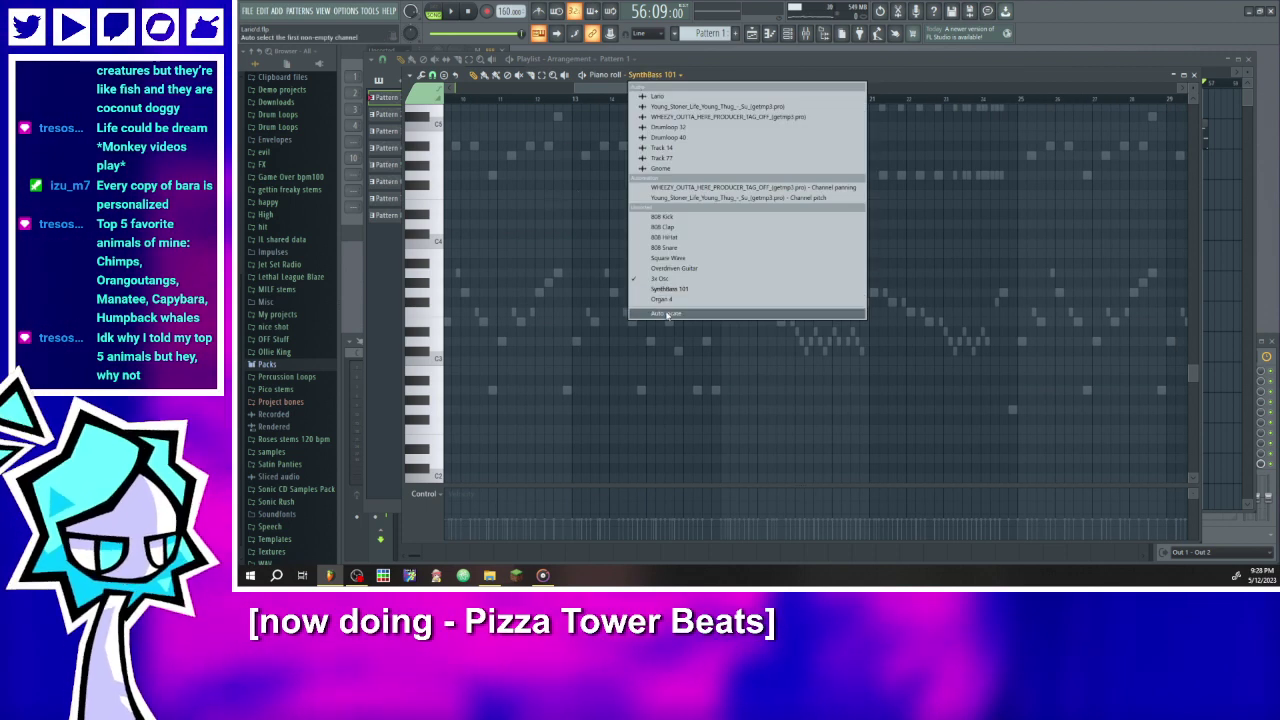
pyautogui.click(662, 278)
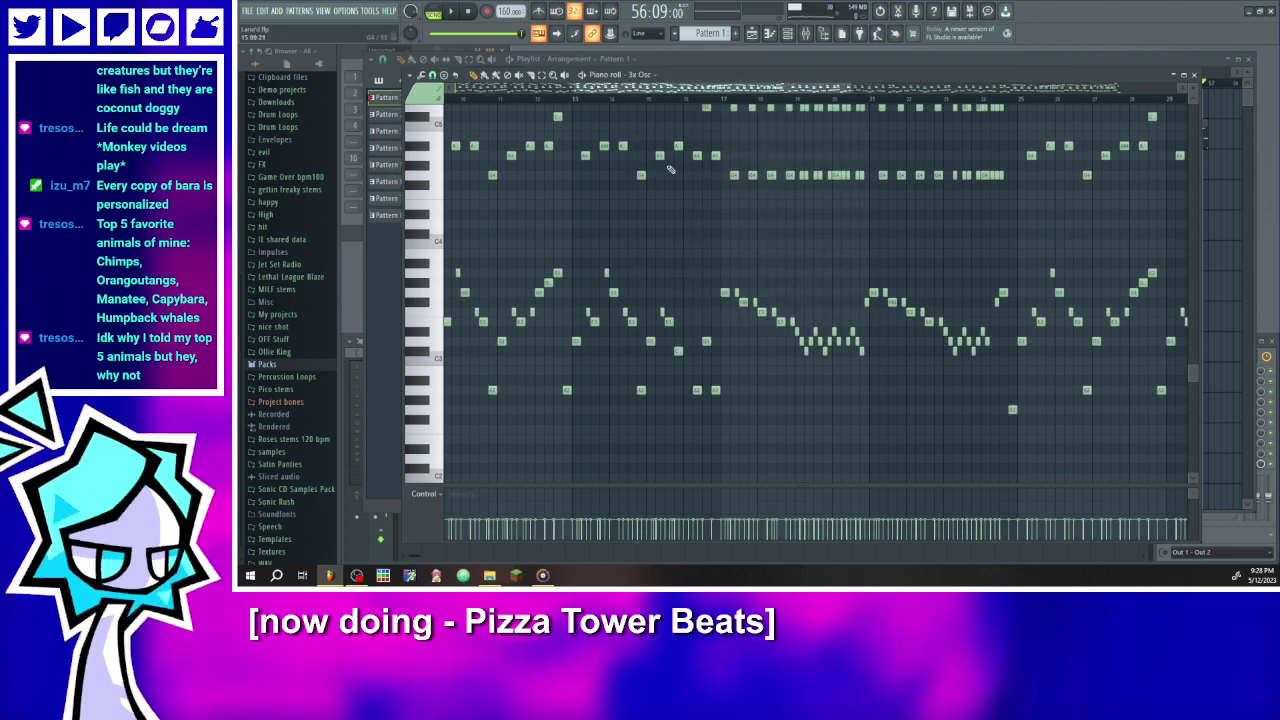
pyautogui.moveTo(660, 92); pyautogui.dragTo(714, 203)
pyautogui.scroll(5, 646, 214)
pyautogui.scroll(-3, 641, 212)
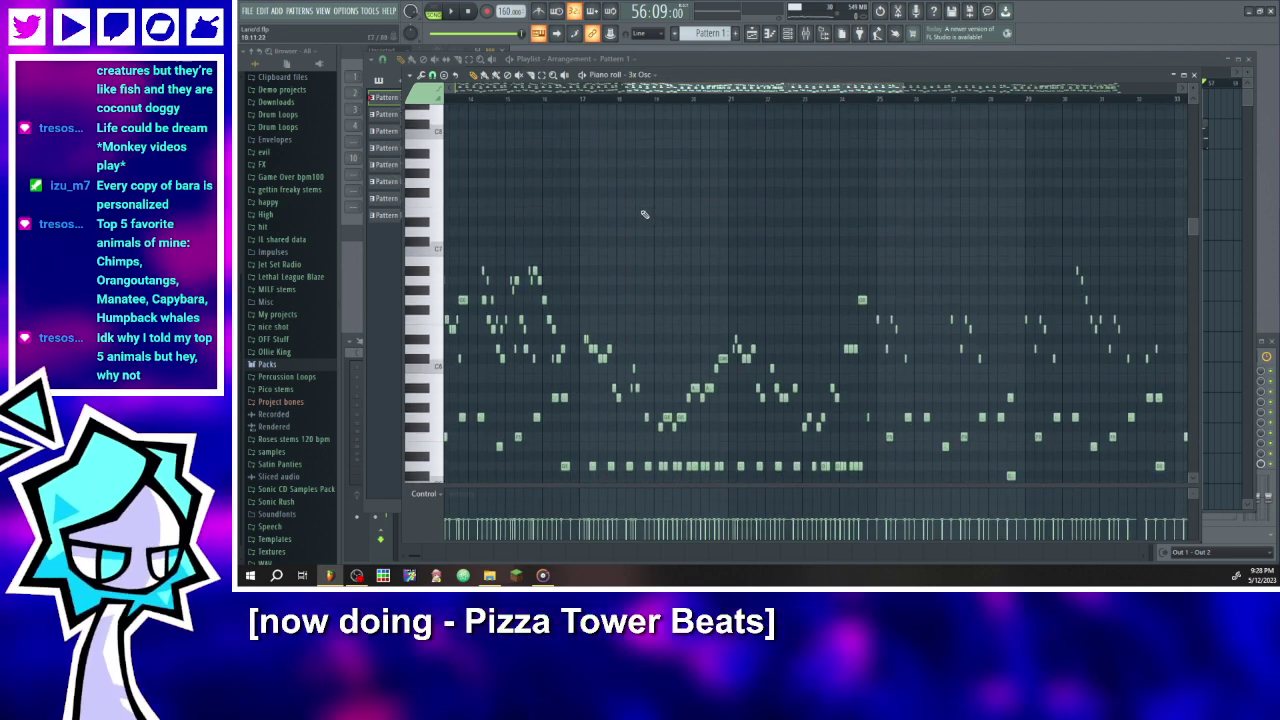
pyautogui.scroll(-6, 640, 212)
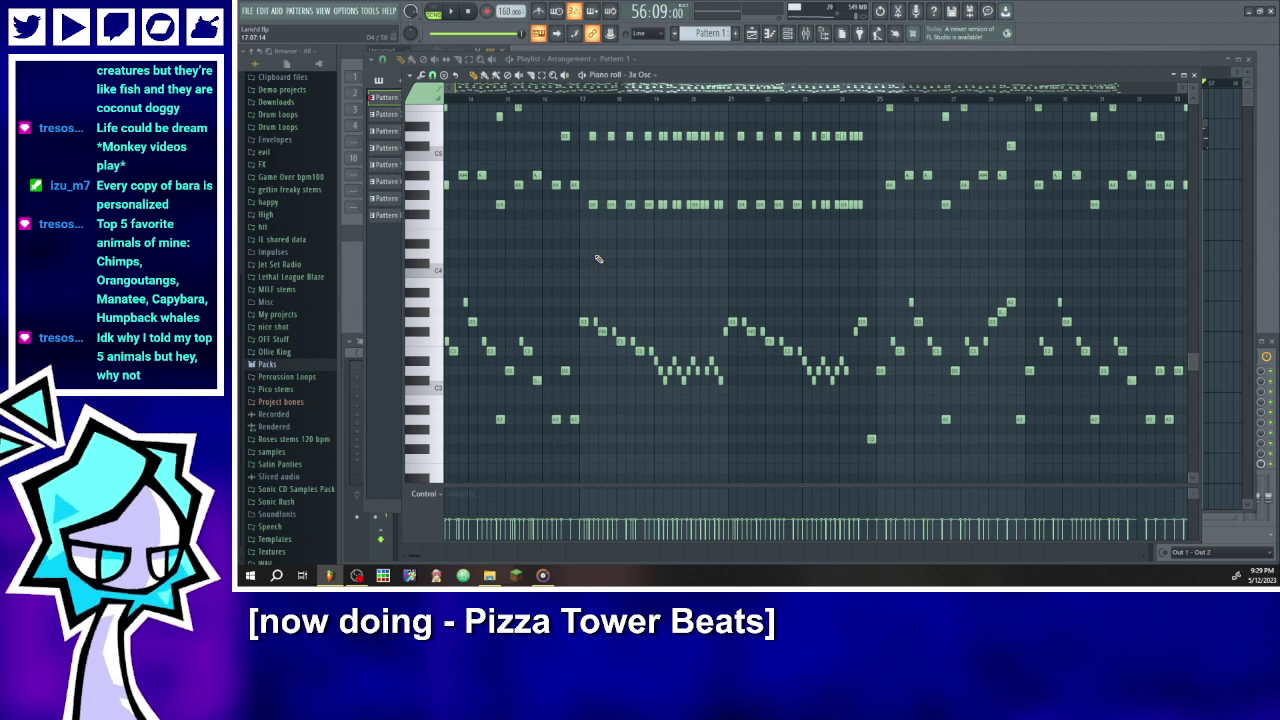
pyautogui.moveTo(657, 321); pyautogui.dragTo(871, 462)
pyautogui.scroll(-3, 843, 423)
pyautogui.scroll(2, 829, 389)
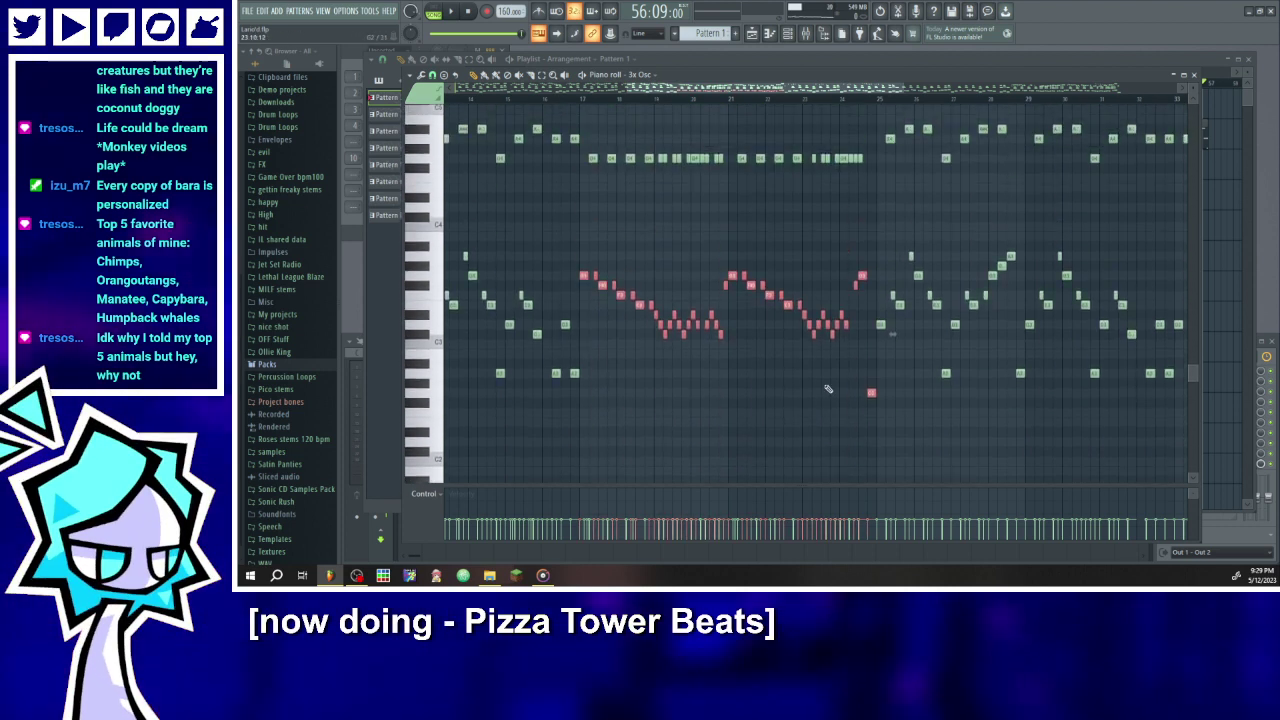
# - Paste the copied bass line at the start of Pattern 8 in the SynthBass 101 channel
pyautogui.click(655, 76)
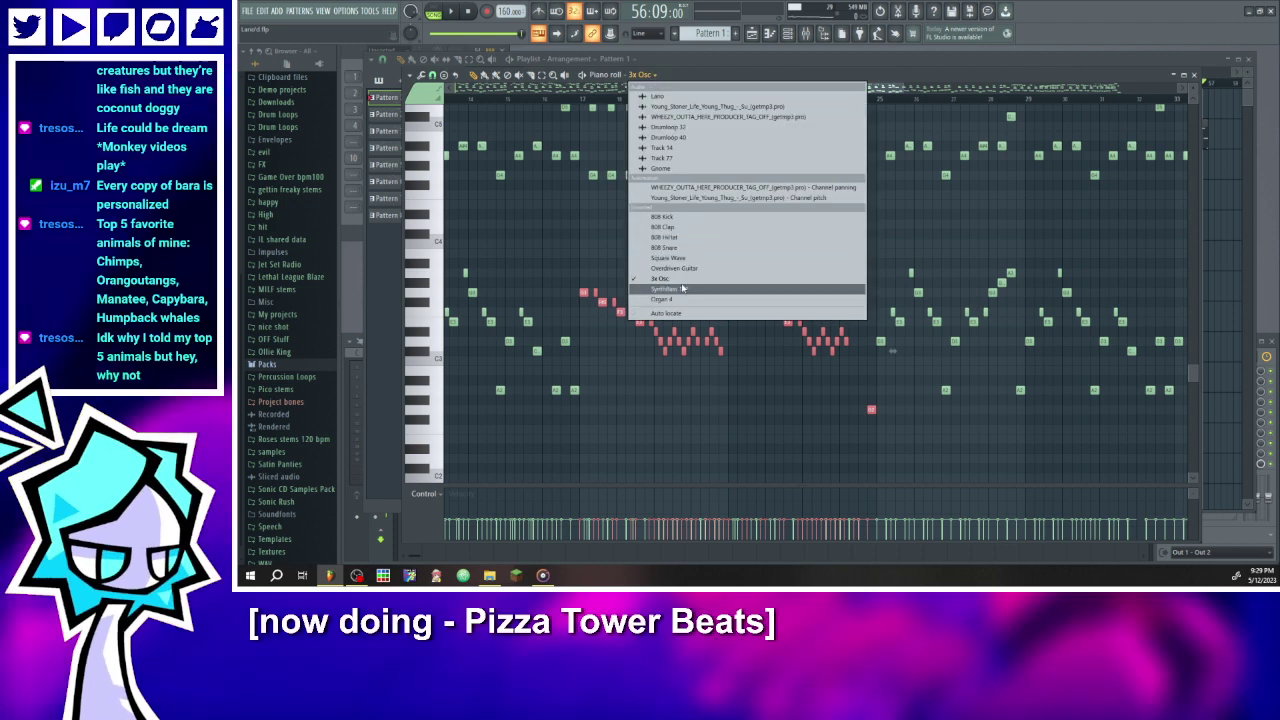
pyautogui.click(683, 288)
pyautogui.moveTo(685, 89); pyautogui.dragTo(512, 86)
pyautogui.moveTo(712, 34); pyautogui.dragTo(712, 4)
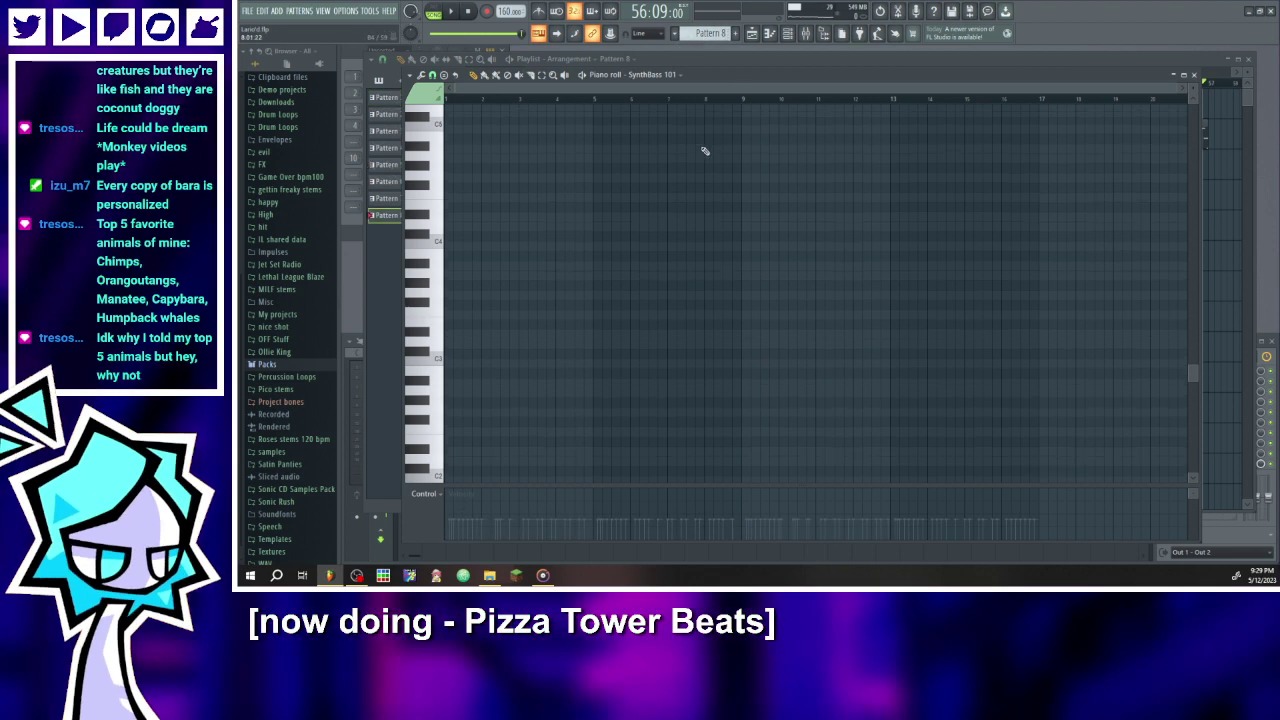
pyautogui.scroll(5, 700, 149)
pyautogui.hotkey('ctrl', 'v')
pyautogui.scroll(-2, 697, 151)
pyautogui.scroll(-2, 671, 163)
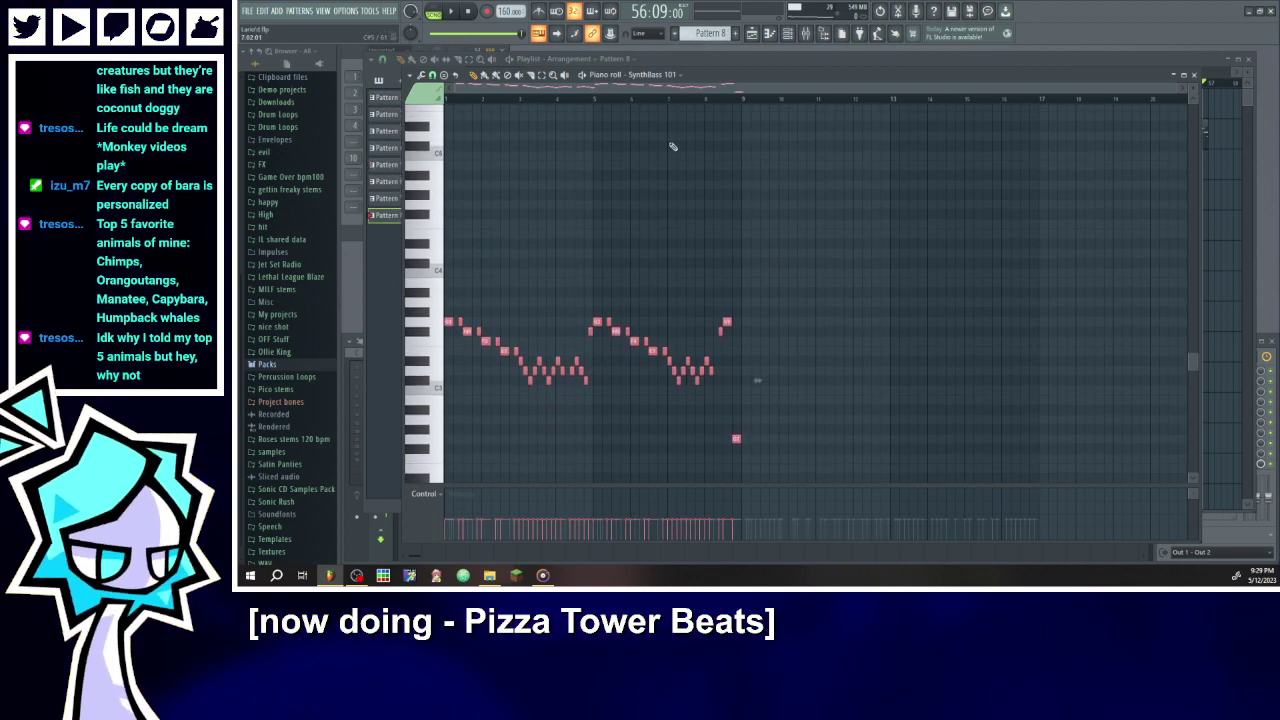
# - Duplicate the SynthBass 101 bass line into bars 9 to 16 of Pattern 8
pyautogui.click(748, 97)
pyautogui.moveTo(661, 91); pyautogui.dragTo(463, 100)
pyautogui.hotkey('ctrl', 'v')
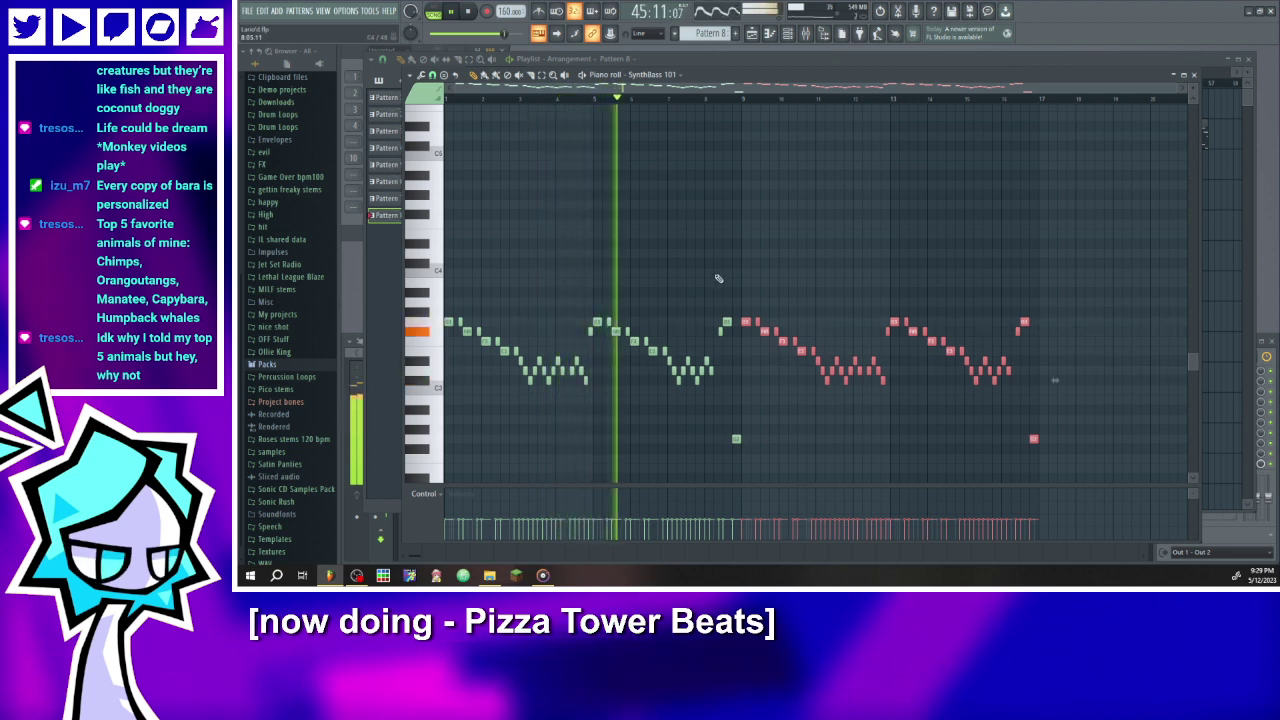
# - Play the song from bar 45 to check the bass line against the melody
pyautogui.scroll(3, 760, 352)
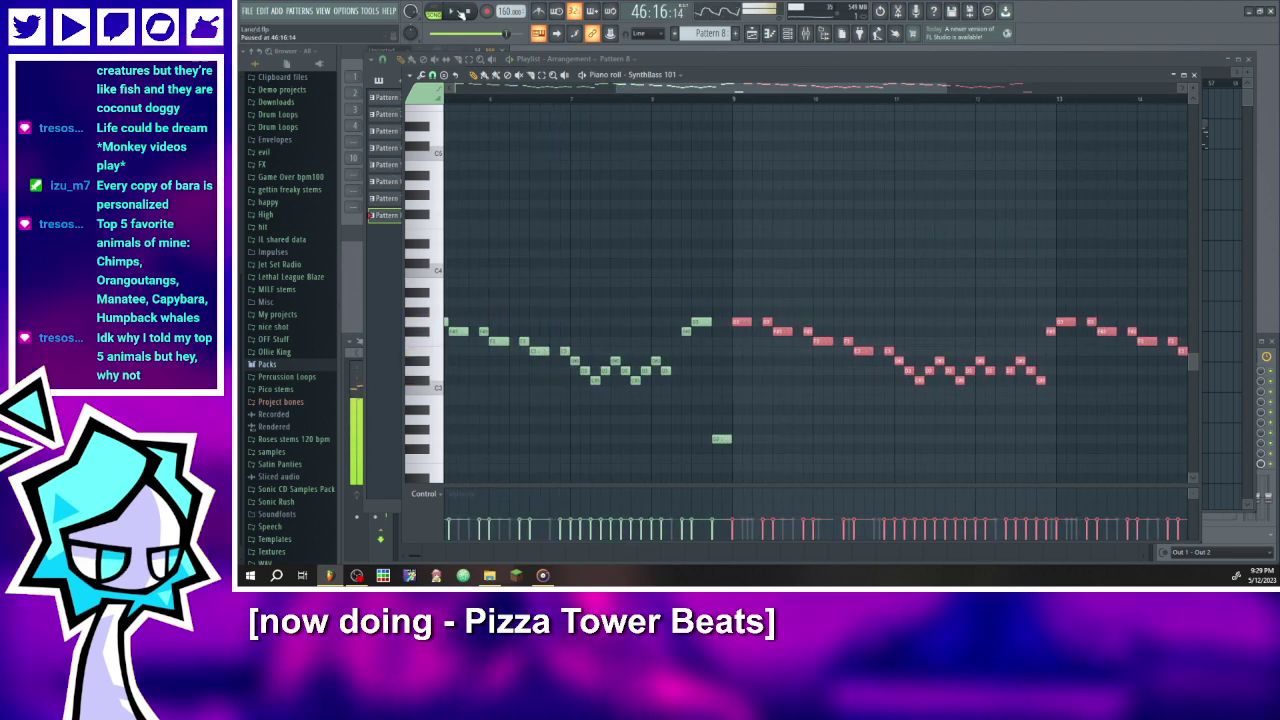
pyautogui.click(454, 12)
pyautogui.scroll(-3, 631, 231)
pyautogui.scroll(3, 576, 226)
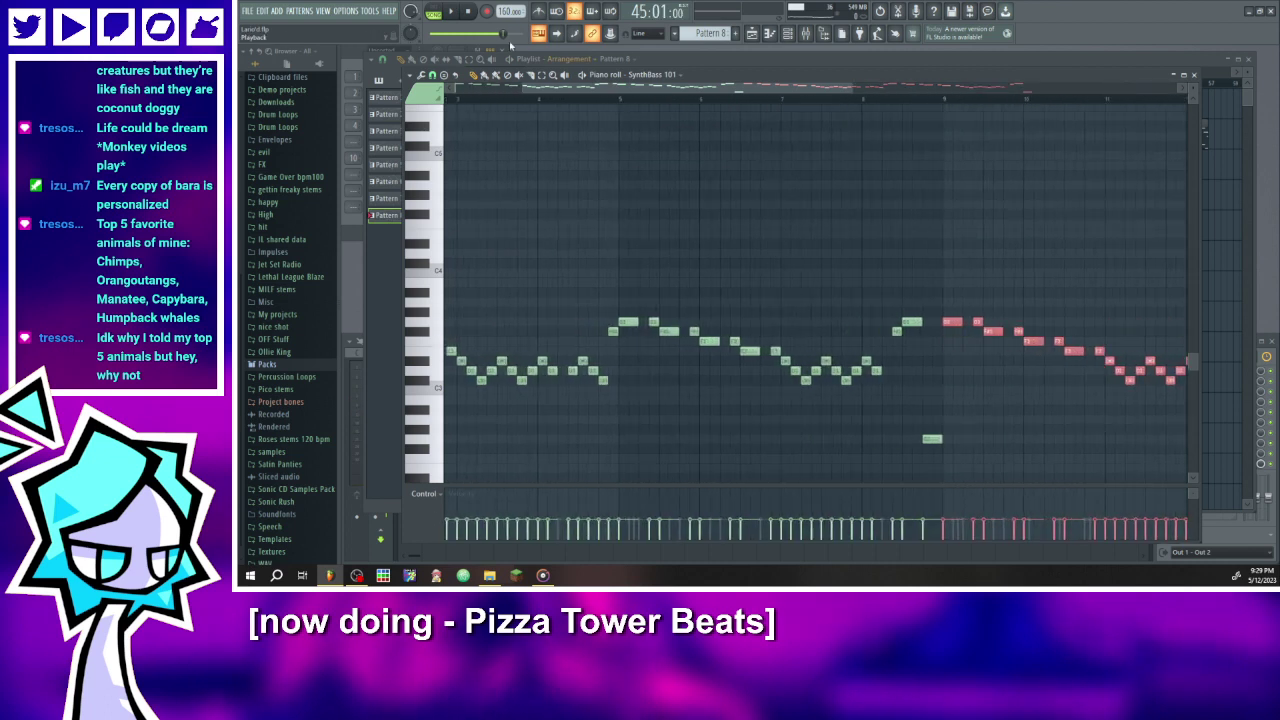
pyautogui.click(451, 11)
# - Try raising the two E3 bass notes in the second half of bar 6 by one octave, and listen to them
pyautogui.keyDown('ctrl'); pyautogui.scroll(2, 763, 350); pyautogui.keyUp('ctrl')
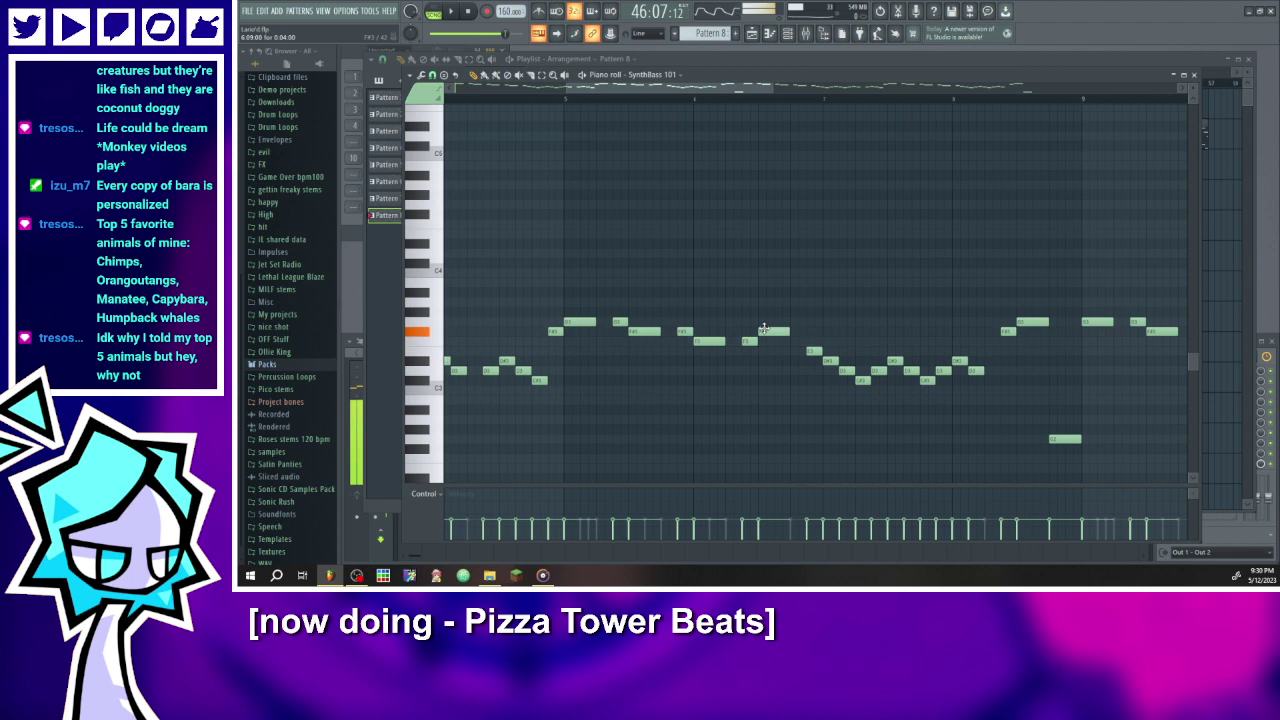
pyautogui.moveTo(767, 298)
pyautogui.mouseDown()
pyautogui.moveTo(768, 271)
pyautogui.moveTo(777, 349)
pyautogui.moveTo(826, 372)
pyautogui.mouseUp()
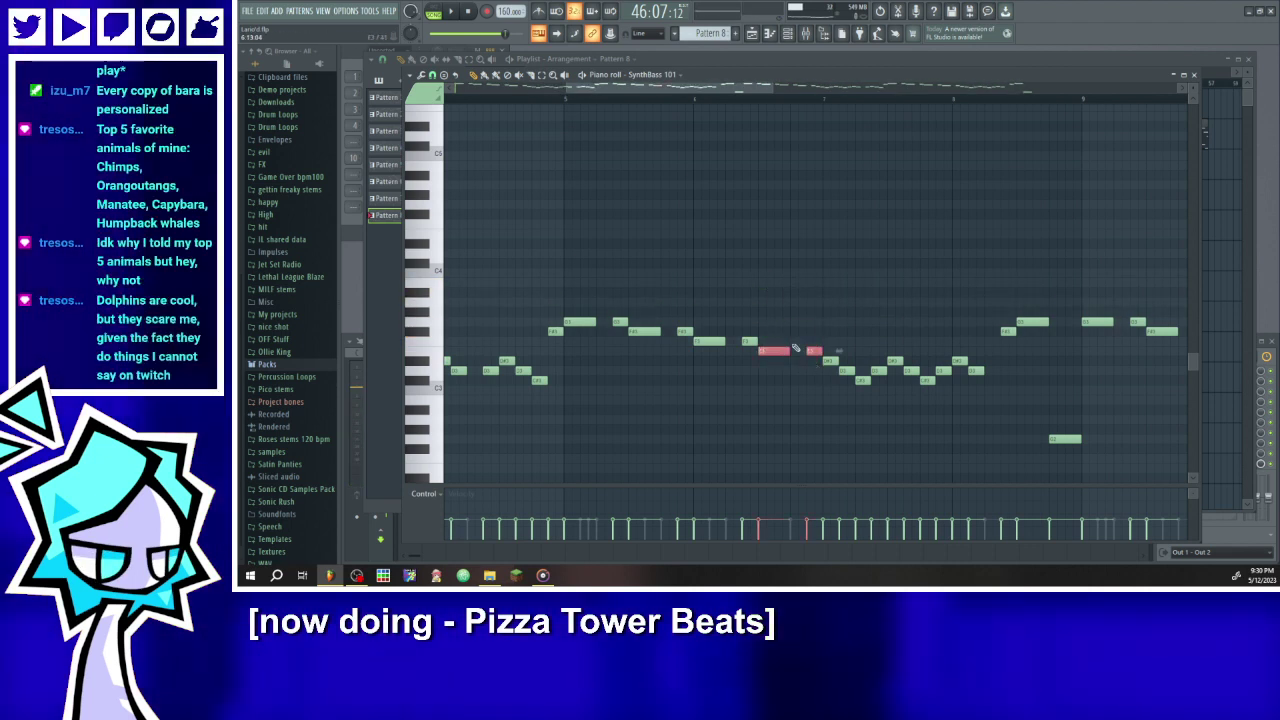
pyautogui.hotkey('ctrl', 'Up')
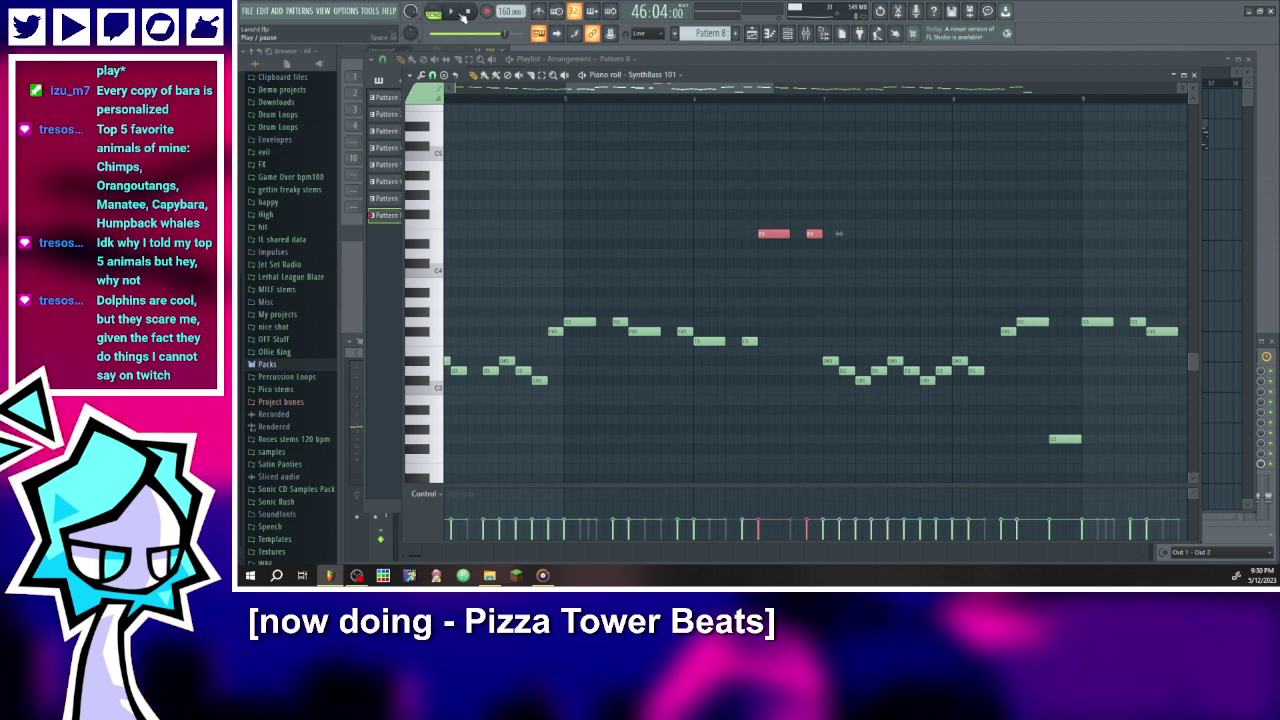
pyautogui.press('space')
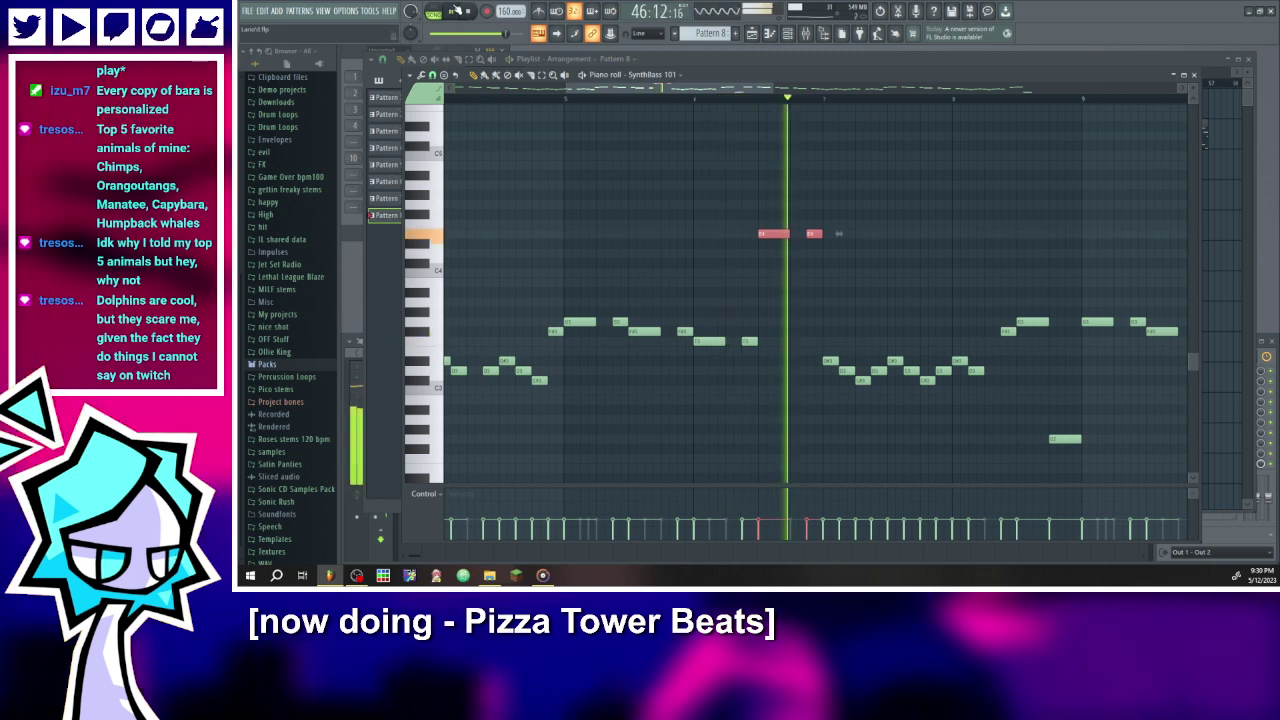
pyautogui.press('space')
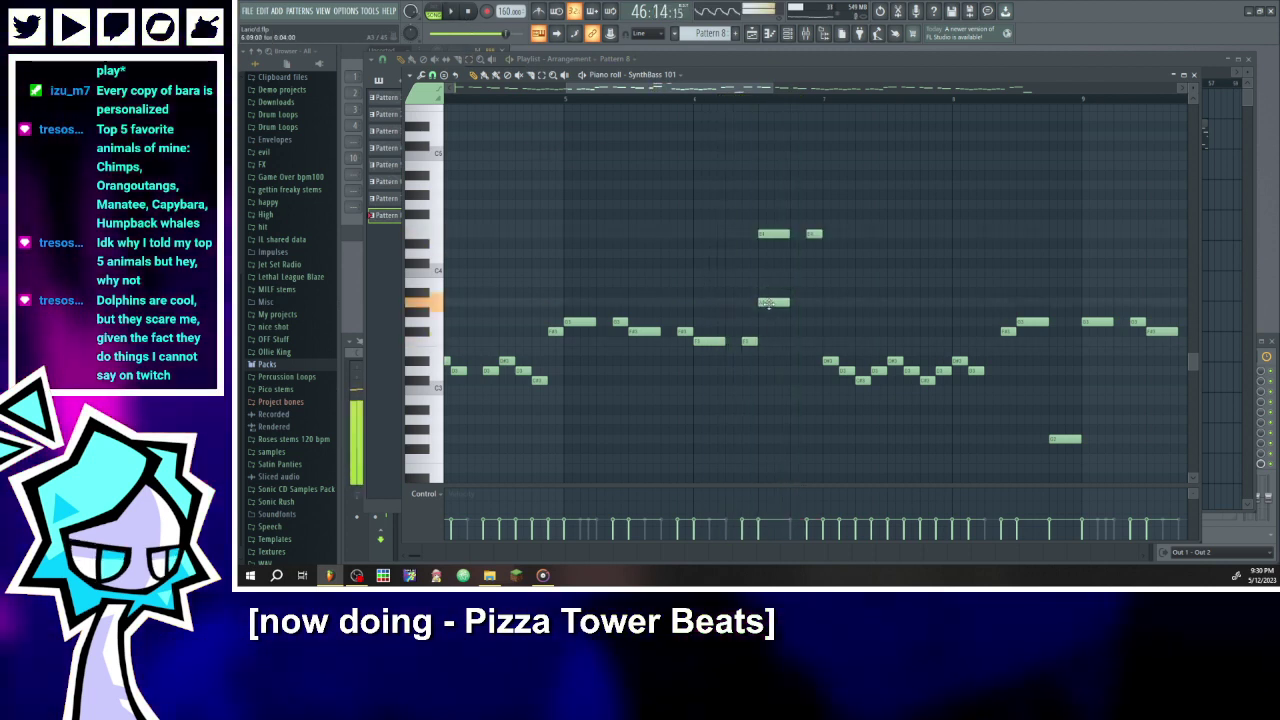
# - Set the last three bass notes in bar 6 to B3, C4 and F3, listening to the passage between changes
pyautogui.click(812, 242)
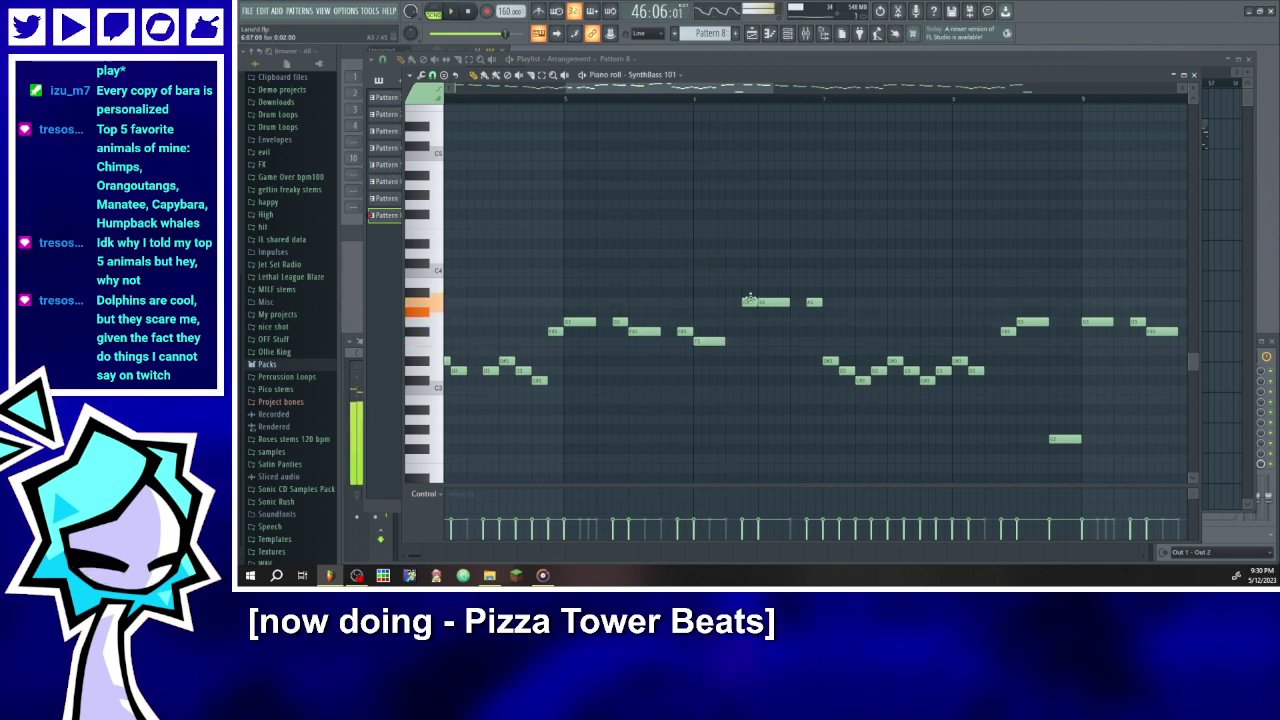
pyautogui.moveTo(750, 297); pyautogui.dragTo(749, 290)
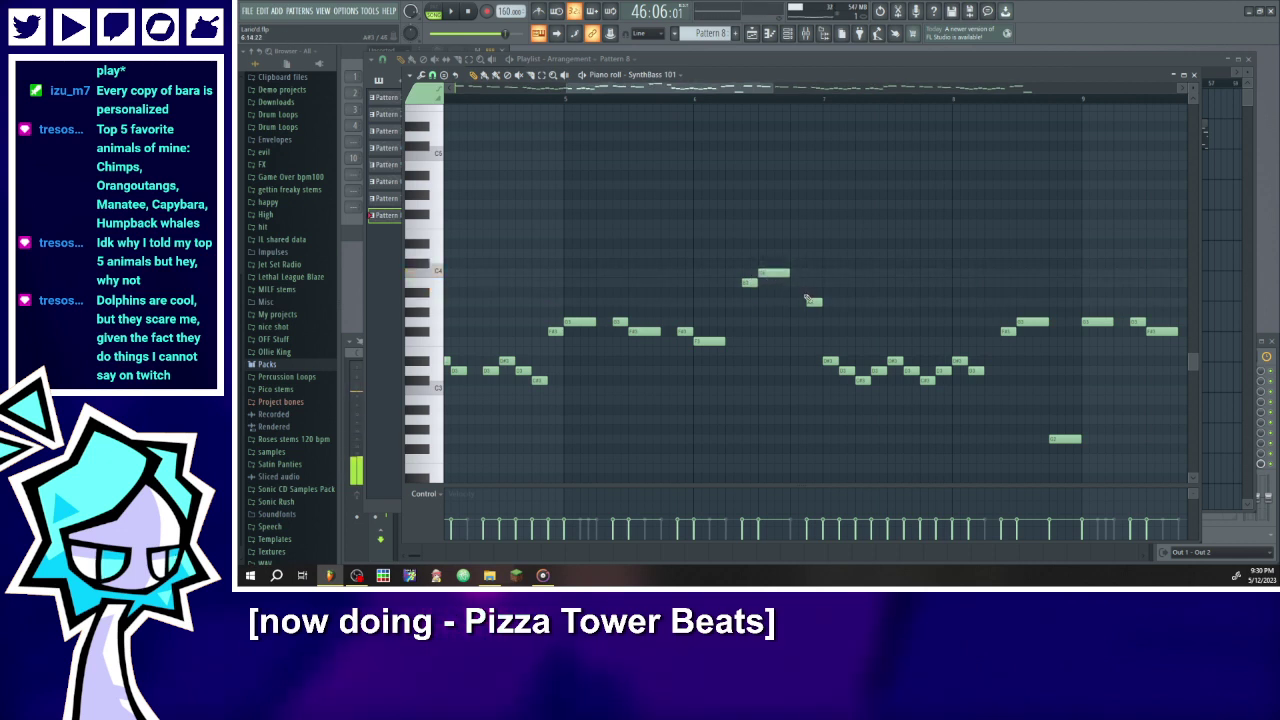
pyautogui.moveTo(774, 277); pyautogui.dragTo(774, 259)
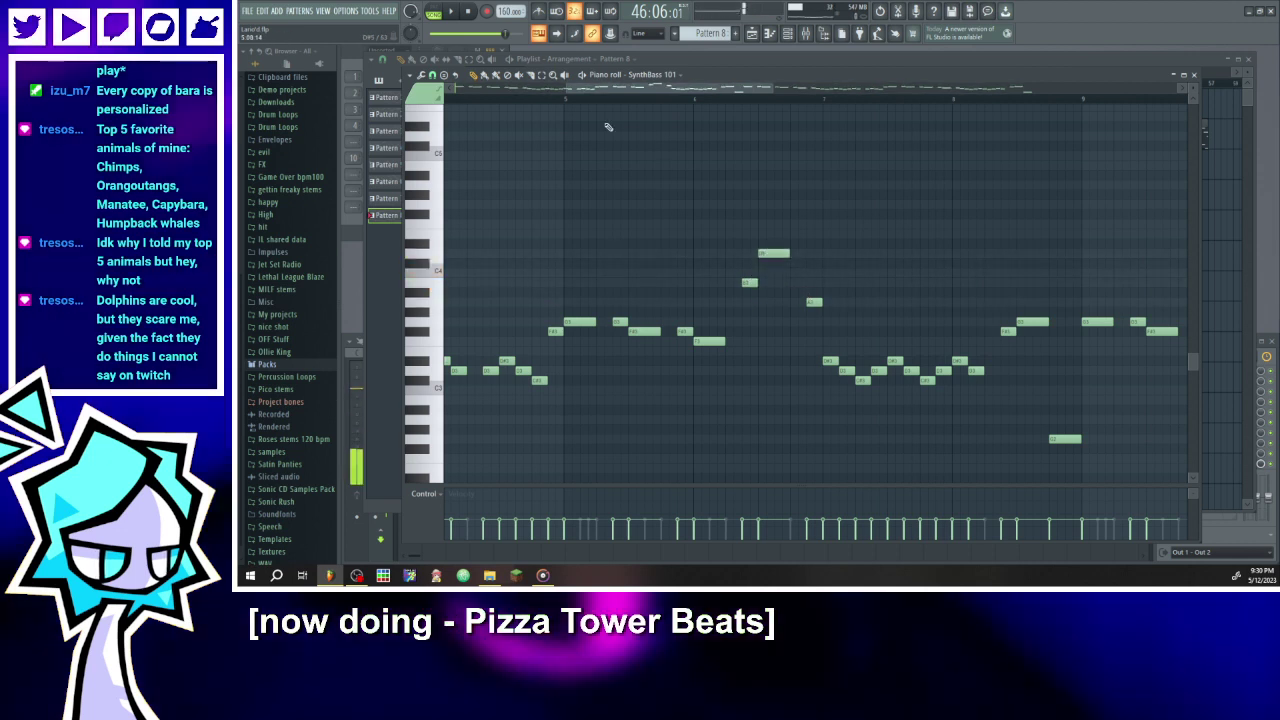
pyautogui.click(451, 12)
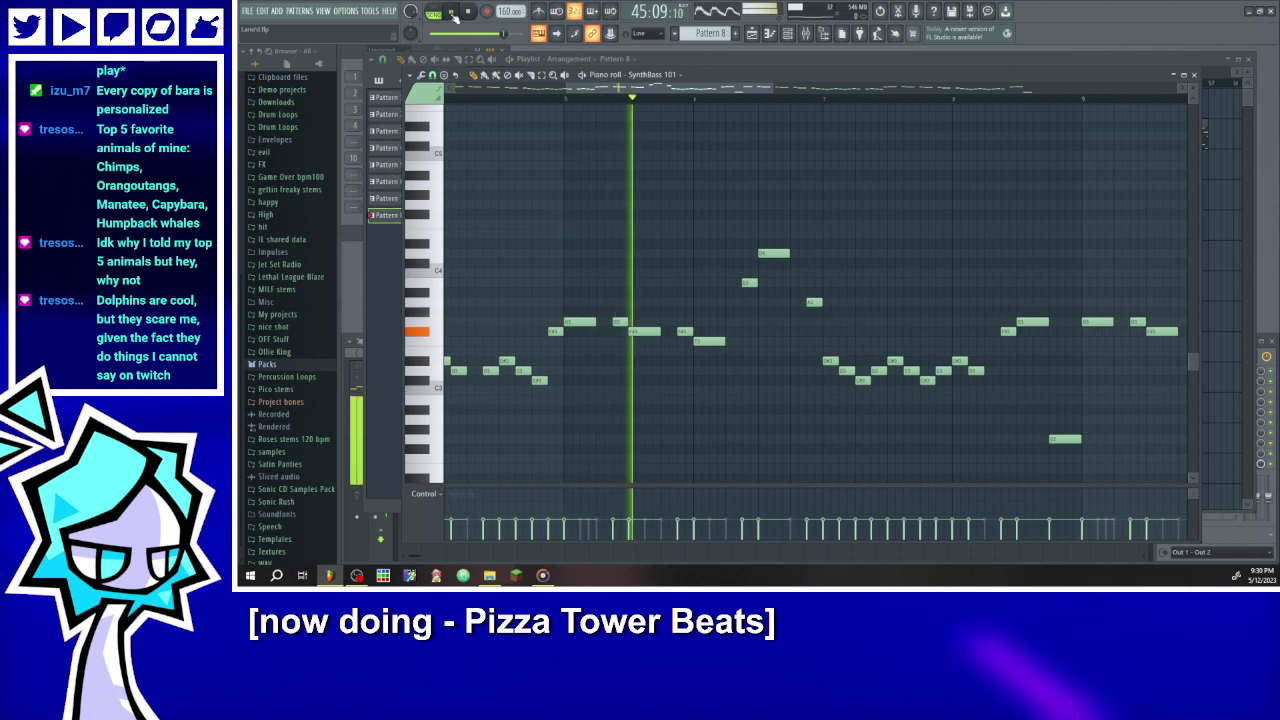
pyautogui.click(451, 12)
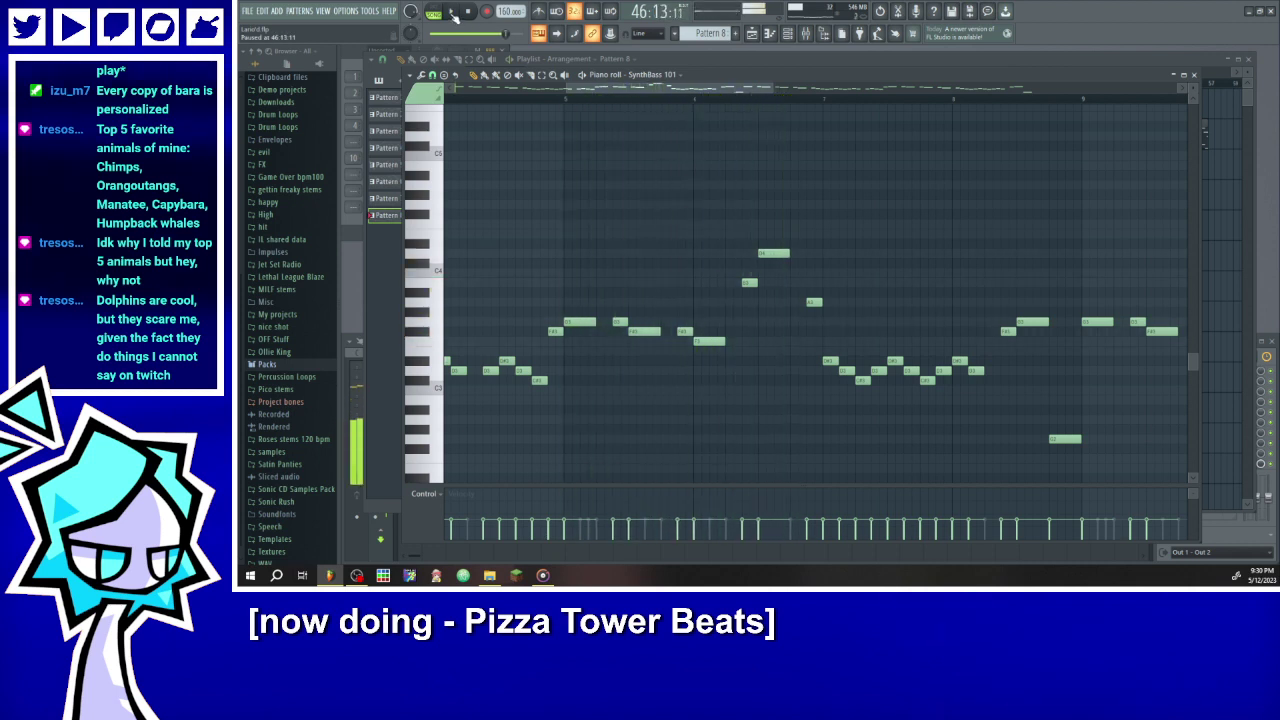
pyautogui.moveTo(773, 253); pyautogui.dragTo(772, 269)
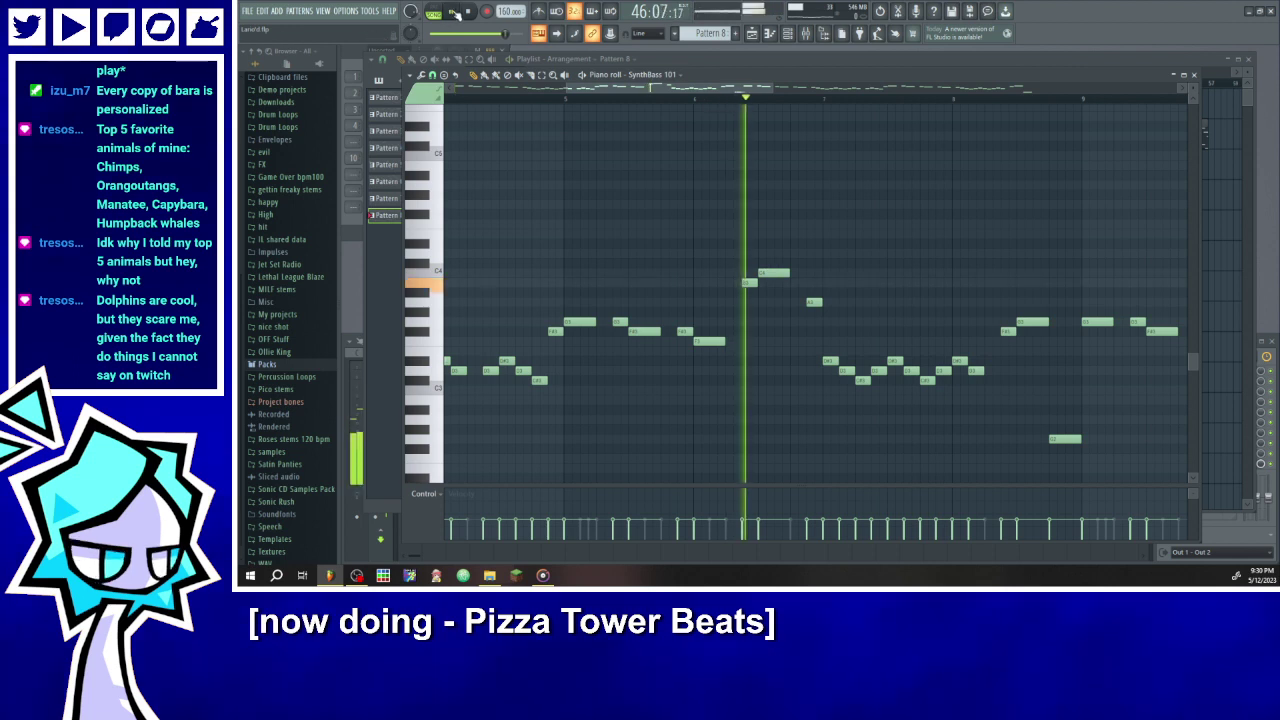
pyautogui.moveTo(818, 305); pyautogui.dragTo(818, 344)
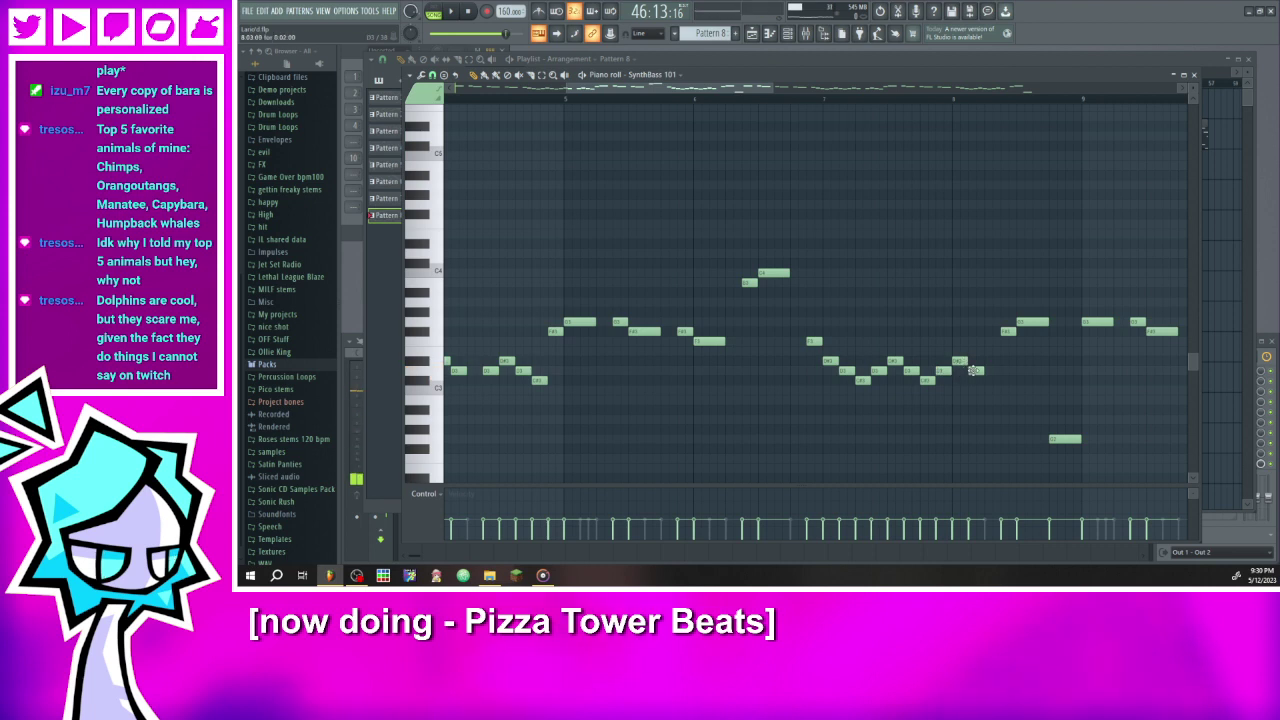
# - Add a short C#3 bass note on beat 2 of bar 8 and play back the edited passage
pyautogui.click(973, 371)
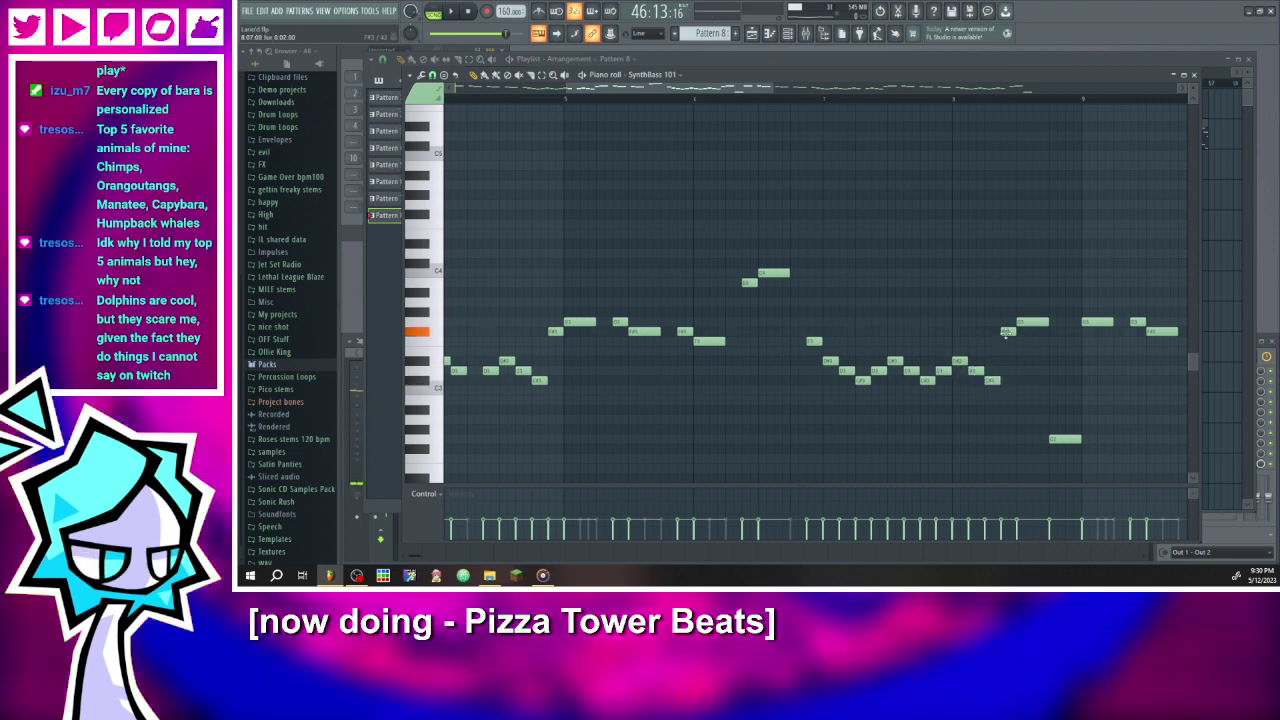
pyautogui.keyDown('ctrl'); pyautogui.scroll(-3, 1000, 378); pyautogui.keyUp('ctrl')
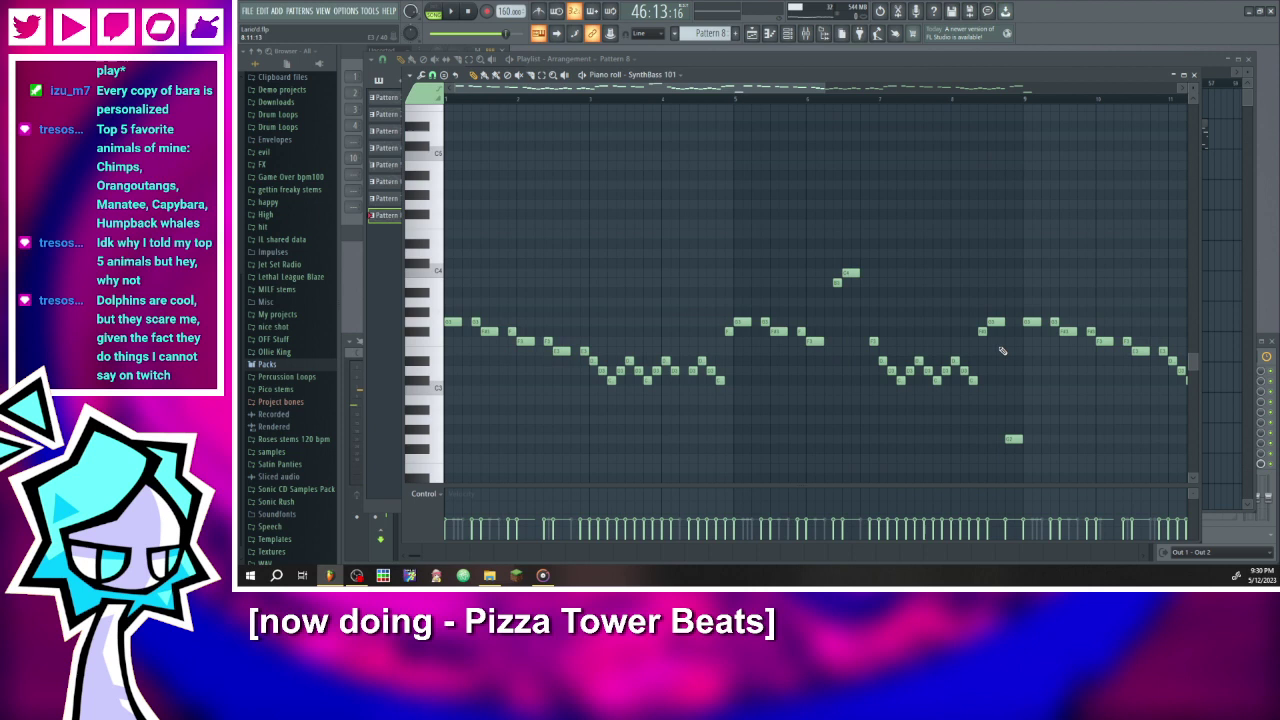
pyautogui.click(452, 13)
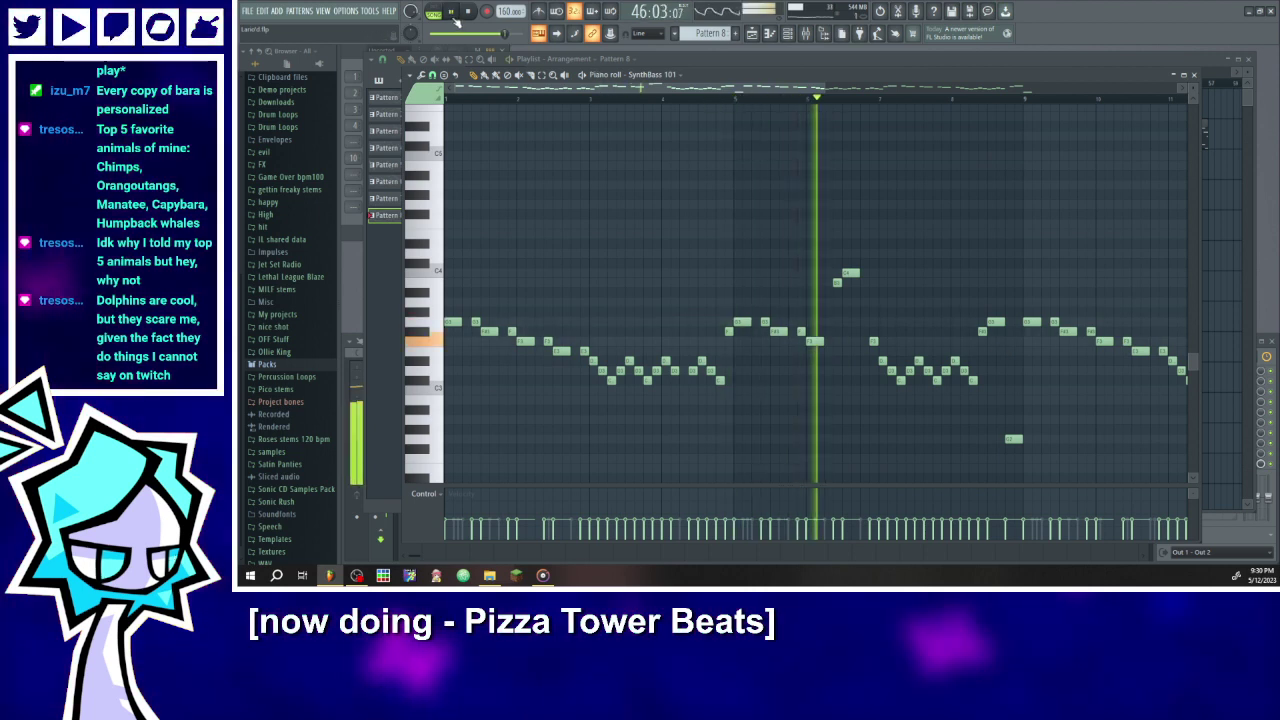
pyautogui.click(452, 13)
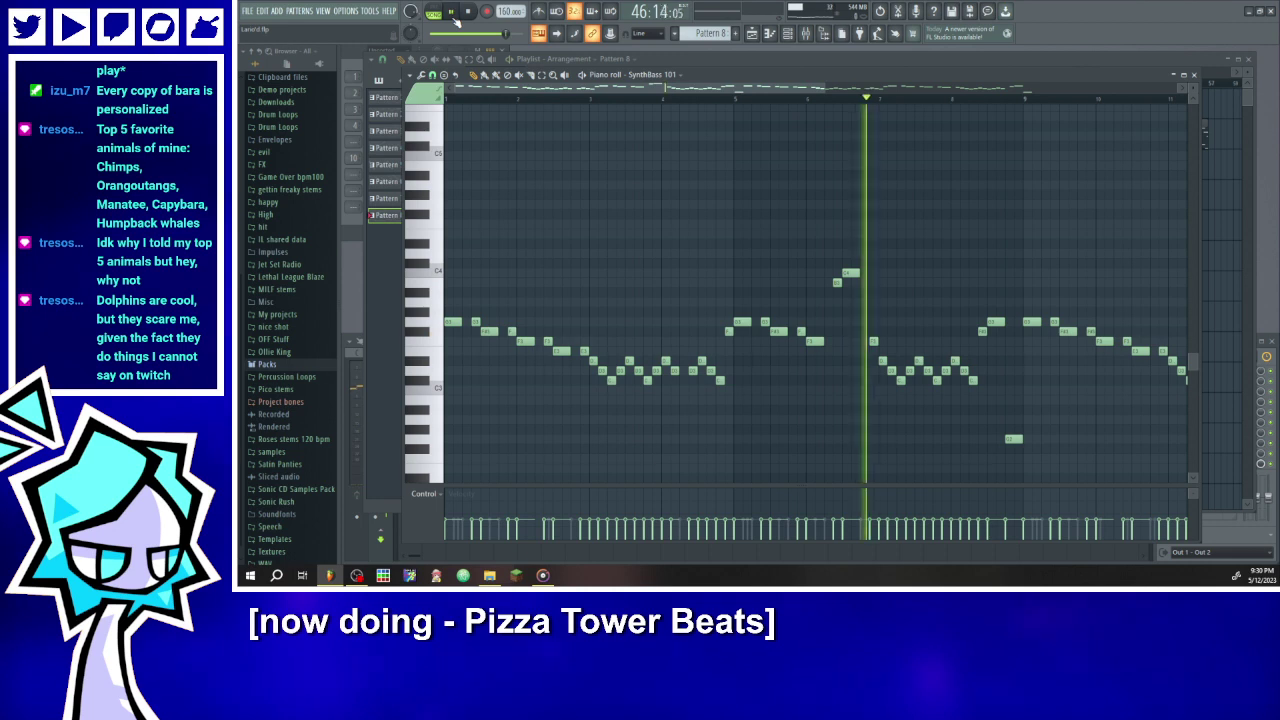
# - Replay from bar 5 and move the last bass note of bar 6 earlier, onto beat 4
pyautogui.click(729, 98)
pyautogui.moveTo(873, 341); pyautogui.dragTo(865, 342)
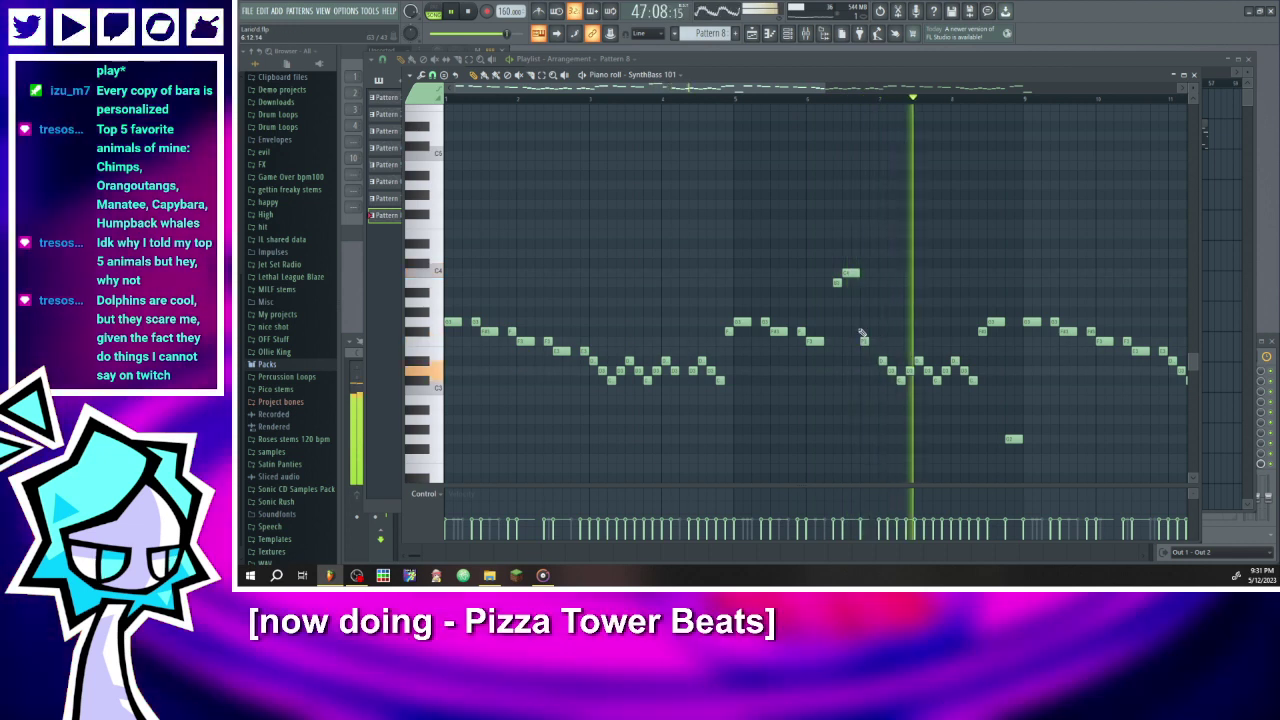
pyautogui.scroll(2, 861, 320)
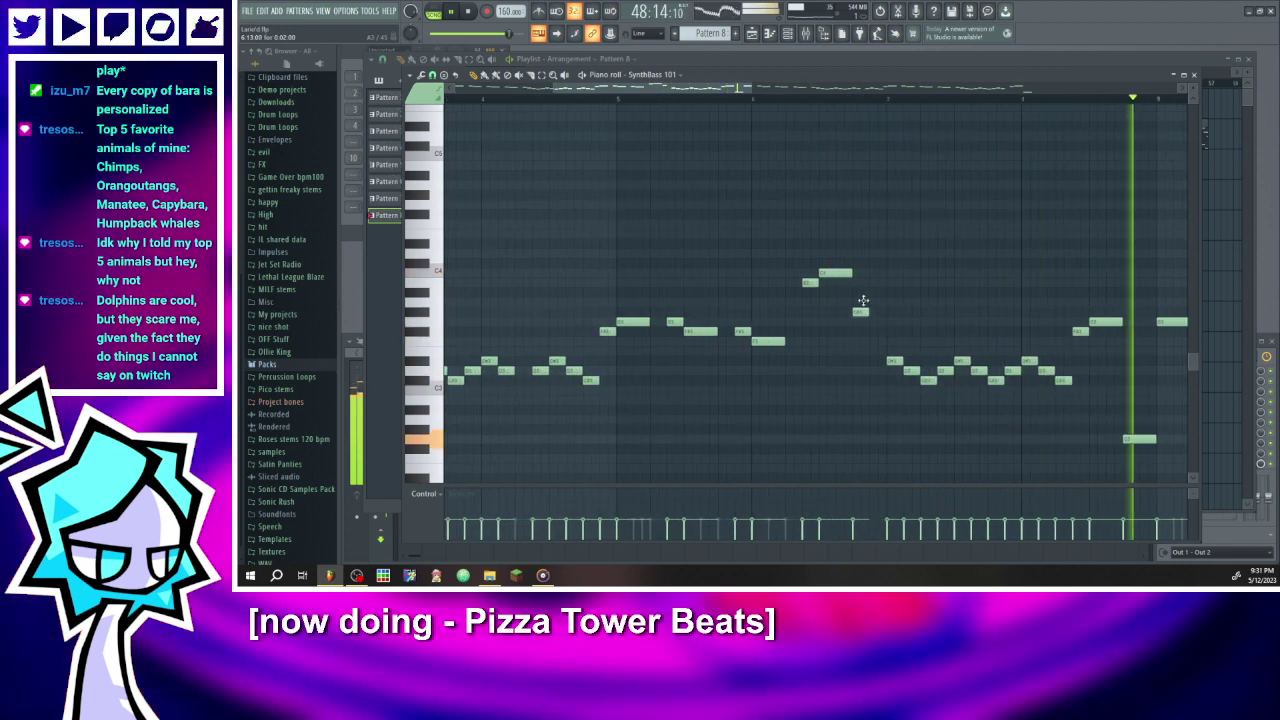
# - Try G3 for the bass note on beat 4 of bar 6, listen, and return it to F3
pyautogui.click(795, 97)
pyautogui.moveTo(868, 312); pyautogui.dragTo(868, 331)
pyautogui.click(778, 97)
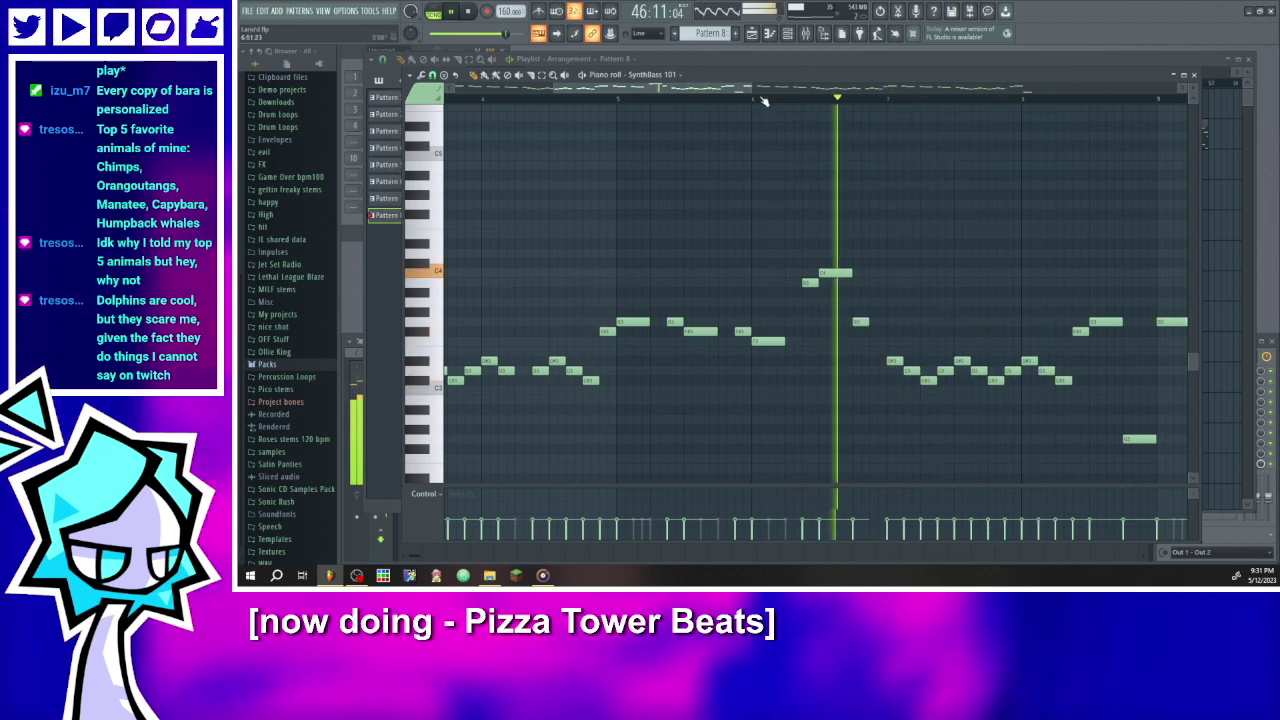
pyautogui.click(625, 97)
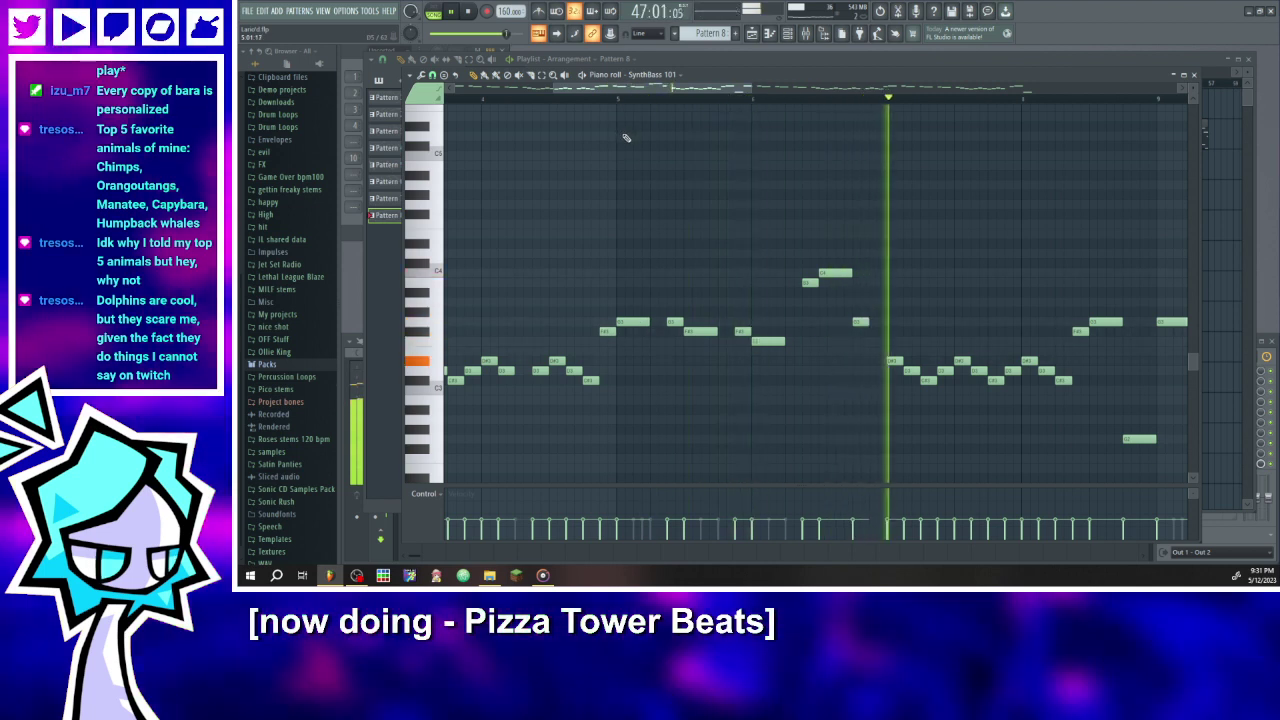
pyautogui.moveTo(858, 322); pyautogui.dragTo(858, 344)
pyautogui.click(757, 98)
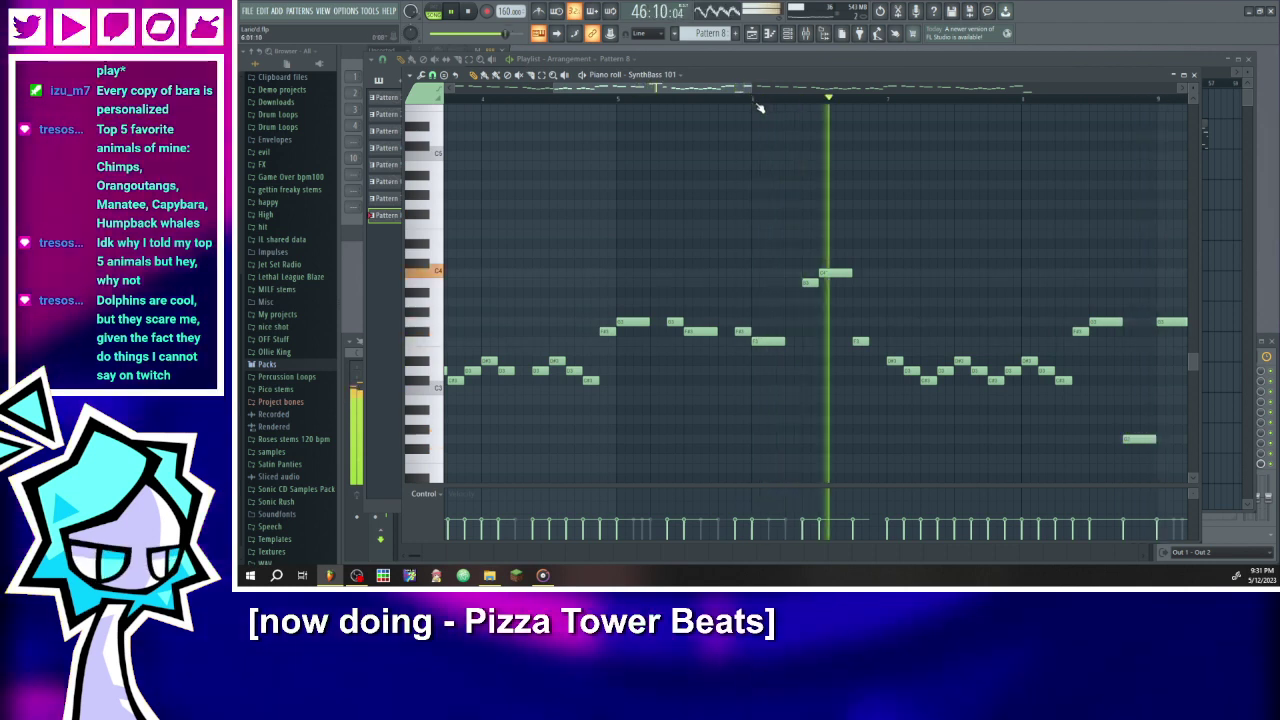
# - Replace the SynthBass 101 notes in bars 13 to 16 with a copy of the reworked notes from bars 5 to 8
pyautogui.scroll(-4, 690, 195)
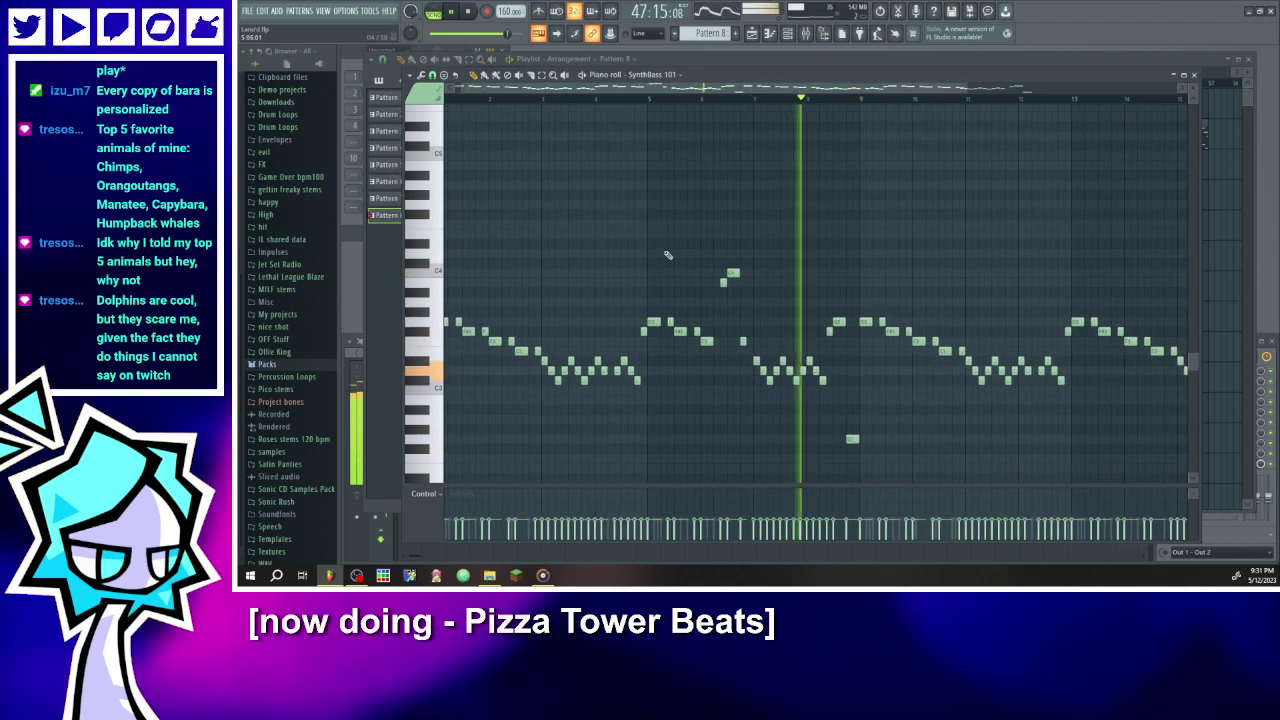
pyautogui.scroll(1, 700, 360)
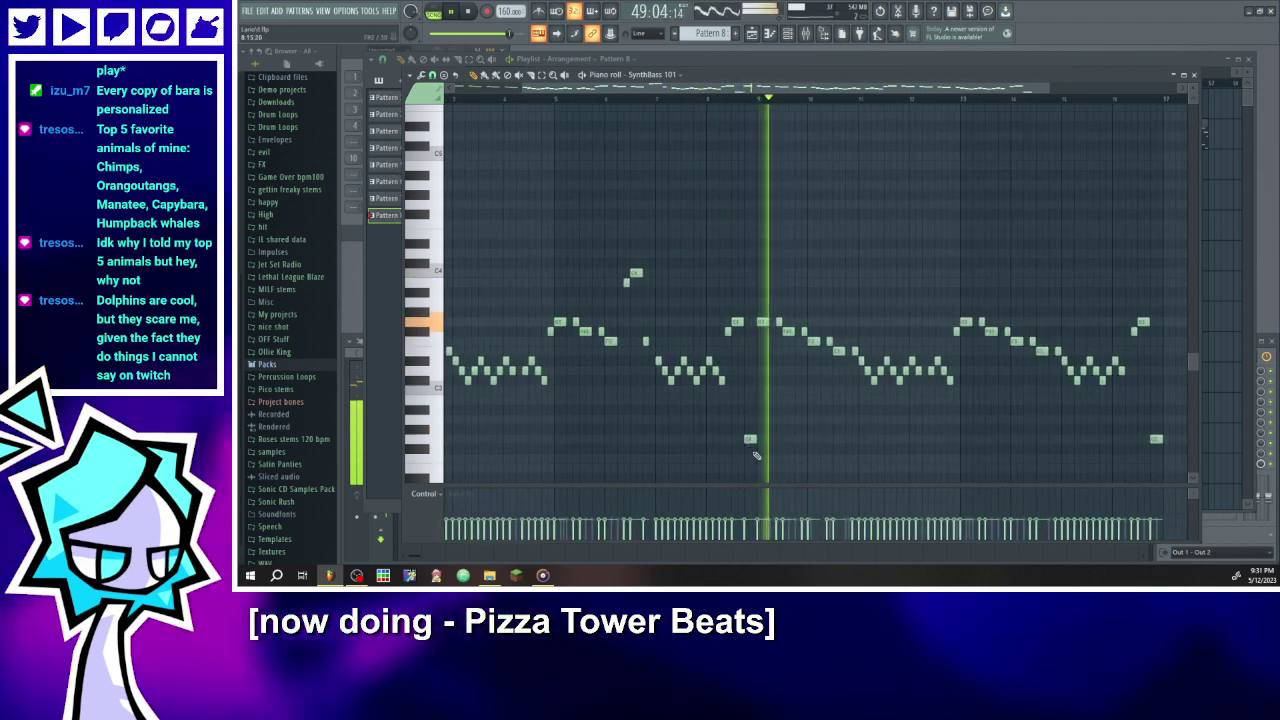
pyautogui.moveTo(746, 451); pyautogui.dragTo(565, 213)
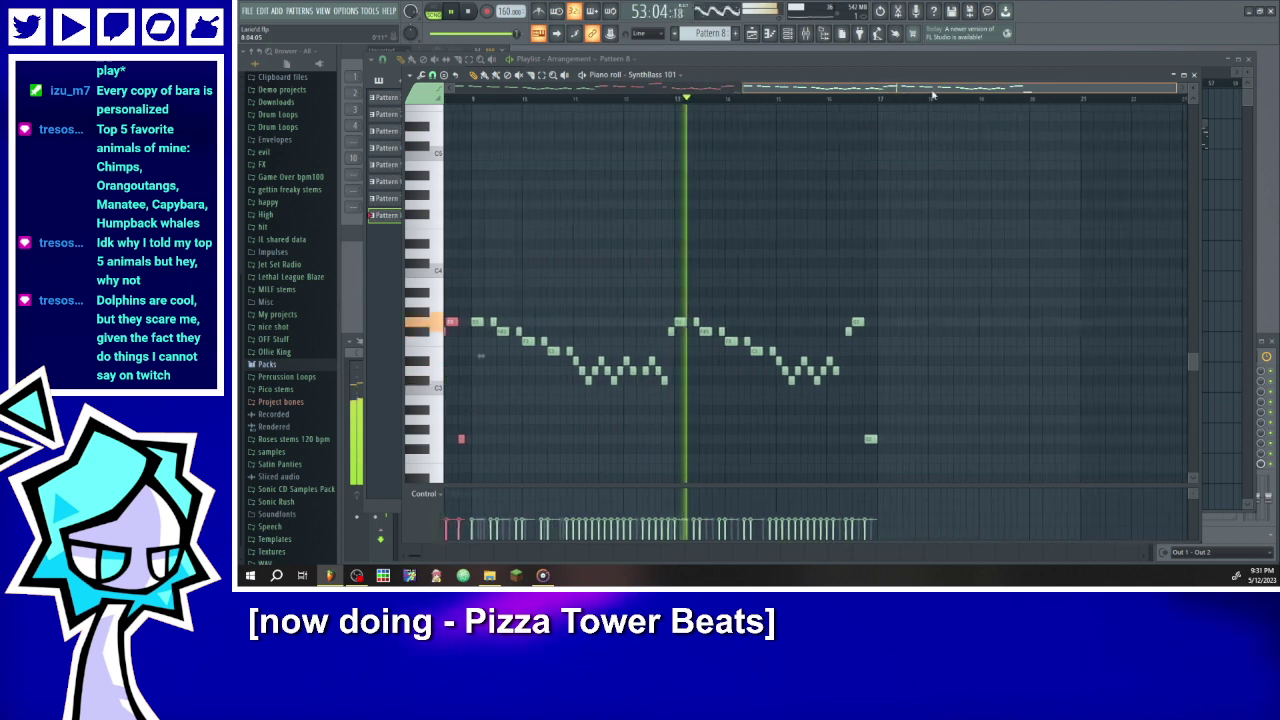
pyautogui.moveTo(734, 451); pyautogui.dragTo(460, 262)
pyautogui.press('Delete')
pyautogui.hotkey('ctrl', 'z')
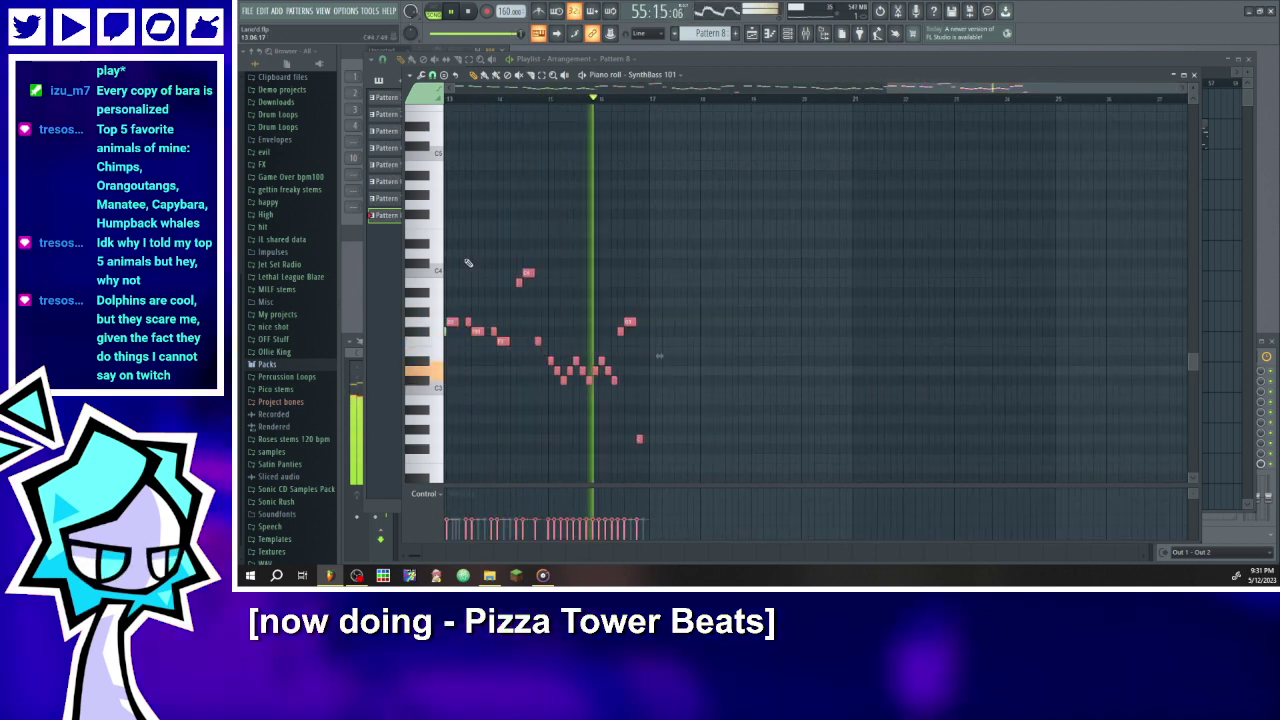
pyautogui.scroll(-3, 619, 311)
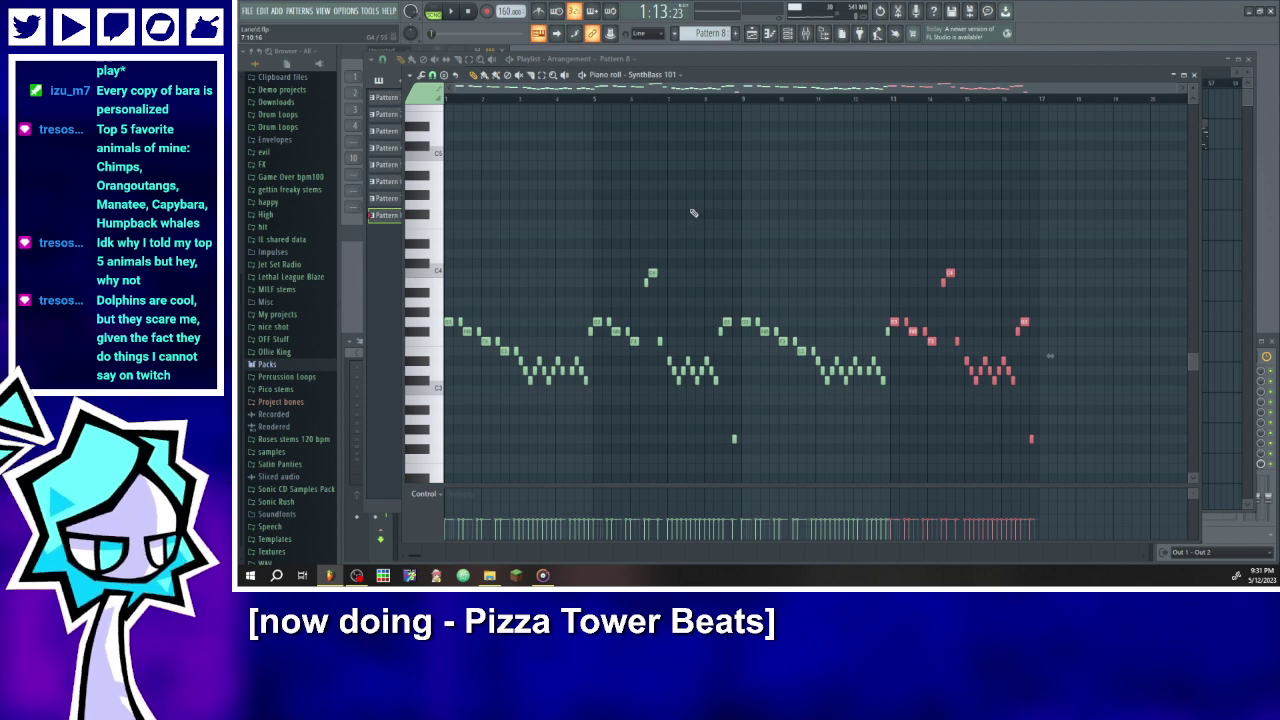
# - Open the 3x Osc notes of Pattern 1 in the piano roll
pyautogui.press('F5')
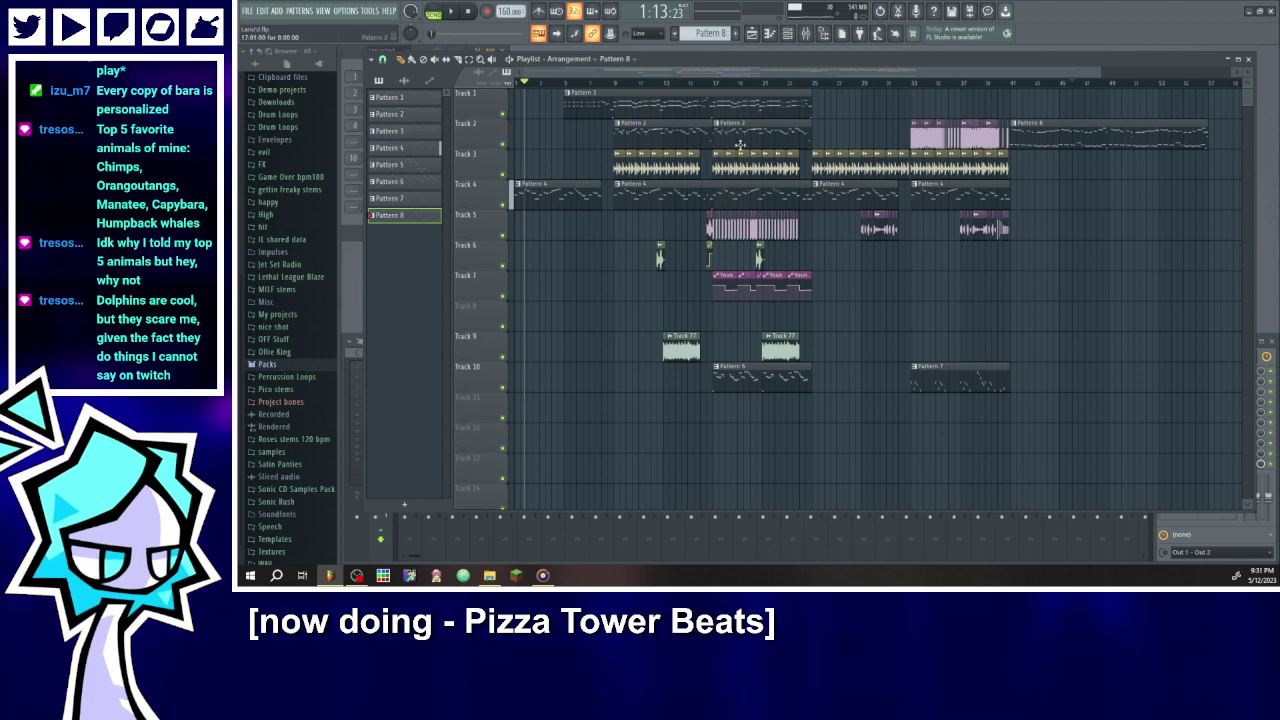
pyautogui.doubleClick(738, 102)
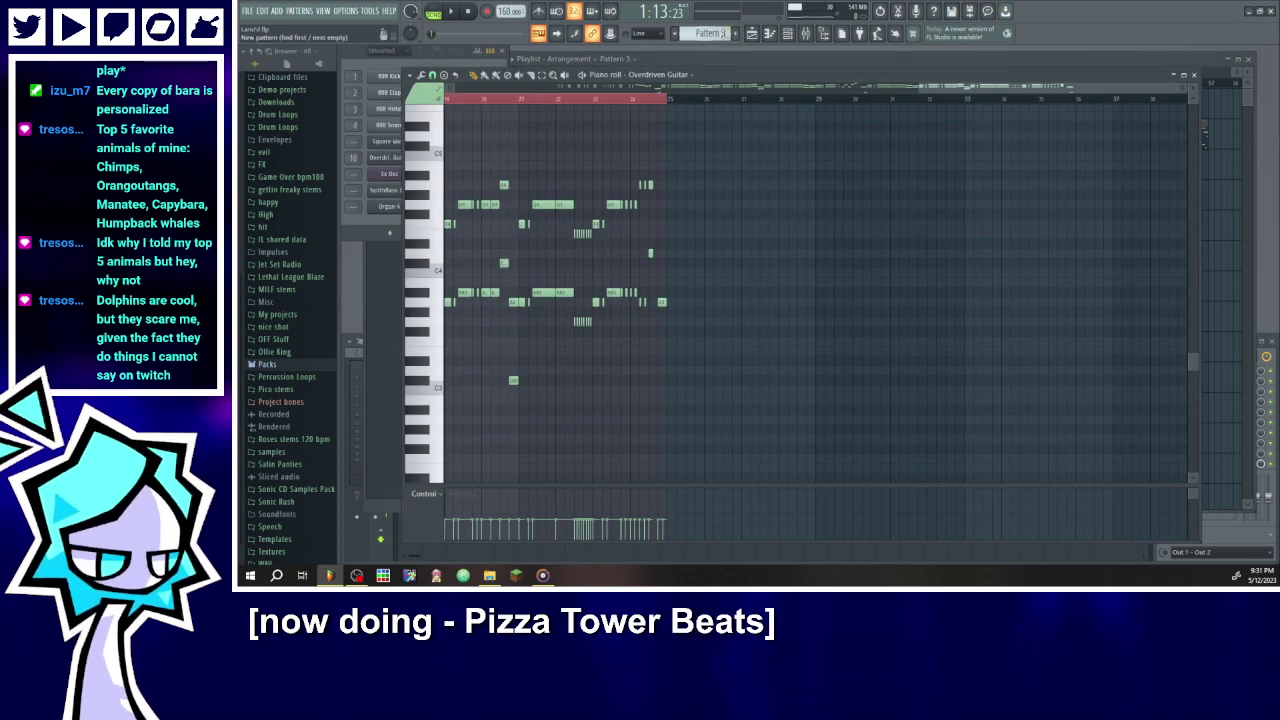
pyautogui.scroll(2, 722, 33)
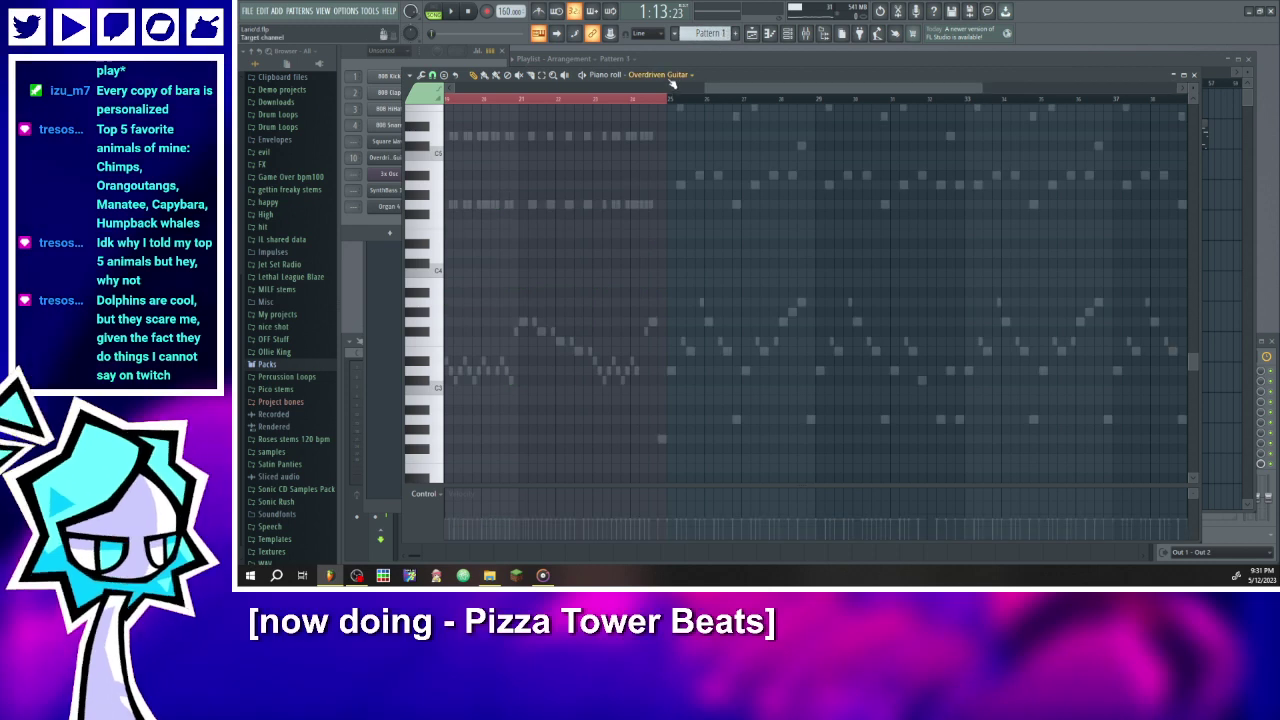
pyautogui.click(668, 76)
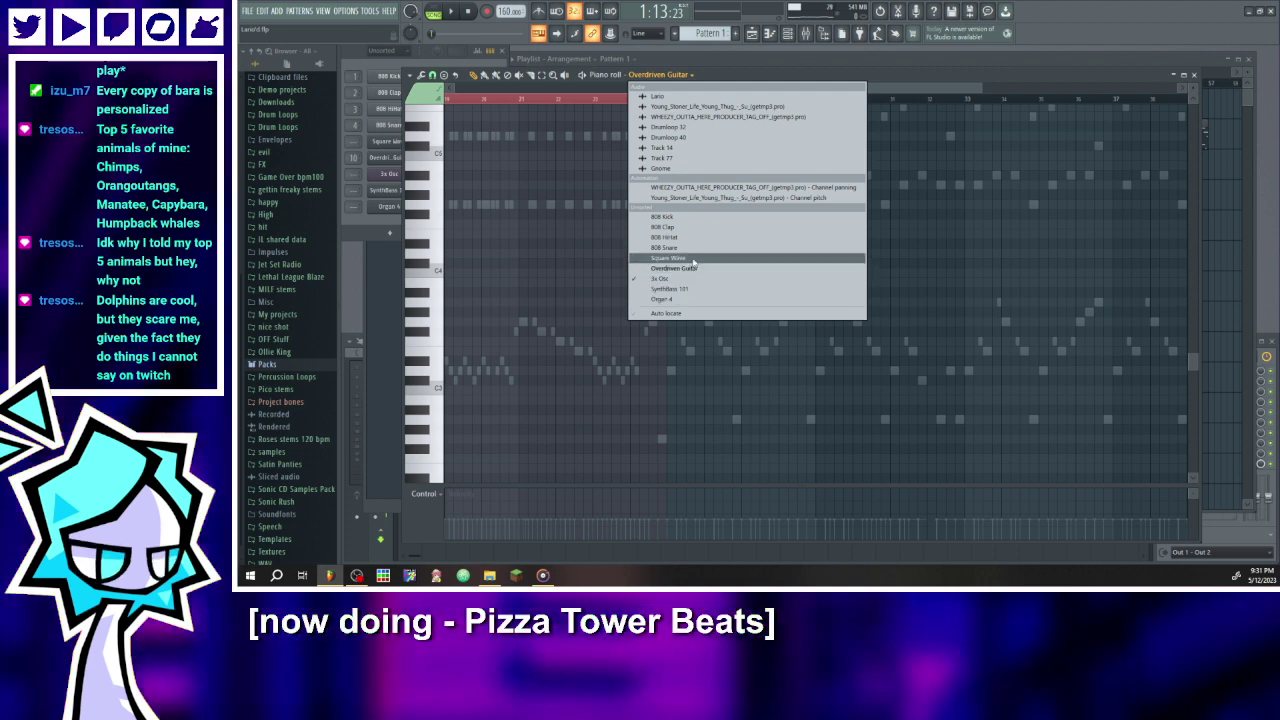
pyautogui.click(695, 279)
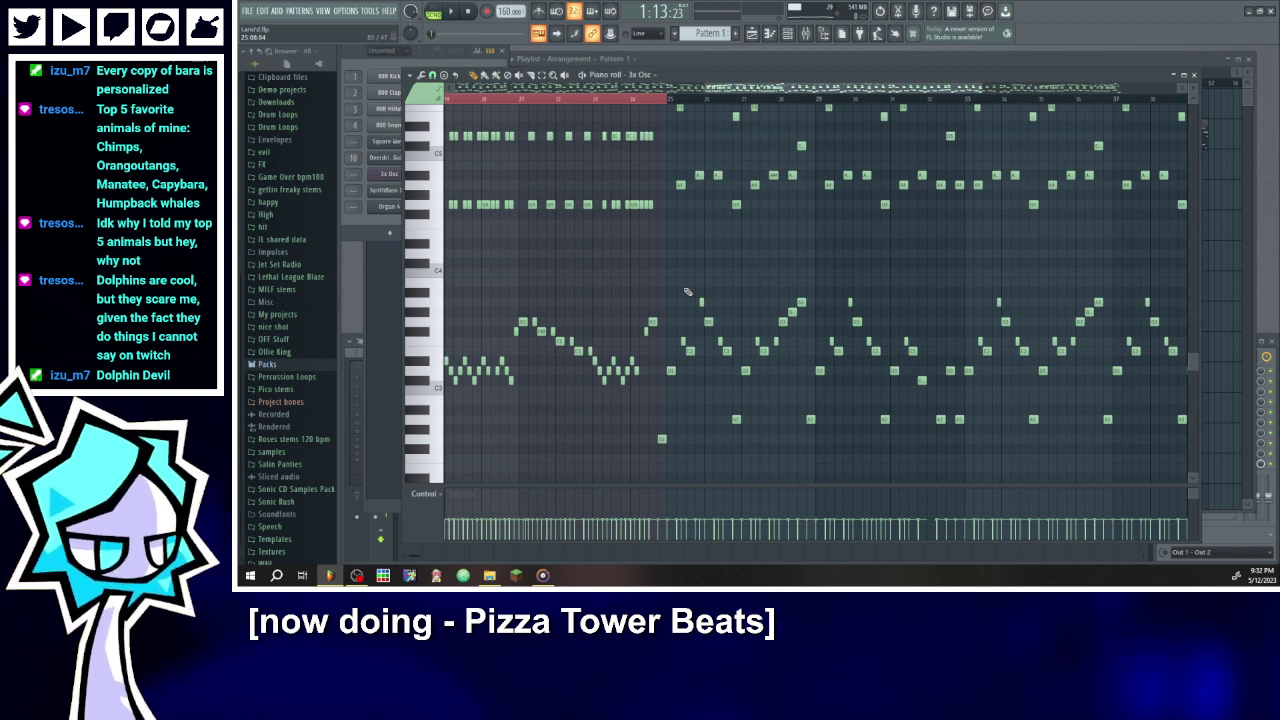
# - Copy the repeated D5 and G4 notes in bars 17 to 24 of the 3x Osc part
pyautogui.hscroll(-5, 900, 258)
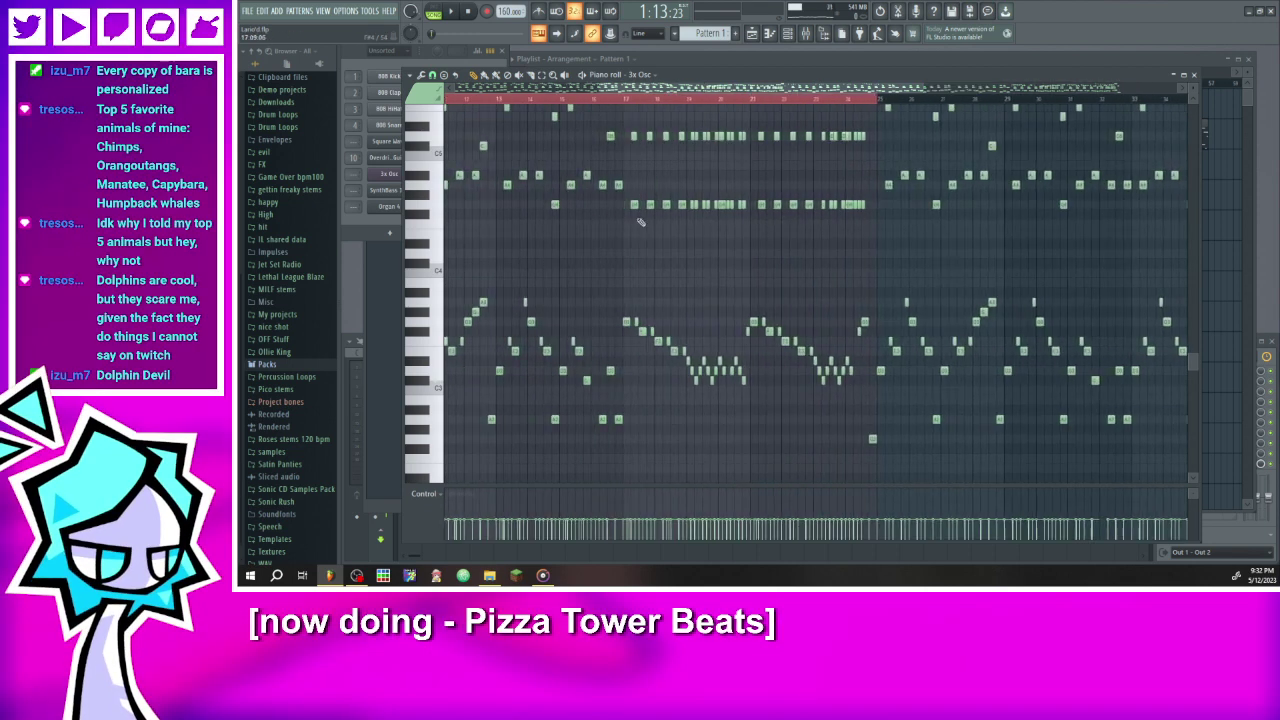
pyautogui.moveTo(632, 232); pyautogui.dragTo(870, 120)
pyautogui.scroll(3, 812, 241)
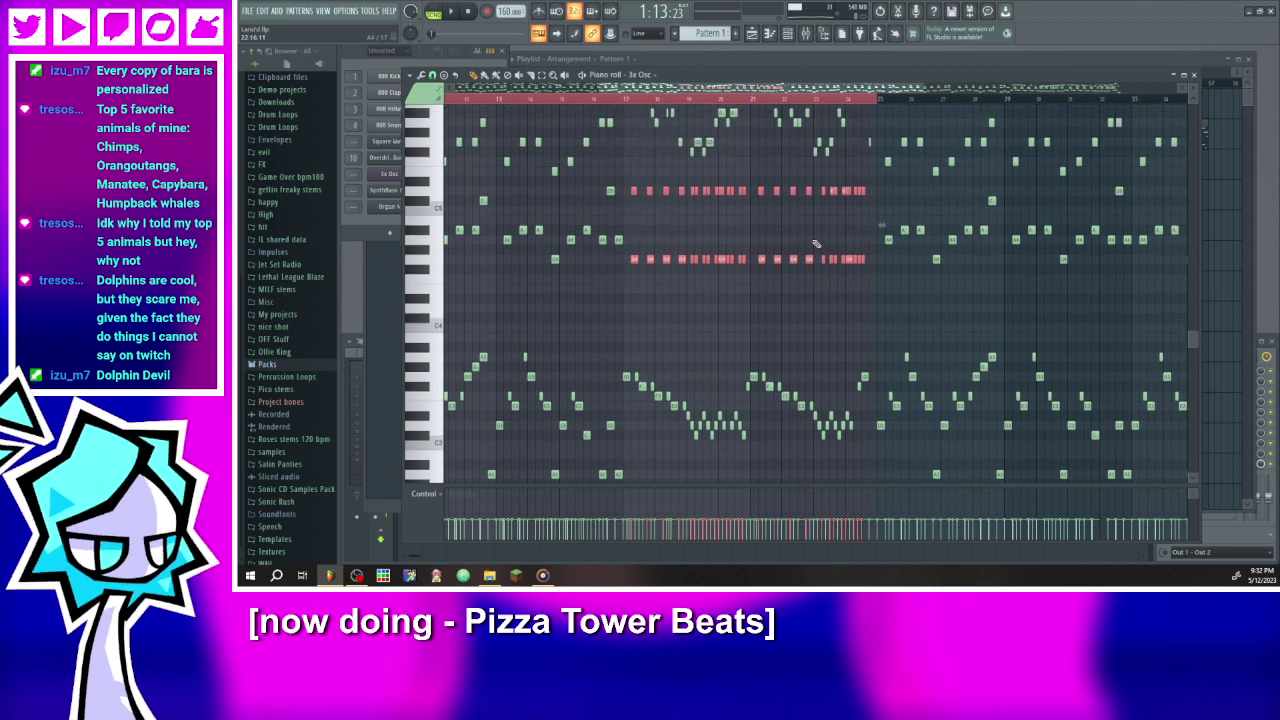
pyautogui.scroll(1, 812, 241)
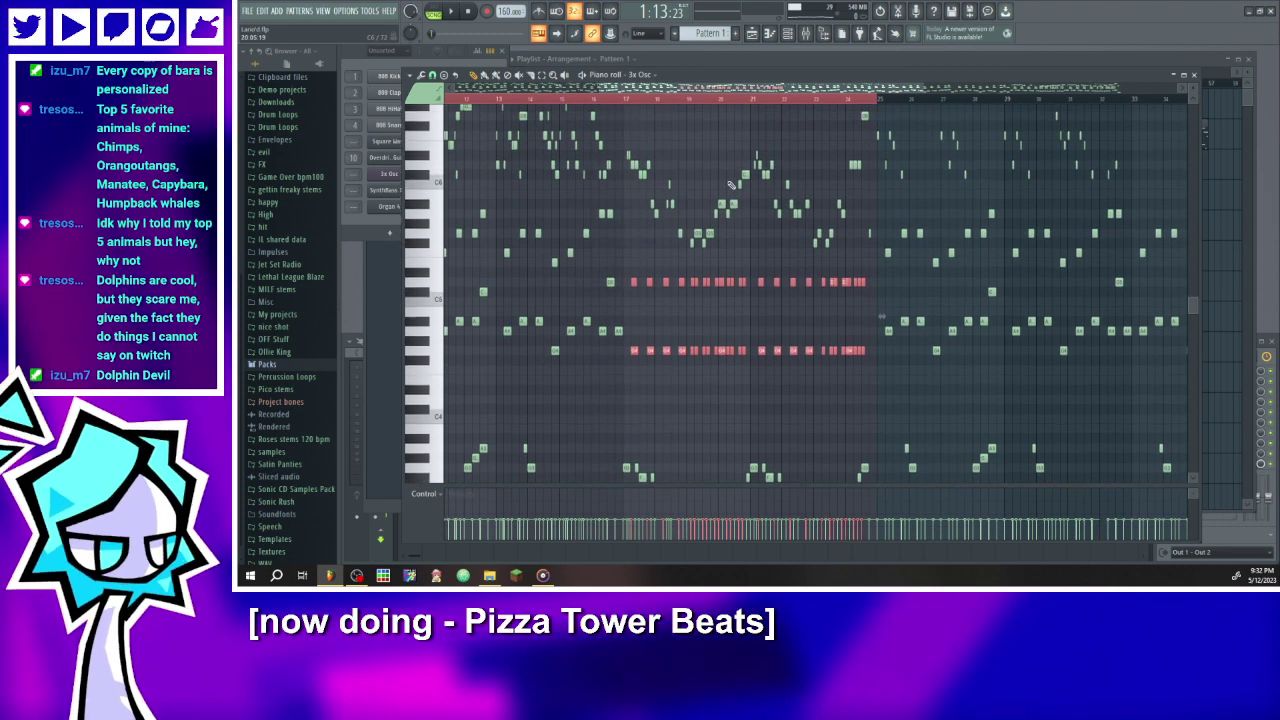
# - Paste the copied notes at the start of Pattern 8 in the Overdriven Guitar channel and play the pattern
pyautogui.click(735, 33)
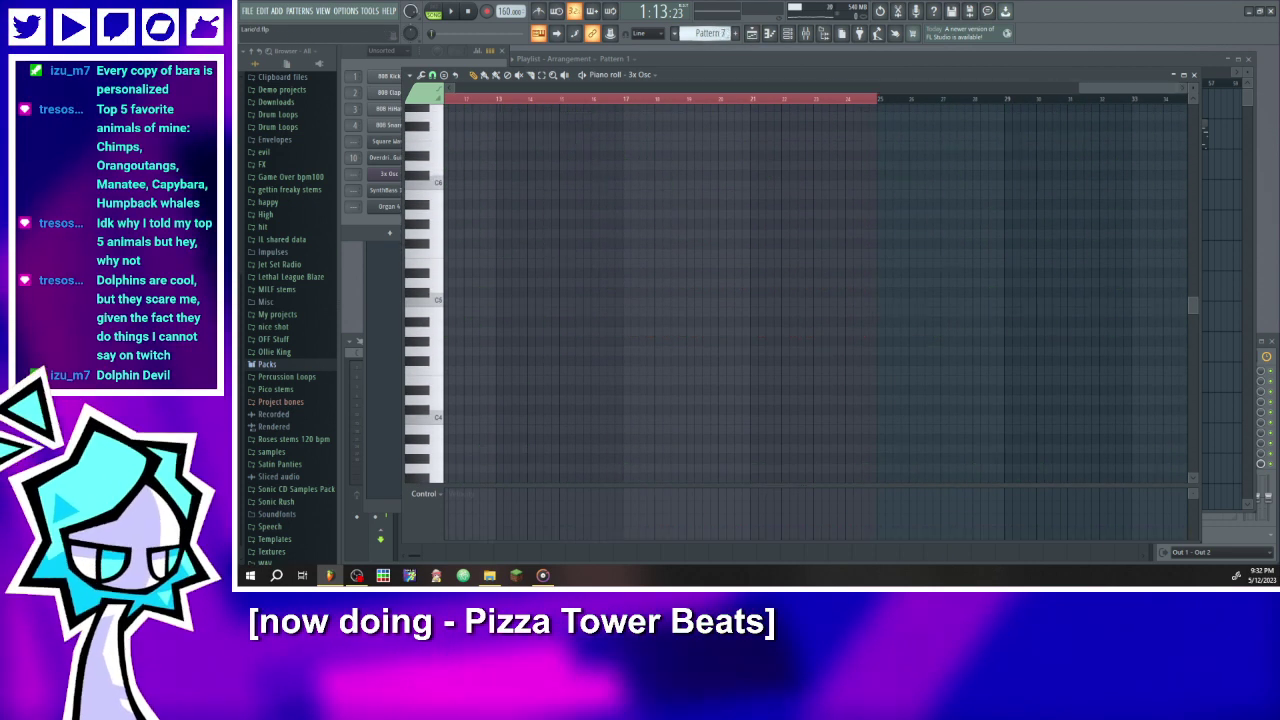
pyautogui.click(641, 74)
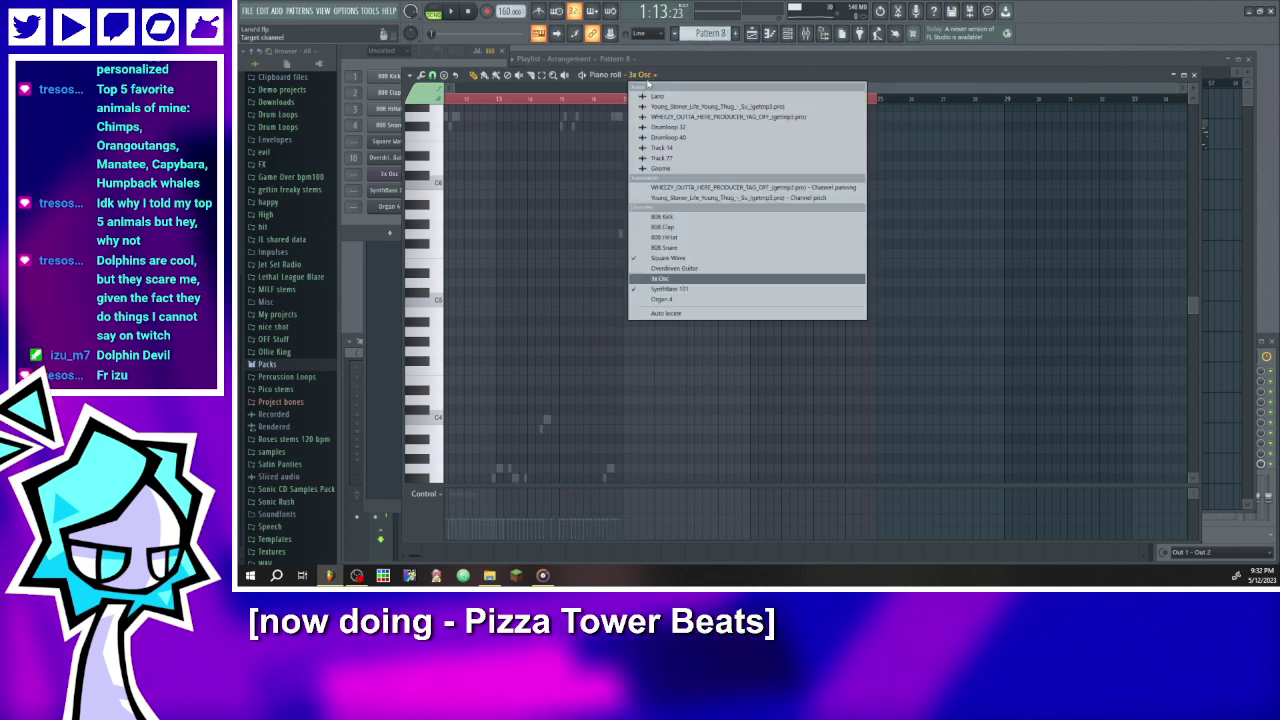
pyautogui.click(684, 269)
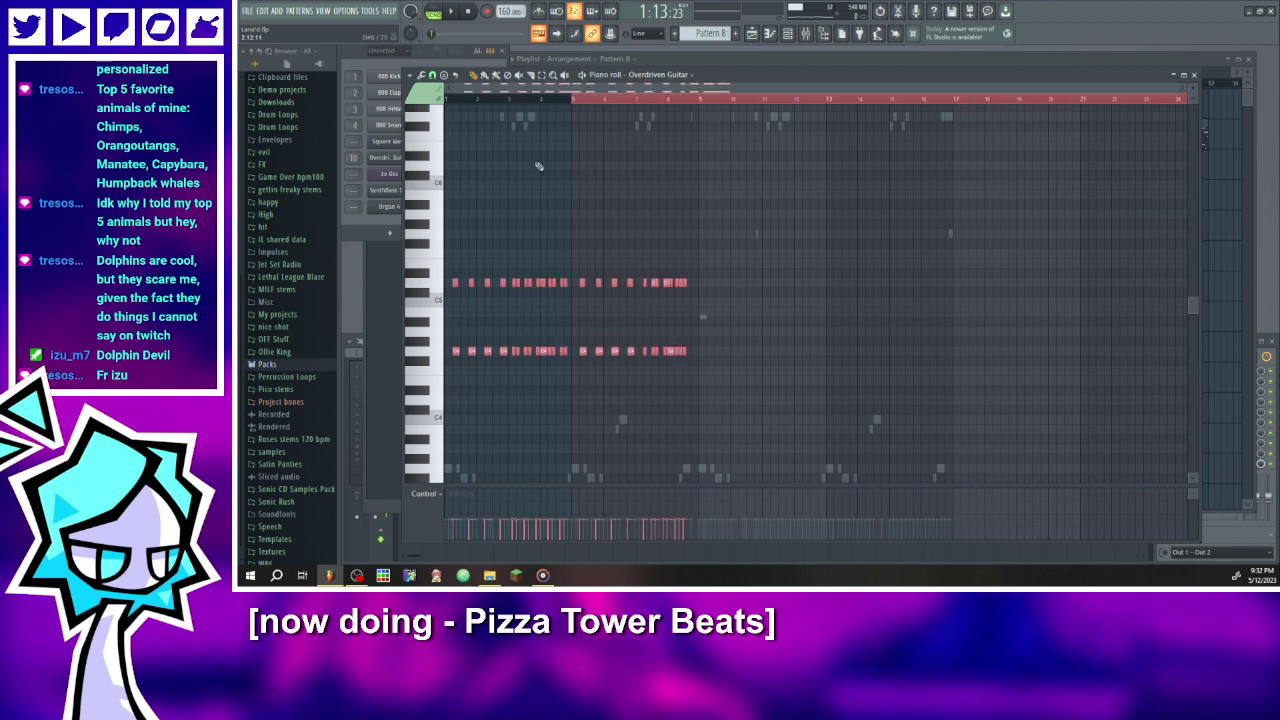
pyautogui.press('space')
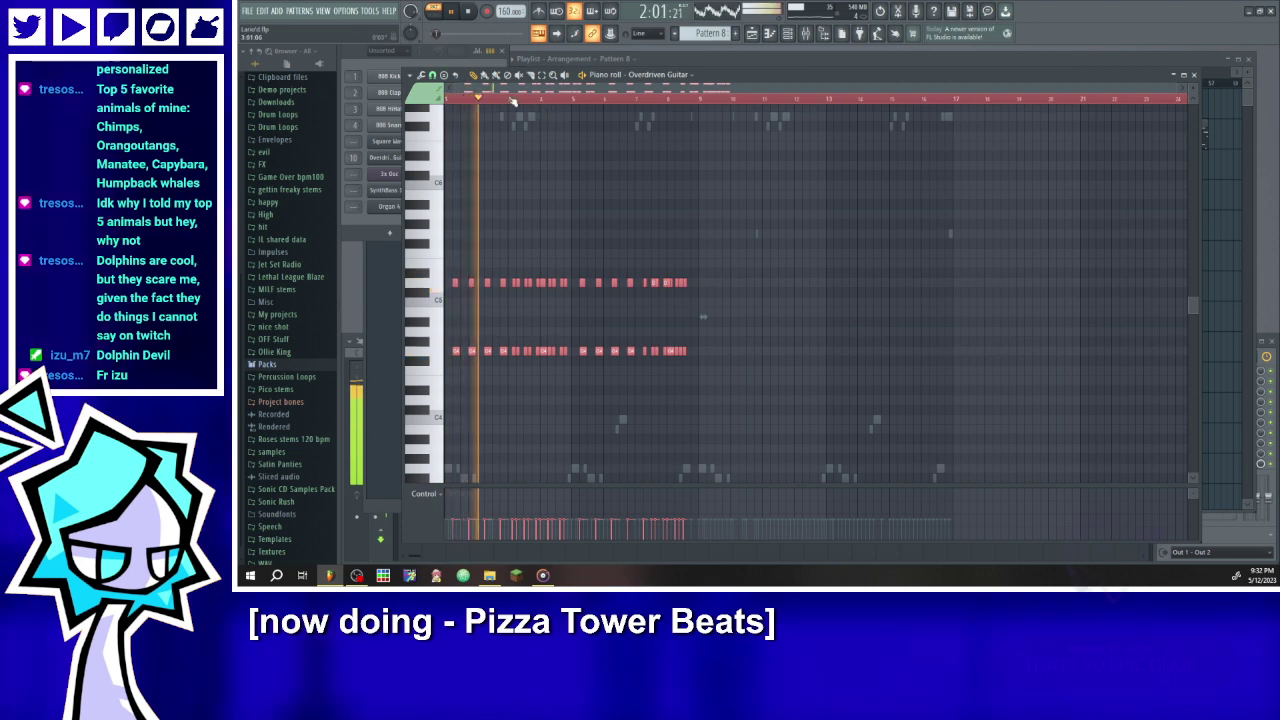
# - Duplicate the Overdriven Guitar notes into bars 9 to 16 of Pattern 8
pyautogui.moveTo(494, 89); pyautogui.dragTo(776, 108)
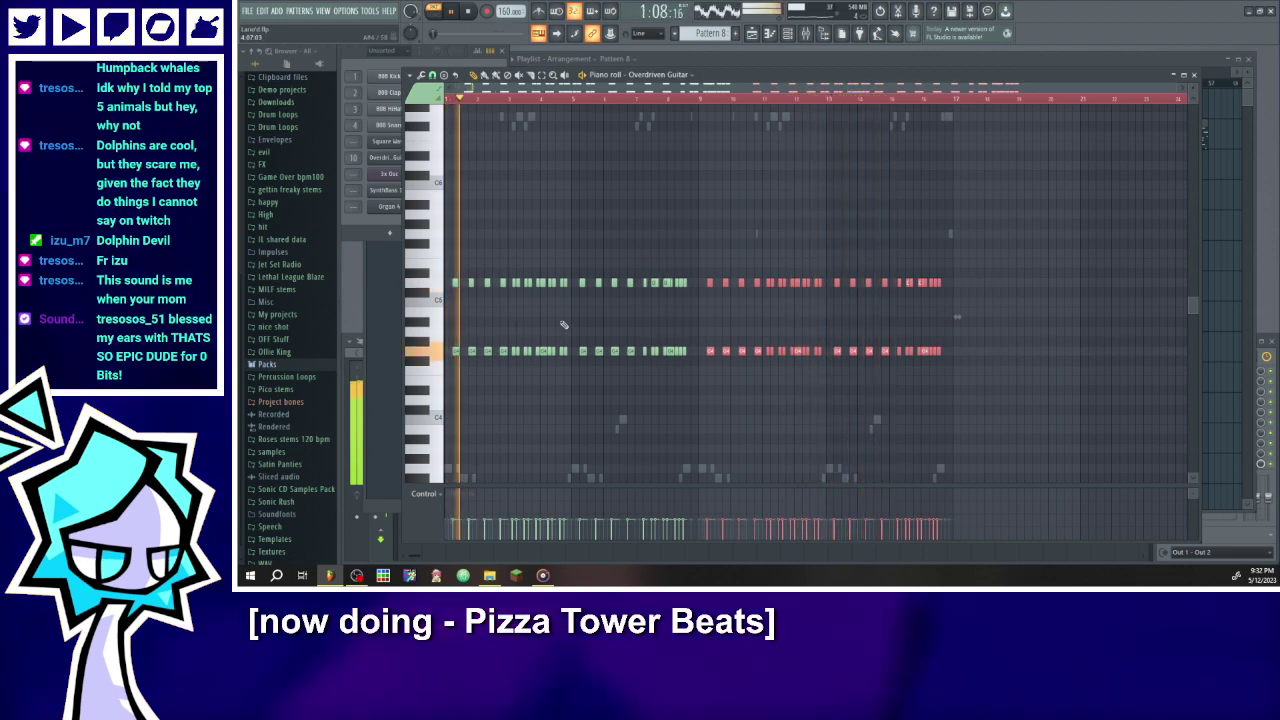
pyautogui.scroll(3, 737, 180)
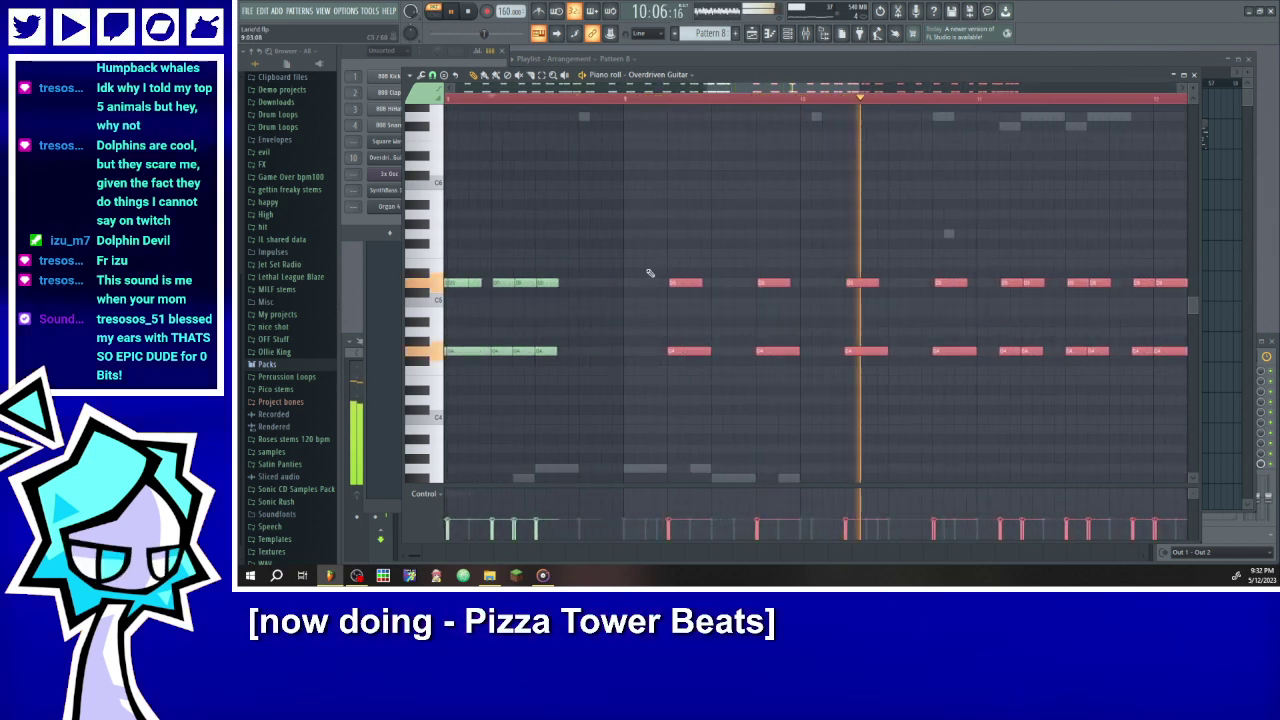
# - Rework the Overdriven Guitar rhythm in bars 9 and 10, shortening D5 and G4 notes and adding short hits between them
pyautogui.click(706, 370)
pyautogui.rightClick(706, 370)
pyautogui.moveTo(708, 351); pyautogui.dragTo(689, 351)
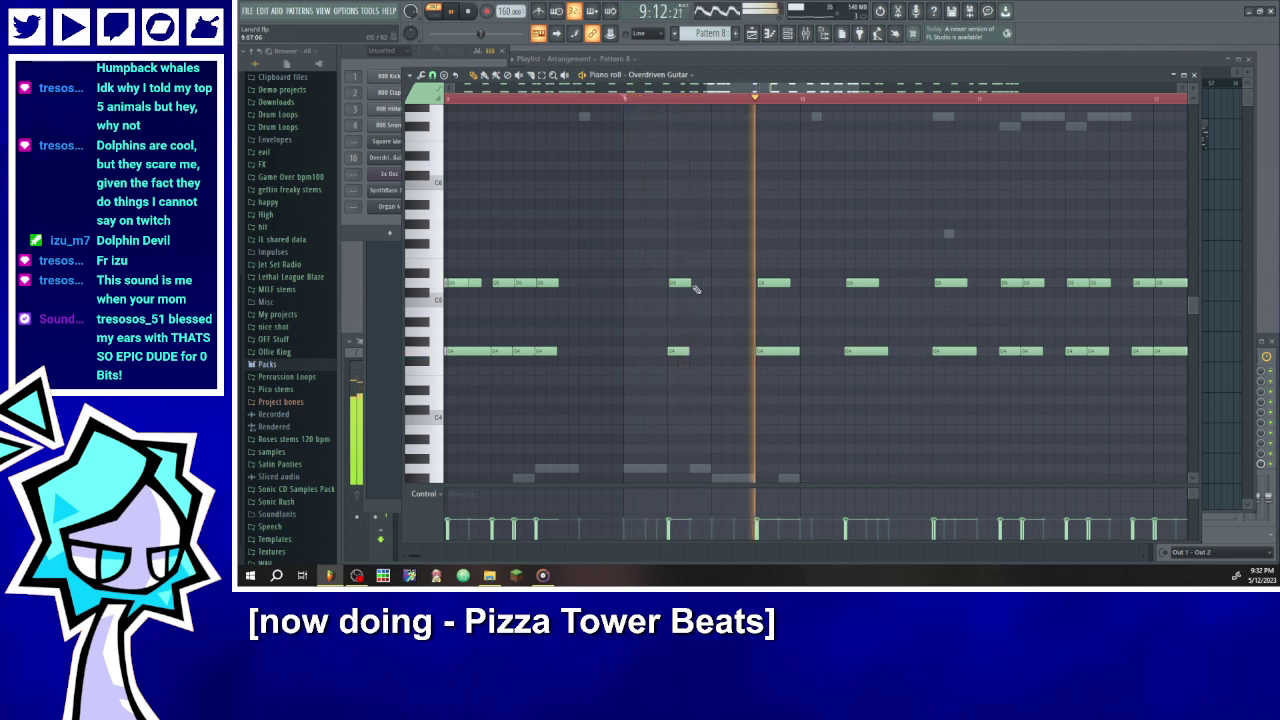
pyautogui.click(742, 351)
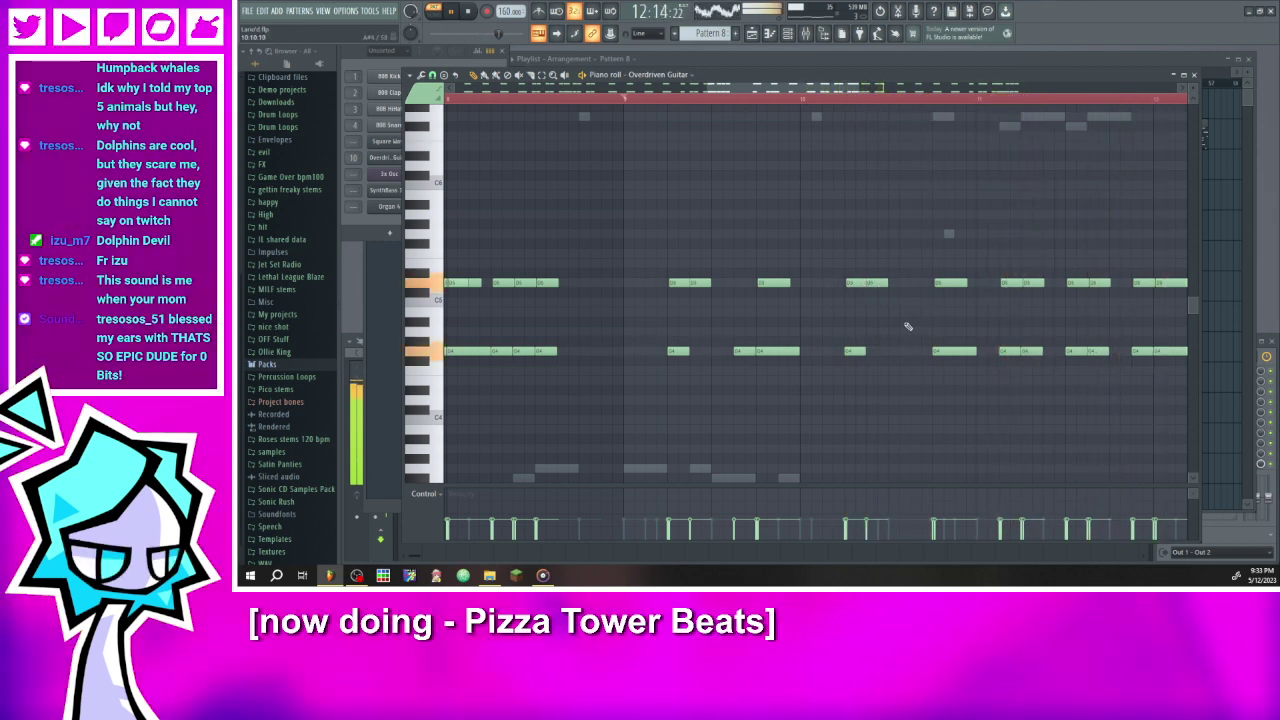
pyautogui.click(628, 100)
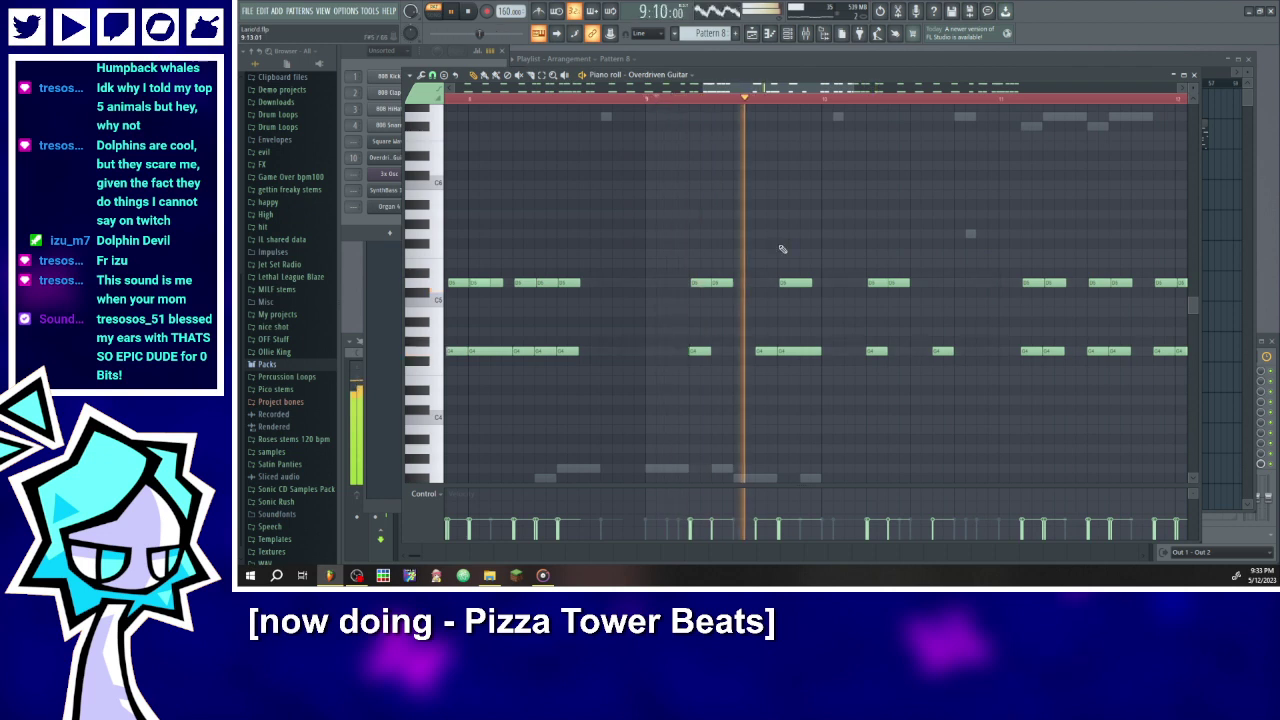
pyautogui.scroll(-3, 835, 258)
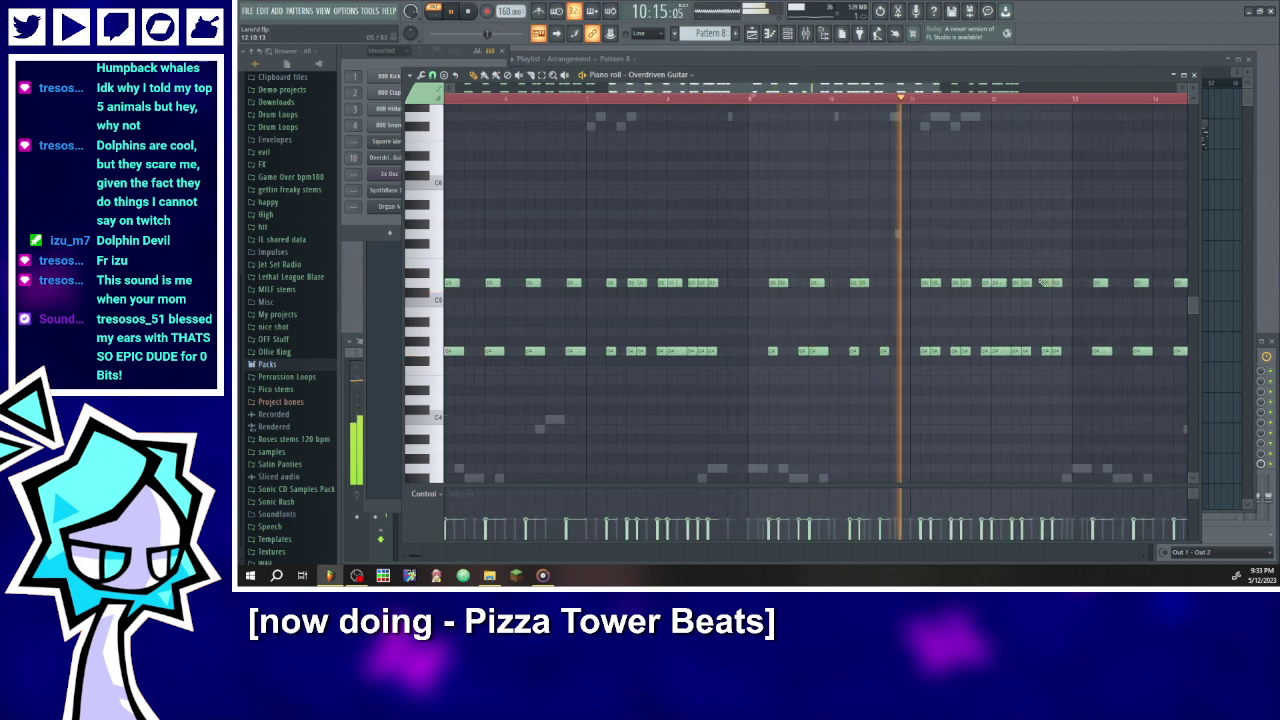
pyautogui.scroll(2, 1032, 286)
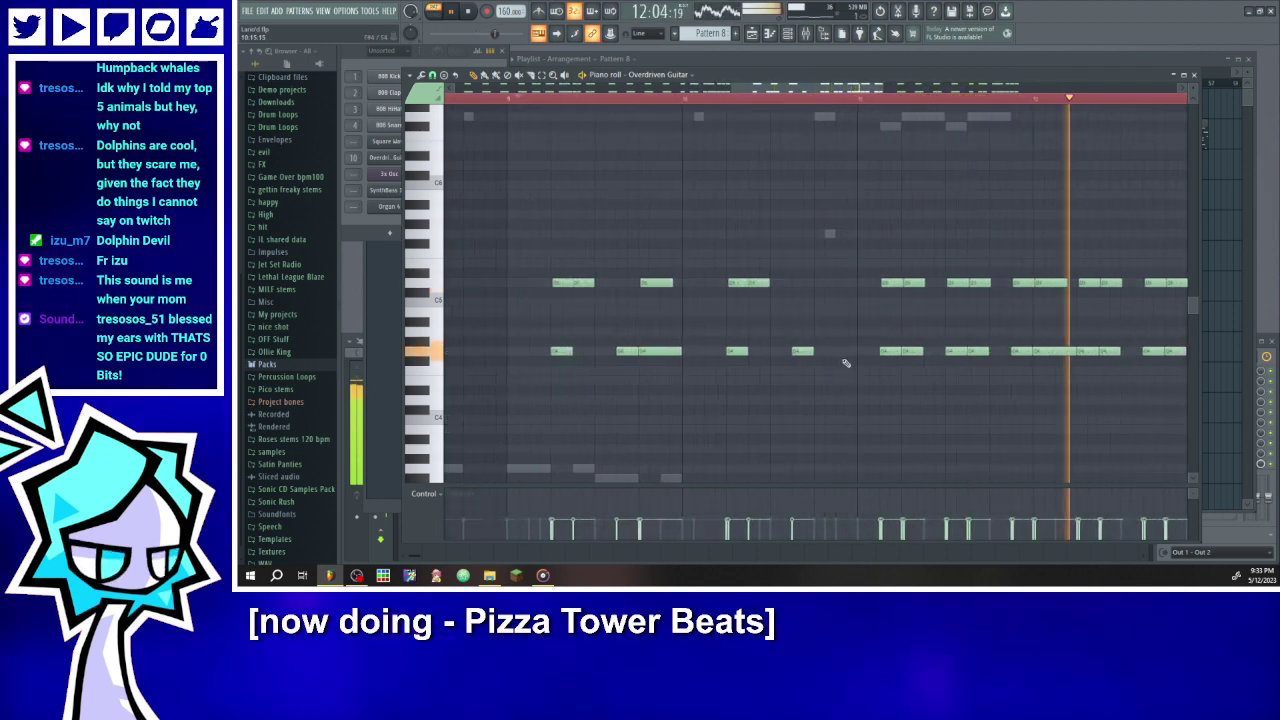
# - Vary the Overdriven Guitar rhythm in bars 13 to 15 with extra short D5 and G4 notes, checking by playback from bar 13
pyautogui.scroll(-2, 815, 347)
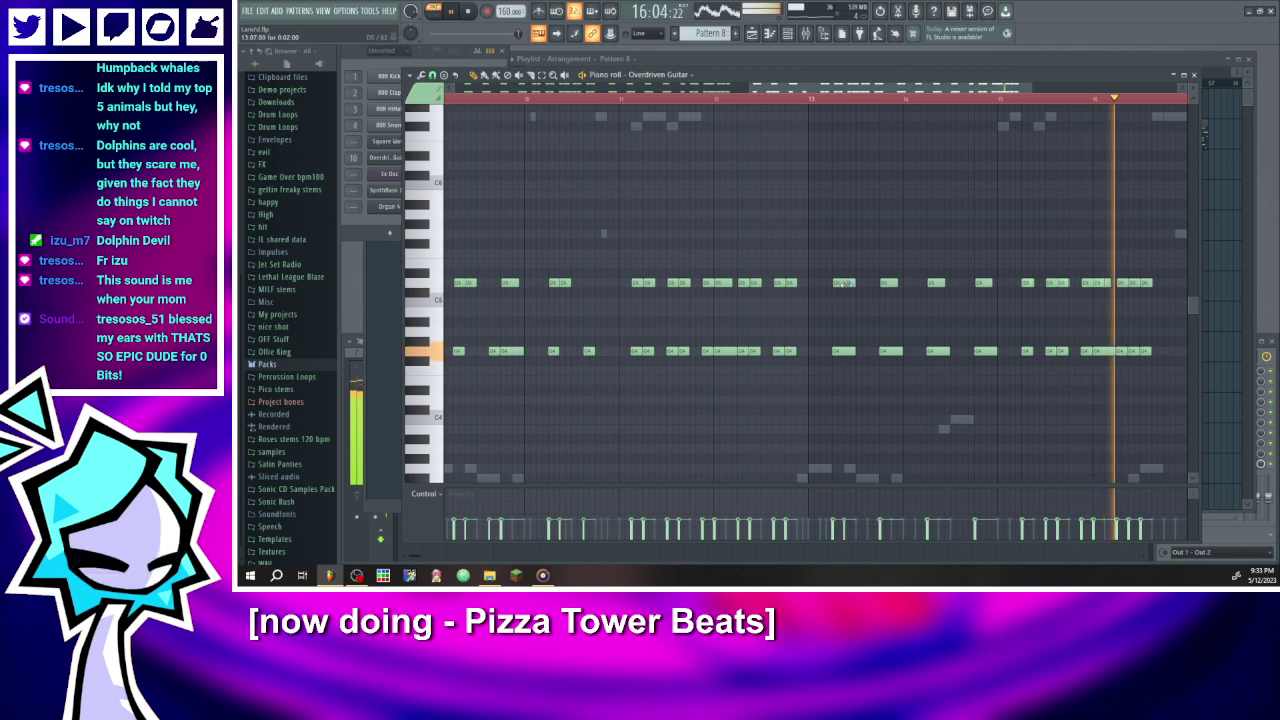
pyautogui.scroll(1, 867, 340)
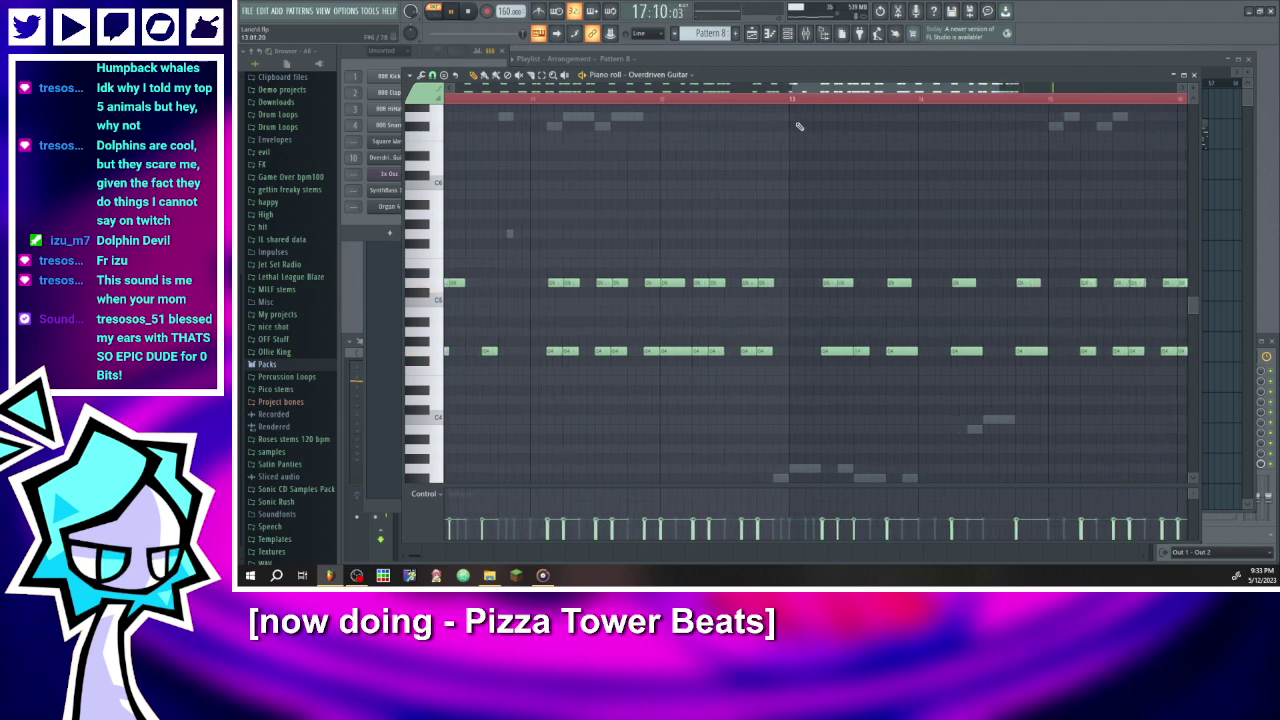
pyautogui.click(795, 98)
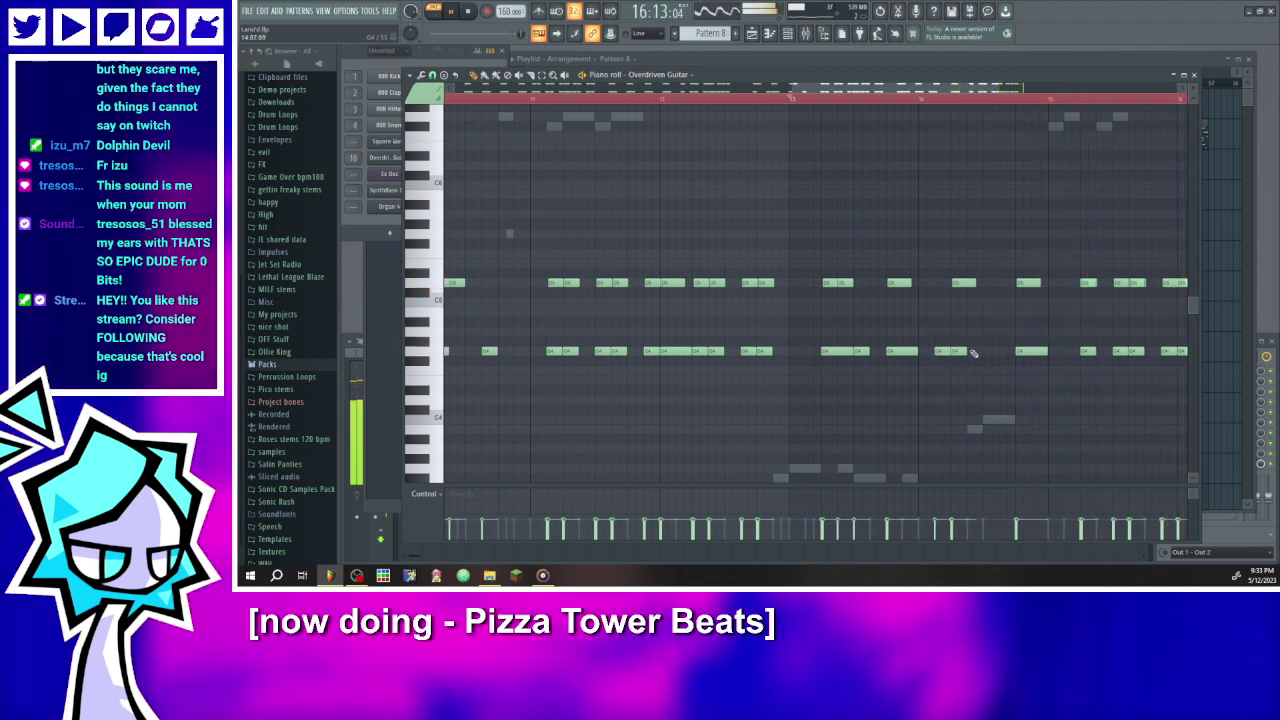
pyautogui.click(805, 99)
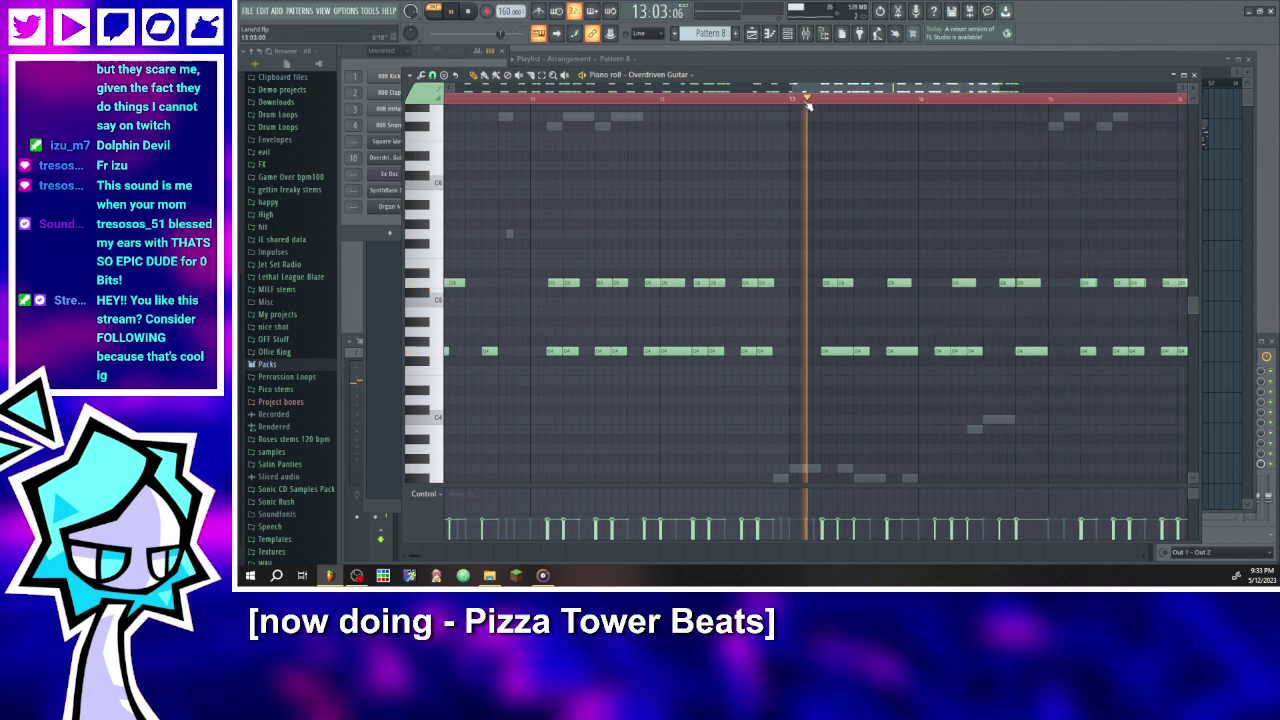
pyautogui.scroll(-3, 701, 163)
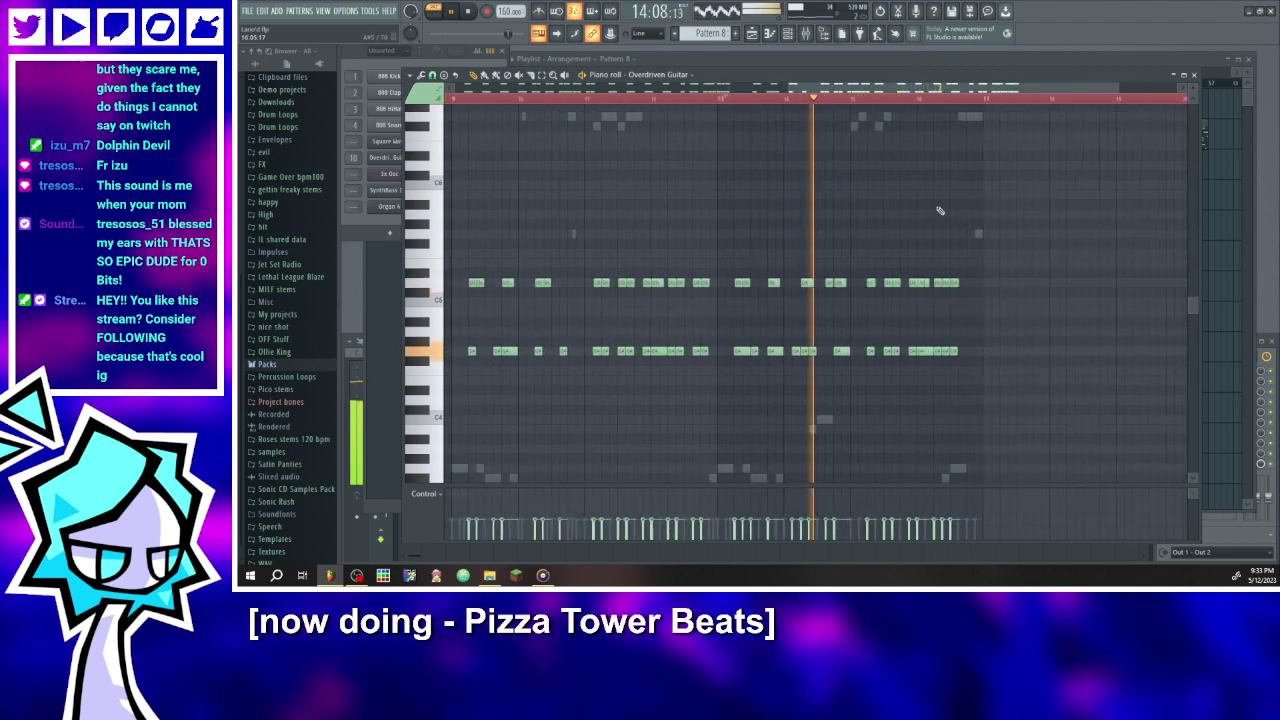
pyautogui.scroll(3, 943, 206)
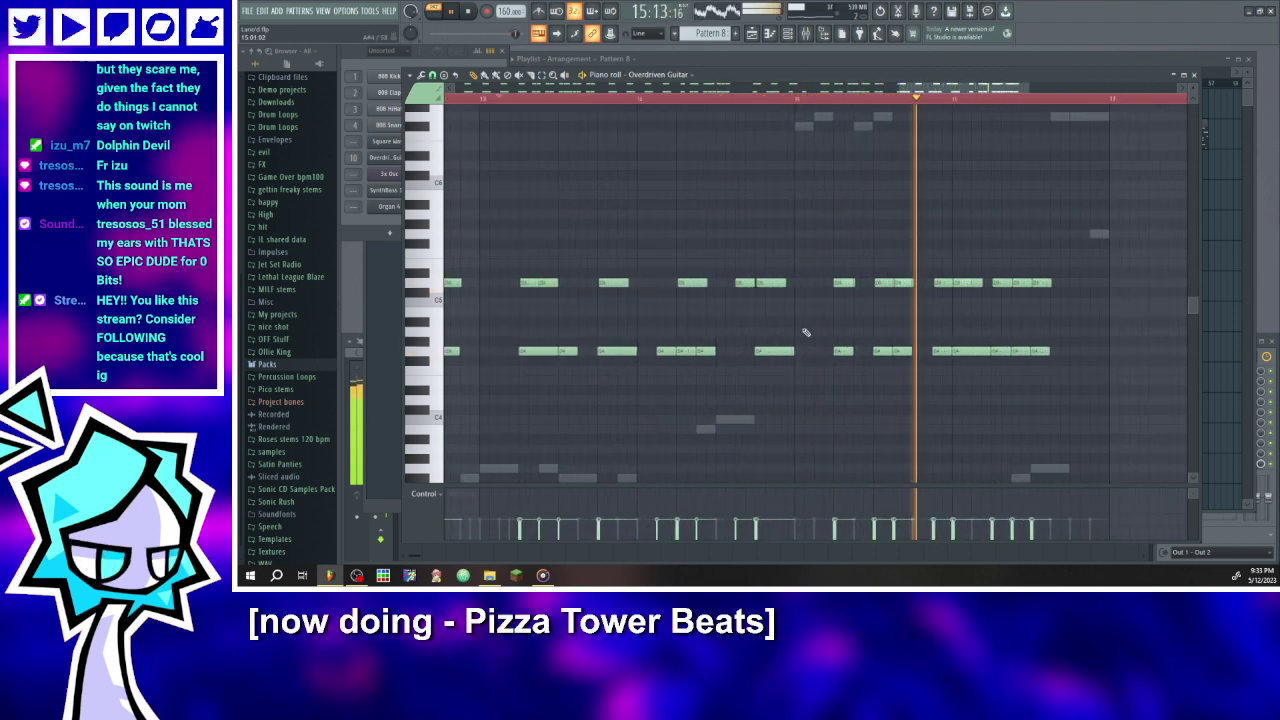
pyautogui.scroll(2, 820, 345)
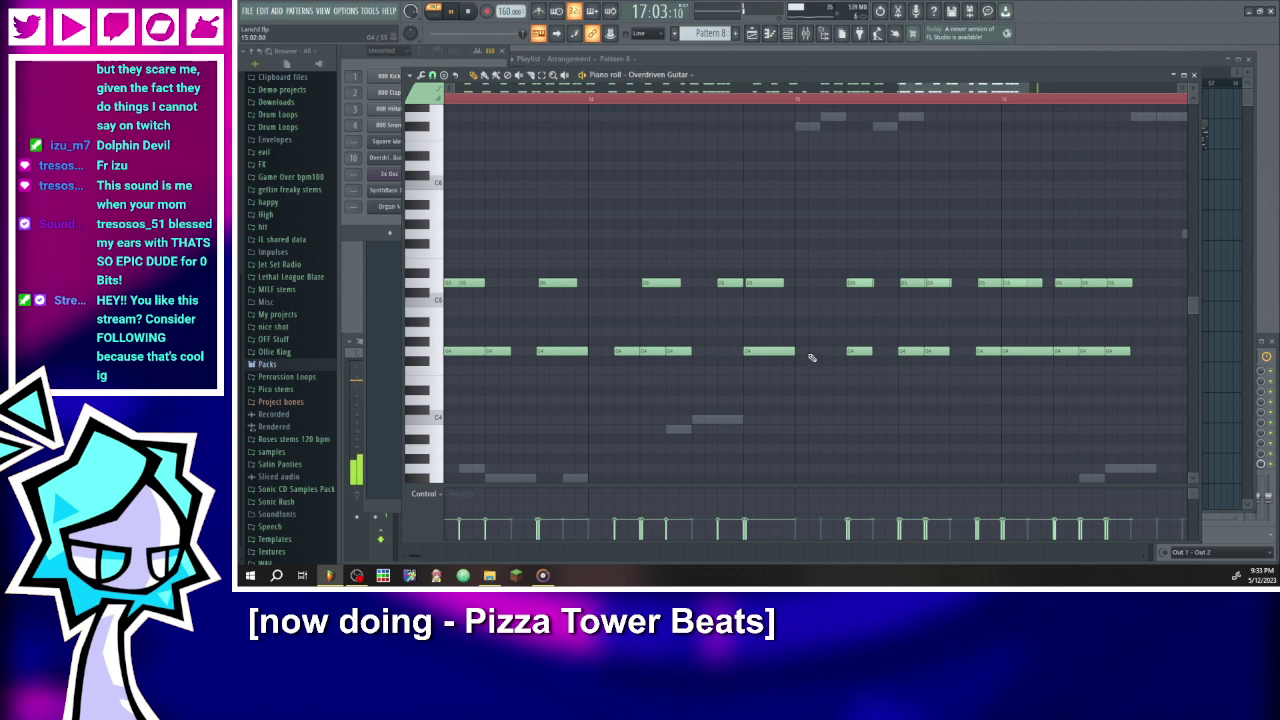
pyautogui.moveTo(818, 351); pyautogui.dragTo(806, 351)
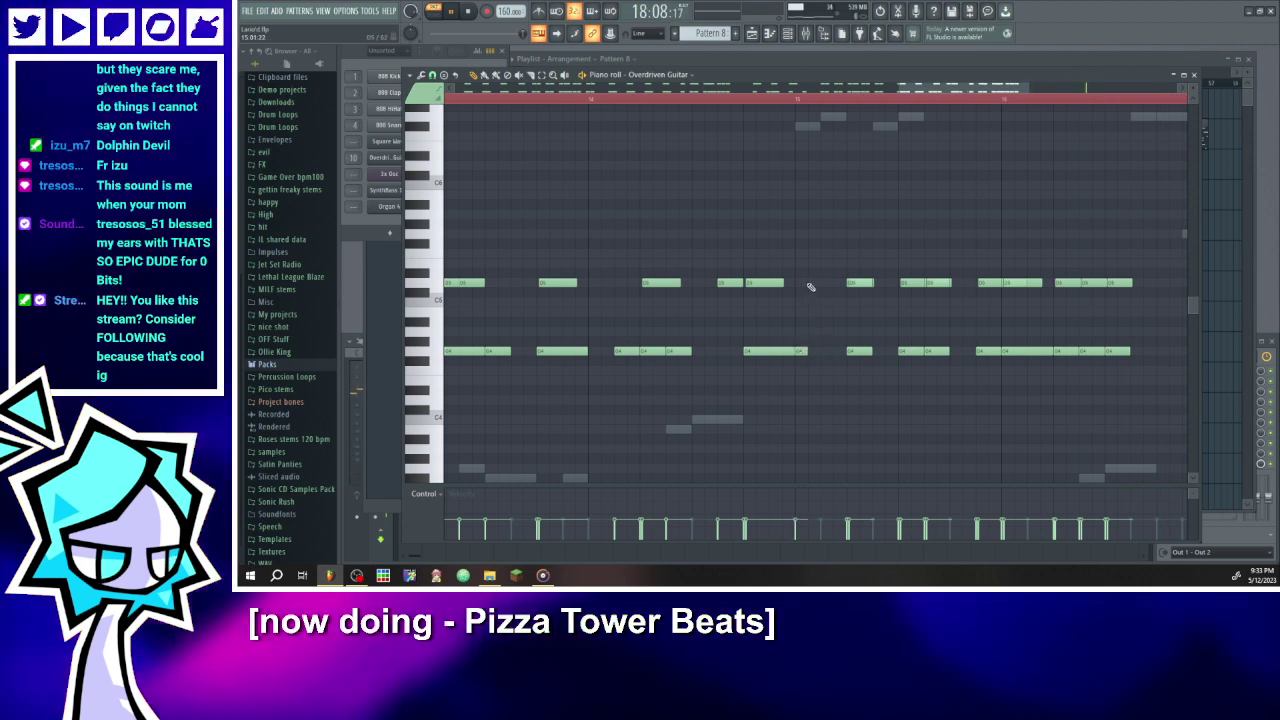
pyautogui.click(822, 284)
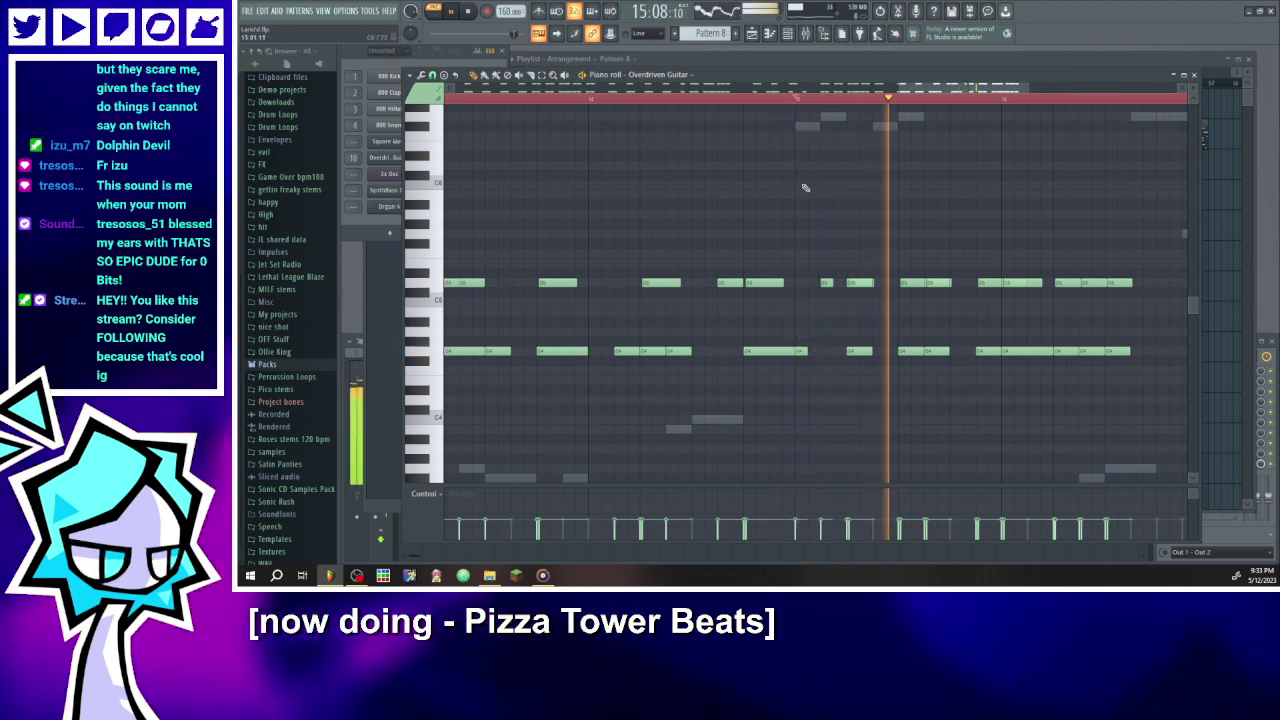
pyautogui.scroll(-3, 830, 355)
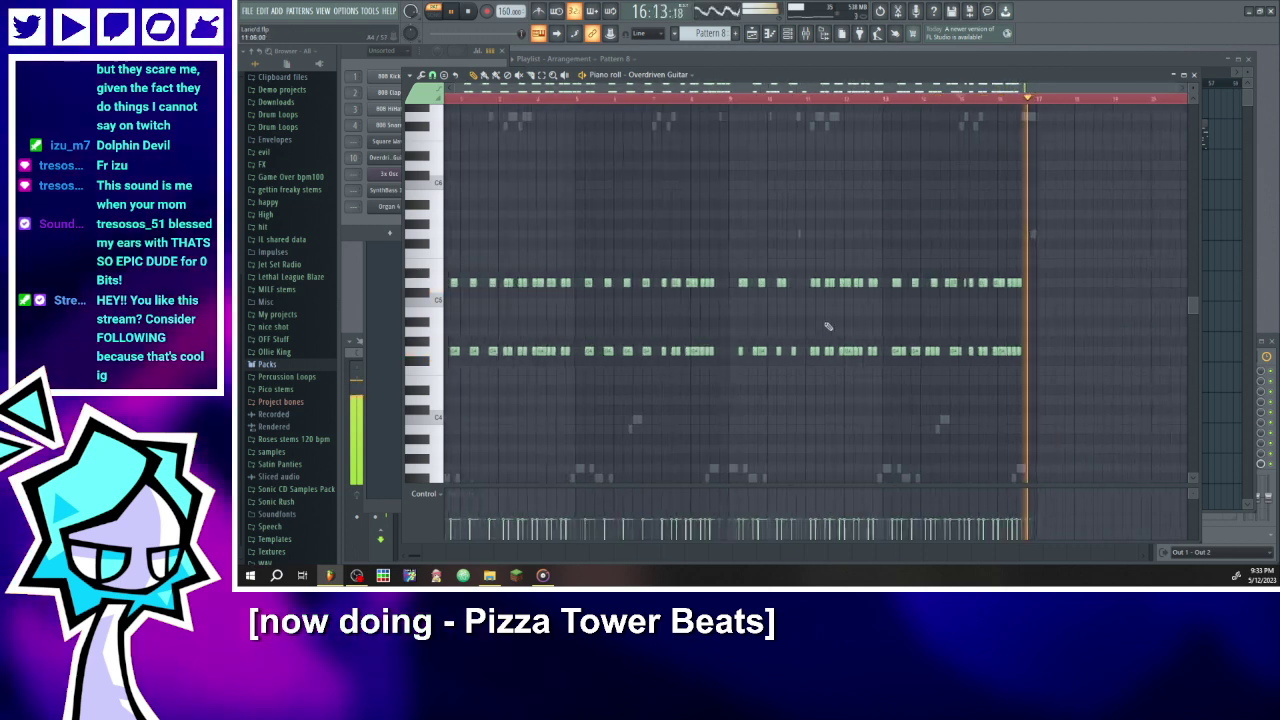
# - Return to the playlist, duplicate the Track 3 audio clips from bars 25 to 40 beneath Pattern 8 at bar 41, and play the transition
pyautogui.click(788, 33)
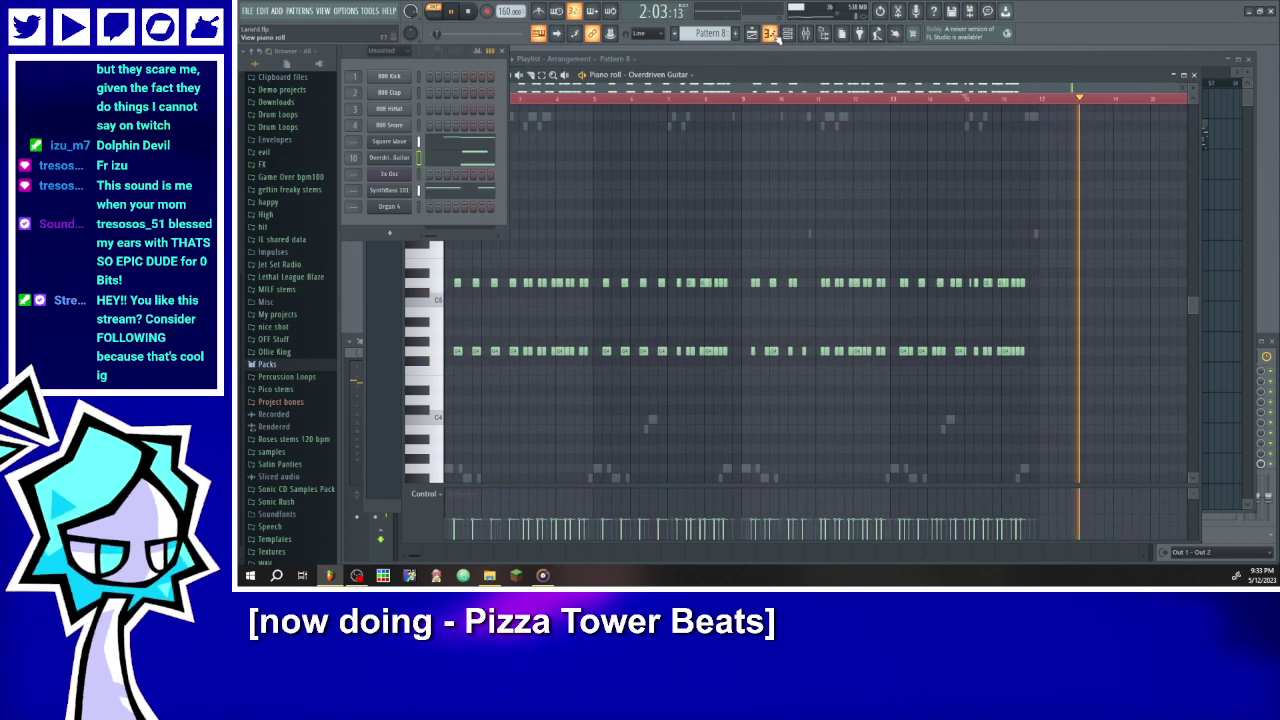
pyautogui.click(771, 33)
pyautogui.click(985, 84)
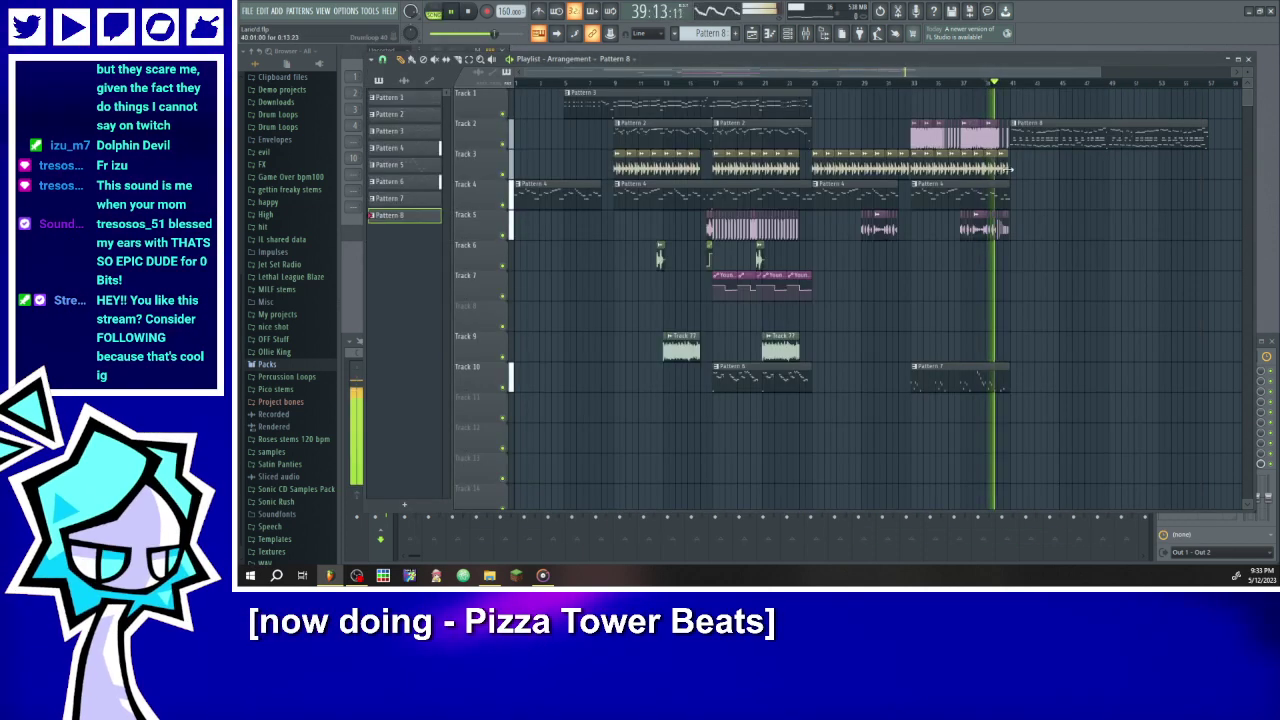
pyautogui.click(825, 172)
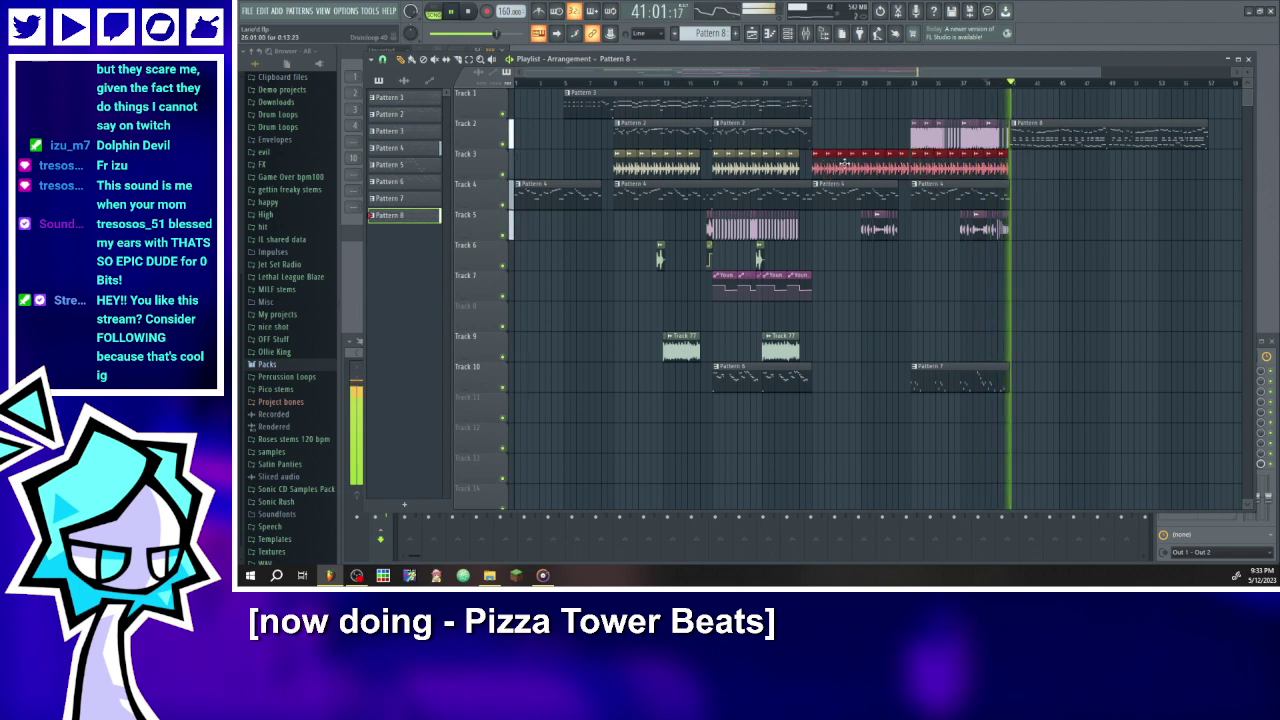
pyautogui.moveTo(868, 68); pyautogui.dragTo(1148, 71)
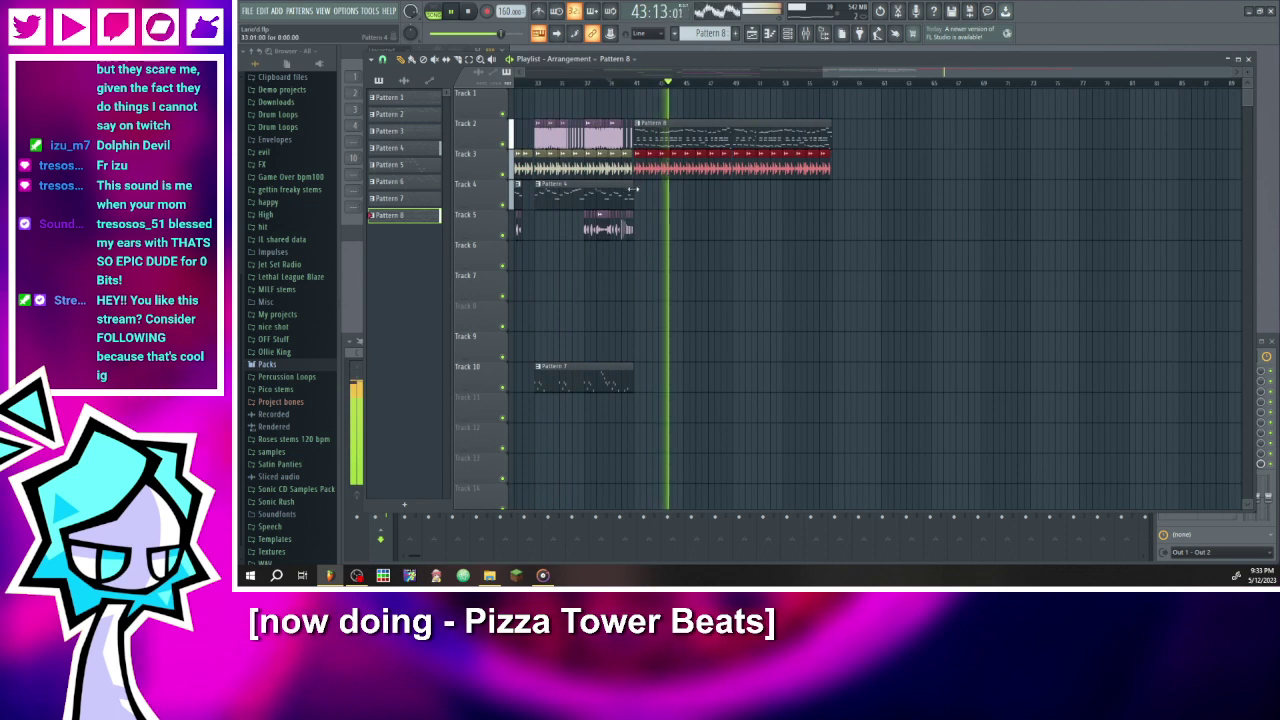
pyautogui.click(621, 83)
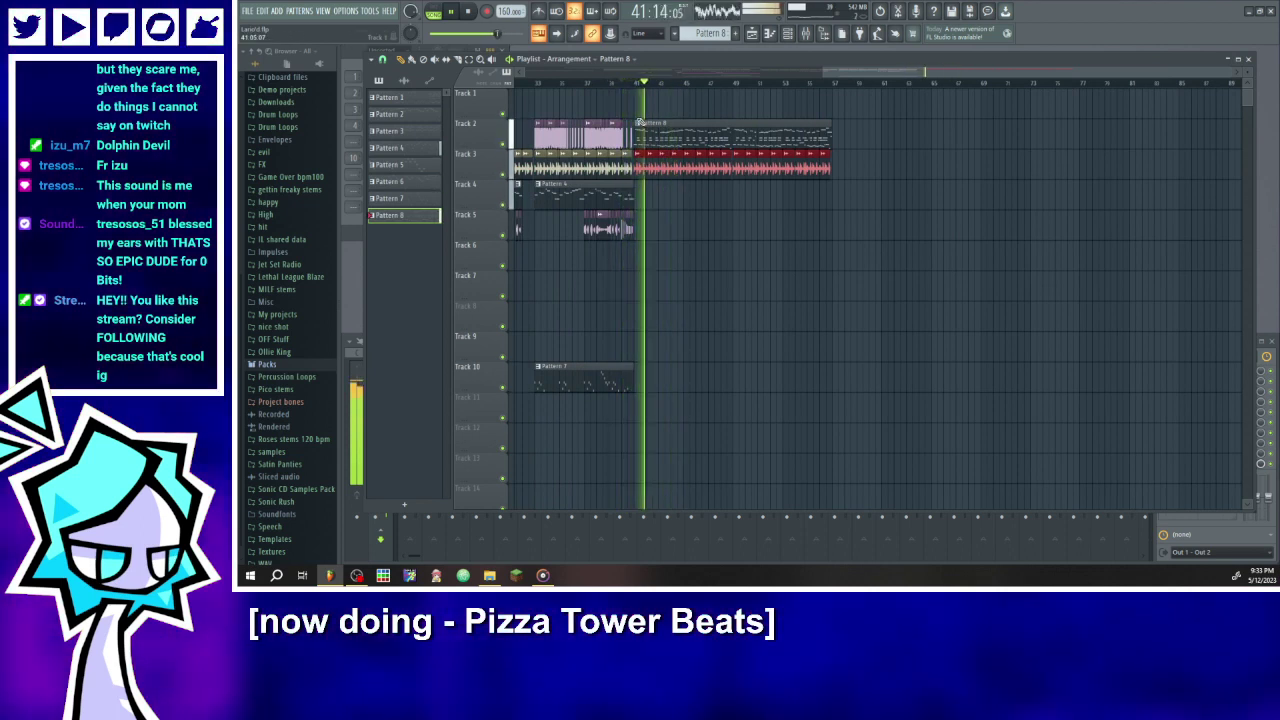
# - Open Pattern 8 from the playlist and show the first bars of its SynthBass 101 notes in the piano roll
pyautogui.doubleClick(661, 136)
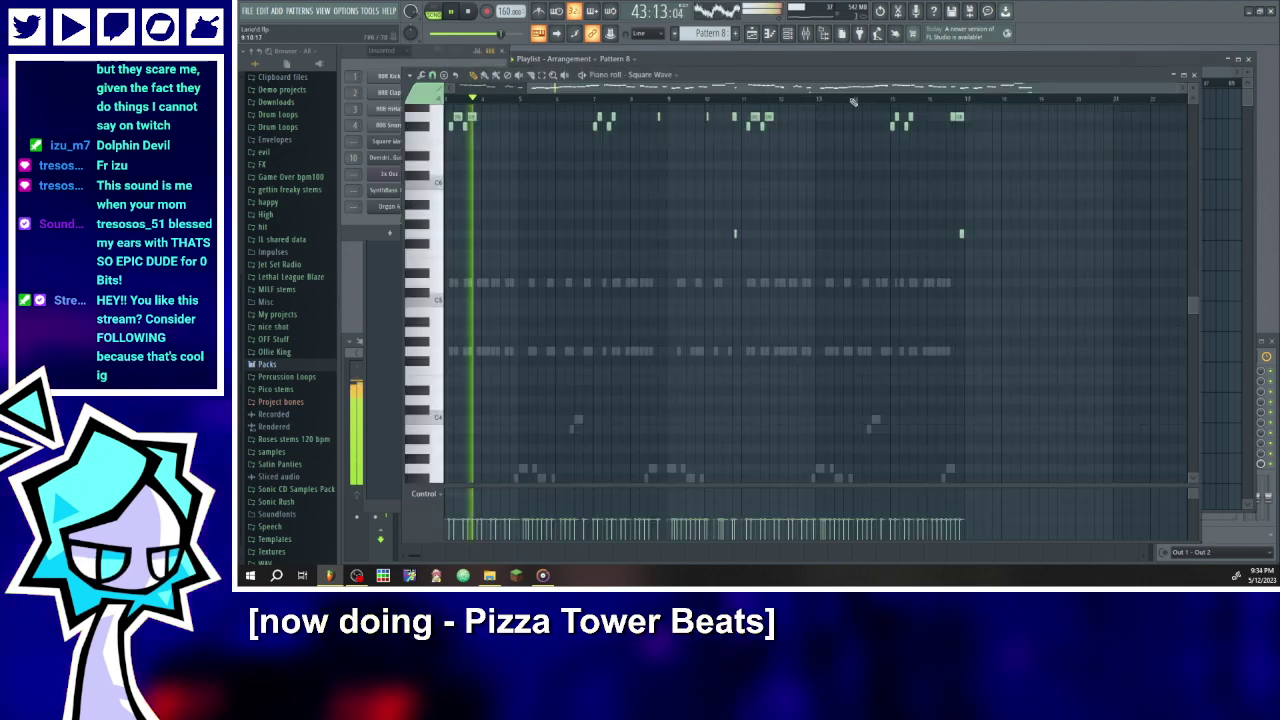
pyautogui.click(655, 76)
pyautogui.click(661, 95)
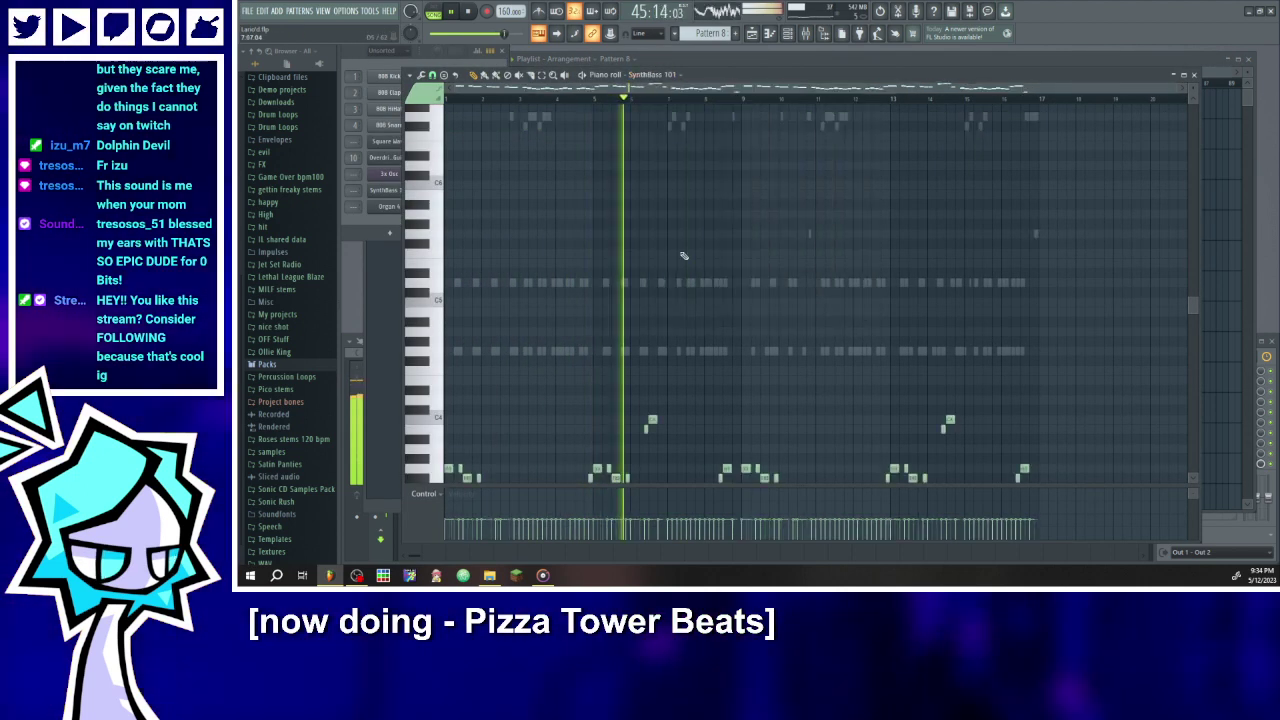
pyautogui.scroll(-4, 536, 274)
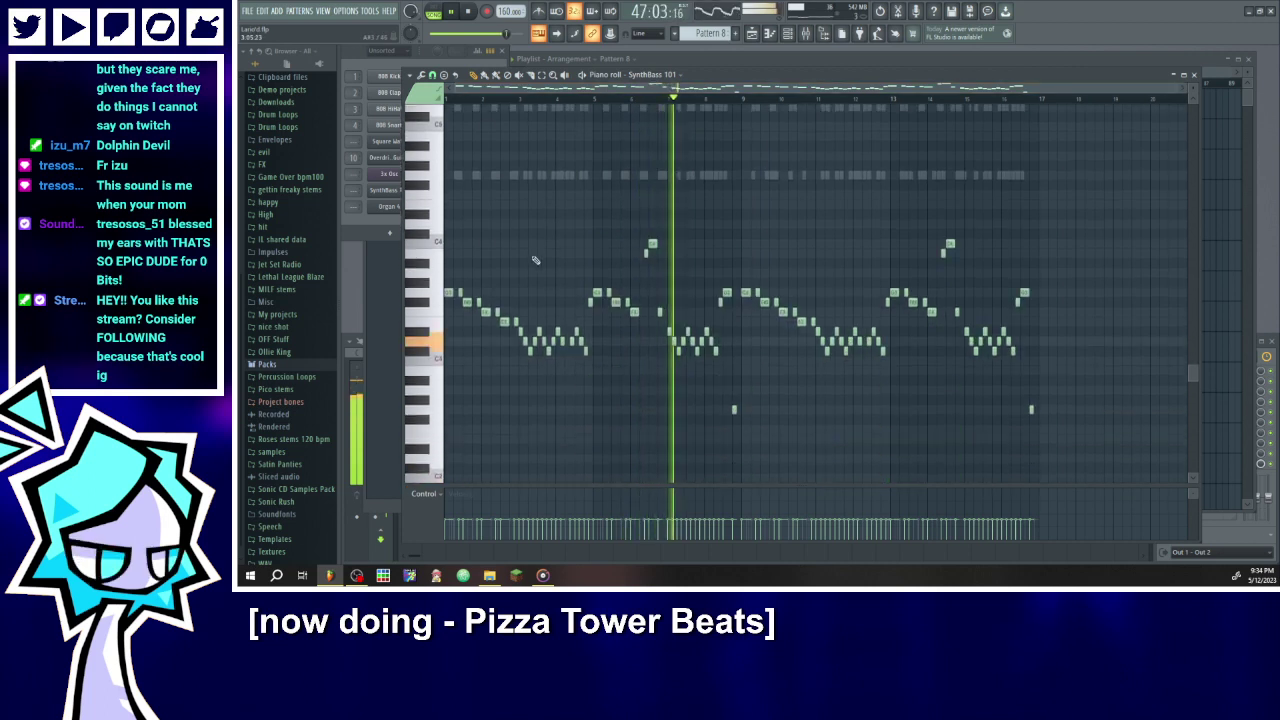
pyautogui.moveTo(1174, 87); pyautogui.dragTo(668, 87)
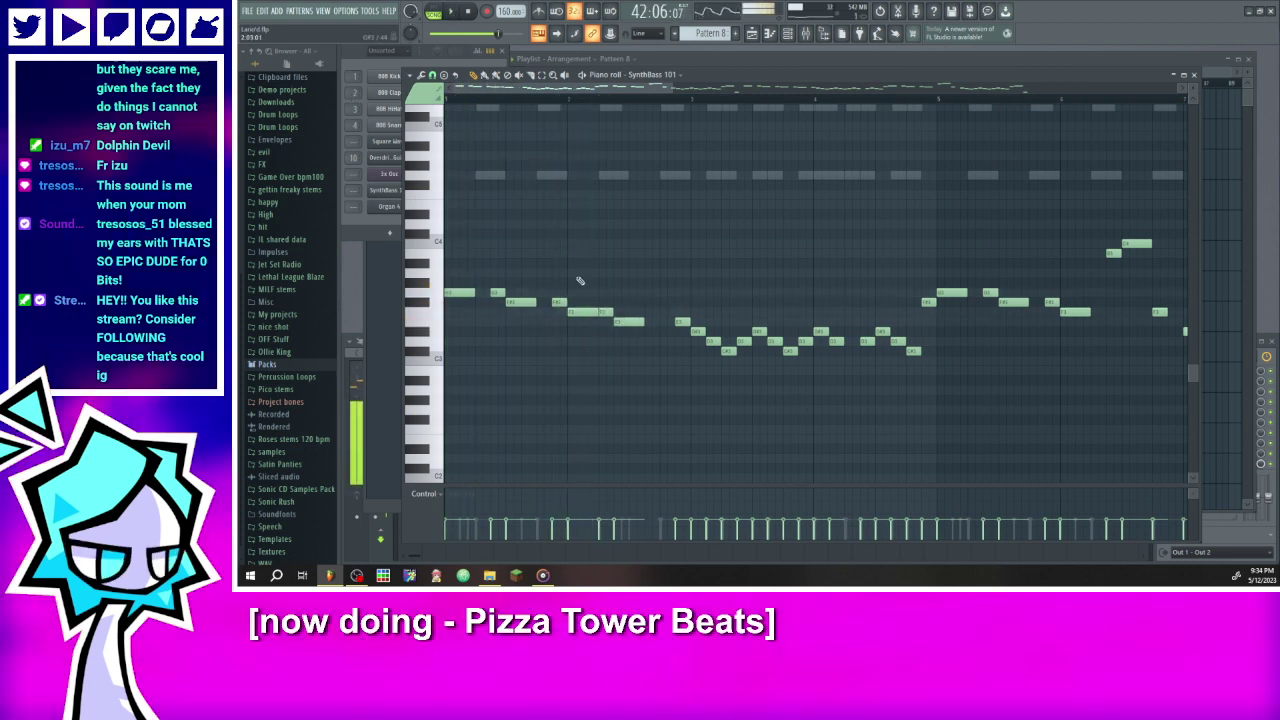
# - Shorten the F3 bass note at the start of bar 2 and add a short E3 note near the bar's end
pyautogui.click(452, 18)
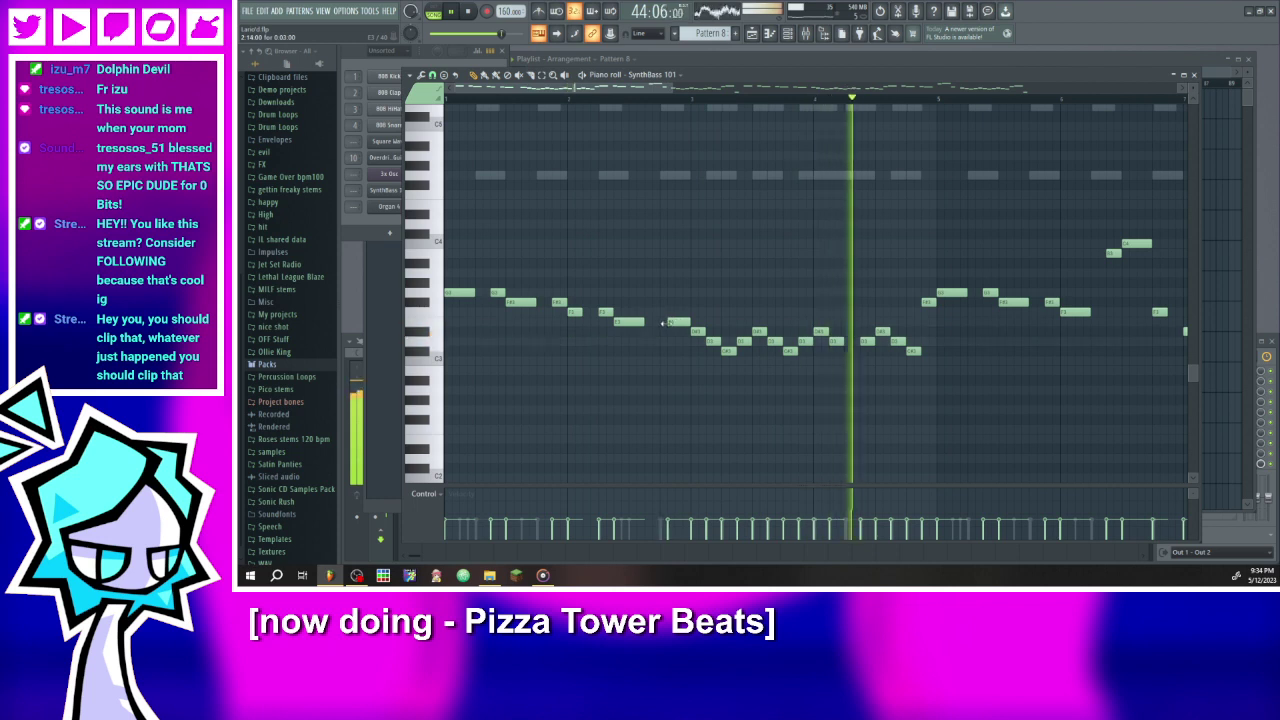
pyautogui.moveTo(662, 323); pyautogui.dragTo(673, 323)
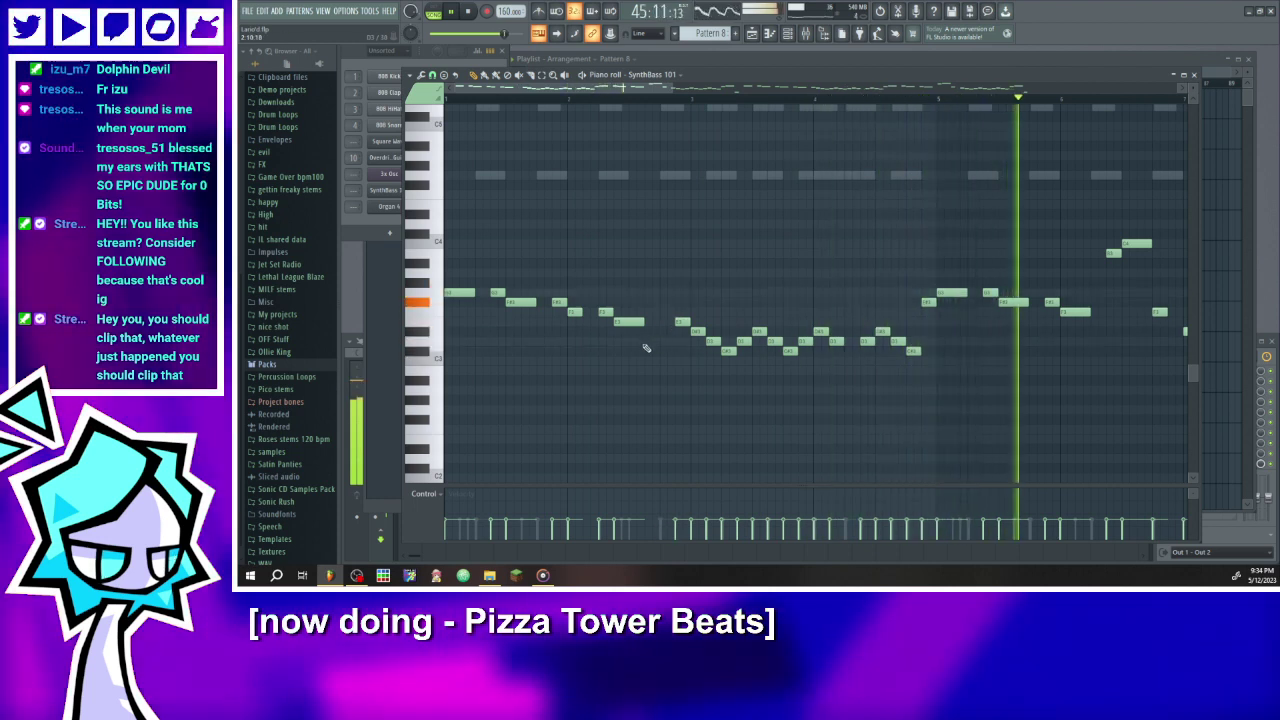
pyautogui.click(646, 341)
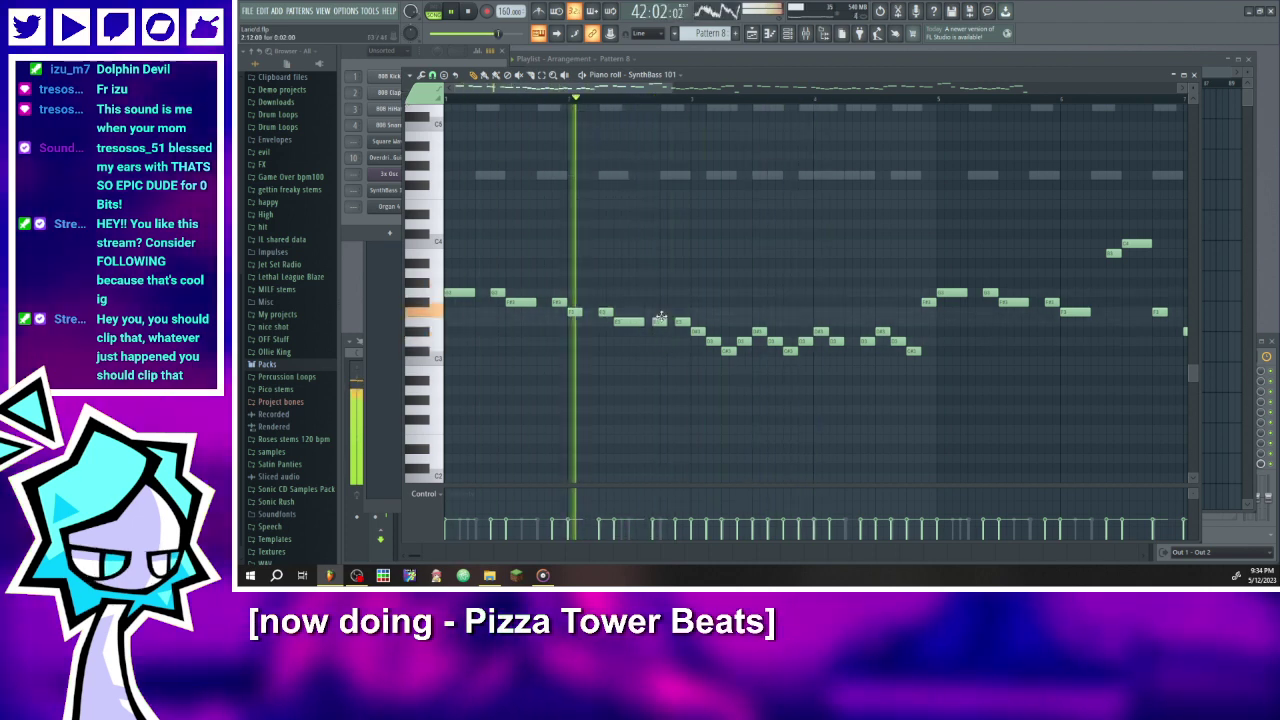
pyautogui.moveTo(664, 341); pyautogui.dragTo(664, 321)
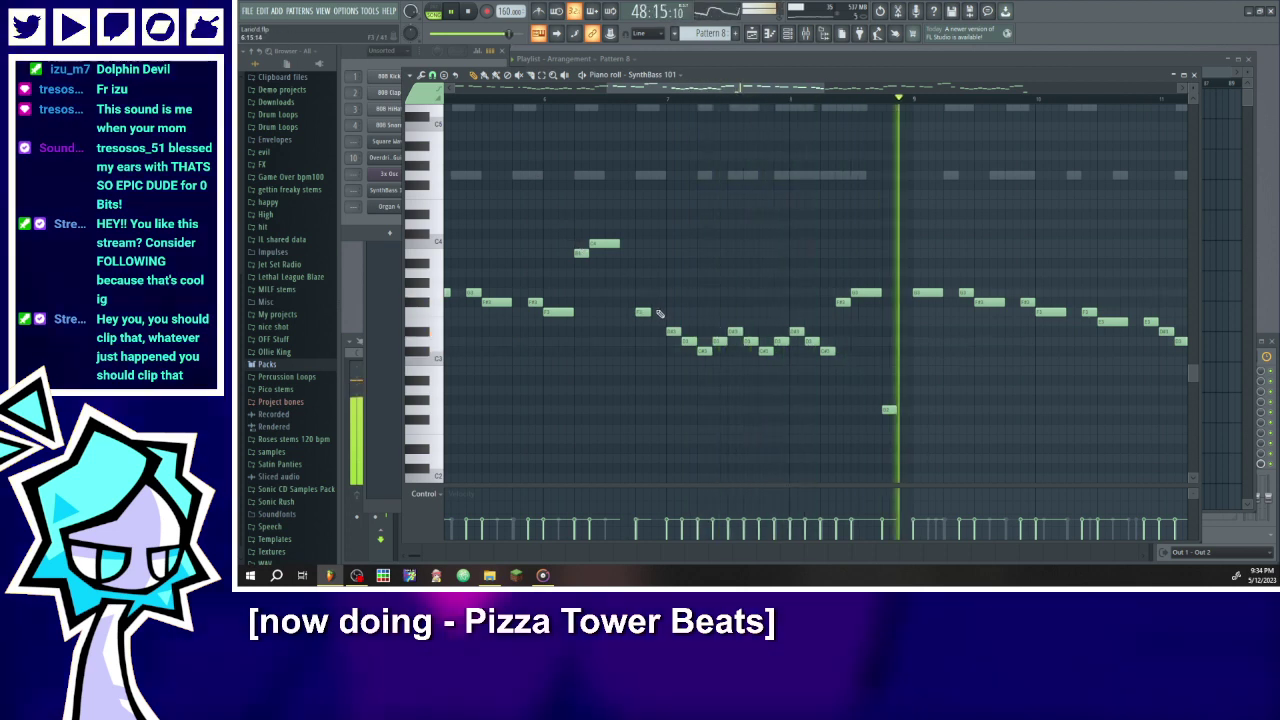
# - Shorten the F3 note and shift the E3 notes earlier in bar 10 of SynthBass 101, replaying from bar 9
pyautogui.scroll(2, 796, 326)
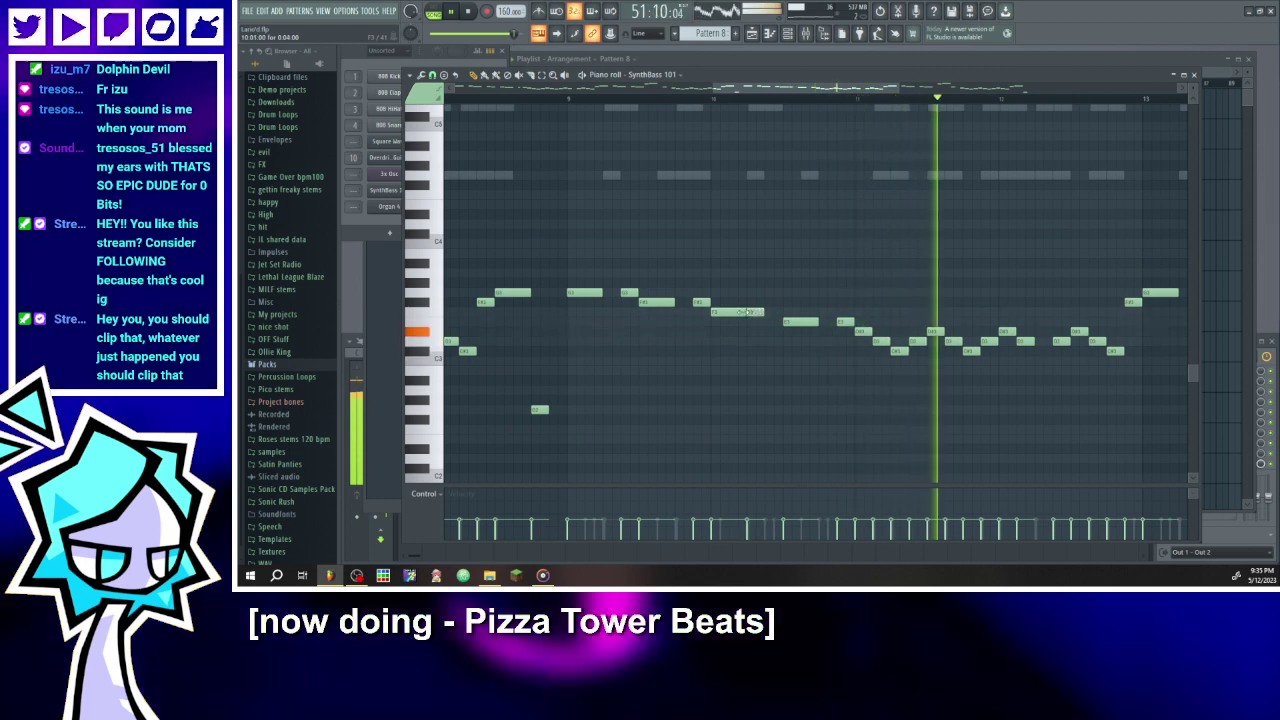
pyautogui.moveTo(789, 320); pyautogui.dragTo(771, 320)
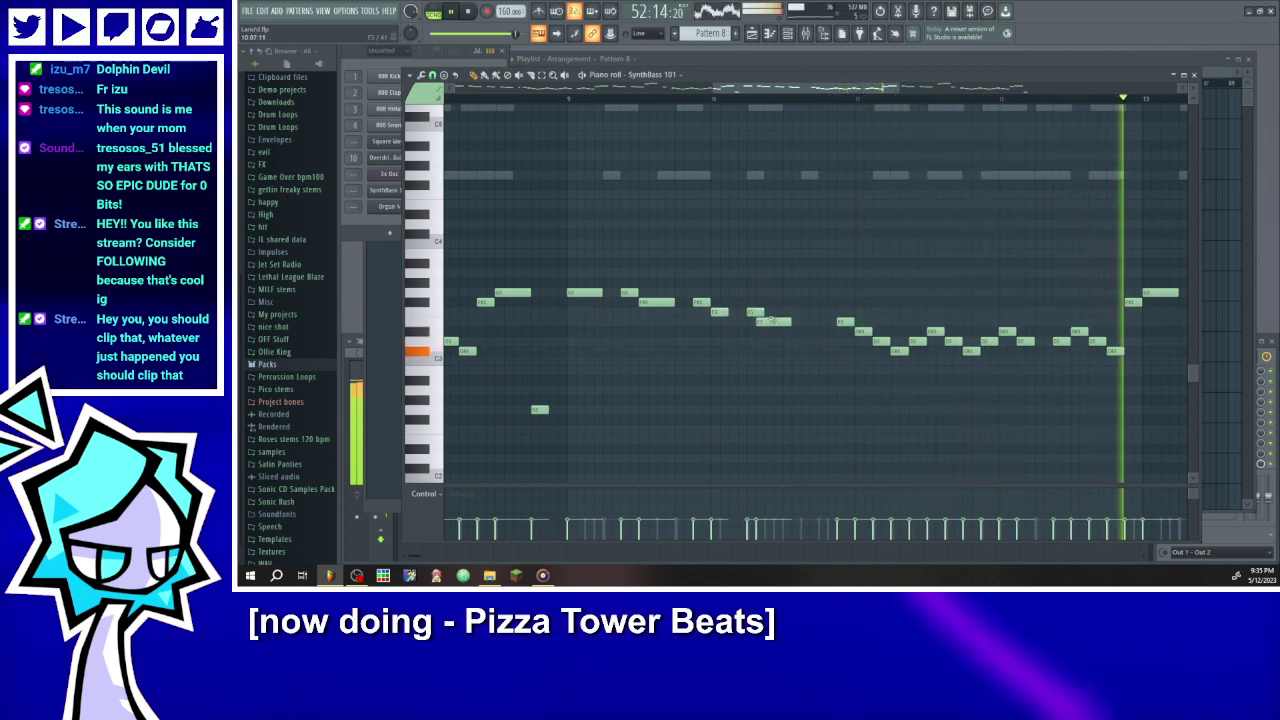
pyautogui.click(567, 104)
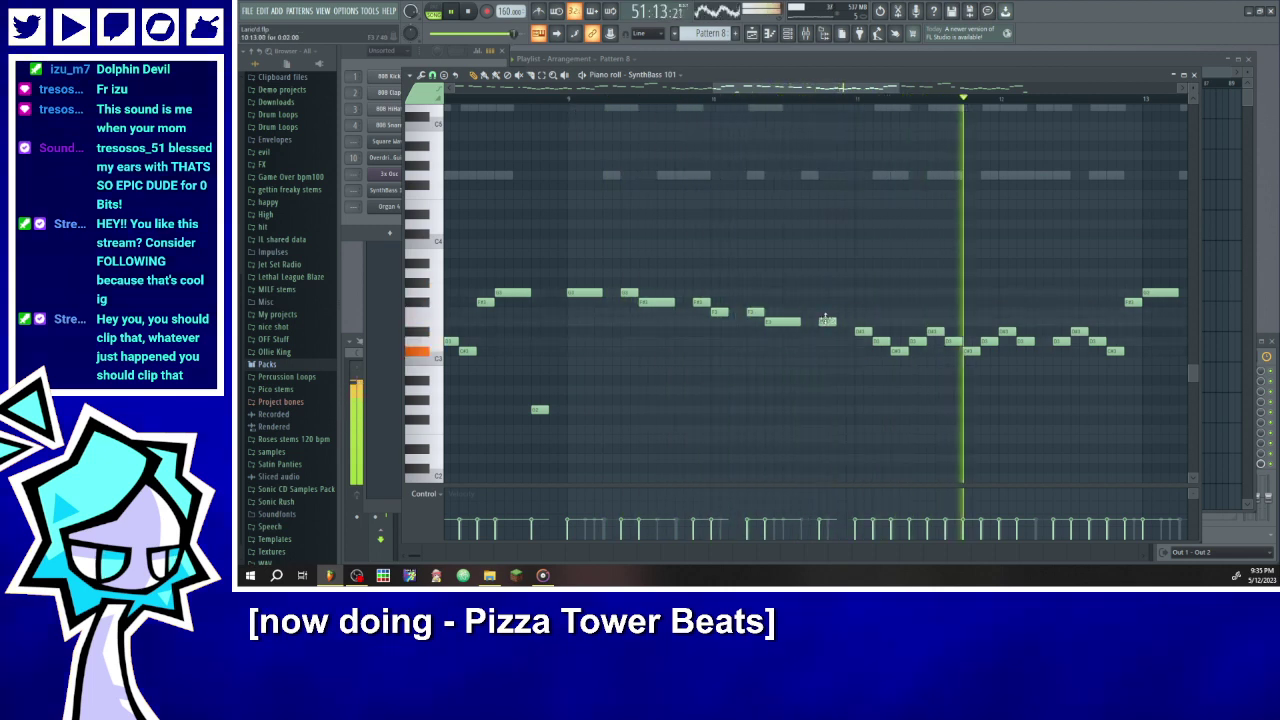
pyautogui.click(573, 104)
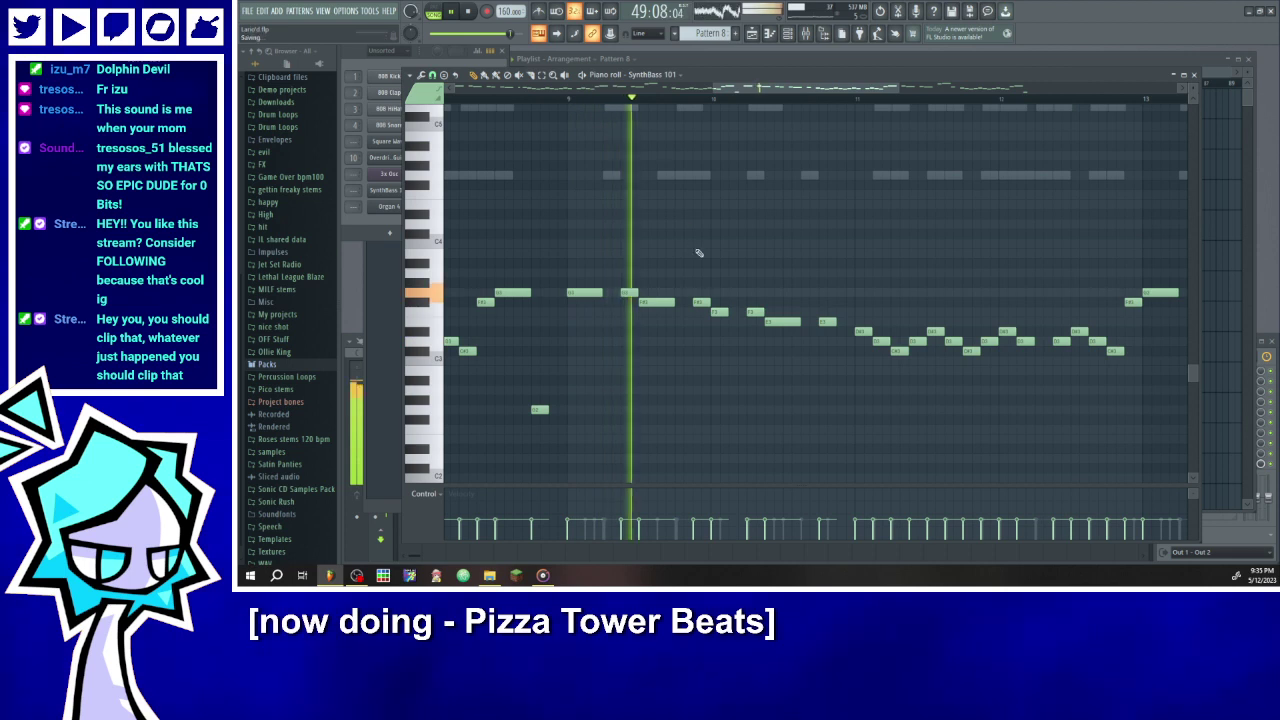
# - Move the B3 and C4 bass notes in bar 14 slightly earlier
pyautogui.keyDown('ctrl'); pyautogui.scroll(-3, 790, 300); pyautogui.keyUp('ctrl')
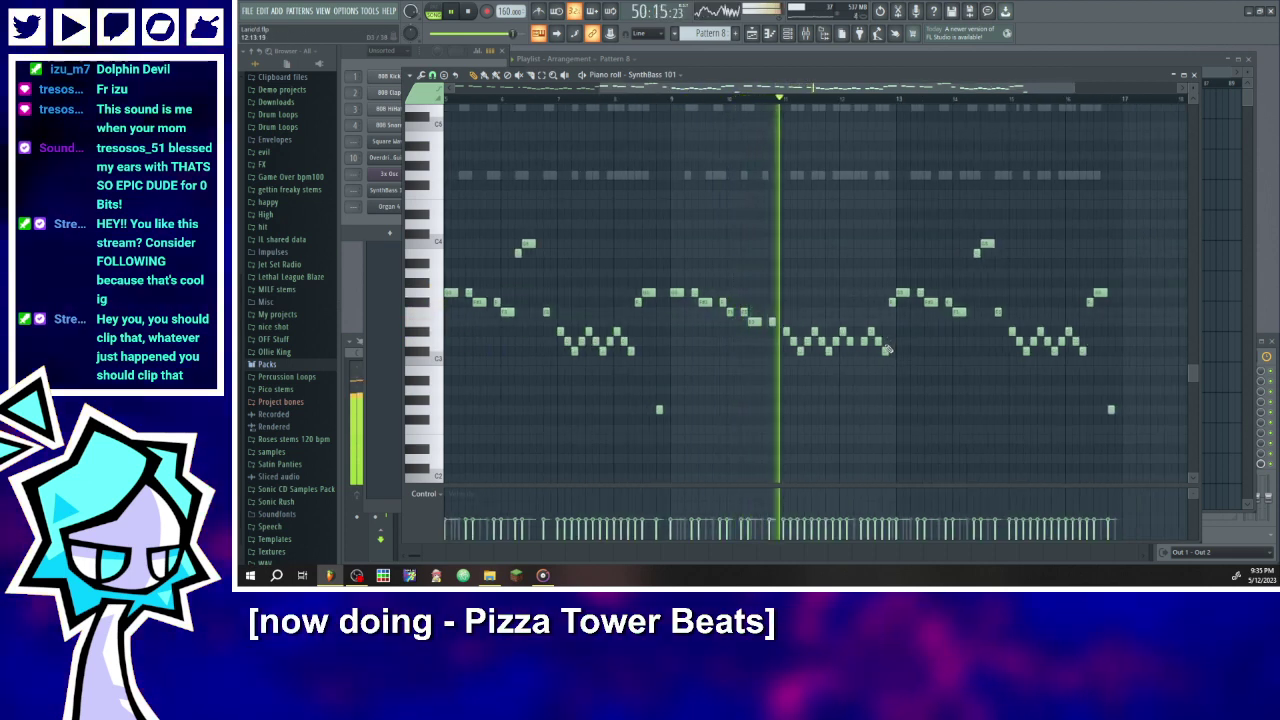
pyautogui.keyDown('ctrl'); pyautogui.scroll(3, 638, 326); pyautogui.keyUp('ctrl')
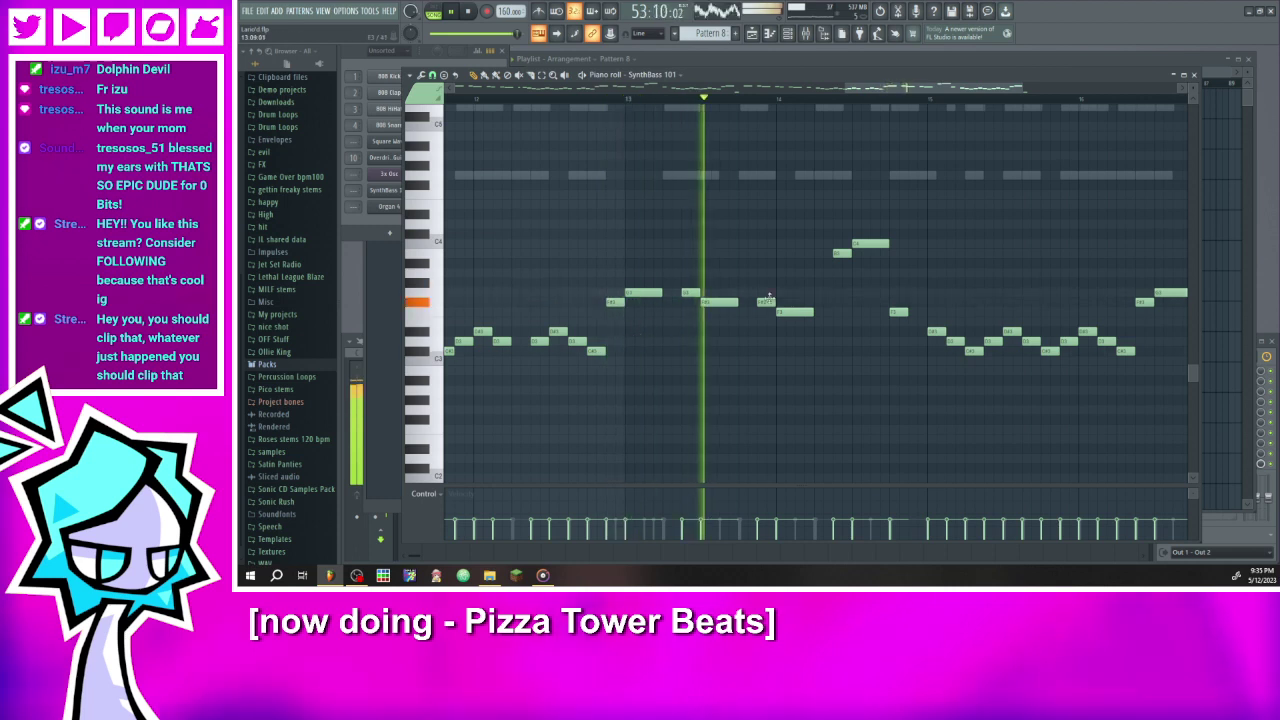
pyautogui.moveTo(867, 246); pyautogui.dragTo(858, 247)
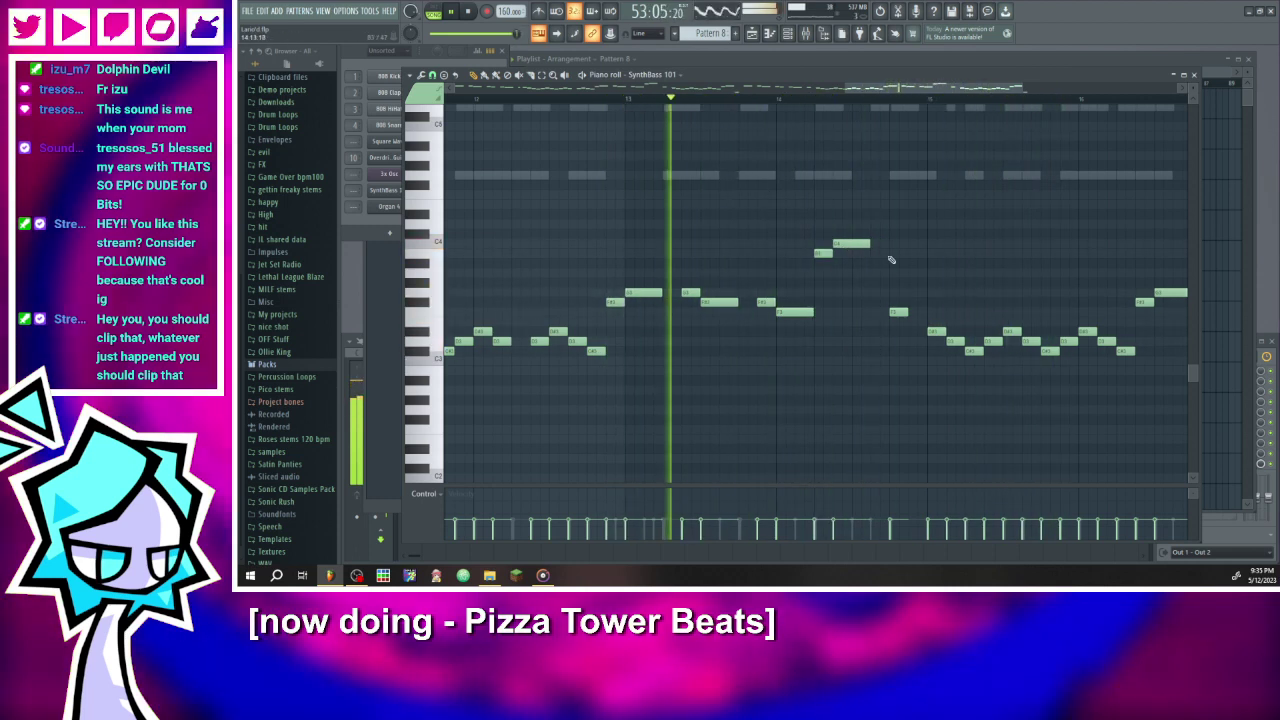
# - Raise and lengthen the last bass note in bar 14 to D4, and add a short D#3 note at the bar's end
pyautogui.moveTo(916, 310); pyautogui.dragTo(904, 206)
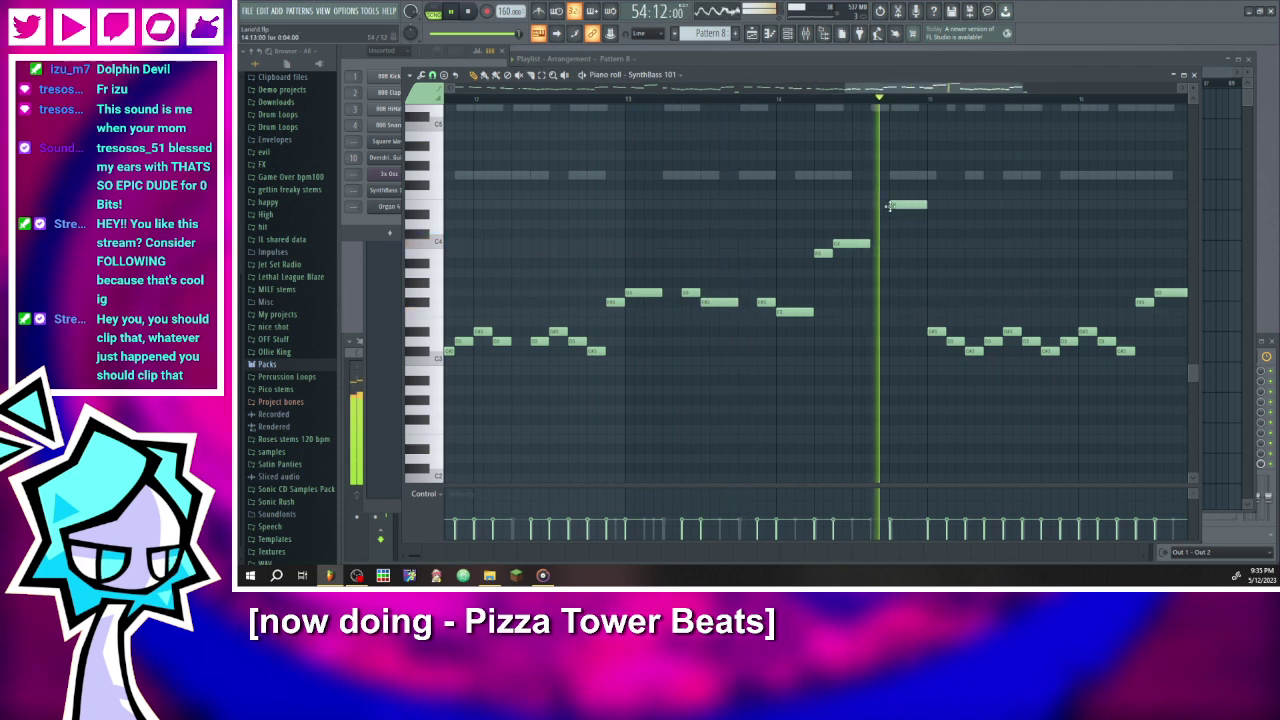
pyautogui.moveTo(904, 206); pyautogui.dragTo(904, 225)
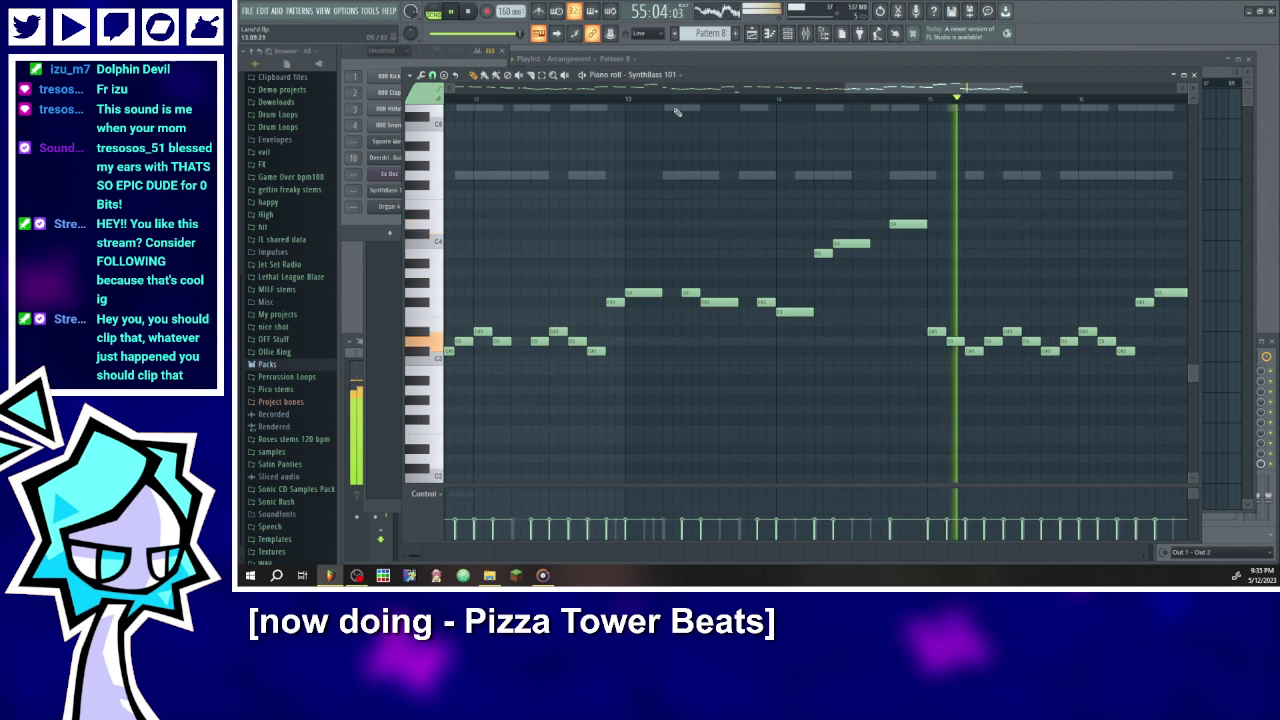
pyautogui.click(632, 100)
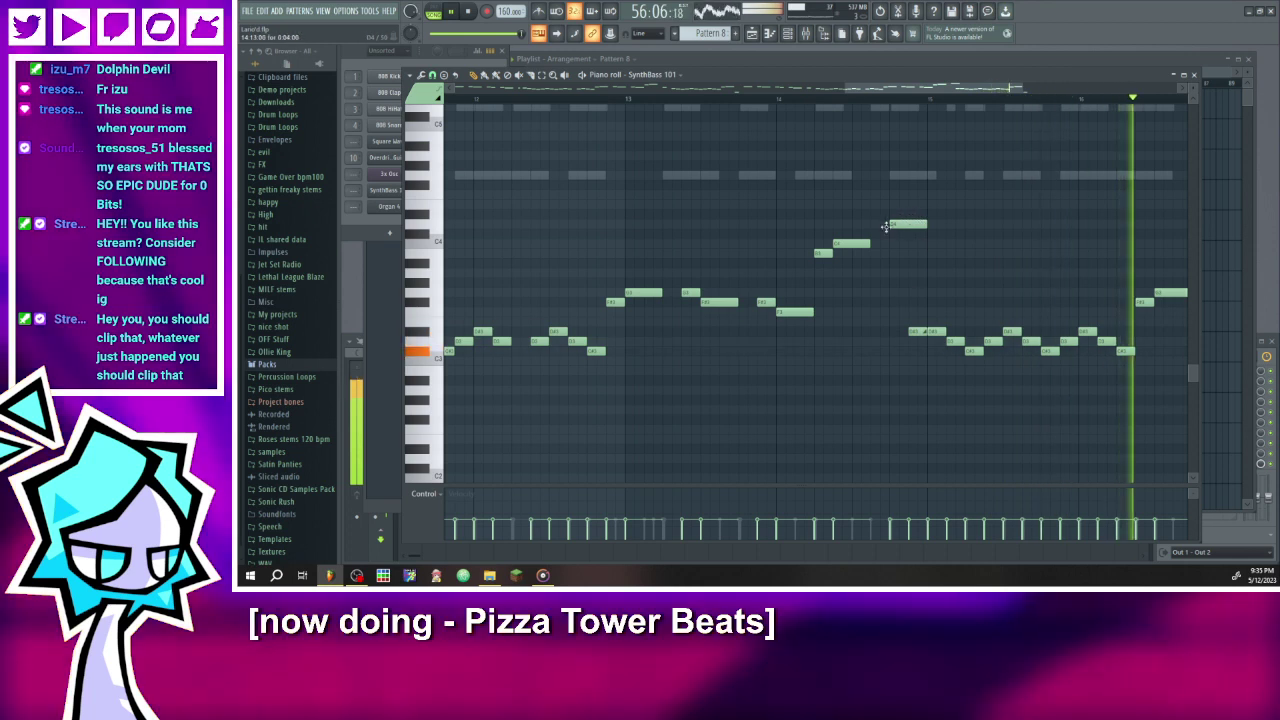
pyautogui.scroll(-3, 898, 255)
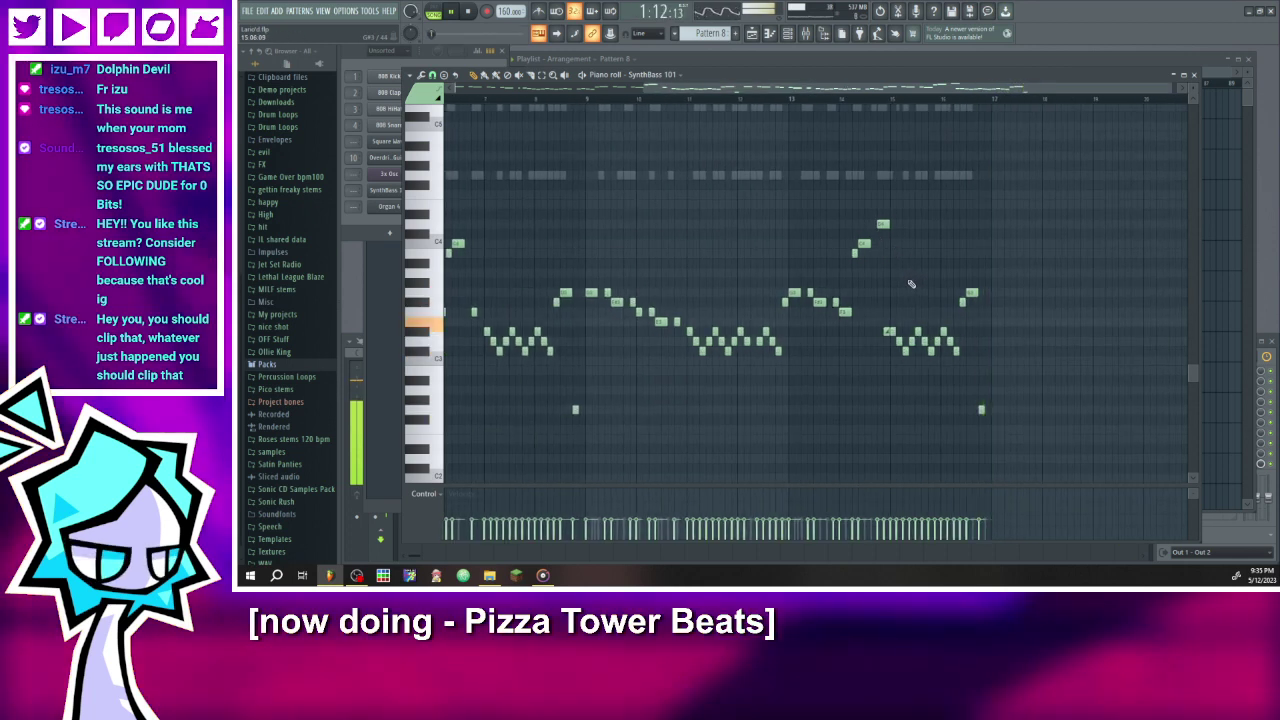
# - Trim the drum clips under Pattern 8 on Track 3 to end at bar 56, and replay from bar 55
pyautogui.click(771, 34)
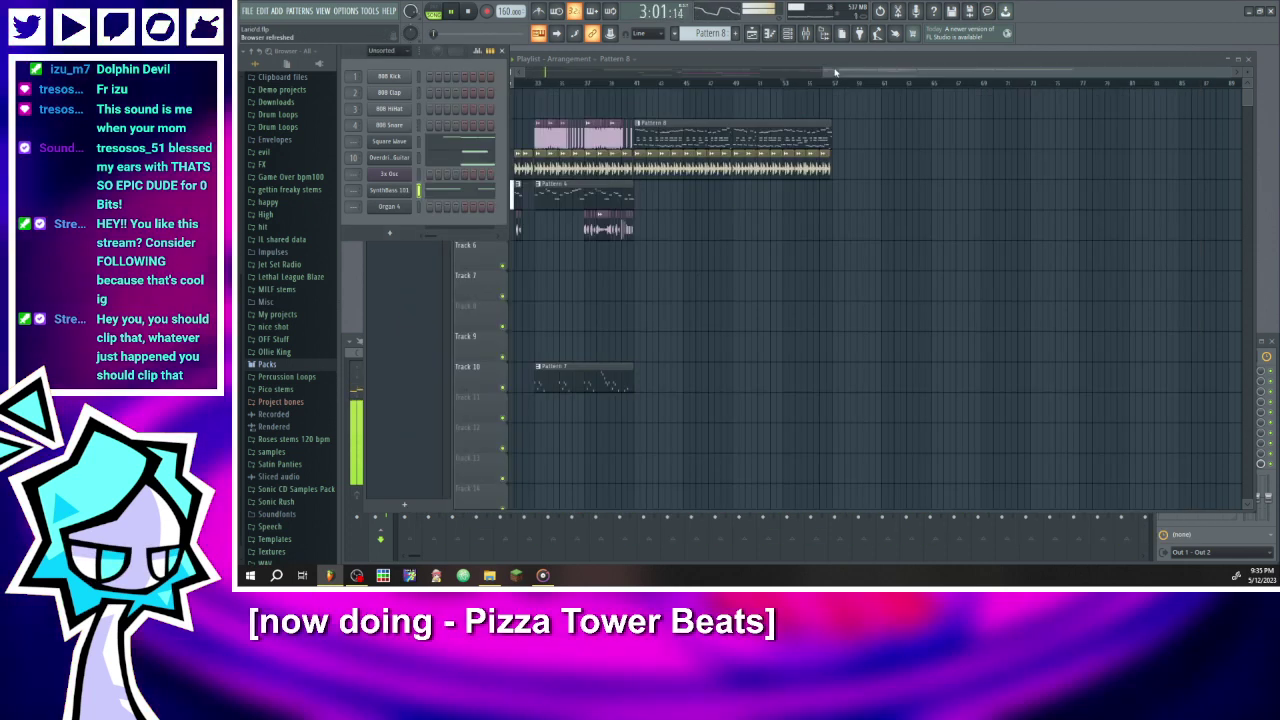
pyautogui.moveTo(835, 72); pyautogui.dragTo(772, 74)
pyautogui.scroll(2, 762, 91)
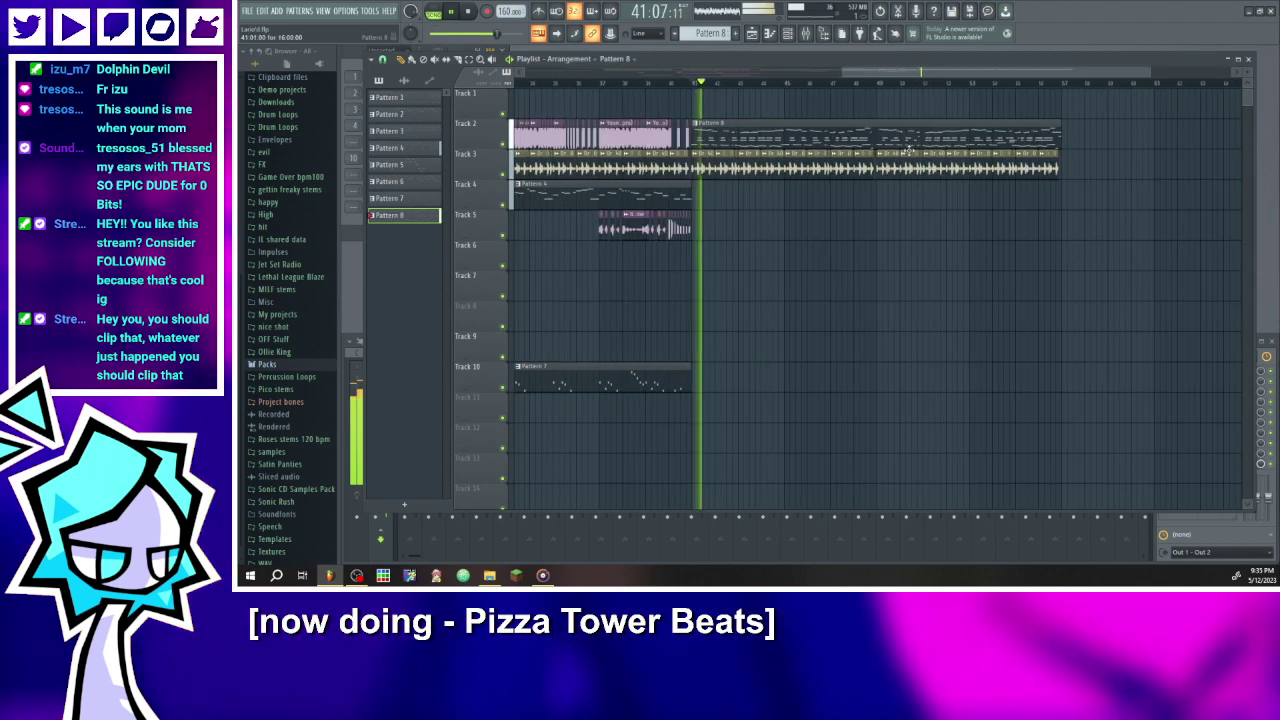
pyautogui.moveTo(1043, 175); pyautogui.dragTo(1037, 174)
pyautogui.click(1022, 82)
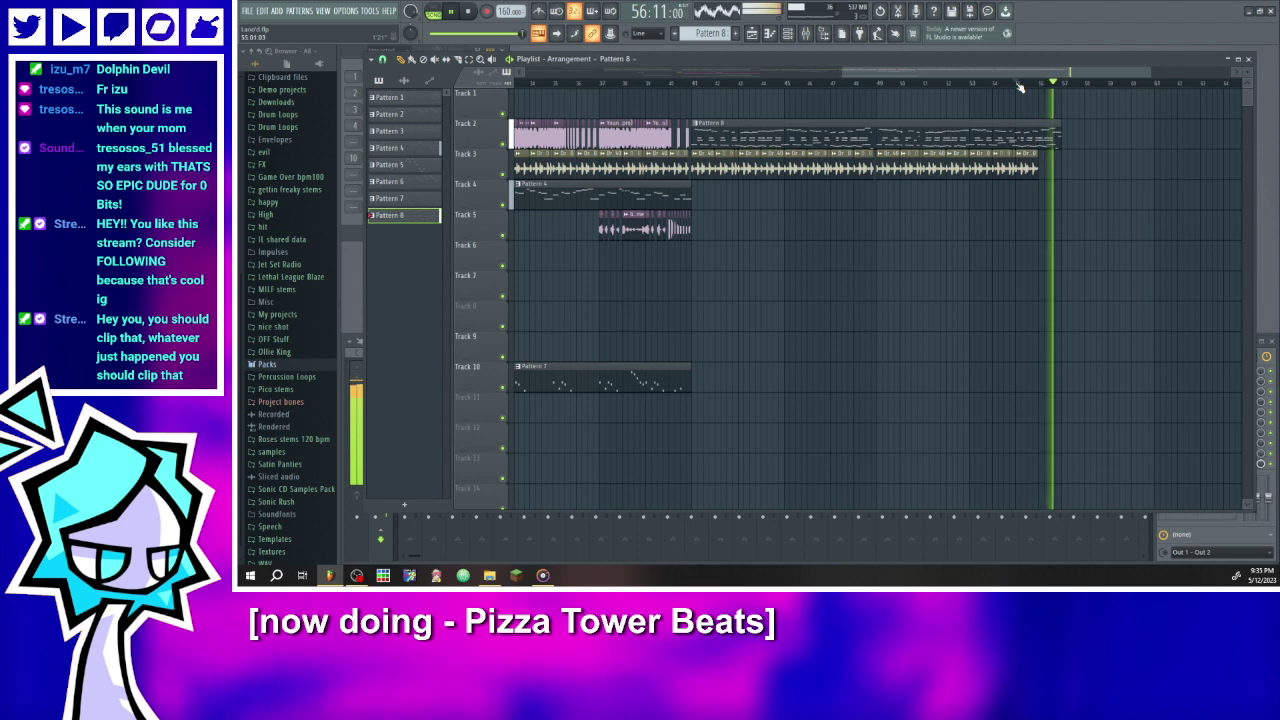
# - Slice the Pattern 3 clip on Track 1 at bars 8 and 9, and pick the one-bar piece for reuse
pyautogui.scroll(-3, 1047, 137)
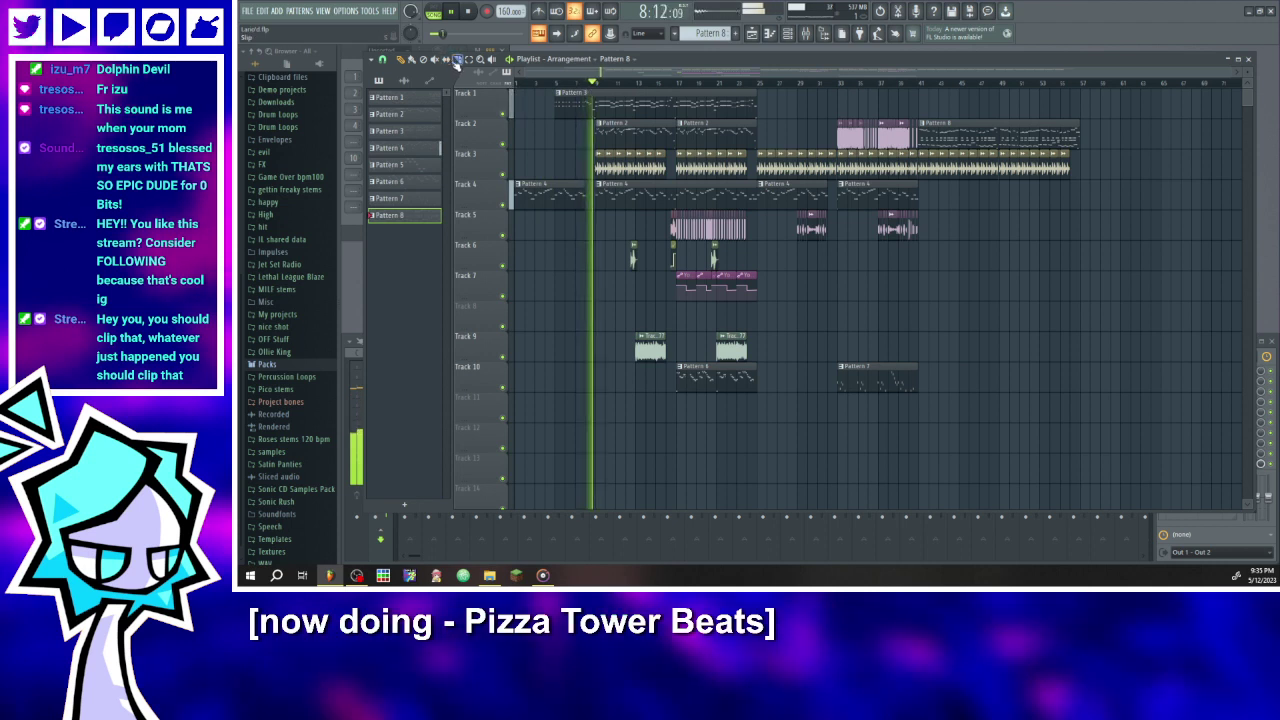
pyautogui.scroll(3, 592, 117)
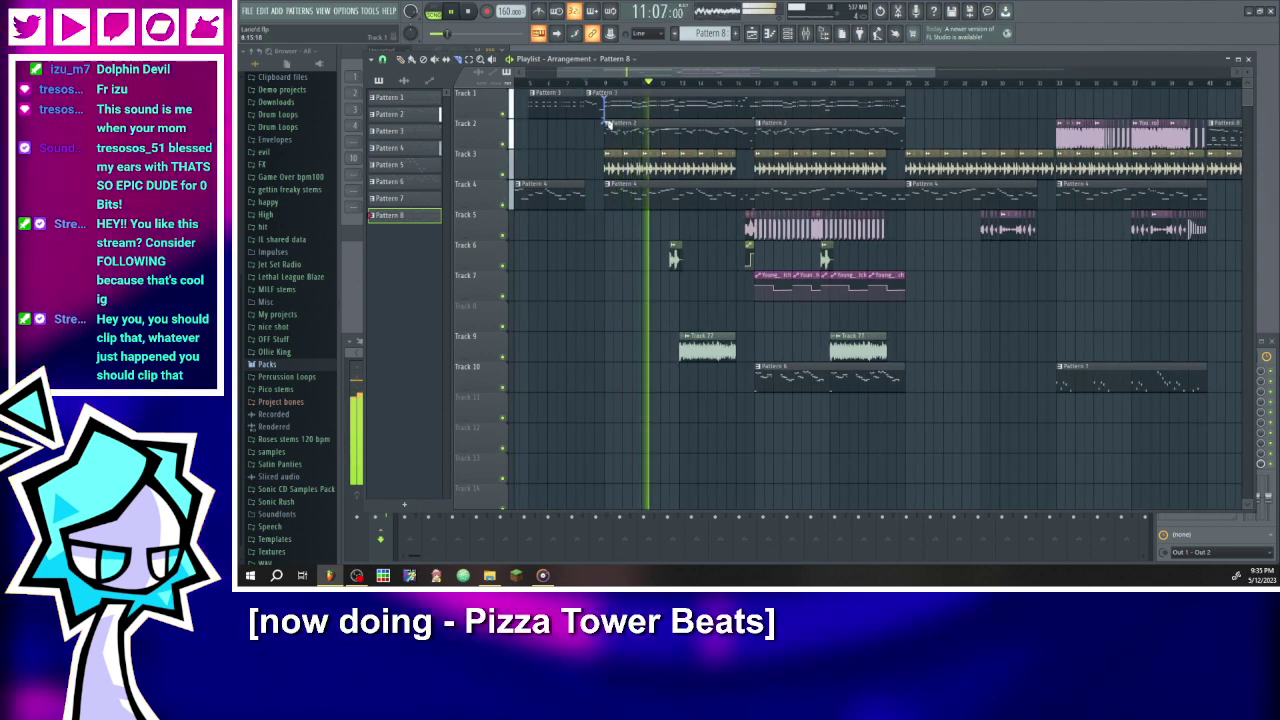
pyautogui.moveTo(605, 123); pyautogui.dragTo(605, 125)
pyautogui.click(401, 60)
pyautogui.click(594, 114)
# - Shorten Pattern 8 to end at bar 56, place the one-bar Pattern 3 piece after it, and replay the ending
pyautogui.scroll(-3, 594, 114)
pyautogui.scroll(4, 1080, 141)
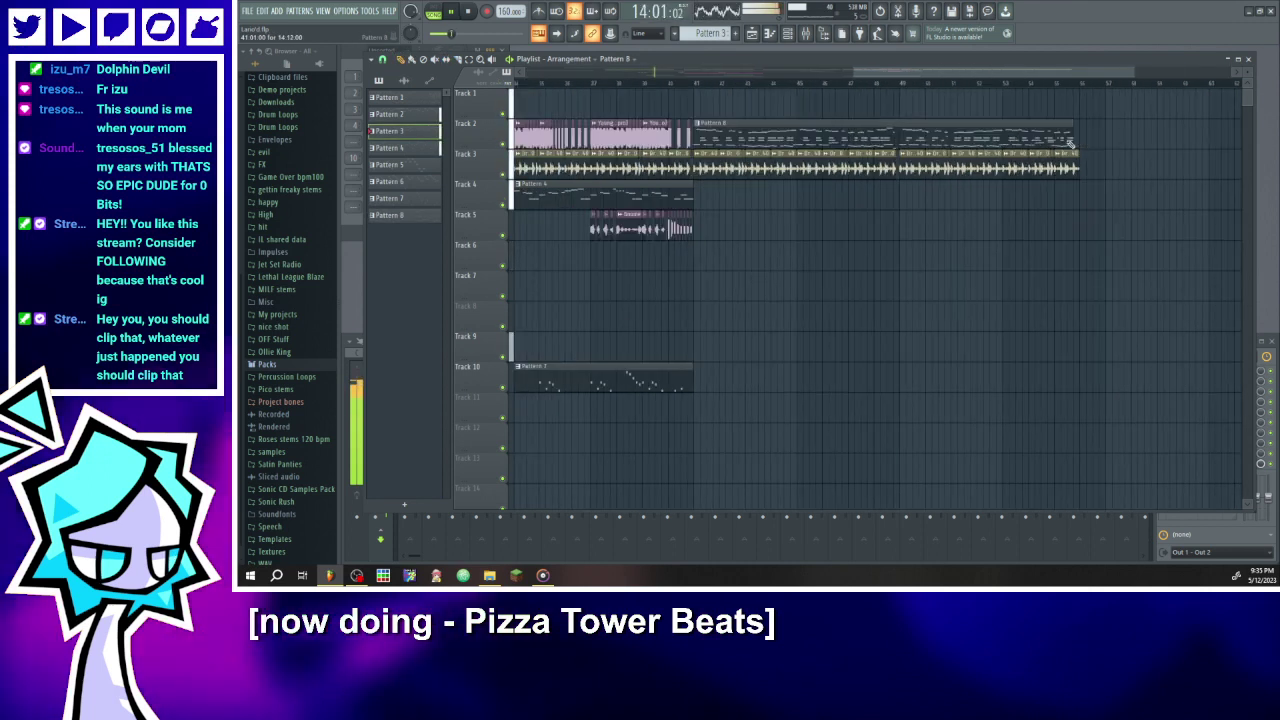
pyautogui.scroll(-3, 596, 112)
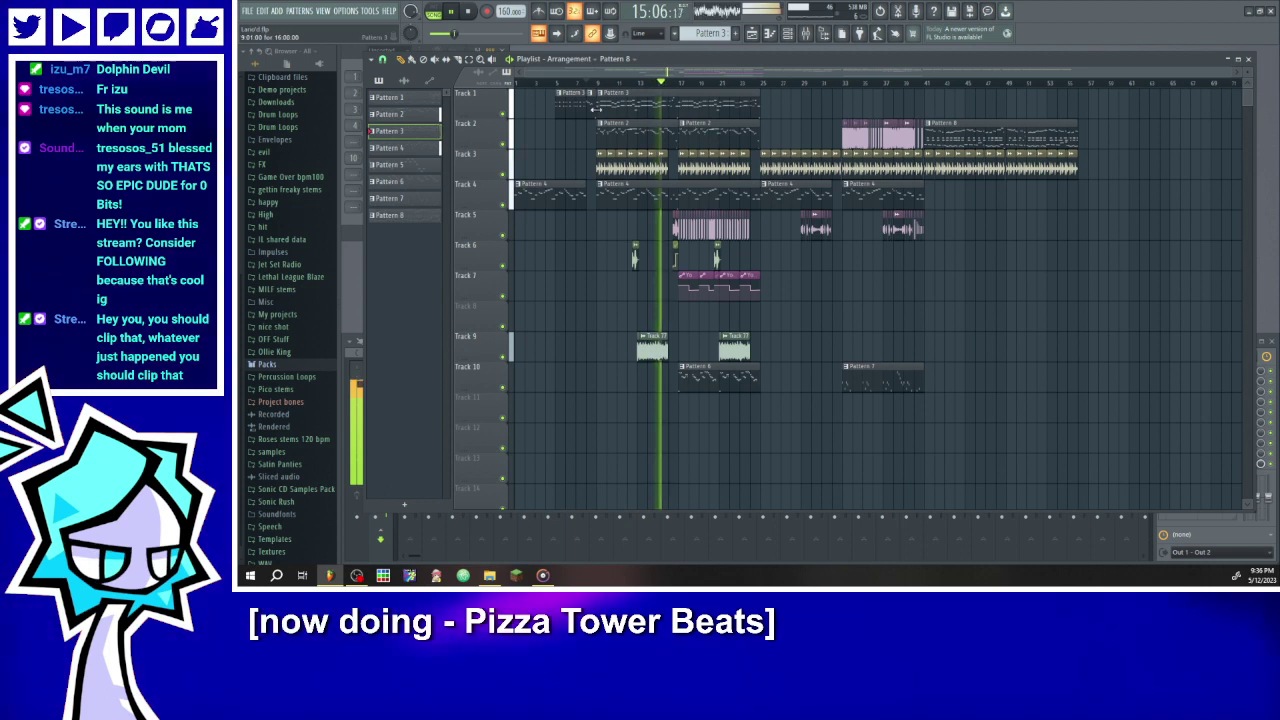
pyautogui.click(1056, 82)
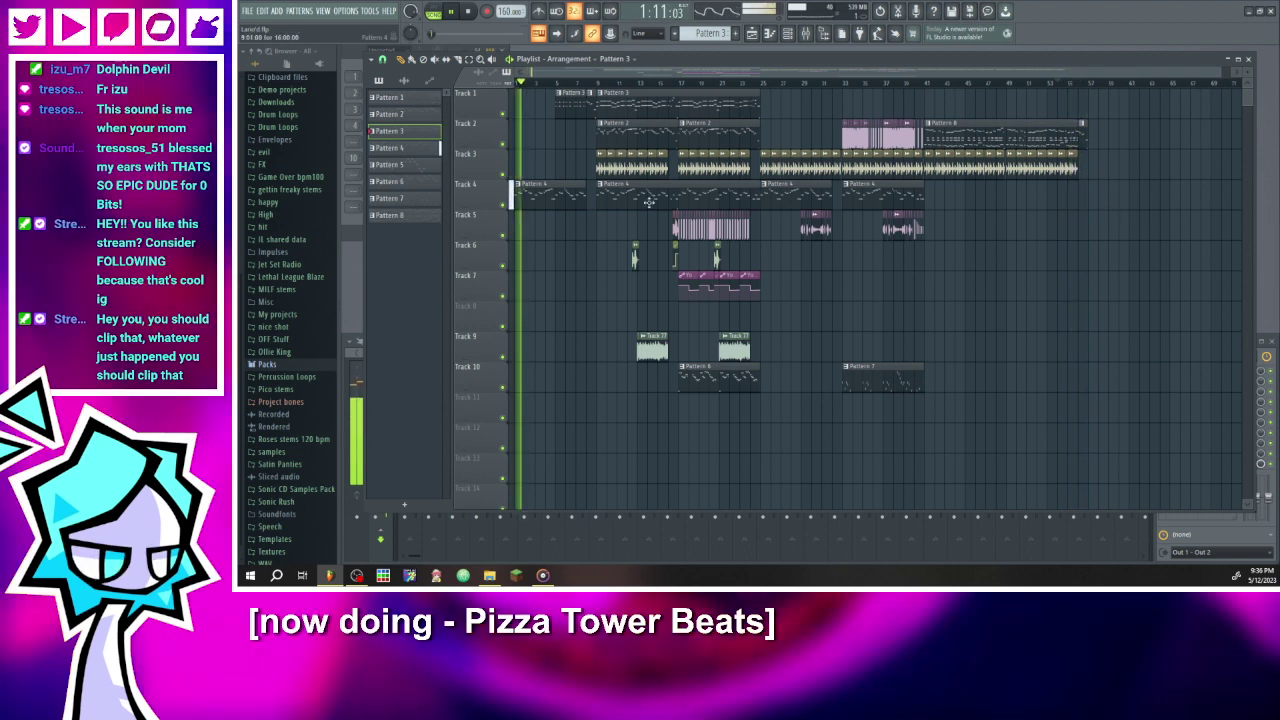
# - Duplicate all clips in bars 9 to 24 at bar 57, and move the Pattern 8 section up to Track 1
pyautogui.moveTo(600, 423); pyautogui.dragTo(749, 109)
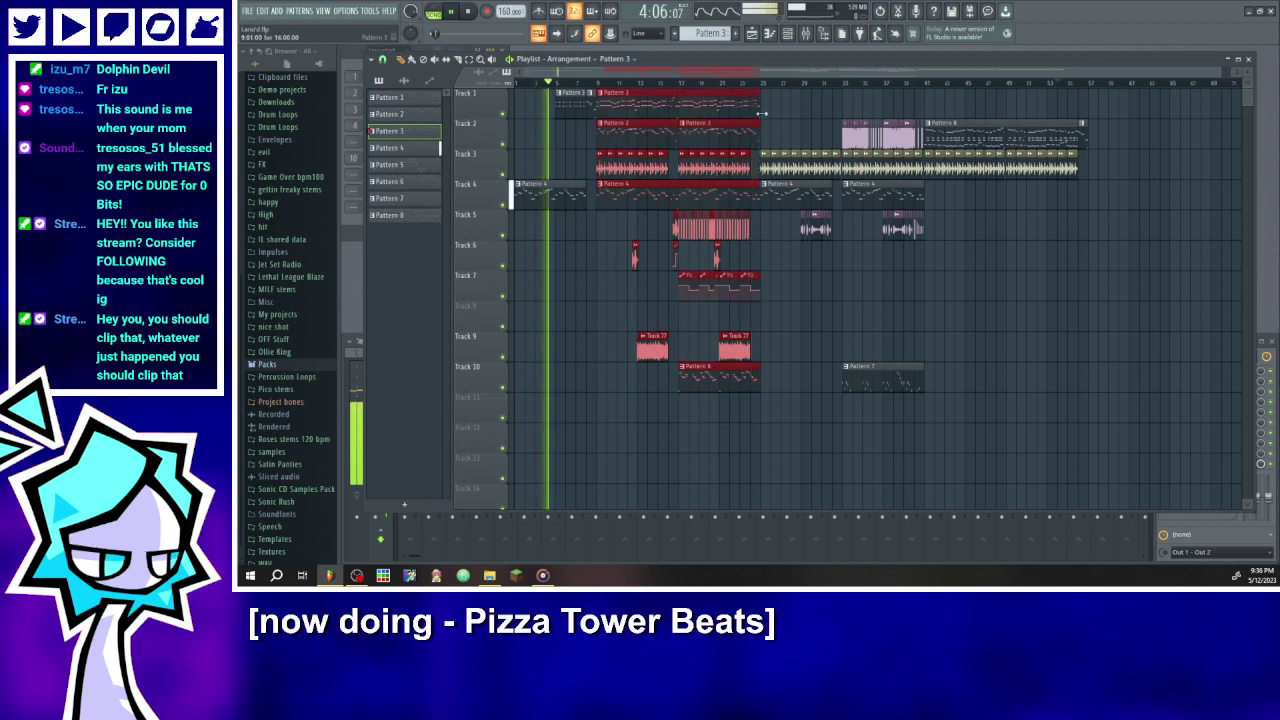
pyautogui.moveTo(663, 73); pyautogui.dragTo(758, 68)
pyautogui.moveTo(811, 100); pyautogui.dragTo(536, 72)
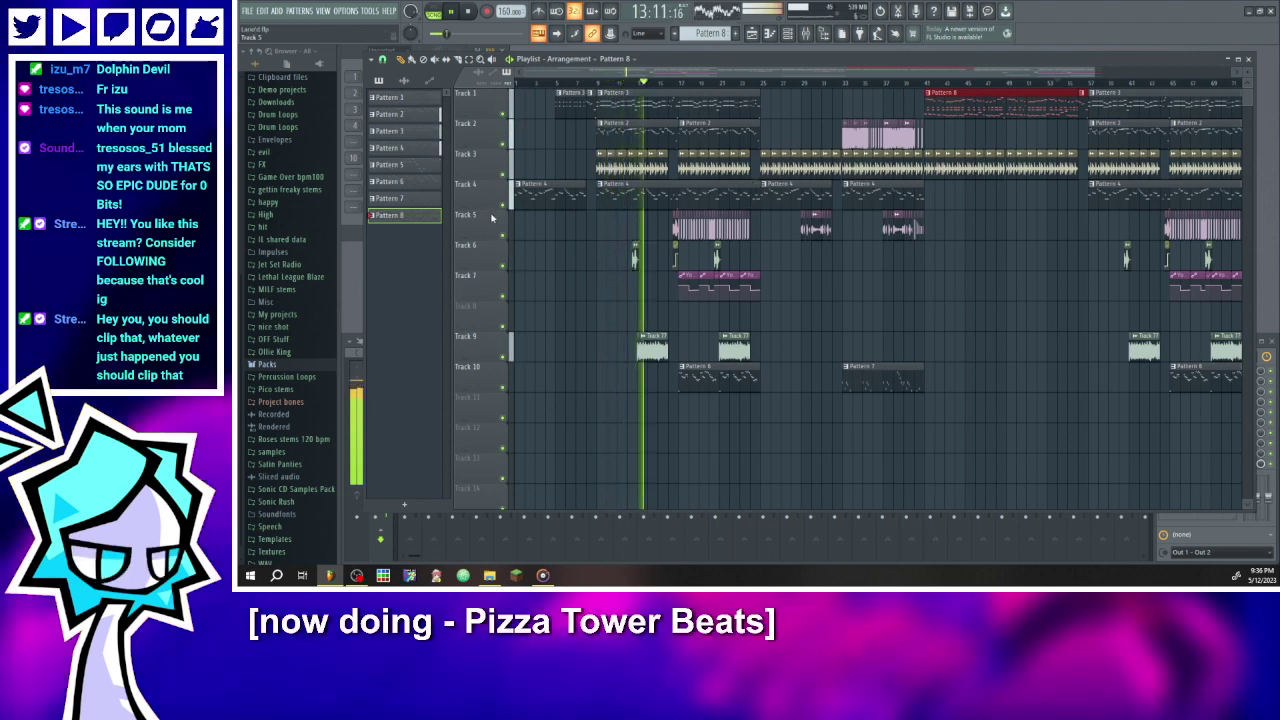
# - Add Fruity Parametric EQ 2 to mixer Insert 1 and make band 7 a low-pass filter at 20000 Hz
pyautogui.press('F9')
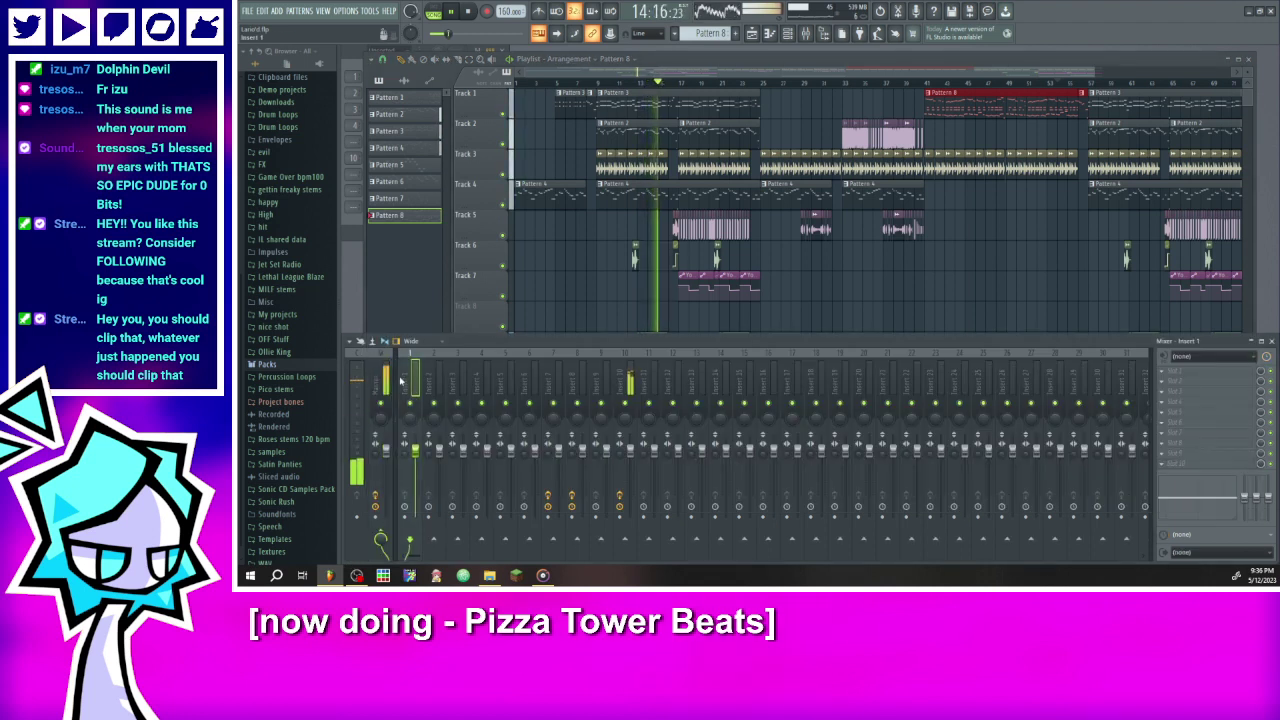
pyautogui.click(1172, 370)
pyautogui.moveTo(1170, 320)
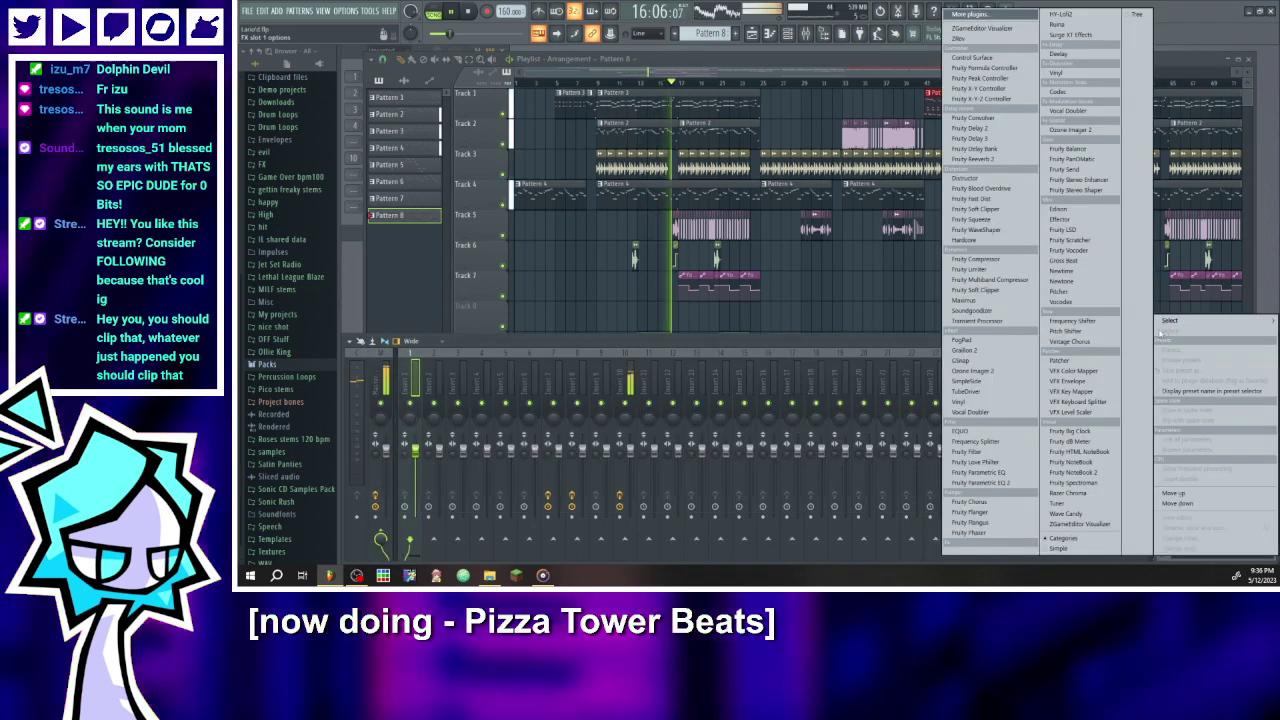
pyautogui.click(985, 487)
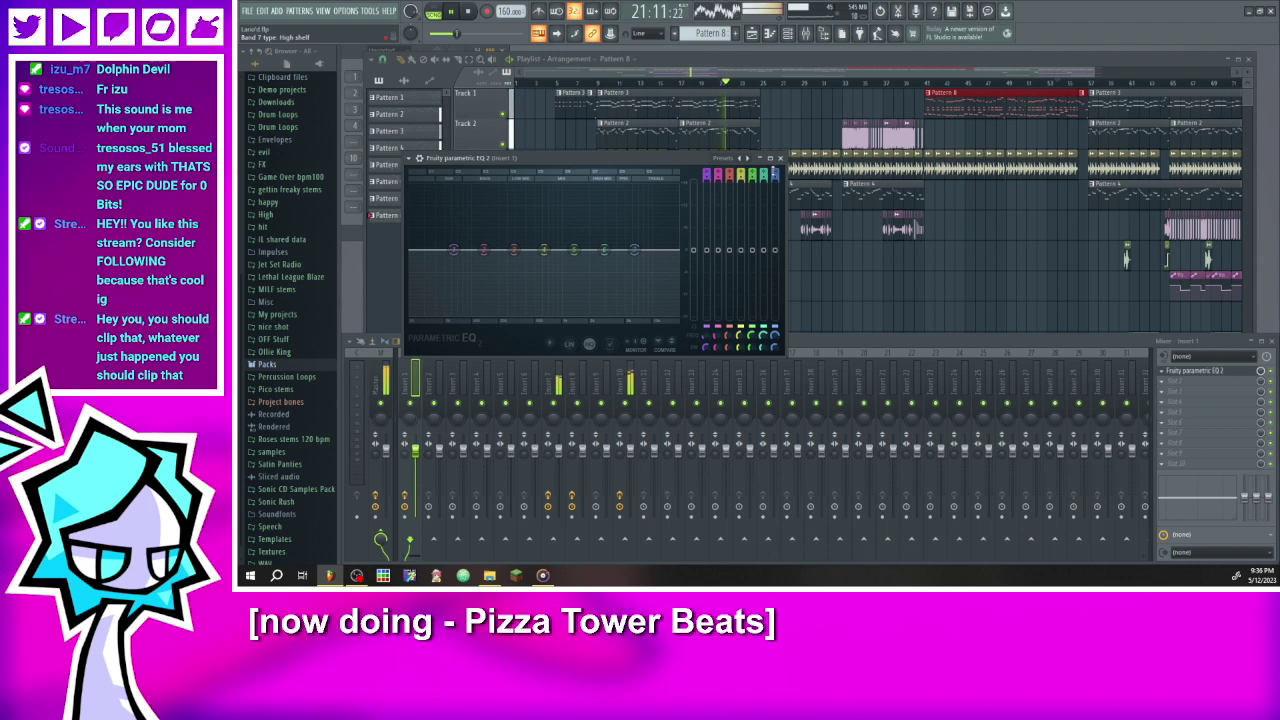
pyautogui.scroll(-4, 774, 172)
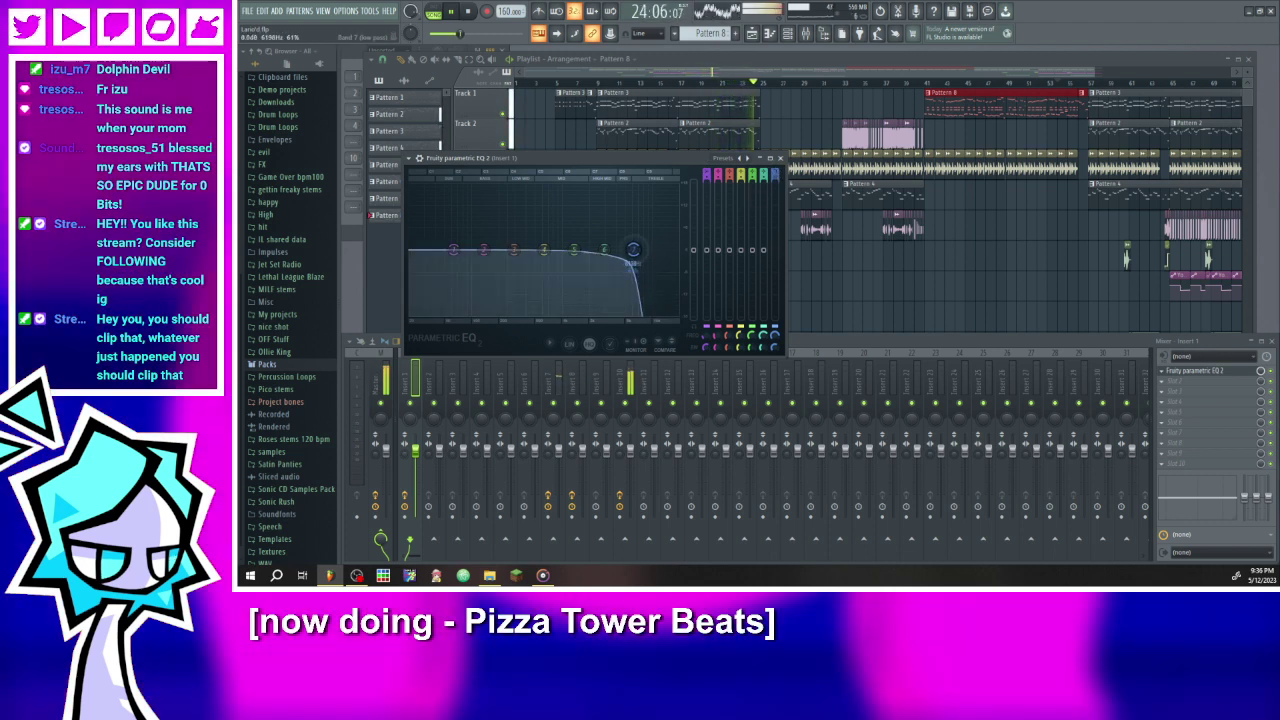
pyautogui.moveTo(633, 252); pyautogui.dragTo(677, 250)
pyautogui.moveTo(774, 346); pyautogui.dragTo(774, 364)
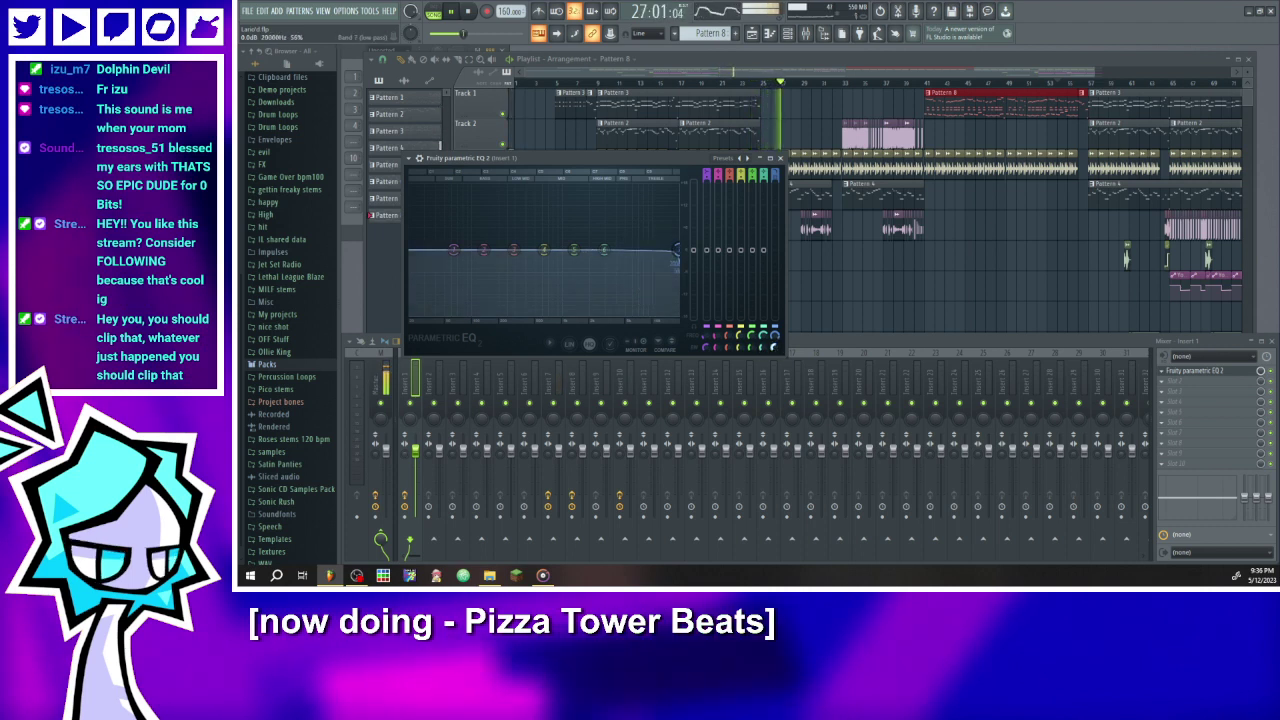
# - Close the equalizer and delete it from Insert 1
pyautogui.click(780, 158)
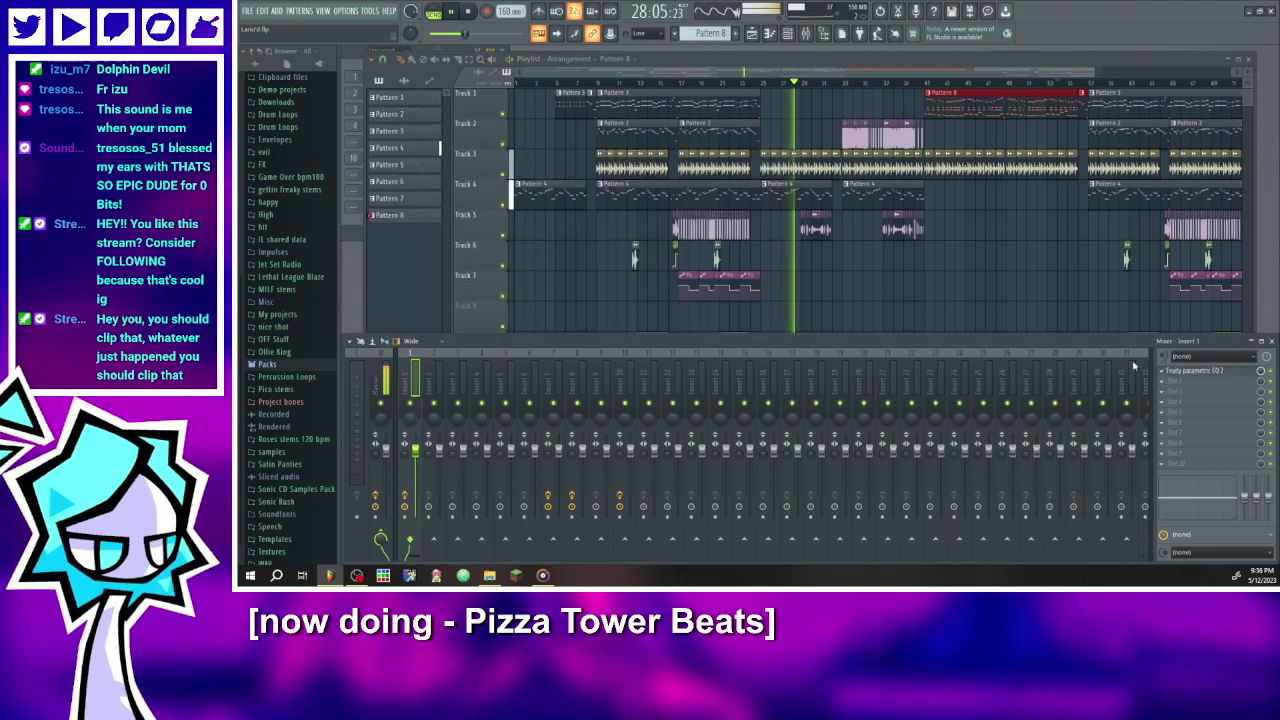
pyautogui.click(1164, 371)
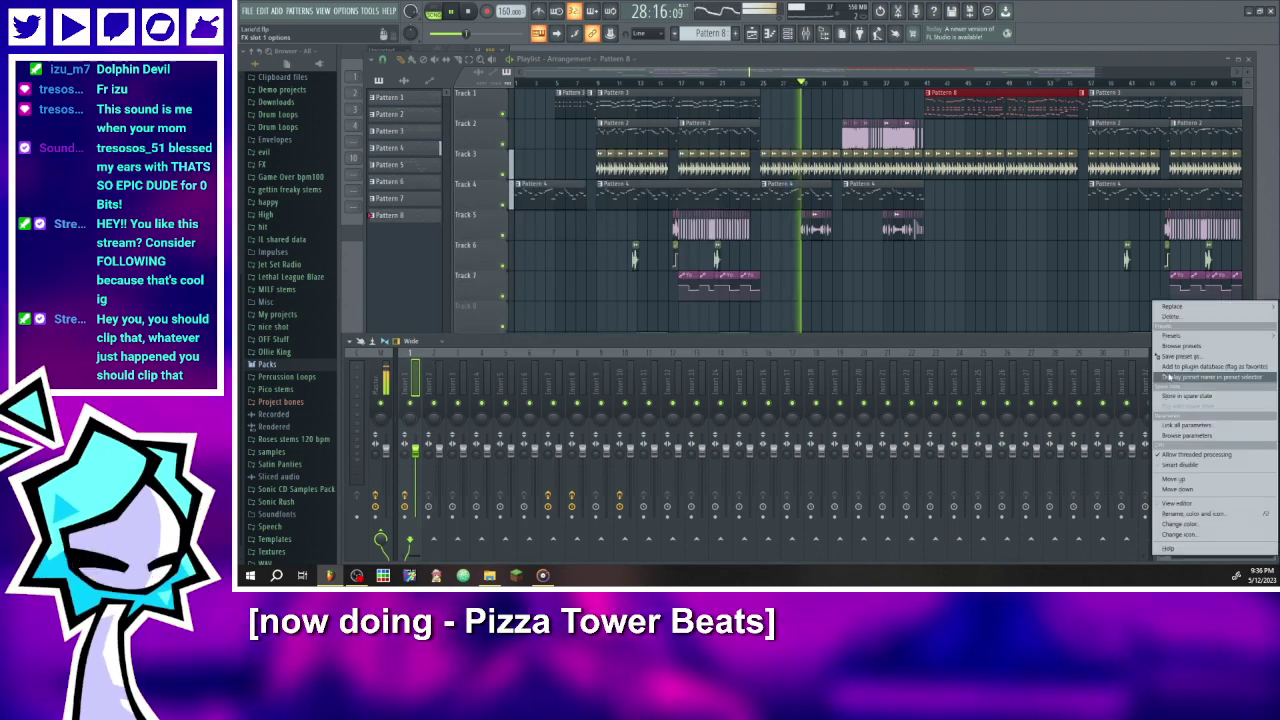
pyautogui.click(1176, 316)
pyautogui.click(792, 324)
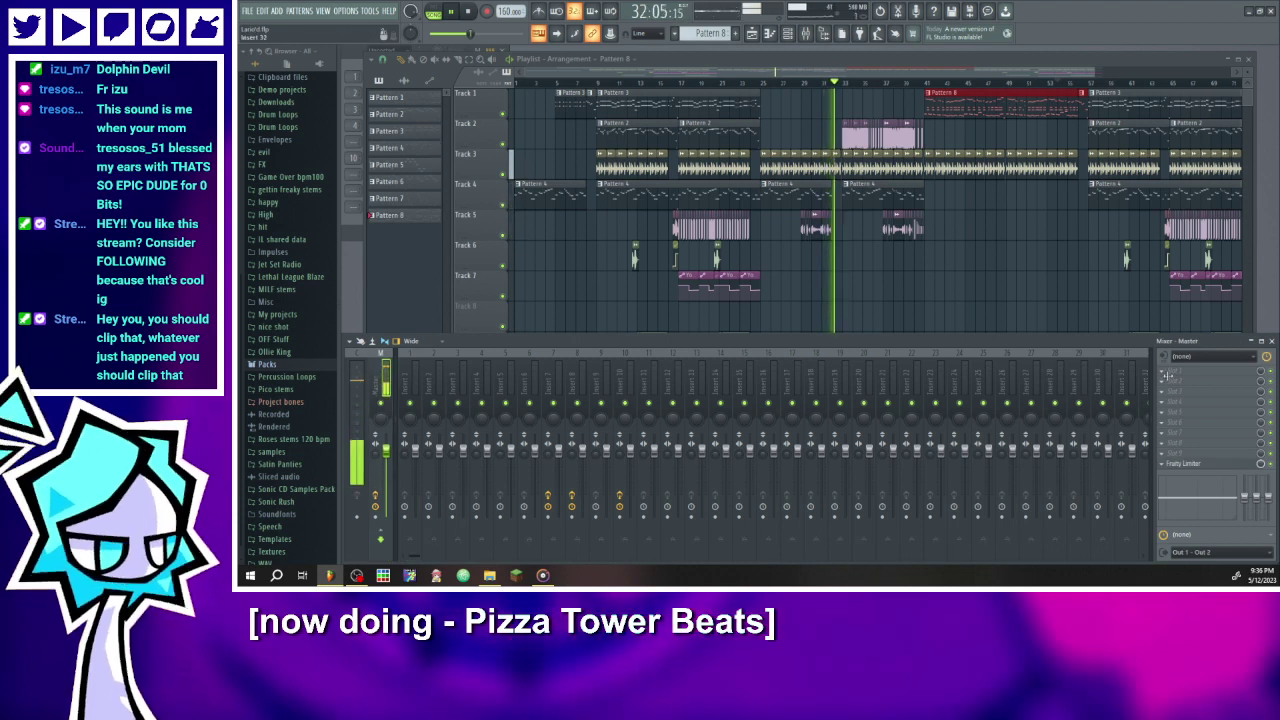
# - Add Fruity Parametric EQ 2 to the Master channel and make band 7 a low-pass filter at 20000 Hz with 55% bandwidth
pyautogui.click(1164, 370)
pyautogui.moveTo(1164, 324)
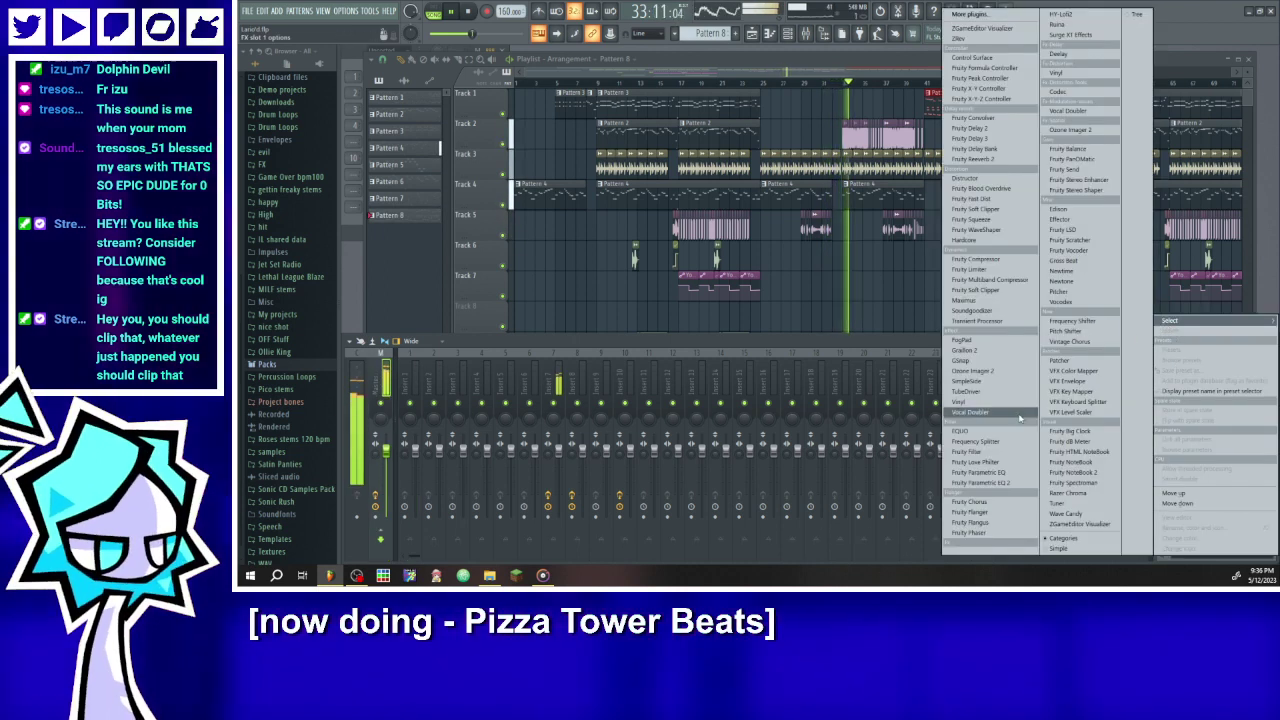
pyautogui.click(982, 482)
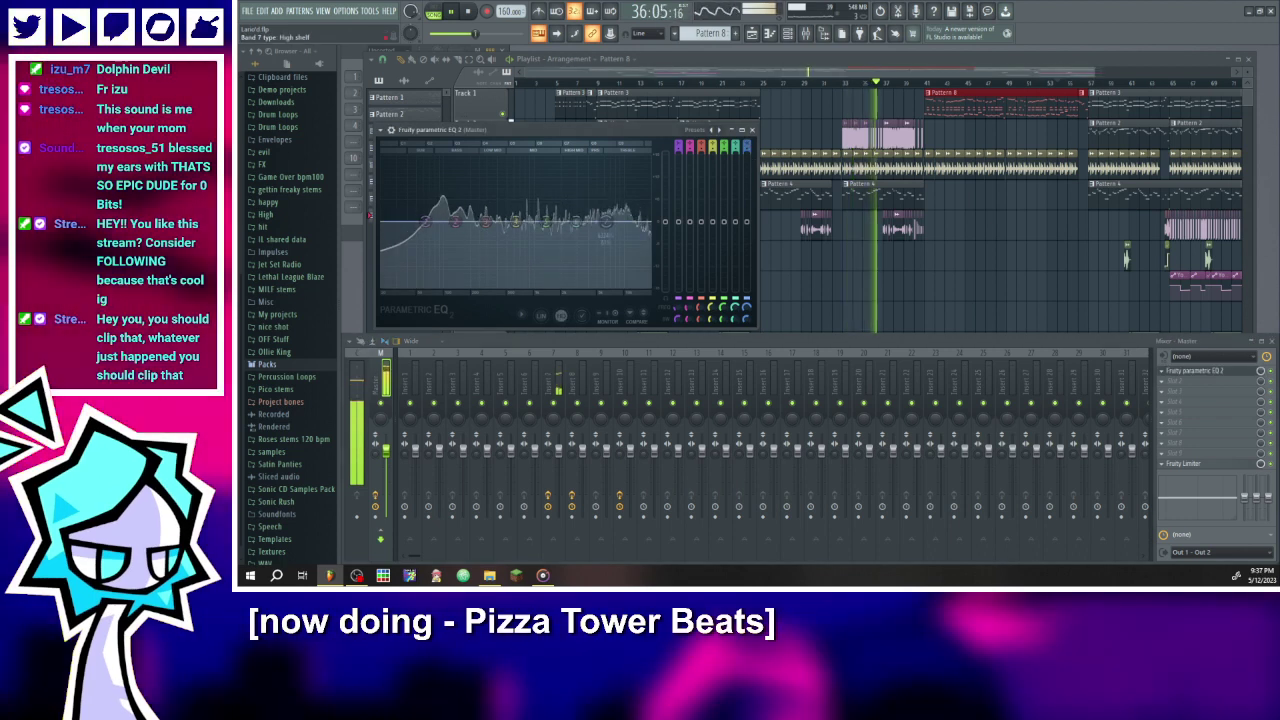
pyautogui.moveTo(748, 141); pyautogui.dragTo(747, 147)
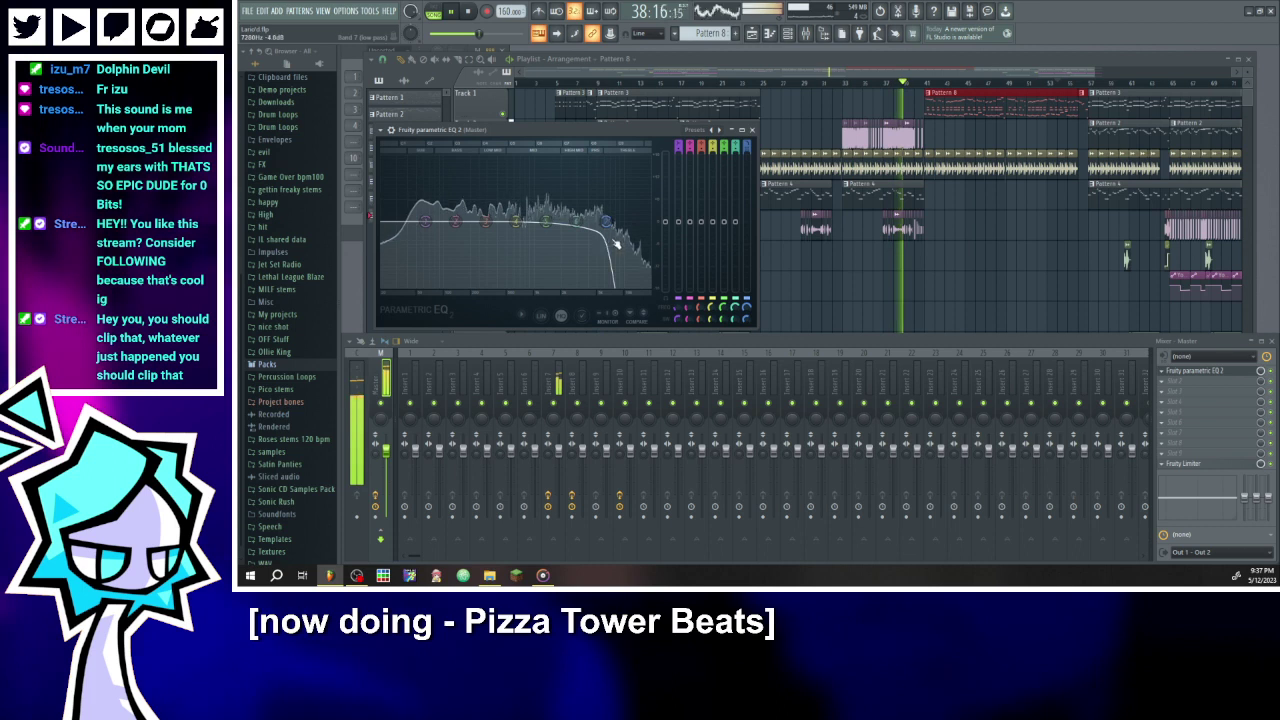
pyautogui.moveTo(606, 222); pyautogui.dragTo(650, 222)
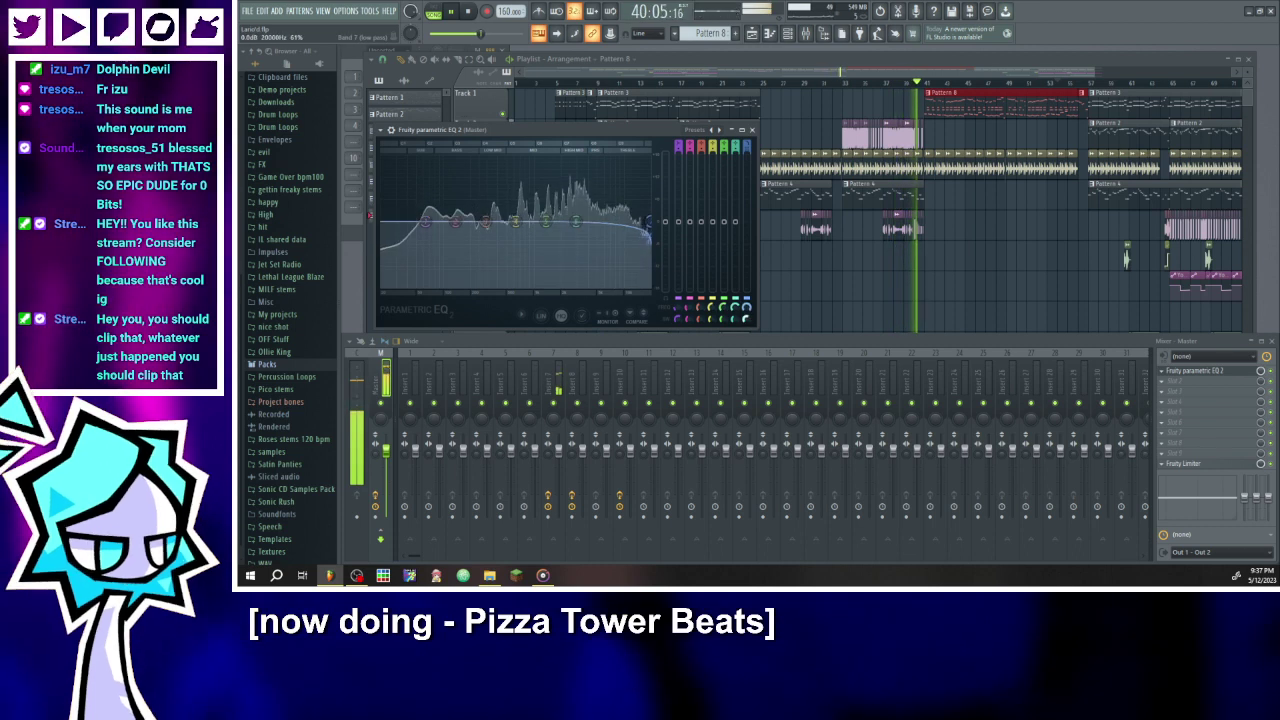
pyautogui.moveTo(746, 318); pyautogui.dragTo(749, 321)
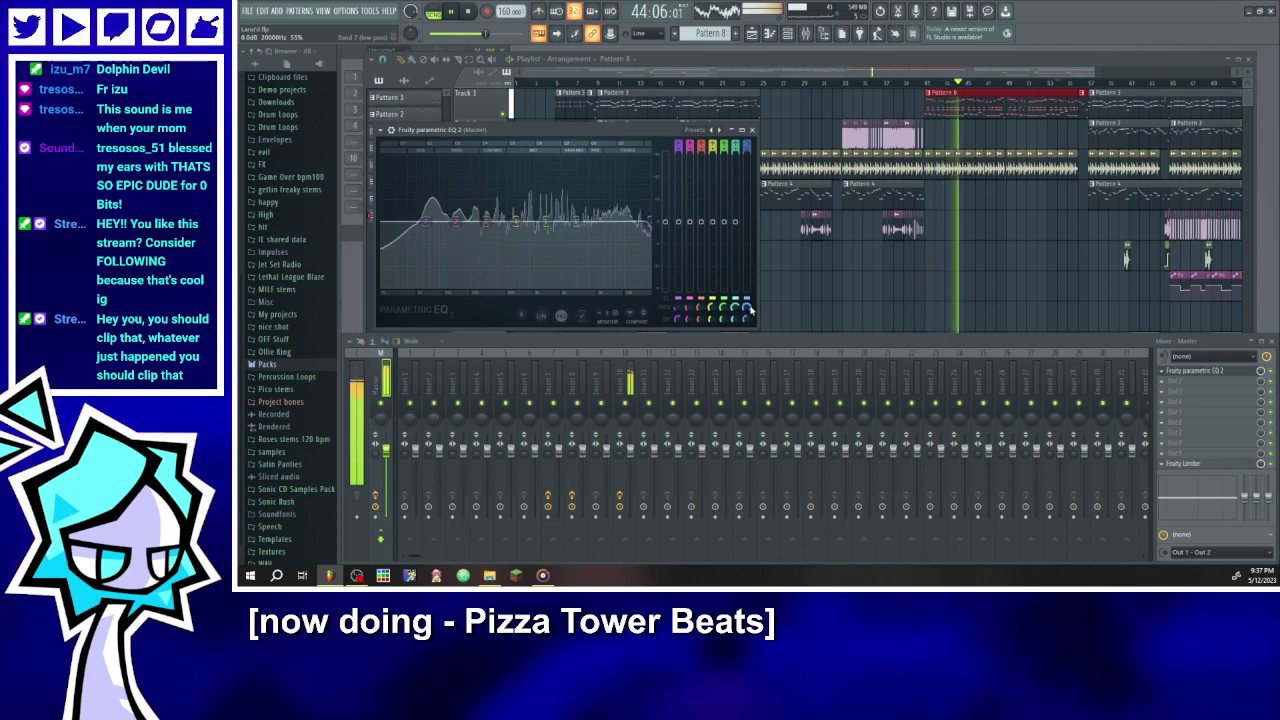
# - Create an automation clip on Track 8 for the Master EQ's band 7 frequency, rising over the opening bars, and replay it
pyautogui.rightClick(750, 311)
pyautogui.click(778, 401)
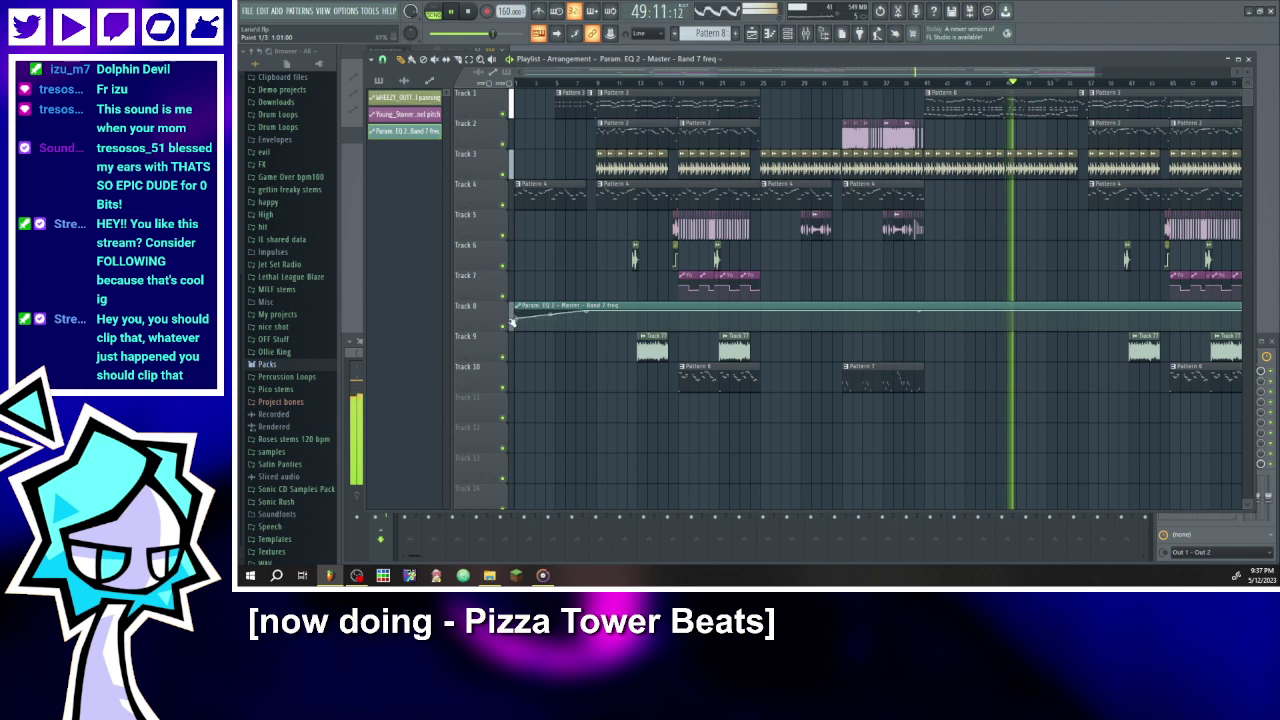
pyautogui.click(450, 14)
pyautogui.click(450, 14)
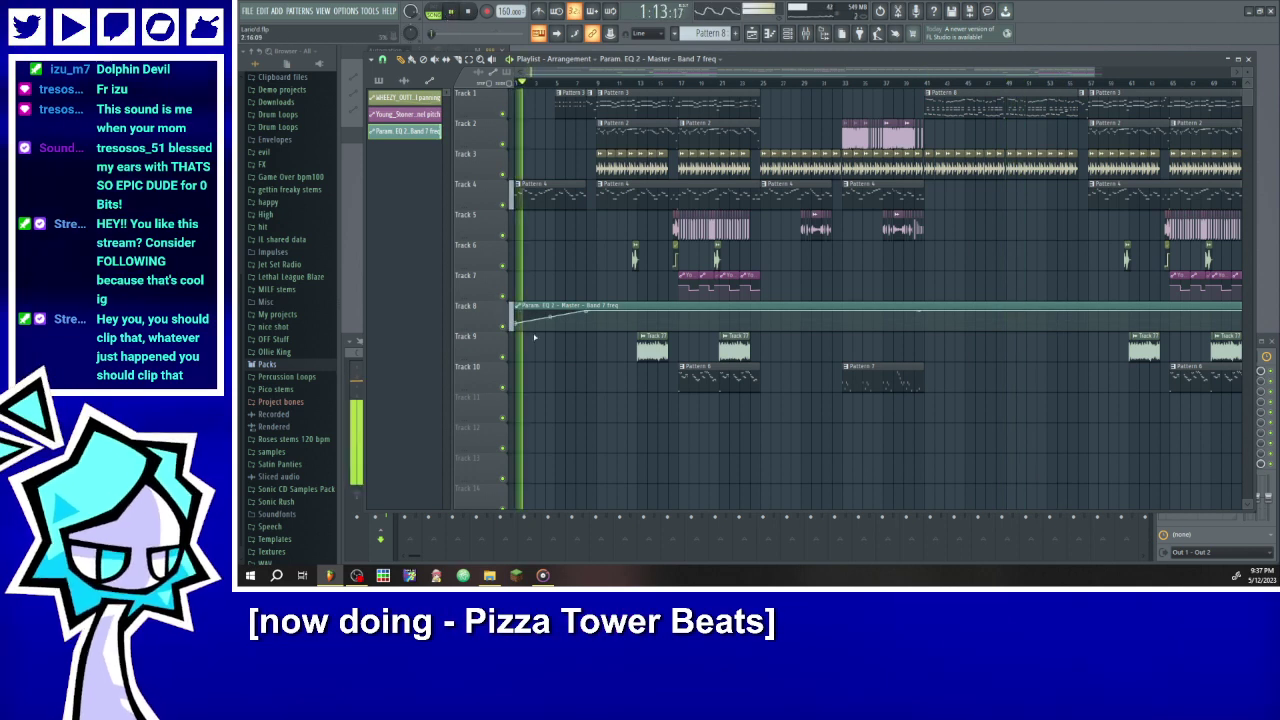
# - Lower the starting point of the band 7 frequency automation in the intro and save the project
pyautogui.click(523, 83)
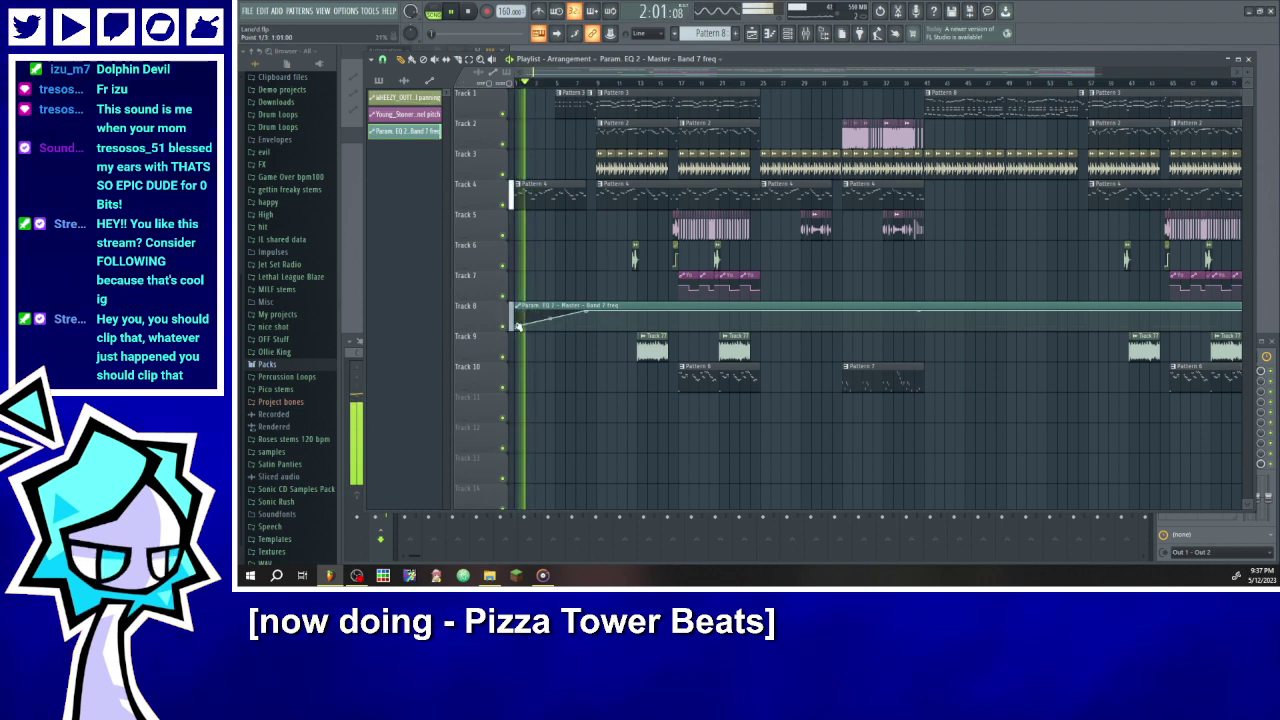
pyautogui.click(522, 76)
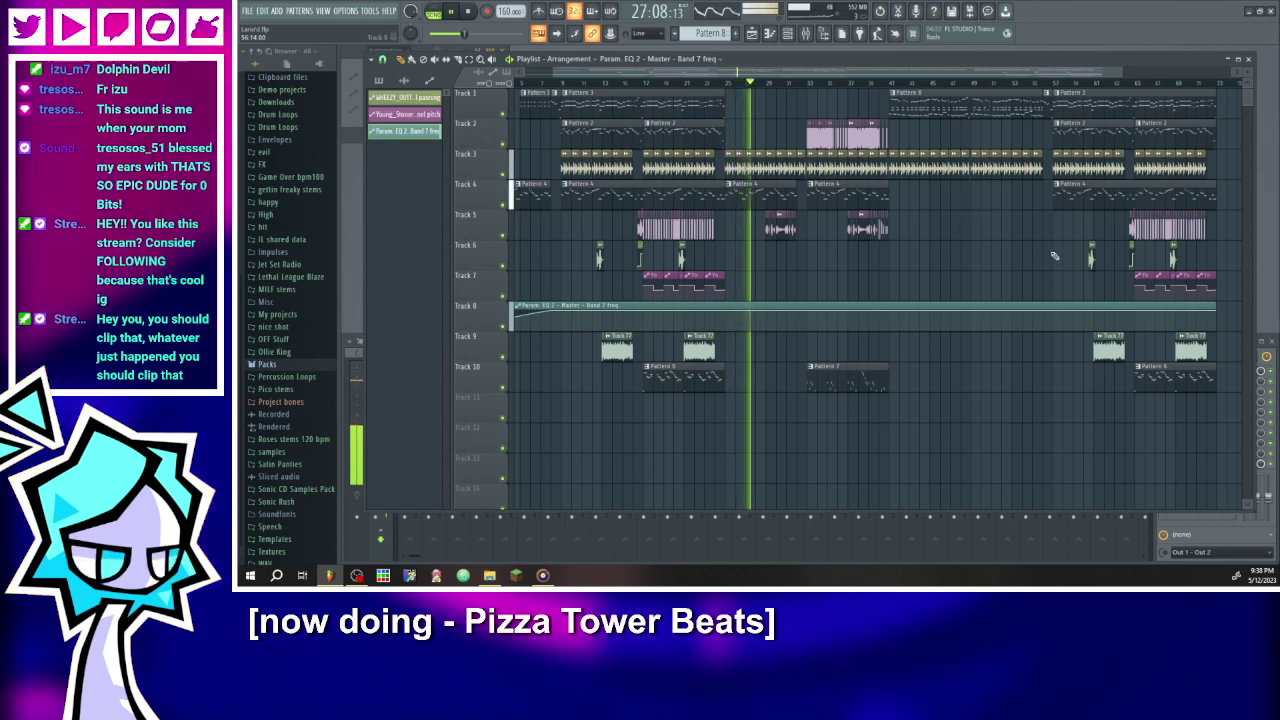
pyautogui.hotkey('ctrl', 's')
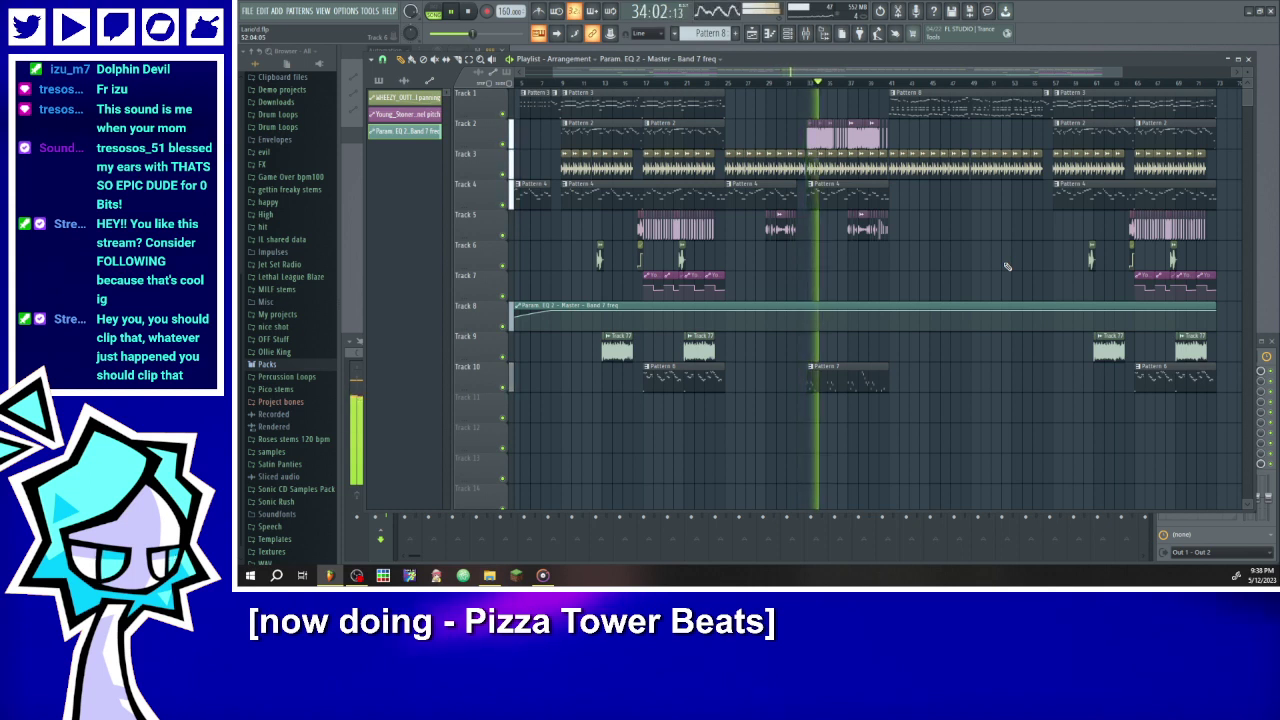
# - Place Pattern 4 on Track 4 from bar 73 to 81, curve the band 7 frequency automation down beneath it, and save
pyautogui.click(828, 195)
pyautogui.moveTo(731, 75); pyautogui.dragTo(954, 66)
pyautogui.click(951, 200)
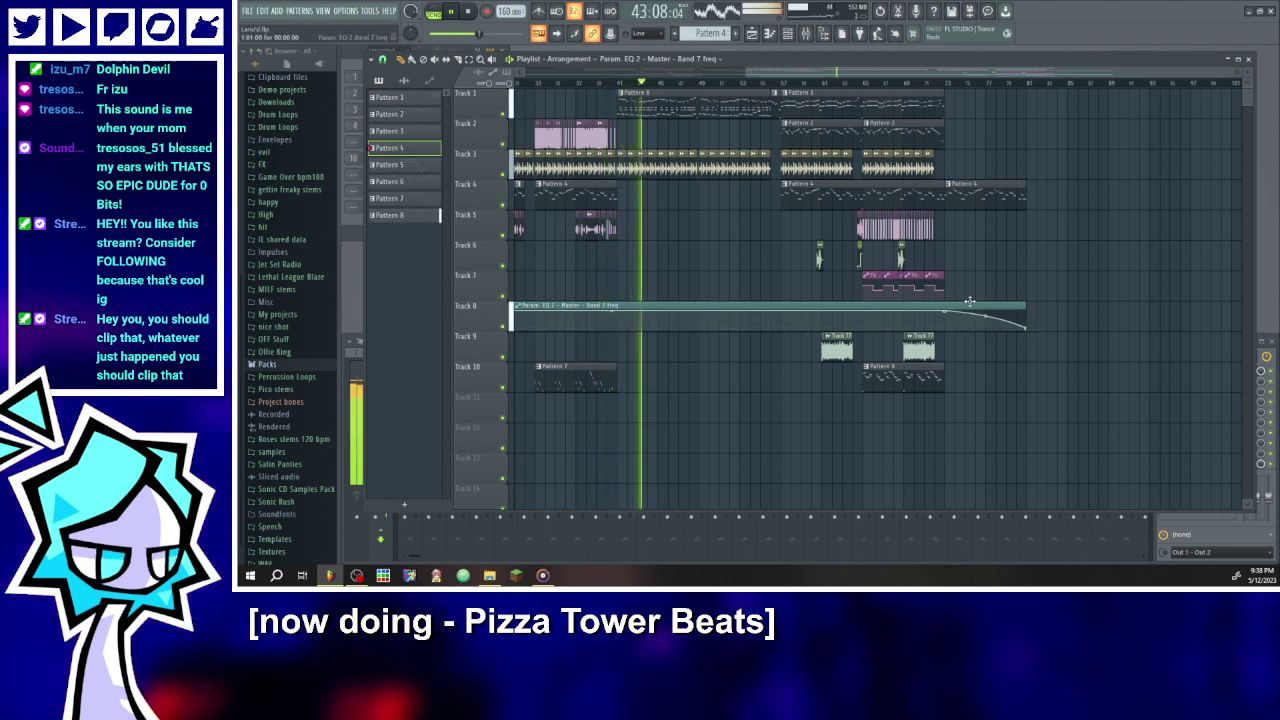
pyautogui.moveTo(742, 73); pyautogui.dragTo(624, 73)
pyautogui.hotkey('ctrl', 's')
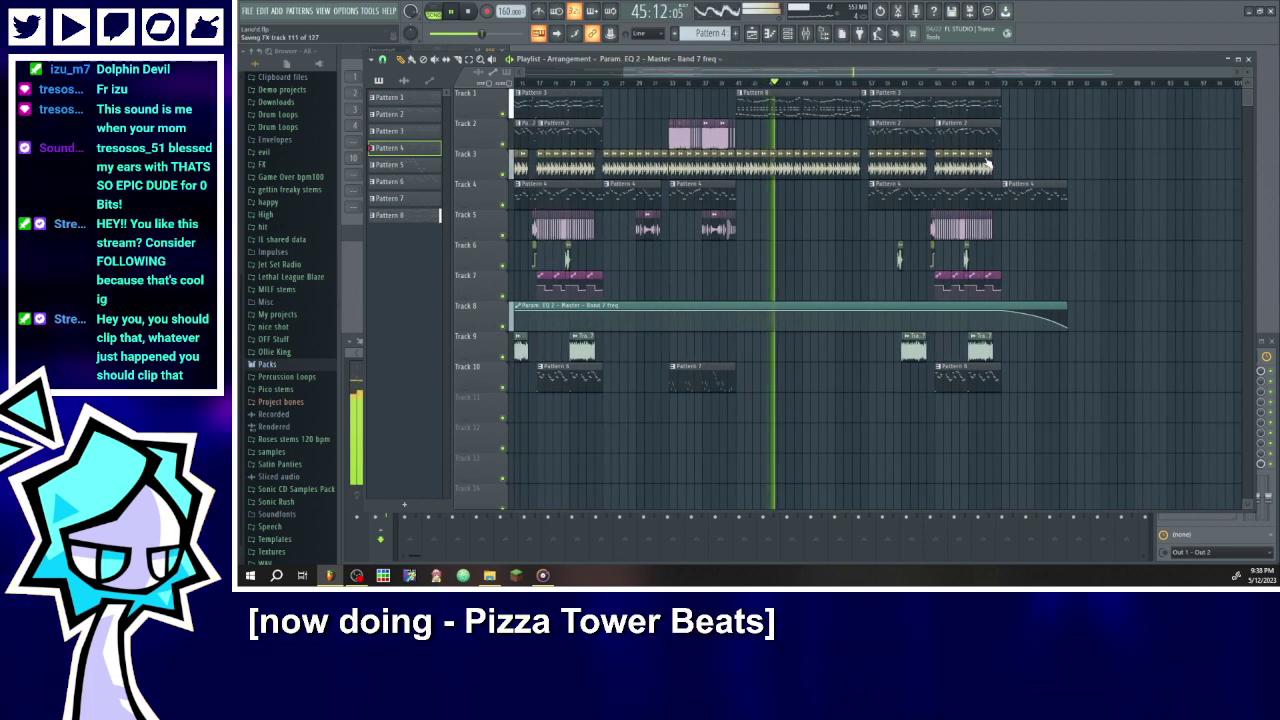
pyautogui.scroll(1, 987, 163)
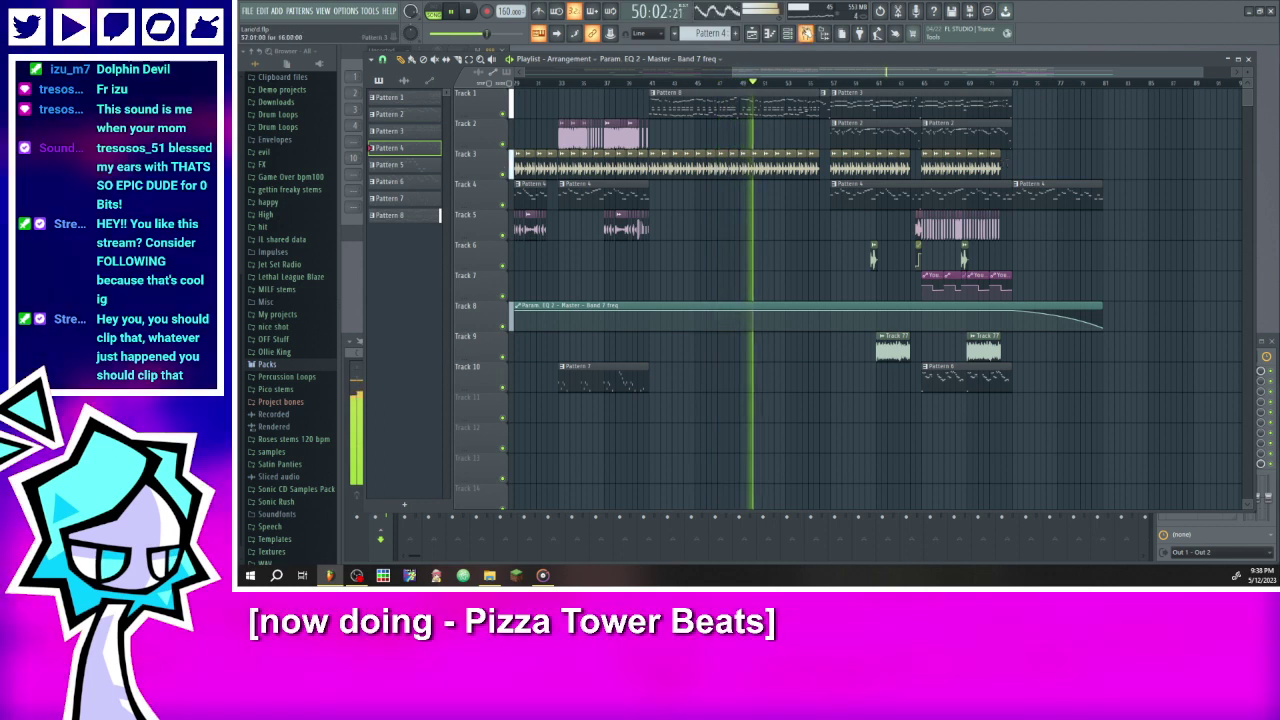
# - Open Pattern 8's Organ 4 part in the piano roll and play it from the beginning
pyautogui.moveTo(754, 79); pyautogui.dragTo(684, 95)
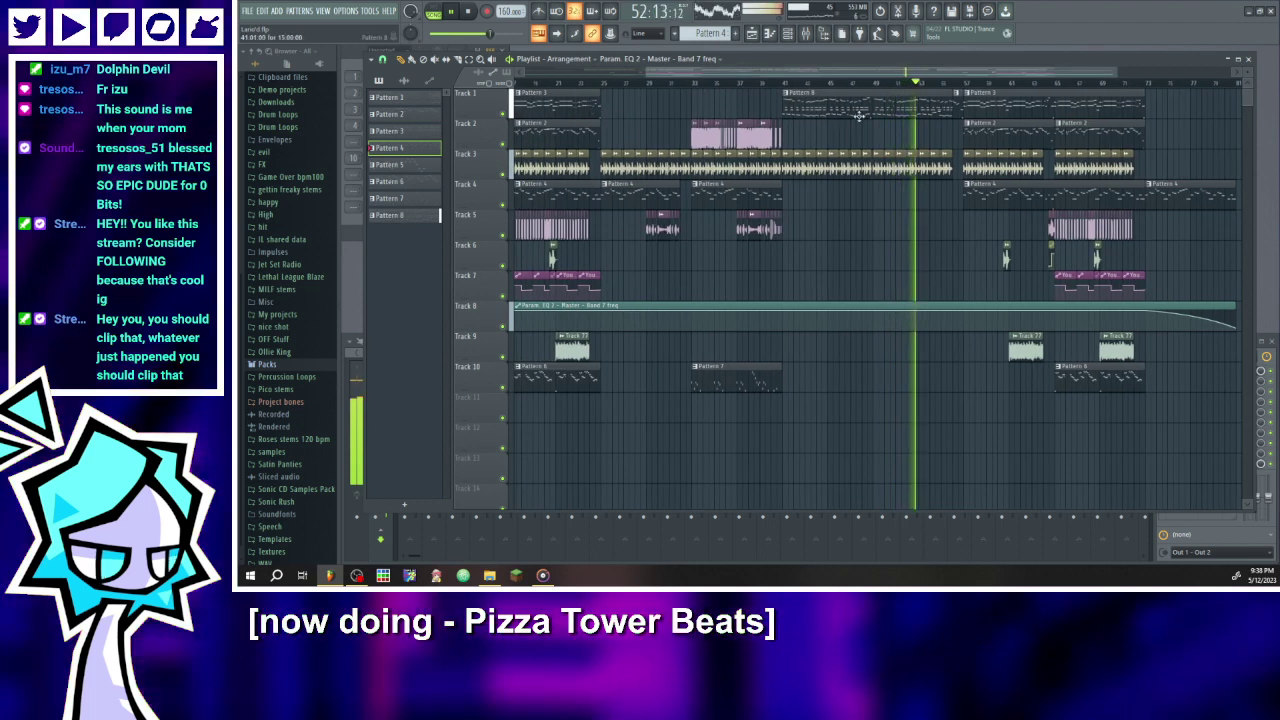
pyautogui.doubleClick(850, 113)
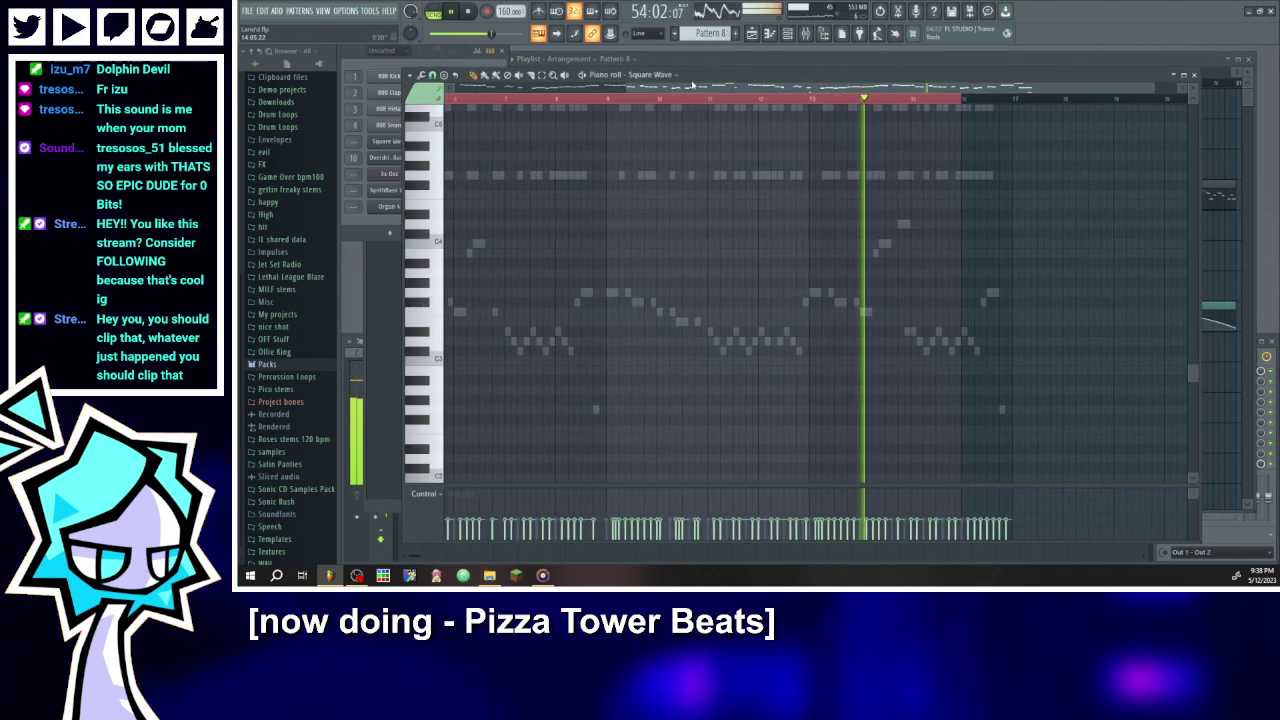
pyautogui.click(655, 74)
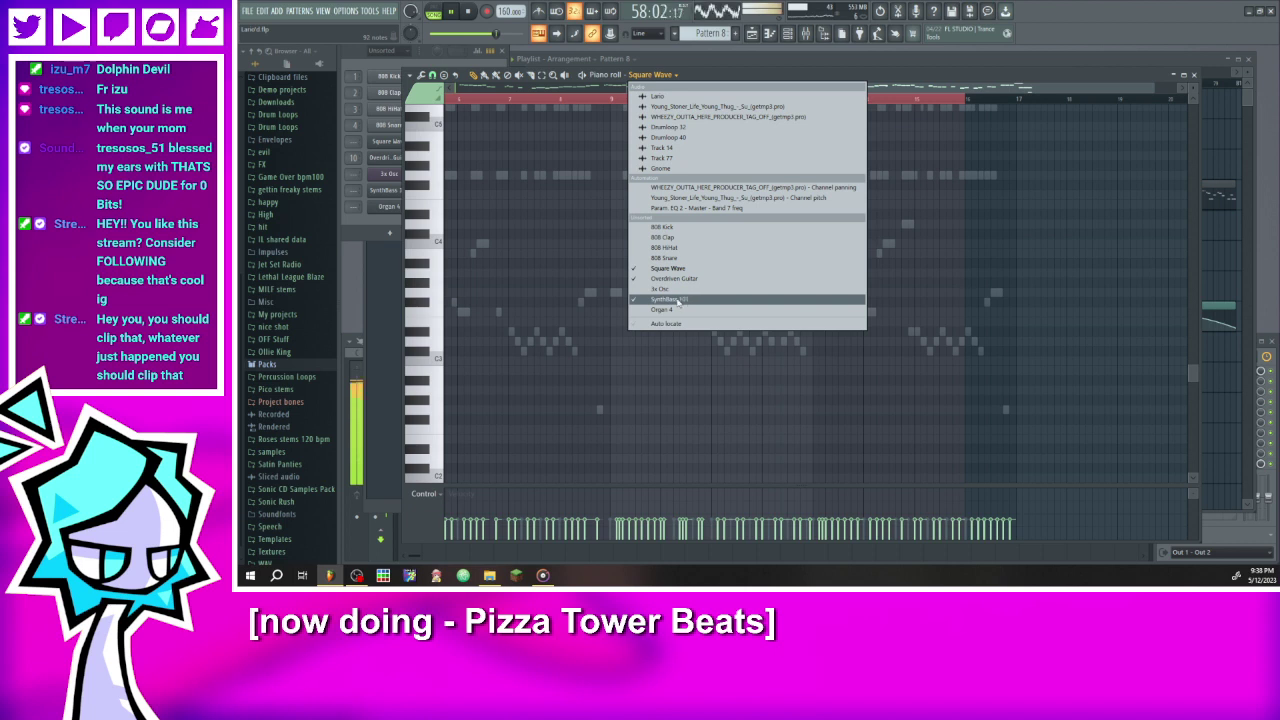
pyautogui.click(670, 309)
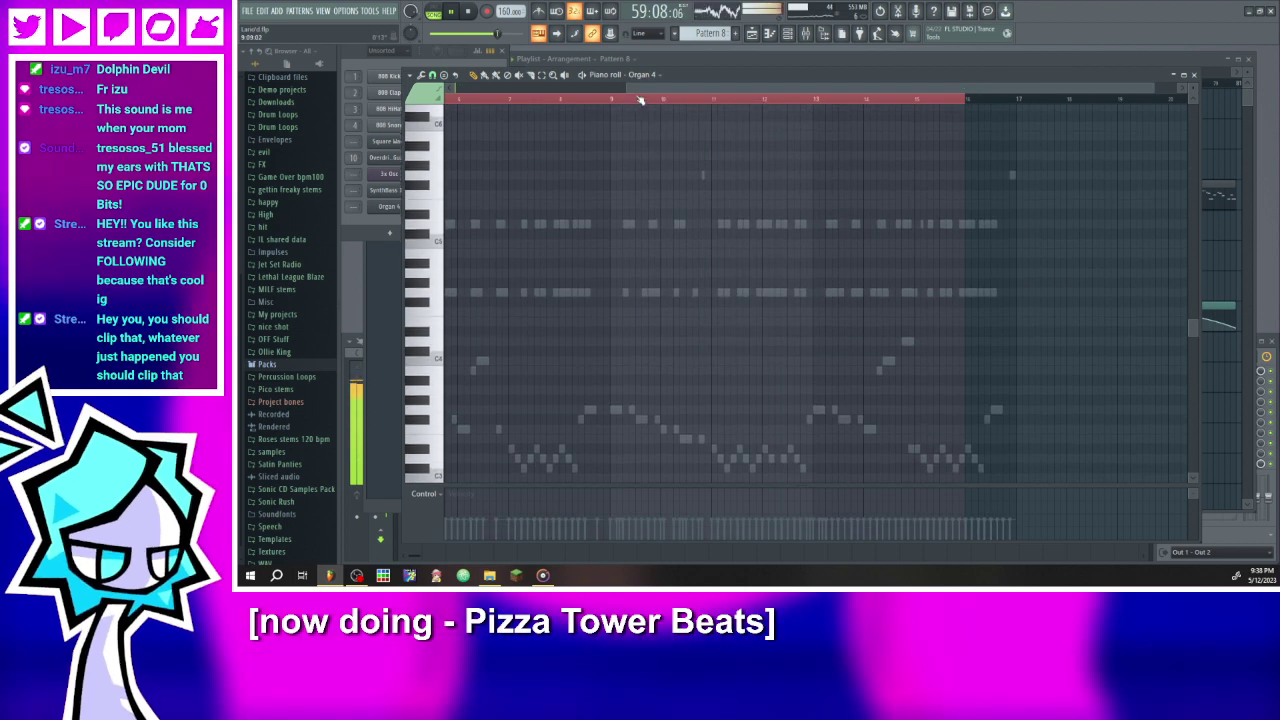
pyautogui.click(514, 91)
pyautogui.click(447, 98)
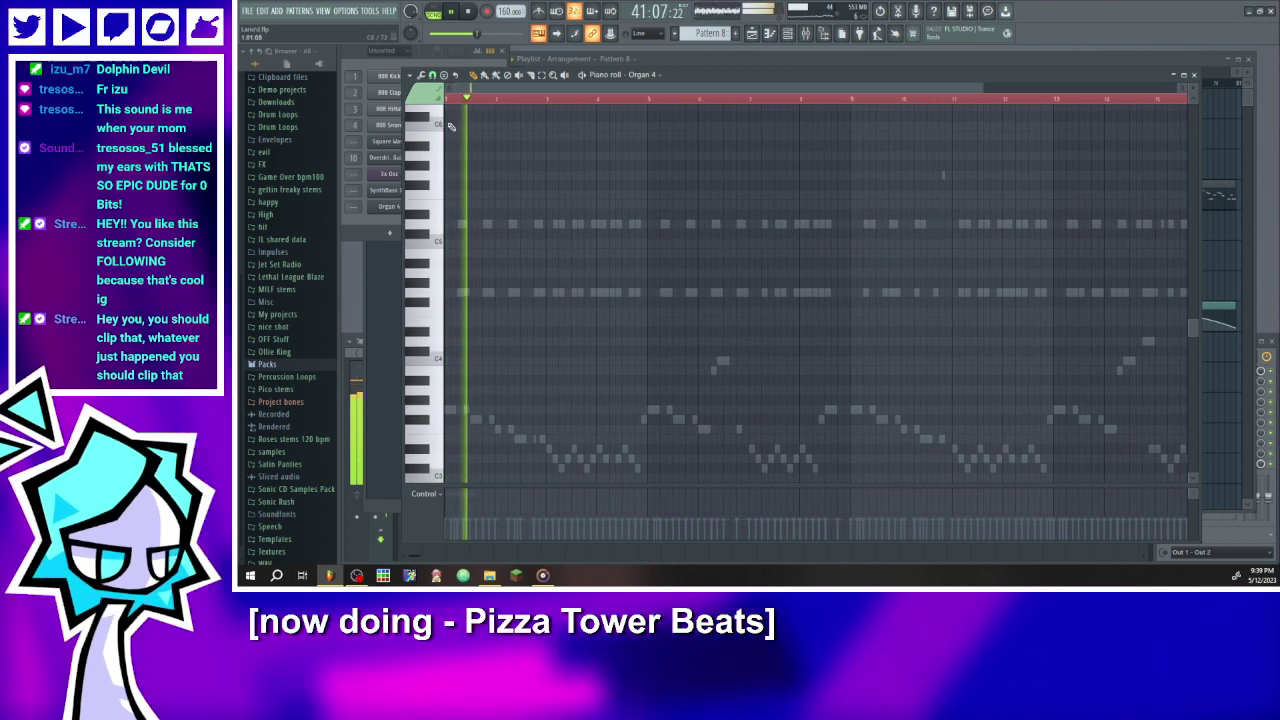
pyautogui.scroll(1, 647, 252)
pyautogui.scroll(6, 647, 252)
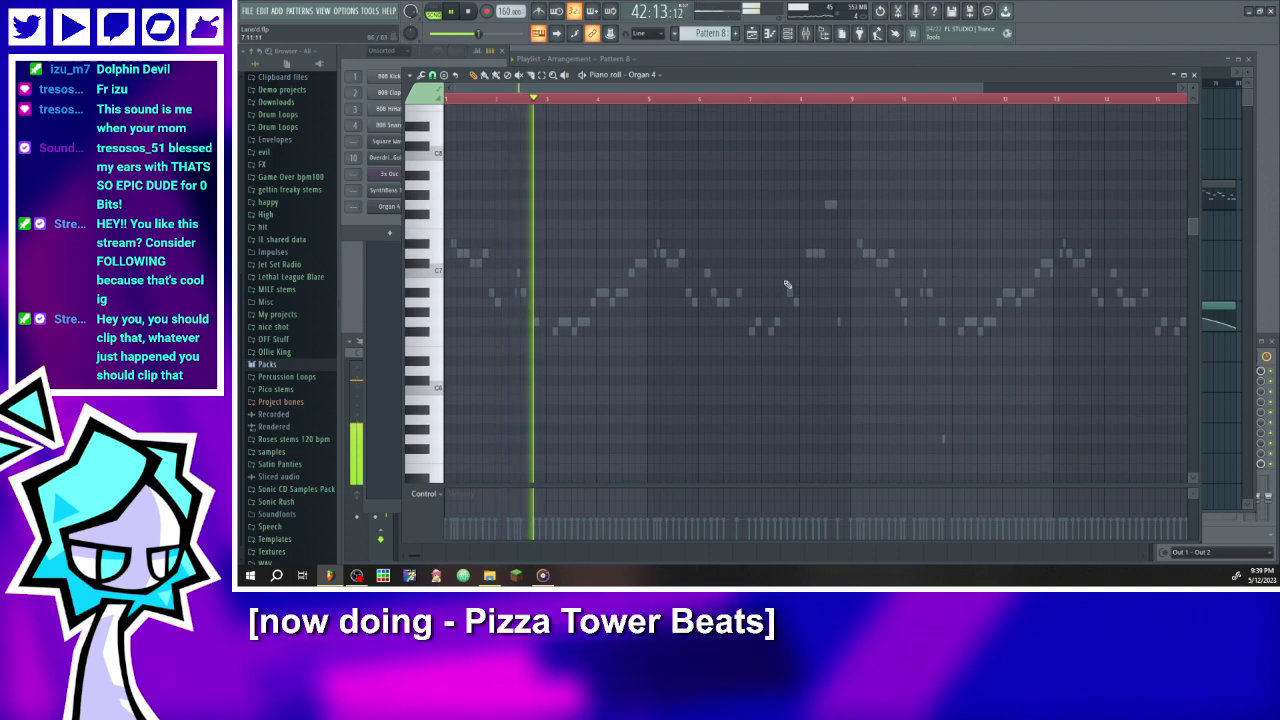
pyautogui.scroll(2, 925, 300)
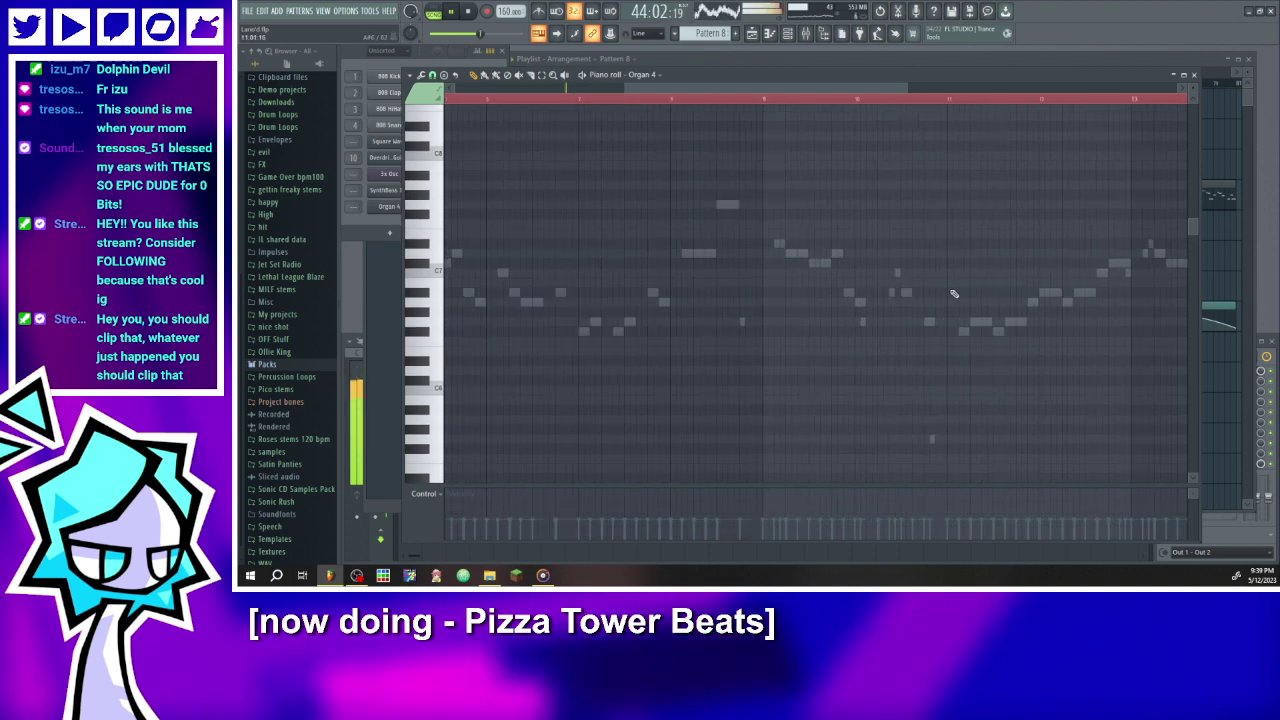
pyautogui.scroll(1, 828, 292)
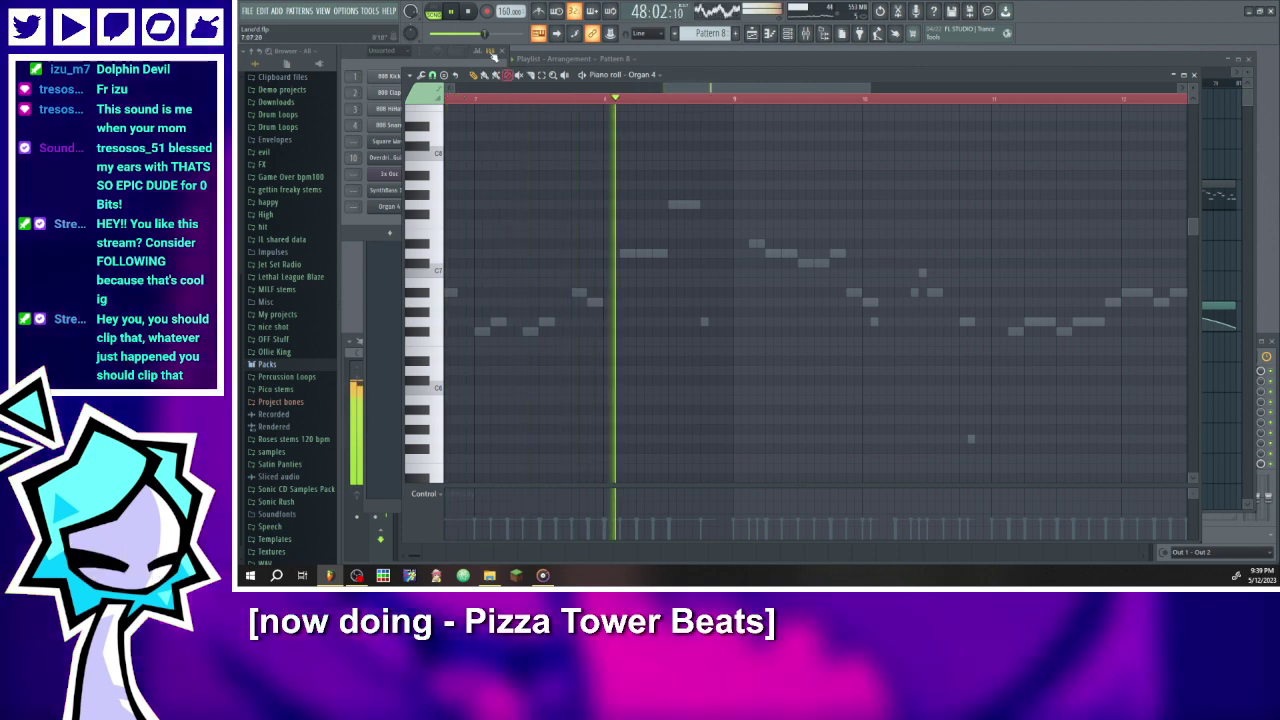
# - Draw the first Organ 4 notes over the ghost melody from bar 9, starting on D#7 and D7, and replay them
pyautogui.click(453, 13)
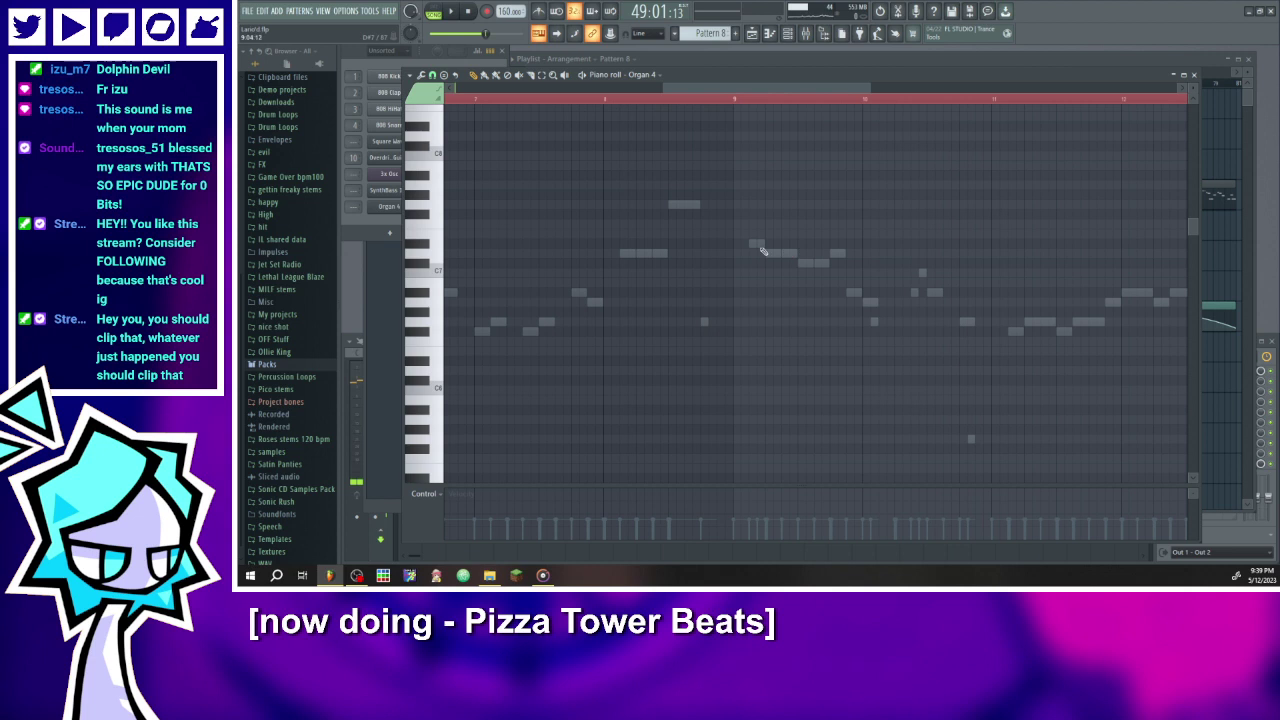
pyautogui.moveTo(759, 243); pyautogui.dragTo(754, 243)
pyautogui.click(761, 243)
pyautogui.click(769, 253)
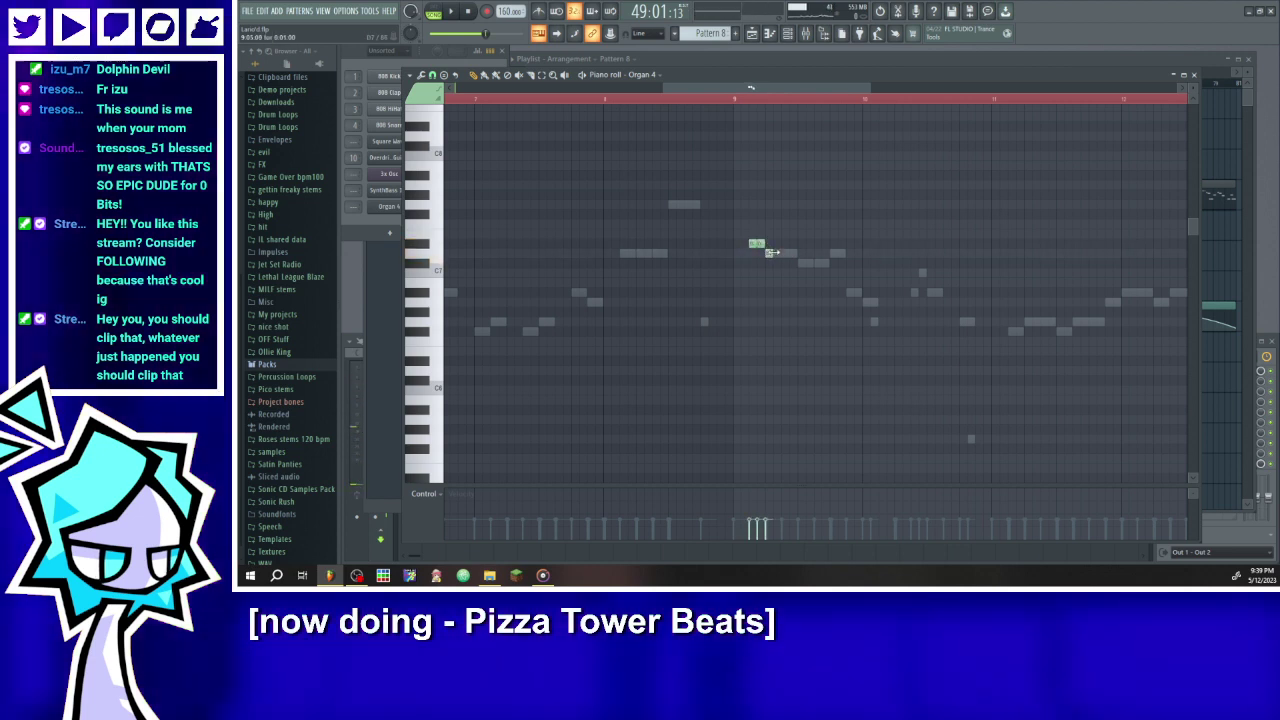
pyautogui.moveTo(772, 252); pyautogui.dragTo(800, 250)
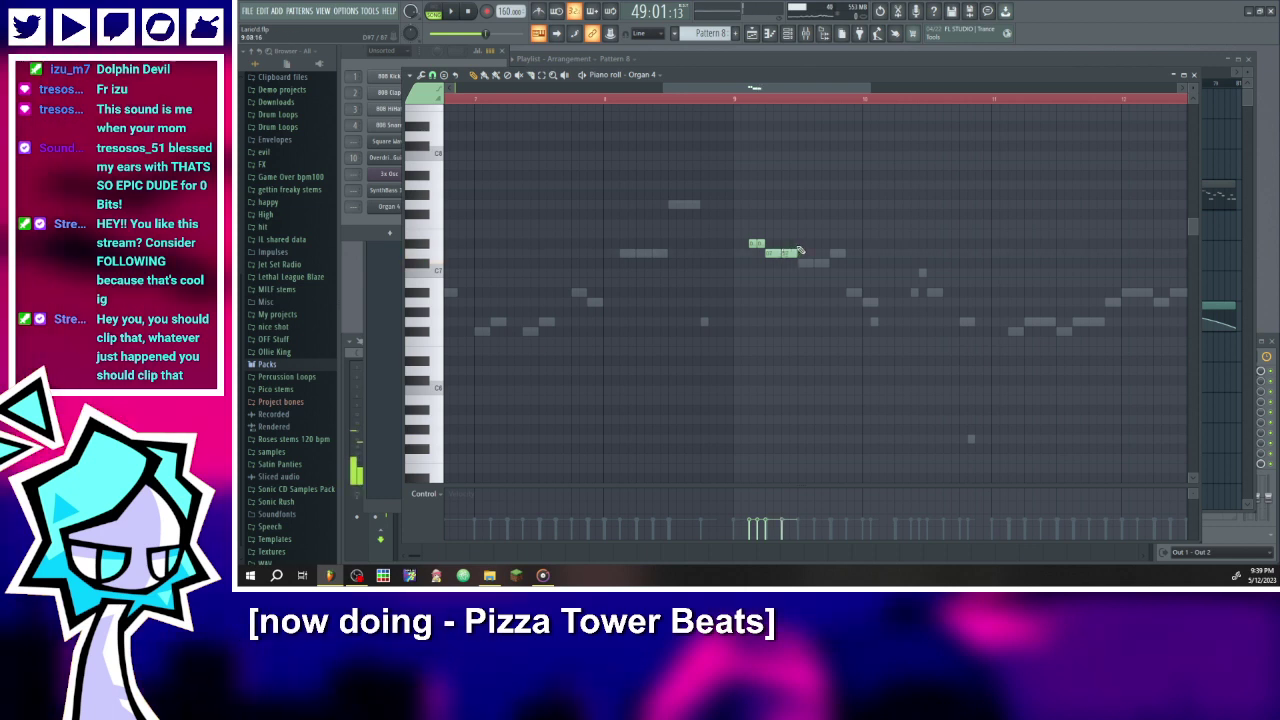
pyautogui.click(734, 100)
pyautogui.click(472, 10)
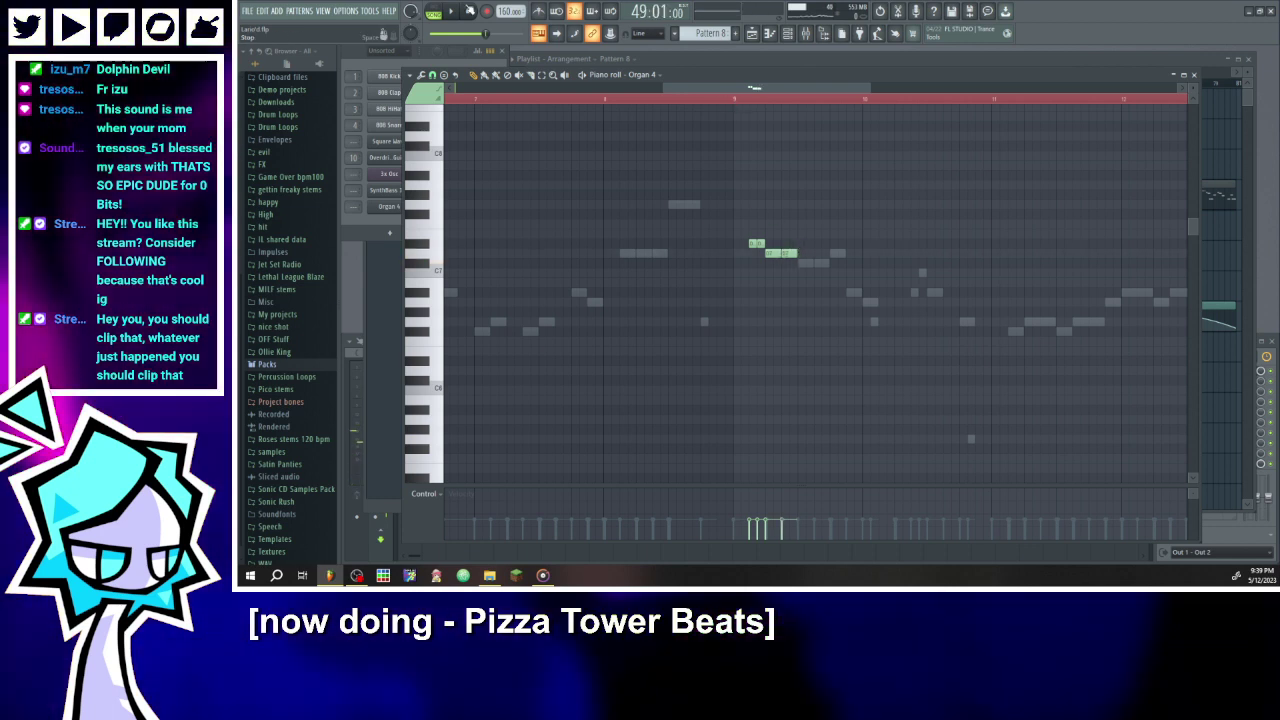
pyautogui.click(454, 11)
pyautogui.click(454, 11)
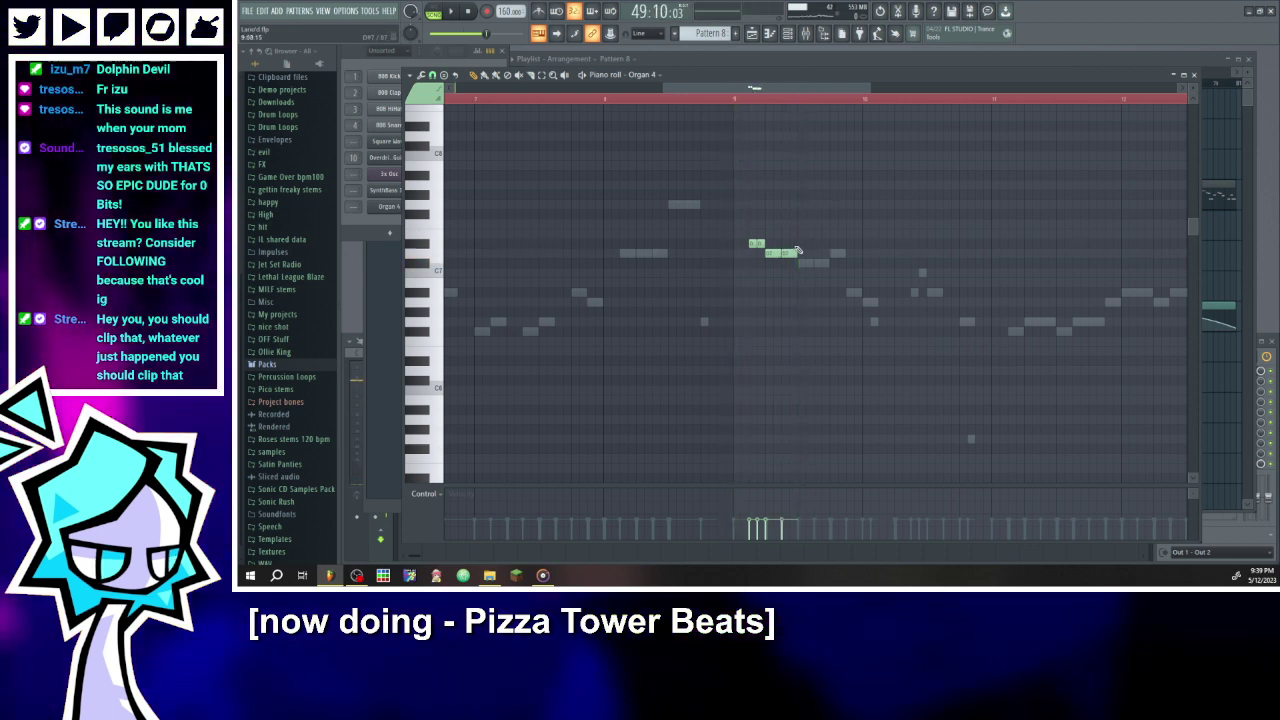
# - Extend the Organ 4 line through bar 10, stepping down to C#7 before climbing above the ghost melody, and replay from bar 9
pyautogui.click(802, 244)
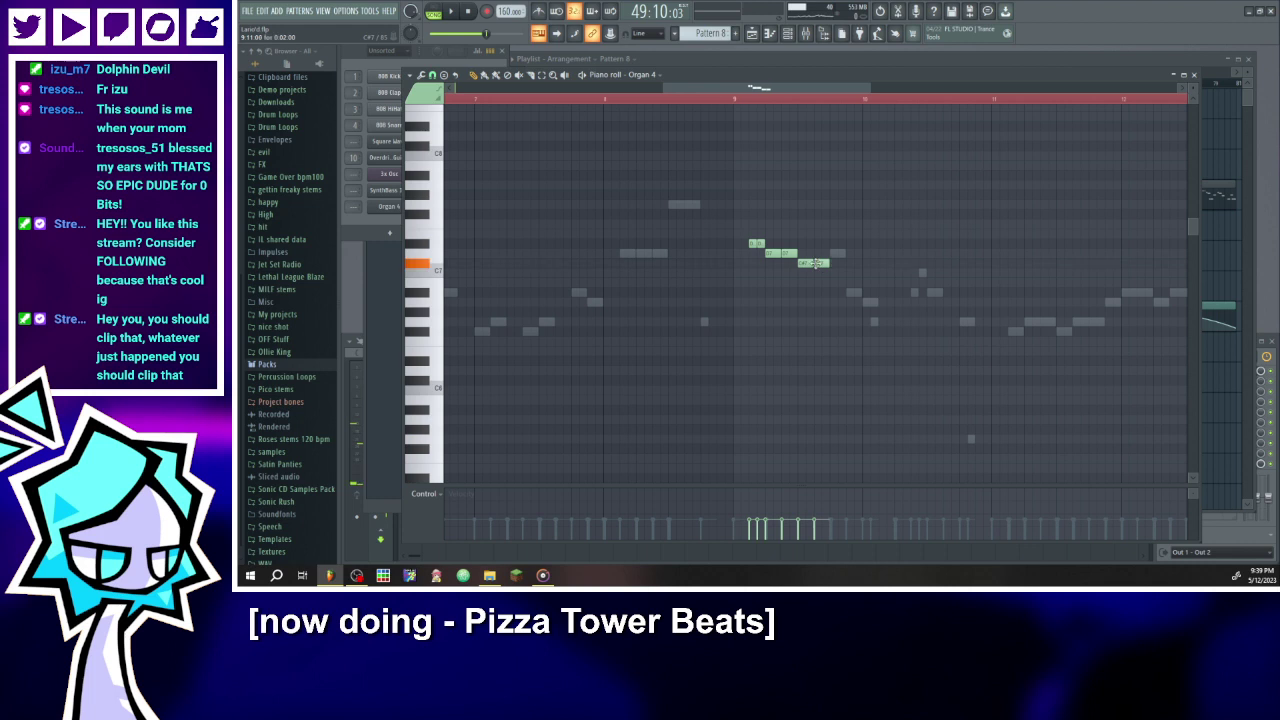
pyautogui.click(818, 264)
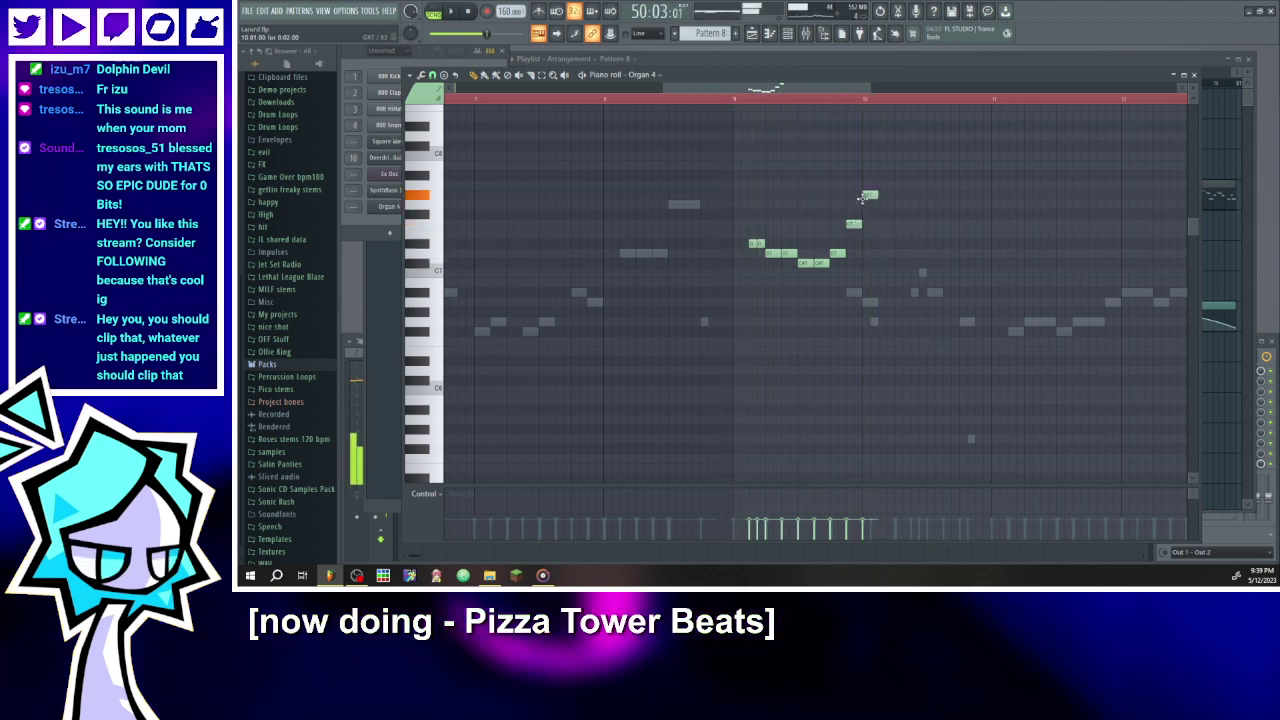
pyautogui.moveTo(862, 197); pyautogui.dragTo(863, 207)
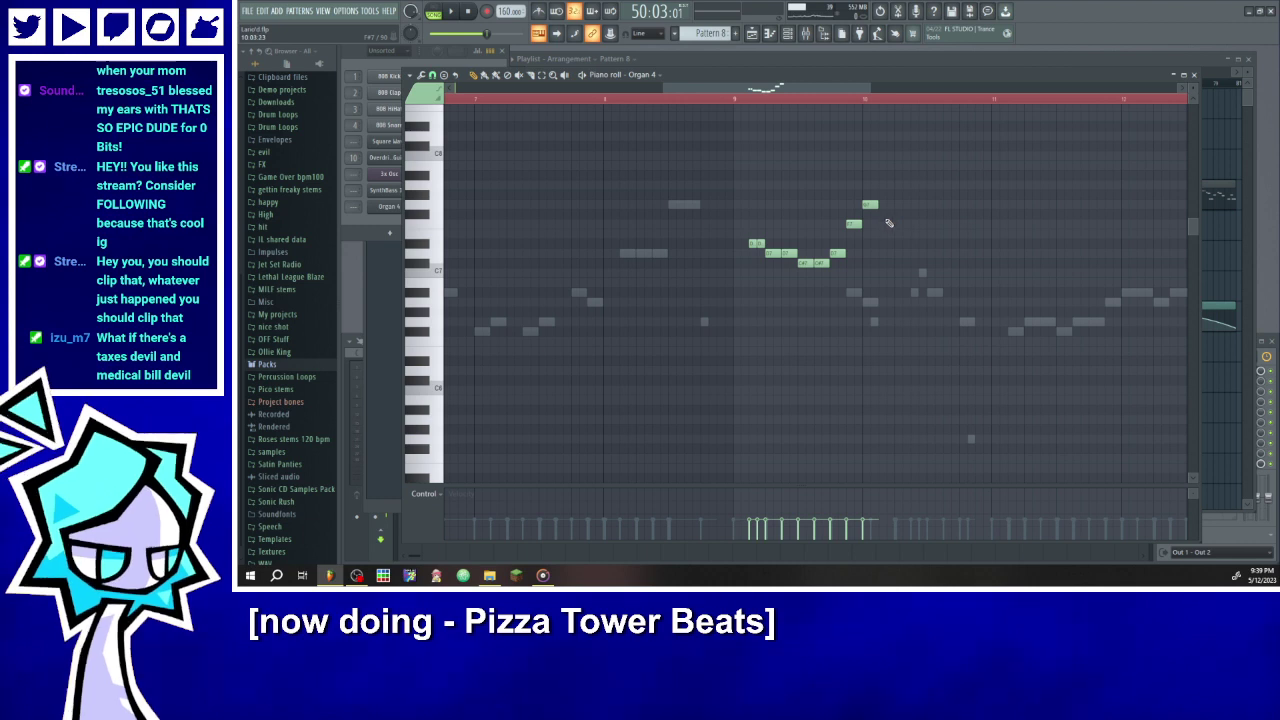
pyautogui.click(739, 102)
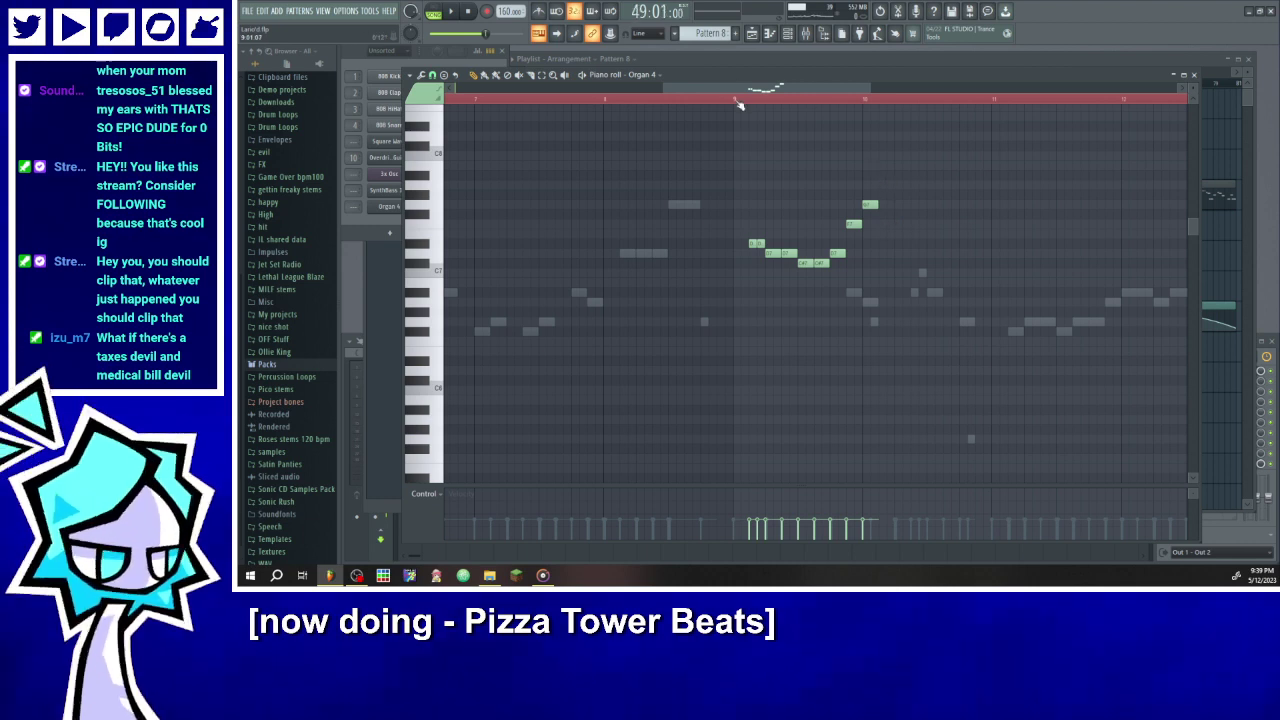
pyautogui.click(451, 13)
pyautogui.press('space')
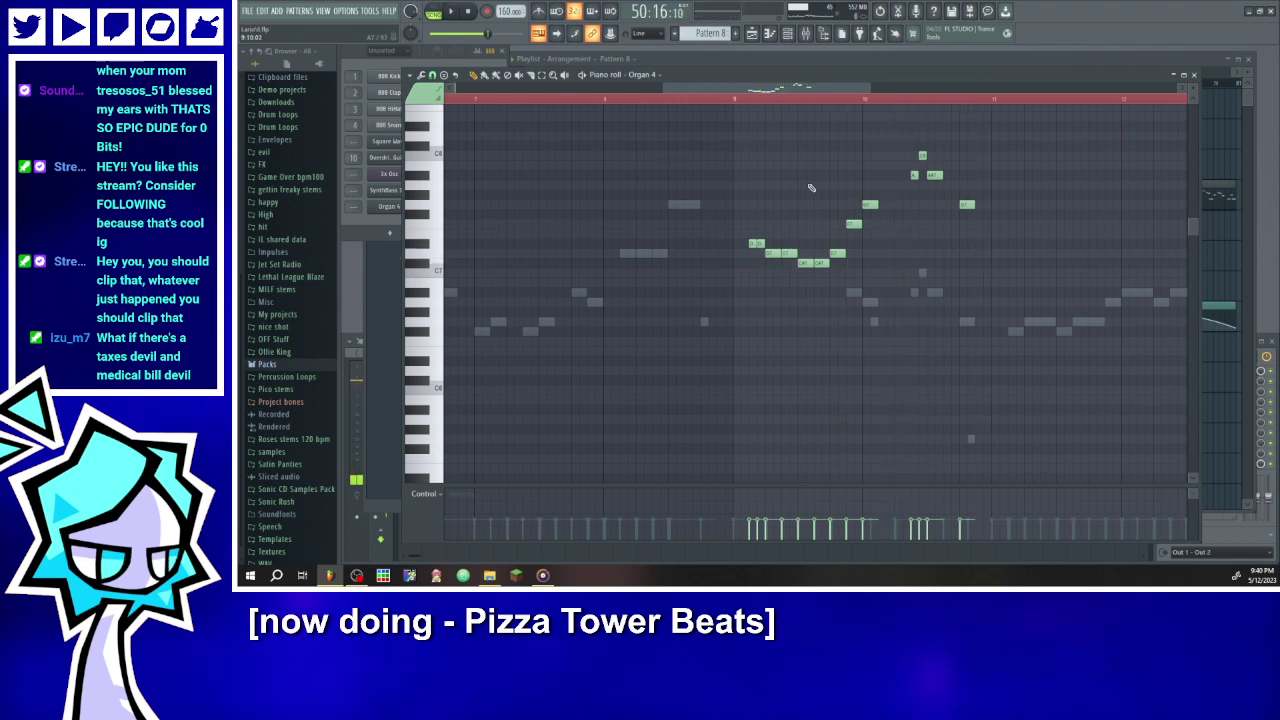
pyautogui.click(966, 321)
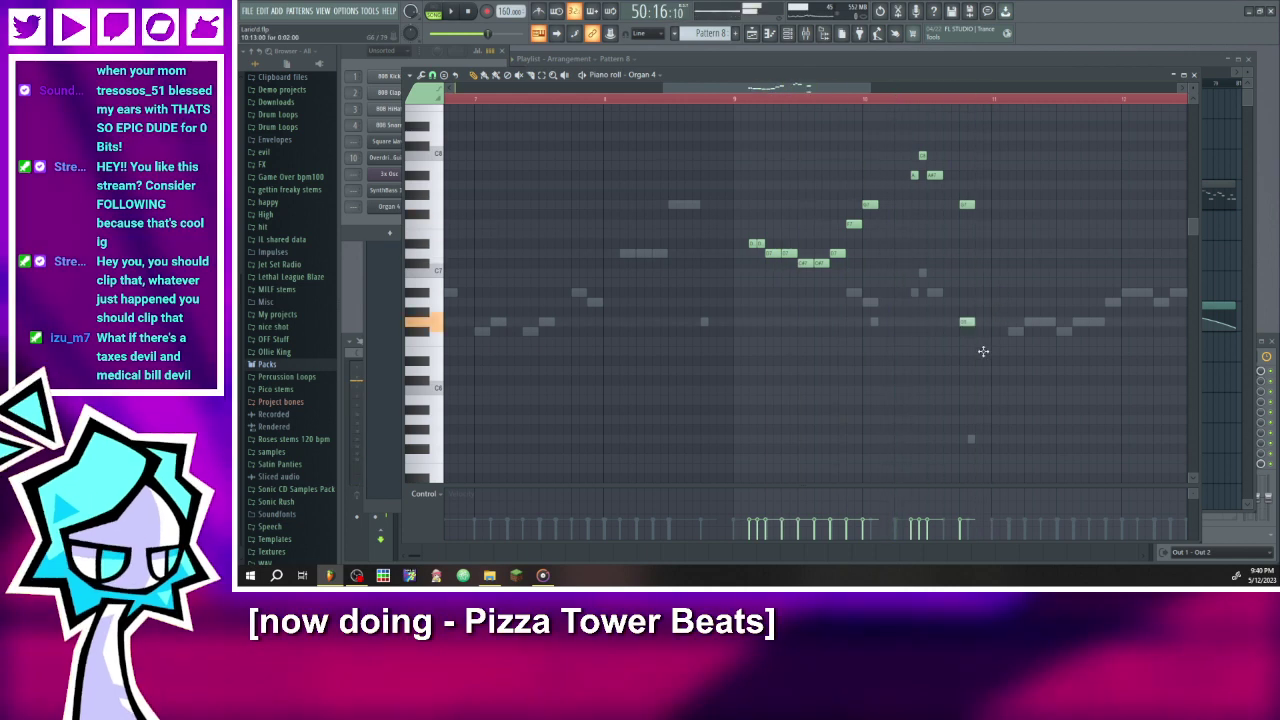
# - Delete all the hand-drawn Organ 4 notes in bars 9 and 10 and replay the section from bar 9
pyautogui.rightClick(967, 321)
pyautogui.rightClick(967, 204)
pyautogui.rightClick(922, 156)
pyautogui.rightClick(914, 175)
pyautogui.rightClick(869, 204)
pyautogui.rightClick(853, 224)
pyautogui.rightClick(837, 253)
pyautogui.rightClick(820, 263)
pyautogui.rightClick(788, 253)
pyautogui.rightClick(754, 244)
pyautogui.scroll(-3, 929, 309)
pyautogui.scroll(-6, 936, 323)
pyautogui.scroll(6, 936, 323)
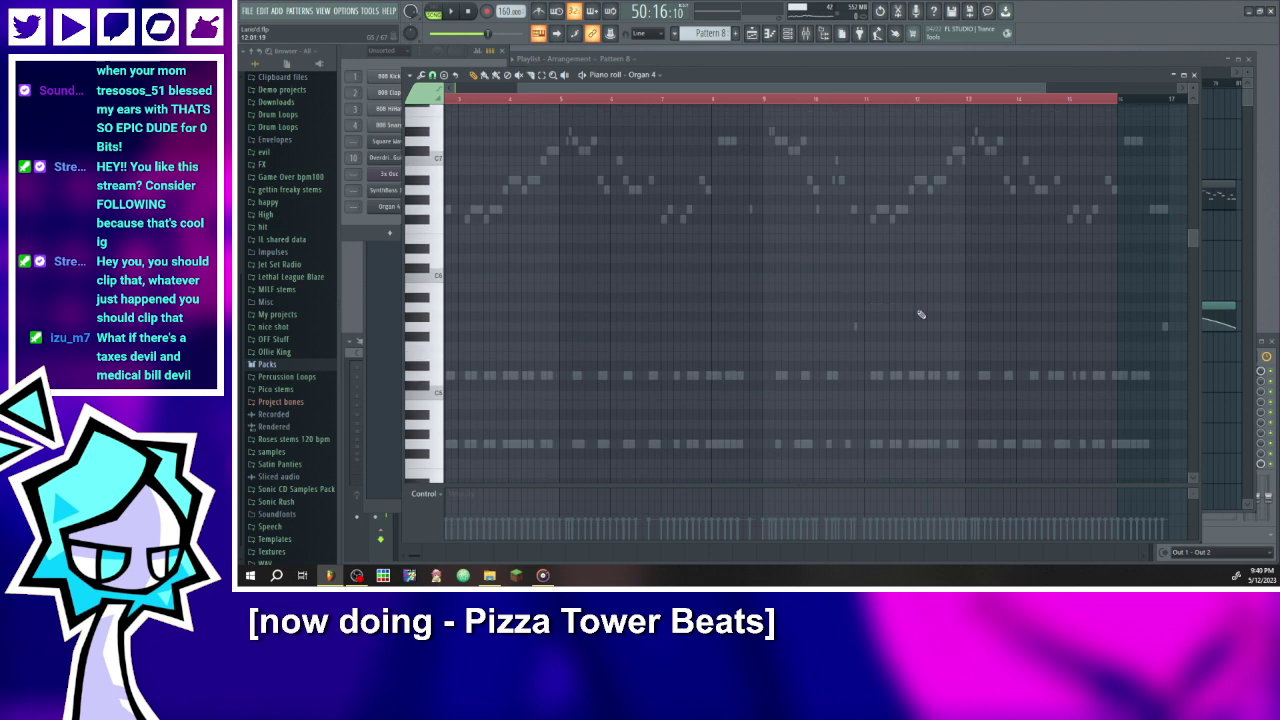
pyautogui.scroll(2, 885, 286)
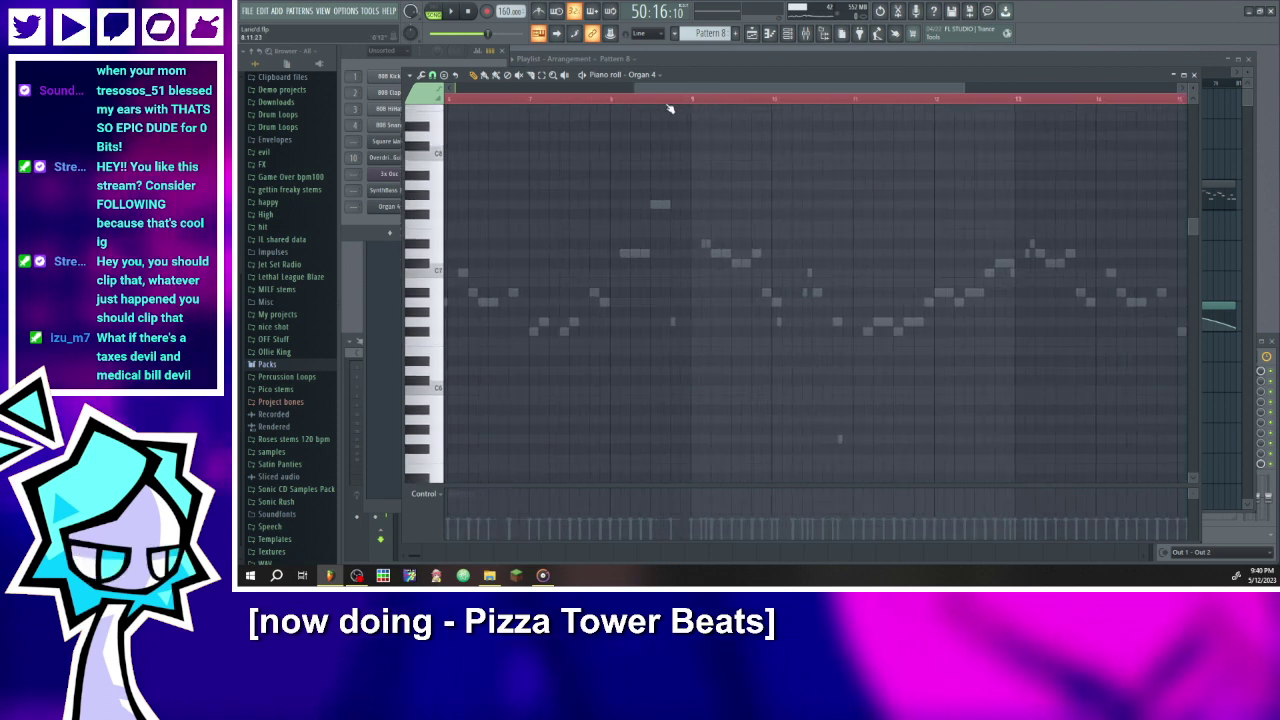
pyautogui.click(451, 12)
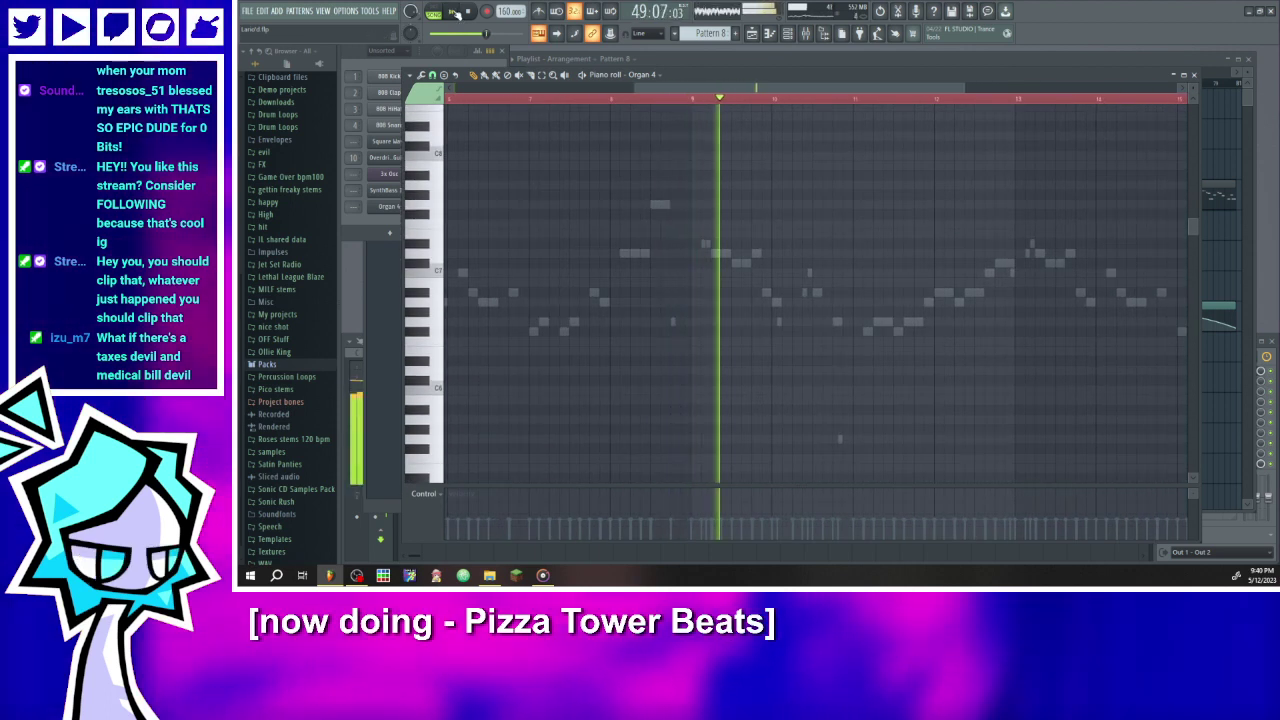
# - Copy the Square Wave melody from Pattern 8's first eight bars into Organ 4 starting at bar 9, and play it
pyautogui.click(642, 74)
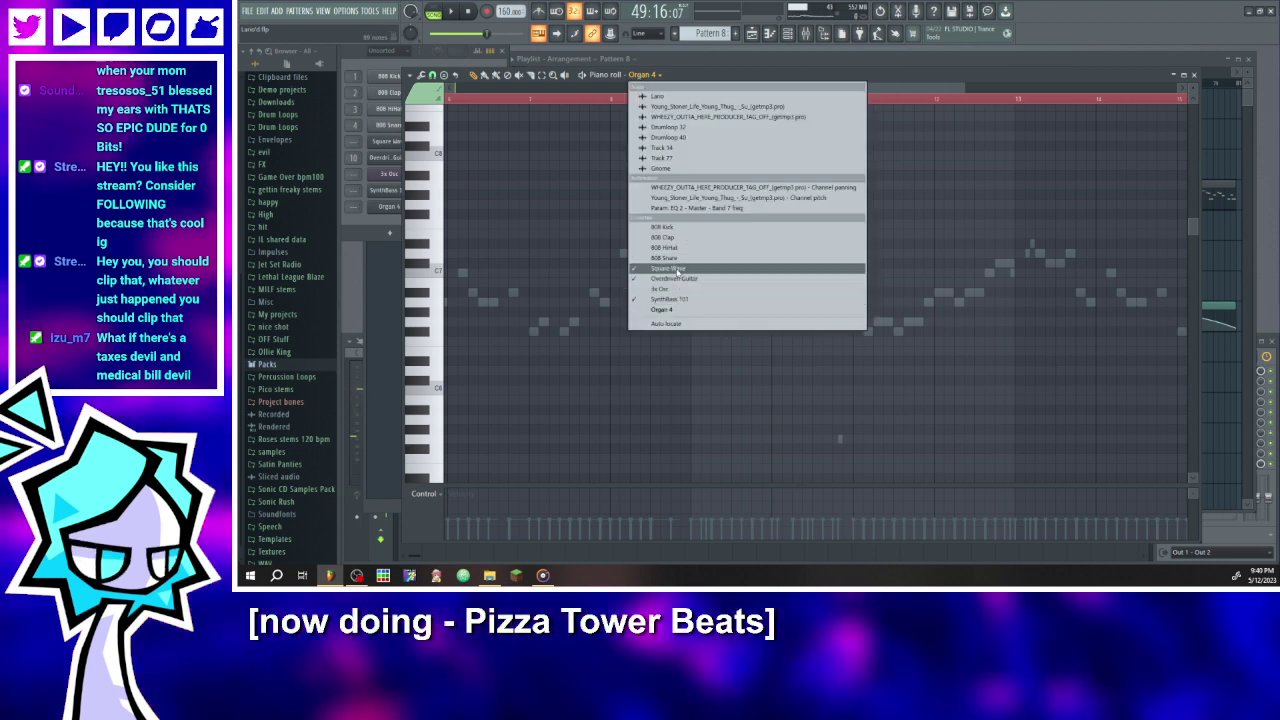
pyautogui.click(678, 271)
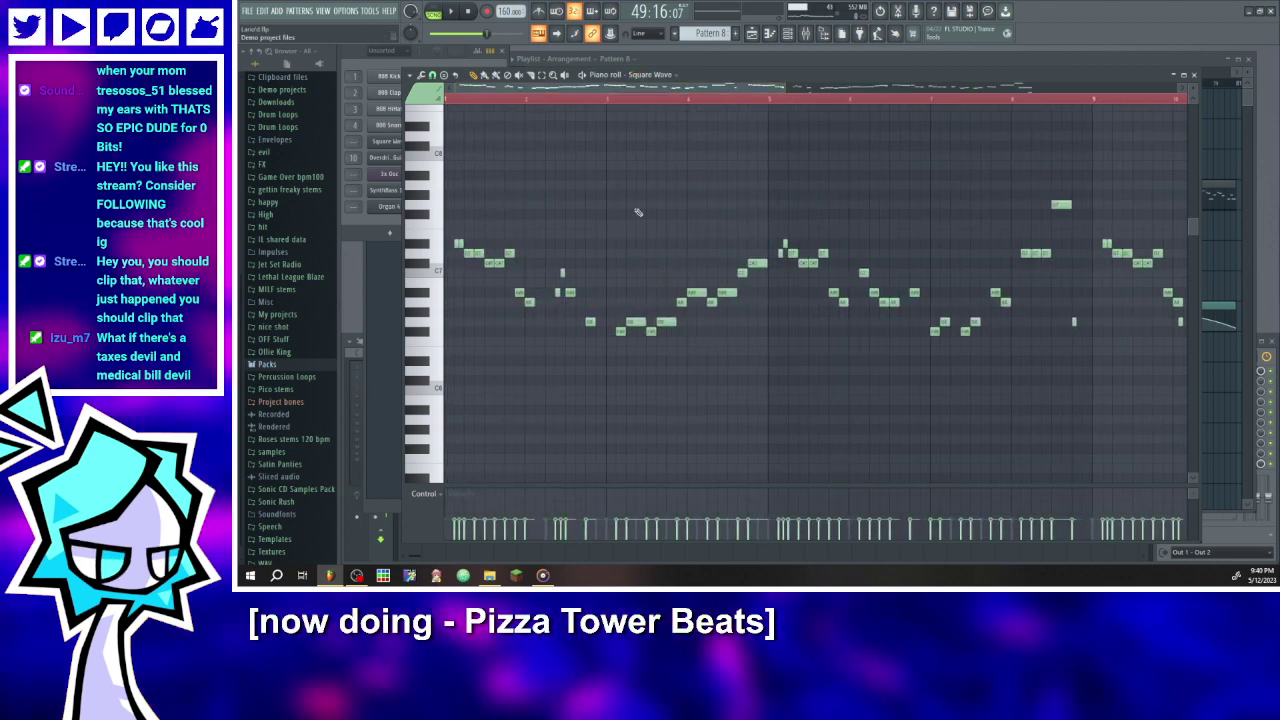
pyautogui.scroll(-1, 986, 320)
pyautogui.moveTo(1013, 374); pyautogui.dragTo(422, 147)
pyautogui.click(650, 75)
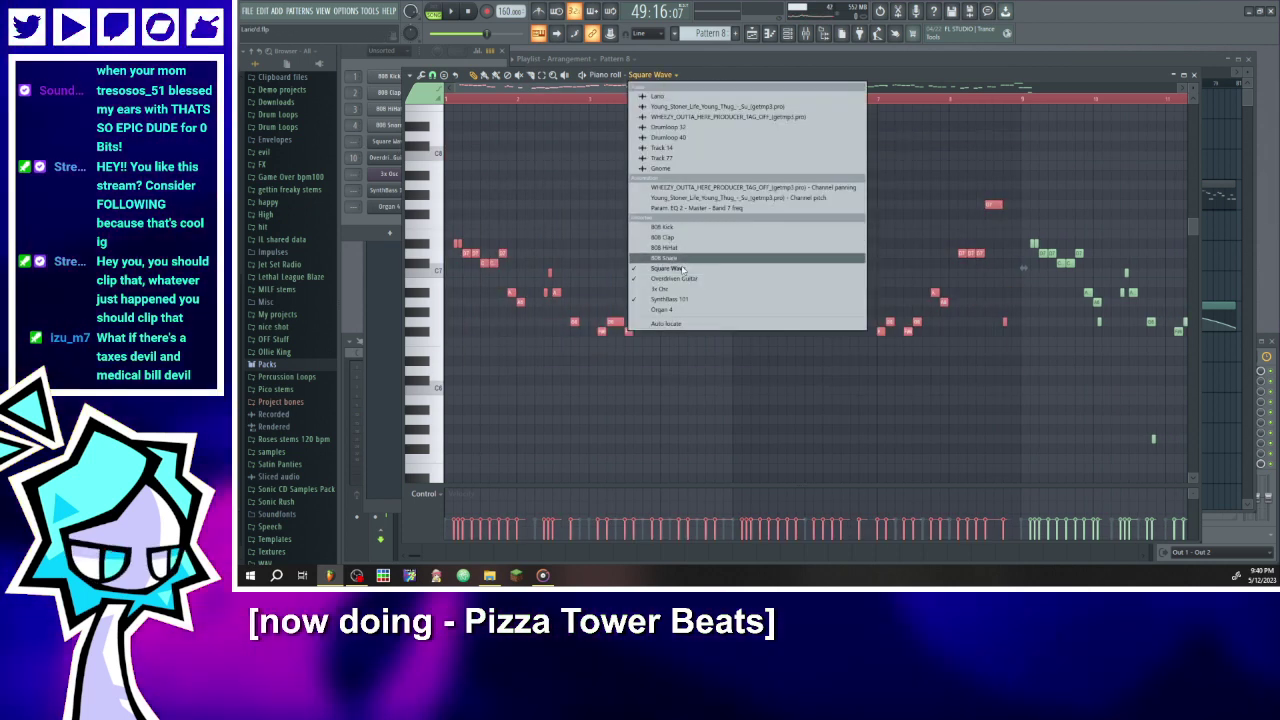
pyautogui.click(663, 311)
pyautogui.moveTo(521, 88); pyautogui.dragTo(807, 86)
pyautogui.click(452, 11)
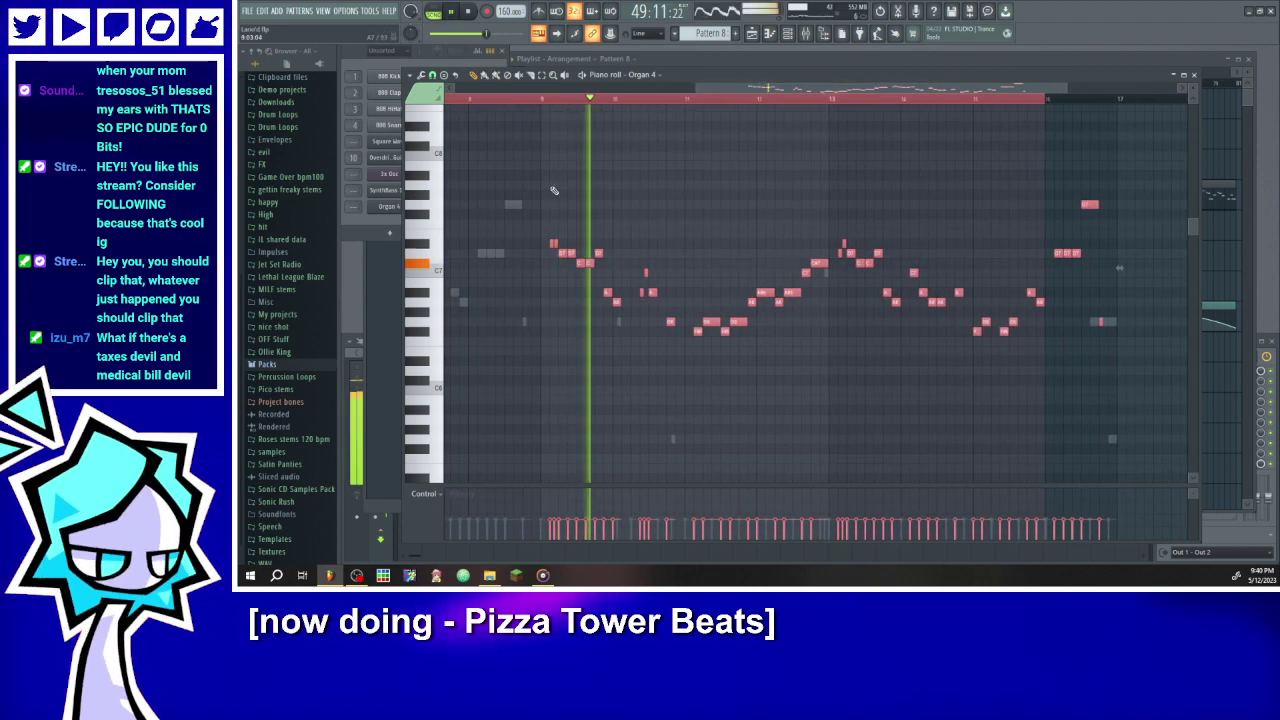
# - Try the copied Organ 4 melody one octave higher, and return it to its original octave
pyautogui.scroll(1, 557, 191)
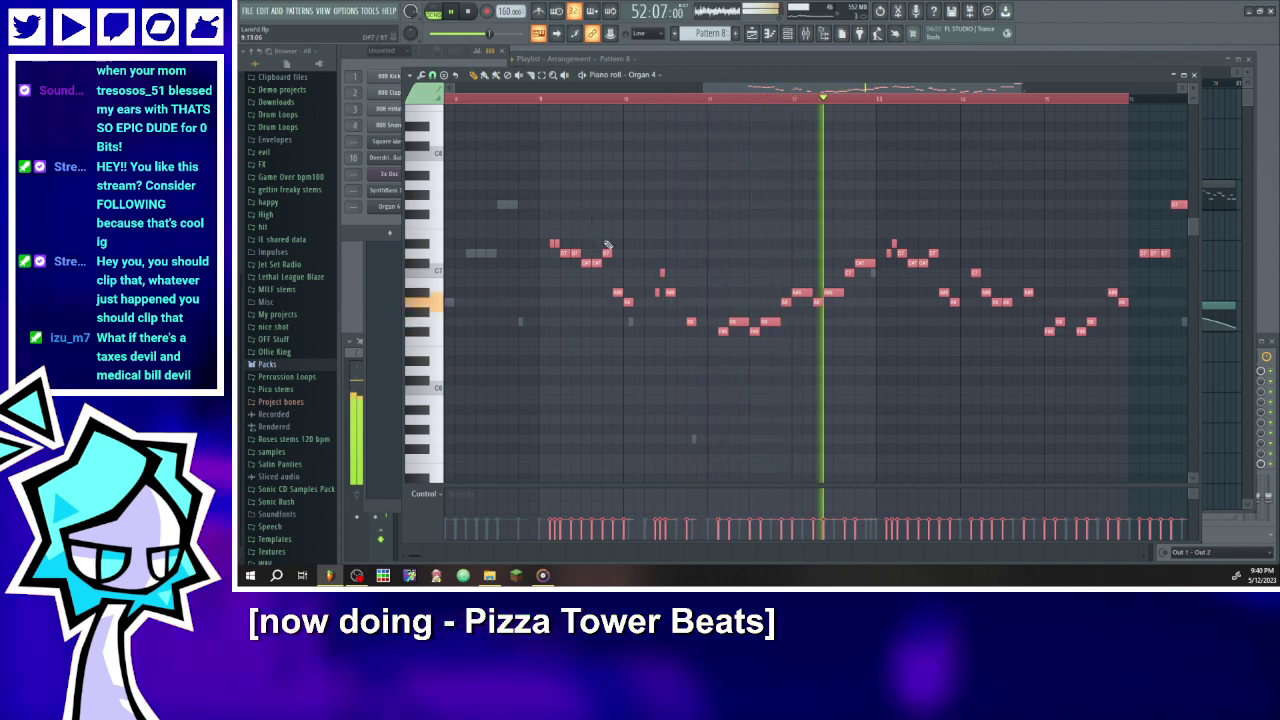
pyautogui.hotkey('ctrl', 'Up')
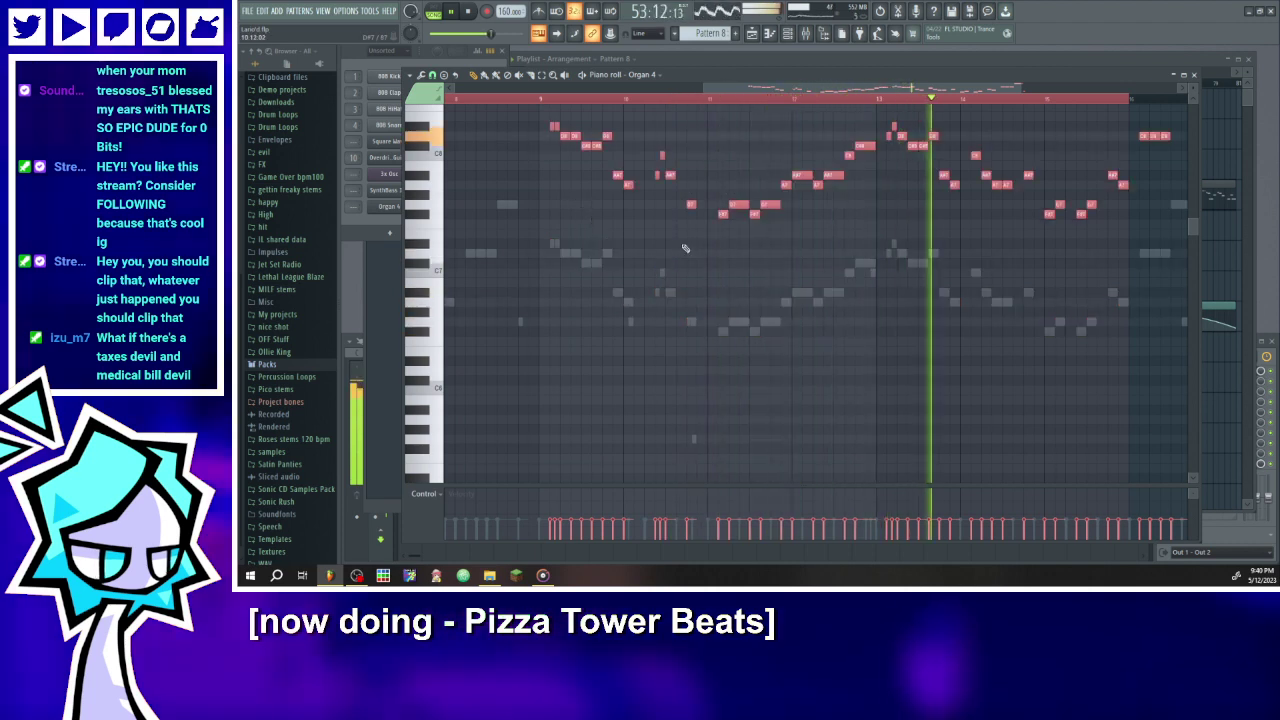
pyautogui.hotkey('ctrl', 'Down')
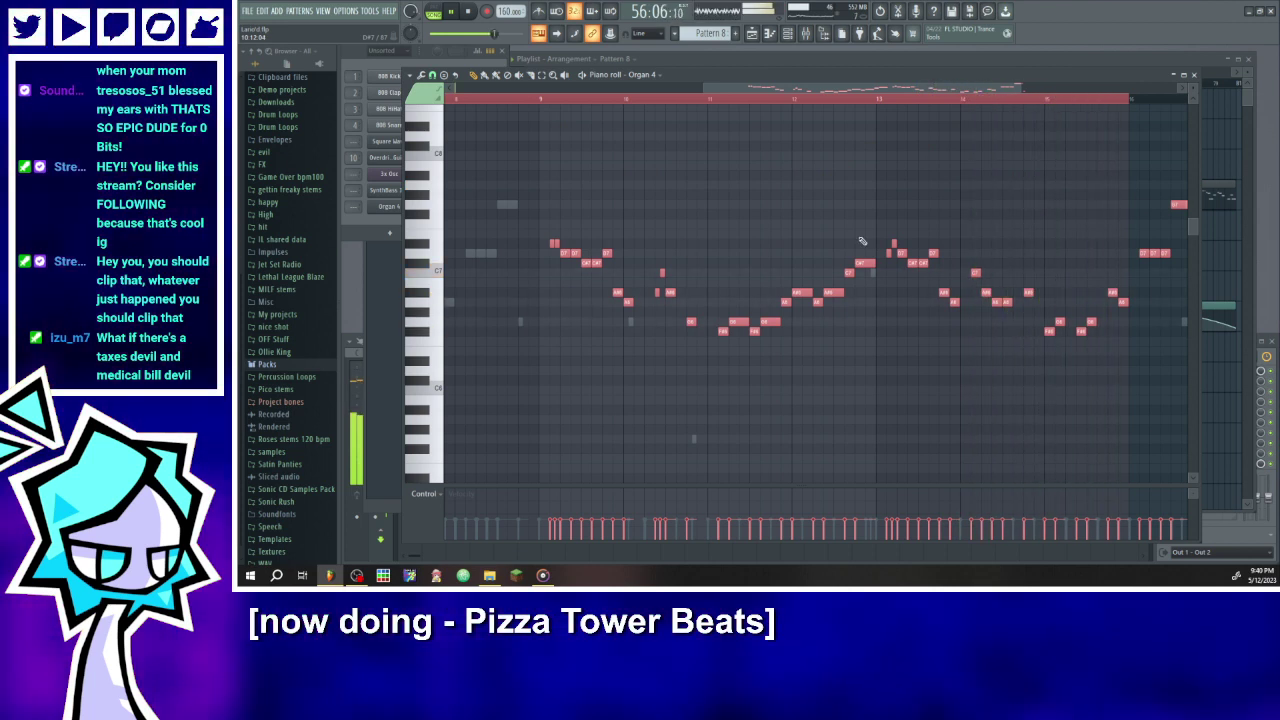
# - Rework the Organ 4 phrase to end bar 10 on C7 and A6 and start bar 11 on G6, removing the F#6
pyautogui.scroll(-3, 968, 237)
pyautogui.scroll(3, 966, 239)
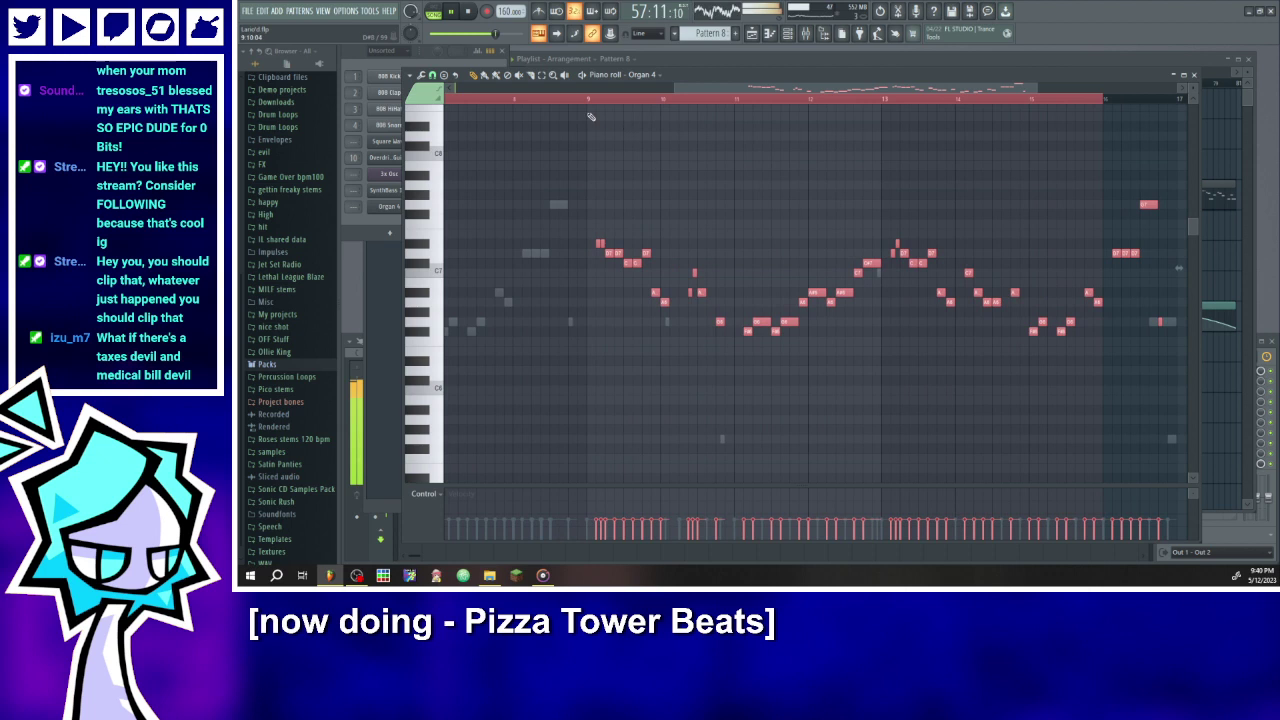
pyautogui.hscroll(-1, 586, 94)
pyautogui.scroll(2, 636, 168)
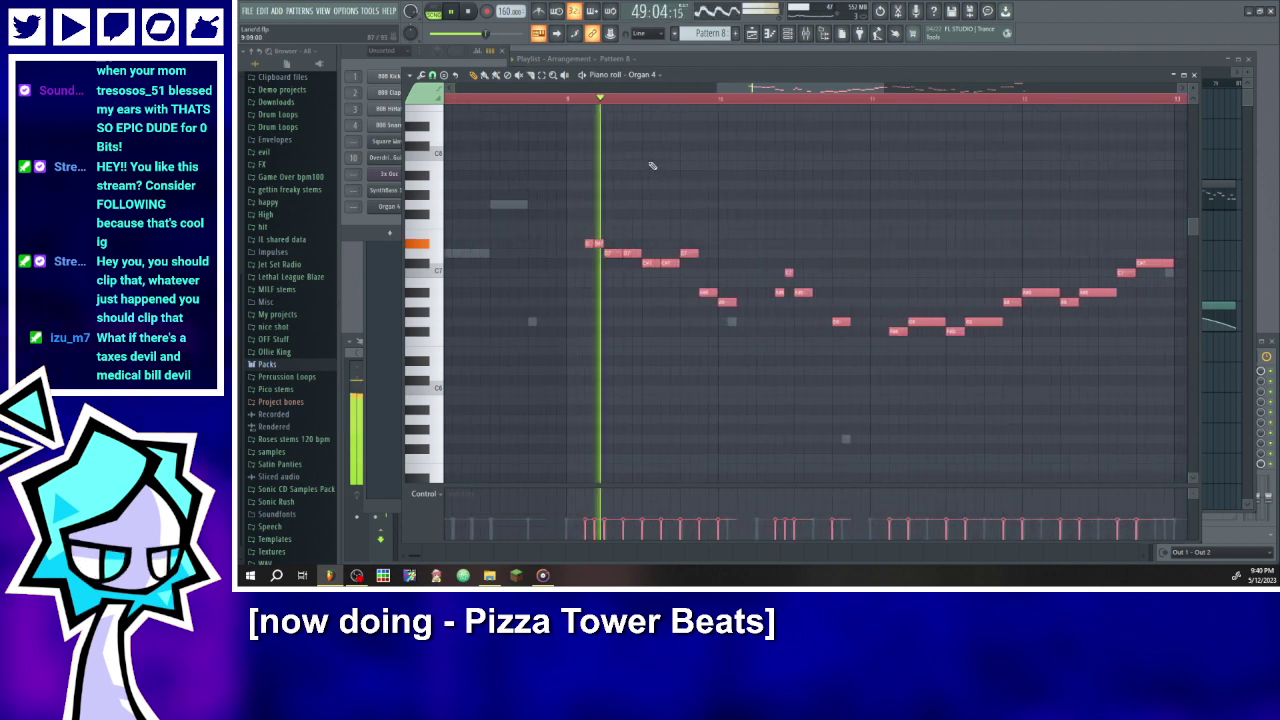
pyautogui.click(452, 17)
pyautogui.click(851, 293)
pyautogui.rightClick(851, 293)
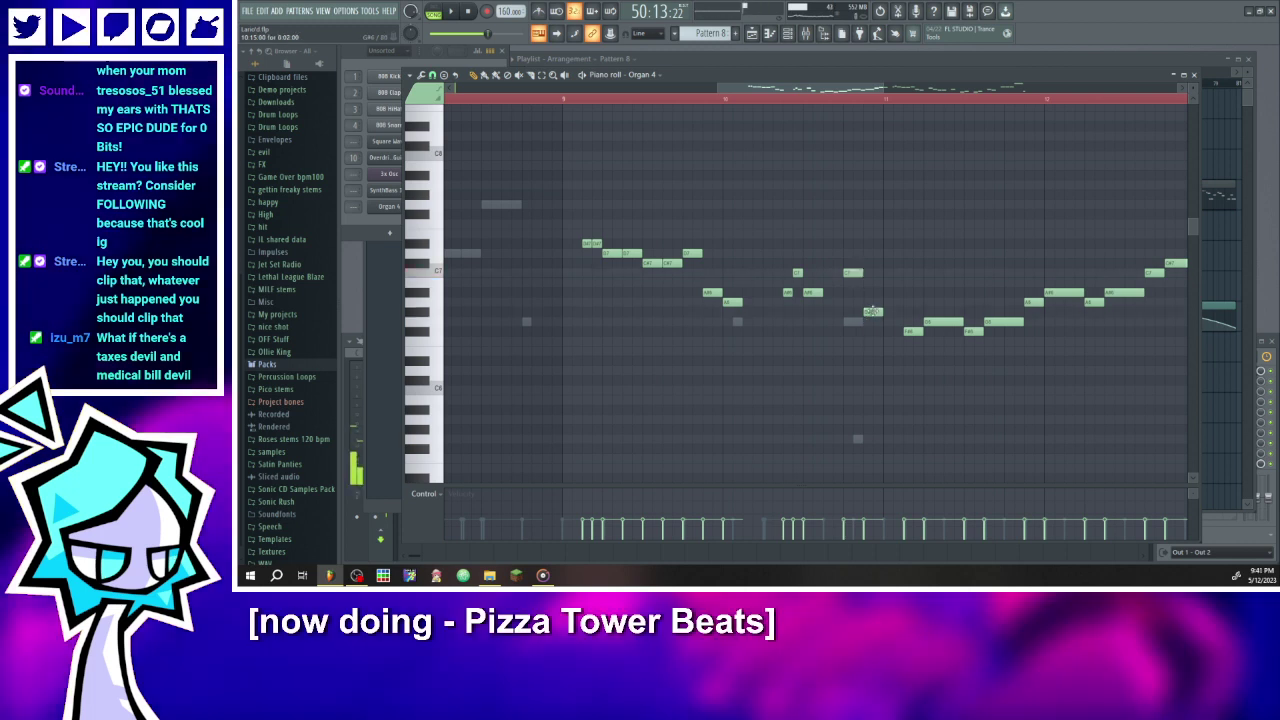
pyautogui.moveTo(877, 316); pyautogui.dragTo(873, 300)
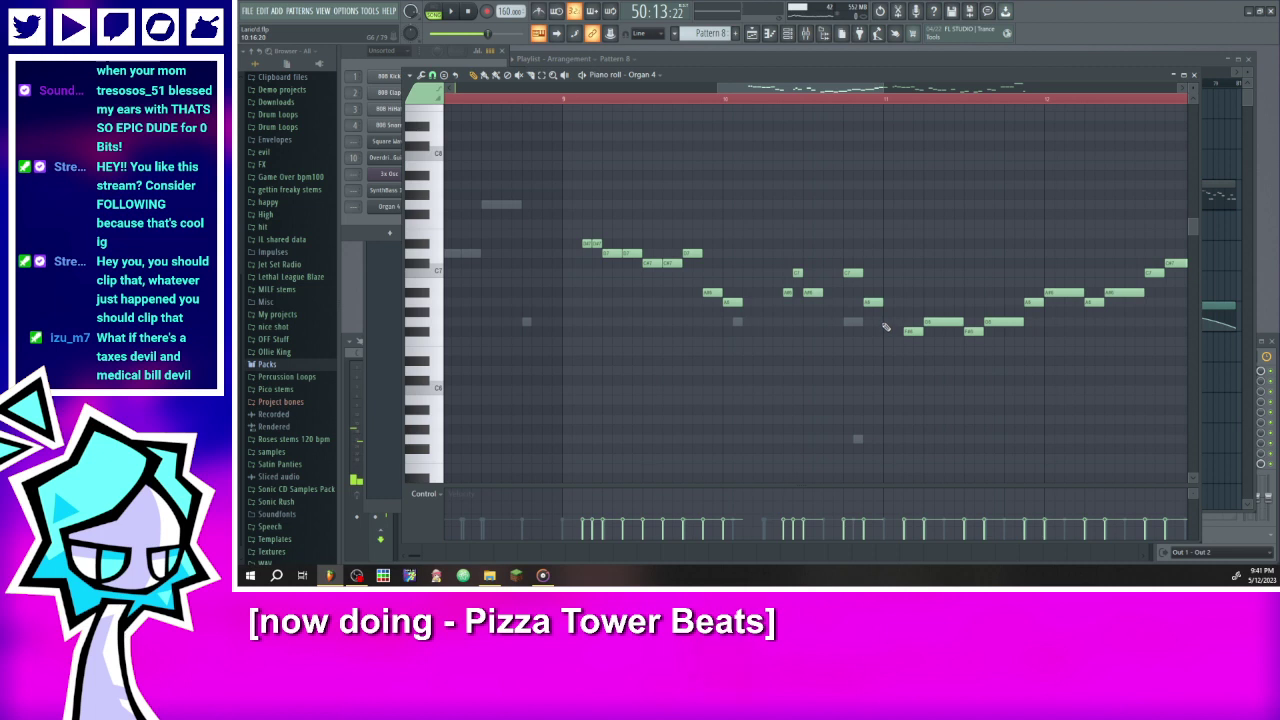
pyautogui.moveTo(889, 336); pyautogui.dragTo(910, 304)
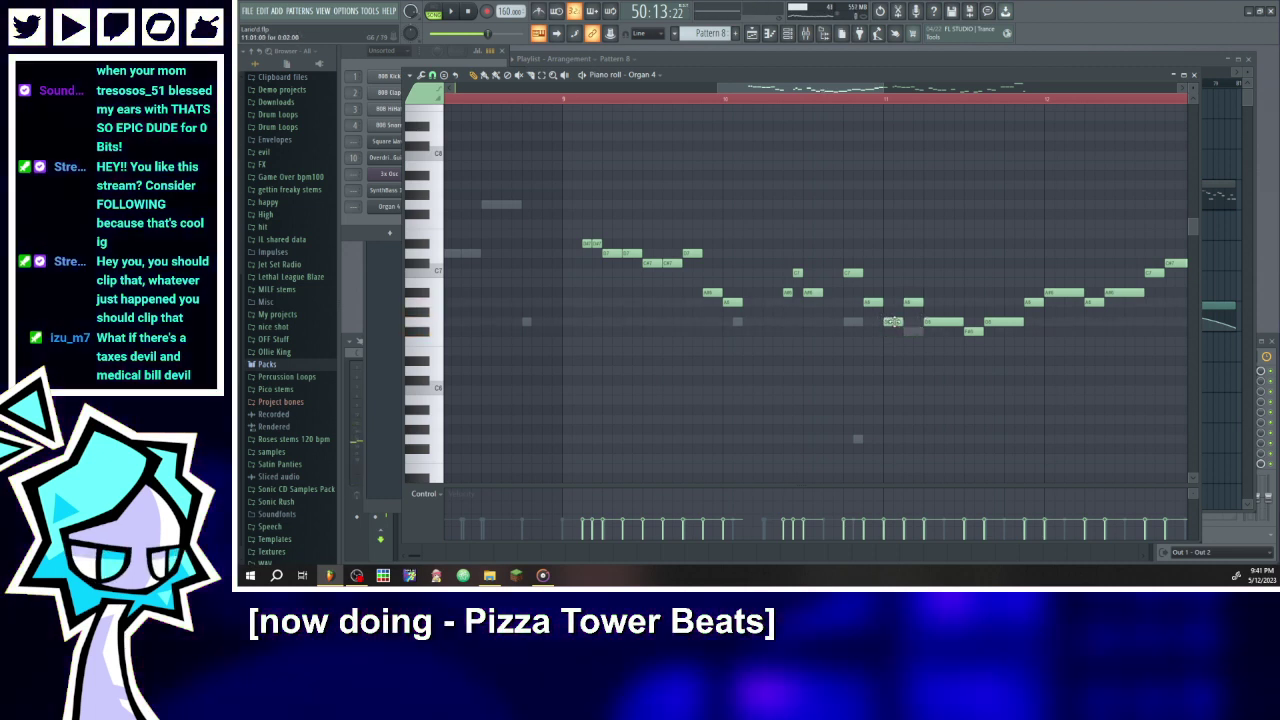
pyautogui.rightClick(913, 301)
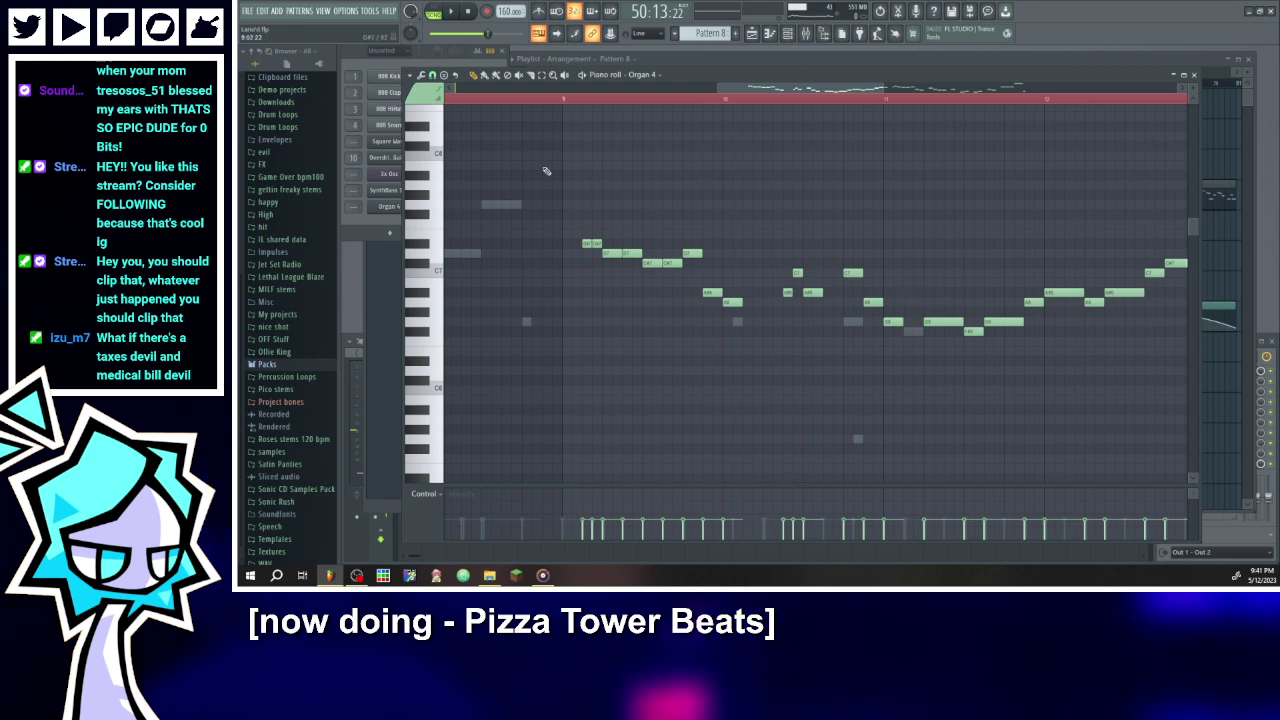
# - Play the Organ 4 phrase, raise bar 10's last two notes to D7 and C7, and start bar 11 on A#6
pyautogui.click(451, 11)
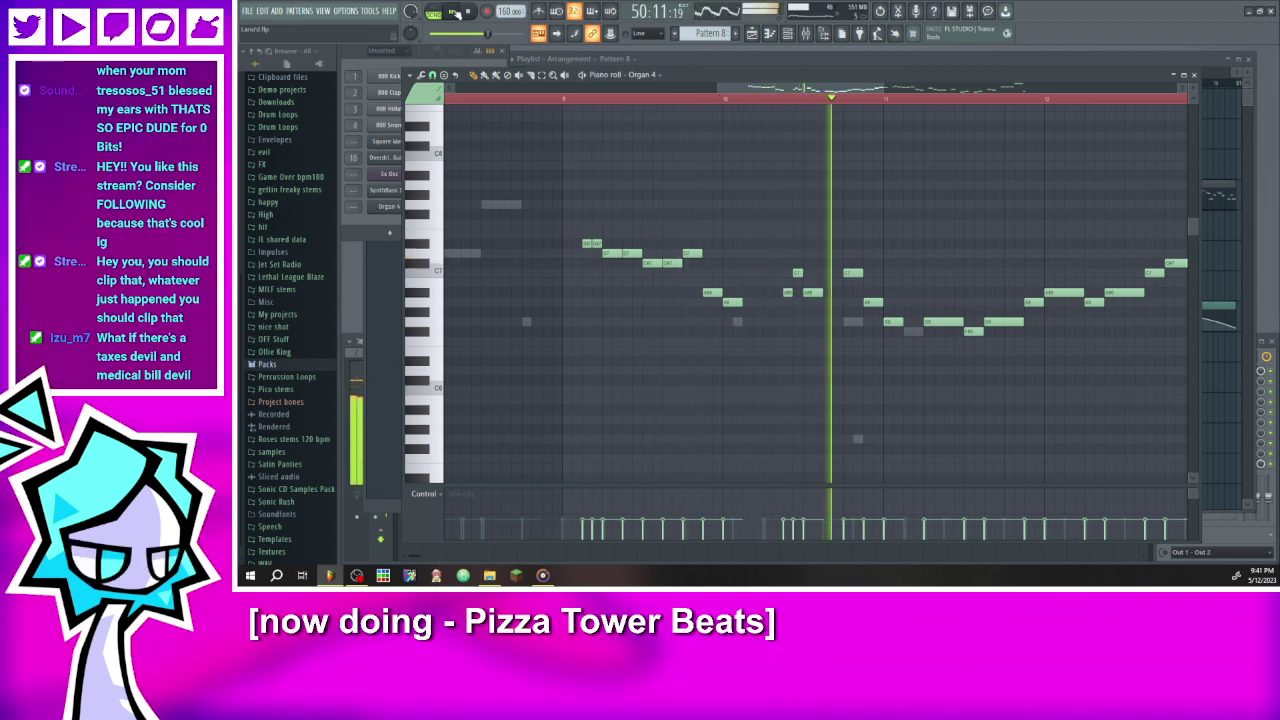
pyautogui.press('space')
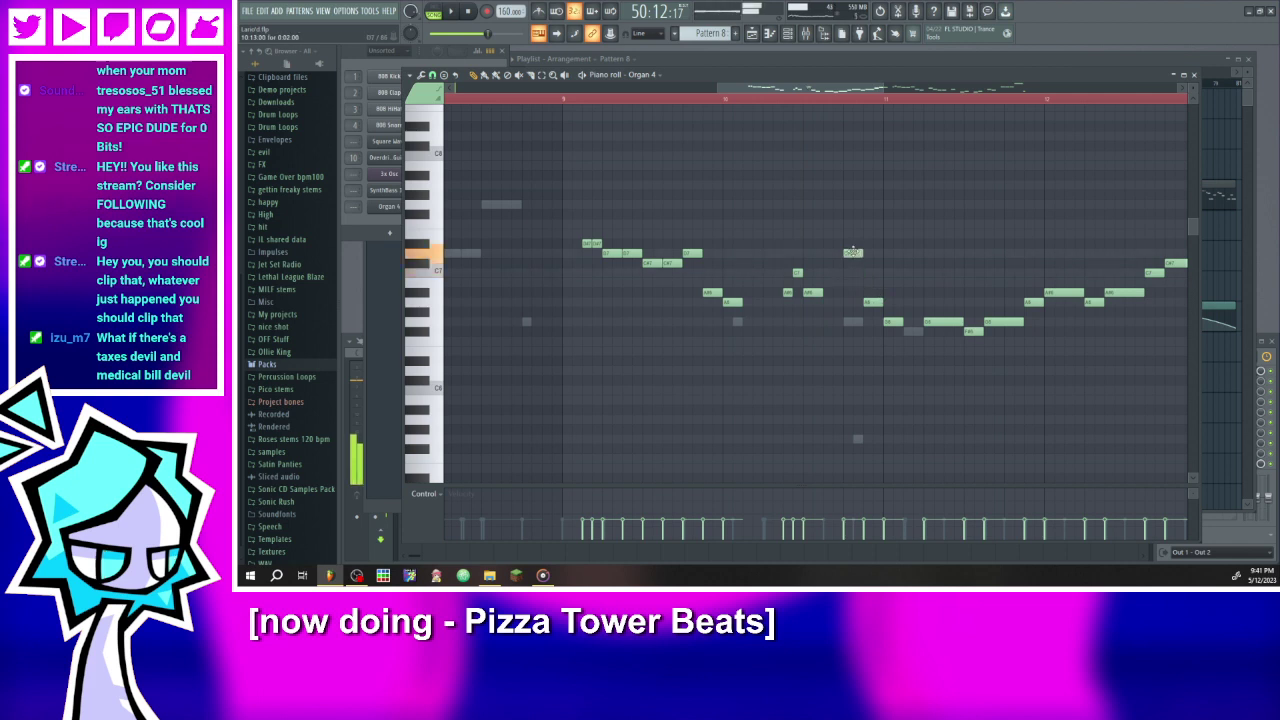
pyautogui.rightClick(895, 321)
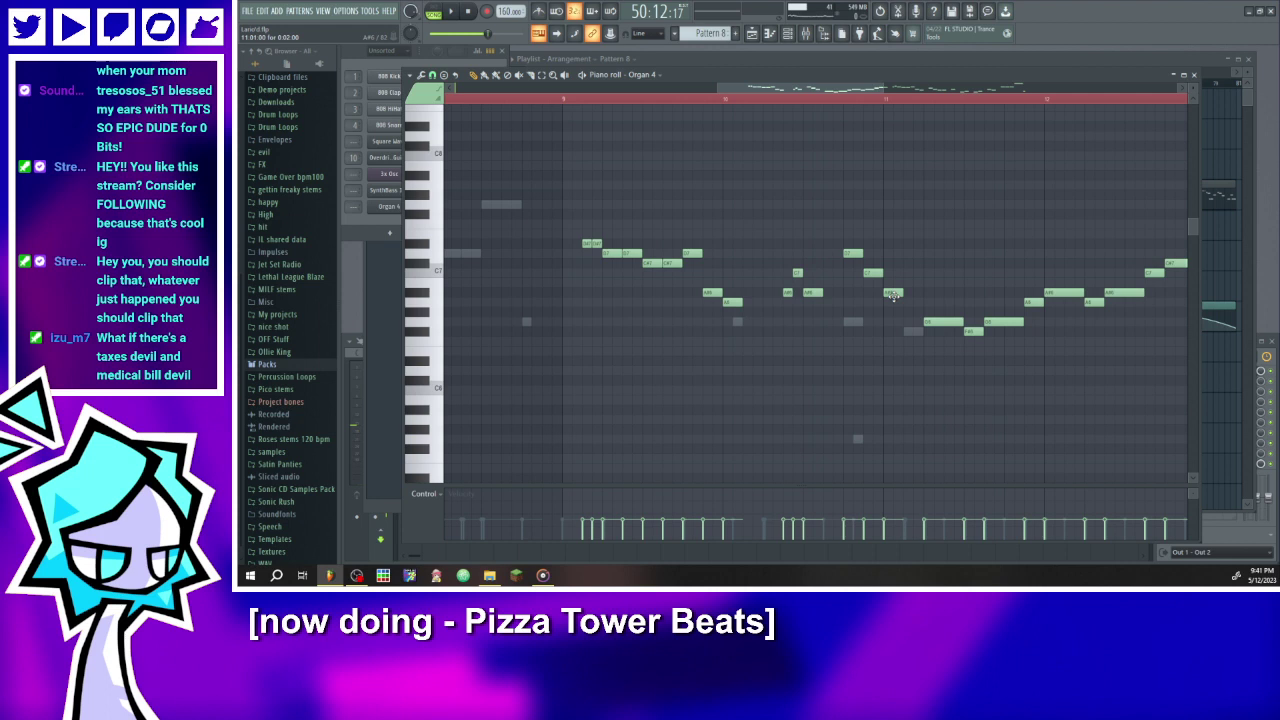
# - Rewrite the rest of Organ 4's bar 11 as short notes alternating G6 and A#6, ending on C7
pyautogui.moveTo(936, 302); pyautogui.dragTo(936, 293)
pyautogui.rightClick(947, 320)
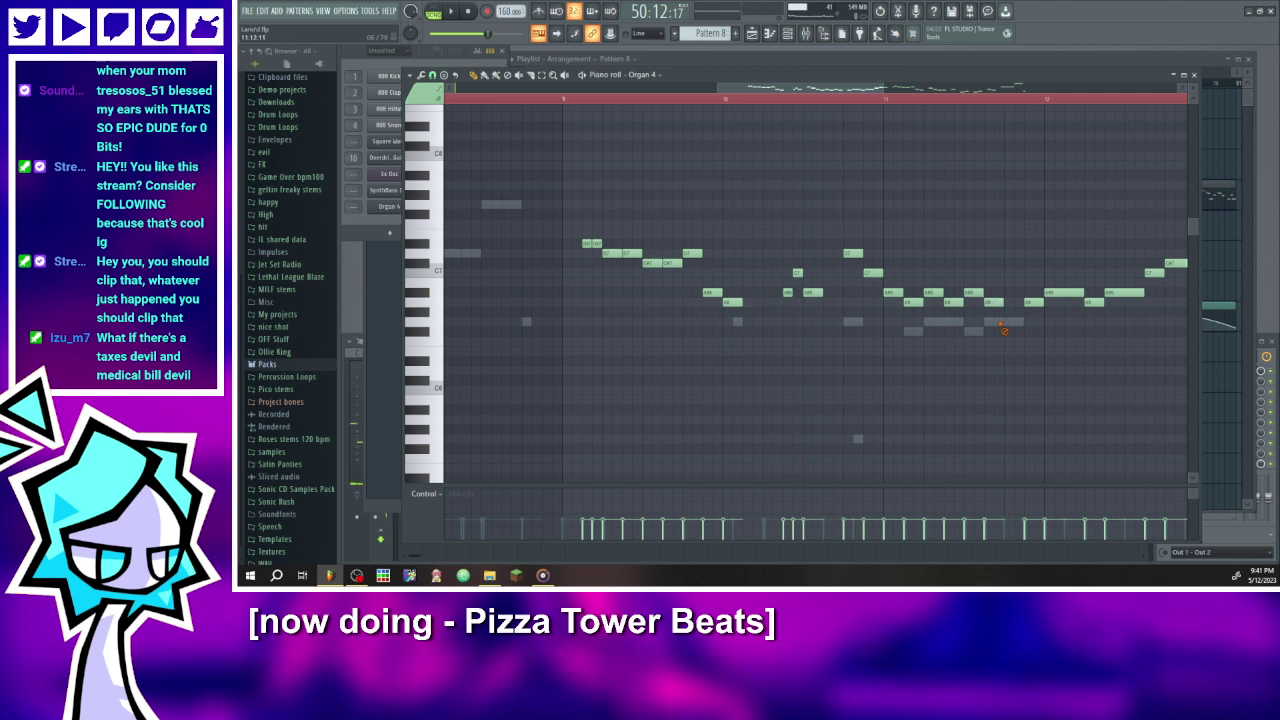
pyautogui.click(905, 320)
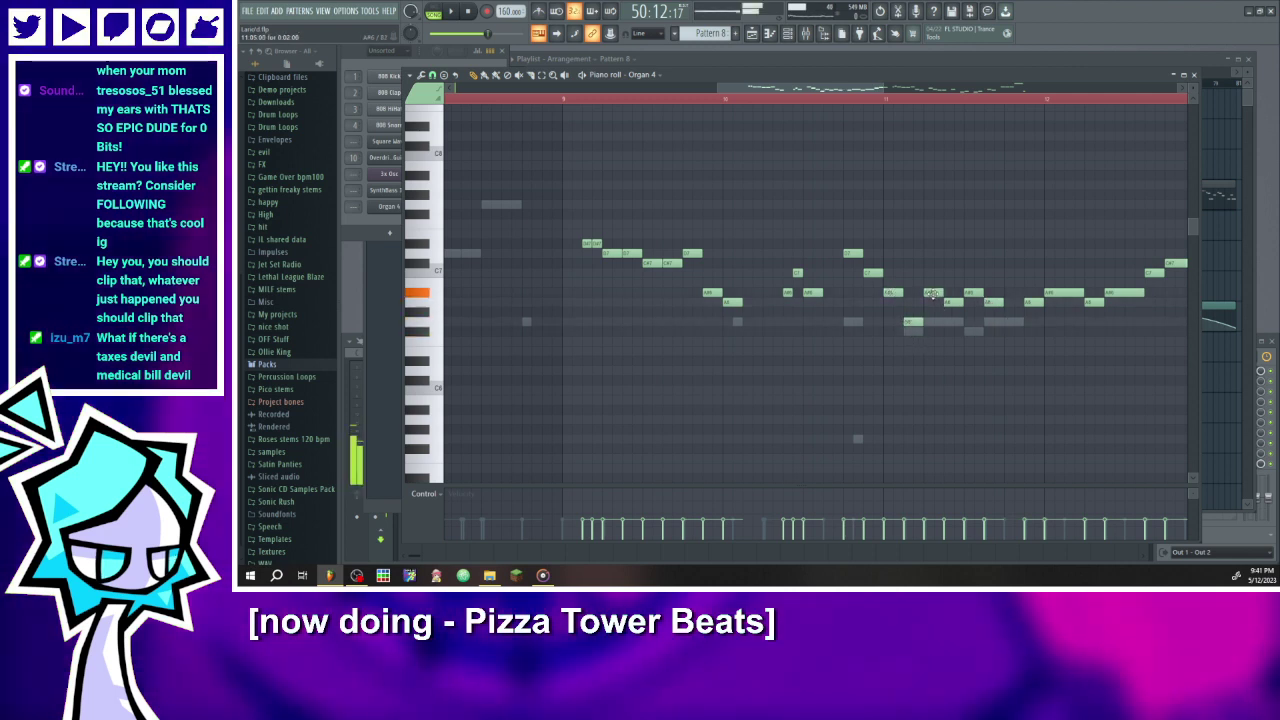
pyautogui.click(950, 322)
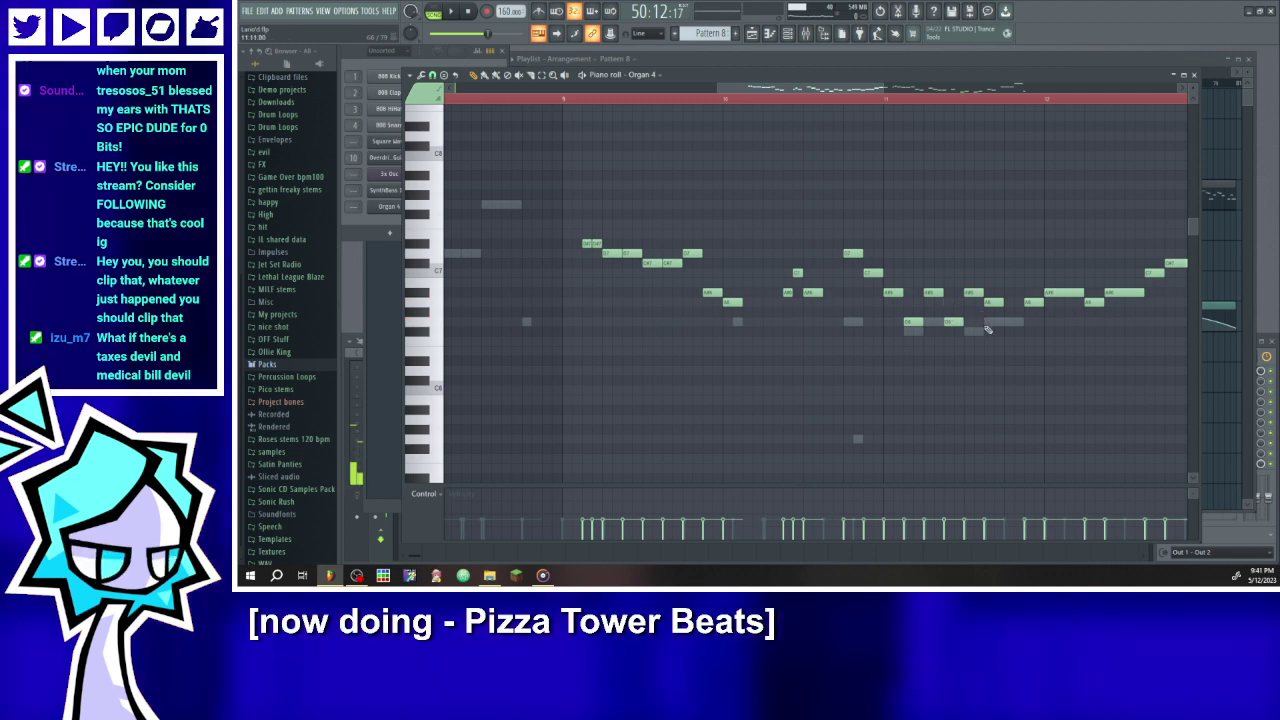
pyautogui.click(1012, 292)
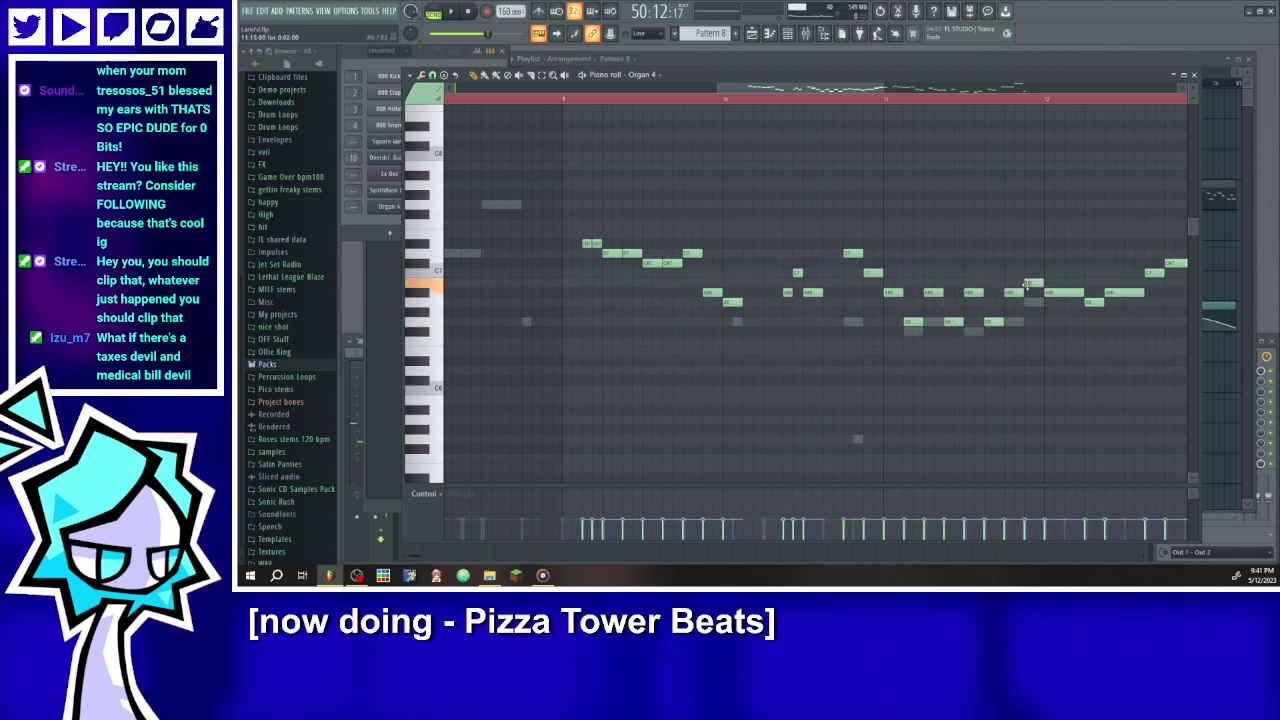
pyautogui.click(1030, 272)
# - Play the revised Organ 4 melody from bar 11, and replay it from bar 9
pyautogui.click(897, 99)
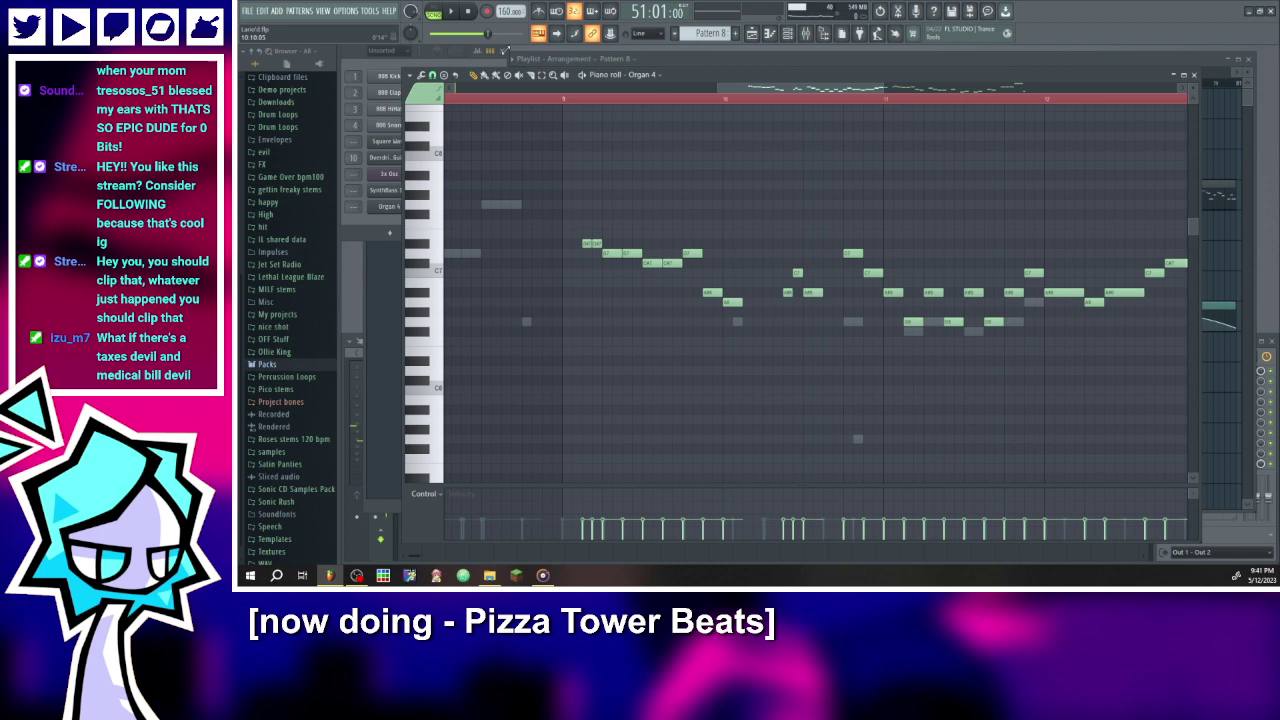
pyautogui.click(454, 11)
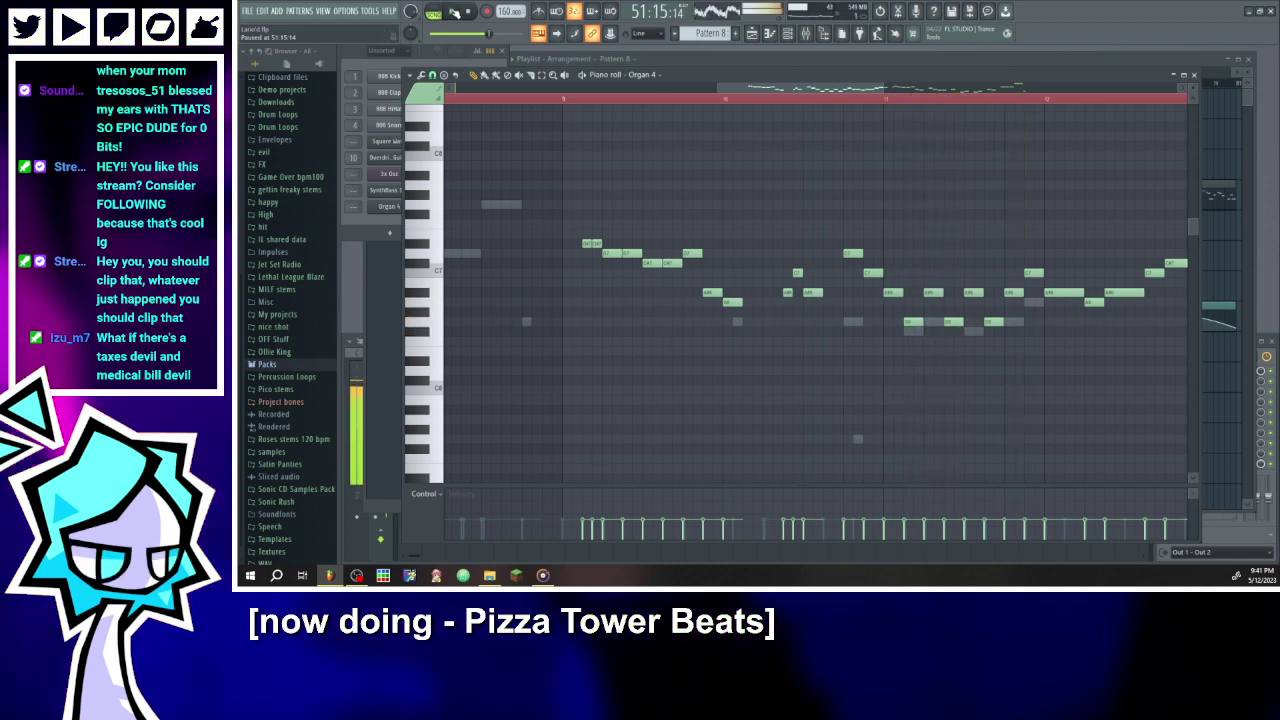
pyautogui.click(563, 97)
pyautogui.click(453, 11)
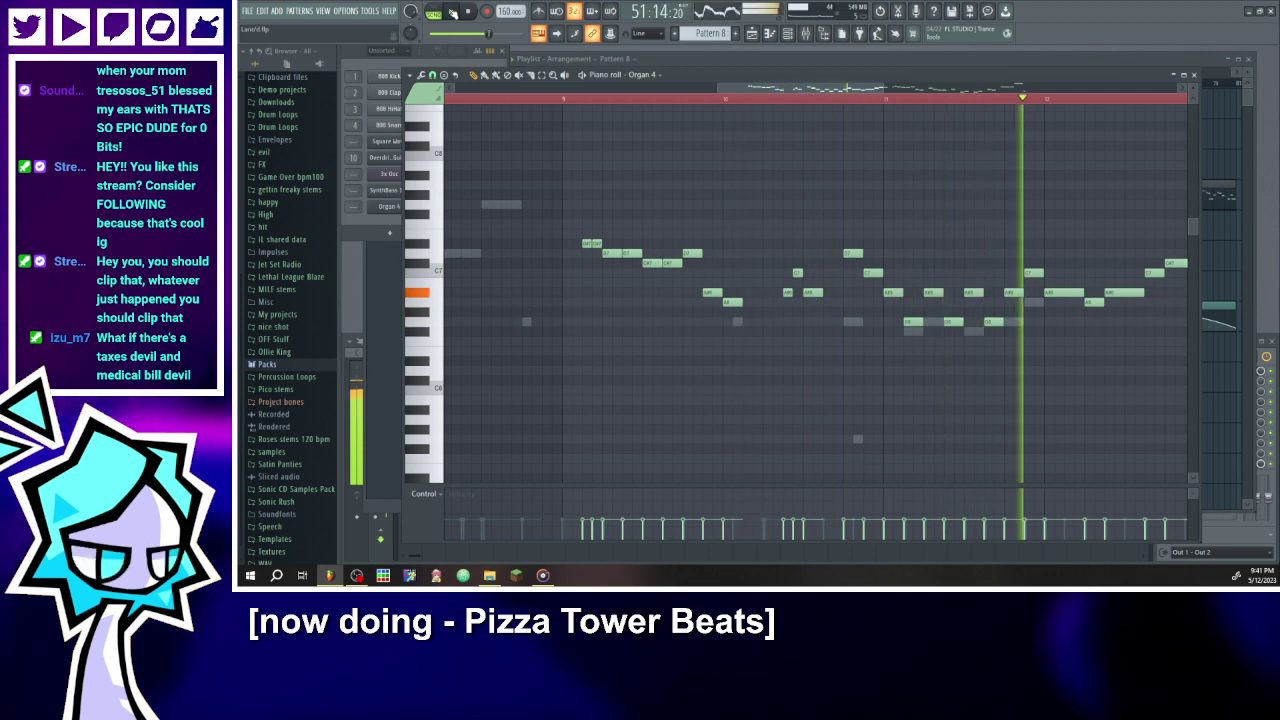
# - Rewrite Organ 4's bar 12 as D7, C7, D7, D#7, D7, C7, A#6, A6, and start bar 13 on A#6
pyautogui.moveTo(843, 85); pyautogui.dragTo(866, 100)
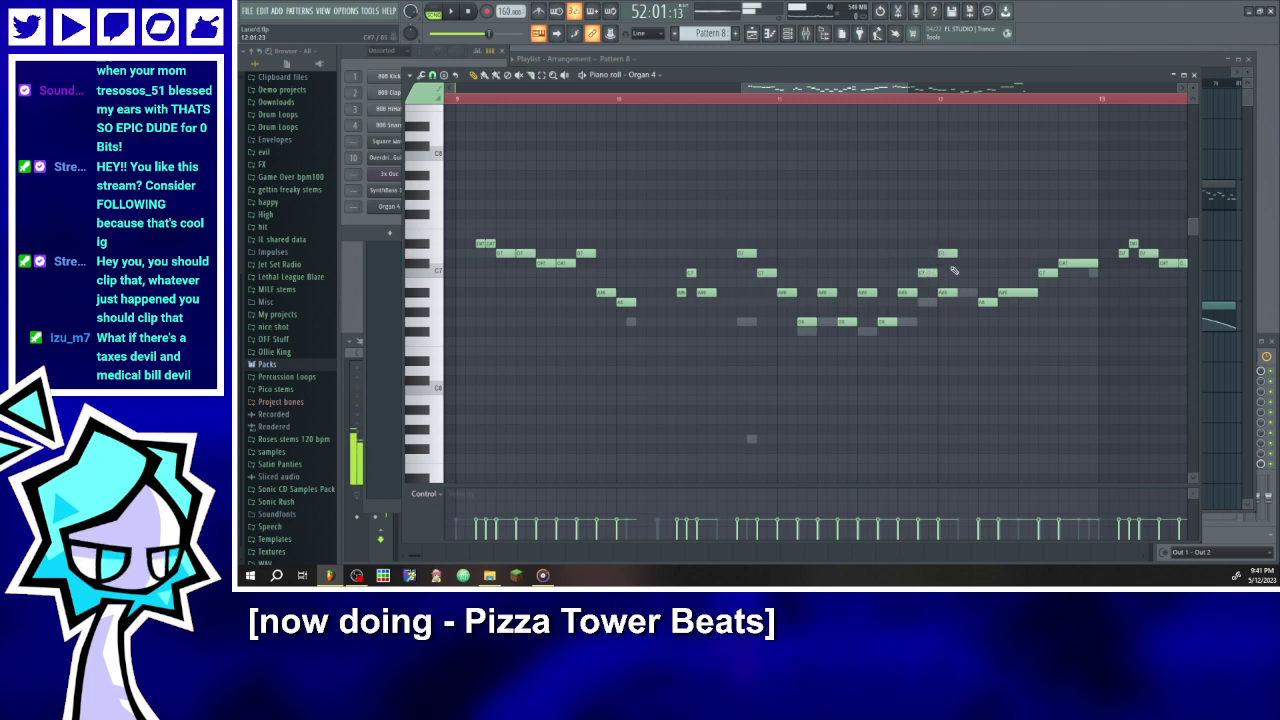
pyautogui.click(956, 272)
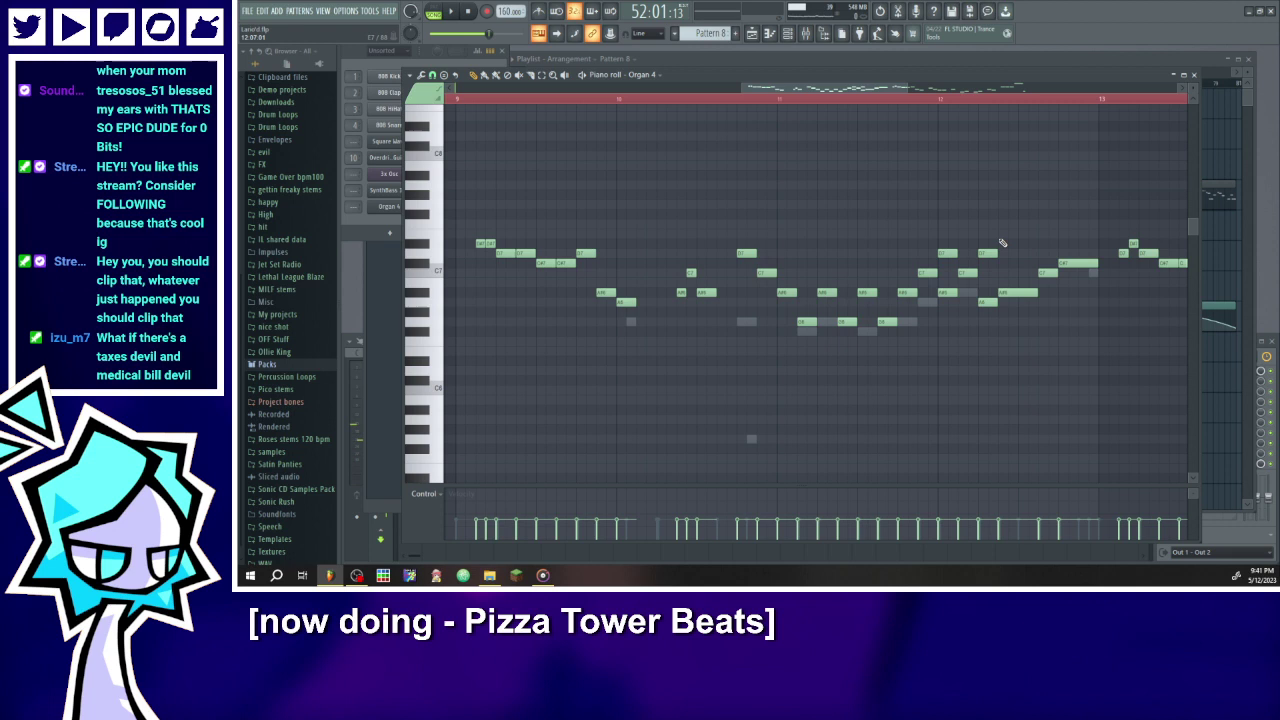
pyautogui.rightClick(988, 302)
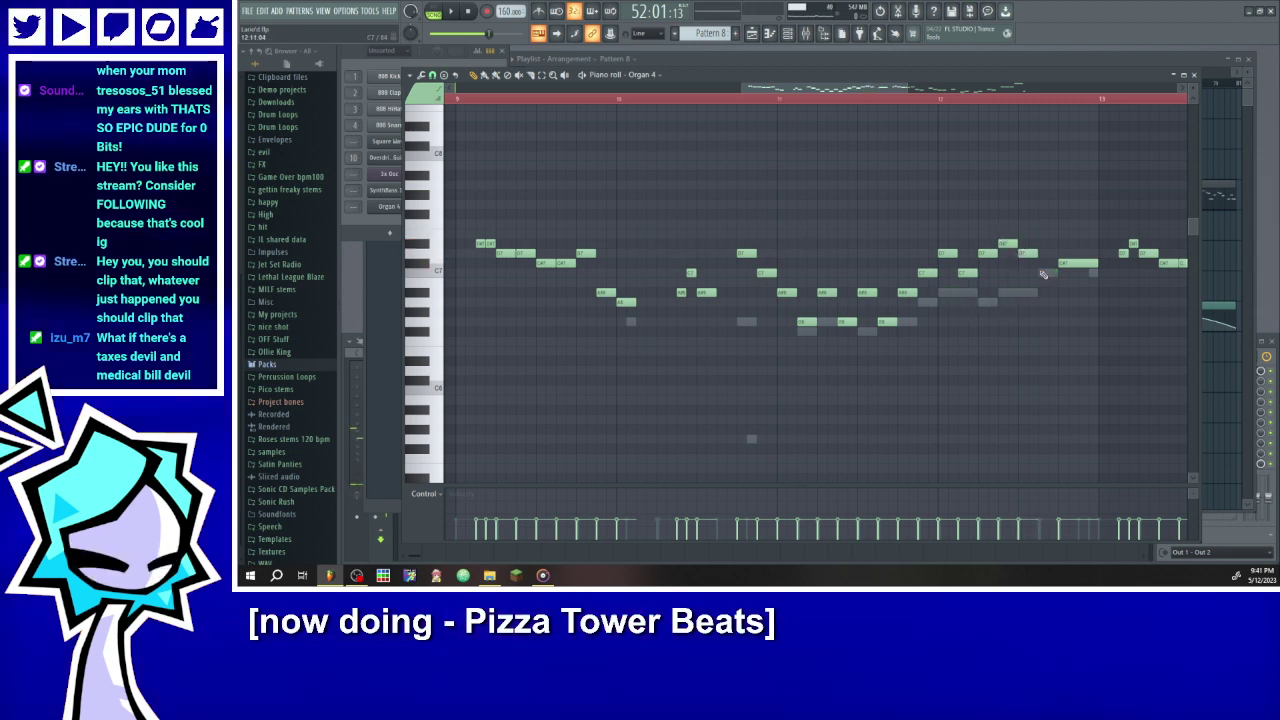
pyautogui.rightClick(1064, 263)
pyautogui.click(1062, 283)
pyautogui.moveTo(1059, 283); pyautogui.dragTo(1061, 293)
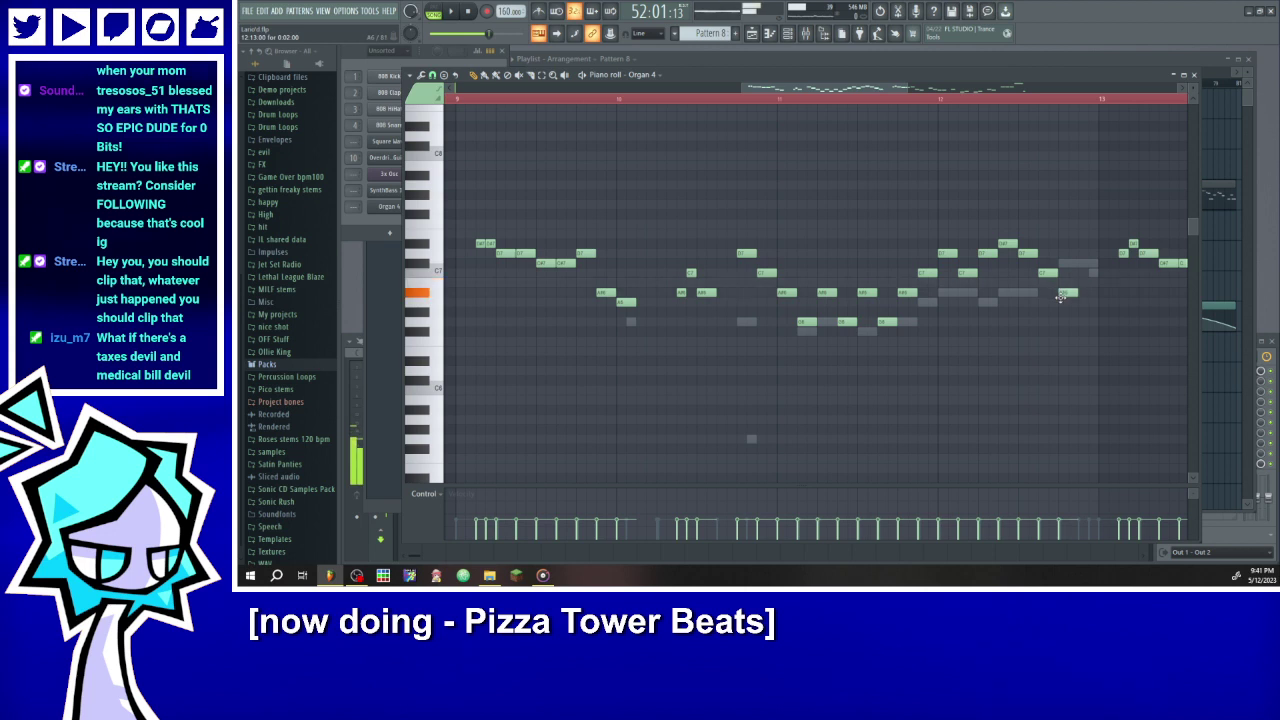
pyautogui.click(1081, 303)
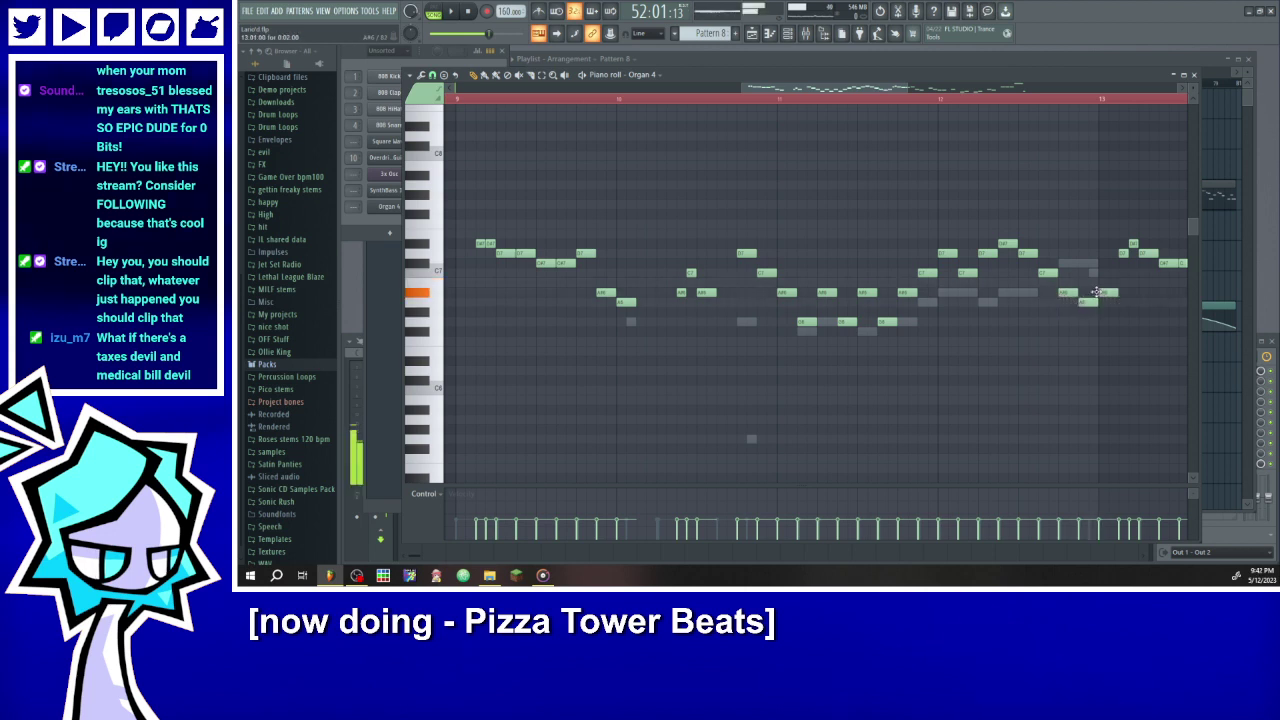
# - Play the Organ 4 melody from bar 9 and review the notes in bars 13 to 15
pyautogui.scroll(-2, 1022, 255)
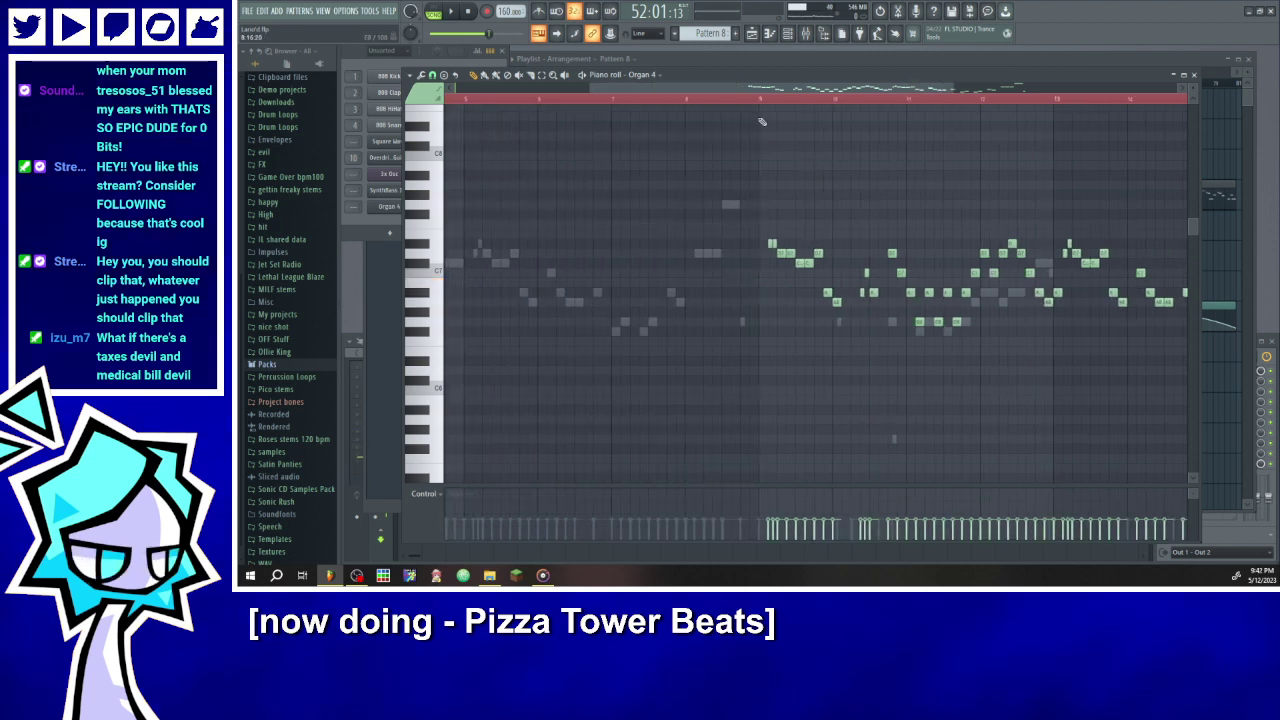
pyautogui.click(452, 13)
pyautogui.moveTo(752, 90); pyautogui.dragTo(831, 103)
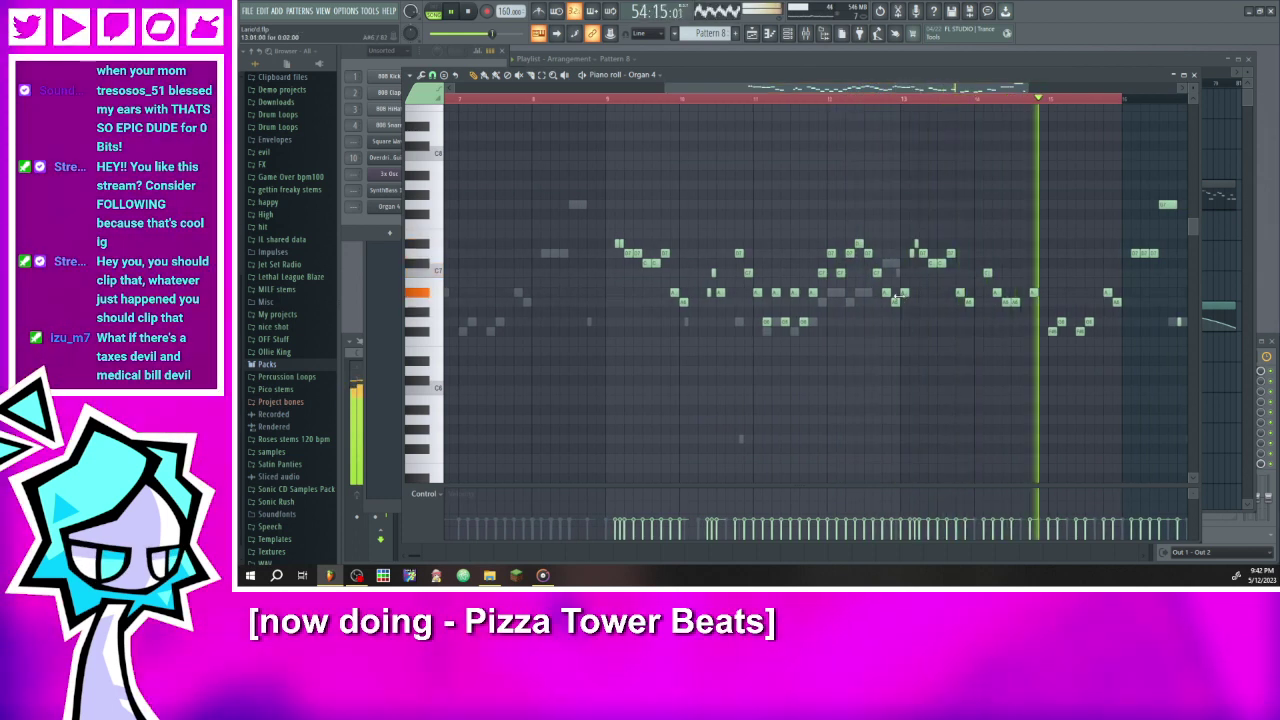
pyautogui.scroll(2, 740, 102)
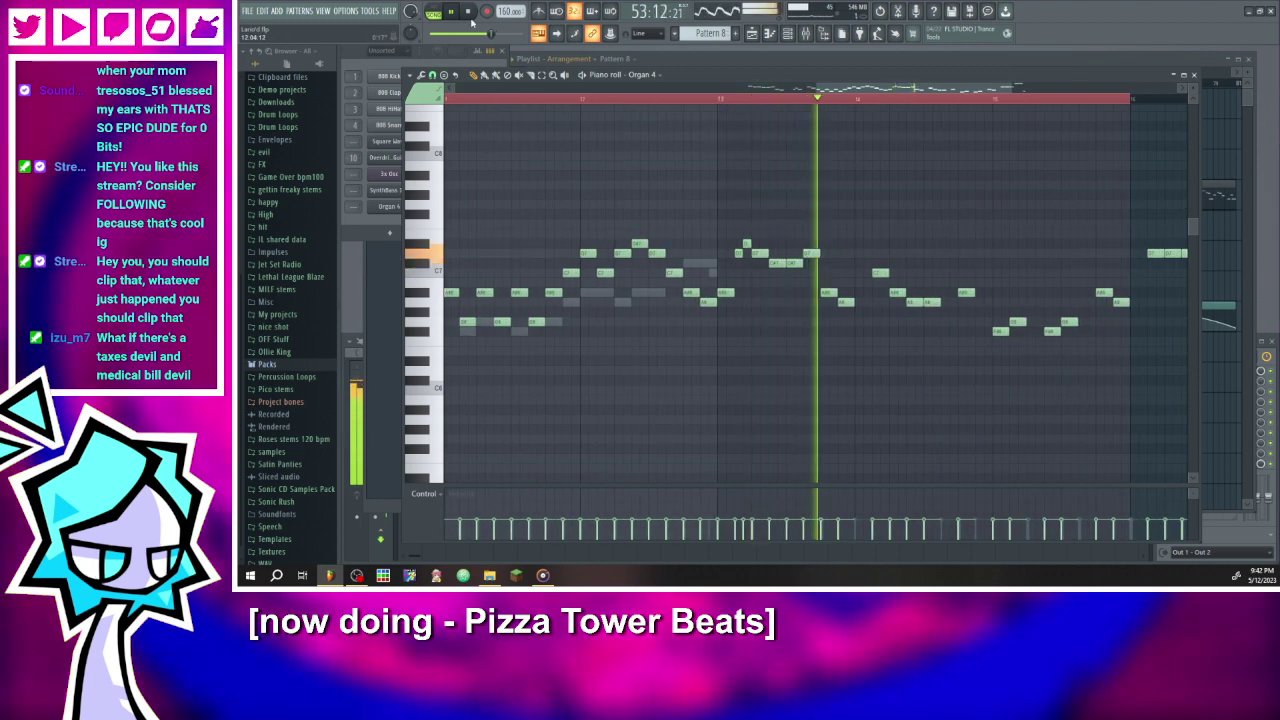
pyautogui.click(449, 13)
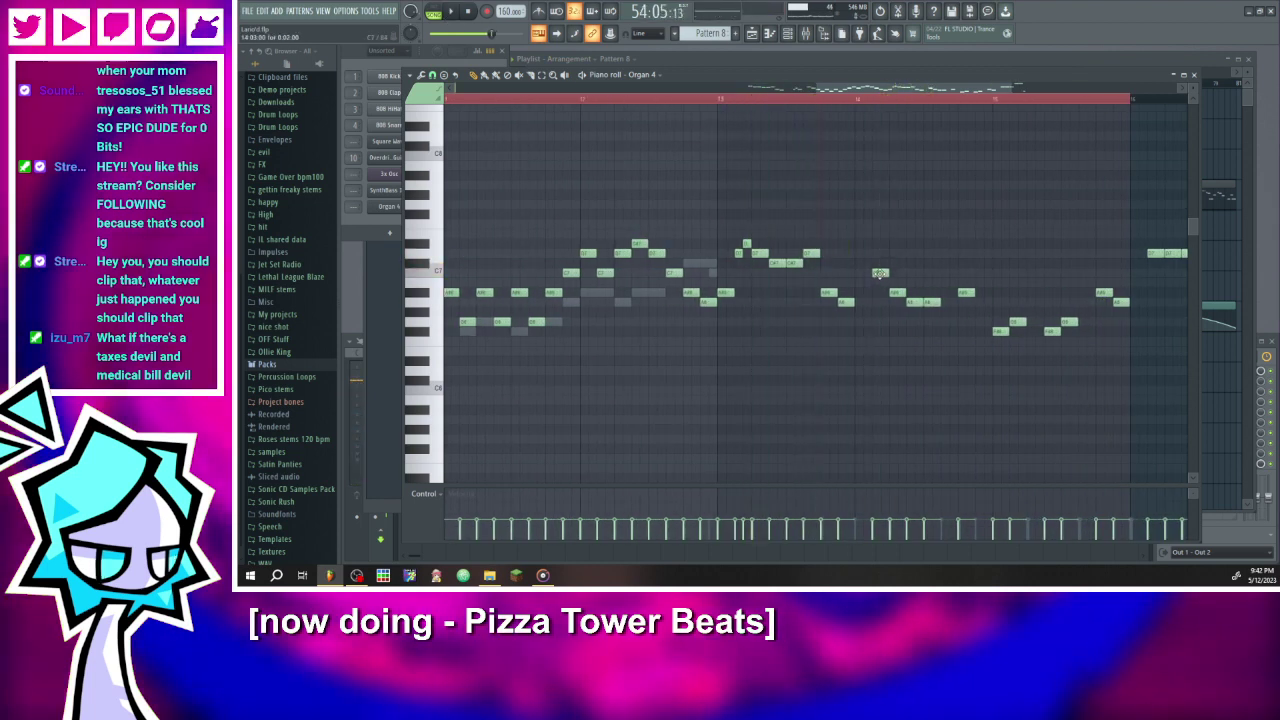
# - Rework the Organ 4 notes in bar 14 into the sequence C7, D7, C7, C7, D7, C7, A#6
pyautogui.click(879, 272)
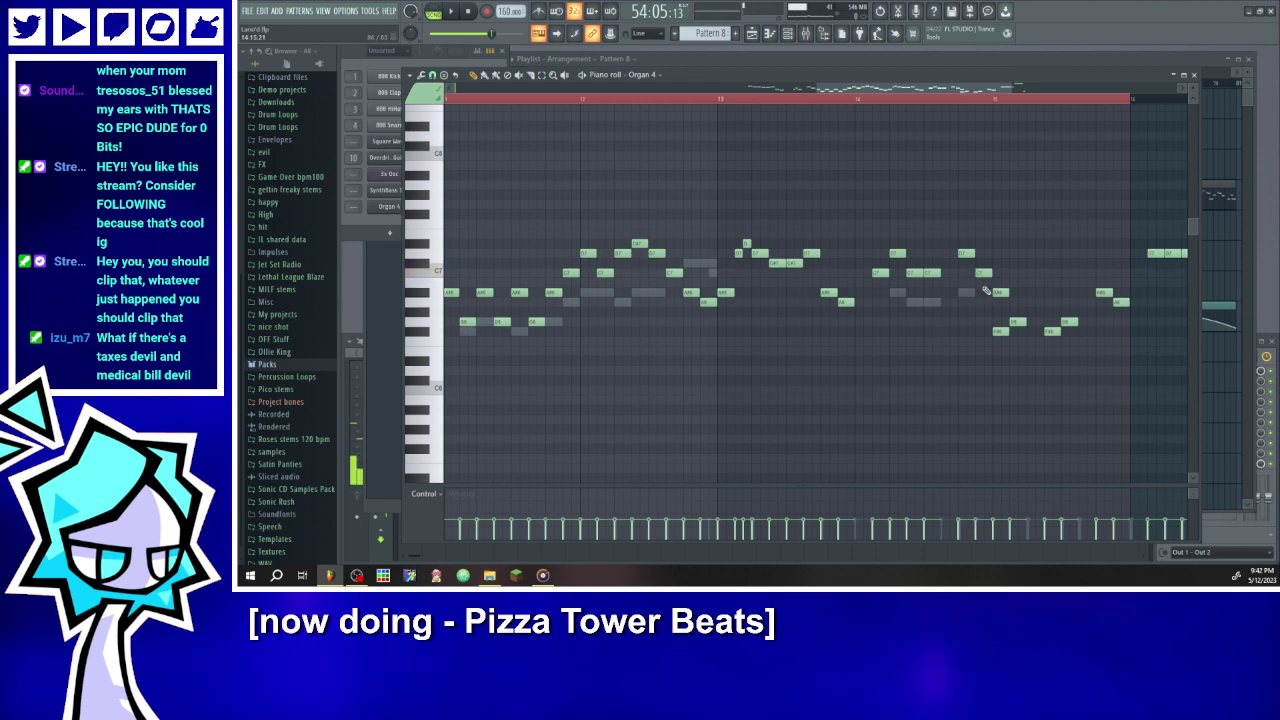
pyautogui.click(980, 292)
pyautogui.rightClick(1000, 293)
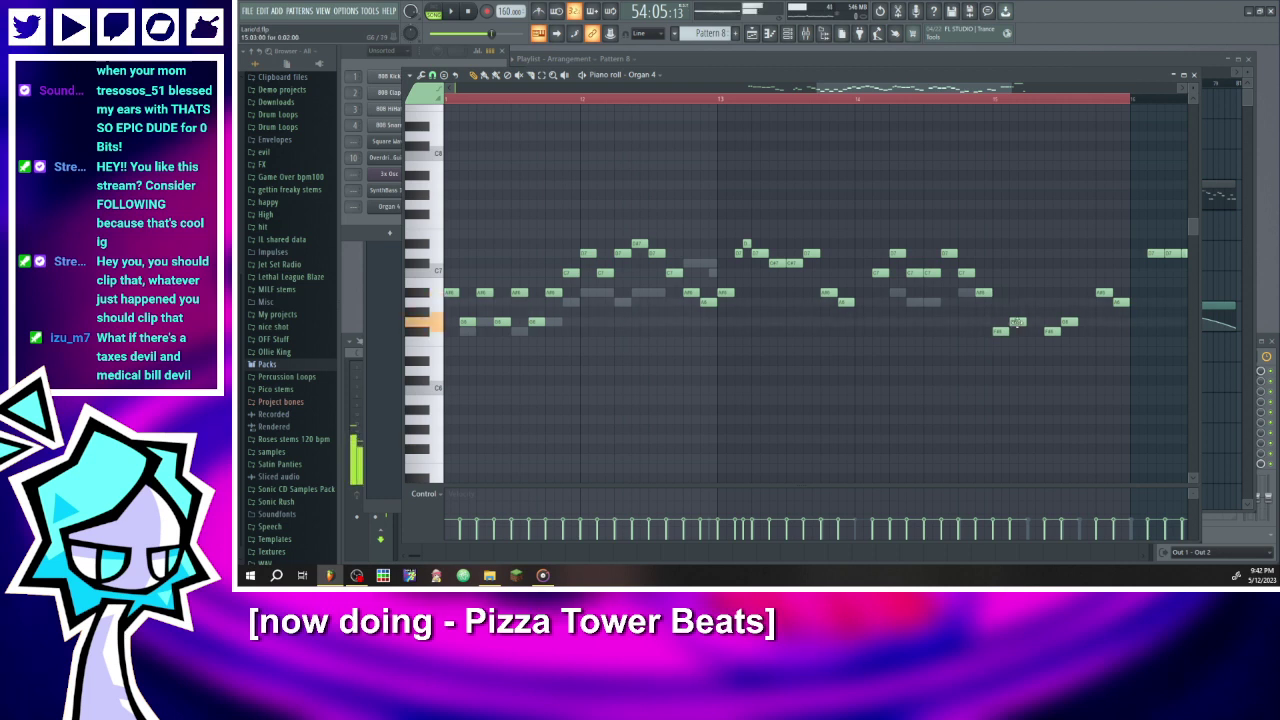
# - Rewrite Organ 4's bar 15 as F#6, G6, F#6, G6, A#6, G6, F#6, G6, deleting the old A#6 and A6 at its end
pyautogui.click(1042, 321)
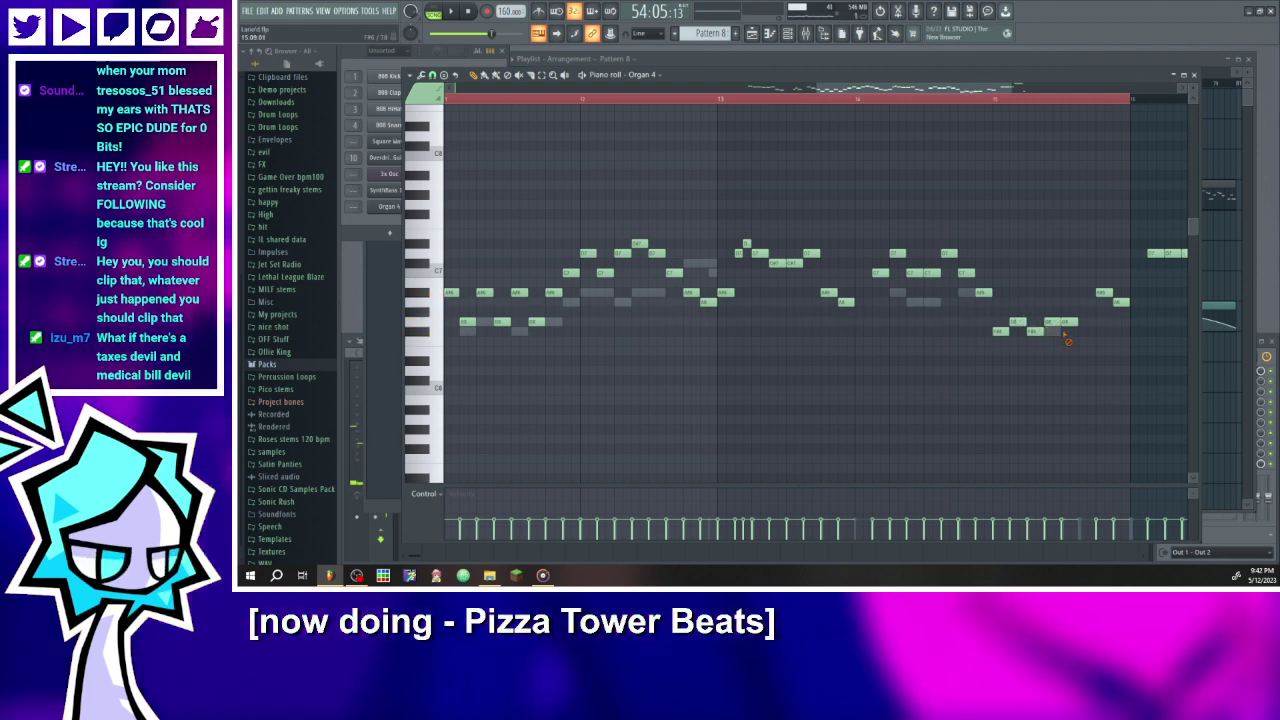
pyautogui.moveTo(1067, 298); pyautogui.dragTo(1067, 291)
pyautogui.click(1083, 322)
pyautogui.click(1097, 331)
pyautogui.click(1119, 322)
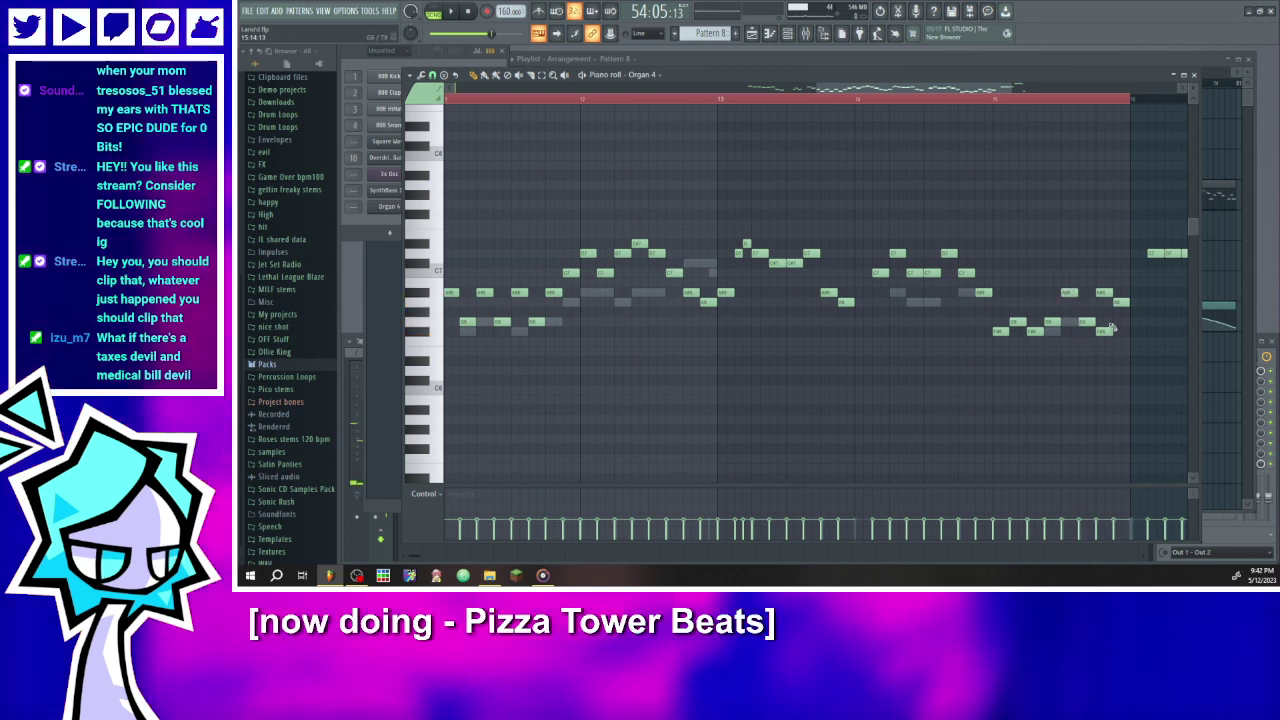
pyautogui.rightClick(1120, 302)
pyautogui.rightClick(1103, 293)
# - Save the project and play Pattern 8's second half from bar 9
pyautogui.scroll(-1, 978, 298)
pyautogui.scroll(-4, 941, 298)
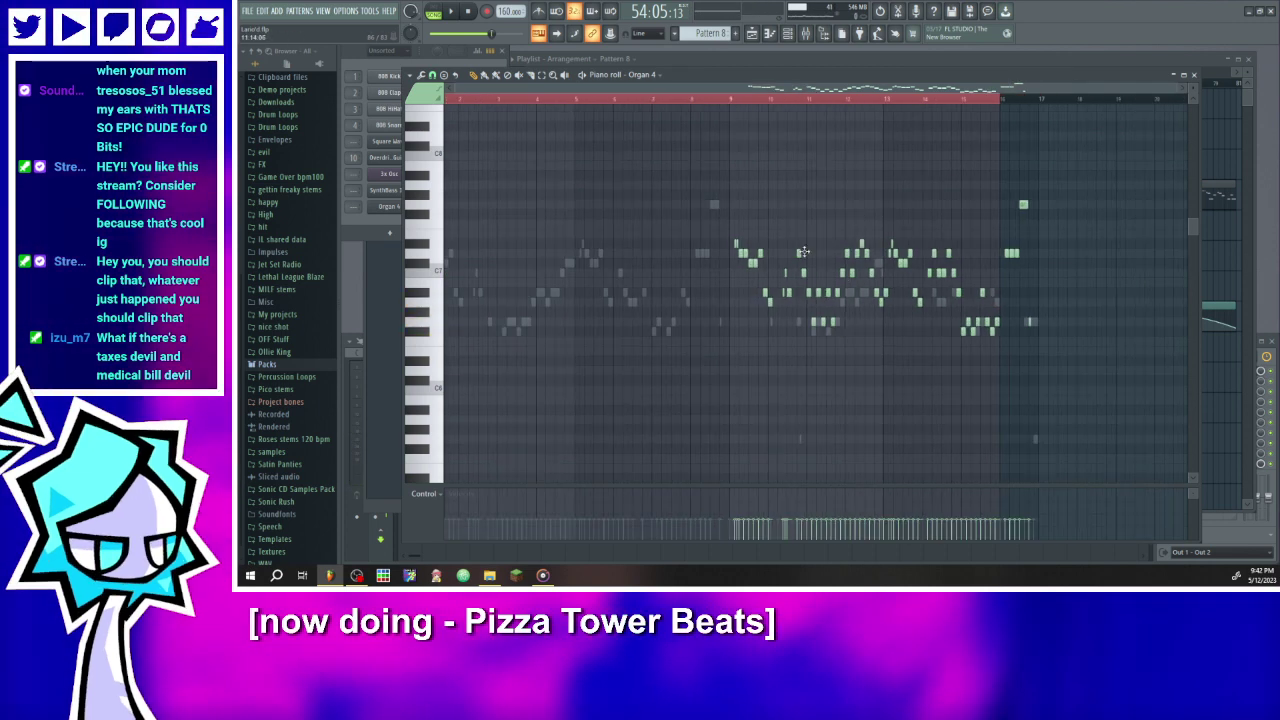
pyautogui.click(745, 99)
pyautogui.hotkey('ctrl', 's')
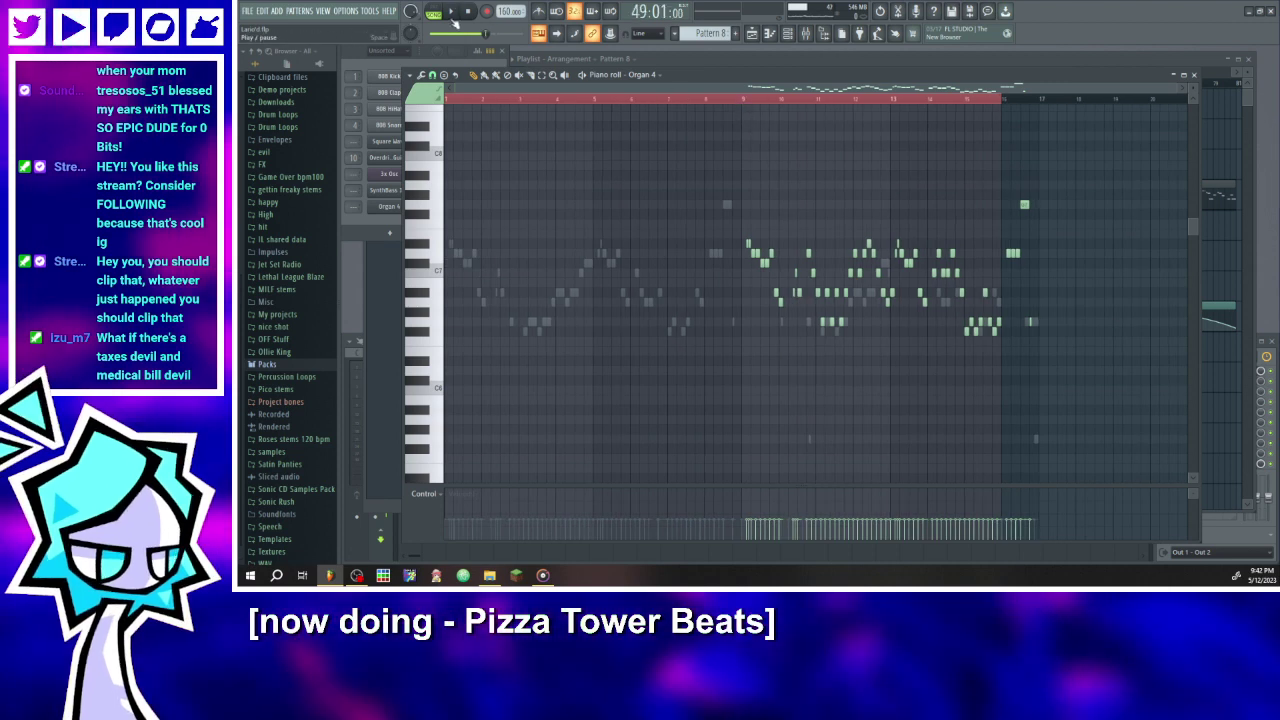
pyautogui.press('space')
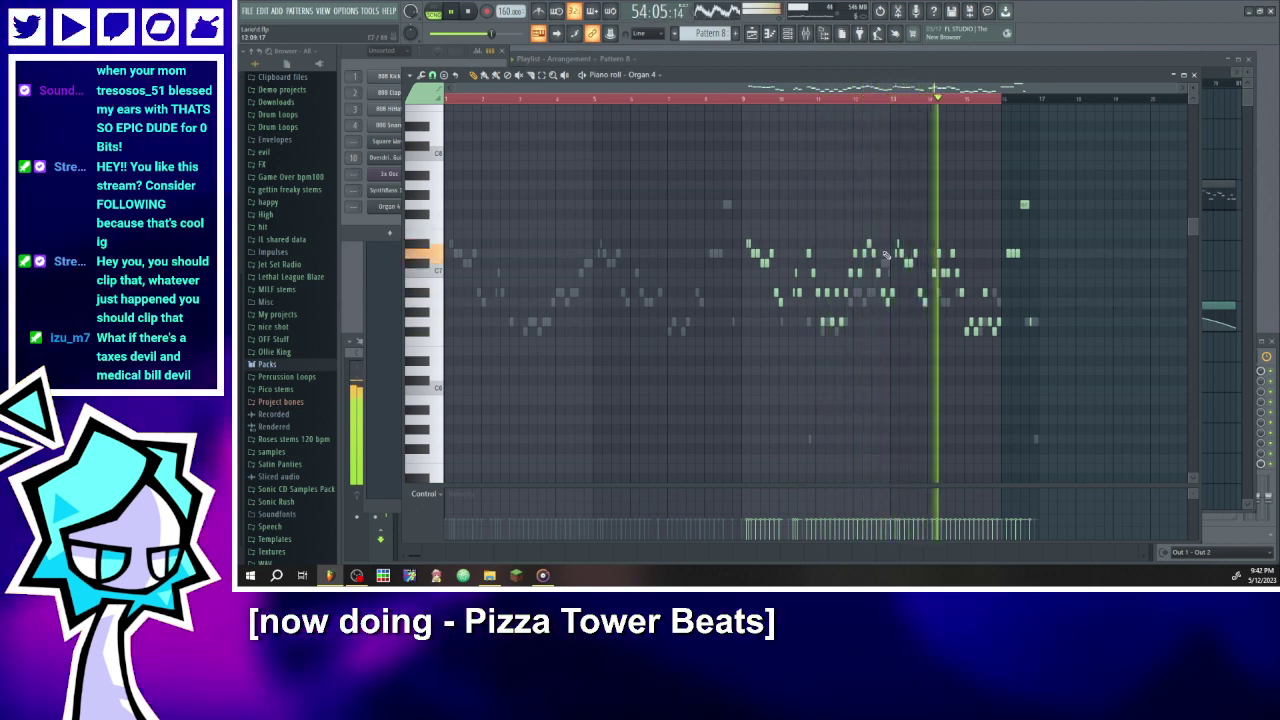
pyautogui.scroll(2, 891, 297)
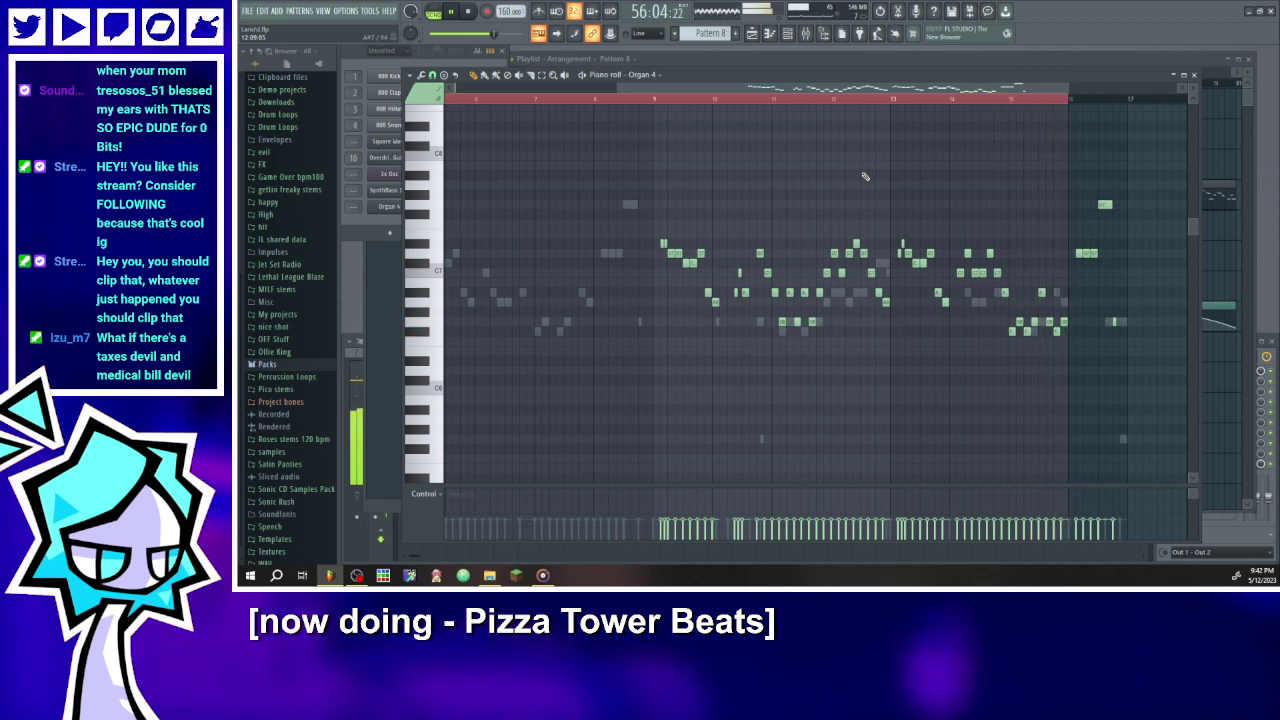
# - Play the arrangement in the Playlist from about bar 37 and save the project
pyautogui.click(770, 35)
pyautogui.click(749, 83)
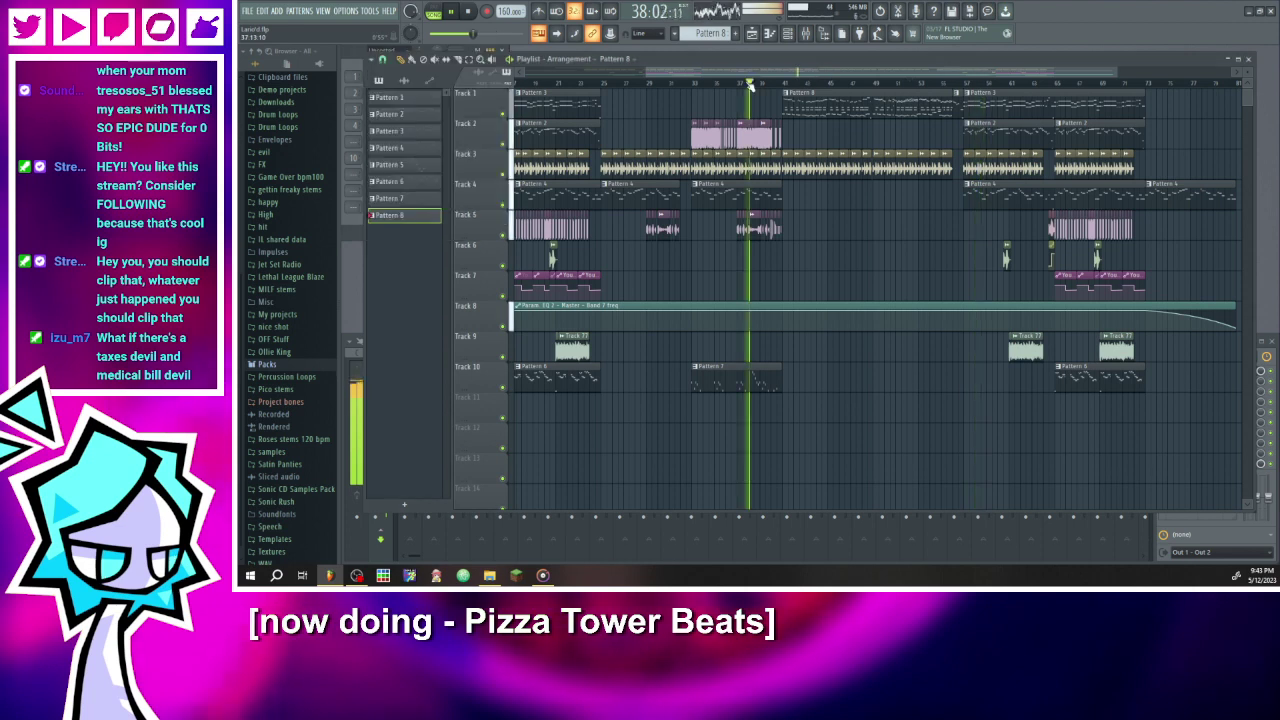
pyautogui.hotkey('ctrl', 's')
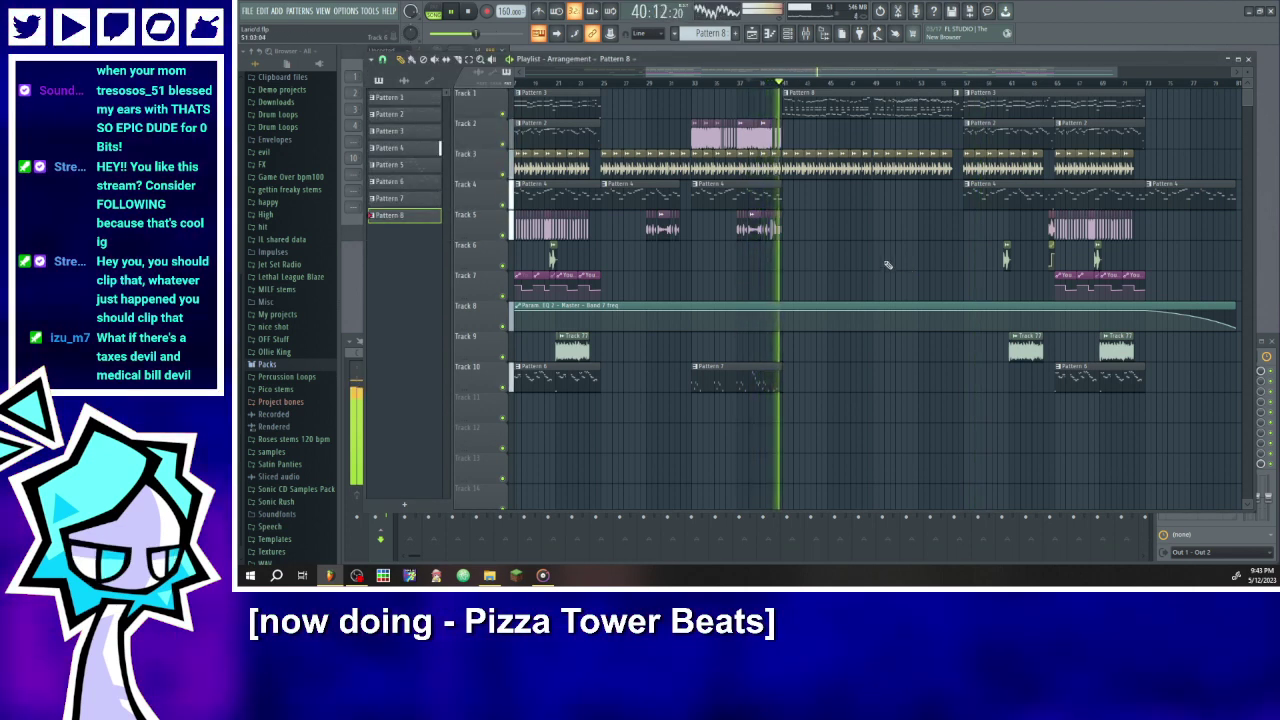
# - Copy the Track 5 clips in the two bars before bar 41 to the two bars before bar 57, and play the transition
pyautogui.scroll(3, 657, 250)
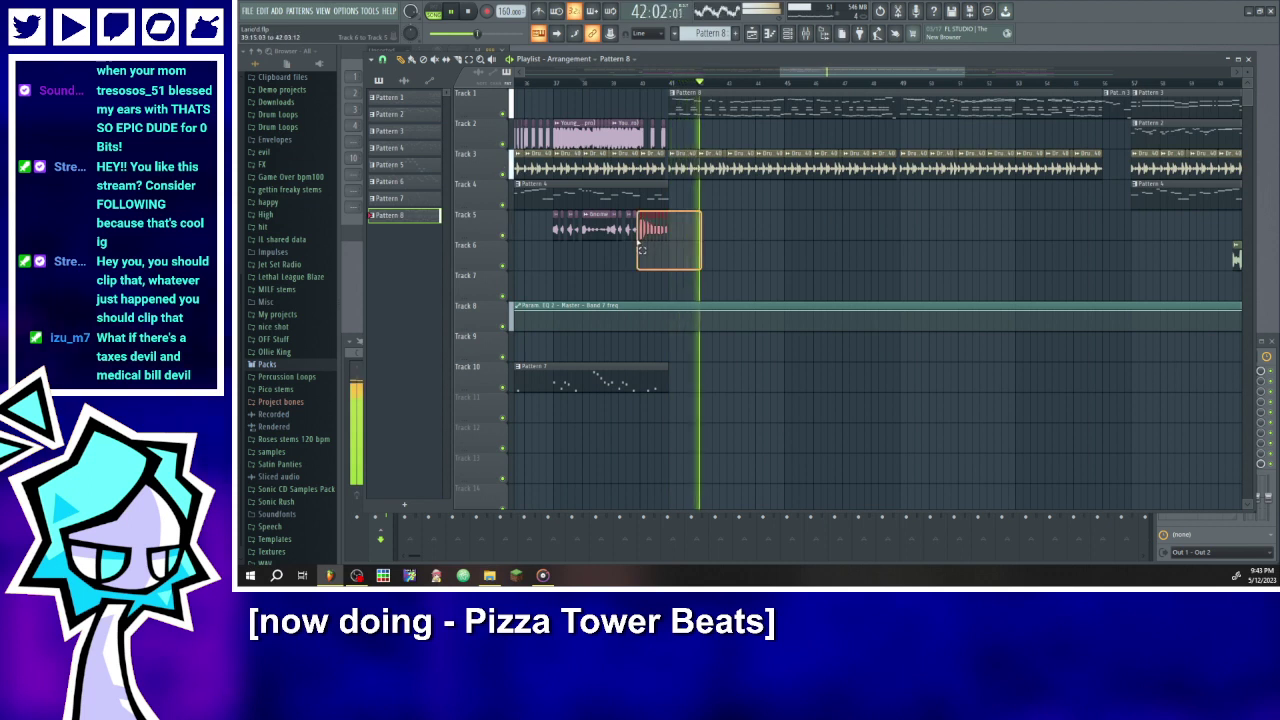
pyautogui.moveTo(651, 238); pyautogui.dragTo(641, 233)
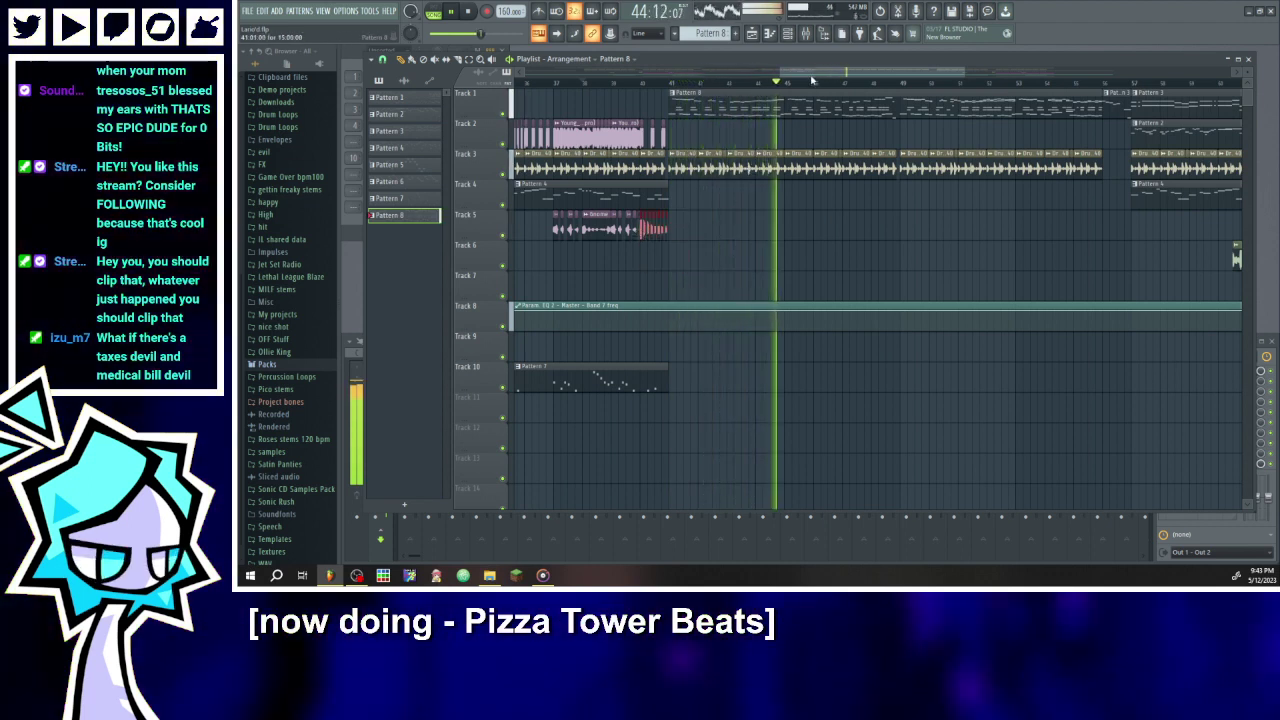
pyautogui.moveTo(802, 76); pyautogui.dragTo(930, 80)
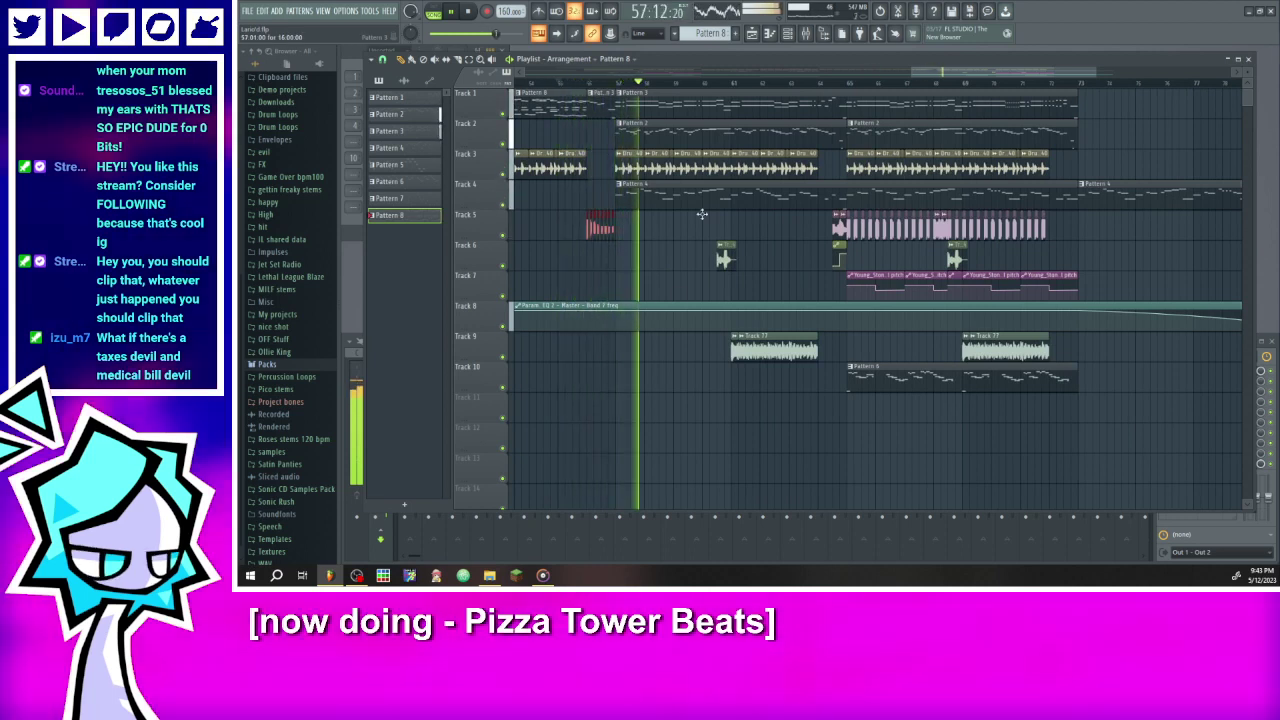
pyautogui.scroll(-4, 651, 294)
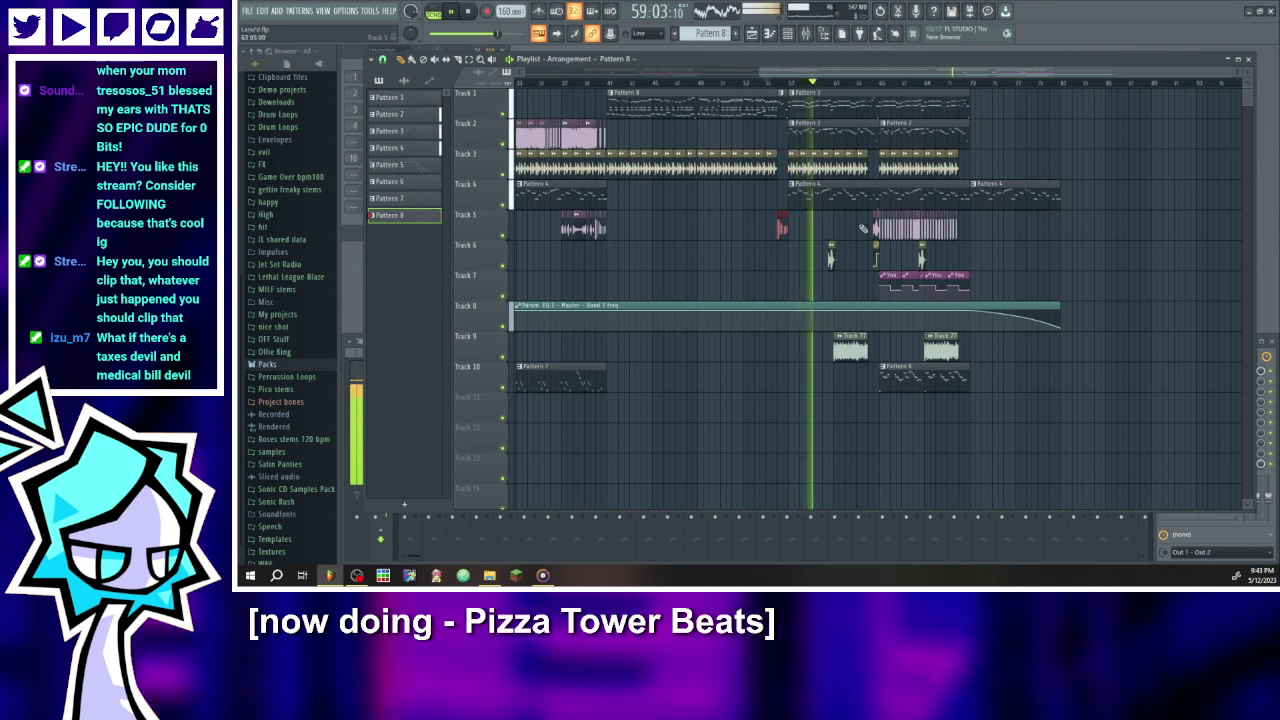
pyautogui.scroll(-2, 848, 244)
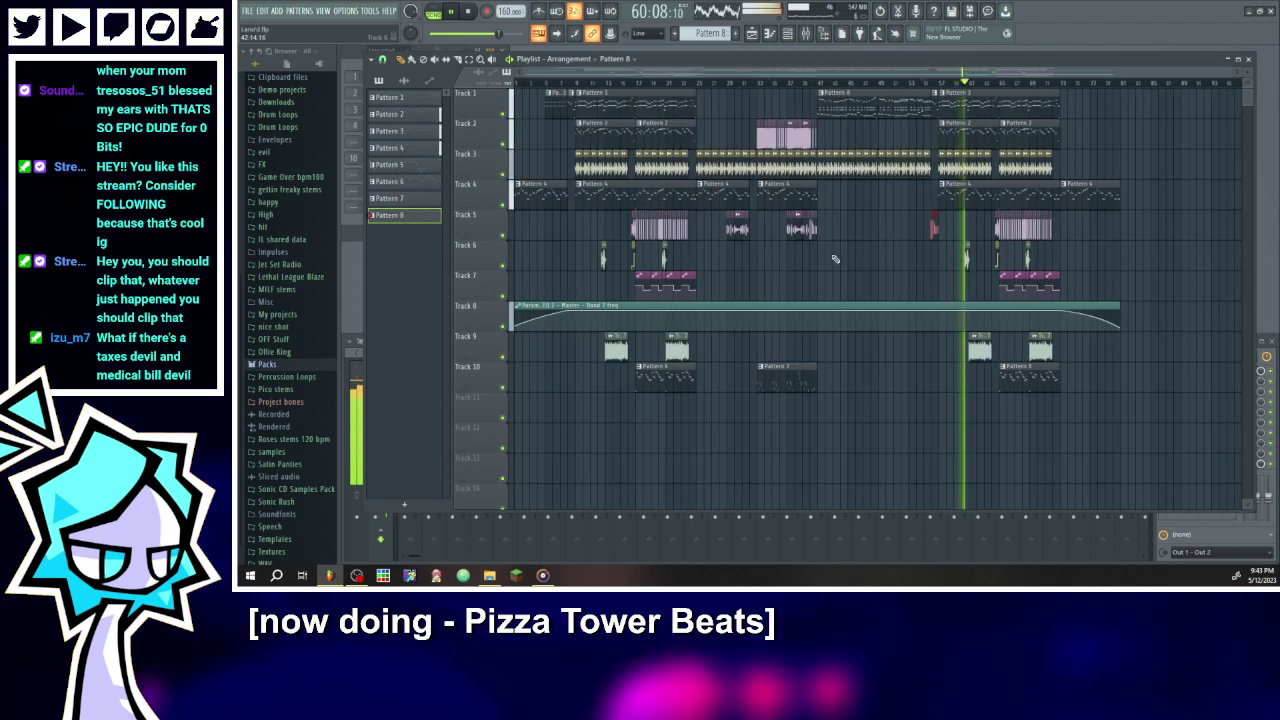
pyautogui.scroll(-1, 773, 232)
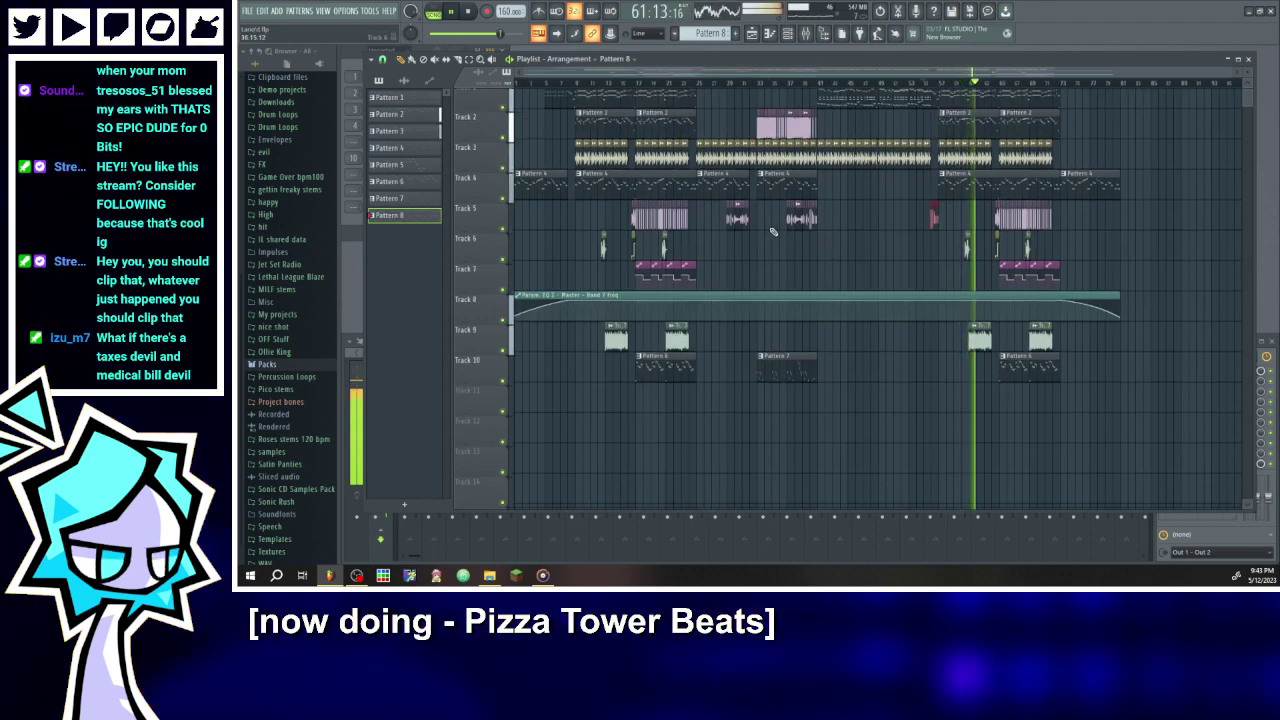
# - Finish listening to the transition into bar 57 and stop the arrangement playback
pyautogui.scroll(-1, 773, 232)
pyautogui.scroll(3, 773, 232)
pyautogui.click(467, 11)
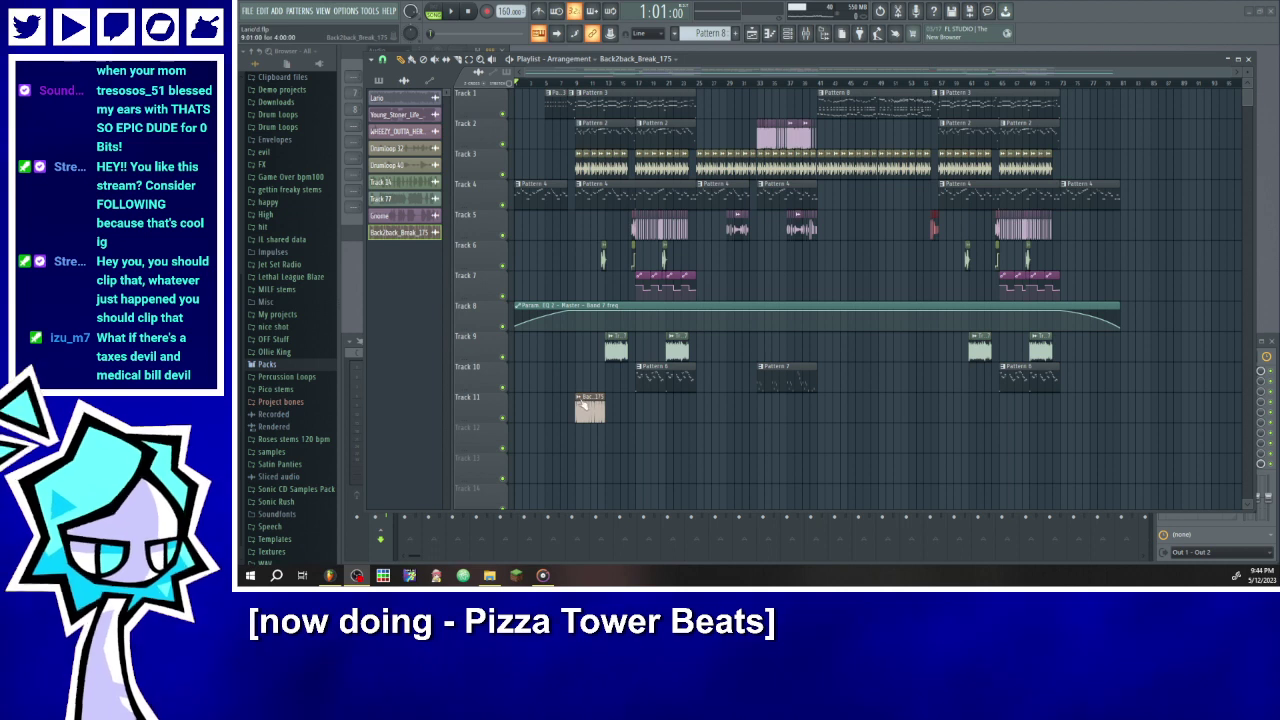
pyautogui.click(579, 397)
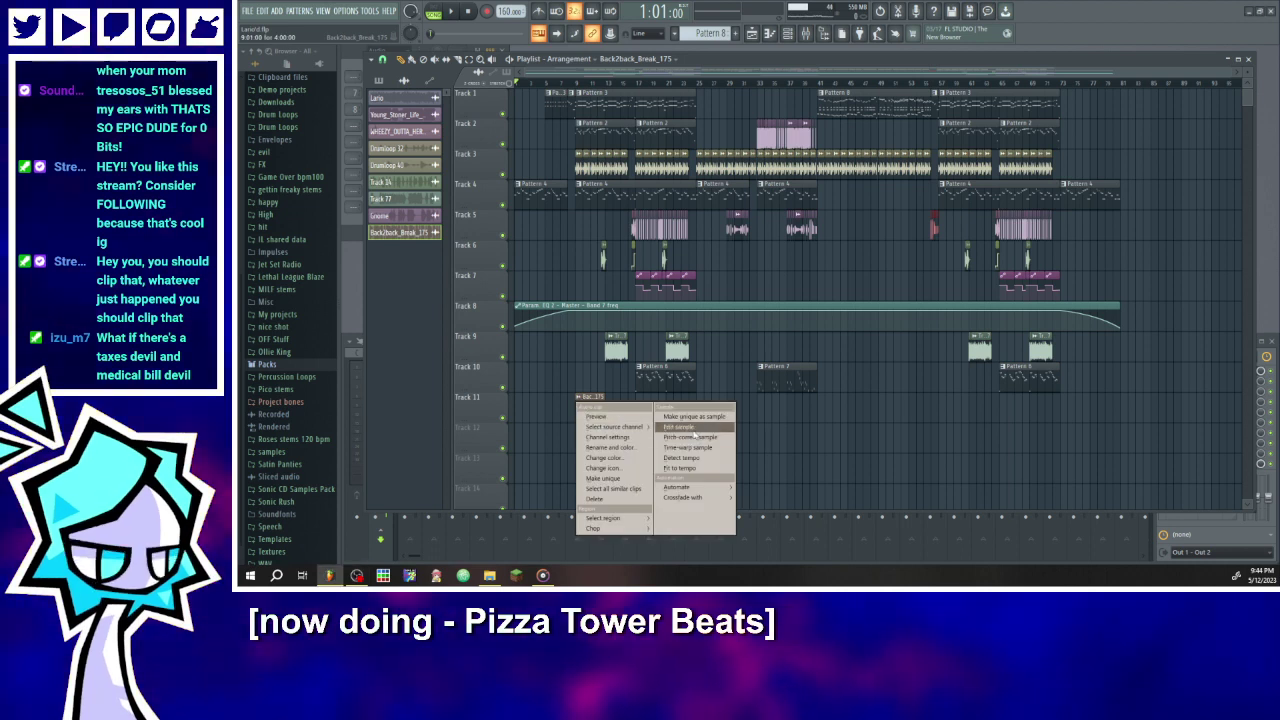
pyautogui.click(690, 428)
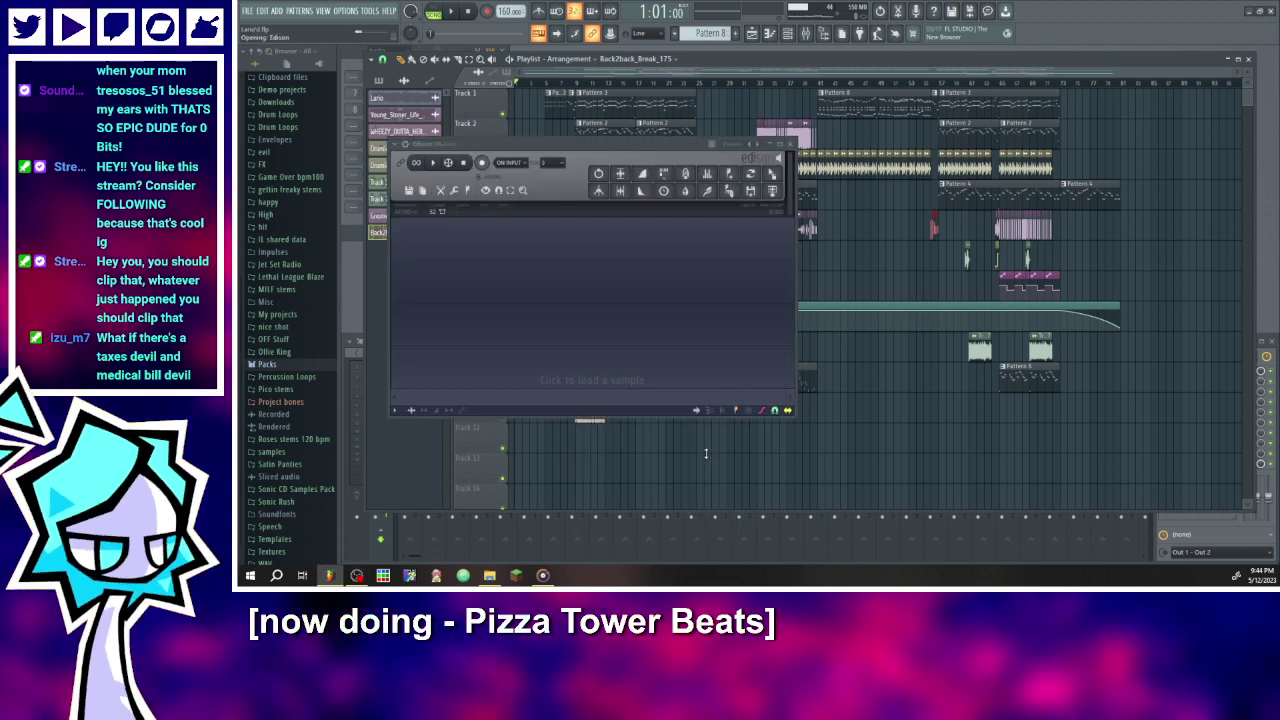
pyautogui.click(790, 144)
pyautogui.click(368, 548)
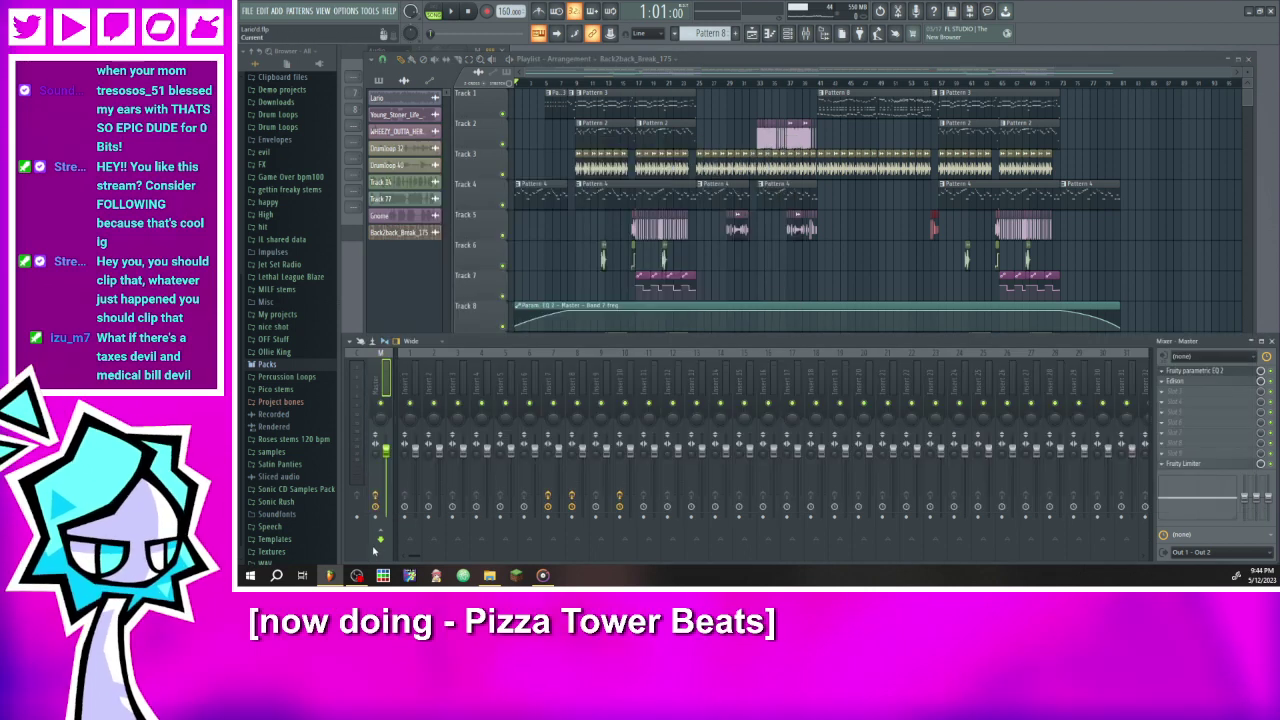
pyautogui.click(1164, 386)
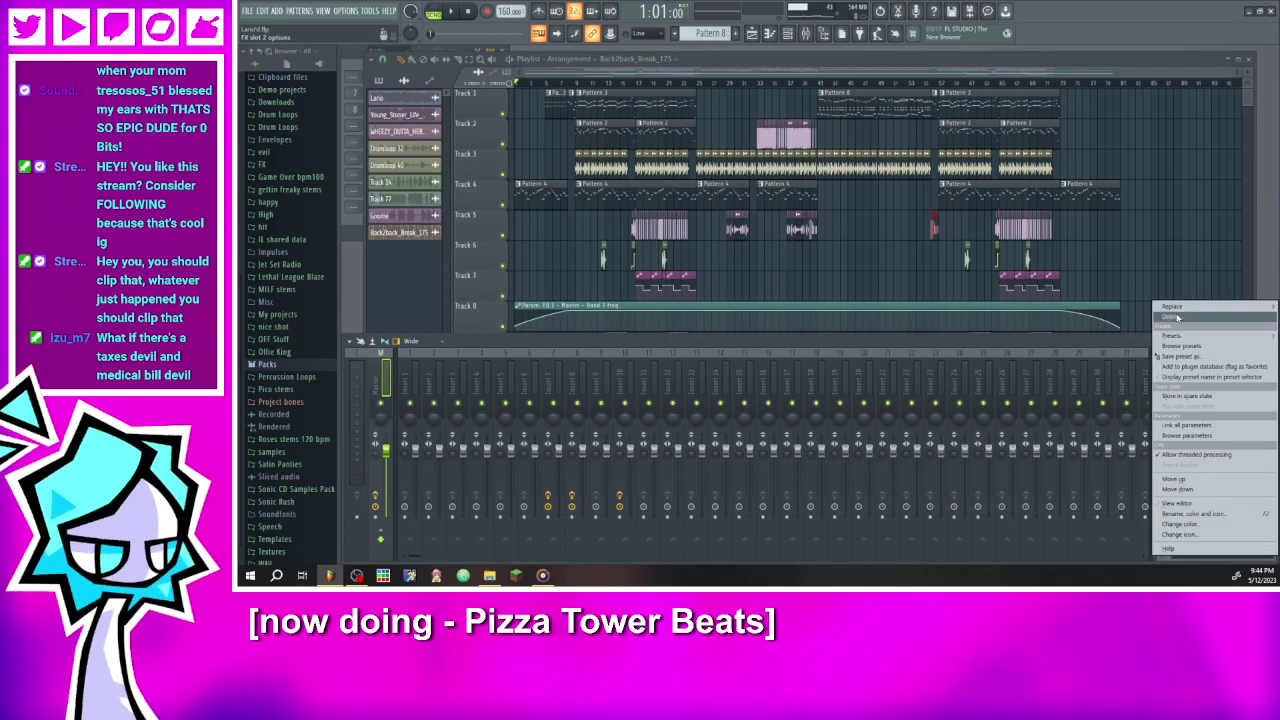
pyautogui.click(1172, 316)
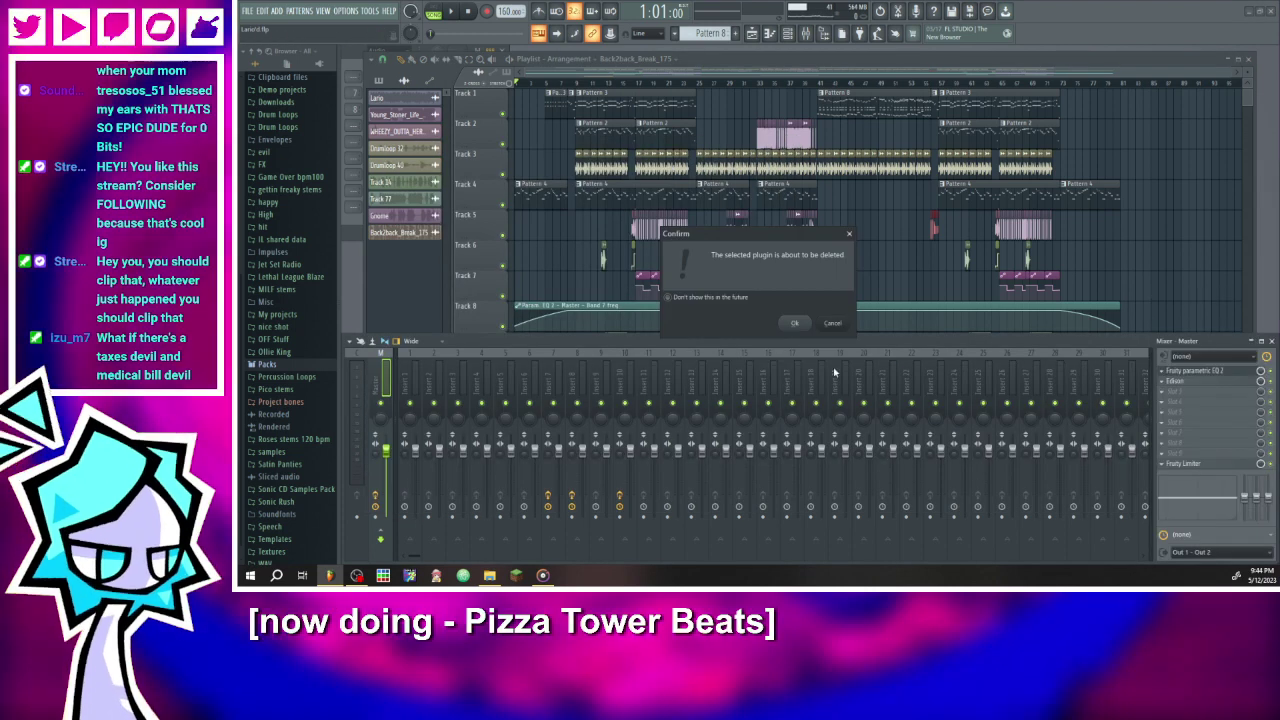
pyautogui.click(796, 323)
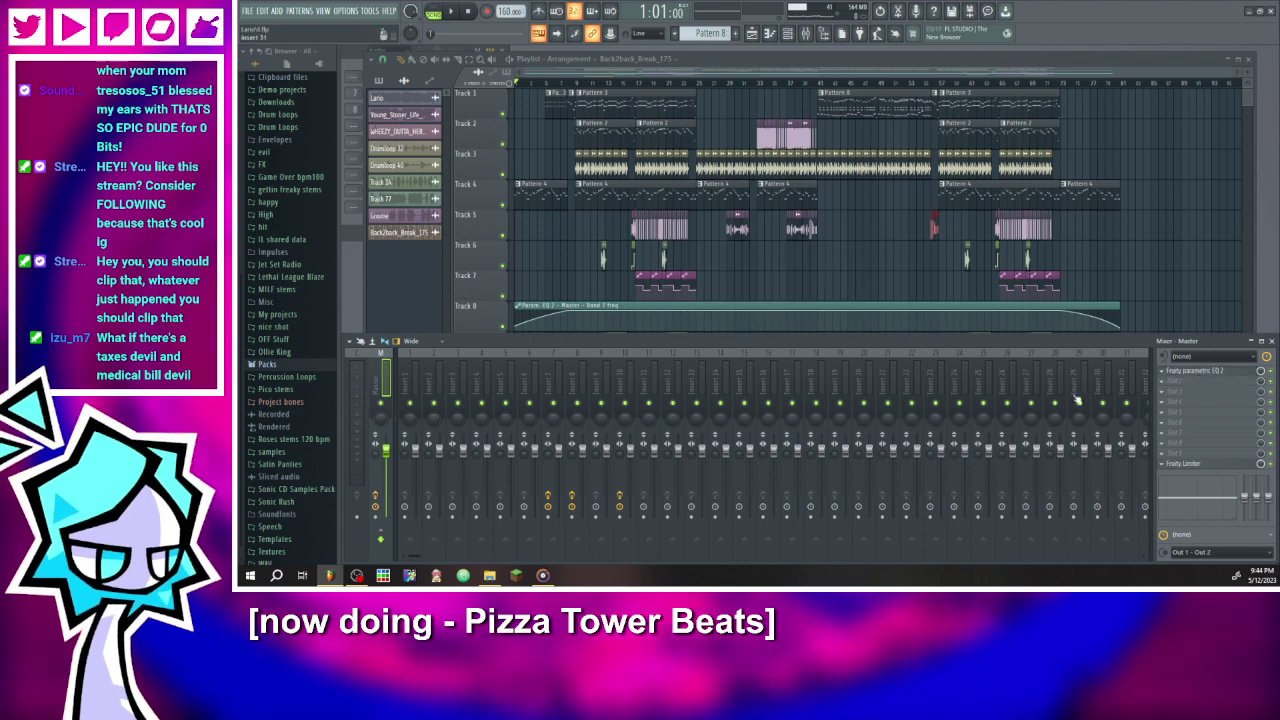
pyautogui.click(618, 70)
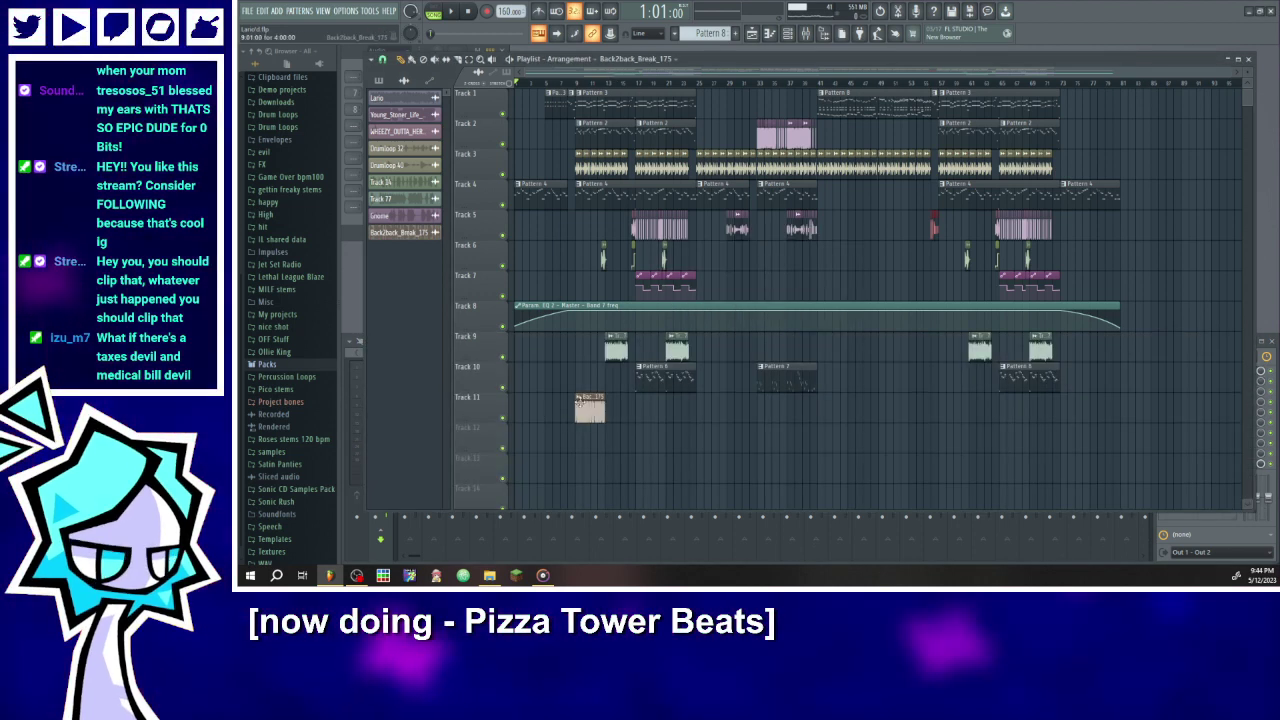
# - Fit the Back2back_Break_175 clip on Track 11 to the project tempo, entering 175 BPM as the sample's tempo
pyautogui.rightClick(579, 400)
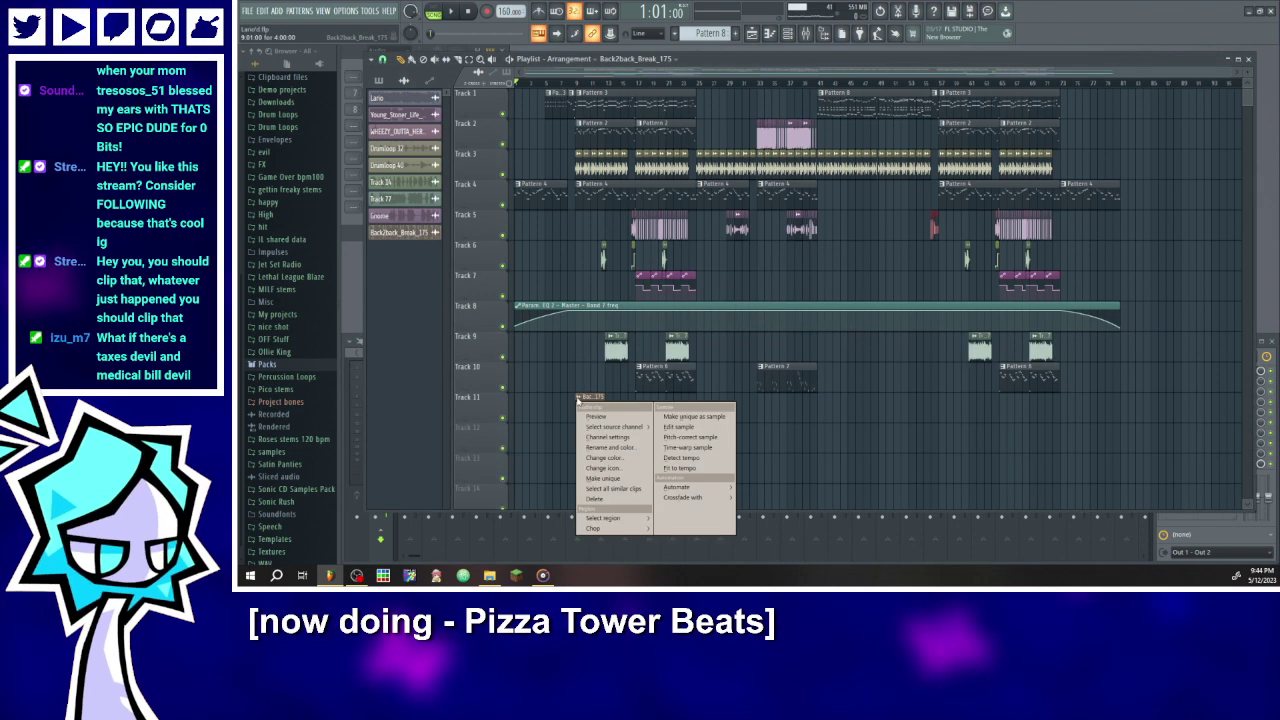
pyautogui.click(690, 469)
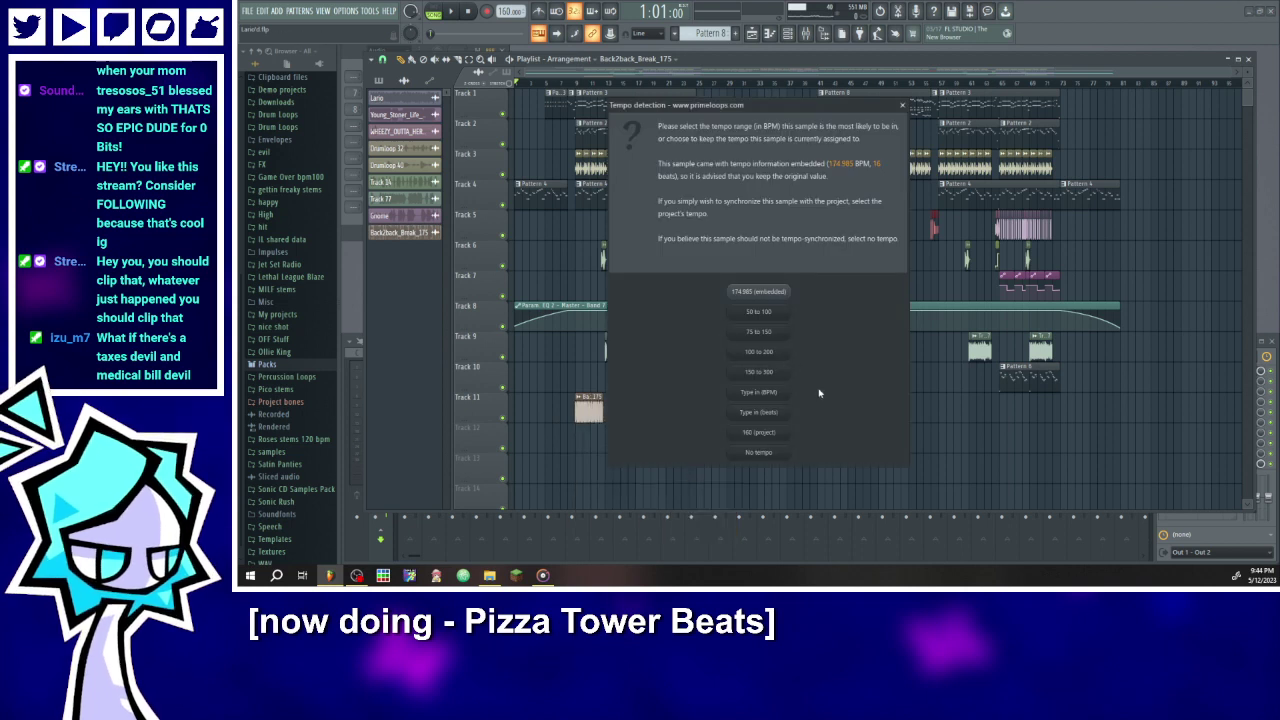
pyautogui.click(776, 396)
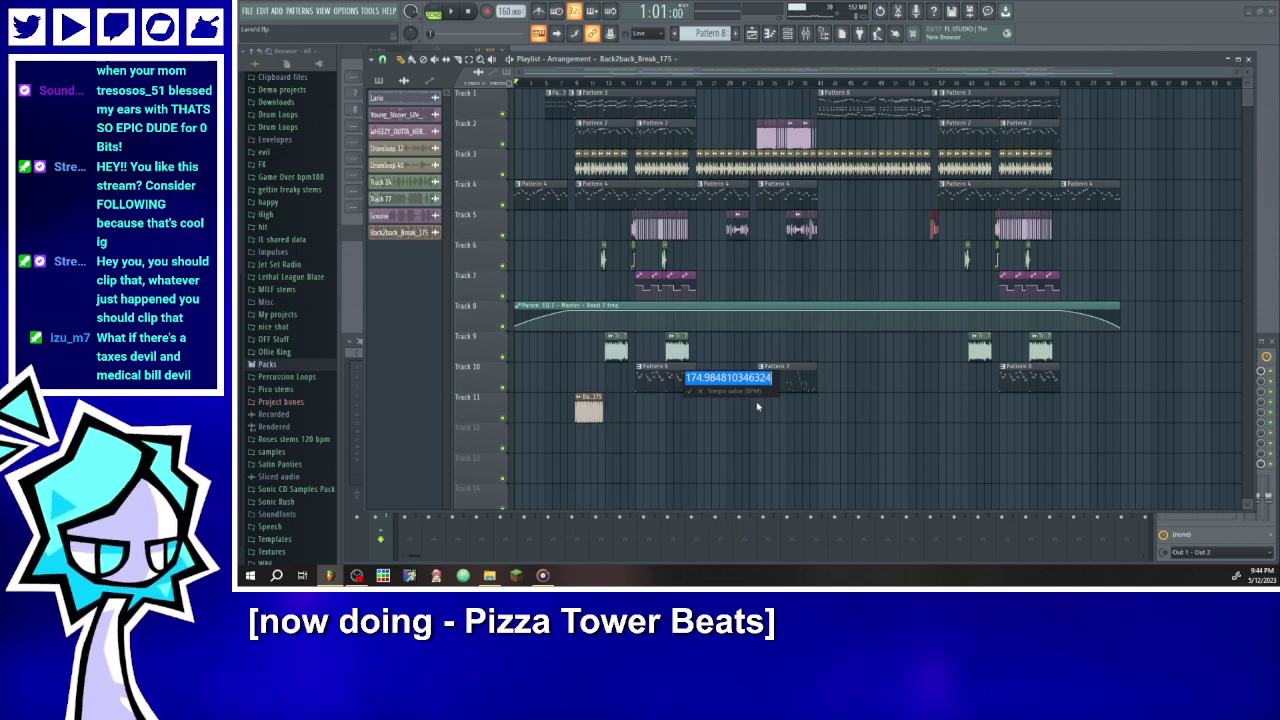
pyautogui.write('175')
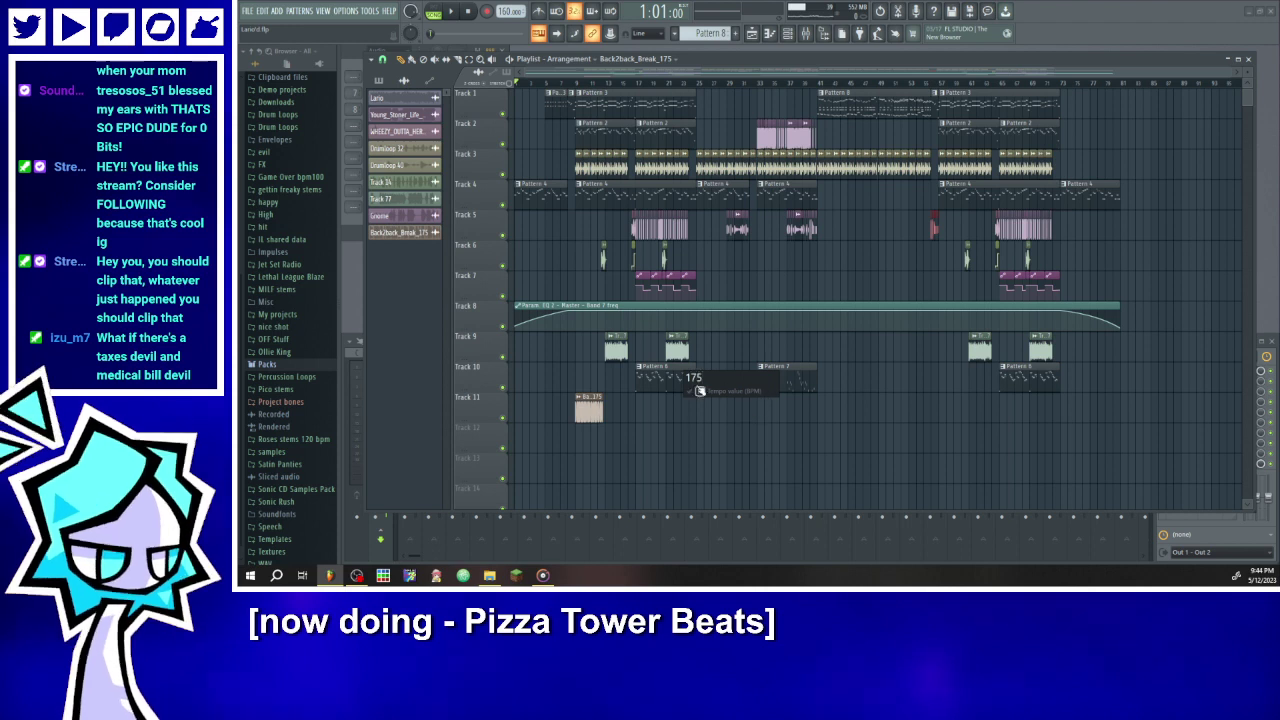
# - Mute Track 3, play from bar 7, and add a second Back2back_Break_175 clip on Track 11 at bar 13
pyautogui.scroll(2, 589, 423)
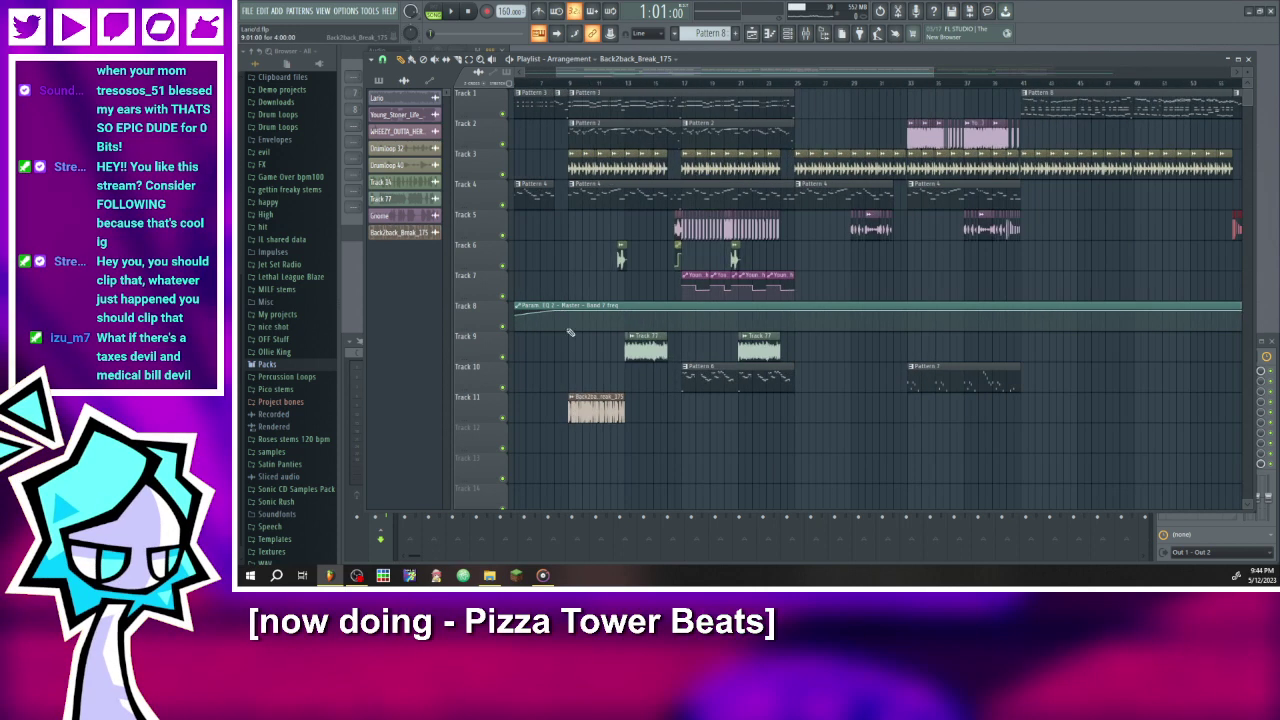
pyautogui.click(503, 174)
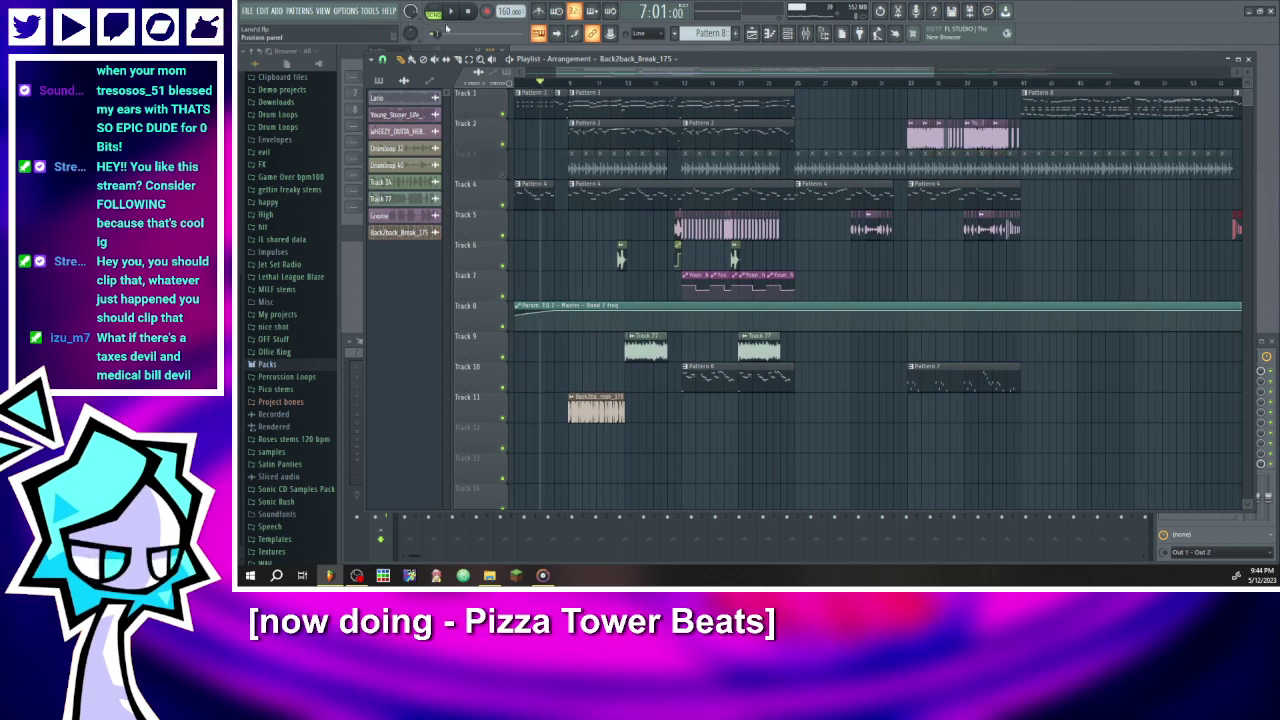
pyautogui.press('space')
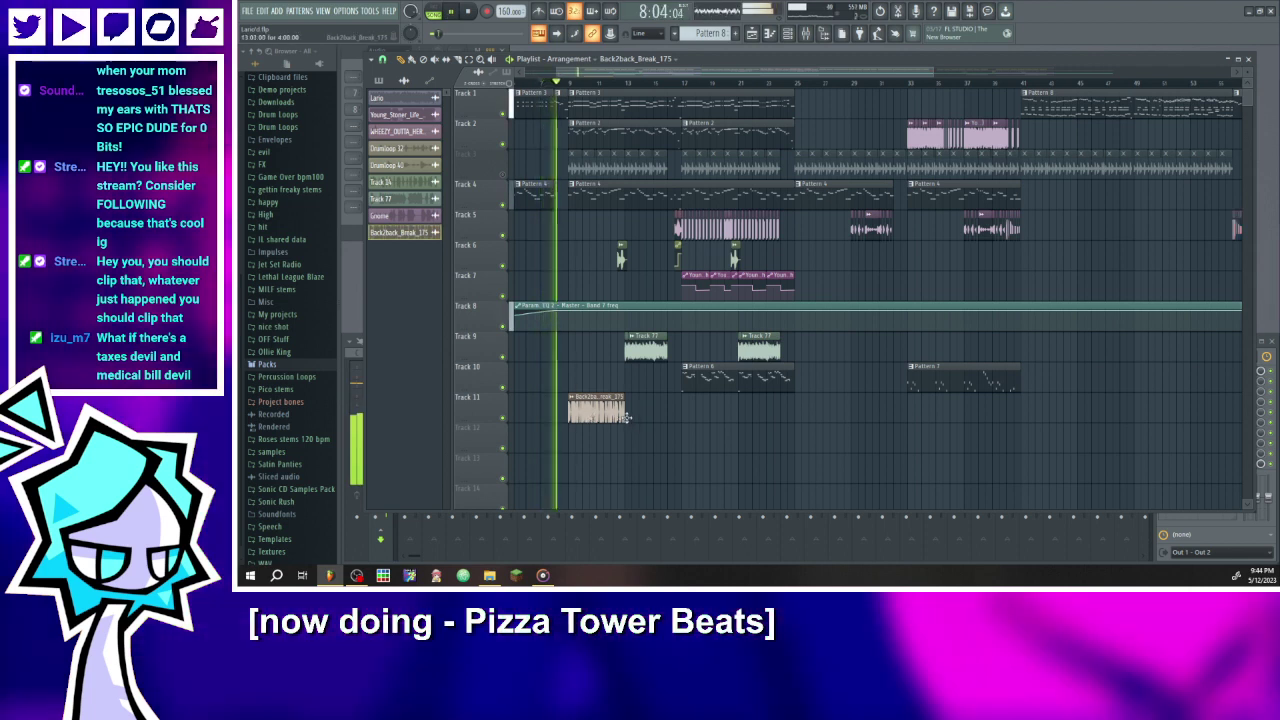
pyautogui.click(630, 416)
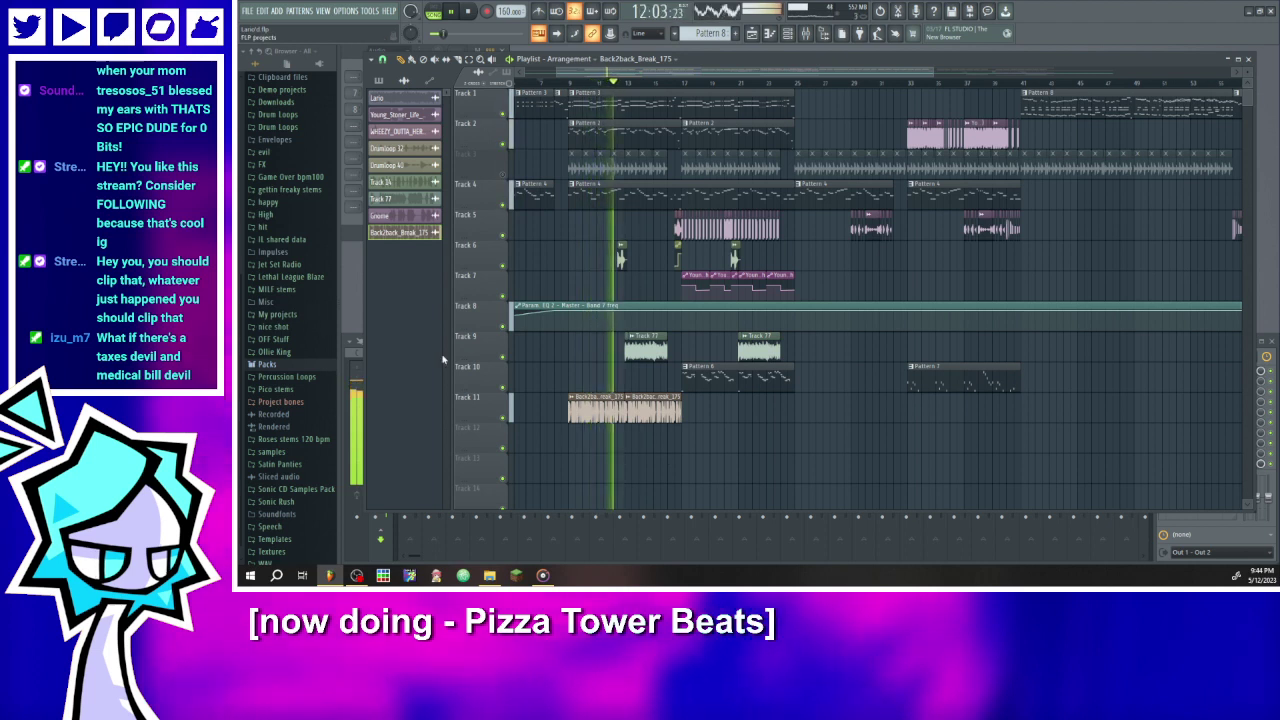
# - Compare the Track 3 and Track 11 drums during playback by alternating their mutes, ending with only Track 3 muted
pyautogui.click(503, 175)
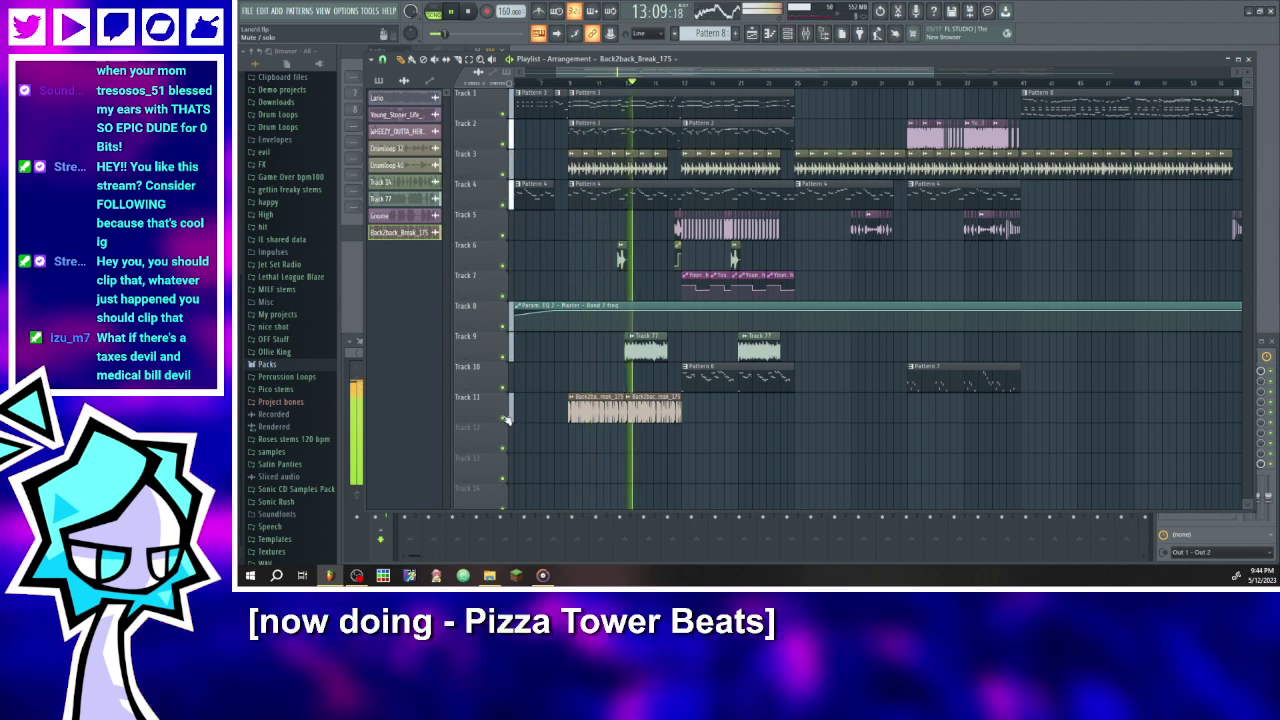
pyautogui.click(504, 419)
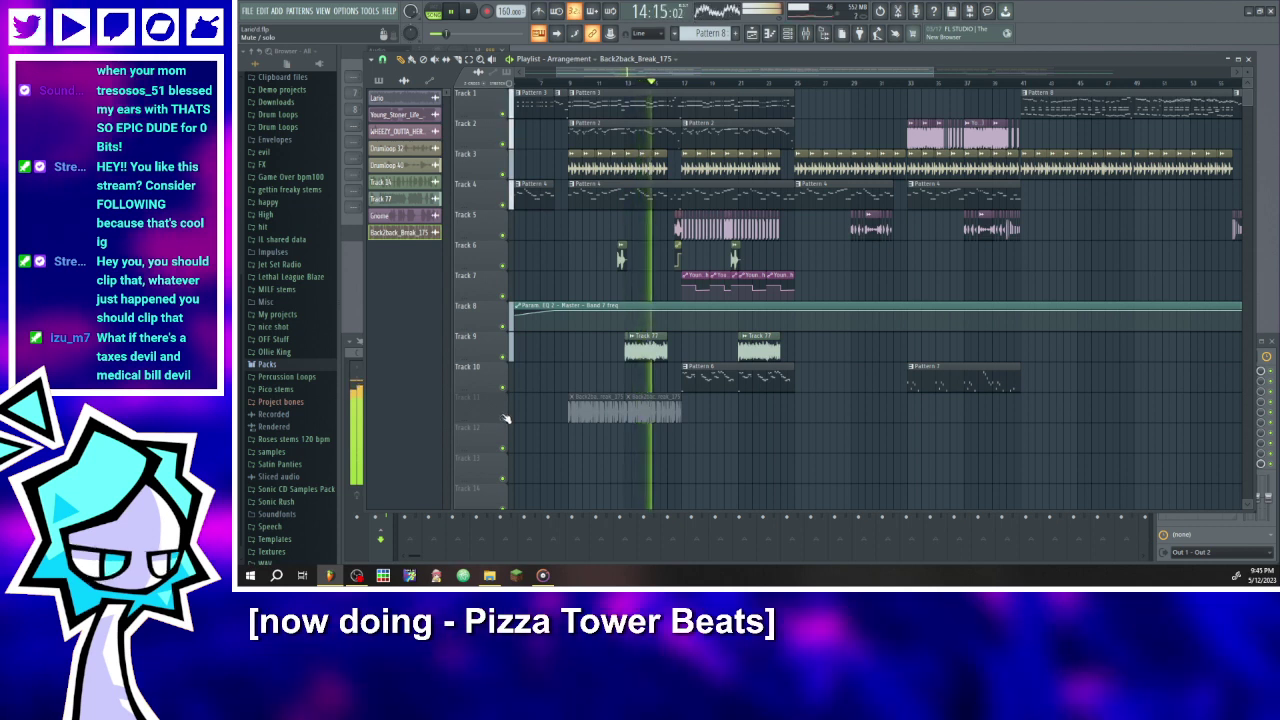
pyautogui.click(503, 175)
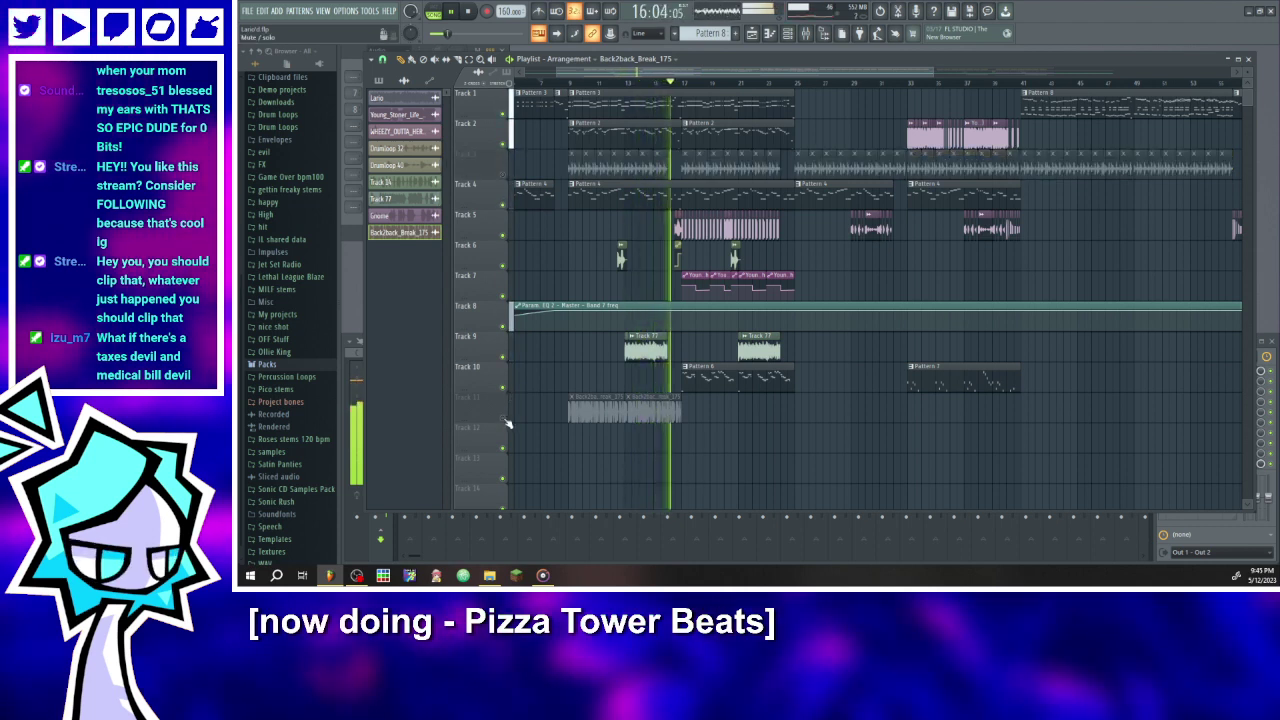
pyautogui.click(504, 419)
# - Add break clips on Track 11 at bars 17 and 21, unmute Track 3, and shorten the clips at bars 13 and 21 to 3 bars
pyautogui.click(690, 420)
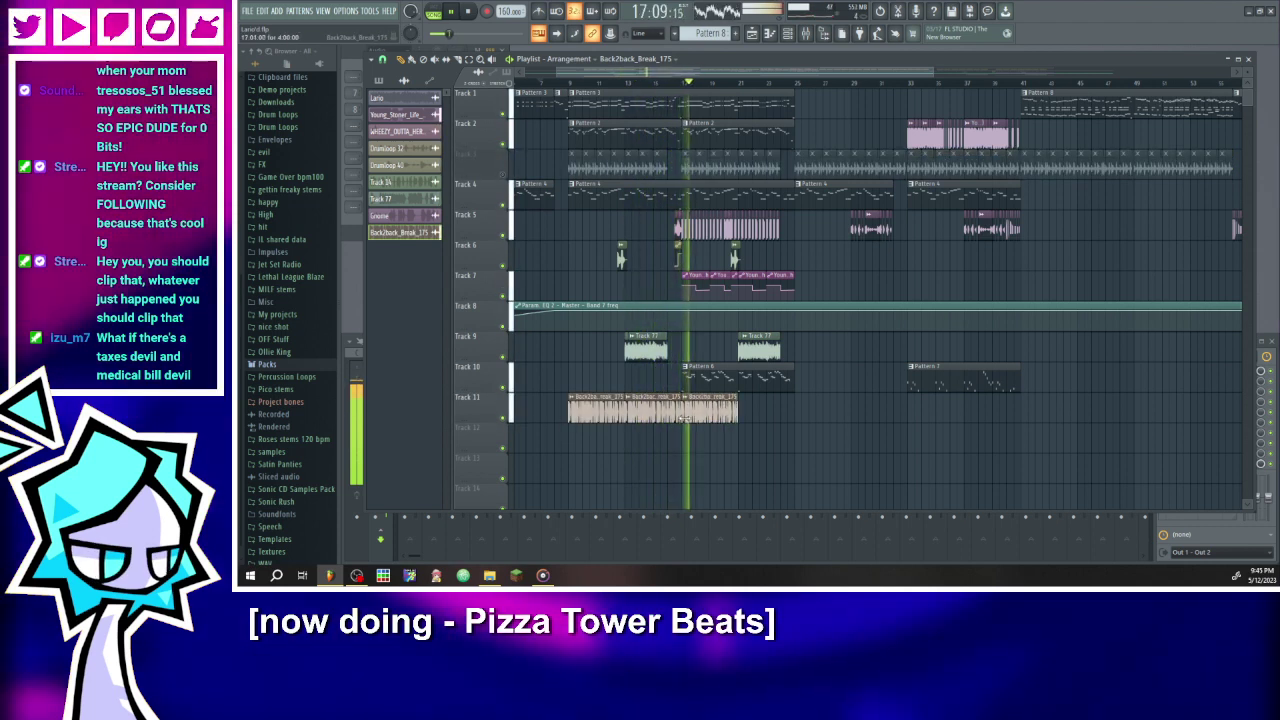
pyautogui.click(752, 420)
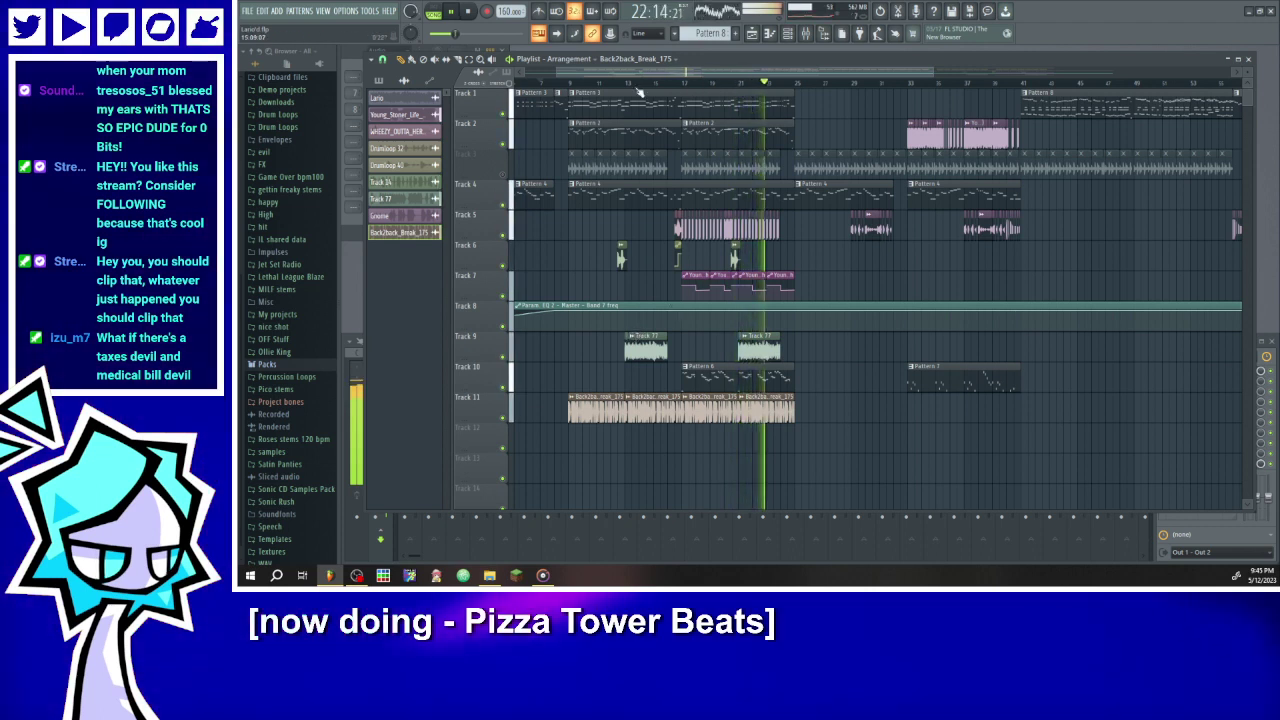
pyautogui.click(503, 174)
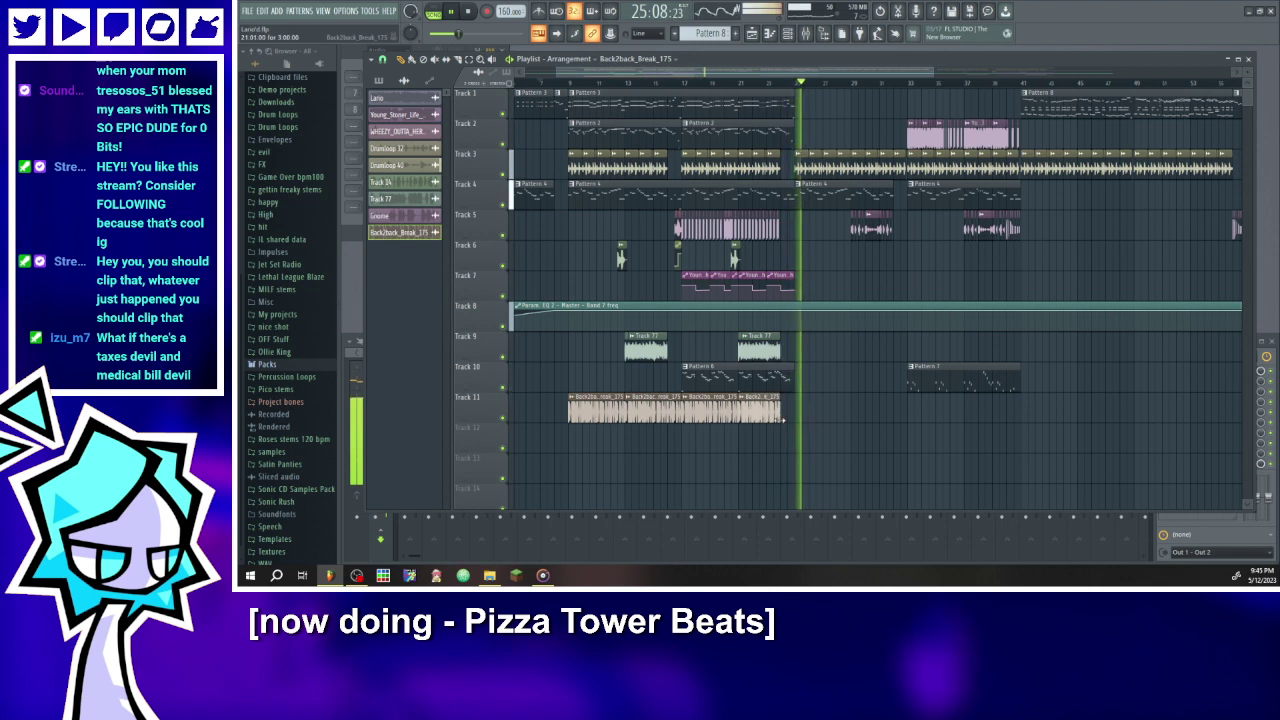
pyautogui.moveTo(676, 409); pyautogui.dragTo(663, 409)
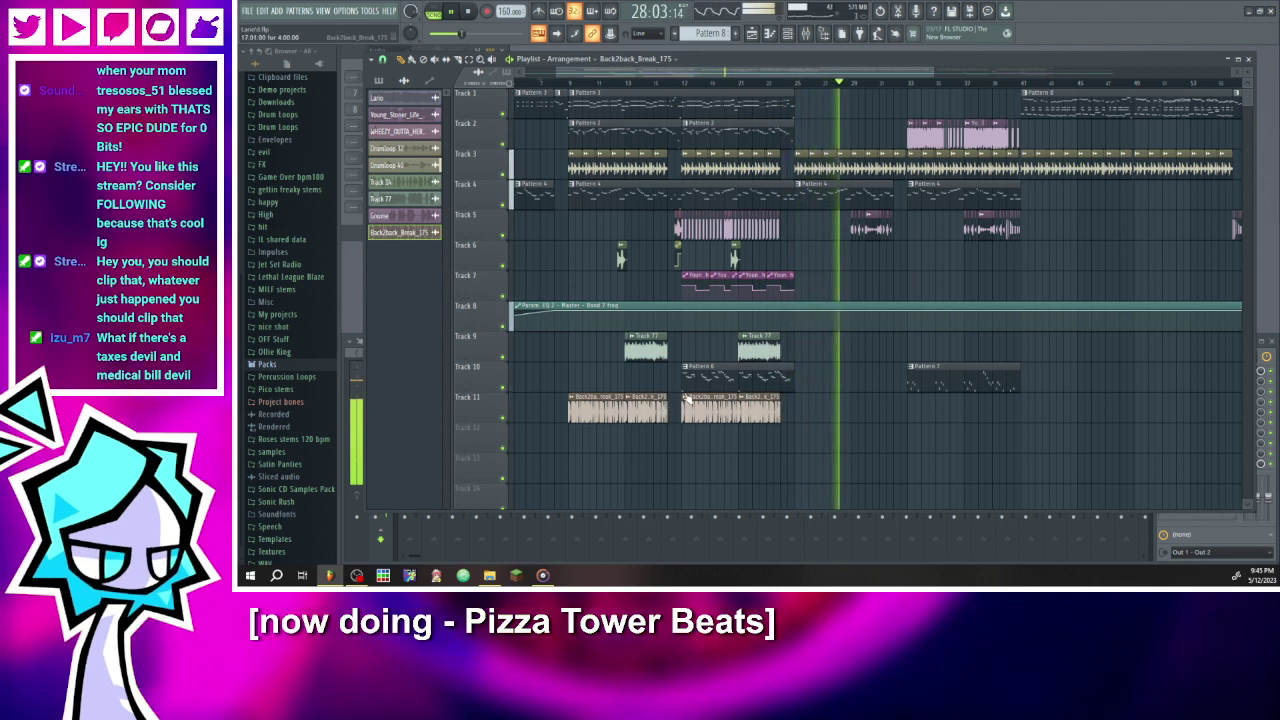
# - Delete all the Back2back_Break_175 clips from Track 11 and set the playback position to bar 7
pyautogui.rightClick(705, 408)
pyautogui.rightClick(650, 410)
pyautogui.rightClick(760, 414)
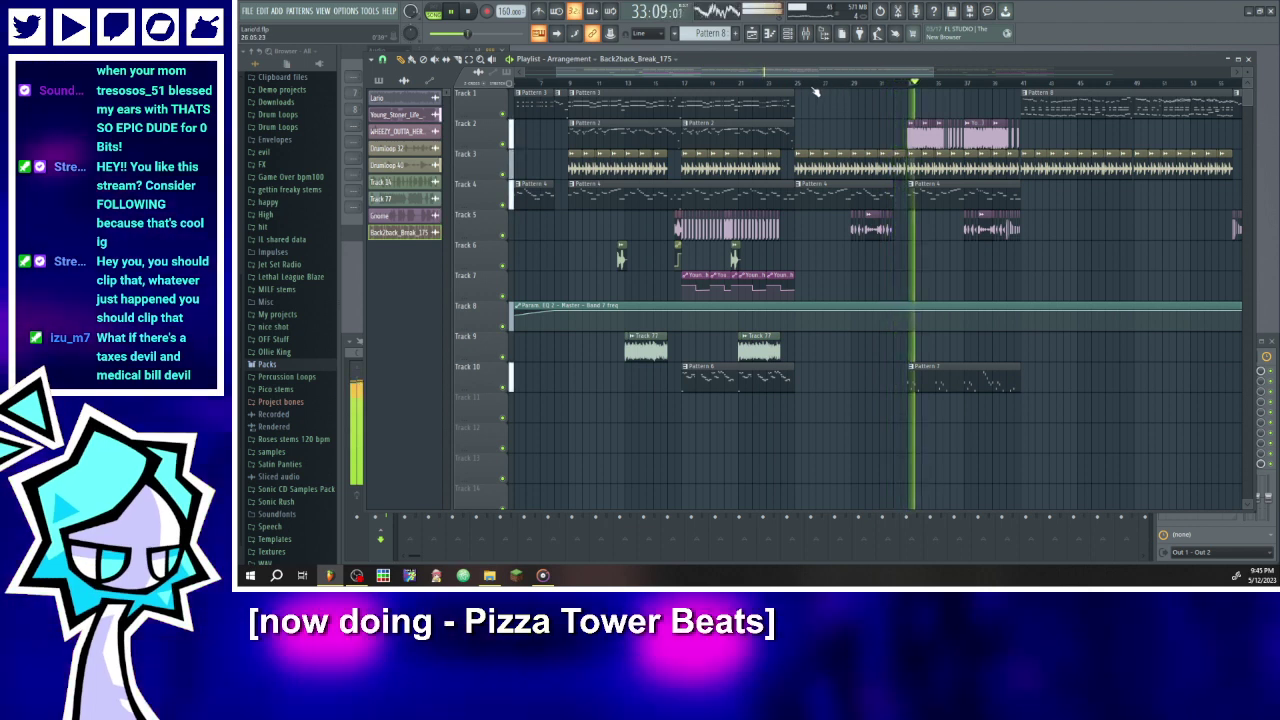
pyautogui.click(539, 79)
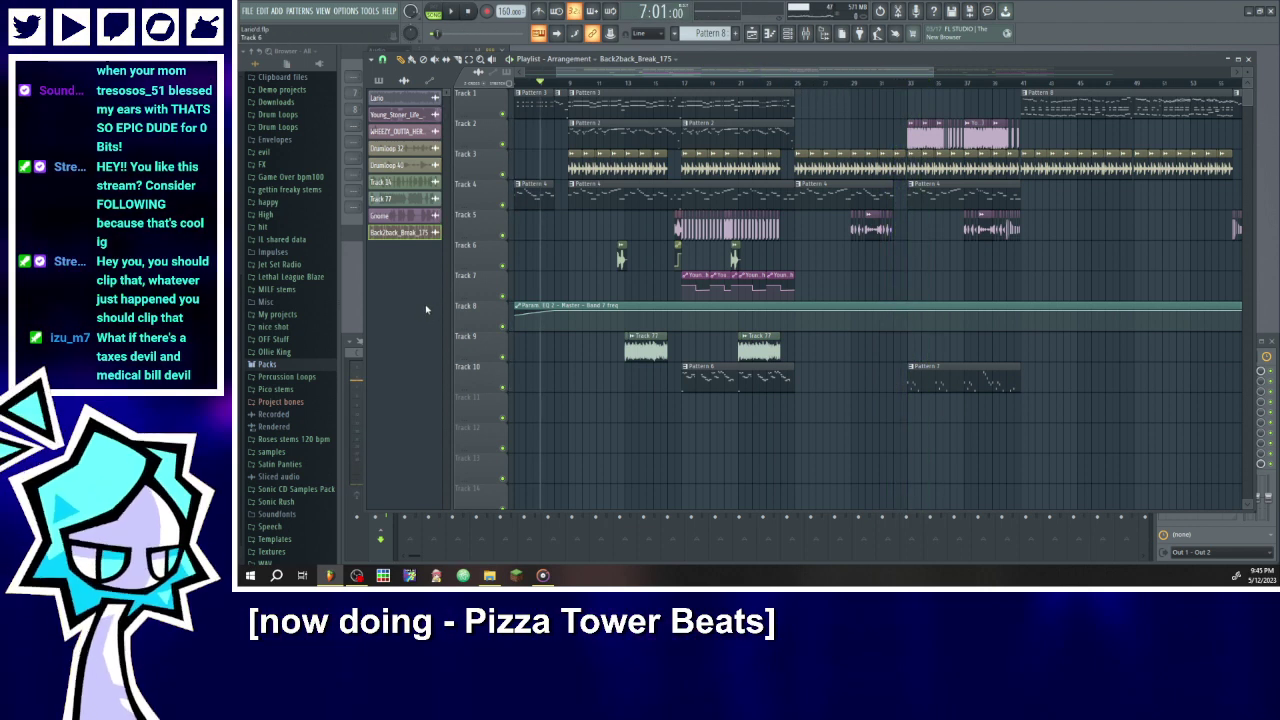
# - Switch to File Explorer, show the wtf songs folder as thumbnails, and import the Jackal Queenston MP3 into the Playlist
pyautogui.click(491, 577)
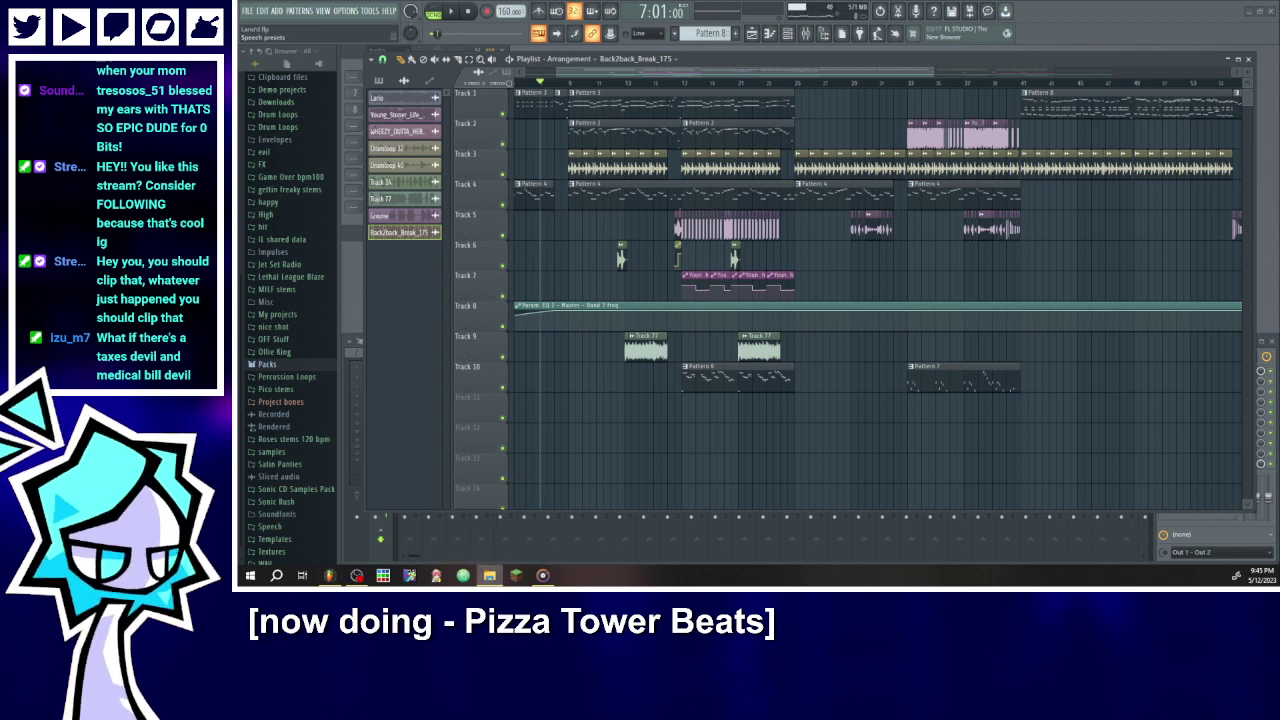
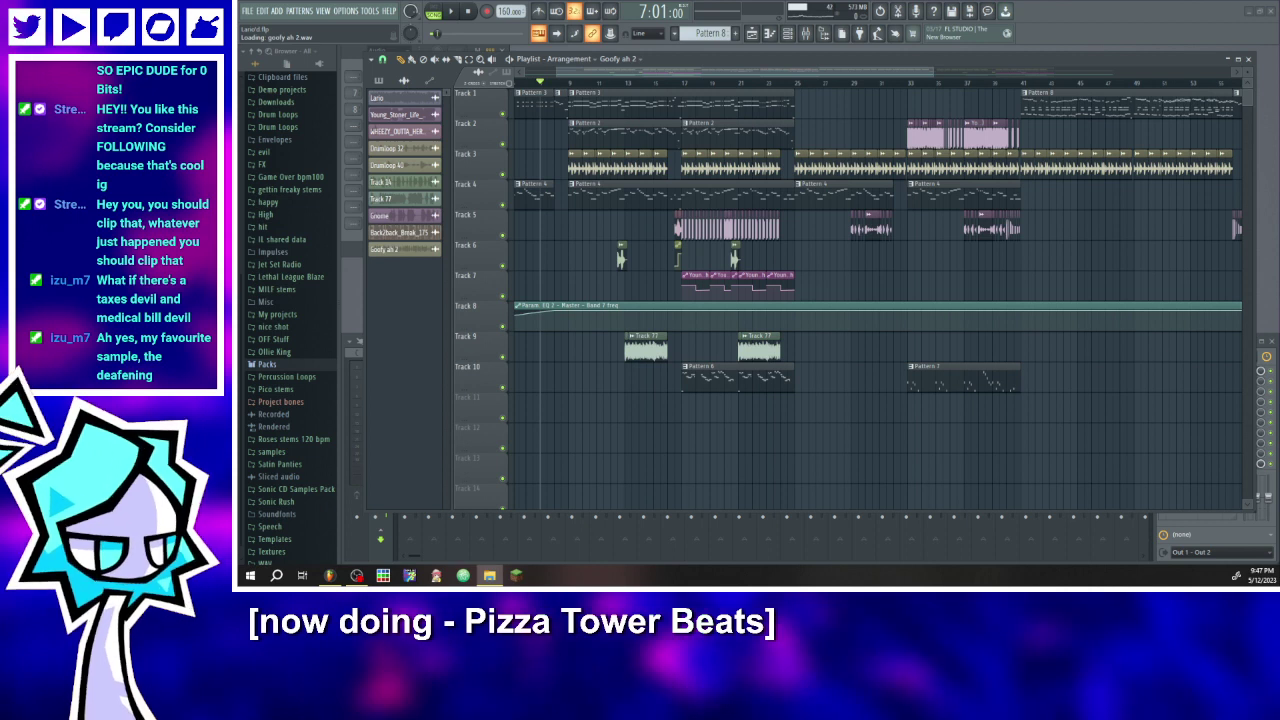
pyautogui.moveTo(62, 126); pyautogui.dragTo(475, 90)
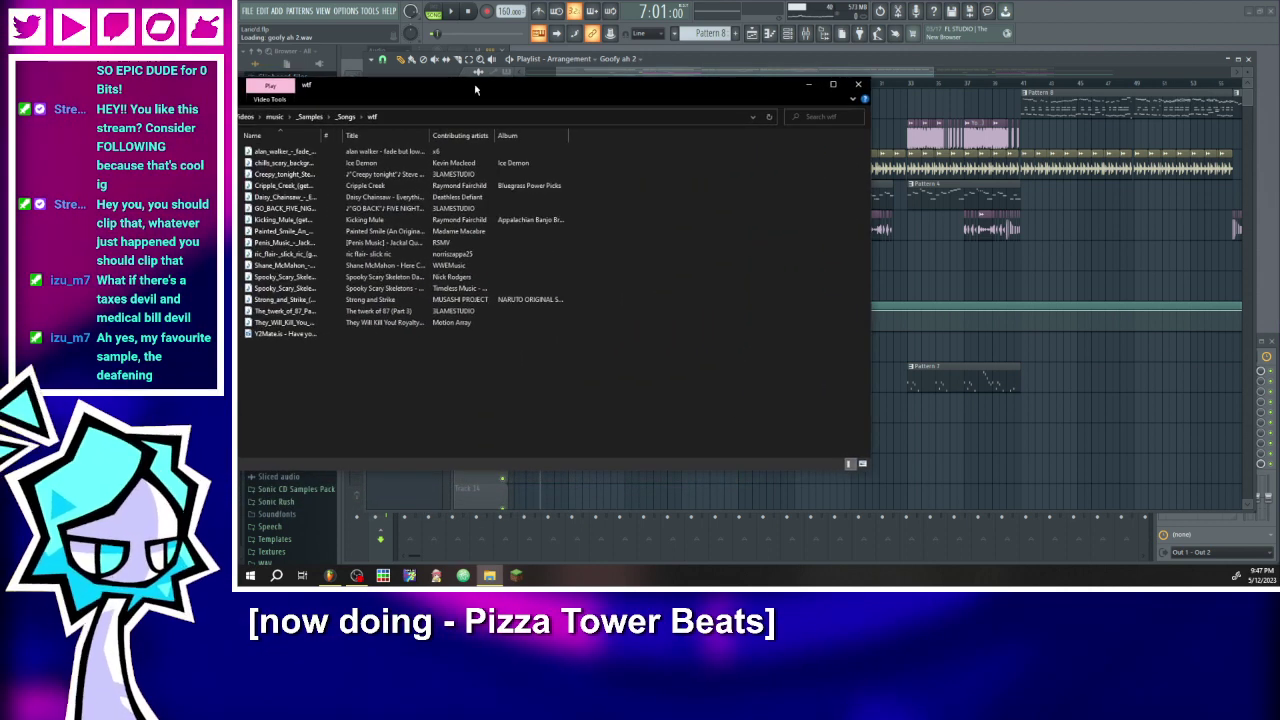
pyautogui.click(862, 465)
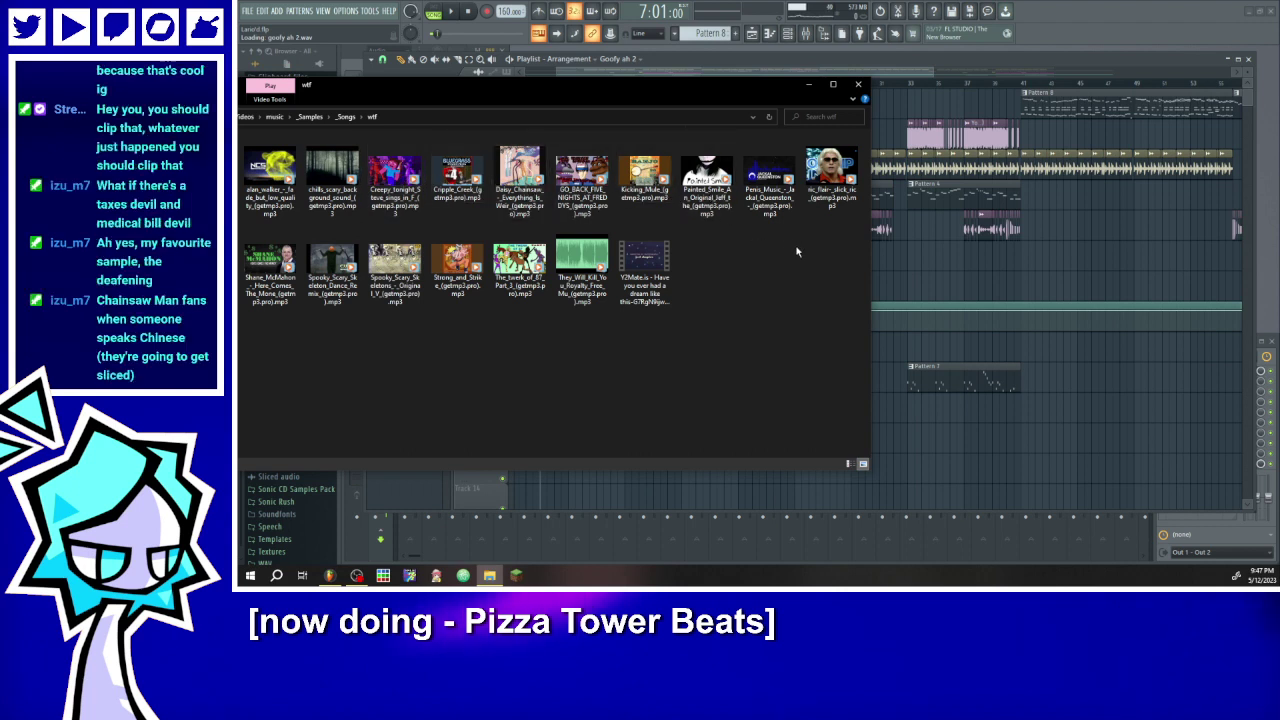
pyautogui.click(786, 178)
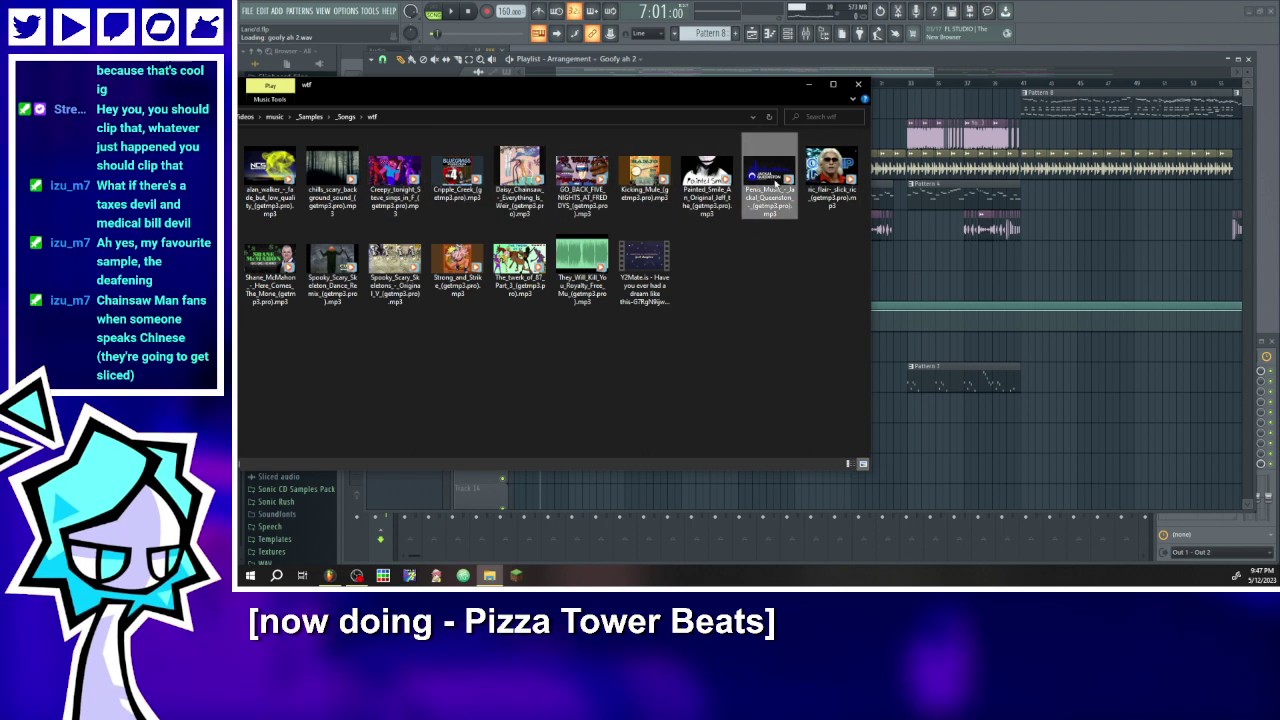
pyautogui.click(1190, 352)
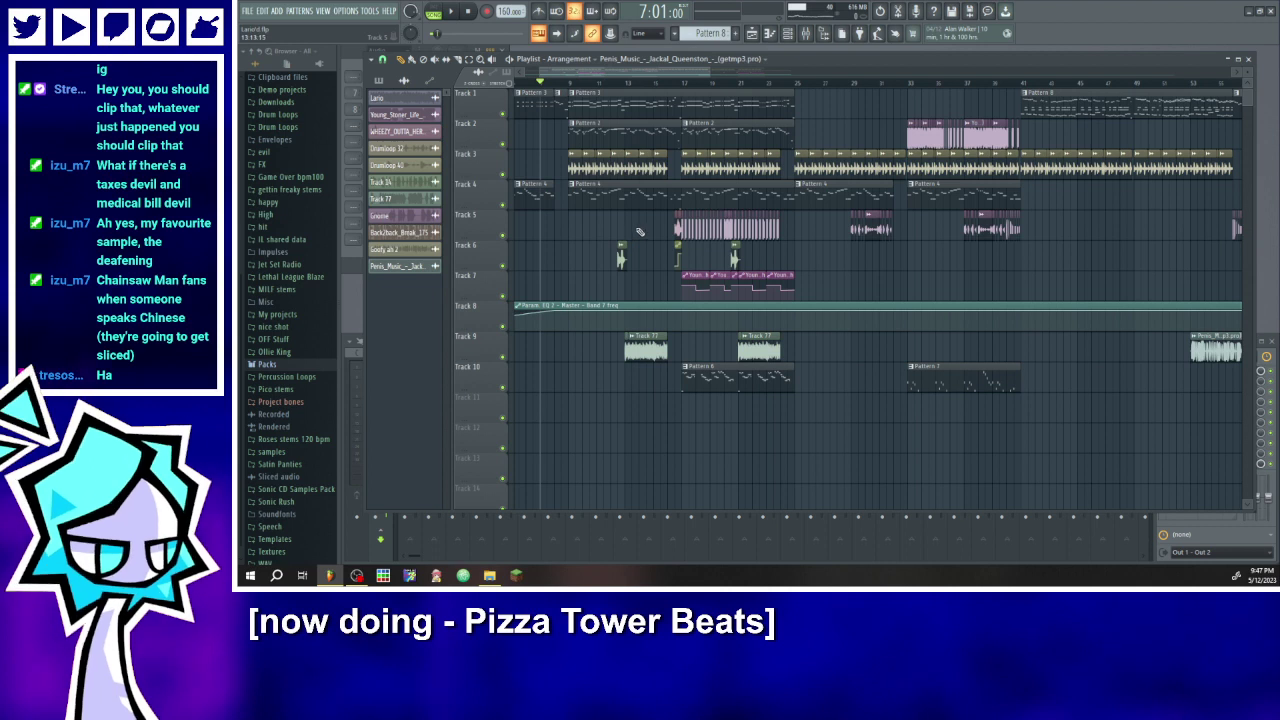
# - Move the imported Jackal Queenston clip to Track 5 at bar 81 and play it from there
pyautogui.hscroll(10, 748, 104)
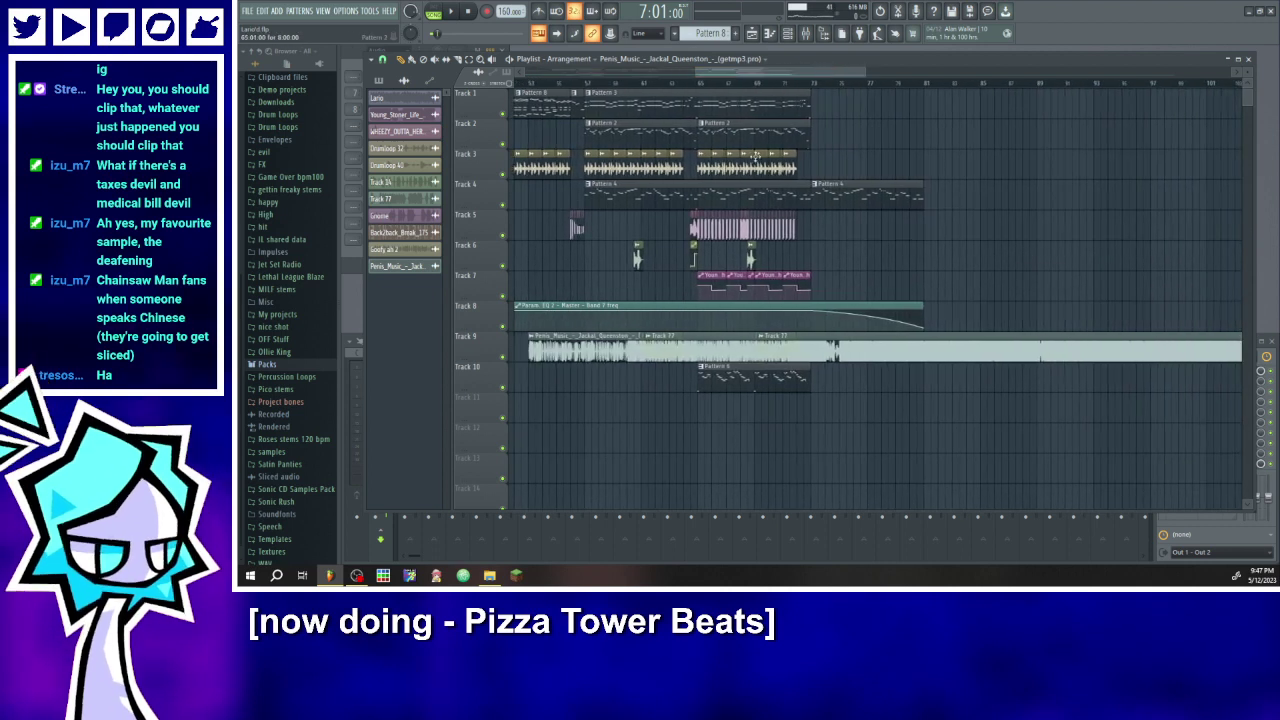
pyautogui.moveTo(572, 337); pyautogui.dragTo(972, 215)
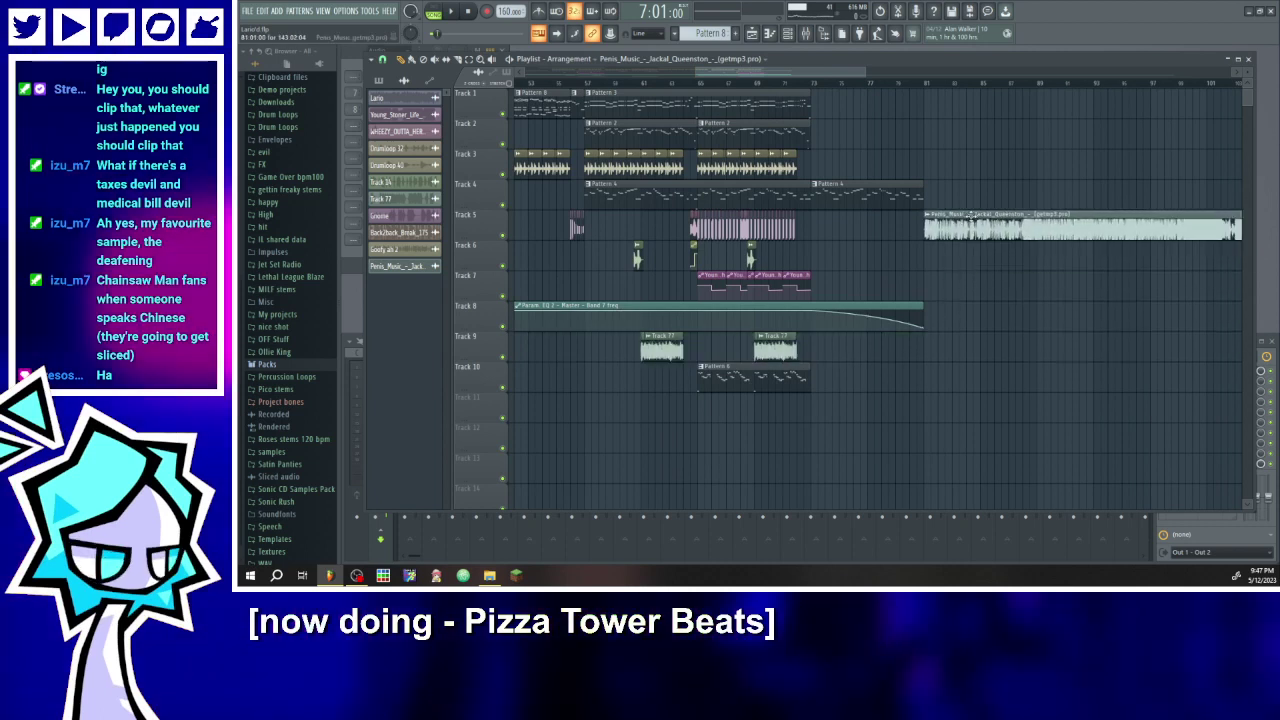
pyautogui.moveTo(803, 71); pyautogui.dragTo(839, 71)
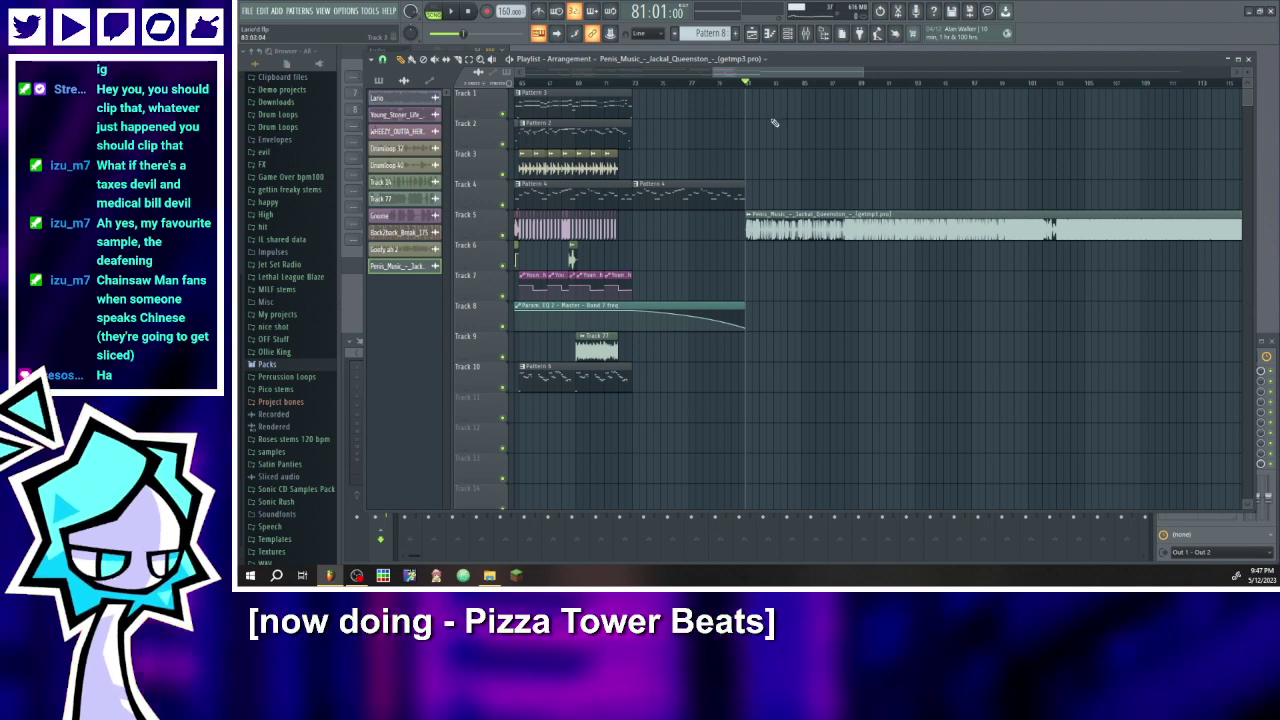
pyautogui.click(460, 12)
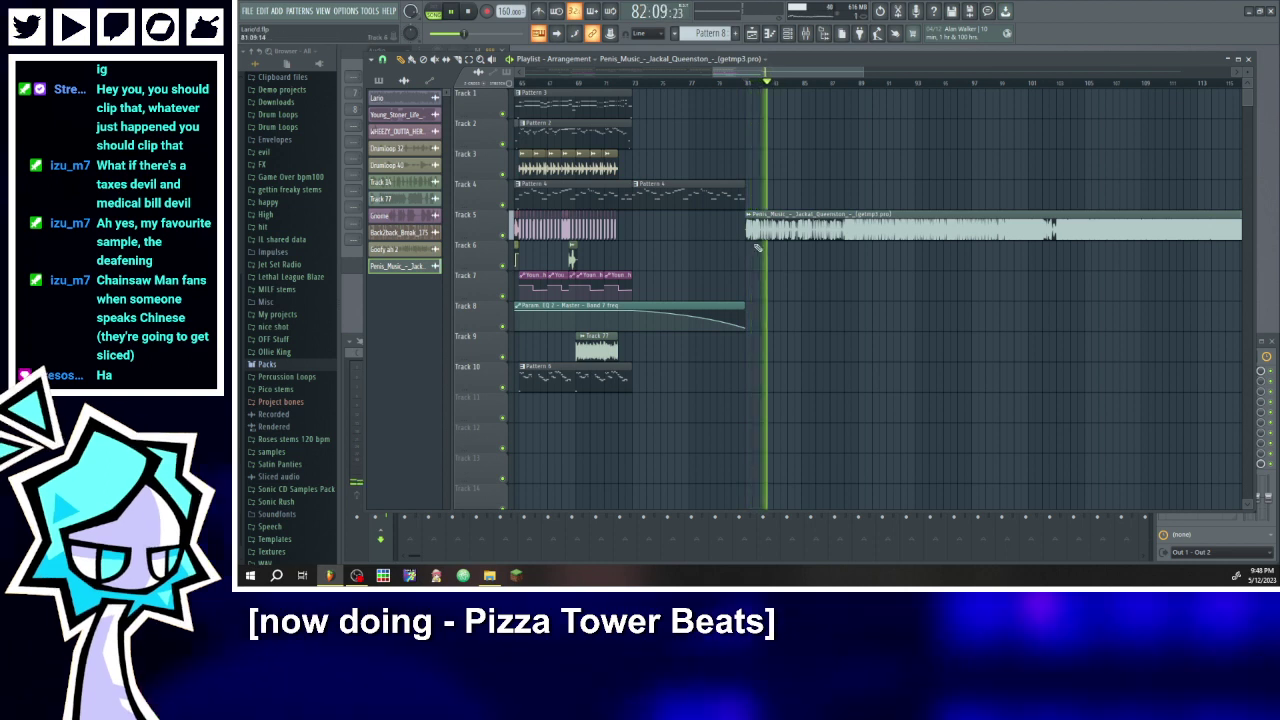
# - Place a copy of the Band 7 freq automation clip on Track 8 at bar 81 and play from there
pyautogui.click(689, 306)
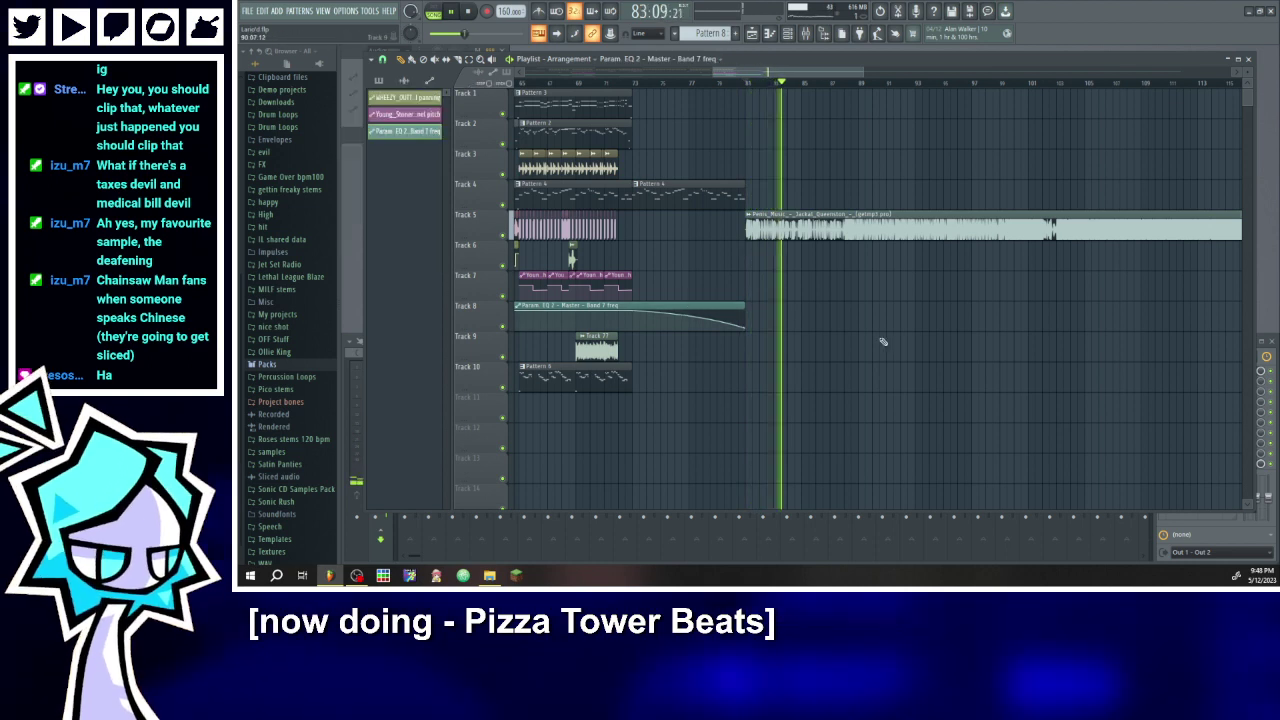
pyautogui.click(818, 318)
pyautogui.moveTo(836, 306); pyautogui.dragTo(766, 306)
pyautogui.click(746, 78)
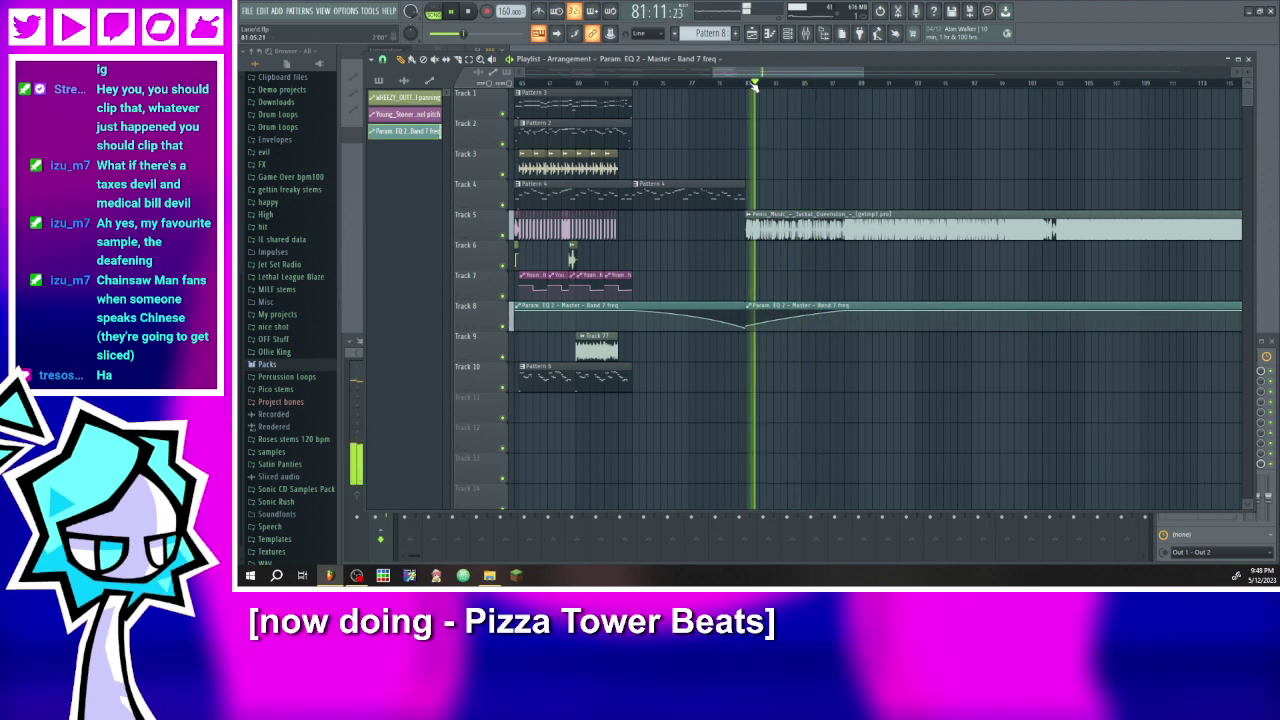
# - Skip ahead through the Jackal Queenston clip and replay the passage around bar 146 to find where a usable section starts
pyautogui.moveTo(714, 73); pyautogui.dragTo(1114, 262)
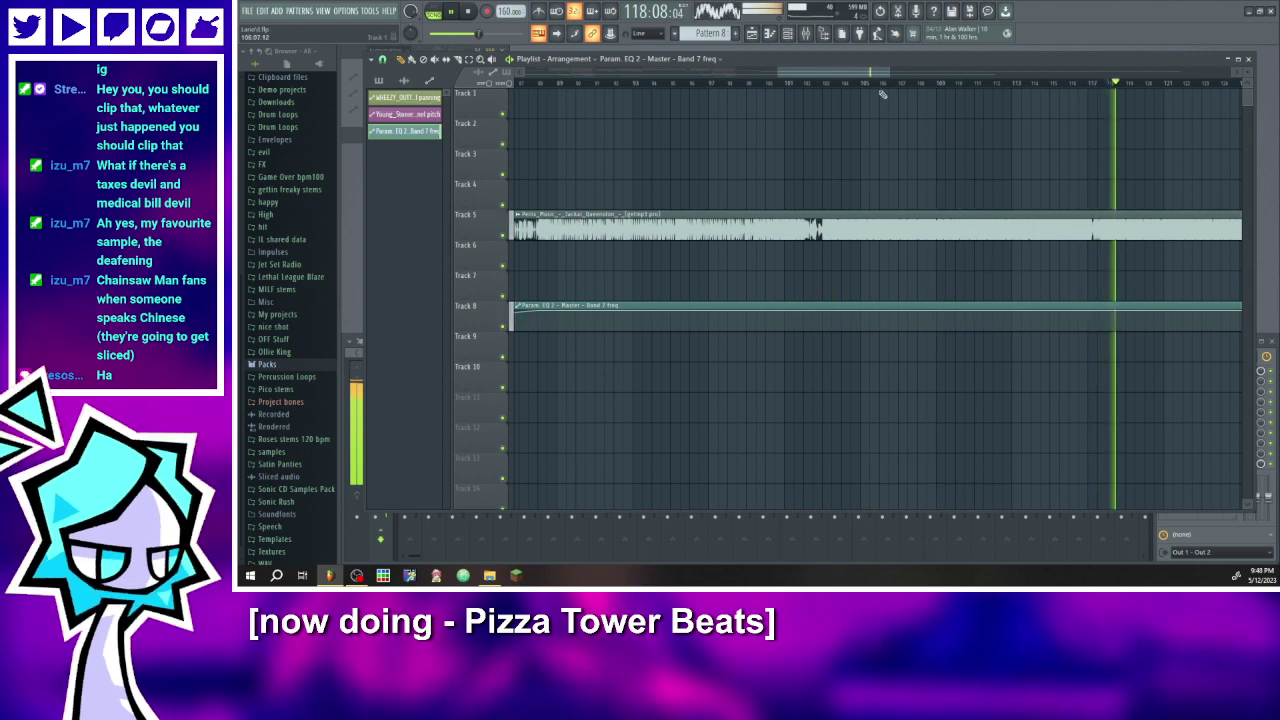
pyautogui.moveTo(877, 76); pyautogui.dragTo(979, 76)
pyautogui.moveTo(582, 86); pyautogui.dragTo(952, 108)
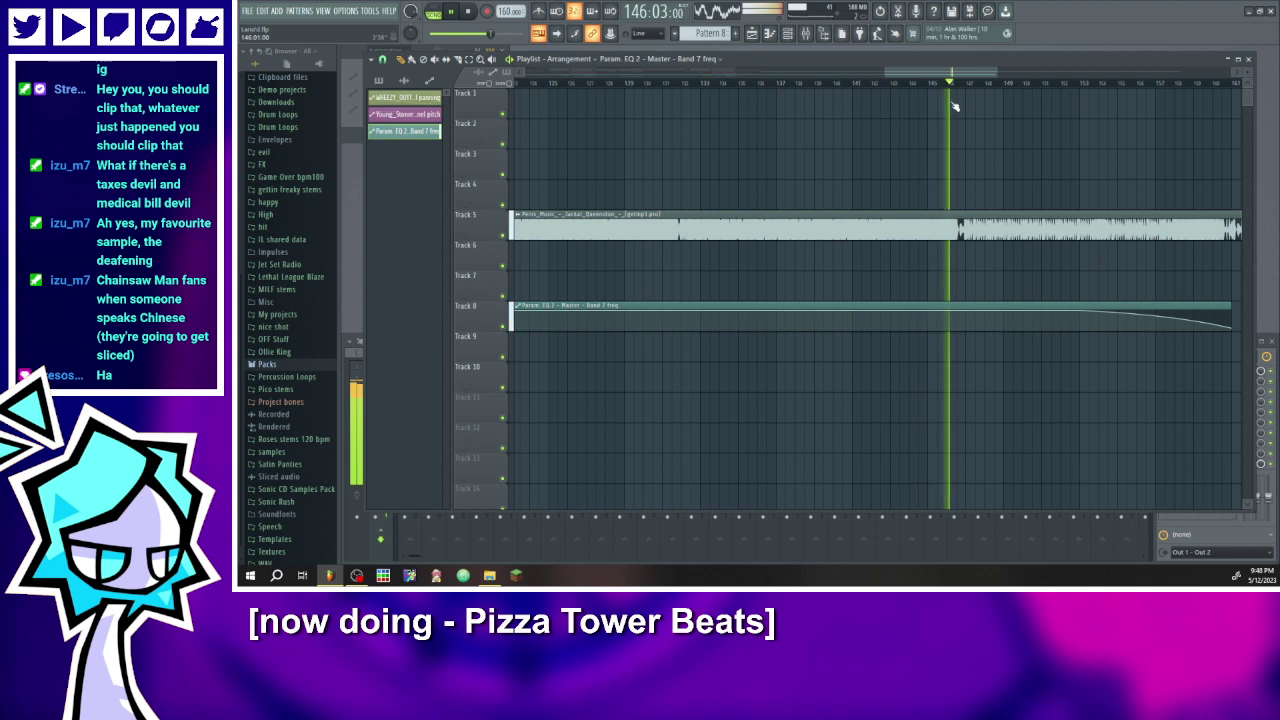
pyautogui.click(450, 12)
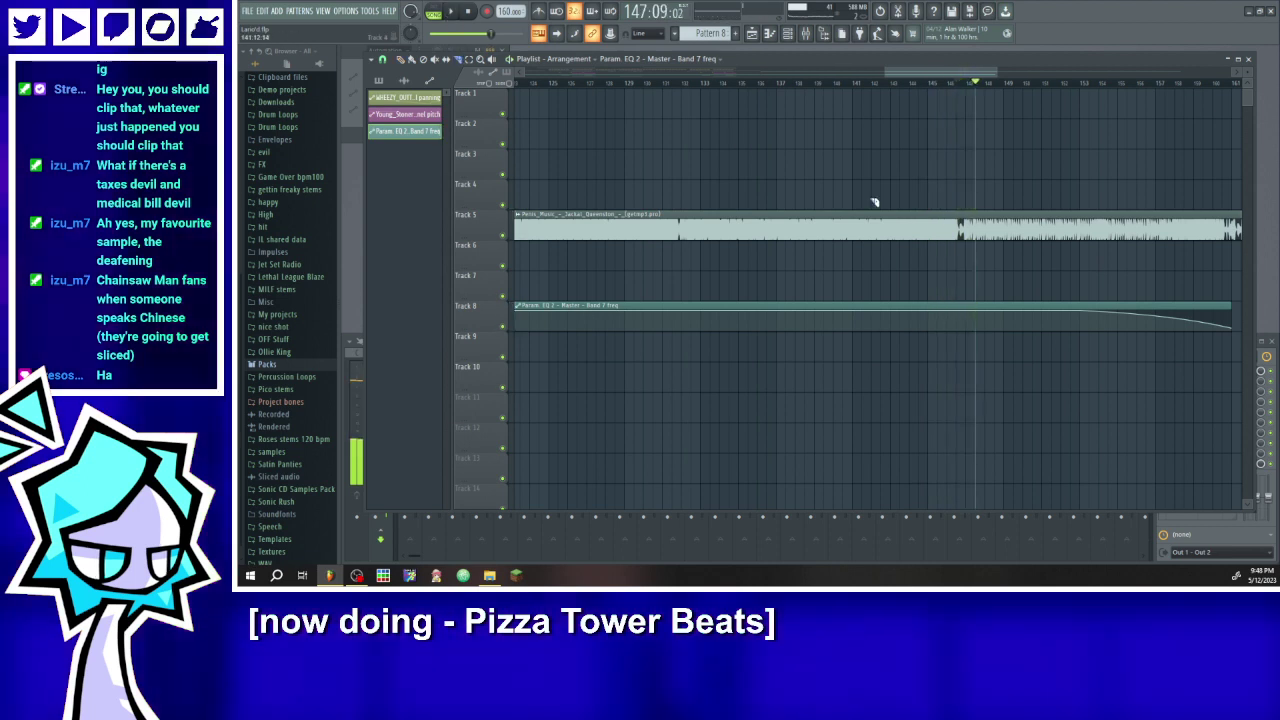
pyautogui.scroll(6, 950, 183)
pyautogui.click(922, 85)
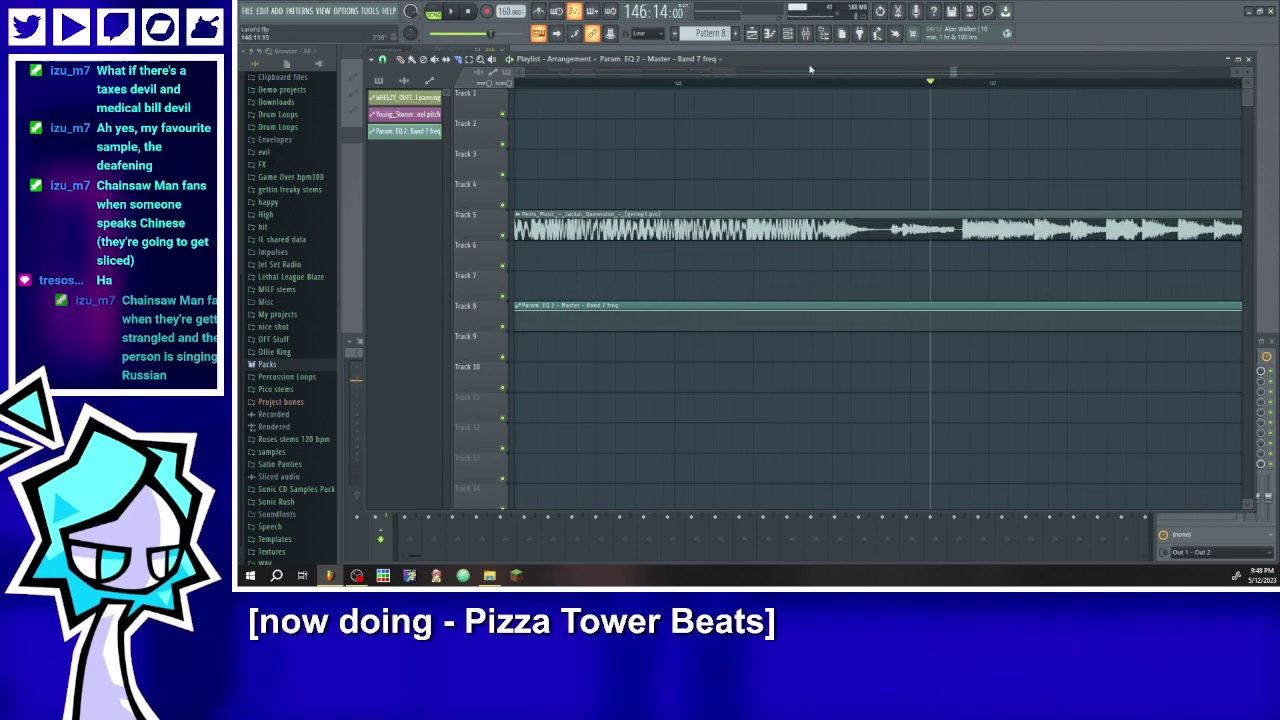
pyautogui.press('space')
pyautogui.scroll(1, 967, 210)
pyautogui.scroll(4, 967, 213)
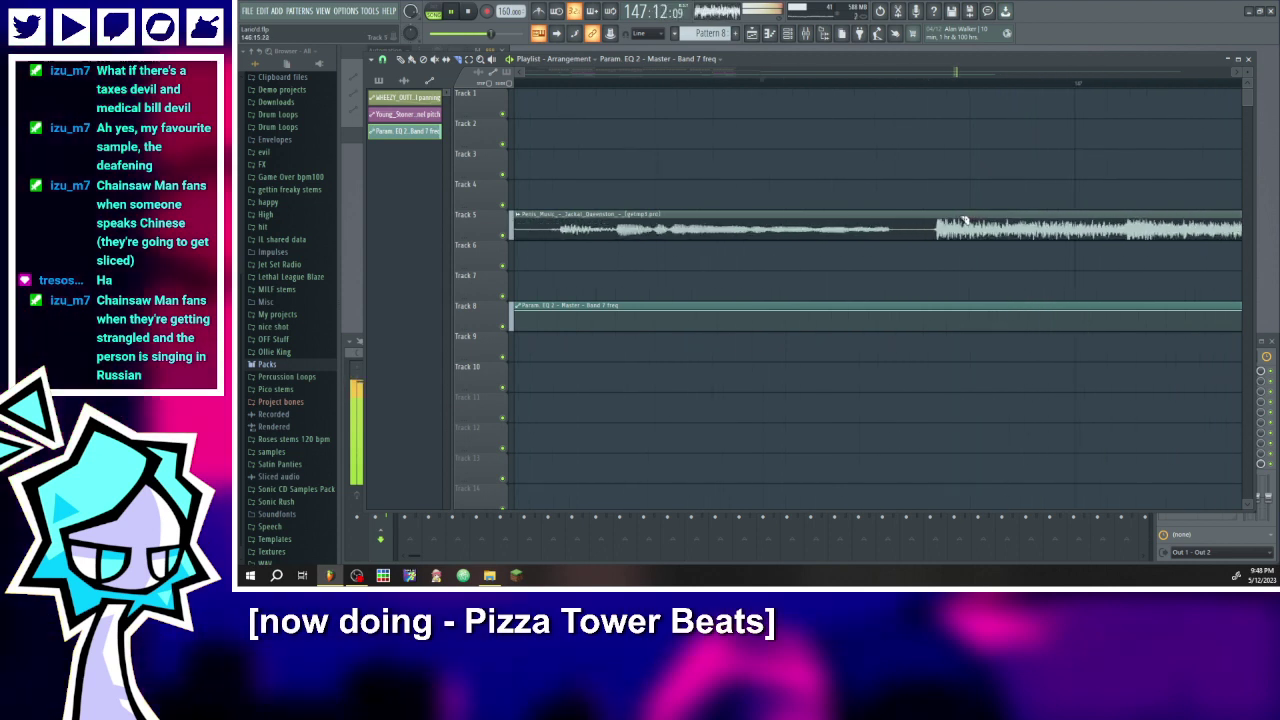
# - Slice the Jackal Queenston clip where the new section starts, delete the part before it, and move the rest to bar 147
pyautogui.moveTo(936, 208); pyautogui.dragTo(937, 263)
pyautogui.click(405, 60)
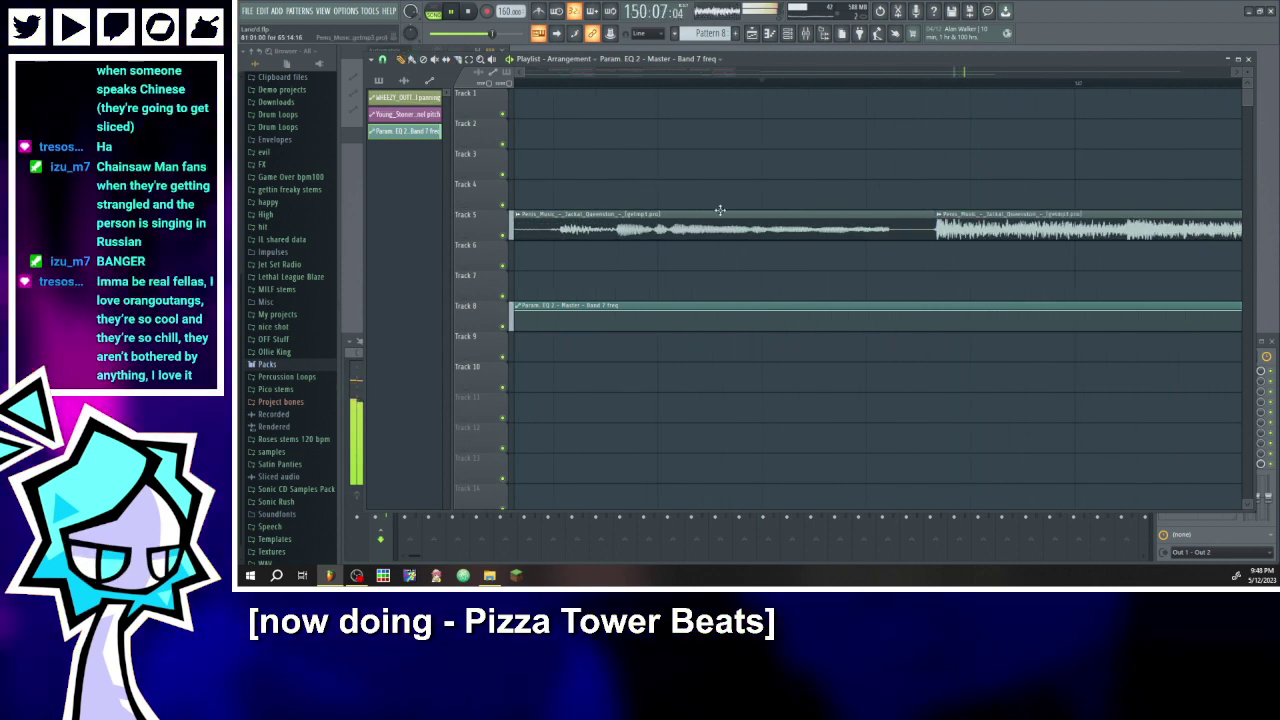
pyautogui.rightClick(741, 228)
pyautogui.moveTo(957, 229); pyautogui.dragTo(685, 248)
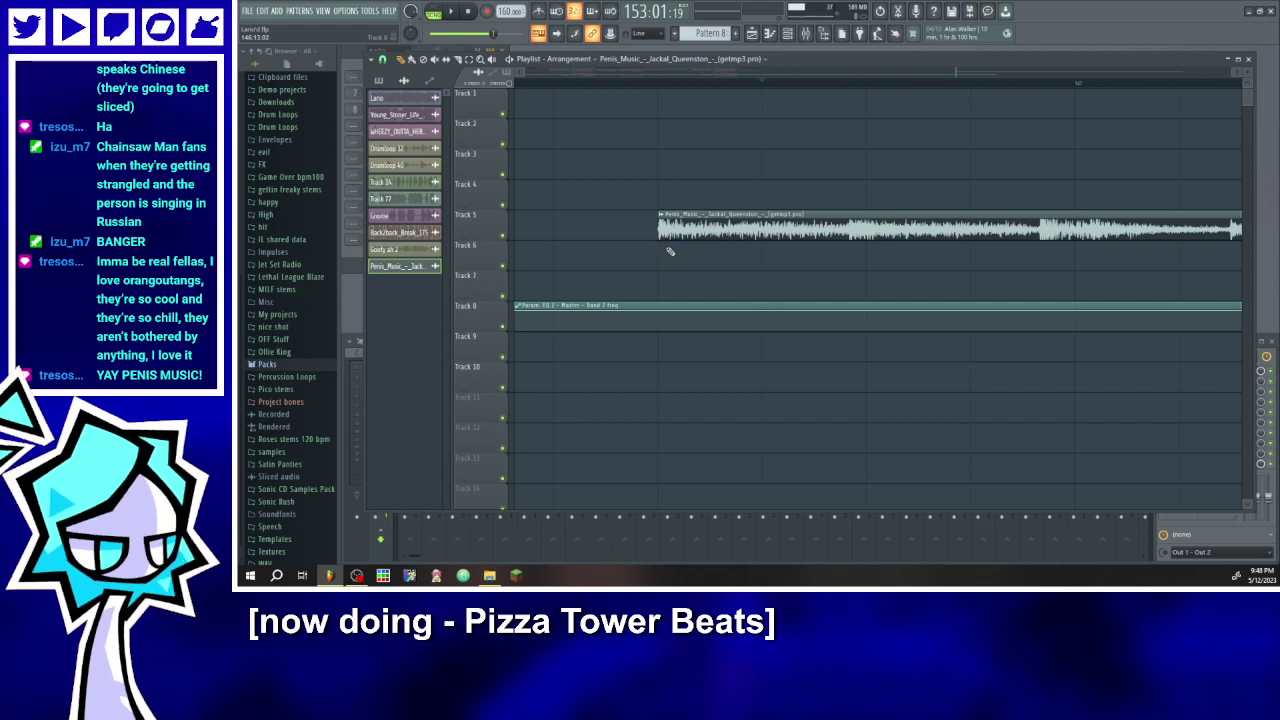
pyautogui.scroll(-5, 683, 234)
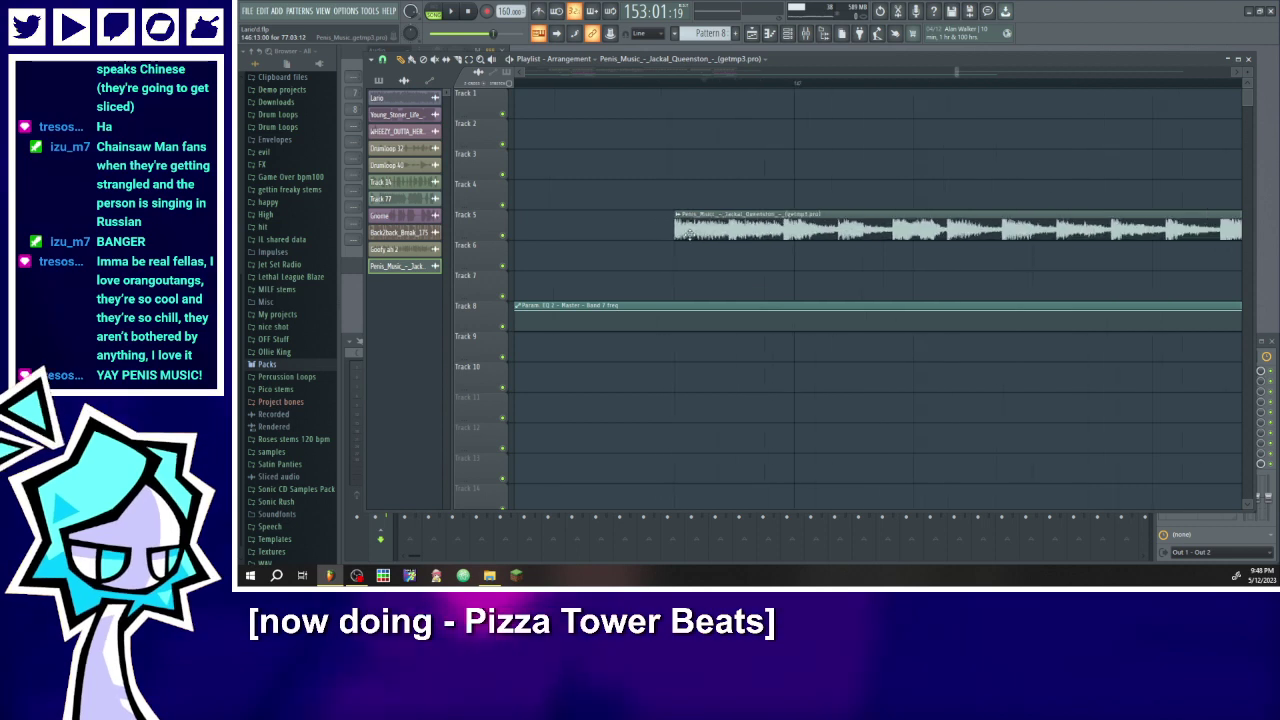
pyautogui.scroll(3, 737, 250)
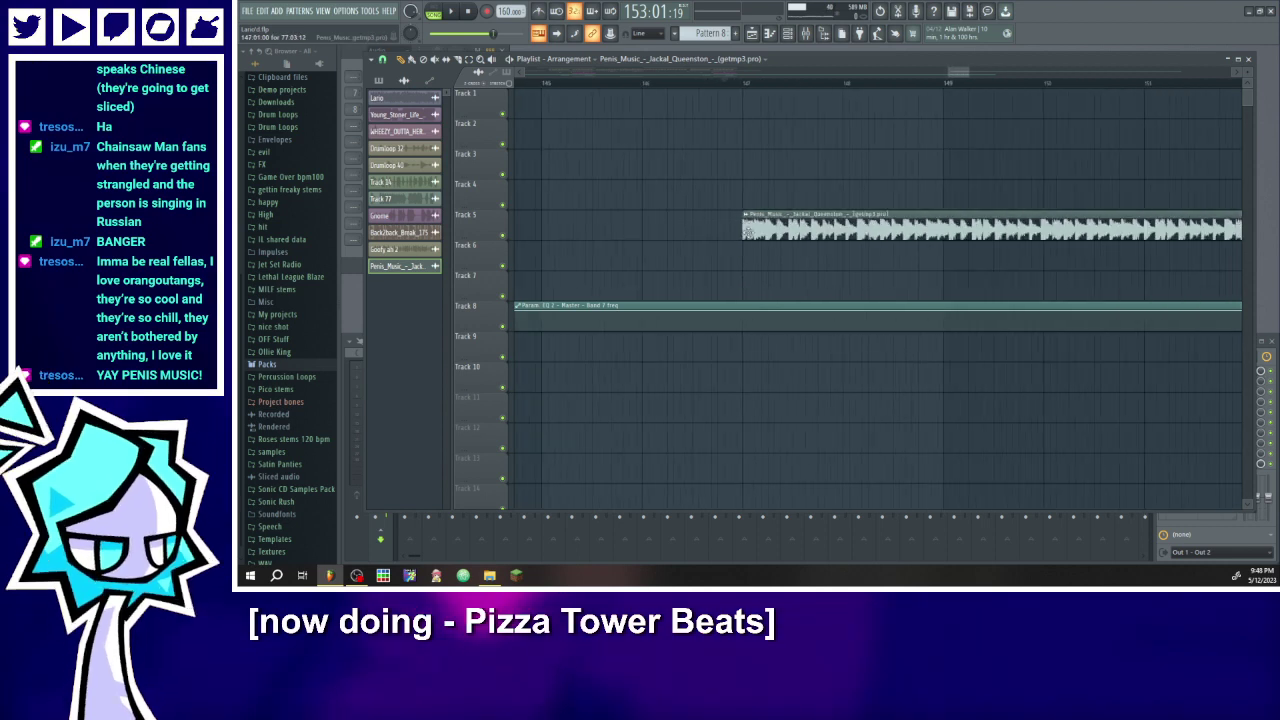
pyautogui.scroll(-3, 1000, 226)
# - Move the copied automation clip on Track 8 to about bar 89 and play the arrangement from about bar 158
pyautogui.moveTo(951, 73)
pyautogui.mouseDown()
pyautogui.moveTo(988, 79)
pyautogui.moveTo(974, 84)
pyautogui.mouseUp()
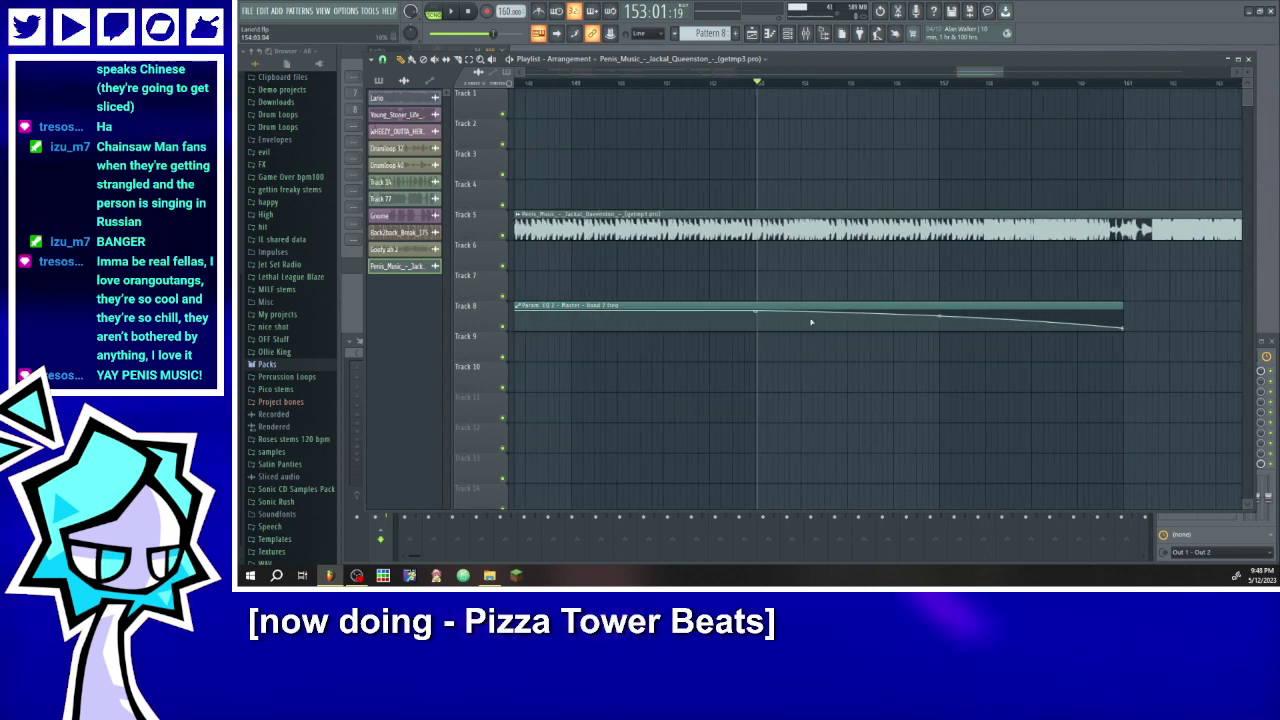
pyautogui.scroll(-3, 803, 305)
pyautogui.moveTo(797, 304); pyautogui.dragTo(1006, 303)
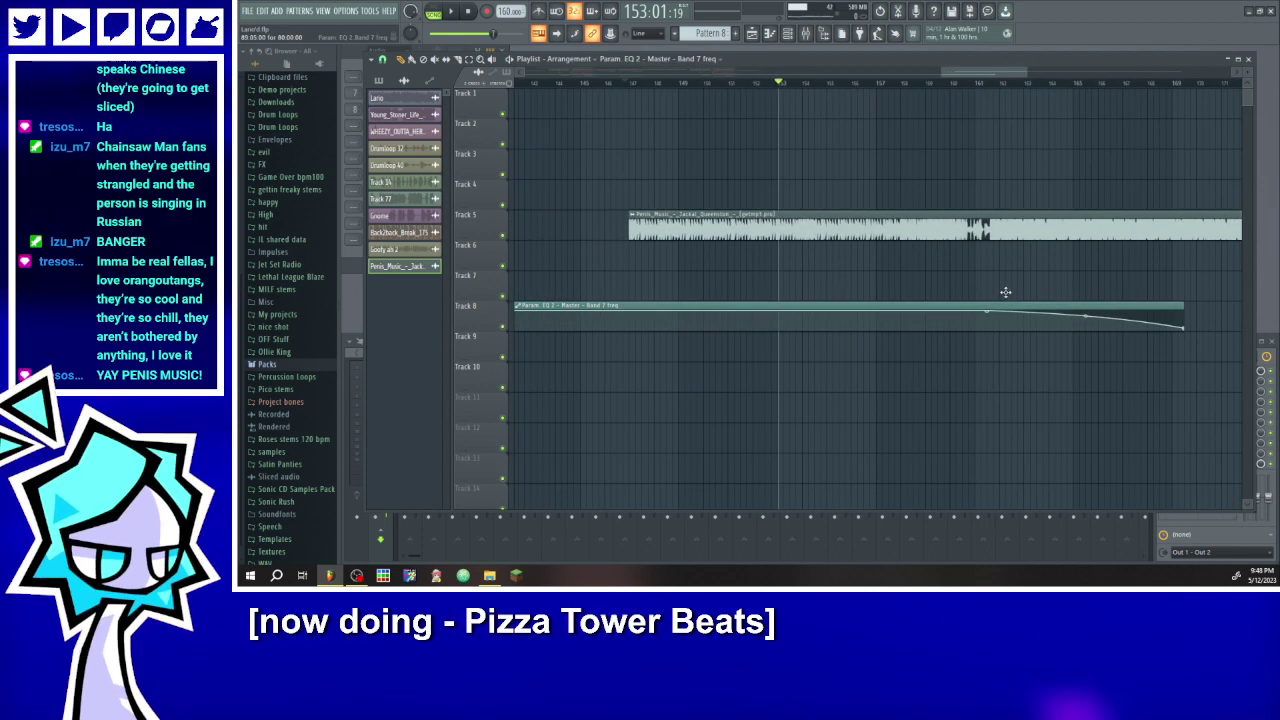
pyautogui.click(909, 81)
pyautogui.press('space')
# - Trim the end of the Jackal Queenston clip on Track 5 to about 14 bars and shift the clip slightly earlier
pyautogui.scroll(8, 926, 169)
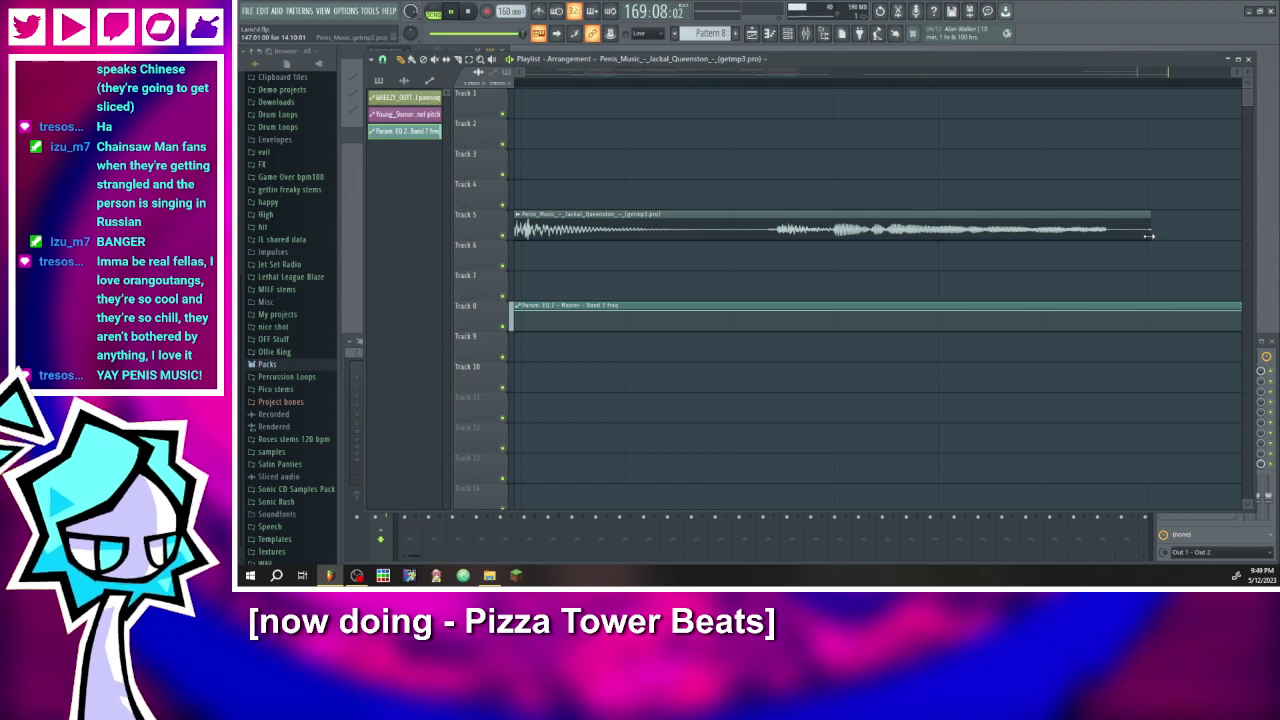
pyautogui.scroll(-4, 1126, 226)
pyautogui.scroll(-4, 1124, 226)
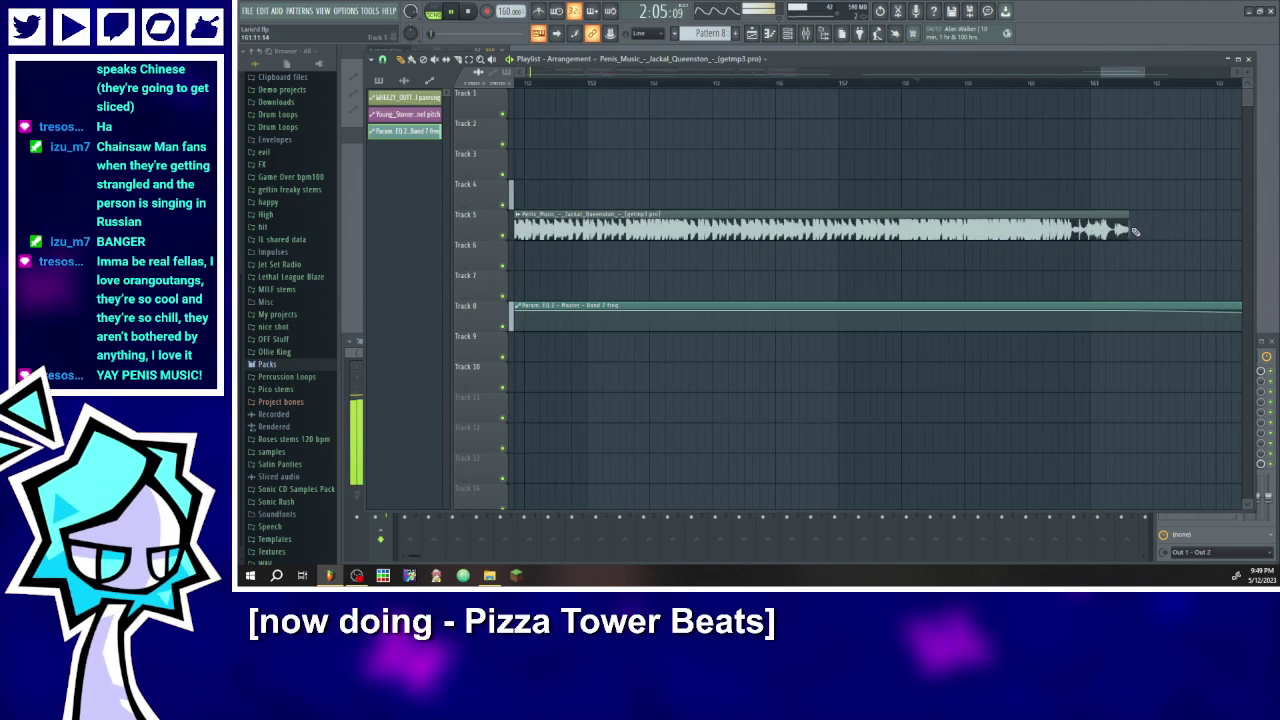
pyautogui.moveTo(1129, 231); pyautogui.dragTo(1097, 229)
pyautogui.scroll(-4, 1089, 257)
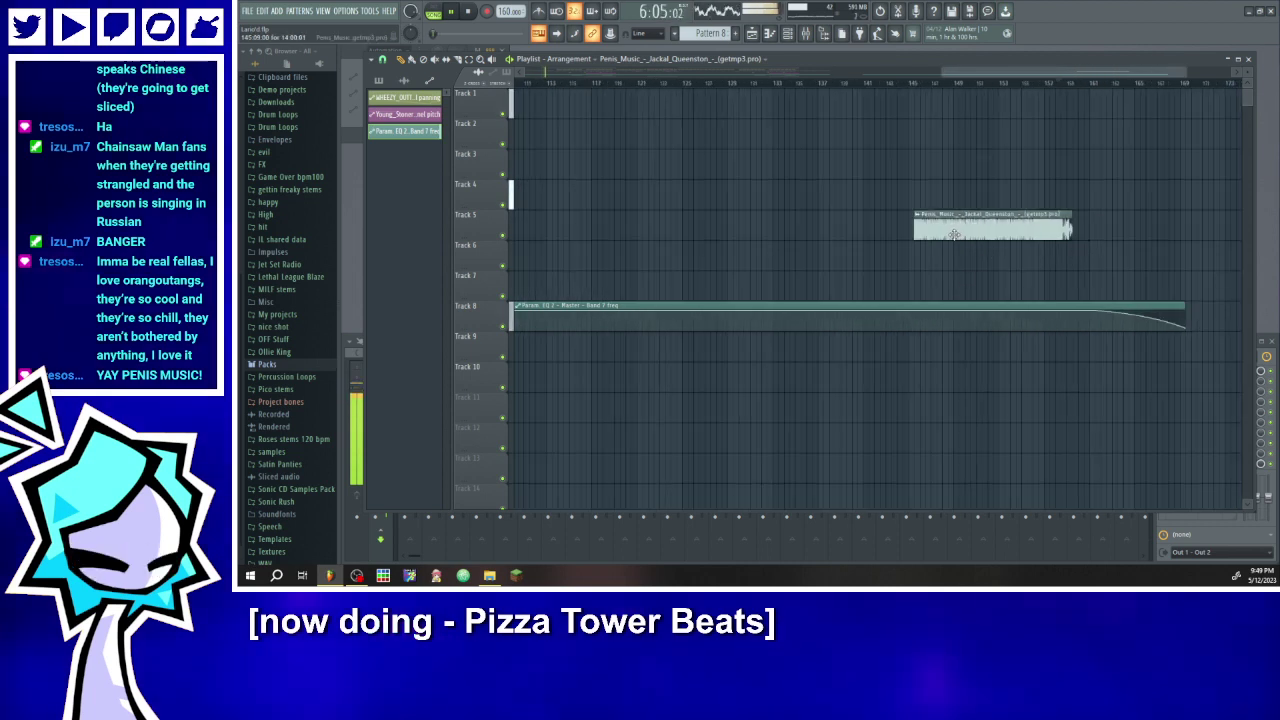
pyautogui.moveTo(955, 235); pyautogui.dragTo(949, 235)
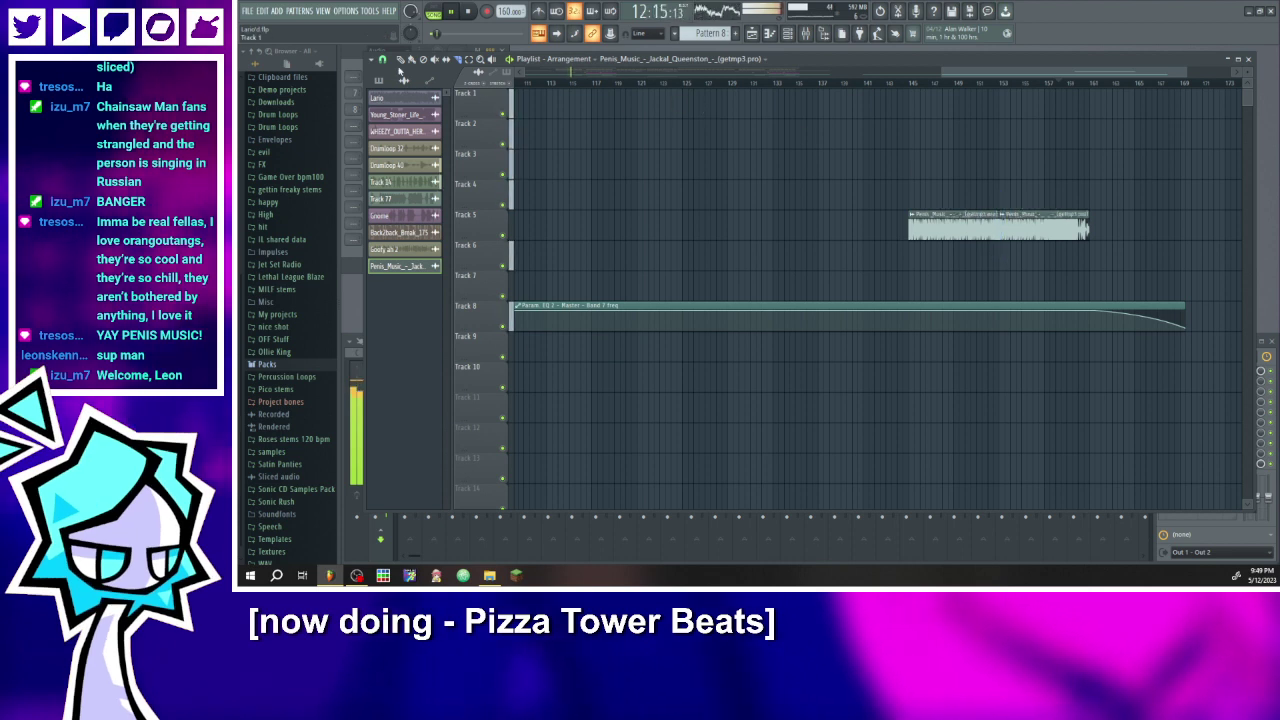
# - Delete the Jackal Queenston clips from Track 5 and the copied automation clip from Track 8, and stop playback
pyautogui.rightClick(1012, 222)
pyautogui.rightClick(936, 316)
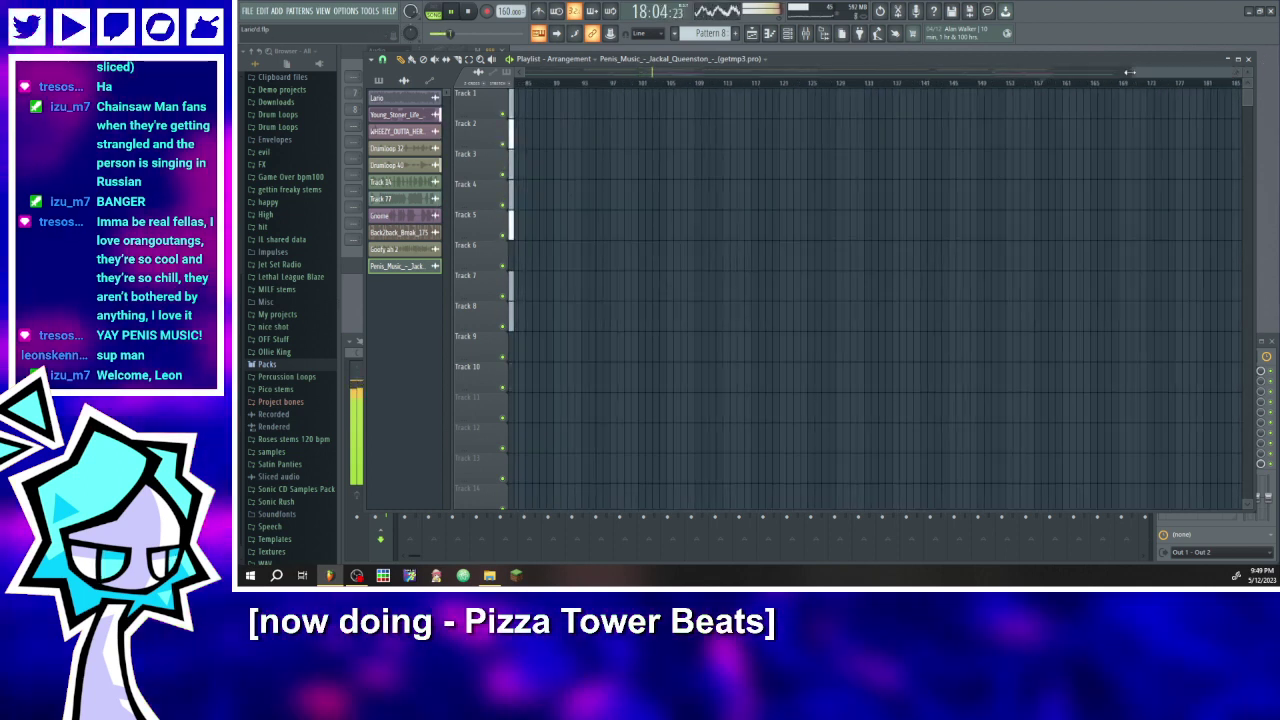
pyautogui.moveTo(1165, 76); pyautogui.dragTo(560, 76)
pyautogui.press('space')
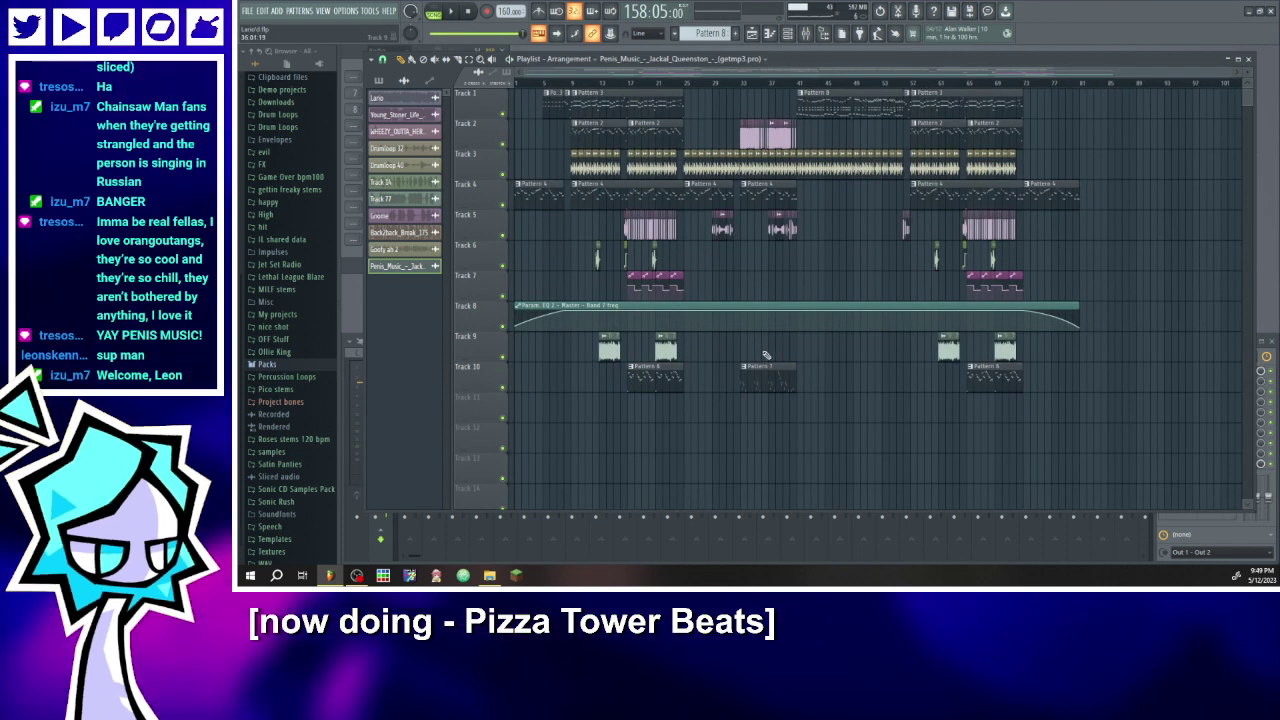
# - Place an 8-bar Jackal Queenston clip on Track 10 at bar 41 and route its channel to mixer insert 14
pyautogui.click(800, 382)
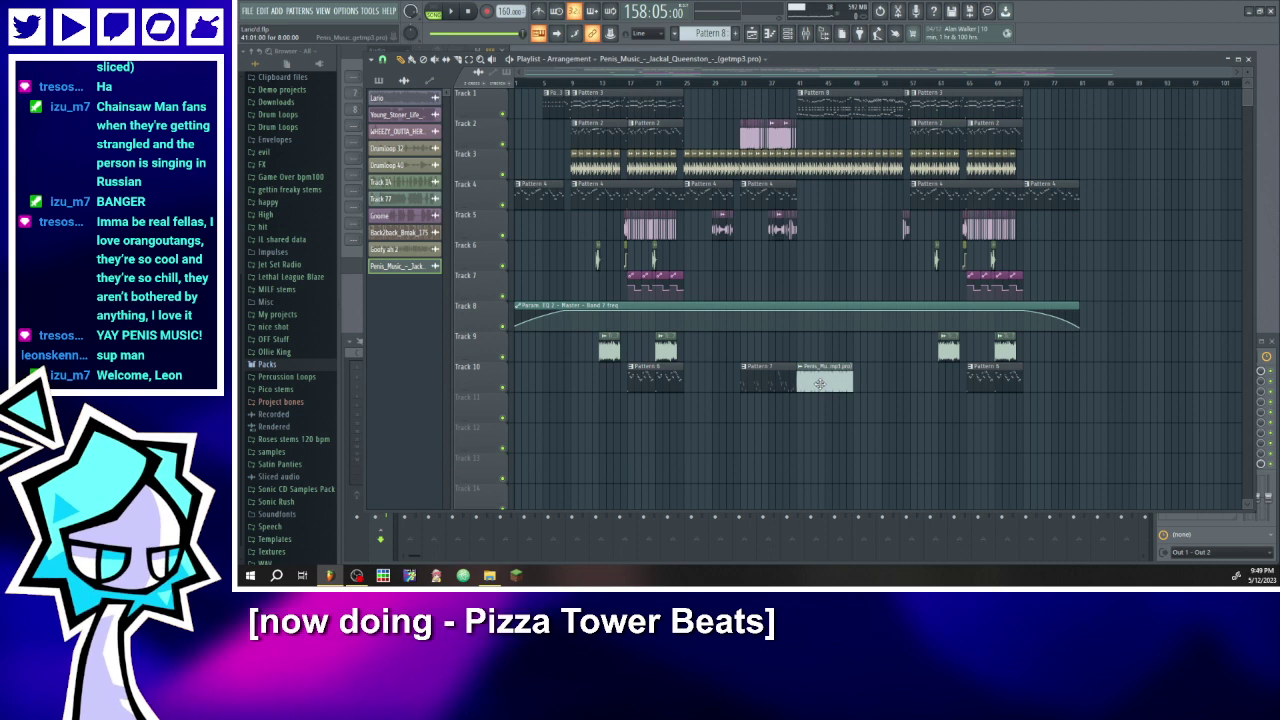
pyautogui.doubleClick(820, 382)
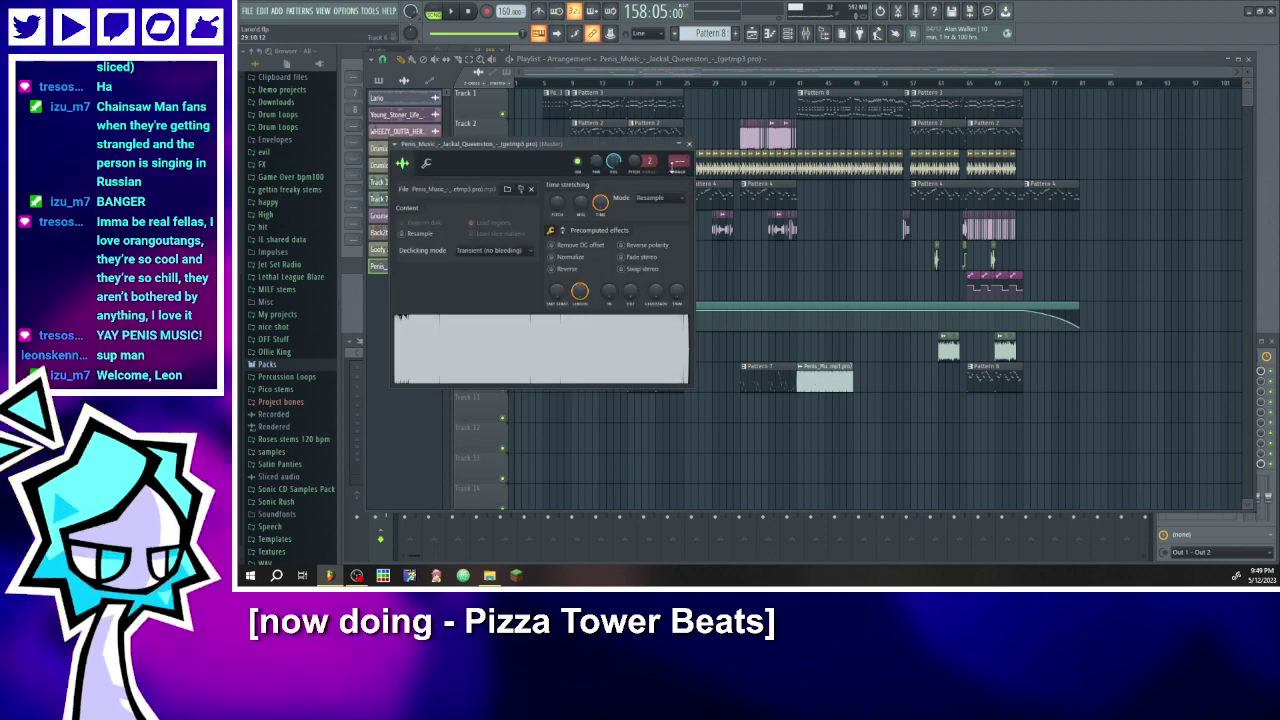
pyautogui.press('F9')
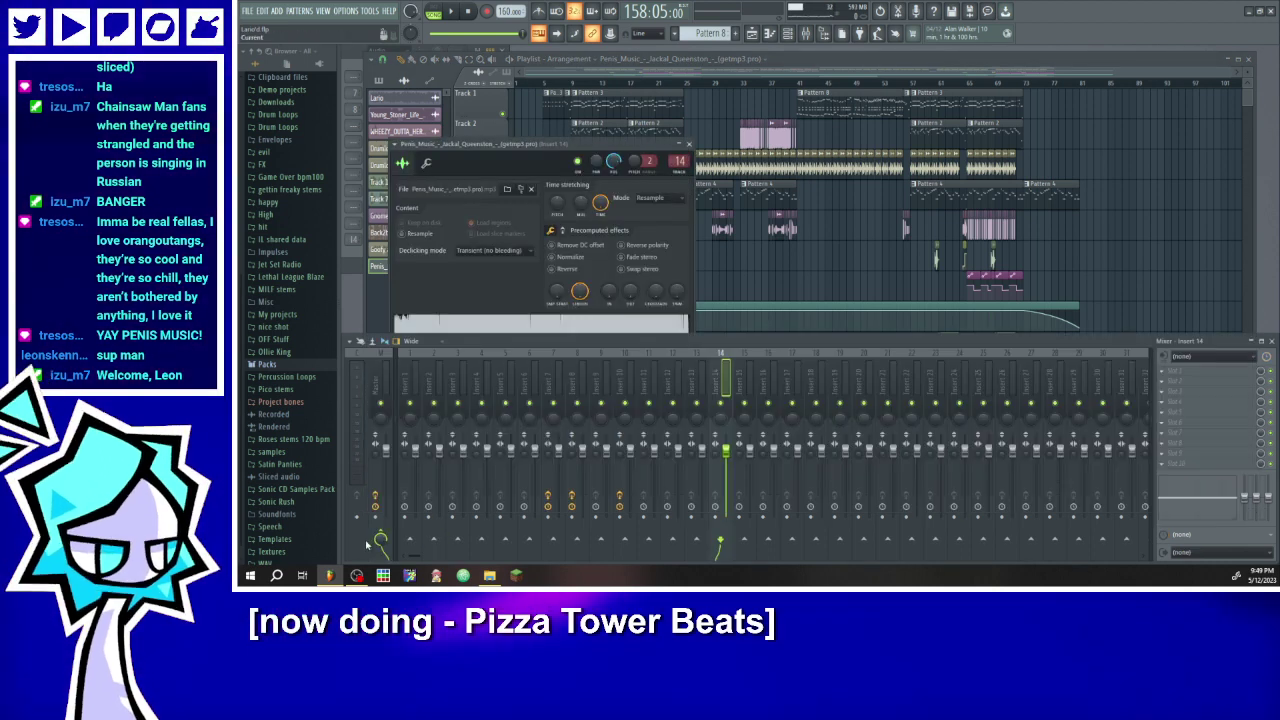
# - Add Fruity Parametric EQ 2 to insert 14 and set band 1 to a Gentle 8 high pass at about 933 Hz
pyautogui.click(1160, 370)
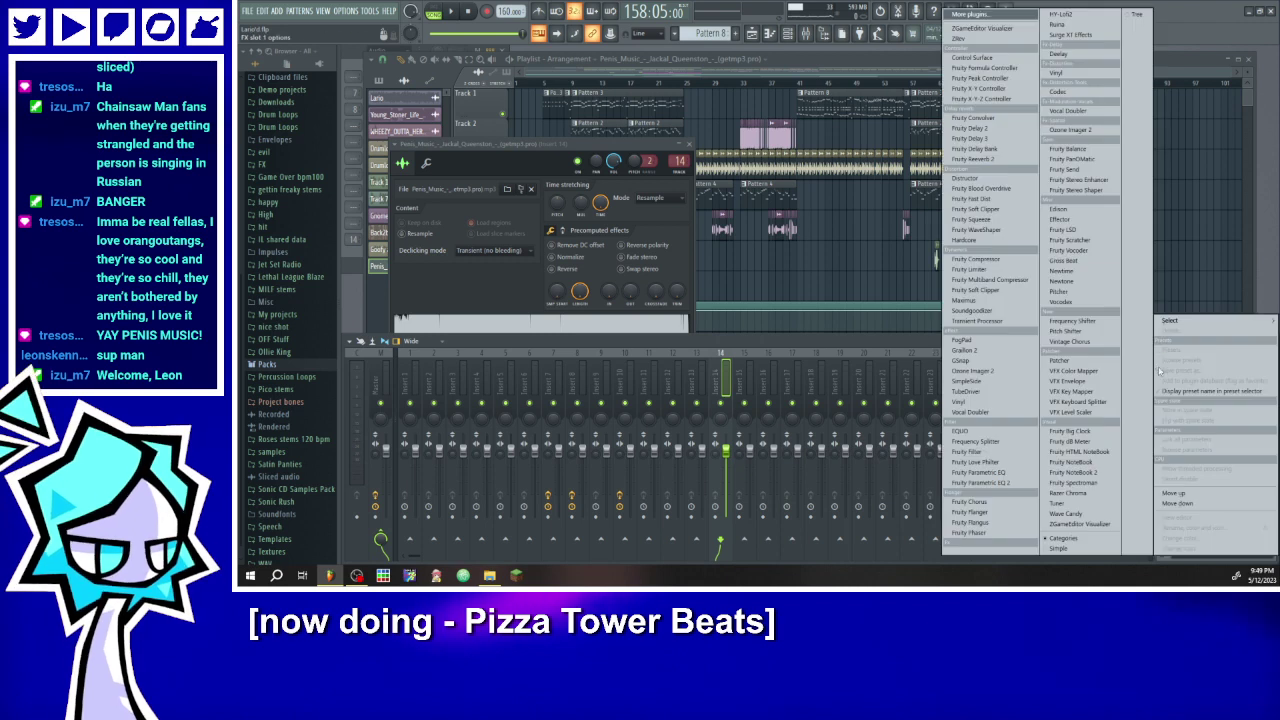
pyautogui.click(1017, 484)
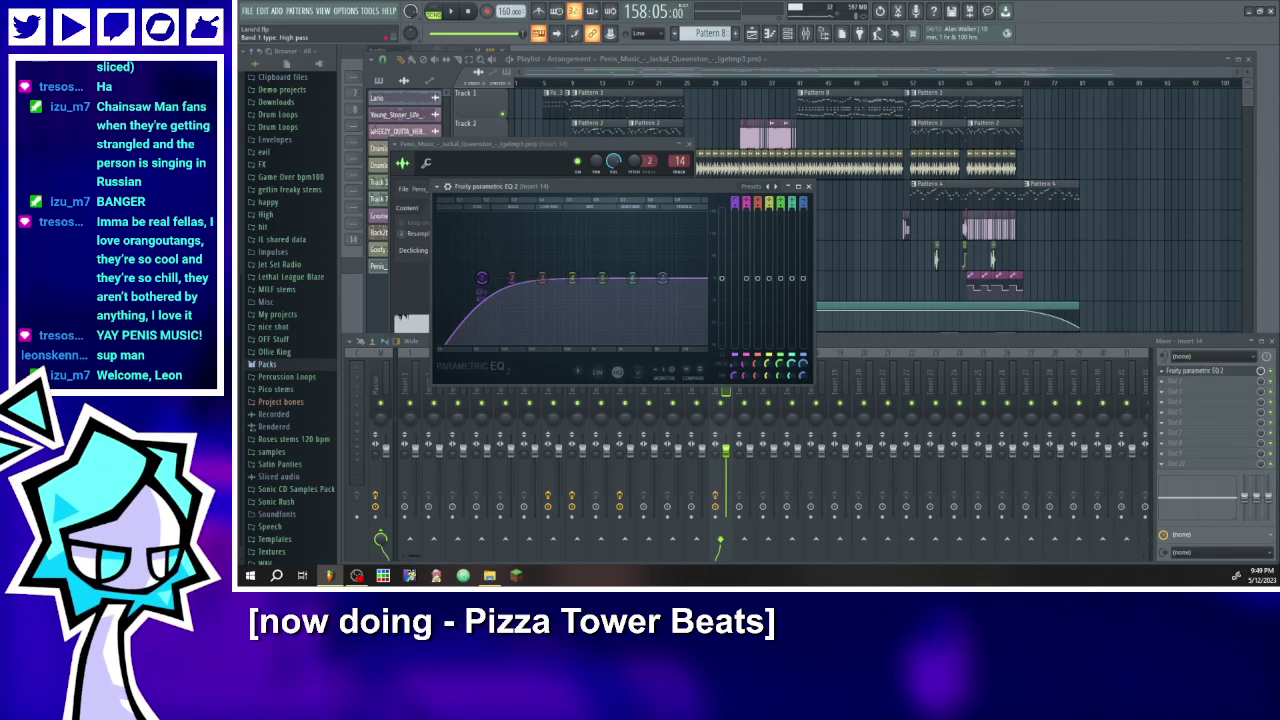
pyautogui.moveTo(737, 203); pyautogui.dragTo(737, 236)
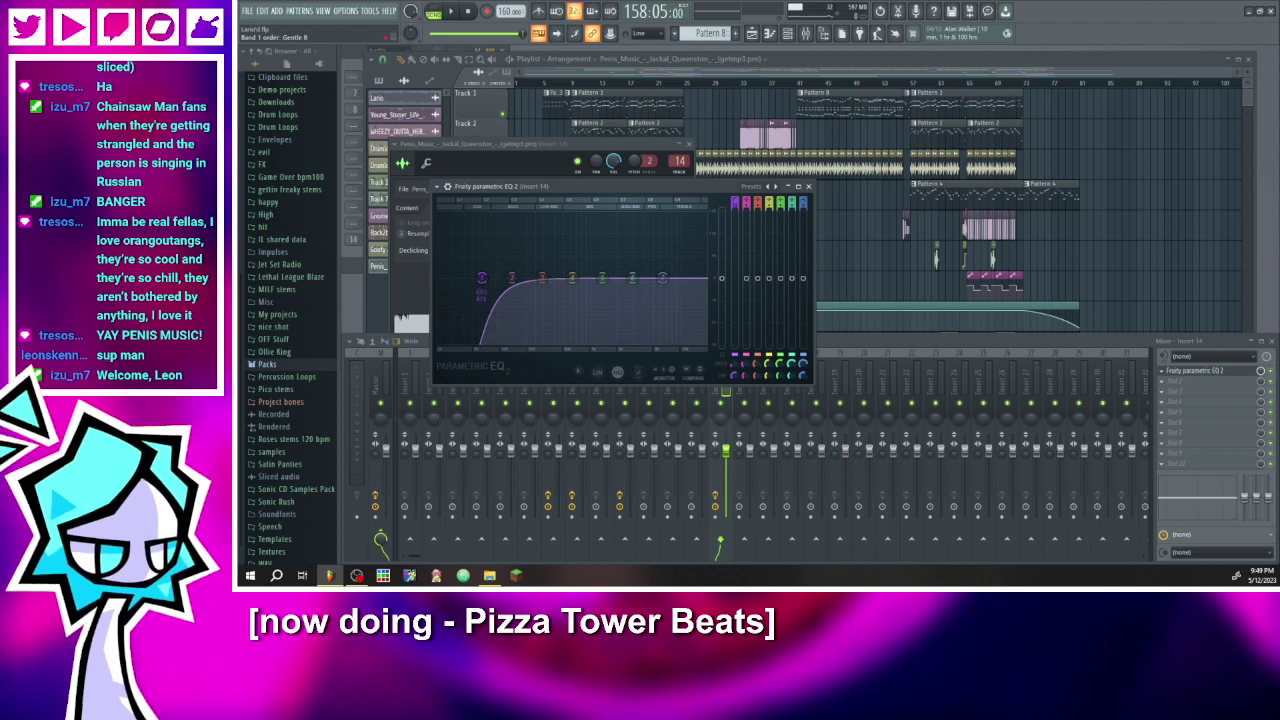
pyautogui.moveTo(476, 287); pyautogui.dragTo(588, 280)
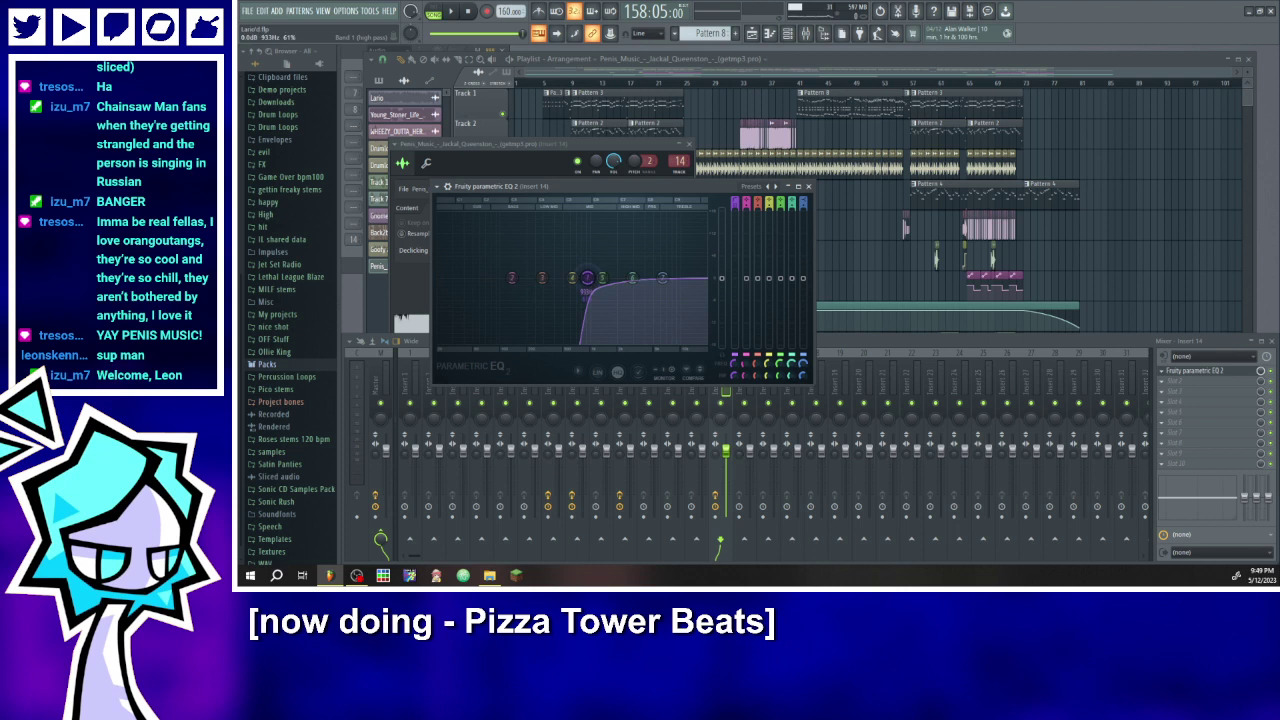
# - Play the arrangement from bar 41 and readjust the high-pass cutoff of band 1 in insert 14's EQ
pyautogui.click(795, 83)
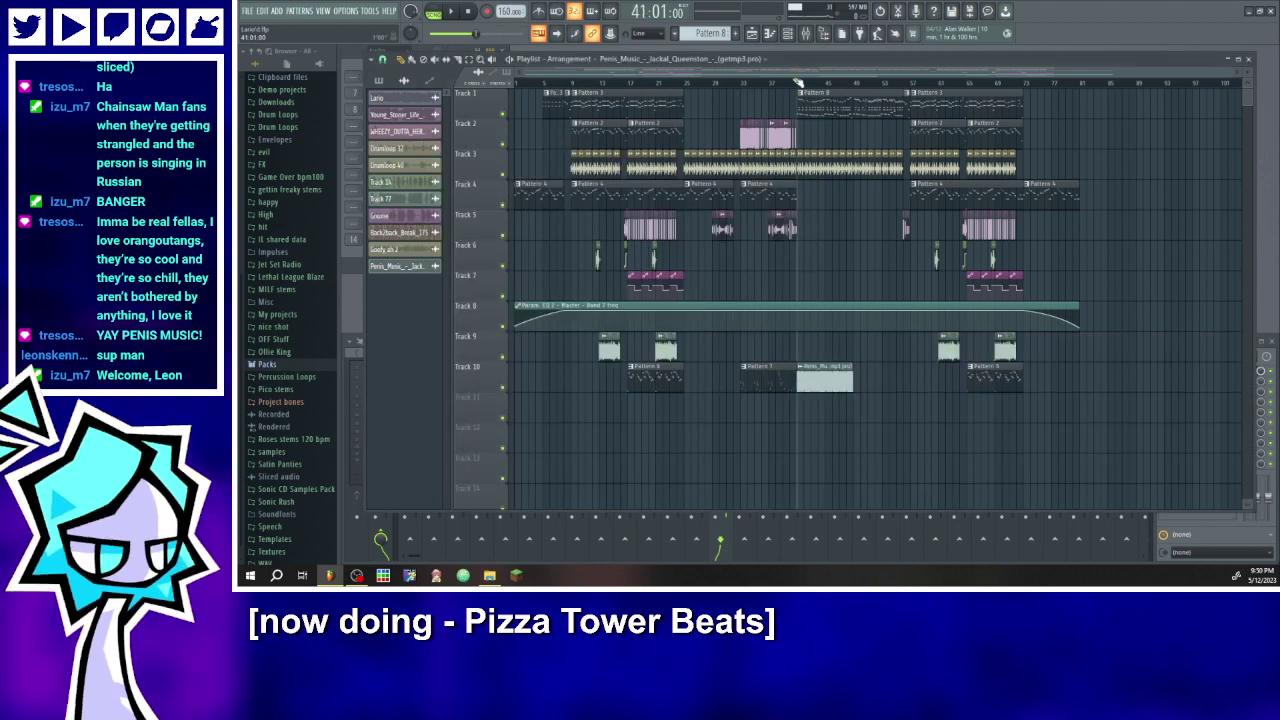
pyautogui.click(454, 12)
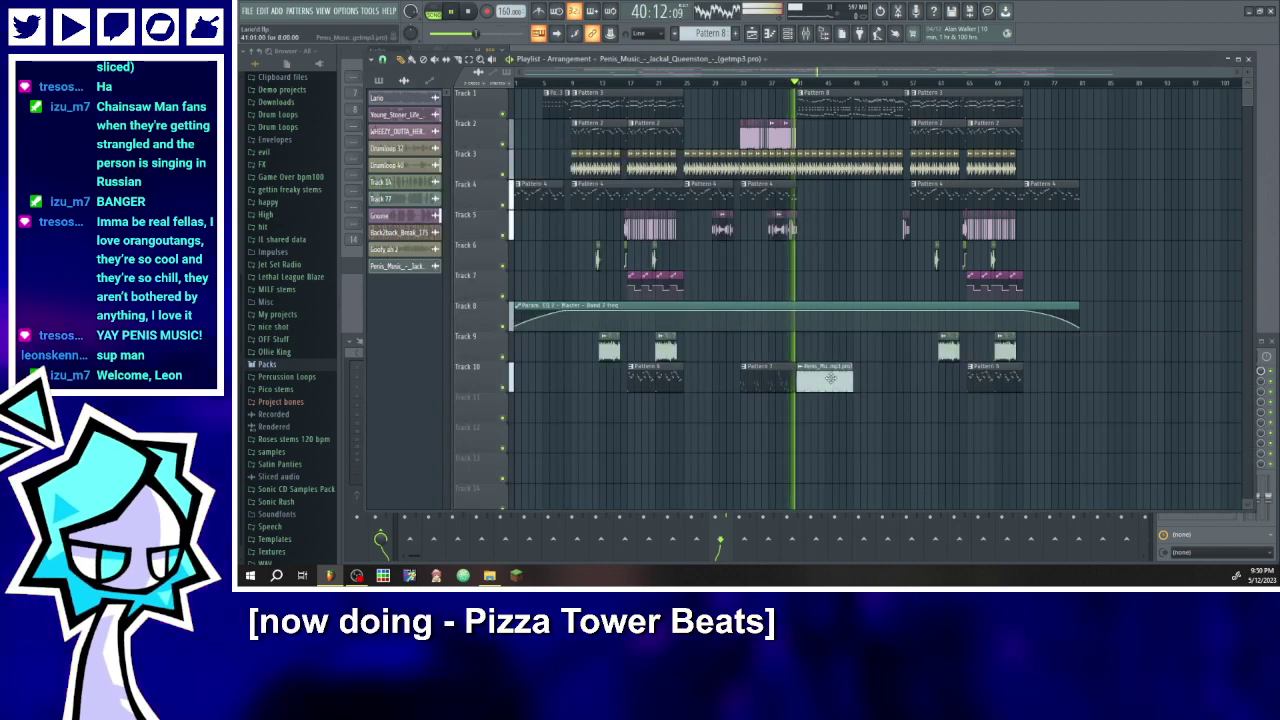
pyautogui.doubleClick(813, 380)
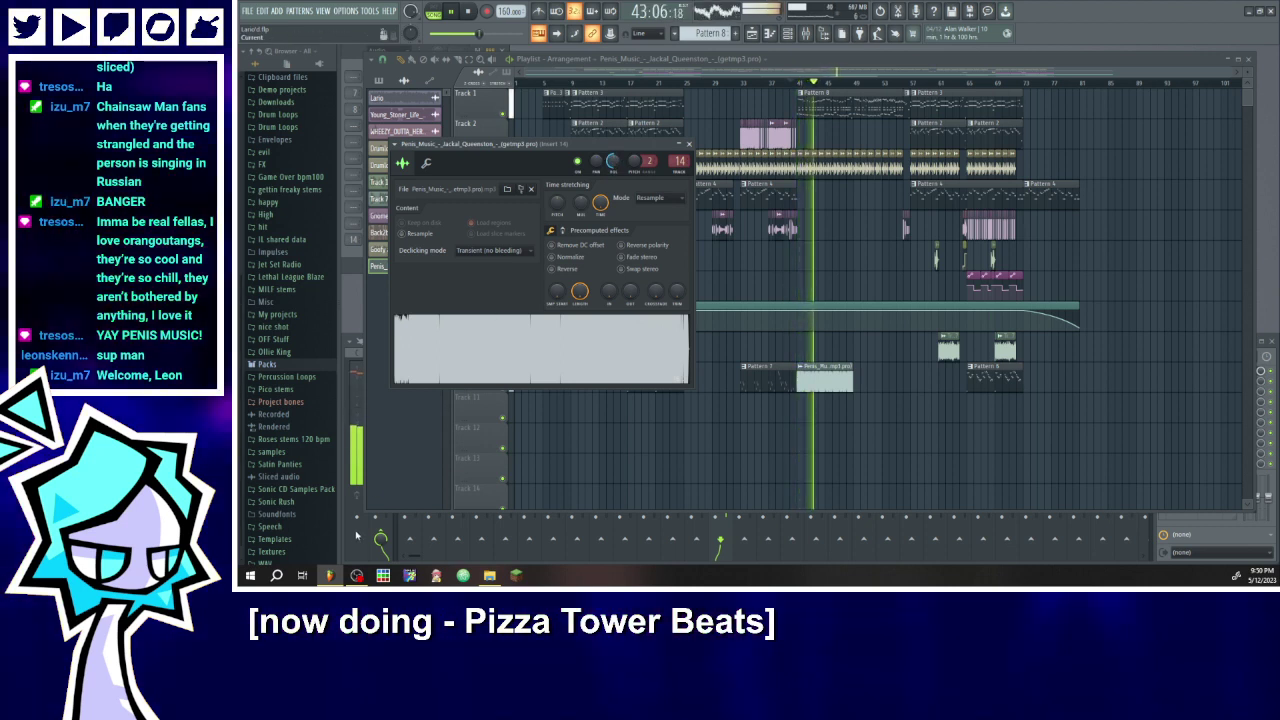
pyautogui.press('F9')
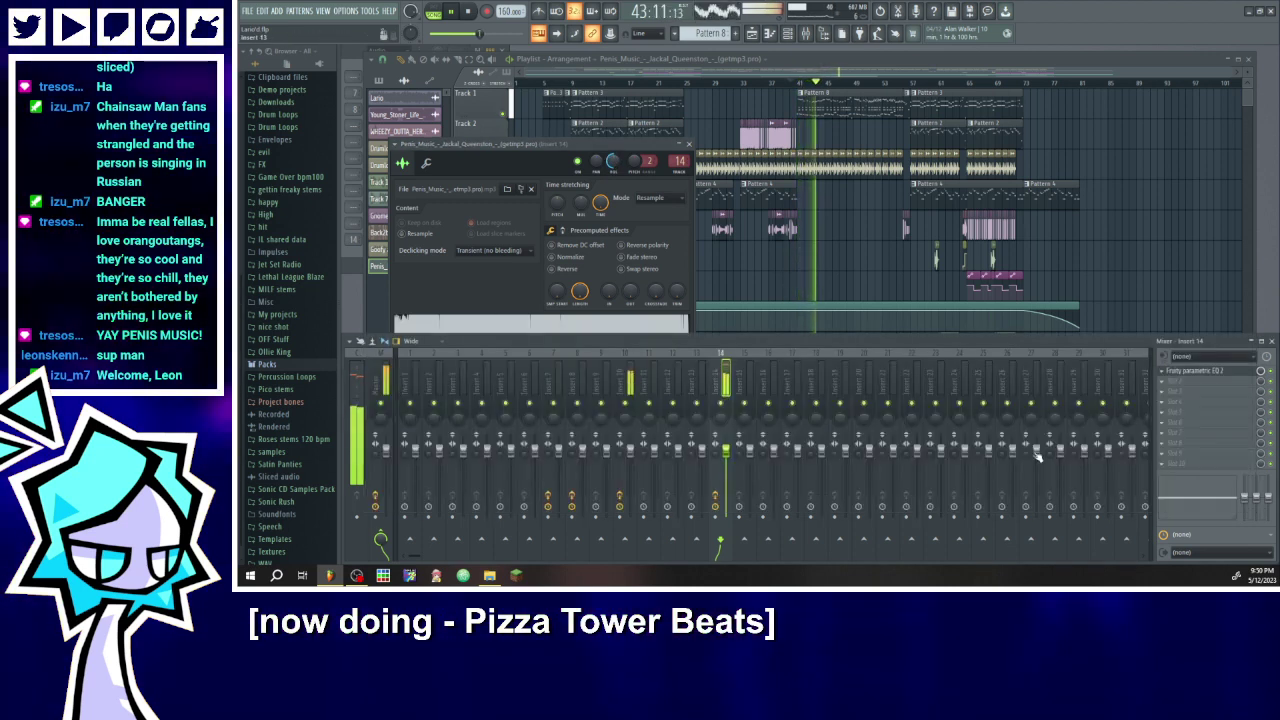
pyautogui.click(1182, 372)
pyautogui.click(599, 279)
pyautogui.moveTo(537, 278); pyautogui.dragTo(578, 278)
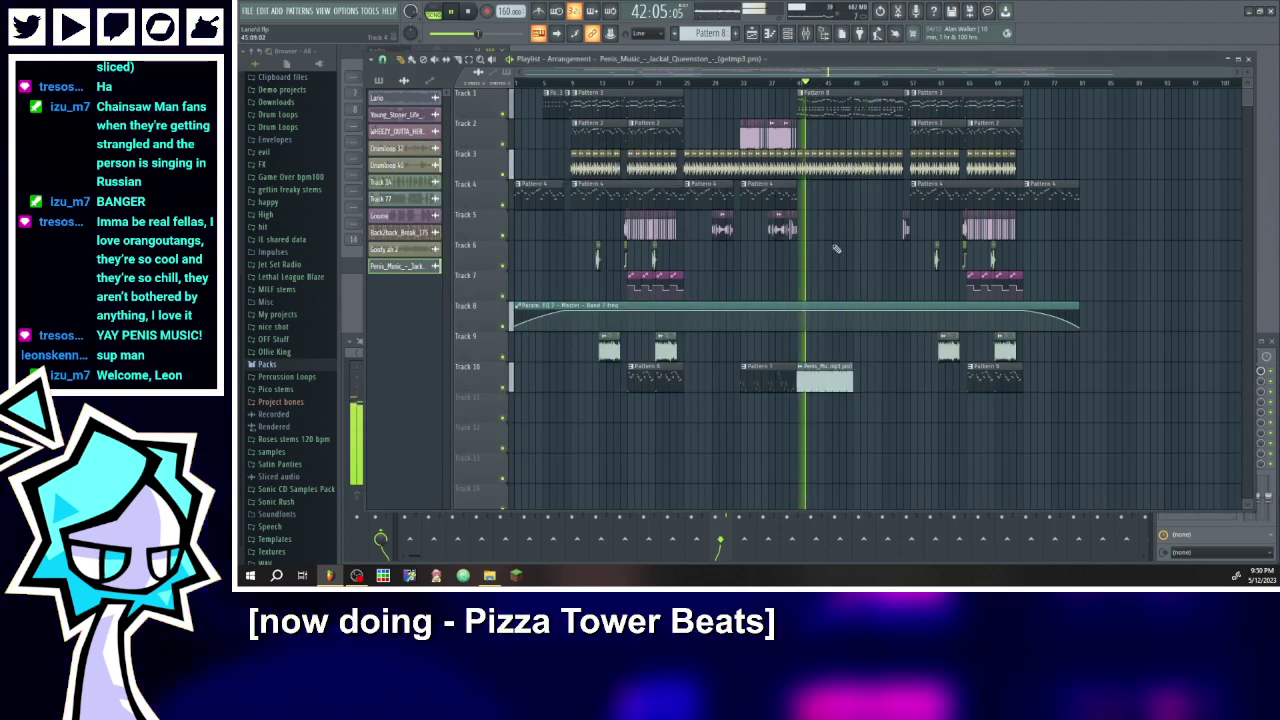
# - Close the Jackal Queenston channel settings, stop playback, and delete its clip from Track 10 at bar 41
pyautogui.doubleClick(827, 380)
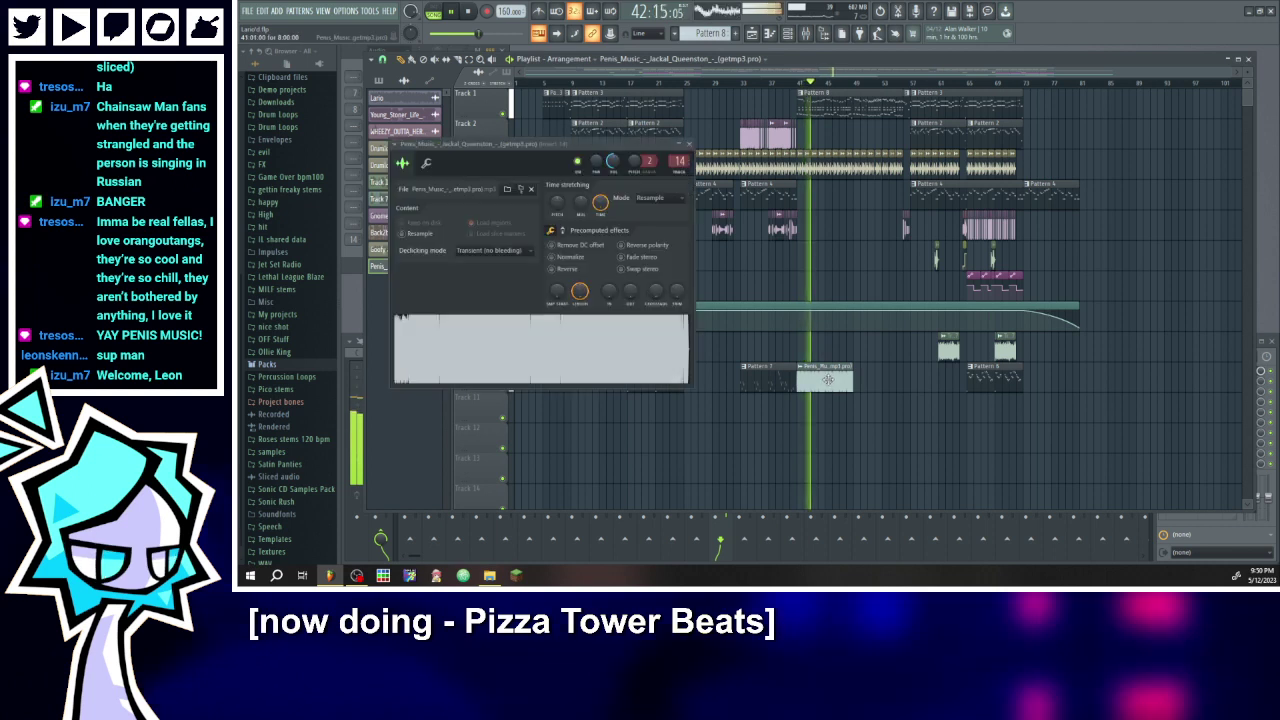
pyautogui.click(688, 144)
pyautogui.press('space')
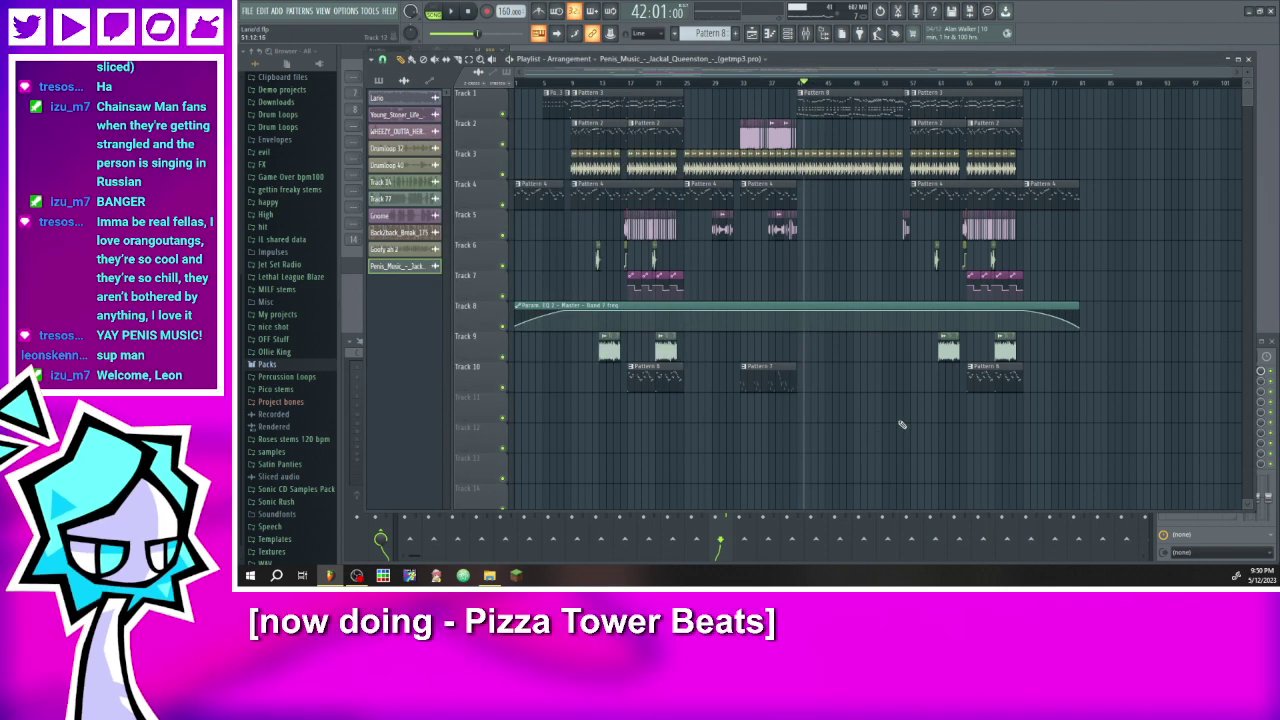
# - Choose the Goofy ah 2 audio clip as the playlist's active clip and save the project
pyautogui.scroll(2, 762, 307)
pyautogui.click(427, 251)
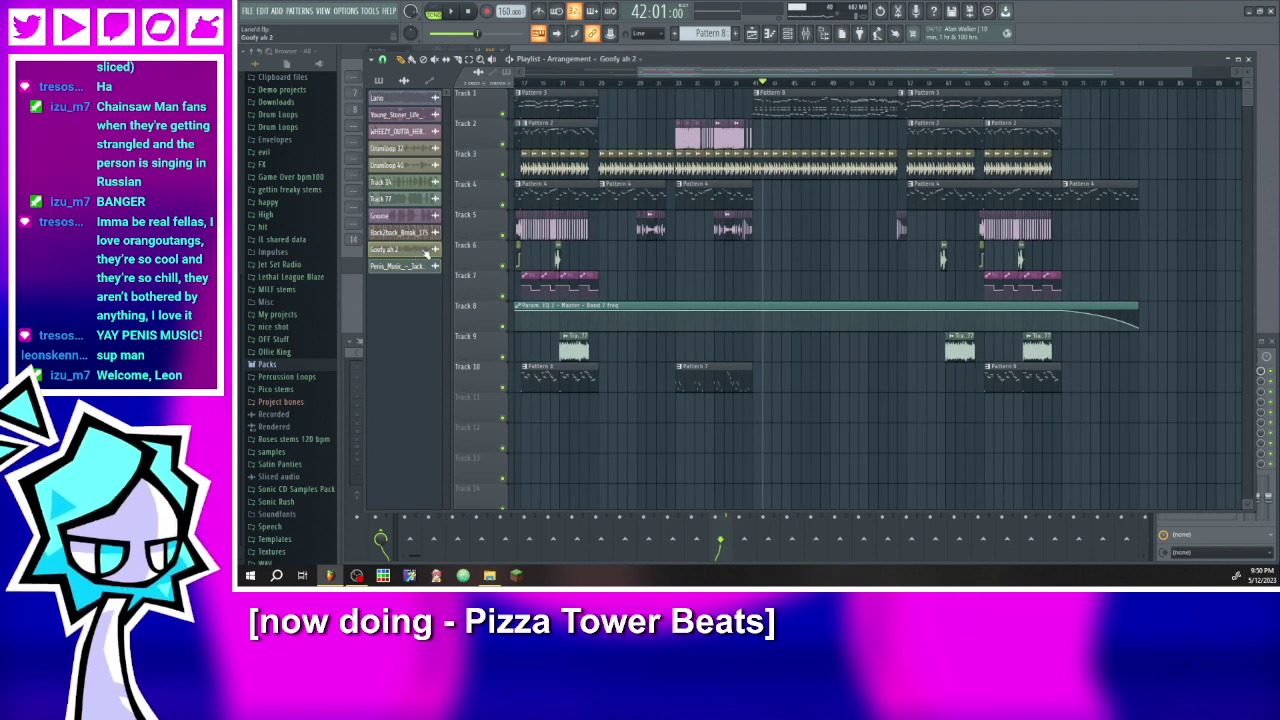
pyautogui.scroll(2, 855, 335)
pyautogui.scroll(-3, 722, 190)
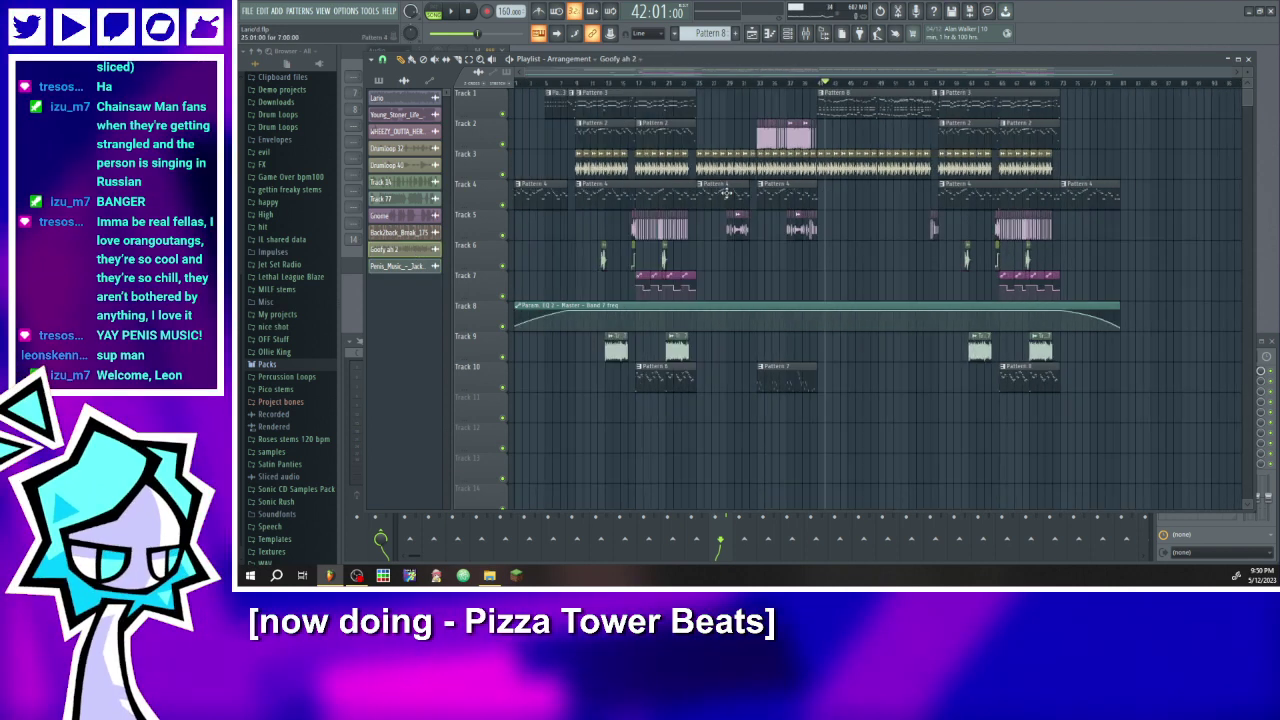
pyautogui.scroll(-1, 740, 190)
pyautogui.hotkey('ctrl', 's')
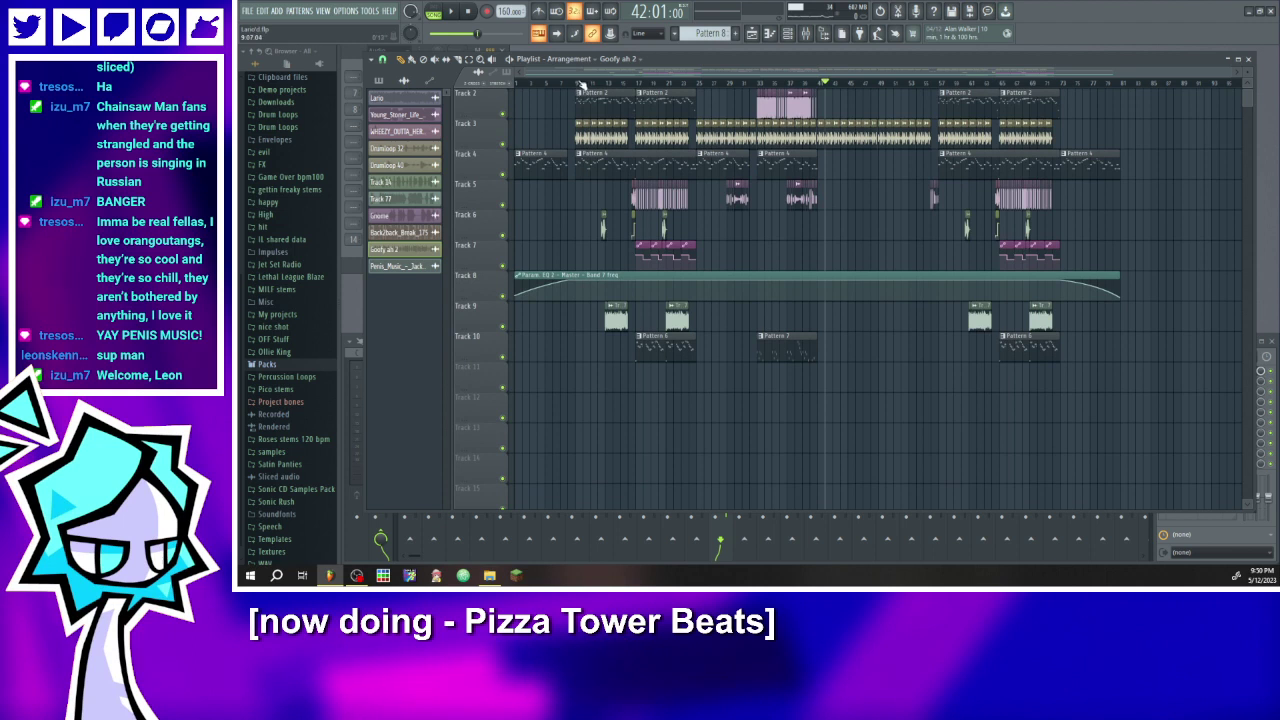
# - Play the arrangement from bar 8 through the closing section to review the whole beat
pyautogui.click(566, 83)
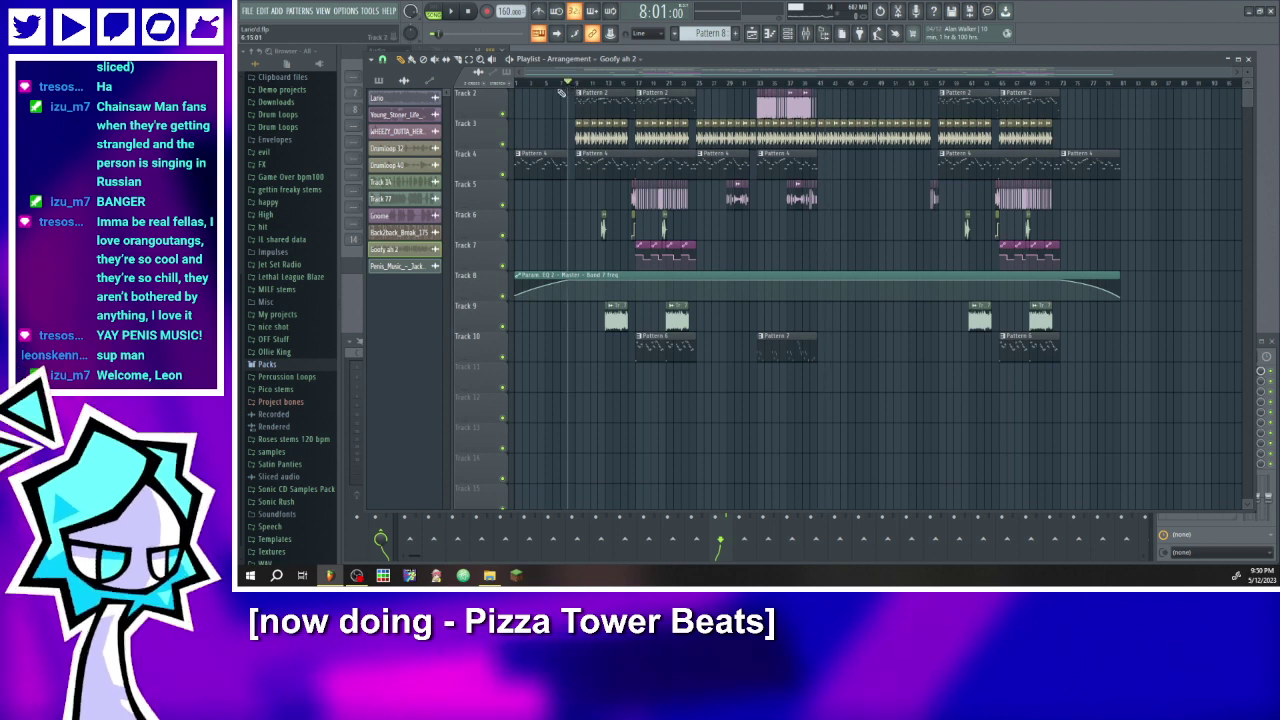
pyautogui.click(452, 12)
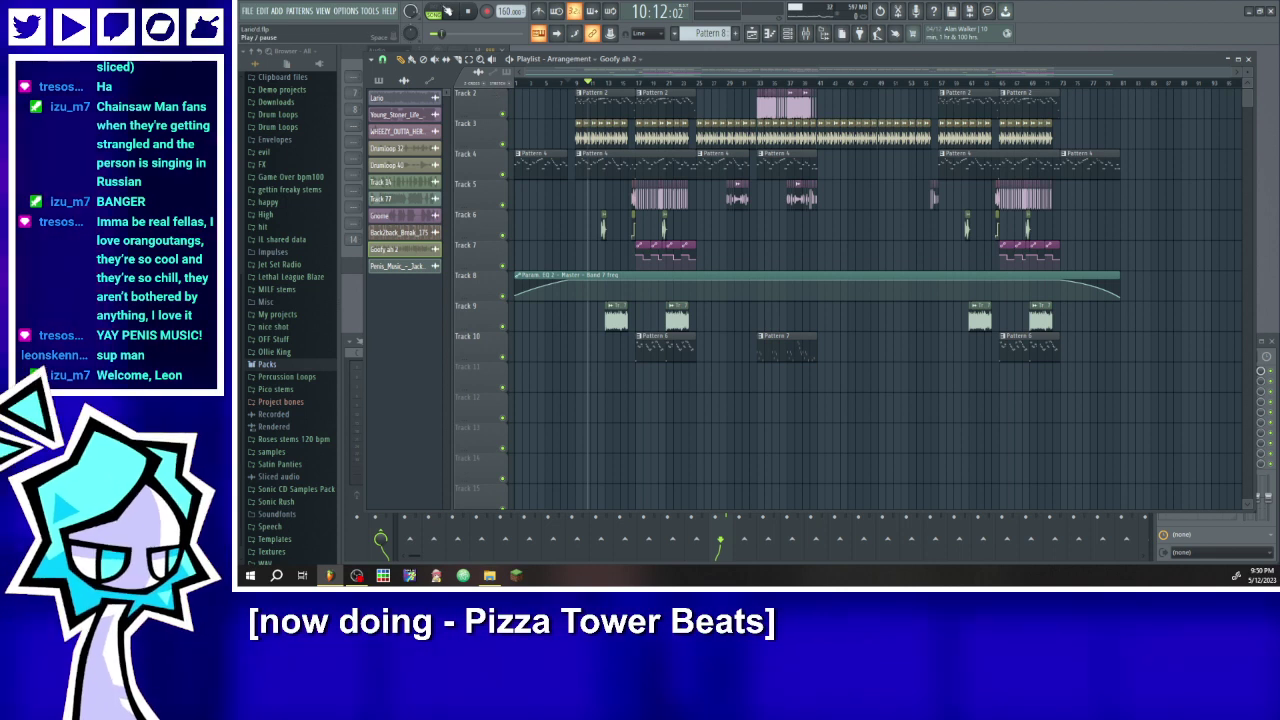
pyautogui.click(452, 12)
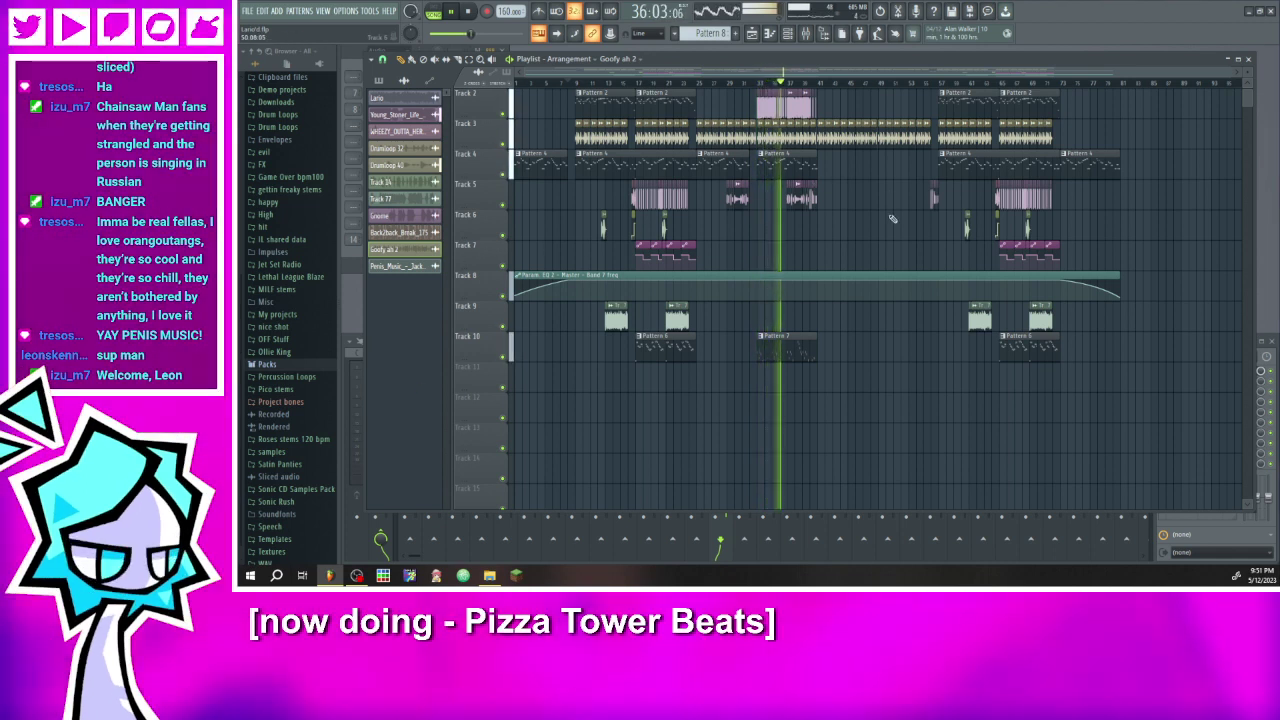
pyautogui.scroll(1, 892, 217)
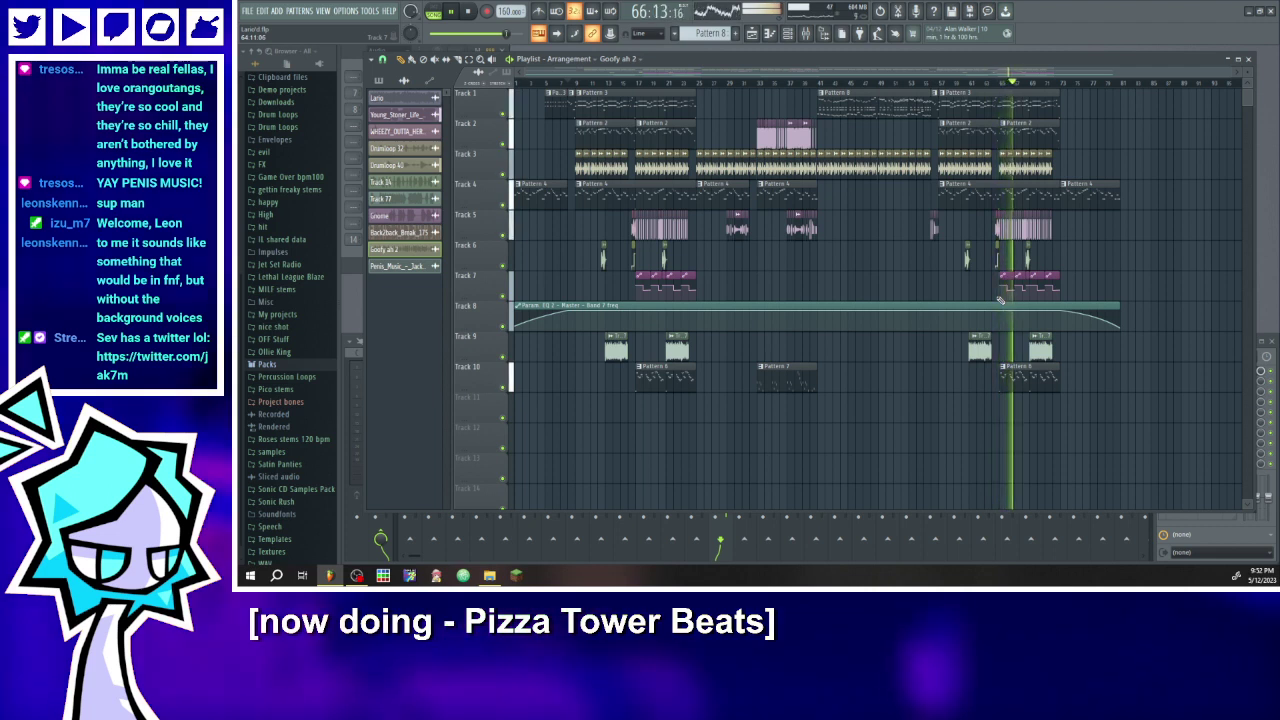
# - Switch to File Explorer and open the _FNF folder inside _SFX n Stuff in the _Samples folder
pyautogui.click(489, 575)
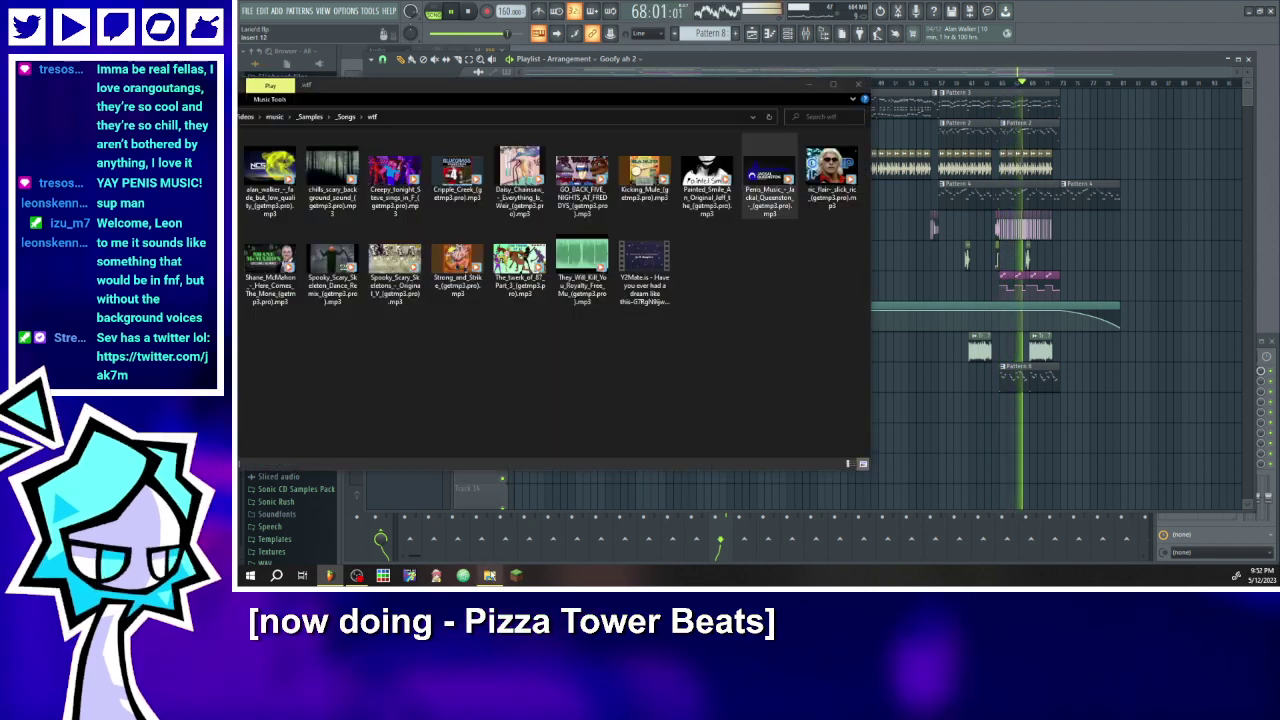
pyautogui.click(309, 118)
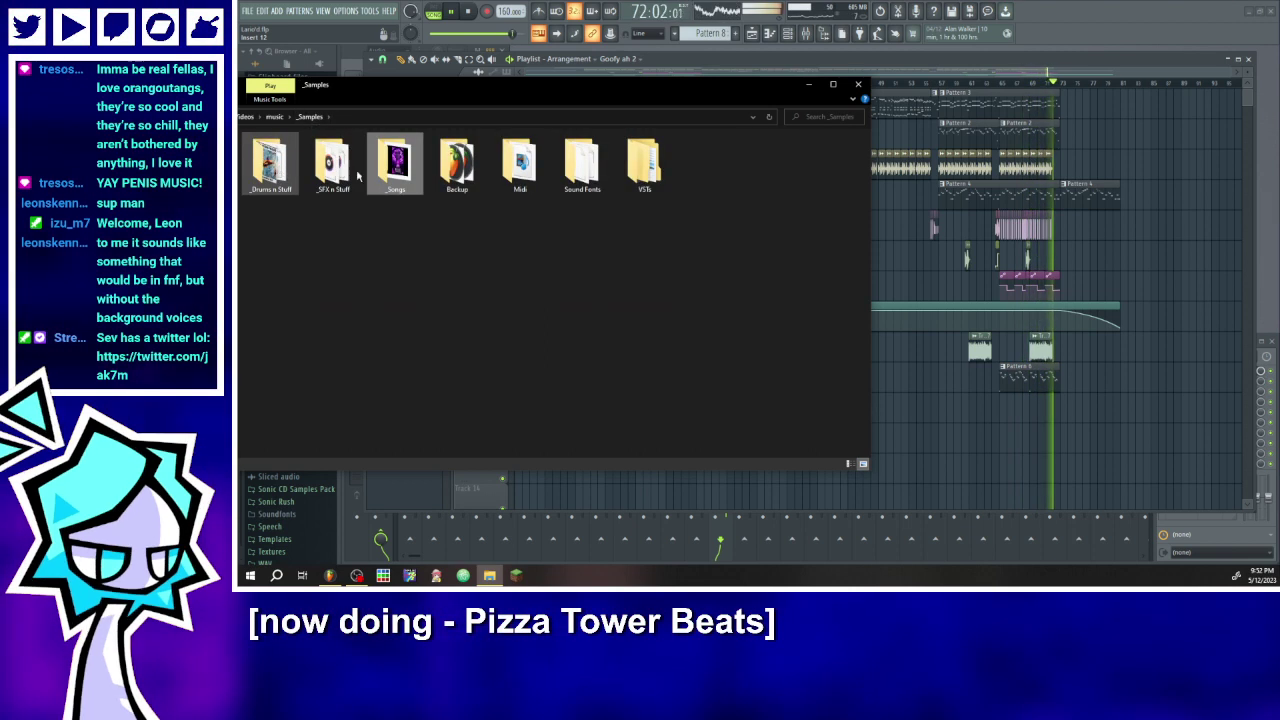
pyautogui.doubleClick(320, 177)
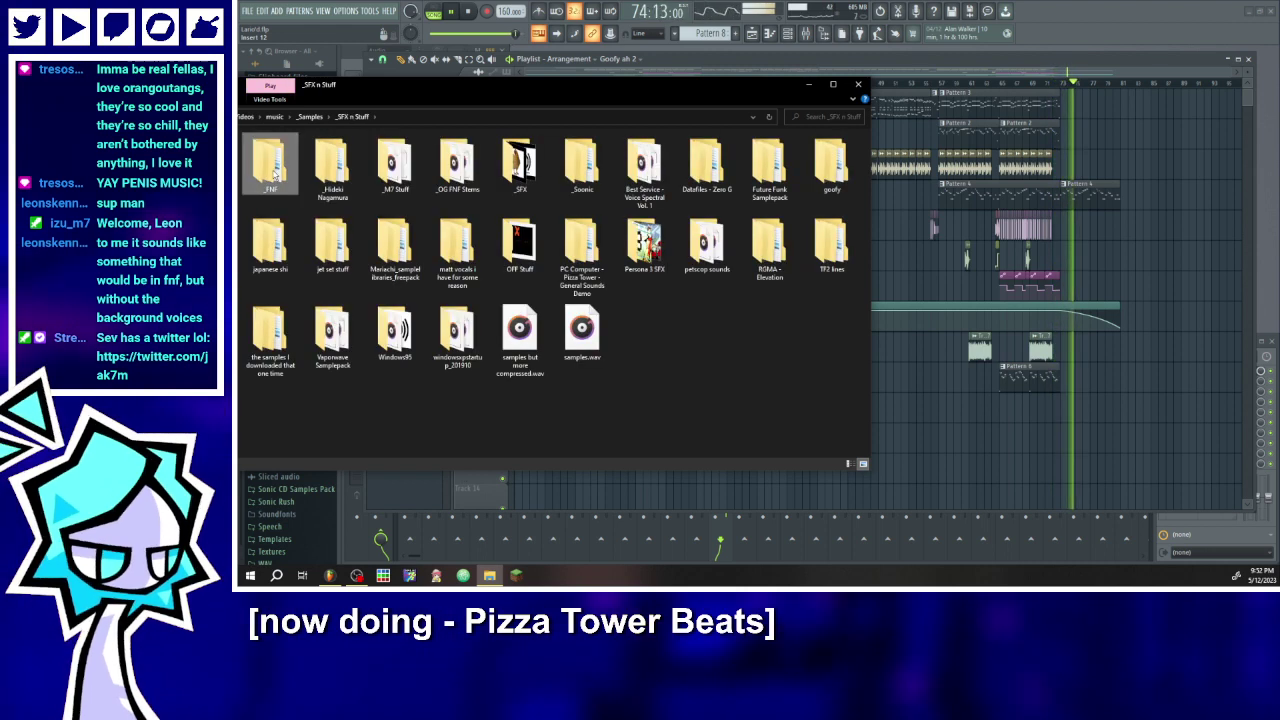
pyautogui.doubleClick(270, 165)
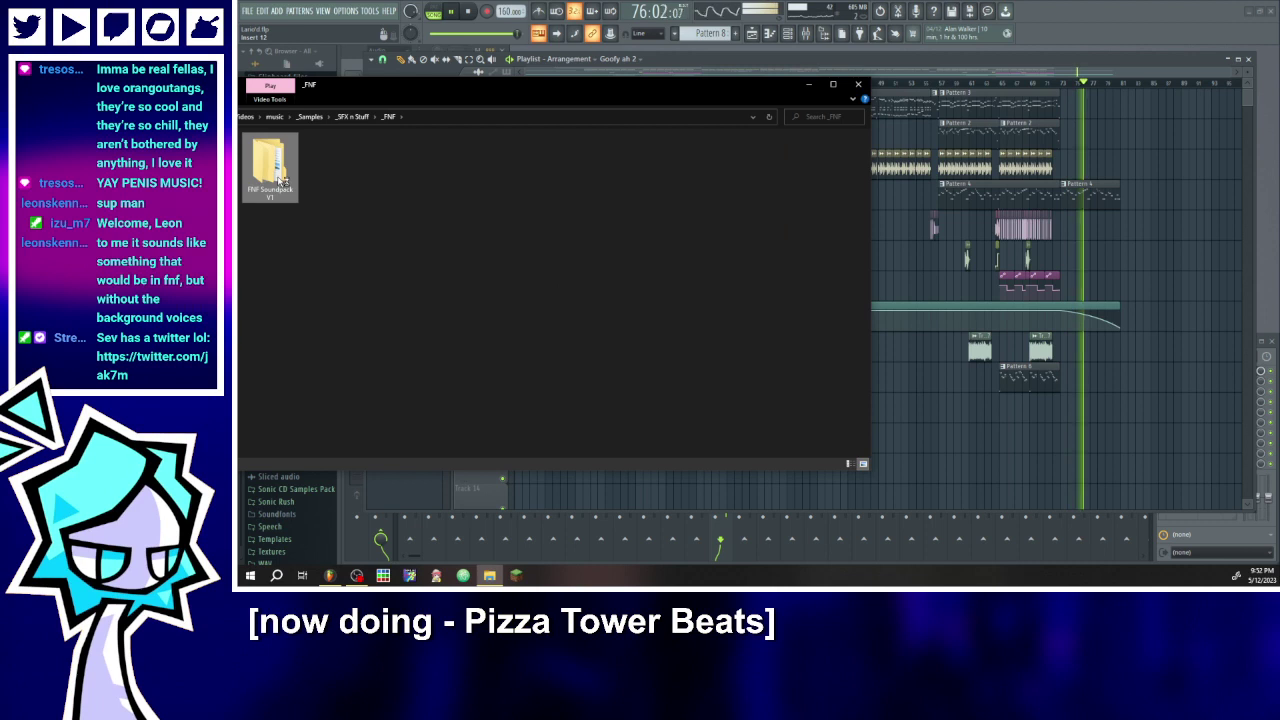
# - Open the FNF Soundpack V1 folder, stop the song's playback, and look through the Drum Loops folder
pyautogui.doubleClick(270, 165)
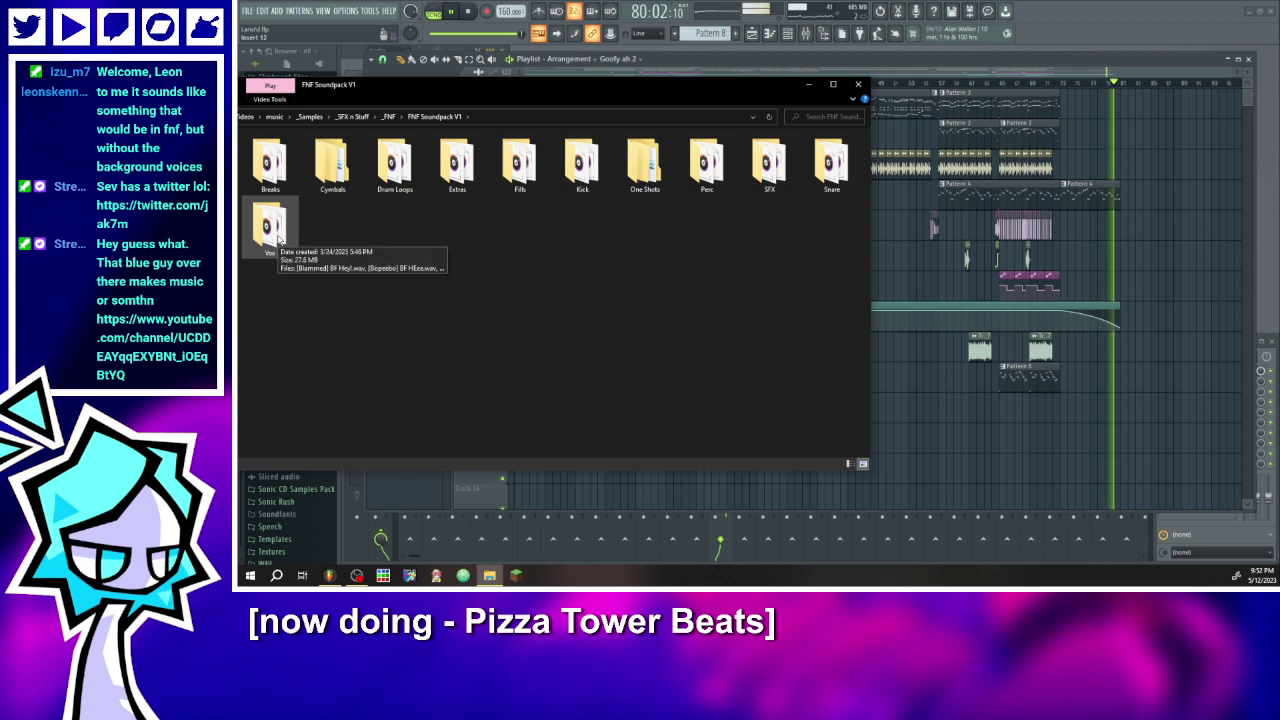
pyautogui.click(473, 18)
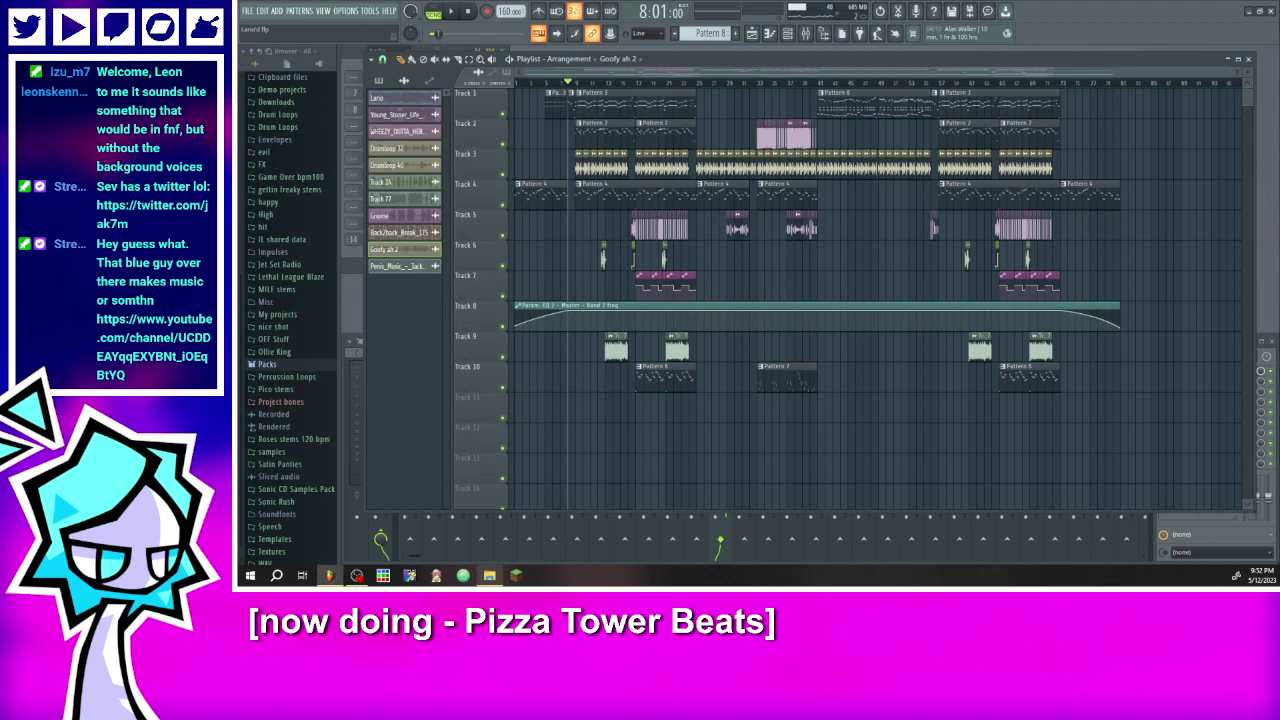
pyautogui.hotkey('alt', 'Tab')
pyautogui.doubleClick(395, 163)
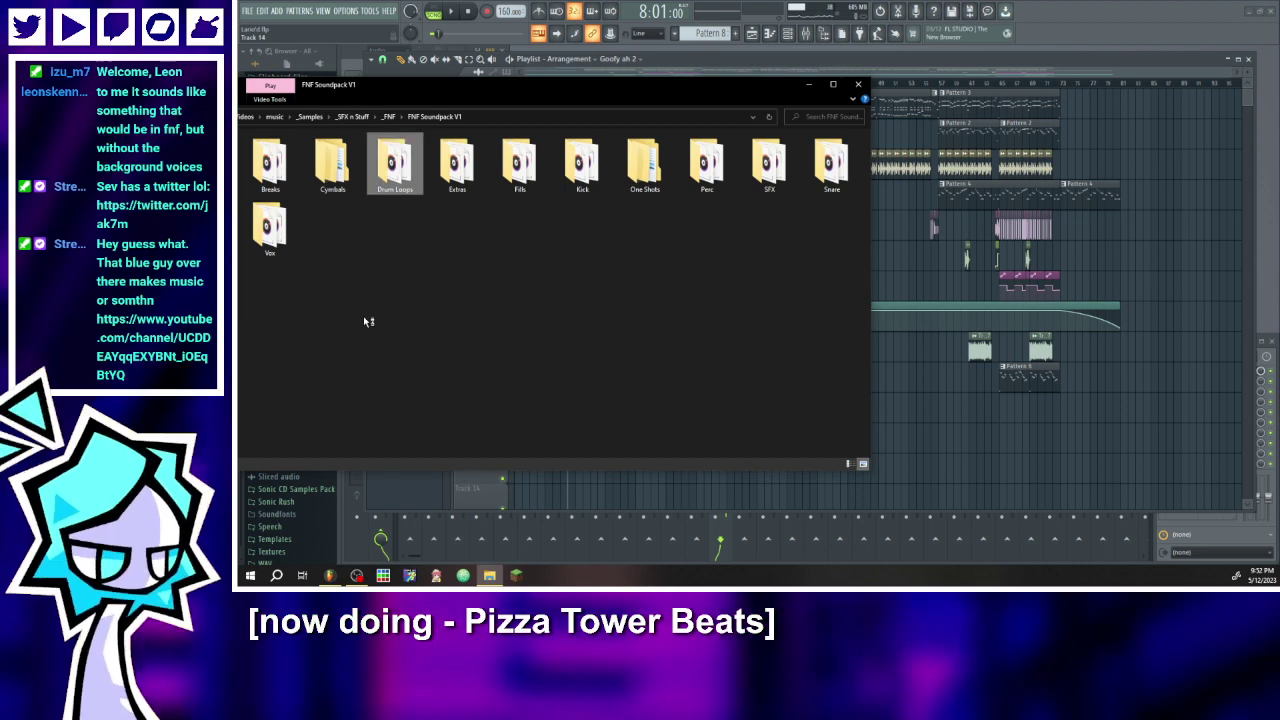
pyautogui.press('Return')
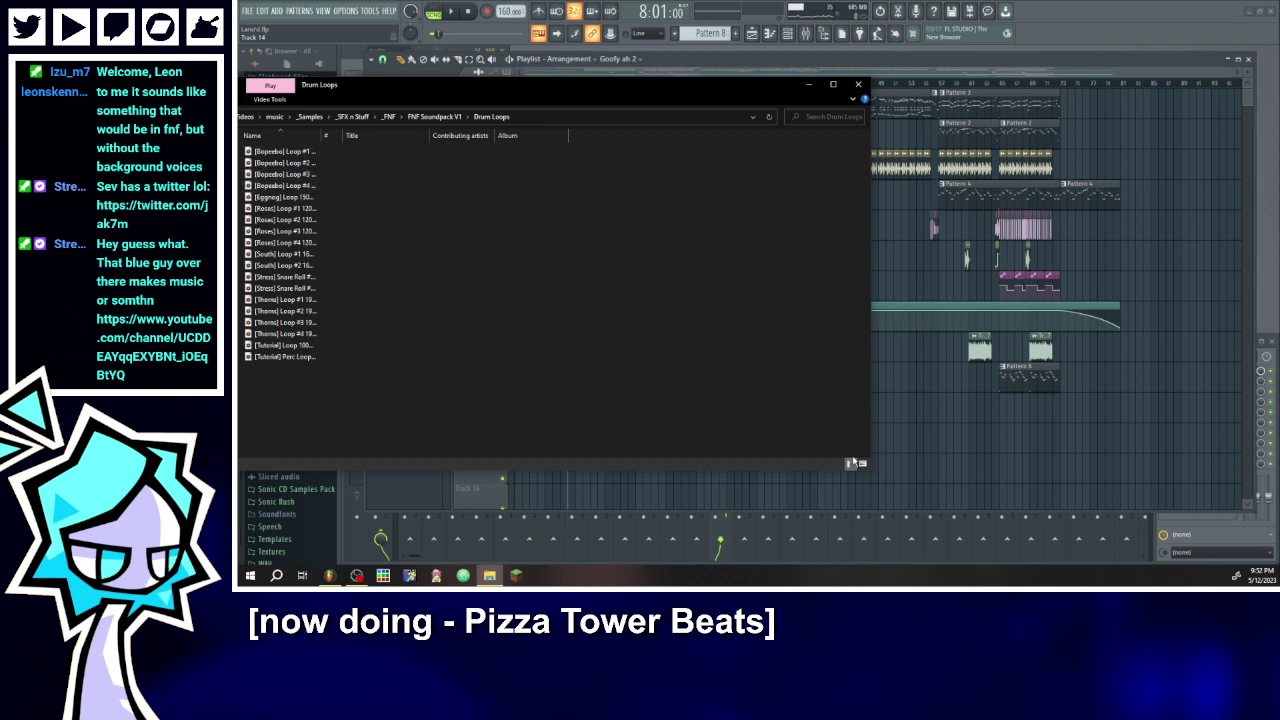
pyautogui.click(434, 117)
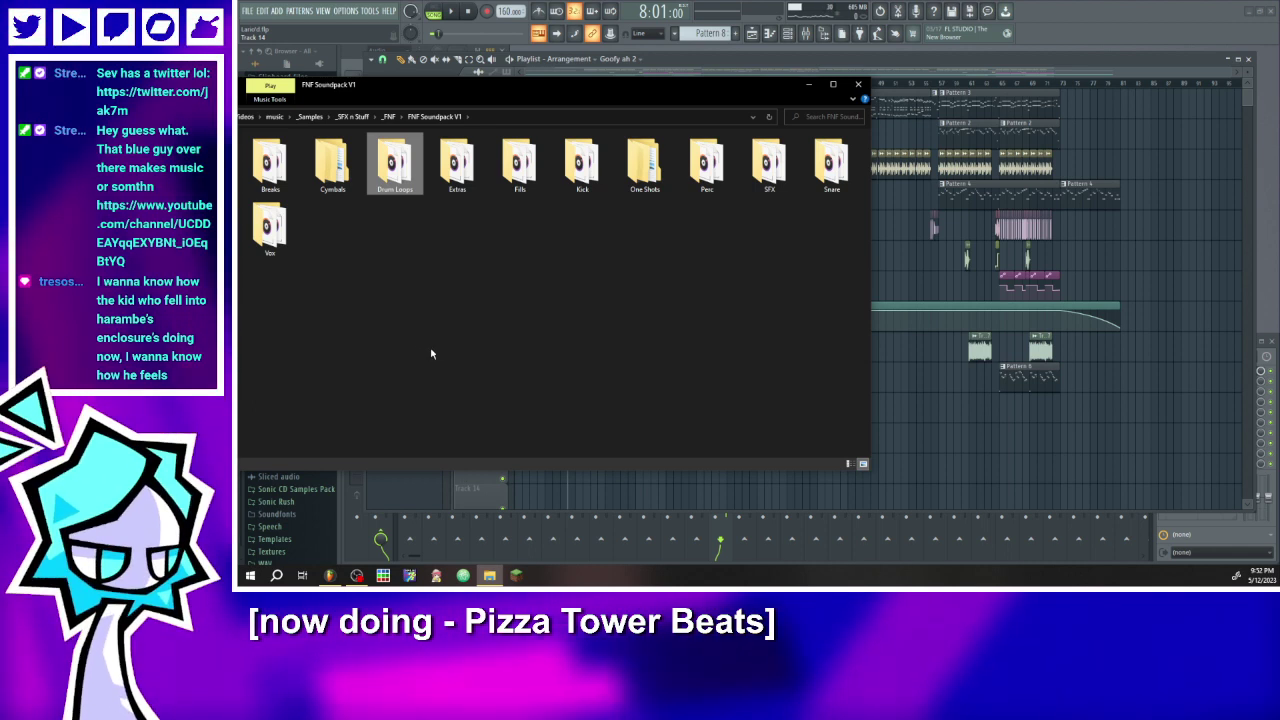
# - Open the sound pack's Extras folder and preview the [Bopeebo] Scratch #1 and Scratch #2 samples
pyautogui.click(458, 164)
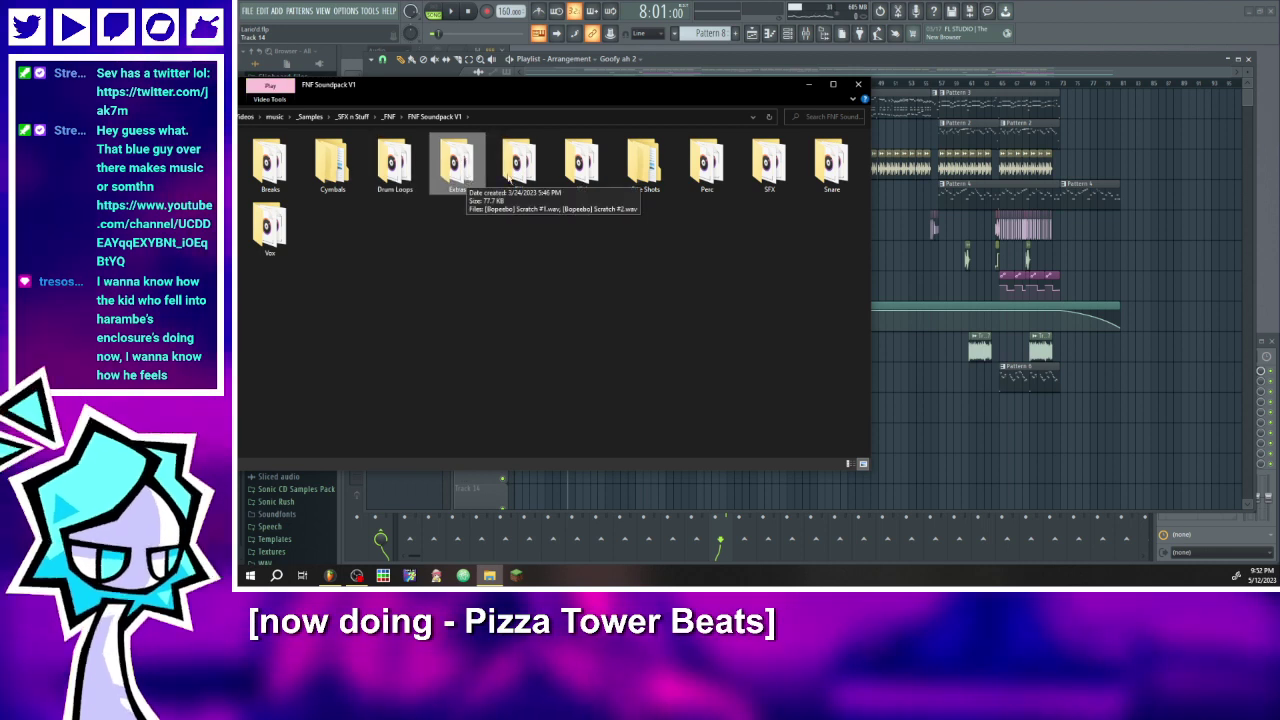
pyautogui.click(530, 172)
pyautogui.click(467, 176)
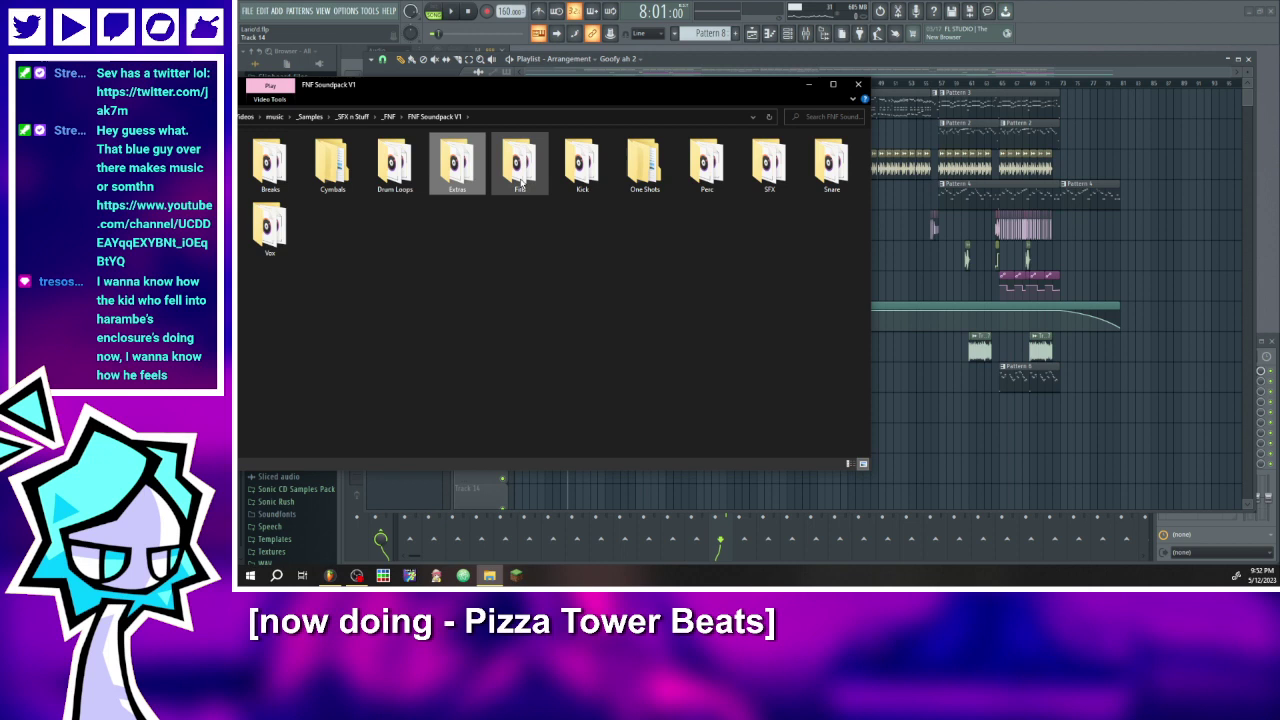
pyautogui.doubleClick(457, 165)
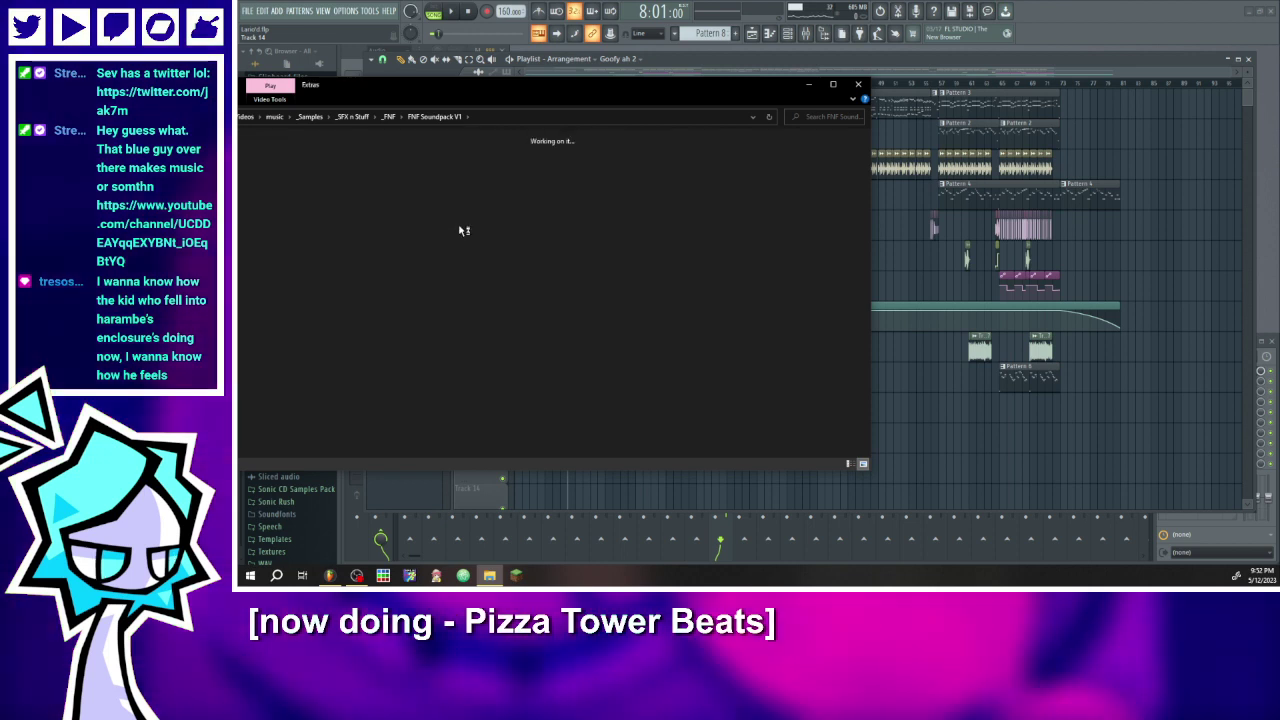
pyautogui.click(434, 117)
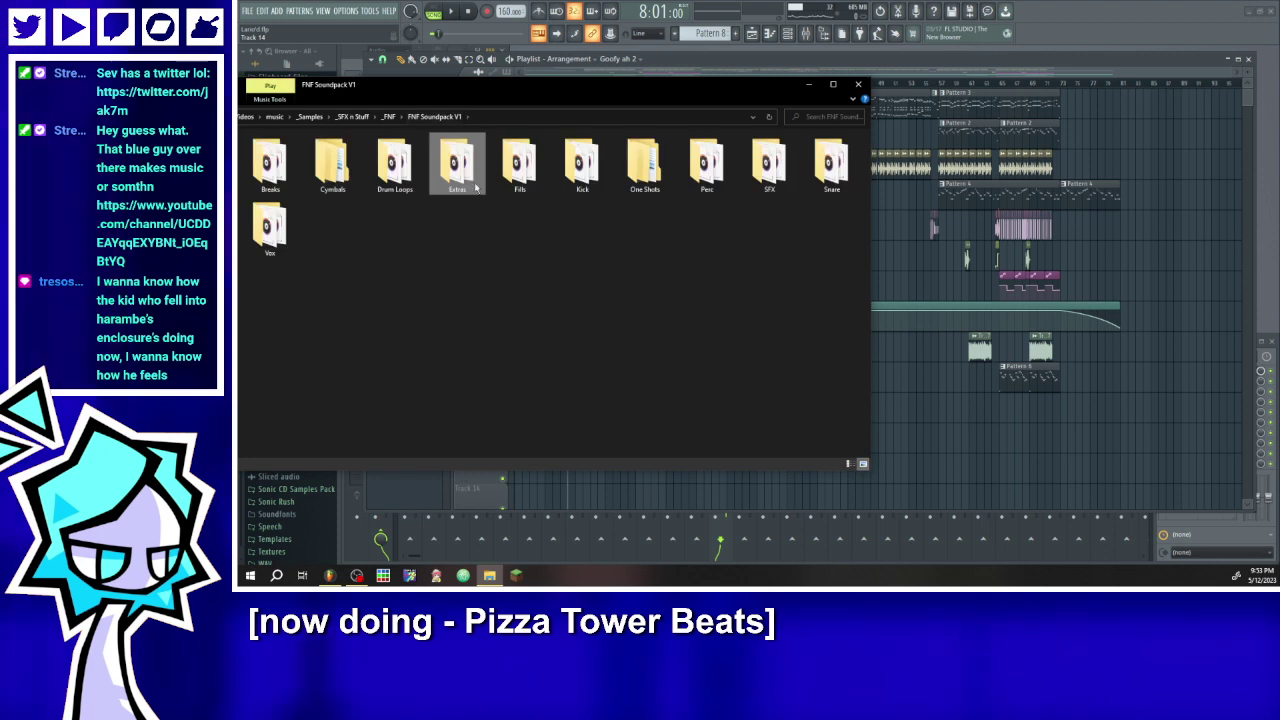
pyautogui.doubleClick(475, 167)
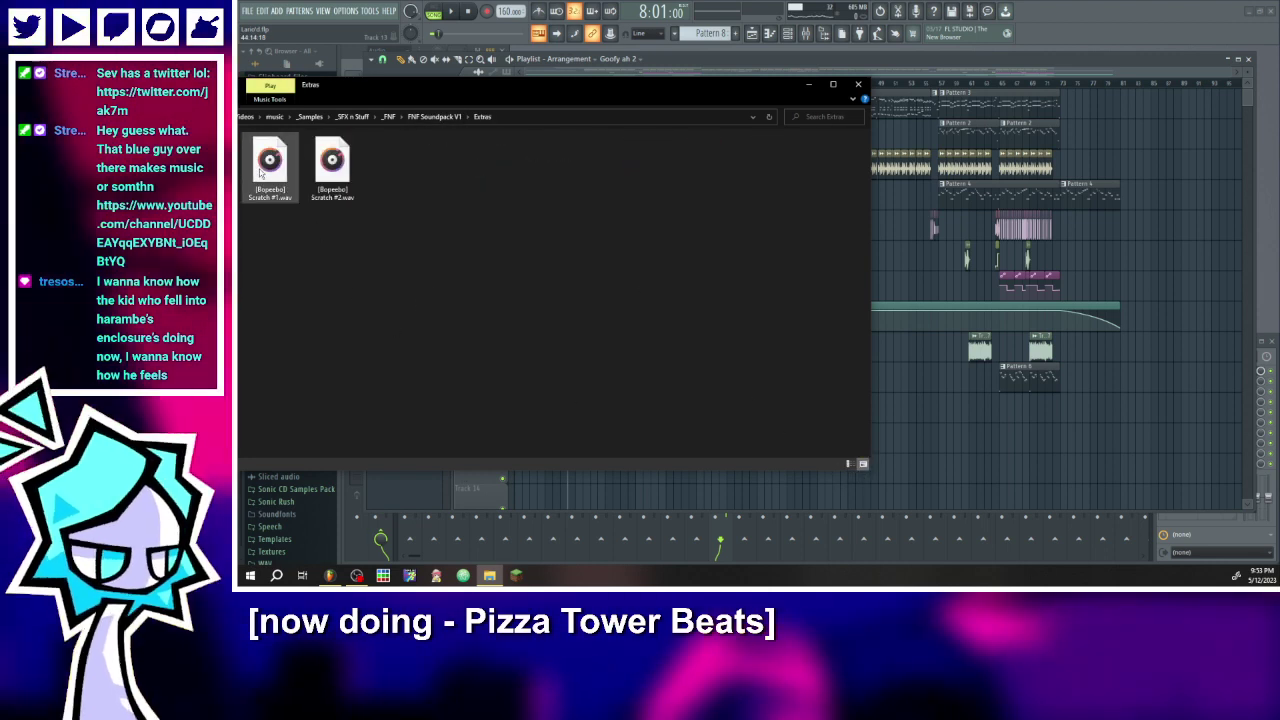
pyautogui.doubleClick(266, 170)
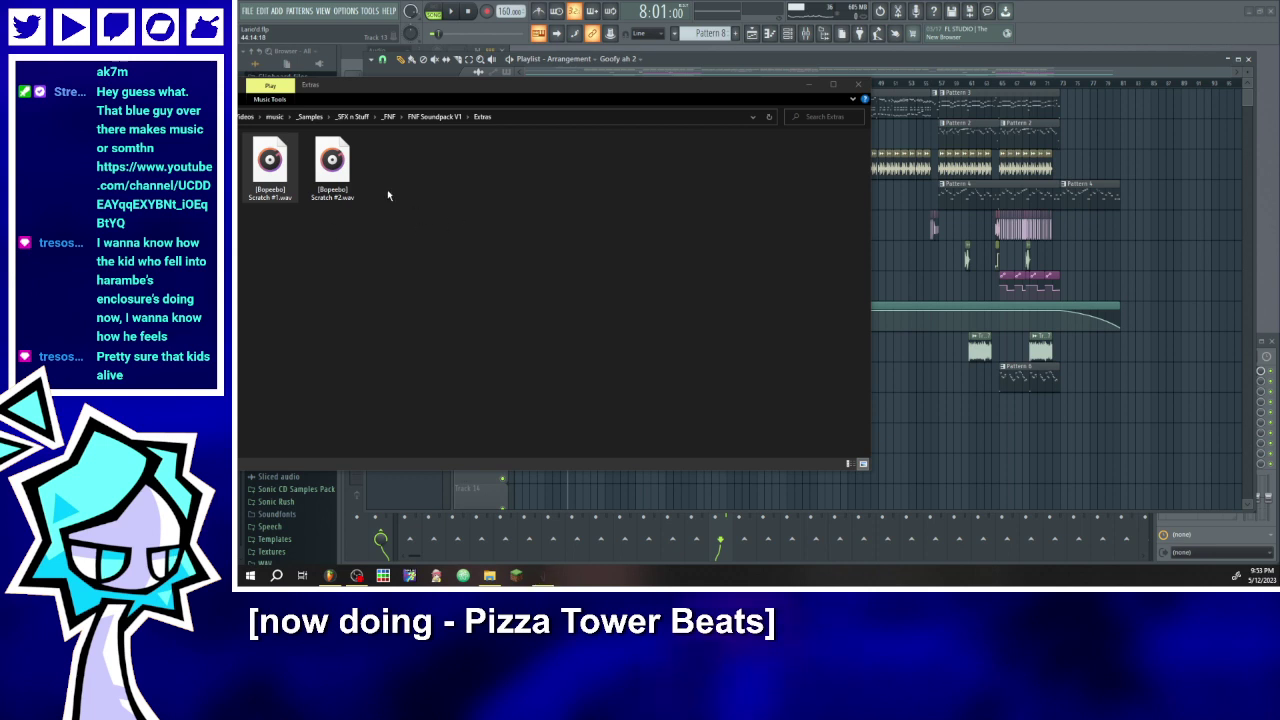
pyautogui.click(343, 180)
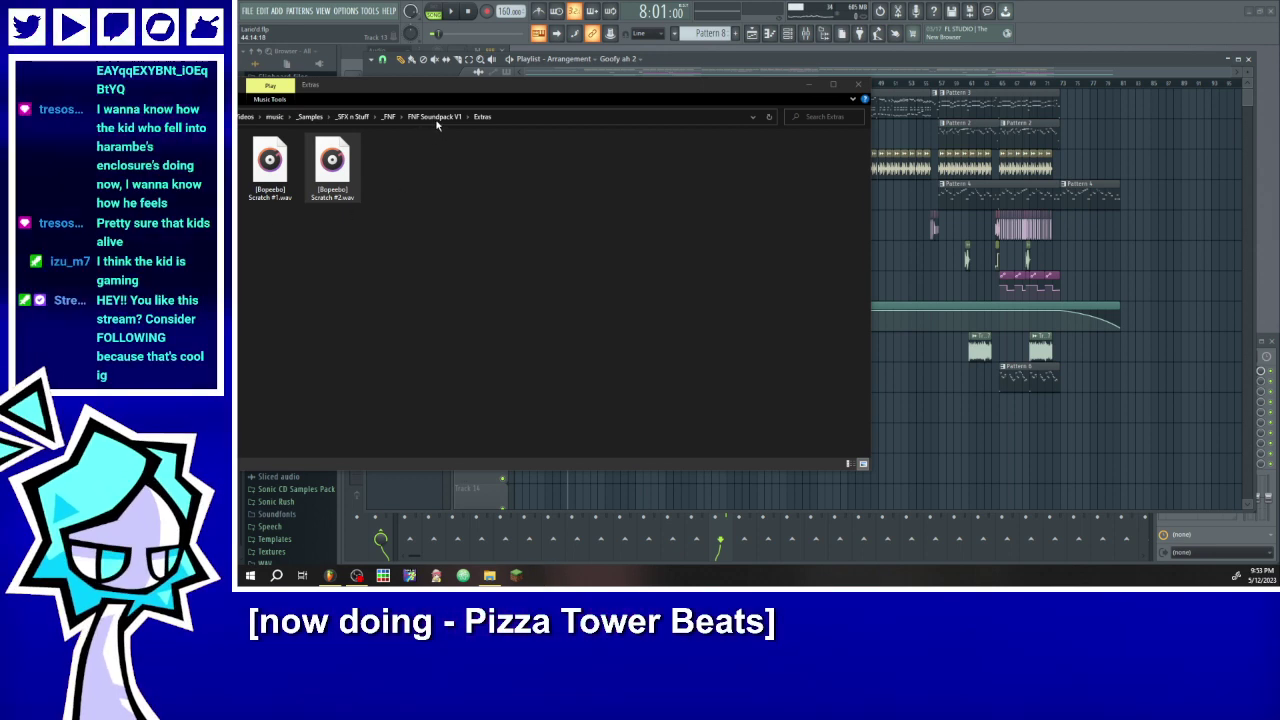
pyautogui.click(440, 118)
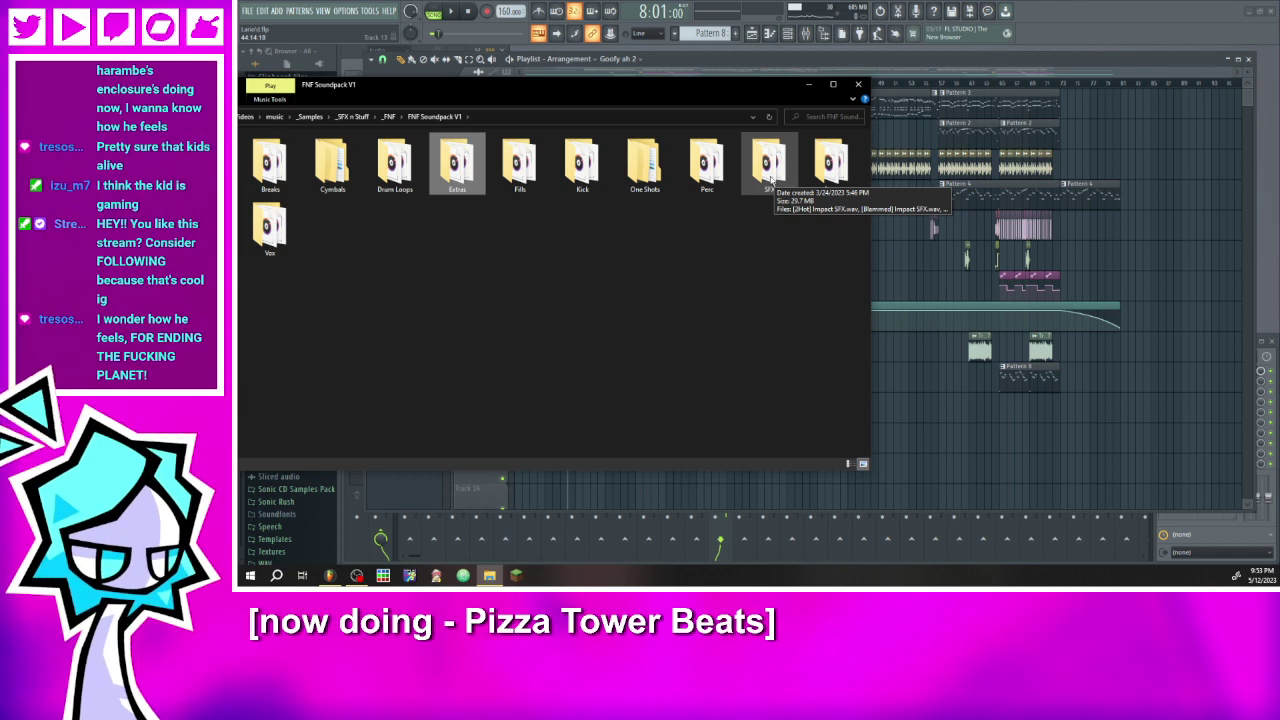
# - Look over the Snare folder's samples as large thumbnails and return to the FNF Soundpack V1 folder
pyautogui.click(806, 178)
pyautogui.doubleClick(810, 178)
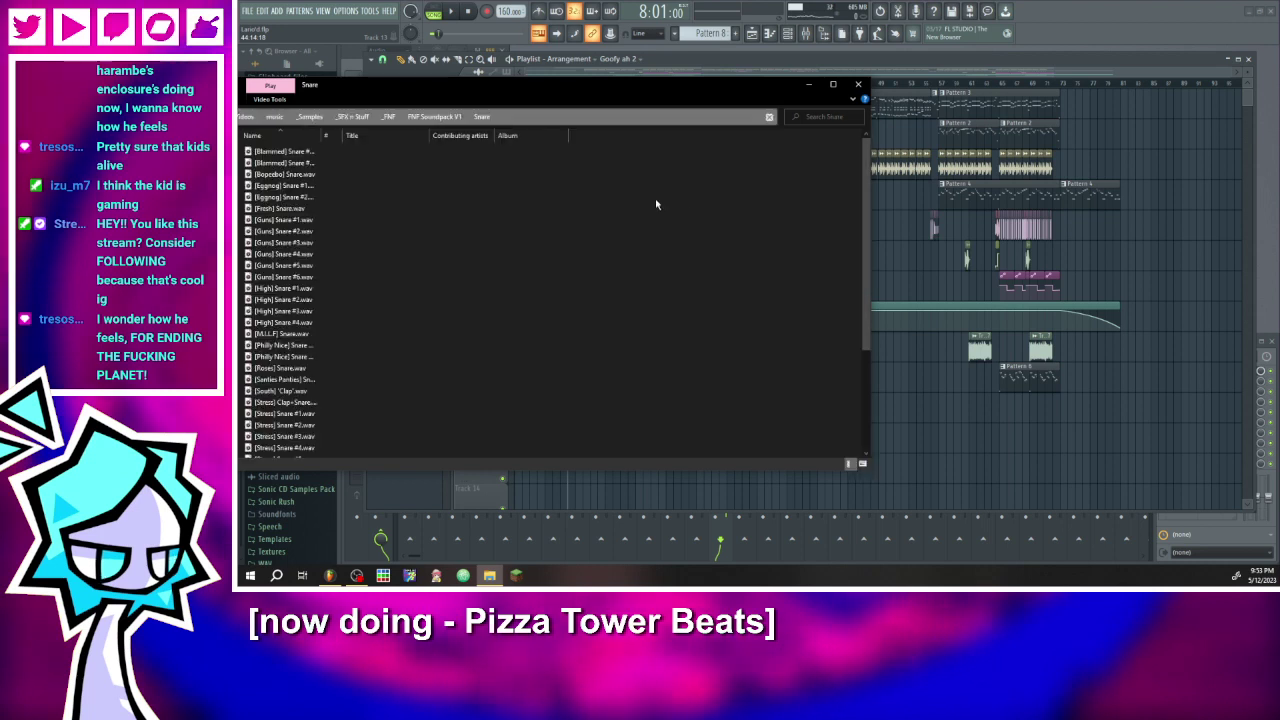
pyautogui.click(863, 465)
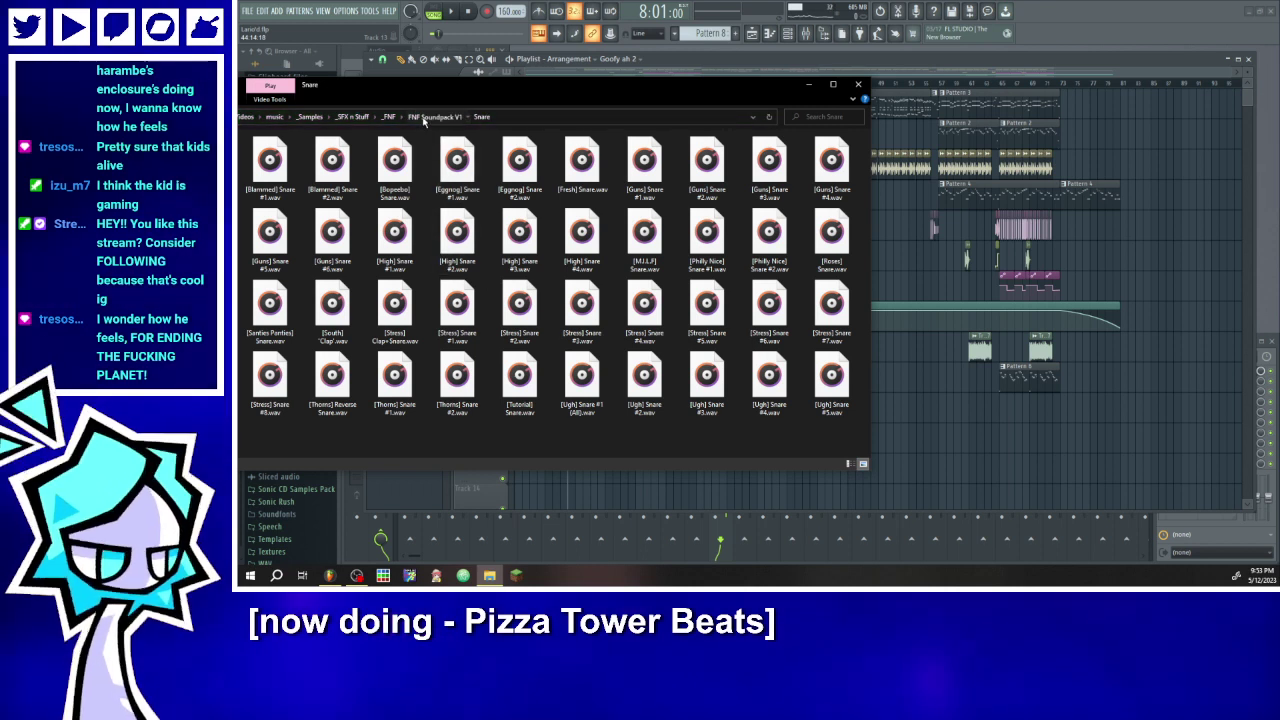
pyautogui.hotkey('alt', 'Left')
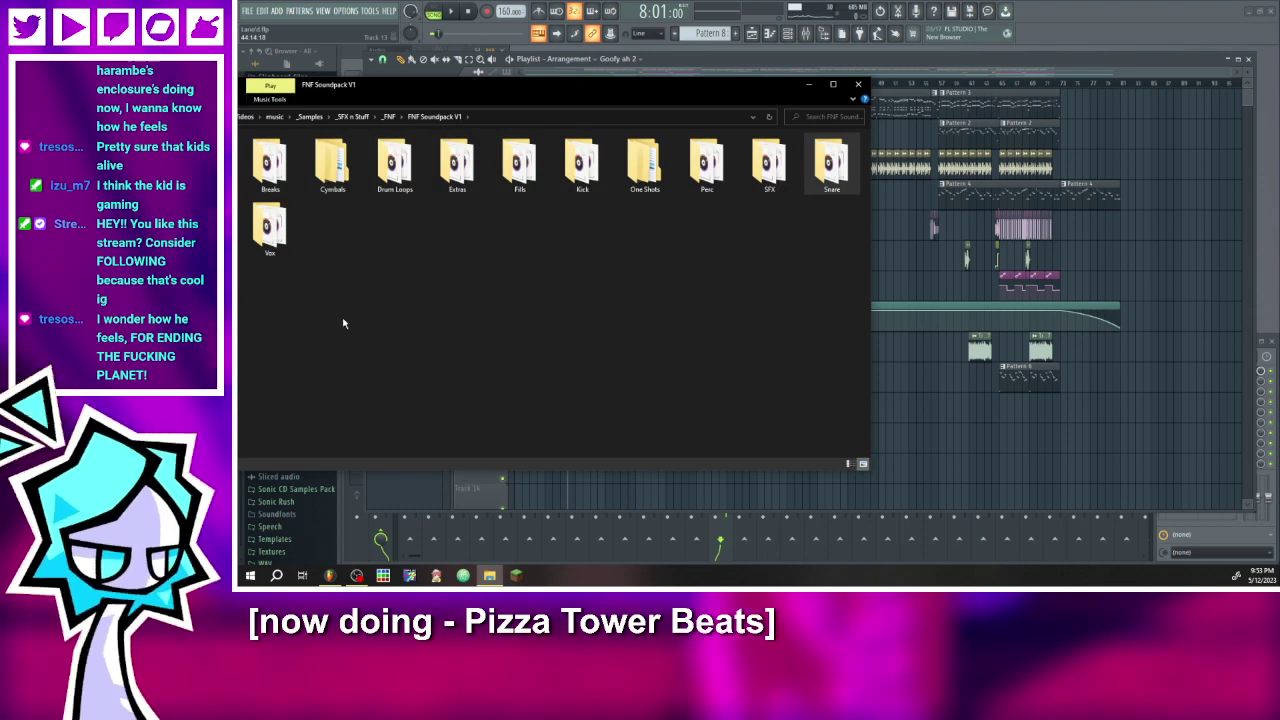
# - Display the Vox folder's samples as large thumbnails and preview [Dad Battle] Vox #2 and Vox #1
pyautogui.doubleClick(287, 249)
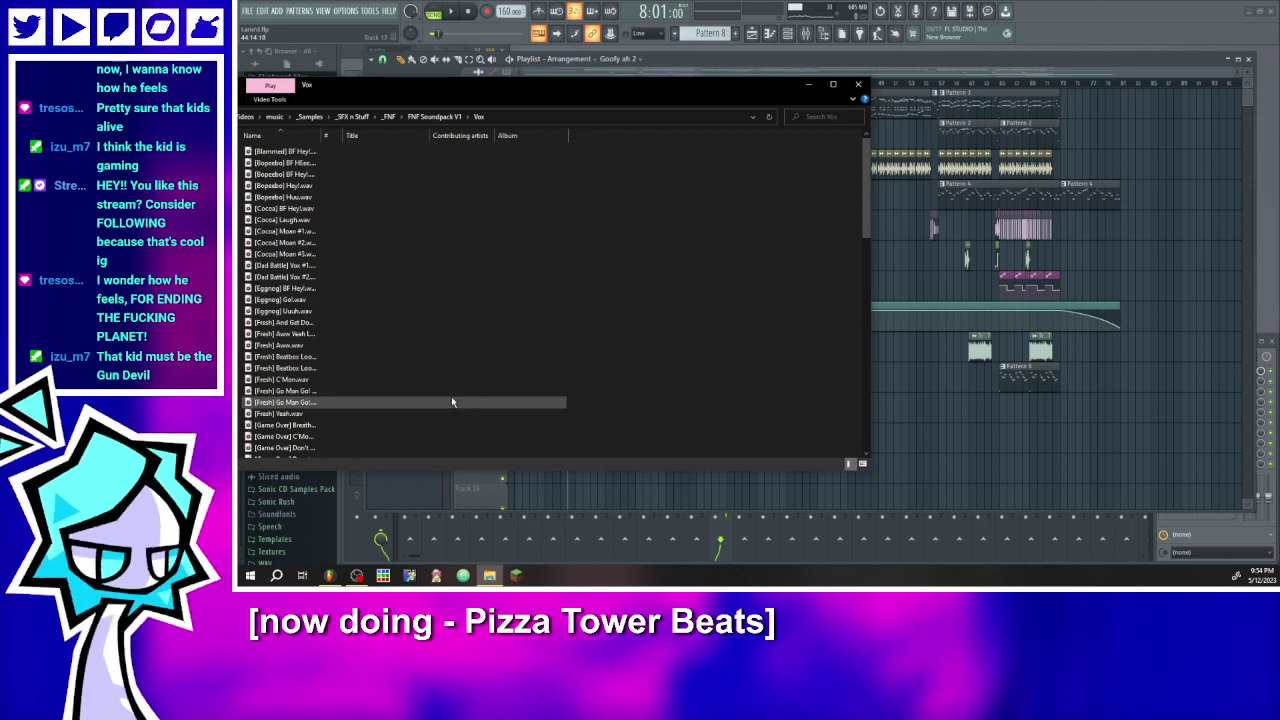
pyautogui.click(862, 463)
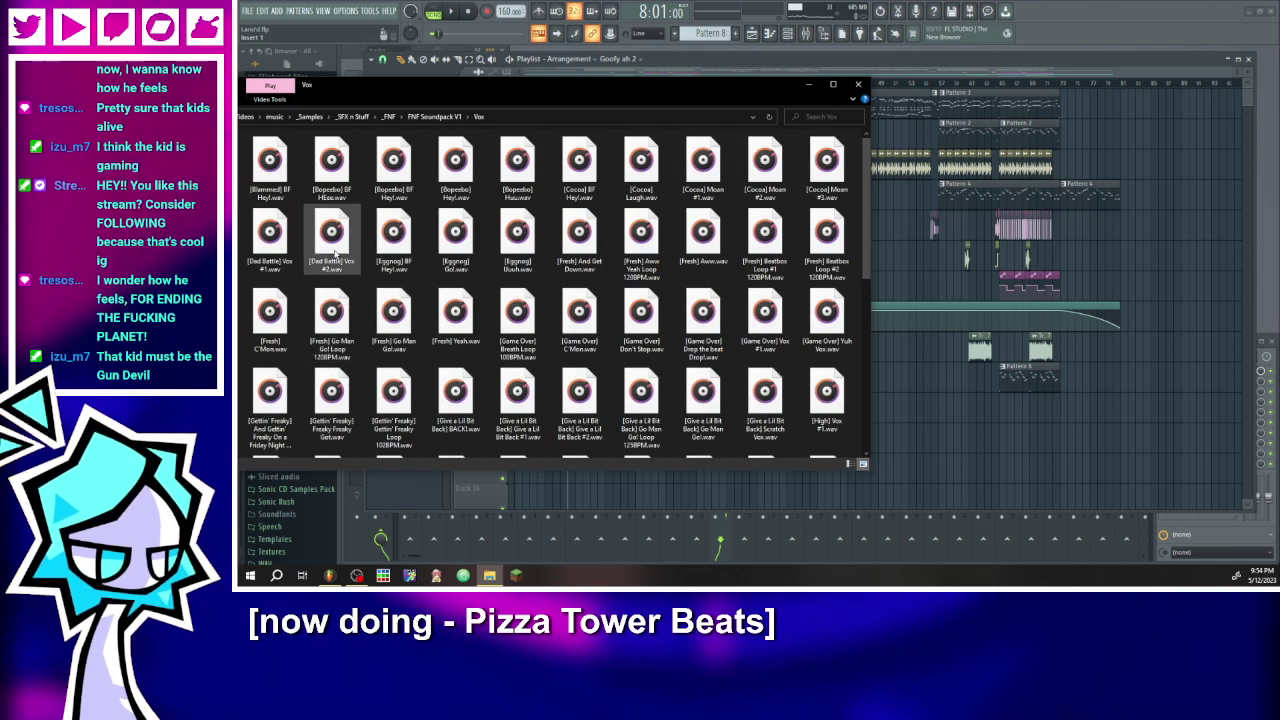
pyautogui.doubleClick(335, 255)
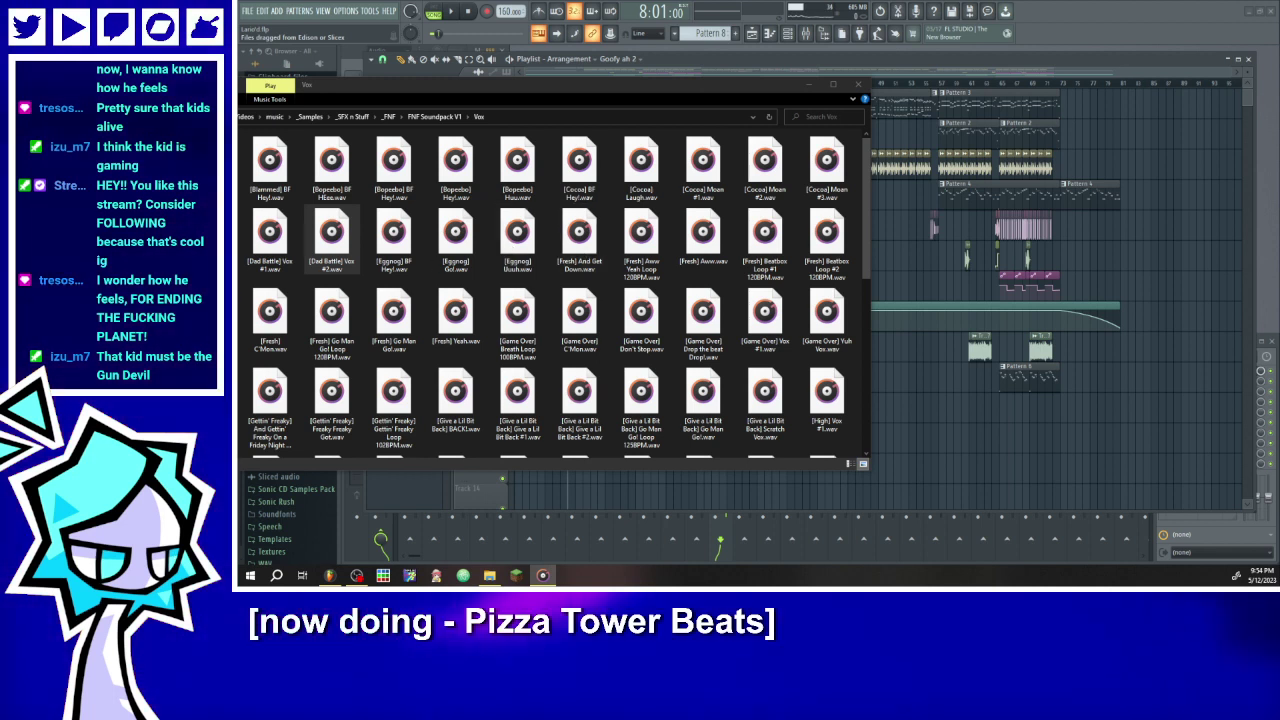
pyautogui.click(270, 240)
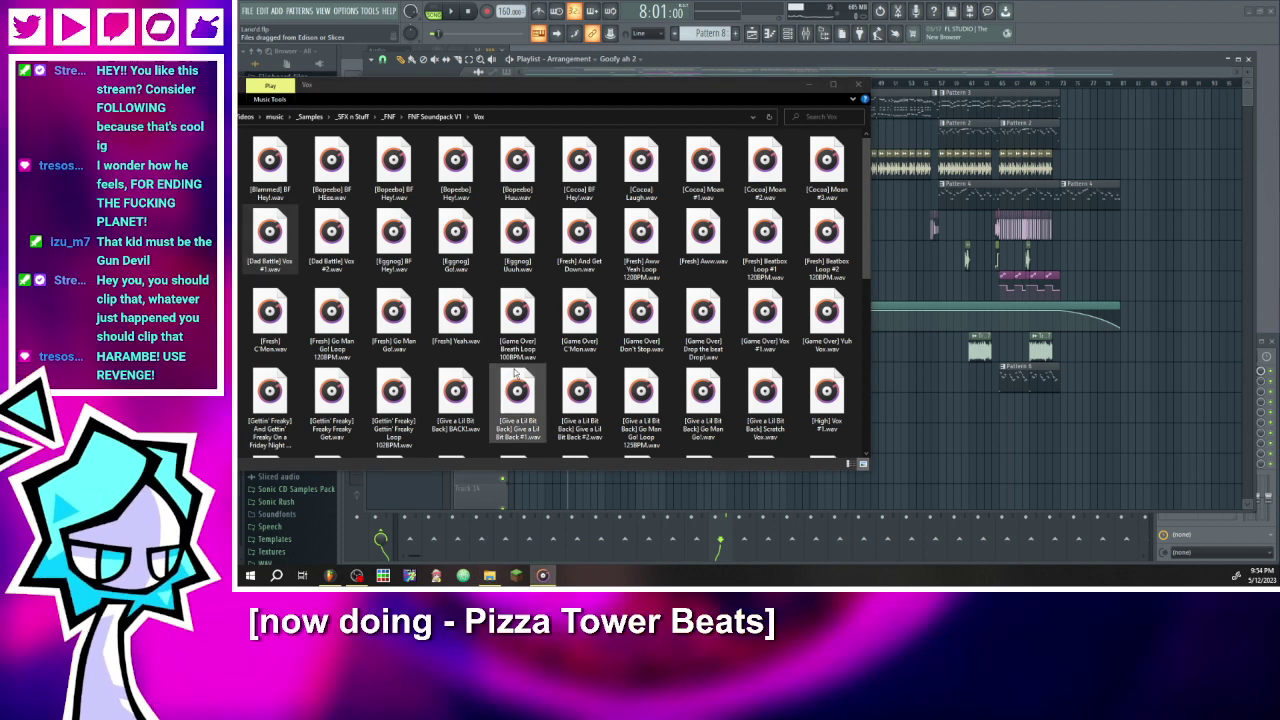
# - Find the [Spookeez] Smell my Feet sample in the Vox folder and add it to Track 11 just past the song's end
pyautogui.scroll(-3, 516, 372)
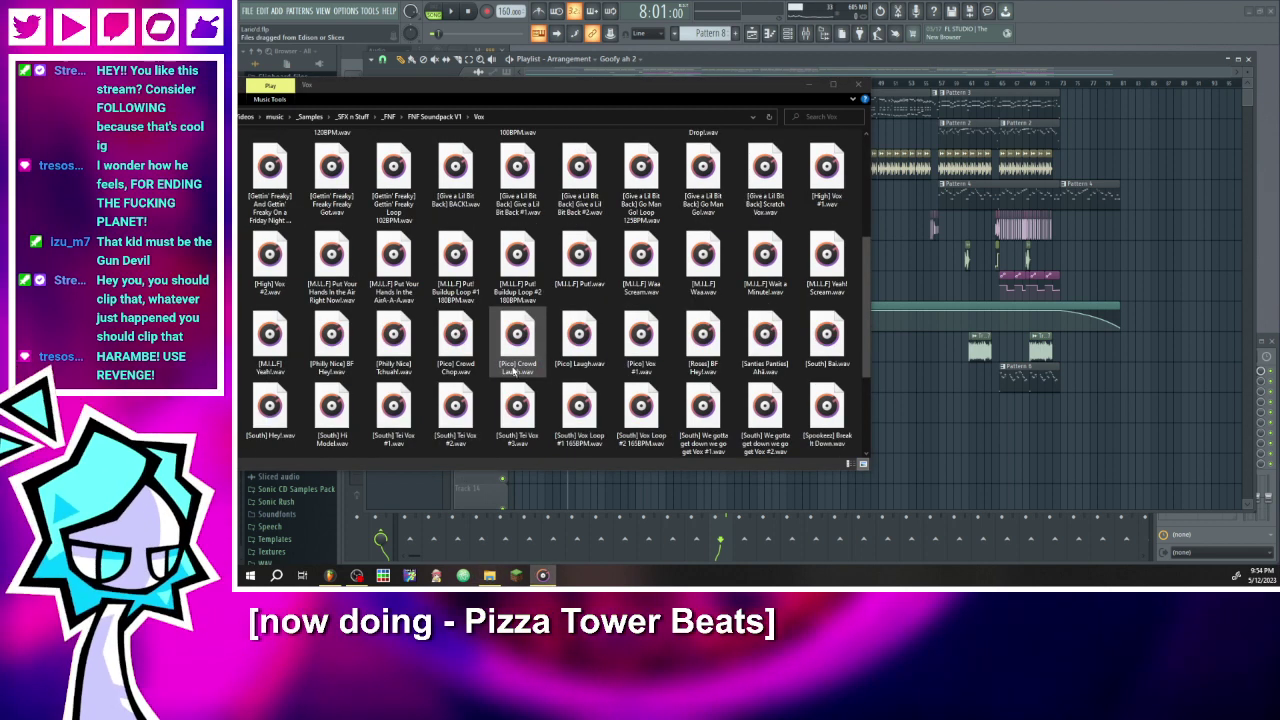
pyautogui.scroll(-2, 516, 372)
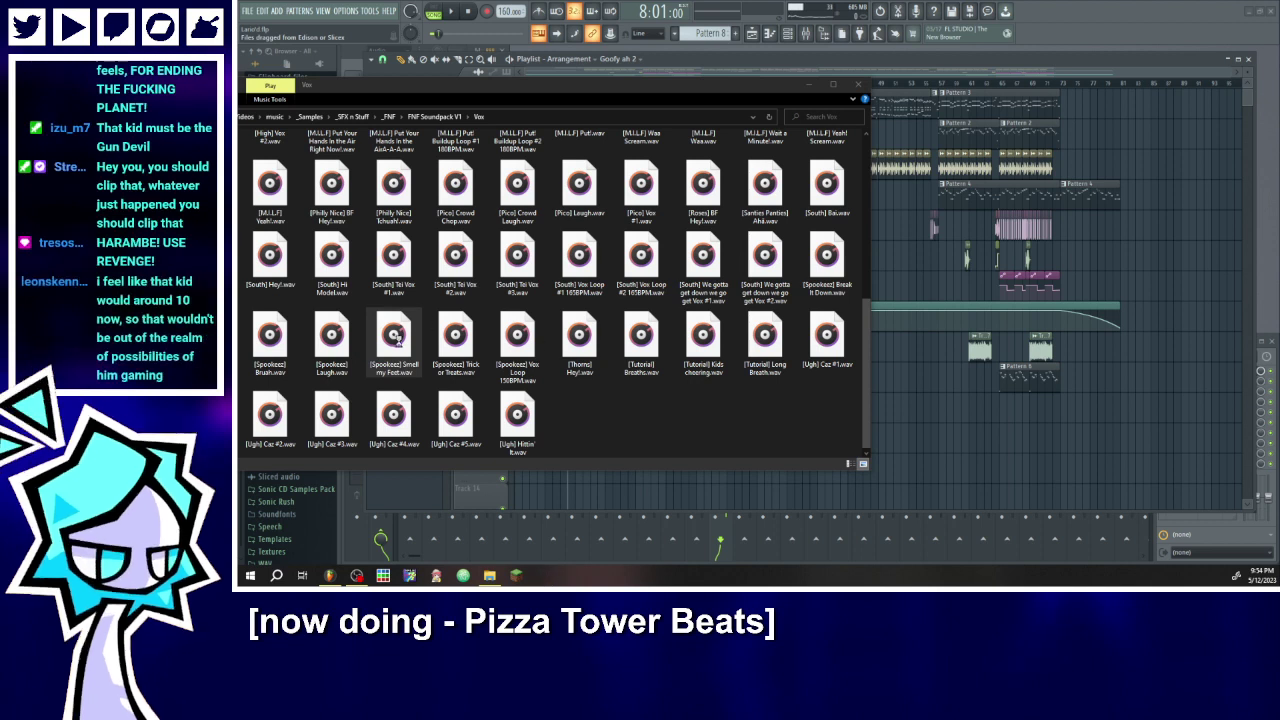
pyautogui.click(1010, 451)
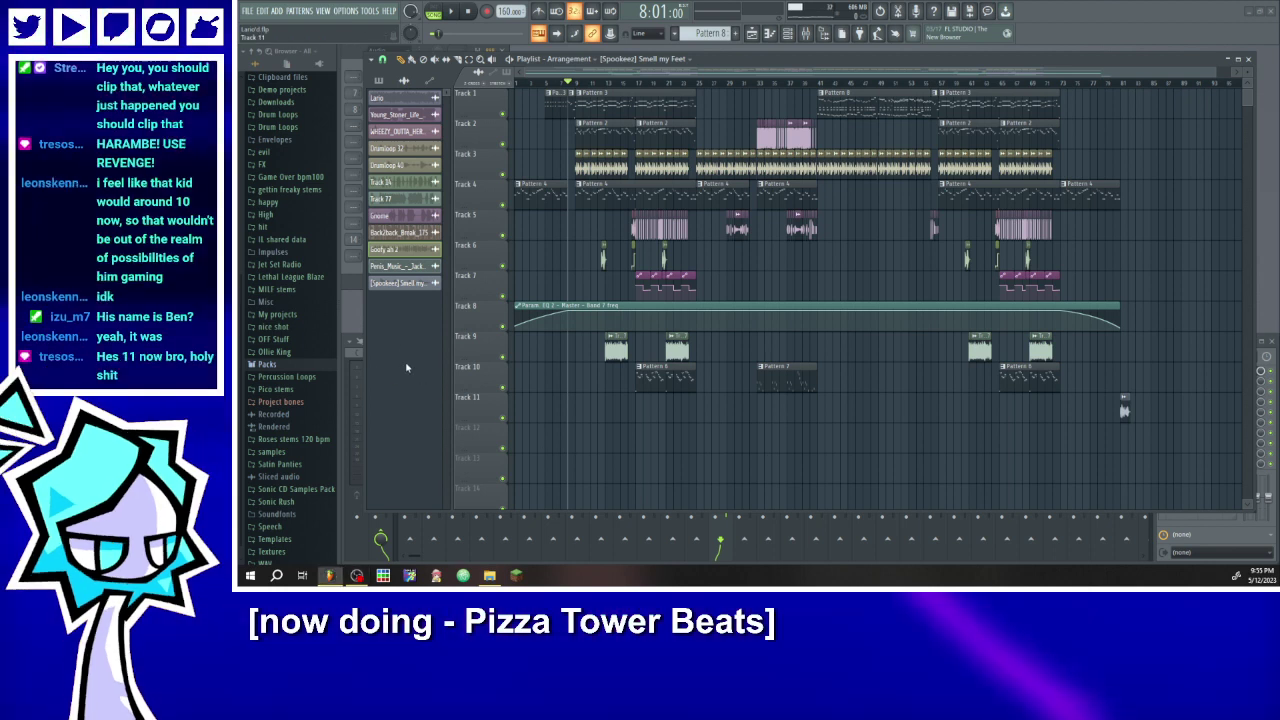
# - Move the playhead to the start of the song and play the arrangement
pyautogui.click(406, 370)
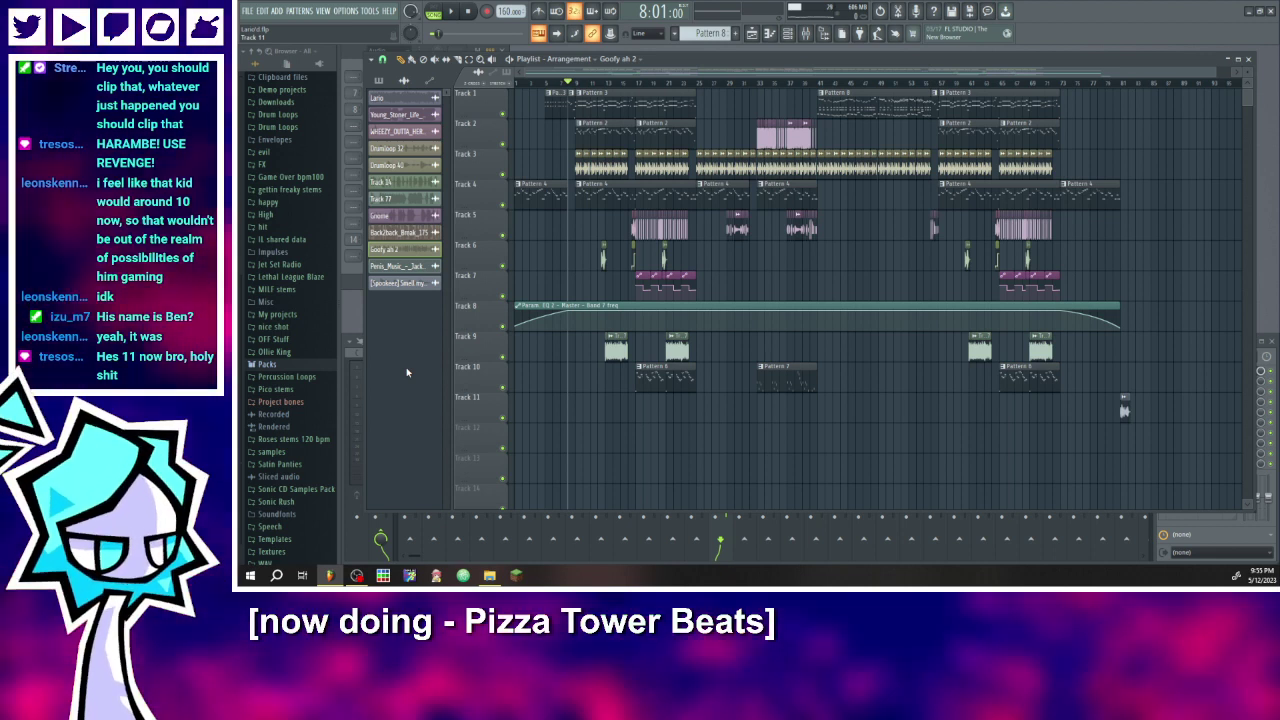
pyautogui.scroll(1, 533, 163)
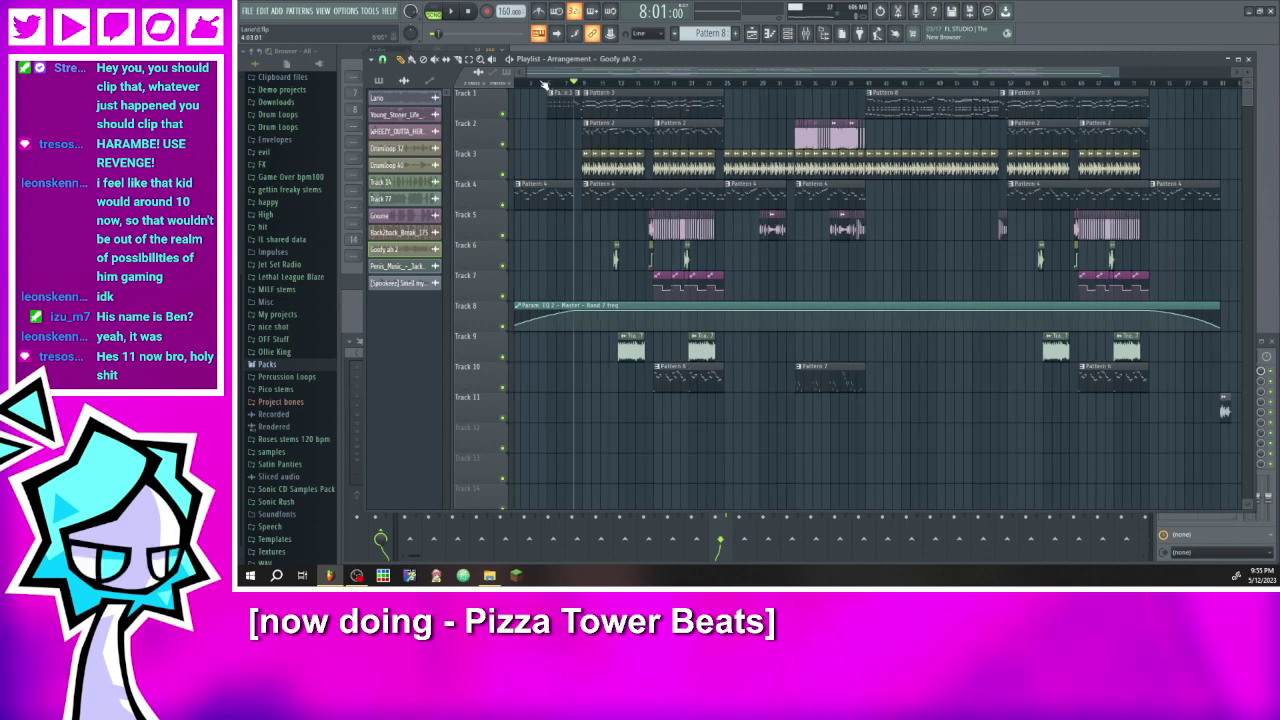
pyautogui.moveTo(544, 85); pyautogui.dragTo(449, 80)
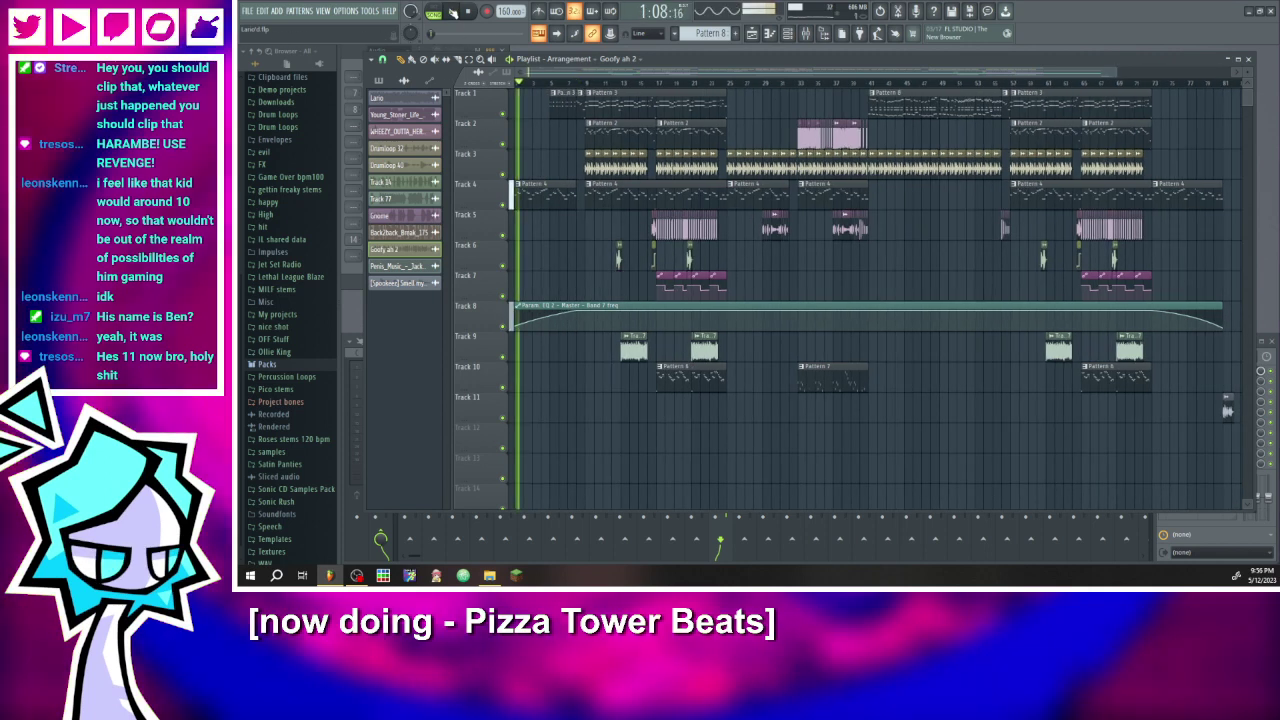
# - Pick the [Spookeez] Smell my Feet clip for placement, save the project, and play the song from the start
pyautogui.click(402, 284)
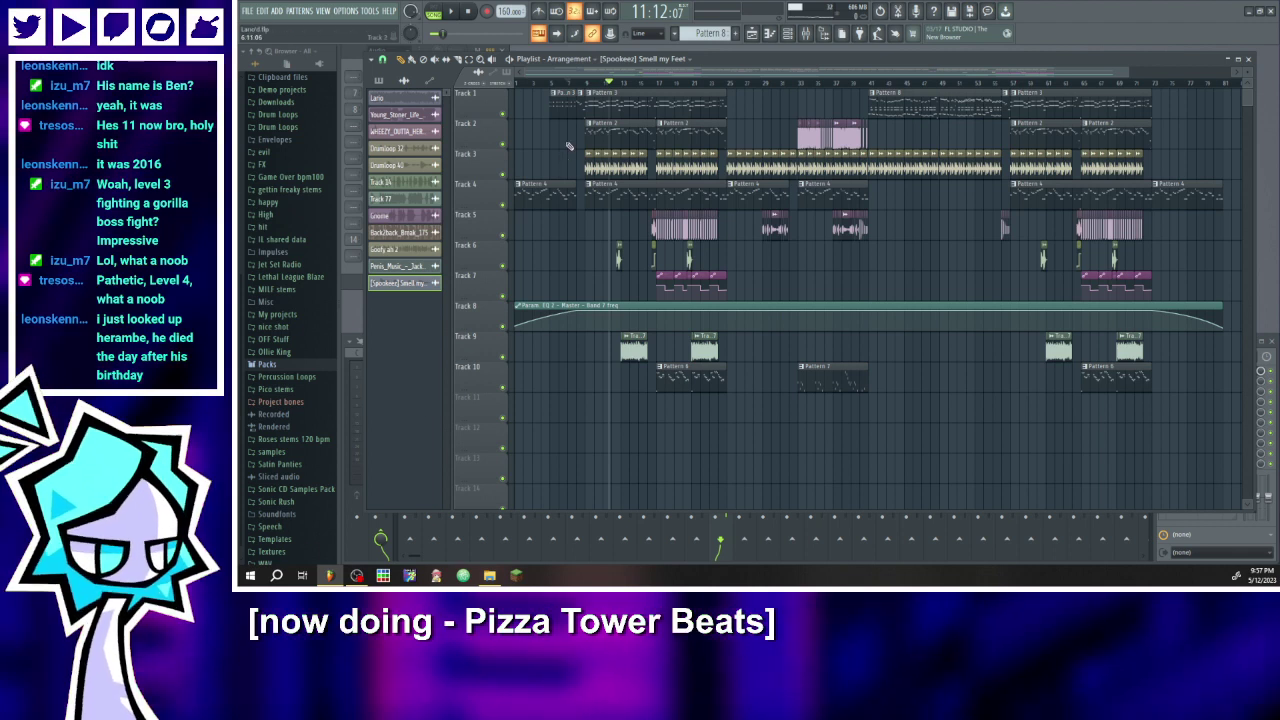
pyautogui.click(516, 83)
pyautogui.hotkey('ctrl', 's')
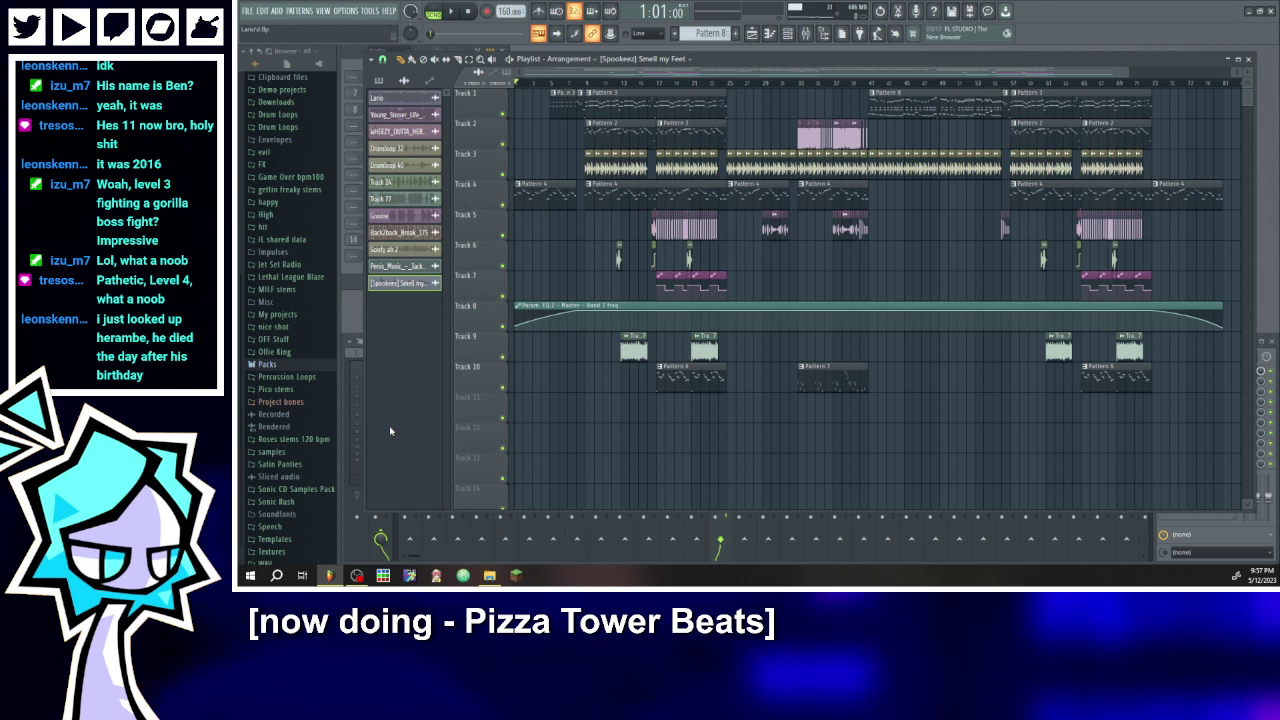
pyautogui.click(451, 11)
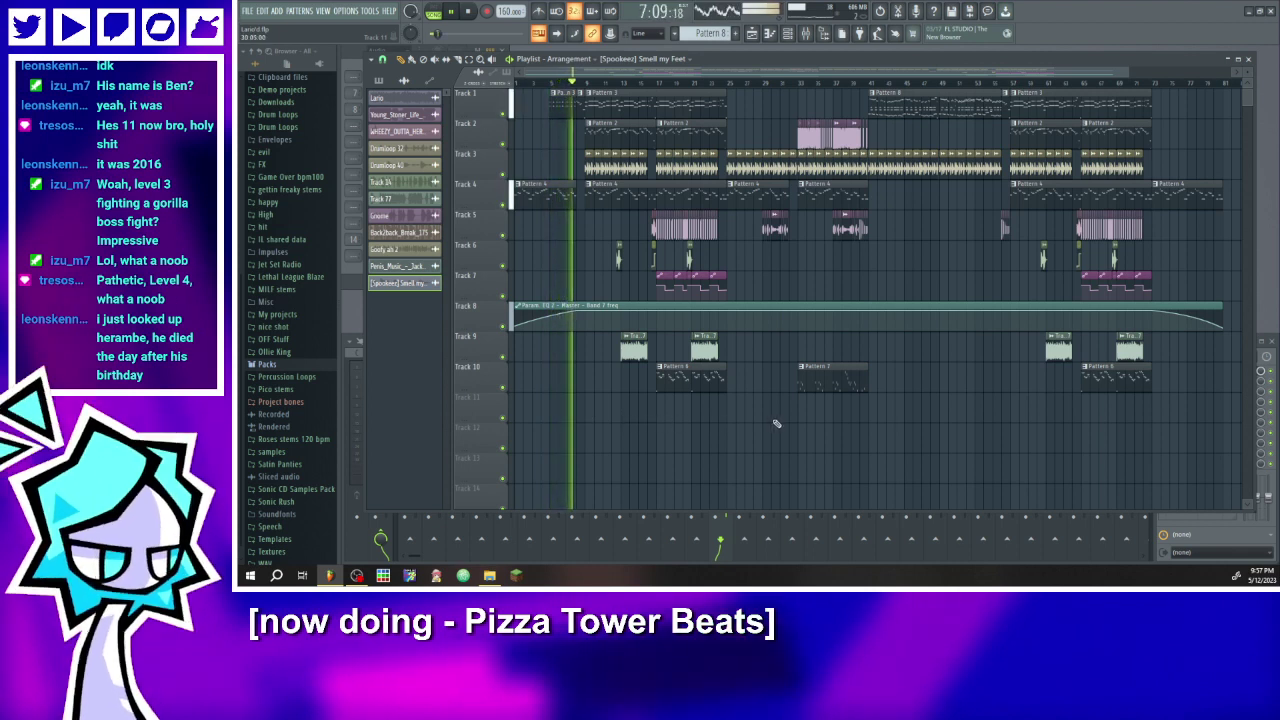
# - Try the [Spookeez] Smell my Feet clip on Track 11 at bar 25 and delete it again
pyautogui.click(735, 417)
pyautogui.scroll(5, 738, 418)
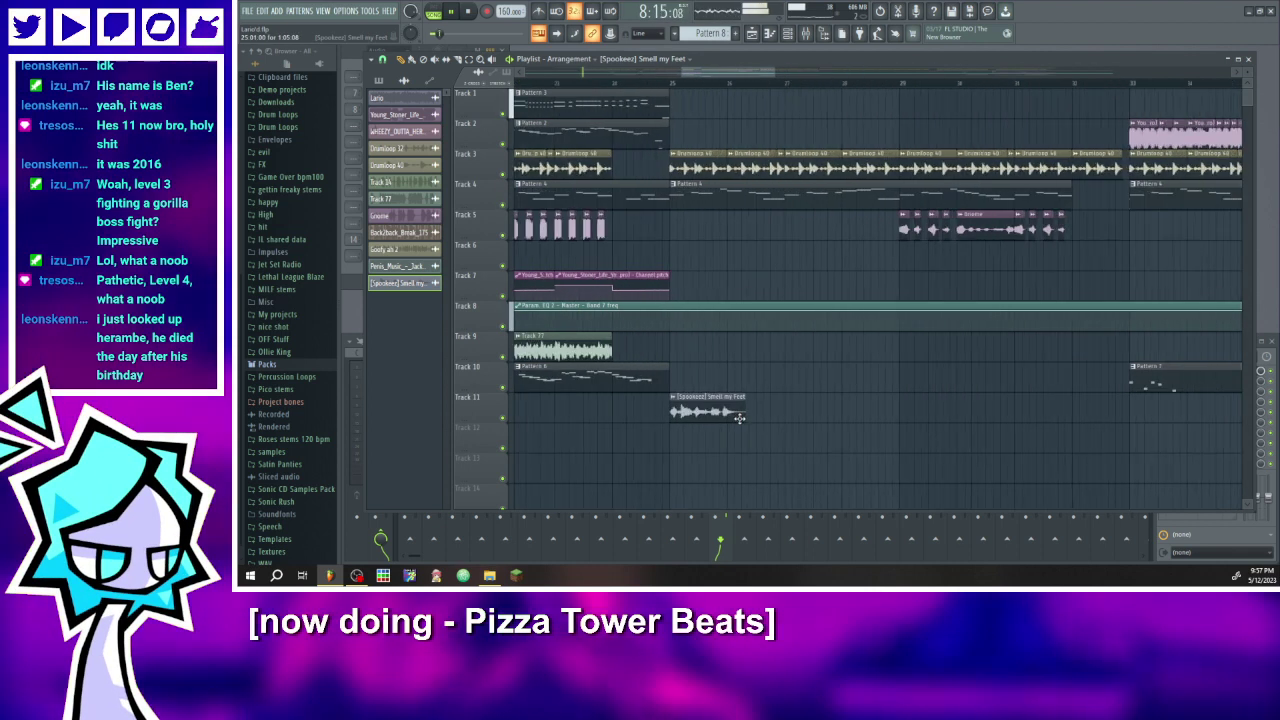
pyautogui.scroll(2, 720, 426)
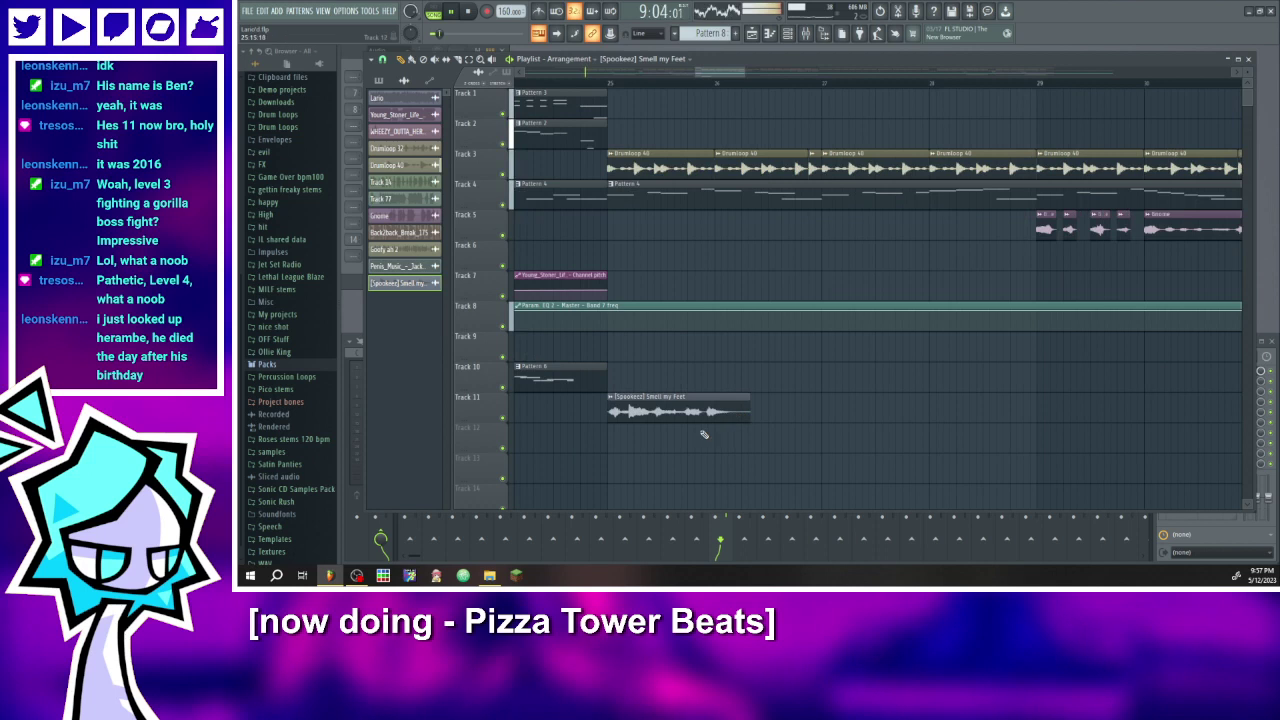
pyautogui.rightClick(620, 420)
pyautogui.scroll(-5, 630, 410)
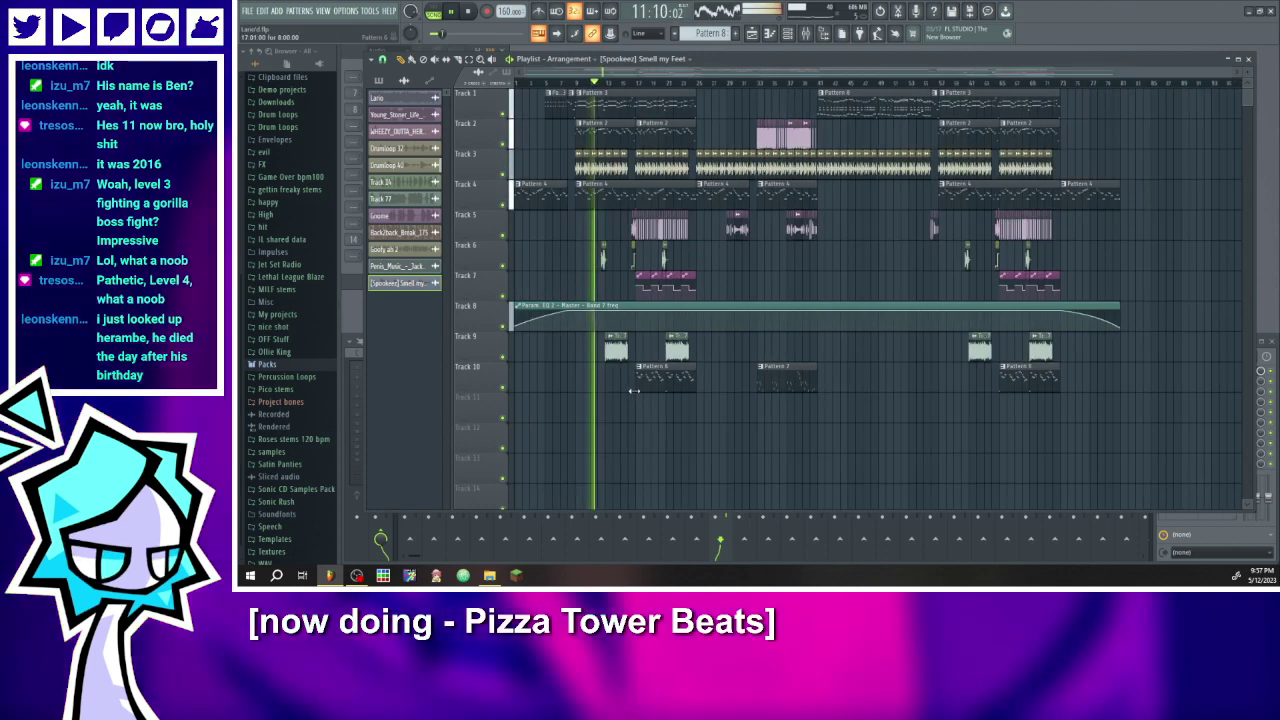
# - Place the [Spookeez] Smell my Feet clip on Track 6 at bar 64 and play the song from just before it
pyautogui.scroll(2, 630, 393)
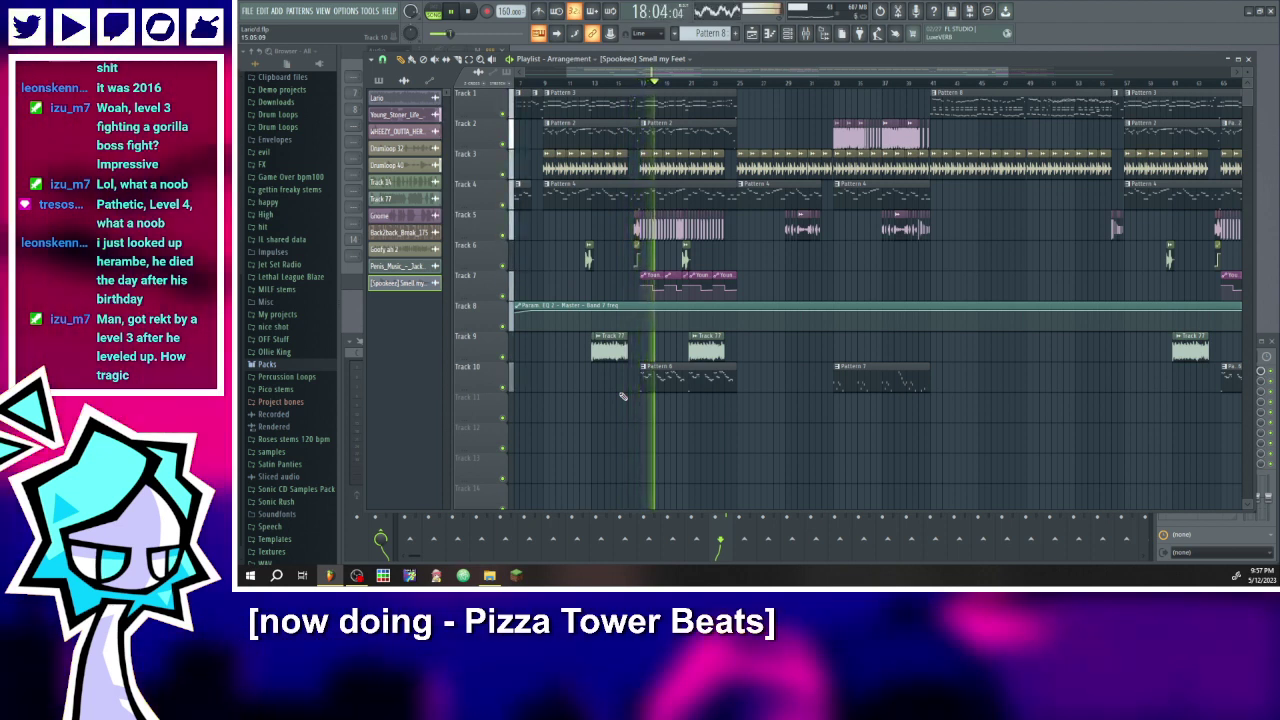
pyautogui.scroll(5, 768, 264)
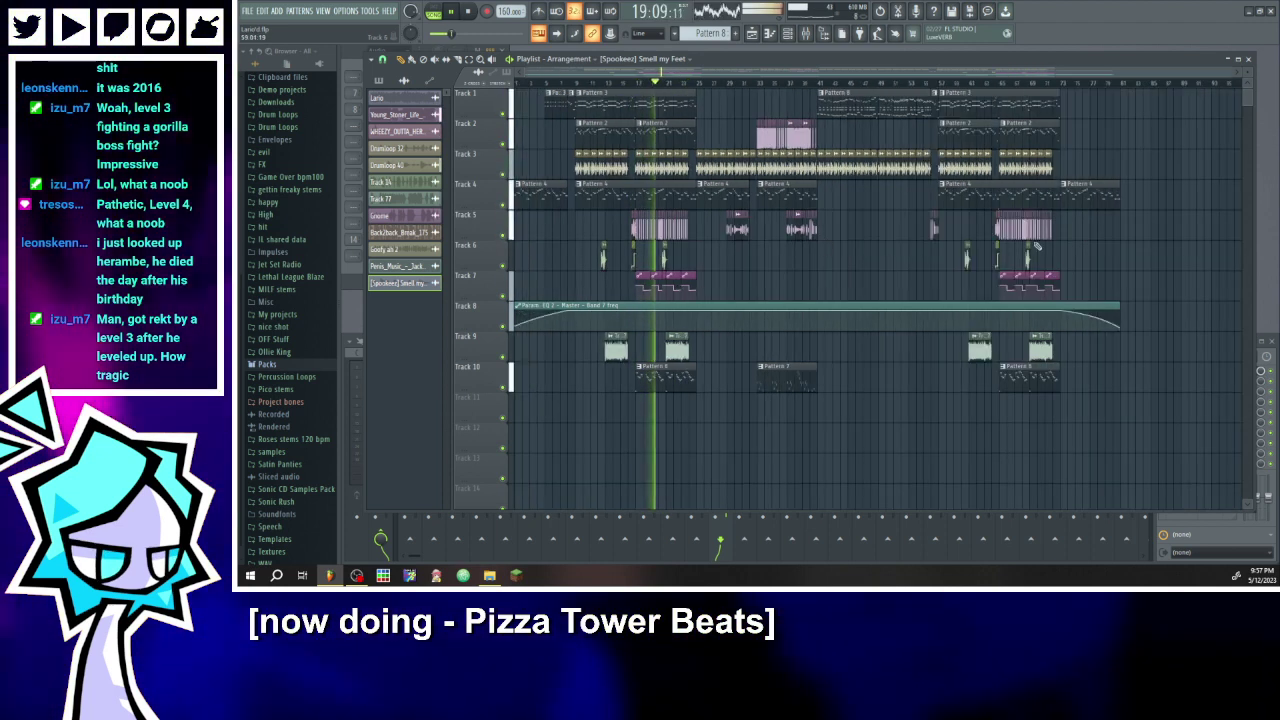
pyautogui.scroll(2, 965, 226)
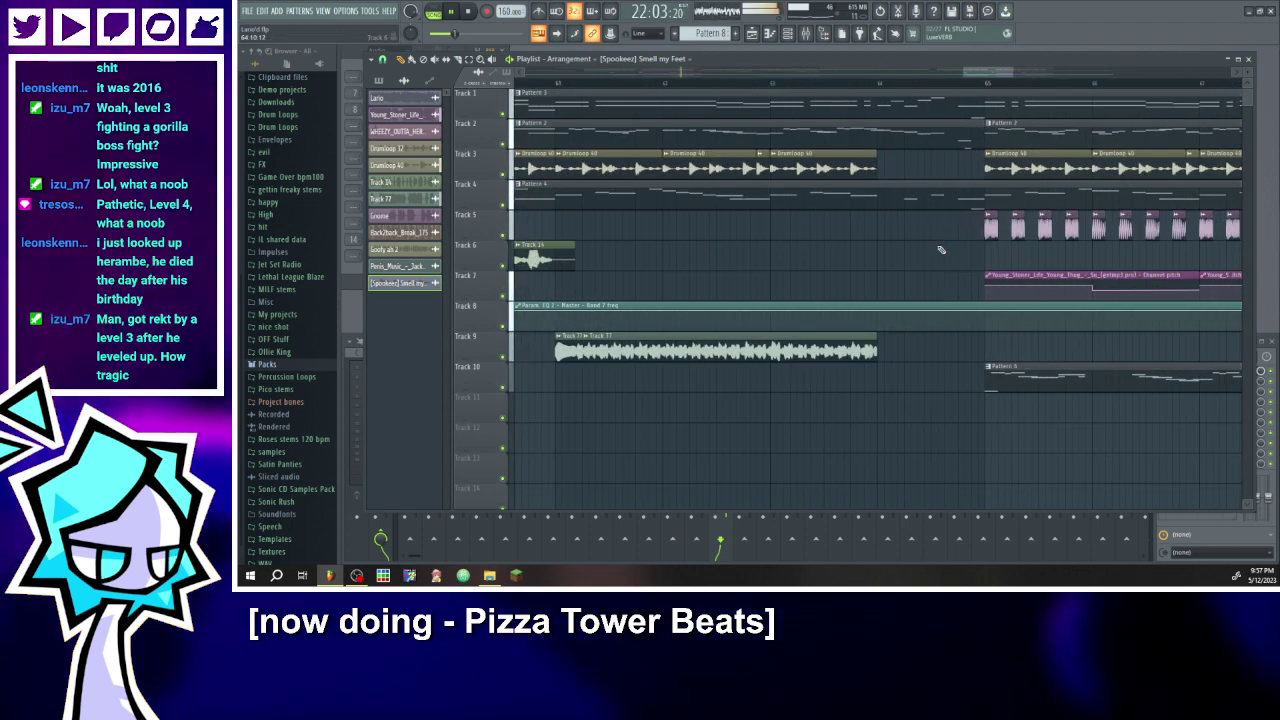
pyautogui.moveTo(930, 258); pyautogui.dragTo(884, 258)
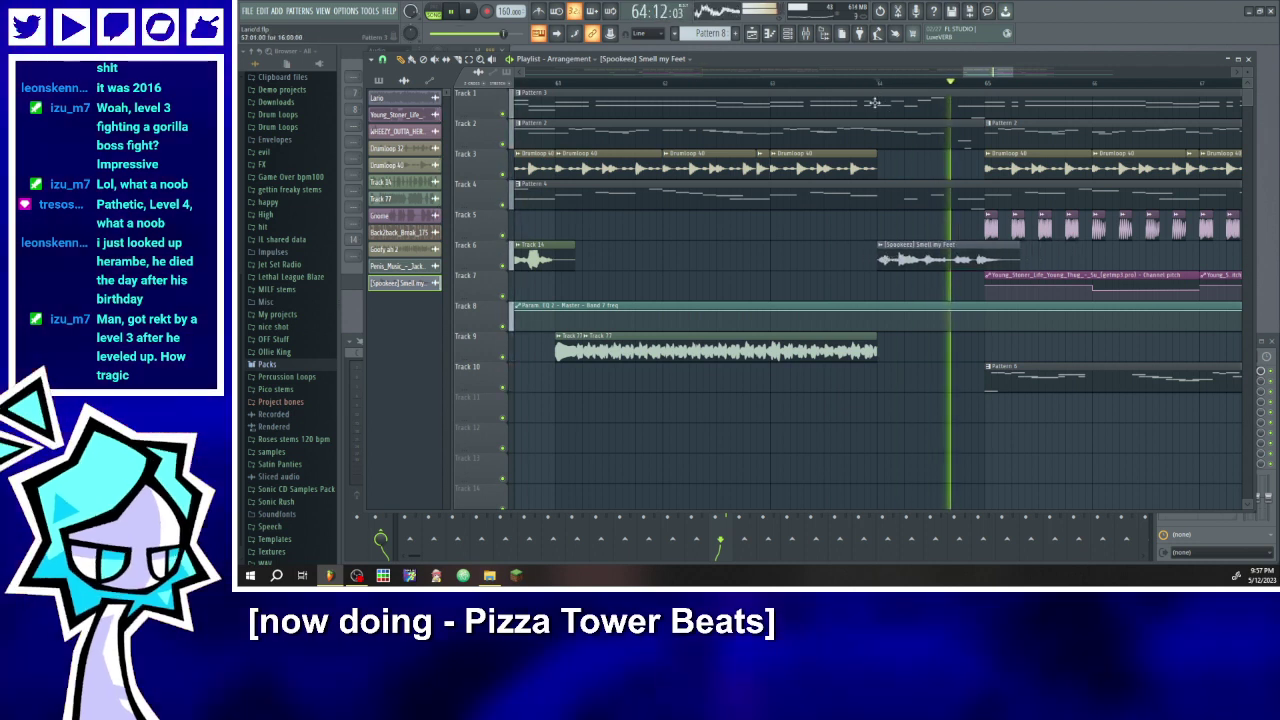
pyautogui.click(768, 84)
# - Time-stretch the [Spookeez] Smell my Feet clip on Track 6 from its end to a shorter length of 1:02:08
pyautogui.doubleClick(907, 257)
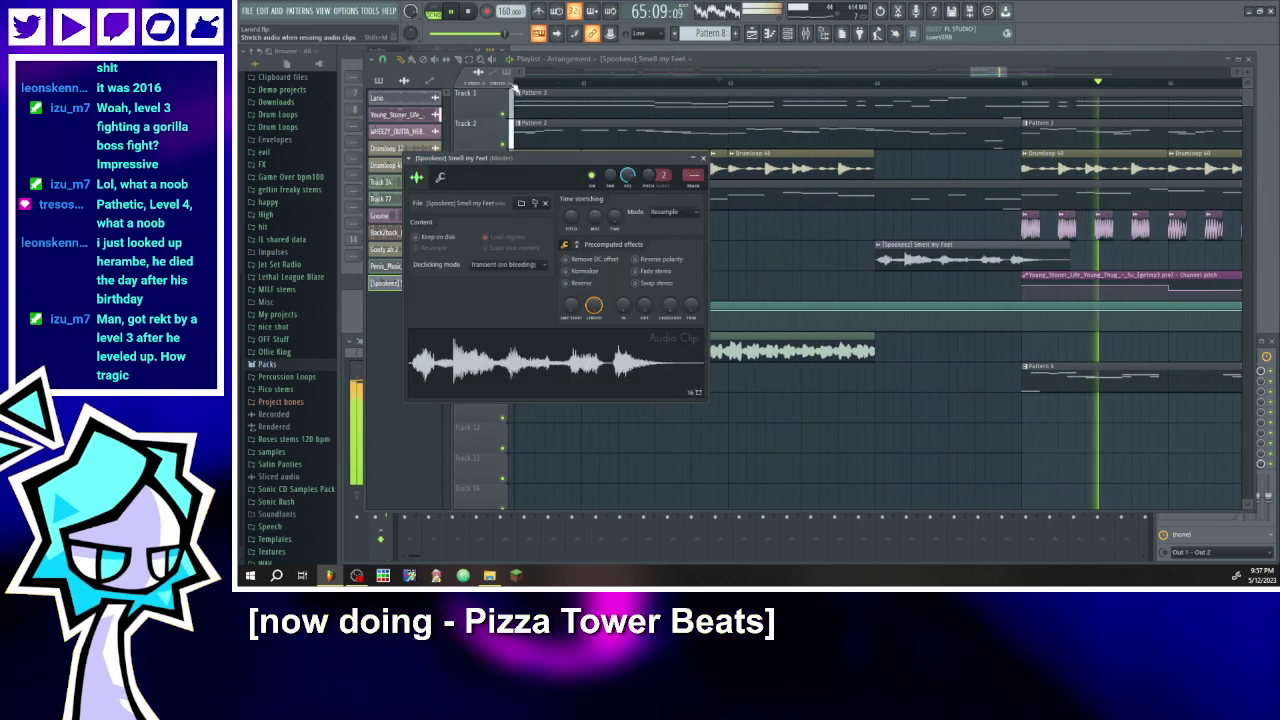
pyautogui.press('Escape')
pyautogui.moveTo(877, 257)
pyautogui.mouseDown()
pyautogui.moveTo(903, 258)
pyautogui.moveTo(875, 256)
pyautogui.mouseUp()
pyautogui.click(826, 88)
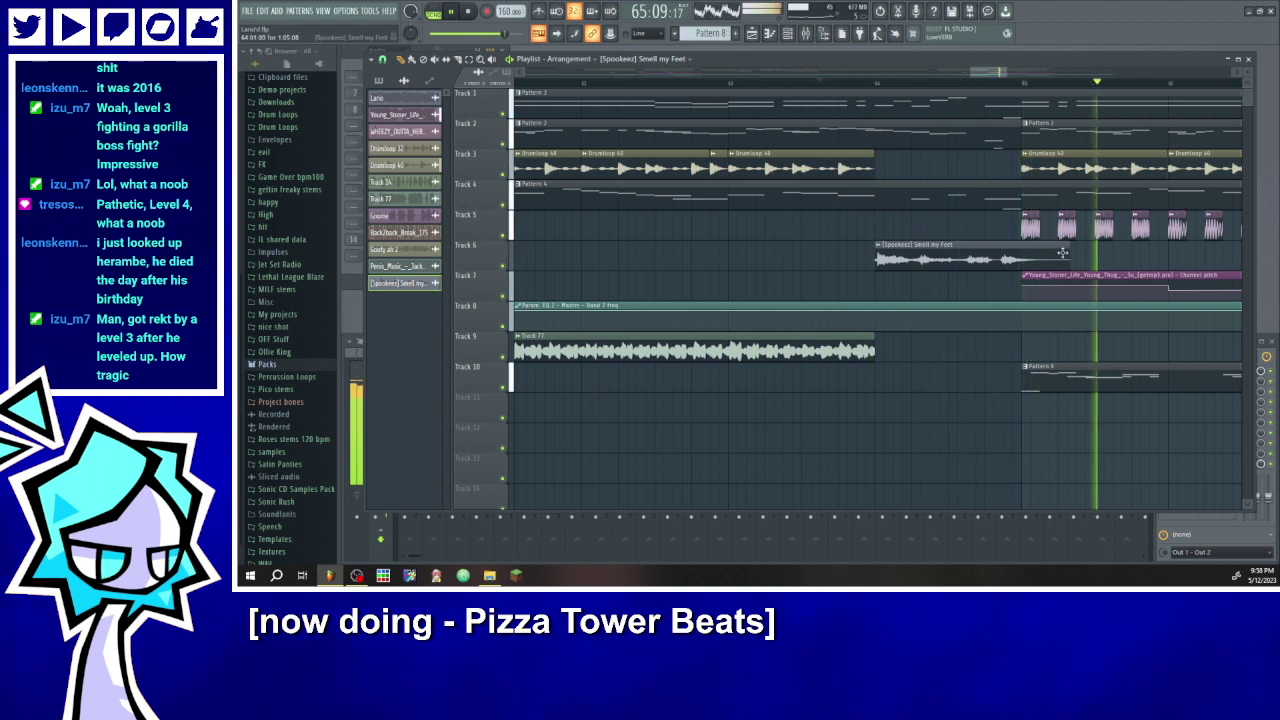
pyautogui.moveTo(1066, 257); pyautogui.dragTo(1057, 257)
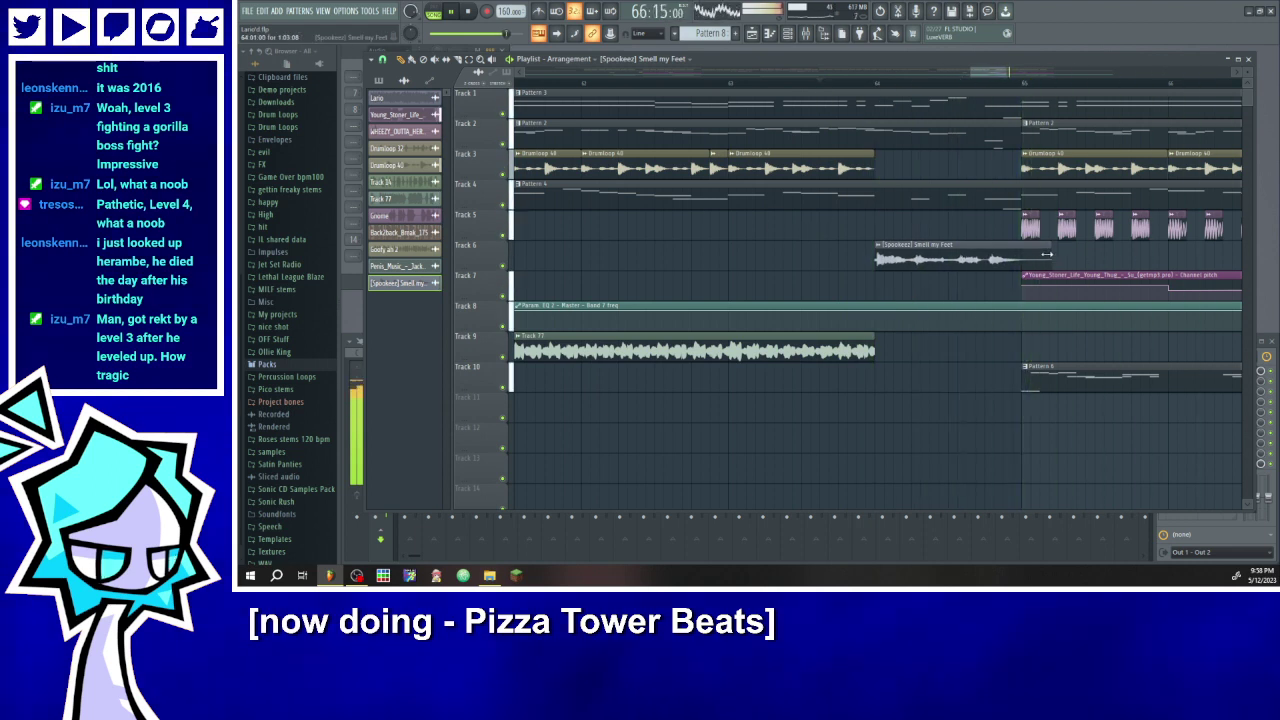
pyautogui.keyDown('ctrl'); pyautogui.scroll(3, 1050, 258); pyautogui.keyUp('ctrl')
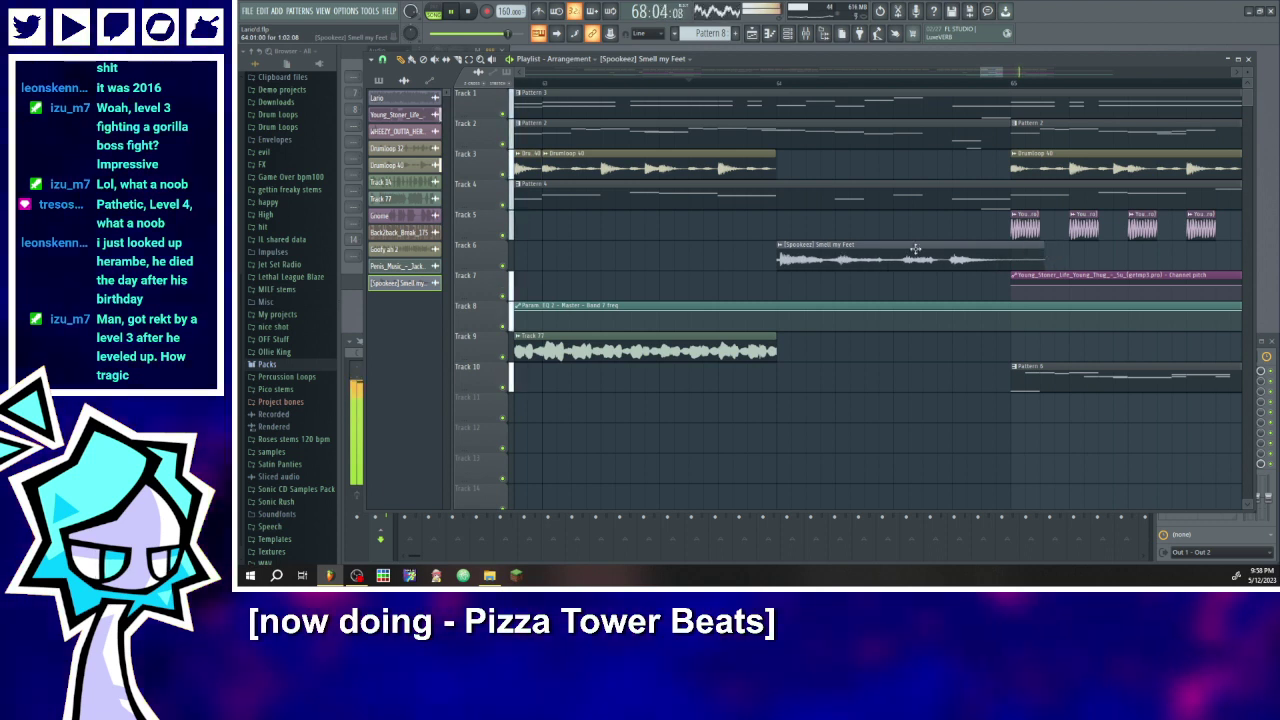
# - Set the [Spookeez] Smell my Feet sample's time-stretching mode to Stretch and play the song from just before the clip
pyautogui.doubleClick(953, 251)
pyautogui.click(672, 212)
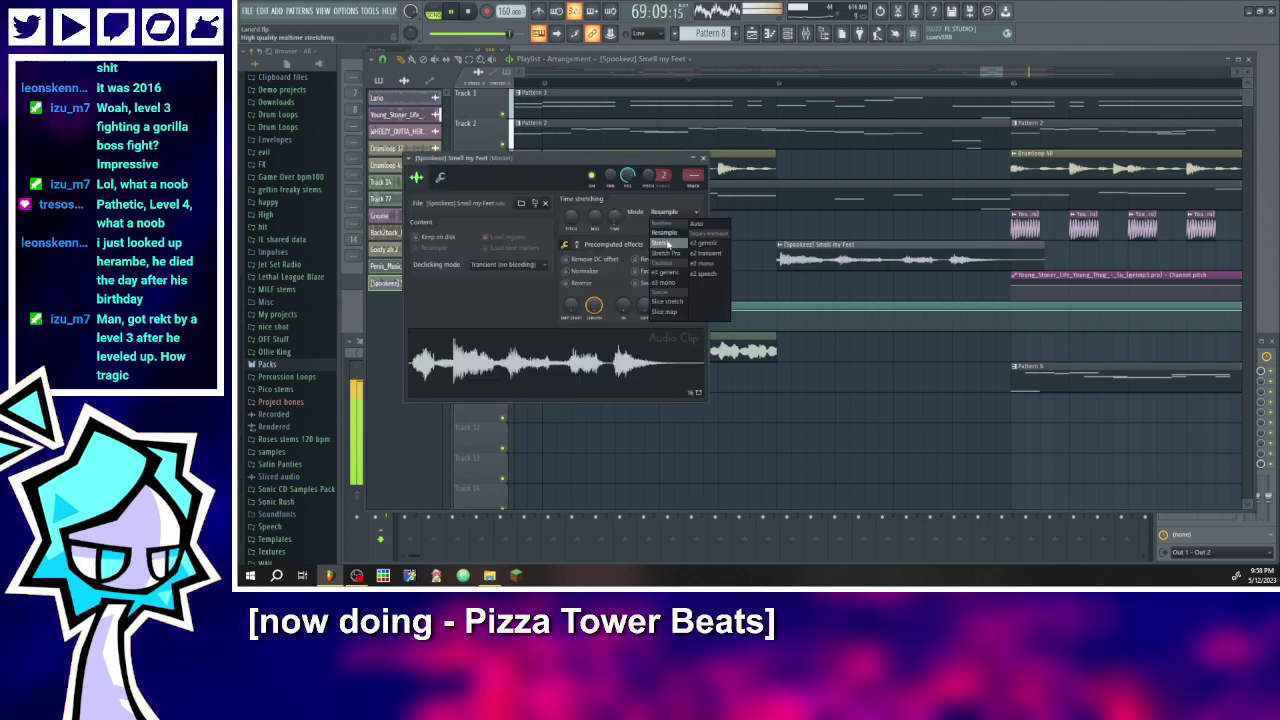
pyautogui.click(667, 243)
pyautogui.click(755, 84)
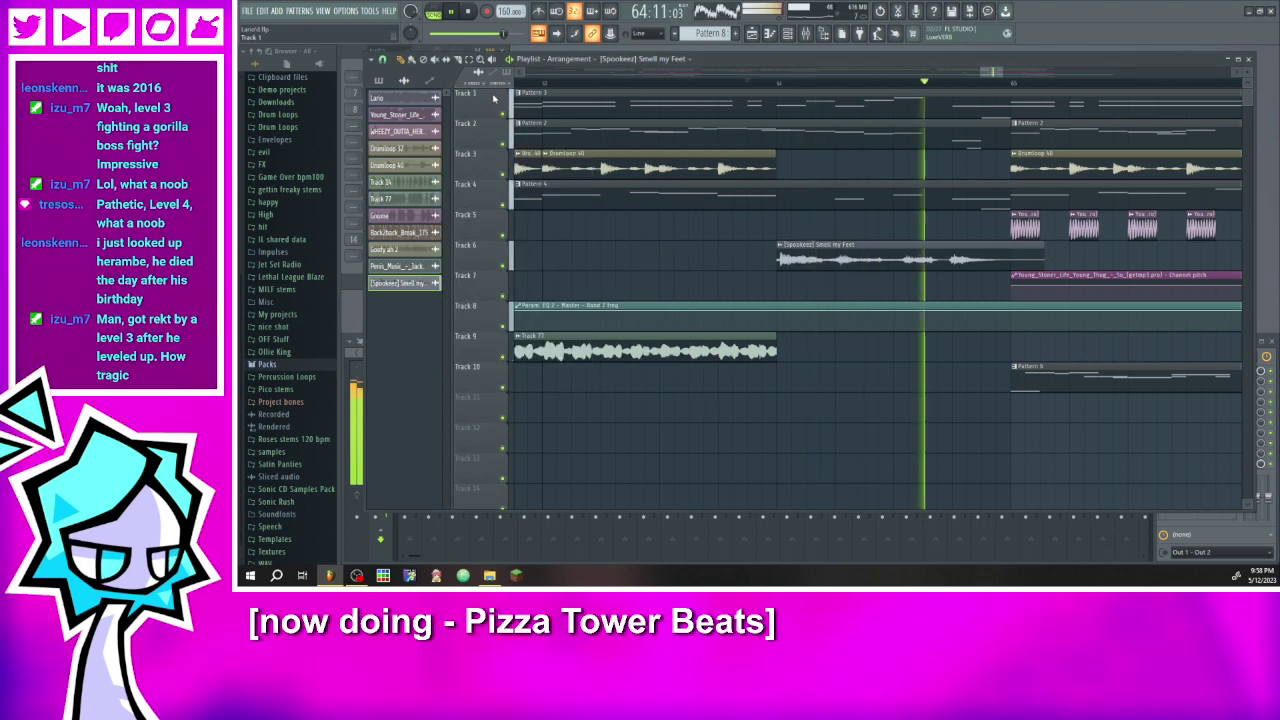
# - Extend the start of the [Spookeez] Smell my Feet clip to slightly before bar 64 and set its channel volume to 74%
pyautogui.moveTo(778, 260); pyautogui.dragTo(732, 264)
pyautogui.click(720, 80)
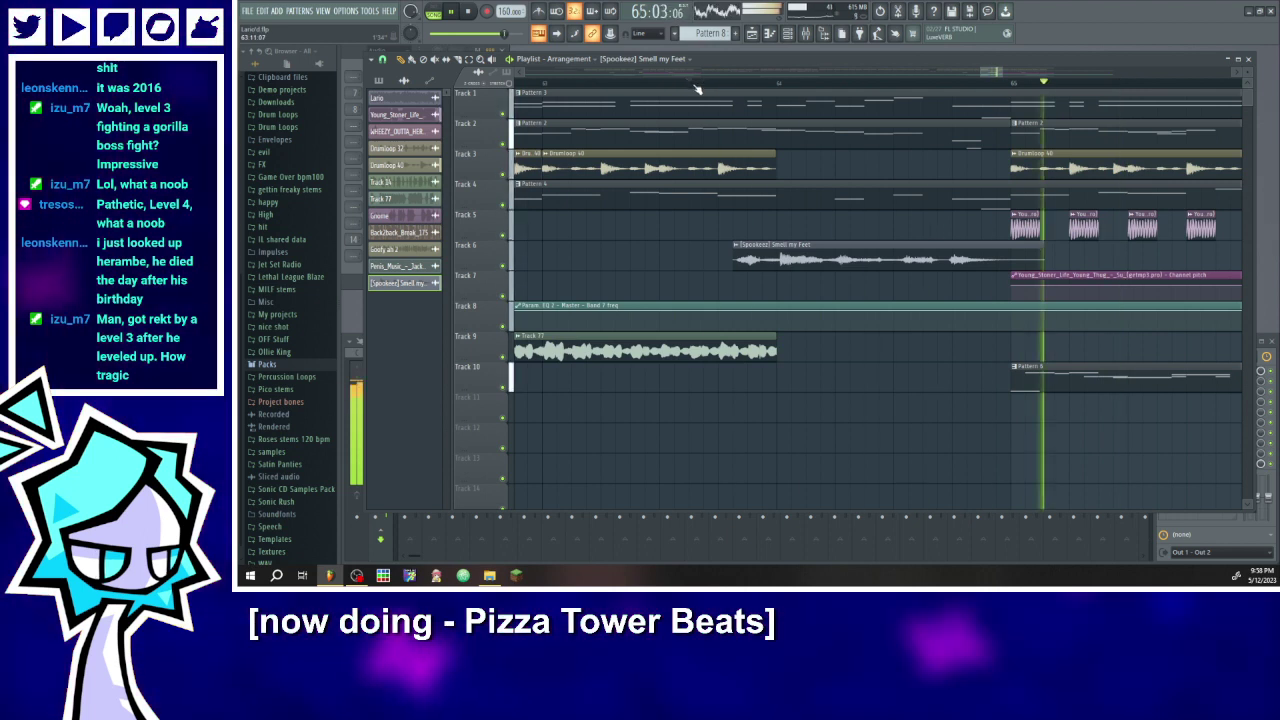
pyautogui.scroll(-3, 762, 308)
pyautogui.doubleClick(762, 250)
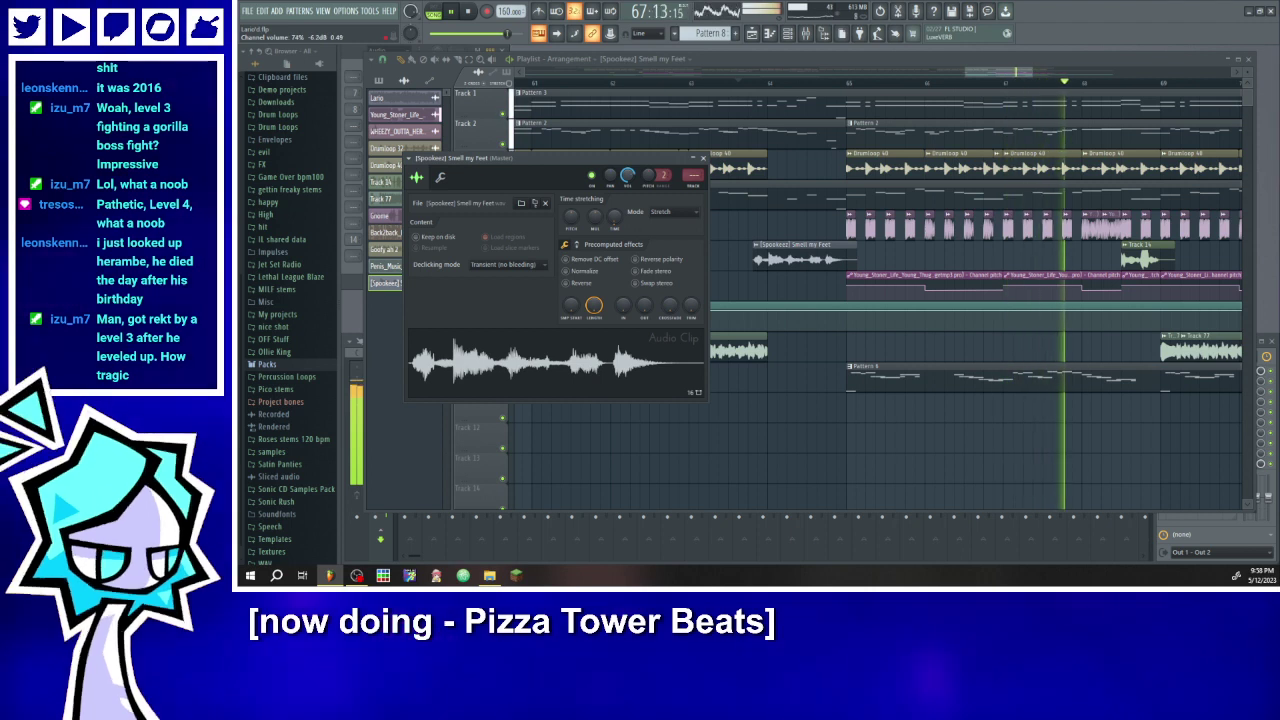
pyautogui.click(703, 158)
# - Set the channel volume of the Gnome audio clip on Track 5 to 86%
pyautogui.scroll(-3, 766, 280)
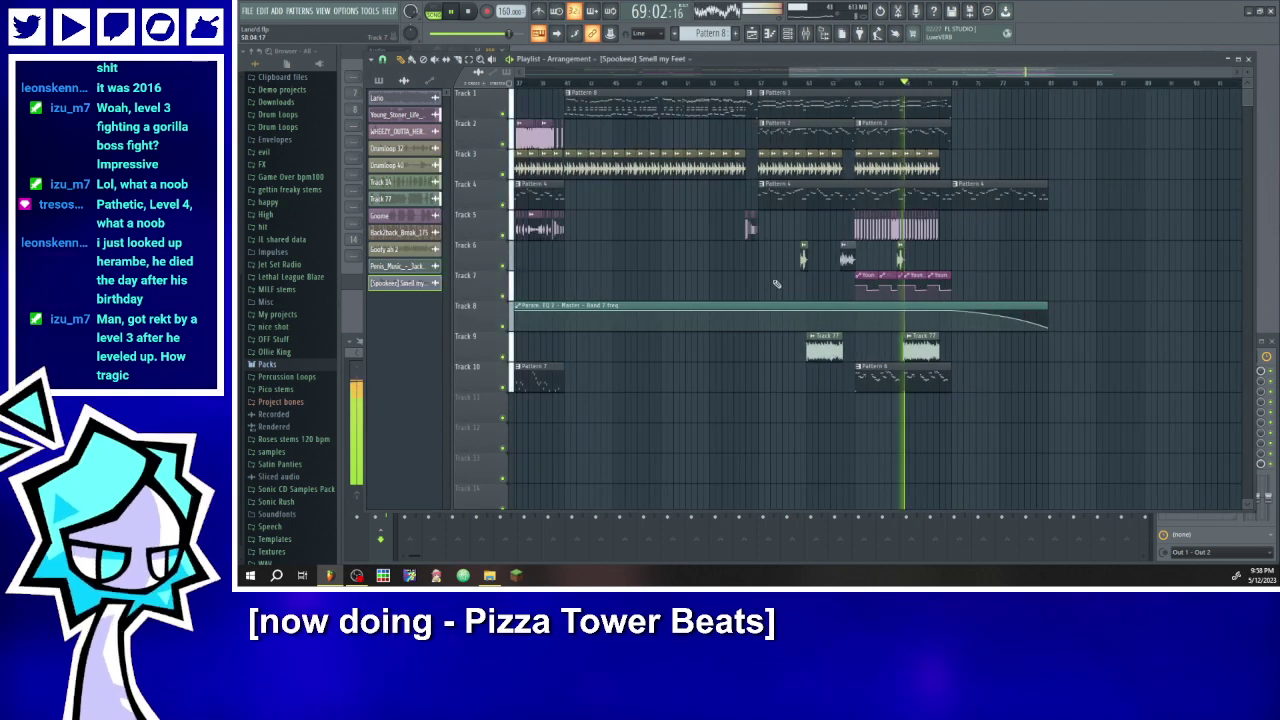
pyautogui.scroll(-3, 760, 305)
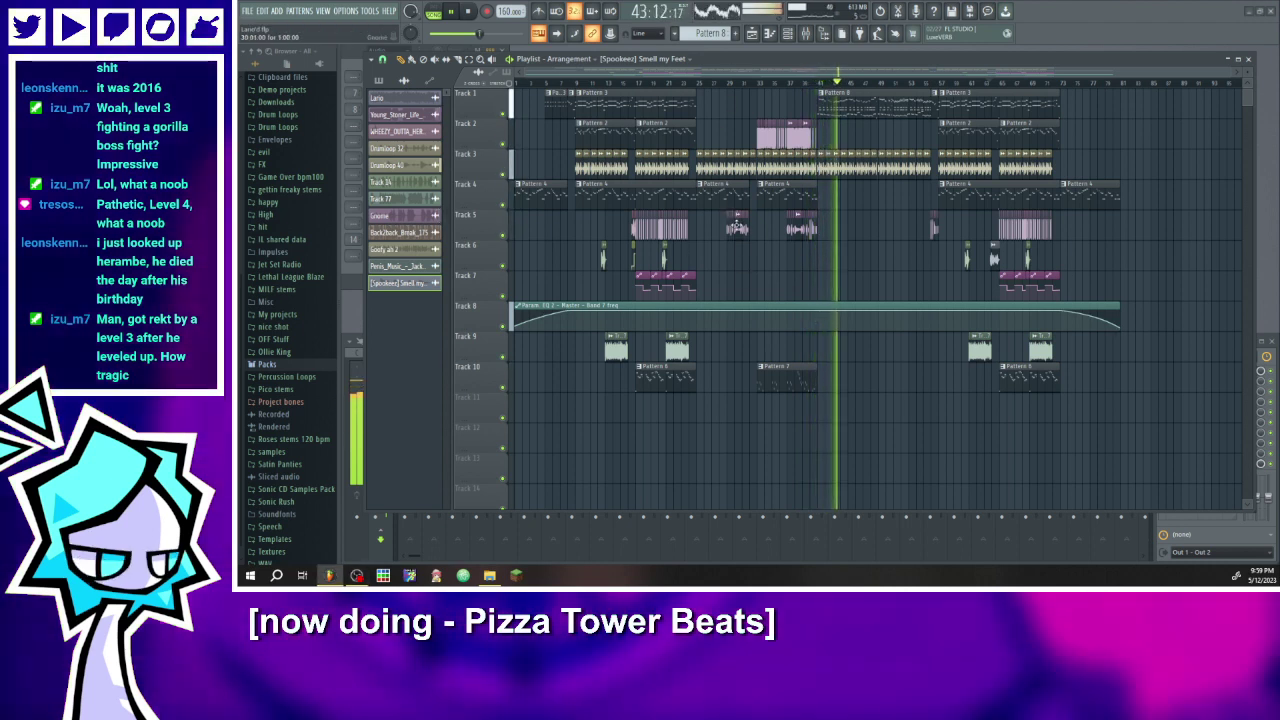
pyautogui.doubleClick(737, 228)
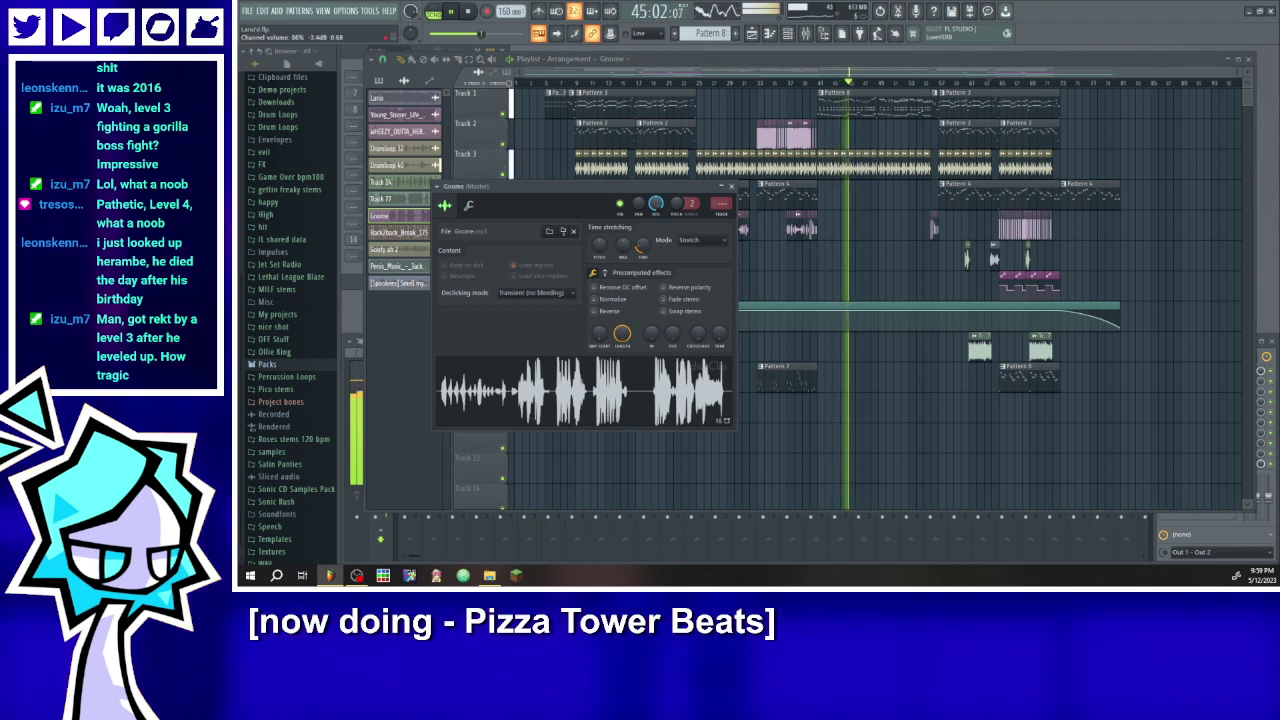
pyautogui.click(732, 187)
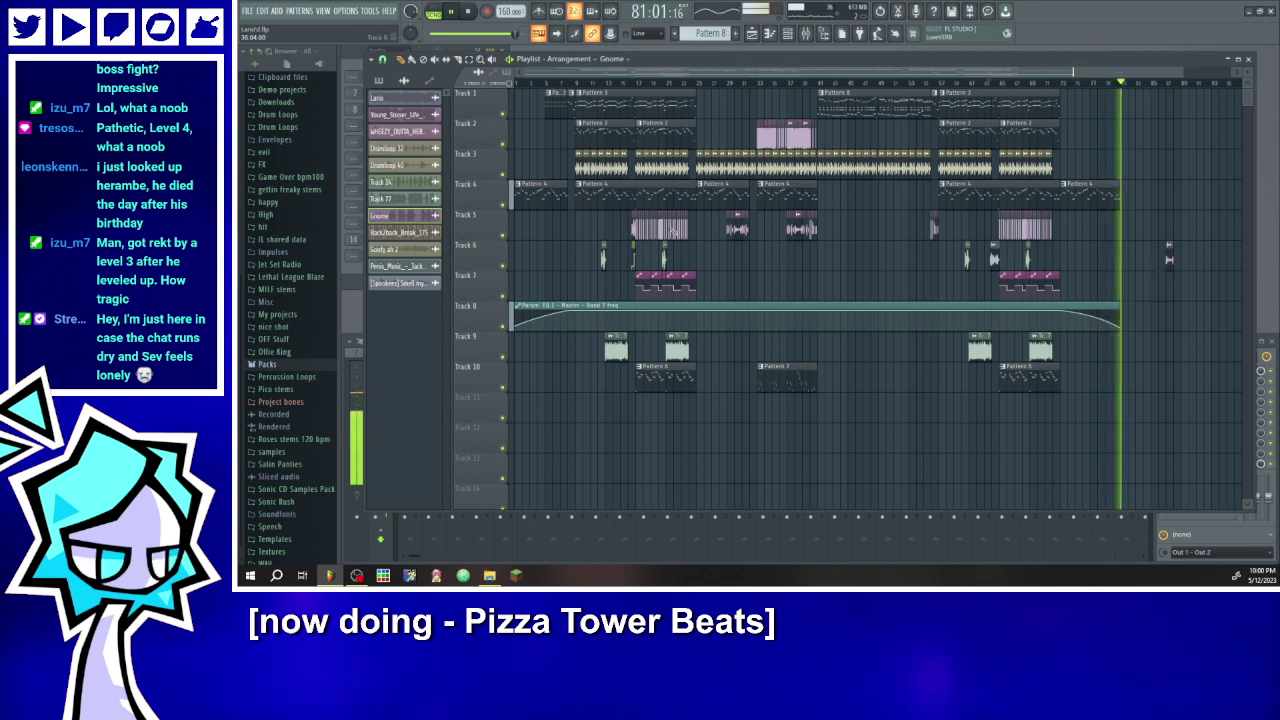
# - Stop playback and render the full song as the WAV file Lario'd.wav in the Projects folder
pyautogui.click(455, 14)
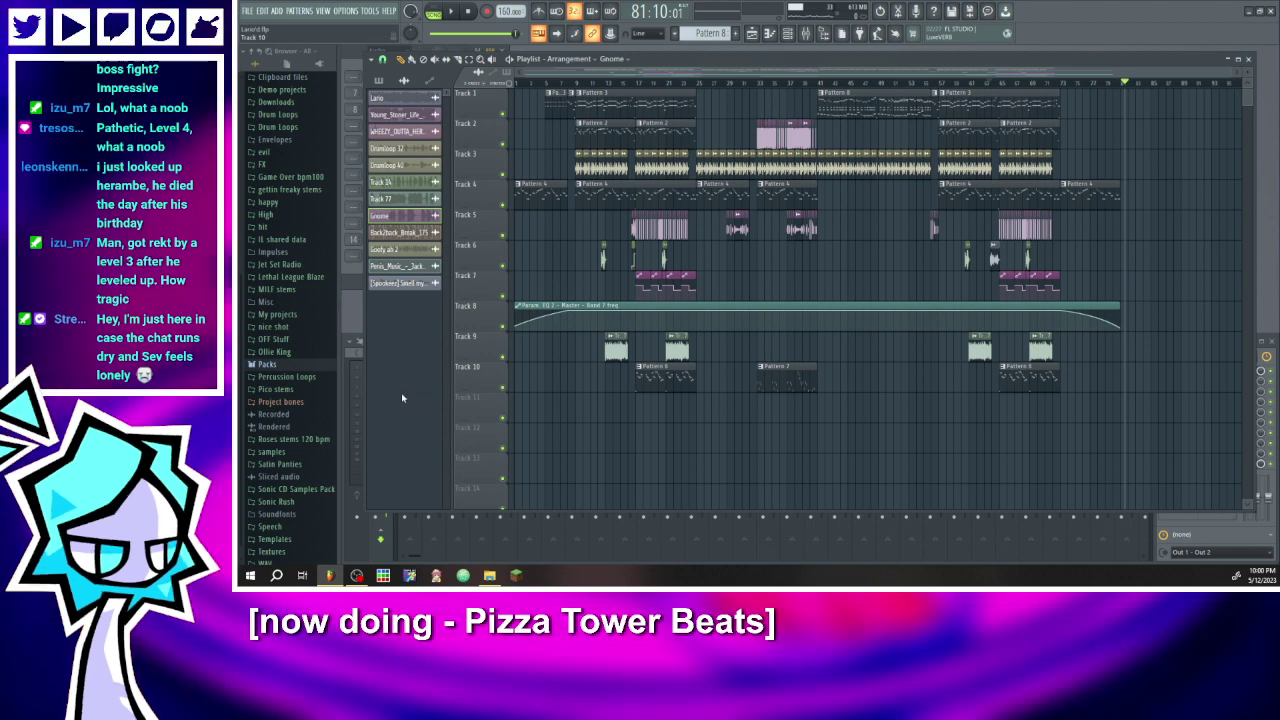
pyautogui.click(247, 11)
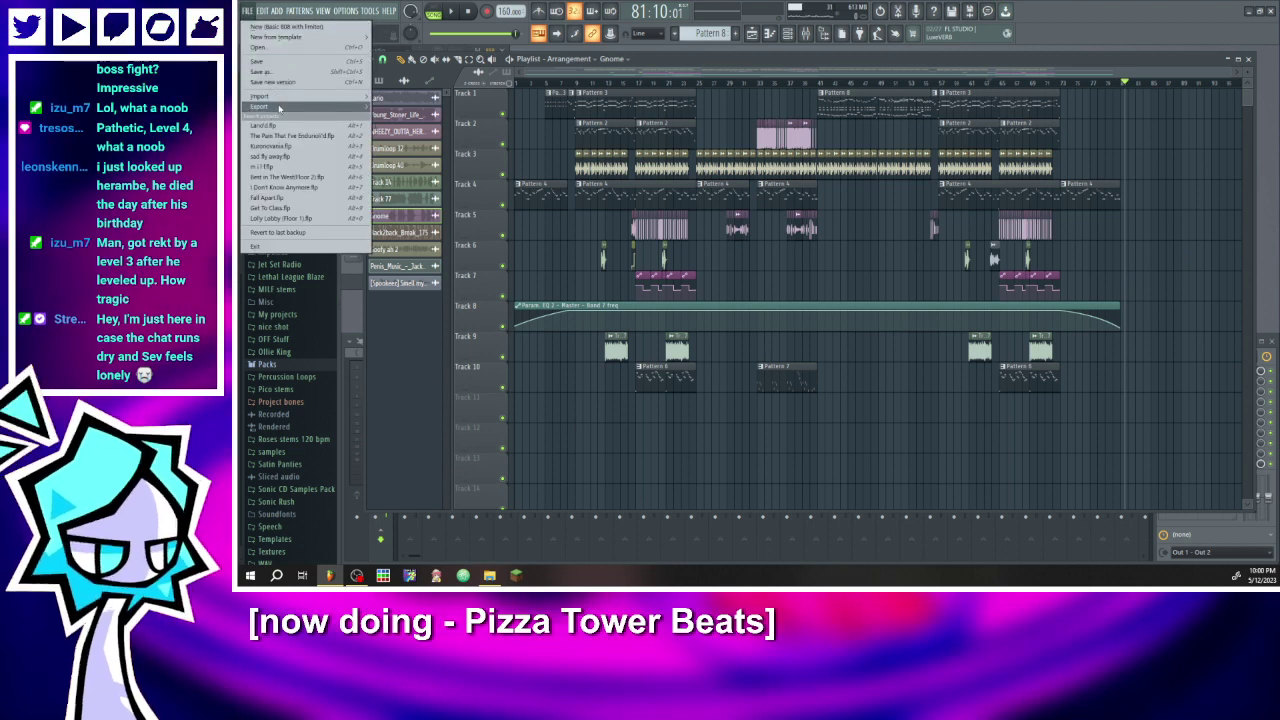
pyautogui.moveTo(330, 106)
pyautogui.click(401, 115)
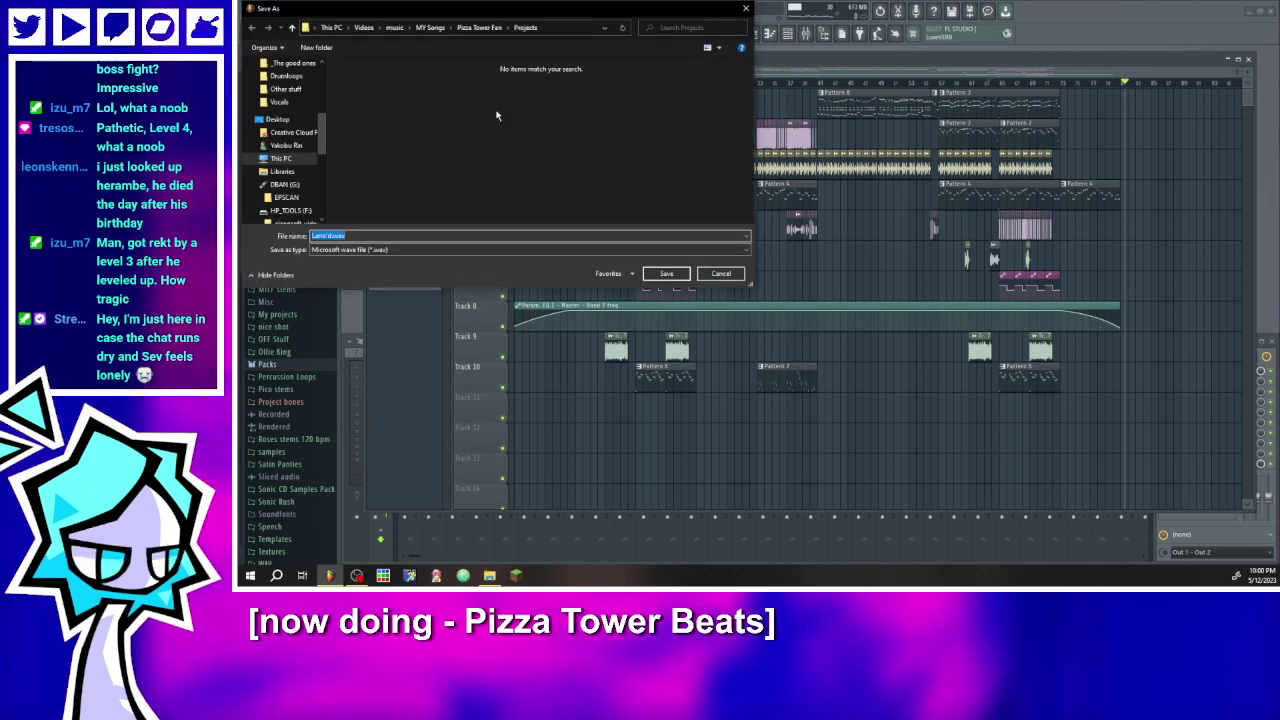
pyautogui.click(667, 274)
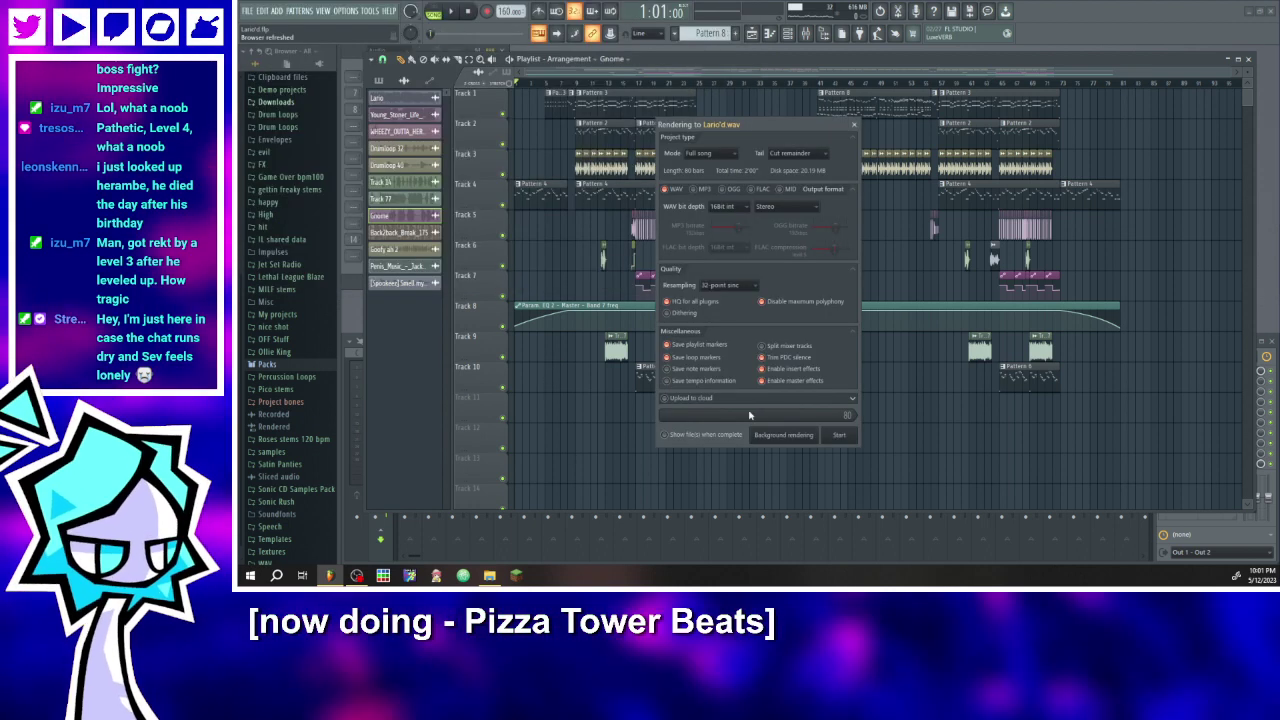
pyautogui.click(839, 434)
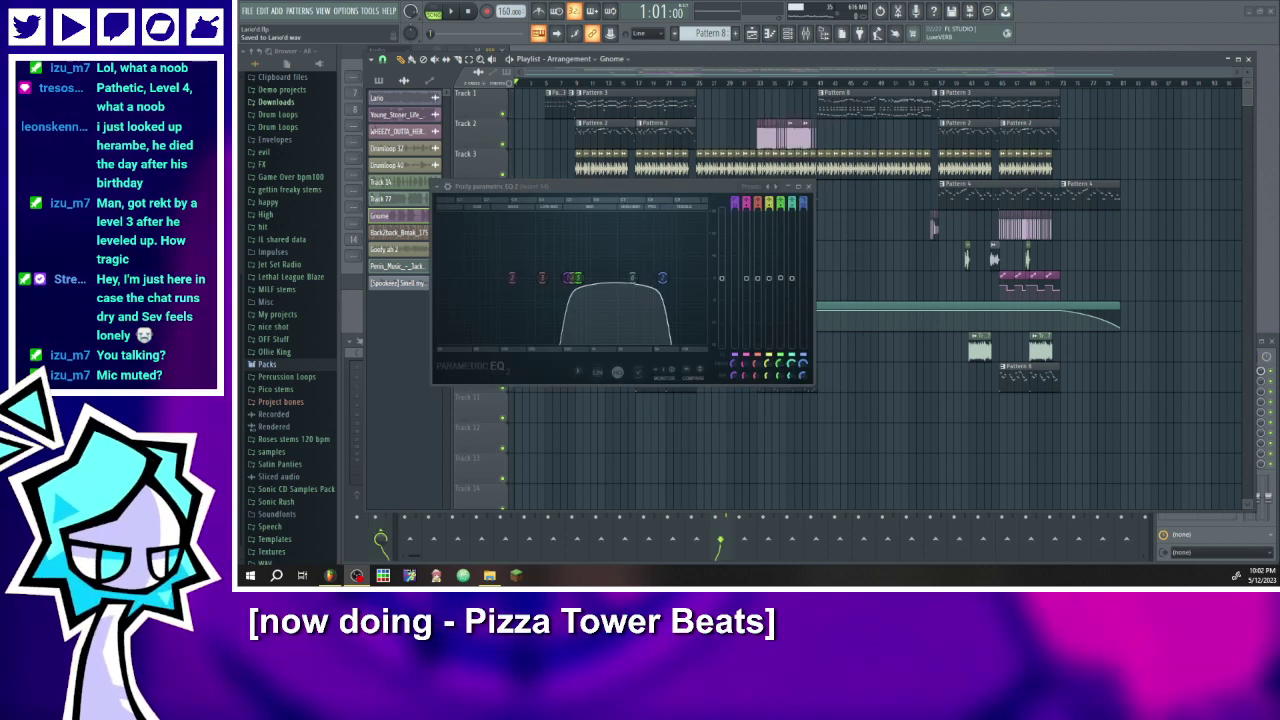
pyautogui.click(808, 187)
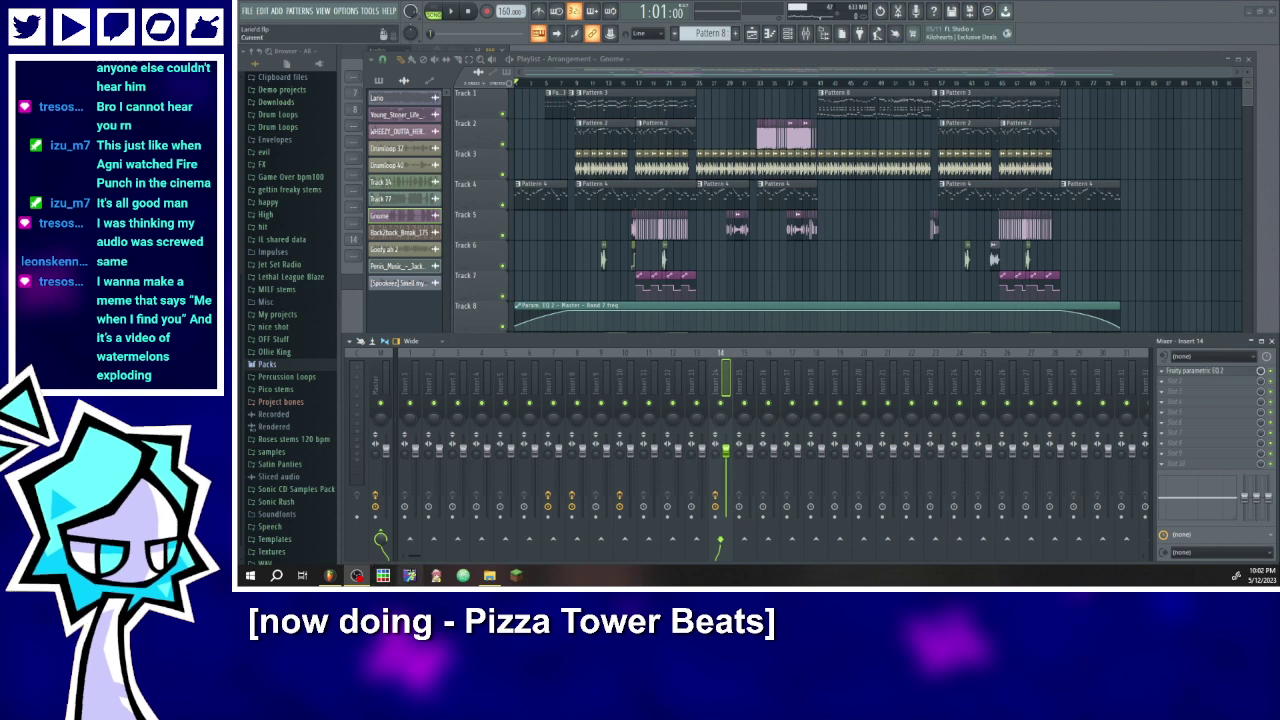
# - Switch to File Explorer and open the Projects folder inside music > MY Songs > Pizza Tower Fan
pyautogui.click(489, 575)
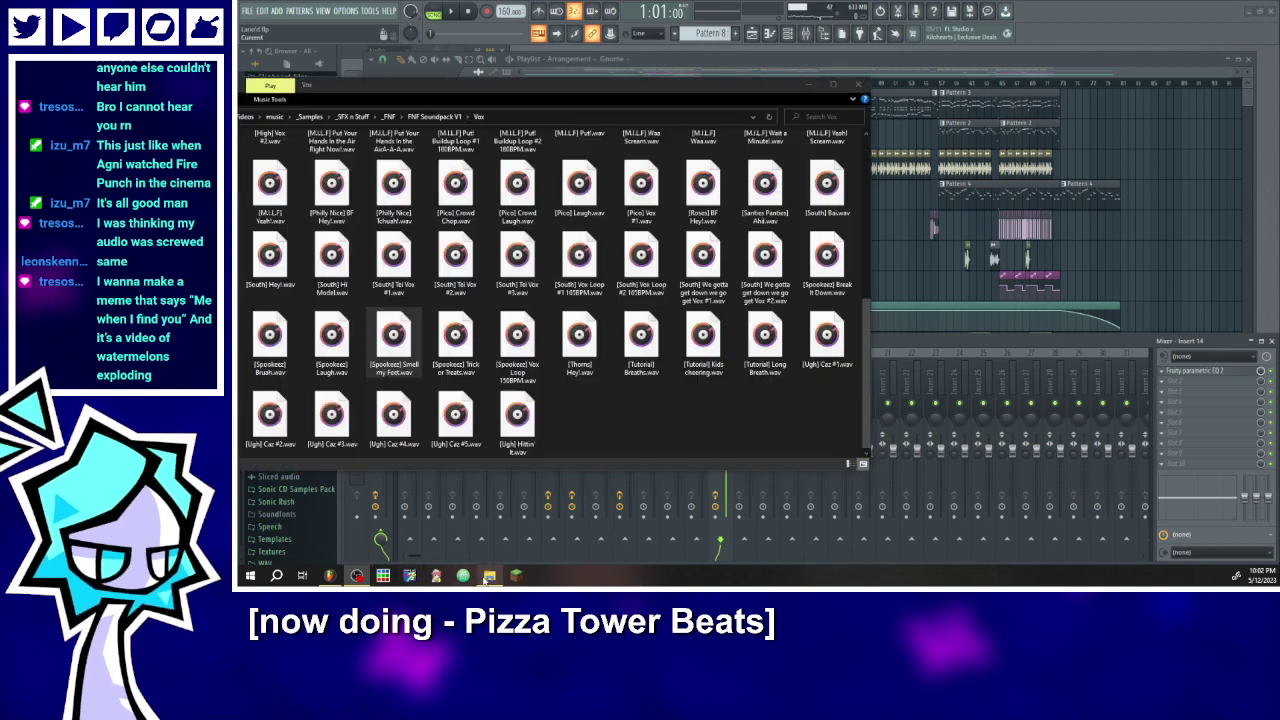
pyautogui.click(389, 117)
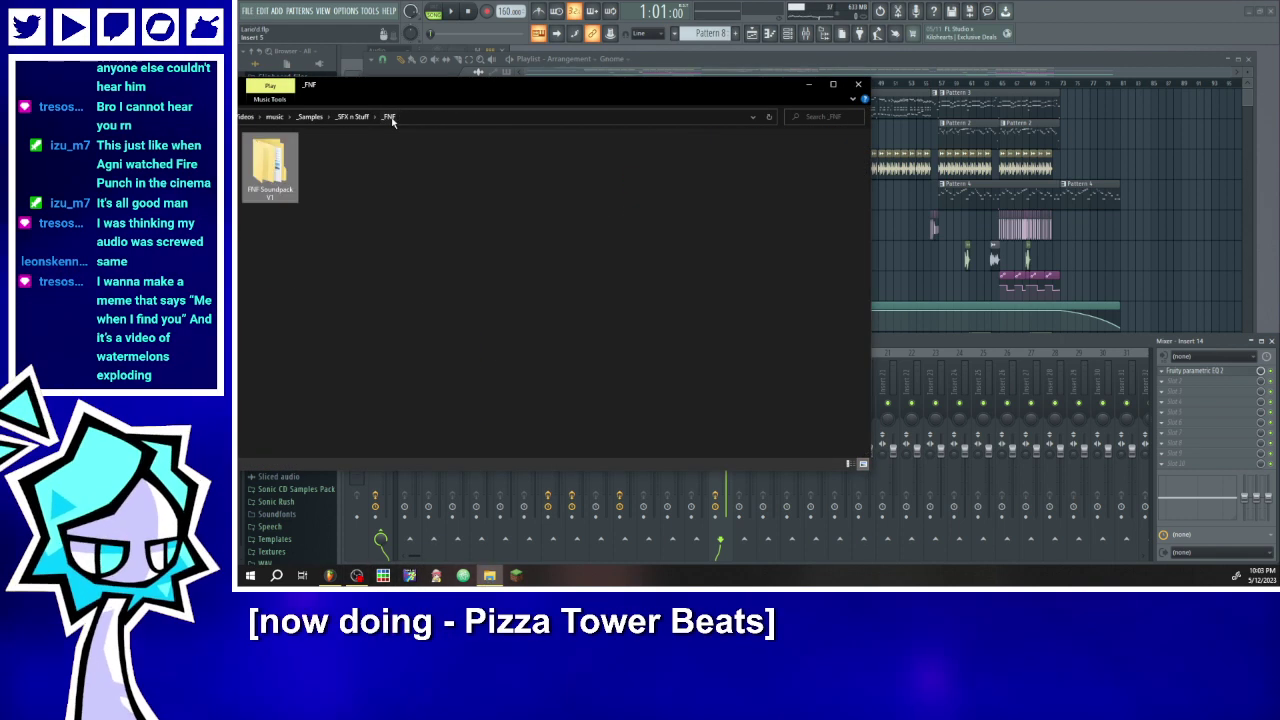
pyautogui.click(311, 117)
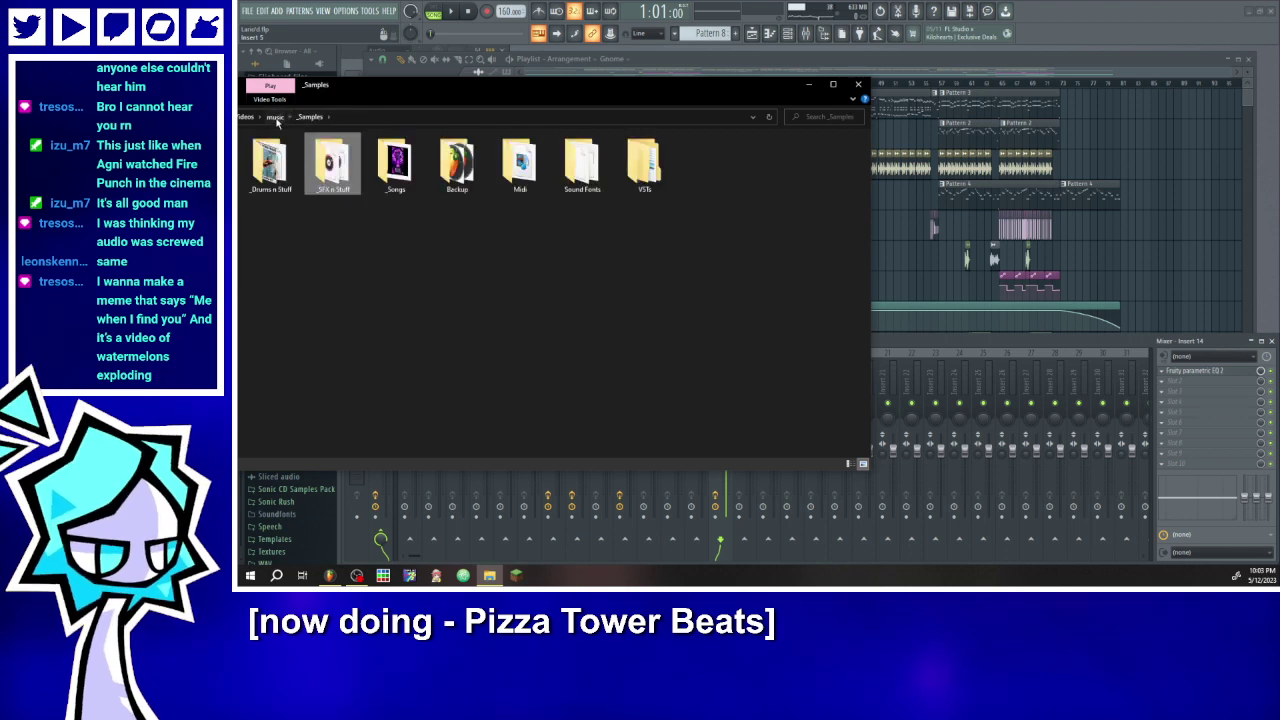
pyautogui.click(274, 117)
pyautogui.doubleClick(457, 165)
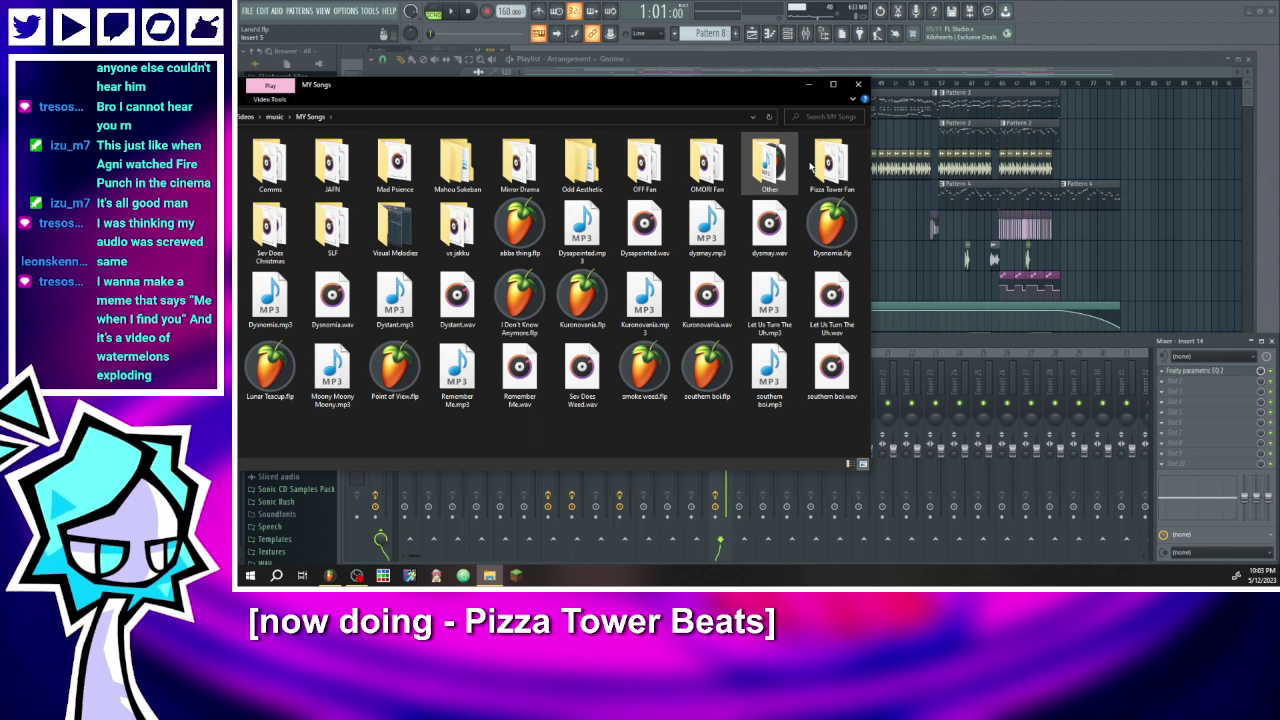
pyautogui.click(822, 172)
pyautogui.press('Return')
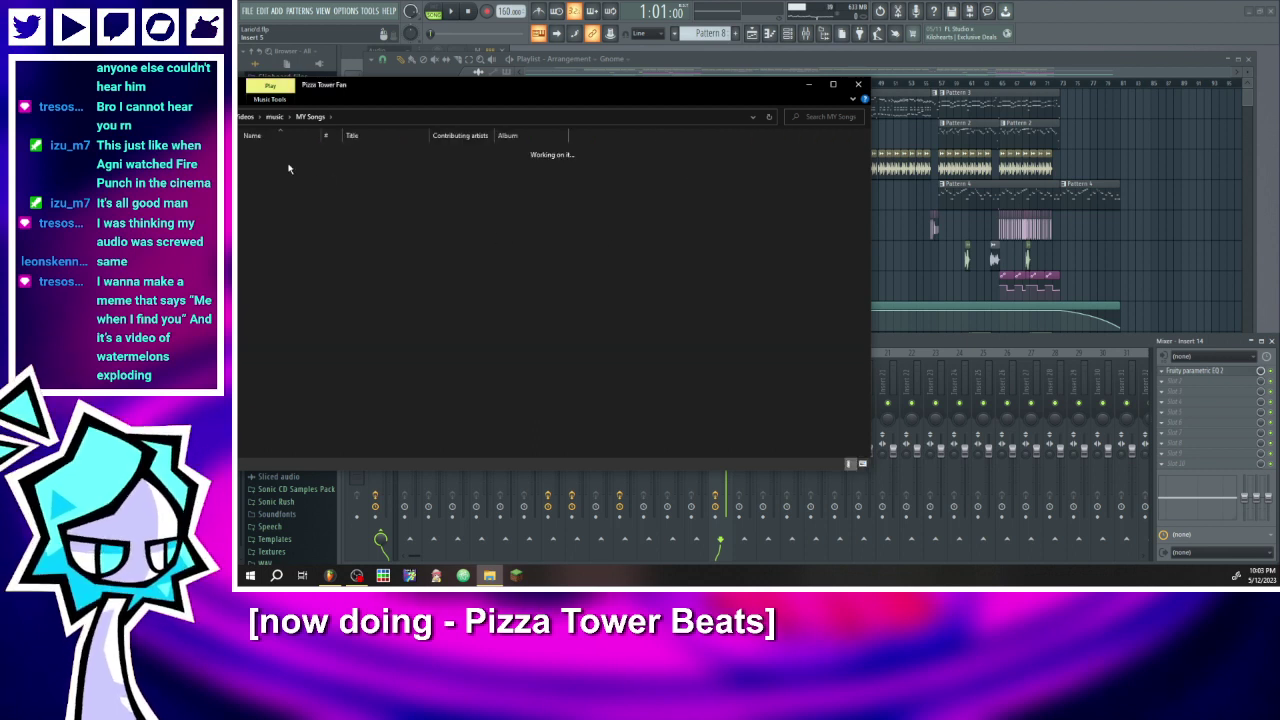
pyautogui.doubleClick(257, 152)
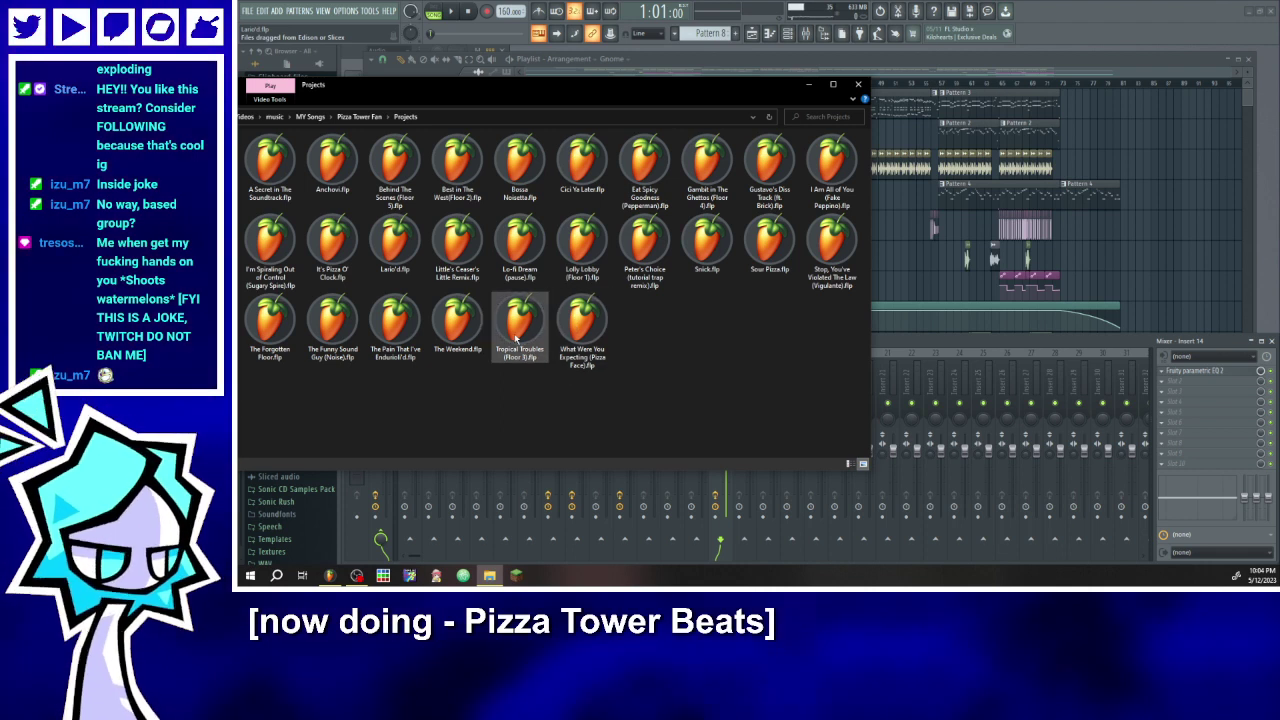
# - Make a copy of Tropical Troubles (Floor 3).flp named A Requiem For Snotty.flp and select it
pyautogui.click(514, 338)
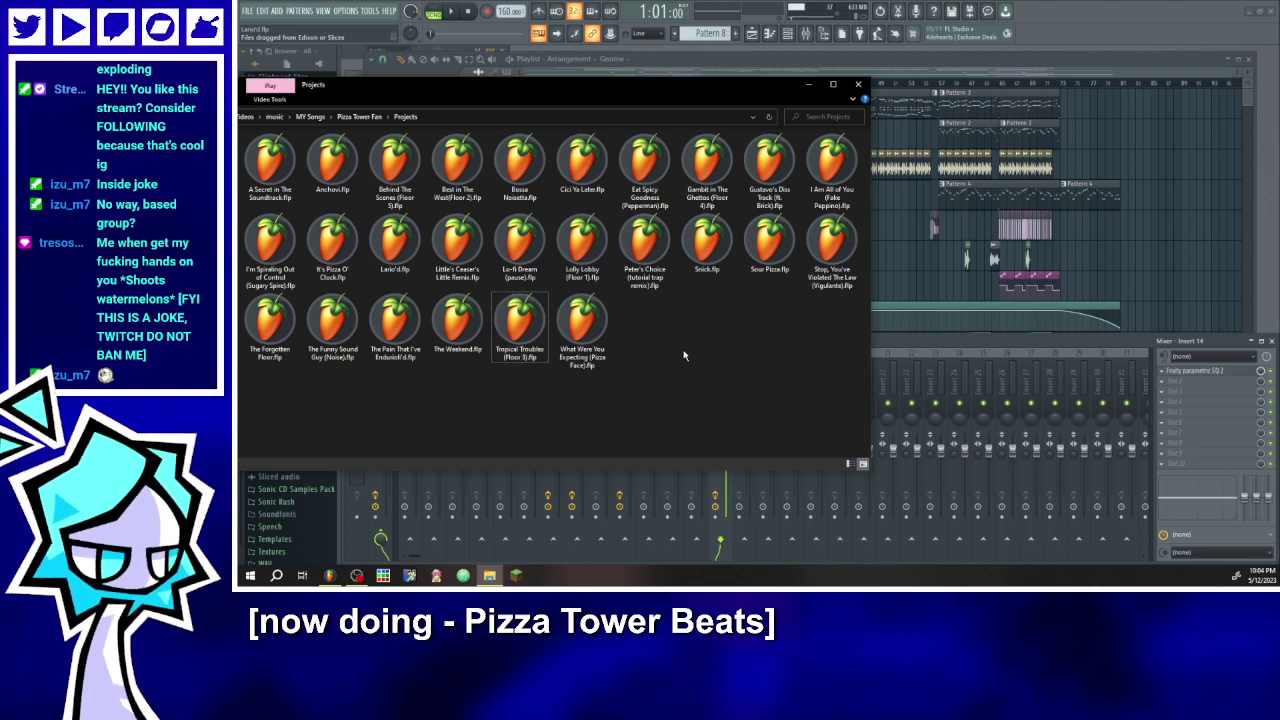
pyautogui.hotkey('ctrl', 'v')
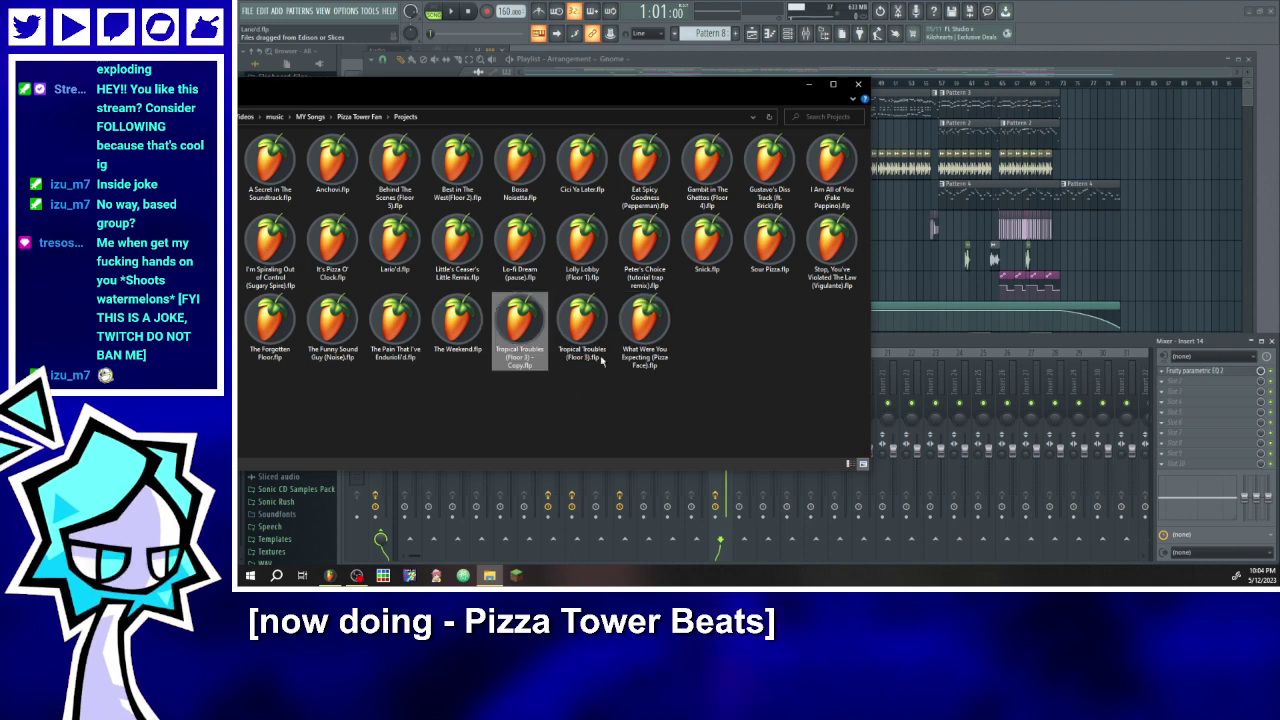
pyautogui.click(519, 358)
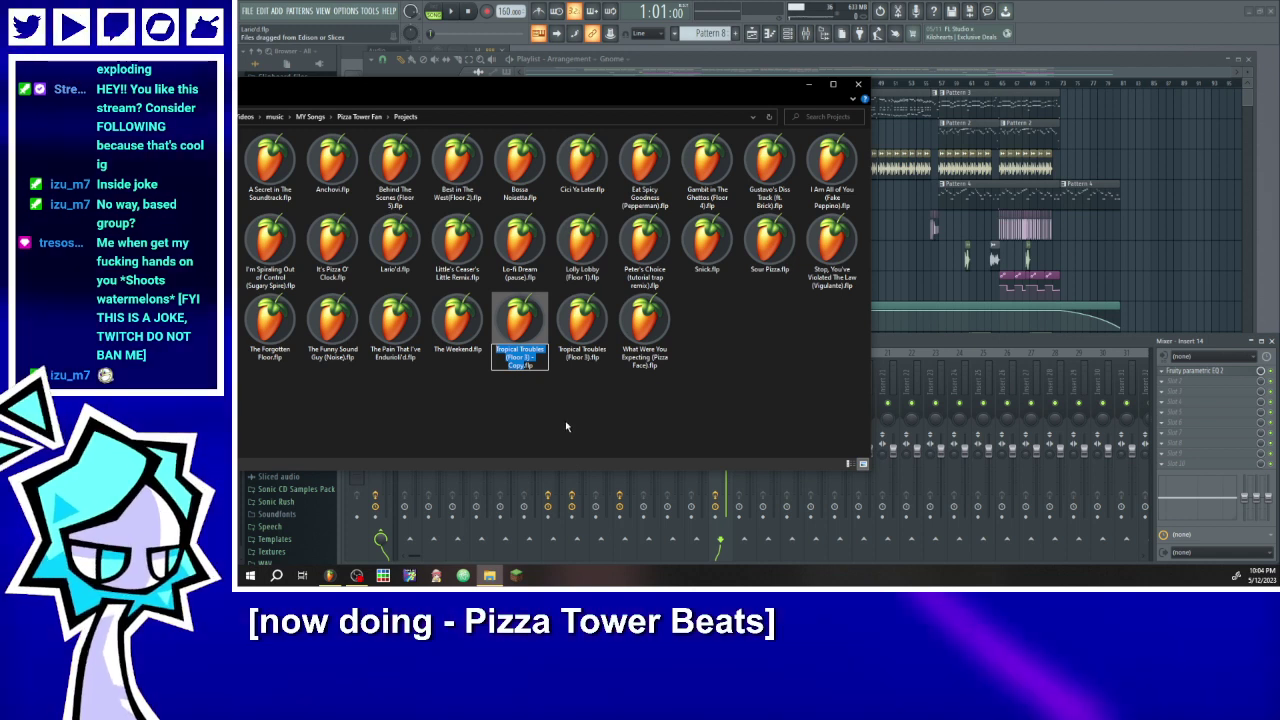
pyautogui.press('BackSpace')
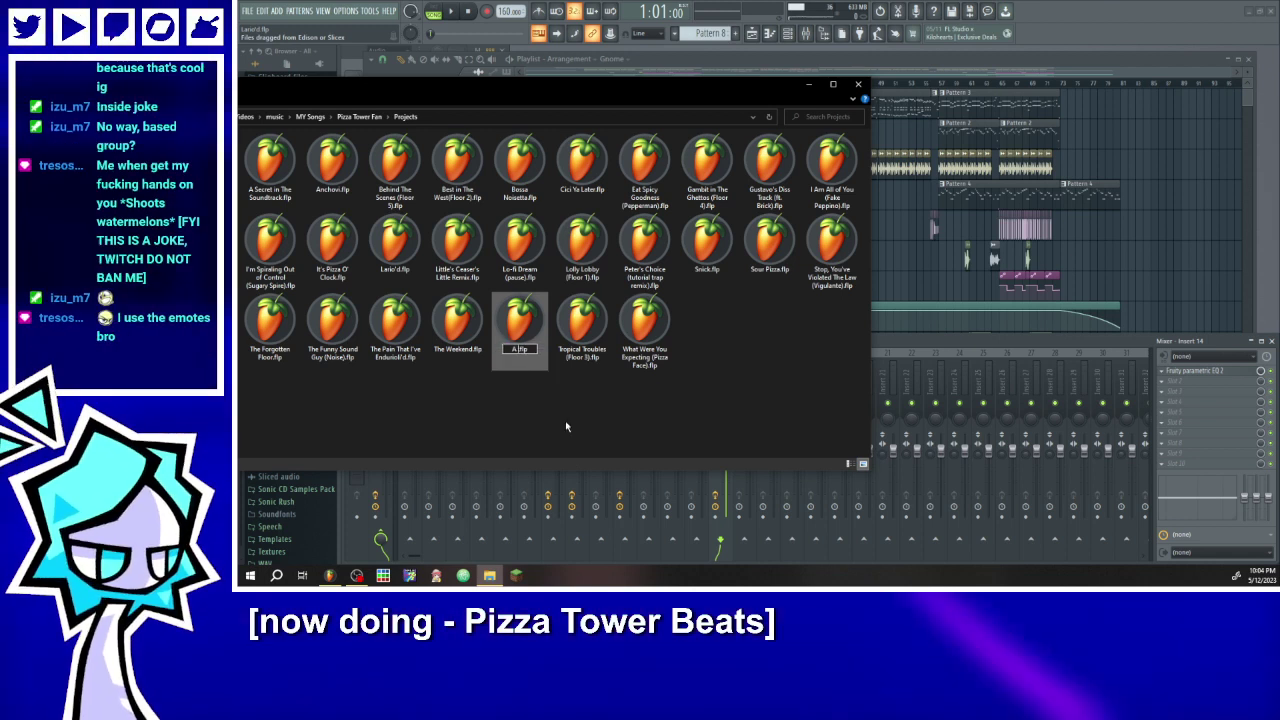
pyautogui.write('A Requiem For Snotty')
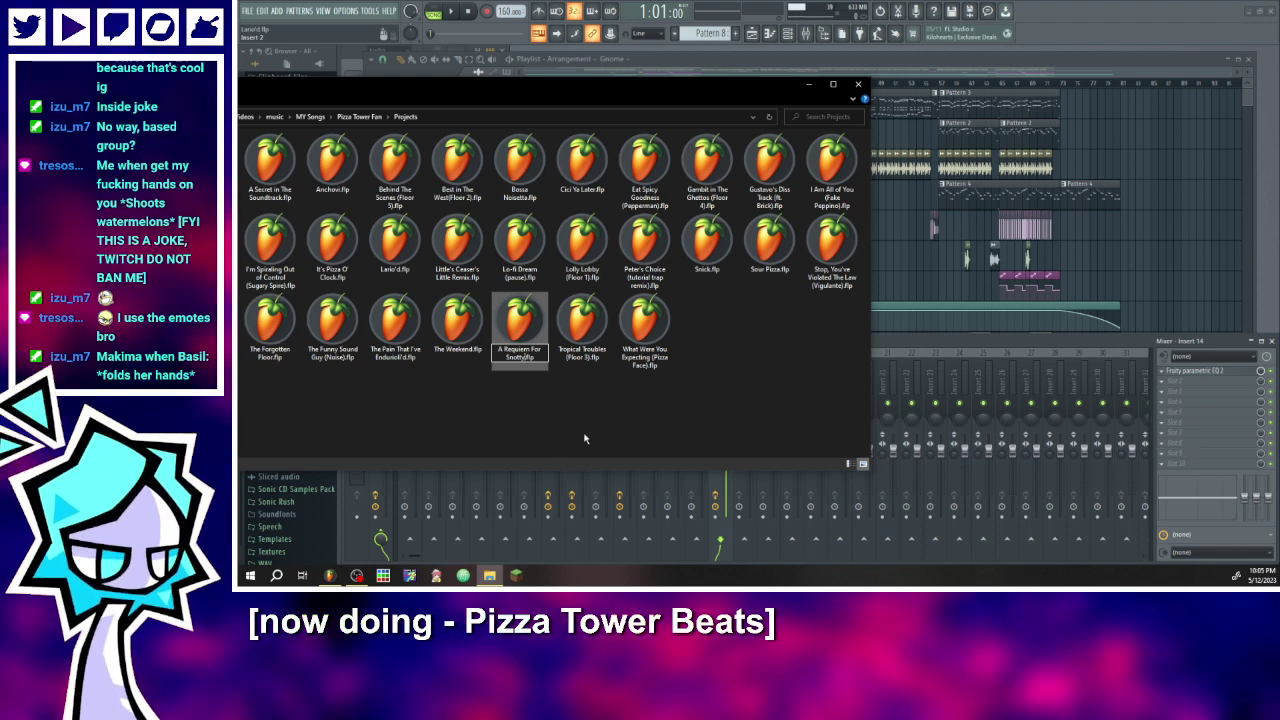
pyautogui.click(576, 435)
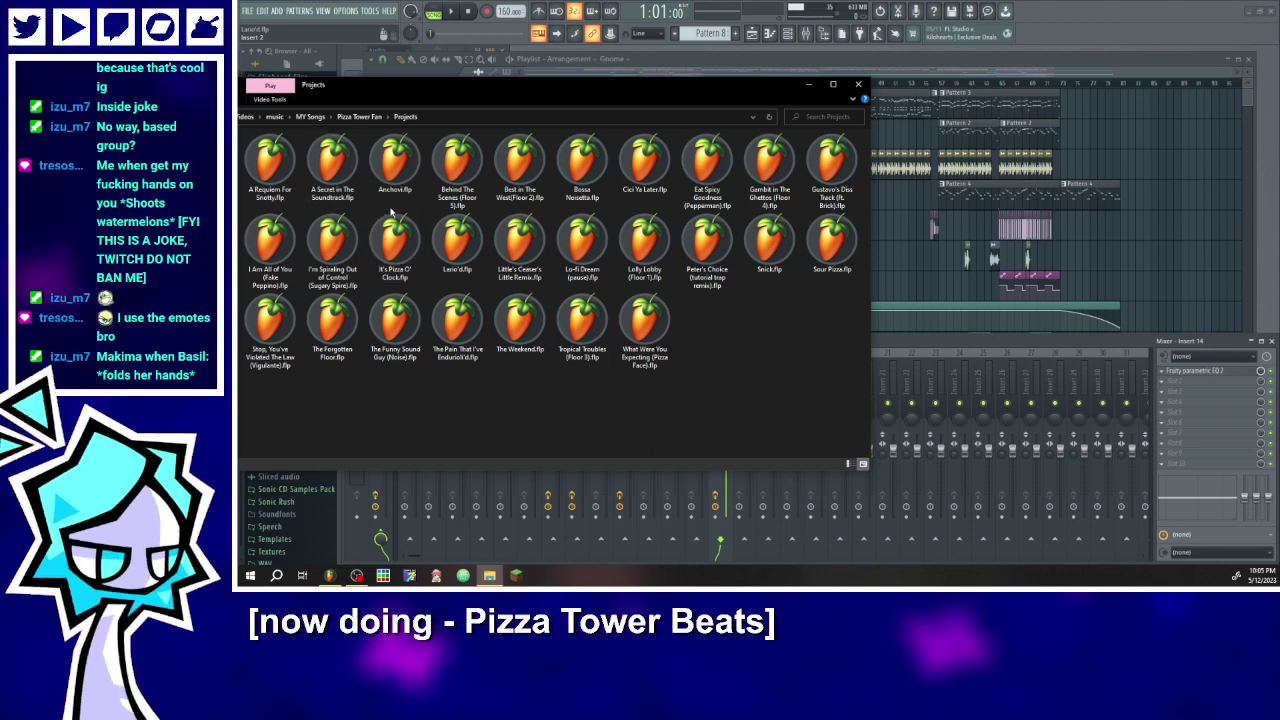
pyautogui.click(280, 178)
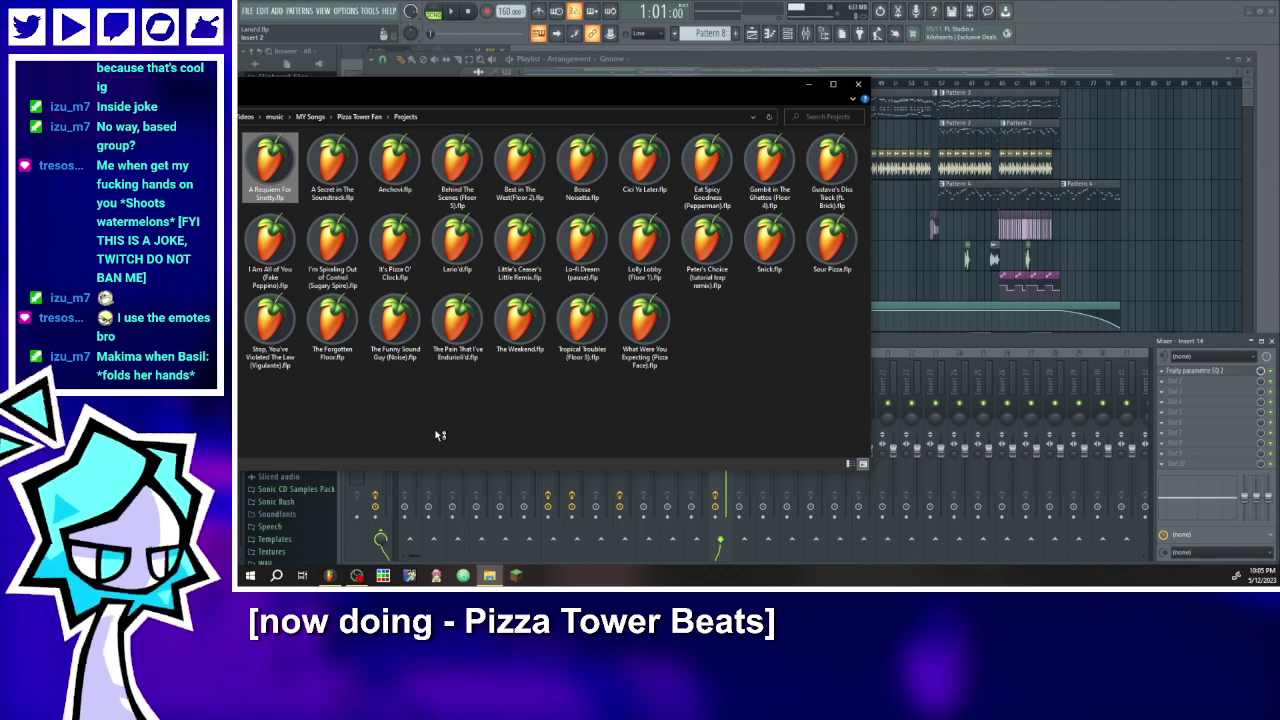
# - Open the project A Requiem For Snotty.flp and hide the mixer
pyautogui.press('Return')
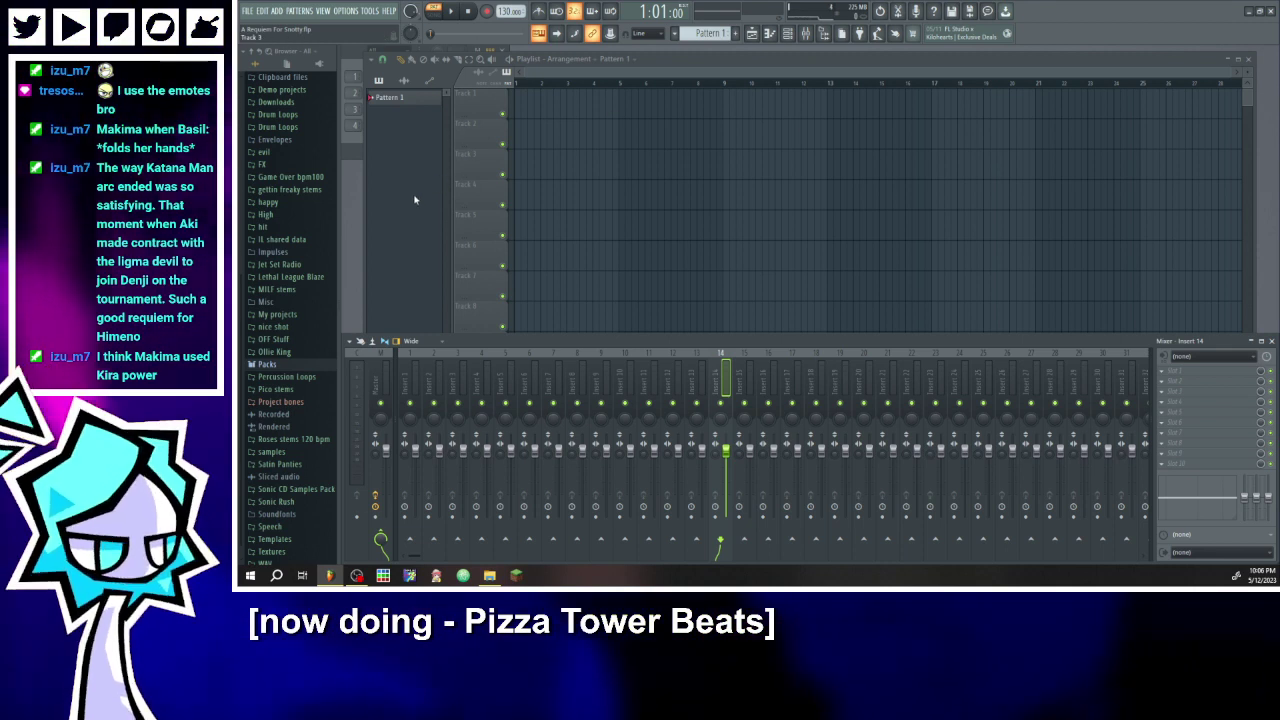
pyautogui.press('F9')
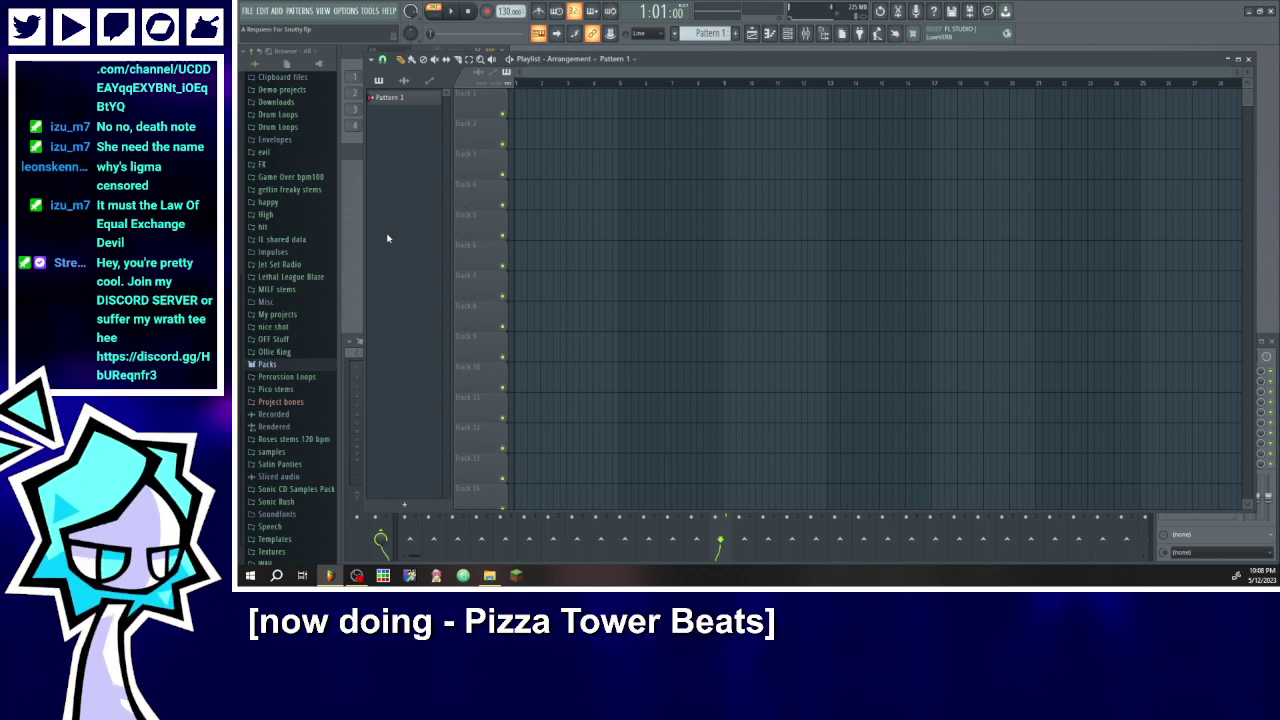
# - Switch to File Explorer and find the Pepperman Strikes MIDI file in music > _Samples > Midi > Pizza Tower
pyautogui.hotkey('alt', 'Tab')
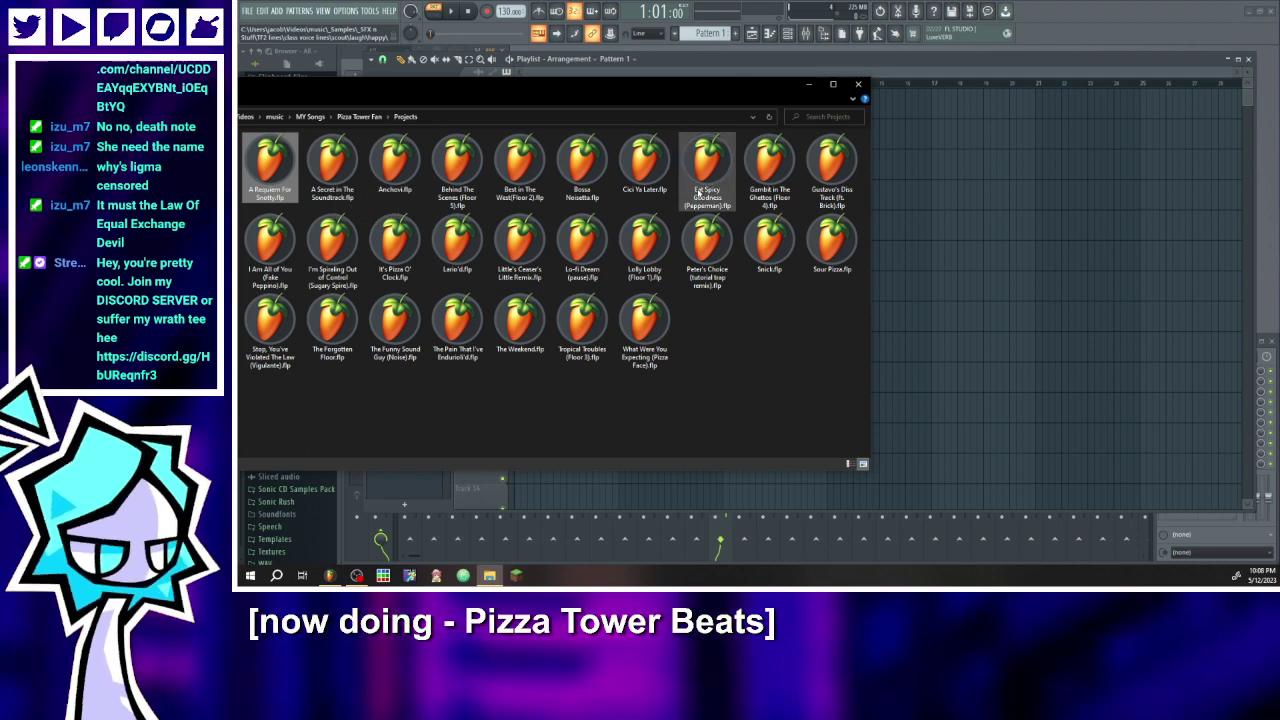
pyautogui.click(310, 117)
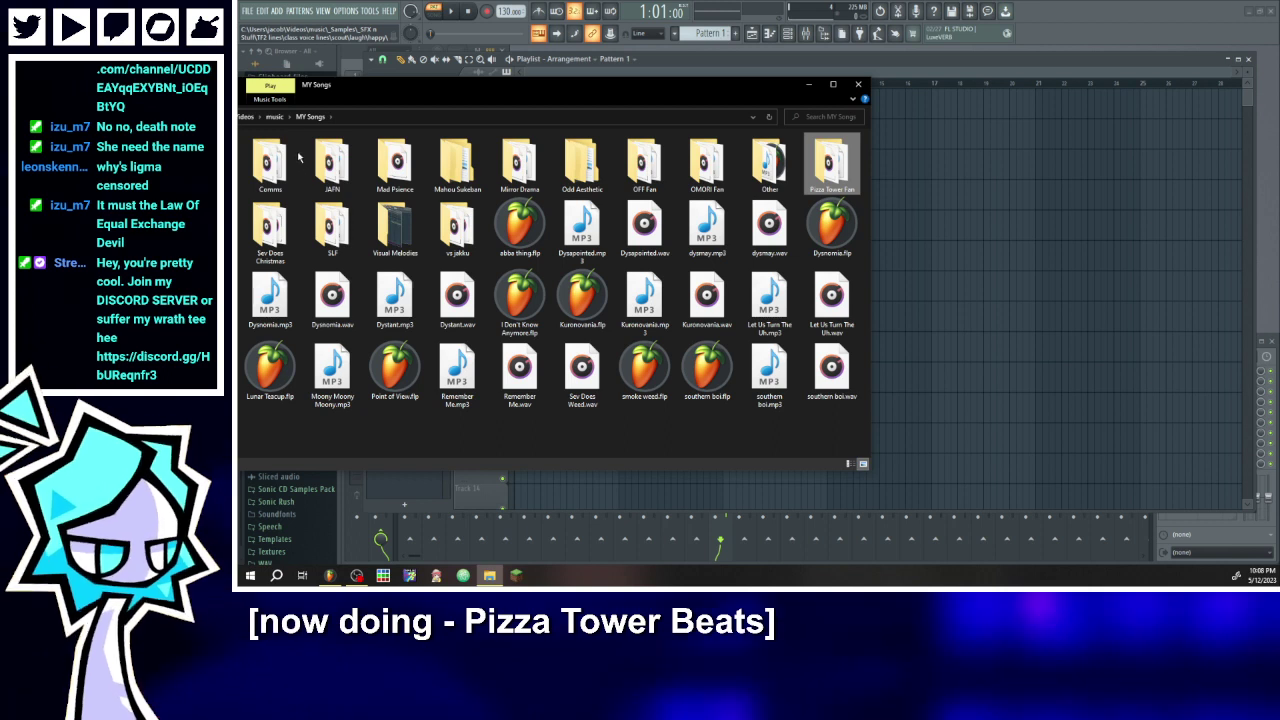
pyautogui.click(275, 117)
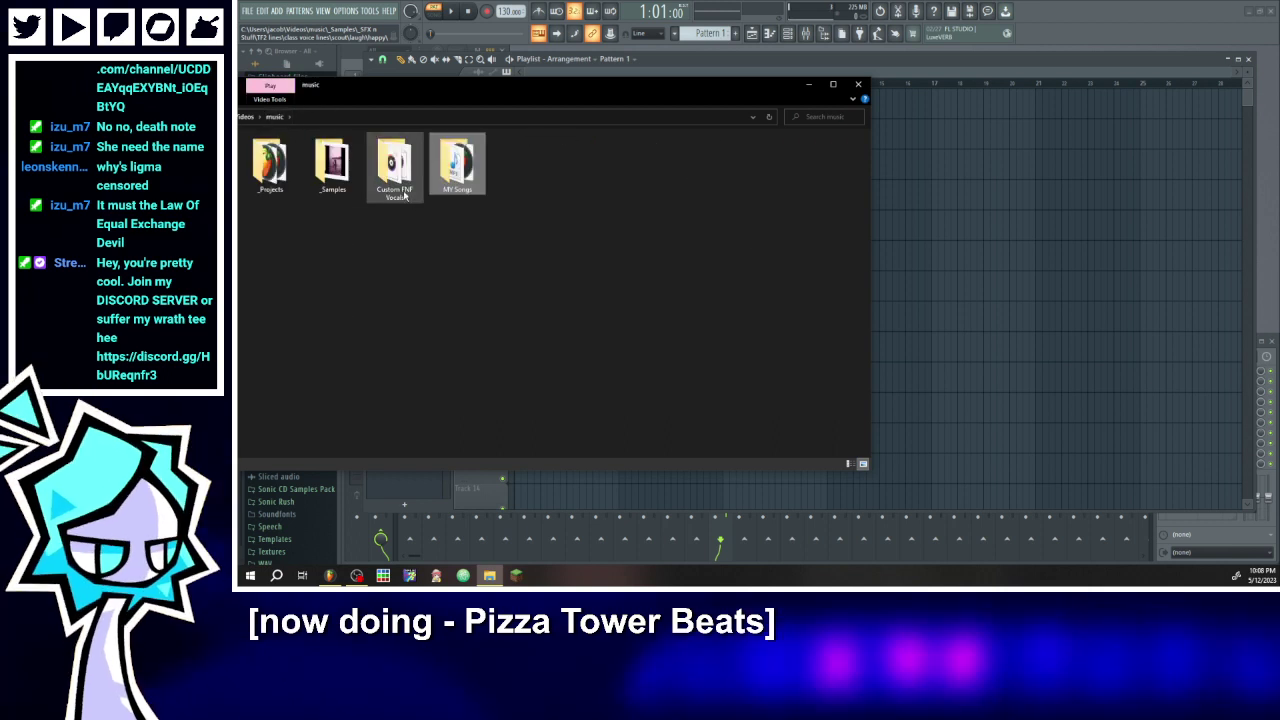
pyautogui.doubleClick(340, 165)
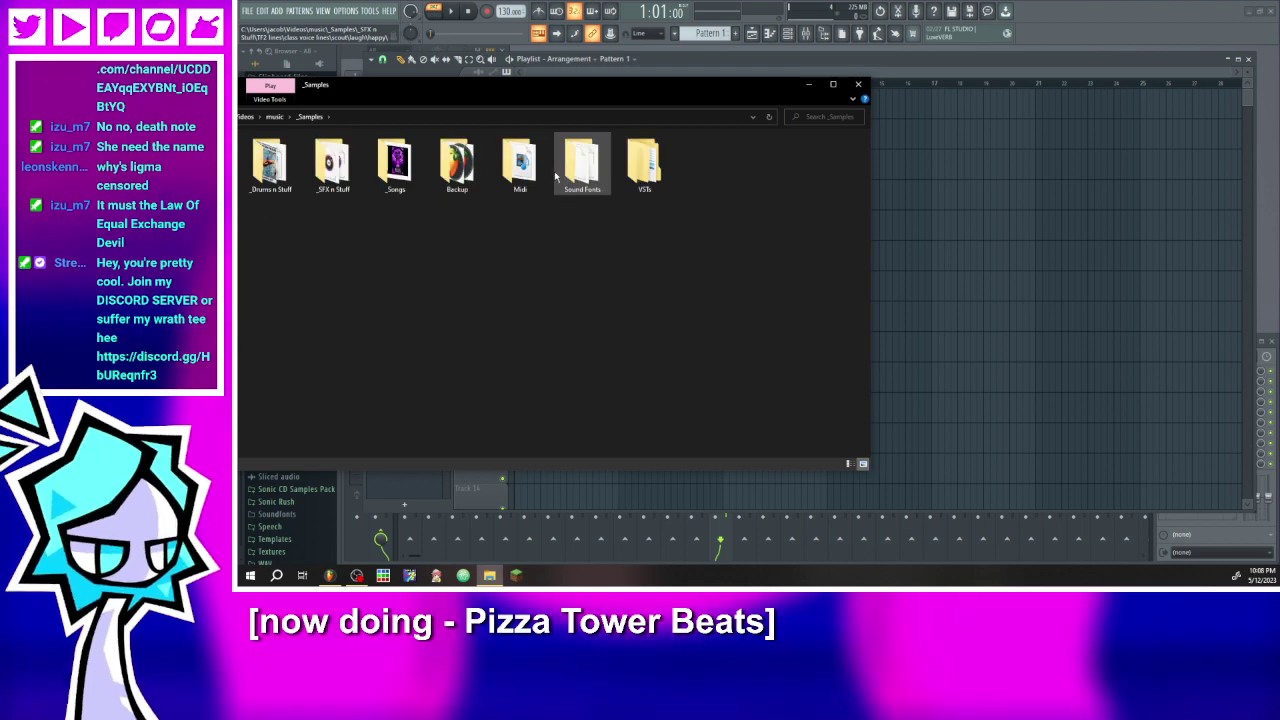
pyautogui.doubleClick(535, 173)
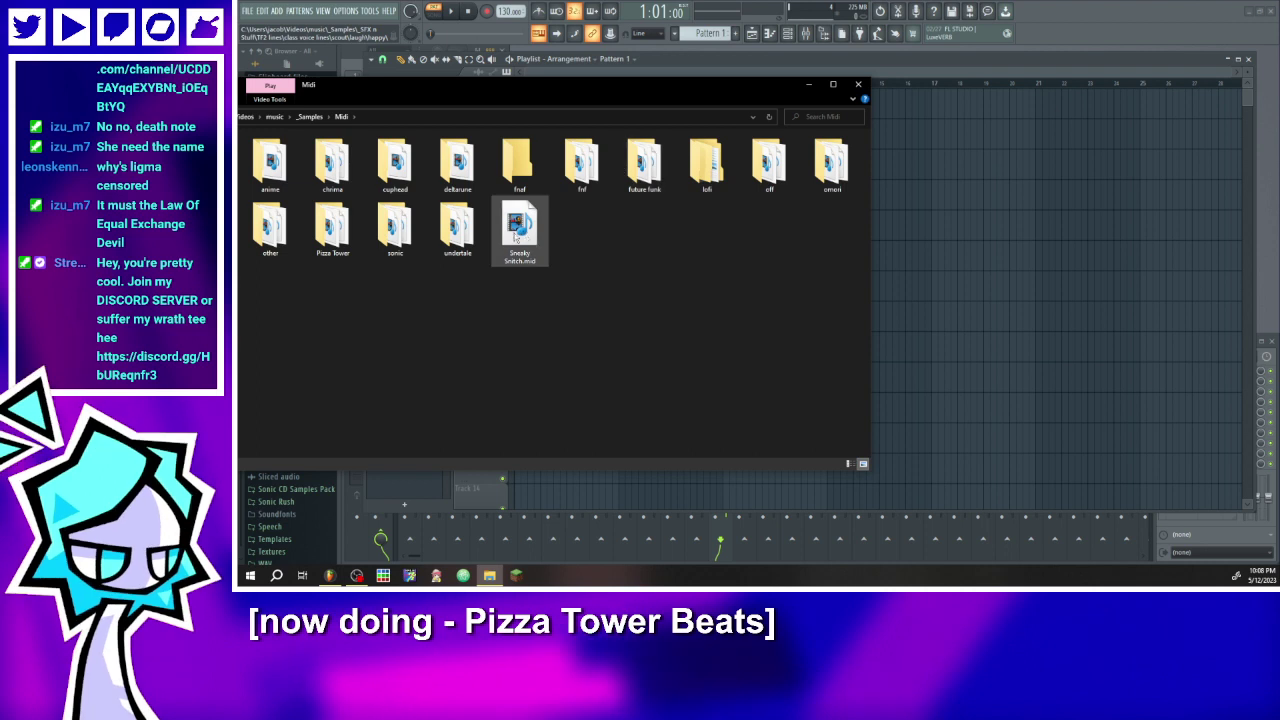
pyautogui.doubleClick(325, 228)
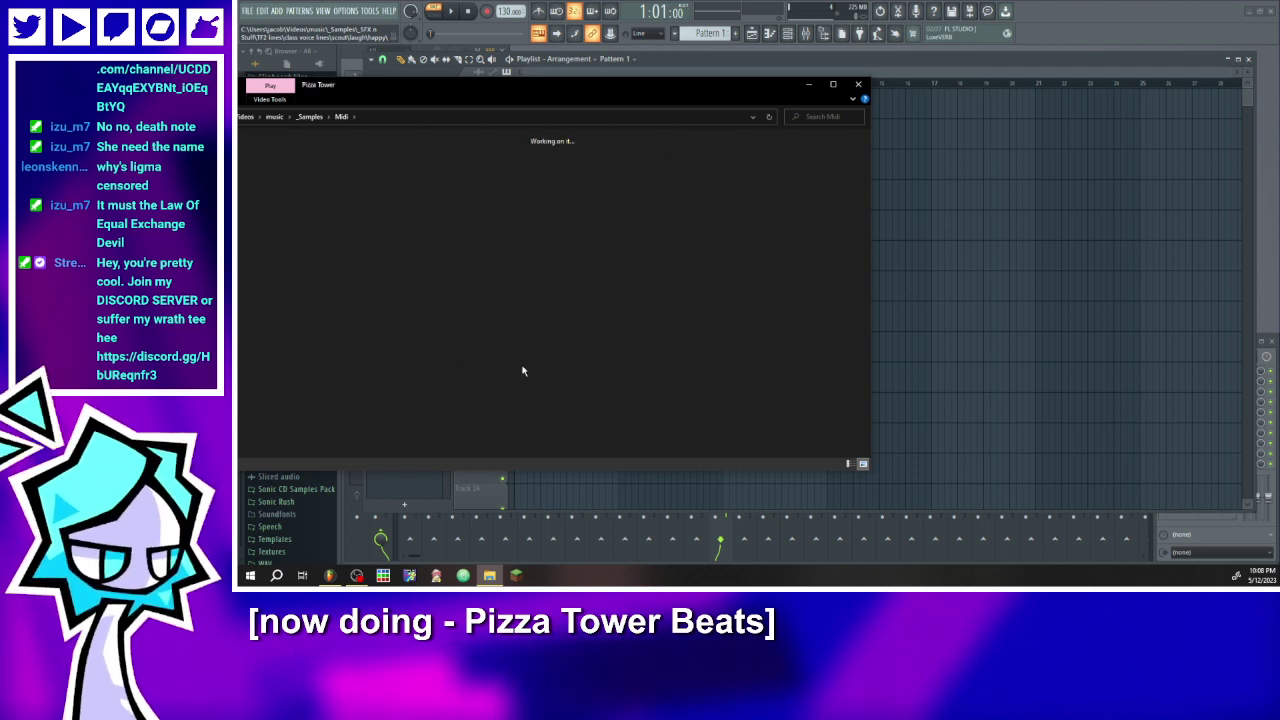
pyautogui.click(287, 266)
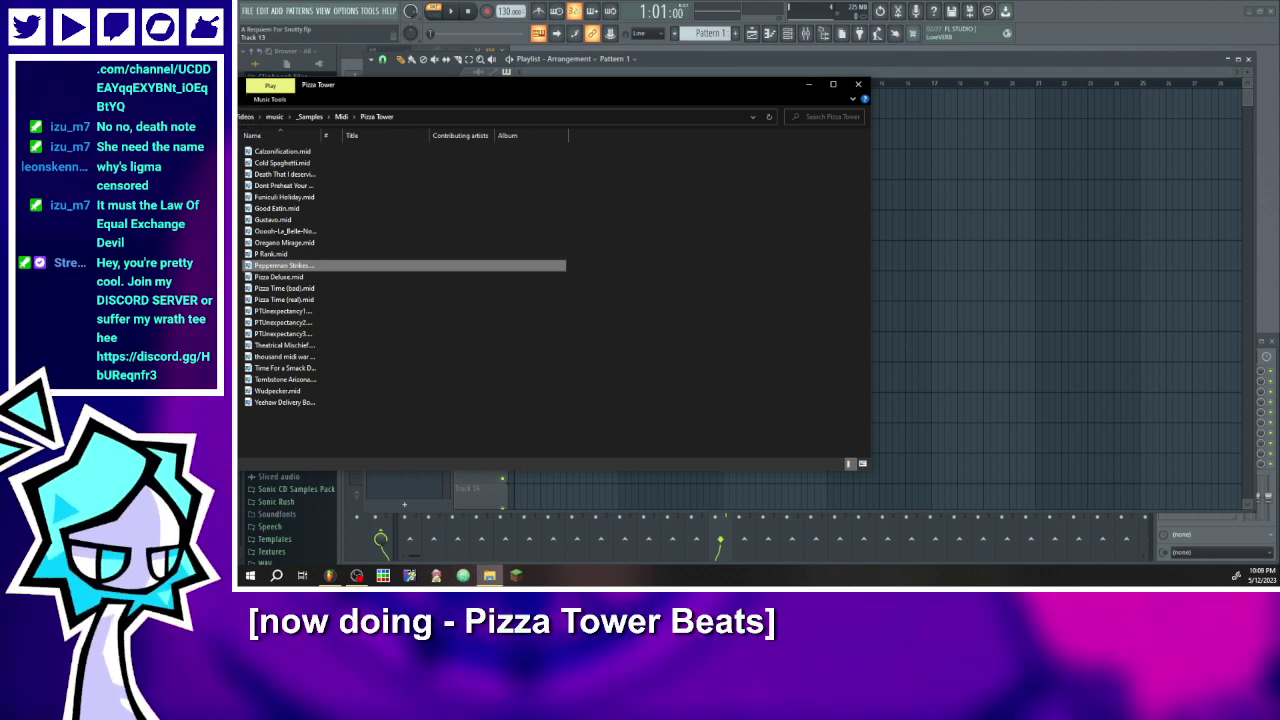
# - Return to the Pizza Tower Fan Projects folder and open Eat Spicy Goodness (Pepperman).flp
pyautogui.hotkey('alt', 'Up')
pyautogui.hotkey('alt', 'Left')
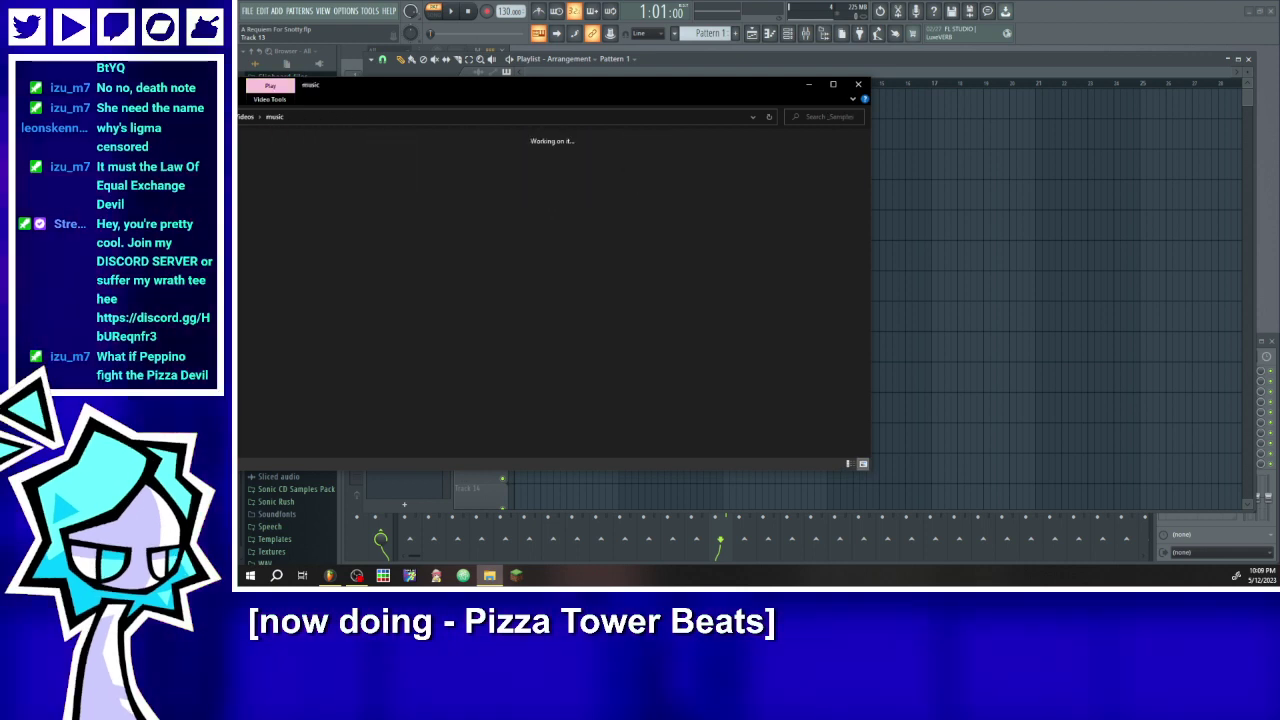
pyautogui.hotkey('alt', 'Left')
pyautogui.hotkey('alt', 'Left')
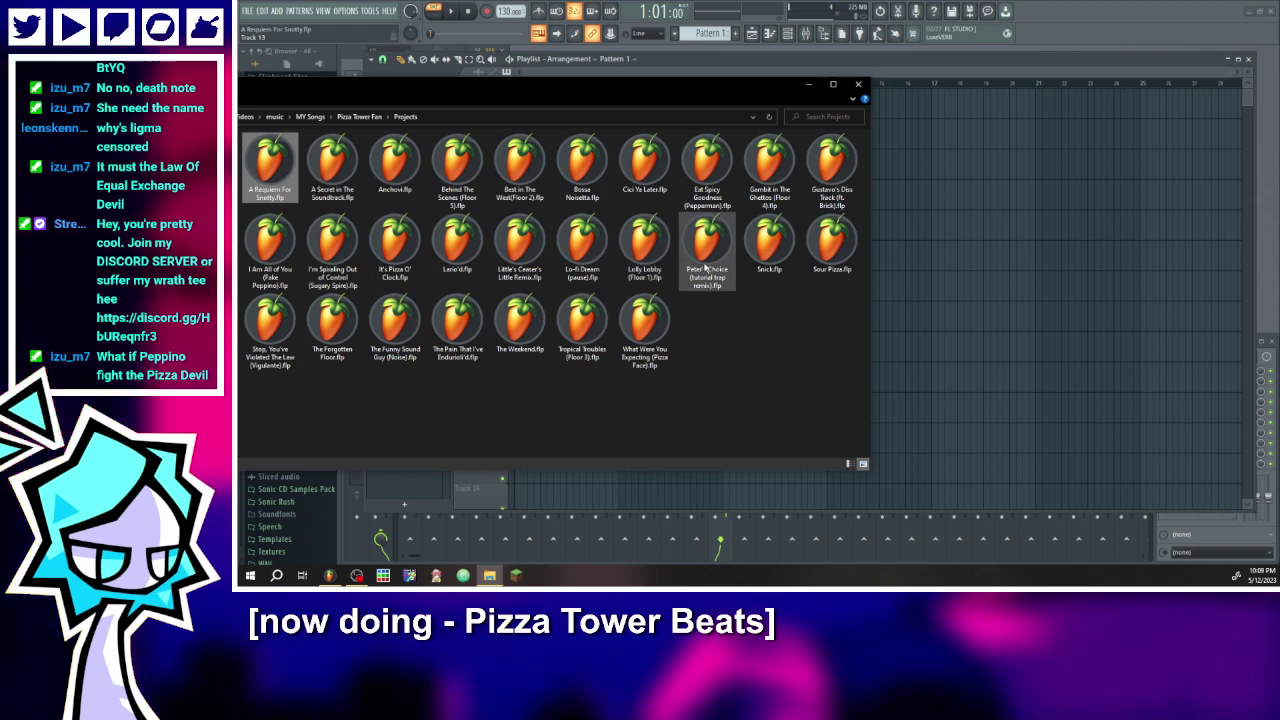
pyautogui.click(707, 165)
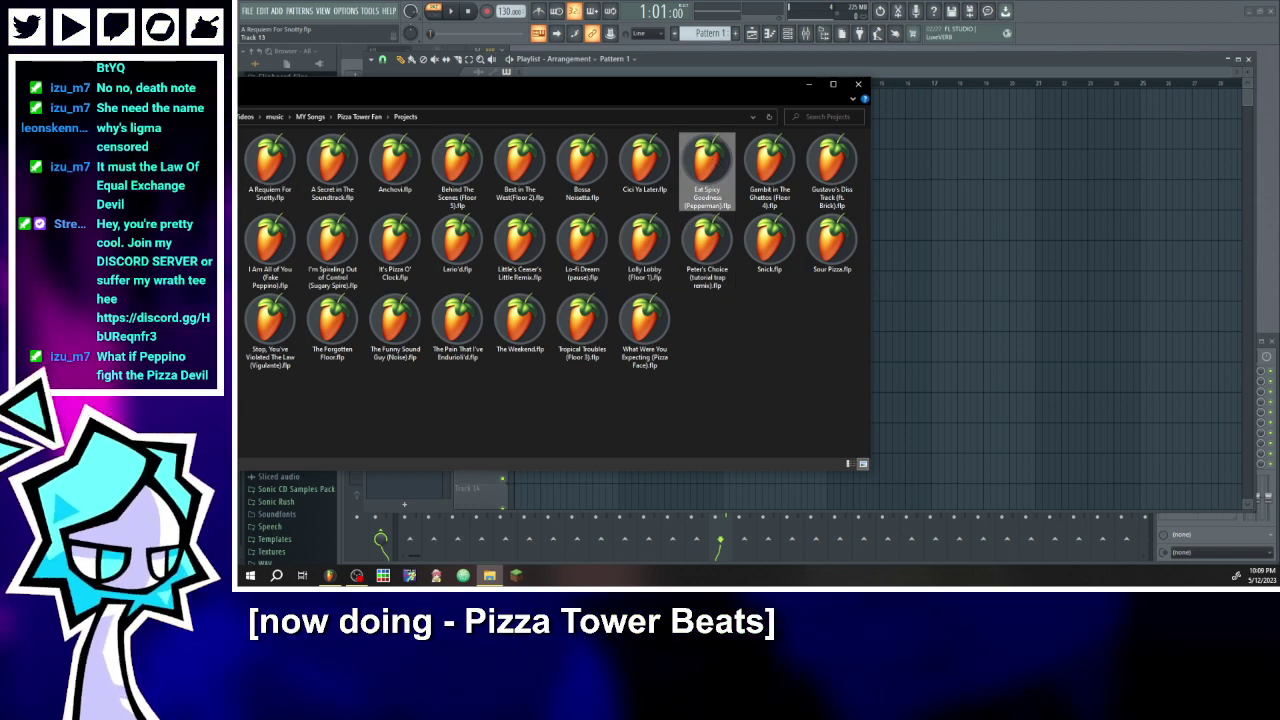
# - Go back to _Samples > Midi > Pizza Tower and try to bring the Pepperman Strikes MIDI file into the FL Studio project
pyautogui.hotkey('alt', 'Left')
pyautogui.hotkey('alt', 'Left')
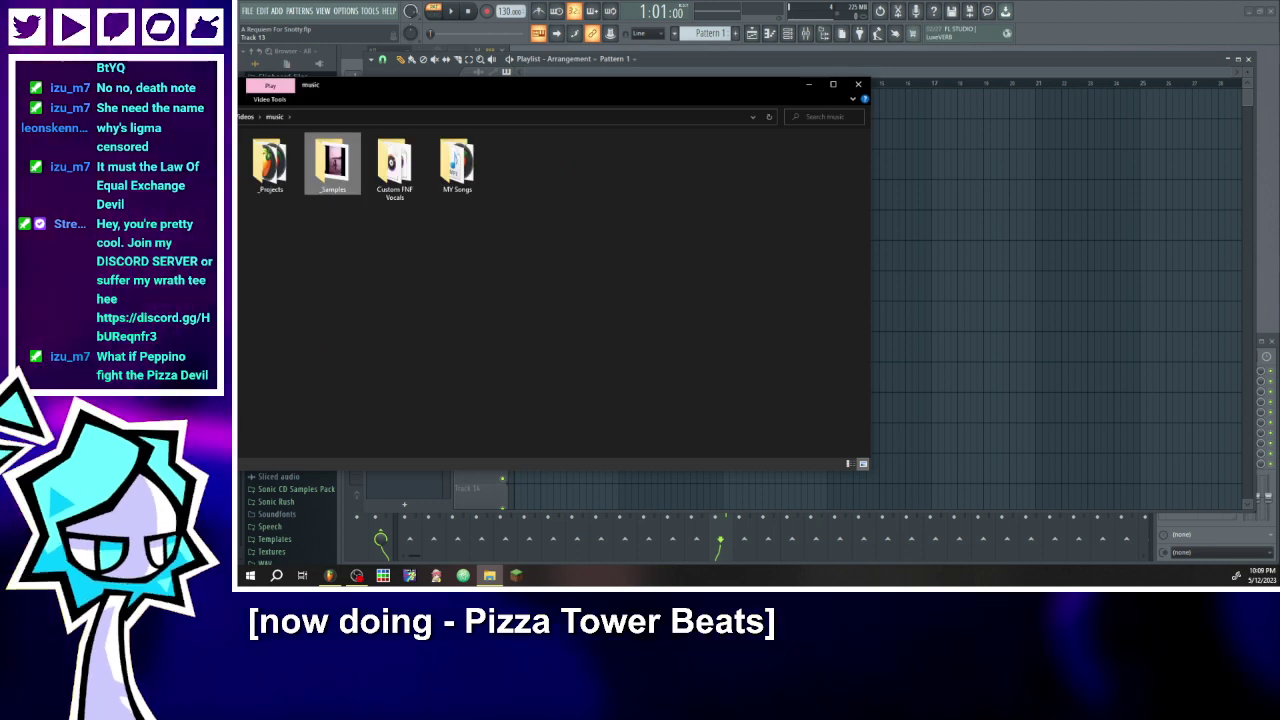
pyautogui.doubleClick(333, 163)
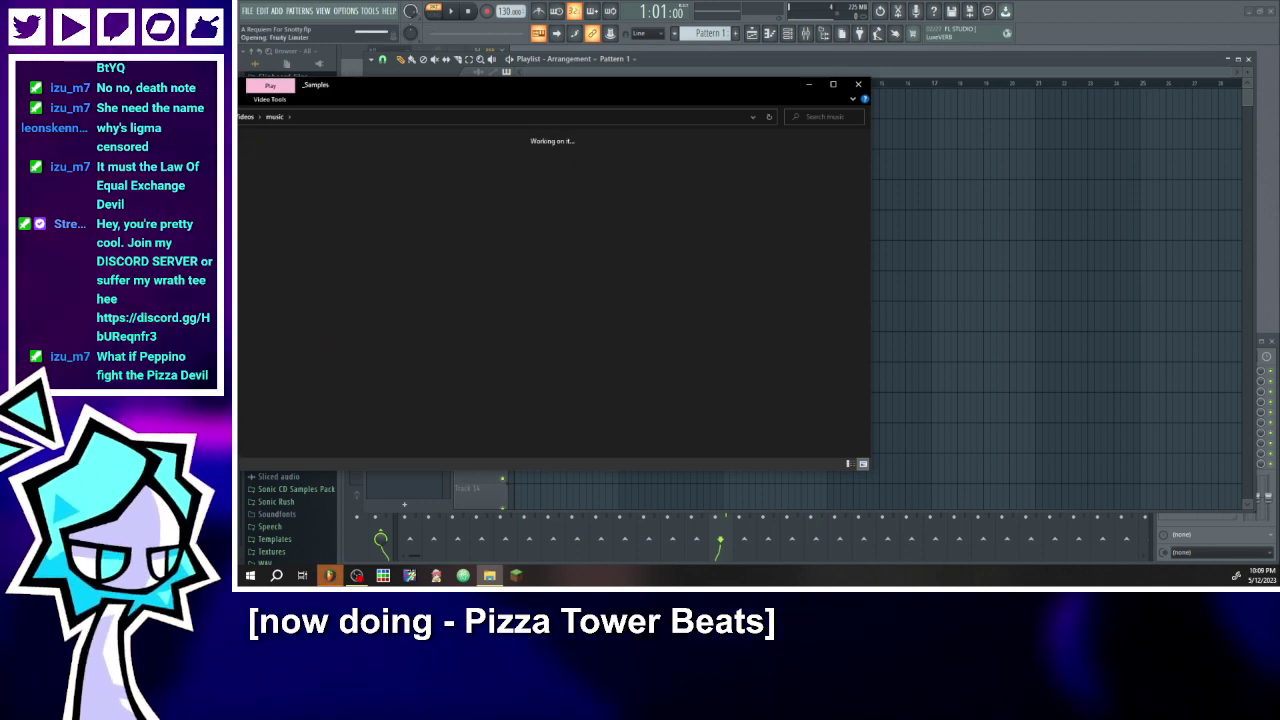
pyautogui.doubleClick(519, 163)
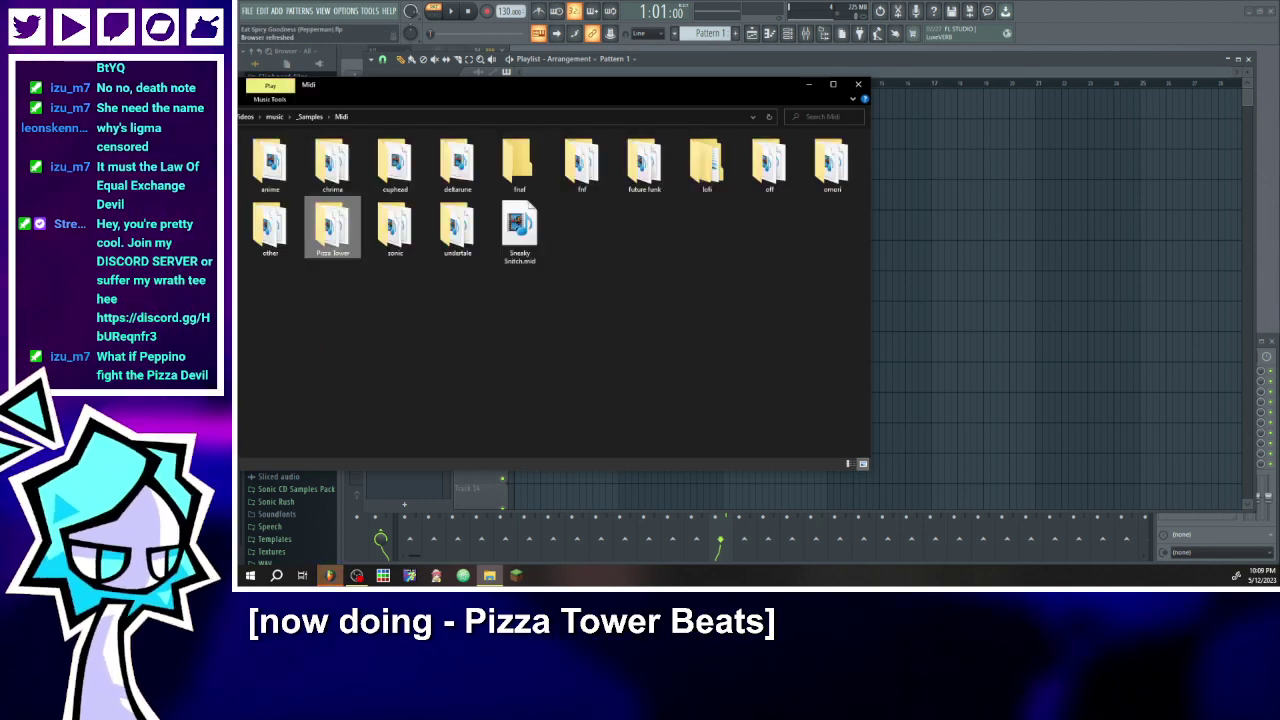
pyautogui.doubleClick(333, 228)
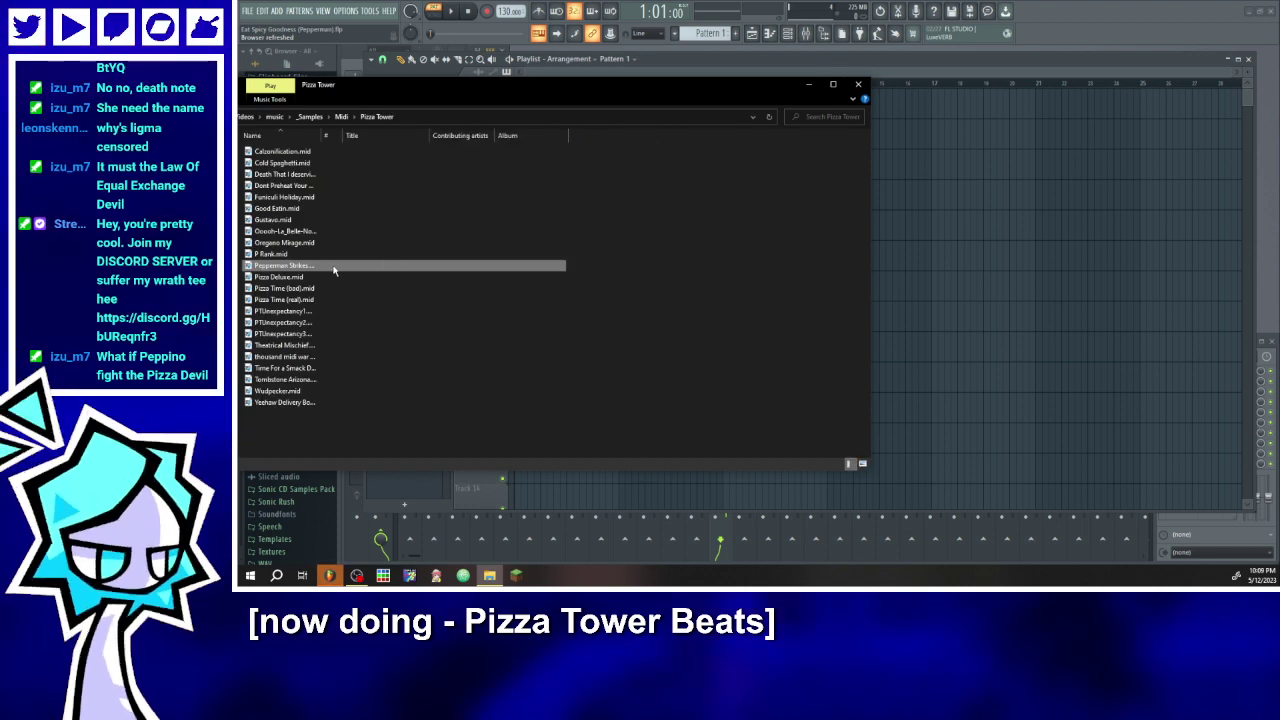
pyautogui.moveTo(334, 270); pyautogui.dragTo(384, 505)
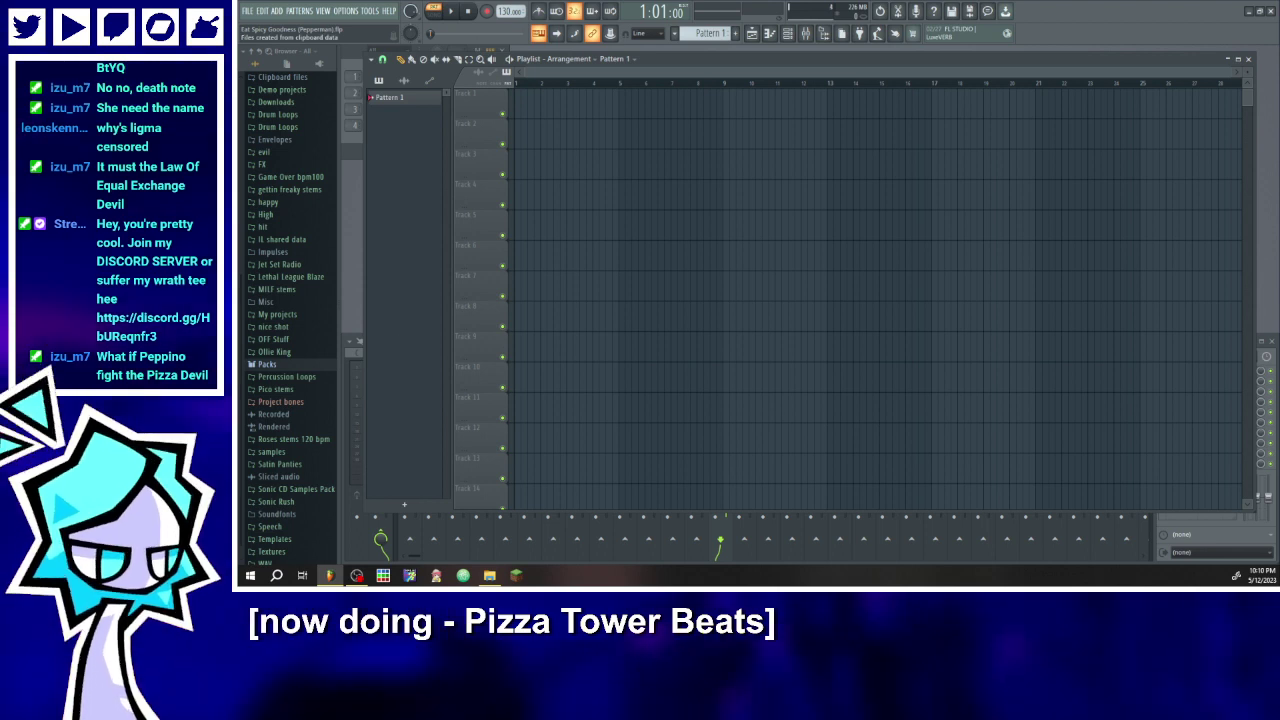
# - Add a 3x Osc channel to the channel rack and replace its instrument with FLEX
pyautogui.click(346, 154)
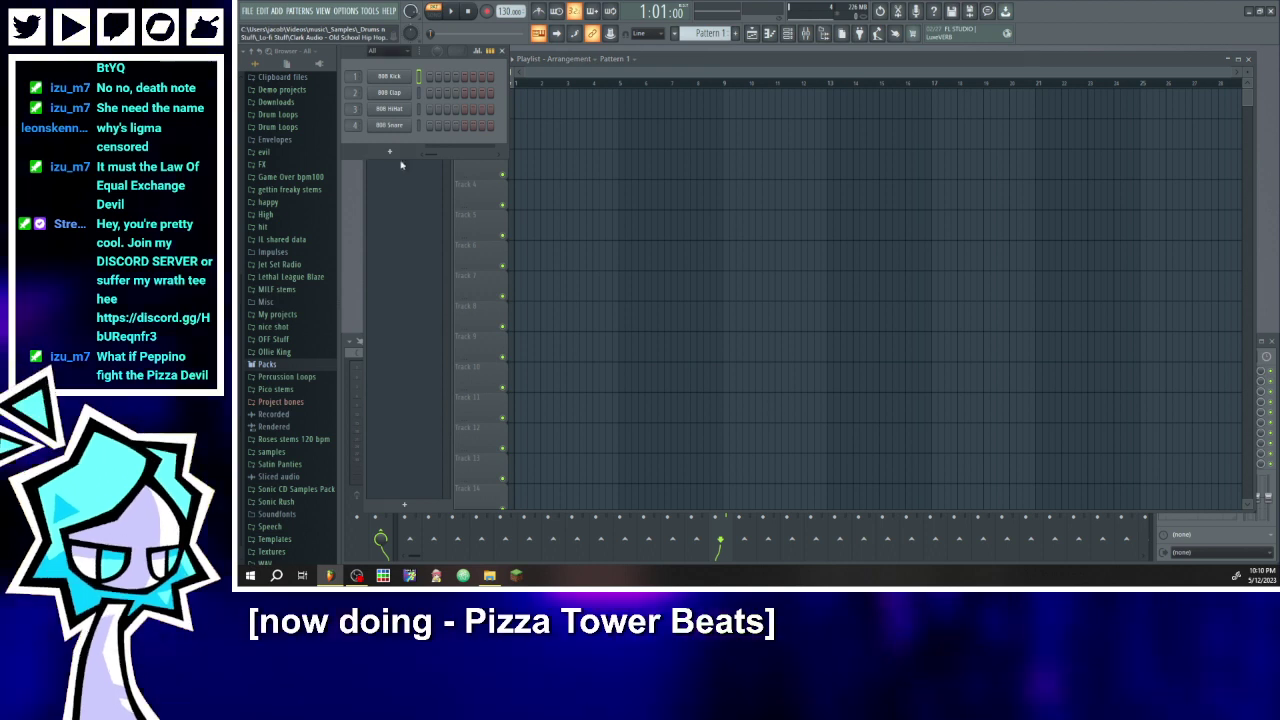
pyautogui.click(394, 151)
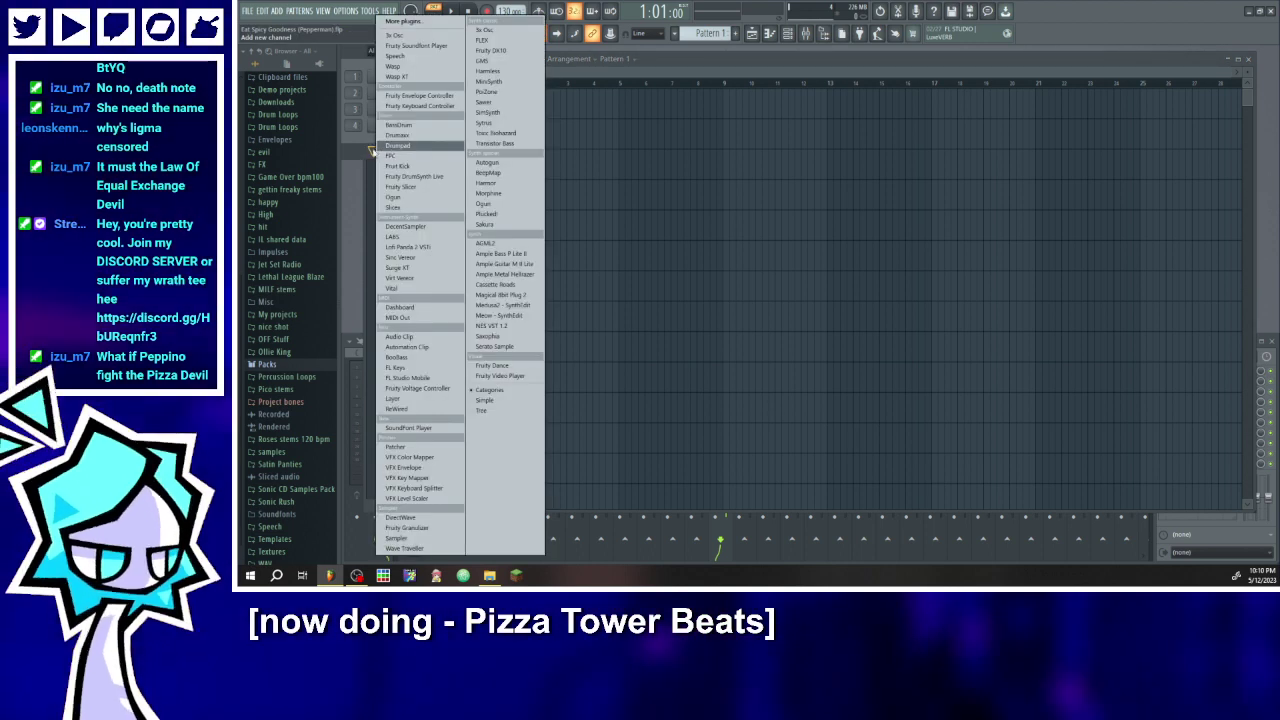
pyautogui.click(501, 33)
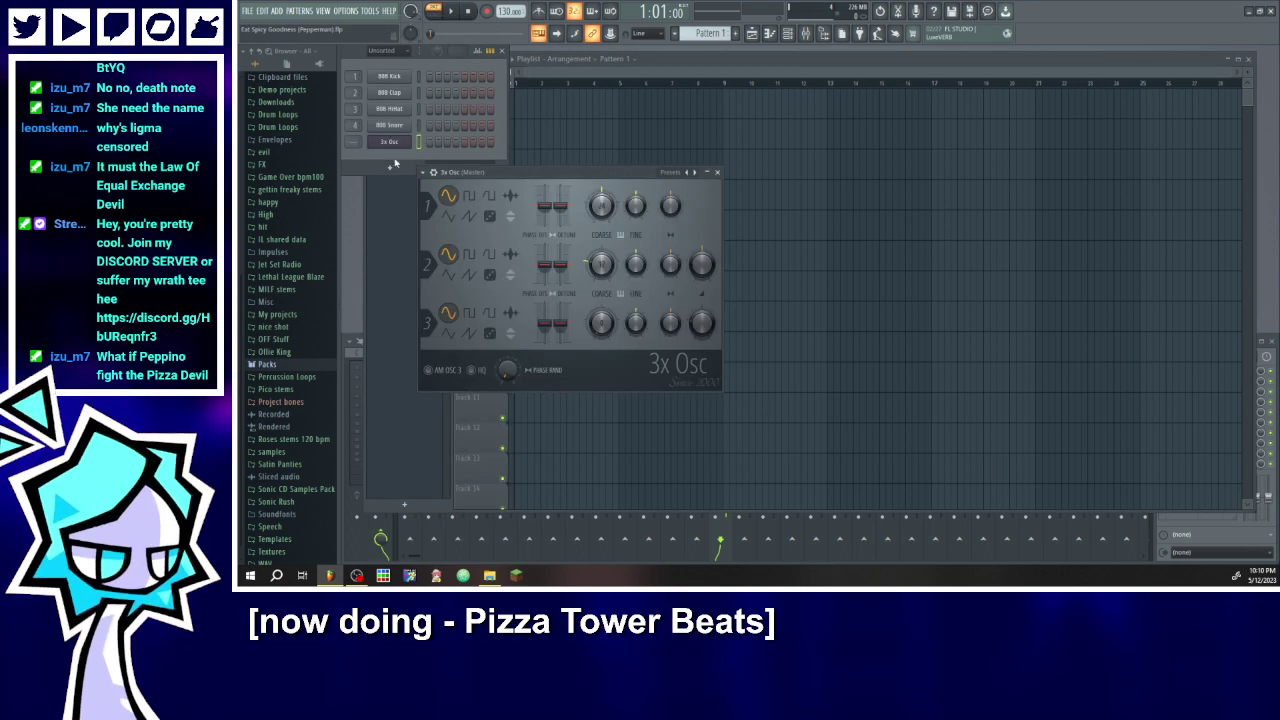
pyautogui.rightClick(395, 152)
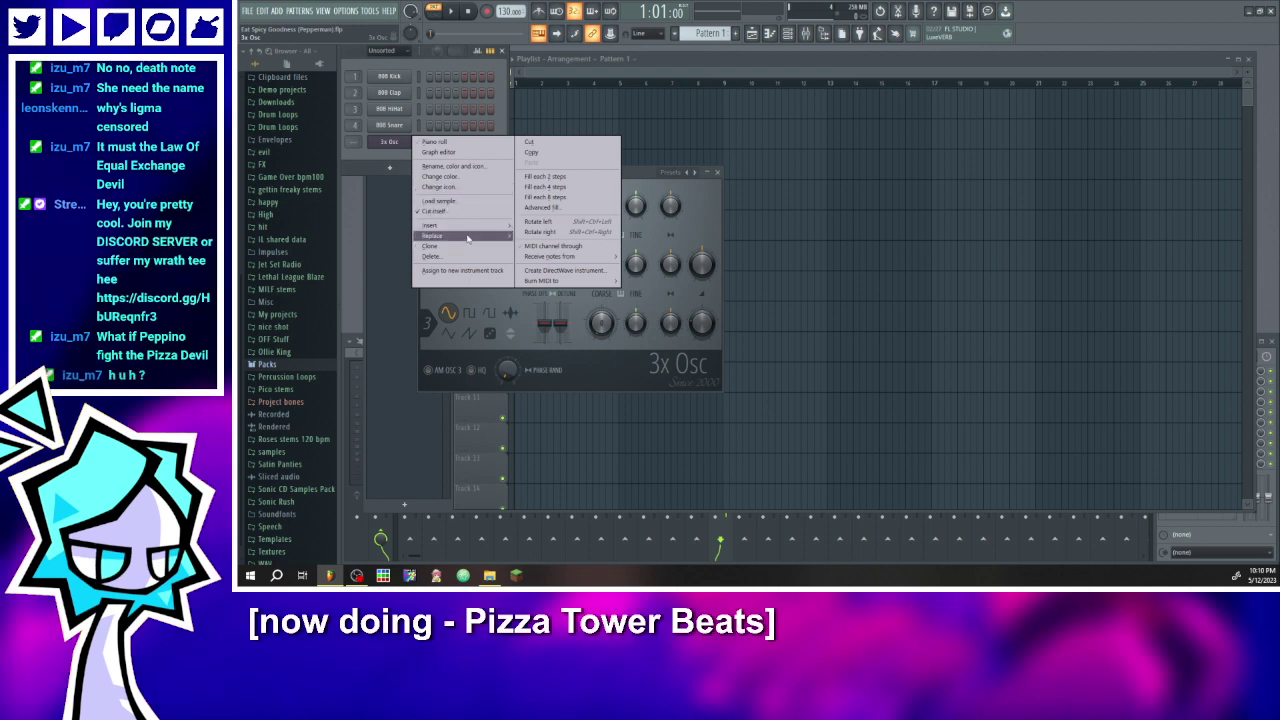
pyautogui.moveTo(465, 242)
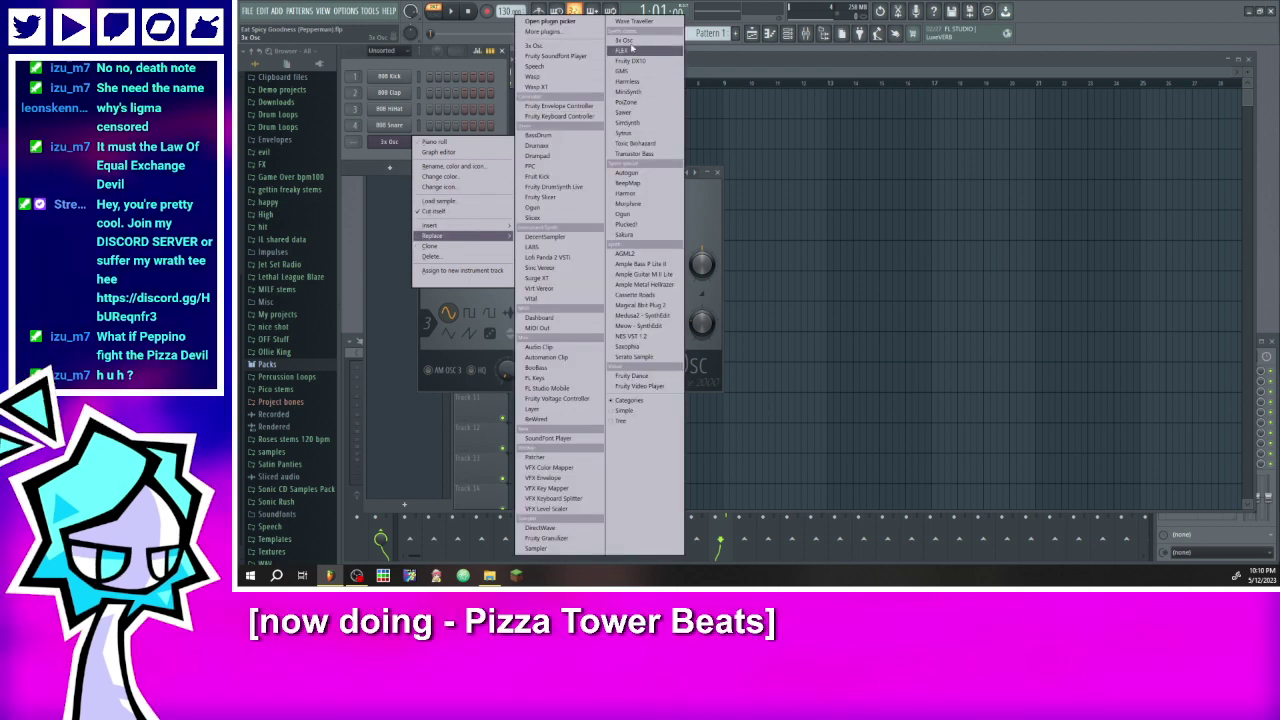
pyautogui.click(635, 51)
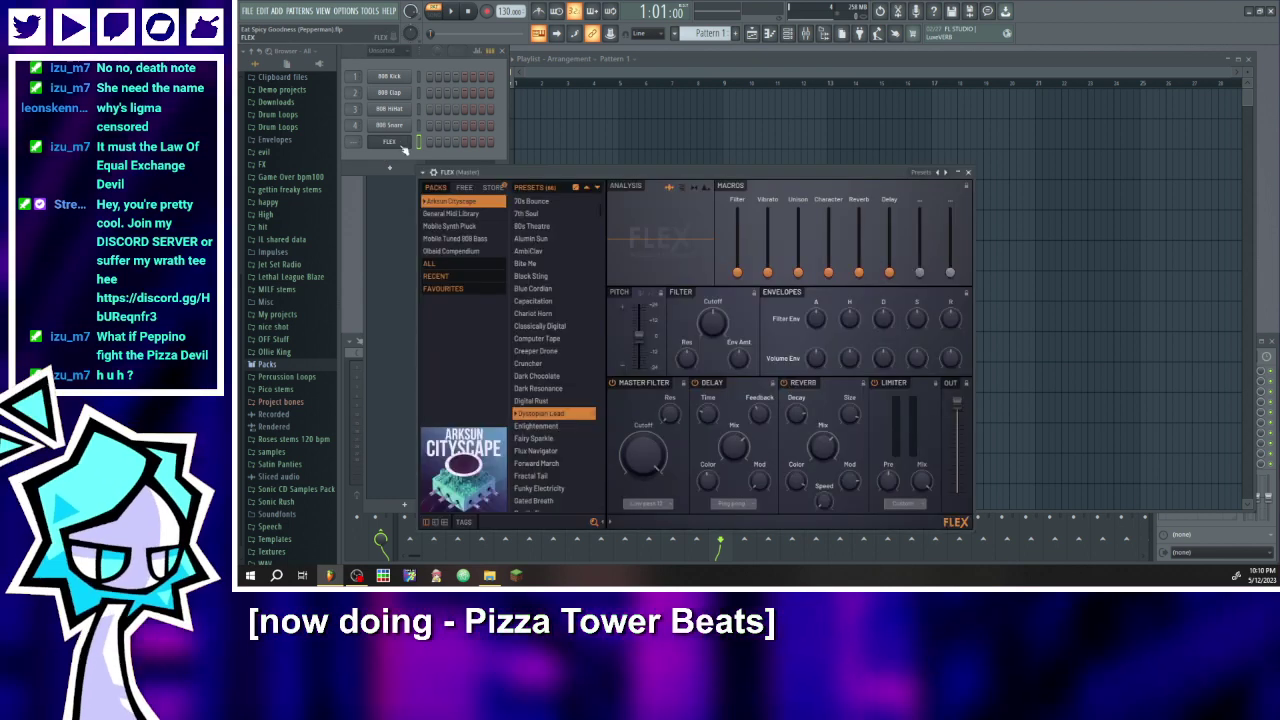
pyautogui.click(401, 143)
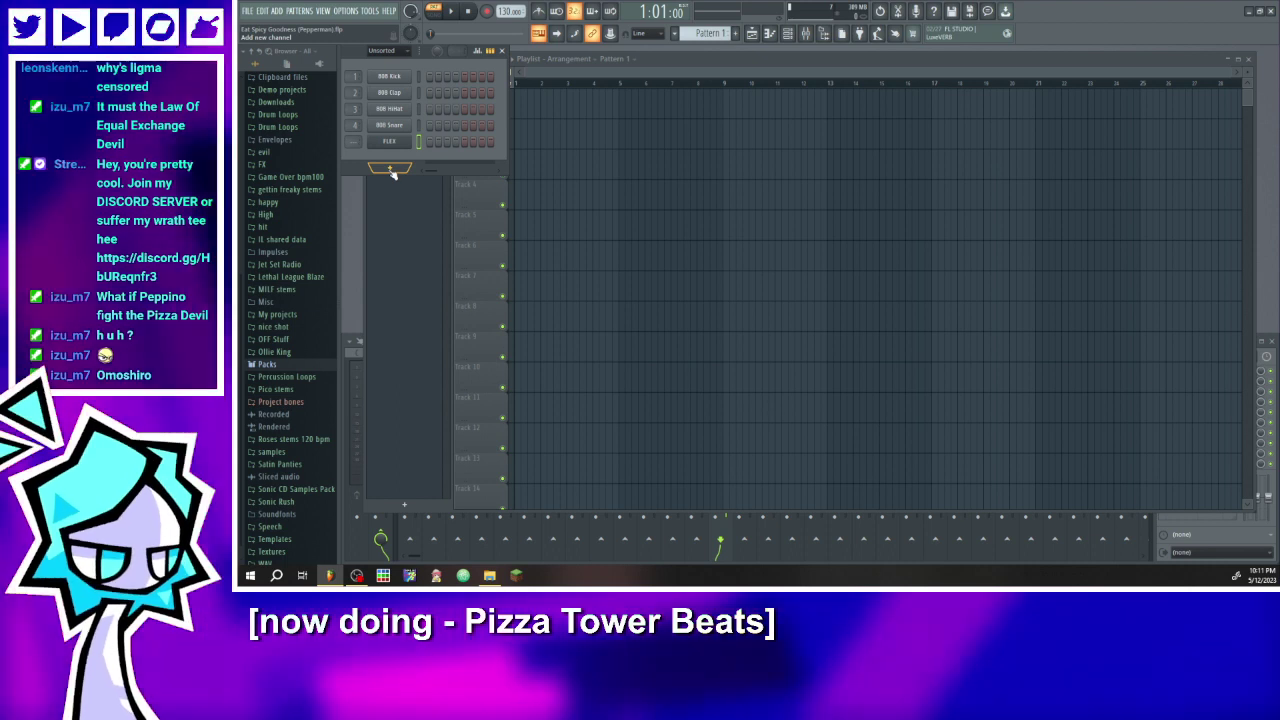
pyautogui.click(390, 168)
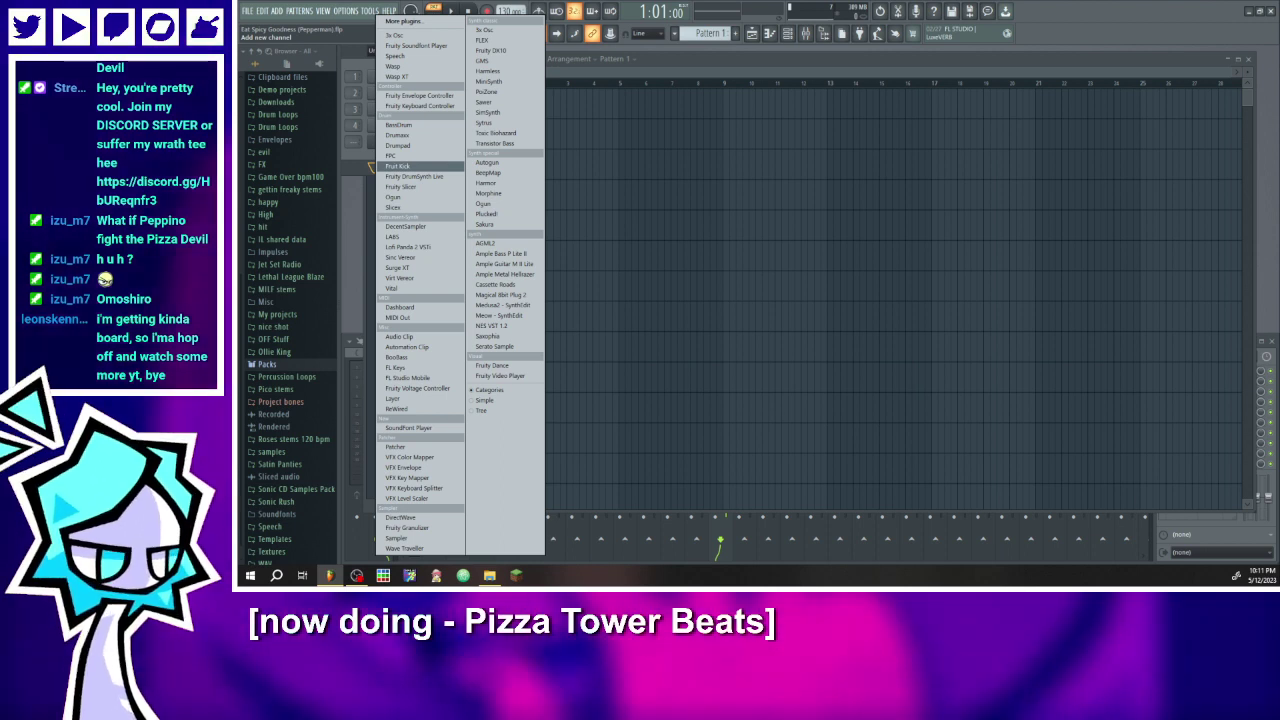
pyautogui.click(352, 175)
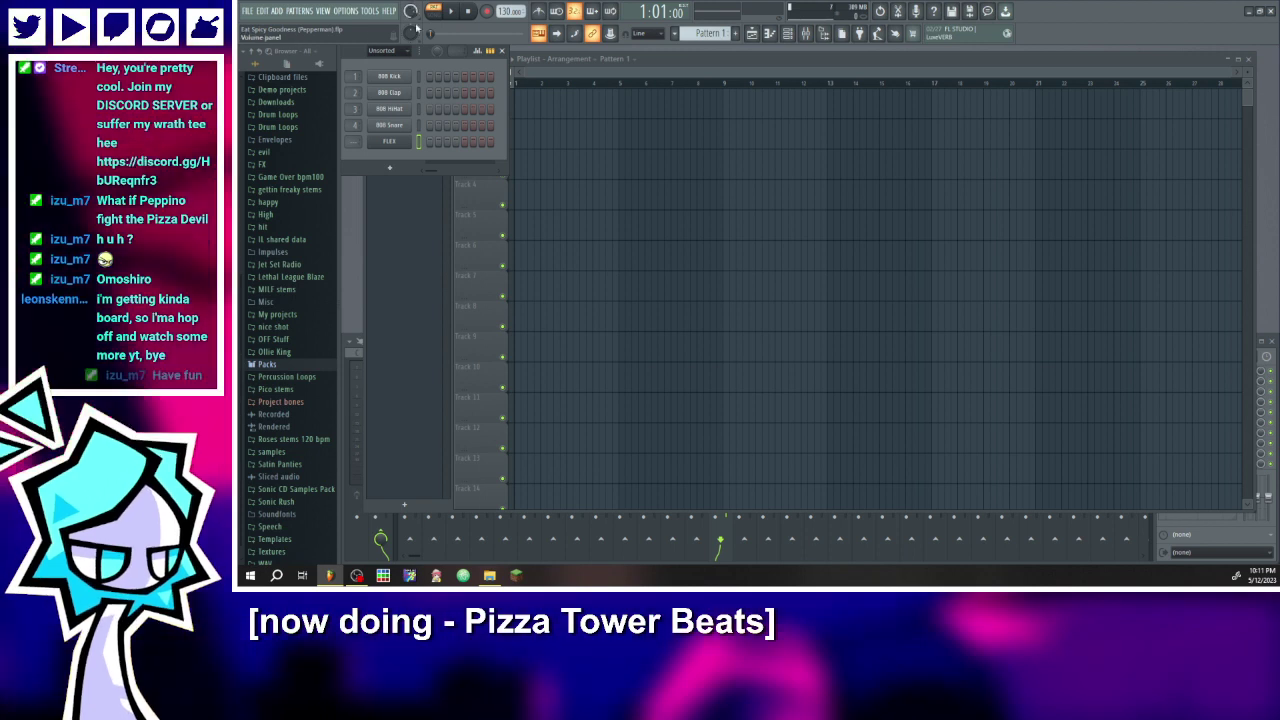
# - Load the Distortion Guitar preset from the General Midi Library pack in the FLEX channel
pyautogui.click(404, 145)
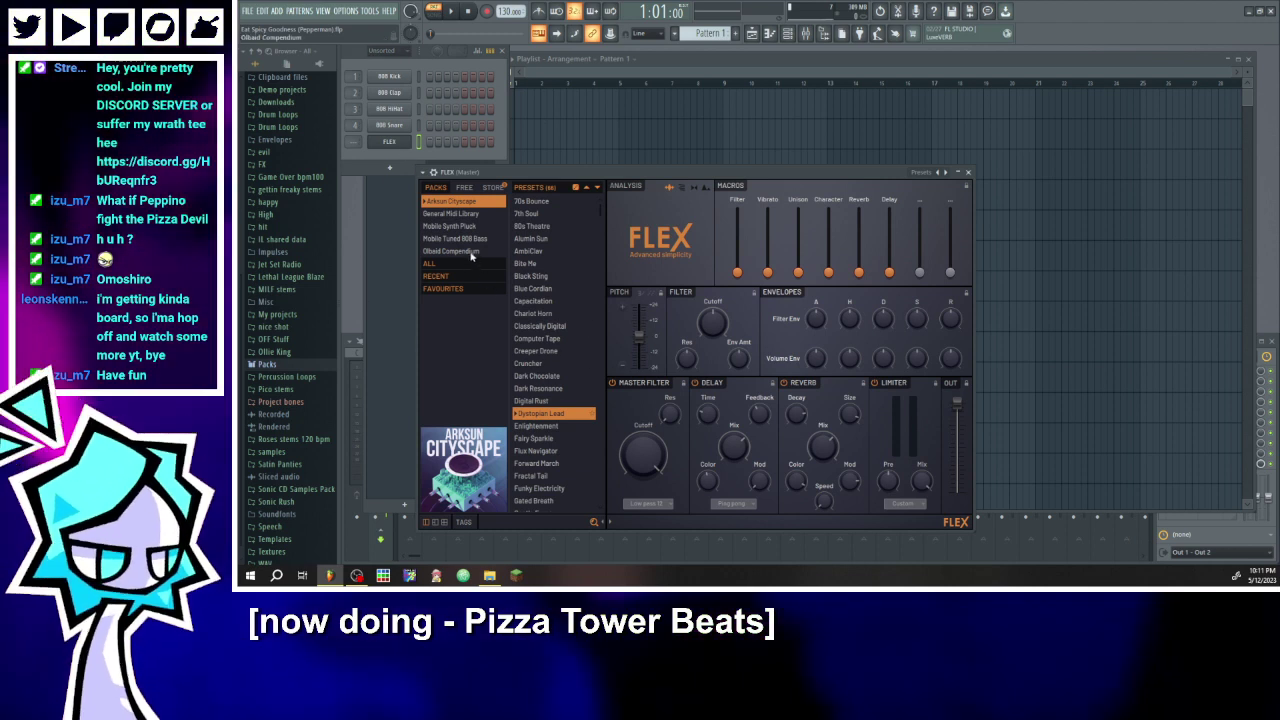
pyautogui.click(455, 214)
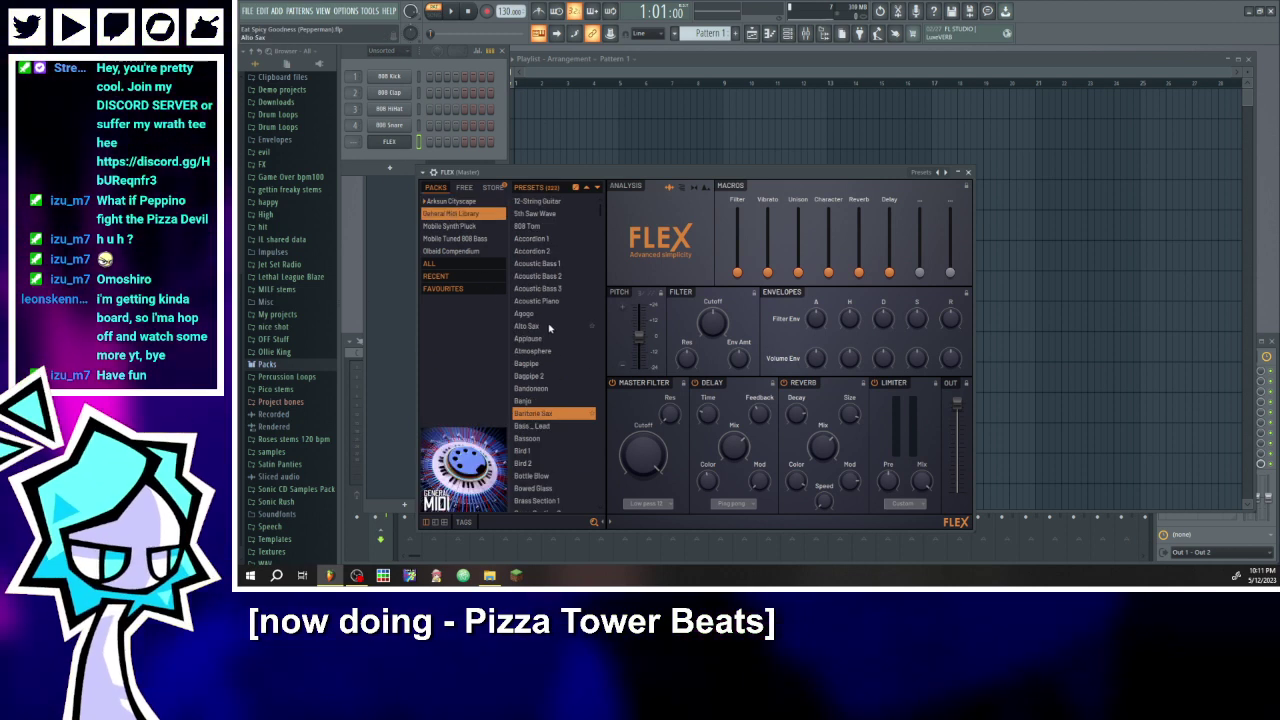
pyautogui.scroll(-5, 552, 330)
pyautogui.click(549, 353)
pyautogui.scroll(-6, 549, 358)
pyautogui.click(550, 356)
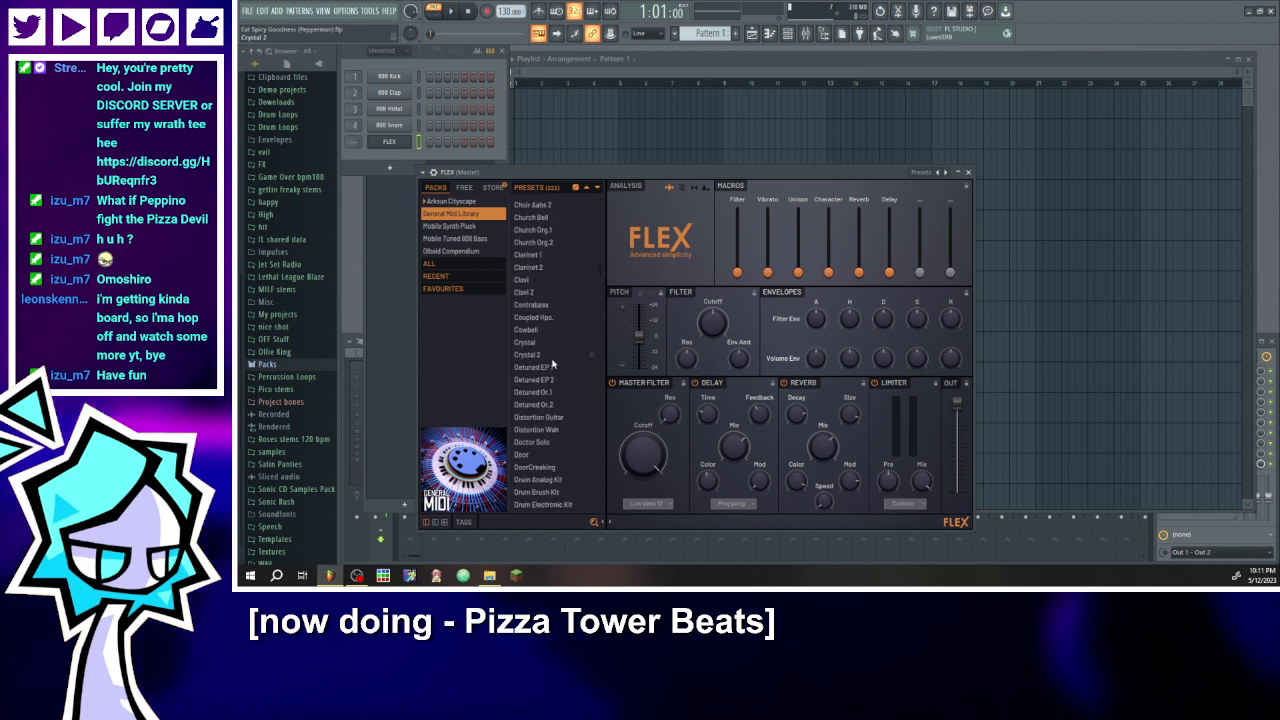
pyautogui.click(556, 417)
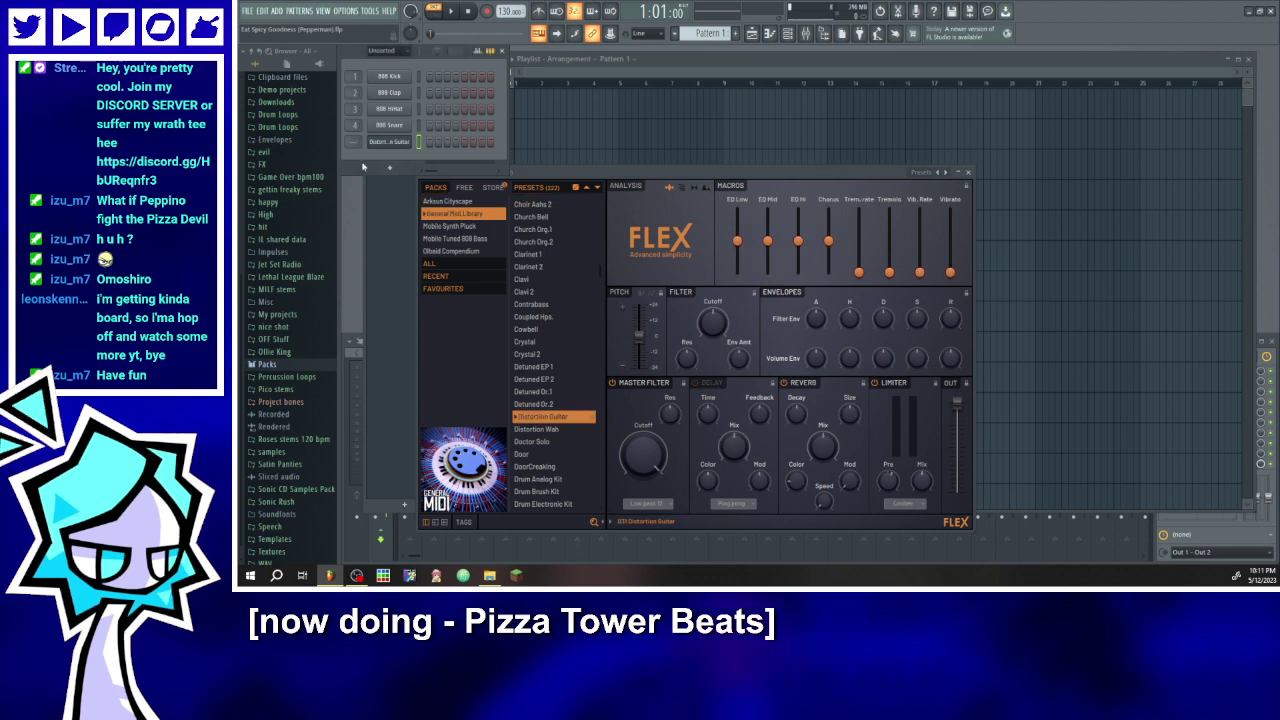
# - Clone the Distortion Guitar channel in the channel rack
pyautogui.click(396, 142)
pyautogui.rightClick(405, 140)
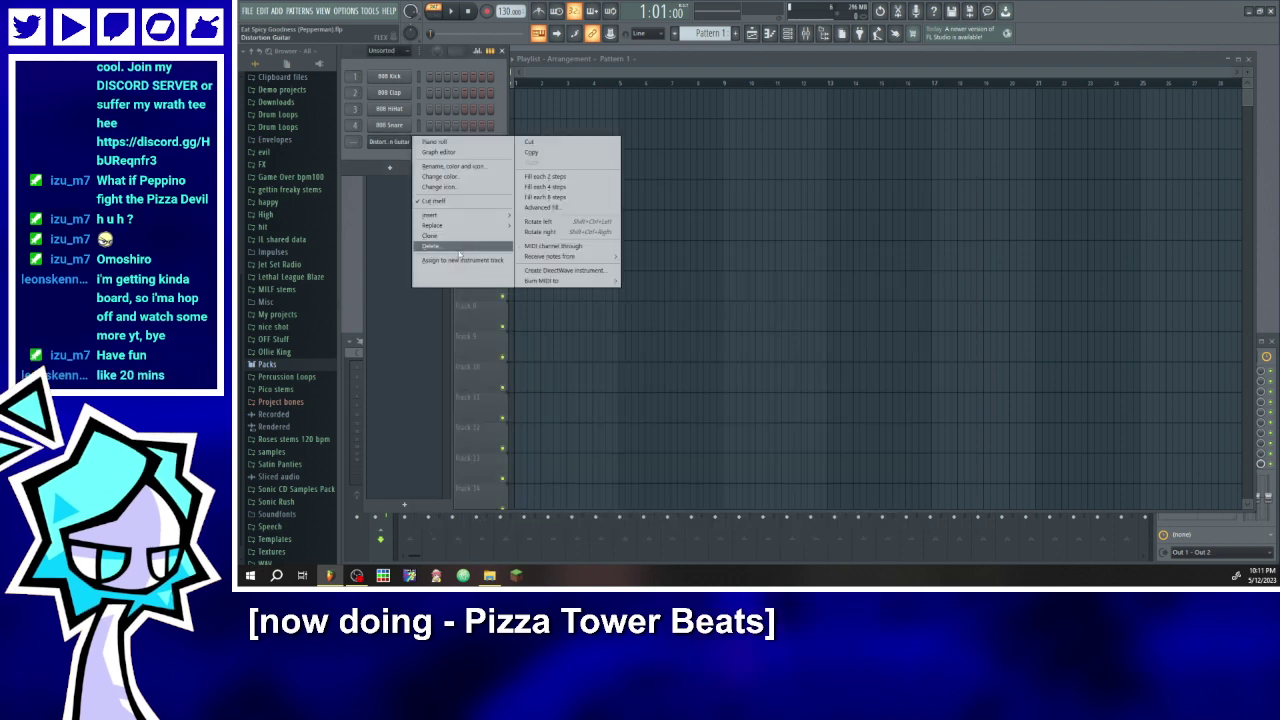
pyautogui.moveTo(455, 226)
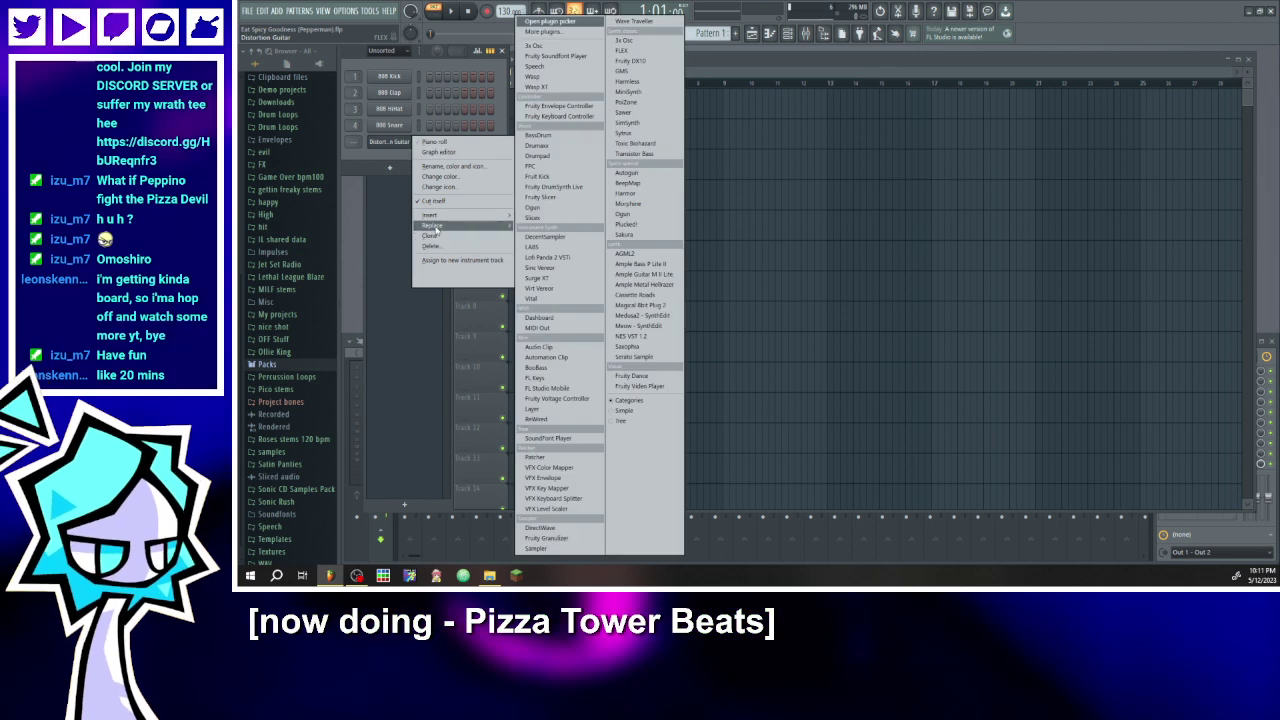
pyautogui.click(423, 234)
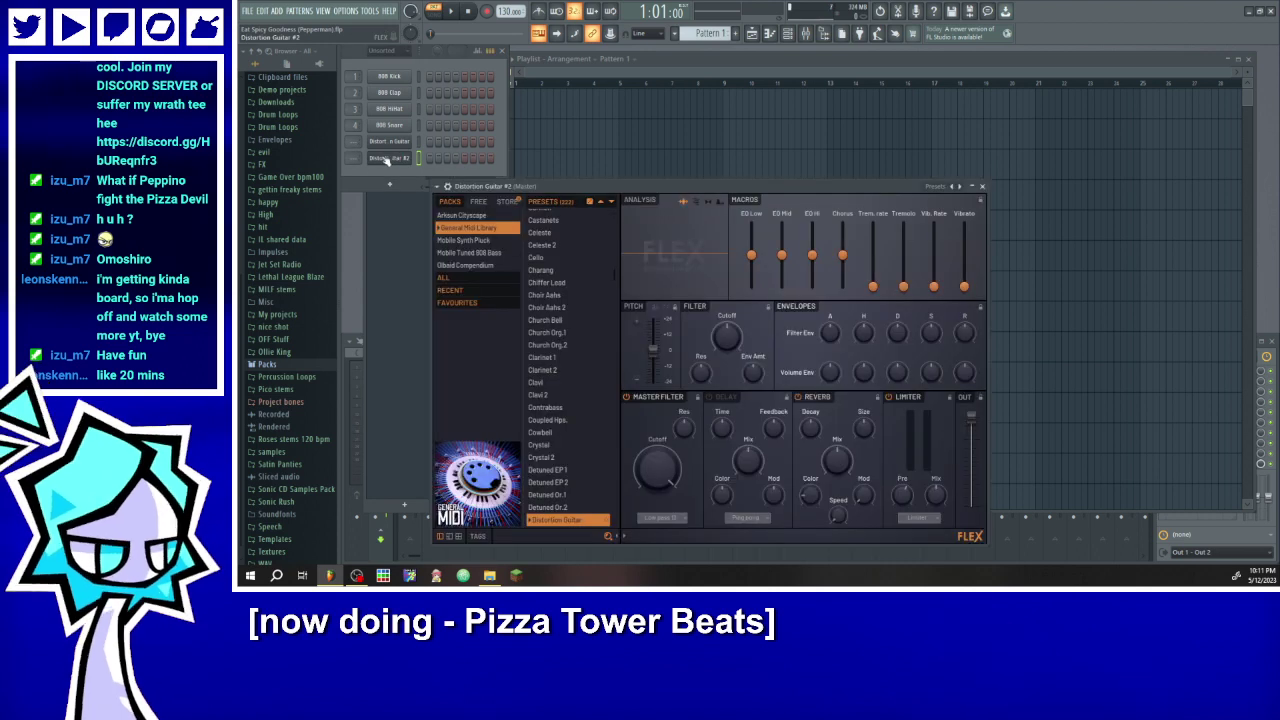
# - Clone the Distortion Guitar channel three more times so the channel rack runs up to Distortion Guitar #5
pyautogui.click(390, 158)
pyautogui.click(402, 160)
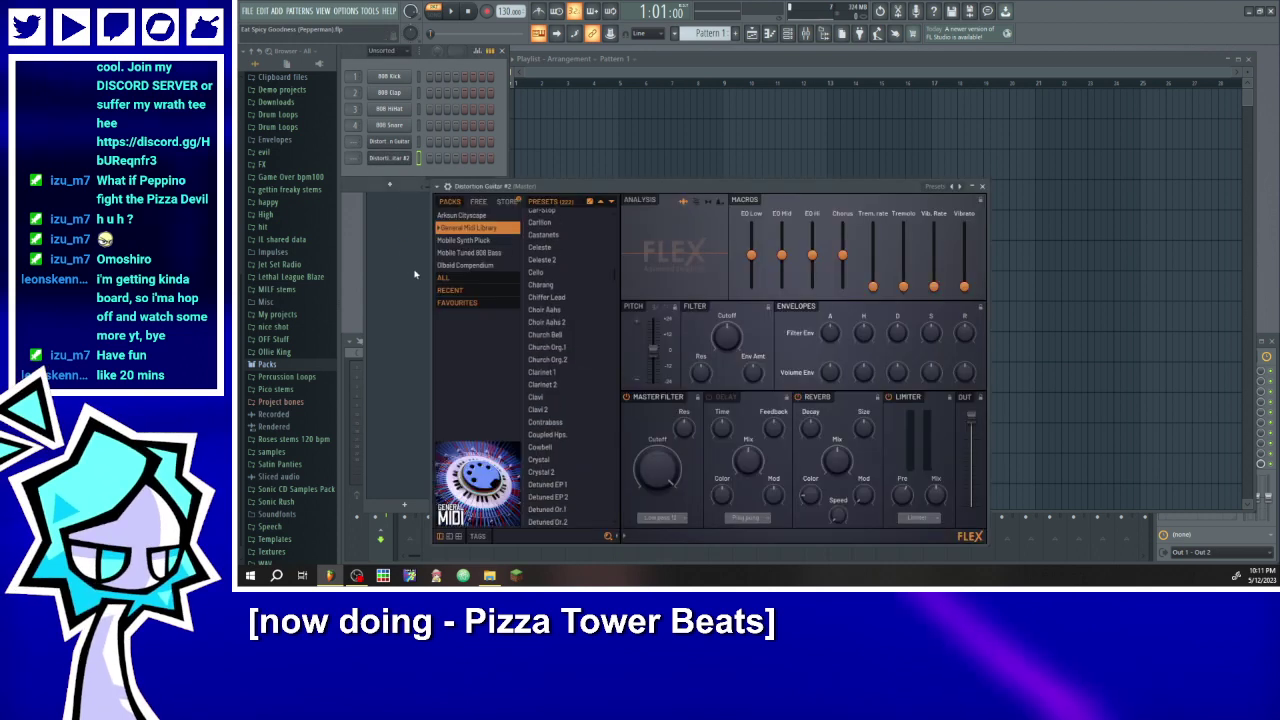
pyautogui.click(405, 161)
pyautogui.rightClick(400, 161)
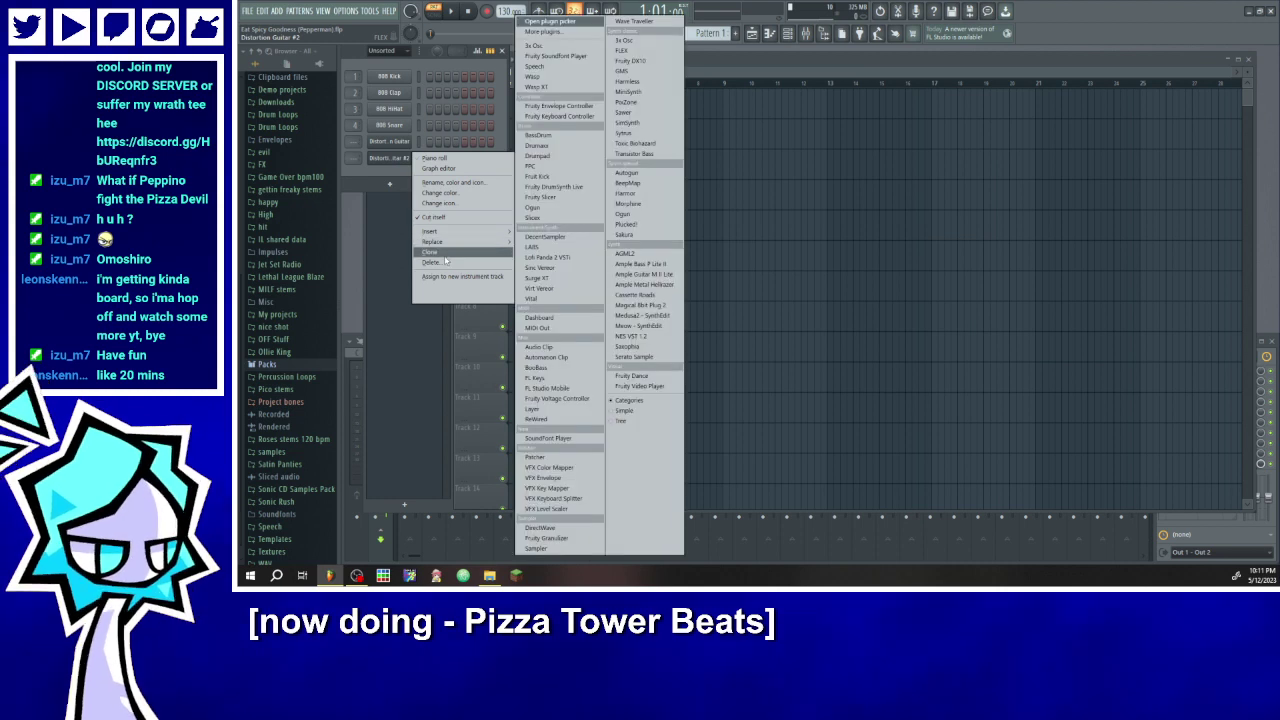
pyautogui.click(436, 252)
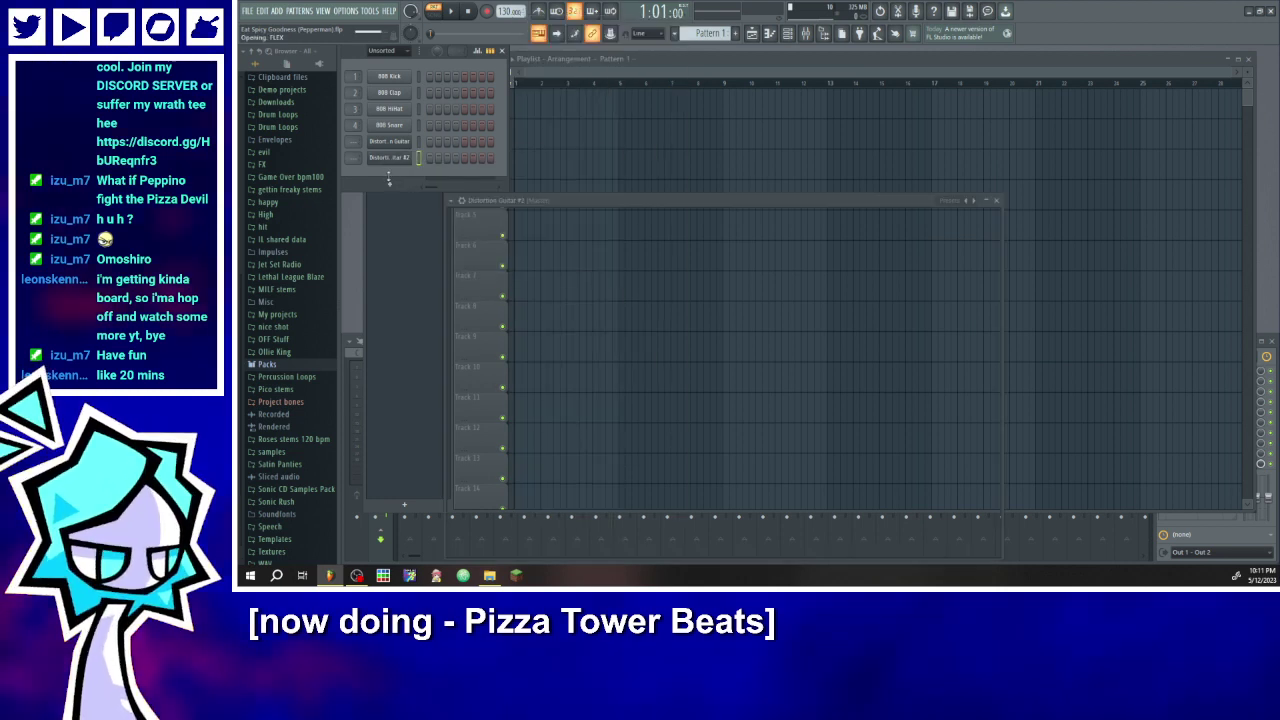
pyautogui.click(388, 174)
pyautogui.rightClick(387, 175)
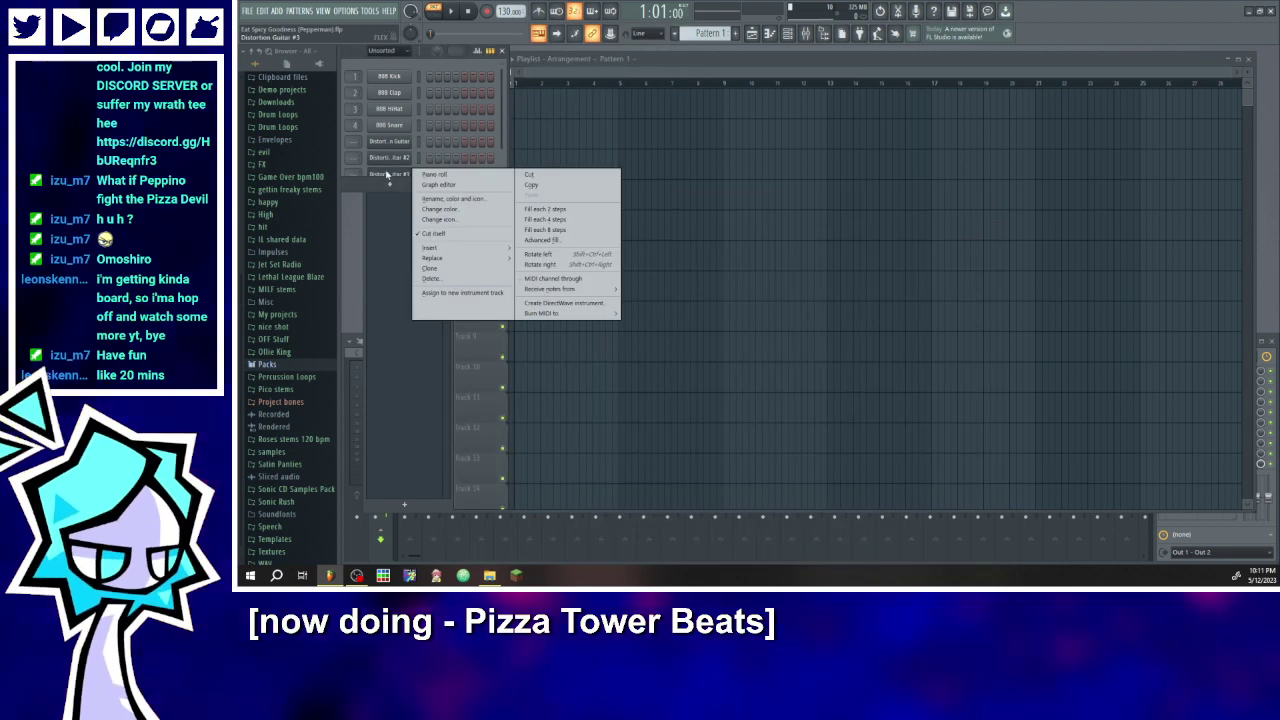
pyautogui.click(429, 268)
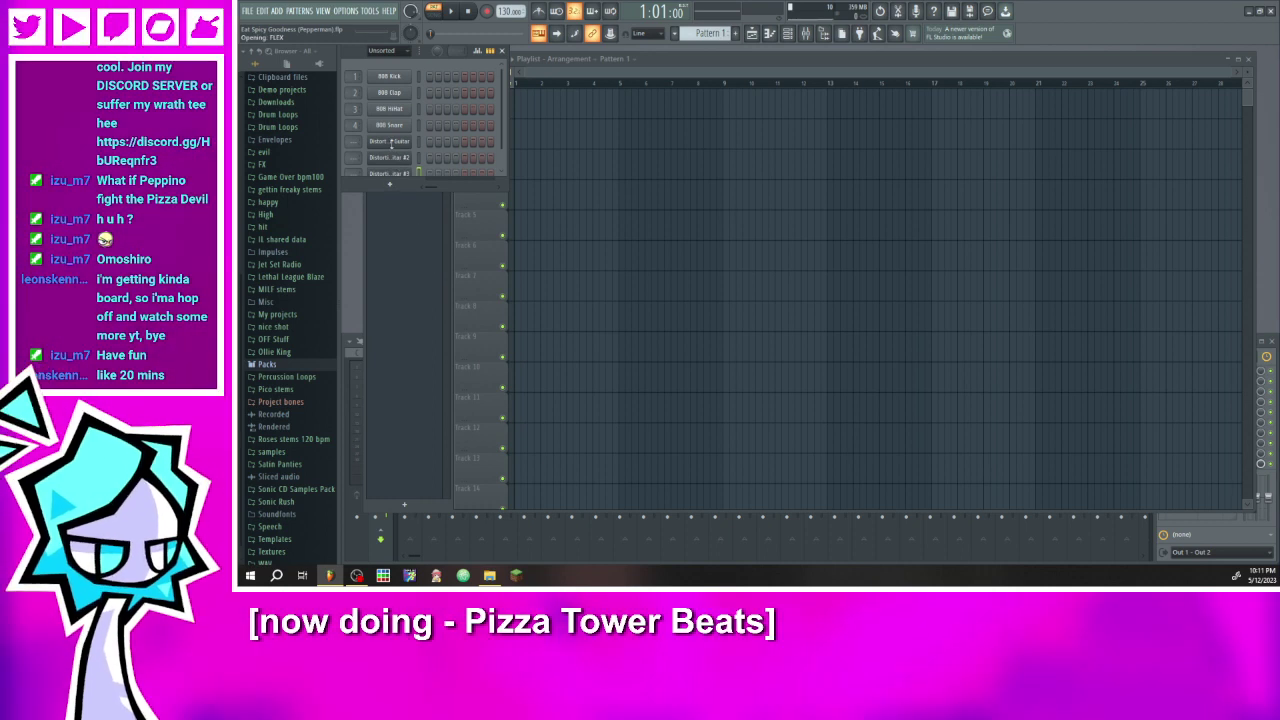
pyautogui.click(383, 192)
pyautogui.rightClick(385, 191)
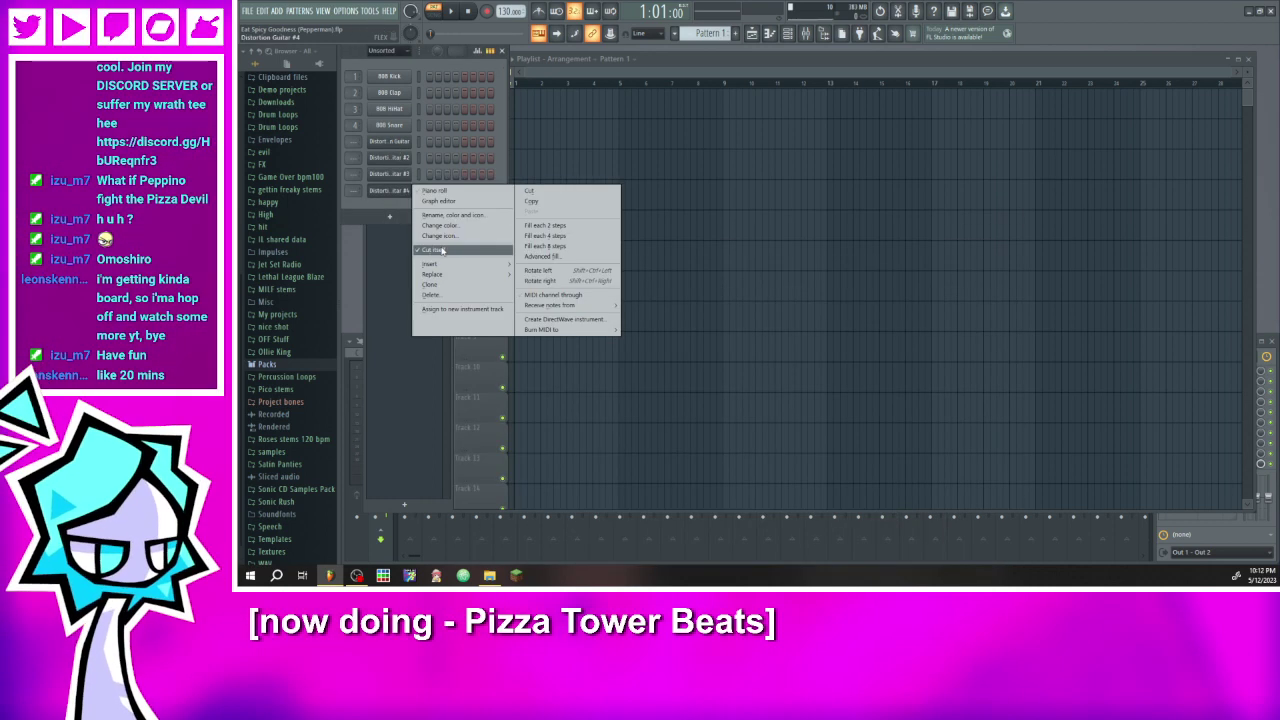
pyautogui.click(433, 285)
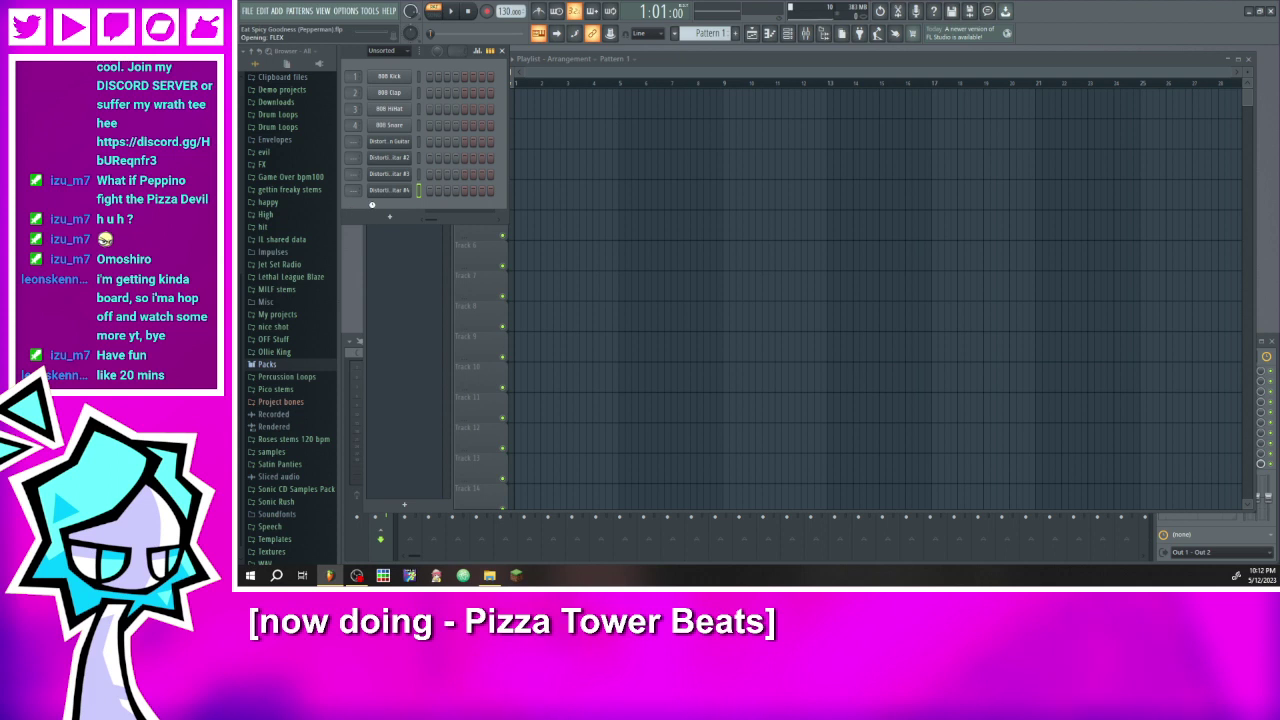
# - Import only the "1: lead 8 bit bass and lead" track of the Pepperman Strikes MIDI file into the Distortion Guitar #5 piano roll
pyautogui.click(388, 207)
pyautogui.click(775, 36)
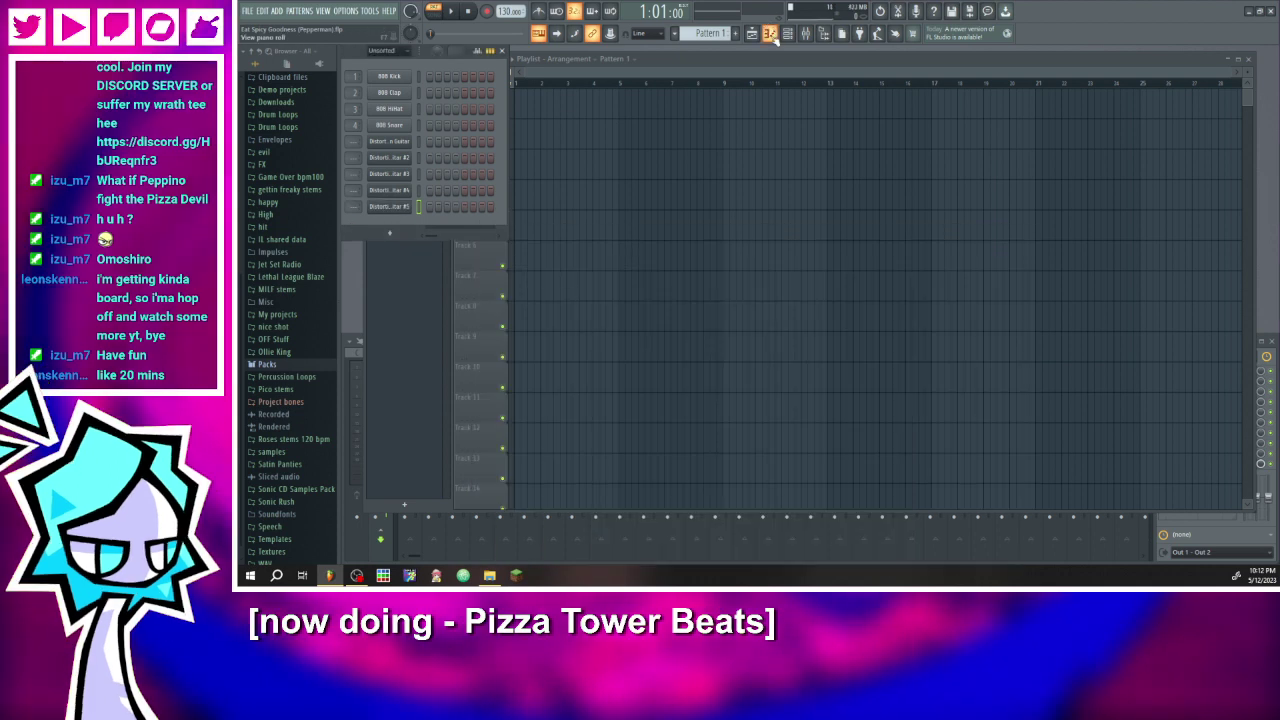
pyautogui.click(771, 36)
pyautogui.click(490, 575)
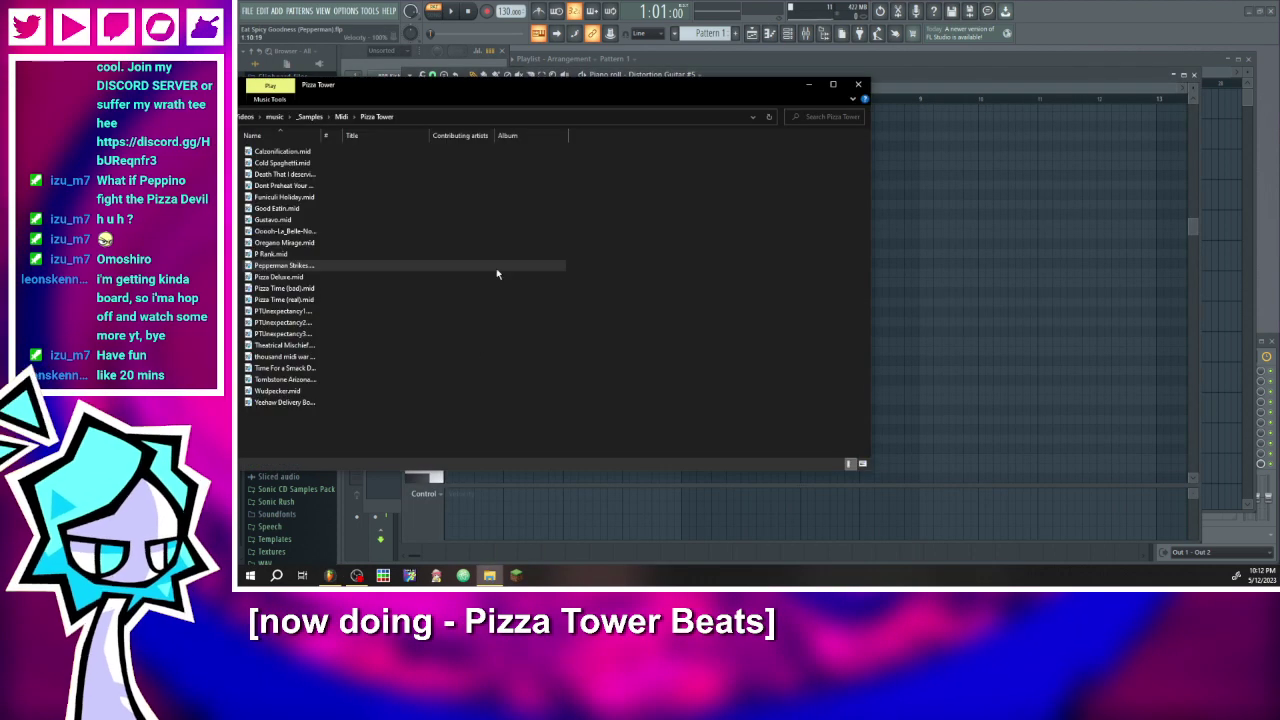
pyautogui.click(301, 268)
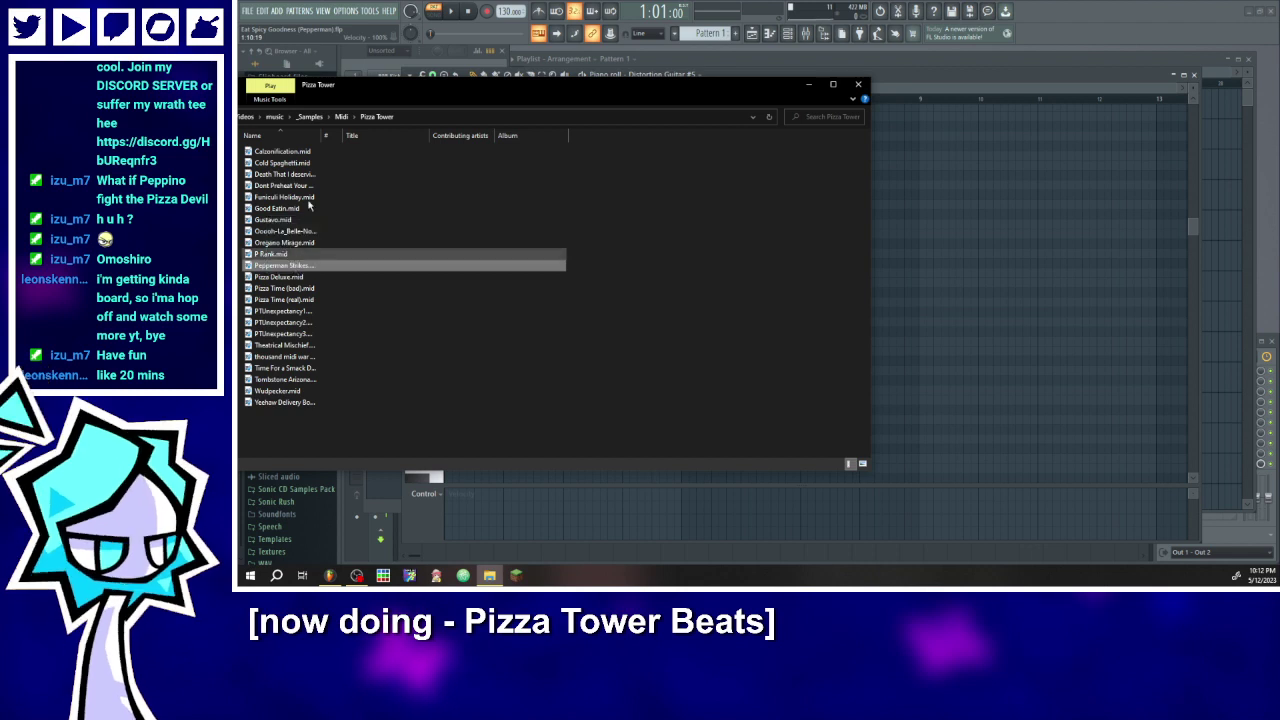
pyautogui.moveTo(339, 85); pyautogui.dragTo(238, 100)
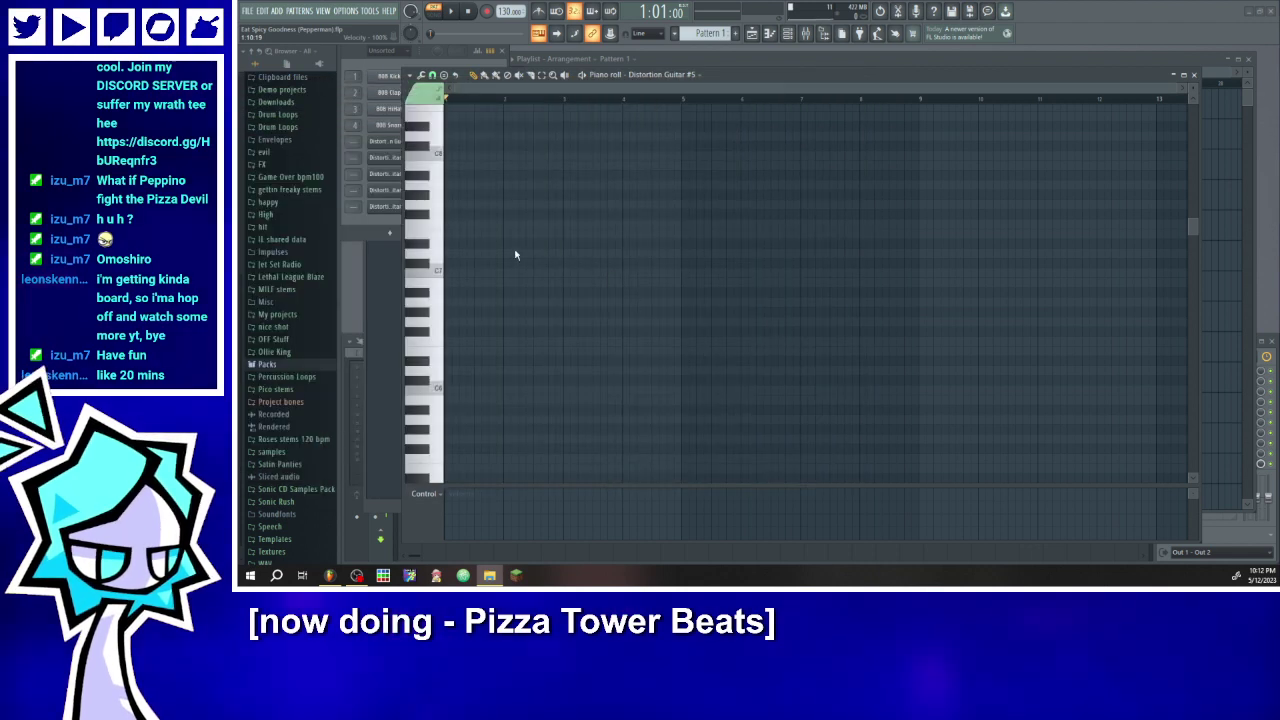
pyautogui.moveTo(515, 258); pyautogui.dragTo(508, 322)
pyautogui.click(786, 233)
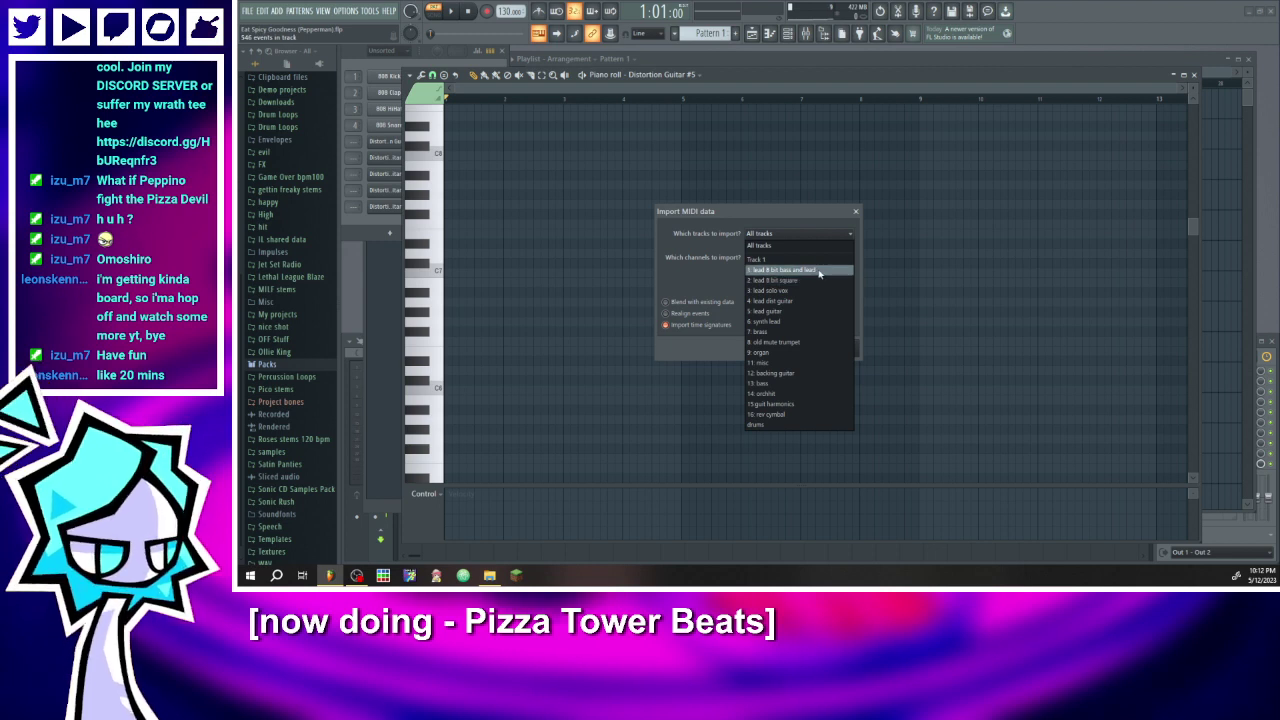
pyautogui.click(819, 271)
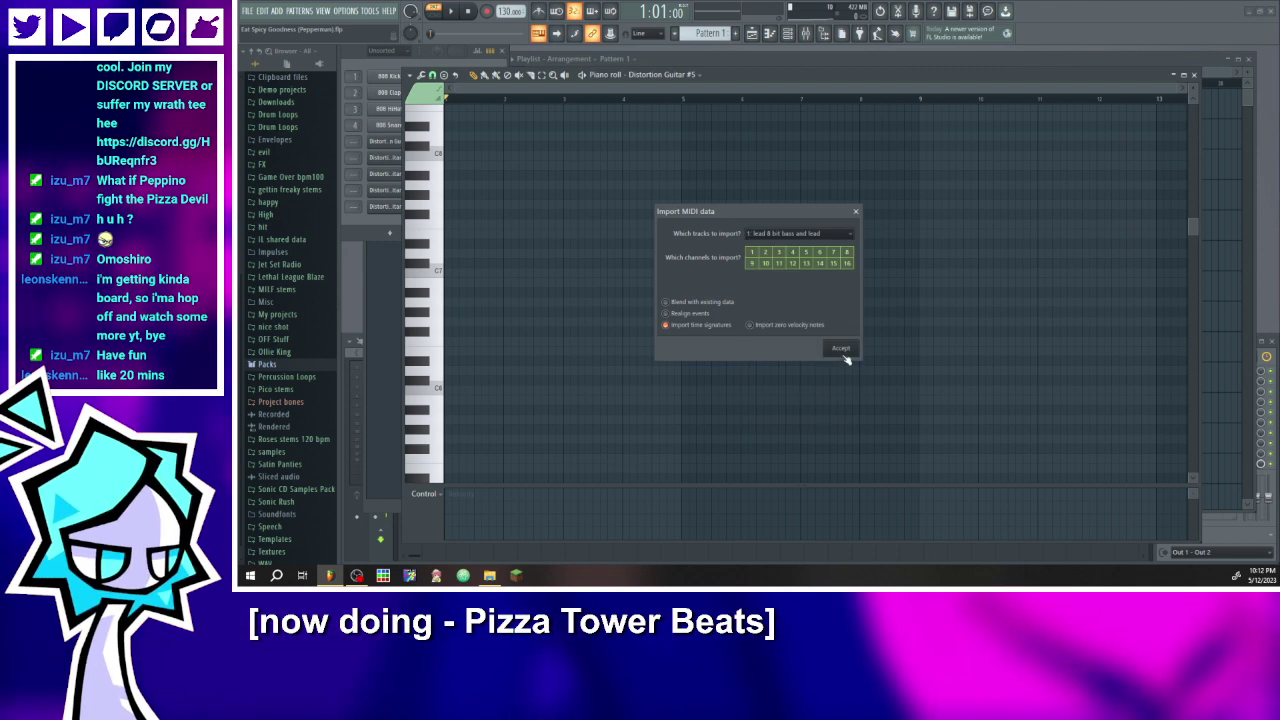
pyautogui.click(842, 352)
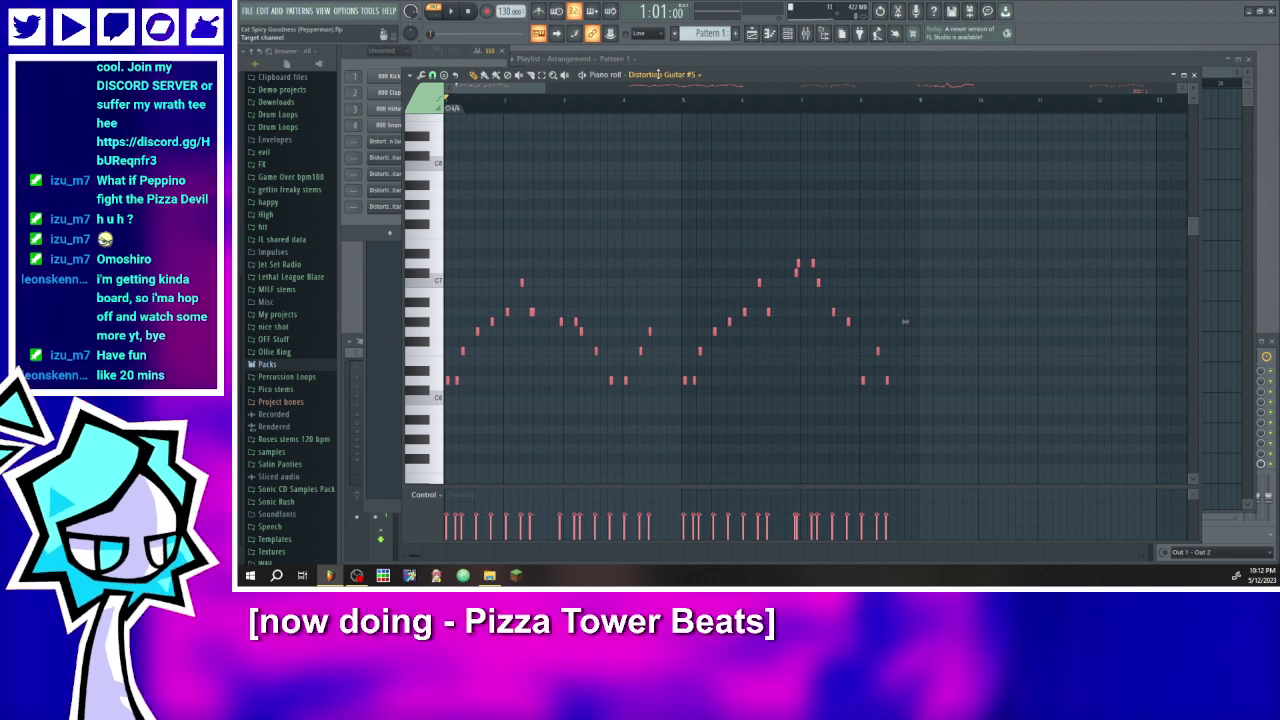
# - Open the Distortion Guitar #5 FLEX instrument and filter its presets by the Lead type, loading the Bass _ Lead preset
pyautogui.rightClick(656, 79)
pyautogui.moveTo(633, 234); pyautogui.dragTo(636, 147)
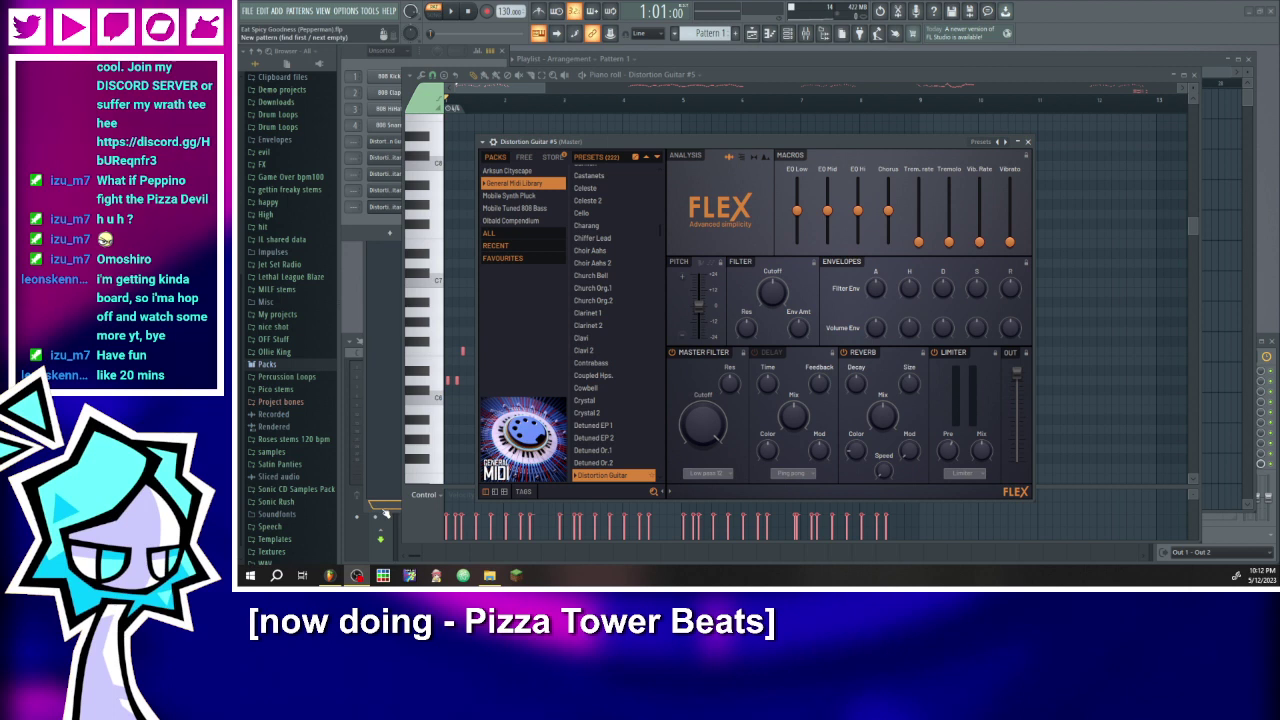
pyautogui.click(527, 491)
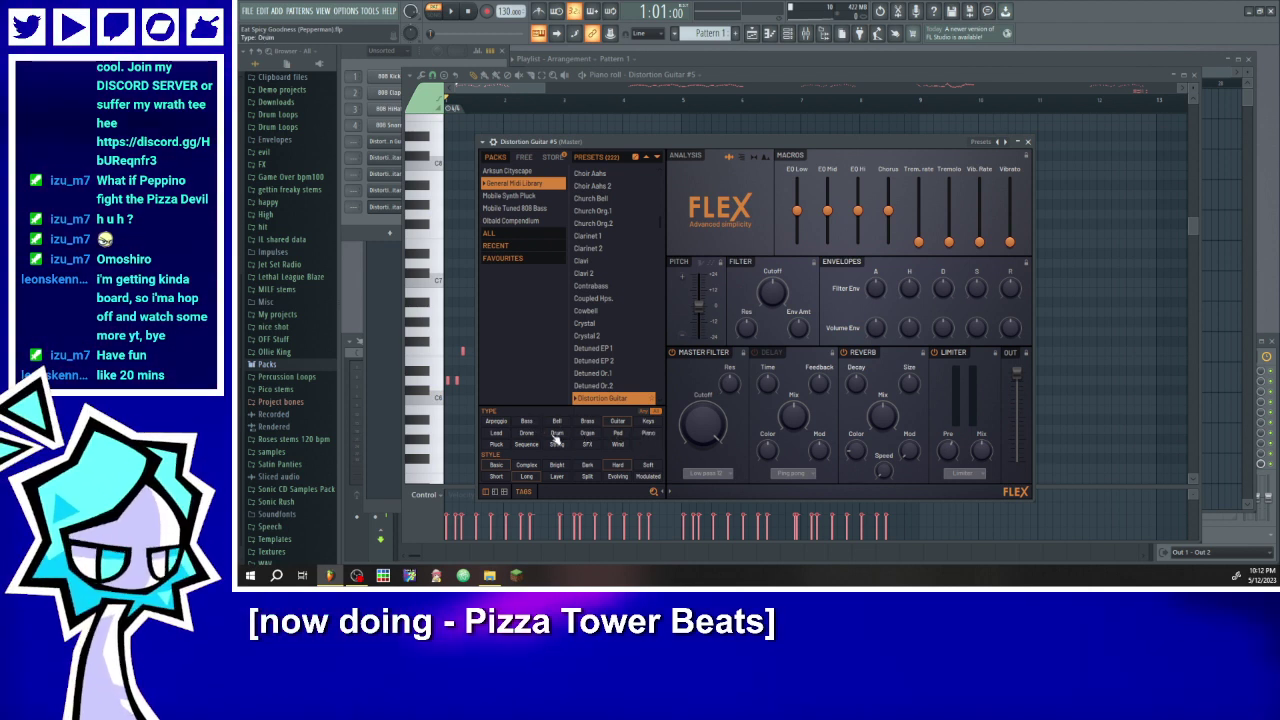
pyautogui.click(497, 433)
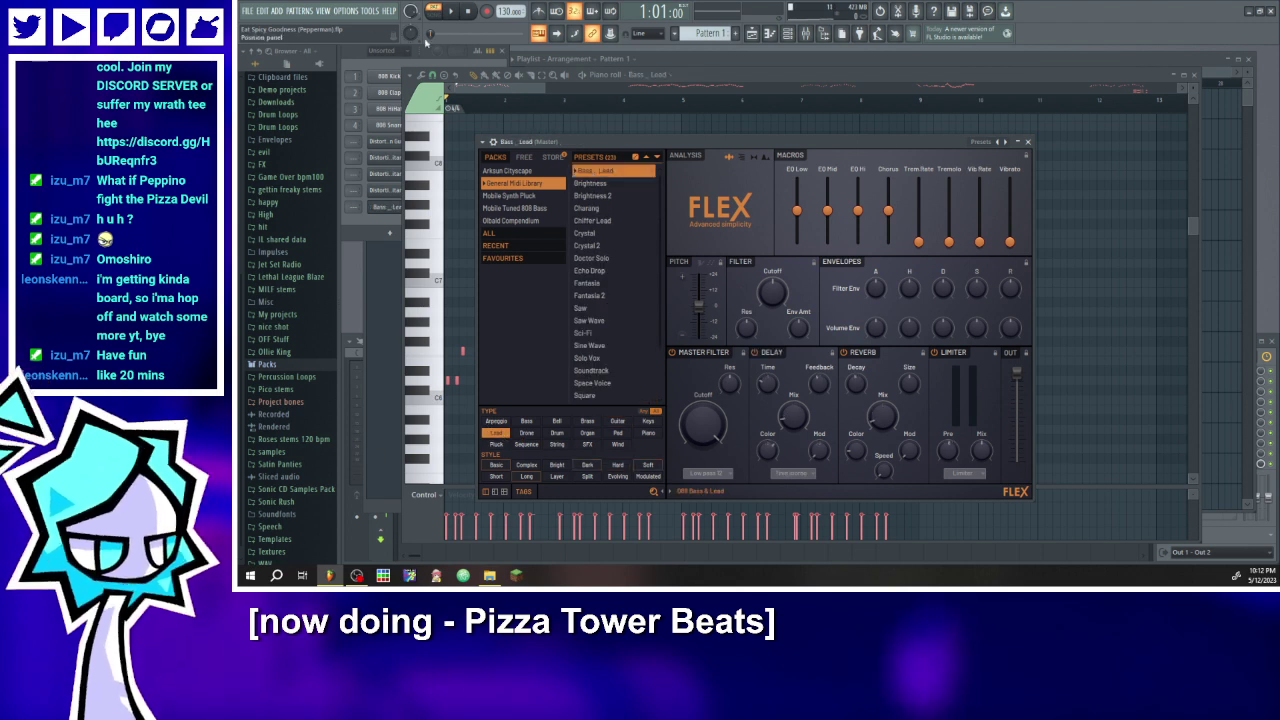
# - Play the imported lead melody, return to the pattern's start and listen to it again with the Bass _ Lead sound
pyautogui.click(451, 11)
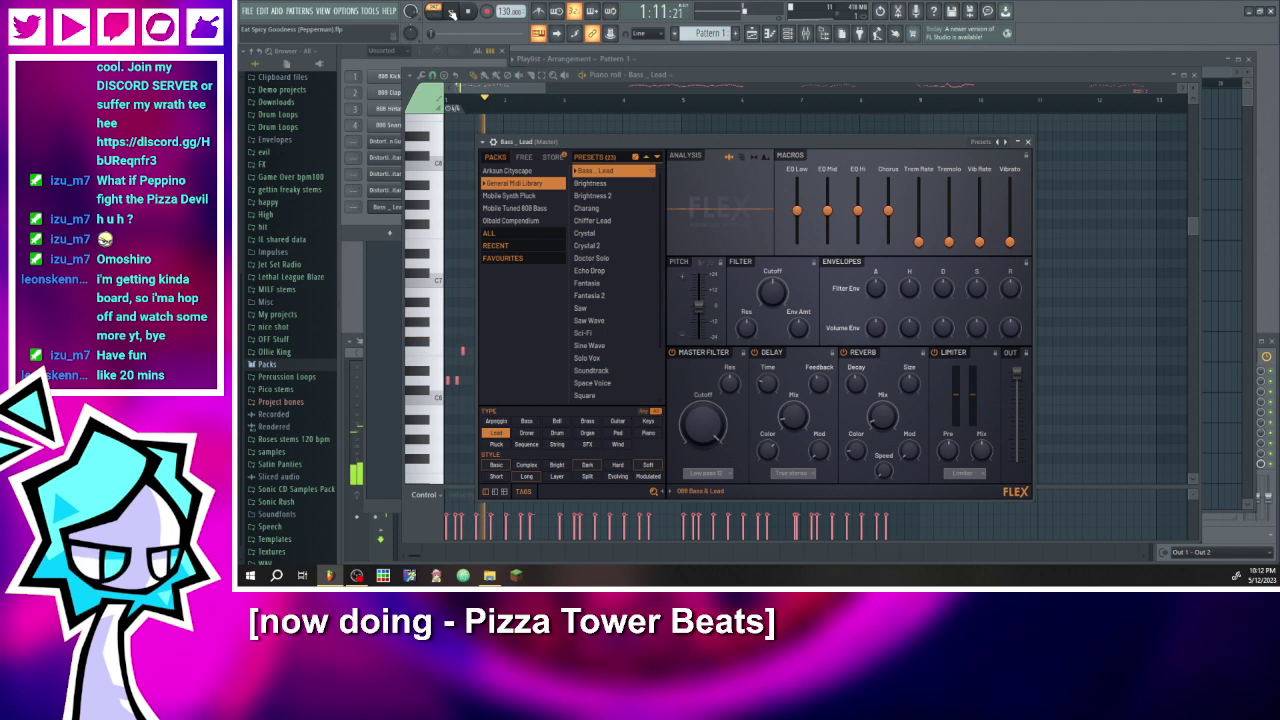
pyautogui.click(451, 11)
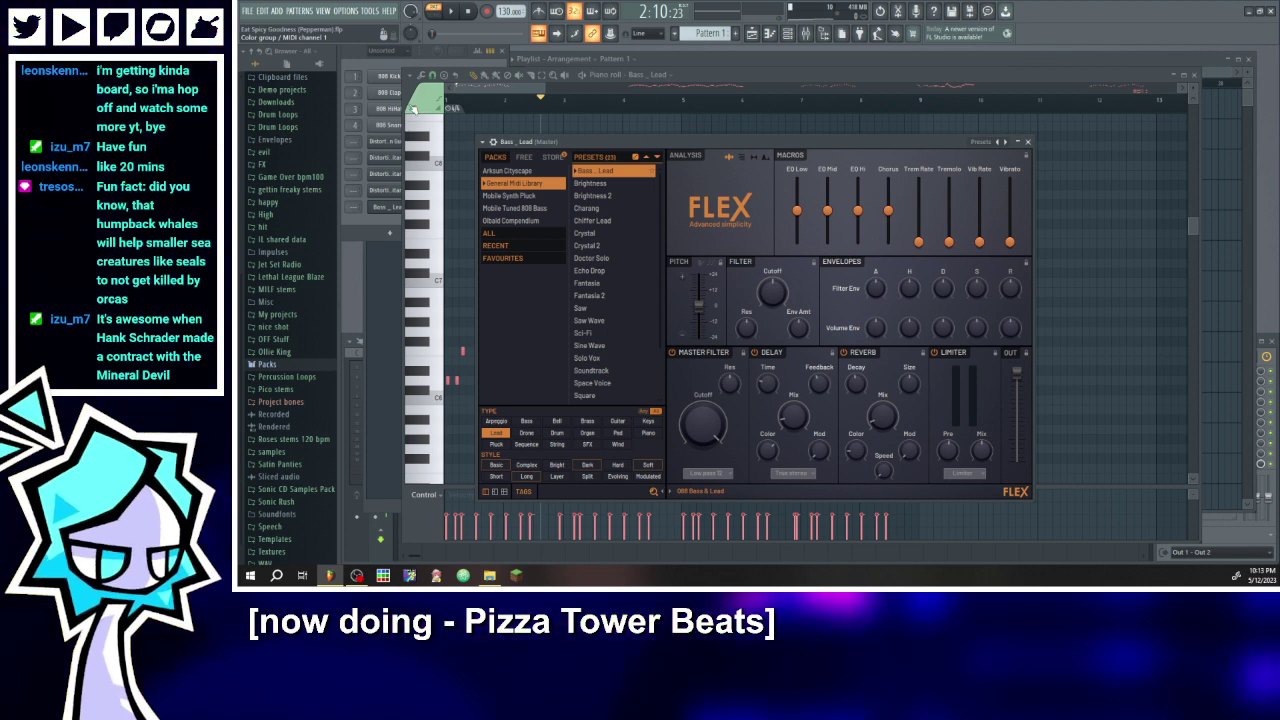
pyautogui.moveTo(500, 99); pyautogui.dragTo(447, 100)
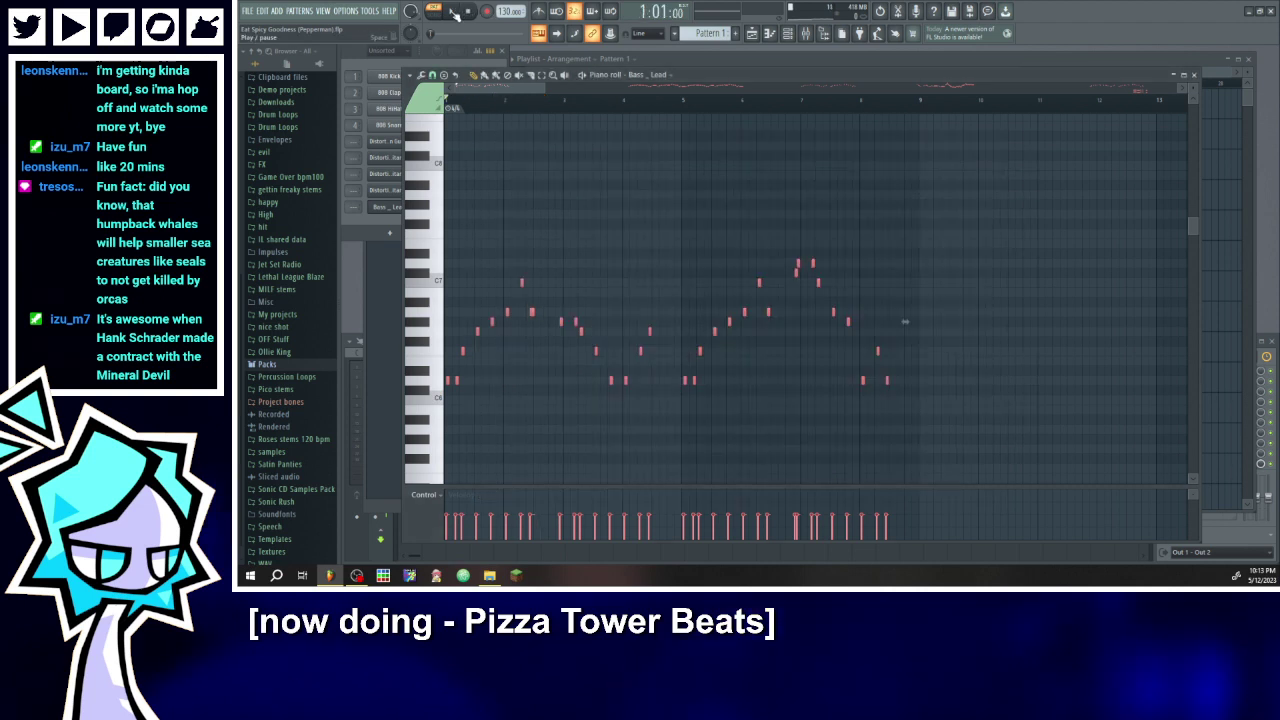
pyautogui.click(452, 12)
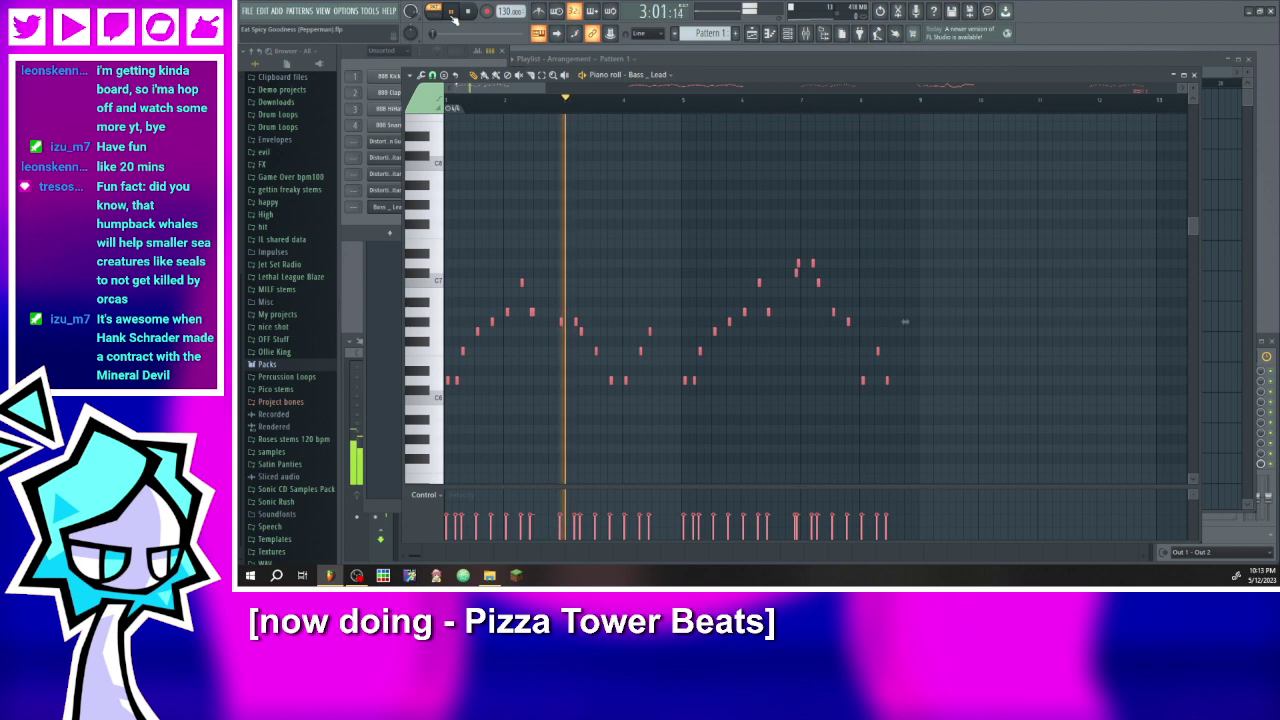
pyautogui.click(452, 14)
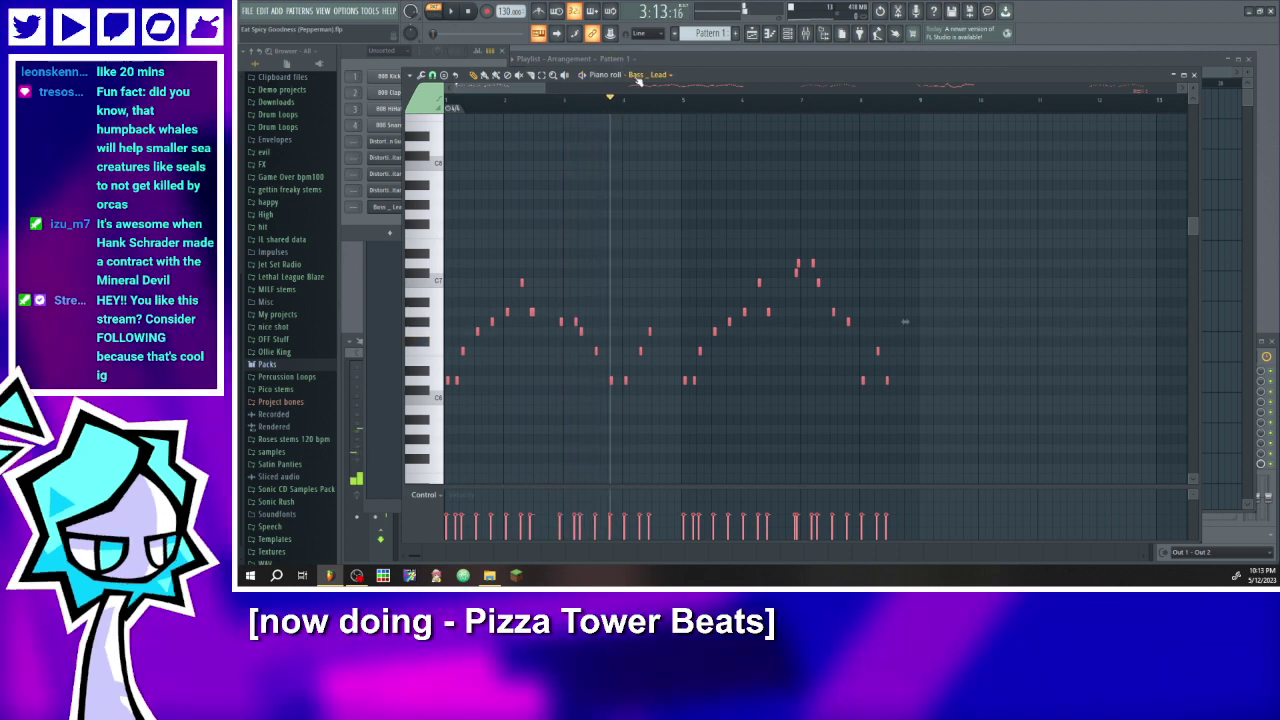
# - Delete the Distortion Guitar #4 and Distortion Guitar #3 channels from the channel rack
pyautogui.click(645, 76)
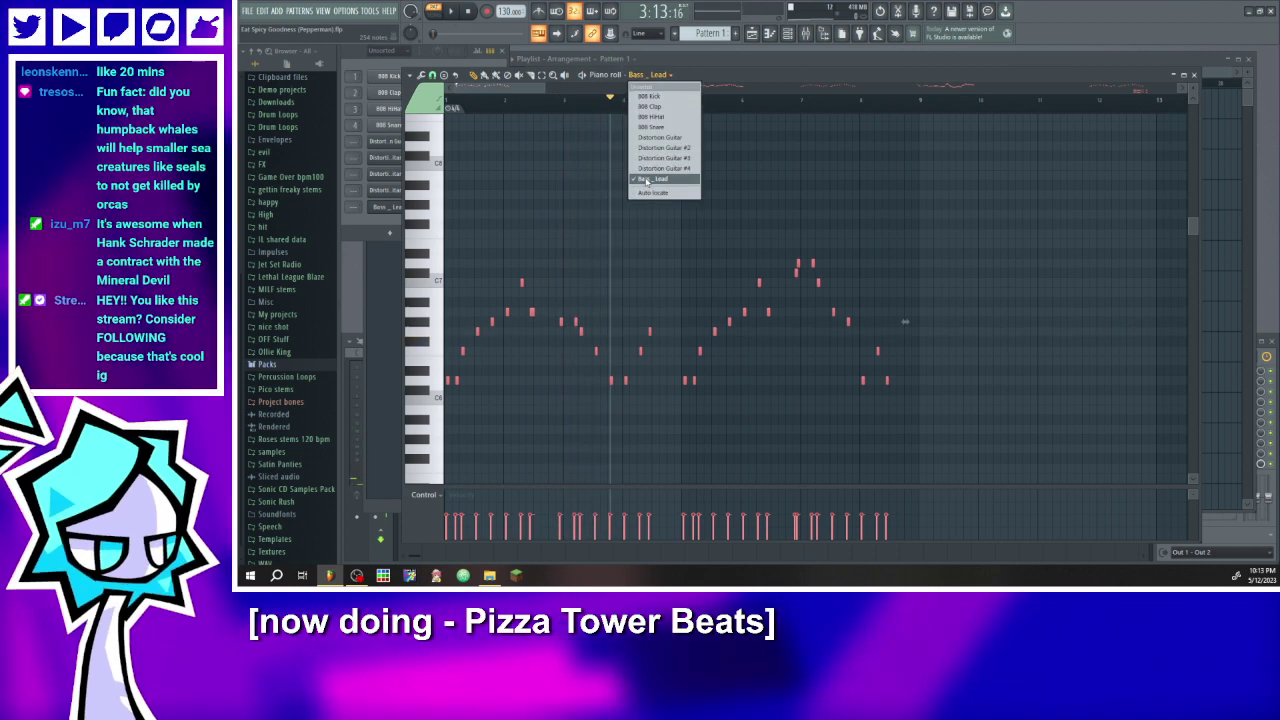
pyautogui.click(388, 207)
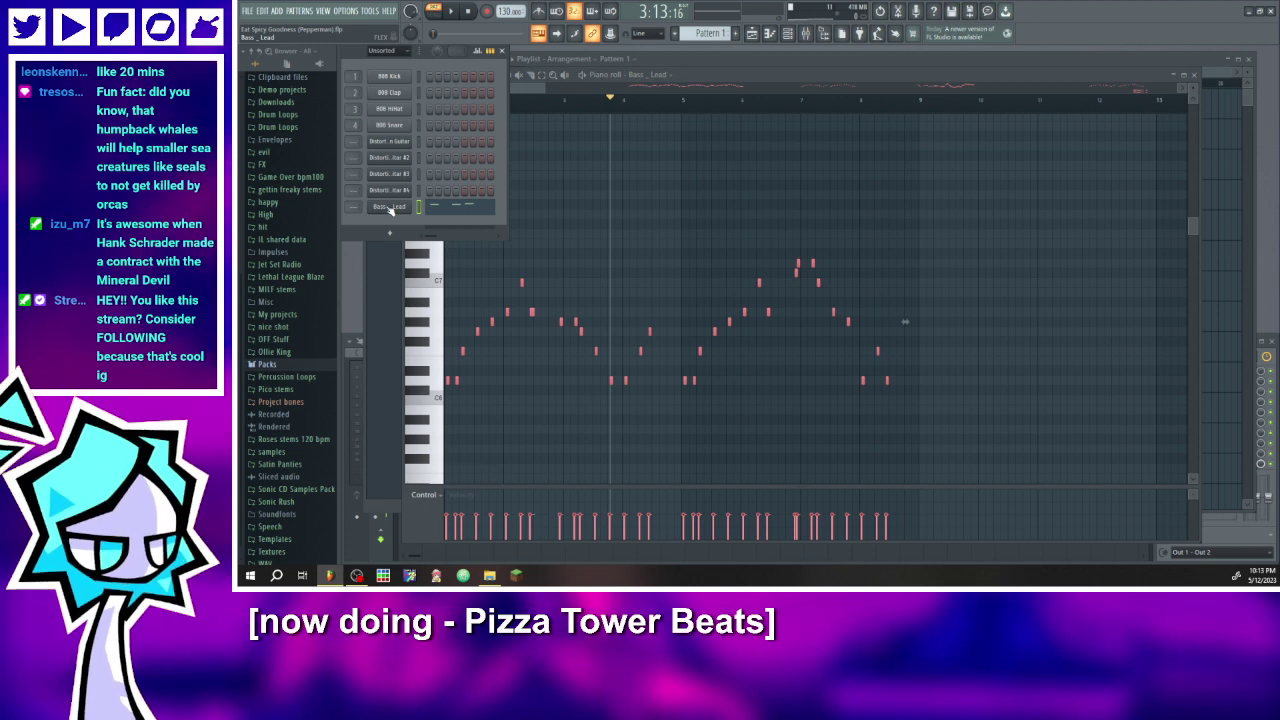
pyautogui.rightClick(390, 191)
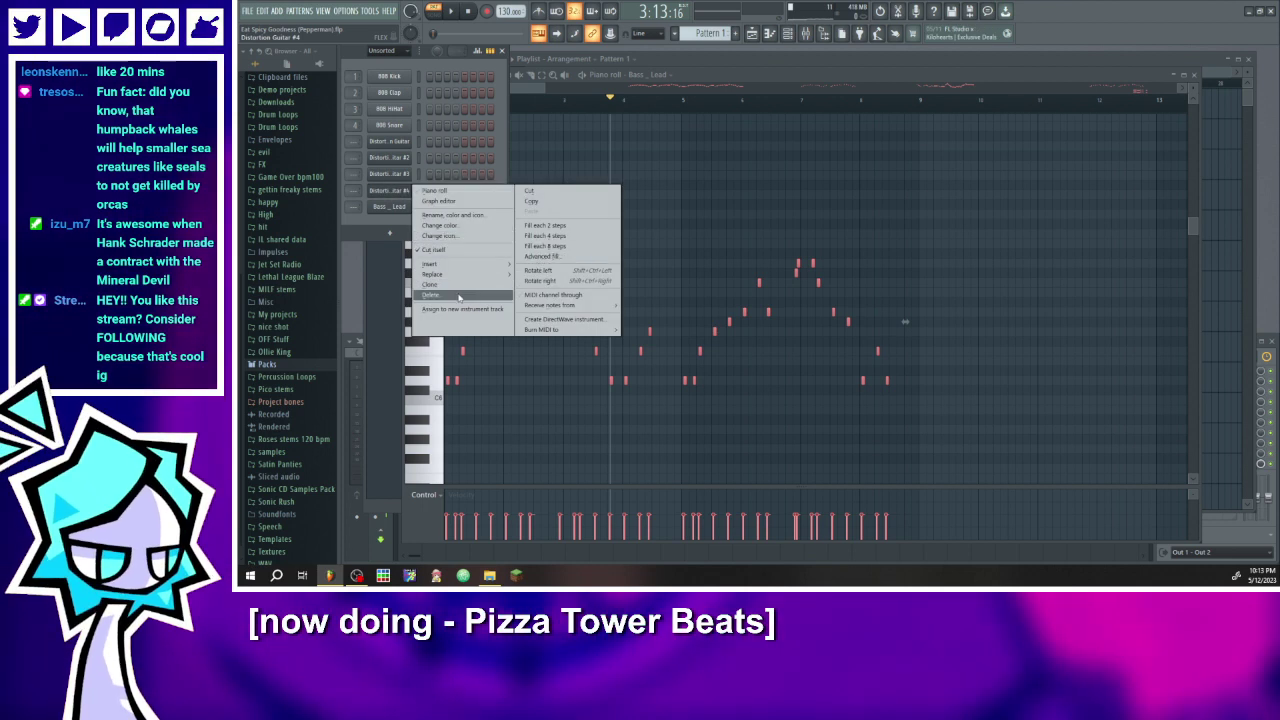
pyautogui.click(459, 297)
pyautogui.click(774, 321)
pyautogui.rightClick(390, 185)
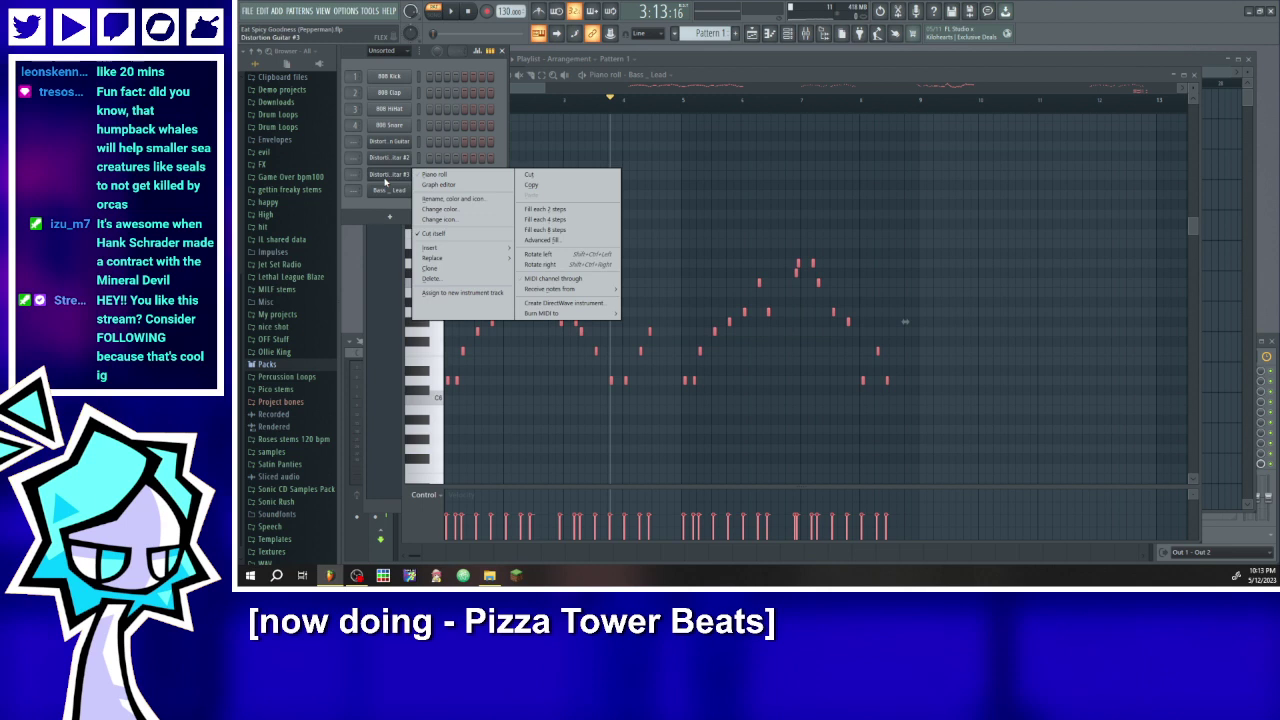
pyautogui.click(455, 283)
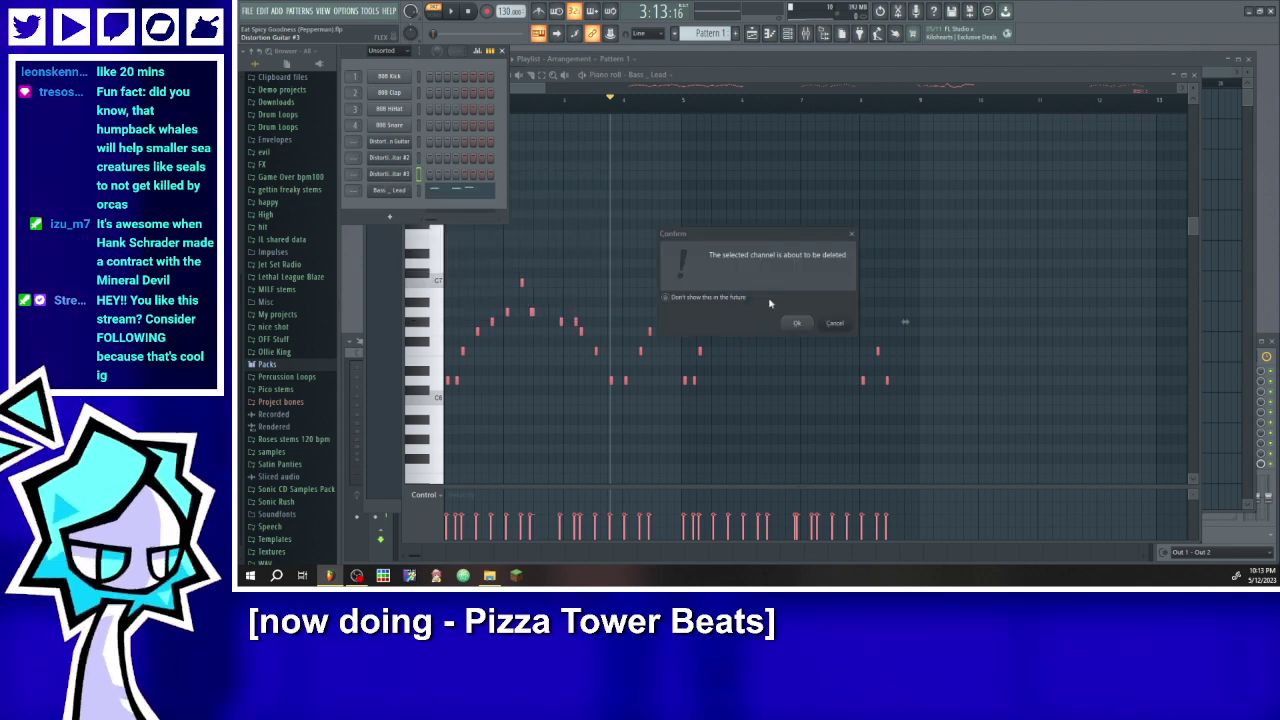
pyautogui.click(797, 323)
# - Delete the Distortion Guitar #2 channel and the original Distortion Guitar channel
pyautogui.rightClick(390, 158)
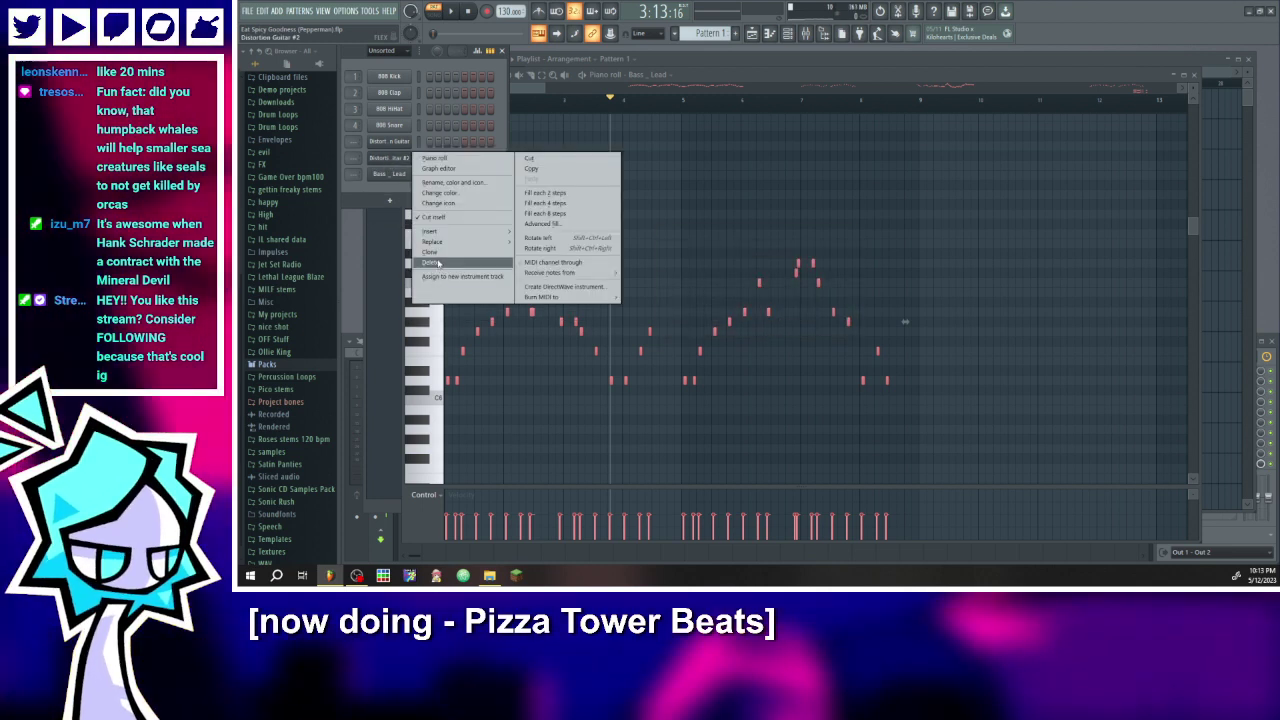
pyautogui.click(438, 264)
pyautogui.click(790, 323)
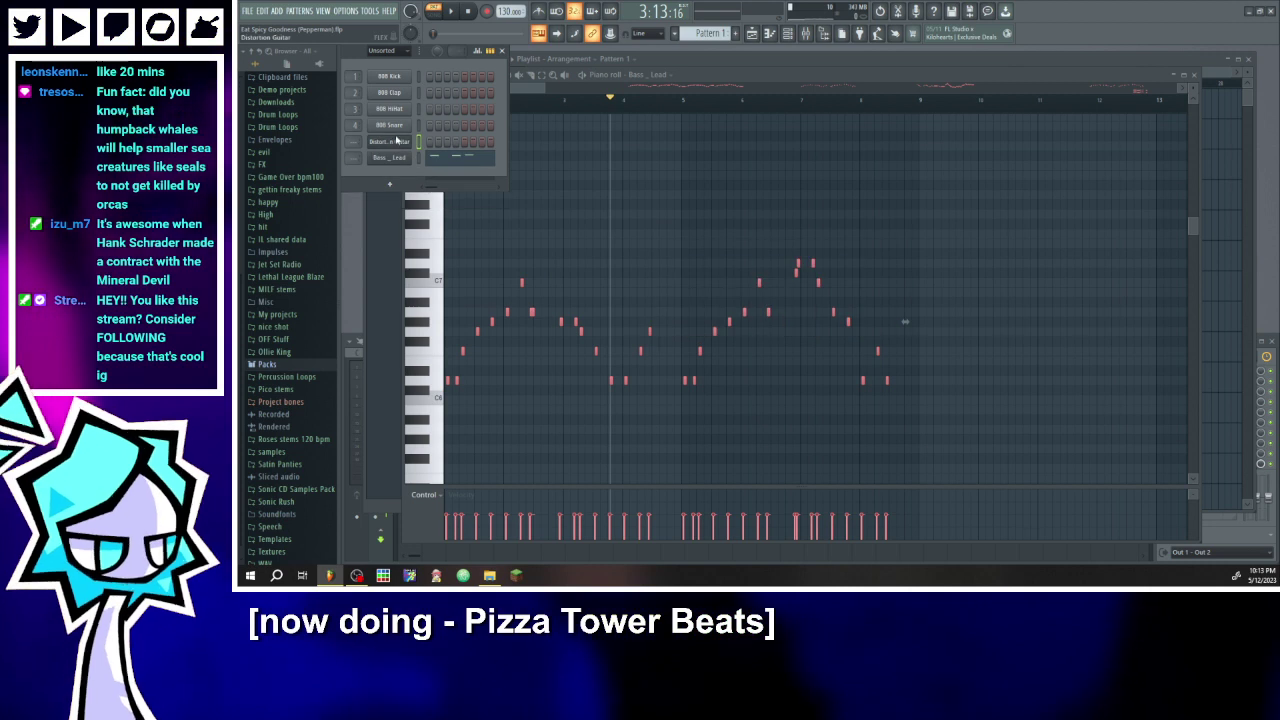
pyautogui.rightClick(399, 141)
pyautogui.click(438, 247)
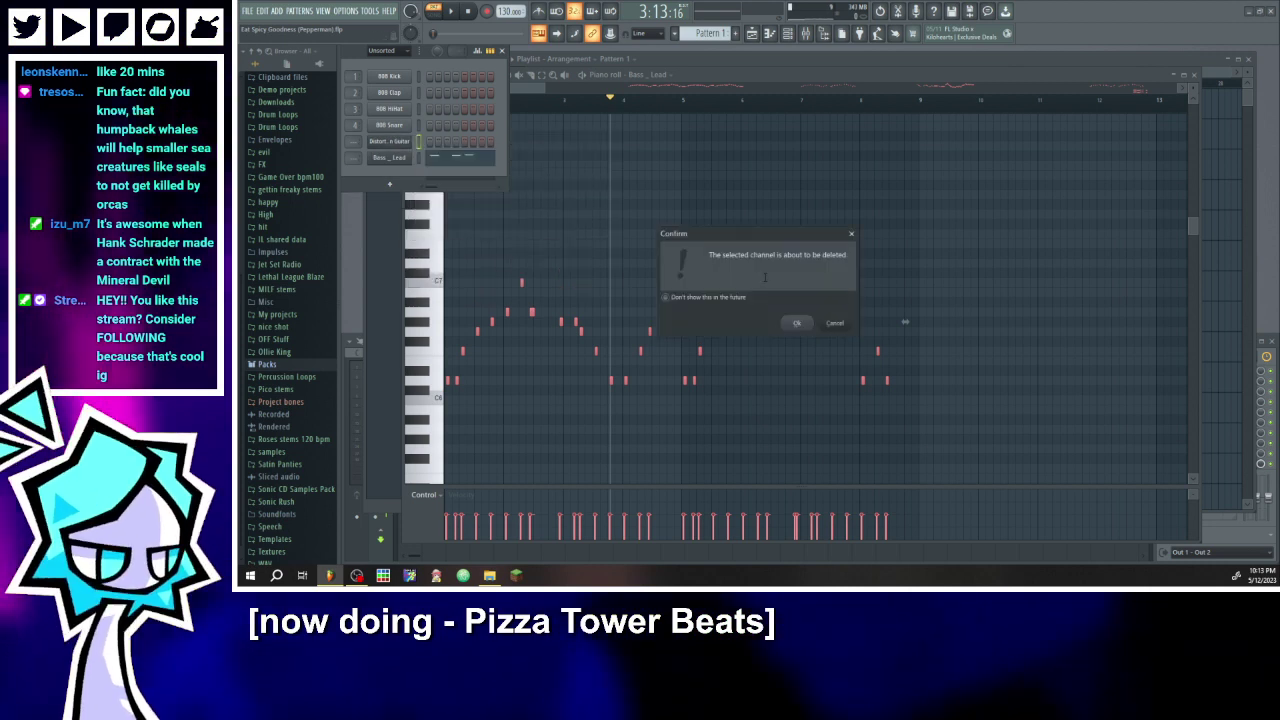
pyautogui.click(794, 323)
# - Delete the 808 Snare channel from the channel rack
pyautogui.rightClick(393, 127)
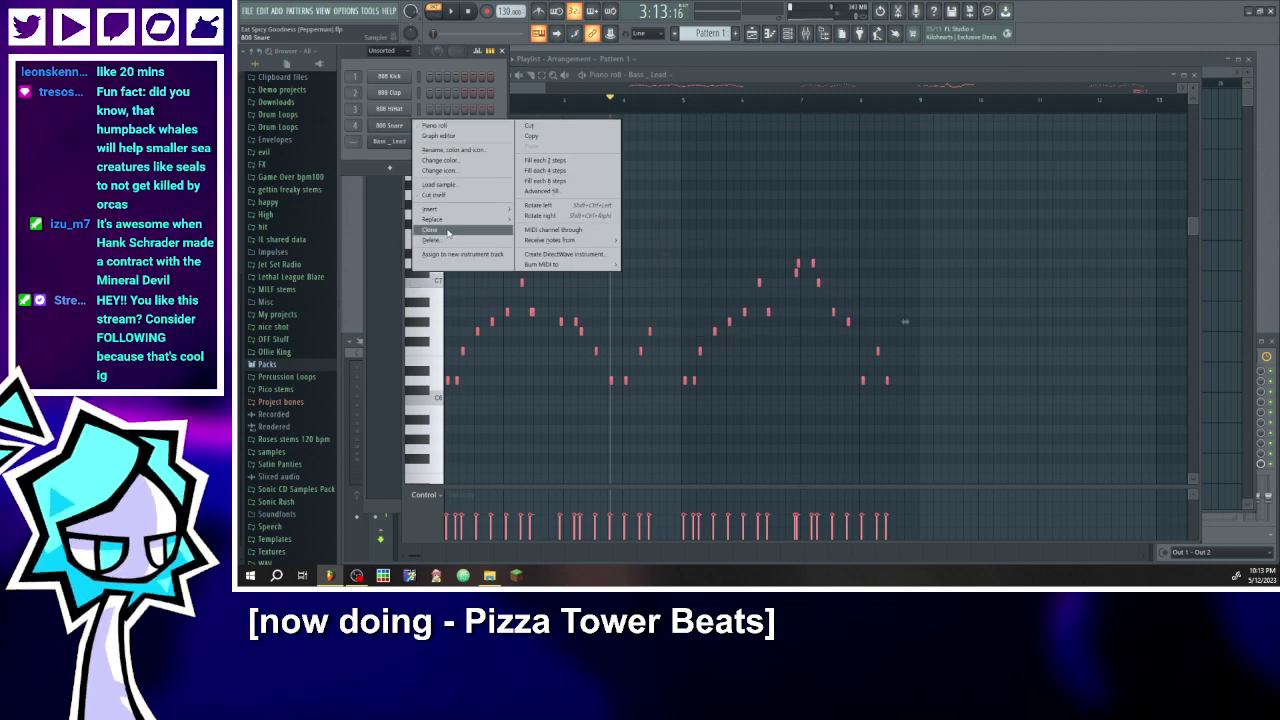
pyautogui.click(438, 242)
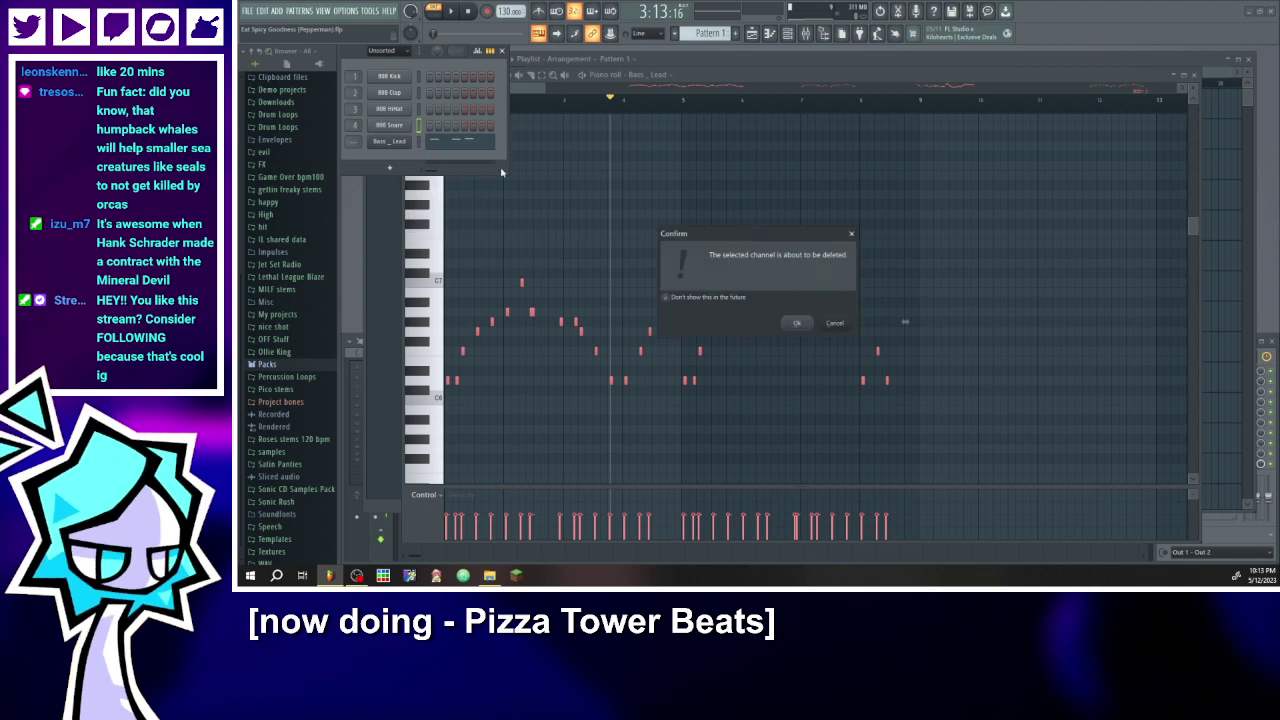
pyautogui.press('Return')
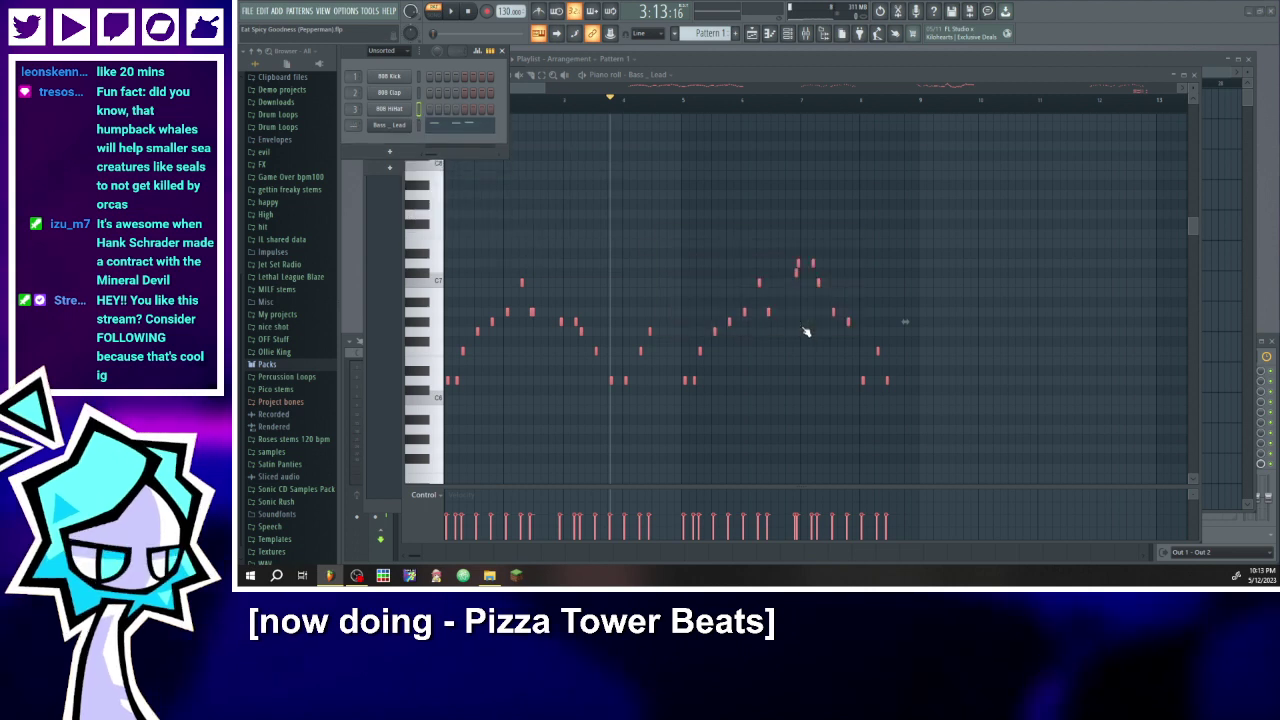
pyautogui.rightClick(390, 110)
pyautogui.click(432, 213)
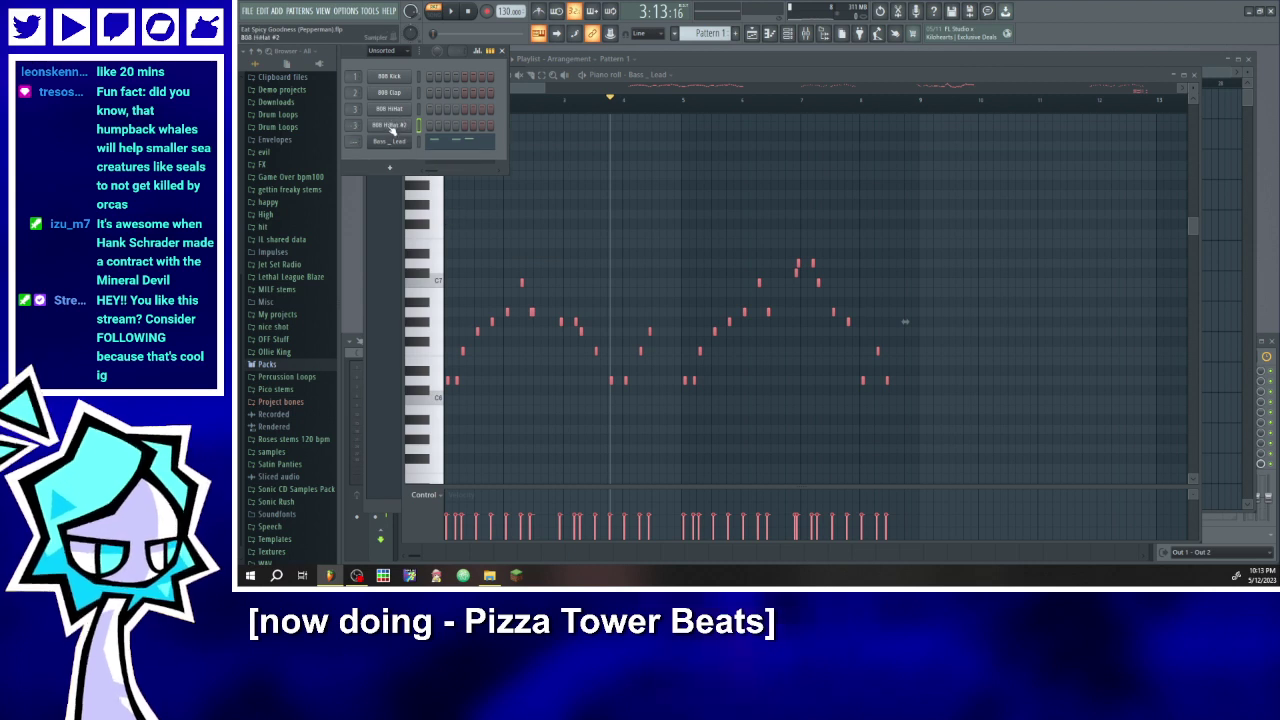
pyautogui.hotkey('ctrl', 'z')
# - Delete the 808 HiHat channels and the 808 Clap channel from the channel rack
pyautogui.rightClick(395, 116)
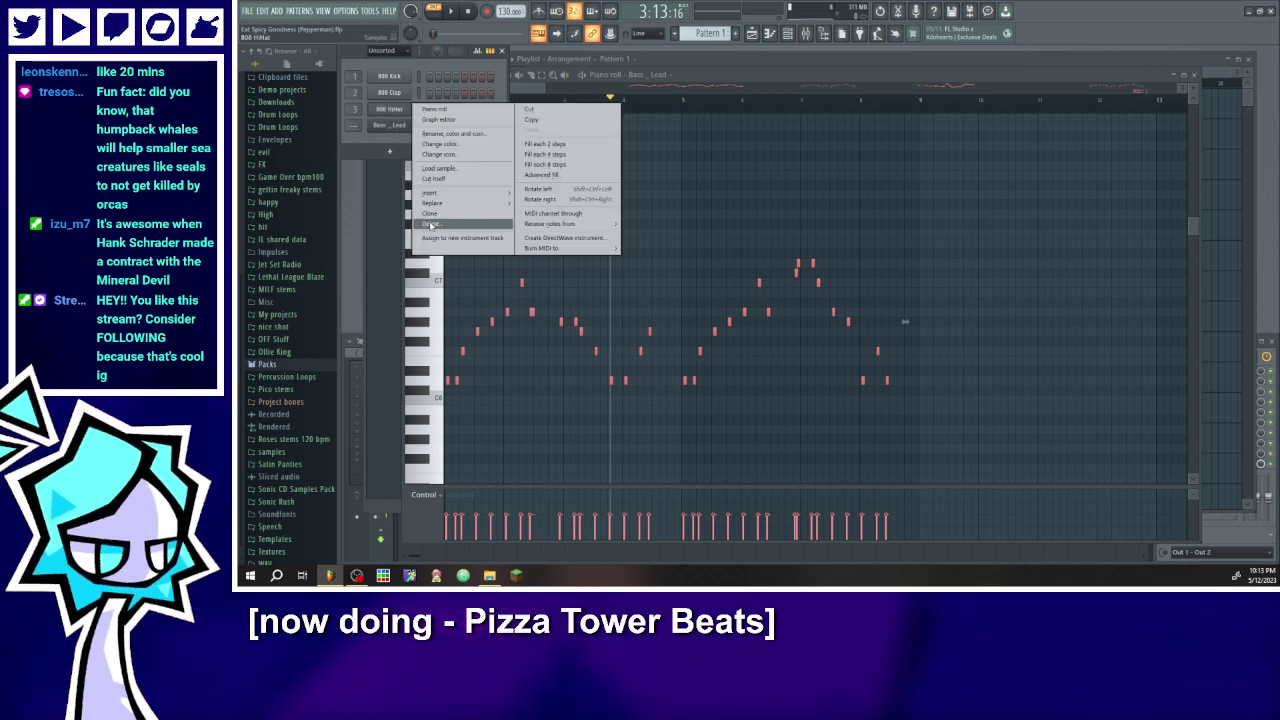
pyautogui.click(431, 224)
pyautogui.press('Return')
pyautogui.rightClick(389, 92)
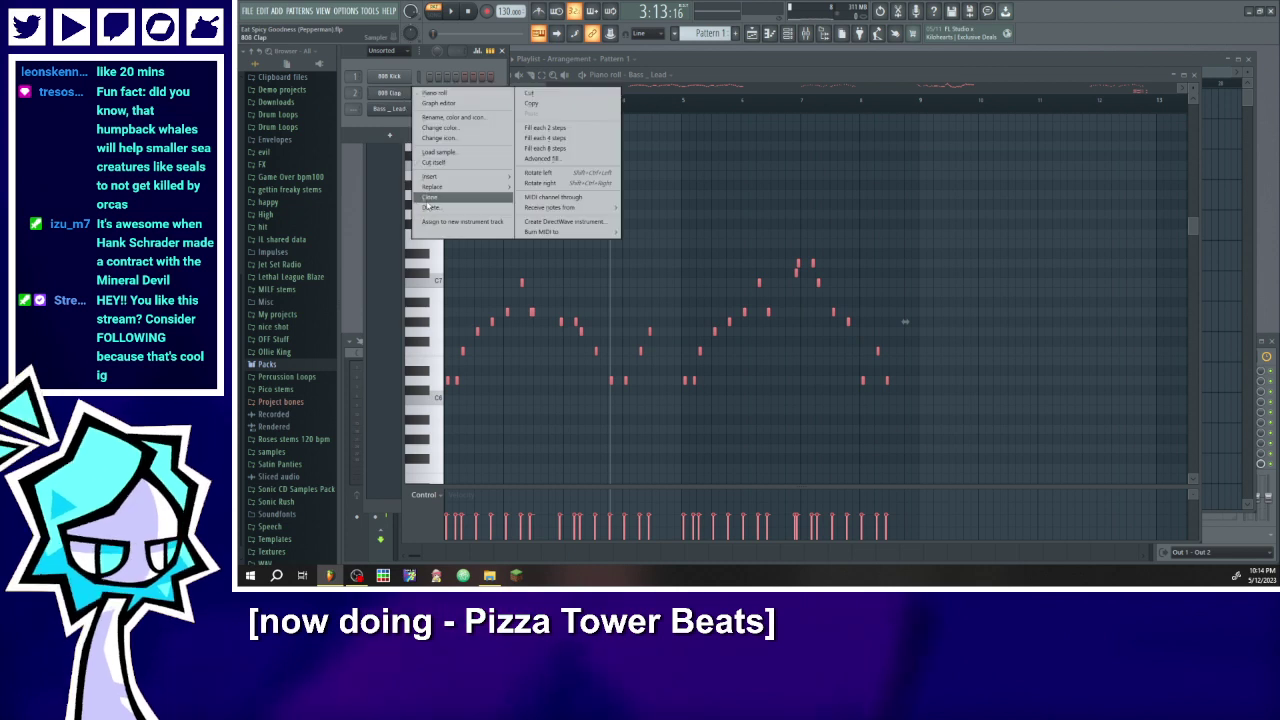
pyautogui.click(430, 207)
pyautogui.click(797, 323)
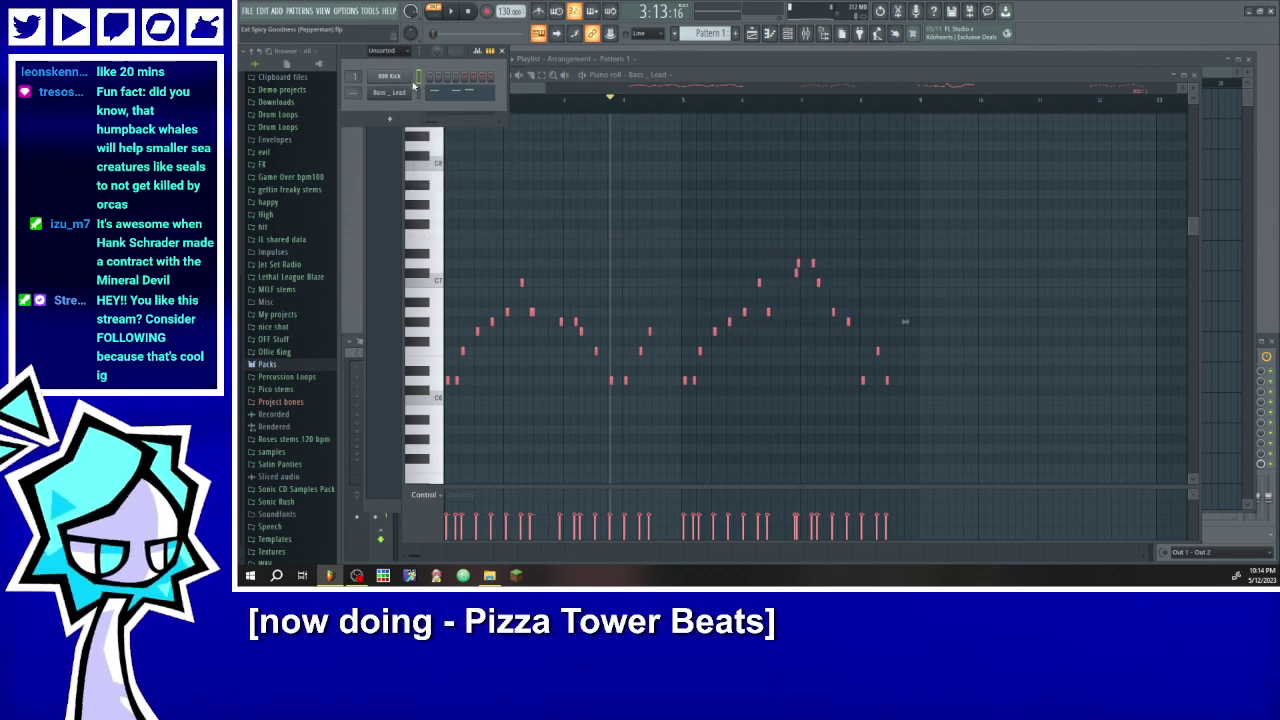
# - Delete the 808 Kick channel, leaving only Bass _ Lead in the channel rack
pyautogui.rightClick(389, 76)
pyautogui.click(452, 192)
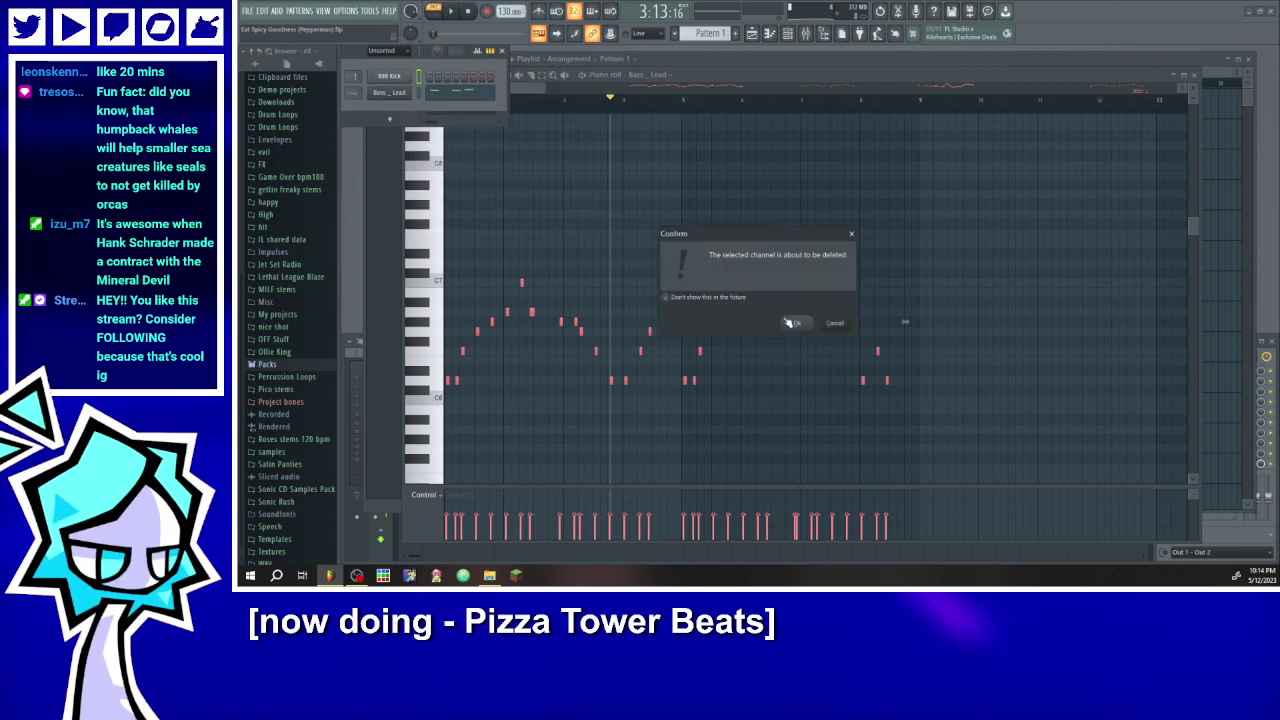
pyautogui.click(791, 322)
# - Clone the Bass _ Lead FLEX channel four times, each time duplicating the newest copy
pyautogui.rightClick(383, 79)
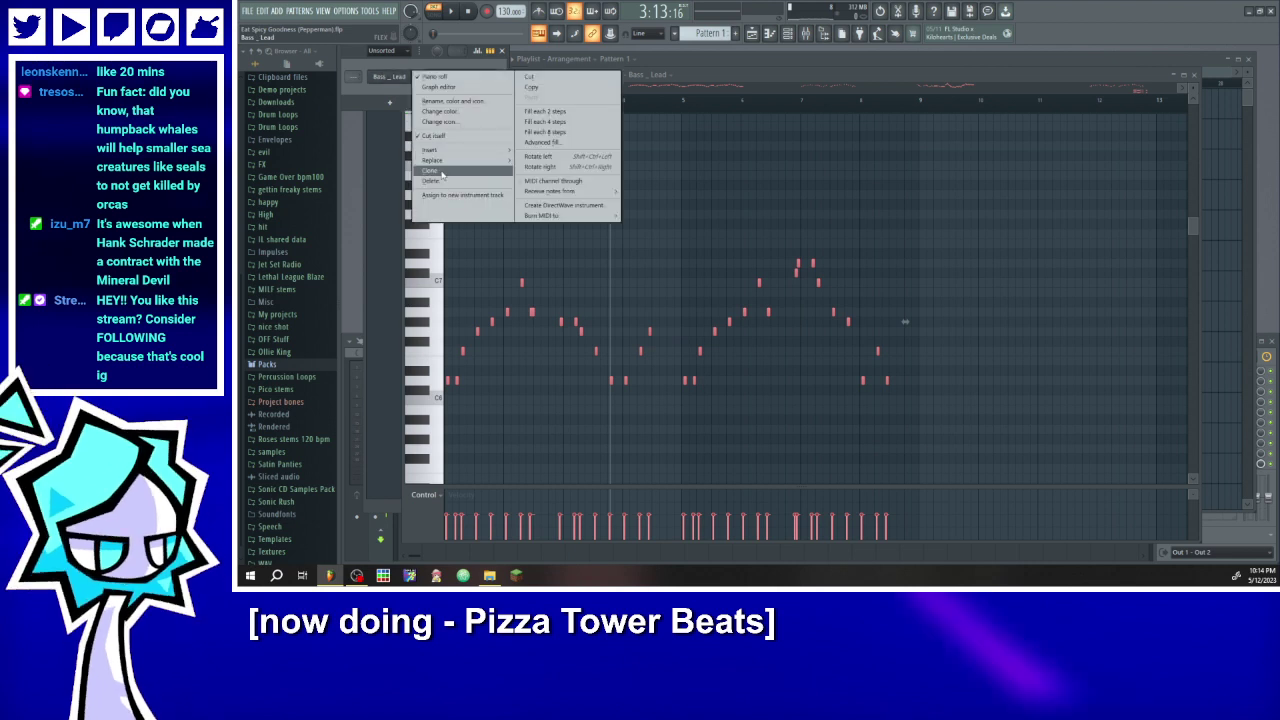
pyautogui.click(429, 172)
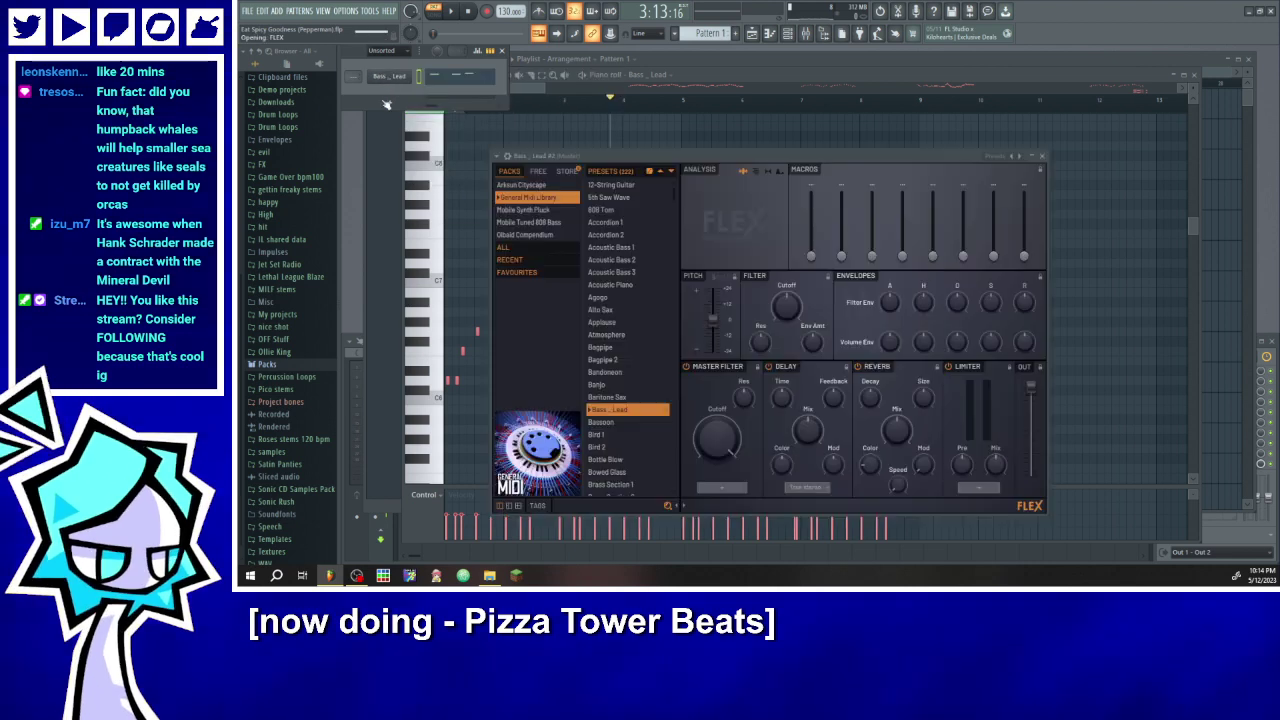
pyautogui.rightClick(408, 92)
pyautogui.click(425, 187)
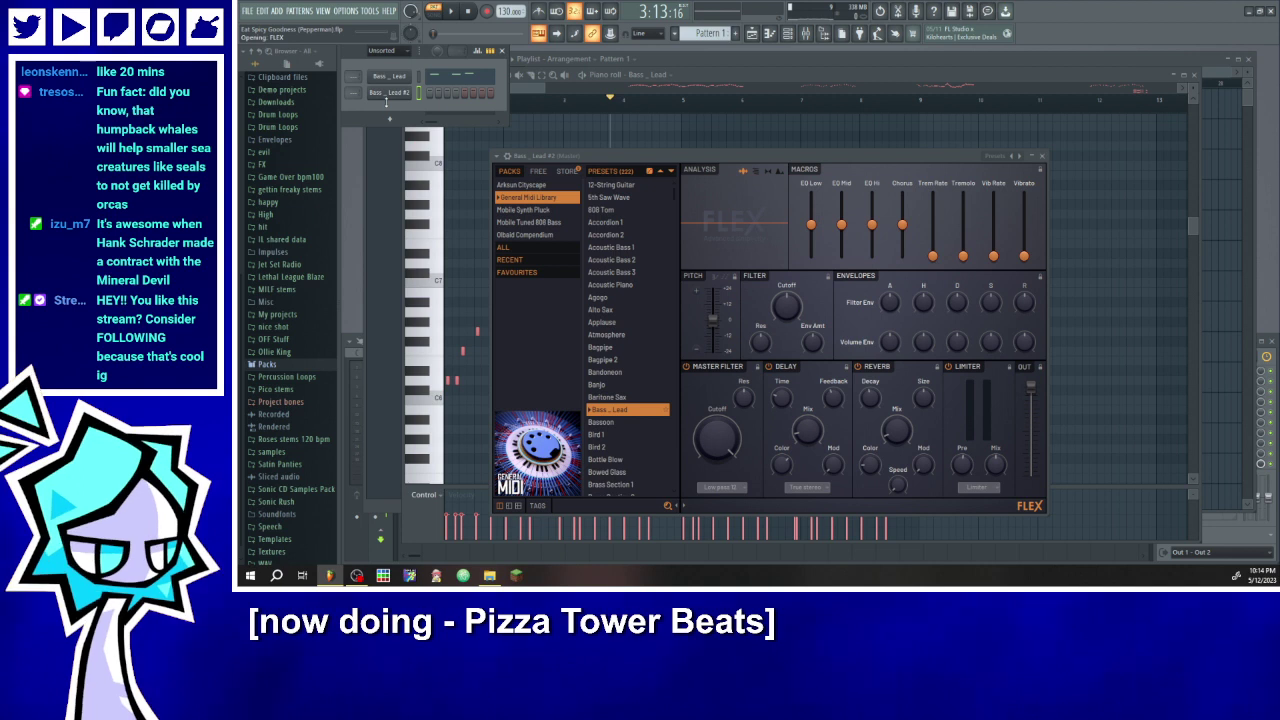
pyautogui.rightClick(408, 106)
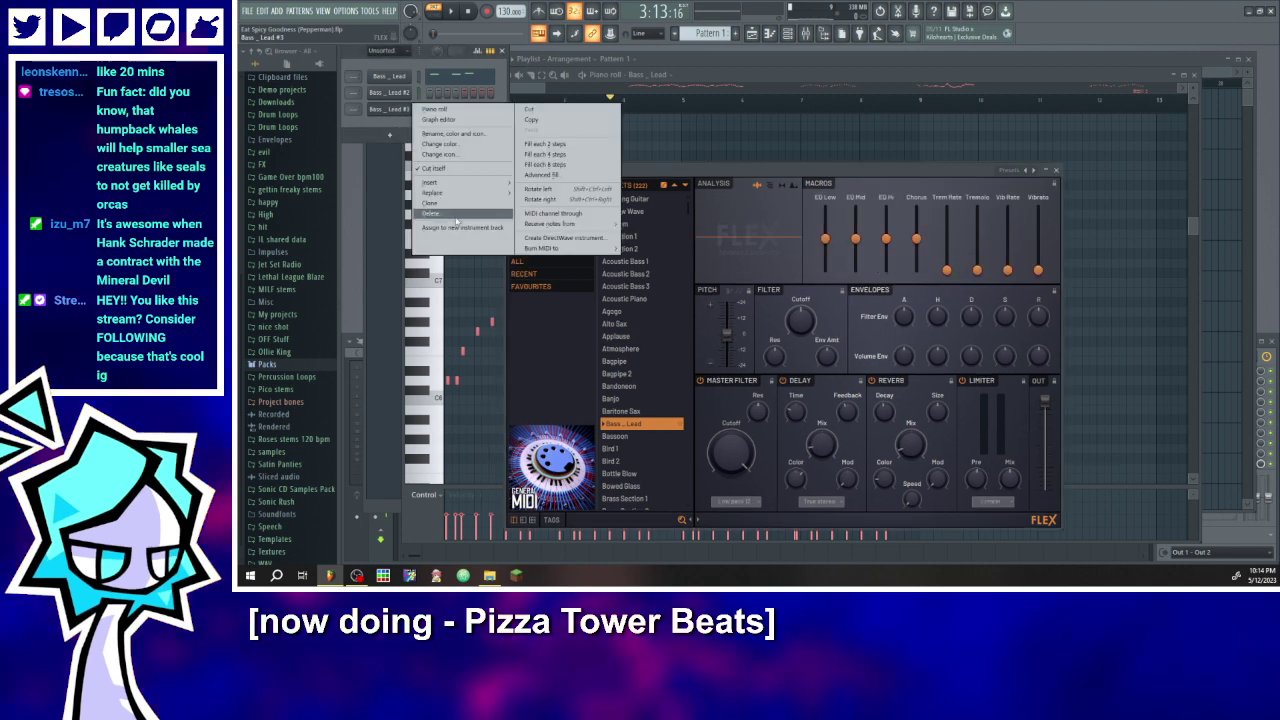
pyautogui.click(444, 206)
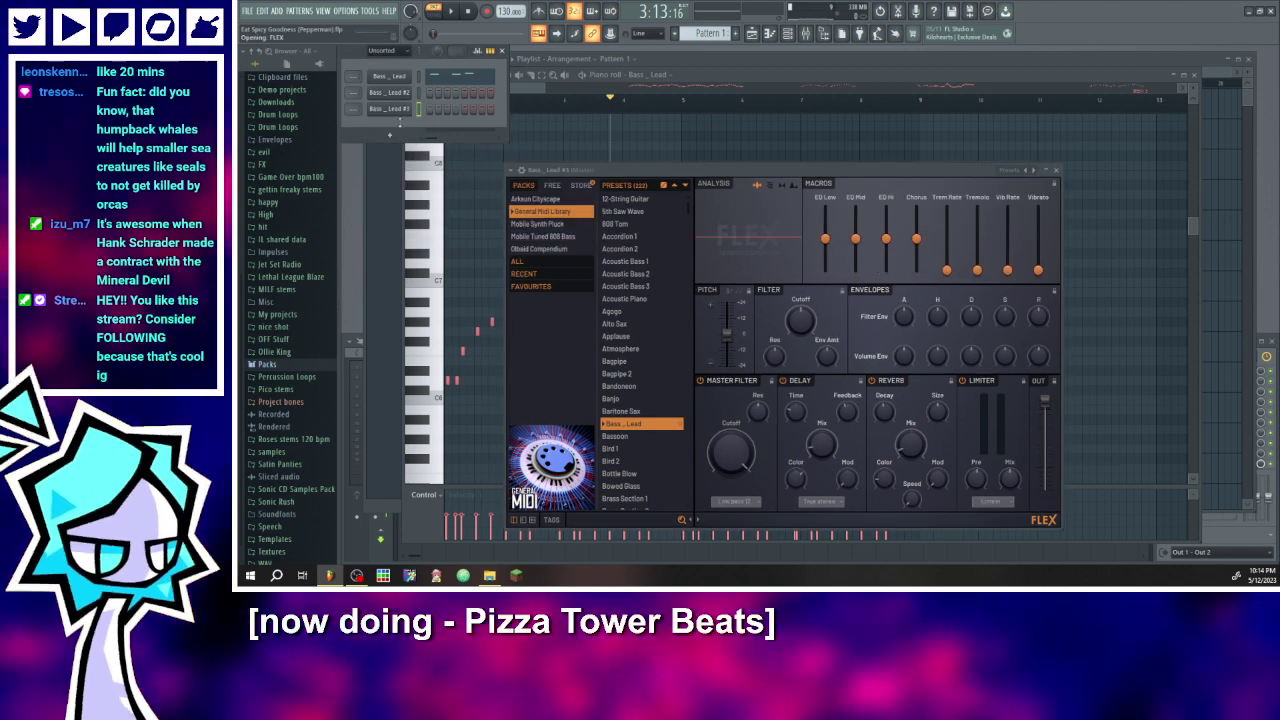
pyautogui.rightClick(389, 130)
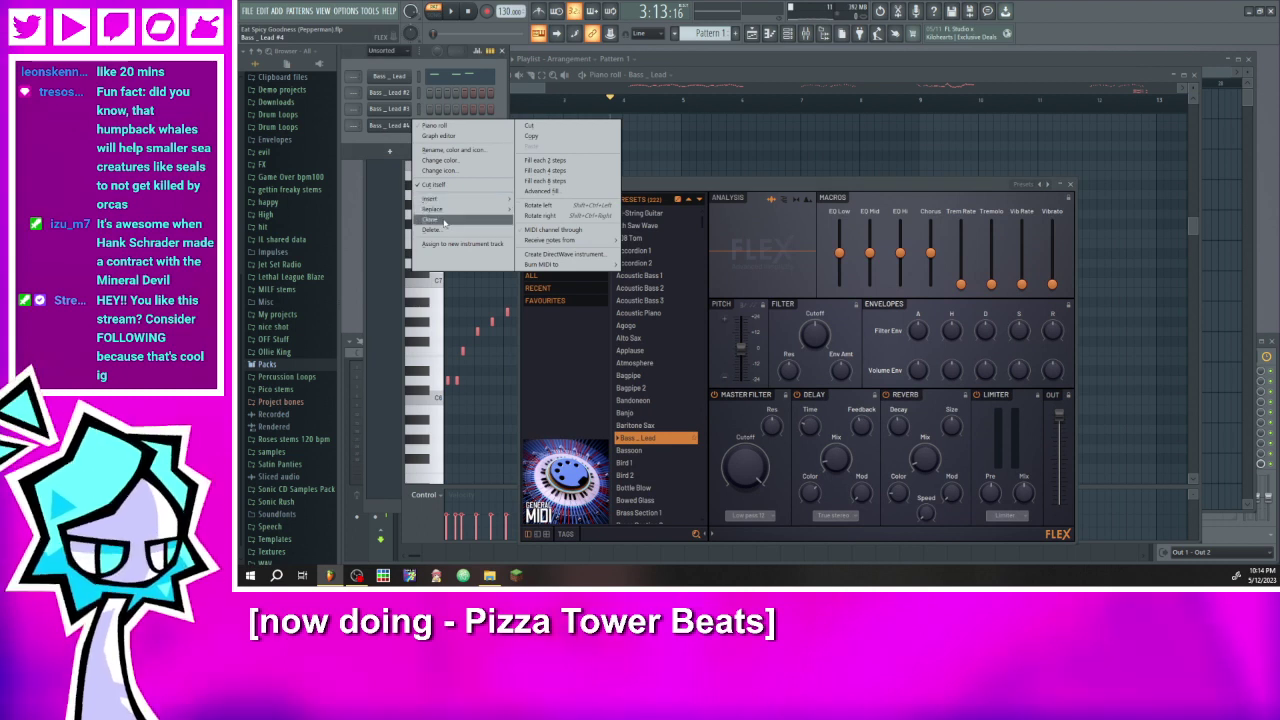
pyautogui.click(443, 222)
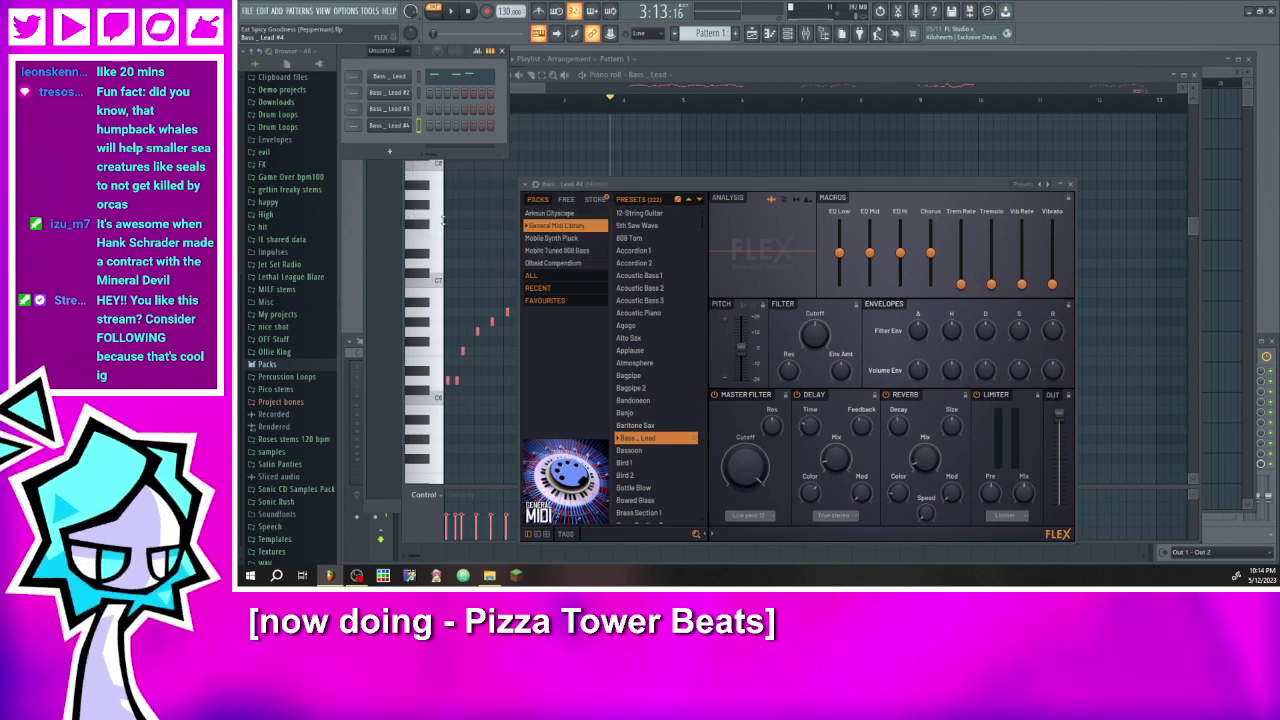
# - Clone three more FLEX channels in succession, starting from Bass _ Lead #5
pyautogui.rightClick(390, 142)
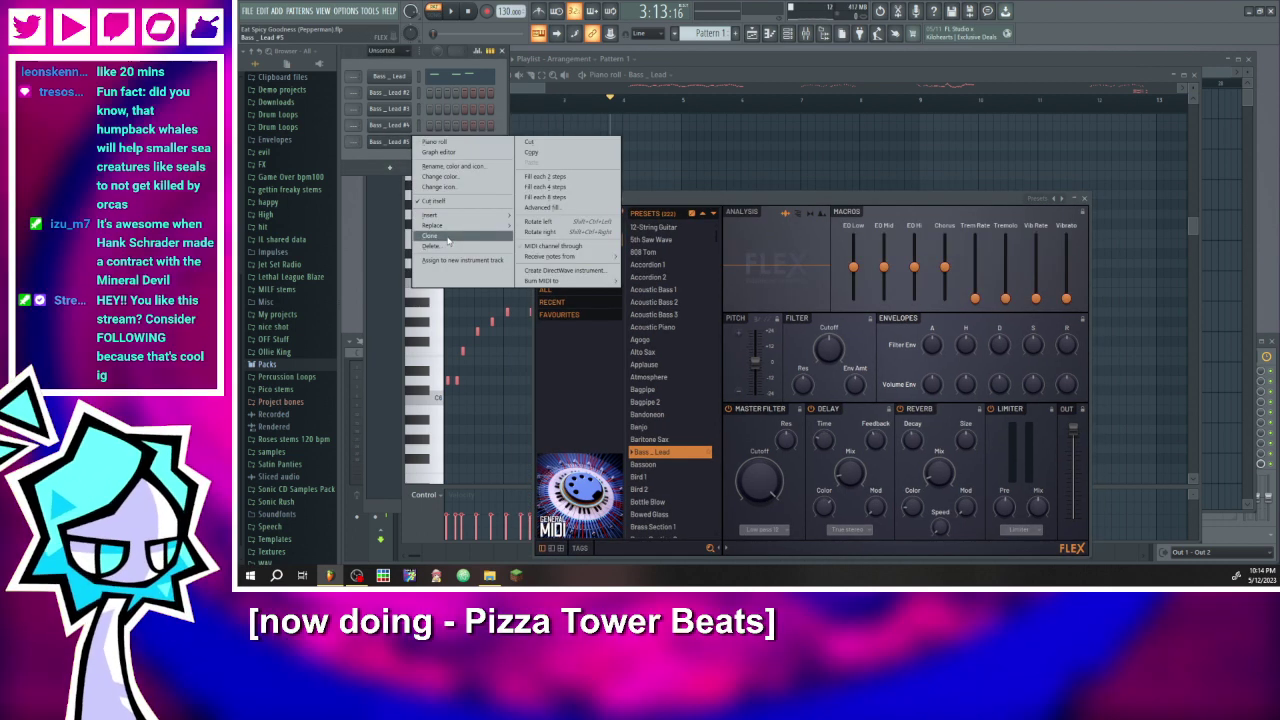
pyautogui.click(430, 236)
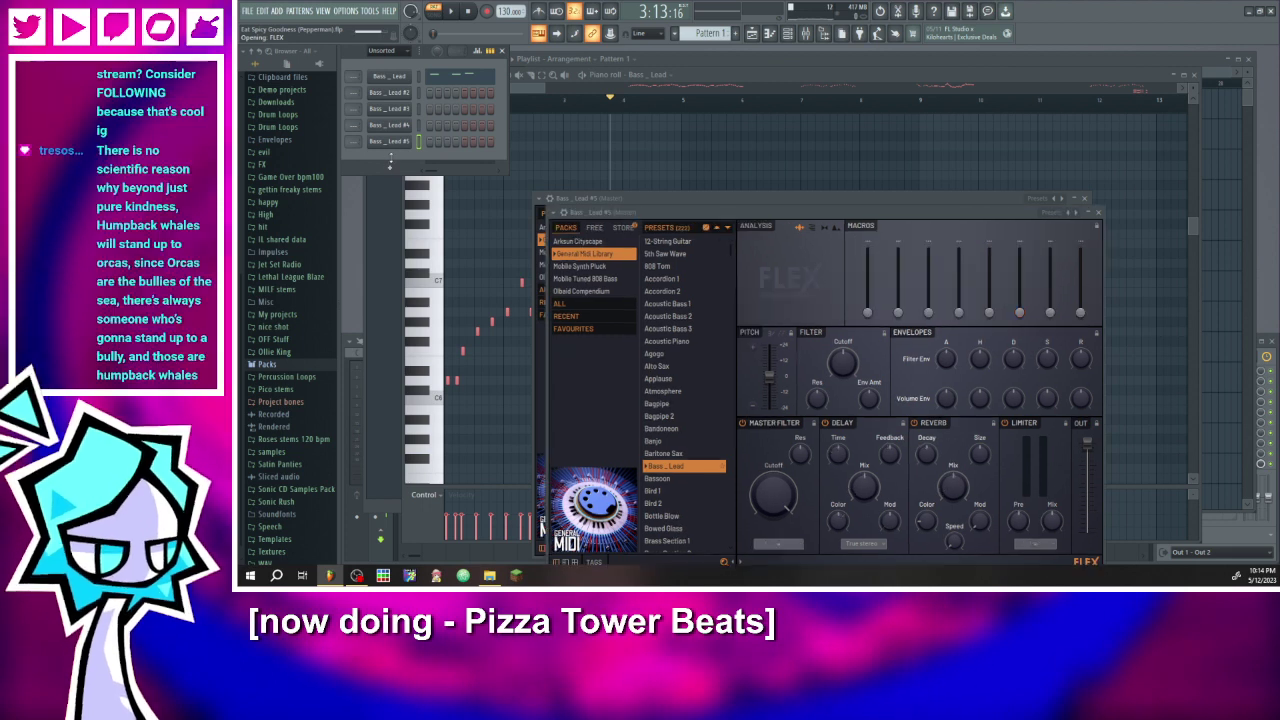
pyautogui.rightClick(393, 160)
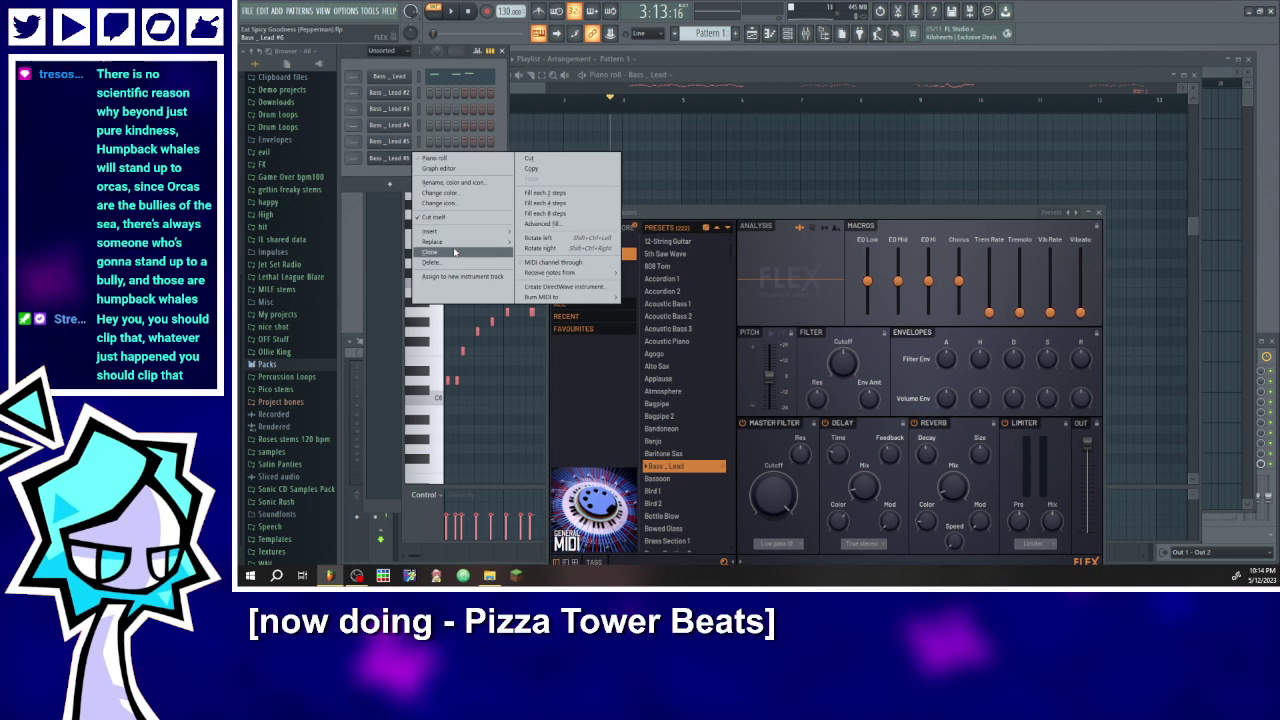
pyautogui.click(450, 248)
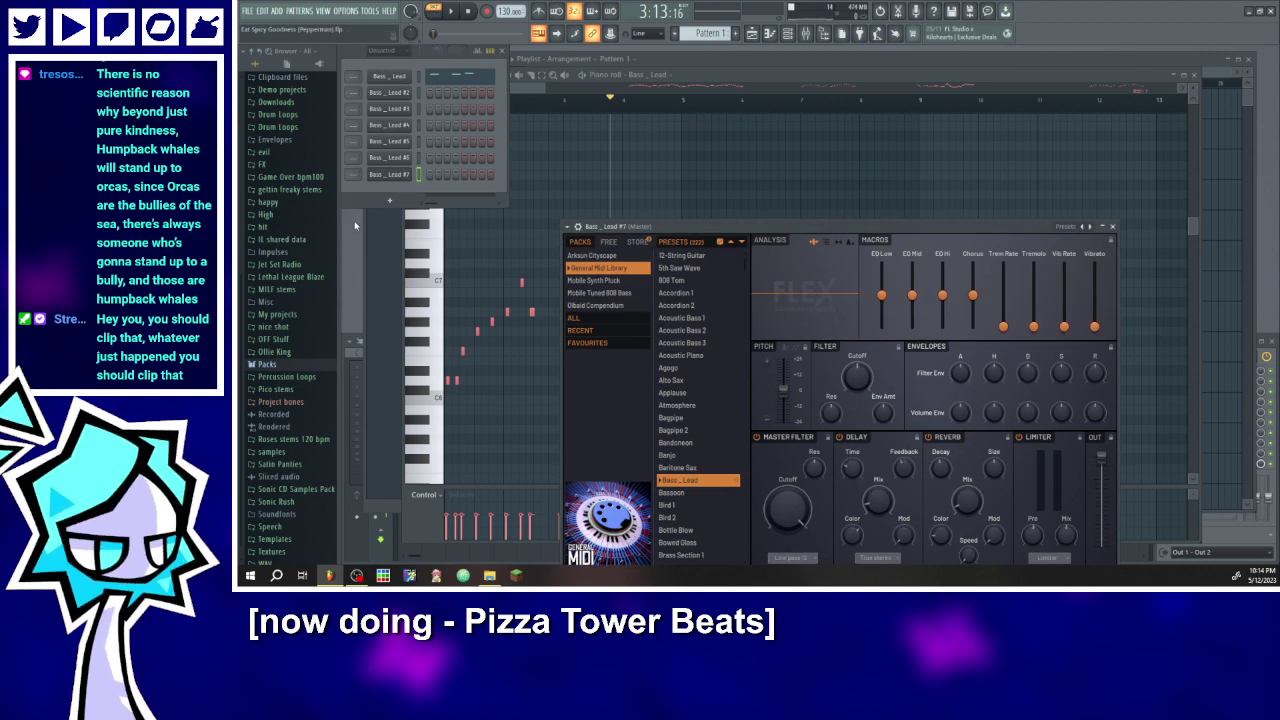
pyautogui.rightClick(389, 175)
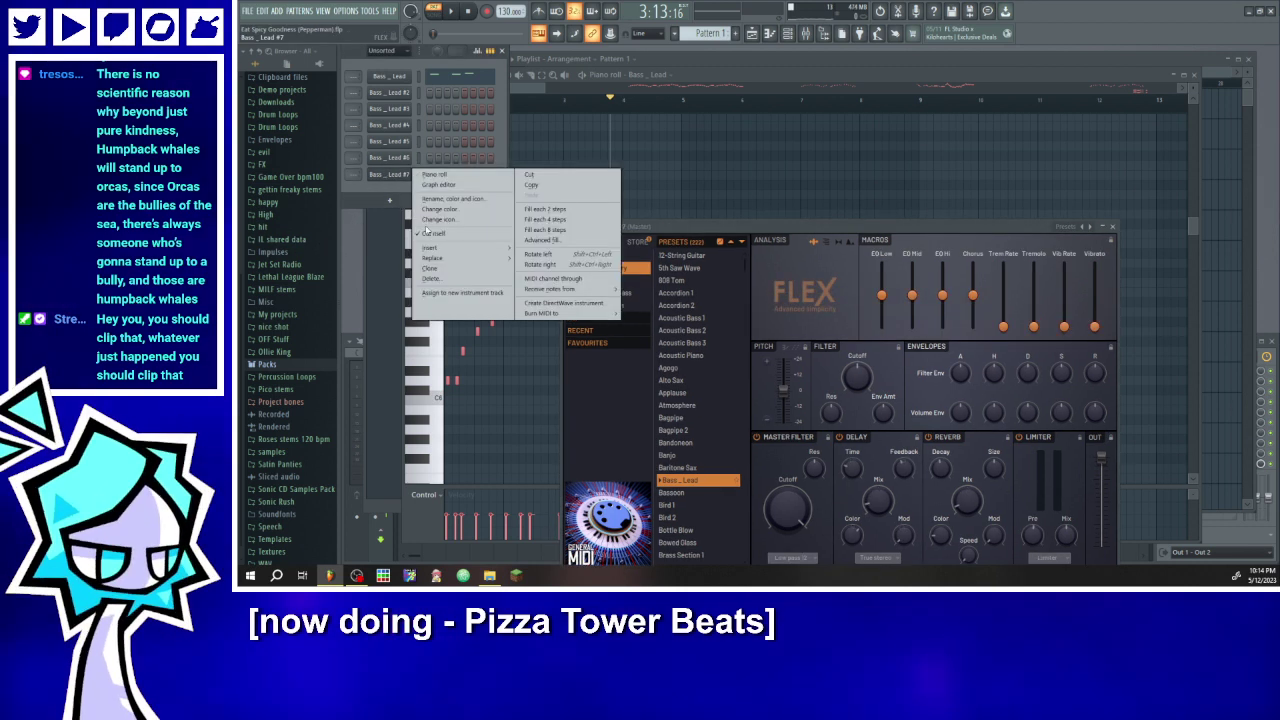
pyautogui.moveTo(455, 262)
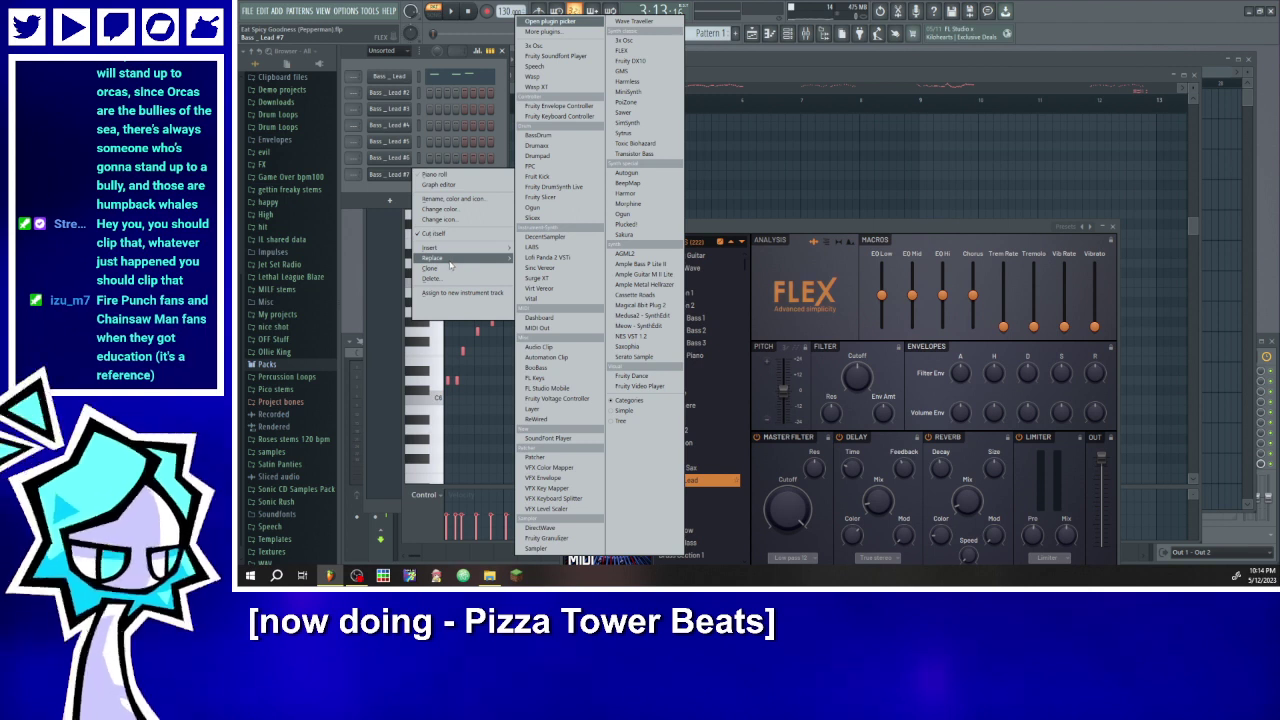
pyautogui.click(438, 268)
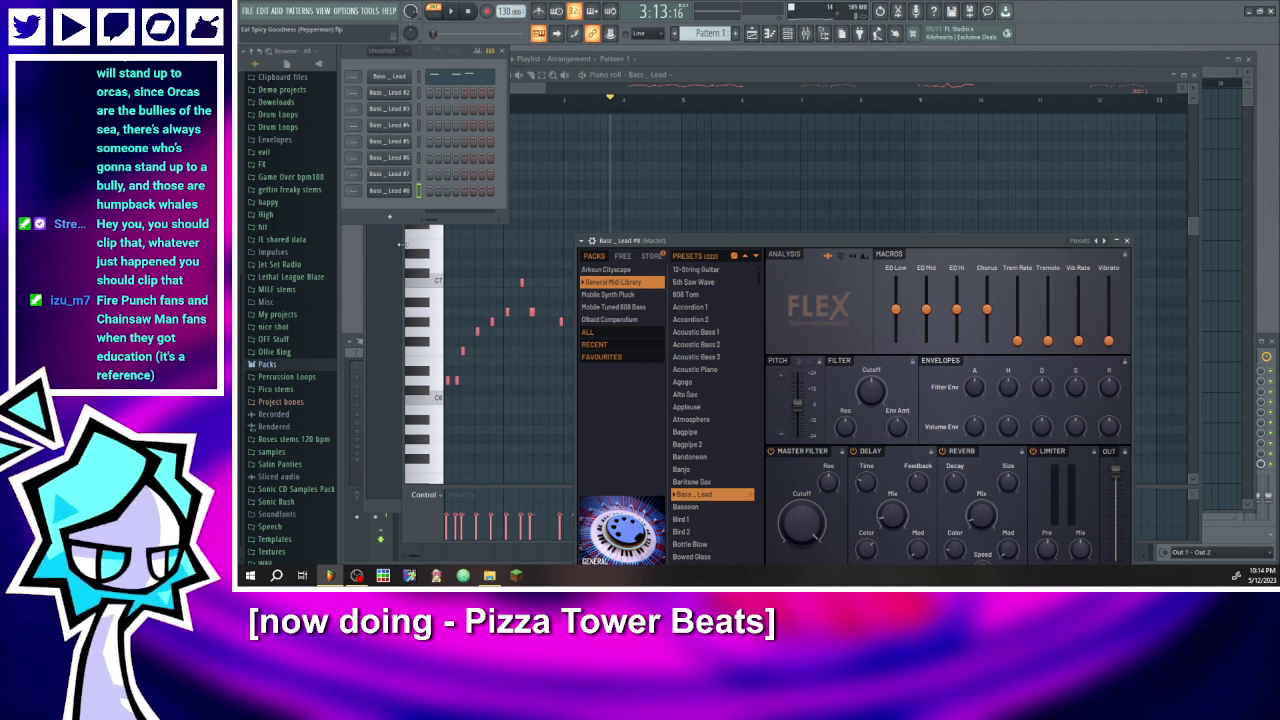
# - Make three further successive clones starting from Bass _ Lead #8, and close the last copy's FLEX window
pyautogui.rightClick(408, 187)
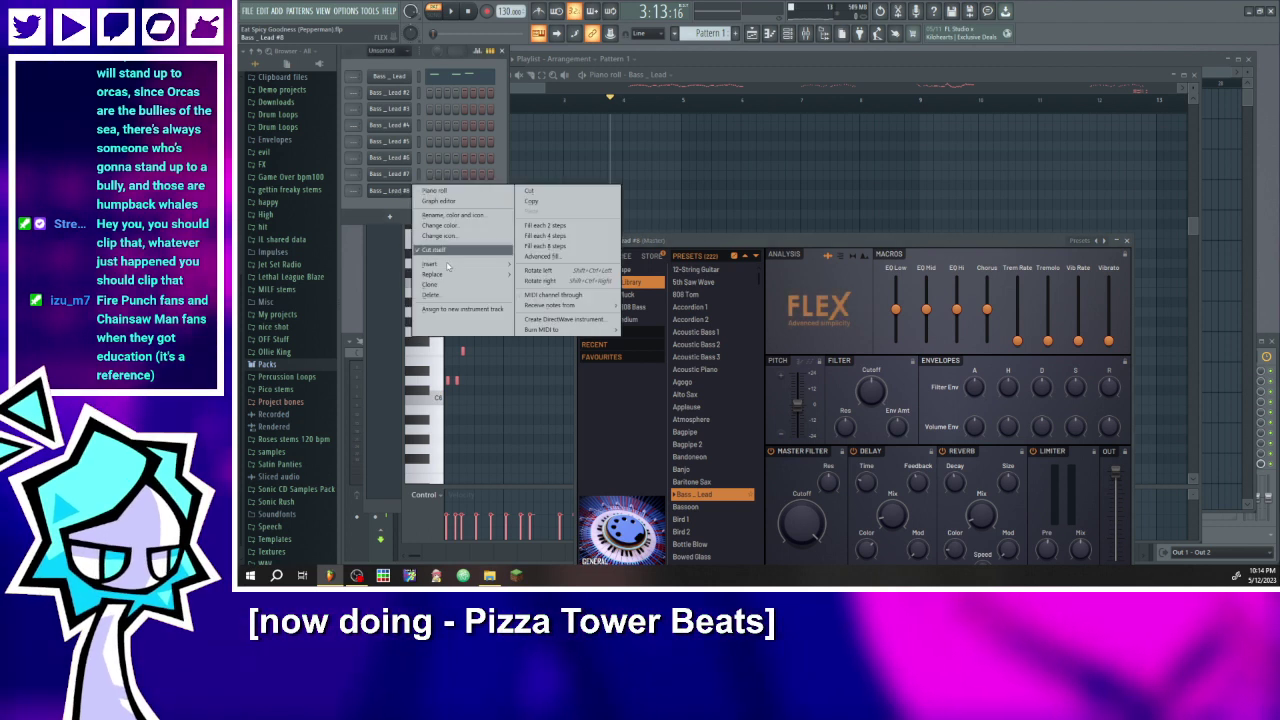
pyautogui.click(446, 283)
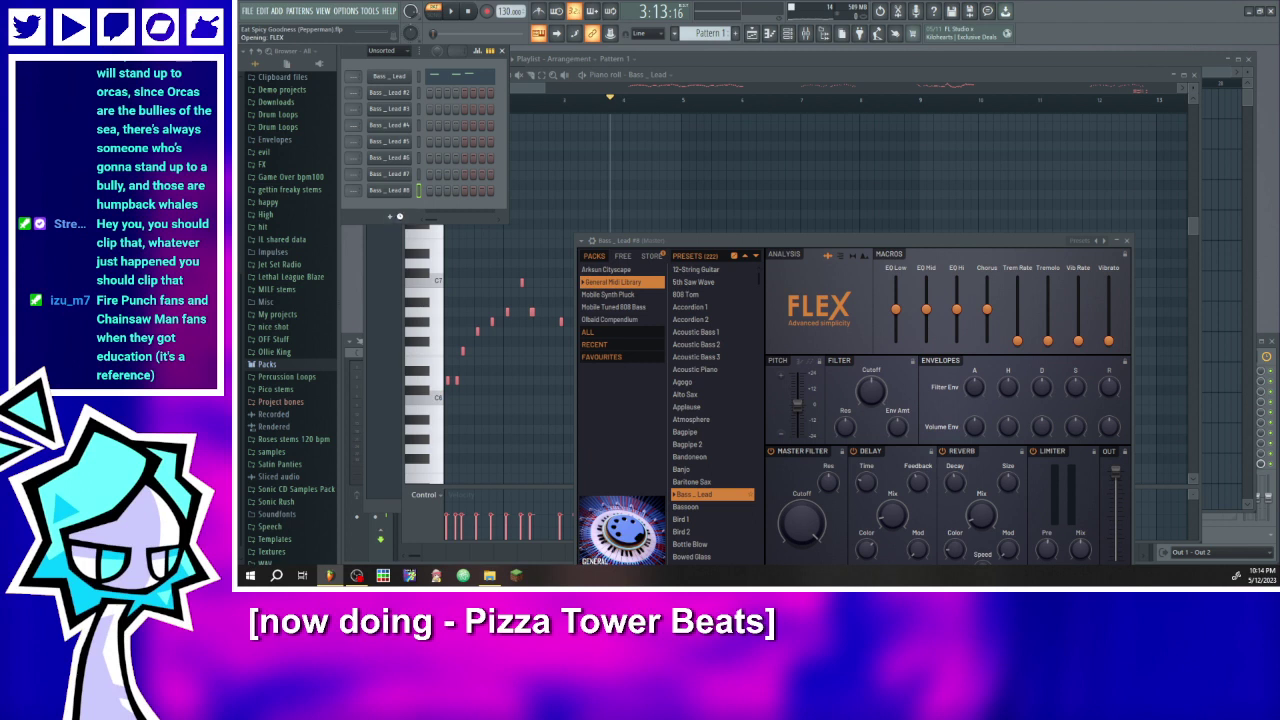
pyautogui.rightClick(411, 206)
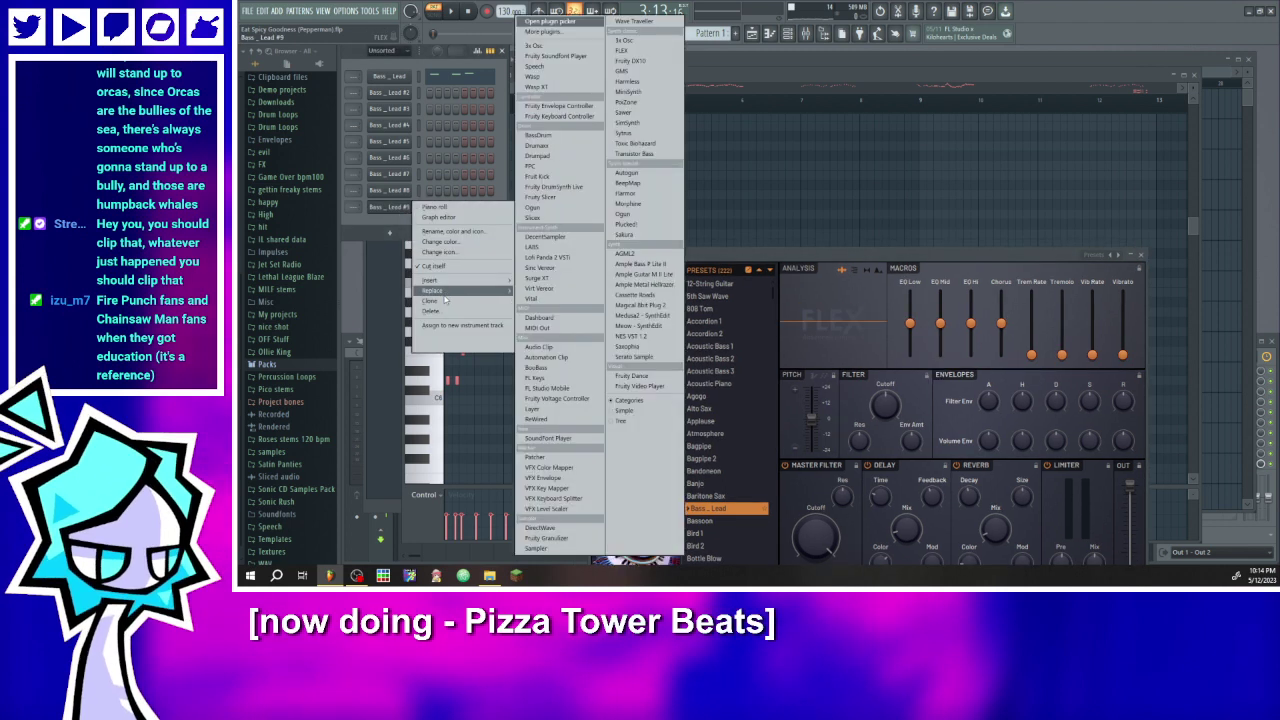
pyautogui.click(446, 301)
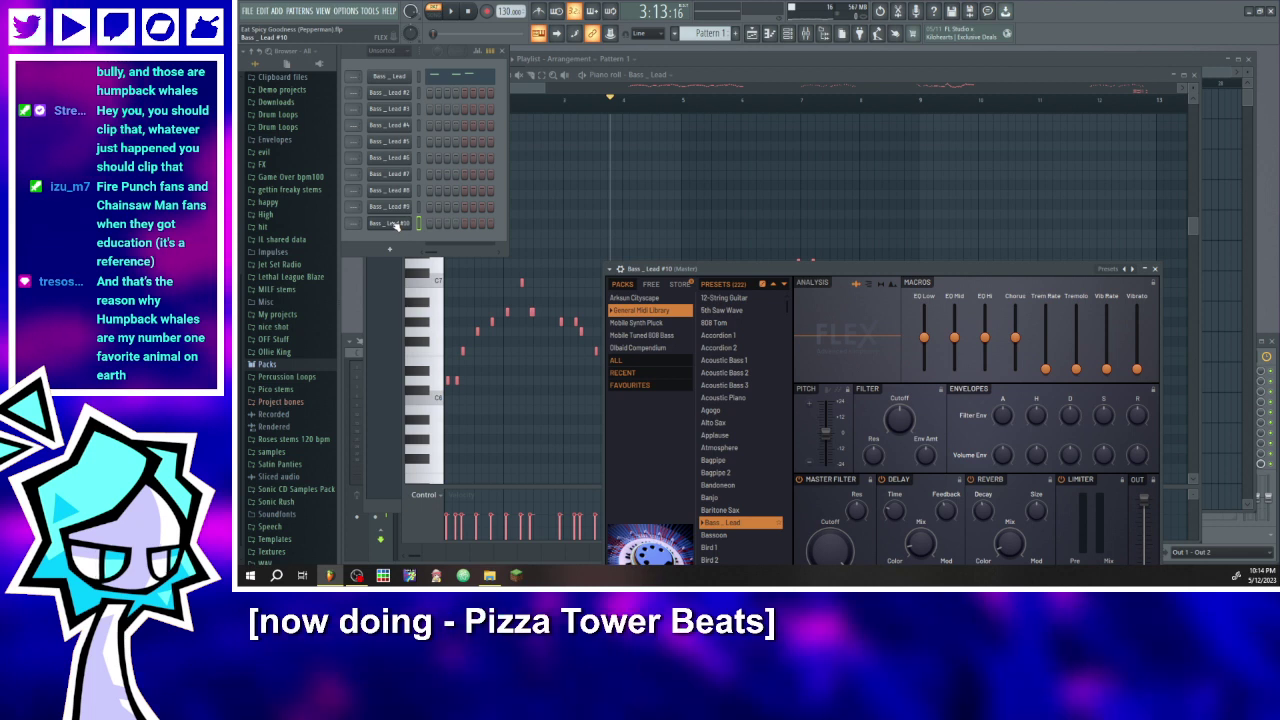
pyautogui.rightClick(395, 226)
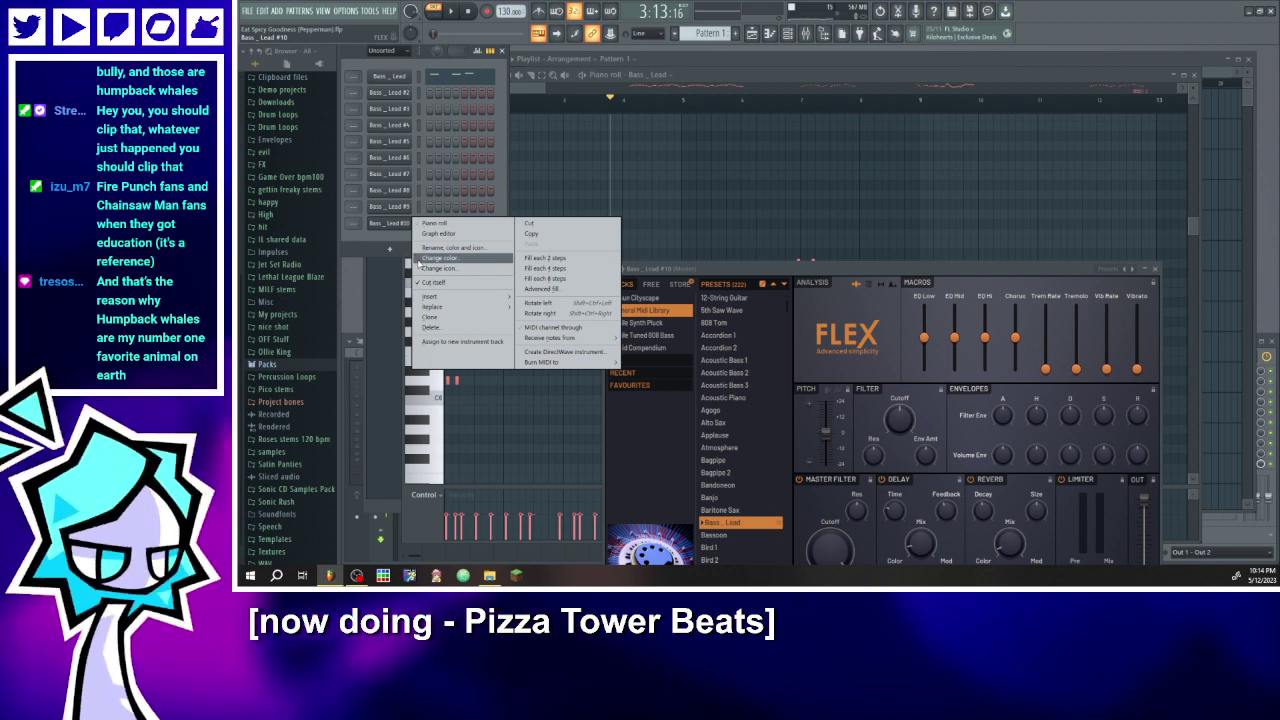
pyautogui.click(448, 318)
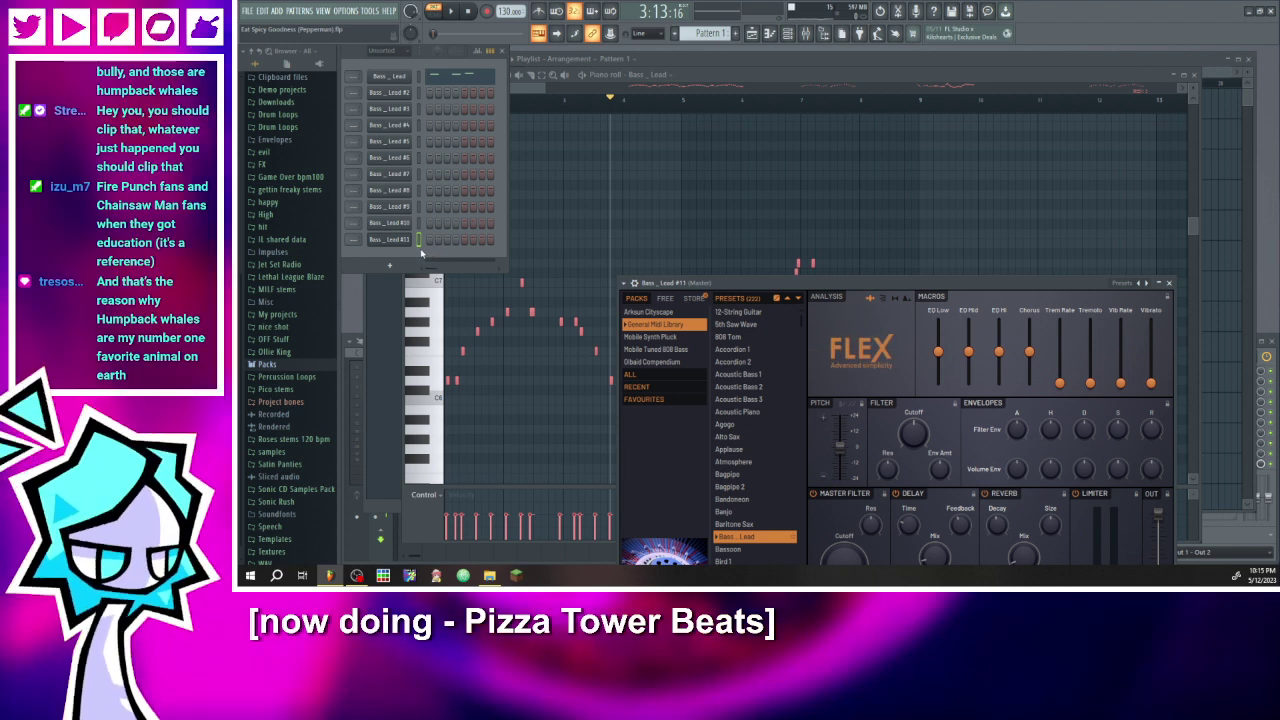
pyautogui.click(397, 242)
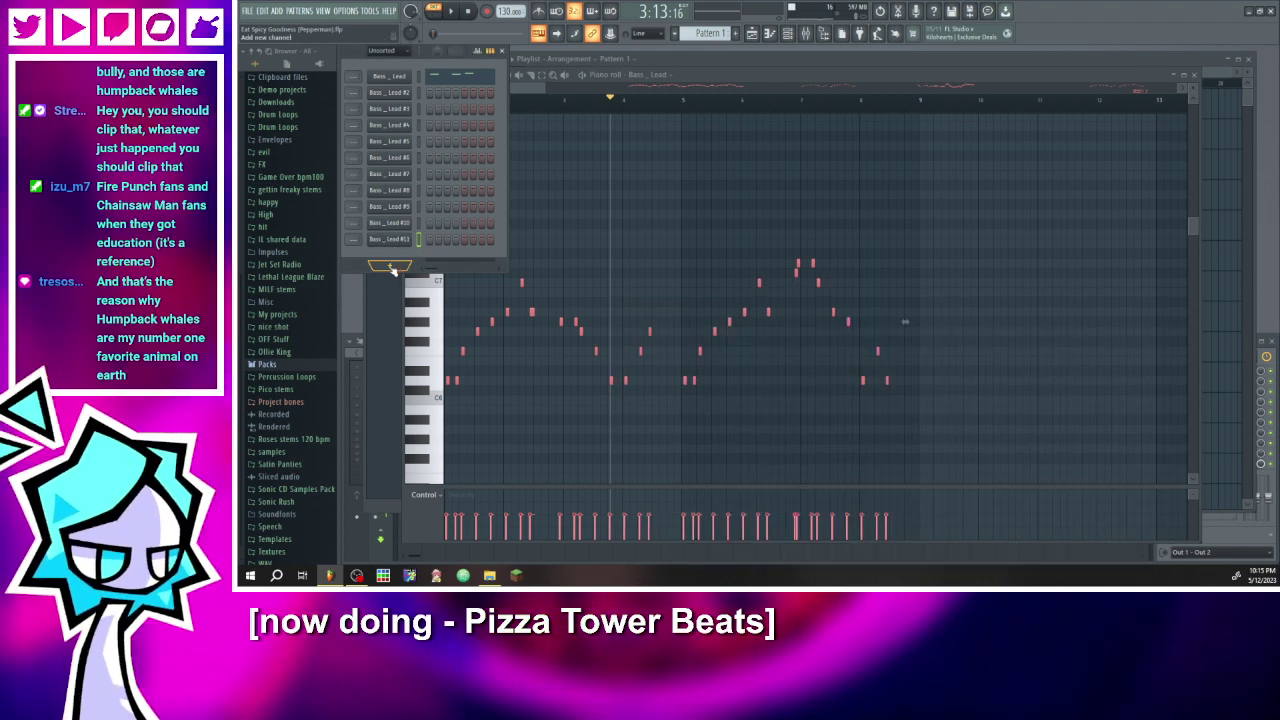
# - Clone the Bass _ Lead #11 channel once and close the copy's FLEX window
pyautogui.click(390, 266)
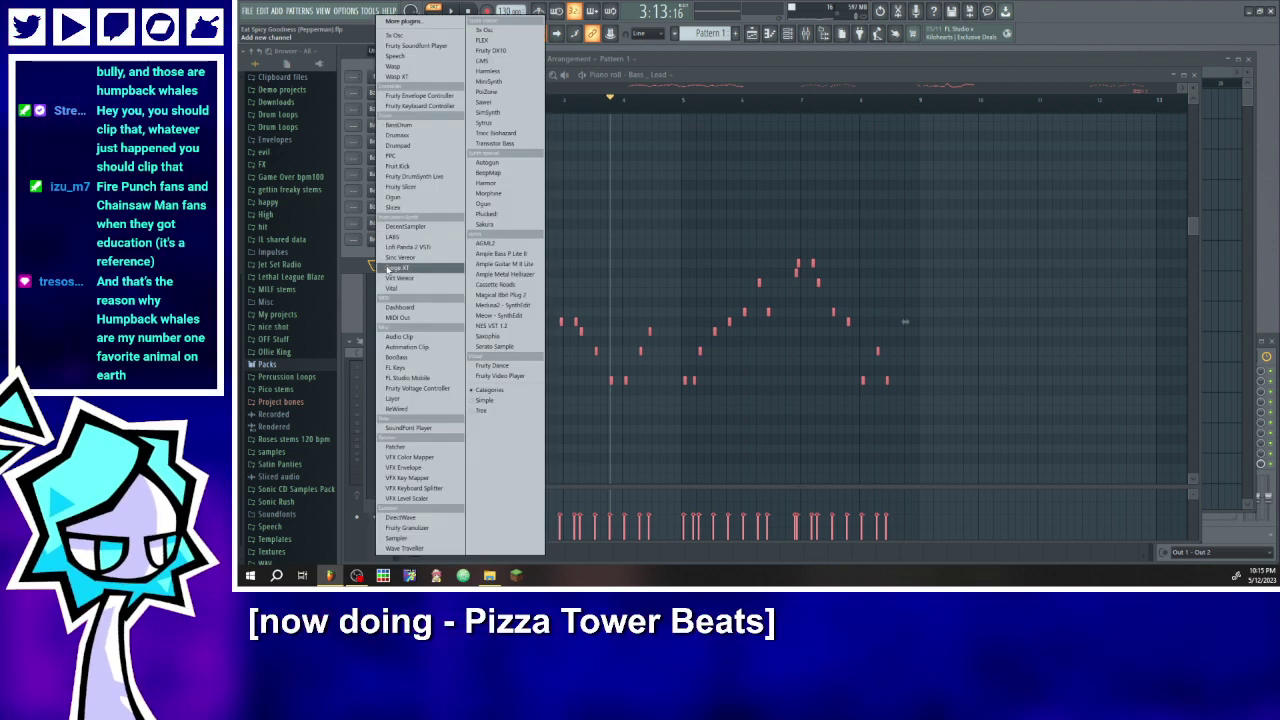
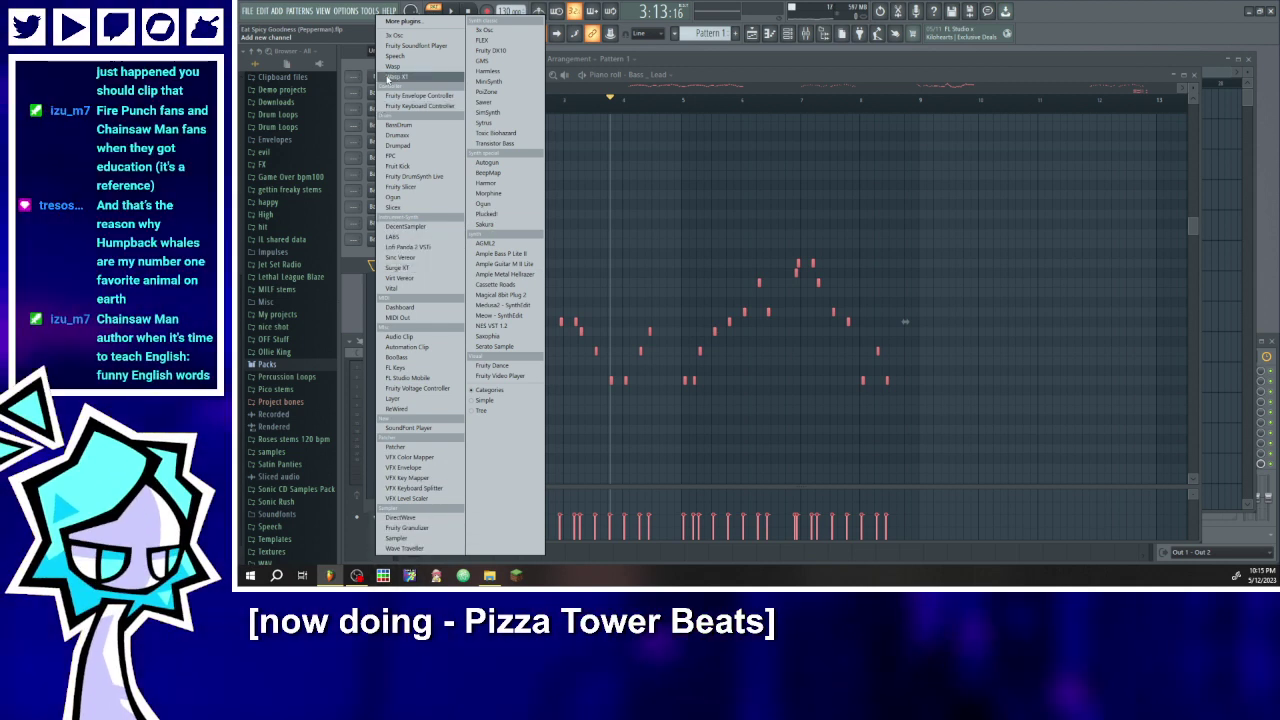
pyautogui.click(354, 271)
pyautogui.rightClick(385, 242)
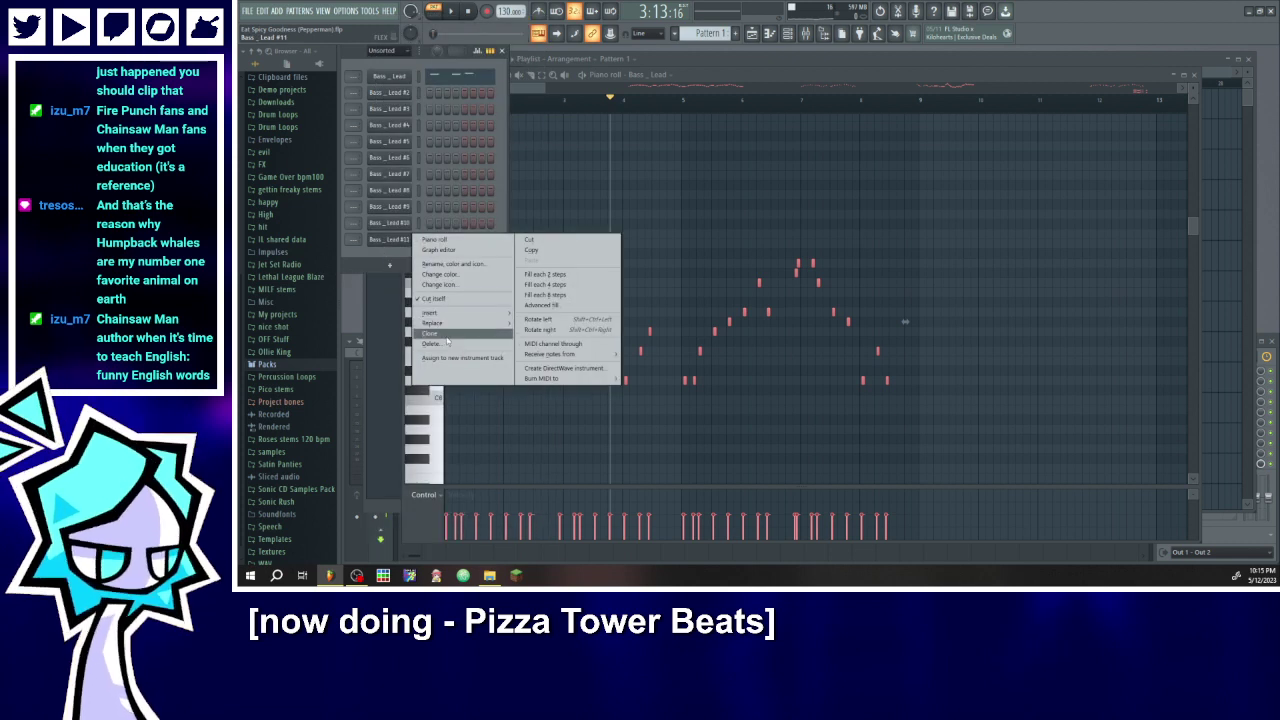
pyautogui.click(446, 340)
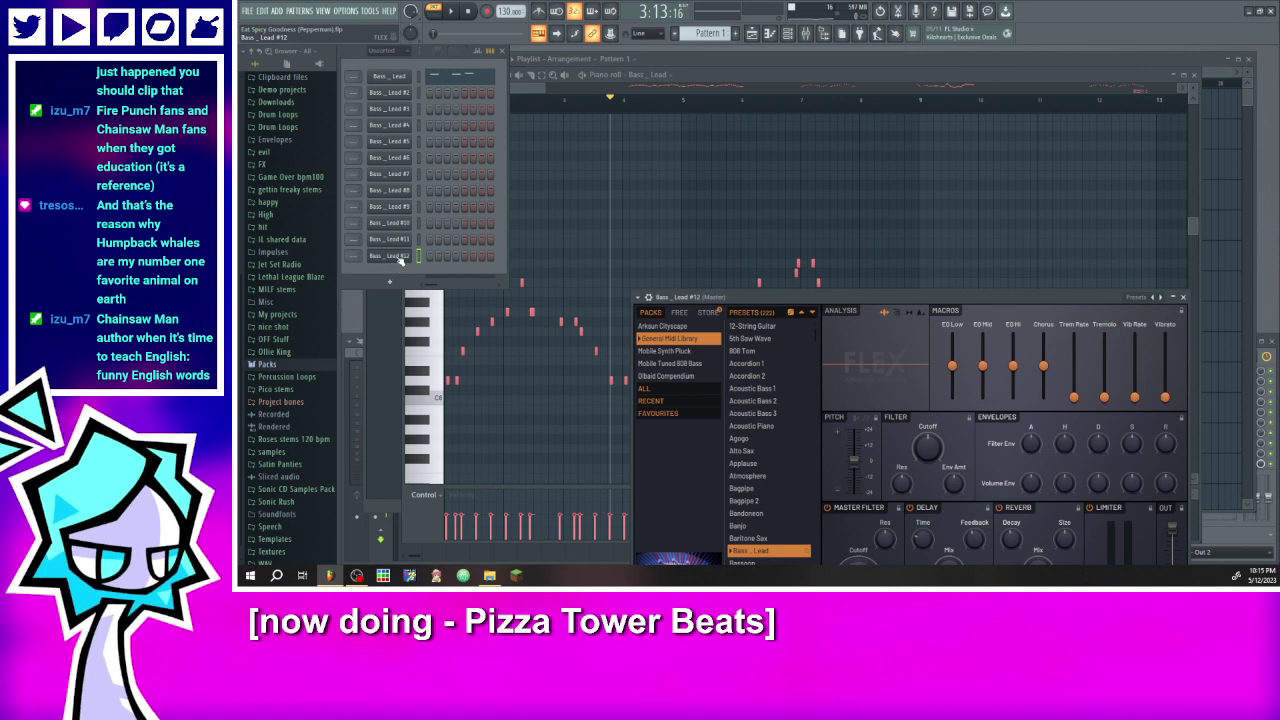
pyautogui.click(400, 258)
# - Clone four more FLEX channels in succession, starting from Bass _ Lead #12, and close the last copy's FLEX window
pyautogui.rightClick(388, 258)
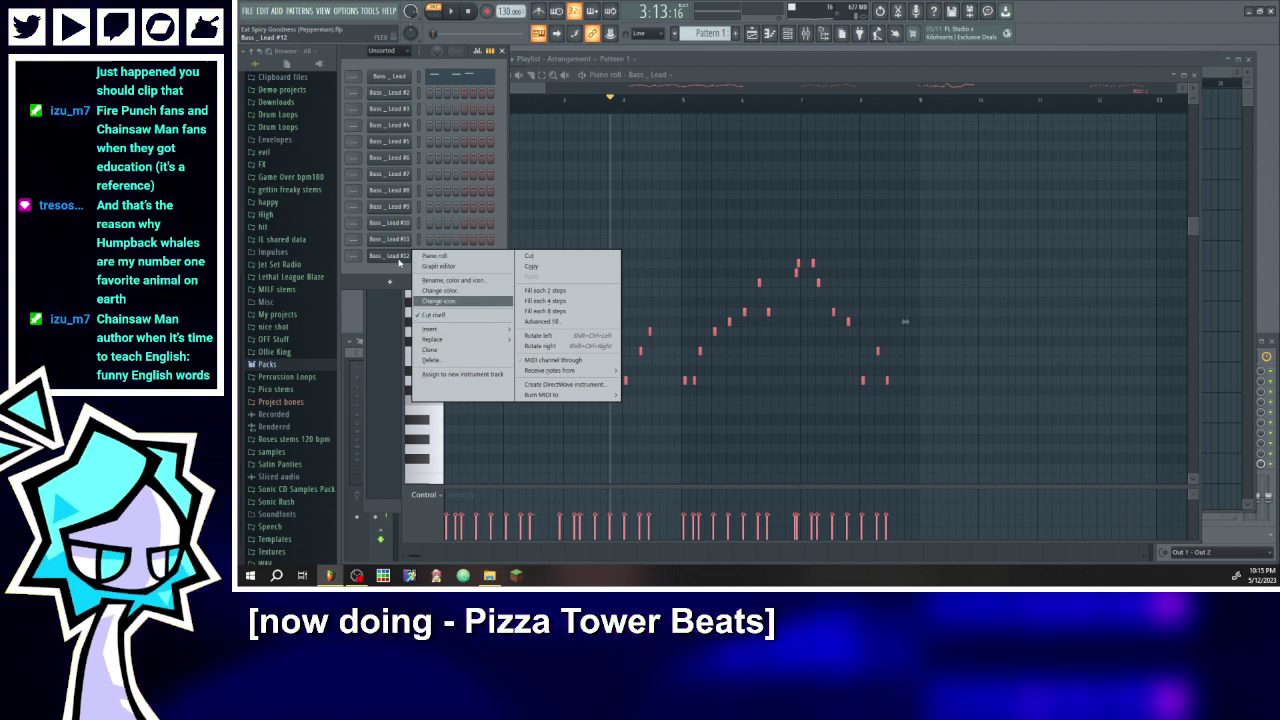
pyautogui.click(398, 261)
pyautogui.rightClick(389, 258)
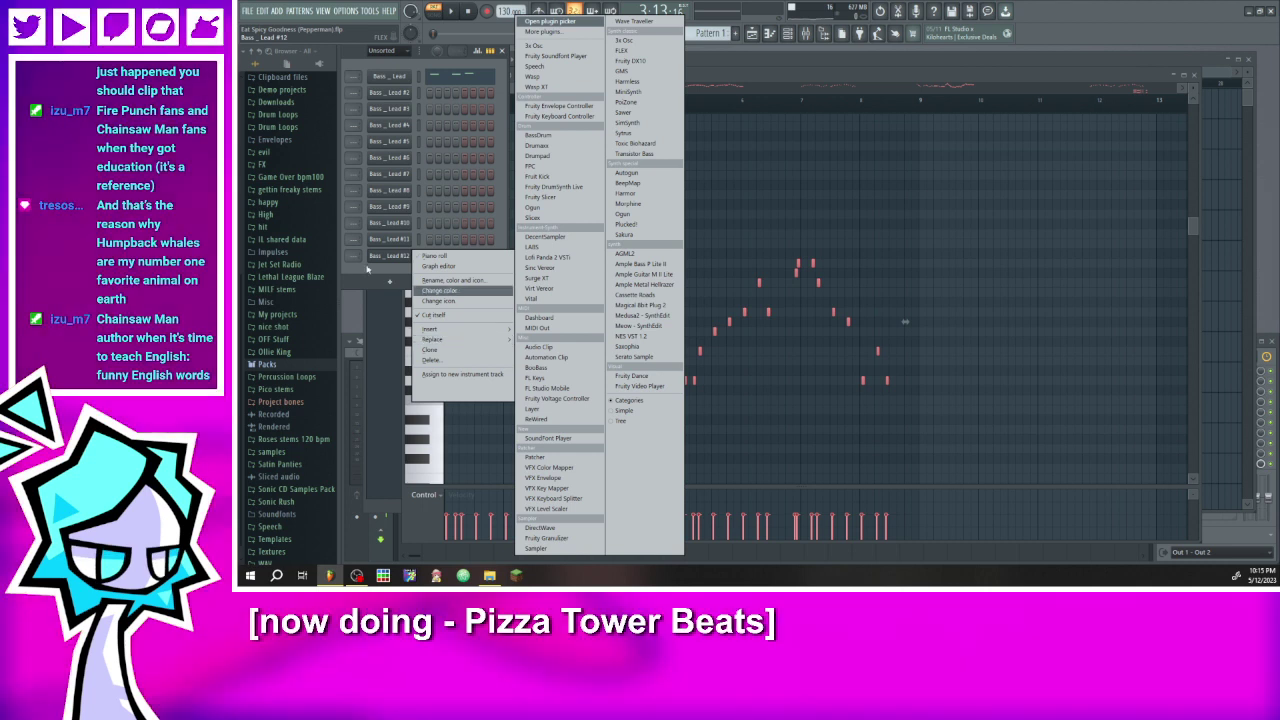
pyautogui.click(470, 352)
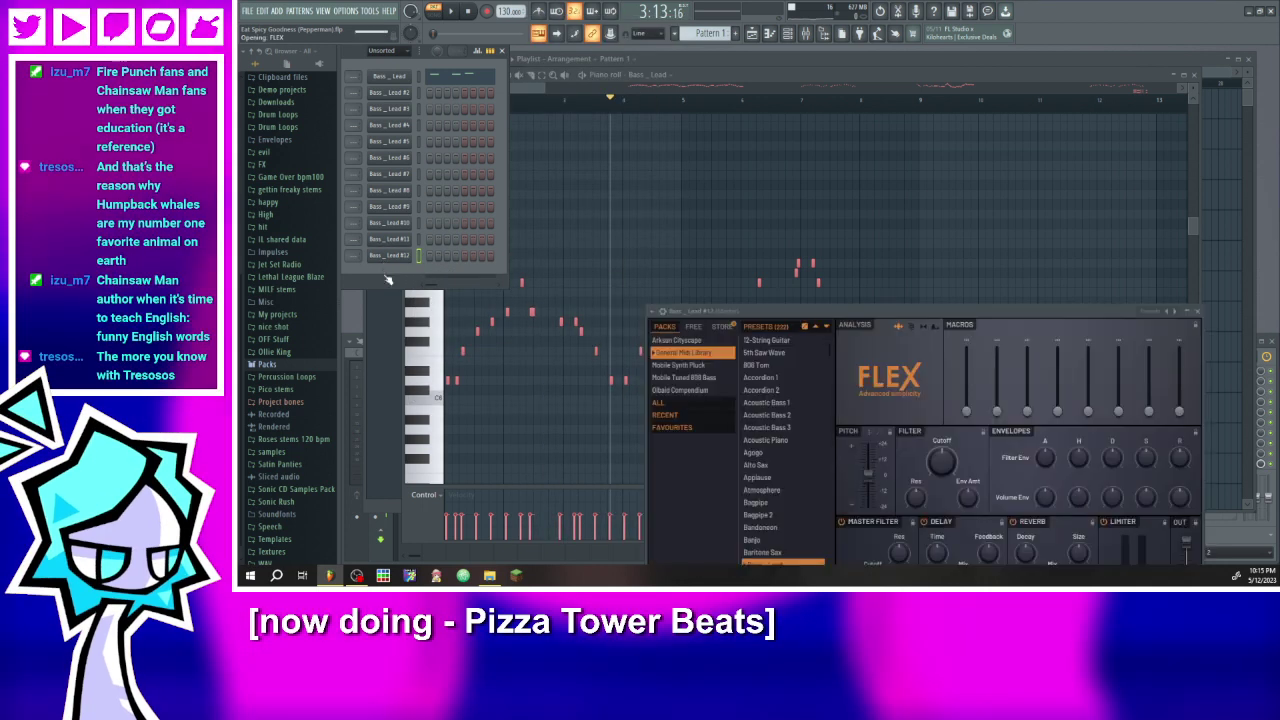
pyautogui.rightClick(408, 271)
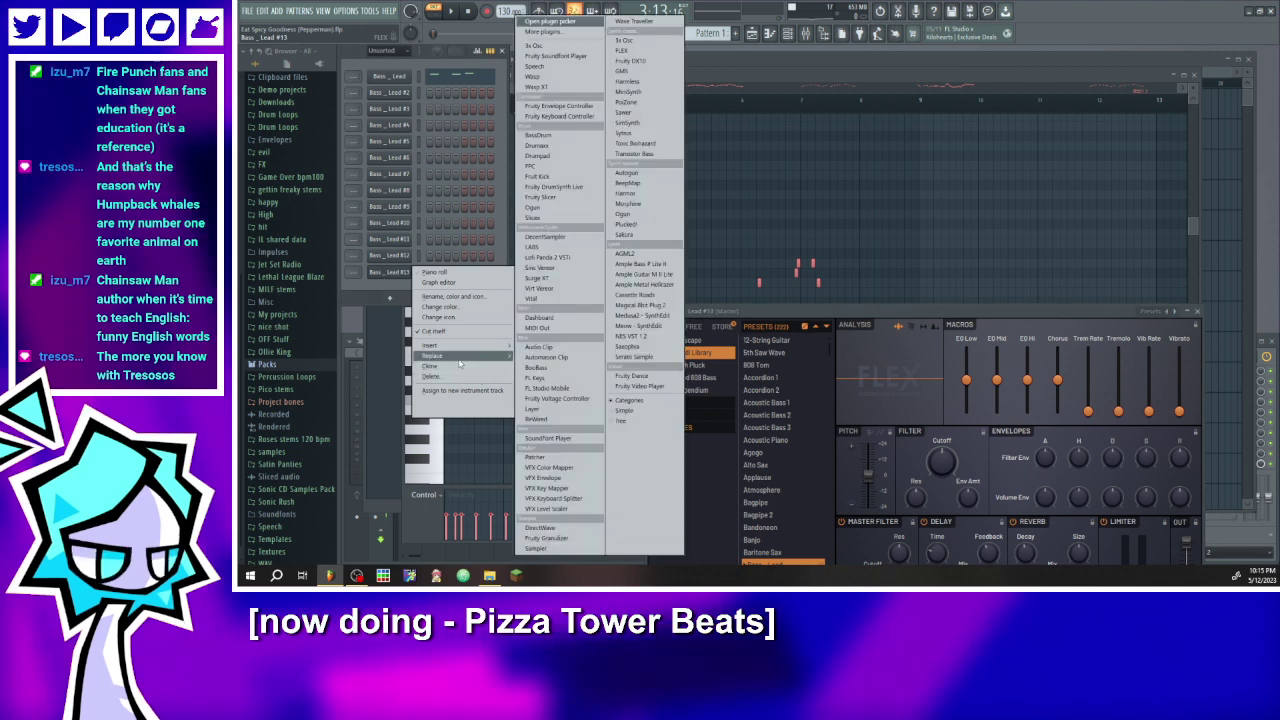
pyautogui.click(456, 367)
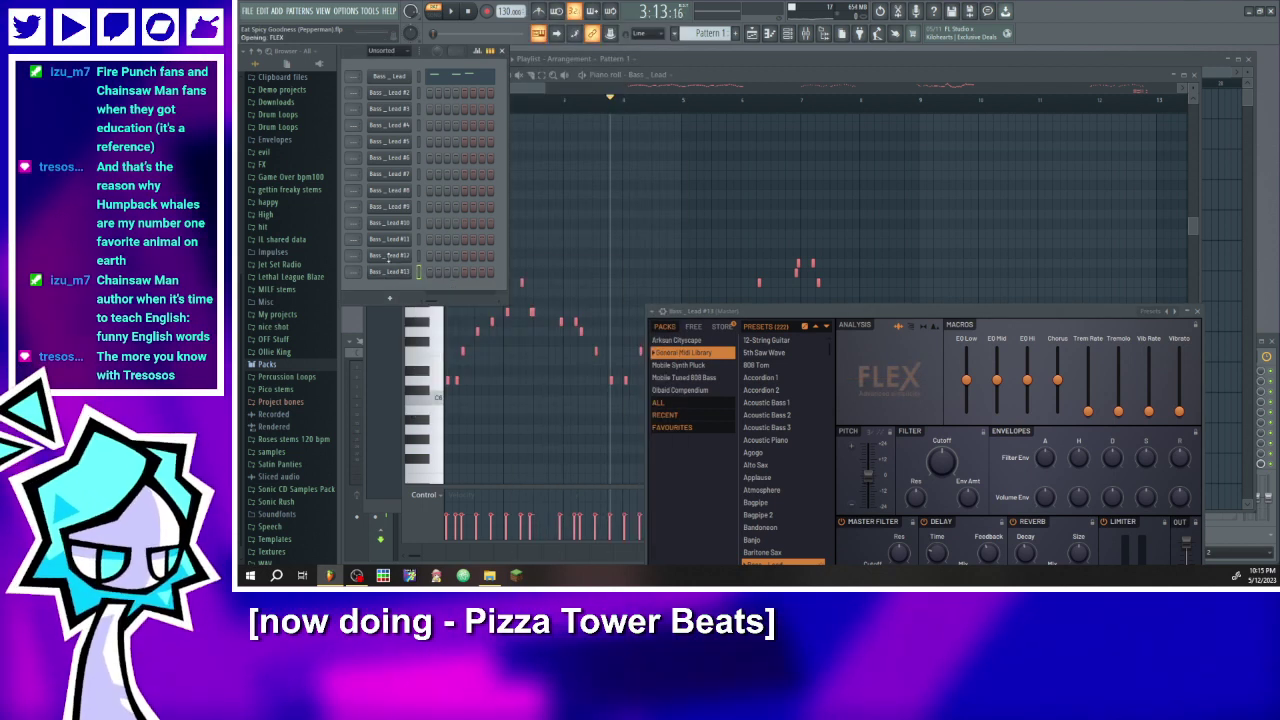
pyautogui.rightClick(412, 288)
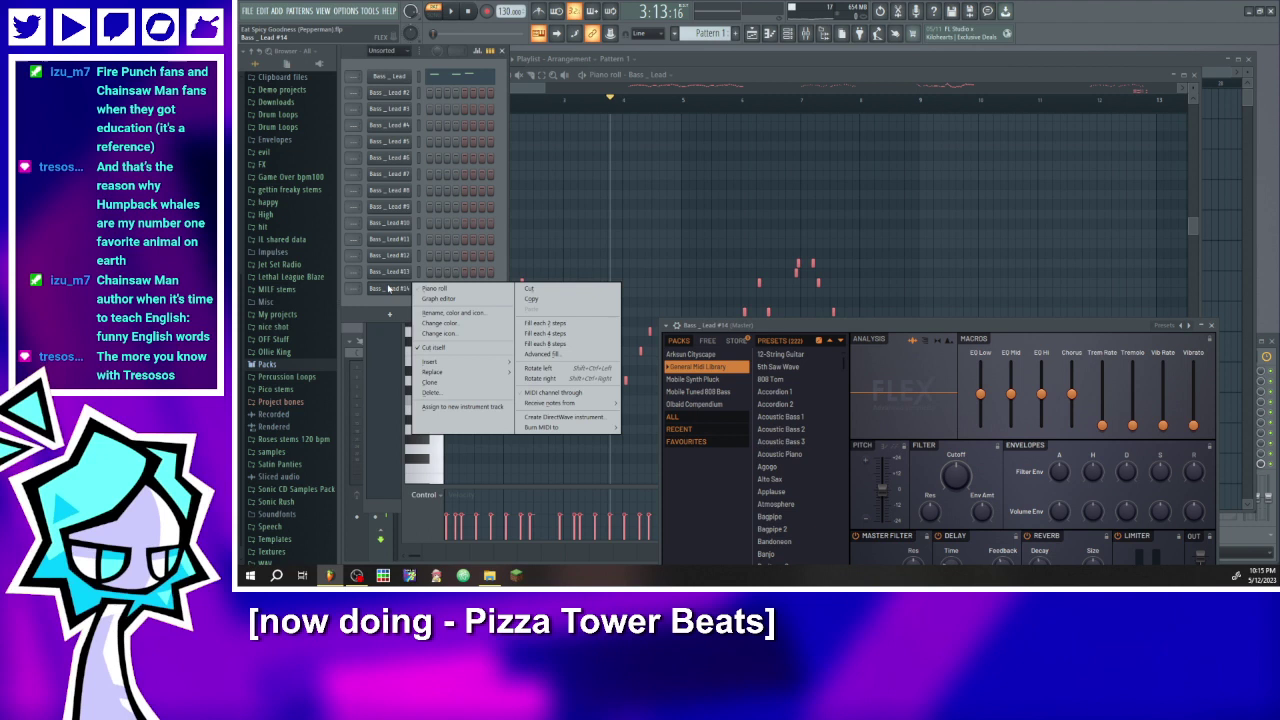
pyautogui.click(444, 382)
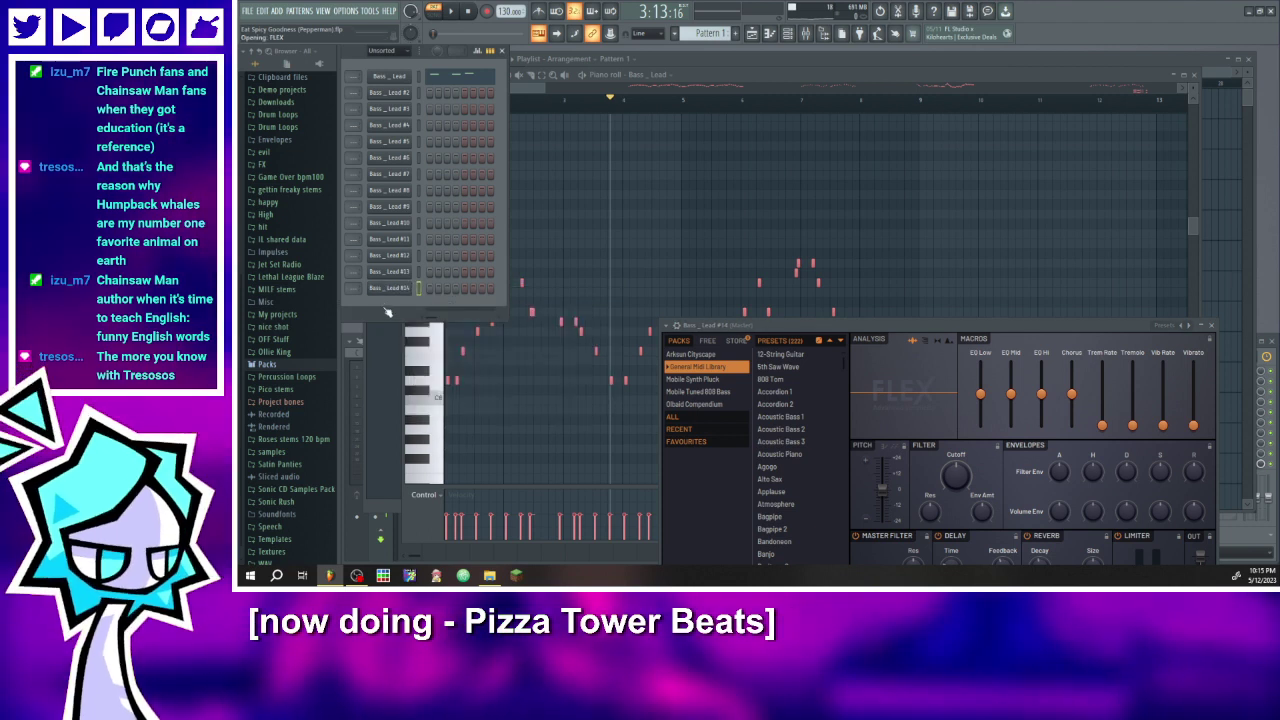
pyautogui.rightClick(412, 302)
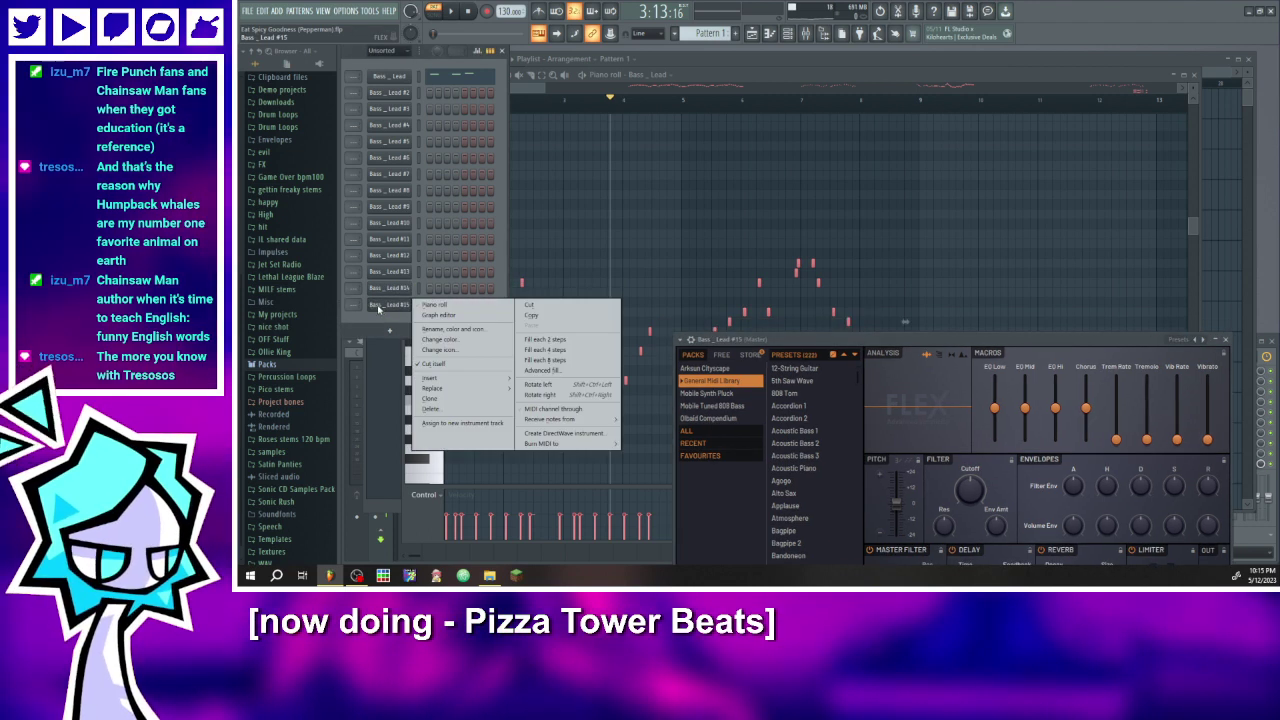
pyautogui.click(440, 399)
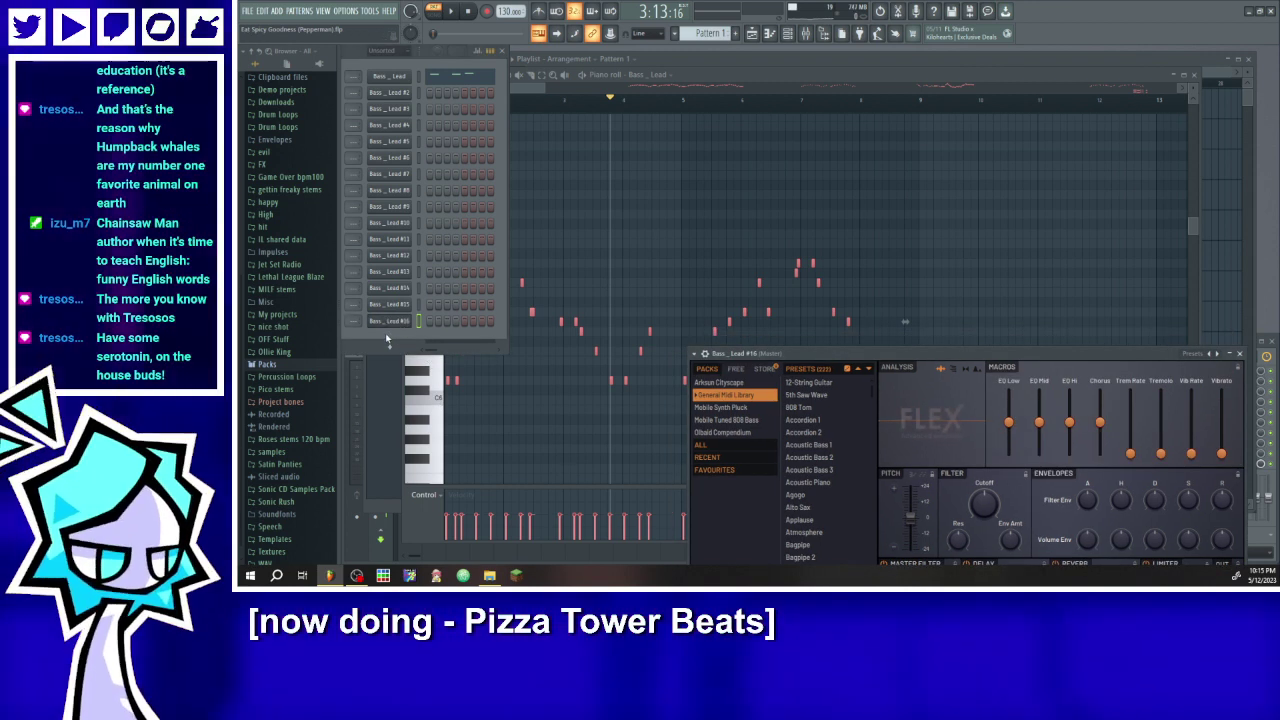
pyautogui.click(404, 322)
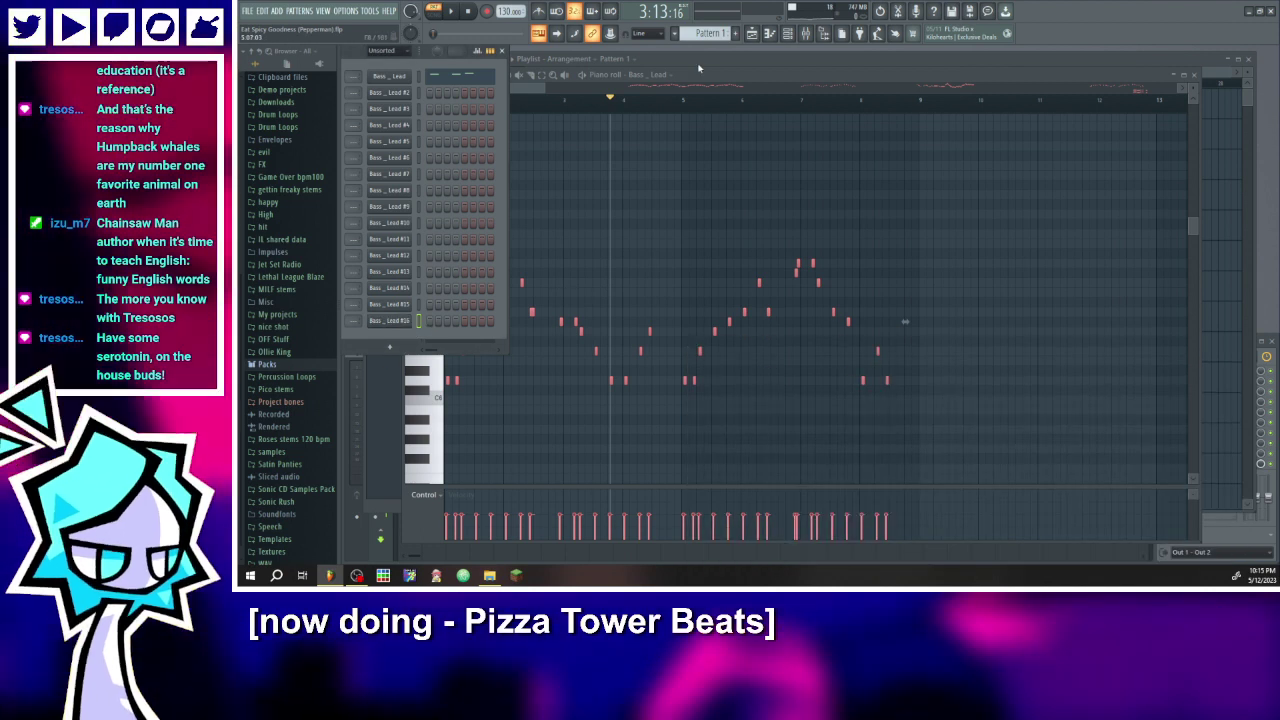
# - Import the "lead 8 bit square" track of the Pepperman Strikes MIDI file into the Bass _ Lead #2 channel's piano roll
pyautogui.click(658, 75)
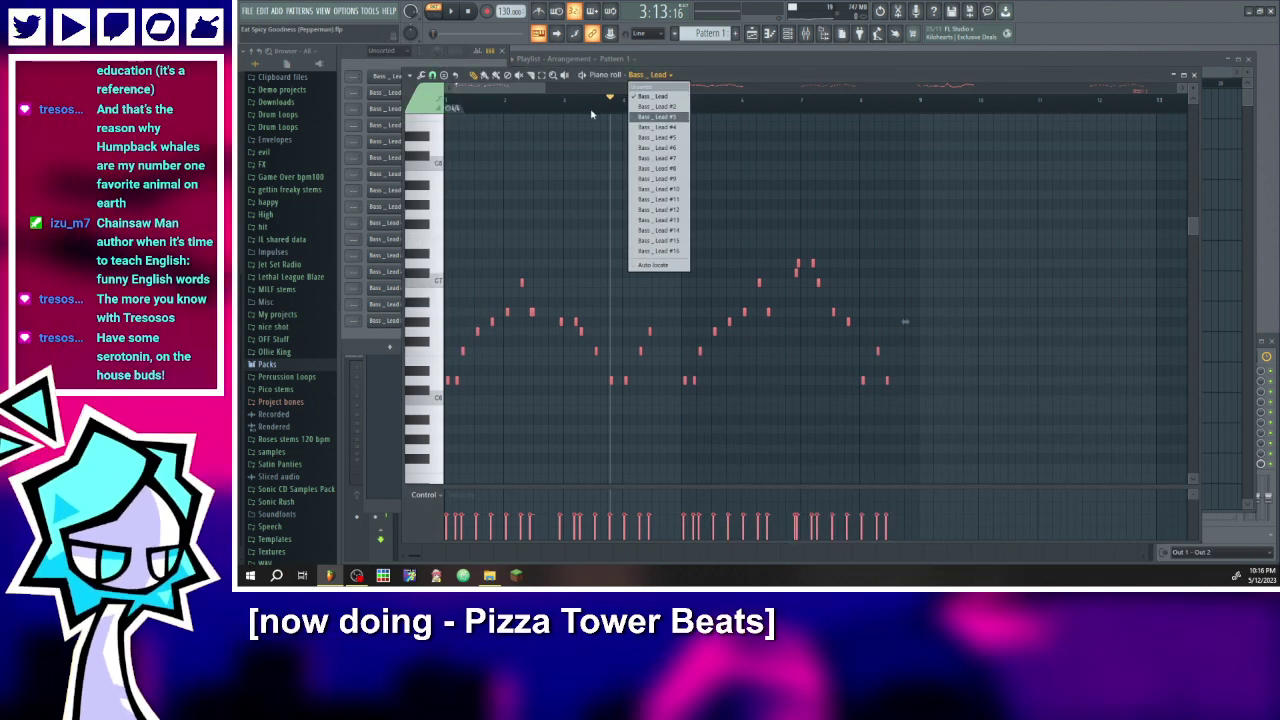
pyautogui.click(657, 106)
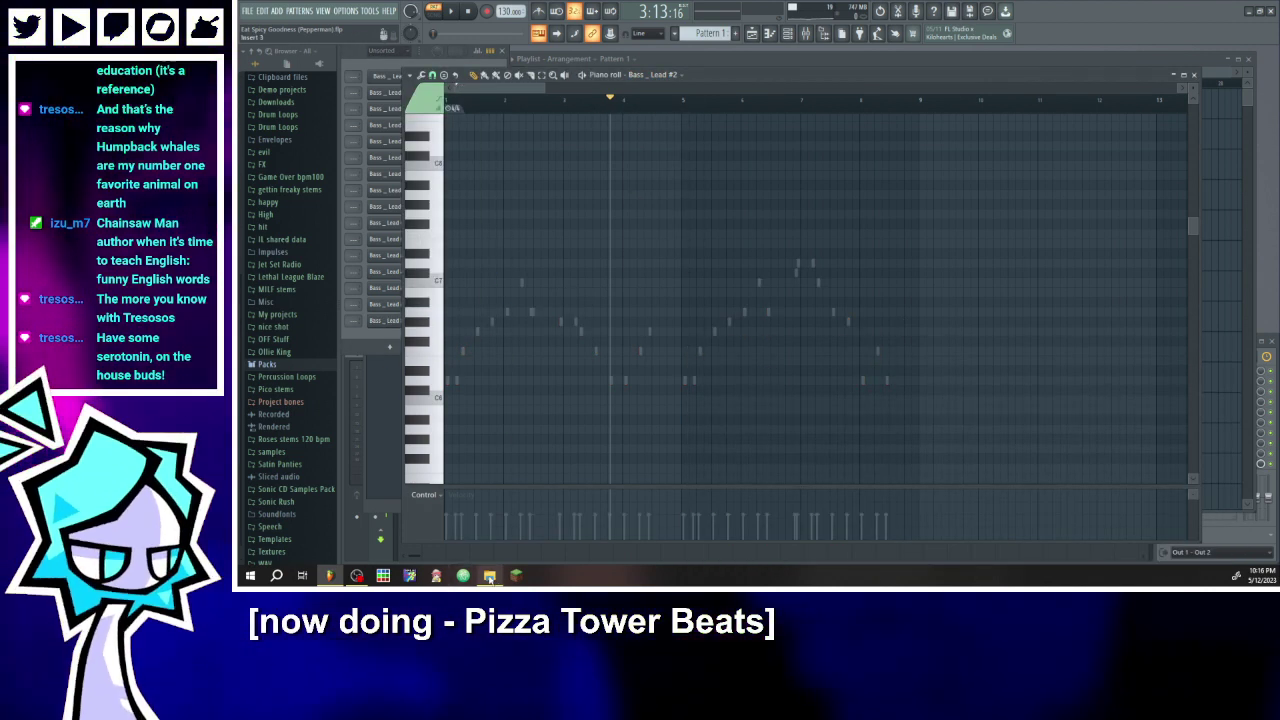
pyautogui.moveTo(489, 575); pyautogui.dragTo(537, 294)
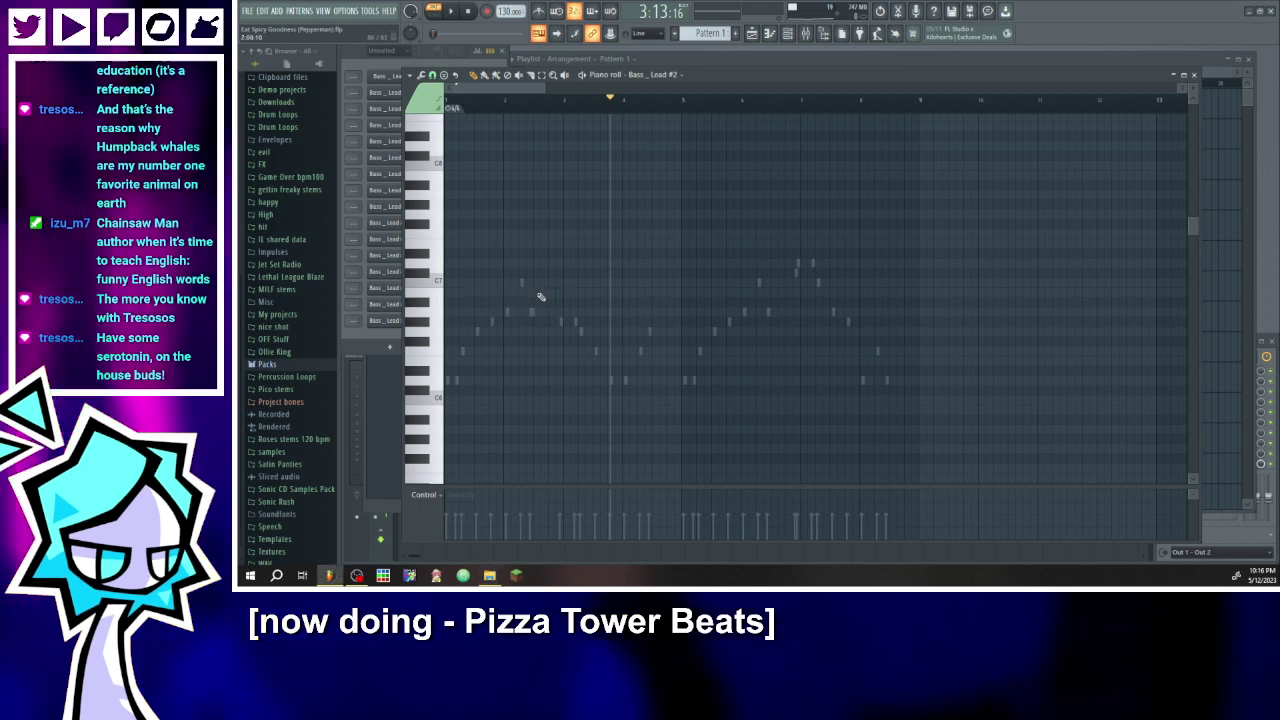
pyautogui.click(795, 234)
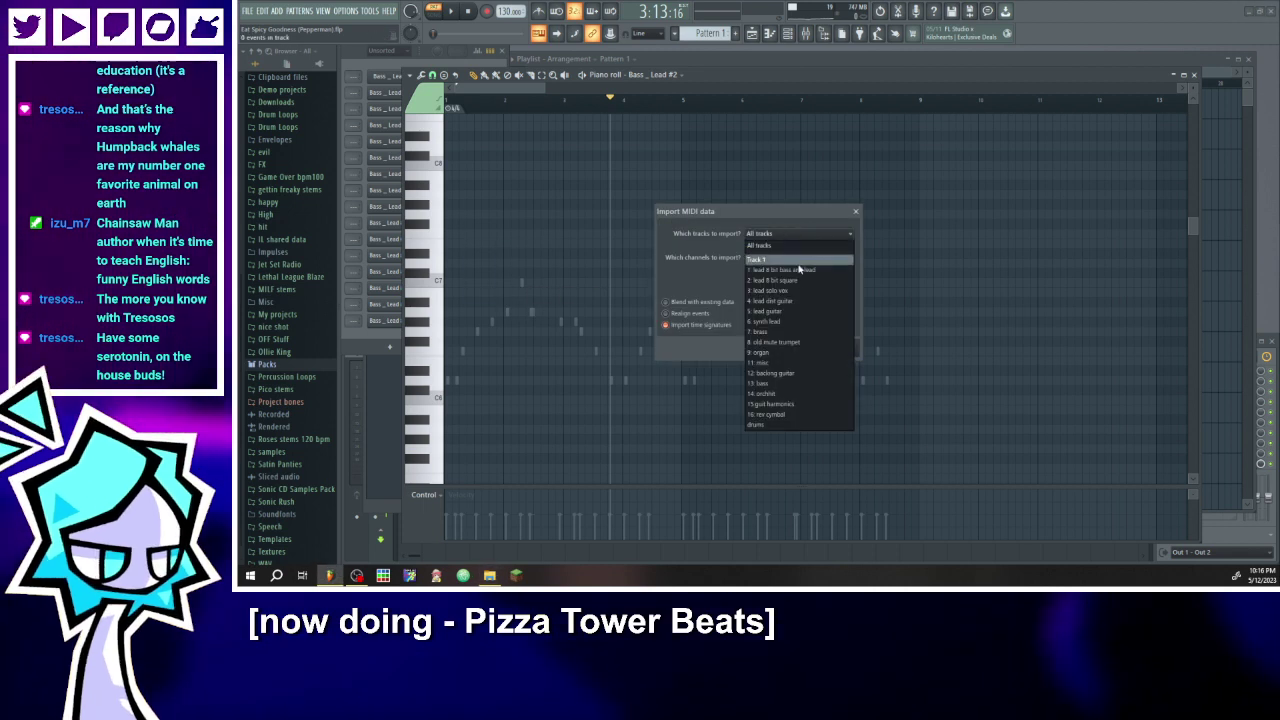
pyautogui.click(798, 282)
pyautogui.click(840, 349)
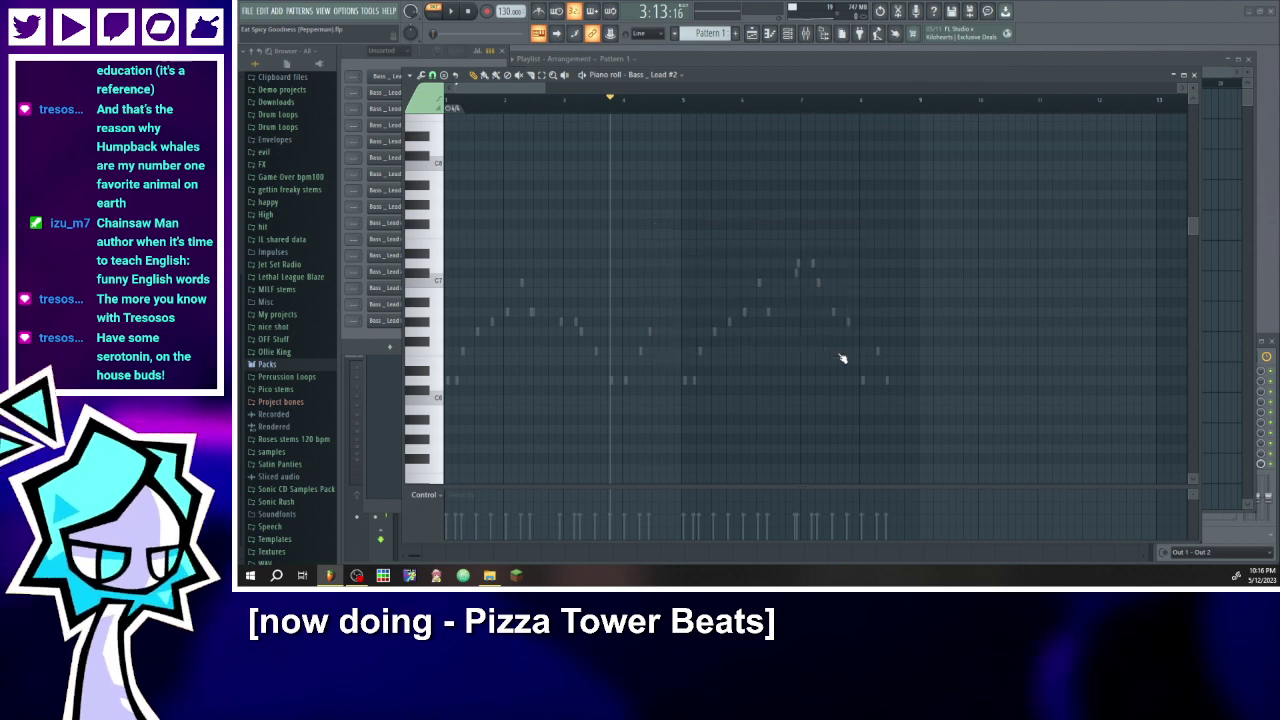
# - Load the Square preset from the General Midi Library in Bass _ Lead #2's FLEX and close its window
pyautogui.click(646, 75)
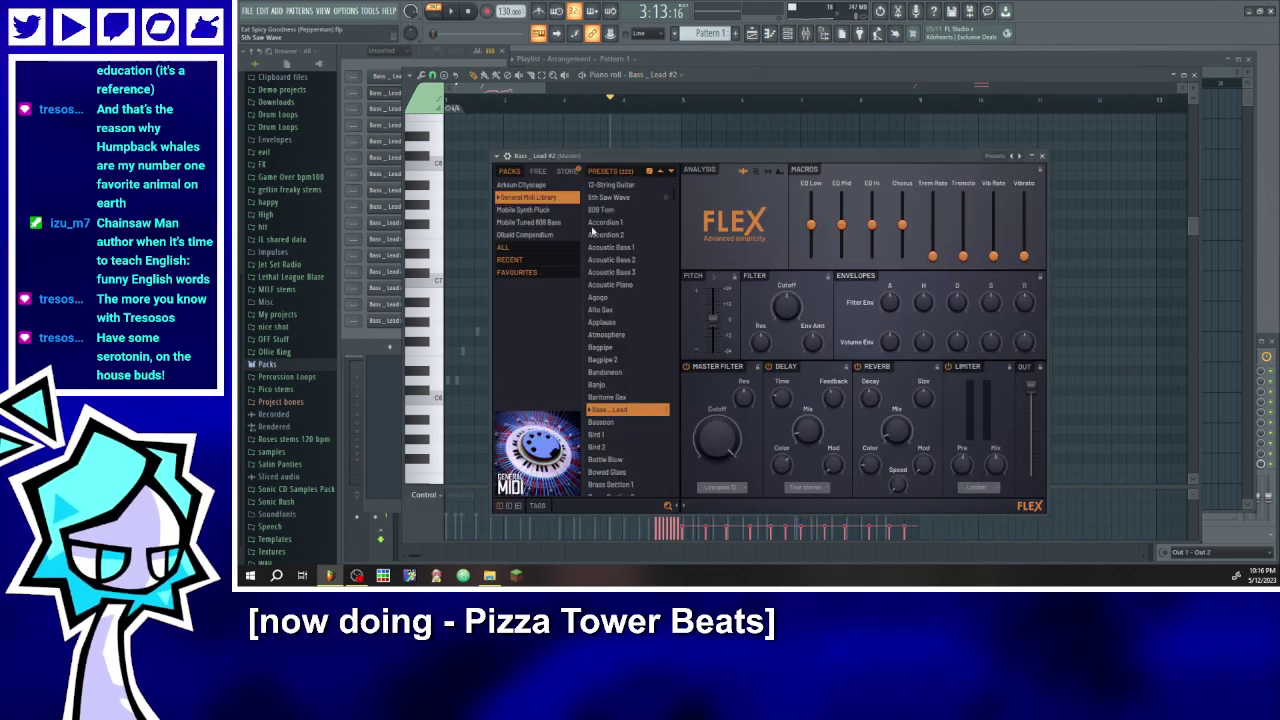
pyautogui.scroll(-10, 633, 371)
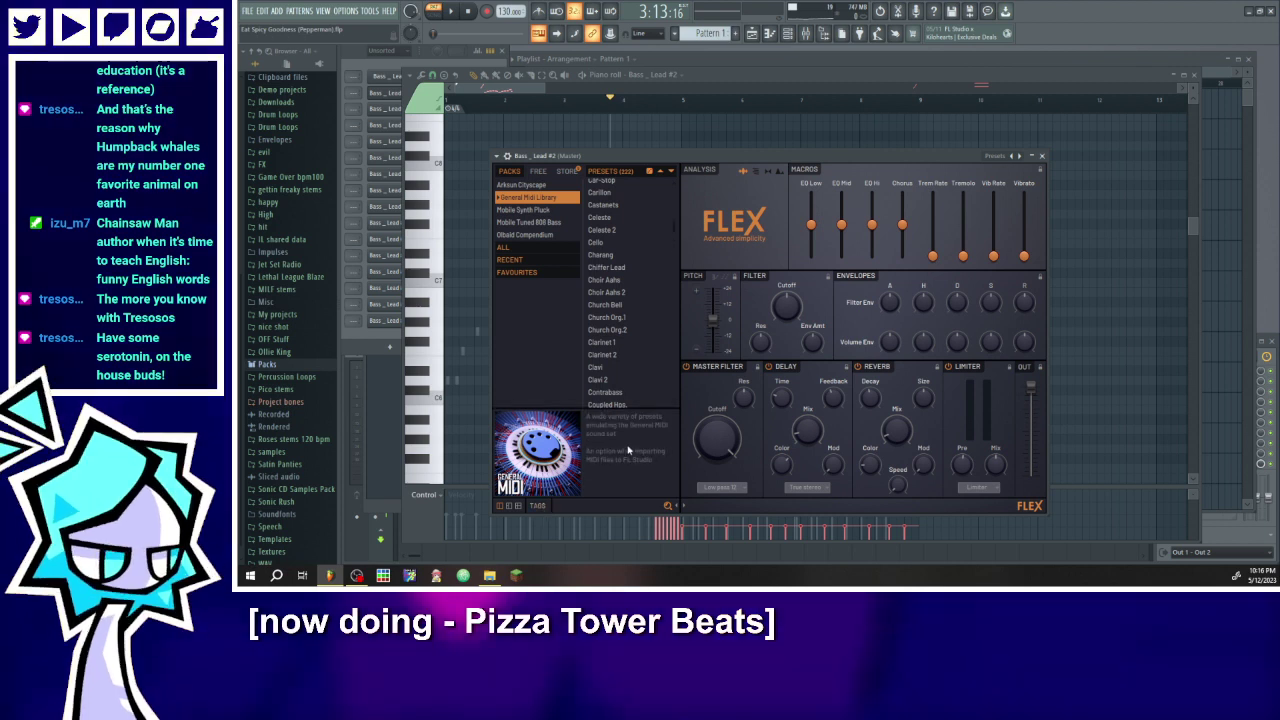
pyautogui.scroll(-15, 603, 355)
pyautogui.scroll(-6, 603, 355)
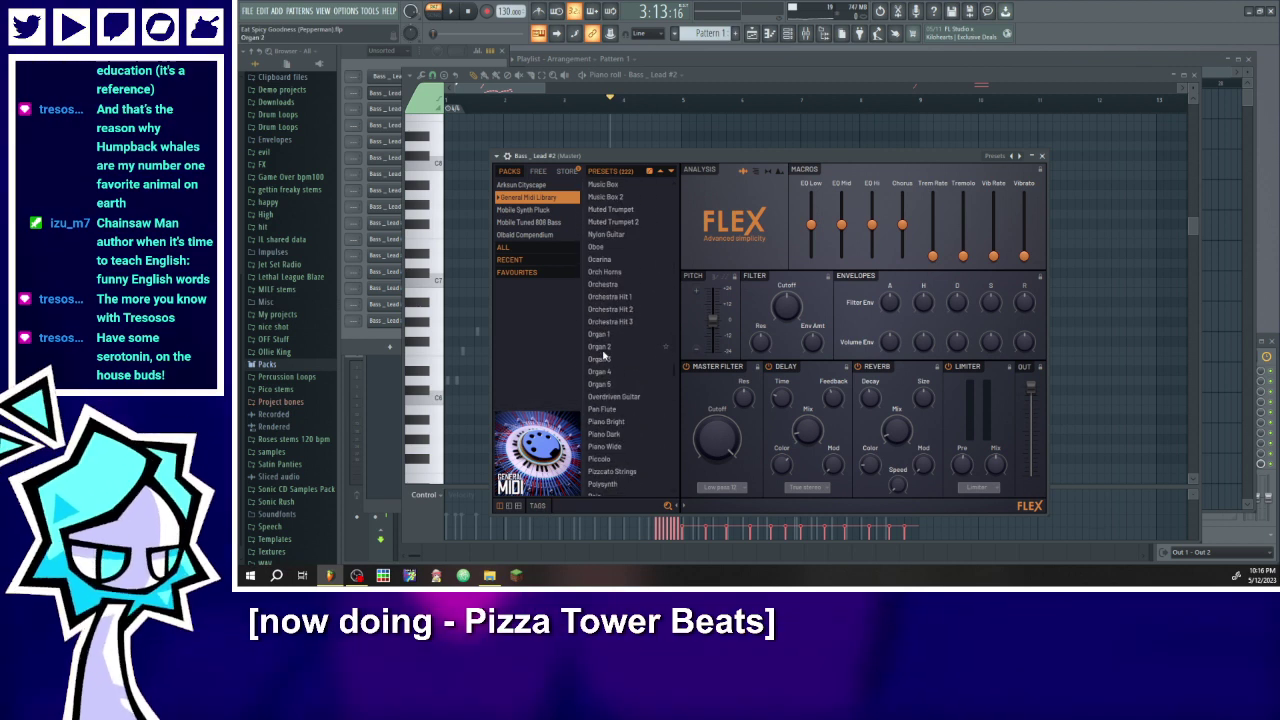
pyautogui.scroll(-12, 620, 350)
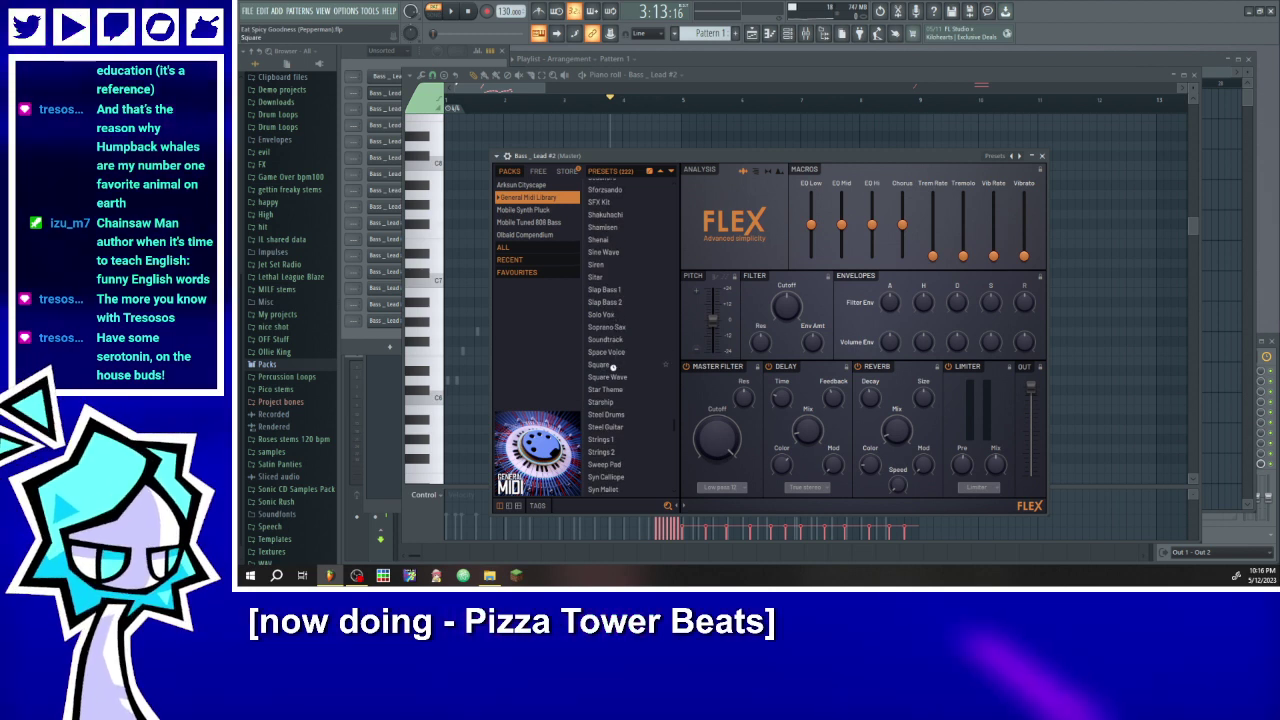
pyautogui.click(600, 365)
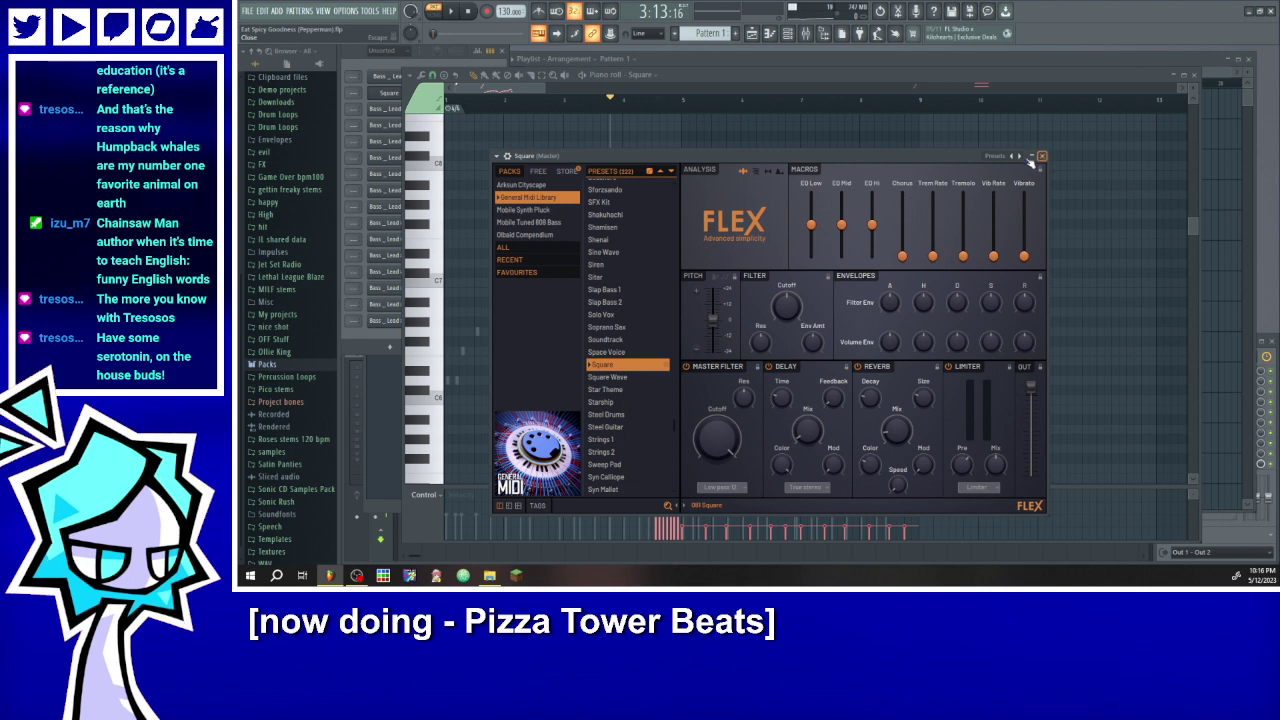
pyautogui.click(1041, 156)
# - Import the "lead solo vox" track of the MIDI file into the Bass _ Lead #3 channel's piano roll
pyautogui.click(640, 75)
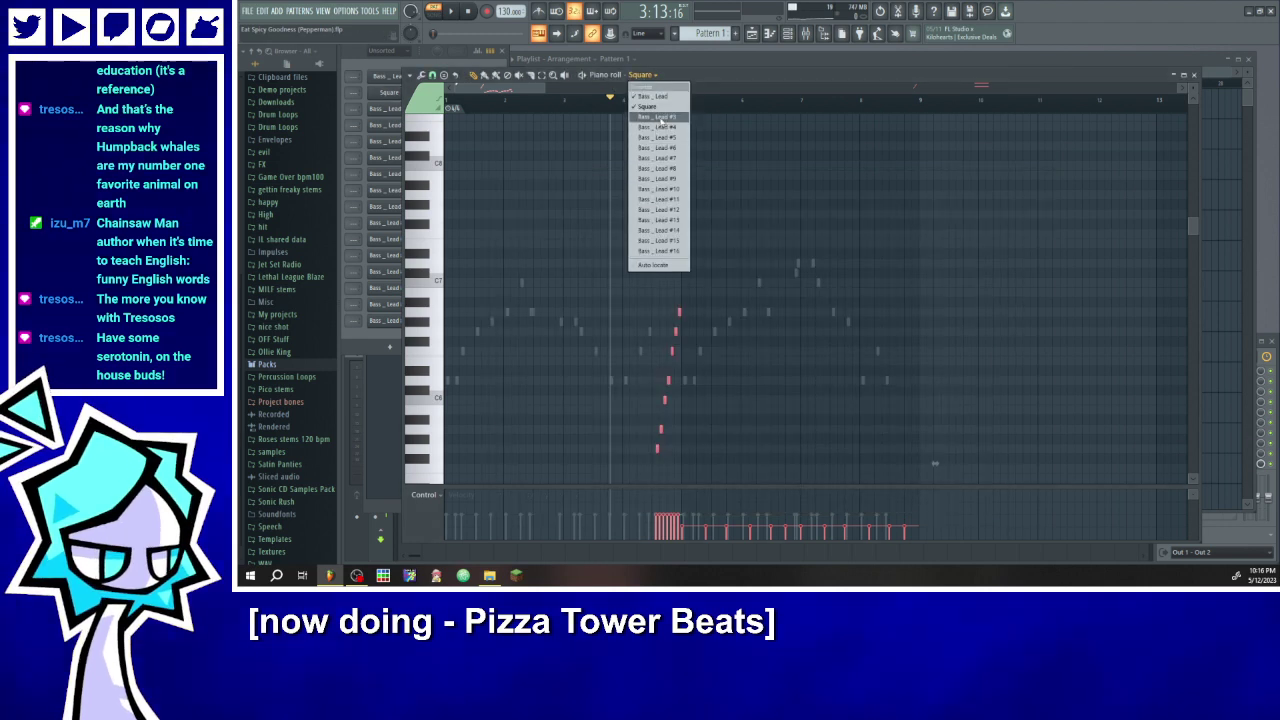
pyautogui.click(659, 117)
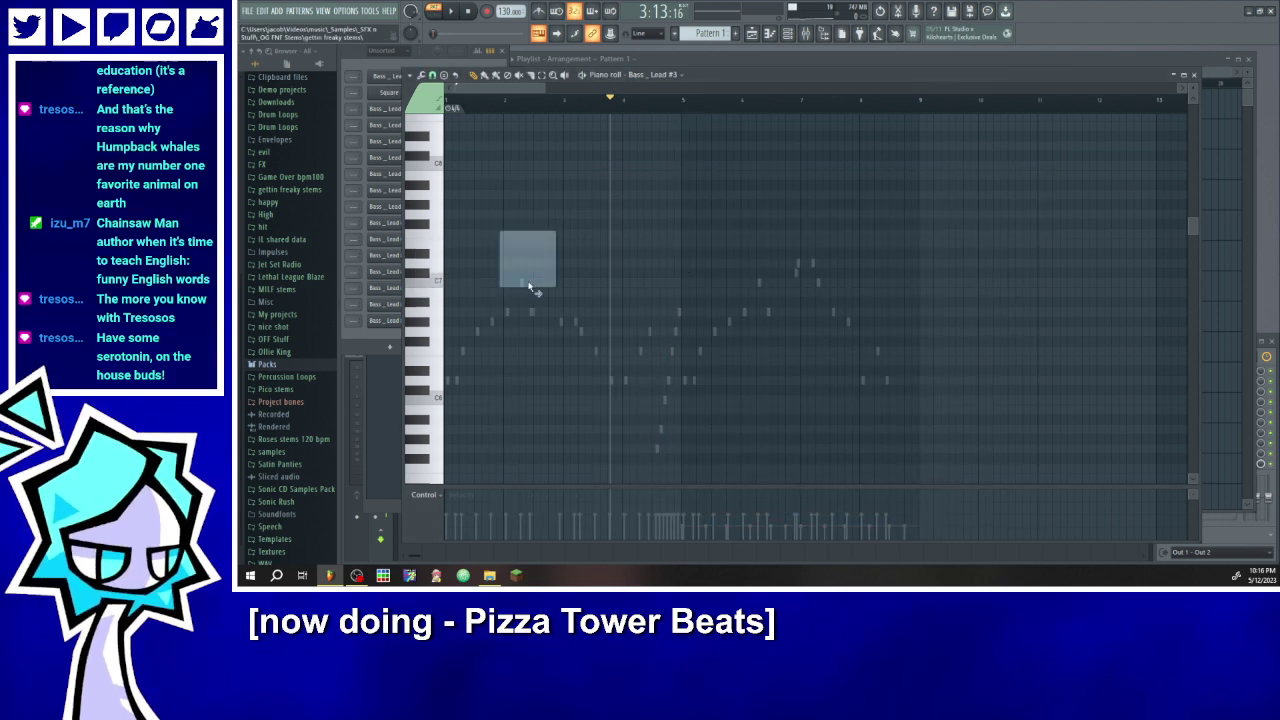
pyautogui.moveTo(527, 286); pyautogui.dragTo(559, 283)
pyautogui.click(793, 234)
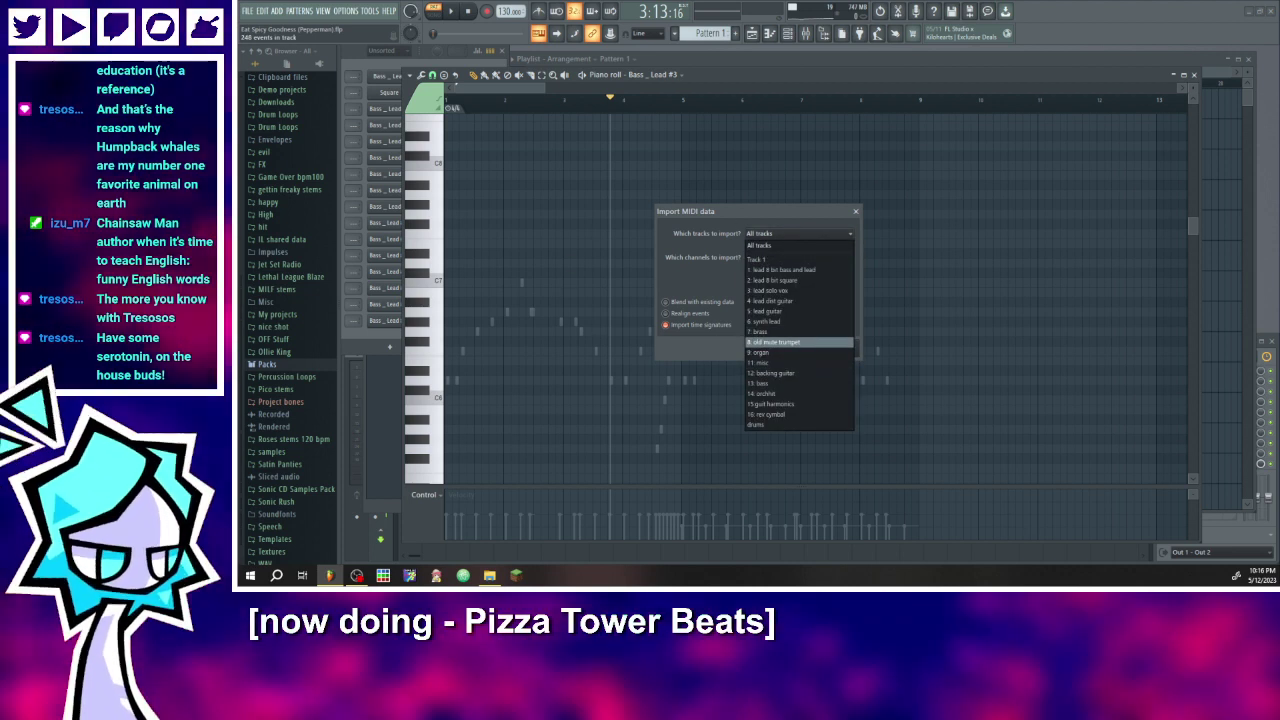
pyautogui.click(790, 292)
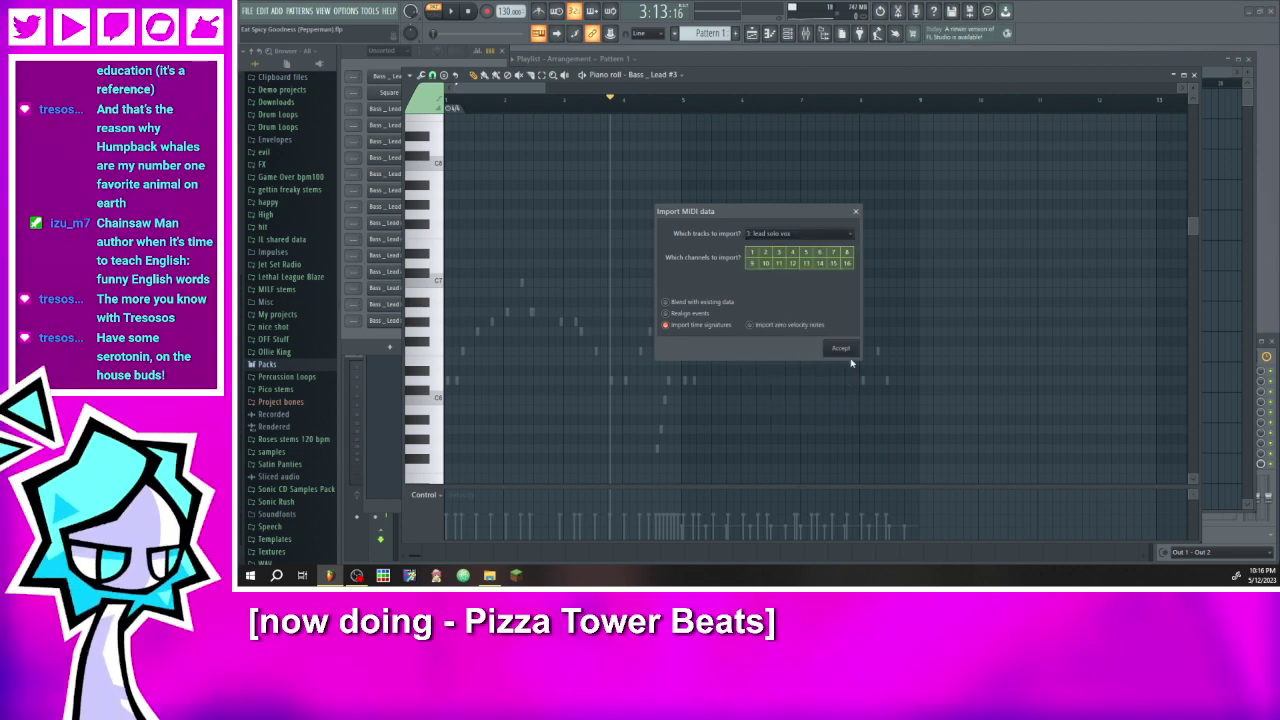
pyautogui.click(836, 350)
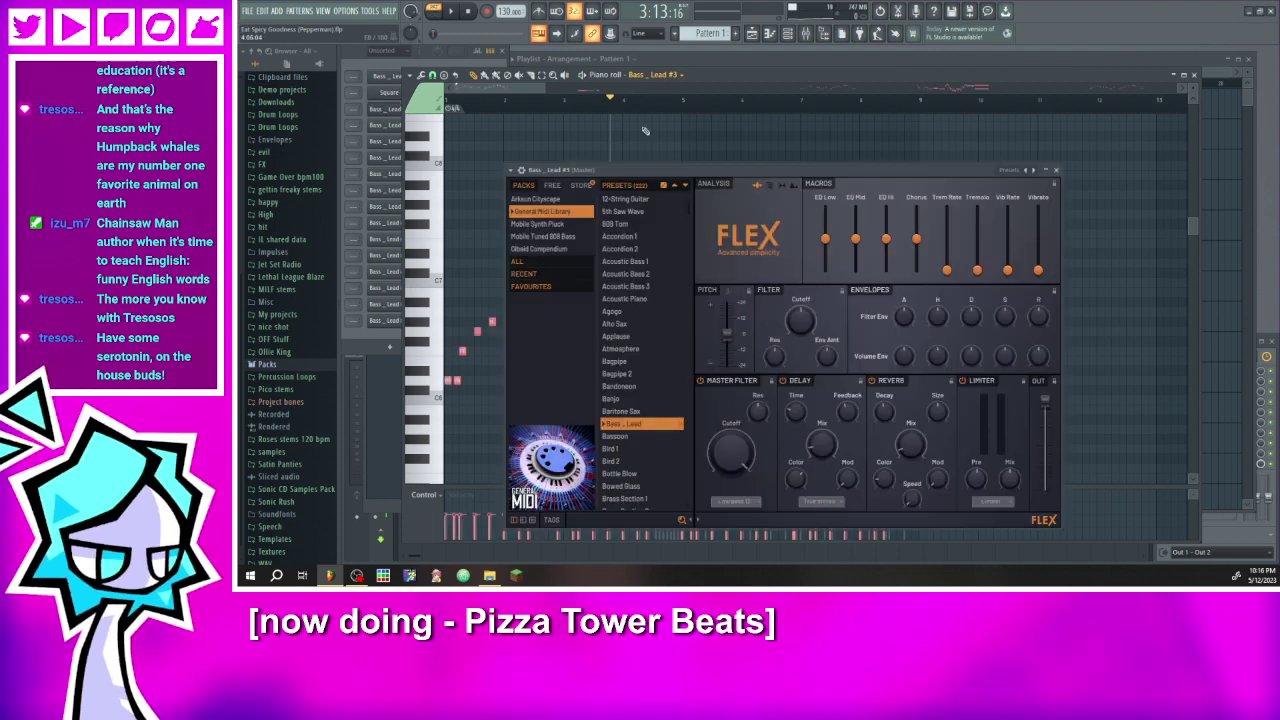
# - Load the Voice Oohs preset in Bass _ Lead #3's FLEX, close its window, and play back the imported notes
pyautogui.click(559, 523)
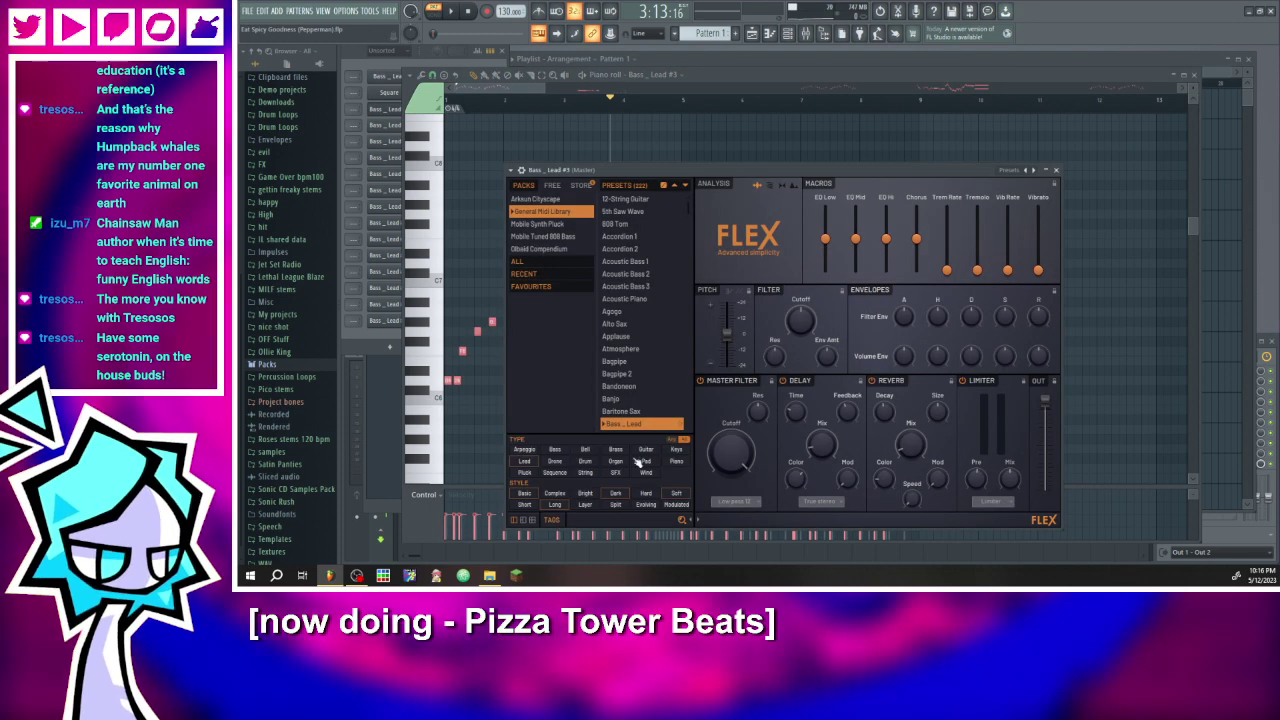
pyautogui.scroll(-20, 620, 387)
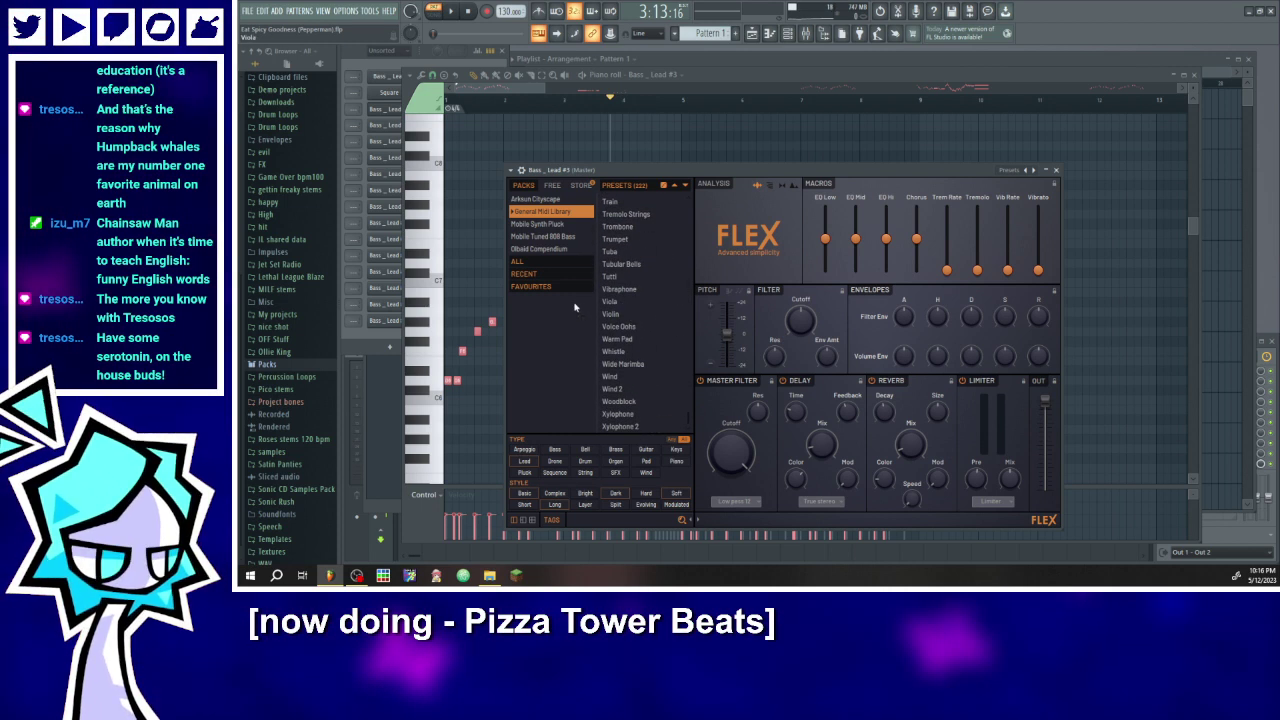
pyautogui.click(626, 327)
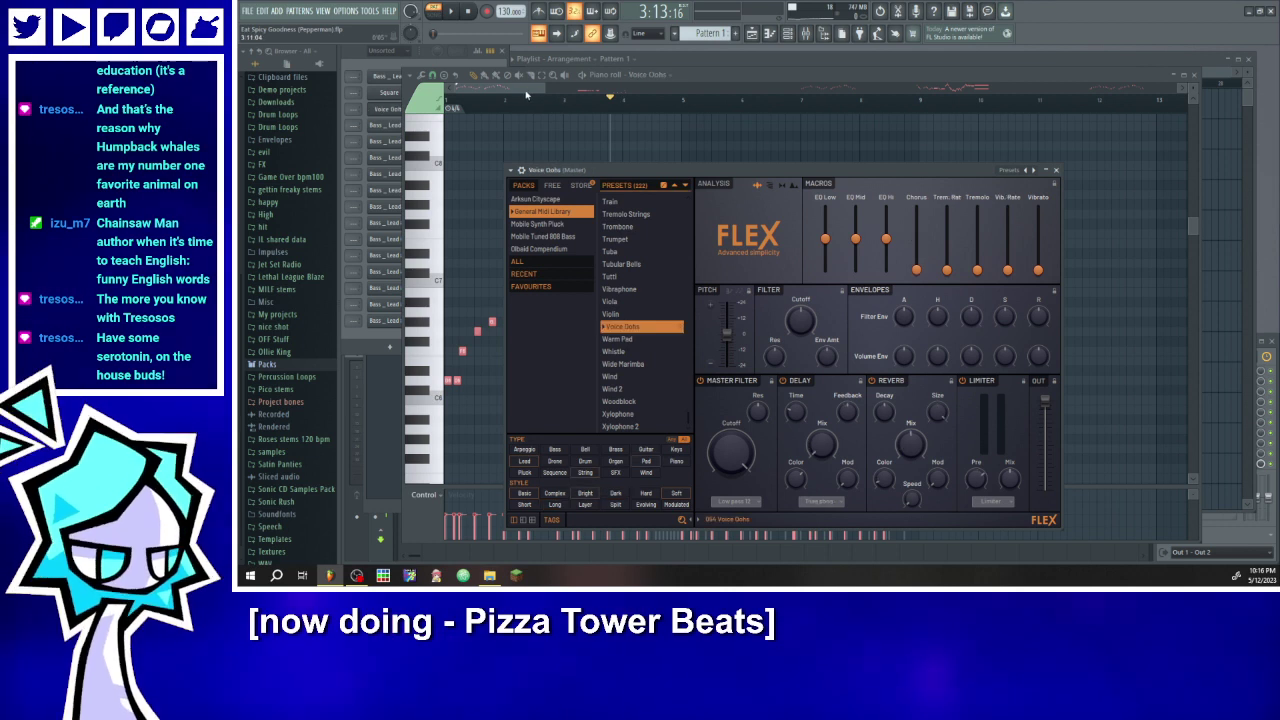
pyautogui.click(524, 94)
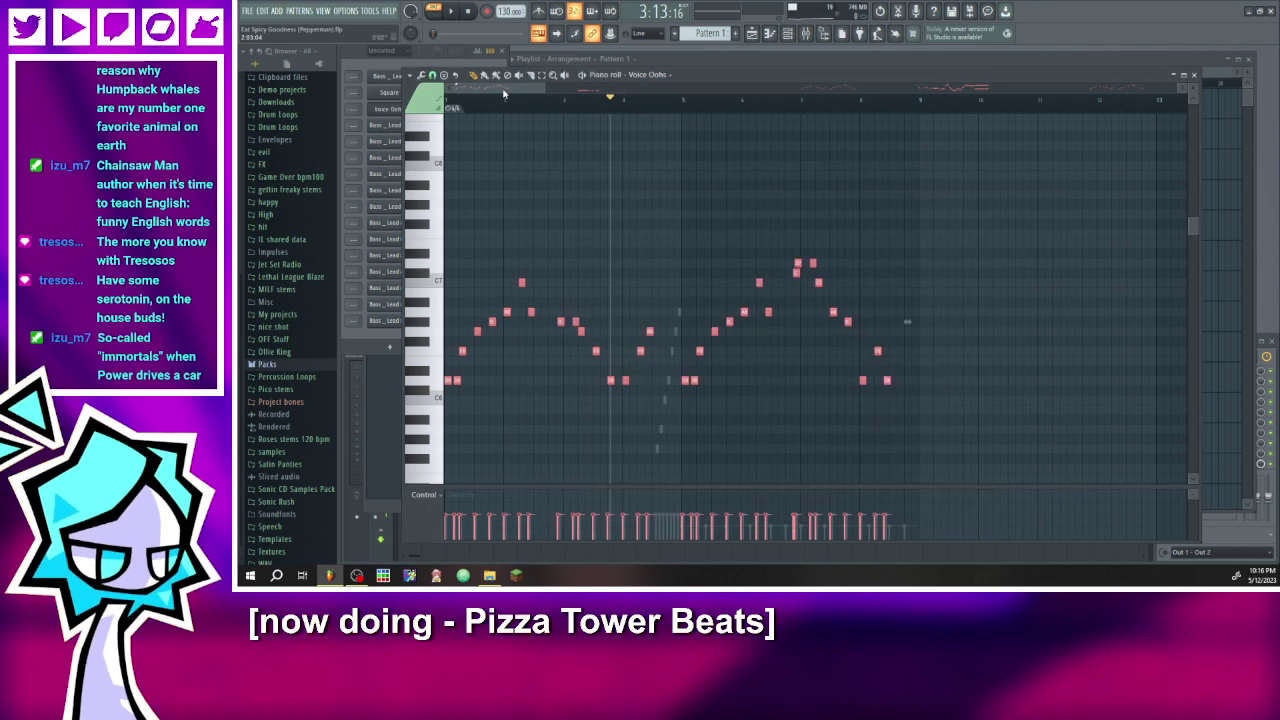
pyautogui.click(460, 104)
pyautogui.click(450, 12)
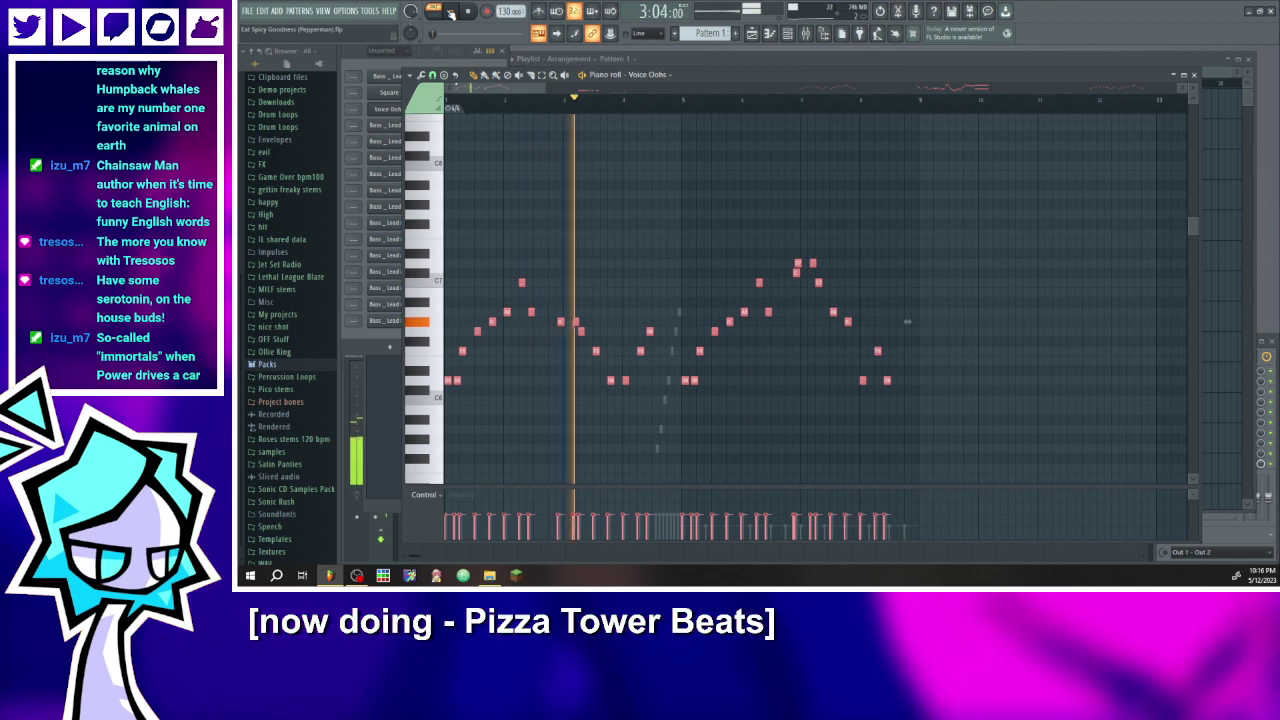
# - Import the "lead dist guitar" track of the MIDI file into the Bass _ Lead #4 channel's piano roll and open its FLEX instrument
pyautogui.click(655, 75)
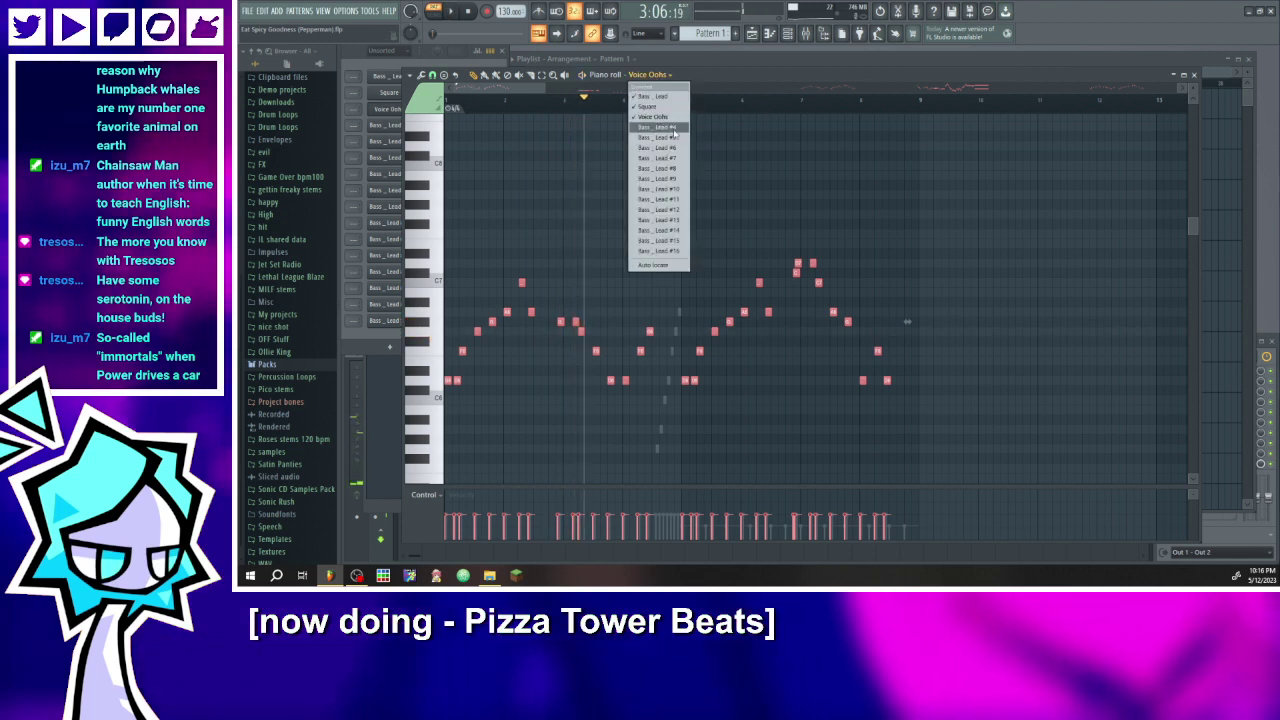
pyautogui.click(677, 134)
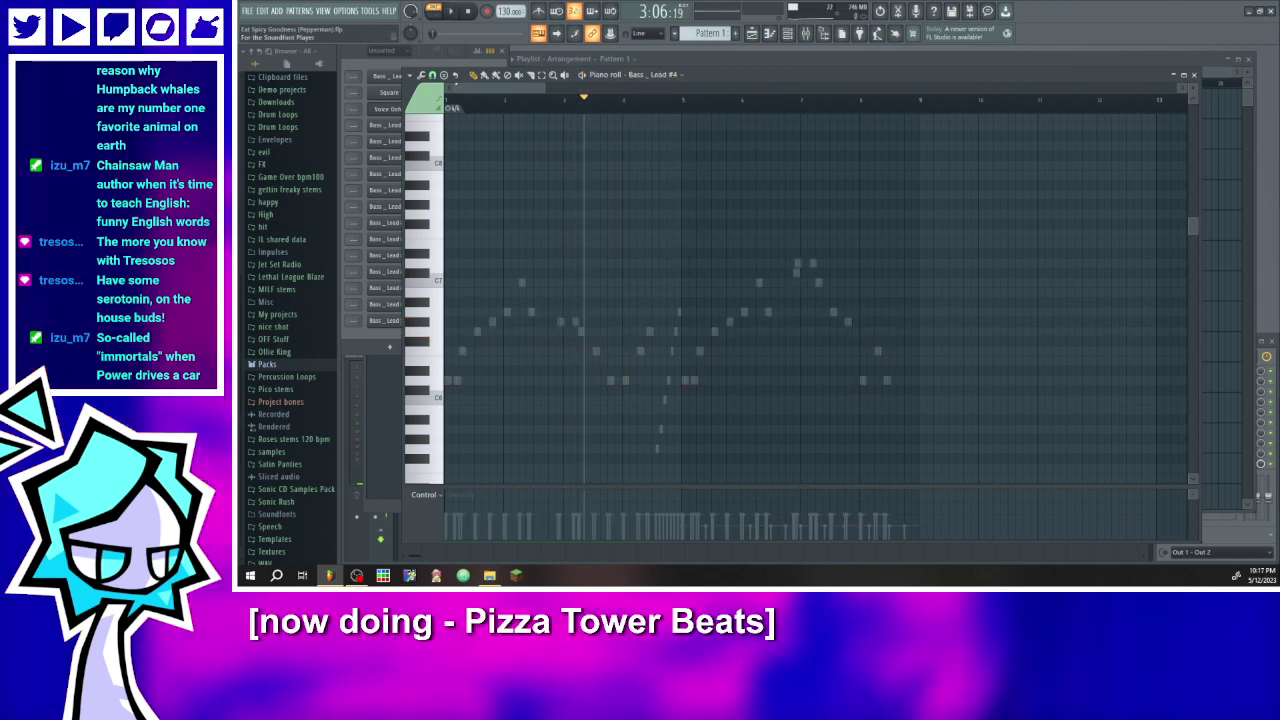
pyautogui.click(798, 233)
pyautogui.click(793, 297)
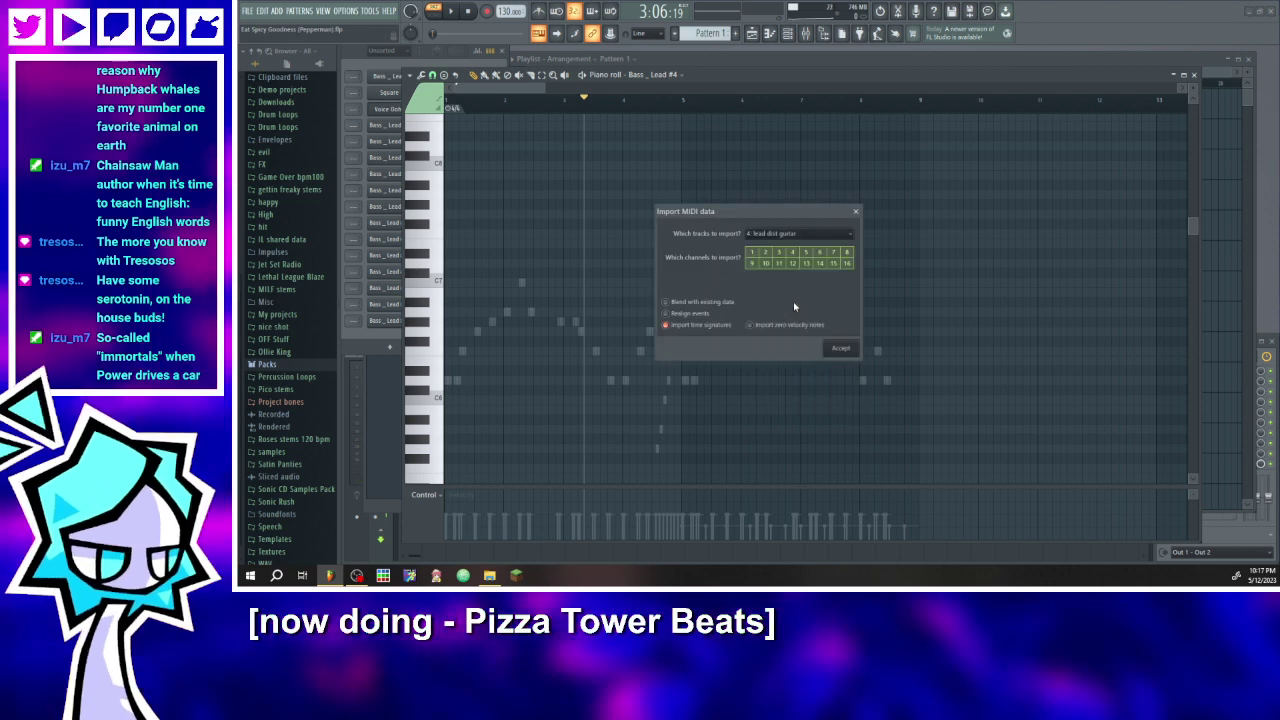
pyautogui.click(836, 345)
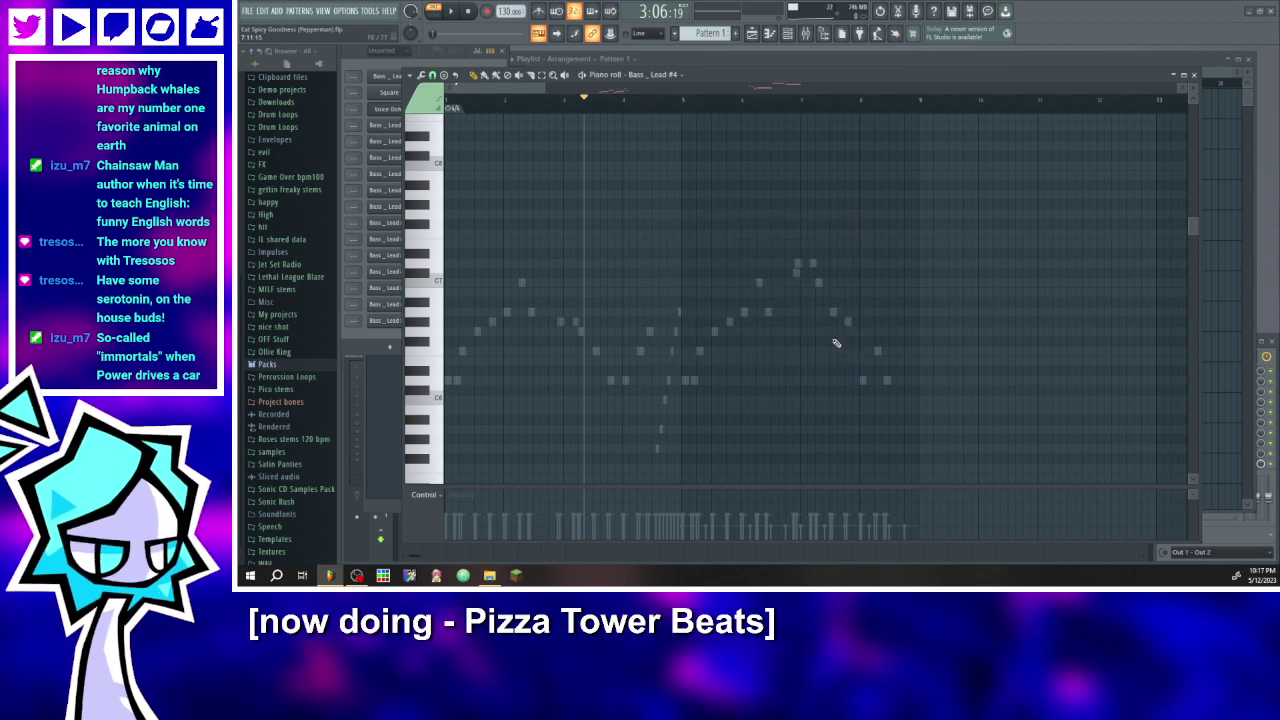
pyautogui.click(657, 76)
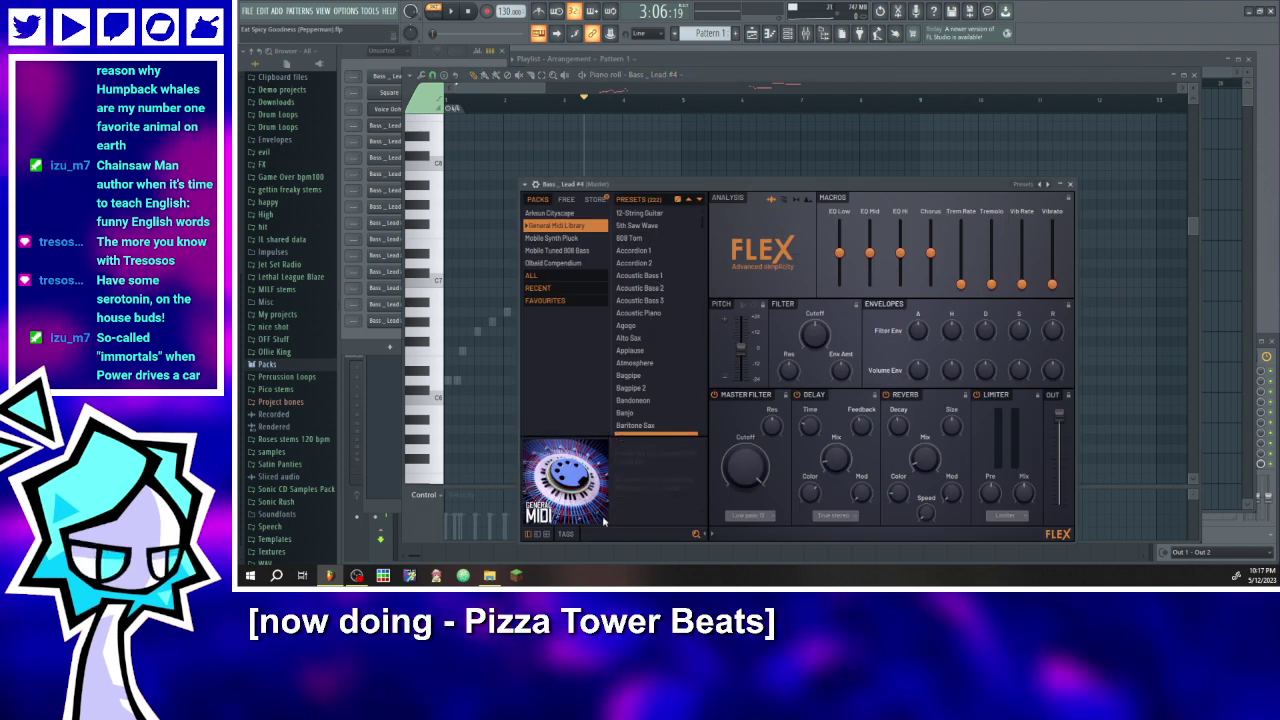
# - Filter the General Midi Library to guitars and load the Distortion Guitar preset in Bass _ Lead #4's FLEX
pyautogui.click(565, 533)
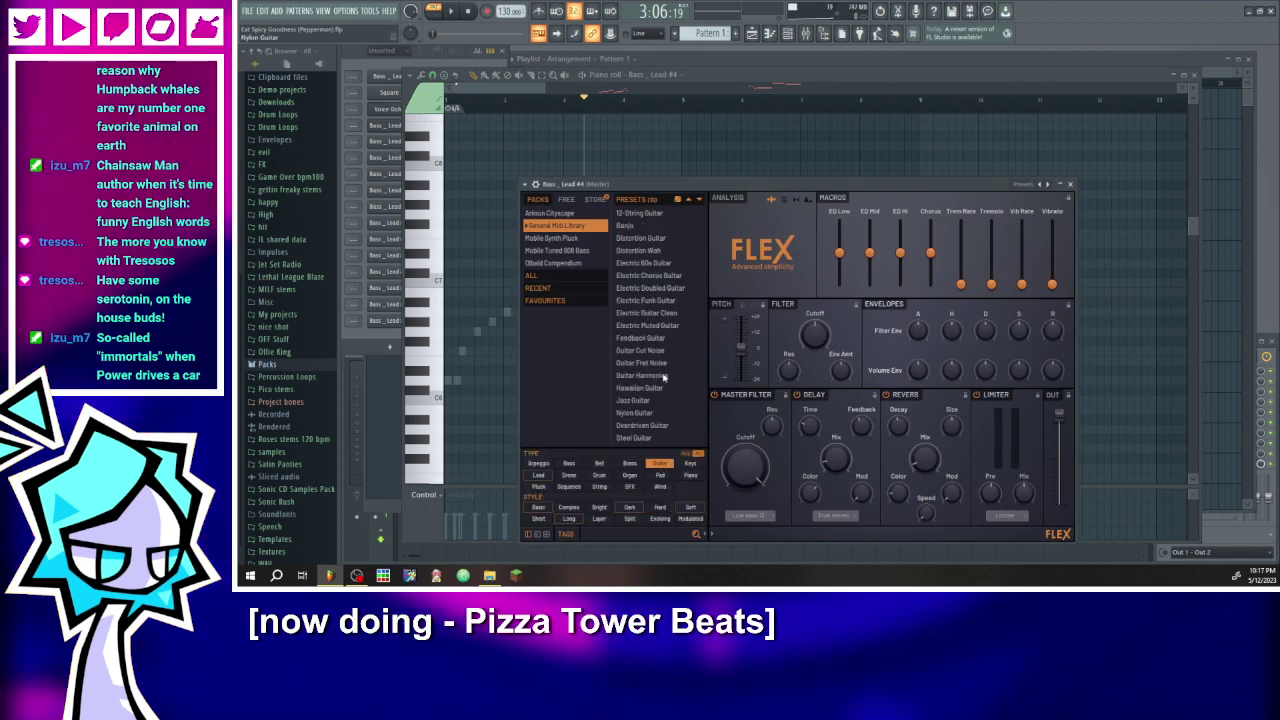
pyautogui.click(642, 238)
# - Import the "lead guitar" MIDI track into the Bass _ Lead #5 channel's piano roll and load the Nylon Guitar preset in its FLEX
pyautogui.click(659, 78)
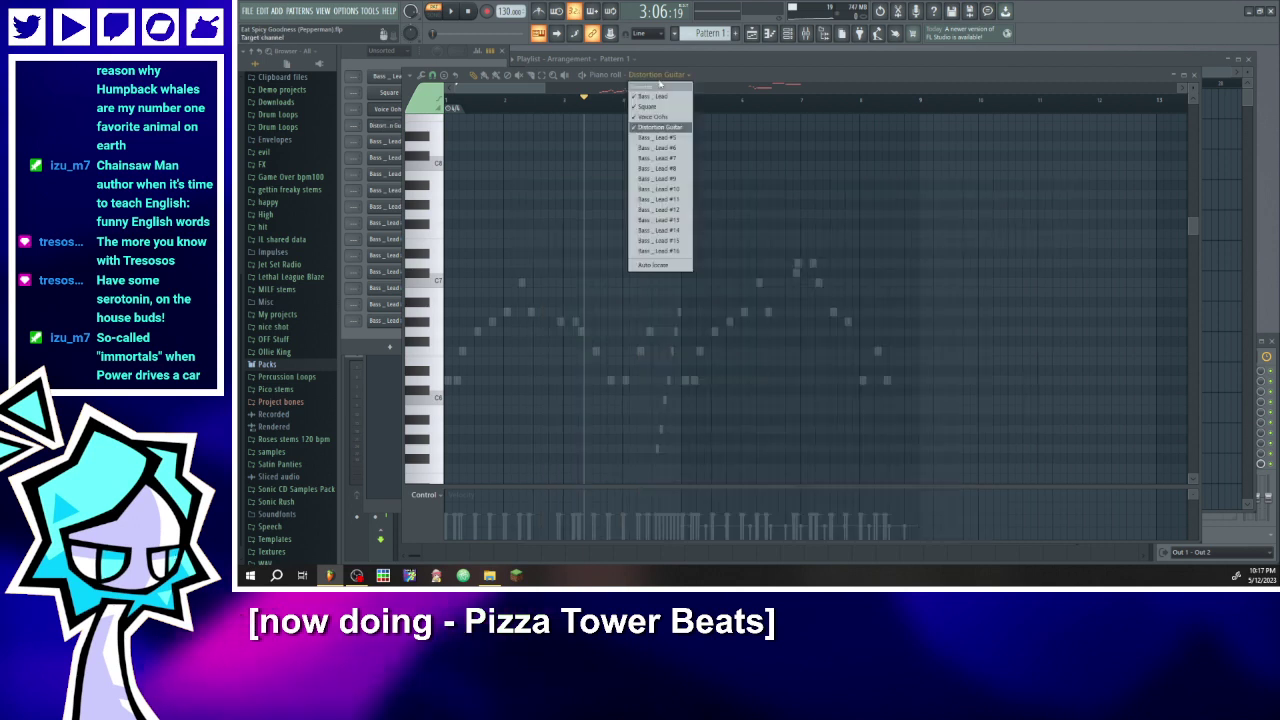
pyautogui.click(659, 146)
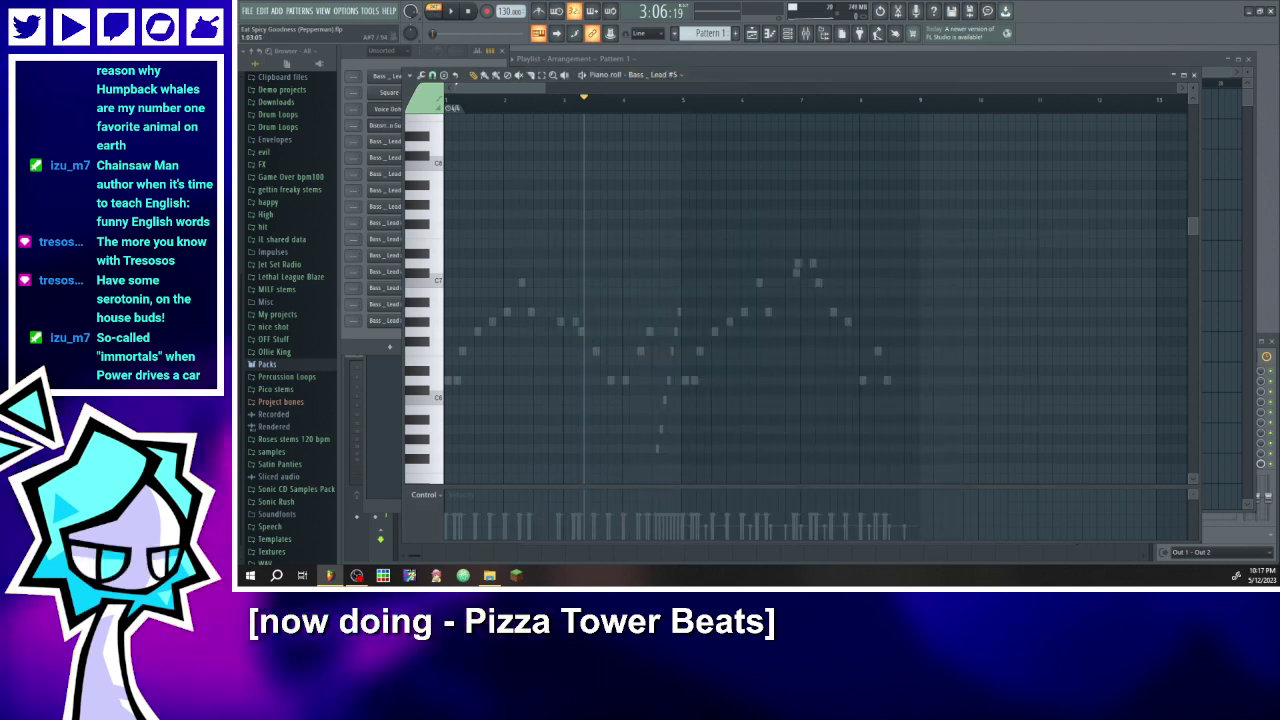
pyautogui.moveTo(672, 334); pyautogui.dragTo(700, 330)
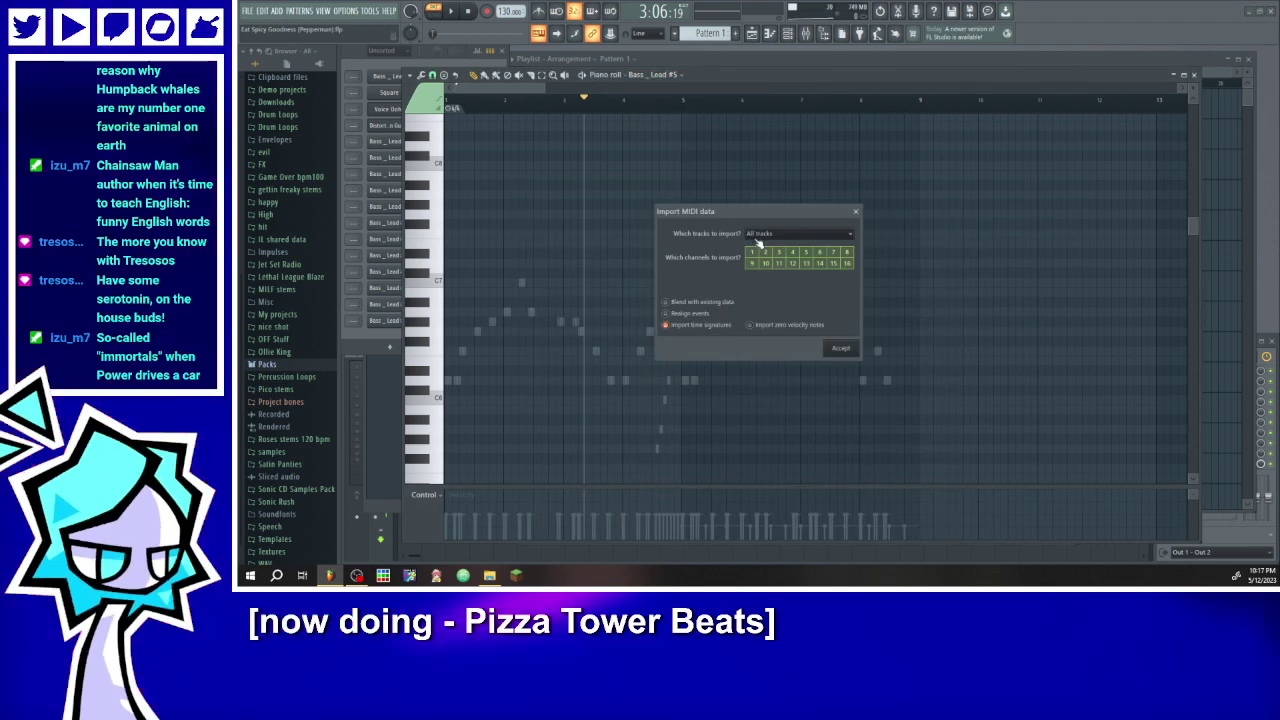
pyautogui.click(759, 236)
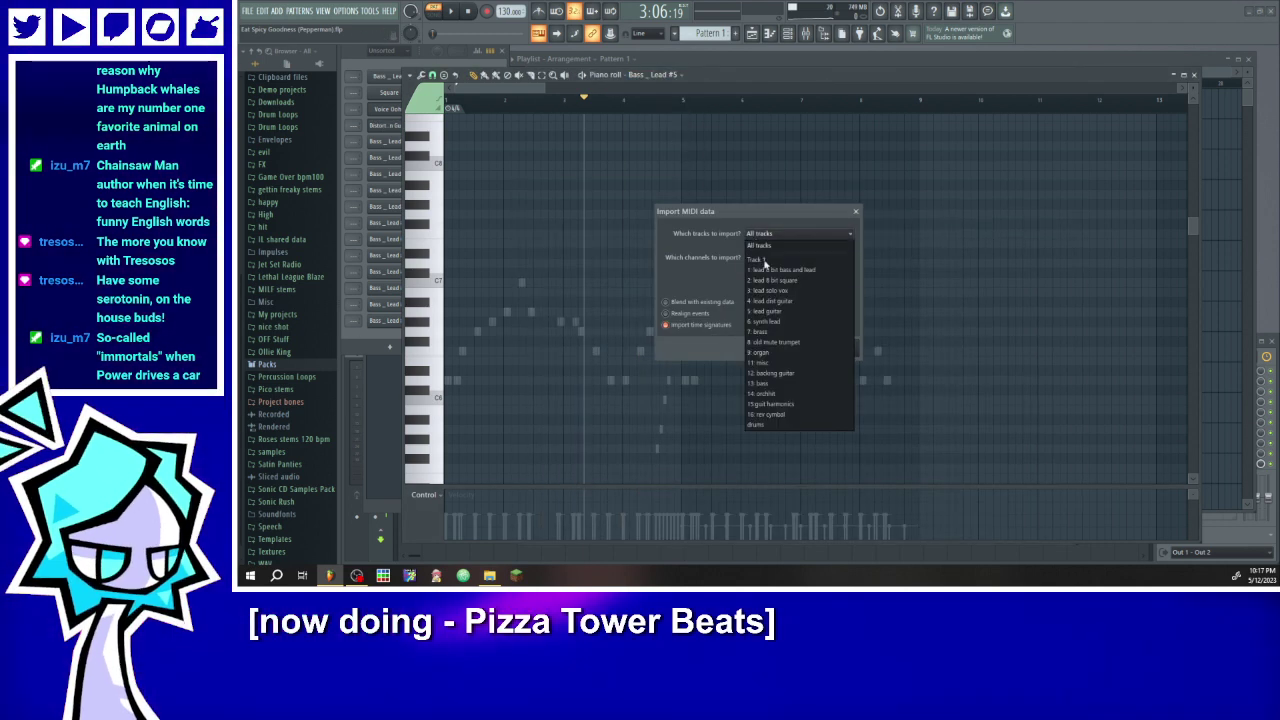
pyautogui.click(789, 312)
pyautogui.click(840, 349)
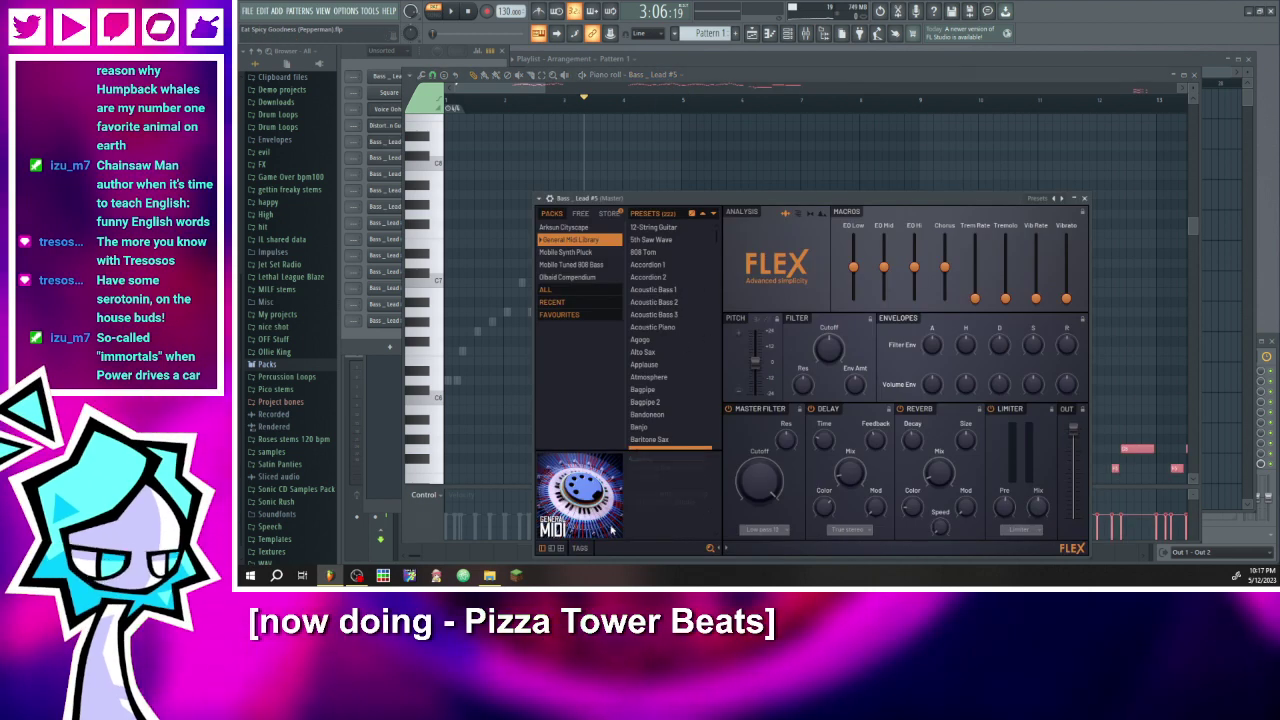
pyautogui.click(581, 550)
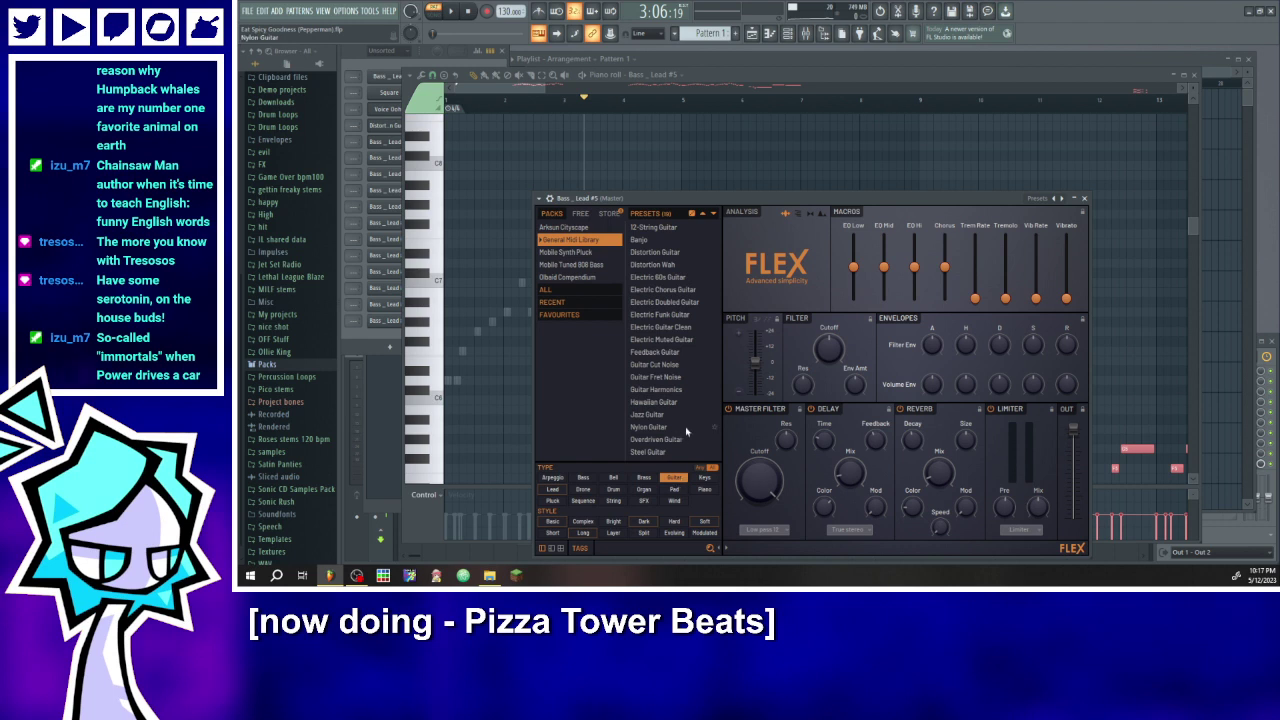
# - Import the "synth lead" track of the MIDI file into the Bass _ Lead #6 channel's piano roll
pyautogui.click(660, 77)
pyautogui.click(660, 153)
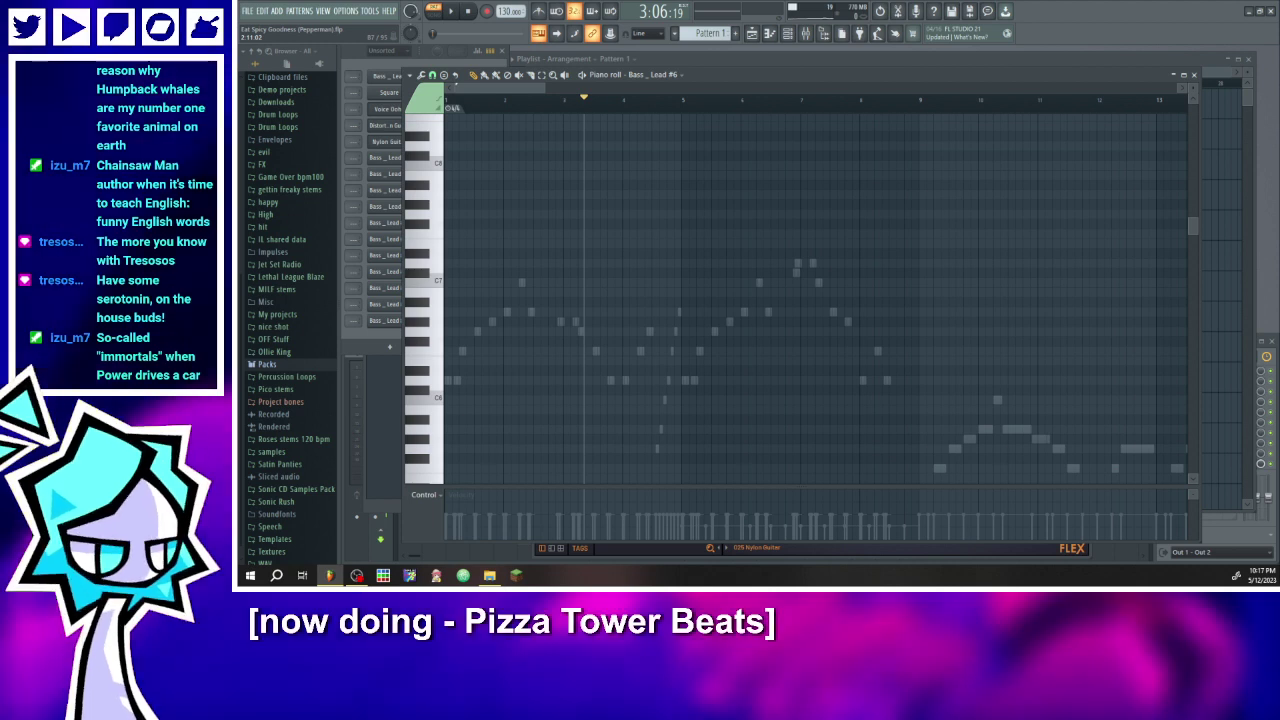
pyautogui.moveTo(632, 290); pyautogui.dragTo(640, 296)
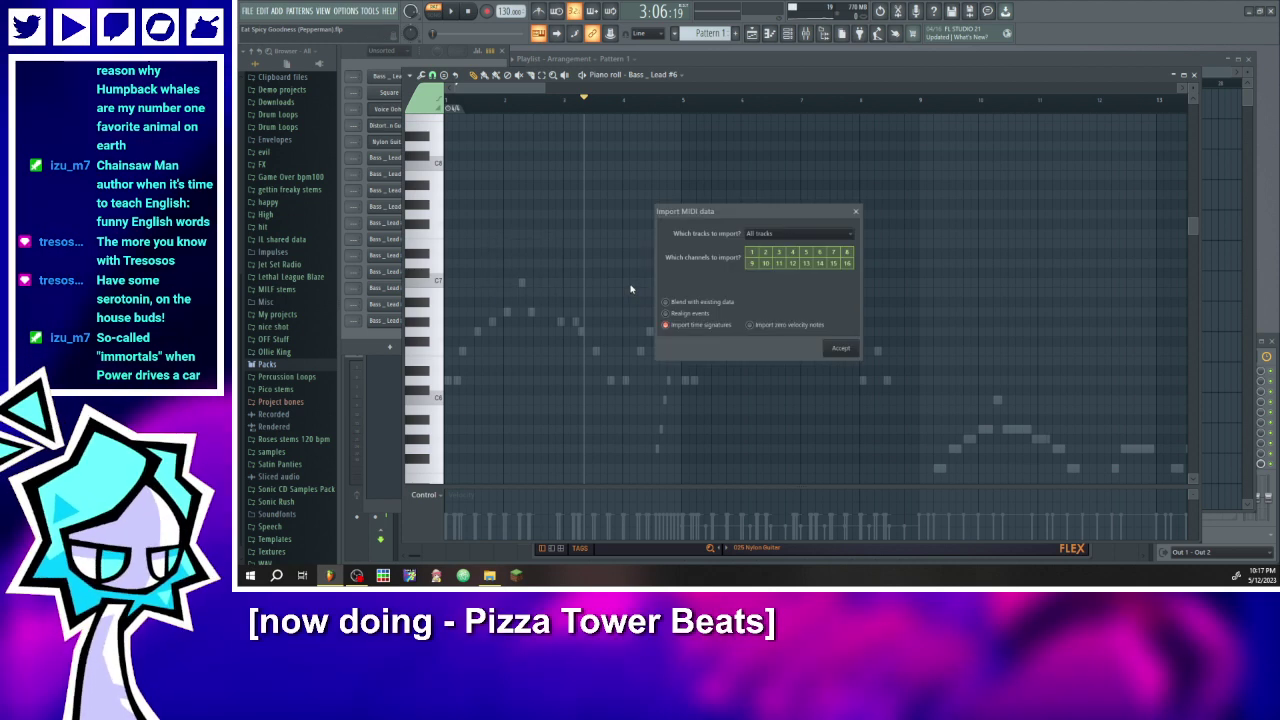
pyautogui.click(768, 235)
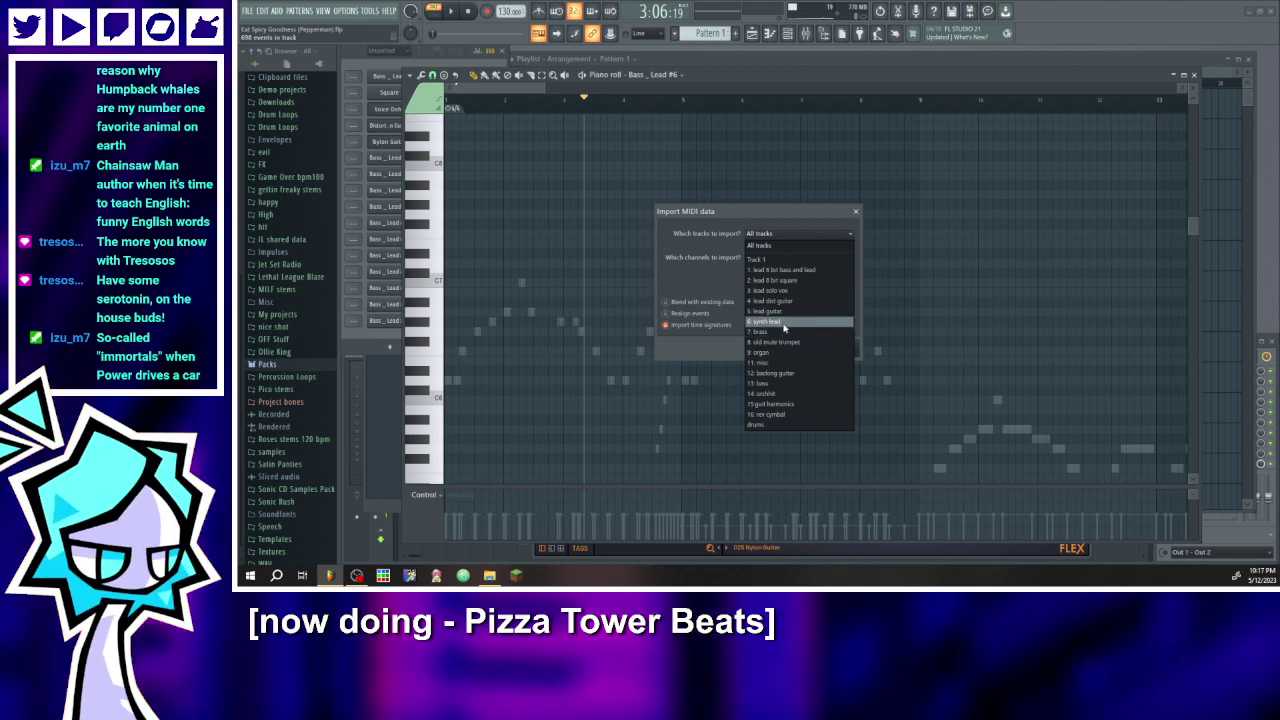
pyautogui.click(799, 323)
pyautogui.click(838, 347)
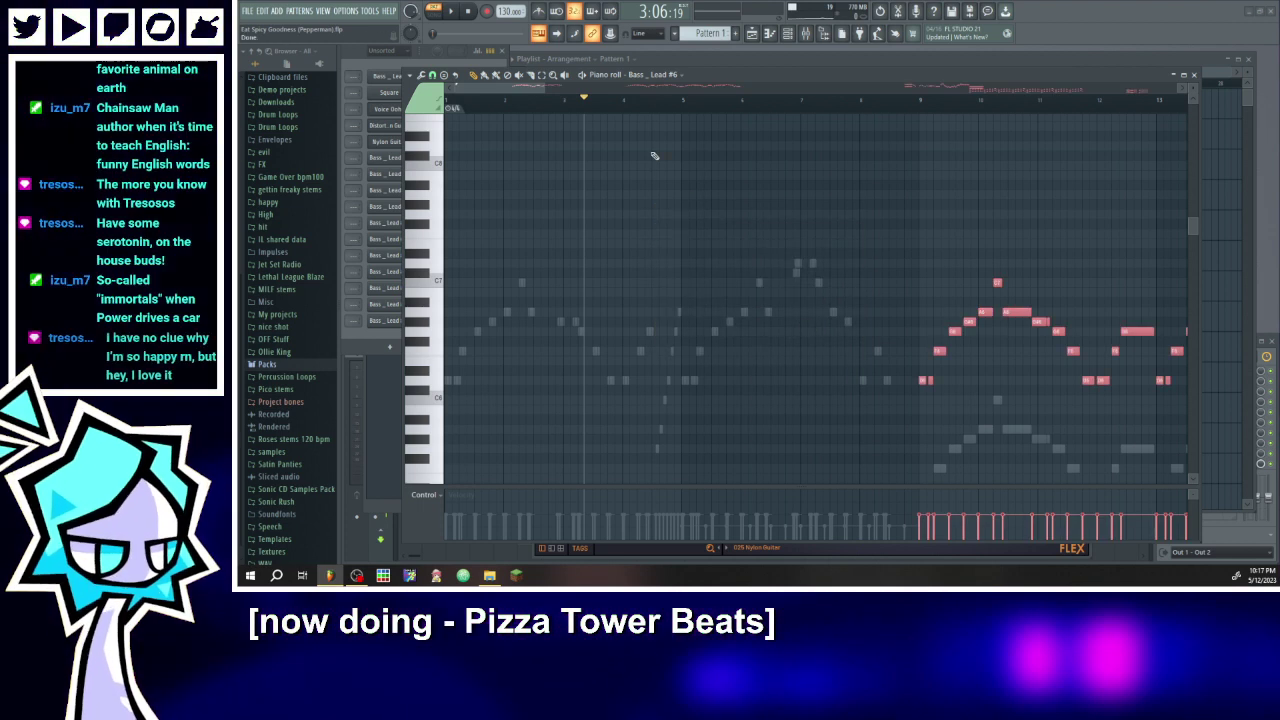
# - Load the Synth Voice preset from the General Midi Library in Bass _ Lead #6's FLEX and close its window
pyautogui.click(662, 76)
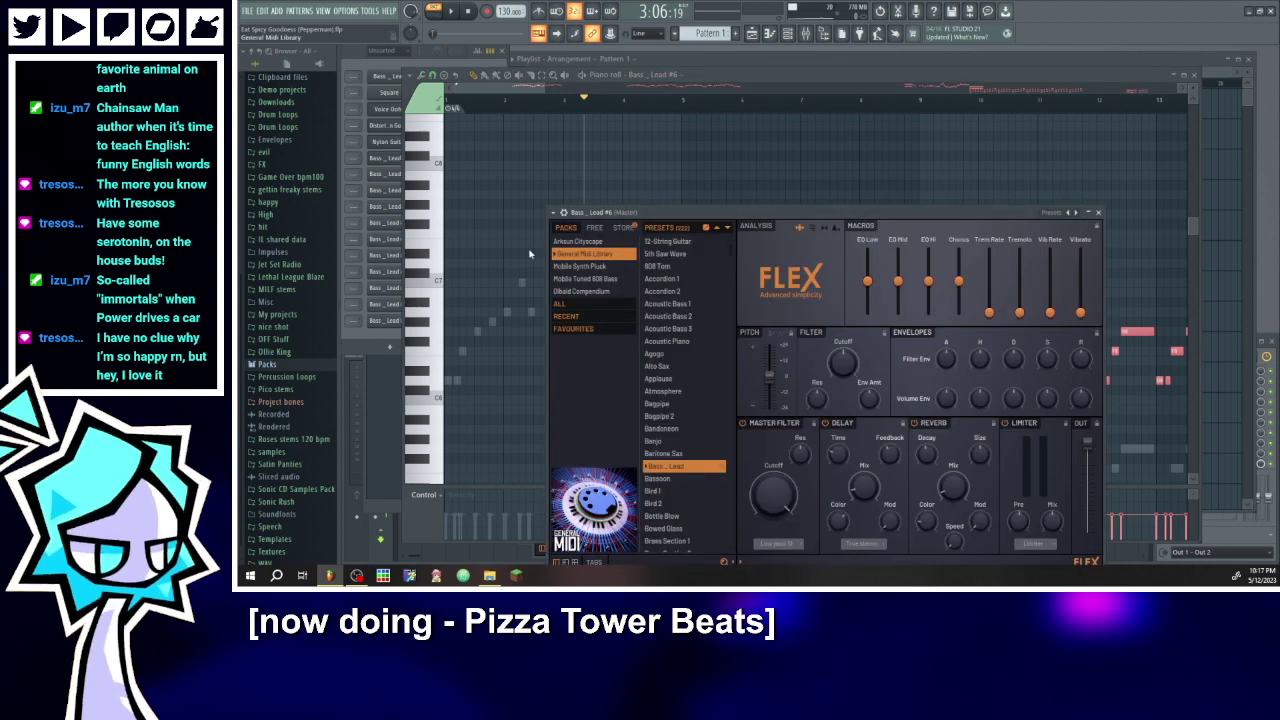
pyautogui.moveTo(643, 216); pyautogui.dragTo(643, 207)
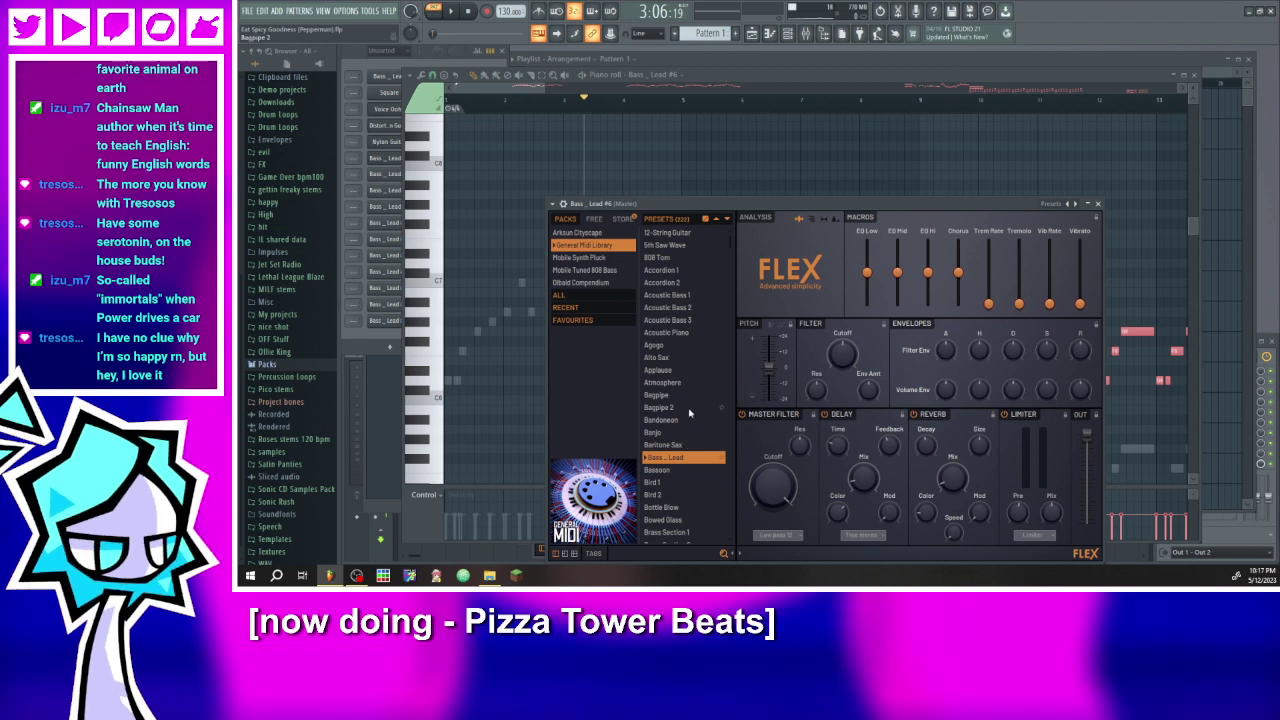
pyautogui.scroll(-10, 660, 490)
pyautogui.scroll(-15, 656, 507)
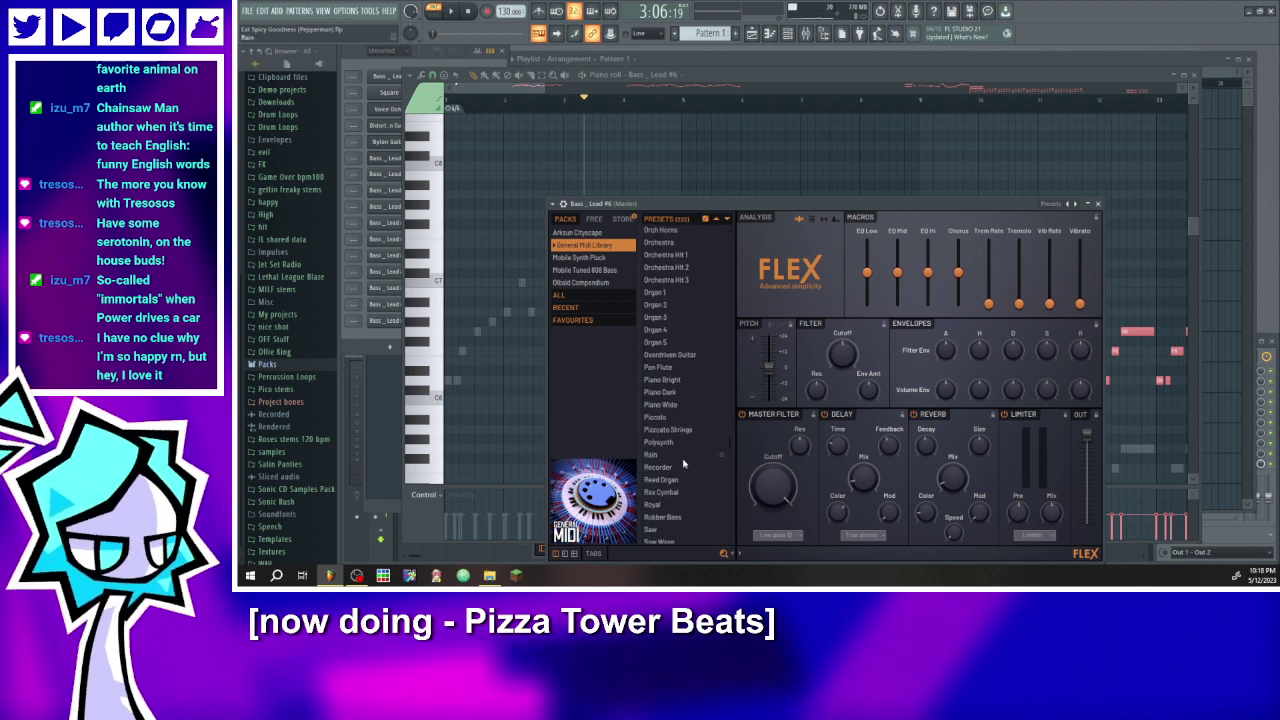
pyautogui.scroll(-5, 680, 455)
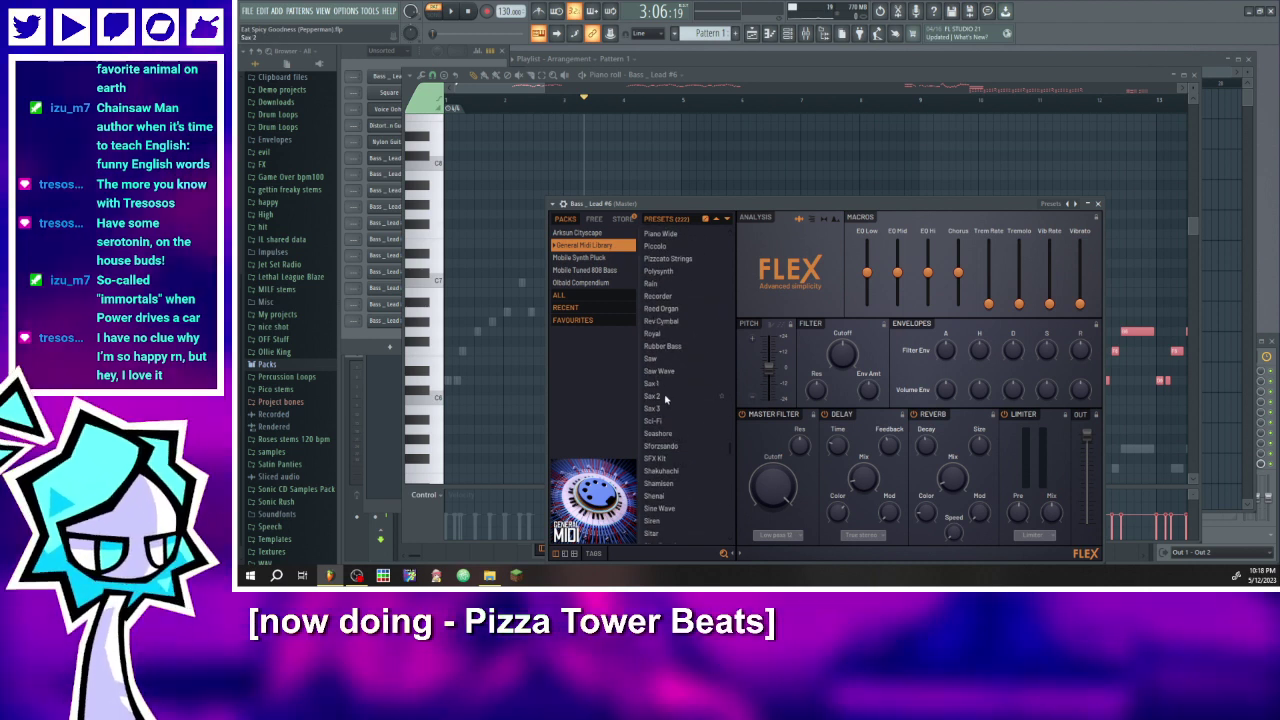
pyautogui.scroll(-3, 665, 402)
pyautogui.scroll(-8, 666, 487)
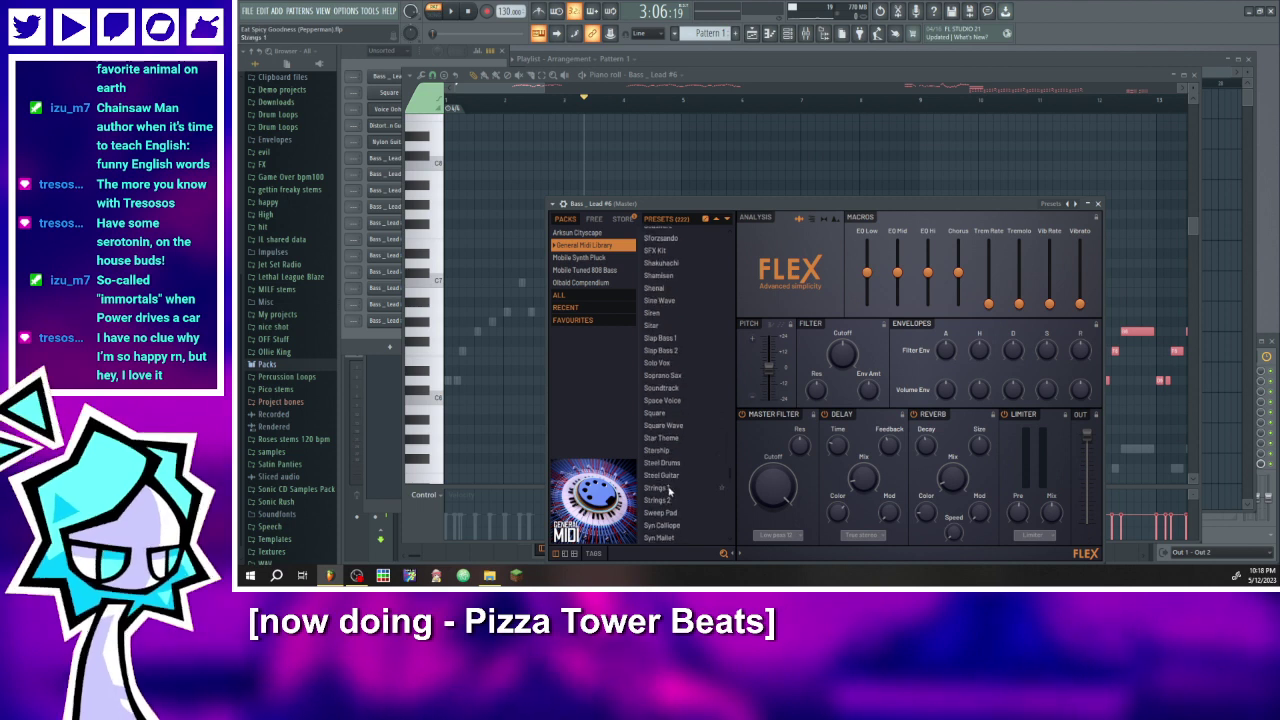
pyautogui.scroll(-4, 675, 474)
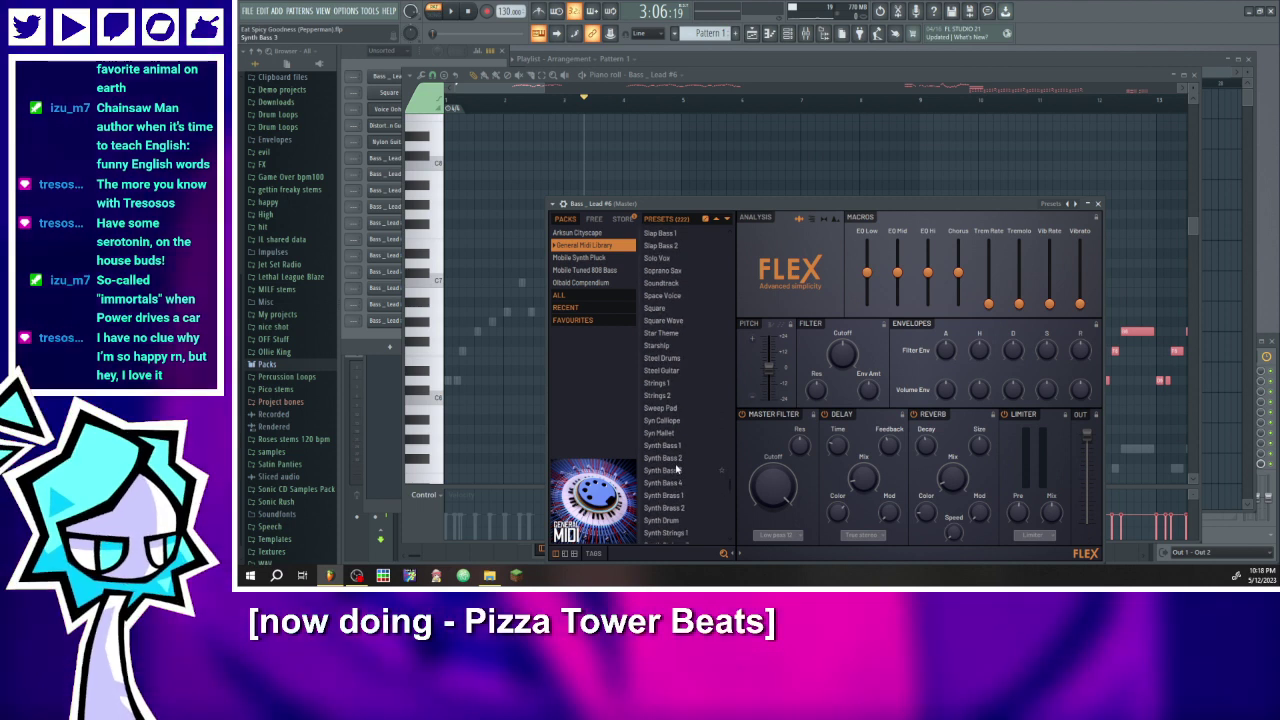
pyautogui.scroll(-2, 675, 467)
pyautogui.scroll(-3, 670, 466)
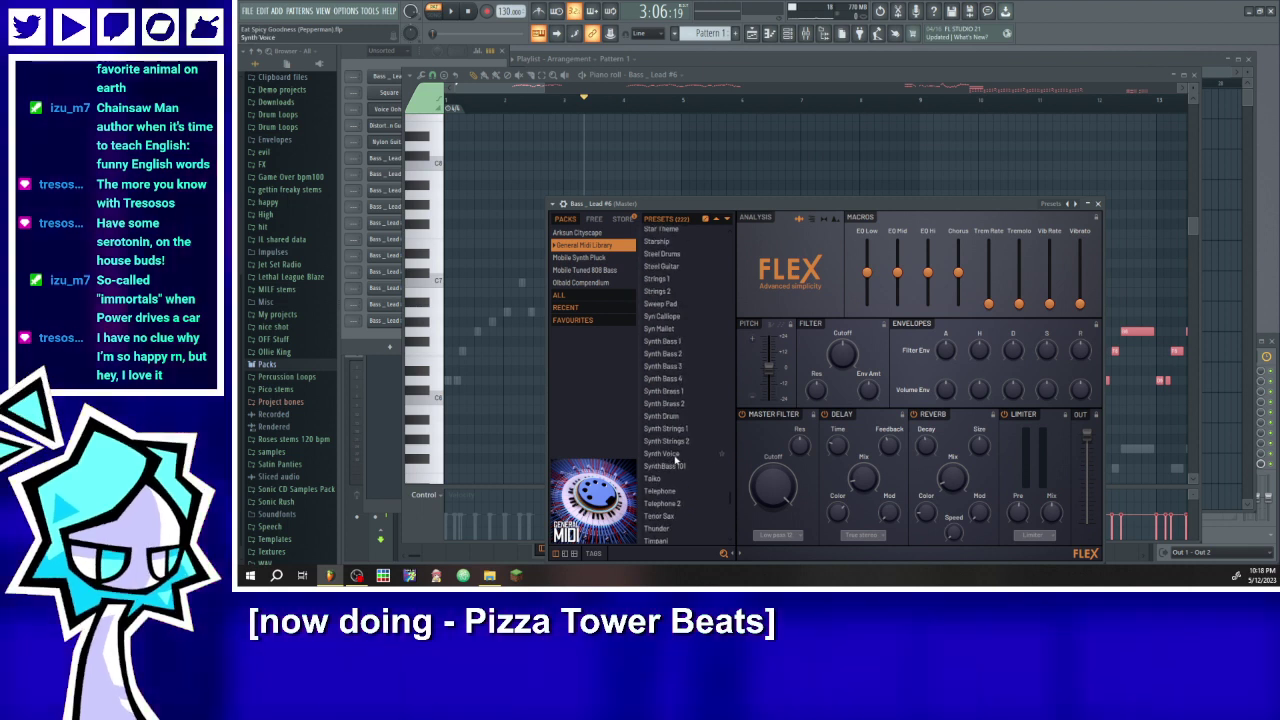
pyautogui.scroll(2, 657, 457)
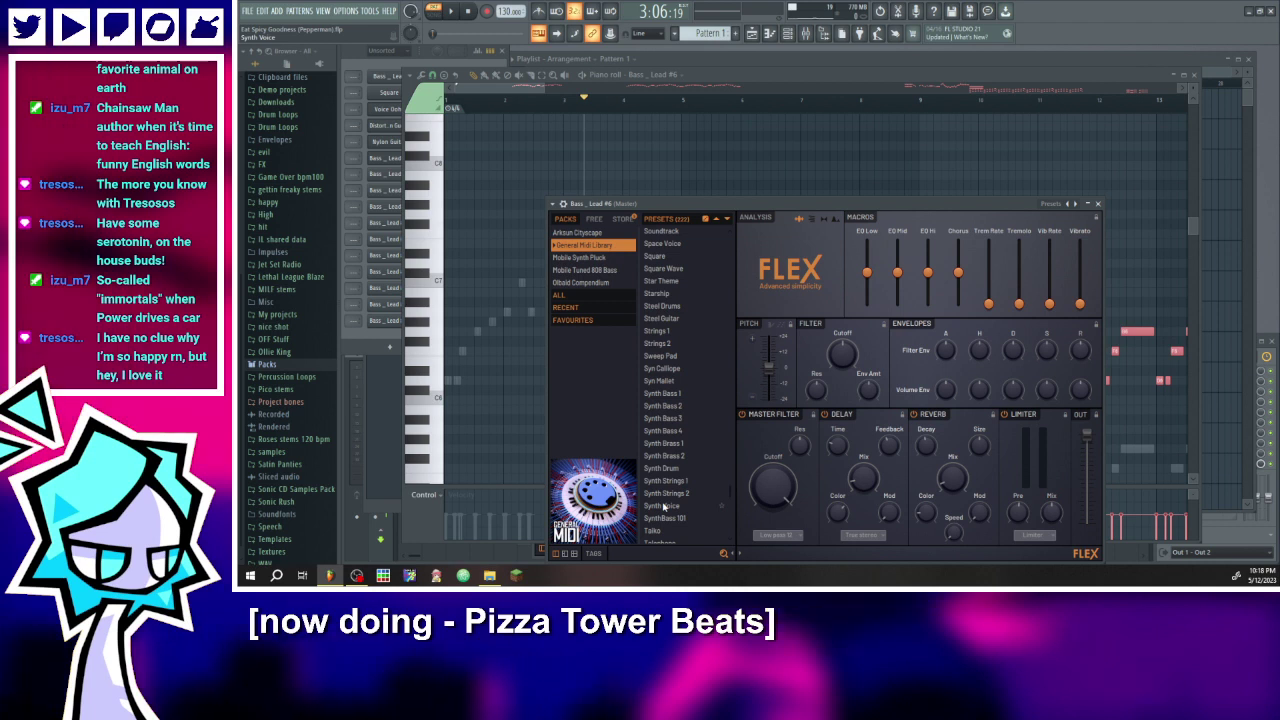
pyautogui.click(661, 504)
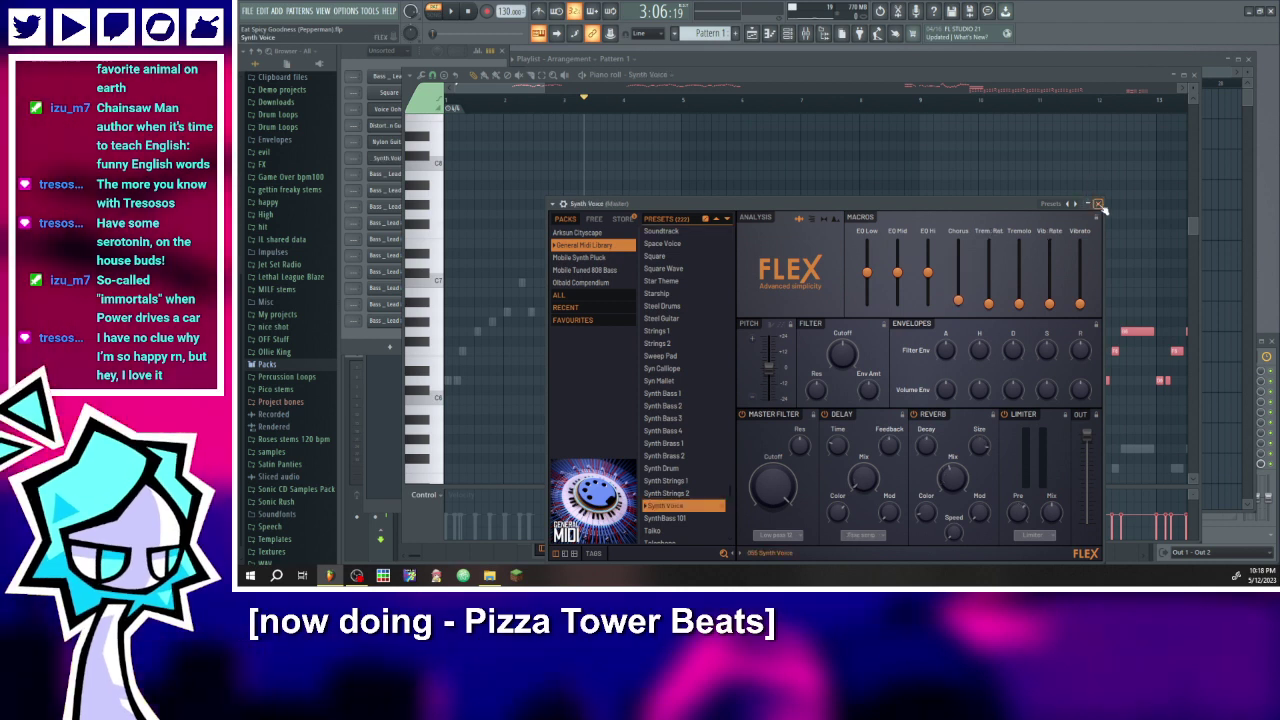
pyautogui.click(1098, 203)
# - Import the "brass" track of the MIDI file into the Bass _ Lead #7 channel's piano roll
pyautogui.click(655, 80)
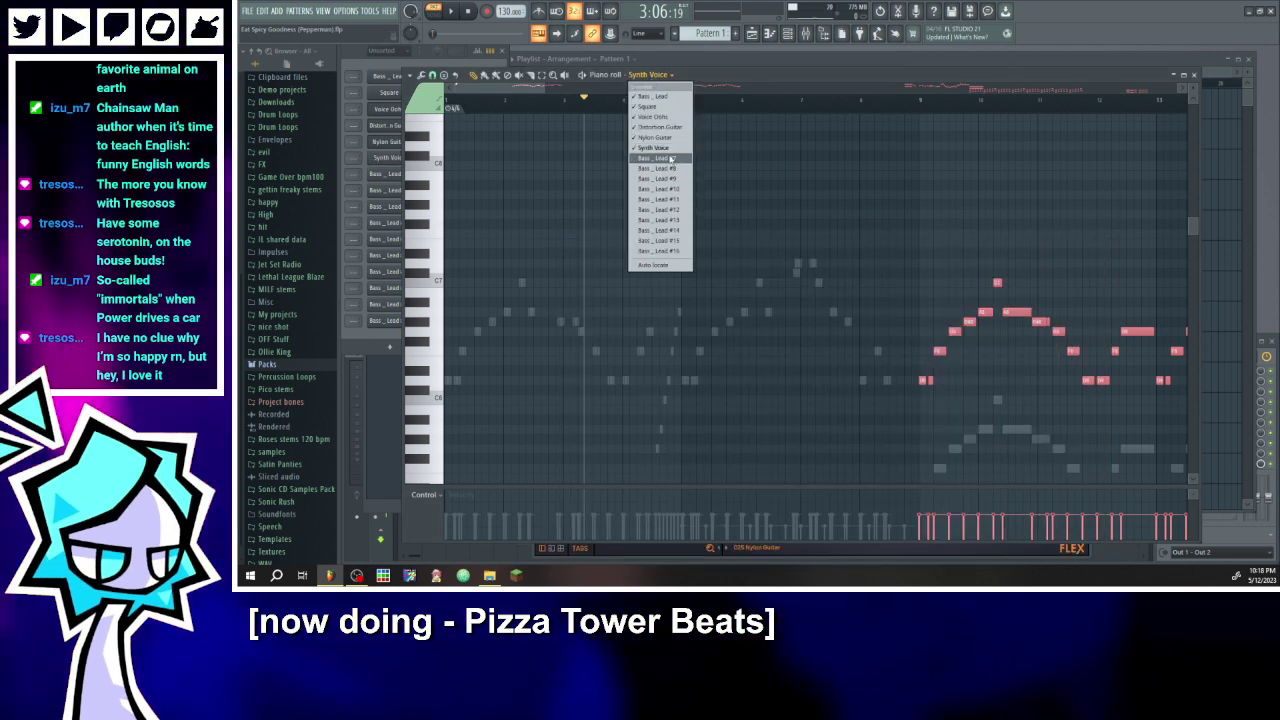
pyautogui.click(660, 200)
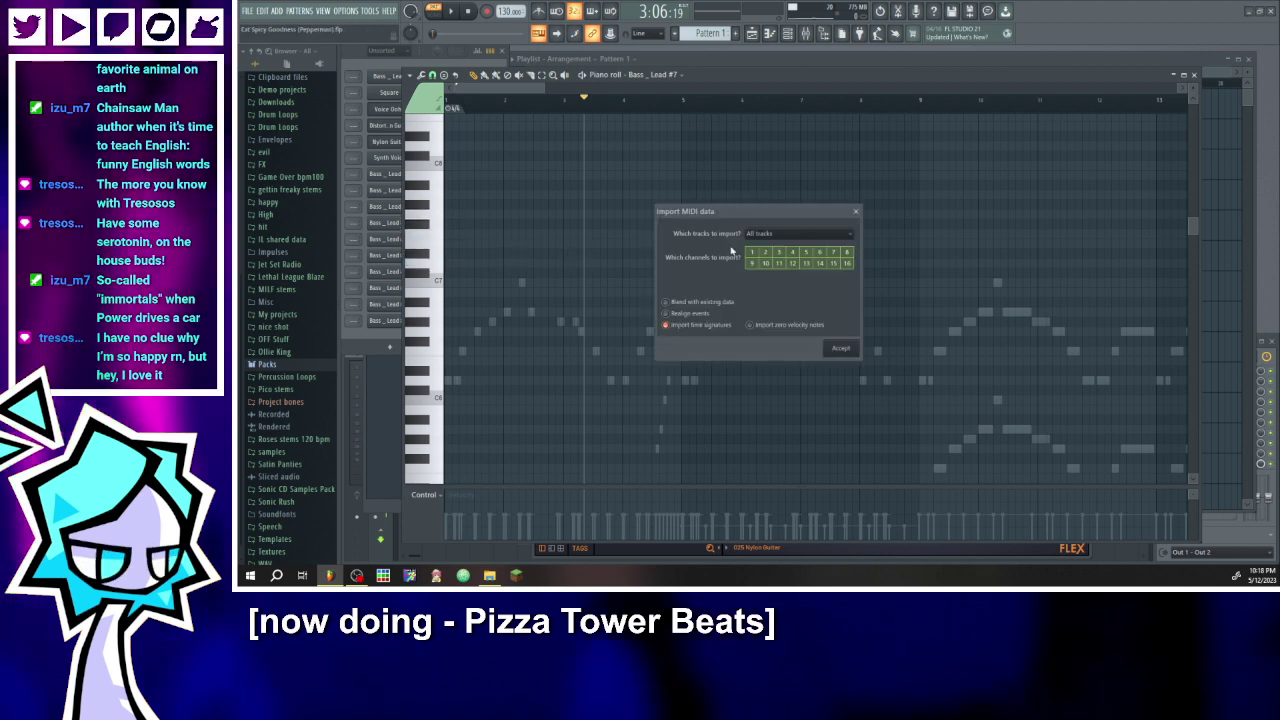
pyautogui.click(781, 234)
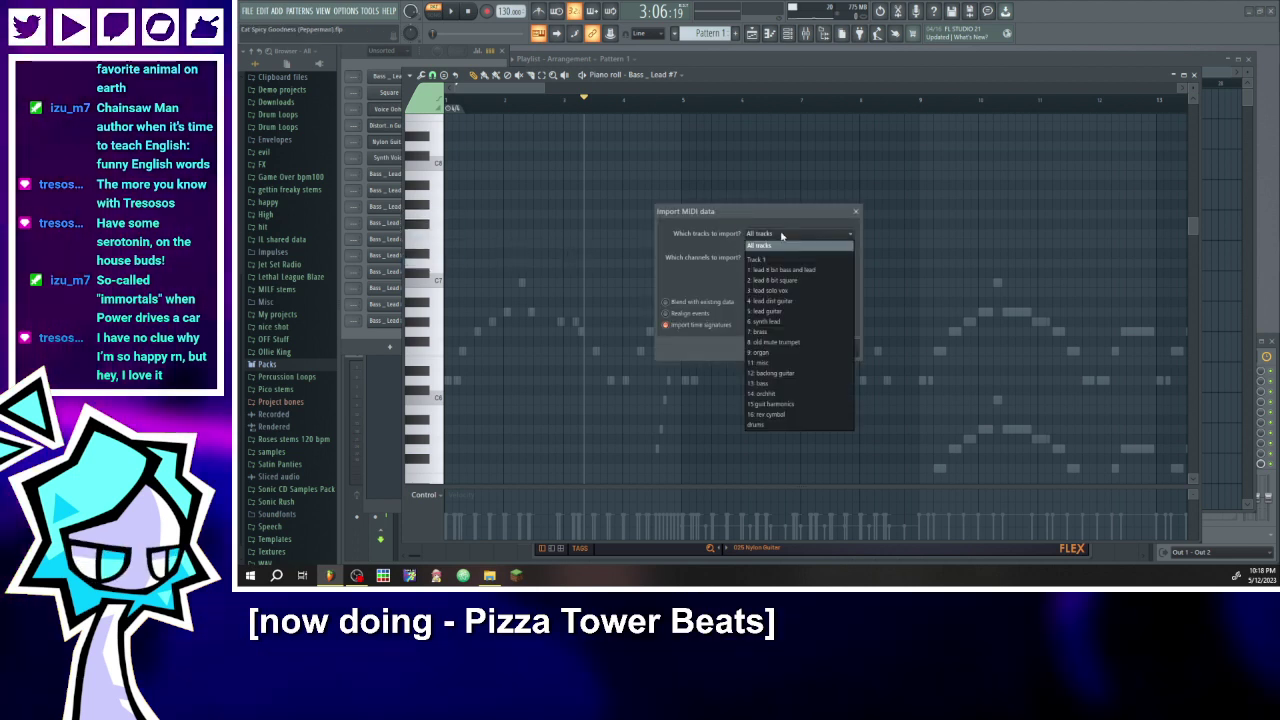
pyautogui.click(779, 333)
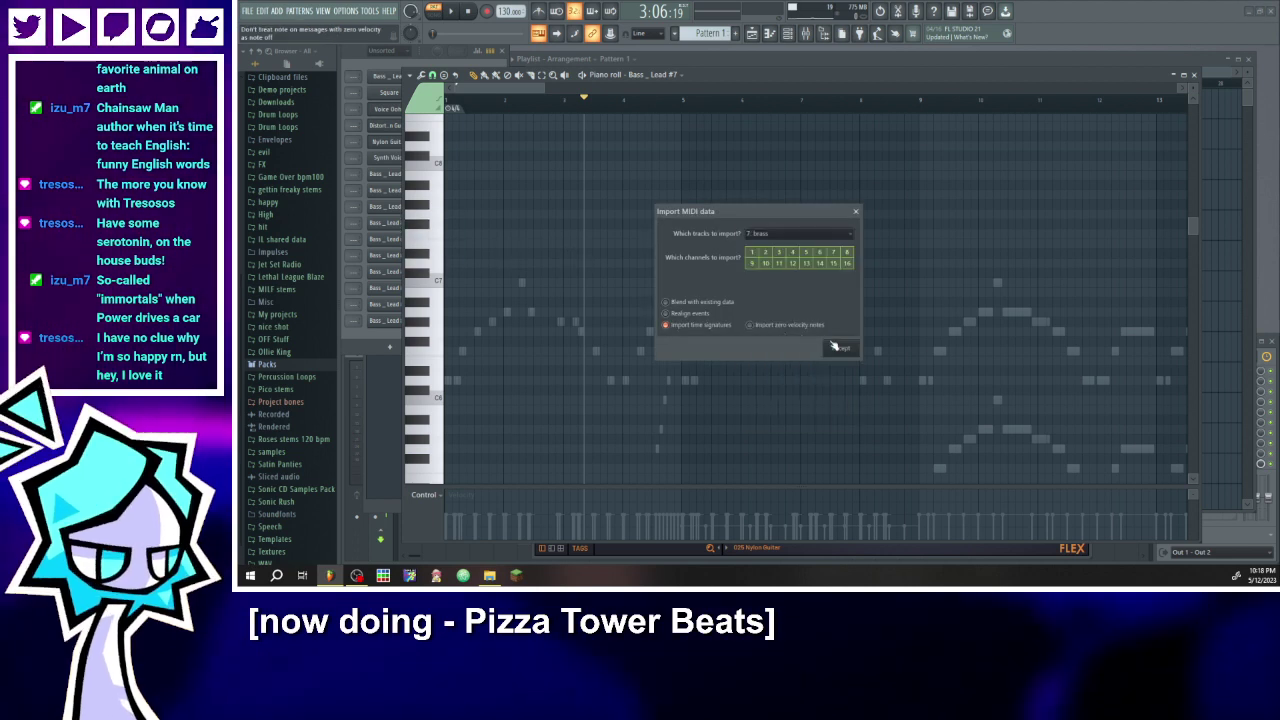
pyautogui.click(840, 349)
# - Open Bass _ Lead #7's FLEX, filter the General Midi Library to brass and load the Brass Section 1 preset
pyautogui.rightClick(654, 80)
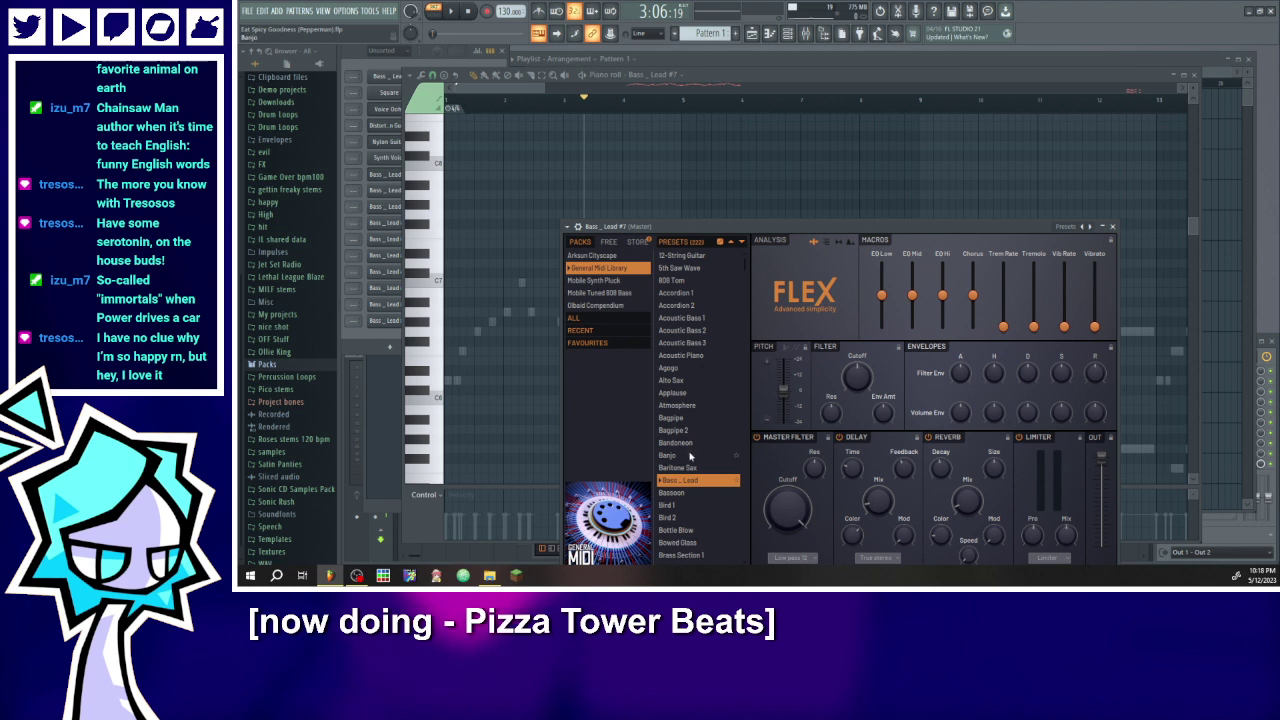
pyautogui.moveTo(666, 233); pyautogui.dragTo(635, 135)
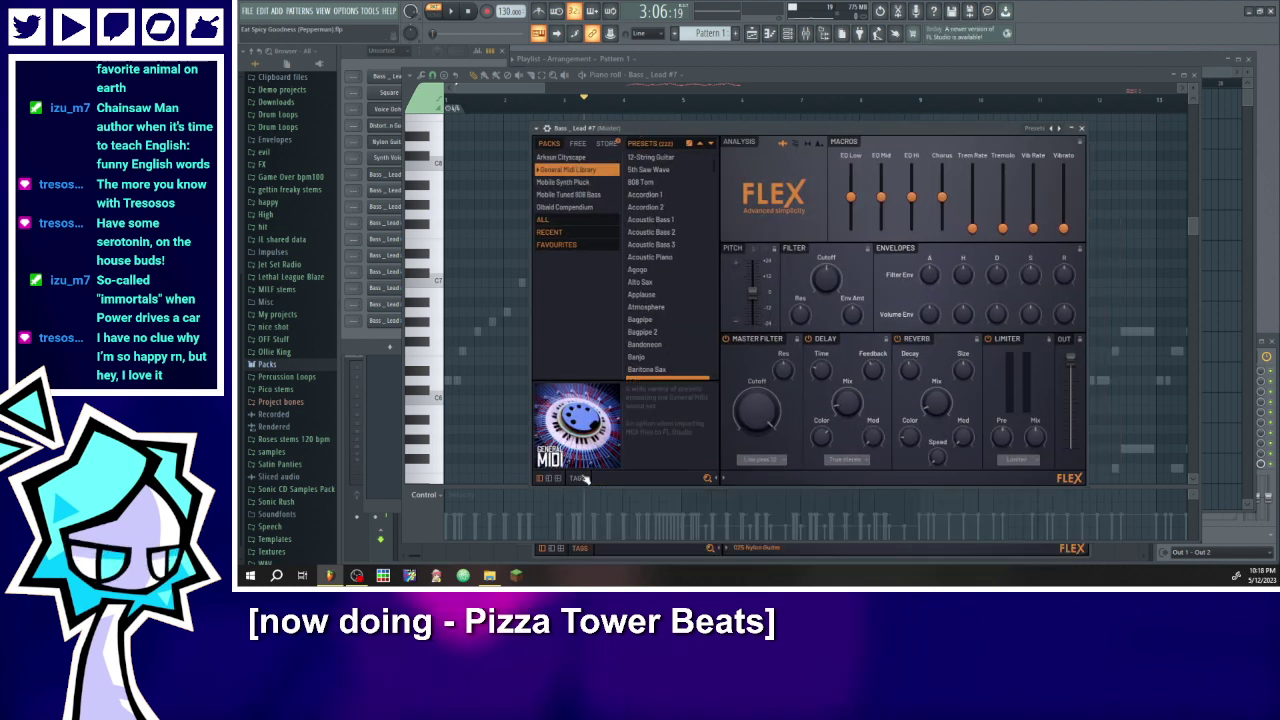
pyautogui.click(648, 409)
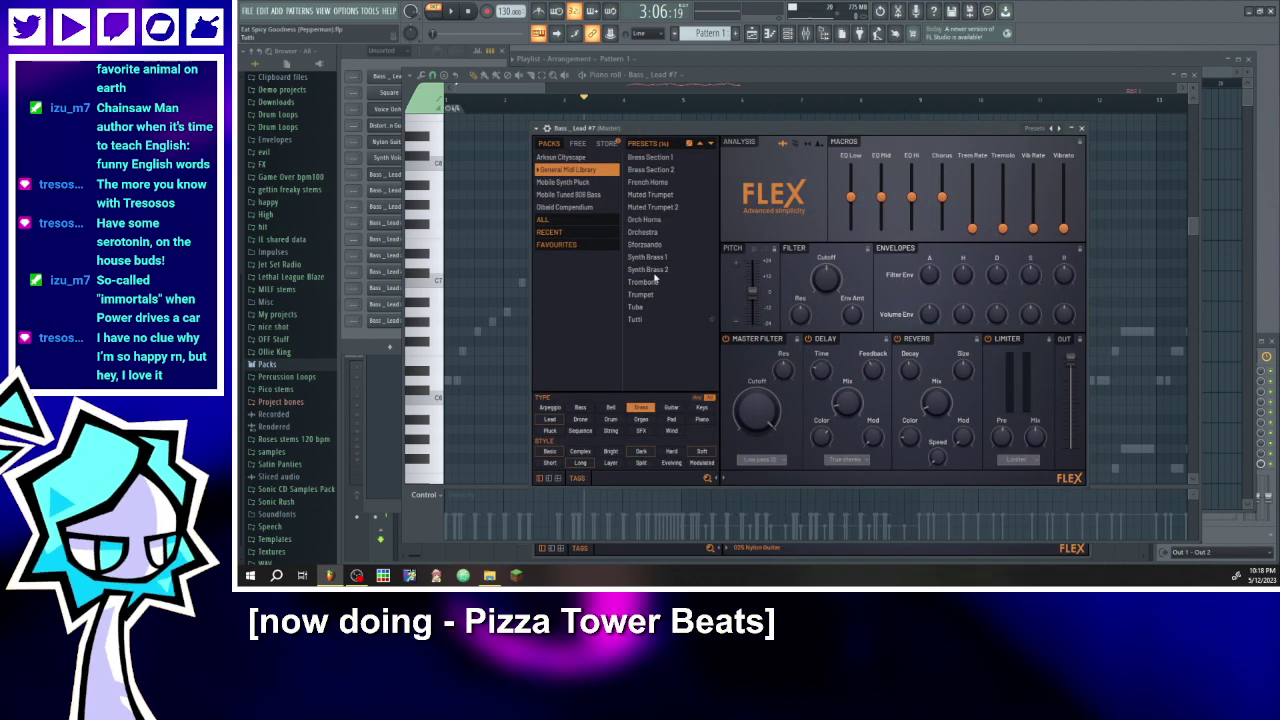
pyautogui.click(664, 157)
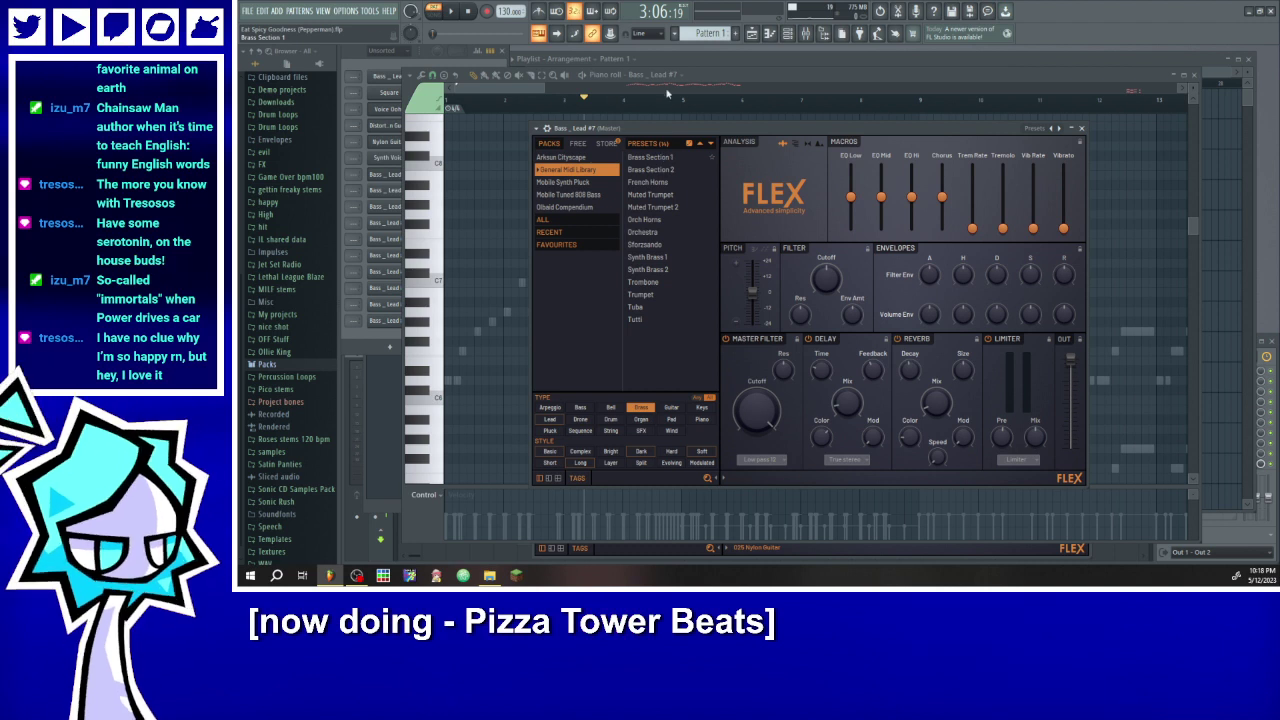
# - Import the "old mute trumpet" track of the MIDI file into the Bass _ Lead #8 channel's piano roll
pyautogui.click(651, 76)
pyautogui.click(658, 168)
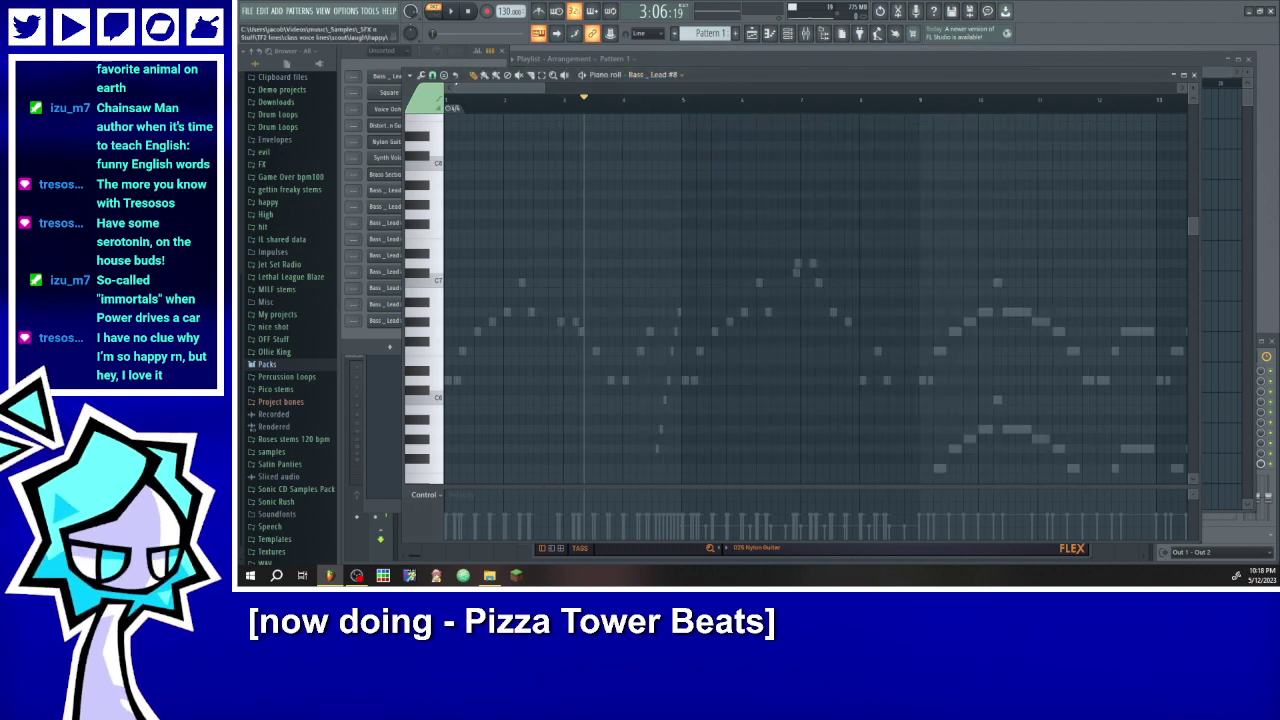
pyautogui.moveTo(600, 300); pyautogui.dragTo(638, 292)
pyautogui.click(766, 234)
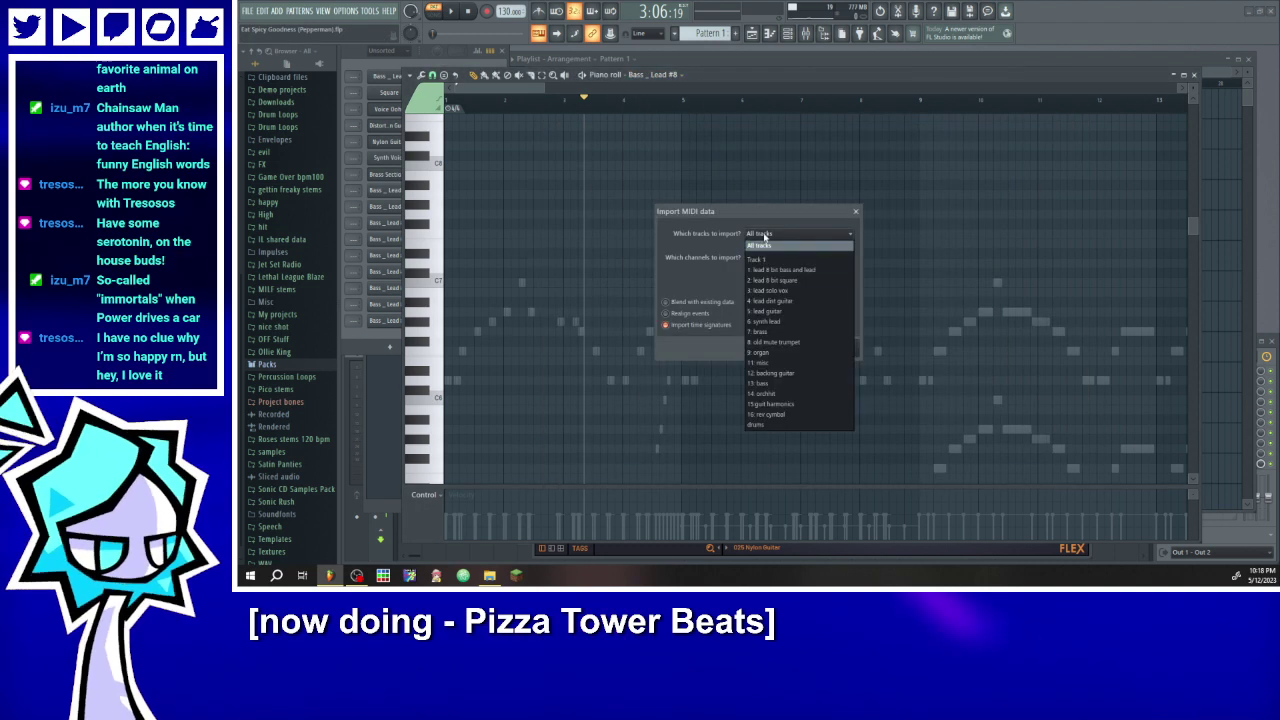
pyautogui.click(777, 343)
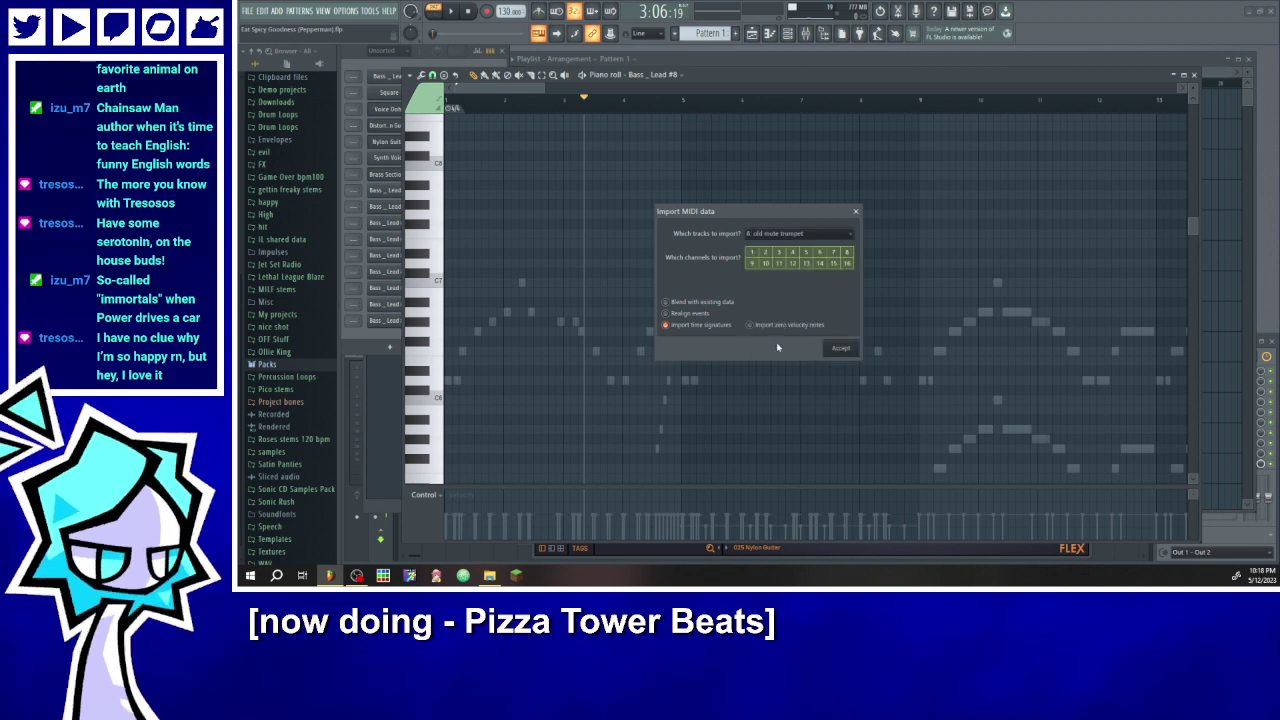
pyautogui.click(838, 347)
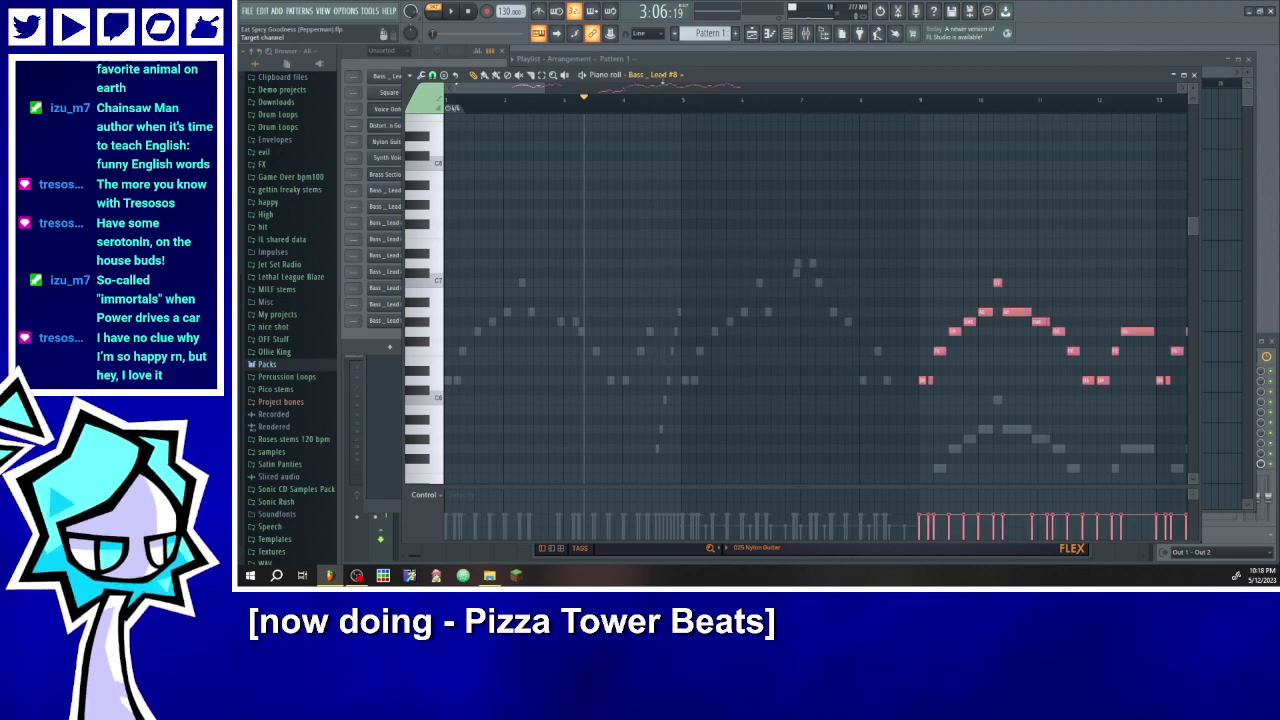
# - Open Bass _ Lead #8's FLEX, filter the General Midi Library to brass and load the Muted Trumpet preset
pyautogui.click(662, 76)
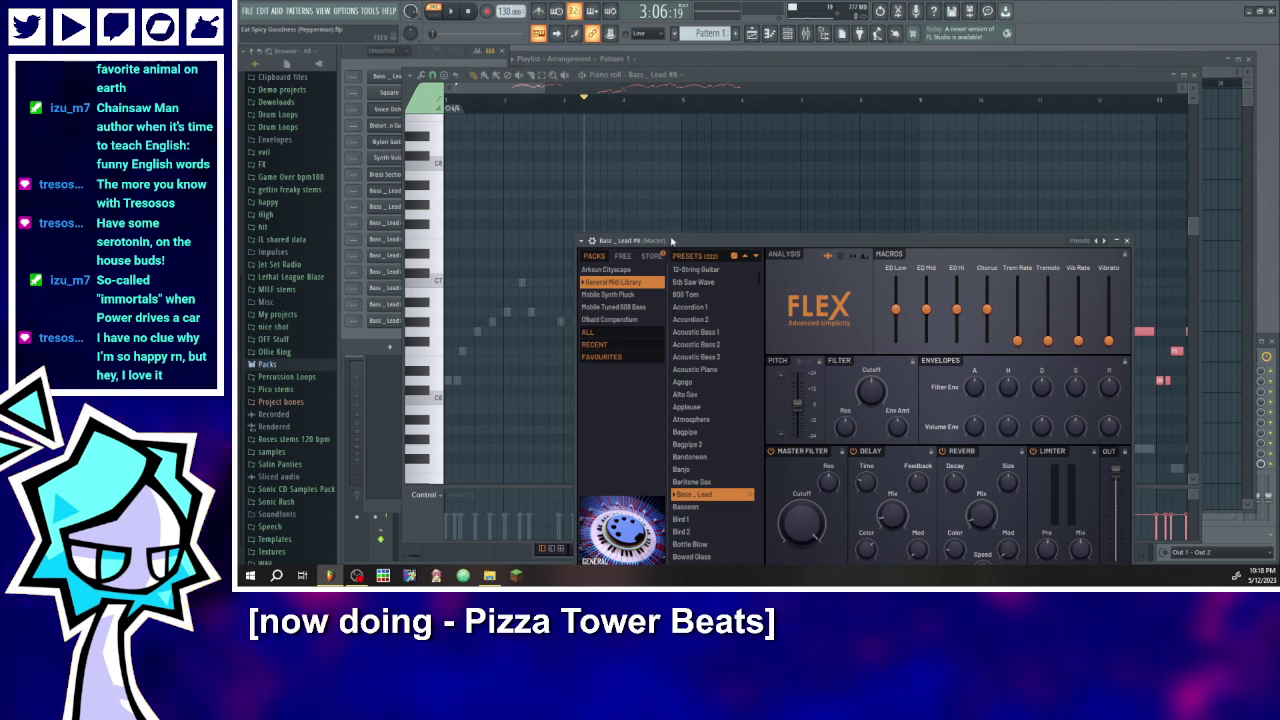
pyautogui.moveTo(671, 241); pyautogui.dragTo(645, 164)
pyautogui.click(595, 513)
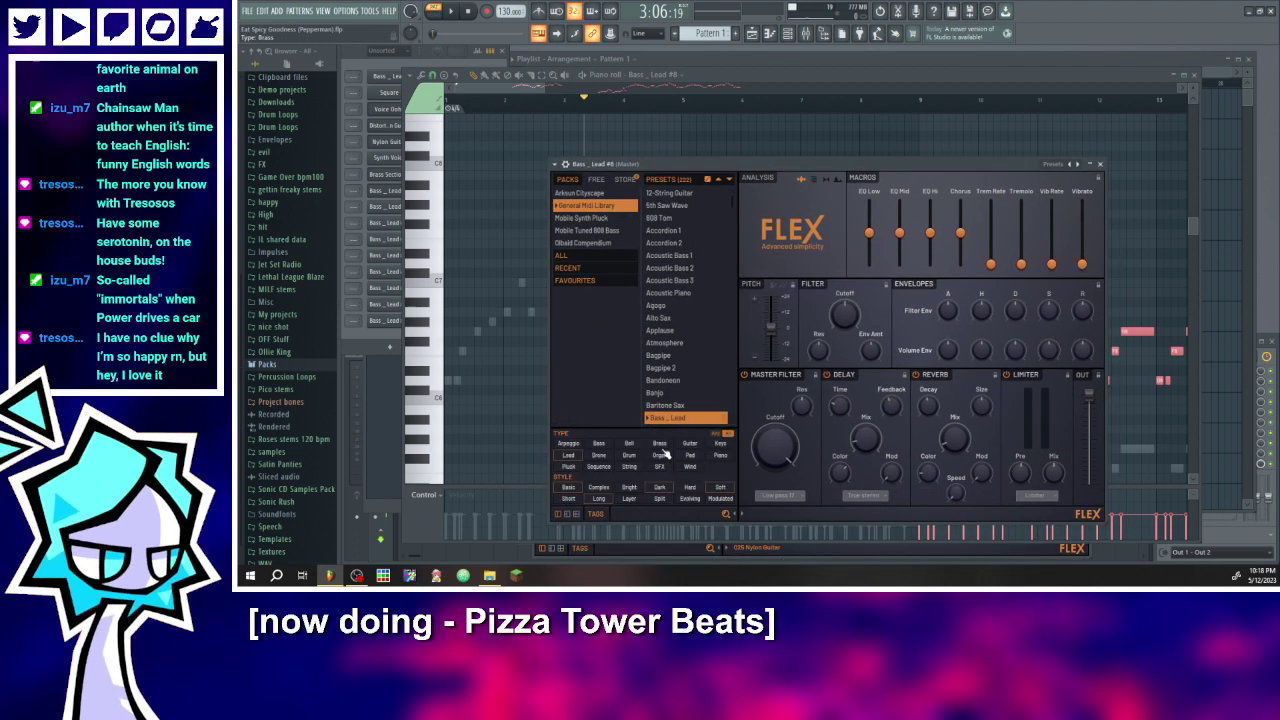
pyautogui.click(660, 444)
pyautogui.click(672, 231)
# - Import the "organ" track of the MIDI file into the Bass _ Lead #9 channel's piano roll
pyautogui.click(668, 79)
pyautogui.click(668, 209)
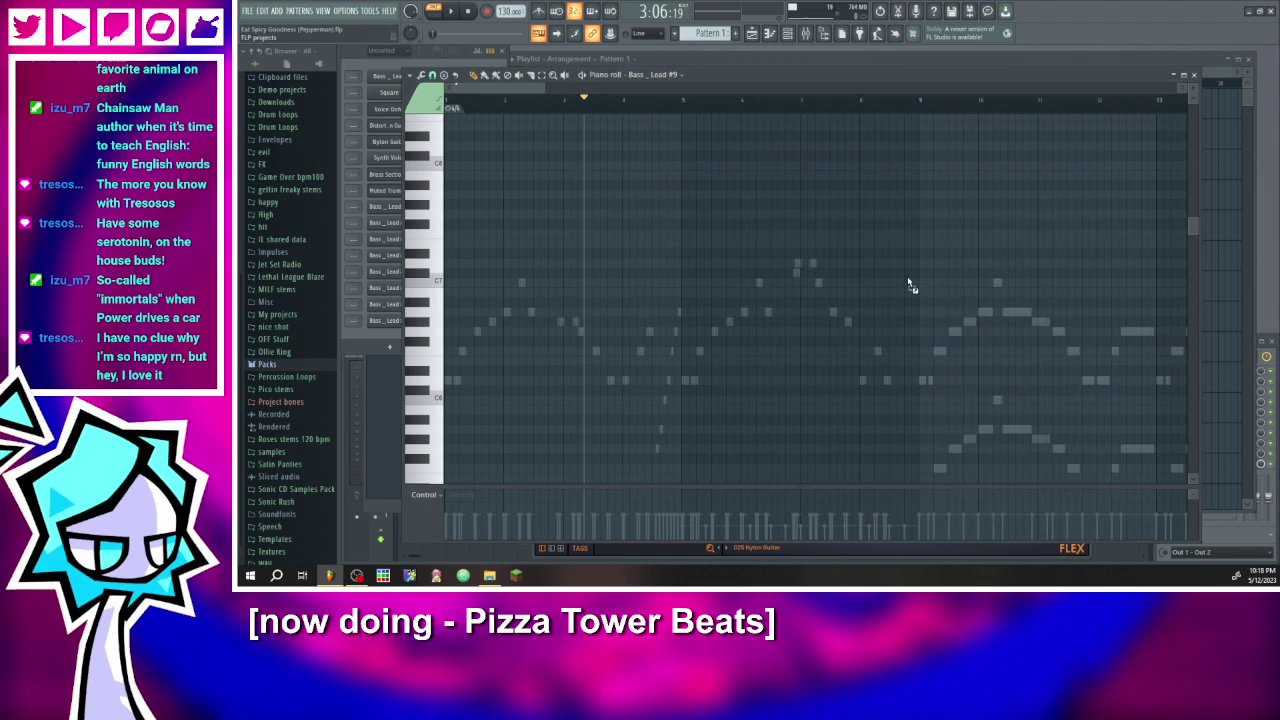
pyautogui.hotkey('ctrl', 'm')
pyautogui.click(810, 233)
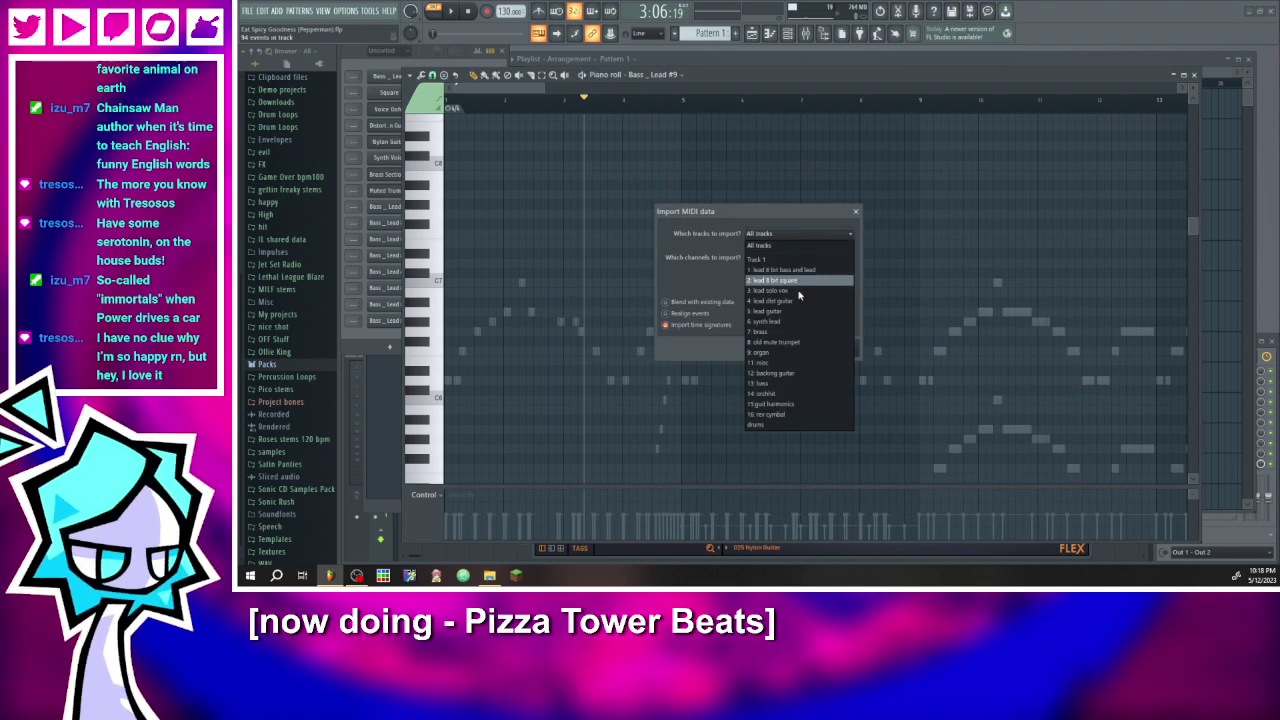
pyautogui.click(783, 353)
pyautogui.click(835, 347)
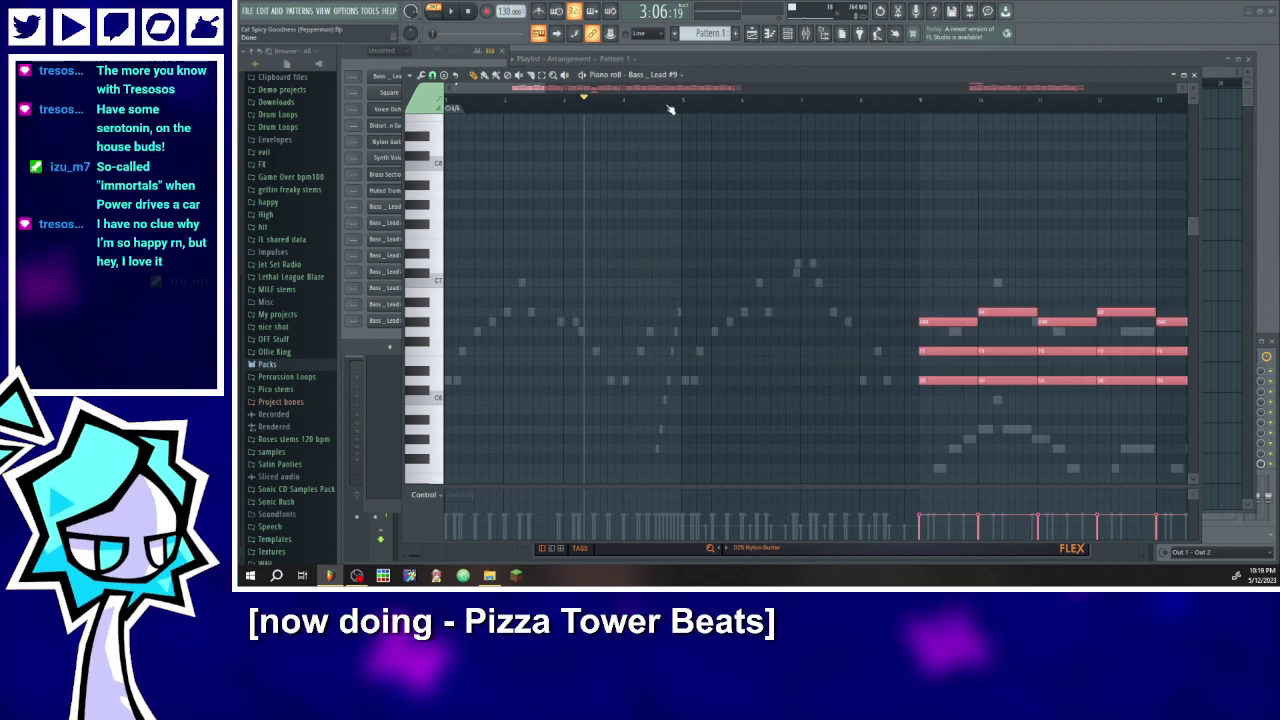
# - Open Bass _ Lead #9's FLEX, filter the General Midi Library to organ and load the Organ 1 preset
pyautogui.click(652, 75)
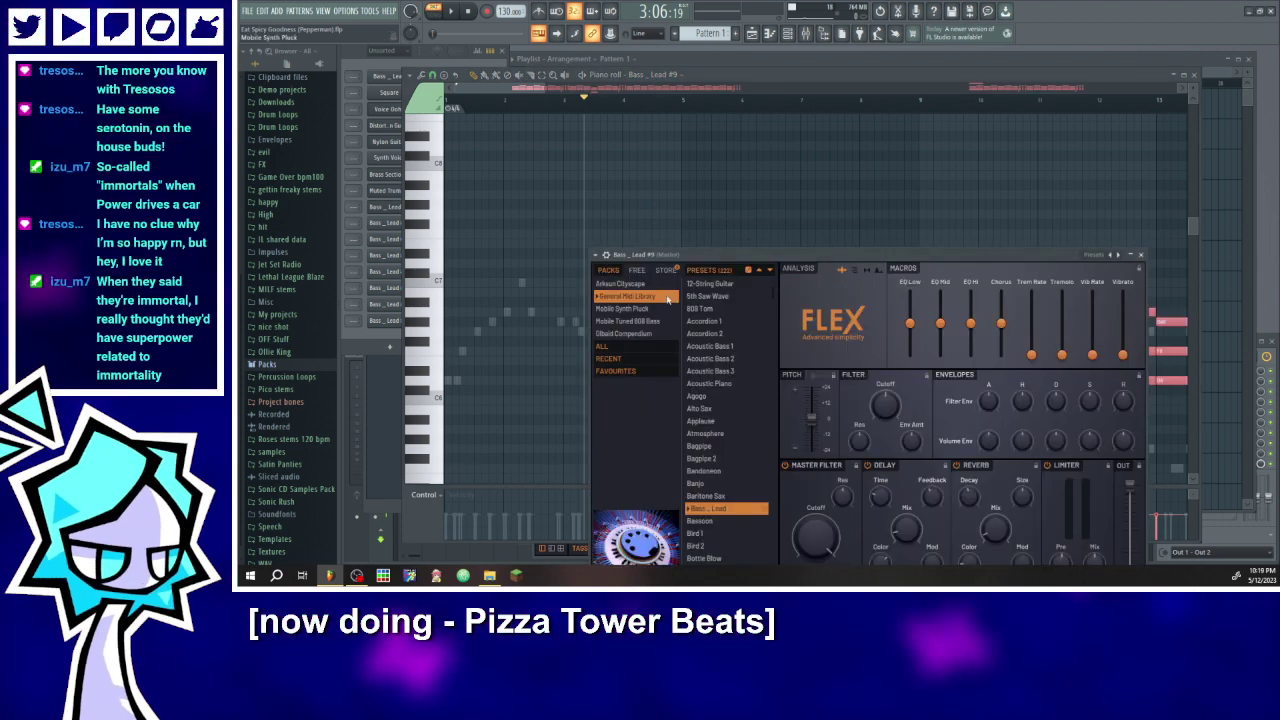
pyautogui.moveTo(690, 260); pyautogui.dragTo(658, 110)
pyautogui.click(604, 455)
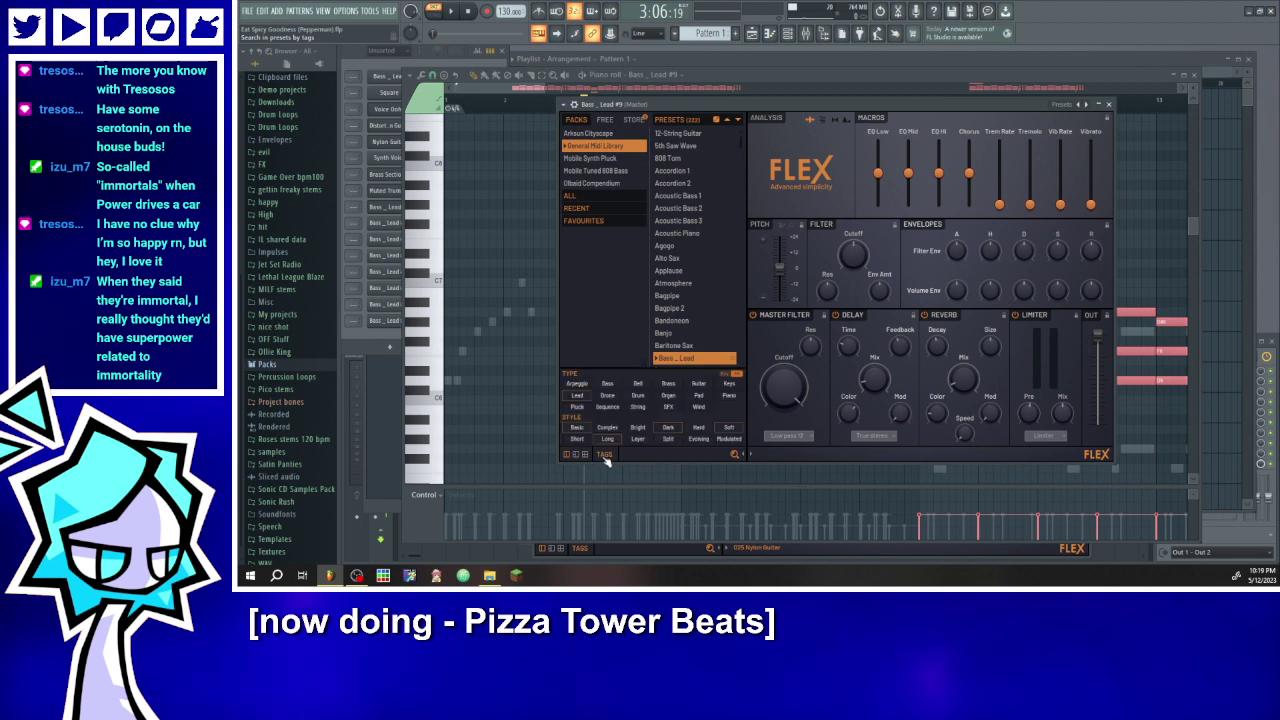
pyautogui.click(668, 396)
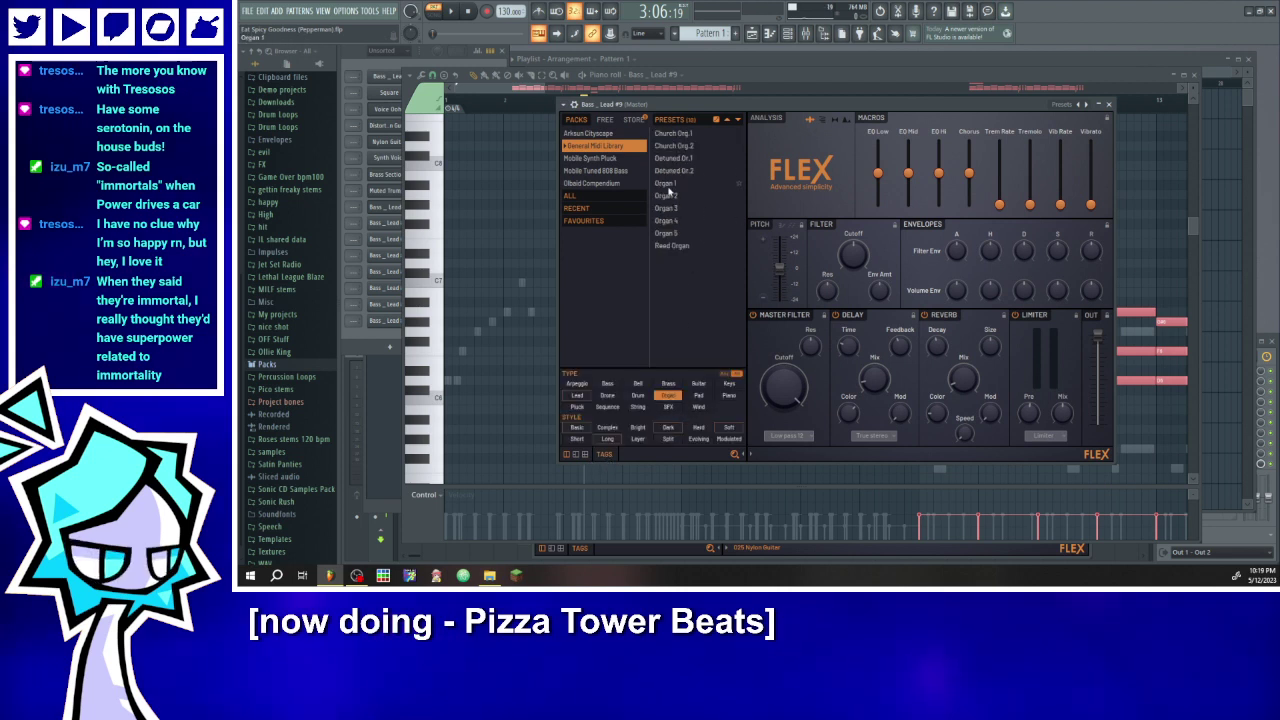
# - Import track 11 ("misc") of the MIDI file into the Bass _ Lead #10 channel's piano roll
pyautogui.click(645, 74)
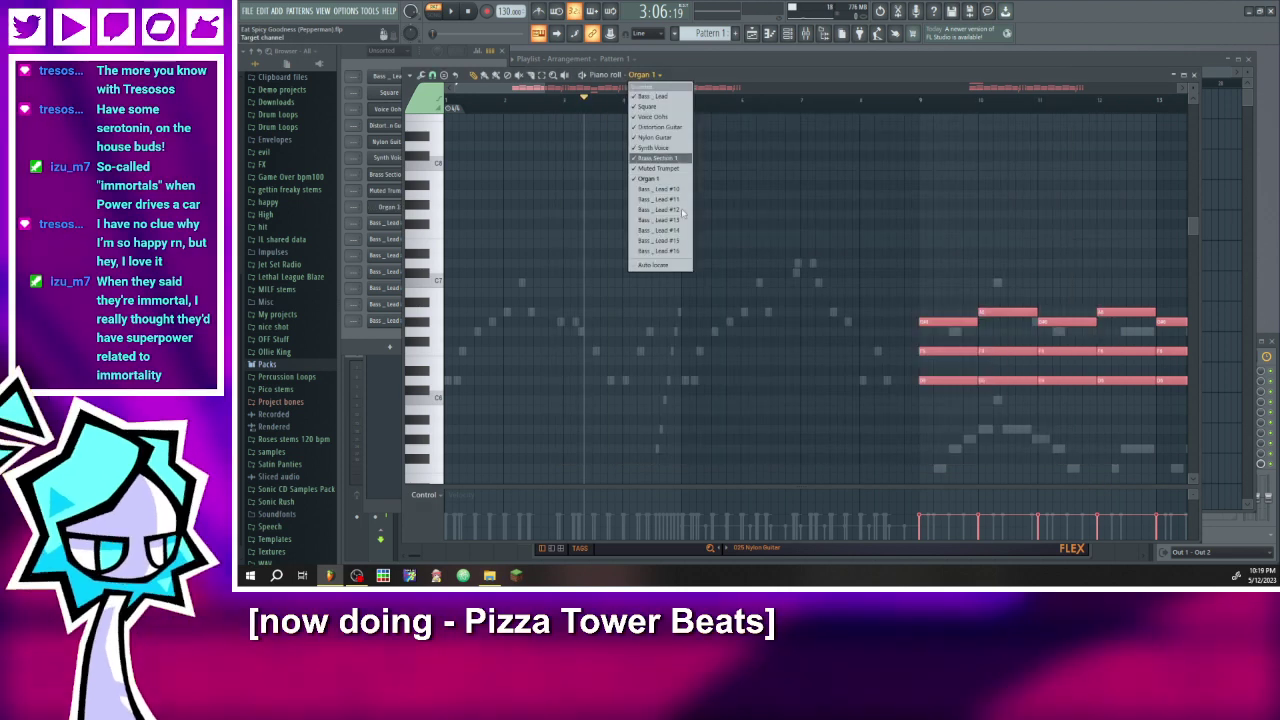
pyautogui.click(668, 190)
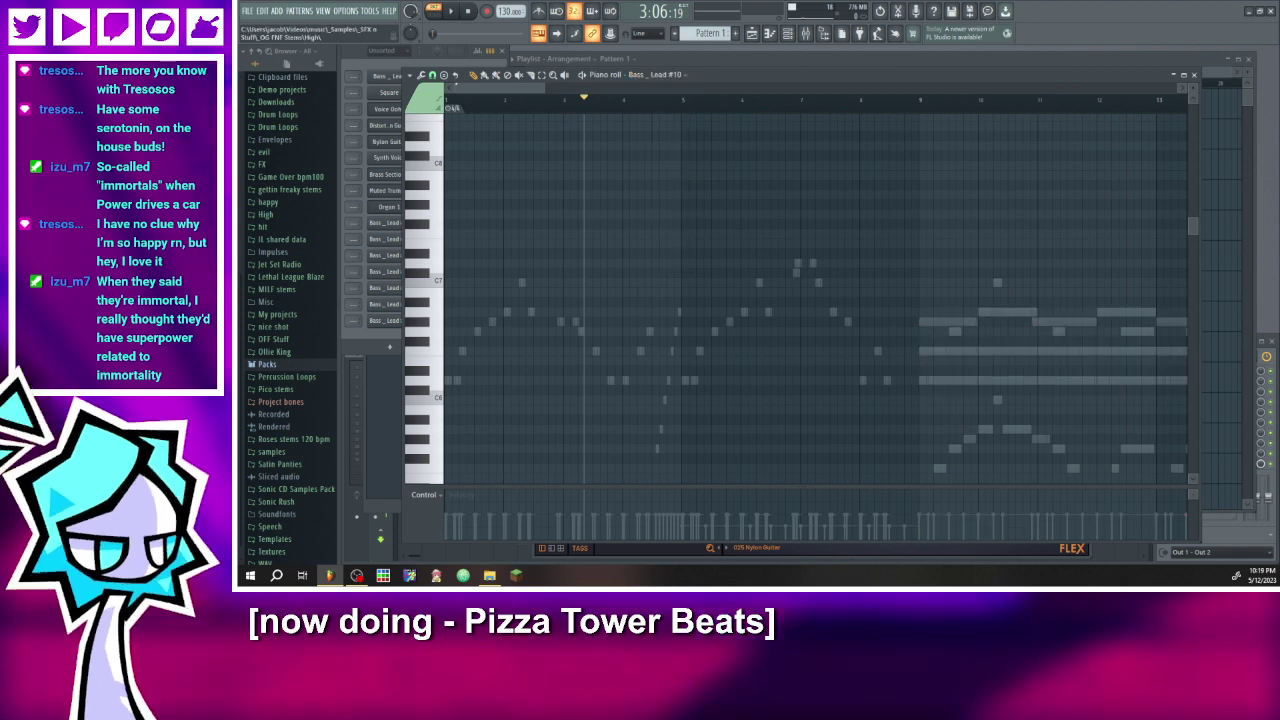
pyautogui.click(828, 236)
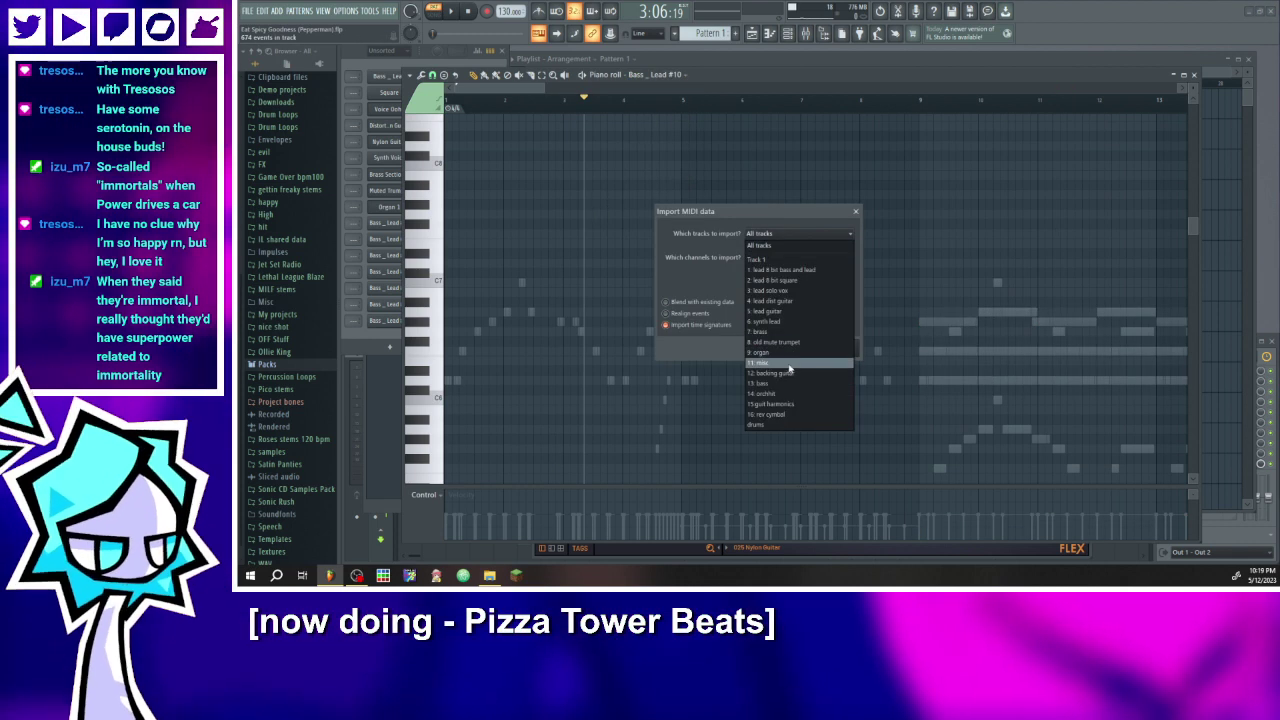
pyautogui.click(794, 363)
pyautogui.click(839, 348)
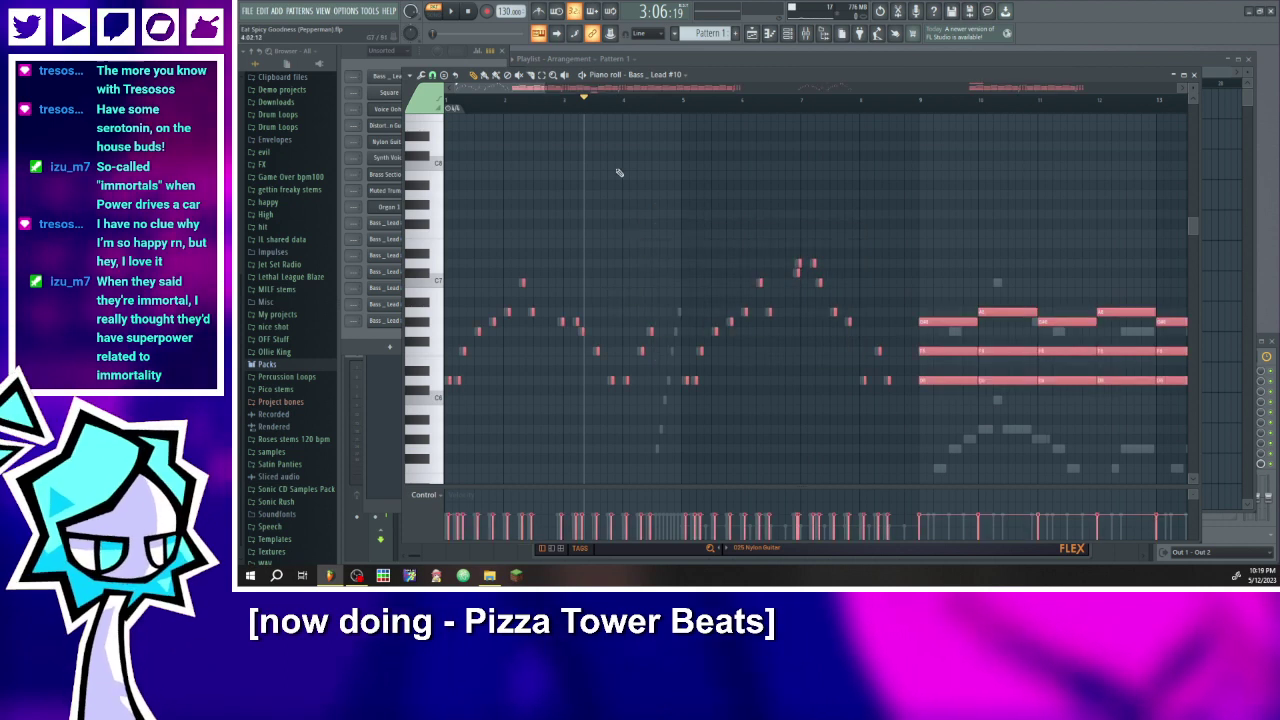
# - Open Bass _ Lead #10's FLEX and load the Banjo preset from the General Midi Library
pyautogui.rightClick(672, 76)
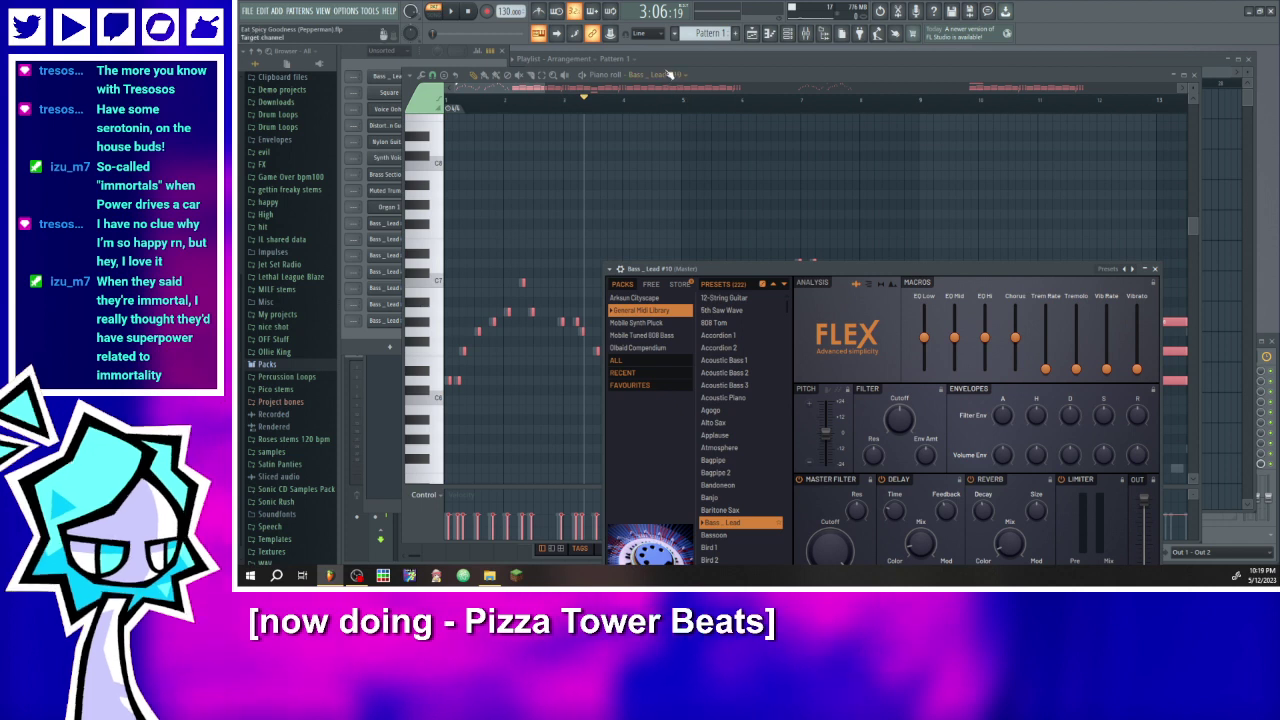
pyautogui.click(668, 76)
pyautogui.click(685, 76)
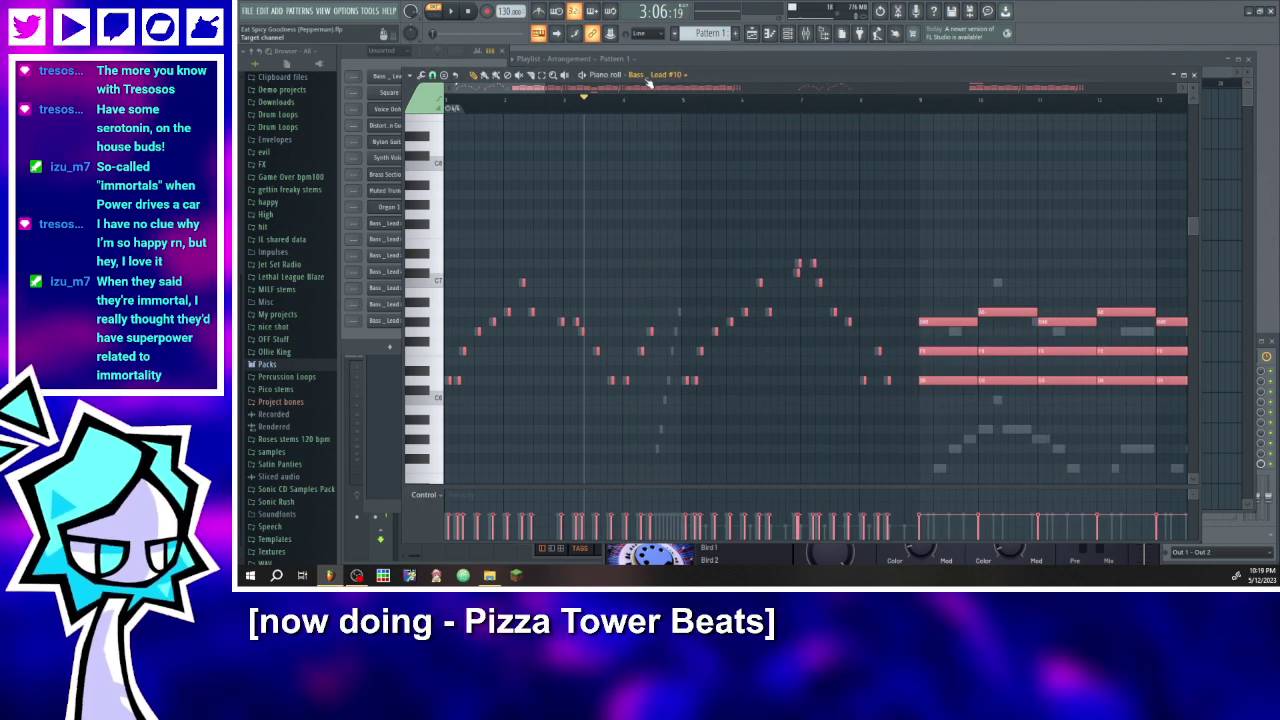
pyautogui.click(648, 78)
pyautogui.click(648, 78)
pyautogui.rightClick(648, 80)
pyautogui.moveTo(693, 270); pyautogui.dragTo(626, 125)
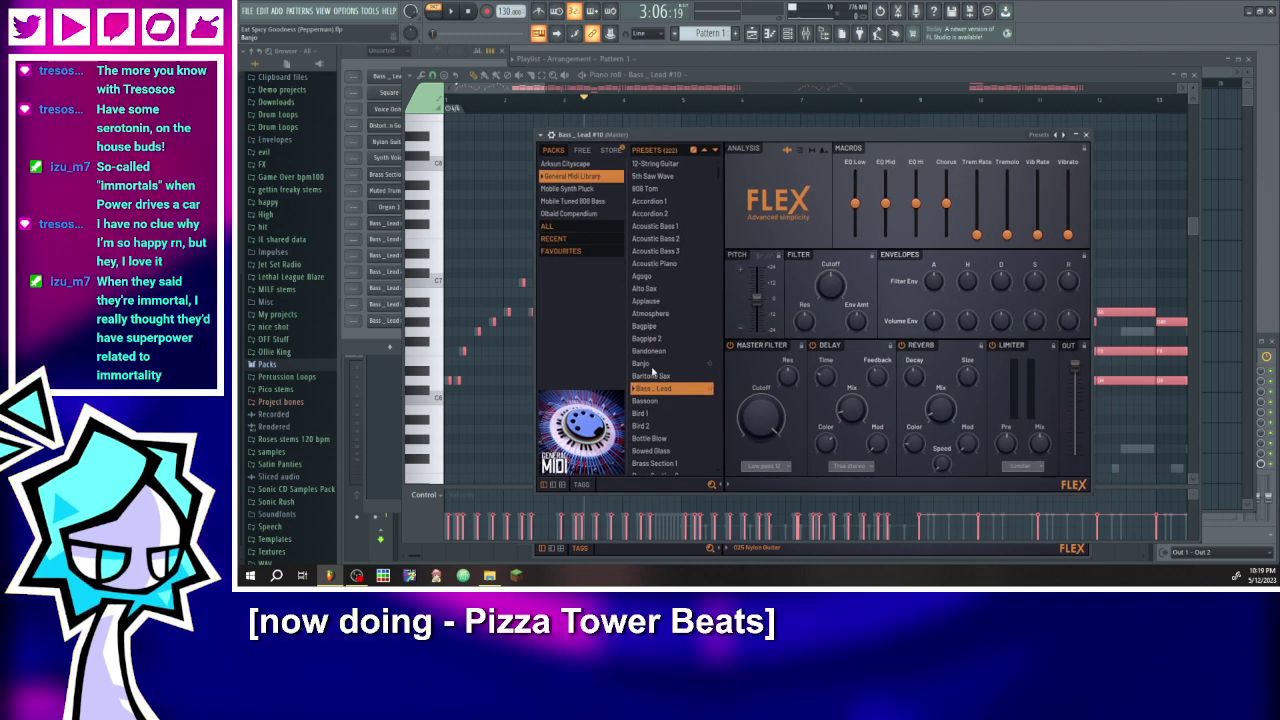
pyautogui.click(660, 363)
# - Show the channel settings of the Banjo and Voice Oohs instruments to check their channel volume
pyautogui.click(551, 134)
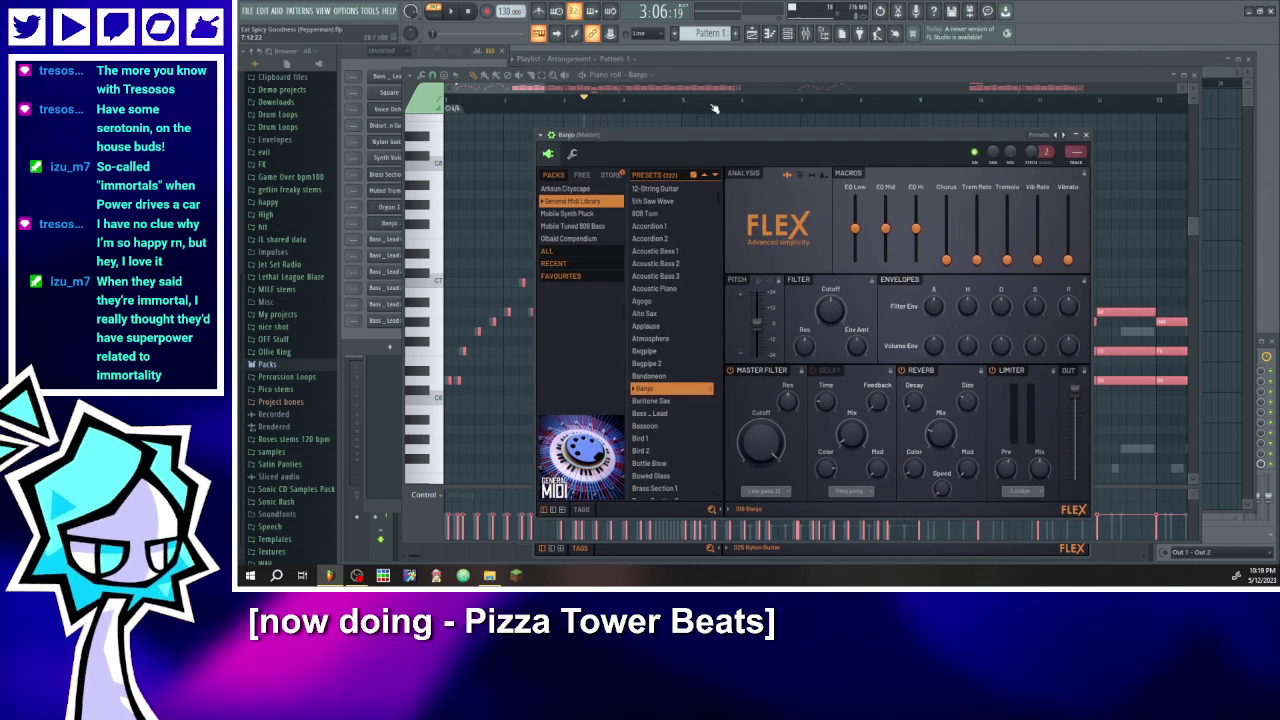
pyautogui.click(640, 75)
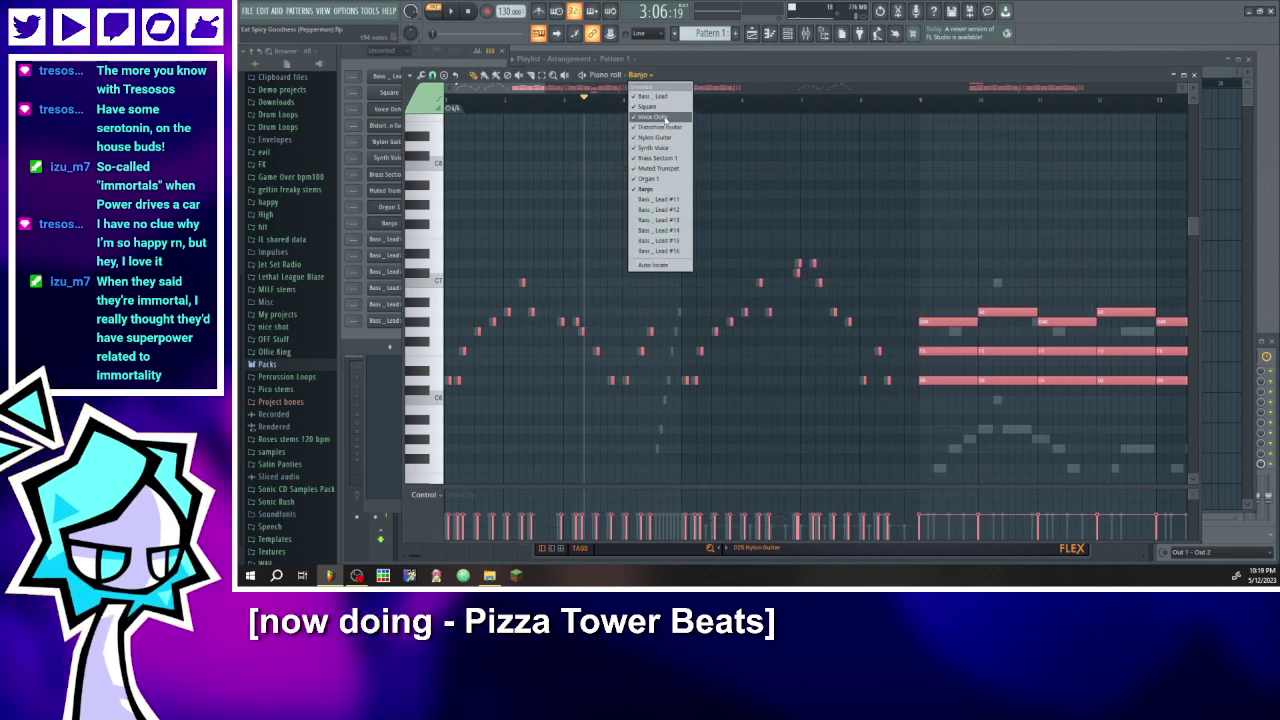
pyautogui.click(654, 116)
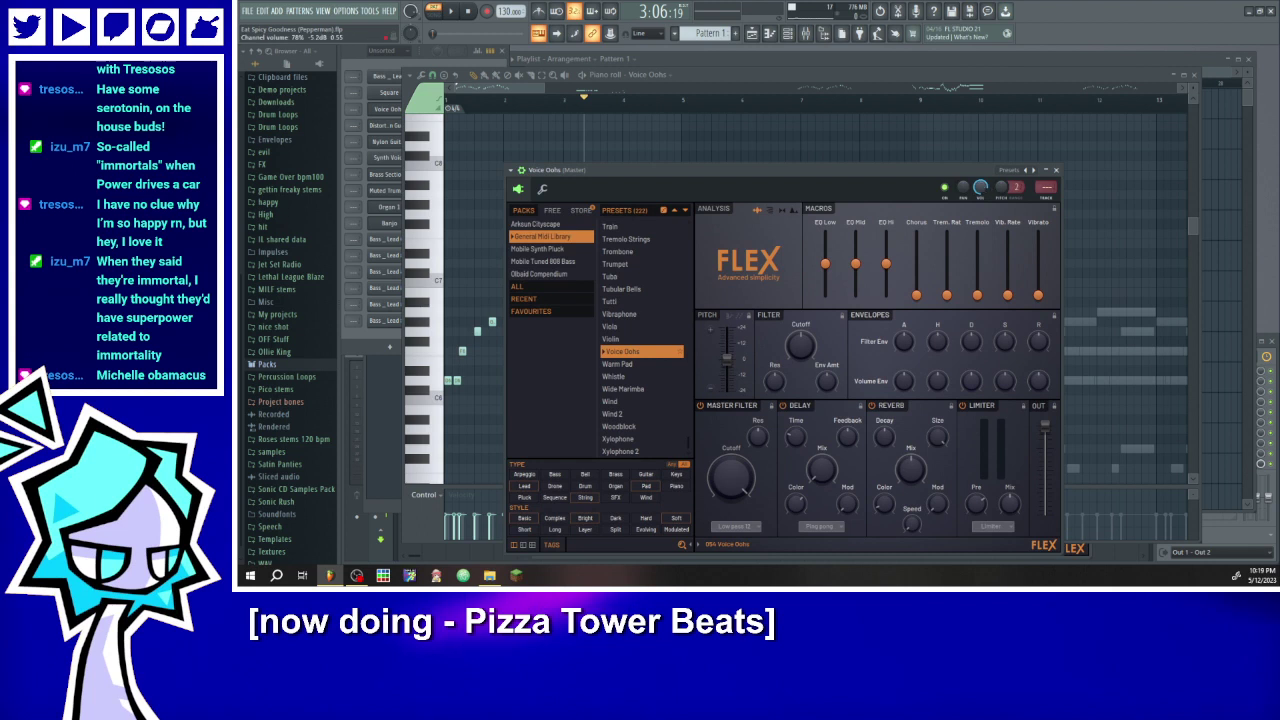
pyautogui.click(655, 75)
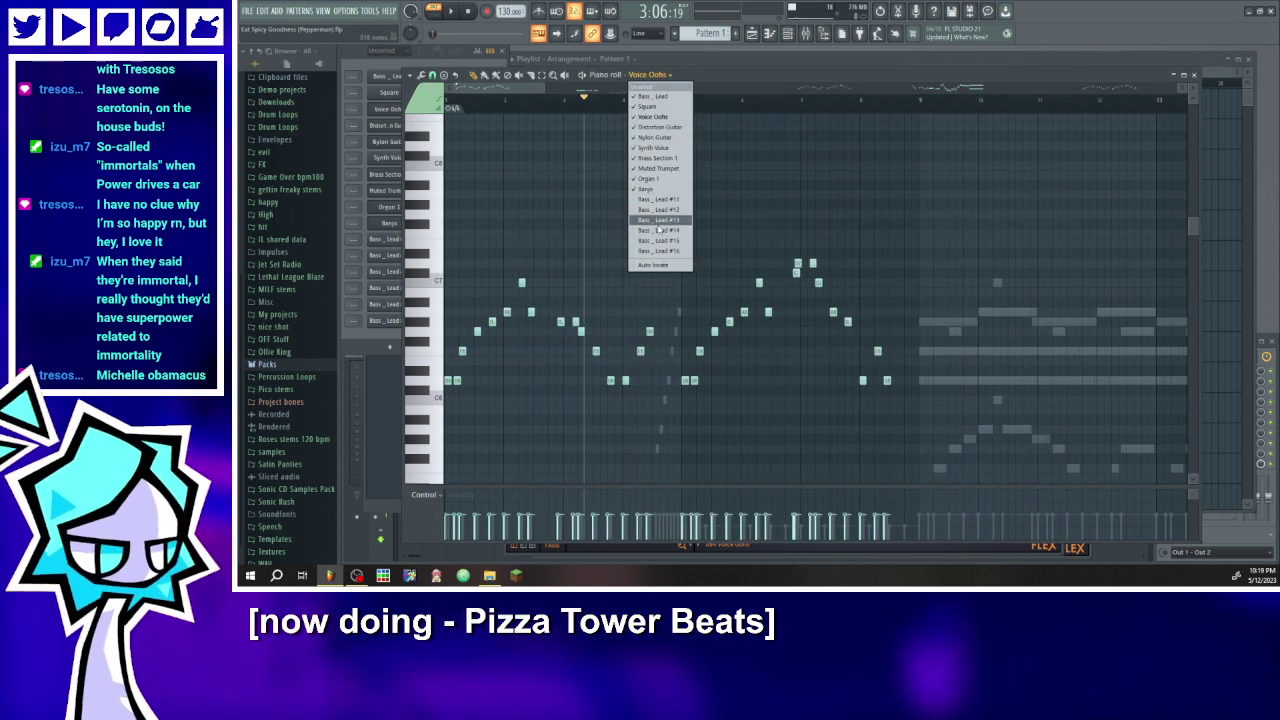
pyautogui.click(662, 200)
pyautogui.moveTo(512, 247); pyautogui.dragTo(661, 262)
pyautogui.click(783, 237)
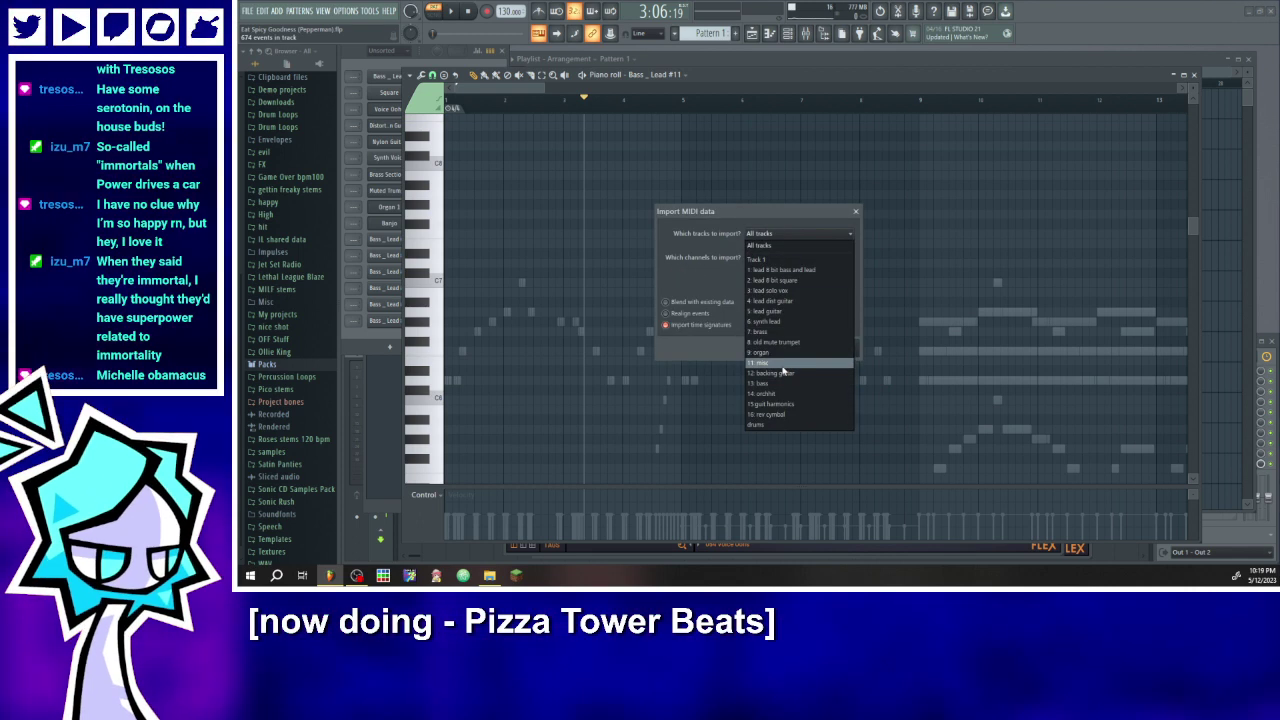
pyautogui.click(693, 349)
pyautogui.click(855, 212)
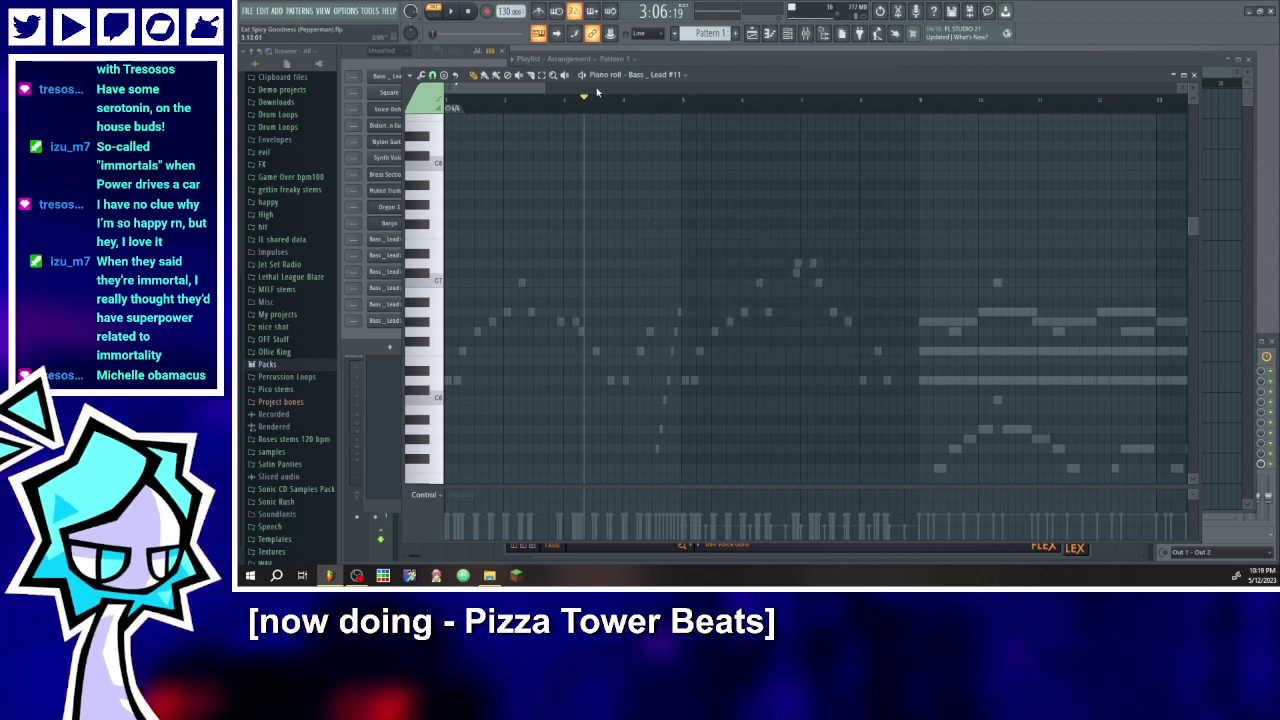
# - Switch the piano roll back to the Banjo channel and review its FLEX window and channel settings
pyautogui.click(665, 75)
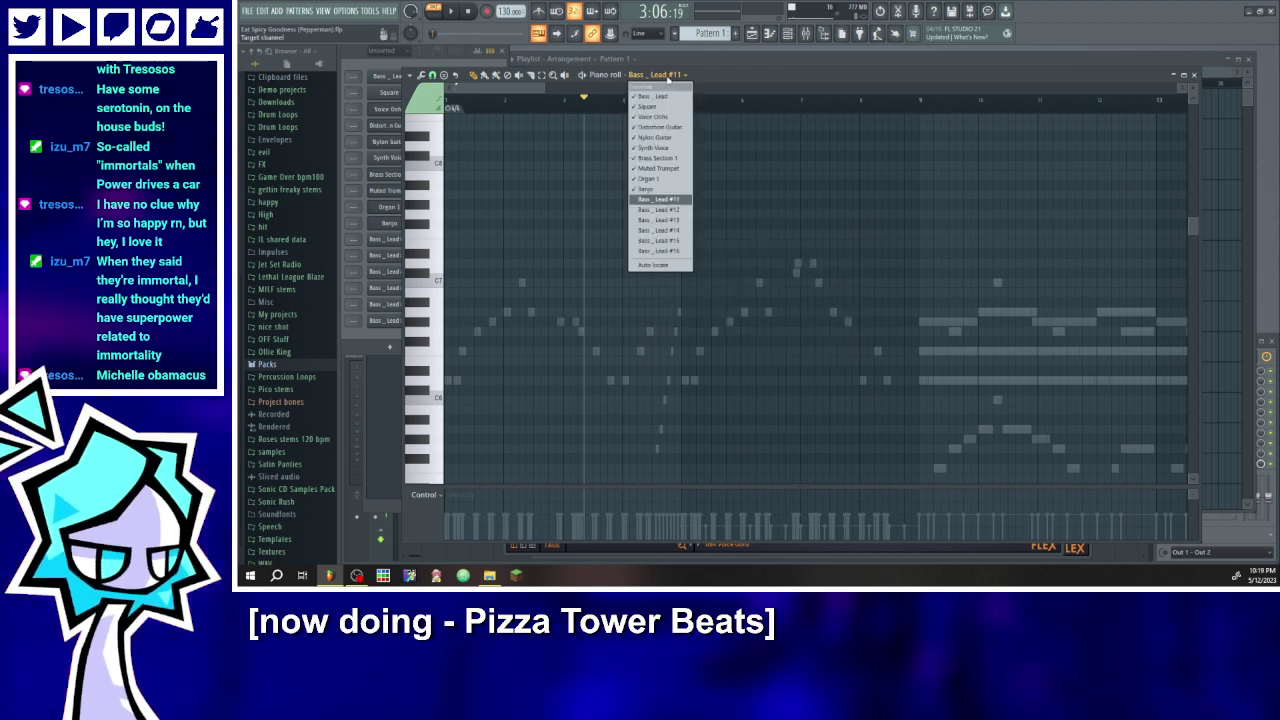
pyautogui.click(664, 190)
pyautogui.rightClick(651, 78)
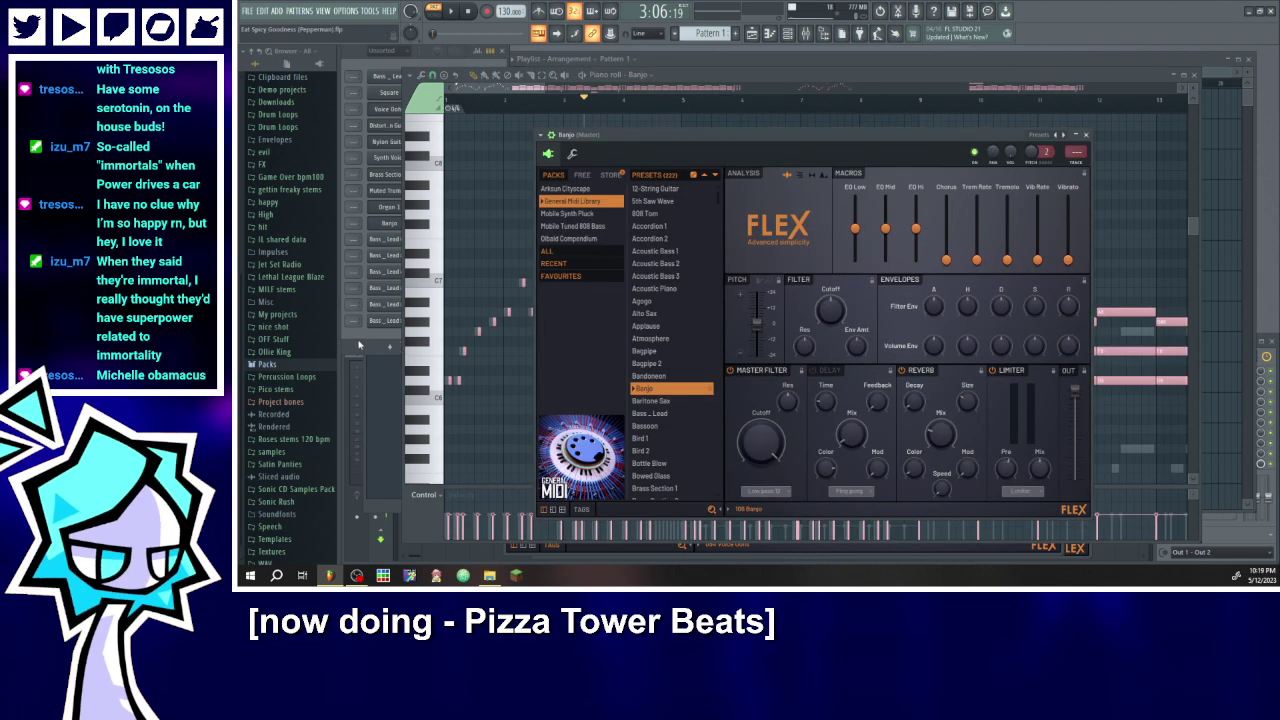
pyautogui.click(359, 345)
# - Import the "backing guitar" track of the MIDI file into the Bass _ Lead #11 channel's piano roll
pyautogui.click(640, 75)
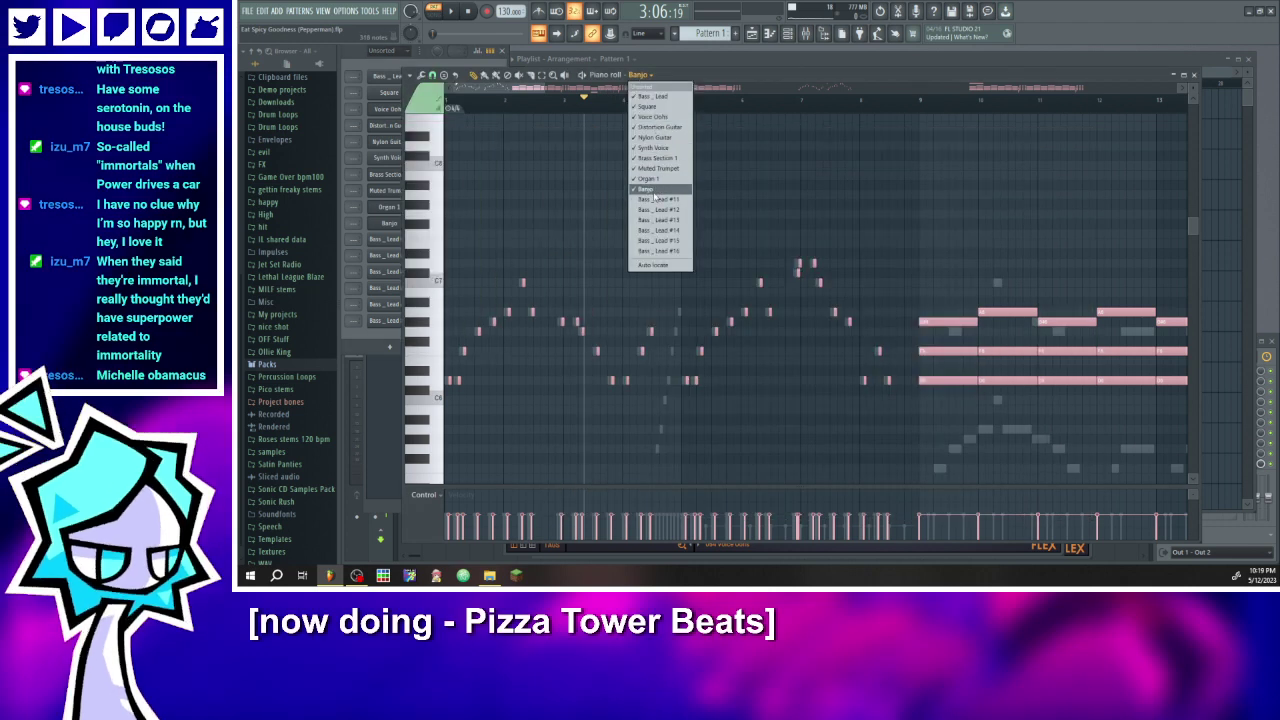
pyautogui.click(655, 200)
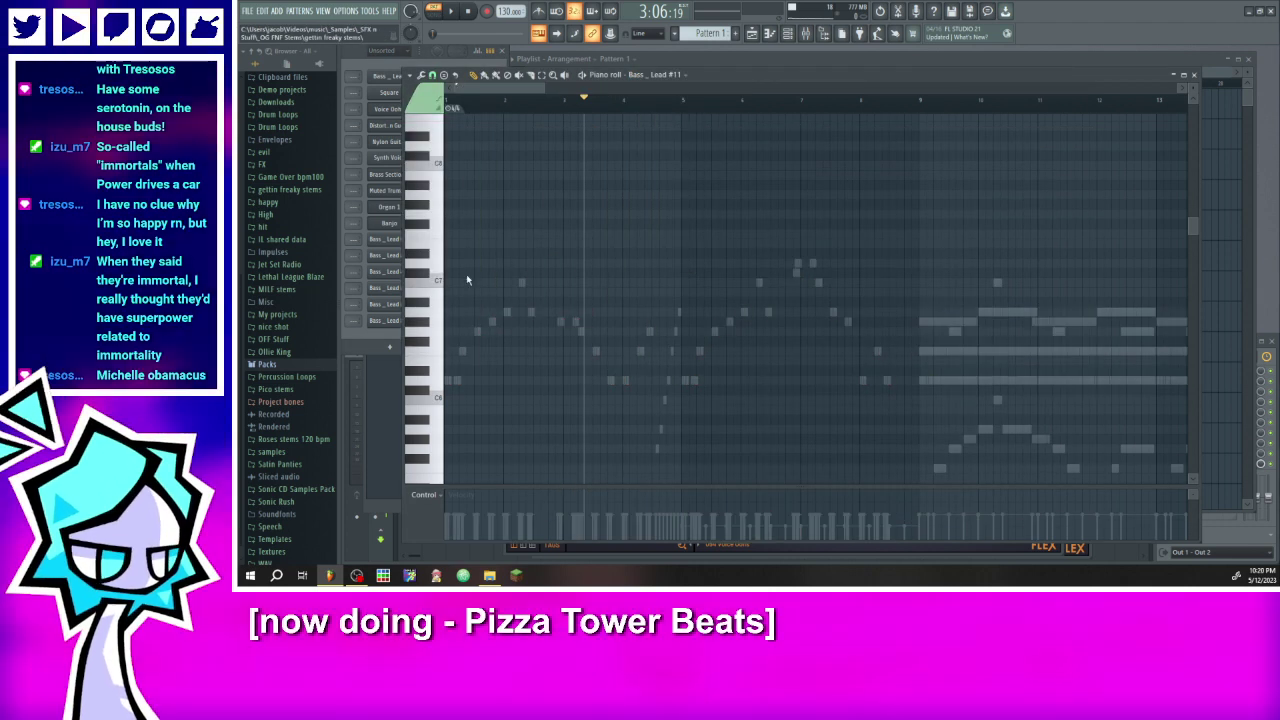
pyautogui.click(758, 236)
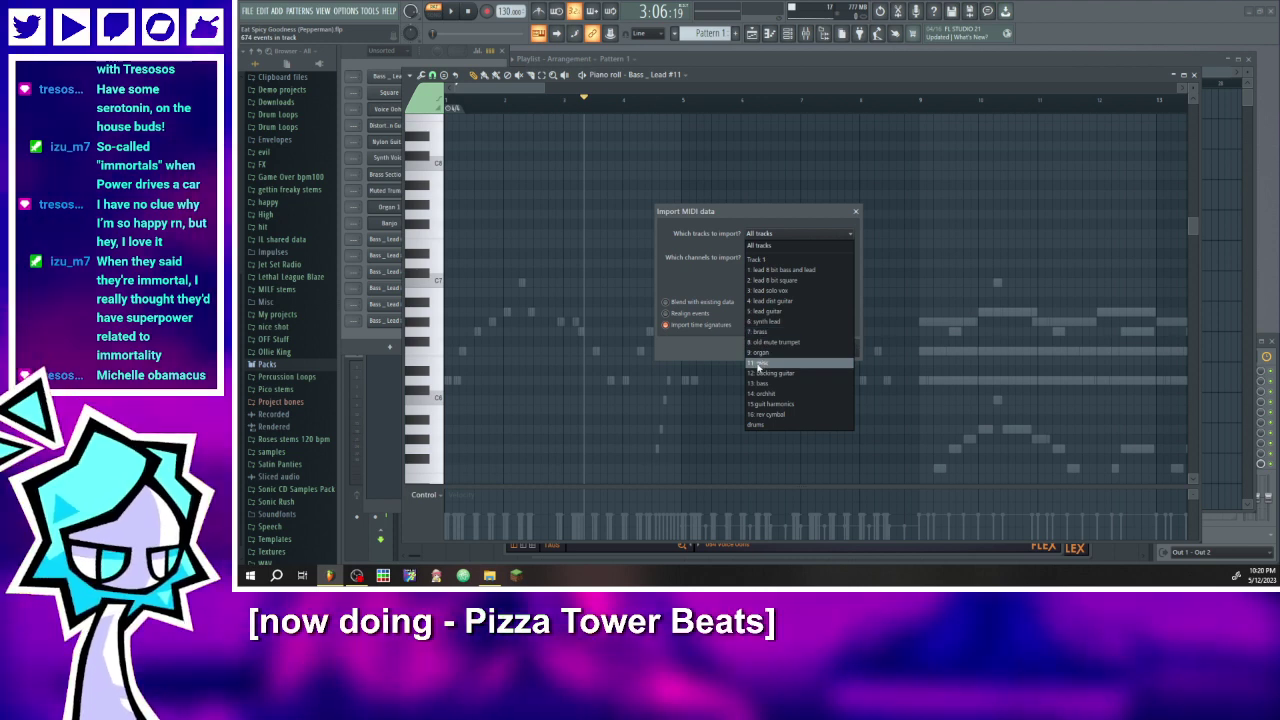
pyautogui.click(766, 372)
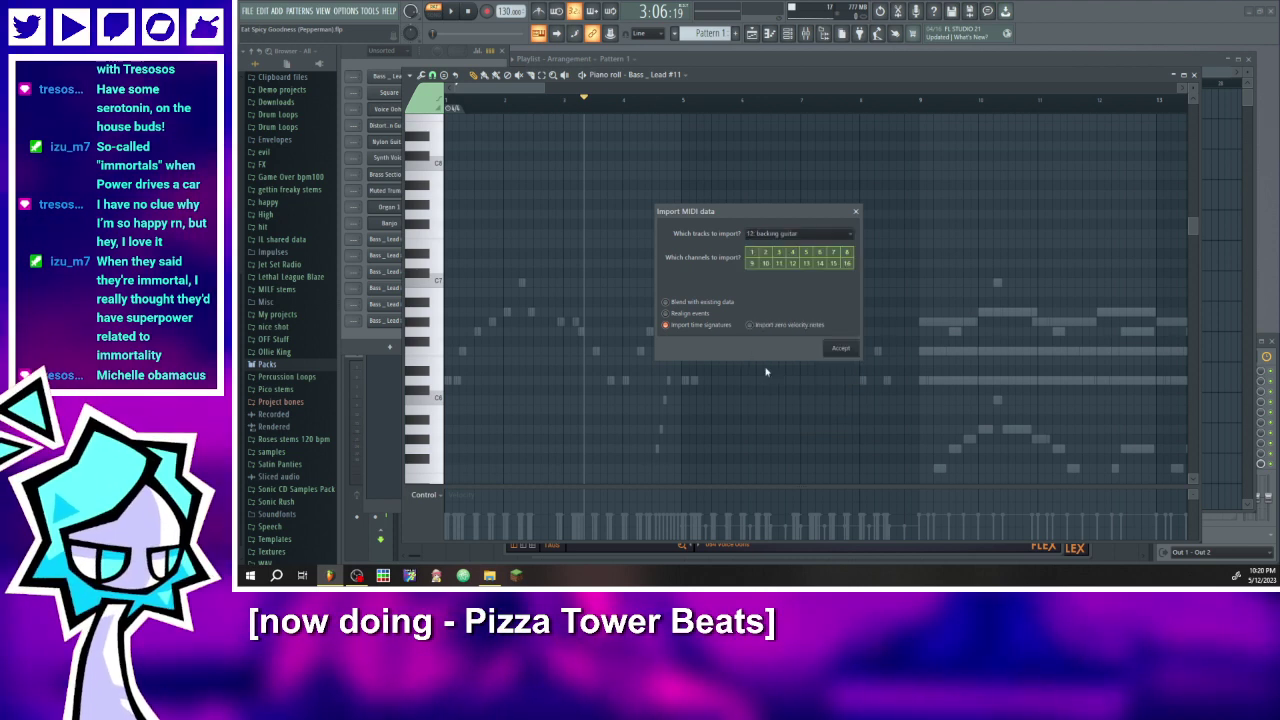
pyautogui.click(839, 348)
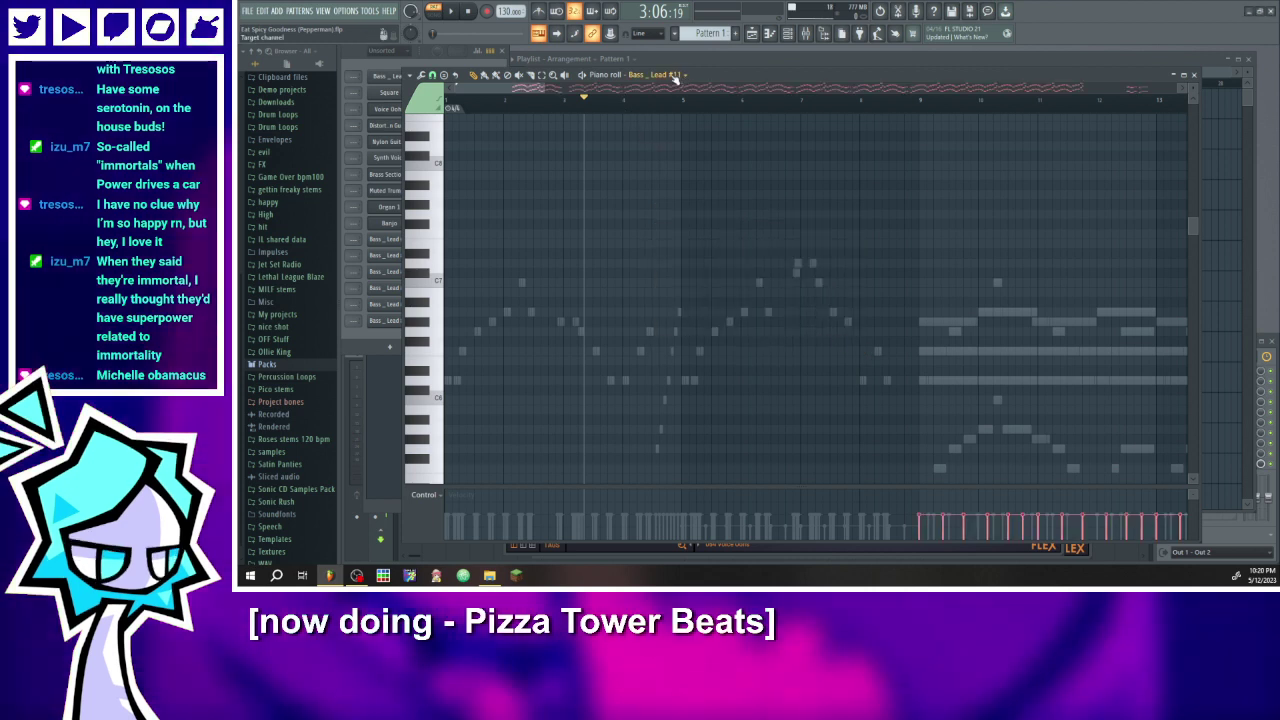
pyautogui.rightClick(678, 78)
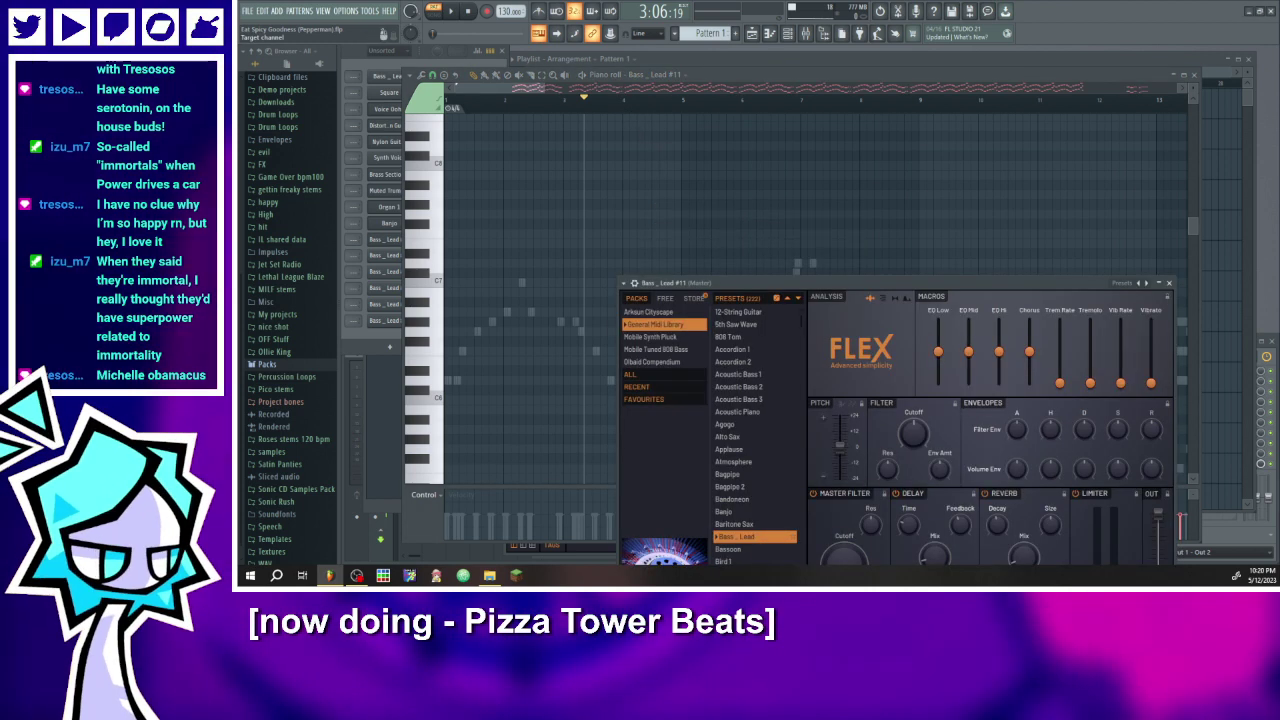
pyautogui.click(661, 186)
pyautogui.hotkey('ctrl', 'm')
pyautogui.click(817, 234)
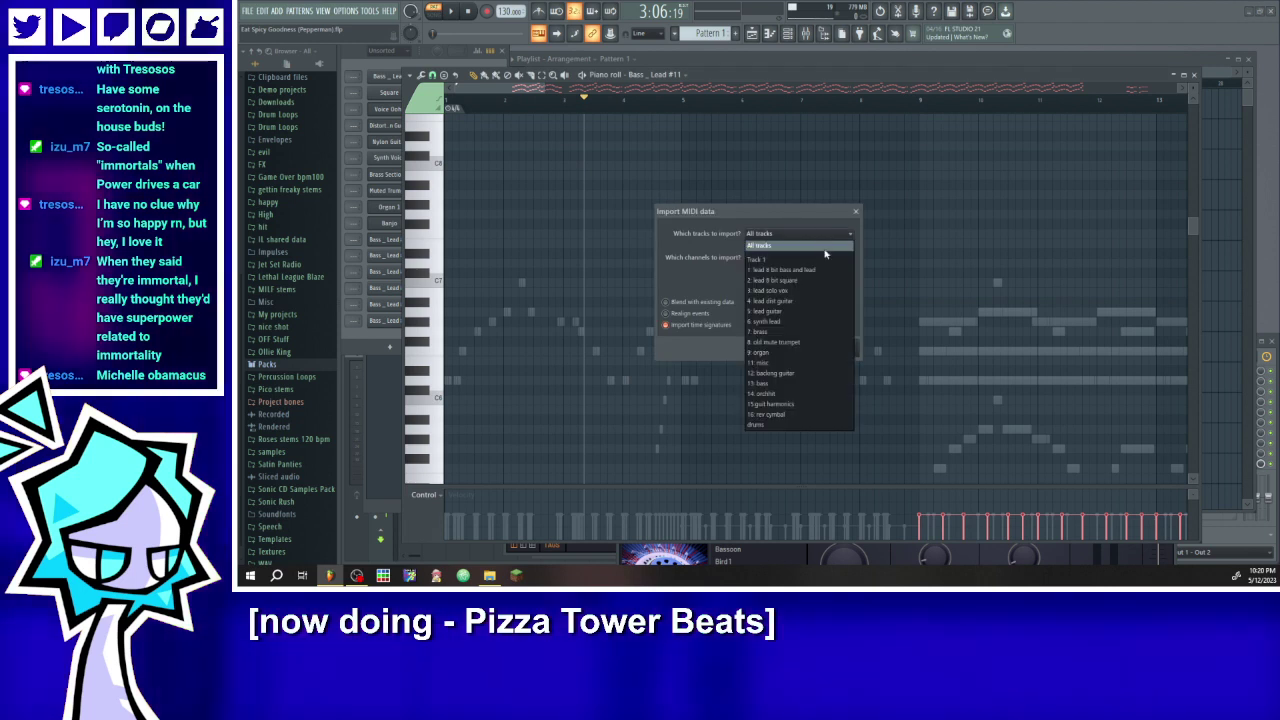
pyautogui.click(852, 243)
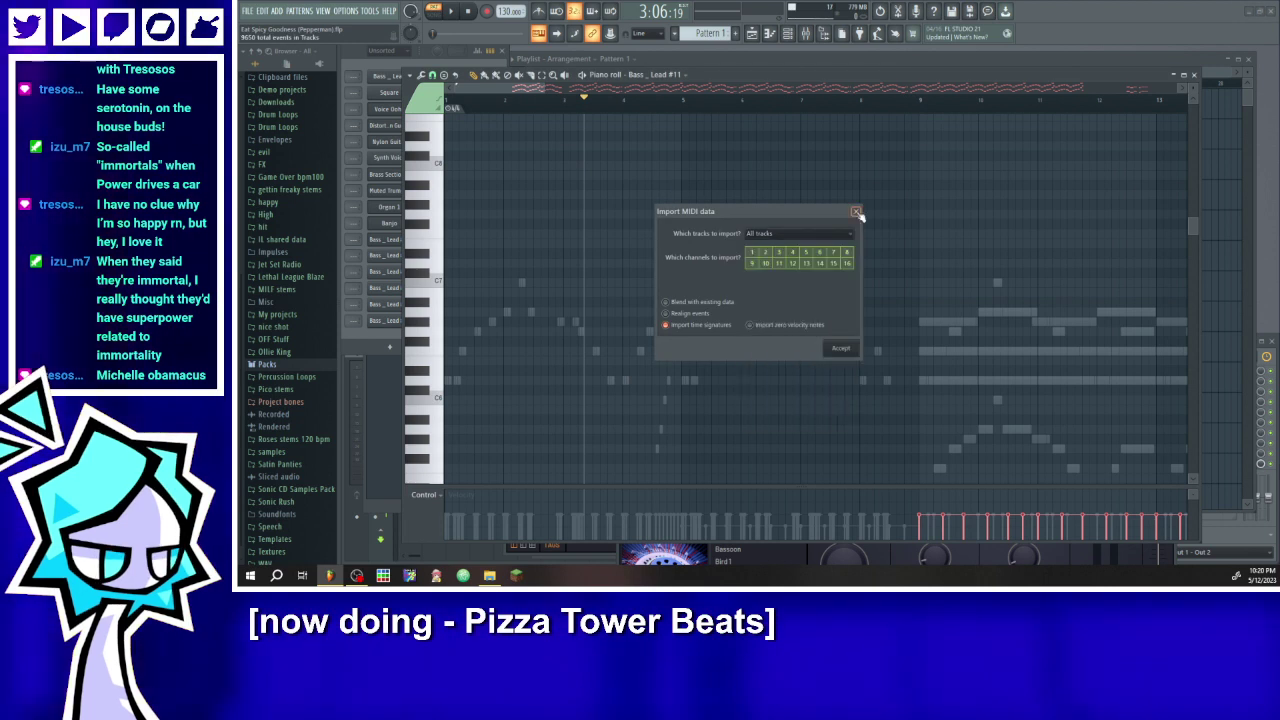
pyautogui.click(856, 212)
# - Open Bass _ Lead #11's FLEX, filter the General Midi Library to guitar and load the Overdriven Guitar preset
pyautogui.rightClick(676, 76)
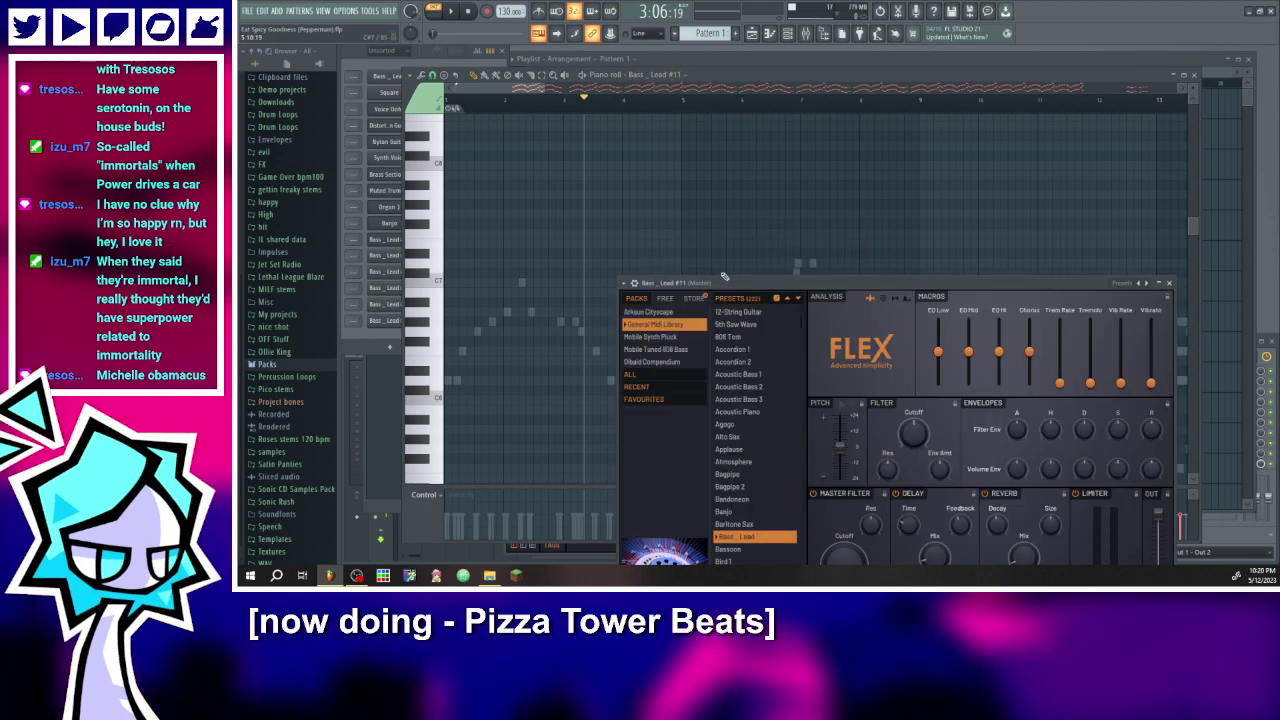
pyautogui.moveTo(716, 290); pyautogui.dragTo(626, 95)
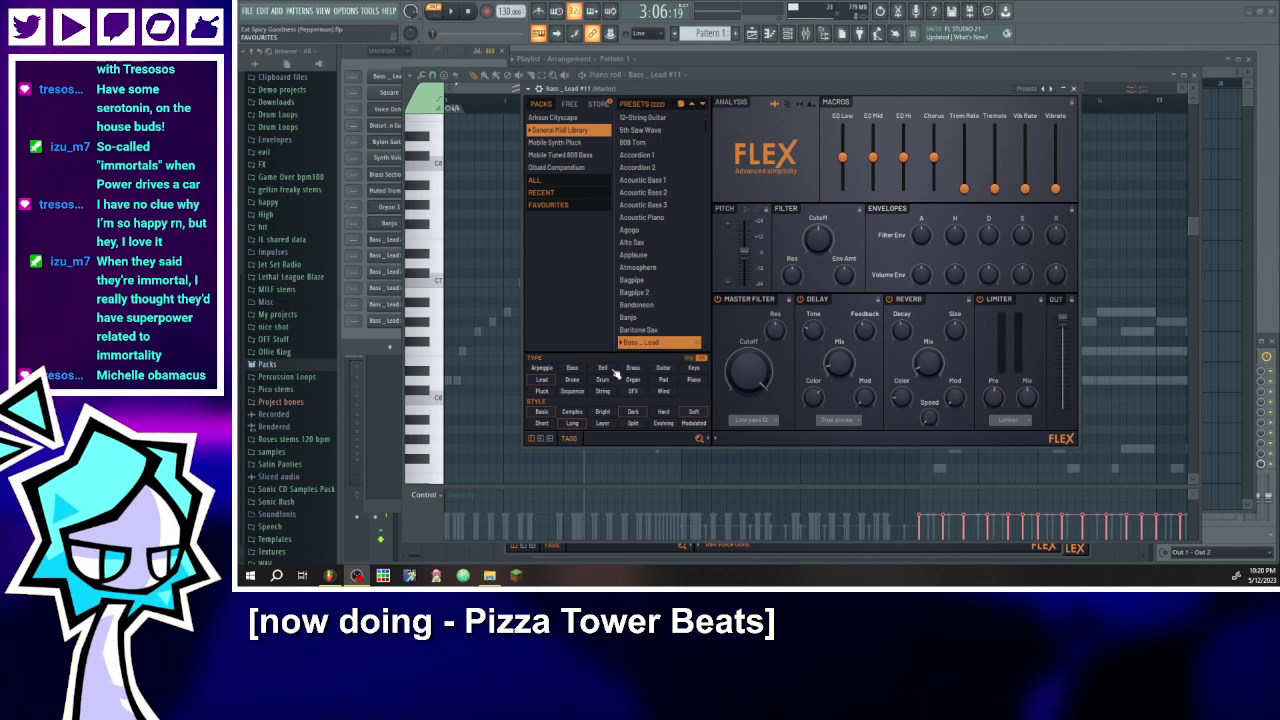
pyautogui.click(665, 369)
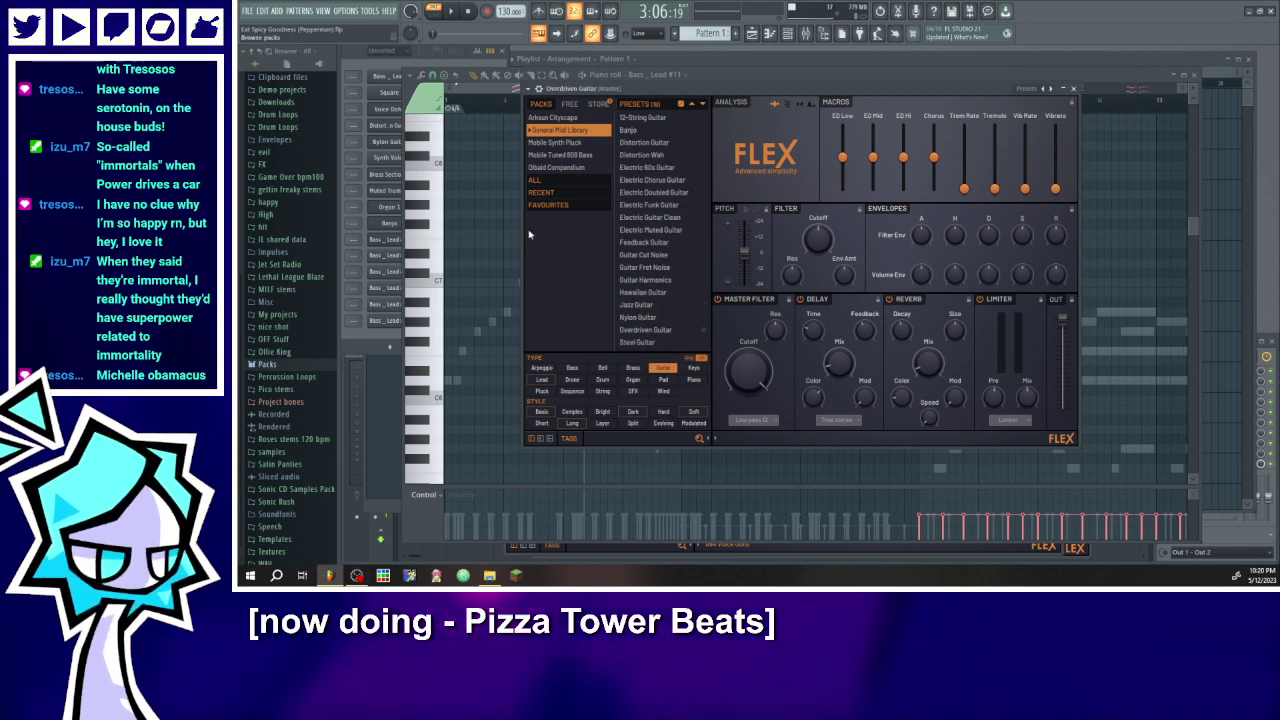
pyautogui.click(640, 329)
# - Import the "13: bass" track of the MIDI file into the Bass _ Lead #12 channel's piano roll
pyautogui.click(684, 77)
pyautogui.click(684, 76)
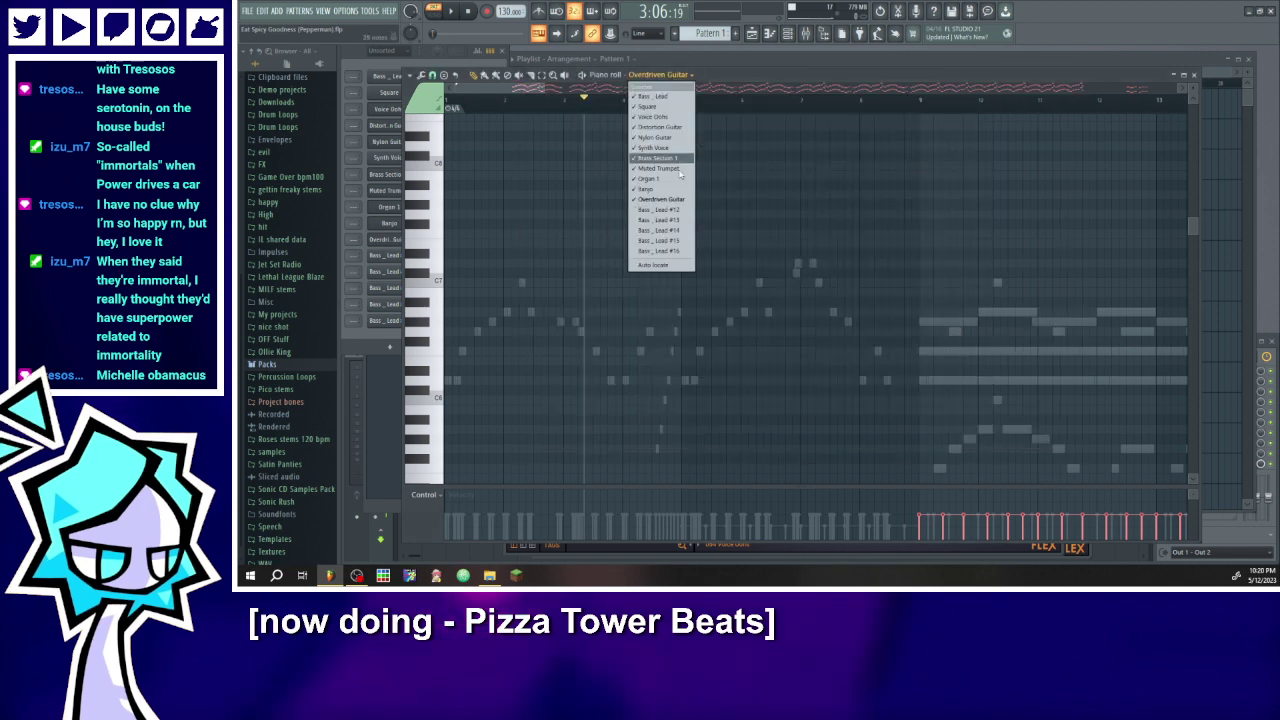
pyautogui.click(673, 212)
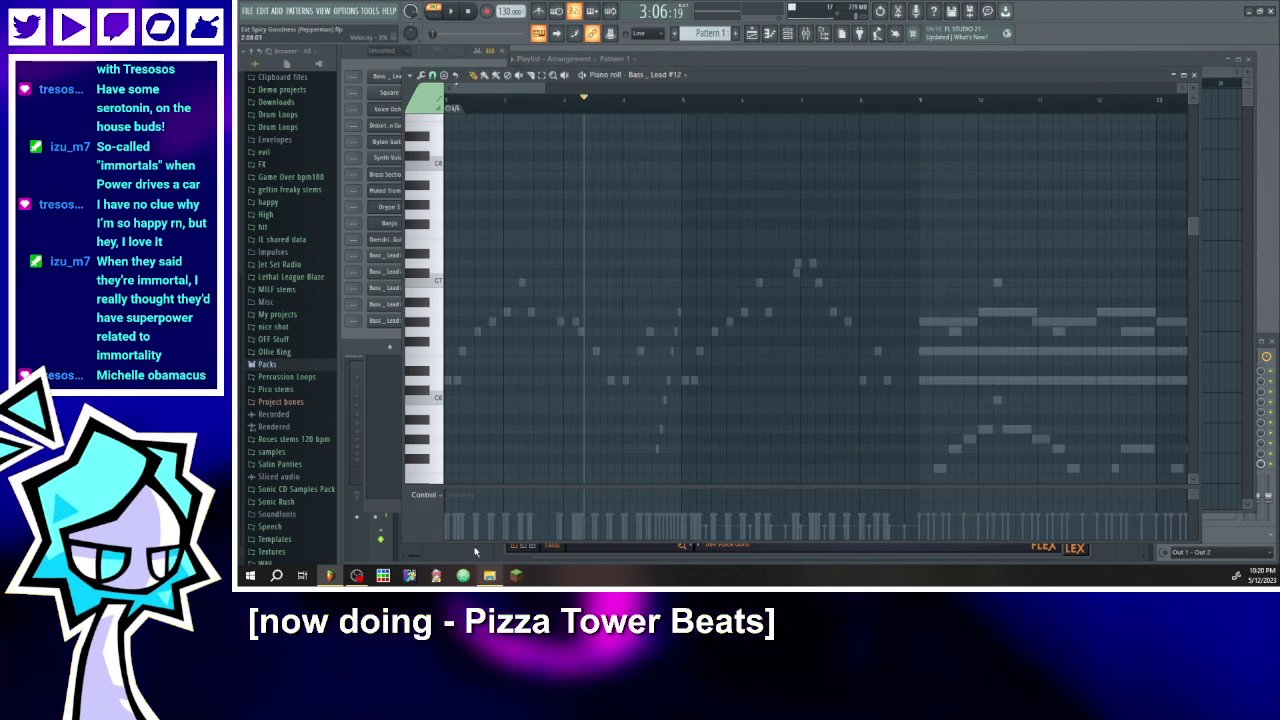
pyautogui.click(775, 234)
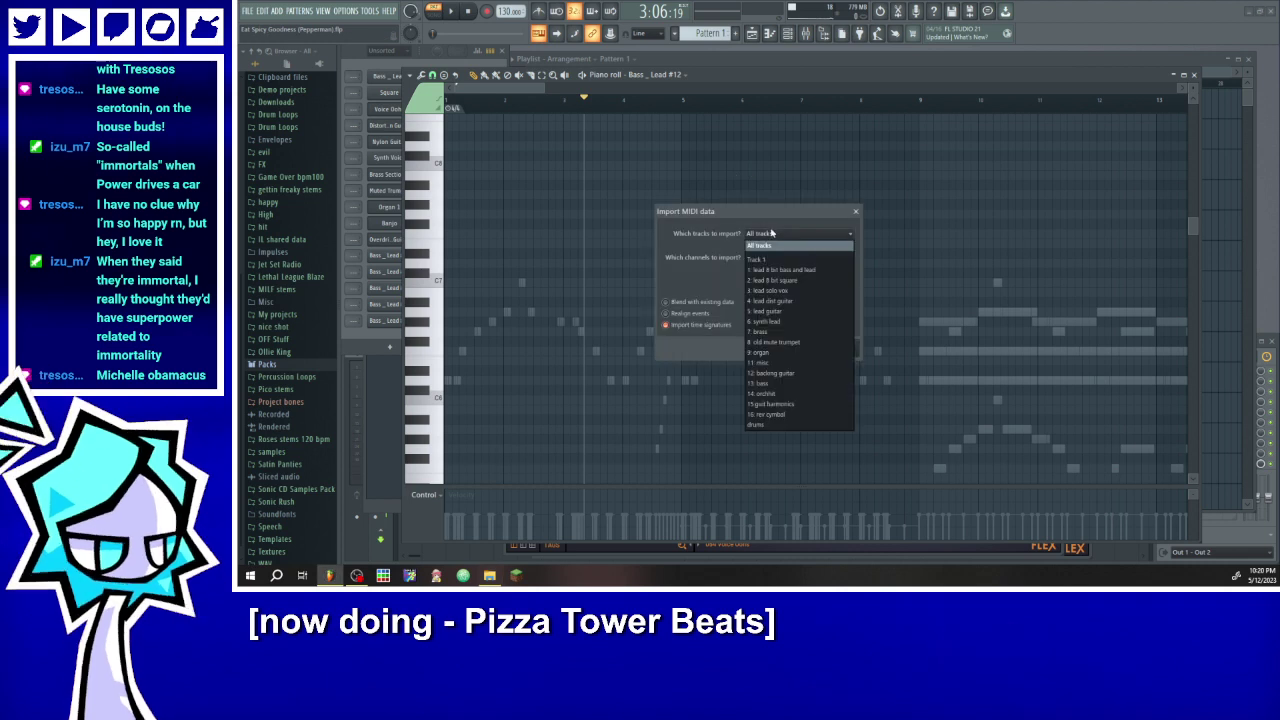
pyautogui.click(790, 384)
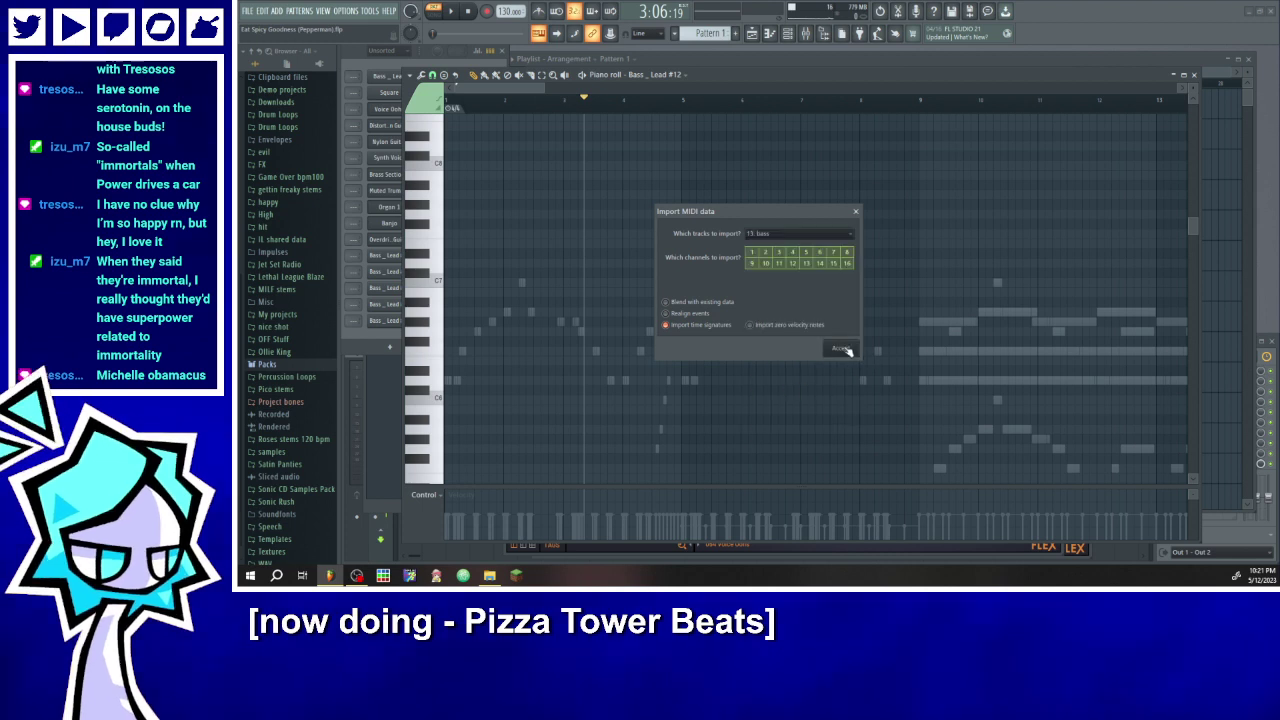
pyautogui.click(840, 349)
# - Open Bass _ Lead #12's FLEX, filter the General Midi Library to bass and load the SynthBass 101 preset
pyautogui.rightClick(641, 75)
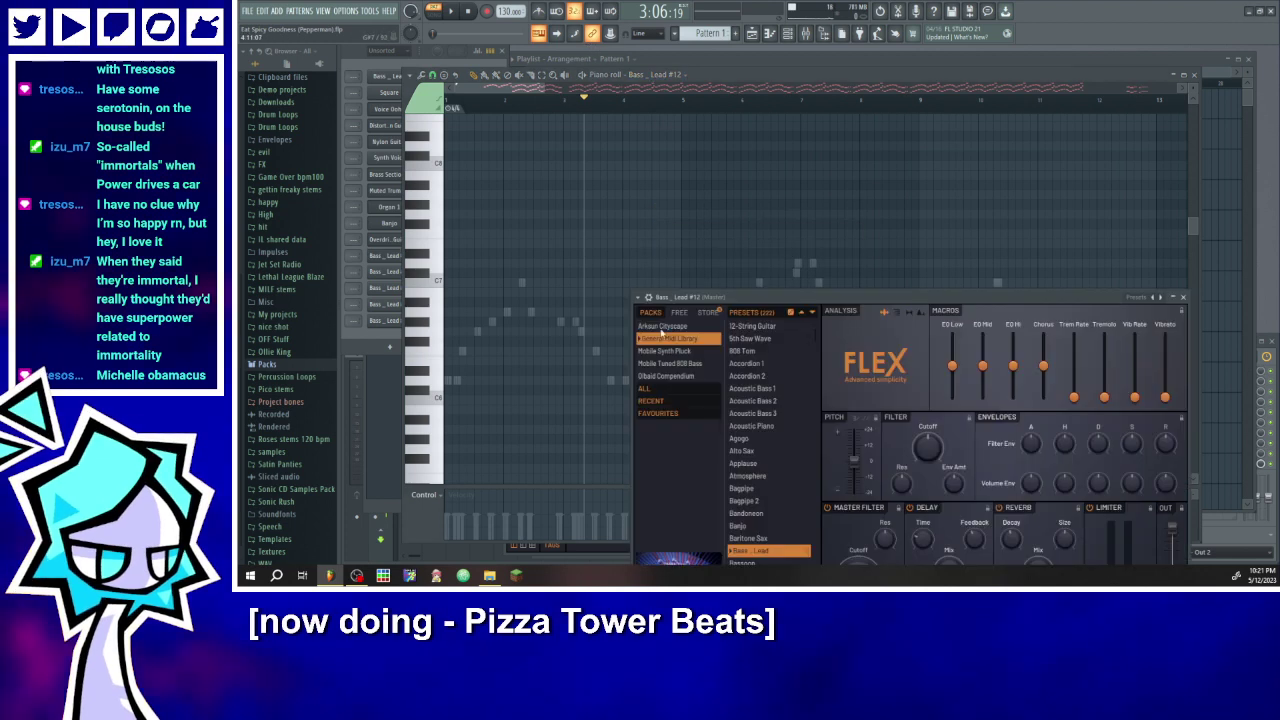
pyautogui.moveTo(700, 299); pyautogui.dragTo(622, 117)
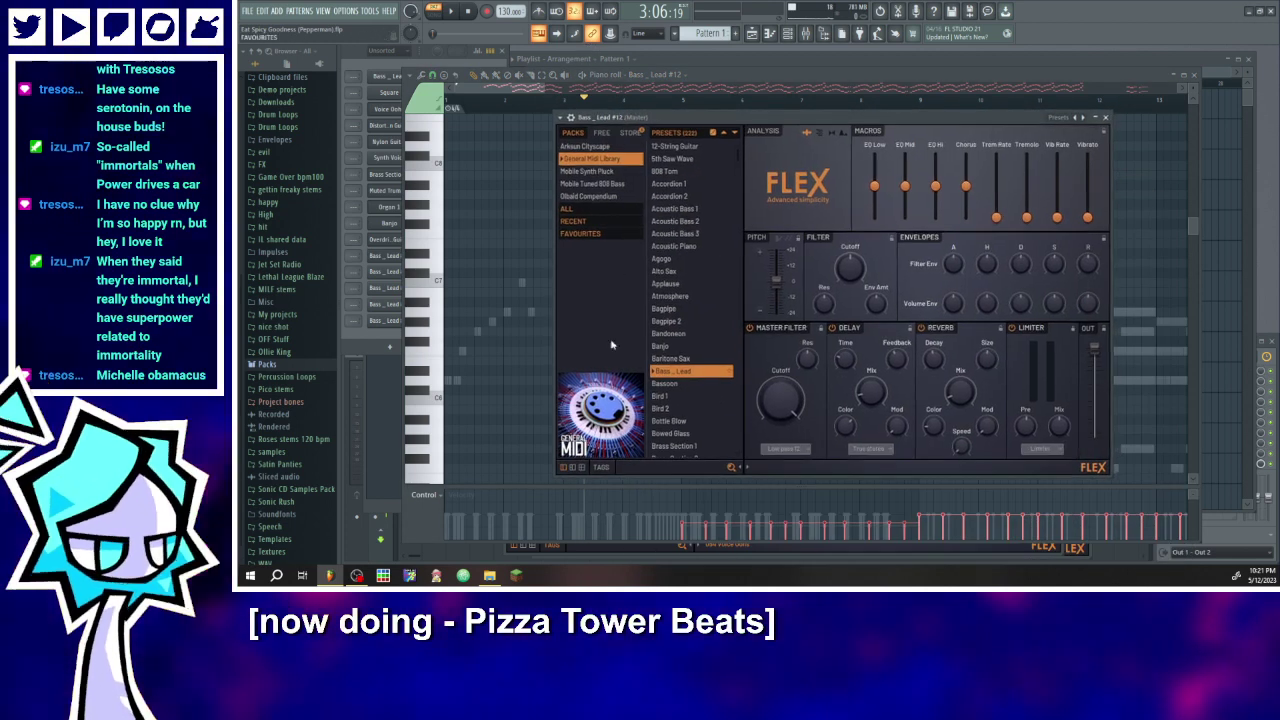
pyautogui.click(601, 467)
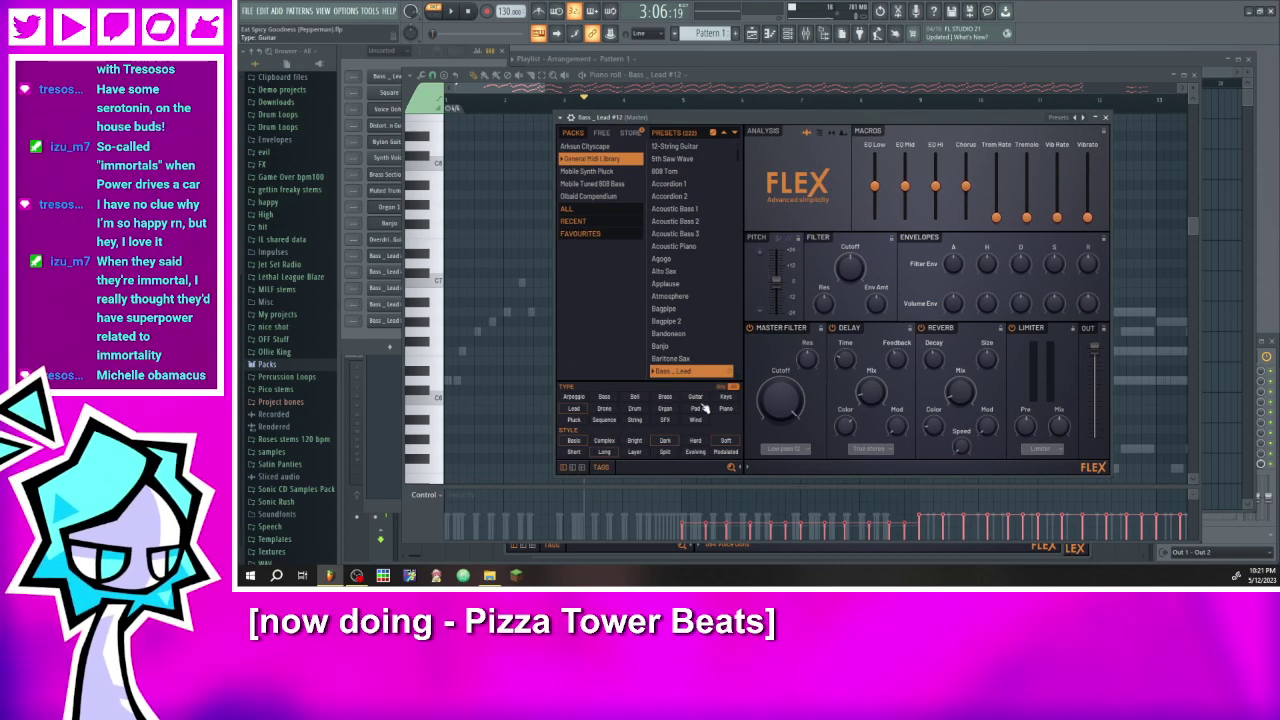
pyautogui.click(605, 398)
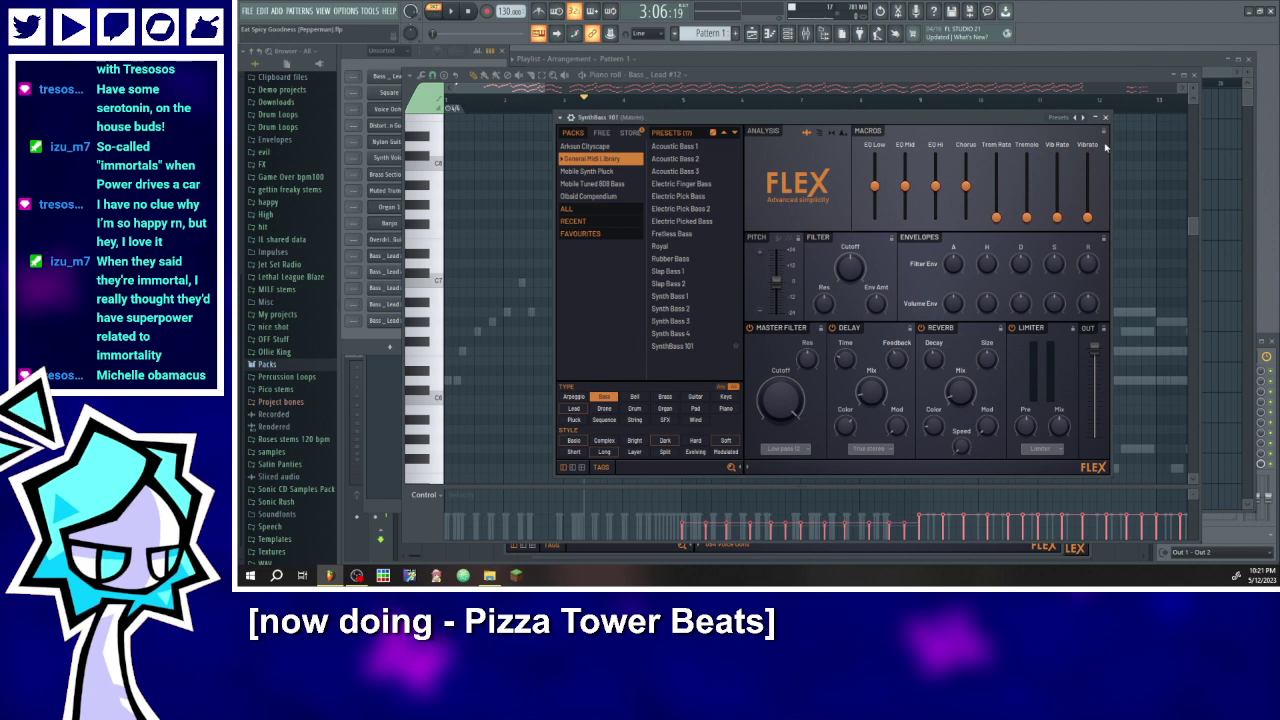
pyautogui.click(1105, 118)
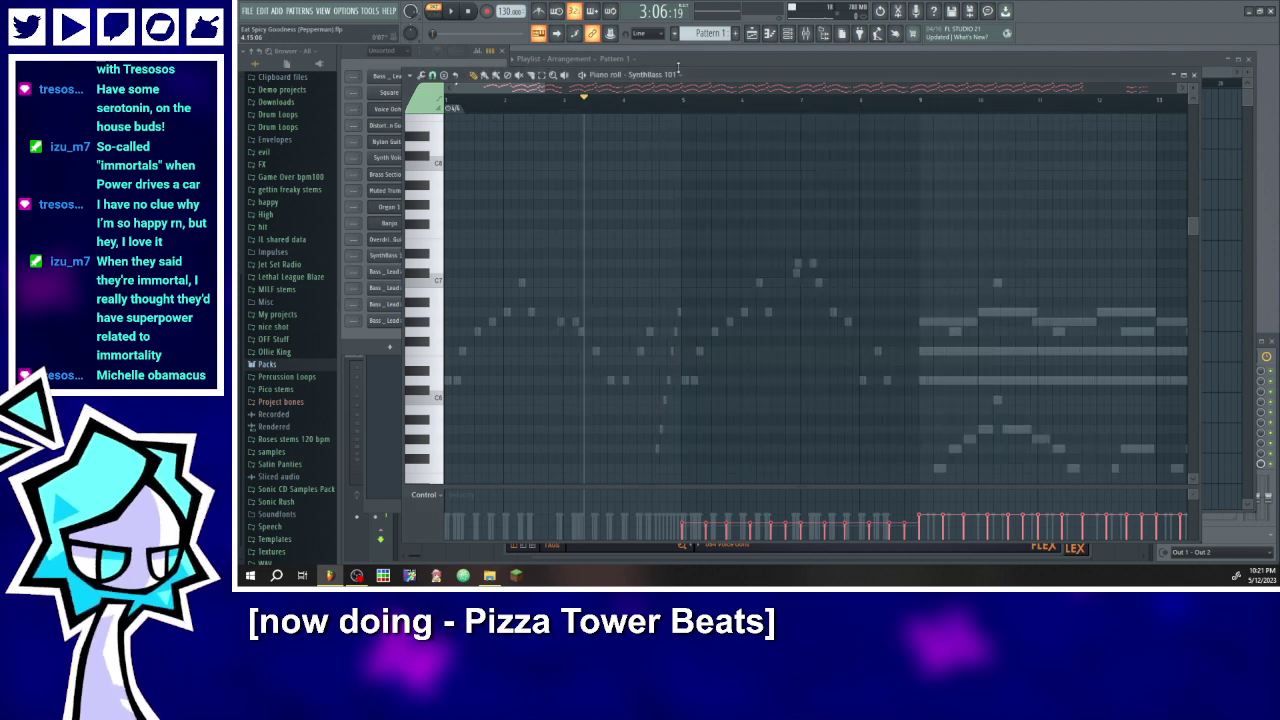
# - Import the "14: orchhit" track of the MIDI file into the Bass _ Lead #13 channel's piano roll
pyautogui.click(656, 75)
pyautogui.click(675, 220)
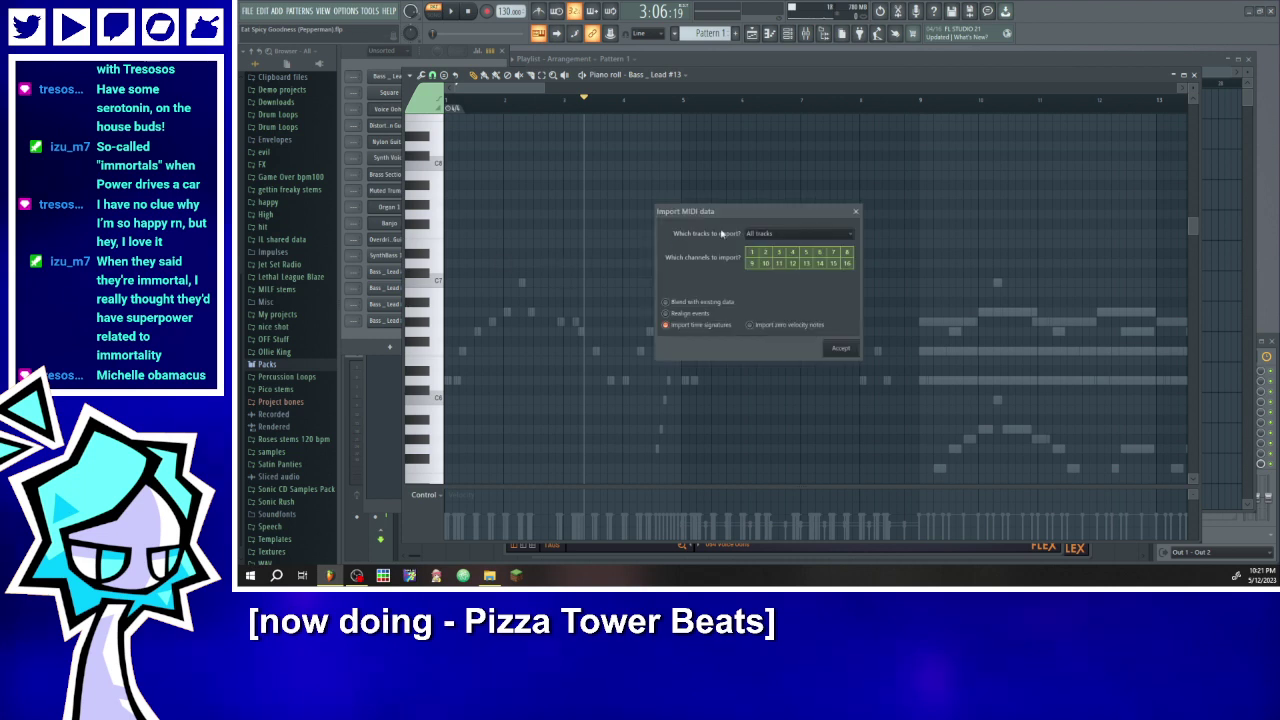
pyautogui.click(776, 234)
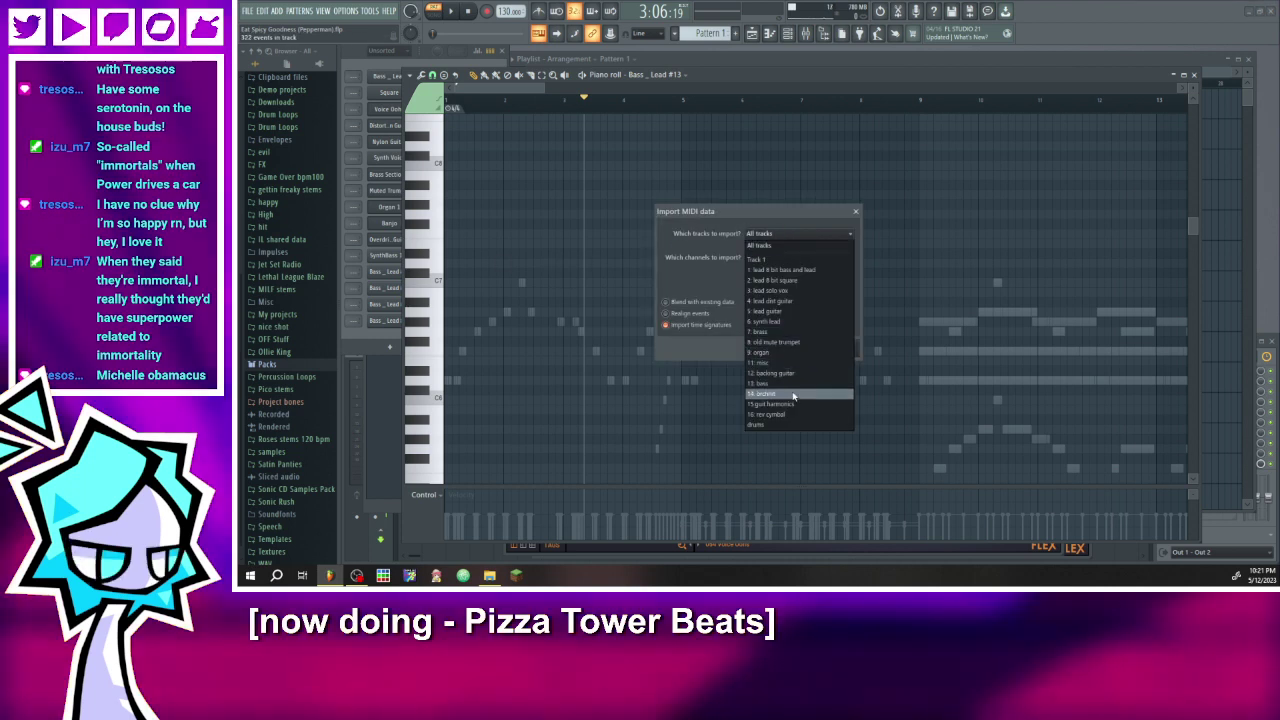
pyautogui.click(793, 396)
pyautogui.click(839, 349)
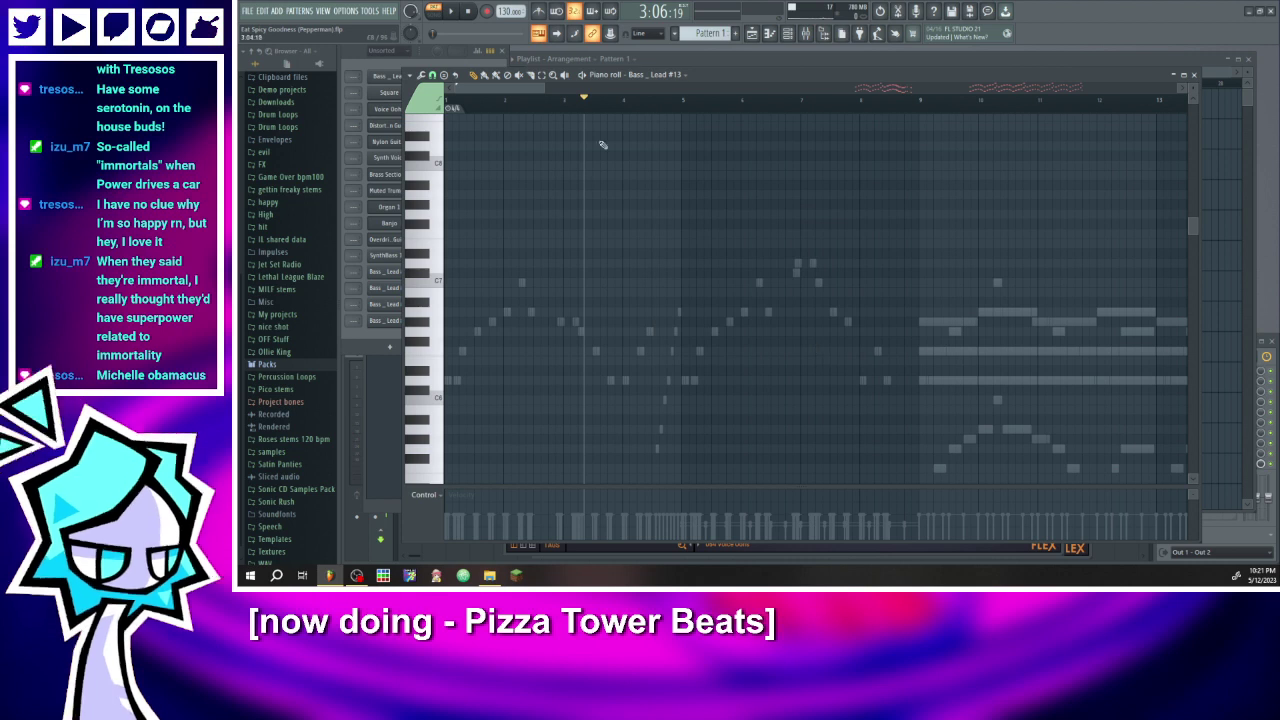
# - Load the Orchestra Hit 1 preset from the General Midi Library in Bass _ Lead #13's FLEX and close its window
pyautogui.moveTo(710, 311); pyautogui.dragTo(586, 103)
pyautogui.scroll(-10, 689, 299)
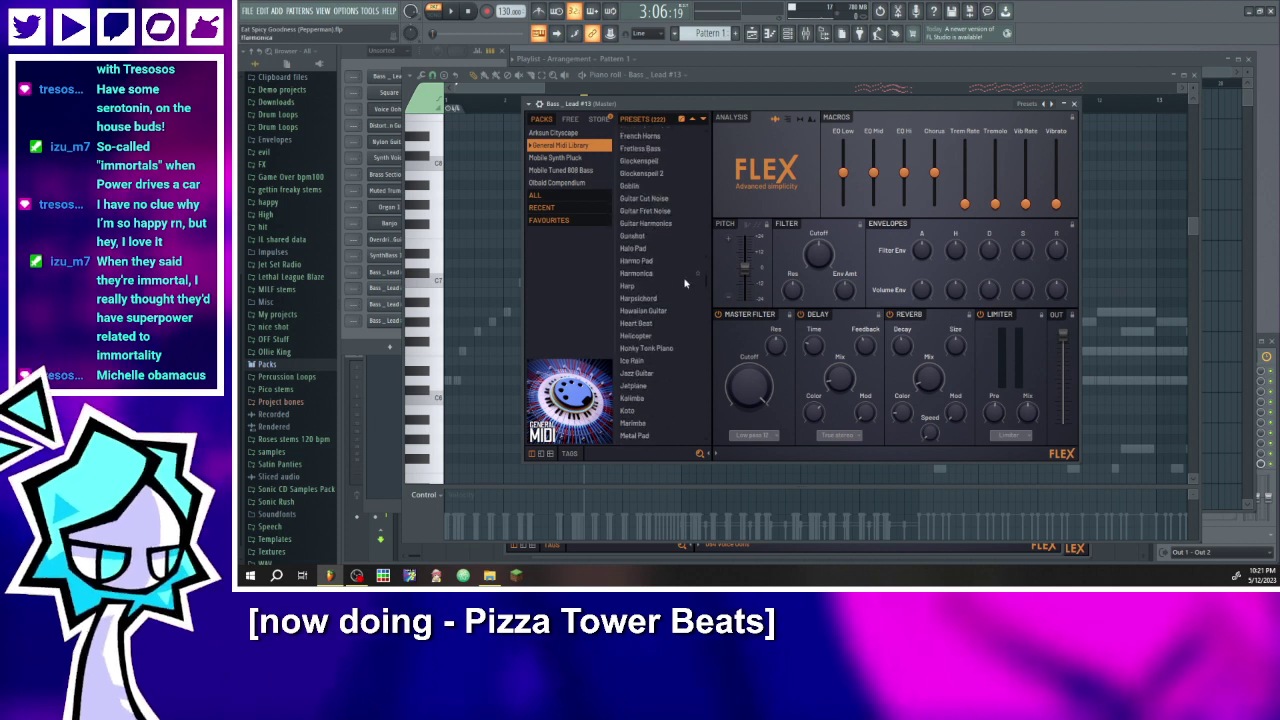
pyautogui.scroll(-8, 685, 284)
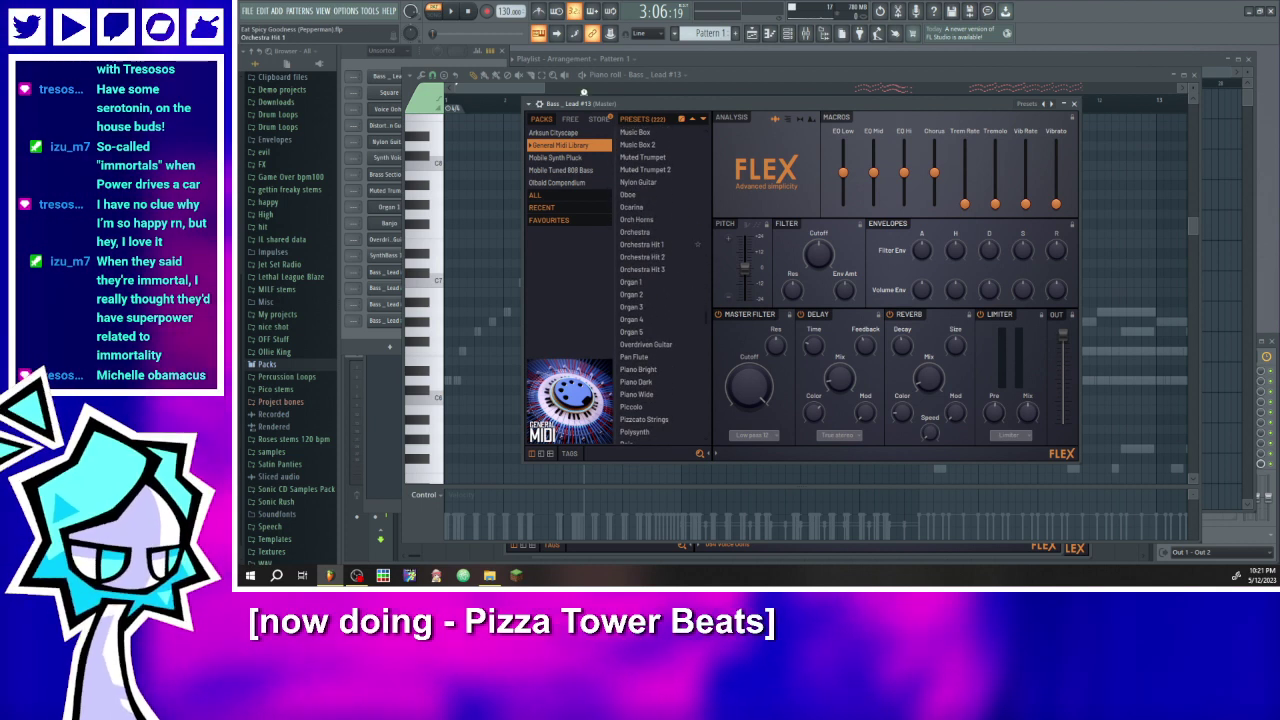
pyautogui.click(660, 244)
pyautogui.click(517, 92)
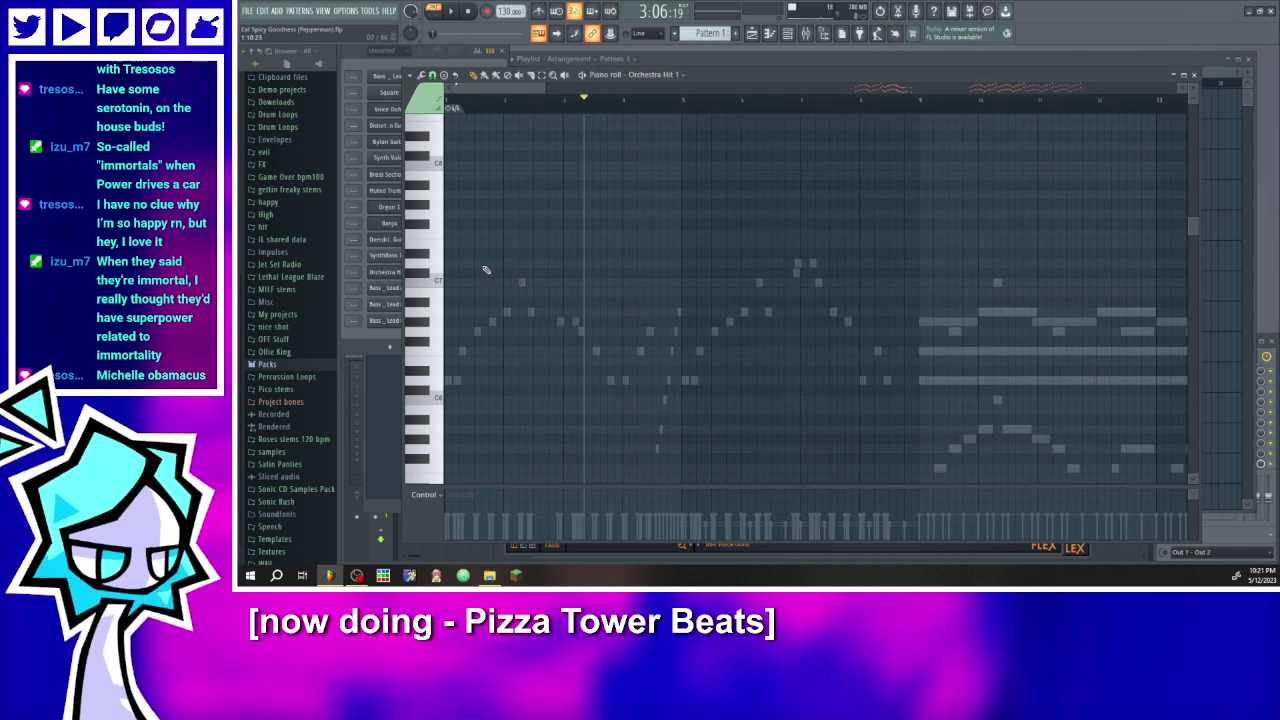
# - Try out the Orchestra Hit 1 sound with a few short notes around bar 2 and delete them again
pyautogui.click(520, 371)
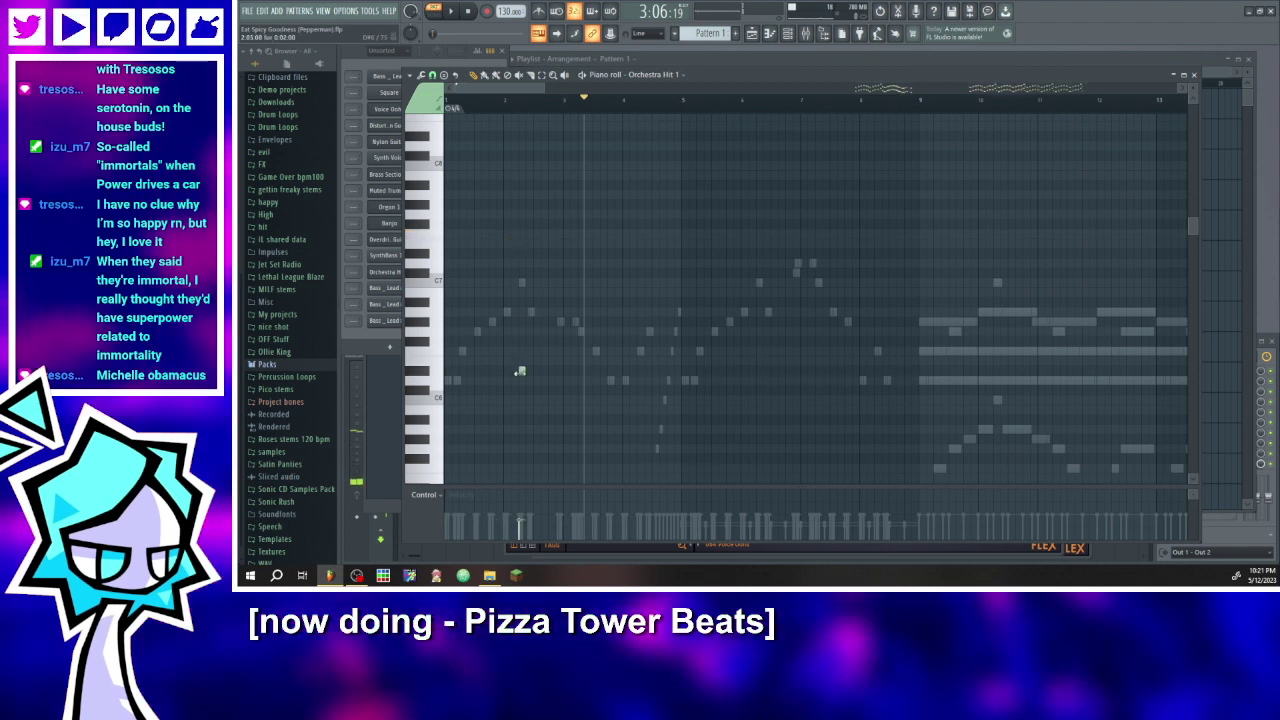
pyautogui.scroll(-4, 512, 344)
pyautogui.moveTo(511, 342); pyautogui.dragTo(510, 301)
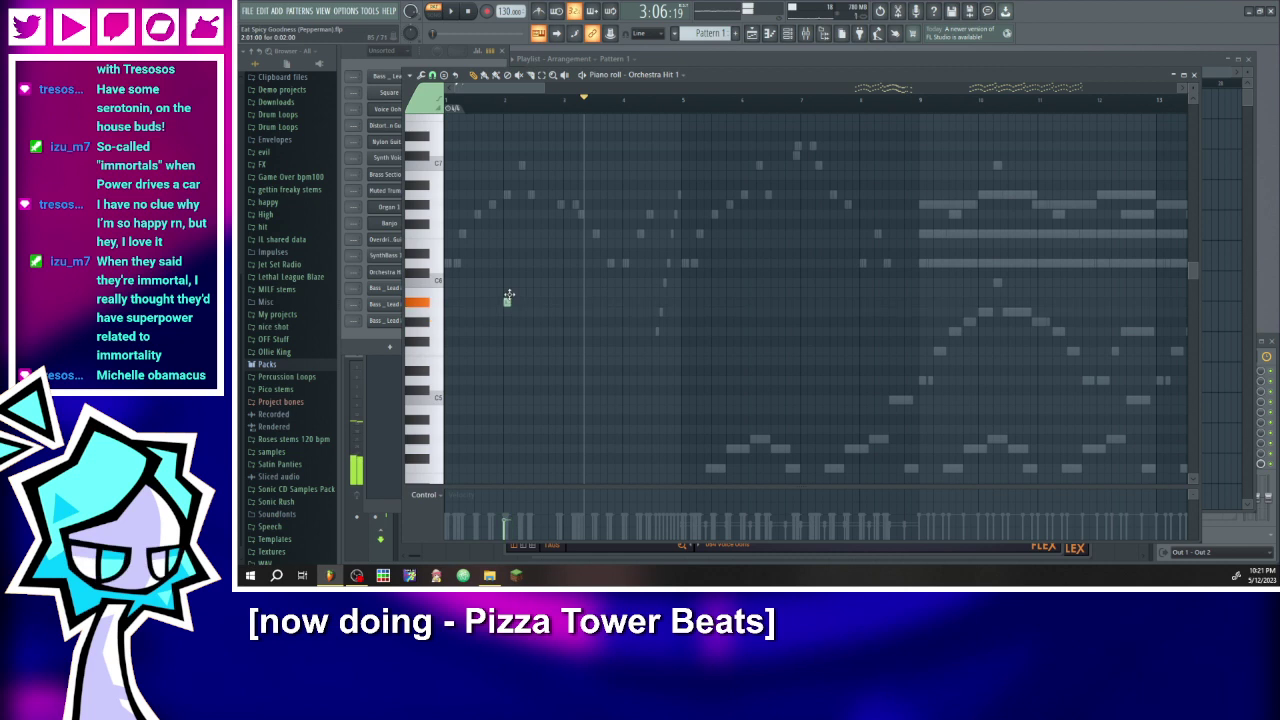
pyautogui.click(507, 291)
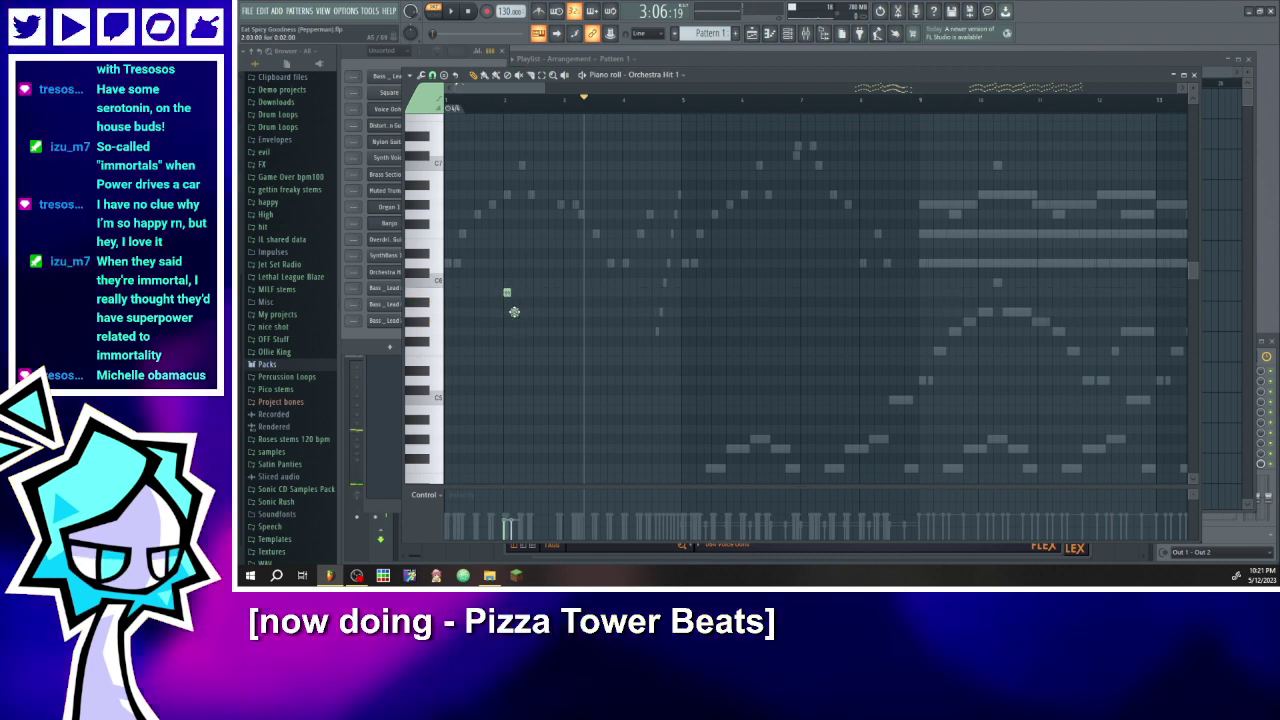
pyautogui.click(514, 312)
pyautogui.click(521, 263)
pyautogui.click(527, 244)
pyautogui.click(536, 214)
pyautogui.rightClick(529, 243)
pyautogui.rightClick(522, 263)
pyautogui.rightClick(507, 292)
pyautogui.rightClick(514, 312)
pyautogui.rightClick(537, 213)
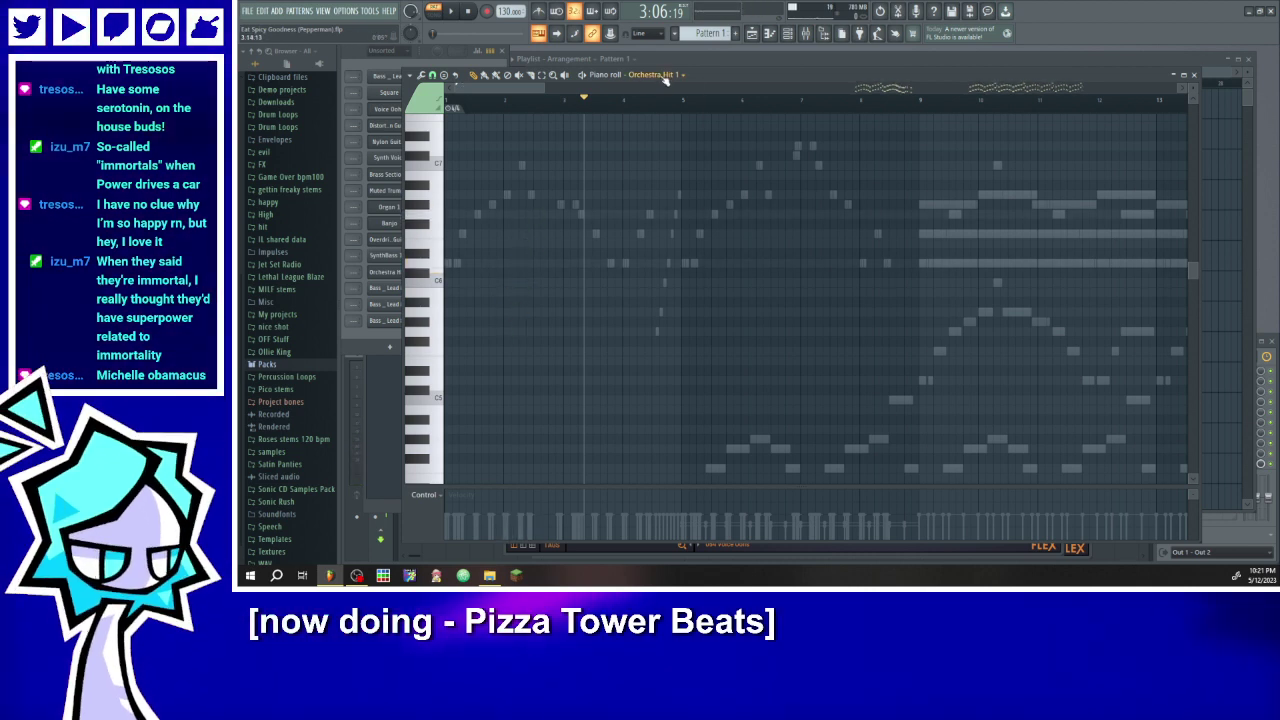
# - Import the "15:guit harmonics" track into the Bass _ Lead #14 channel and load the 12-String Guitar preset in its FLEX
pyautogui.click(660, 78)
pyautogui.click(660, 240)
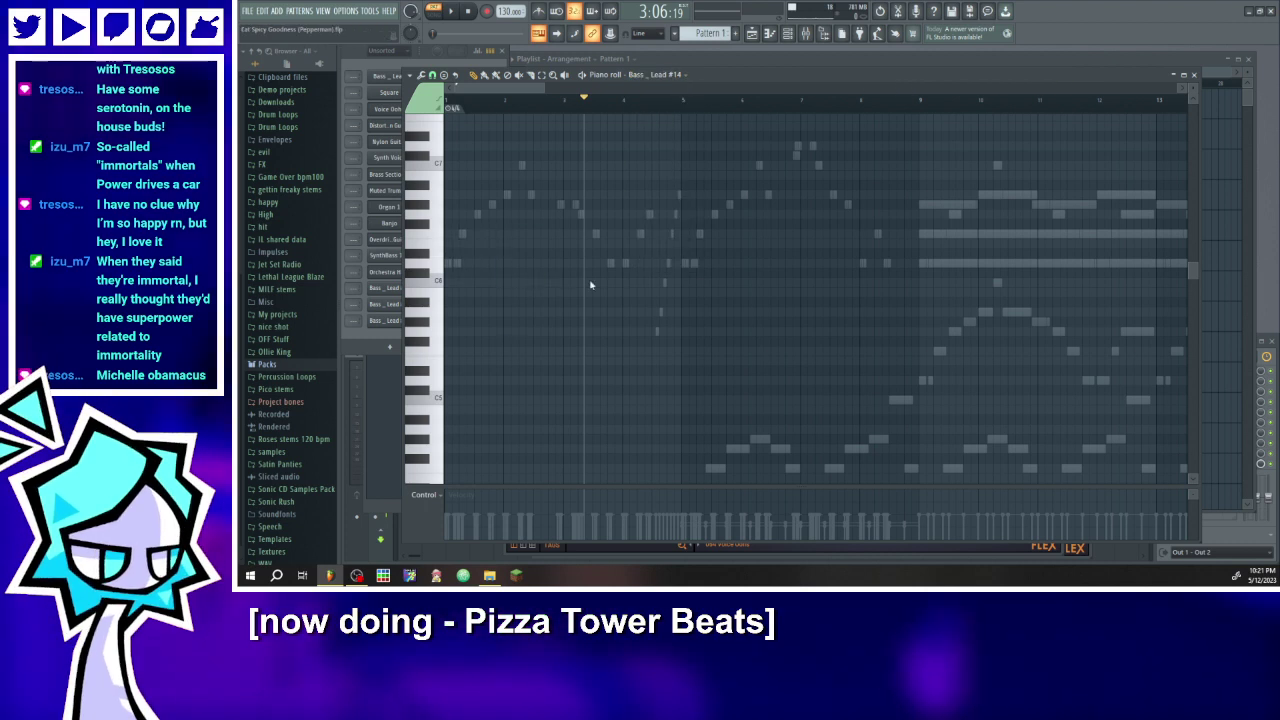
pyautogui.click(785, 233)
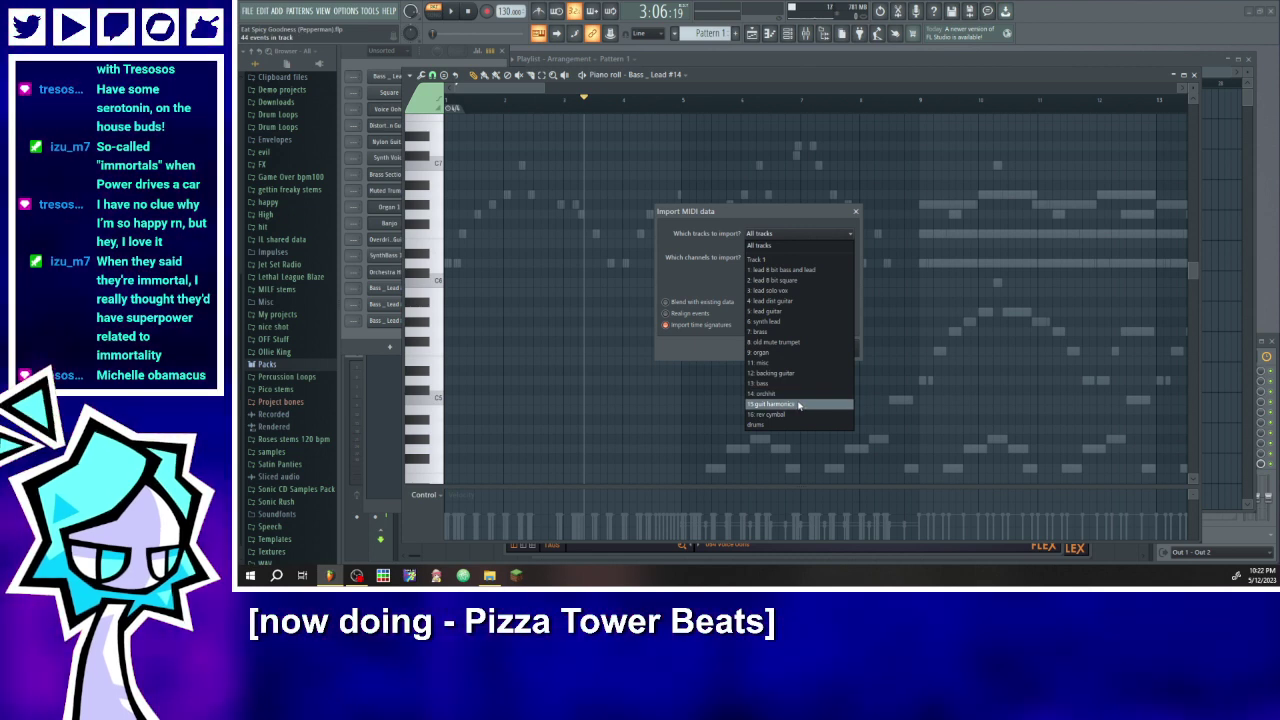
pyautogui.click(799, 404)
pyautogui.click(838, 348)
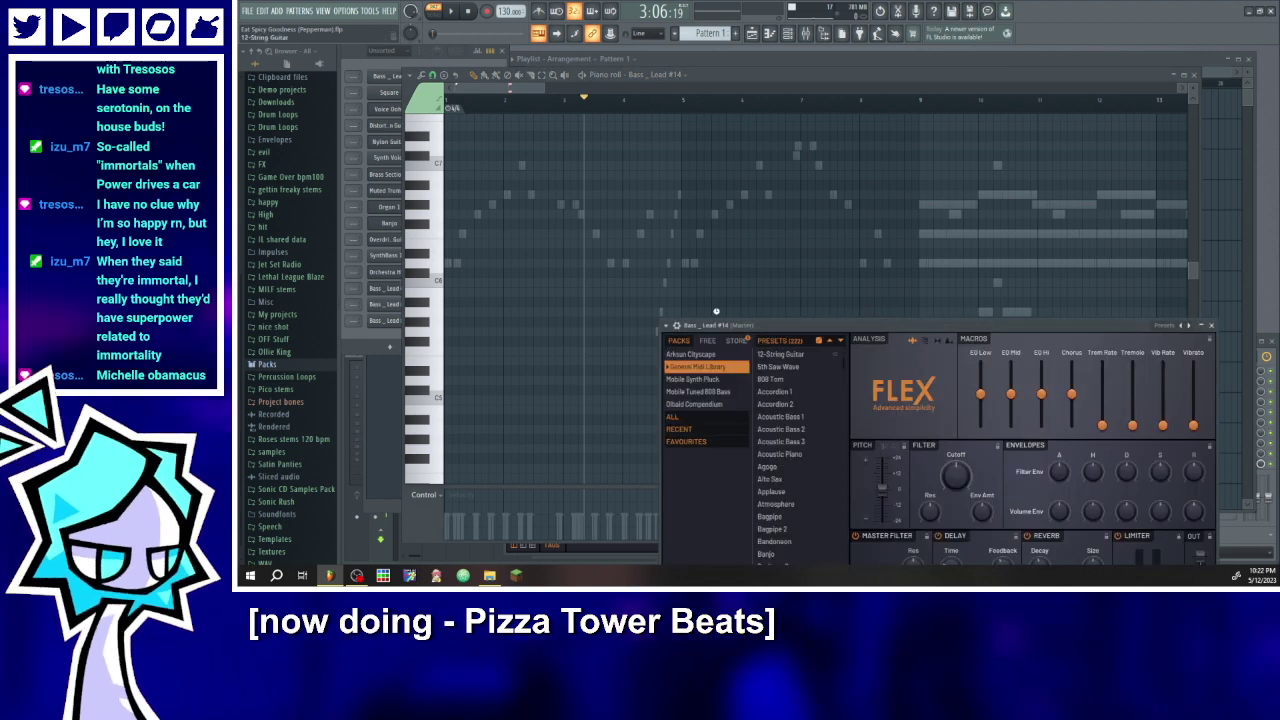
# - Import the "16: rev cymbal" track of the MIDI file into the Bass _ Lead #15 channel's piano roll
pyautogui.click(676, 75)
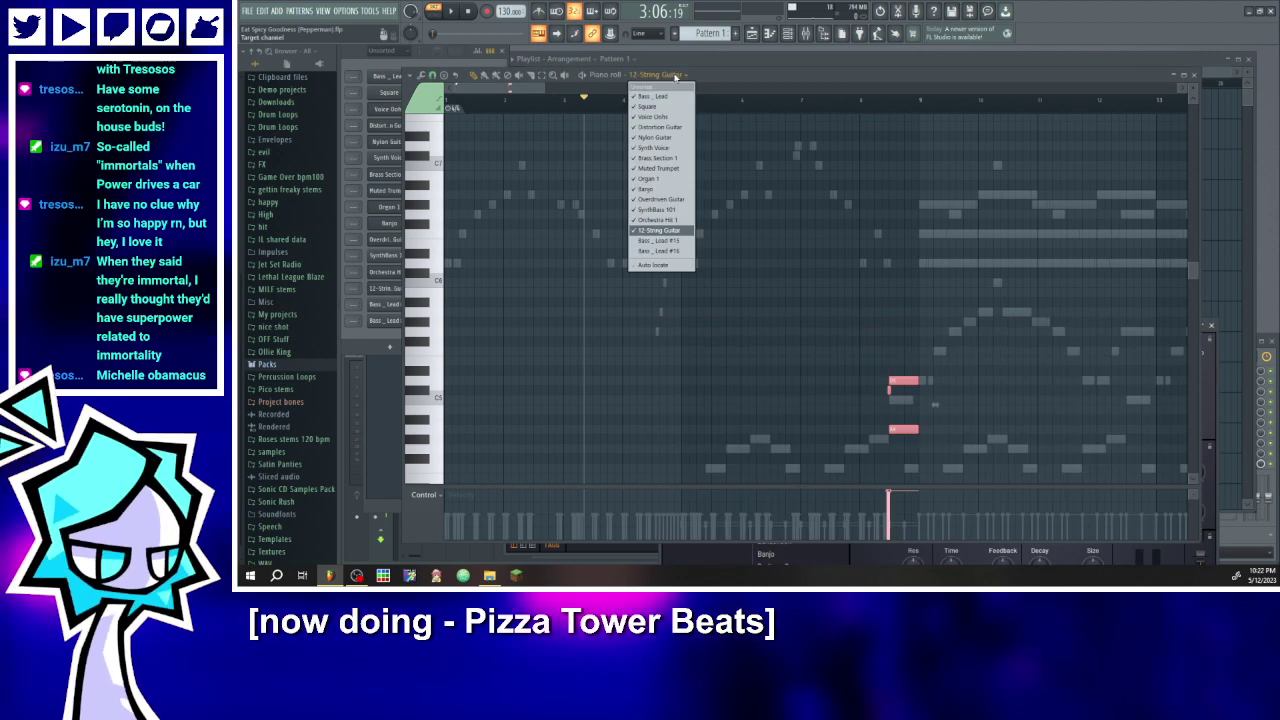
pyautogui.click(662, 251)
pyautogui.moveTo(545, 258); pyautogui.dragTo(546, 258)
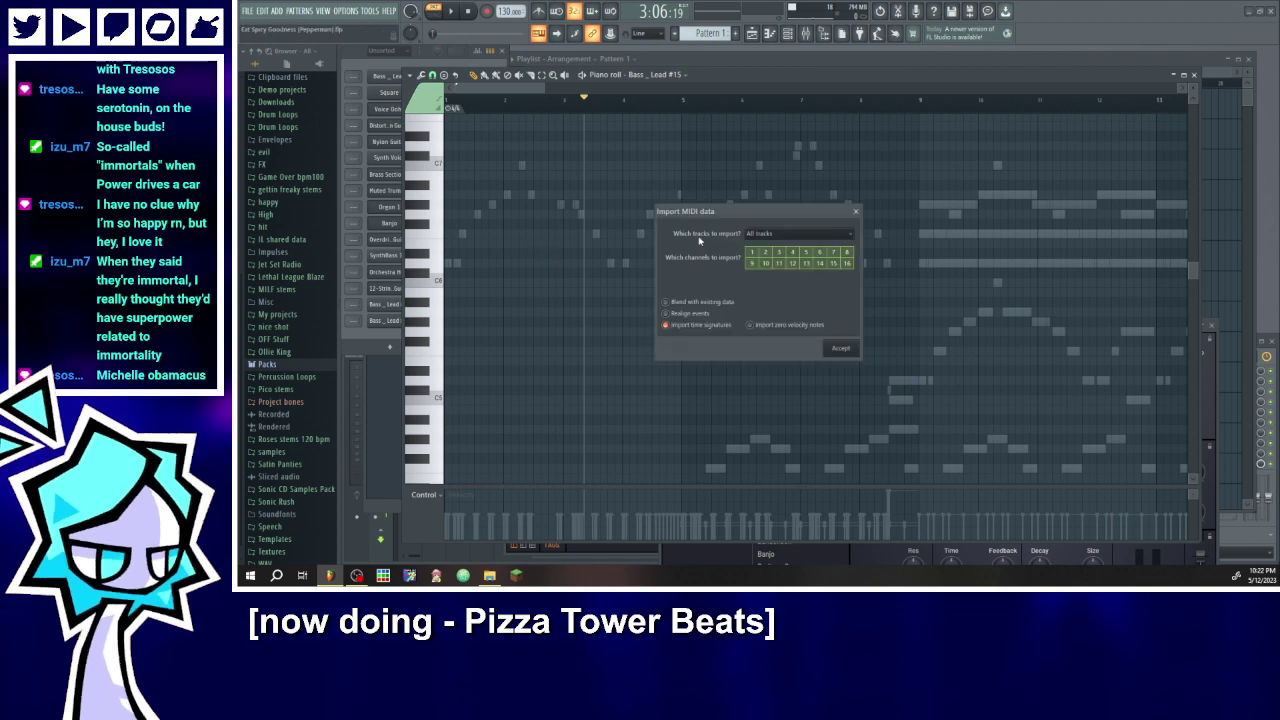
pyautogui.click(763, 233)
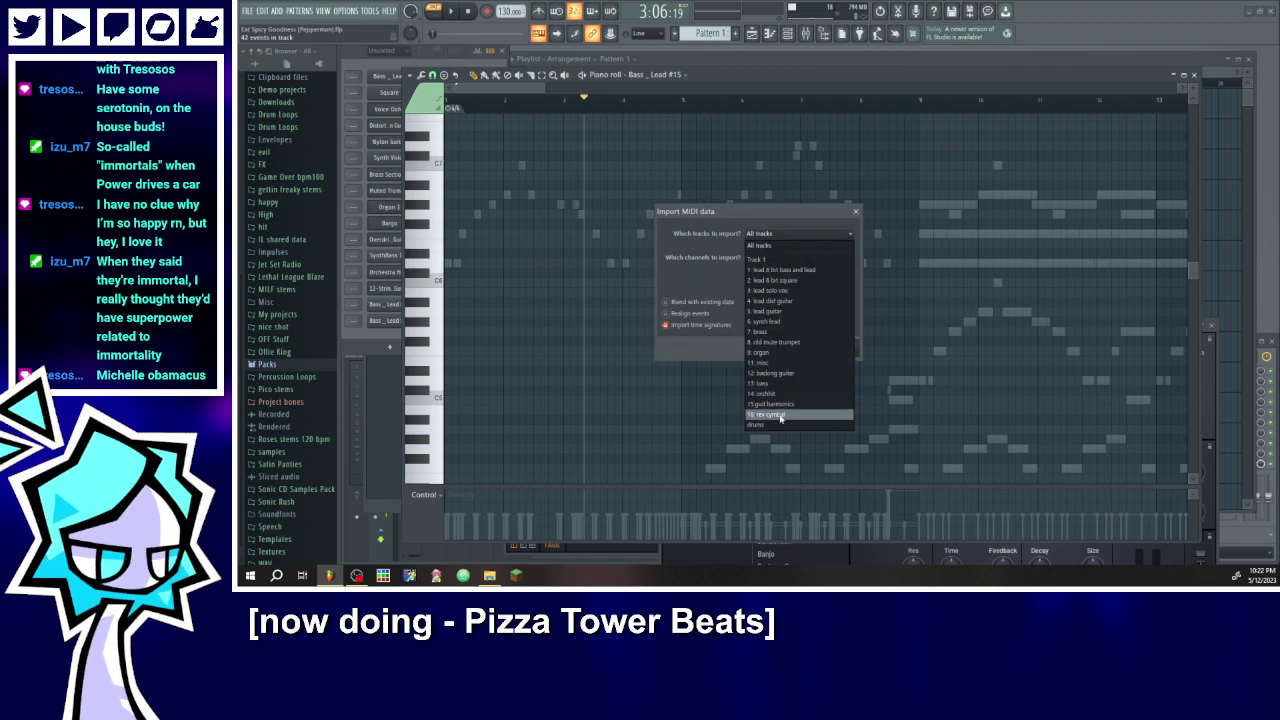
pyautogui.click(780, 415)
pyautogui.click(840, 352)
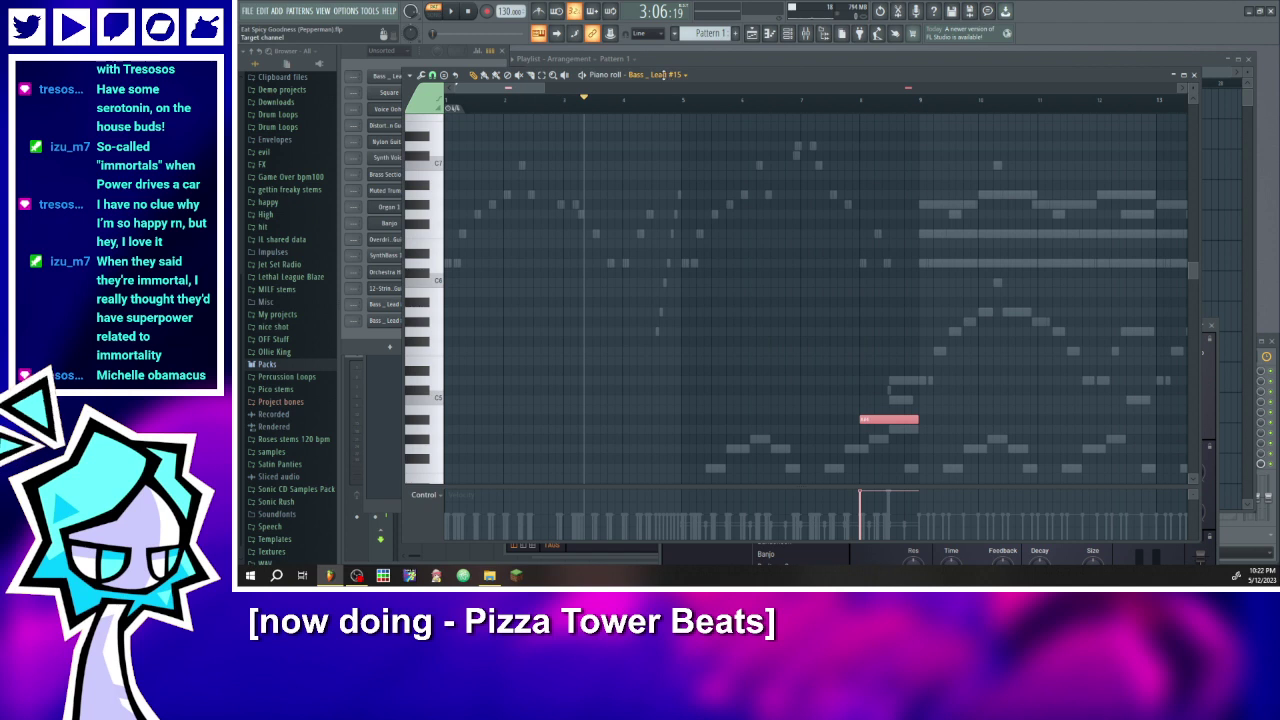
# - Open Bass _ Lead #15's FLEX, filter the General Midi Library to drums and load the Drum Analog Kit preset
pyautogui.click(662, 75)
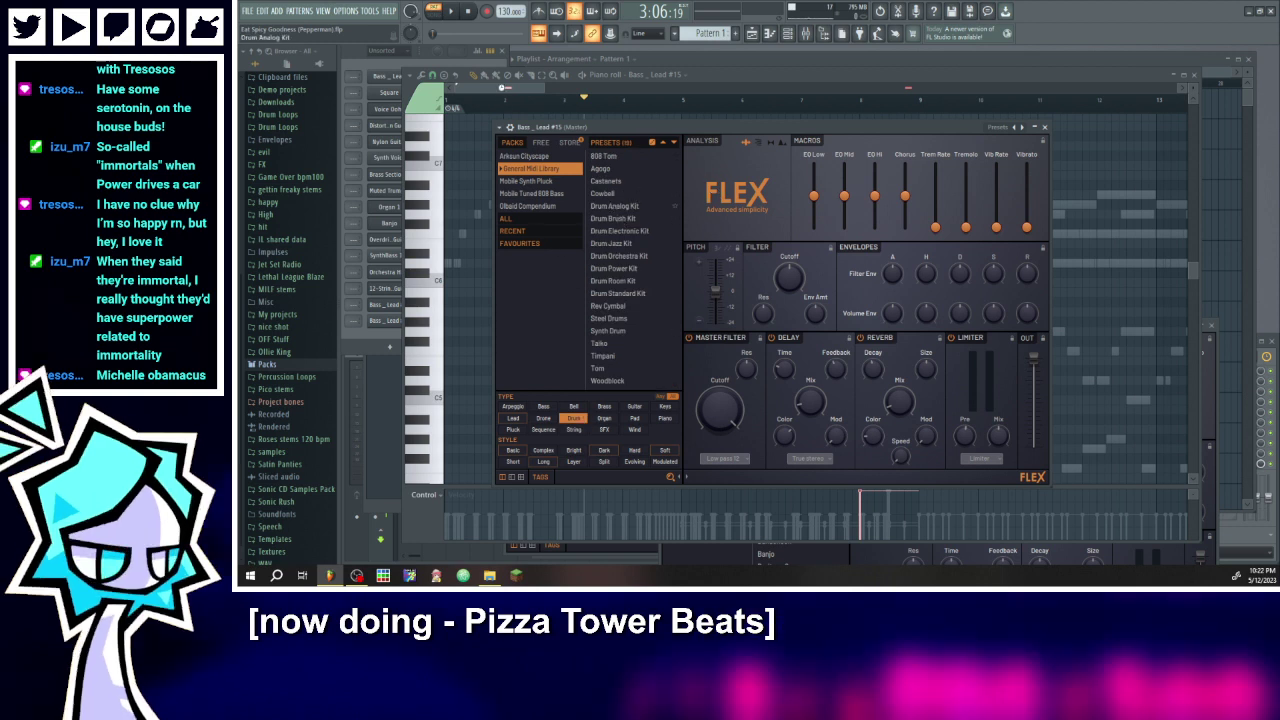
pyautogui.click(615, 205)
# - Play the pattern from the beginning with the project tempo set to 190 BPM, and save the project
pyautogui.moveTo(553, 91); pyautogui.dragTo(824, 91)
pyautogui.click(459, 100)
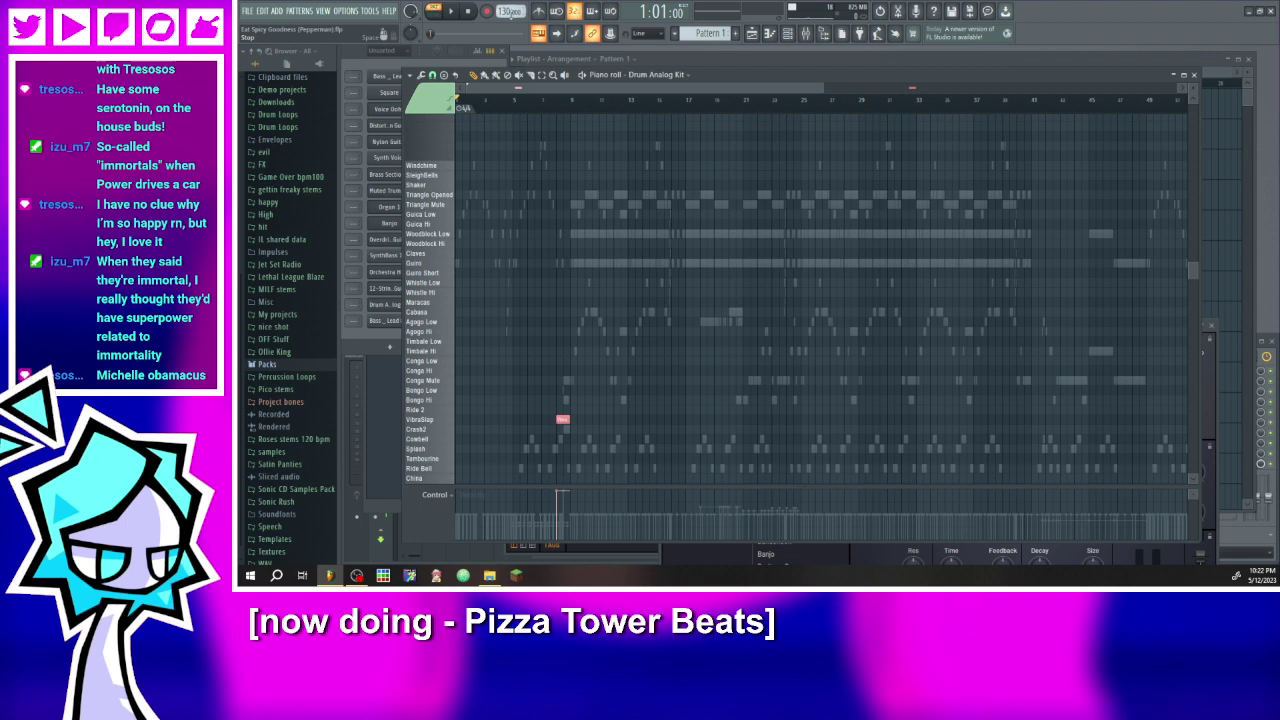
pyautogui.moveTo(505, 11); pyautogui.dragTo(505, 1)
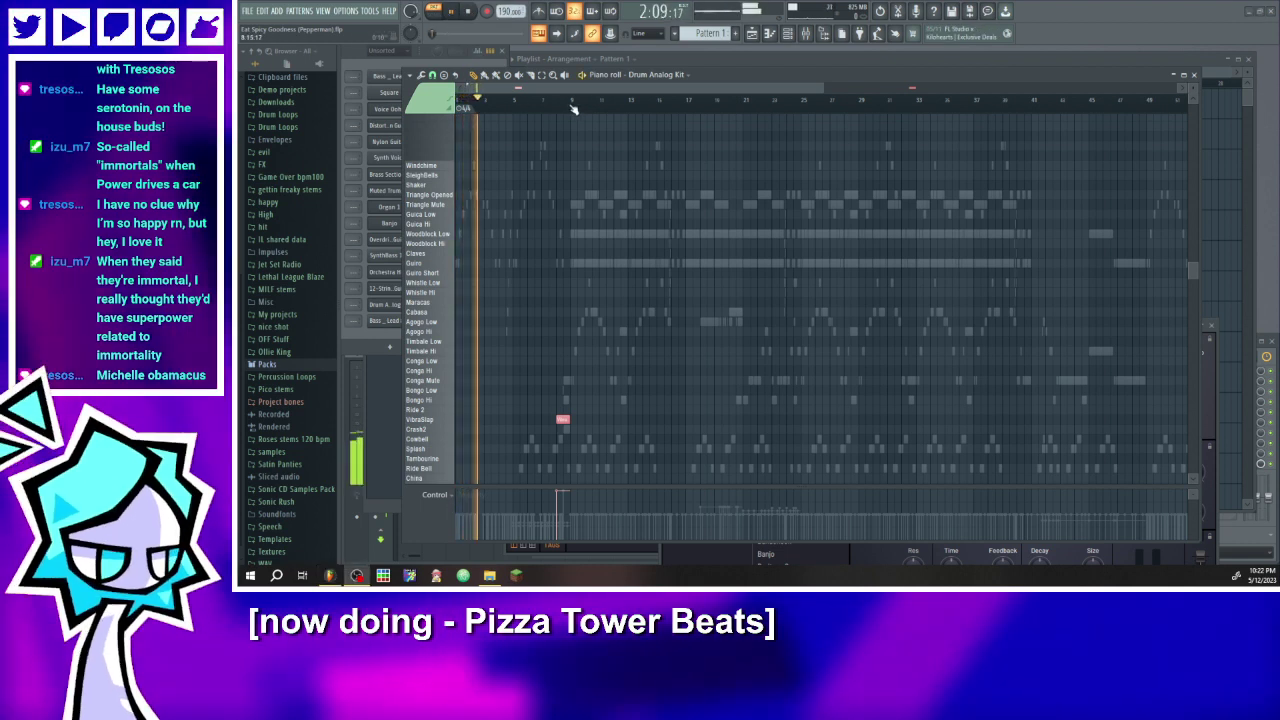
pyautogui.hotkey('ctrl', 's')
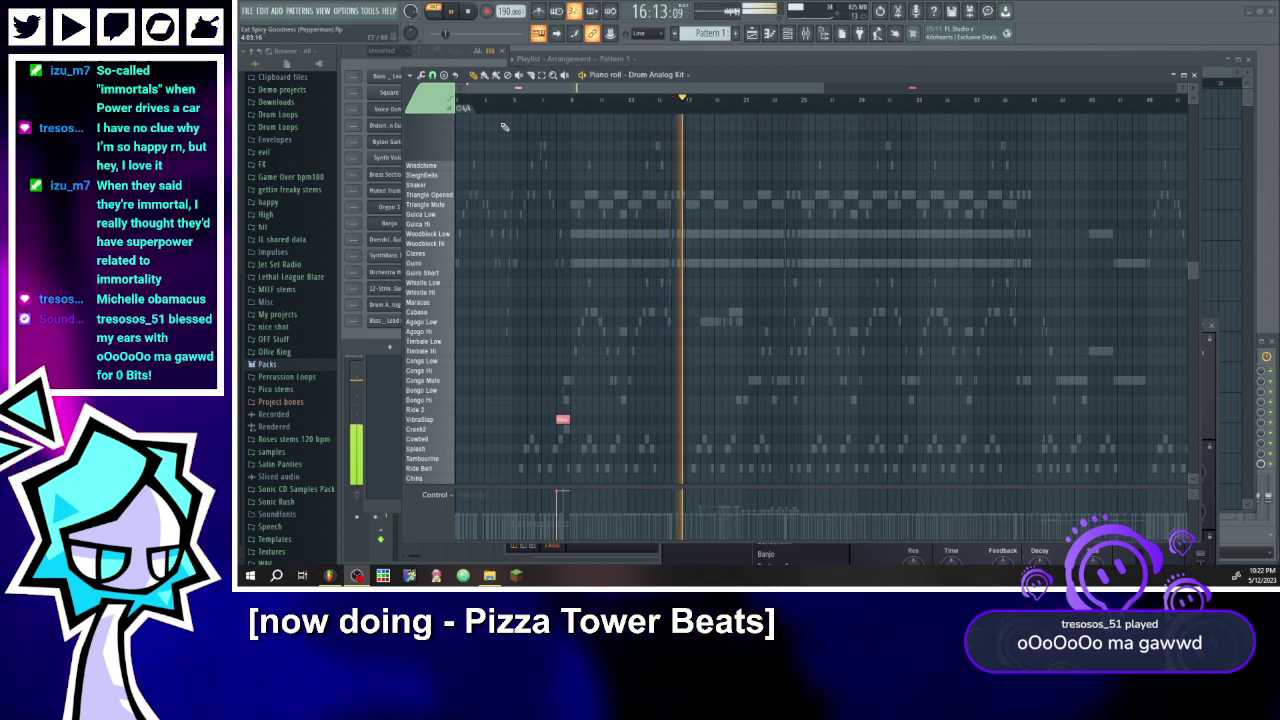
# - Show the mixer, lower the Master fader slightly and hide the piano roll
pyautogui.press('F9')
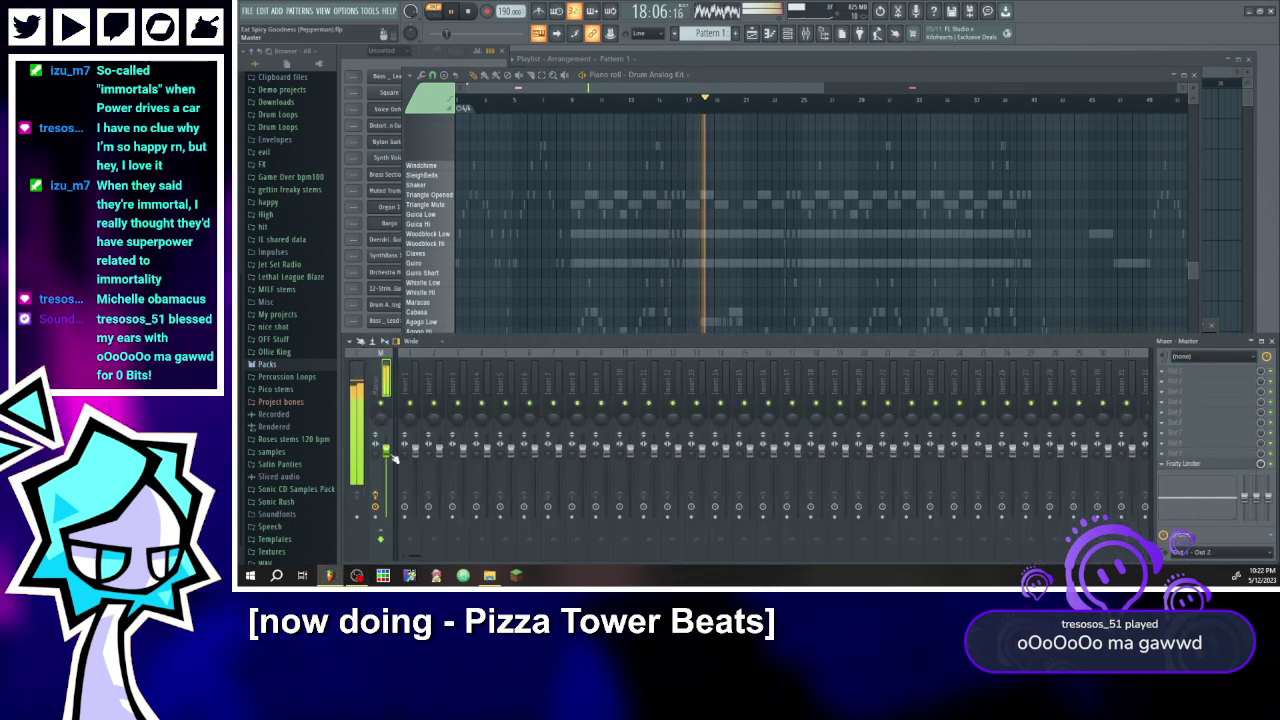
pyautogui.click(781, 42)
pyautogui.click(774, 42)
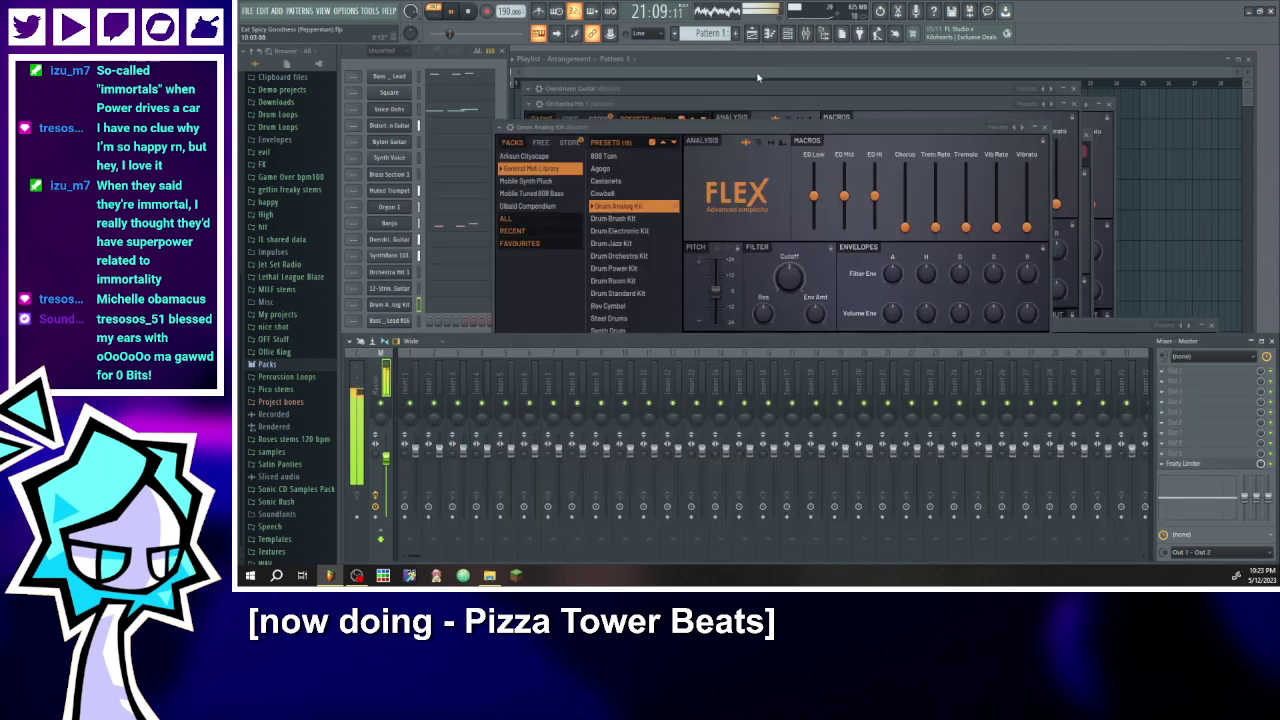
# - Place Pattern 1 at the start of Track 1 in the playlist and the Track 14 audio clip at bar 9 on Track 2
pyautogui.click(756, 78)
pyautogui.moveTo(580, 104); pyautogui.dragTo(508, 100)
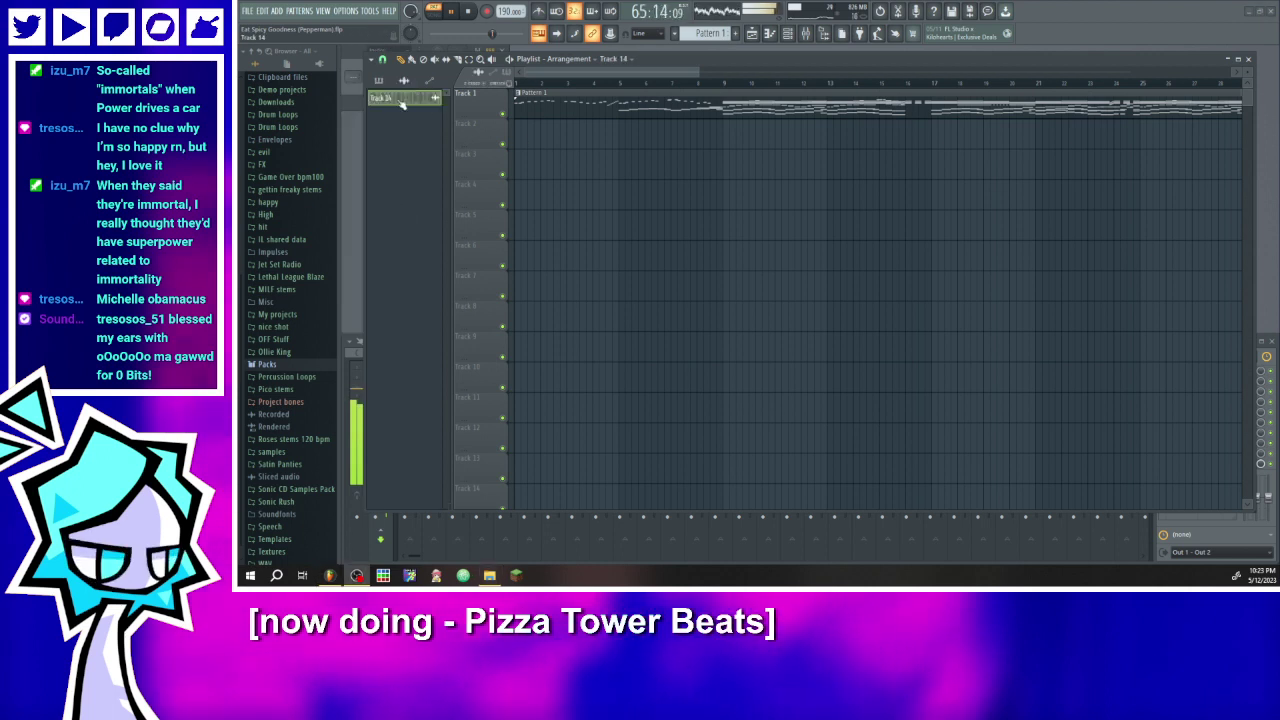
pyautogui.click(731, 147)
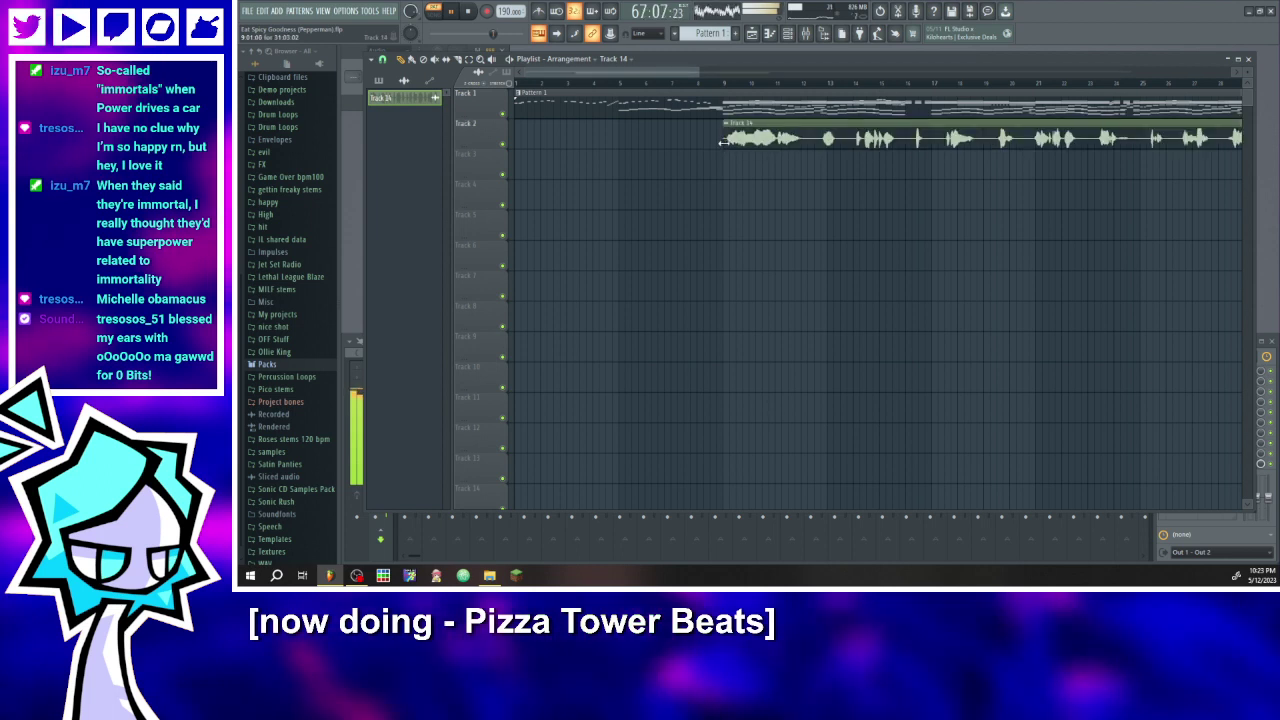
pyautogui.moveTo(662, 72); pyautogui.dragTo(880, 71)
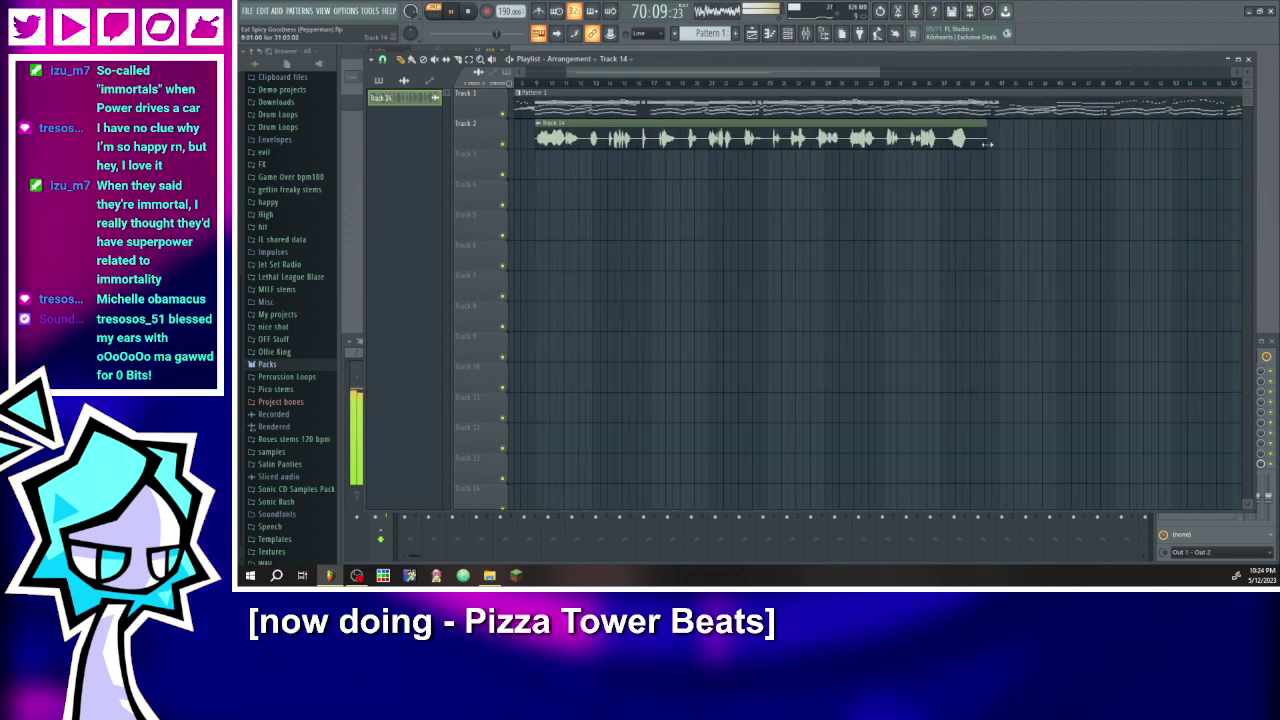
# - Shorten the Track 14 clip on Track 2 to its first vocal phrase, about three bars long, and stop playback
pyautogui.moveTo(987, 148); pyautogui.dragTo(583, 149)
pyautogui.moveTo(880, 72); pyautogui.dragTo(566, 80)
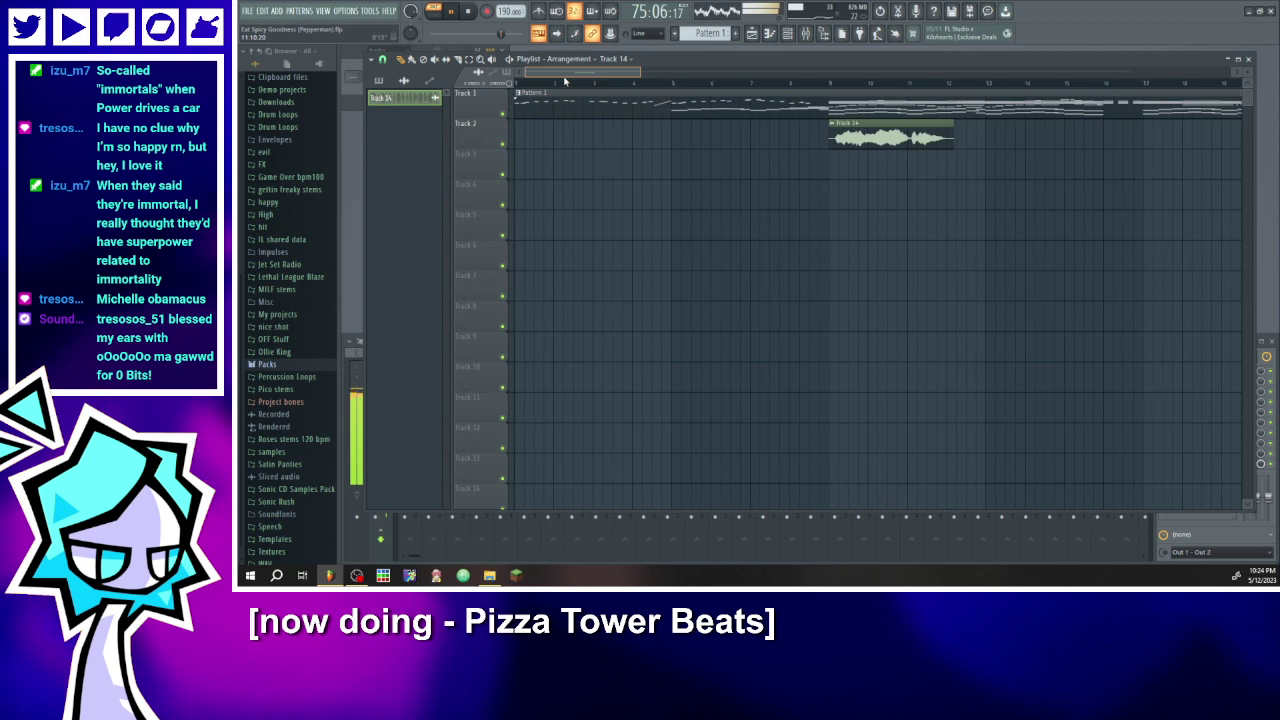
pyautogui.scroll(1, 737, 146)
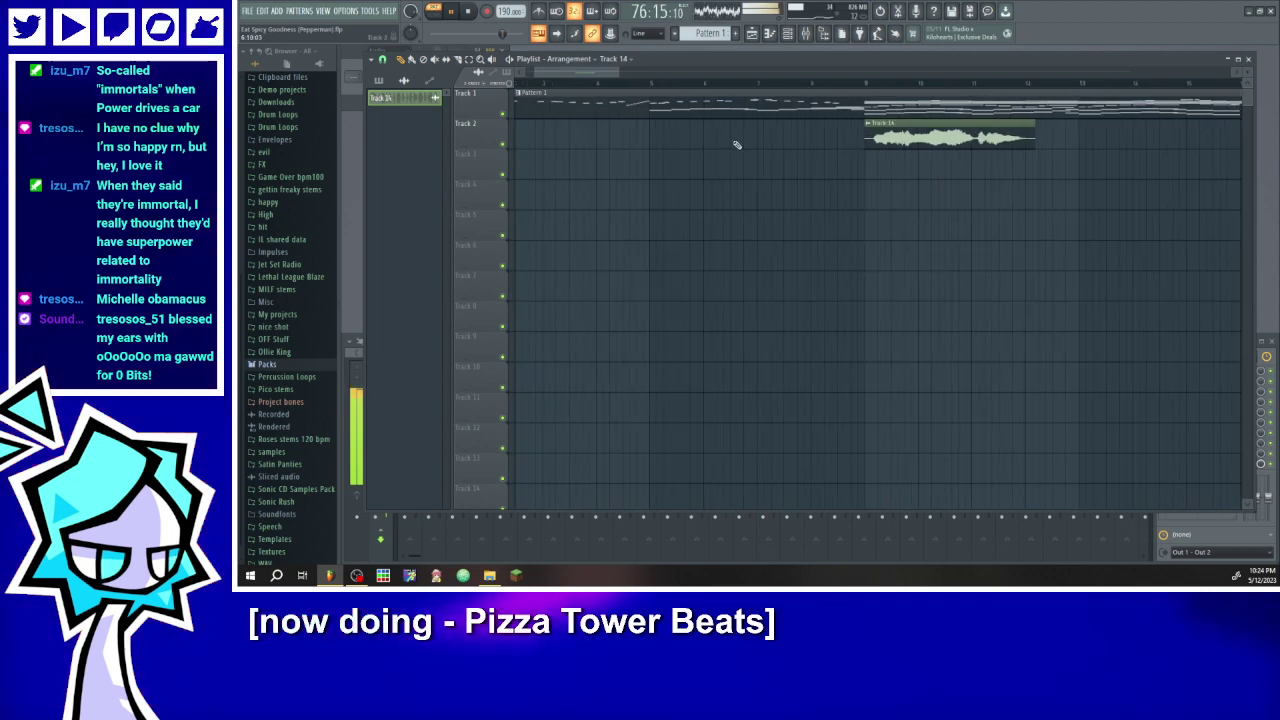
pyautogui.moveTo(588, 72); pyautogui.dragTo(564, 72)
pyautogui.click(468, 11)
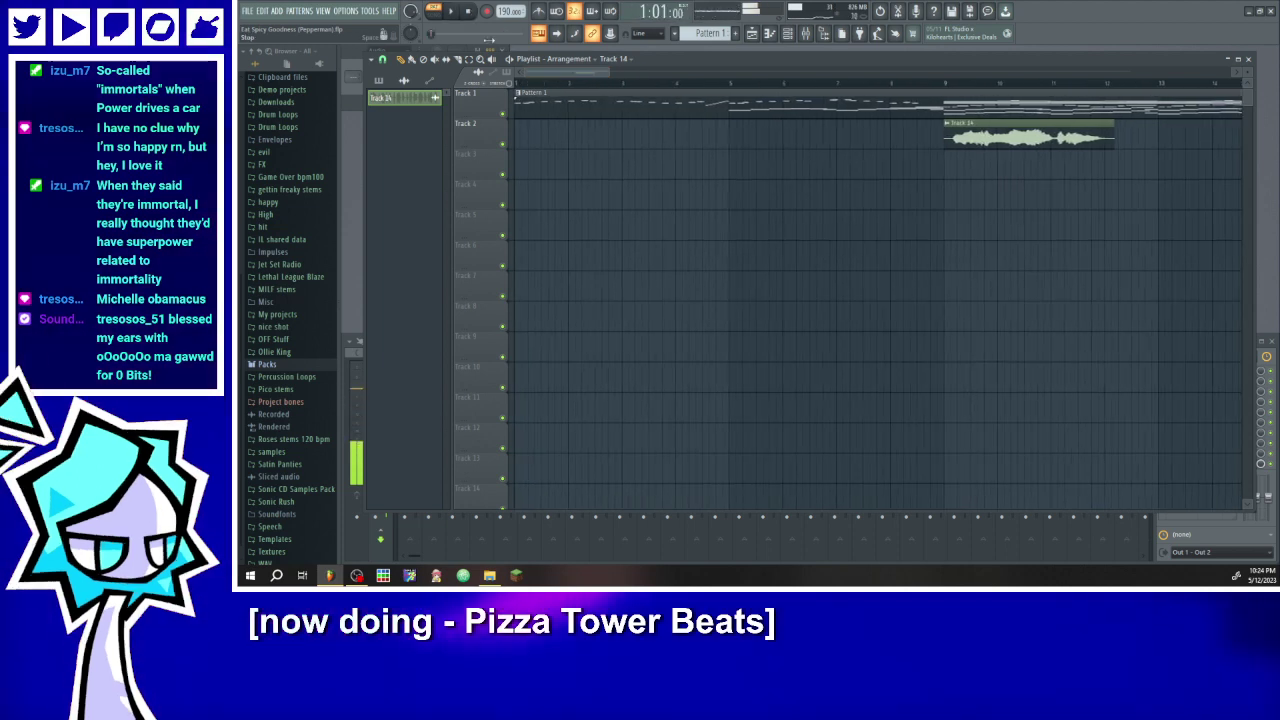
# - Play the song and try the shortened Track 14 clip at bar 17 and at bar 21
pyautogui.click(554, 83)
pyautogui.press('space')
pyautogui.moveTo(980, 141); pyautogui.dragTo(1175, 143)
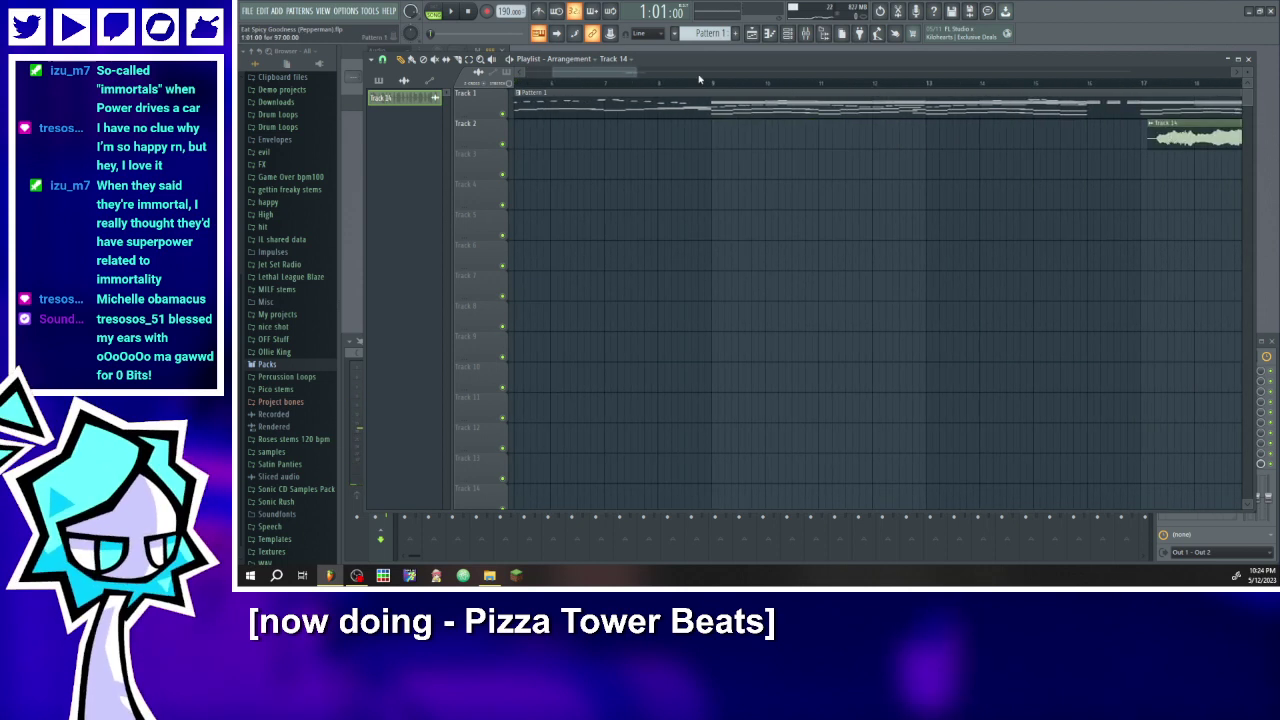
pyautogui.press('space')
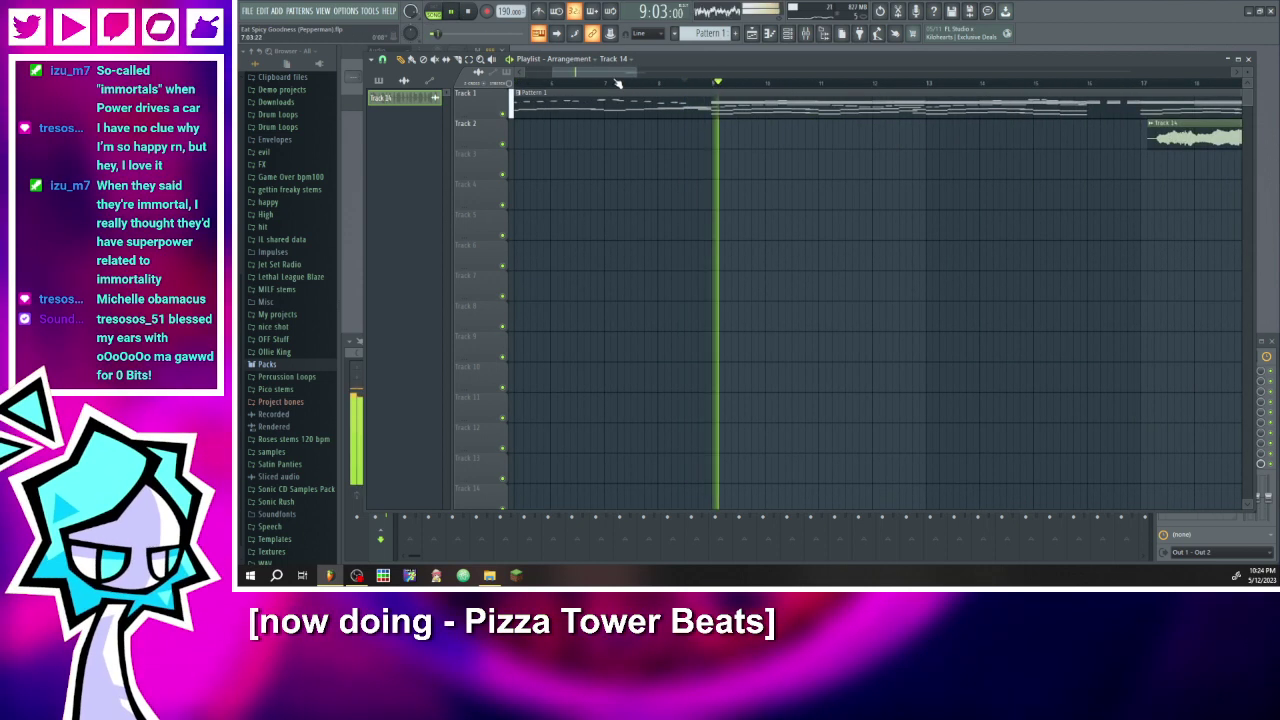
pyautogui.click(610, 82)
pyautogui.moveTo(633, 71); pyautogui.dragTo(755, 71)
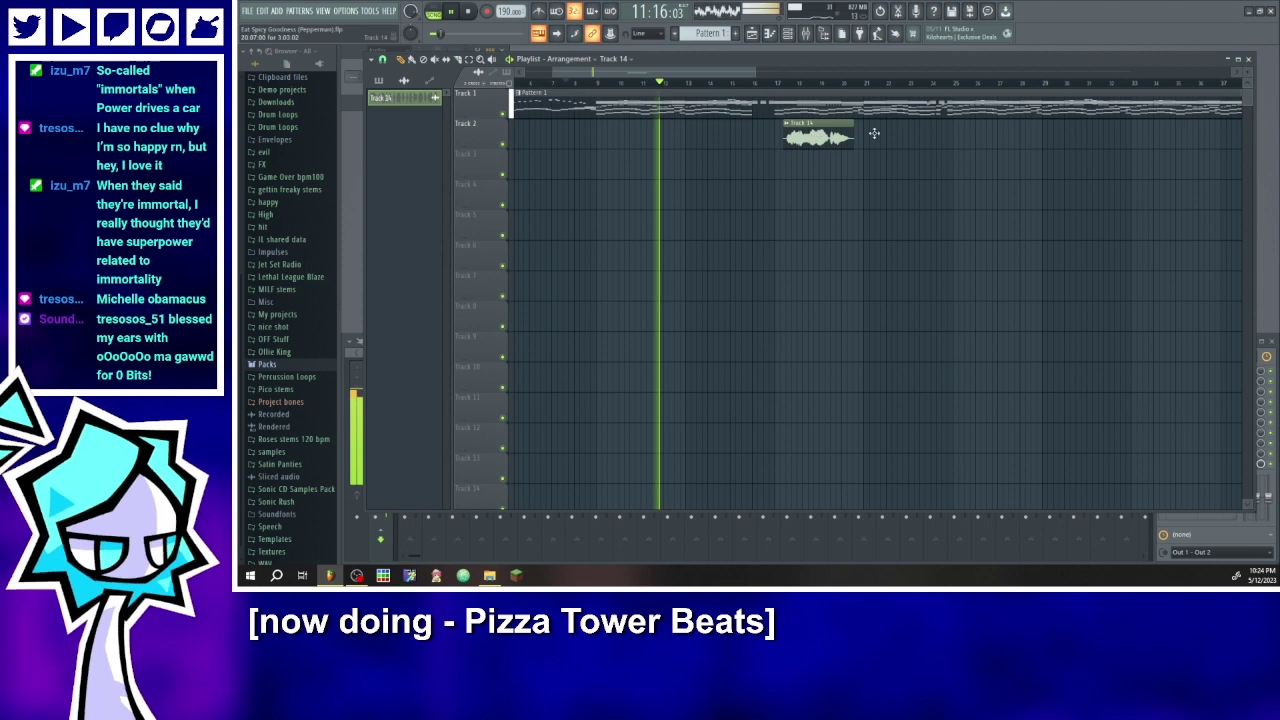
pyautogui.moveTo(800, 125); pyautogui.dragTo(898, 125)
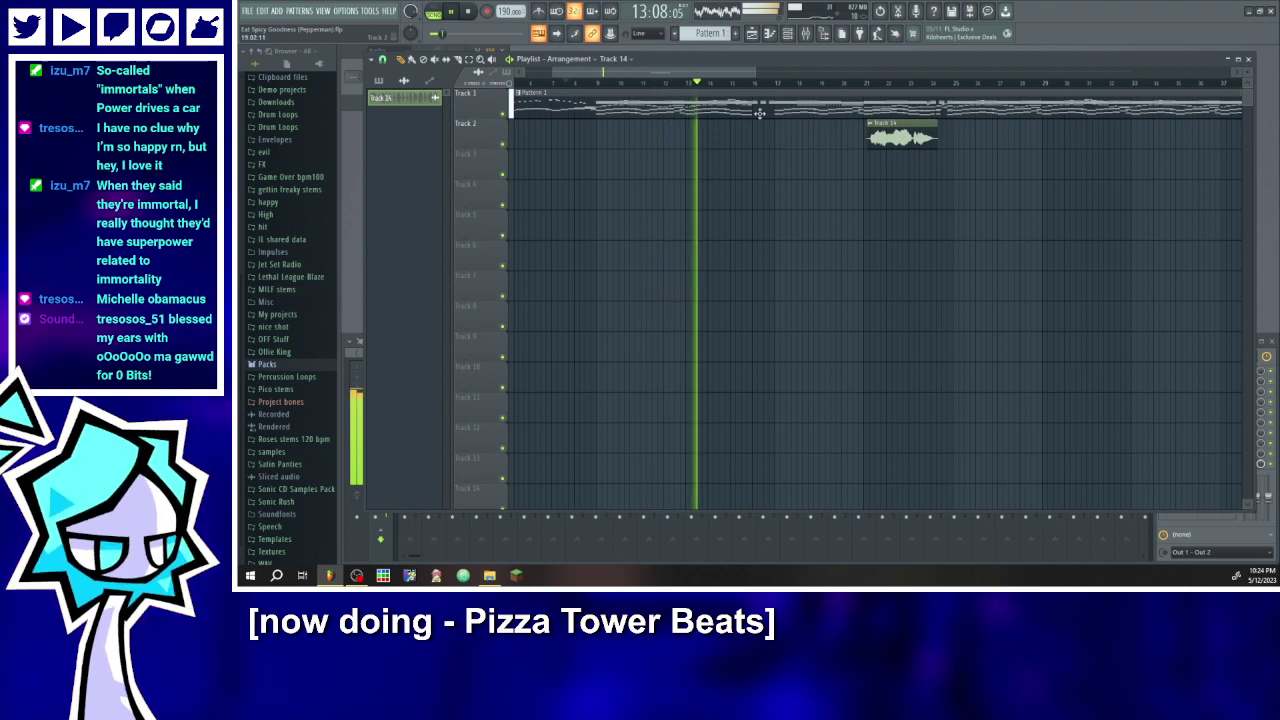
# - Trim the start of the Track 14 clip and place it at 18:16 on Track 2
pyautogui.scroll(2, 941, 163)
pyautogui.moveTo(947, 135)
pyautogui.mouseDown()
pyautogui.moveTo(920, 135)
pyautogui.moveTo(938, 135)
pyautogui.mouseUp()
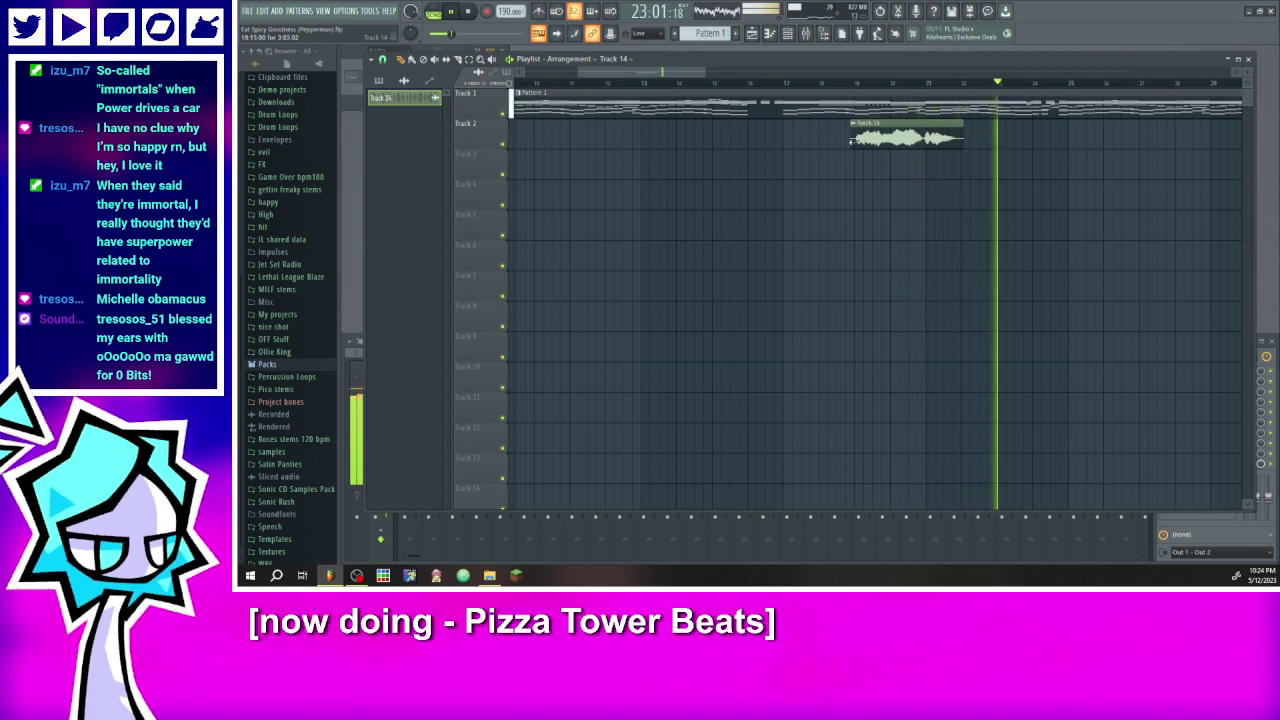
pyautogui.scroll(3, 848, 140)
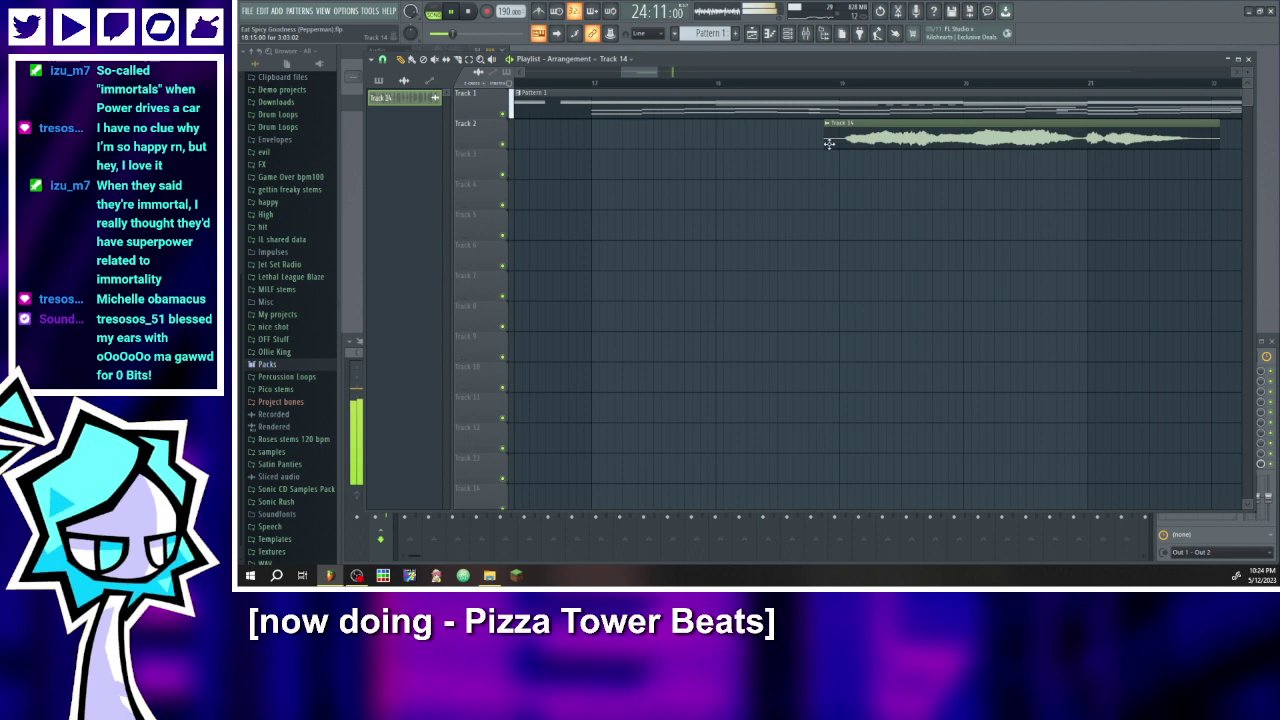
pyautogui.moveTo(854, 142); pyautogui.dragTo(846, 142)
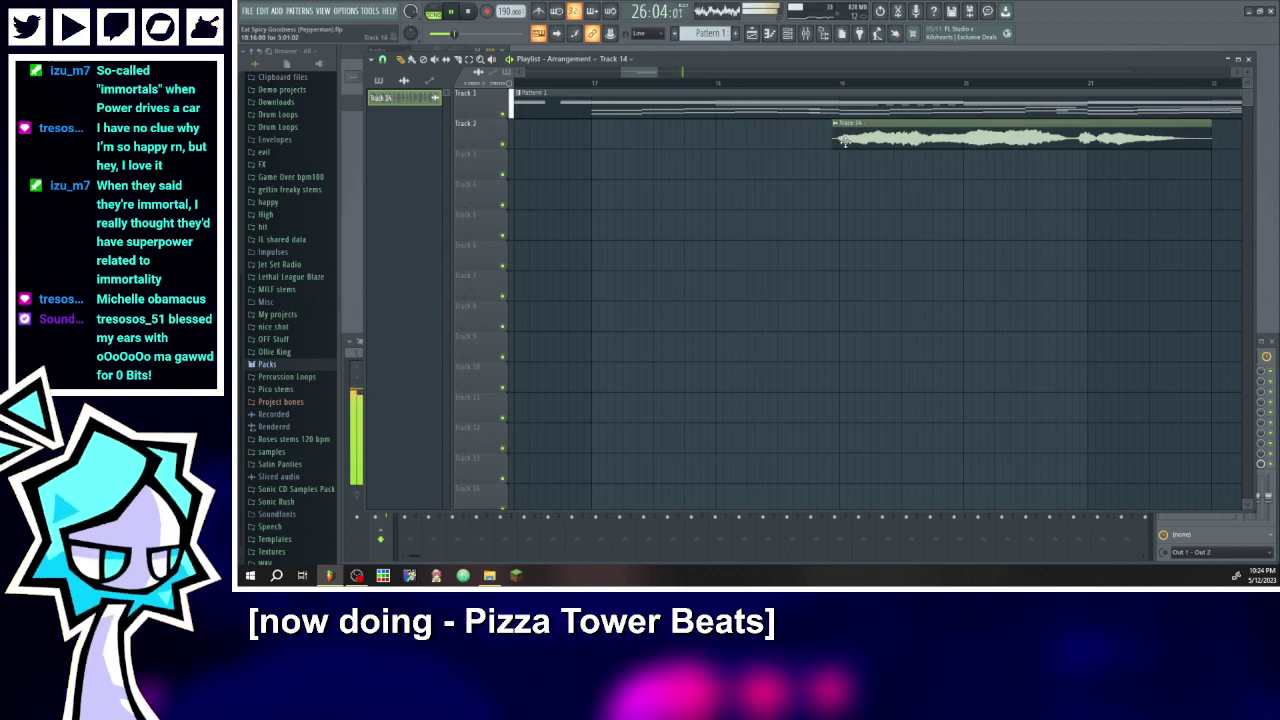
# - Play the Track 14 clip against the song and try time-stretching it to a length of 2:06:02
pyautogui.click(595, 88)
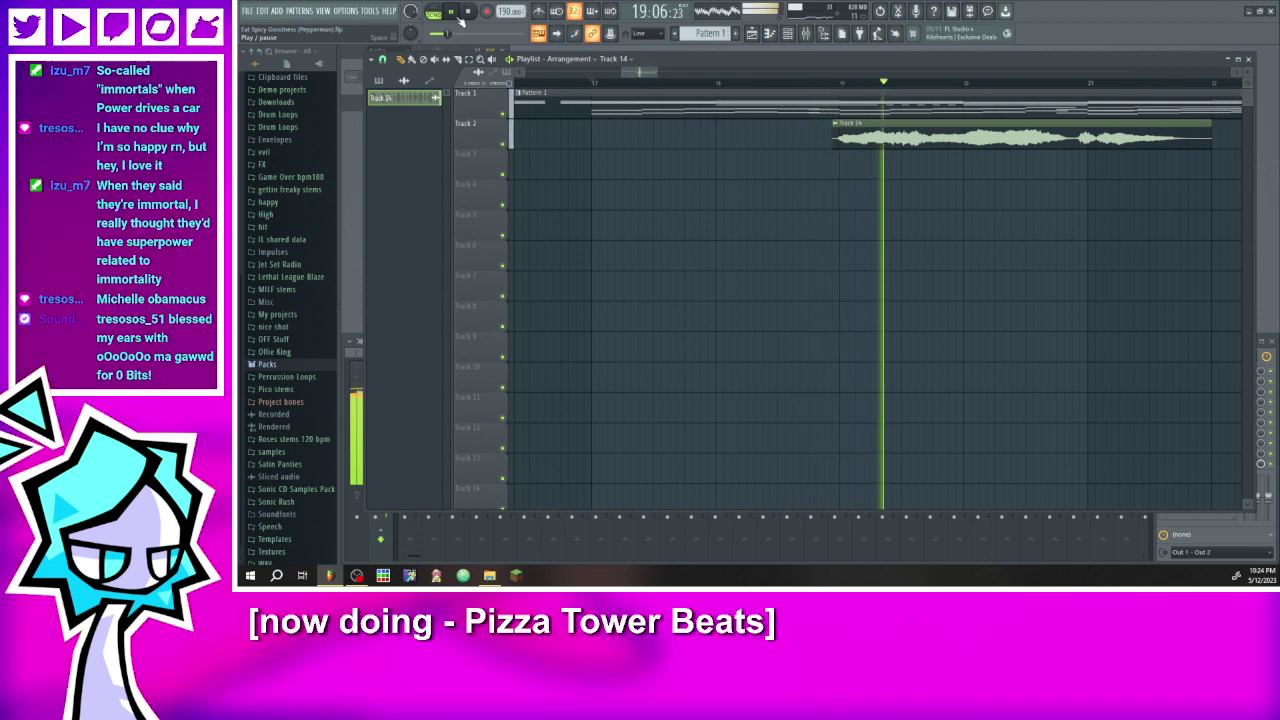
pyautogui.moveTo(560, 83); pyautogui.dragTo(428, 80)
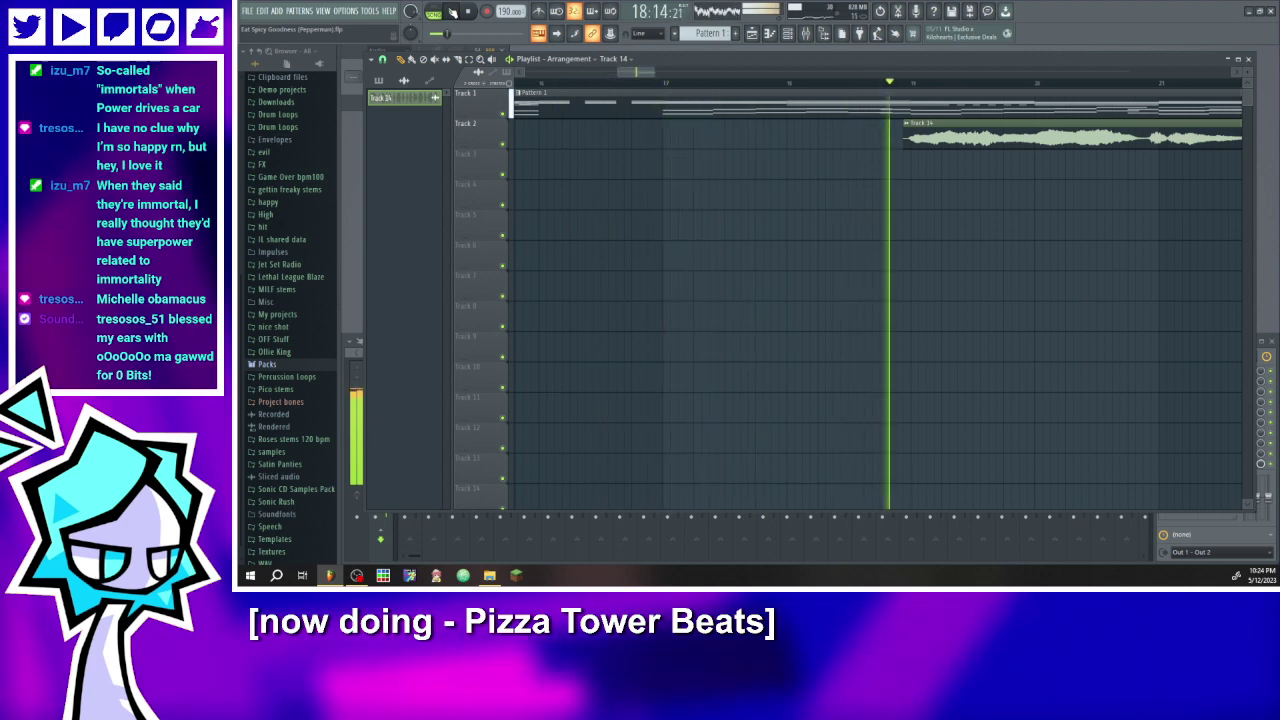
pyautogui.click(452, 11)
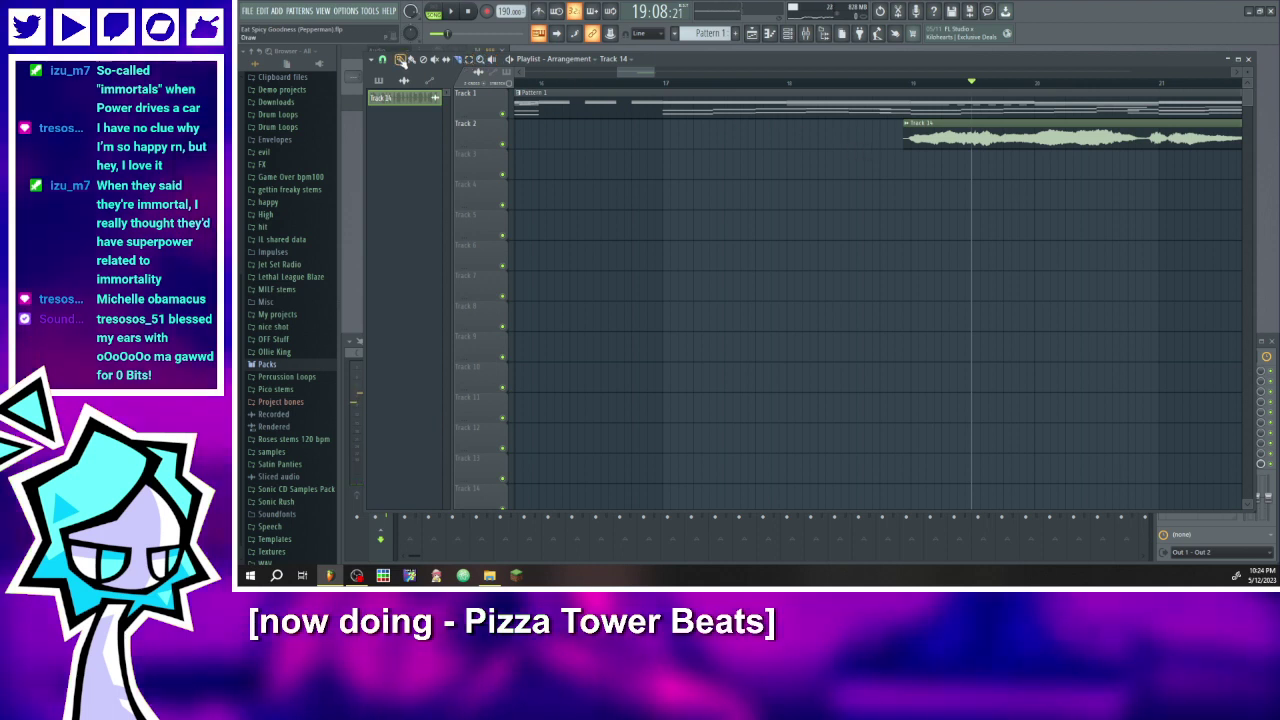
pyautogui.moveTo(624, 74); pyautogui.dragTo(645, 74)
pyautogui.moveTo(973, 144); pyautogui.dragTo(890, 143)
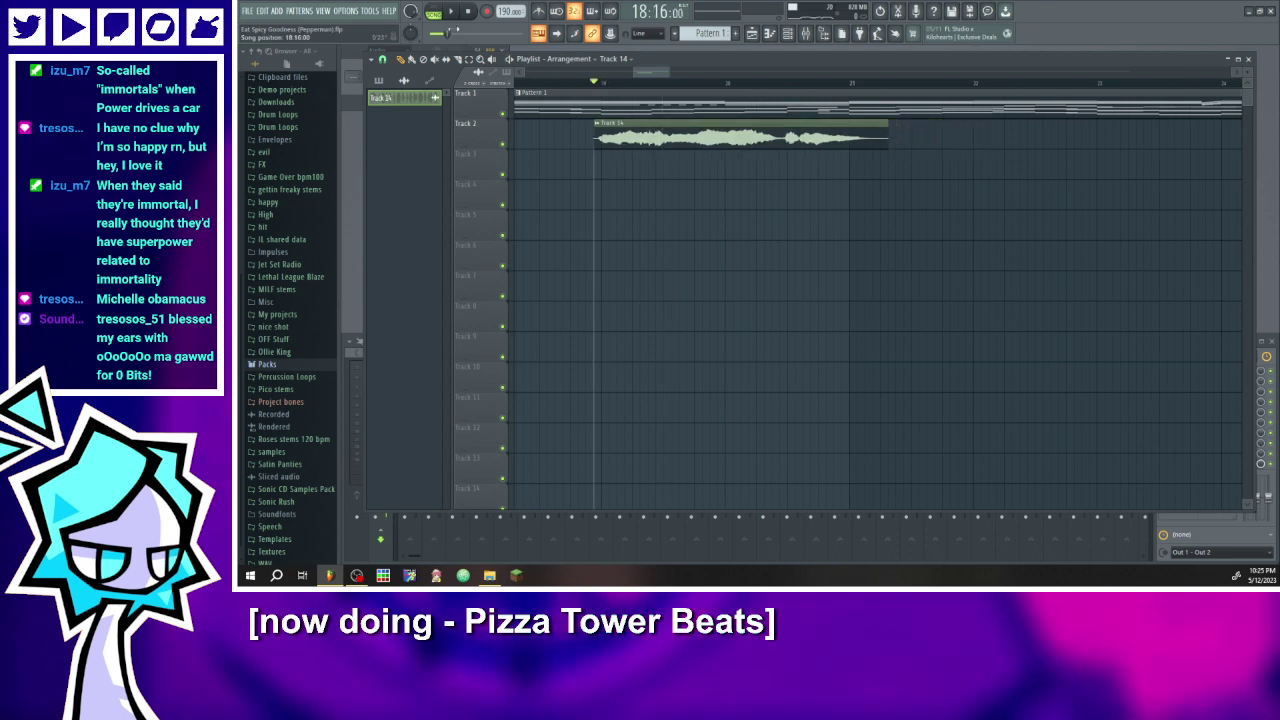
pyautogui.click(451, 12)
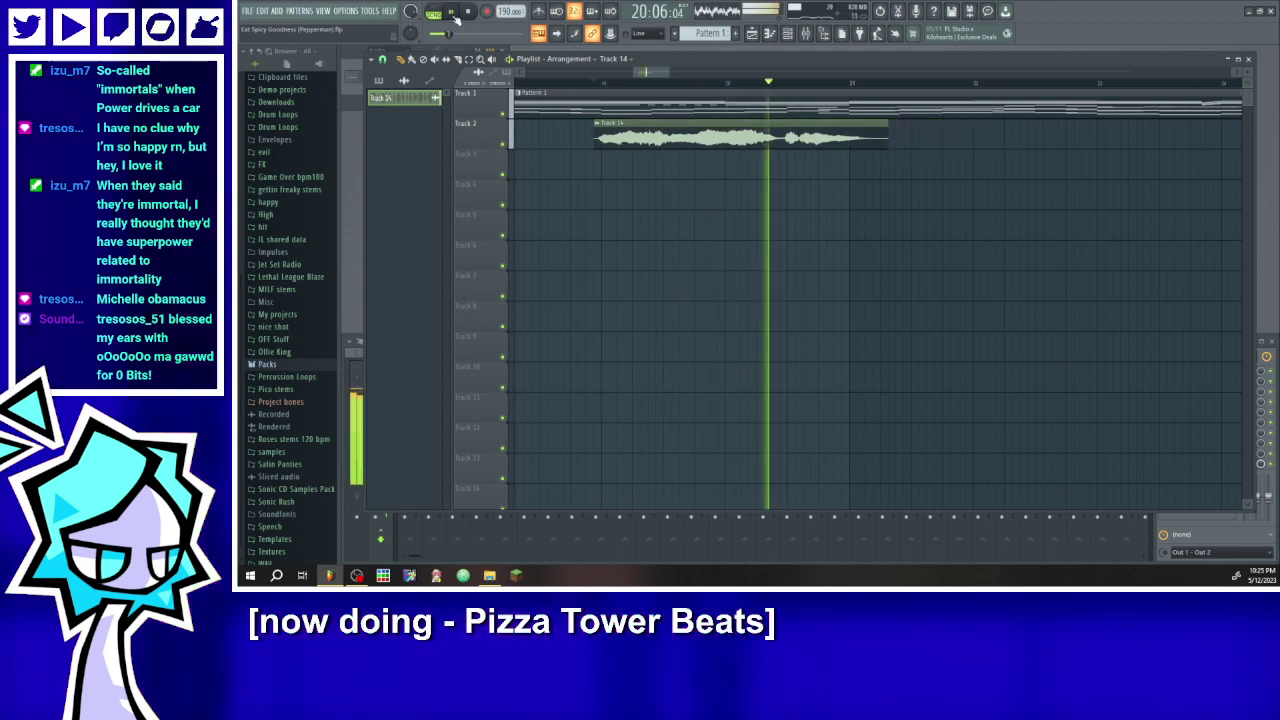
pyautogui.click(451, 12)
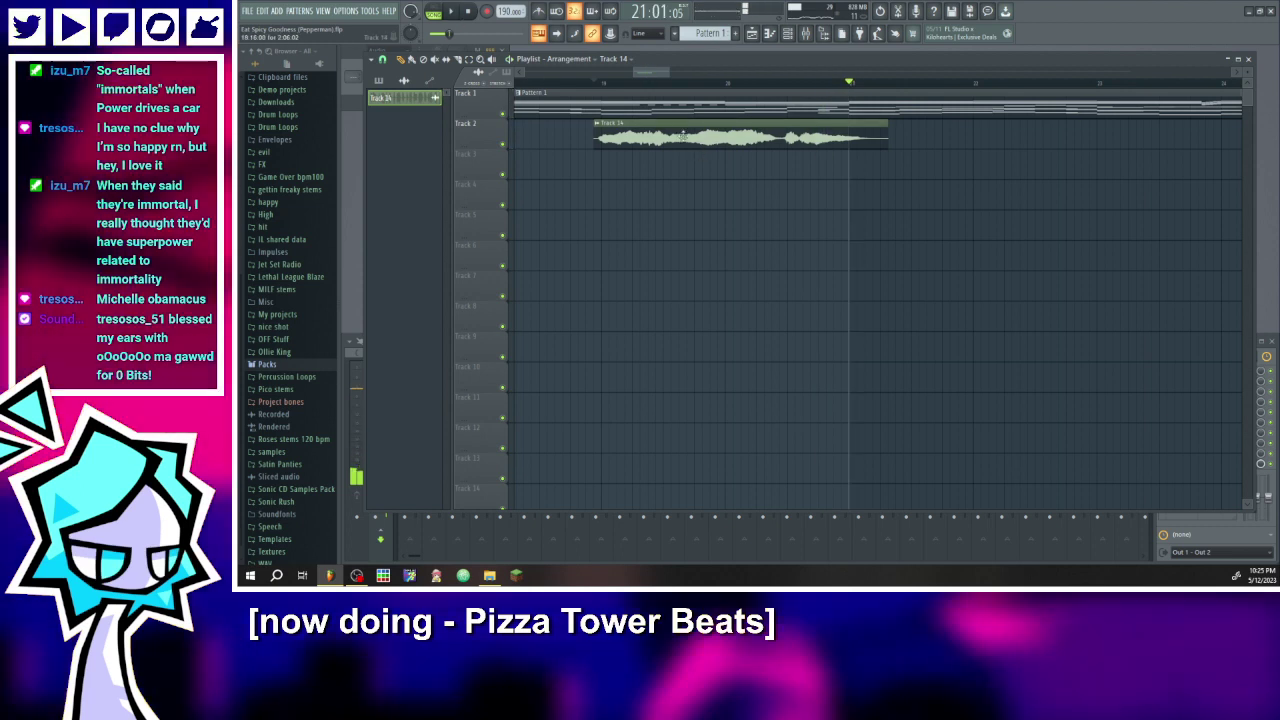
# - Change Track 14's time stretching mode in its channel settings and restore the clip's unstretched length
pyautogui.doubleClick(629, 133)
pyautogui.doubleClick(629, 132)
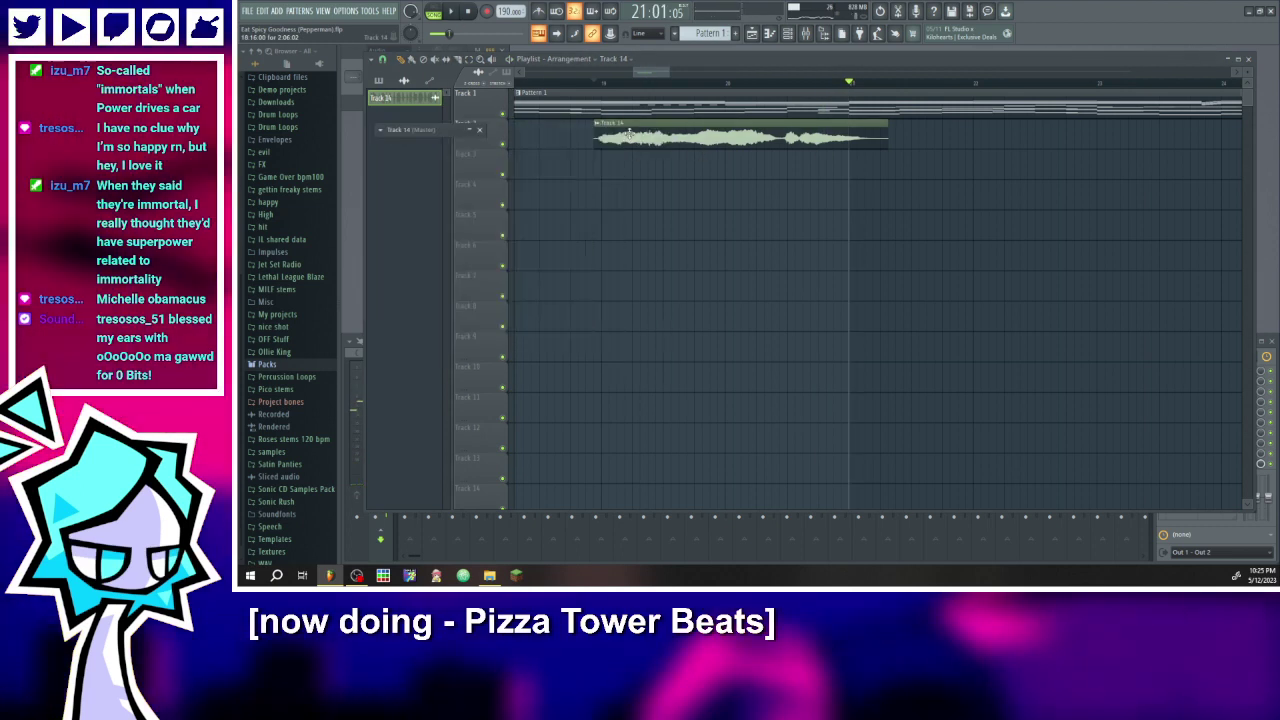
pyautogui.click(473, 130)
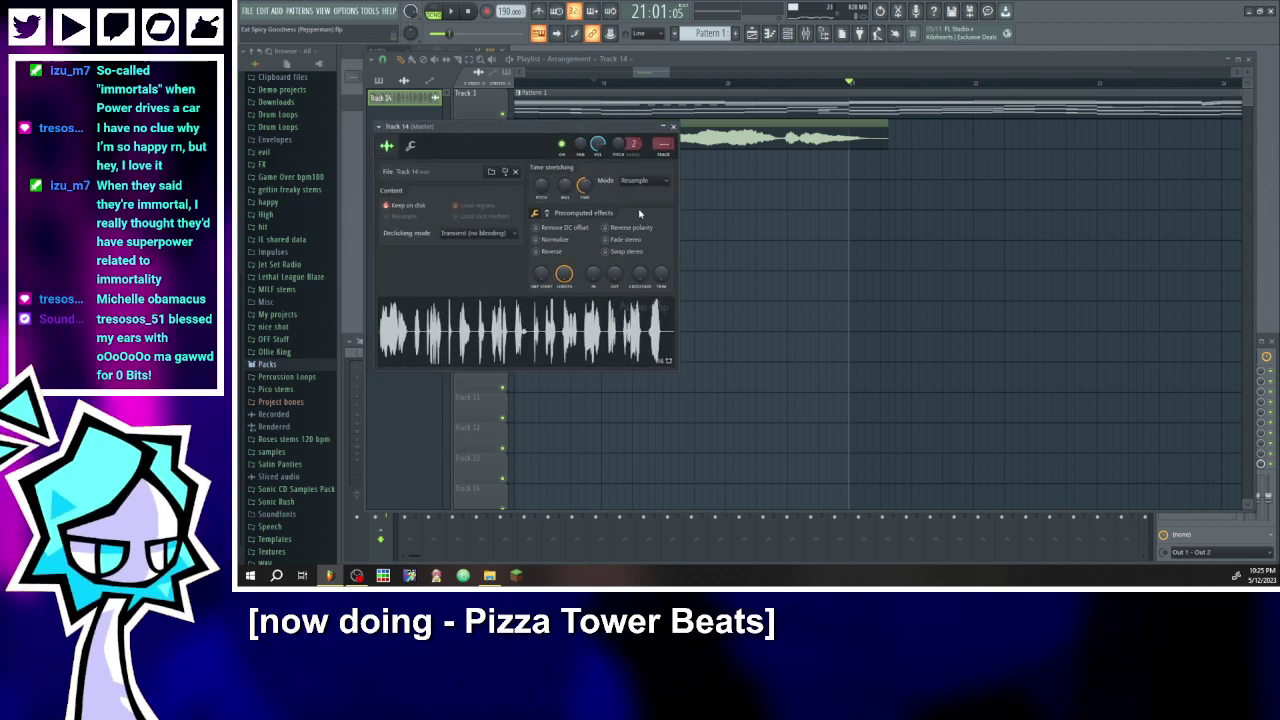
pyautogui.click(640, 181)
pyautogui.click(640, 268)
pyautogui.click(630, 82)
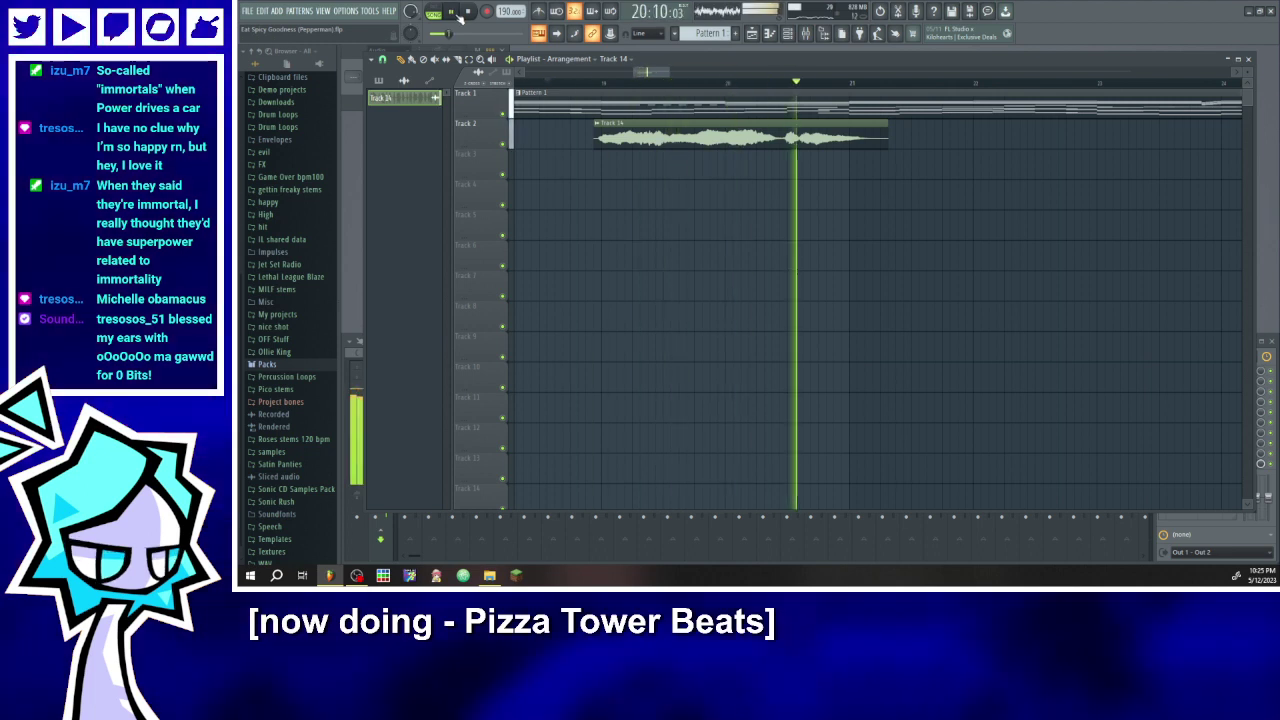
pyautogui.press('space')
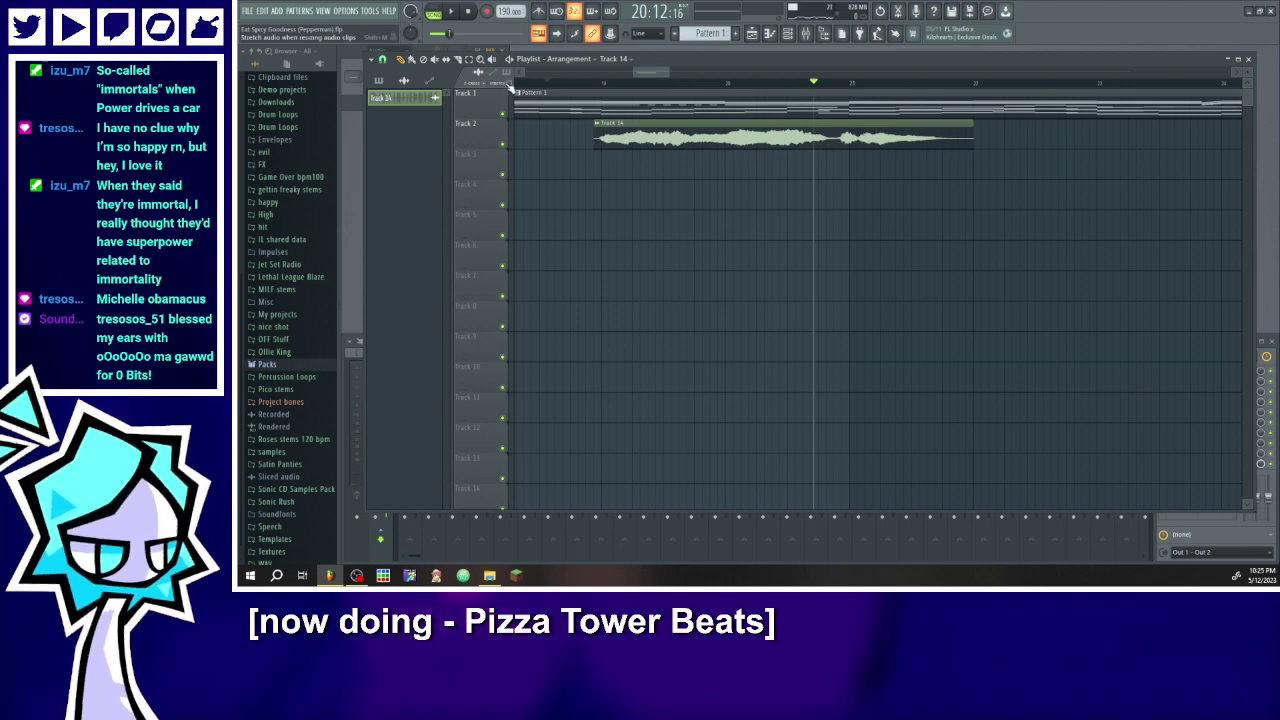
# - Play the Track 14 clip from 18:15 and slice it at about 19:13
pyautogui.click(590, 84)
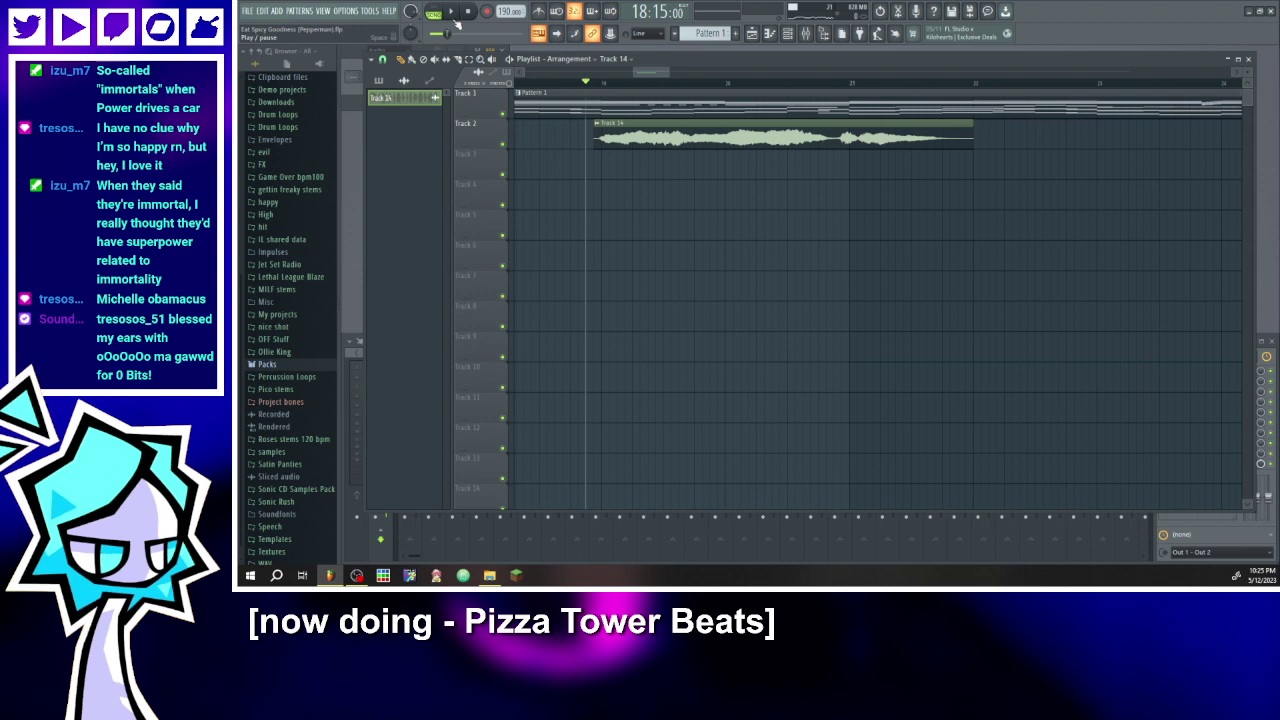
pyautogui.click(451, 12)
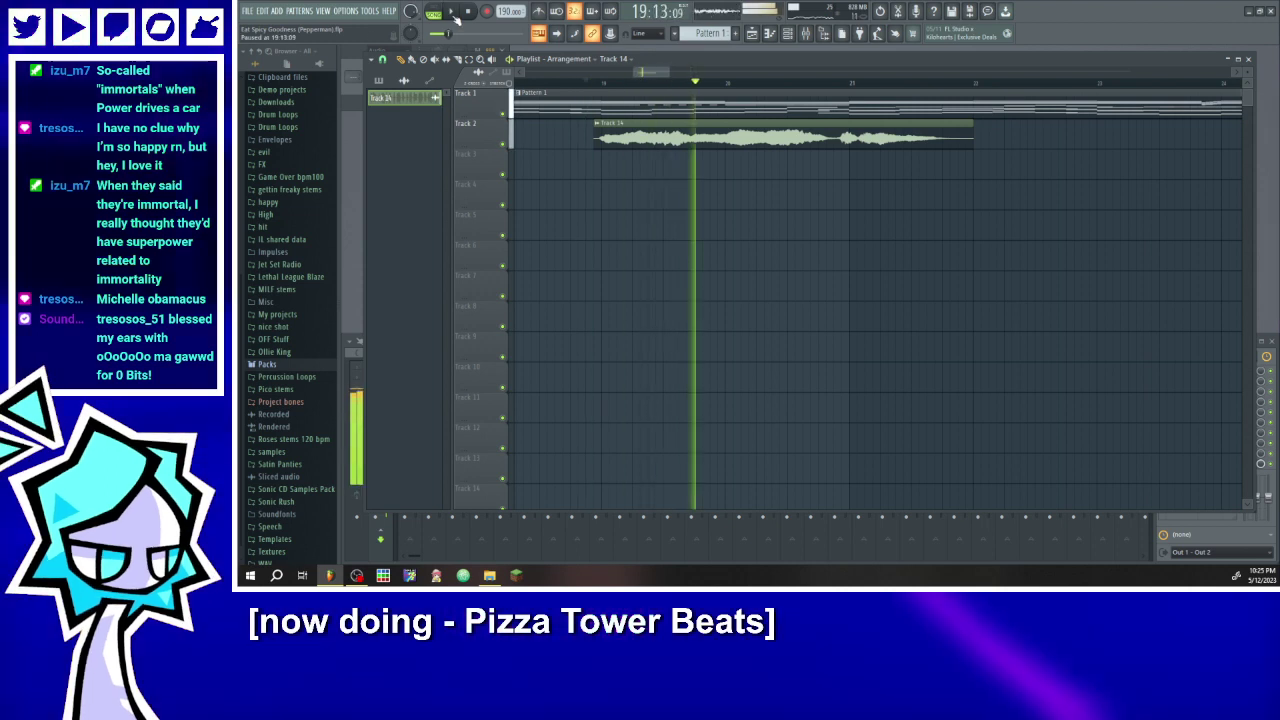
pyautogui.click(452, 12)
pyautogui.moveTo(697, 159); pyautogui.dragTo(697, 128)
pyautogui.click(452, 12)
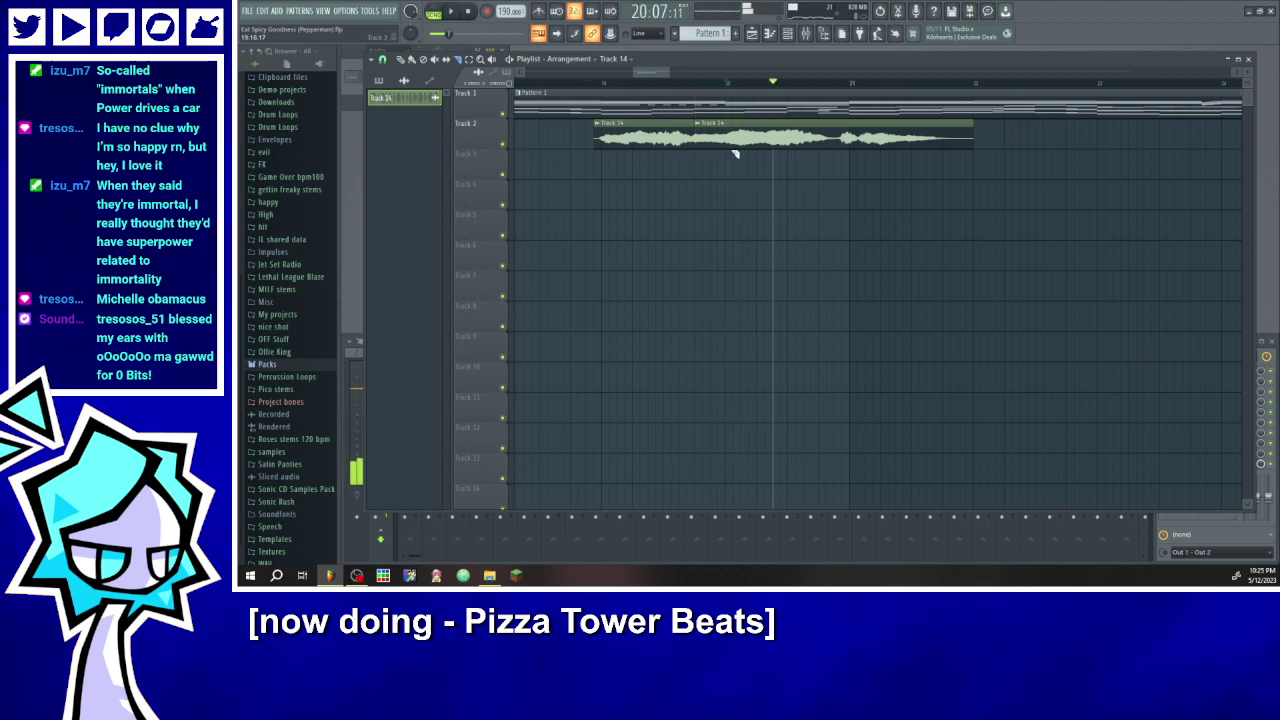
# - Remove a short section after the slice in Track 14 and shift the remaining piece against the first one
pyautogui.click(455, 18)
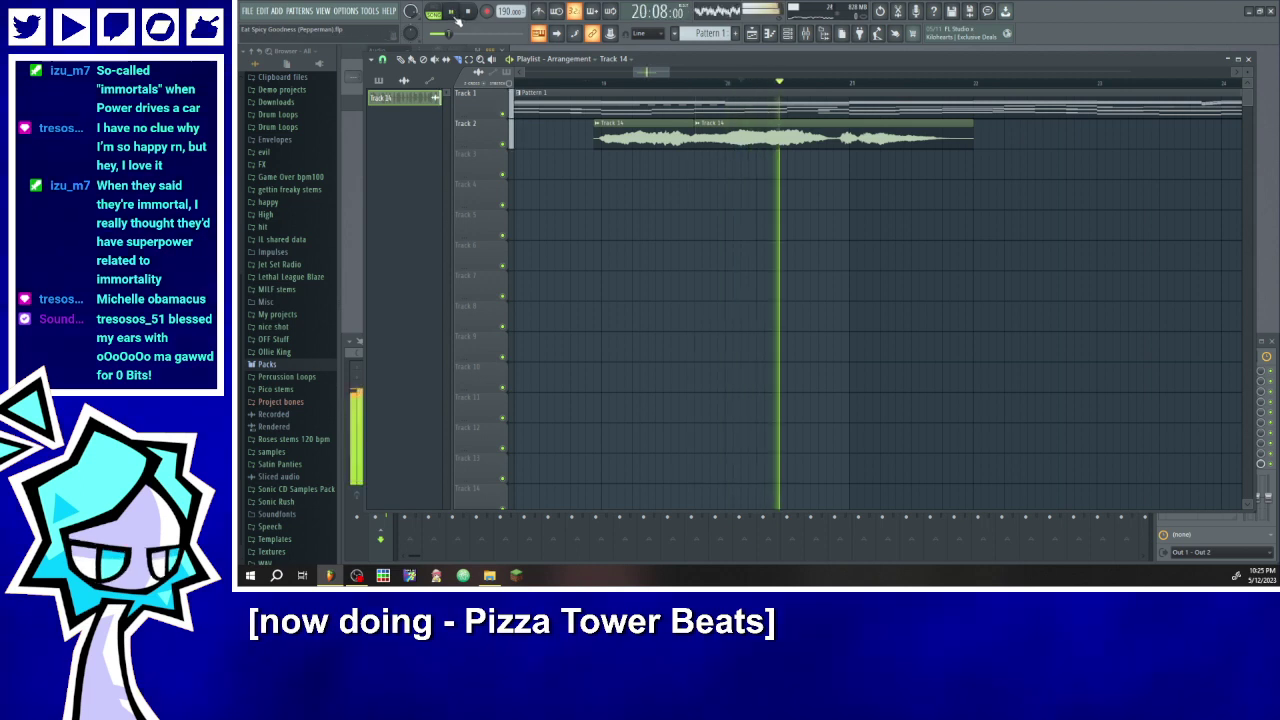
pyautogui.click(729, 134)
pyautogui.moveTo(740, 138); pyautogui.dragTo(709, 138)
pyautogui.hscroll(-1, 595, 81)
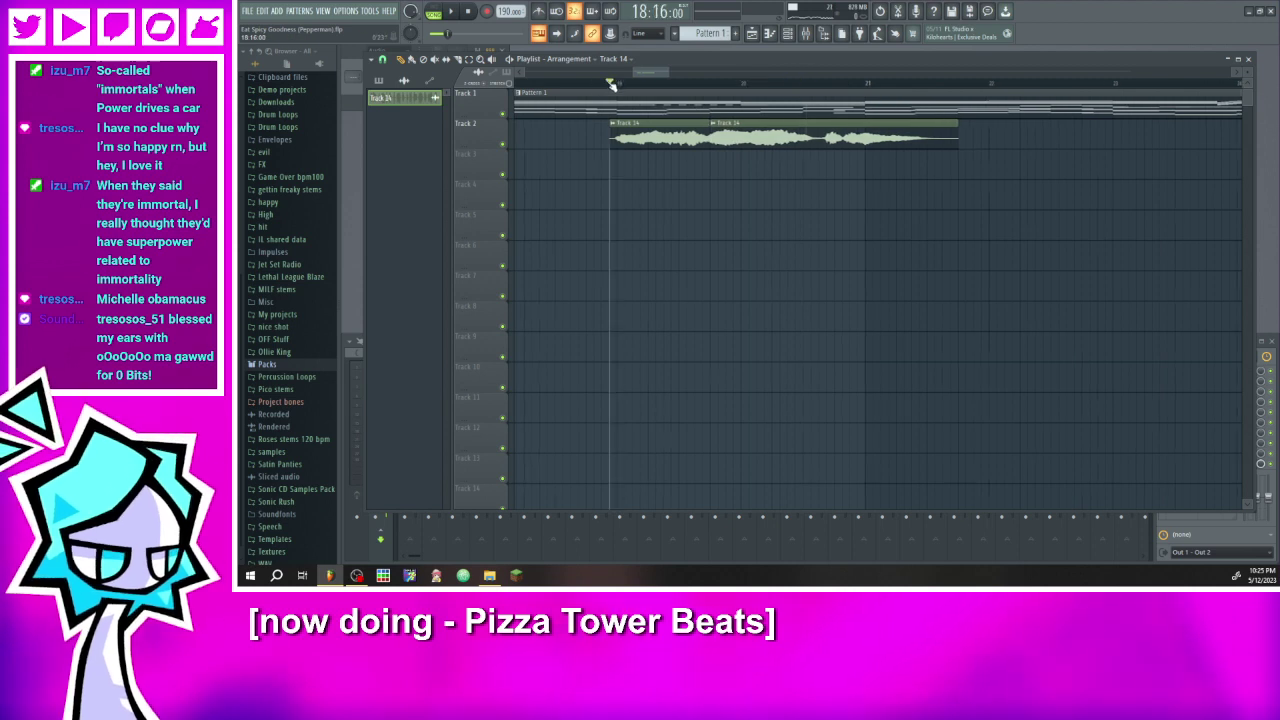
# - Audition the pieces from 18:16, cut out the section between 20:09 and 20:12, and close the gap with the last piece
pyautogui.click(451, 11)
pyautogui.click(451, 12)
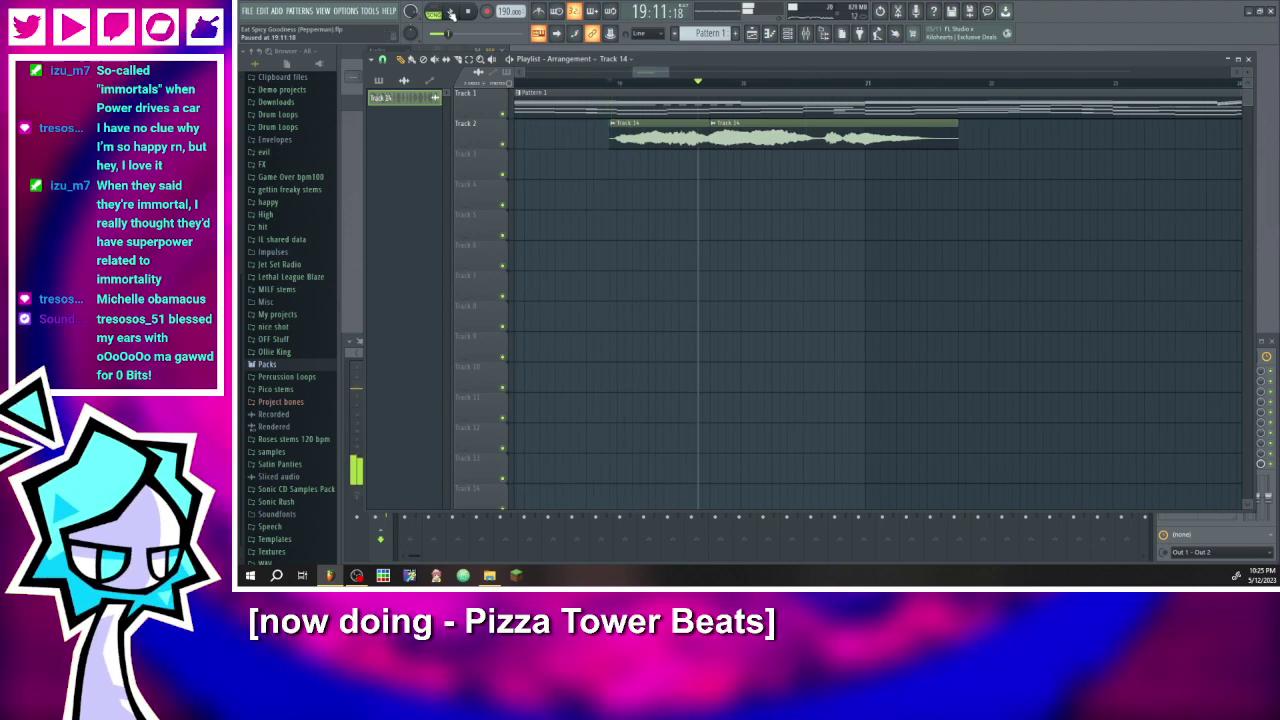
pyautogui.click(451, 12)
pyautogui.click(451, 12)
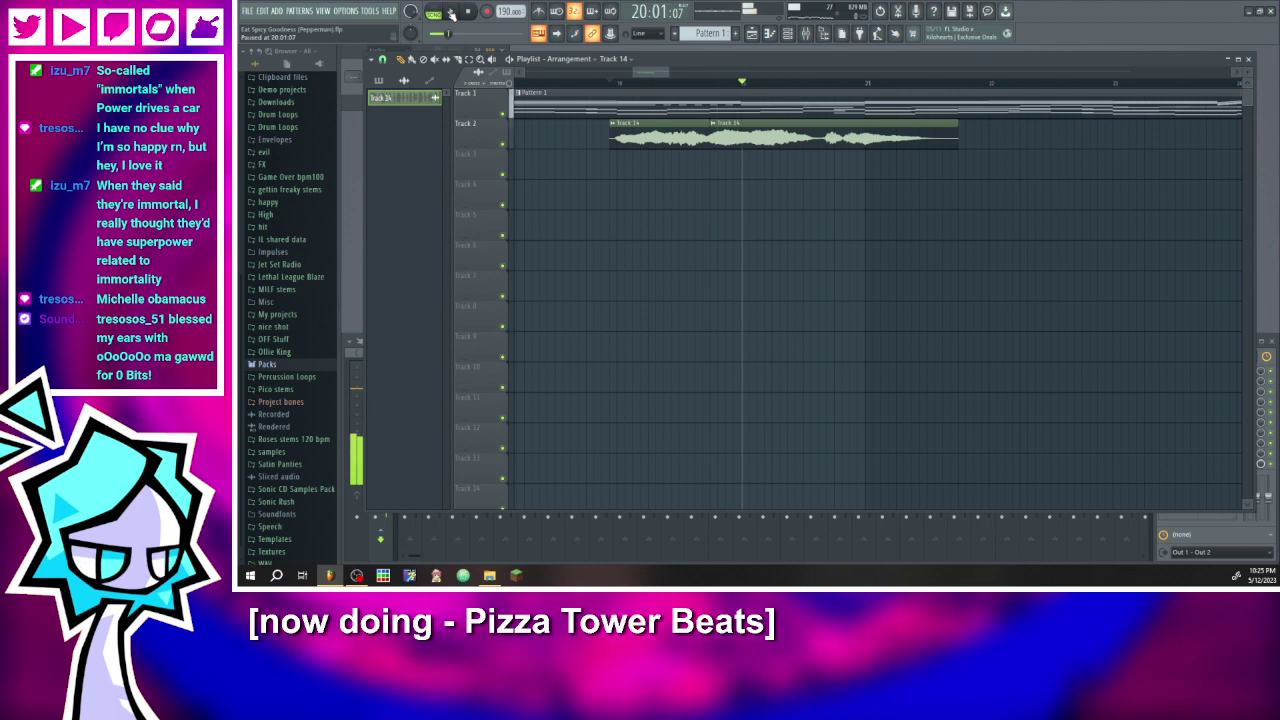
pyautogui.click(451, 12)
pyautogui.click(451, 12)
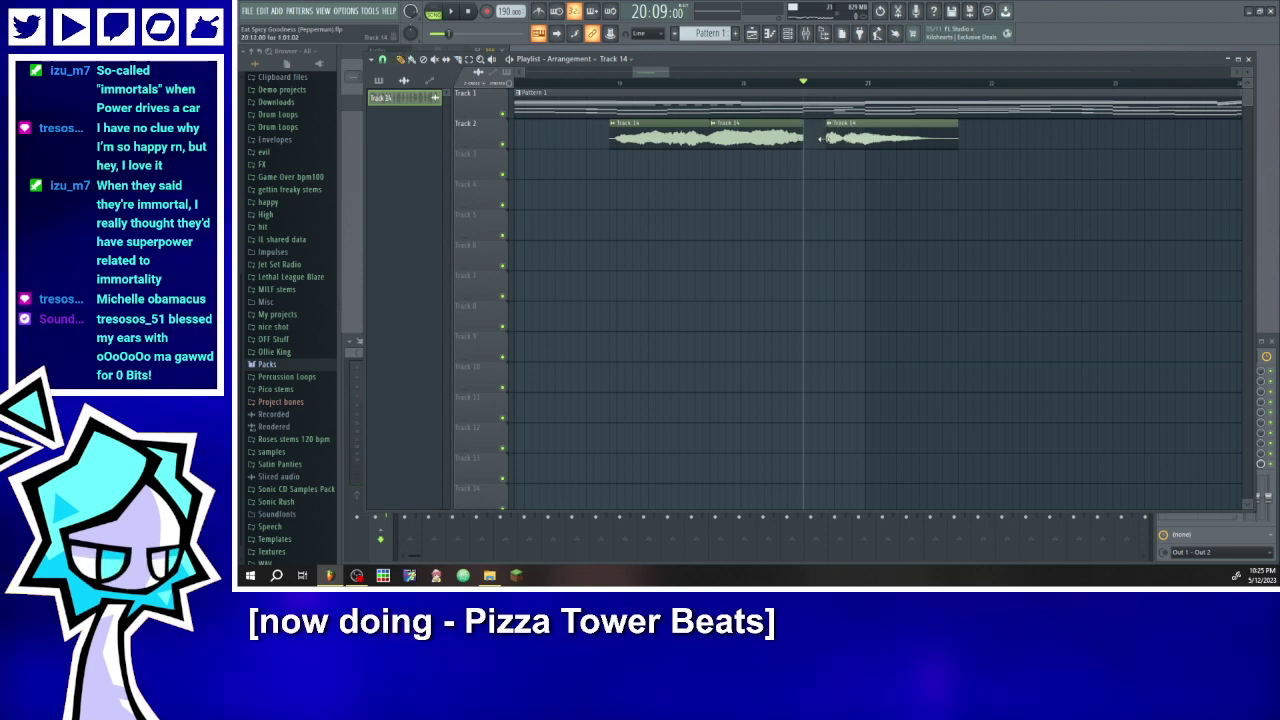
pyautogui.click(450, 12)
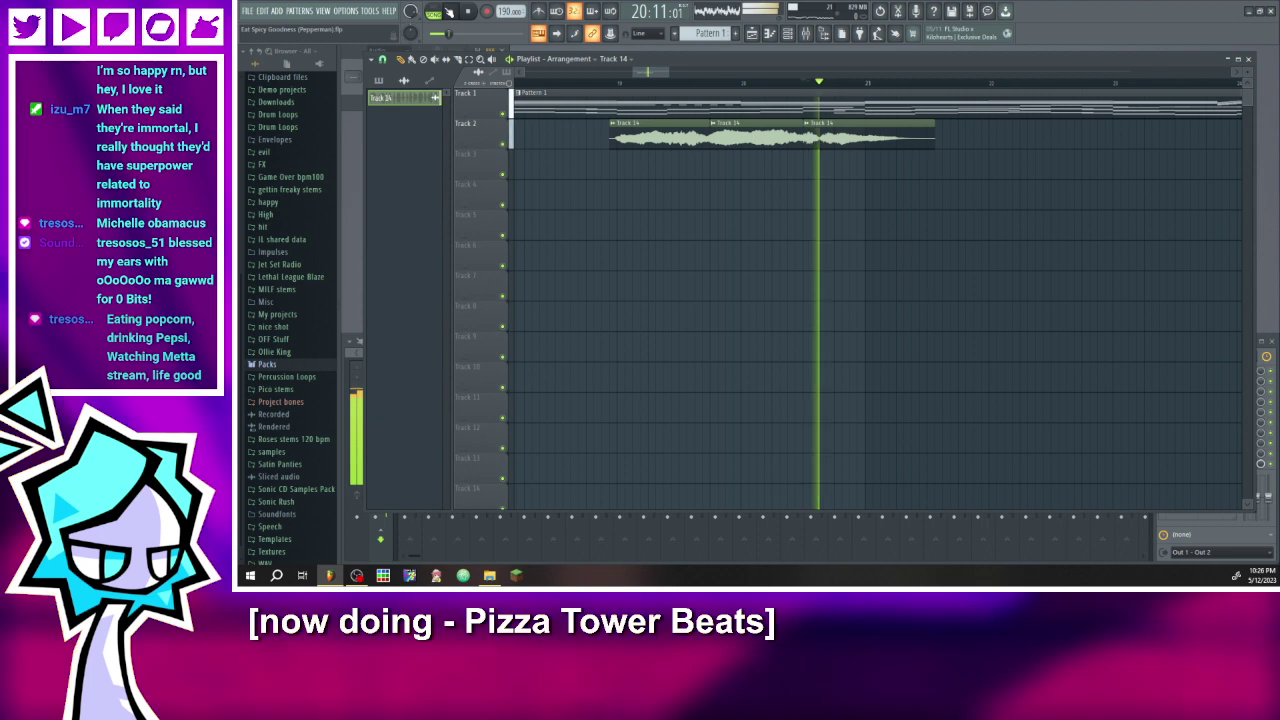
# - Trim the end of the last Track 14 piece at bar 21 and replay the edited phrase from bar 19
pyautogui.moveTo(933, 141); pyautogui.dragTo(861, 145)
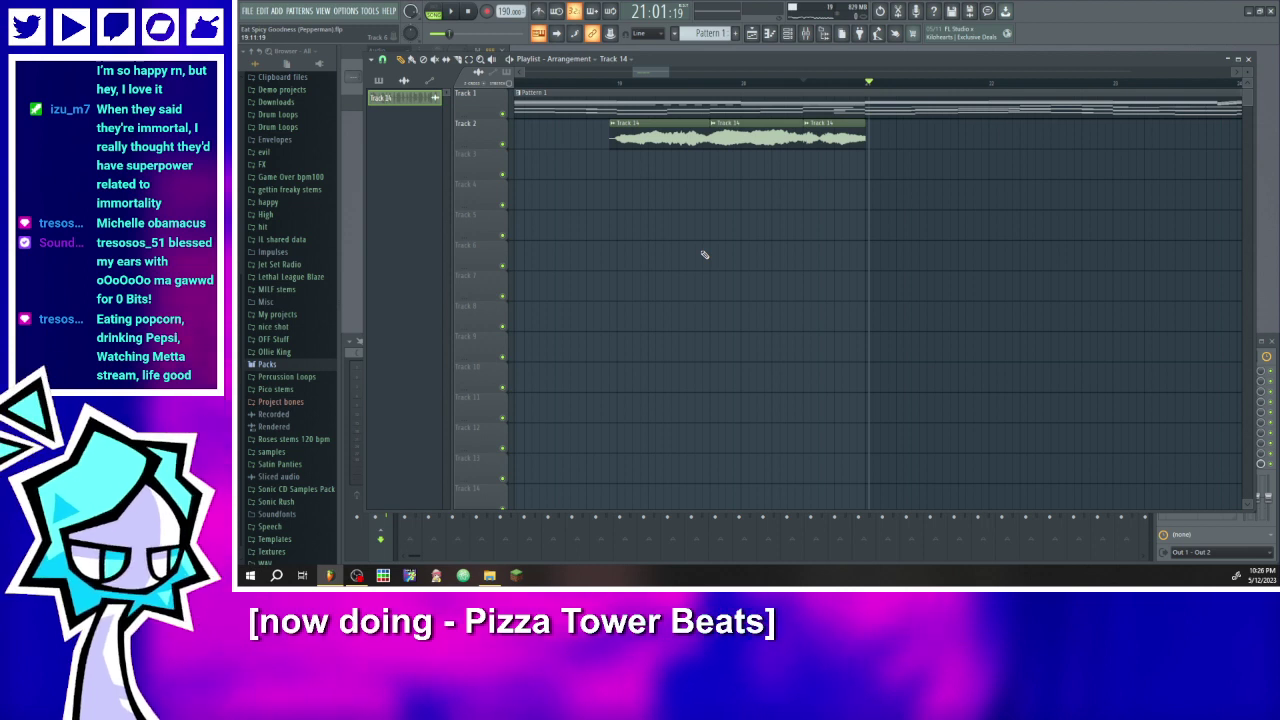
pyautogui.click(571, 83)
pyautogui.scroll(3, 653, 107)
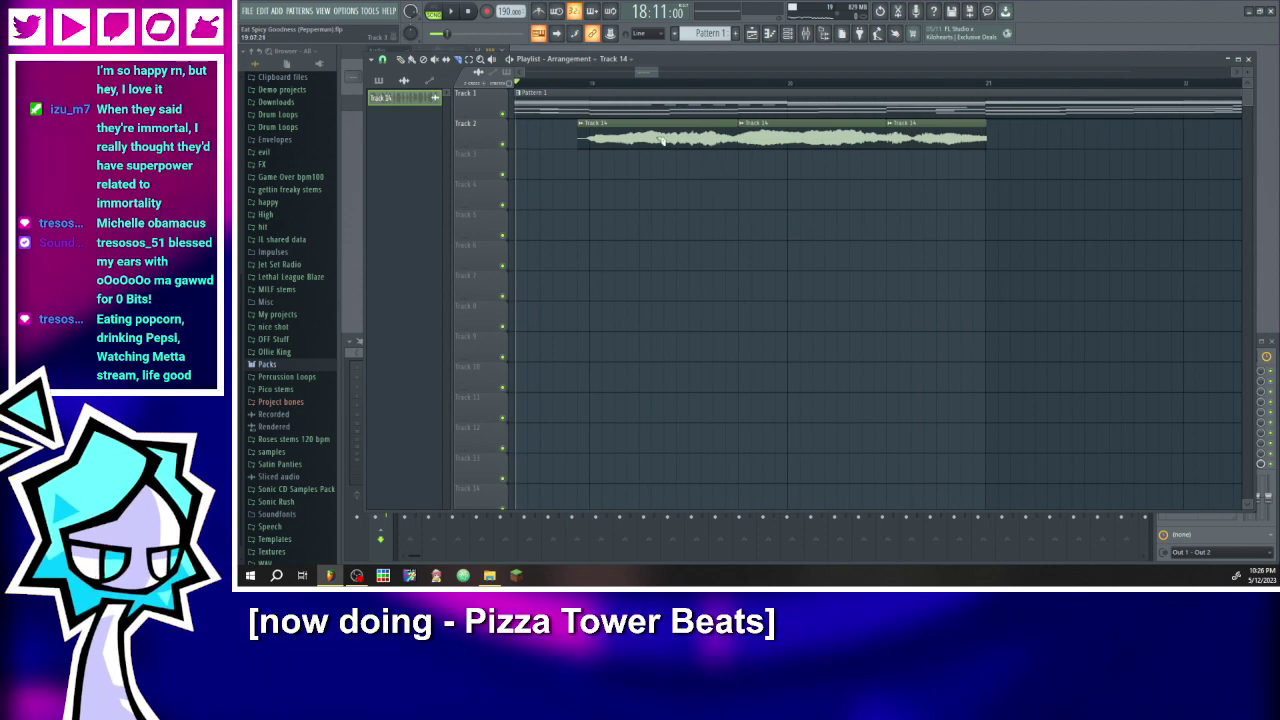
pyautogui.click(590, 83)
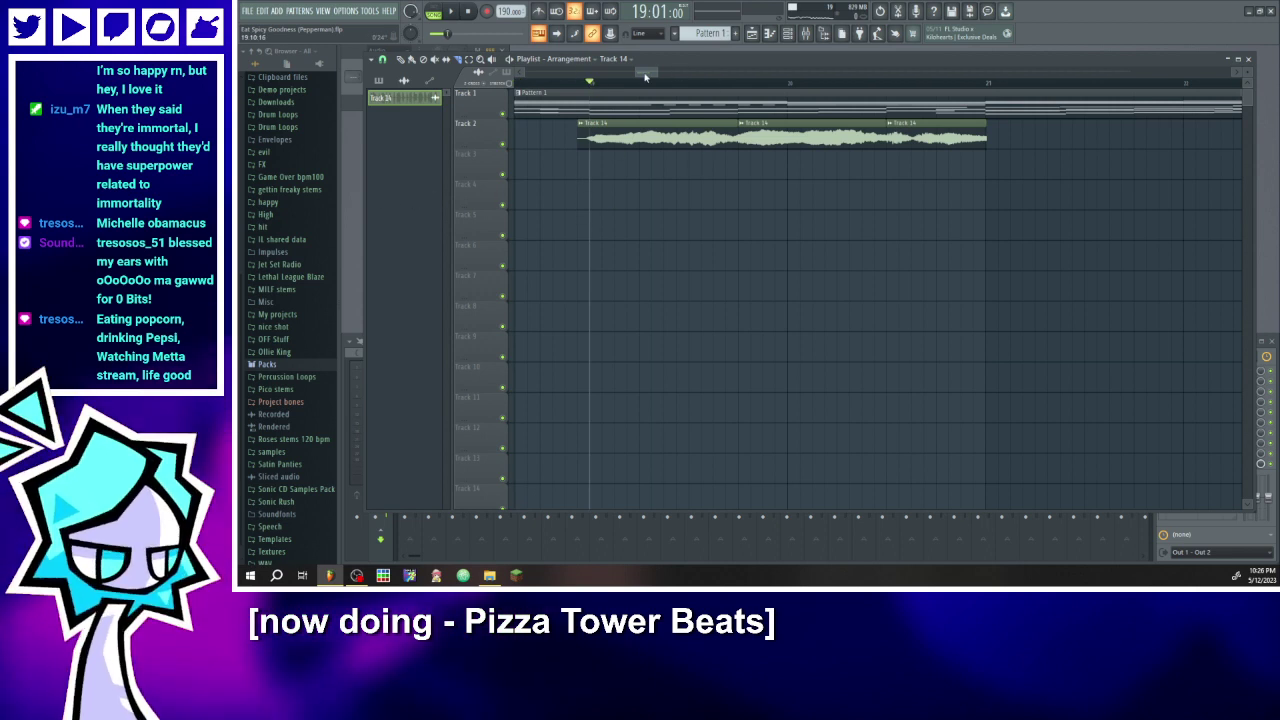
pyautogui.hscroll(1, 645, 77)
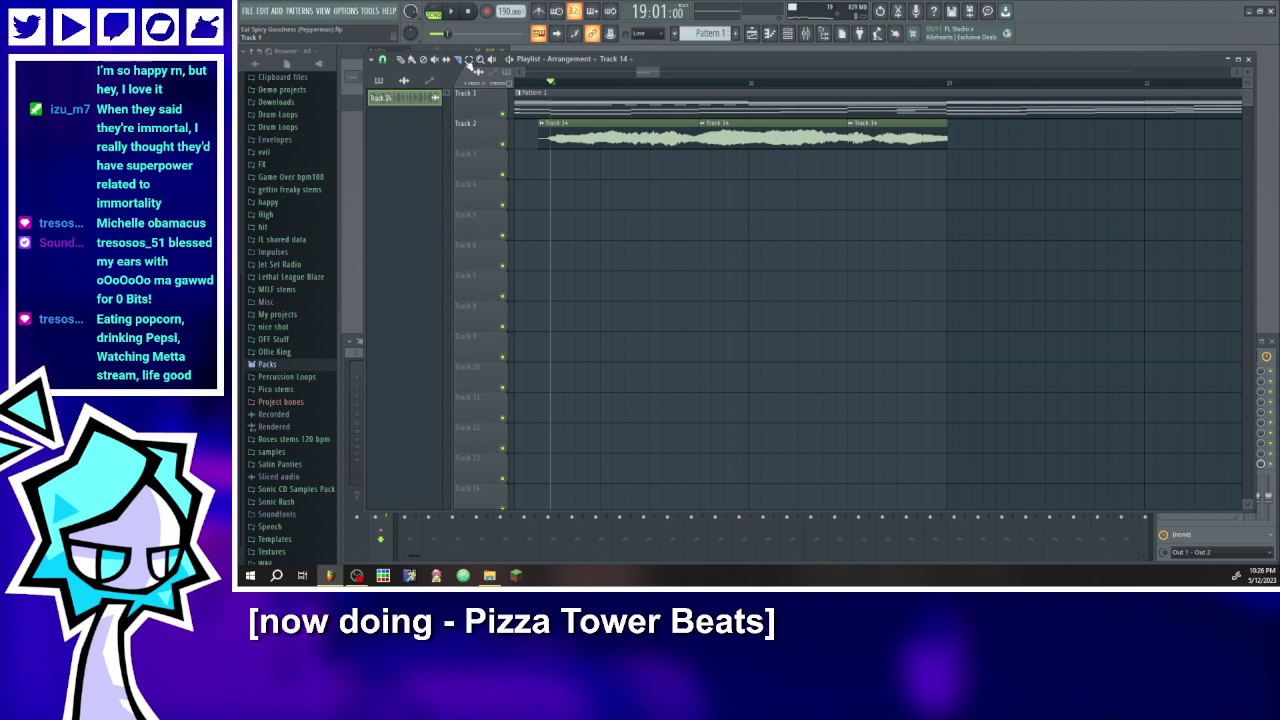
pyautogui.click(453, 12)
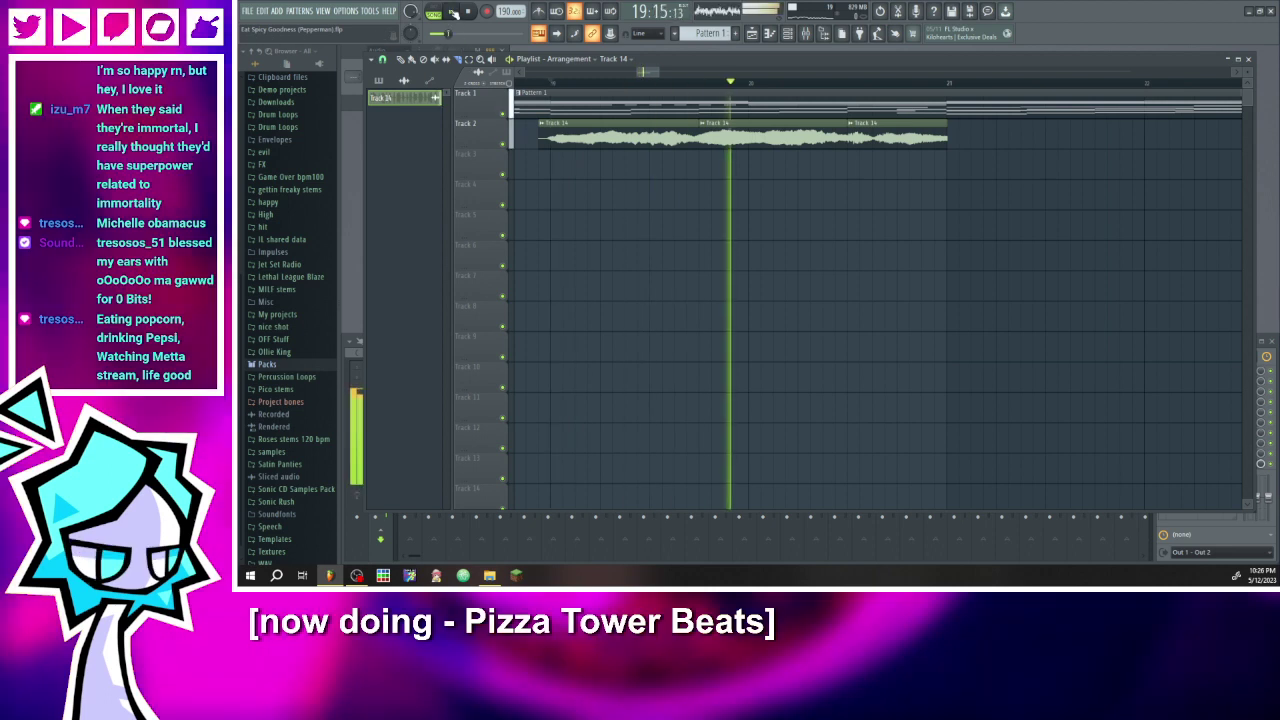
pyautogui.click(699, 83)
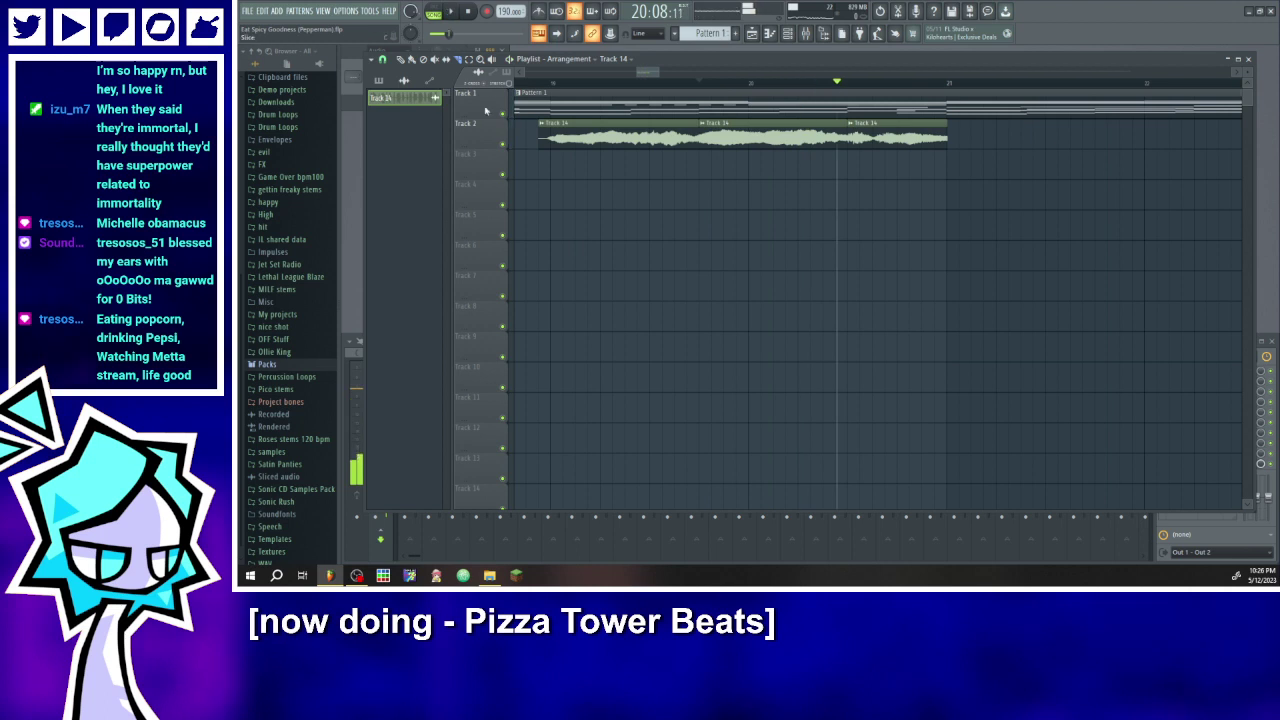
# - Try replacing the middle Track 14 piece by extending the first piece over it, audition from bar 19, and undo both edits
pyautogui.rightClick(757, 140)
pyautogui.moveTo(700, 140); pyautogui.dragTo(848, 142)
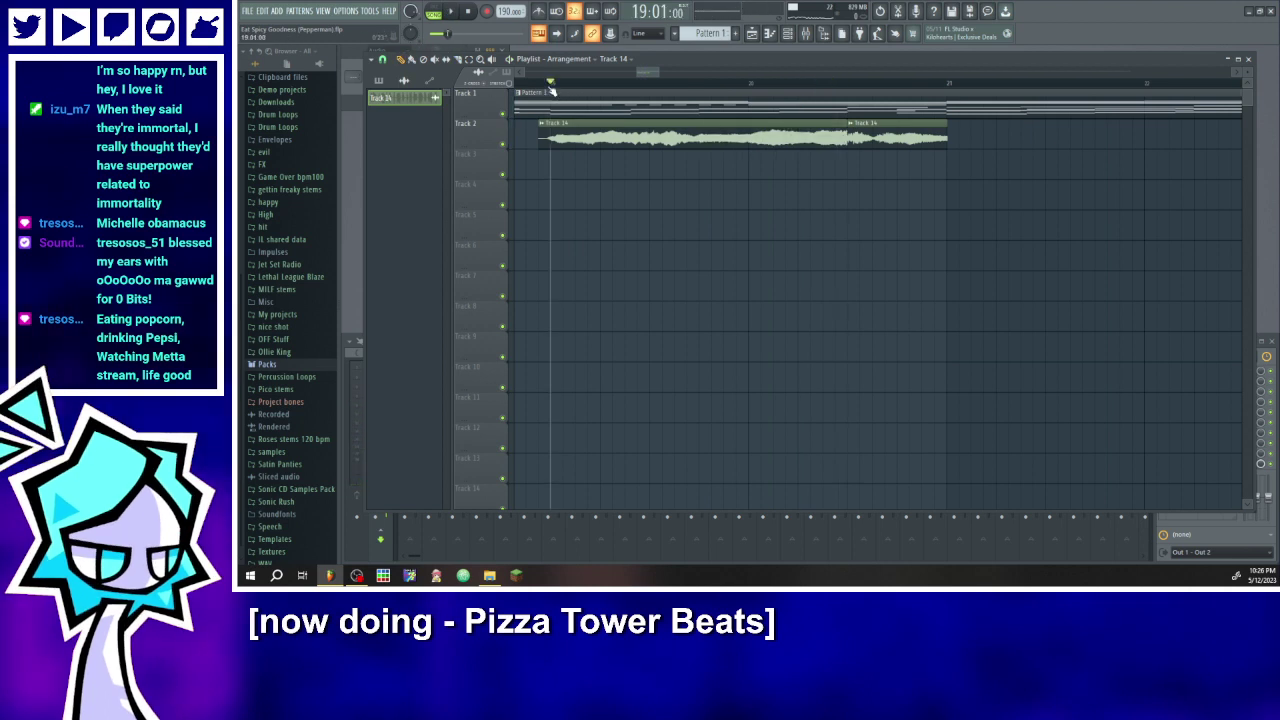
pyautogui.click(453, 12)
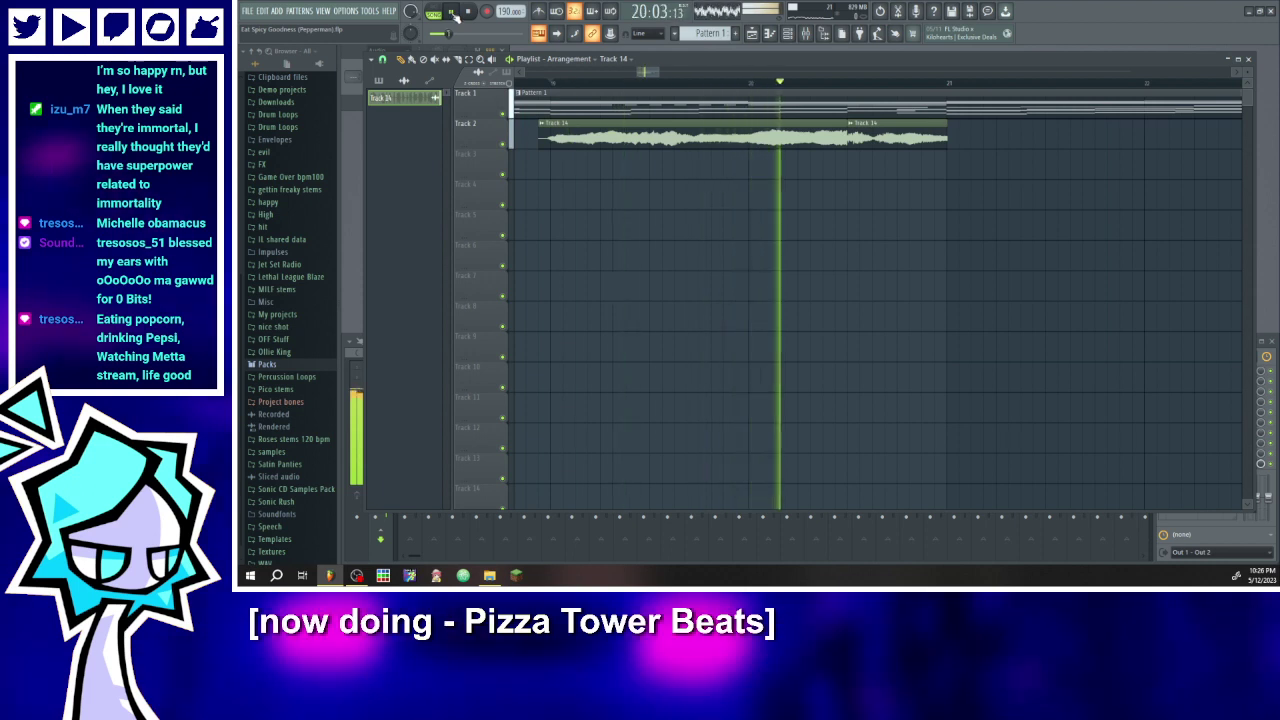
pyautogui.click(453, 13)
pyautogui.hotkey('ctrl', 'z')
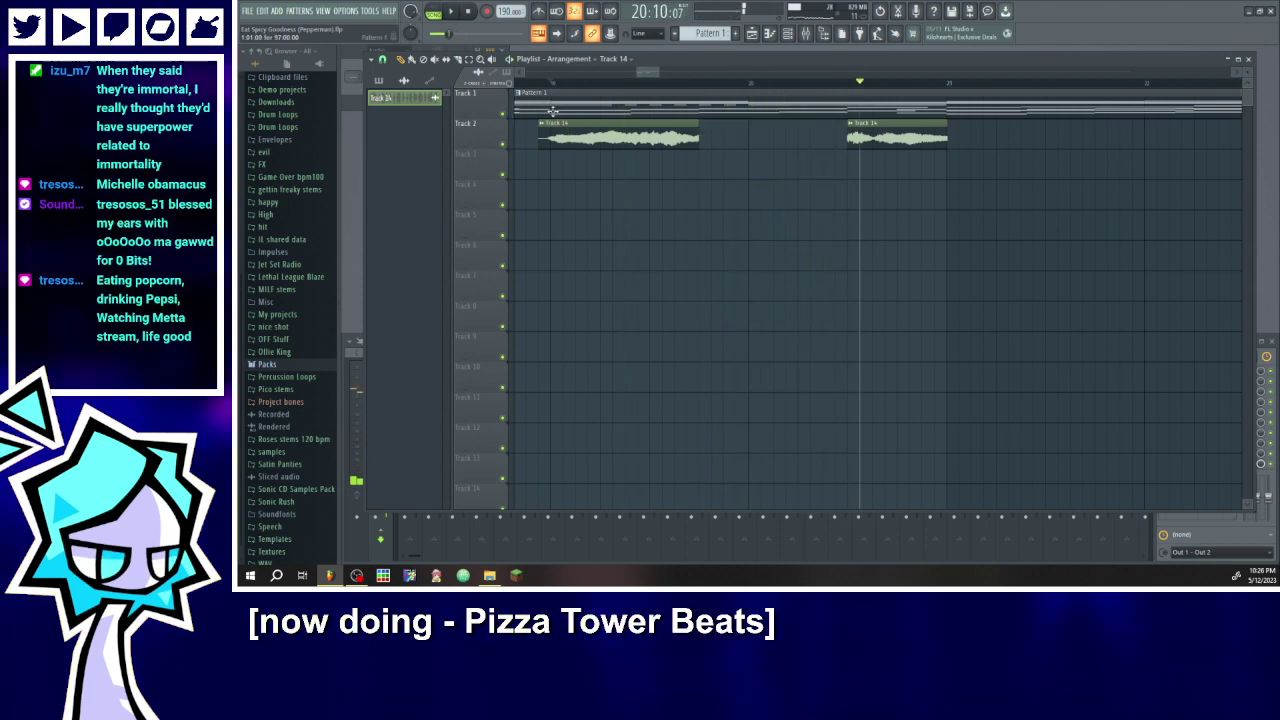
pyautogui.hotkey('ctrl', 'z')
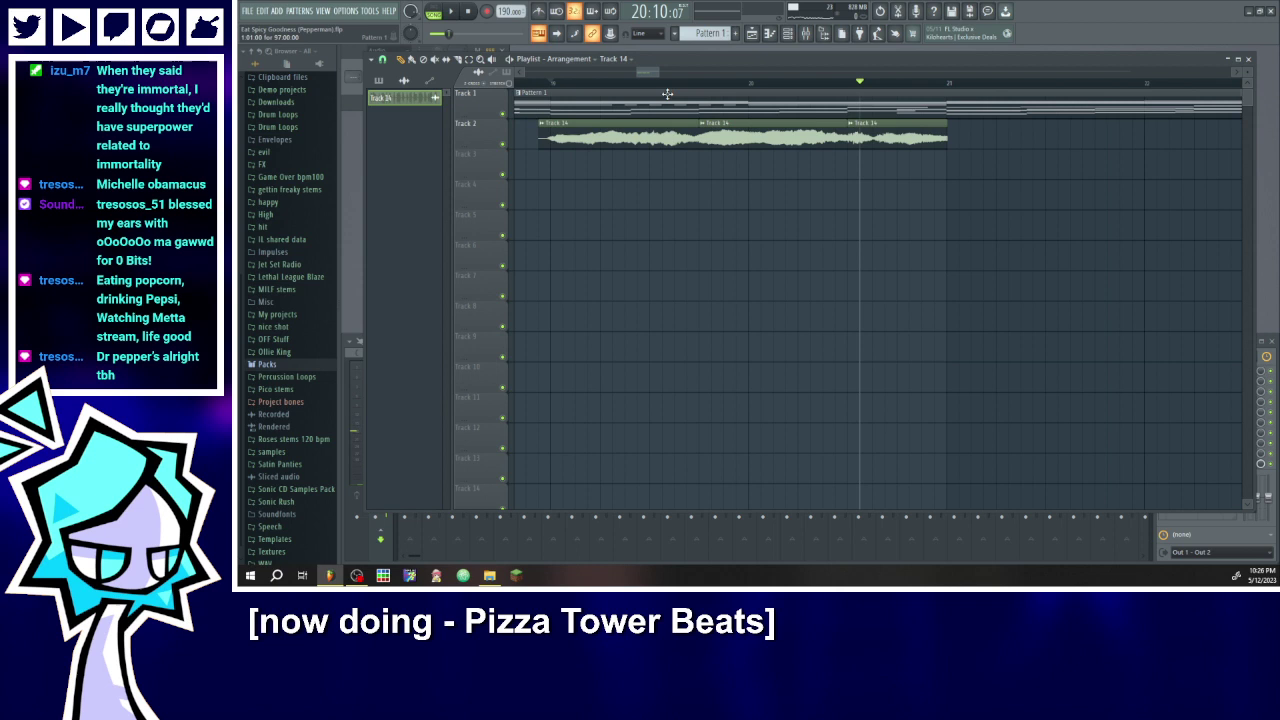
# - Slice the middle Track 14 piece into six two-step slices, shorten each to one step, and play back the result
pyautogui.click(455, 12)
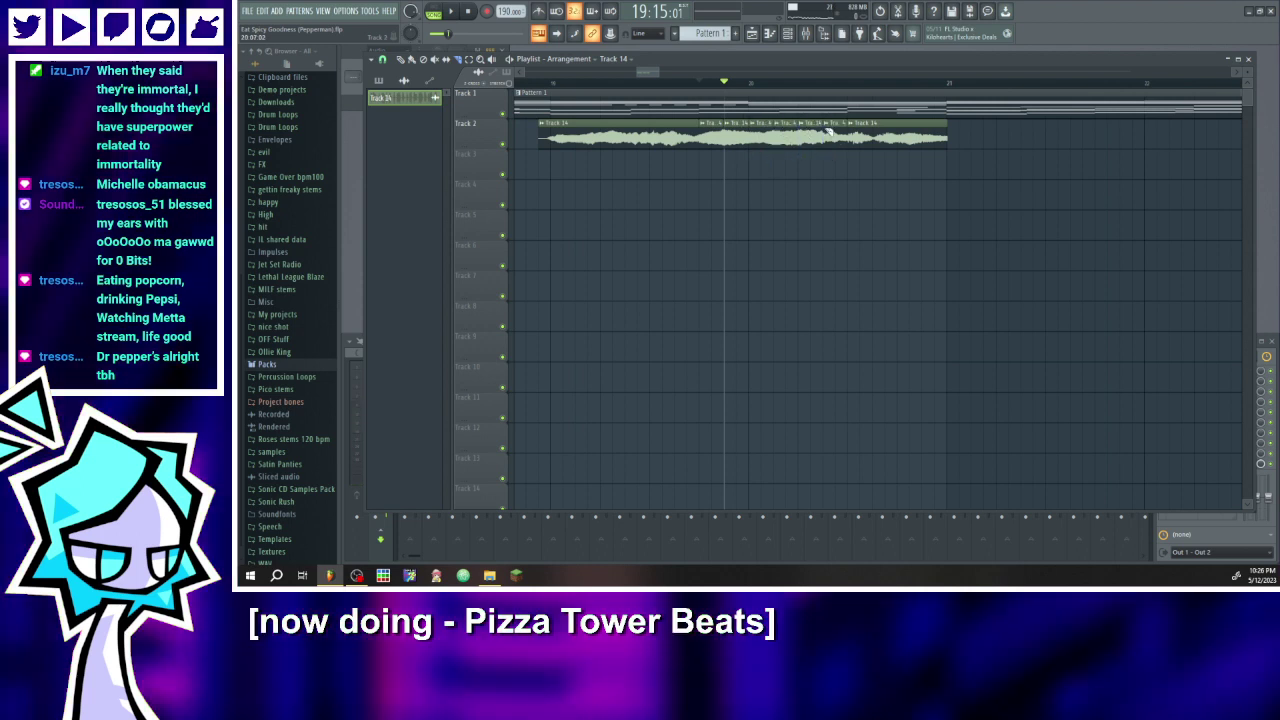
pyautogui.moveTo(705, 166); pyautogui.dragTo(832, 150)
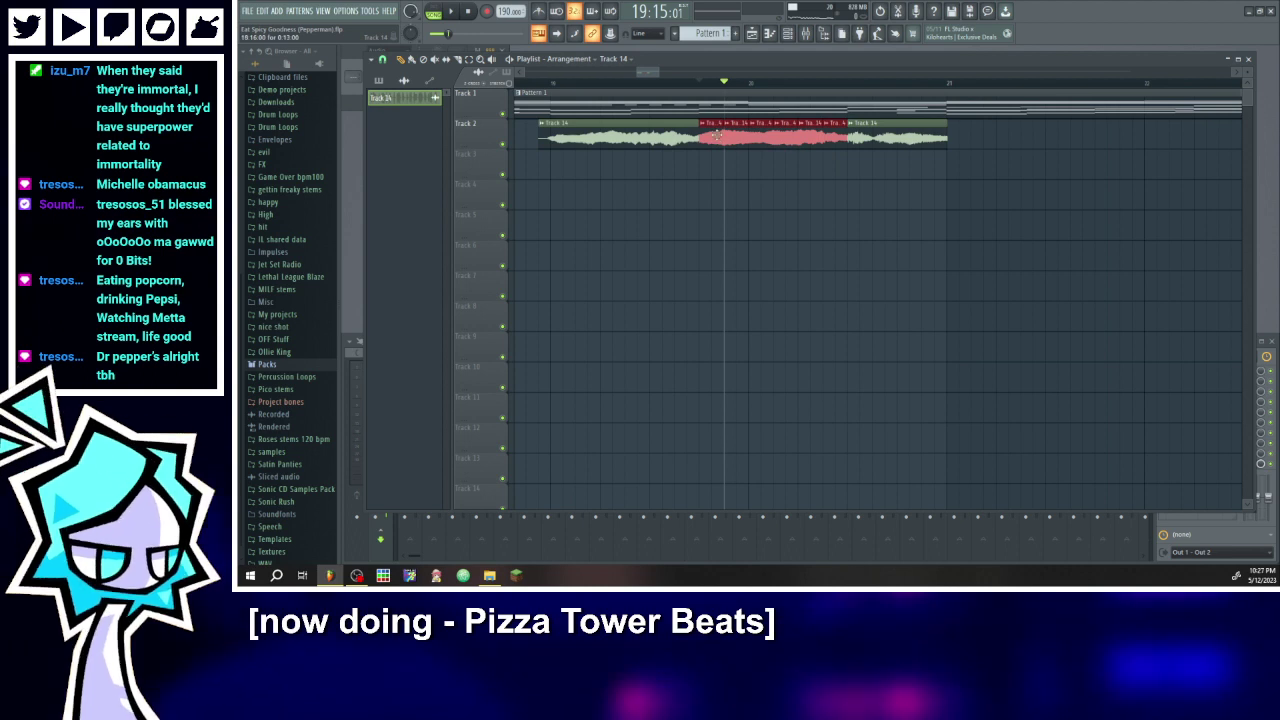
pyautogui.moveTo(722, 136); pyautogui.dragTo(710, 136)
pyautogui.click(652, 82)
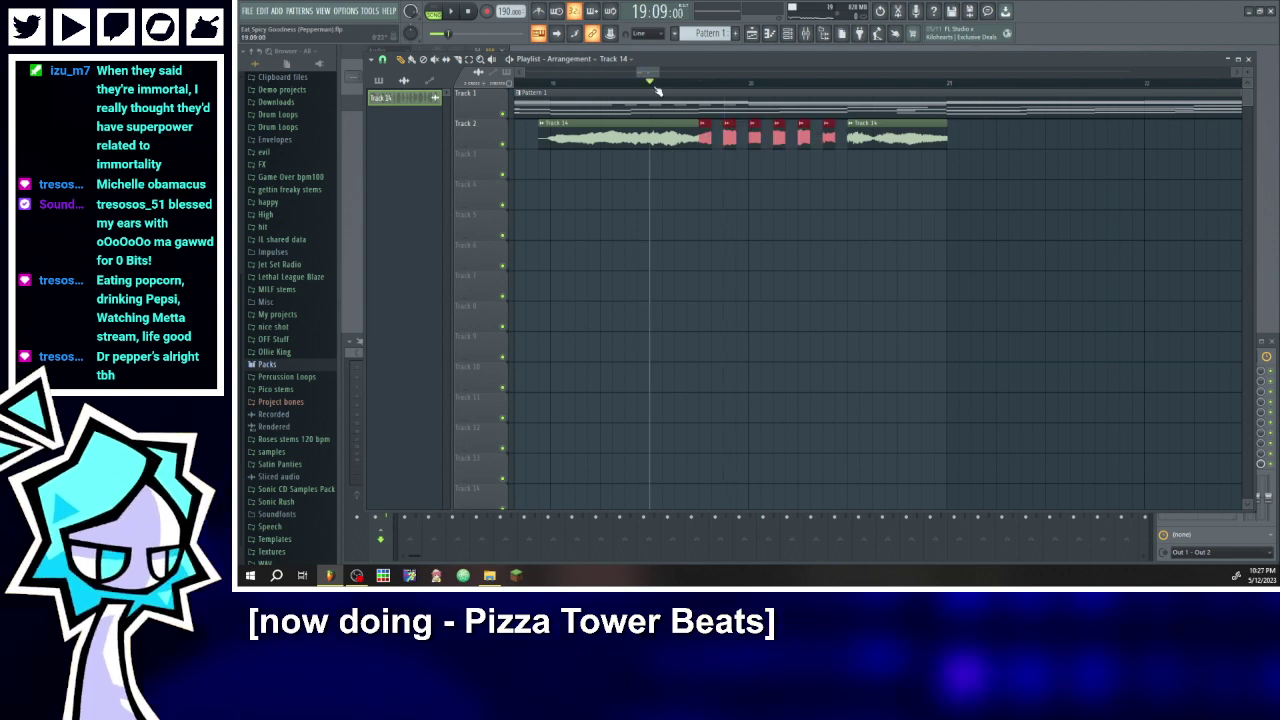
pyautogui.click(451, 11)
pyautogui.click(536, 78)
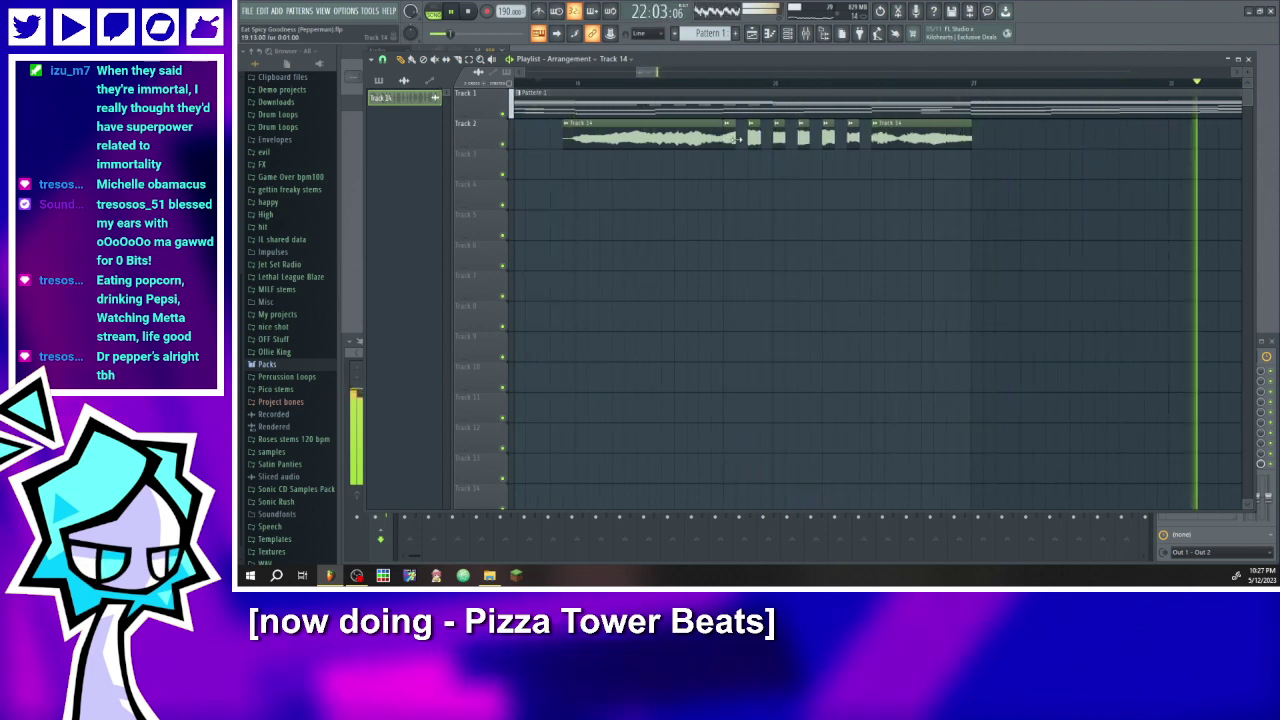
# - Shift the six short Track 14 slices one step later and replay the phrase from around bar 19
pyautogui.moveTo(731, 157); pyautogui.dragTo(858, 128)
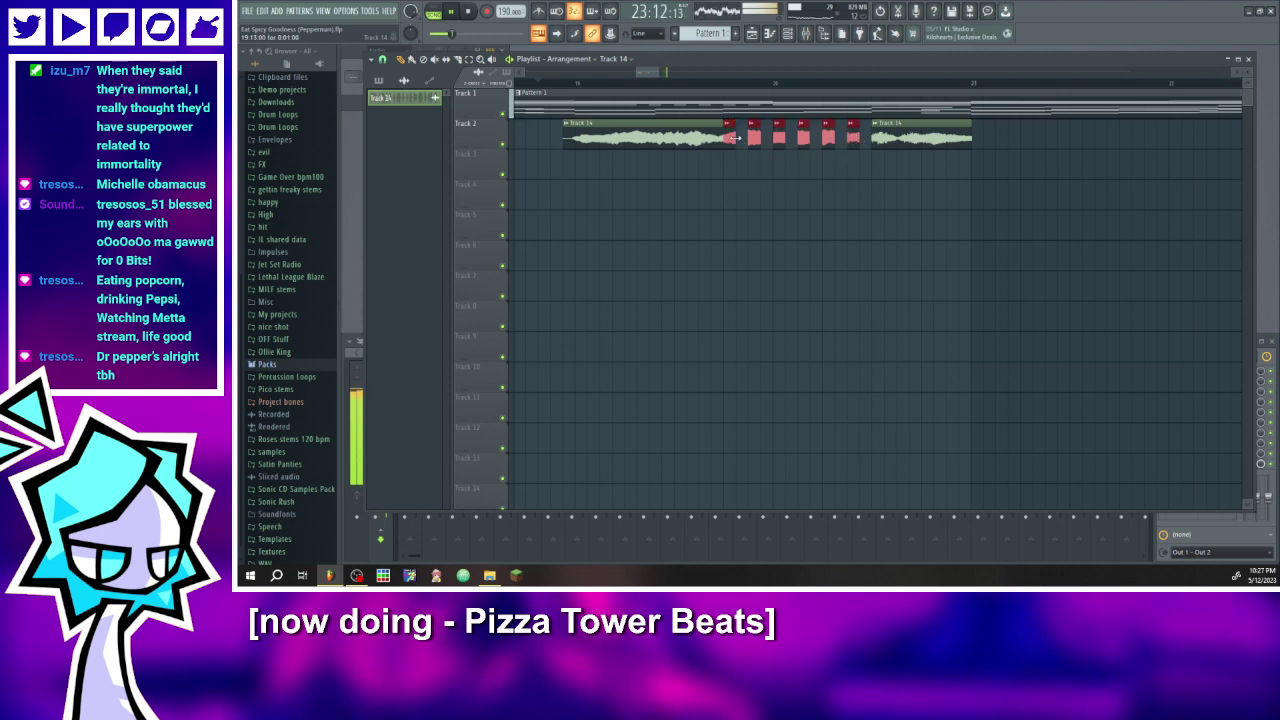
pyautogui.click(678, 89)
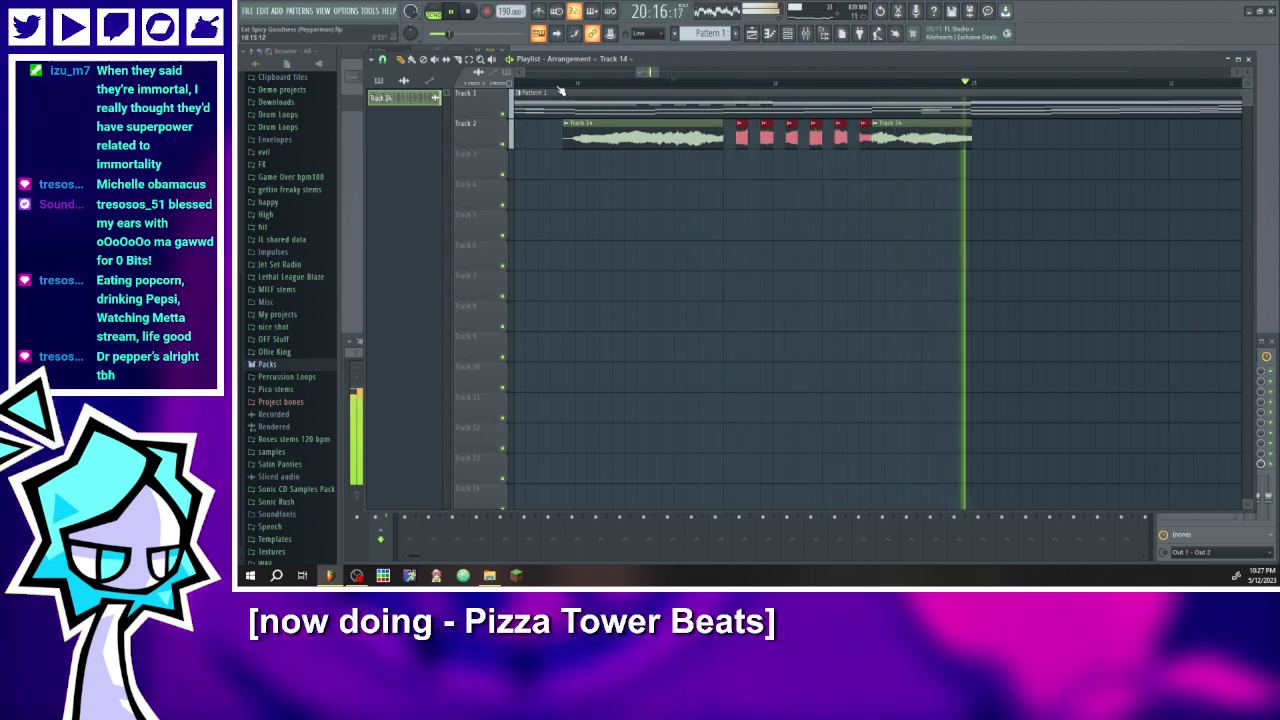
pyautogui.click(562, 89)
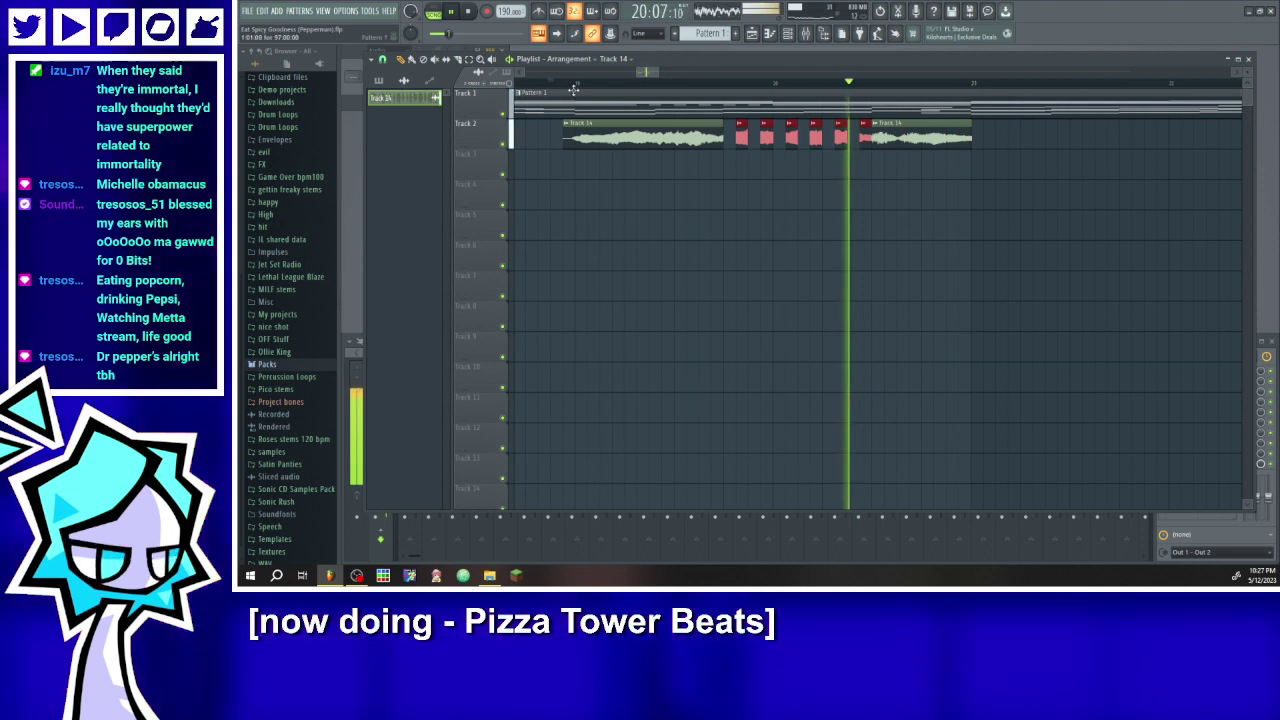
pyautogui.click(451, 11)
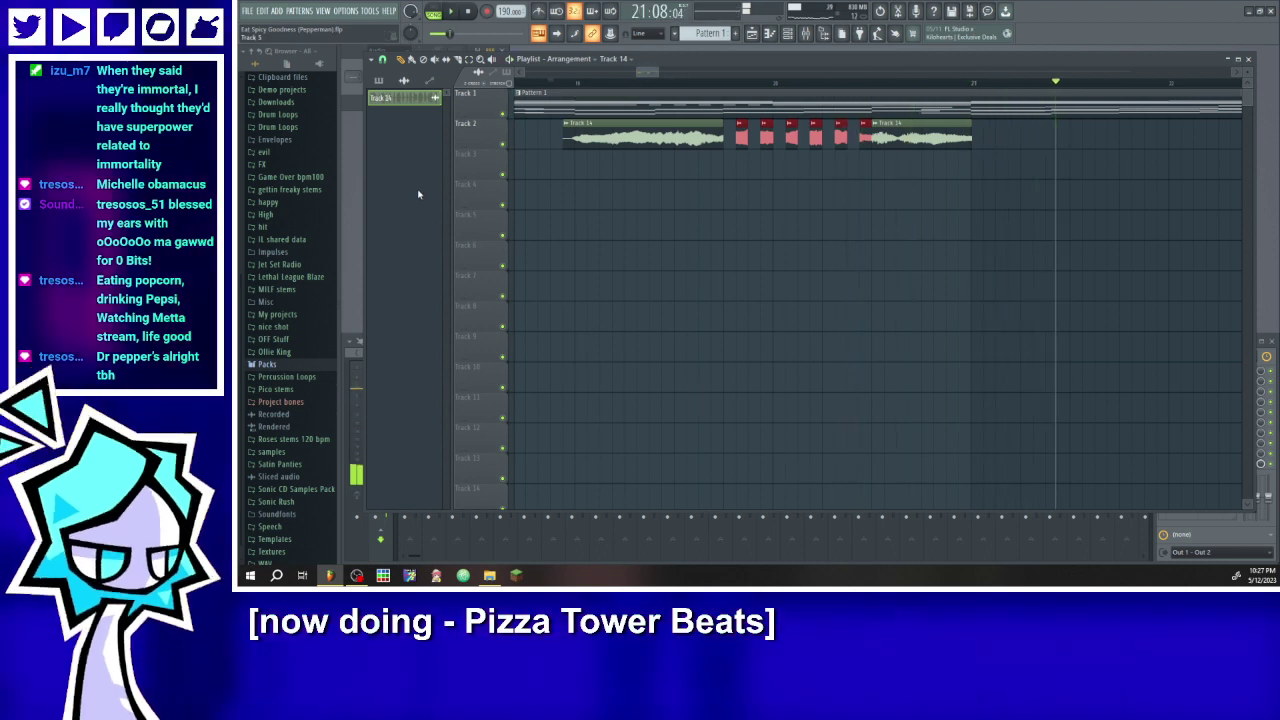
# - Save the Eat Spicy Goodness (Pepperman) project with the chopped Track 14 audio
pyautogui.hotkey('ctrl', 's')
pyautogui.scroll(-6, 680, 295)
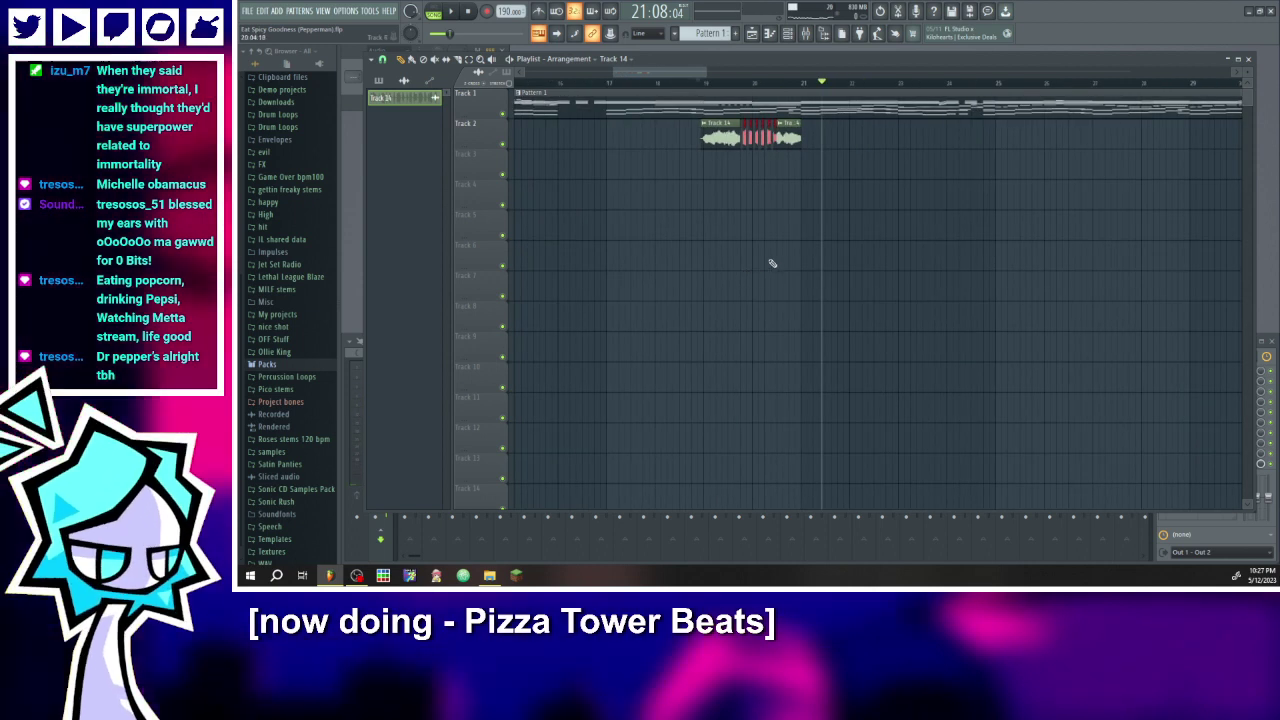
pyautogui.moveTo(619, 75); pyautogui.dragTo(426, 218)
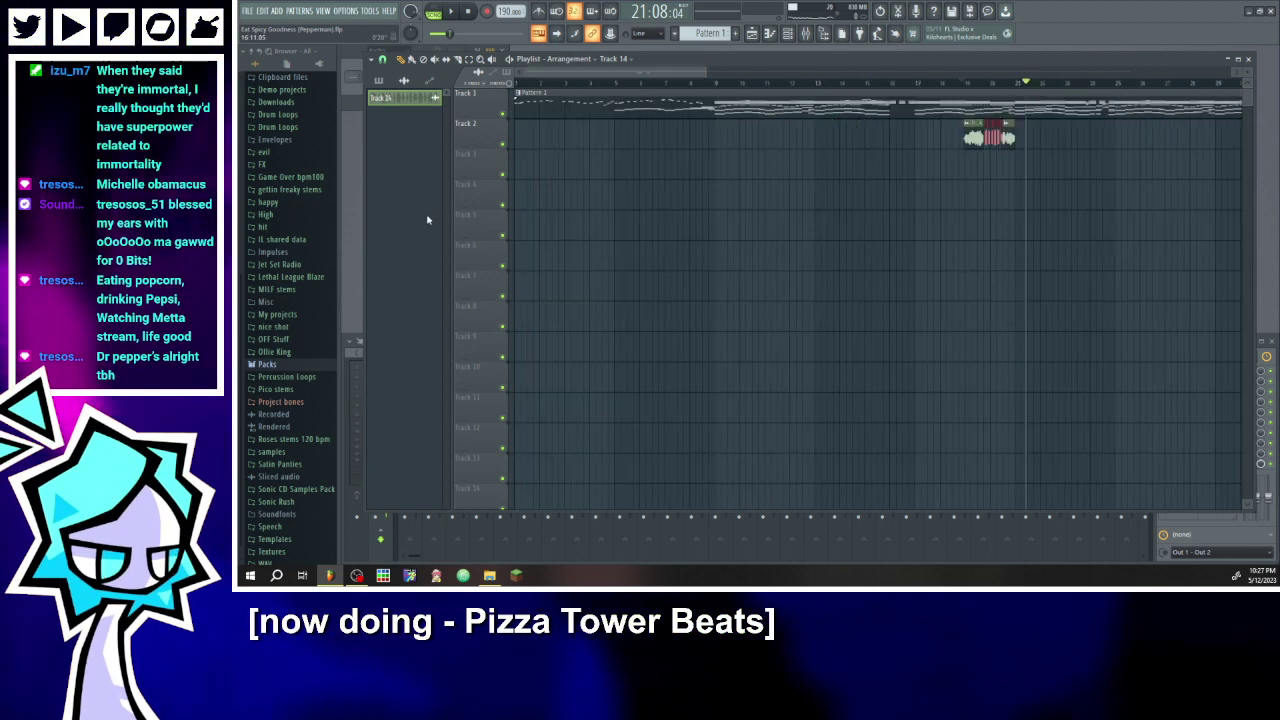
pyautogui.hotkey('ctrl', 's')
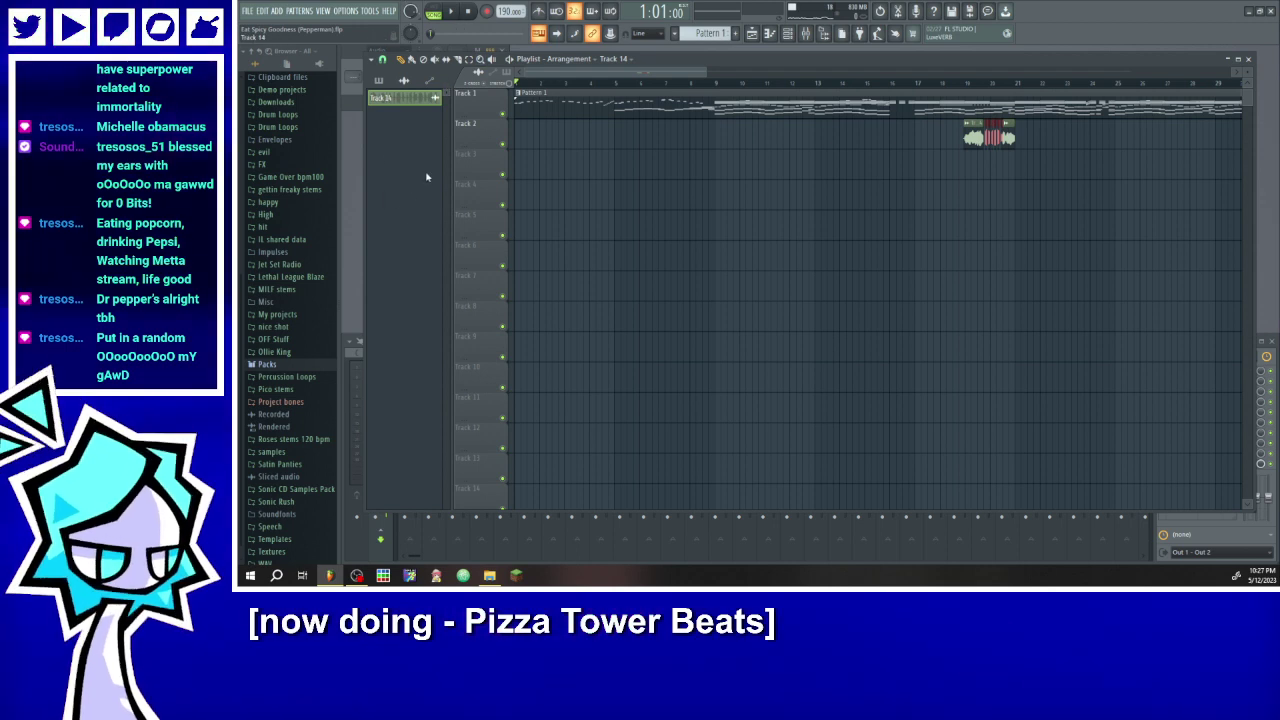
pyautogui.moveTo(707, 72); pyautogui.dragTo(818, 72)
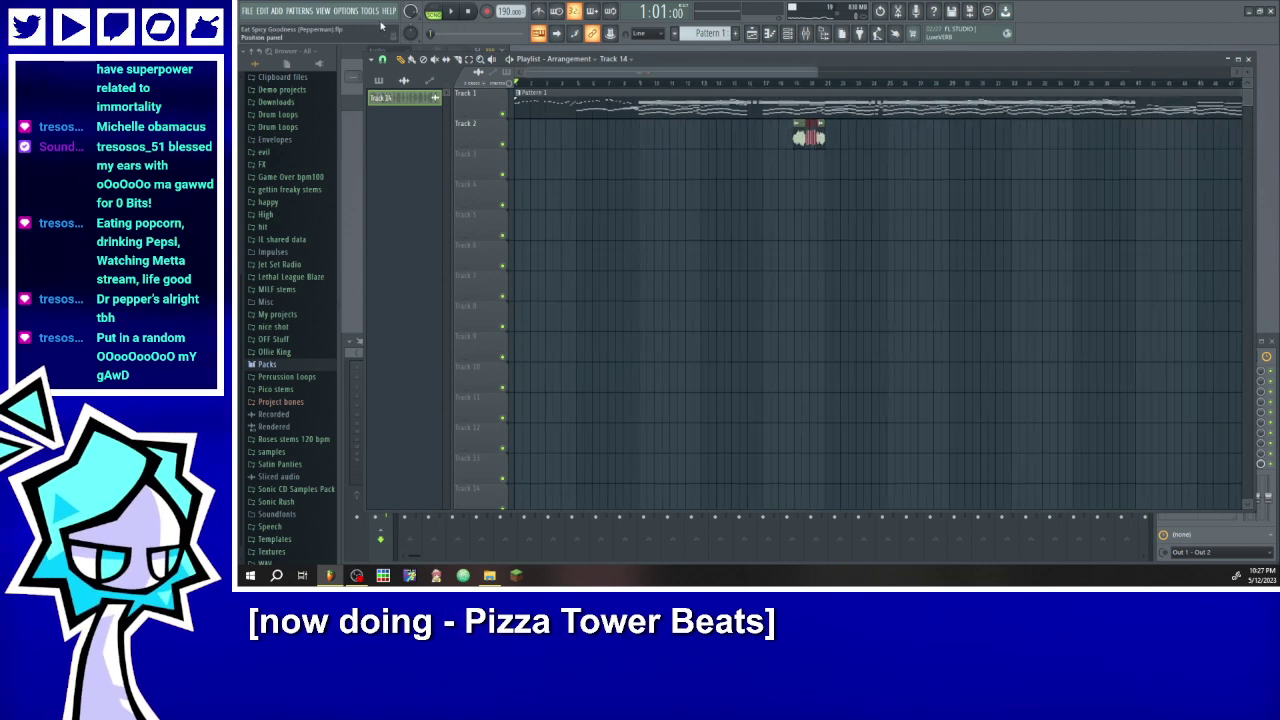
pyautogui.moveTo(816, 73); pyautogui.dragTo(859, 73)
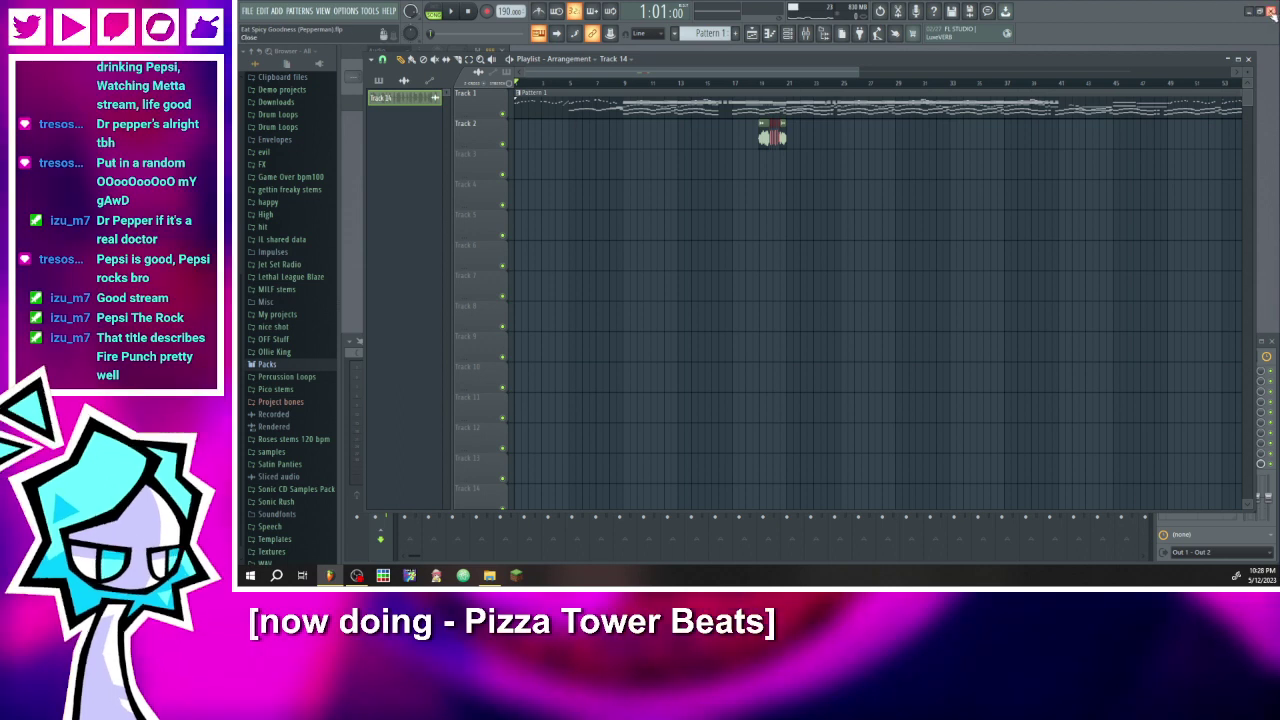
# - Switch to the desktop and arrange the Groove Music player window on it
pyautogui.press('super+d')
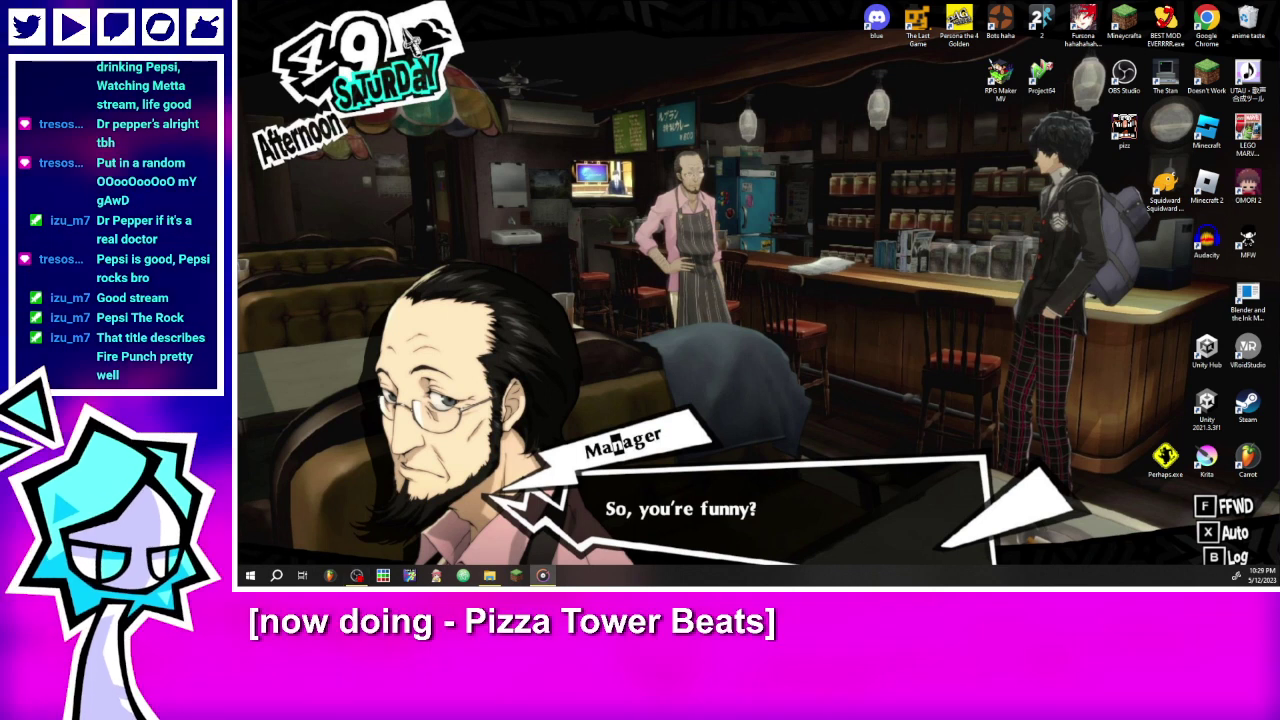
pyautogui.moveTo(653, 218); pyautogui.dragTo(722, 139)
pyautogui.moveTo(820, 265); pyautogui.dragTo(843, 281)
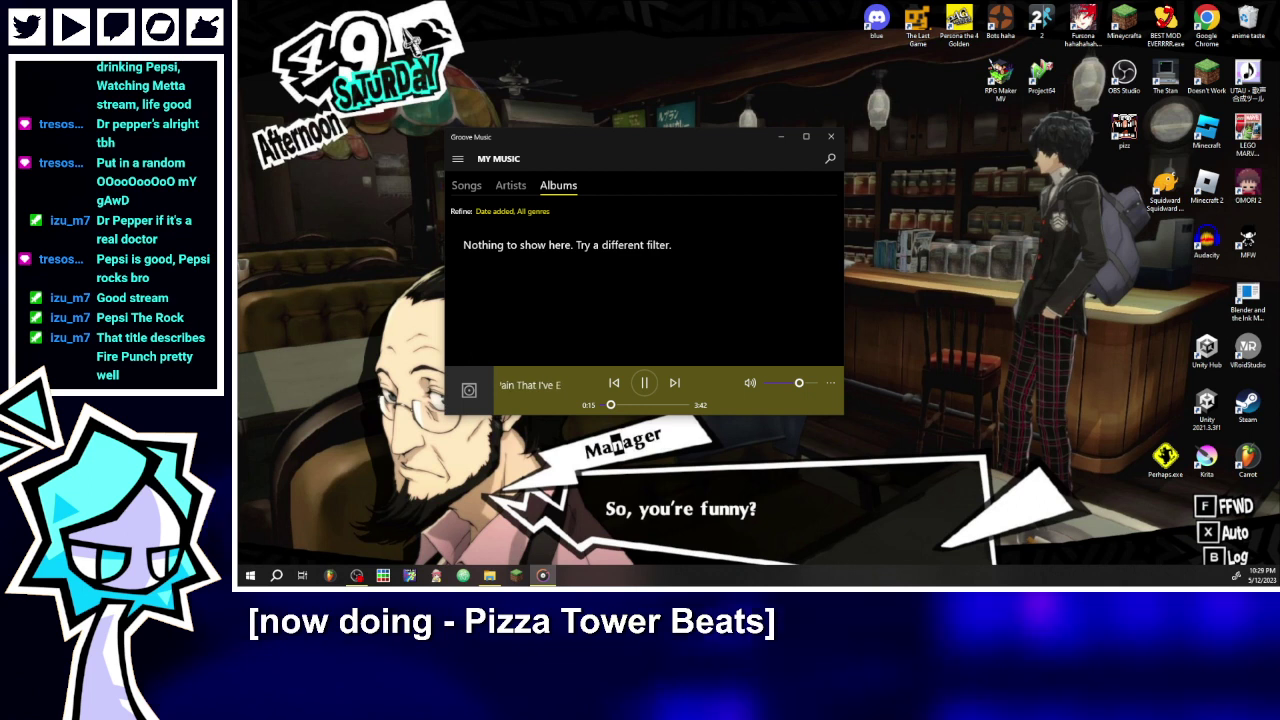